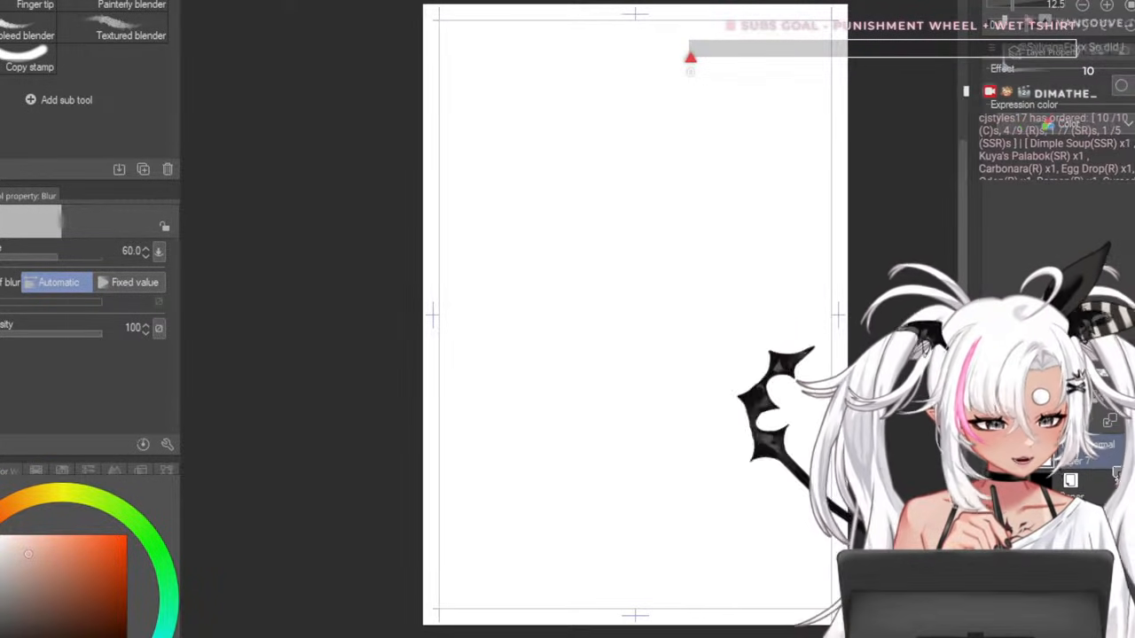
- Paste the horned woman drawing onto the blank page and scale it down to 55% from the lower corner
key(ctrl+v)
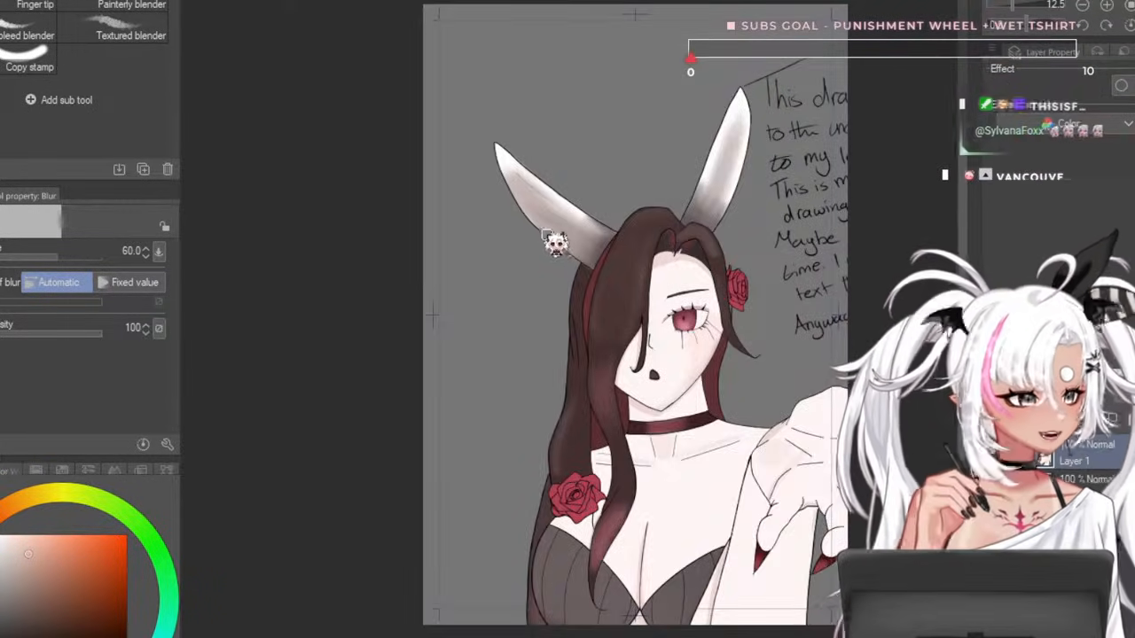
scroll(544, 227, down, 1)
drag(696, 271, 763, 290)
scroll(610, 178, down, 5)
scroll(610, 188, up, 5)
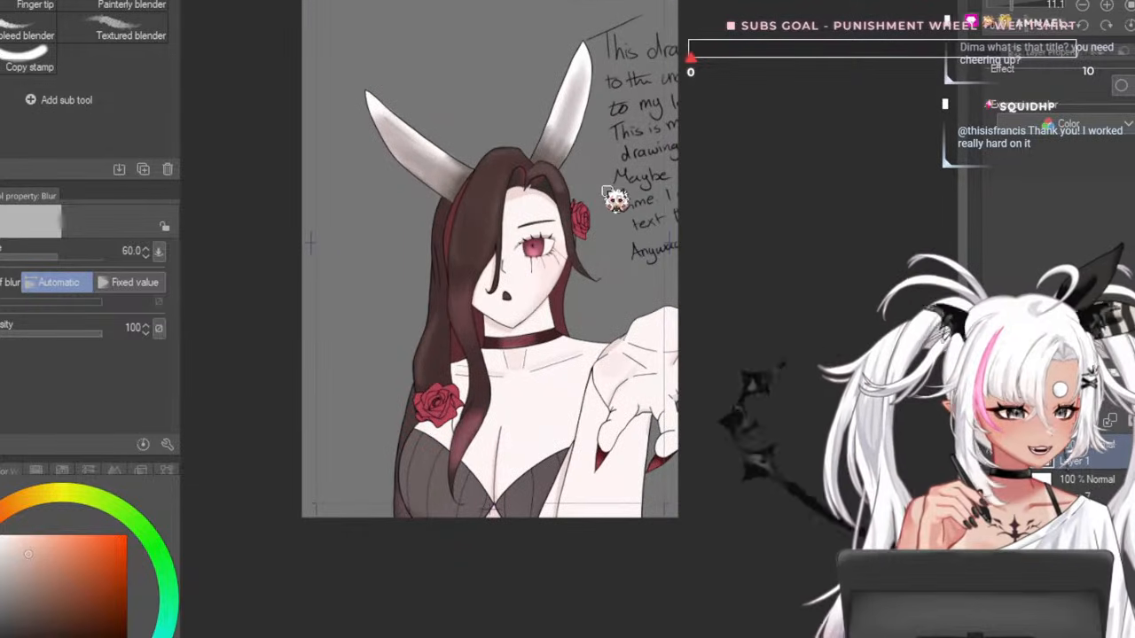
key(ctrl+t)
scroll(681, 340, down, 4)
drag(809, 593, 635, 360)
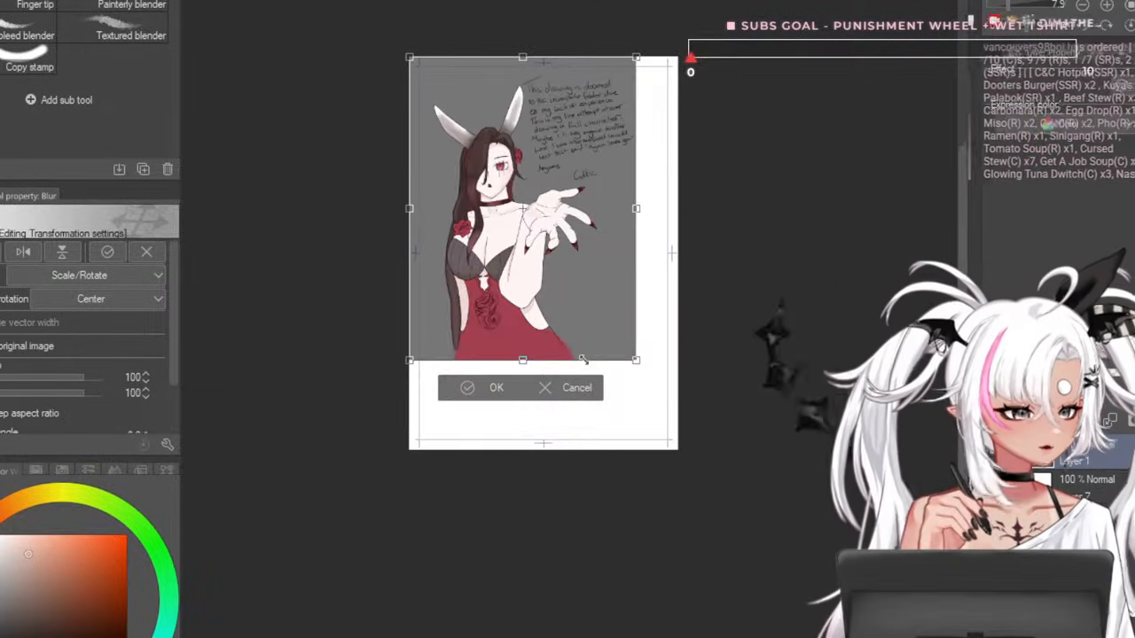
- Shrink the pasted drawing to 48% from its upper corner so it sits inside the page margins, and apply the transformation
scroll(516, 245, up, 5)
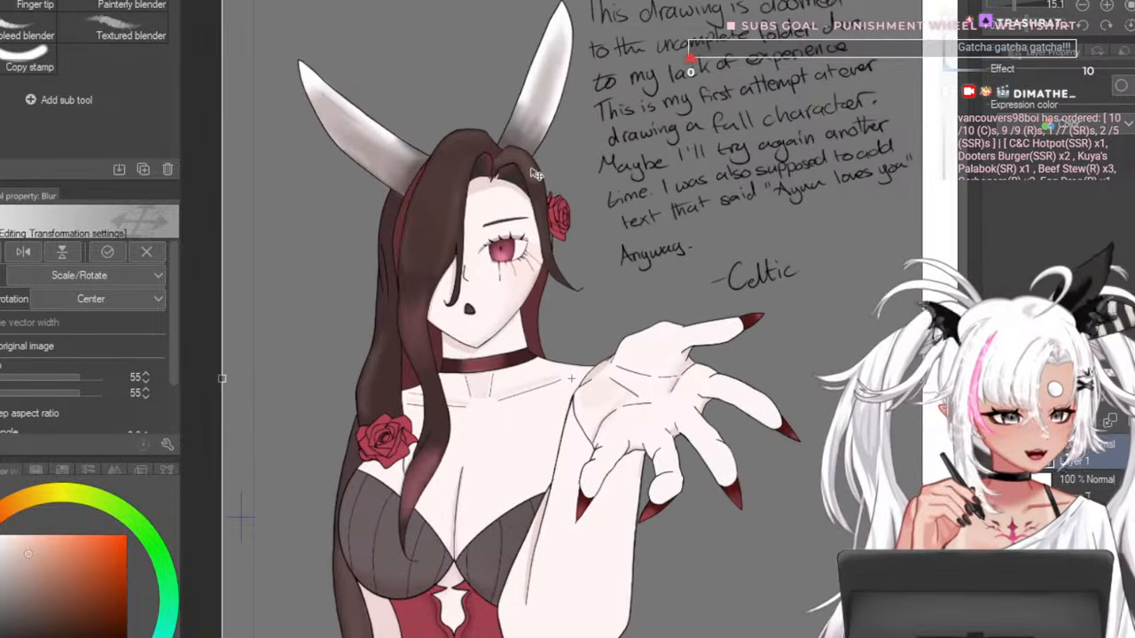
scroll(536, 174, down, 2)
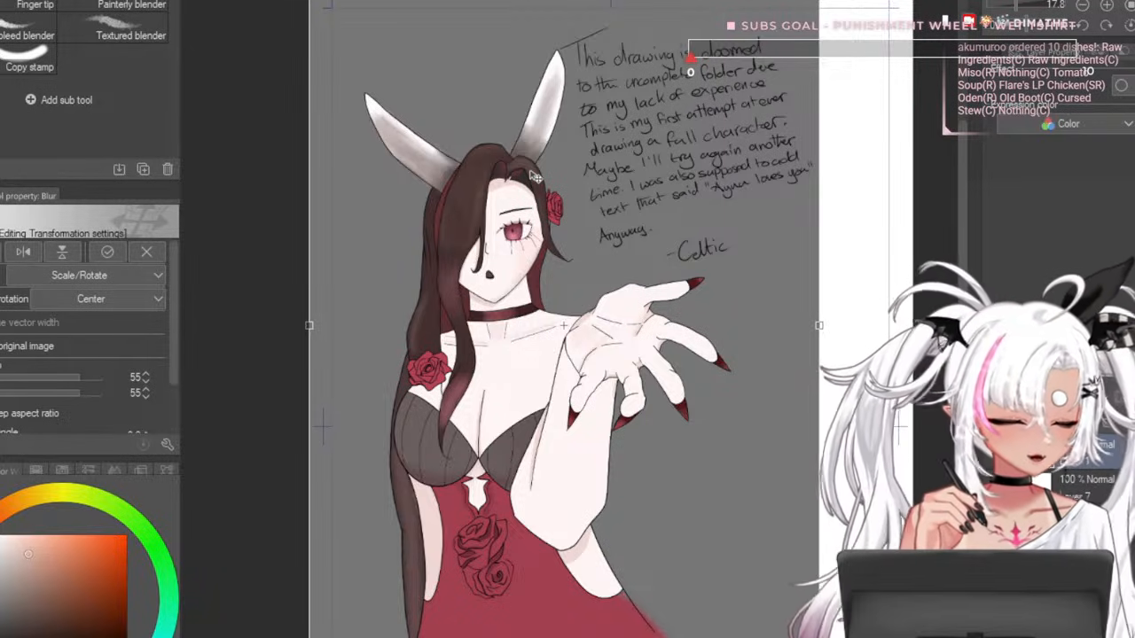
scroll(555, 257, down, 3)
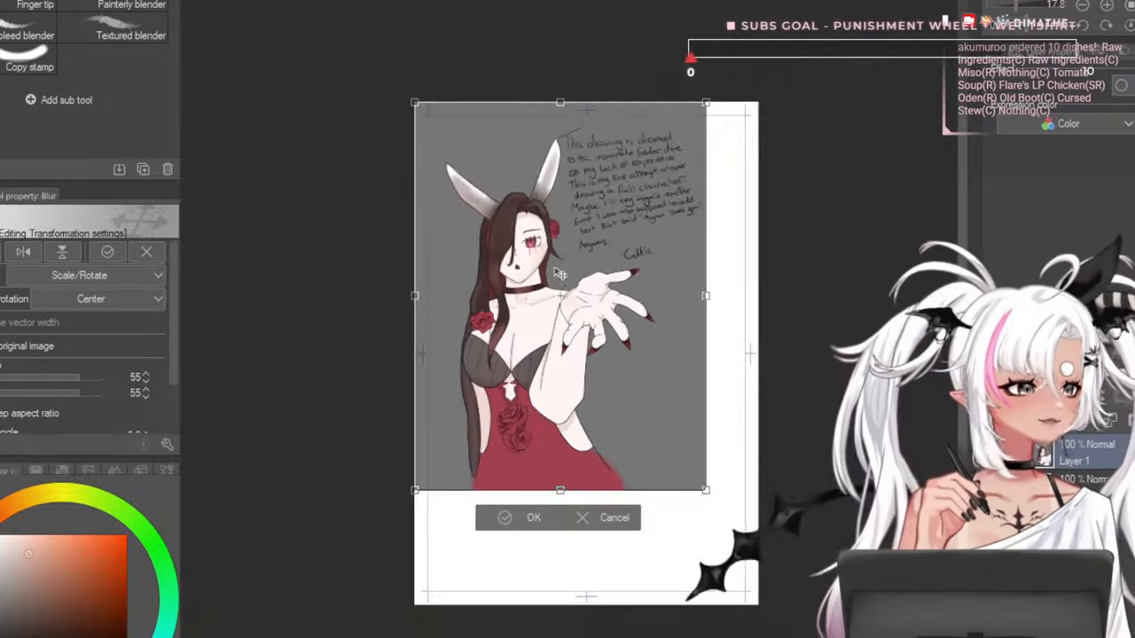
scroll(579, 356, up, 2)
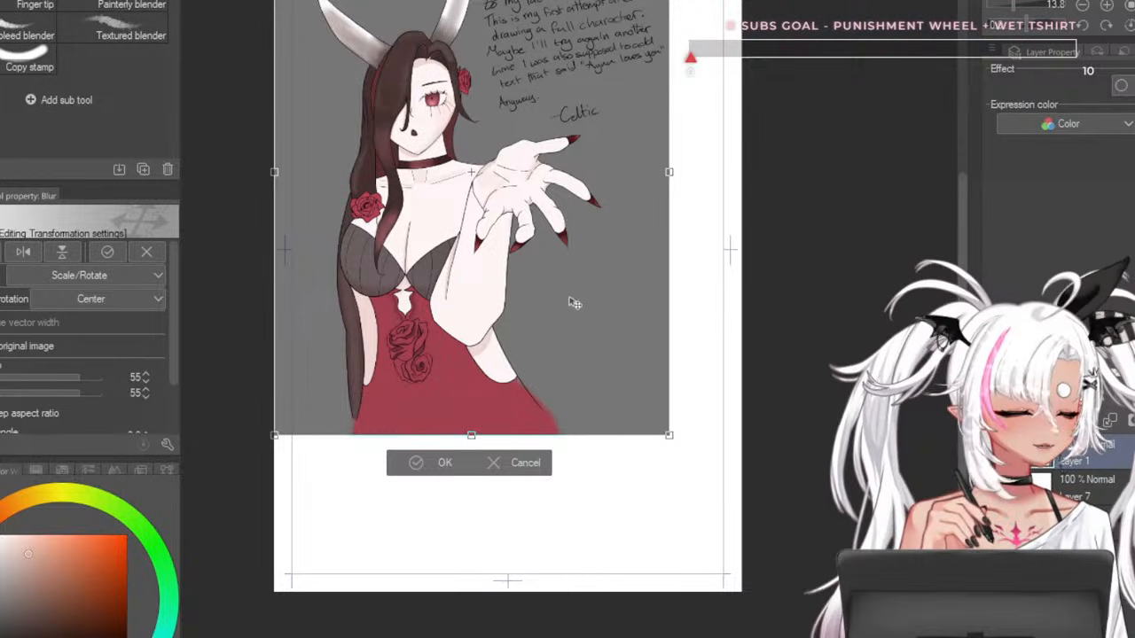
scroll(615, 299, down, 1)
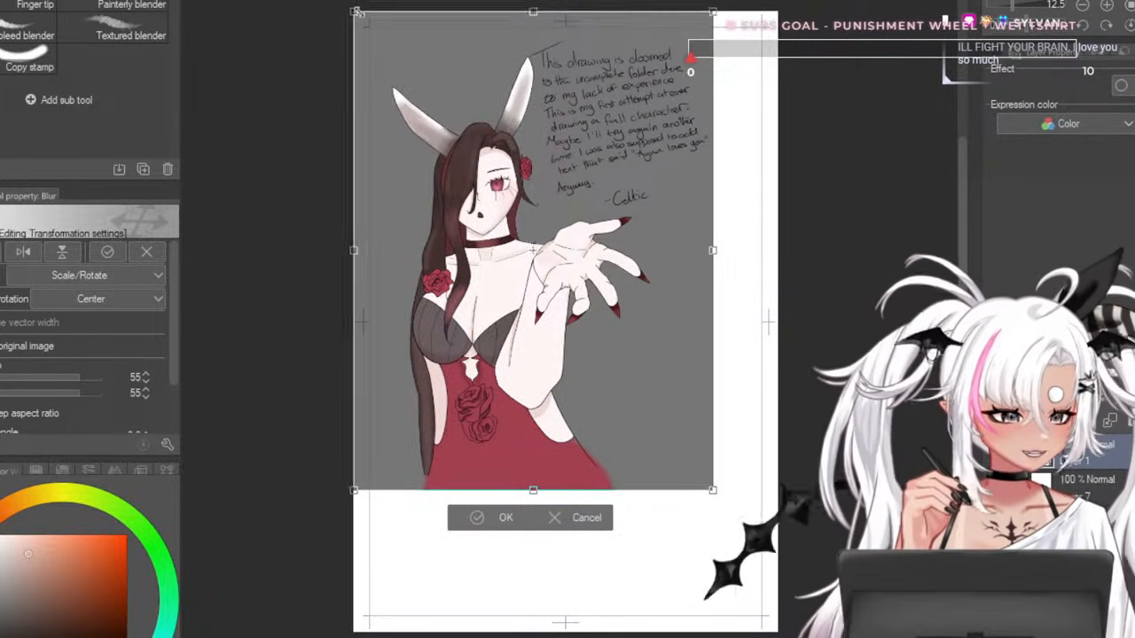
drag(356, 11, 398, 68)
scroll(499, 356, up, 1)
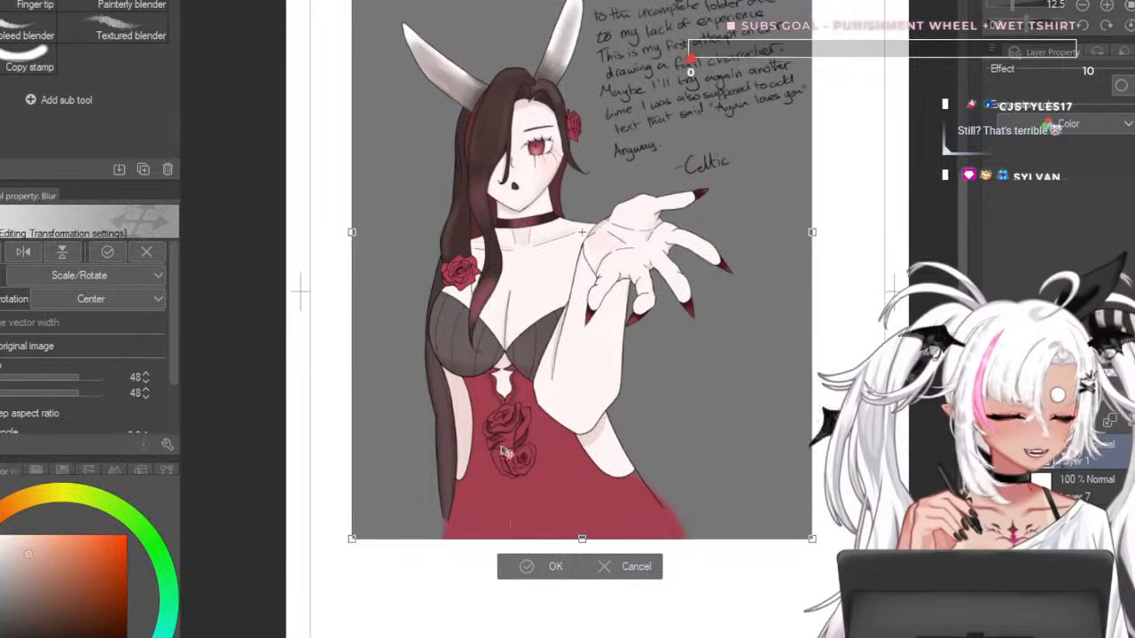
click(544, 567)
- Examine the placed drawing's overall composition and proportions on the page
scroll(691, 532, down, 3)
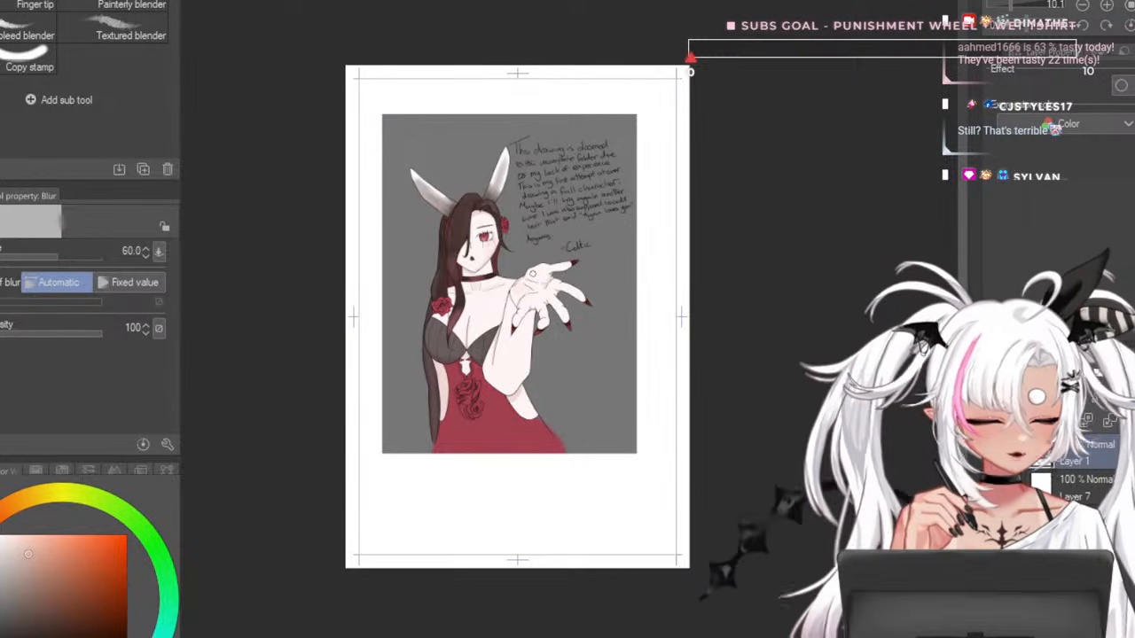
scroll(535, 230, up, 2)
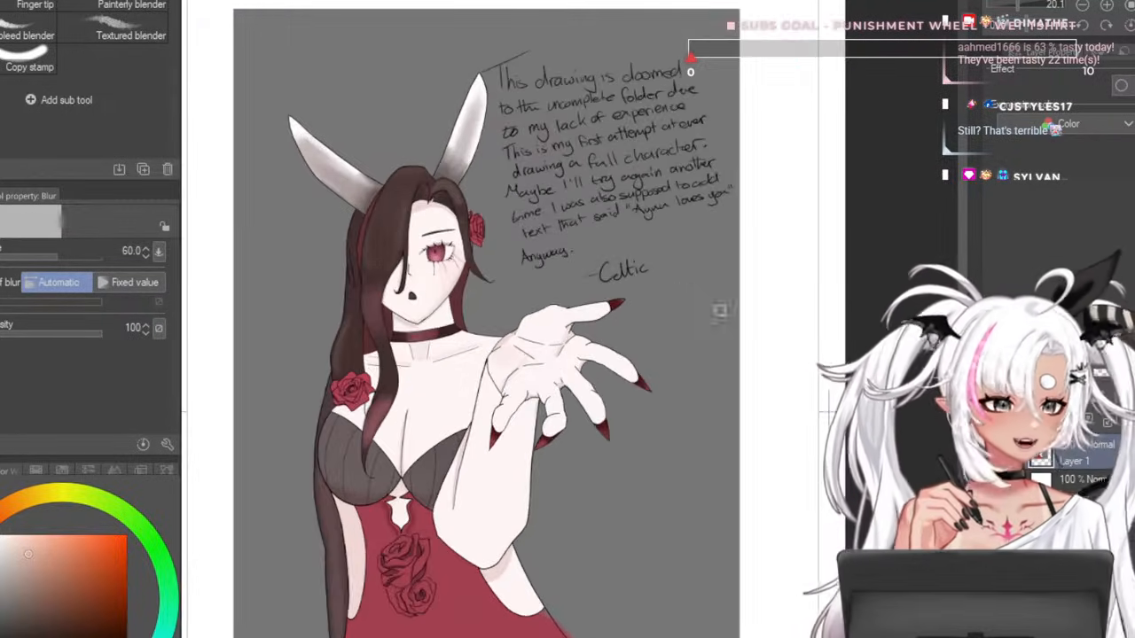
scroll(627, 271, down, 1)
scroll(549, 202, down, 1)
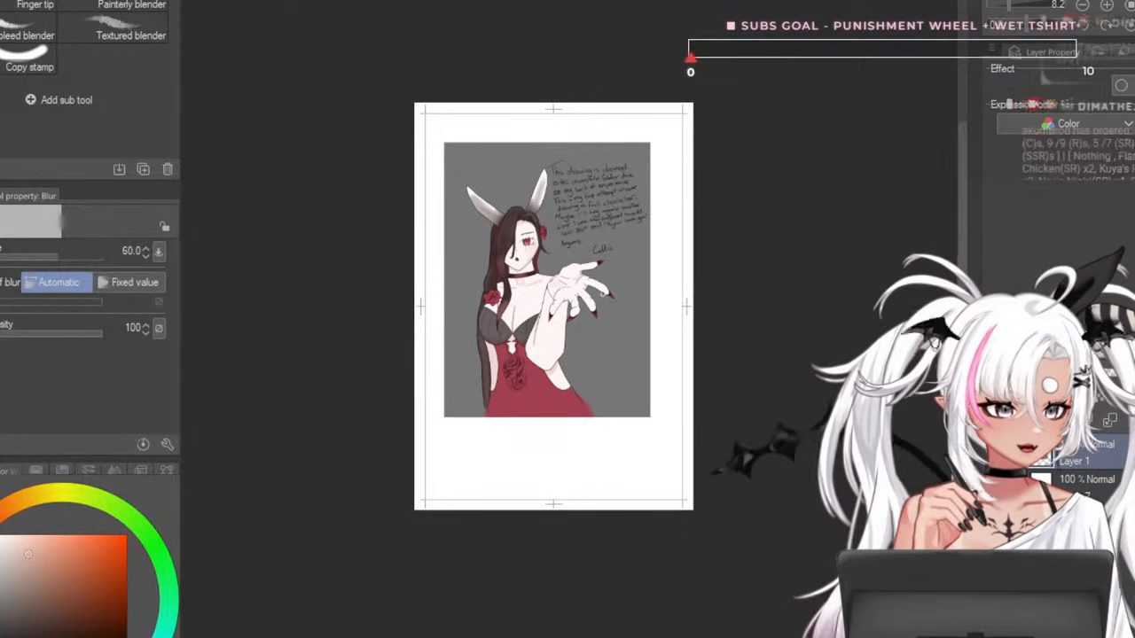
scroll(550, 203, up, 2)
scroll(550, 202, down, 2)
scroll(548, 251, up, 2)
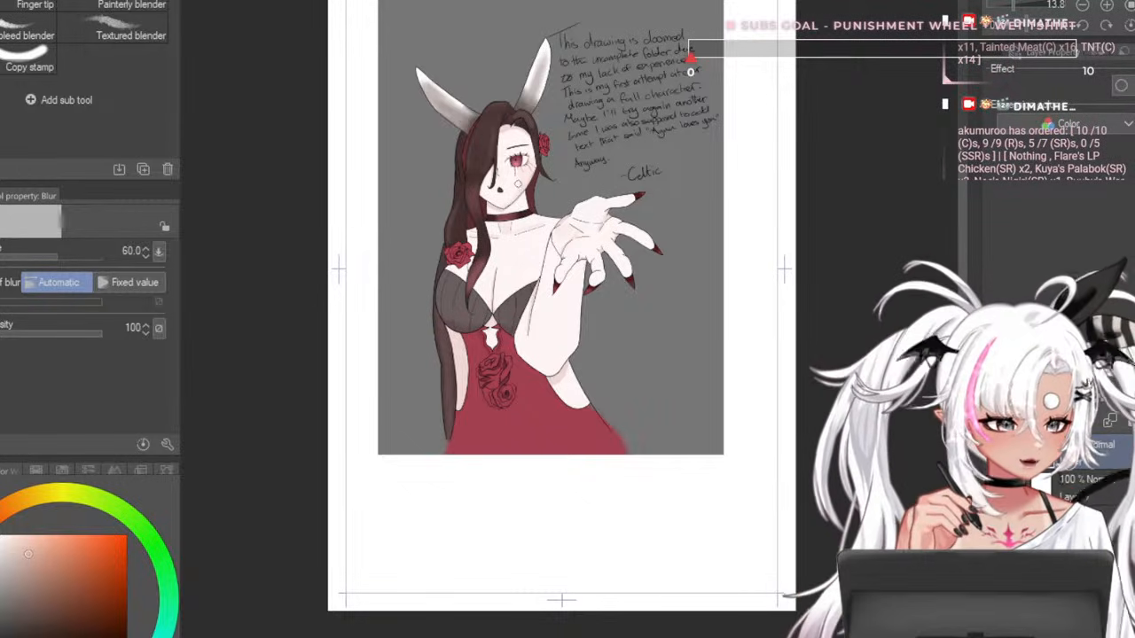
scroll(518, 184, up, 1)
scroll(563, 339, down, 2)
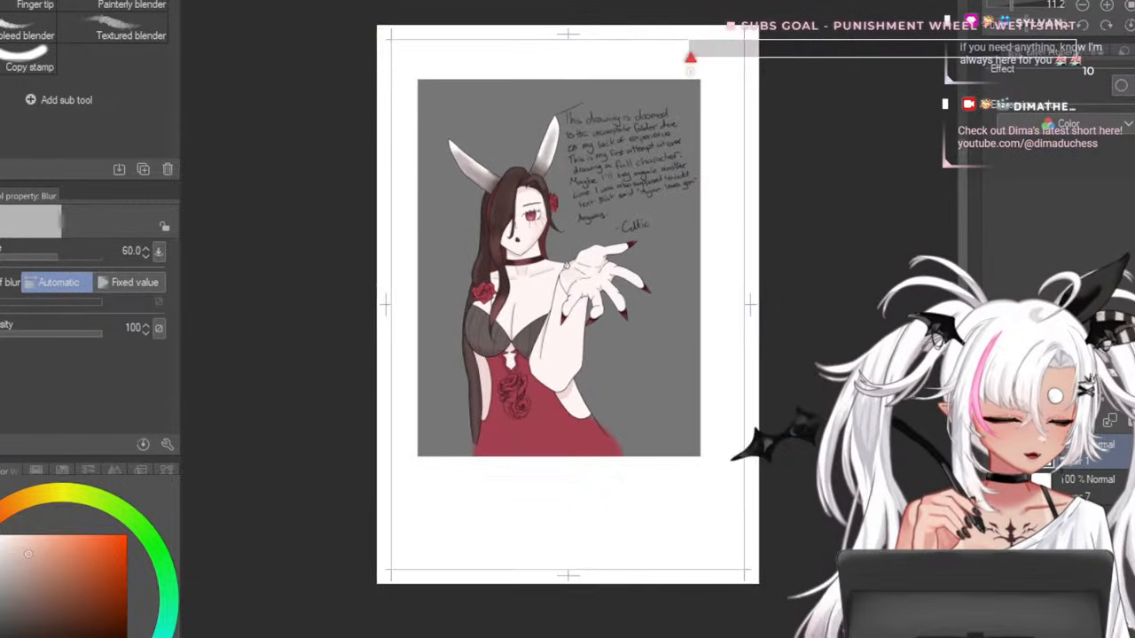
scroll(564, 264, up, 1)
scroll(561, 246, up, 1)
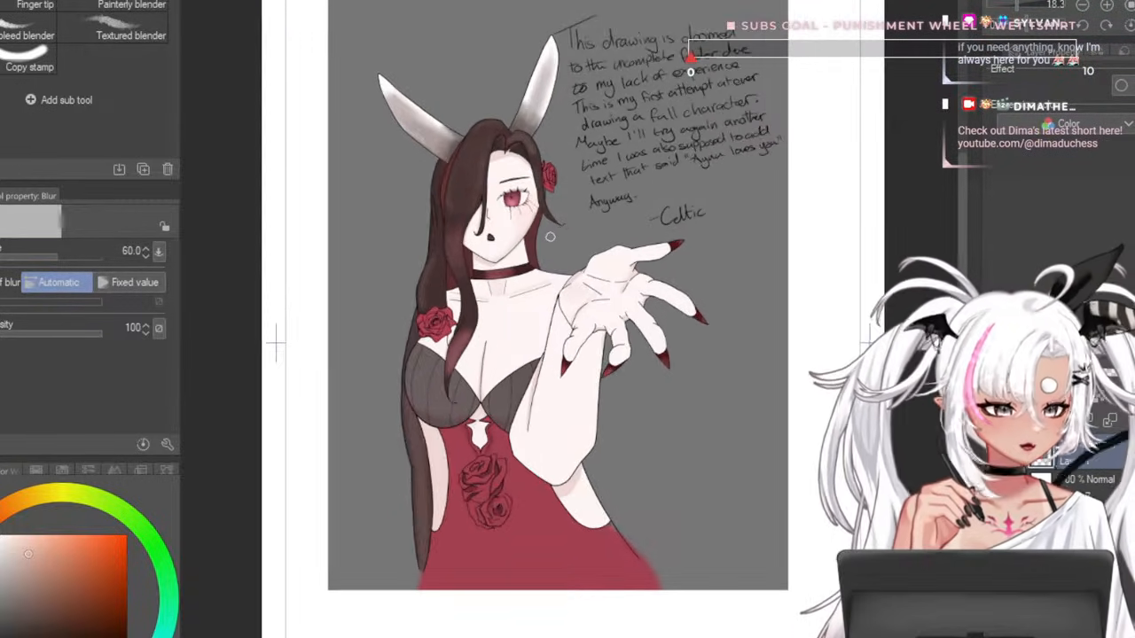
scroll(562, 247, down, 1)
scroll(561, 247, up, 1)
scroll(562, 247, down, 2)
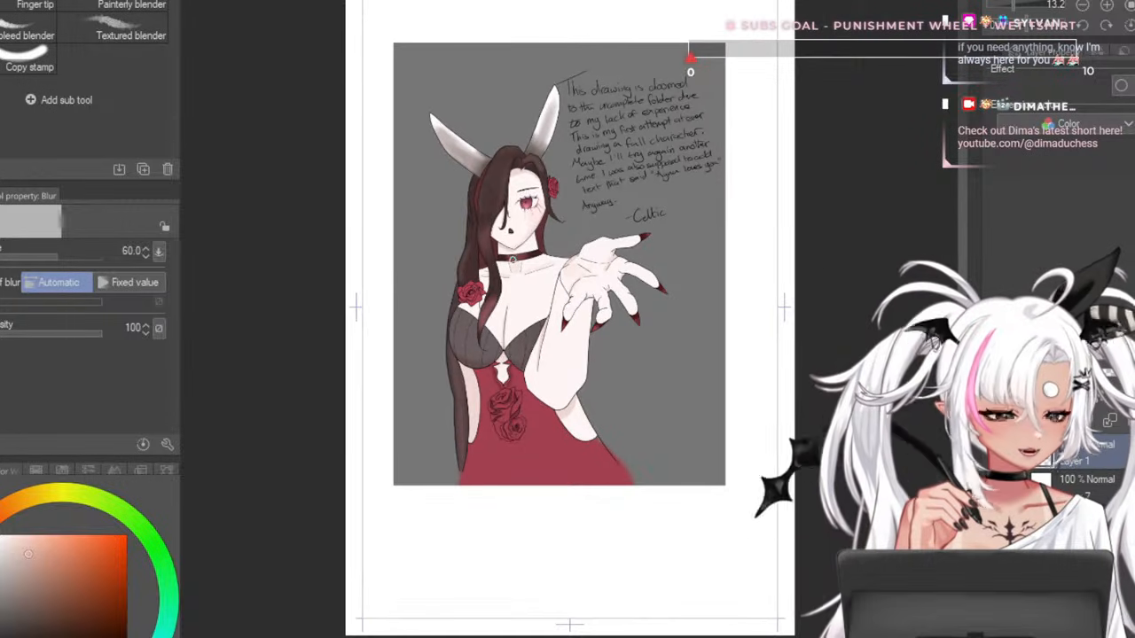
scroll(561, 246, up, 1)
scroll(639, 205, down, 1)
scroll(639, 206, up, 1)
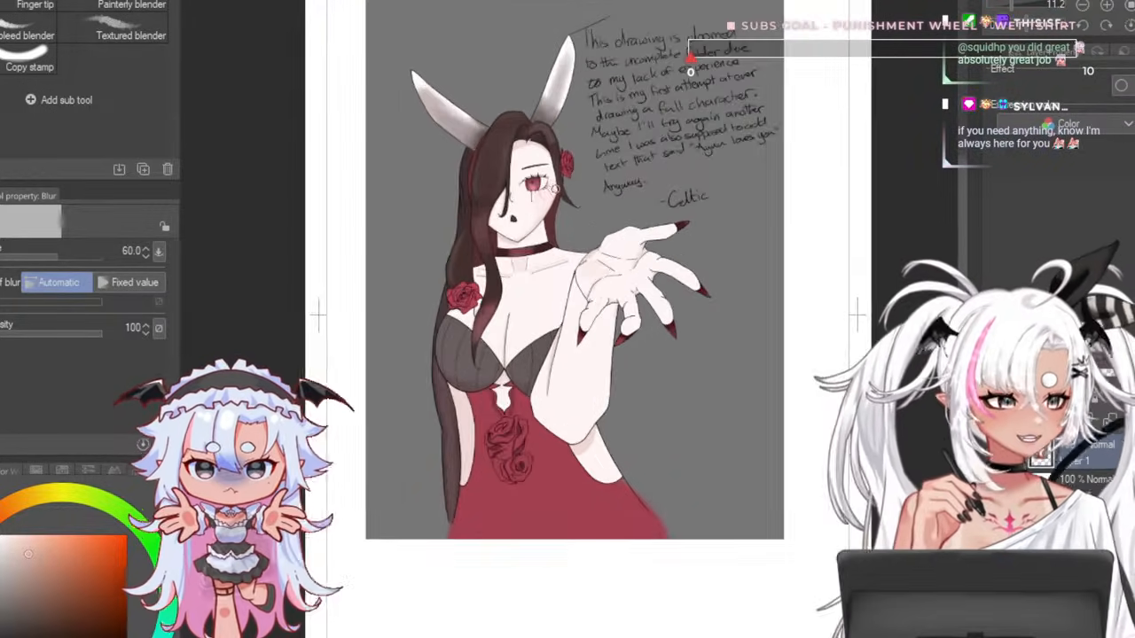
scroll(639, 206, down, 1)
scroll(640, 206, up, 2)
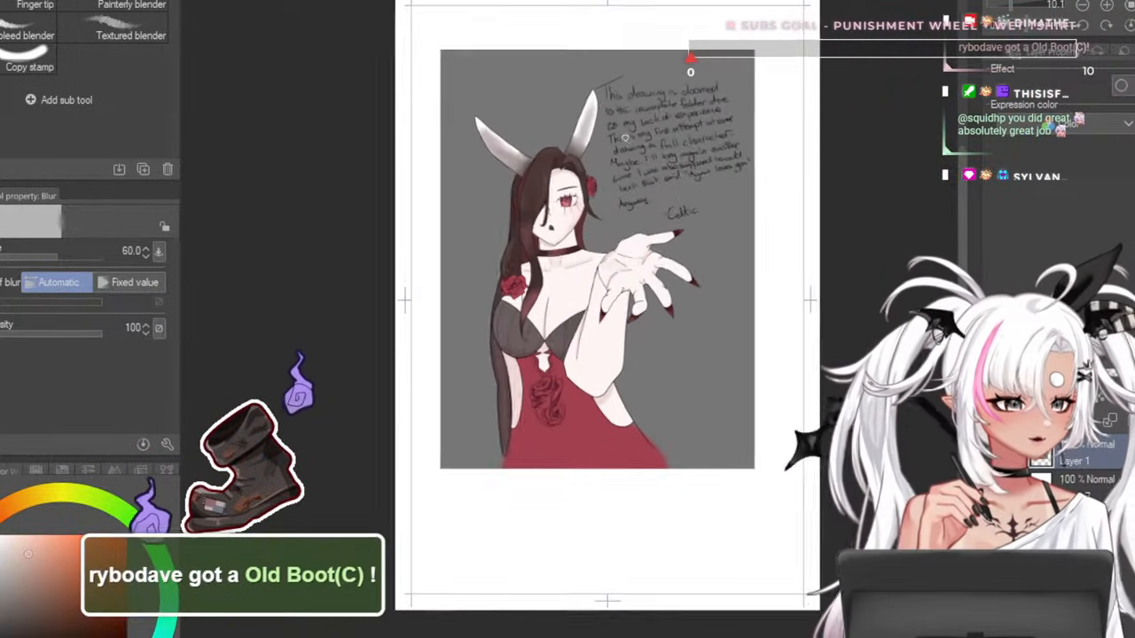
scroll(623, 200, down, 2)
scroll(624, 200, up, 1)
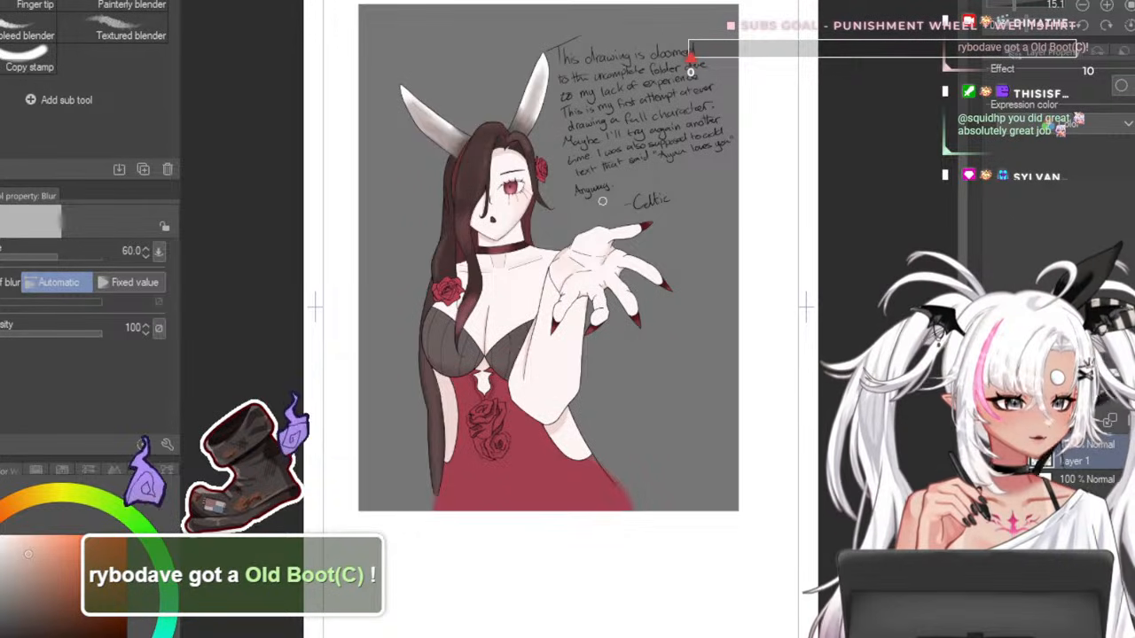
- Inspect the character's face, outstretched hand and the handwritten note beside her up close
scroll(641, 162, up, 1)
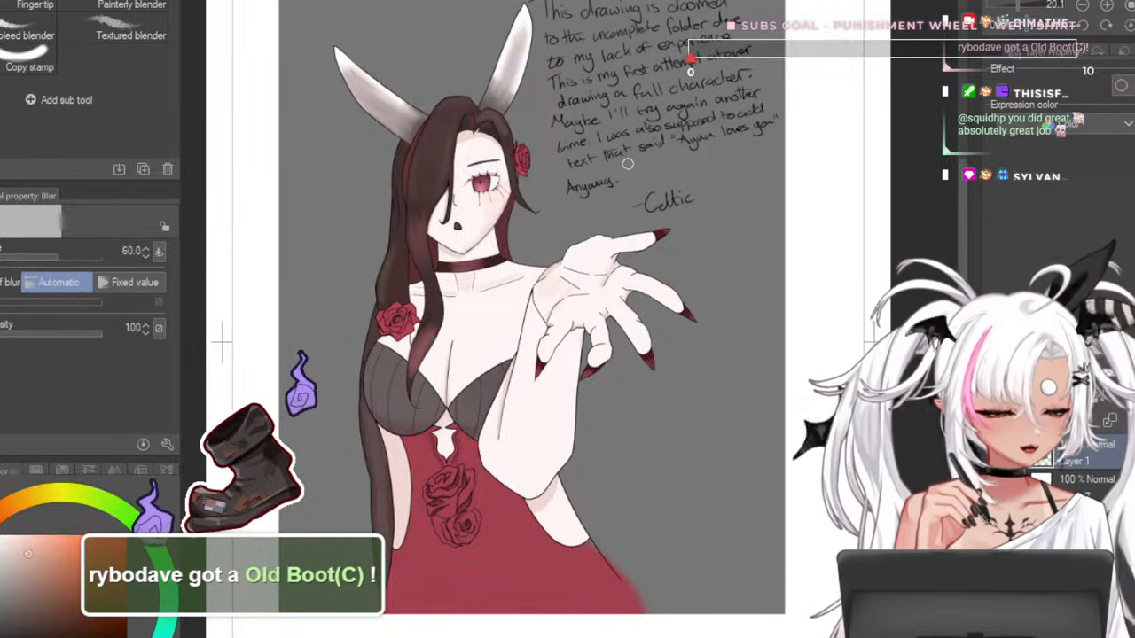
scroll(430, 91, up, 1)
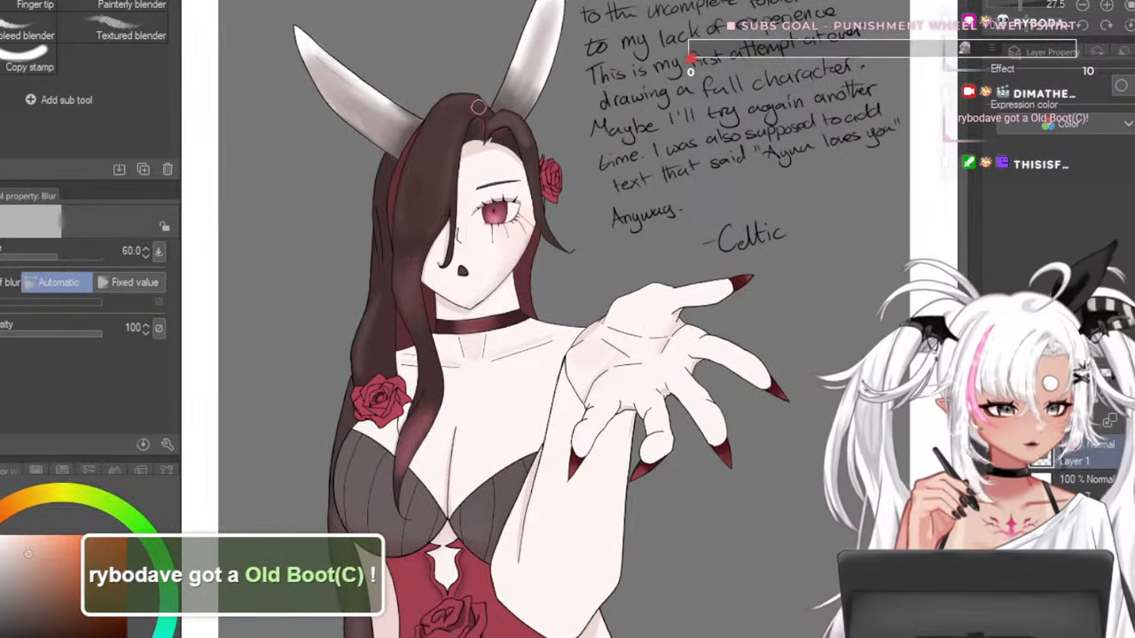
scroll(478, 107, down, 1)
scroll(563, 208, down, 1)
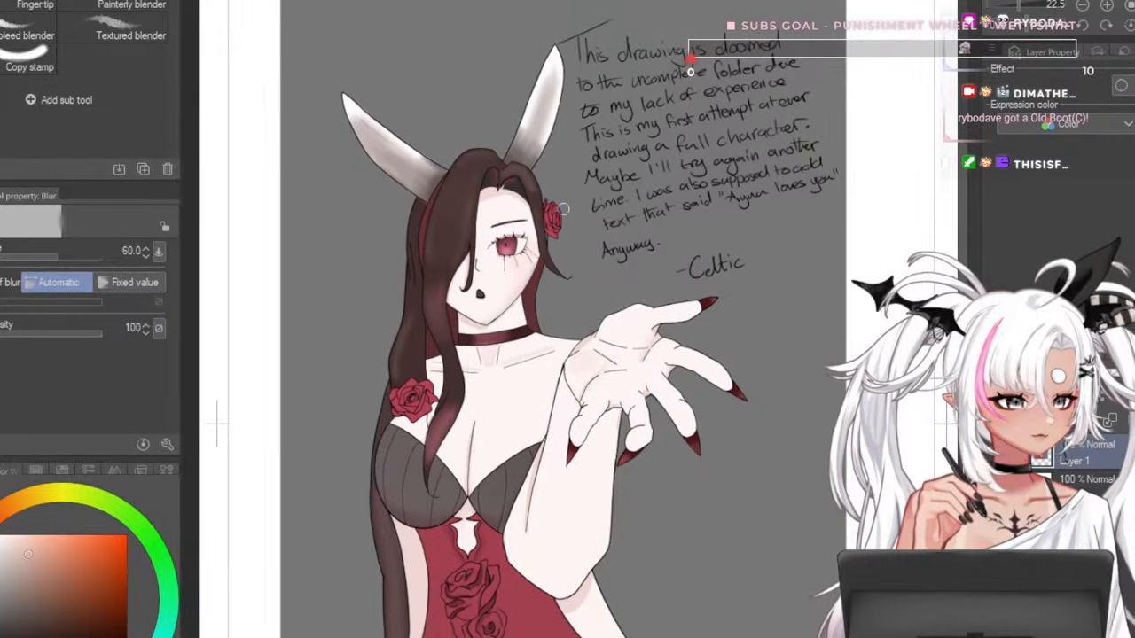
scroll(563, 208, up, 2)
scroll(671, 46, down, 1)
scroll(712, 127, up, 2)
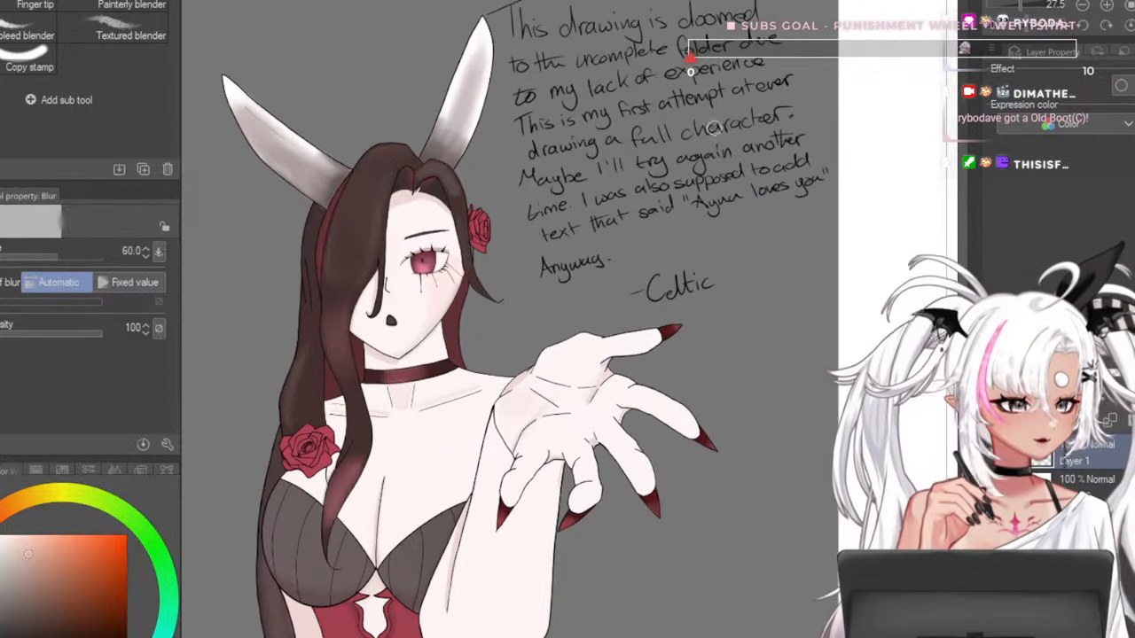
scroll(737, 116, up, 1)
scroll(744, 82, down, 2)
scroll(741, 18, up, 3)
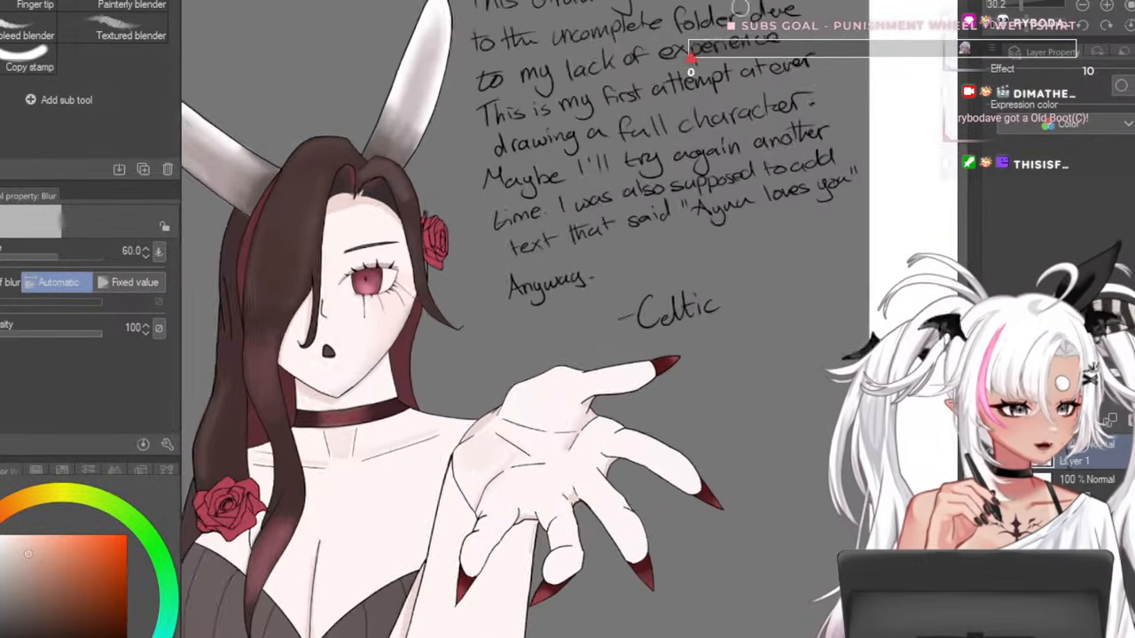
scroll(739, 8, up, 1)
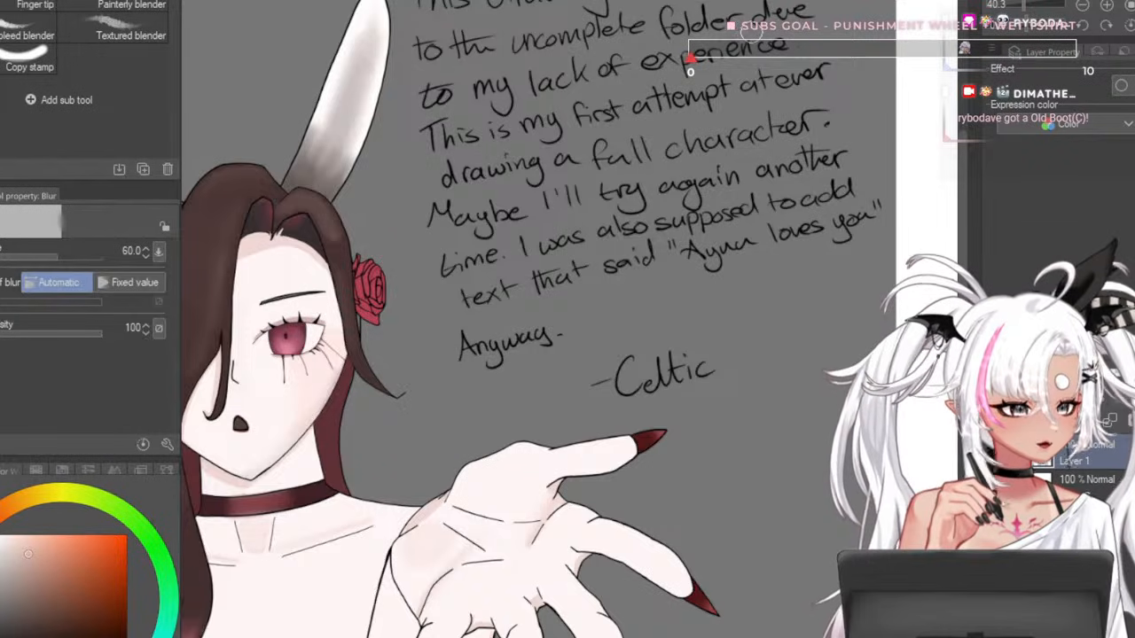
scroll(759, 30, down, 1)
scroll(754, 49, up, 1)
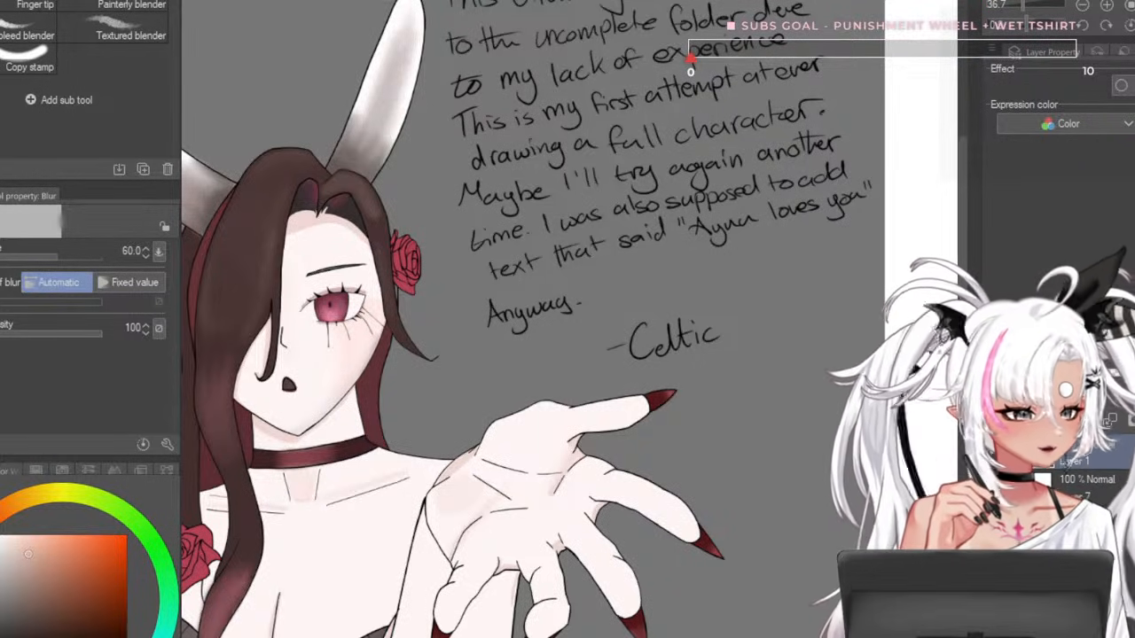
- Review the figure's anatomy from the horns down to the red dress, including the raised arm and hand
scroll(567, 320, down, 4)
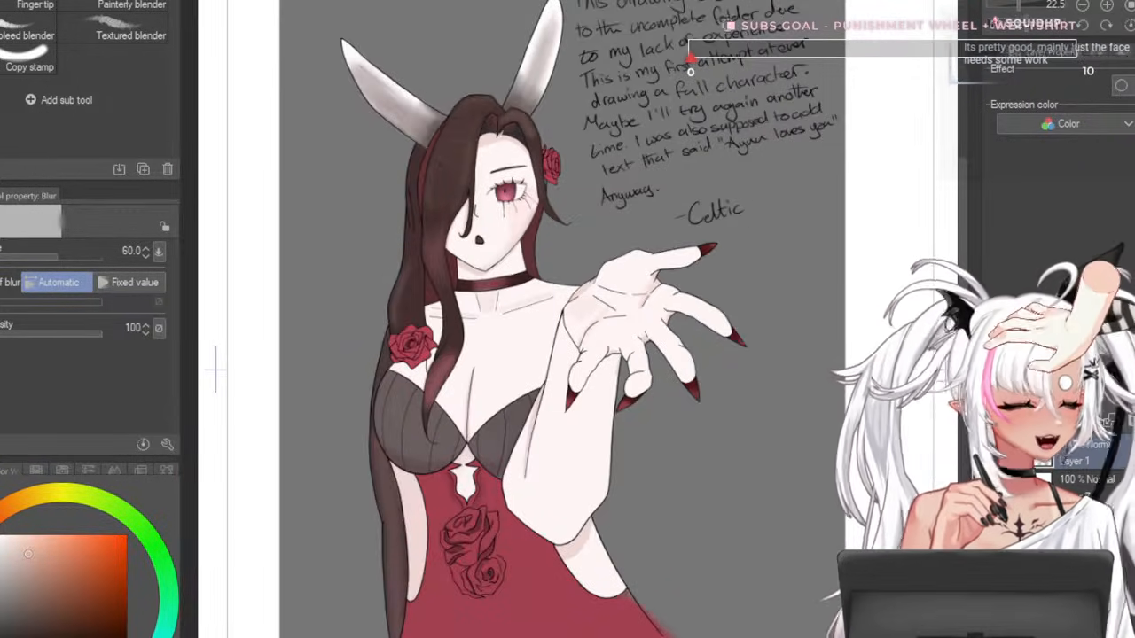
scroll(568, 319, up, 1)
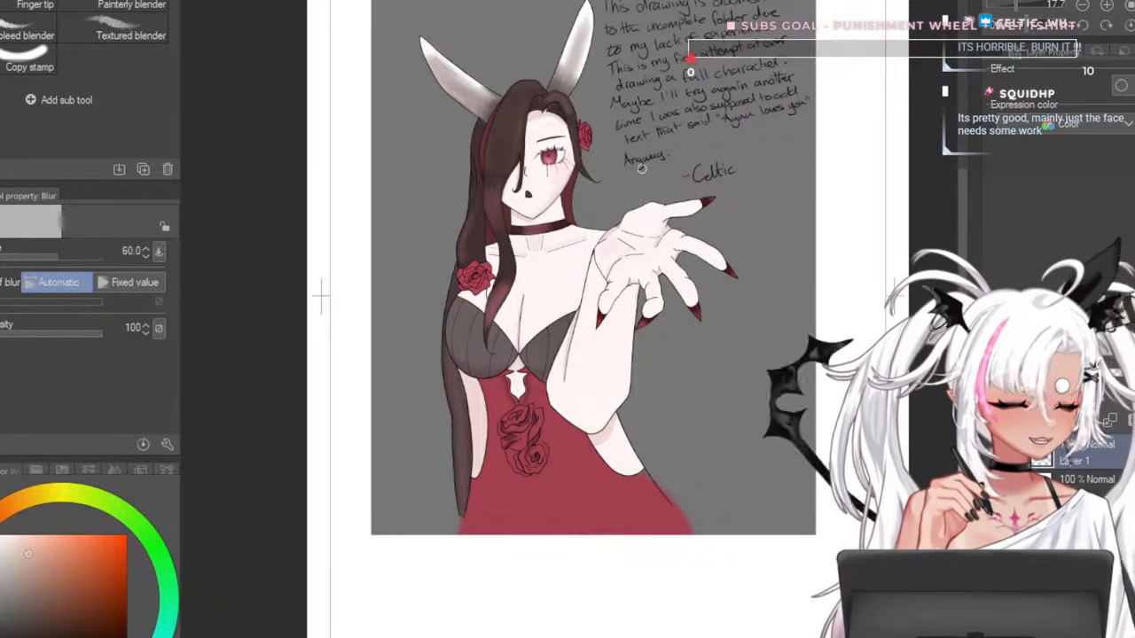
scroll(641, 169, up, 2)
scroll(603, 266, down, 2)
scroll(546, 360, up, 2)
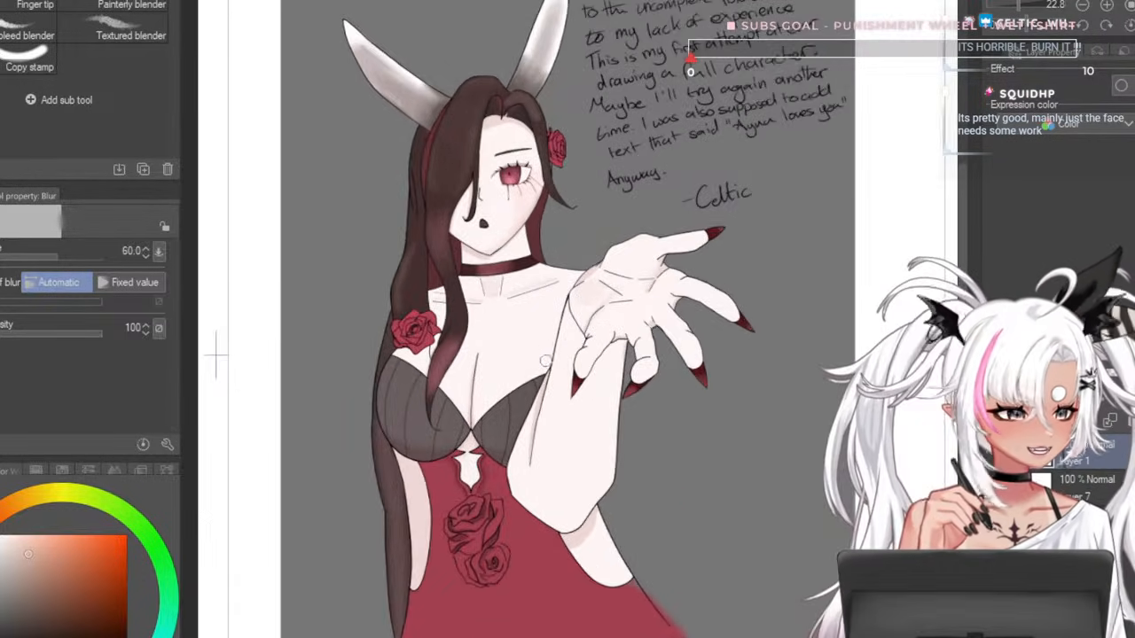
scroll(546, 360, down, 2)
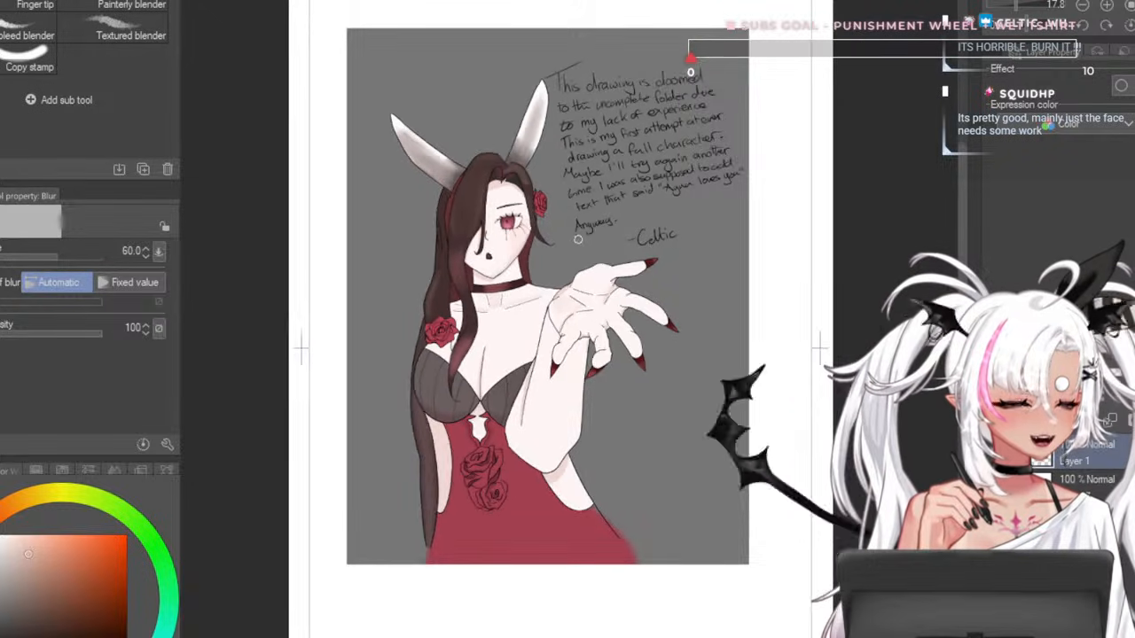
scroll(578, 238, up, 2)
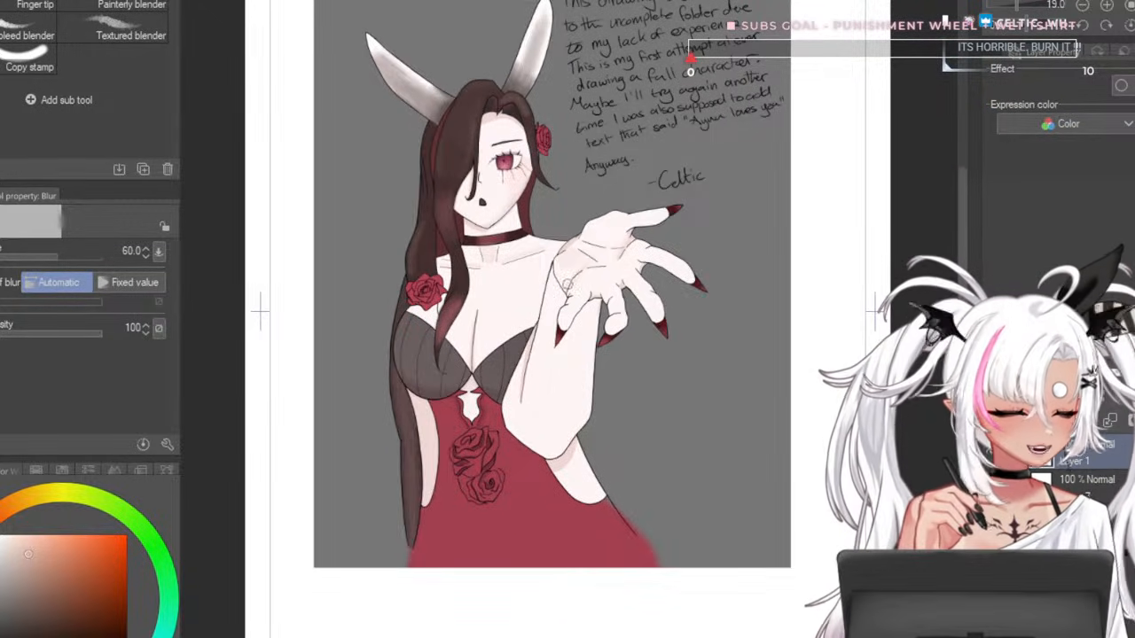
scroll(567, 284, up, 1)
scroll(560, 276, down, 1)
scroll(553, 269, up, 1)
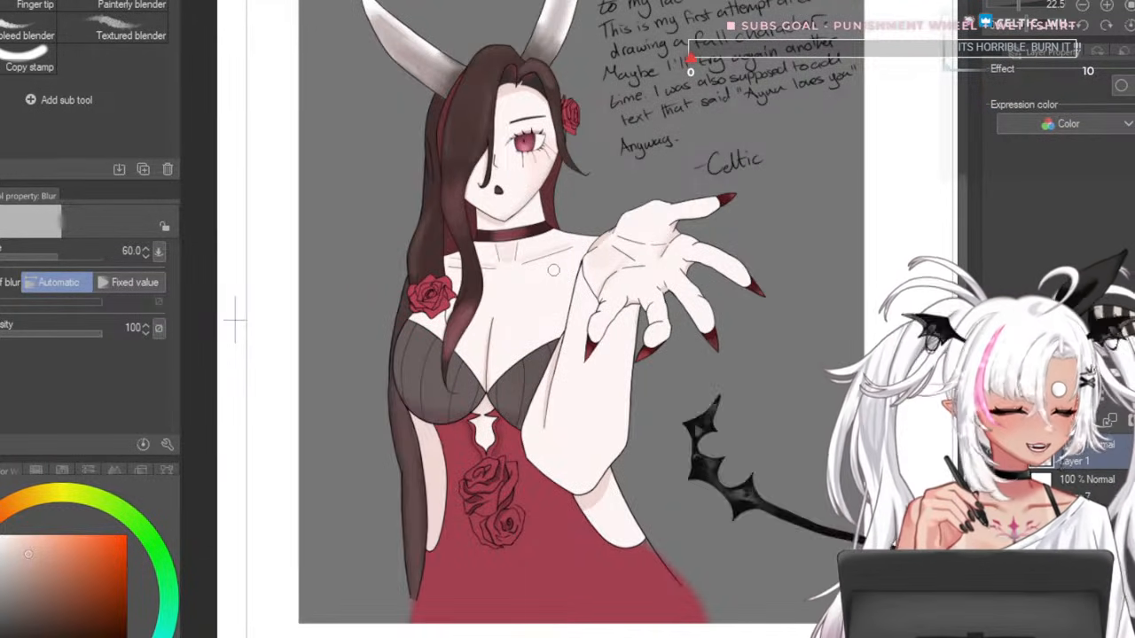
scroll(552, 269, down, 1)
scroll(555, 262, up, 1)
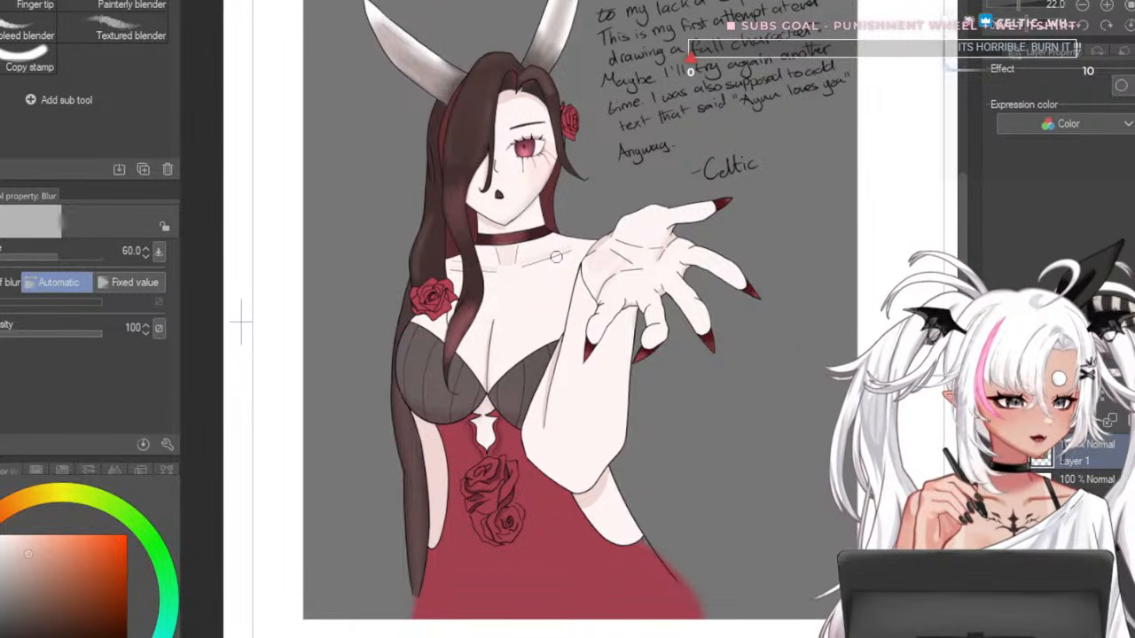
scroll(600, 224, down, 1)
scroll(599, 213, up, 1)
scroll(600, 199, down, 1)
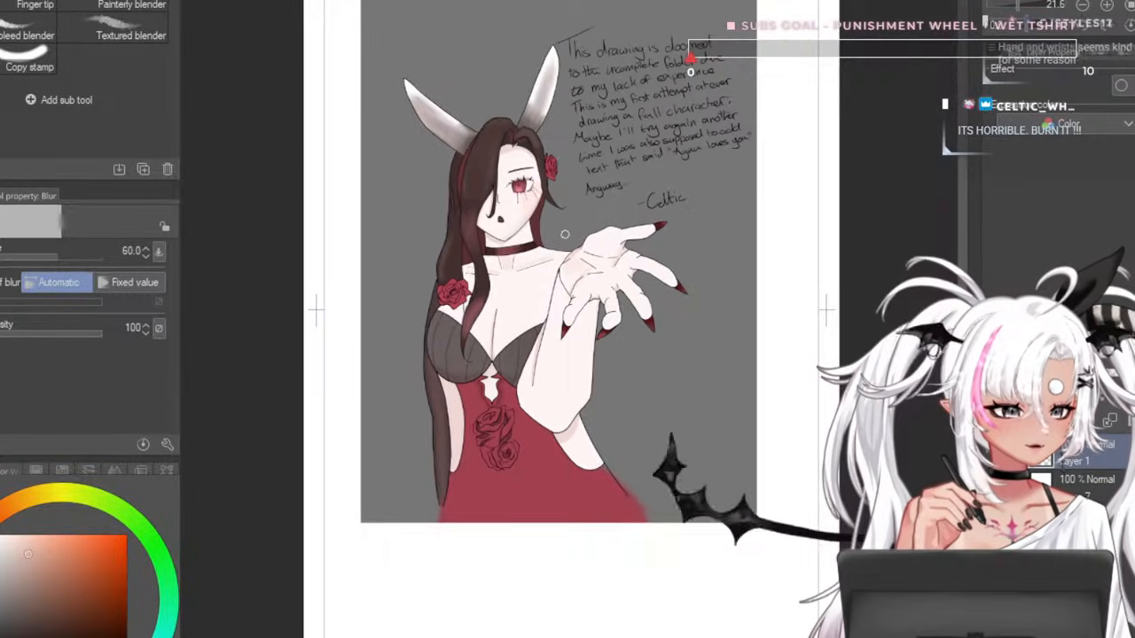
scroll(600, 186, up, 1)
scroll(623, 139, down, 1)
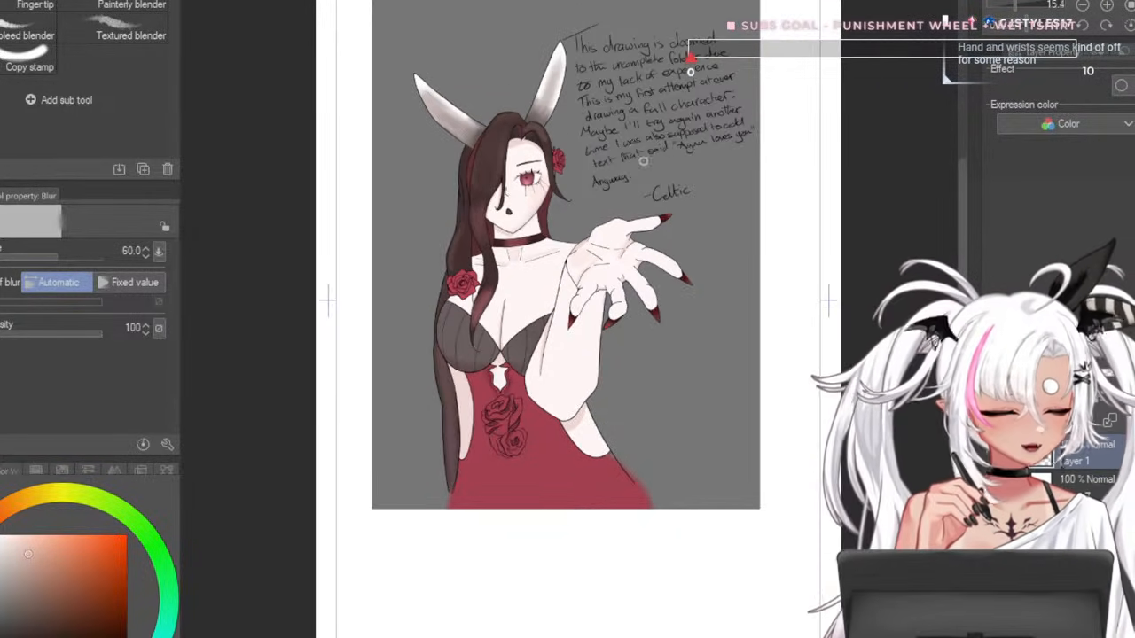
- Compare the raised arm and outstretched hand with the rest of the figure, both close up and at full-drawing scale
scroll(642, 162, up, 1)
scroll(604, 266, down, 1)
scroll(612, 262, up, 1)
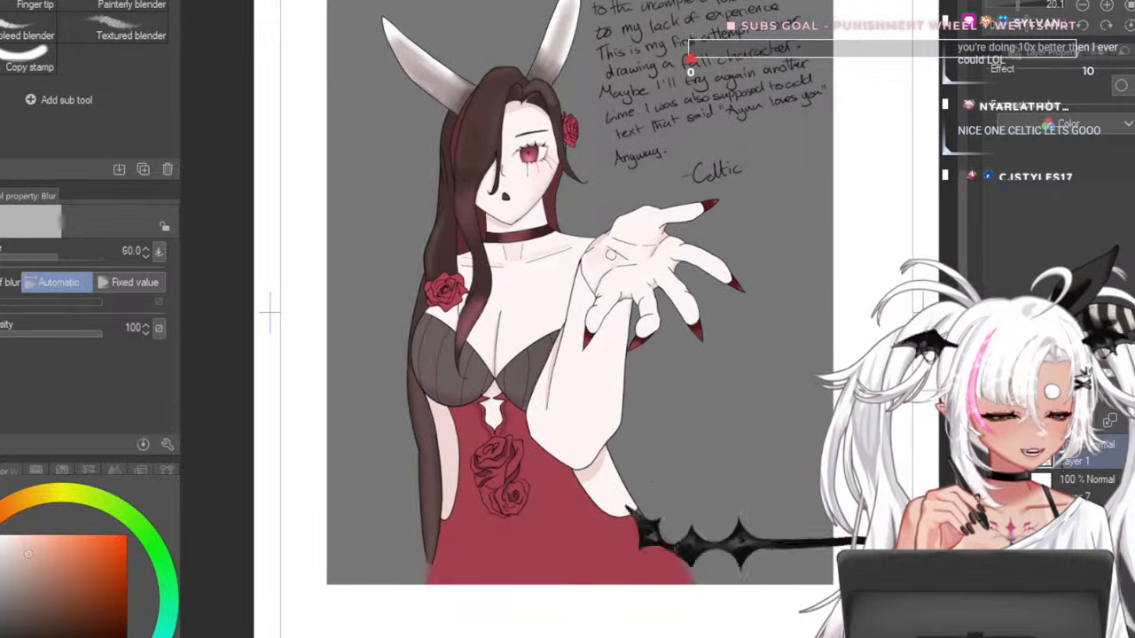
scroll(638, 257, down, 1)
scroll(674, 252, up, 1)
scroll(709, 245, down, 1)
scroll(617, 286, up, 2)
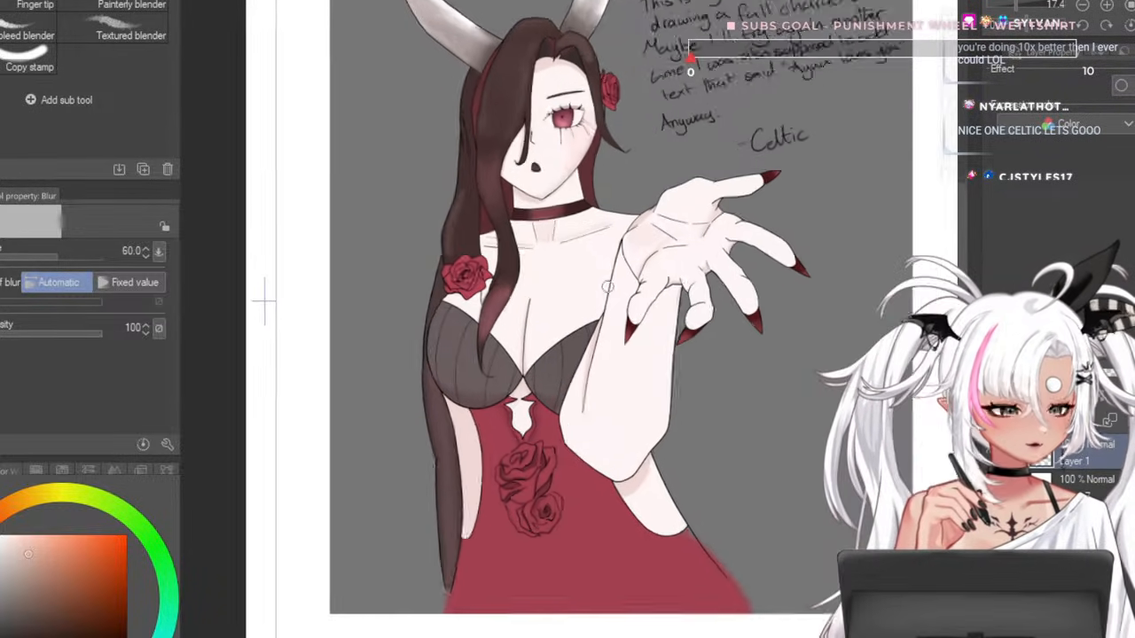
scroll(694, 348, down, 2)
scroll(665, 266, up, 2)
scroll(607, 289, down, 2)
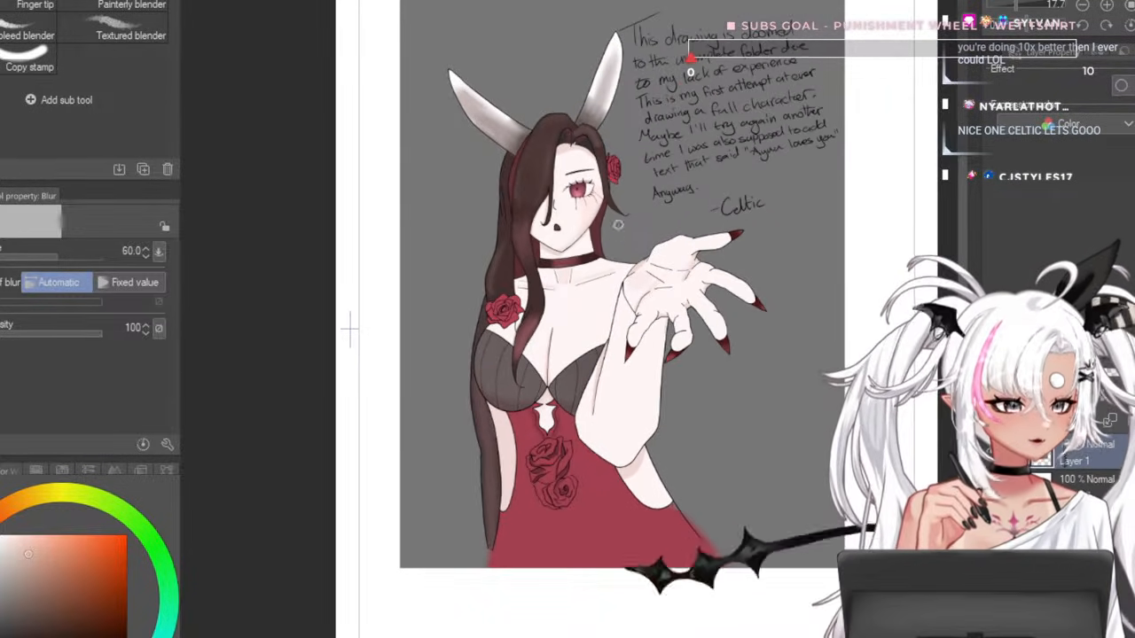
scroll(585, 235, up, 1)
scroll(550, 253, up, 1)
scroll(514, 270, down, 1)
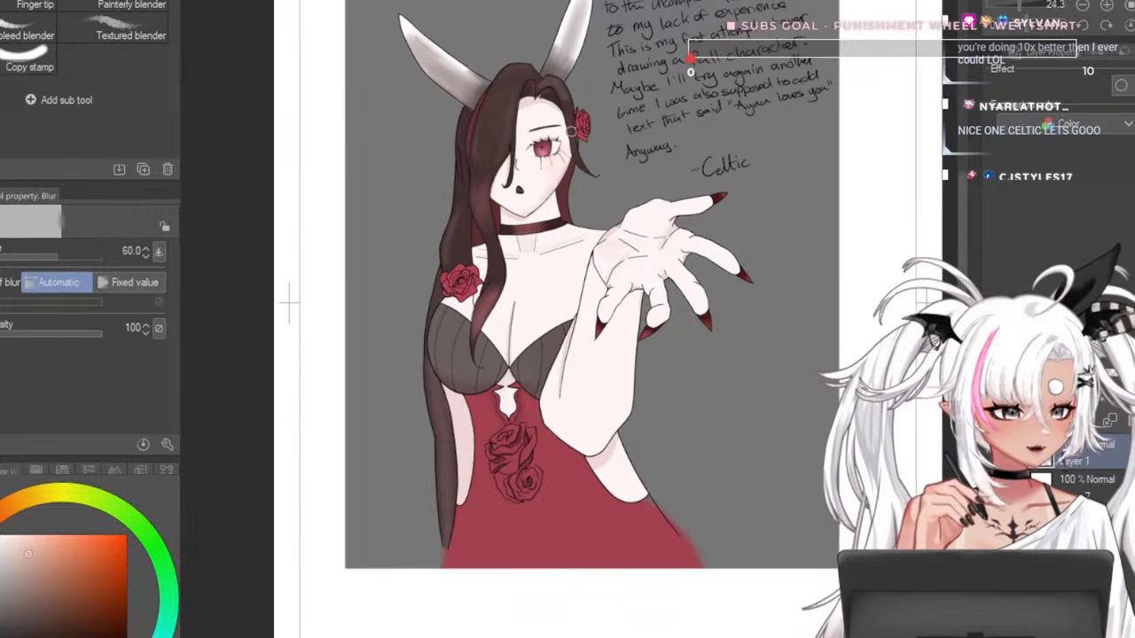
scroll(476, 288, up, 1)
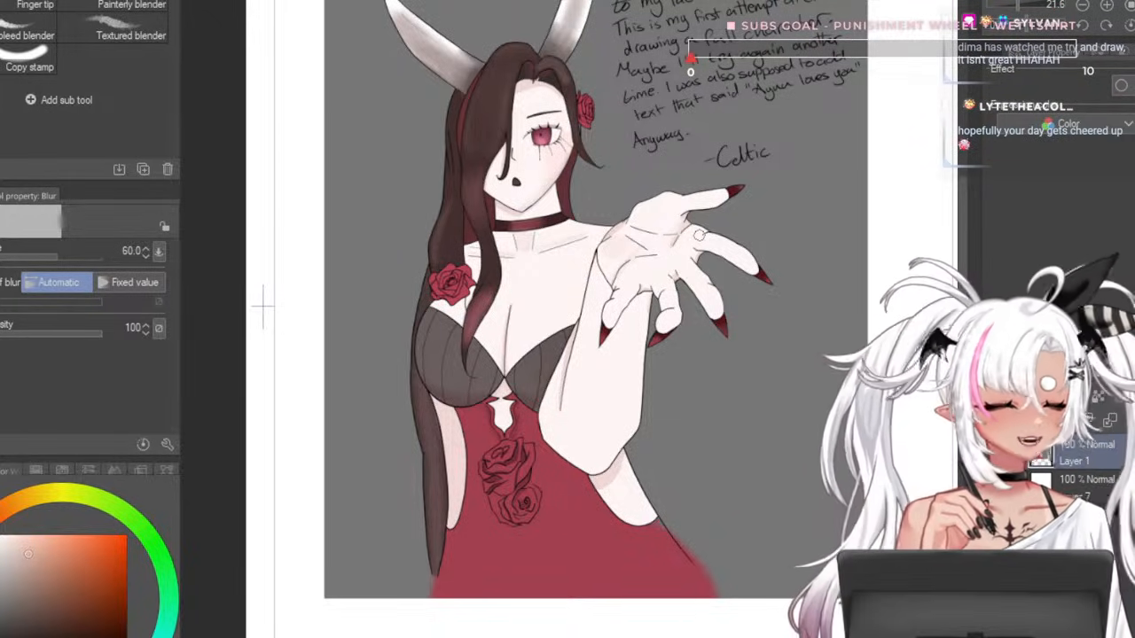
- Ready the G-pen with black as the drawing color and a brush size of 10
key(j)
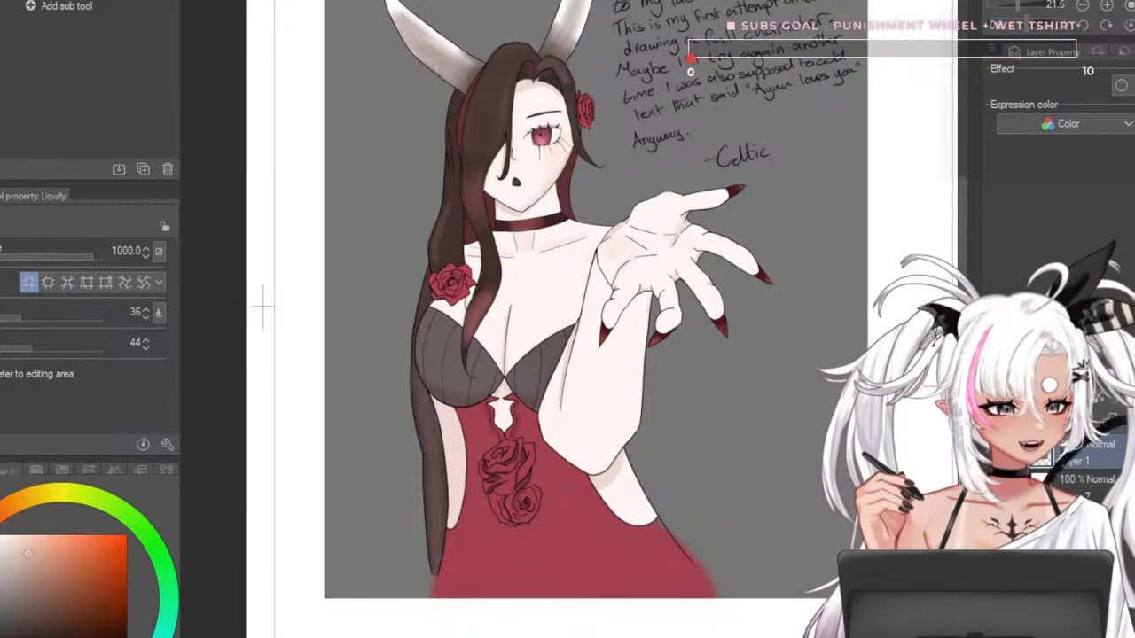
key(p)
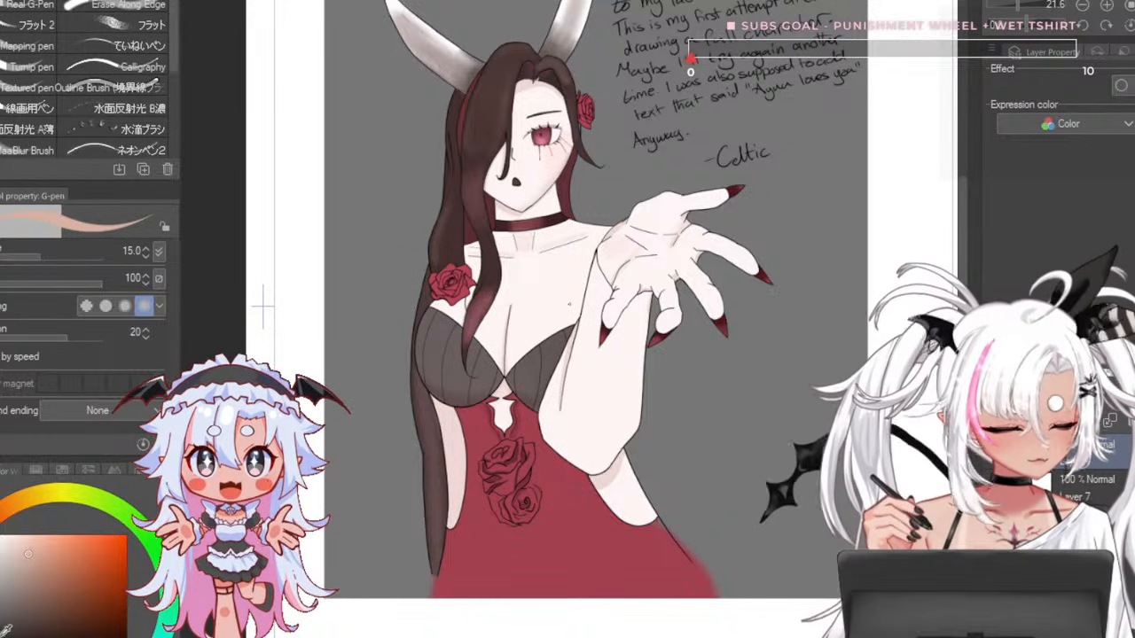
click(6, 631)
key(bracketleft)
key(bracketleft)
key(bracketleft)
key(bracketleft)
scroll(674, 231, down, 2)
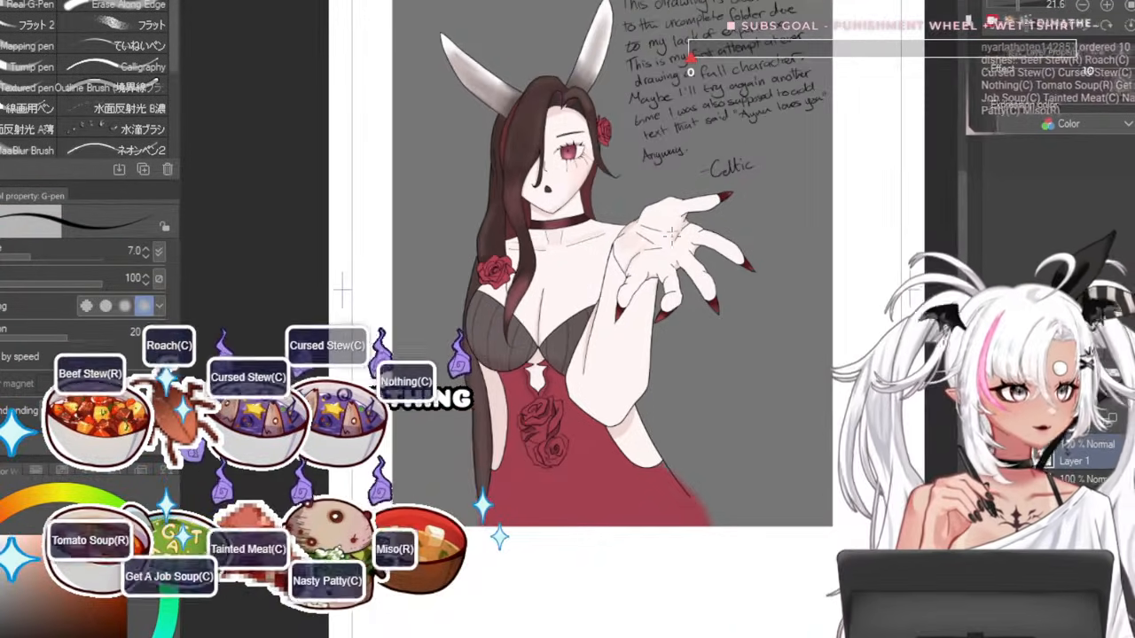
scroll(672, 232, up, 2)
scroll(672, 232, down, 1)
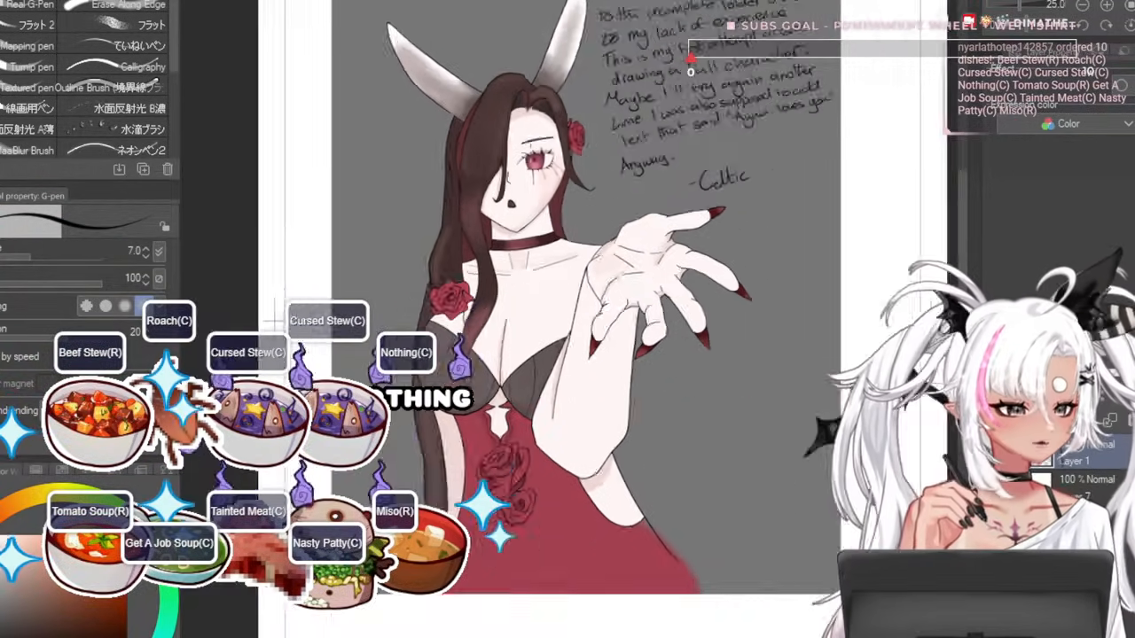
scroll(541, 155, down, 1)
scroll(543, 156, up, 3)
scroll(546, 146, down, 3)
key(bracketright)
key(bracketright)
- Study the face, shoulder line and foreshortened arm, and check the empty page area beneath the drawing
scroll(548, 142, up, 1)
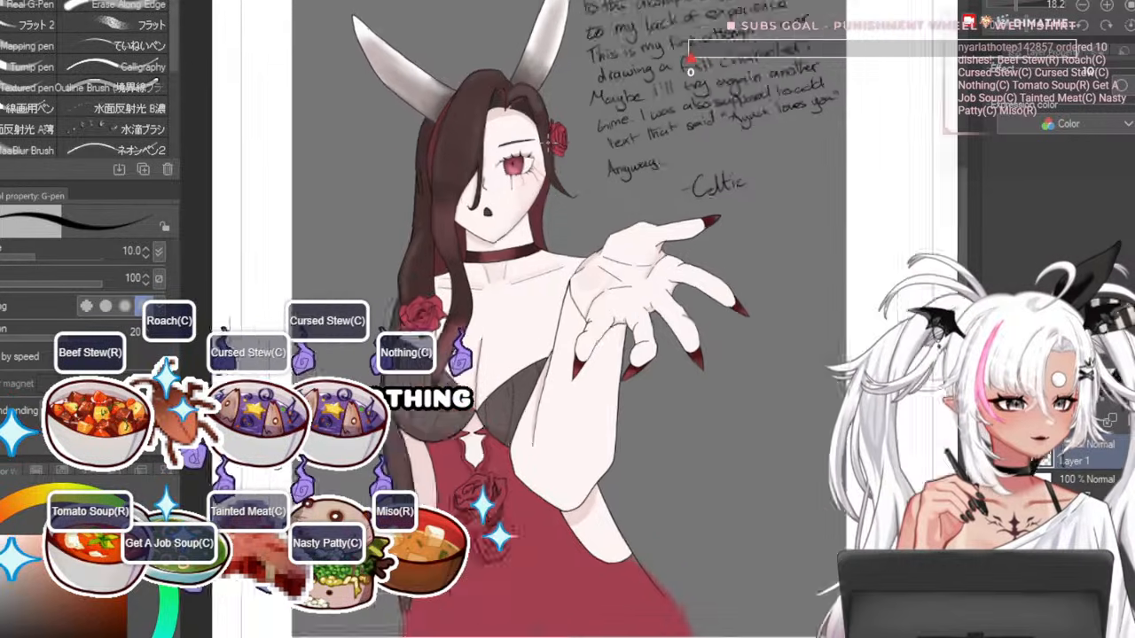
scroll(532, 151, up, 1)
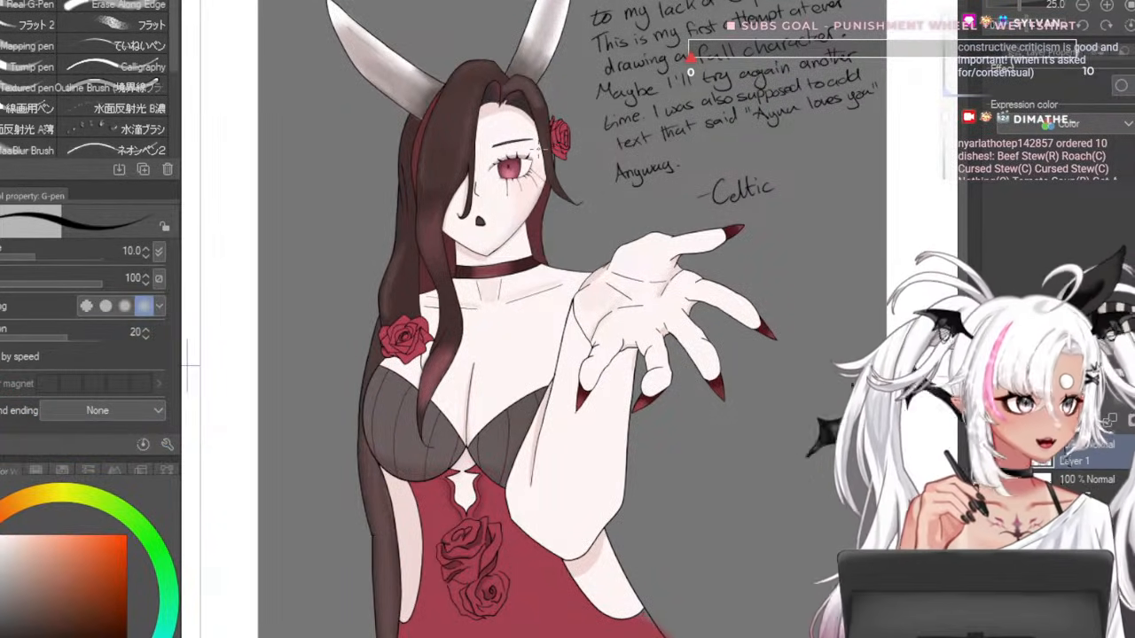
scroll(532, 151, down, 2)
scroll(541, 178, up, 2)
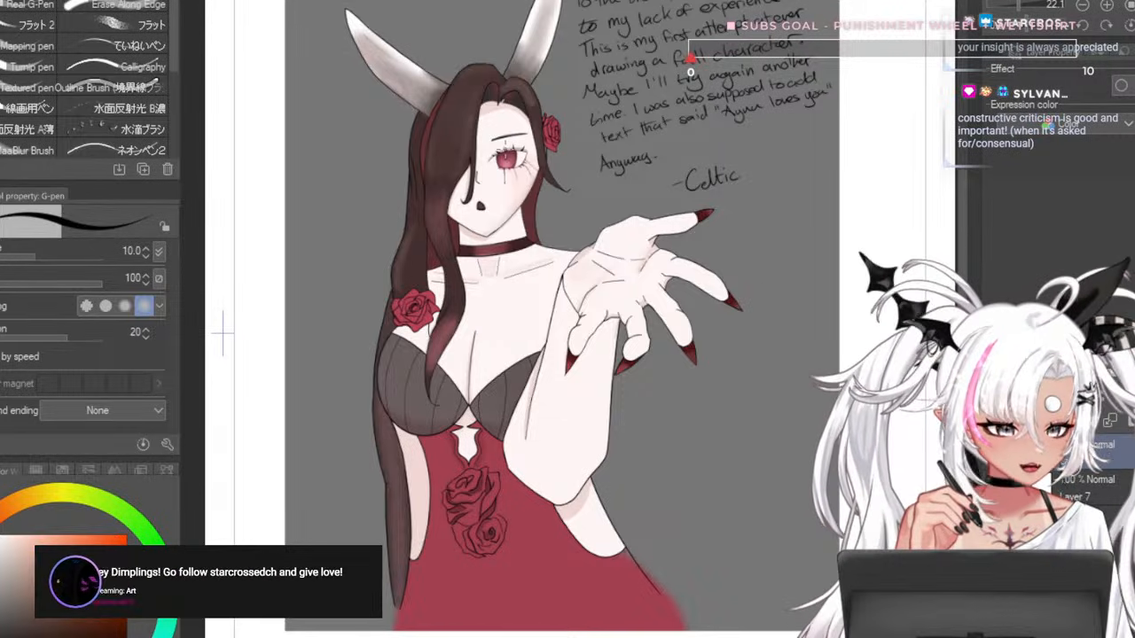
scroll(492, 133, down, 1)
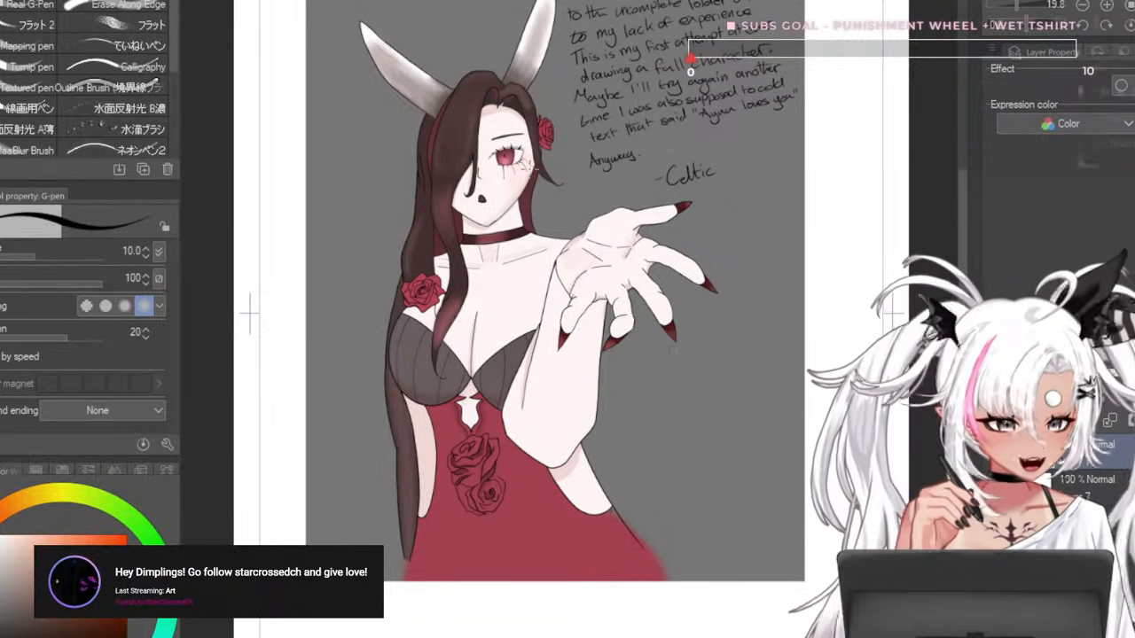
scroll(518, 204, down, 2)
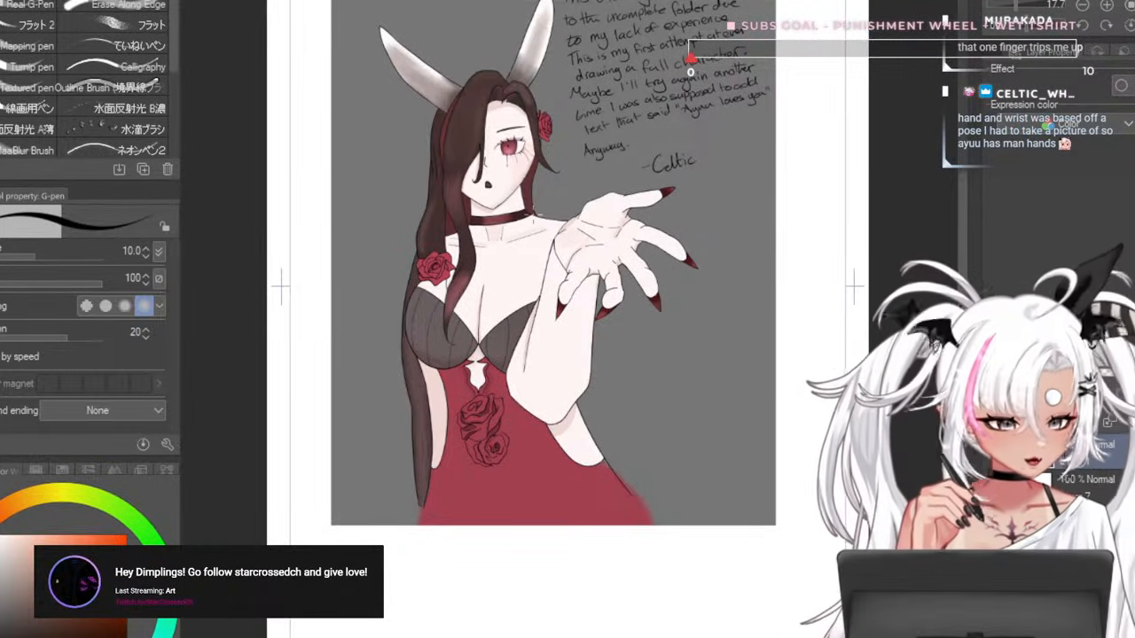
scroll(524, 200, up, 1)
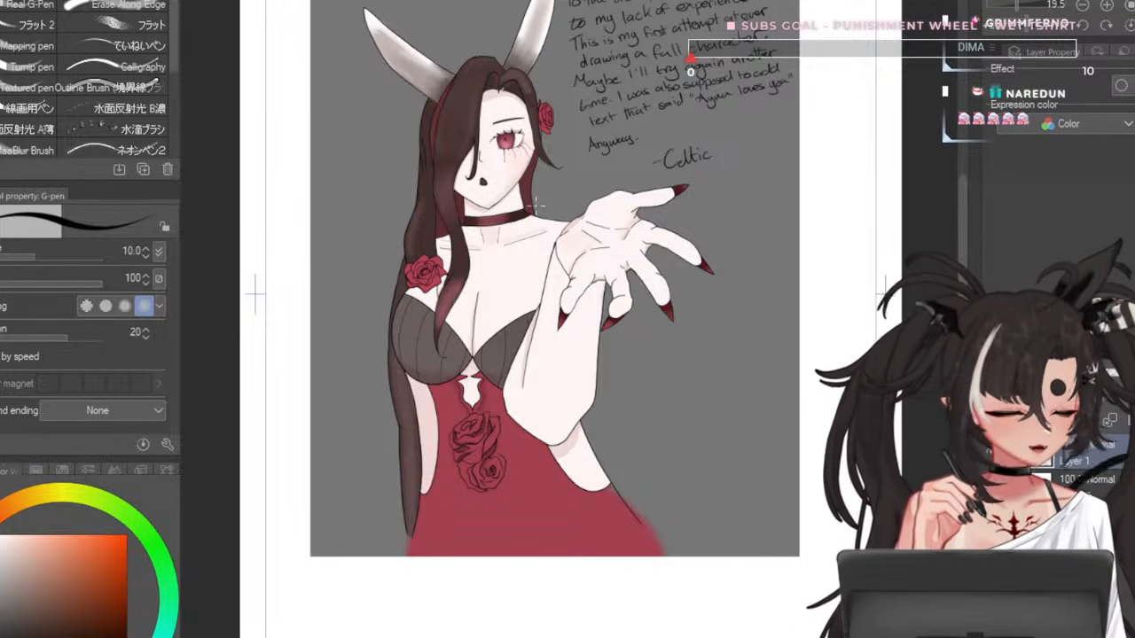
scroll(625, 173, down, 3)
scroll(646, 233, up, 4)
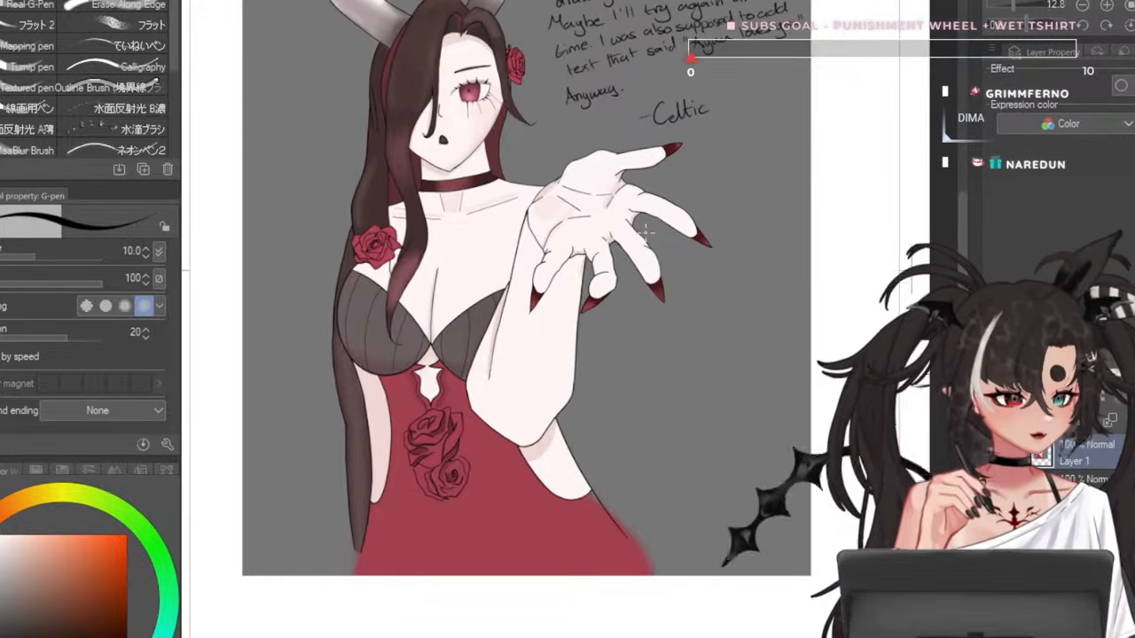
scroll(646, 232, down, 5)
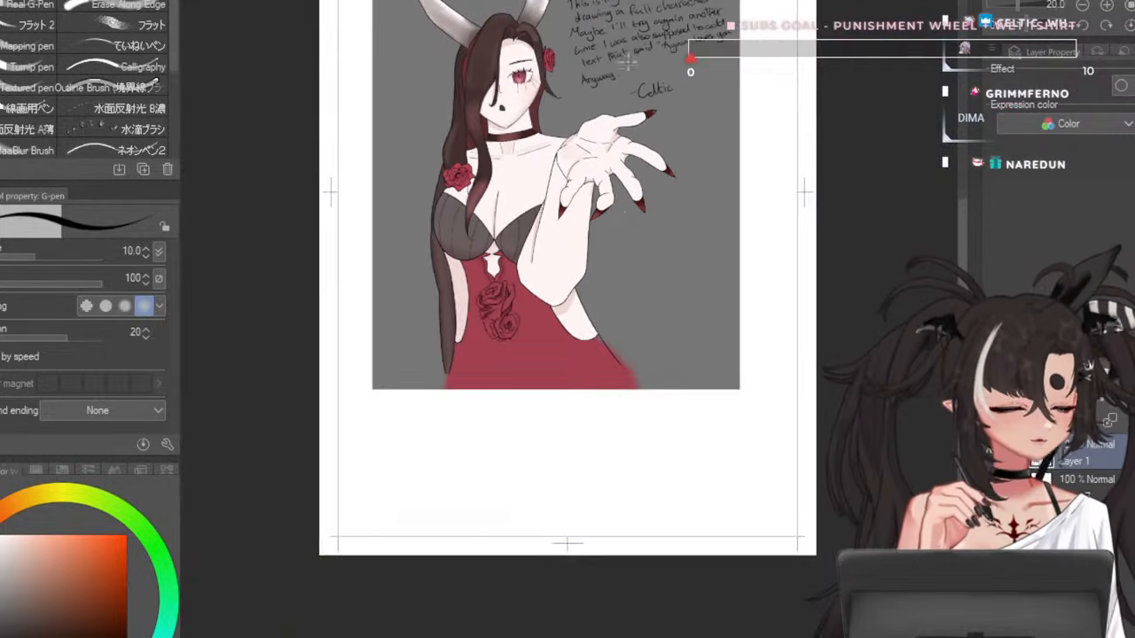
scroll(544, 455, up, 3)
- Sketch a tapered, foreshortened box for an arm segment in the blank space below the drawing, at brush size 10
key(])
key(])
key(])
key(])
key(])
key(])
key([)
key([)
key([)
key([)
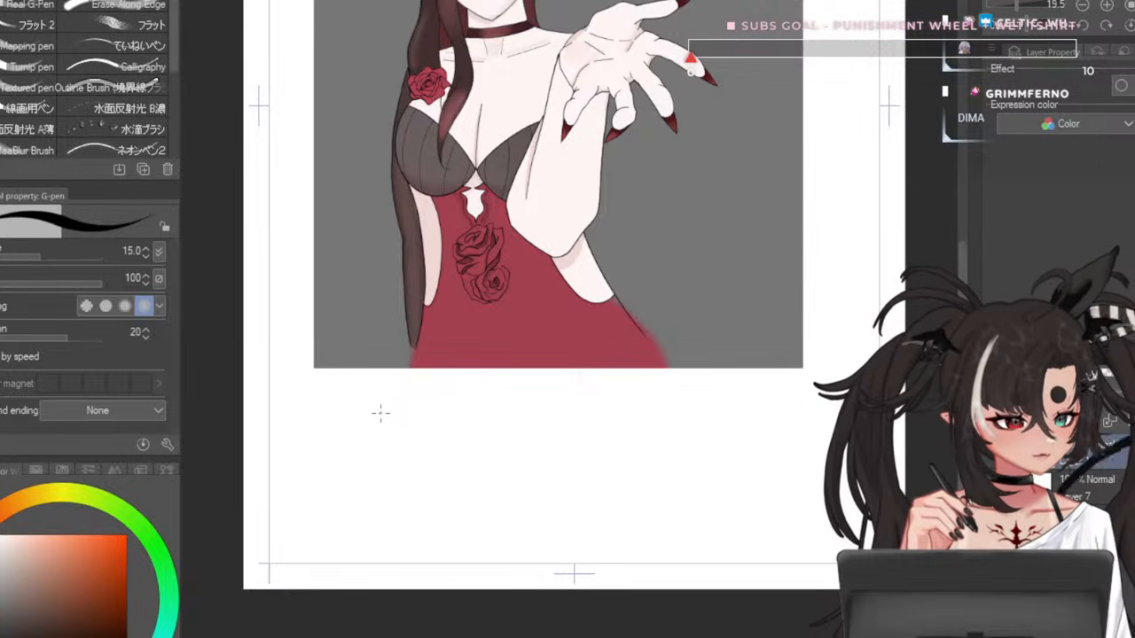
drag(382, 403, 383, 450)
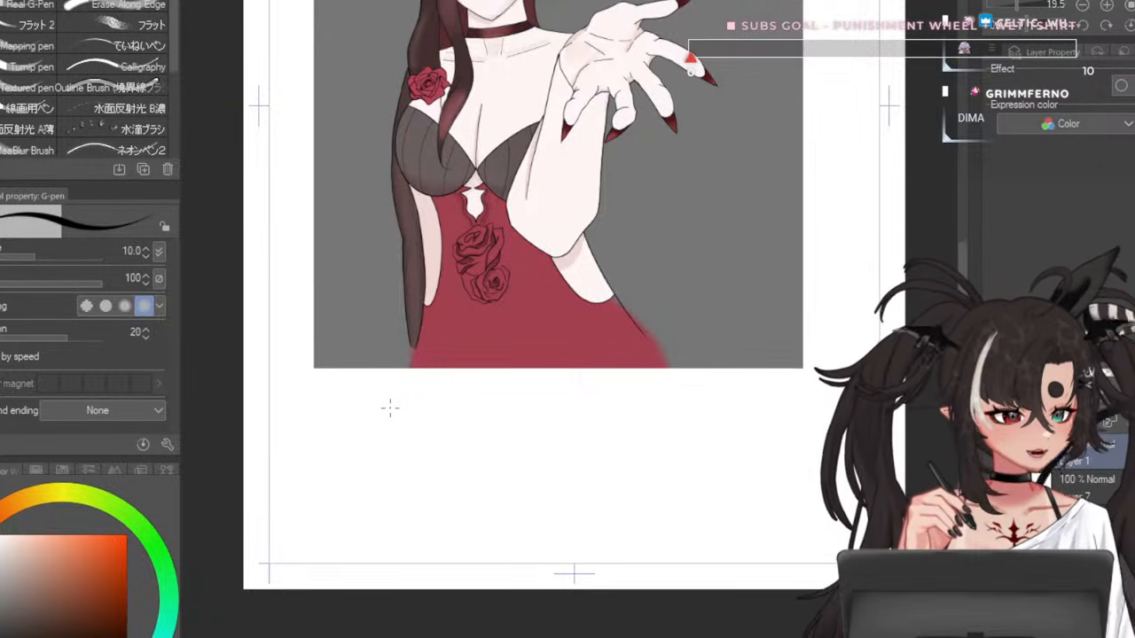
drag(391, 399, 393, 449)
mouse_move(393, 401)
mouse_down()
mouse_move(473, 472)
mouse_move(419, 389)
mouse_up()
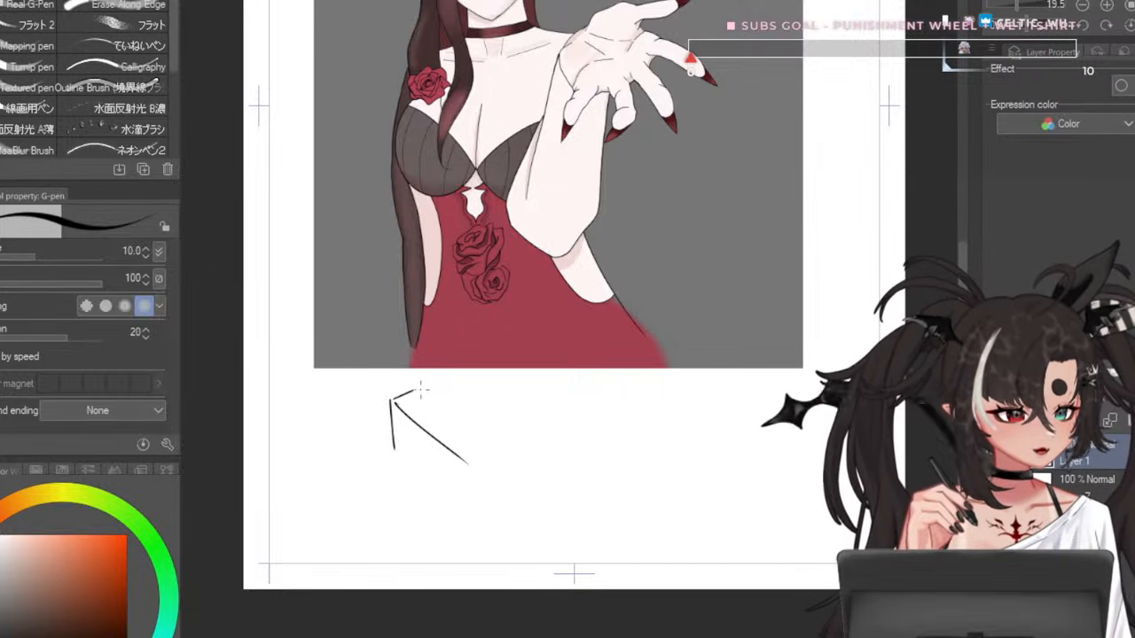
mouse_move(493, 457)
mouse_down()
mouse_move(493, 507)
mouse_move(494, 477)
mouse_move(514, 481)
mouse_move(493, 502)
mouse_up()
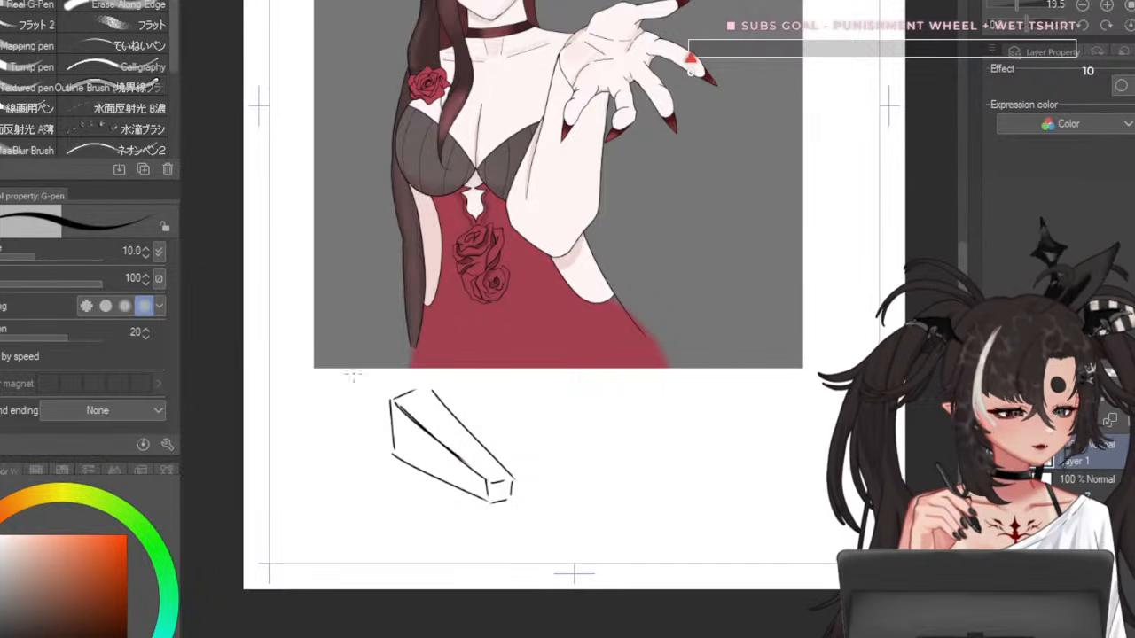
- Add a large and a small joint circle at the ends of the tapered box, and extend a second arm segment from the small one
mouse_move(353, 421)
mouse_down()
mouse_move(388, 389)
mouse_move(380, 433)
mouse_move(368, 391)
mouse_move(365, 429)
mouse_move(404, 396)
mouse_up()
key(ctrl+z)
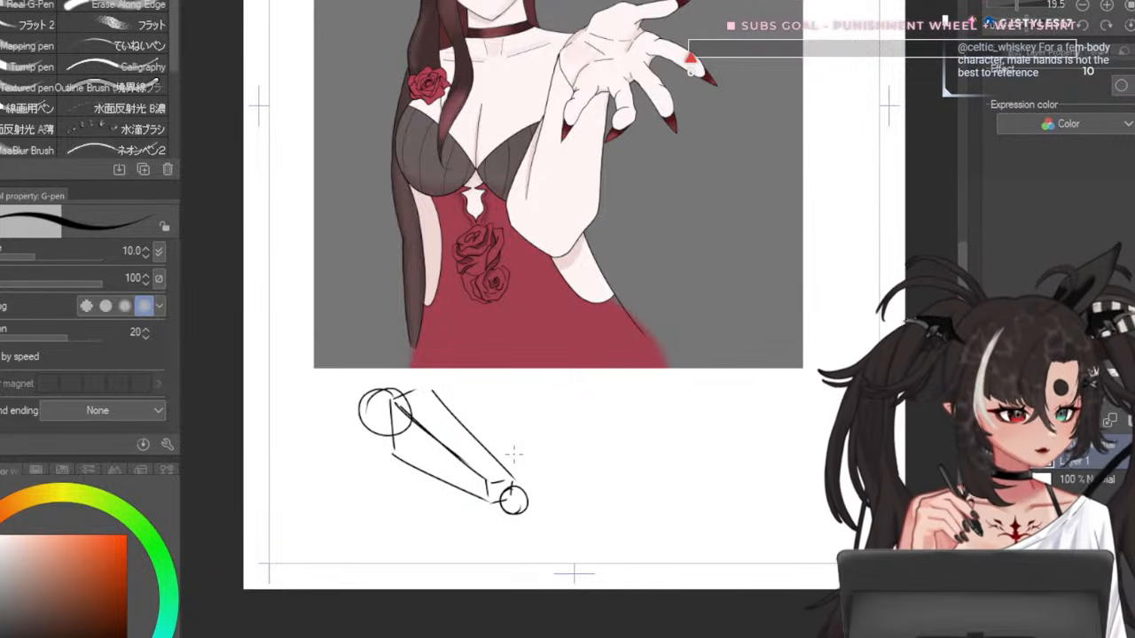
drag(530, 486, 512, 521)
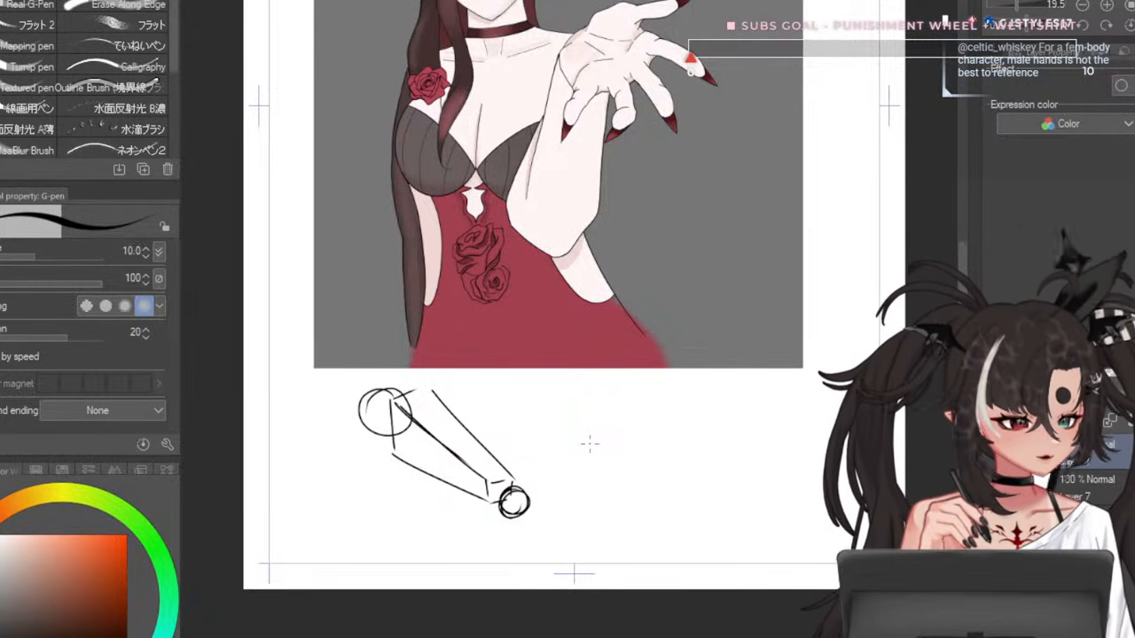
mouse_move(509, 525)
mouse_down()
mouse_move(545, 492)
mouse_move(599, 544)
mouse_move(604, 583)
mouse_up()
key(ctrl+z)
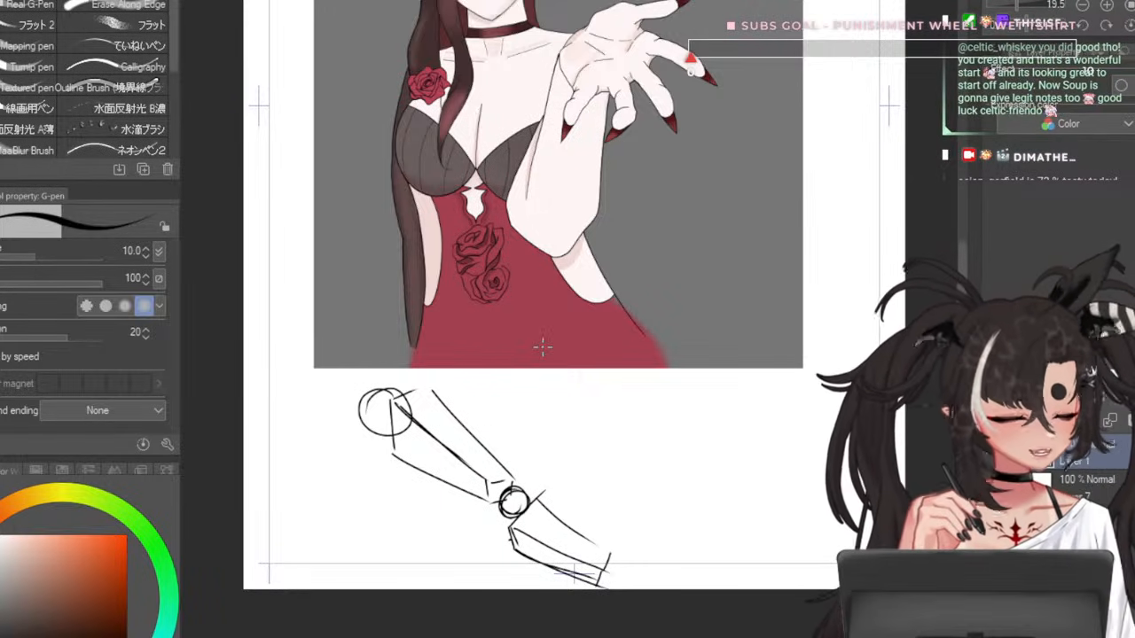
- Undo the entire arm construction sketch below the drawing
key(ctrl+z)
key(ctrl+z)
key(ctrl+z)
key(ctrl+z)
key(ctrl+z)
key(ctrl+z)
key(ctrl+z)
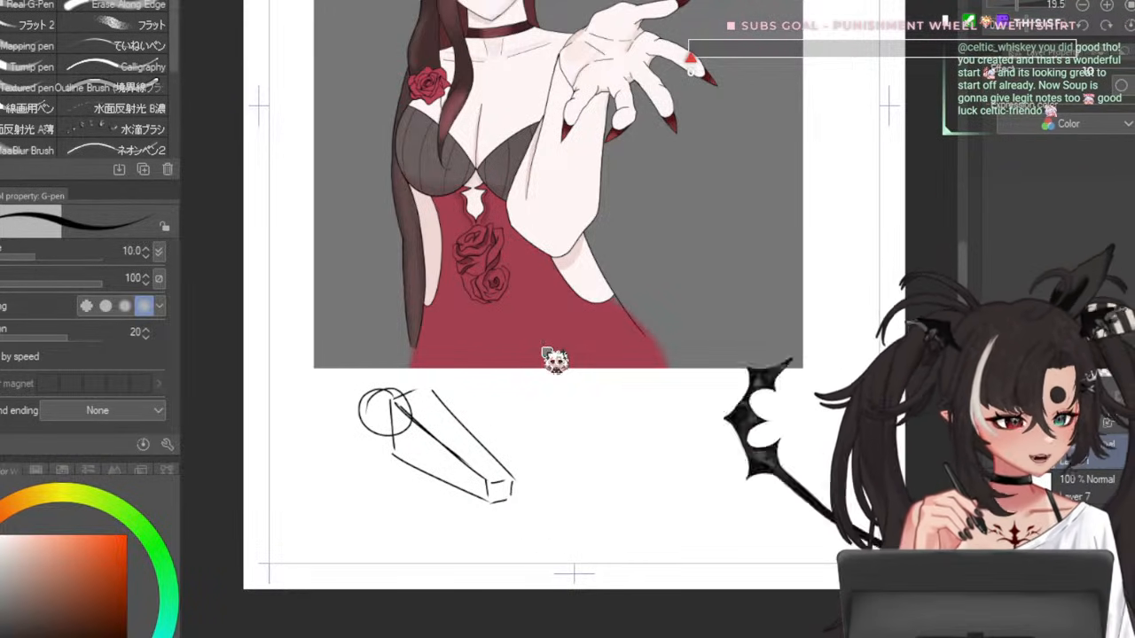
key(ctrl+z)
key(ctrl+z)
key(ctrl+z)
key(ctrl+z)
key(ctrl+z)
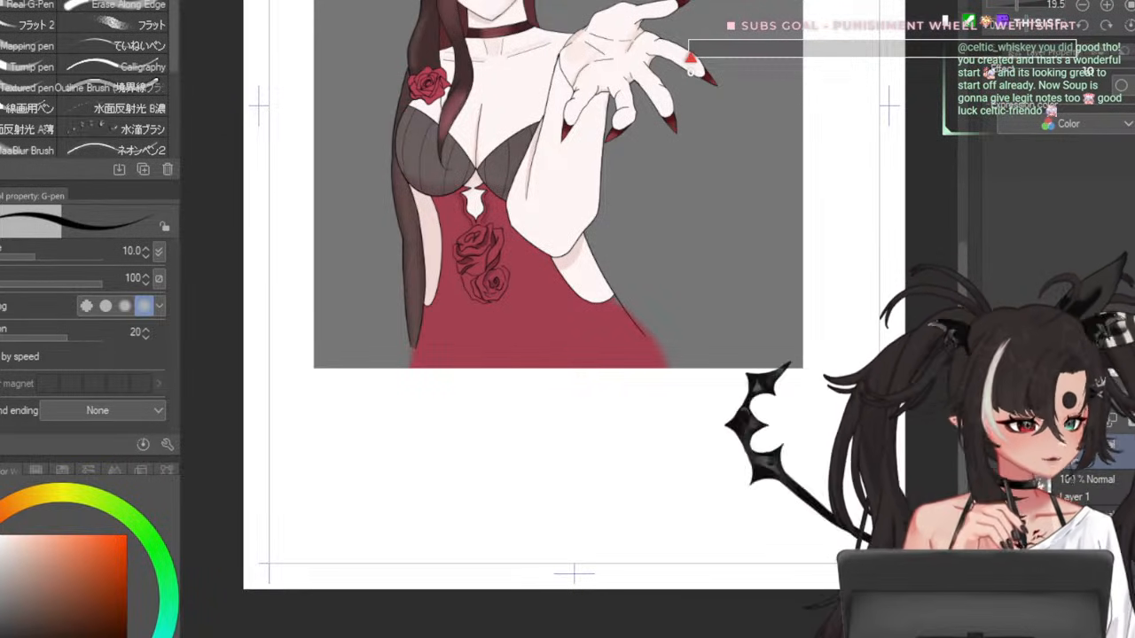
- Mark a joint circle over the character's wrist at brush size 20 and try several guide lines down the raised arm
scroll(543, 348, up, 3)
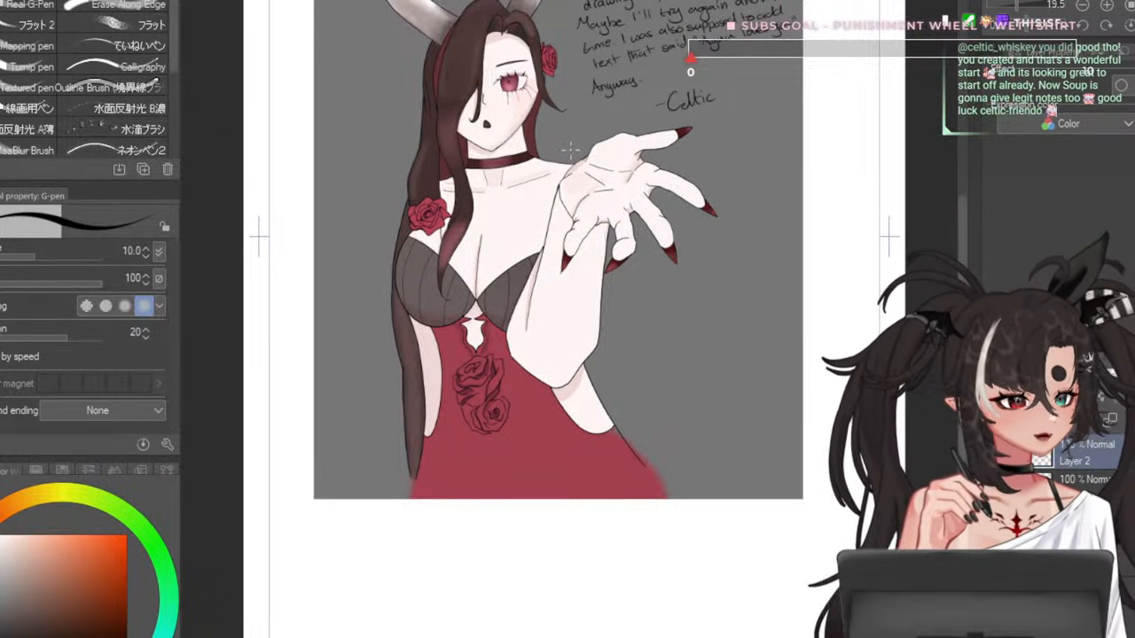
drag(585, 227, 596, 348)
scroll(603, 344, up, 2)
key(])
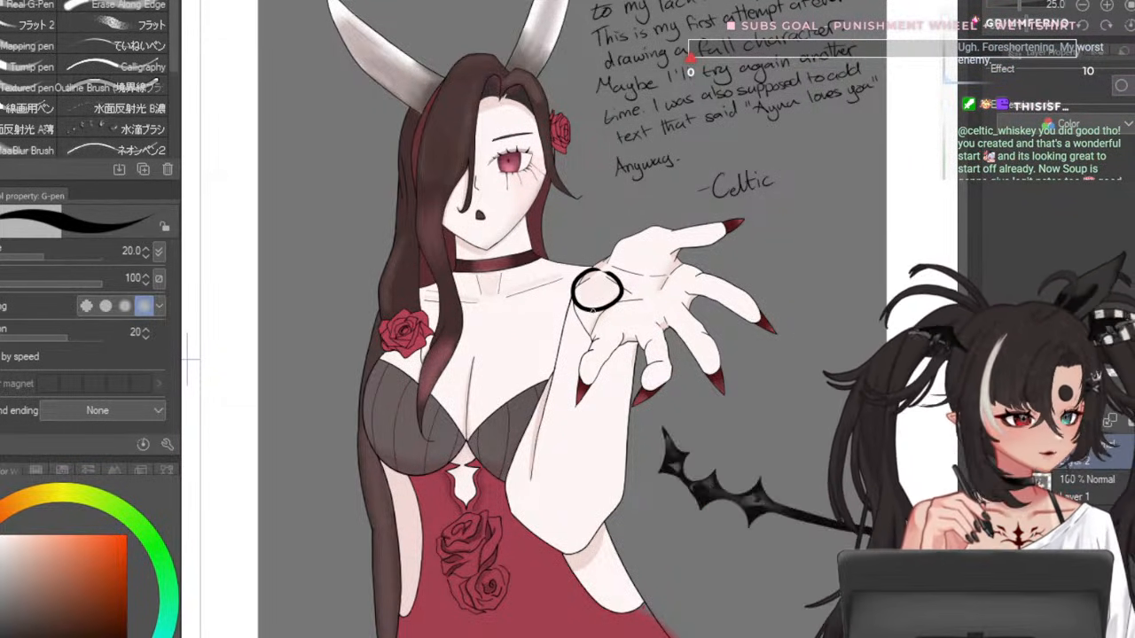
drag(596, 300, 522, 509)
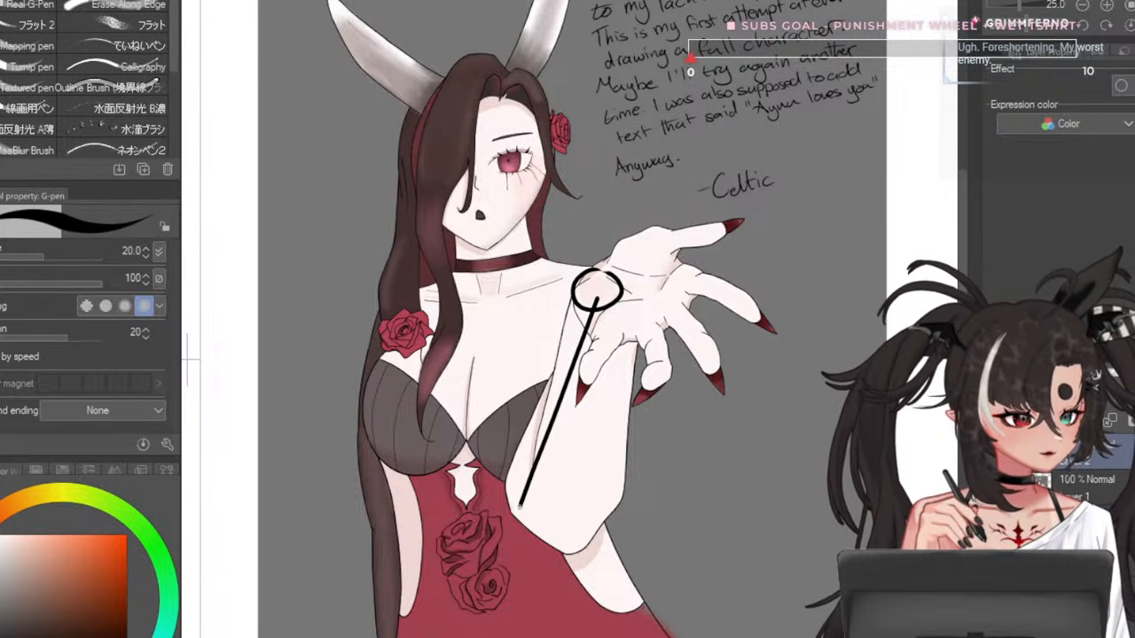
key(ctrl+z)
drag(596, 300, 566, 401)
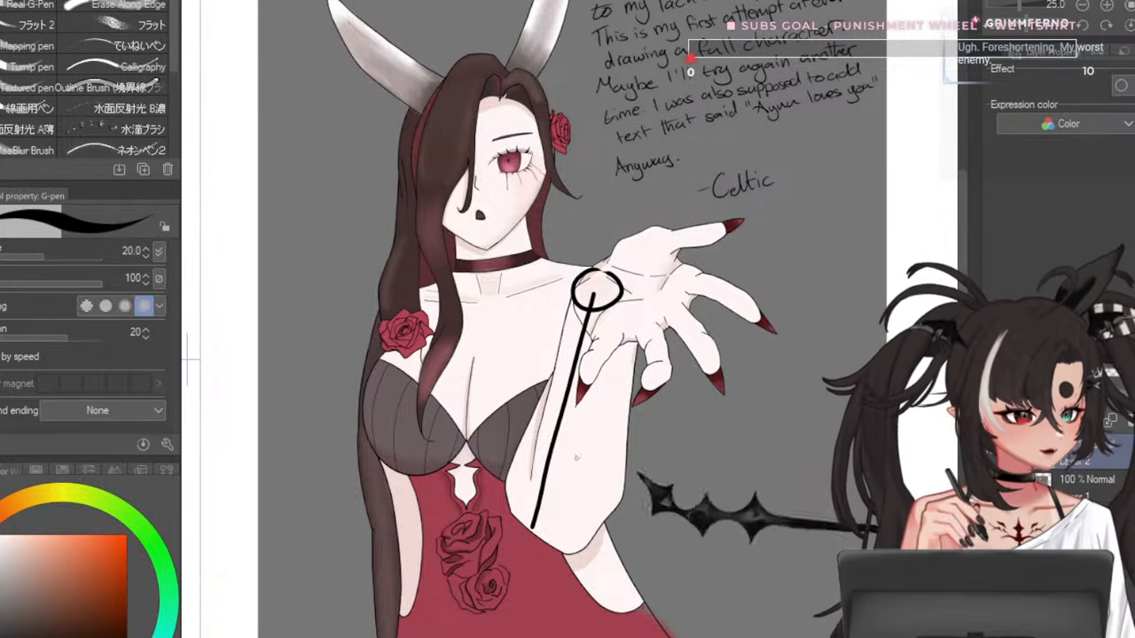
key(ctrl+z)
drag(596, 299, 530, 537)
key(ctrl+z)
drag(596, 300, 541, 469)
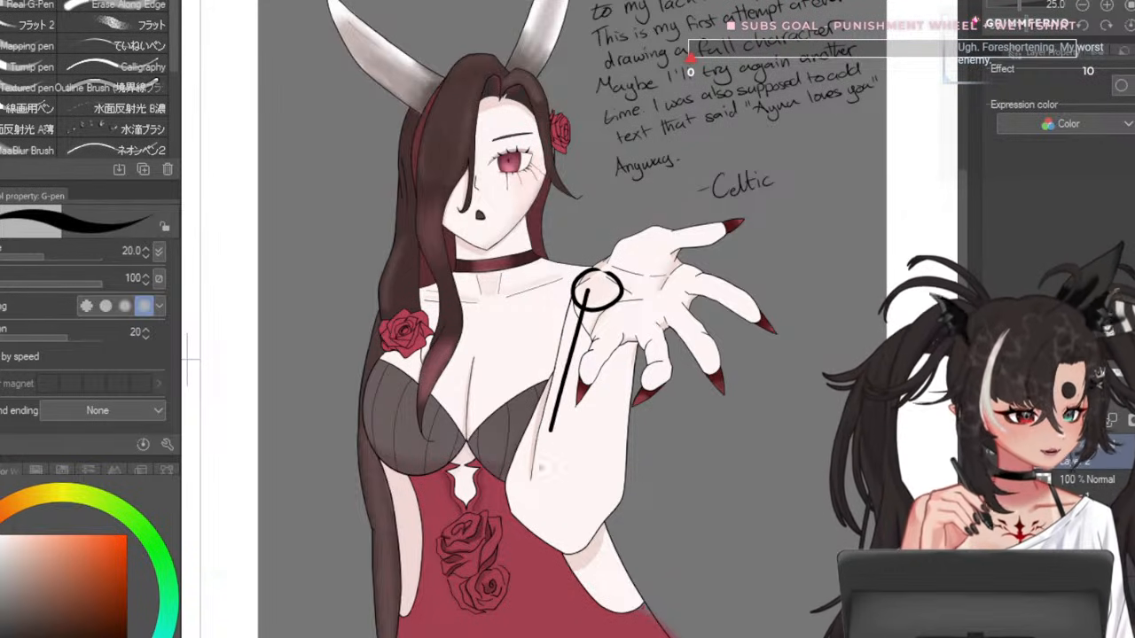
key(ctrl+z)
drag(596, 300, 550, 553)
key(ctrl+z)
- Block in the raised arm as a tapered box beneath the wrist circle, and undo the whole overlay
mouse_move(535, 408)
mouse_down()
mouse_move(634, 415)
mouse_move(626, 489)
mouse_up()
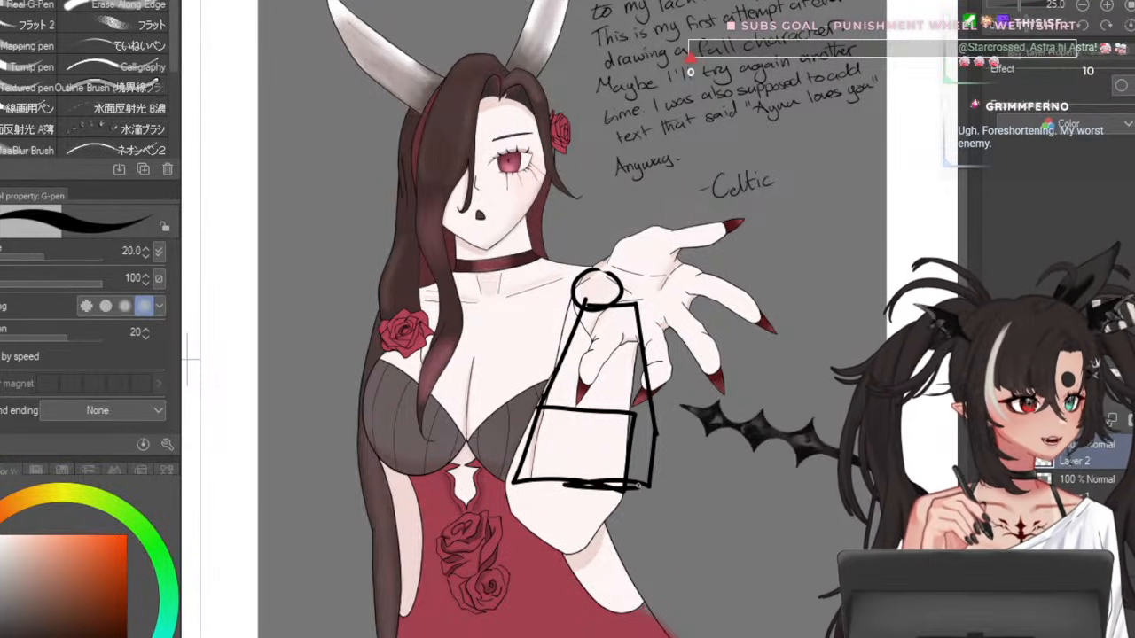
drag(649, 410, 564, 484)
key(ctrl+z)
key(ctrl+z)
key(ctrl+z)
key(ctrl+z)
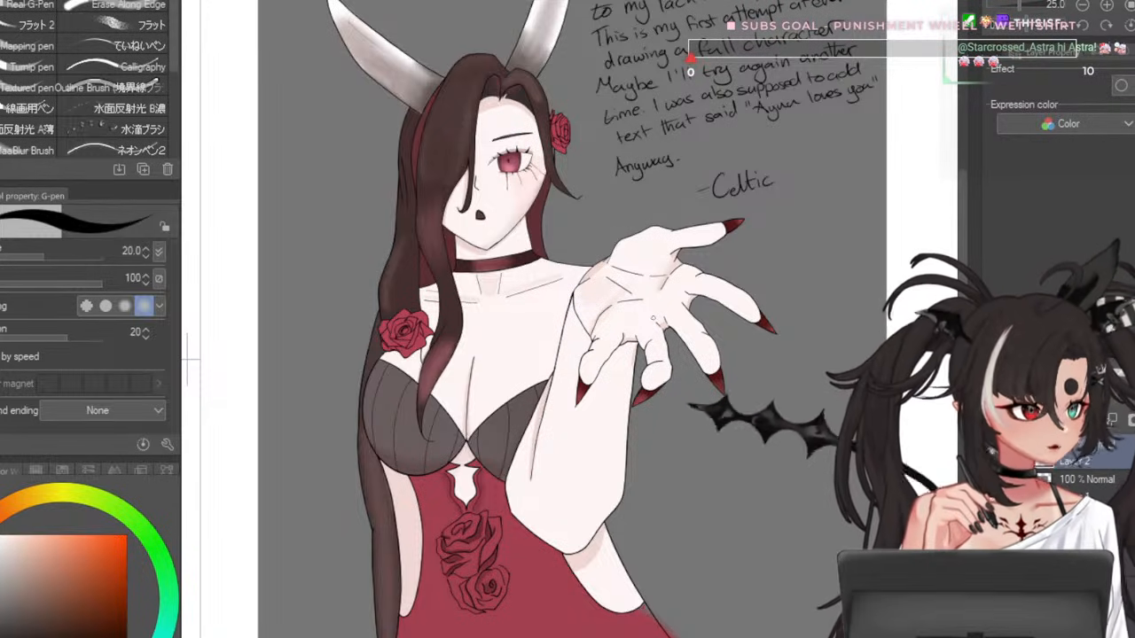
- Overlay the raised arm with a joint circle at the wrist, a center line and a two-part box widening toward the elbow
mouse_move(644, 285)
mouse_down()
mouse_move(564, 305)
mouse_move(585, 391)
mouse_up()
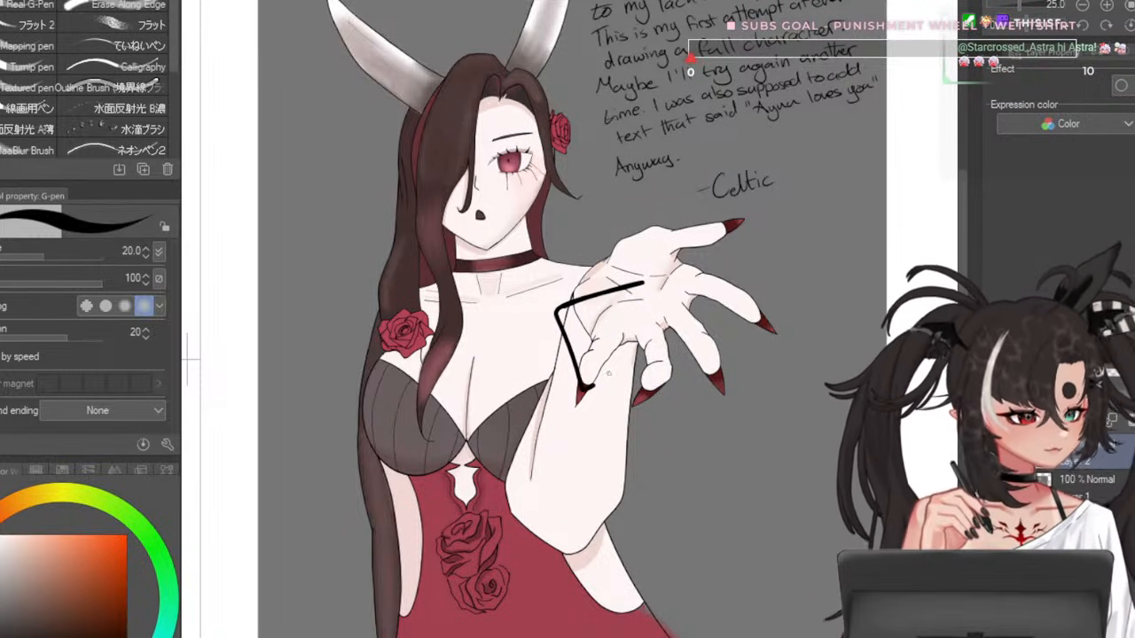
key(ctrl+z)
mouse_move(607, 275)
mouse_down()
mouse_move(559, 313)
mouse_move(593, 275)
mouse_move(617, 456)
mouse_up()
mouse_move(564, 408)
mouse_down()
mouse_move(664, 393)
mouse_move(674, 470)
mouse_move(573, 312)
mouse_up()
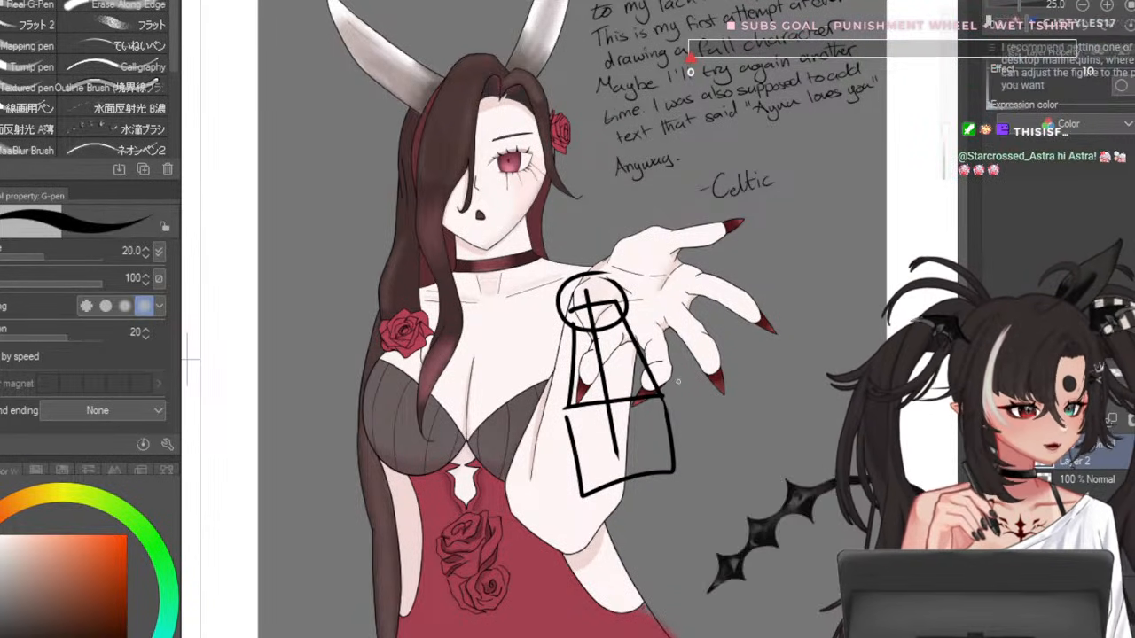
- Add an elbow circle and a wide upper-arm box with an elliptical top below the forearm overlay
mouse_move(625, 424)
mouse_down()
mouse_move(586, 429)
mouse_move(663, 508)
mouse_up()
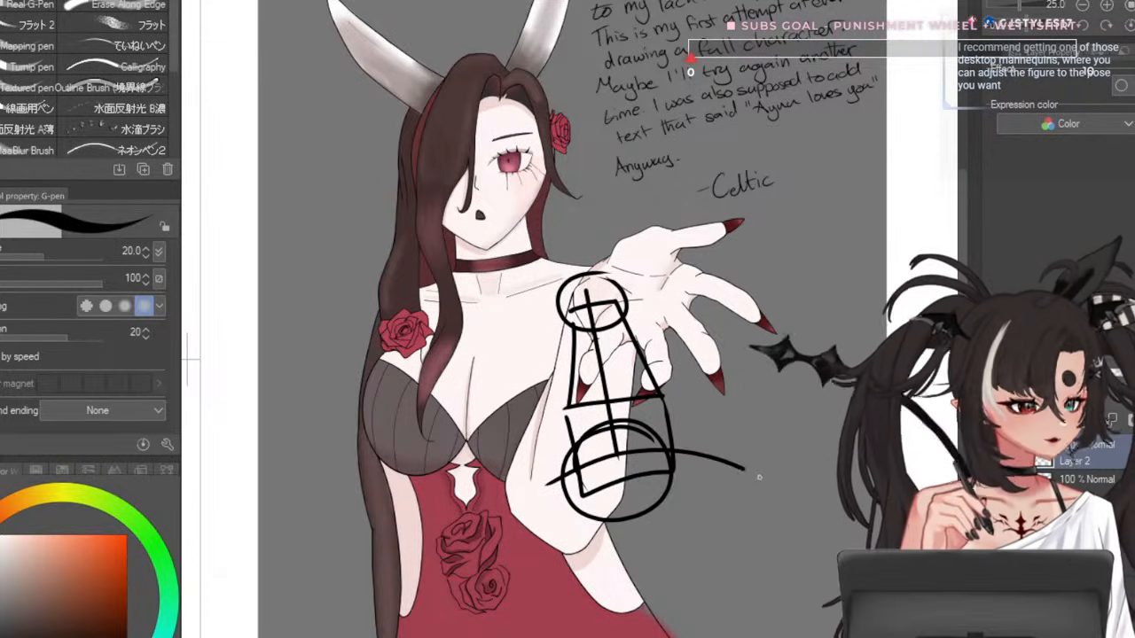
mouse_move(763, 479)
mouse_down()
mouse_move(584, 603)
mouse_move(710, 564)
mouse_move(714, 620)
mouse_up()
key(ctrl+z)
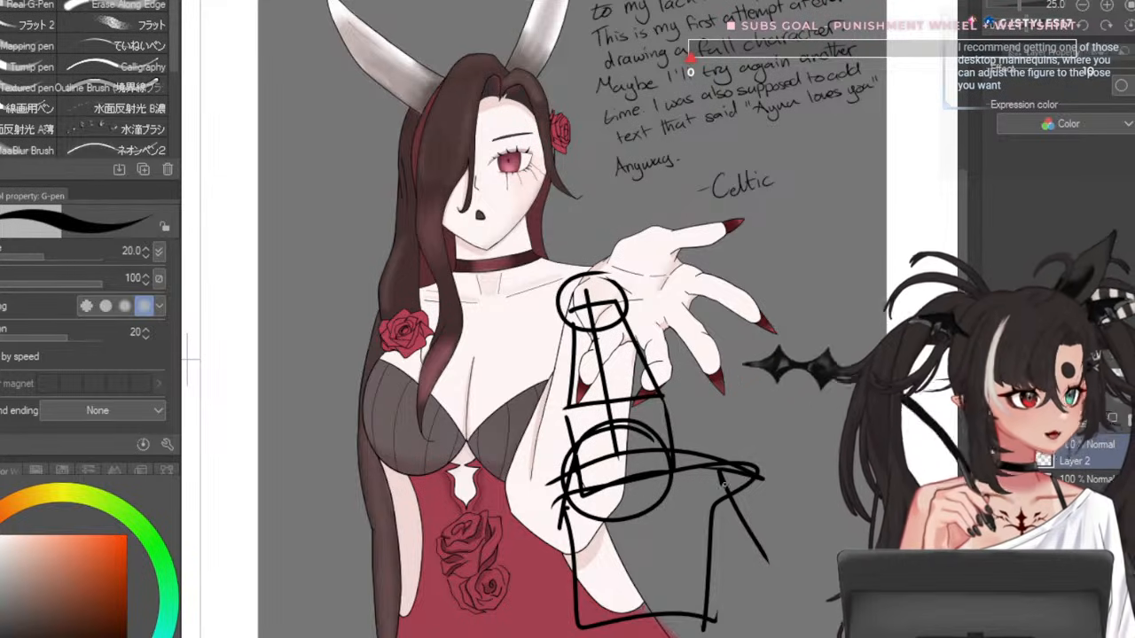
drag(718, 479, 760, 568)
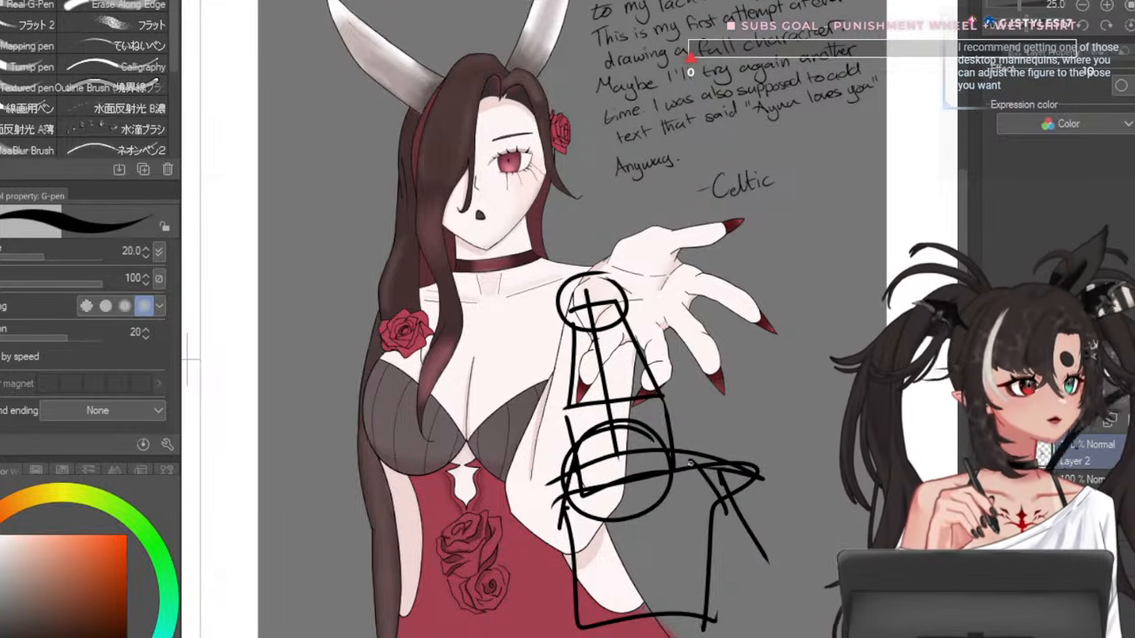
drag(717, 522, 610, 525)
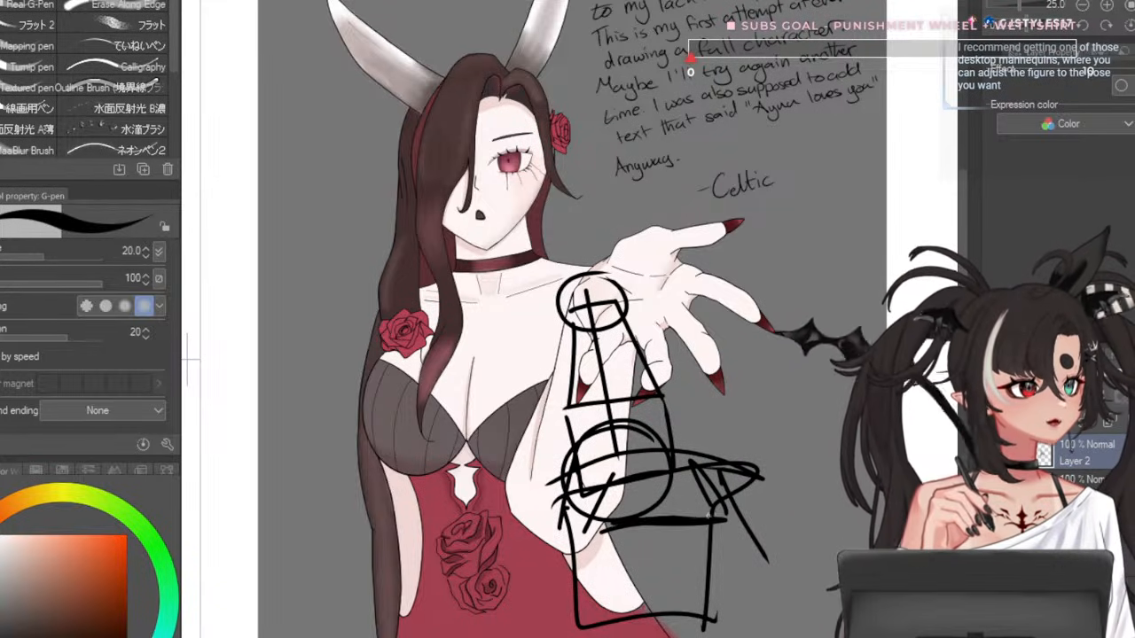
scroll(567, 399, down, 4)
scroll(612, 443, up, 3)
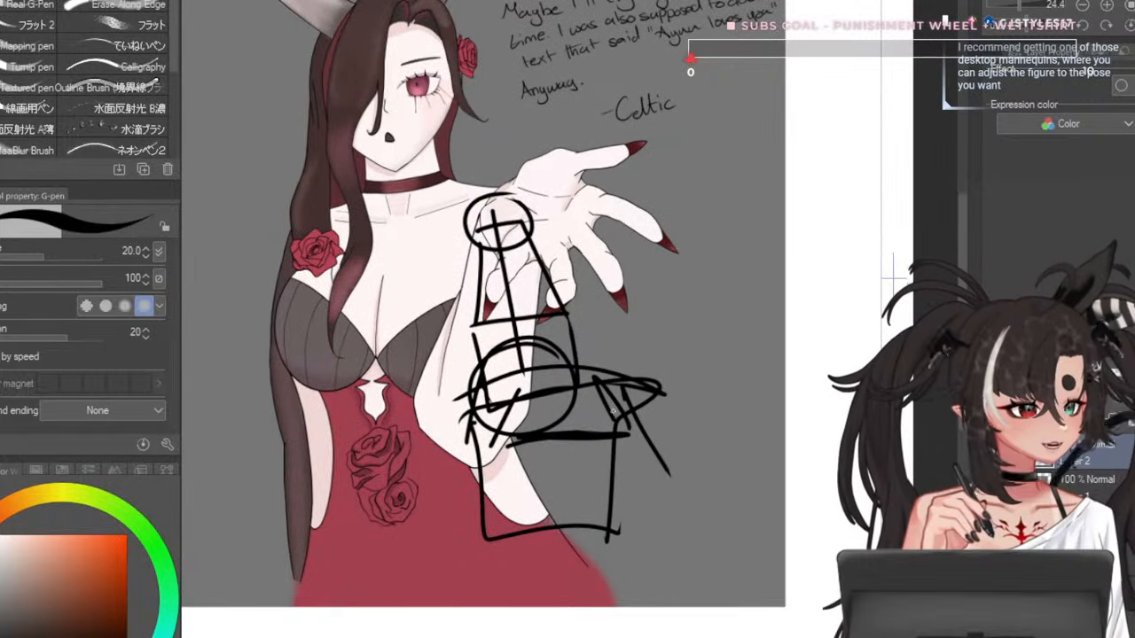
scroll(612, 425, down, 4)
scroll(512, 330, up, 2)
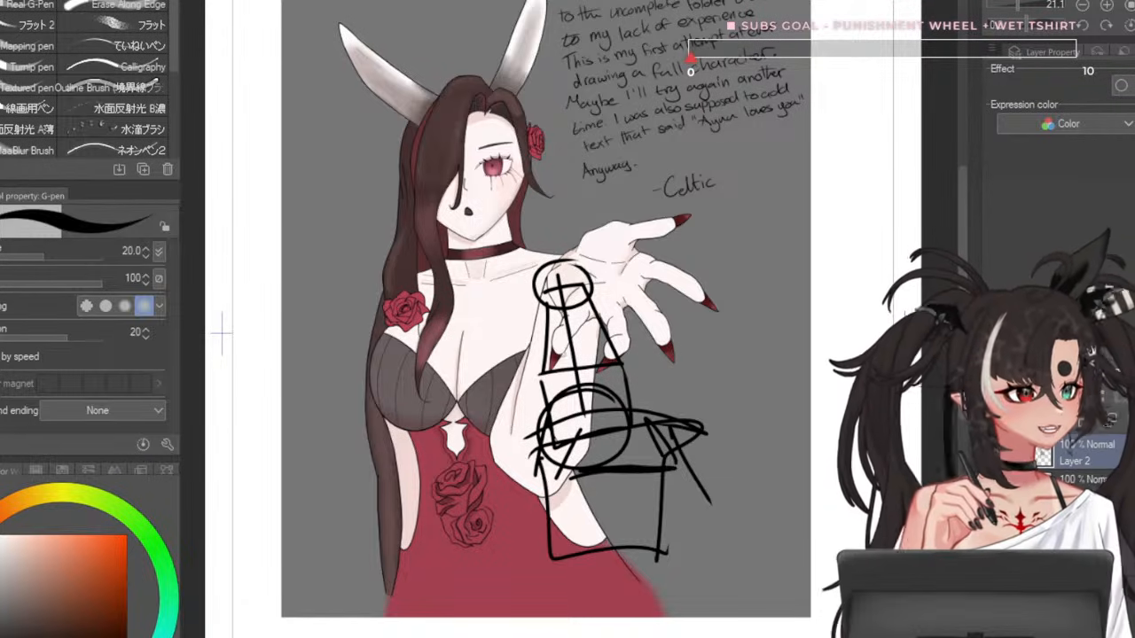
- Undo the whole arm construction overlay, including the wrist circle and center line
key(ctrl+z)
key(ctrl+z)
key(ctrl+z)
key(ctrl+z)
key(ctrl+z)
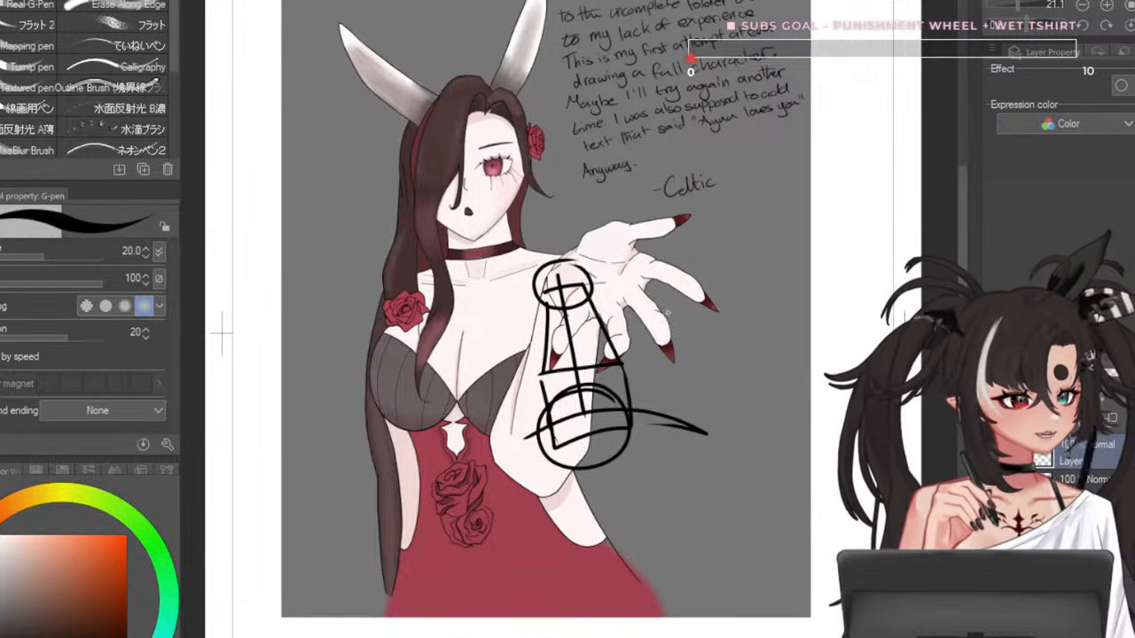
key(ctrl+z)
key(ctrl+z)
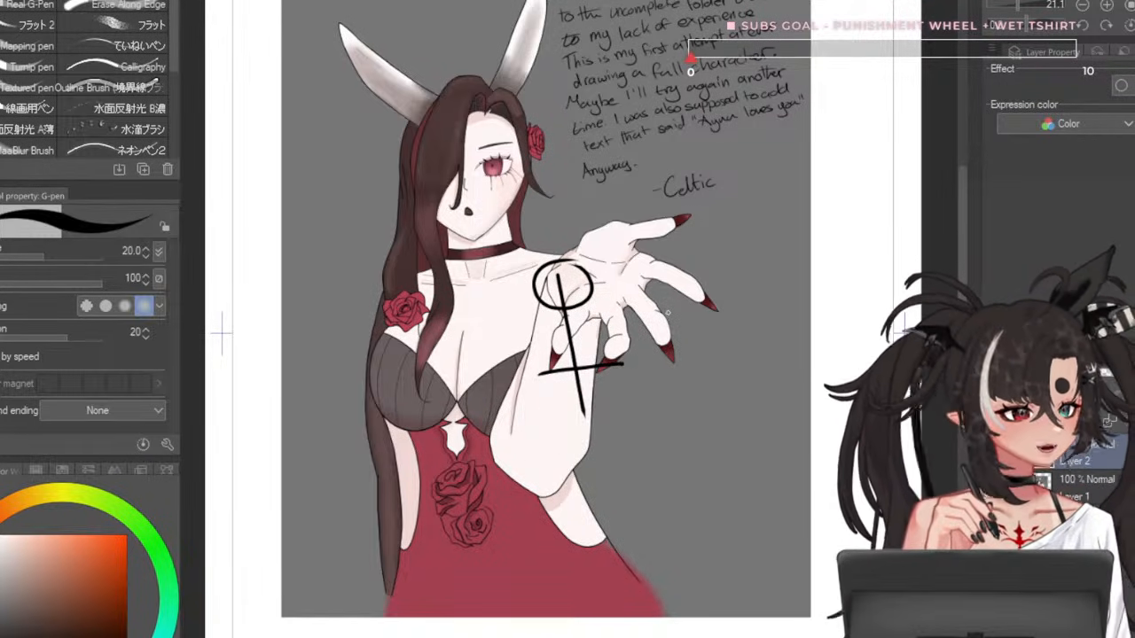
key(ctrl+z)
key(ctrl+z)
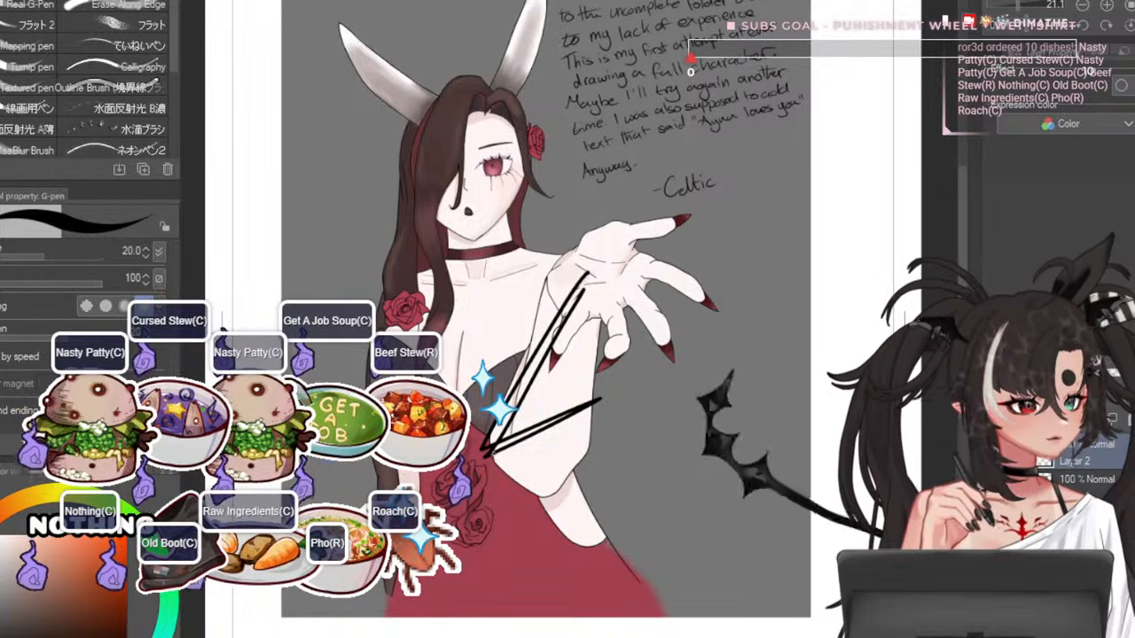
- Try bent guide lines along the forearm with a joint circle at the elbow, and clear the sketch
drag(509, 485, 513, 496)
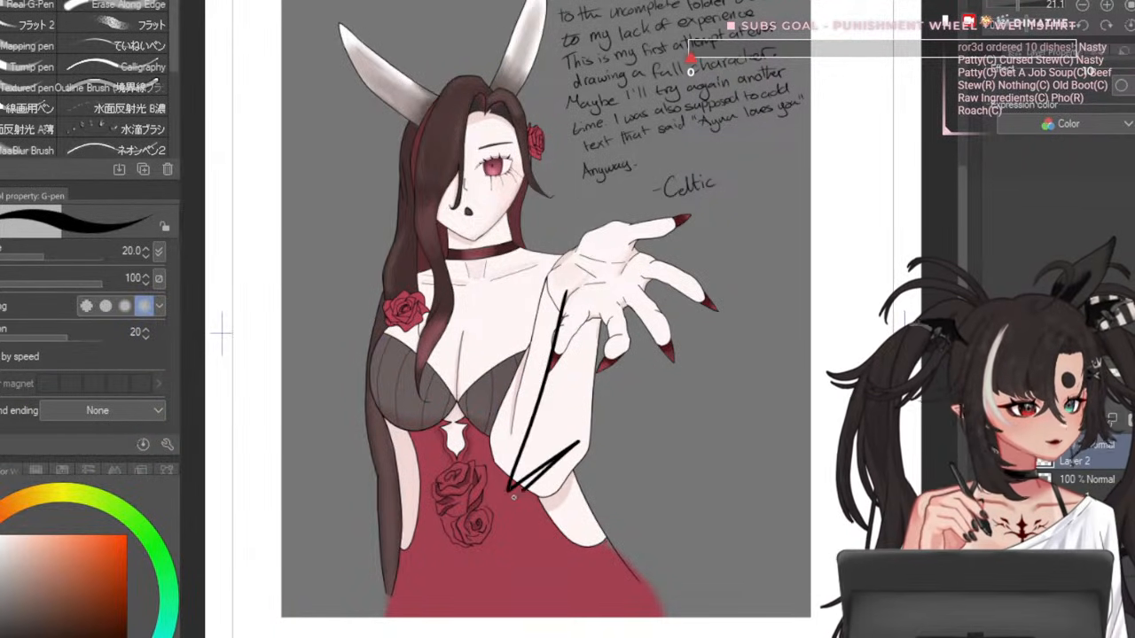
drag(562, 291, 528, 428)
mouse_move(552, 360)
mouse_down()
mouse_move(513, 490)
mouse_move(548, 498)
mouse_up()
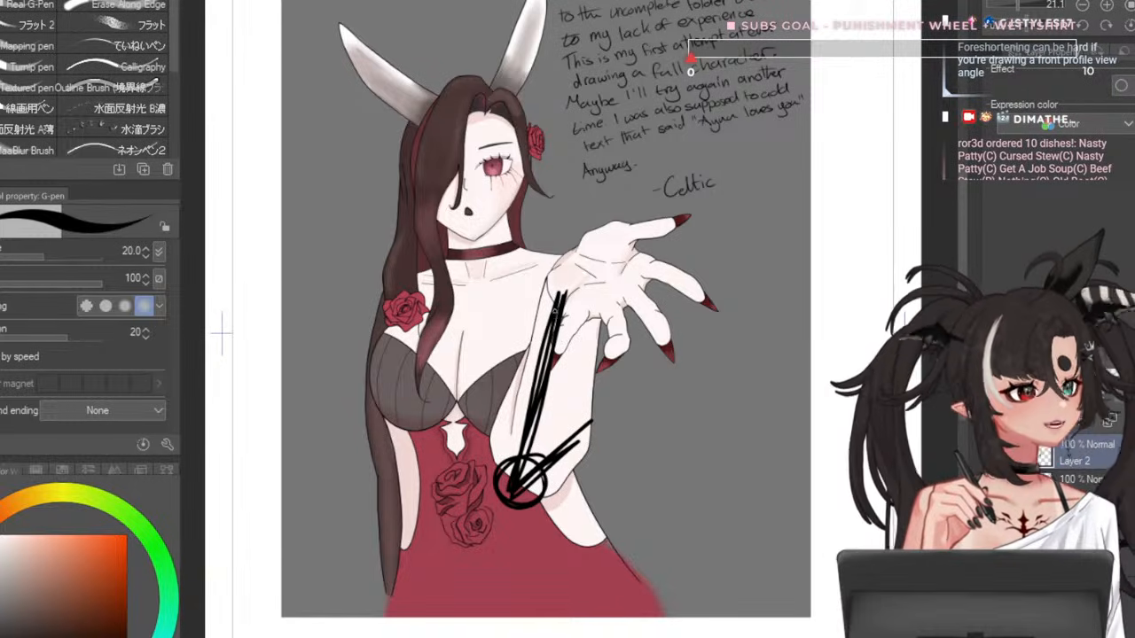
key(ctrl+z)
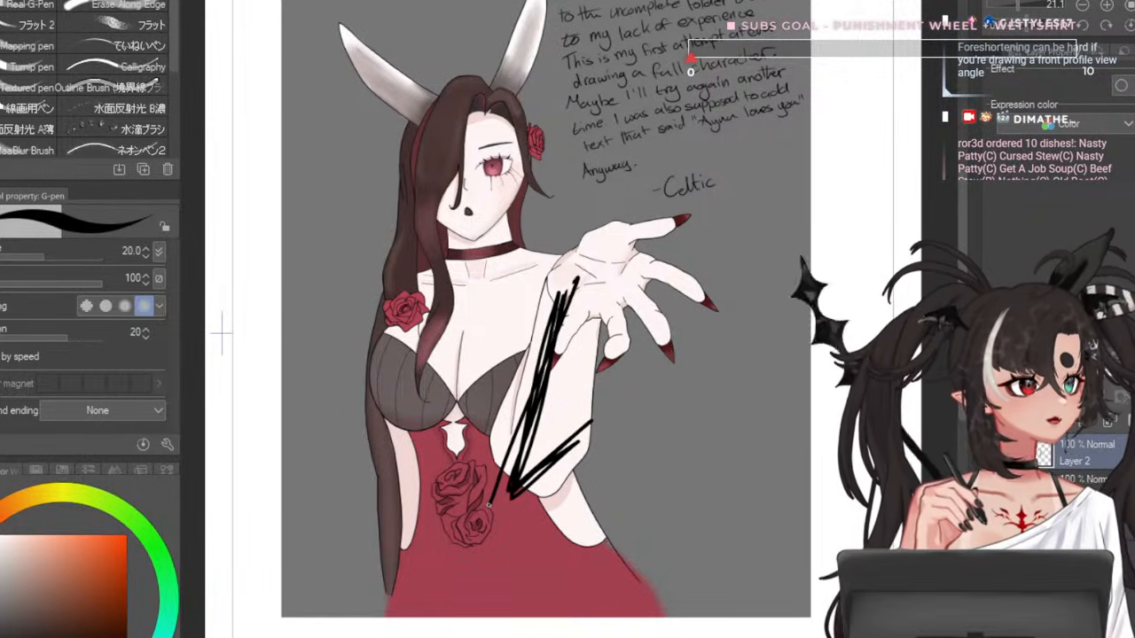
key(Delete)
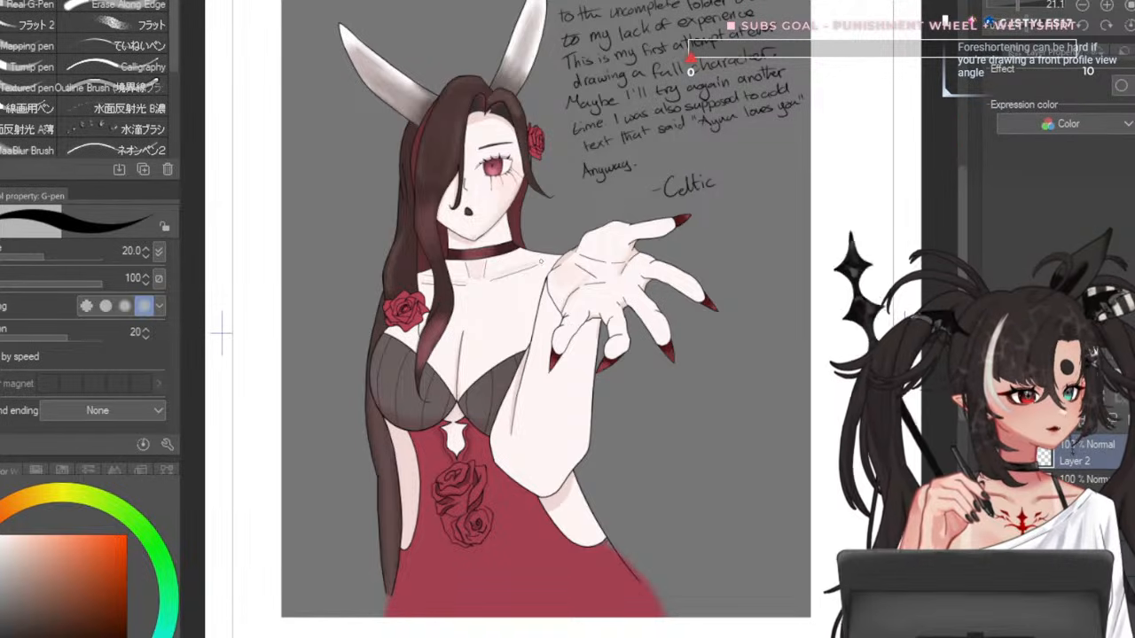
- Try a line from the shoulder with overlapping circles growing toward the hand, and undo the sketch
drag(628, 433, 559, 289)
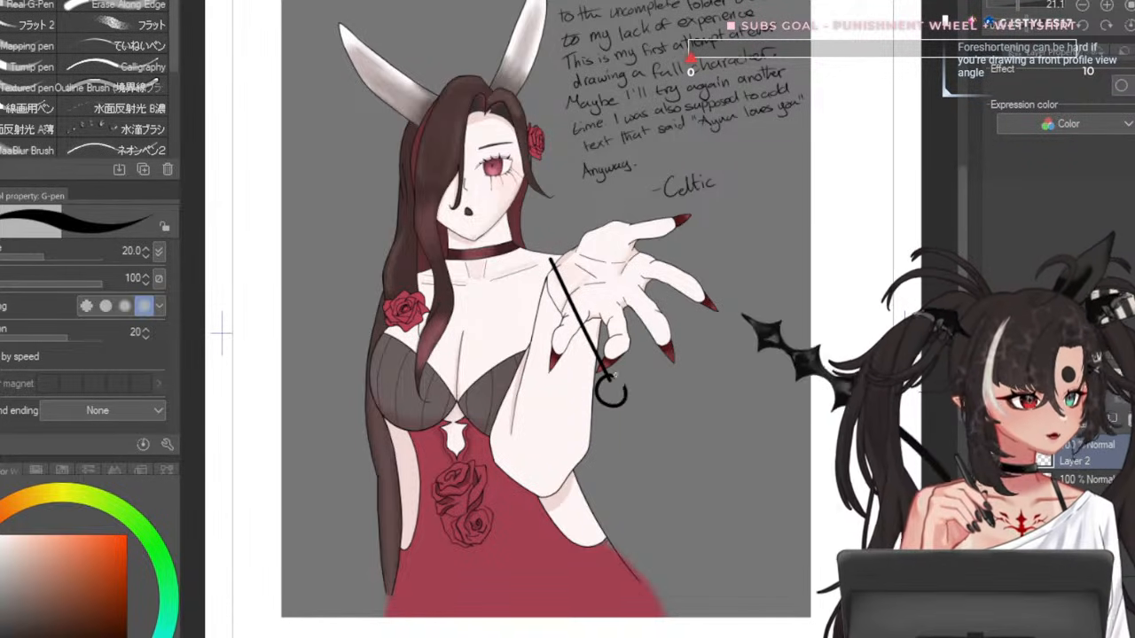
mouse_move(660, 312)
mouse_down()
mouse_move(576, 353)
mouse_move(610, 390)
mouse_up()
key(ctrl+z)
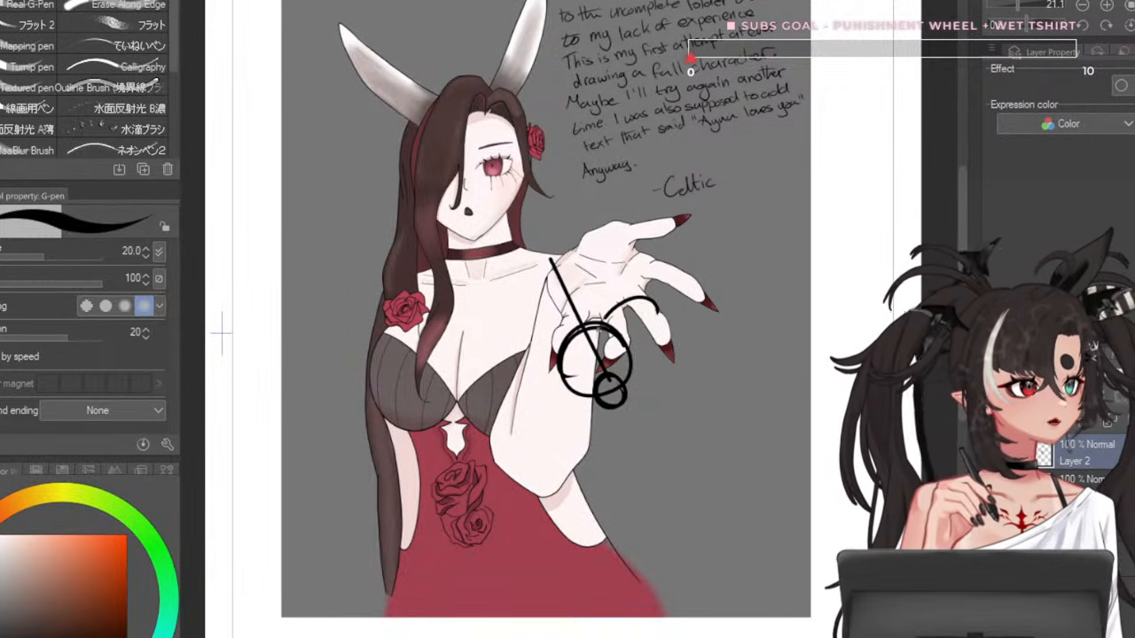
drag(605, 321, 584, 305)
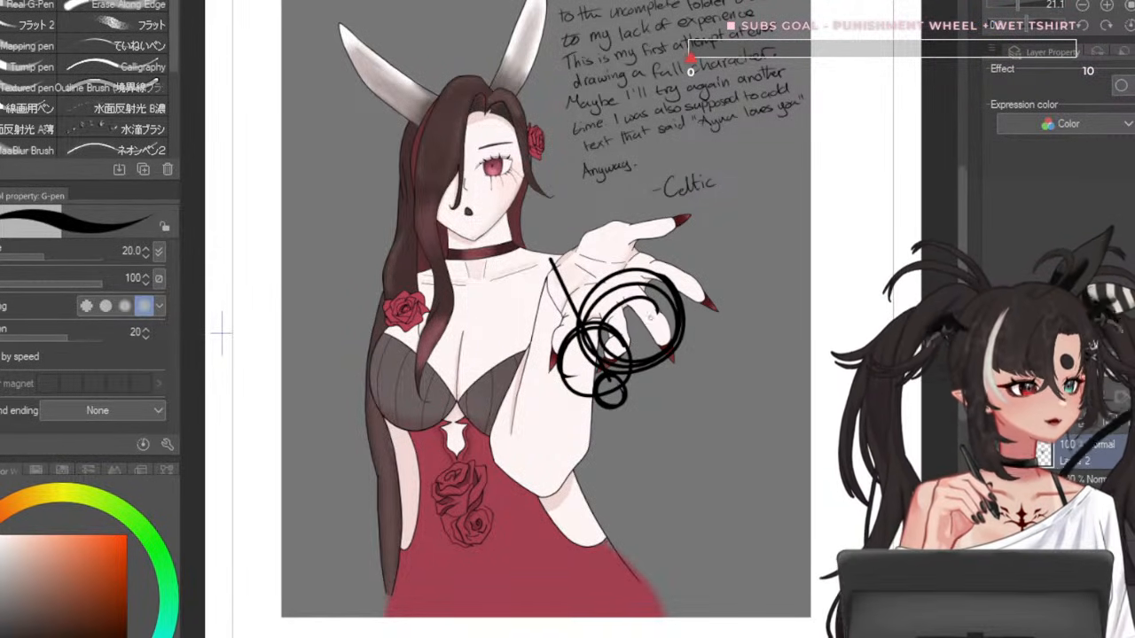
key(ctrl+z)
key(ctrl+z)
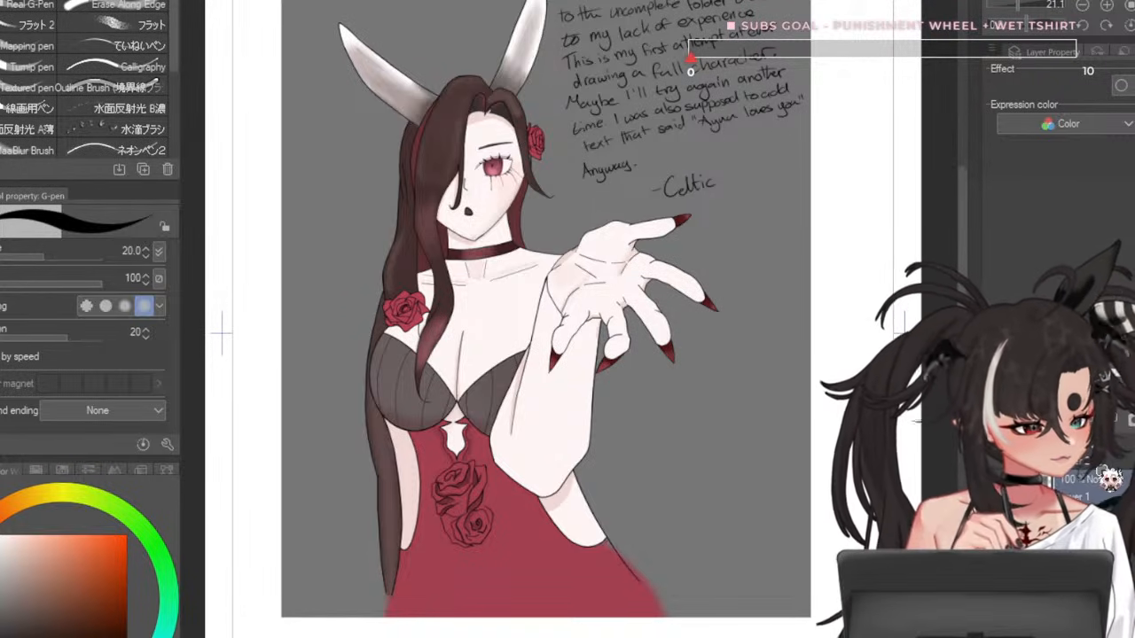
- Lasso the raised hand and forearm on the character layer, then rotate, shrink and move them away from the torso
key(m)
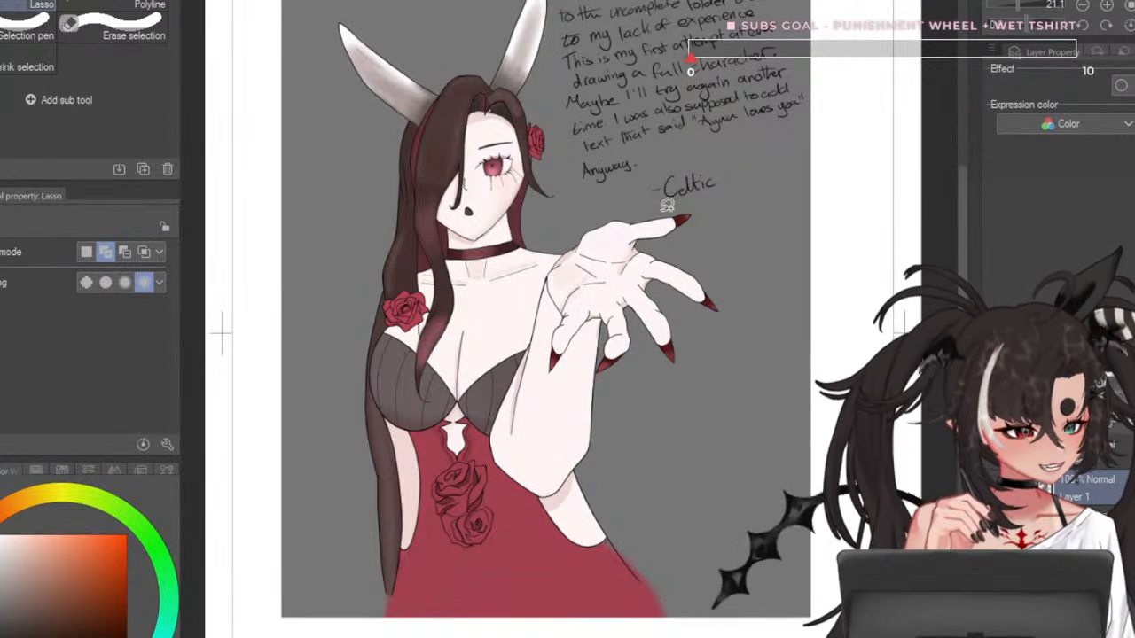
drag(692, 207, 612, 205)
drag(545, 278, 486, 441)
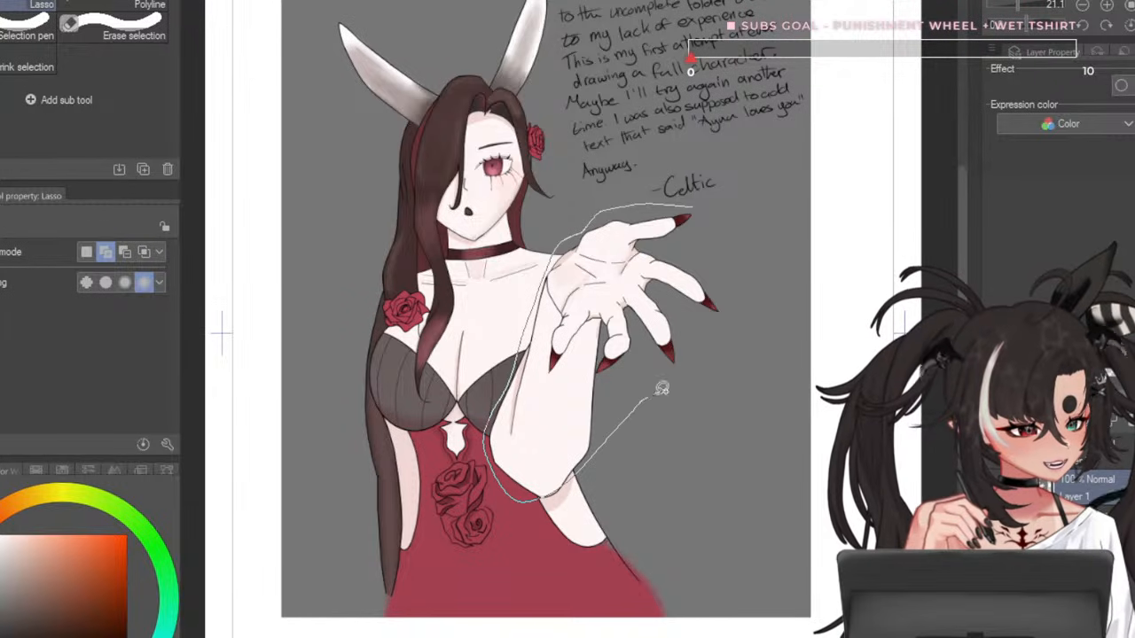
drag(662, 387, 696, 217)
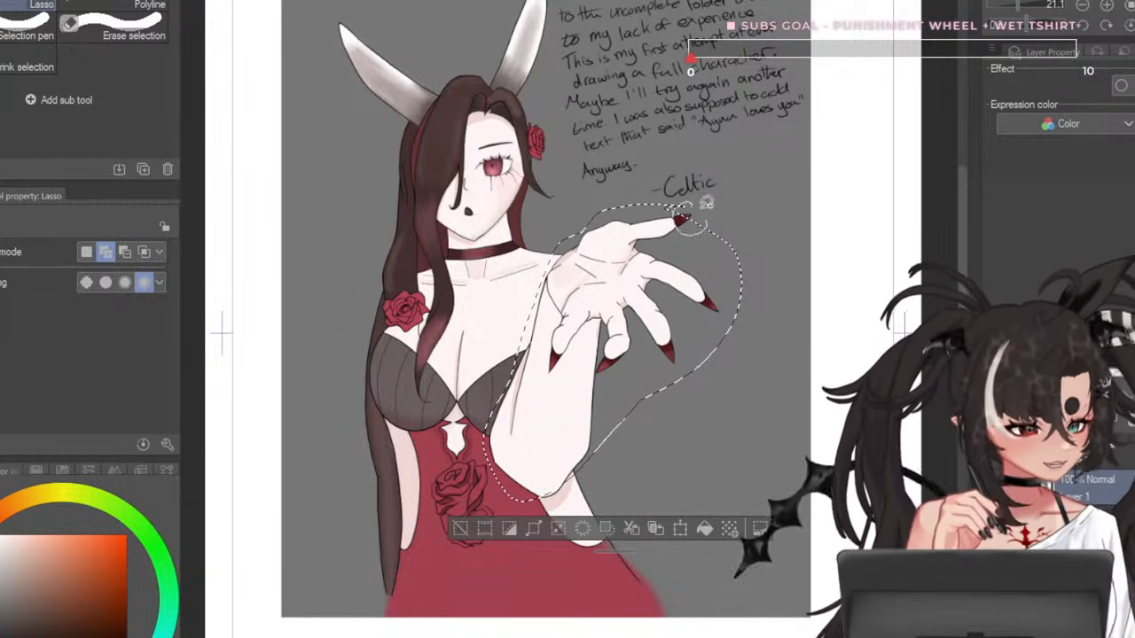
key(ctrl+t)
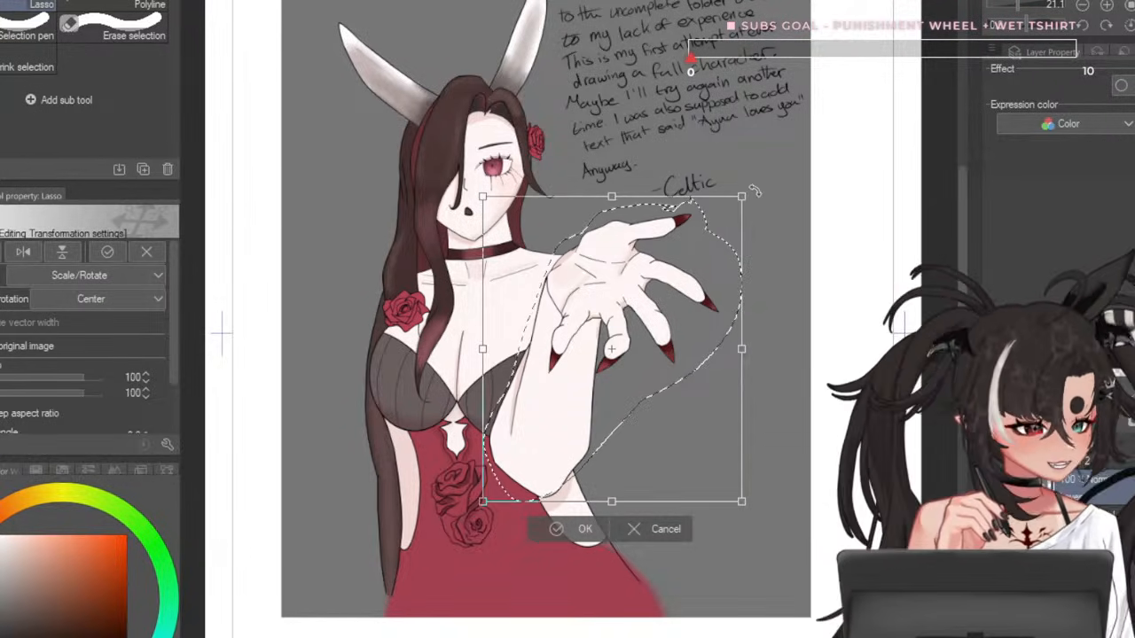
mouse_move(753, 191)
mouse_down()
mouse_move(732, 200)
mouse_move(678, 166)
mouse_up()
drag(645, 302, 693, 271)
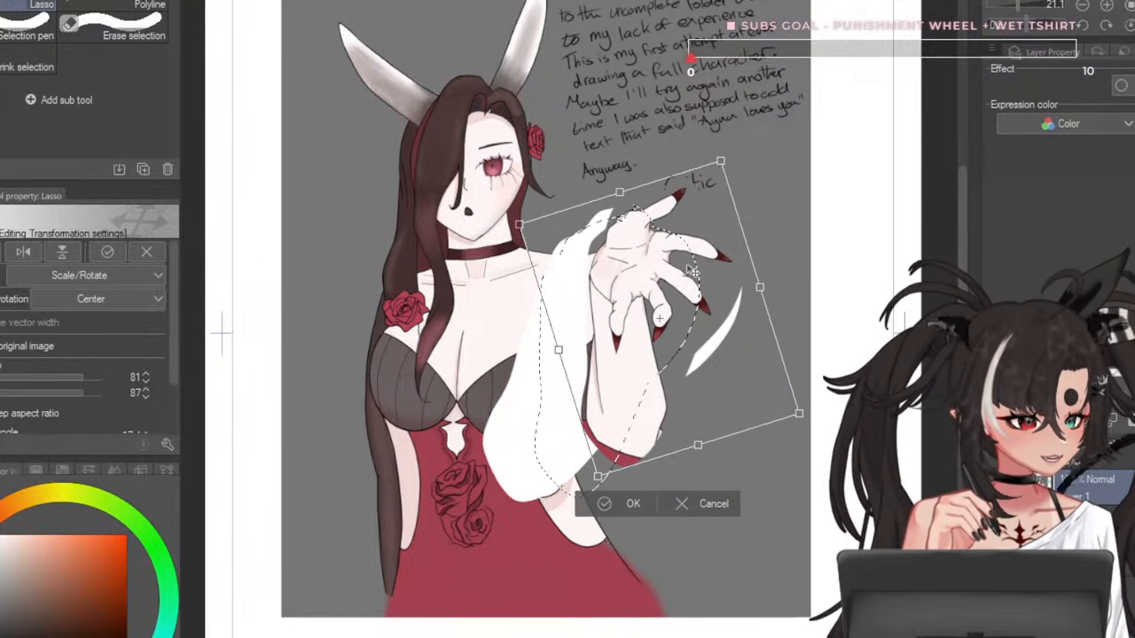
drag(738, 211, 752, 222)
click(636, 498)
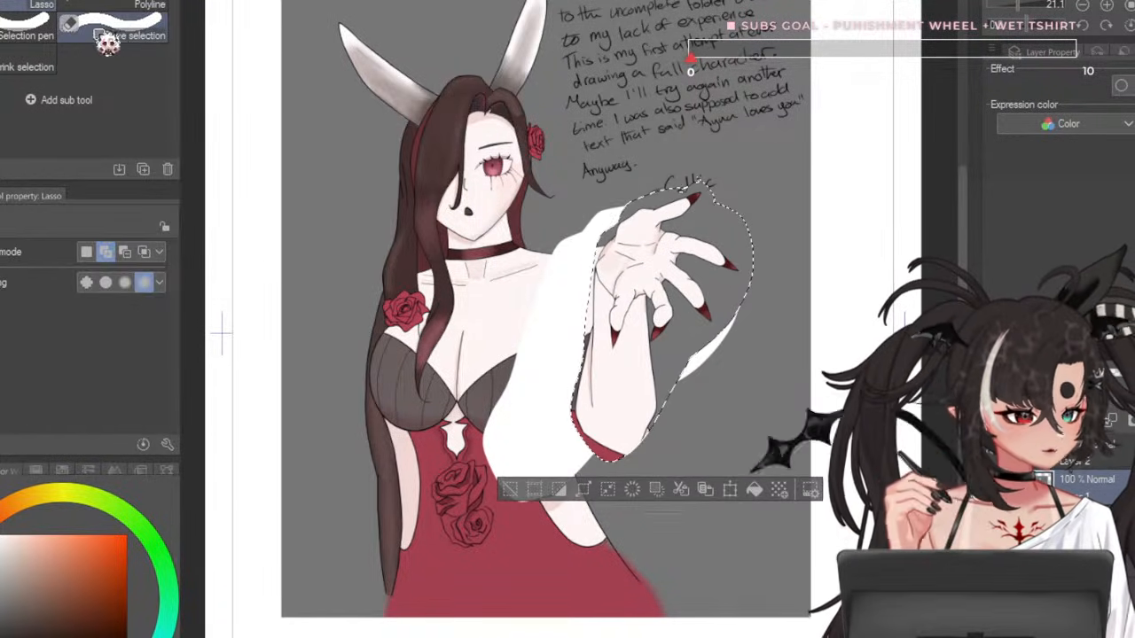
click(31, 0)
key(ctrl+d)
- Lasso the hand alone, enlarge it to 122 by 114 percent, reposition it over the forearm and deselect
click(36, 5)
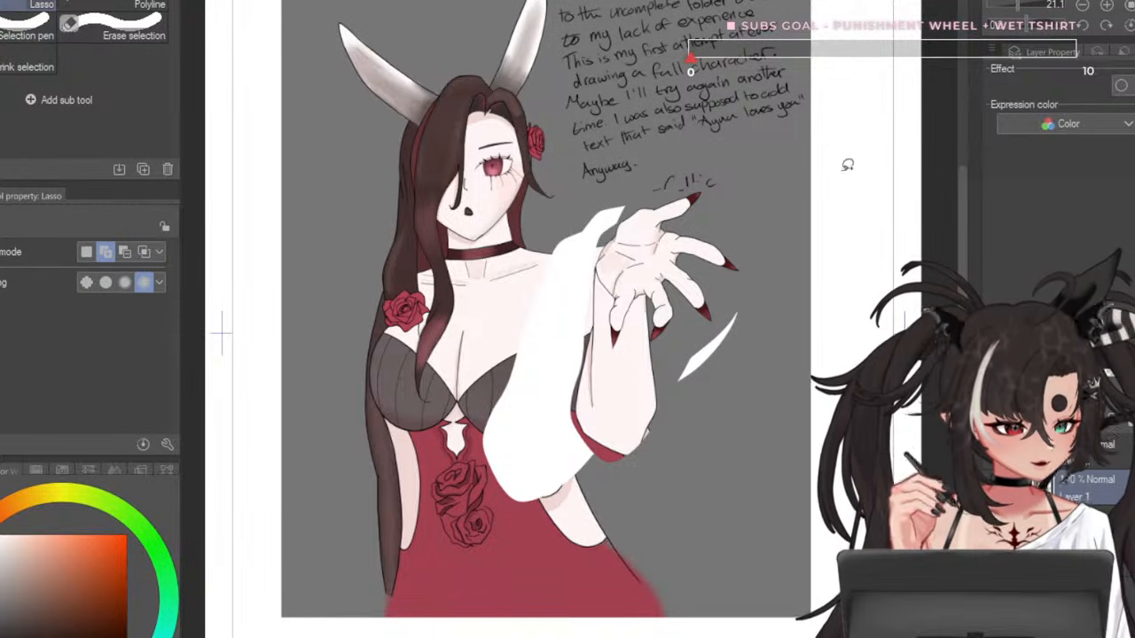
drag(717, 202, 651, 180)
drag(583, 259, 607, 321)
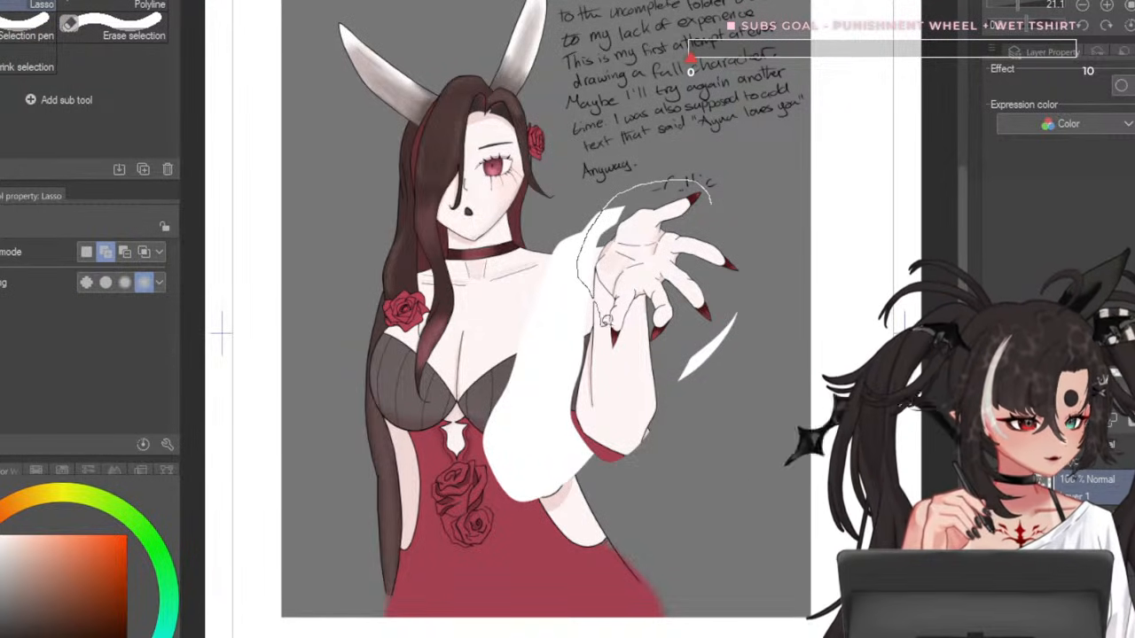
mouse_move(785, 251)
mouse_down()
mouse_move(732, 188)
mouse_move(811, 170)
mouse_up()
key(ctrl+t)
drag(724, 247, 735, 287)
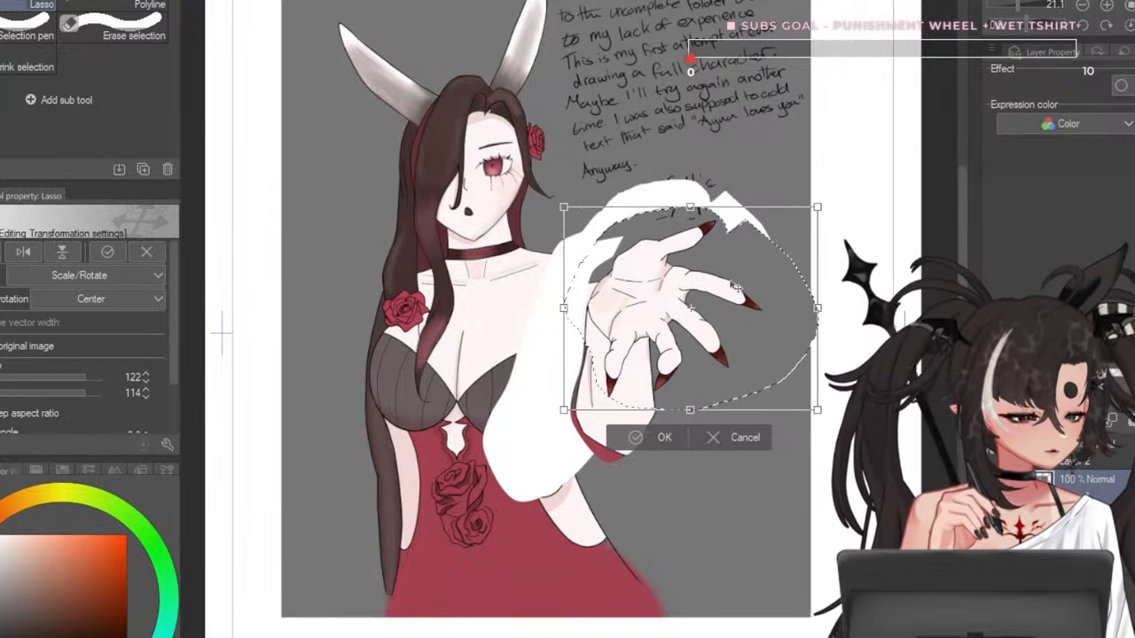
click(667, 439)
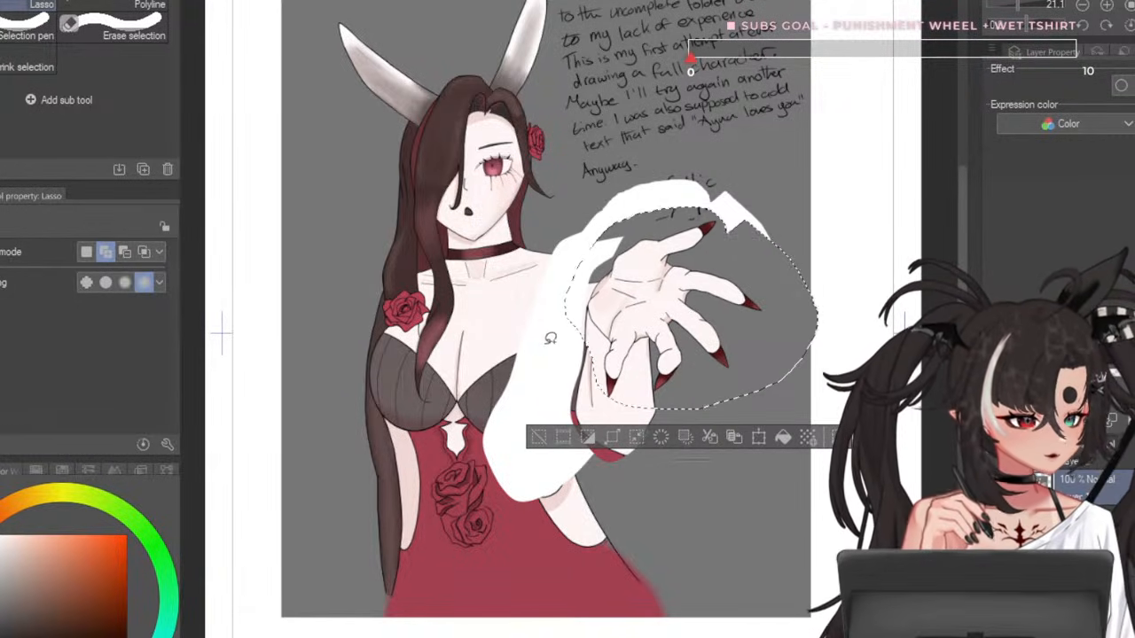
key(m)
key(ctrl+d)
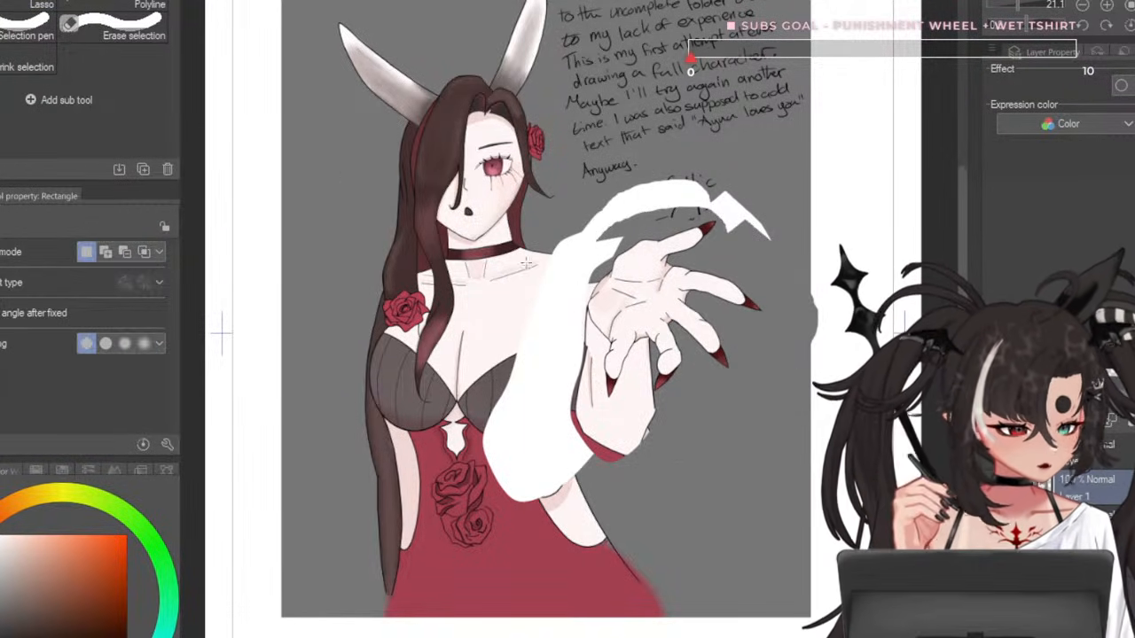
- Outline the shoulder and upper arm leading to the moved forearm, using the G-pen at size 15 in a sampled dark red-brown
scroll(575, 322, up, 1)
right_click(512, 318)
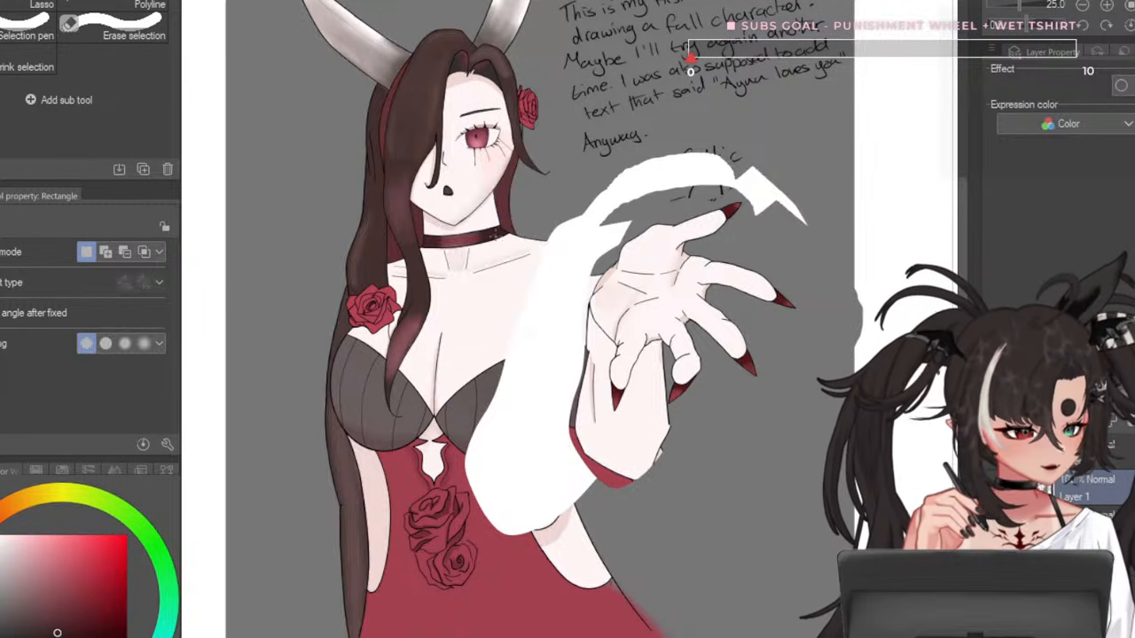
key(p)
key(bracketleft)
key(bracketleft)
key(bracketleft)
key(bracketleft)
key(bracketleft)
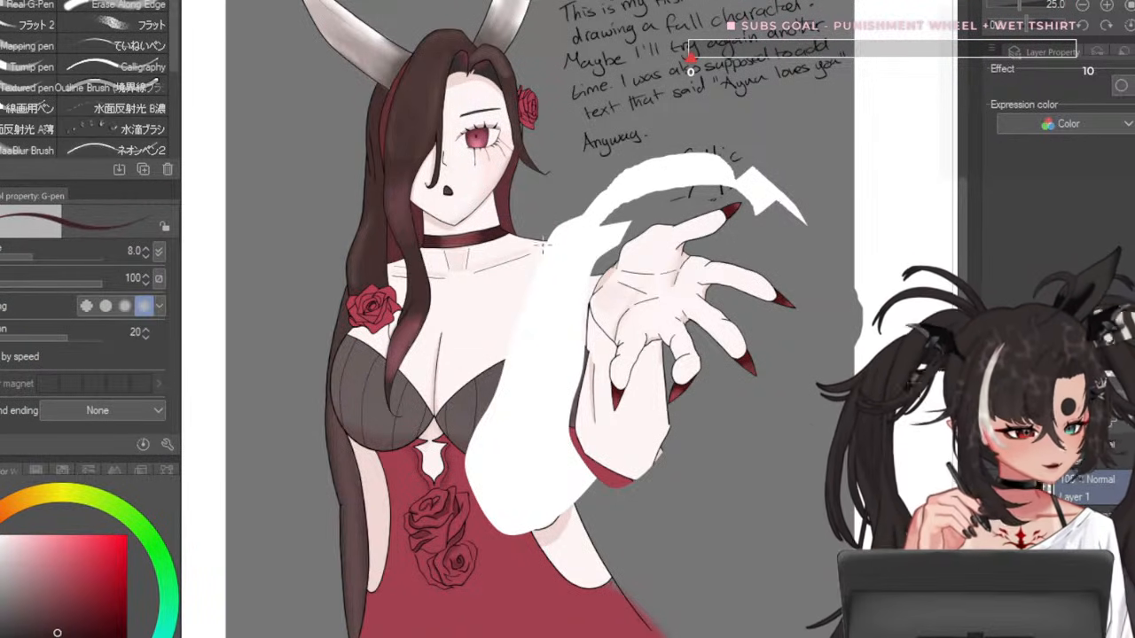
key(bracketright)
key(bracketright)
key(bracketright)
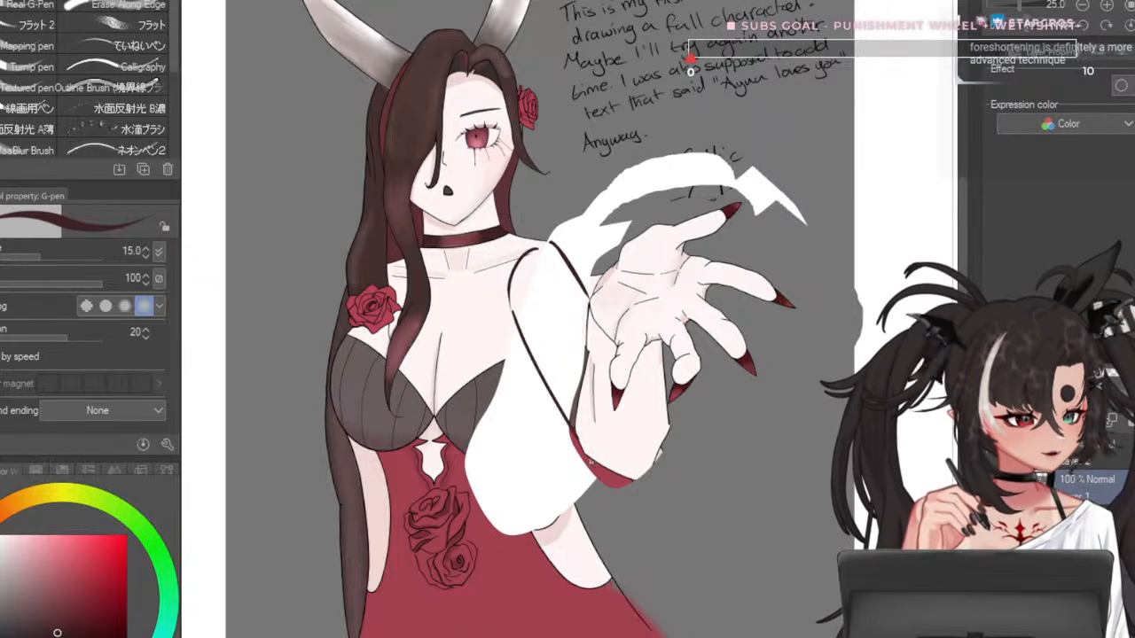
mouse_move(510, 307)
mouse_down()
mouse_move(569, 435)
mouse_move(541, 480)
mouse_up()
- Try a large rounded chest contour, undo it, and draw the short torso side line below the upper arm
mouse_move(493, 284)
mouse_down()
mouse_move(402, 307)
mouse_move(512, 300)
mouse_up()
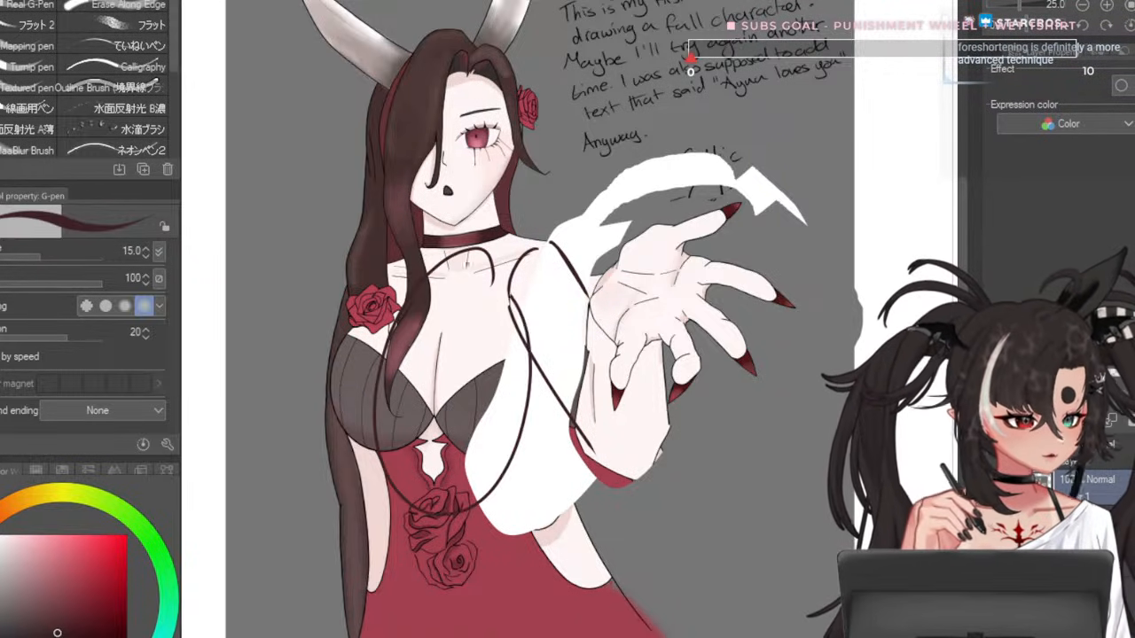
key(ctrl+z)
drag(563, 412, 519, 507)
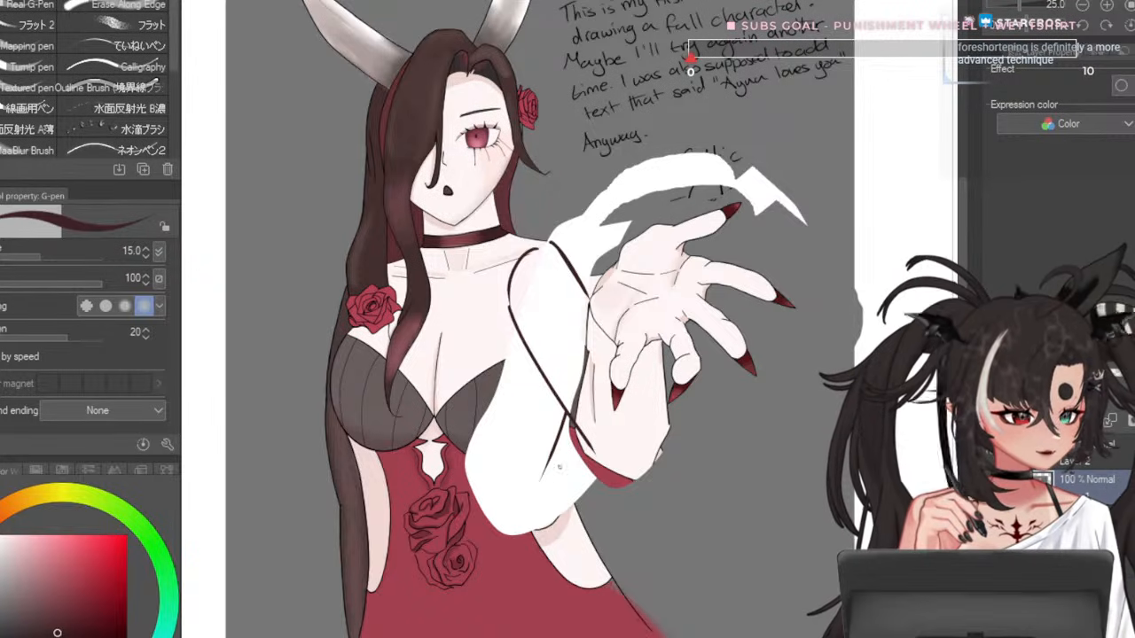
key(ctrl+z)
drag(562, 414, 547, 472)
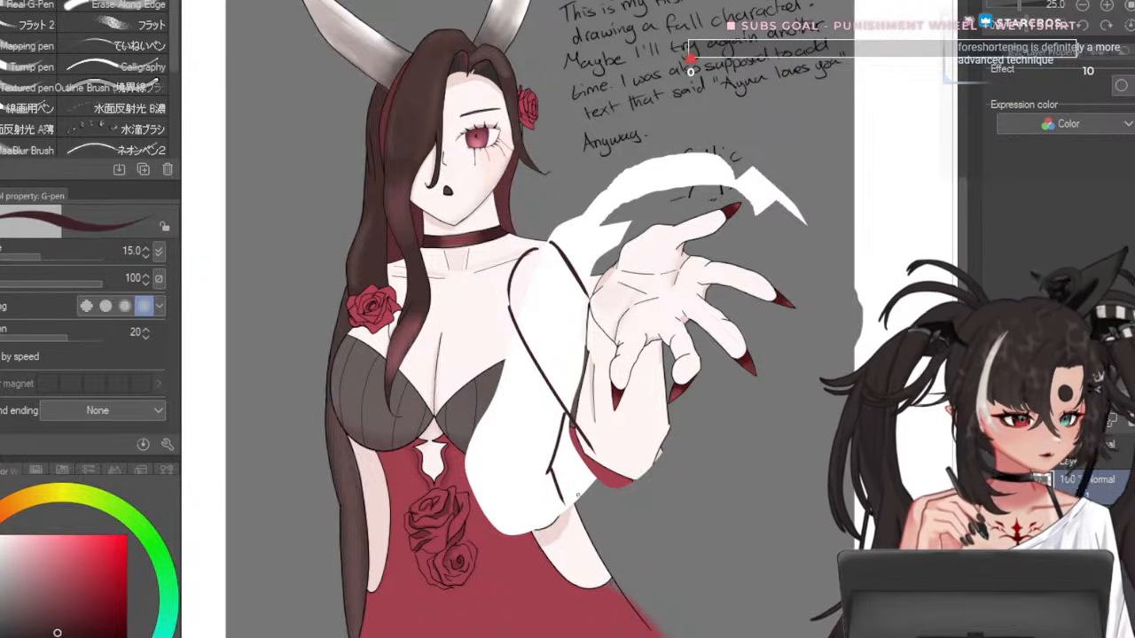
- Paint the exposed side of the waist in a sampled skin shade at size 80 and restore the red dress beside it at size 100
alt+click(562, 541)
key(bracketright)
key(bracketright)
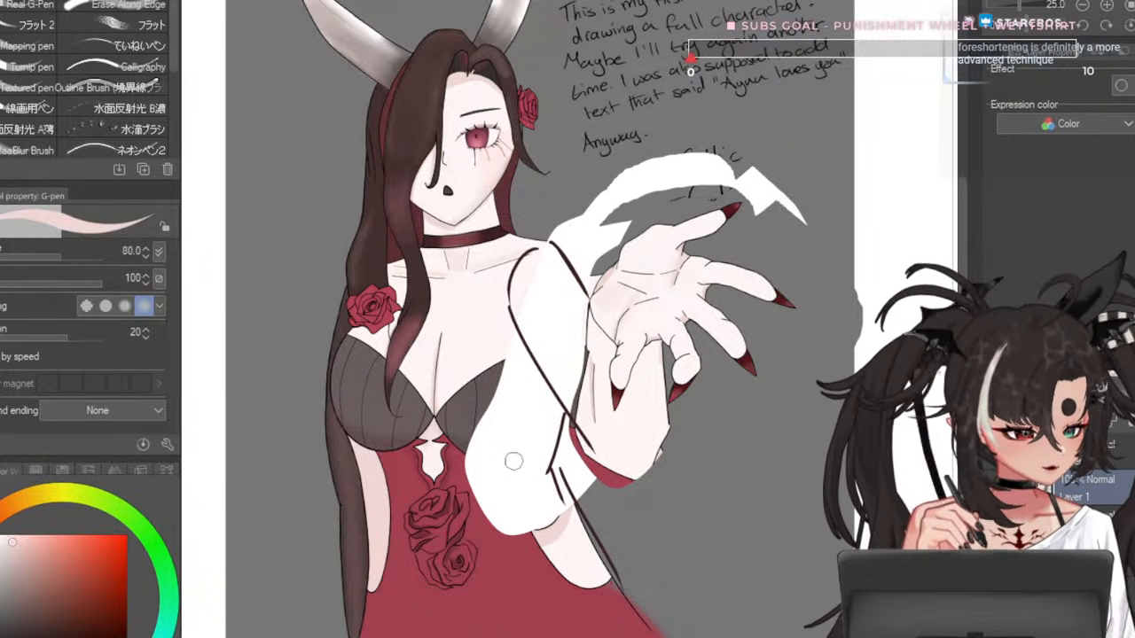
mouse_move(559, 543)
mouse_down()
mouse_move(529, 449)
mouse_move(530, 541)
mouse_move(501, 463)
mouse_move(511, 542)
mouse_up()
alt+click(514, 545)
key(bracketright)
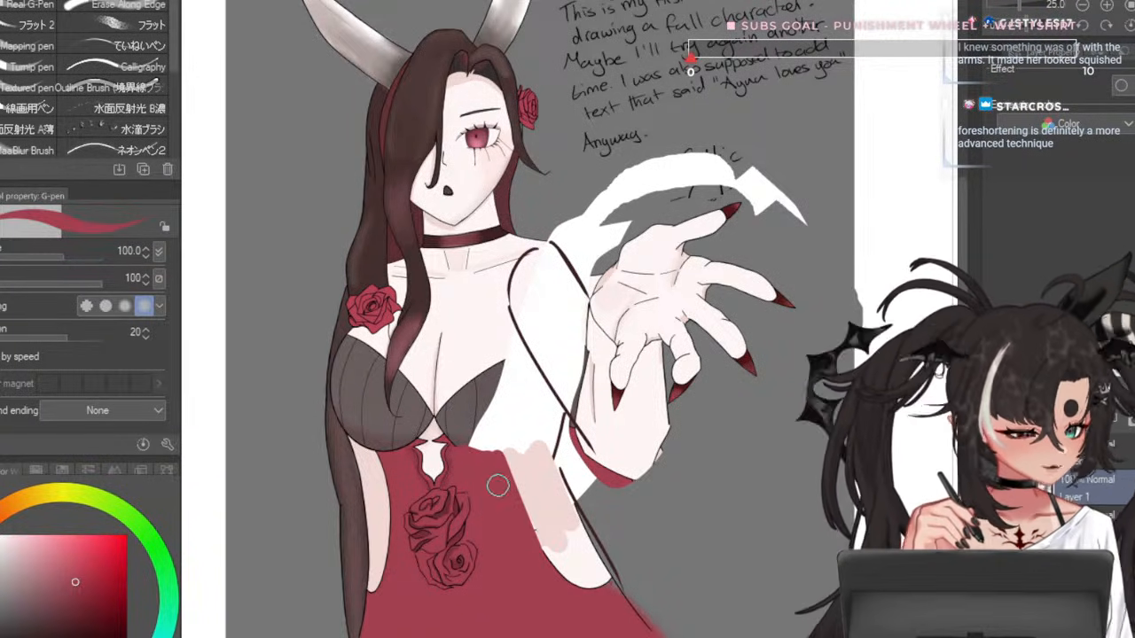
- Extend the bust cup beside the arm in sampled dark grey and fill the upper arm with the sampled skin tone
alt+click(467, 433)
key(ctrl+z)
mouse_move(473, 451)
mouse_down()
mouse_move(546, 390)
mouse_move(485, 394)
mouse_move(503, 375)
mouse_move(534, 394)
mouse_move(497, 338)
mouse_move(516, 295)
mouse_up()
key(bracketright)
key(bracketright)
key(bracketright)
alt+click(543, 305)
key(bracketleft)
key(bracketleft)
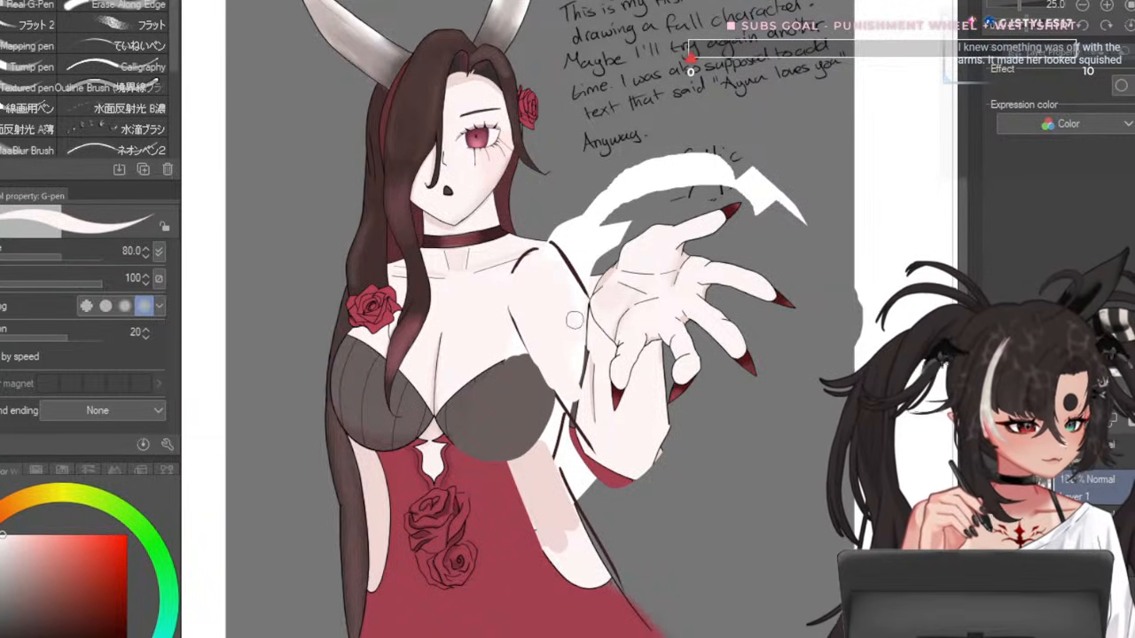
- Cover the large white leftovers above the shoulder and hand with the grey background colour
key(bracketright)
key(bracketright)
key(bracketright)
key(bracketright)
mouse_move(577, 238)
mouse_down()
mouse_move(667, 180)
mouse_move(650, 198)
mouse_move(596, 202)
mouse_move(656, 175)
mouse_move(754, 162)
mouse_up()
key(bracketleft)
key(bracketleft)
key(bracketleft)
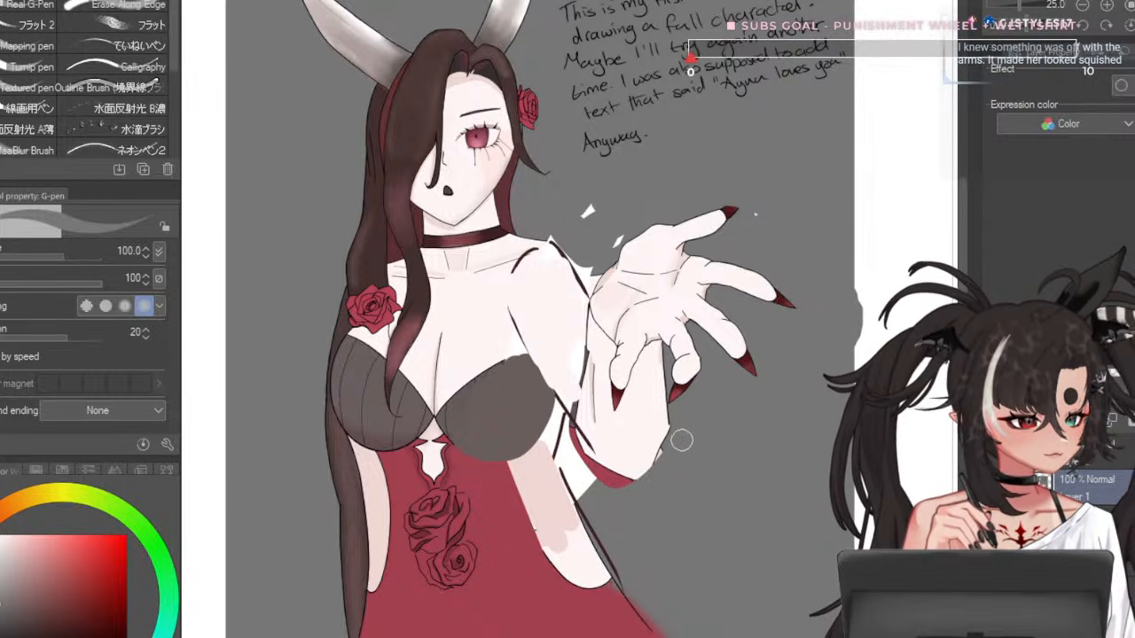
- Paint the gap between waist and forearm background grey at size 80 and clean up the remaining white specks beside the shoulder
mouse_move(572, 441)
mouse_down()
mouse_move(552, 444)
mouse_move(554, 422)
mouse_up()
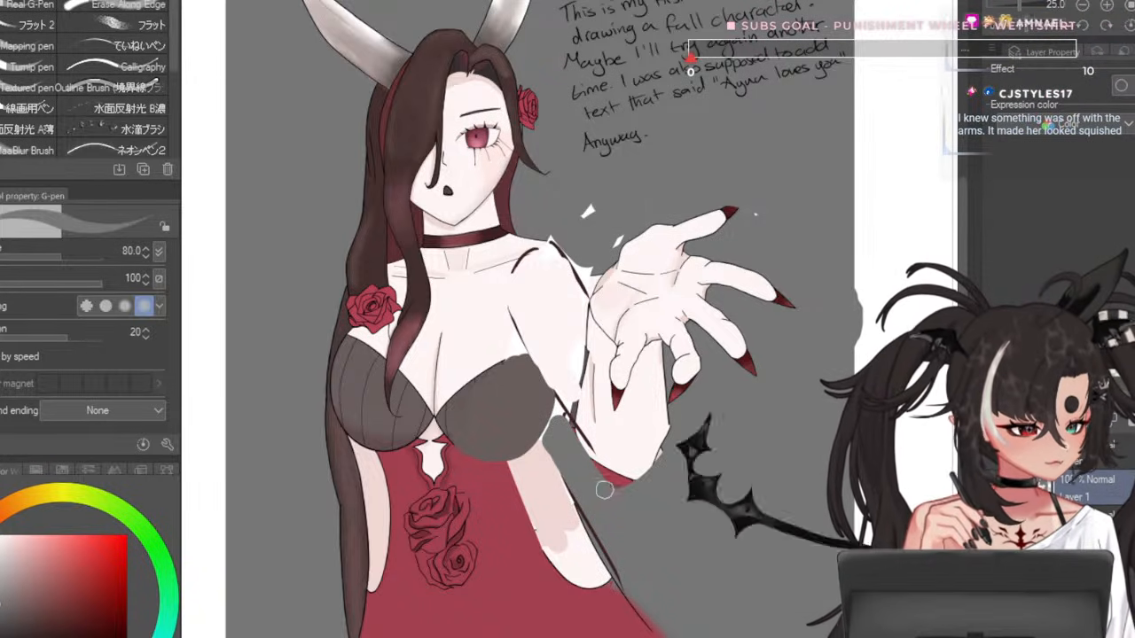
scroll(761, 441, down, 1)
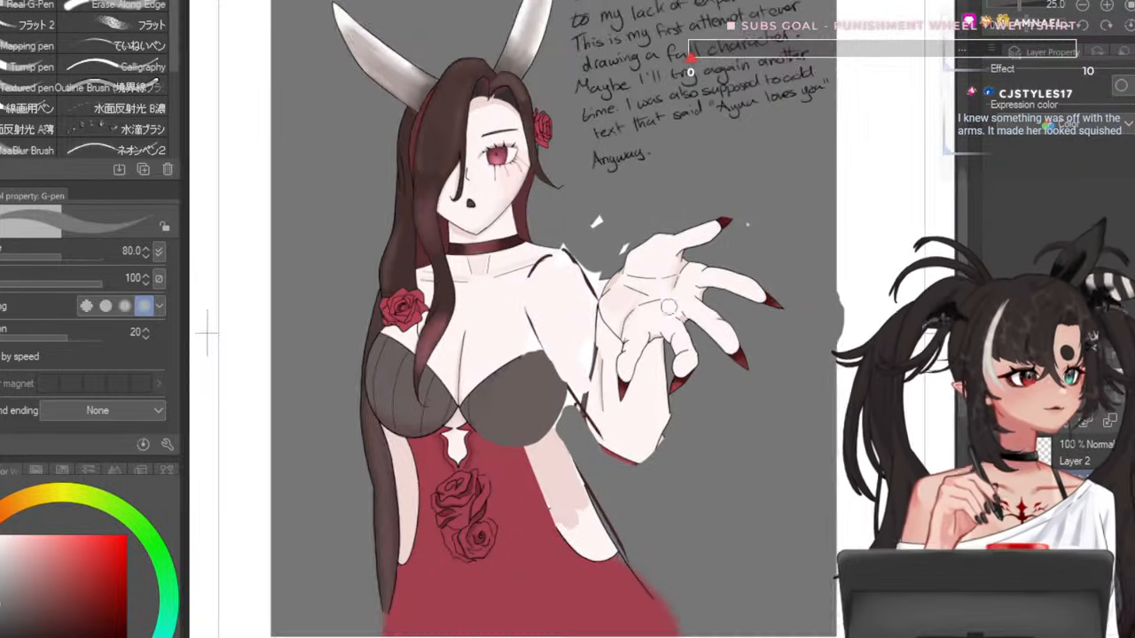
scroll(744, 368, up, 2)
key(bracketright)
key(bracketleft)
key(bracketleft)
key(bracketleft)
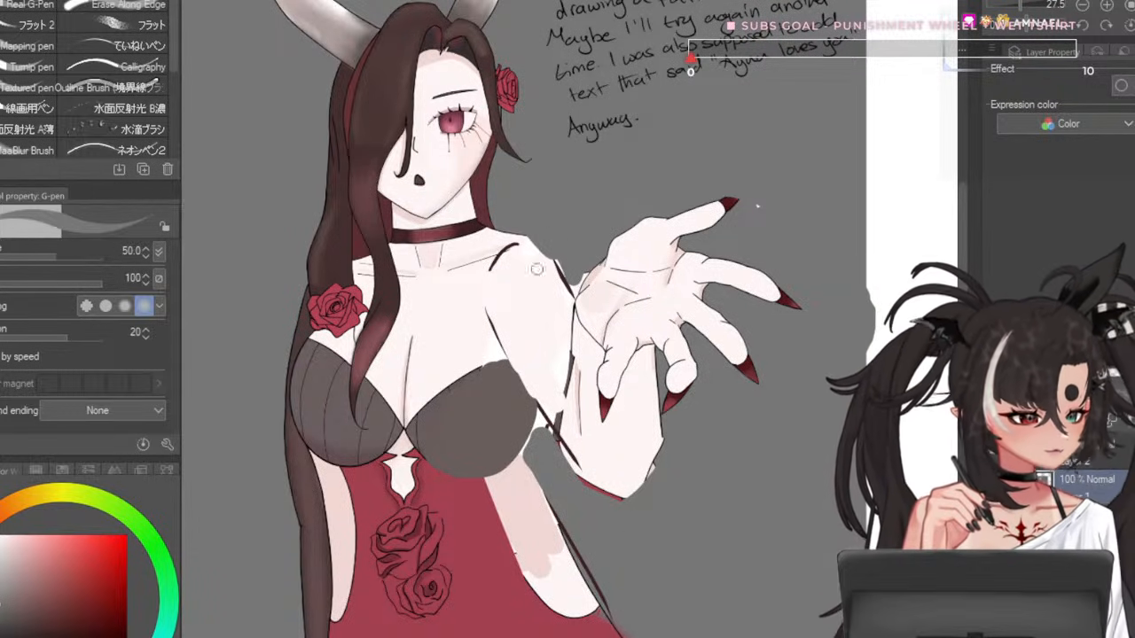
- Redraw the rounded shoulder contour down to the hand in sampled dark red-brown with the G-pen at size 25
key(bracketleft)
alt+click(502, 256)
key(bracketleft)
key(bracketleft)
mouse_move(494, 260)
mouse_down()
mouse_move(509, 246)
mouse_move(568, 295)
mouse_up()
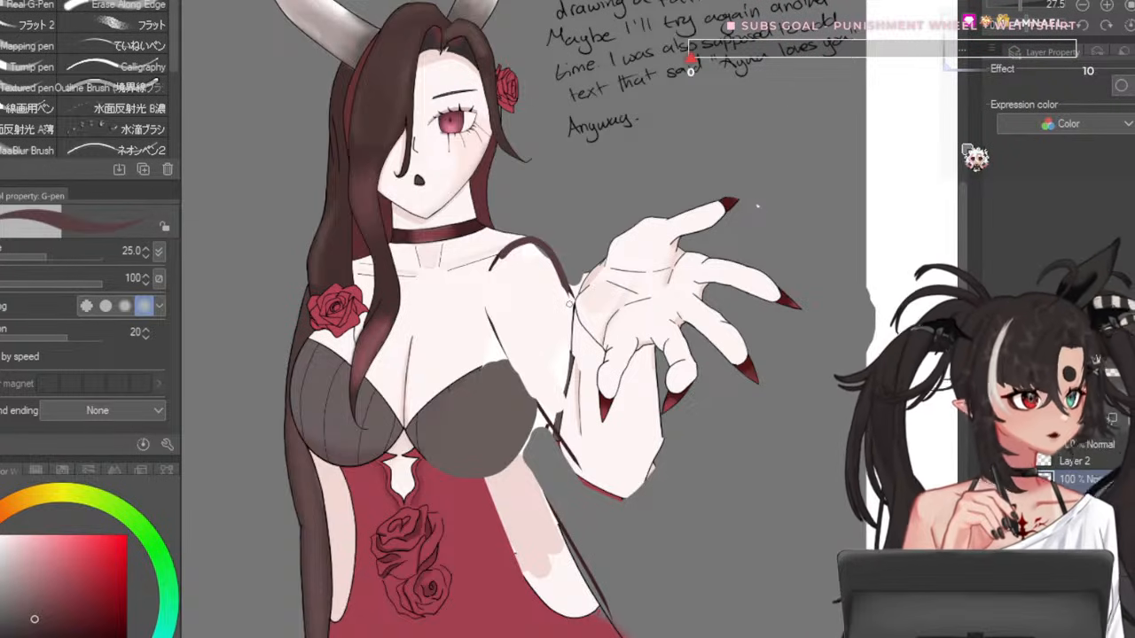
scroll(844, 123, down, 3)
scroll(829, 186, up, 2)
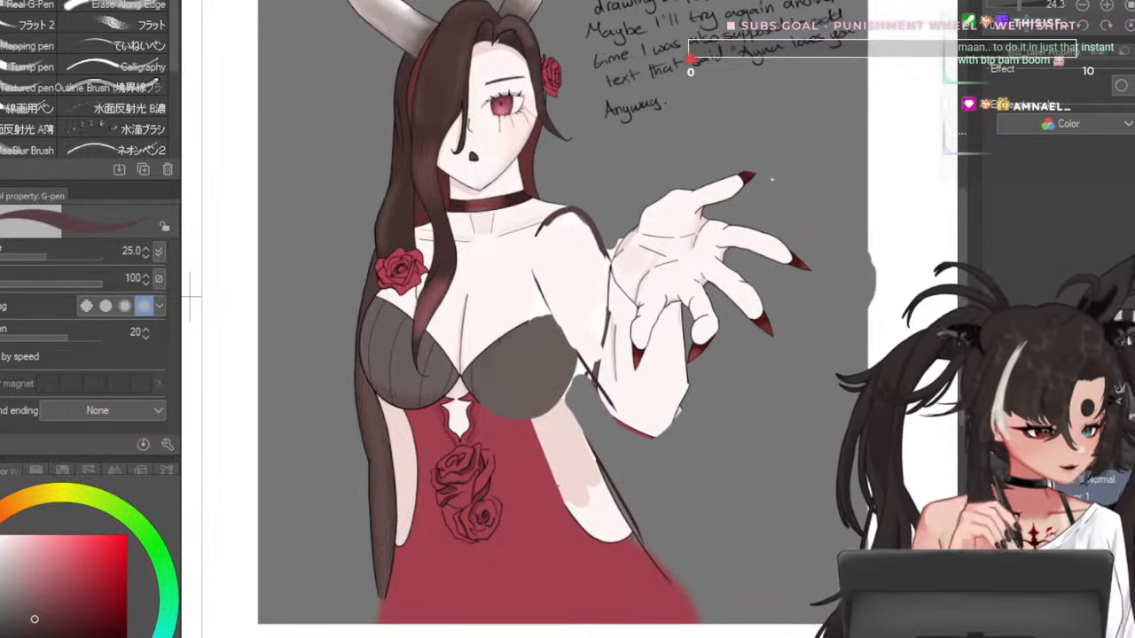
- Bring the original drawing in as a layer over the corrected version and scale it to 47 percent
key(ctrl+Tab)
scroll(405, 153, down, 4)
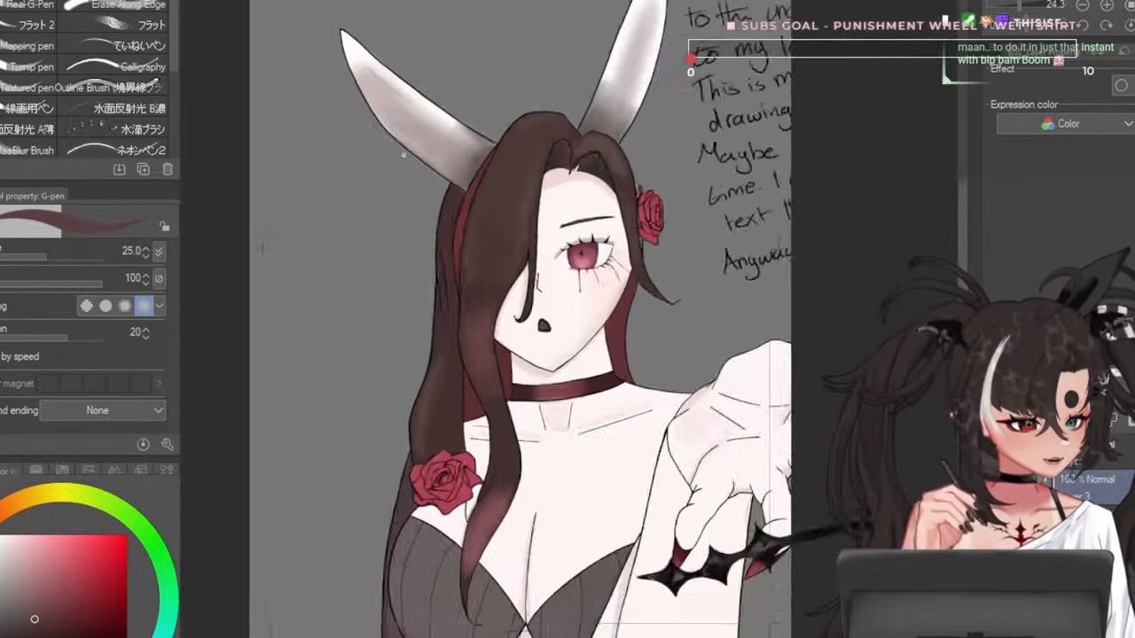
key(ctrl+t)
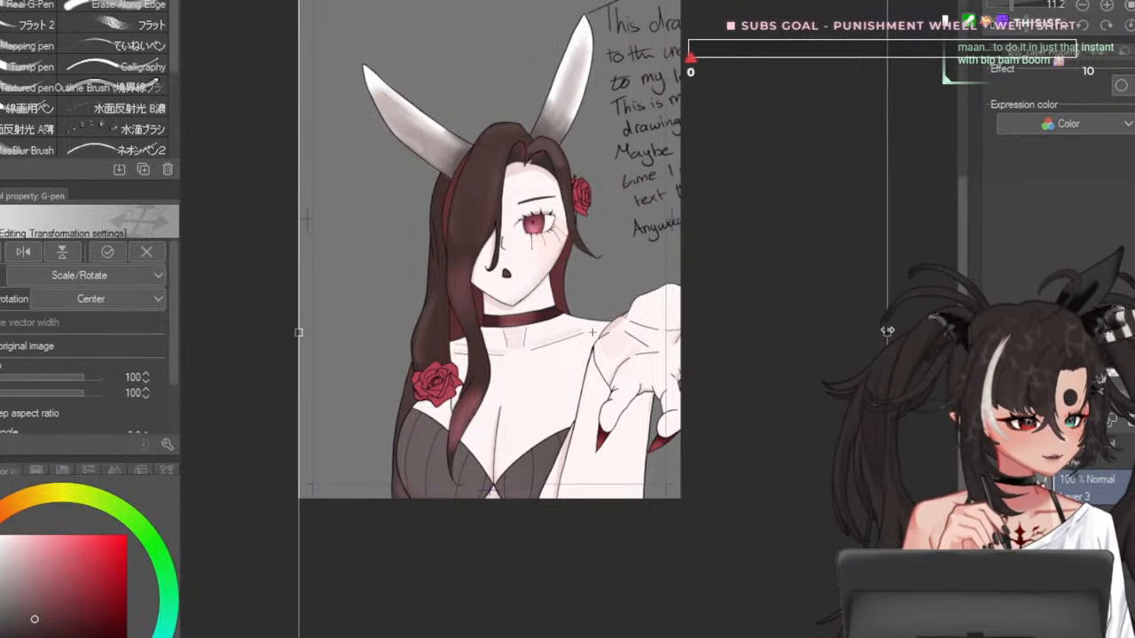
drag(887, 330, 767, 332)
drag(779, 275, 684, 129)
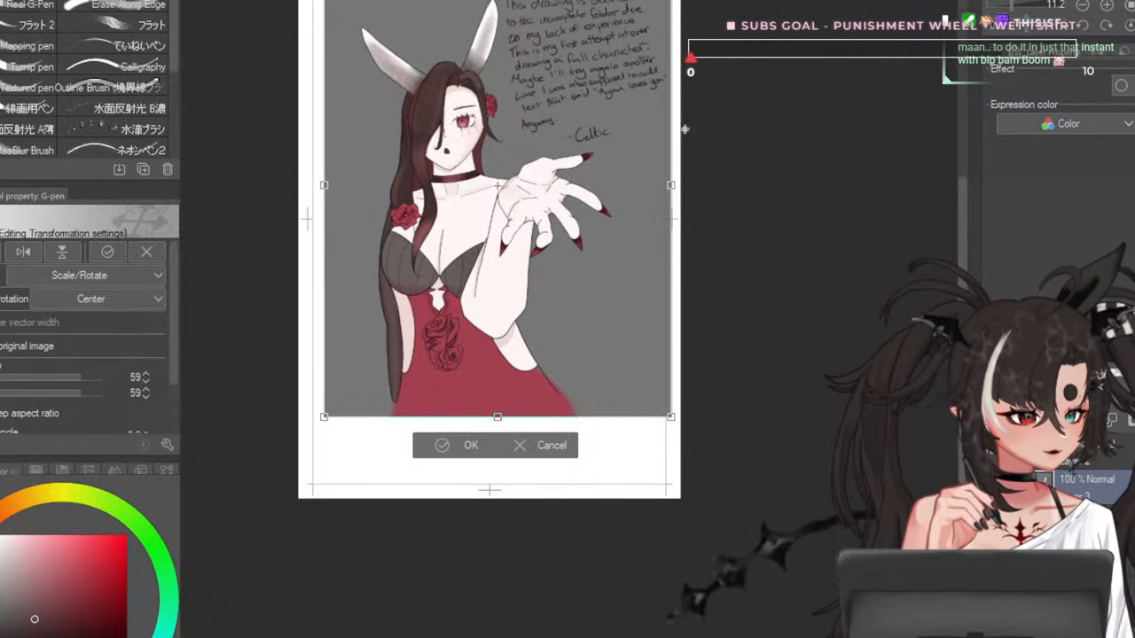
drag(672, 185, 623, 186)
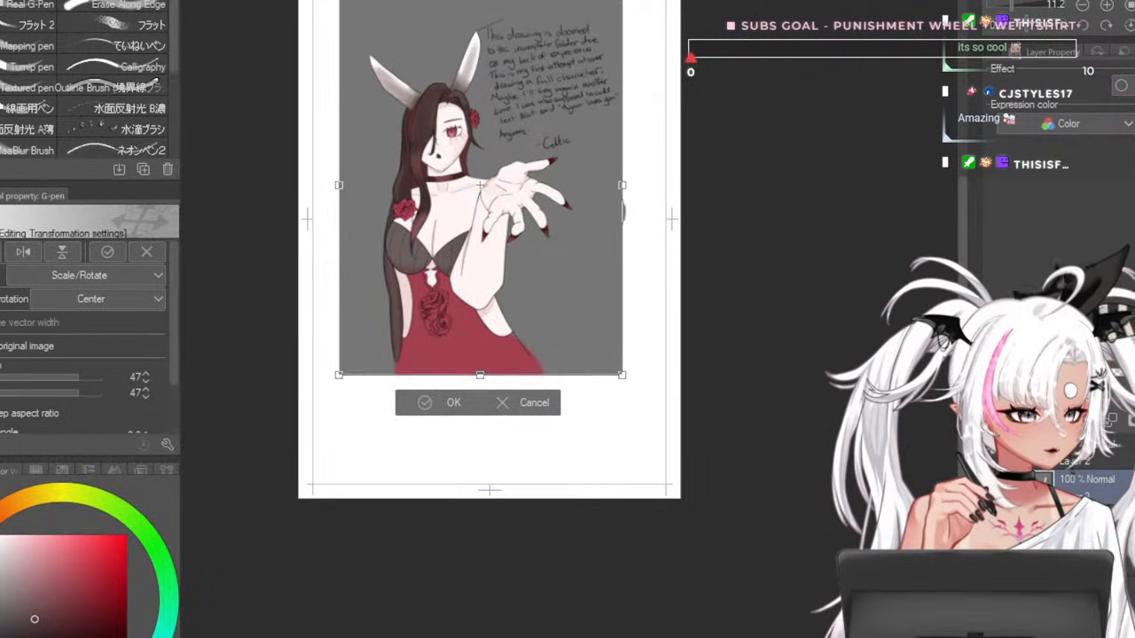
click(435, 404)
- Toggle the original drawing's layer repeatedly to compare the original arm pose with the corrected one
scroll(394, 153, up, 3)
click(993, 486)
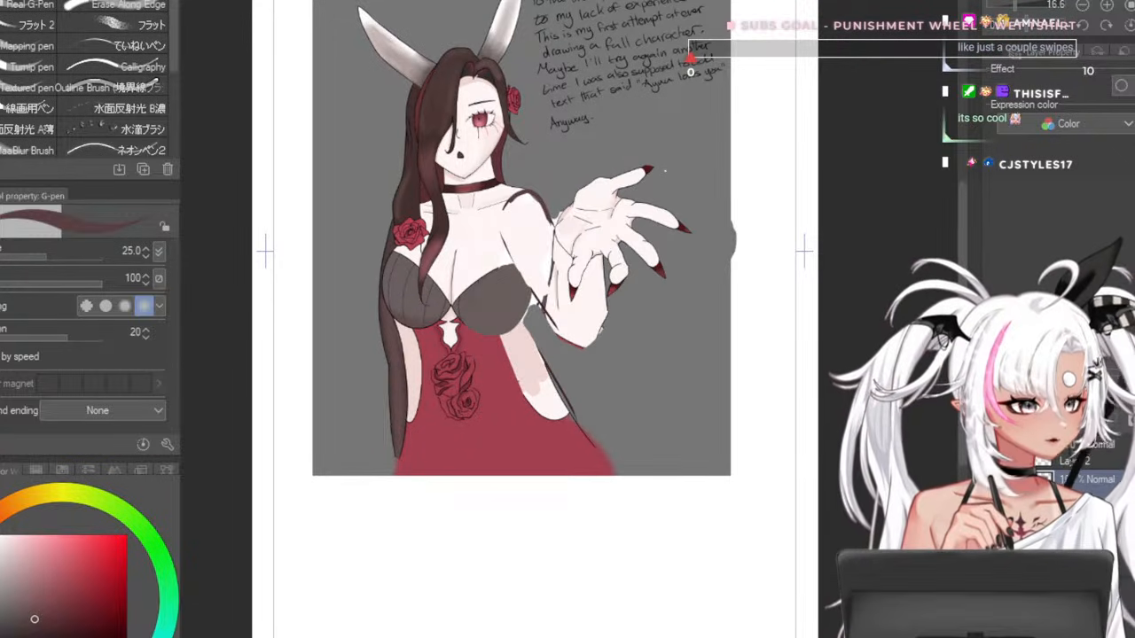
click(993, 486)
click(993, 486)
click(993, 486)
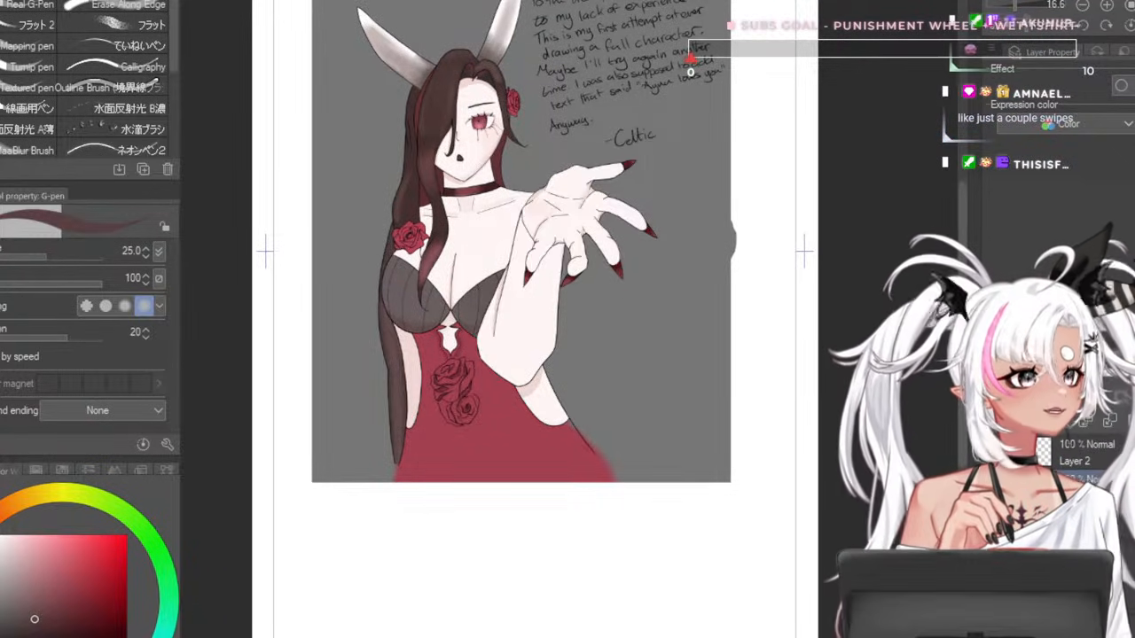
click(994, 486)
click(993, 486)
key(ctrl+z)
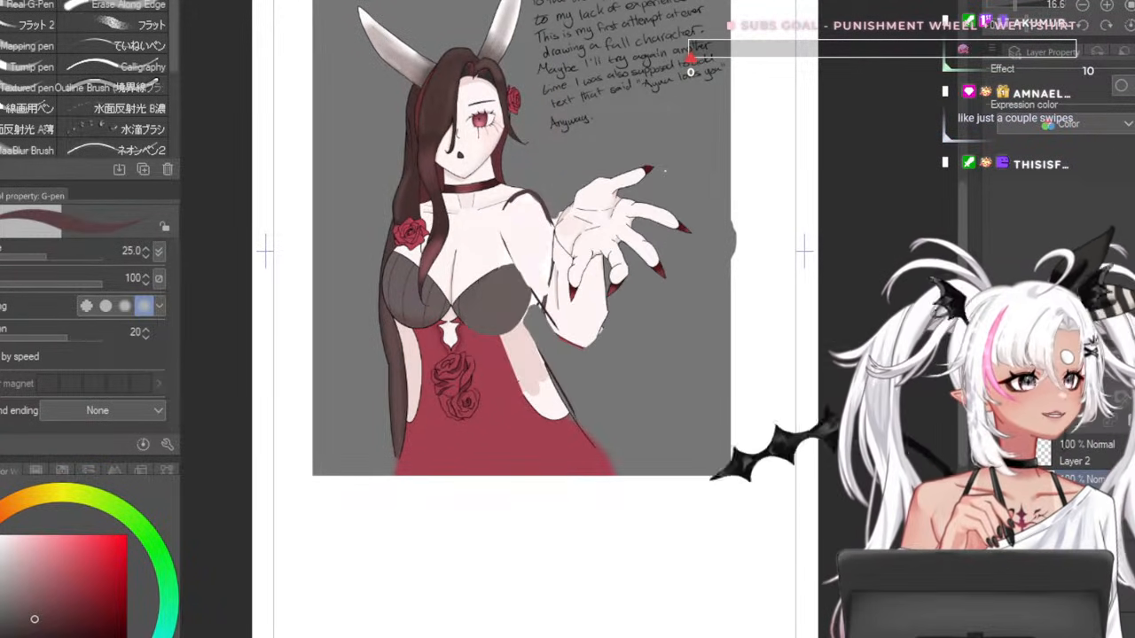
key(ctrl+y)
scroll(526, 151, up, 2)
scroll(527, 151, down, 2)
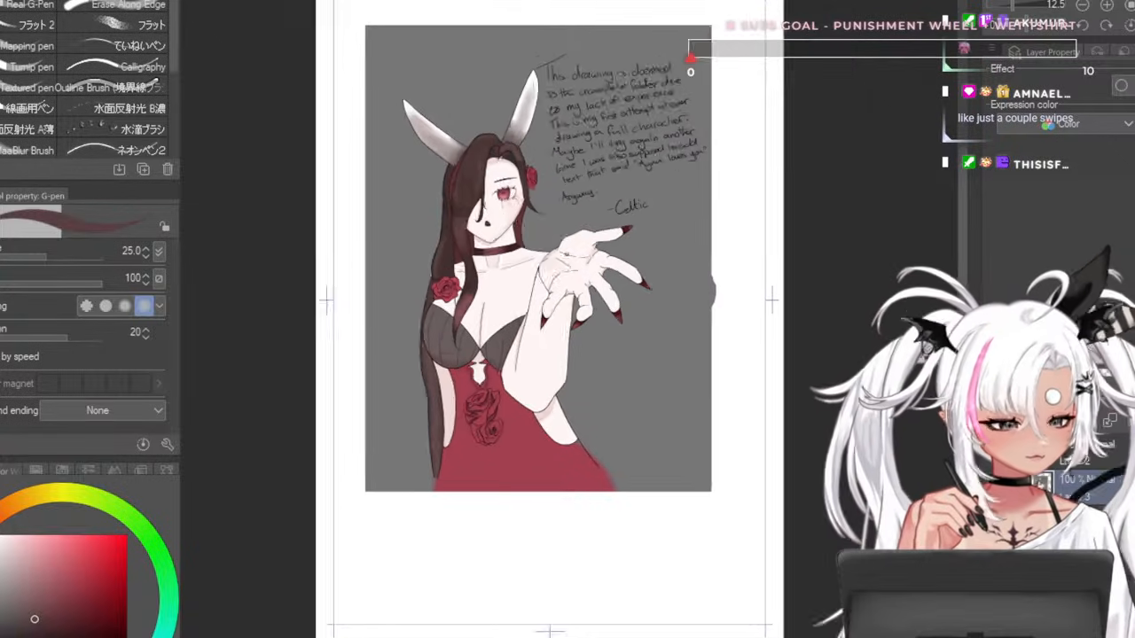
scroll(527, 151, up, 3)
scroll(567, 248, down, 2)
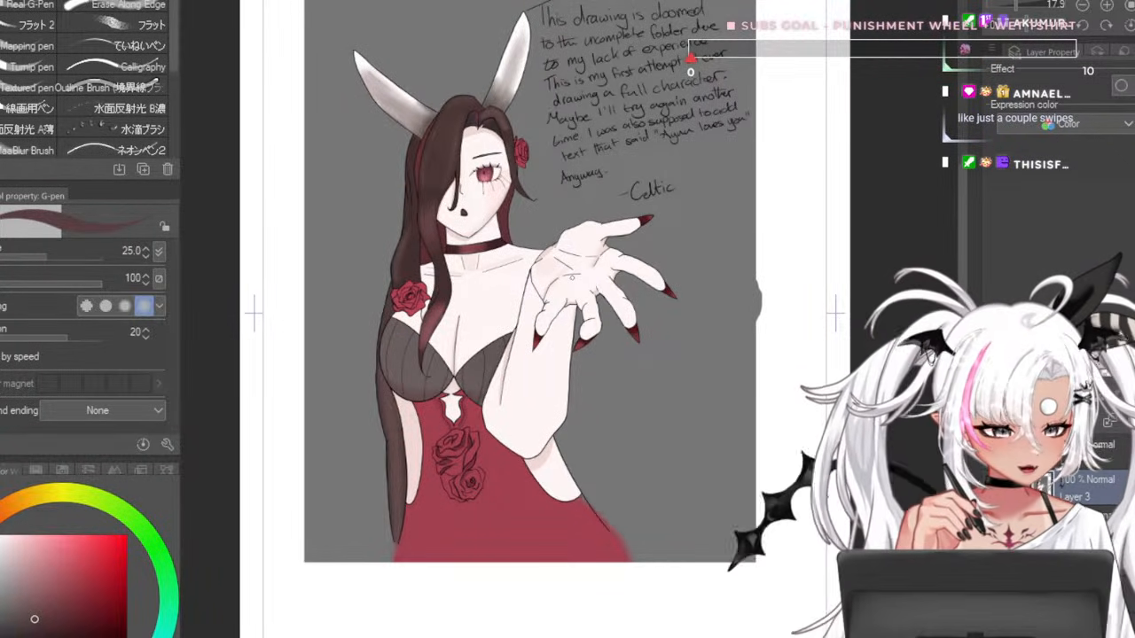
scroll(583, 244, up, 3)
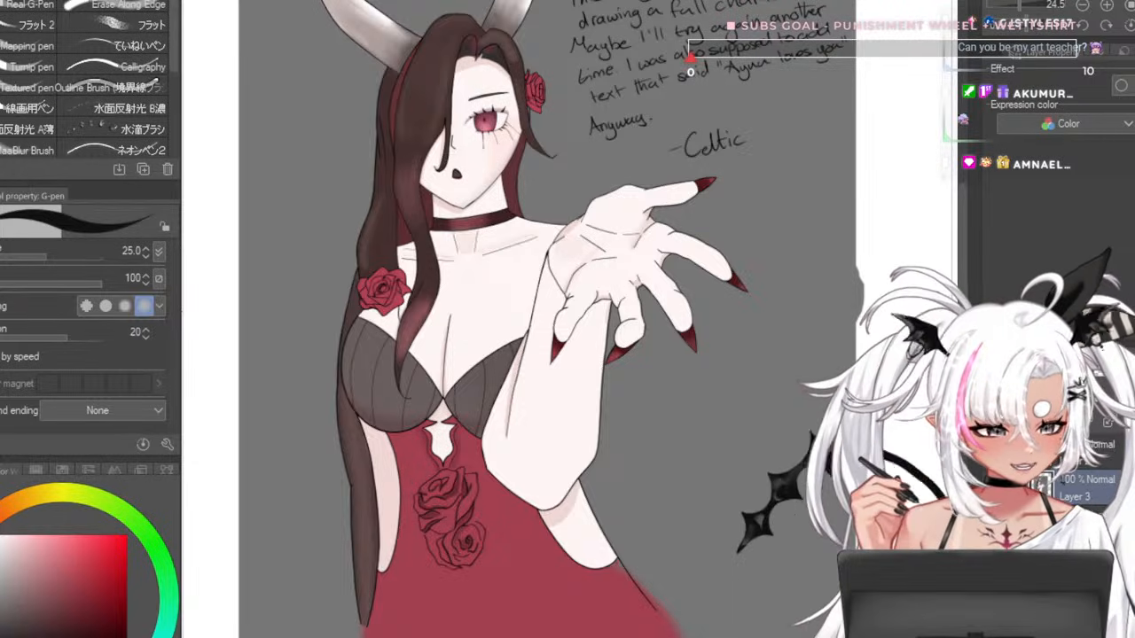
- Cover the character's head on the original drawing with a large solid black oval using the G-pen
key(bracketright)
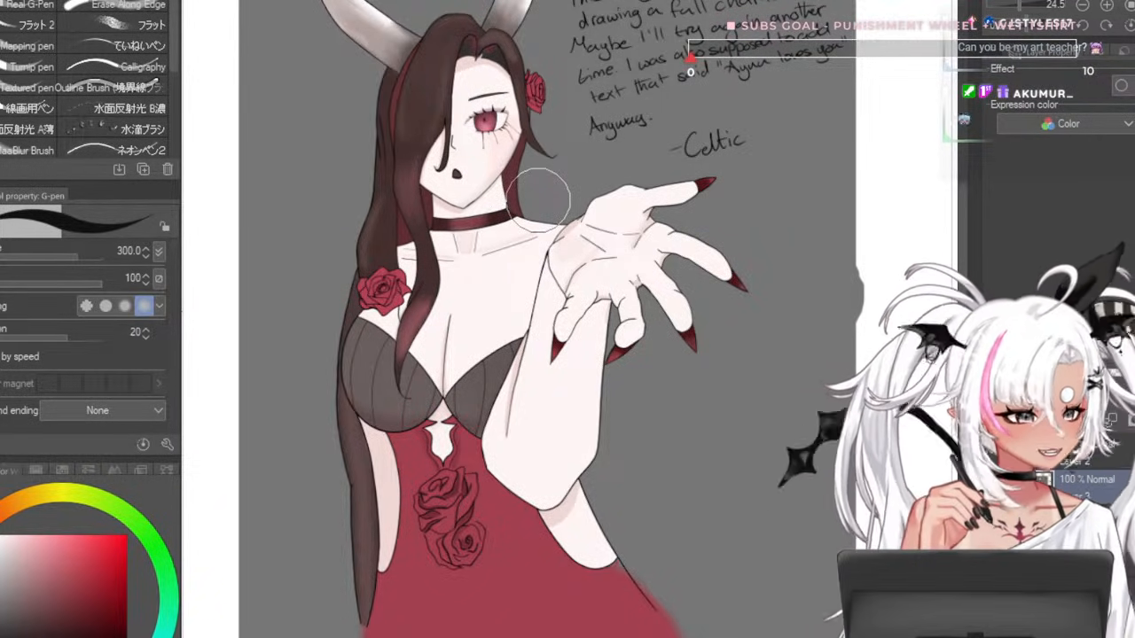
scroll(532, 257, down, 4)
scroll(554, 210, up, 3)
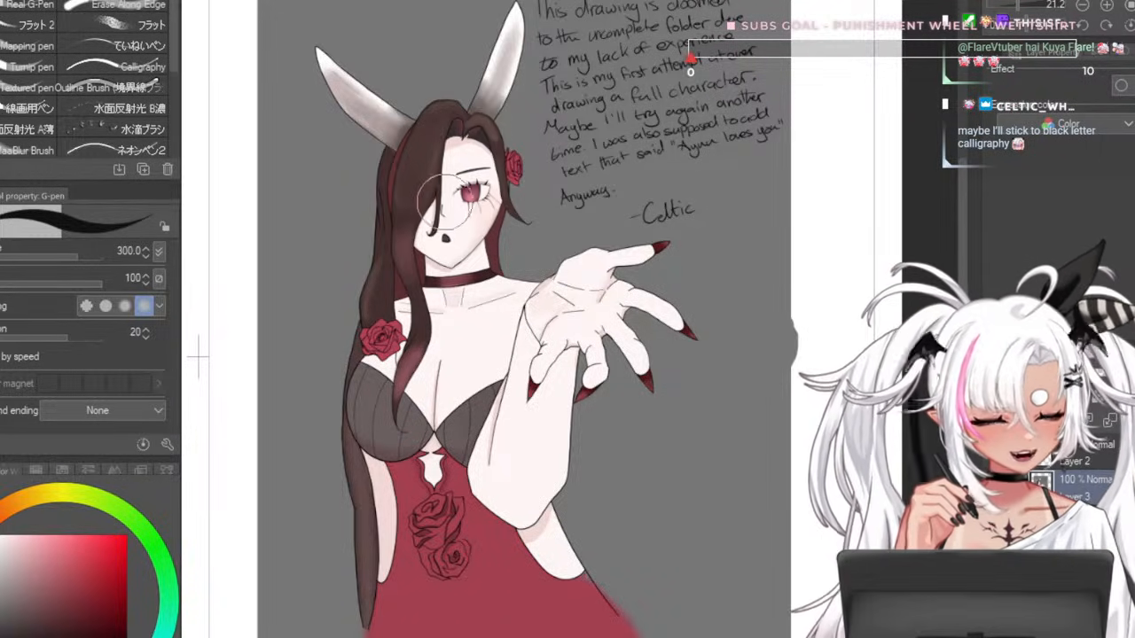
key(bracketright)
mouse_move(448, 173)
mouse_down()
mouse_move(438, 233)
mouse_move(440, 164)
mouse_move(452, 208)
mouse_move(442, 142)
mouse_move(456, 190)
mouse_up()
- Paint both horns solid black with a smaller G-pen, starting at size 80 for the upright horn
key(bracketleft)
key(bracketleft)
key(bracketleft)
key(bracketleft)
key(bracketleft)
key(bracketleft)
key(bracketleft)
key(bracketleft)
drag(476, 114, 510, 28)
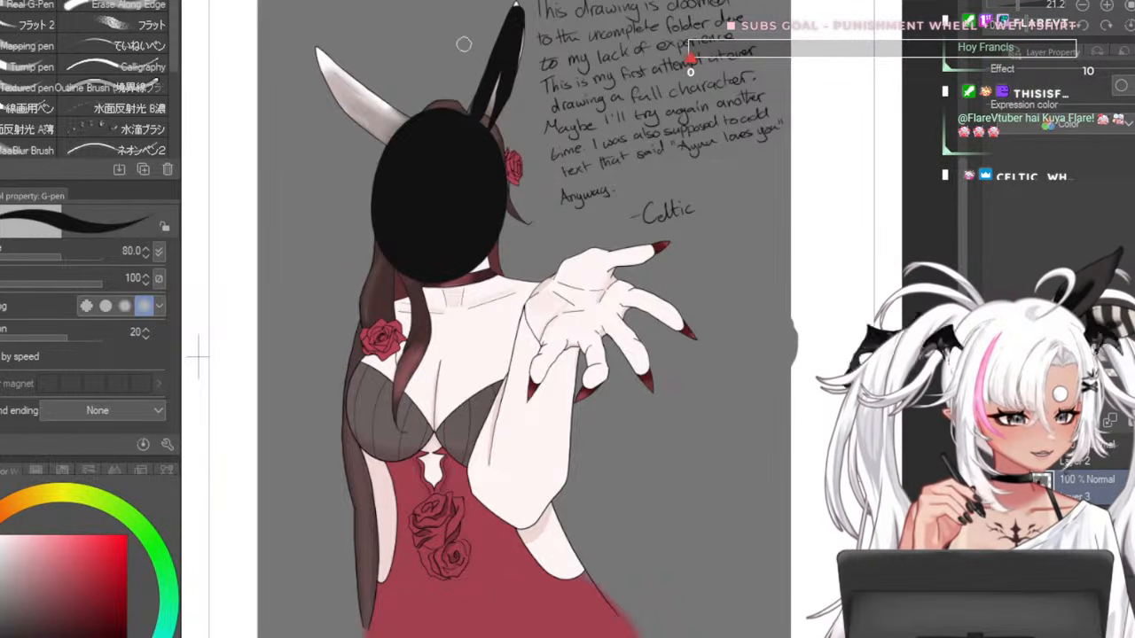
key(bracketright)
key(bracketright)
key(bracketright)
key(bracketright)
drag(392, 131, 339, 73)
- Block in the hanging hair, the outer sides of the body, the raised forearm and the fingers in black
key(bracketleft)
key(bracketleft)
drag(394, 262, 370, 368)
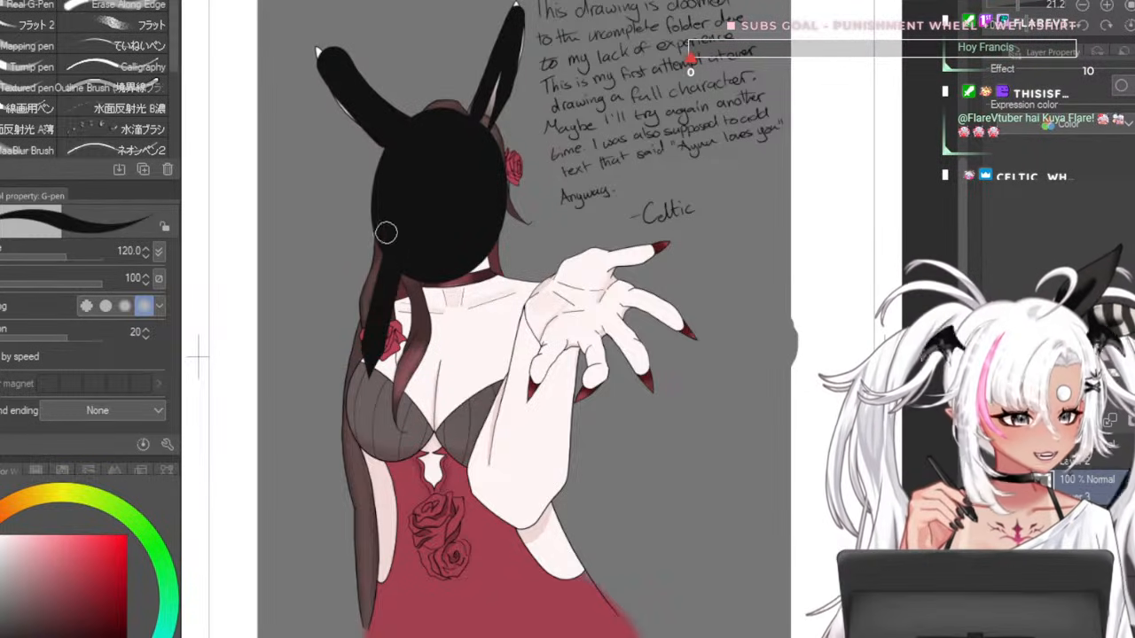
key(bracketright)
key(bracketright)
key(bracketright)
key(bracketright)
mouse_move(371, 456)
mouse_down()
mouse_move(387, 625)
mouse_move(598, 628)
mouse_move(526, 525)
mouse_move(550, 445)
mouse_move(548, 370)
mouse_move(567, 280)
mouse_move(566, 348)
mouse_move(590, 388)
mouse_up()
mouse_move(610, 333)
mouse_down()
mouse_move(643, 375)
mouse_move(611, 321)
mouse_move(636, 294)
mouse_move(611, 307)
mouse_move(639, 298)
mouse_move(687, 331)
mouse_up()
- Fill the palm with black at size 120 and 100, and the whole torso at size 200
key(bracketleft)
key(bracketleft)
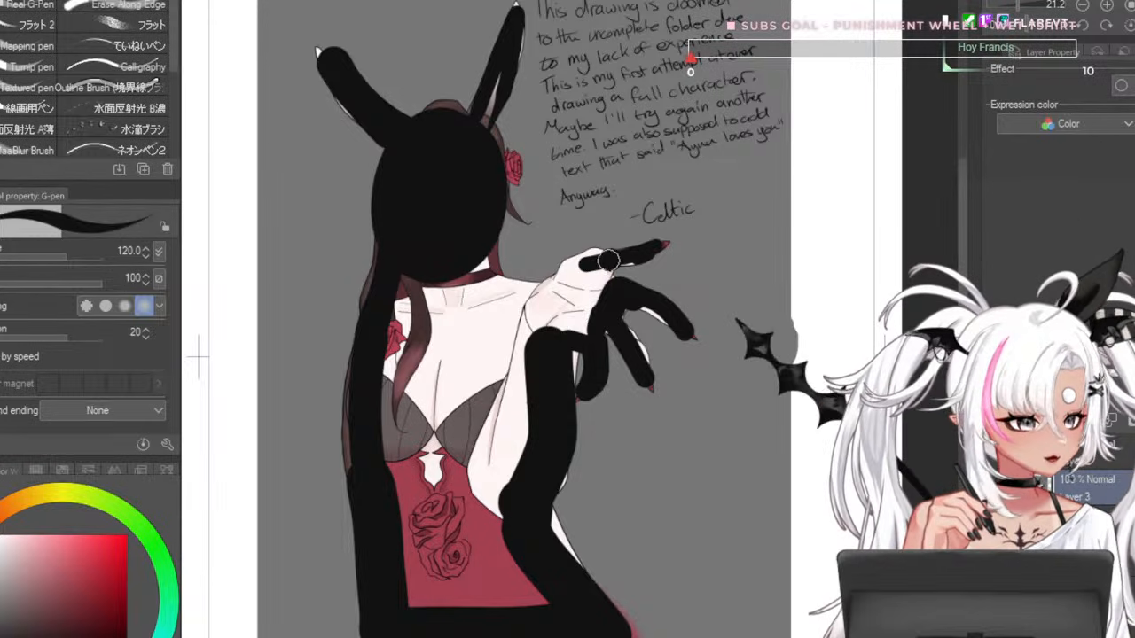
mouse_move(609, 259)
mouse_down()
mouse_move(539, 293)
mouse_move(608, 275)
mouse_up()
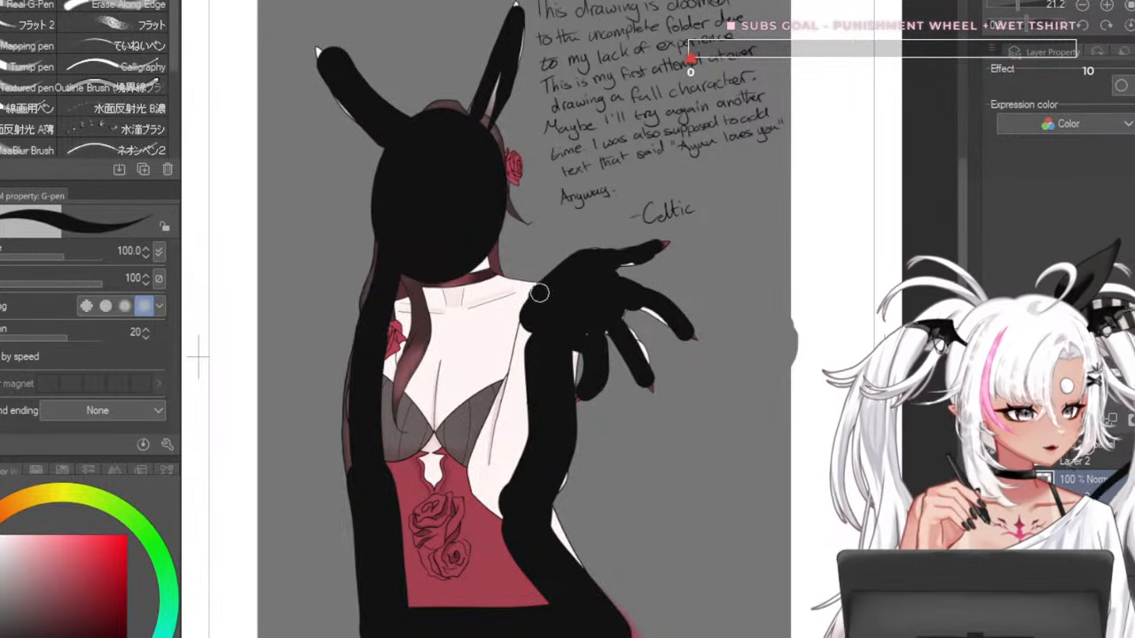
mouse_move(428, 324)
mouse_down()
mouse_move(409, 421)
mouse_move(427, 395)
mouse_move(431, 596)
mouse_move(517, 565)
mouse_move(475, 386)
mouse_move(439, 392)
mouse_move(501, 486)
mouse_move(511, 441)
mouse_up()
key(bracketleft)
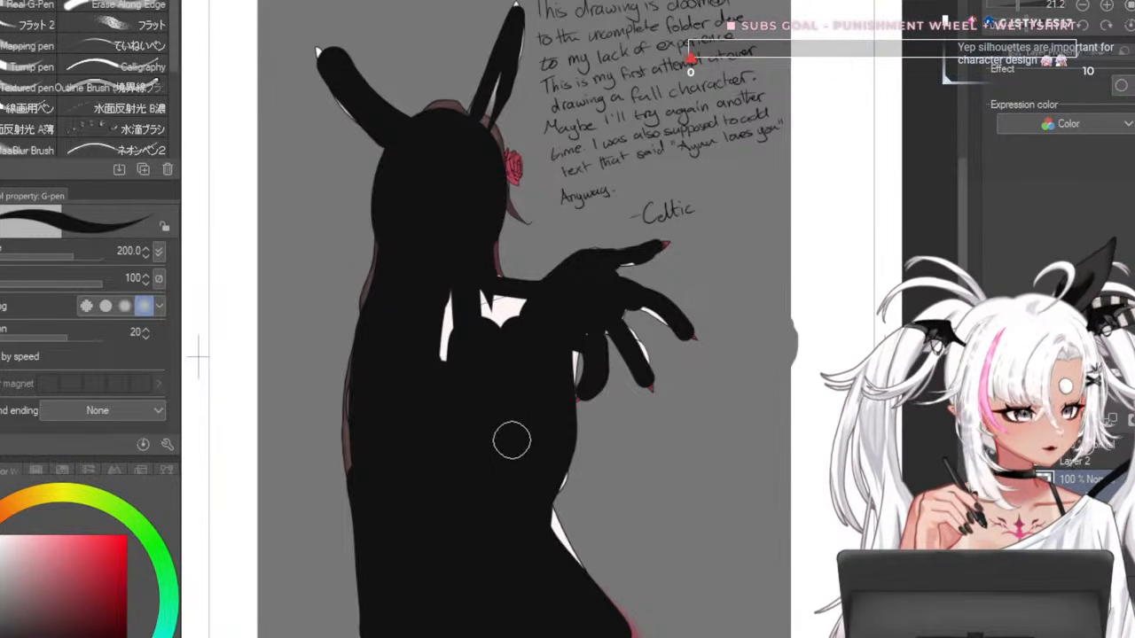
drag(496, 337, 444, 405)
- Extend the black silhouette over the dress's side edge, the hair rose and the flicked hair strand, using sizes 120 and 80
key(bracketleft)
key(bracketleft)
key(bracketleft)
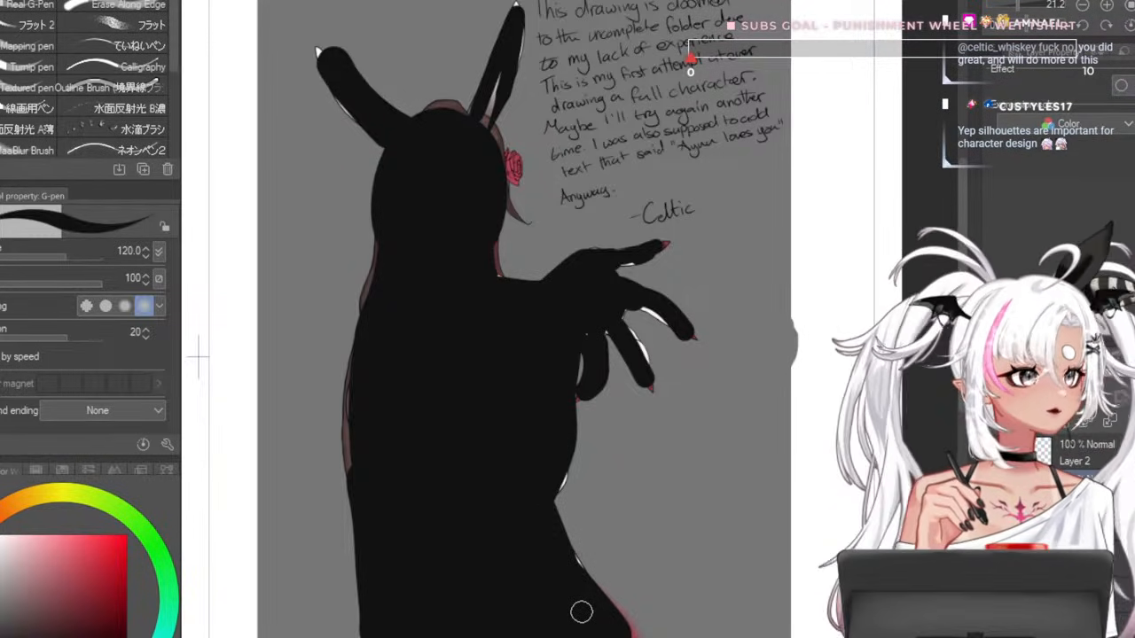
key(bracketleft)
key(bracketleft)
drag(513, 173, 511, 158)
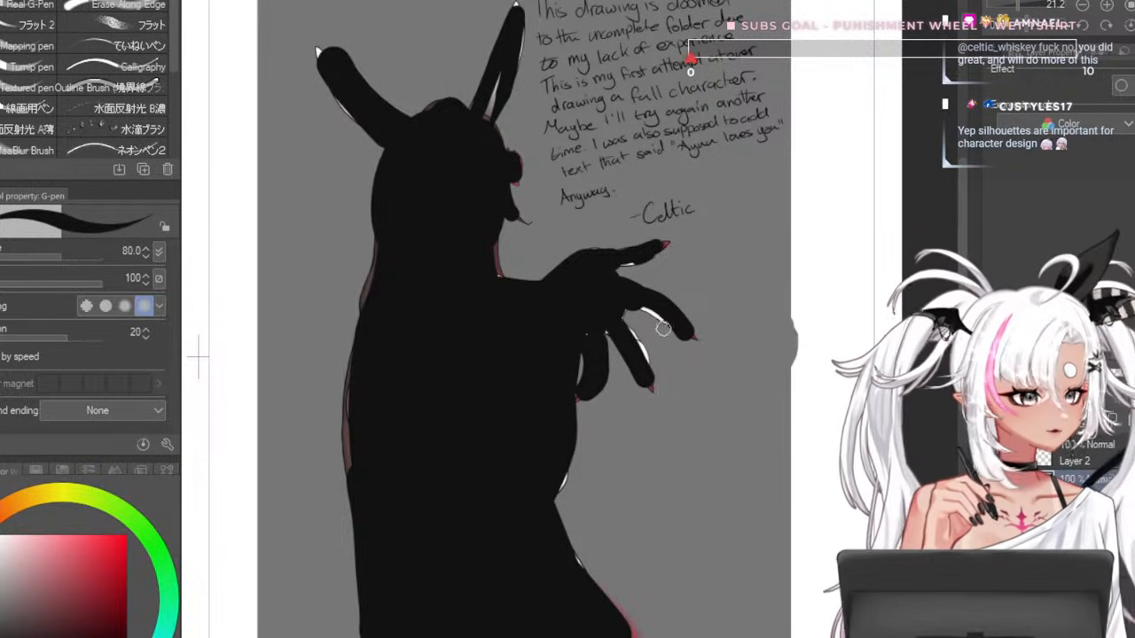
- Fill the uncovered hair edge along the character's back and the gap inside the upright horn with black at size 80
scroll(568, 259, down, 3)
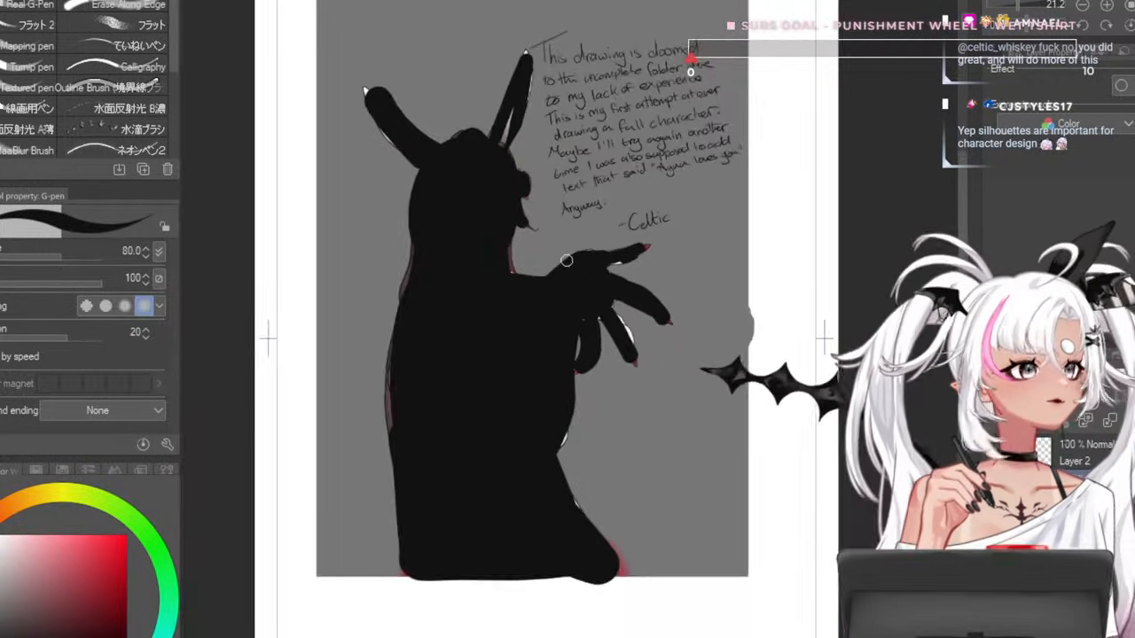
scroll(608, 279, up, 2)
scroll(519, 293, up, 1)
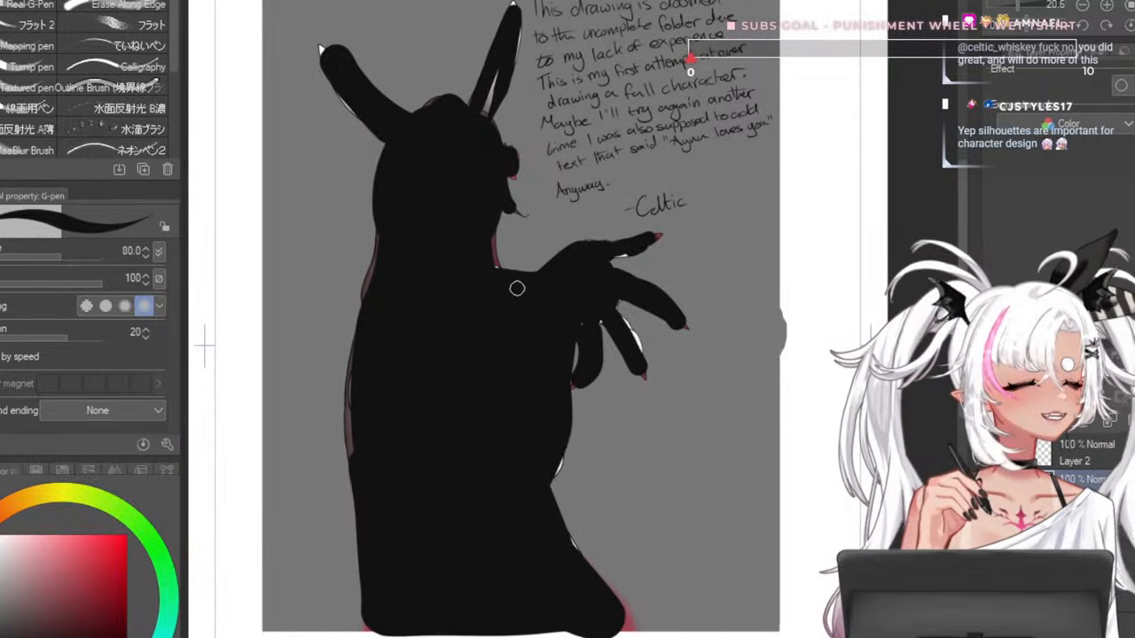
mouse_move(387, 233)
mouse_down()
mouse_move(355, 378)
mouse_move(382, 601)
mouse_up()
drag(485, 111, 493, 84)
- Touch up the silhouette's lower skirt corner in black with the G-pen at sizes 70 and 80
key([)
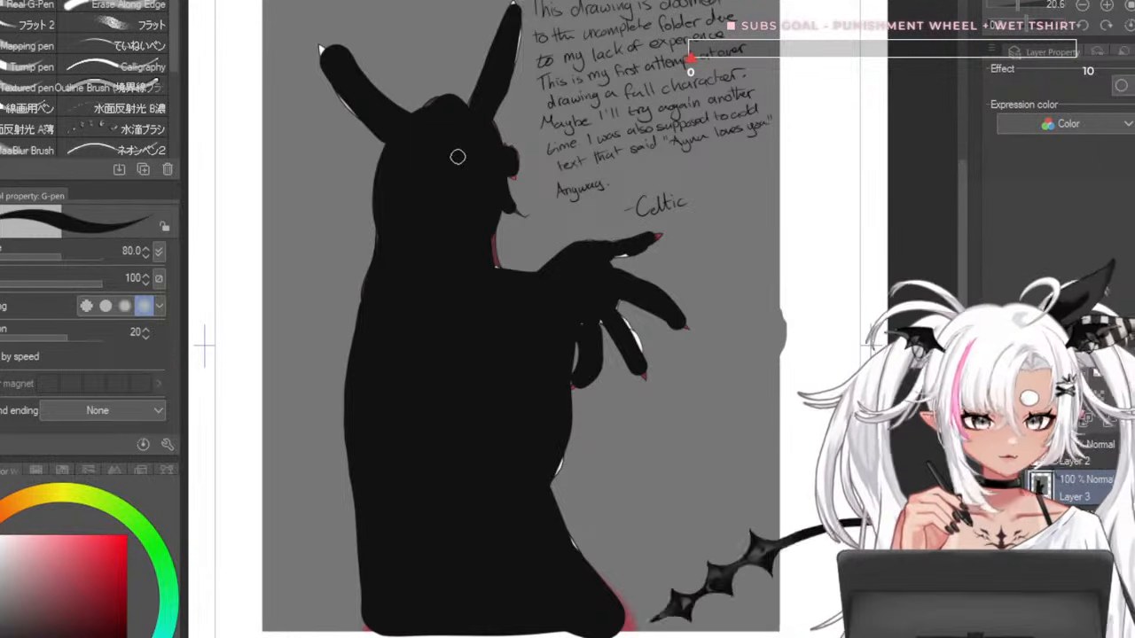
key([)
key([)
key([)
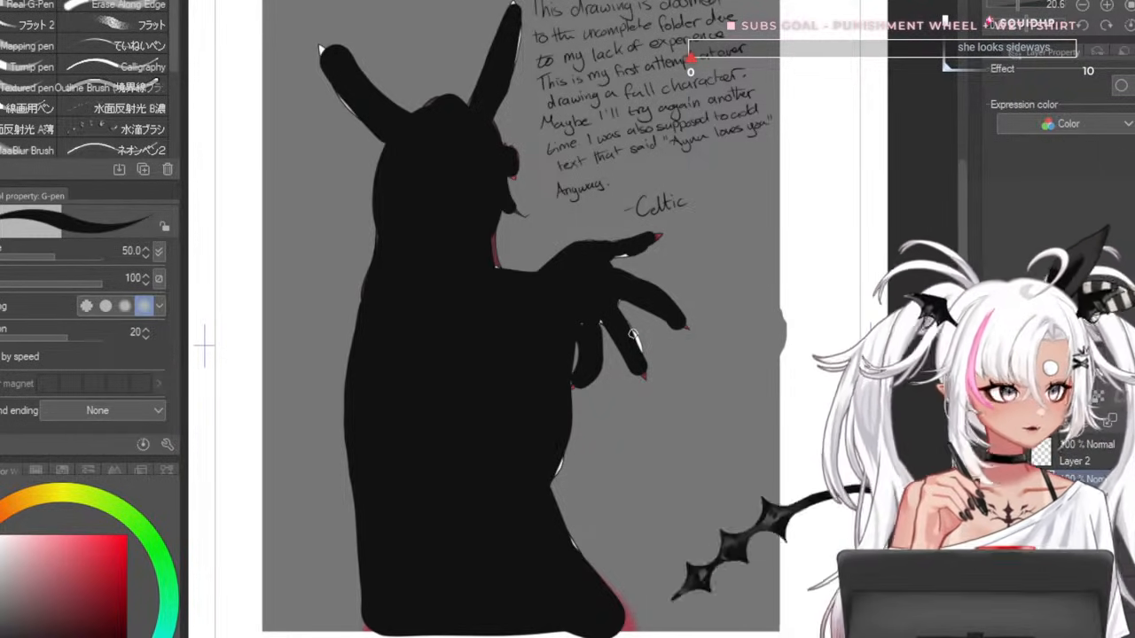
key(bracketright)
key(bracketright)
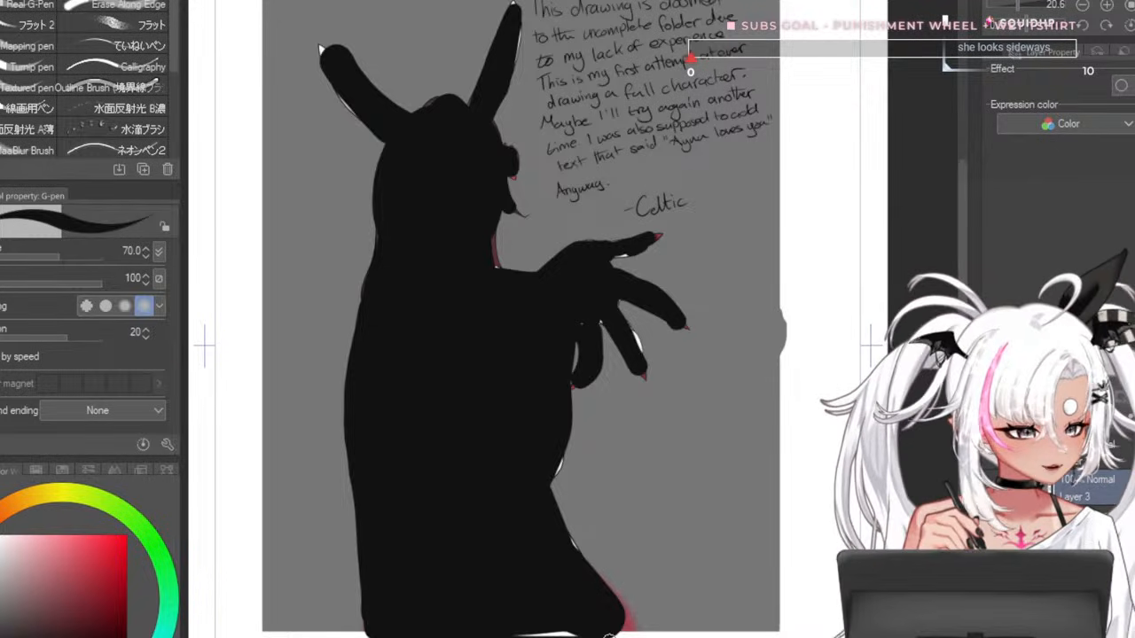
key(bracketright)
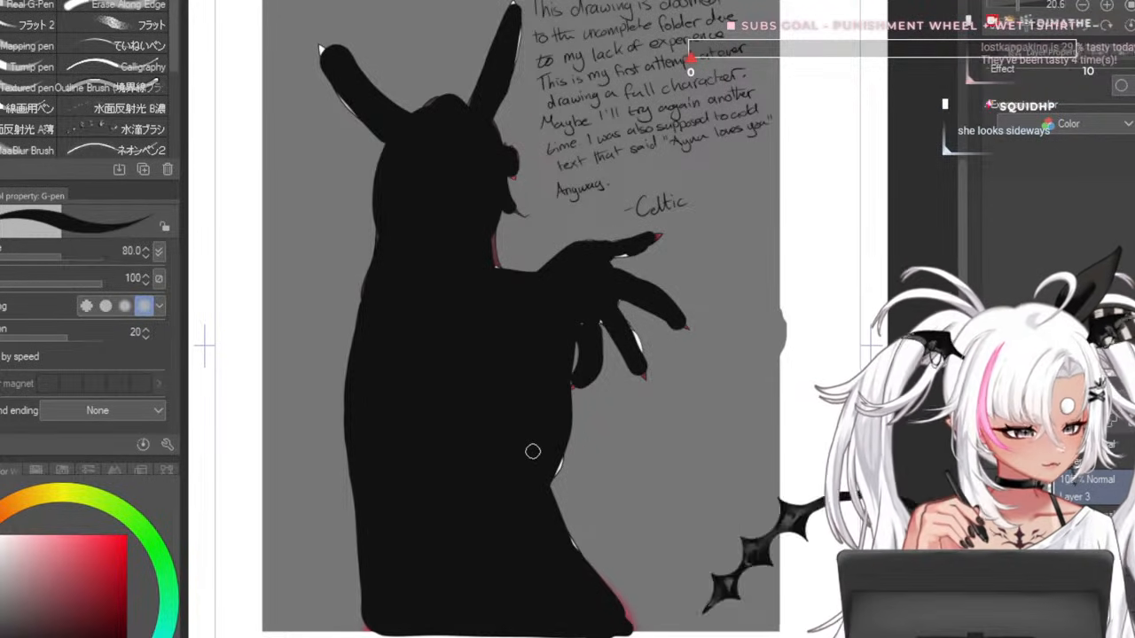
scroll(532, 451, down, 3)
scroll(452, 471, up, 3)
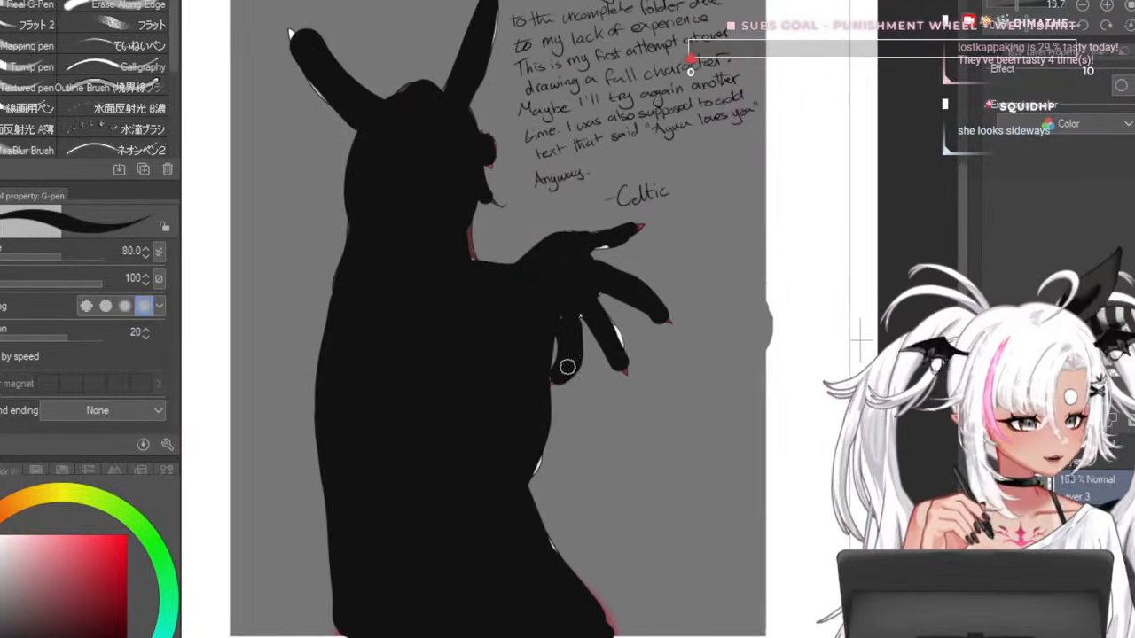
- Switch from the black silhouette to the corrected-arm version of the coloured drawing
click(993, 453)
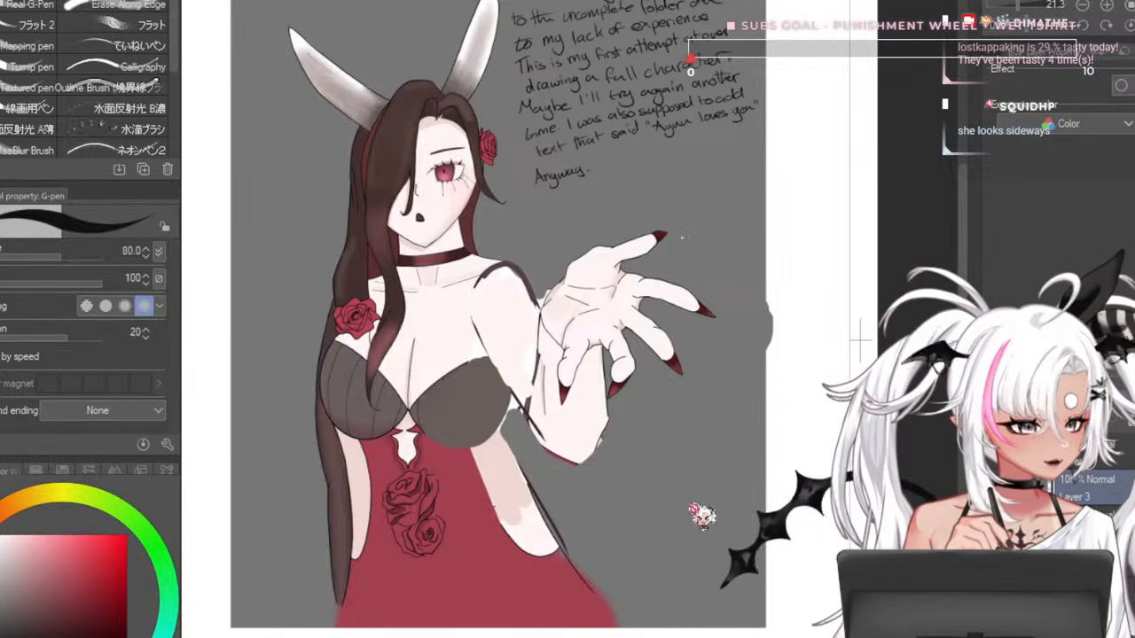
scroll(560, 416, up, 2)
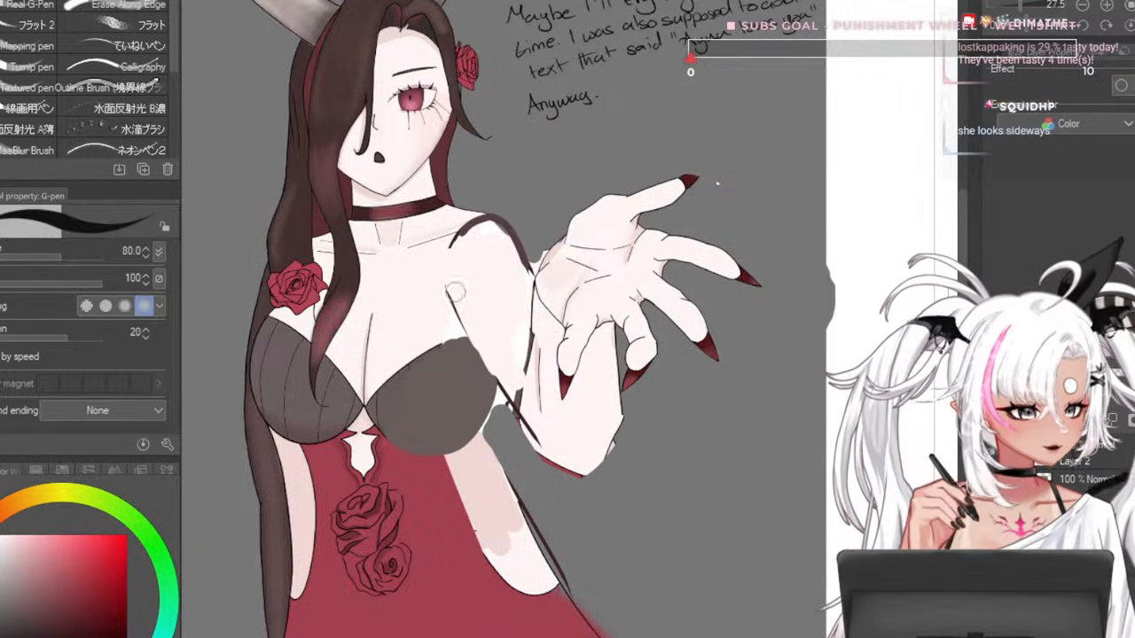
scroll(455, 292, down, 3)
scroll(589, 293, up, 3)
key(bracketleft)
key(bracketleft)
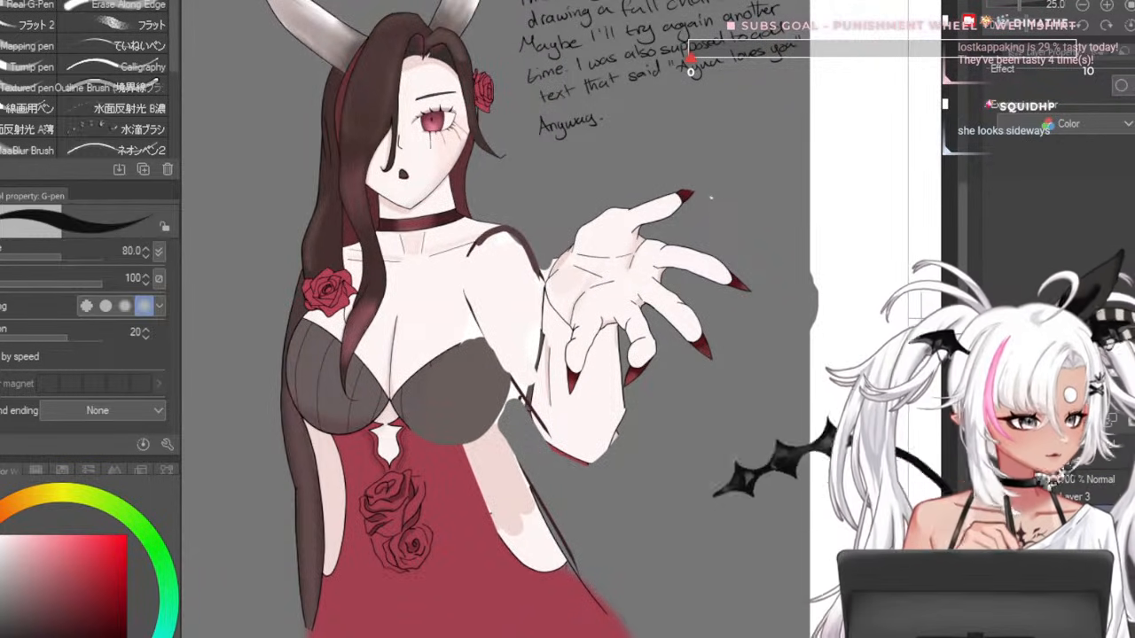
key(ctrl+z)
key(bracketright)
key(bracketright)
key(bracketright)
mouse_move(469, 296)
mouse_down()
mouse_move(580, 462)
mouse_move(625, 399)
mouse_up()
key(ctrl+z)
mouse_move(499, 238)
mouse_down()
mouse_move(464, 316)
mouse_move(506, 324)
mouse_up()
key(ctrl+z)
key(bracketleft)
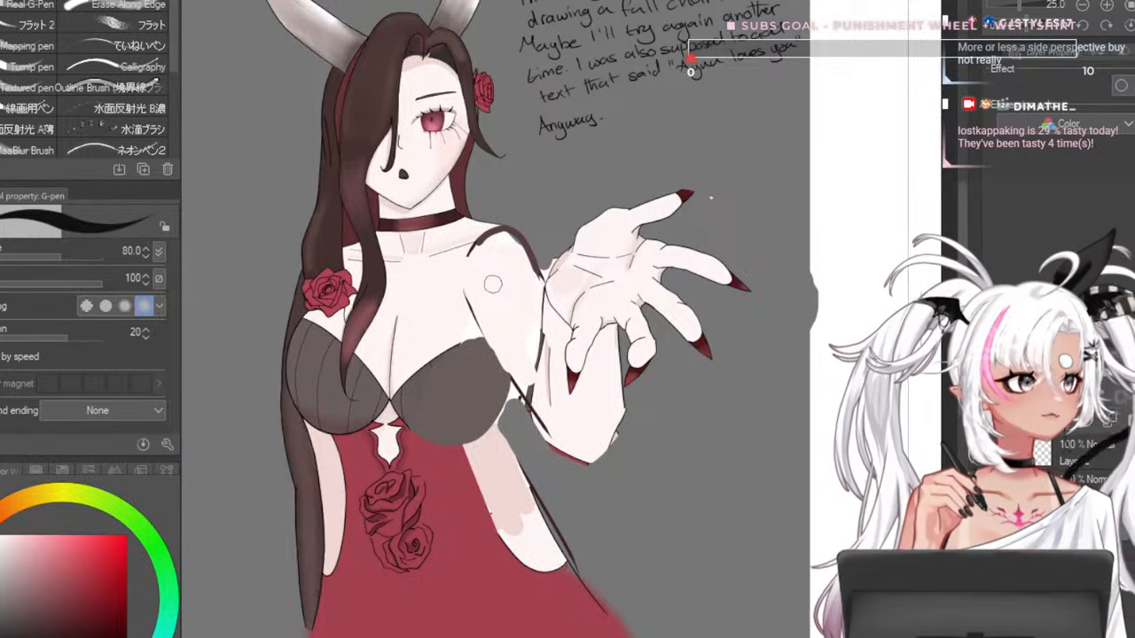
key(bracketright)
mouse_move(502, 241)
mouse_down()
mouse_move(513, 343)
mouse_move(585, 443)
mouse_up()
key(ctrl+z)
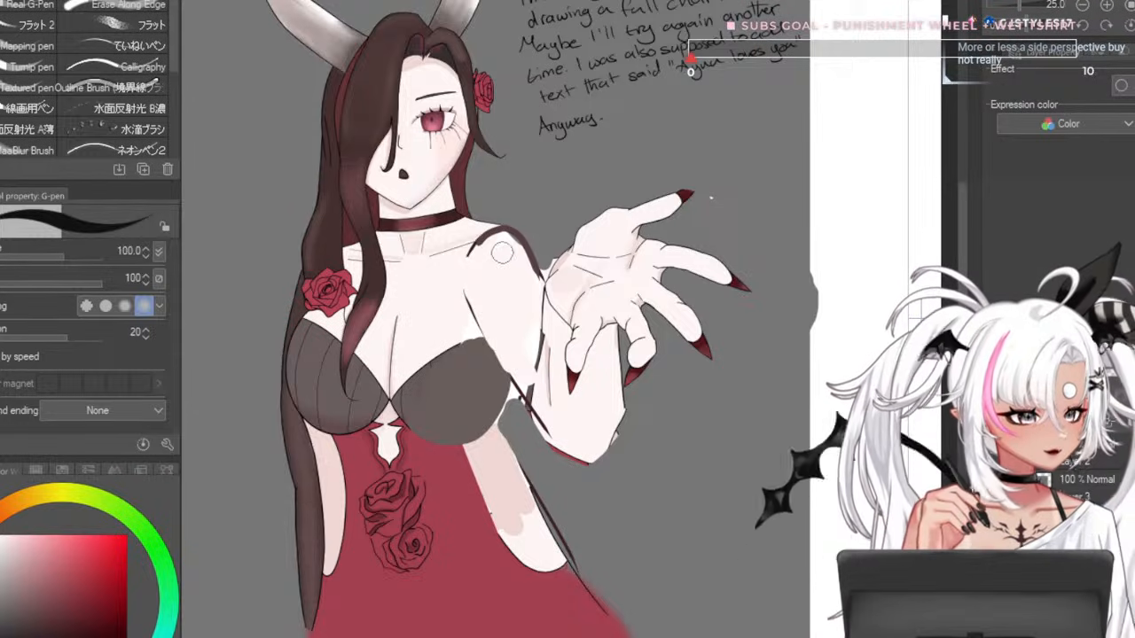
mouse_move(502, 253)
mouse_down()
mouse_move(546, 407)
mouse_move(584, 463)
mouse_up()
key(ctrl+z)
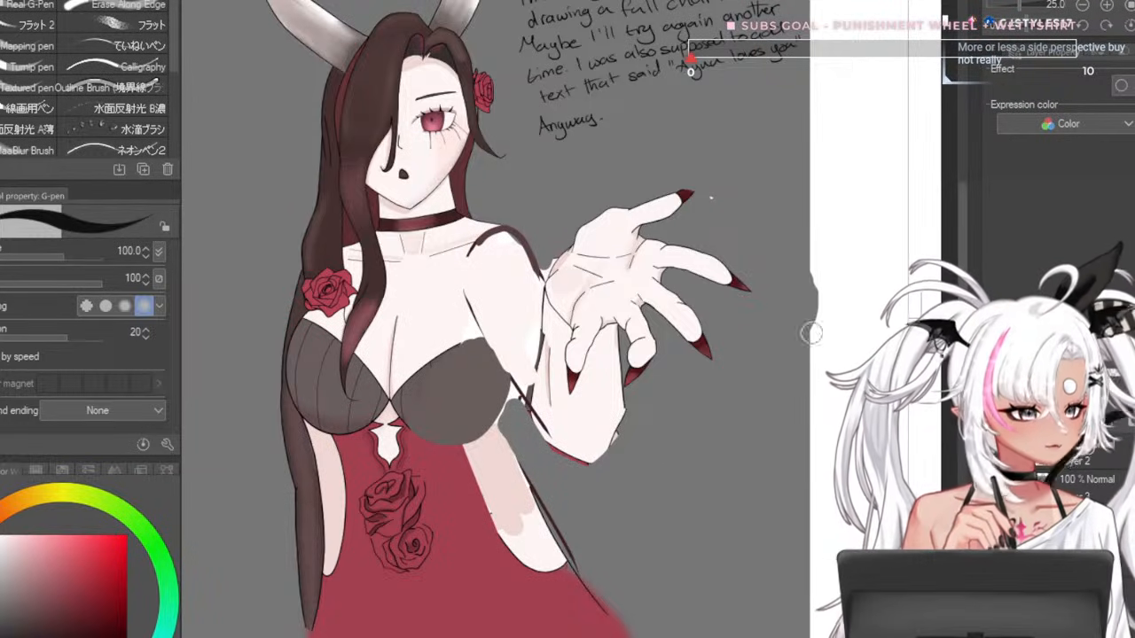
- Fill the corrected shoulder, upper arm and forearm with black using the G-pen at size 150
key(bracketright)
key(bracketright)
mouse_move(503, 247)
mouse_down()
mouse_move(495, 255)
mouse_move(581, 440)
mouse_move(596, 439)
mouse_up()
drag(518, 269, 599, 401)
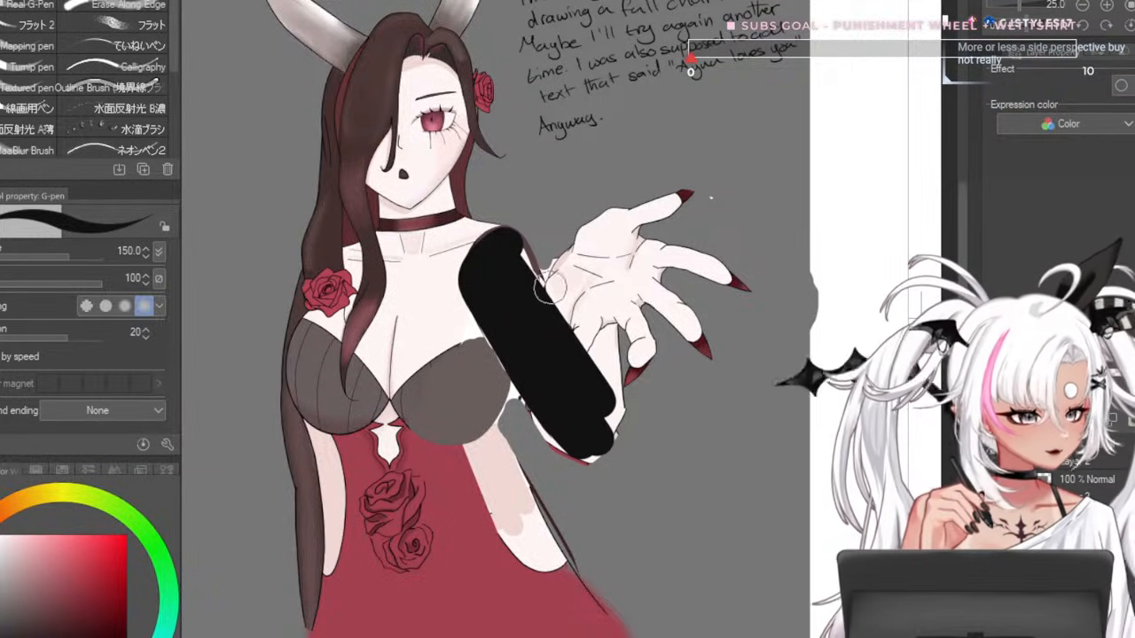
drag(597, 340, 610, 432)
- Extend the black silhouette over the palm, the uppermost finger and a curled finger, adjusting the brush size for each
key(bracketright)
key(bracketright)
mouse_move(545, 287)
mouse_down()
mouse_move(585, 241)
mouse_move(682, 197)
mouse_up()
key(bracketleft)
key(bracketleft)
key(bracketleft)
key(bracketright)
key(bracketright)
key(bracketright)
mouse_move(635, 235)
mouse_down()
mouse_move(695, 247)
mouse_move(732, 282)
mouse_move(615, 238)
mouse_move(631, 251)
mouse_move(617, 296)
mouse_move(605, 251)
mouse_move(622, 265)
mouse_move(642, 340)
mouse_move(633, 370)
mouse_up()
- Fill the remaining outstretched fingers of the raised hand with black
key(bracketleft)
key(bracketleft)
key(bracketleft)
key(bracketright)
key(bracketright)
key(bracketright)
key(bracketright)
key(bracketright)
drag(638, 274, 705, 348)
- Fill the shoulders and chest with black using a larger G-pen size
key(bracketleft)
key(bracketleft)
key(bracketright)
key(bracketright)
key(bracketright)
key(bracketright)
key(bracketright)
key(bracketright)
mouse_move(484, 240)
mouse_down()
mouse_move(484, 380)
mouse_move(500, 351)
mouse_move(457, 379)
mouse_move(433, 245)
mouse_move(465, 251)
mouse_move(387, 263)
mouse_move(403, 254)
mouse_move(343, 278)
mouse_move(323, 348)
mouse_move(321, 335)
mouse_move(356, 431)
mouse_up()
- Fill the waist, hip cutout and dress skirt with black, finishing the skirt's side at size 250
key(bracketright)
key(bracketright)
key(bracketright)
drag(358, 314, 382, 567)
drag(354, 355, 348, 631)
mouse_move(347, 632)
mouse_down()
mouse_move(392, 423)
mouse_move(425, 631)
mouse_up()
mouse_move(425, 632)
mouse_down()
mouse_move(428, 284)
mouse_move(446, 305)
mouse_up()
key(bracketleft)
key(bracketleft)
drag(446, 456, 486, 631)
drag(473, 457, 532, 592)
drag(577, 631, 488, 485)
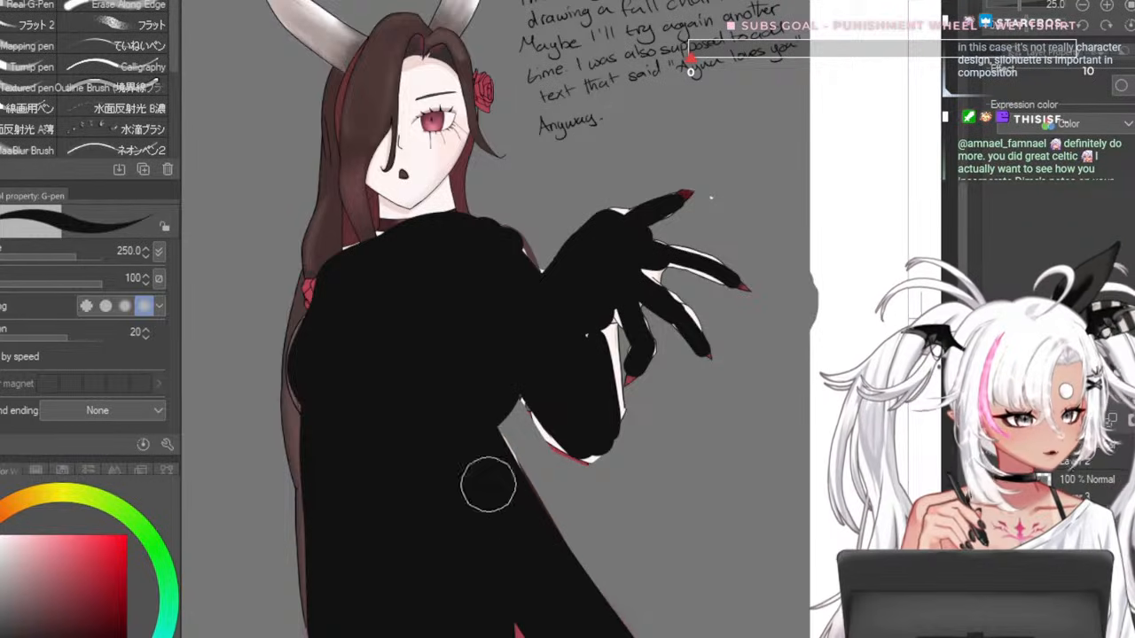
- Black out the head and hair with the large brush, and both horns at size 120
mouse_move(425, 80)
mouse_down()
mouse_move(403, 203)
mouse_move(337, 180)
mouse_move(314, 388)
mouse_up()
key(bracketleft)
key(bracketleft)
key(bracketleft)
key(bracketleft)
drag(284, 4, 363, 89)
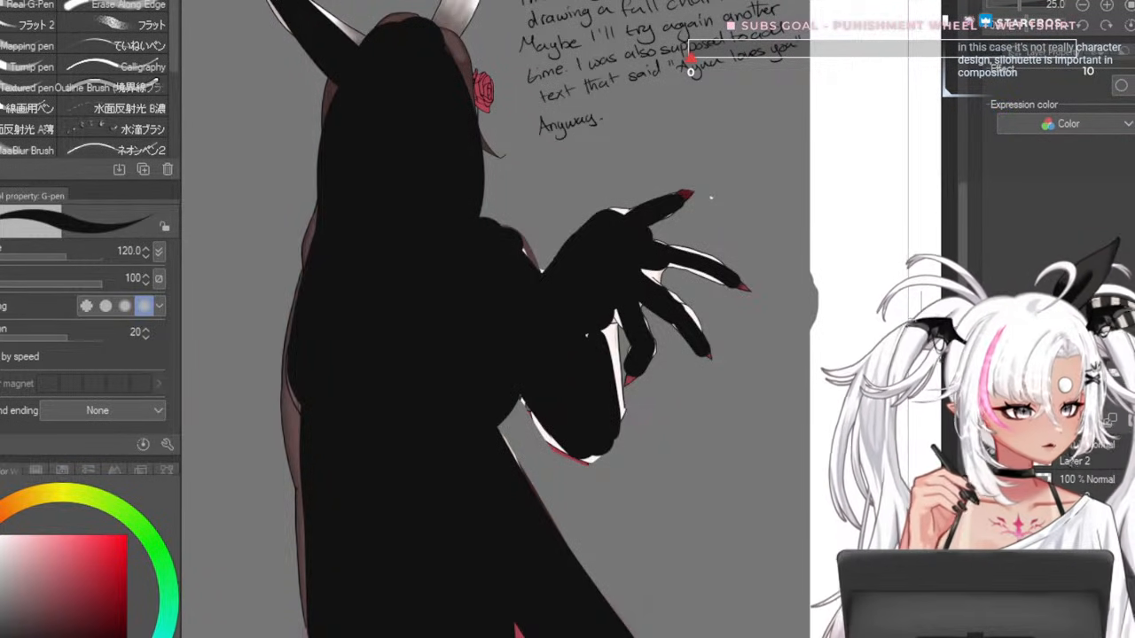
drag(467, 5, 453, 52)
- Touch up the lower edge of the corrected arm near the elbow in black at size 120
scroll(560, 175, down, 3)
scroll(621, 178, up, 4)
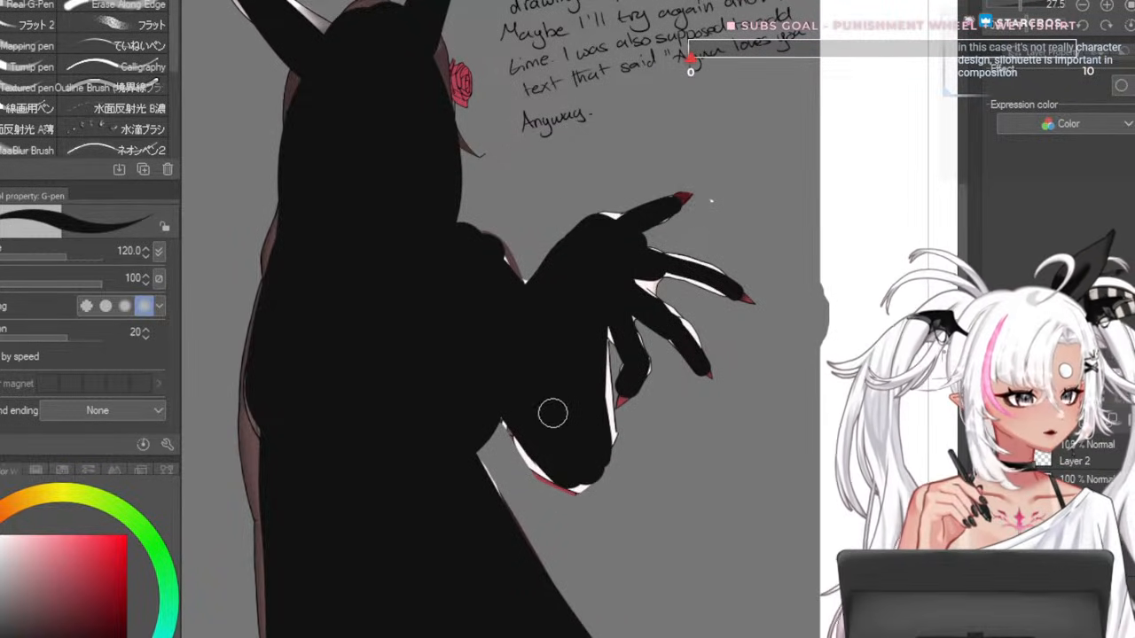
drag(571, 468, 494, 408)
scroll(568, 365, down, 3)
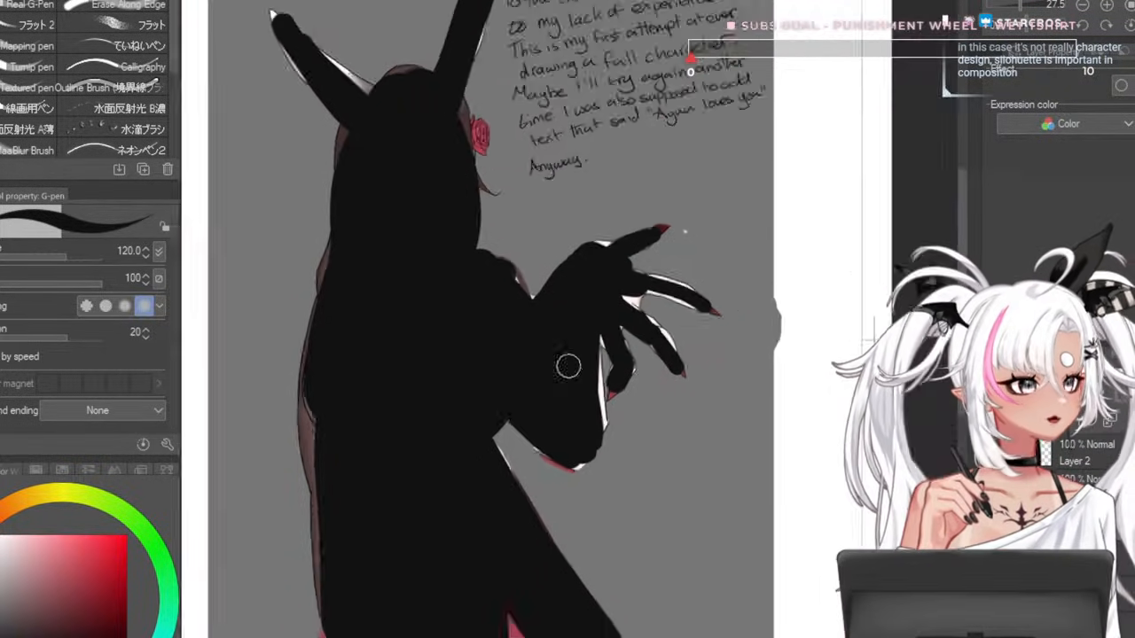
scroll(583, 356, up, 1)
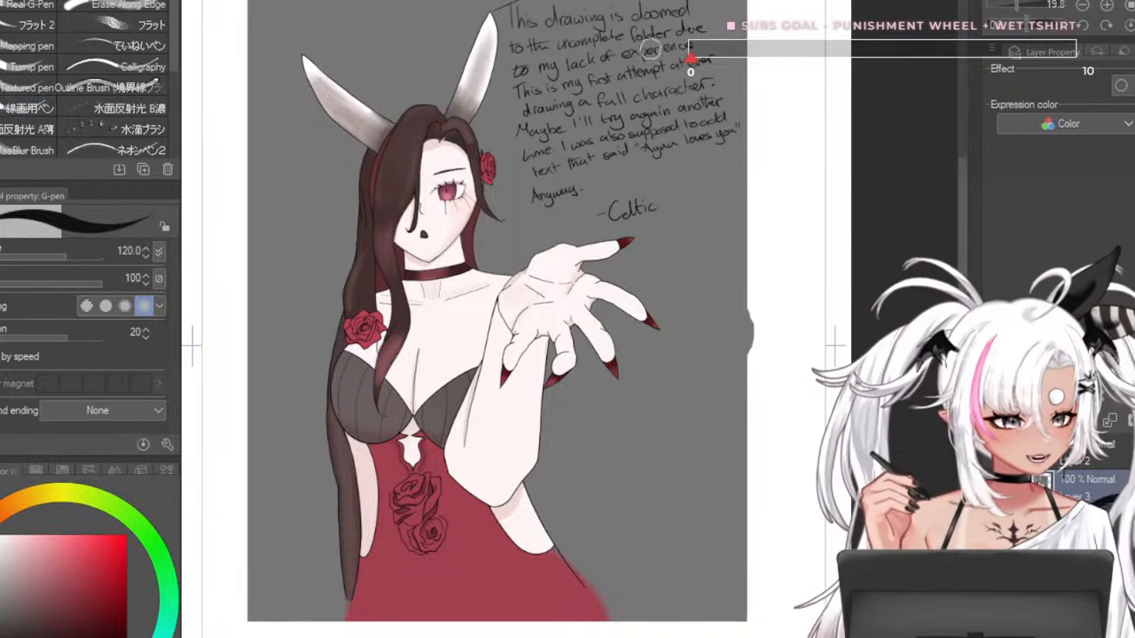
- On Layer 2, sketch a slanted rectangle beside the dress as the front face of a box-shaped hand
key(bracketleft)
key(bracketleft)
key(bracketleft)
key(bracketleft)
key(bracketleft)
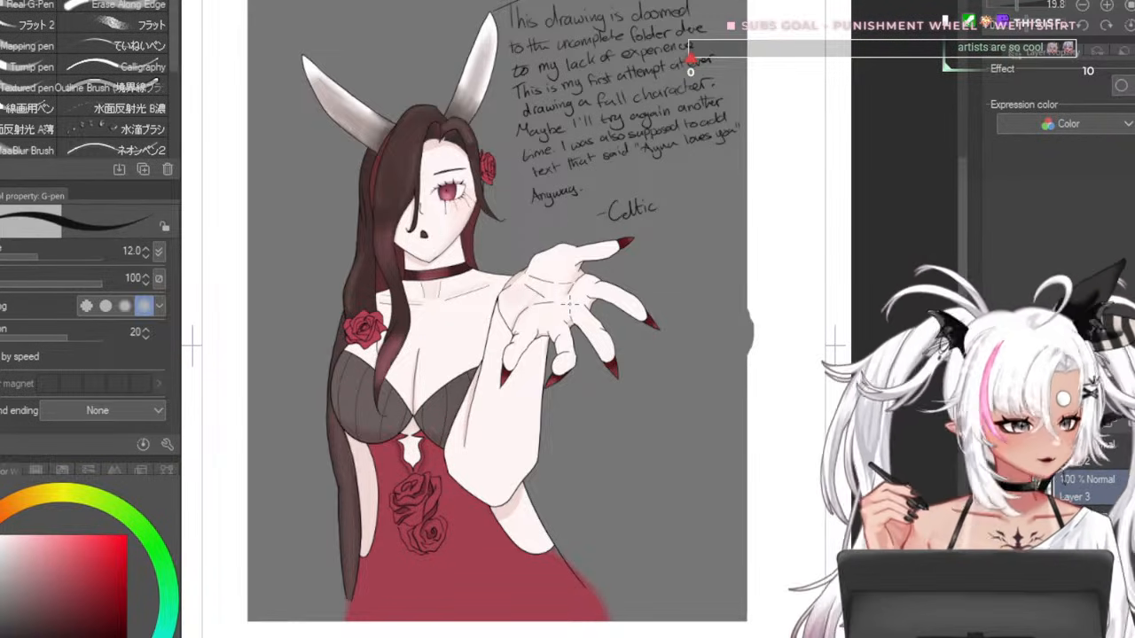
click(1076, 454)
key([)
key([)
mouse_move(672, 514)
mouse_down()
mouse_move(620, 410)
mouse_move(645, 410)
mouse_move(658, 440)
mouse_up()
key(])
key(])
key(])
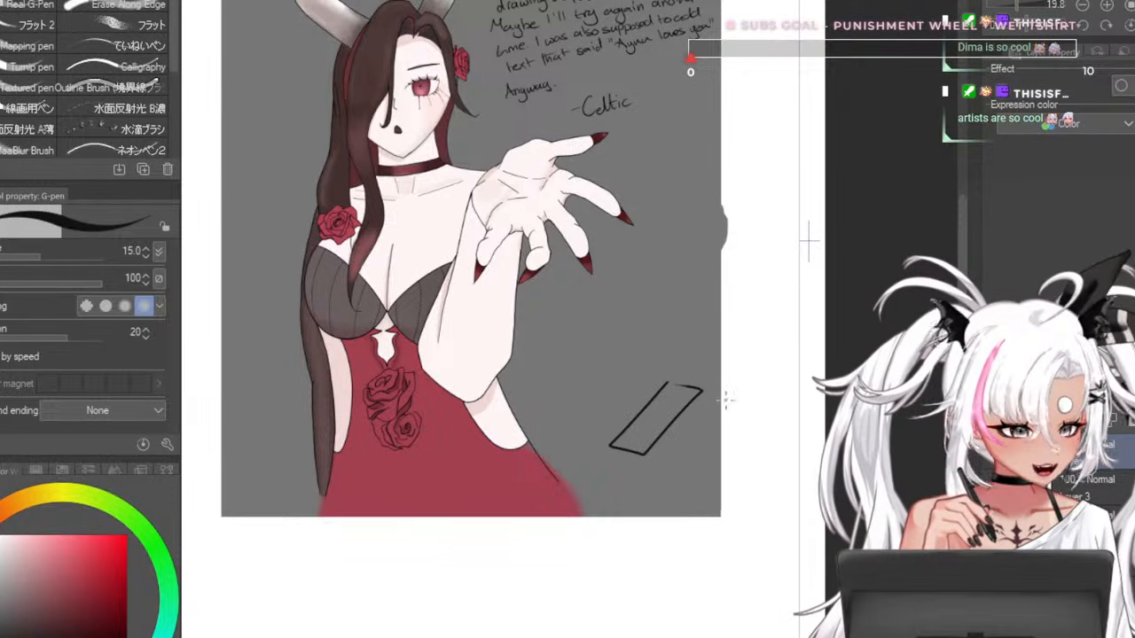
- Sketch the box hand's side edges and the blocky thumb with its joint at size 15
drag(702, 390, 705, 505)
drag(646, 454, 658, 514)
mouse_move(619, 456)
mouse_down()
mouse_move(647, 519)
mouse_move(630, 497)
mouse_move(641, 477)
mouse_move(607, 478)
mouse_move(602, 499)
mouse_move(592, 474)
mouse_move(597, 482)
mouse_move(565, 488)
mouse_up()
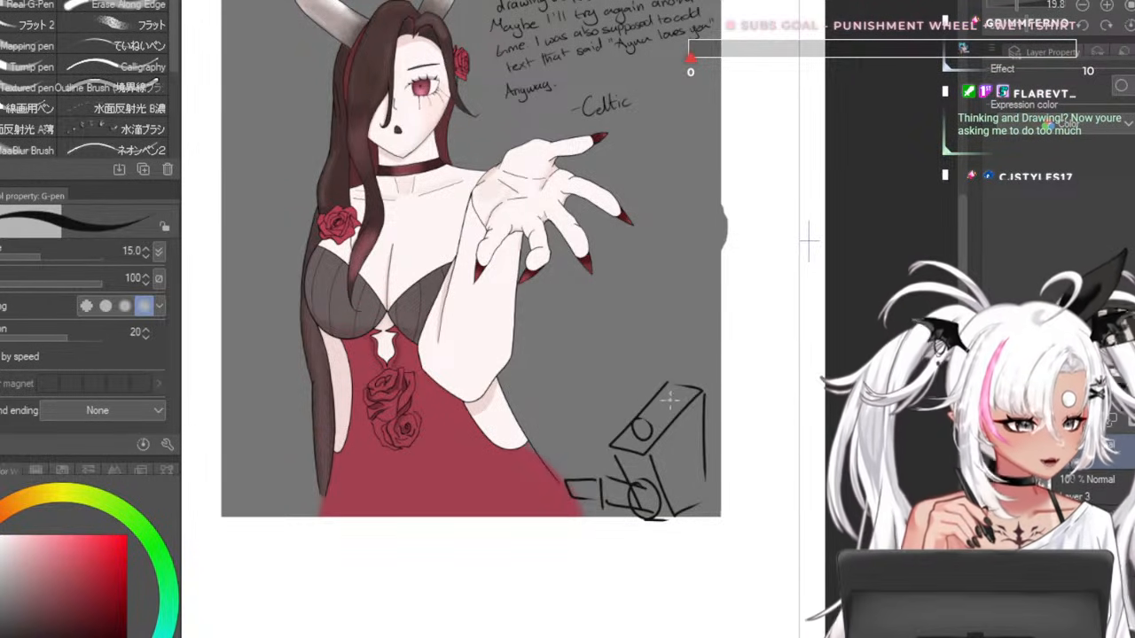
- Sketch a row of knuckle circles on the box's slanted face, undoing misplaced ones
mouse_move(669, 399)
mouse_down()
mouse_move(631, 432)
mouse_move(641, 427)
mouse_up()
key(ctrl+z)
key(ctrl+z)
drag(653, 415, 656, 416)
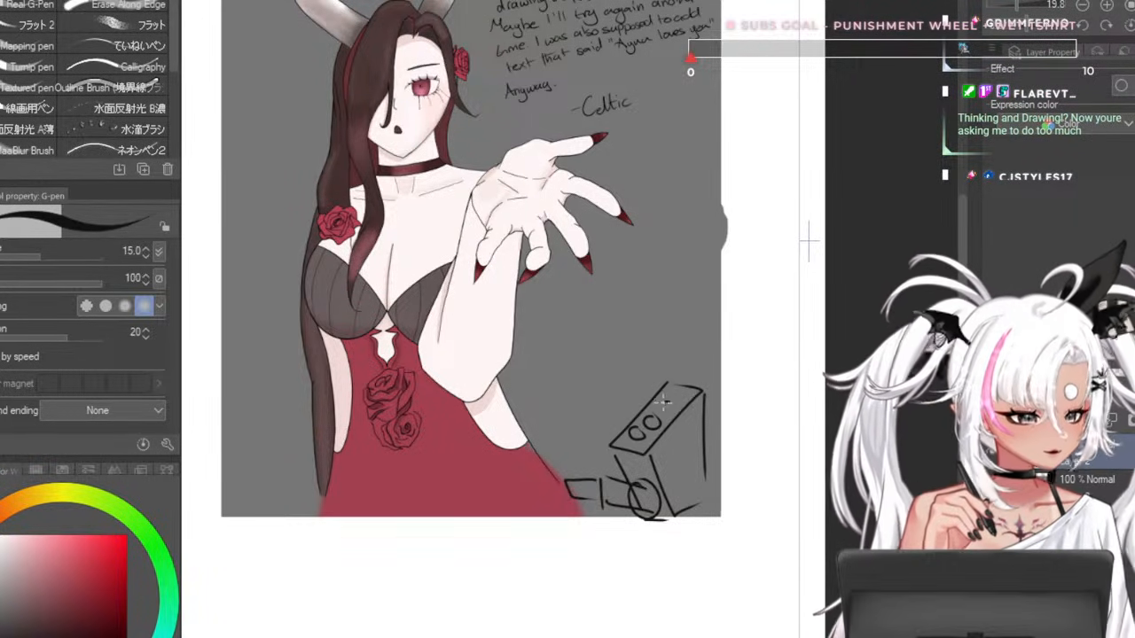
- Sketch straight box-like fingers extending upward from the knuckle circles, using the pen at sizes 15 and 20
drag(640, 324, 671, 377)
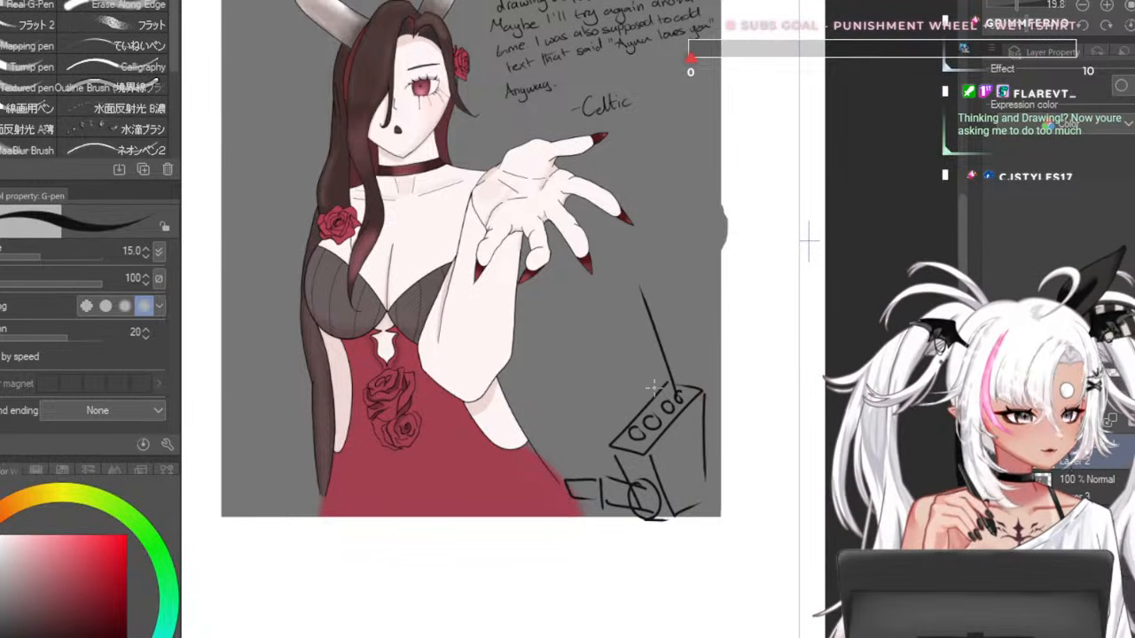
drag(626, 314, 661, 408)
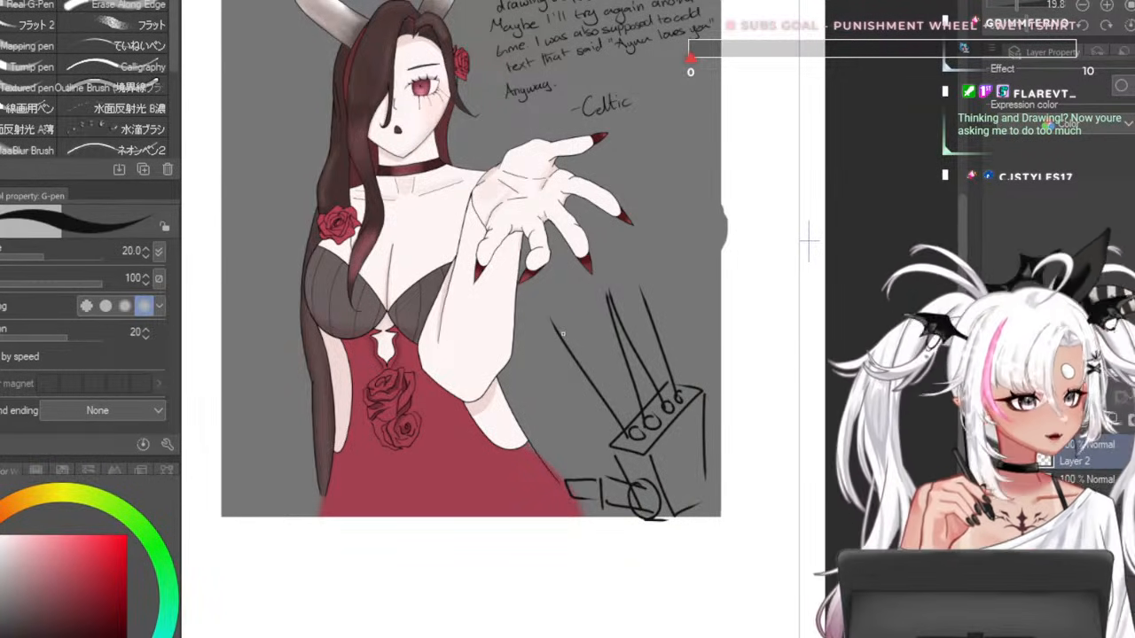
drag(562, 333, 635, 425)
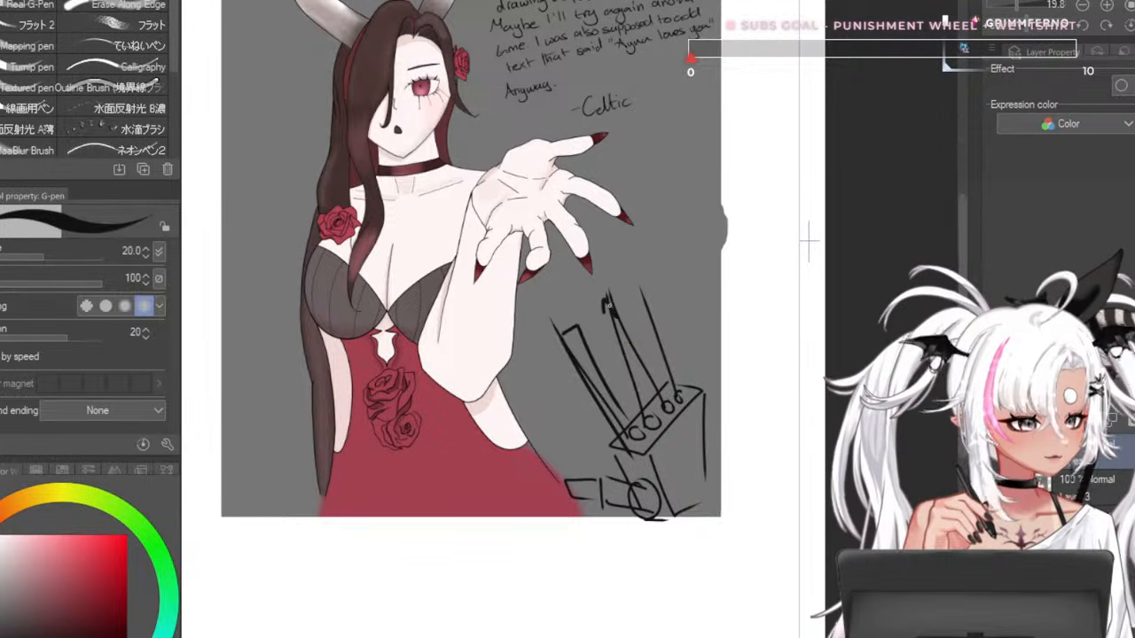
drag(642, 342, 685, 426)
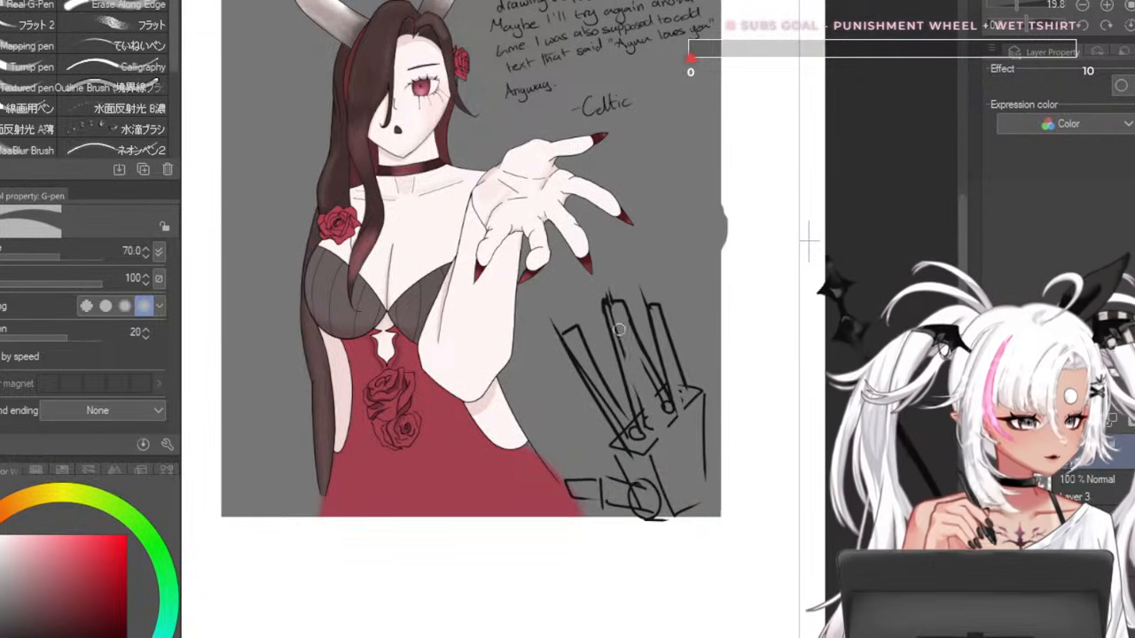
- Erase the knuckle circles, inner construction lines and thumb-joint circle from the hand sketch at sizes 70 and 80
drag(619, 329, 645, 426)
drag(581, 341, 626, 429)
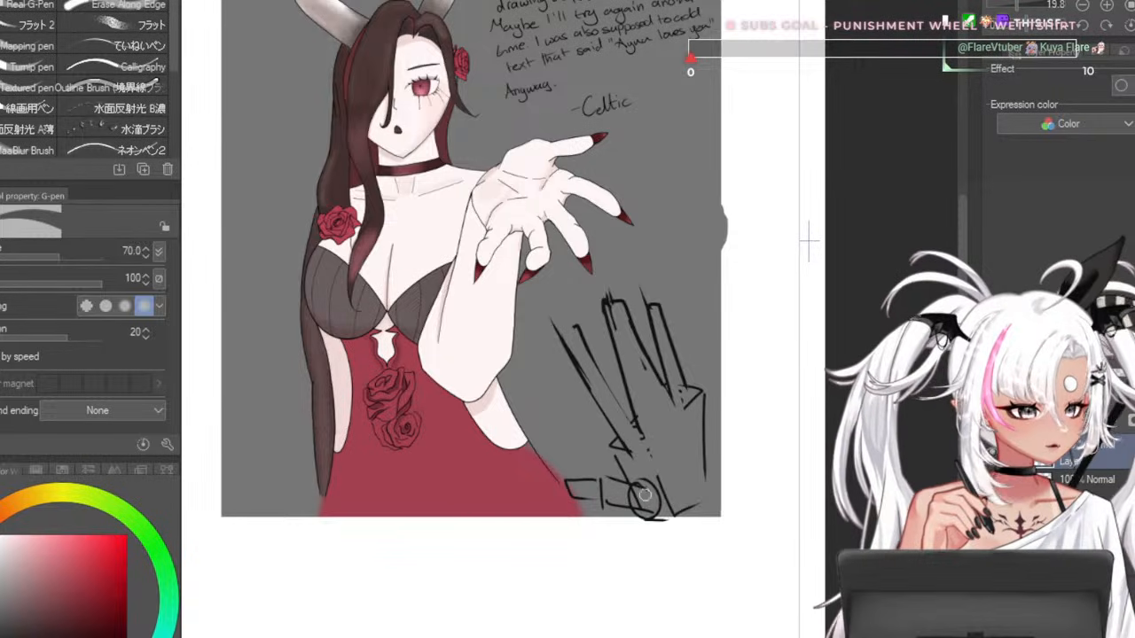
drag(631, 479, 654, 507)
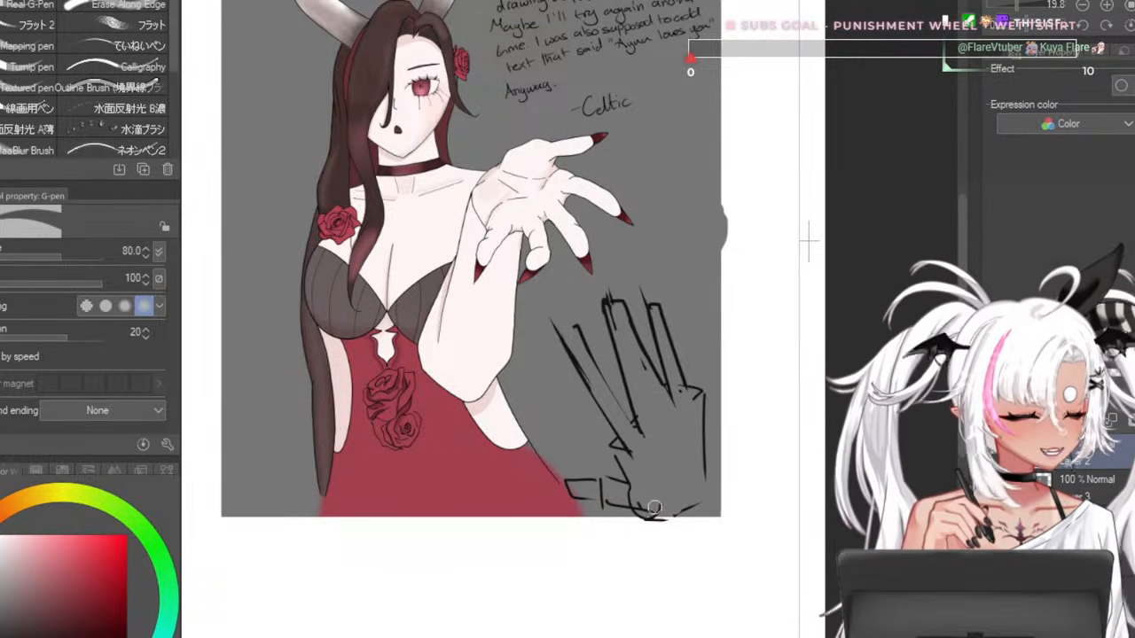
- Step back through the hand sketch's erasures to review its construction, and redo them
scroll(626, 460, down, 2)
scroll(613, 435, up, 4)
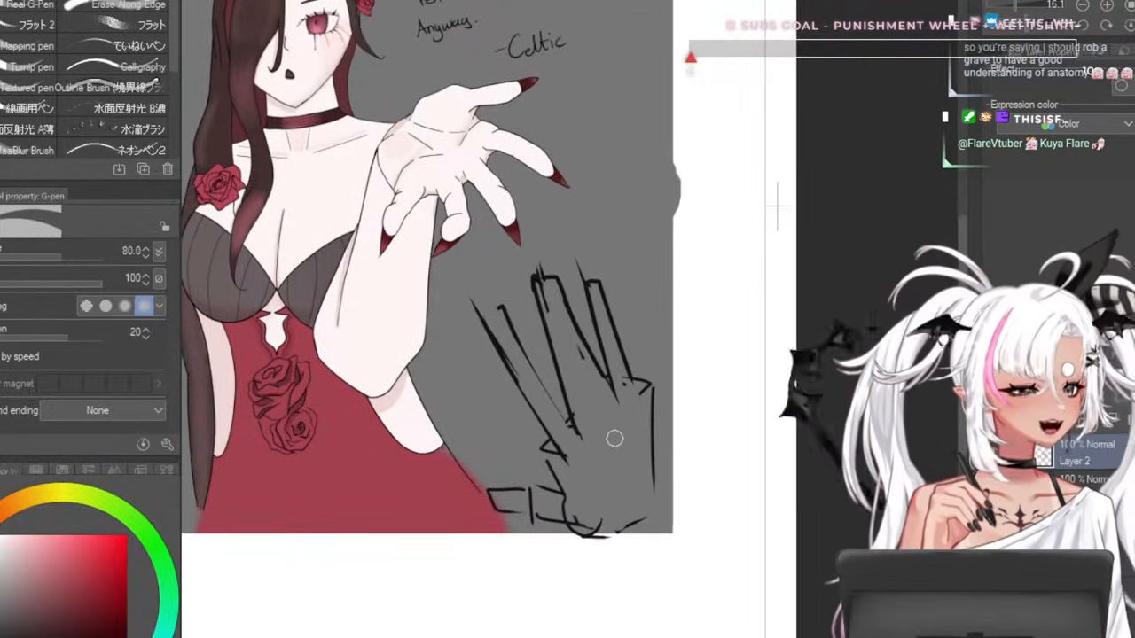
key(ctrl+z)
key(ctrl+z)
key(ctrl+z)
key(ctrl+z)
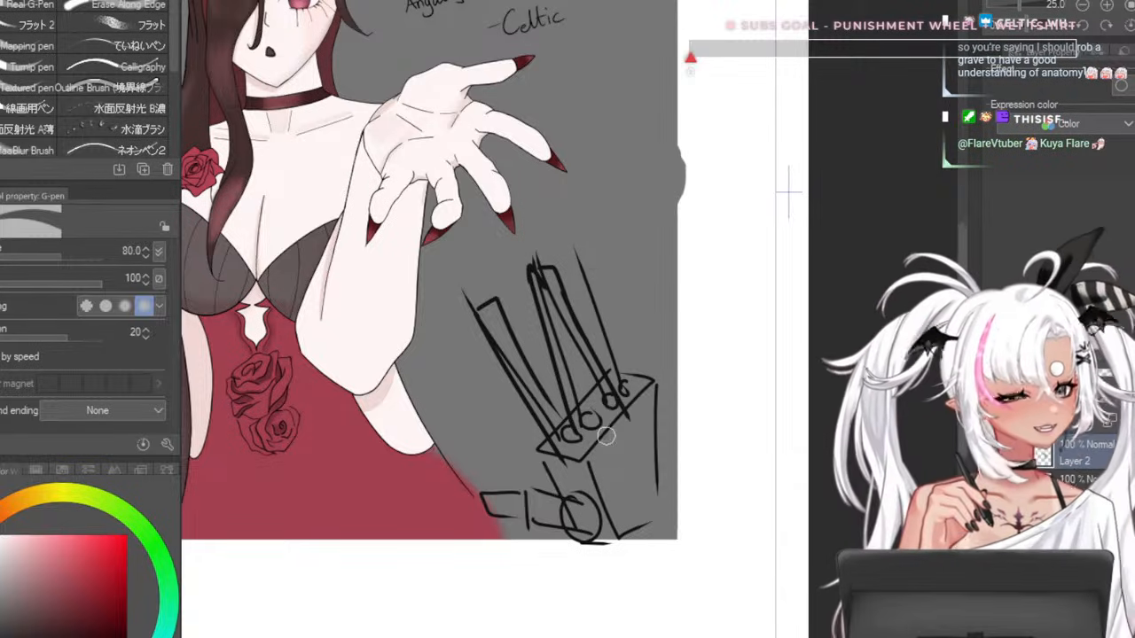
key(ctrl+y)
key(ctrl+y)
key(ctrl+y)
key(ctrl+y)
key(ctrl+y)
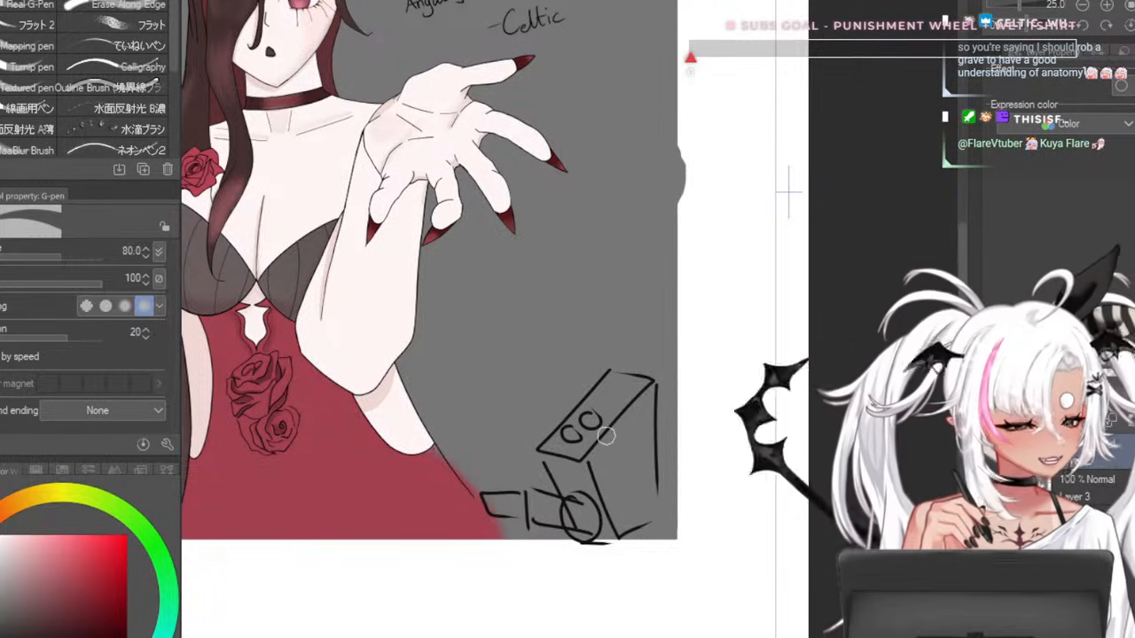
- Undo the entire box-hand sketch beside the dress
key(ctrl+z)
key(ctrl+z)
key(ctrl+z)
key(ctrl+z)
key(ctrl+z)
key(ctrl+z)
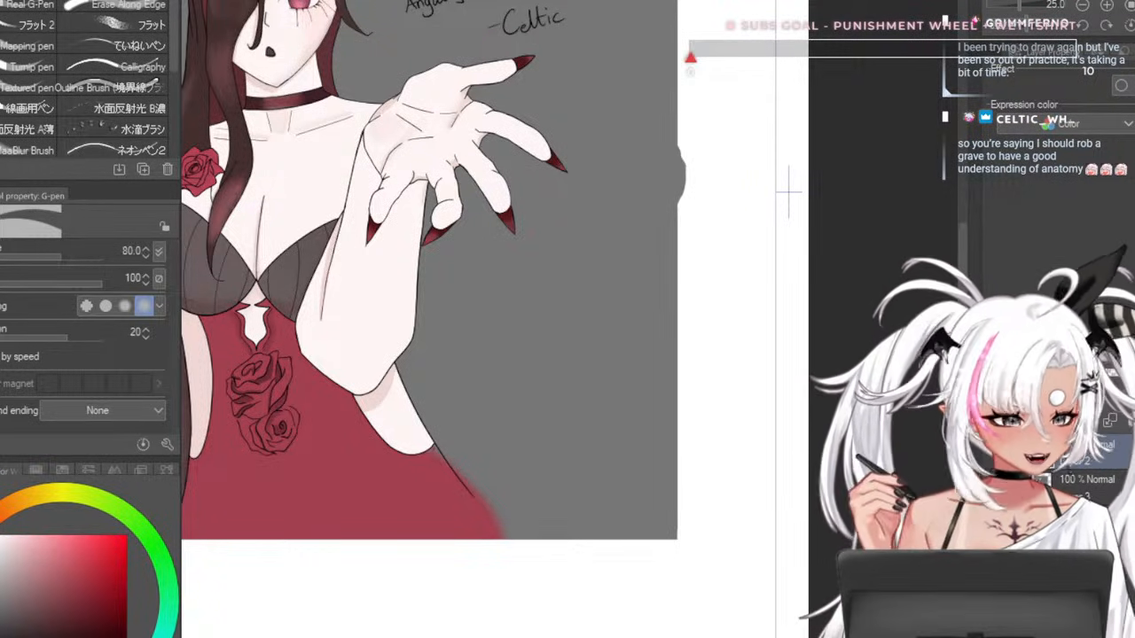
- On the corrected-arm version, paint sampled skin colour over the inner side of the thick shoulder outline at size 30
scroll(691, 315, down, 4)
scroll(436, 185, up, 2)
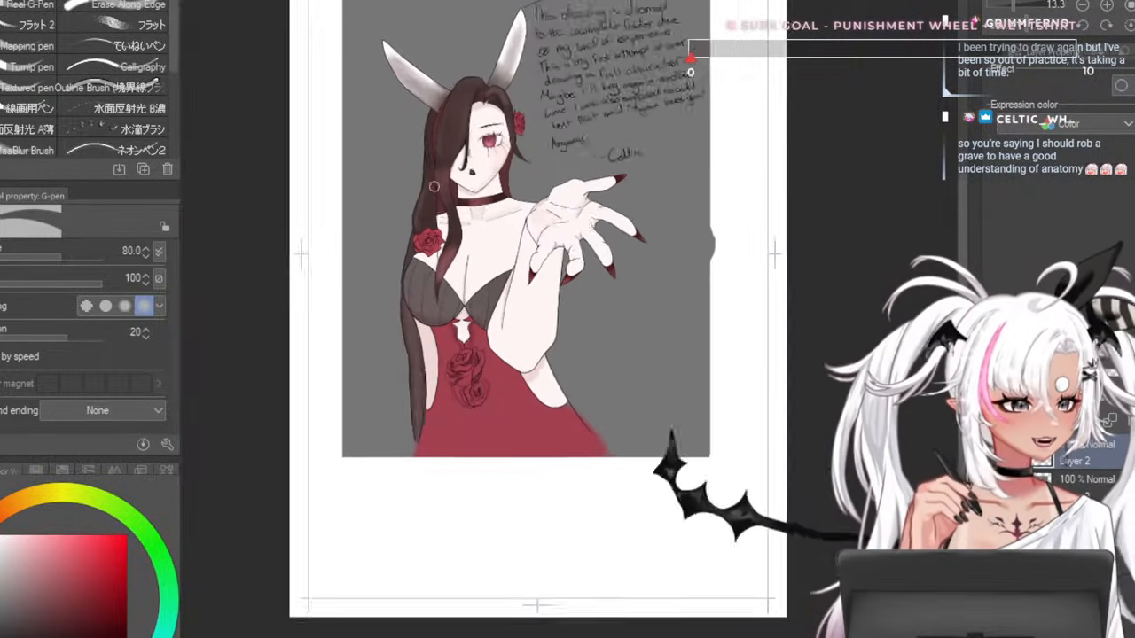
scroll(686, 317, up, 1)
scroll(544, 247, down, 1)
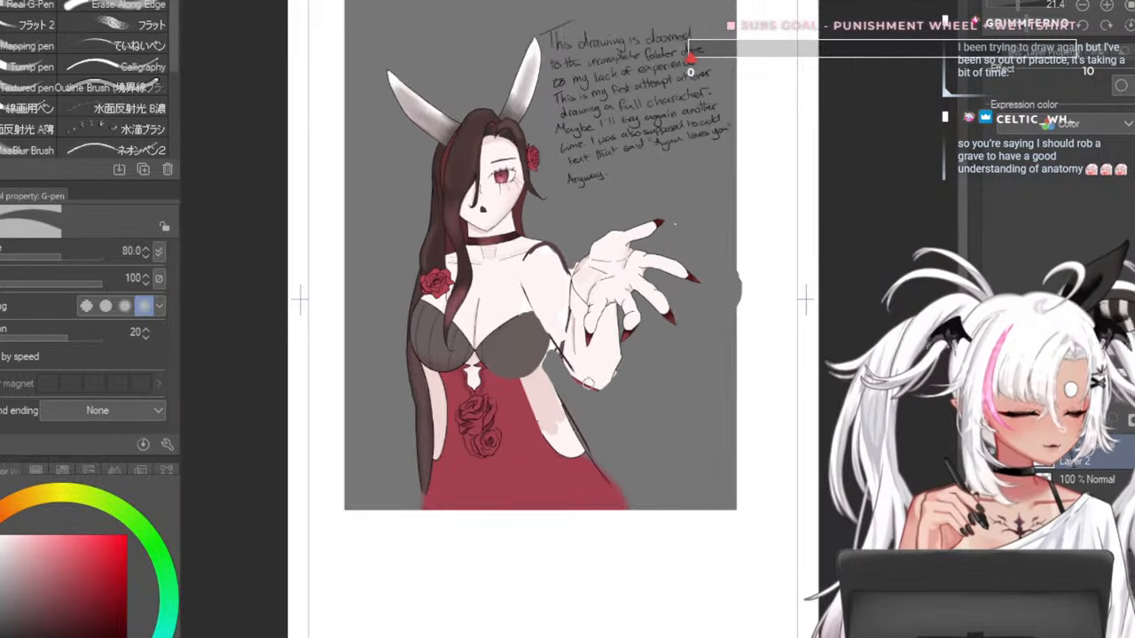
scroll(544, 246, up, 2)
scroll(544, 247, up, 1)
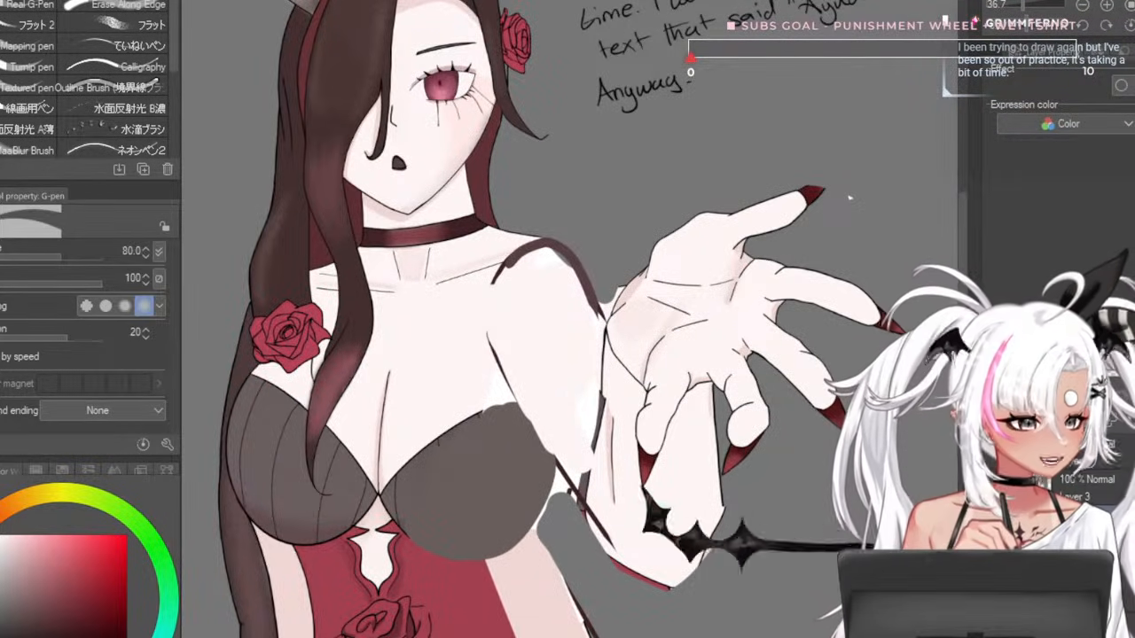
alt+click(518, 307)
key([)
drag(497, 279, 547, 248)
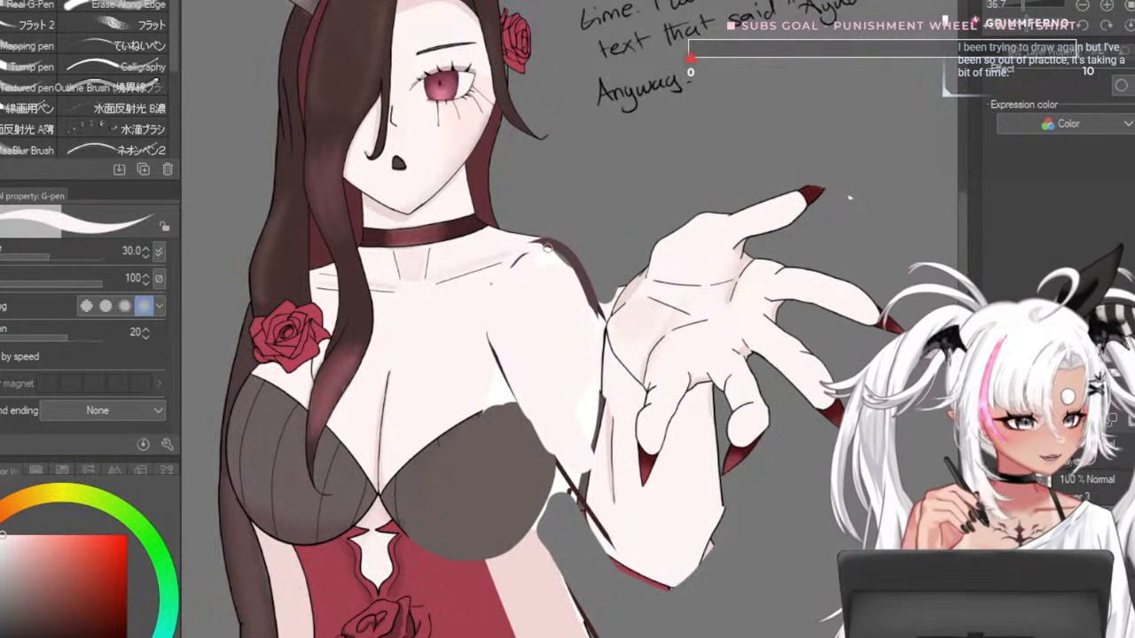
mouse_move(505, 282)
mouse_down()
mouse_move(527, 256)
mouse_move(549, 254)
mouse_move(594, 325)
mouse_move(529, 272)
mouse_move(499, 284)
mouse_move(543, 248)
mouse_up()
mouse_move(583, 287)
mouse_down()
mouse_move(600, 328)
mouse_move(583, 274)
mouse_move(624, 250)
mouse_move(600, 275)
mouse_move(606, 311)
mouse_up()
- Trim the outer side of the shoulder outline with the sampled grey background colour at size 30
alt+click(621, 255)
key([)
key([)
key([)
key([)
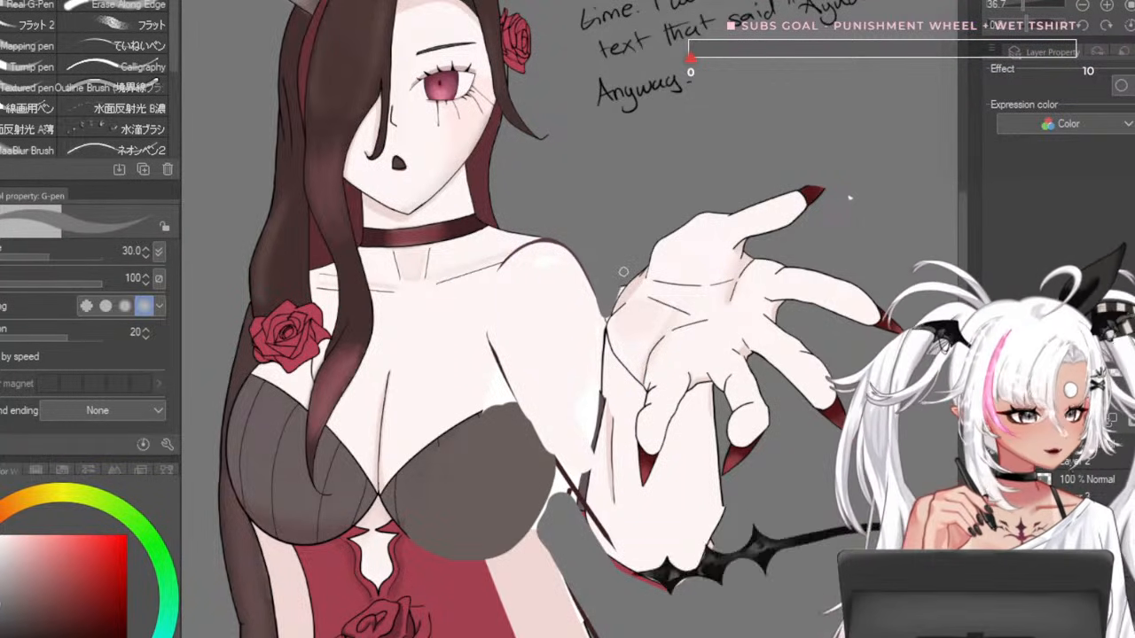
key([)
key([)
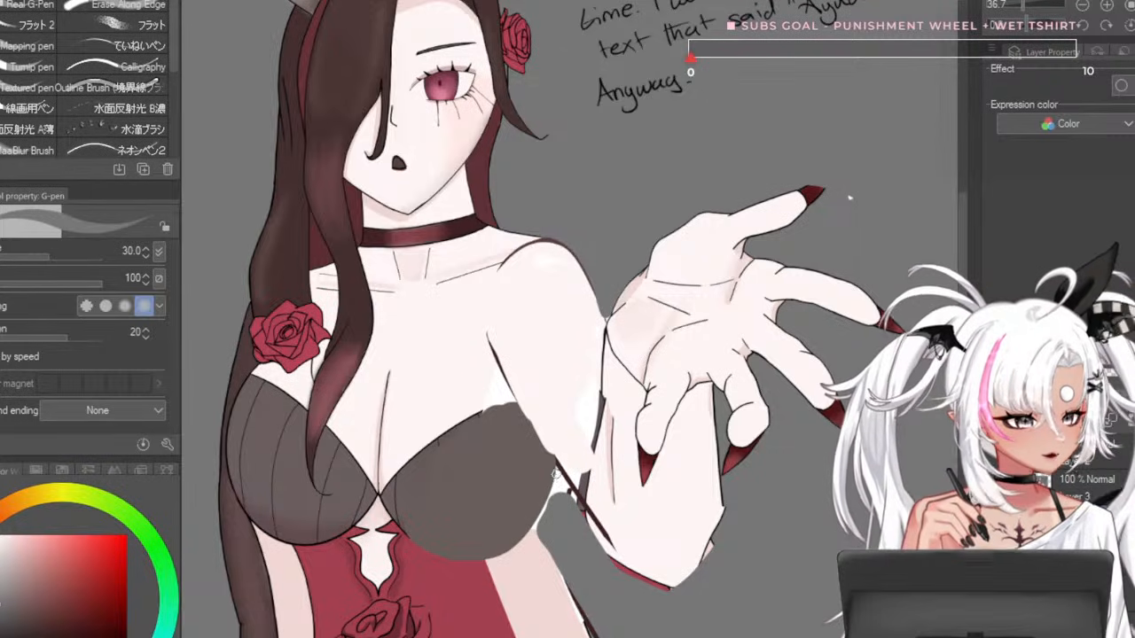
- Cover the stray dark lines along the inner elbow and forearm with skin colour at sizes 30 and 40
drag(599, 468, 589, 430)
key(])
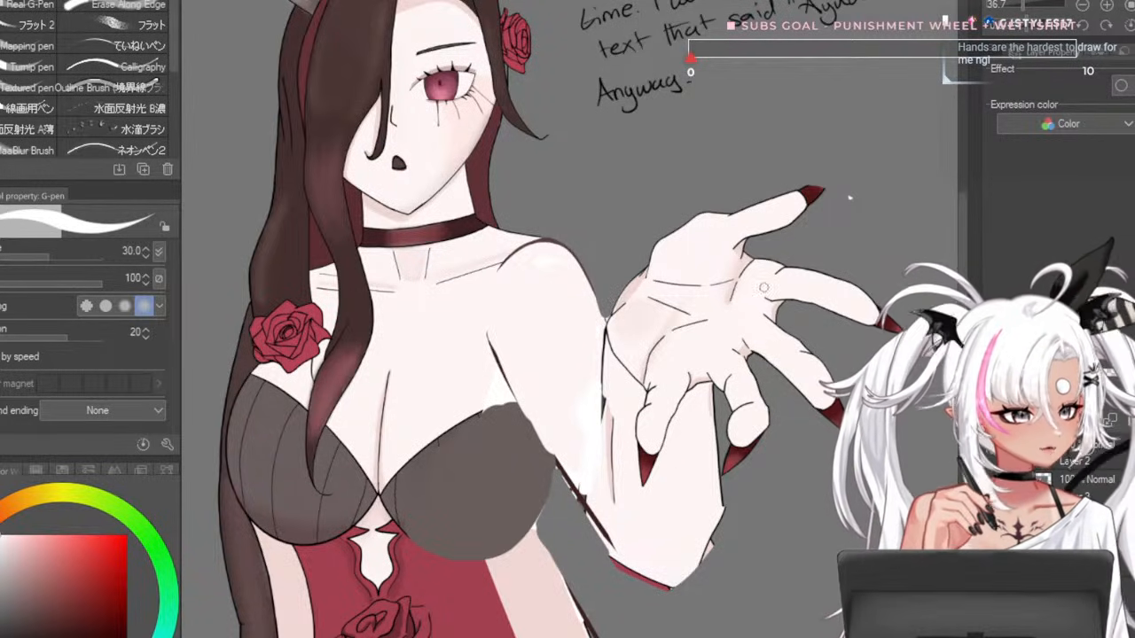
key(])
drag(611, 392, 618, 497)
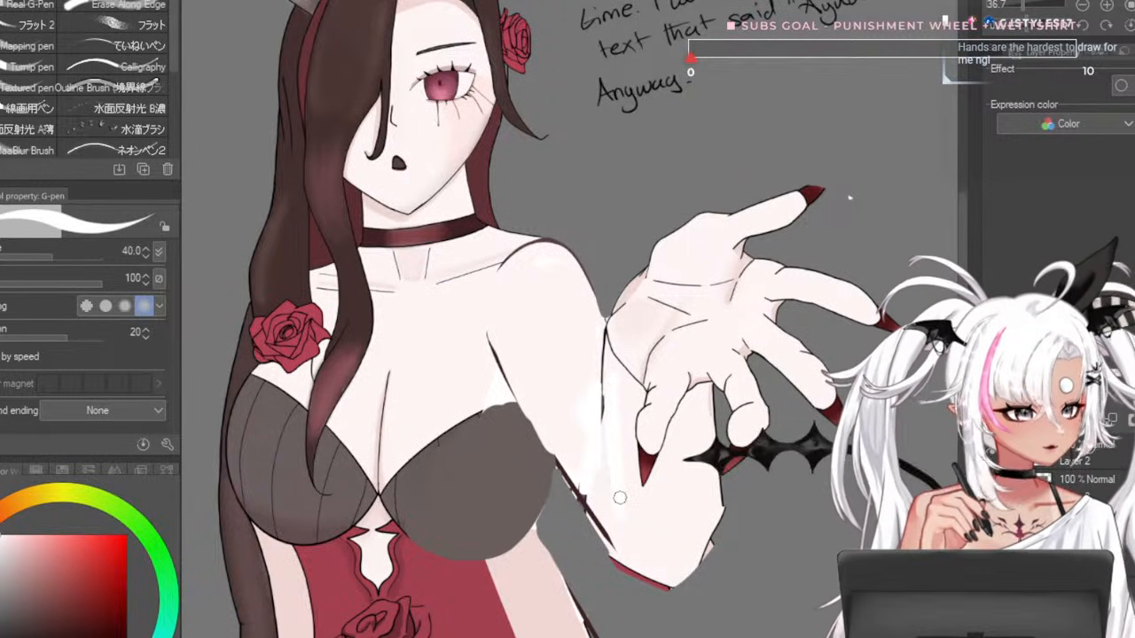
scroll(616, 501, down, 3)
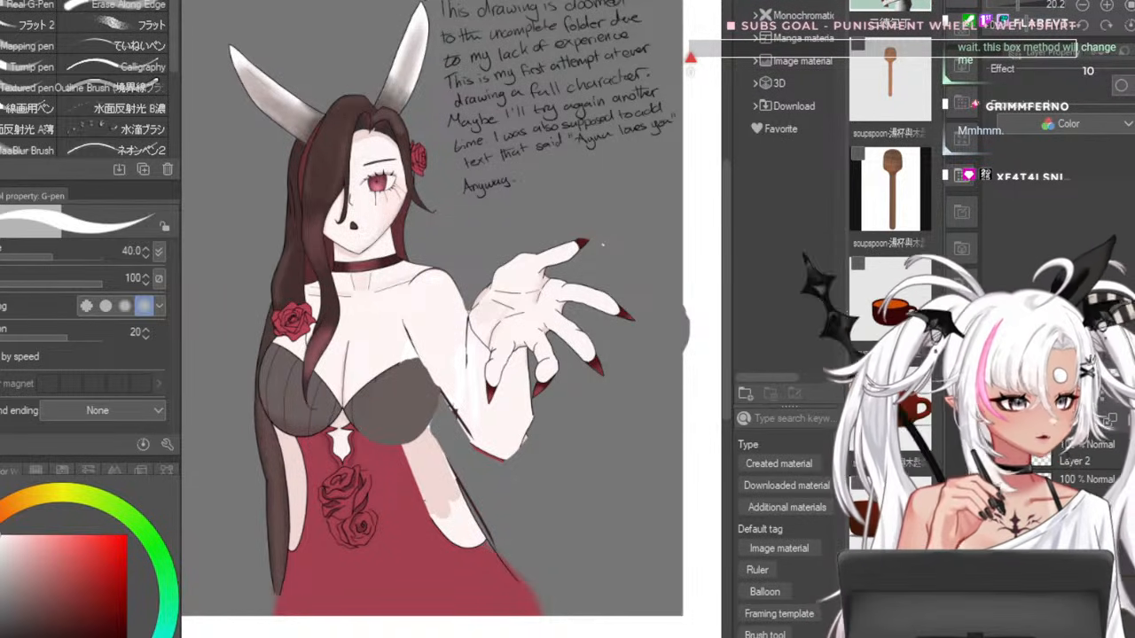
- Browse the 3D materials from the head models through the primitives and props to the character poses
click(781, 420)
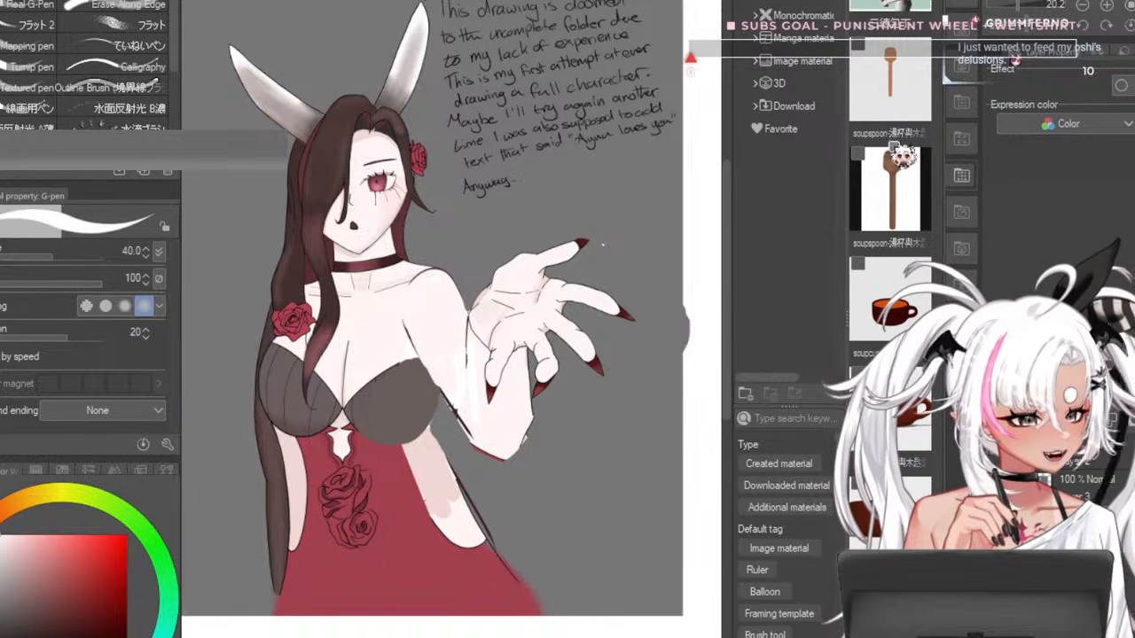
click(777, 83)
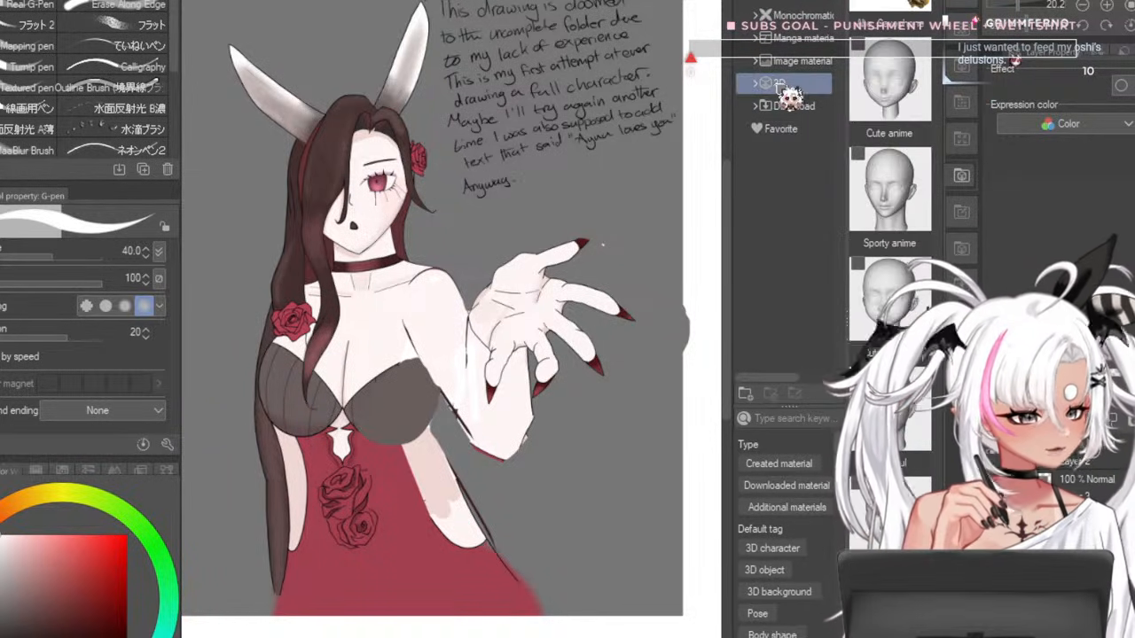
scroll(909, 188, down, 5)
scroll(892, 164, down, 5)
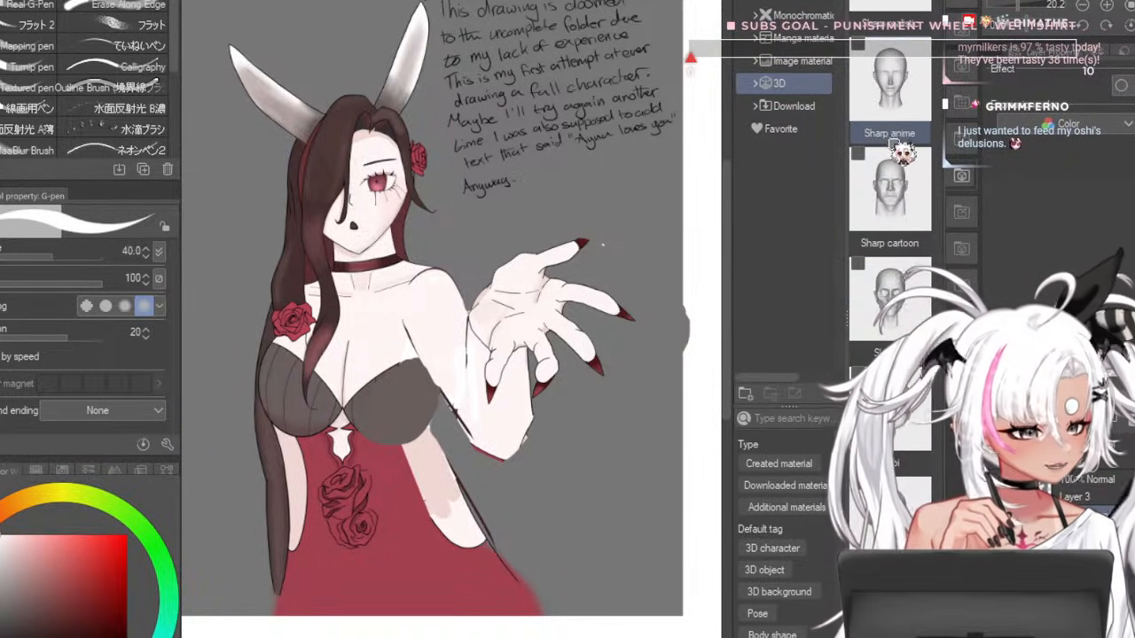
scroll(900, 199, down, 4)
scroll(894, 181, up, 7)
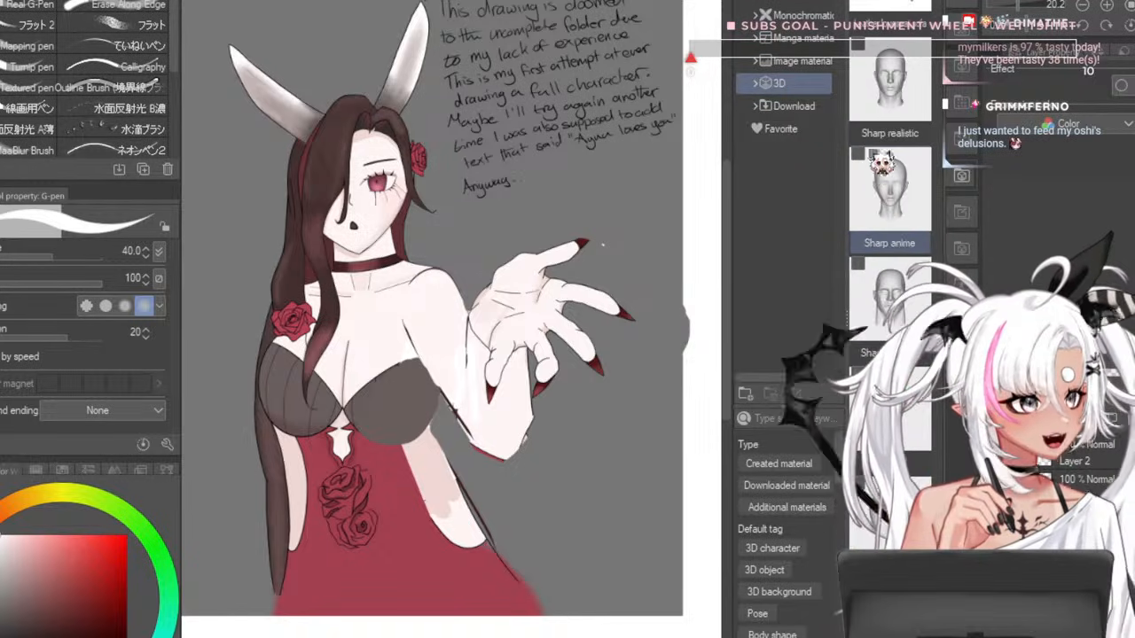
scroll(889, 266, down, 10)
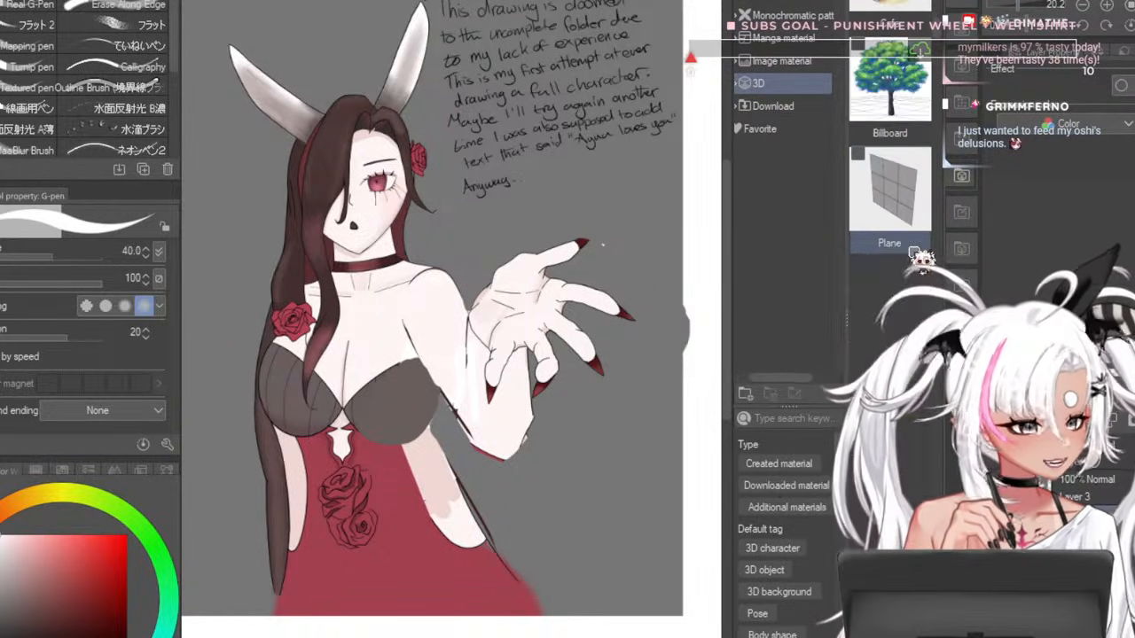
scroll(923, 259, down, 10)
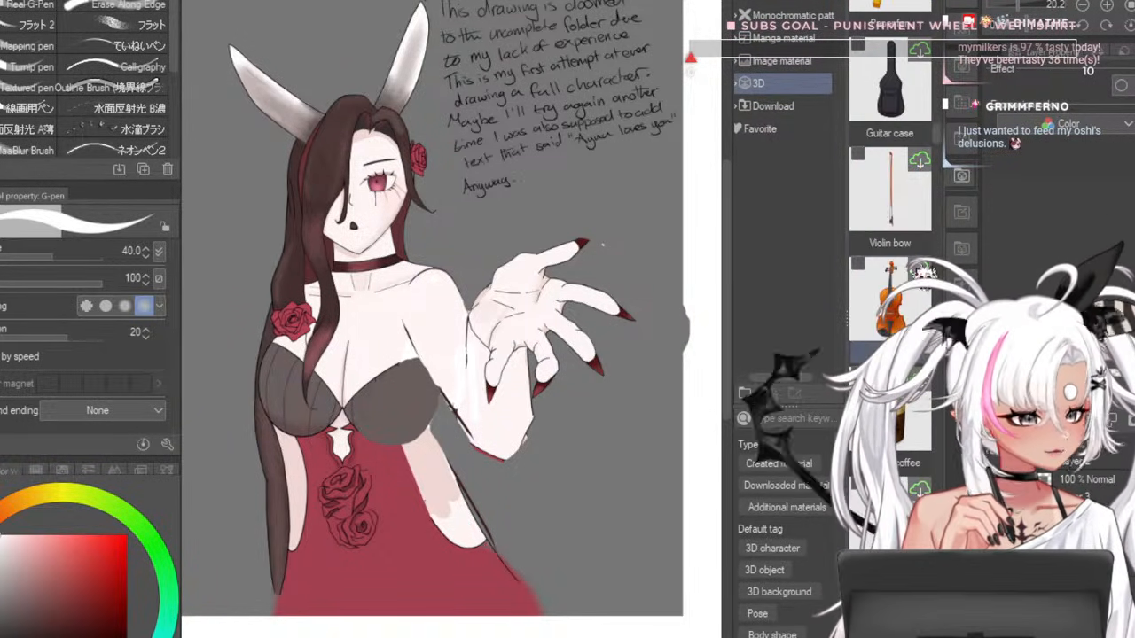
scroll(890, 200, down, 10)
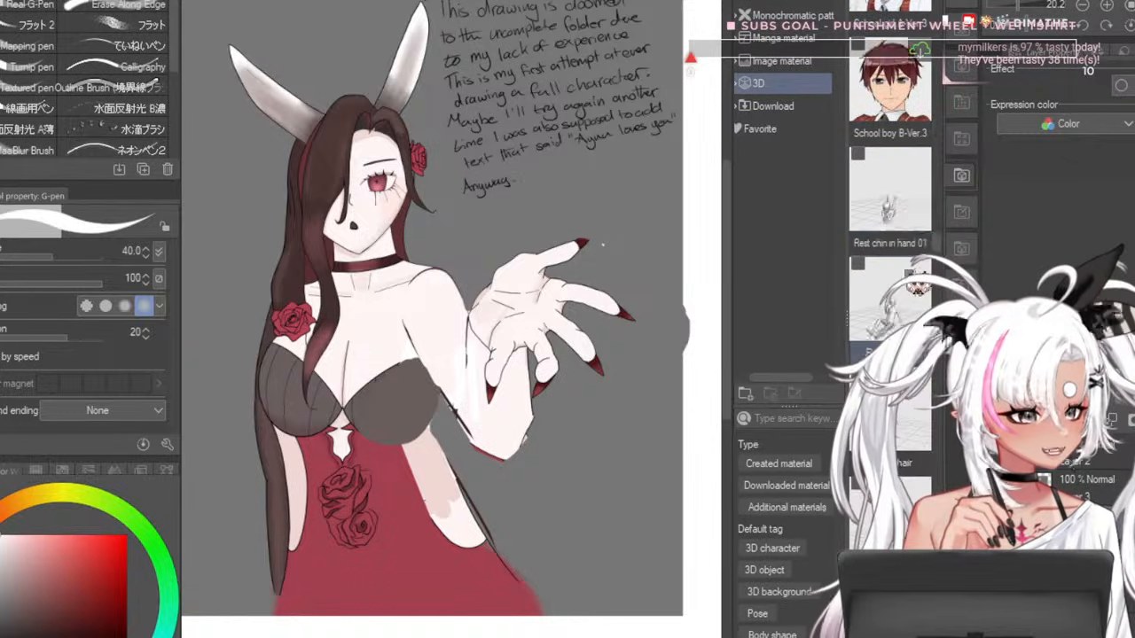
scroll(891, 200, down, 3)
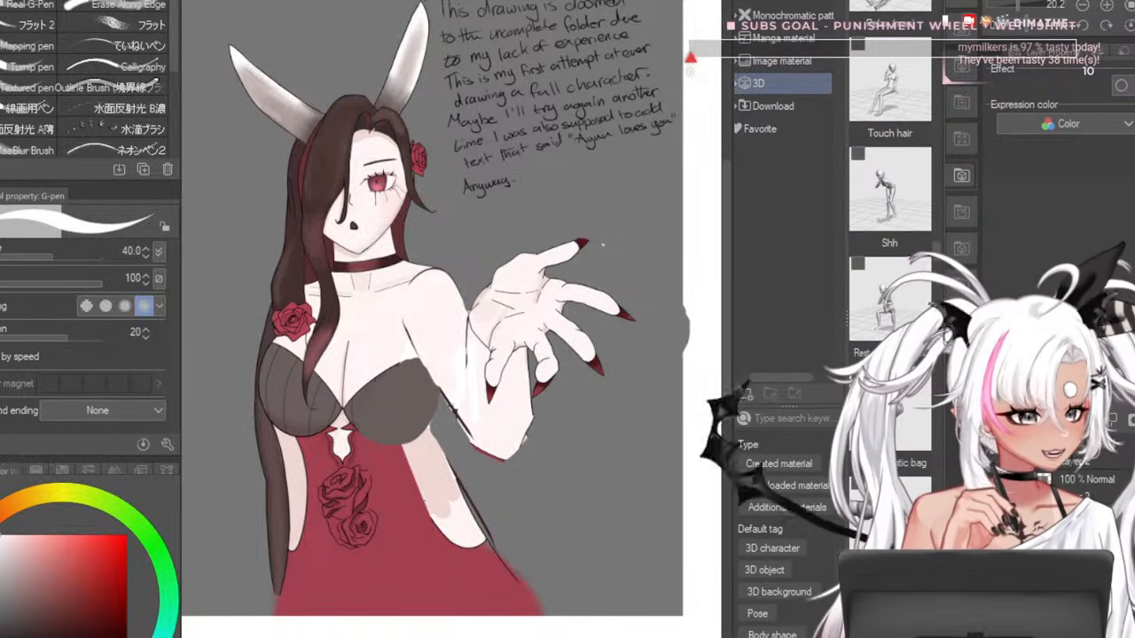
click(962, 4)
- Reduce the pen size to 12 and examine the character's face, hair and extended arm
scroll(615, 316, down, 3)
scroll(589, 357, up, 3)
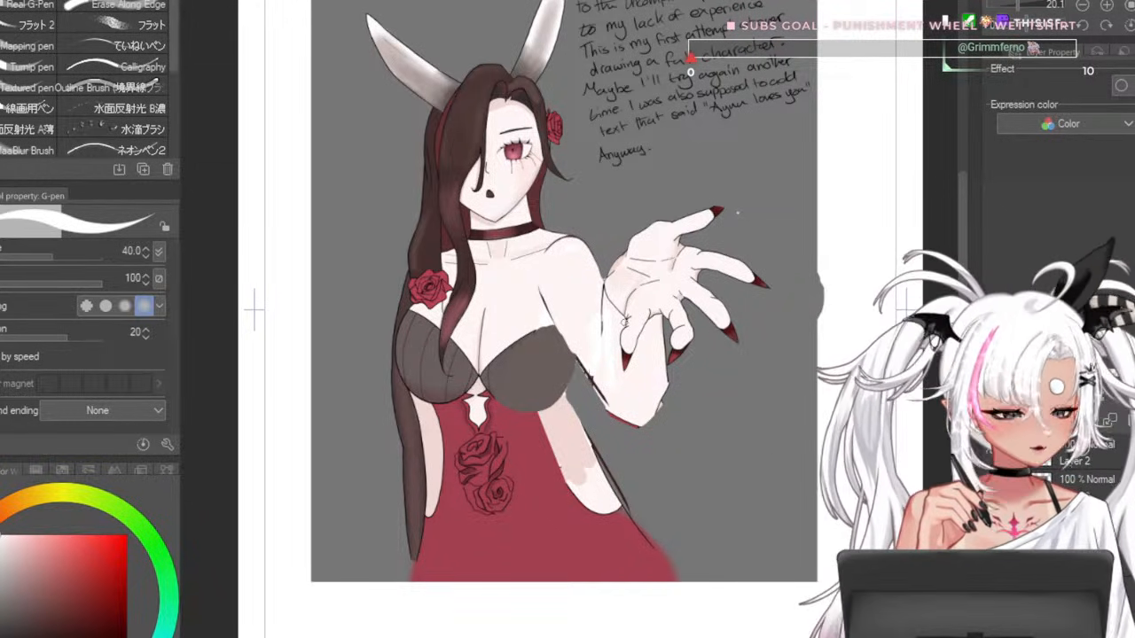
scroll(399, 212, up, 2)
scroll(565, 62, up, 2)
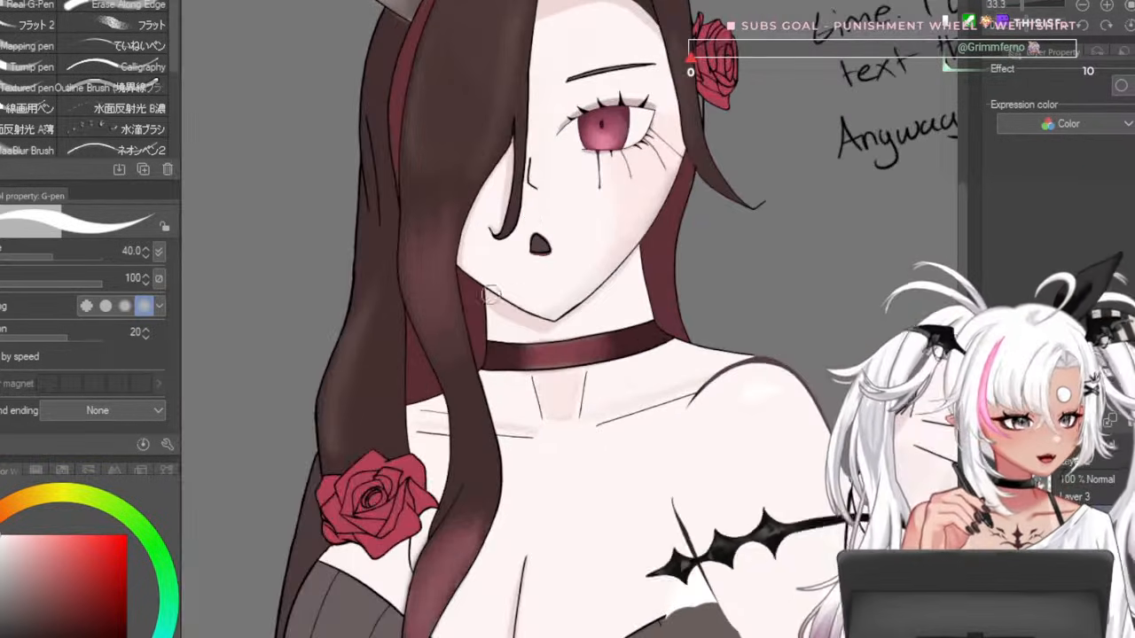
scroll(399, 381, down, 2)
scroll(478, 151, up, 3)
key(bracketleft)
key(bracketleft)
key(bracketleft)
key(bracketleft)
key(bracketleft)
key(bracketleft)
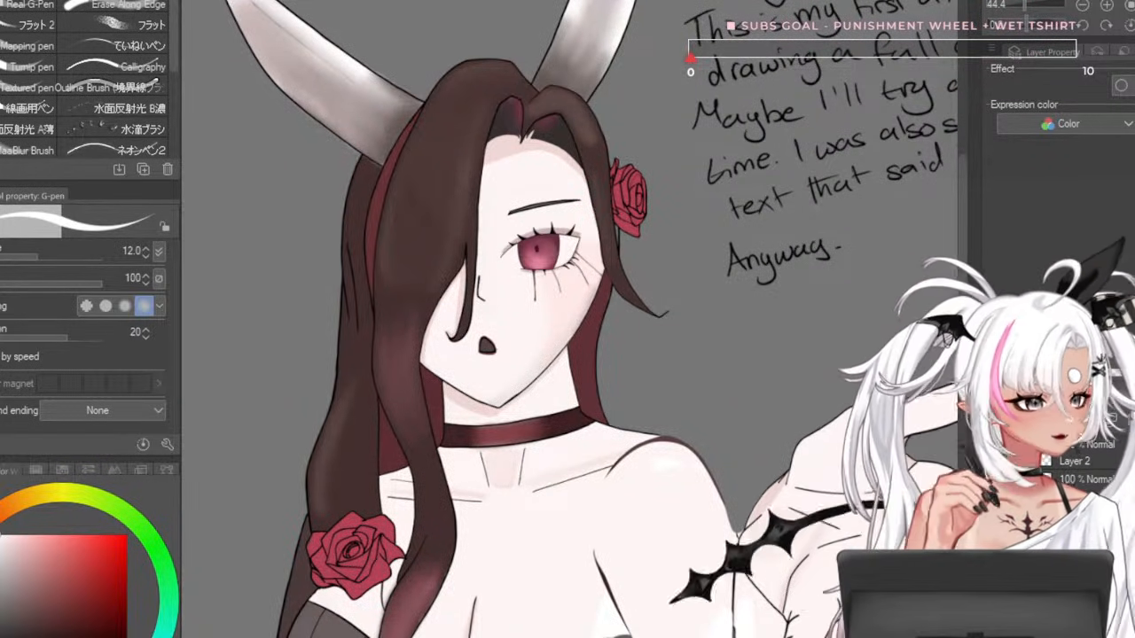
scroll(689, 287, down, 3)
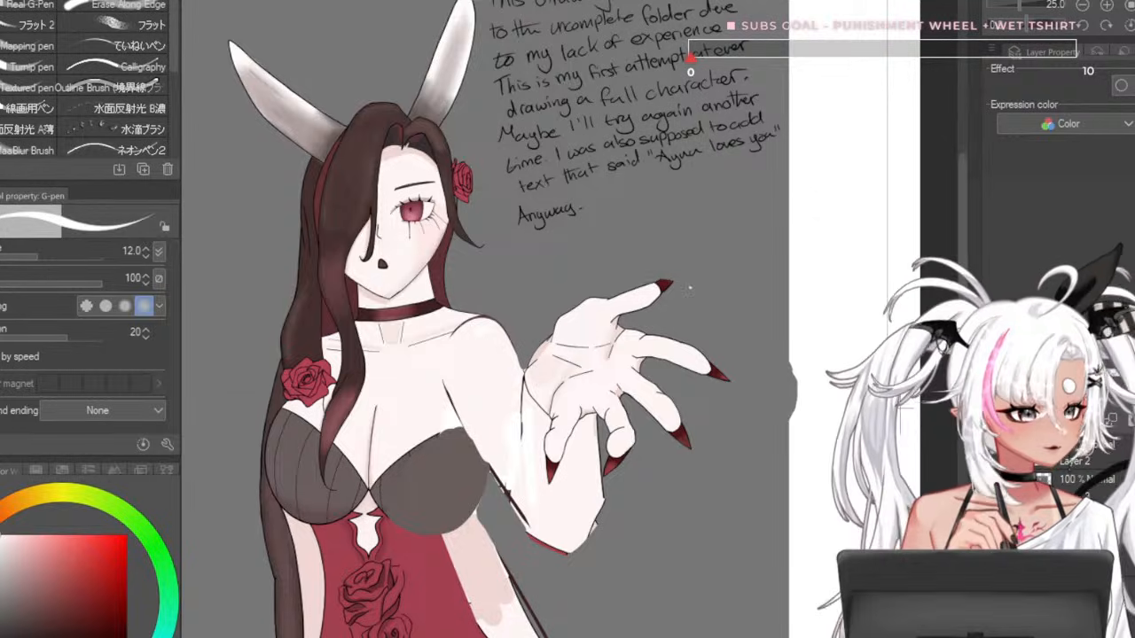
- Paste the copied frontal skull reference onto the blank white area above the drawing
key(ctrl+v)
scroll(684, 254, down, 4)
scroll(433, 45, up, 5)
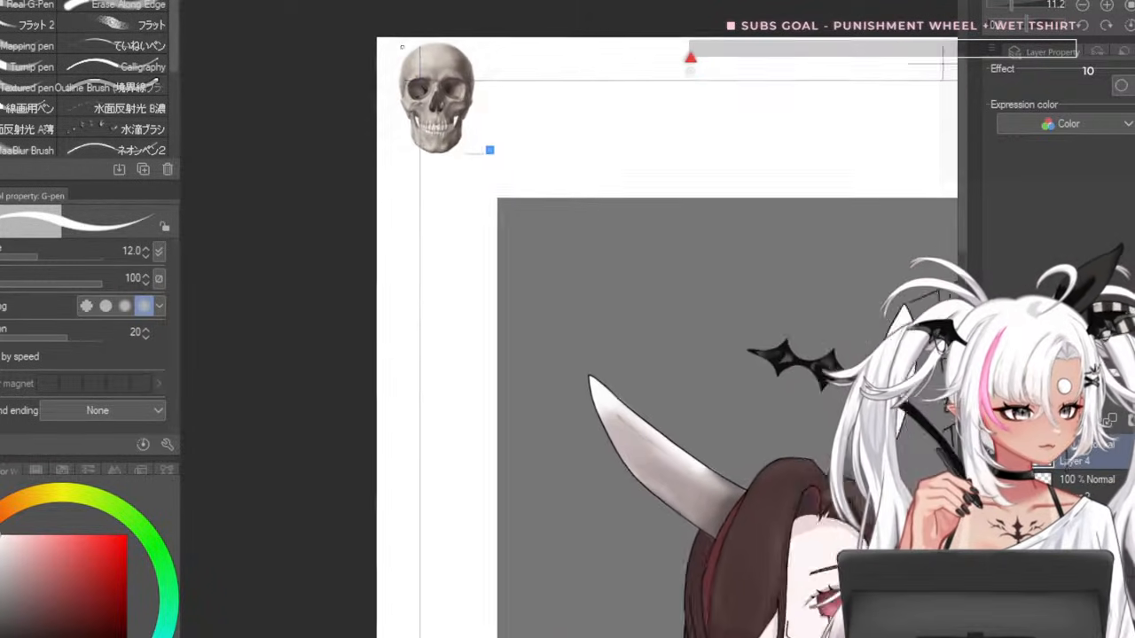
scroll(402, 47, up, 3)
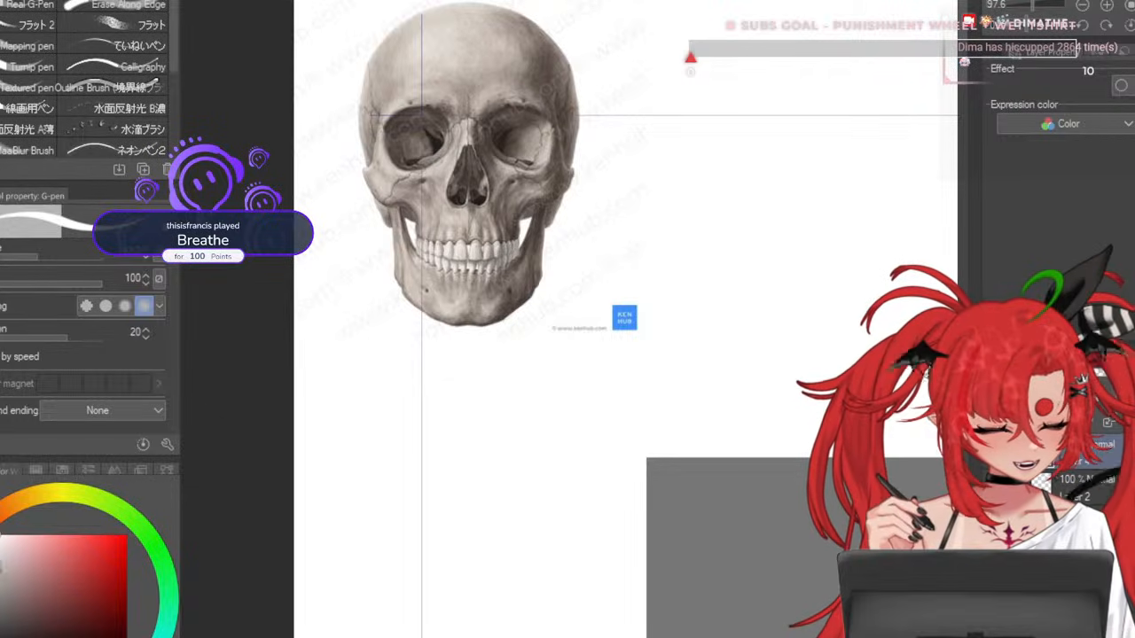
- Paint a solid egg-shaped head in pale skin colour beside the skull at size 150, replacing the orange attempt
click(43, 538)
click(2, 522)
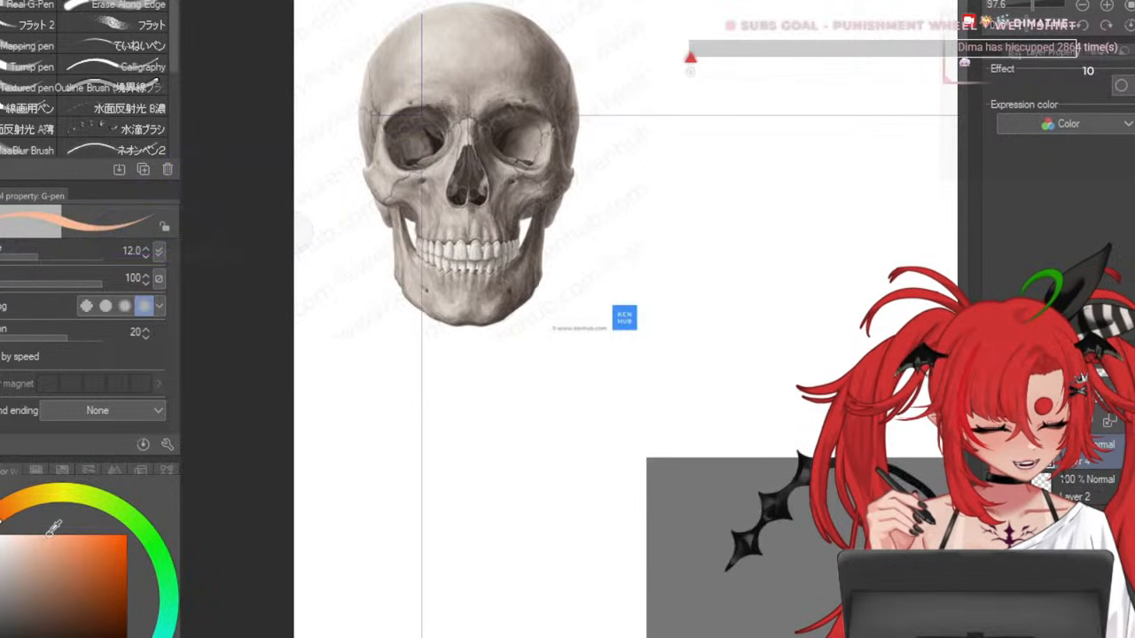
key(bracketright)
key(bracketright)
key(bracketright)
key(bracketright)
key(bracketright)
key(bracketright)
key(bracketright)
key(bracketright)
key(bracketright)
key(bracketright)
key(bracketright)
key(bracketright)
key(bracketright)
mouse_move(703, 212)
mouse_down()
mouse_move(688, 238)
mouse_move(714, 197)
mouse_up()
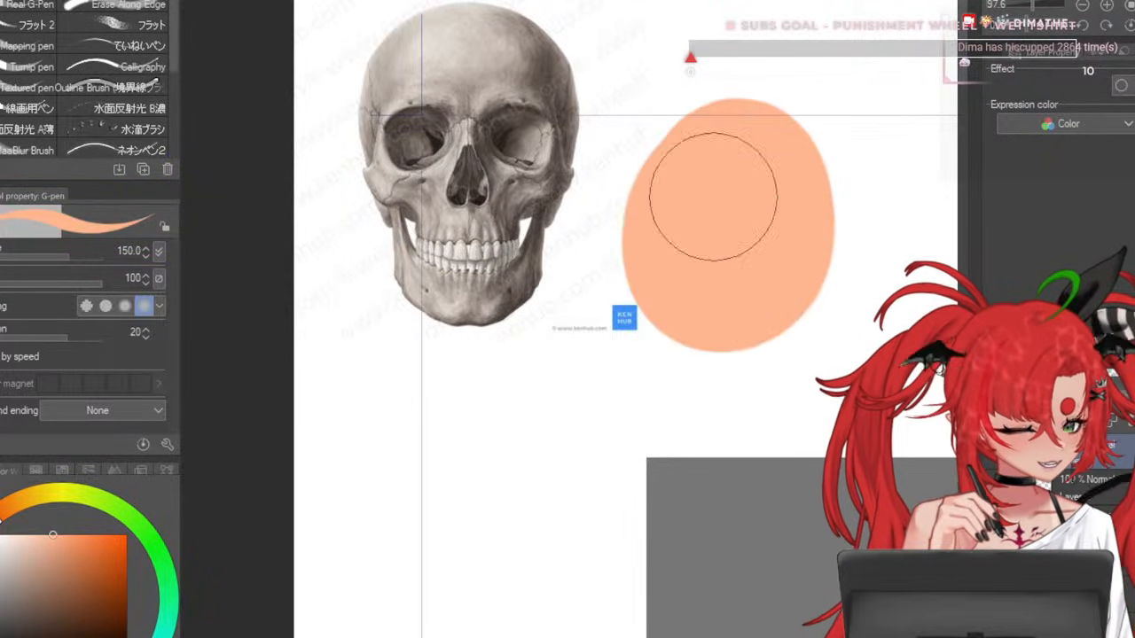
key(ctrl+z)
drag(58, 593, 22, 545)
mouse_move(748, 172)
mouse_down()
mouse_move(778, 209)
mouse_move(732, 227)
mouse_up()
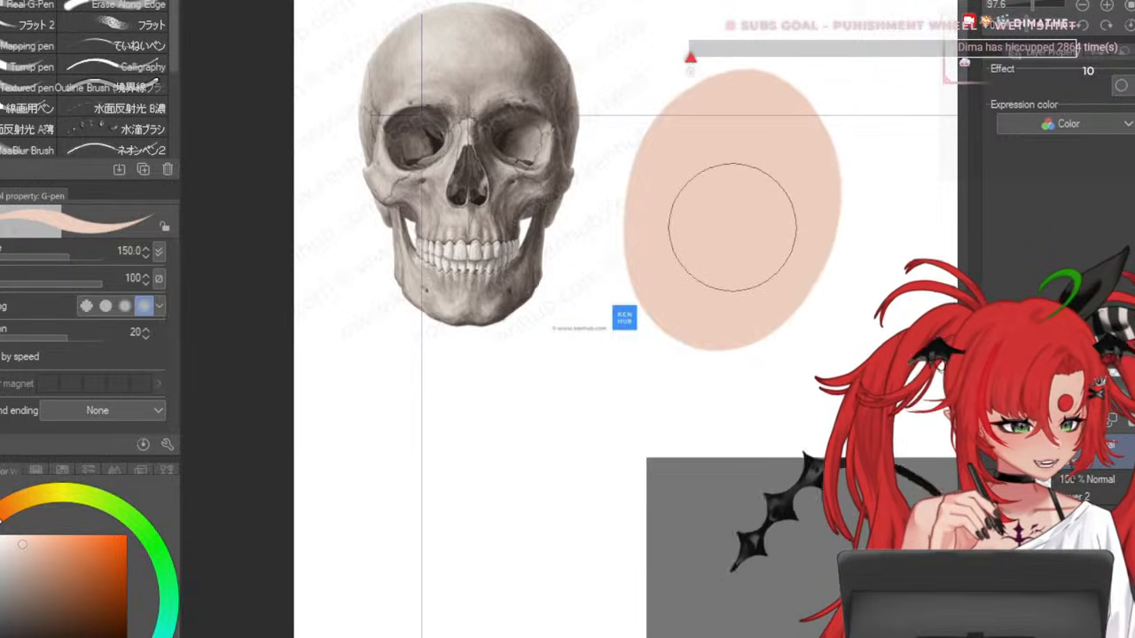
- Outline the egg-shaped head's left side, pointed jaw and right cheek in black at sizes 7 and 8
drag(40, 620, 40, 637)
key(bracketleft)
key(bracketleft)
key(bracketleft)
key(bracketleft)
key(bracketleft)
key(bracketleft)
key(bracketleft)
key(bracketleft)
key(bracketleft)
key(bracketleft)
key(bracketleft)
key(bracketleft)
key(bracketleft)
key(bracketleft)
key(bracketleft)
key(bracketleft)
key(bracketleft)
mouse_move(672, 103)
mouse_down()
mouse_move(639, 156)
mouse_move(658, 115)
mouse_move(626, 215)
mouse_move(629, 286)
mouse_move(664, 320)
mouse_up()
key(ctrl+z)
key(bracketright)
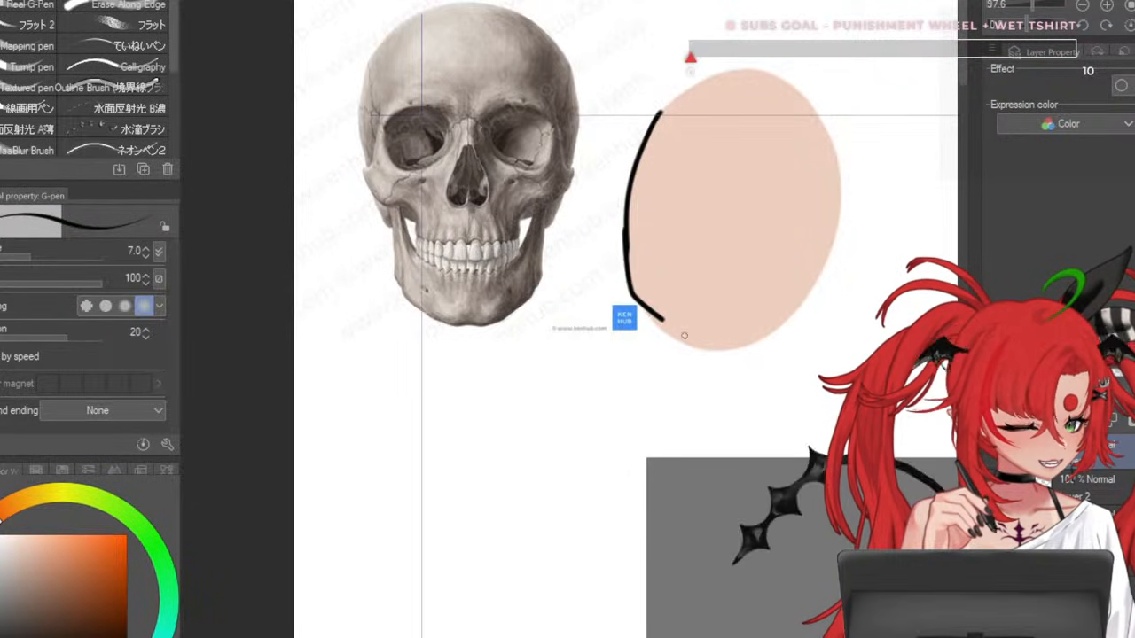
drag(830, 194, 792, 306)
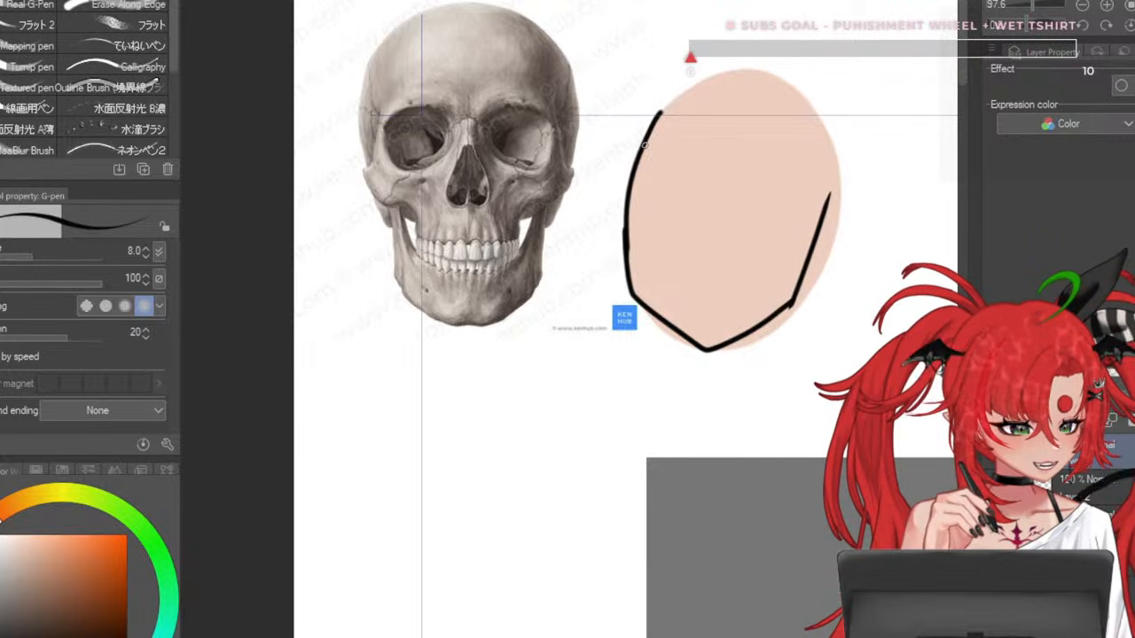
- Thicken the head's left outline and trim the outer edges of the face lines with transparent colour at sizes 17 to 30
mouse_move(659, 114)
mouse_down()
mouse_move(621, 232)
mouse_move(624, 270)
mouse_up()
key(bracketright)
key(ctrl+z)
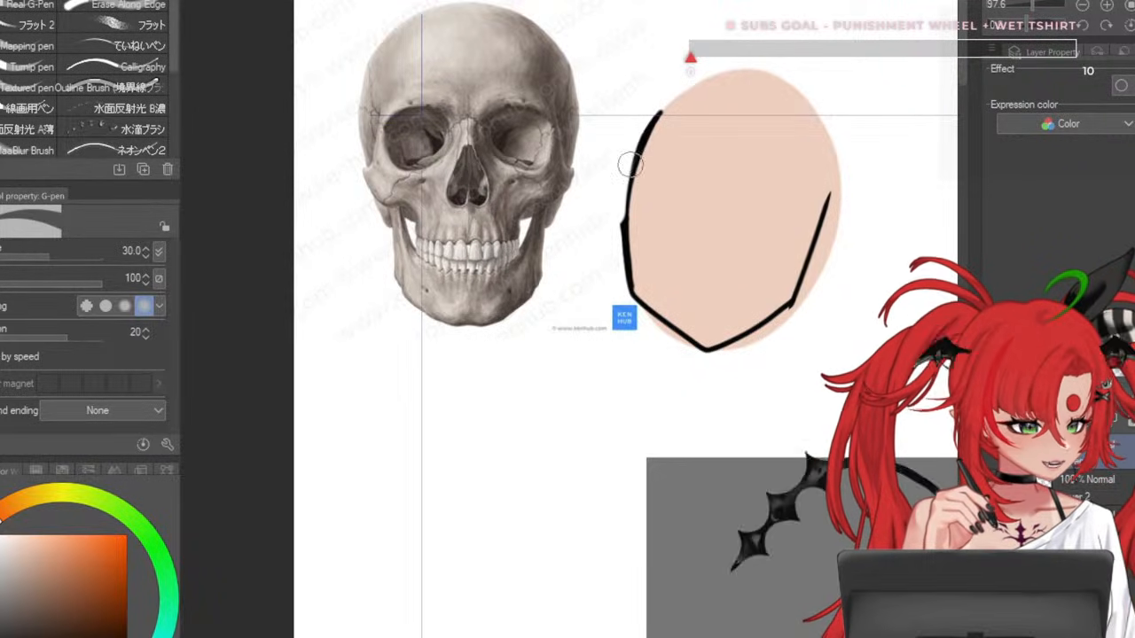
key(bracketleft)
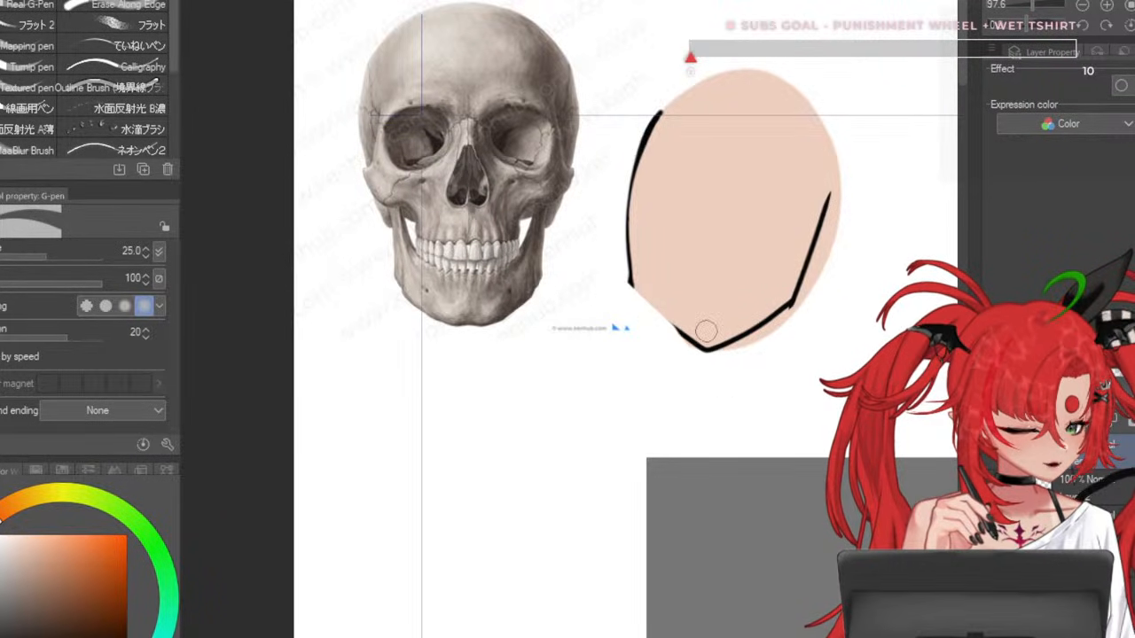
key(bracketleft)
key(bracketleft)
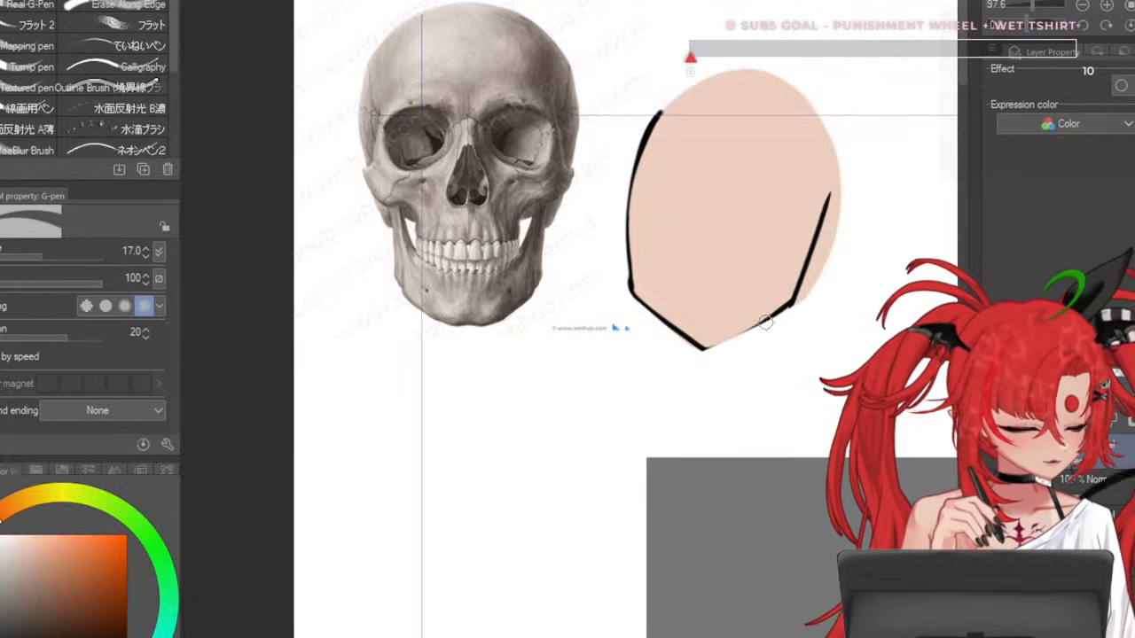
key(bracketright)
key(bracketright)
key(bracketright)
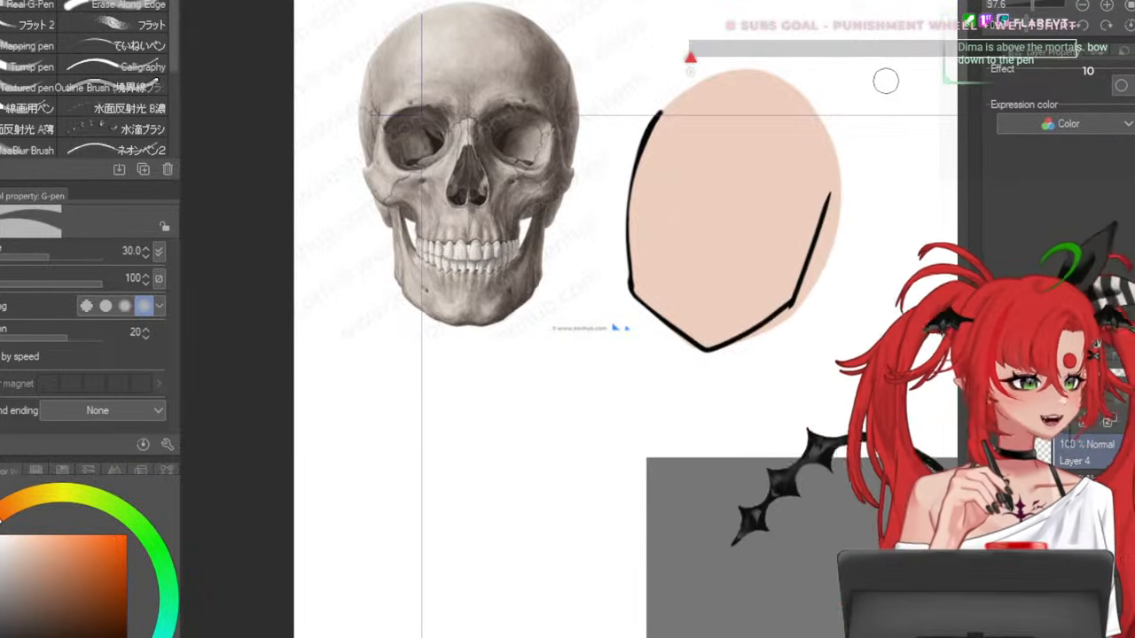
- Undo the latest face outline strokes and clear the skin-coloured head shape beside the skull
scroll(780, 63, down, 6)
scroll(810, 134, up, 9)
key(ctrl+z)
key(ctrl+z)
key(ctrl+z)
scroll(615, 385, down, 5)
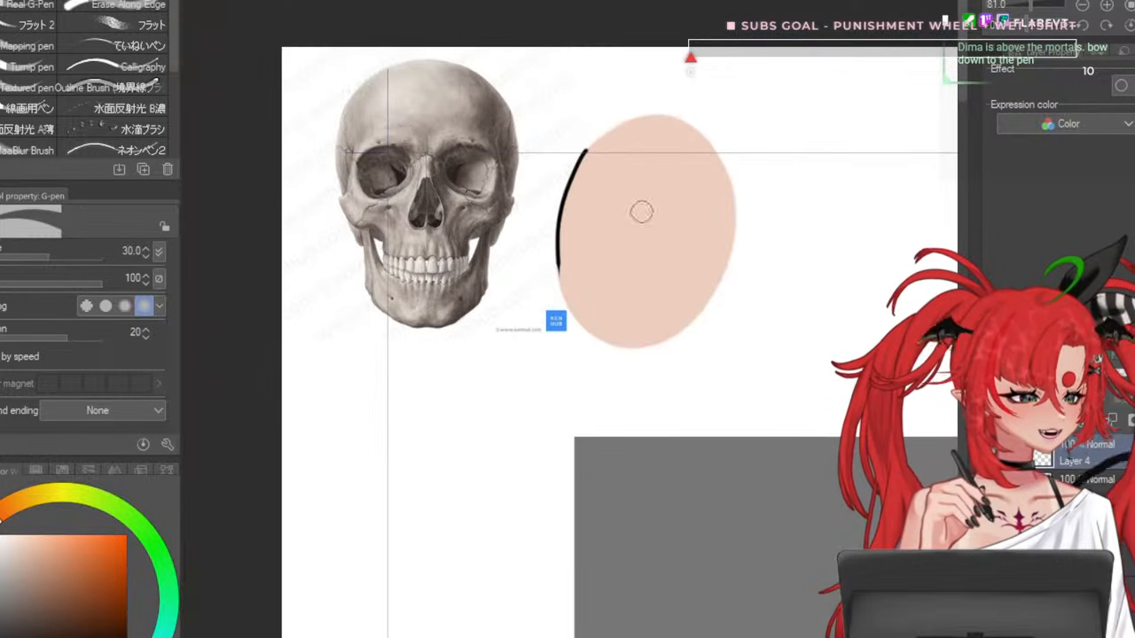
scroll(665, 159, up, 3)
key(Delete)
scroll(681, 111, down, 4)
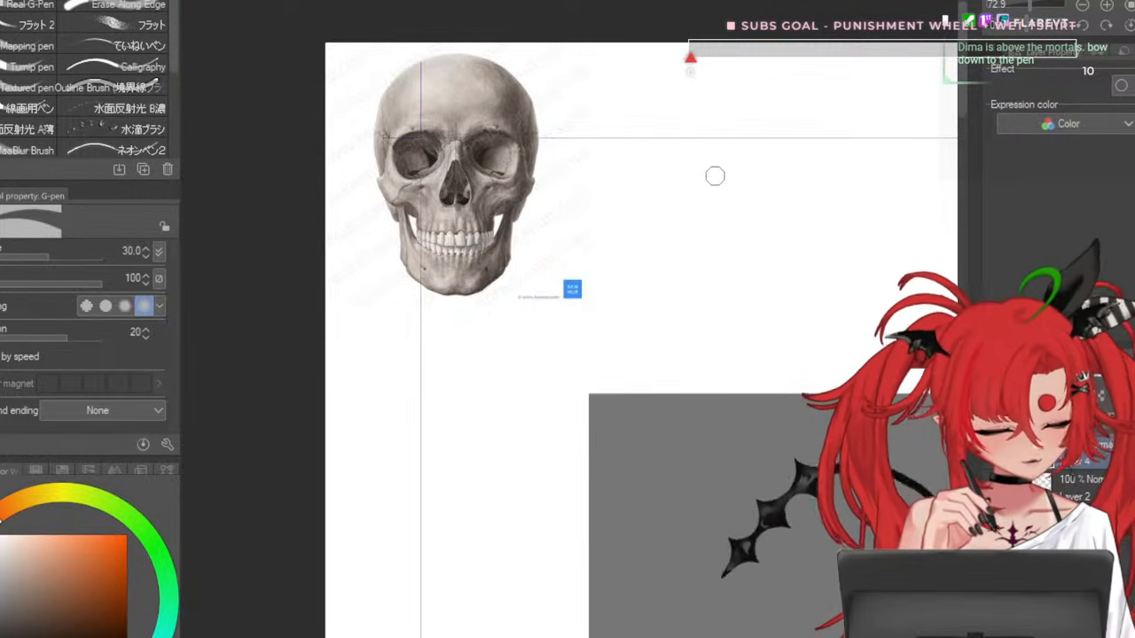
- Examine the skull's cranium, eye sockets and jaw up close, briefly hiding and showing its layer
scroll(697, 160, up, 3)
scroll(529, 187, down, 2)
scroll(593, 139, up, 2)
scroll(553, 174, down, 3)
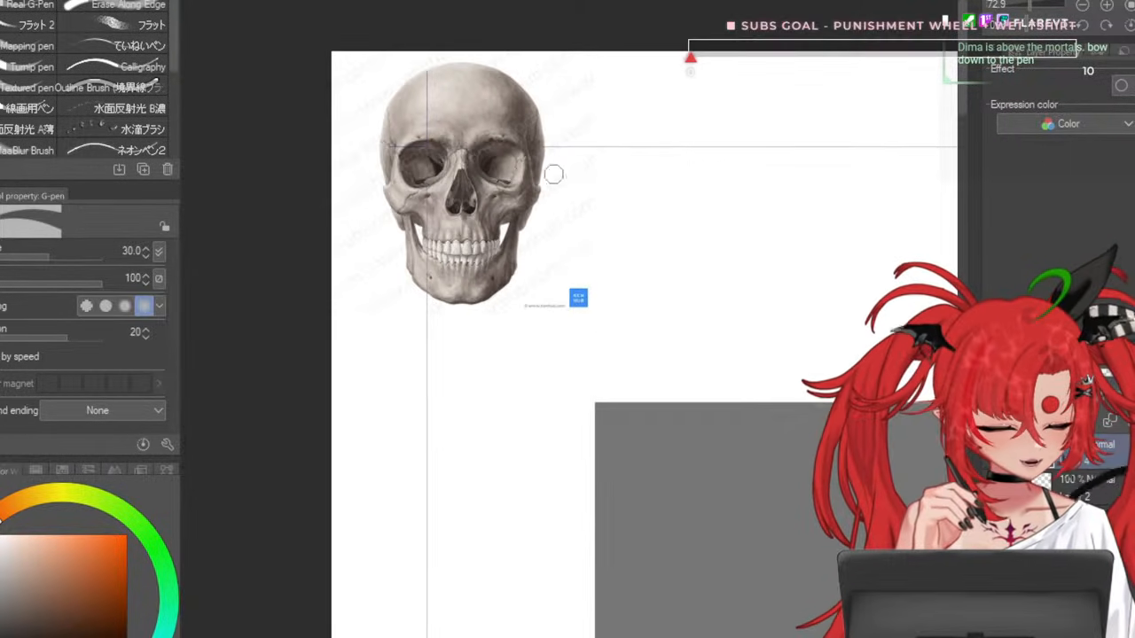
scroll(553, 174, up, 1)
scroll(497, 169, up, 2)
scroll(512, 241, down, 1)
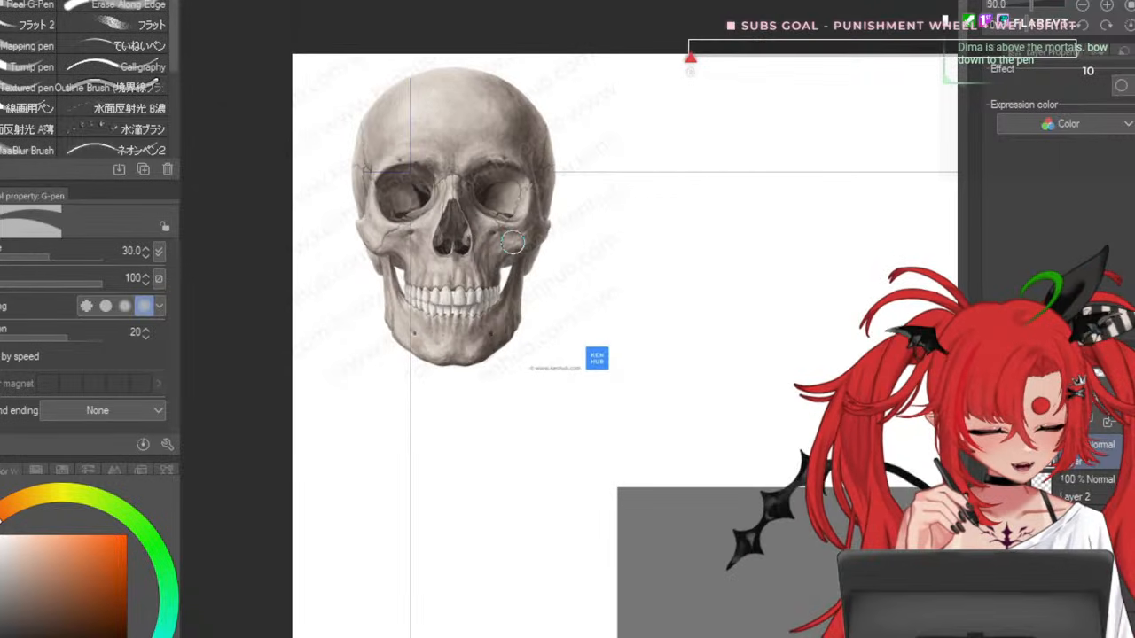
scroll(515, 234, down, 2)
scroll(490, 189, up, 3)
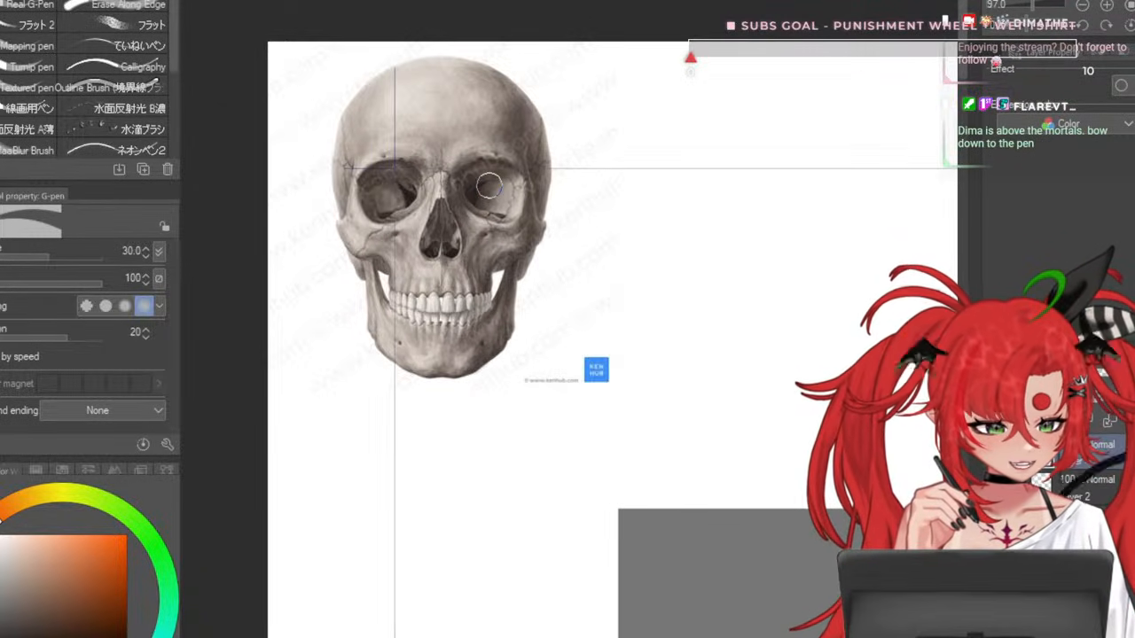
click(995, 463)
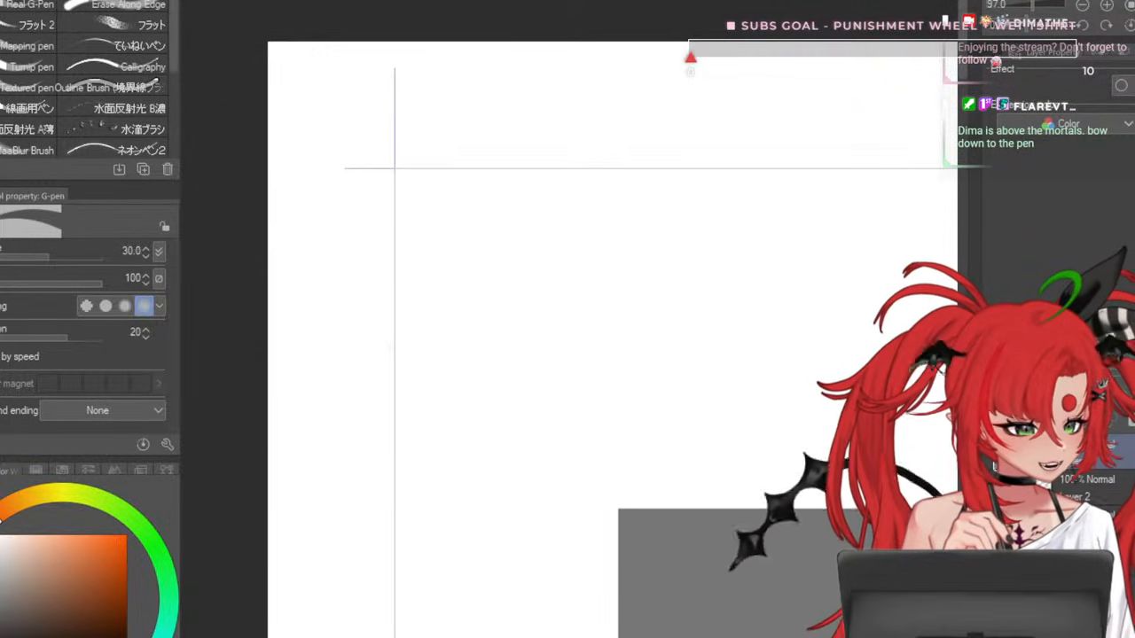
click(995, 463)
- Set the pen to black at size 4 and try circling the skull's cranium
drag(37, 617, 2, 636)
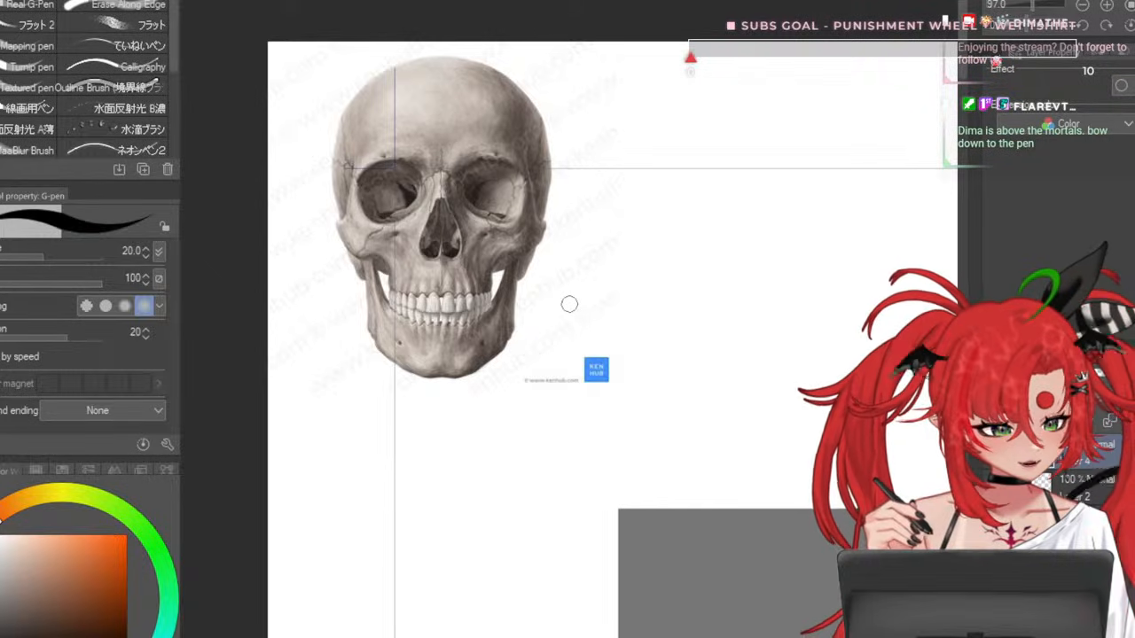
mouse_move(17, 257)
mouse_down()
mouse_move(2, 257)
mouse_move(19, 257)
mouse_up()
drag(331, 239, 532, 124)
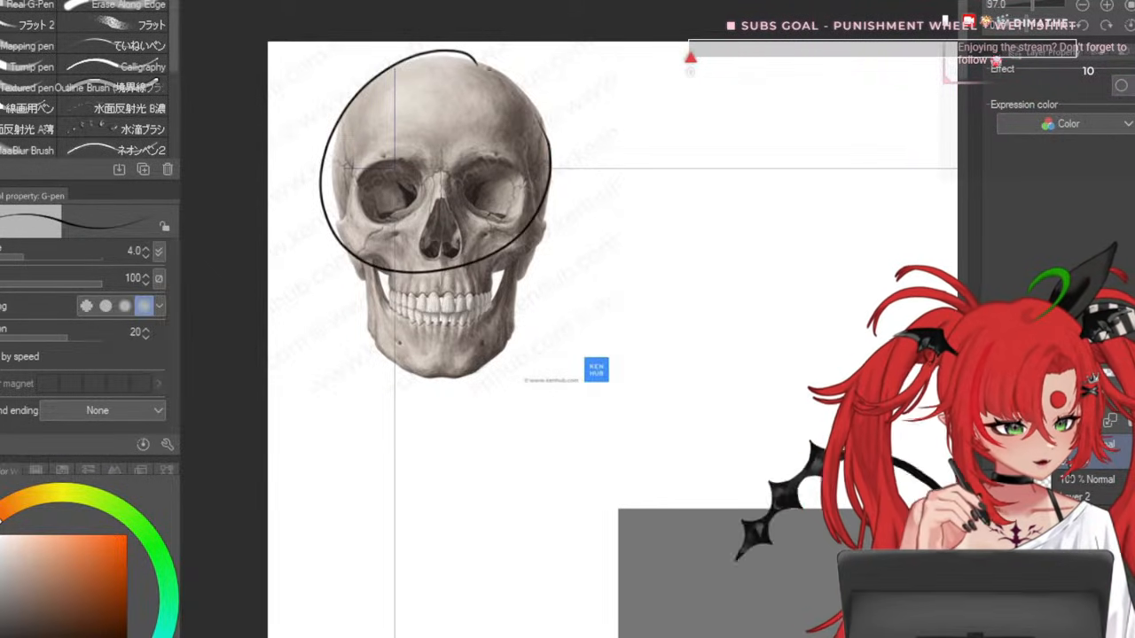
key(ctrl+z)
mouse_move(470, 55)
mouse_down()
mouse_move(329, 240)
mouse_move(550, 292)
mouse_up()
key(ctrl+z)
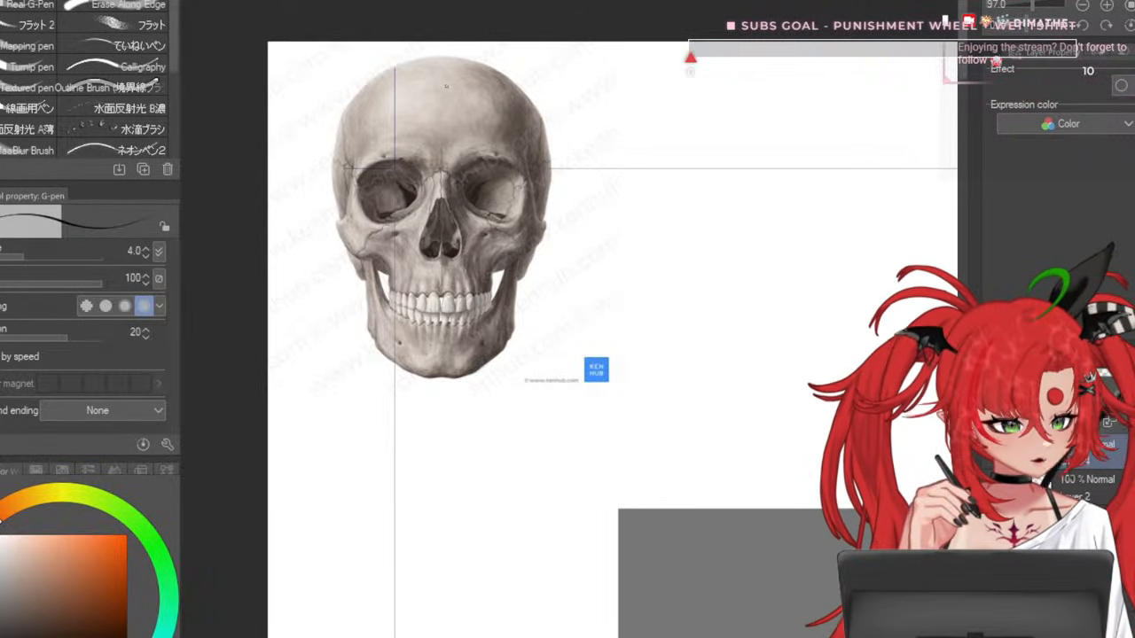
key(ctrl+z)
- Draw a vertical centre line through the whole skull and try a horizontal line across the eye sockets
drag(440, 50, 439, 396)
key(ctrl+z)
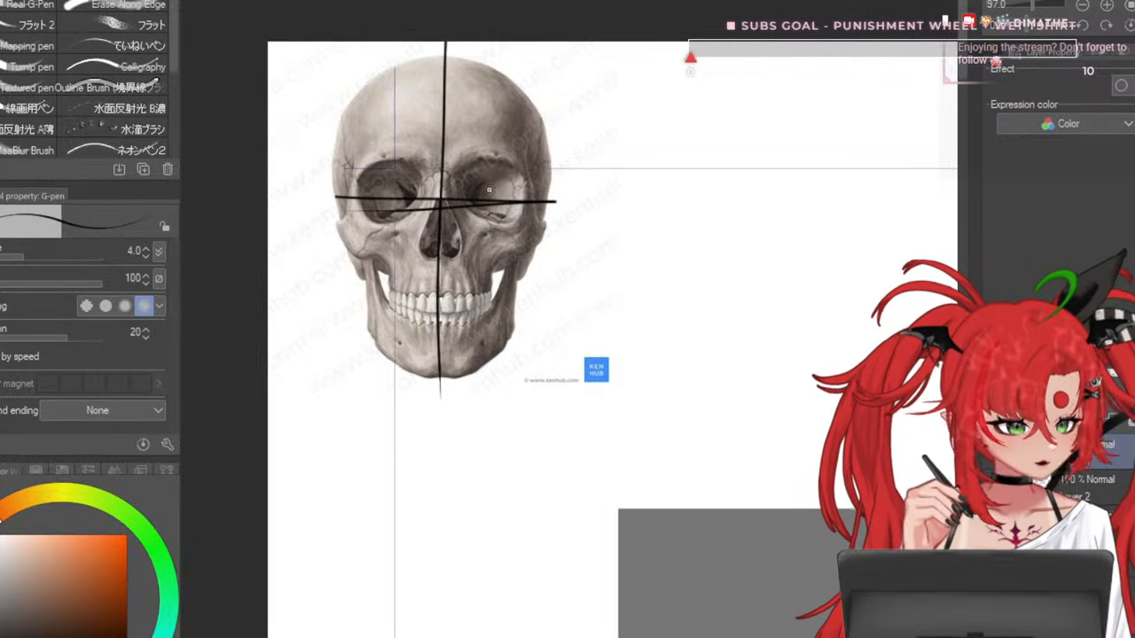
key(ctrl+z)
- Draw a black ellipse inside each of the skull's two eye sockets at size 4
mouse_move(343, 207)
mouse_down()
mouse_move(375, 209)
mouse_move(393, 188)
mouse_up()
key(ctrl+z)
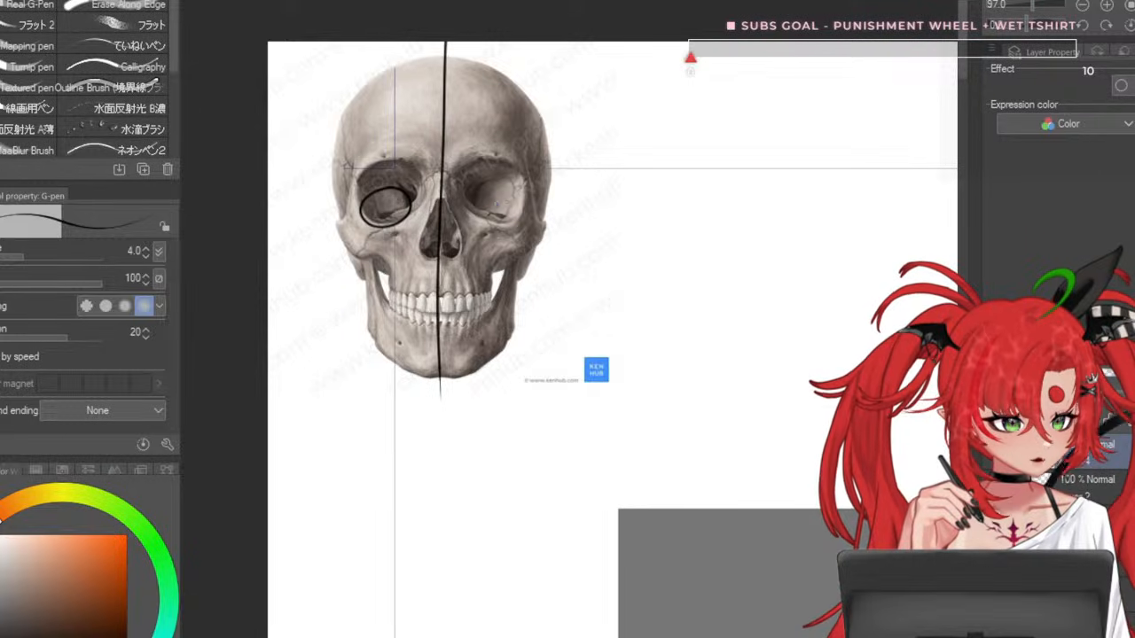
drag(512, 195, 483, 223)
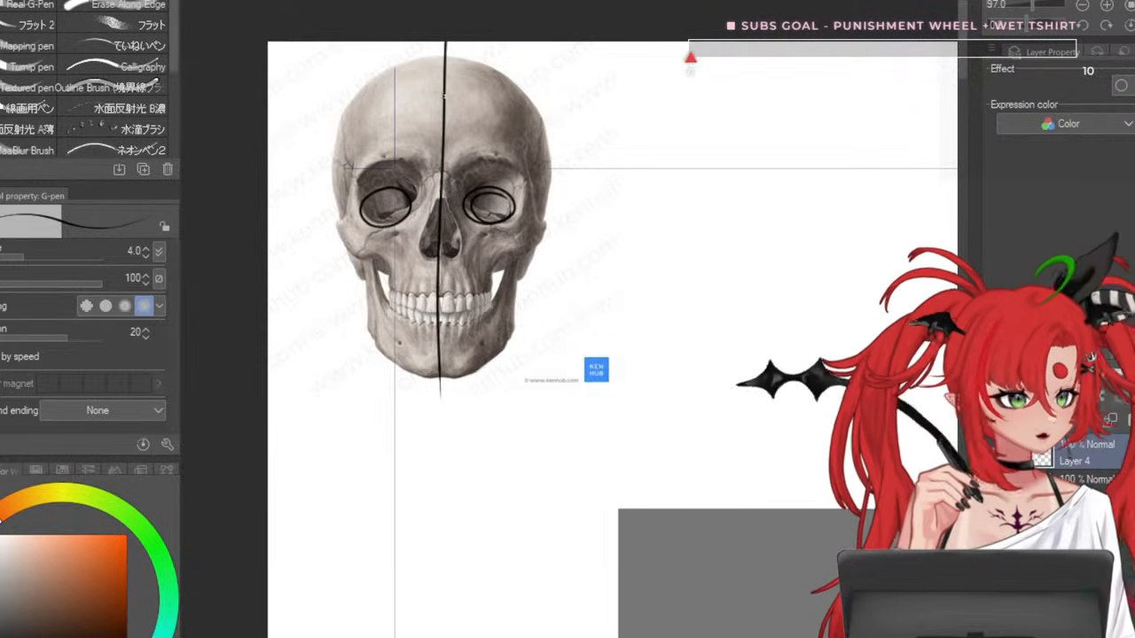
- Undo the ellipses in both eye sockets and the vertical centre line through the skull
key(ctrl+z)
key(ctrl+z)
key(ctrl+z)
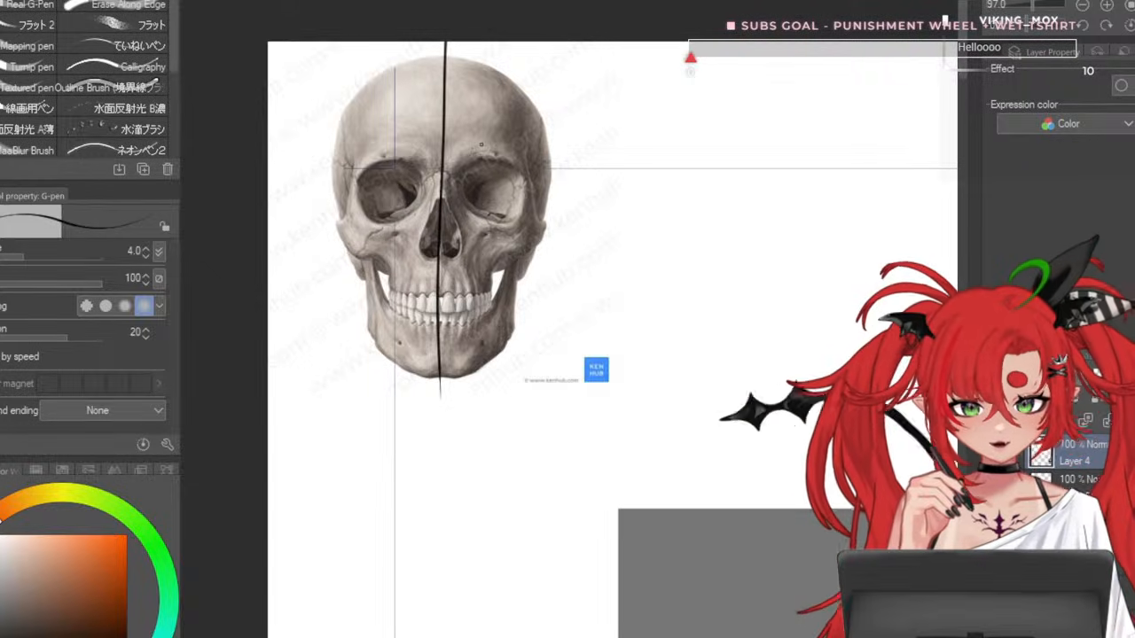
key(ctrl+z)
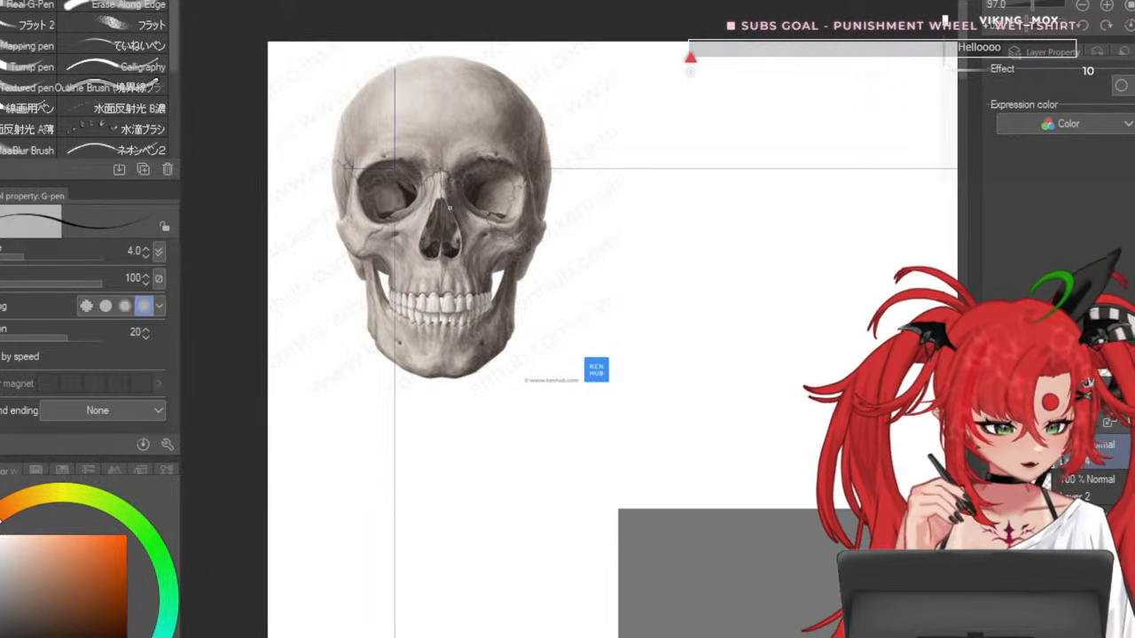
- Try a horizontal line across the skull's eye sockets at size 4 and another just beneath them at size 6
drag(344, 200, 527, 201)
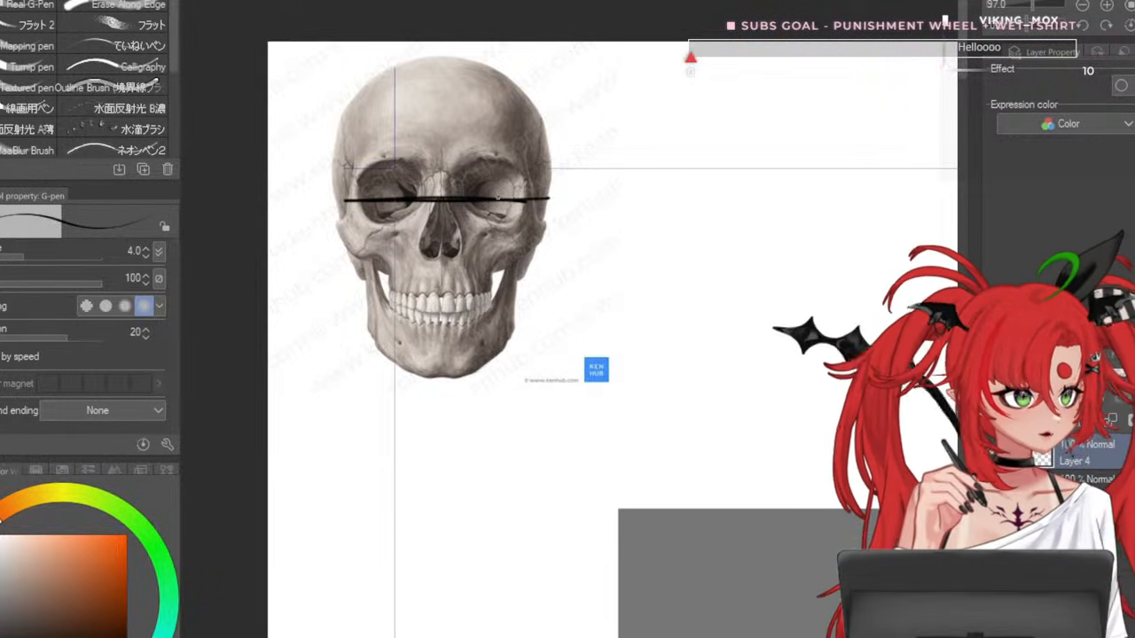
key(ctrl+z)
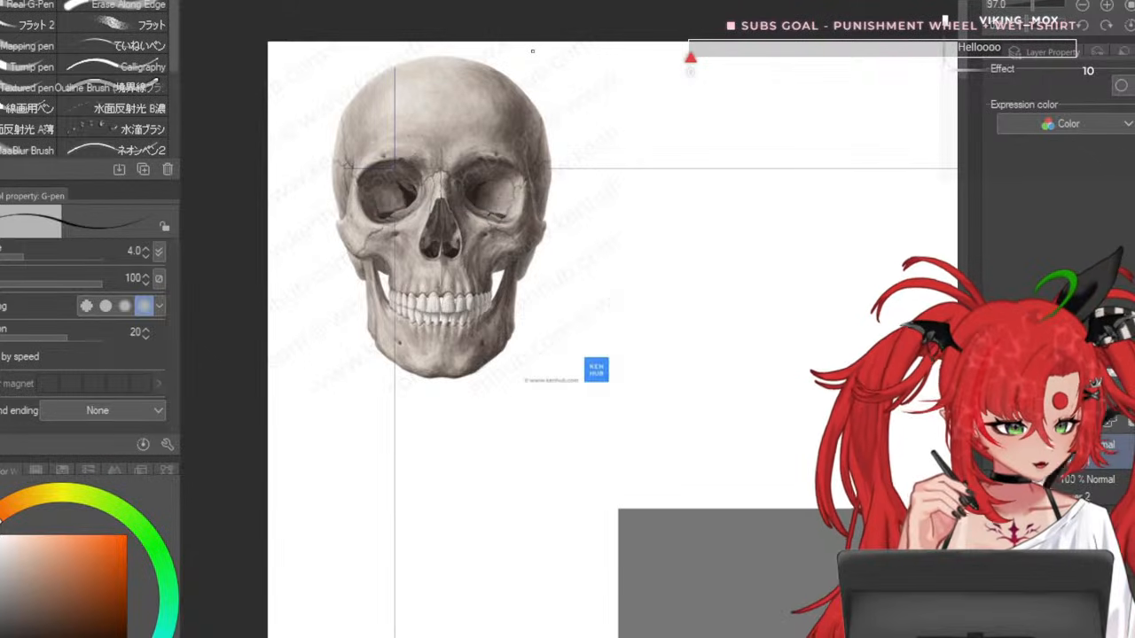
key(bracketright)
key(bracketright)
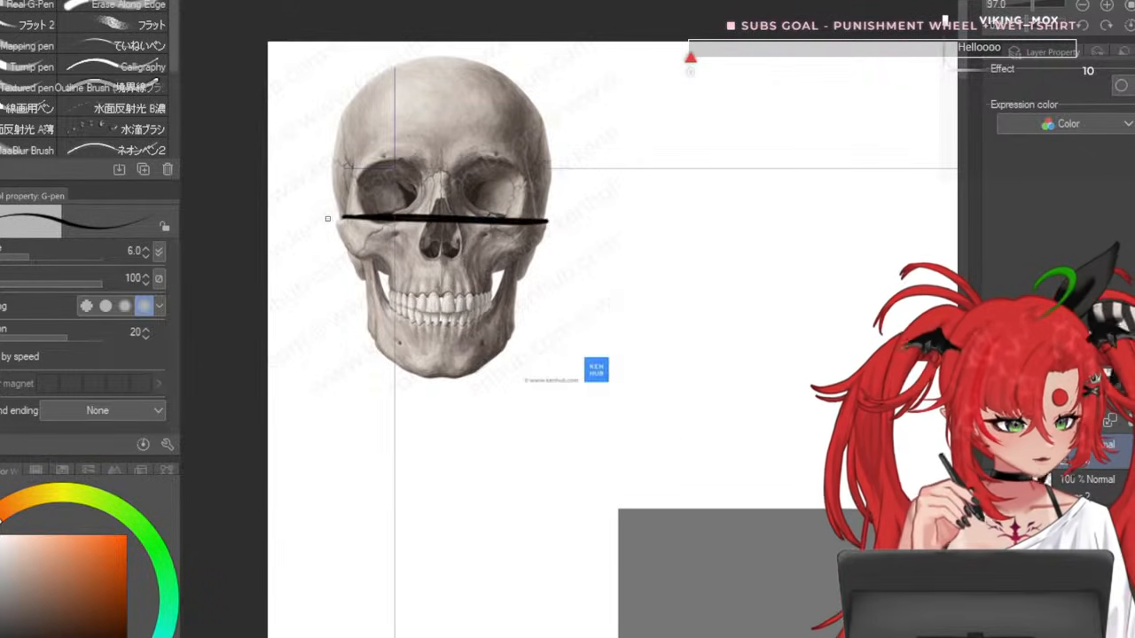
drag(327, 218, 568, 213)
scroll(523, 165, down, 4)
key(ctrl+z)
key(ctrl+z)
- Try a construction circle around the character's head with a tilted horizontal line at eye level, using pen size 8
scroll(390, 100, down, 5)
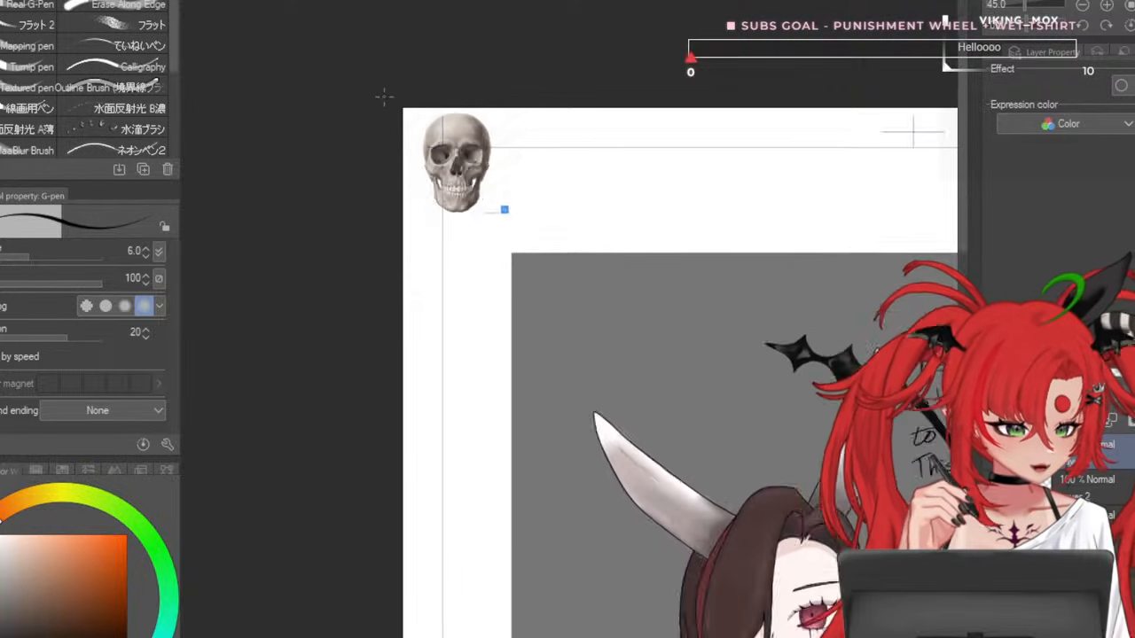
scroll(634, 389, up, 5)
scroll(605, 230, up, 2)
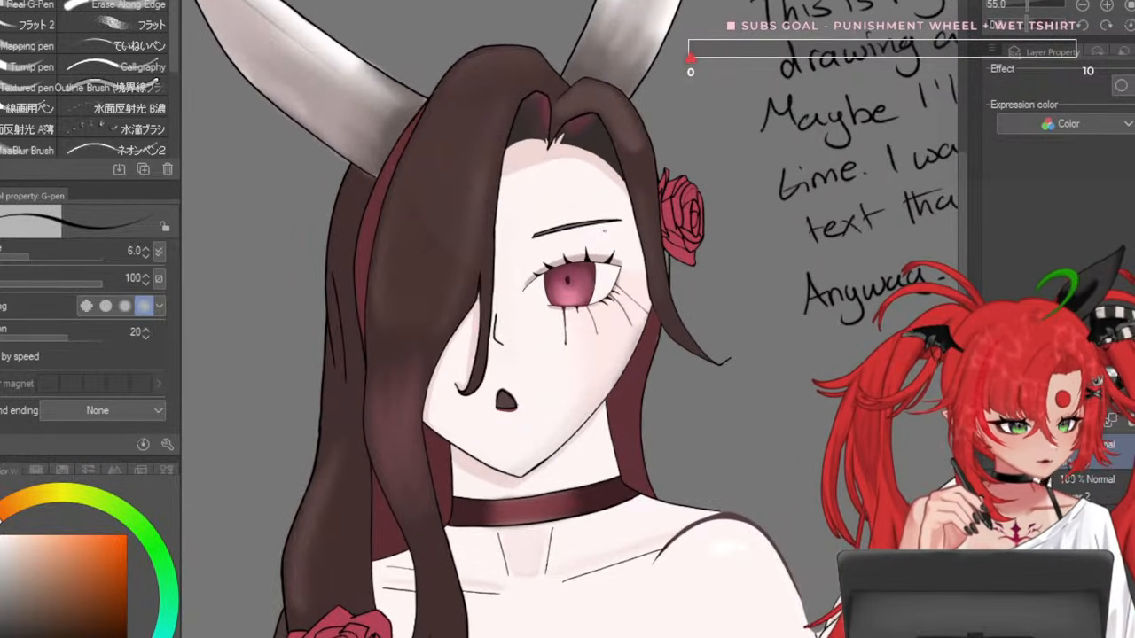
mouse_move(422, 82)
mouse_down()
mouse_move(384, 343)
mouse_move(610, 348)
mouse_move(569, 102)
mouse_move(364, 171)
mouse_move(421, 462)
mouse_move(681, 241)
mouse_move(441, 100)
mouse_move(329, 382)
mouse_move(619, 408)
mouse_up()
key(ctrl+z)
mouse_move(331, 328)
mouse_down()
mouse_move(670, 305)
mouse_move(361, 327)
mouse_move(676, 291)
mouse_up()
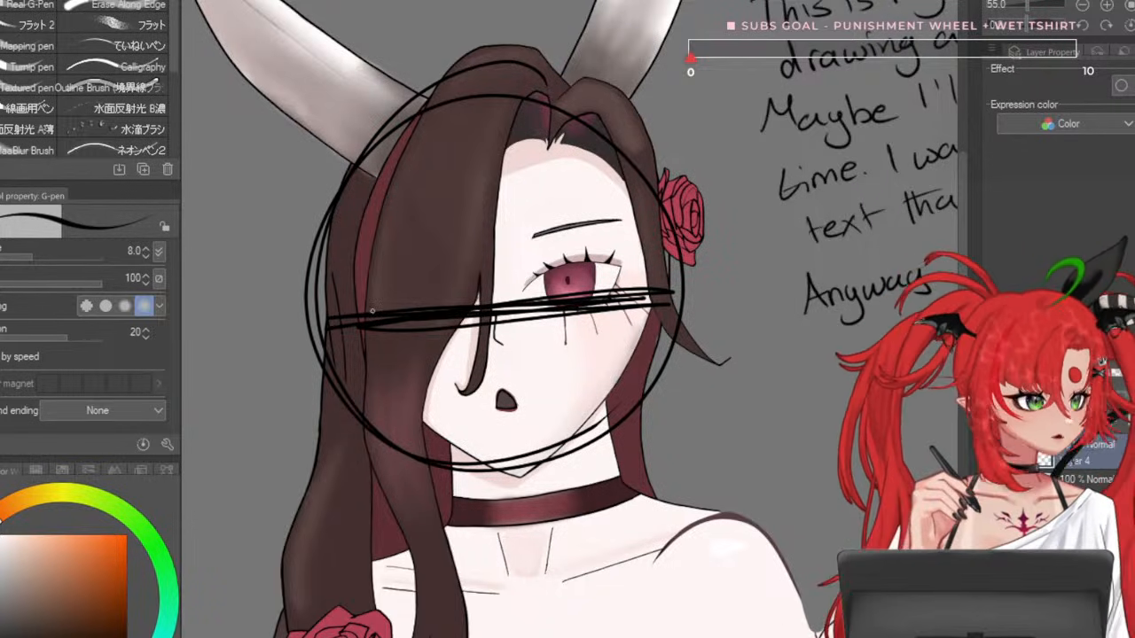
key(ctrl+z)
key(ctrl+z)
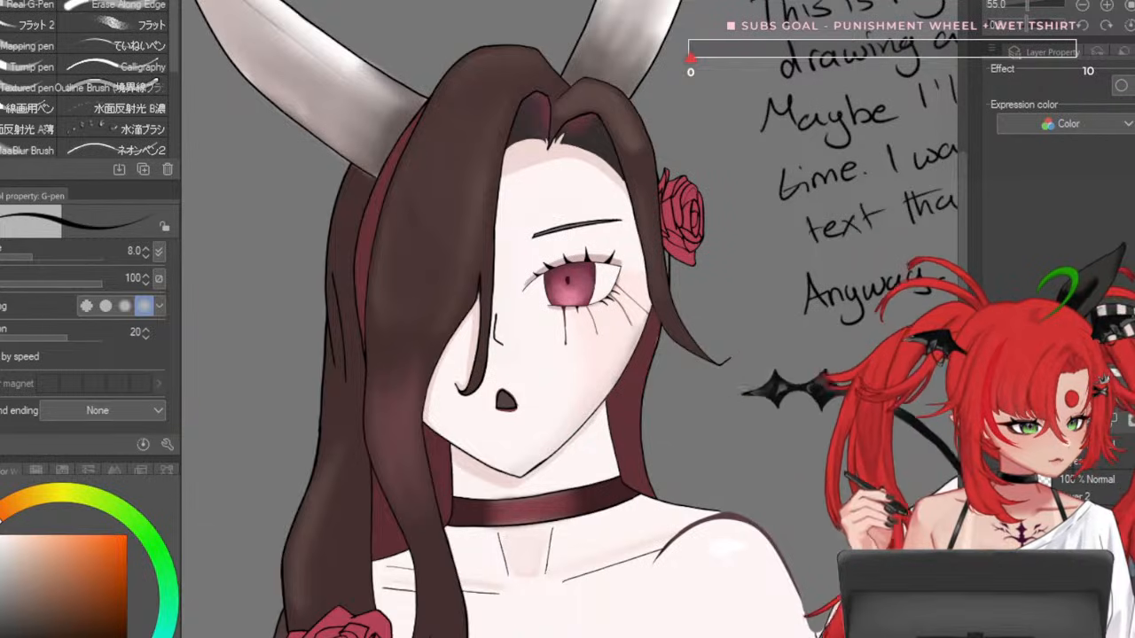
- Liquify the character's visible eye and eyebrow downward on the face with the brush at size 400
key(j)
drag(568, 267, 569, 293)
key([)
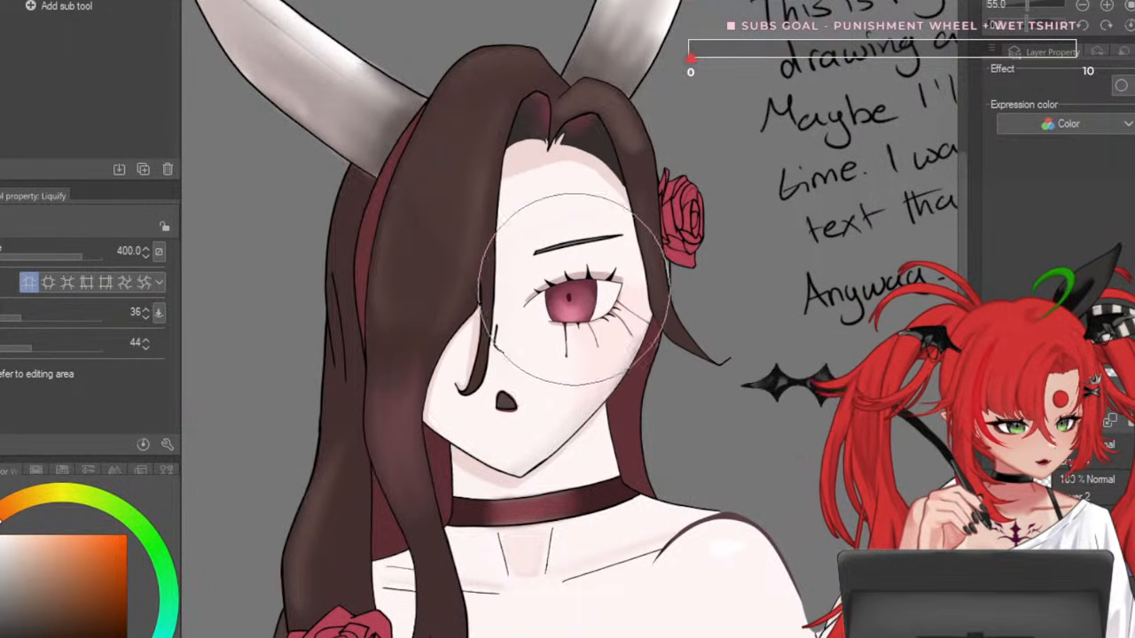
scroll(589, 280, down, 4)
scroll(550, 214, up, 3)
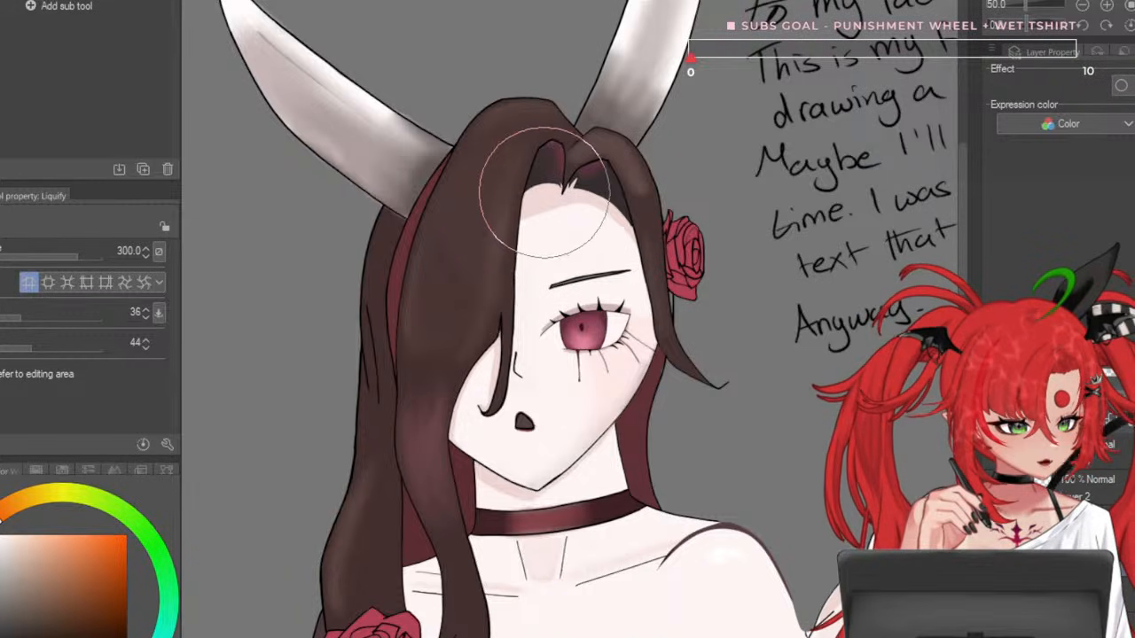
- Liquify the fringe and hairline around the forehead, using brush sizes 400 and 250
scroll(558, 204, down, 3)
scroll(560, 178, up, 4)
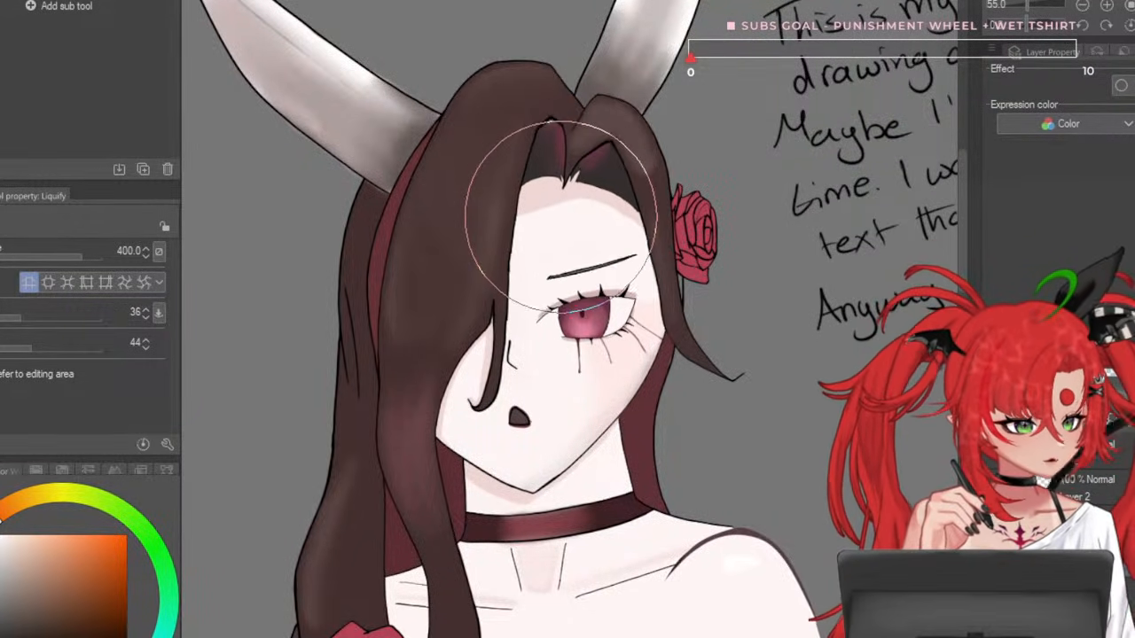
mouse_move(543, 158)
mouse_down()
mouse_move(544, 193)
mouse_move(606, 182)
mouse_up()
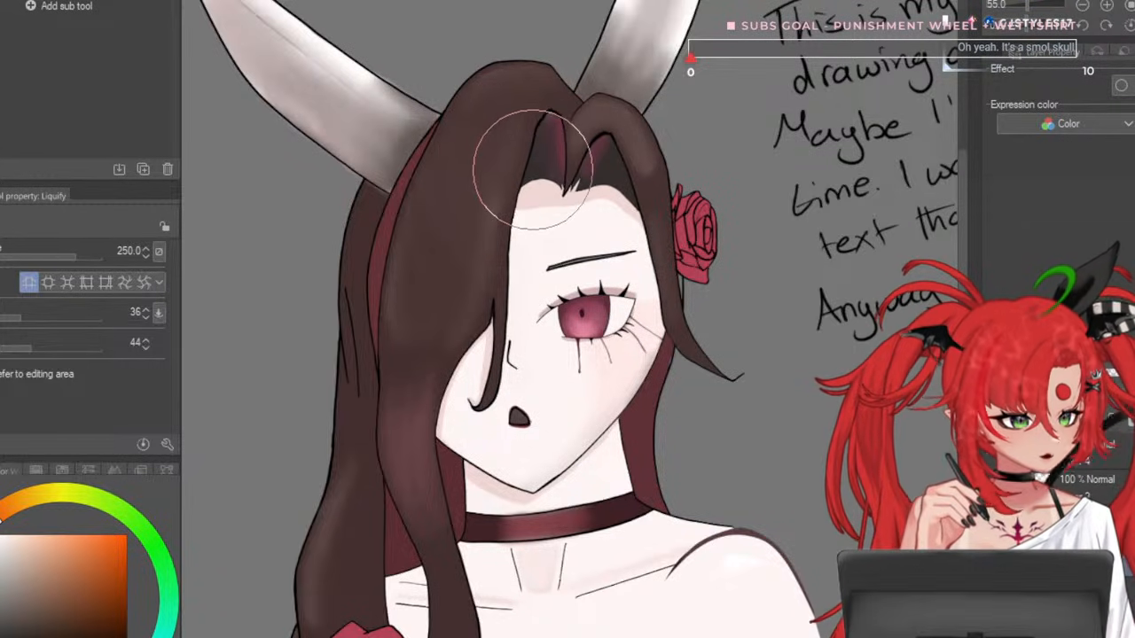
scroll(531, 169, down, 2)
scroll(532, 160, up, 3)
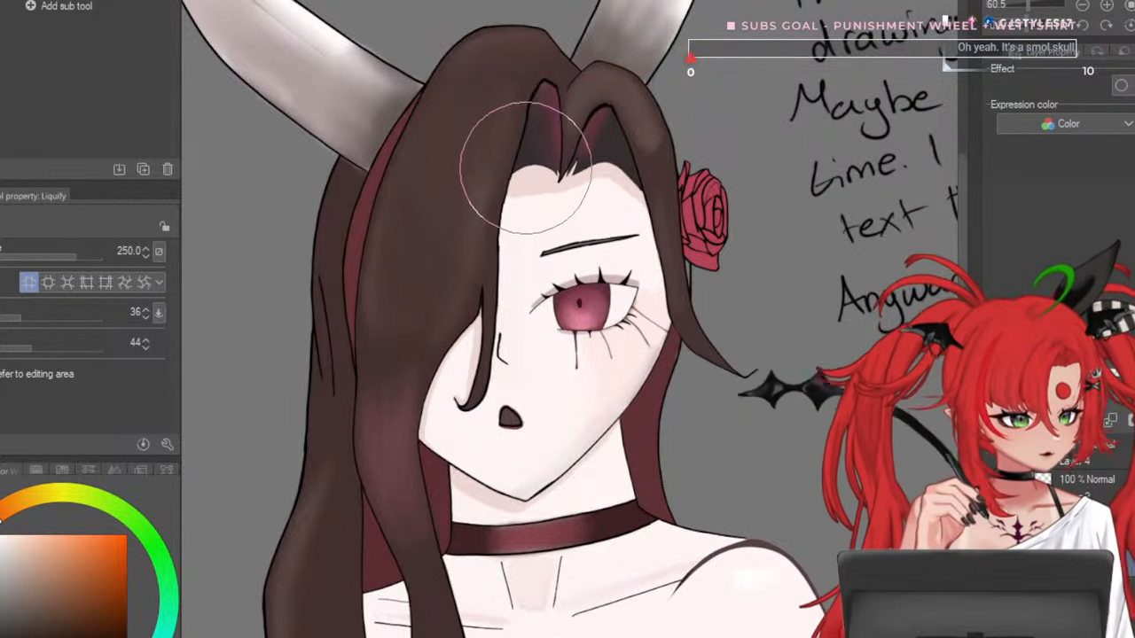
- Liquify the outer hair outward on both sides of the head with the brush at size 500
scroll(581, 159, down, 4)
key(])
key(])
key(])
key(])
scroll(516, 215, up, 2)
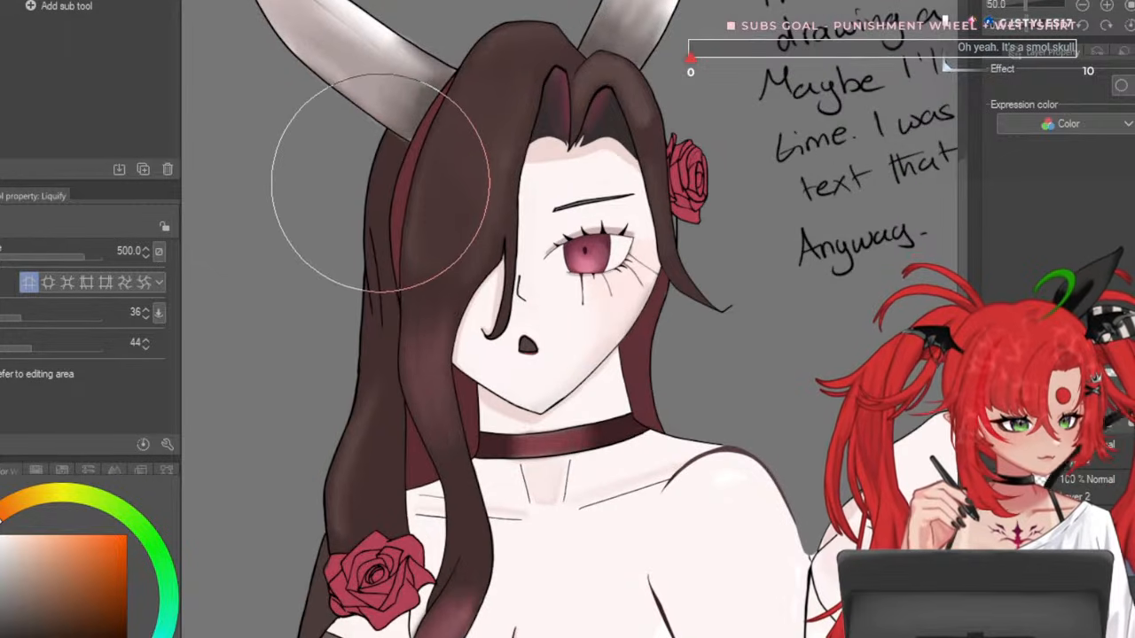
drag(382, 182, 373, 179)
drag(671, 81, 713, 106)
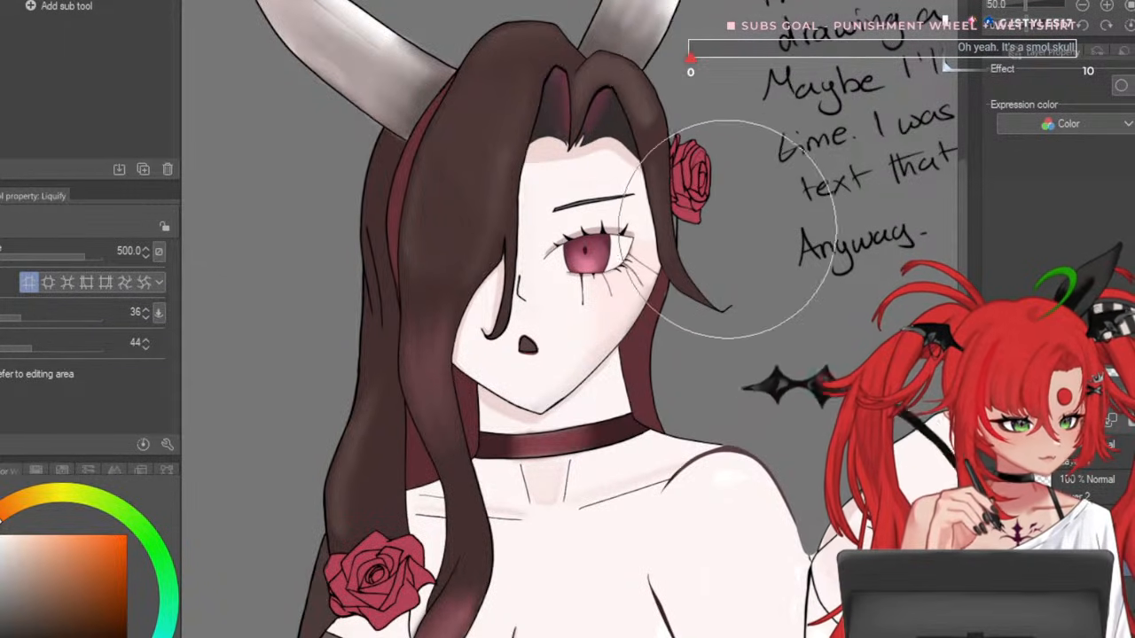
- Reduce the Liquify brush to size 170 over the character's cheek and jaw
scroll(618, 328, up, 3)
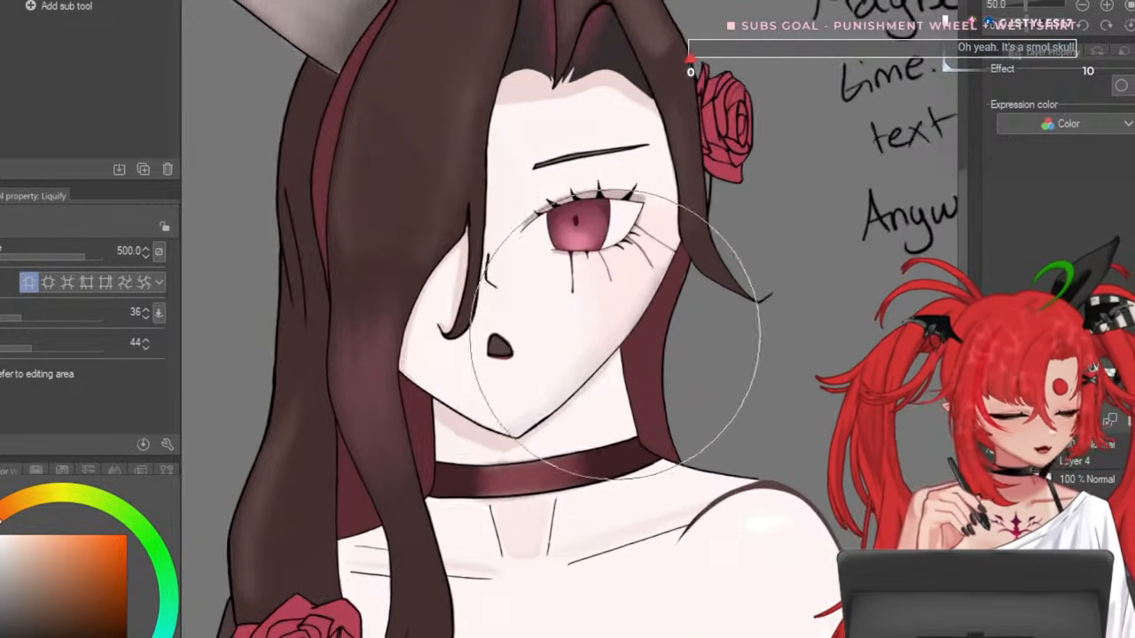
key([)
key([)
key([)
scroll(699, 255, down, 1)
scroll(663, 290, up, 3)
key([)
key([)
scroll(542, 341, down, 1)
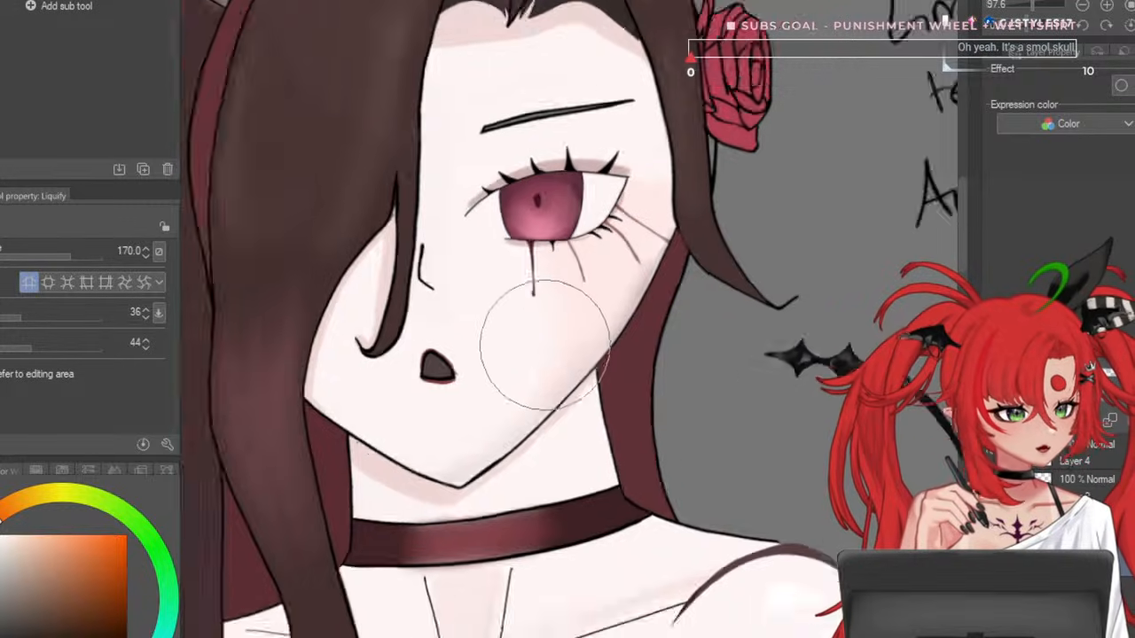
scroll(554, 337, up, 1)
- Try tracing the skull's cheekbones, upper jaw and lower jaw edge in black with the pen at size 12
scroll(643, 333, down, 5)
scroll(626, 319, down, 1)
scroll(408, 54, up, 3)
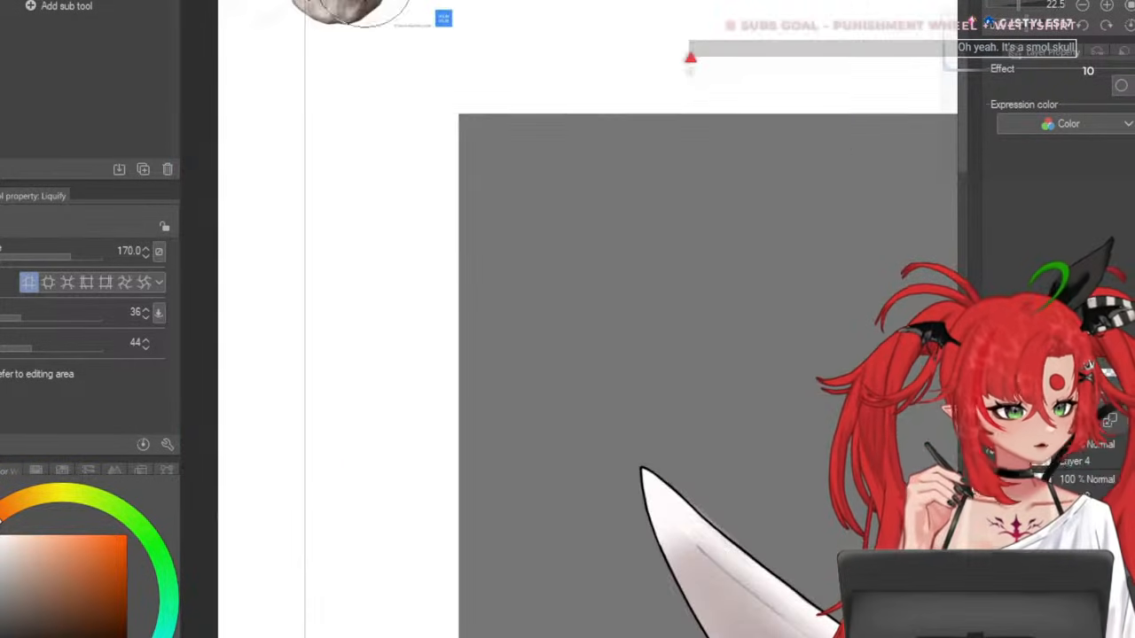
drag(416, 115, 455, 274)
scroll(416, 29, up, 2)
scroll(437, 26, down, 1)
drag(326, 38, 374, 106)
scroll(379, 109, up, 1)
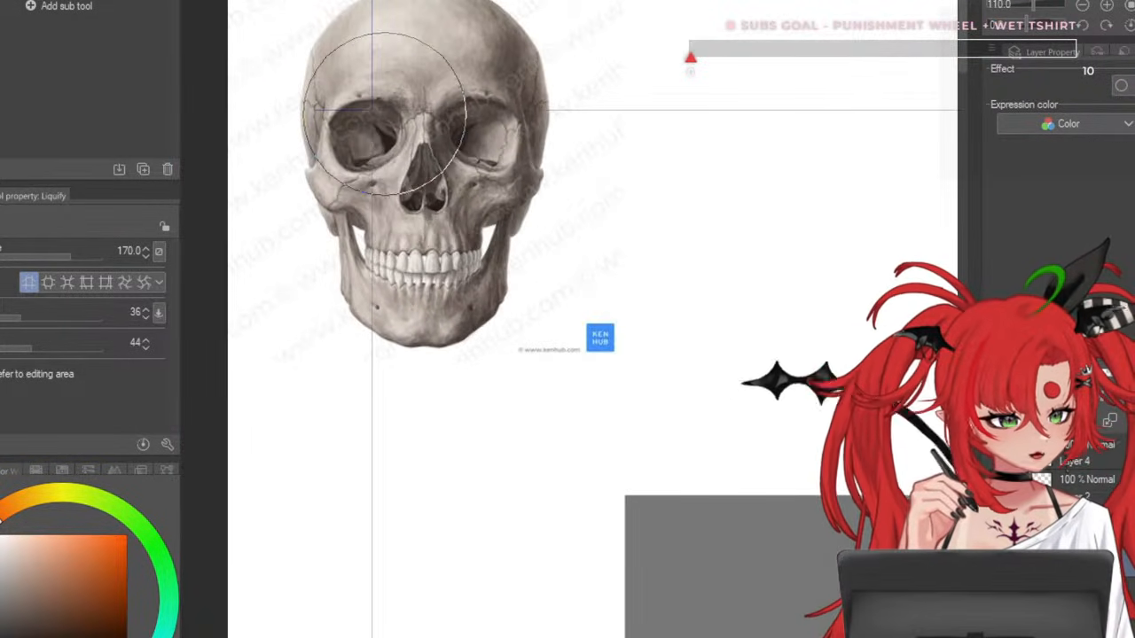
key(p)
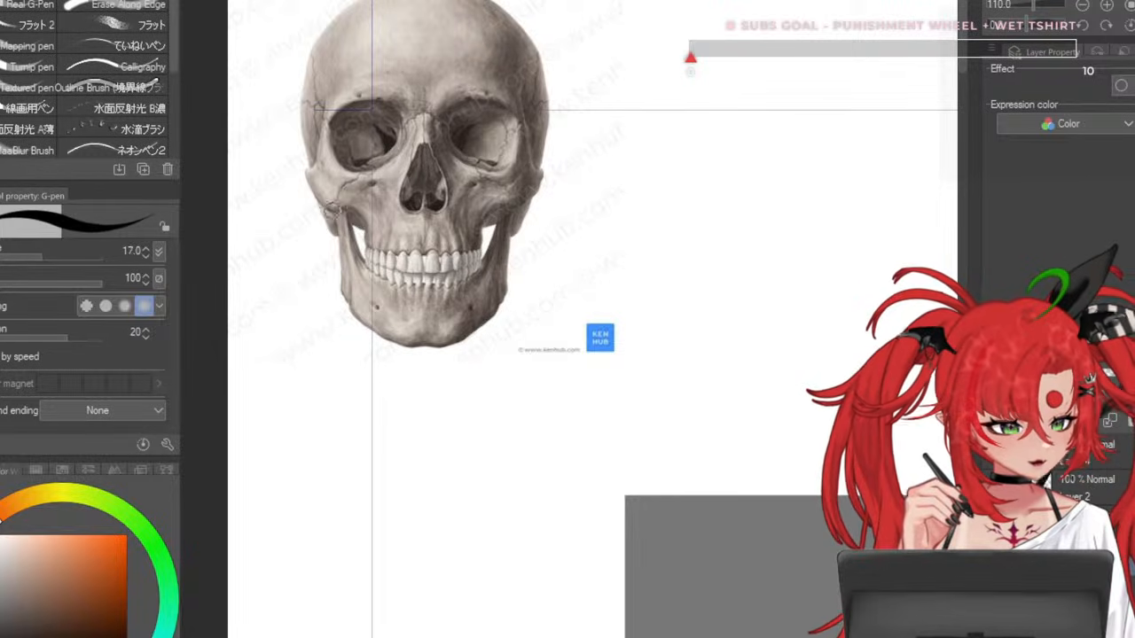
key(bracketleft)
key(bracketleft)
drag(317, 208, 356, 218)
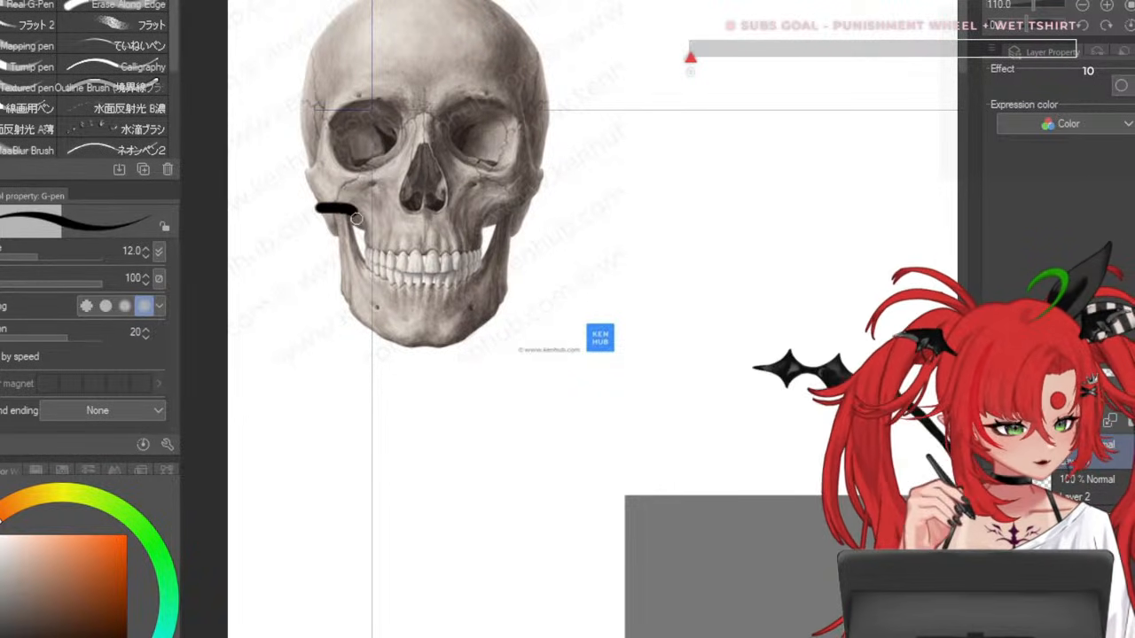
key(ctrl+z)
mouse_move(499, 259)
mouse_down()
mouse_move(498, 214)
mouse_move(339, 206)
mouse_move(369, 257)
mouse_move(480, 255)
mouse_move(495, 210)
mouse_move(527, 185)
mouse_move(522, 234)
mouse_up()
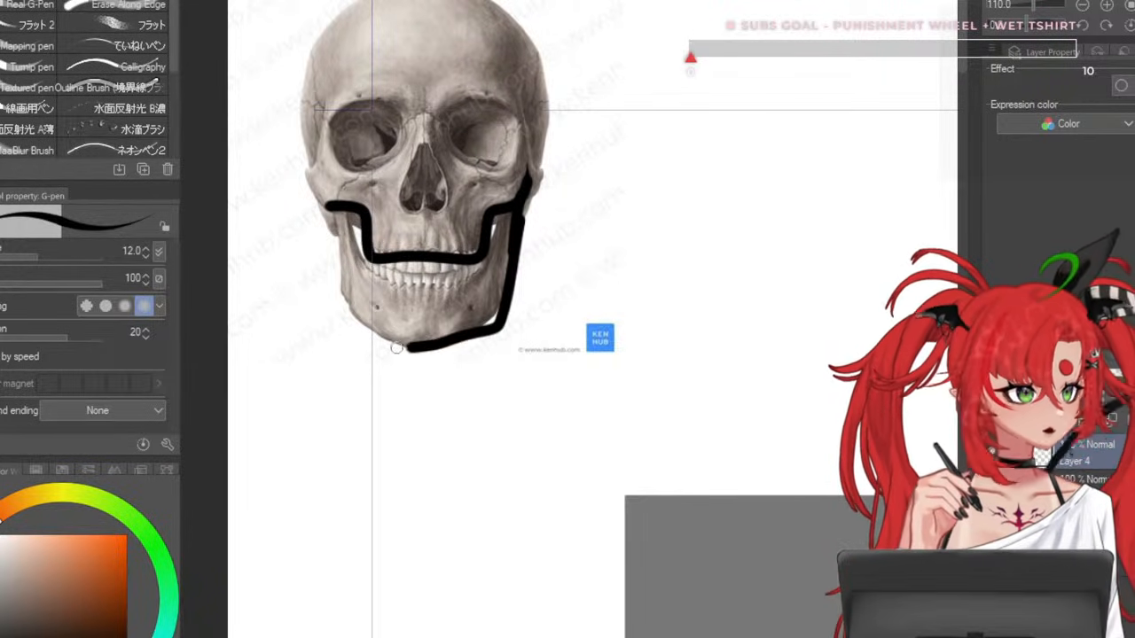
key(ctrl+z)
key(ctrl+z)
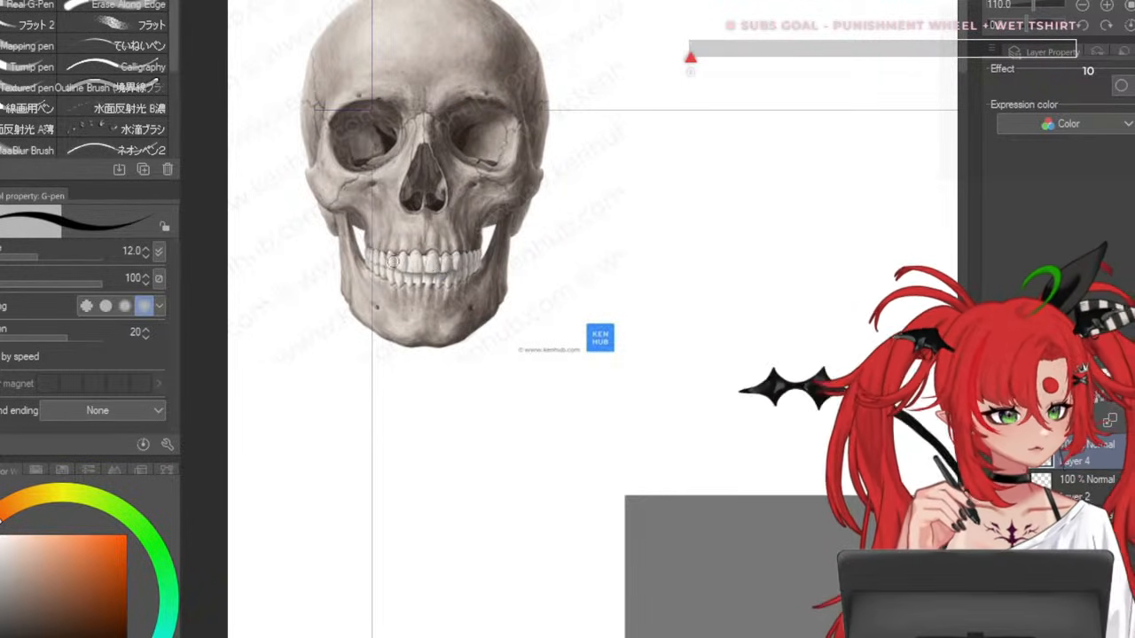
- Liquify the character's cheek edge and the hair lock beside it slightly inward, using brush sizes 500 and 300
scroll(448, 128, down, 7)
scroll(640, 327, up, 6)
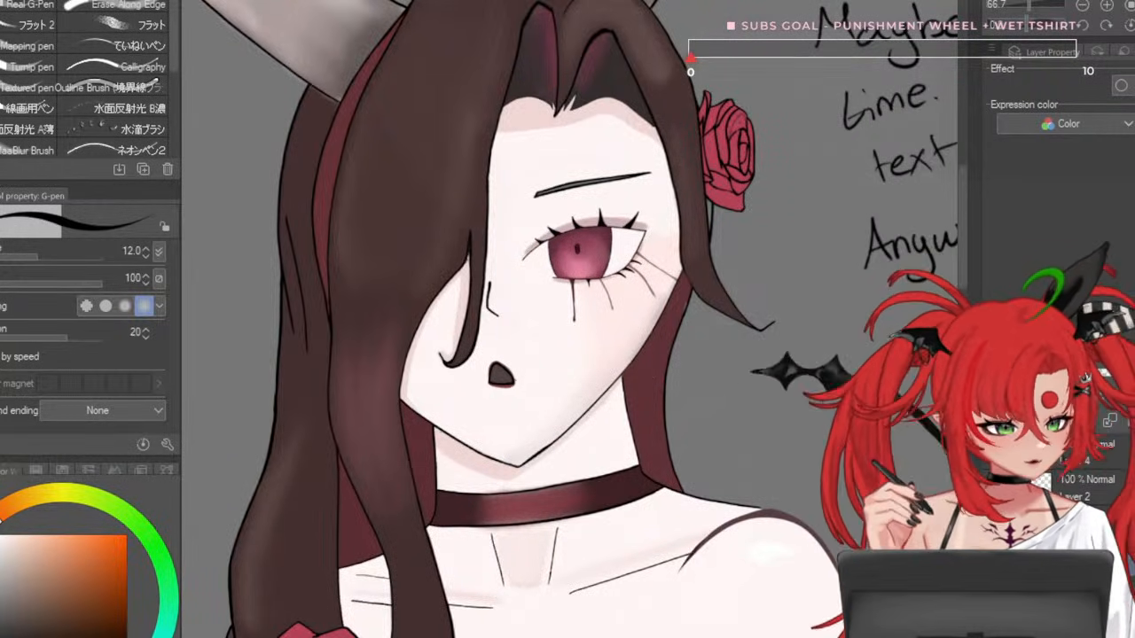
key(j)
key(])
key(])
key(])
key(])
key(])
drag(754, 280, 746, 279)
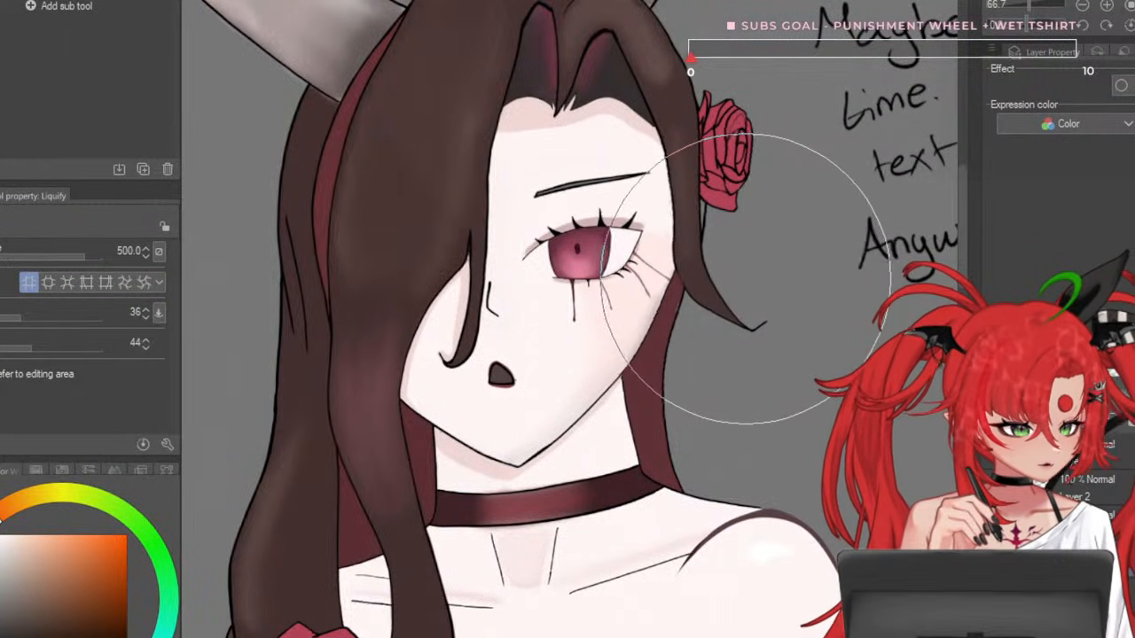
key(bracketleft)
key(bracketleft)
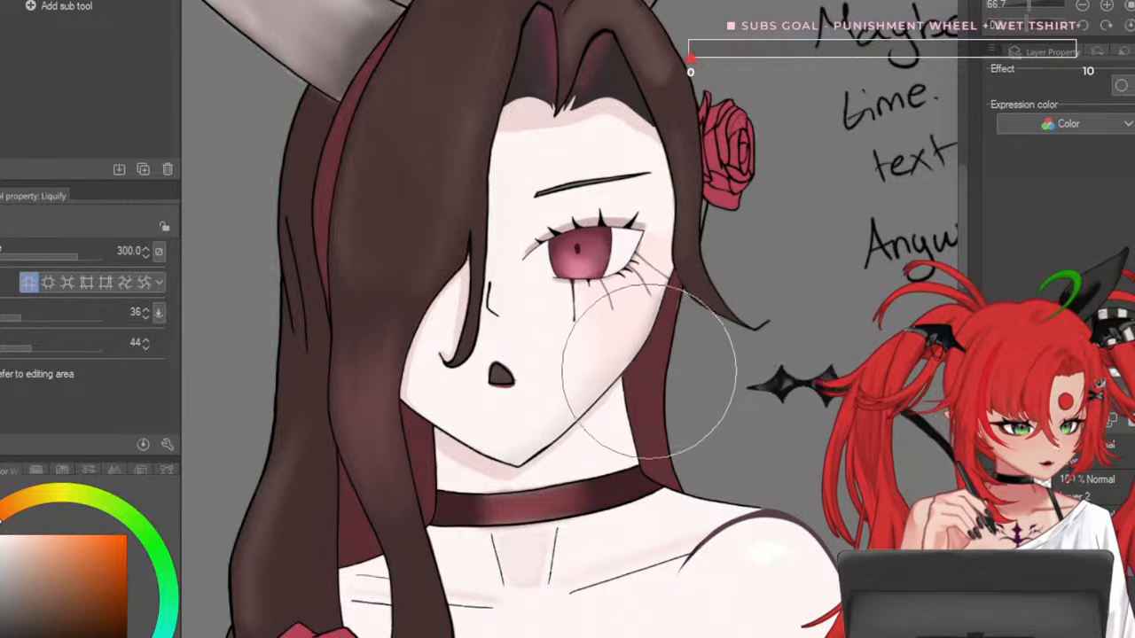
- Liquify the cheek and jawline down to the chin into a rounder curve, using brush sizes from 250 to 150
key(bracketleft)
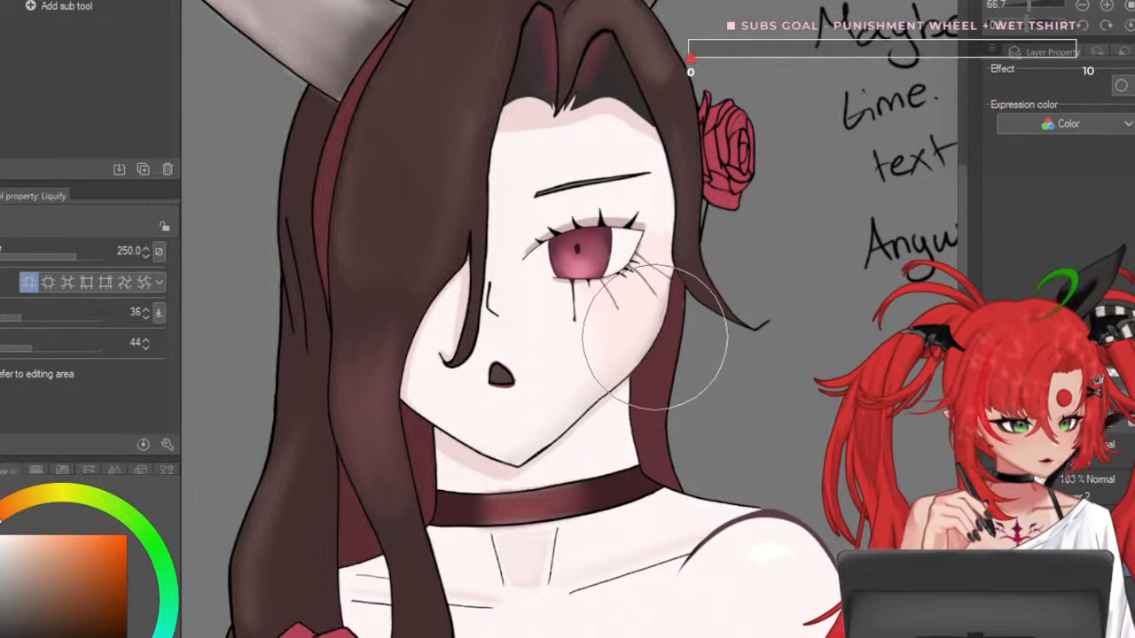
key(bracketleft)
key(bracketleft)
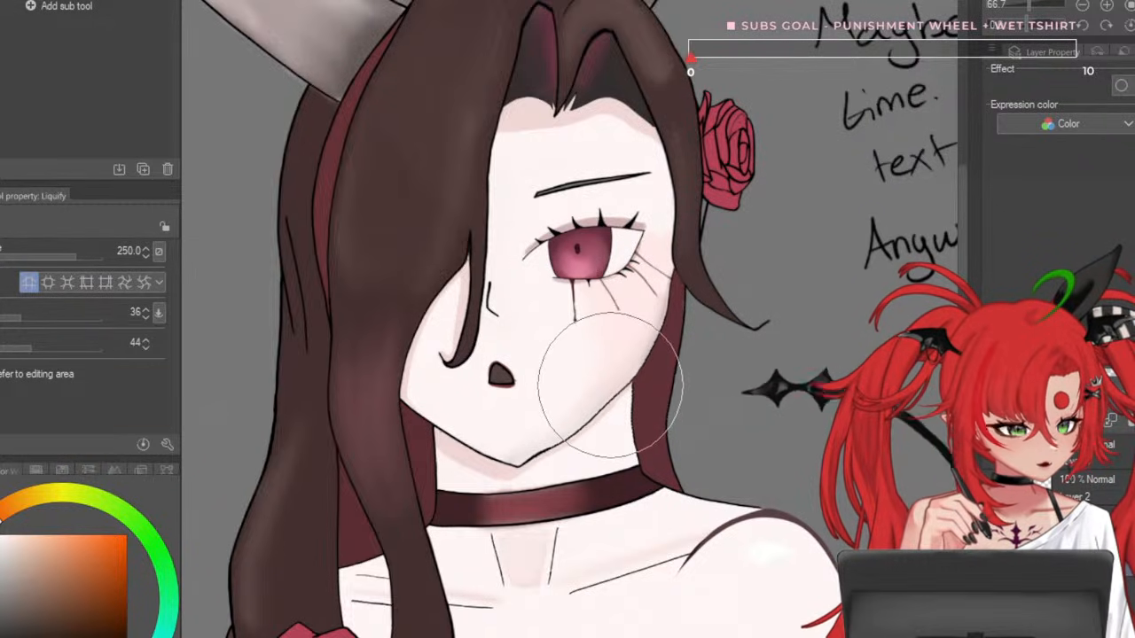
key(bracketleft)
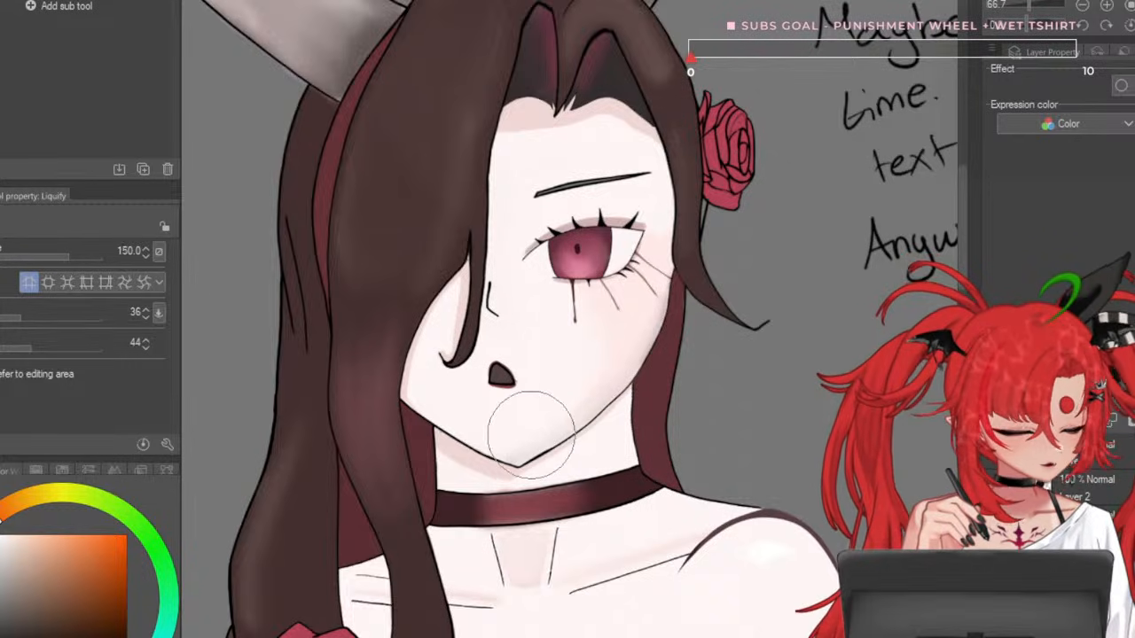
key(bracketleft)
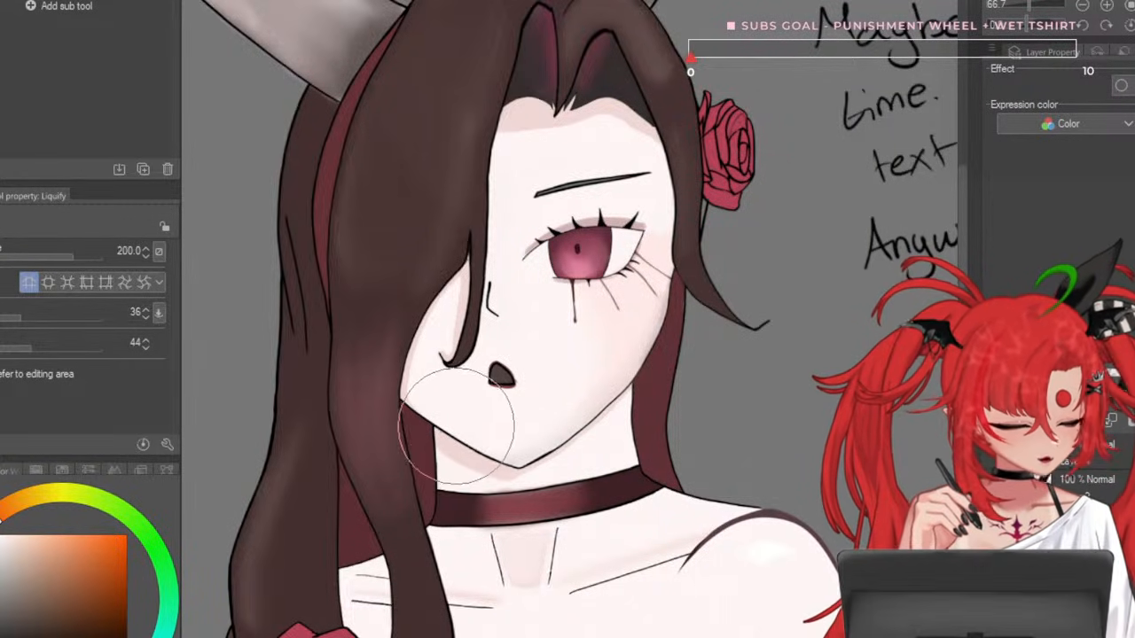
key(bracketright)
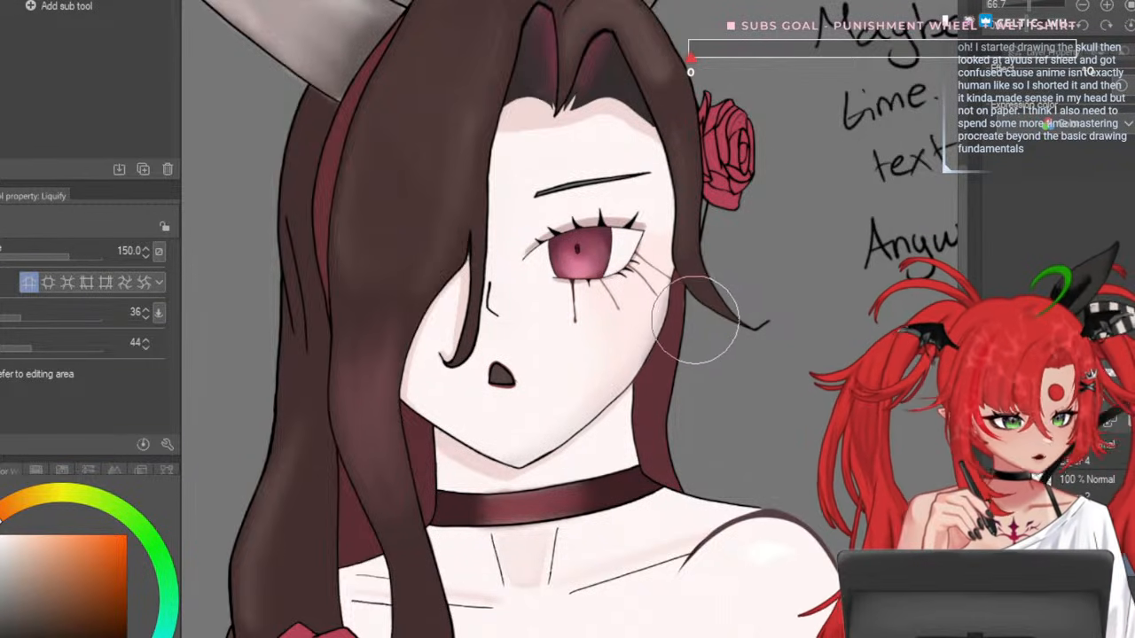
- Liquify the hair around the rose beside the forehead with the brush at size 700
key(bracketright)
key(bracketright)
key(bracketright)
key(bracketright)
key(bracketright)
key(bracketright)
key(bracketright)
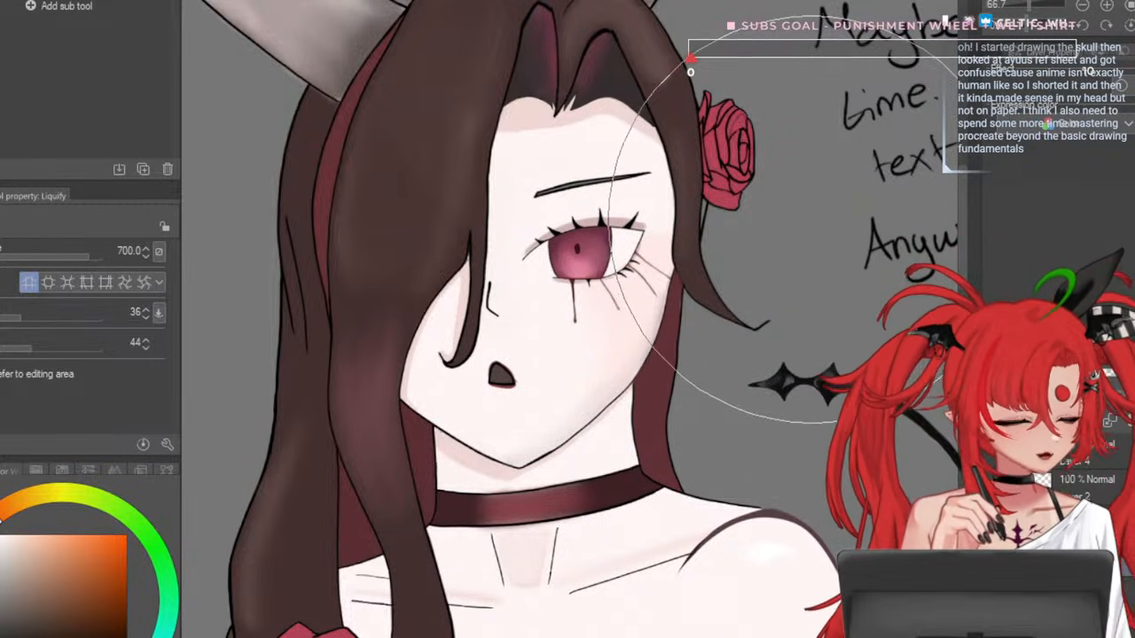
mouse_move(802, 215)
mouse_down()
mouse_move(834, 218)
mouse_move(685, 129)
mouse_up()
- Liquify the long hair on the covered side of the head slightly outward with the brush at size 700
key(bracketleft)
key(bracketleft)
scroll(514, 231, down, 4)
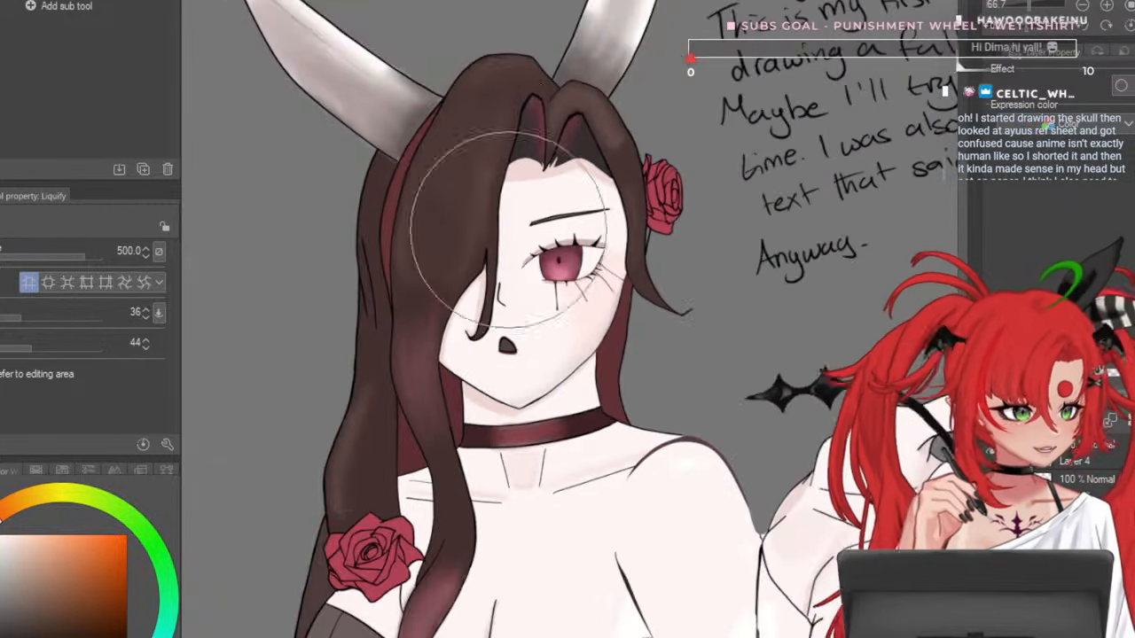
scroll(523, 116, up, 2)
key(bracketright)
key(bracketright)
key(bracketright)
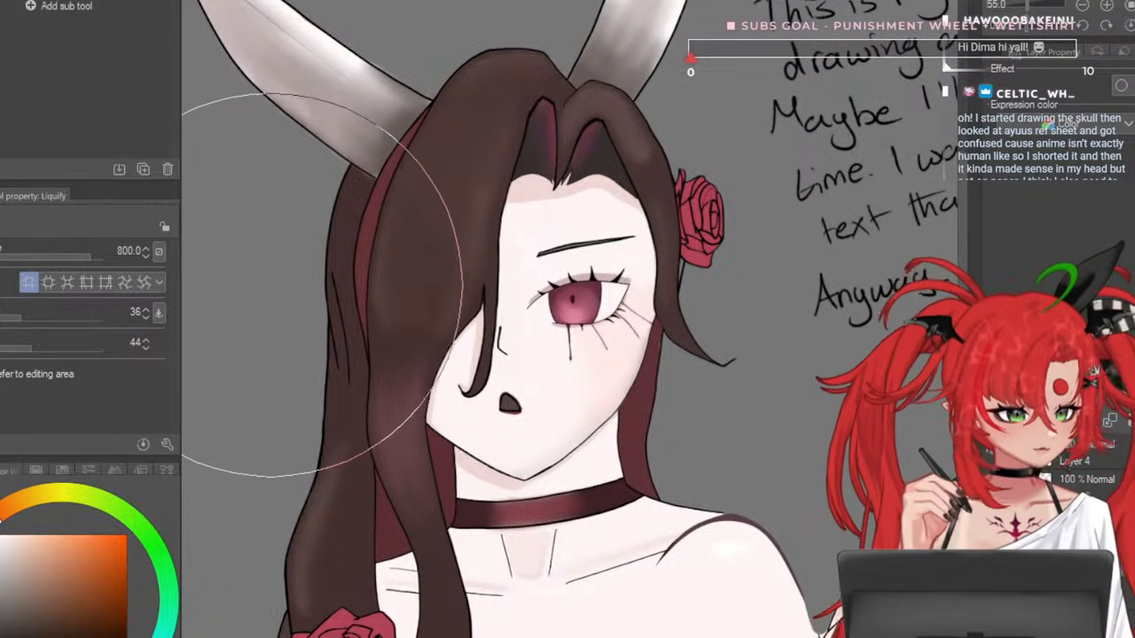
key(ctrl+z)
key(bracketleft)
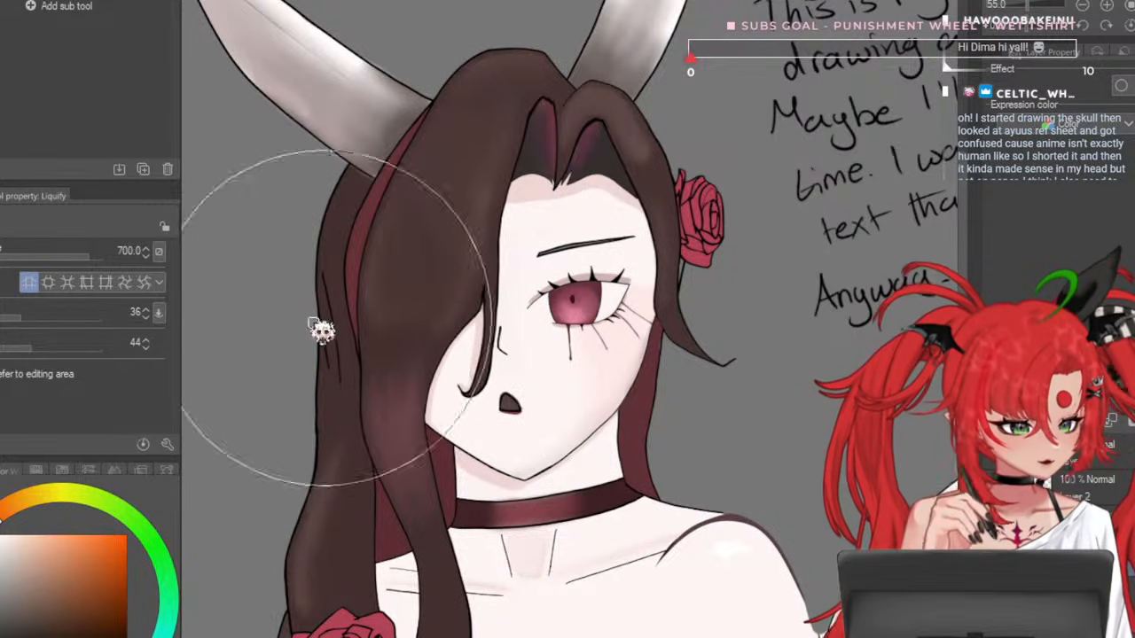
- Liquify the mouth slightly and pull the nose lower on the face, using brush sizes 150 and 170
scroll(667, 309, up, 1)
key(bracketleft)
key(bracketleft)
key(bracketleft)
key(bracketleft)
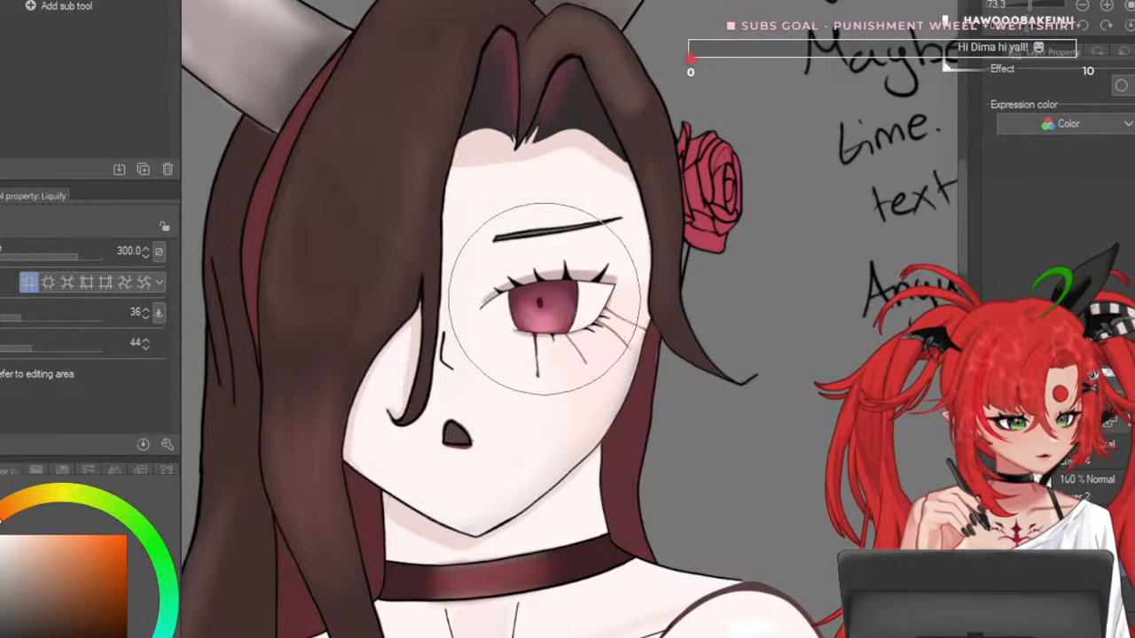
scroll(453, 284, down, 3)
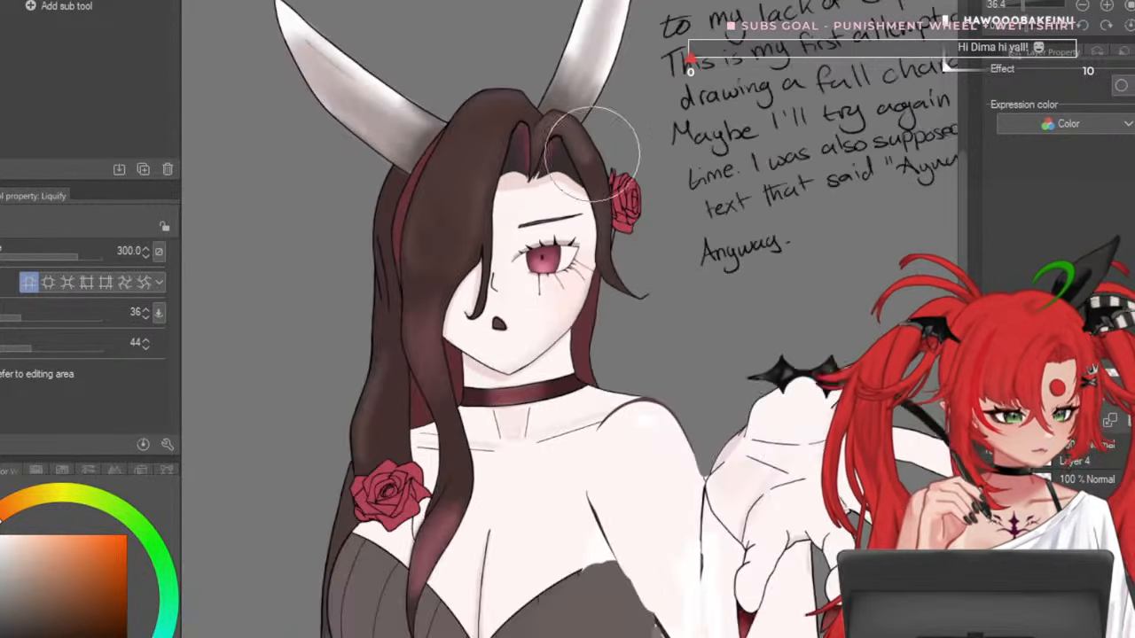
scroll(408, 390, up, 3)
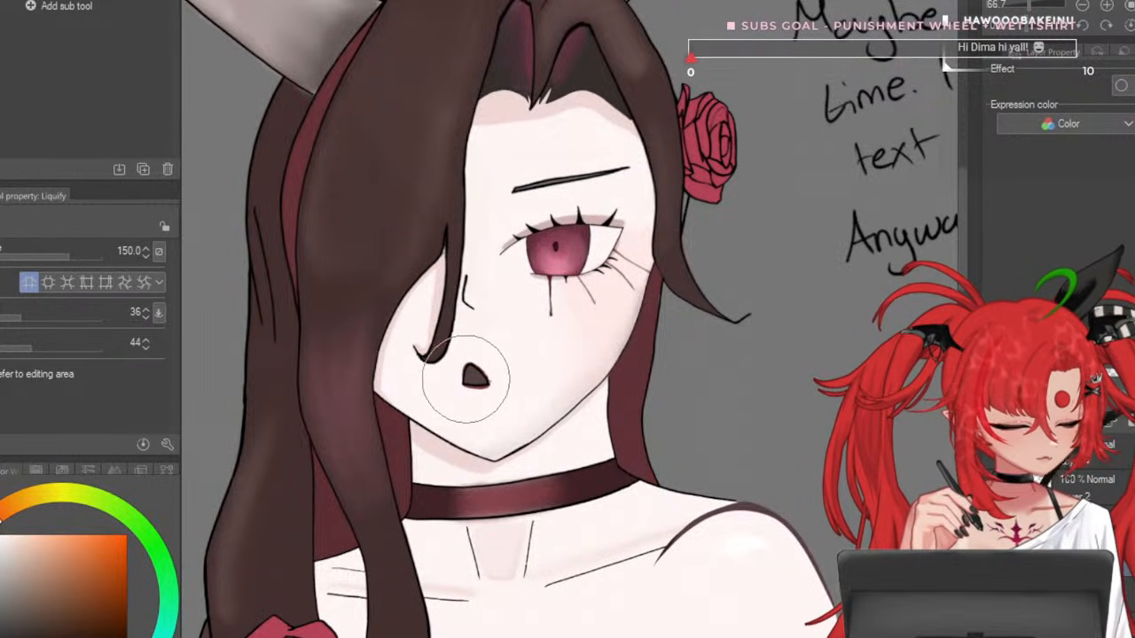
drag(473, 363, 466, 379)
key(bracketright)
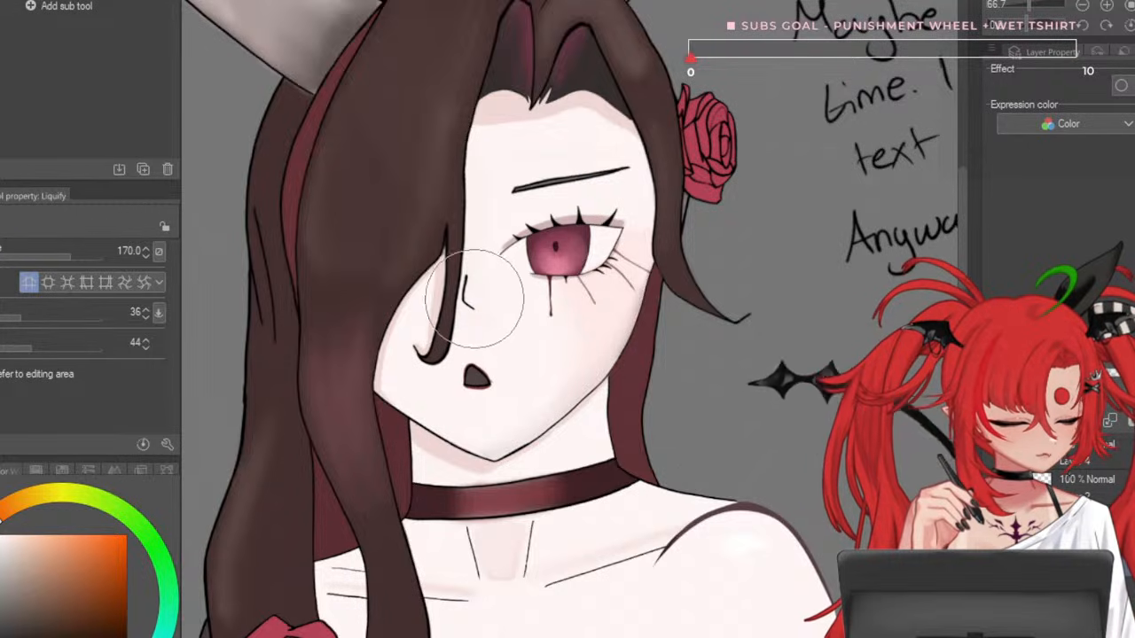
drag(472, 297, 475, 320)
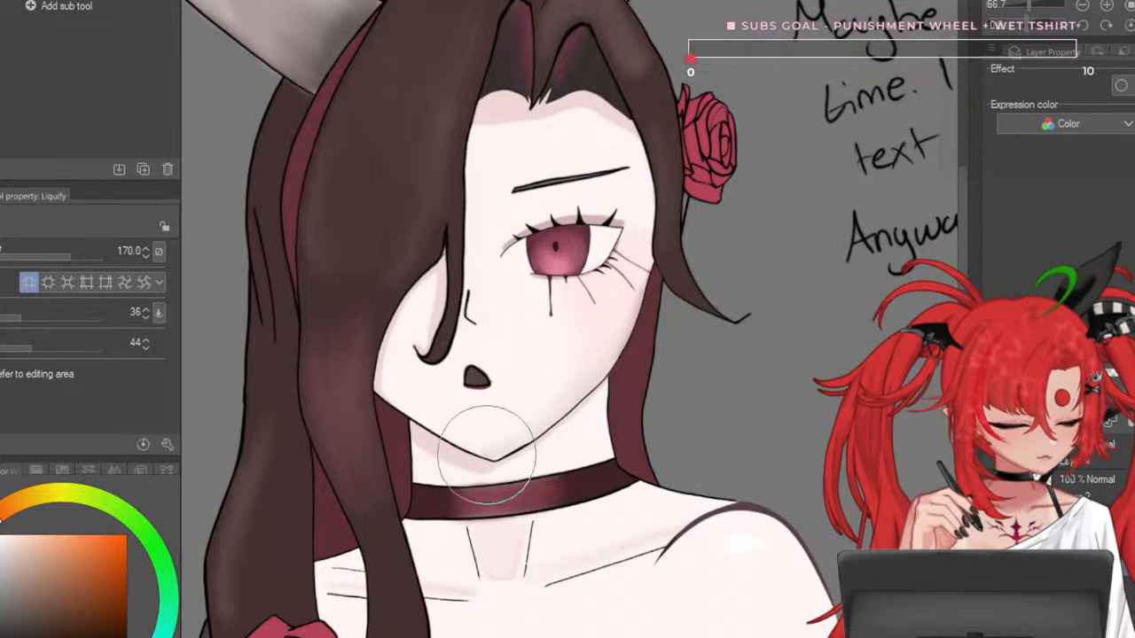
- Liquify the mouth's corner slightly outward with the brush at size 120, then reduce the brush to 100
key(bracketright)
key(bracketright)
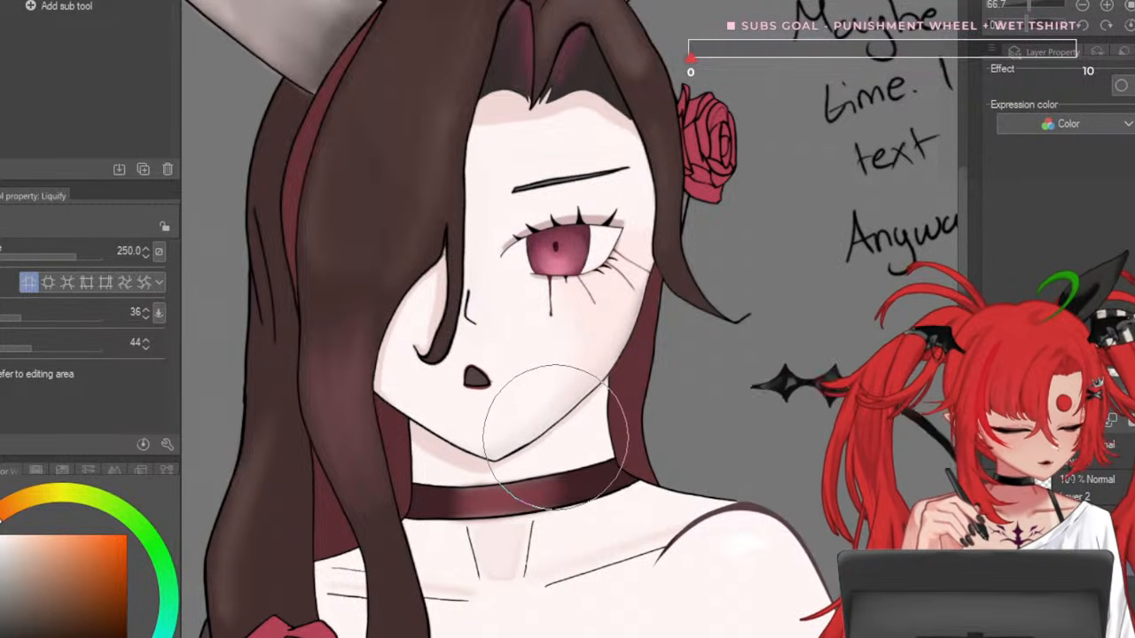
key(bracketleft)
key(bracketleft)
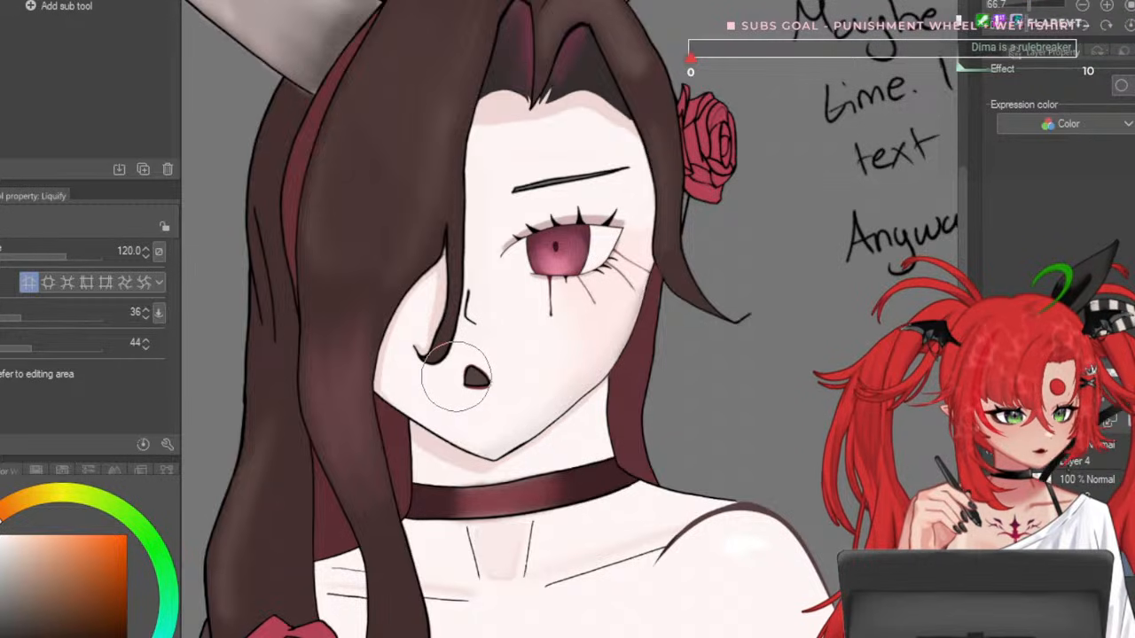
key(bracketleft)
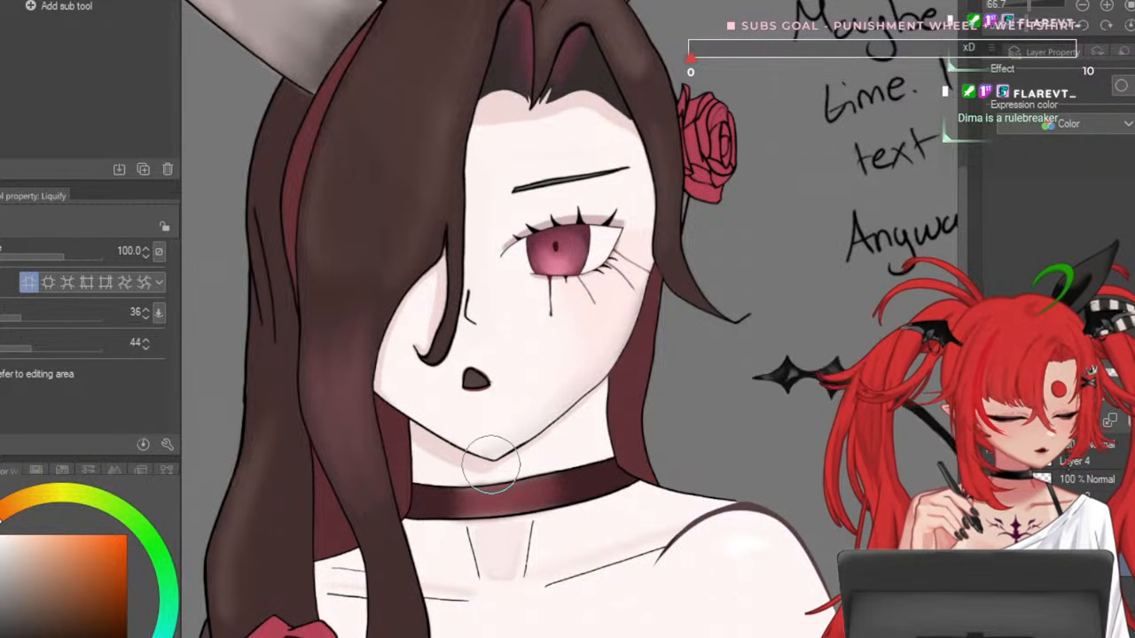
- Redraw the chin and jaw outline on a rotated canvas in the sampled dark line colour with the G-pen at size 7
scroll(492, 470, up, 2)
alt+click(470, 454)
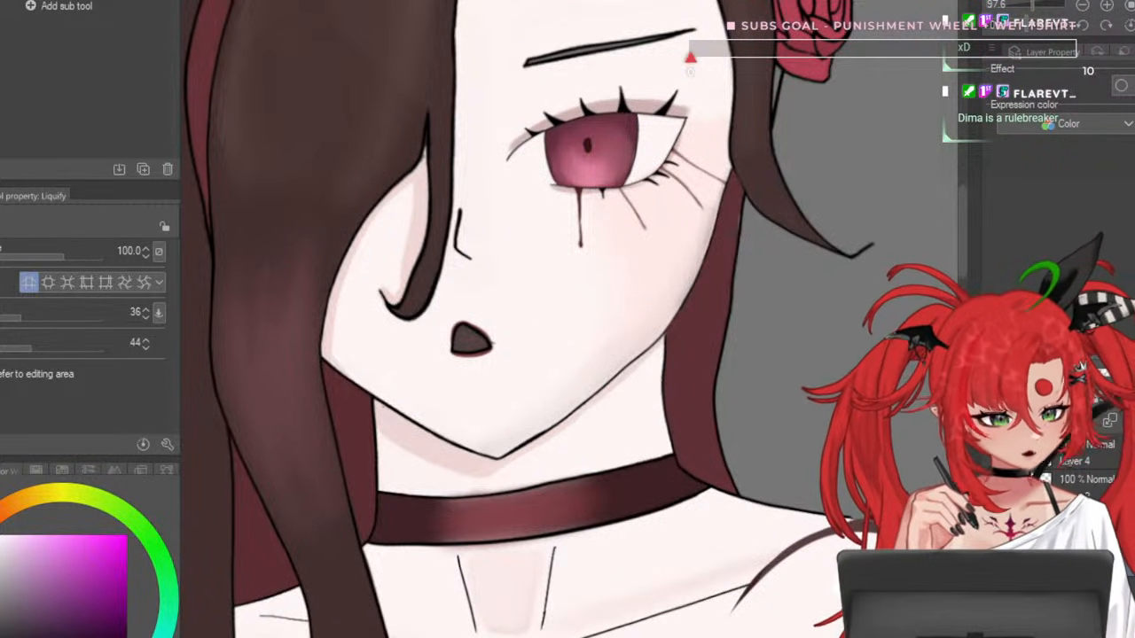
key(p)
key(asciicircum)
key(asciicircum)
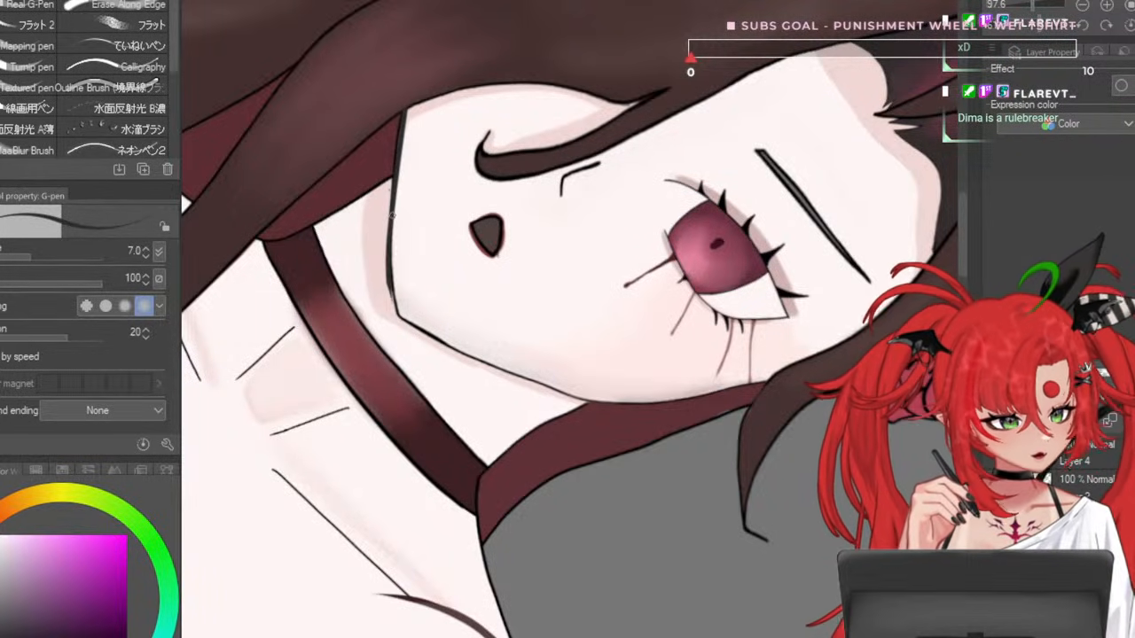
drag(399, 315, 469, 362)
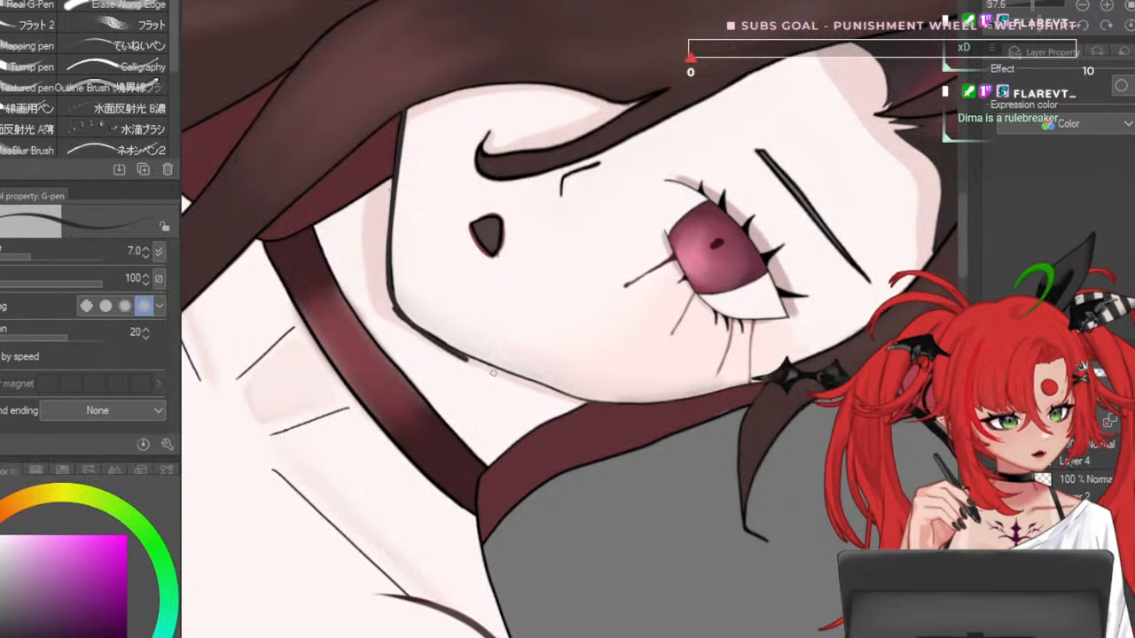
- Trim the inner edge of the jaw and chin outline with sampled skin colour at pen size 8, and reset the canvas rotation
alt+click(434, 272)
key(bracketright)
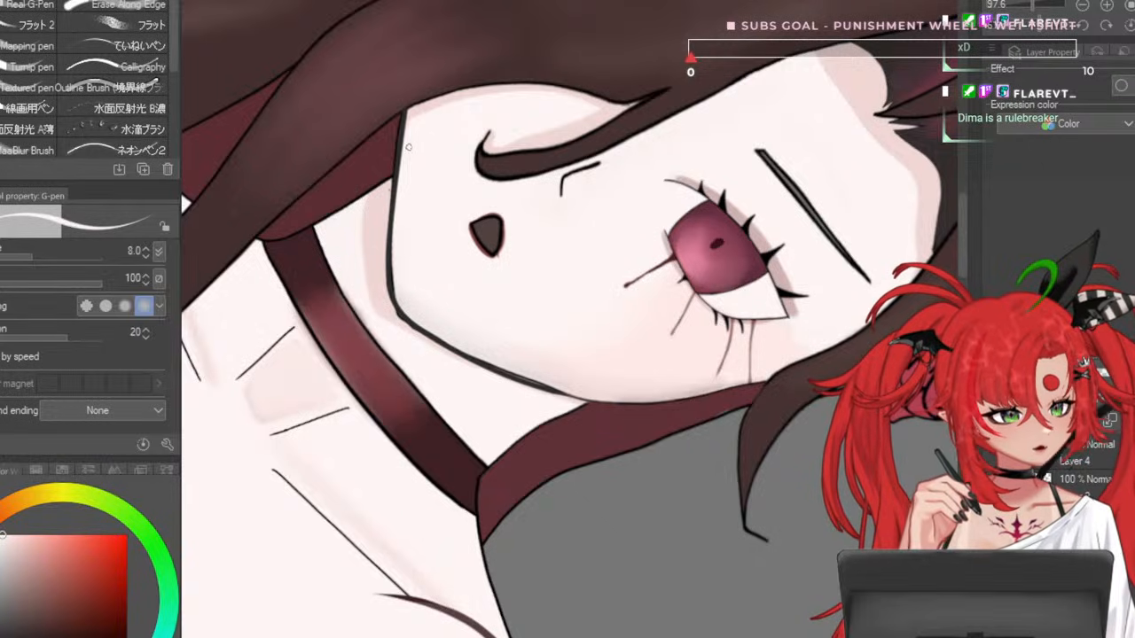
mouse_move(404, 156)
mouse_down()
mouse_move(390, 284)
mouse_move(559, 383)
mouse_up()
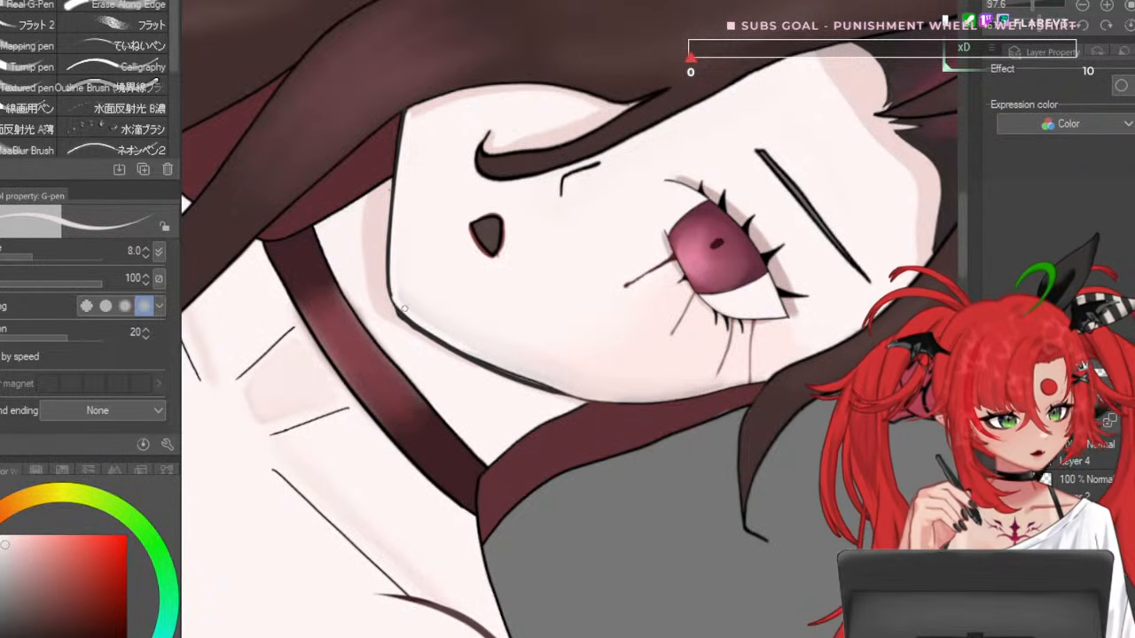
click(1130, 24)
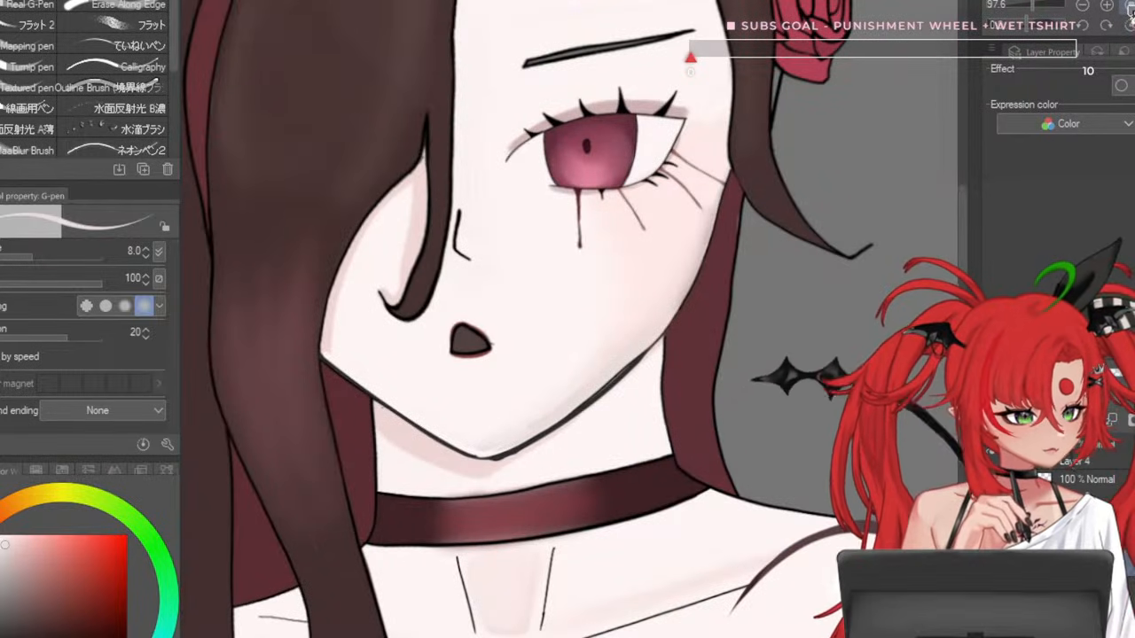
- Compare the original and corrected drawing by repeatedly undoing and redoing the face, hair and shoulder changes
scroll(657, 204, down, 5)
scroll(663, 195, up, 2)
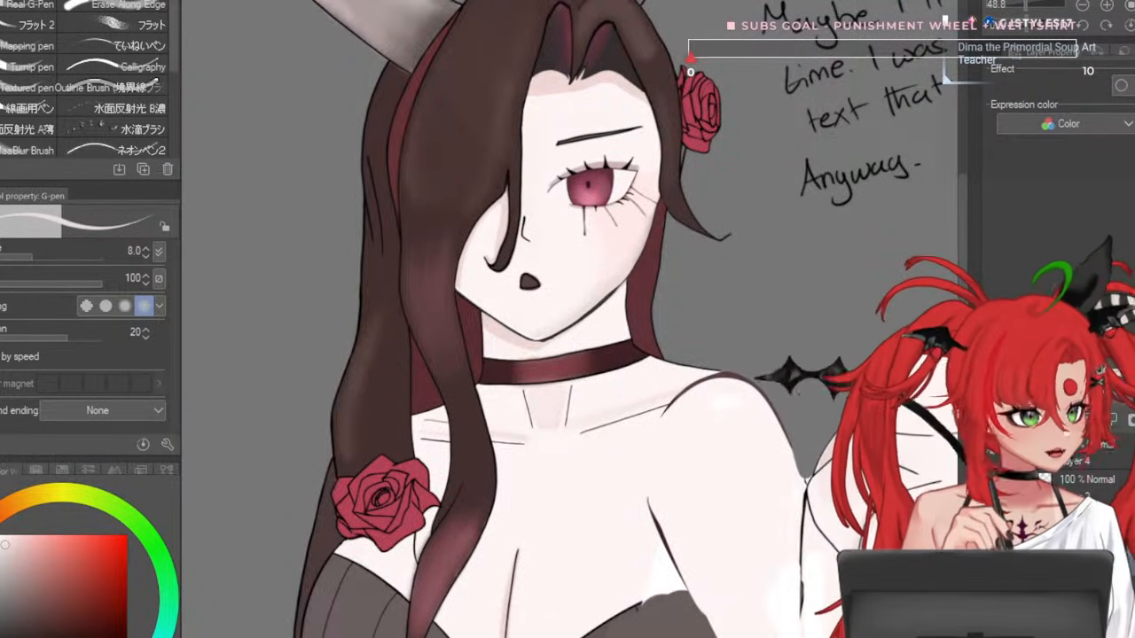
key(Right)
key(ctrl+z)
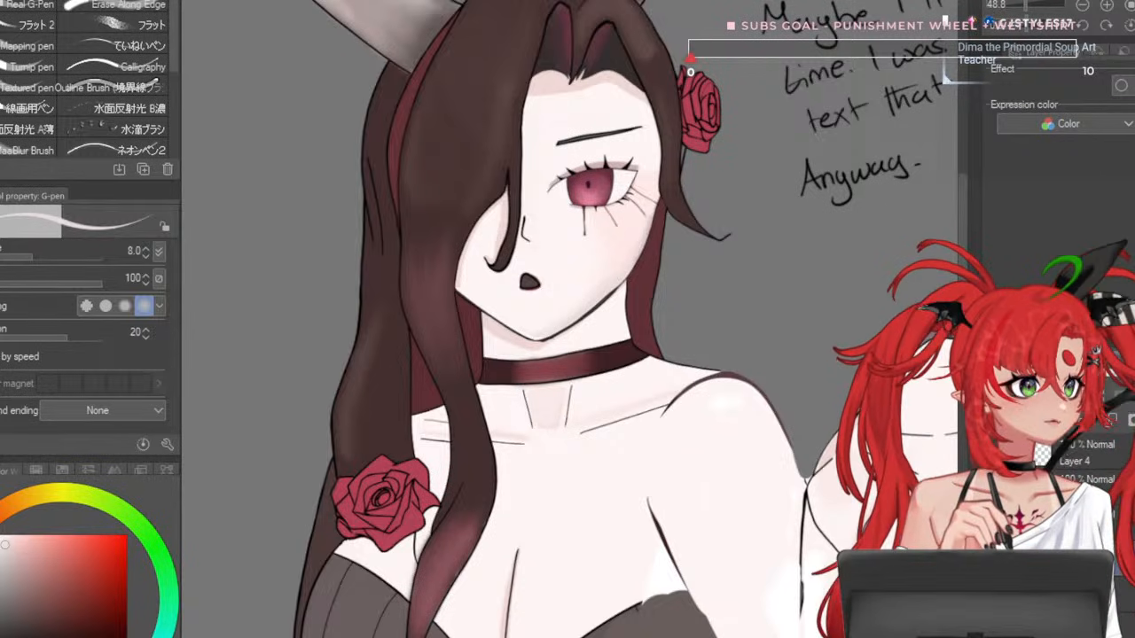
key(ctrl+z)
key(ctrl+y)
key(ctrl+z)
key(ctrl+y)
key(ctrl+z)
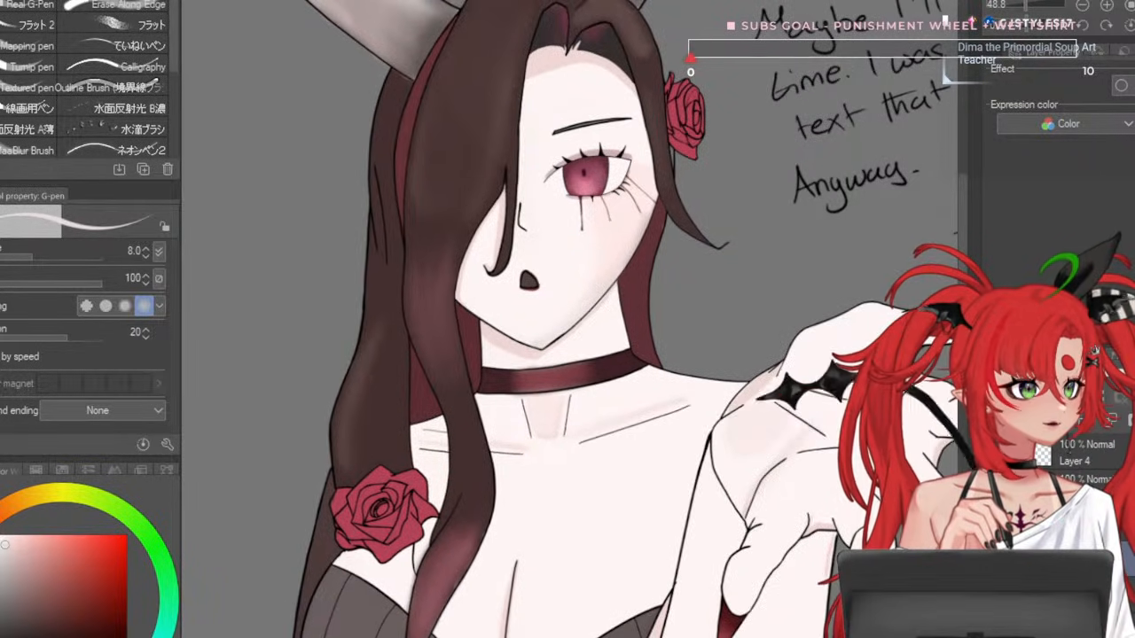
key(ctrl+y)
key(ctrl+z)
key(ctrl+y)
key(ctrl+z)
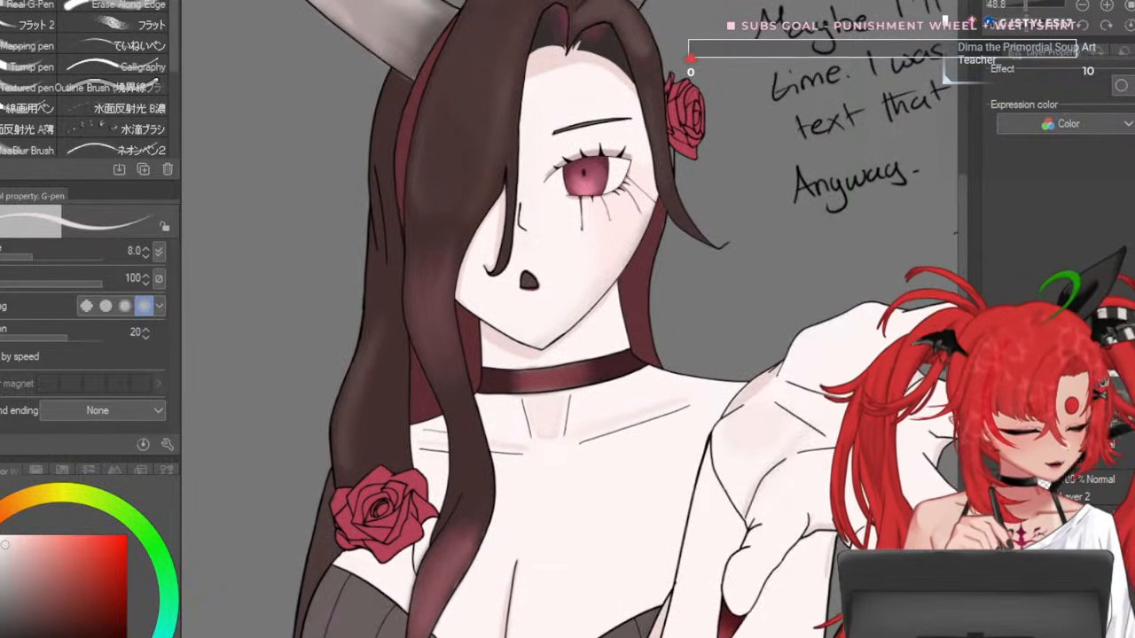
key(ctrl+y)
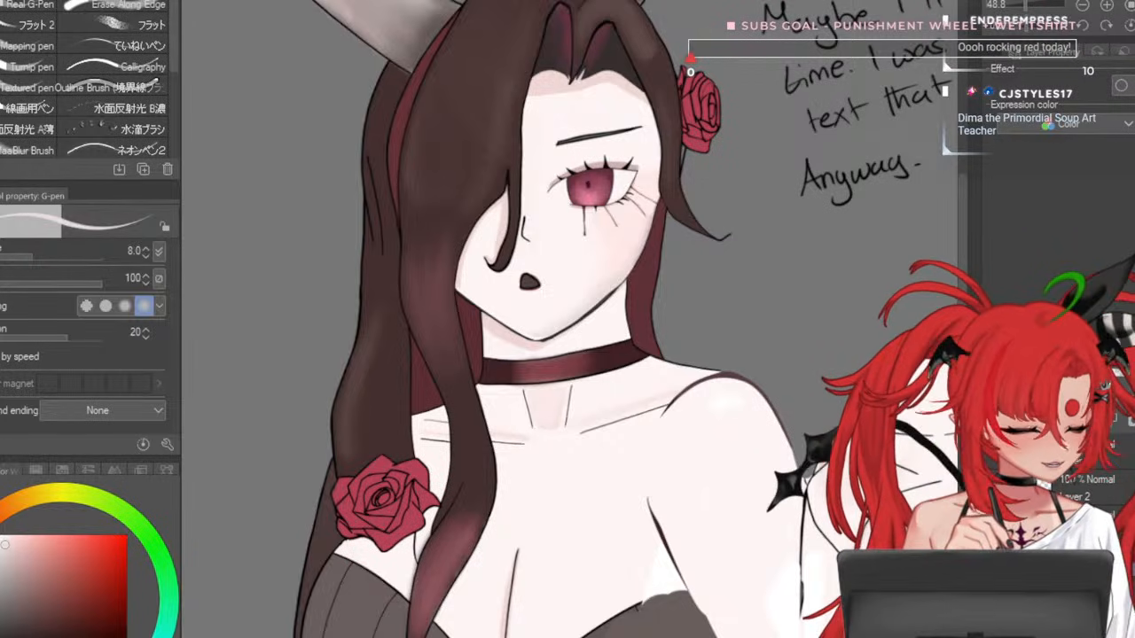
key(ctrl+z)
key(ctrl+y)
key(ctrl+z)
key(ctrl+y)
key(ctrl+z)
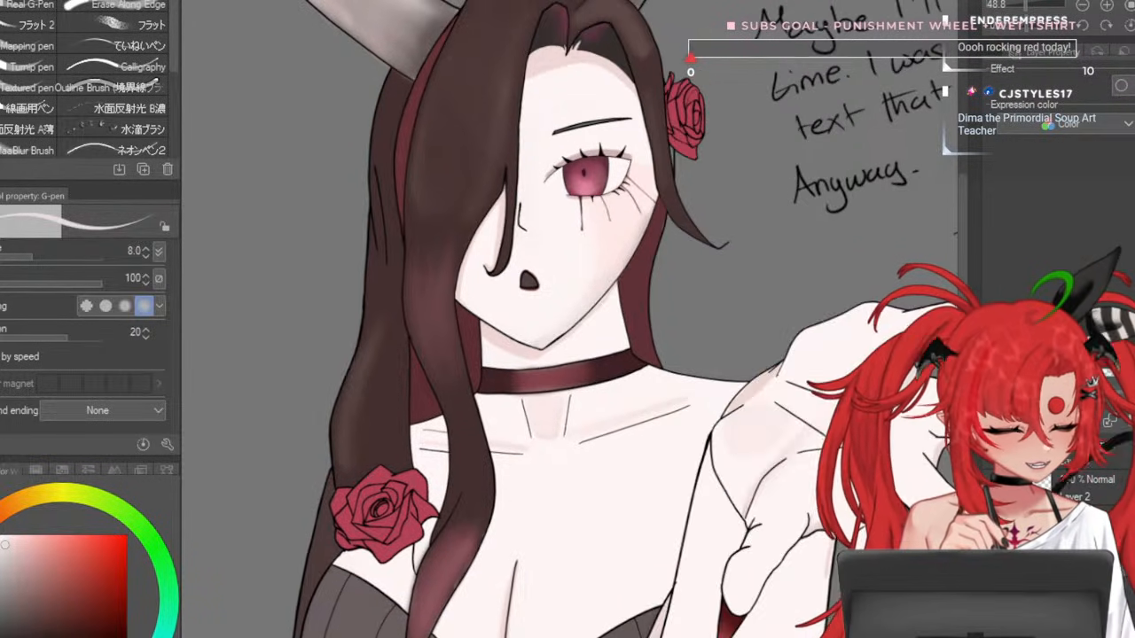
key(ctrl+y)
- Draw curved outlines for a narrower neck on both sides, from jaw to choker, in the dark line colour at size 12
scroll(744, 264, up, 1)
scroll(743, 264, down, 1)
scroll(555, 311, up, 1)
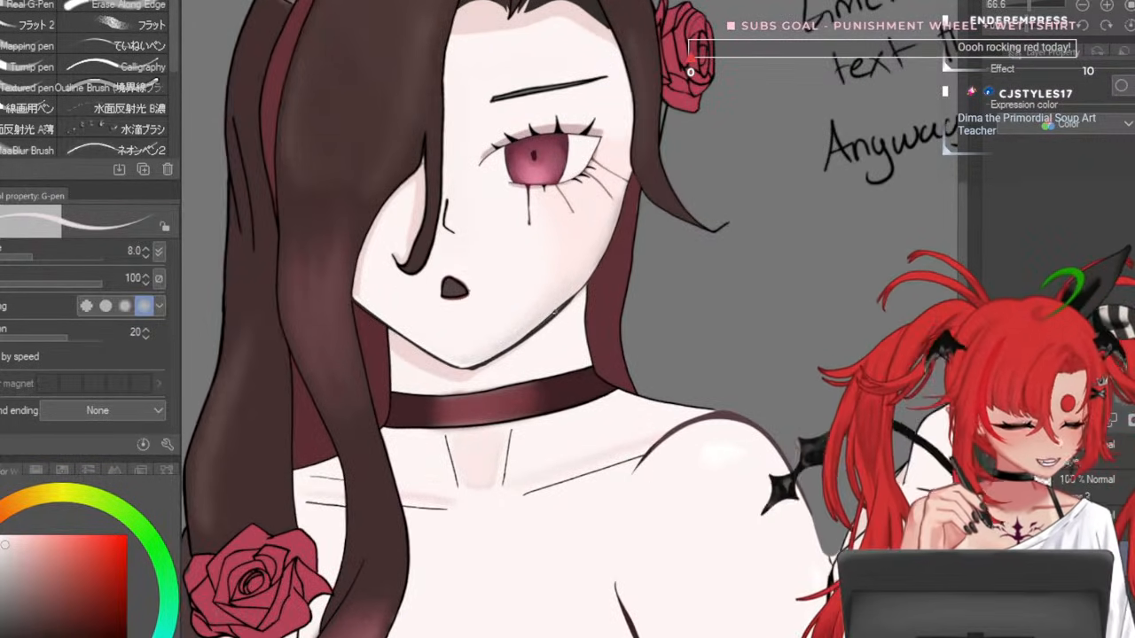
key(ctrl+z)
key(ctrl+y)
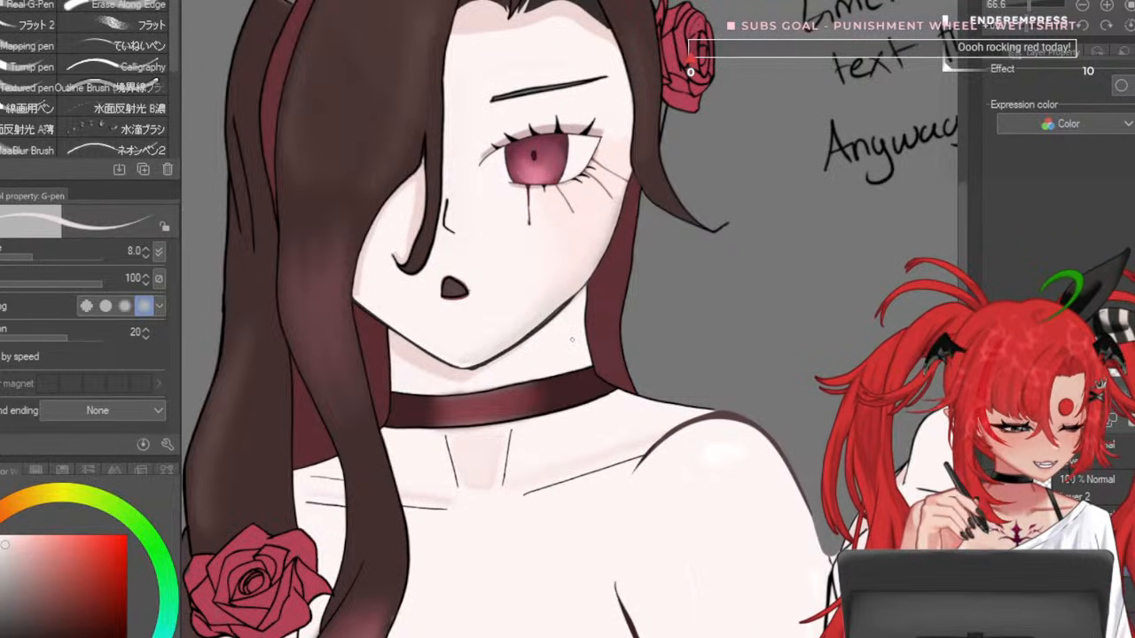
alt+click(540, 324)
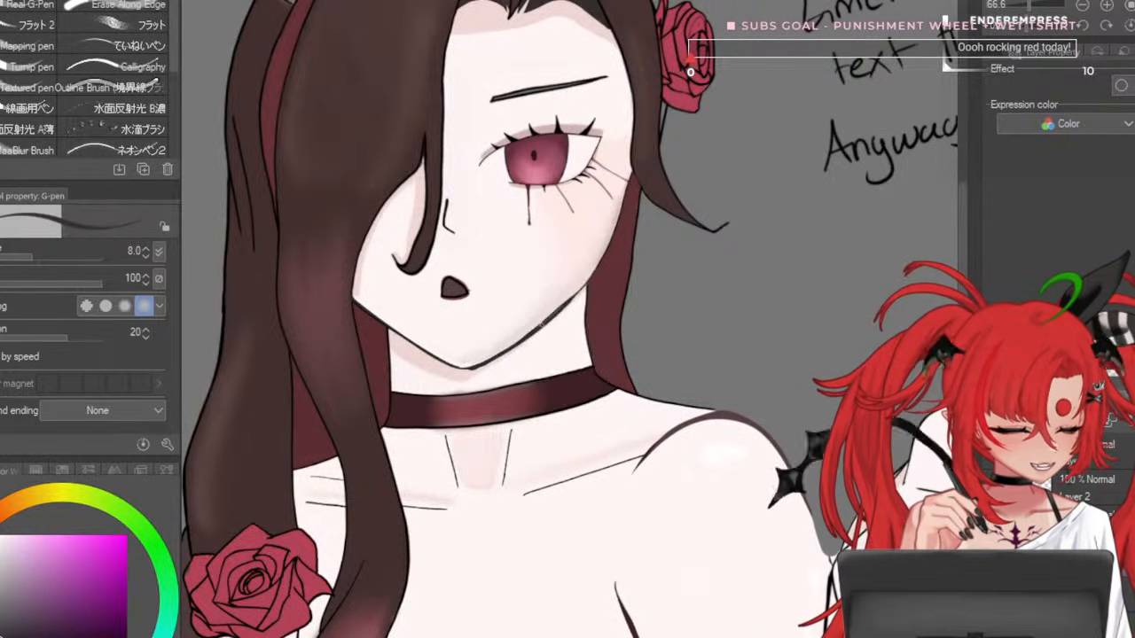
key(ctrl+z)
key(ctrl+y)
key(bracketright)
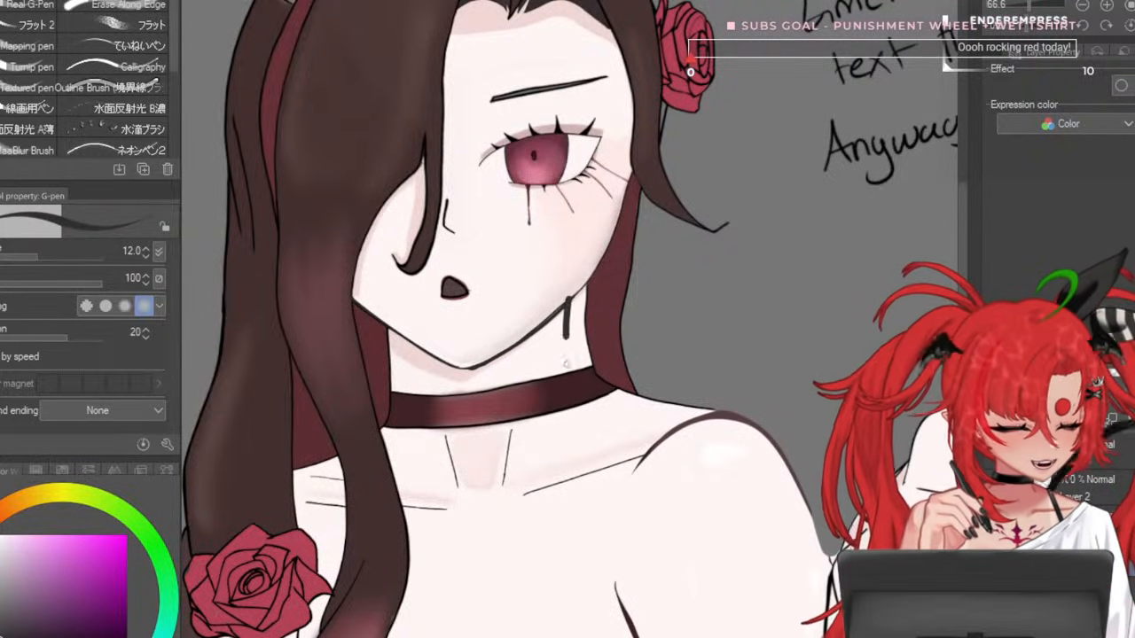
key(ctrl+z)
drag(565, 306, 579, 370)
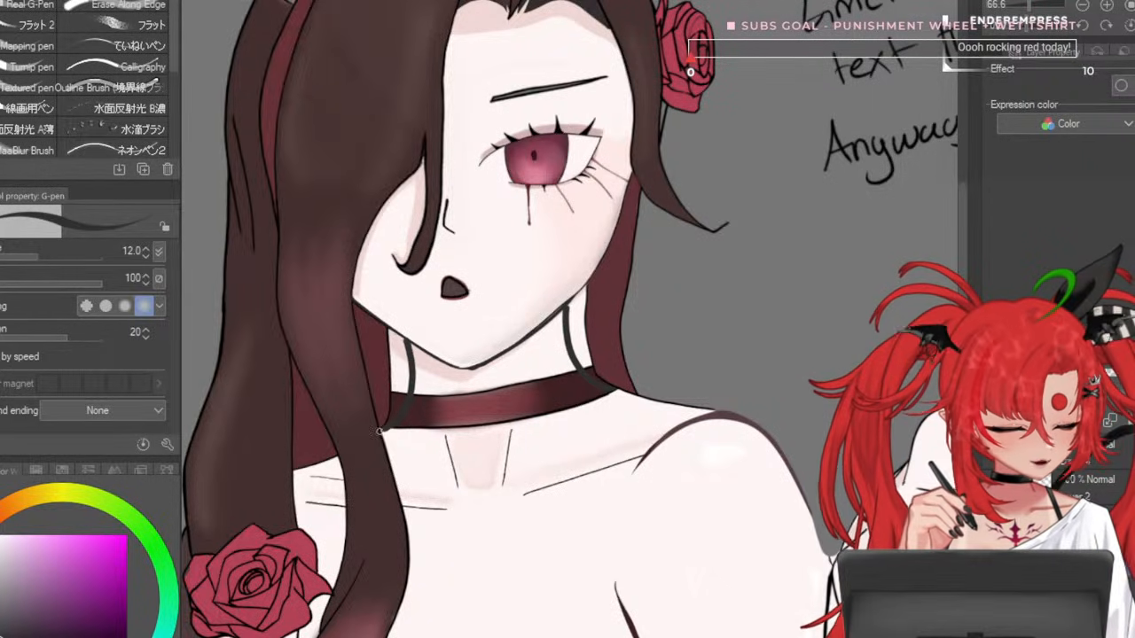
- Paint over the excess neck outside the new outlines with the sampled dark red hair colour, using pen sizes 25 and 30
alt+click(596, 305)
key(])
key(])
key(])
mouse_move(572, 317)
mouse_down()
mouse_move(578, 304)
mouse_move(597, 367)
mouse_up()
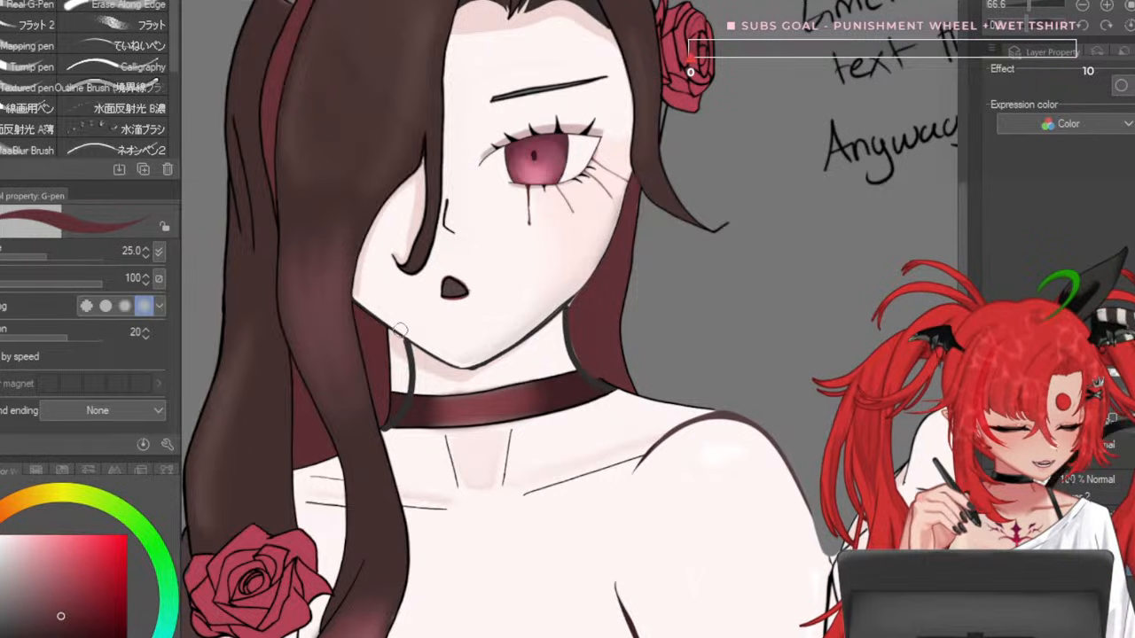
key(])
key(])
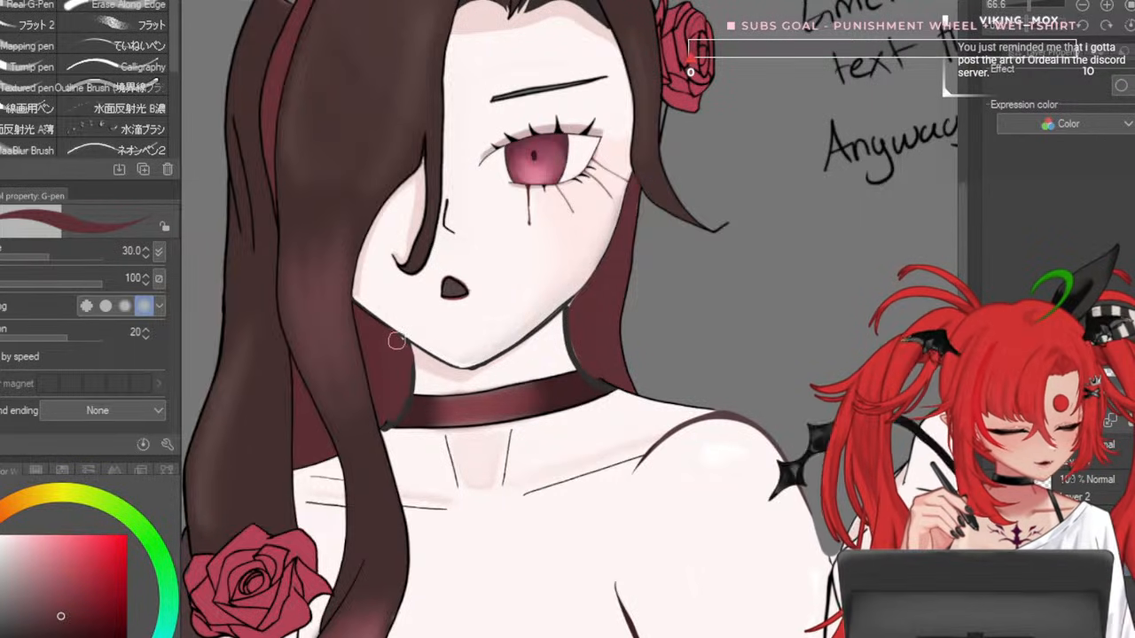
key([)
key([)
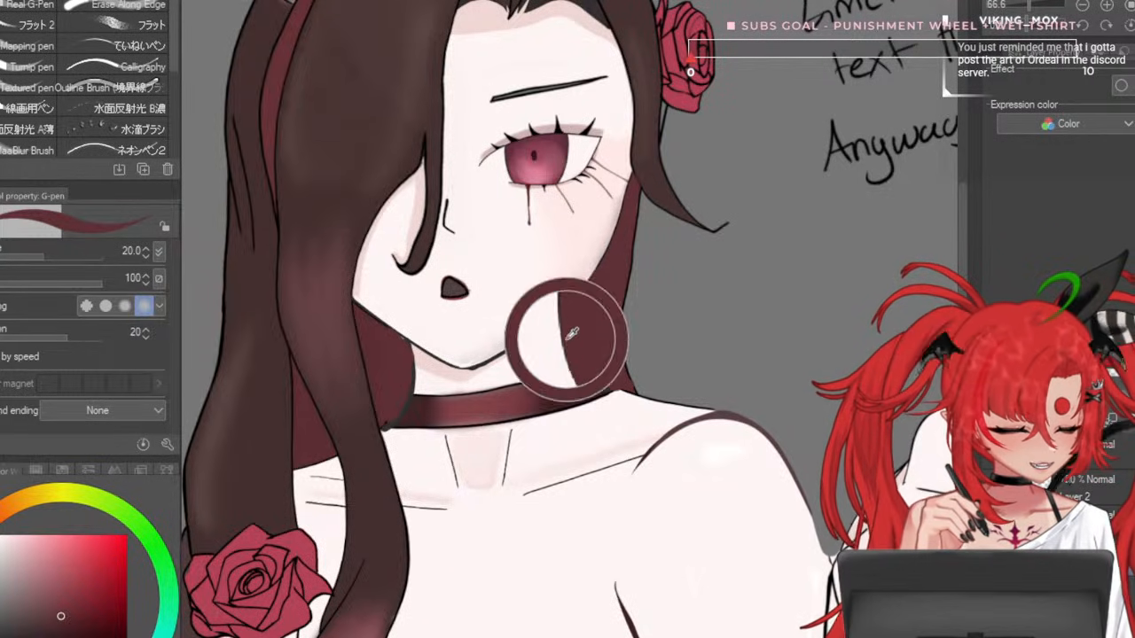
- Darken the hair edge along the neck down to the shoulder with a sampled dark colour at pen size 17
alt+click(561, 306)
key([)
mouse_move(565, 314)
mouse_down()
mouse_move(572, 353)
mouse_move(638, 388)
mouse_up()
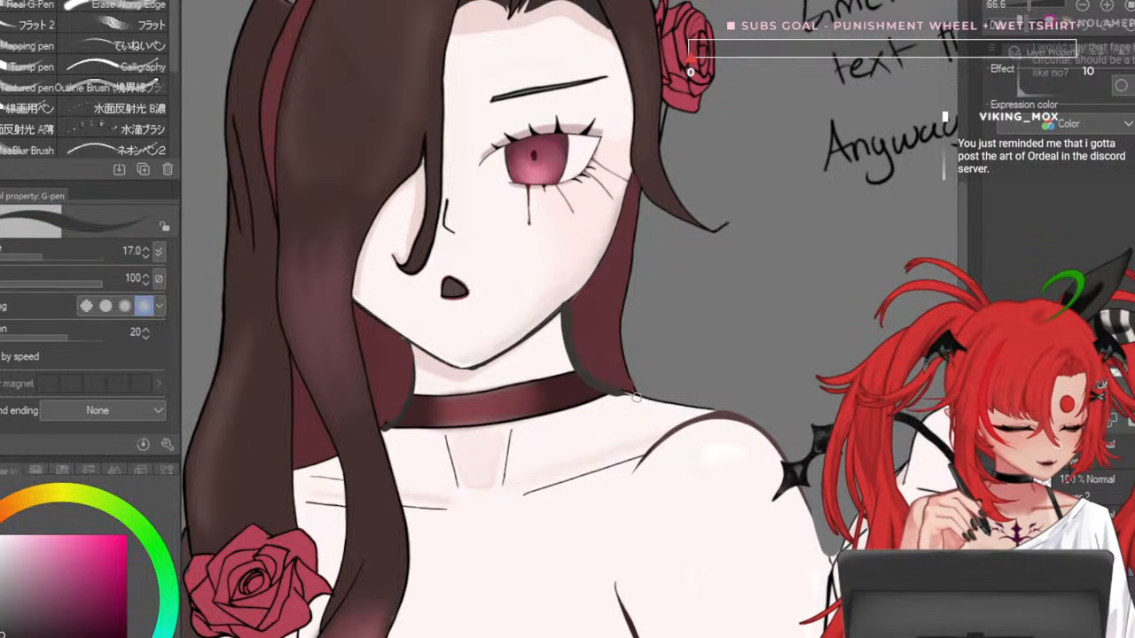
scroll(635, 384, down, 5)
scroll(635, 385, up, 2)
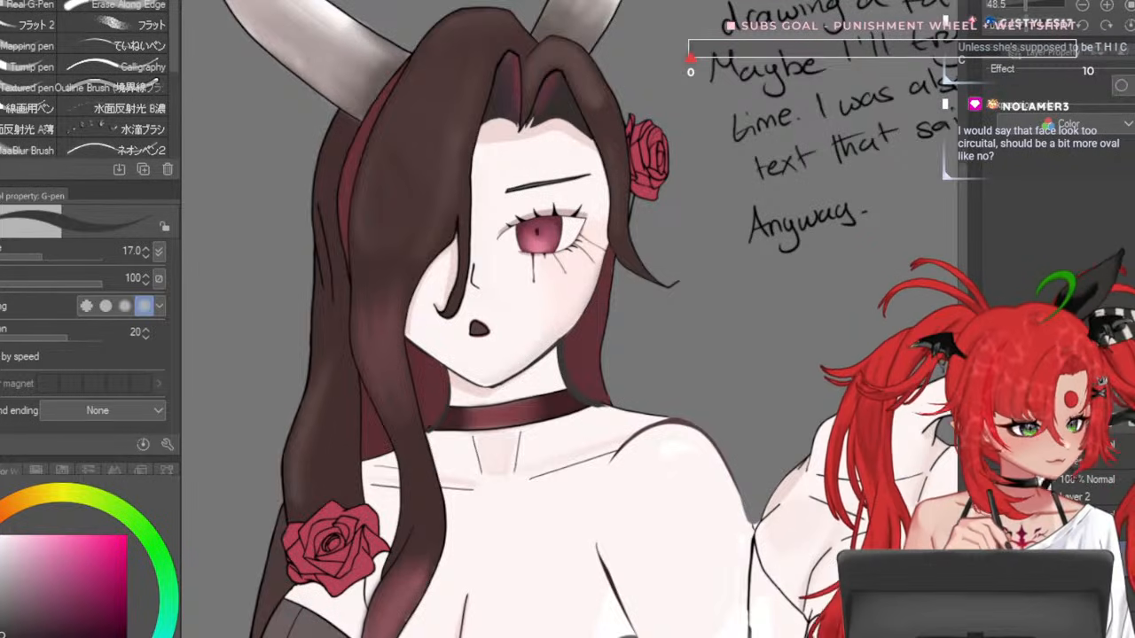
key(ctrl+Tab)
key(ctrl+Tab)
key(ctrl+Tab)
key(ctrl+Tab)
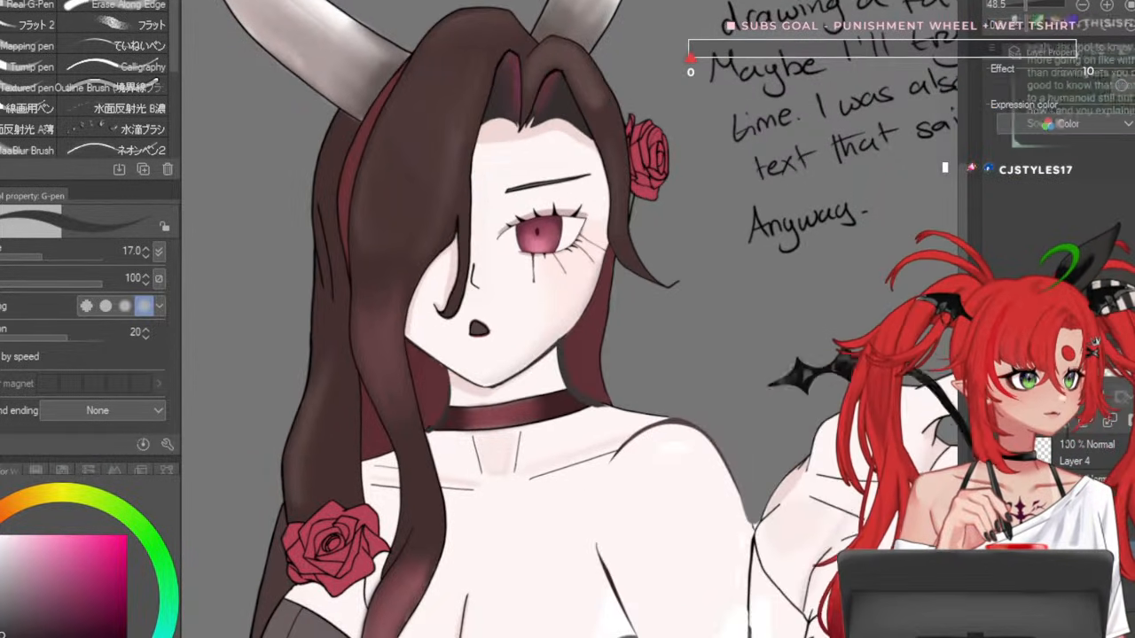
key(ctrl+Tab)
key(ctrl+Tab)
key(ctrl+Tab)
key(ctrl+Tab)
key(ctrl+Tab)
key(ctrl+Tab)
key(ctrl+Tab)
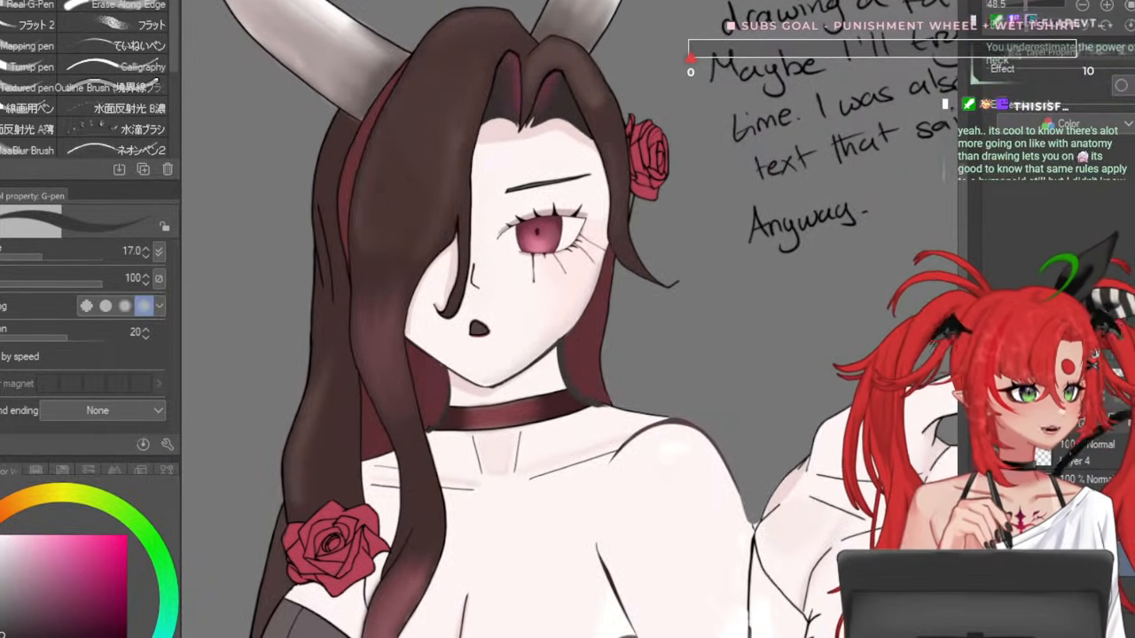
key(ctrl+Tab)
key(ctrl+Tab)
key(ctrl+Tab)
key(ctrl+Tab)
key(ctrl+Tab)
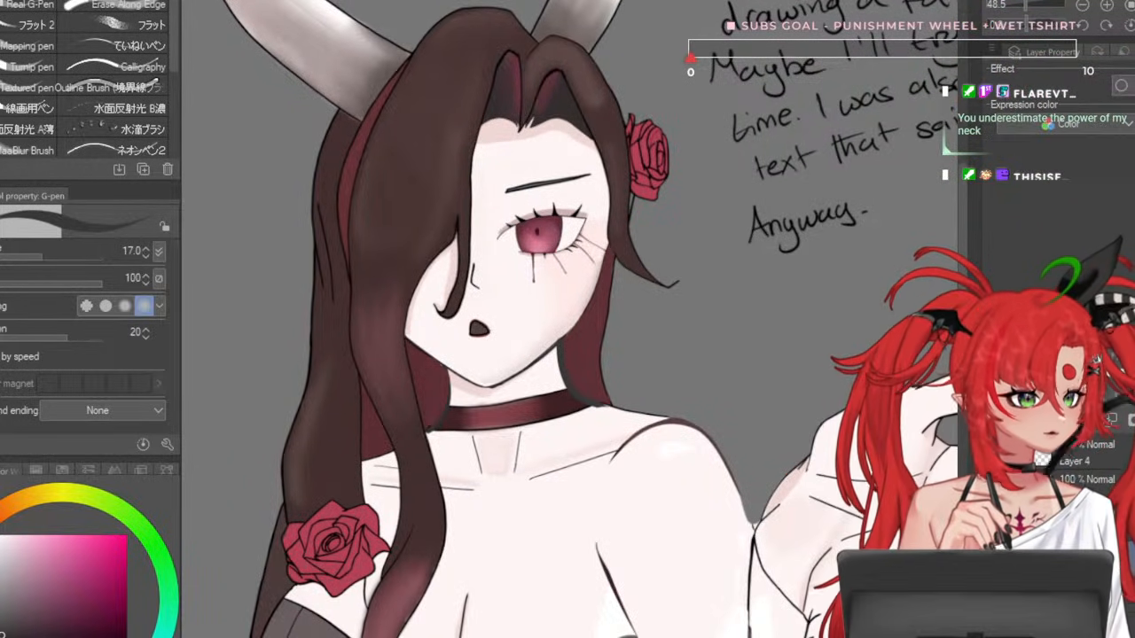
key(ctrl+Tab)
key(ctrl+Tab)
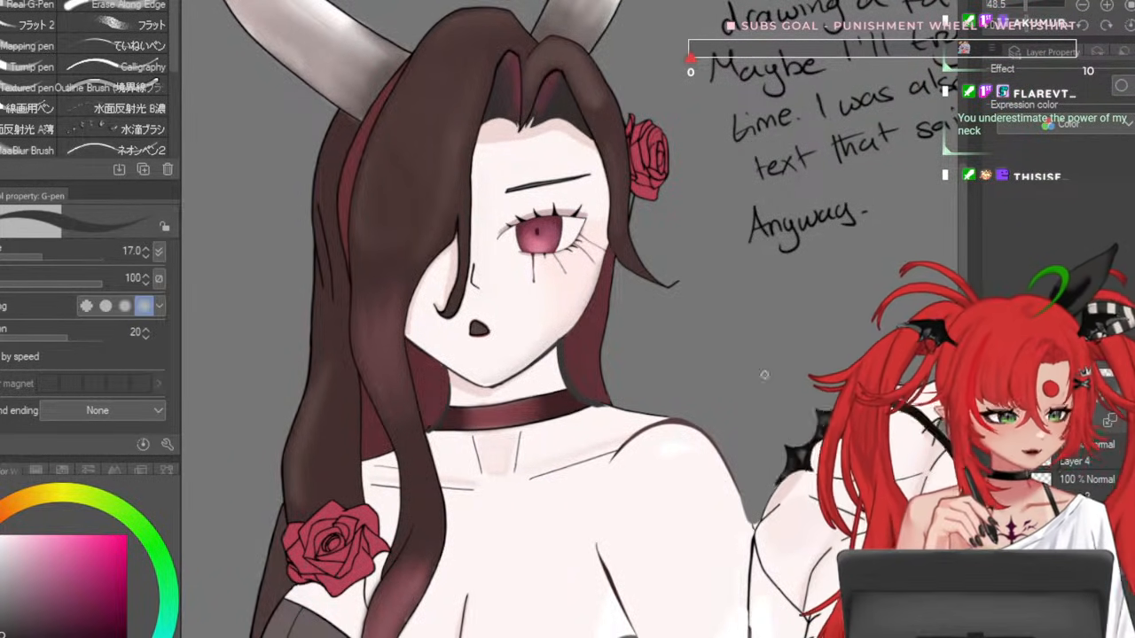
scroll(652, 321, down, 4)
scroll(404, 29, up, 4)
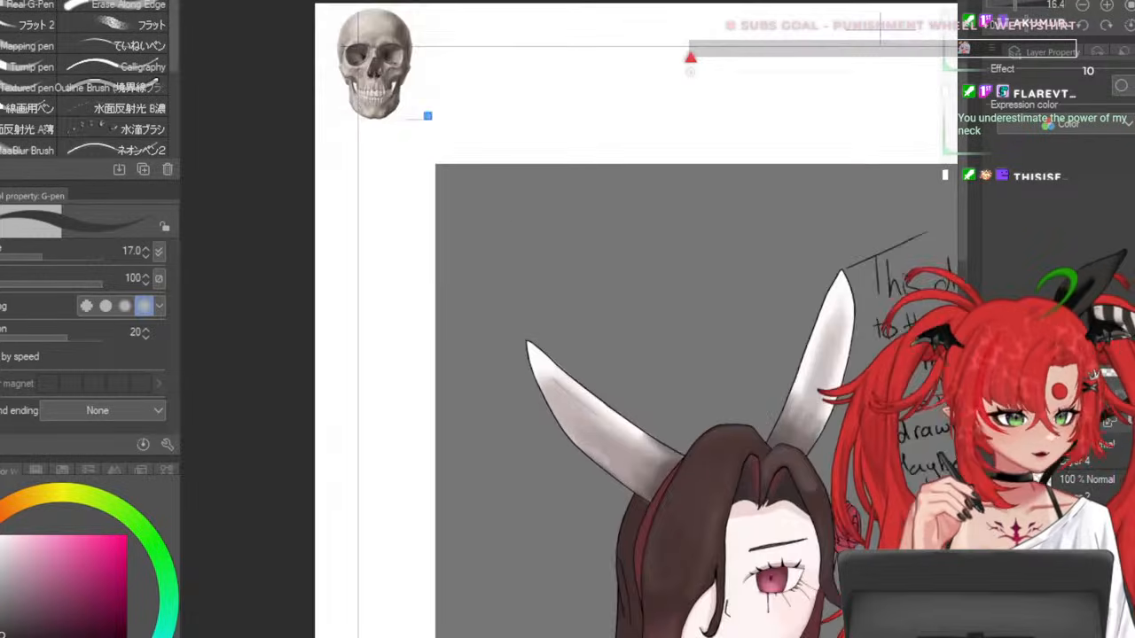
scroll(439, 173, down, 3)
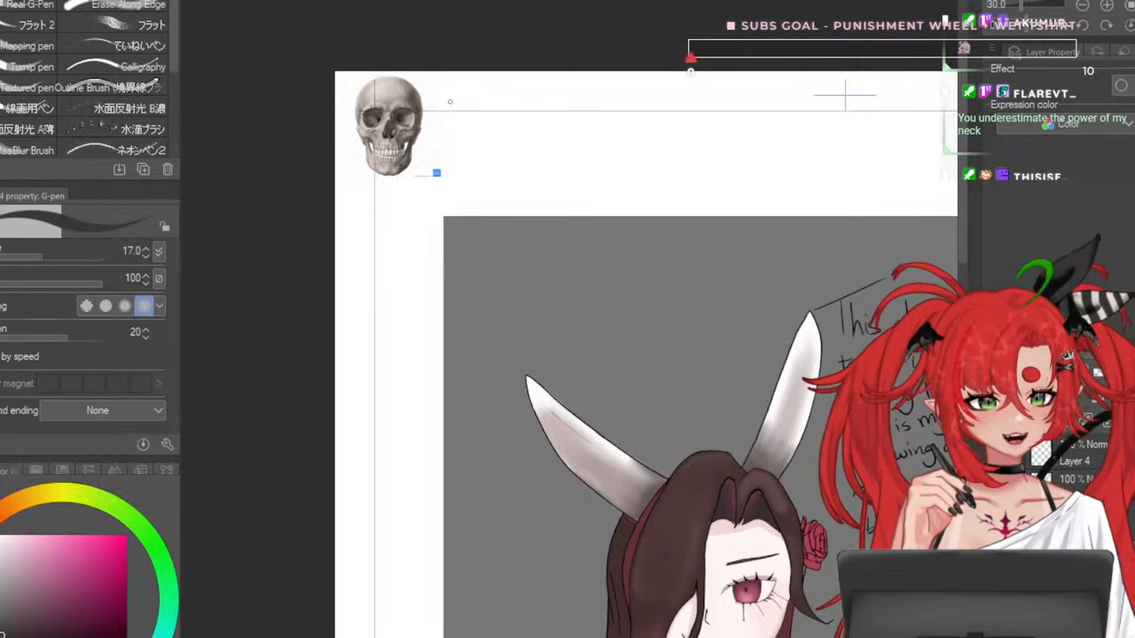
scroll(450, 102, down, 2)
scroll(469, 94, up, 3)
scroll(469, 94, down, 3)
scroll(485, 81, up, 2)
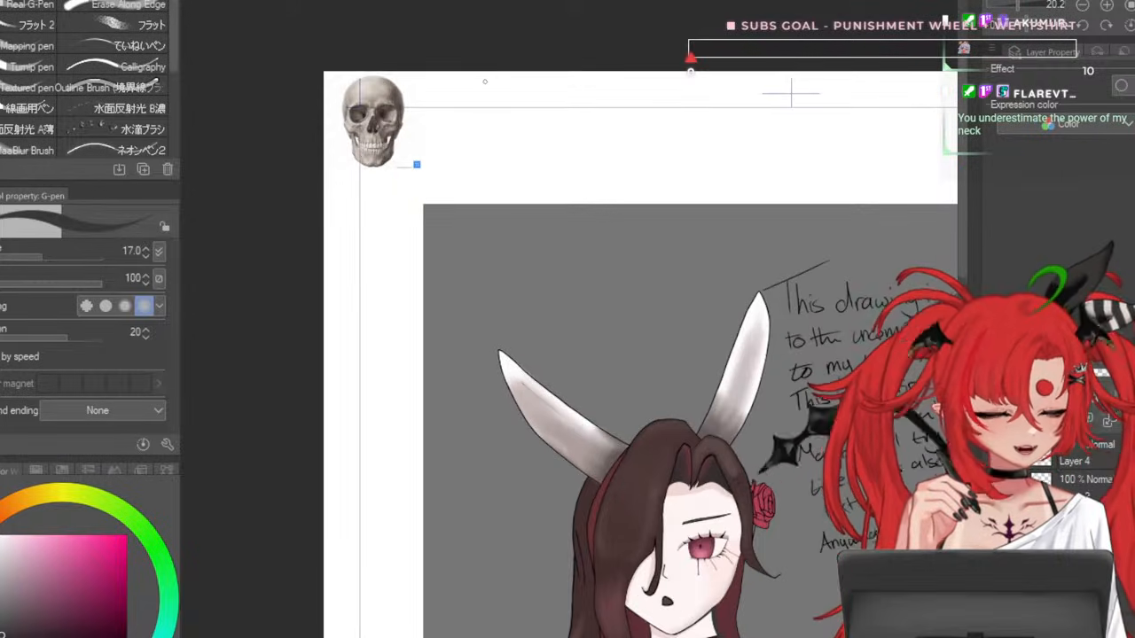
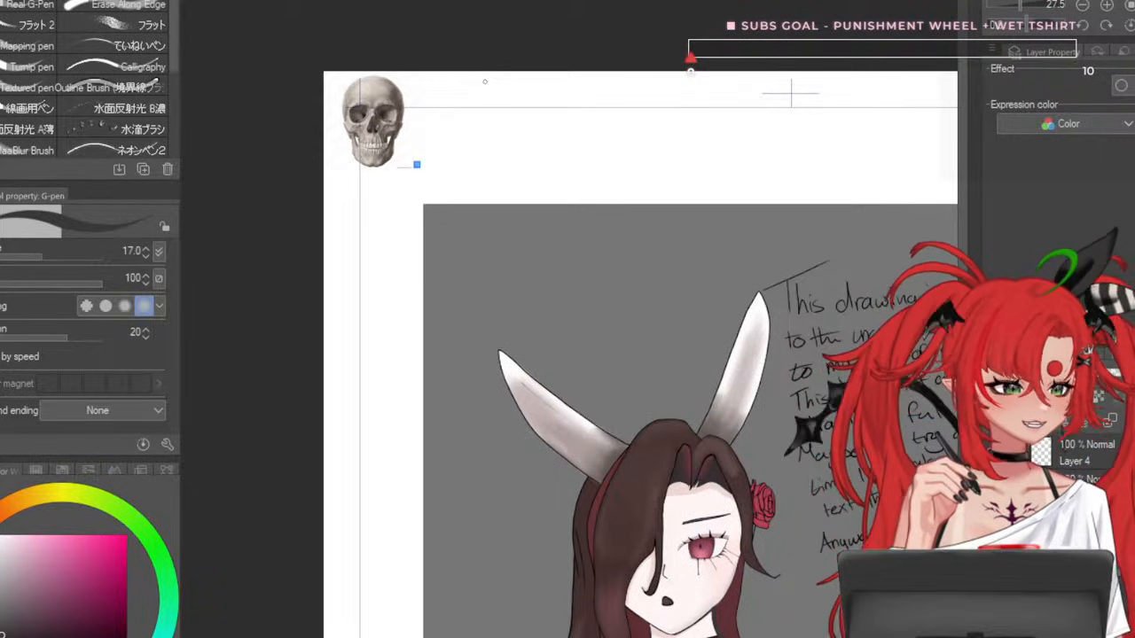
- Push the elbow and the bust upward with Liquify at brush size 1000 to shorten the forearm and upper torso
scroll(419, 133, down, 5)
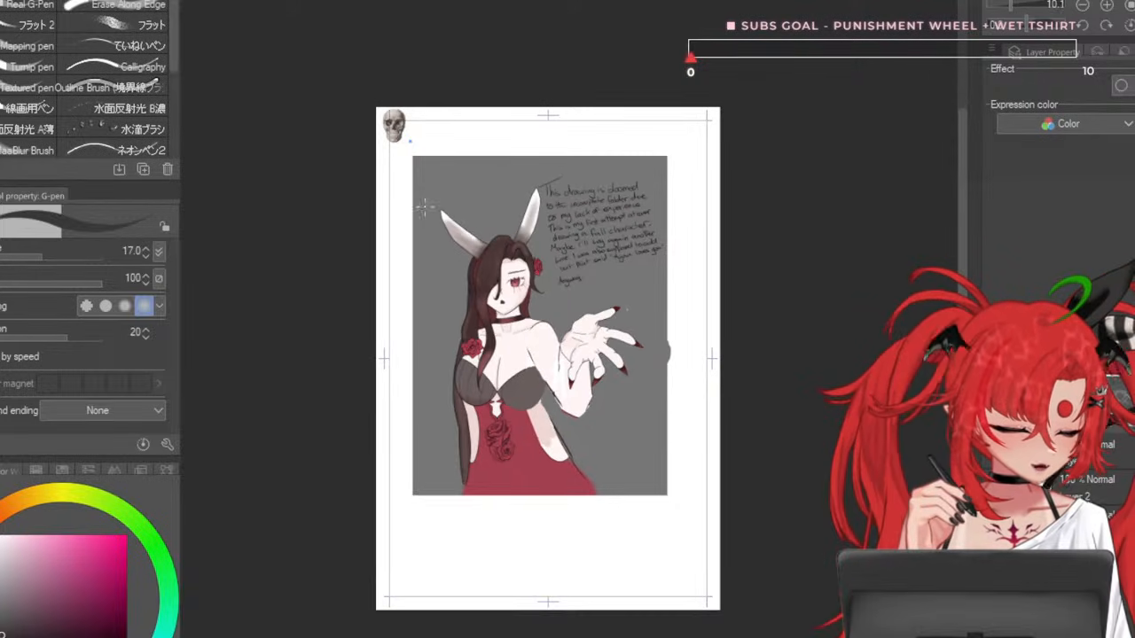
scroll(429, 218, up, 3)
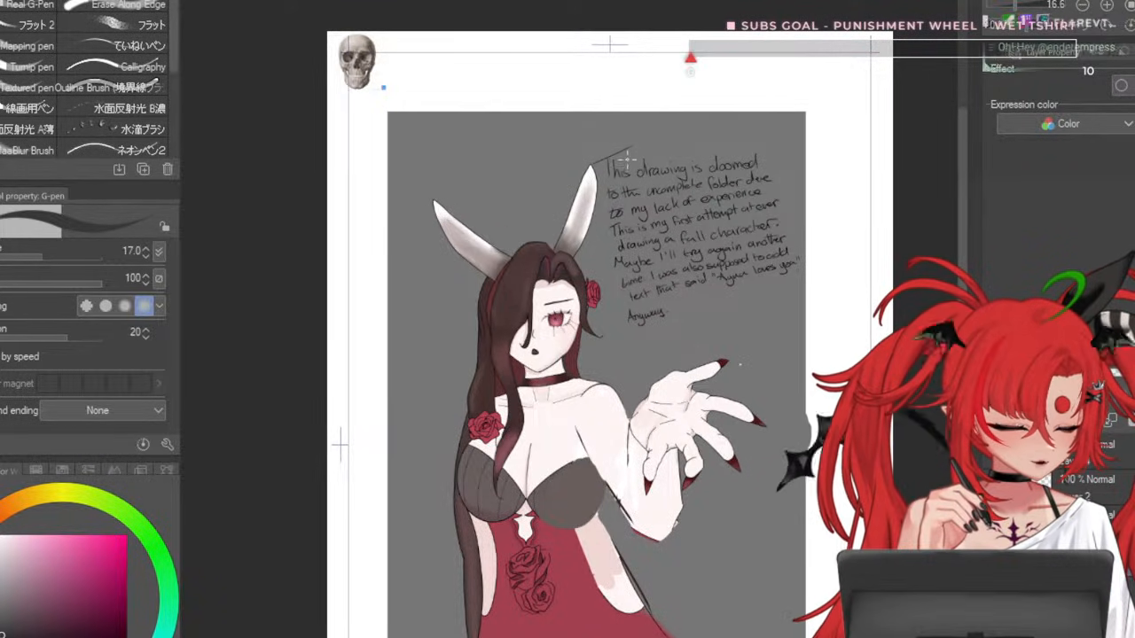
scroll(666, 425, up, 1)
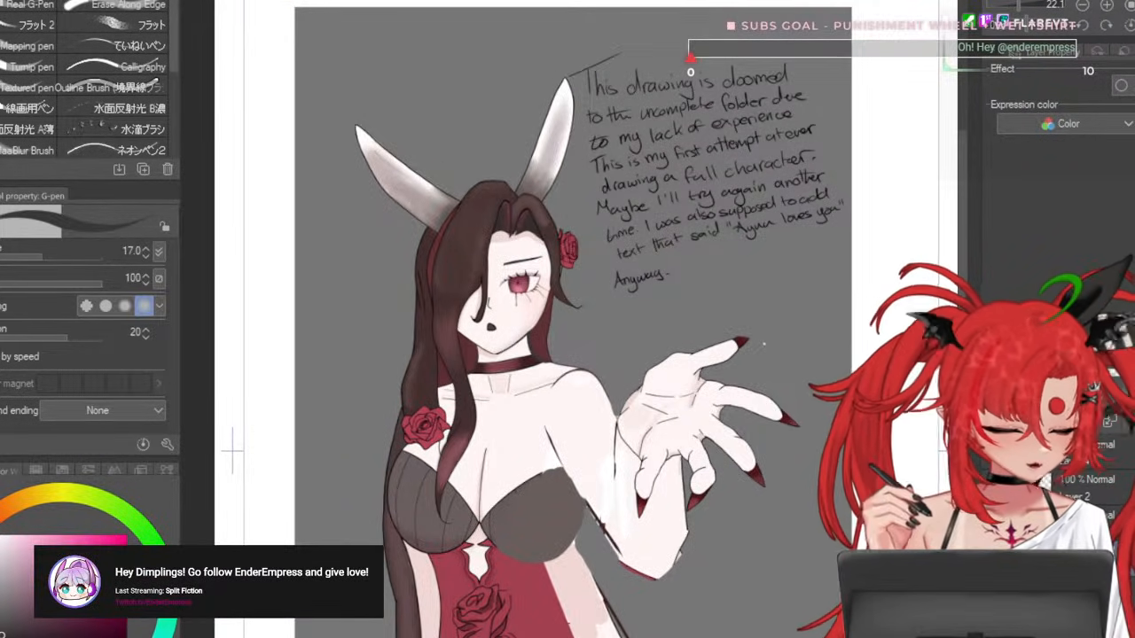
key(j)
drag(682, 592, 663, 557)
scroll(562, 174, down, 1)
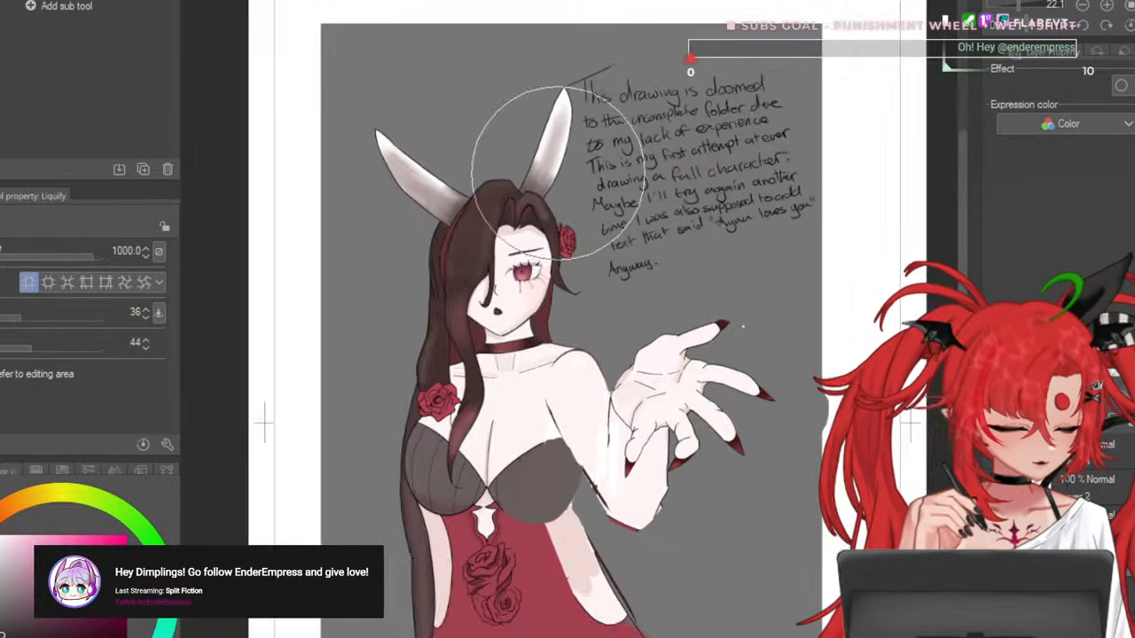
drag(474, 440, 489, 370)
- Reshape the bust and push the waist area upward with Liquify, using brush size 800
scroll(550, 417, up, 2)
key(bracketleft)
key(bracketleft)
key(bracketleft)
mouse_move(595, 428)
mouse_down()
mouse_move(592, 412)
mouse_move(585, 422)
mouse_up()
key(bracketright)
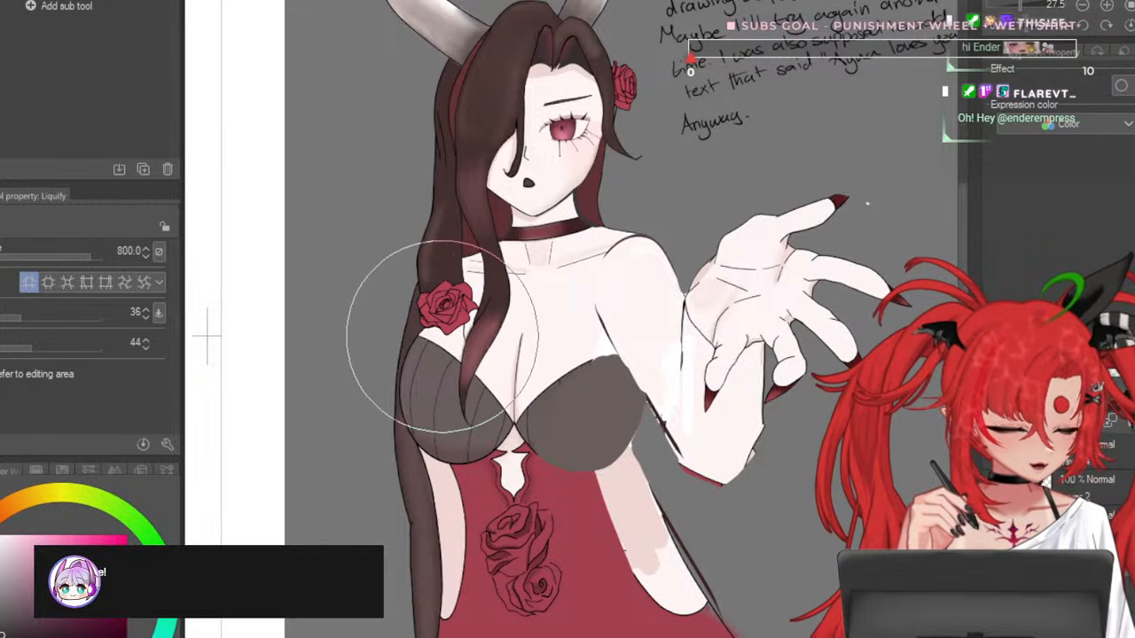
drag(442, 337, 444, 350)
drag(457, 410, 448, 402)
scroll(448, 402, down, 2)
drag(540, 478, 525, 418)
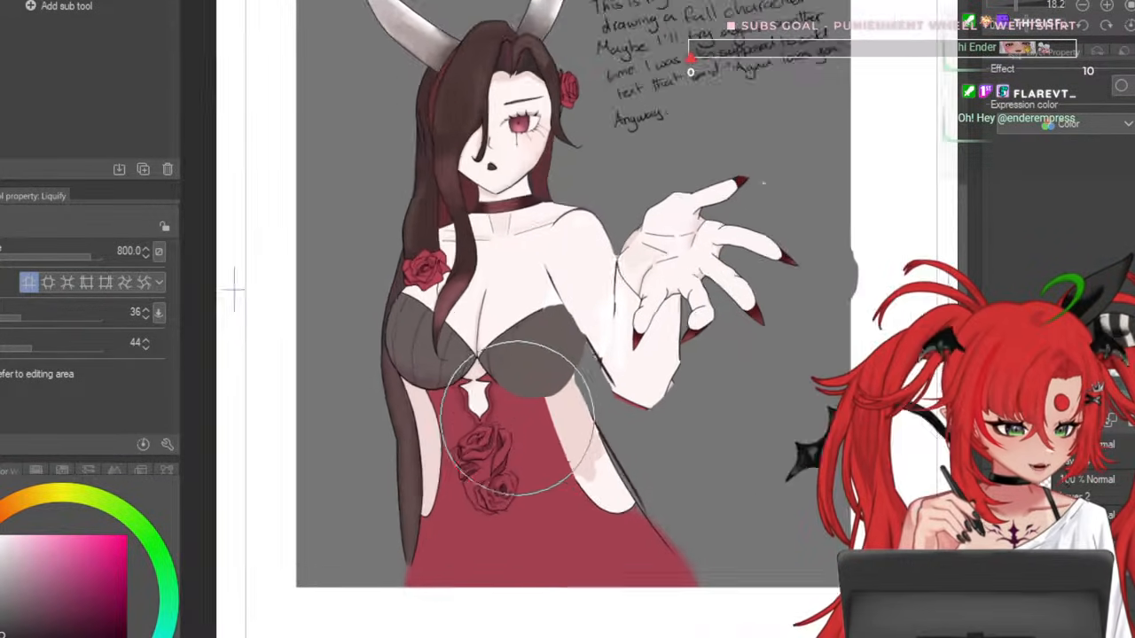
- Reduce the Liquify brush size to 500
scroll(524, 418, up, 1)
key(bracketleft)
key(bracketleft)
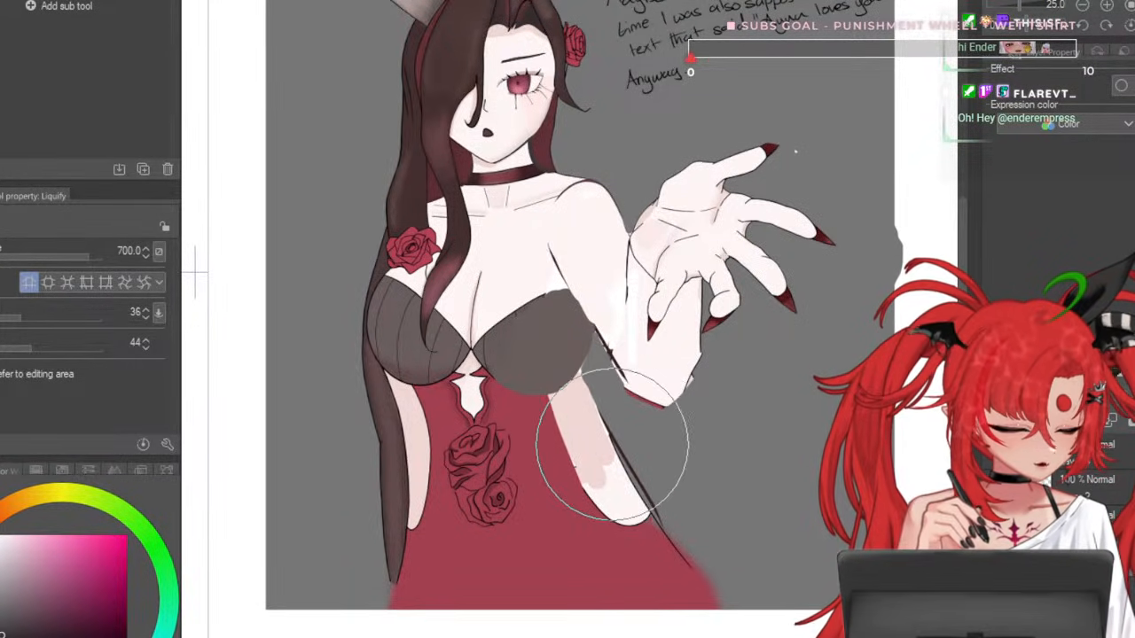
scroll(570, 390, up, 3)
key(bracketleft)
key(bracketleft)
scroll(541, 448, down, 2)
scroll(544, 449, up, 4)
scroll(667, 417, down, 2)
scroll(663, 406, up, 1)
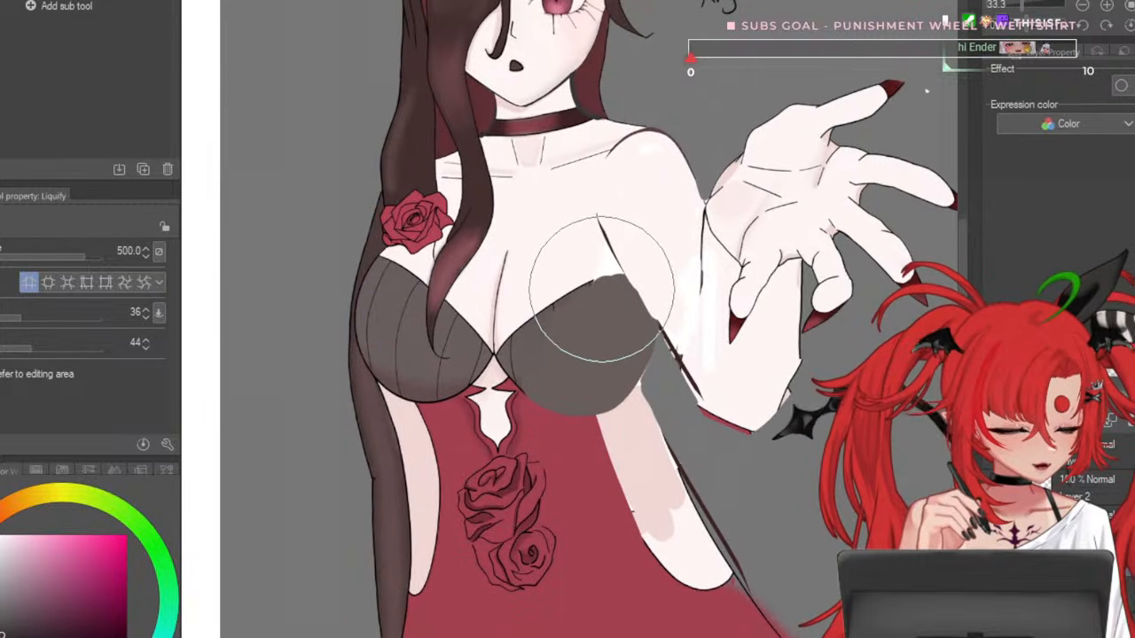
- Set the G-pen to size 25 with the dark red line colour sampled from the arm outline, undoing the light test stroke on the neck
key(p)
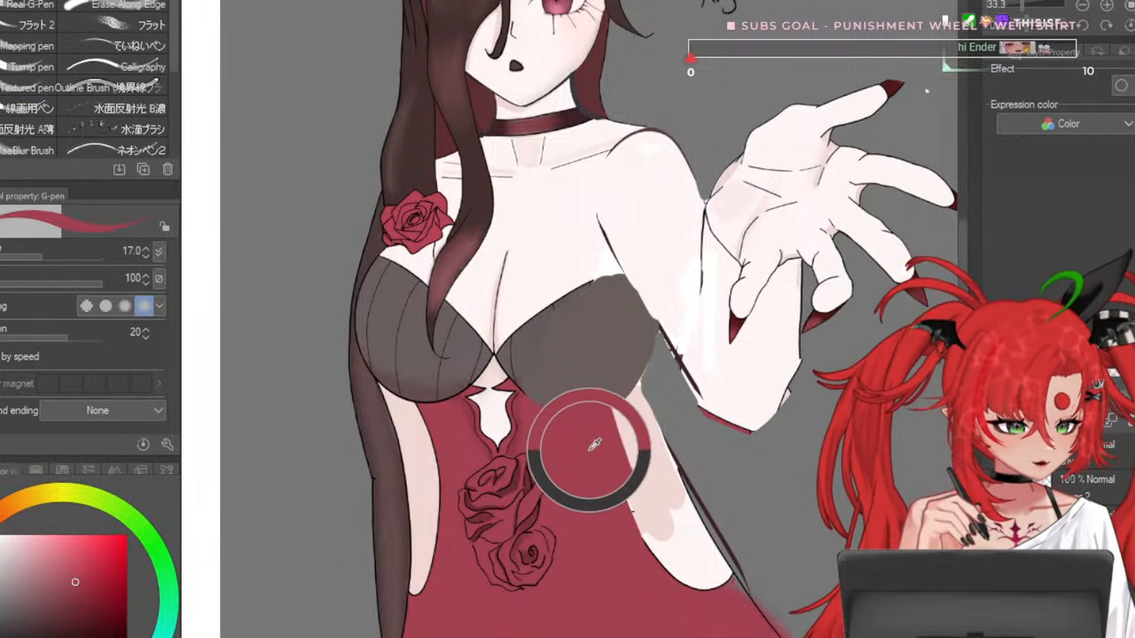
alt+click(608, 240)
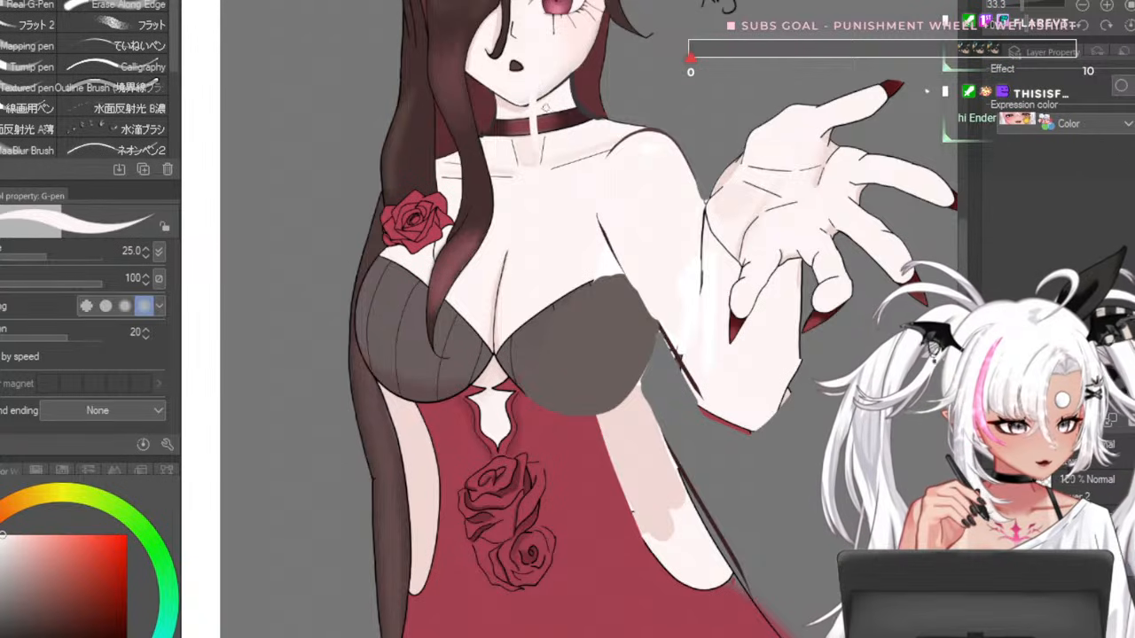
alt+click(665, 329)
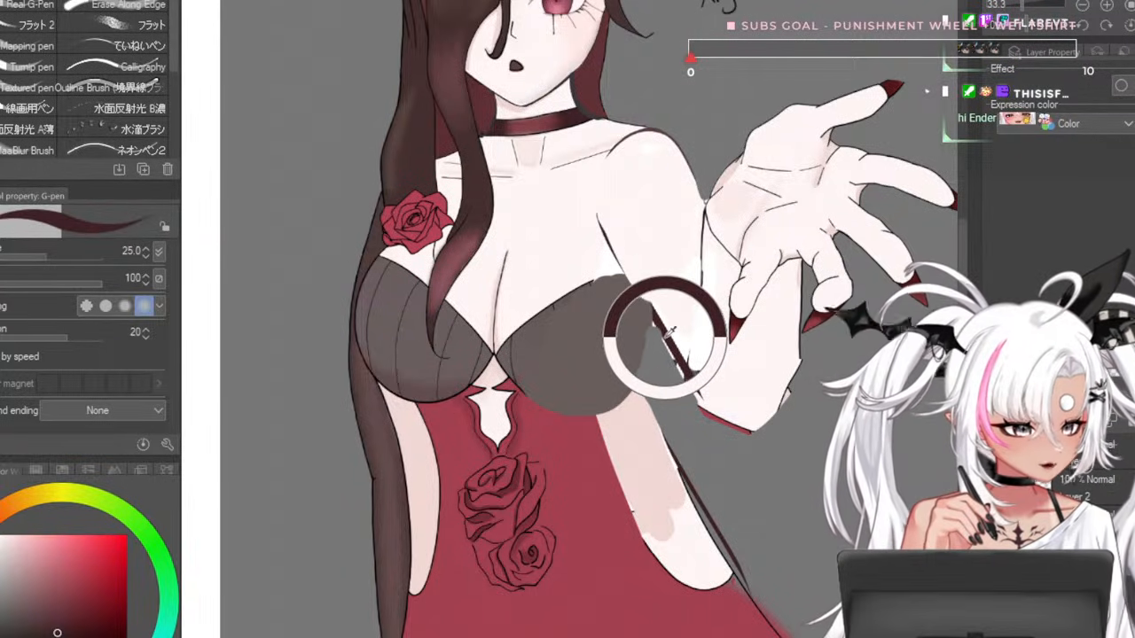
key(ctrl+z)
- Draw a shoulder guide line with a circle at each joint and try vertical strokes from the chin down through the neck
mouse_move(534, 76)
mouse_down()
mouse_move(536, 194)
mouse_move(530, 174)
mouse_up()
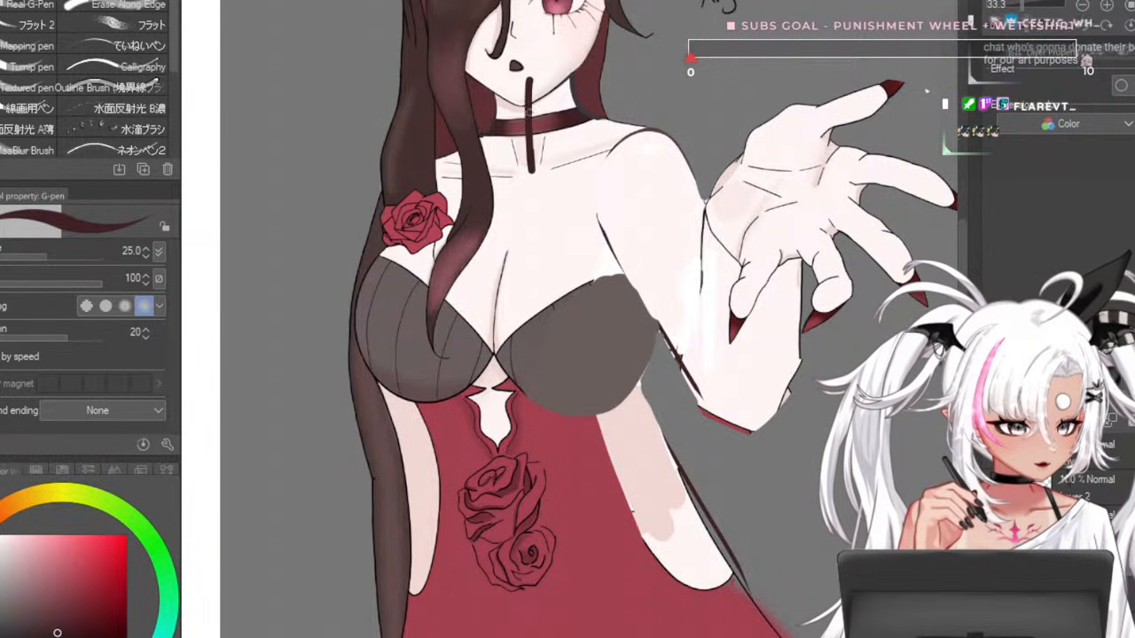
key(ctrl+z)
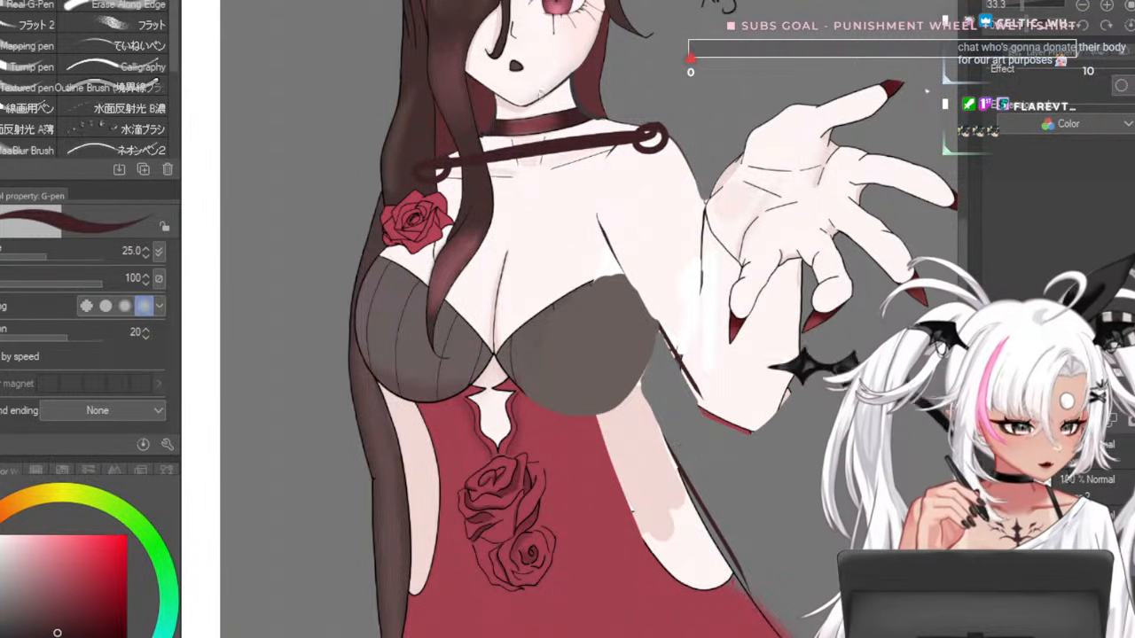
drag(539, 77, 544, 188)
key(ctrl+z)
mouse_move(535, 71)
mouse_down()
mouse_move(548, 122)
mouse_move(541, 241)
mouse_up()
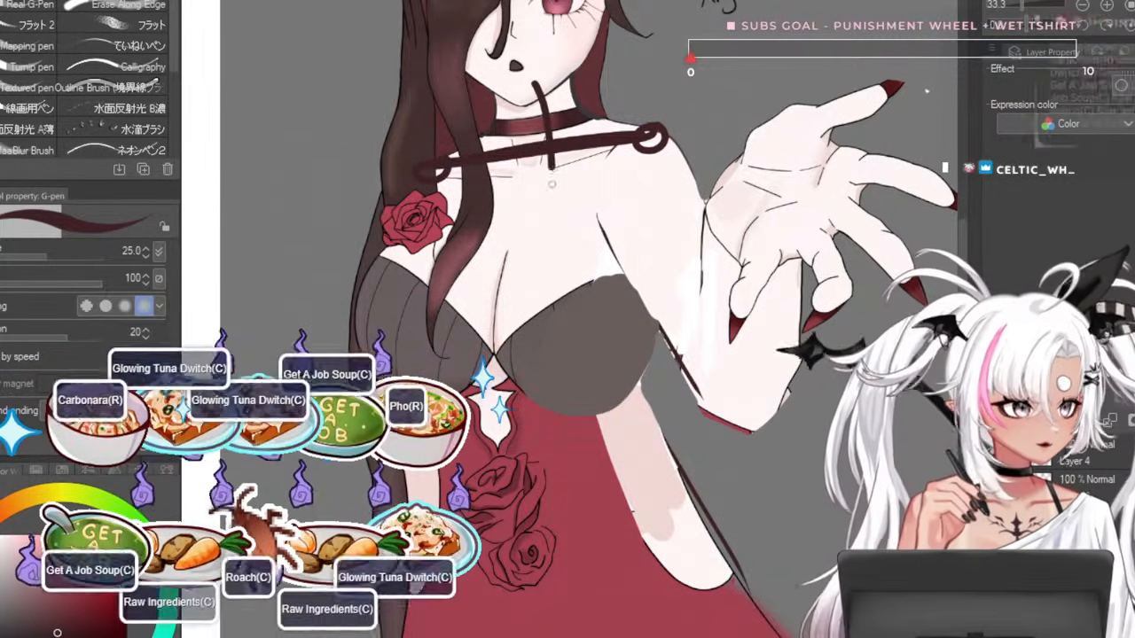
key(ctrl+z)
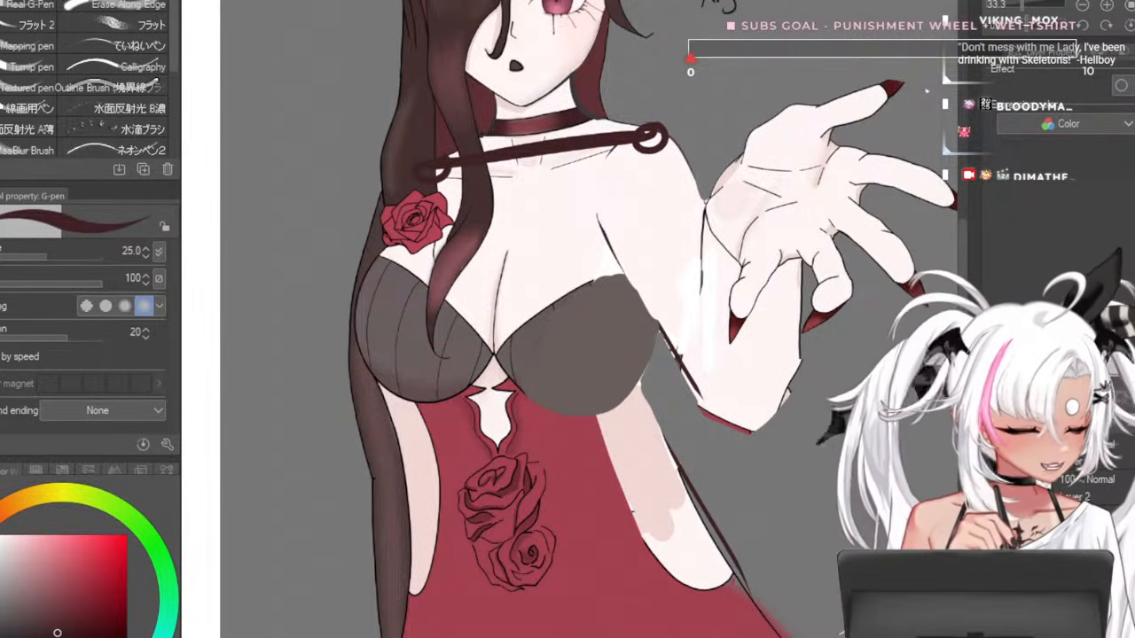
- Examine the spine diagram beside the skull reference, following its curve from the cervical to the sacral section
scroll(670, 547, down, 3)
scroll(497, 30, up, 6)
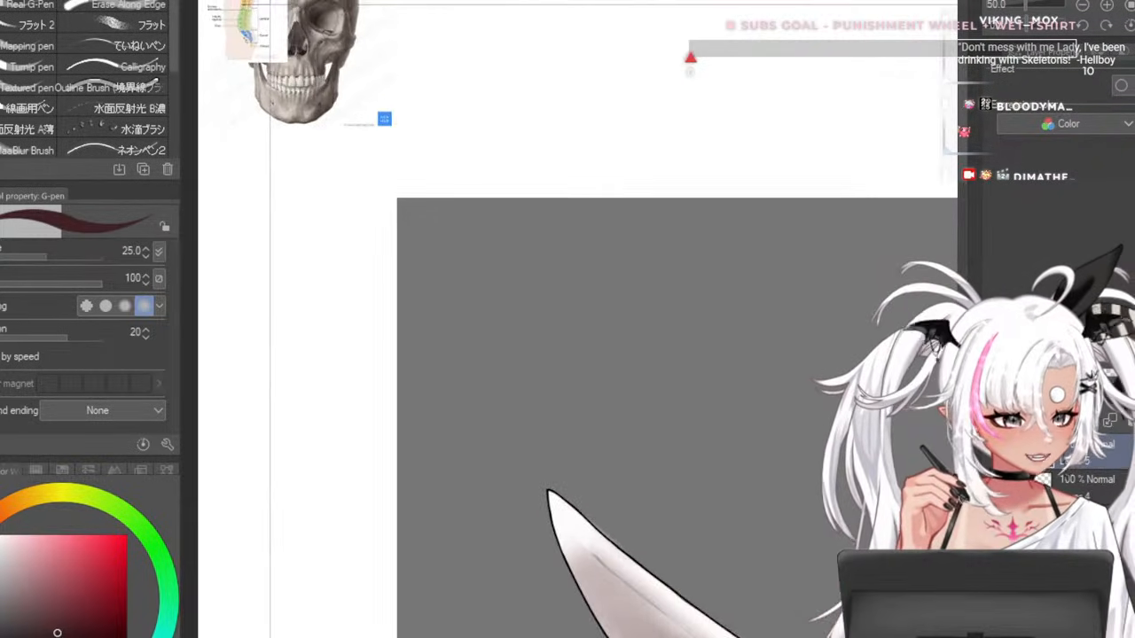
scroll(282, 131, up, 5)
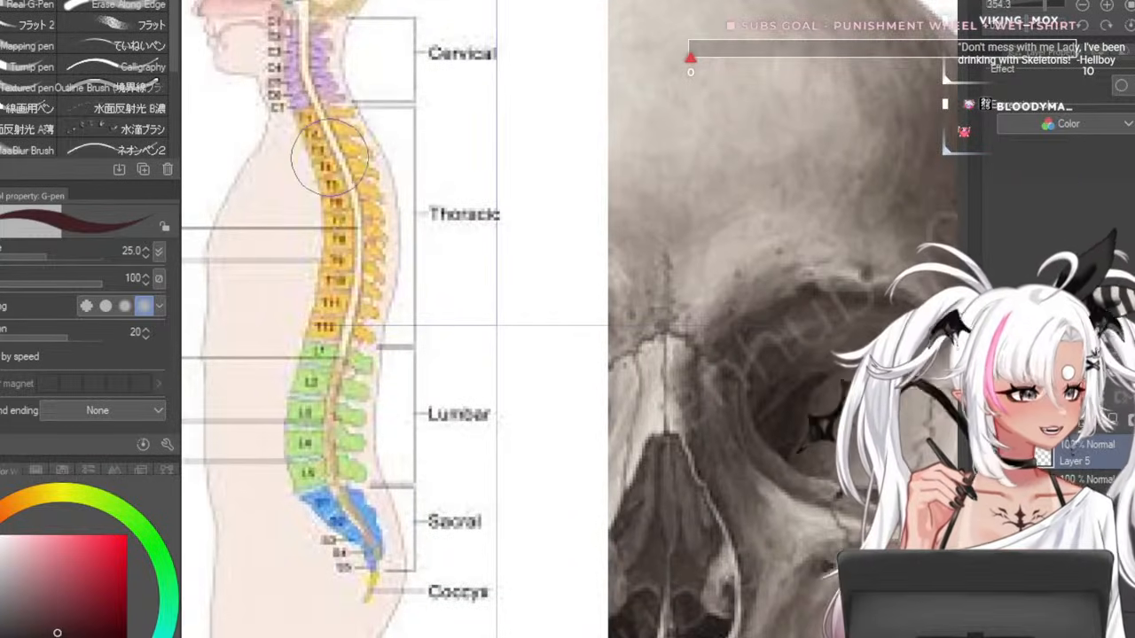
scroll(282, 131, up, 1)
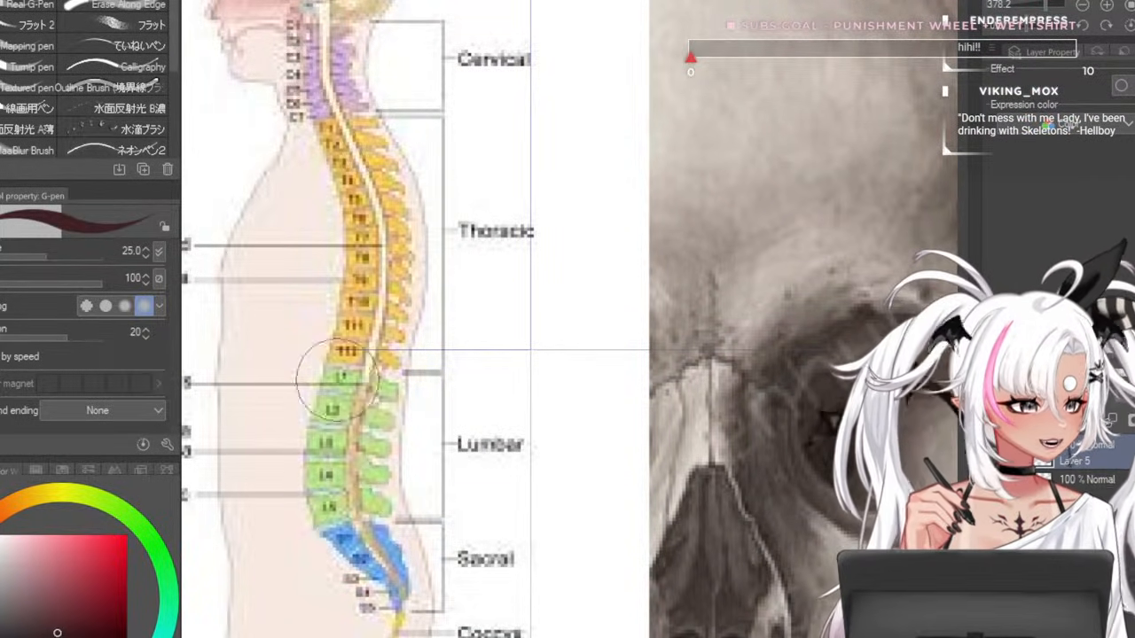
scroll(328, 403, down, 5)
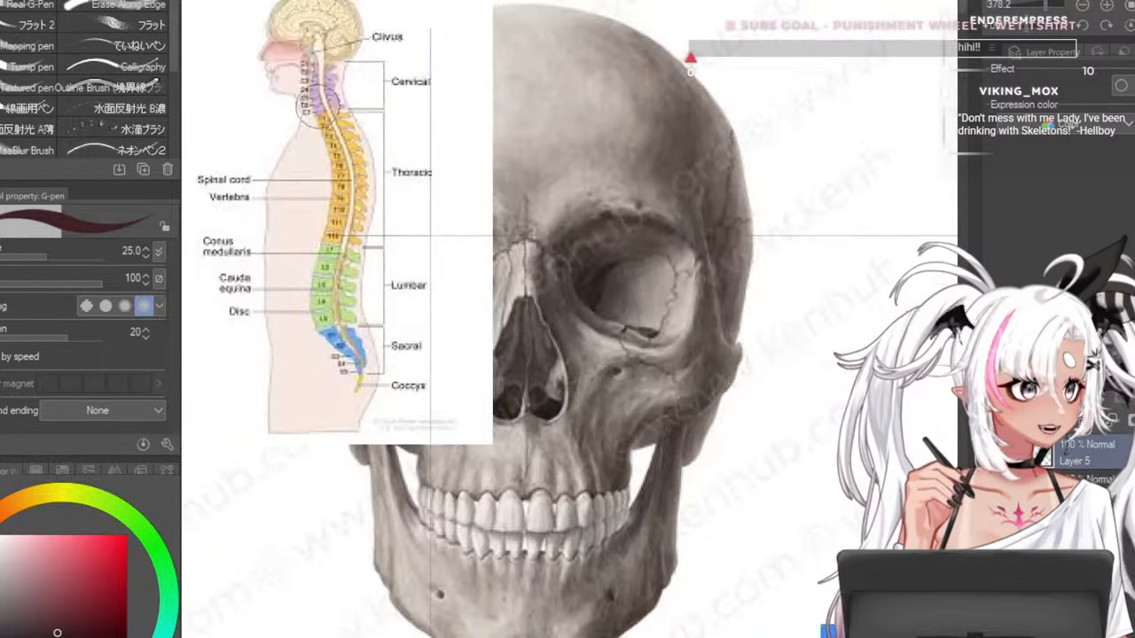
scroll(341, 66, down, 5)
scroll(532, 355, up, 1)
scroll(532, 355, down, 4)
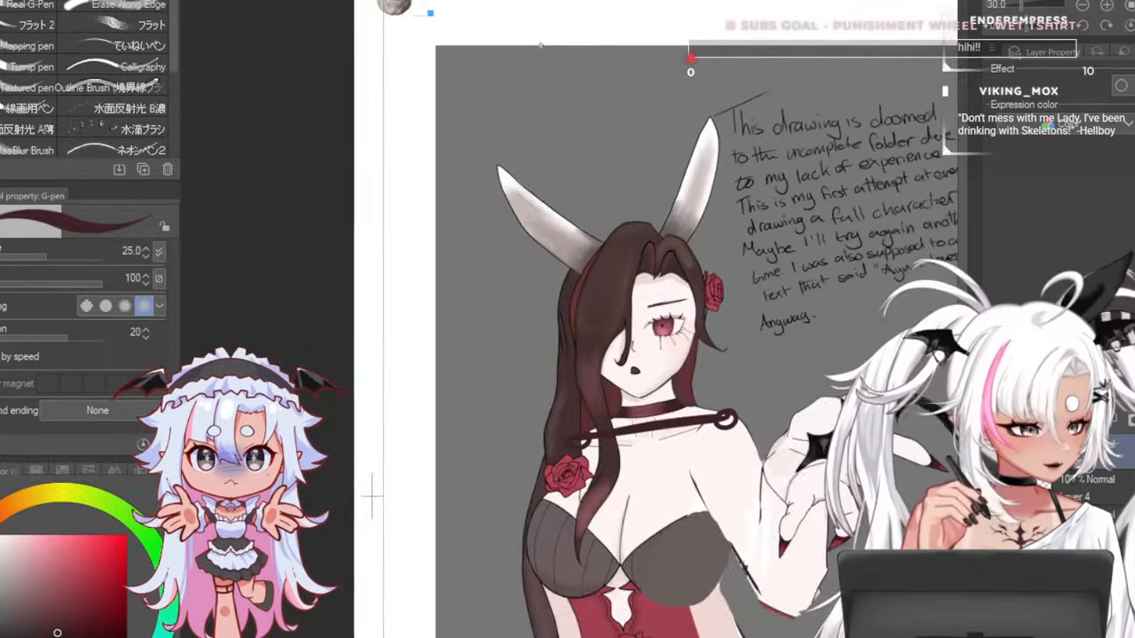
- Undo the shoulder guide line and its joint circles on the figure
scroll(701, 240, up, 3)
scroll(674, 257, down, 1)
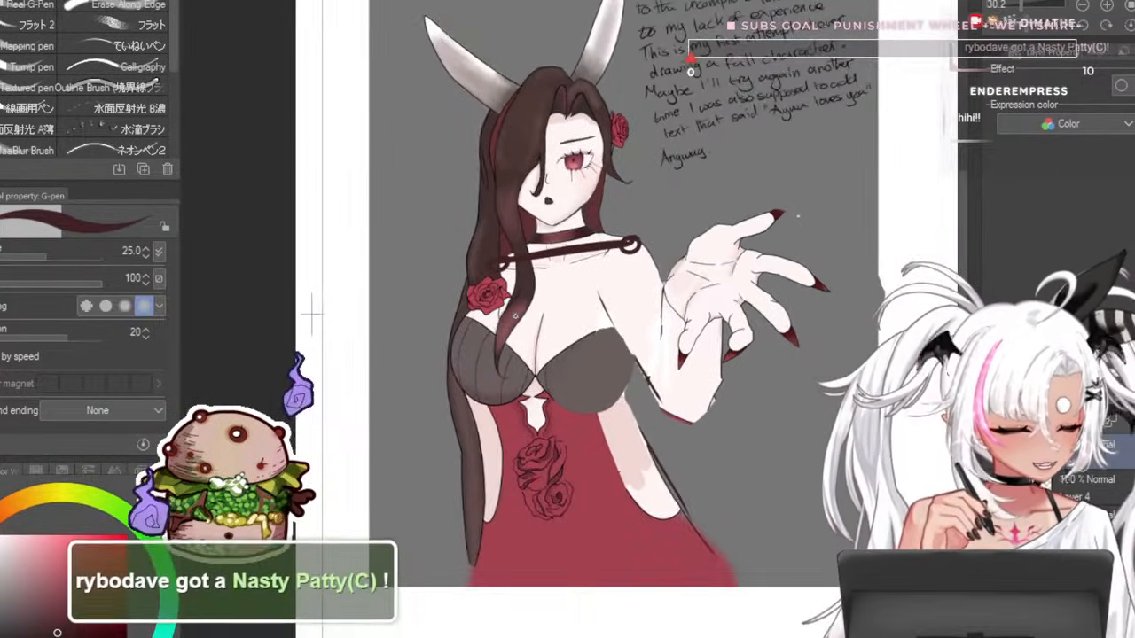
scroll(632, 277, up, 3)
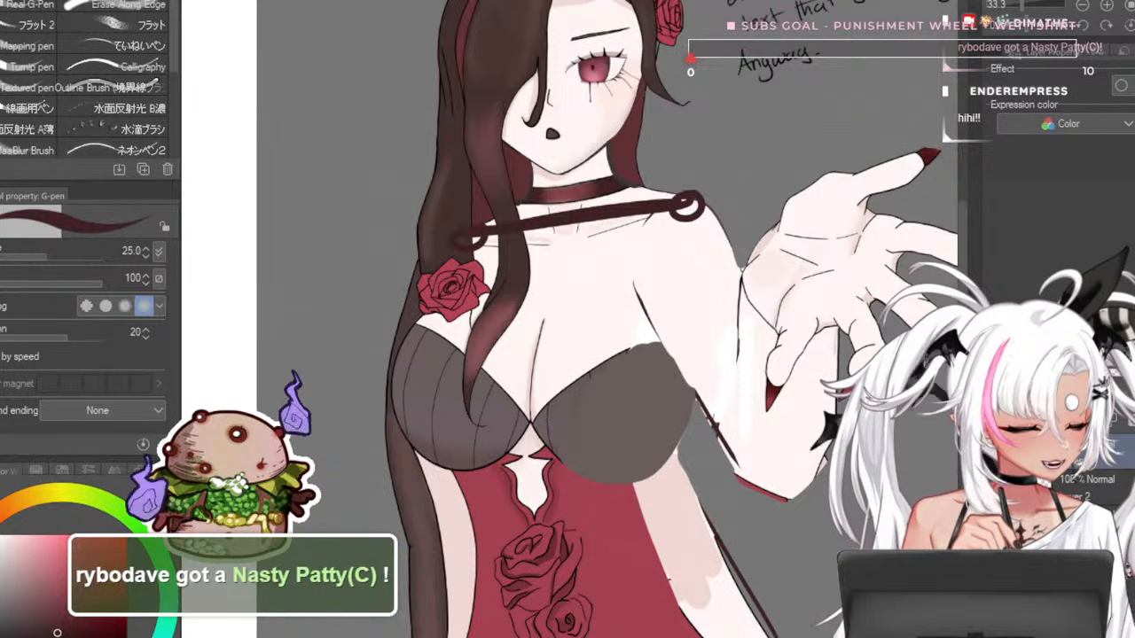
key(ctrl+z)
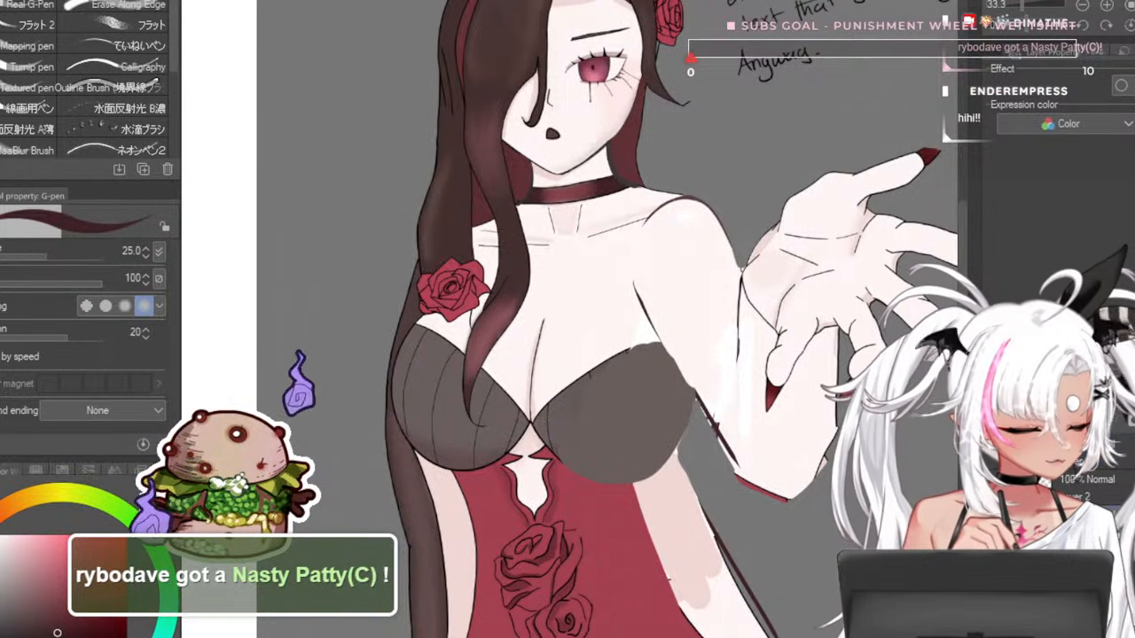
scroll(568, 292, down, 1)
scroll(567, 292, up, 1)
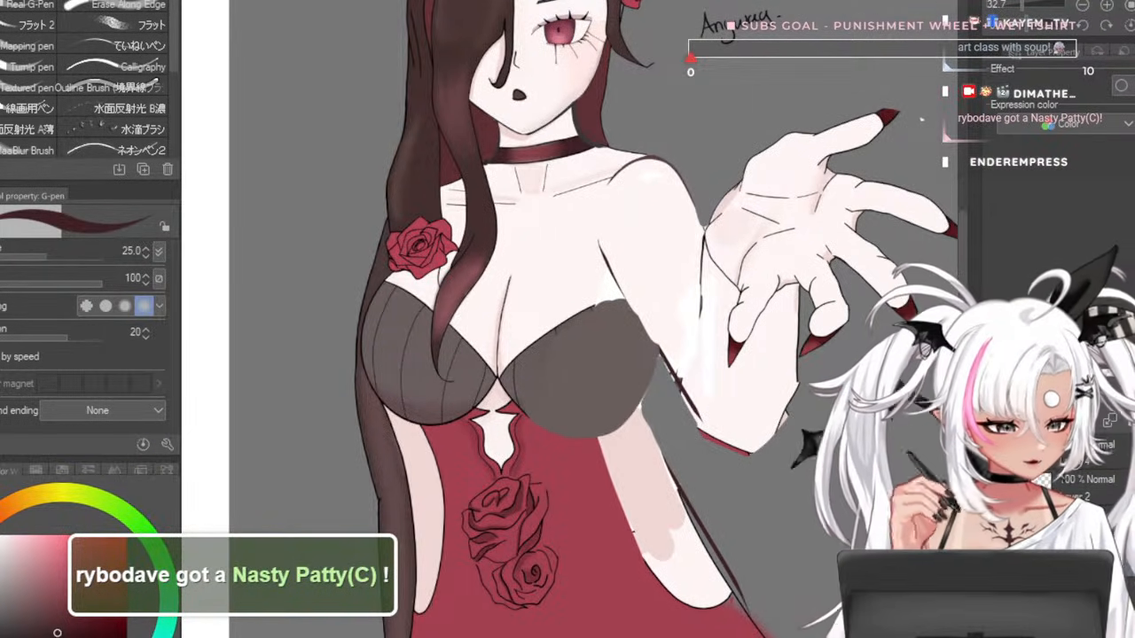
- Draw a curved spine guide line from the chin through the chest to the lower dress in dark red at pen size 25
key([)
key(])
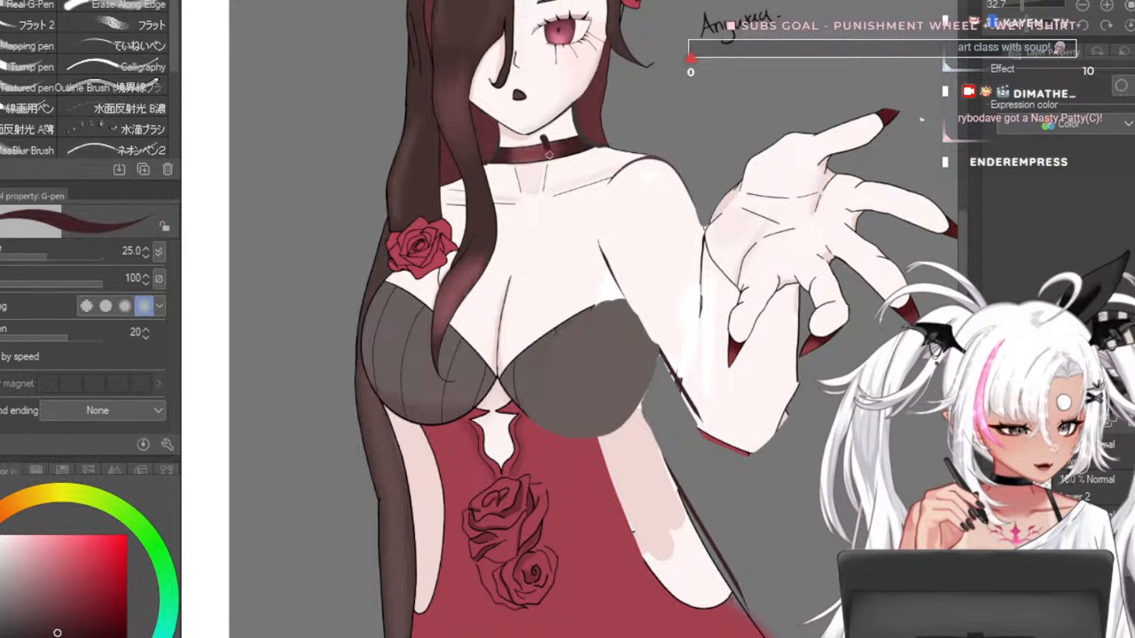
drag(547, 151, 537, 302)
drag(552, 189, 544, 304)
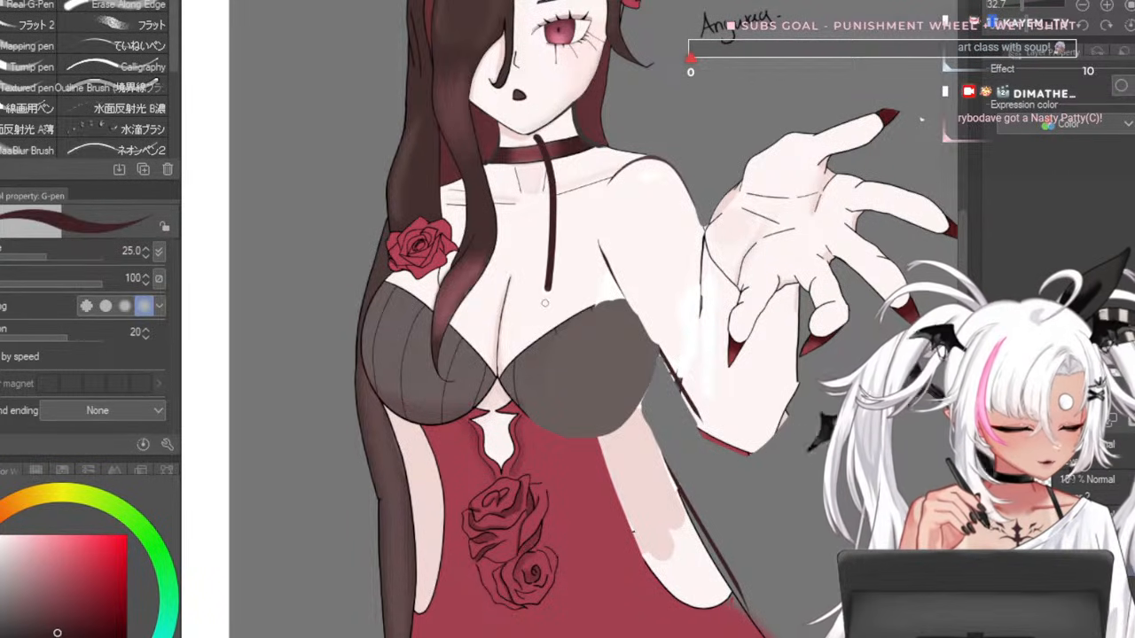
drag(533, 403, 548, 490)
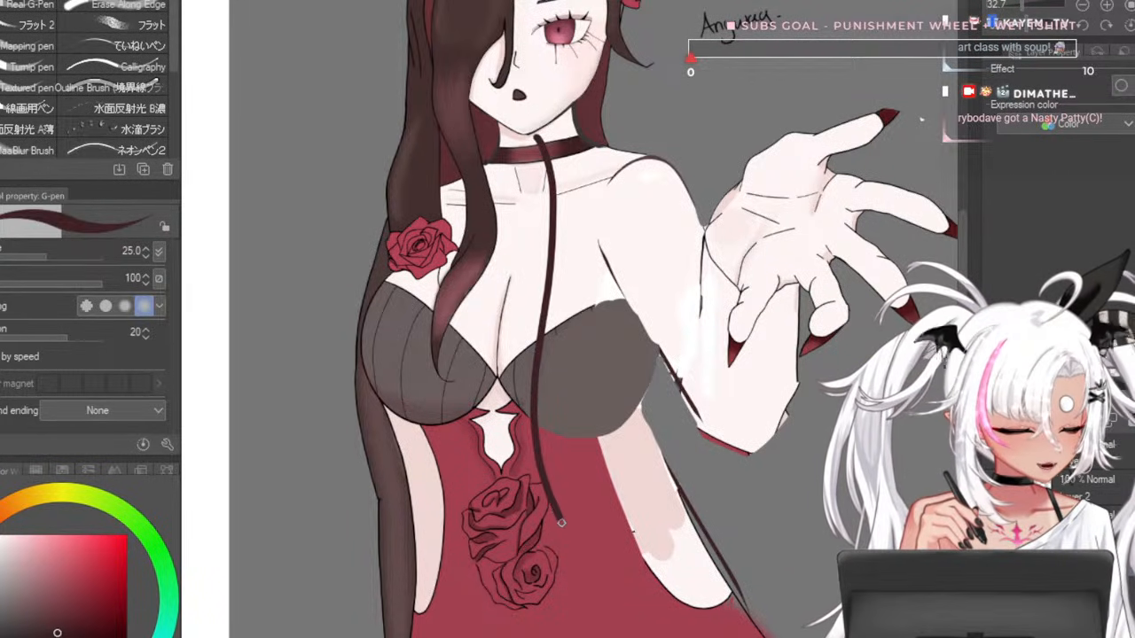
key(ctrl+z)
drag(538, 437, 523, 574)
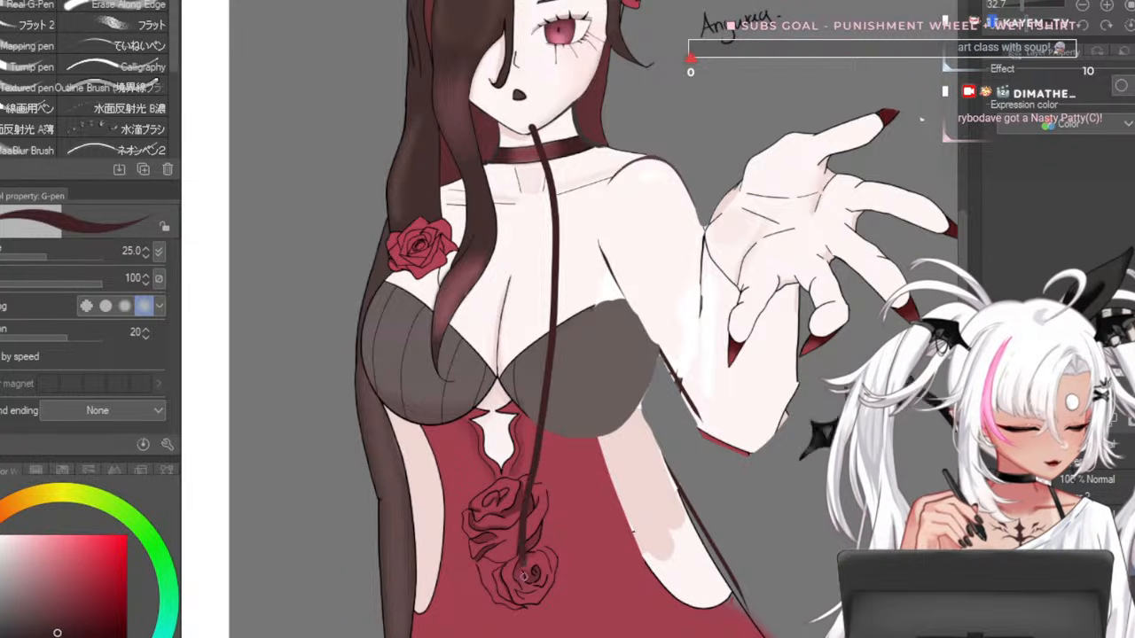
scroll(456, 337, down, 4)
scroll(497, 355, up, 3)
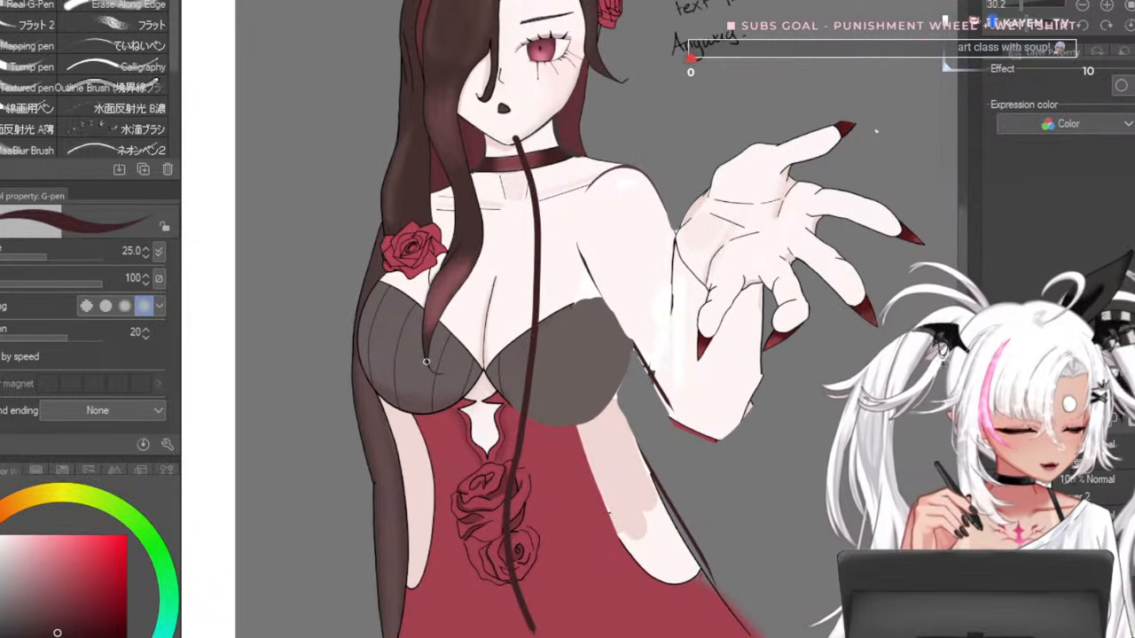
- Draw guide ovals for the ribcage, waist and pelvis along the spine line, plus a second curved line through the torso
mouse_move(501, 182)
mouse_down()
mouse_move(439, 382)
mouse_move(598, 282)
mouse_move(413, 302)
mouse_up()
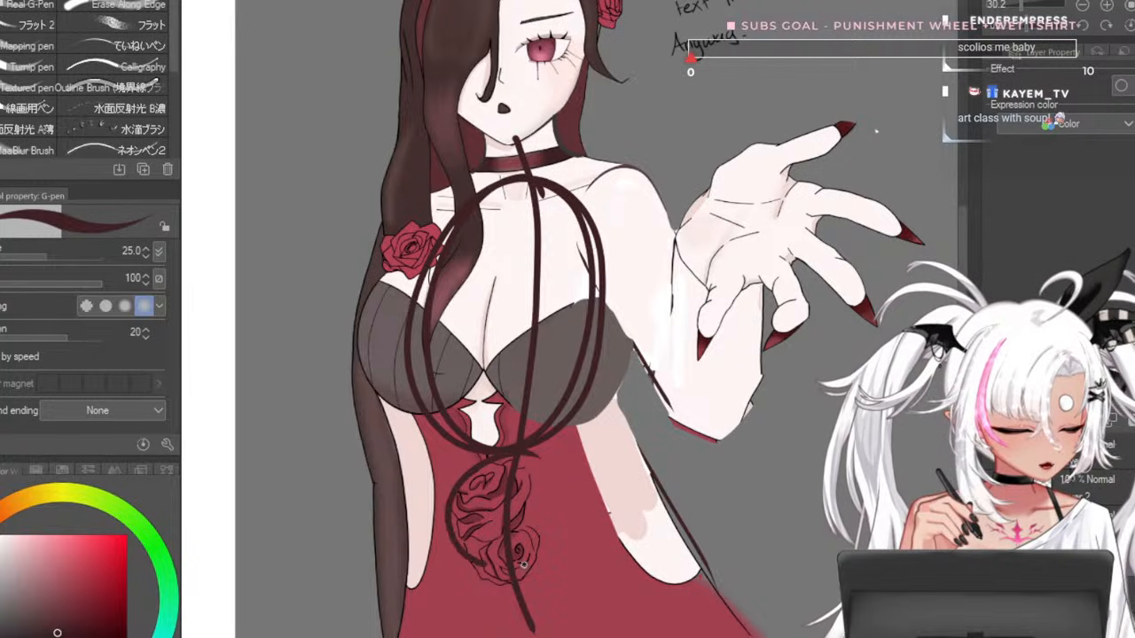
mouse_move(546, 600)
mouse_down()
mouse_move(605, 458)
mouse_move(568, 459)
mouse_up()
drag(652, 450, 473, 454)
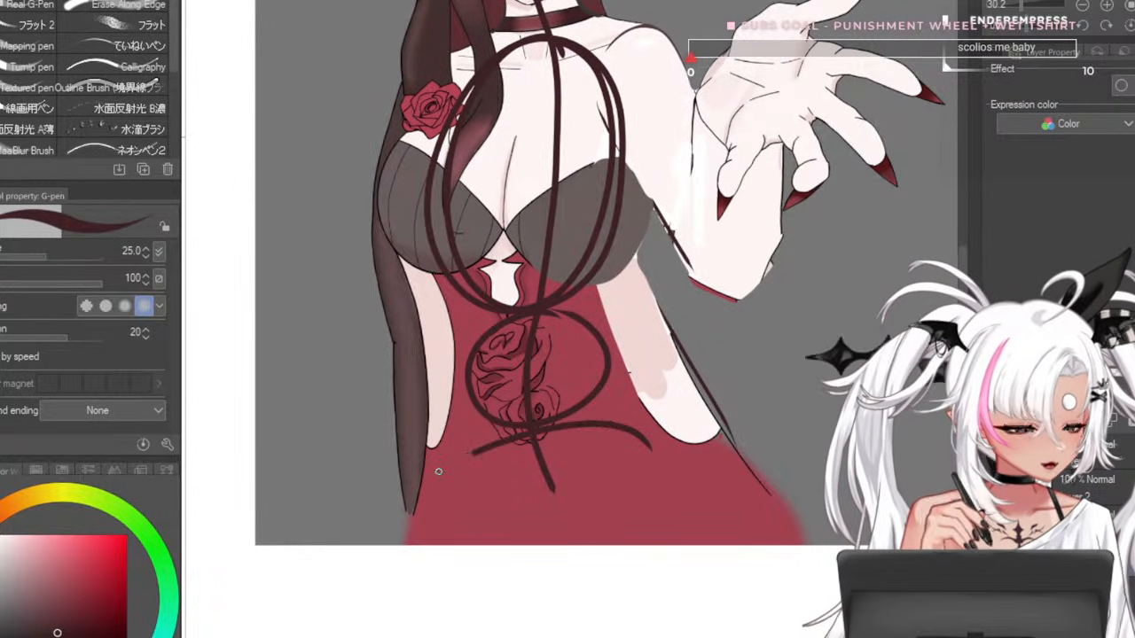
key(ctrl+z)
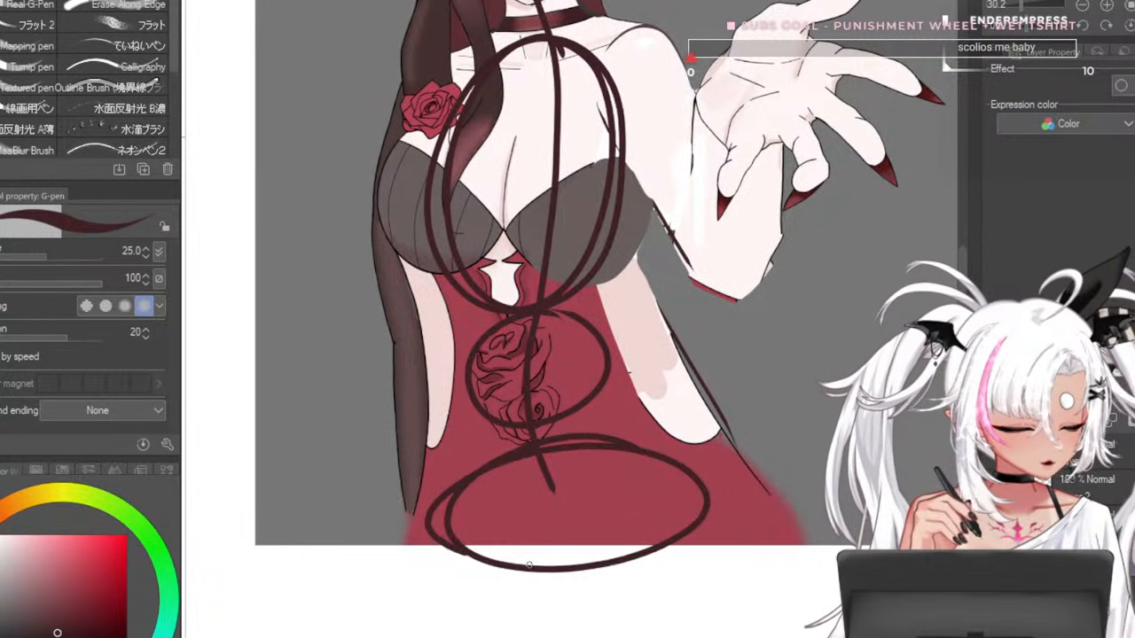
scroll(598, 392, down, 2)
scroll(656, 189, up, 2)
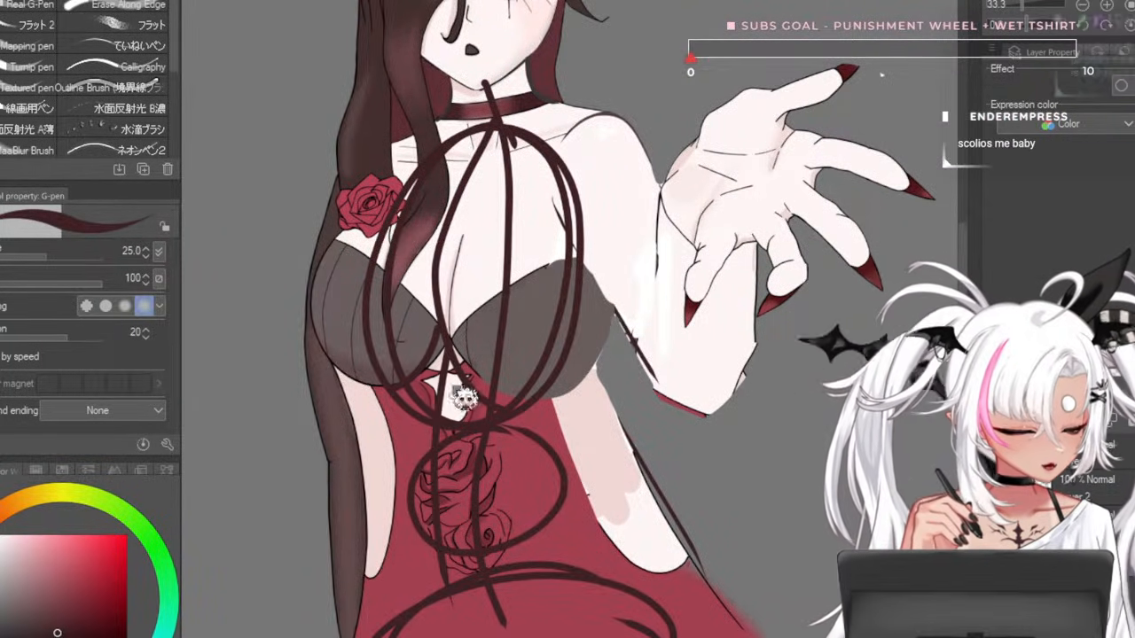
drag(446, 348, 462, 477)
scroll(457, 330, down, 4)
scroll(479, 319, up, 3)
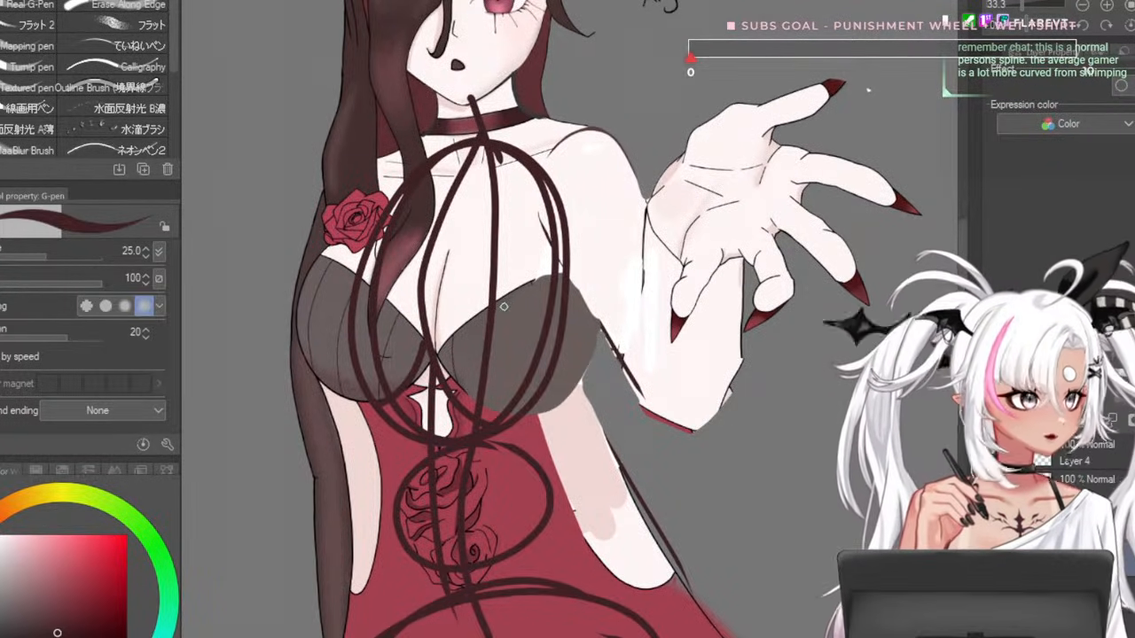
- Undo the torso guide ovals together with the spine guide lines
key(ctrl+z)
key(ctrl+z)
key(ctrl+z)
key(ctrl+z)
key(ctrl+z)
key(ctrl+z)
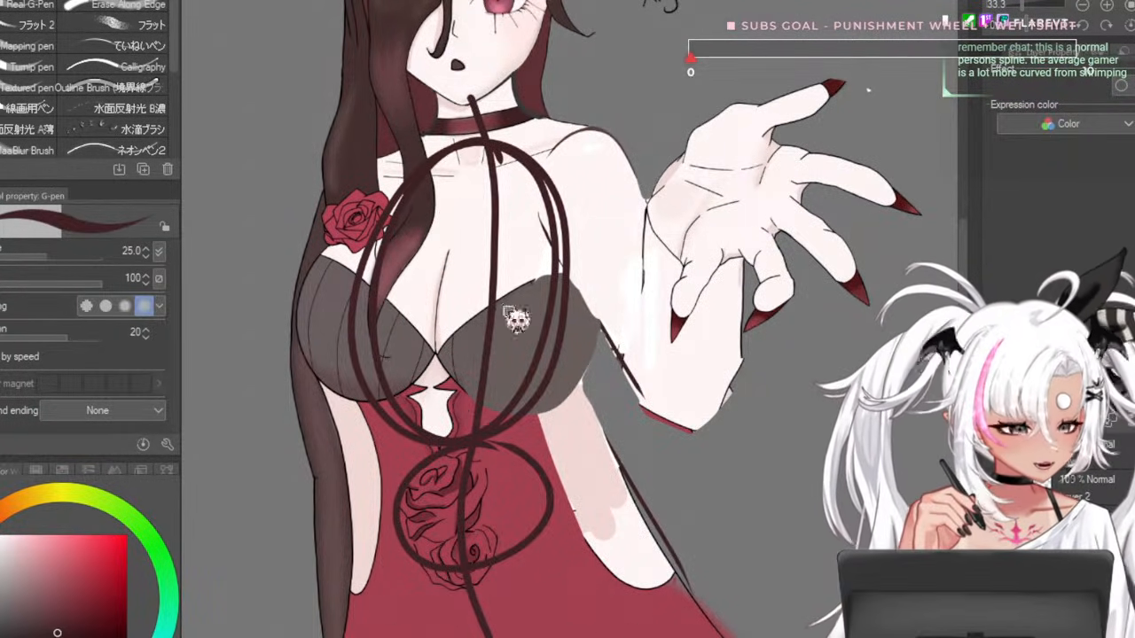
key(ctrl+z)
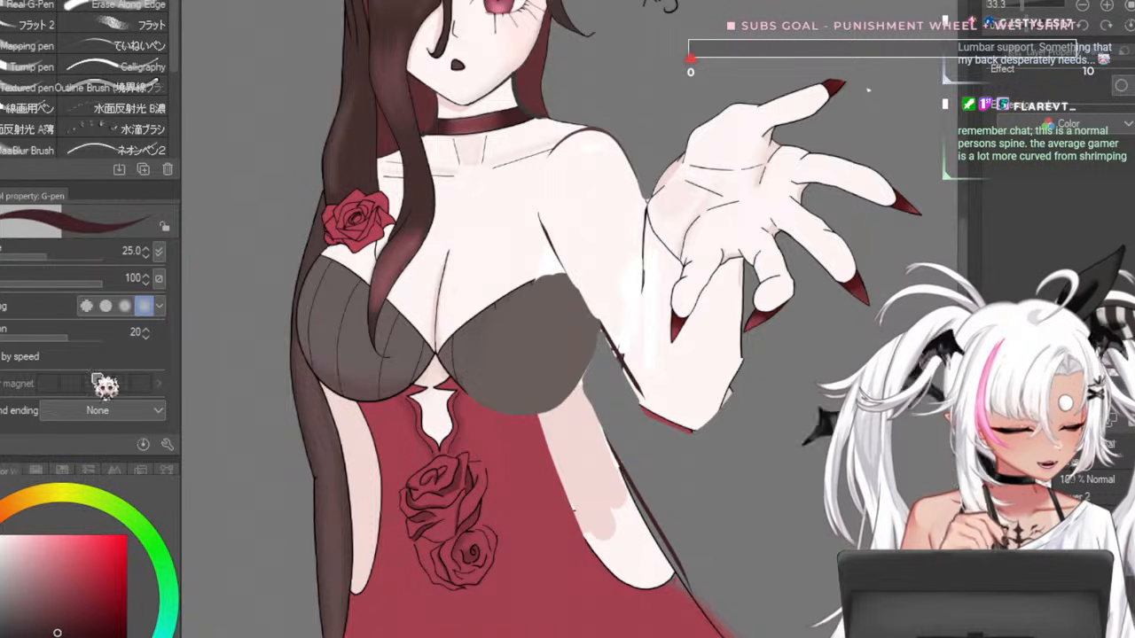
- Paint over the outer waist edge below the bust on the raised-arm side in background grey at pen size 50
click(4, 321)
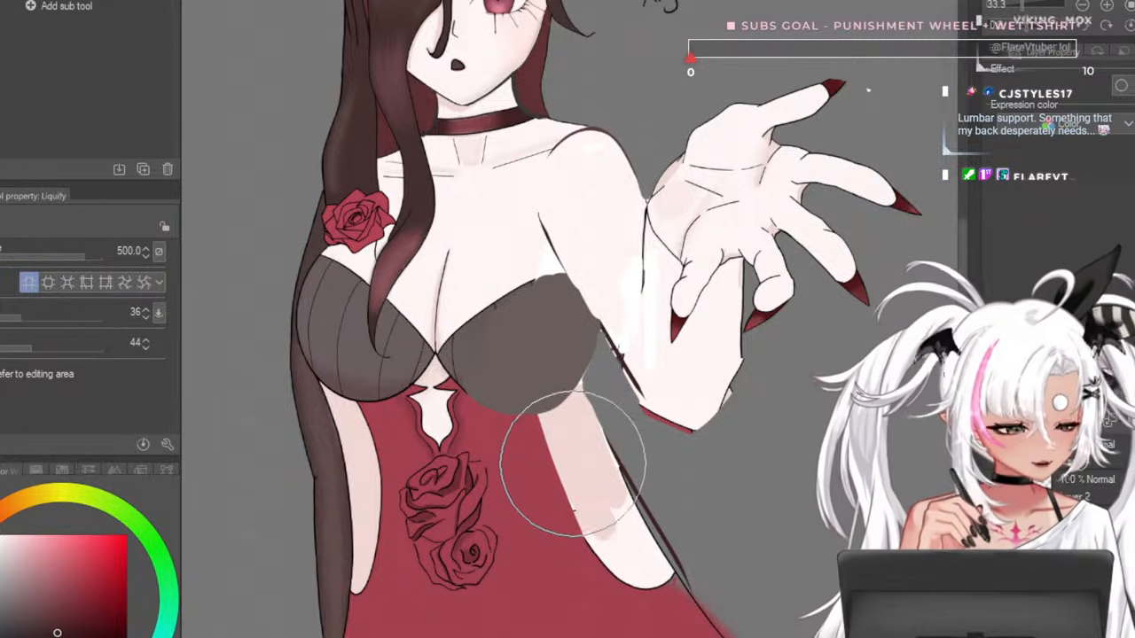
key(p)
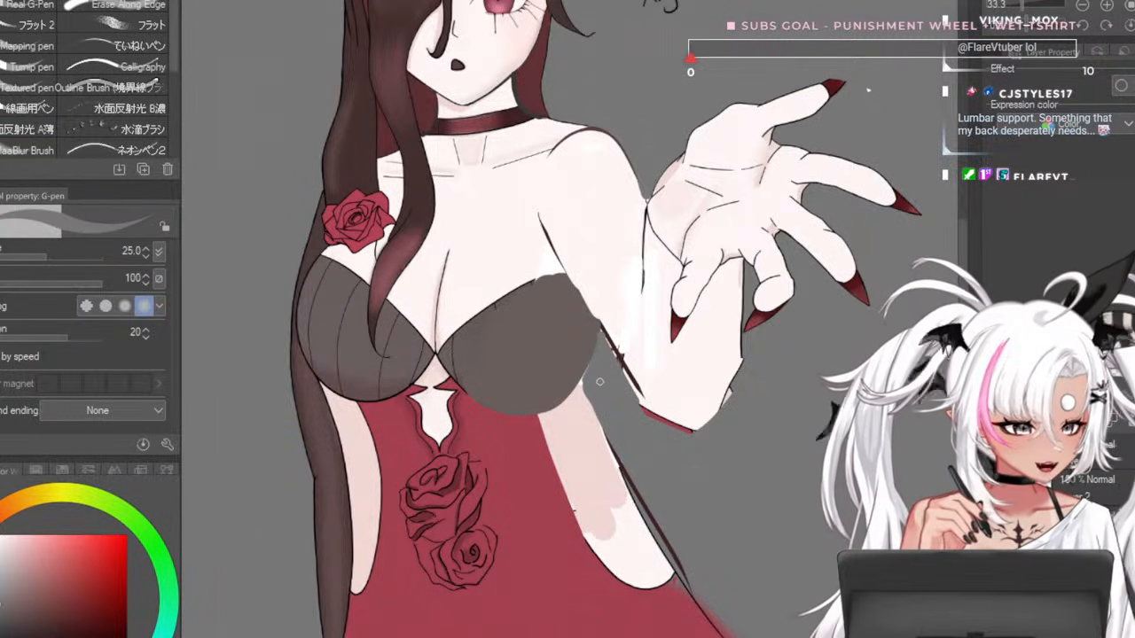
drag(582, 399, 594, 454)
key(ctrl+z)
key(bracketleft)
key(bracketleft)
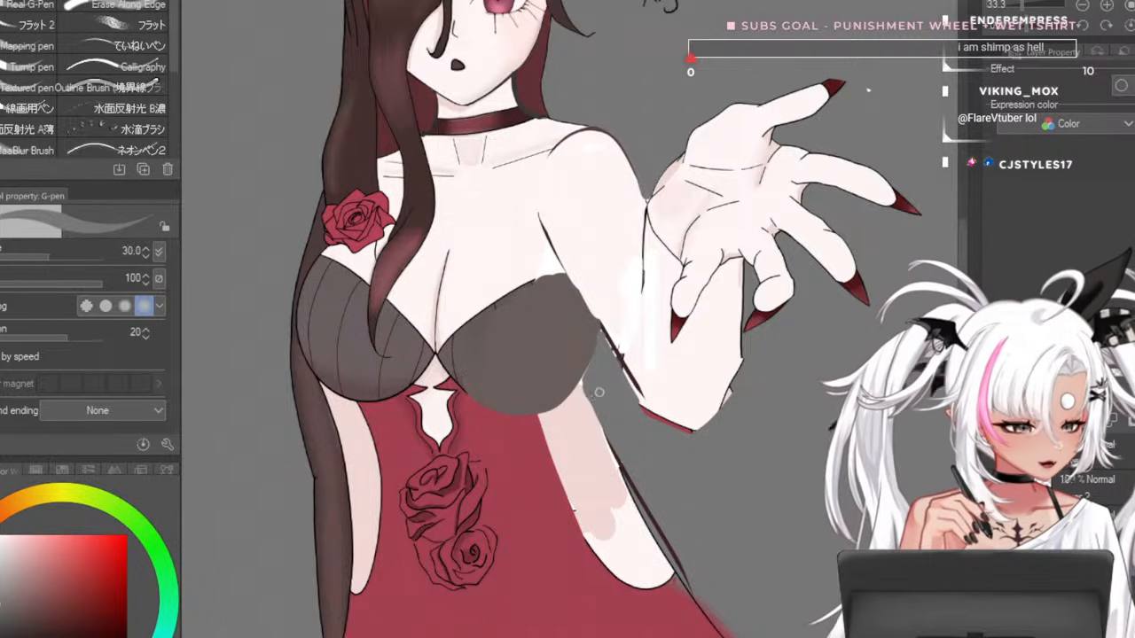
mouse_move(580, 436)
mouse_down()
mouse_move(603, 368)
mouse_move(602, 401)
mouse_up()
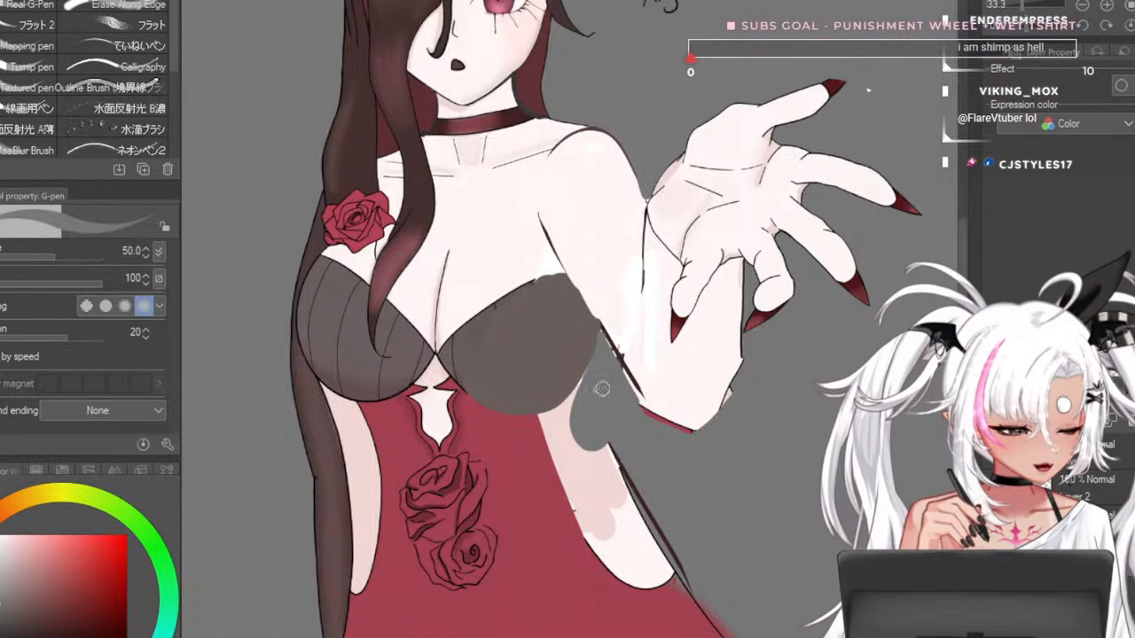
- Reshape the waist notch with pale skin tone at pen size 50 and clean up the outer hip edge in background grey
key(bracketleft)
key(bracketleft)
key(bracketright)
key(bracketright)
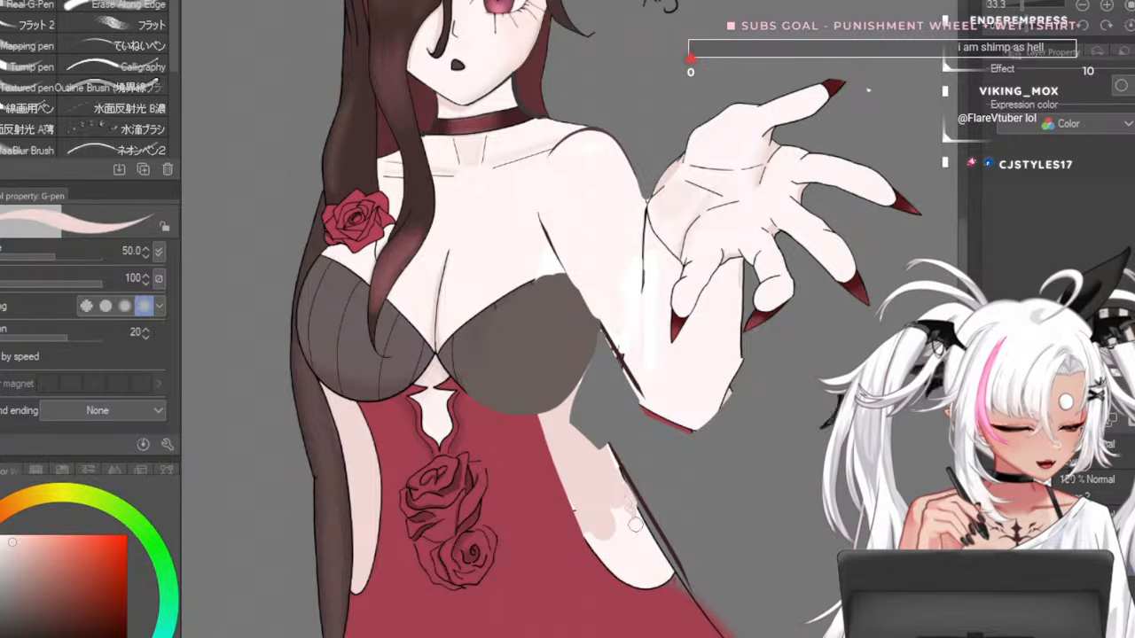
key(bracketright)
key(bracketright)
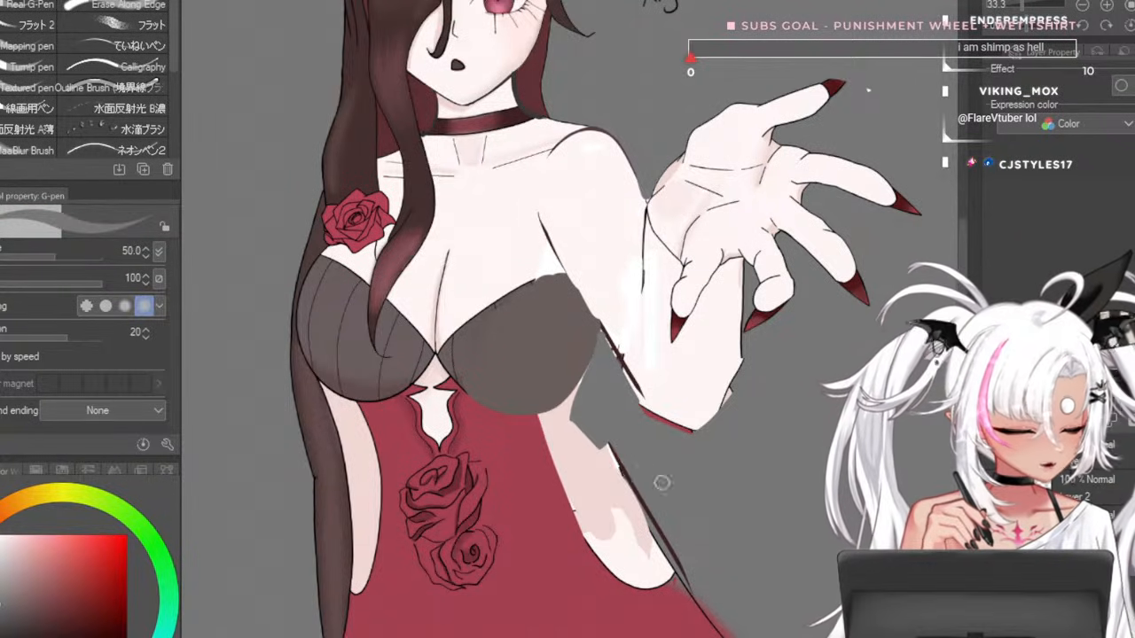
- Draw the side contour on the raised-arm side from the bust through the narrowed waist to the hip in dark red at pen size 20
key(bracketleft)
key(bracketleft)
key(bracketleft)
key(bracketleft)
key(bracketleft)
key(bracketleft)
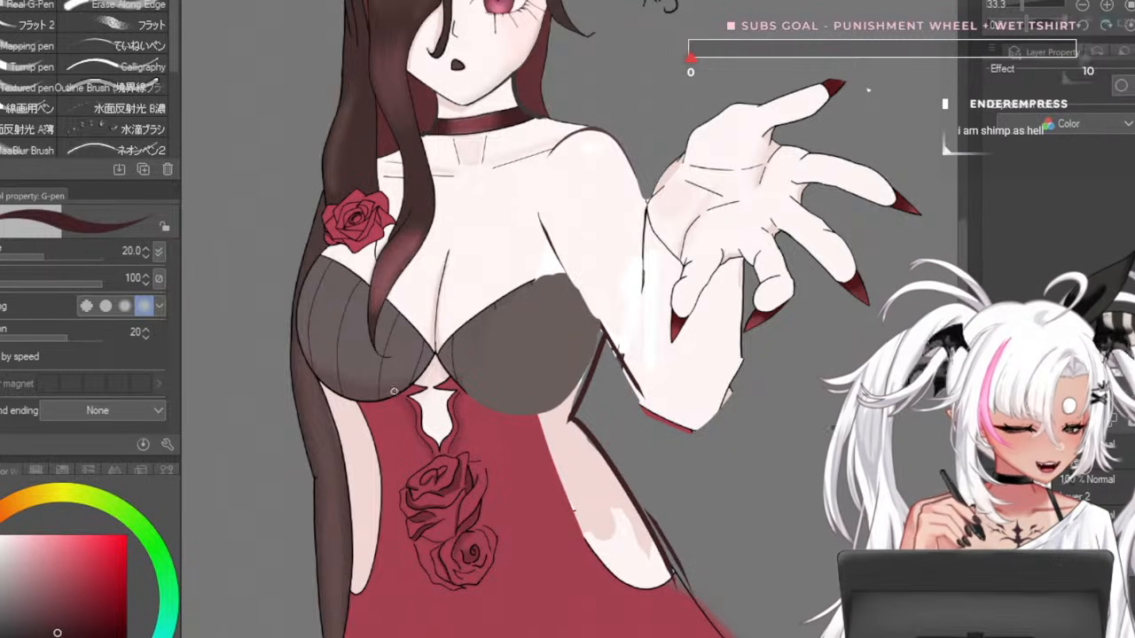
- Try a ribcage outline with a notched lower edge over the chest and upper dress in dark red at pen size 20
drag(359, 403, 392, 467)
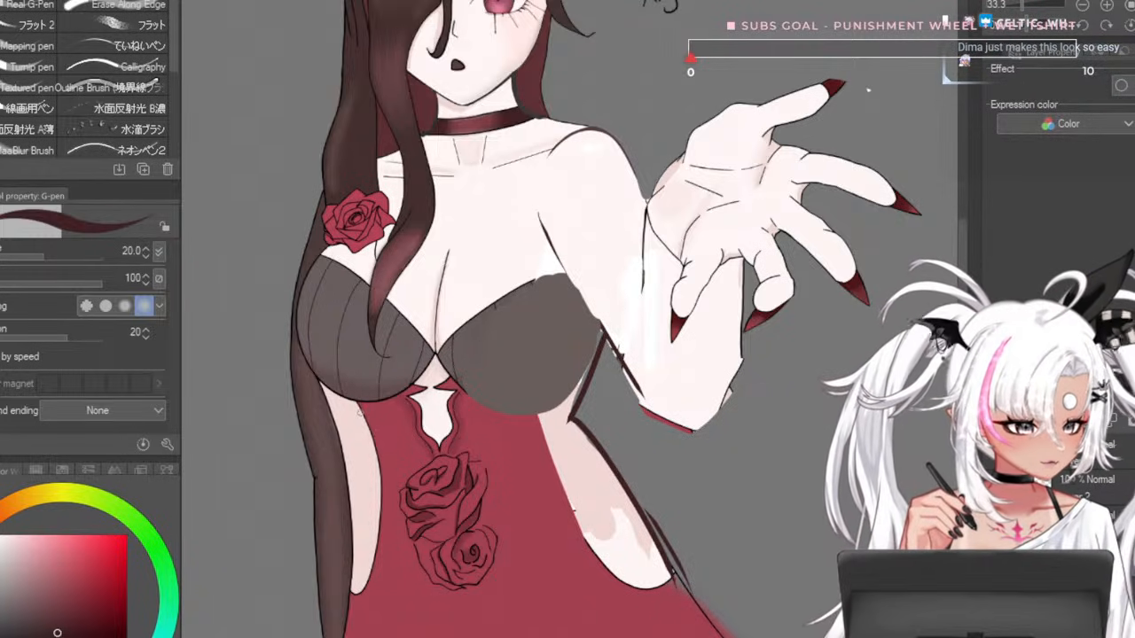
mouse_move(363, 412)
mouse_down()
mouse_move(413, 496)
mouse_move(428, 498)
mouse_move(446, 428)
mouse_move(497, 502)
mouse_move(590, 417)
mouse_up()
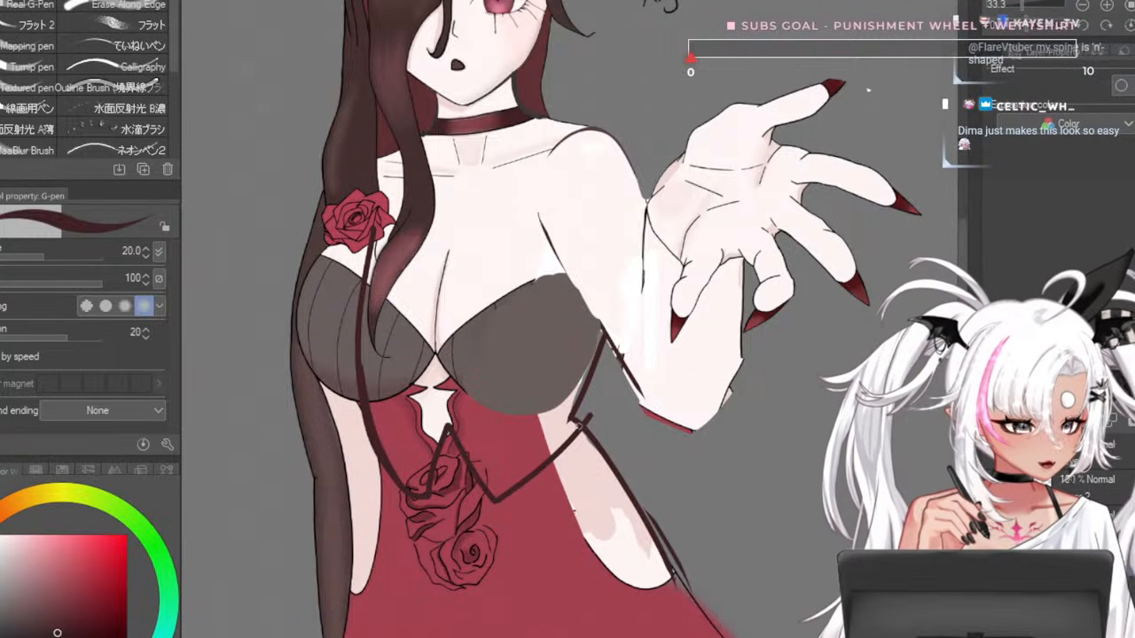
mouse_move(439, 405)
mouse_down()
mouse_move(421, 488)
mouse_move(440, 413)
mouse_move(484, 489)
mouse_move(564, 417)
mouse_move(586, 307)
mouse_move(497, 157)
mouse_move(364, 293)
mouse_move(371, 414)
mouse_up()
mouse_move(413, 457)
mouse_down()
mouse_move(434, 396)
mouse_move(488, 481)
mouse_up()
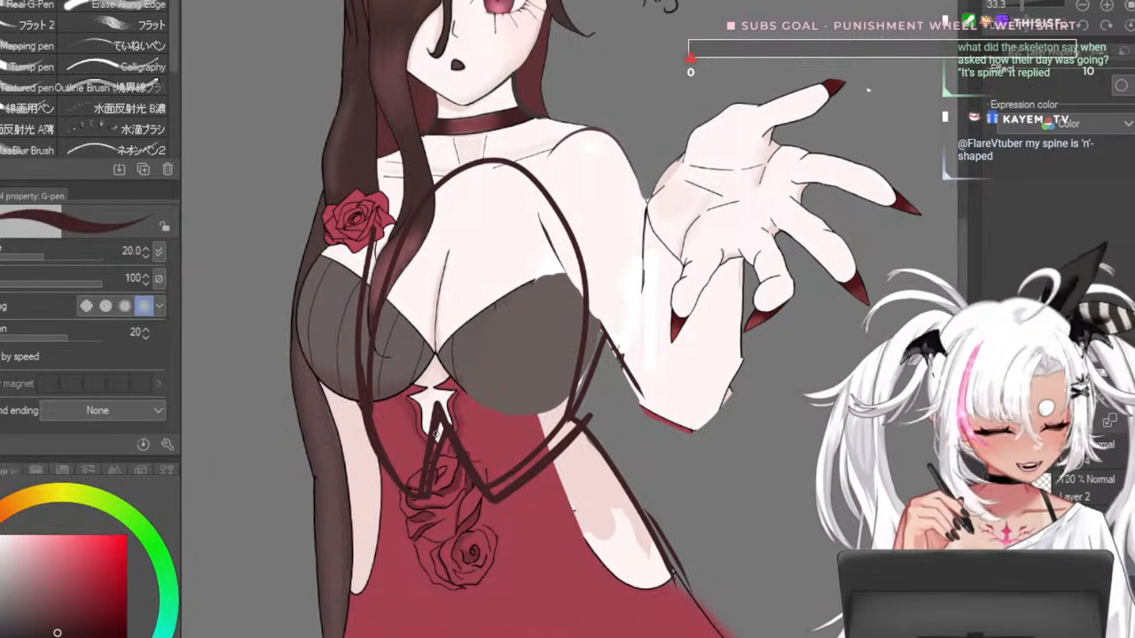
key(Delete)
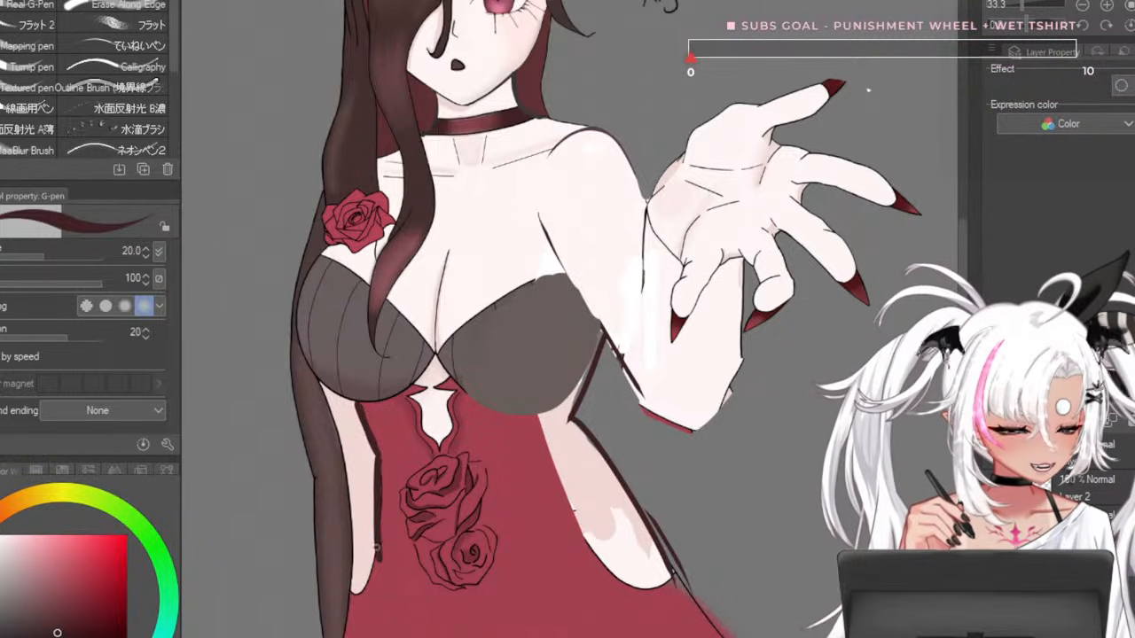
- Draw the hip contours on both sides of the dress down to its lower edge in dark red at pen size 25
scroll(456, 101, down, 5)
scroll(452, 328, up, 4)
key(bracketright)
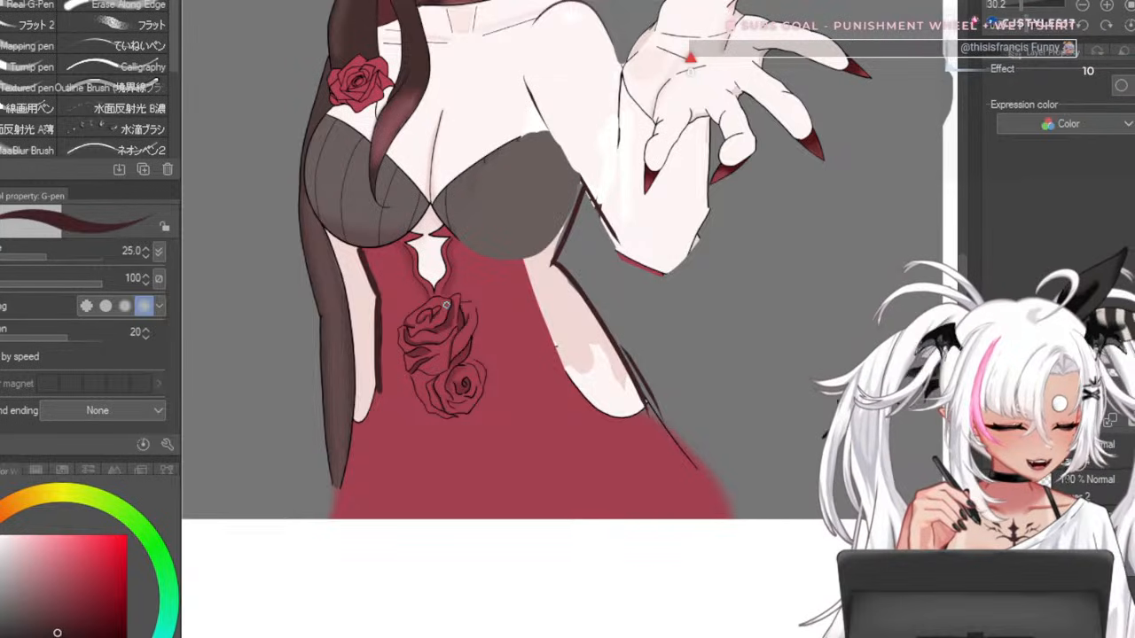
drag(388, 392, 346, 507)
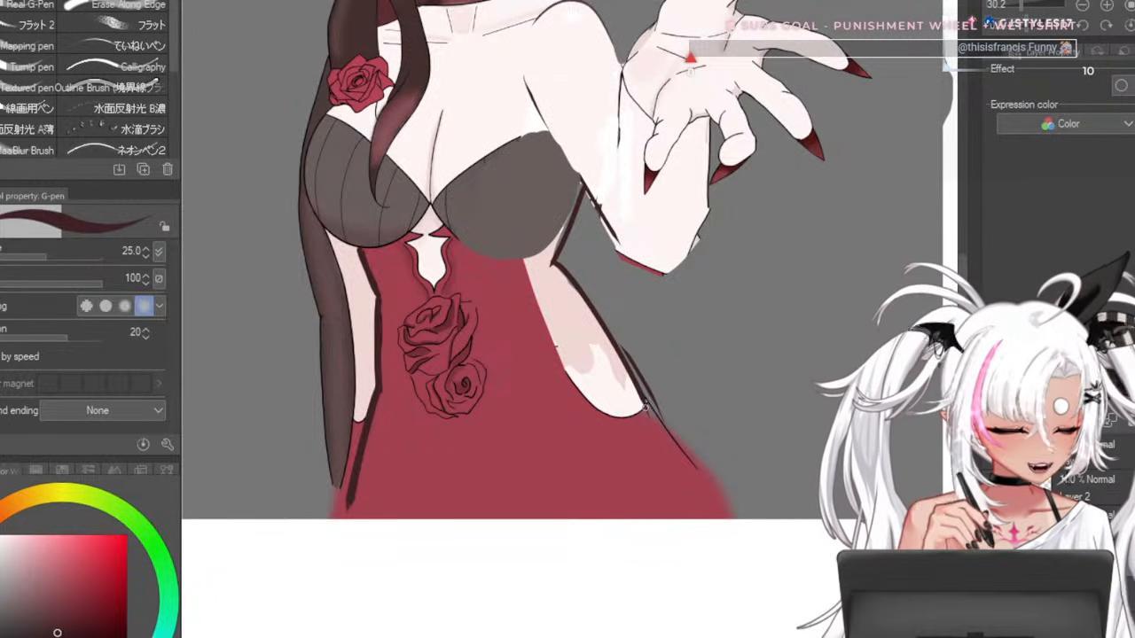
drag(646, 399, 680, 509)
key(ctrl+z)
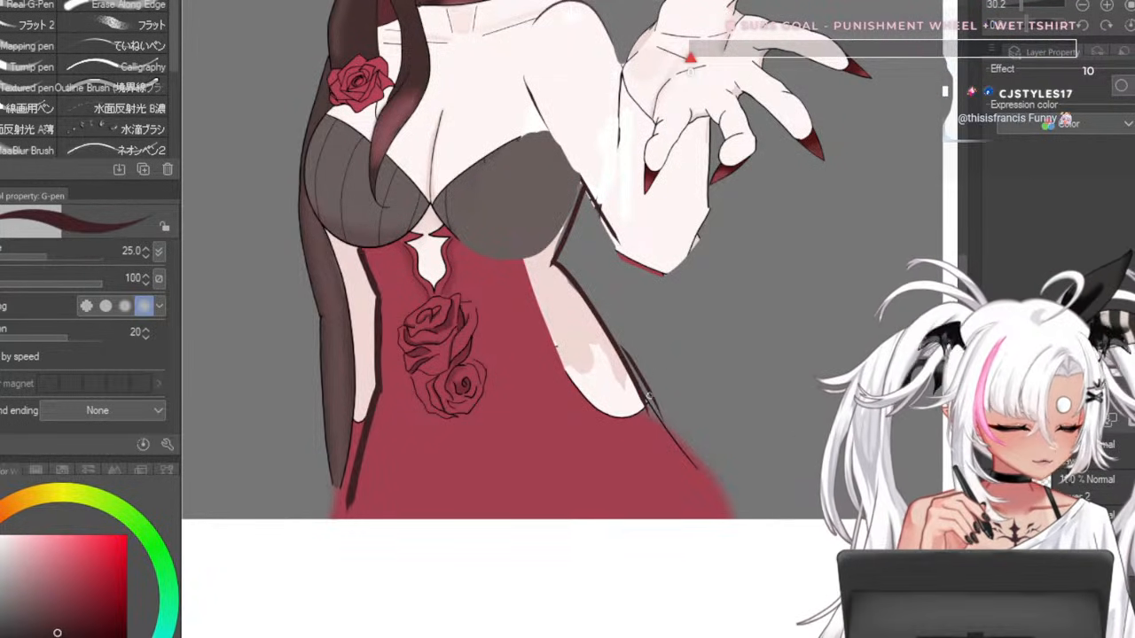
drag(643, 383, 655, 516)
- Paint out the flared part of the dress outside the new hip contour in the background grey
alt+click(690, 390)
key(bracketright)
key(bracketright)
key(bracketright)
key(bracketright)
drag(681, 445, 677, 535)
key(ctrl+z)
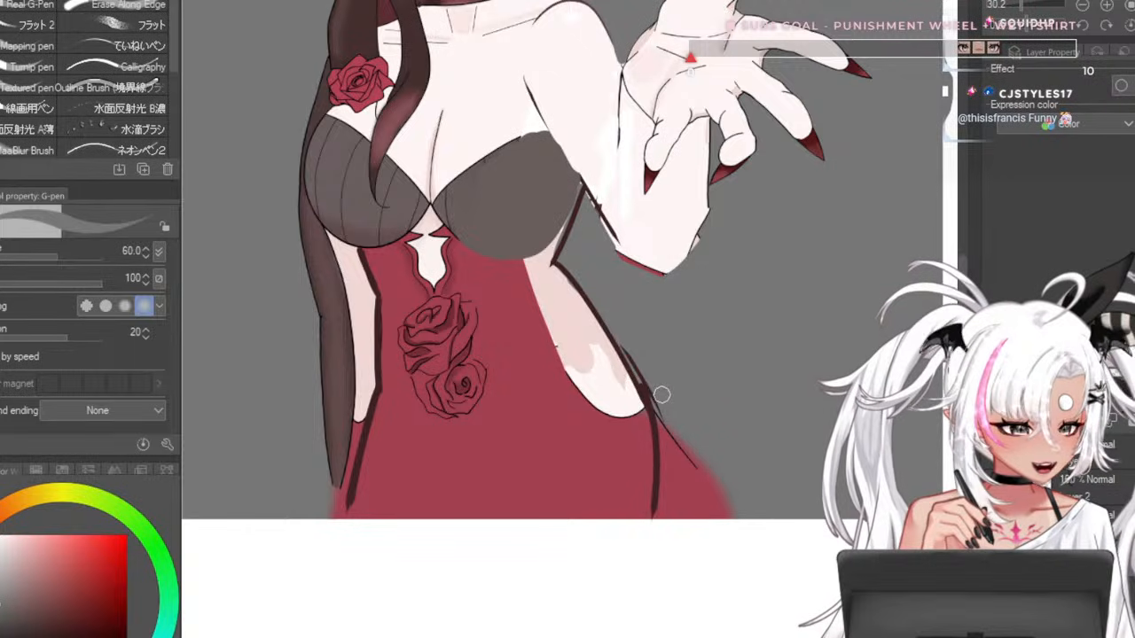
mouse_move(655, 393)
mouse_down()
mouse_move(668, 508)
mouse_move(753, 500)
mouse_up()
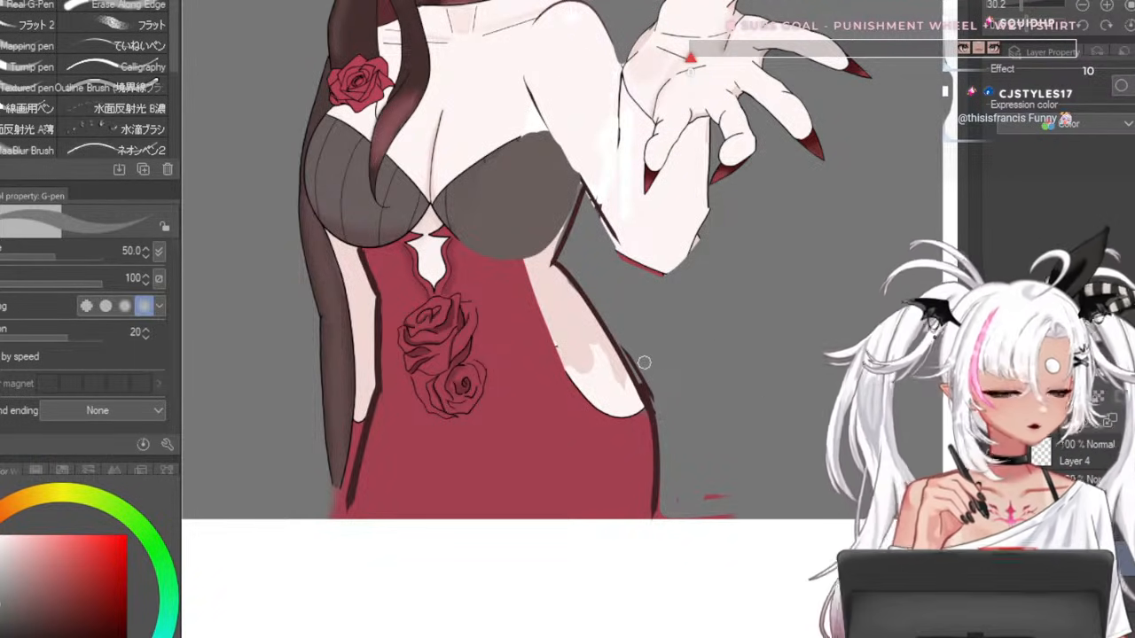
- Clear the red remnants beside the hip with grey at pen size 70 and thicken the hip line in dark red at size 30
scroll(644, 362, down, 4)
scroll(637, 337, up, 3)
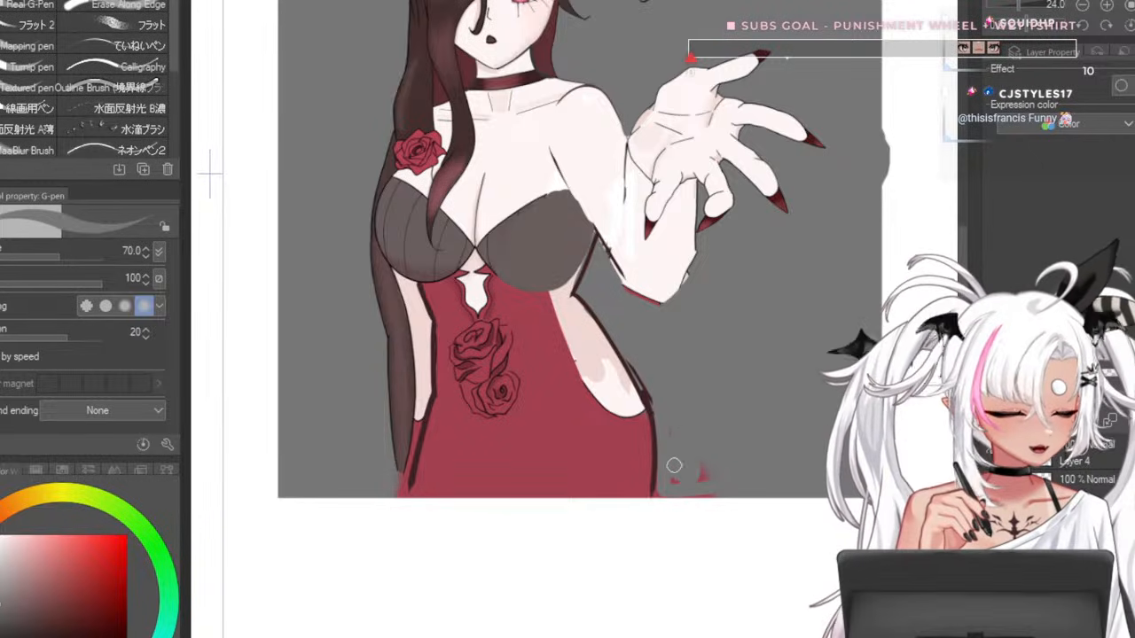
mouse_move(649, 410)
mouse_down()
mouse_move(713, 410)
mouse_move(653, 427)
mouse_up()
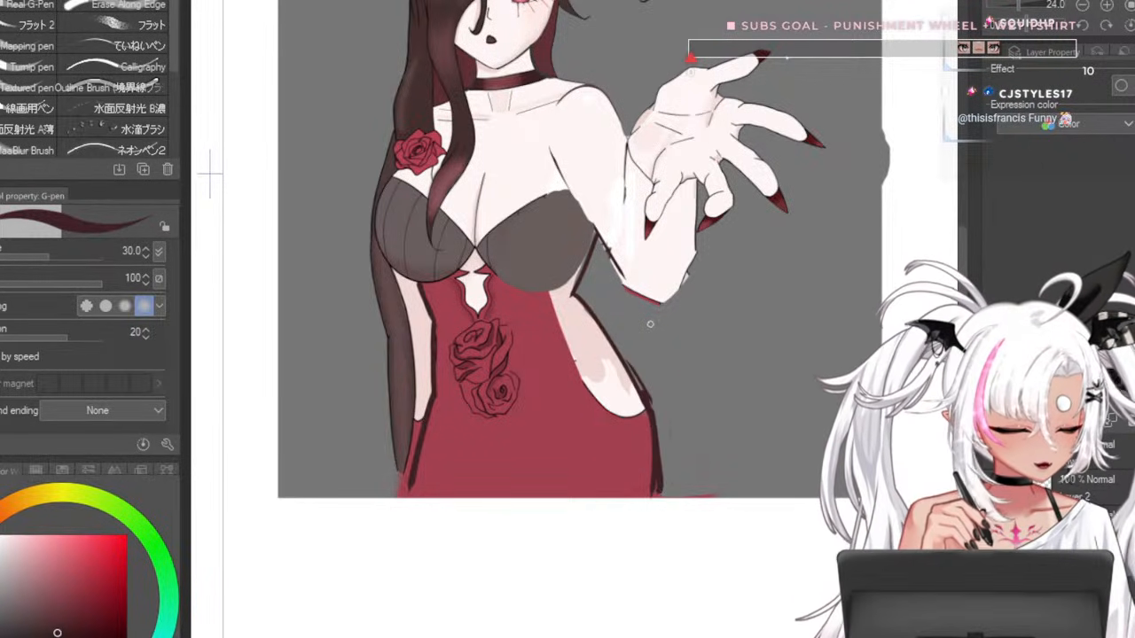
- Try a curved guide line from the sleeved arm's shoulder across the bust to the hip in dark red at pen size 40
key(bracketright)
scroll(502, 102, up, 1)
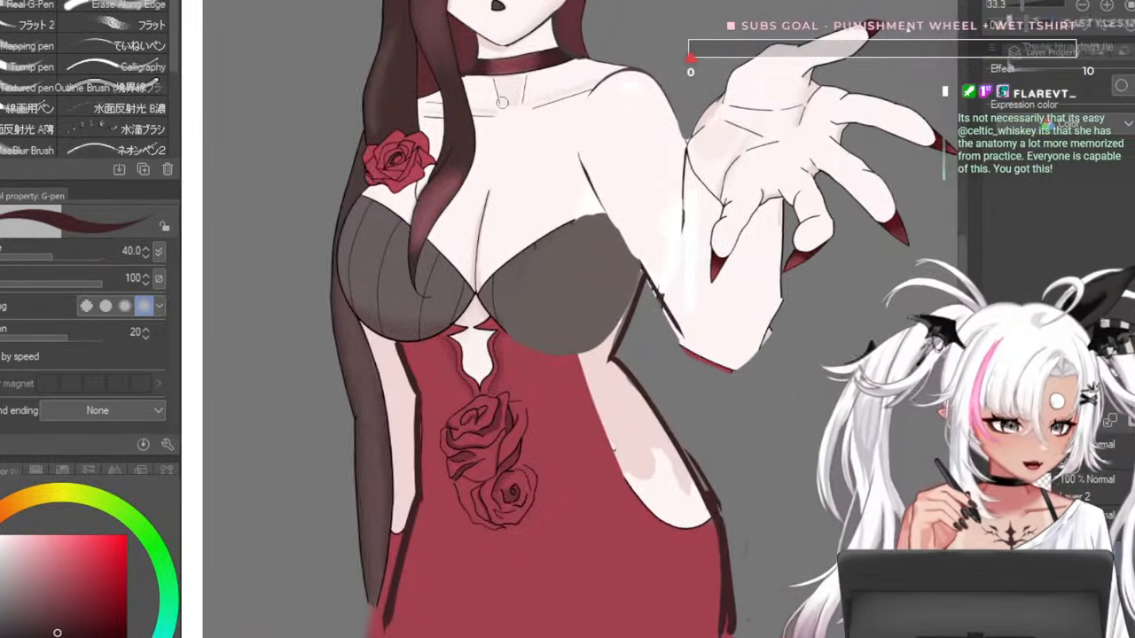
scroll(502, 102, down, 3)
scroll(499, 114, up, 4)
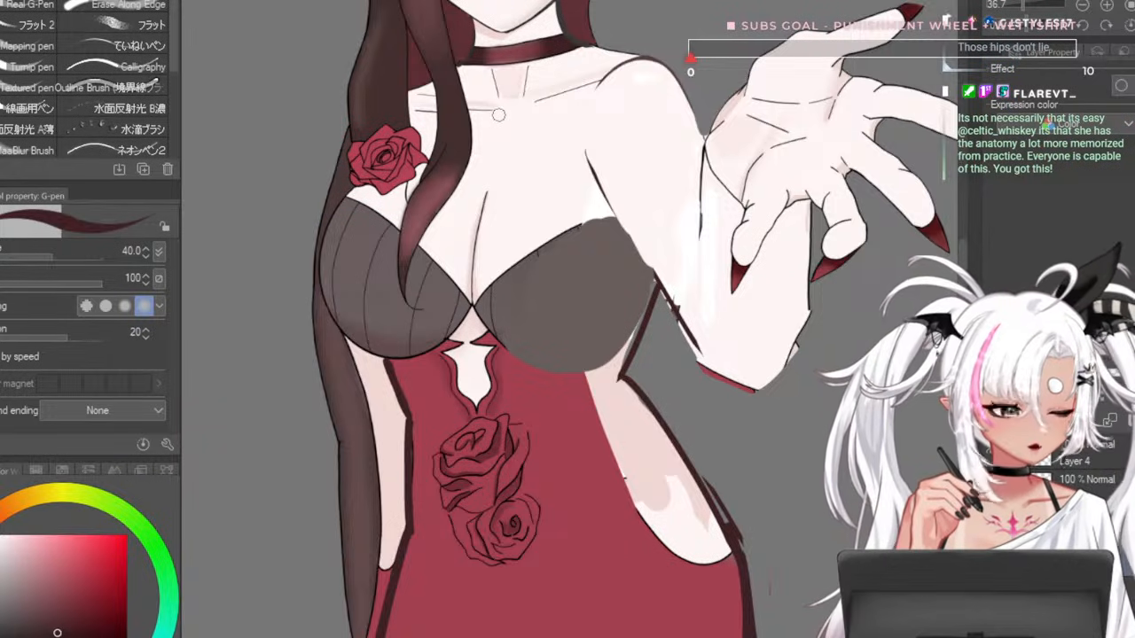
scroll(498, 115, down, 3)
scroll(525, 311, up, 3)
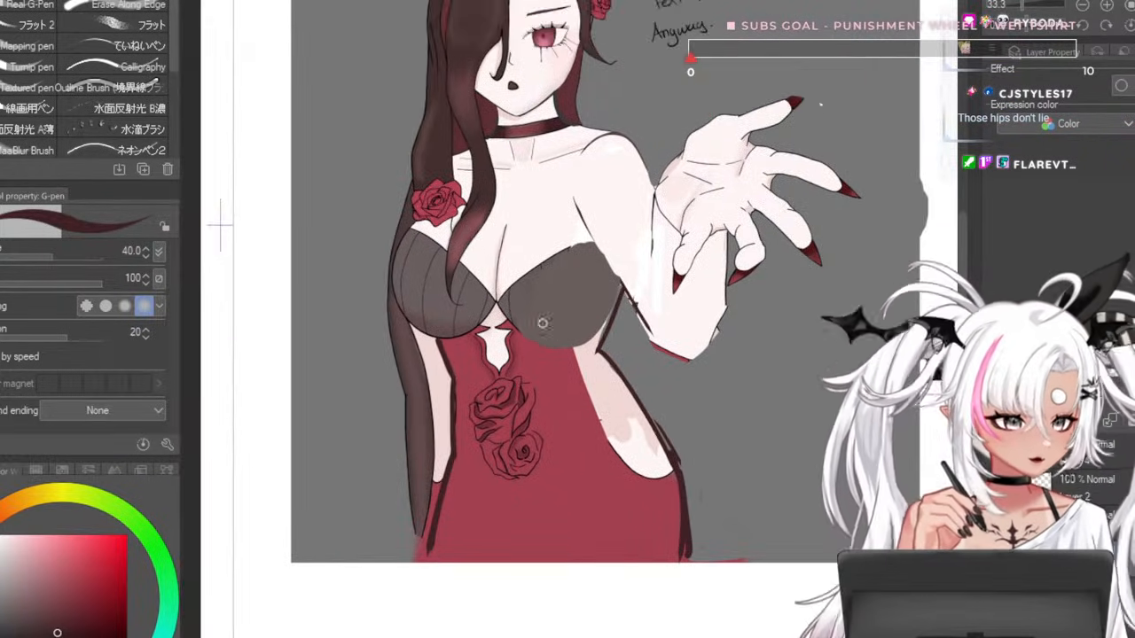
scroll(530, 231, up, 1)
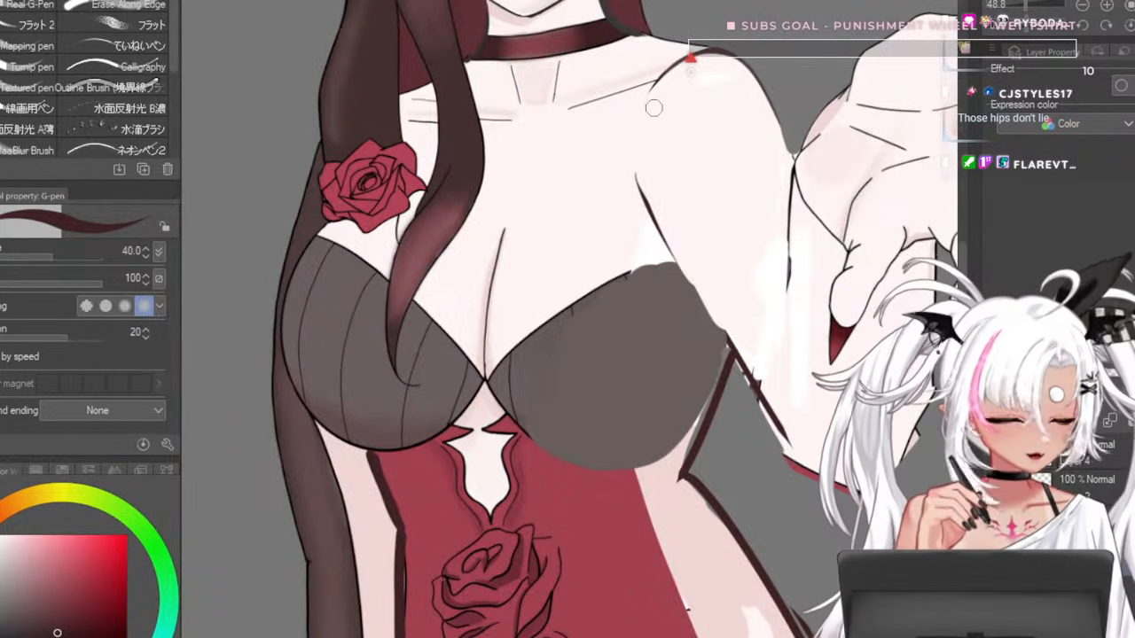
scroll(576, 89, down, 2)
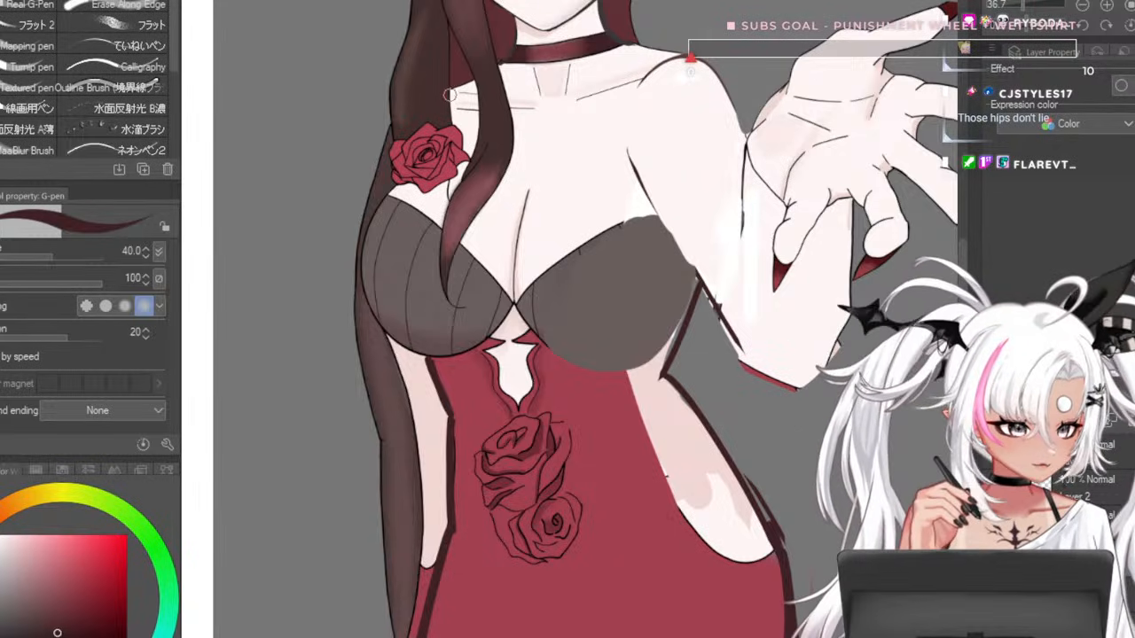
drag(426, 256, 485, 597)
key(ctrl+z)
drag(402, 174, 435, 578)
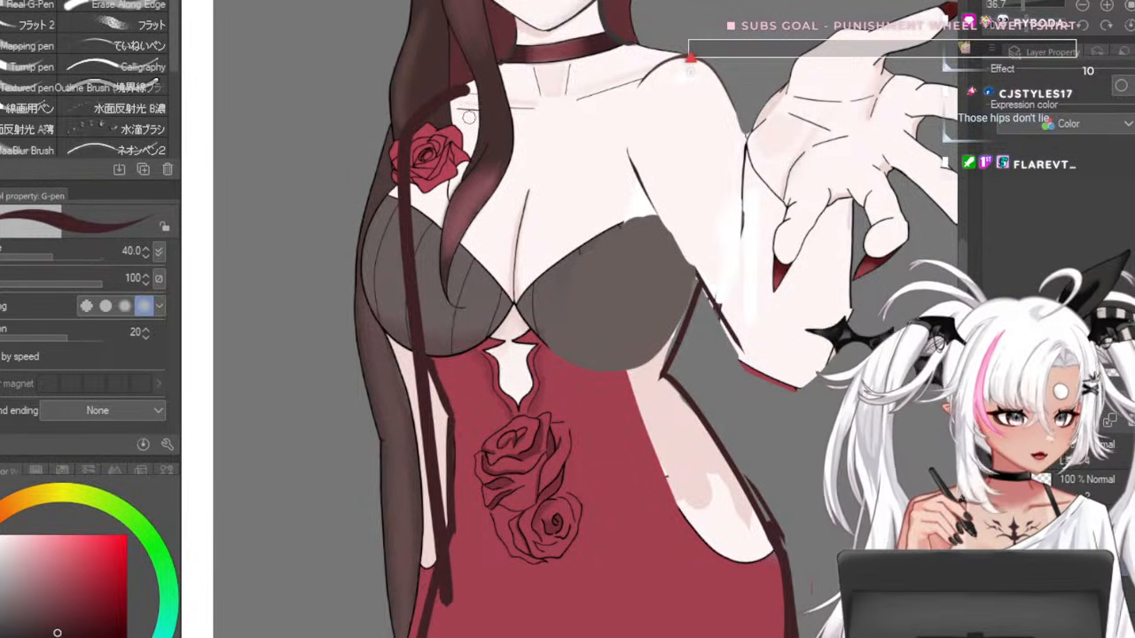
key(ctrl+z)
- Try a straight diagonal guide line from the sleeved arm's shoulder through the rose and outward past the arm
drag(439, 115, 324, 470)
key(ctrl+z)
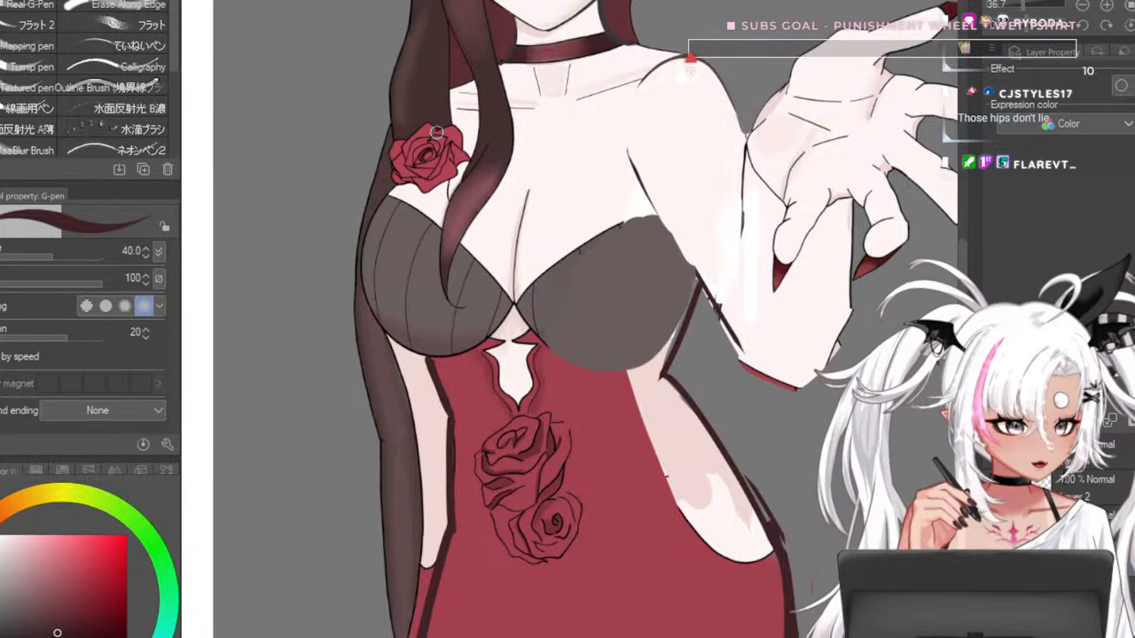
drag(435, 107, 293, 559)
key(ctrl+z)
drag(439, 117, 271, 553)
key(ctrl+z)
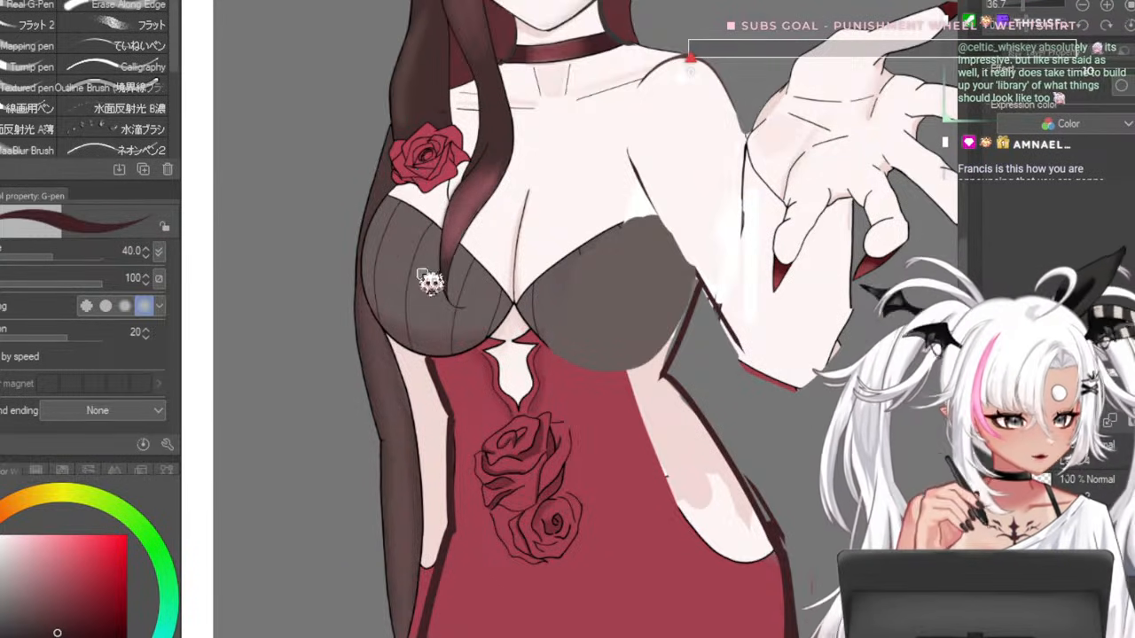
drag(440, 115, 268, 557)
scroll(342, 448, down, 2)
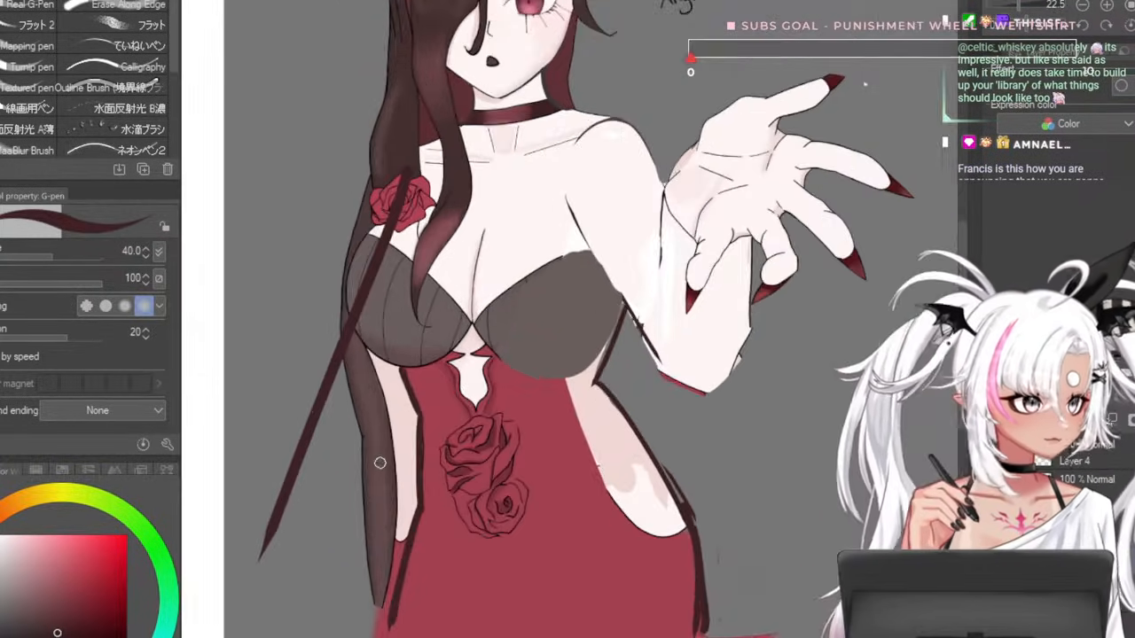
scroll(379, 461, down, 1)
key(ctrl+z)
scroll(422, 467, up, 1)
scroll(421, 467, down, 3)
scroll(479, 389, up, 4)
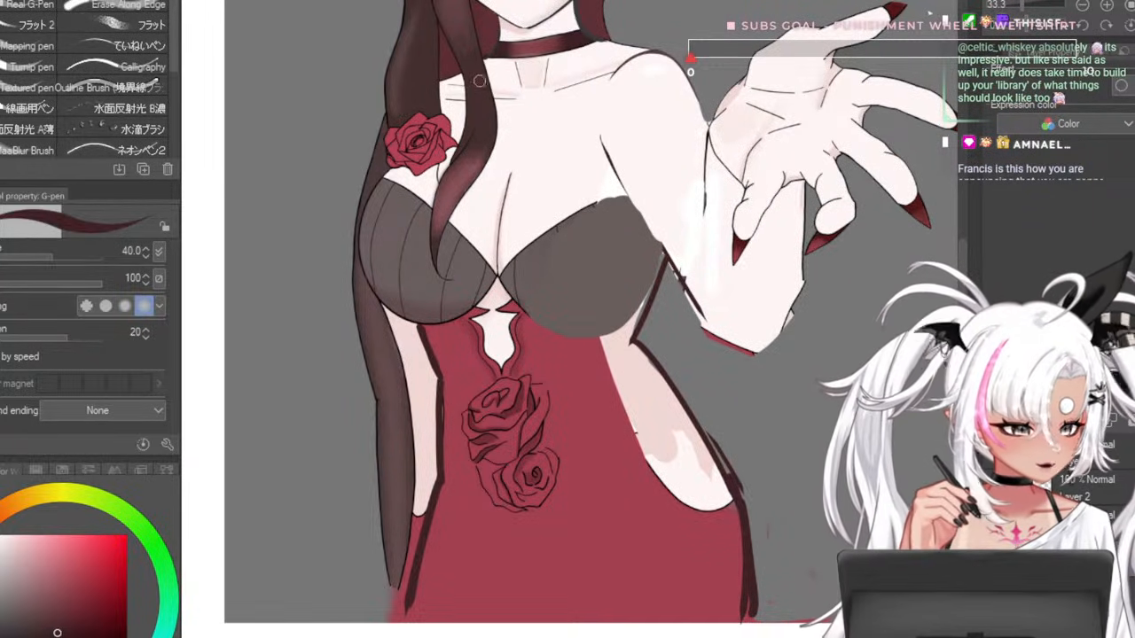
- Try a shoulder guide line across the chest with a straight arm guide from the sleeved shoulder, in dark red at pen size 40
drag(410, 114, 507, 92)
mouse_move(411, 110)
mouse_down()
mouse_move(432, 107)
mouse_move(385, 593)
mouse_move(419, 158)
mouse_move(373, 606)
mouse_up()
key(ctrl+z)
key(ctrl+z)
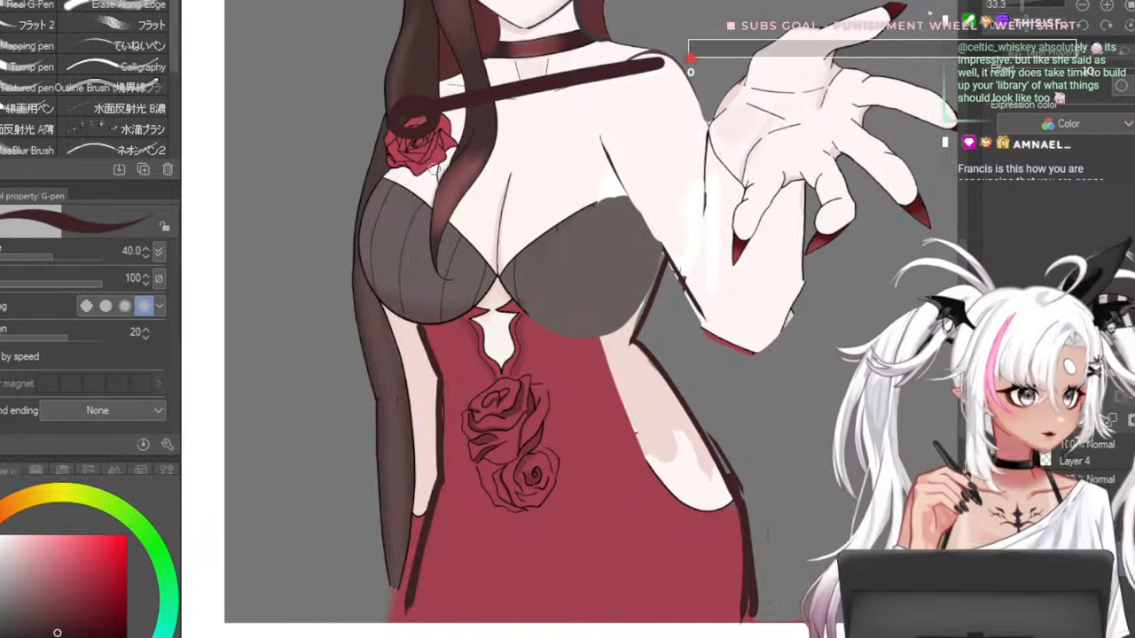
mouse_move(414, 135)
mouse_down()
mouse_move(493, 593)
mouse_move(498, 573)
mouse_up()
key(ctrl+z)
key(ctrl+z)
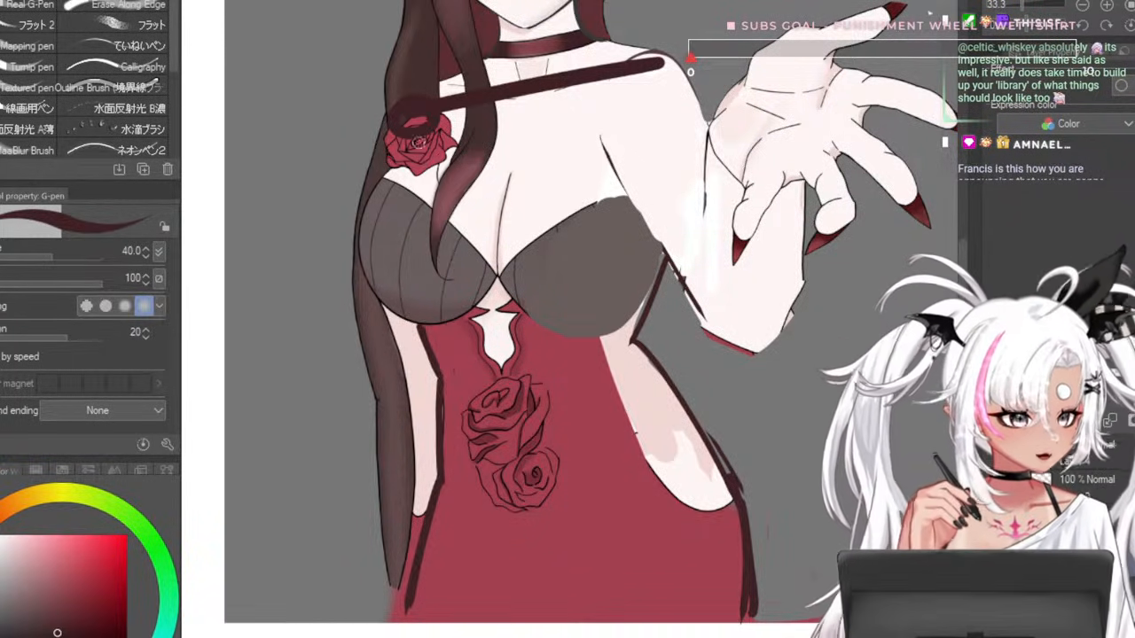
drag(413, 133, 542, 634)
key(ctrl+z)
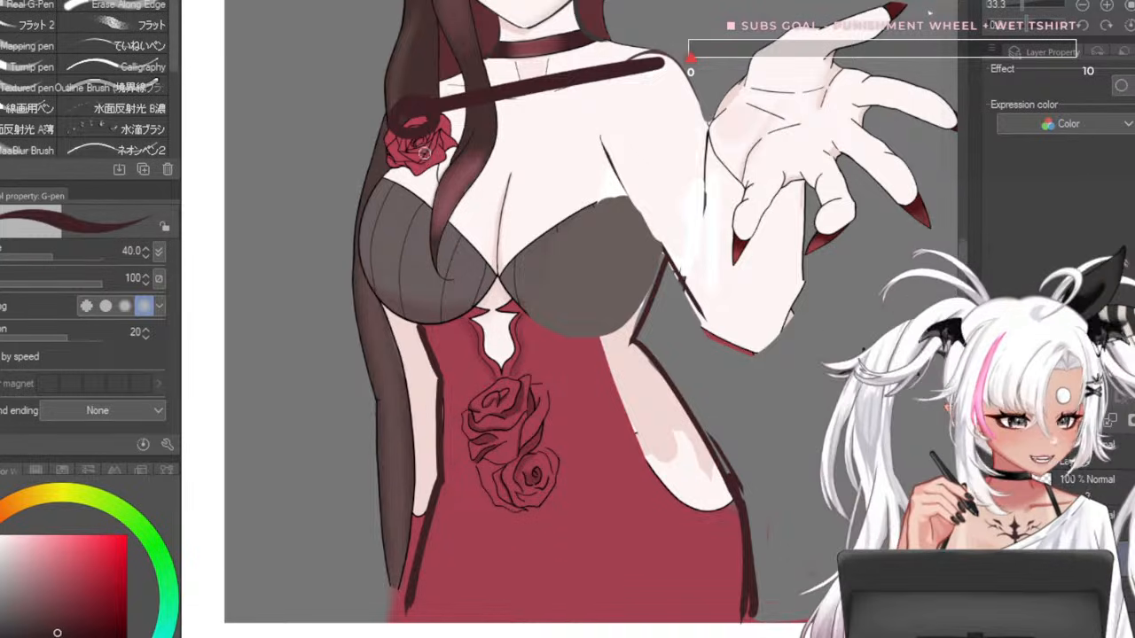
mouse_move(417, 138)
mouse_down()
mouse_move(342, 442)
mouse_move(528, 440)
mouse_up()
key(ctrl+z)
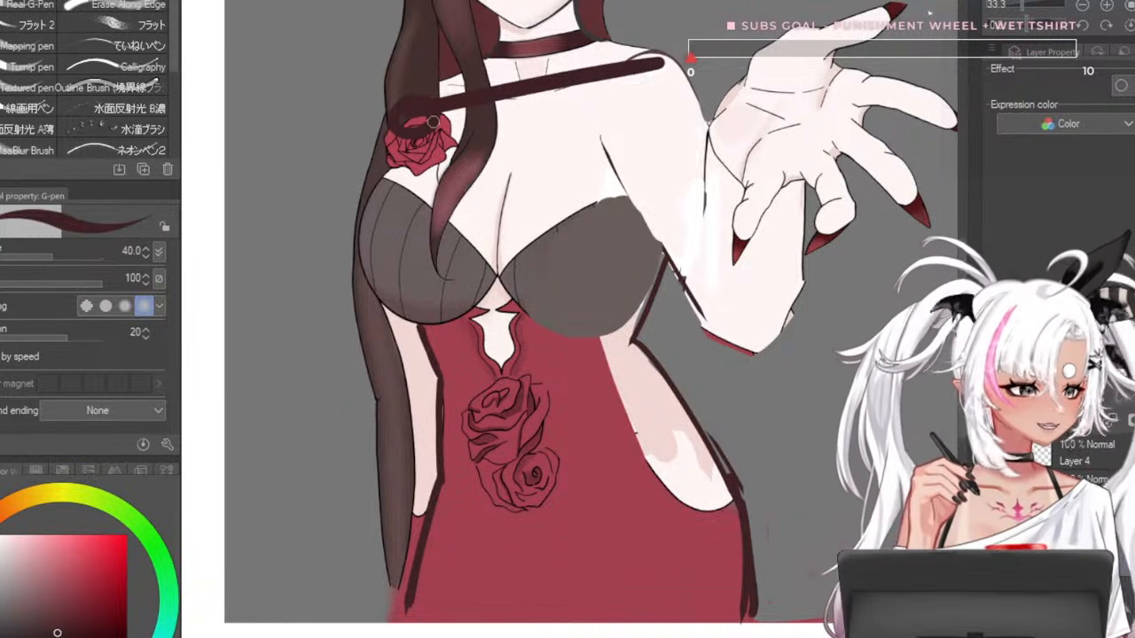
- Try a sleeved-arm guide with the elbow flared outward, and straighter side guides running from both shoulders to the waist
drag(416, 124, 407, 417)
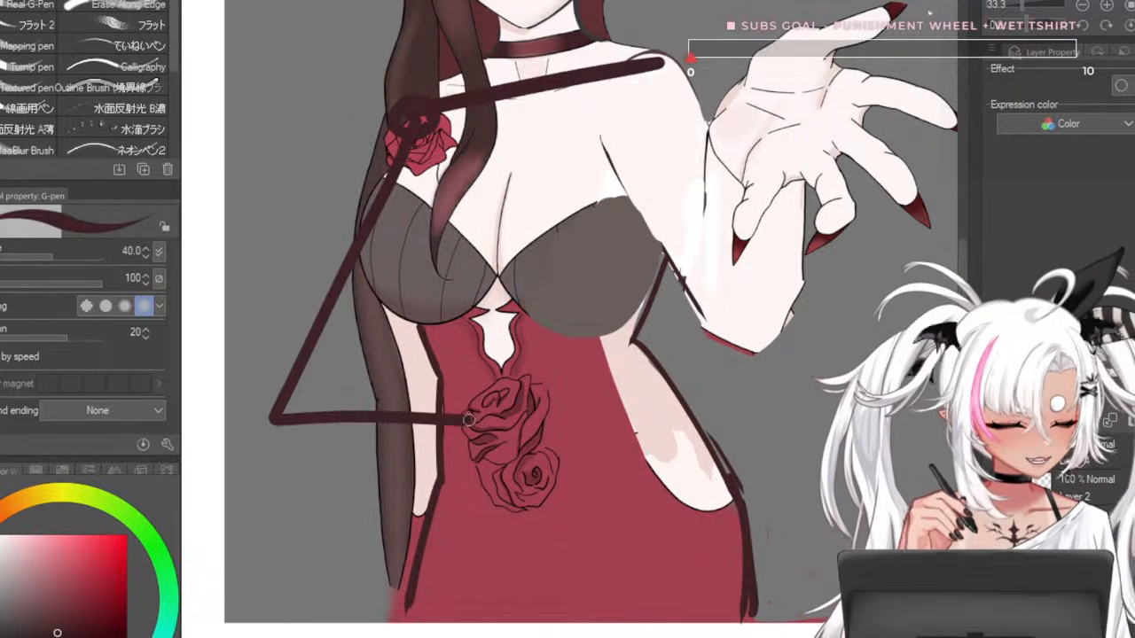
key(ctrl+z)
mouse_move(425, 121)
mouse_down()
mouse_move(323, 381)
mouse_move(501, 417)
mouse_up()
mouse_move(660, 69)
mouse_down()
mouse_move(732, 389)
mouse_move(616, 418)
mouse_up()
key(ctrl+z)
key(ctrl+z)
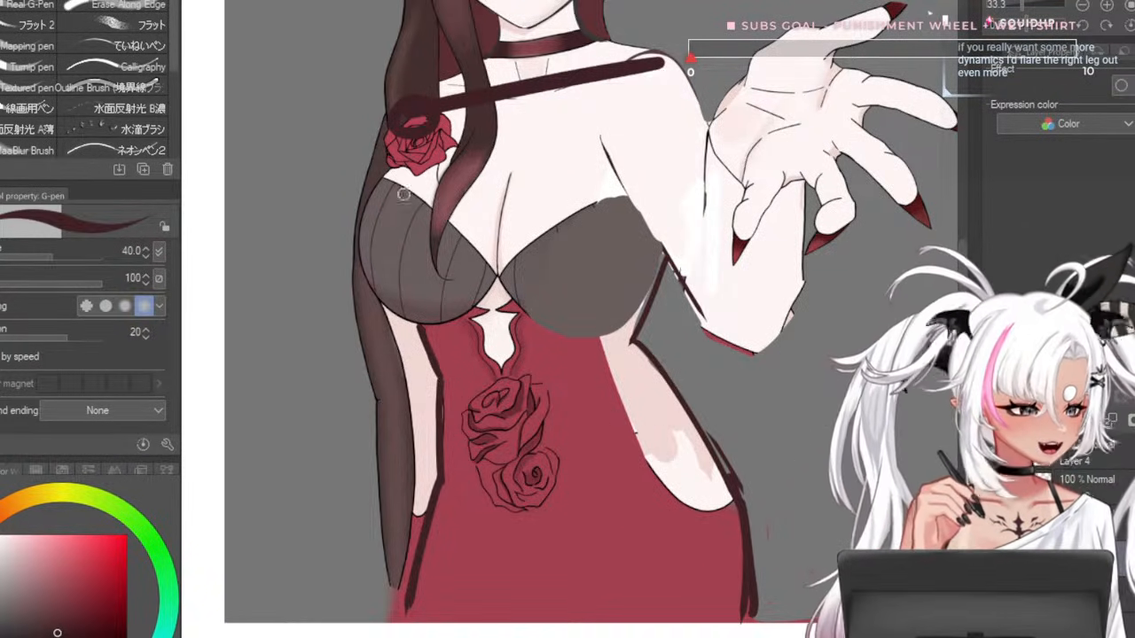
- Sketch bent-arm guides on both sides of the body with elbows flared outward and forearms tucked back behind the waist
mouse_move(391, 160)
mouse_down()
mouse_move(304, 362)
mouse_move(398, 418)
mouse_up()
drag(387, 305, 355, 371)
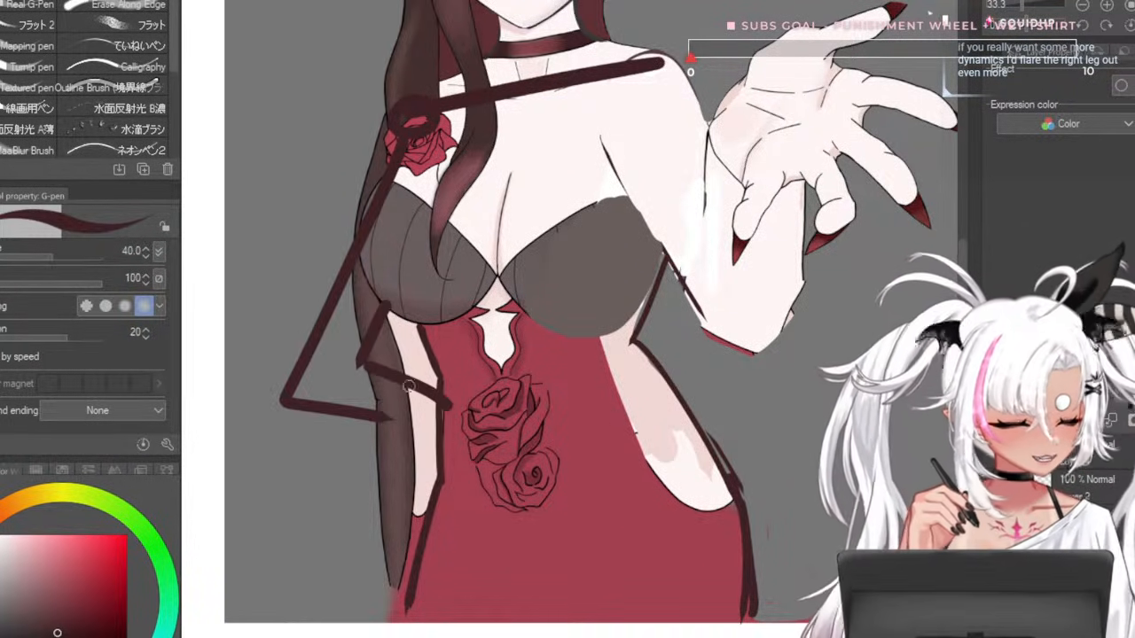
drag(337, 420, 439, 431)
mouse_move(661, 64)
mouse_down()
mouse_move(713, 292)
mouse_move(676, 393)
mouse_up()
drag(658, 270, 671, 346)
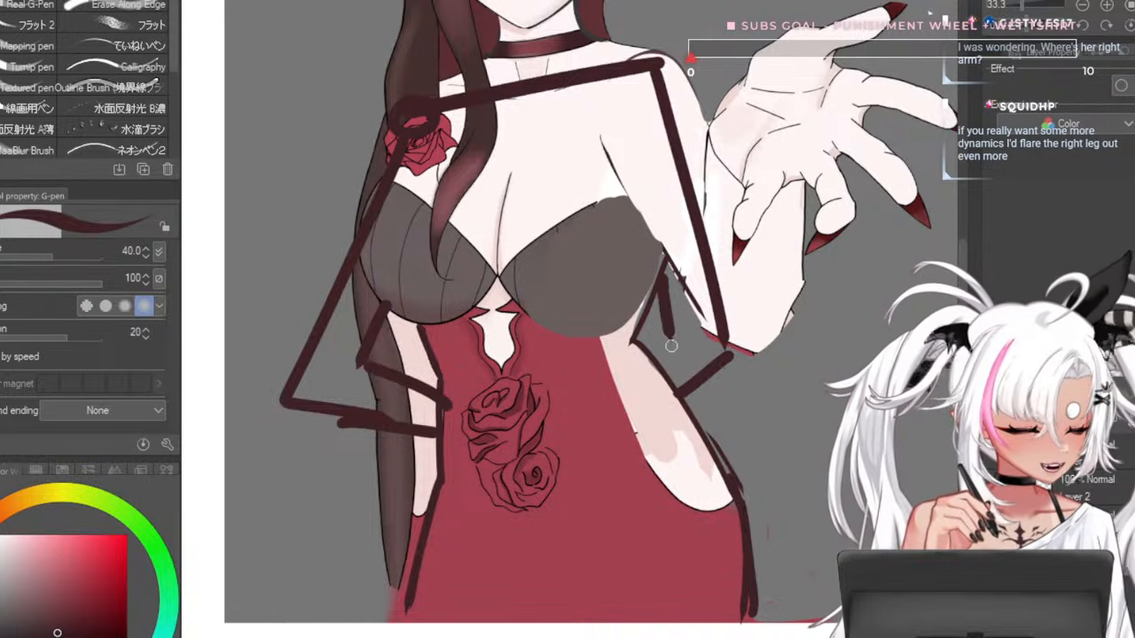
scroll(577, 346, down, 1)
scroll(639, 240, up, 1)
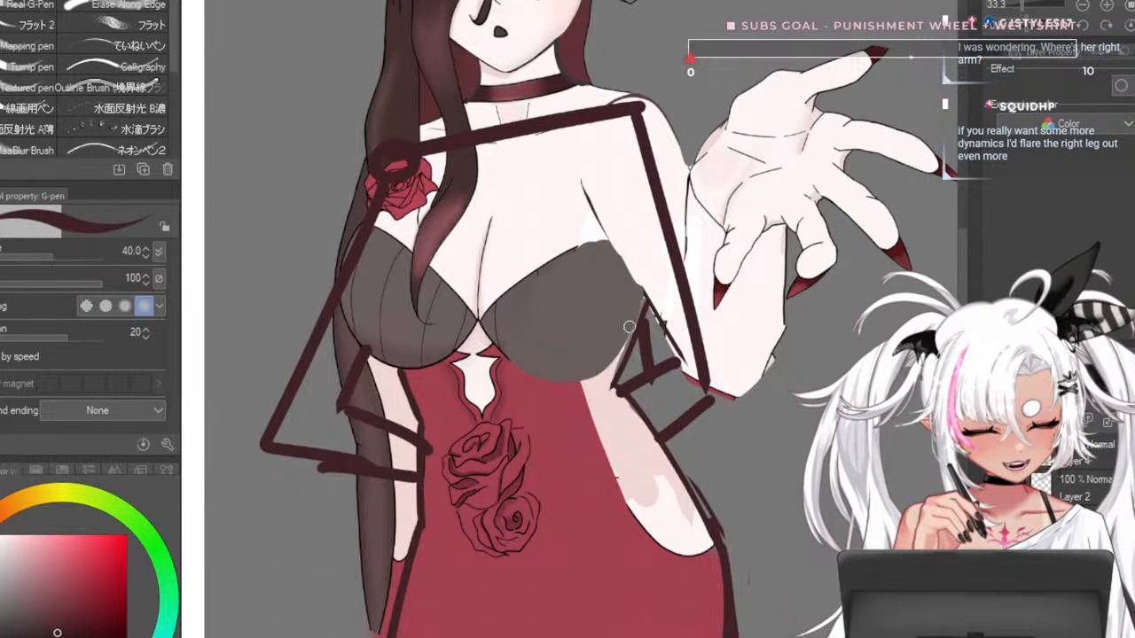
- Undo the bent-arm guides and the shoulder guide line
key(ctrl+z)
key(ctrl+z)
key(ctrl+z)
key(ctrl+z)
key(ctrl+z)
key(ctrl+z)
key(ctrl+z)
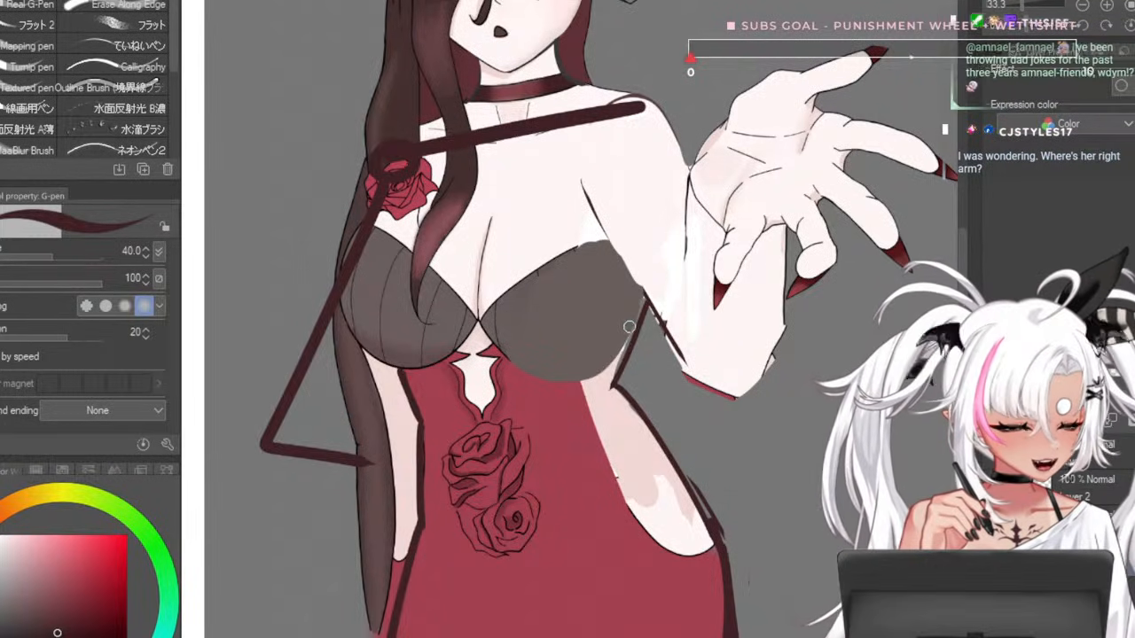
key(ctrl+z)
key(ctrl+z)
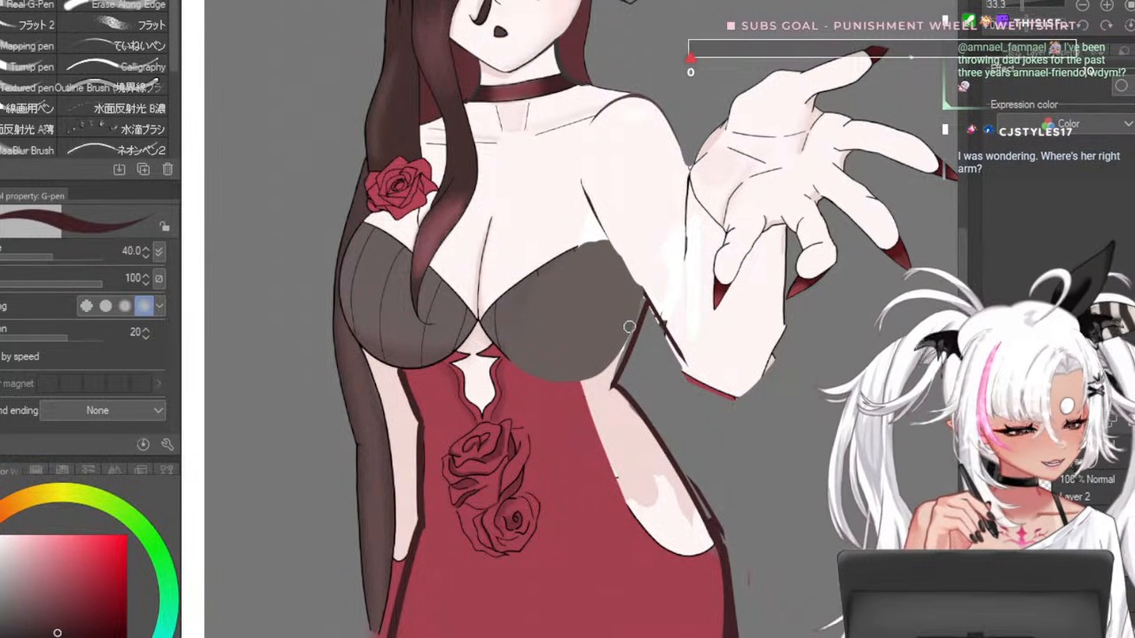
- Try a thinner arm guide line from above the rose down the sleeved arm at pen size 20
scroll(621, 323, down, 1)
key(bracketleft)
key(bracketleft)
key(bracketleft)
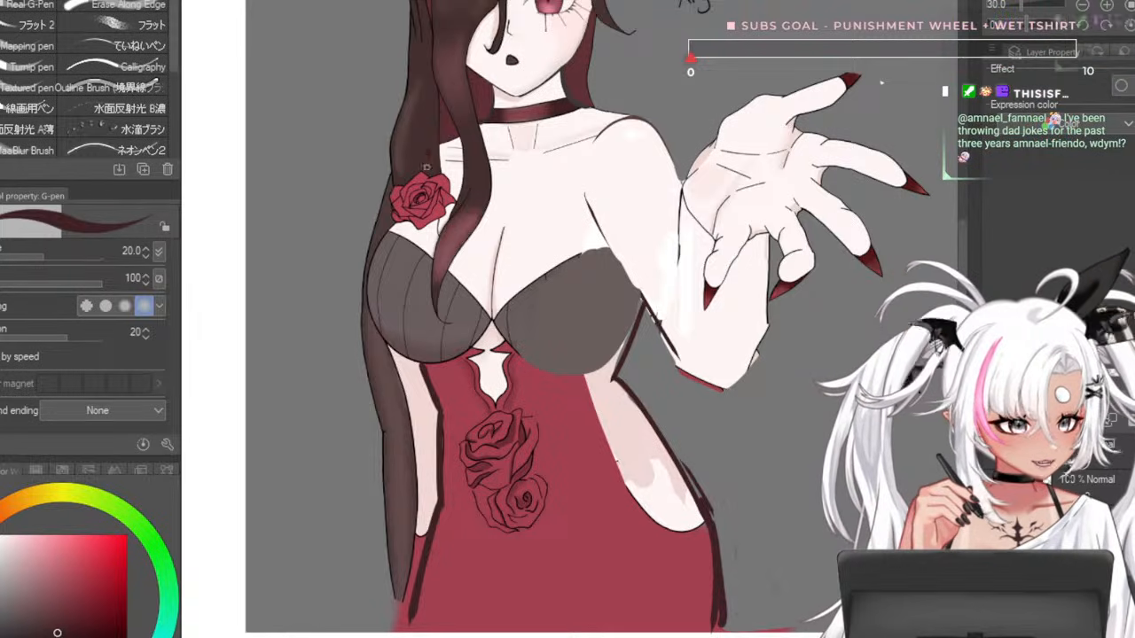
drag(430, 154, 381, 566)
key(ctrl+z)
key(bracketright)
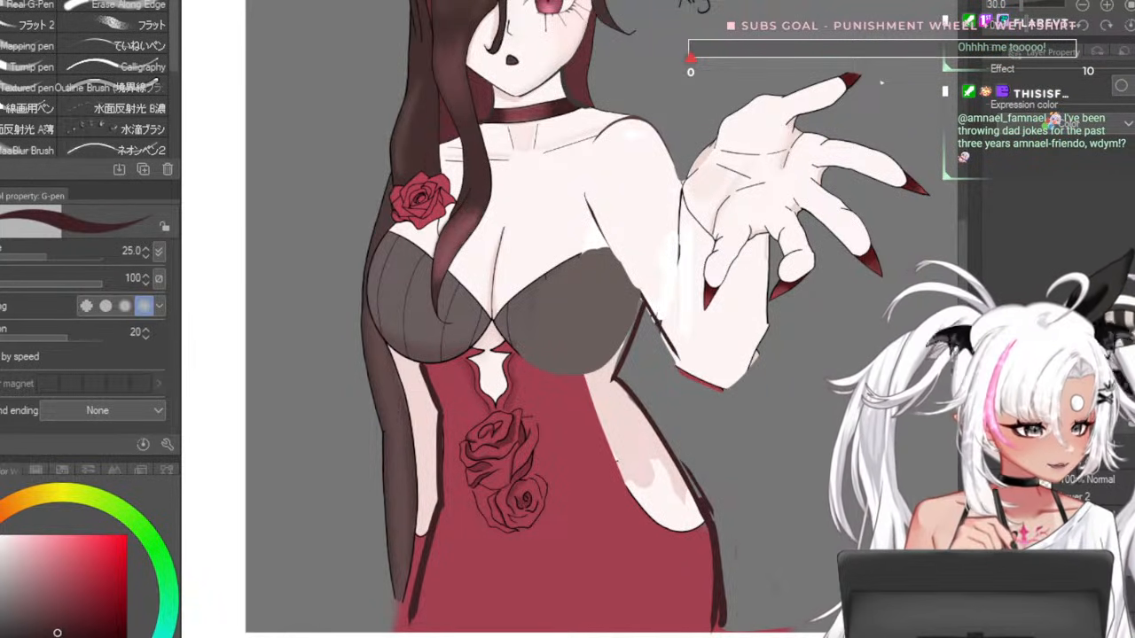
- Lasso the skin strip between the sleeve and waist, move and rotate it outward over the sleeve, apply the transformation and clear the selection
key(m)
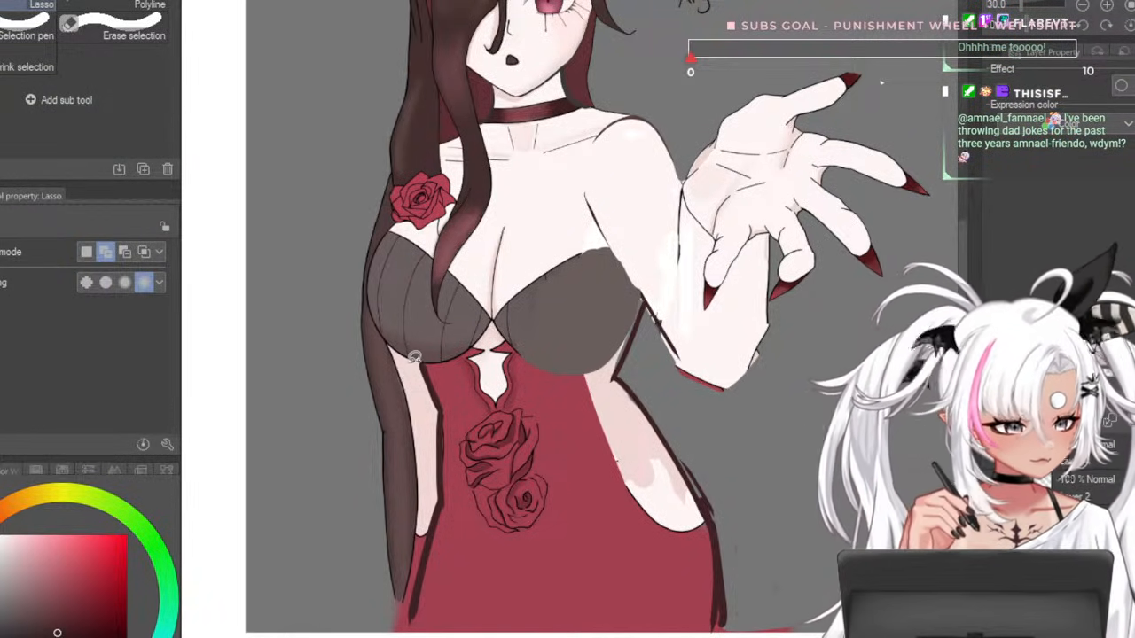
mouse_move(390, 364)
mouse_down()
mouse_move(410, 555)
mouse_move(443, 512)
mouse_up()
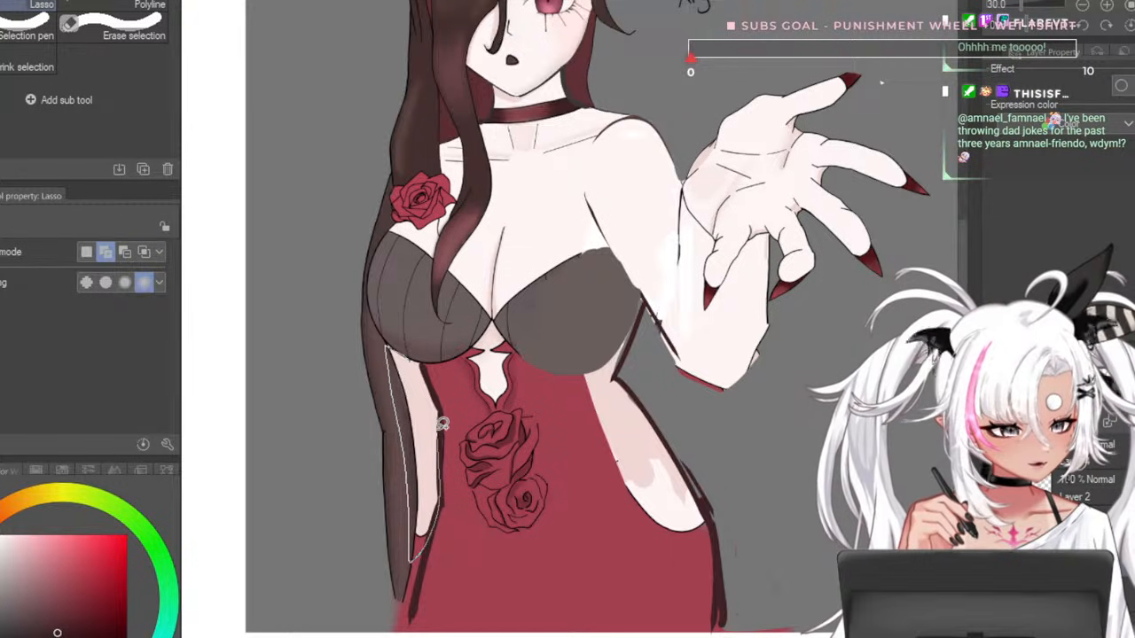
drag(443, 423, 400, 354)
key(k)
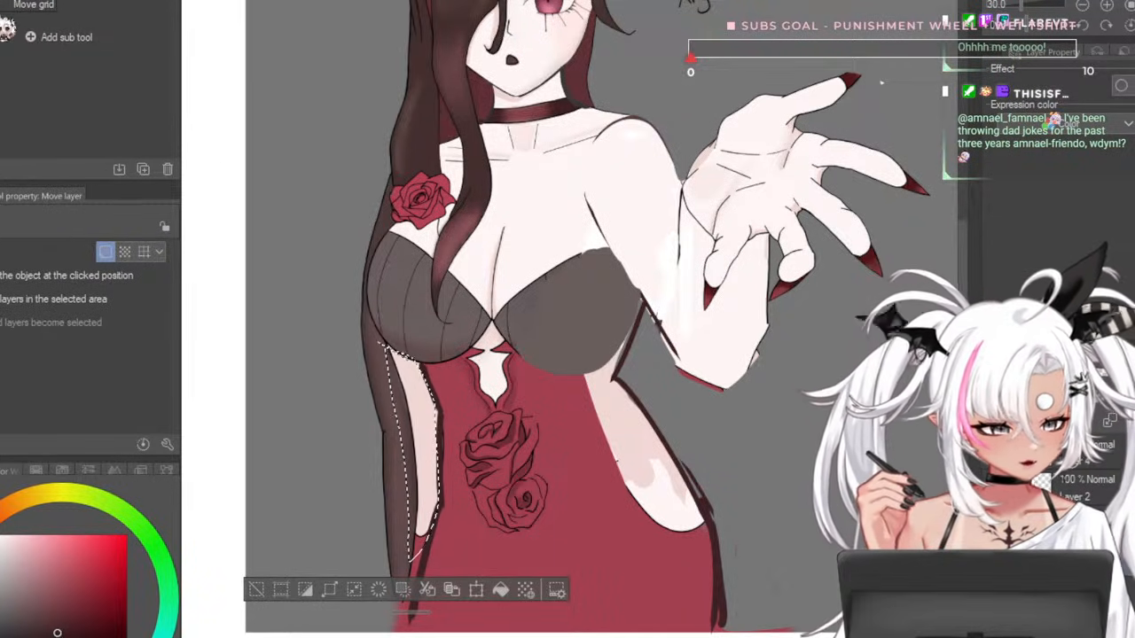
mouse_move(432, 450)
mouse_down()
mouse_move(398, 446)
mouse_move(379, 467)
mouse_move(390, 437)
mouse_up()
key(ctrl+shift+t)
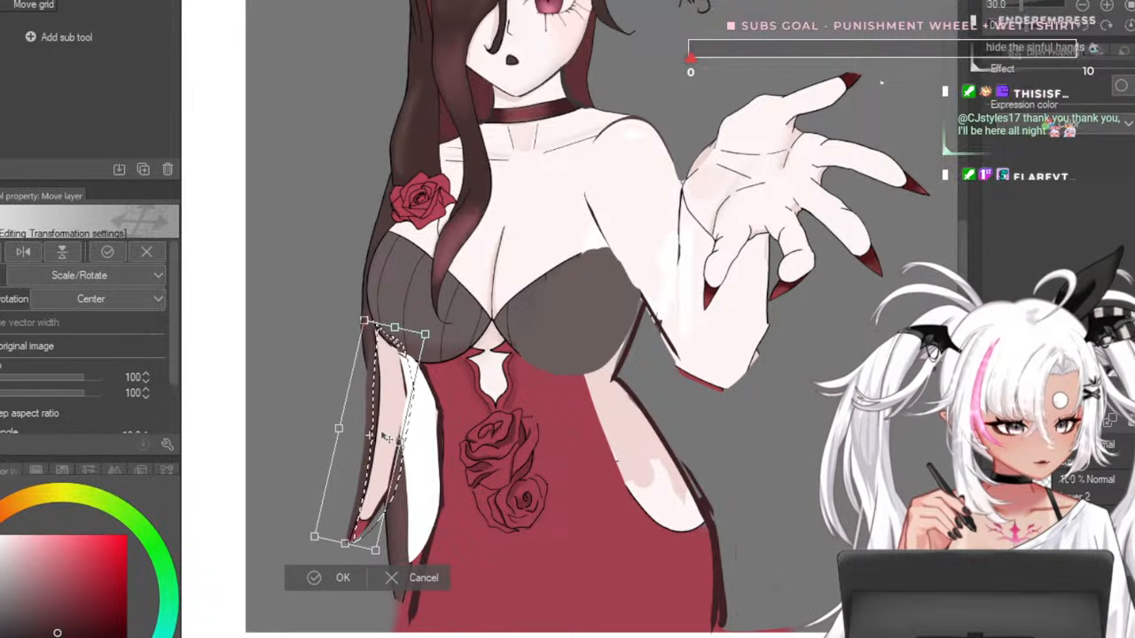
click(344, 577)
scroll(391, 496, down, 3)
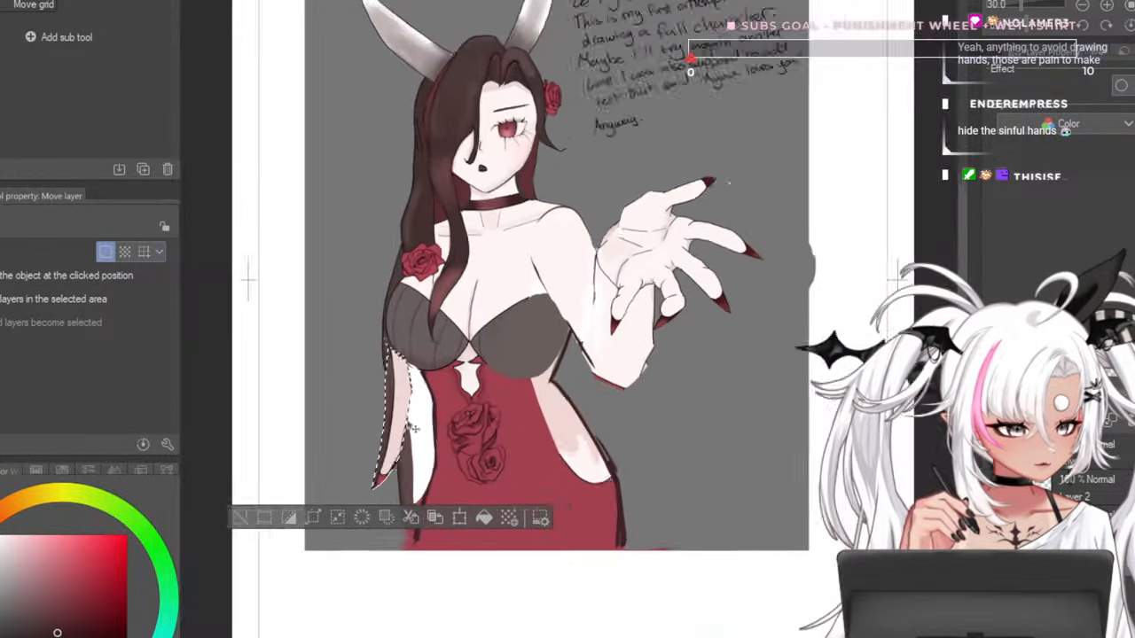
scroll(392, 497, up, 3)
key(m)
key(ctrl+d)
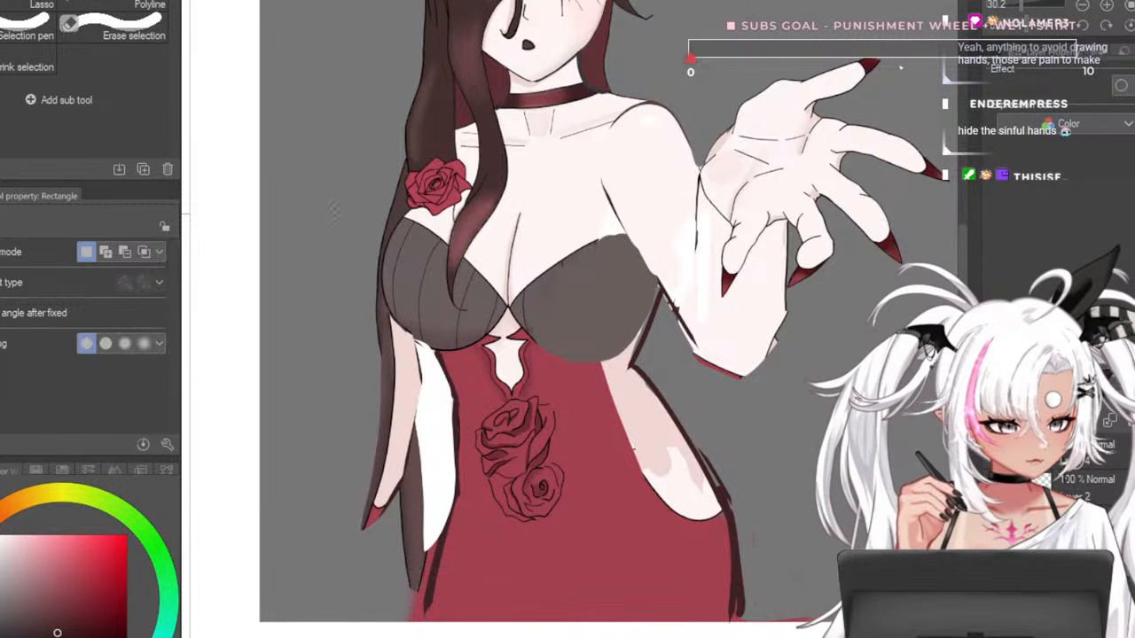
- Paint a bare arm over the sleeve and part of the white gap in light skin tone at pen size 60
scroll(355, 345, up, 2)
key(x)
key(p)
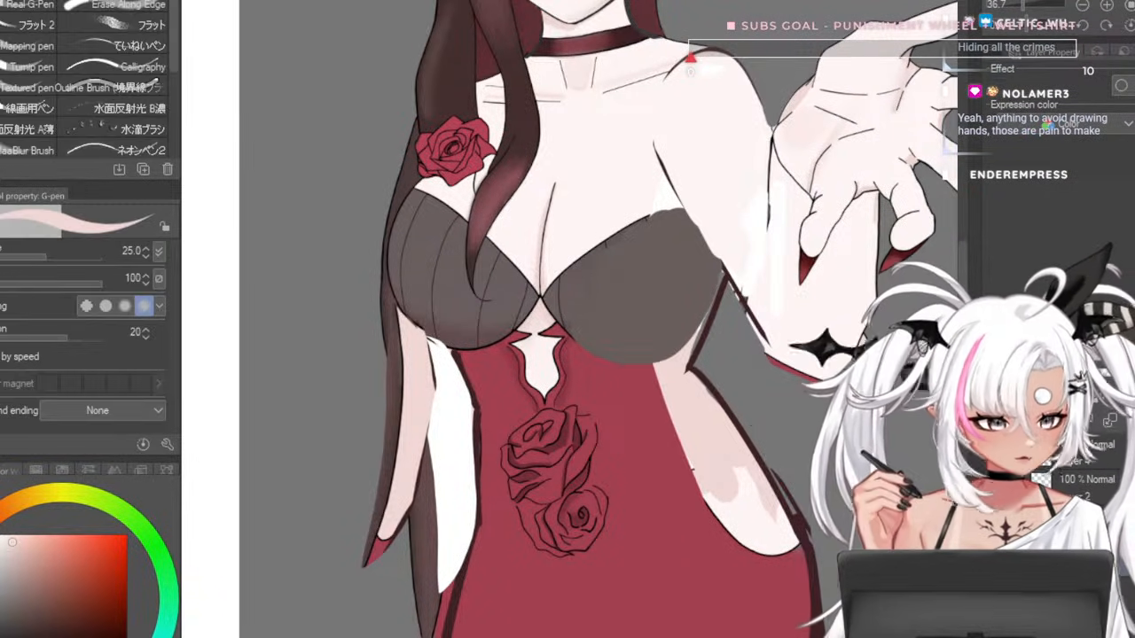
key([)
mouse_move(449, 375)
mouse_down()
mouse_move(442, 412)
mouse_move(435, 371)
mouse_move(435, 430)
mouse_move(450, 365)
mouse_move(455, 404)
mouse_move(424, 562)
mouse_up()
key(ctrl+z)
key([)
drag(451, 440, 410, 621)
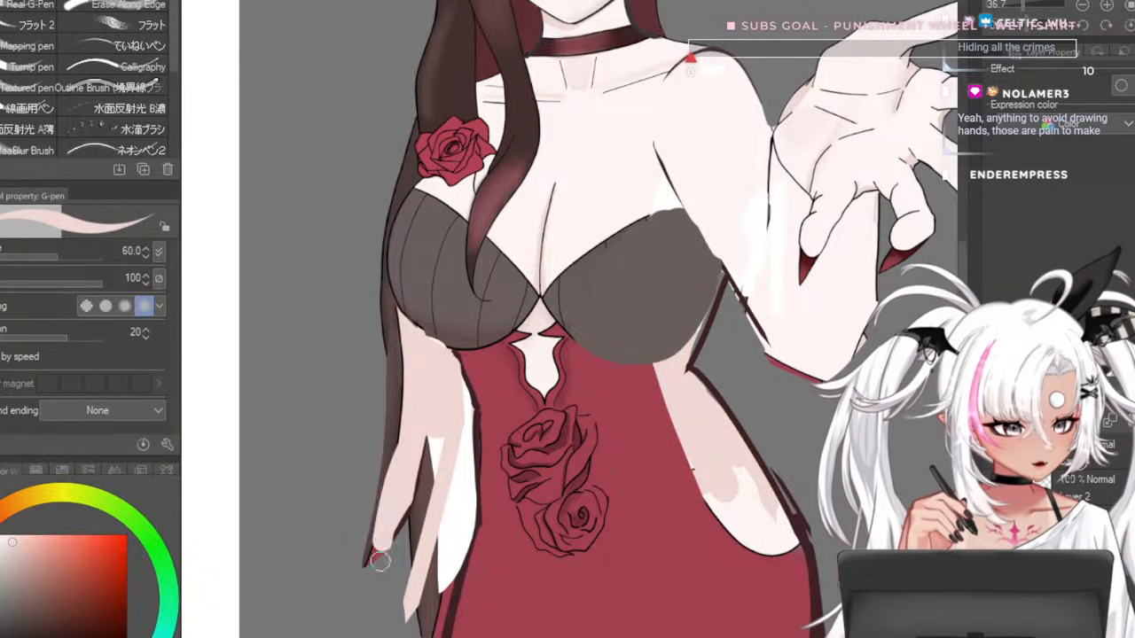
mouse_move(382, 556)
mouse_down()
mouse_move(401, 532)
mouse_move(394, 597)
mouse_move(435, 456)
mouse_up()
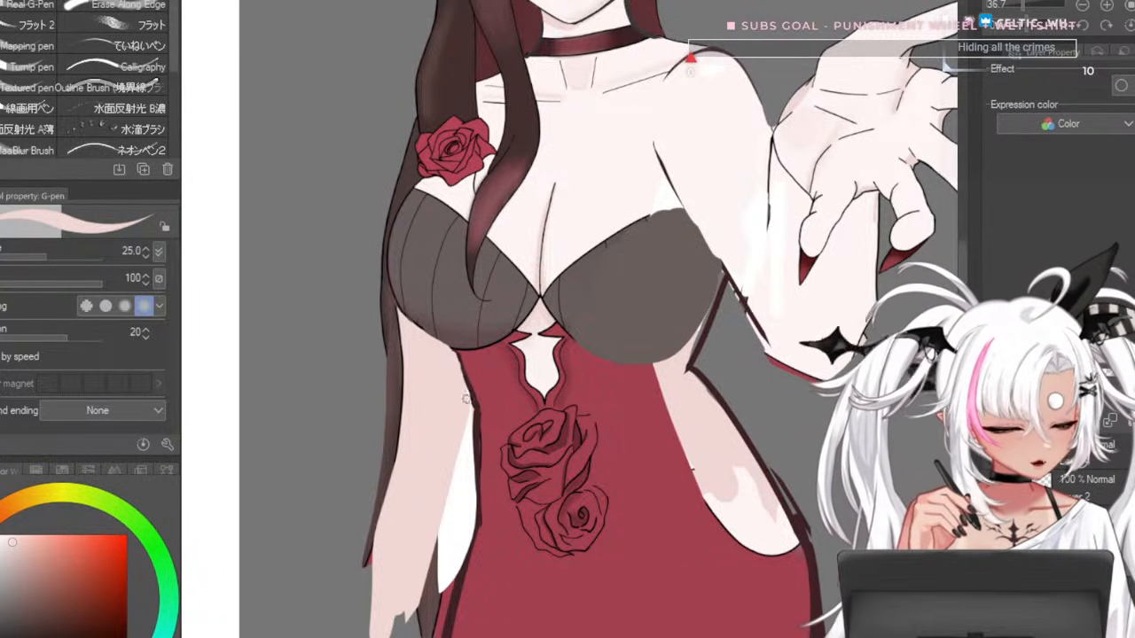
- Outline both sides of the bare arm from under the bust toward the wrist in dark red, using pen sizes 20 and 25
alt+click(461, 372)
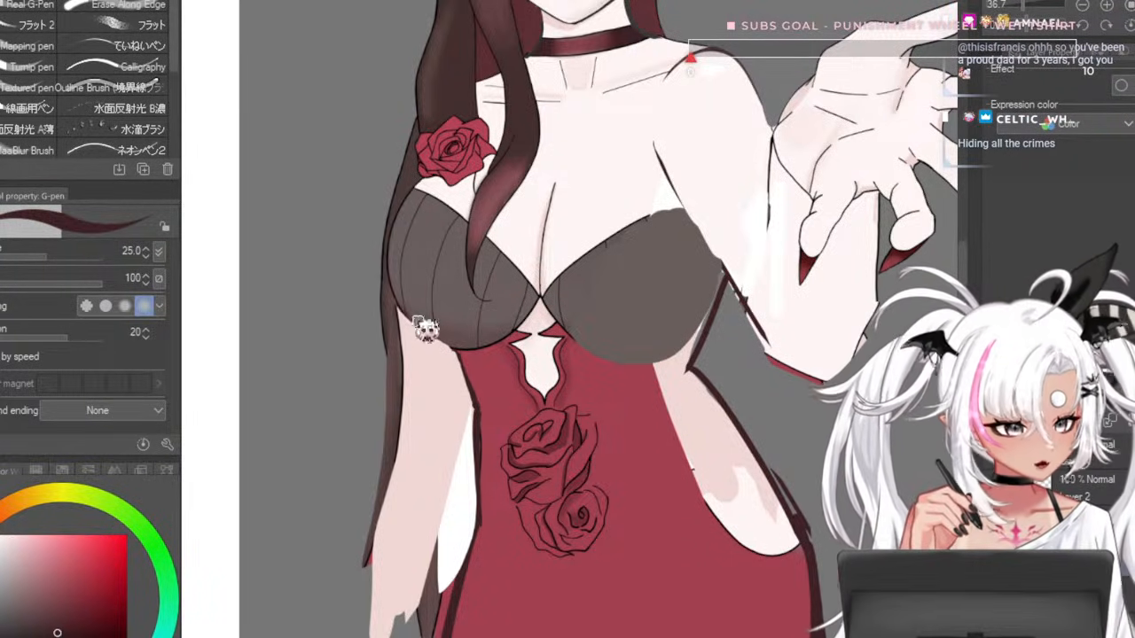
mouse_move(415, 325)
mouse_down()
mouse_move(459, 362)
mouse_move(483, 439)
mouse_move(473, 405)
mouse_move(439, 585)
mouse_up()
key(ctrl+z)
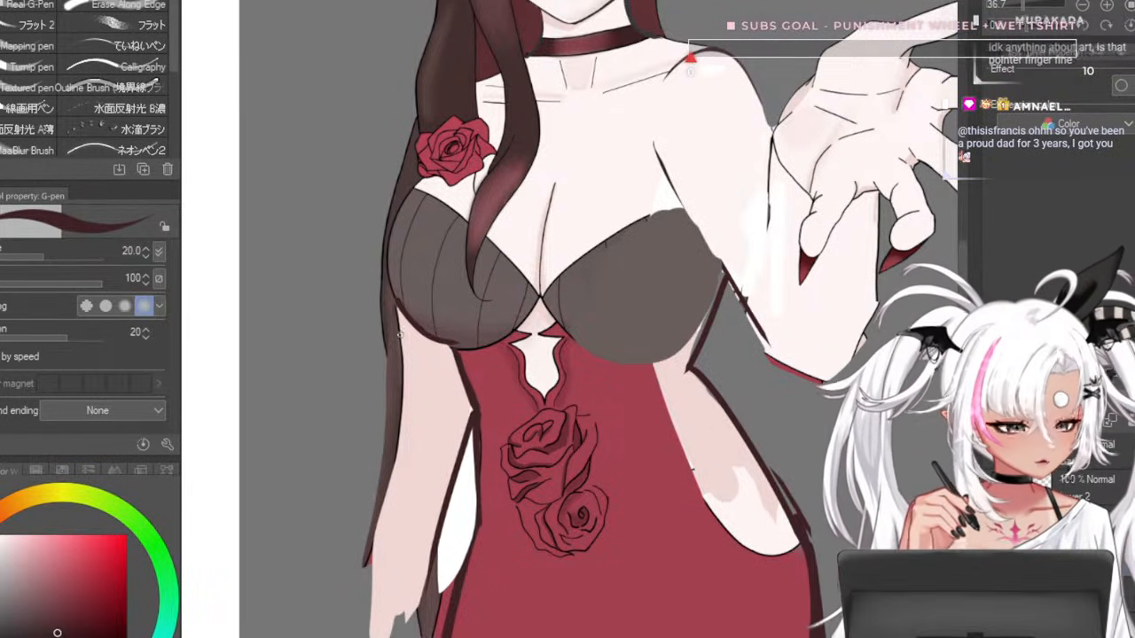
drag(398, 309, 407, 435)
key(ctrl+z)
key(ctrl+z)
drag(398, 306, 404, 432)
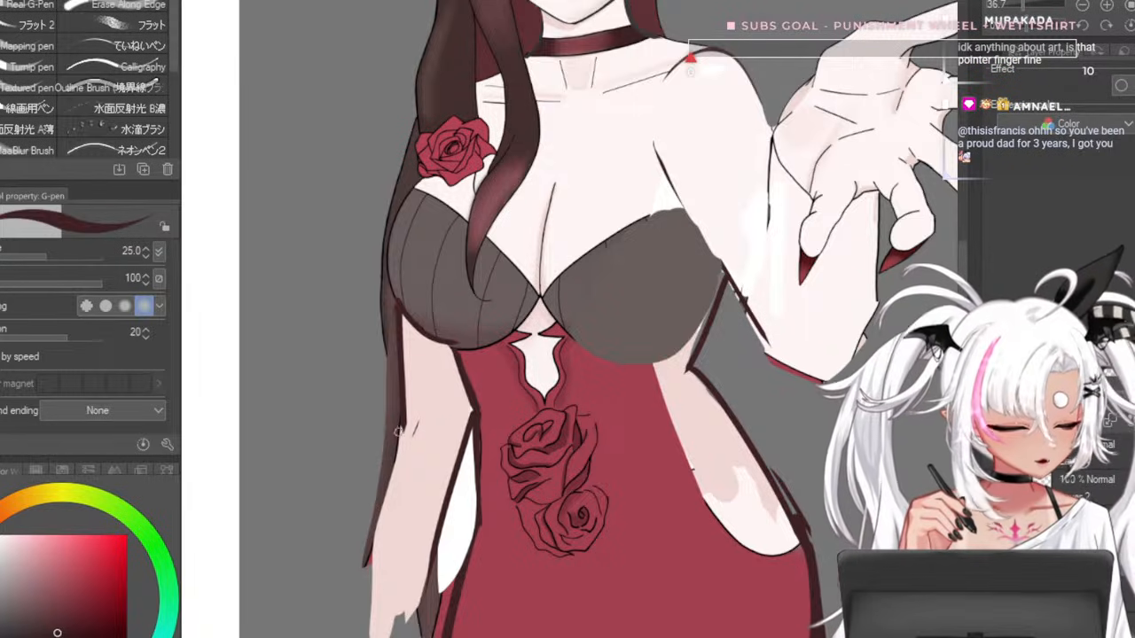
key(ctrl+z)
drag(393, 462, 367, 633)
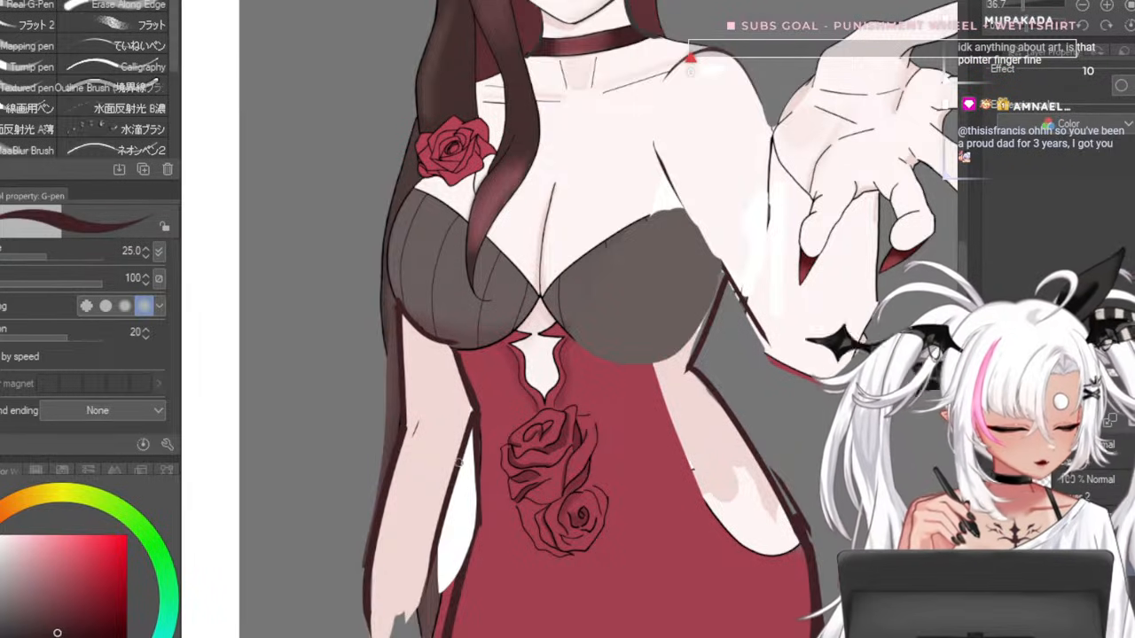
- Smooth the bare forearm's fill and edges down to the wrist in skin tone at pen size 50
alt+click(407, 531)
key(])
mouse_move(402, 456)
mouse_down()
mouse_move(371, 633)
mouse_move(414, 572)
mouse_up()
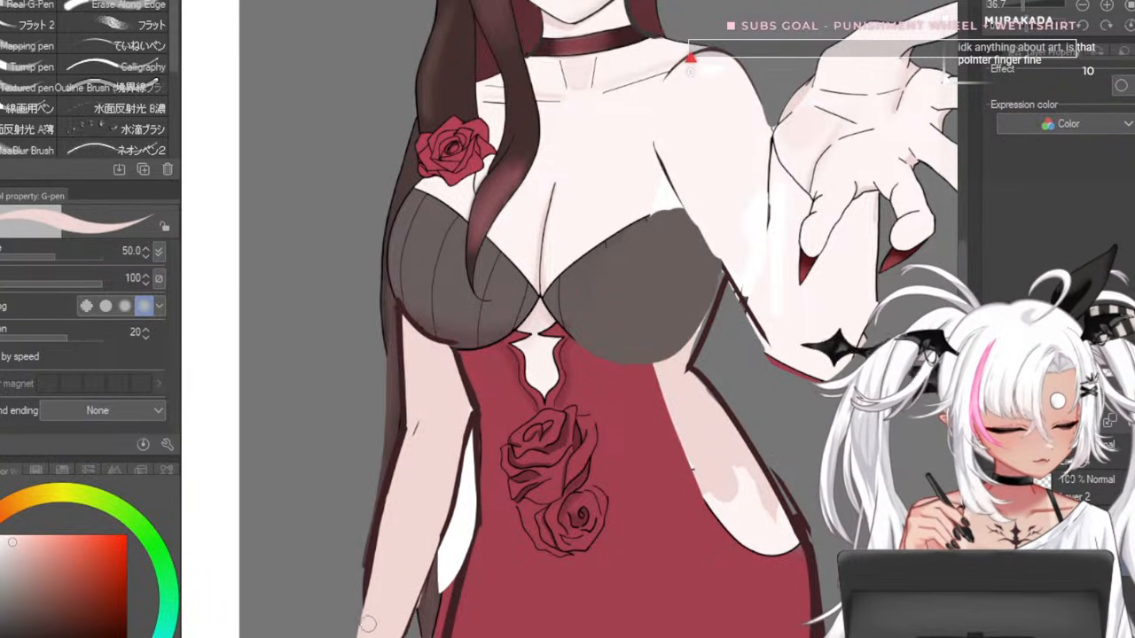
scroll(330, 575, down, 2)
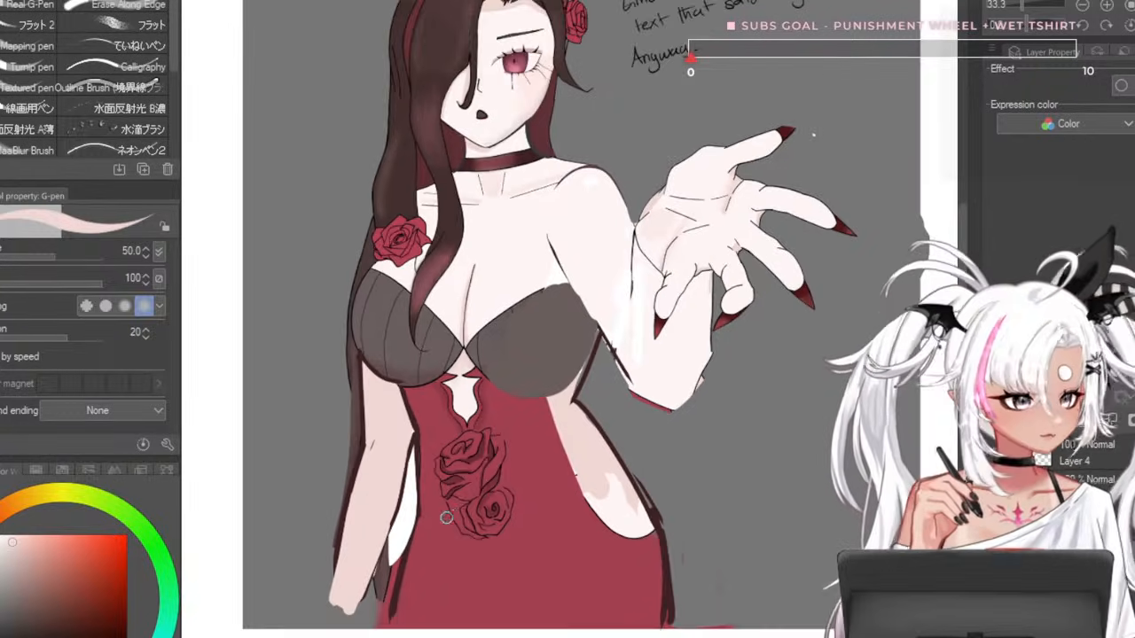
- Cover the white gap between the bare forearm and the waist with the sampled dark brown at pen size 40
scroll(446, 517, up, 2)
alt+click(337, 348)
key([)
key([)
drag(410, 405, 399, 489)
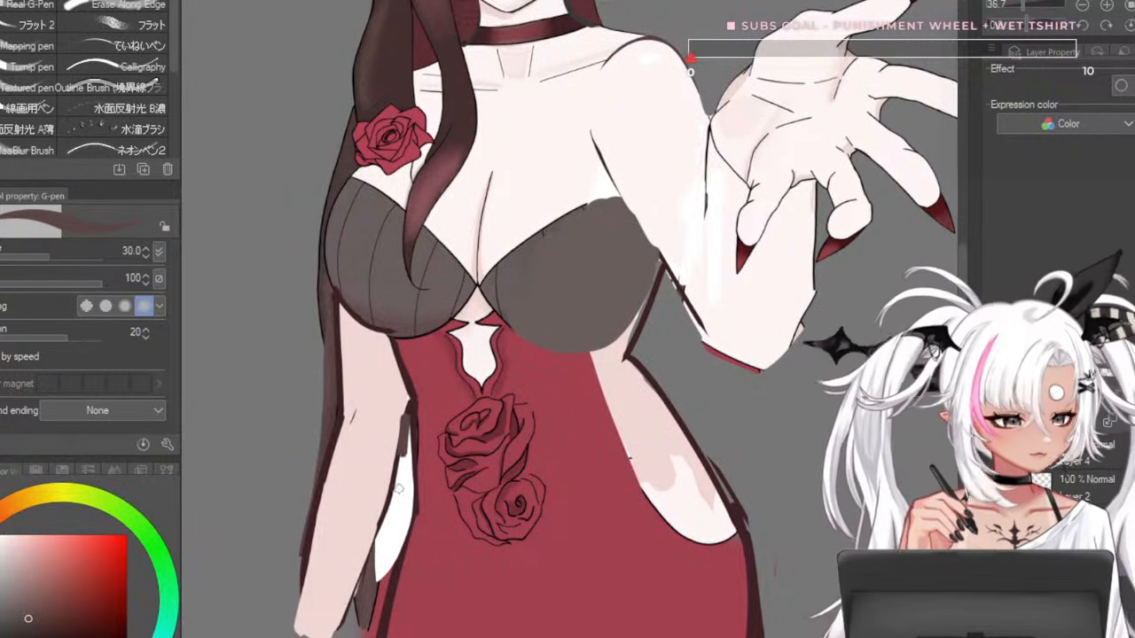
key(ctrl+z)
key([)
drag(410, 420, 381, 568)
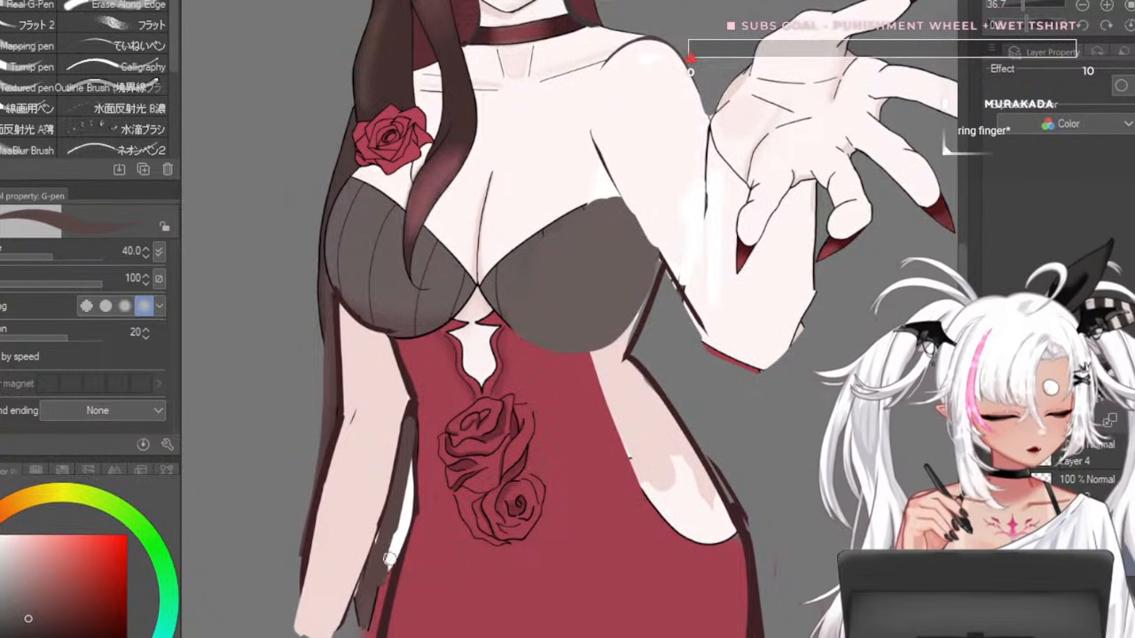
drag(407, 486, 391, 528)
scroll(418, 369, down, 2)
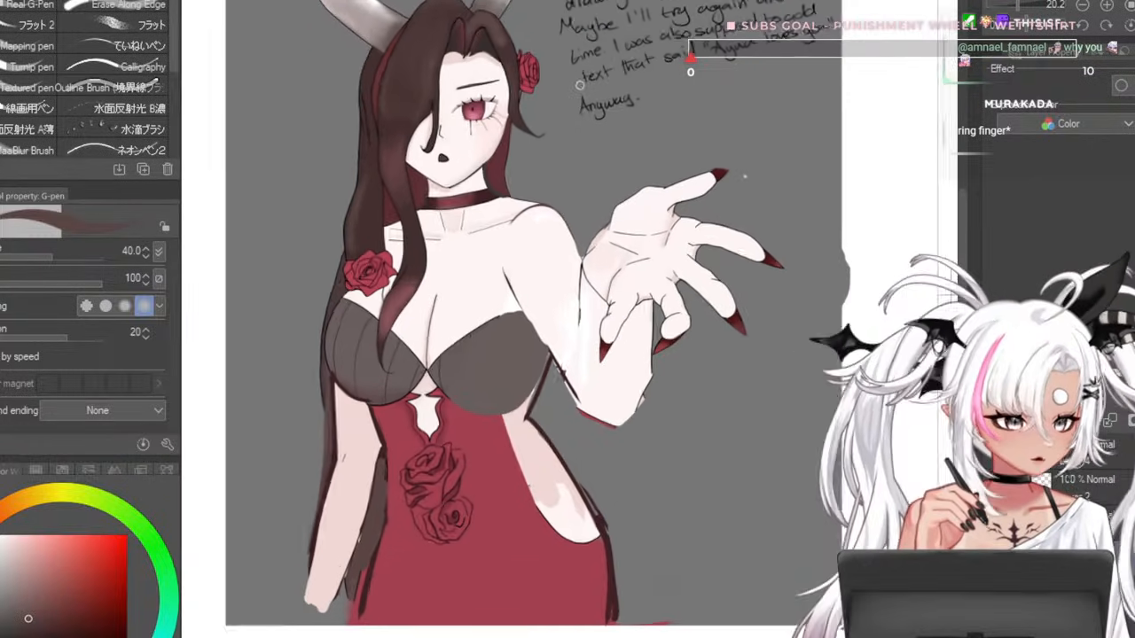
scroll(748, 178, up, 1)
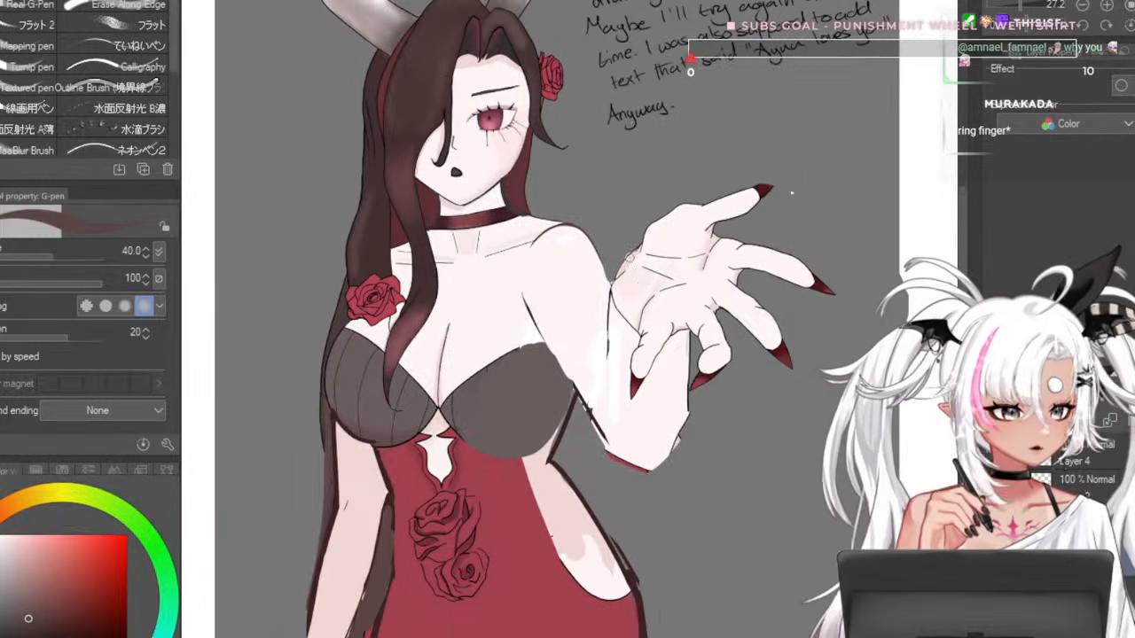
scroll(792, 192, up, 2)
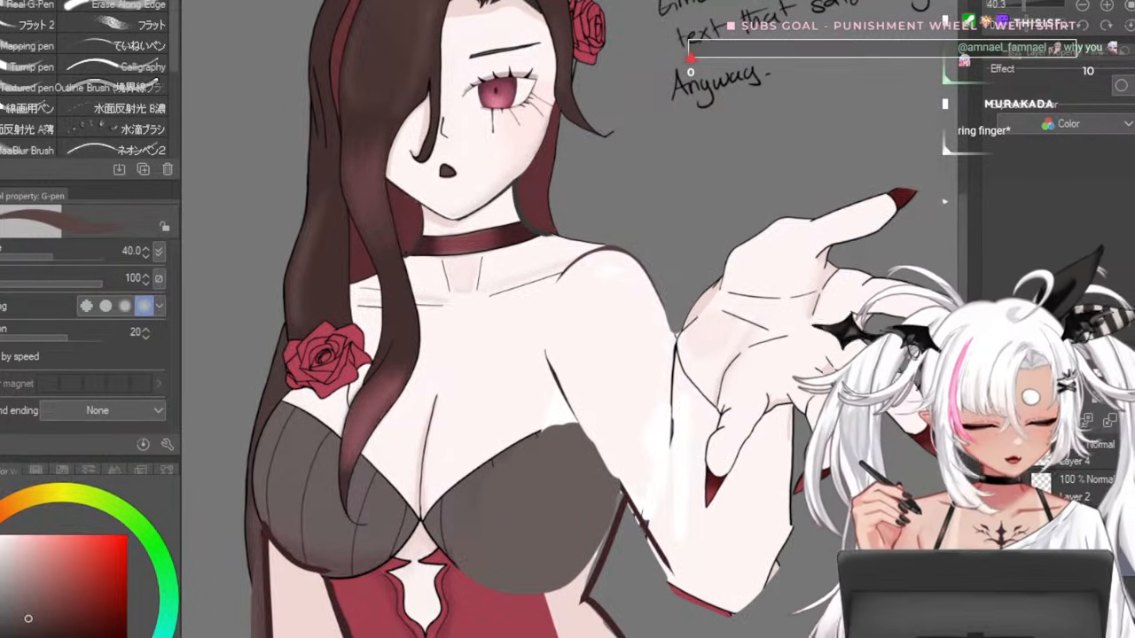
key(j)
key(bracketright)
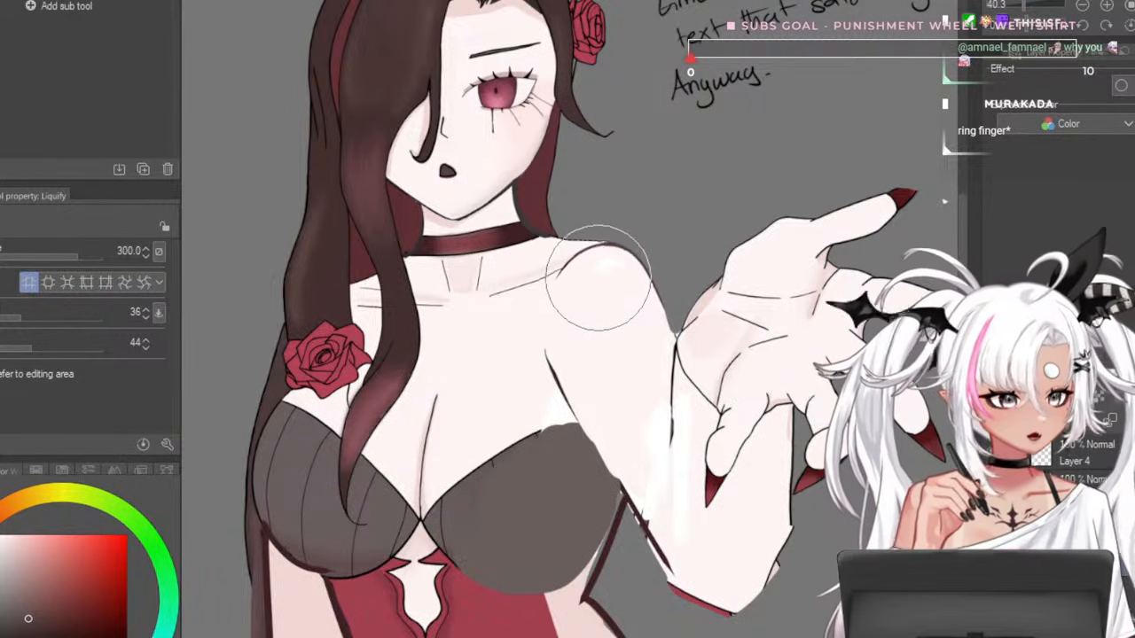
scroll(589, 257, up, 1)
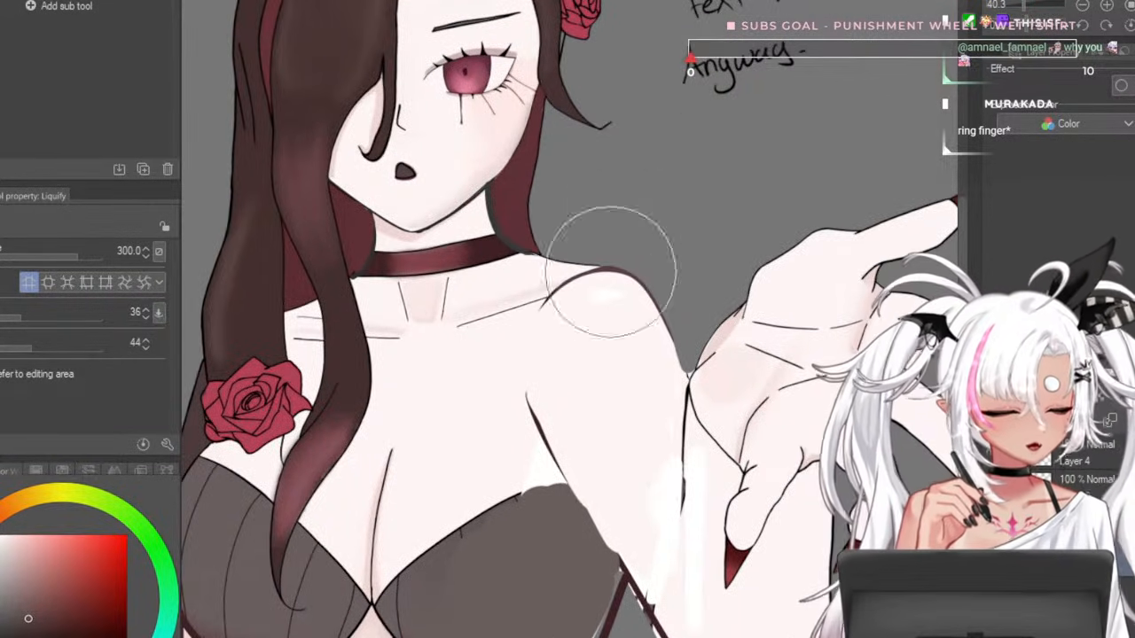
- Redraw the reaching arm's shoulder contour higher and rounder in dark red at pen size 25, cleaning its inner edge with skin tone at size 40
key(p)
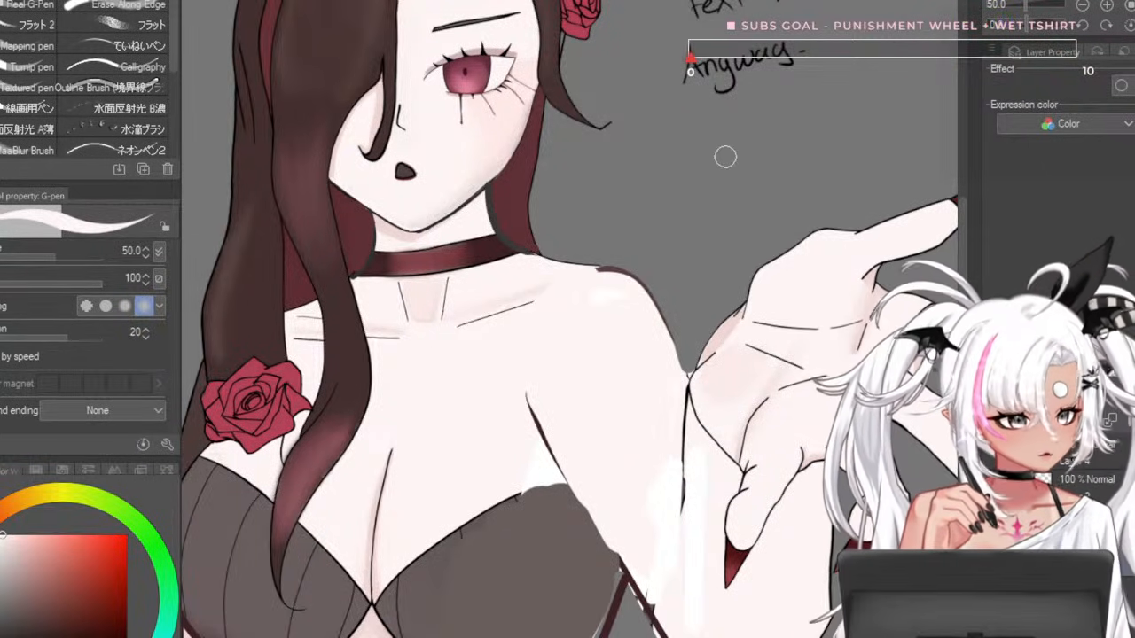
alt+click(603, 266)
key([)
key([)
key([)
drag(540, 282, 633, 266)
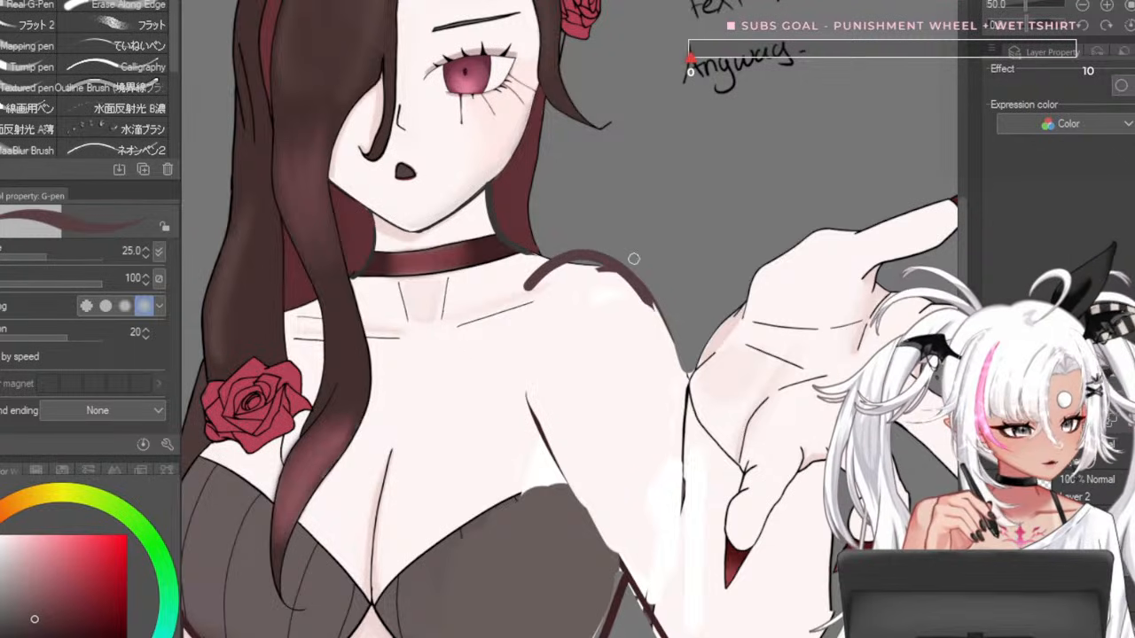
alt+click(568, 323)
key(])
key(])
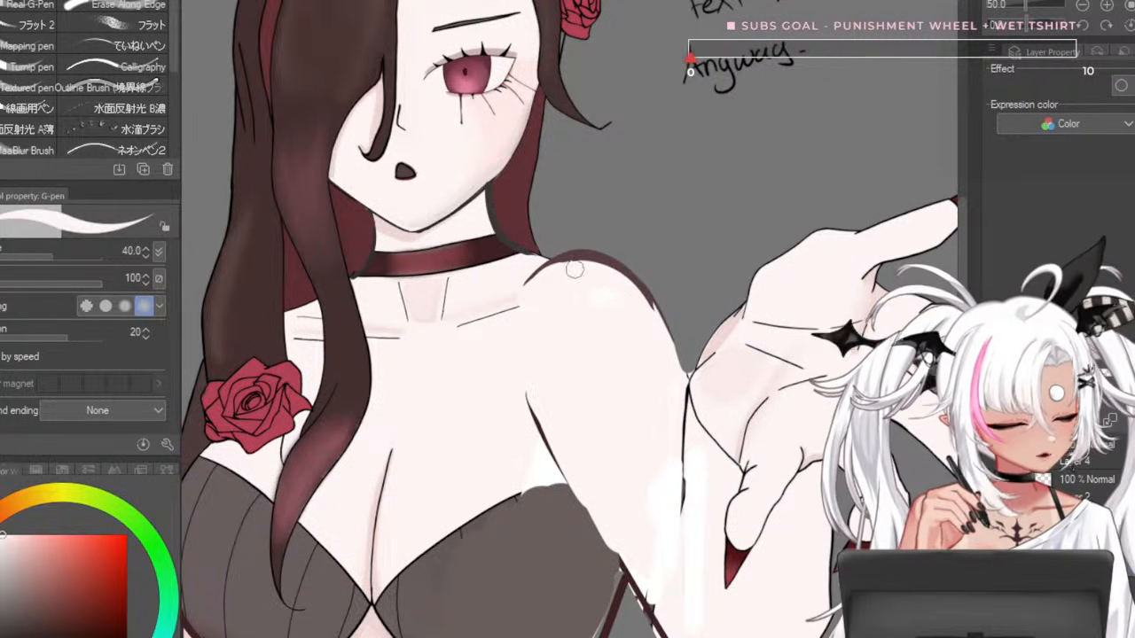
- Switch the G-pen's drawing colour to black and reduce its brush size to 12
scroll(624, 309, down, 3)
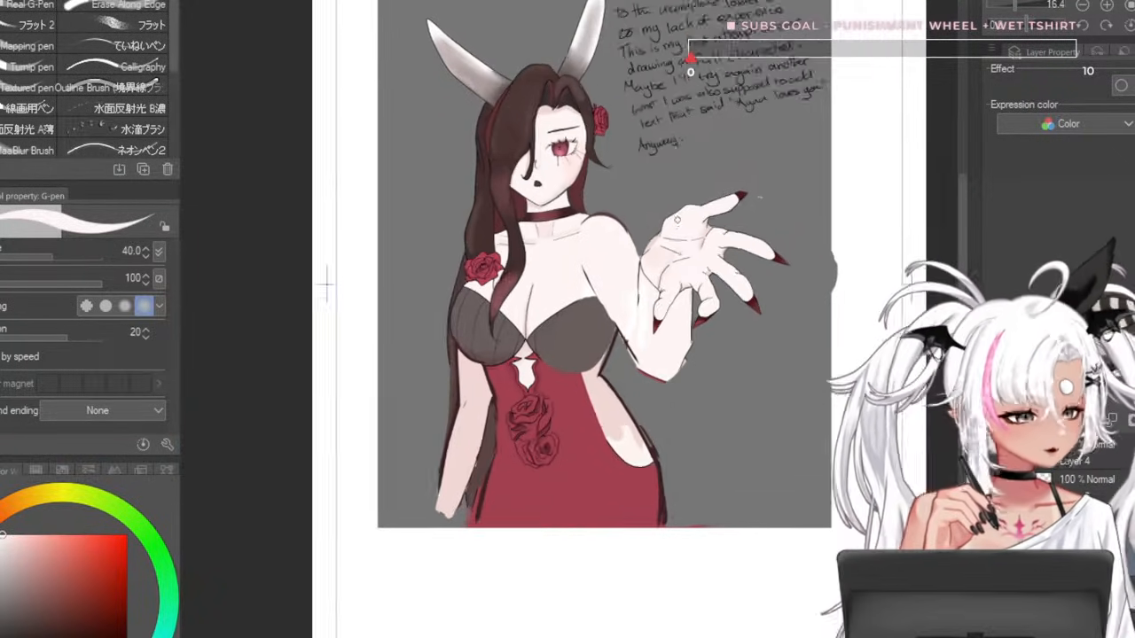
scroll(781, 221, up, 2)
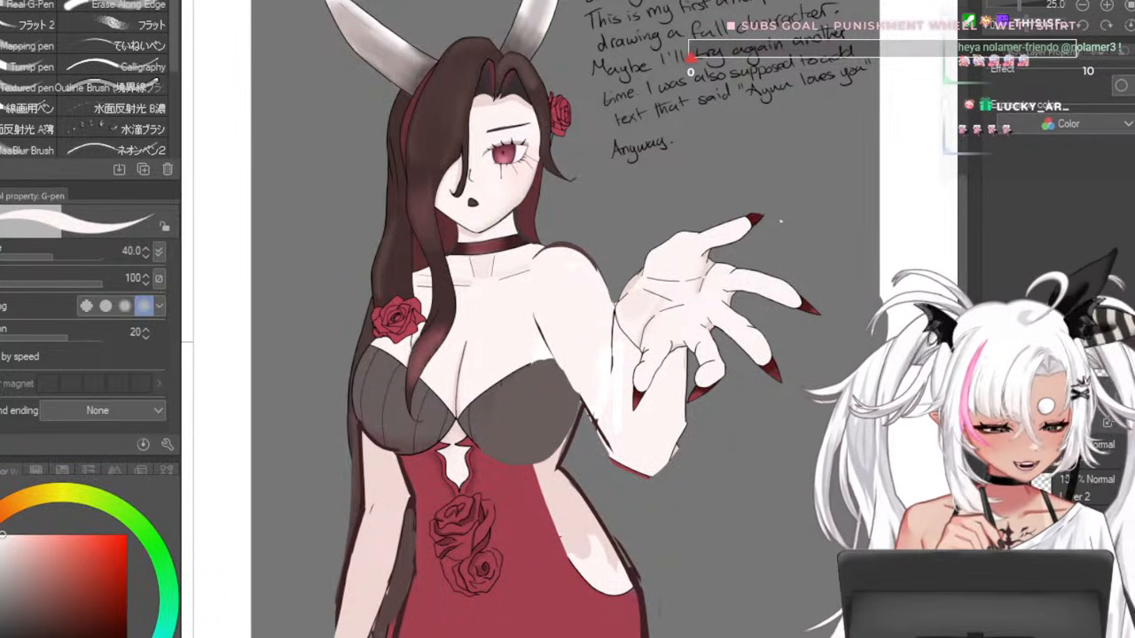
key(bracketleft)
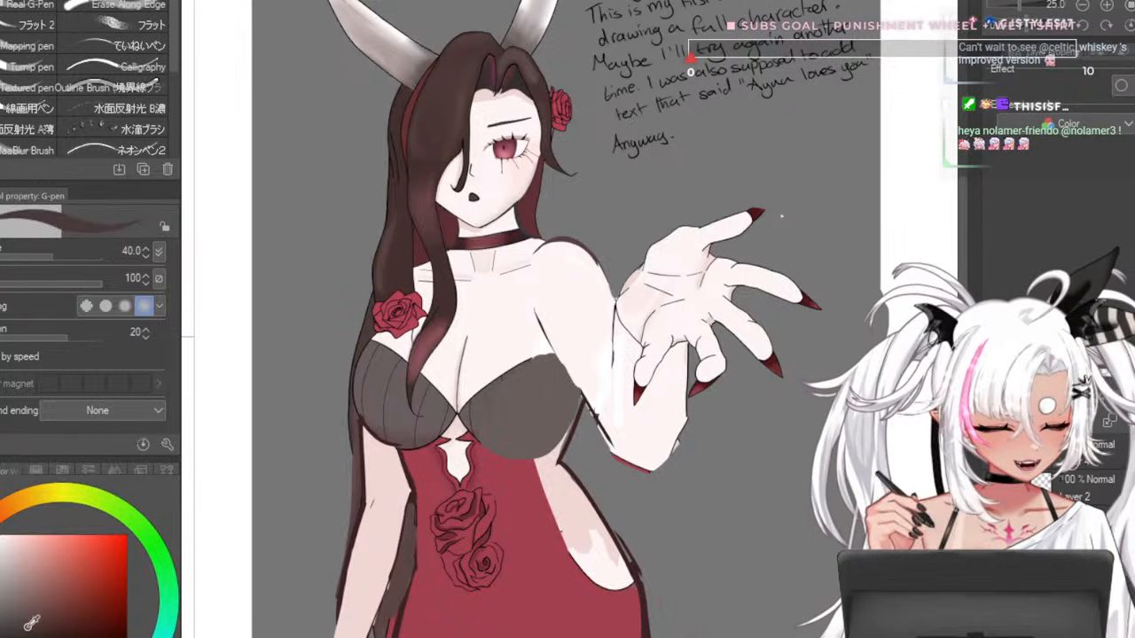
key(x)
key(bracketleft)
key(bracketleft)
key(bracketleft)
key(bracketleft)
key(bracketleft)
scroll(412, 411, down, 2)
scroll(456, 53, up, 2)
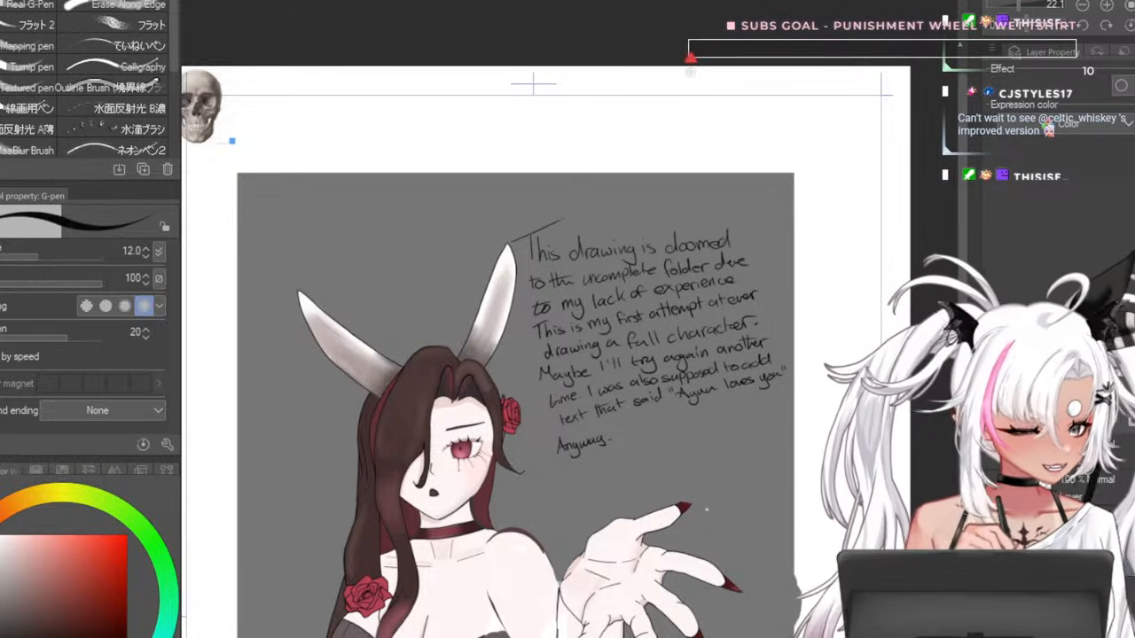
- Paste the labelled spinal column reference diagram onto the canvas
key(ctrl+v)
scroll(390, 284, up, 5)
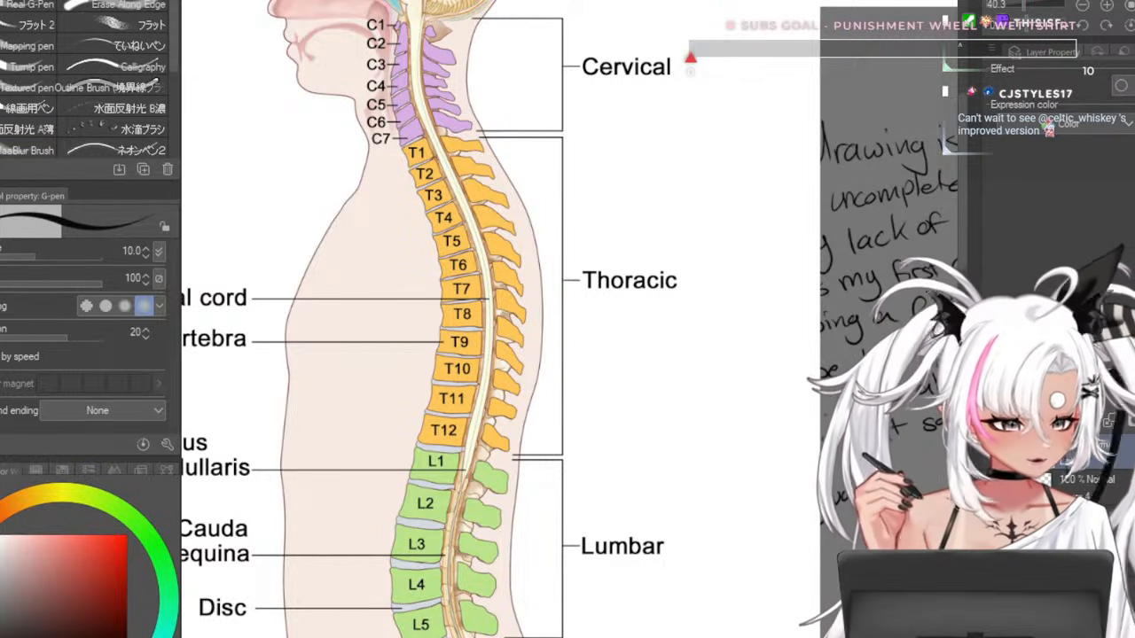
- Circle the ribcage area around the thoracic vertebrae on the spine diagram with a 20-size black brush
key(bracketright)
key(bracketright)
key(bracketright)
drag(463, 188, 292, 372)
mouse_move(302, 454)
mouse_down()
mouse_move(312, 236)
mouse_move(418, 502)
mouse_up()
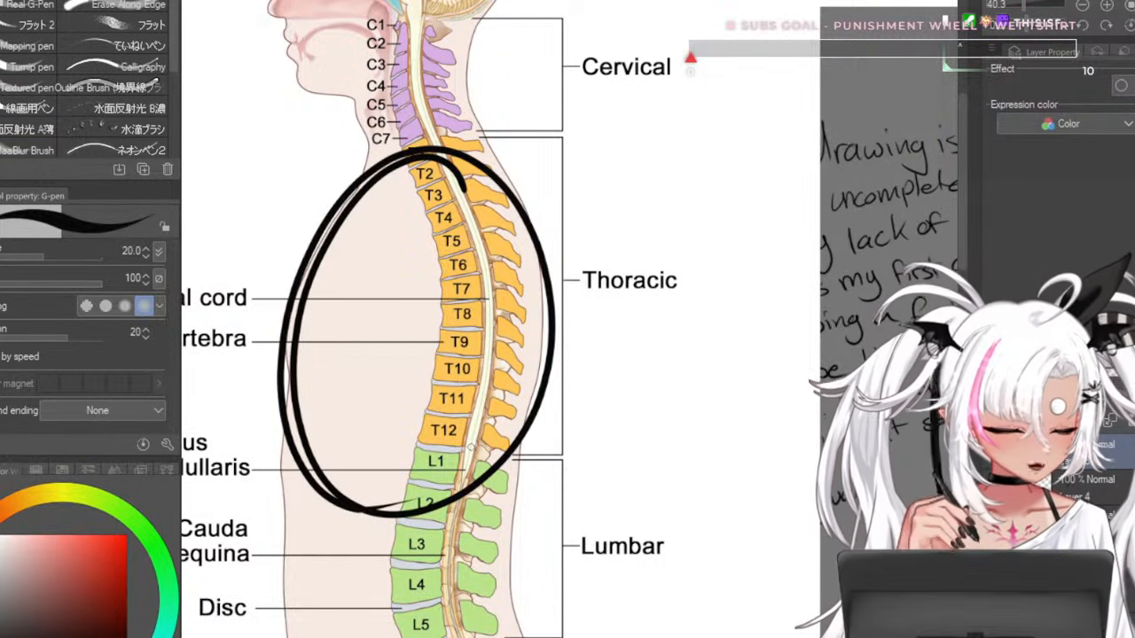
mouse_move(471, 447)
mouse_down()
mouse_move(526, 287)
mouse_move(580, 285)
mouse_up()
- Draw a box around the sacral vertebrae for the pelvis and link it to the ribcage oval with a line
drag(428, 510, 631, 467)
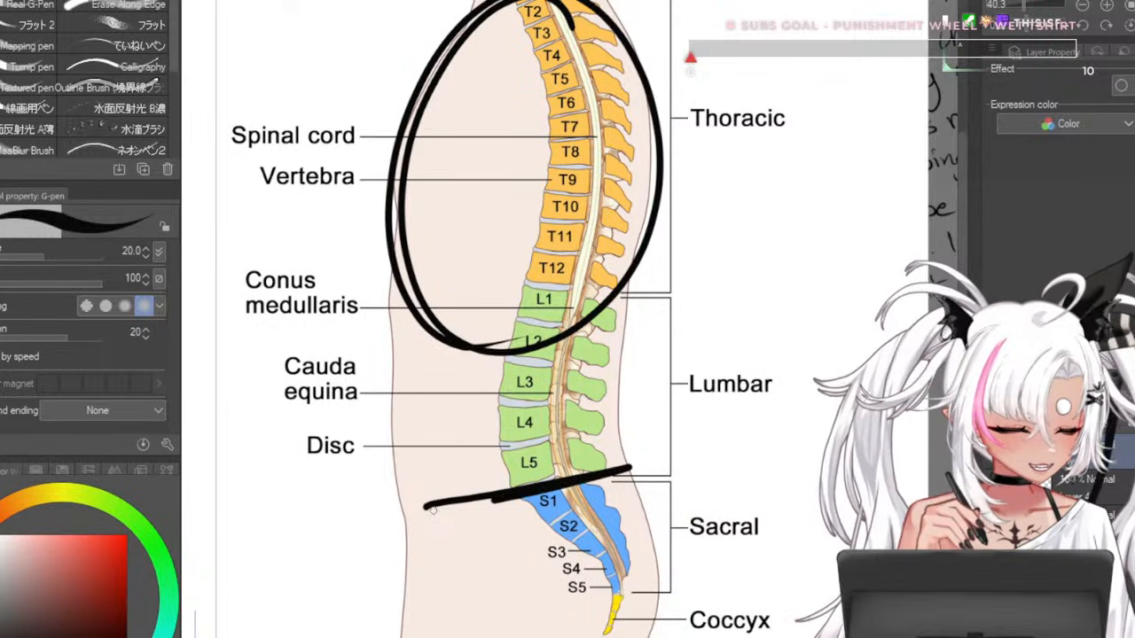
mouse_move(588, 616)
mouse_down()
mouse_move(639, 527)
mouse_move(629, 462)
mouse_up()
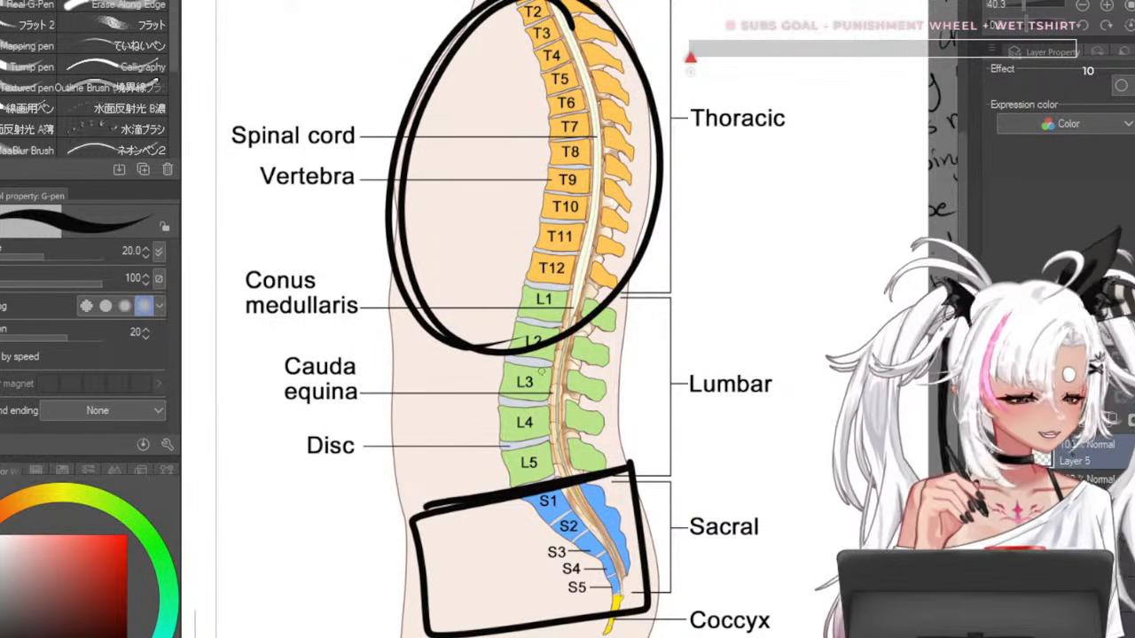
drag(530, 350, 550, 473)
- Undo the ribcage oval, pelvis box and connecting line drawn over the spine diagram
scroll(560, 424, down, 4)
key(ctrl+z)
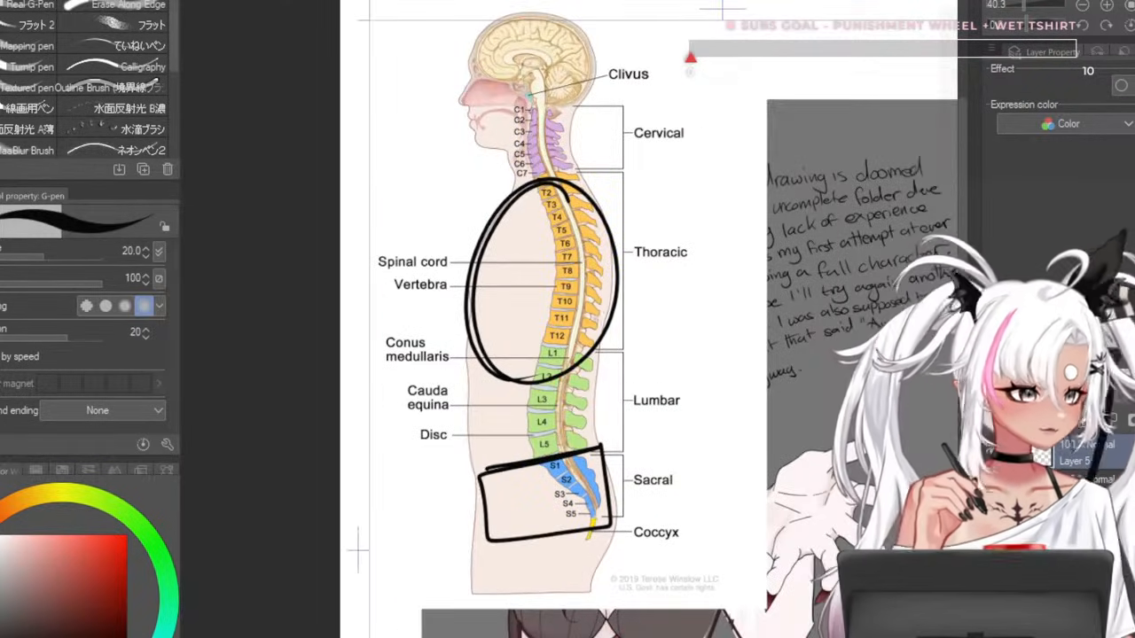
key(ctrl+z)
key(ctrl+z)
key(ctrl+z)
scroll(652, 225, up, 3)
- Examine the spine diagram's curvature, and undo its pasting to return to the character drawing
scroll(494, 213, down, 3)
scroll(562, 195, up, 3)
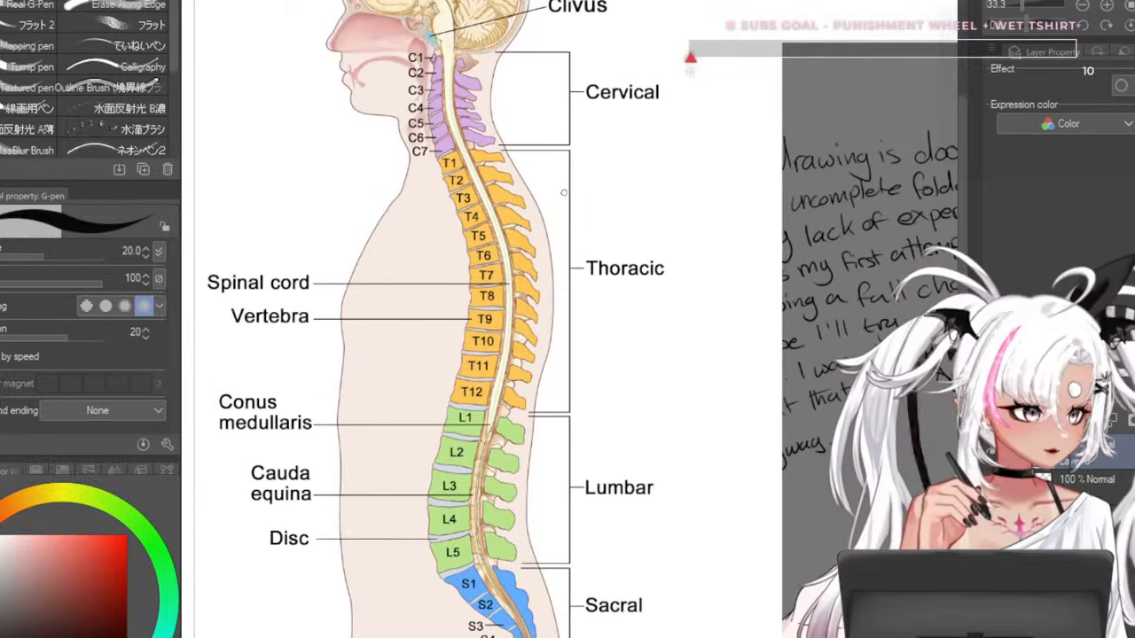
scroll(514, 191, down, 3)
scroll(564, 212, up, 2)
scroll(532, 142, down, 3)
scroll(533, 142, up, 3)
scroll(510, 137, down, 3)
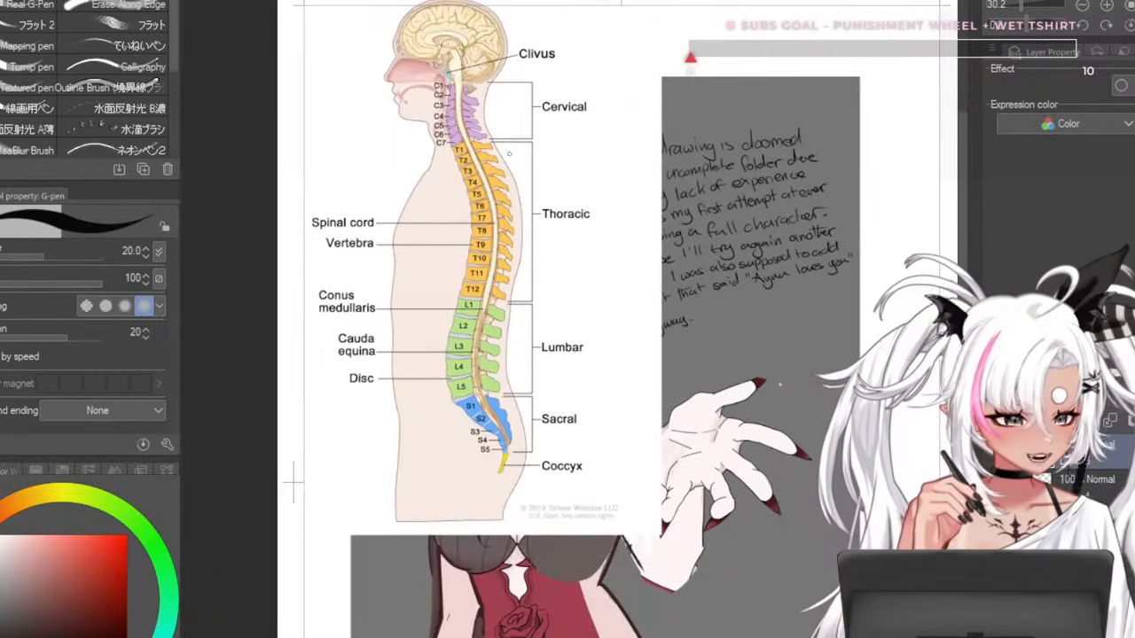
scroll(511, 131, up, 3)
key(ctrl+z)
scroll(509, 129, down, 4)
scroll(550, 426, up, 4)
scroll(552, 275, down, 5)
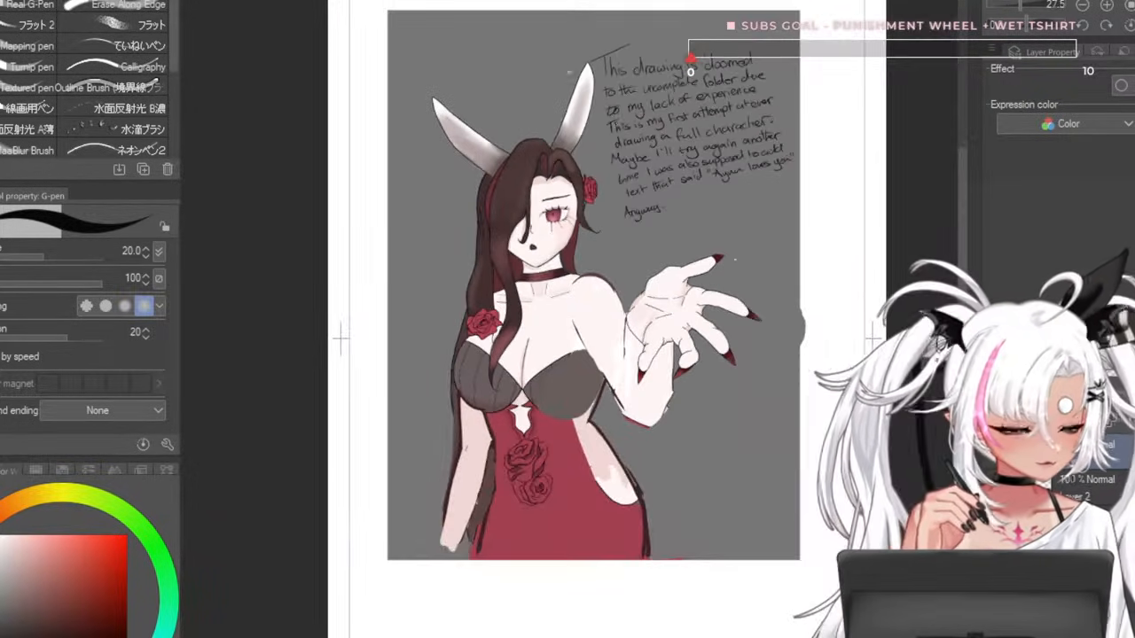
- Compare the original pose with the corrected arm and shoulder by repeatedly toggling the paint-over layer's visibility
scroll(585, 296, up, 3)
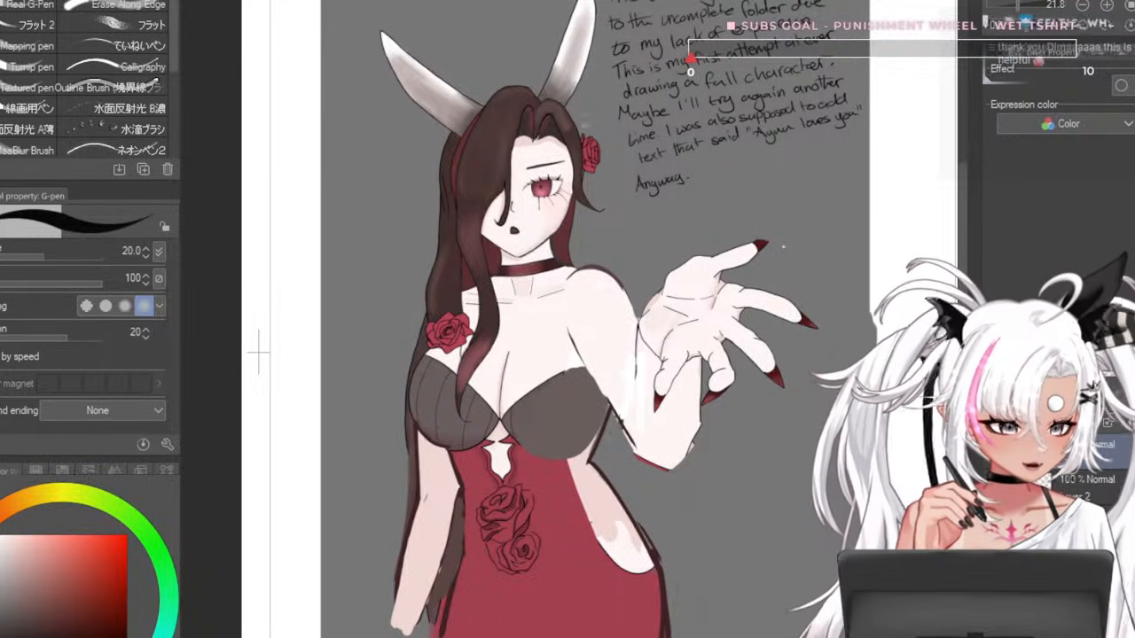
scroll(574, 125, up, 1)
scroll(565, 242, down, 2)
scroll(765, 224, up, 1)
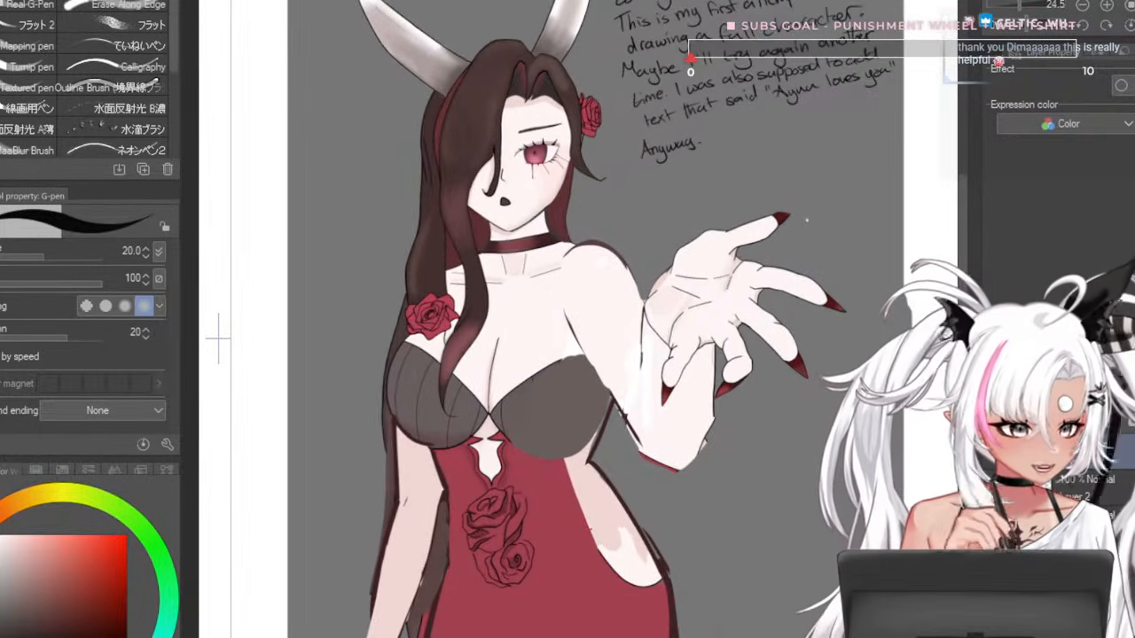
click(991, 452)
click(991, 453)
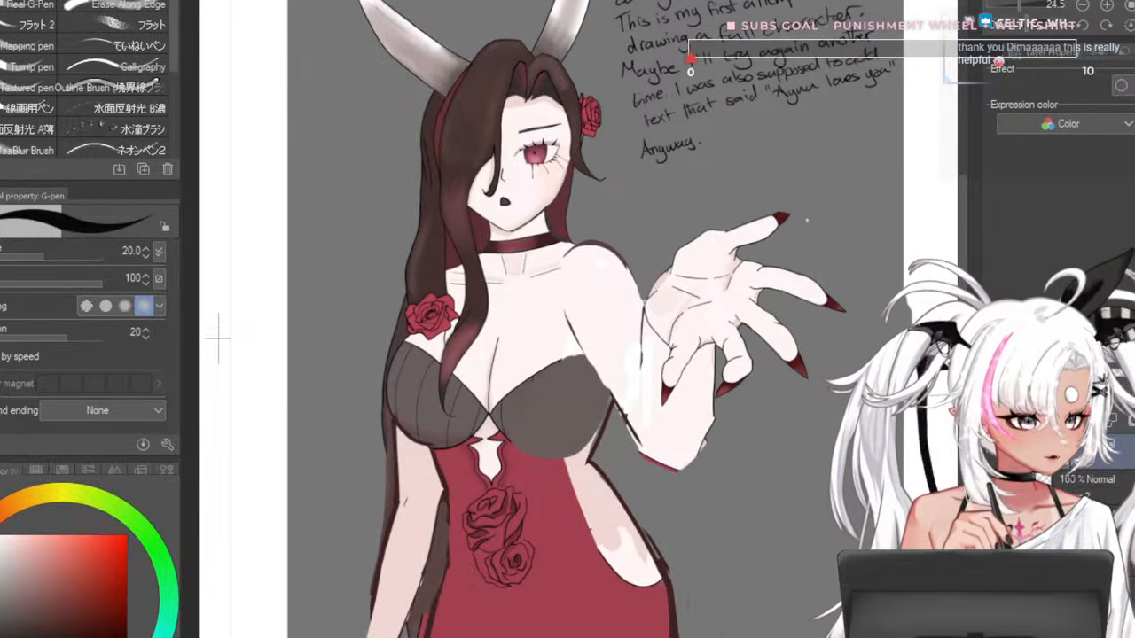
click(992, 453)
click(992, 453)
click(992, 452)
click(991, 453)
click(991, 453)
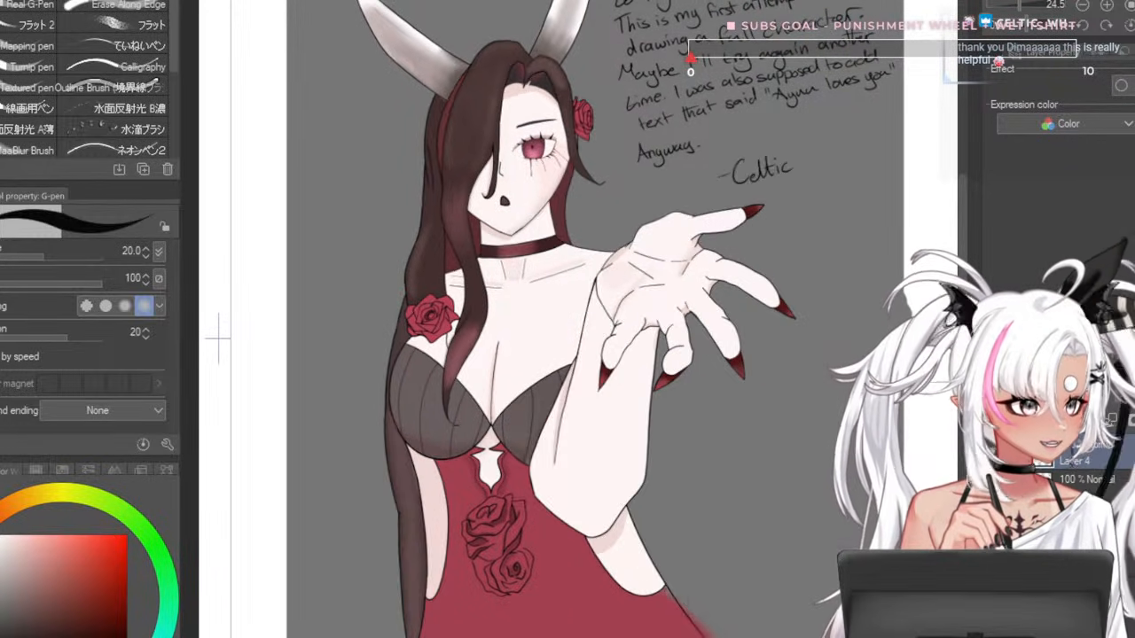
click(992, 452)
click(991, 452)
click(992, 453)
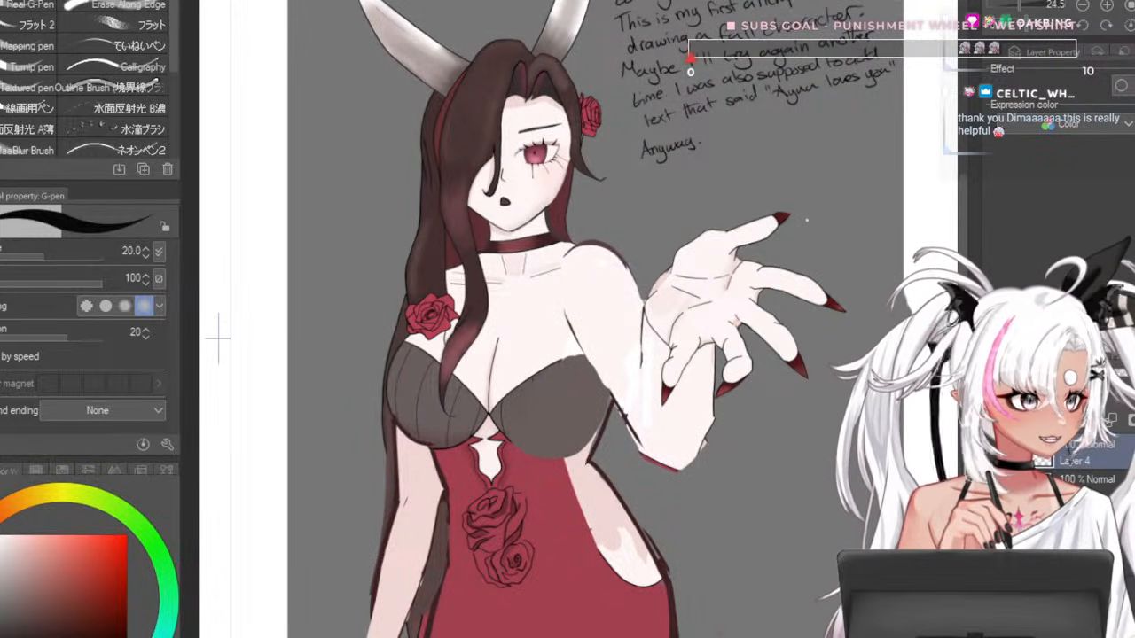
click(991, 452)
click(992, 453)
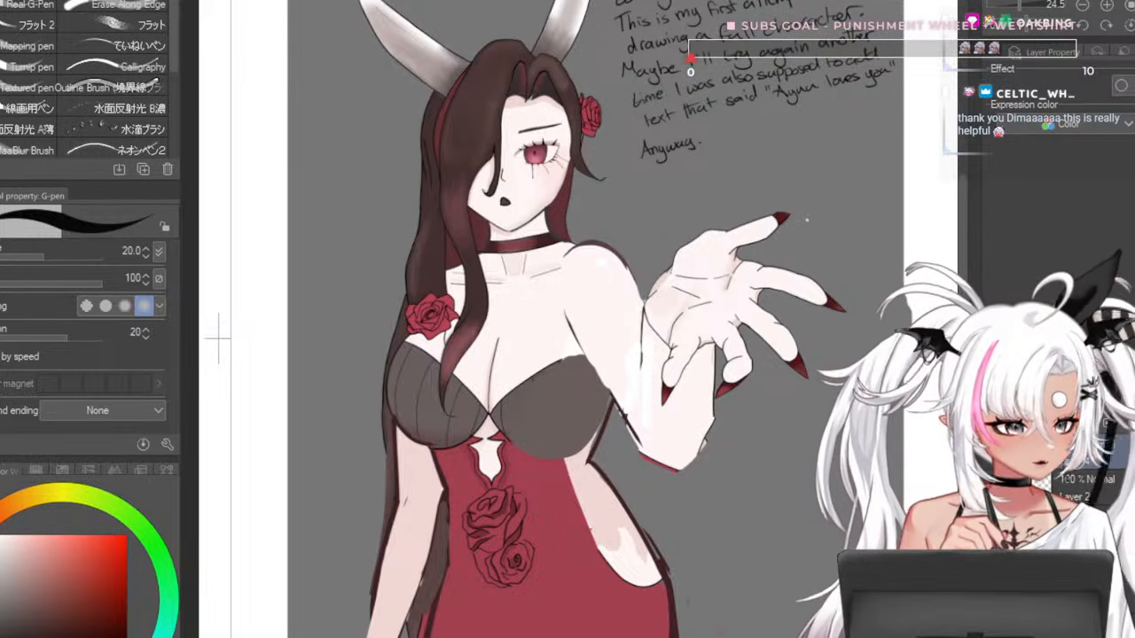
click(992, 453)
click(992, 452)
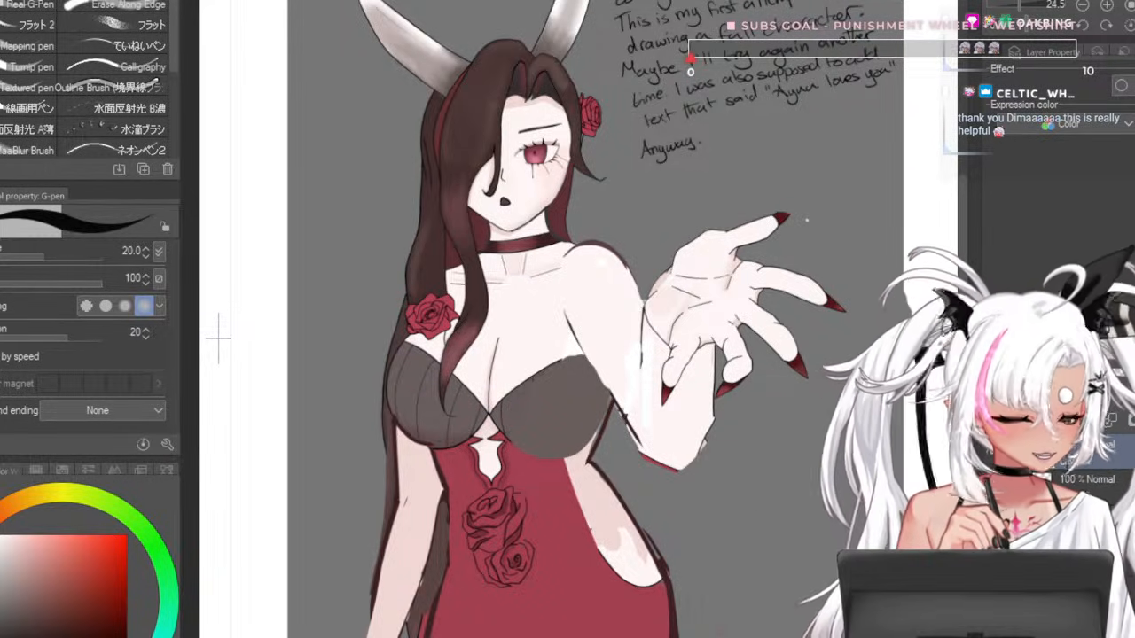
click(991, 452)
click(992, 453)
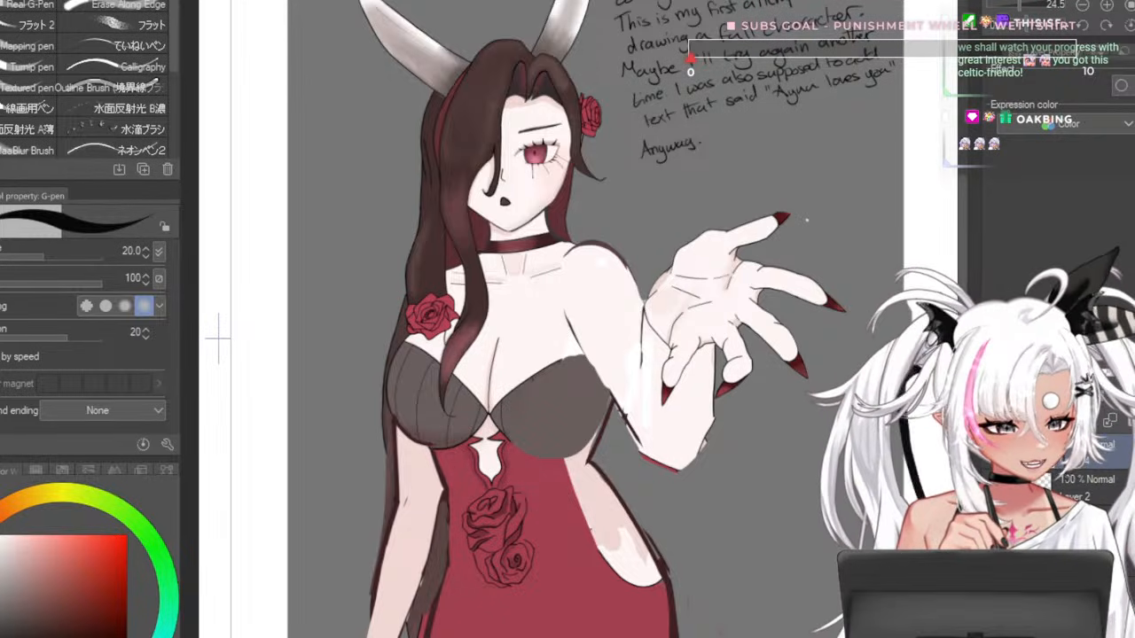
- Mark the inner edge of the outstretched upper arm with a black line at brush size 17
scroll(767, 403, up, 2)
key([)
drag(542, 306, 624, 453)
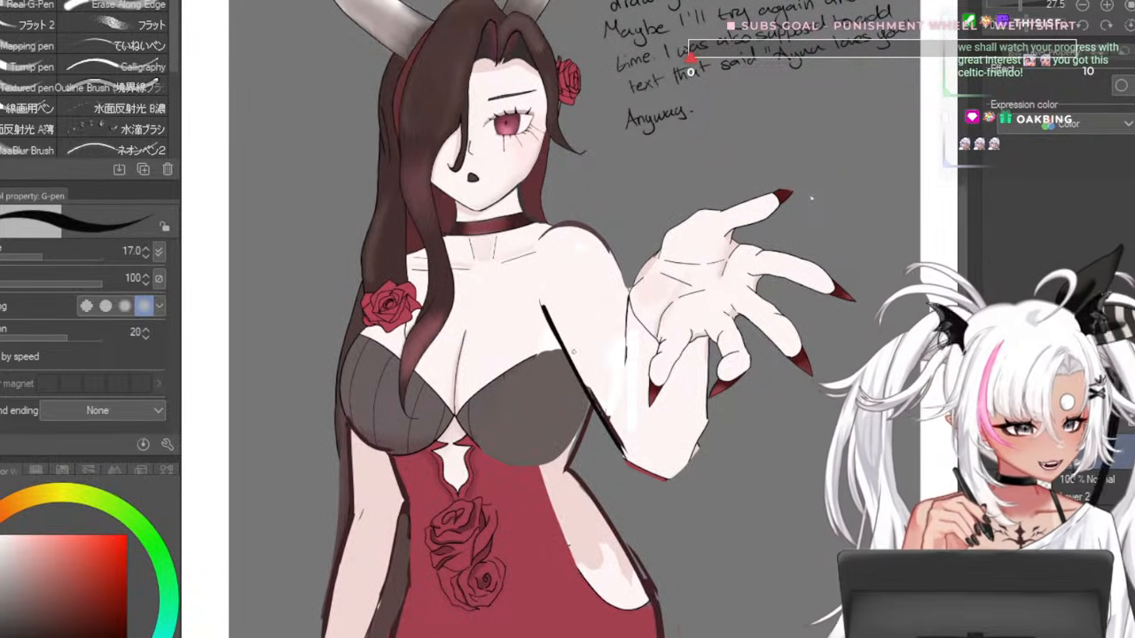
key(ctrl+z)
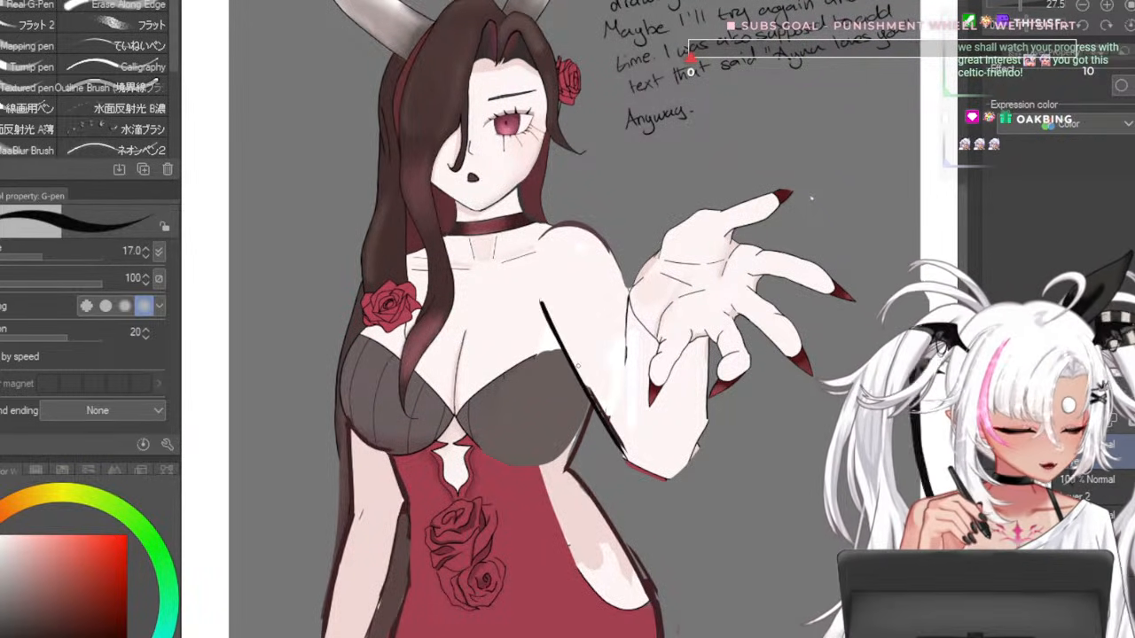
key(ctrl+z)
drag(544, 310, 627, 453)
scroll(552, 174, down, 1)
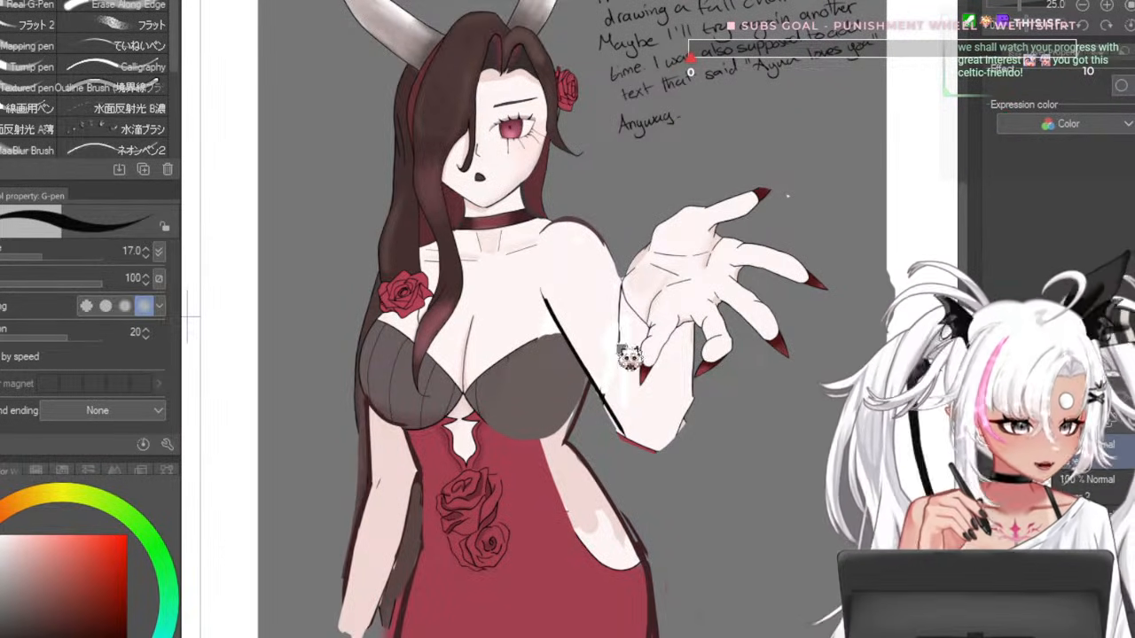
- Mark the forearm's edge with a short black line, and undo both lines on the arm
drag(618, 326, 611, 403)
scroll(653, 398, down, 1)
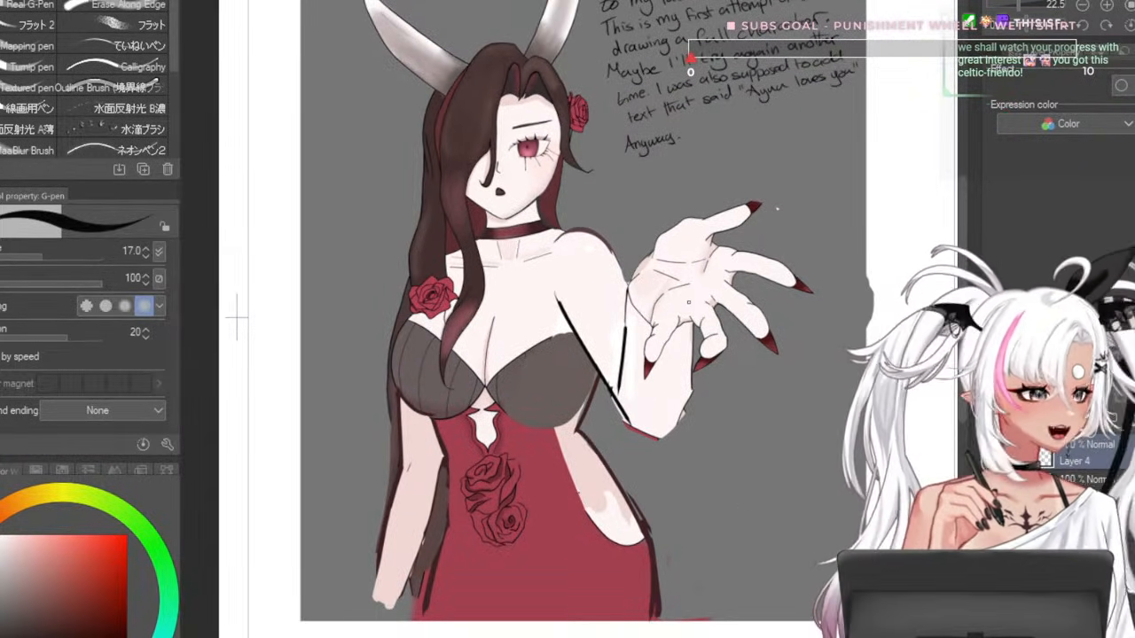
scroll(640, 250, up, 1)
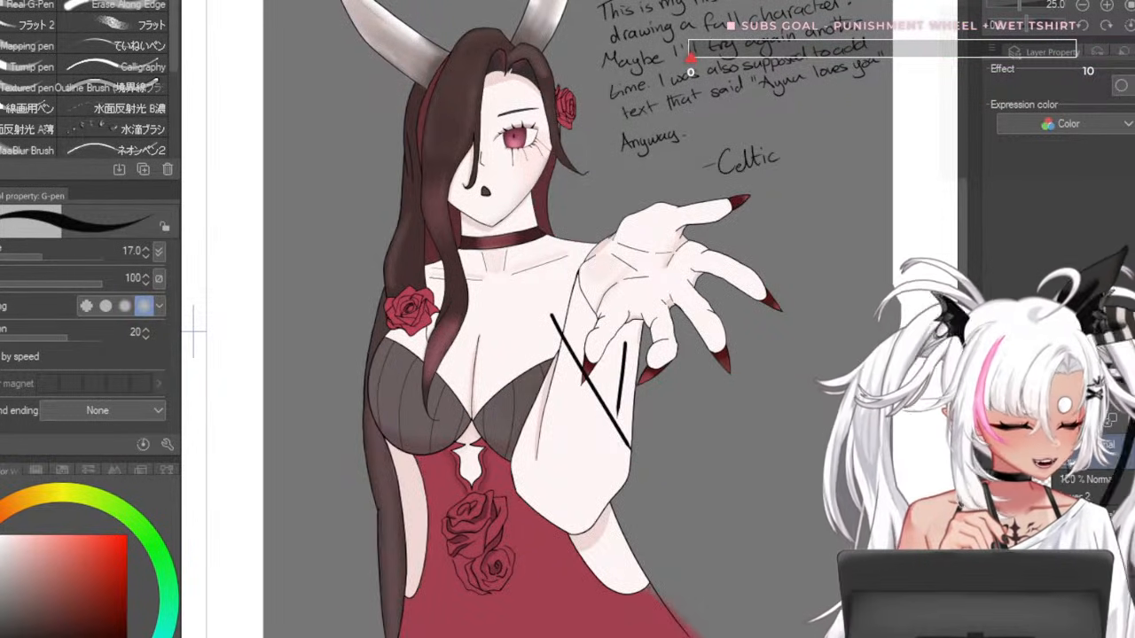
key(ctrl+z)
key(ctrl+z)
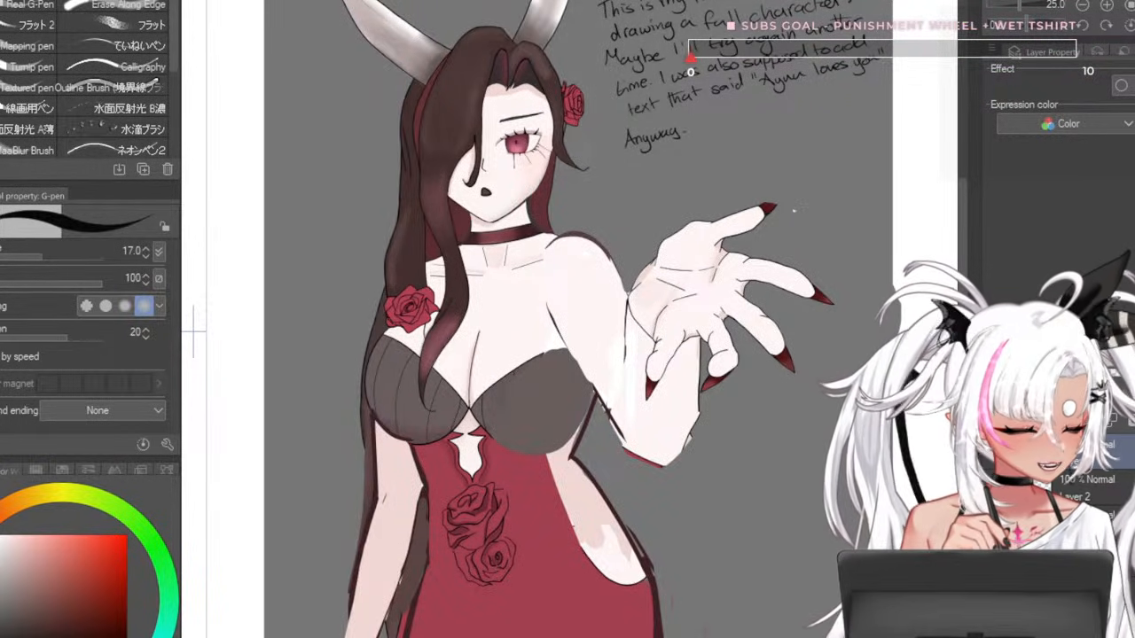
- Review the character's arm, waist and torso before and after correction by hiding and showing Layer 4
click(995, 453)
click(995, 453)
click(995, 453)
click(995, 453)
click(995, 453)
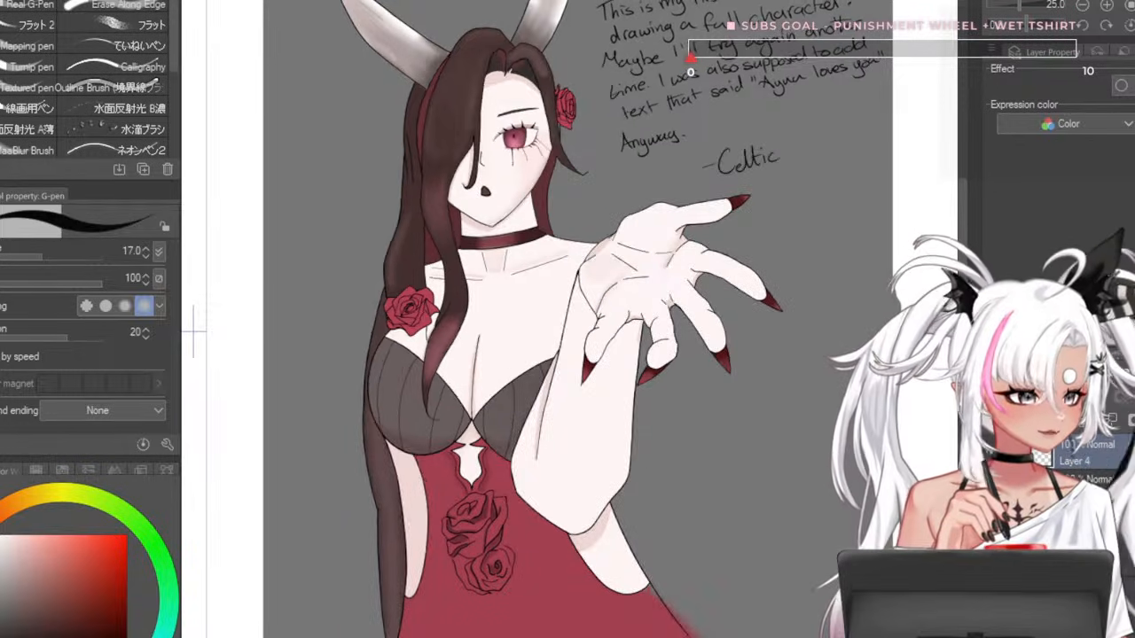
click(995, 453)
click(995, 453)
click(994, 453)
click(995, 454)
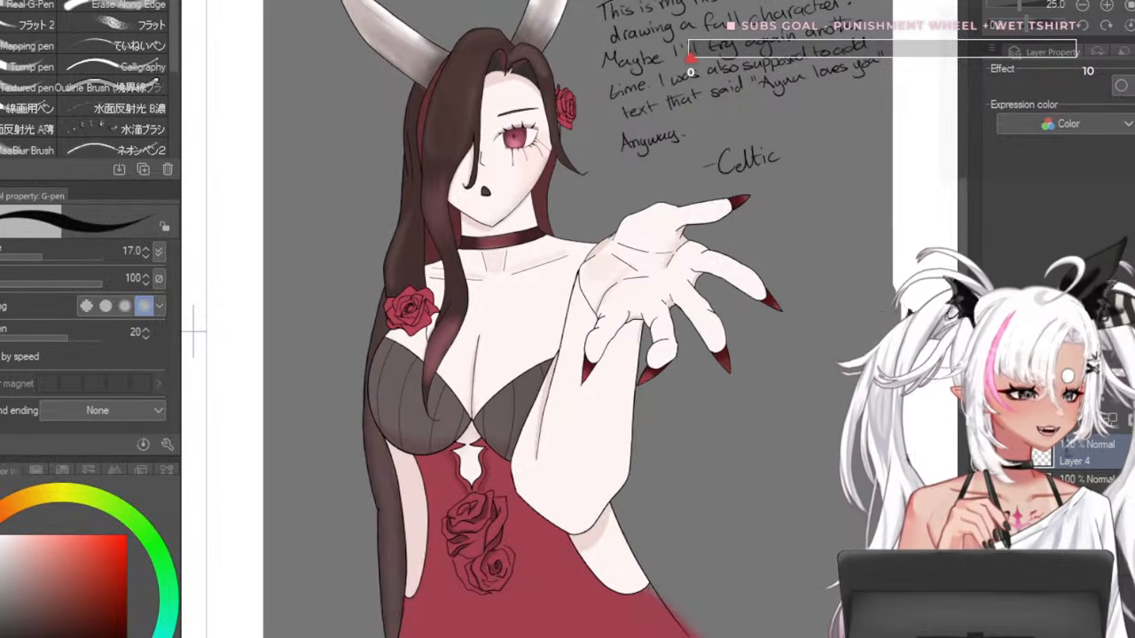
click(995, 453)
scroll(408, 249, down, 3)
scroll(720, 171, up, 3)
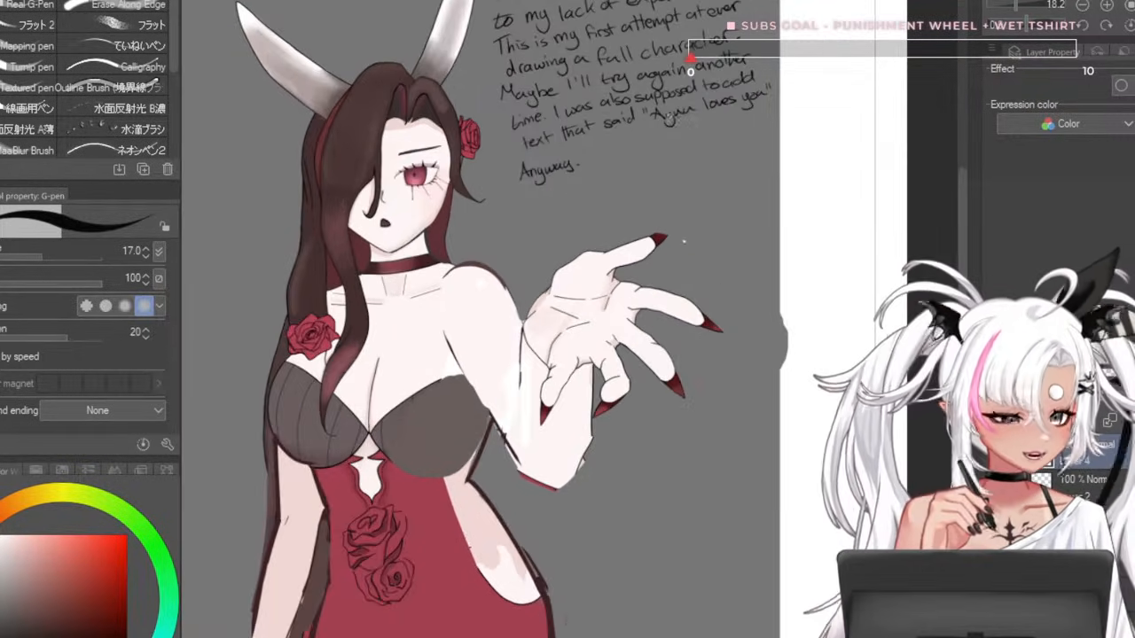
scroll(723, 178, down, 2)
scroll(722, 186, up, 2)
scroll(754, 183, down, 2)
scroll(755, 183, up, 3)
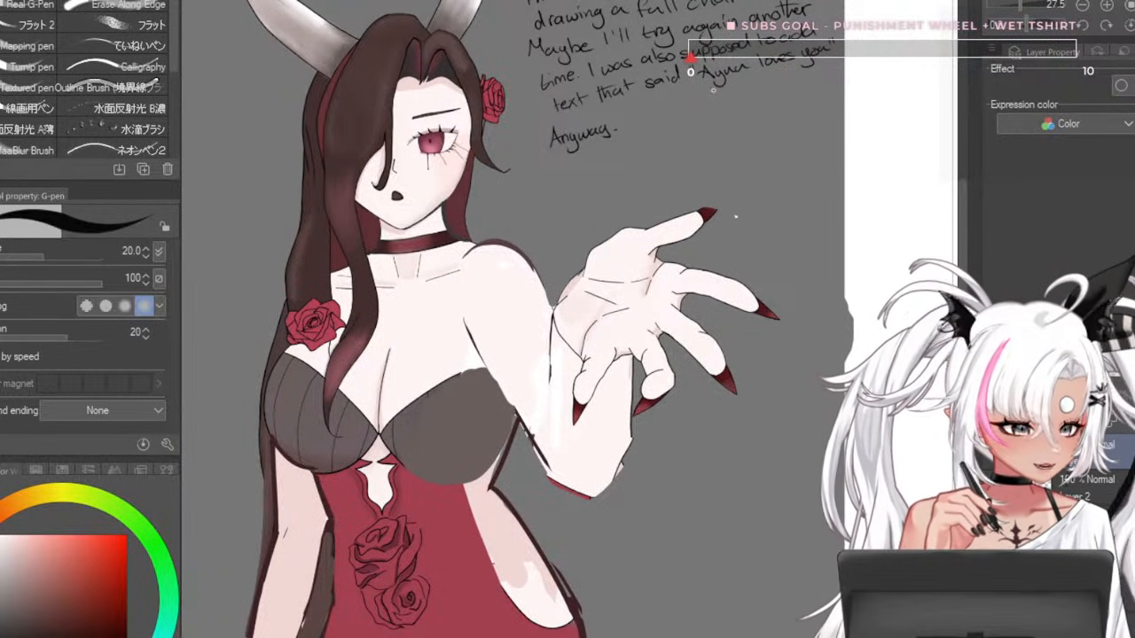
- Handwrite the note "1-look at real" above the outstretched hand with the black pen at size 20
mouse_move(699, 121)
mouse_down()
mouse_move(699, 161)
mouse_move(750, 135)
mouse_up()
drag(771, 133, 786, 156)
mouse_move(798, 131)
mouse_down()
mouse_move(799, 152)
mouse_move(846, 151)
mouse_up()
drag(856, 116, 857, 149)
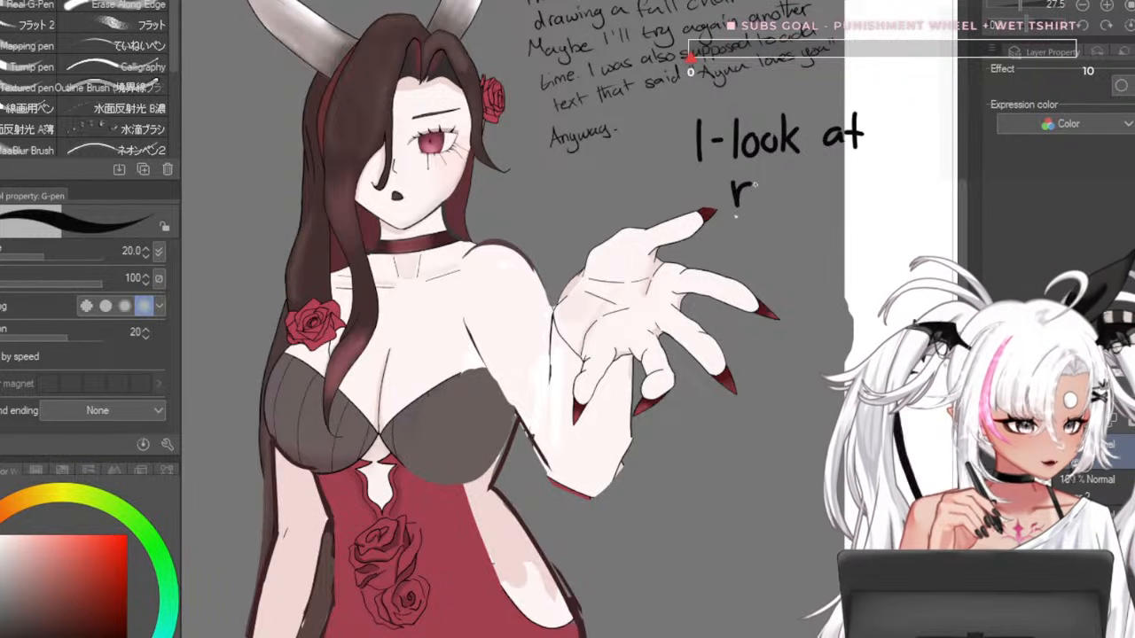
drag(756, 196, 806, 206)
- Continue the handwritten note with "skel./musc." after the word "real"
scroll(506, 306, down, 3)
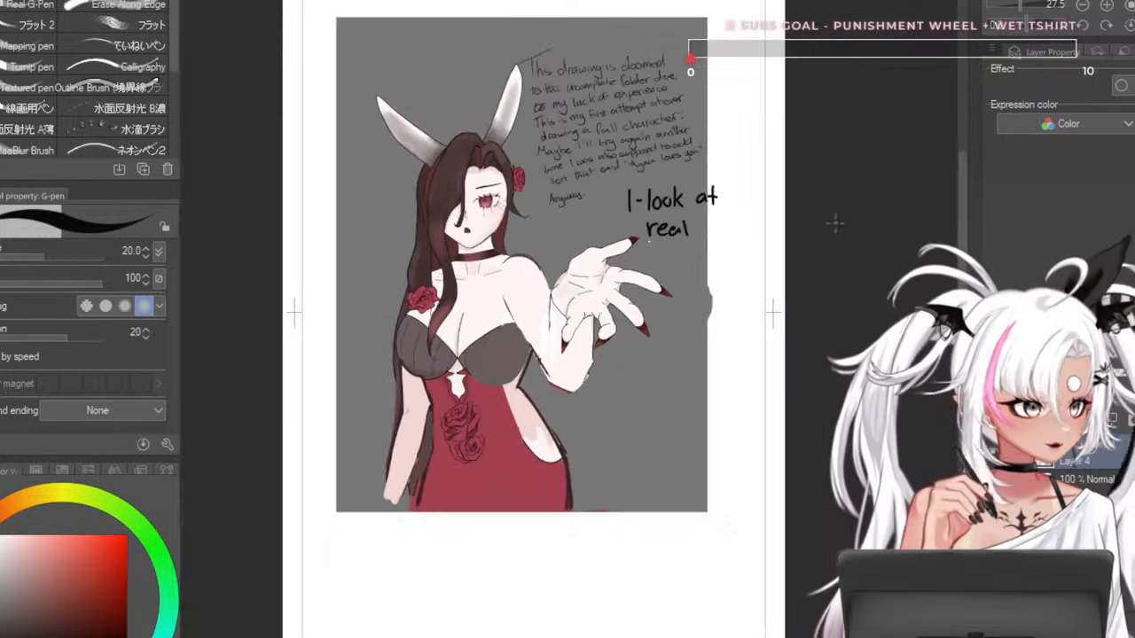
scroll(709, 212, up, 5)
mouse_move(610, 248)
mouse_down()
mouse_move(582, 285)
mouse_move(621, 292)
mouse_up()
drag(635, 253, 638, 286)
drag(677, 216, 684, 292)
click(698, 285)
drag(747, 193, 707, 315)
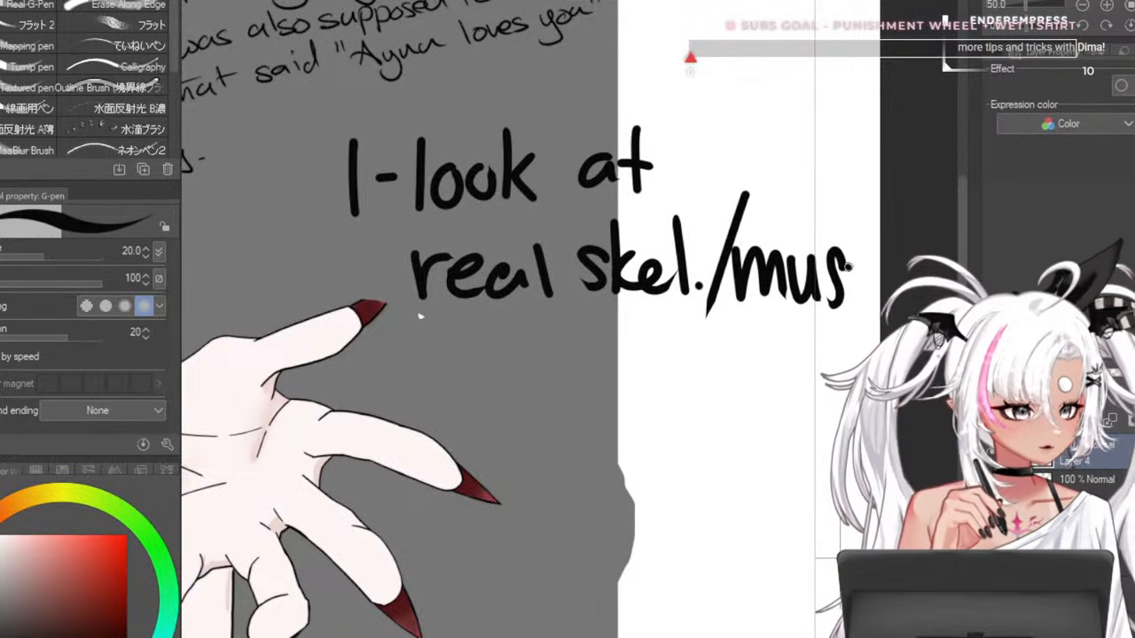
scroll(728, 154, down, 5)
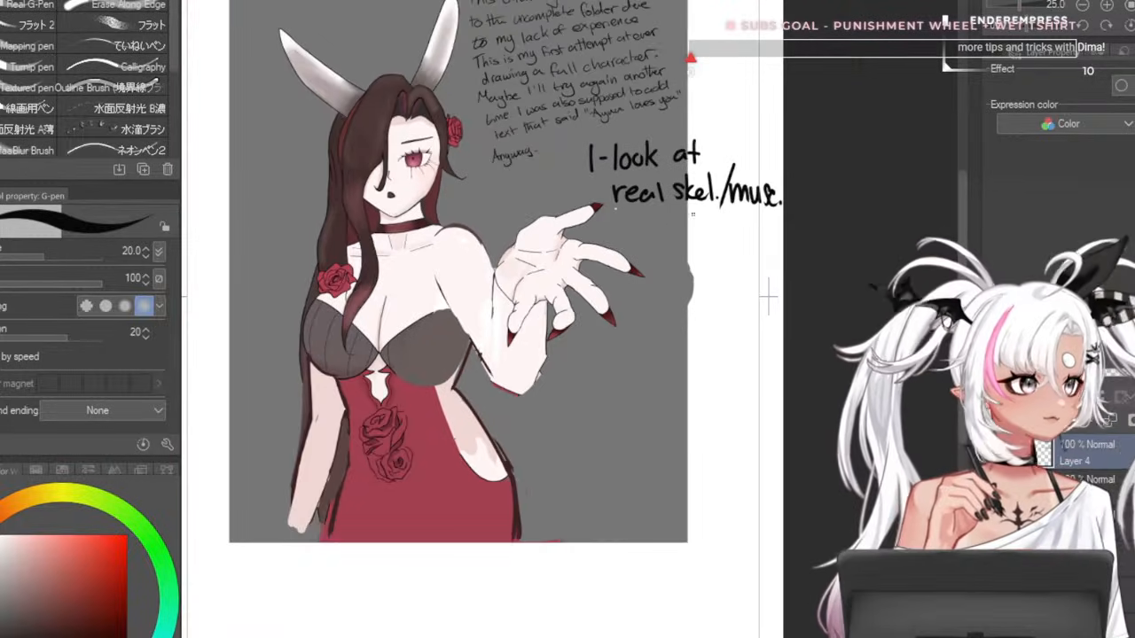
scroll(618, 197, up, 2)
scroll(680, 206, down, 2)
scroll(681, 206, up, 1)
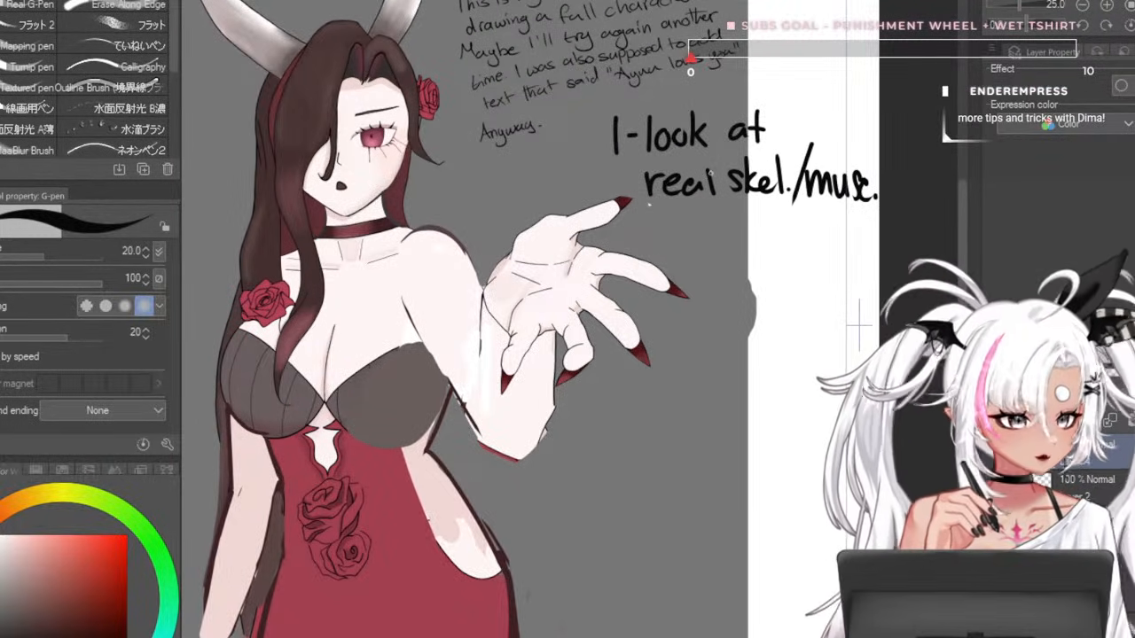
- Handwrite the number "2." in black below the first note to begin a second tip
scroll(736, 222, up, 3)
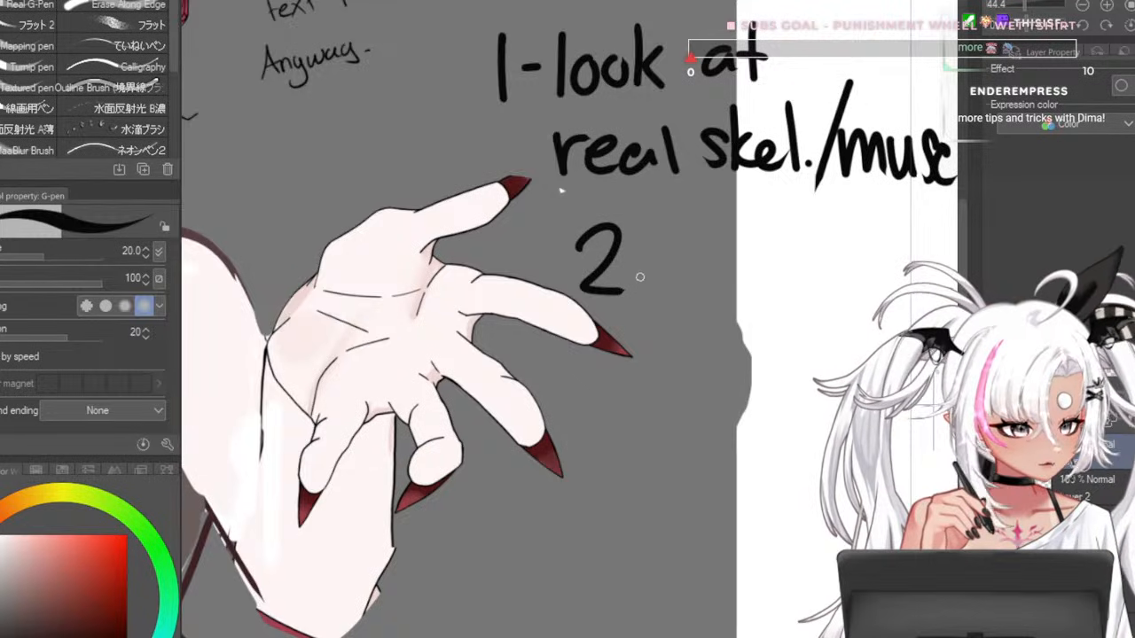
scroll(649, 276, down, 3)
scroll(645, 197, up, 2)
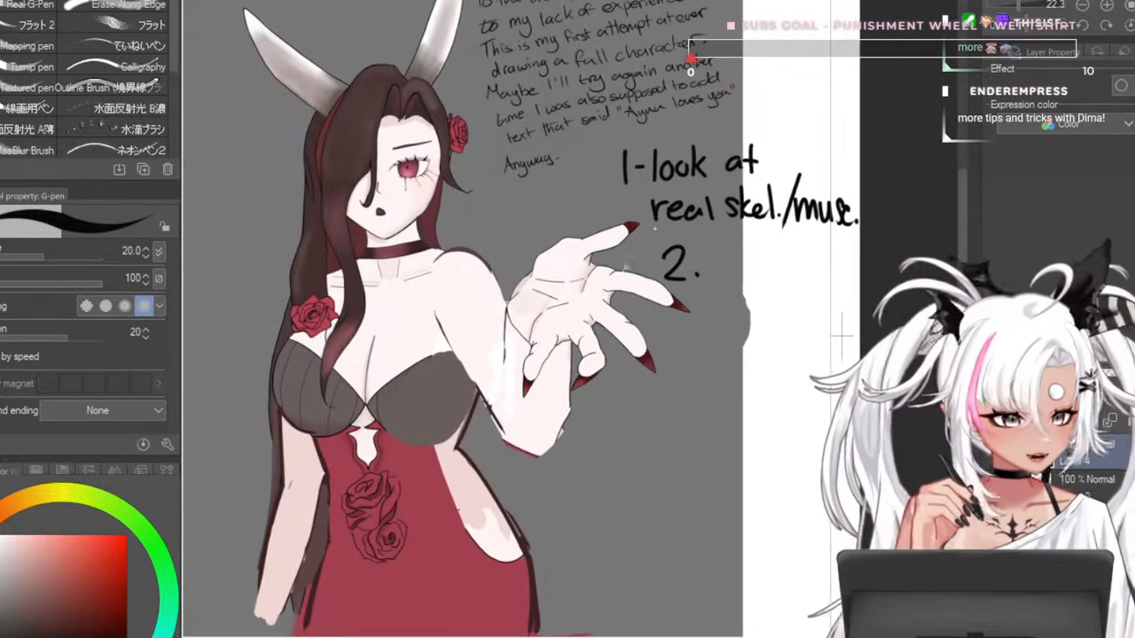
scroll(645, 197, down, 3)
scroll(595, 204, up, 3)
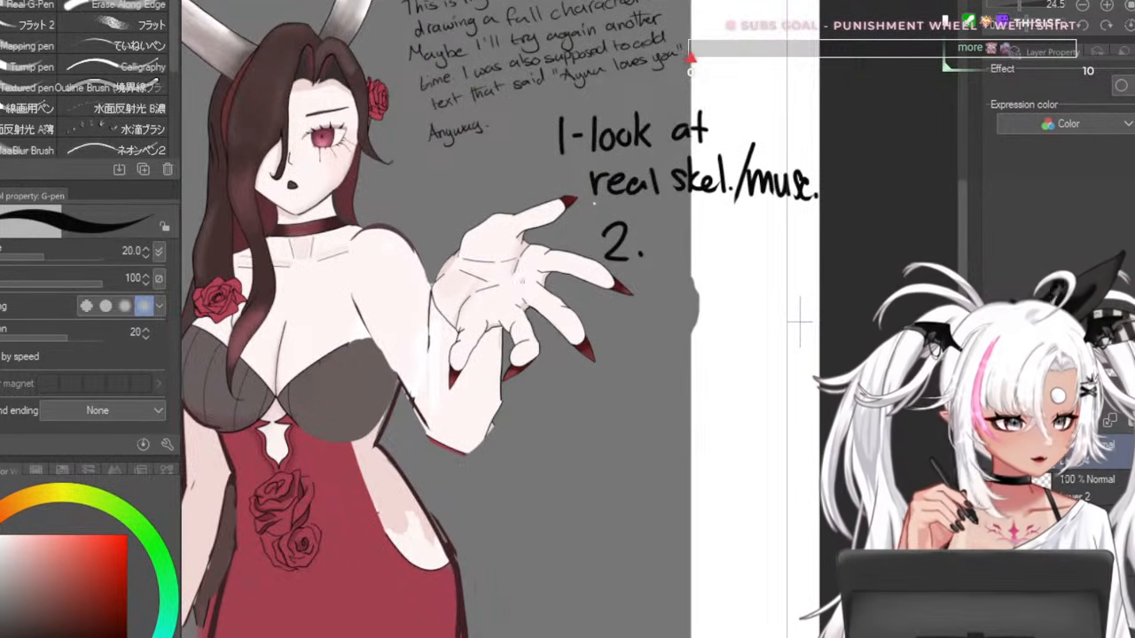
scroll(594, 203, down, 2)
- Handwrite the word "Silhouette" in black after the number of the second tip
scroll(702, 241, up, 4)
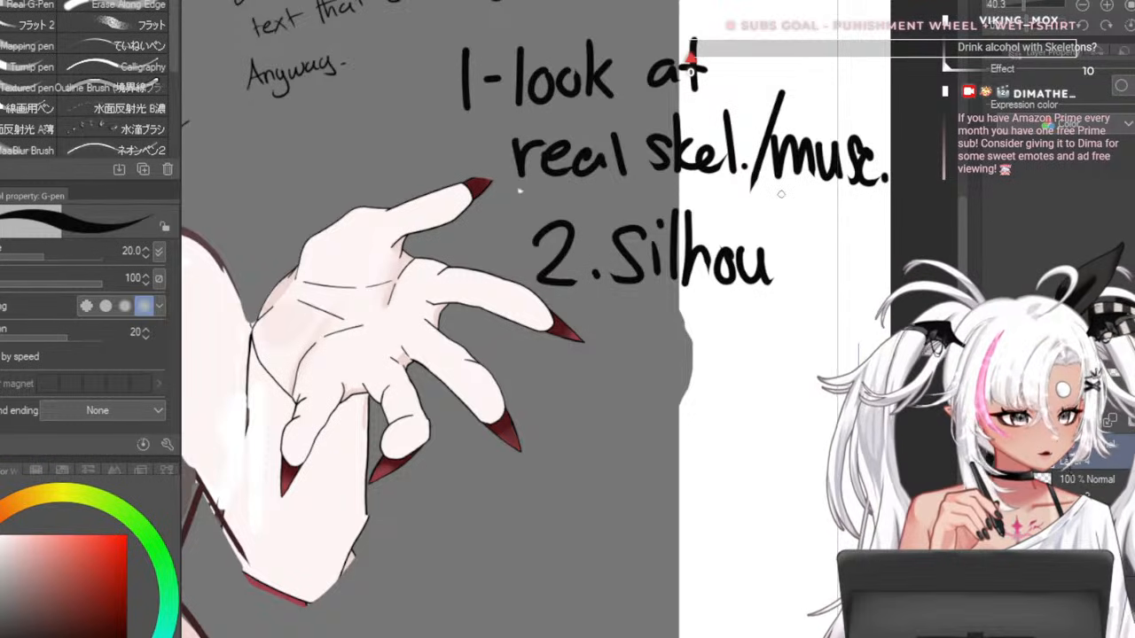
drag(779, 266, 802, 280)
drag(808, 222, 808, 285)
drag(822, 217, 824, 289)
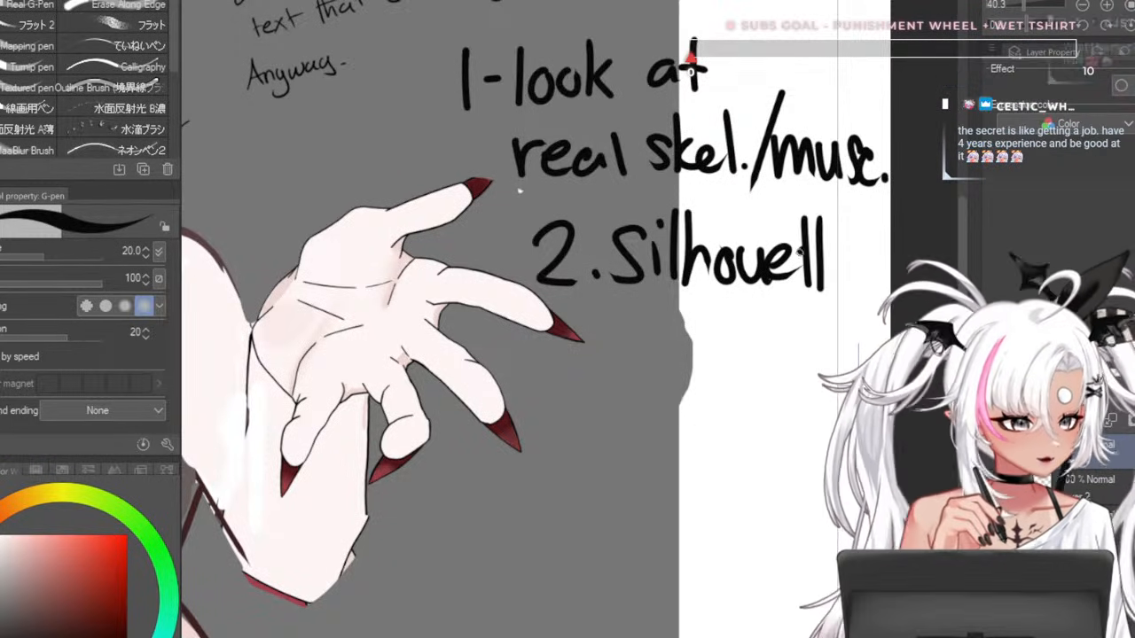
drag(794, 252, 832, 249)
drag(837, 262, 878, 271)
scroll(770, 315, down, 5)
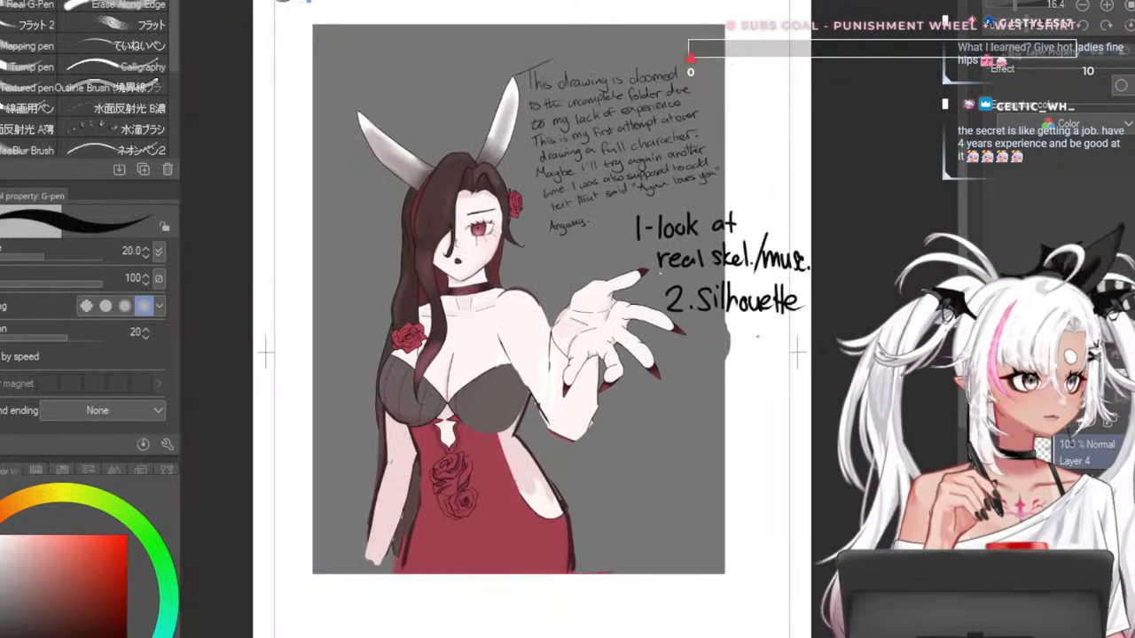
- Examine the character's overall silhouette, from the horns and torso to the outstretched hand, both close up and as a whole
scroll(625, 295, up, 3)
scroll(657, 288, down, 3)
scroll(674, 293, up, 2)
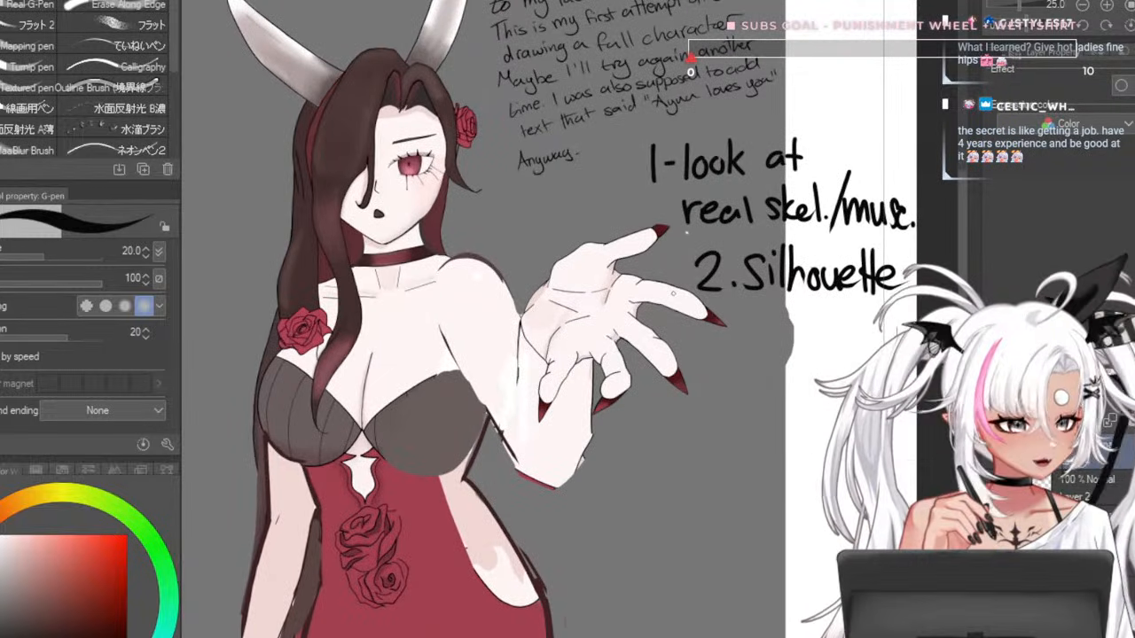
scroll(686, 231, down, 2)
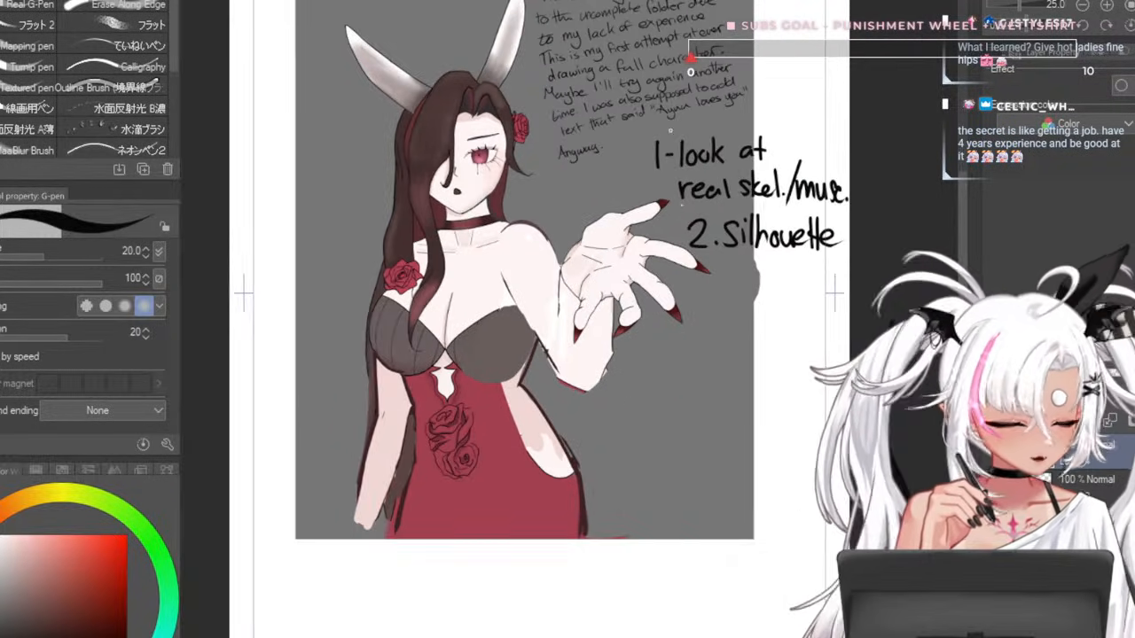
scroll(683, 229, up, 2)
scroll(679, 226, down, 2)
scroll(674, 222, up, 1)
scroll(594, 235, up, 1)
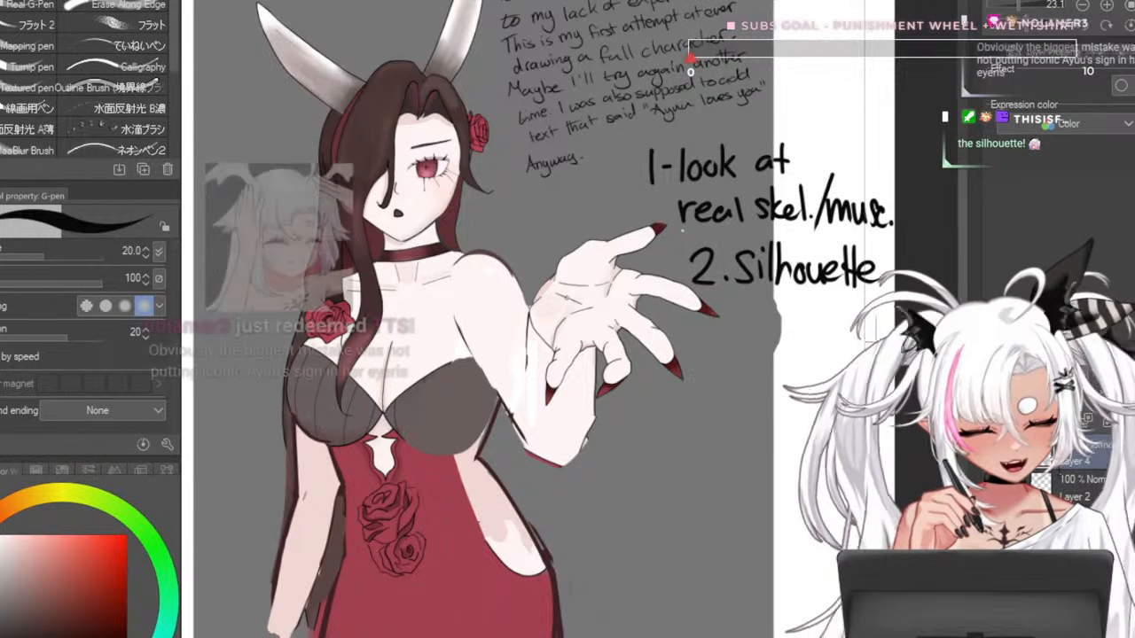
scroll(518, 307, down, 2)
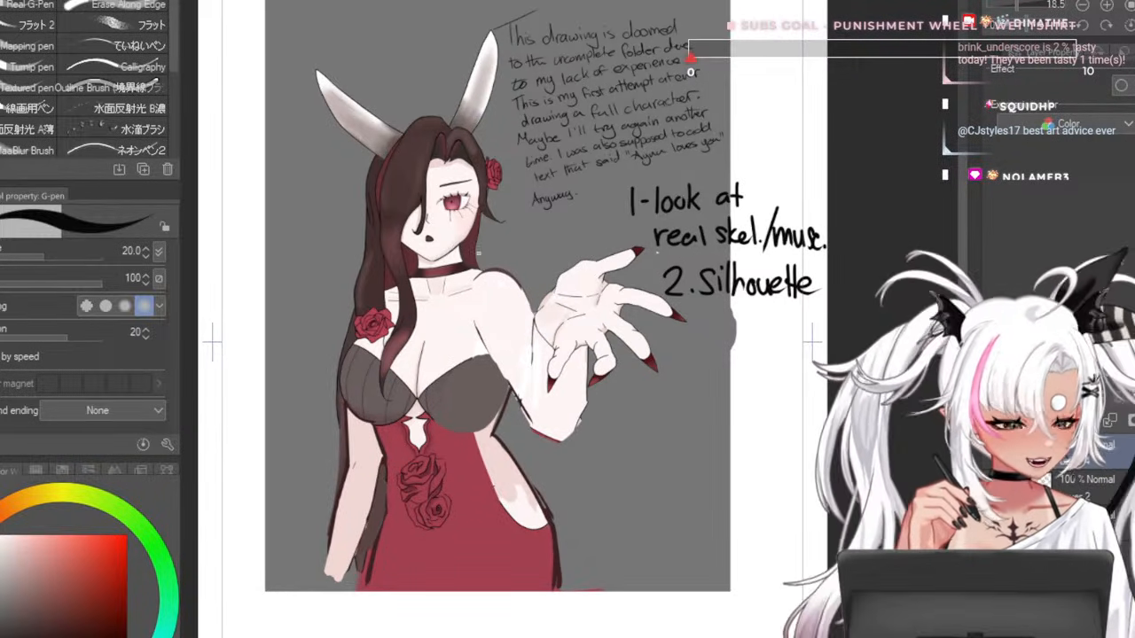
scroll(405, 305, up, 2)
scroll(469, 308, up, 3)
scroll(479, 311, down, 5)
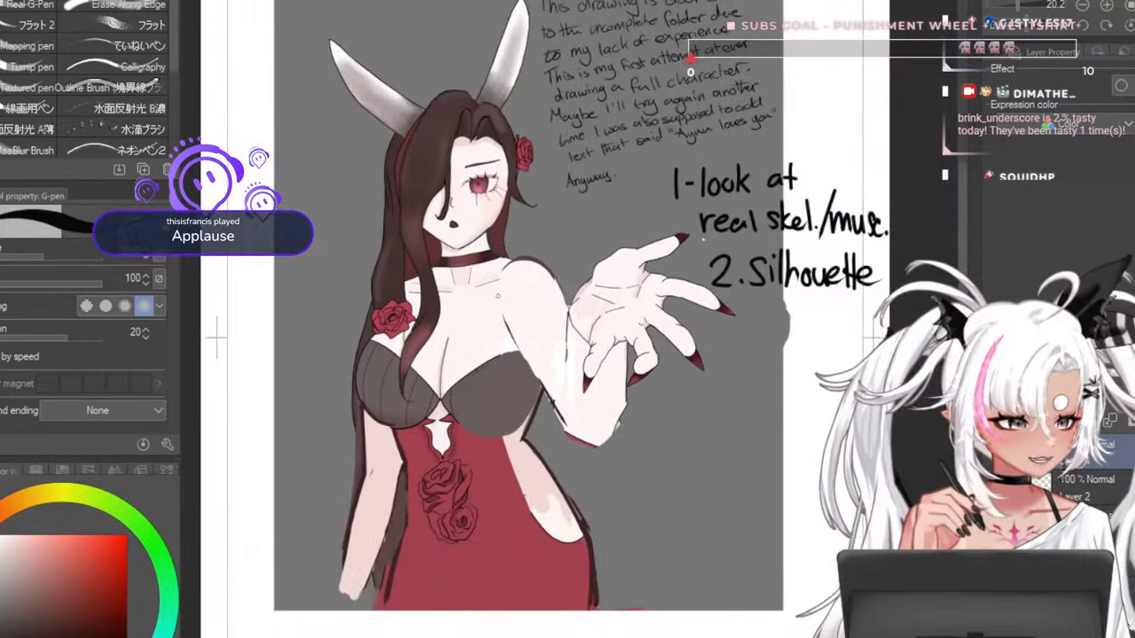
scroll(529, 316, up, 6)
scroll(501, 316, down, 3)
scroll(500, 316, up, 2)
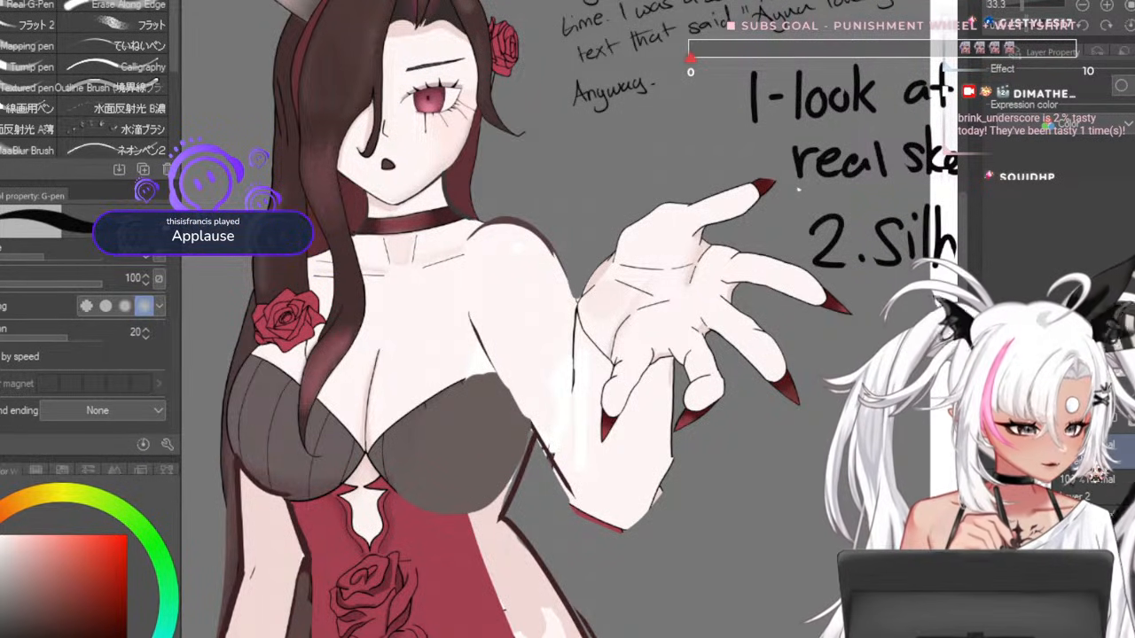
scroll(679, 353, down, 3)
scroll(679, 353, up, 2)
scroll(674, 342, down, 3)
scroll(660, 302, up, 2)
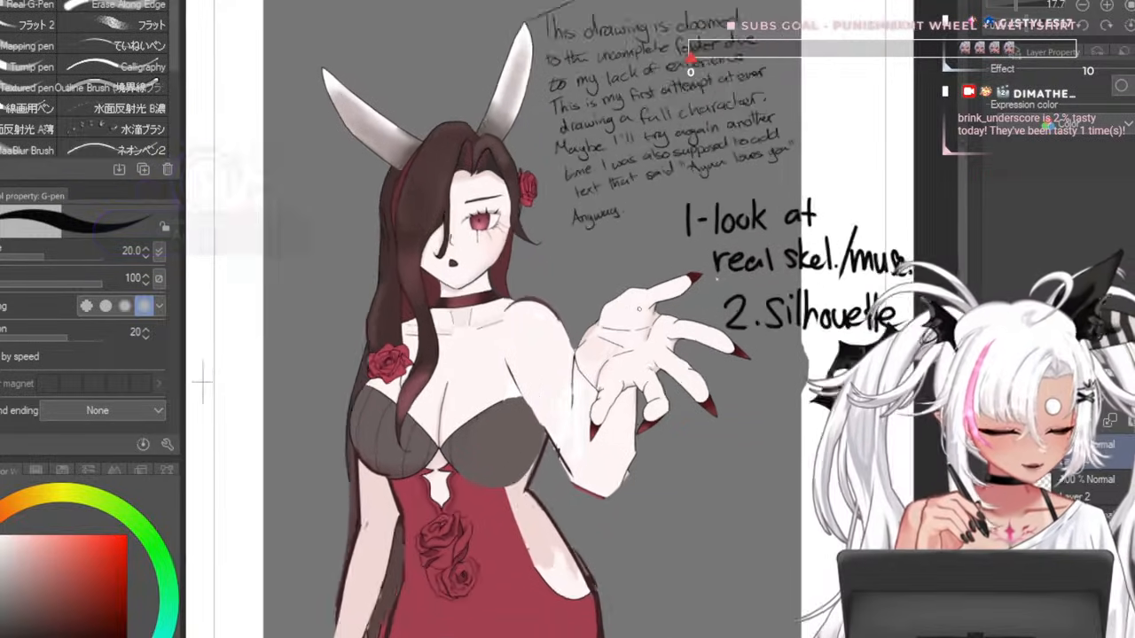
scroll(652, 275, down, 2)
scroll(649, 268, up, 2)
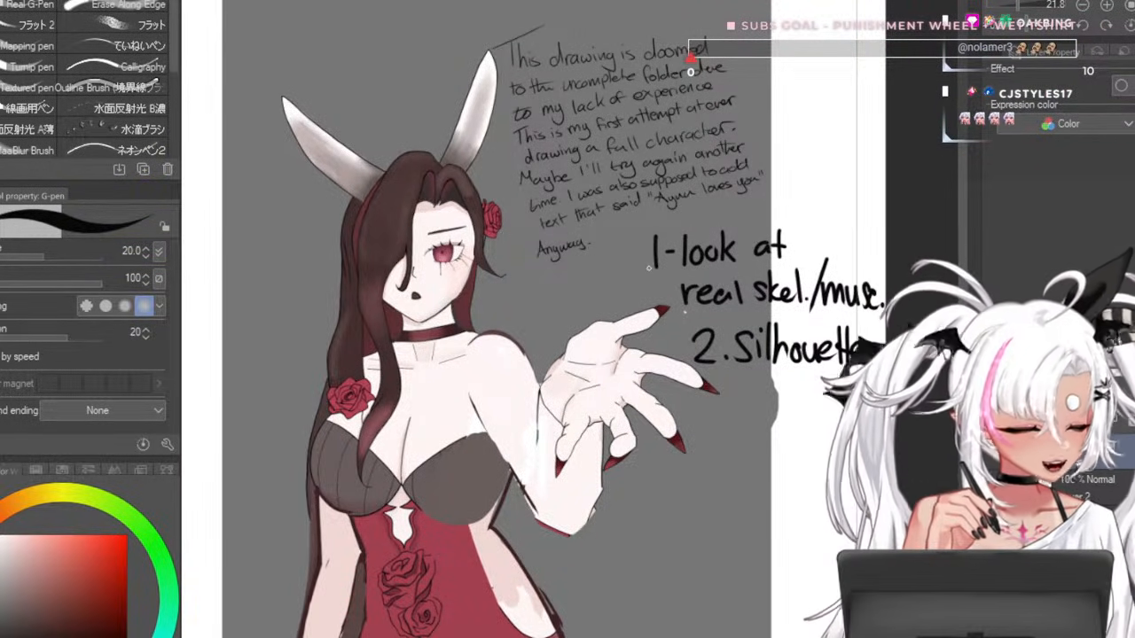
- Draw a black arrow with a filled head at pen size 30, pointing down at the tip of the character's left-hand horn
key(bracketleft)
key(bracketleft)
key(bracketleft)
key(bracketleft)
key(bracketleft)
key(bracketright)
key(bracketright)
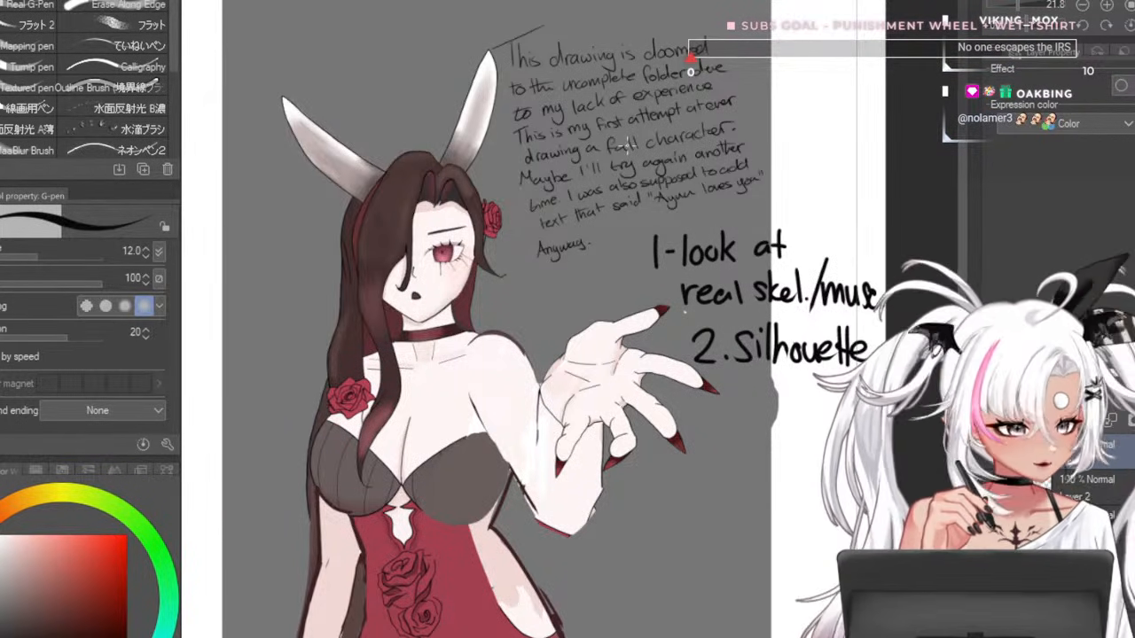
key(bracketright)
key(bracketright)
key(bracketright)
key(bracketright)
key(bracketright)
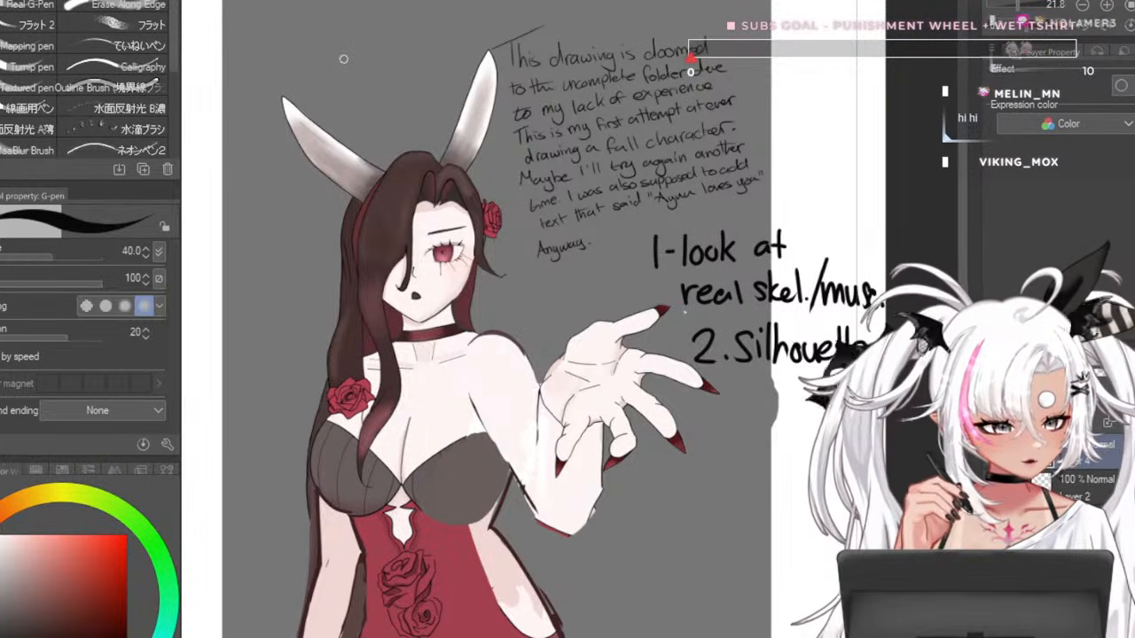
drag(270, 14, 324, 89)
mouse_move(326, 44)
mouse_down()
mouse_move(288, 89)
mouse_move(330, 43)
mouse_up()
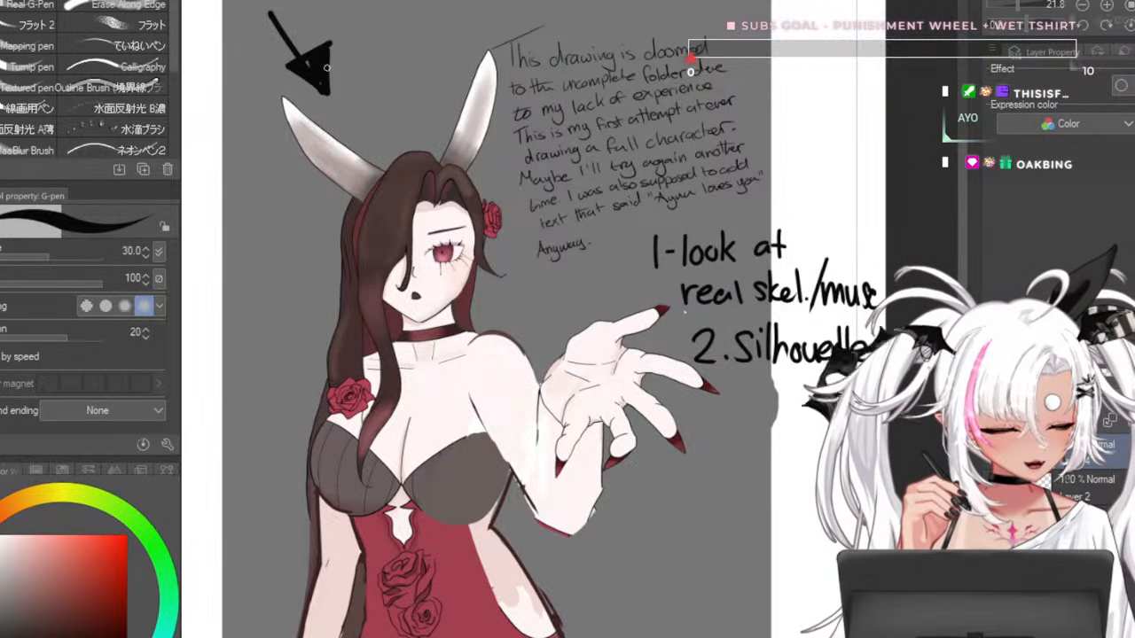
- Try painting a saturated red shadow across the front hair and forehead on a Multiply layer at pen size 120
click(41, 616)
key(bracketright)
key(bracketright)
key(bracketright)
key(bracketright)
key(bracketright)
key(bracketright)
key(bracketright)
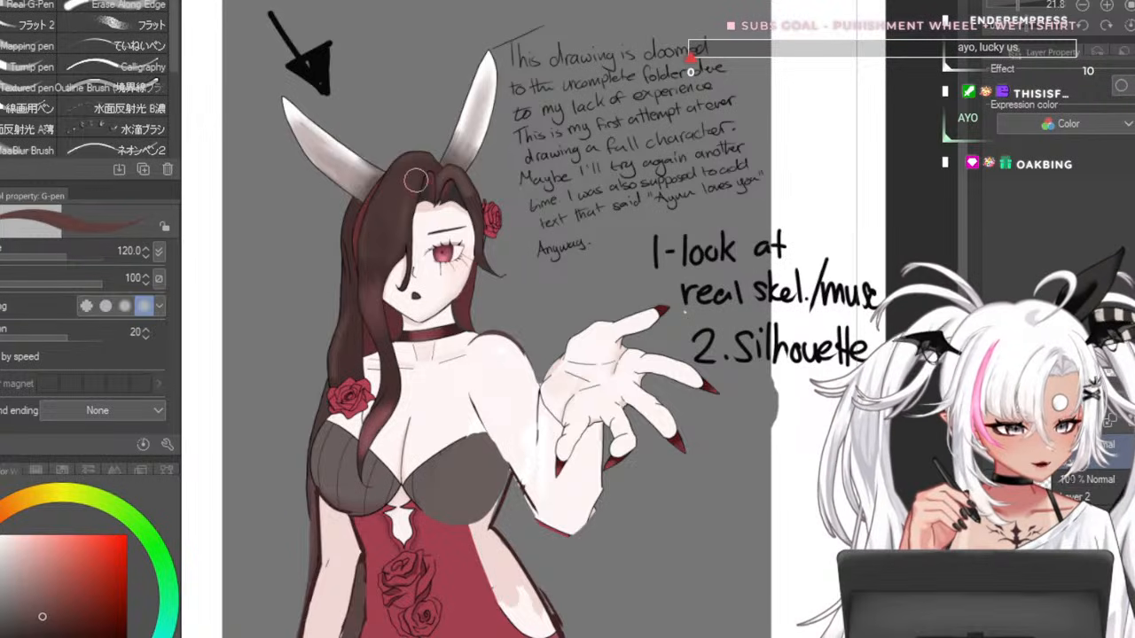
click(82, 574)
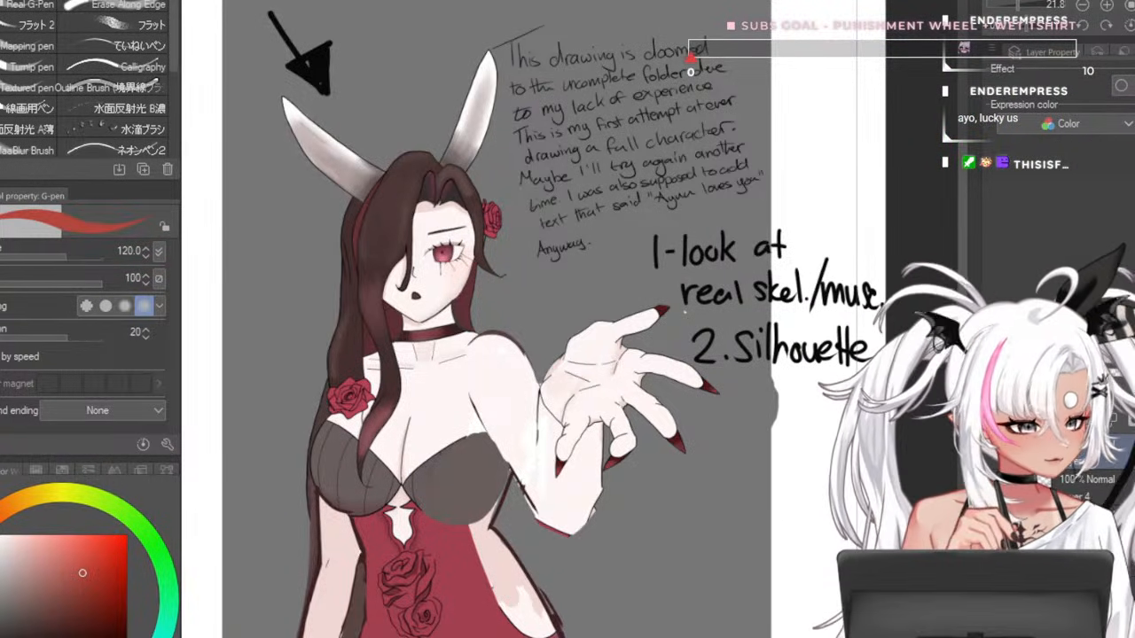
mouse_move(406, 197)
mouse_down()
mouse_move(470, 241)
mouse_move(417, 177)
mouse_up()
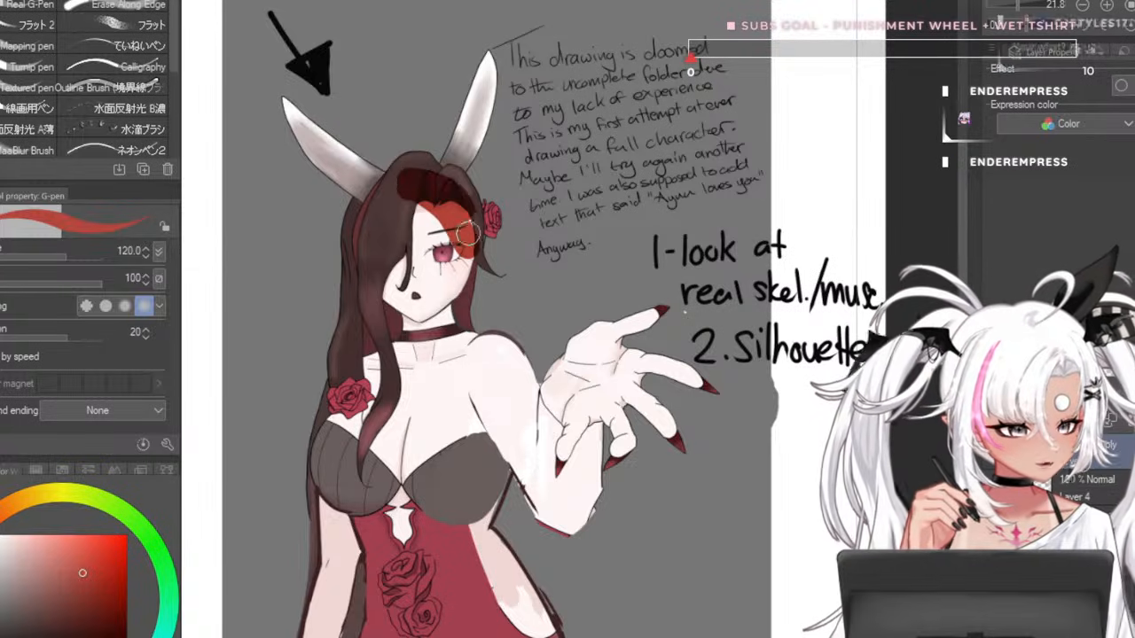
- Undo the red shading, and try a pale pink shadow on the side of the face and the raised arm's shoulder
click(27, 535)
key(ctrl+z)
key(ctrl+z)
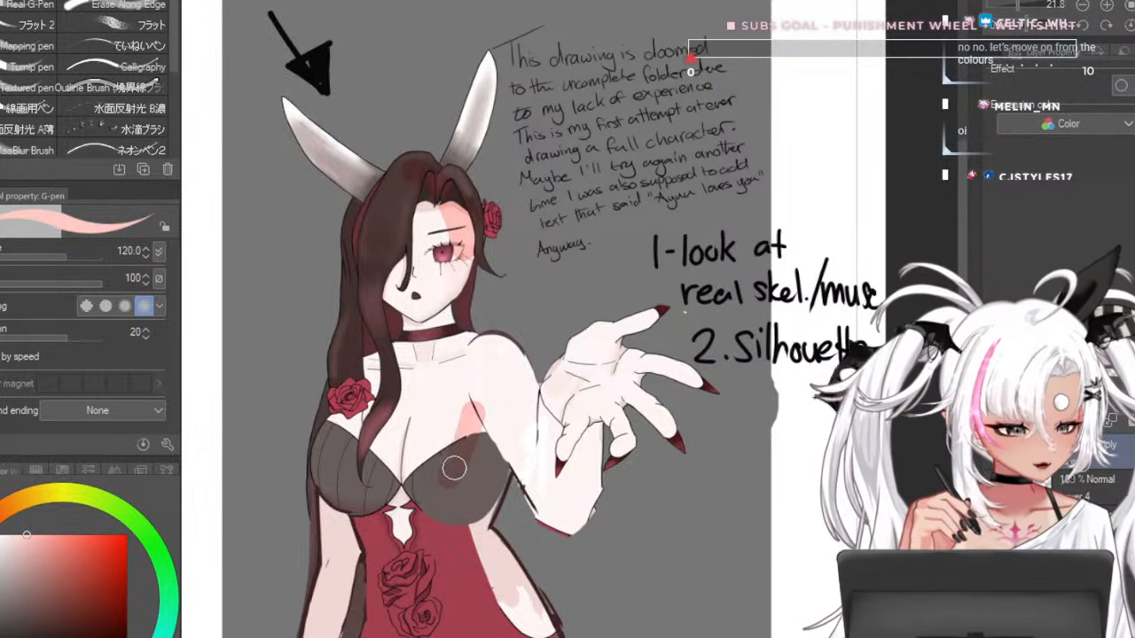
key(ctrl+z)
drag(520, 386, 531, 425)
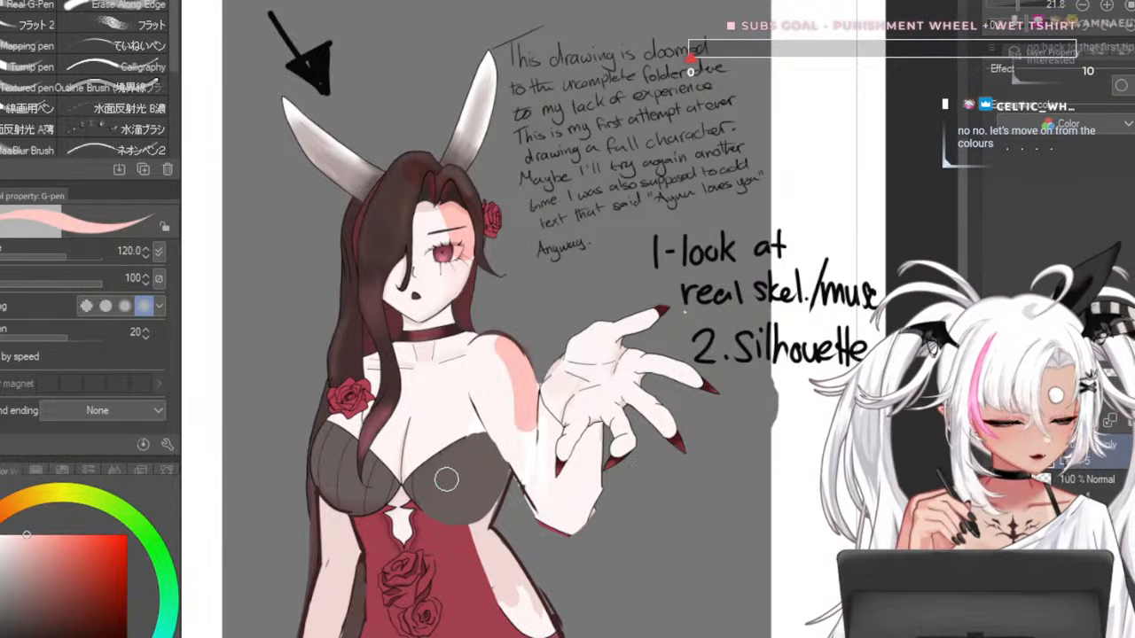
- Try pale pink shadows across the bust at pen size 150, and undo all the pink shading on the character
key(bracketright)
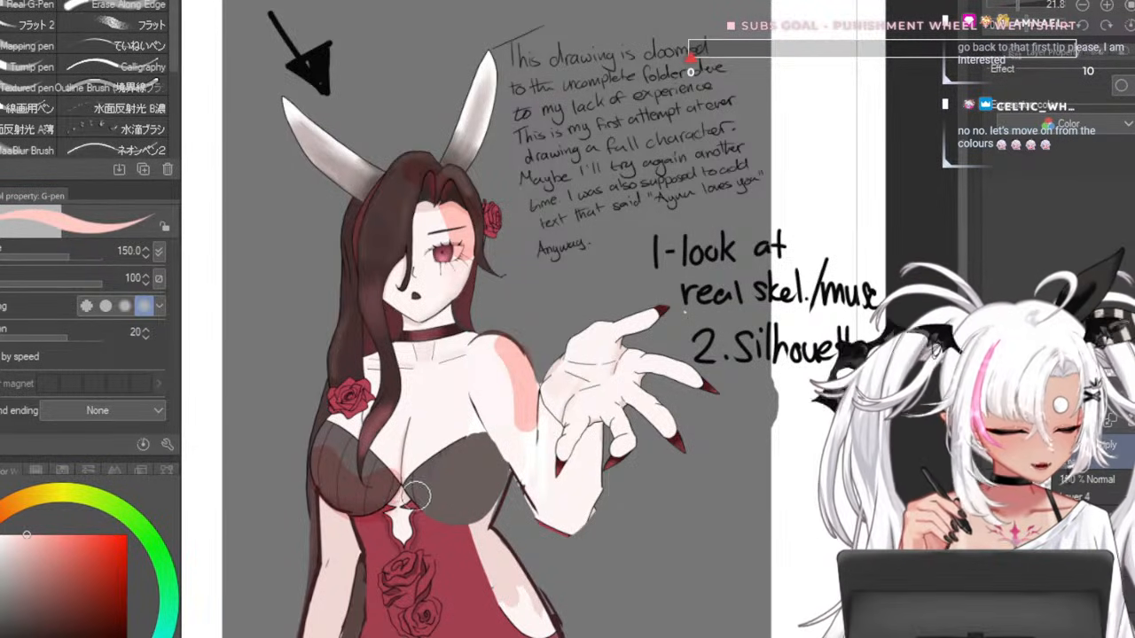
drag(417, 496, 501, 494)
scroll(483, 316, down, 3)
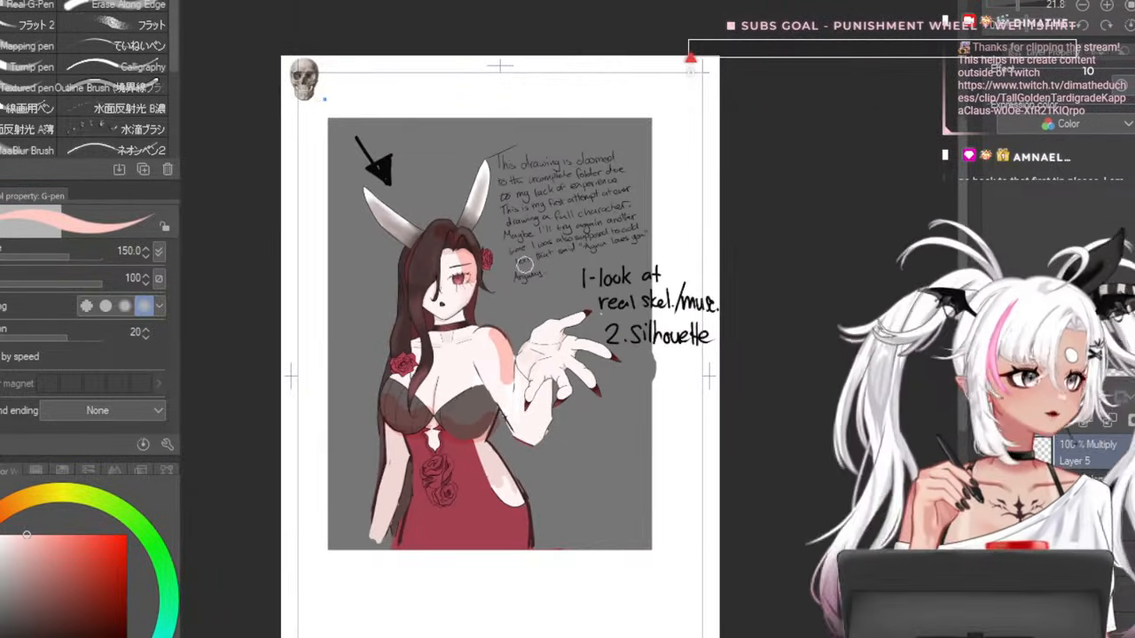
scroll(467, 336, up, 4)
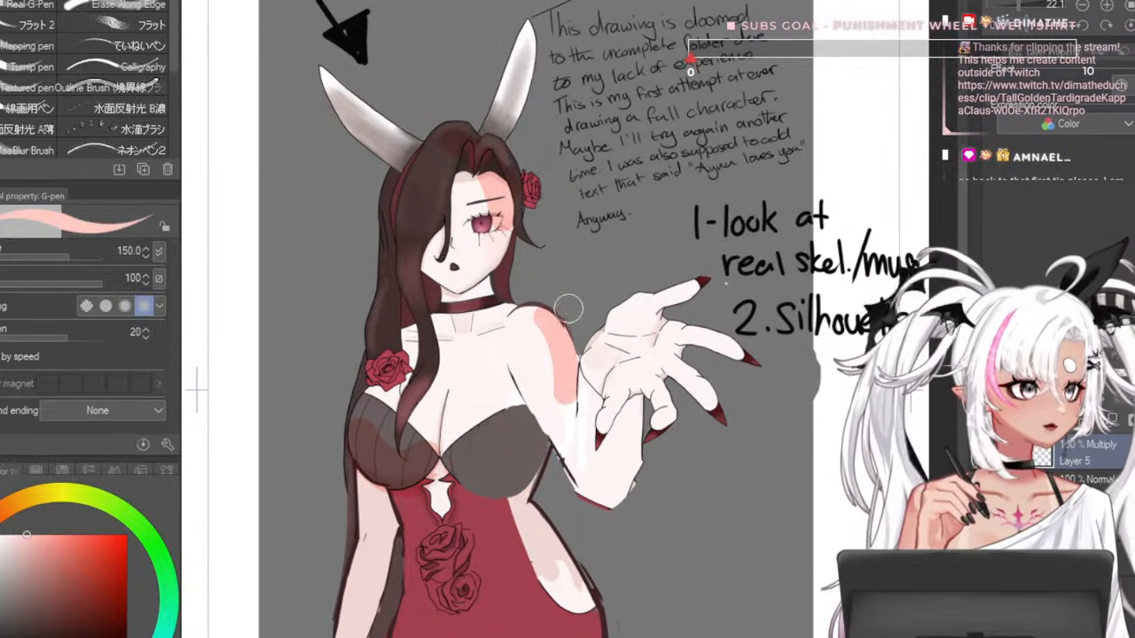
key(ctrl+z)
key(ctrl+z)
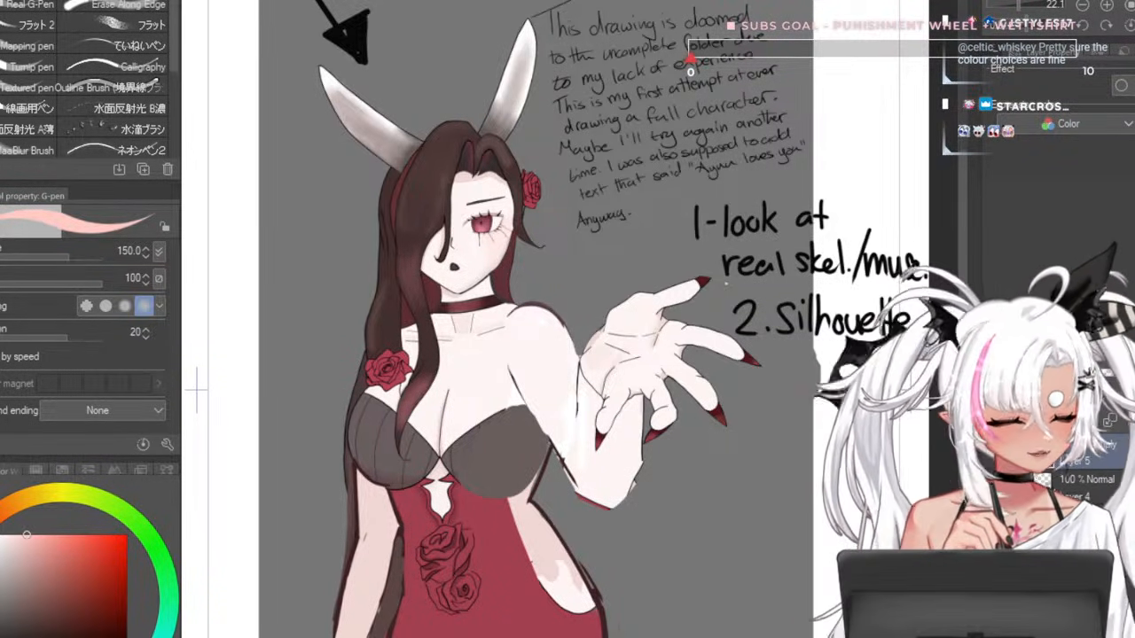
- Sample the arrow's black, circle the face at pen size 25, and try filling a crescent shadow inside at size 60
alt+click(350, 40)
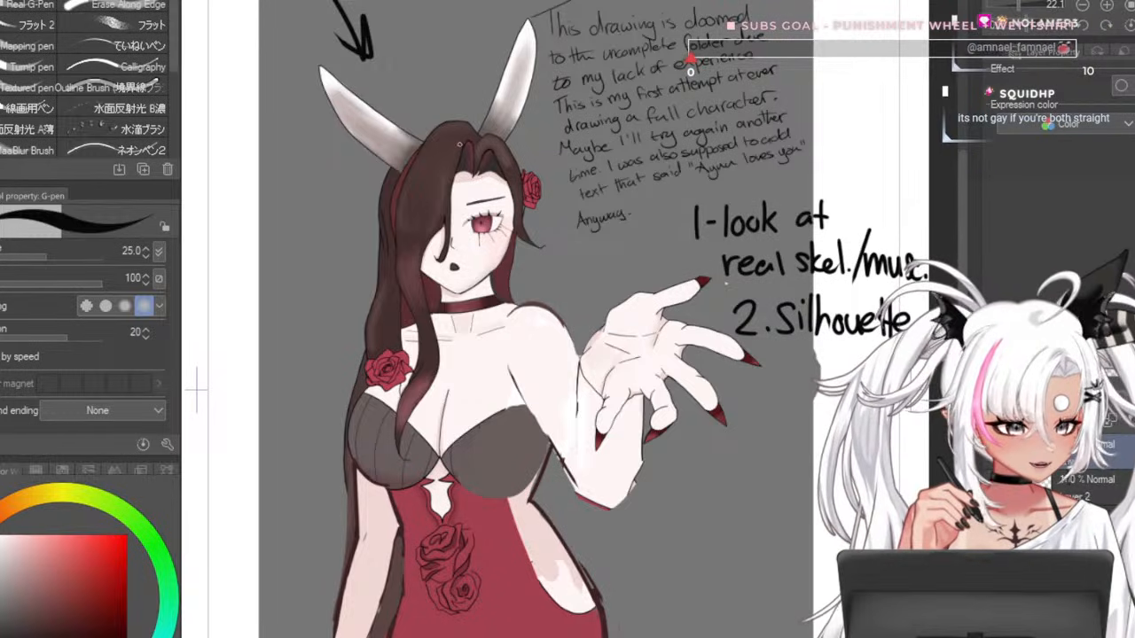
mouse_move(502, 157)
mouse_down()
mouse_move(410, 168)
mouse_move(474, 294)
mouse_move(441, 152)
mouse_up()
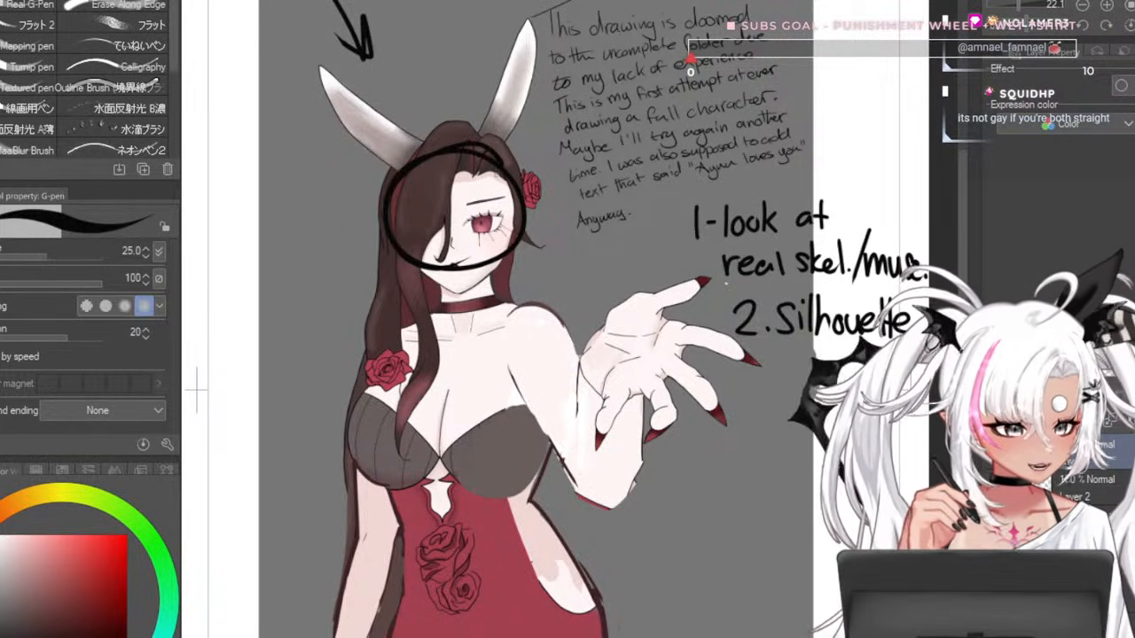
key(])
key(])
key(])
key(])
mouse_move(495, 200)
mouse_down()
mouse_move(401, 223)
mouse_move(429, 252)
mouse_move(457, 249)
mouse_move(513, 207)
mouse_up()
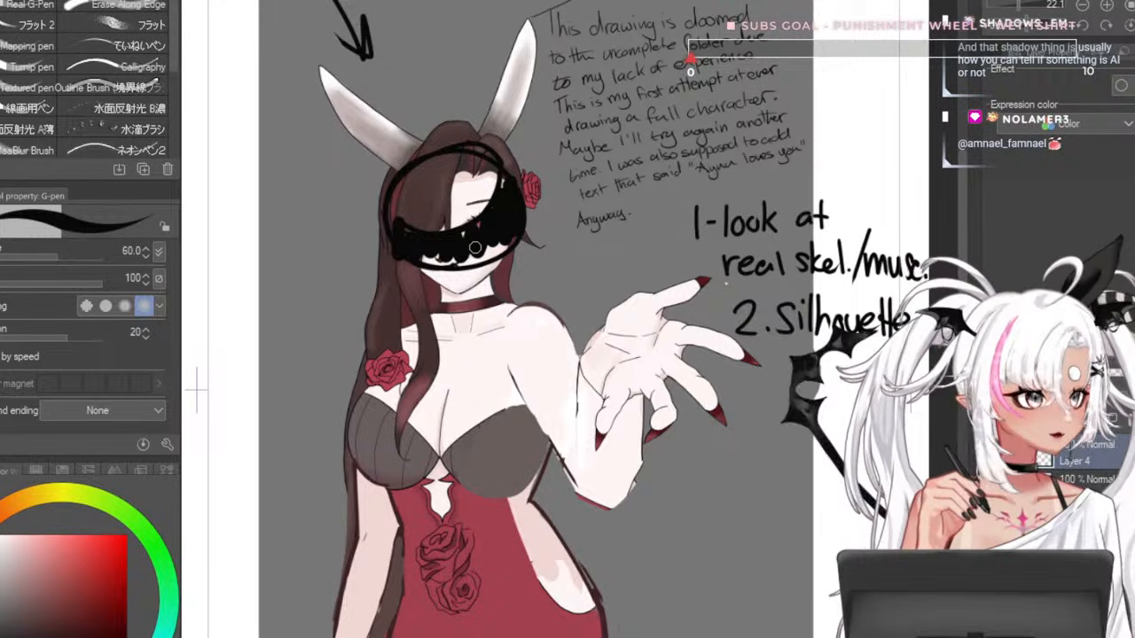
- Undo the thin circle, draw a thicker one around the whole head at pen size 60, and fill its lower crescent with black
key(ctrl+z)
key(ctrl+z)
mouse_move(463, 135)
mouse_down()
mouse_move(470, 297)
mouse_move(513, 177)
mouse_move(507, 264)
mouse_move(479, 134)
mouse_up()
key(ctrl+z)
key(ctrl+z)
drag(391, 215, 507, 194)
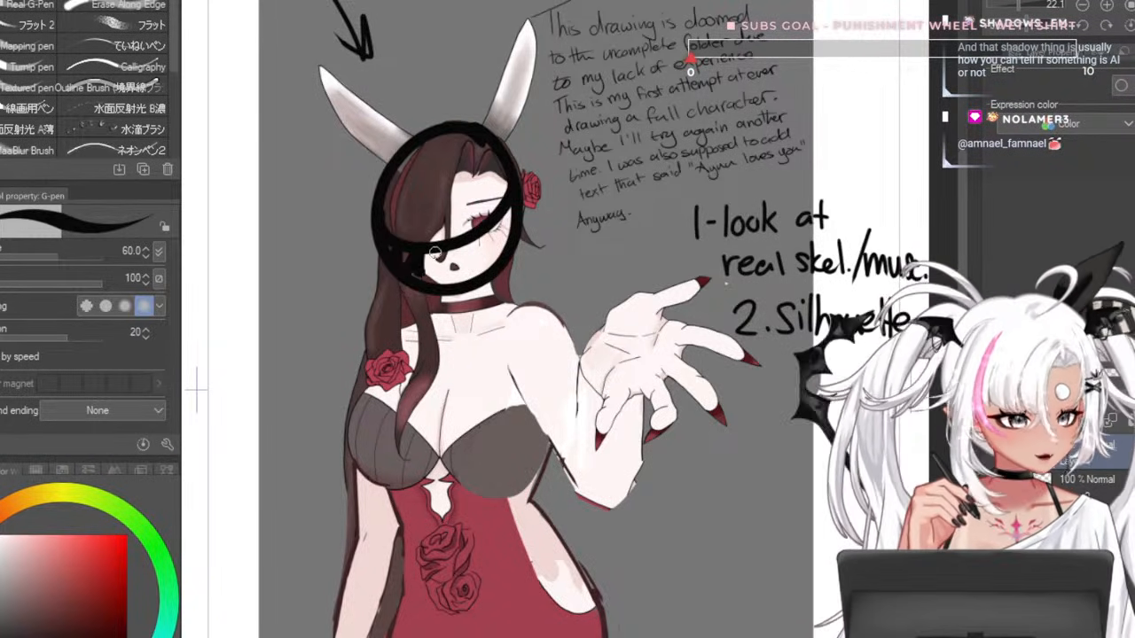
drag(435, 253, 462, 277)
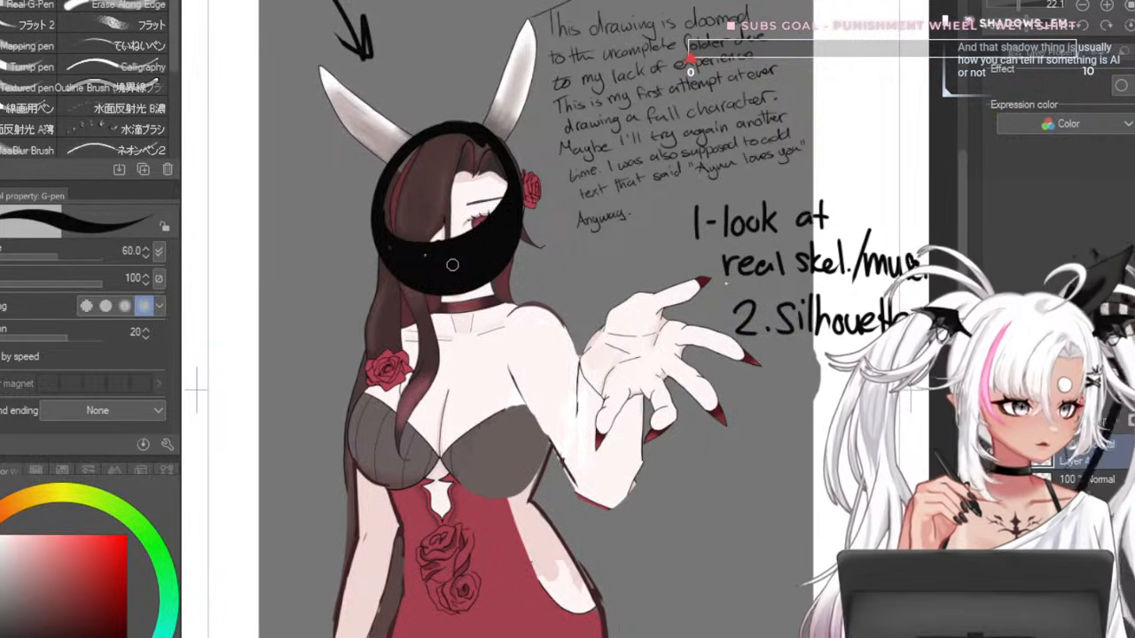
- Remove the black circle and crescent shadow covering the character's head
scroll(443, 178, up, 4)
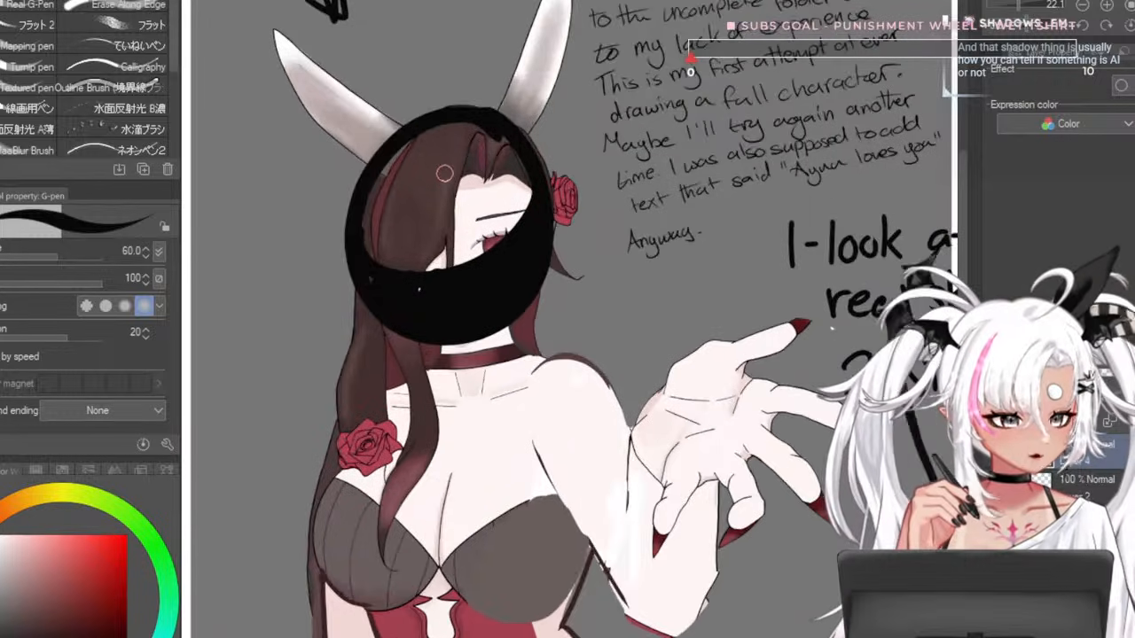
scroll(468, 325, down, 5)
scroll(482, 137, up, 2)
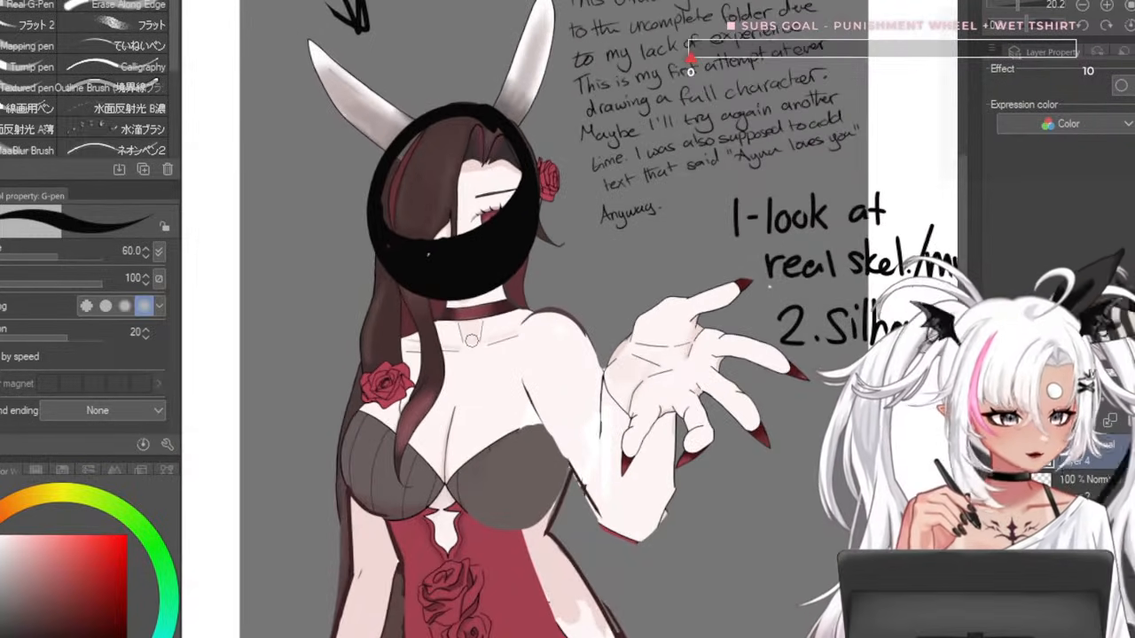
scroll(470, 337, down, 3)
scroll(460, 230, up, 3)
scroll(465, 244, up, 2)
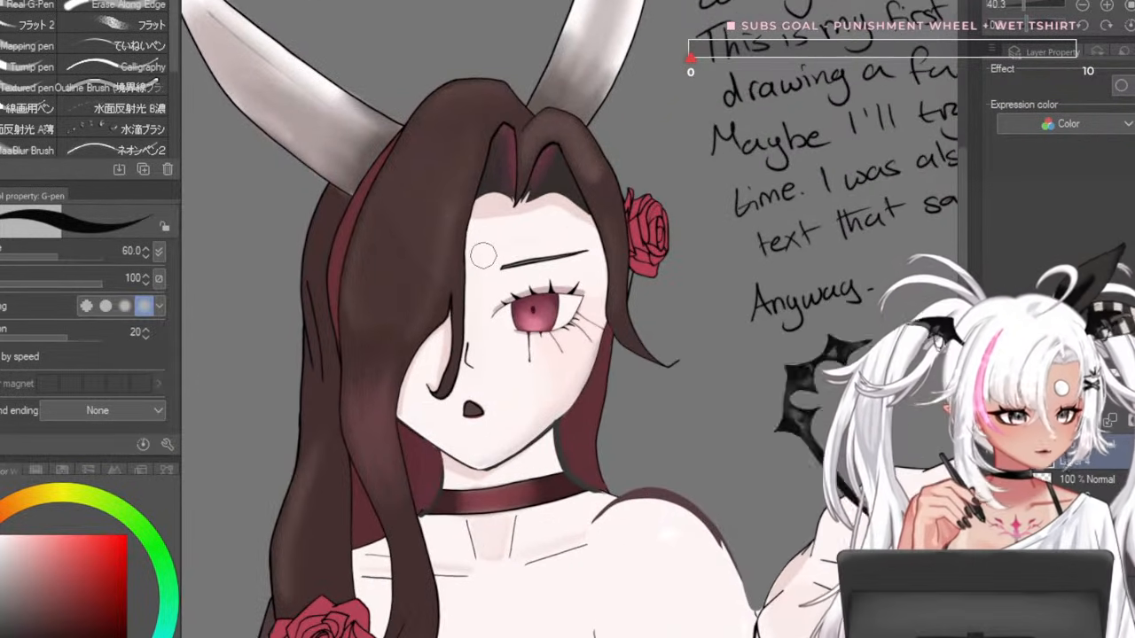
scroll(795, 316, down, 2)
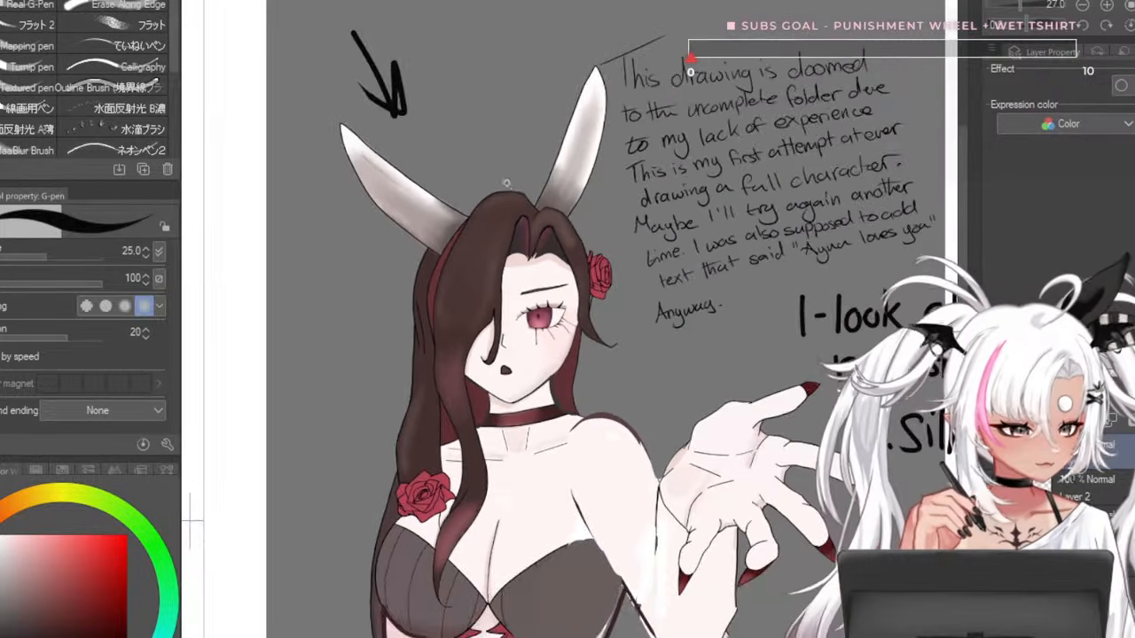
- Pick a pale pink and paint a narrow shadow along the outer cheek and jawline of the face at pen size 25
scroll(795, 316, up, 1)
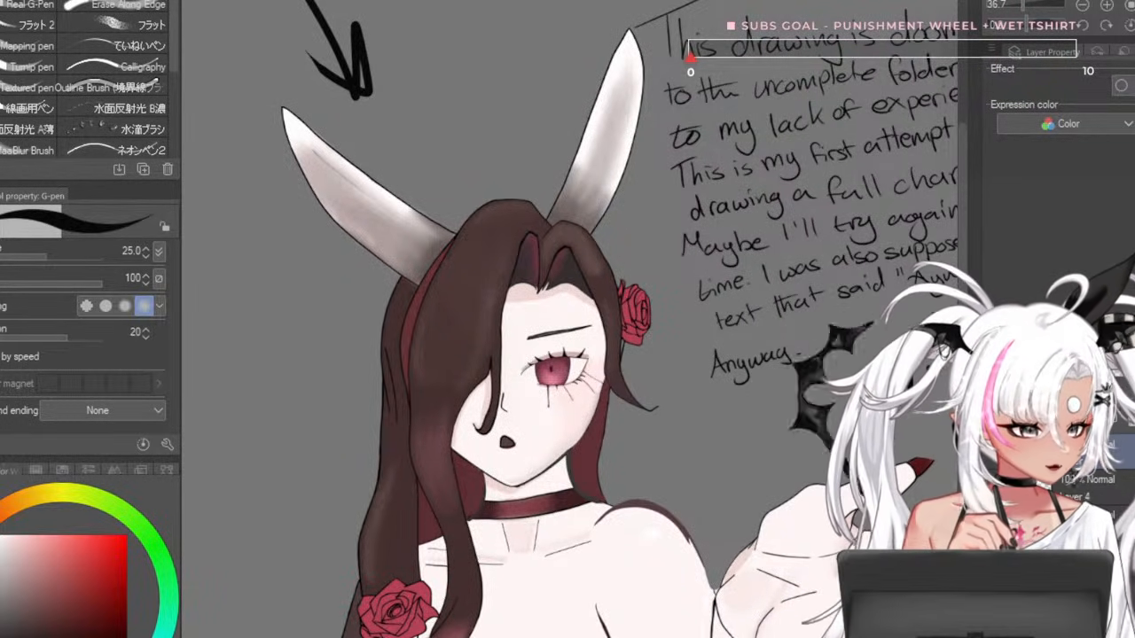
scroll(617, 474, up, 2)
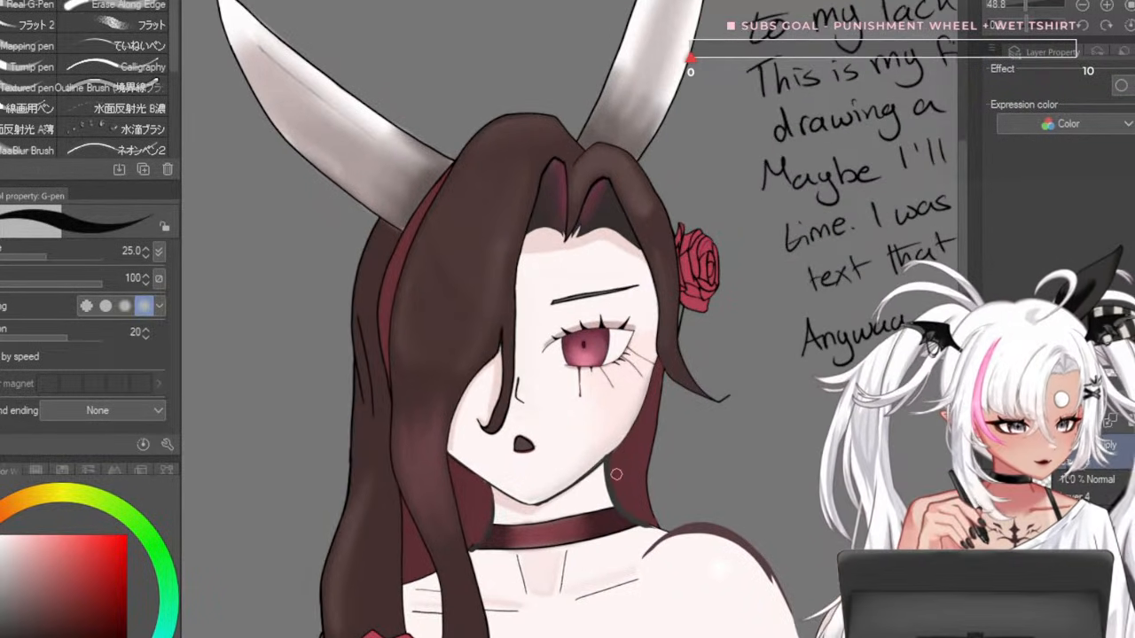
click(20, 544)
key([)
key([)
key([)
key([)
key([)
key([)
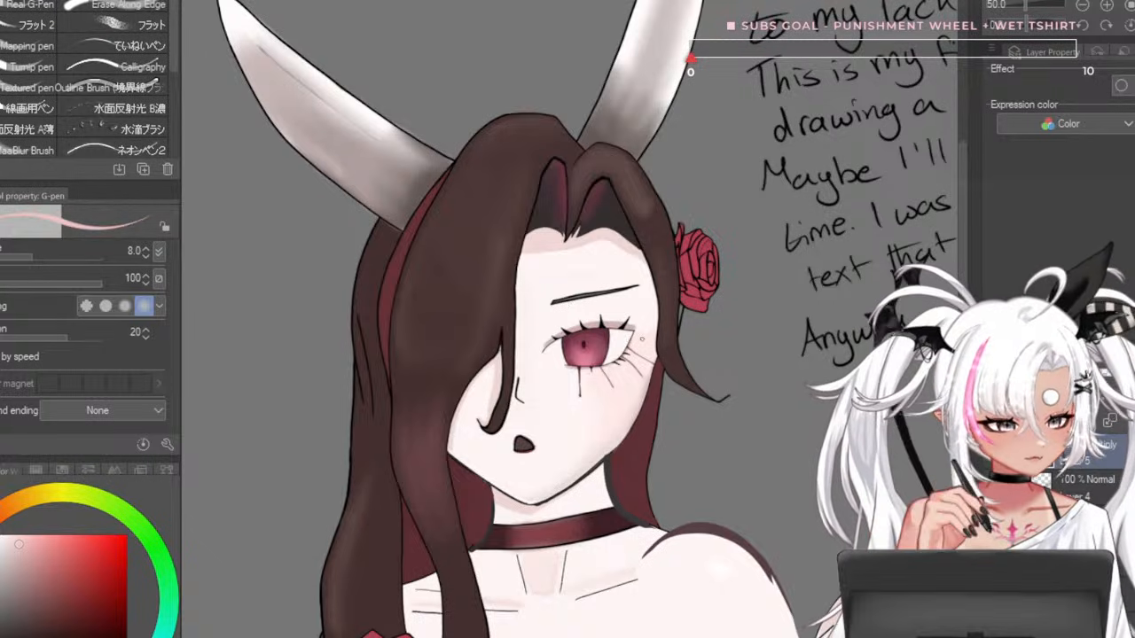
key(])
key(])
drag(659, 303, 584, 474)
key(])
key(])
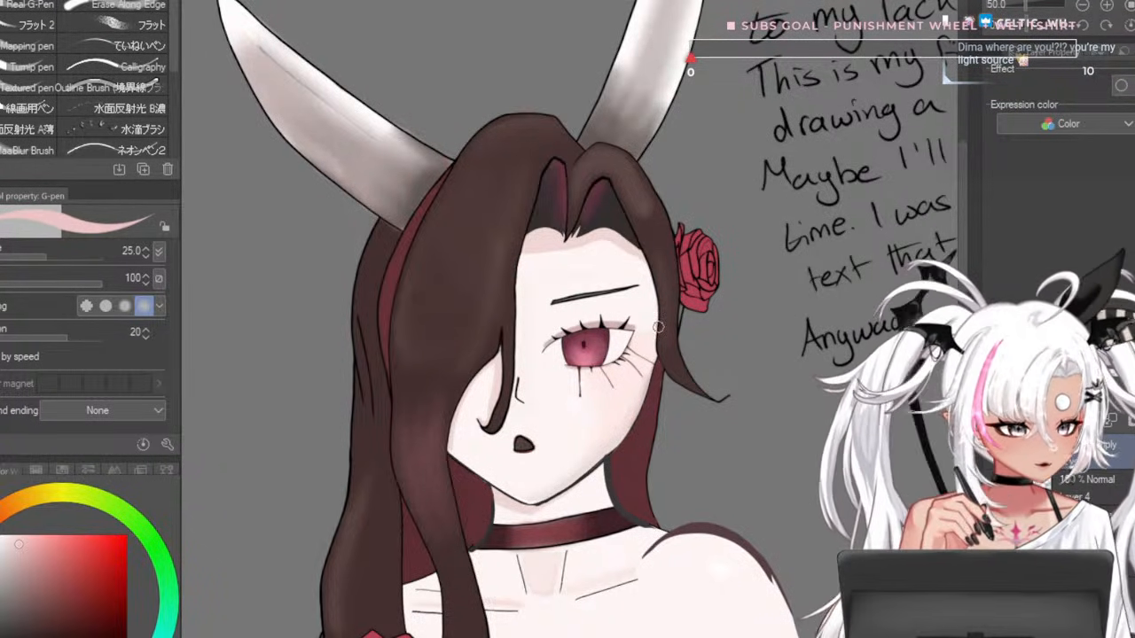
mouse_move(658, 334)
mouse_down()
mouse_move(613, 460)
mouse_move(604, 452)
mouse_up()
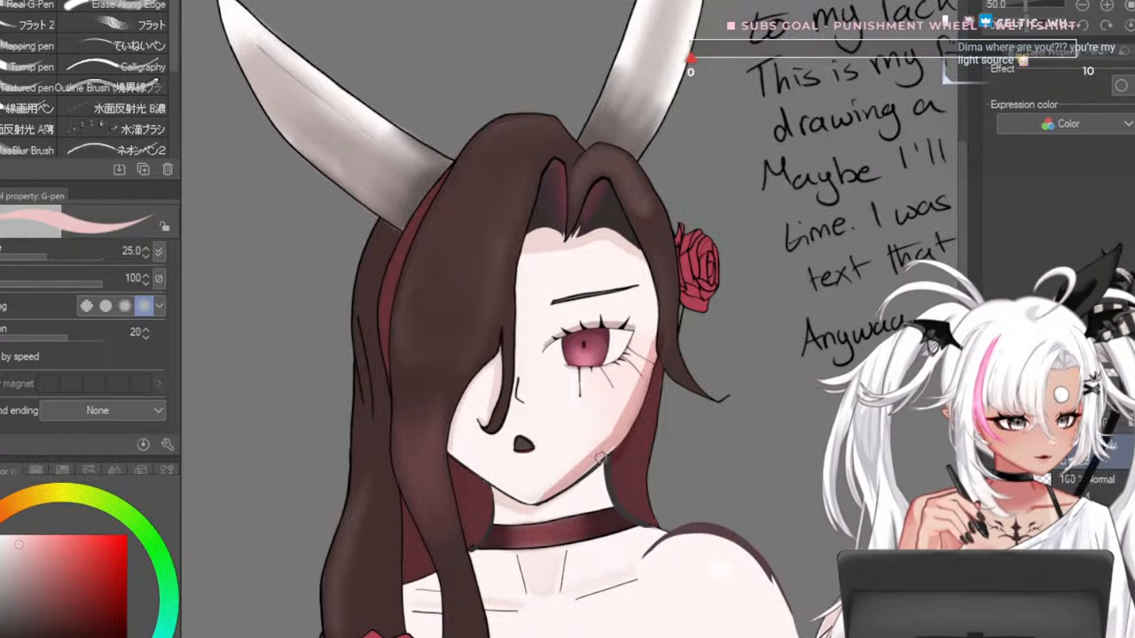
- Replace the first neck shadow stroke with a wider curved one from below the choker across the collarbones, at pen size 50
drag(477, 553, 637, 543)
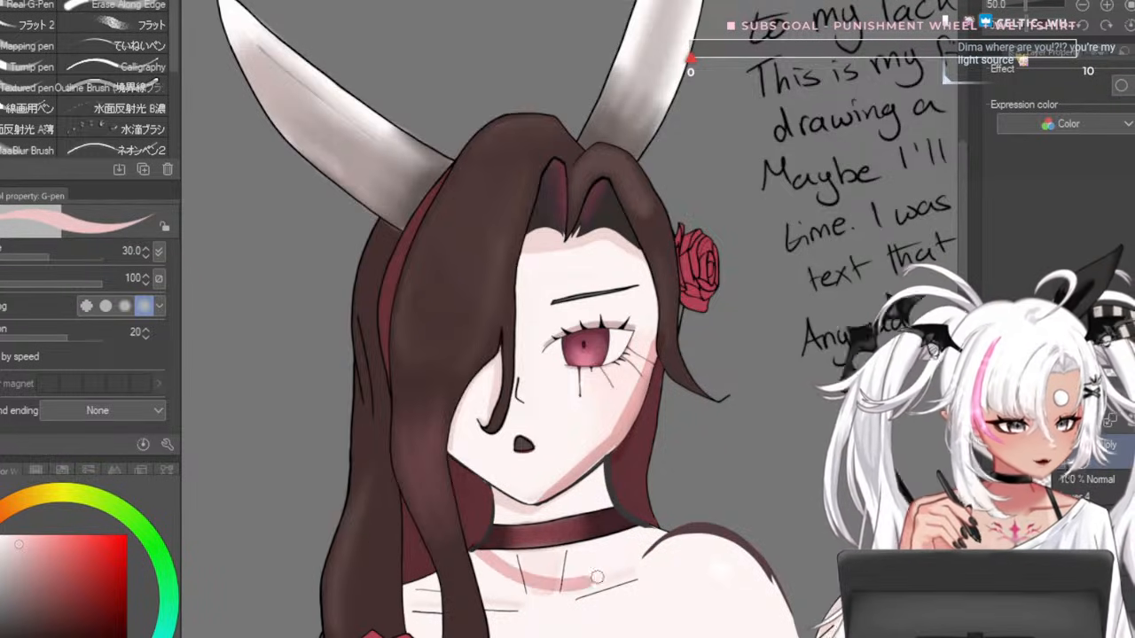
key(ctrl+z)
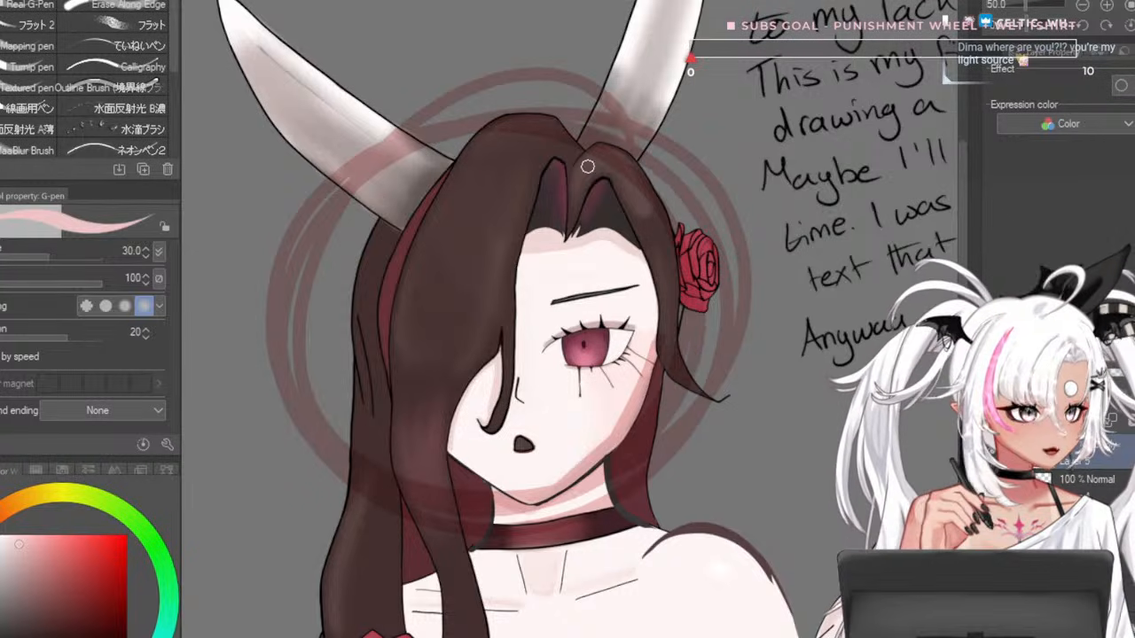
mouse_move(476, 557)
mouse_down()
mouse_move(614, 594)
mouse_move(663, 532)
mouse_up()
key(bracketright)
key(bracketright)
drag(499, 503, 499, 539)
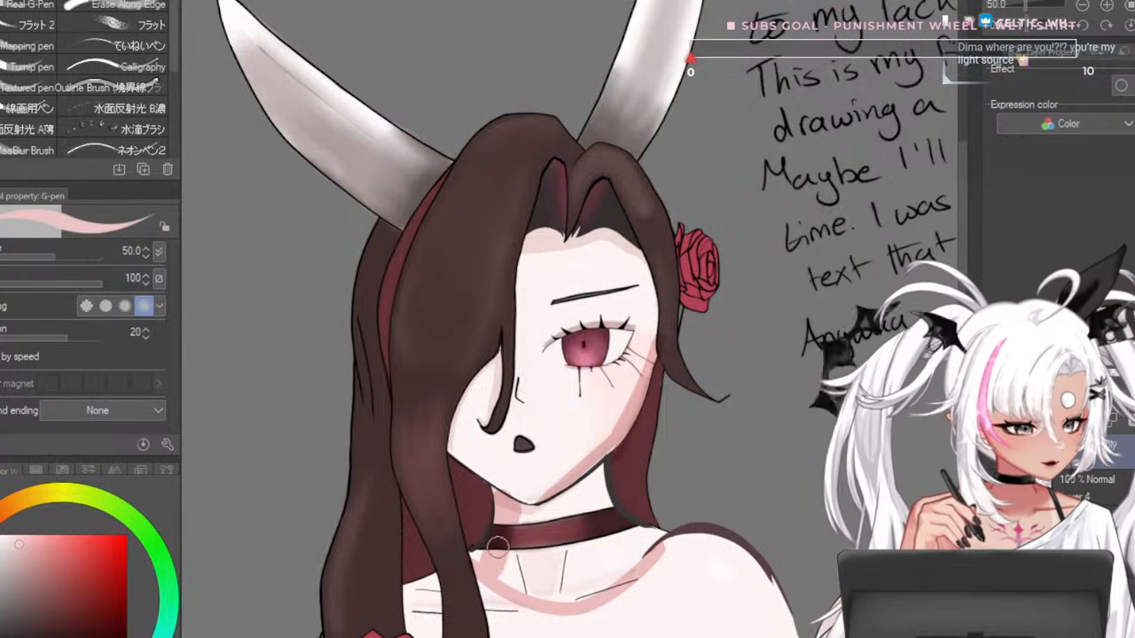
- Fill the neck and collarbone shadow at pen size 70, and erase the spill on the chin with transparent color
key(bracketright)
key(bracketright)
key(bracketleft)
key(bracketleft)
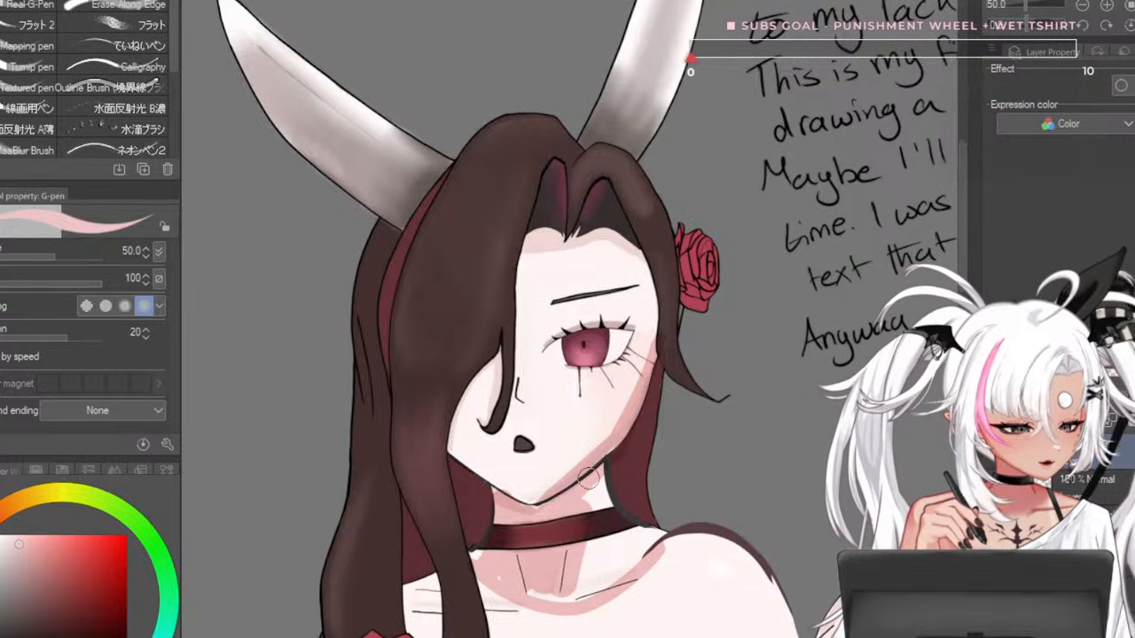
key(bracketright)
key(bracketright)
mouse_move(499, 547)
mouse_down()
mouse_move(601, 569)
mouse_move(570, 568)
mouse_move(593, 588)
mouse_move(652, 543)
mouse_up()
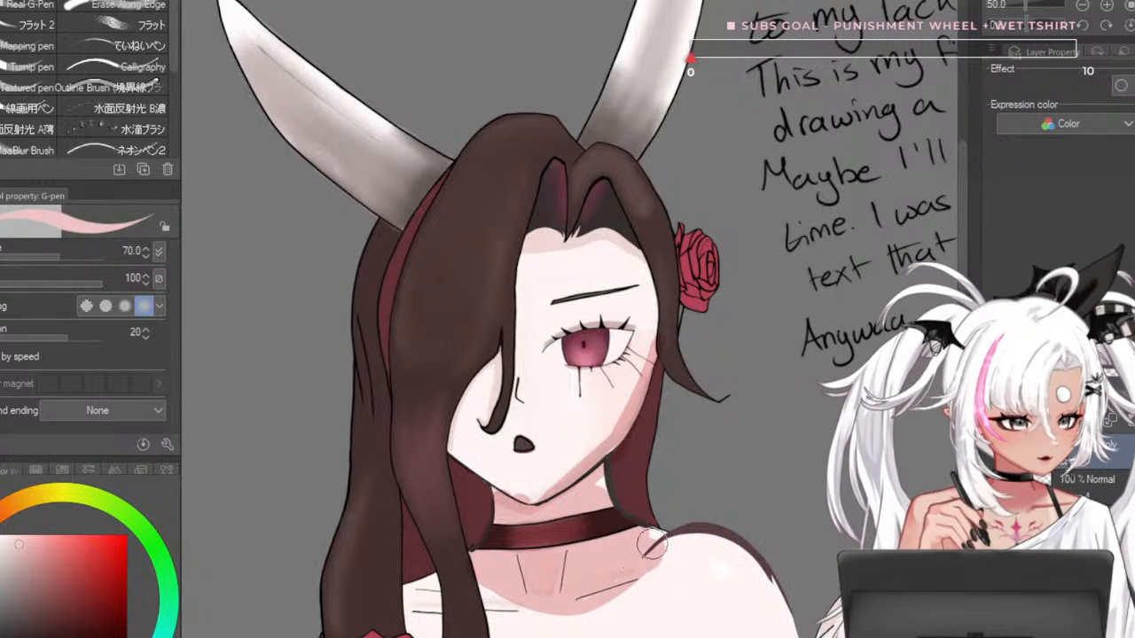
key(c)
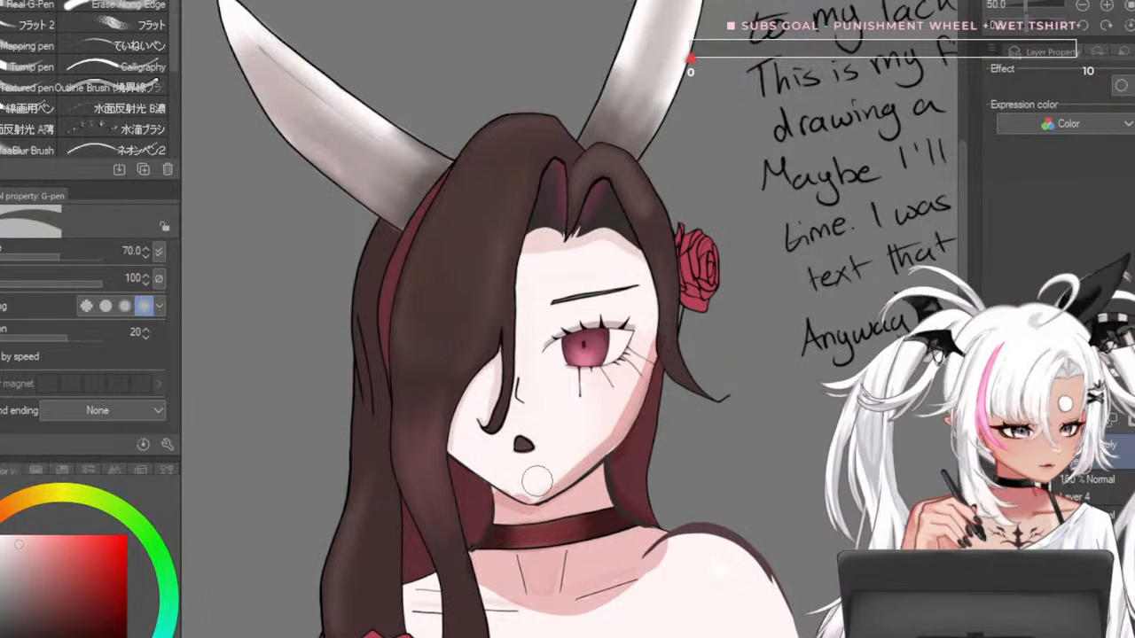
key(c)
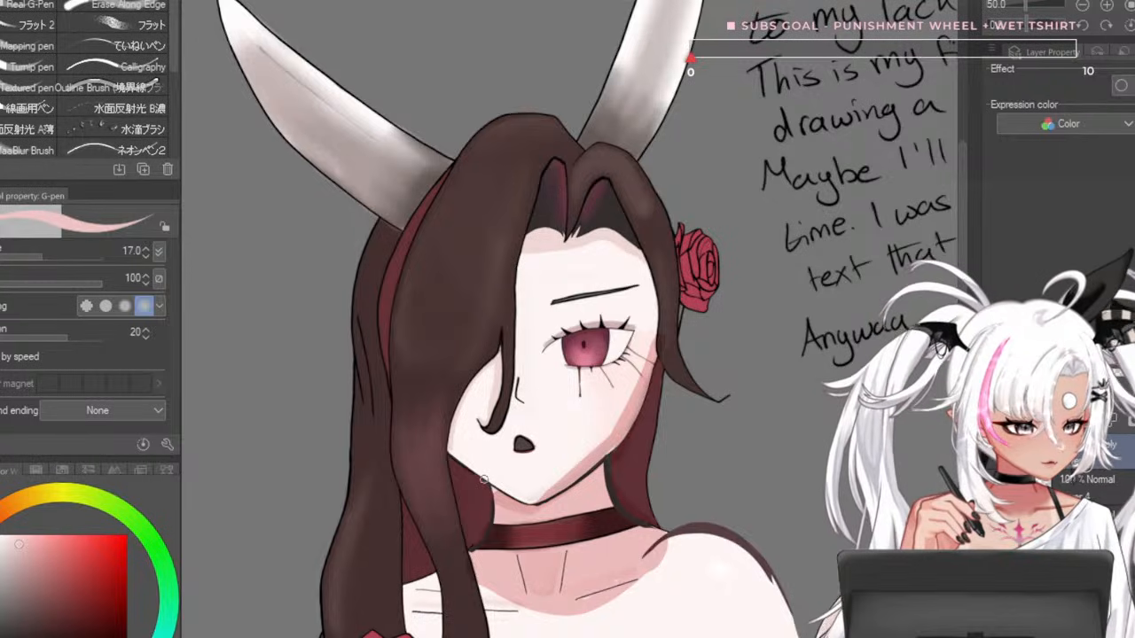
- Shade the forehead beneath the fringe at pen size 20, and add shadows around the eyelid and under the nose at size 25
key(bracketright)
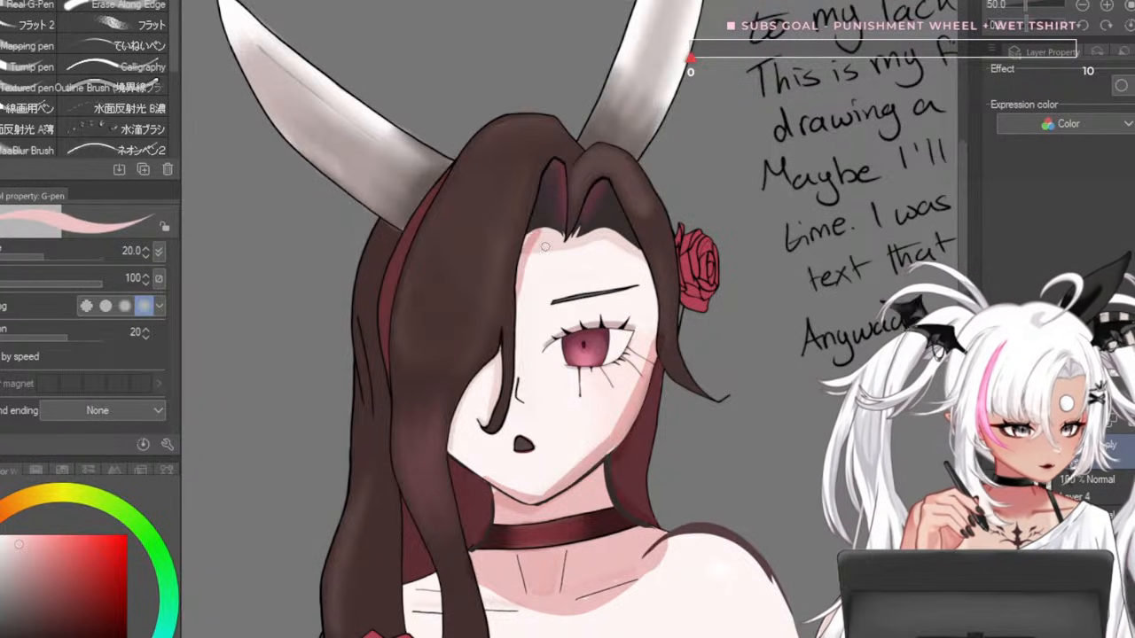
scroll(518, 287, down, 3)
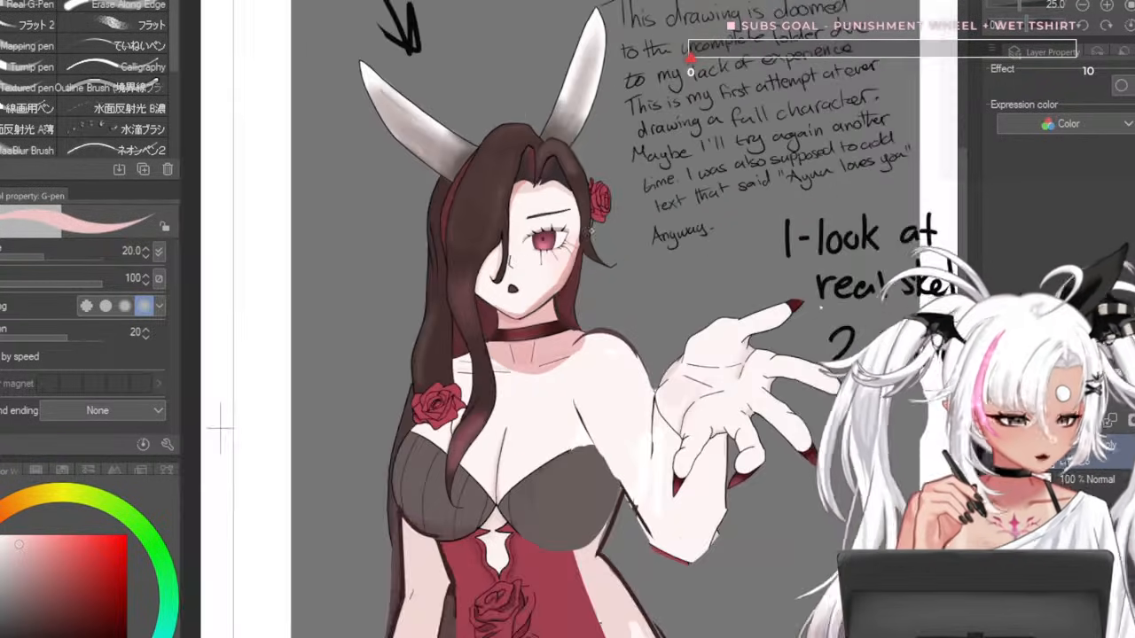
scroll(568, 245, up, 5)
key(bracketright)
key(bracketright)
mouse_move(536, 185)
mouse_down()
mouse_move(480, 191)
mouse_move(539, 184)
mouse_move(449, 215)
mouse_up()
key(ctrl+z)
key(bracketleft)
key(bracketleft)
key(bracketleft)
drag(404, 302, 415, 310)
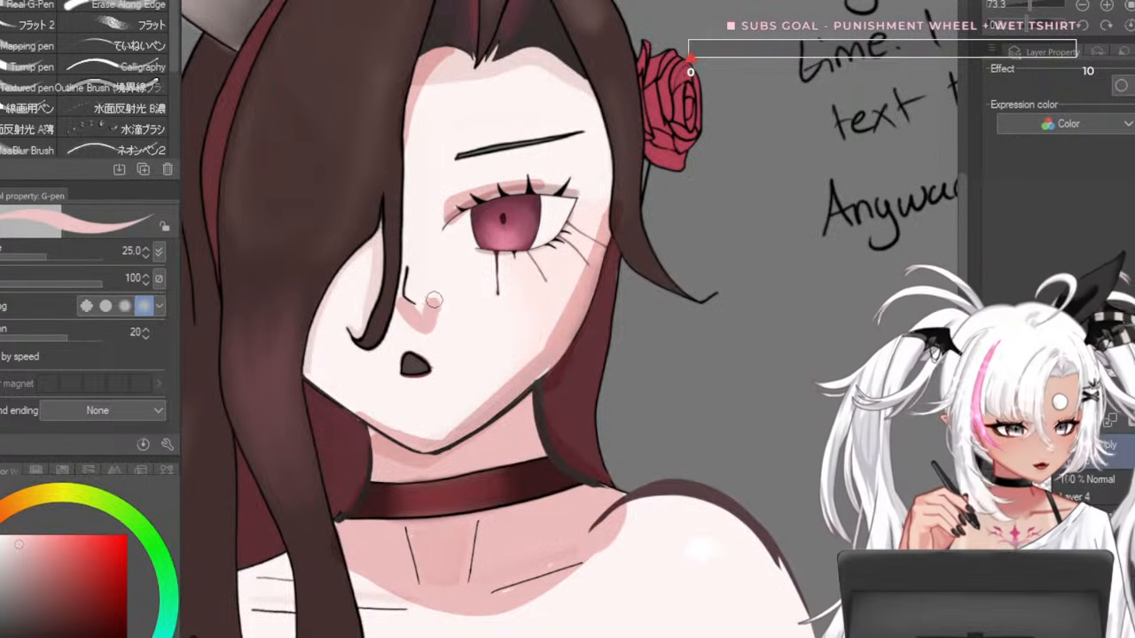
- Shade the armpit, inner upper arm and outer side of the bust in pale pink, starting at pen size 40, and darken the lowered arm and waist
scroll(408, 290, down, 5)
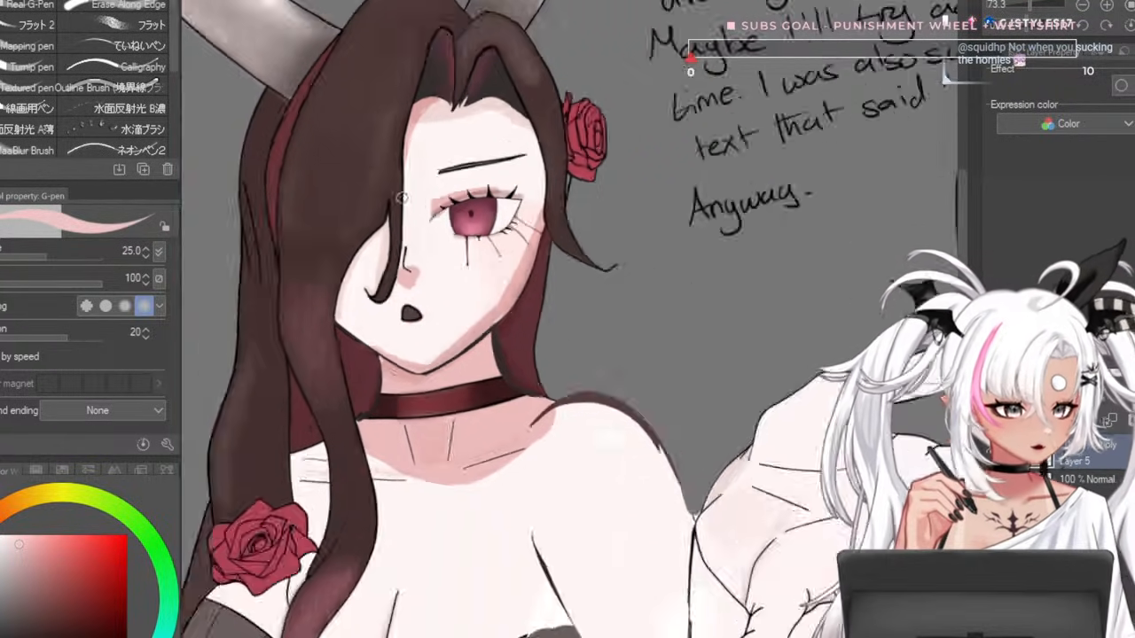
scroll(416, 352, up, 2)
key(bracketright)
key(bracketright)
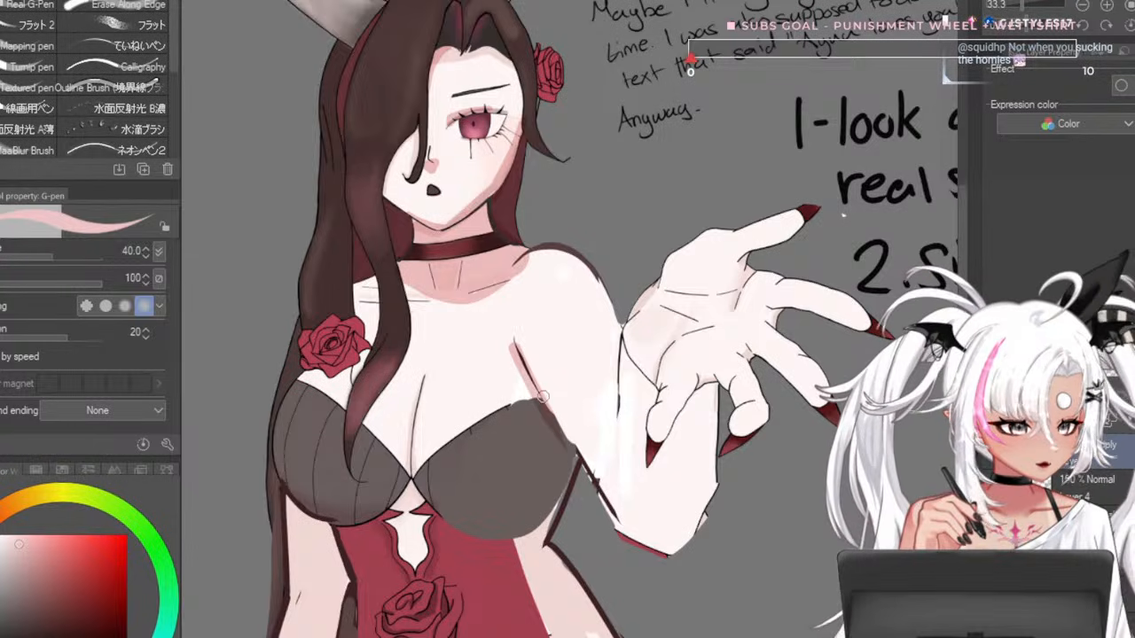
drag(513, 339, 575, 448)
mouse_move(551, 371)
mouse_down()
mouse_move(629, 514)
mouse_move(554, 390)
mouse_move(533, 385)
mouse_move(529, 360)
mouse_move(505, 428)
mouse_move(544, 402)
mouse_move(523, 364)
mouse_move(517, 522)
mouse_move(535, 496)
mouse_up()
key(bracketright)
key(bracketright)
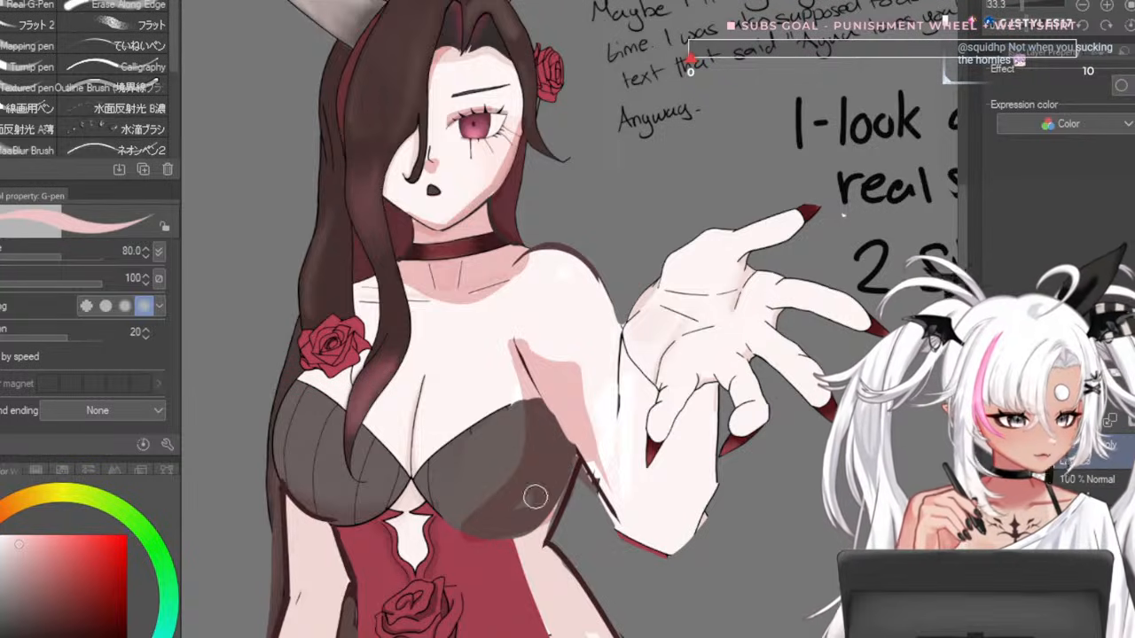
key(bracketleft)
key(bracketleft)
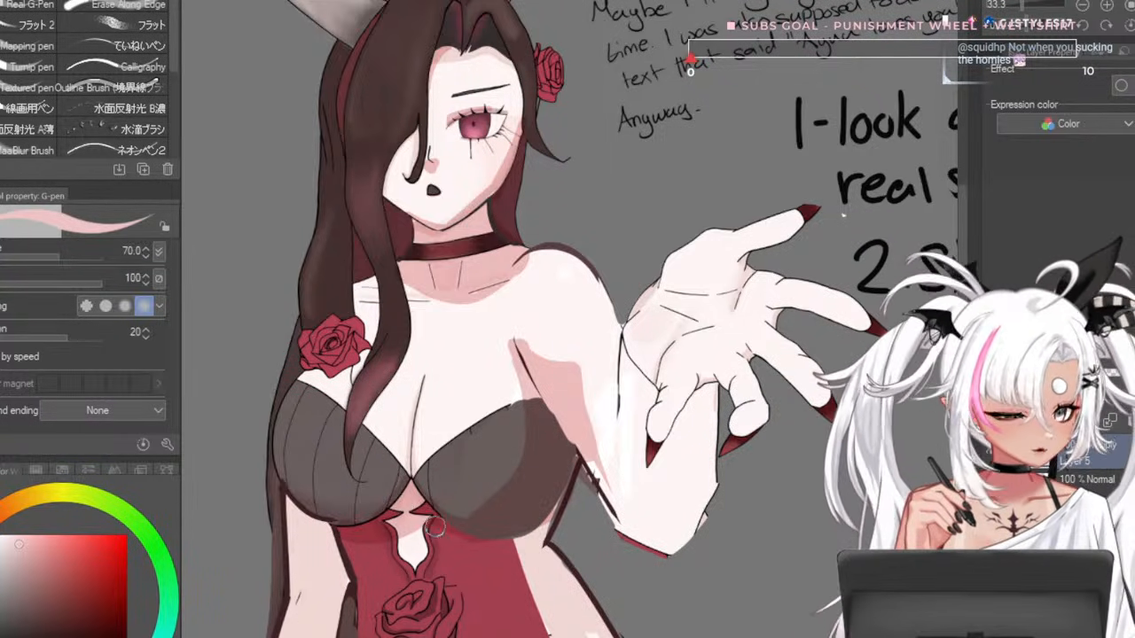
scroll(585, 222, down, 6)
scroll(548, 316, up, 5)
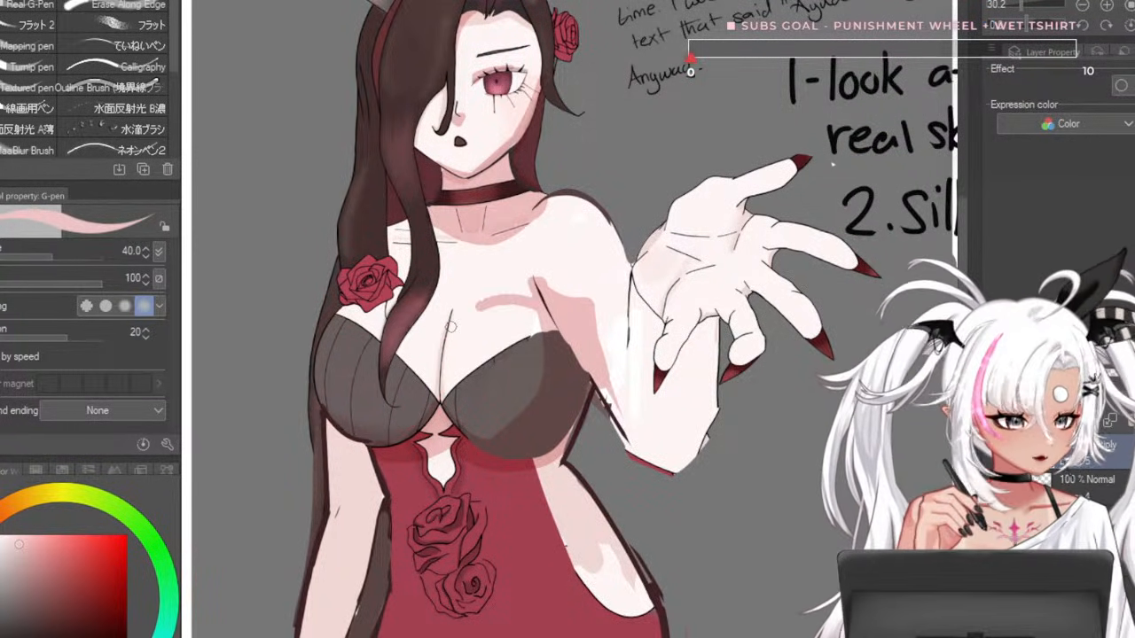
- Undo the curved chest stroke, and try pink shadows across the bust at pen sizes 70 and 100, undoing each
key(ctrl+z)
key(bracketright)
key(bracketright)
key(bracketright)
drag(535, 311, 577, 385)
key(ctrl+z)
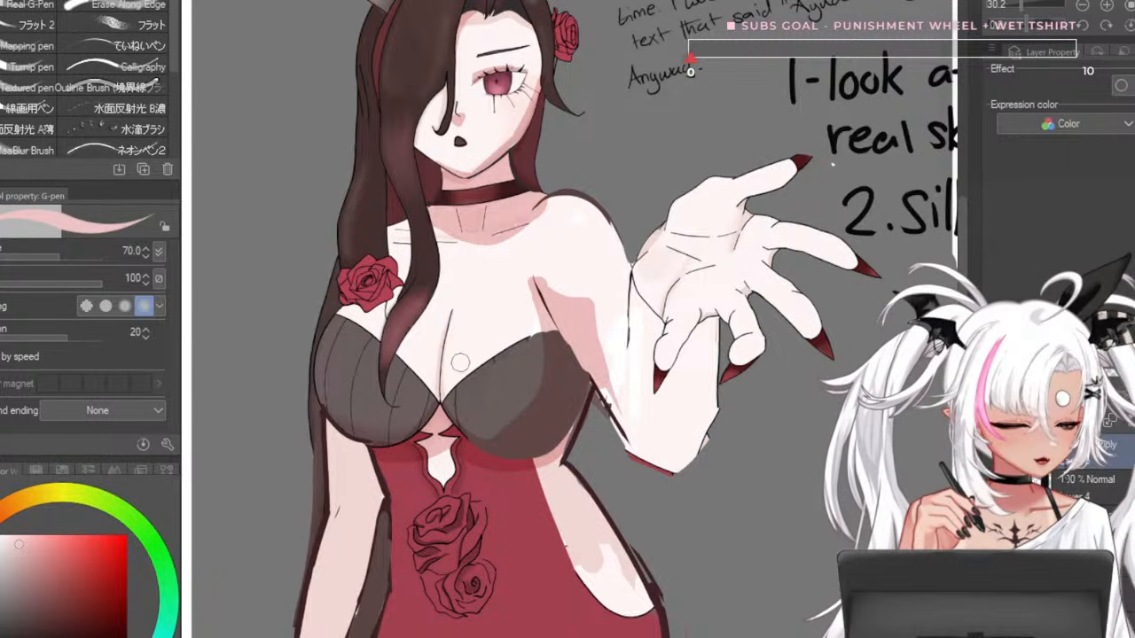
drag(459, 377, 545, 382)
key(ctrl+z)
key(bracketright)
key(bracketright)
mouse_move(448, 389)
mouse_down()
mouse_move(556, 372)
mouse_move(456, 399)
mouse_up()
key(ctrl+z)
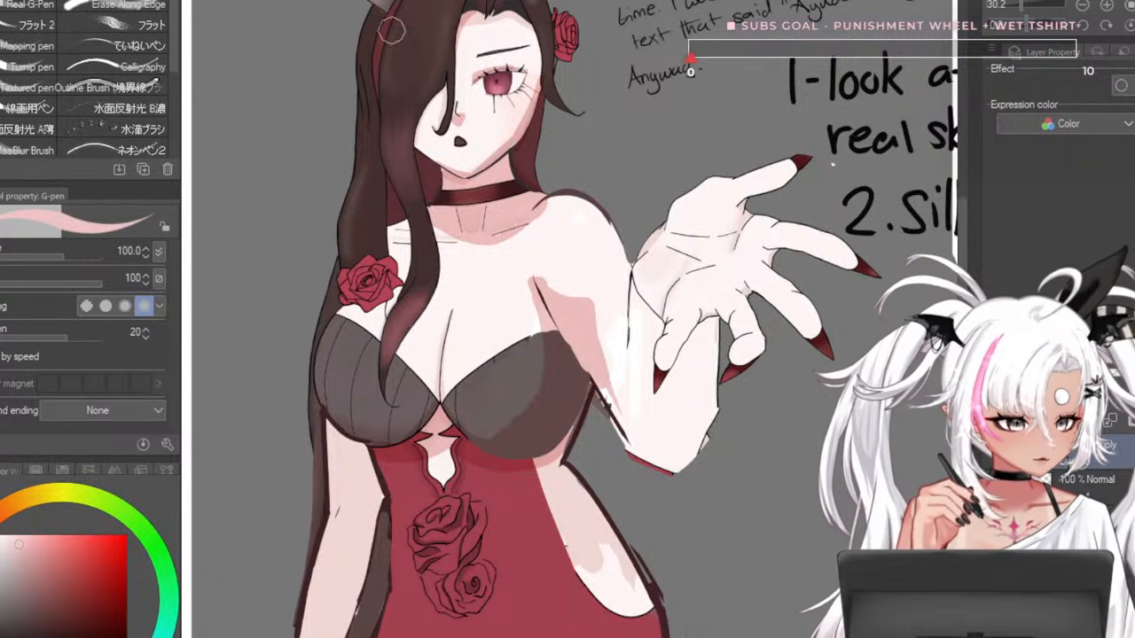
- Try a stroke over the hair at pen size 100 and a straight diagonal line beside it at size 30, undoing both
mouse_move(356, 3)
mouse_down()
mouse_move(439, 258)
mouse_move(393, 151)
mouse_up()
key(ctrl+z)
key(bracketleft)
key(bracketleft)
key(bracketleft)
key(bracketleft)
key(bracketleft)
key(bracketleft)
drag(260, 40, 328, 225)
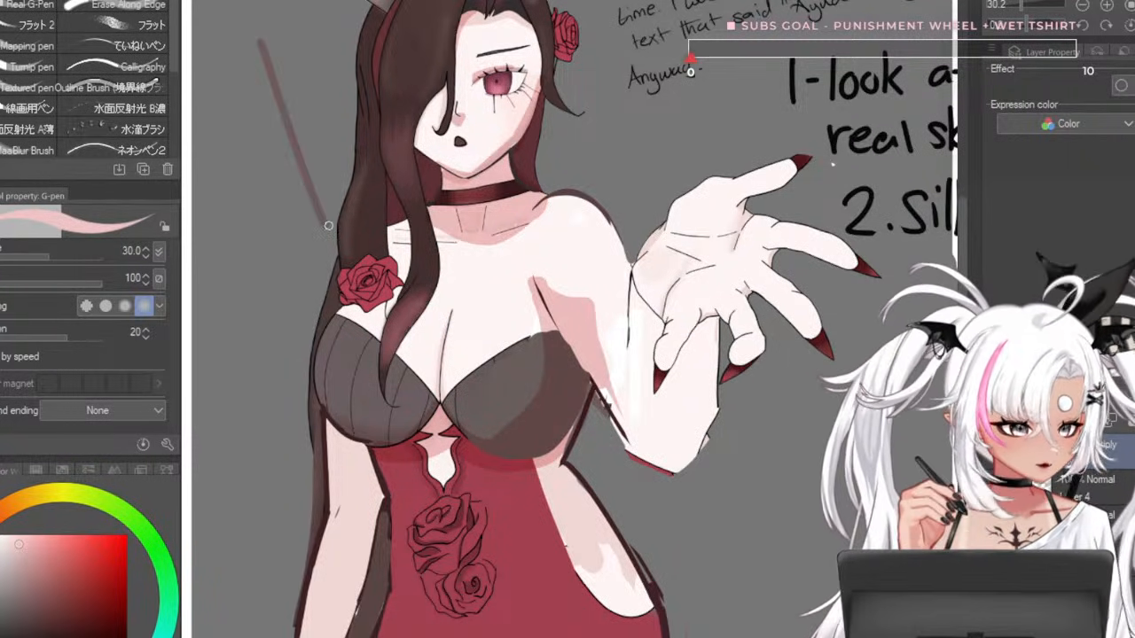
key(ctrl+z)
- Shade the lower parts of both bust cups with curved pink strokes at pen sizes 70 and 80, undoing the first try
key(bracketright)
key(bracketright)
key(bracketright)
key(bracketright)
key(bracketright)
key(bracketright)
drag(450, 370, 551, 340)
key(ctrl+z)
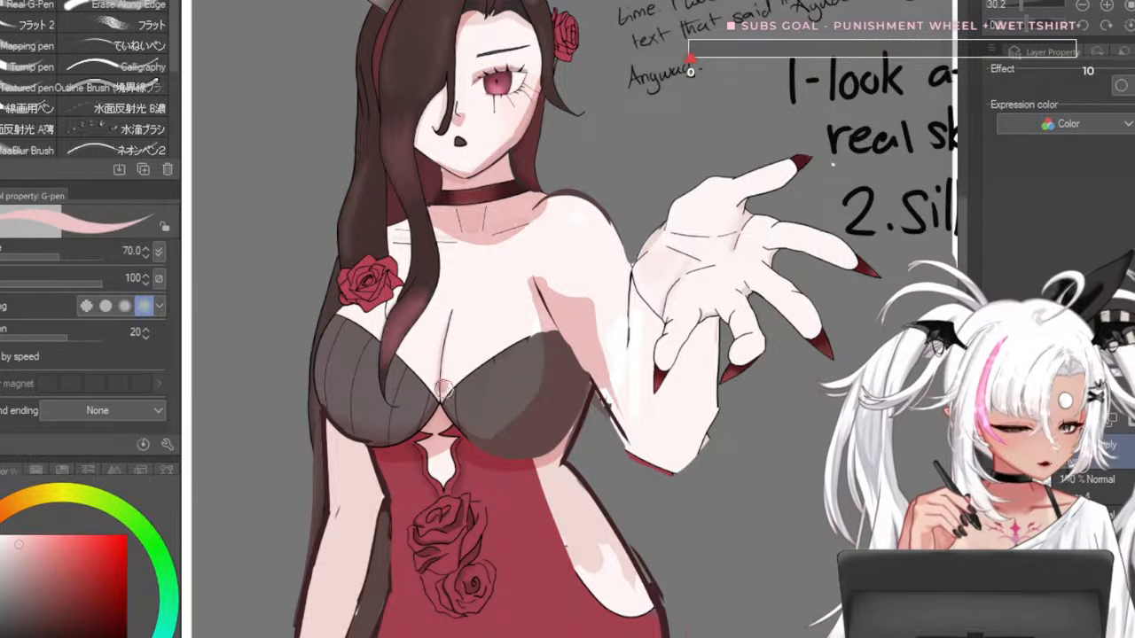
mouse_move(444, 390)
mouse_down()
mouse_move(548, 343)
mouse_move(529, 393)
mouse_move(493, 410)
mouse_move(522, 413)
mouse_up()
key(bracketleft)
key(bracketleft)
drag(323, 365, 438, 383)
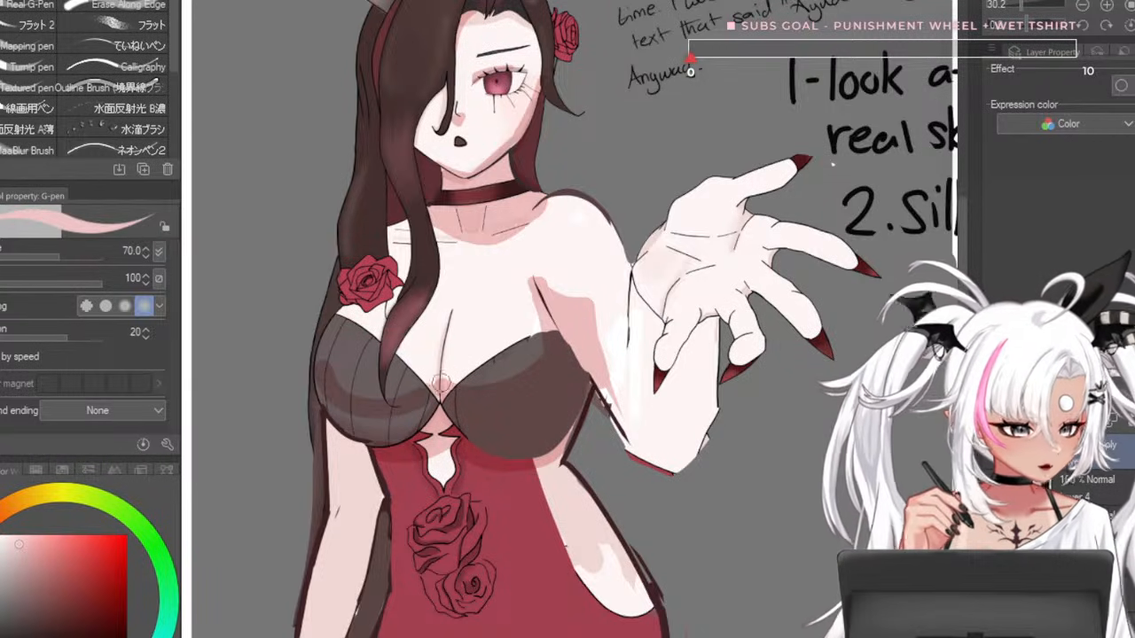
key(bracketright)
drag(341, 390, 396, 421)
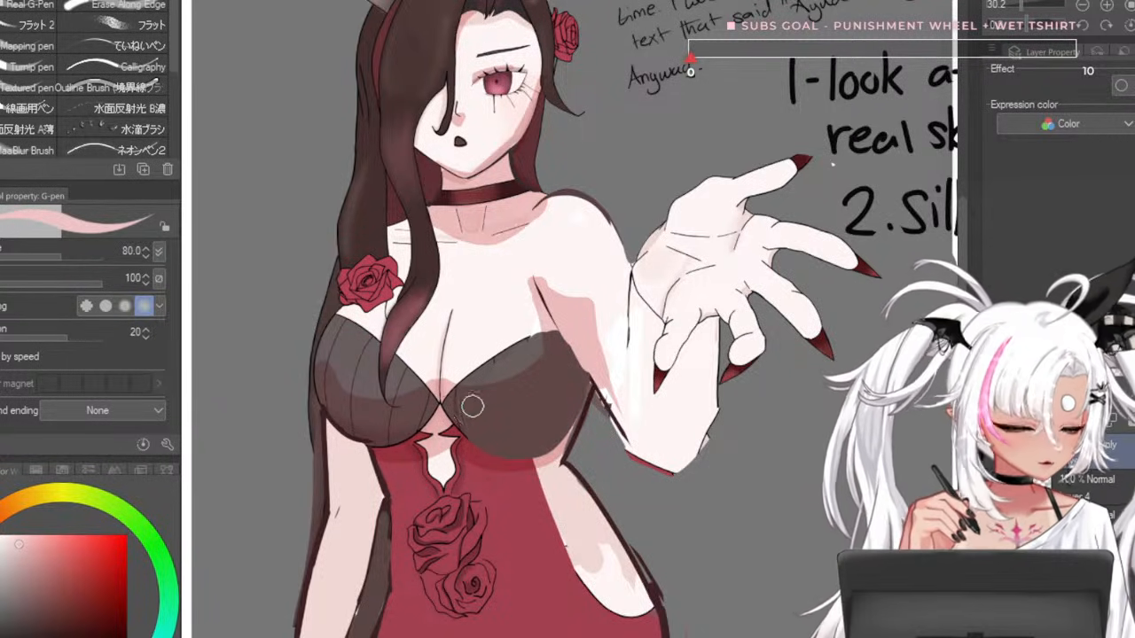
- Paint a curved shadow under the bust across the dress's waist and the exposed hip at pen size 100
scroll(549, 386, down, 7)
scroll(627, 324, up, 4)
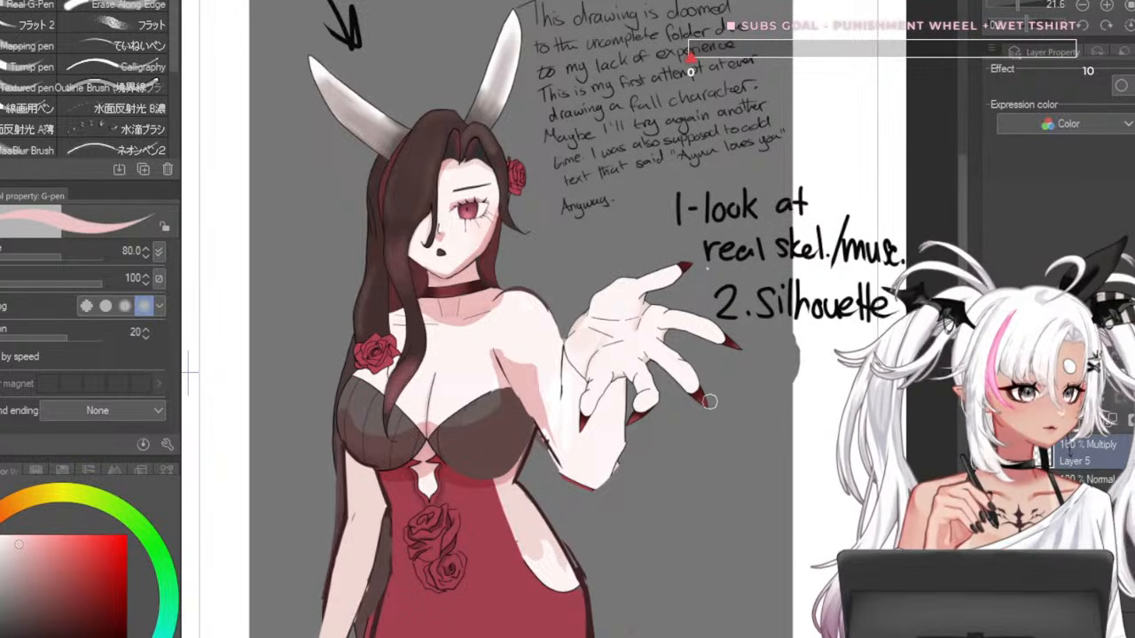
scroll(708, 381, up, 1)
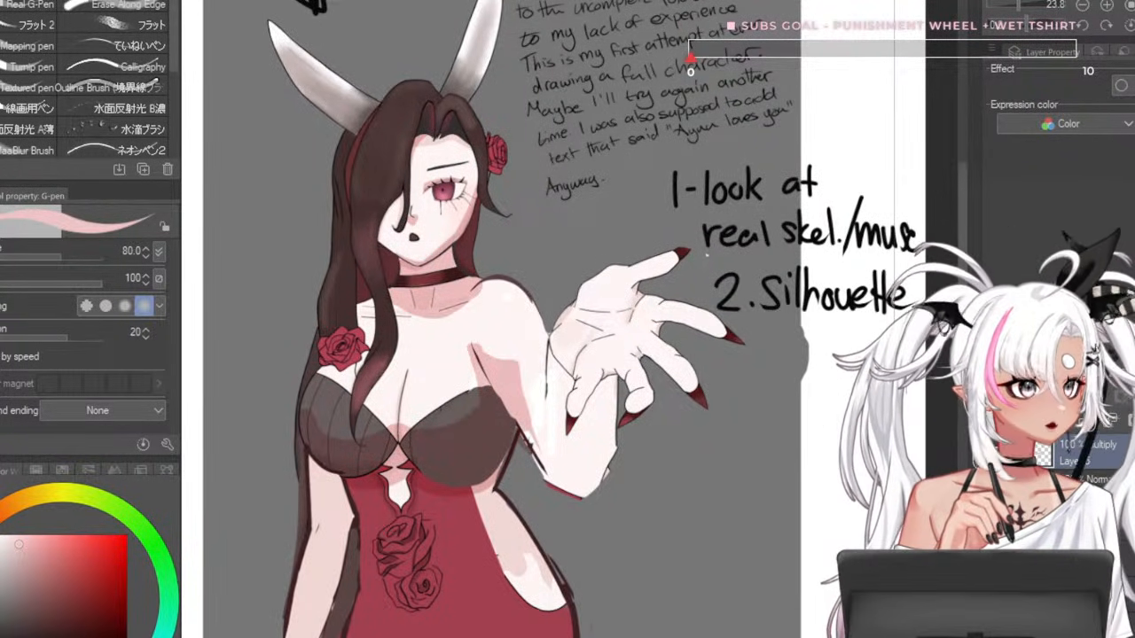
scroll(673, 275, down, 1)
scroll(628, 391, up, 1)
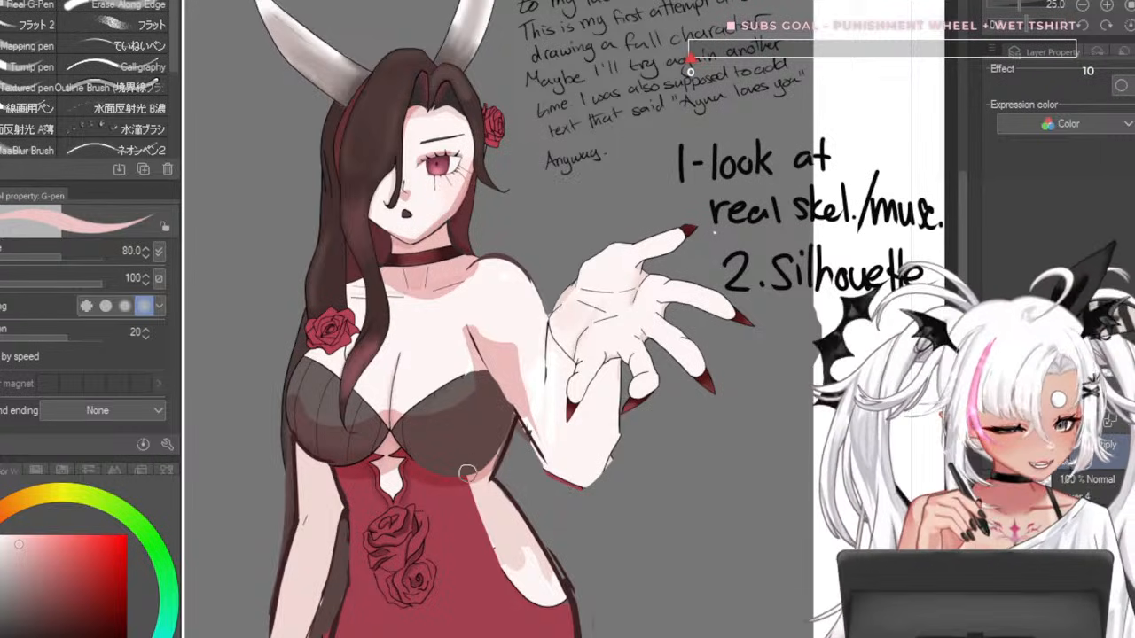
key(bracketleft)
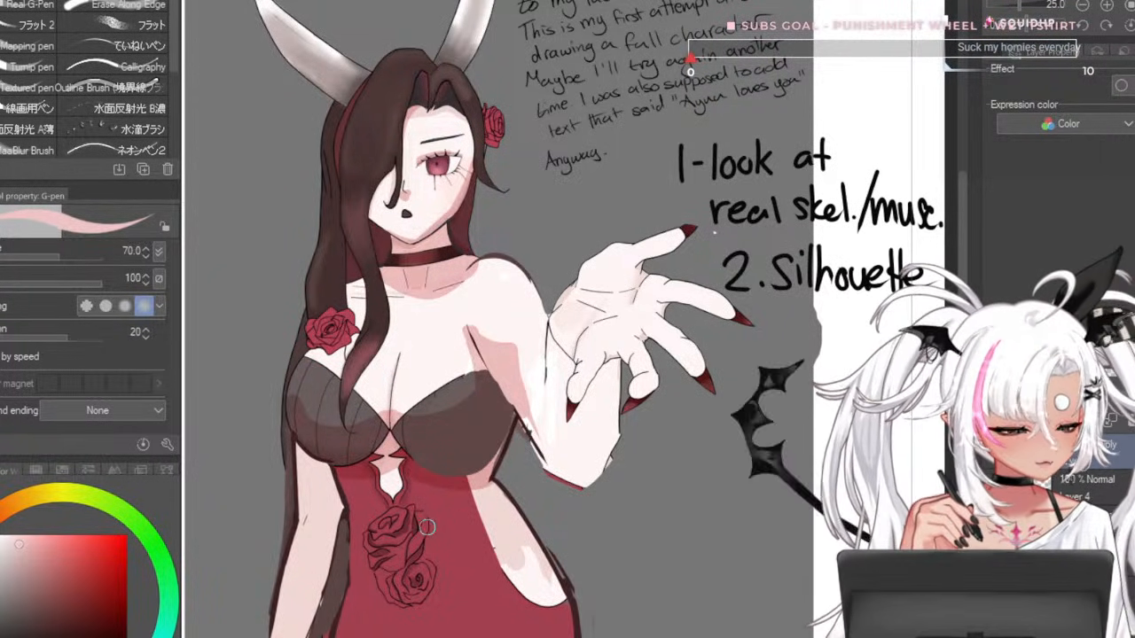
key(bracketright)
key(bracketright)
key(bracketright)
key(bracketright)
mouse_move(399, 477)
mouse_down()
mouse_move(471, 470)
mouse_move(379, 480)
mouse_move(515, 444)
mouse_move(434, 487)
mouse_move(501, 504)
mouse_up()
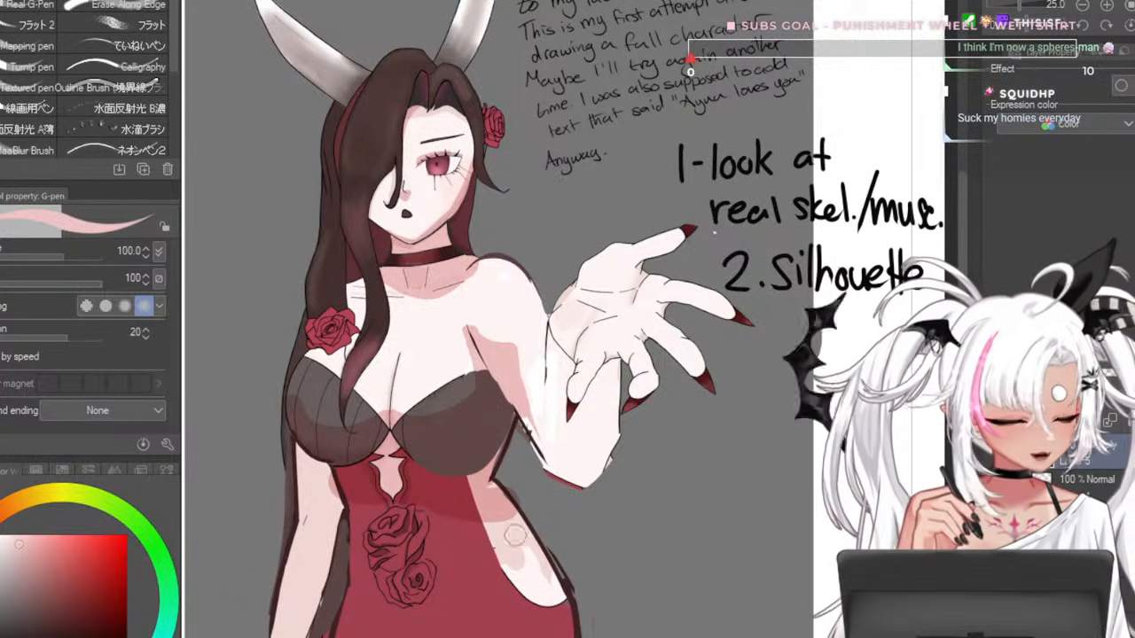
- Try pink shadow strokes down the raised forearm below the palm, including one at pen size 80, and undo them
scroll(545, 284, down, 2)
scroll(545, 284, up, 3)
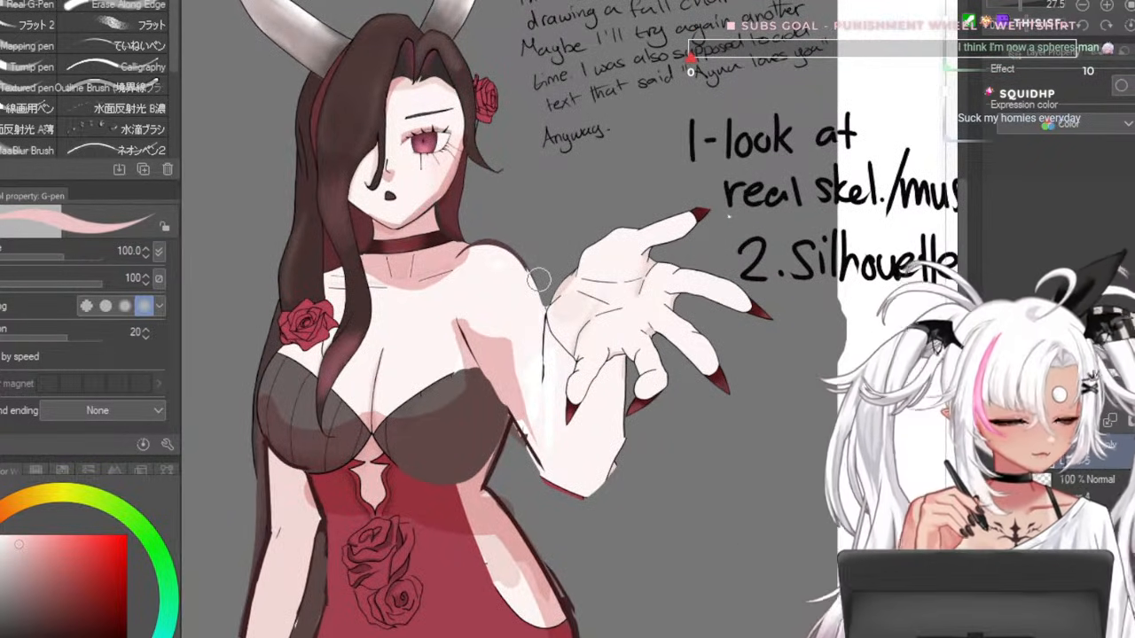
key(bracketright)
mouse_move(549, 338)
mouse_down()
mouse_move(562, 459)
mouse_move(562, 355)
mouse_move(554, 480)
mouse_up()
key(ctrl+z)
key(bracketleft)
key(bracketleft)
key(ctrl+z)
key(ctrl+z)
drag(555, 358, 554, 460)
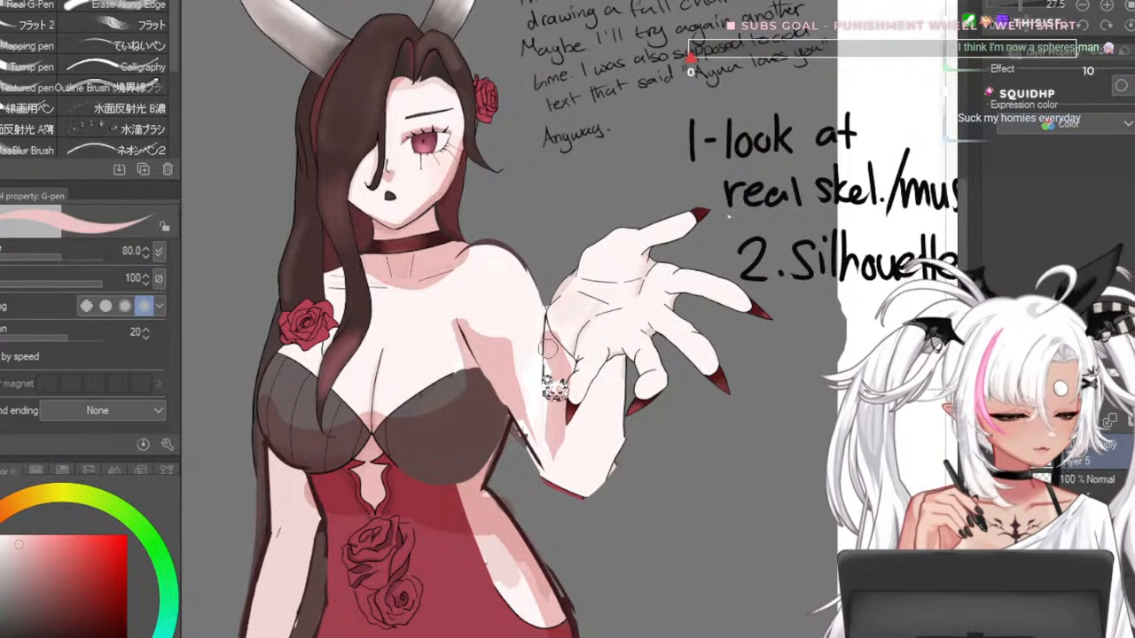
key(ctrl+z)
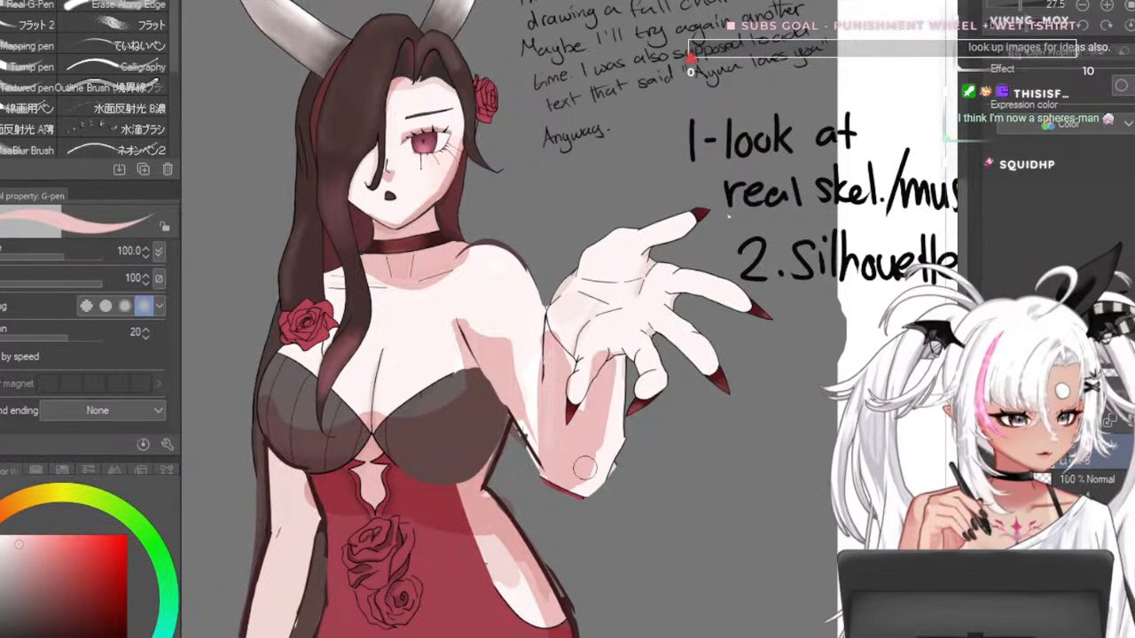
- Fill the raised forearm from the wrist to the elbow with pale pink shadow at pen size 80
key(bracketleft)
key(bracketleft)
mouse_move(609, 362)
mouse_down()
mouse_move(582, 424)
mouse_move(614, 378)
mouse_move(609, 458)
mouse_up()
key(bracketright)
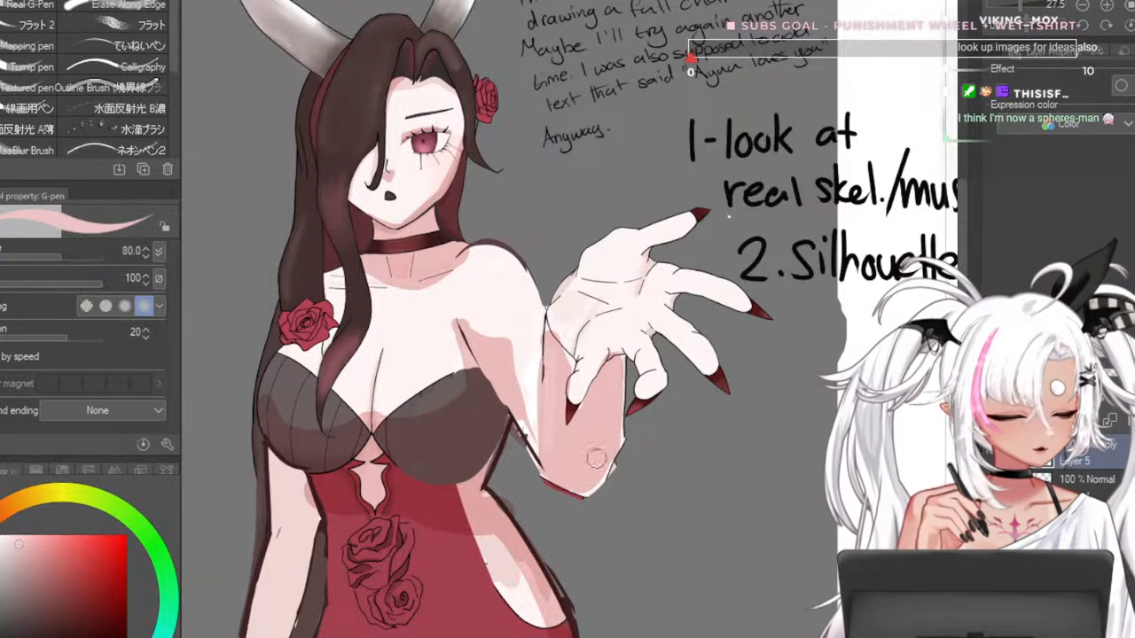
- Fill the lowered arm from below the shoulder to the wrist with pink shadow at pen size 150
scroll(586, 454, down, 2)
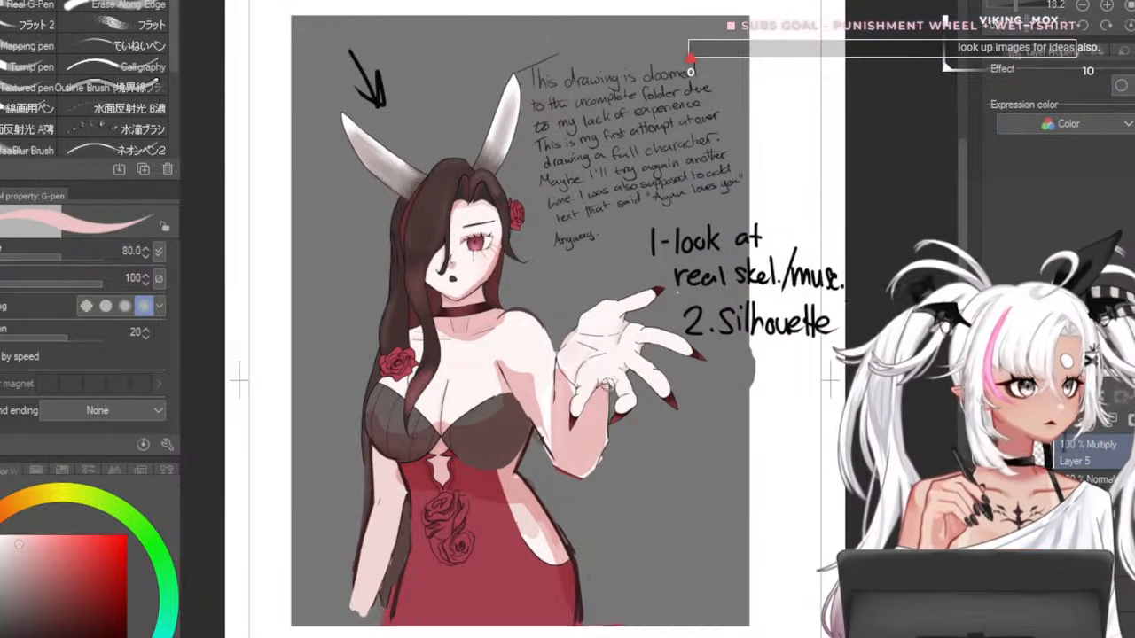
scroll(609, 376, up, 1)
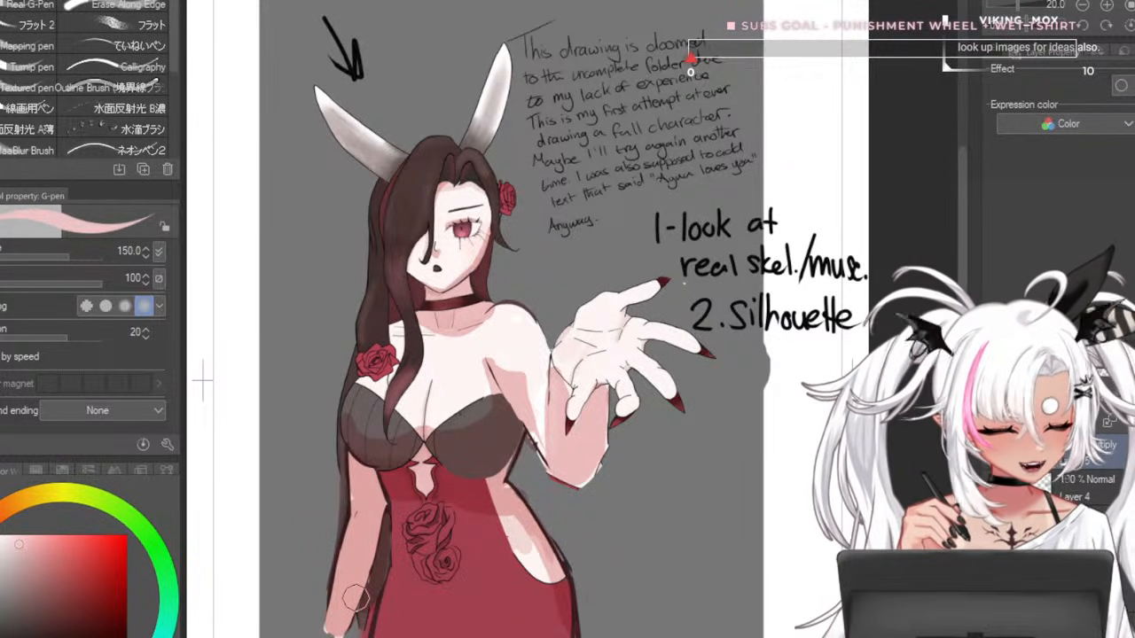
scroll(608, 267, down, 2)
scroll(608, 267, up, 2)
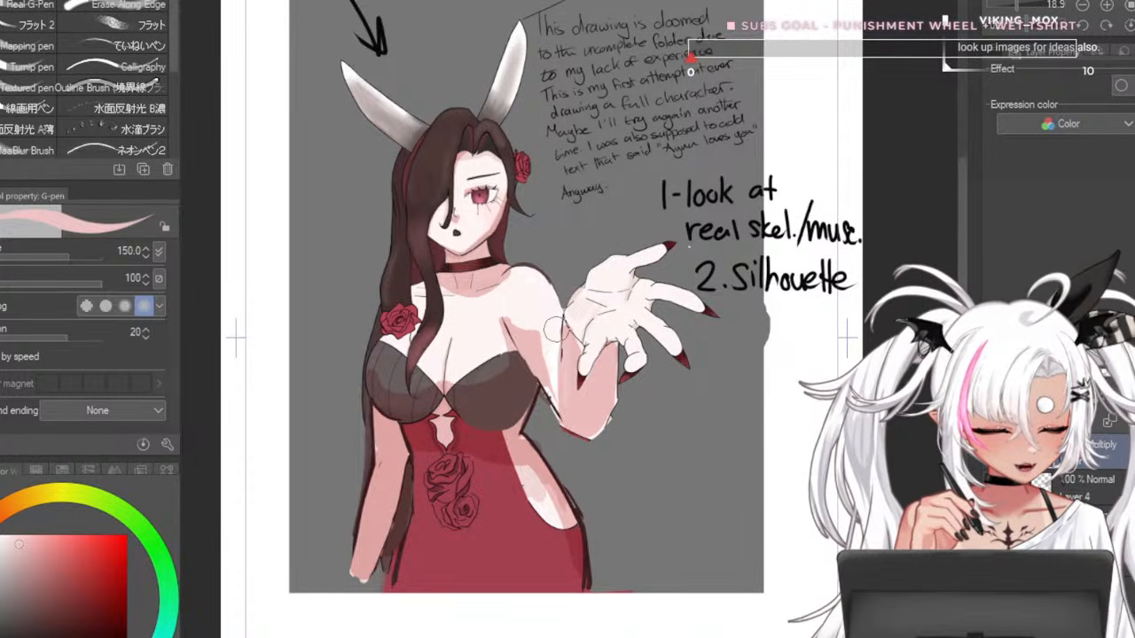
scroll(564, 306, up, 2)
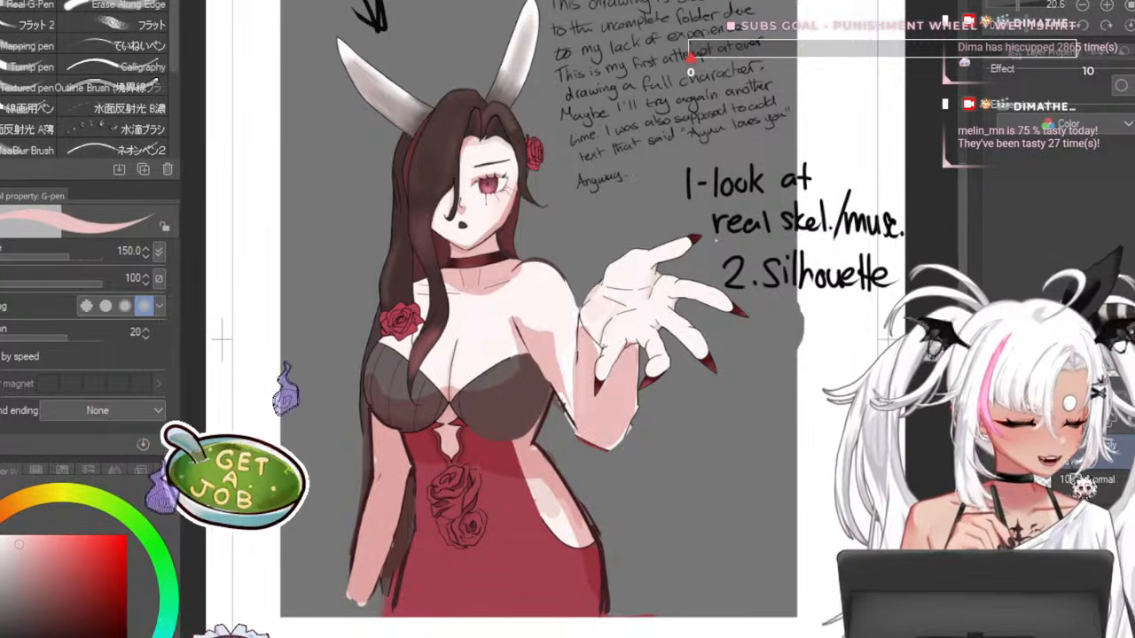
- Hide the layer with the arrow and the handwritten numbered tips
click(988, 451)
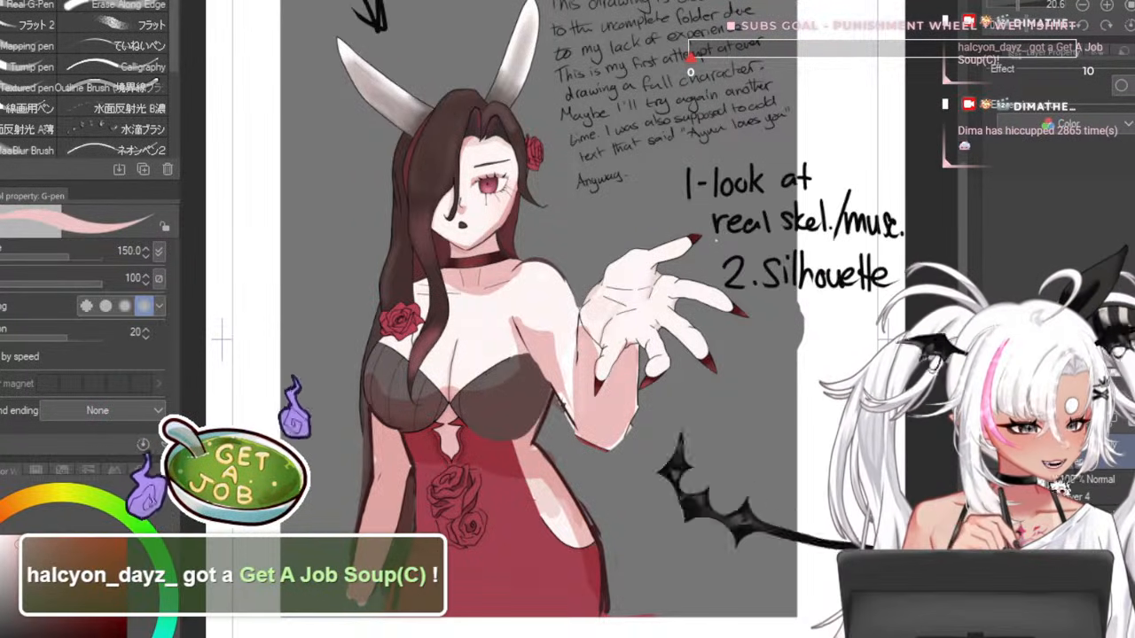
click(988, 450)
drag(1112, 461, 1090, 541)
click(988, 488)
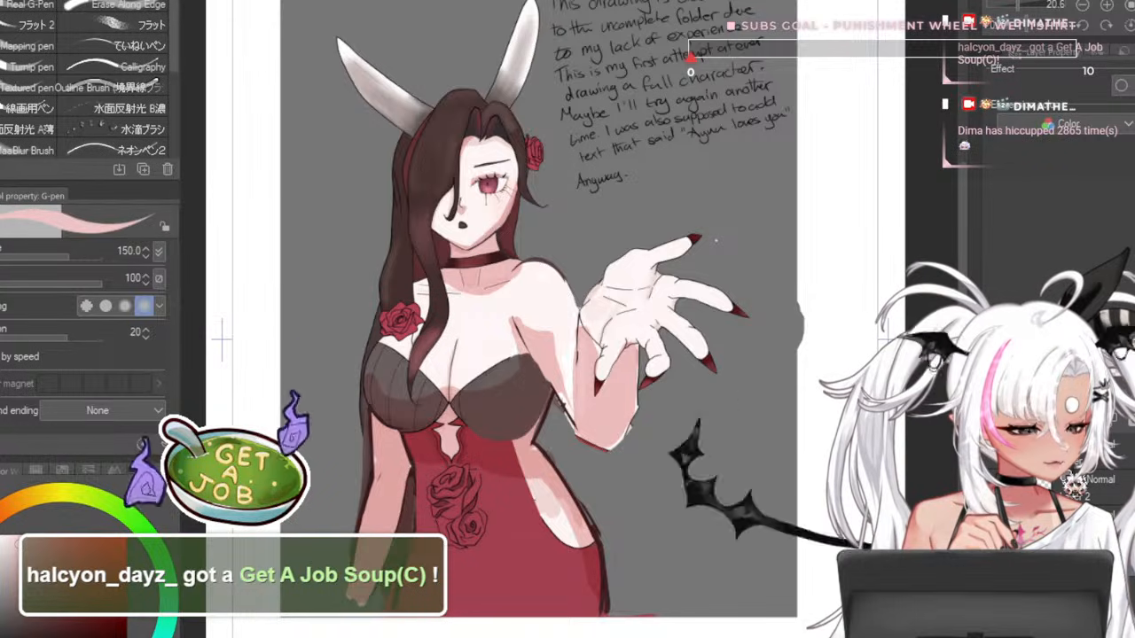
click(988, 488)
- Compare the original drawing with the corrected, shaded version by repeatedly hiding and showing the correction layers
click(988, 525)
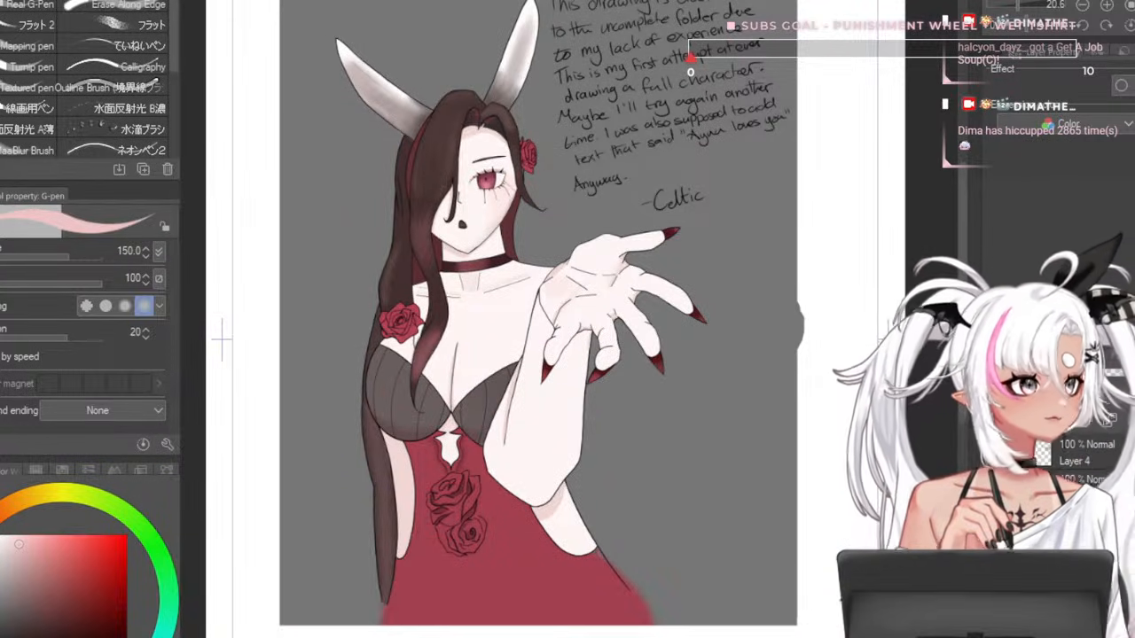
click(988, 525)
click(988, 525)
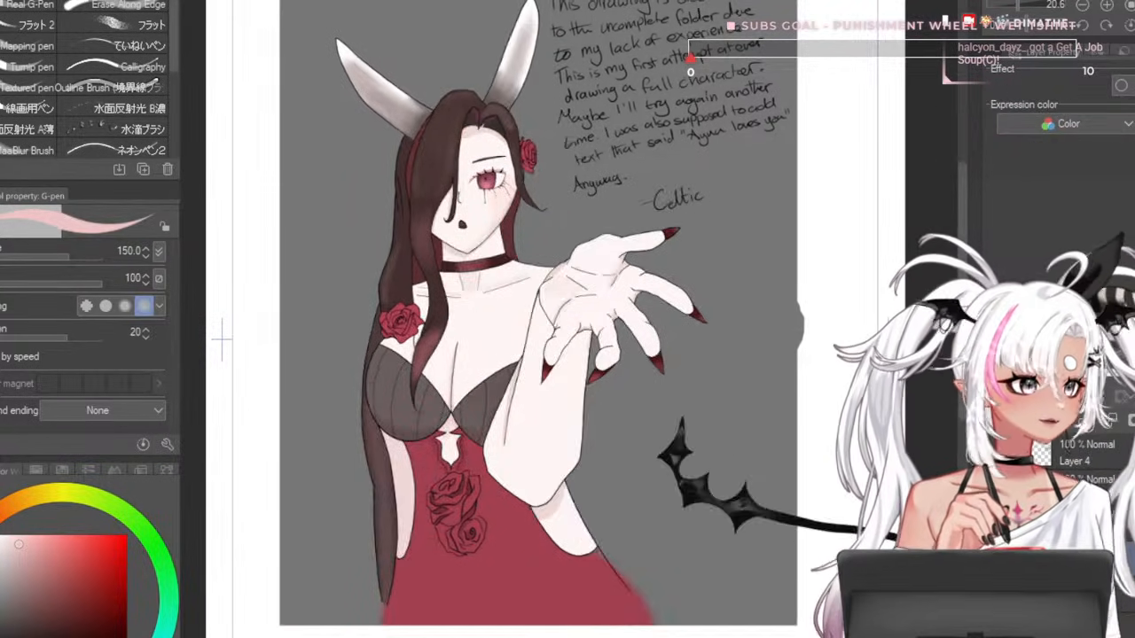
click(988, 525)
click(988, 525)
click(988, 525)
click(988, 525)
click(988, 525)
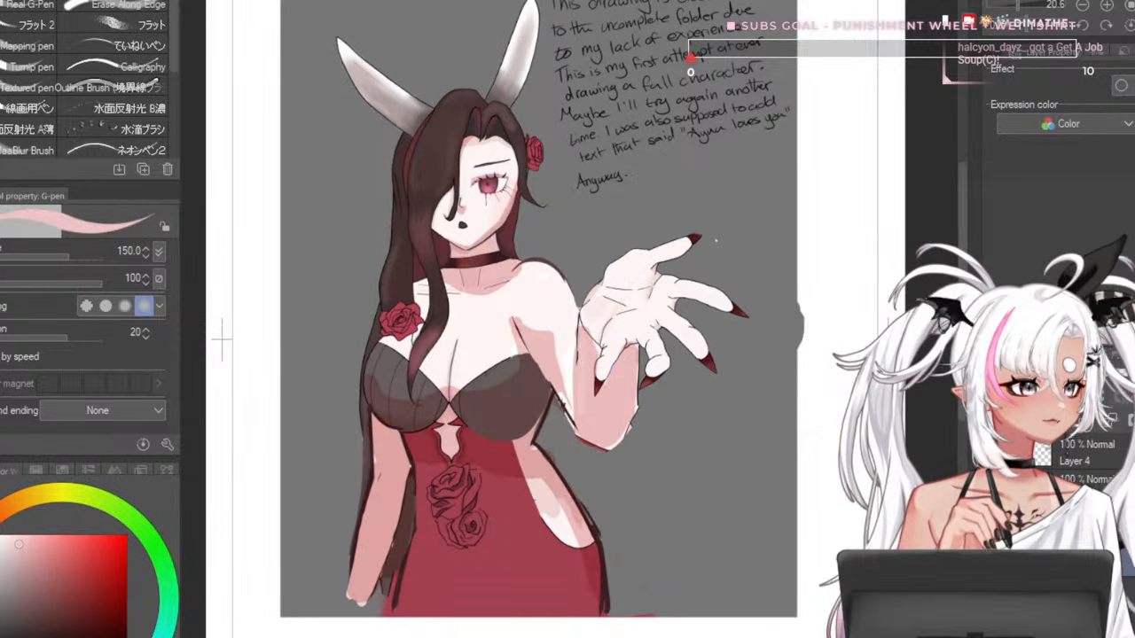
click(987, 525)
click(988, 525)
click(988, 525)
click(988, 525)
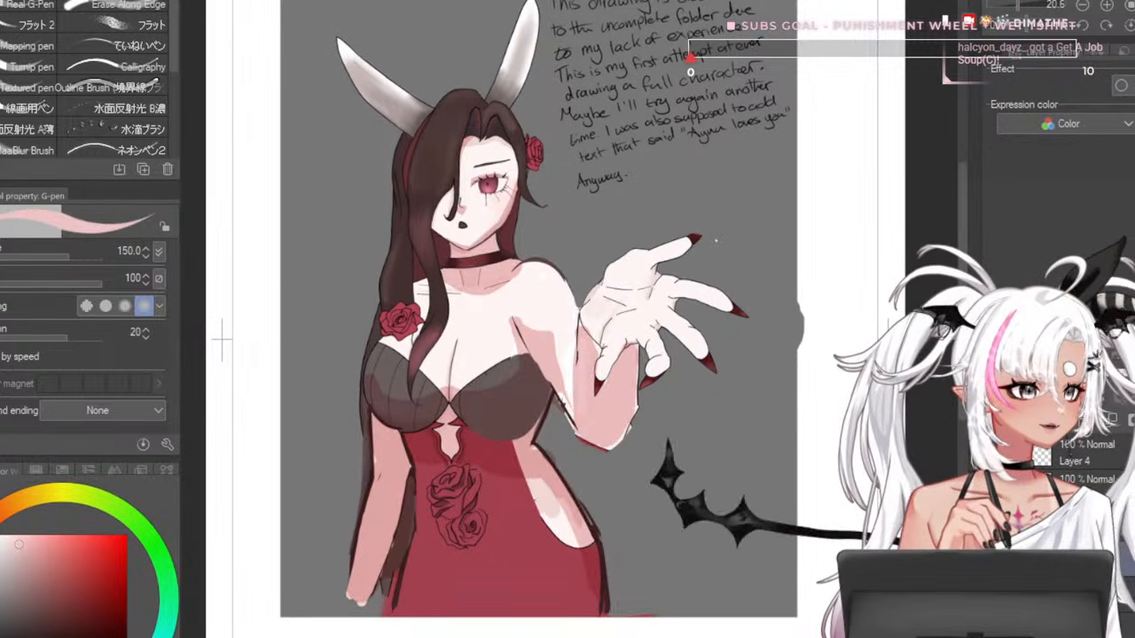
click(987, 525)
click(988, 525)
click(988, 525)
click(988, 525)
click(988, 525)
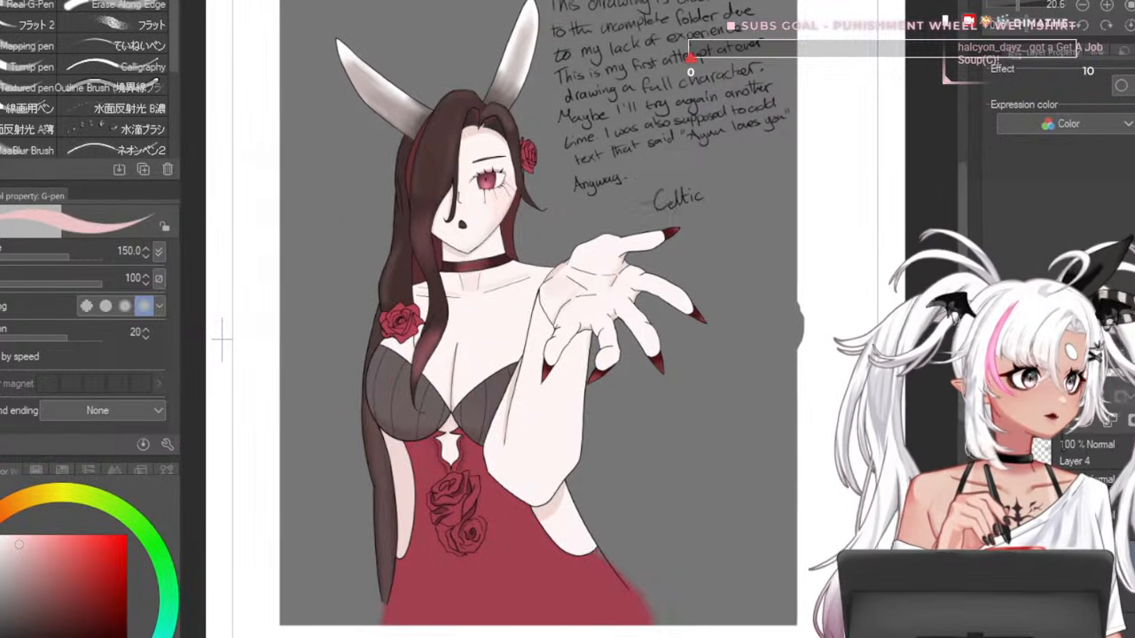
click(988, 525)
click(988, 525)
click(988, 525)
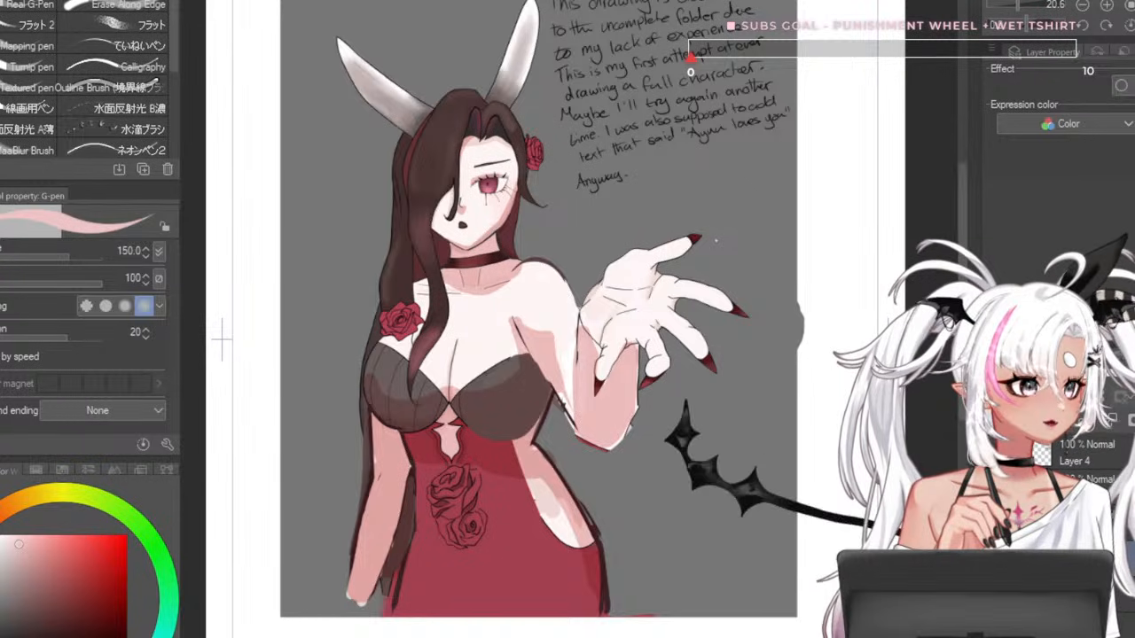
click(988, 525)
click(988, 525)
click(988, 525)
click(988, 525)
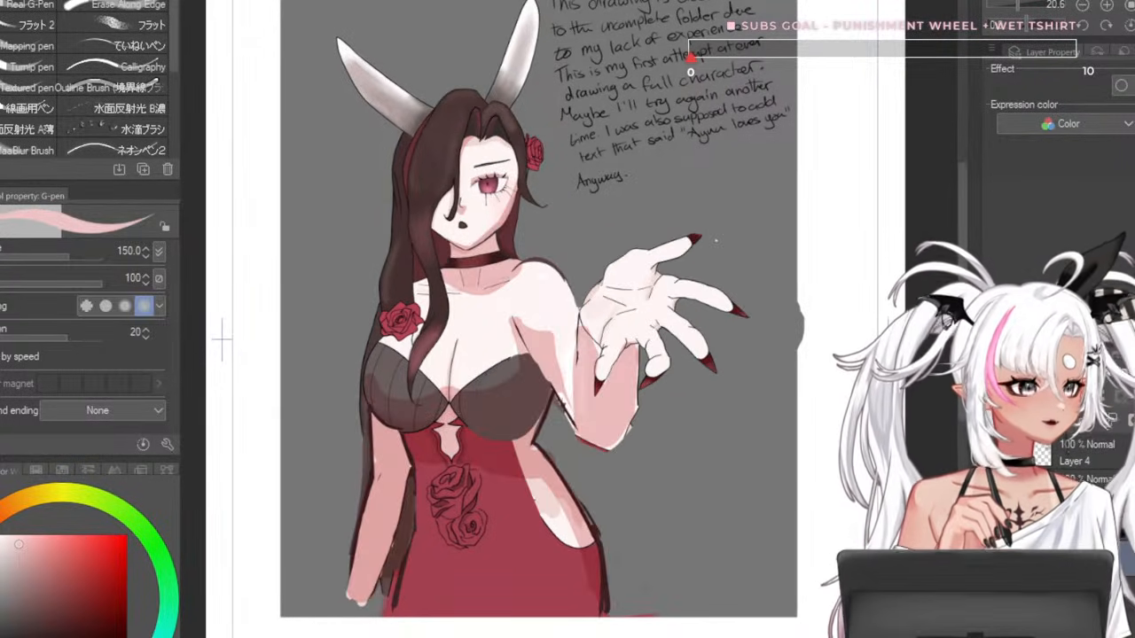
click(988, 525)
click(988, 525)
click(988, 525)
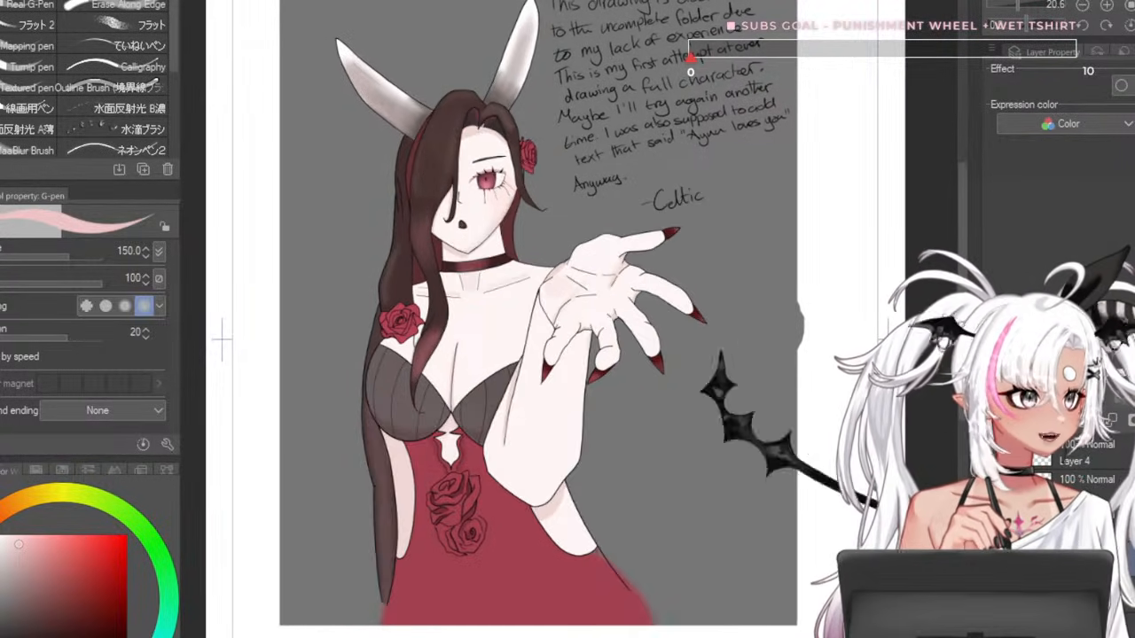
click(988, 525)
click(988, 525)
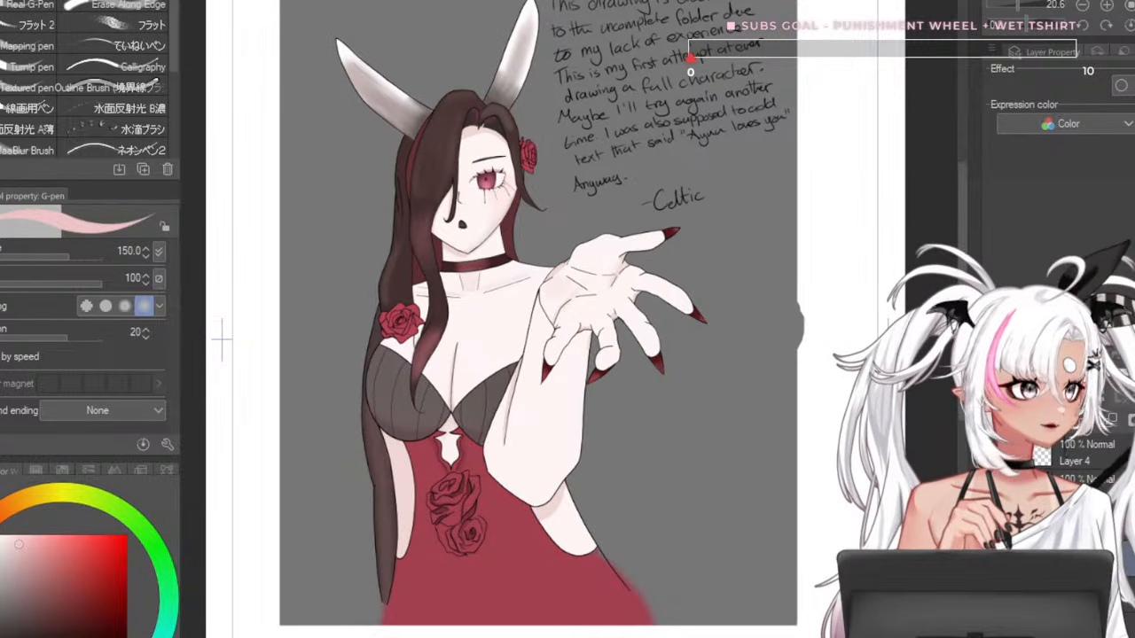
click(988, 525)
click(988, 525)
click(988, 525)
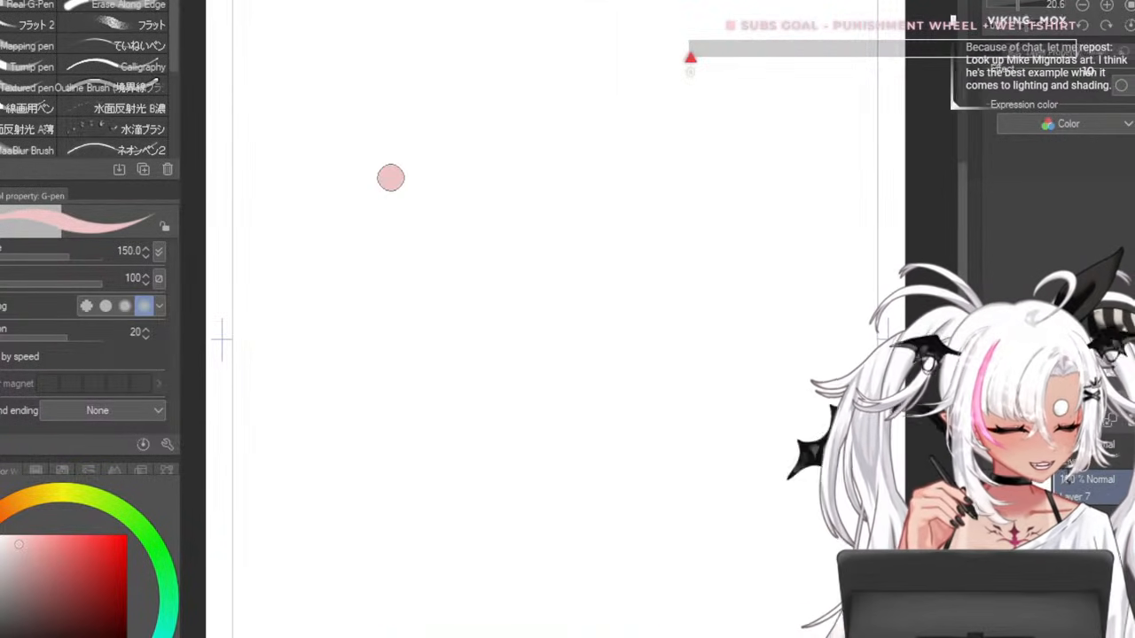
- Pick a dark, near-black colour and switch to the MONOBRUSH for sketching on the blank white page
key(ctrl+z)
scroll(426, 247, down, 3)
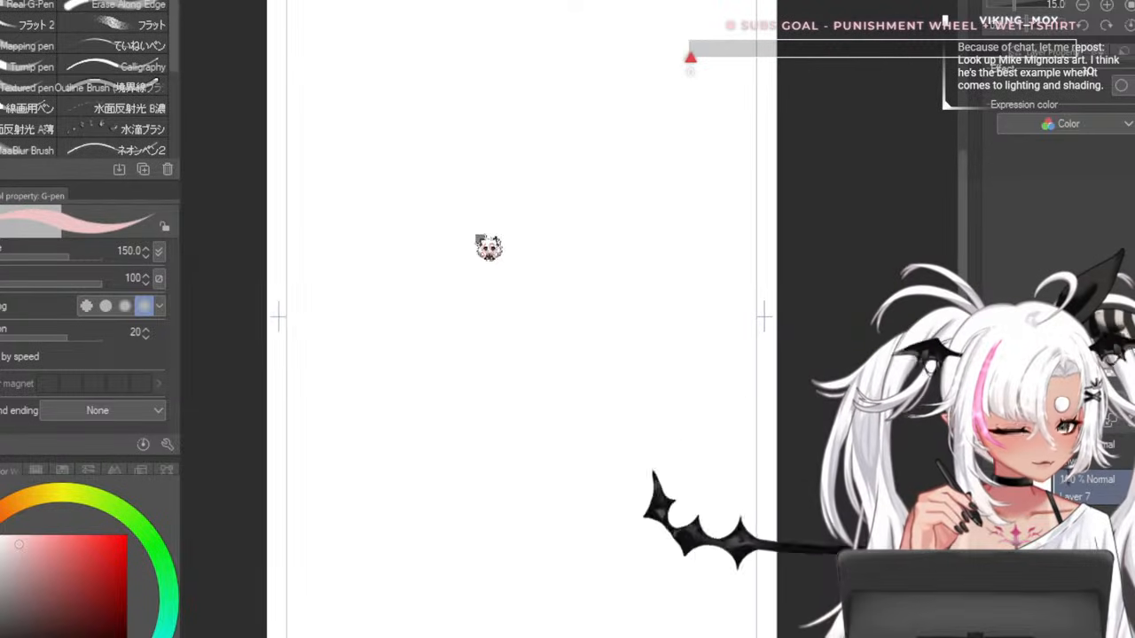
scroll(517, 107, down, 3)
scroll(536, 114, up, 3)
click(10, 605)
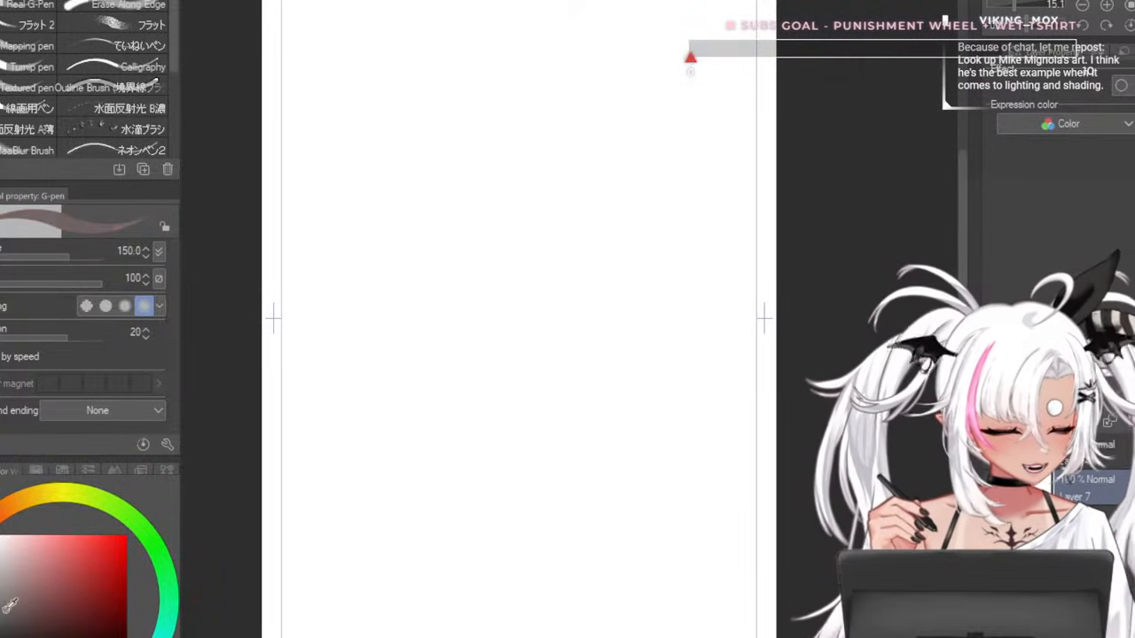
scroll(436, 275, down, 2)
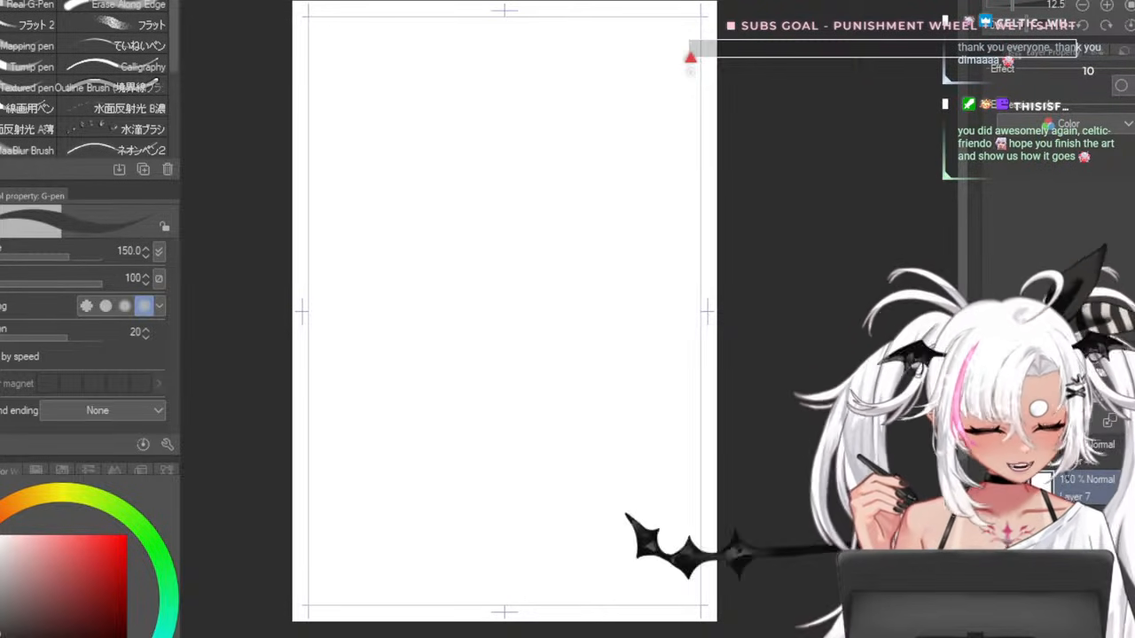
key(bracketleft)
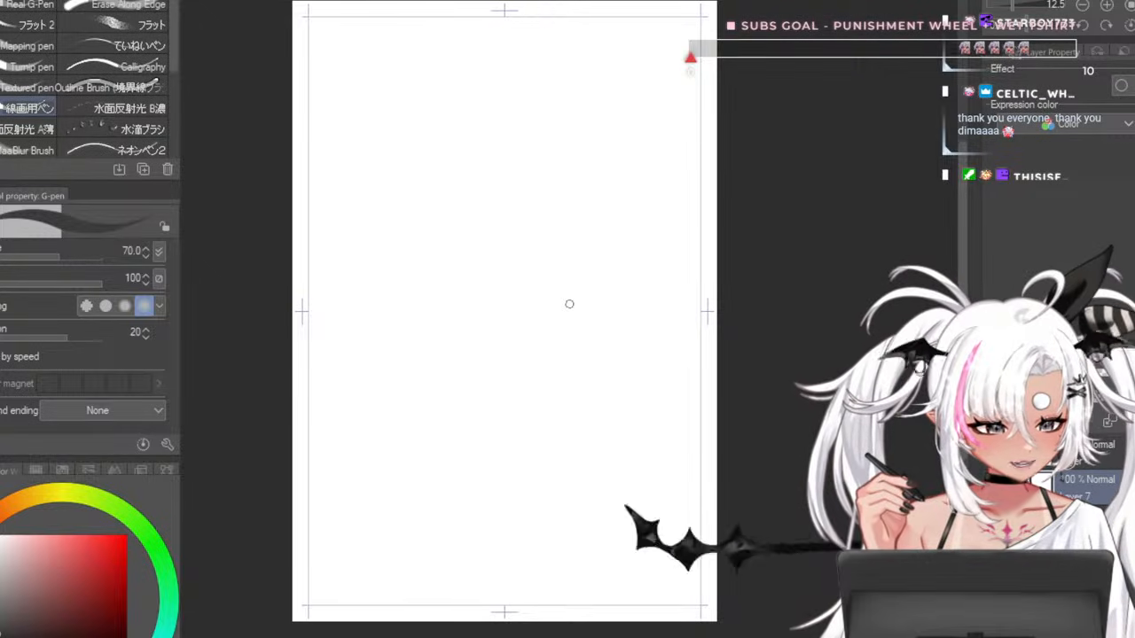
key(b)
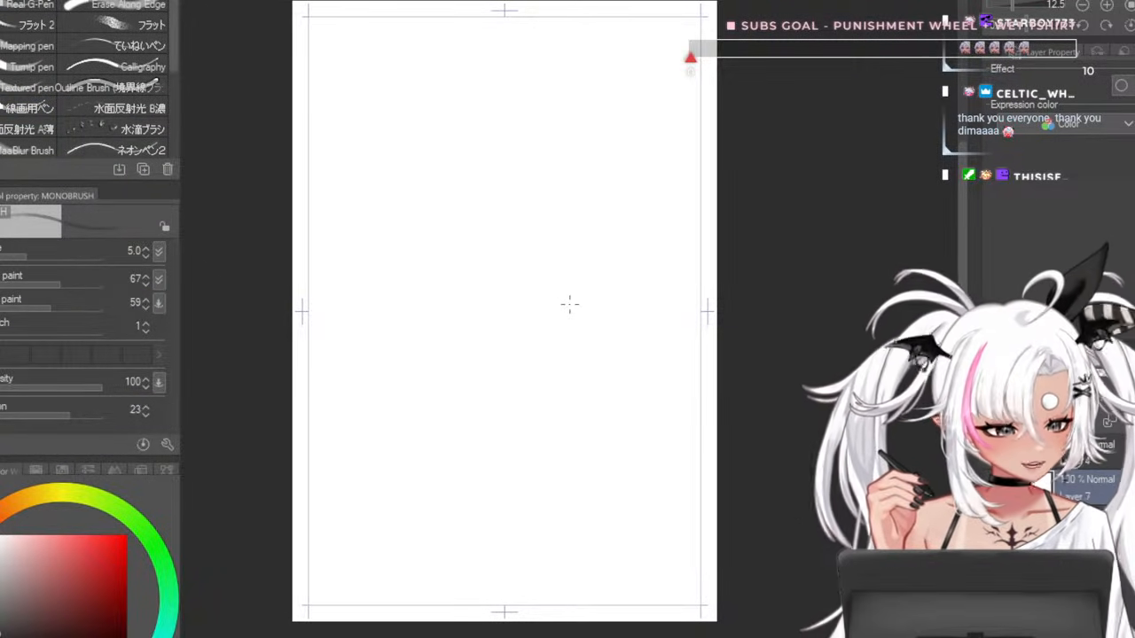
scroll(452, 216, down, 3)
scroll(466, 203, up, 3)
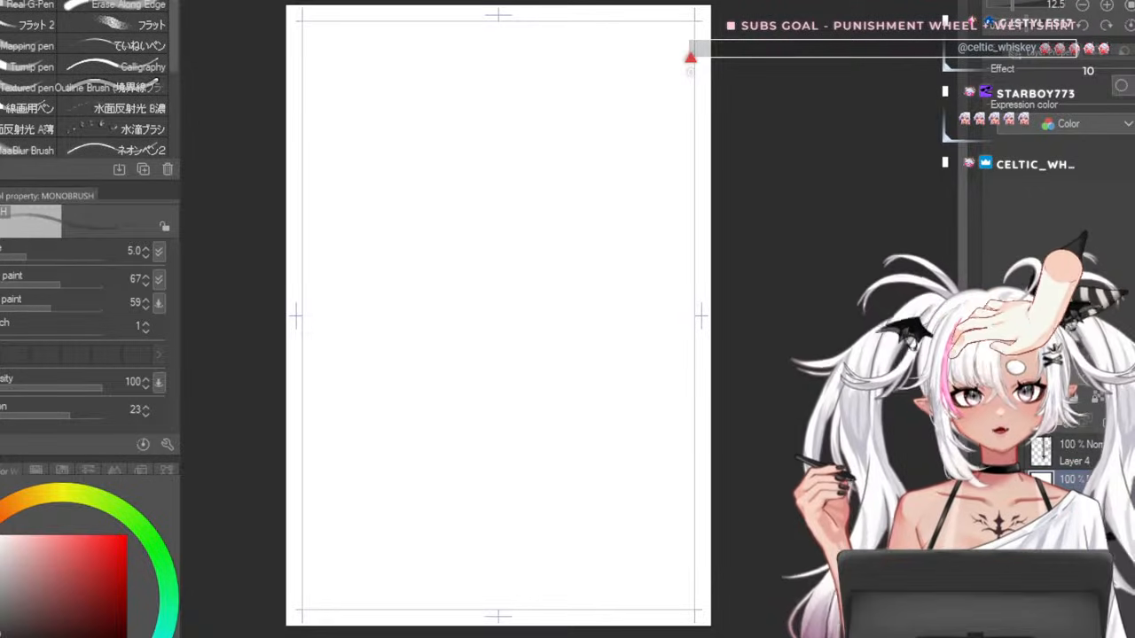
scroll(395, 282, up, 1)
scroll(454, 271, down, 2)
scroll(557, 284, up, 1)
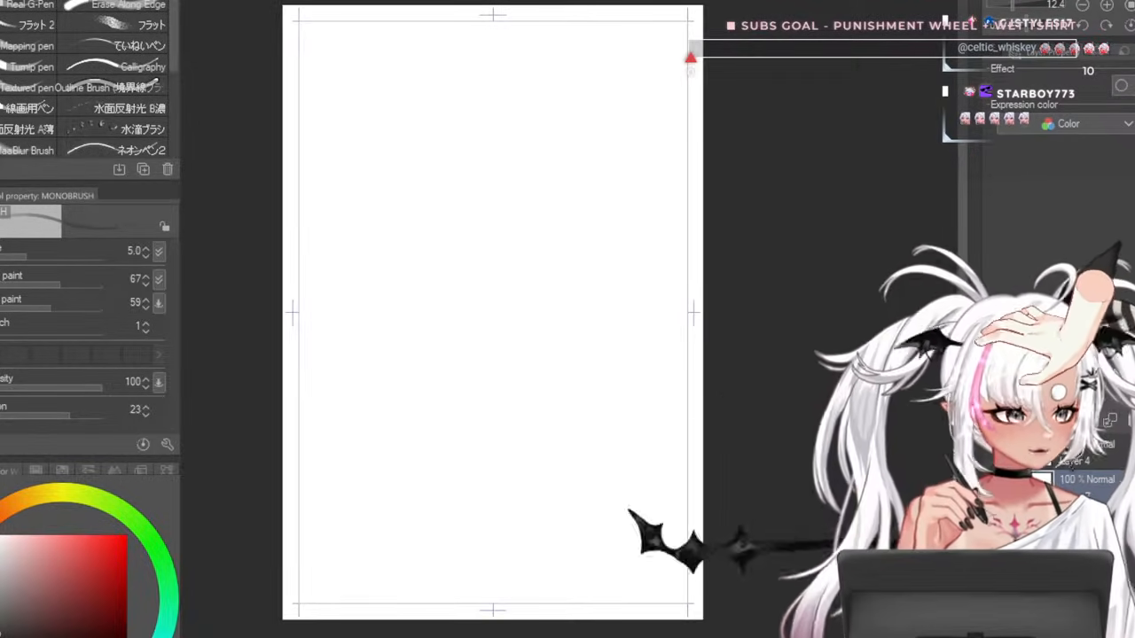
drag(501, 245, 587, 157)
key(ctrl+z)
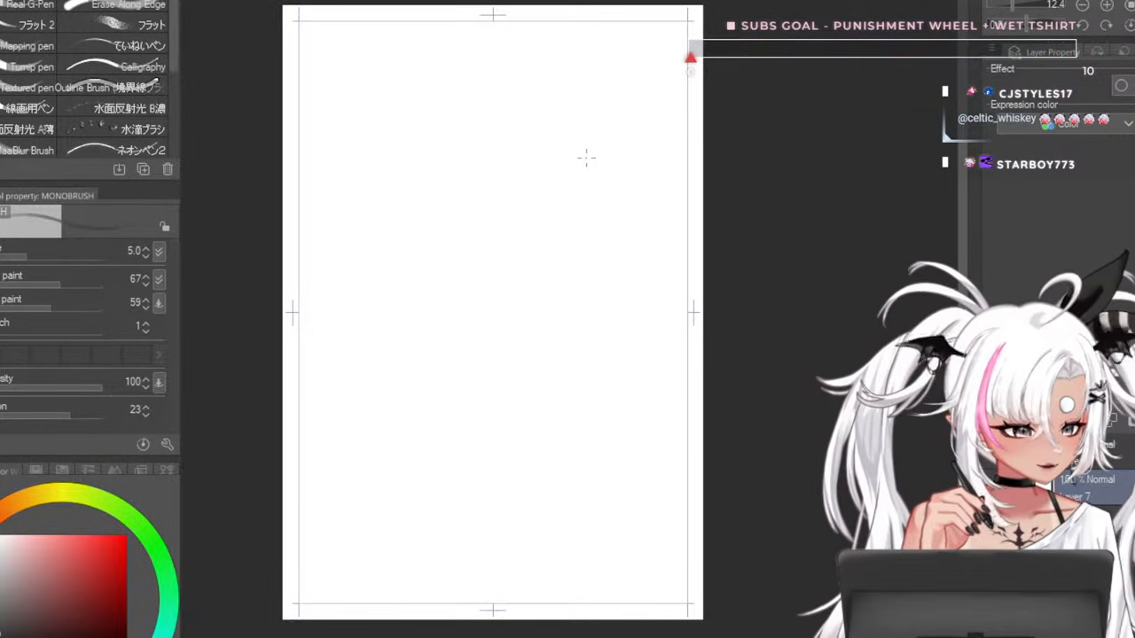
key(ctrl+z)
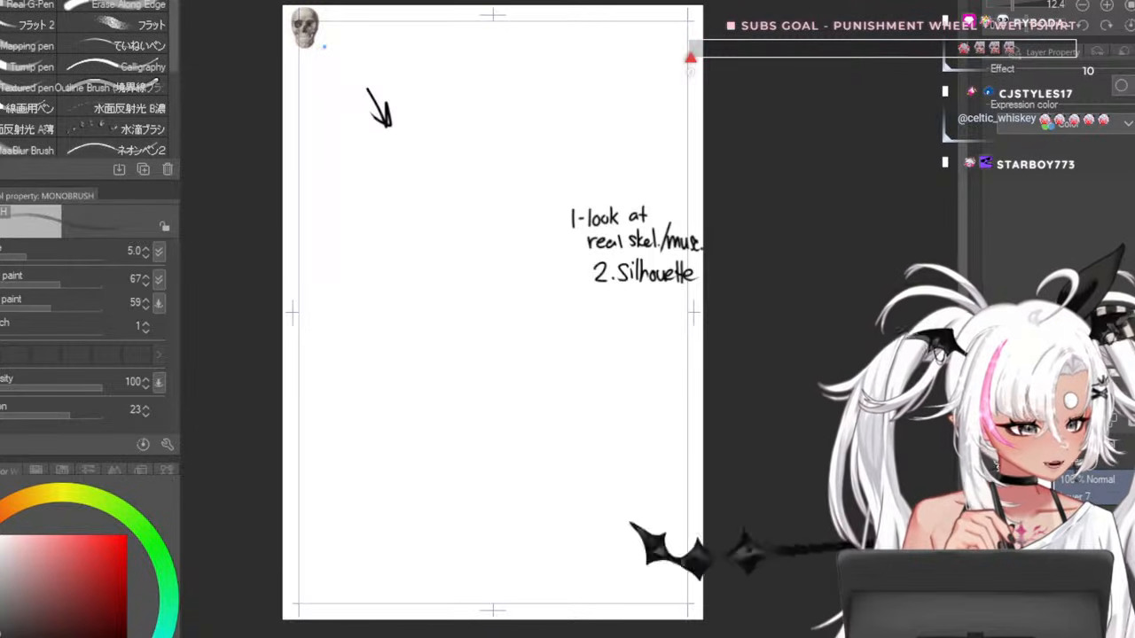
key(ctrl+y)
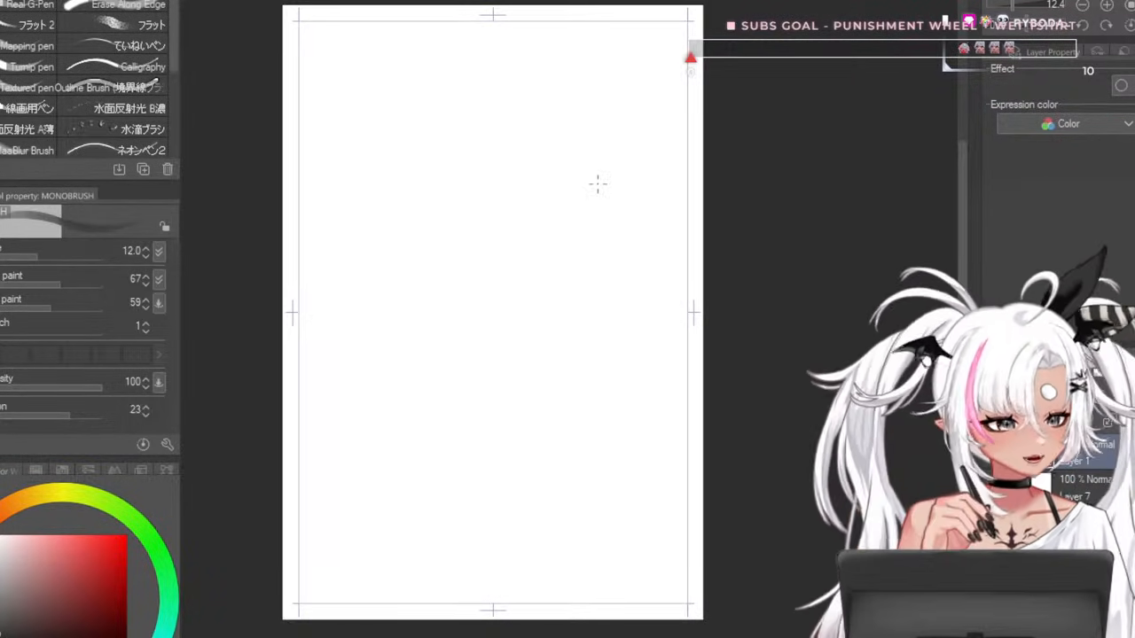
- Sketch a round head circle in the upper half of the page at brush size 17, undoing the unsatisfactory tries
mouse_move(646, 245)
mouse_down()
mouse_move(552, 167)
mouse_move(605, 285)
mouse_move(584, 155)
mouse_move(626, 270)
mouse_up()
key(ctrl+z)
mouse_move(603, 150)
mouse_down()
mouse_move(544, 230)
mouse_move(681, 204)
mouse_move(539, 164)
mouse_up()
key(ctrl+z)
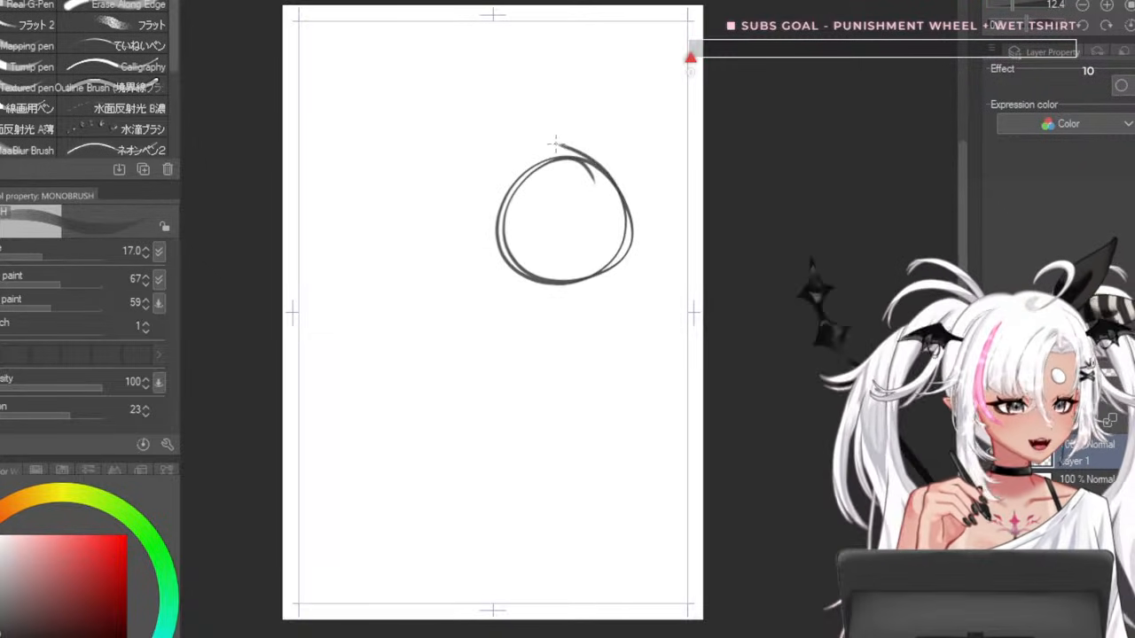
key(ctrl+z)
drag(612, 255, 580, 142)
key(ctrl+z)
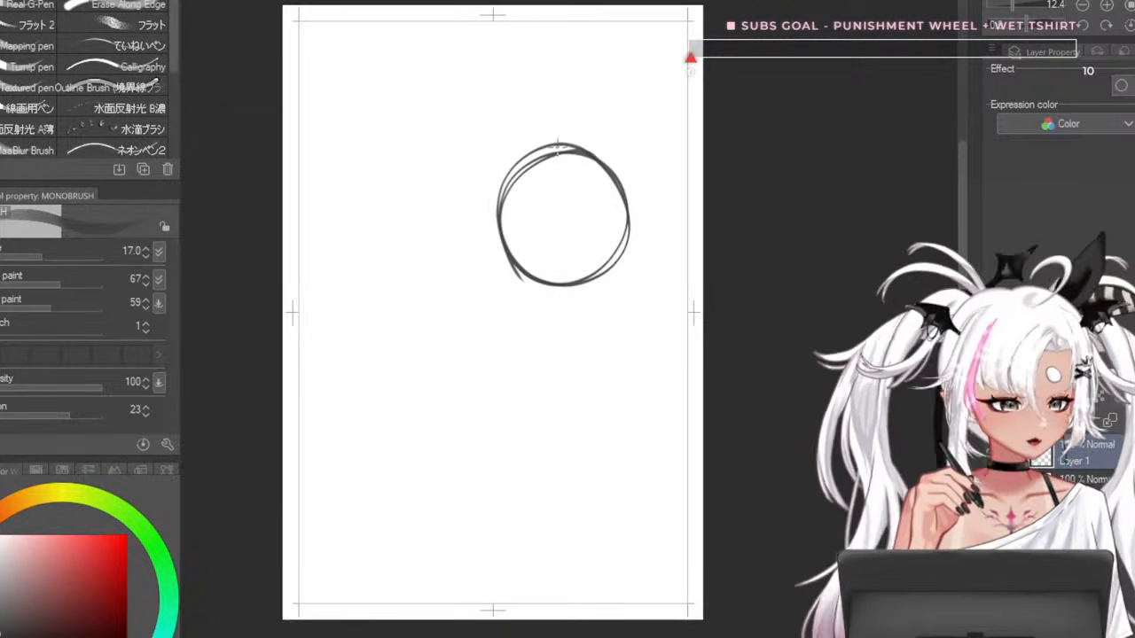
- Draw curved vertical and horizontal guidelines across the head circle and a small oval ear at its side edge
drag(509, 232, 596, 210)
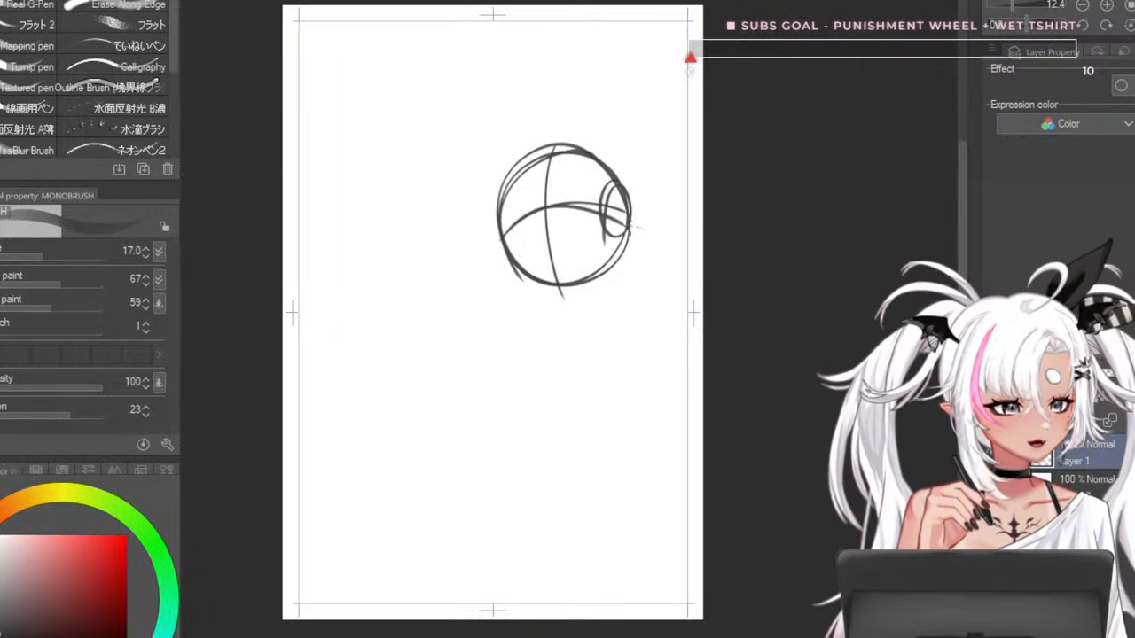
drag(624, 198, 621, 190)
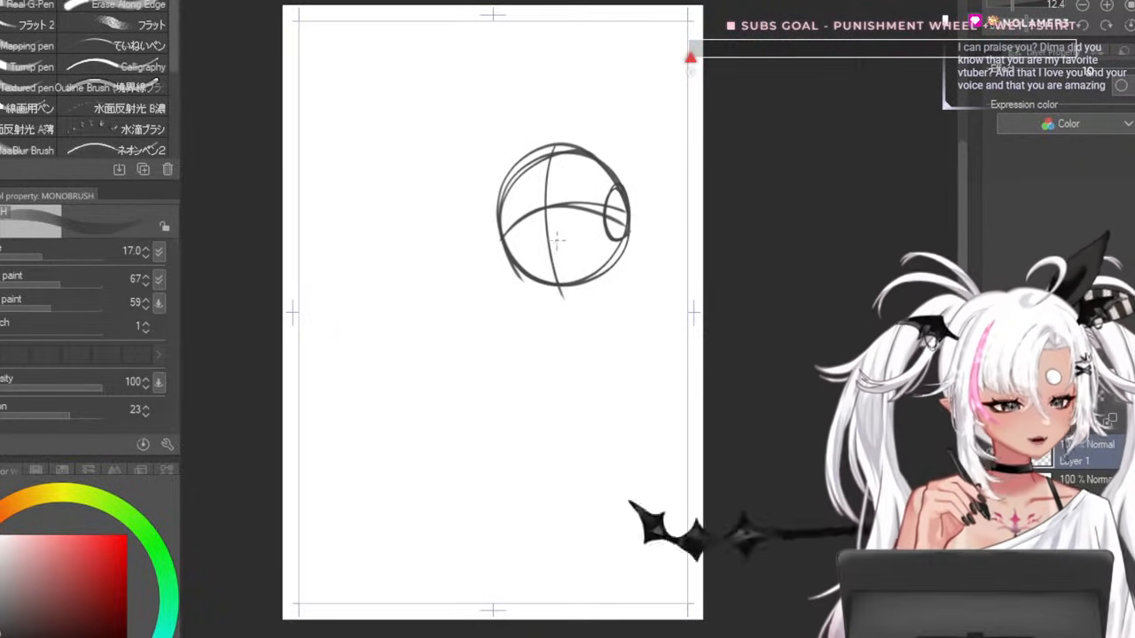
key(ctrl+z)
- Sketch the two neck lines below the head circle, undoing and redrawing the misplaced strokes
drag(596, 268, 587, 314)
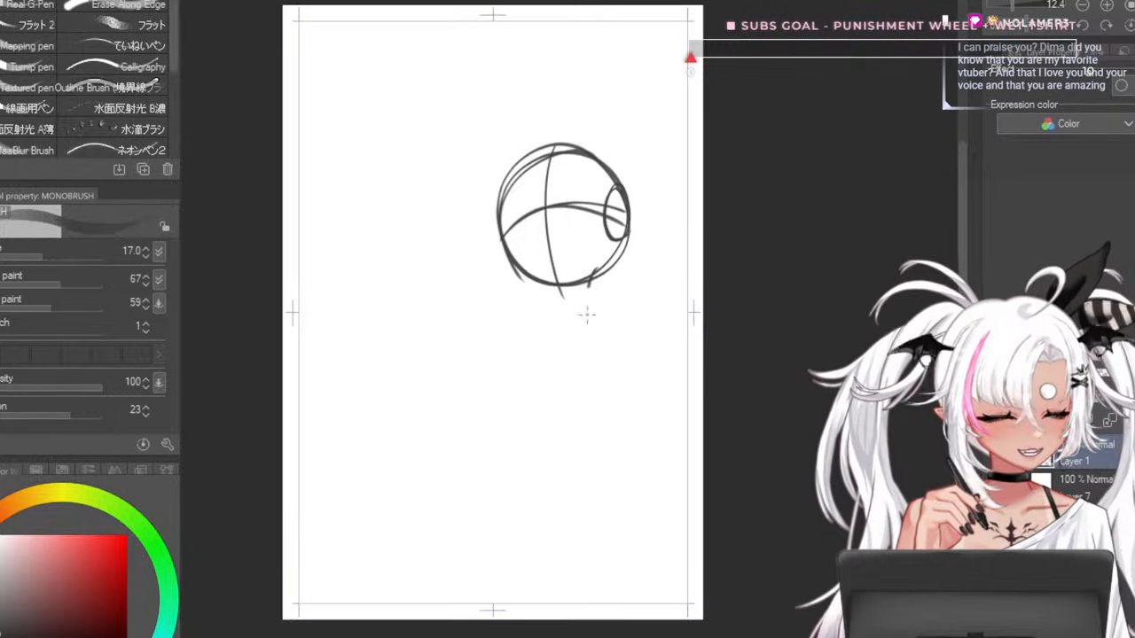
key(ctrl+z)
drag(601, 264, 592, 325)
drag(600, 273, 603, 323)
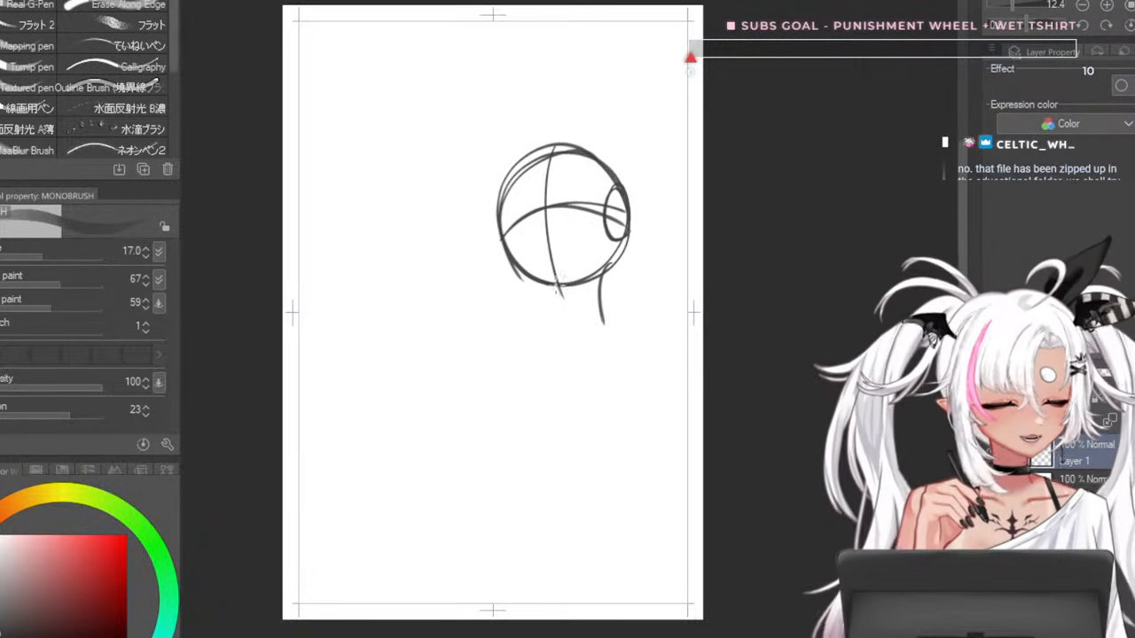
drag(559, 285, 562, 317)
key(ctrl+z)
key(ctrl+z)
mouse_move(608, 265)
mouse_down()
mouse_move(598, 304)
mouse_move(557, 319)
mouse_up()
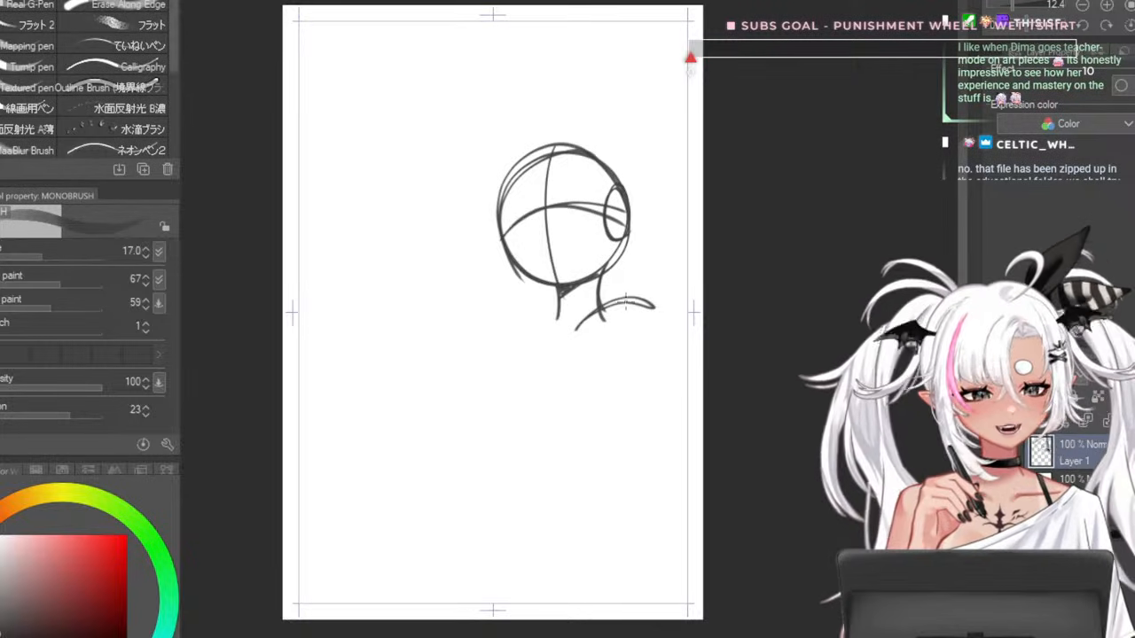
- Sketch an outstretched arm running off the page from the shoulder and a large tilted oval for the torso below the neck
mouse_move(647, 299)
mouse_down()
mouse_move(702, 284)
mouse_move(588, 372)
mouse_up()
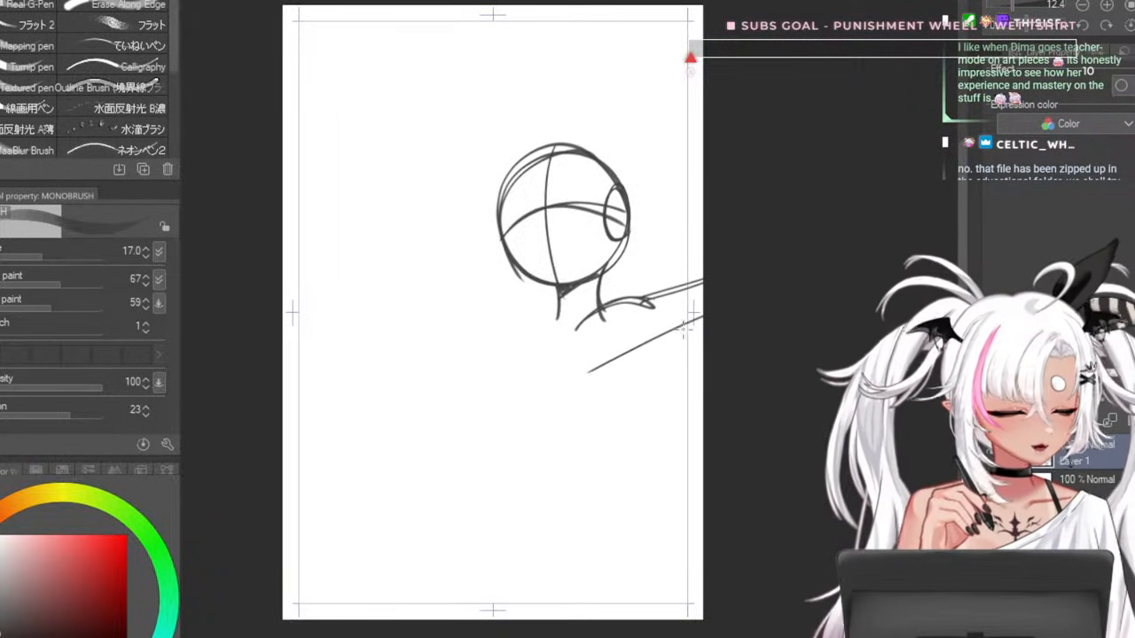
drag(480, 457, 466, 416)
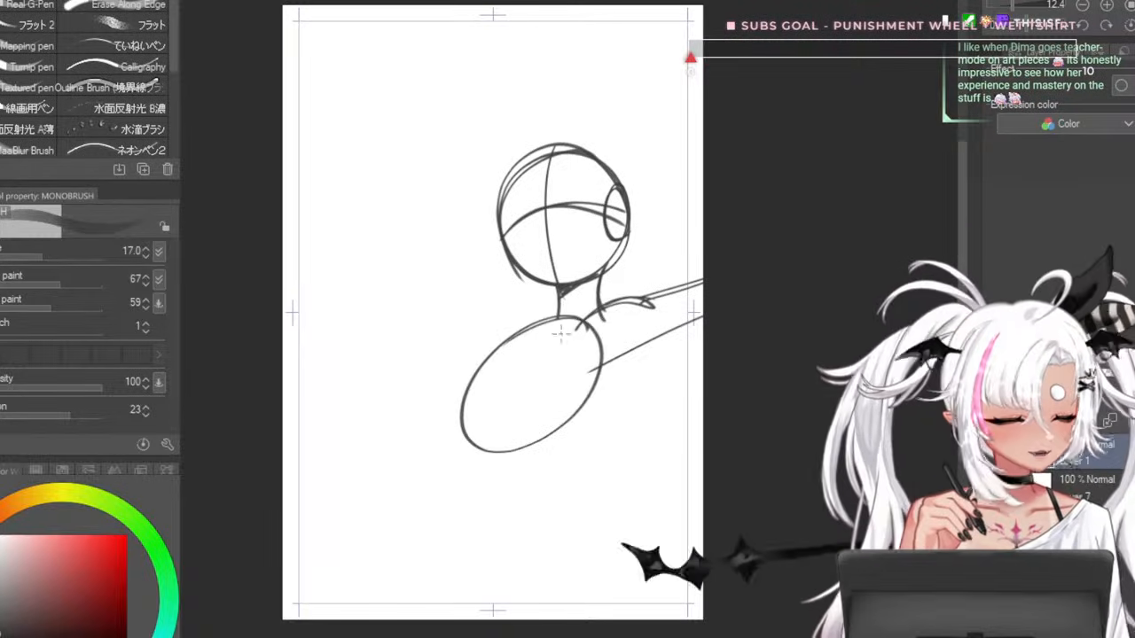
- Redraw the torso below the neck as a larger tilted oval reaching the shoulder, undoing the unsatisfactory tries
key(ctrl+z)
mouse_move(577, 320)
mouse_down()
mouse_move(470, 446)
mouse_move(449, 398)
mouse_move(512, 323)
mouse_move(605, 435)
mouse_move(630, 377)
mouse_move(626, 421)
mouse_up()
key(ctrl+z)
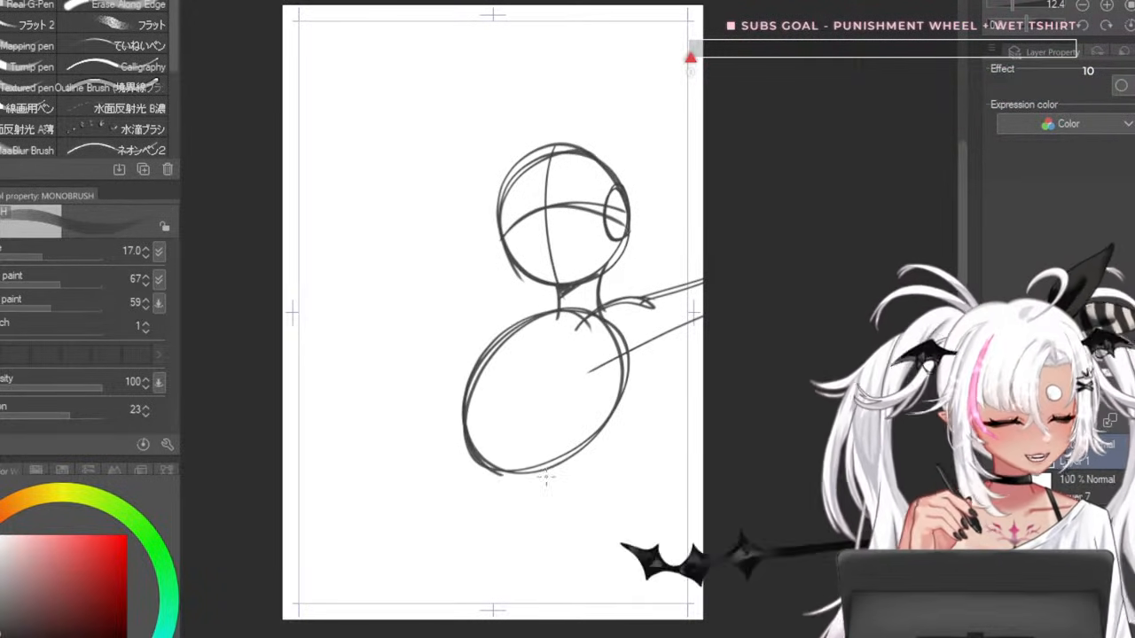
mouse_move(575, 302)
mouse_down()
mouse_move(489, 470)
mouse_move(517, 467)
mouse_up()
key(ctrl+z)
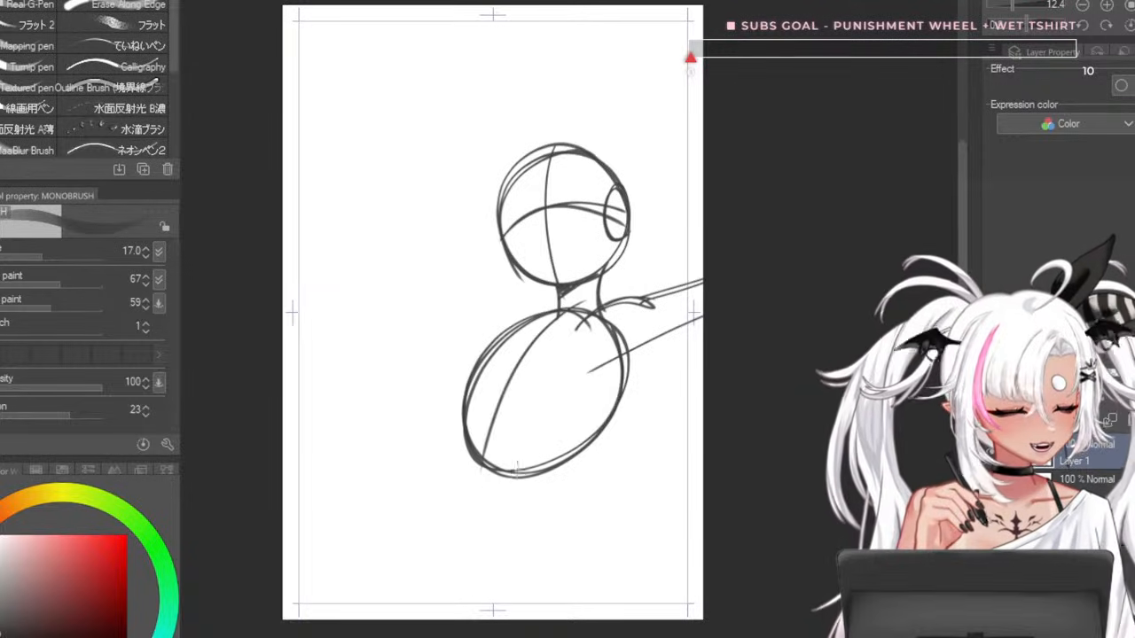
key(ctrl+z)
key(ctrl+z)
key(ctrl+z)
mouse_move(594, 314)
mouse_down()
mouse_move(583, 449)
mouse_move(613, 337)
mouse_up()
drag(563, 313, 546, 477)
key(ctrl+z)
drag(517, 314, 523, 310)
drag(568, 479, 607, 326)
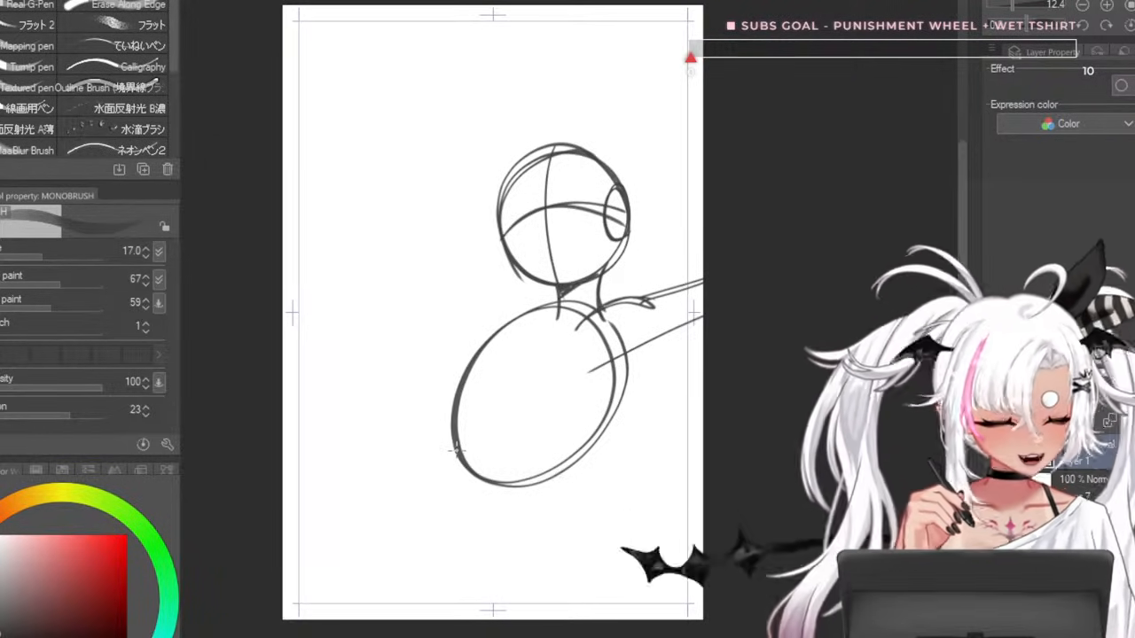
- Add rib cage contours to the torso oval: curved arches at its lower end and an elongated armhole oval beneath the shoulder
drag(456, 440, 537, 483)
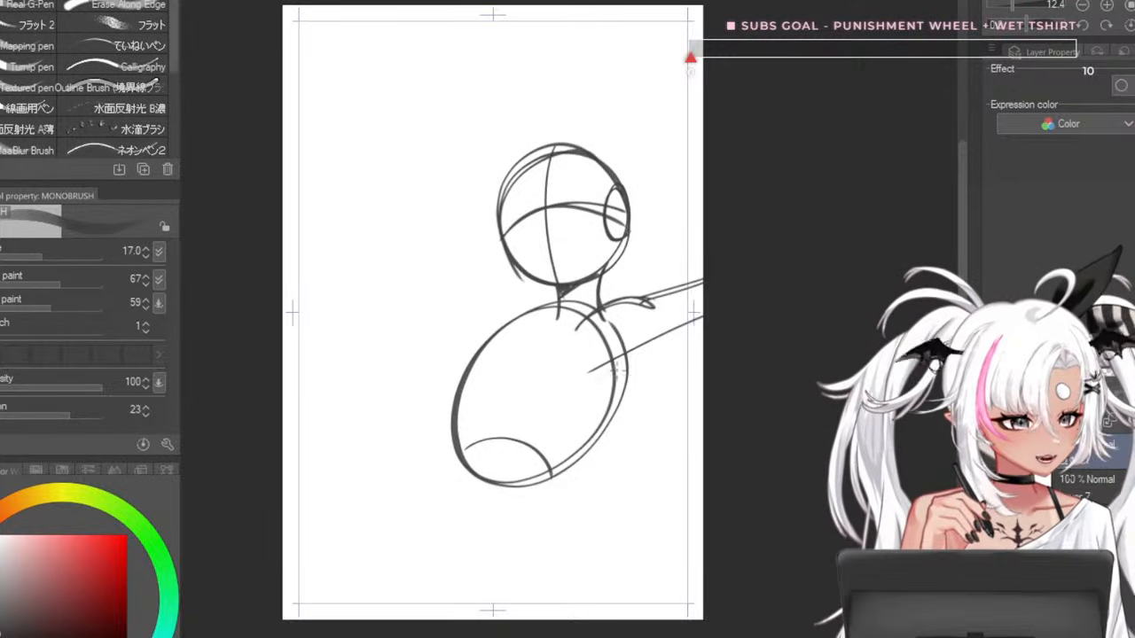
drag(642, 306, 621, 312)
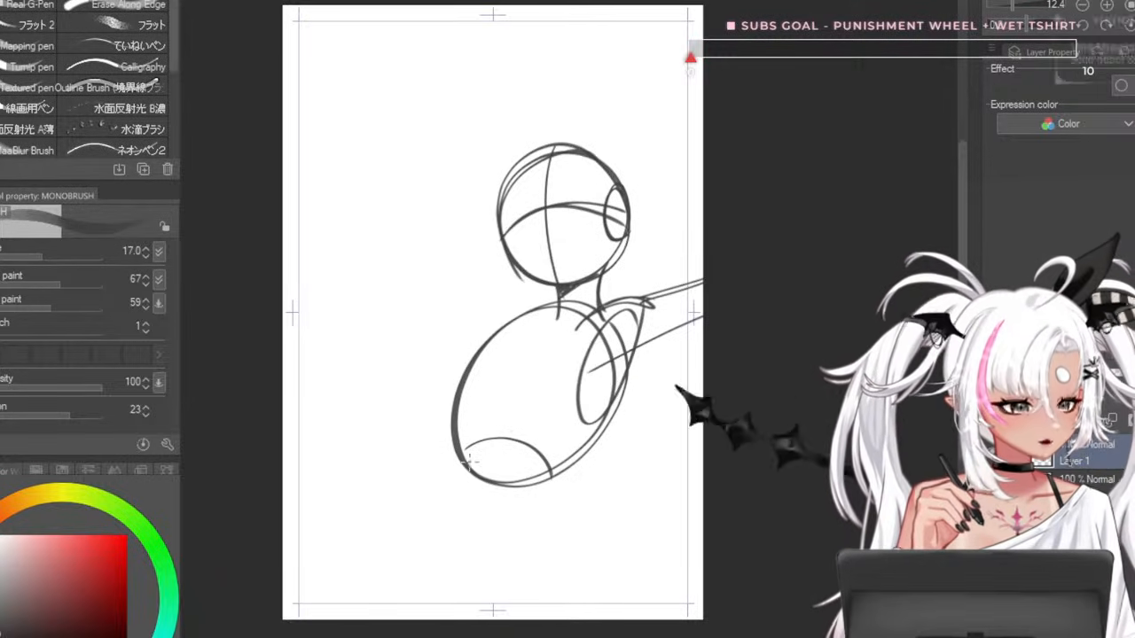
drag(461, 443, 523, 436)
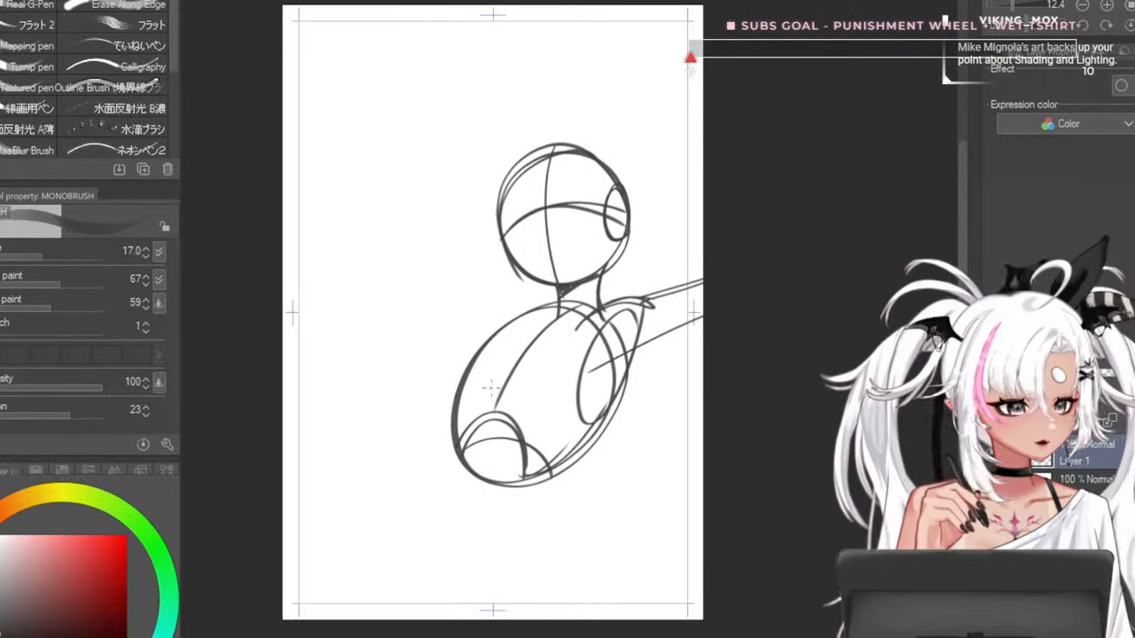
- Try to sketch curved cross-contour lines over the chest, undoing the attempts
drag(518, 360, 576, 444)
key(ctrl+z)
drag(524, 356, 601, 420)
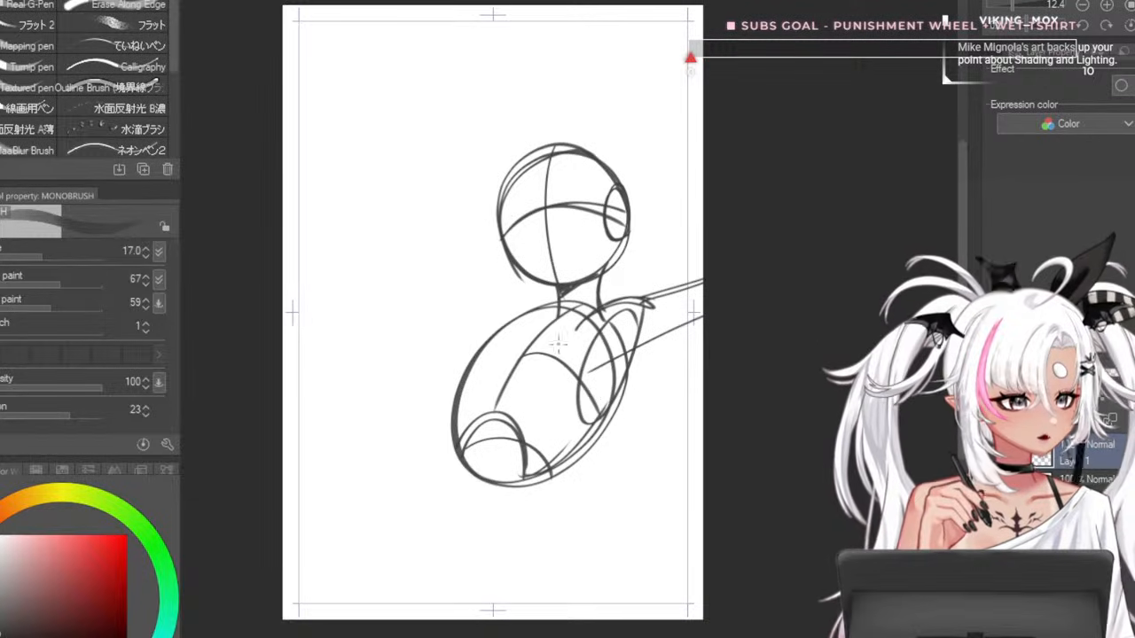
mouse_move(543, 312)
mouse_down()
mouse_move(452, 470)
mouse_move(468, 410)
mouse_move(445, 419)
mouse_move(528, 437)
mouse_move(461, 446)
mouse_move(526, 434)
mouse_move(532, 415)
mouse_move(492, 454)
mouse_move(516, 438)
mouse_up()
key(ctrl+z)
key(ctrl+z)
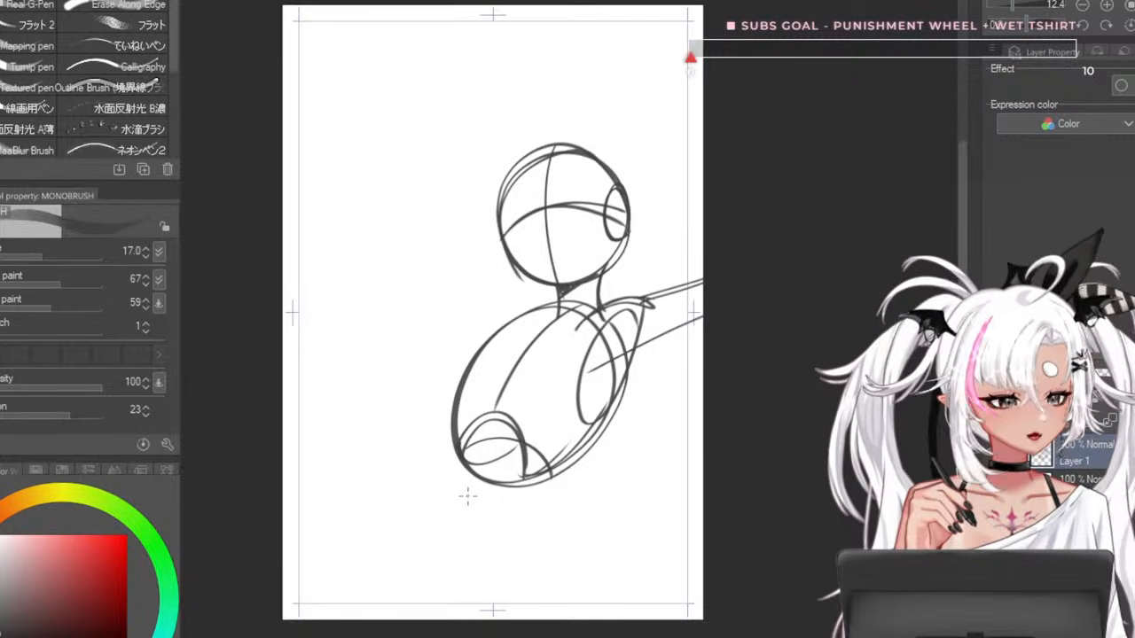
- Sketch an oval for the pelvis overlapping the lower end of the torso, undoing and redrawing it wider
drag(417, 499, 468, 533)
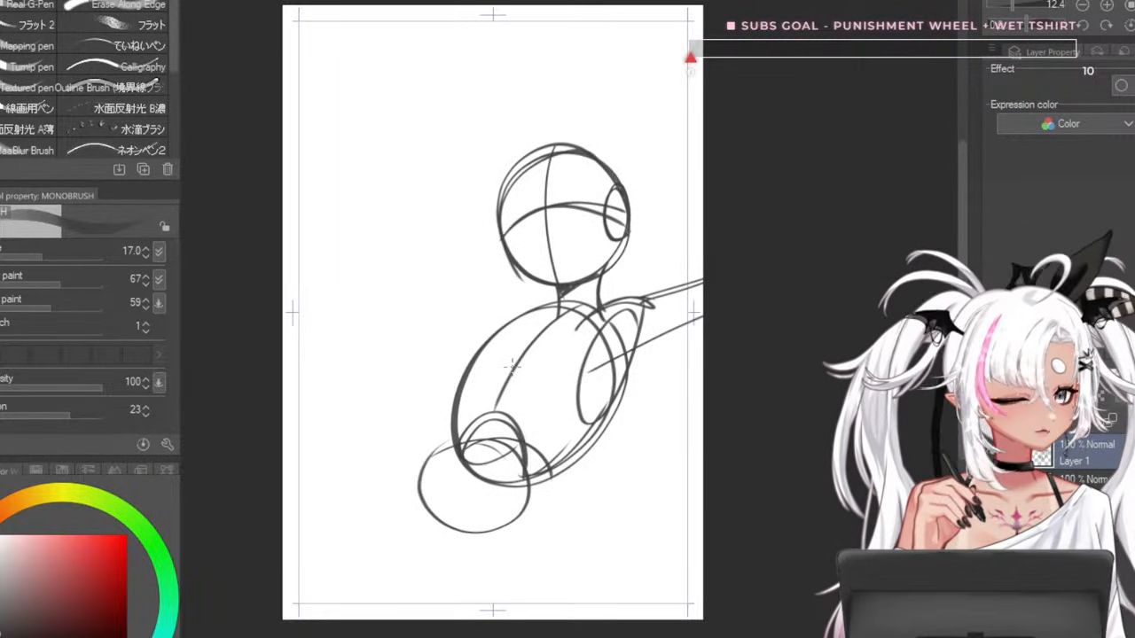
key(ctrl+z)
mouse_move(411, 484)
mouse_down()
mouse_move(526, 480)
mouse_move(414, 514)
mouse_move(539, 474)
mouse_up()
key(ctrl+z)
drag(429, 459, 439, 541)
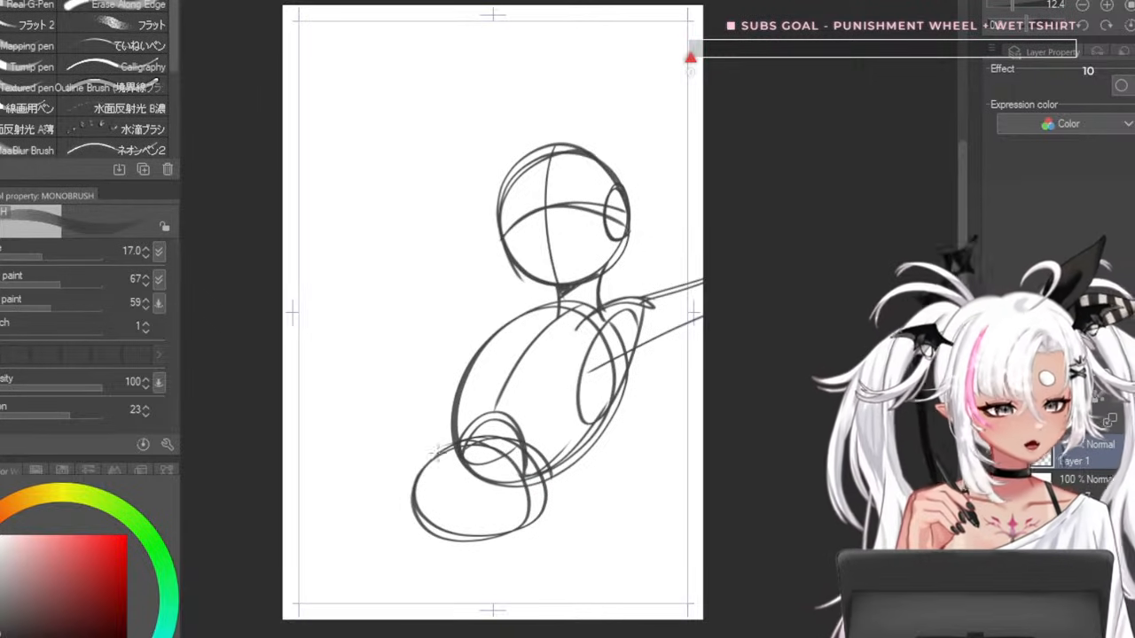
- Sketch a large rounded thigh form in front of the pelvis, undoing and redrawing the unsatisfactory ovals
mouse_move(478, 512)
mouse_down()
mouse_move(518, 539)
mouse_move(494, 575)
mouse_up()
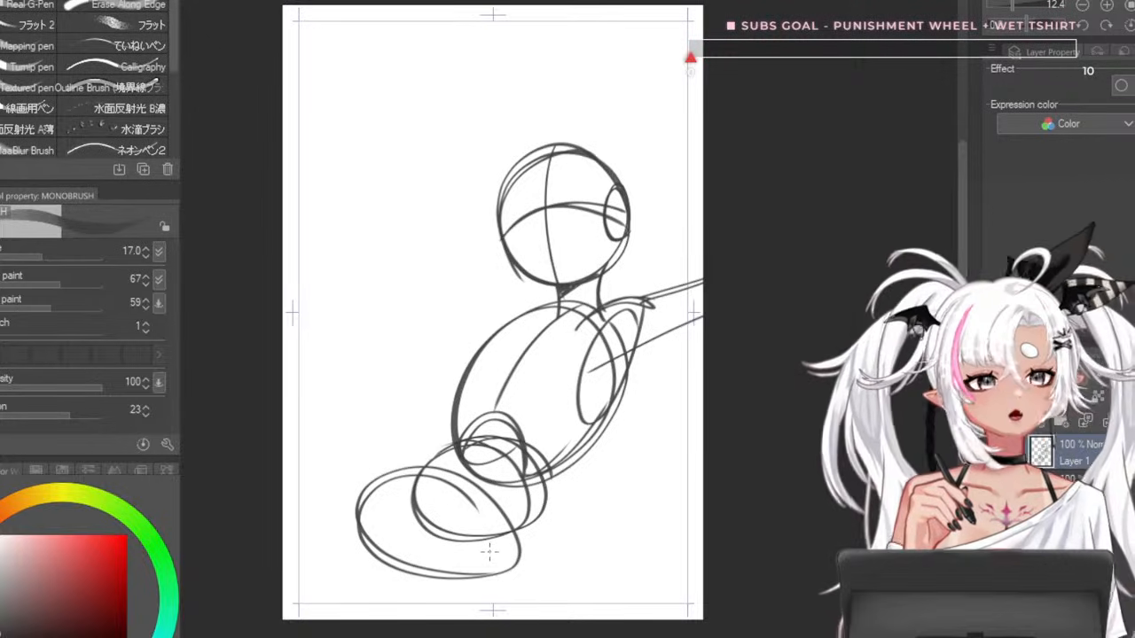
key(ctrl+z)
mouse_move(363, 486)
mouse_down()
mouse_move(493, 502)
mouse_move(363, 535)
mouse_move(498, 502)
mouse_move(354, 542)
mouse_move(487, 484)
mouse_move(425, 490)
mouse_move(349, 464)
mouse_move(499, 552)
mouse_up()
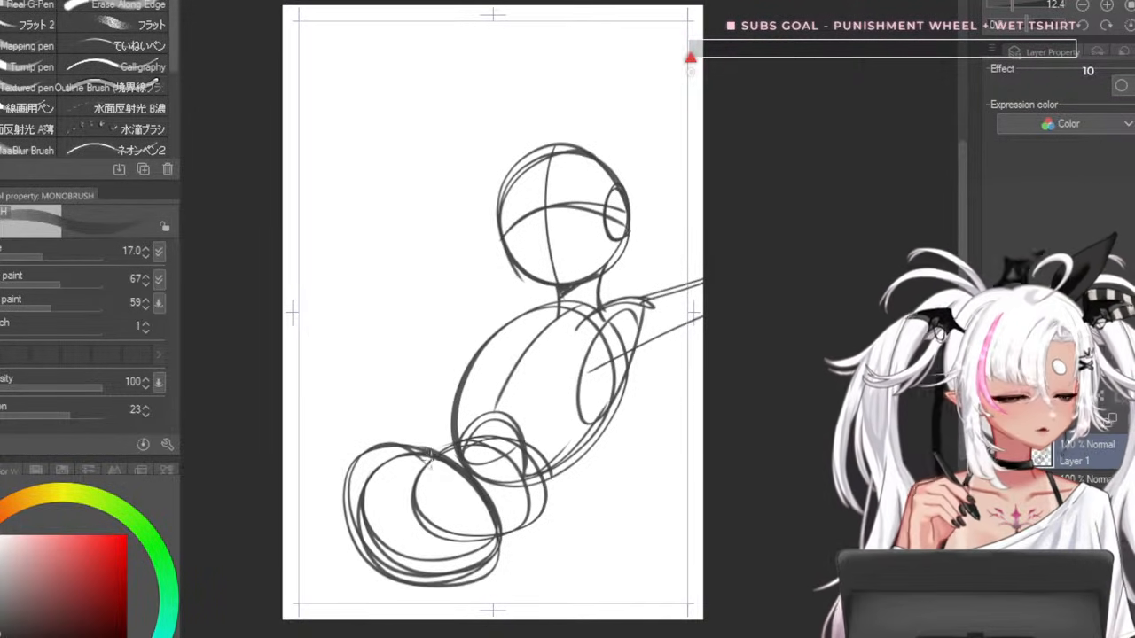
key(ctrl+z)
mouse_move(431, 455)
mouse_down()
mouse_move(352, 528)
mouse_move(507, 511)
mouse_move(357, 538)
mouse_move(500, 455)
mouse_move(491, 565)
mouse_up()
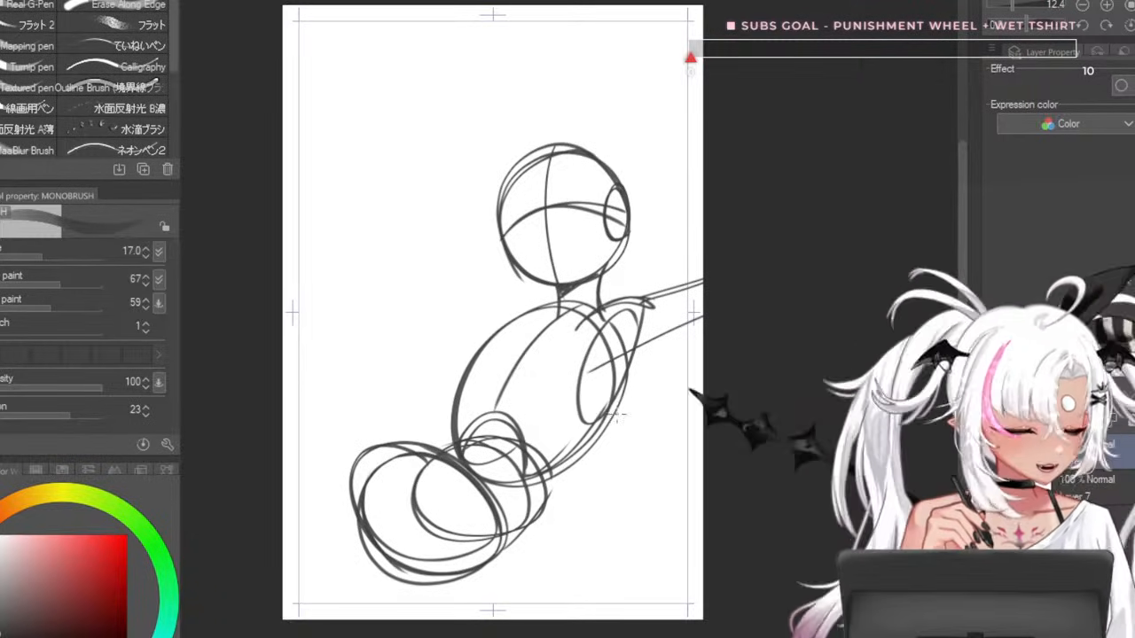
- Connect the side of the torso to the outstretched arm's underside and sketch a small circle for the opposite shoulder
drag(619, 395, 667, 335)
mouse_move(495, 279)
mouse_down()
mouse_move(471, 335)
mouse_move(464, 264)
mouse_move(504, 306)
mouse_move(501, 330)
mouse_up()
key(ctrl+z)
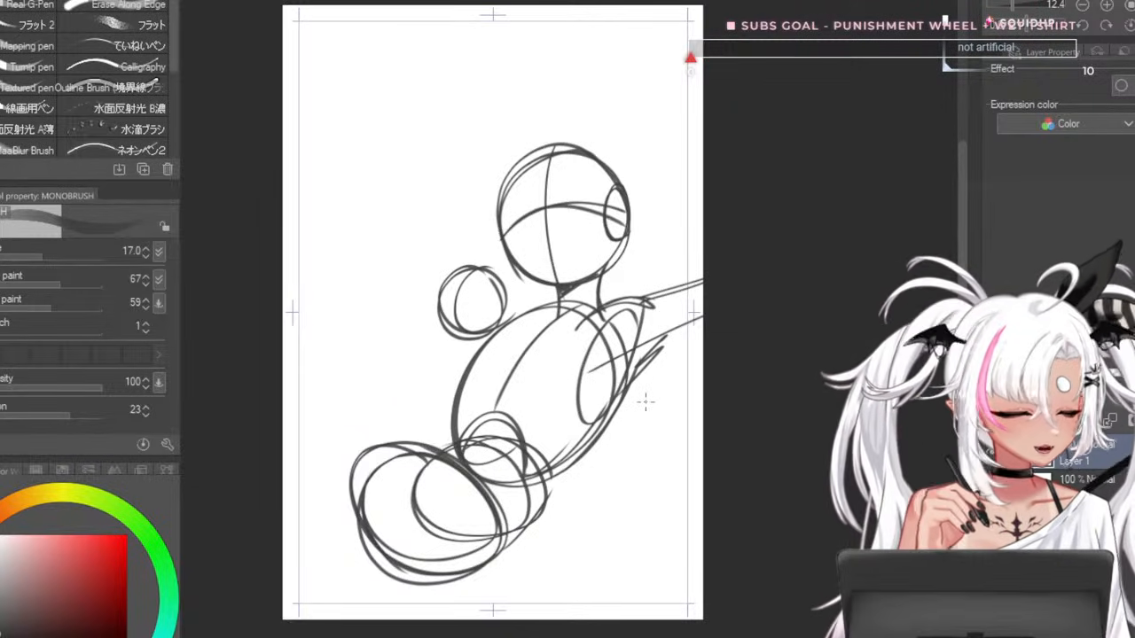
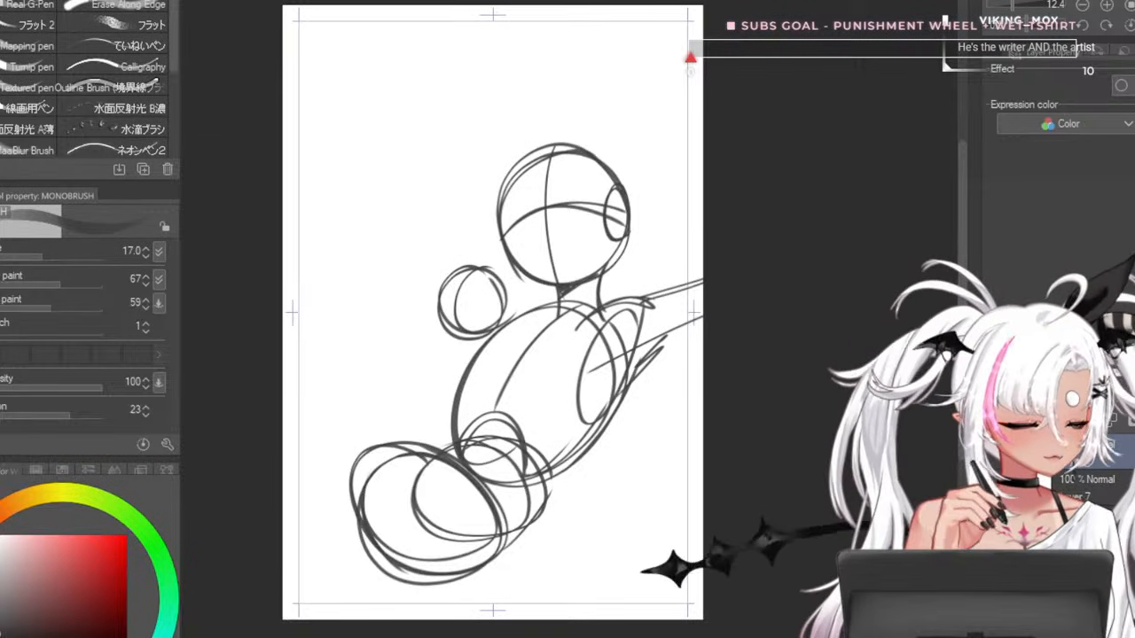
- Paste the black-and-white inked Hellboy illustration onto the page as a reference
key(ctrl+v)
scroll(346, 8, up, 1)
scroll(325, 53, up, 7)
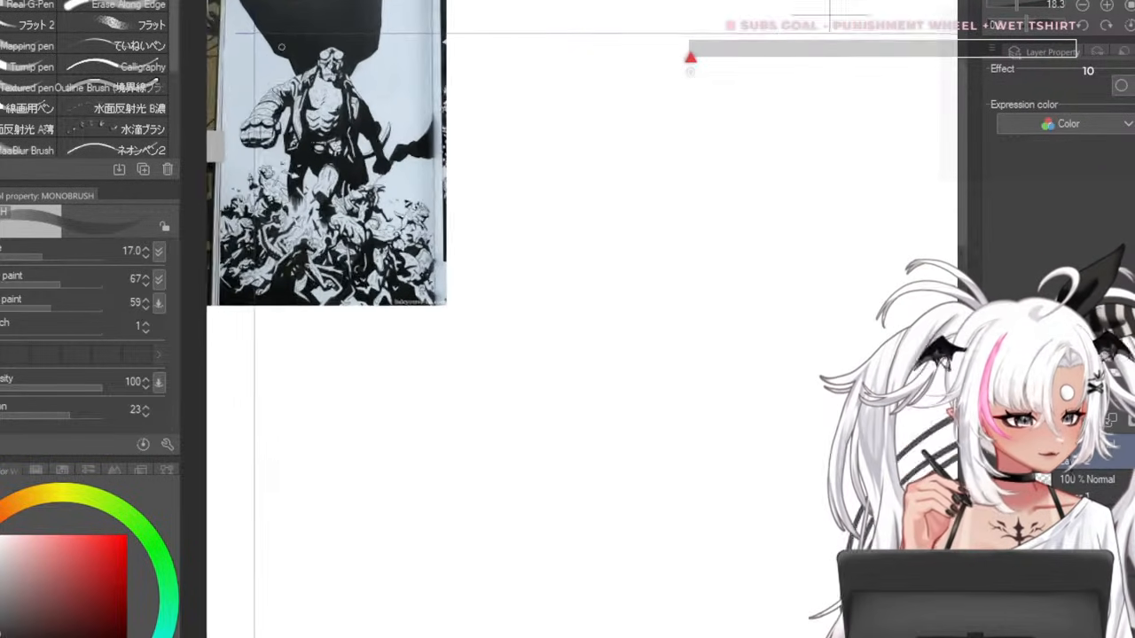
scroll(847, 244, down, 1)
scroll(574, 252, up, 1)
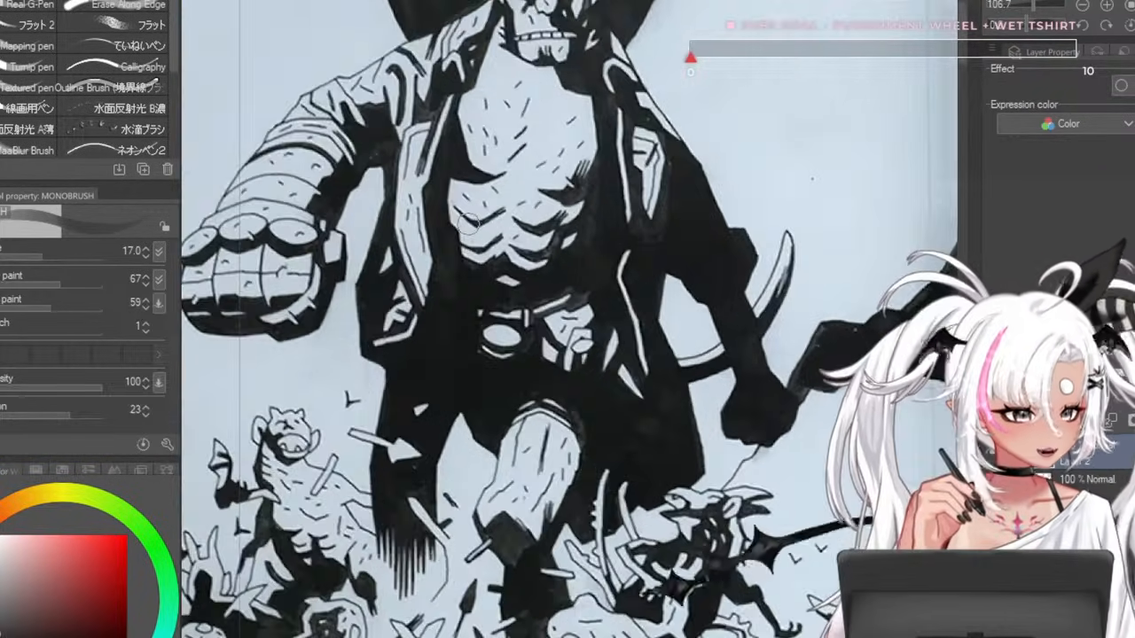
- Examine the solid black areas on the inked figure's coat, arm and legs, both up close and from farther away
scroll(578, 122, down, 3)
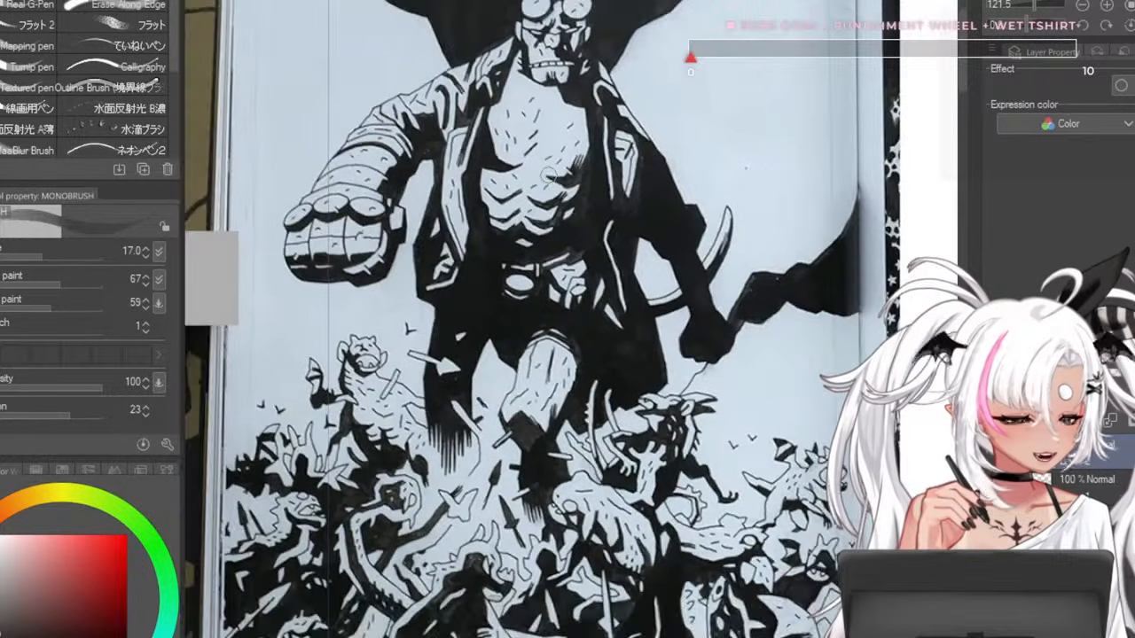
scroll(583, 104, up, 2)
scroll(577, 102, down, 2)
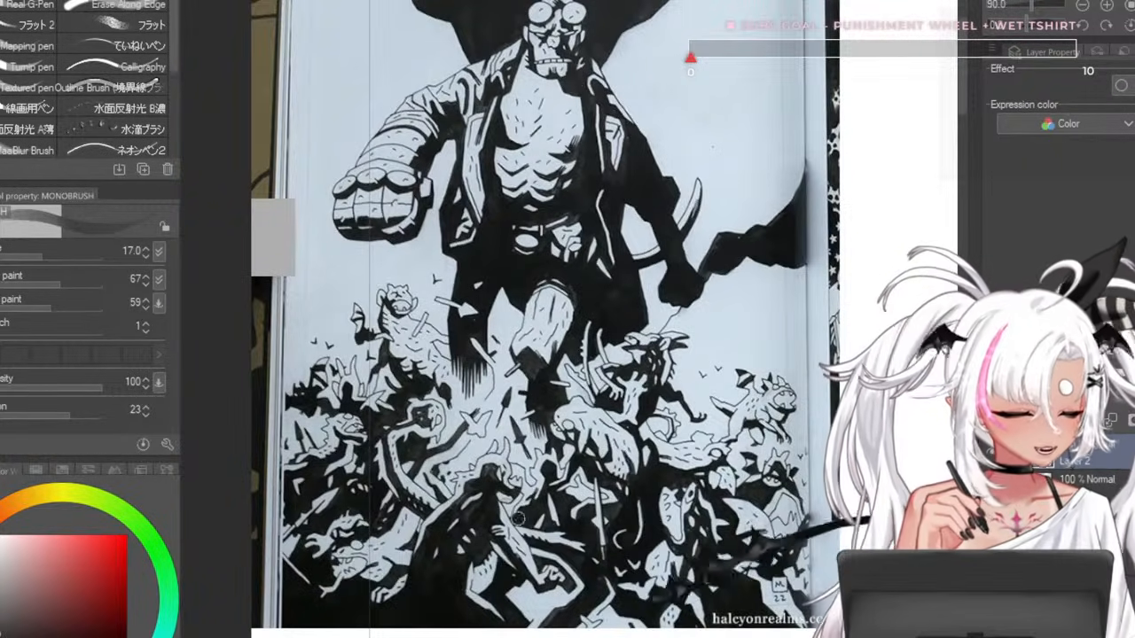
scroll(461, 558, up, 2)
scroll(612, 567, down, 2)
scroll(660, 128, up, 1)
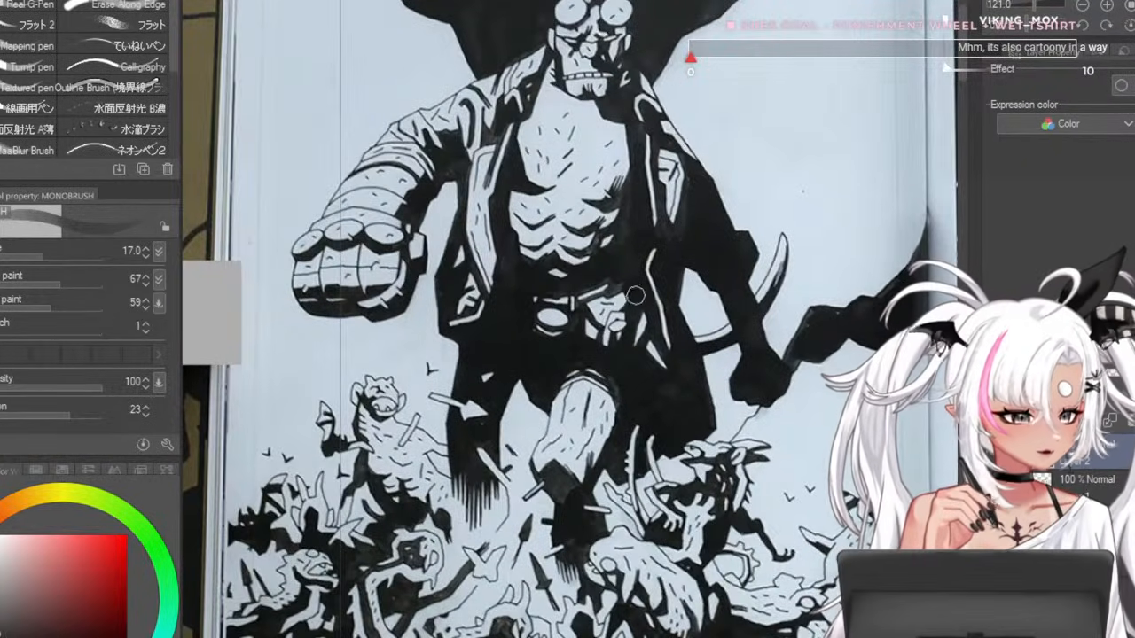
scroll(635, 296, down, 1)
scroll(677, 283, up, 1)
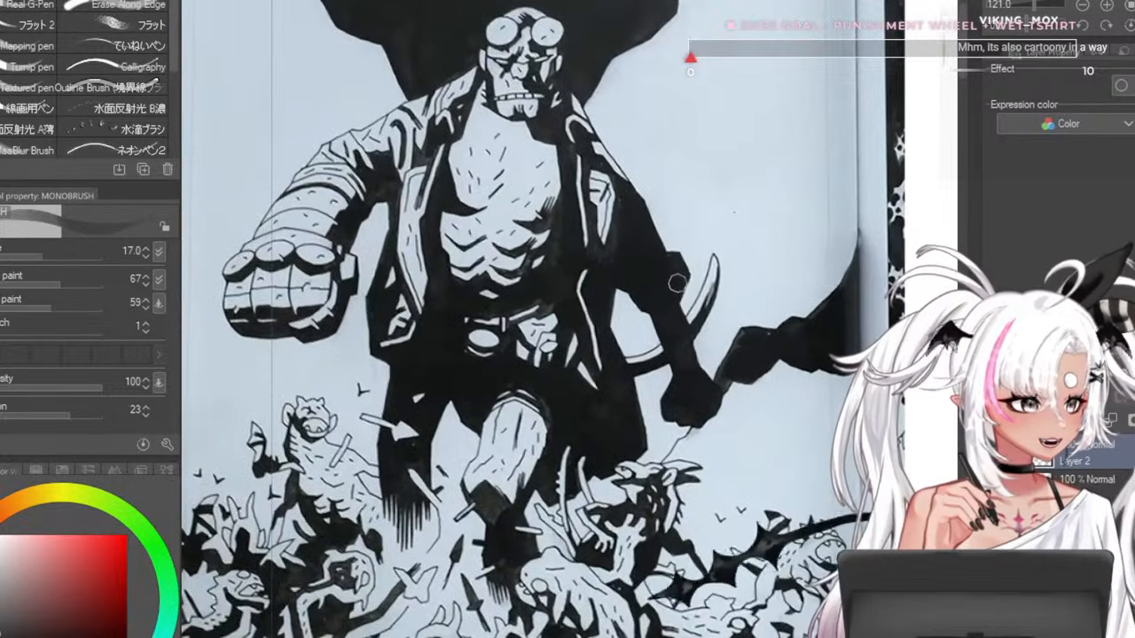
scroll(665, 283, up, 2)
scroll(720, 362, down, 1)
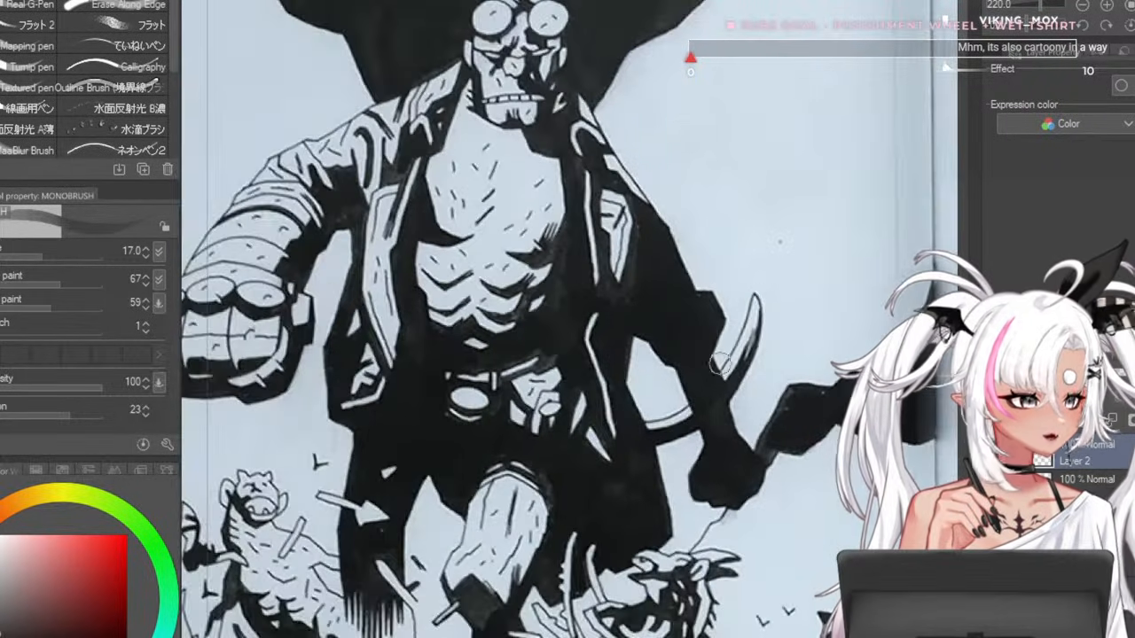
scroll(657, 331, up, 1)
scroll(554, 102, down, 1)
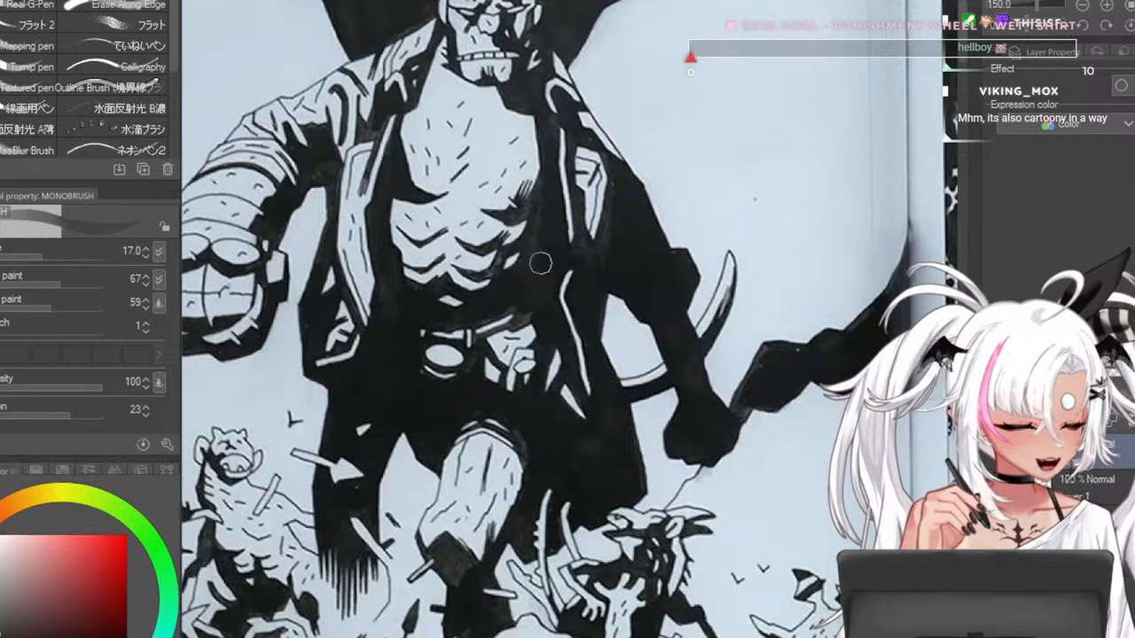
- Outline the figure's connected black coat, arm and trouser shape in red at brush size 6 and fill it with red
key(bracketleft)
key(bracketleft)
key(bracketleft)
key(bracketleft)
key(bracketleft)
key(bracketleft)
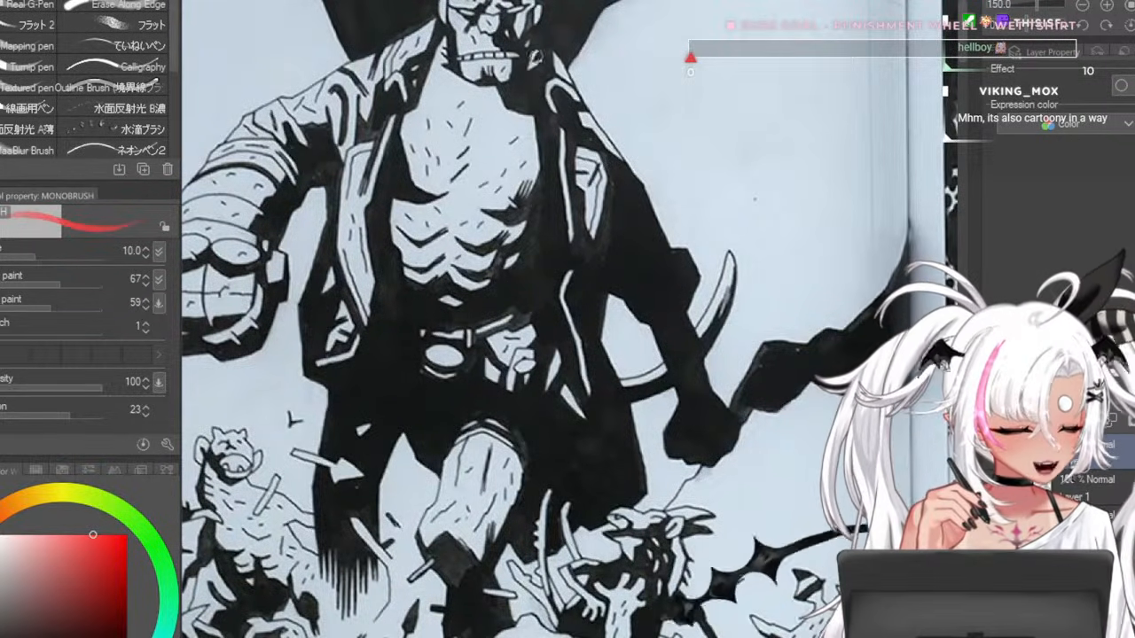
drag(537, 9, 532, 116)
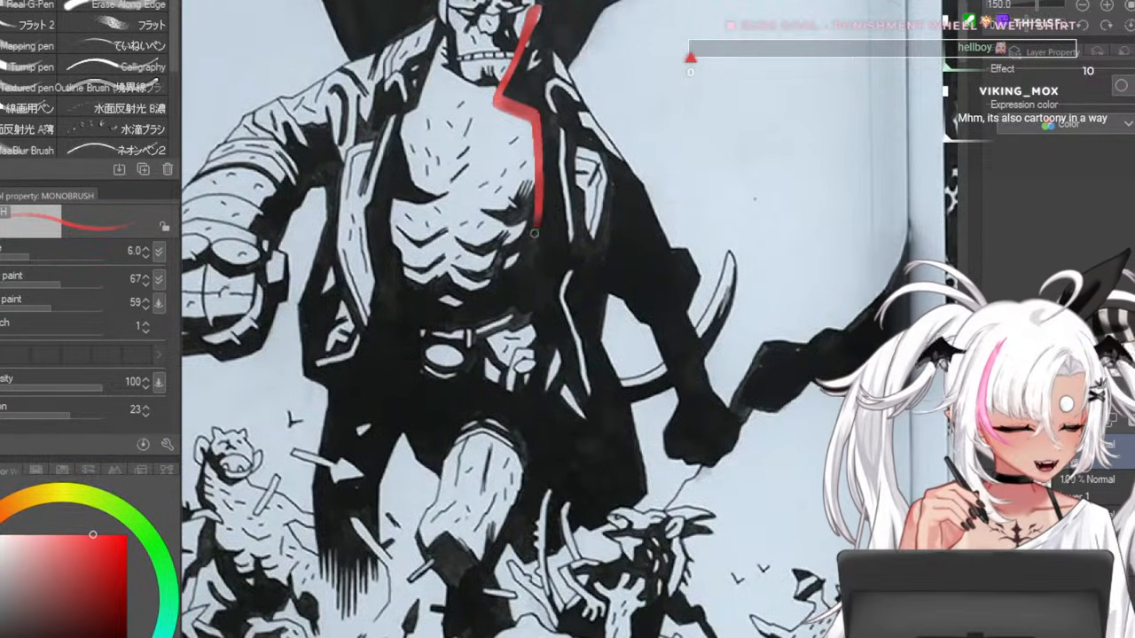
mouse_move(534, 233)
mouse_down()
mouse_move(466, 291)
mouse_move(406, 275)
mouse_up()
mouse_move(359, 320)
mouse_down()
mouse_move(305, 554)
mouse_move(359, 581)
mouse_move(406, 430)
mouse_move(437, 468)
mouse_move(491, 404)
mouse_move(527, 450)
mouse_move(503, 544)
mouse_move(562, 558)
mouse_move(599, 512)
mouse_move(636, 508)
mouse_move(646, 488)
mouse_move(612, 299)
mouse_move(658, 337)
mouse_move(676, 408)
mouse_up()
mouse_move(676, 461)
mouse_down()
mouse_move(737, 444)
mouse_move(747, 428)
mouse_move(719, 401)
mouse_move(688, 316)
mouse_move(700, 277)
mouse_move(690, 255)
mouse_move(551, 53)
mouse_up()
drag(576, 143, 608, 182)
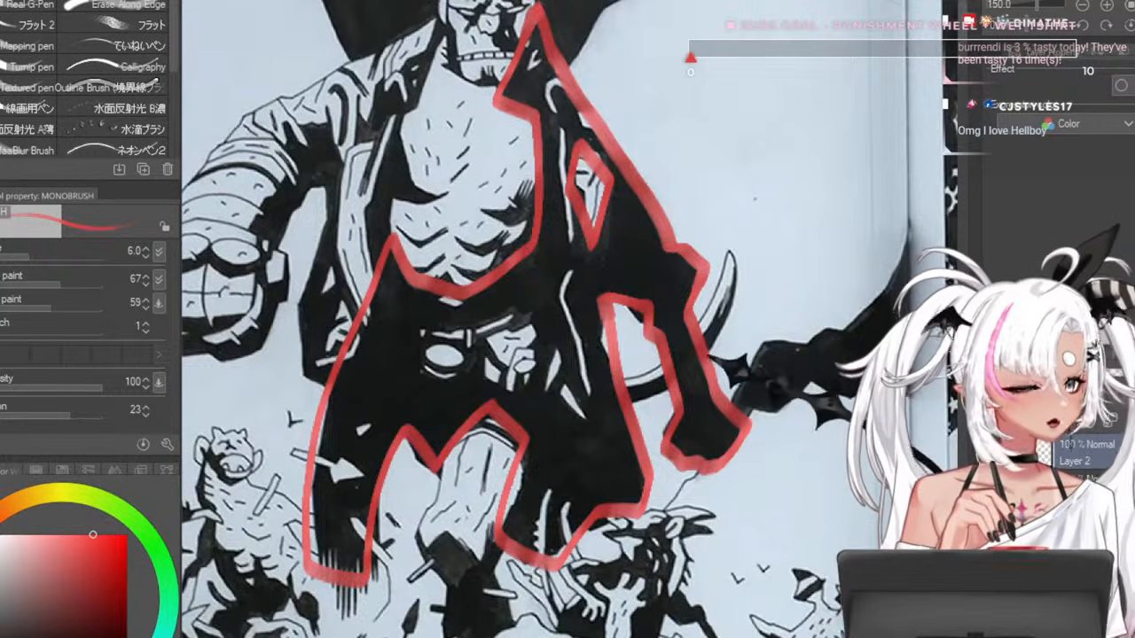
key(g)
click(608, 405)
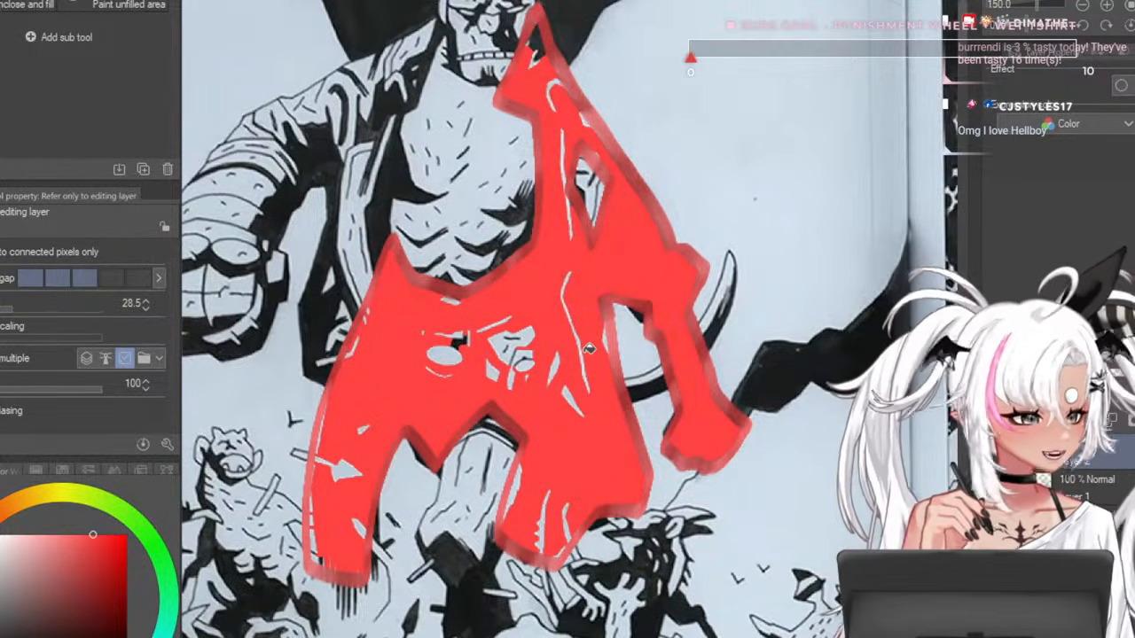
- Examine the red silhouette against the rest of the illustration, both up close and from farther away
scroll(589, 350, down, 4)
scroll(602, 246, up, 4)
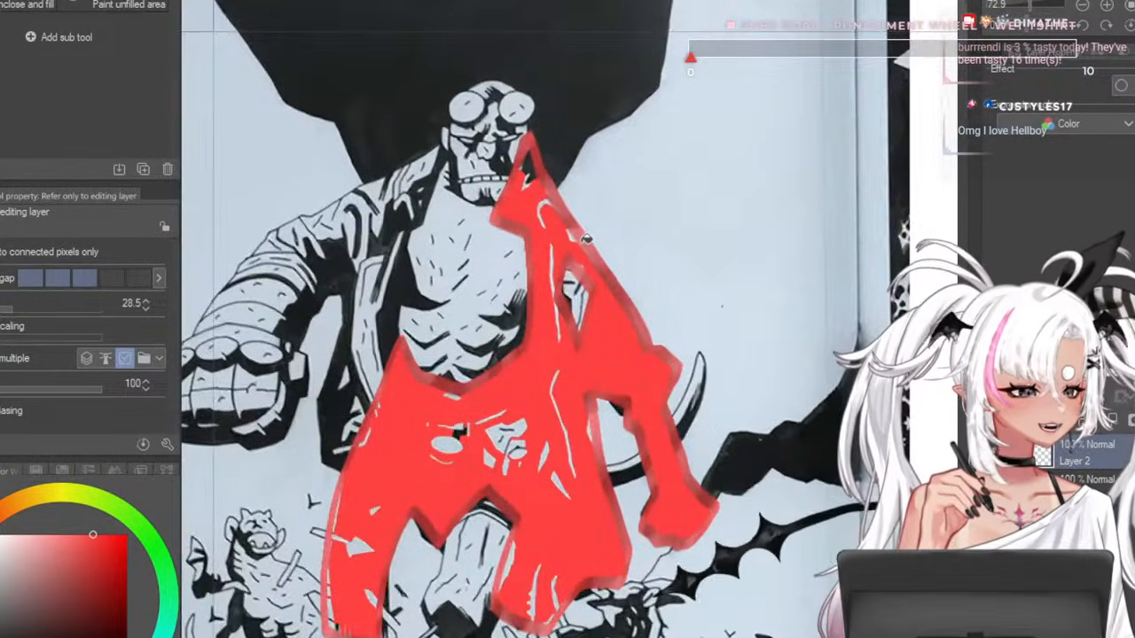
scroll(548, 323, up, 2)
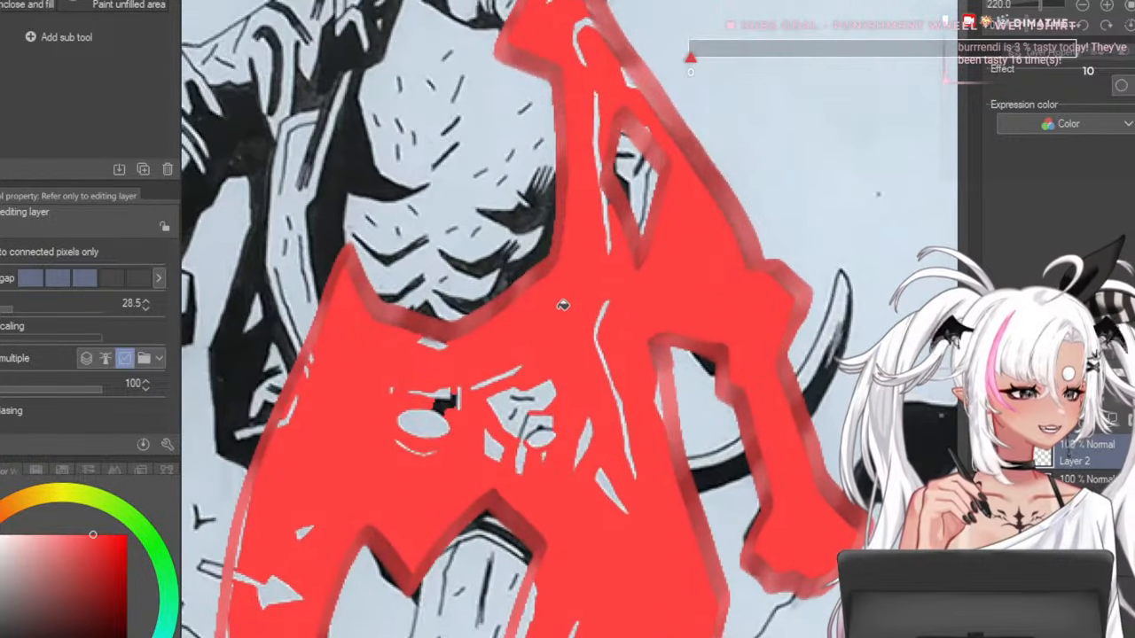
scroll(558, 266, down, 4)
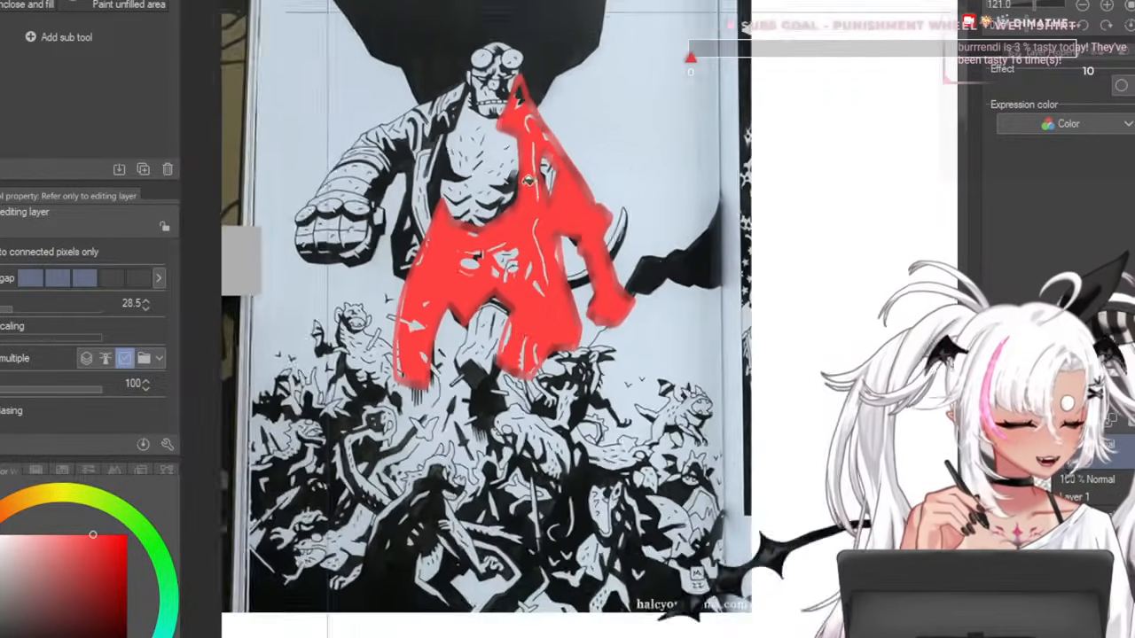
scroll(563, 250, up, 3)
scroll(598, 259, down, 3)
scroll(599, 260, up, 3)
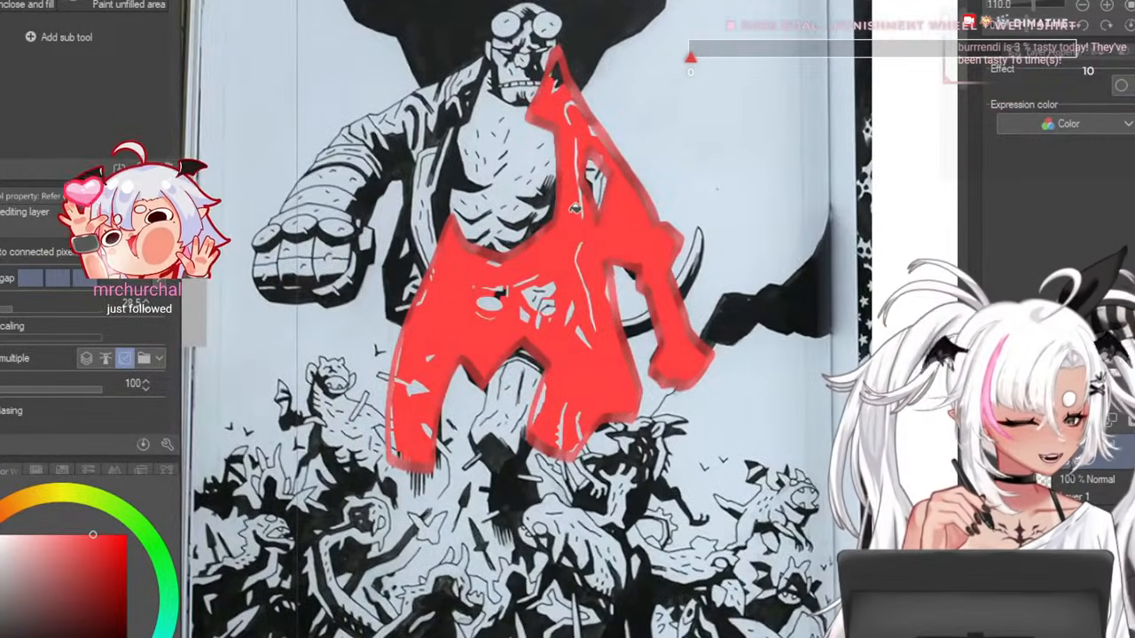
scroll(689, 272, down, 1)
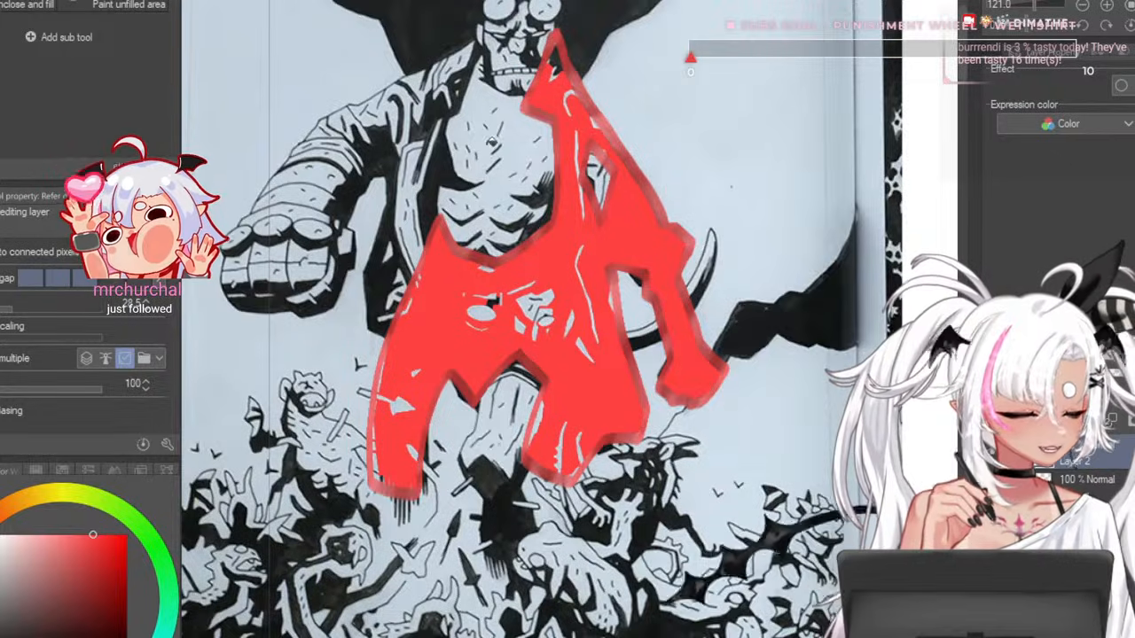
scroll(687, 270, down, 2)
scroll(552, 84, up, 3)
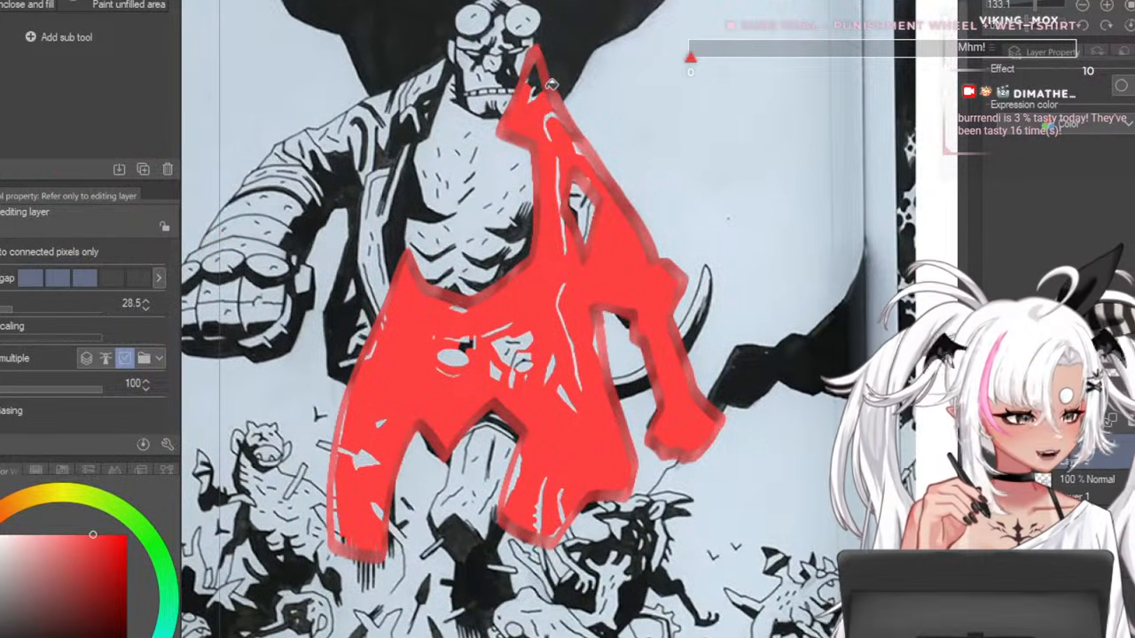
scroll(550, 84, down, 3)
scroll(556, 153, up, 3)
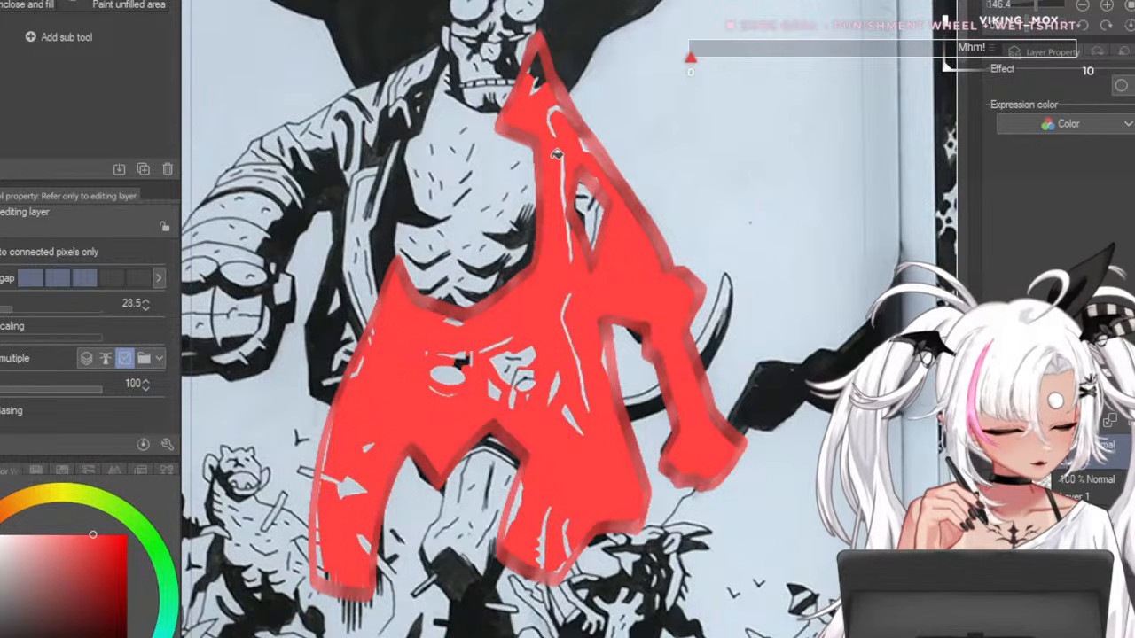
- Undo the red fill and outline on the inked figure
key(ctrl+z)
key(ctrl+z)
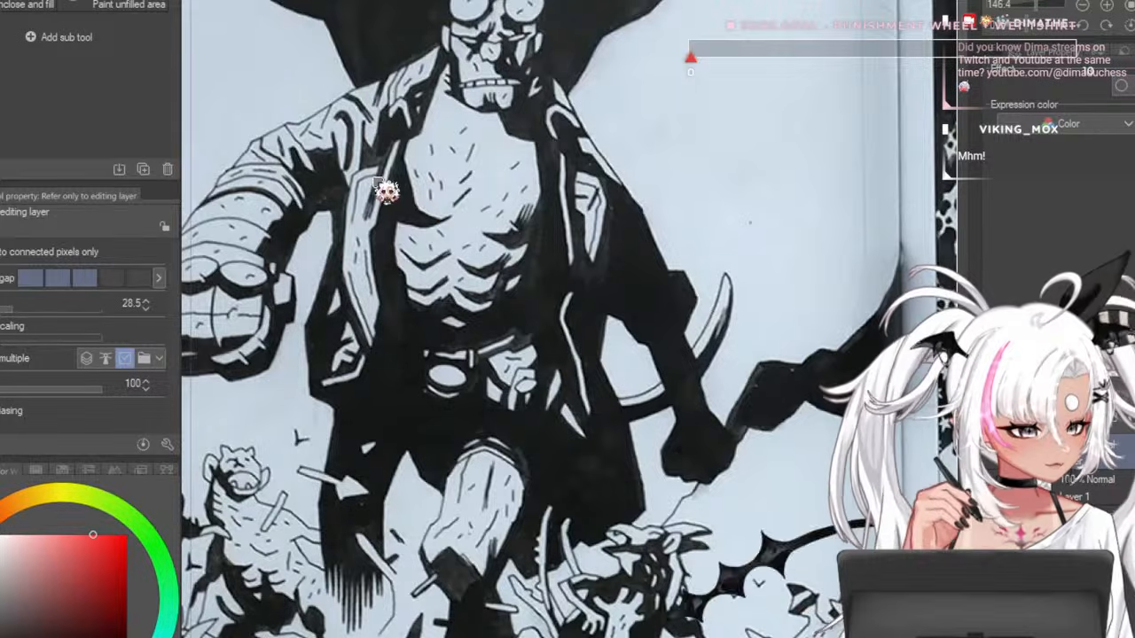
- Examine the construction sketch's torso and overlapping hip ovals, both up close and from farther away
scroll(393, 77, down, 6)
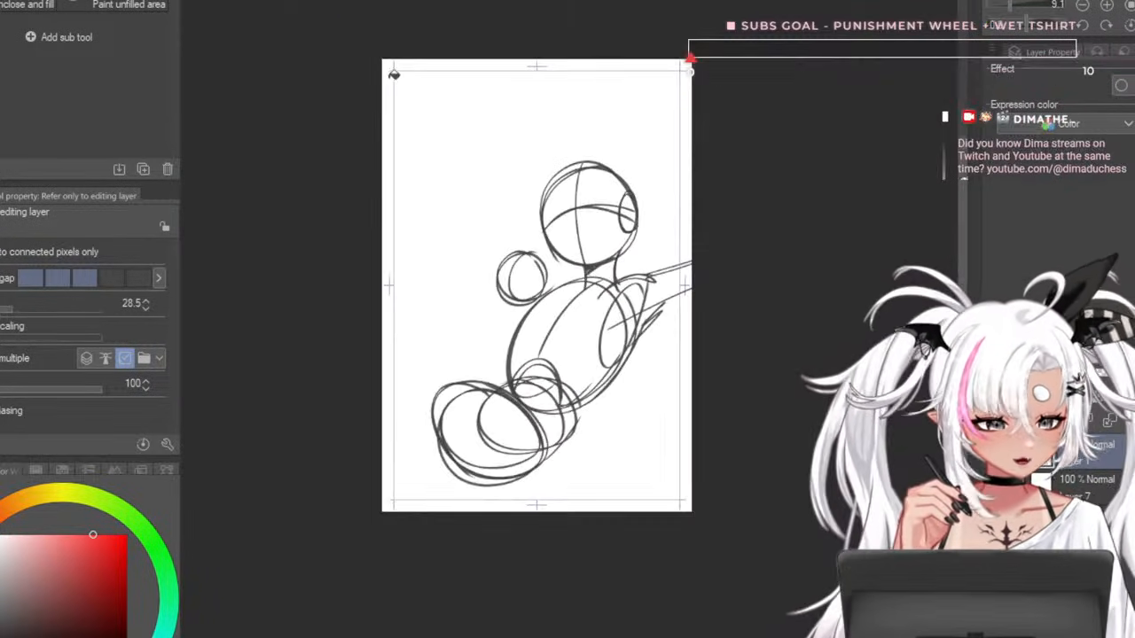
scroll(441, 213, up, 7)
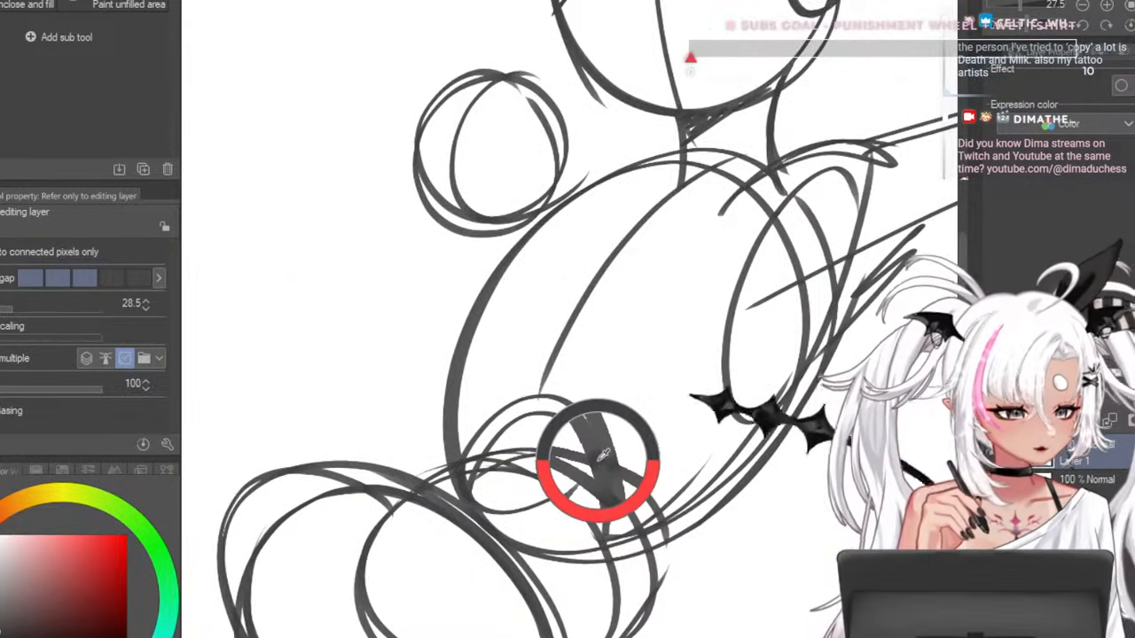
scroll(651, 186, down, 6)
scroll(556, 168, up, 2)
scroll(631, 358, down, 4)
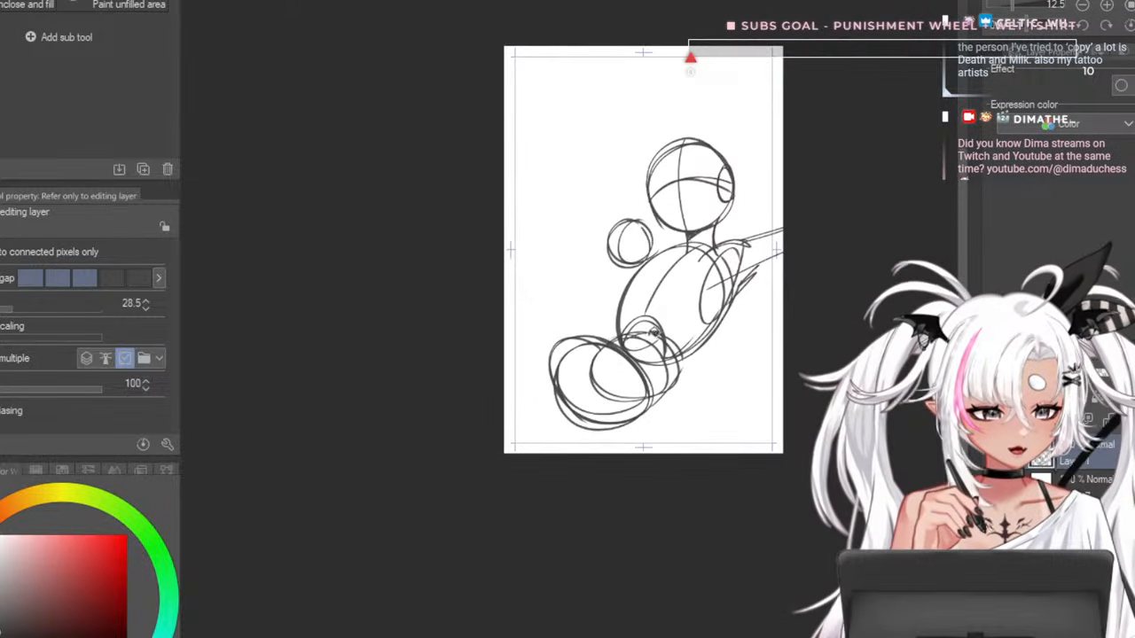
scroll(678, 290, up, 5)
scroll(459, 364, down, 4)
scroll(570, 300, up, 5)
scroll(639, 369, down, 2)
scroll(598, 428, up, 2)
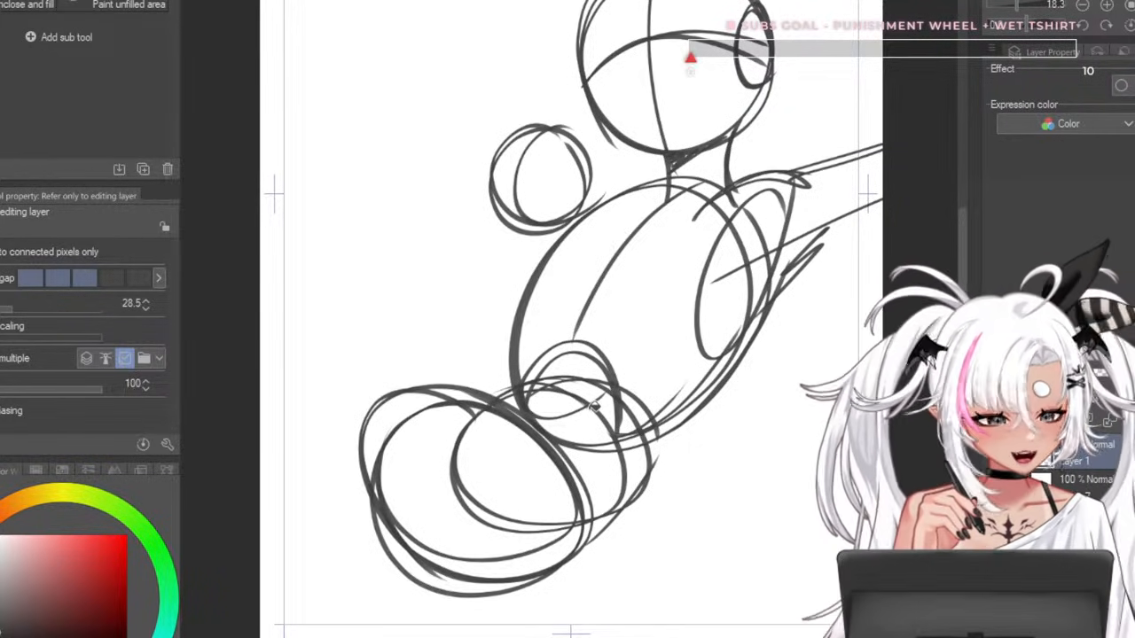
- Set the MONOBRUSH to size 17 and undo the stray diagonal line across the hip ovals
key(p)
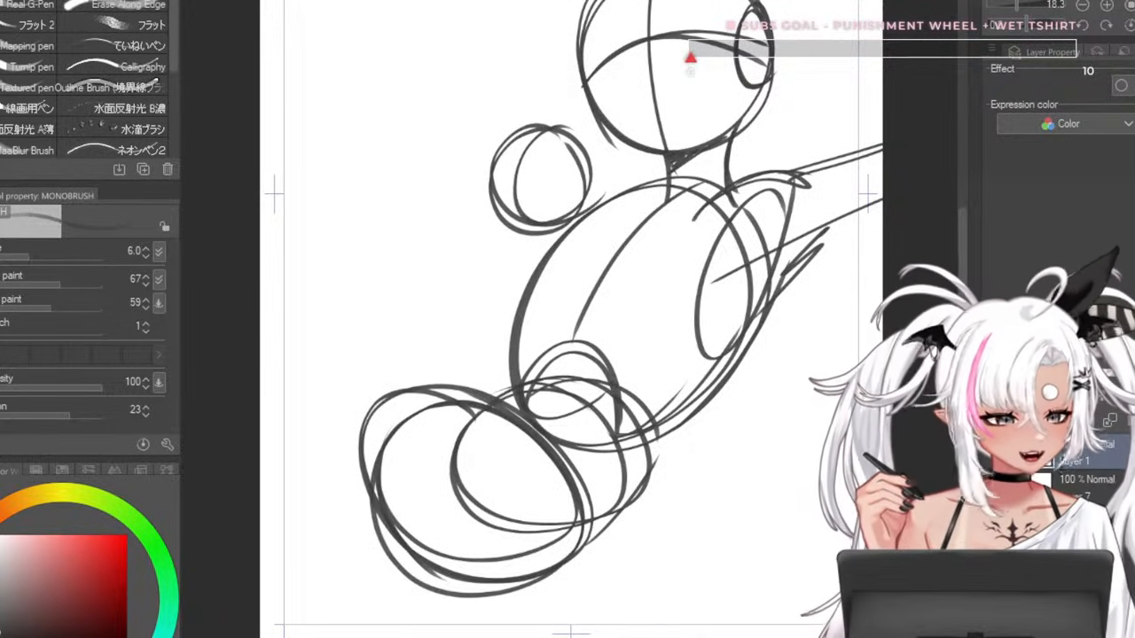
mouse_move(482, 405)
mouse_down()
mouse_move(277, 219)
mouse_move(574, 513)
mouse_up()
key(ctrl+z)
key(])
key(])
key(])
scroll(469, 359, down, 1)
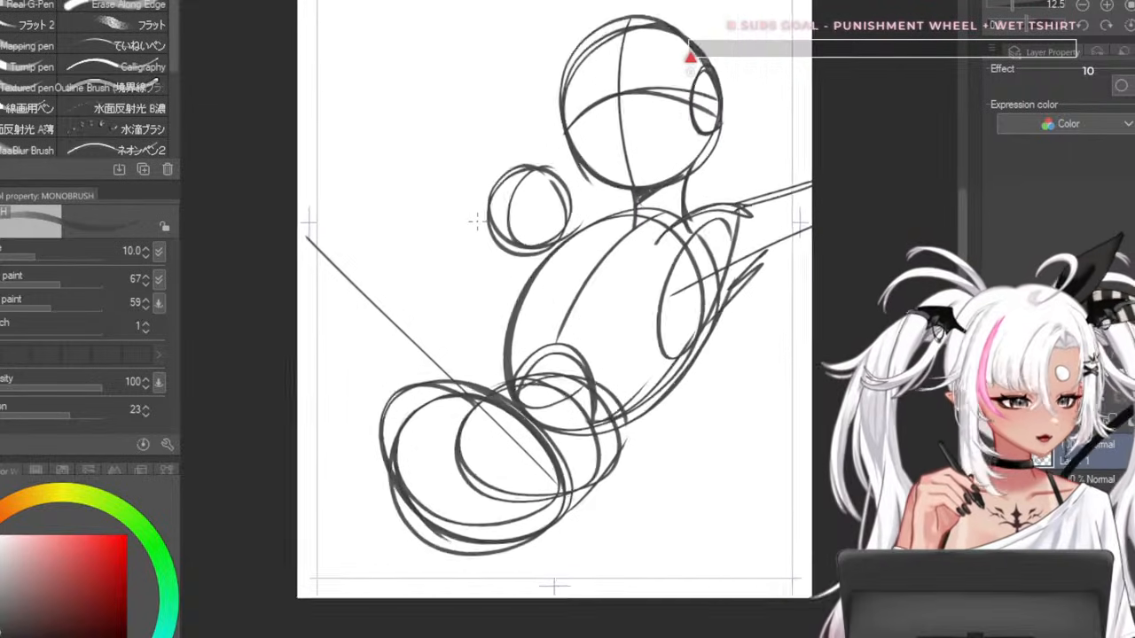
scroll(473, 217, up, 1)
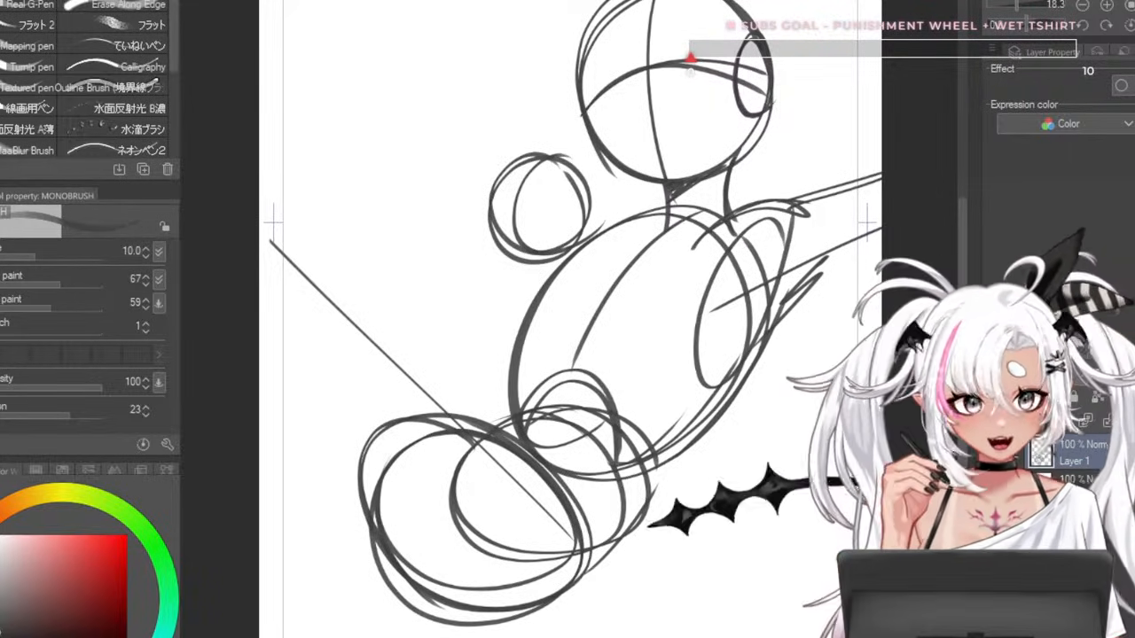
key(ctrl+z)
key(])
key(])
key(])
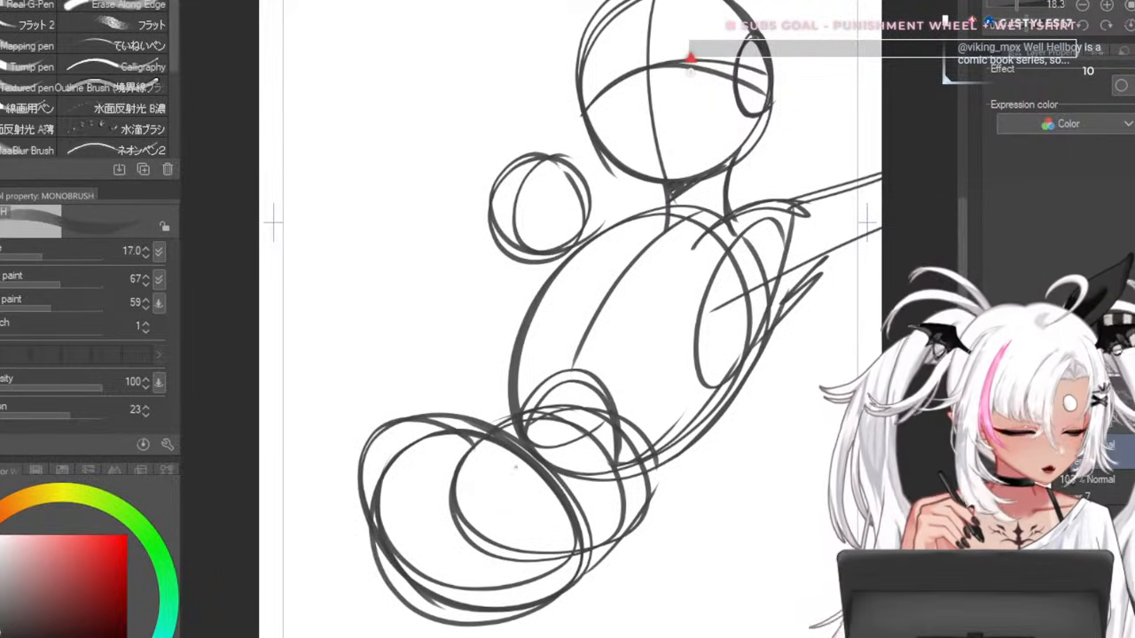
- Try a round leg-opening shape inside the large hip oval and extra curves along its outer contour
mouse_move(501, 458)
mouse_down()
mouse_move(479, 466)
mouse_move(442, 572)
mouse_up()
key(ctrl+z)
mouse_move(511, 479)
mouse_down()
mouse_move(423, 565)
mouse_move(549, 517)
mouse_move(466, 488)
mouse_up()
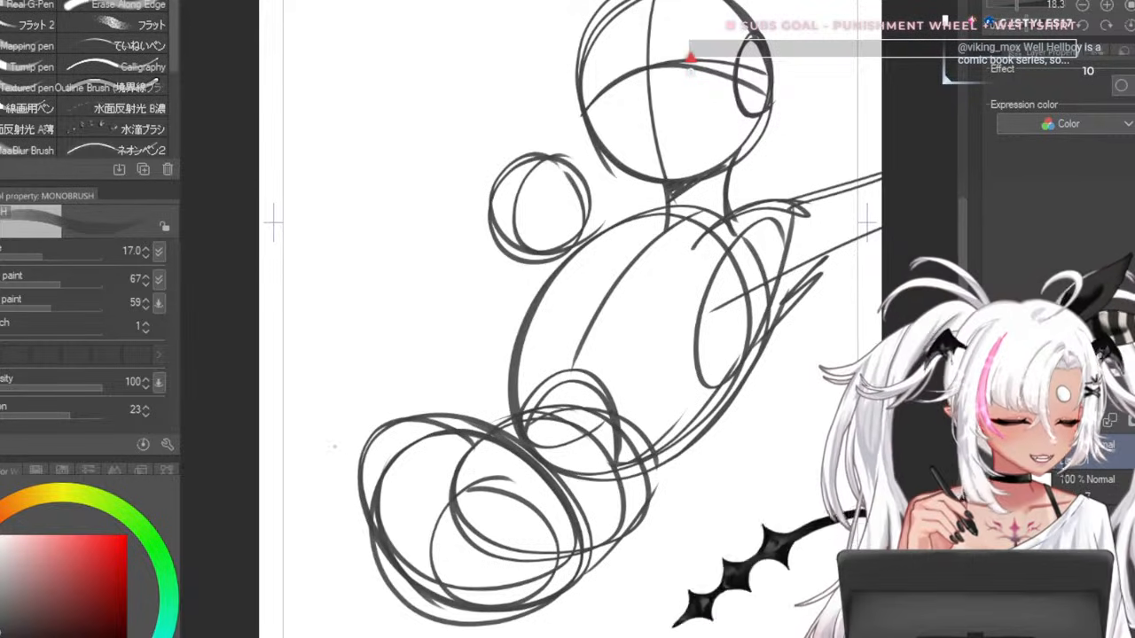
mouse_move(358, 529)
mouse_down()
mouse_move(370, 445)
mouse_move(431, 457)
mouse_up()
key(ctrl+z)
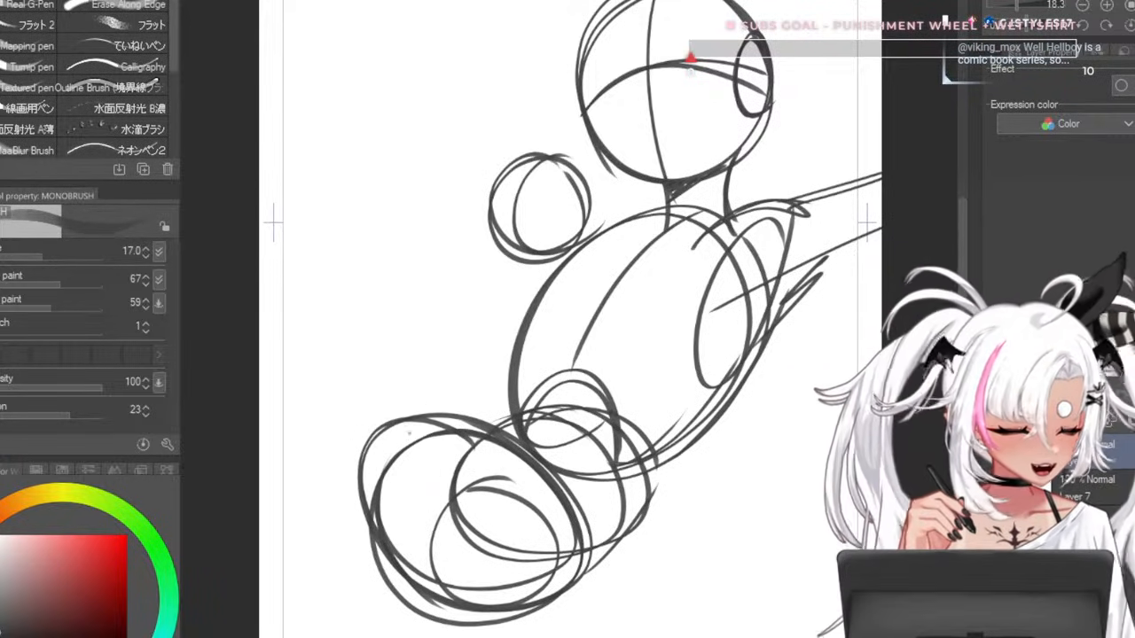
drag(349, 510, 423, 412)
key(ctrl+z)
key(ctrl+z)
- Sketch a leg-opening ellipse at the base of the large hip oval with a small joint circle inside, and reinforce the oval's outer contour
mouse_move(561, 534)
mouse_down()
mouse_move(470, 523)
mouse_move(572, 568)
mouse_up()
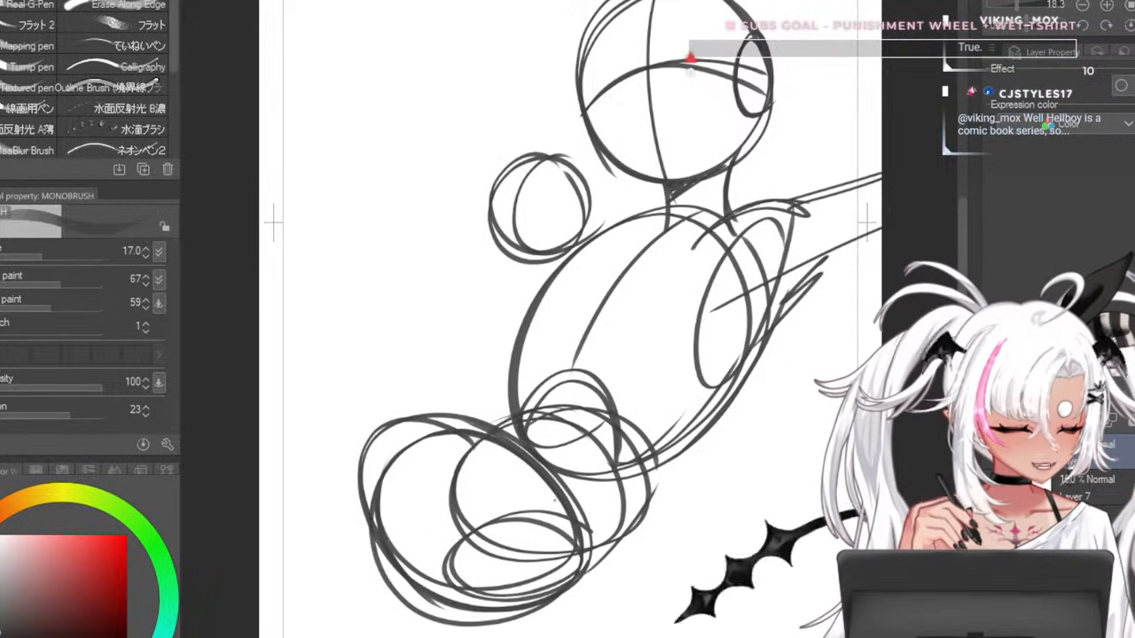
key(ctrl+z)
drag(395, 422, 371, 512)
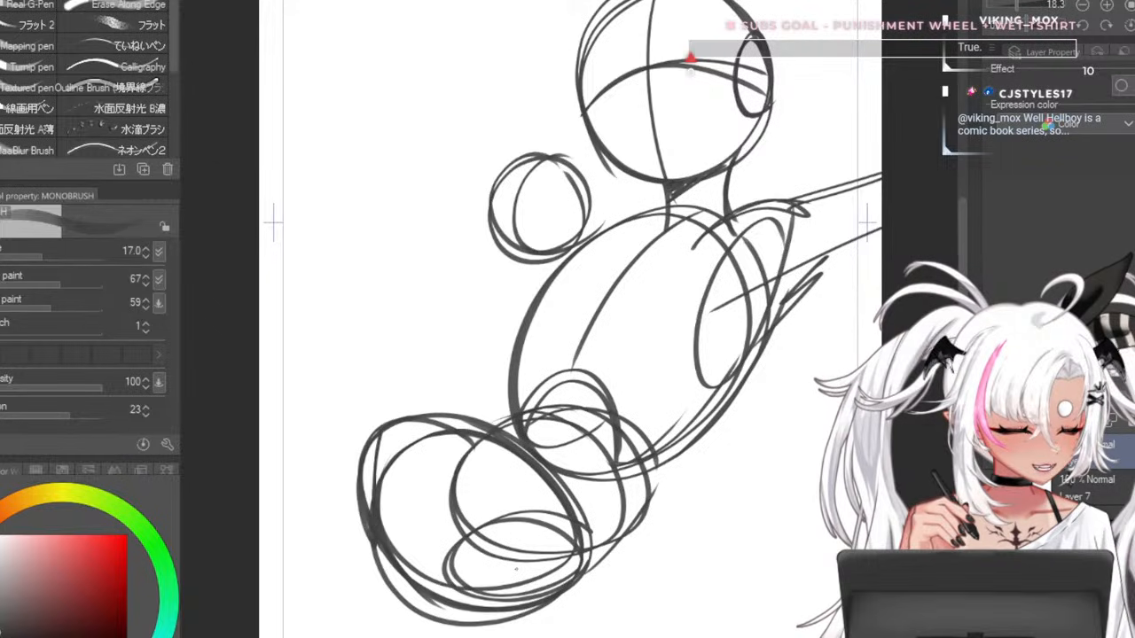
mouse_move(512, 535)
mouse_down()
mouse_move(472, 608)
mouse_move(524, 616)
mouse_up()
key(ctrl+z)
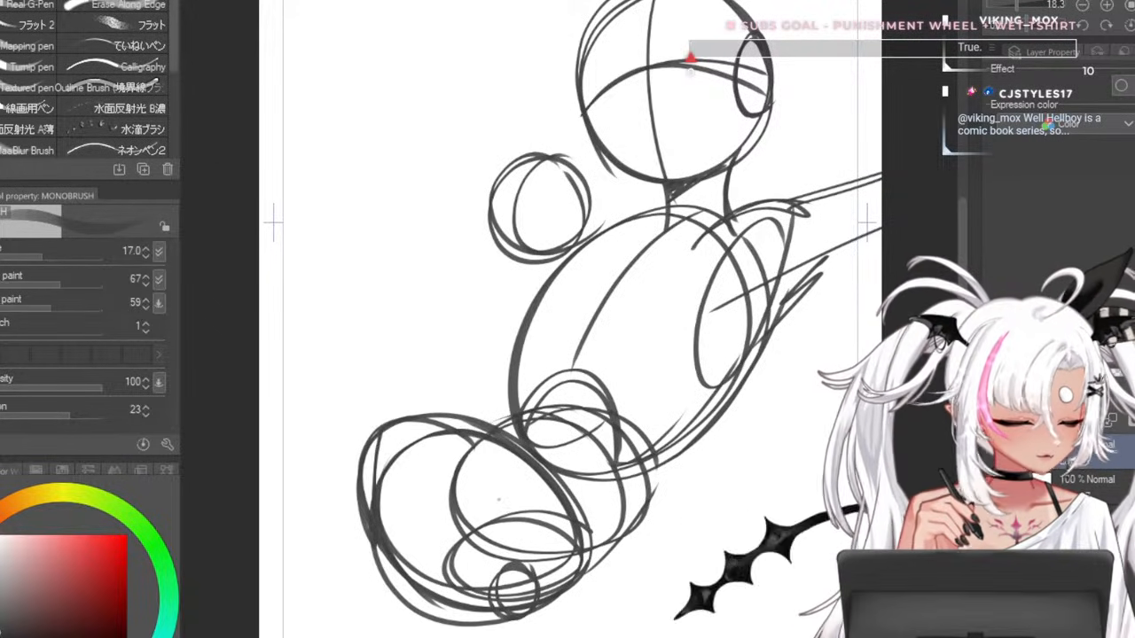
key(ctrl+z)
mouse_move(509, 552)
mouse_down()
mouse_move(525, 560)
mouse_move(521, 581)
mouse_up()
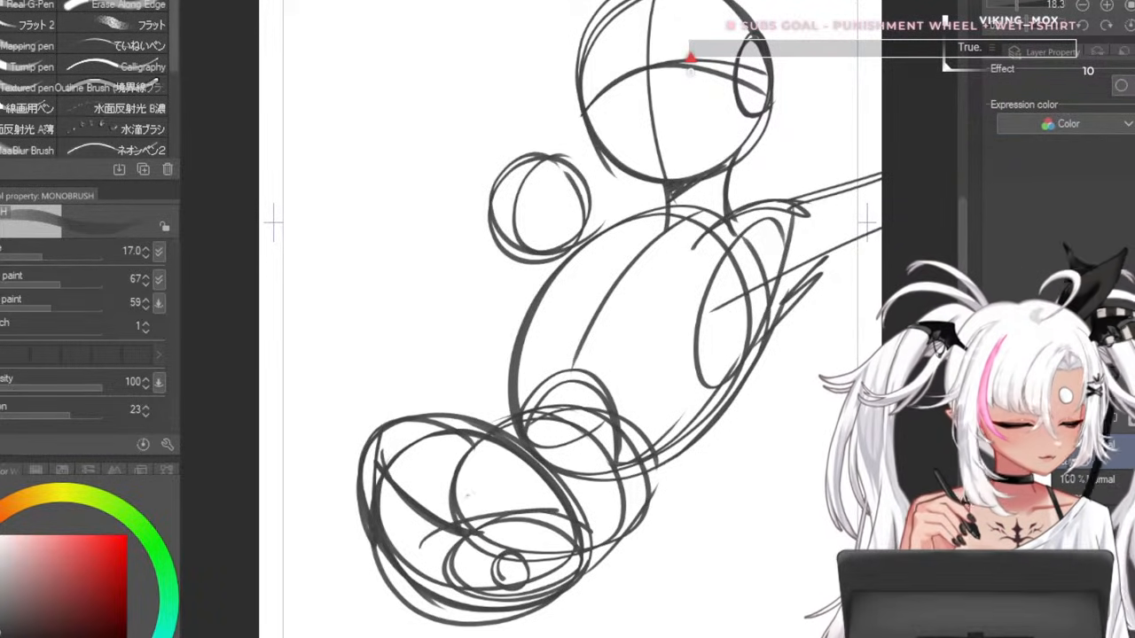
drag(572, 523, 439, 586)
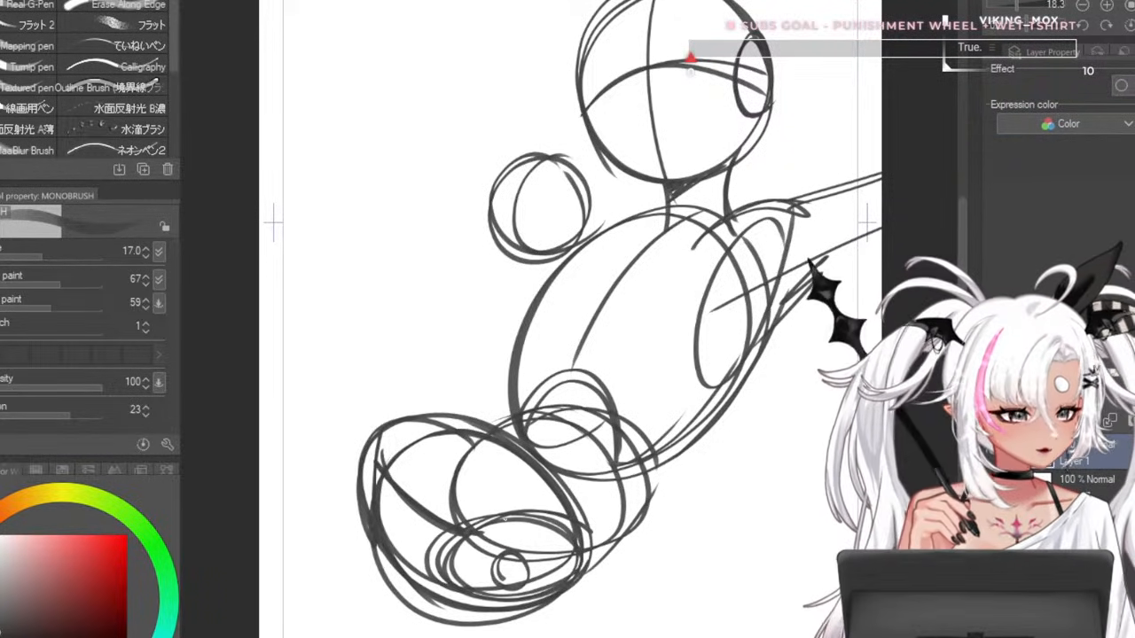
drag(379, 450, 378, 463)
- Sketch the raised thigh's centre line from the small hip joint circle diagonally up and outward to the knee
drag(508, 548, 441, 342)
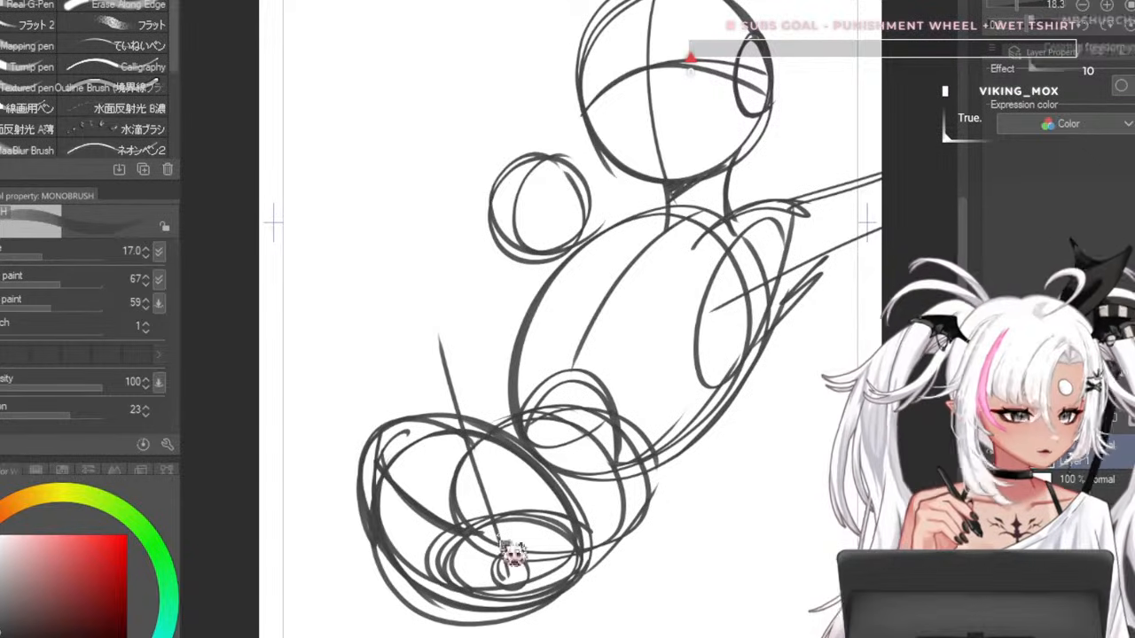
drag(507, 546, 379, 206)
key(ctrl+z)
key(ctrl+z)
mouse_move(508, 554)
mouse_down()
mouse_move(357, 235)
mouse_move(358, 210)
mouse_up()
scroll(375, 219, down, 3)
scroll(357, 215, up, 5)
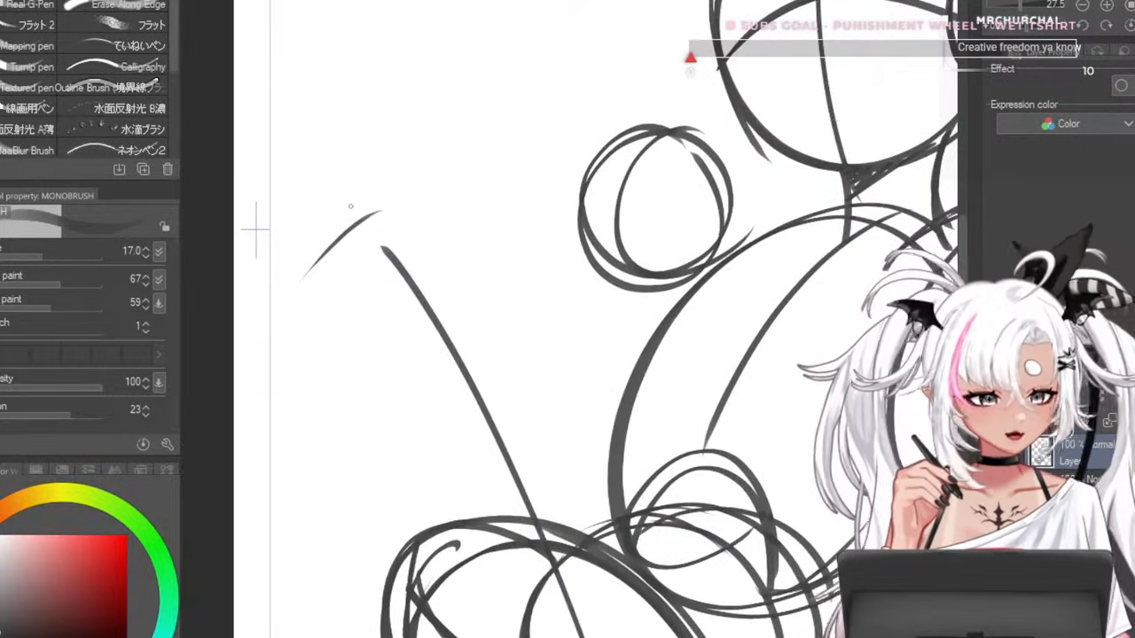
scroll(442, 127, down, 4)
scroll(286, 172, up, 2)
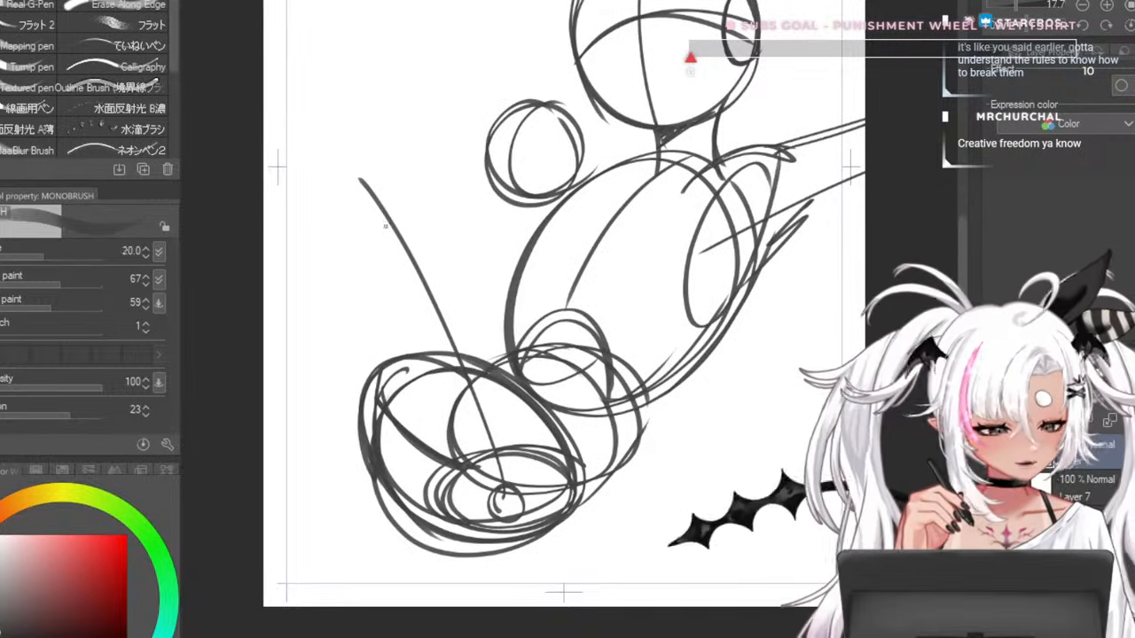
- Draw the raised thigh's upper edge from the knee down to the leg opening at brush size 30
key(])
mouse_move(383, 179)
mouse_down()
mouse_move(486, 354)
mouse_move(521, 456)
mouse_up()
key(ctrl+z)
drag(372, 154, 546, 494)
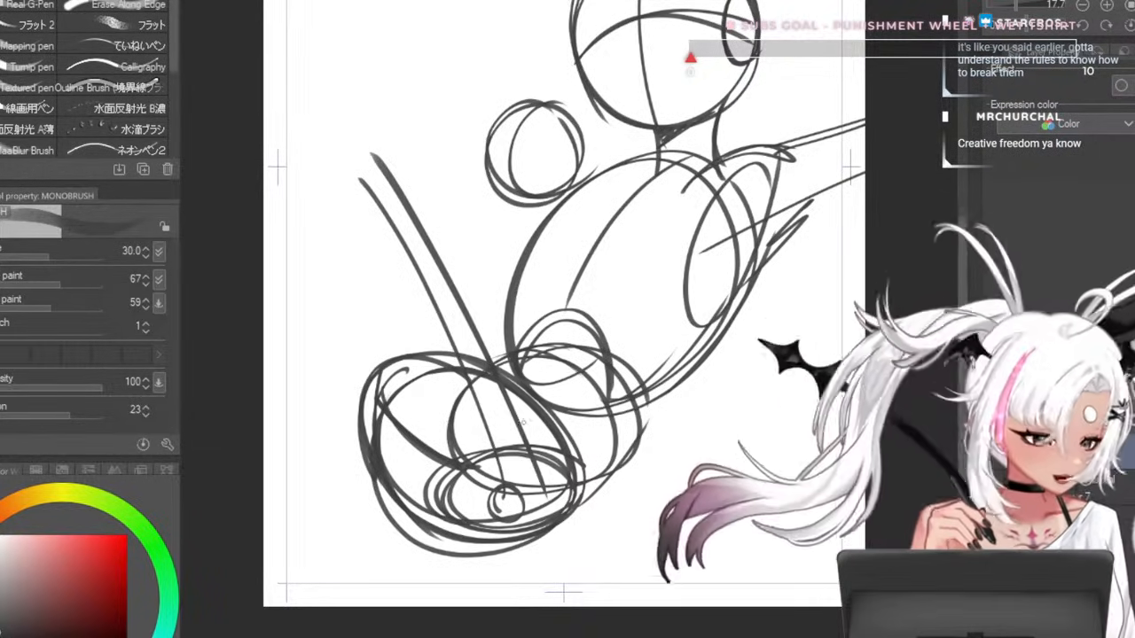
drag(502, 388, 540, 534)
key(ctrl+z)
drag(390, 167, 548, 442)
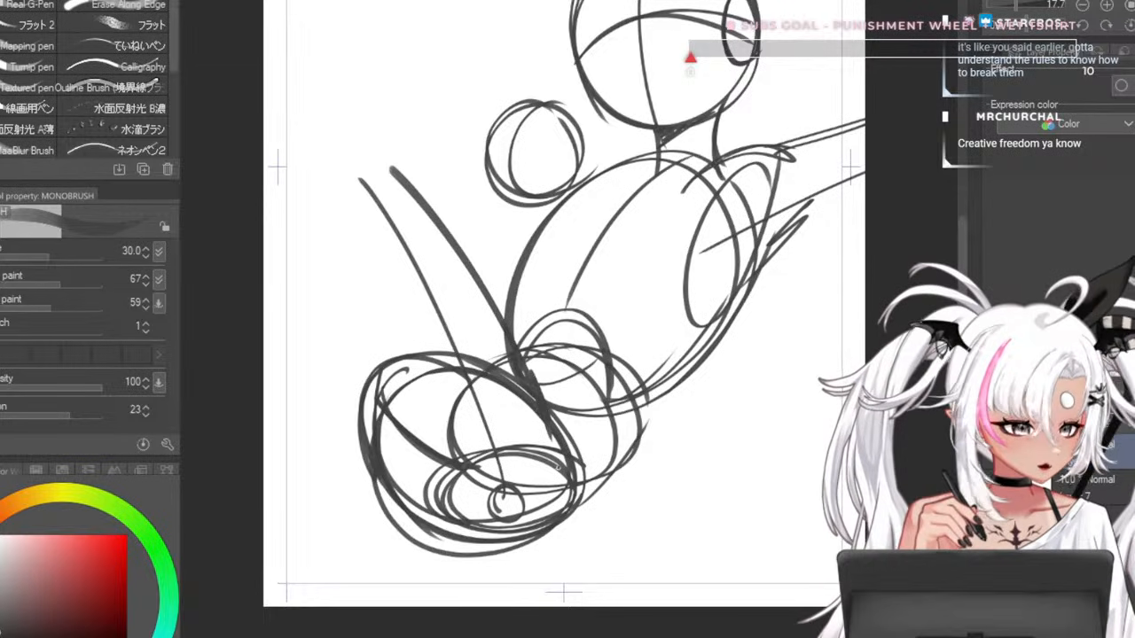
key(ctrl+z)
mouse_move(399, 168)
mouse_down()
mouse_move(518, 364)
mouse_move(548, 516)
mouse_move(561, 493)
mouse_up()
key(ctrl+z)
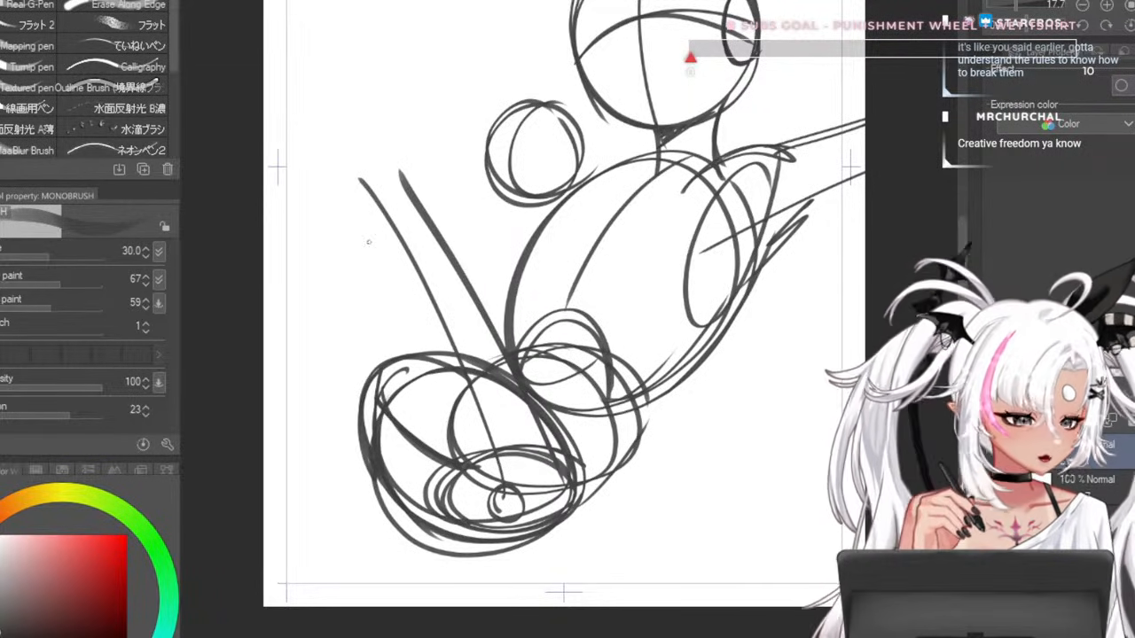
- Draw the raised thigh's opposite edge on the outer side of the centre line, down into the leg opening
drag(344, 211, 454, 513)
key(ctrl+z)
key(ctrl+z)
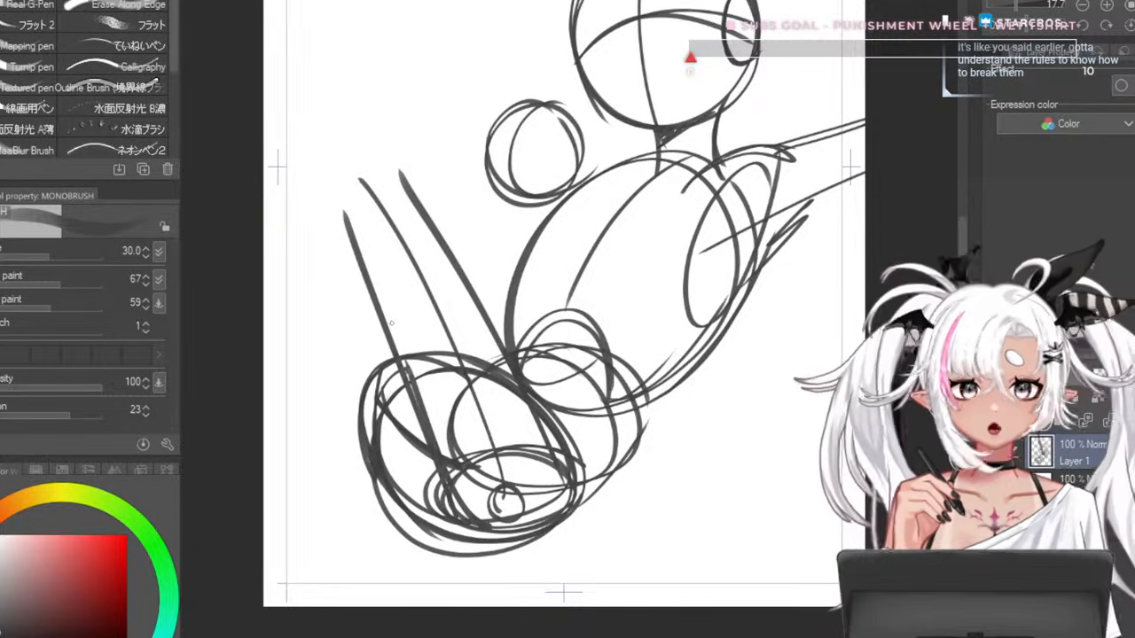
- Sketch one long diagonal guide line outside the raised thigh, from near the page margin down to the hip oval
drag(339, 282, 369, 390)
drag(370, 314, 381, 371)
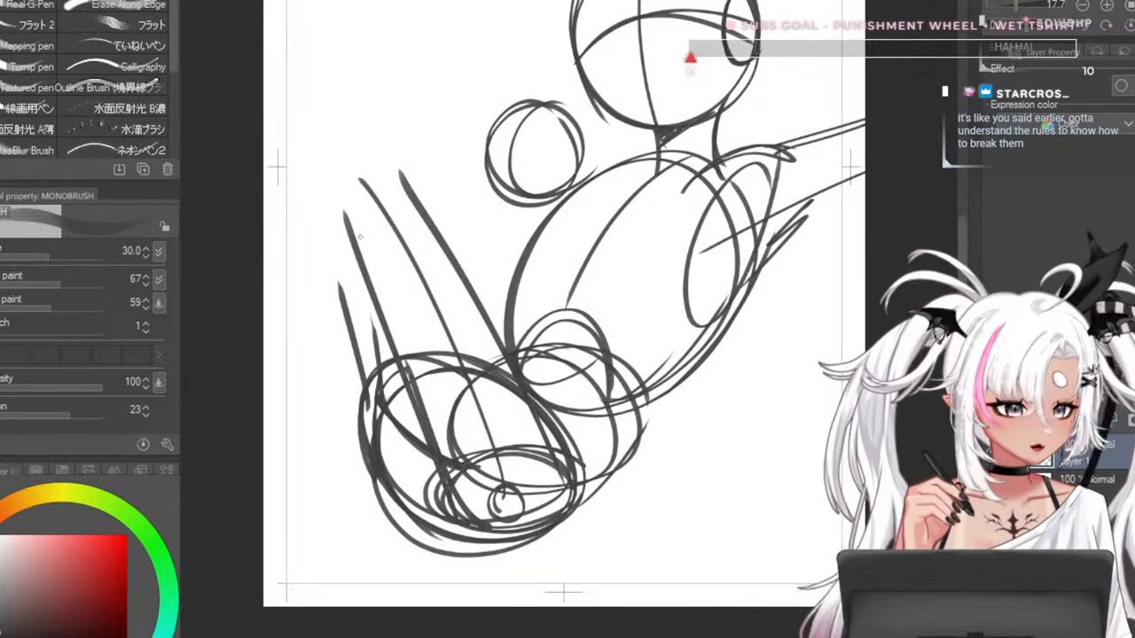
key(ctrl+z)
drag(329, 209, 373, 381)
key(ctrl+z)
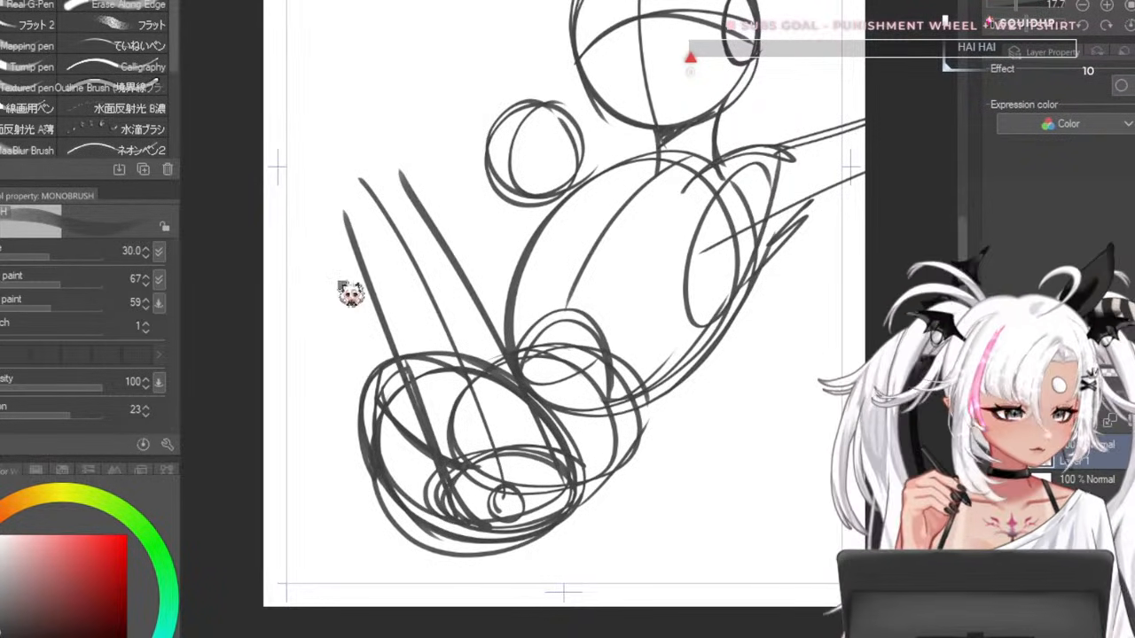
drag(285, 150, 373, 364)
- Round off the knee at the end of the raised thigh and sketch the lower leg descending to the page edge
drag(358, 162, 412, 208)
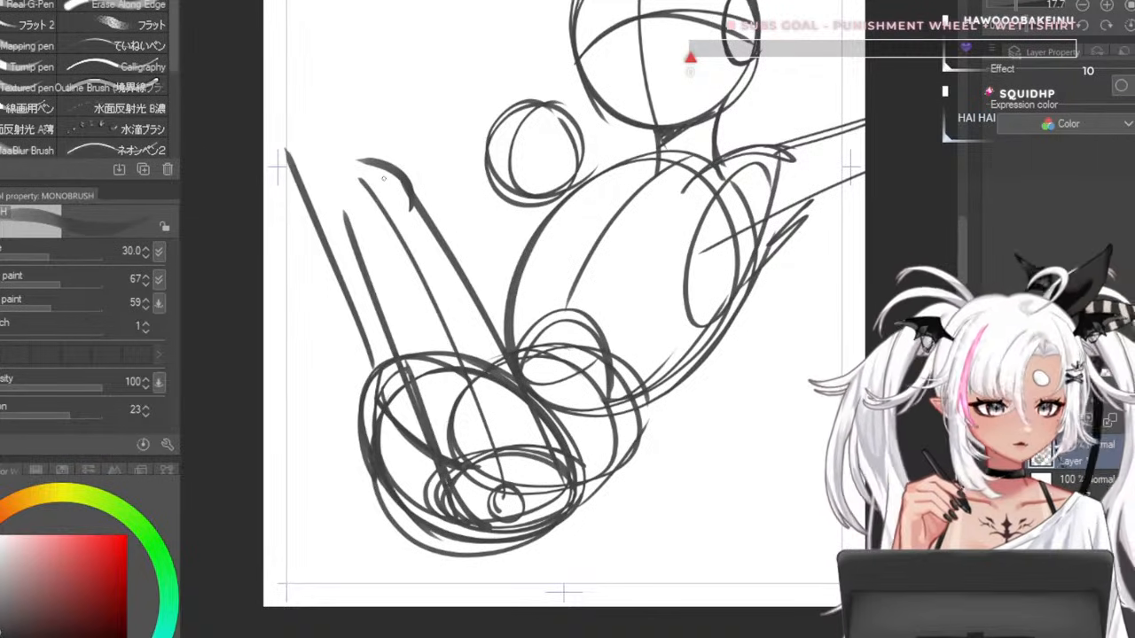
drag(358, 183, 390, 199)
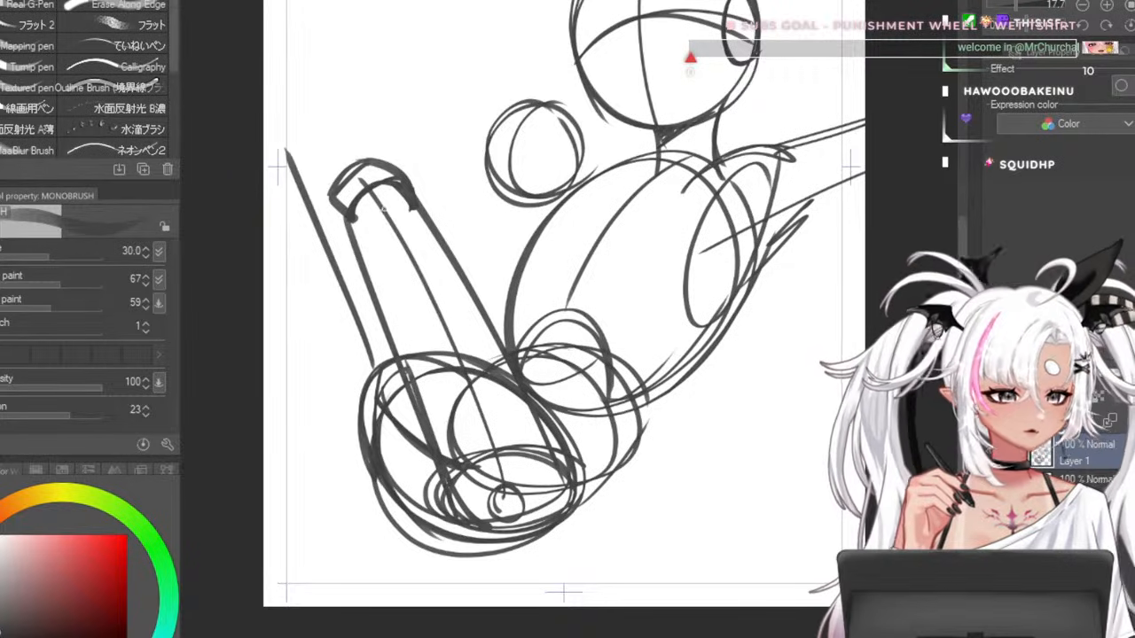
drag(389, 210, 368, 236)
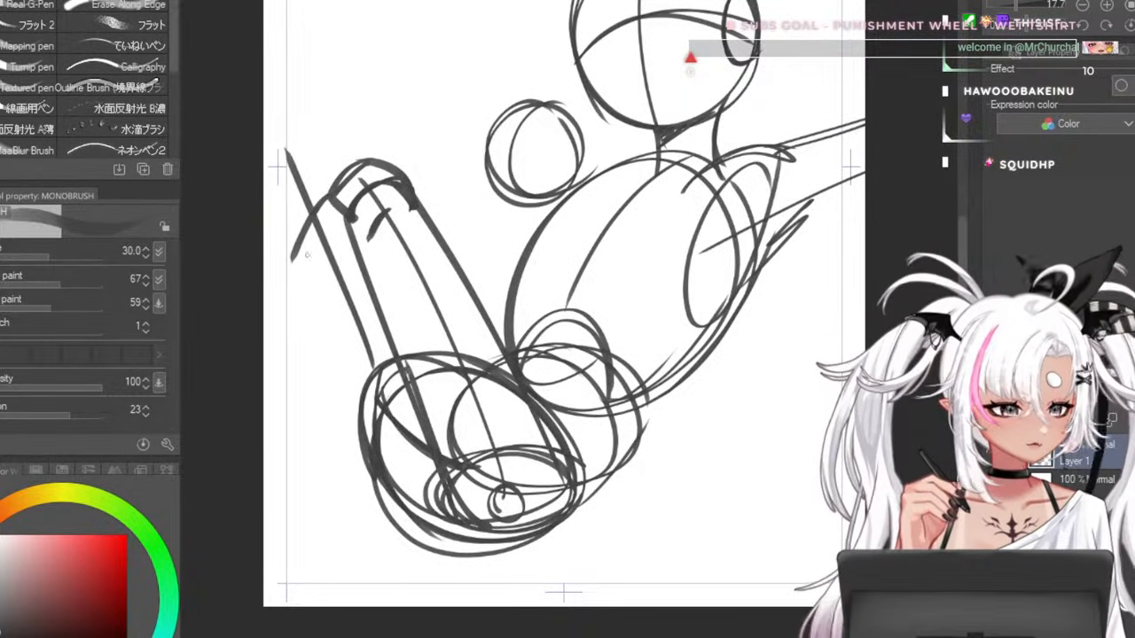
drag(390, 215, 308, 332)
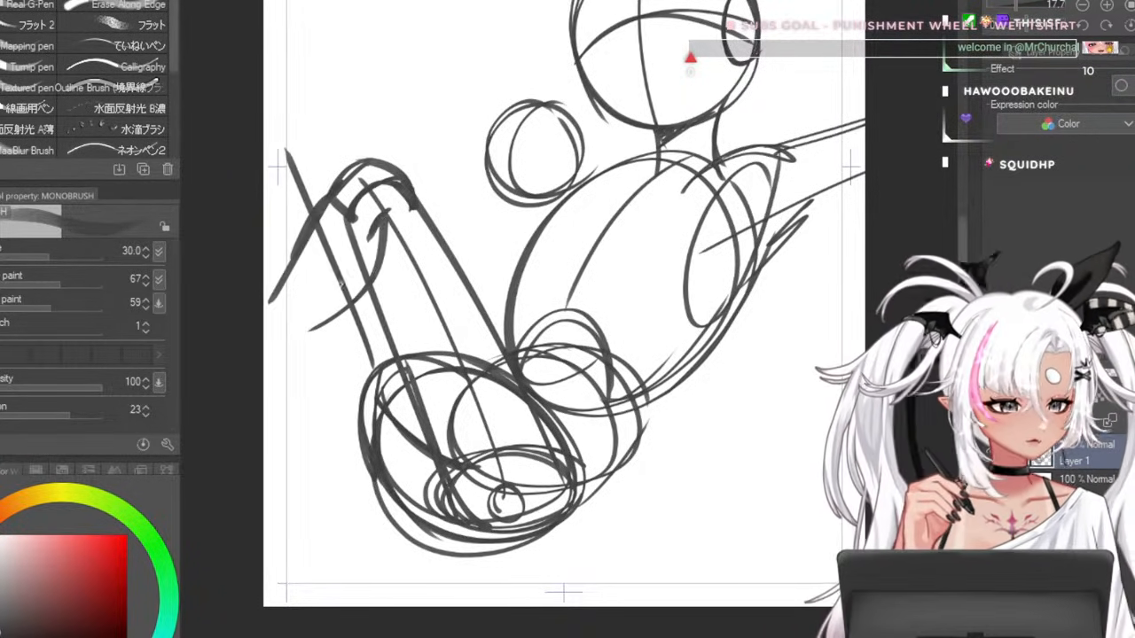
drag(381, 264, 277, 383)
drag(265, 311, 294, 359)
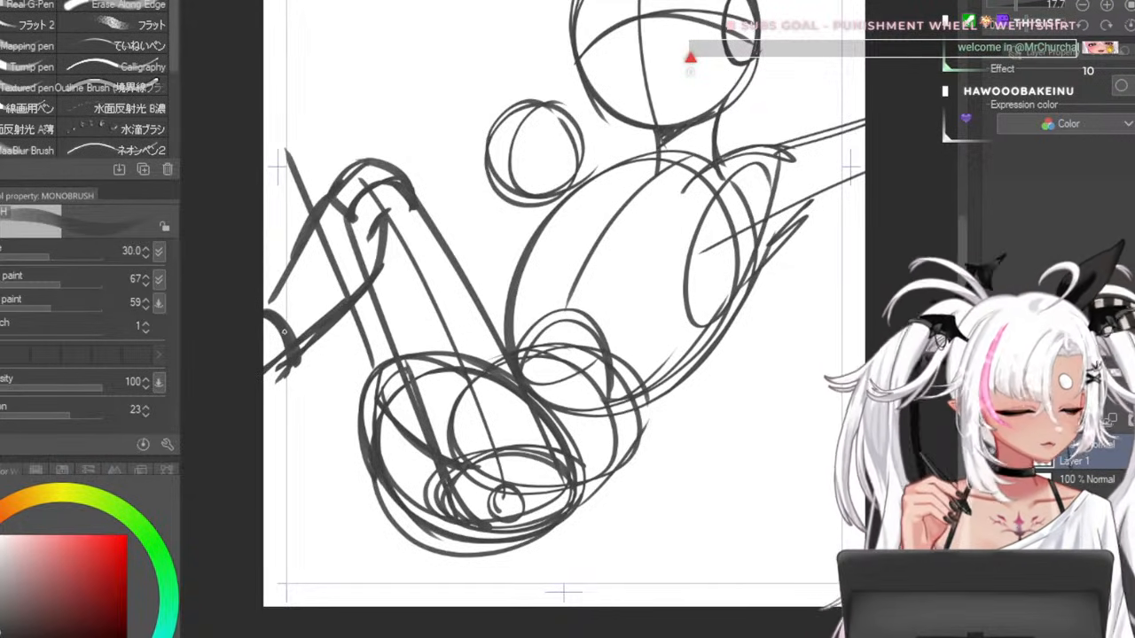
- Darken the raised thigh's upper edge and draw a contour from below the lower leg around the underside of the hip oval
drag(426, 232, 512, 374)
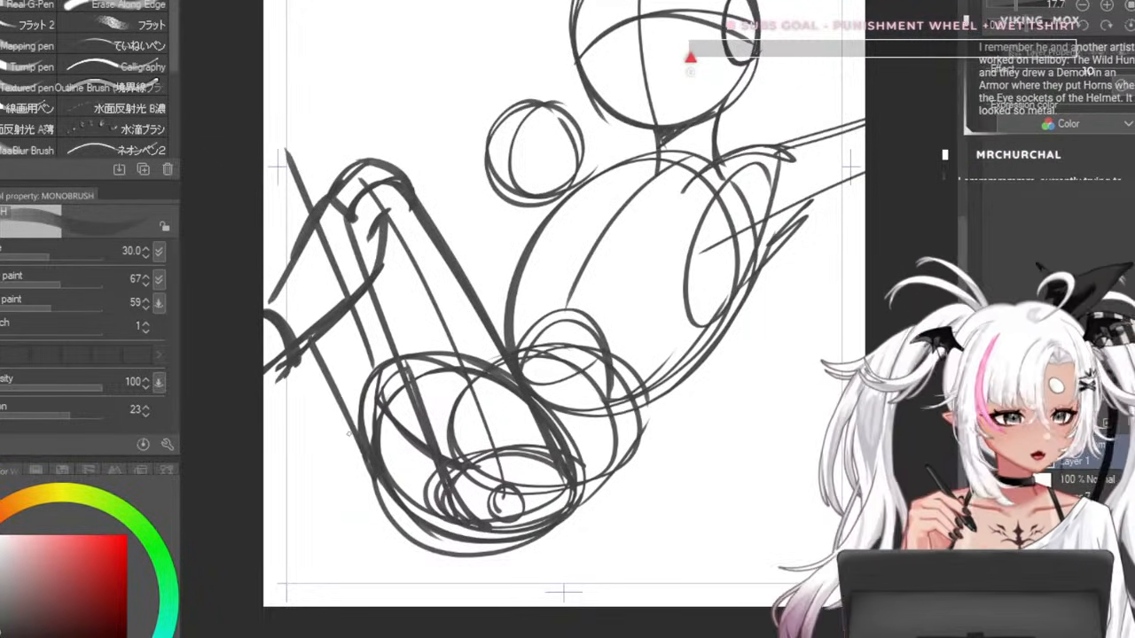
drag(315, 359, 379, 468)
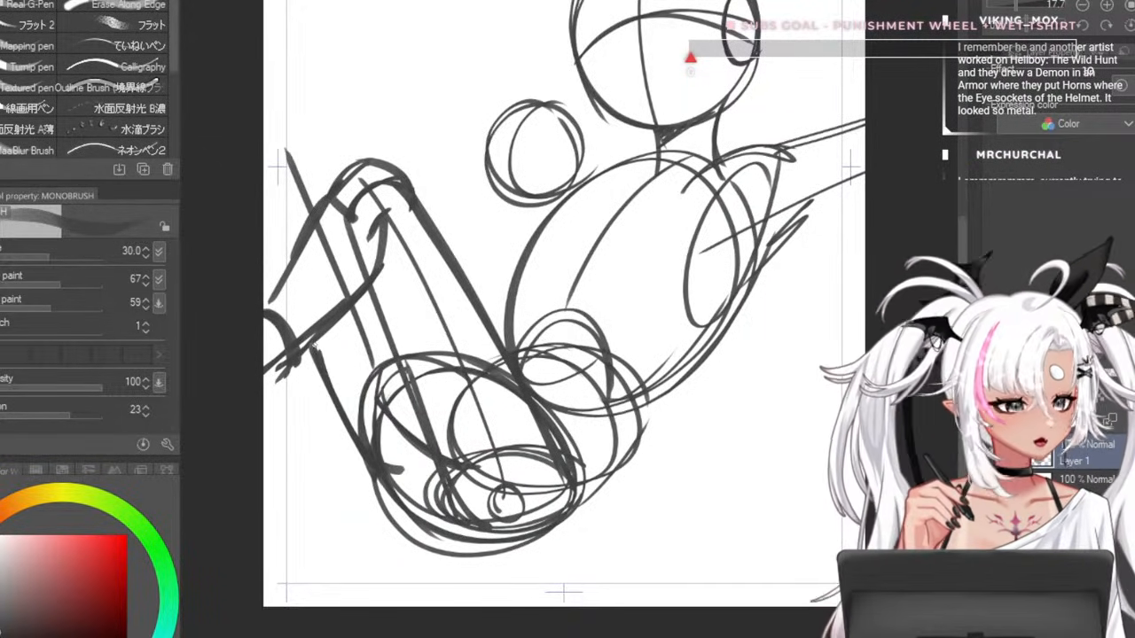
mouse_move(387, 470)
mouse_down()
mouse_move(421, 504)
mouse_move(514, 523)
mouse_up()
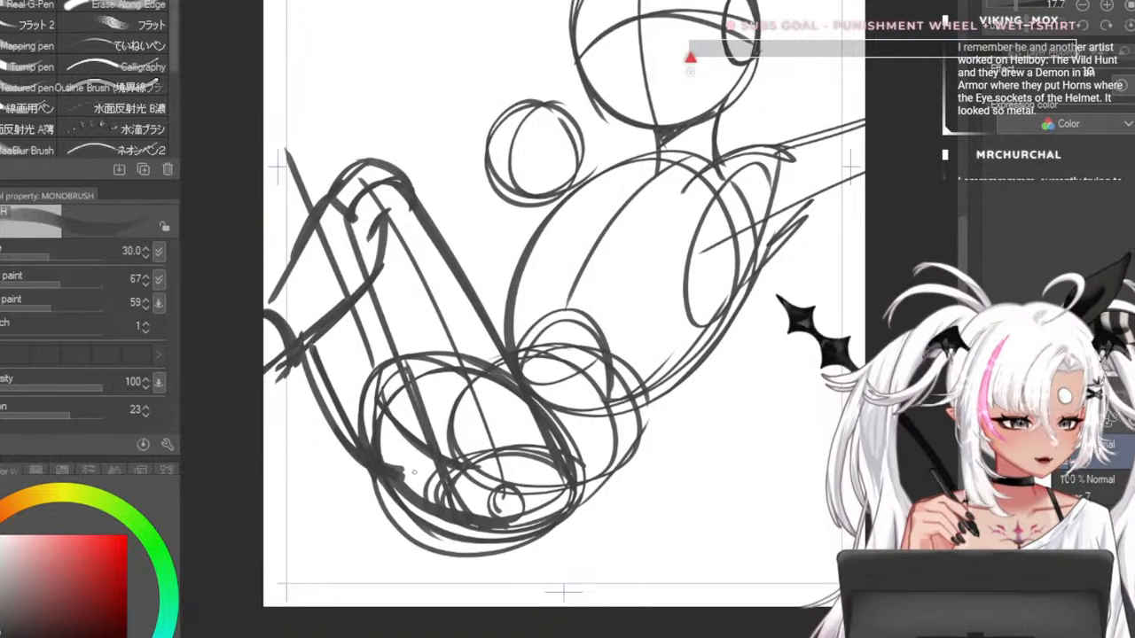
- Try a large oval in the blank area above the raised knee at brush size 20
key([)
mouse_move(440, 14)
mouse_down()
mouse_move(420, 2)
mouse_move(470, 44)
mouse_move(443, 134)
mouse_up()
key(ctrl+z)
key(ctrl+z)
key(ctrl+z)
mouse_move(358, 2)
mouse_down()
mouse_move(332, 25)
mouse_move(529, 25)
mouse_up()
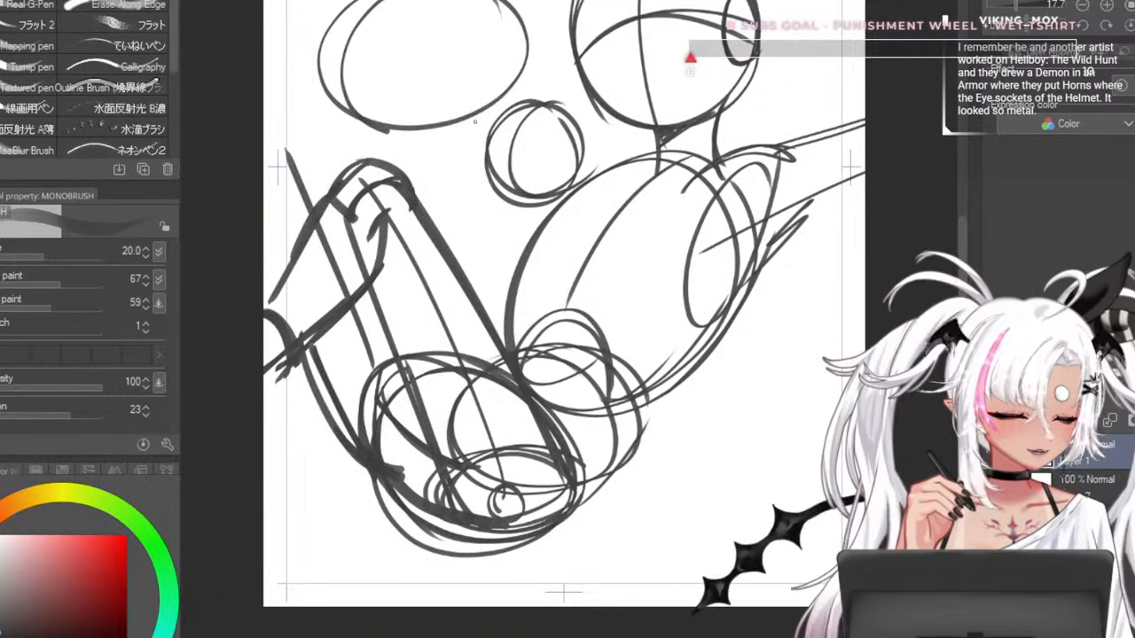
key(ctrl+z)
drag(425, 3, 491, 94)
key(ctrl+z)
- Sketch a cube in perspective in the blank area above the raised knee
drag(355, 13, 440, 48)
drag(441, 48, 482, 1)
mouse_move(360, 3)
mouse_down()
mouse_move(369, 0)
mouse_move(357, 105)
mouse_up()
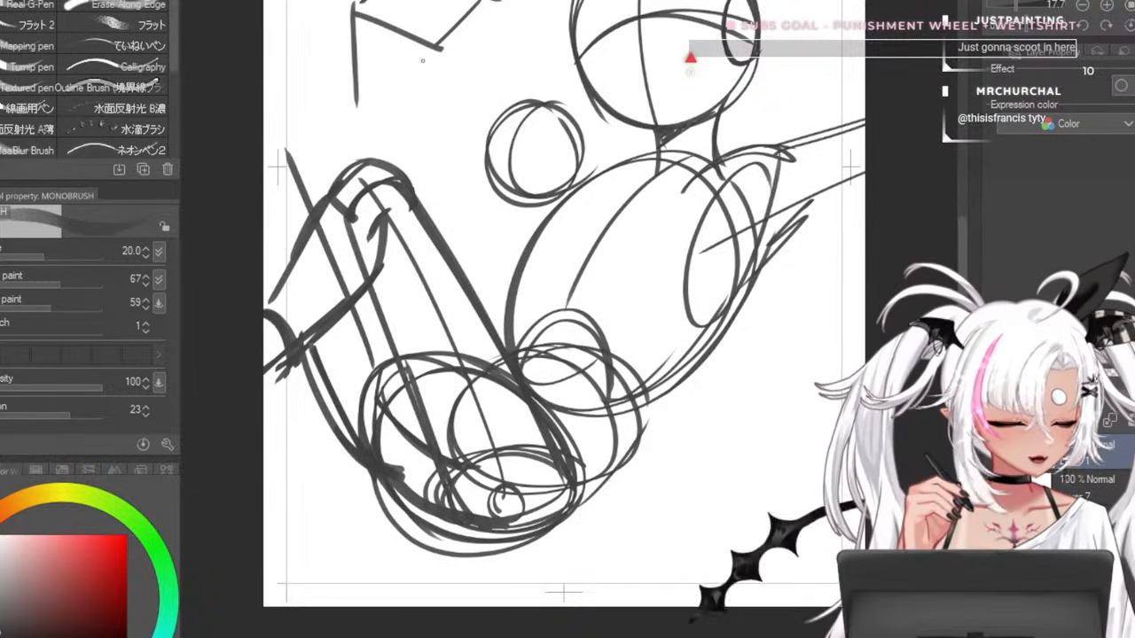
mouse_move(441, 46)
mouse_down()
mouse_move(439, 108)
mouse_move(501, 58)
mouse_up()
drag(490, 2, 489, 33)
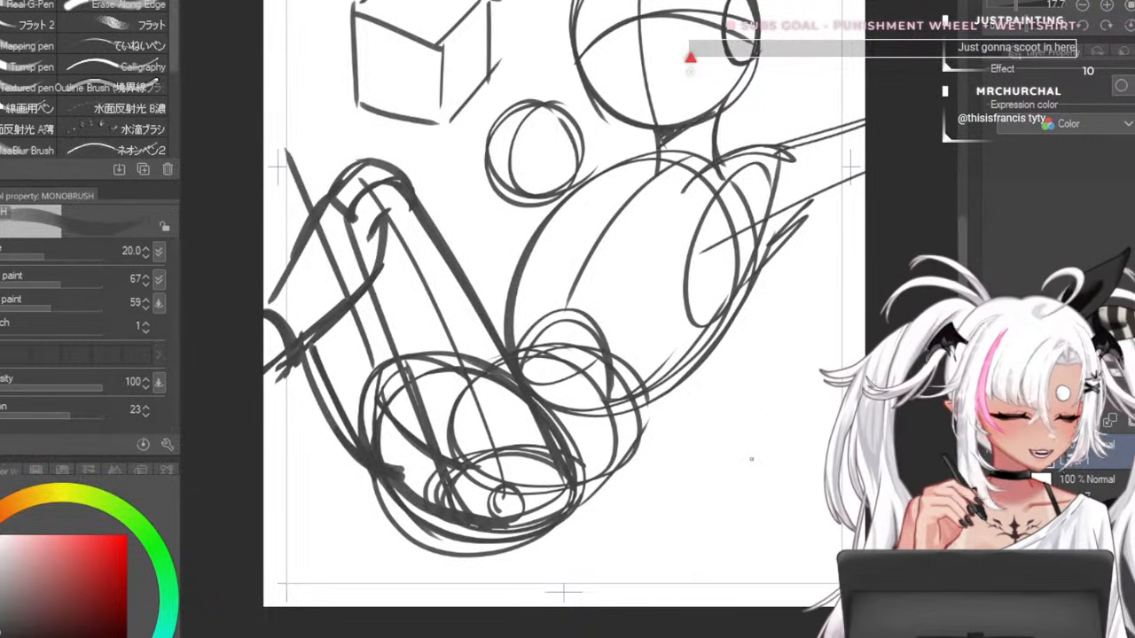
- Sketch a box in perspective in the blank area below the torso and another above the head
mouse_move(721, 434)
mouse_down()
mouse_move(724, 523)
mouse_move(809, 445)
mouse_up()
mouse_move(722, 435)
mouse_down()
mouse_move(688, 487)
mouse_move(706, 525)
mouse_move(804, 529)
mouse_up()
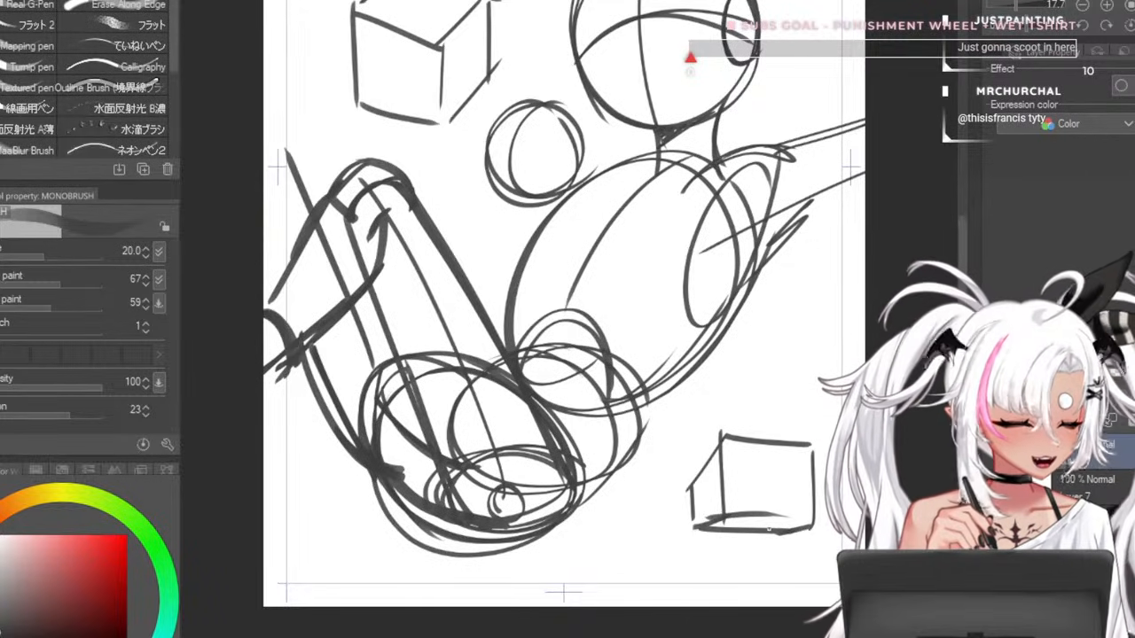
scroll(769, 529, down, 2)
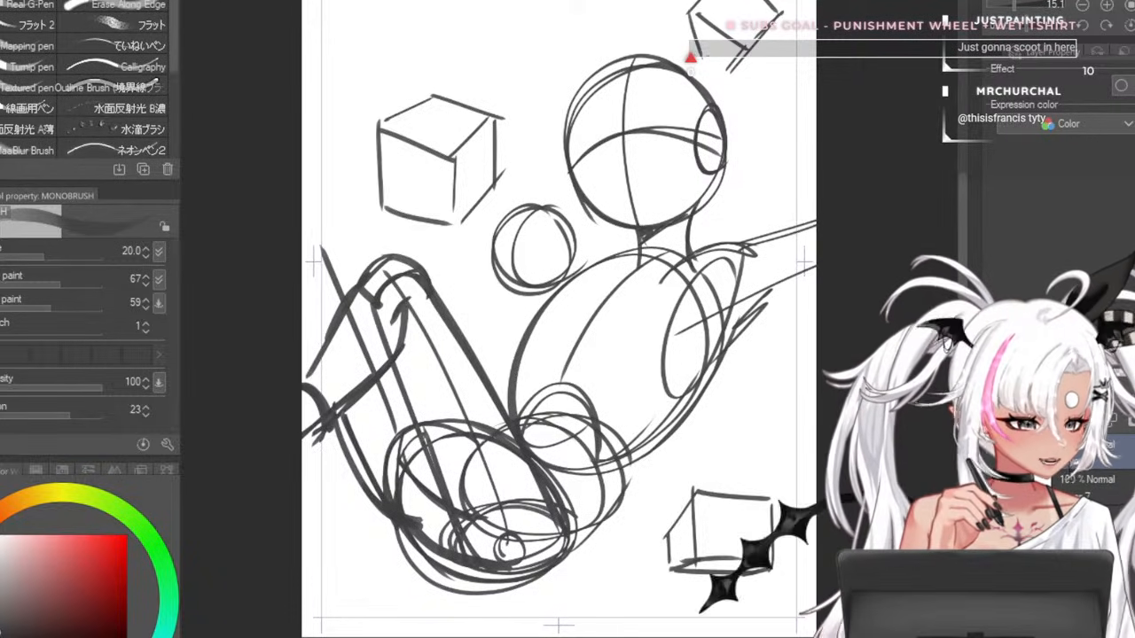
scroll(509, 67, down, 3)
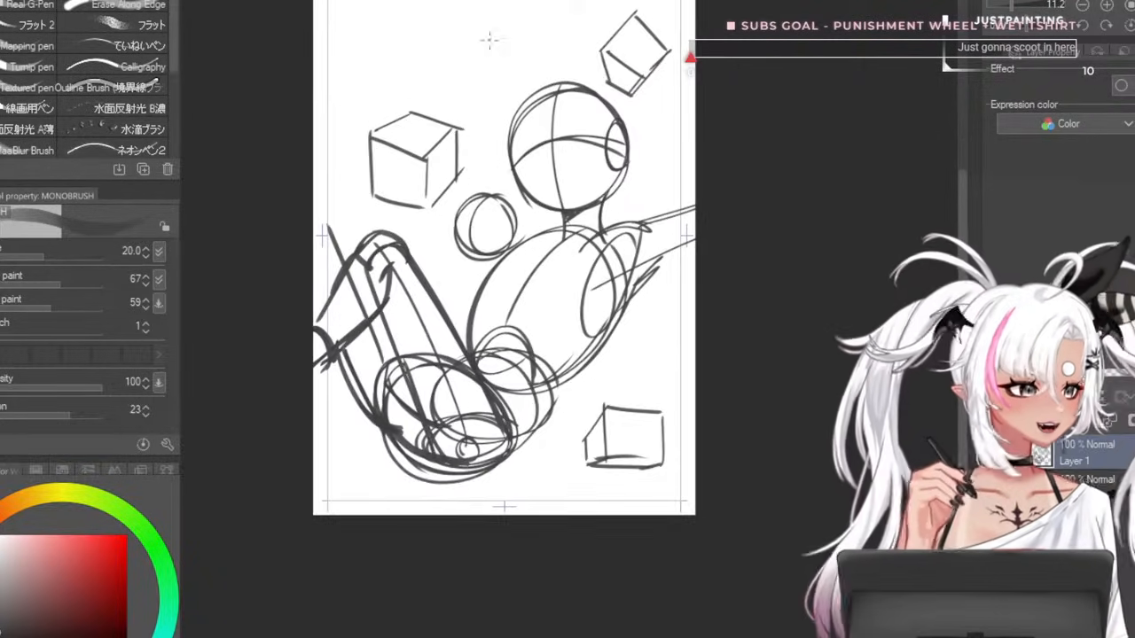
- Undo the demonstration boxes and the perspective cube around the figure
scroll(494, 40, up, 1)
key(ctrl+z)
key(ctrl+z)
key(ctrl+z)
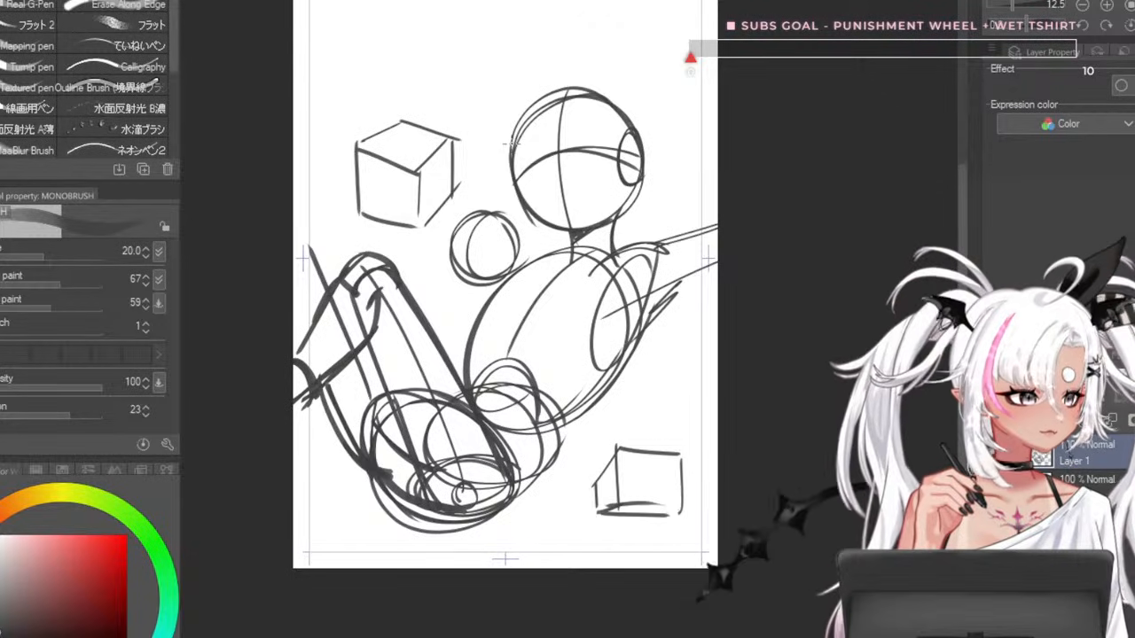
key(ctrl+z)
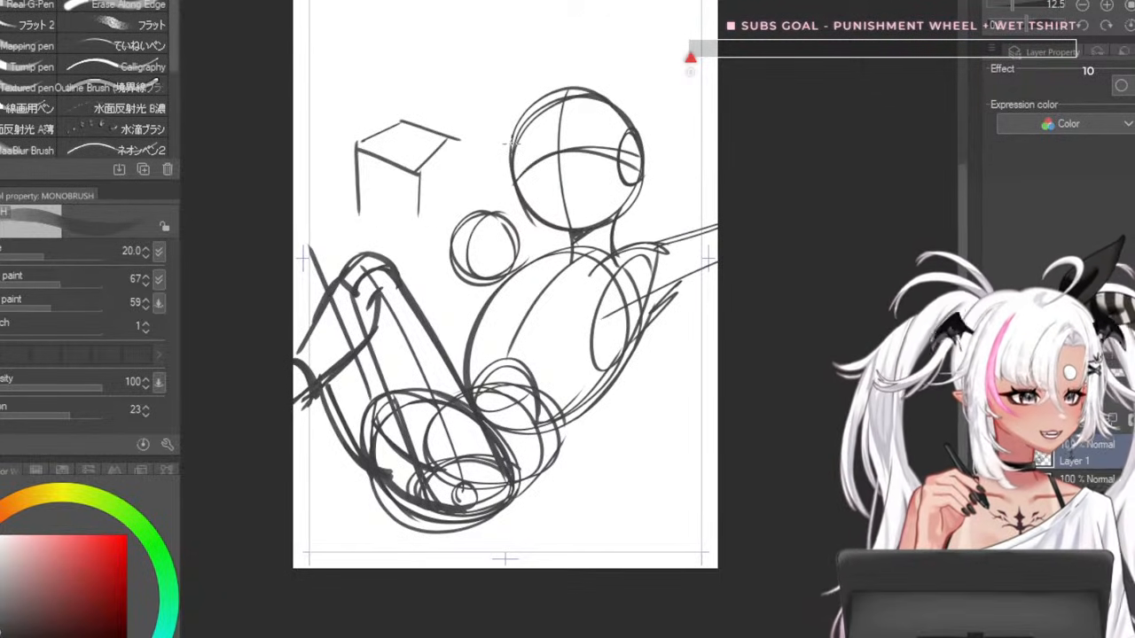
key(ctrl+z)
key(ctrl+z)
key(ctrl+z)
key(ctrl+z)
scroll(499, 161, down, 1)
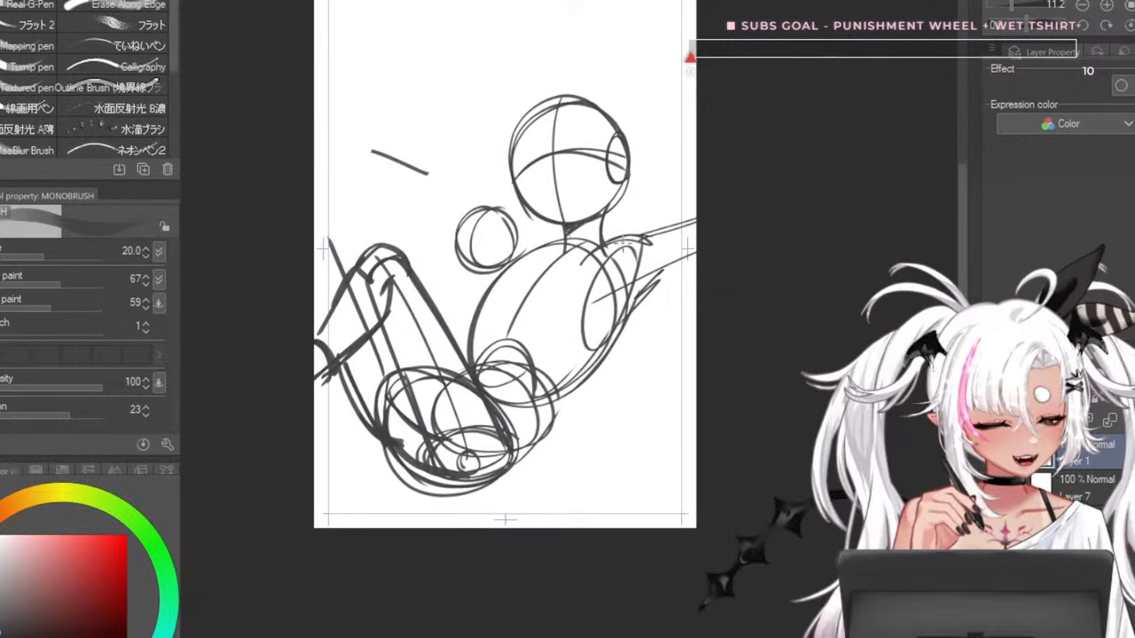
- Draw a new upper edge for the raised thigh from the waist up to a higher knee at brush size 30
scroll(499, 161, up, 2)
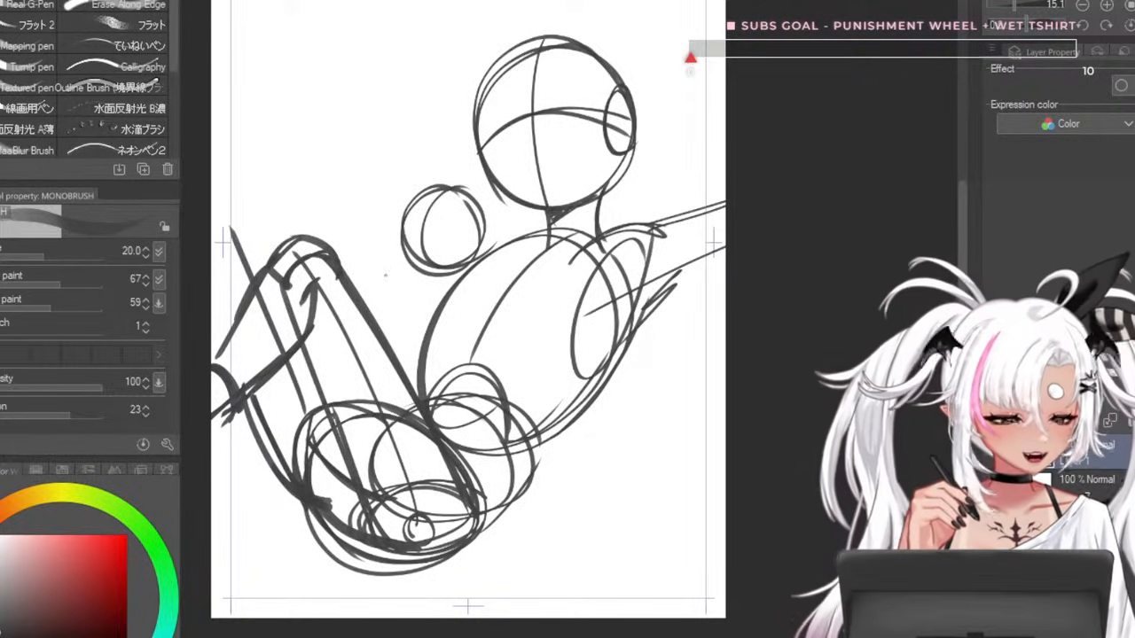
key(bracketright)
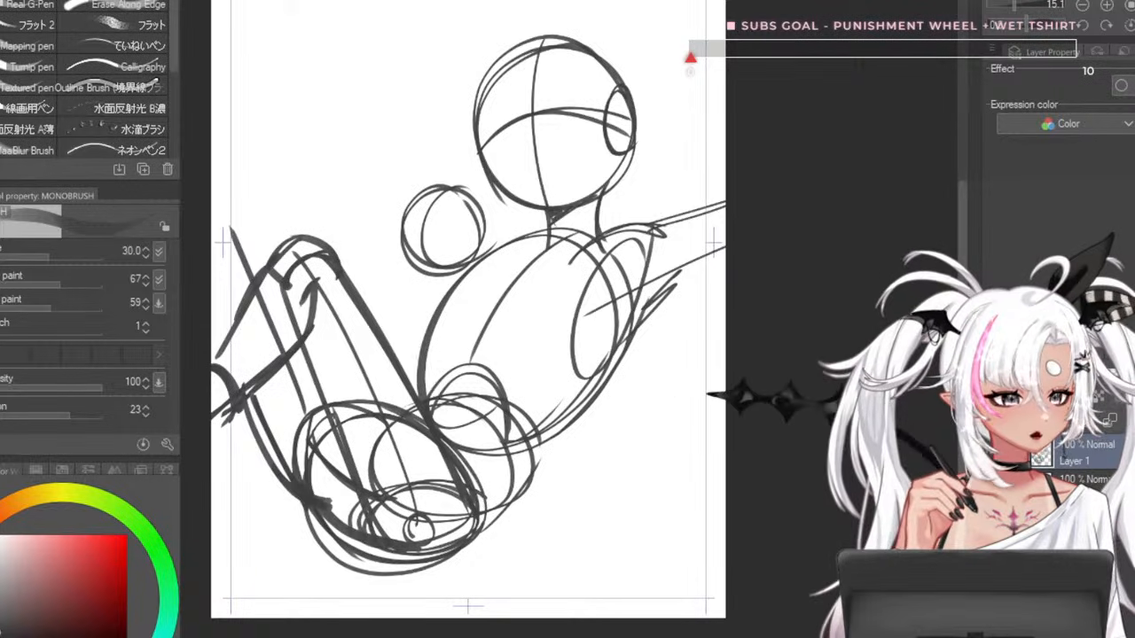
drag(358, 204, 472, 482)
drag(363, 209, 280, 265)
key(ctrl+z)
key(ctrl+z)
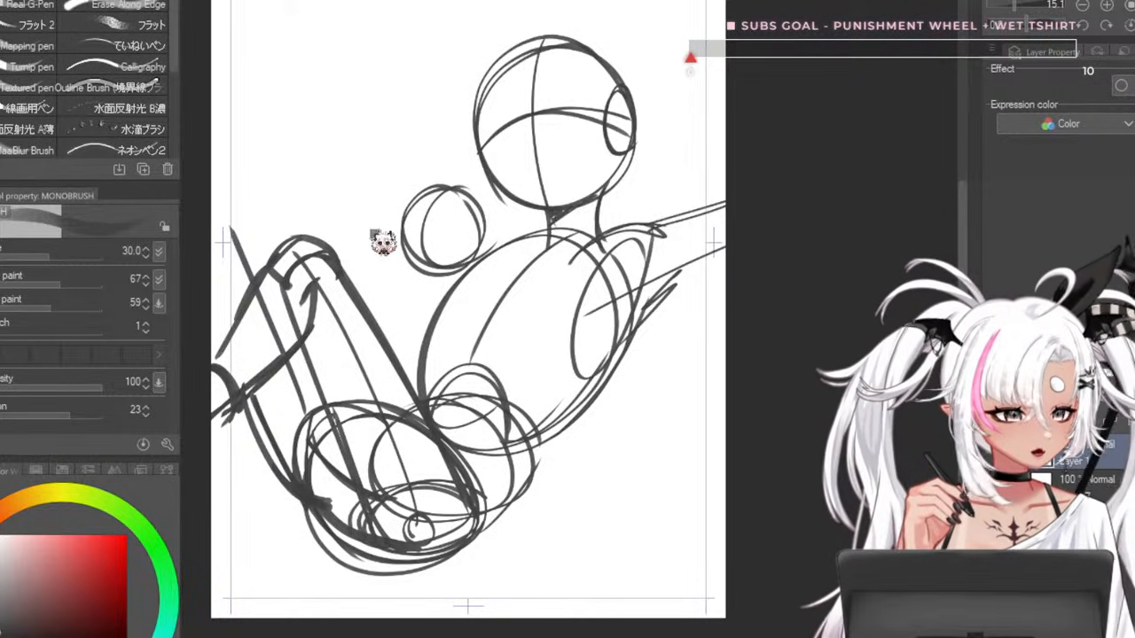
mouse_move(365, 209)
mouse_down()
mouse_move(403, 307)
mouse_move(438, 459)
mouse_move(426, 458)
mouse_up()
key(ctrl+z)
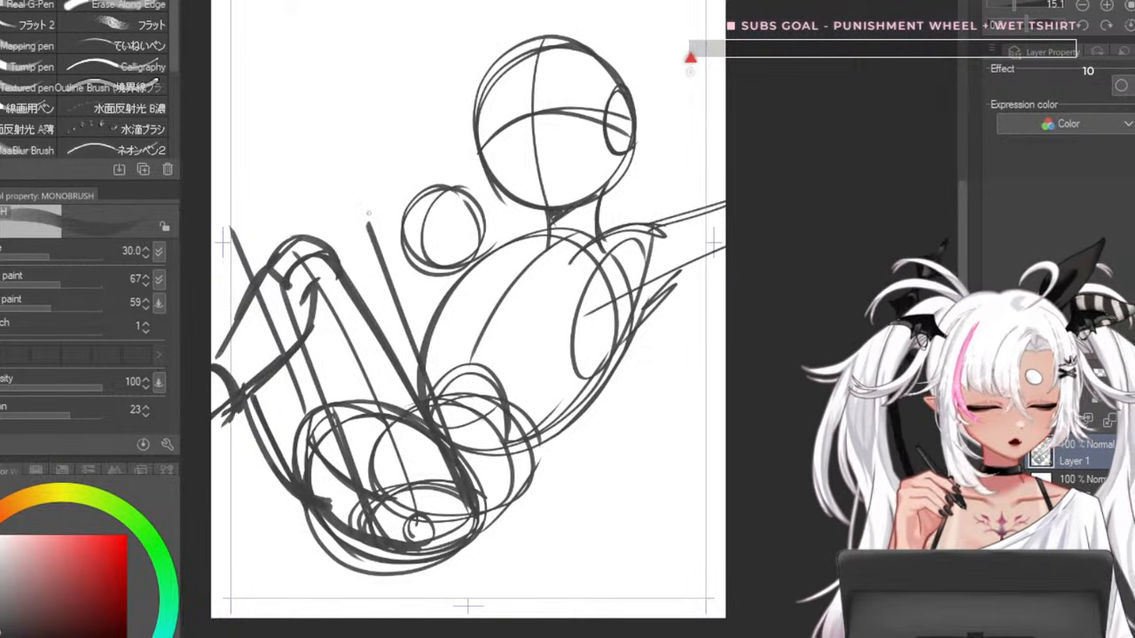
drag(372, 234, 315, 229)
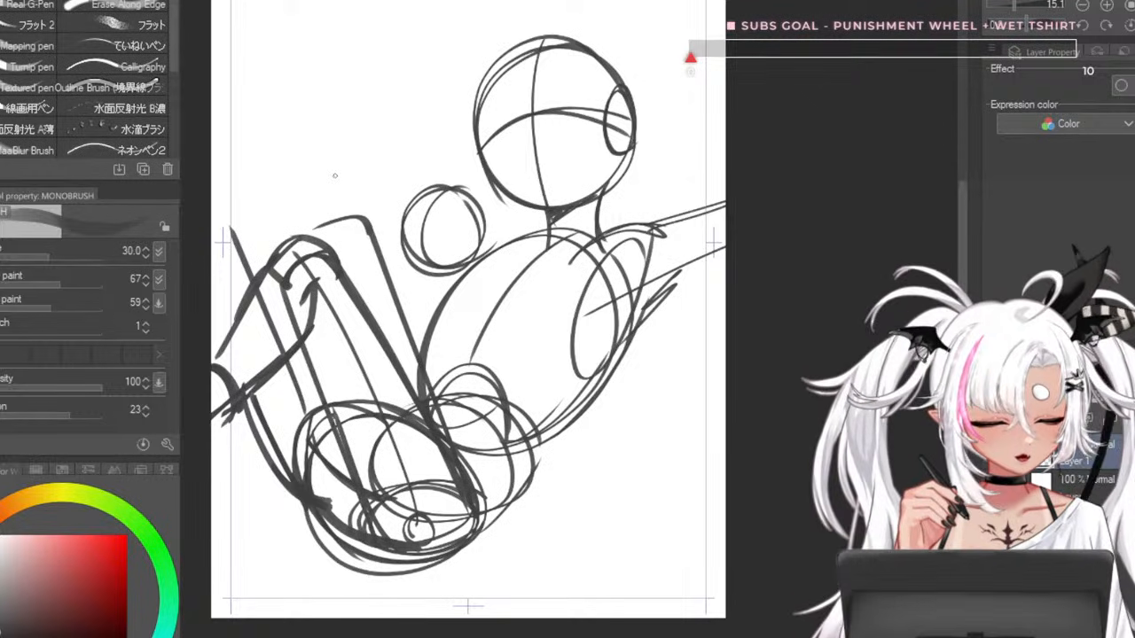
- Erase the old thigh and knee lines inside the new leg outline at brush size 100
mouse_move(273, 277)
mouse_down()
mouse_move(251, 337)
mouse_move(330, 245)
mouse_move(199, 393)
mouse_move(339, 251)
mouse_move(347, 297)
mouse_move(351, 285)
mouse_move(377, 334)
mouse_move(368, 400)
mouse_move(384, 435)
mouse_up()
key(c)
key(])
key(c)
key([)
key([)
drag(319, 313, 420, 529)
key(ctrl+z)
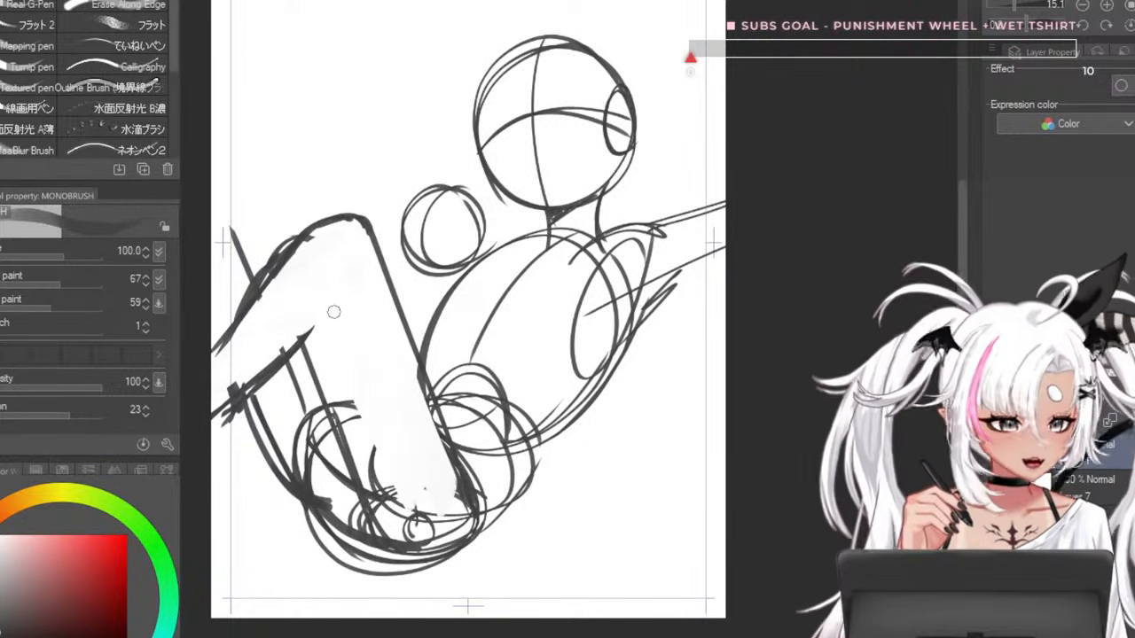
- Redraw the lower leg's underside from behind the knee at brush size 70 and clean up the shin's outer edge
key([)
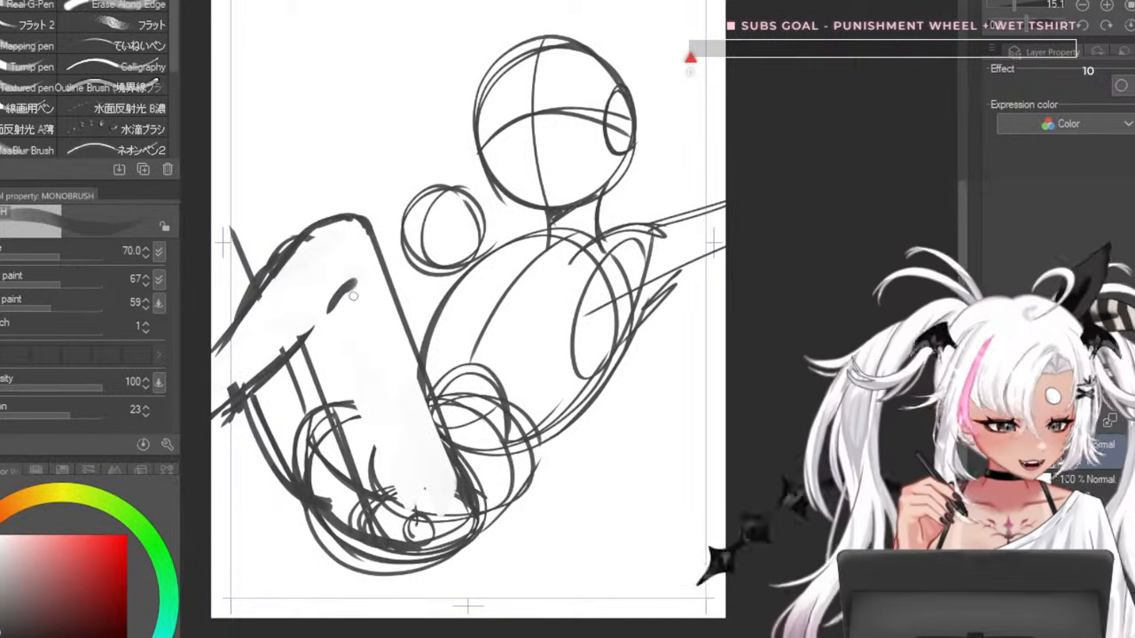
drag(356, 278, 327, 311)
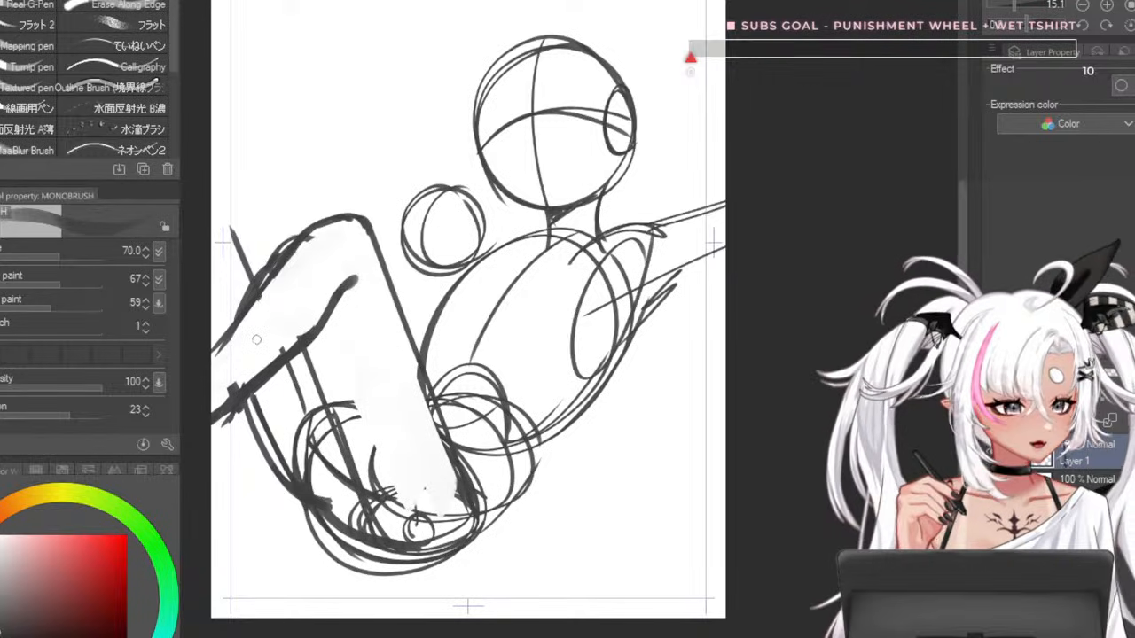
key(c)
drag(296, 228, 216, 333)
drag(290, 233, 225, 307)
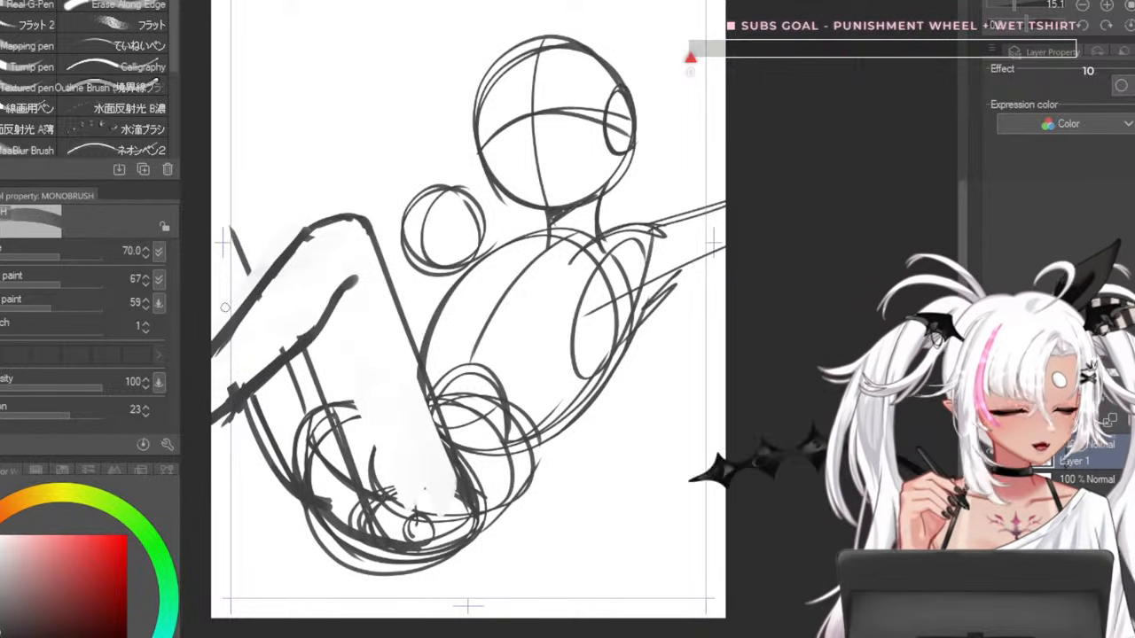
drag(270, 265, 248, 284)
drag(292, 249, 213, 355)
- Draw the raised thigh's underside at brush size 50 and rework its upper edge from knee to hip
key(])
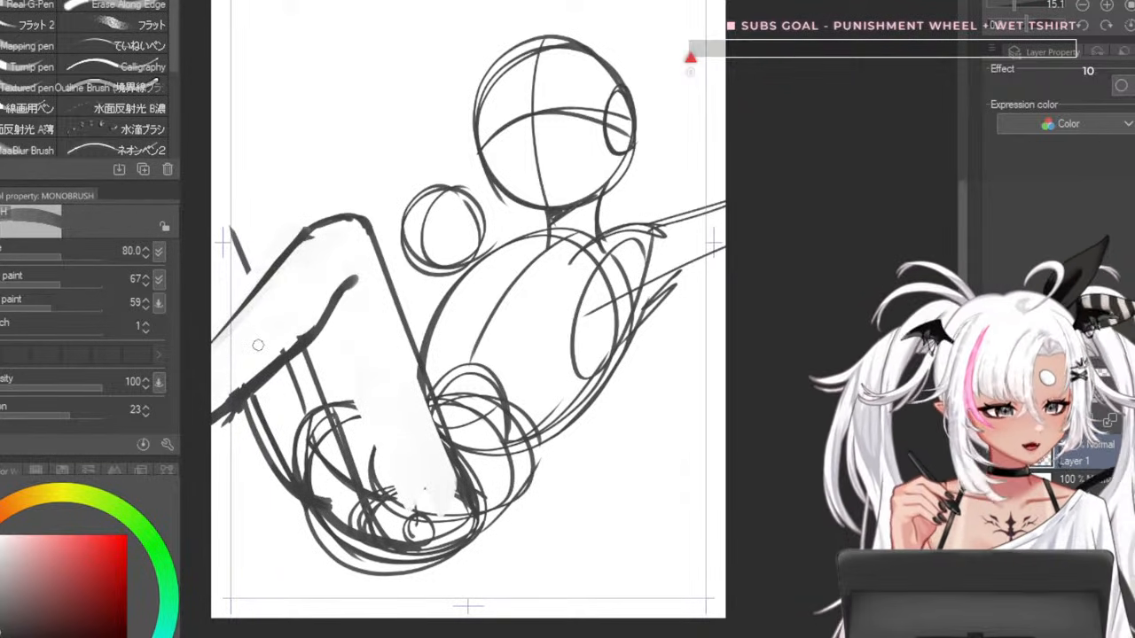
key(bracketleft)
key(bracketleft)
key(bracketleft)
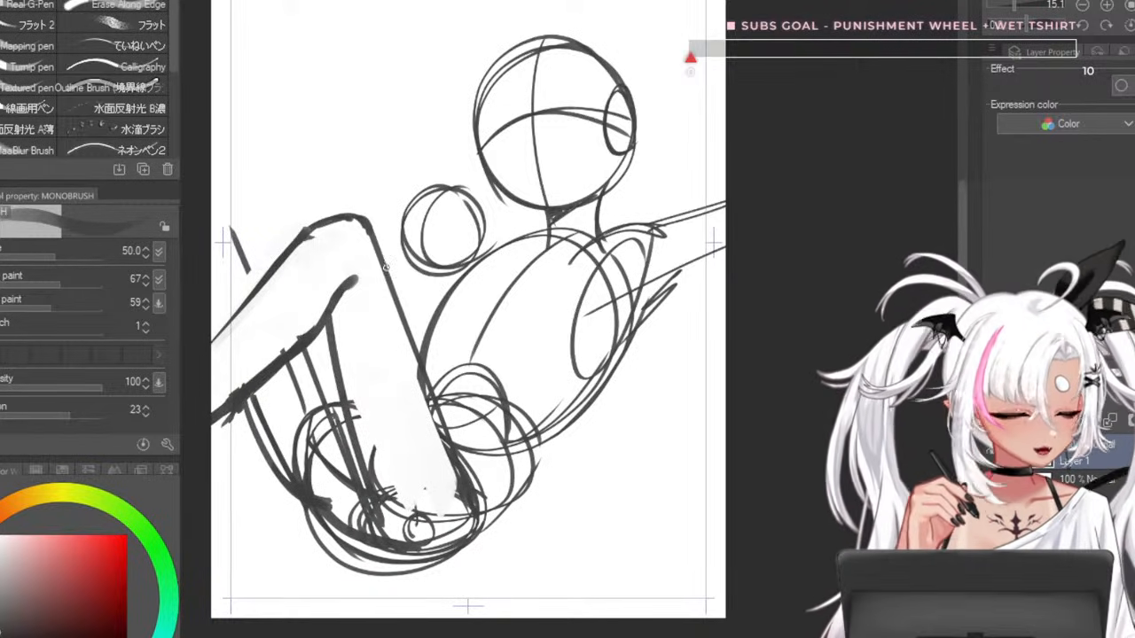
drag(385, 264, 475, 497)
key(ctrl+z)
drag(370, 221, 471, 487)
drag(391, 282, 454, 445)
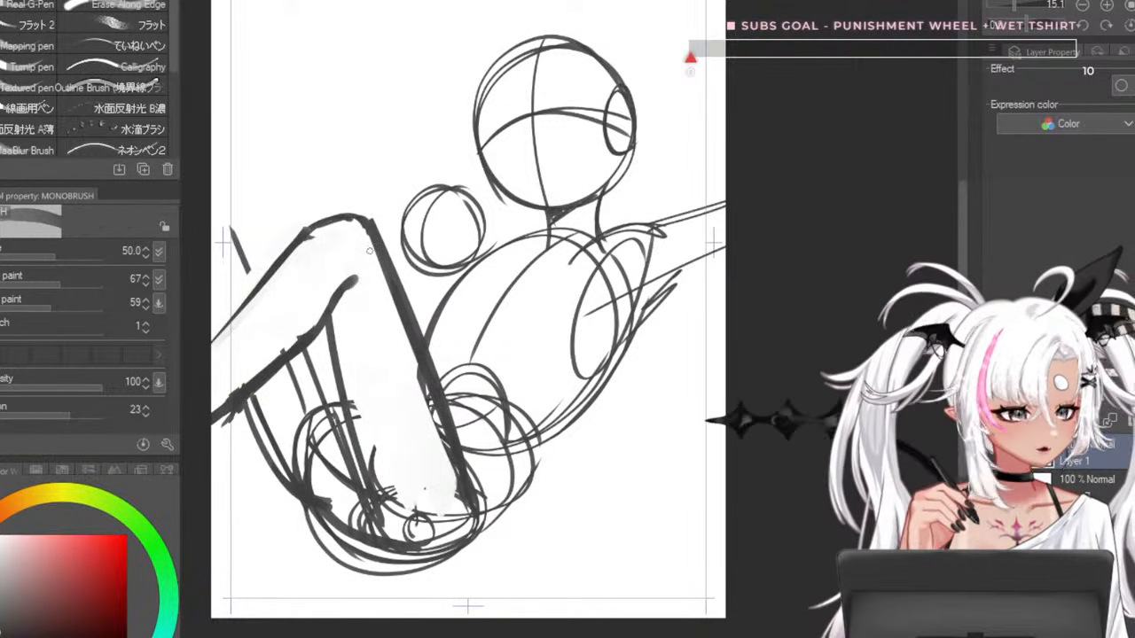
key(ctrl+z)
key(bracketright)
key(bracketright)
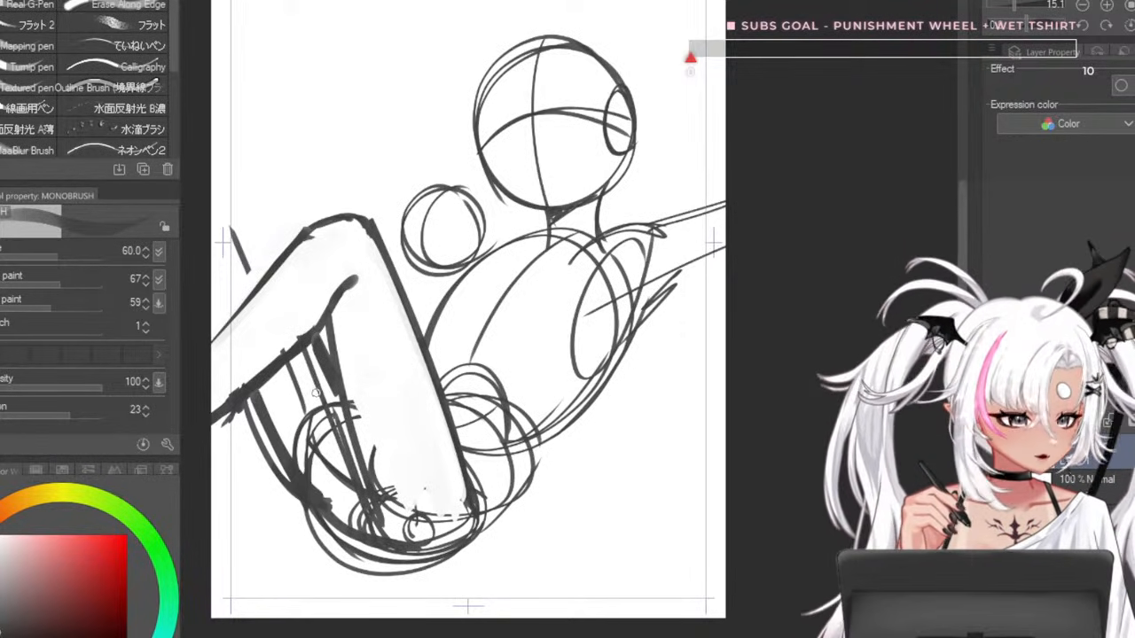
- Erase the old construction lines beneath the raised thigh and inside the hip oval at brush size 170
key(bracketright)
key(bracketright)
key(bracketright)
key(bracketright)
key(bracketright)
key(bracketright)
drag(289, 383, 359, 517)
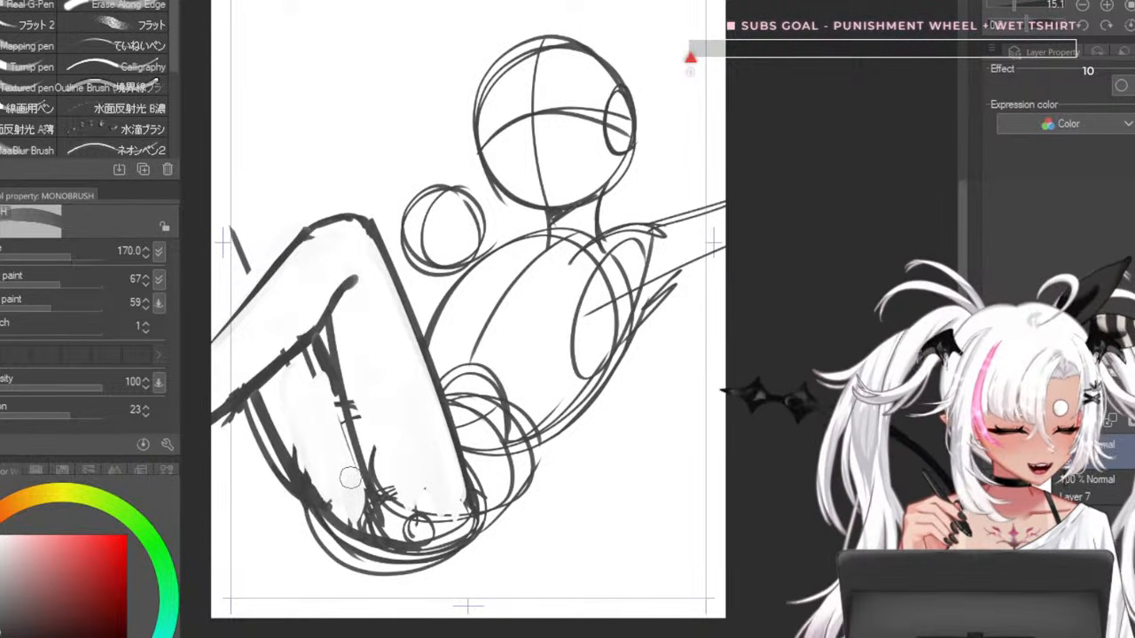
drag(352, 388, 362, 435)
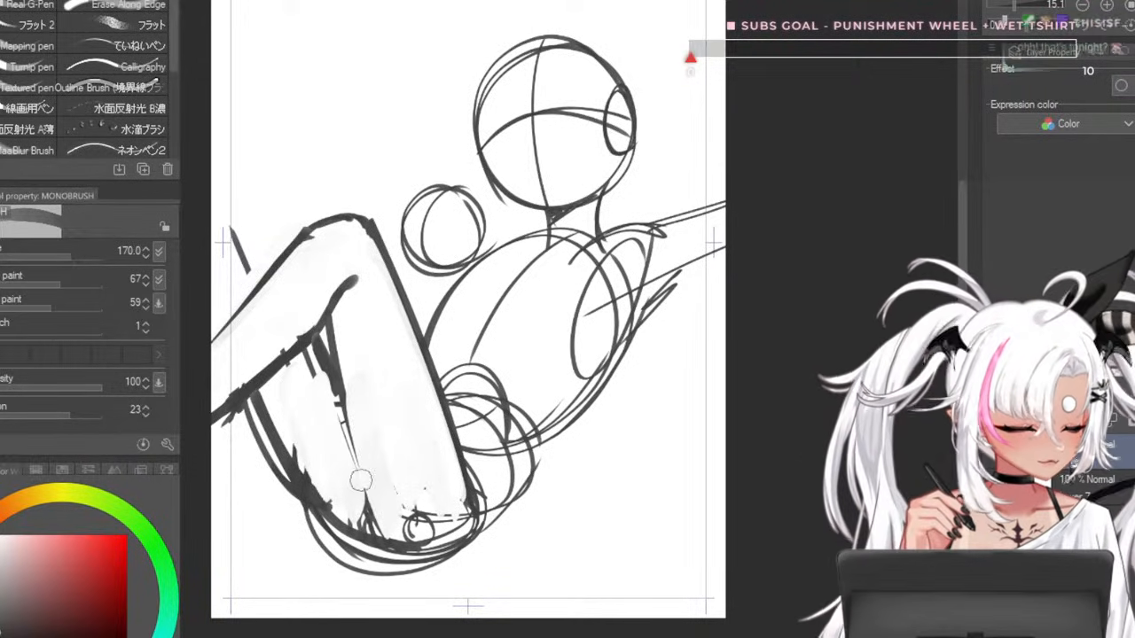
drag(360, 476, 398, 497)
- Extend the raised thigh's underside down to the hip with a single stroke at brush size 50
key(bracketleft)
key(bracketleft)
key(bracketleft)
key(bracketleft)
key(bracketleft)
drag(344, 402, 368, 514)
key(ctrl+z)
key(bracketleft)
key(bracketleft)
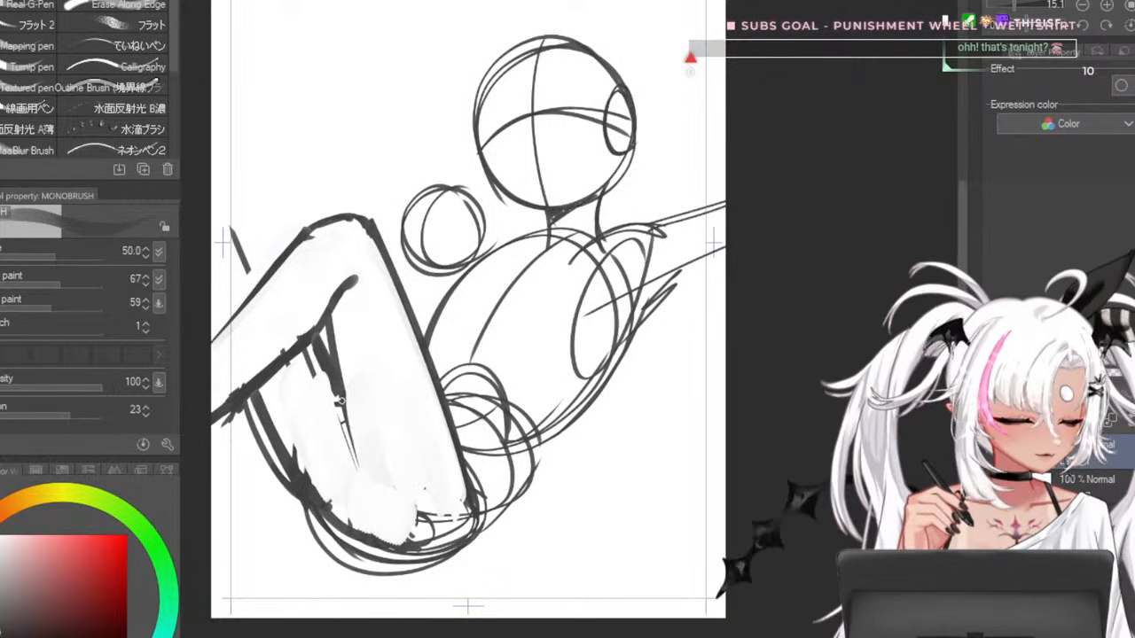
drag(341, 401, 368, 503)
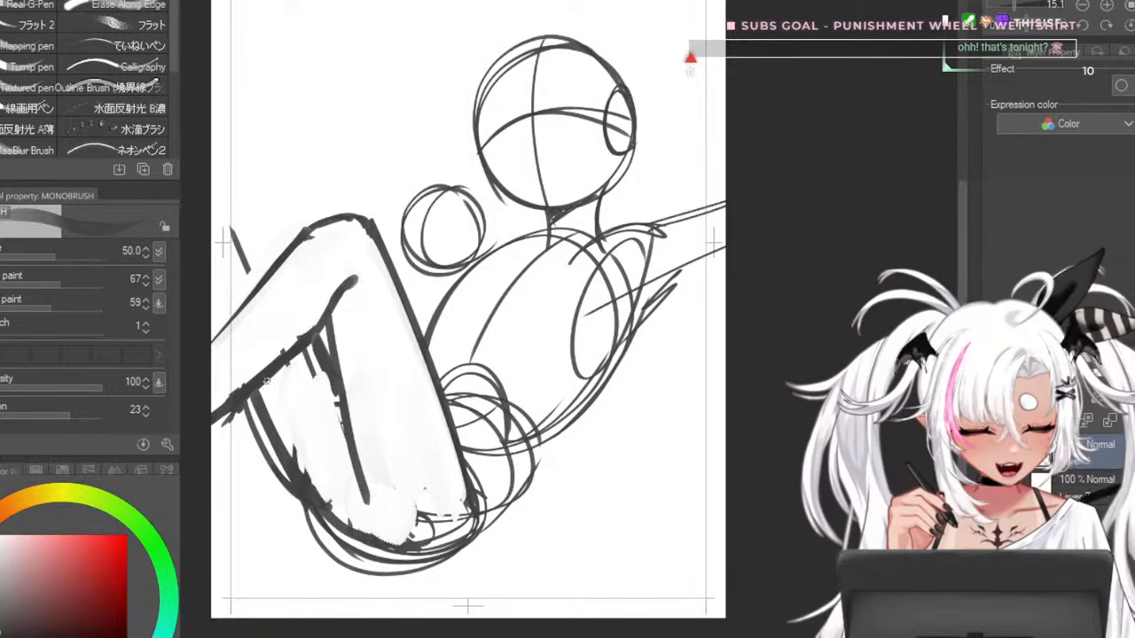
- Erase the far leg's outer contour and the leftover lines beneath the bent knee
key(bracketright)
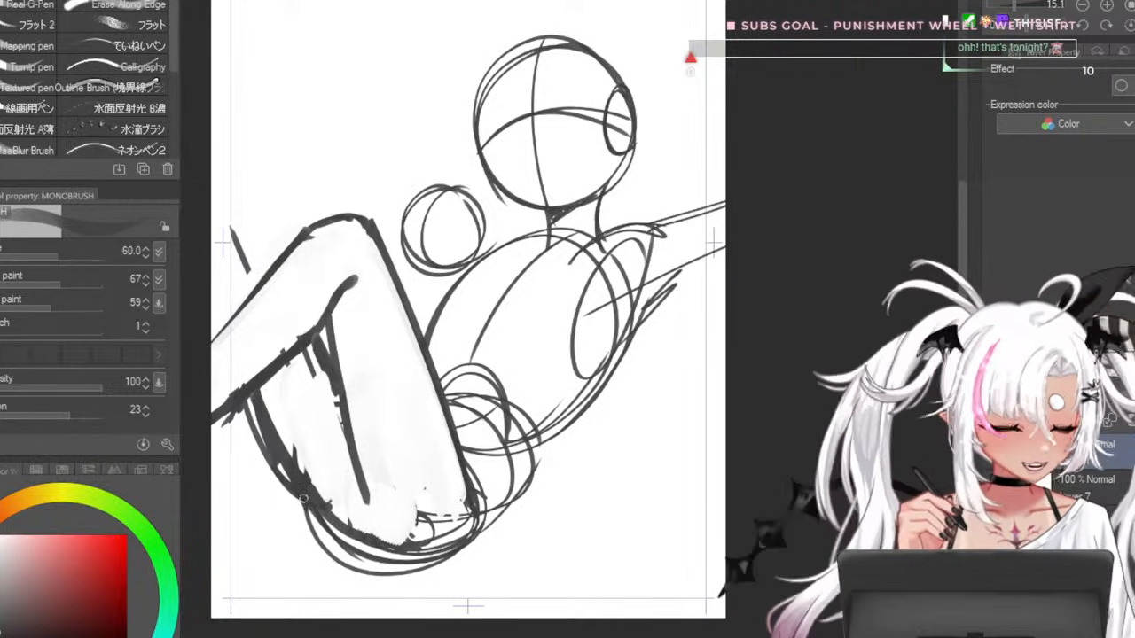
drag(290, 251, 240, 160)
key(ctrl+z)
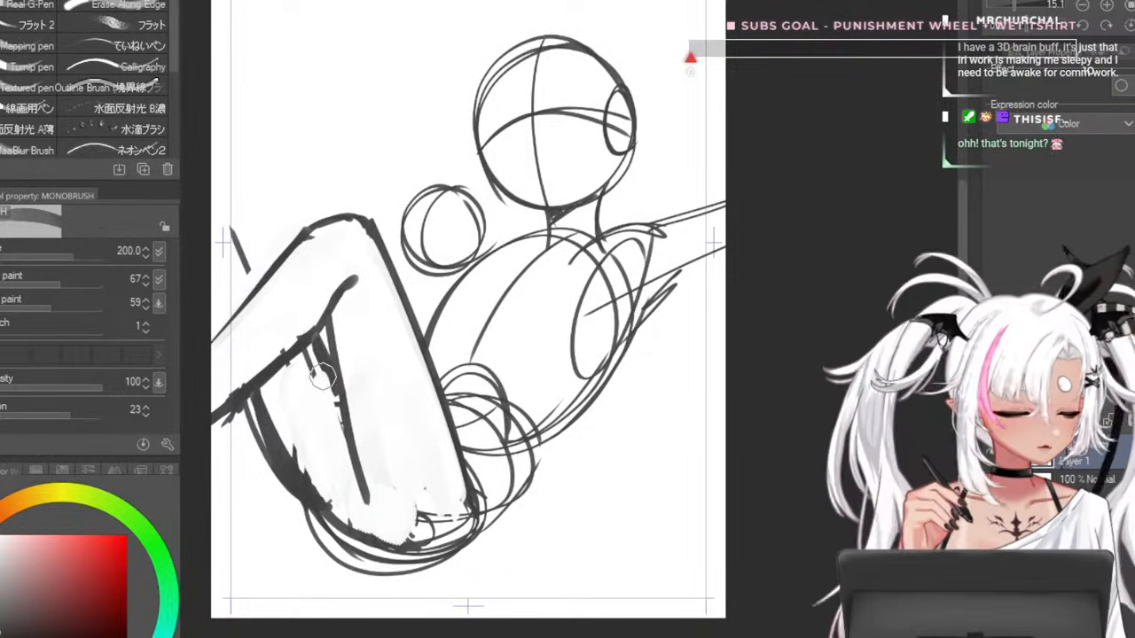
drag(296, 530, 296, 457)
key([)
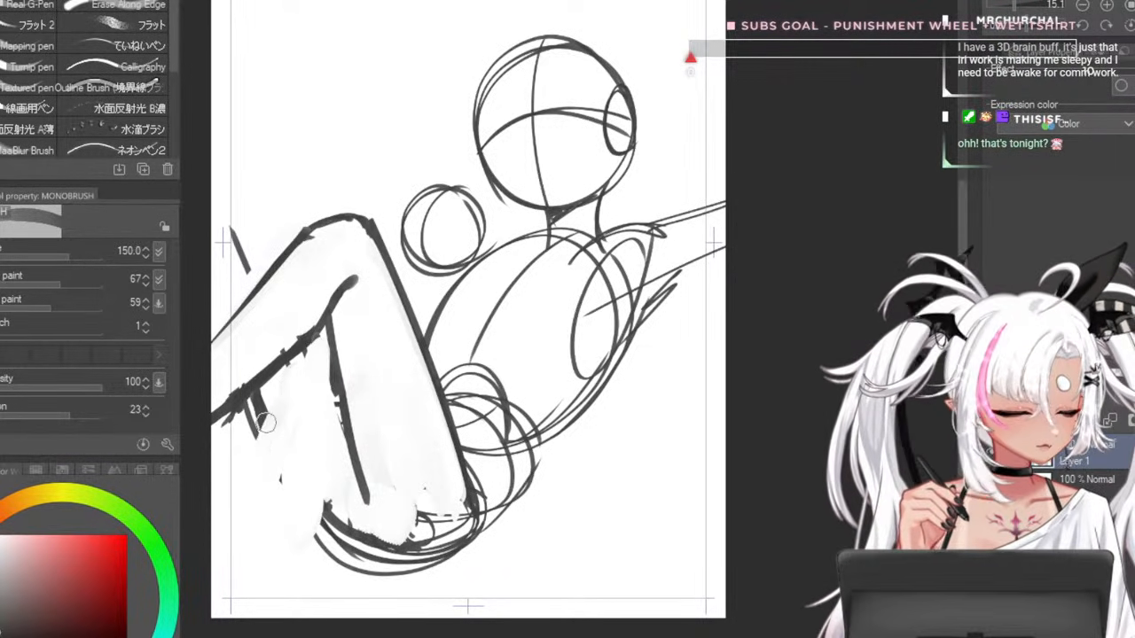
- Try erasing the raised leg at brush size 700
key(bracketright)
key(bracketright)
key(bracketright)
key(bracketright)
key(bracketright)
key(bracketright)
key(bracketright)
key(bracketright)
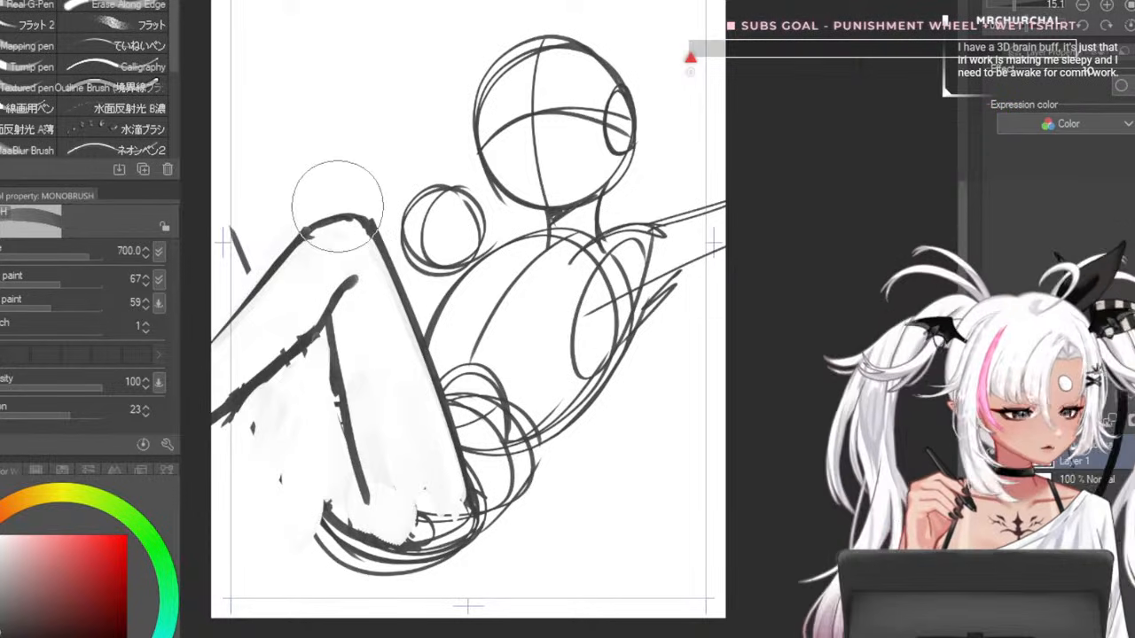
mouse_move(338, 206)
mouse_down()
mouse_move(324, 255)
mouse_move(361, 505)
mouse_move(403, 549)
mouse_up()
key(ctrl+z)
- Erase the whole raised leg and the adjoining lower torso contour at brush size 200
key(bracketleft)
key(bracketleft)
key(bracketleft)
key(bracketleft)
key(bracketleft)
key(bracketleft)
drag(349, 211, 467, 536)
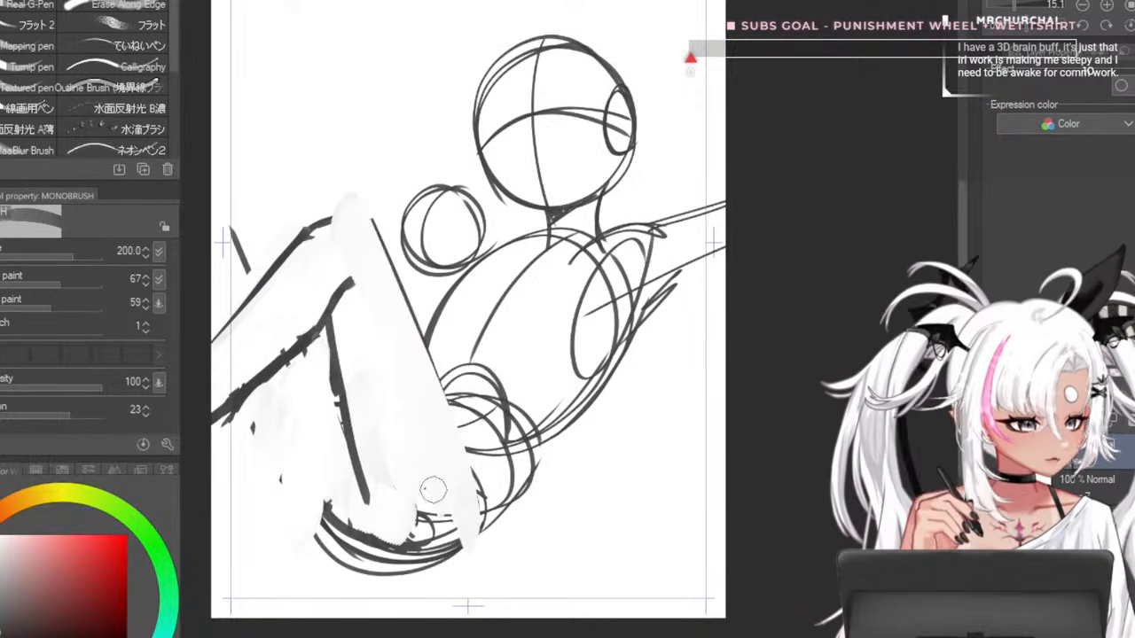
mouse_move(433, 488)
mouse_down()
mouse_move(342, 433)
mouse_move(254, 316)
mouse_move(225, 334)
mouse_move(347, 210)
mouse_up()
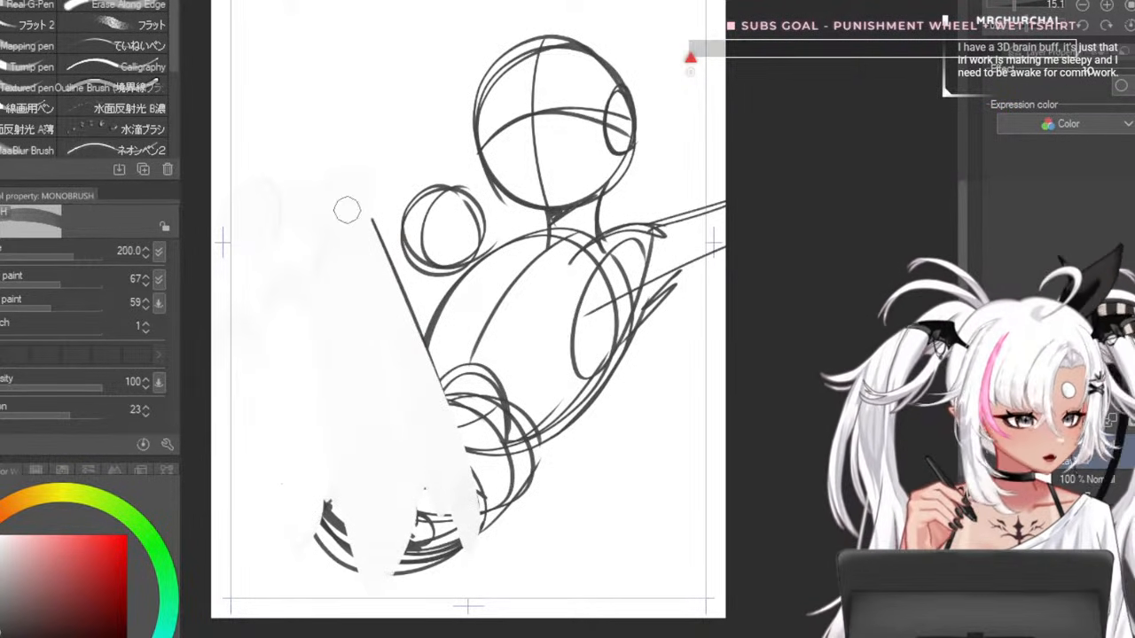
drag(421, 337, 399, 275)
- Redraw the hips as a large tilted oval below the torso at brush size 30
key(bracketleft)
key(bracketleft)
key(bracketleft)
key(bracketleft)
key(bracketleft)
key(bracketleft)
key(bracketleft)
key(bracketleft)
mouse_move(430, 404)
mouse_down()
mouse_move(266, 470)
mouse_move(355, 417)
mouse_up()
key(ctrl+z)
key(bracketleft)
key(bracketleft)
mouse_move(446, 445)
mouse_down()
mouse_move(487, 549)
mouse_move(354, 412)
mouse_move(358, 532)
mouse_move(470, 480)
mouse_up()
key(ctrl+z)
key(ctrl+z)
mouse_move(413, 417)
mouse_down()
mouse_move(266, 461)
mouse_move(443, 462)
mouse_up()
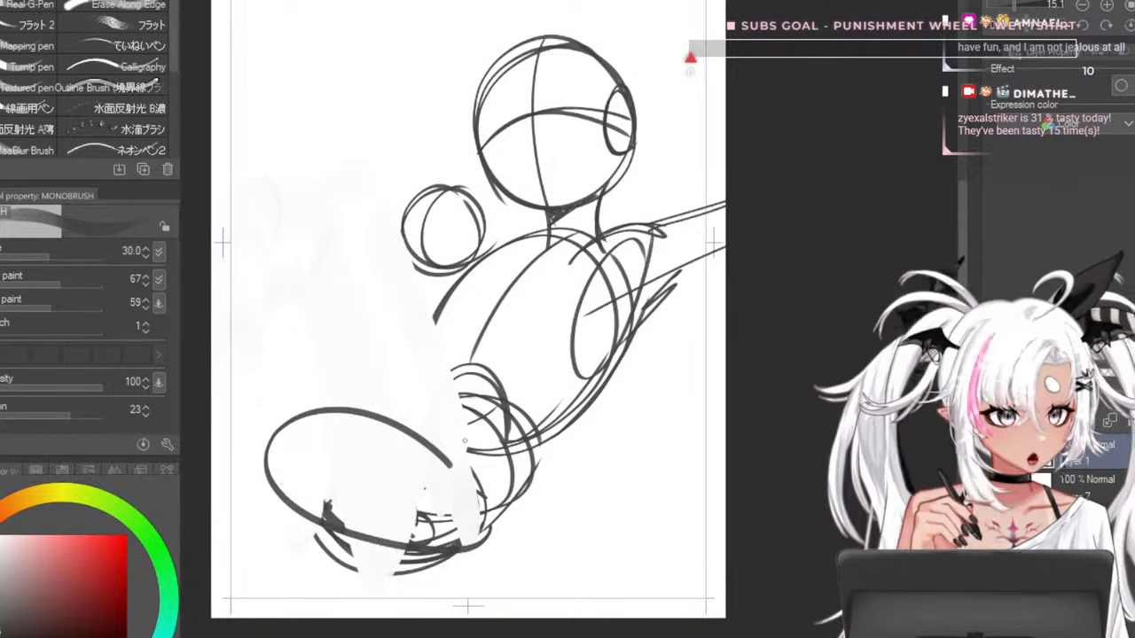
key(ctrl+z)
drag(360, 411, 470, 470)
key(ctrl+z)
drag(417, 426, 496, 523)
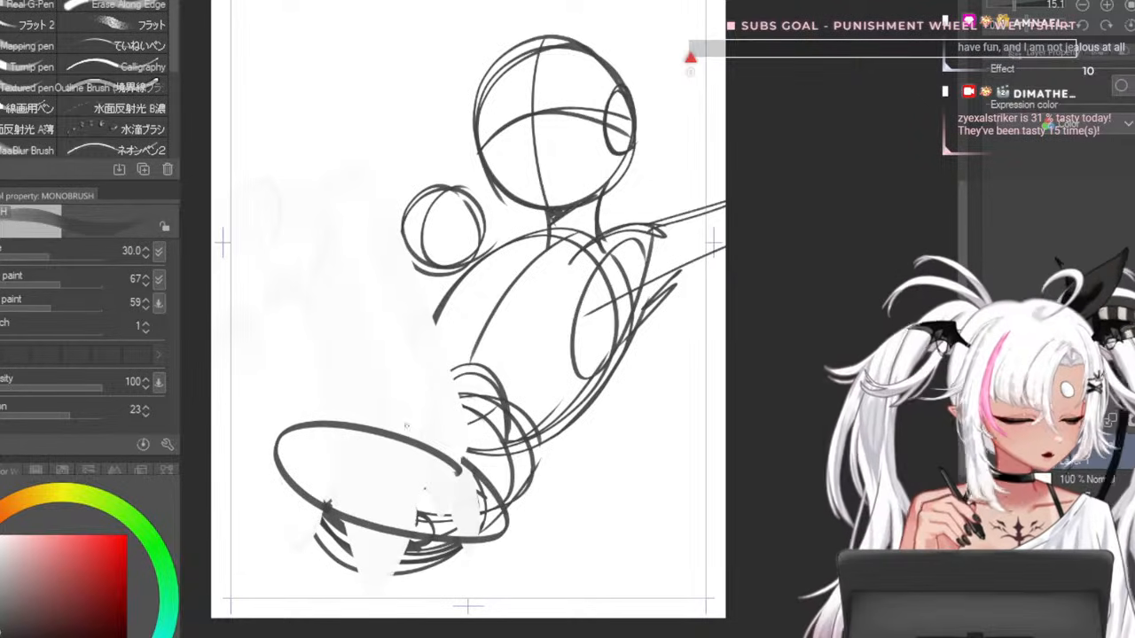
drag(284, 444, 482, 493)
key(ctrl+z)
mouse_move(456, 443)
mouse_down()
mouse_move(284, 470)
mouse_move(372, 427)
mouse_up()
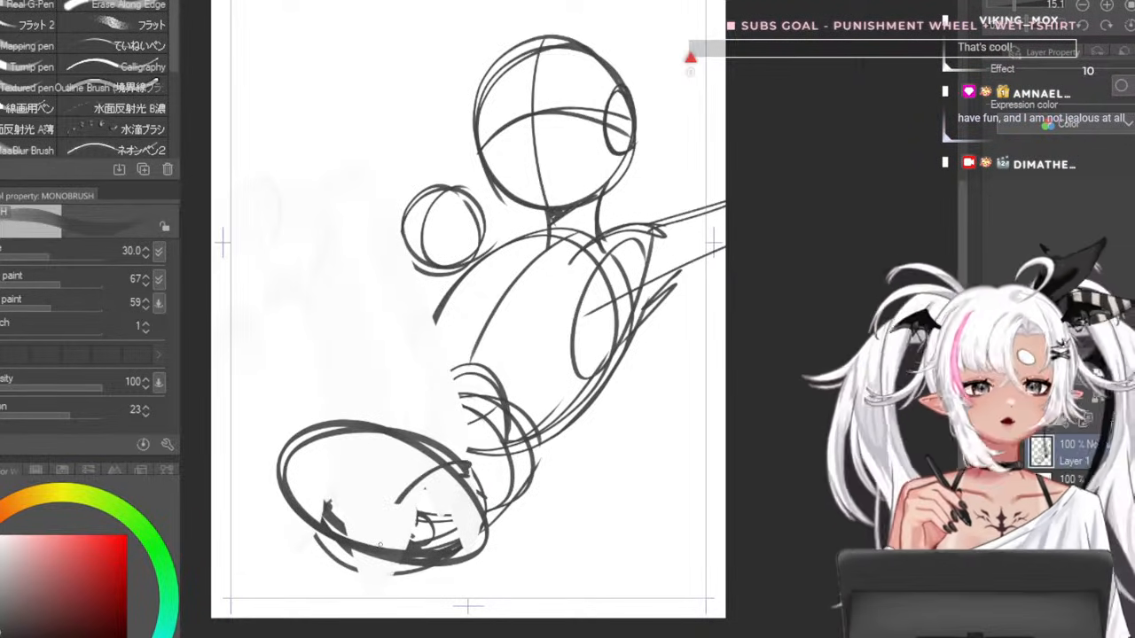
- Sketch a smaller oval inside the torso end of the hip oval and thicken the hip oval's outer edge
key(ctrl+z)
drag(470, 461, 484, 532)
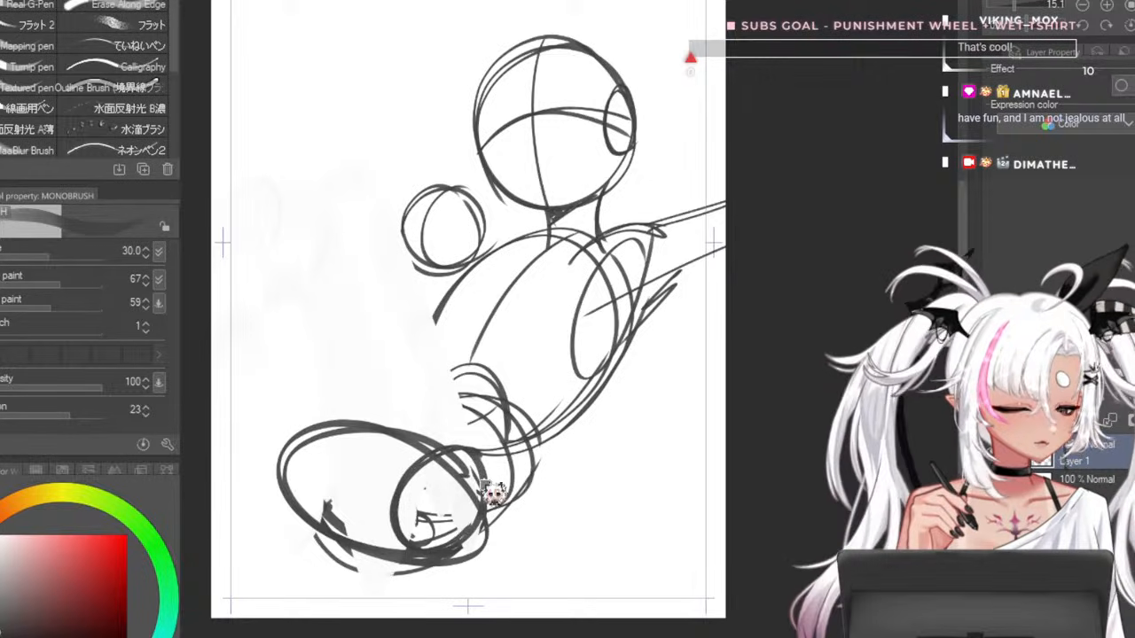
key(ctrl+z)
drag(417, 514, 461, 543)
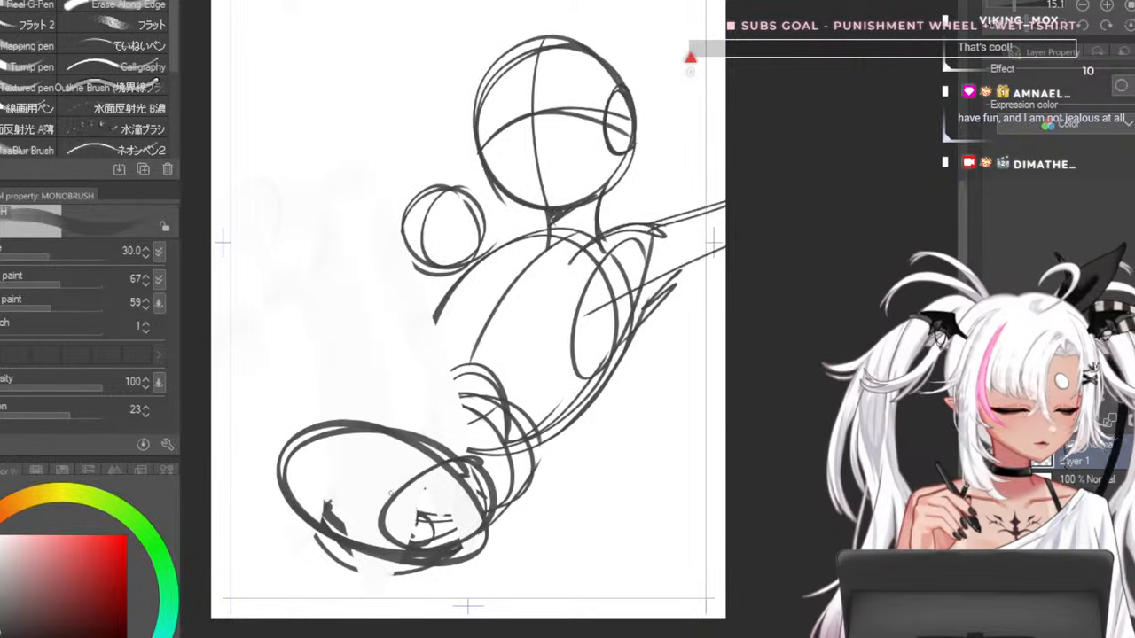
drag(305, 413, 319, 523)
key(ctrl+z)
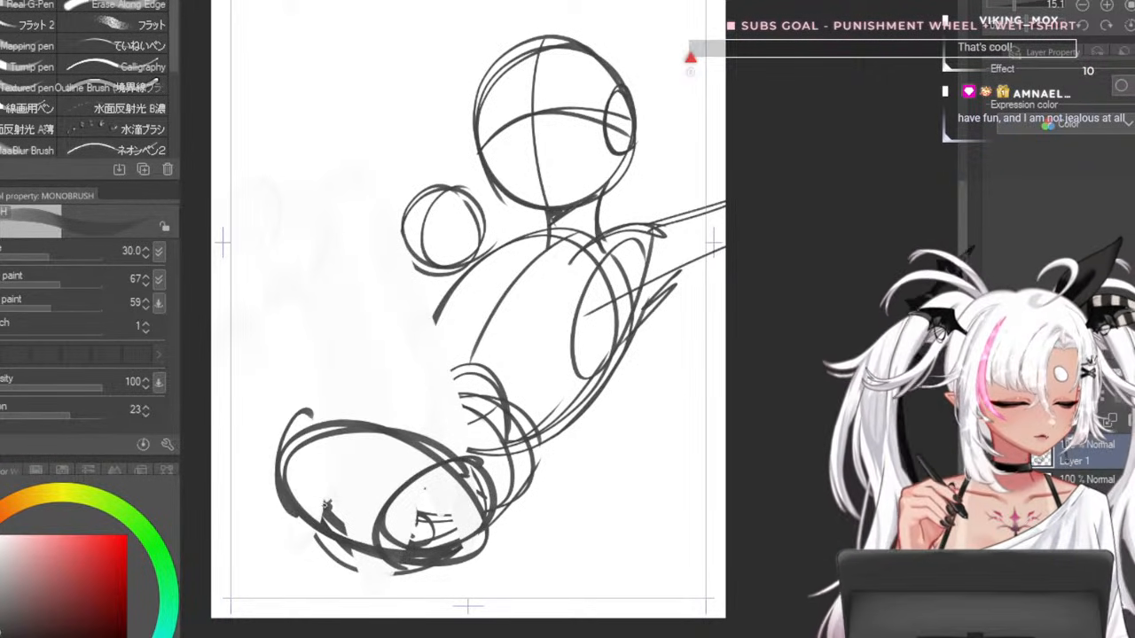
- Sketch a narrow oval at the hip oval's far end with a line rising from it toward the waist, and reinforce the torso's back contour
drag(293, 409, 315, 518)
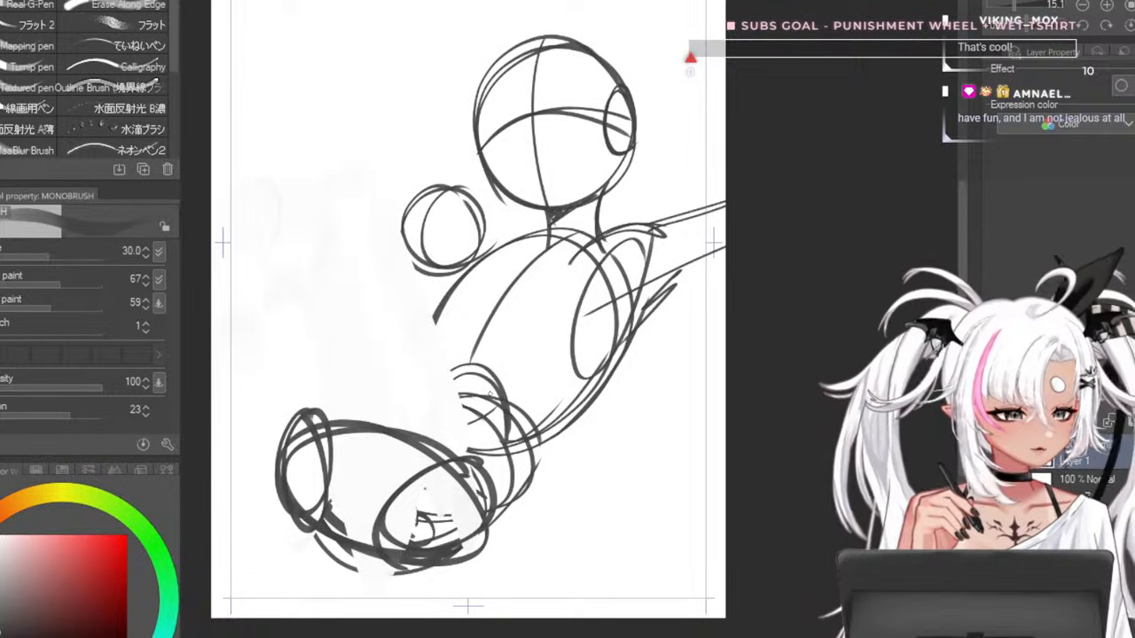
key(ctrl+z)
drag(312, 410, 383, 374)
key(ctrl+z)
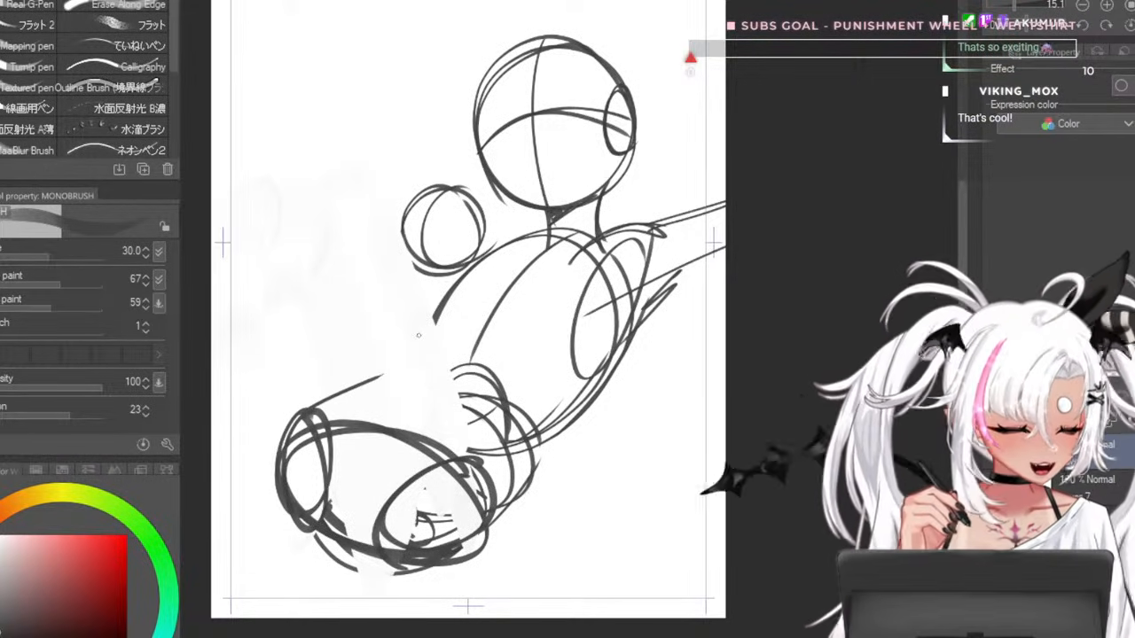
drag(644, 357, 670, 297)
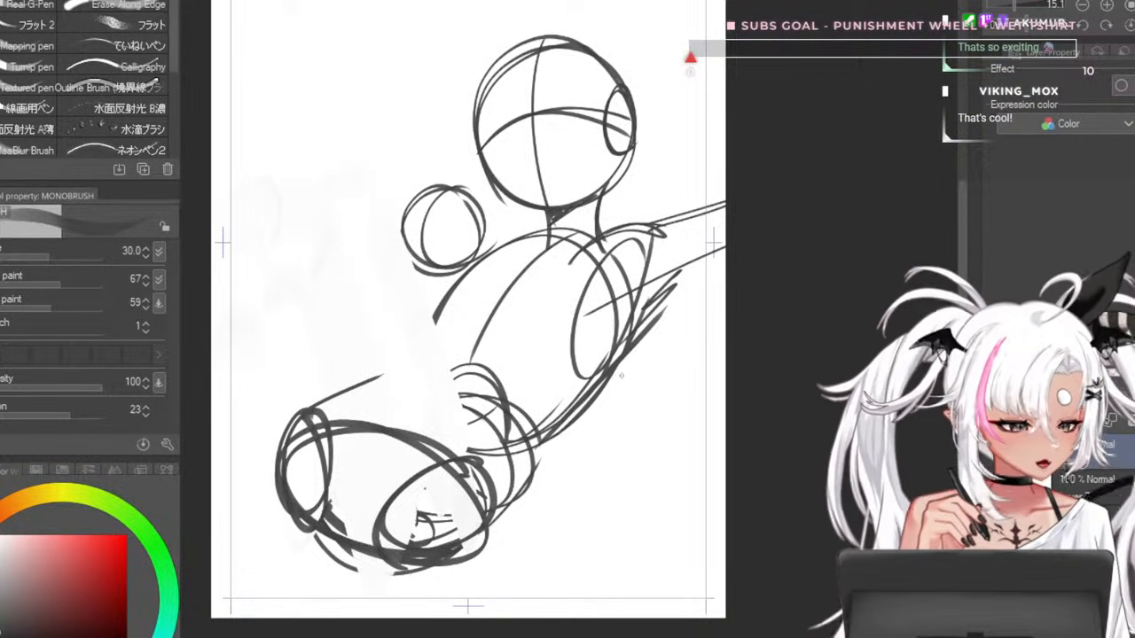
- Outline the pelvis with a thick curve from the waist around the back of the hips at brush size 50
key(bracketright)
key(bracketright)
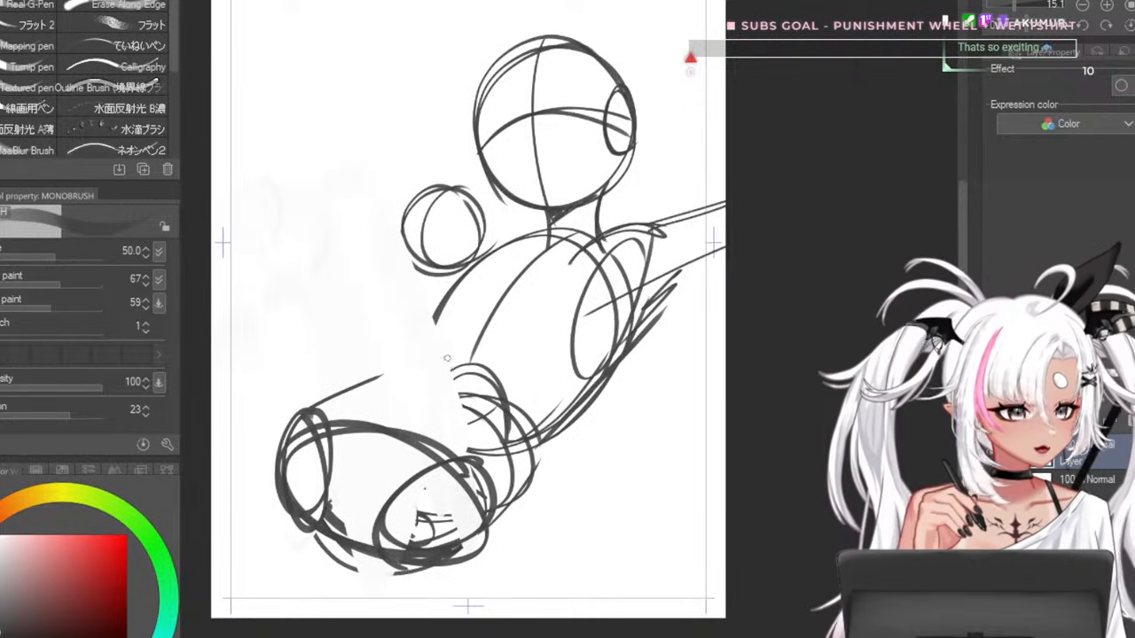
key(ctrl+z)
mouse_move(410, 363)
mouse_down()
mouse_move(495, 390)
mouse_move(535, 479)
mouse_up()
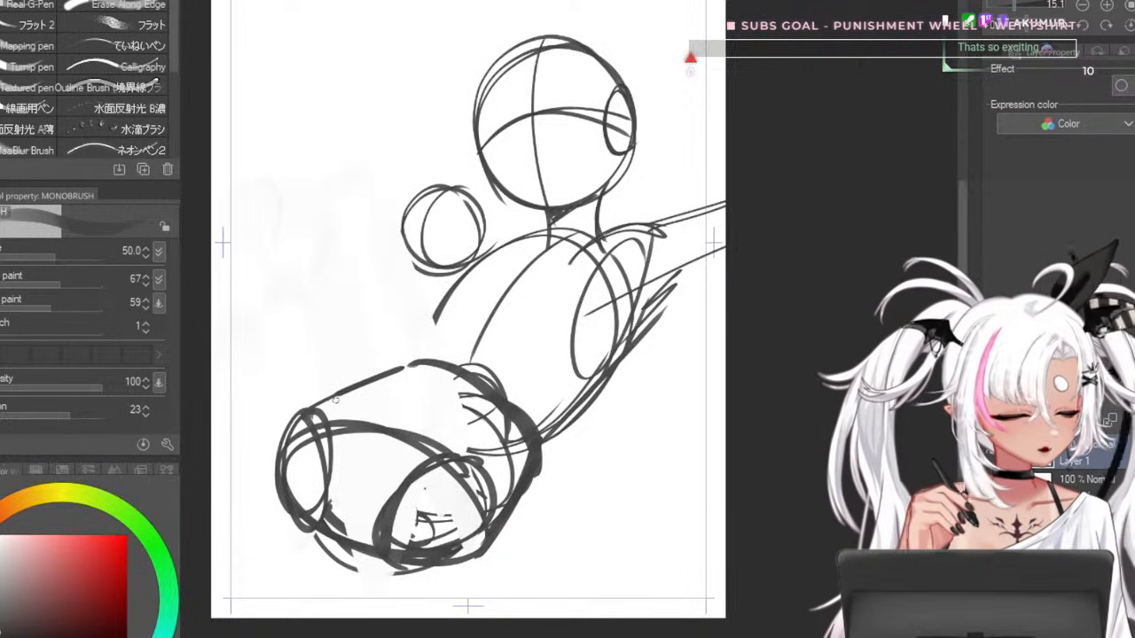
- Draw a curved band across the pelvis and extend the torso's front contour down to the waist
mouse_move(330, 399)
mouse_down()
mouse_move(504, 461)
mouse_move(478, 382)
mouse_move(498, 434)
mouse_up()
key(ctrl+z)
key(ctrl+z)
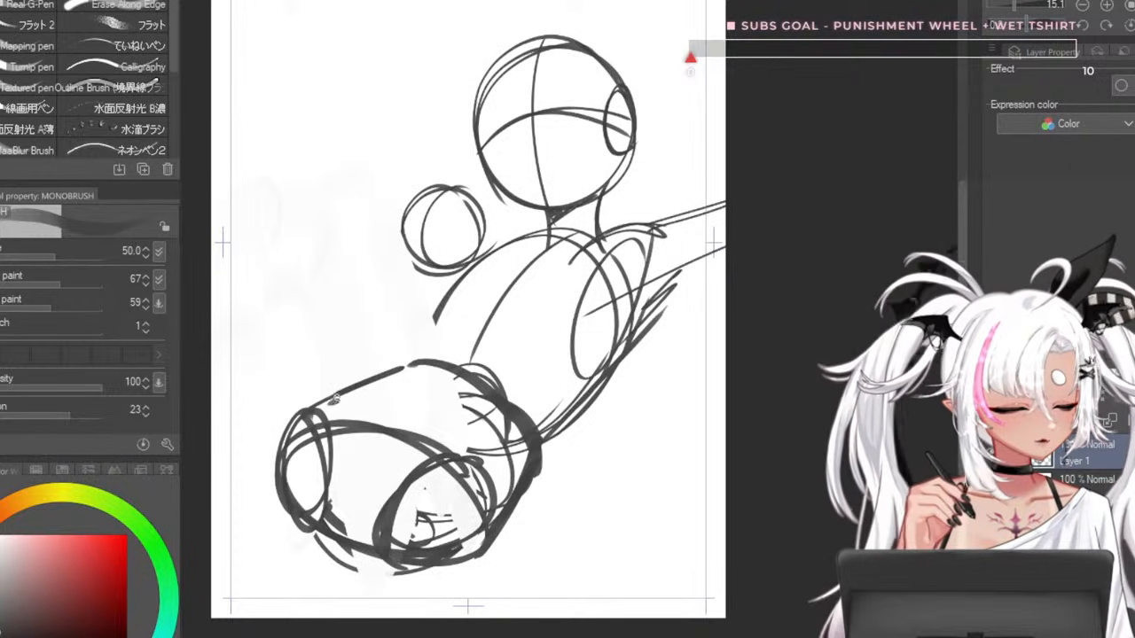
drag(332, 401, 514, 455)
drag(468, 274, 426, 361)
key(ctrl+z)
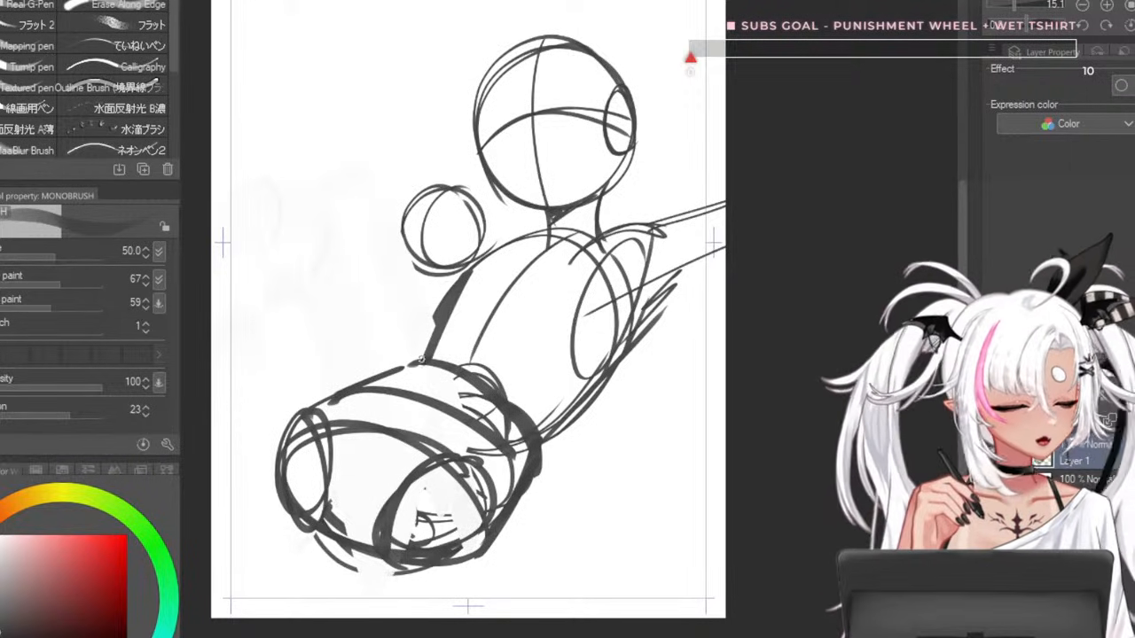
- Draw straight axis lines for both raised thighs from the hip ovals, plus a lower-leg line slanting down from the near knee
drag(435, 532, 390, 184)
key(ctrl+z)
drag(440, 533, 371, 174)
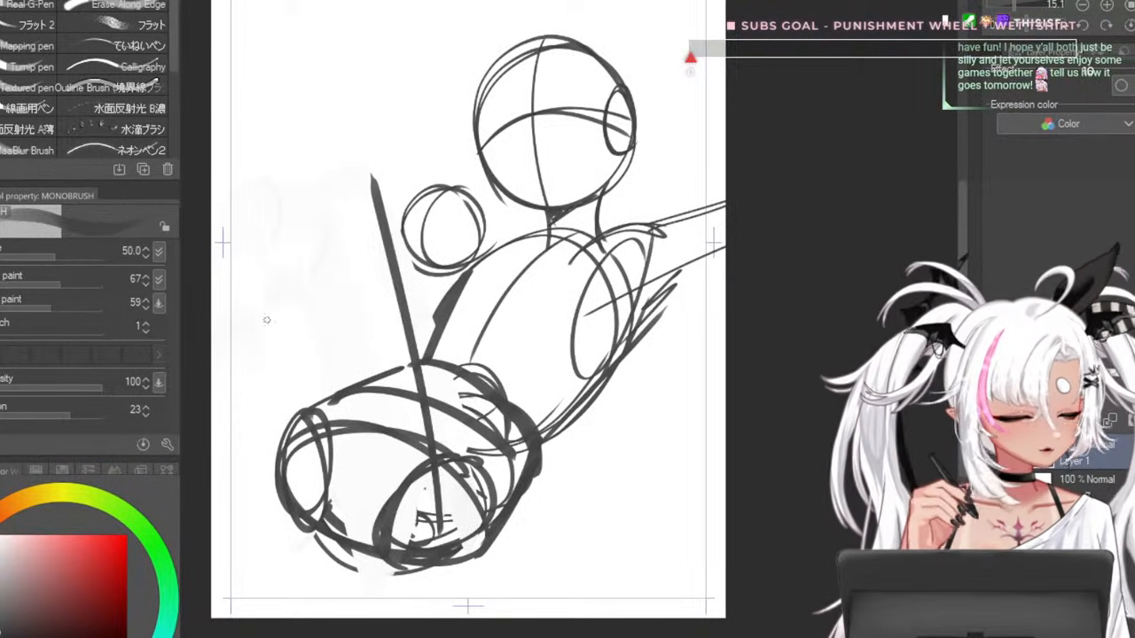
drag(300, 468, 263, 135)
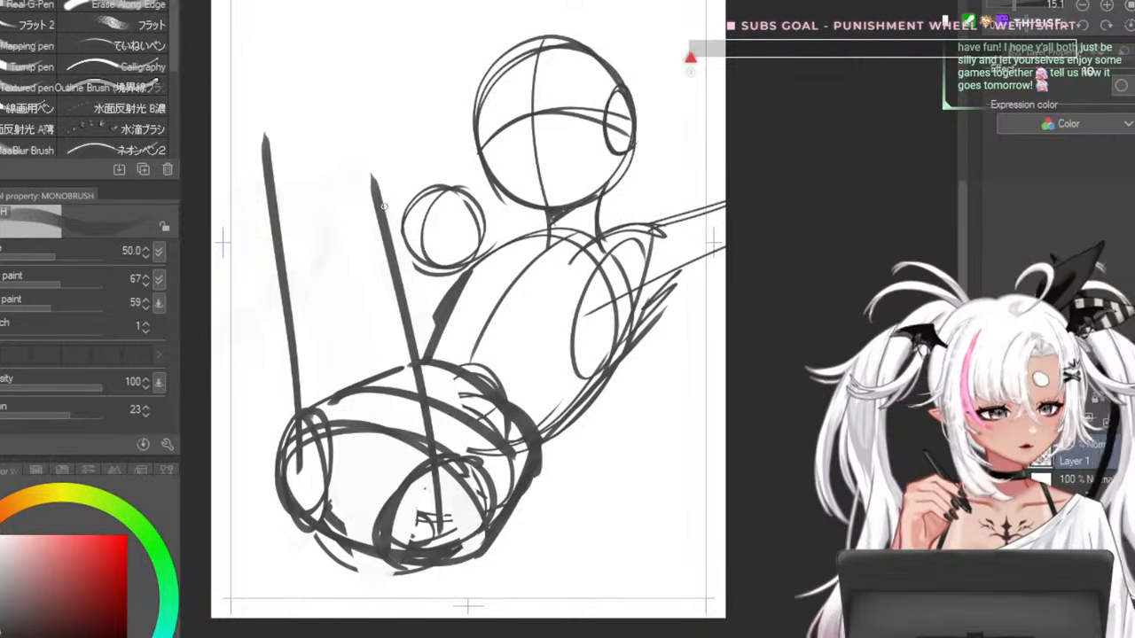
scroll(582, 214, down, 5)
scroll(554, 152, up, 10)
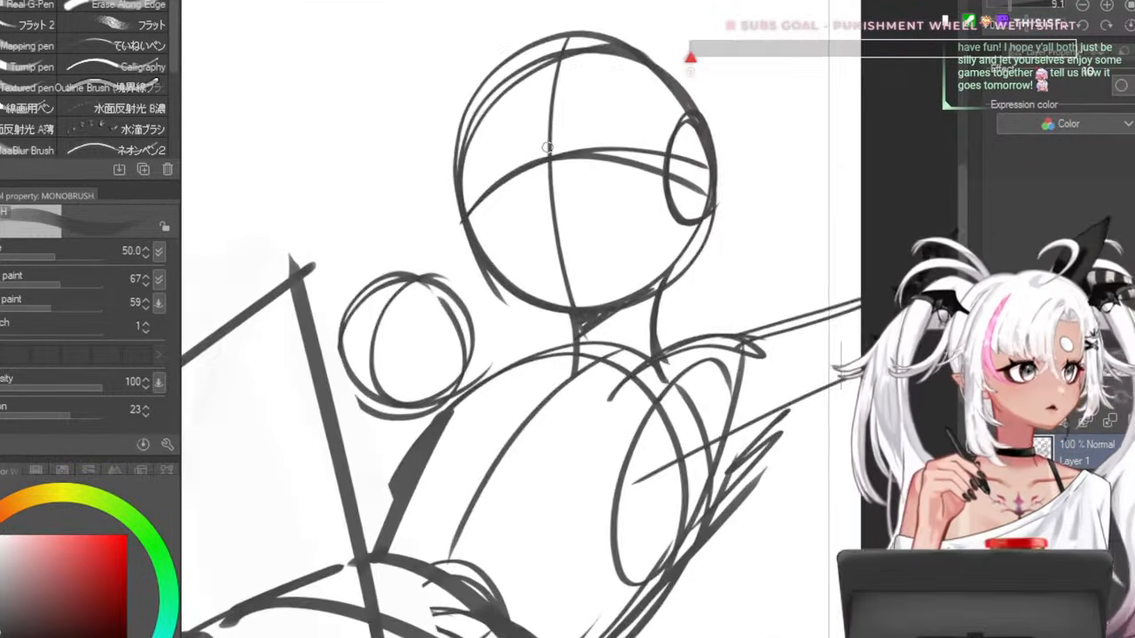
- Erase the small circle beside the torso at brush size 120
scroll(640, 249, down, 5)
scroll(671, 270, up, 3)
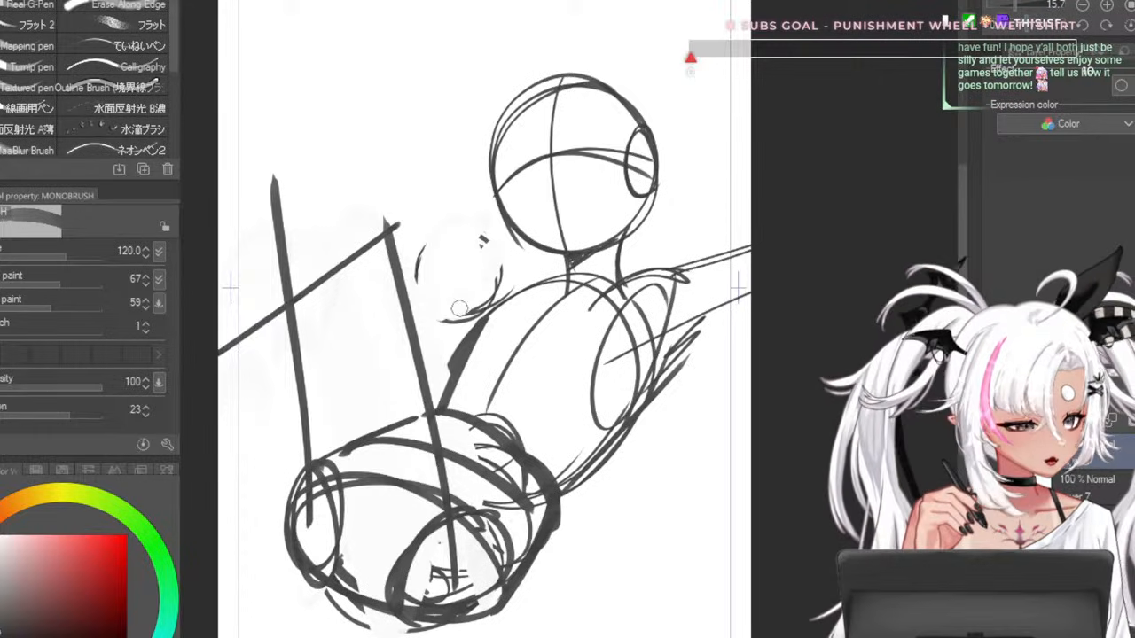
mouse_move(459, 309)
mouse_down()
mouse_move(429, 310)
mouse_move(456, 299)
mouse_move(499, 249)
mouse_up()
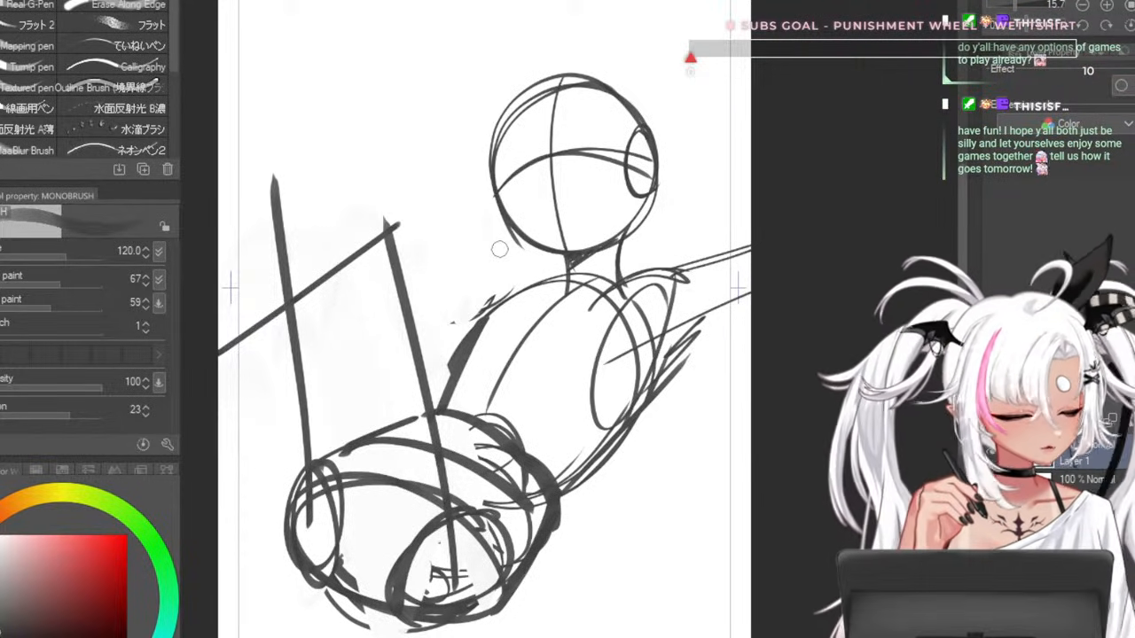
- Draw a curve rising from the head's ear side at brush size 30 and try a matching curve on the opposite side
mouse_move(654, 147)
mouse_down()
mouse_move(632, 2)
mouse_move(607, 2)
mouse_up()
key(ctrl+z)
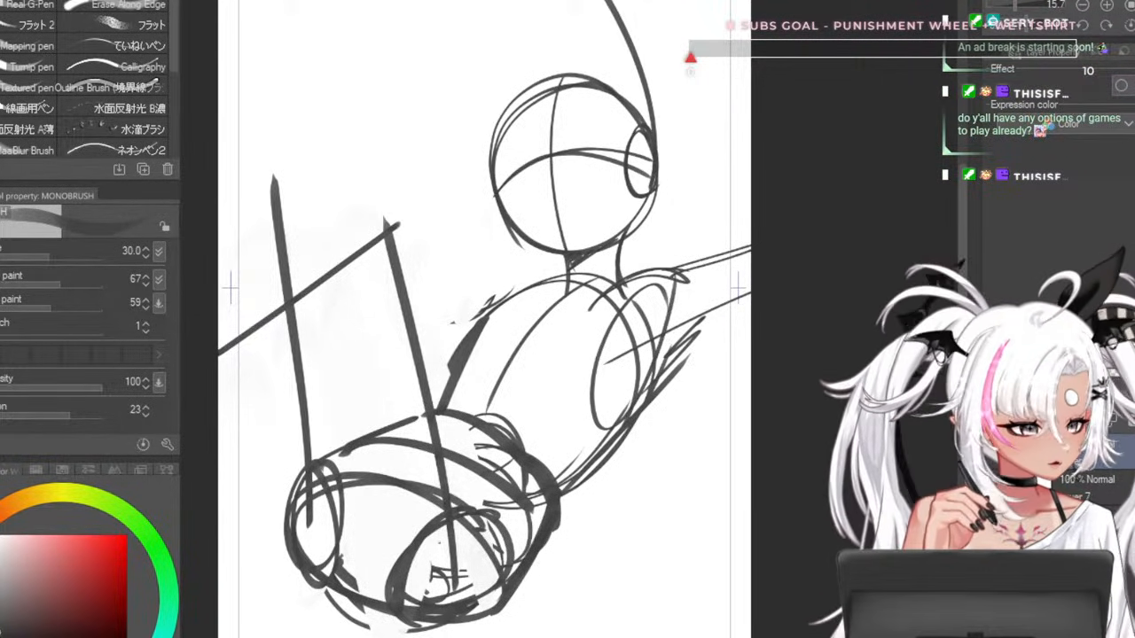
drag(488, 153, 509, 2)
drag(489, 158, 476, 7)
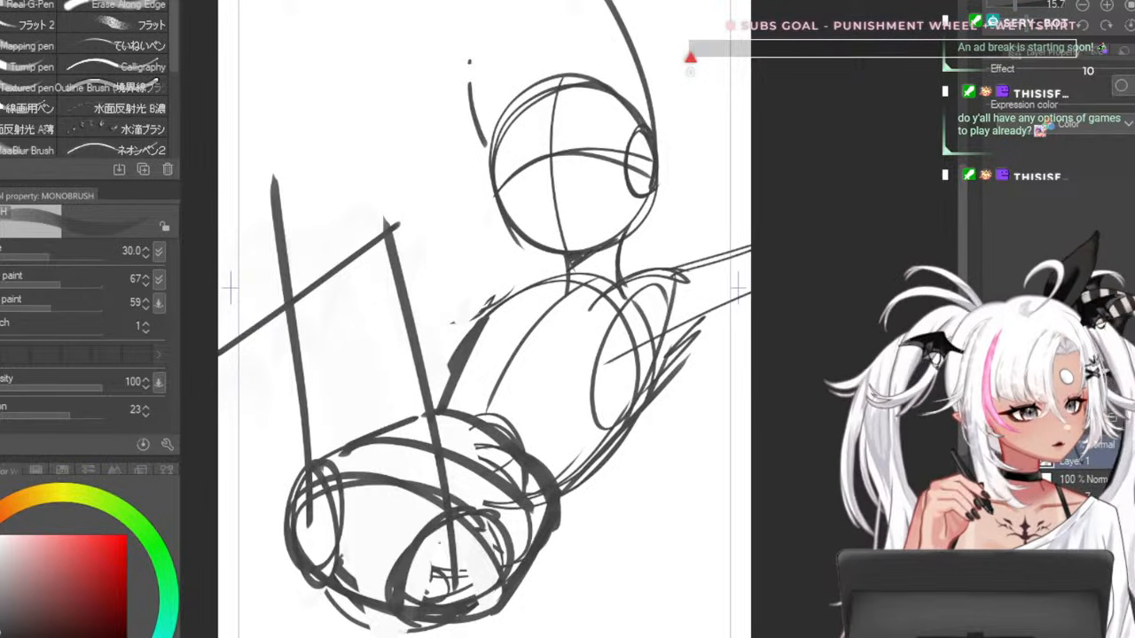
scroll(554, 133, down, 3)
scroll(554, 133, up, 3)
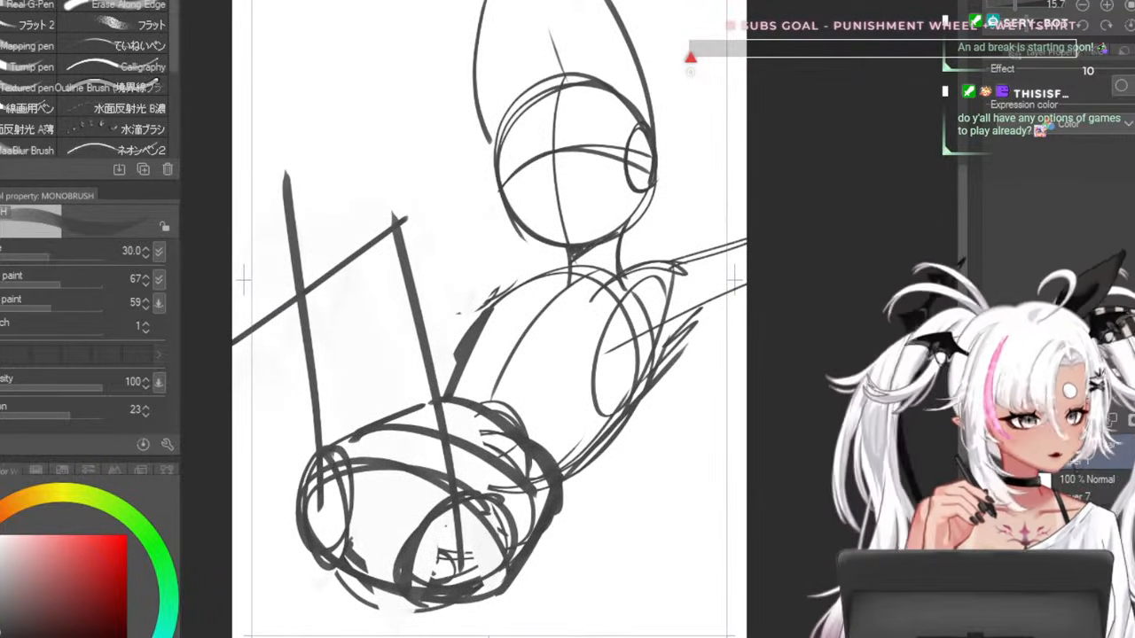
key(ctrl+z)
key(ctrl+z)
- Sketch sweeping hair curves flaring outward from both sides of the head at brush size 30
mouse_move(635, 98)
mouse_down()
mouse_move(724, 114)
mouse_move(665, 151)
mouse_up()
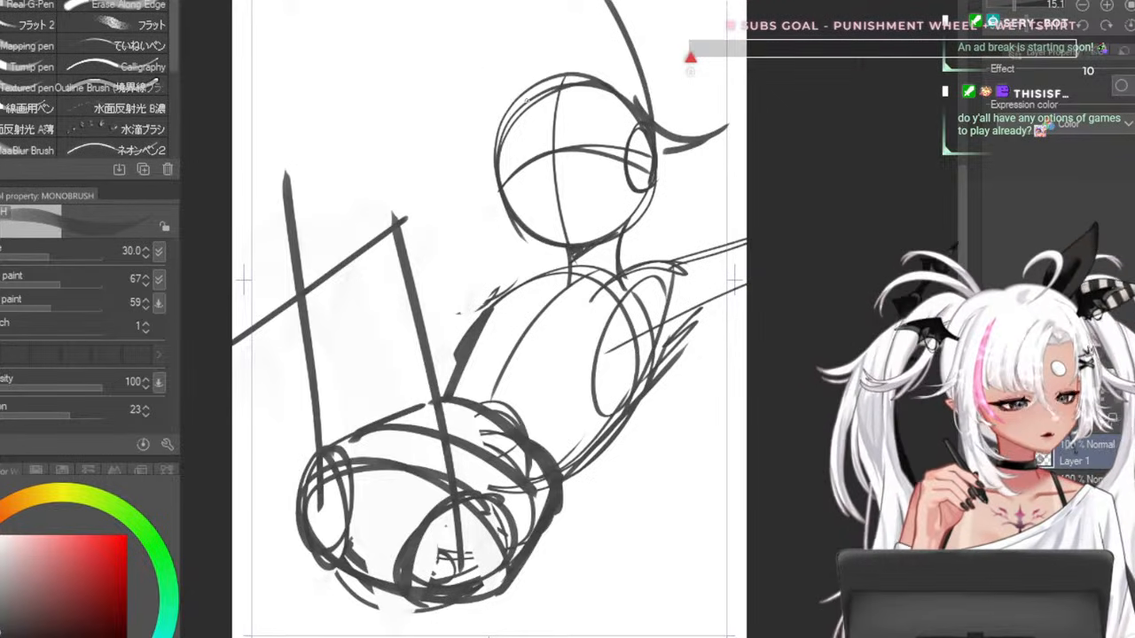
drag(530, 84, 477, 174)
mouse_move(424, 39)
mouse_down()
mouse_move(443, 182)
mouse_move(502, 201)
mouse_up()
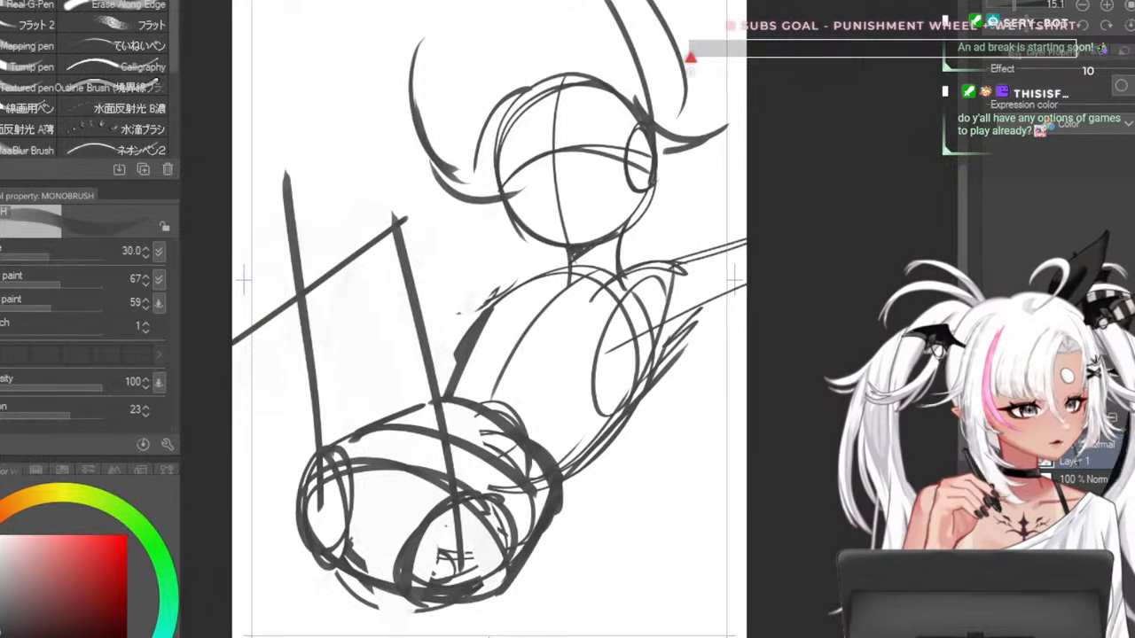
scroll(523, 107, down, 4)
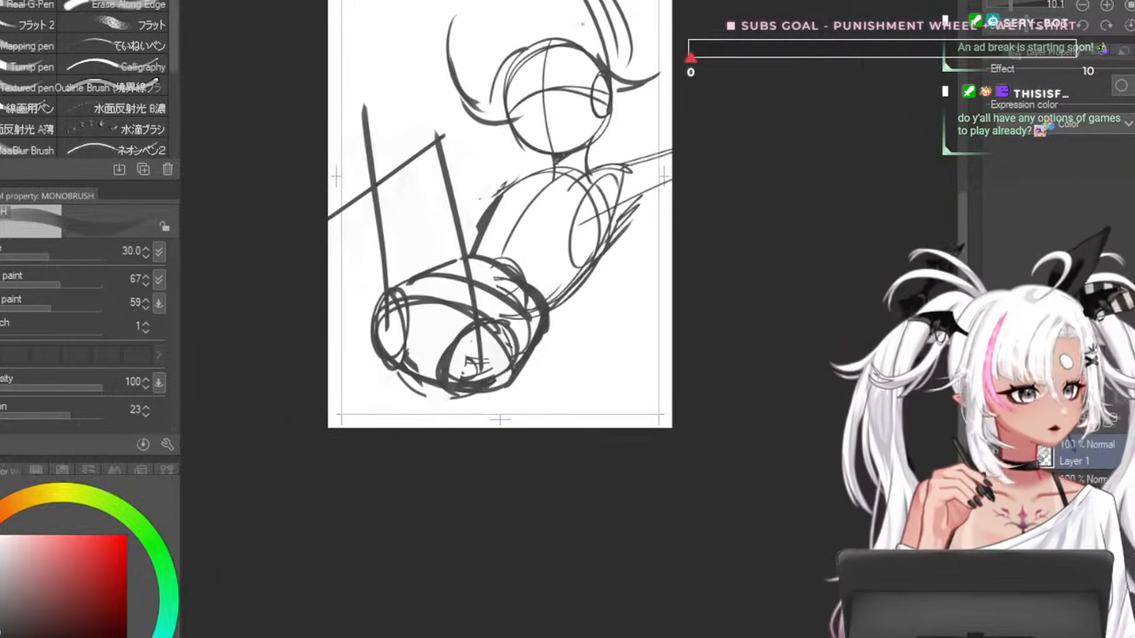
scroll(567, 133, up, 4)
scroll(538, 292, down, 2)
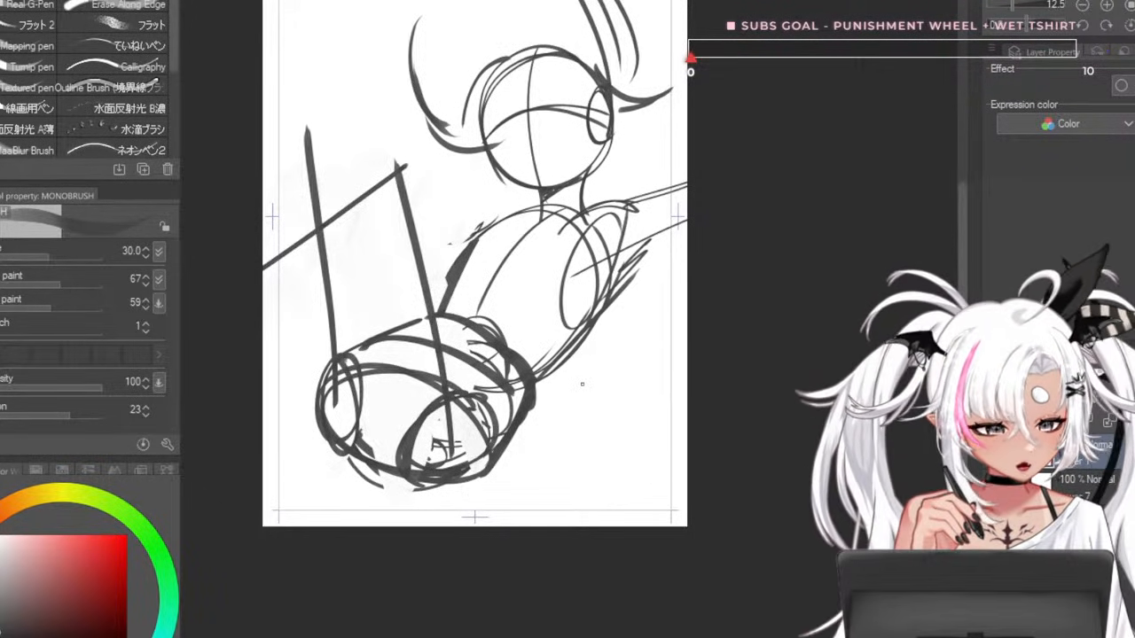
scroll(528, 358, down, 1)
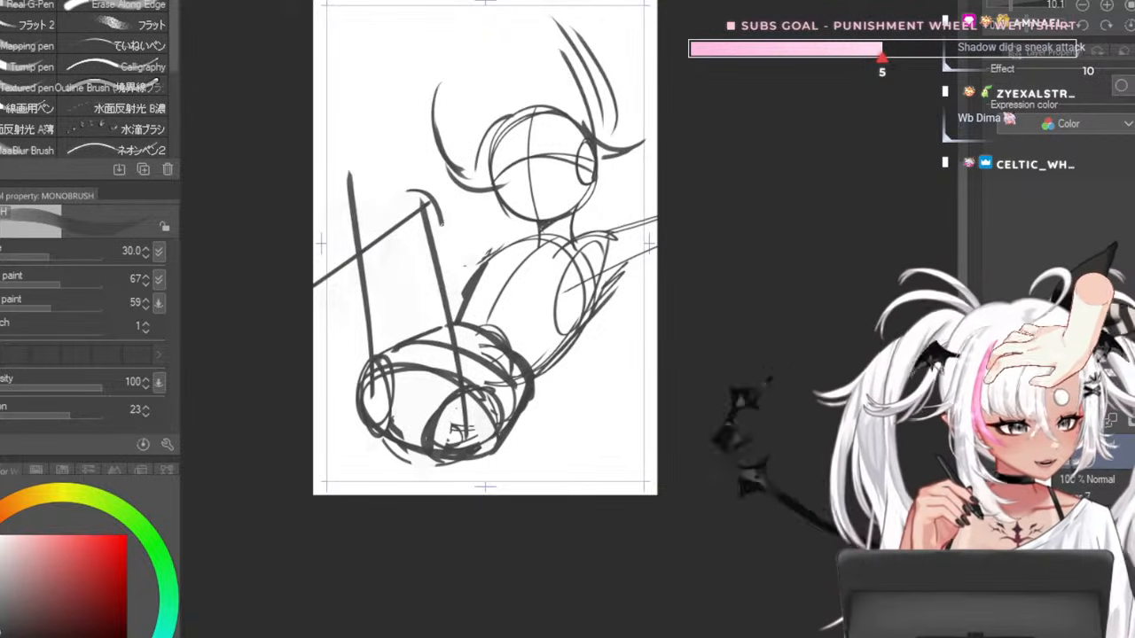
- Replace the rounded stroke at the near knee with an angular corner at brush size 50
key(ctrl+z)
key(ctrl+z)
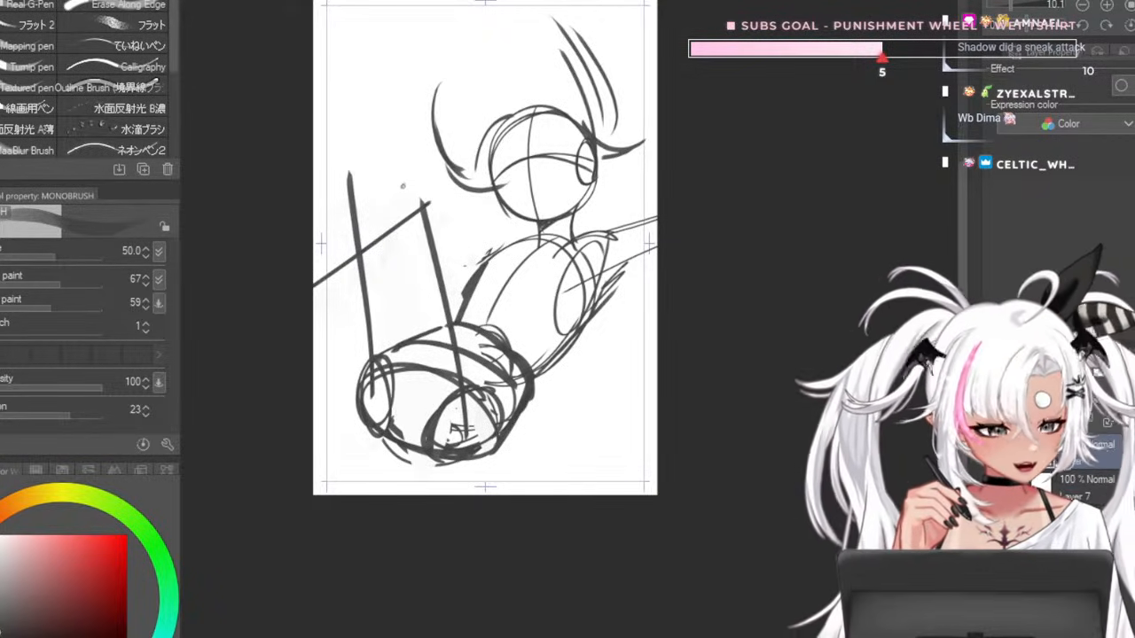
drag(401, 199, 439, 219)
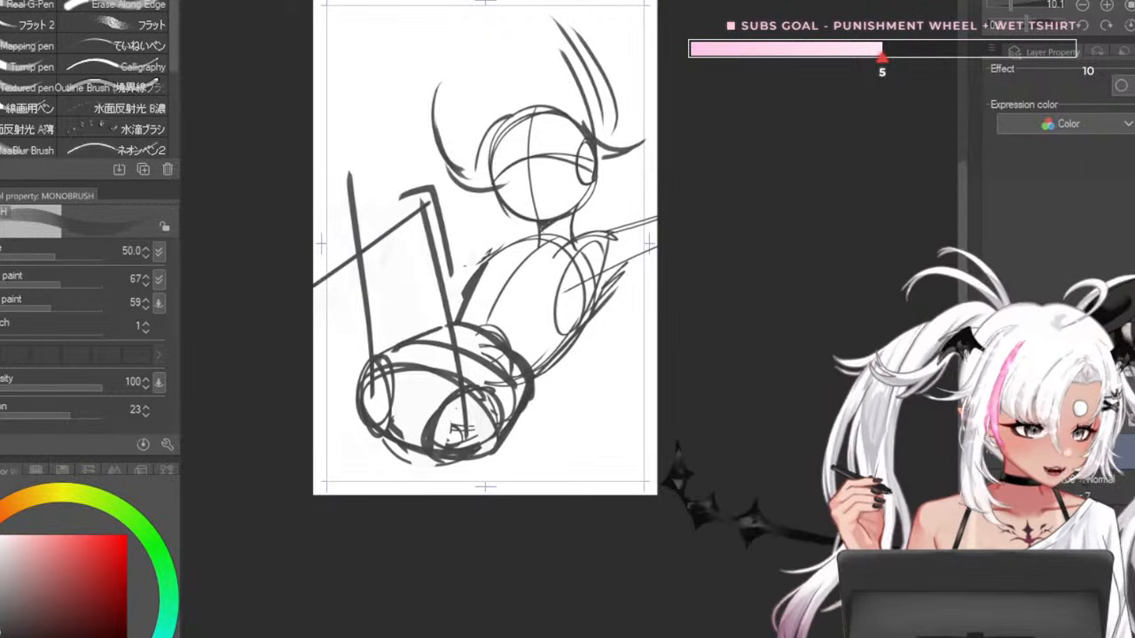
scroll(524, 342, up, 2)
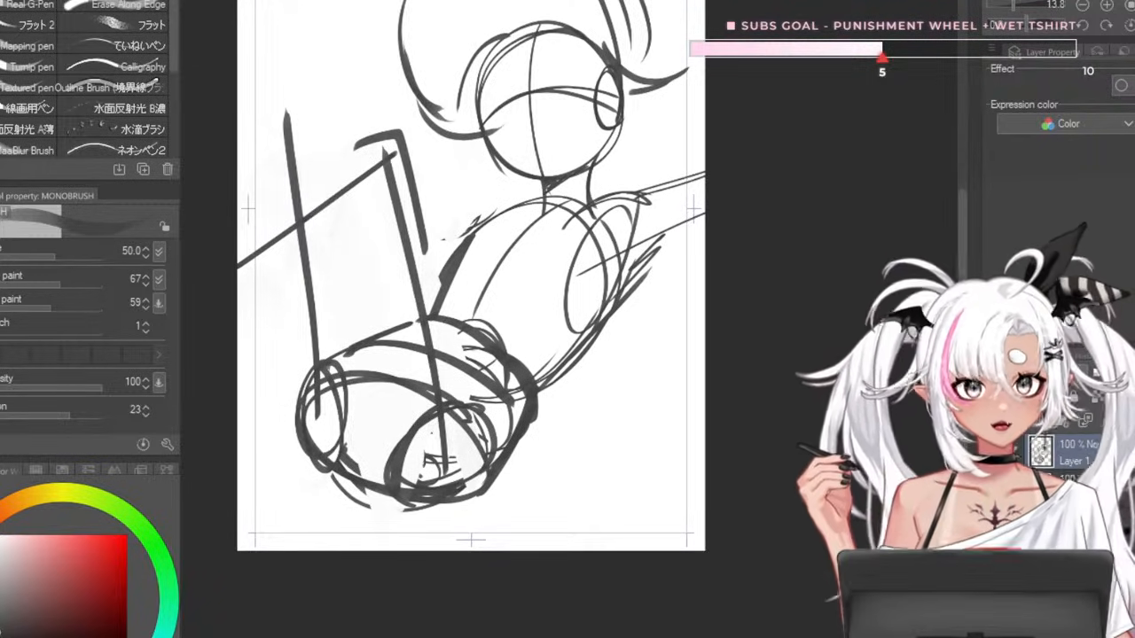
- Draw the near thigh's torso-side edge from the knee corner straight down into the hip oval at brush size 50
drag(419, 183, 450, 317)
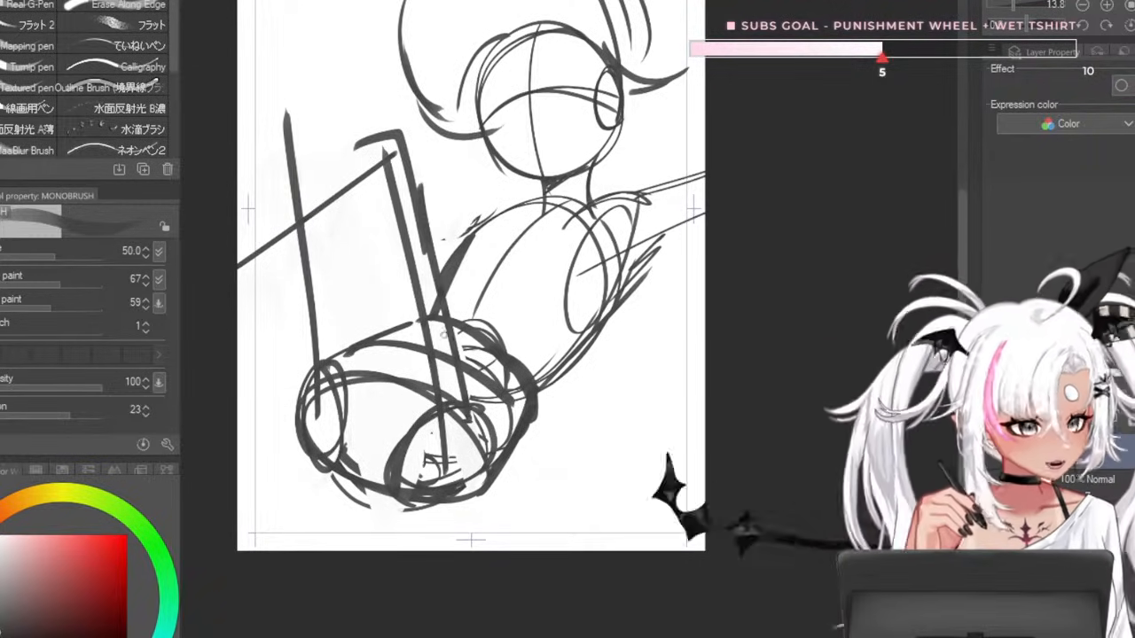
key(ctrl+z)
drag(419, 188, 474, 420)
key(ctrl+z)
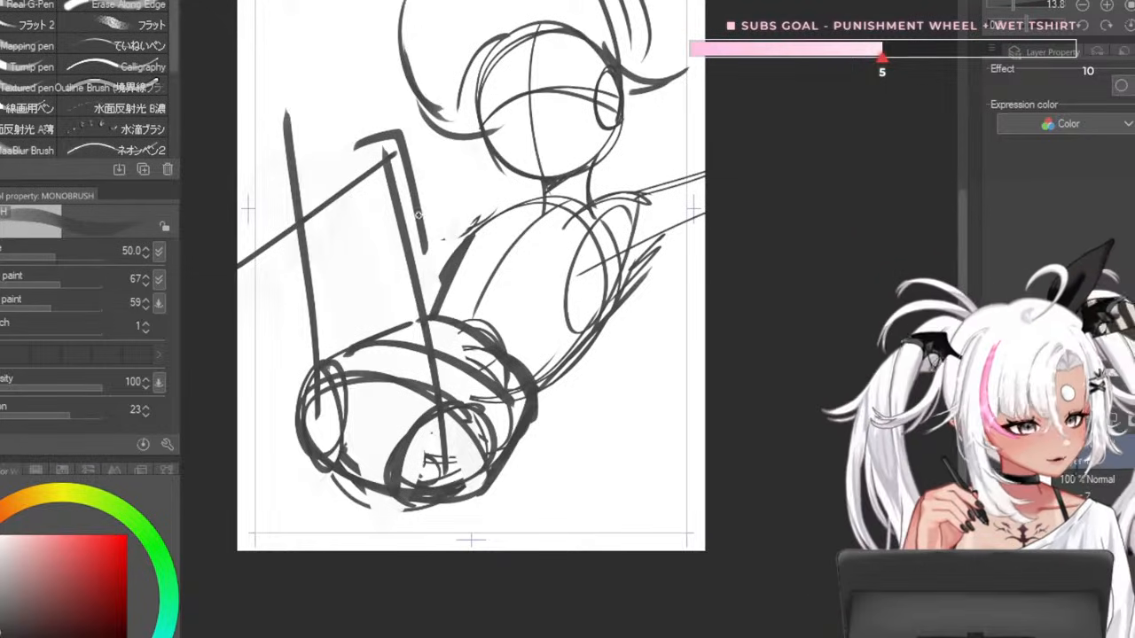
drag(420, 209, 472, 422)
key(ctrl+z)
drag(409, 157, 470, 416)
drag(418, 193, 462, 369)
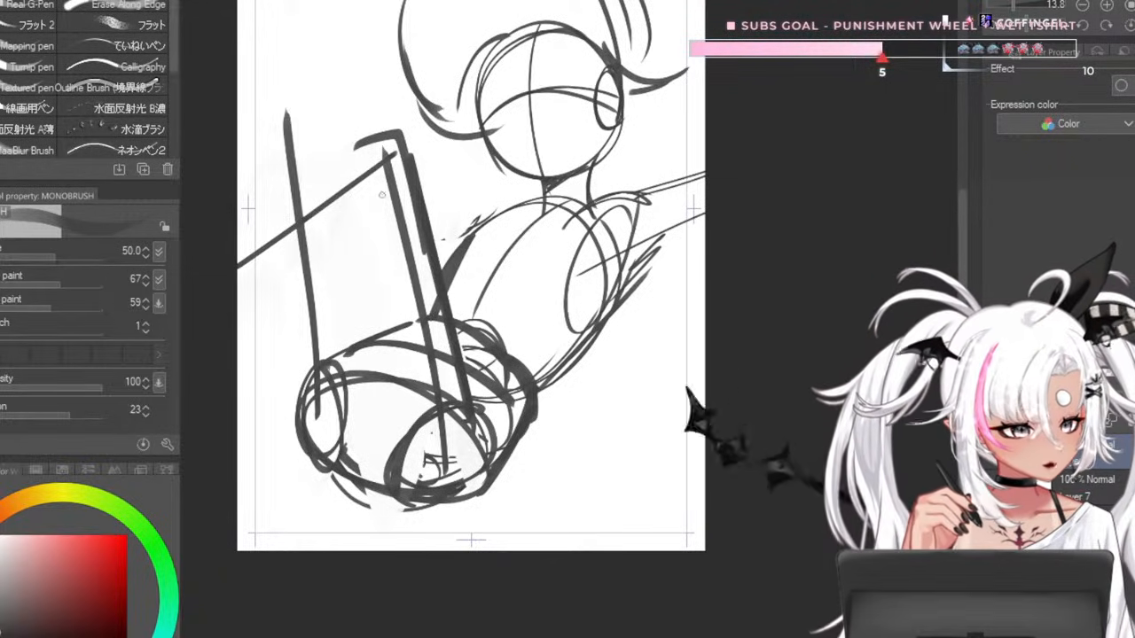
- Draw the near thigh's opposite edge parallel to its axis down into the pelvis at brush size 40
drag(355, 197, 400, 390)
key(ctrl+z)
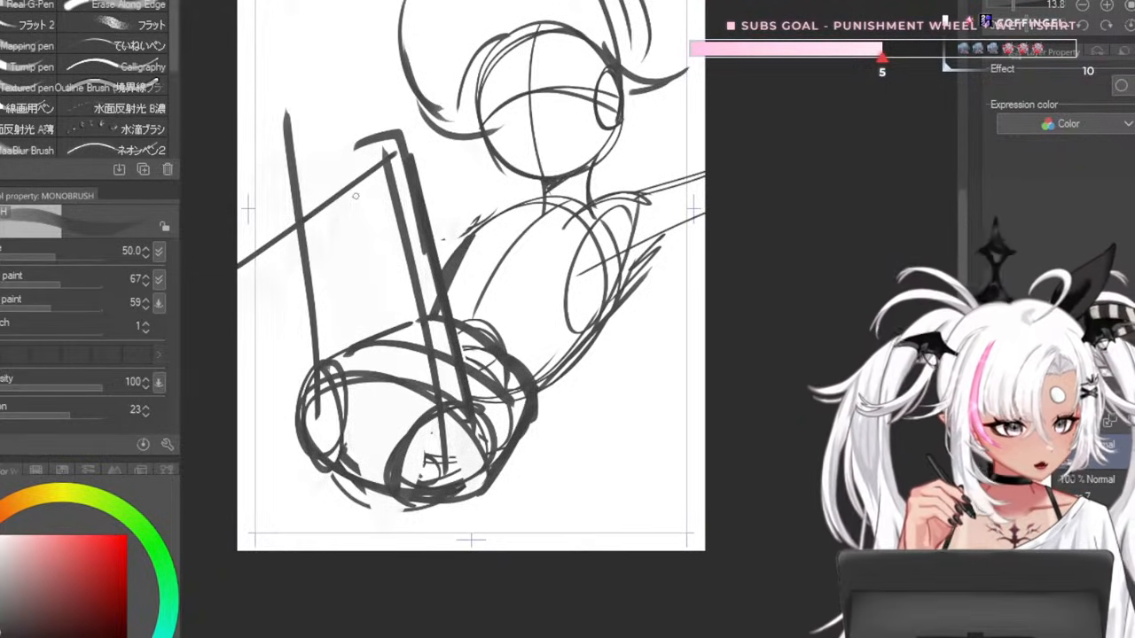
drag(354, 196, 399, 421)
key(ctrl+z)
key([)
mouse_move(364, 193)
mouse_down()
mouse_move(394, 440)
mouse_move(362, 264)
mouse_up()
key(ctrl+z)
key(ctrl+z)
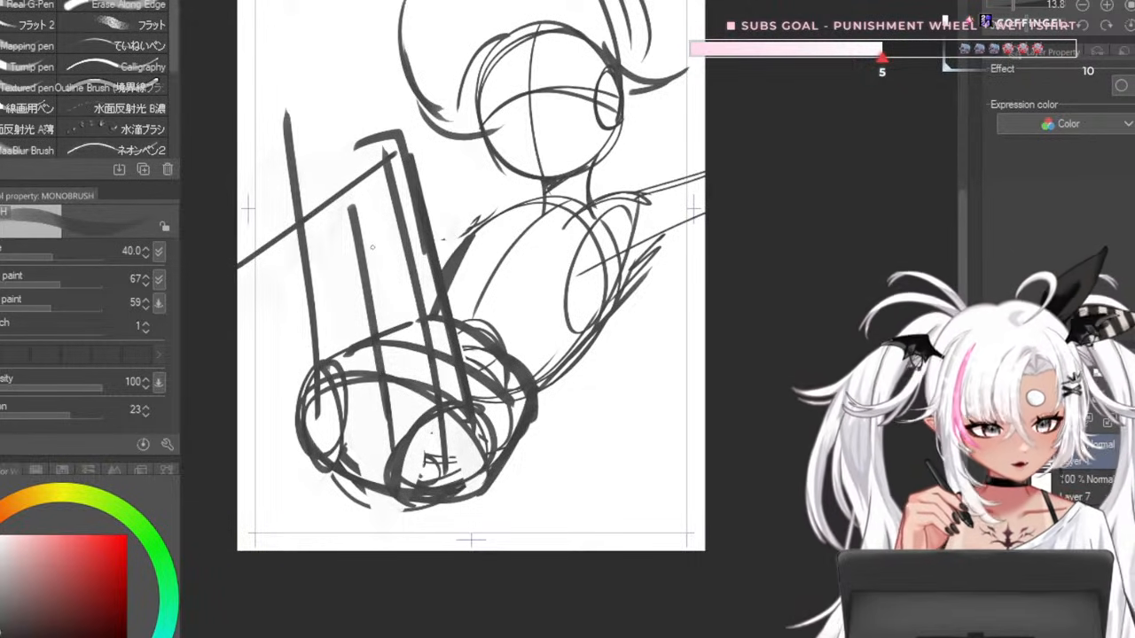
- Draw the far thigh's inner edge from the lower-leg line down to the top of the pelvis
key(ctrl+z)
drag(322, 210, 354, 386)
key(ctrl+z)
key(ctrl+z)
drag(314, 219, 350, 369)
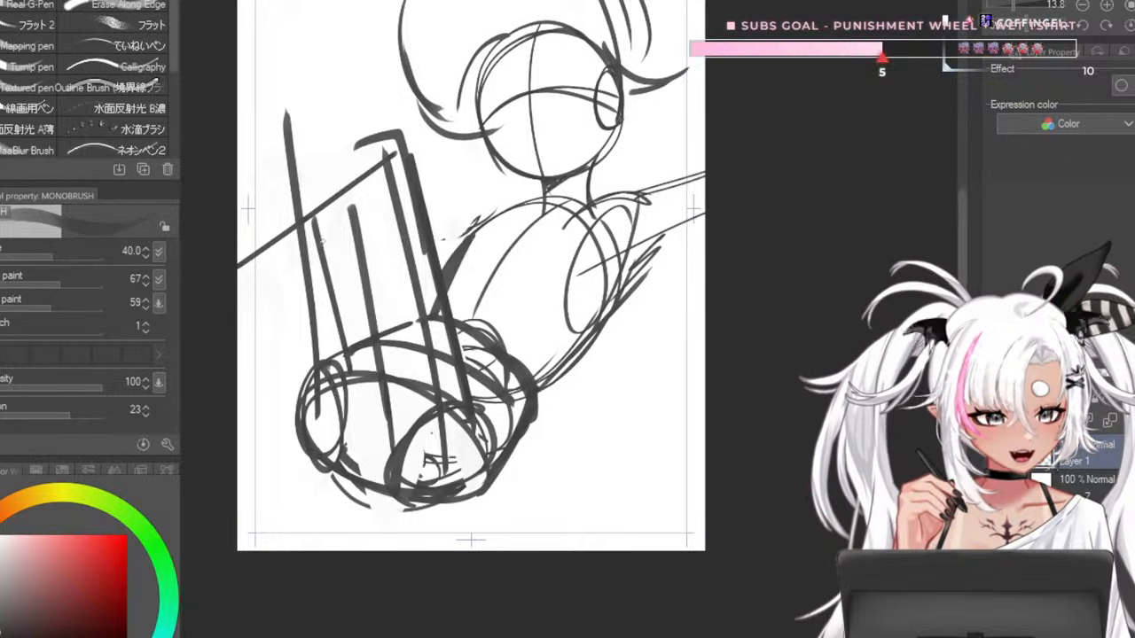
- Extend the far thigh's inner edge upward past the top of its axis line
drag(235, 140, 279, 371)
key(ctrl+z)
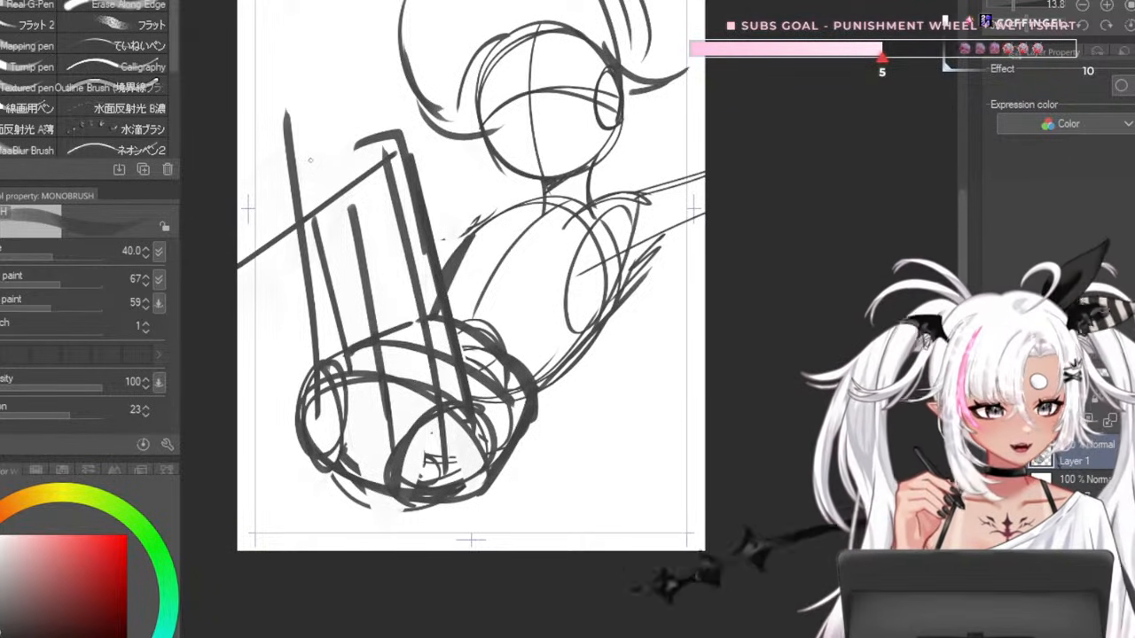
drag(295, 124, 343, 370)
key(ctrl+z)
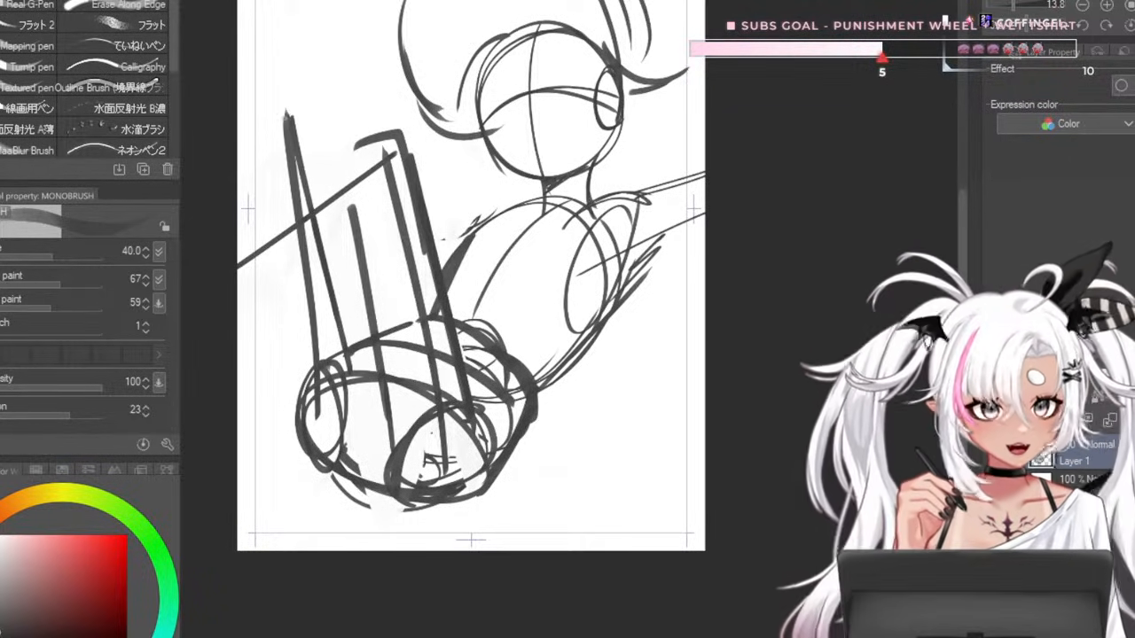
key(ctrl+z)
drag(271, 92, 340, 355)
key(ctrl+z)
- Draw the far thigh's outer edge near the page border, slanting down to the end of the hips
drag(239, 153, 288, 386)
key(ctrl+z)
drag(233, 182, 271, 373)
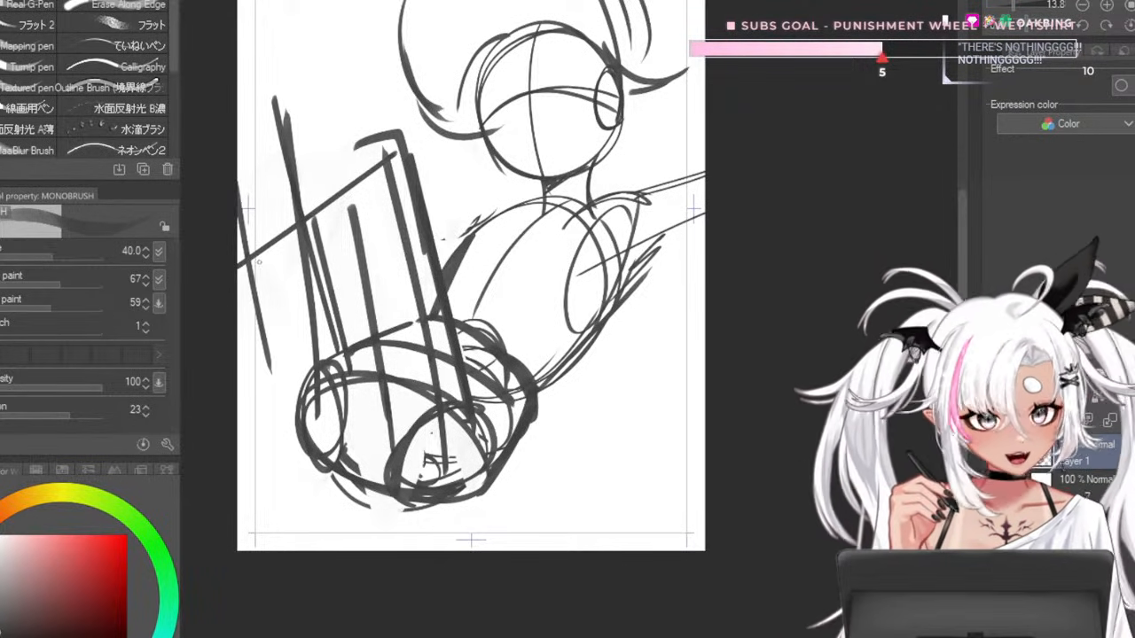
key(ctrl+z)
drag(245, 259, 284, 427)
key(ctrl+z)
key(ctrl+z)
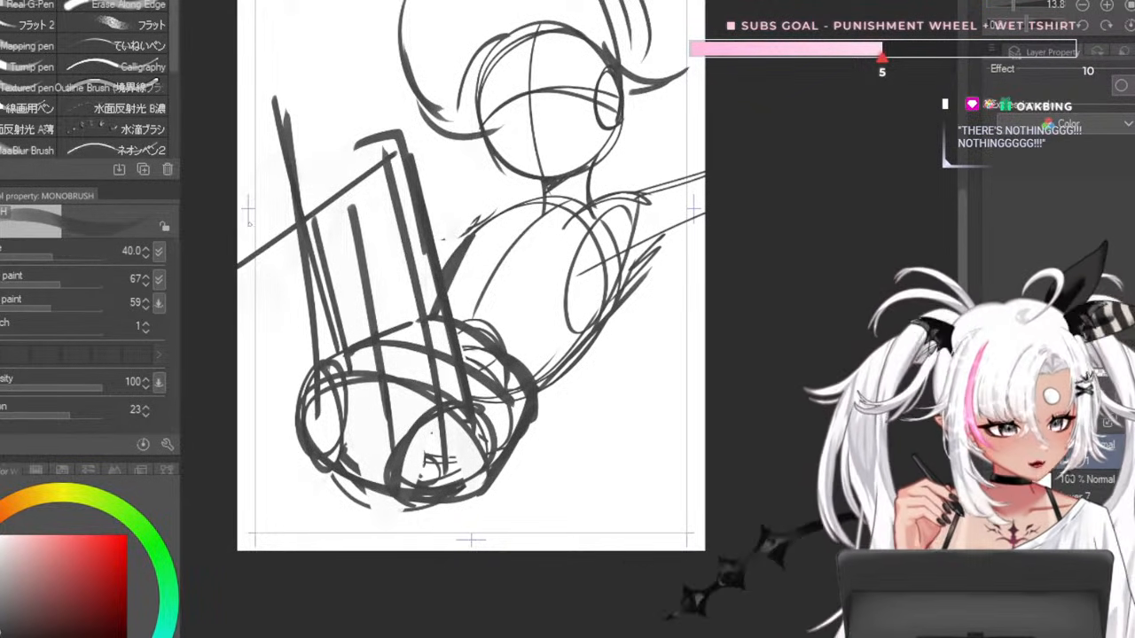
drag(251, 215, 295, 425)
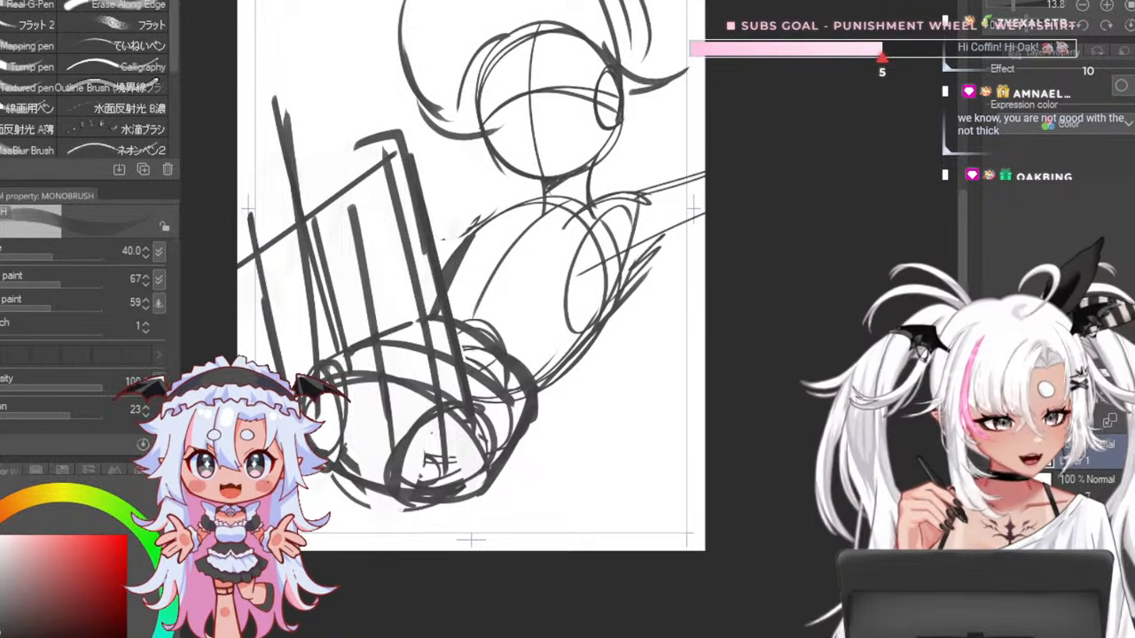
mouse_move(242, 138)
mouse_down()
mouse_move(252, 254)
mouse_move(255, 232)
mouse_move(280, 353)
mouse_up()
key(ctrl+z)
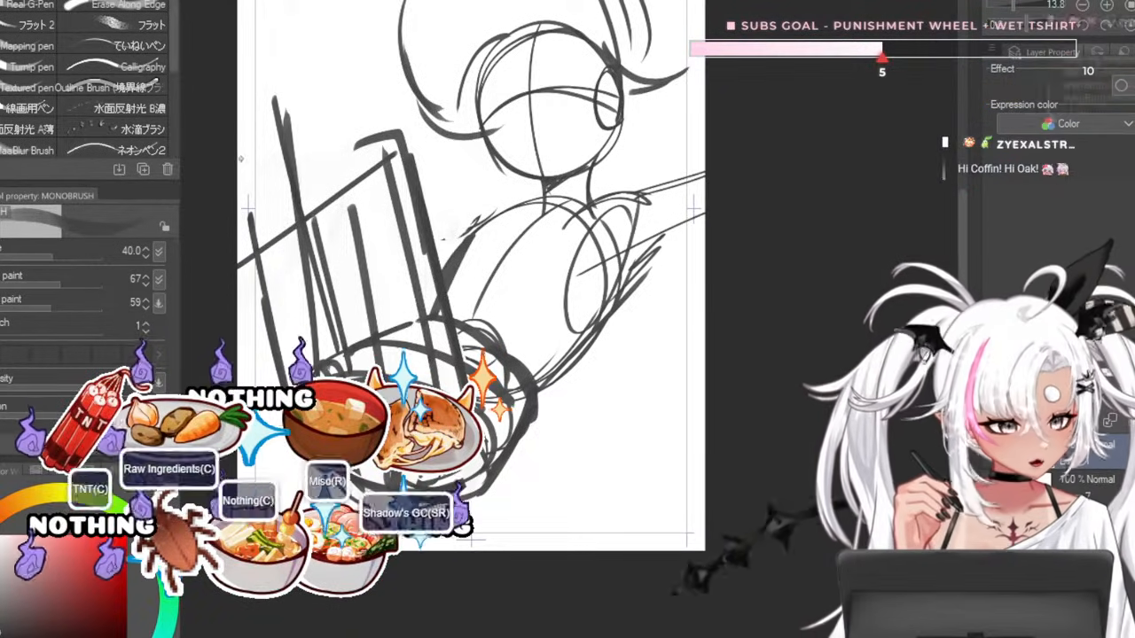
- Redraw the far thigh's outer edge from the page border to the hips and erase the overlapping lines inside that thigh
drag(237, 133, 285, 377)
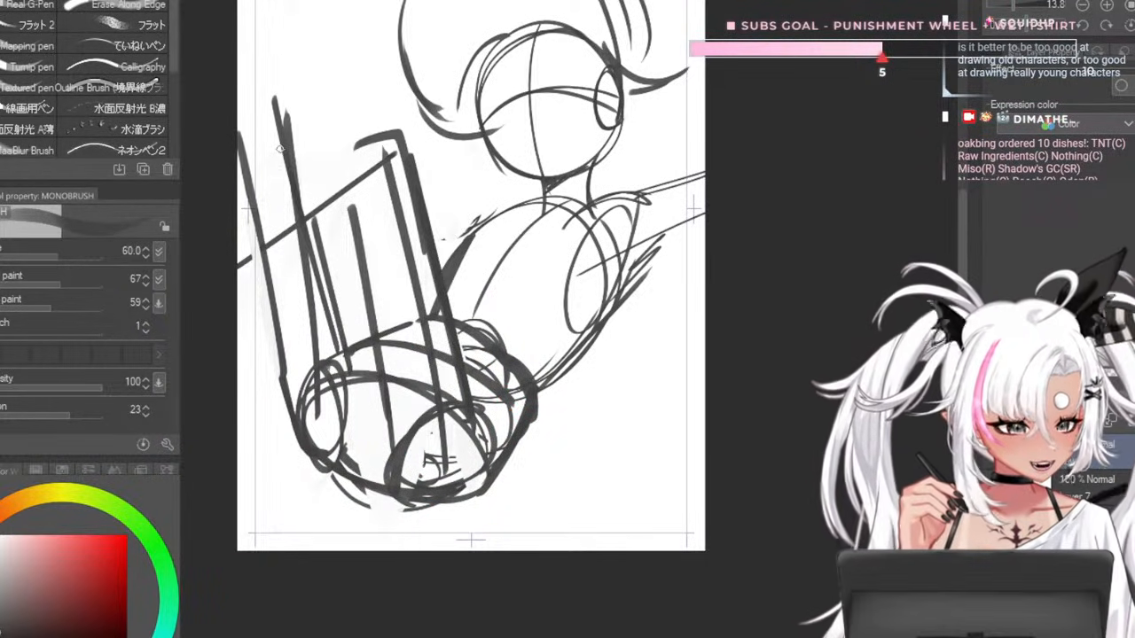
key(bracketright)
key(bracketright)
drag(284, 153, 317, 364)
drag(281, 111, 328, 374)
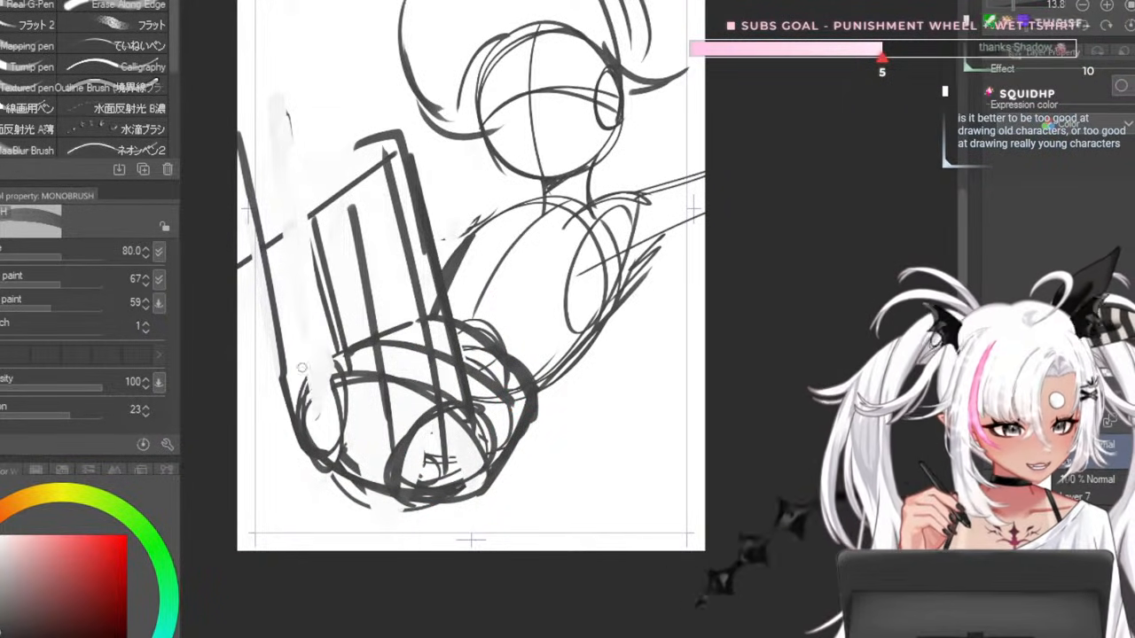
drag(288, 93, 302, 341)
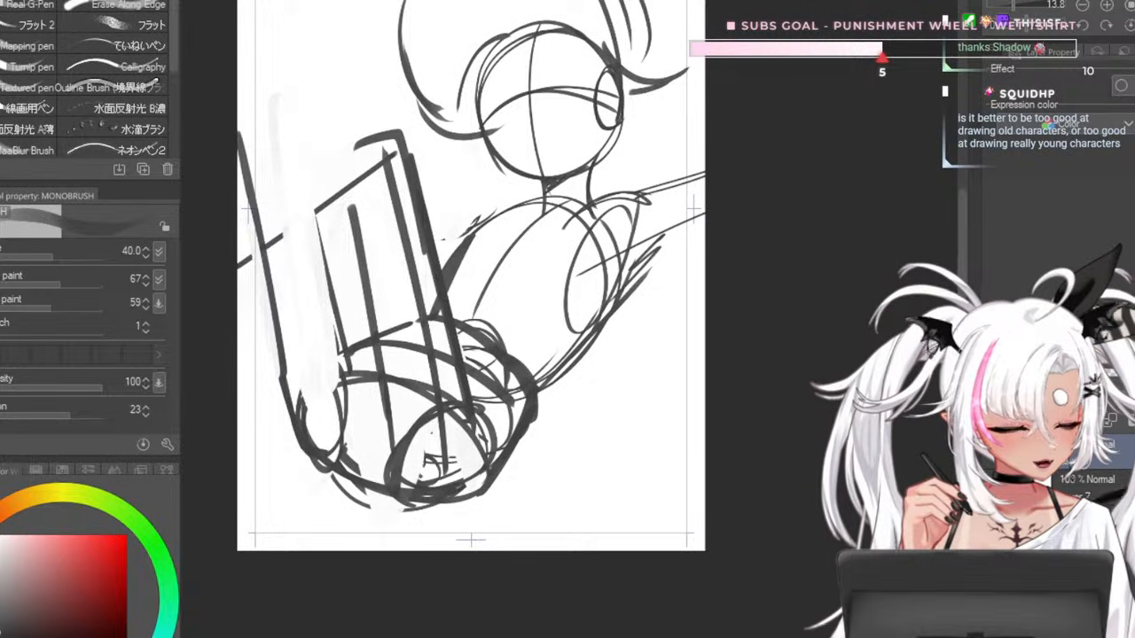
- Redraw the far thigh's inner edge beside the near thigh, down to the pelvis, at brush size 40
mouse_move(308, 172)
mouse_down()
mouse_move(355, 349)
mouse_move(321, 216)
mouse_move(346, 347)
mouse_up()
key(ctrl+z)
key(ctrl+z)
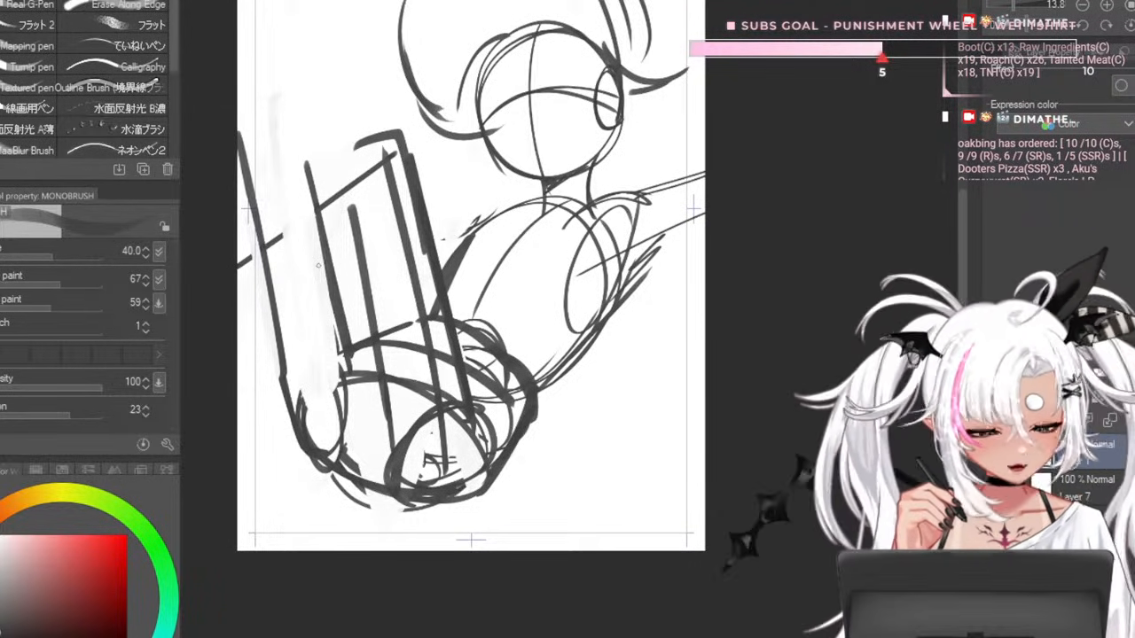
- Try to thicken the far thigh's inner edge with another parallel stroke at brush size 50
drag(321, 209, 357, 343)
key(ctrl+z)
key(bracketright)
drag(321, 209, 354, 344)
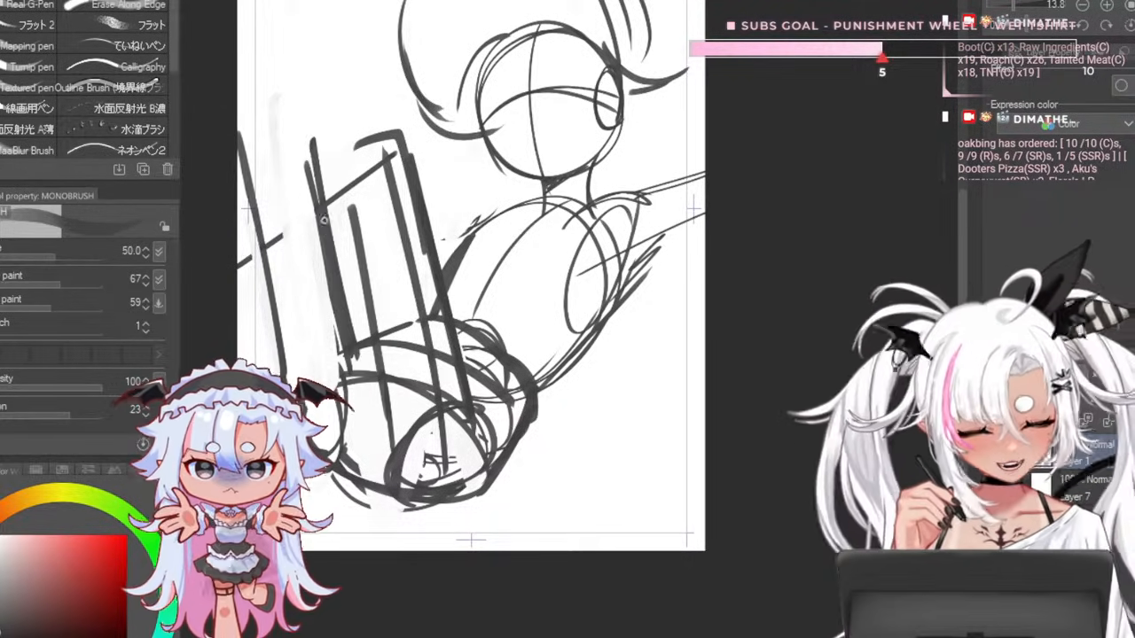
key(ctrl+z)
drag(307, 140, 323, 225)
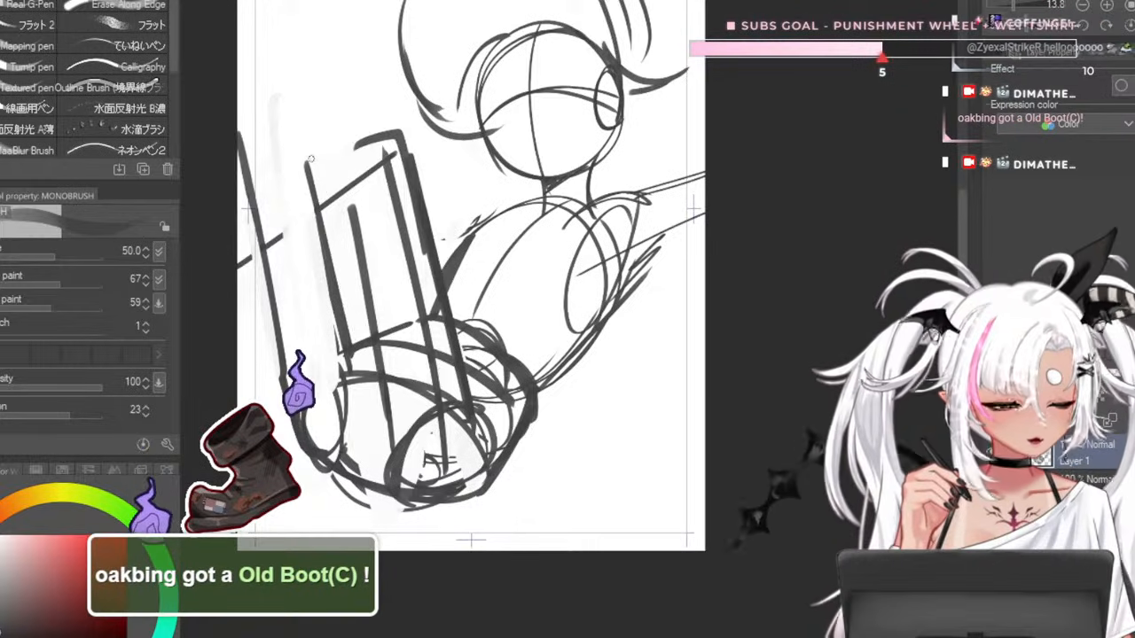
drag(307, 148, 353, 342)
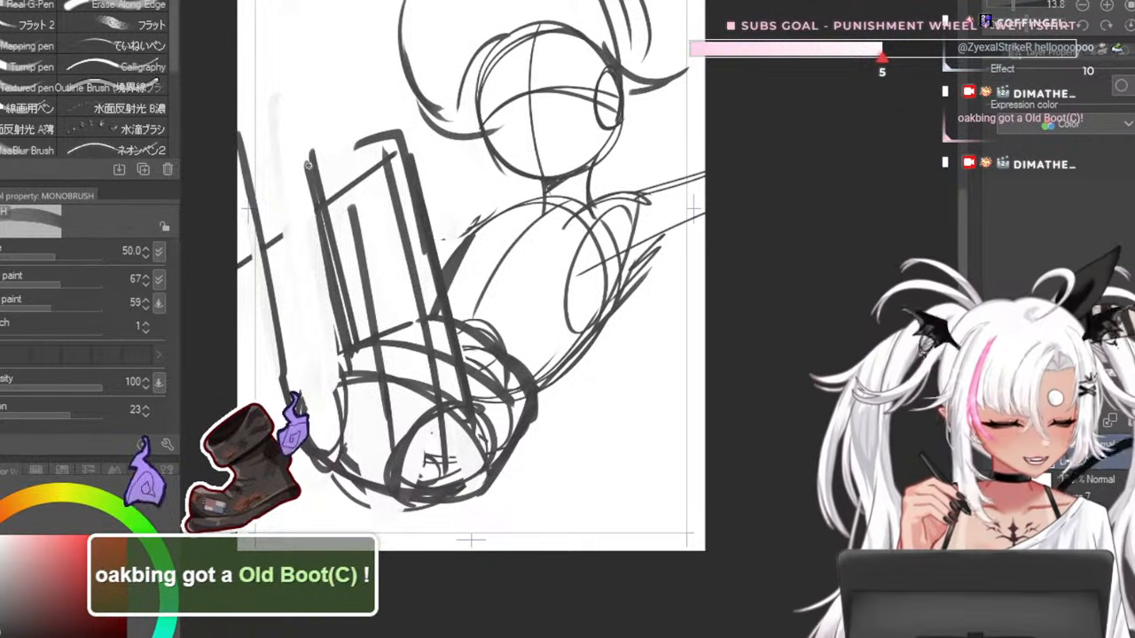
key(ctrl+z)
- Try a longer, heavier inner edge for the far thigh at brush sizes 70 and 60
key(bracketright)
key(bracketright)
drag(303, 112, 351, 341)
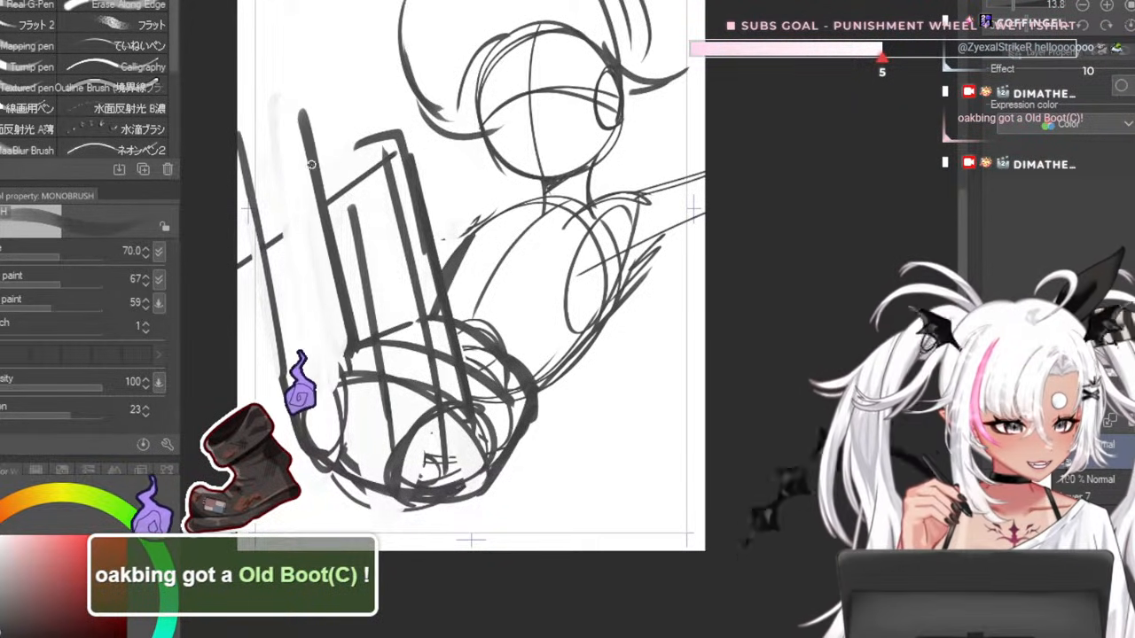
key(ctrl+z)
key(bracketleft)
drag(298, 105, 346, 332)
key(ctrl+z)
drag(301, 123, 329, 239)
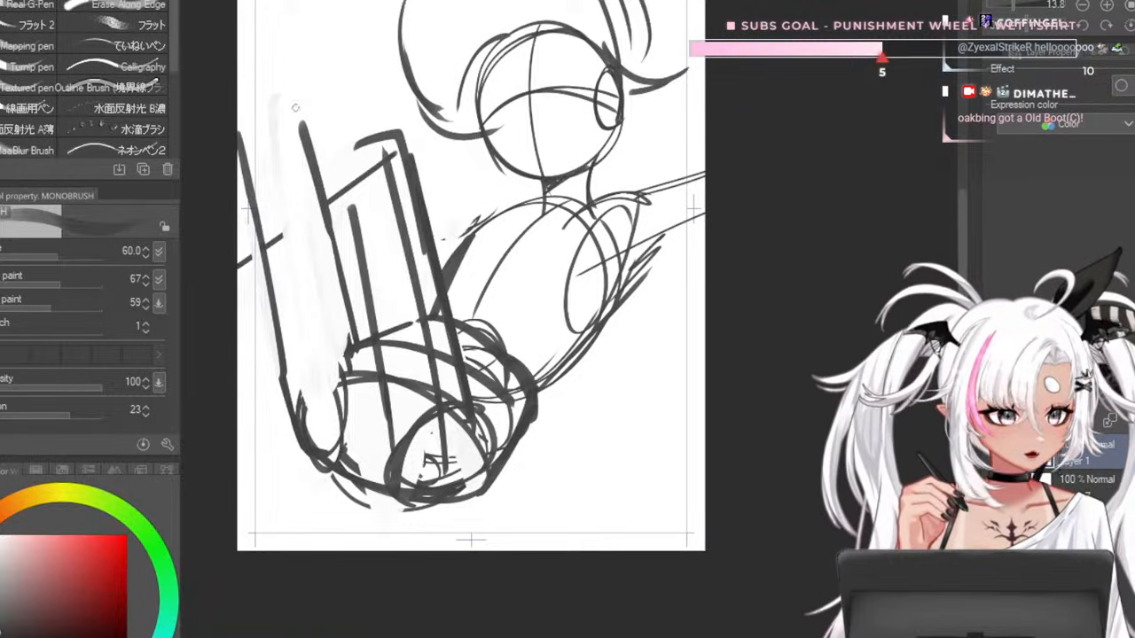
key(ctrl+z)
key(ctrl+z)
- Extend the far thigh's inner edge above the near knee and thicken it down to the pelvis at brush size 60
drag(274, 76, 334, 268)
key(ctrl+z)
drag(321, 212, 350, 341)
drag(329, 248, 347, 329)
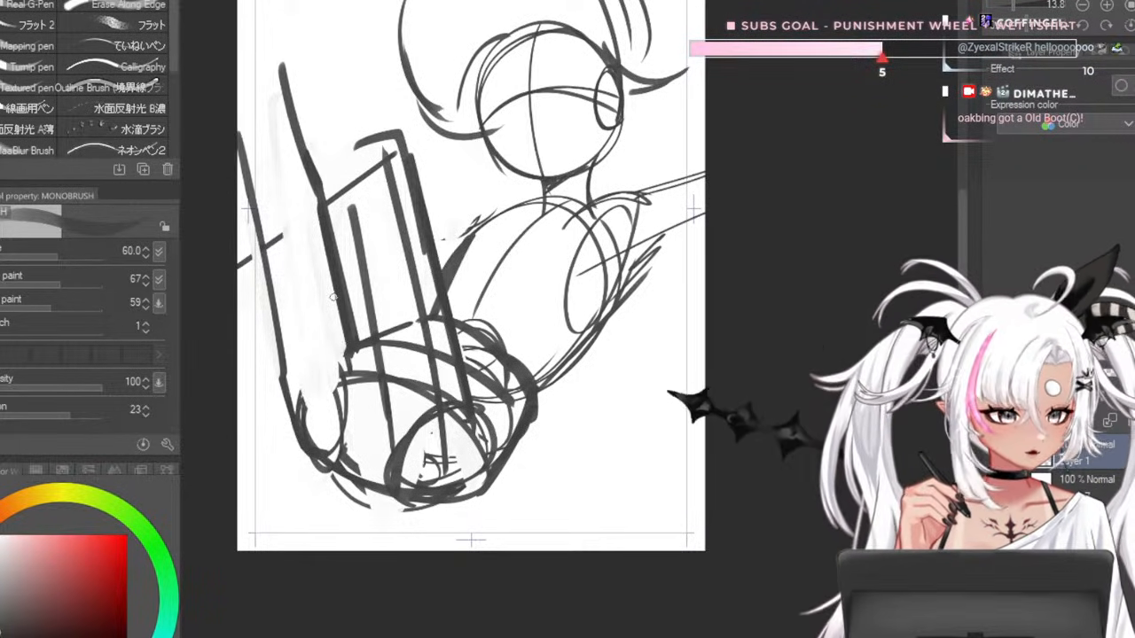
key(ctrl+z)
- Lengthen the far leg's outer and inner edges upward with straight strokes at brush size 60
drag(240, 74, 265, 237)
drag(260, 9, 305, 176)
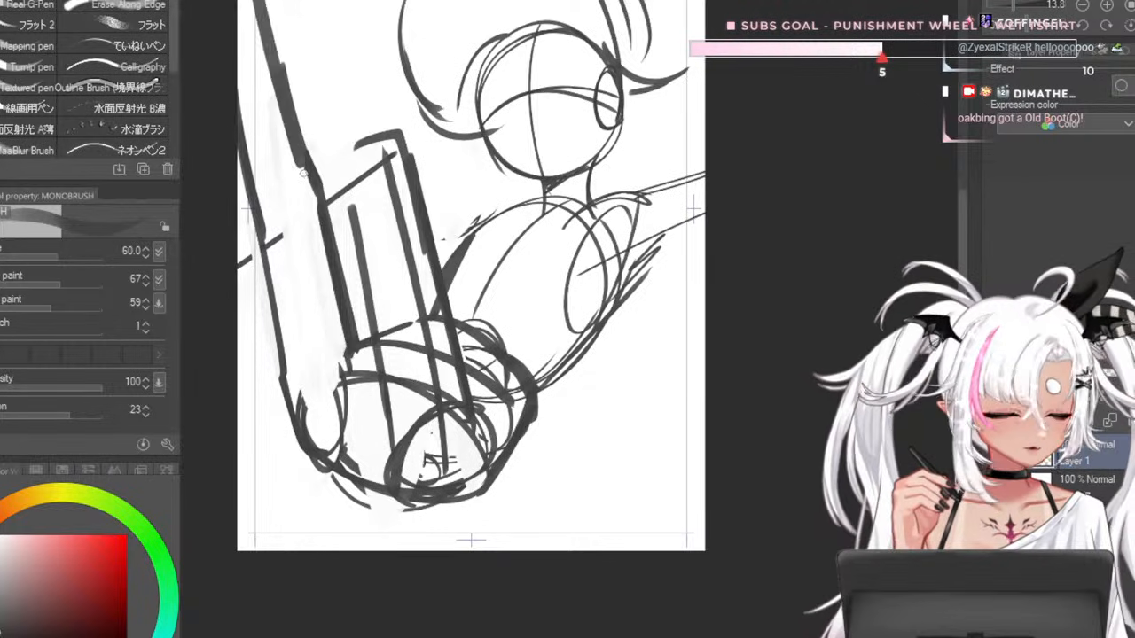
key(ctrl+z)
key(ctrl+z)
drag(259, 9, 309, 177)
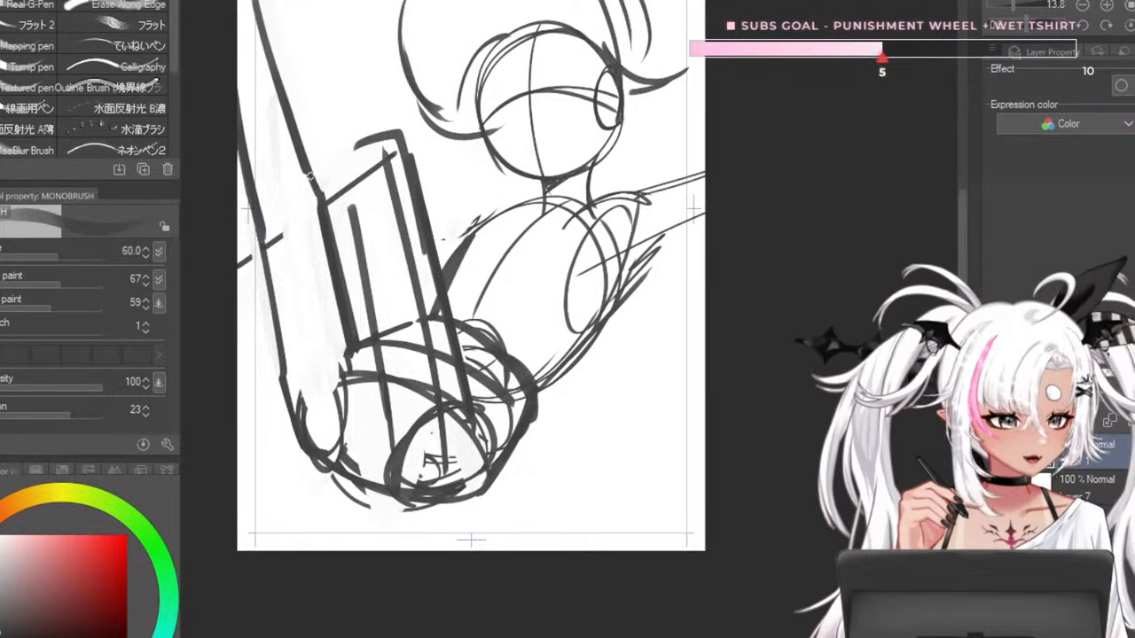
- Outline the top of the near knee with an angled stroke to the far thigh's inner edge at brush size 50
scroll(309, 176, down, 6)
scroll(333, 174, up, 5)
key(])
key(ctrl+z)
mouse_move(349, 141)
mouse_down()
mouse_move(287, 217)
mouse_move(345, 143)
mouse_up()
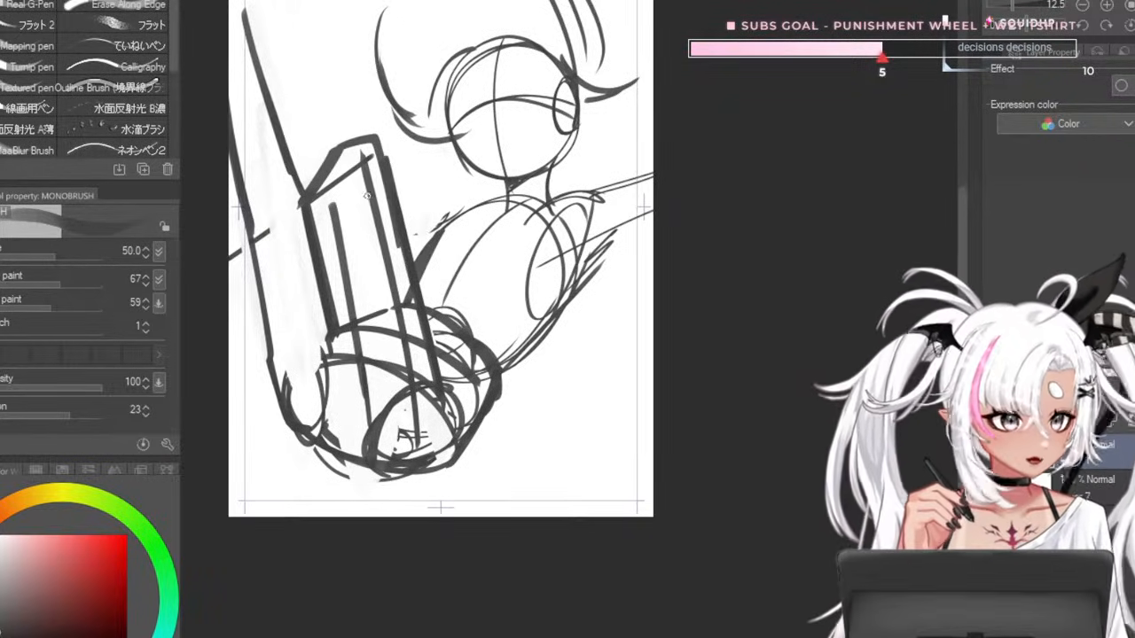
- Draw the near lower leg's upper edge from the knee diagonally down across the far thigh
key(])
key(])
drag(330, 163, 256, 291)
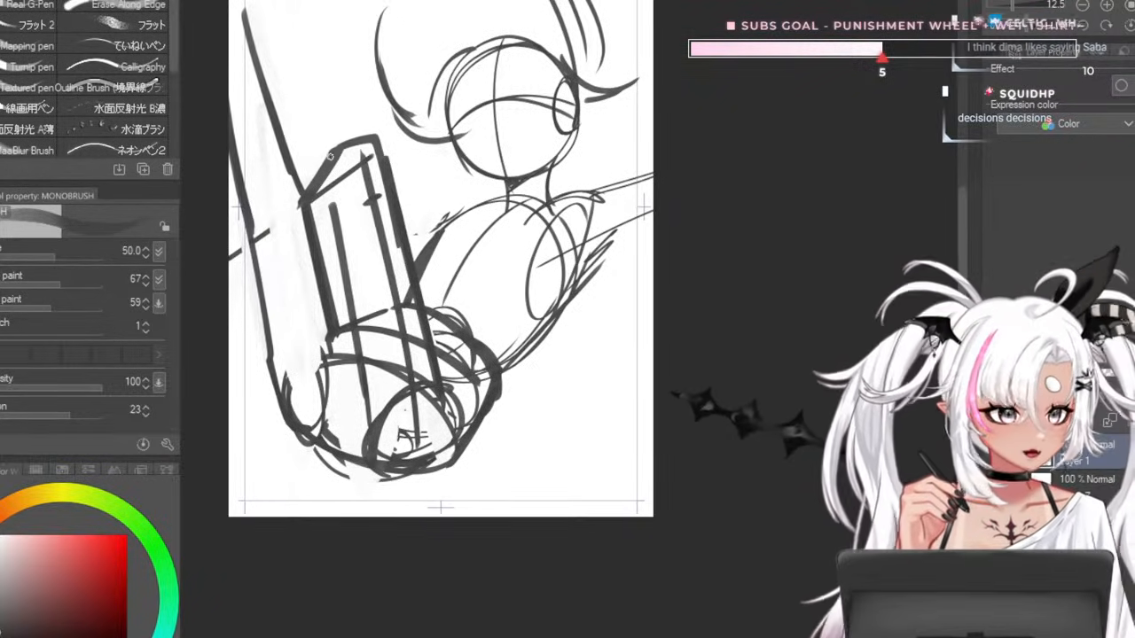
key(ctrl+z)
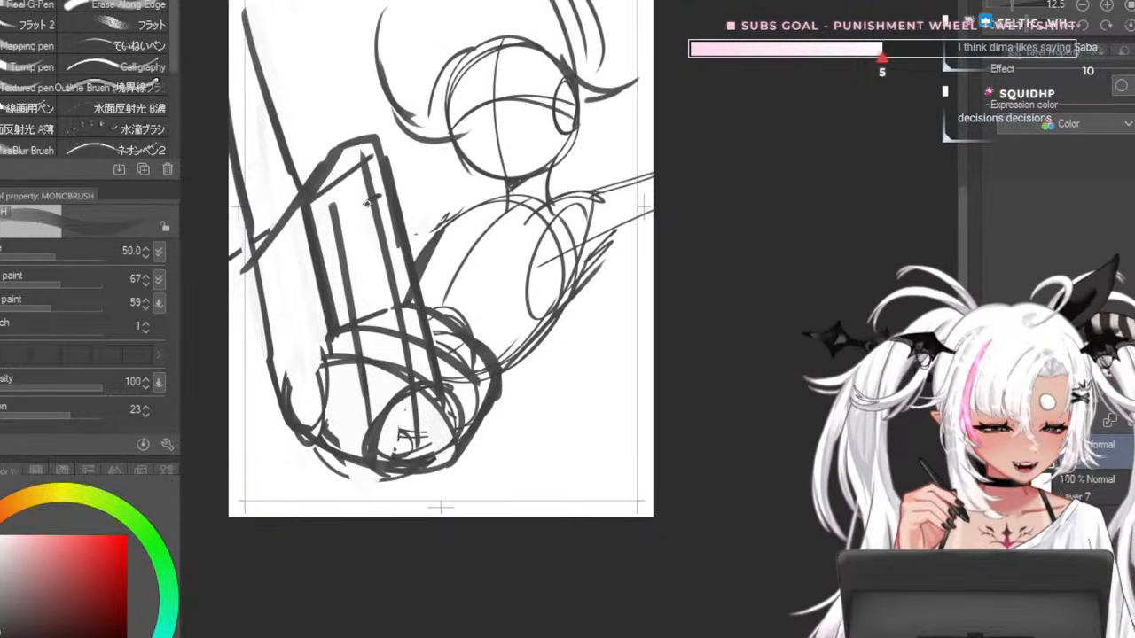
- Draw the near lower leg's underside from behind the knee diagonally across the far thigh to the page border
drag(367, 202, 321, 277)
key(ctrl+z)
mouse_move(270, 307)
mouse_down()
mouse_move(355, 225)
mouse_move(329, 256)
mouse_up()
key(ctrl+z)
key(ctrl+z)
drag(373, 198, 318, 266)
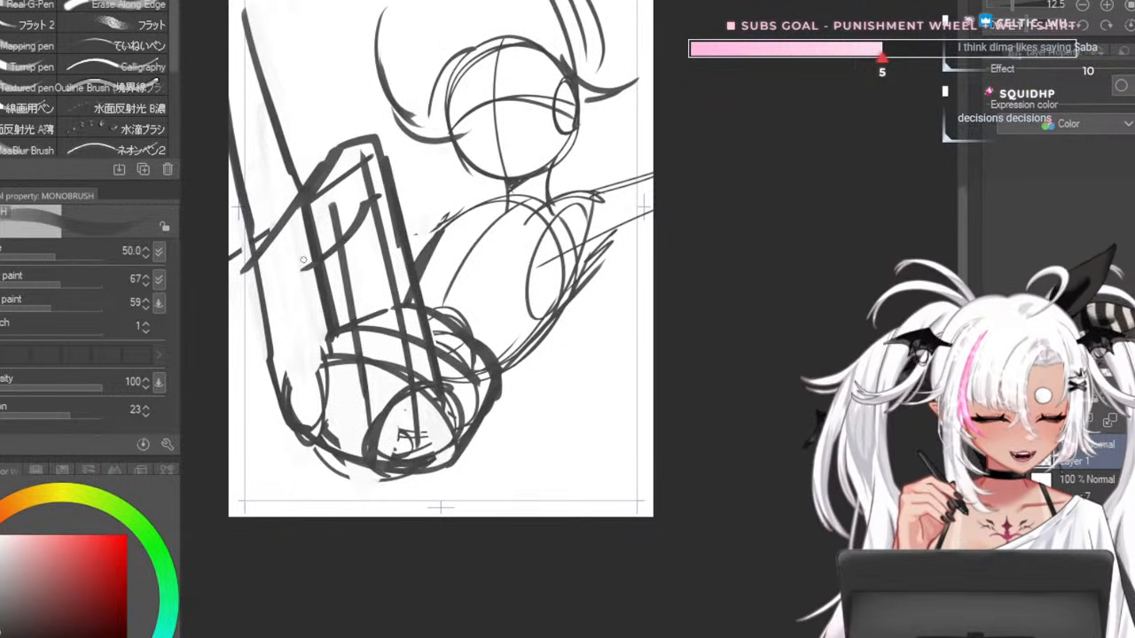
drag(356, 223, 244, 315)
- Erase the construction lines inside the near lower leg and along the near thigh's outer edge
key(c)
mouse_move(317, 236)
mouse_down()
mouse_move(362, 195)
mouse_move(348, 175)
mouse_up()
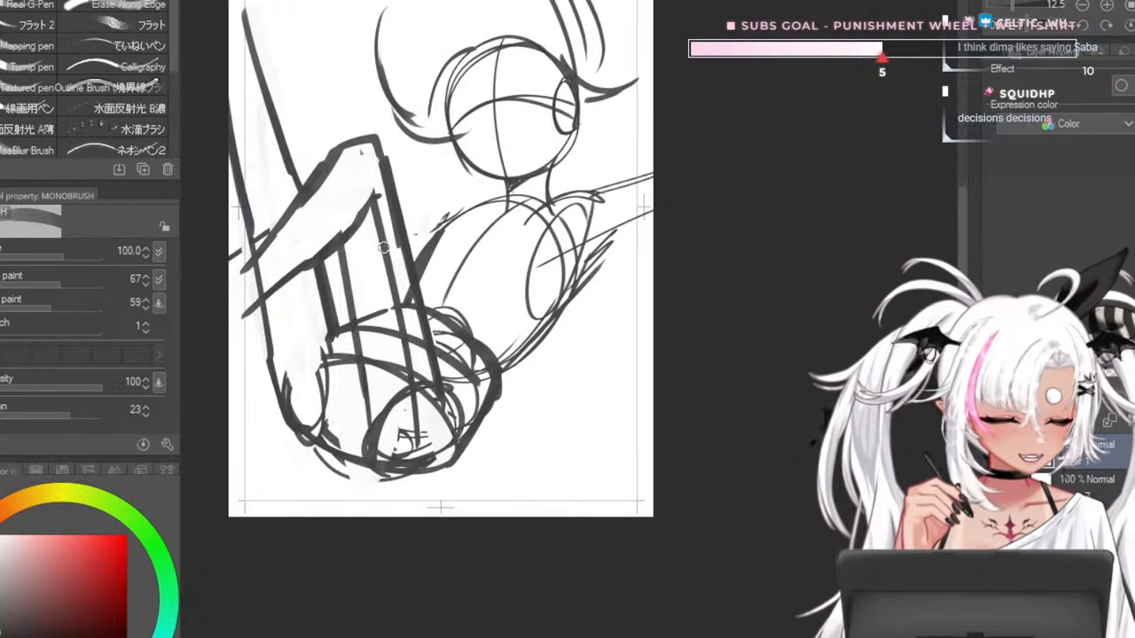
drag(377, 214, 406, 378)
key(])
drag(392, 270, 413, 396)
drag(416, 340, 423, 388)
drag(390, 233, 425, 369)
- Erase the remaining axis and pelvis lines inside the near thigh, enlarging the brush to 170
key([)
key([)
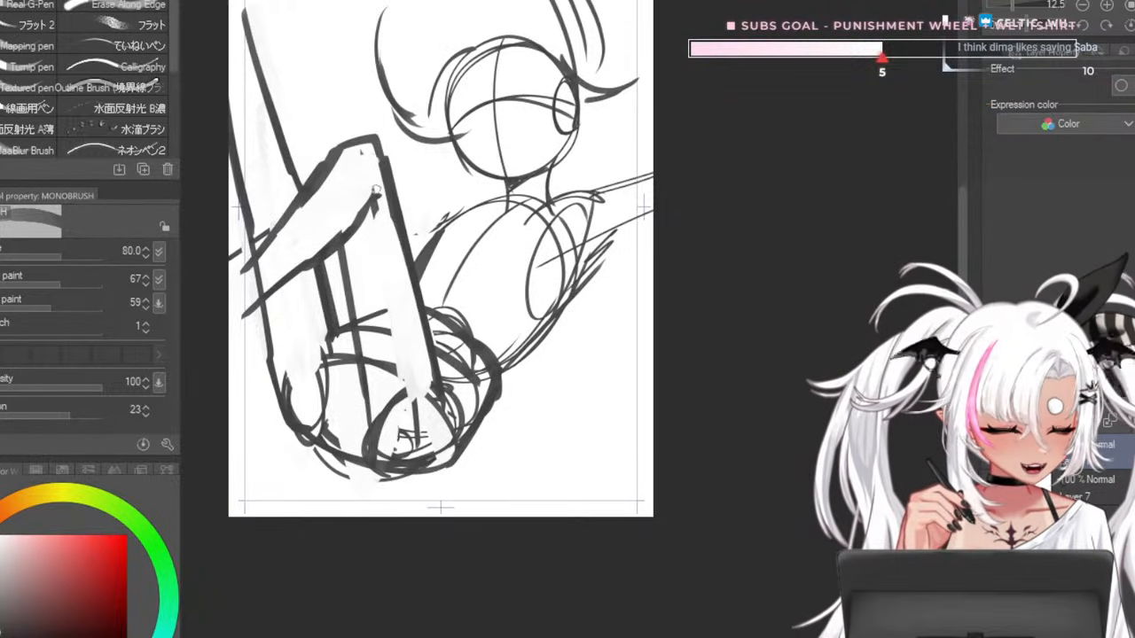
drag(378, 163, 397, 241)
drag(369, 317, 377, 356)
key(])
key(])
key(])
drag(371, 291, 385, 365)
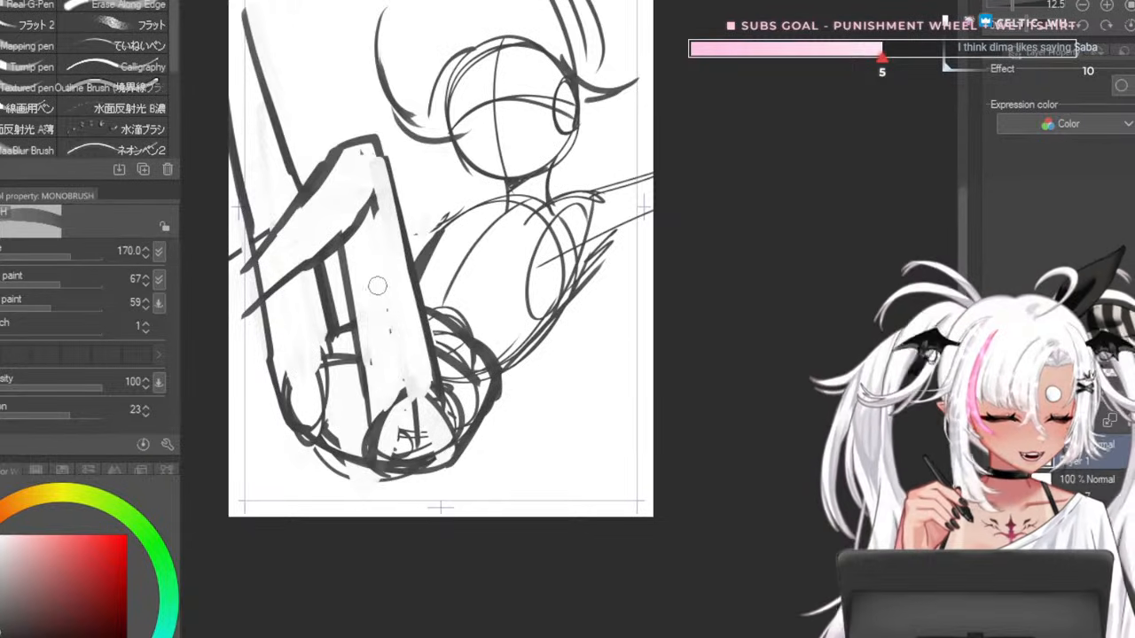
mouse_move(381, 437)
mouse_down()
mouse_move(363, 274)
mouse_move(377, 448)
mouse_up()
- Redraw the near thigh's inner edge from the back of the knee to the bottom of the pelvis at brush size 60
key([)
key([)
key([)
key([)
key([)
key([)
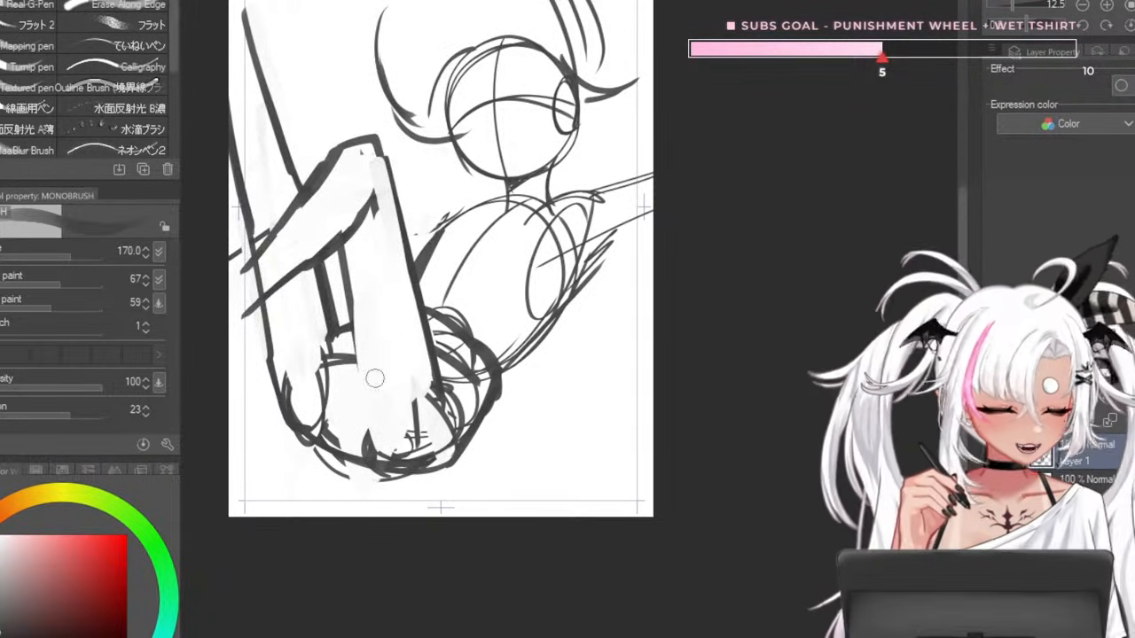
key(ctrl+z)
drag(344, 243, 366, 432)
key(ctrl+z)
drag(351, 292, 370, 444)
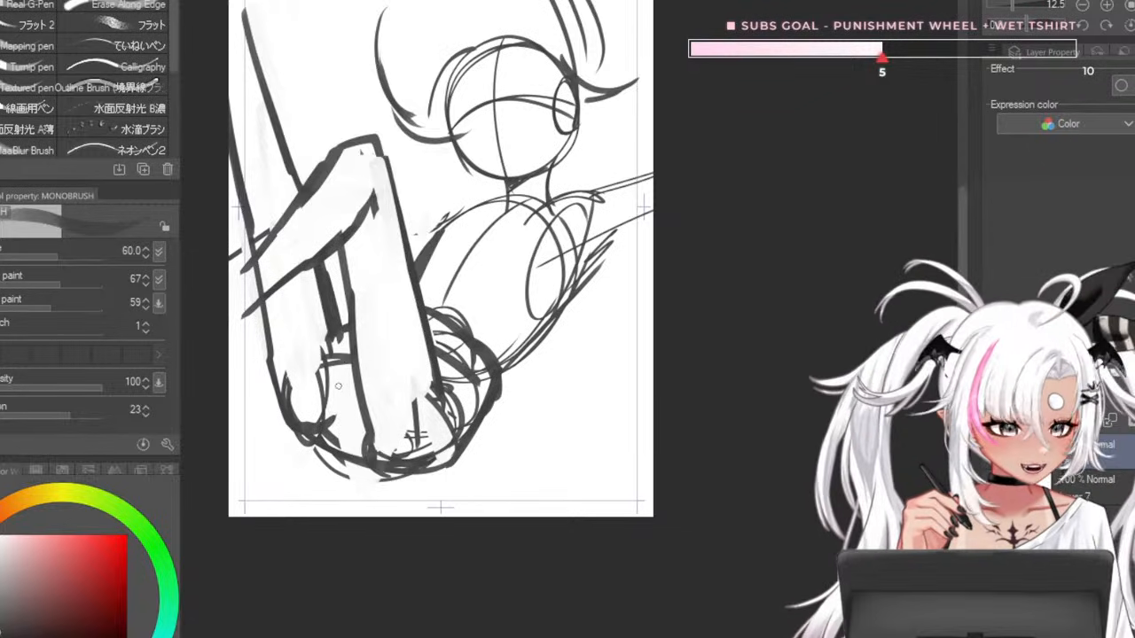
- Erase the hip ellipse lines at the base of the far thigh with brush size 150
key(bracketright)
key(bracketright)
key(bracketright)
key(bracketright)
key(bracketright)
drag(326, 346, 317, 409)
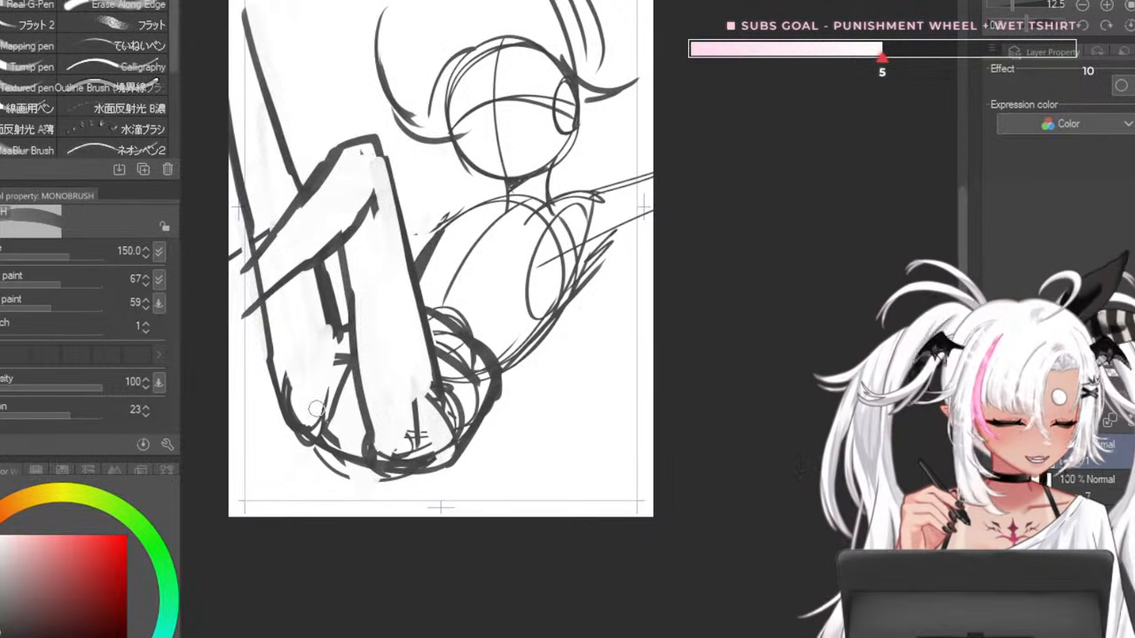
key(bracketleft)
key(bracketleft)
key(bracketleft)
key(bracketleft)
- Examine the leg construction in proportion to the whole figure
scroll(396, 231, down, 3)
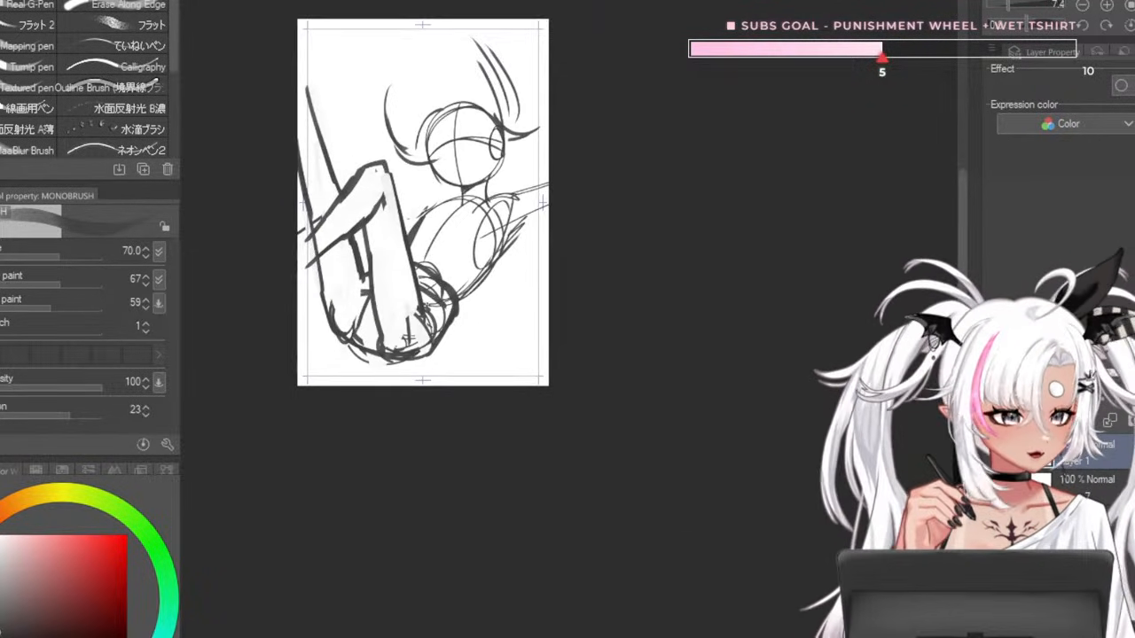
scroll(417, 308, up, 3)
scroll(417, 309, up, 1)
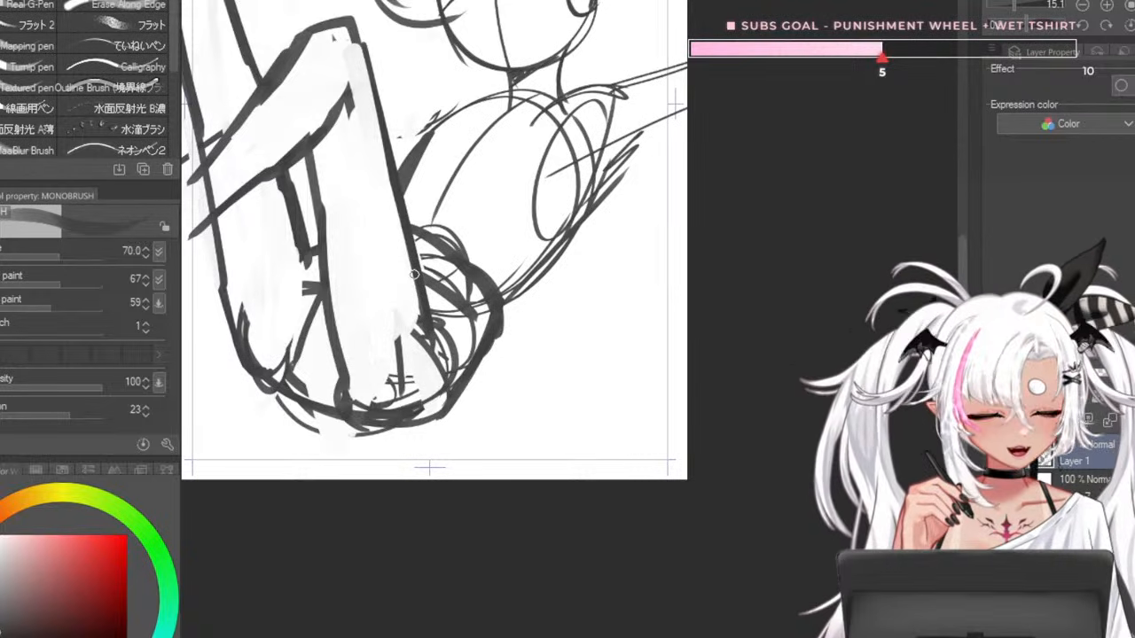
scroll(516, 311, down, 1)
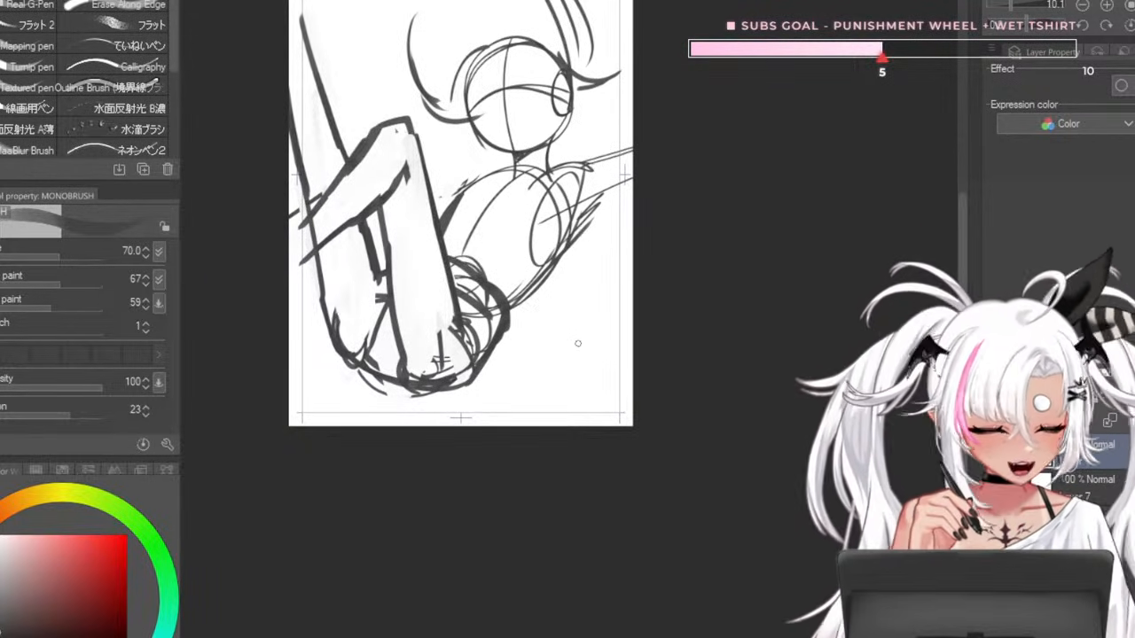
scroll(577, 343, down, 2)
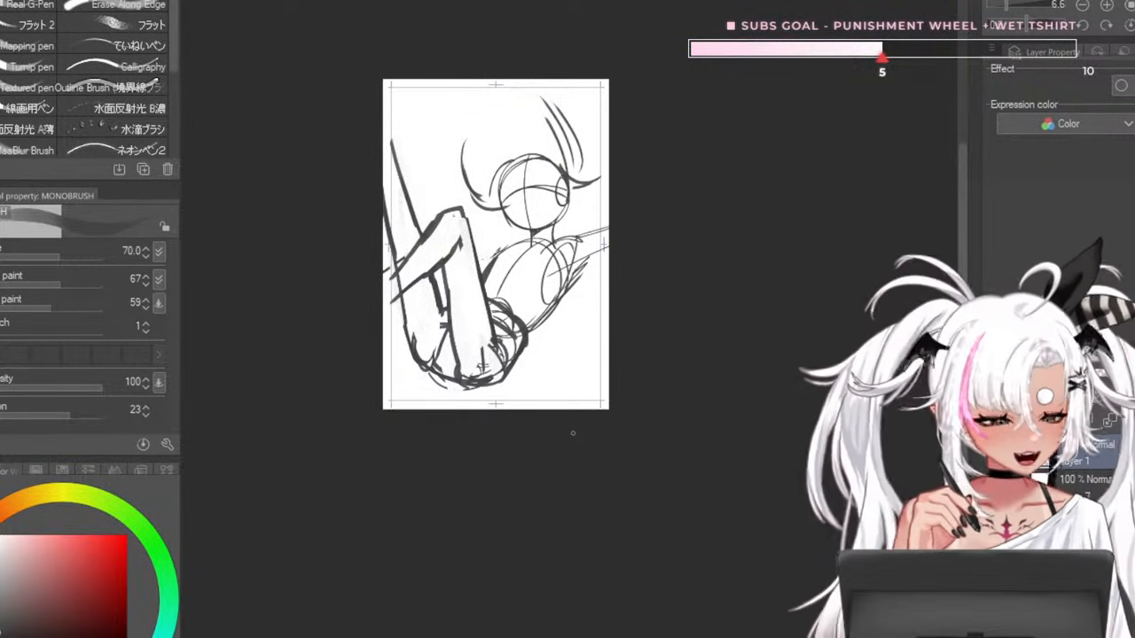
scroll(559, 266, up, 2)
scroll(554, 239, down, 1)
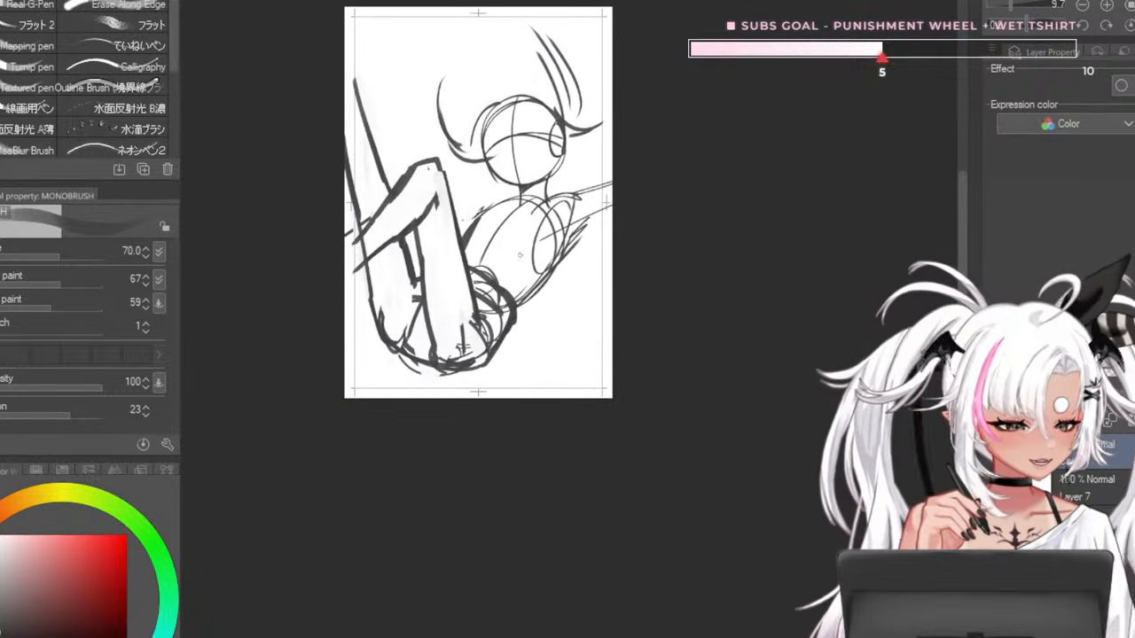
scroll(548, 214, up, 2)
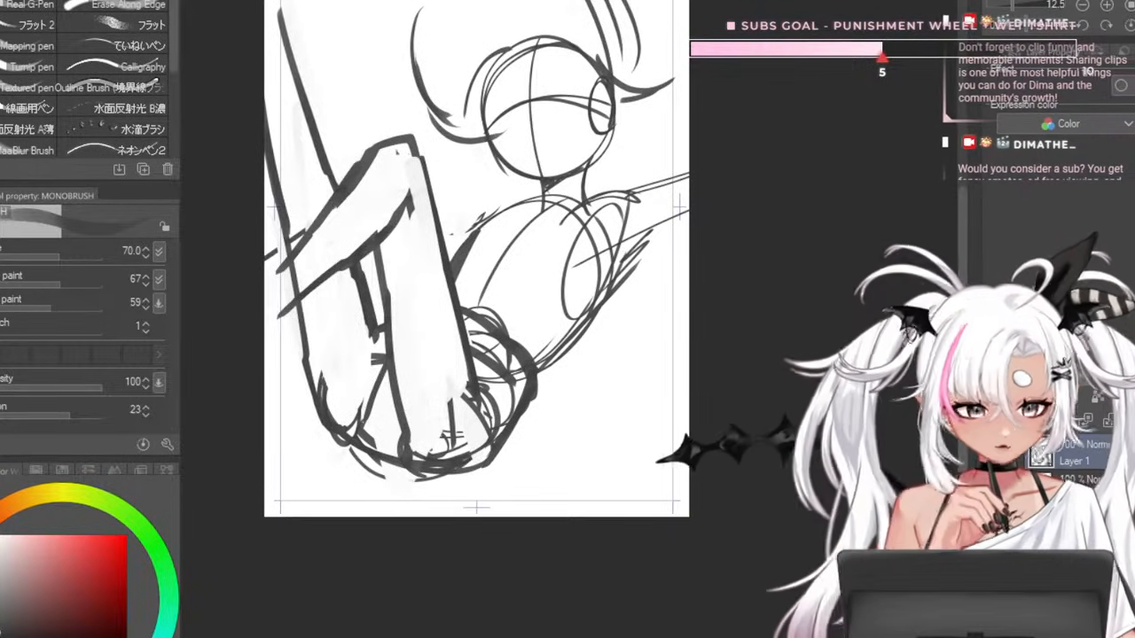
- Draw a small round hand with curled finger loops beside the head, below the hair curve, at brush size 17
scroll(657, 158, up, 1)
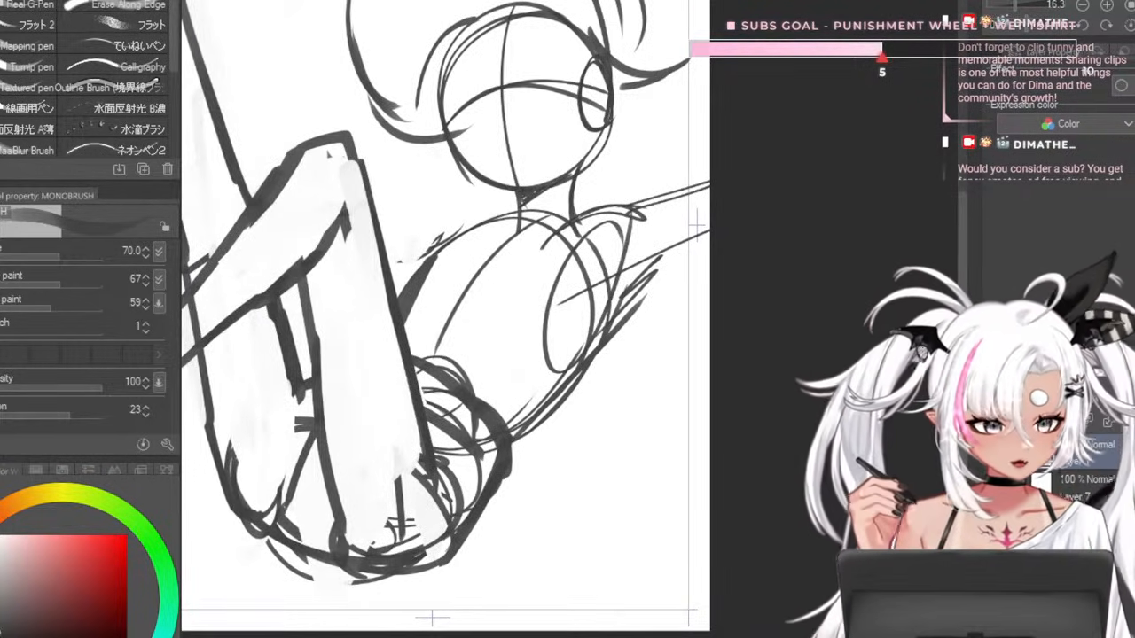
mouse_move(446, 180)
mouse_down()
mouse_move(378, 229)
mouse_move(460, 179)
mouse_move(443, 165)
mouse_move(392, 185)
mouse_move(452, 153)
mouse_move(413, 217)
mouse_up()
key(ctrl+z)
mouse_move(443, 149)
mouse_down()
mouse_move(414, 222)
mouse_move(470, 173)
mouse_up()
key(ctrl+z)
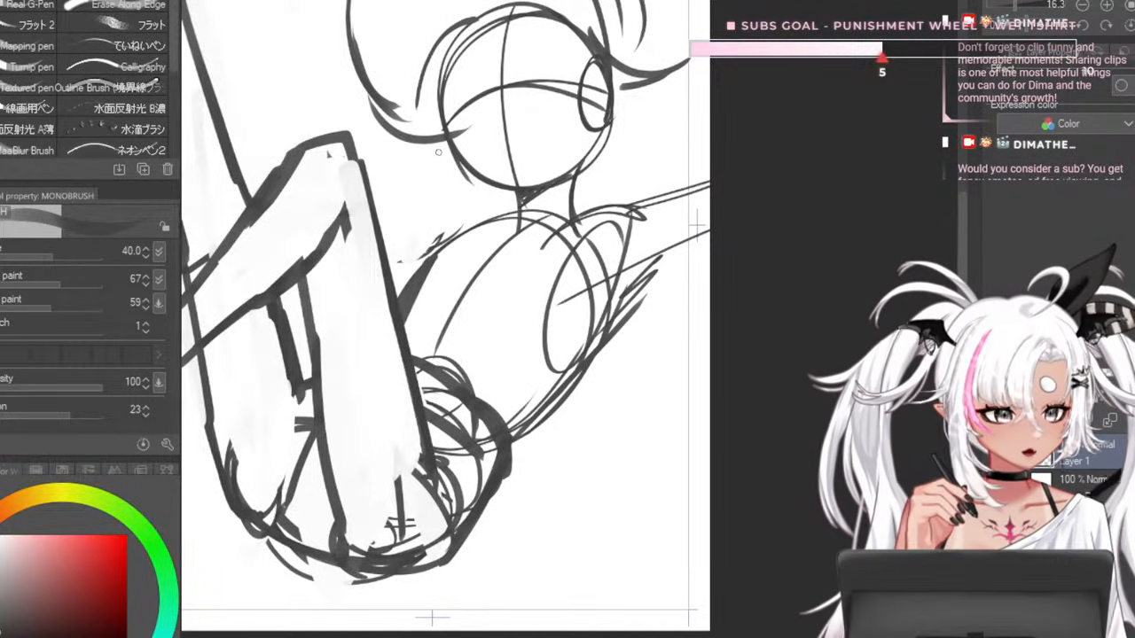
mouse_move(419, 229)
mouse_down()
mouse_move(430, 139)
mouse_move(459, 213)
mouse_move(479, 186)
mouse_move(413, 221)
mouse_move(444, 140)
mouse_move(463, 213)
mouse_up()
key(ctrl+z)
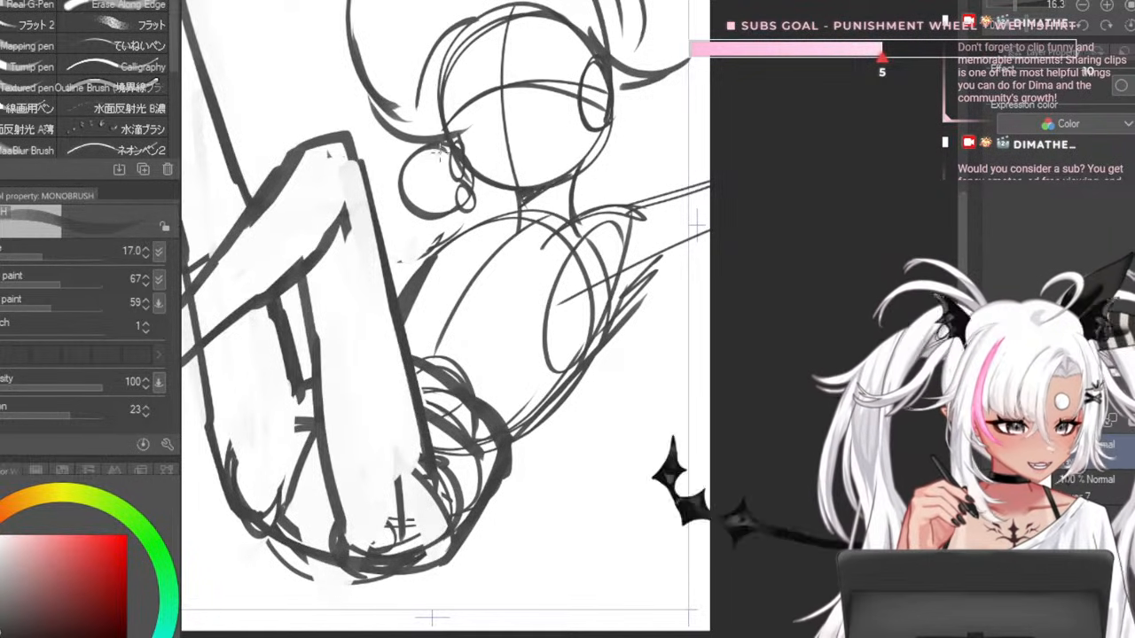
drag(403, 174, 435, 190)
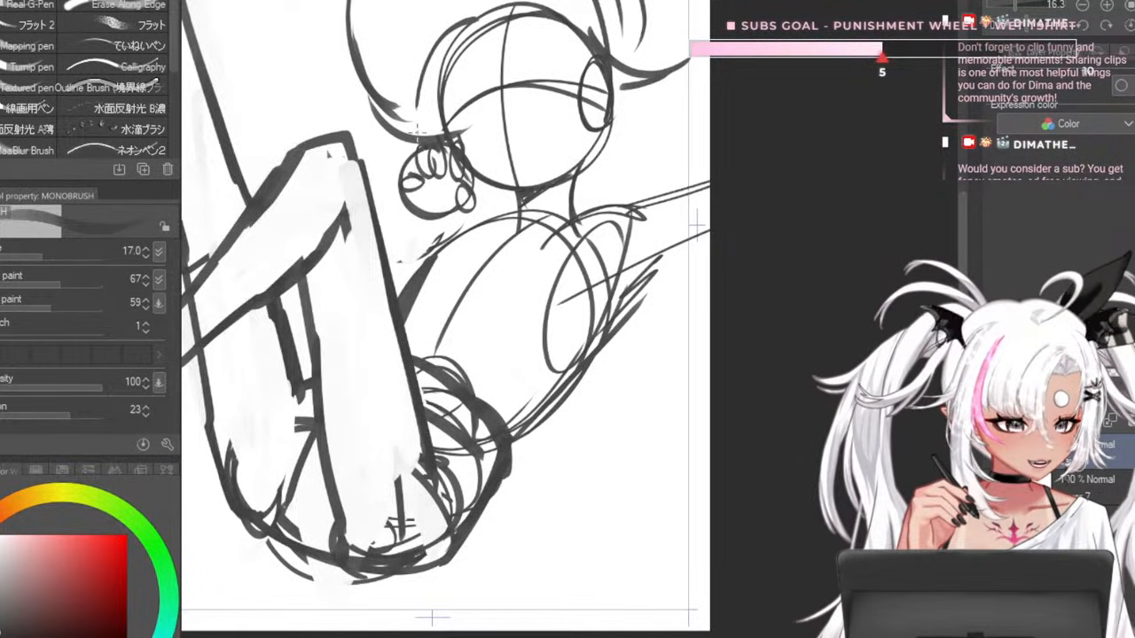
- Draw a slanted line near the page border from the hair curve's tip down to the outstretched arm
scroll(486, 194, down, 5)
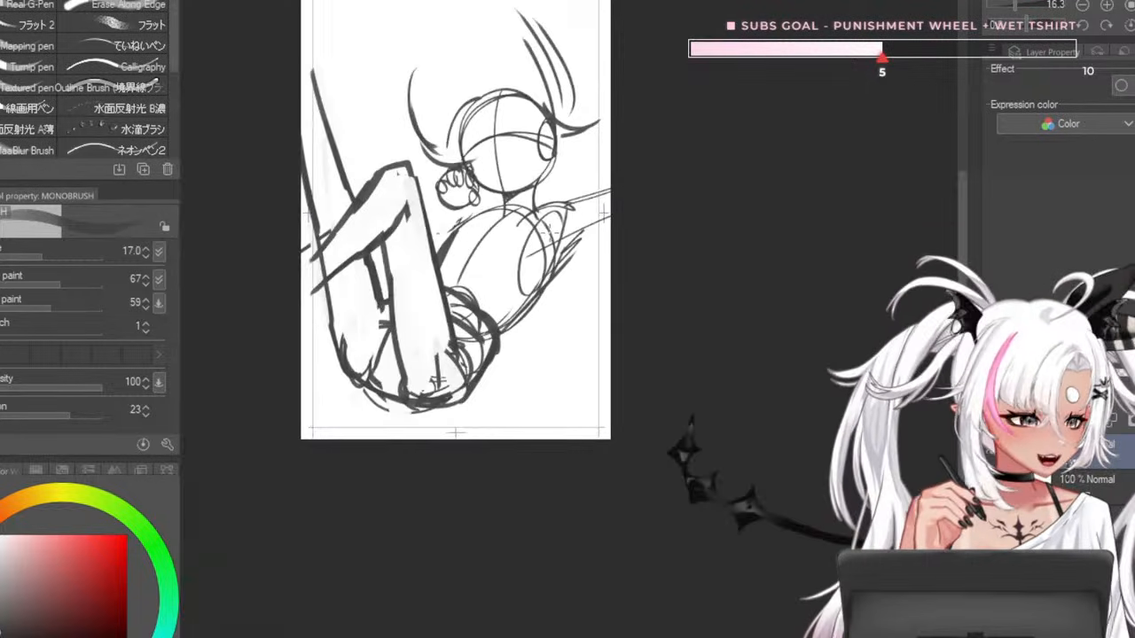
scroll(509, 163, up, 4)
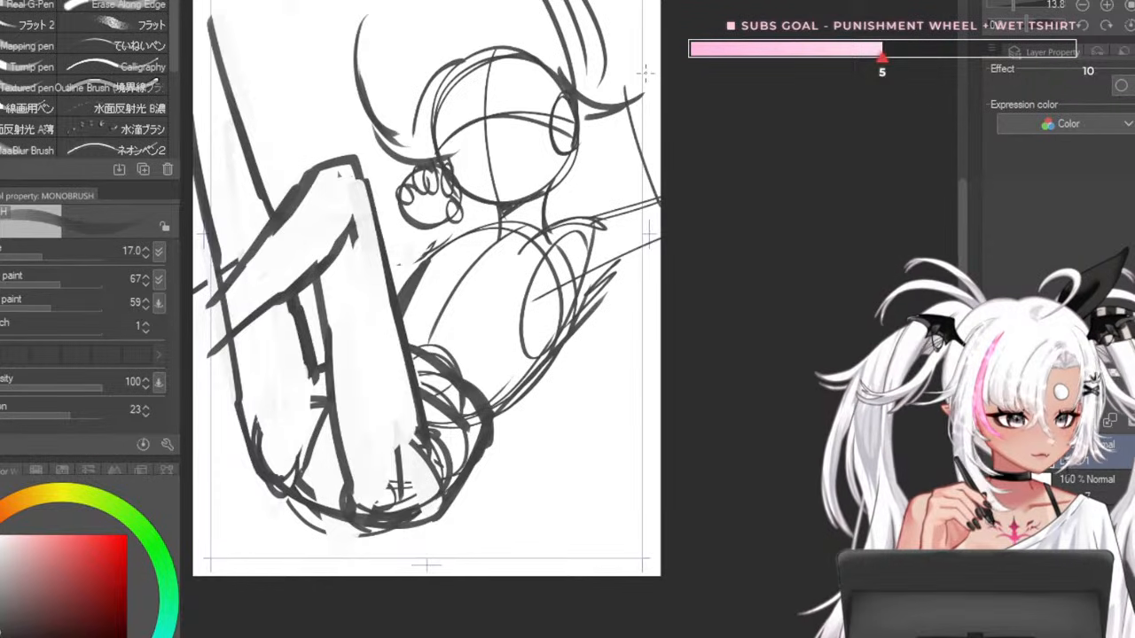
drag(621, 103, 656, 206)
drag(626, 113, 650, 204)
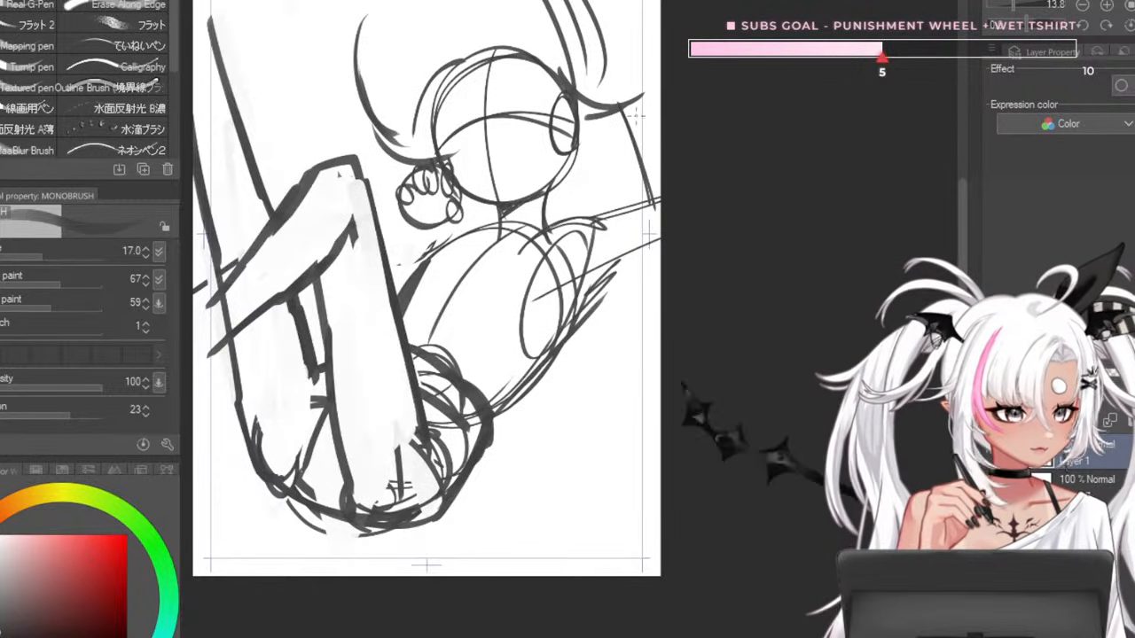
- Sketch a raised hand with simple finger shapes at the end of the vertical forearm beside the hair strands, at brush size 17
drag(635, 84, 658, 131)
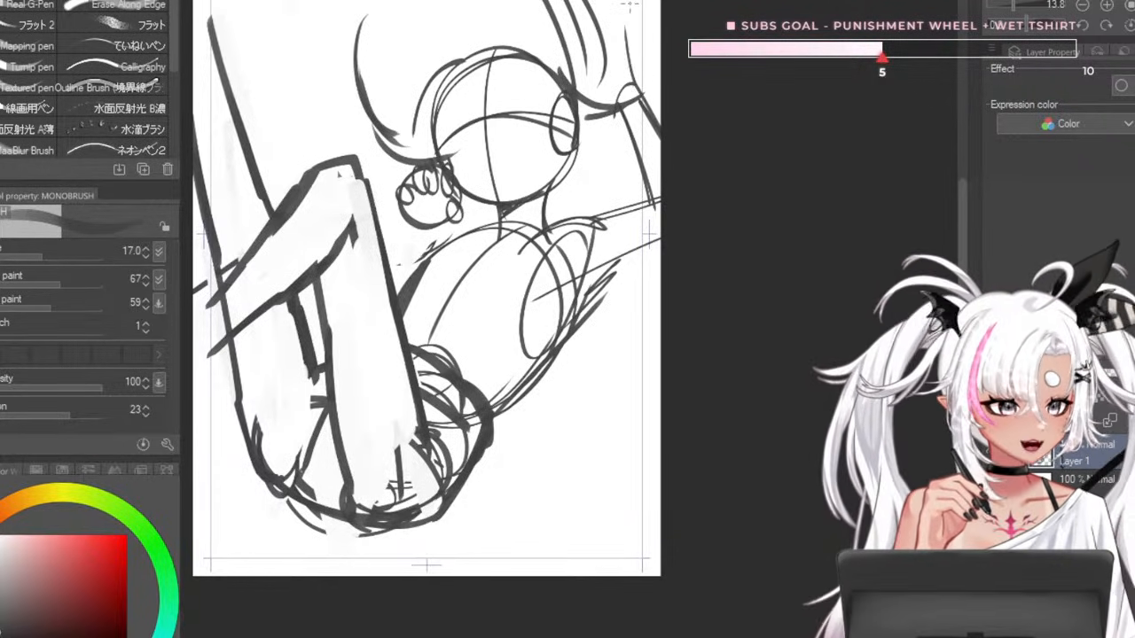
drag(609, 67, 596, 84)
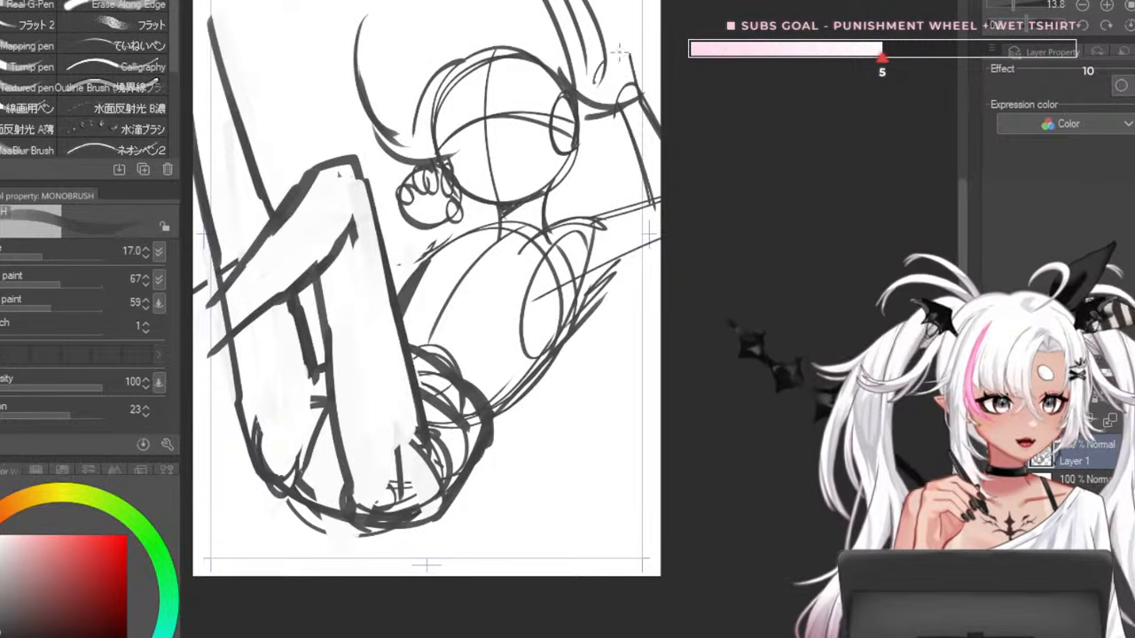
drag(625, 44, 608, 61)
drag(597, 72, 596, 84)
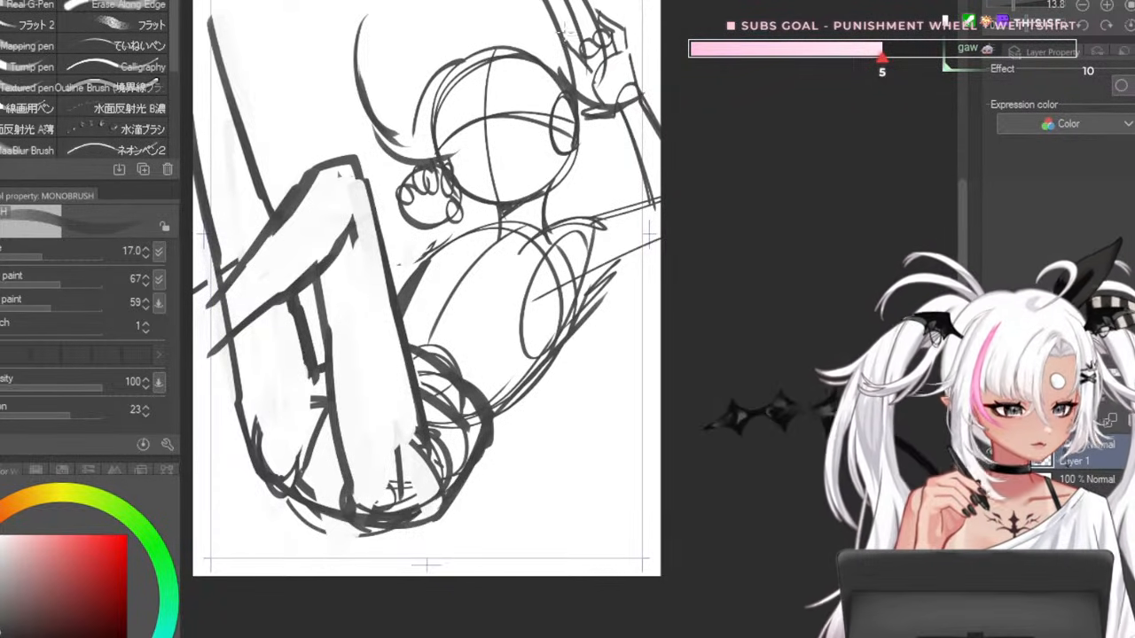
- Try curved lines running from the hips down toward the page's lower edge at brush size 40
scroll(646, 232, down, 3)
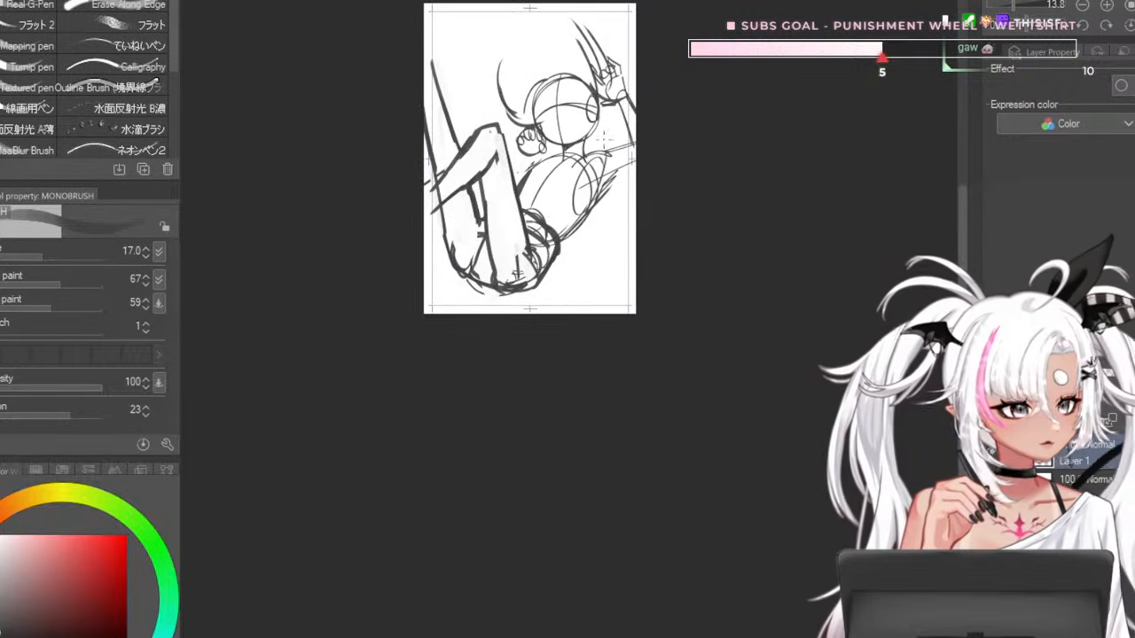
scroll(656, 284, up, 5)
scroll(667, 343, down, 2)
scroll(666, 340, down, 2)
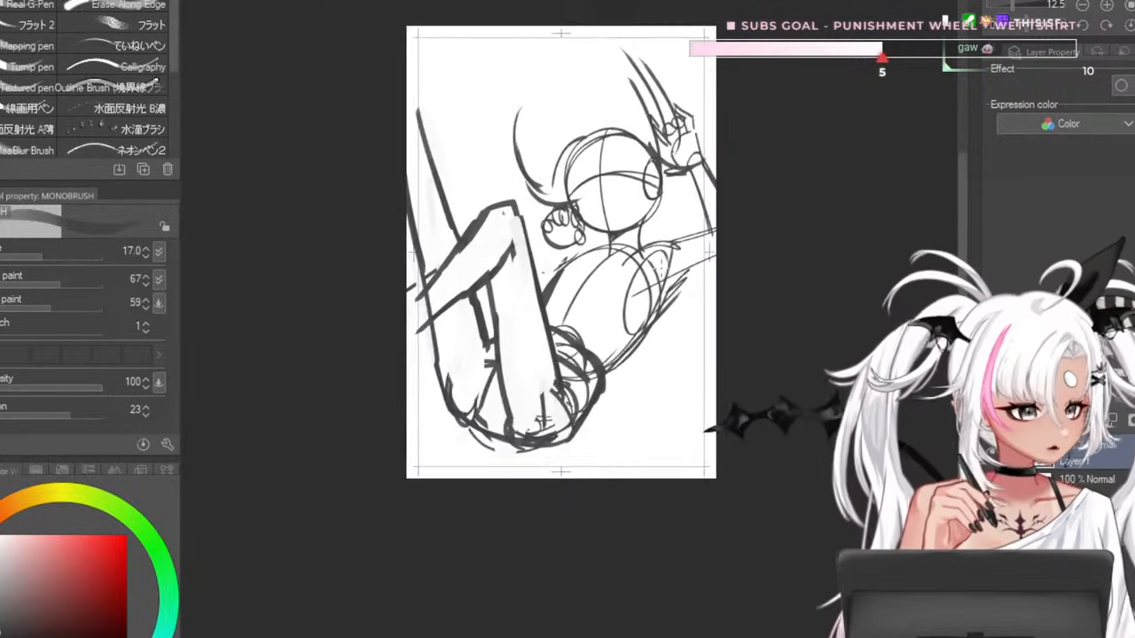
scroll(646, 309, up, 3)
drag(589, 399, 529, 537)
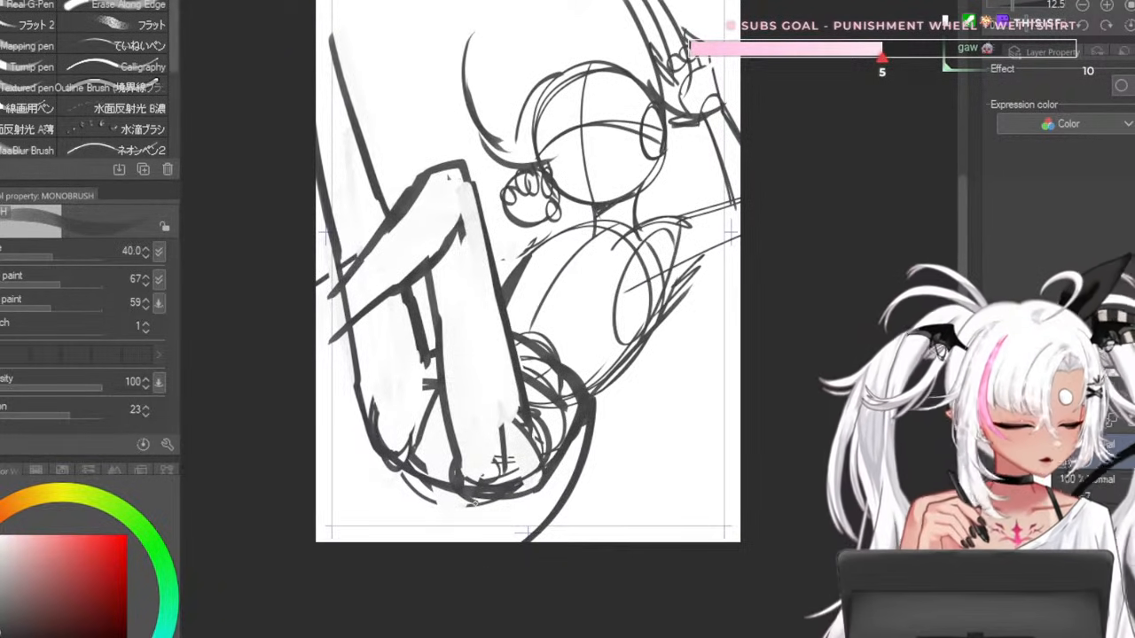
key(ctrl+z)
key(ctrl+z)
drag(567, 441, 525, 556)
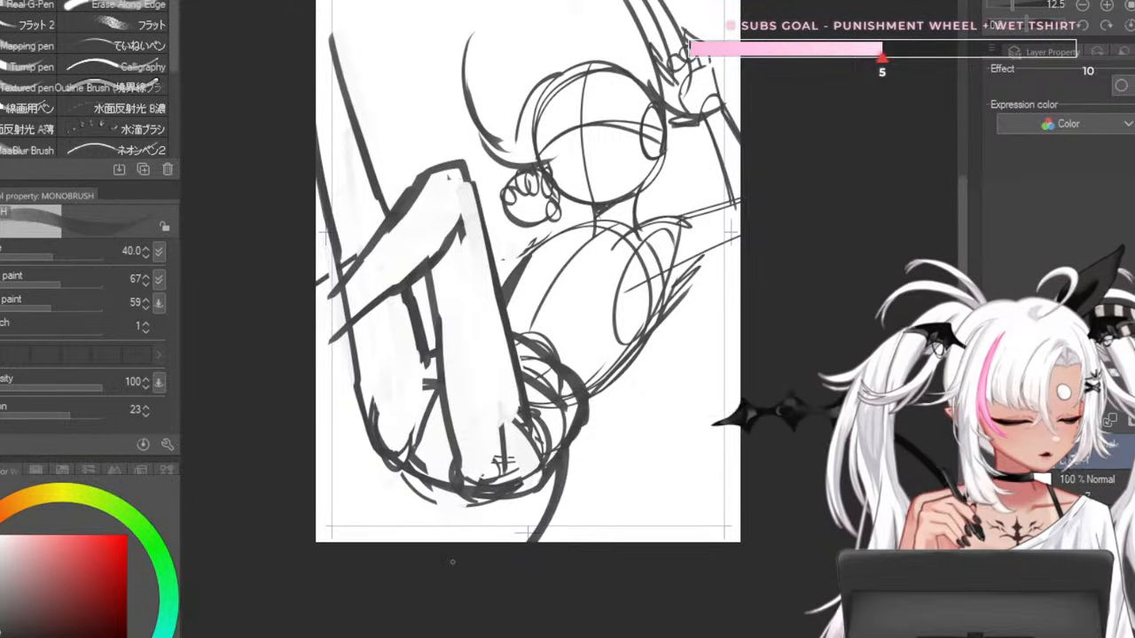
drag(382, 459, 350, 543)
key(ctrl+z)
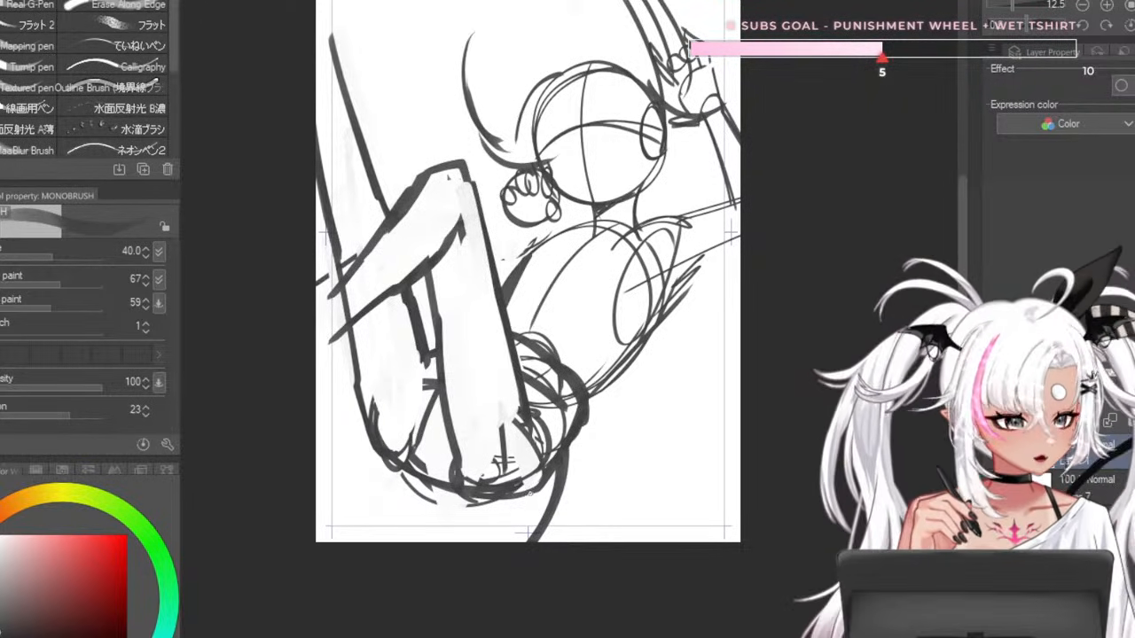
key(ctrl+z)
key(ctrl+z)
- Try wide curves sweeping out from both sides of the hips, with a pointed tip beside the far thigh
mouse_move(568, 444)
mouse_down()
mouse_move(502, 542)
mouse_move(487, 542)
mouse_up()
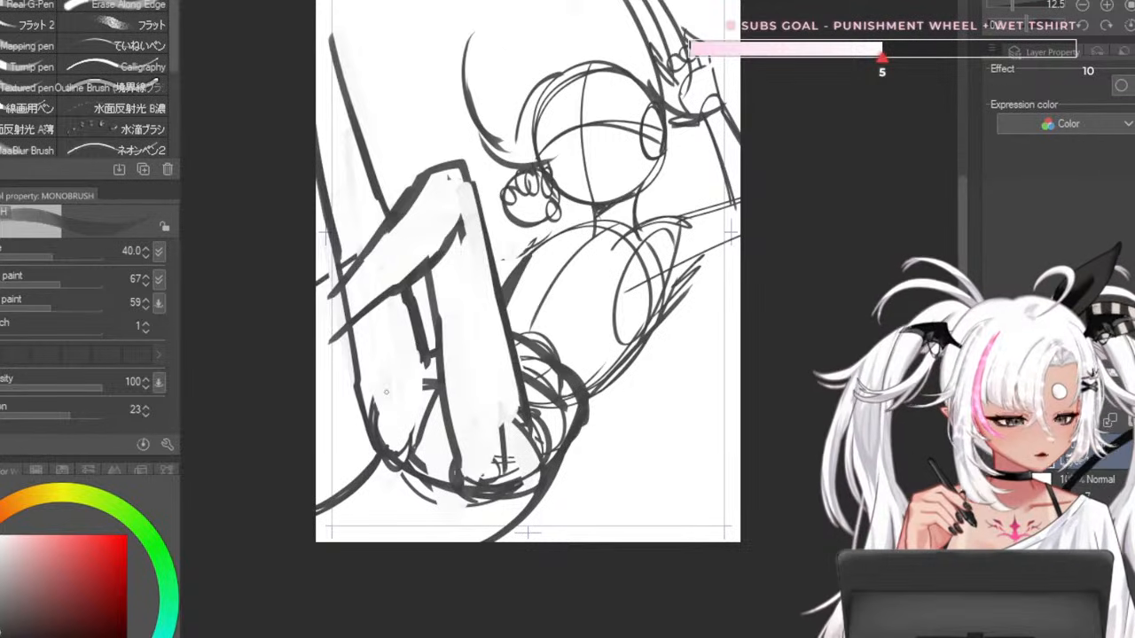
drag(316, 467, 398, 527)
key(ctrl+z)
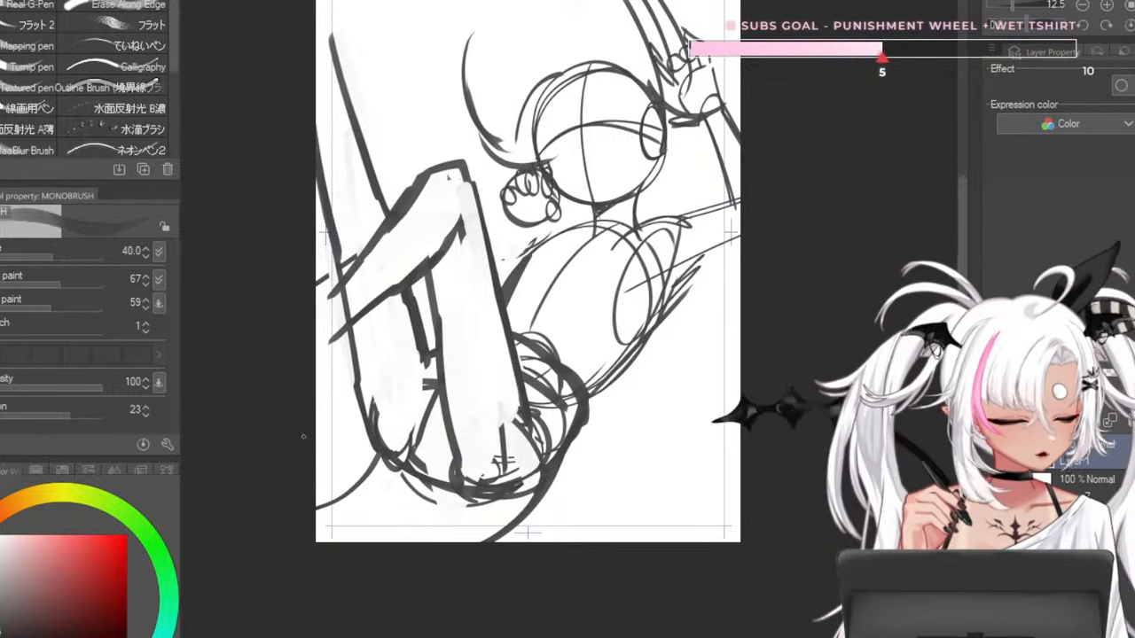
key(ctrl+z)
drag(316, 469, 413, 503)
drag(316, 481, 420, 498)
key(ctrl+z)
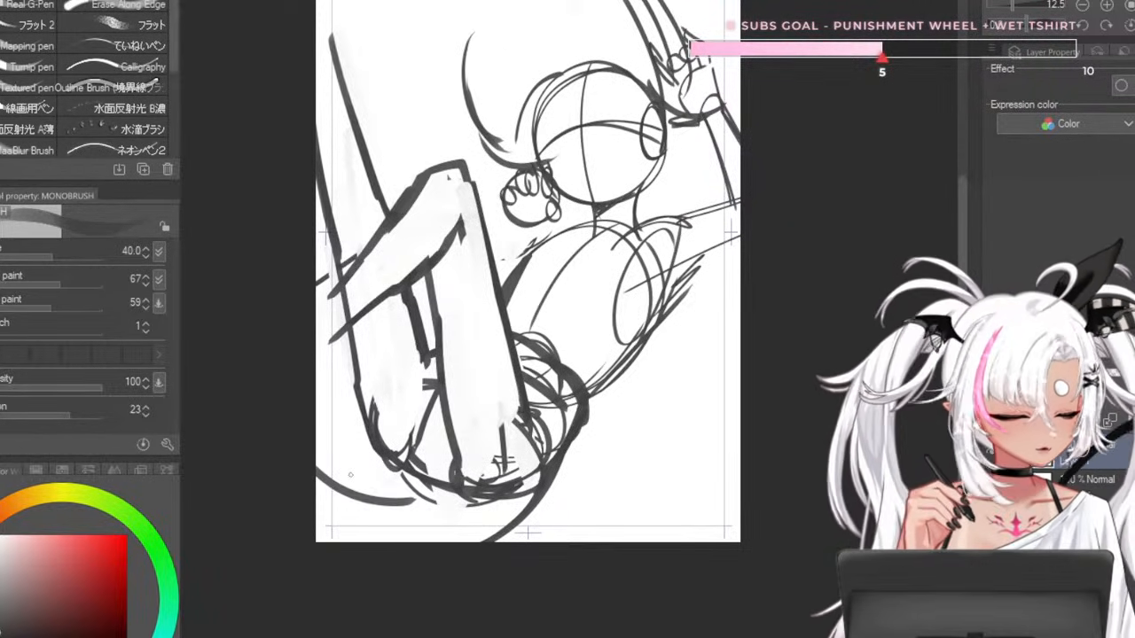
drag(386, 460, 337, 486)
mouse_move(312, 382)
mouse_down()
mouse_move(376, 340)
mouse_move(302, 300)
mouse_up()
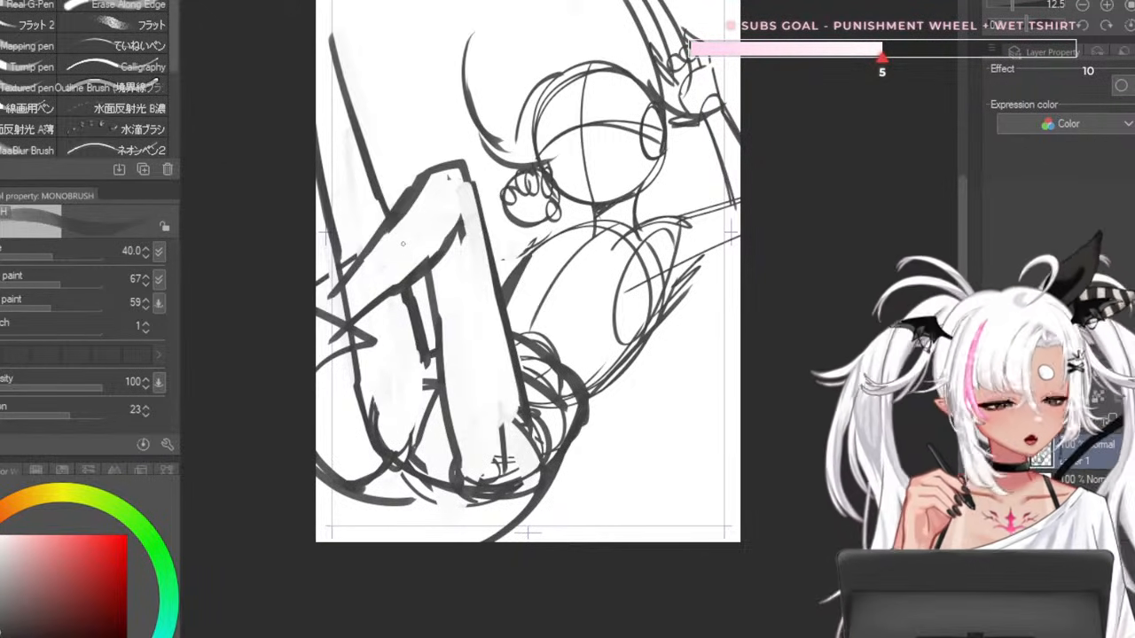
scroll(532, 262, down, 1)
scroll(459, 244, up, 1)
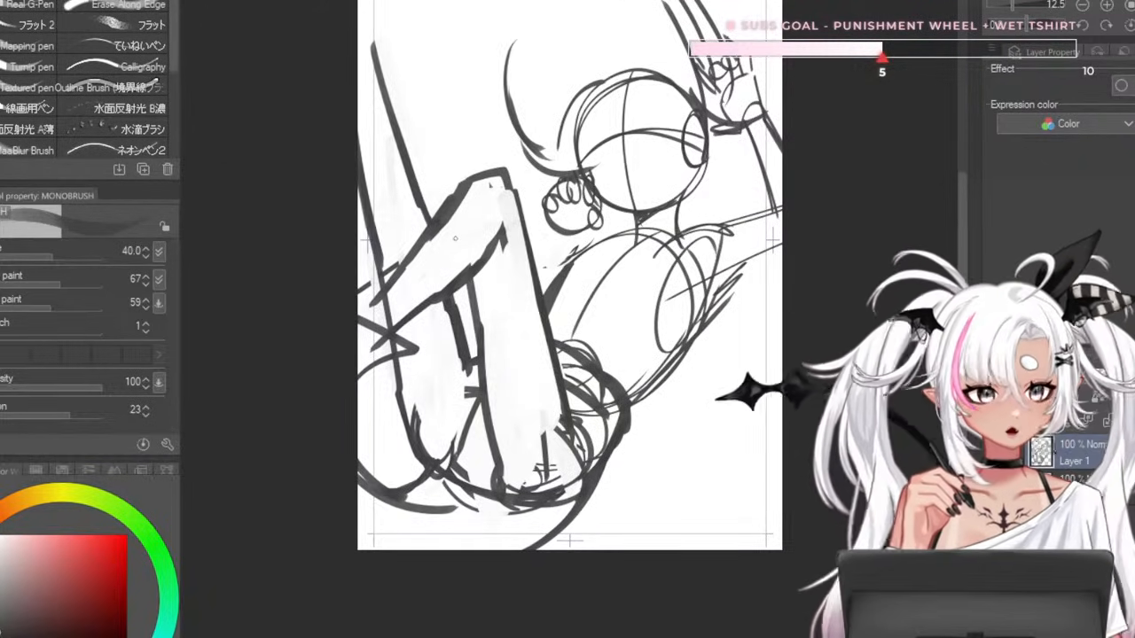
drag(411, 344, 365, 369)
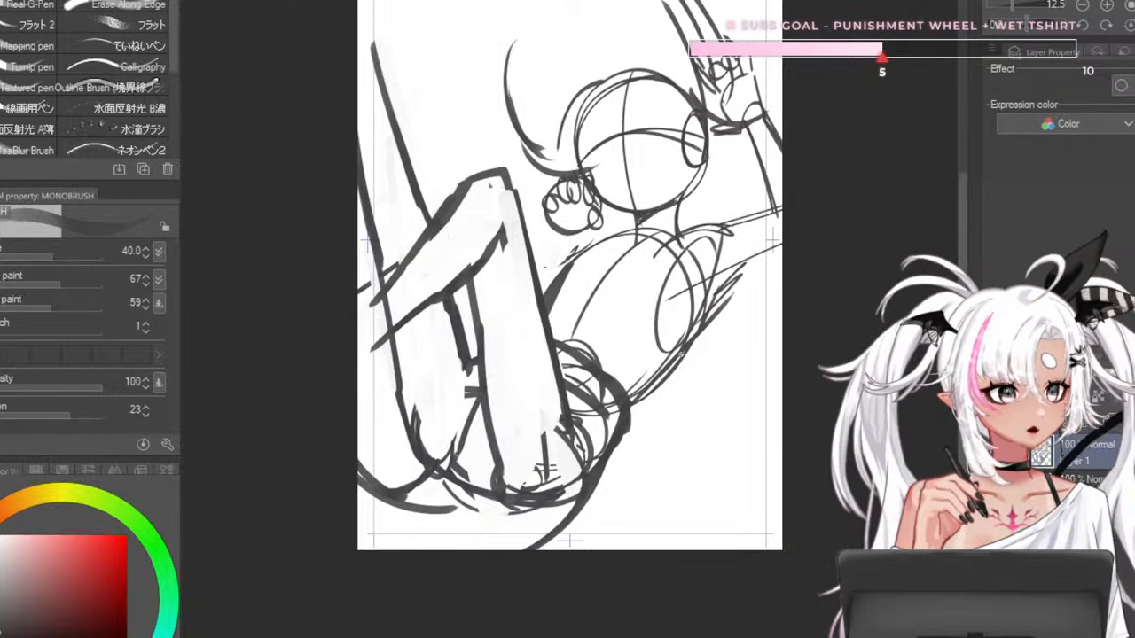
- Clear the side curves and try a single sweeping curve beneath the hips that rises behind the lower back
drag(363, 470, 453, 509)
drag(589, 497, 535, 545)
drag(445, 498, 729, 410)
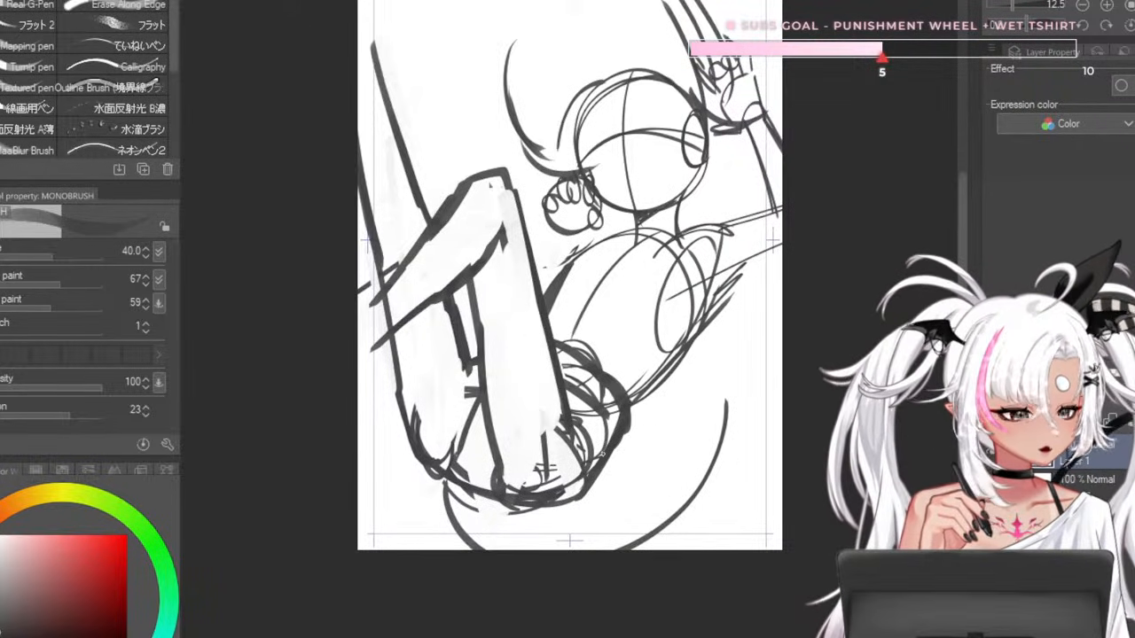
key(ctrl+z)
key(ctrl+z)
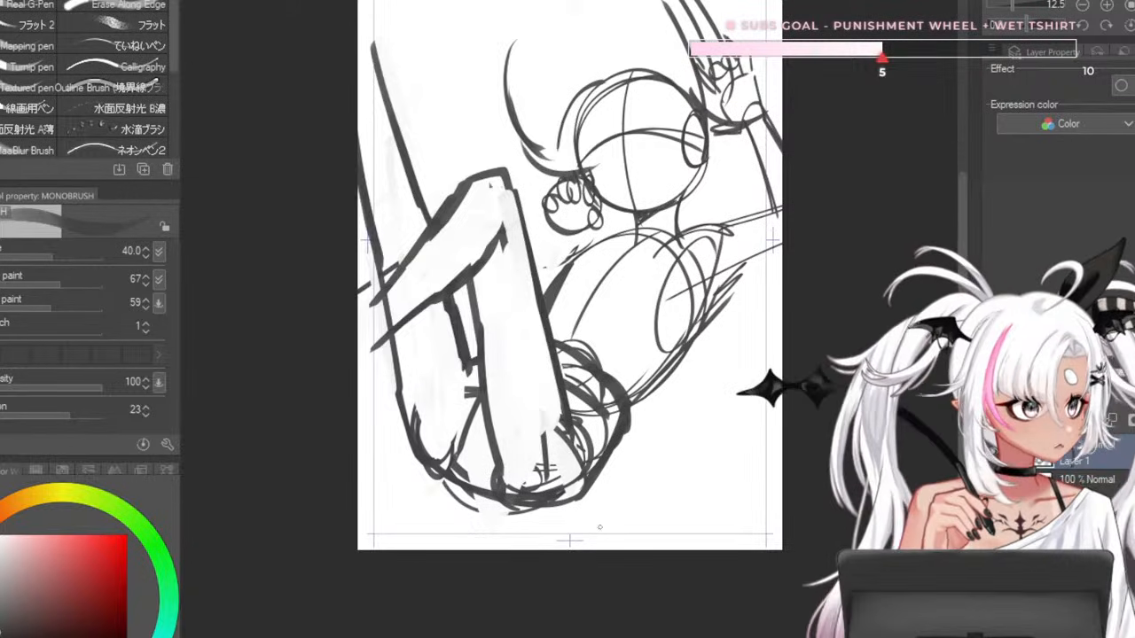
drag(488, 512, 651, 437)
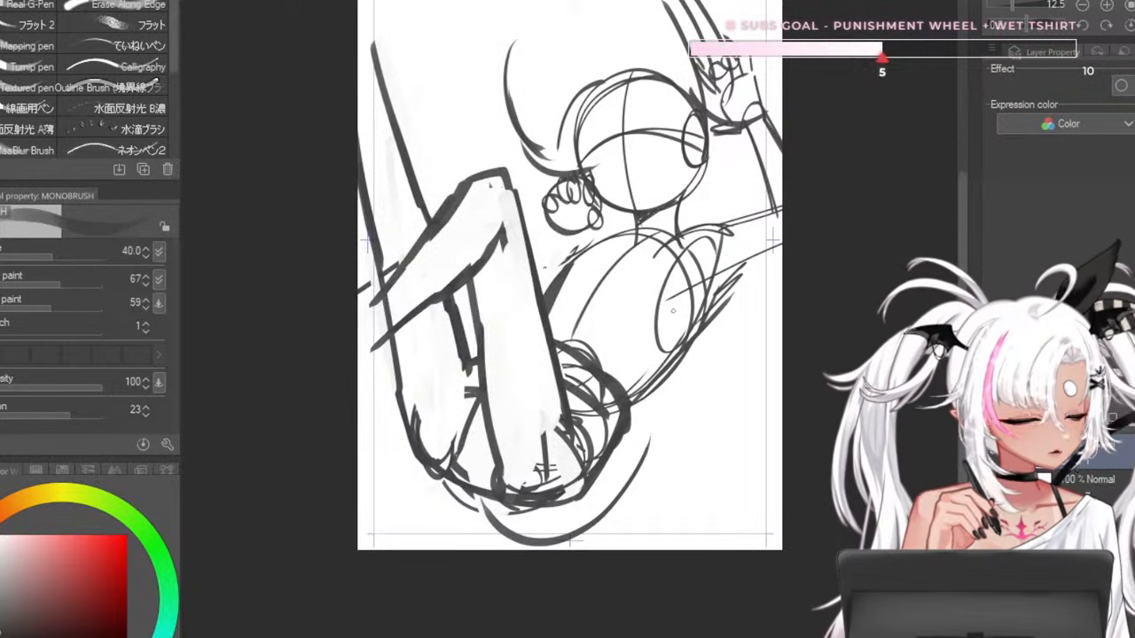
key(ctrl+z)
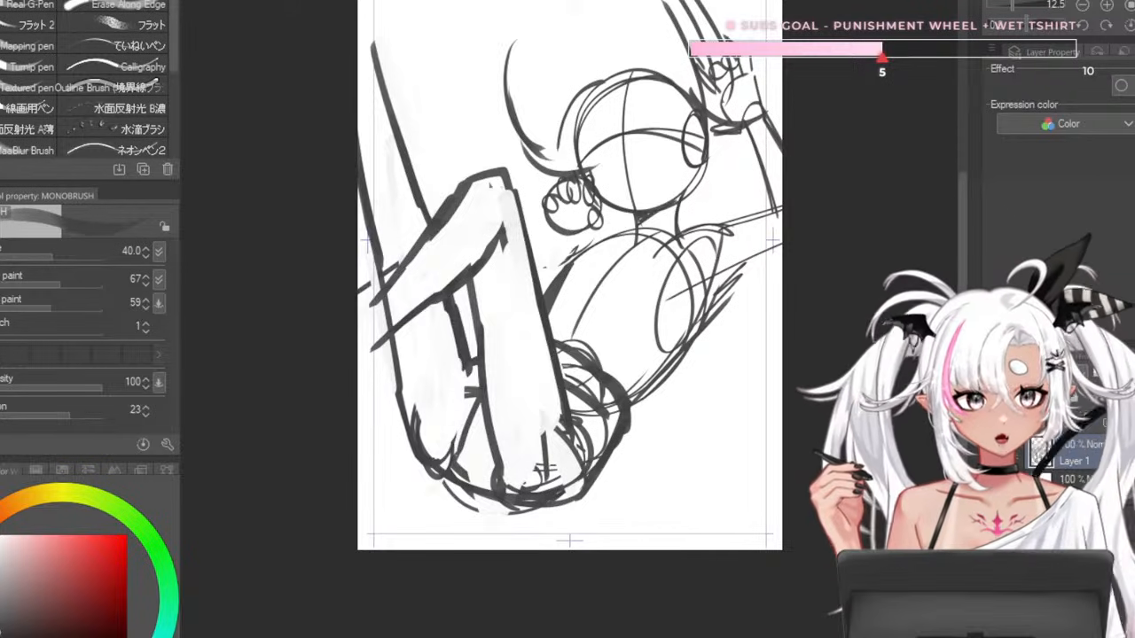
- Draw a large crescent from under the hips up behind the back, with a pointed tip, at brush size 40
mouse_move(589, 493)
mouse_down()
mouse_move(738, 373)
mouse_move(624, 515)
mouse_move(730, 391)
mouse_up()
key(ctrl+z)
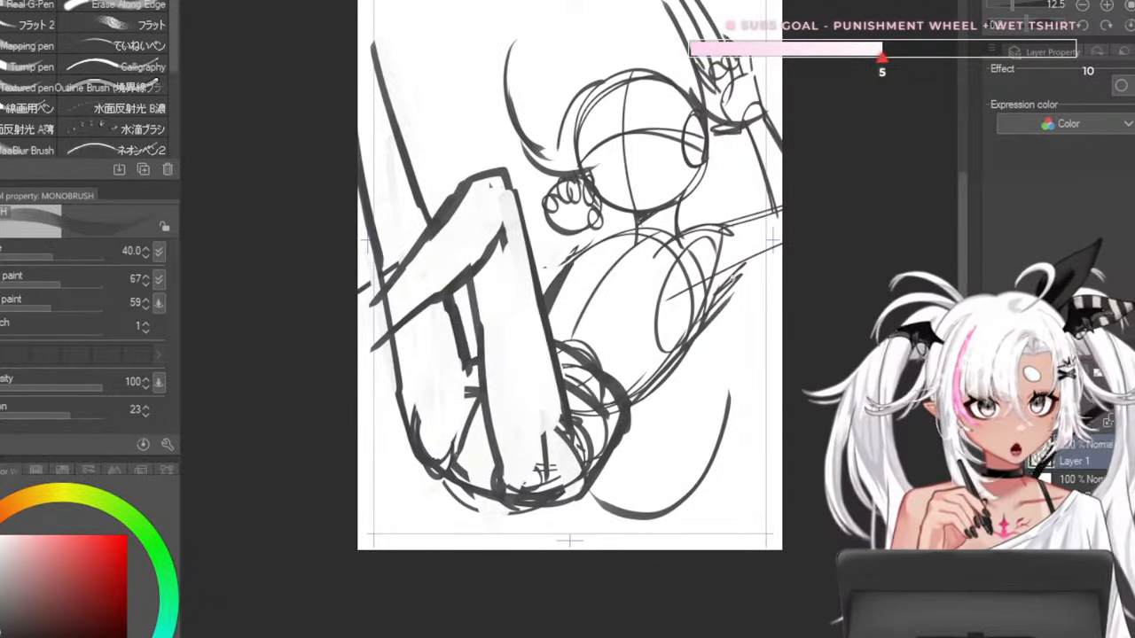
drag(693, 342, 713, 413)
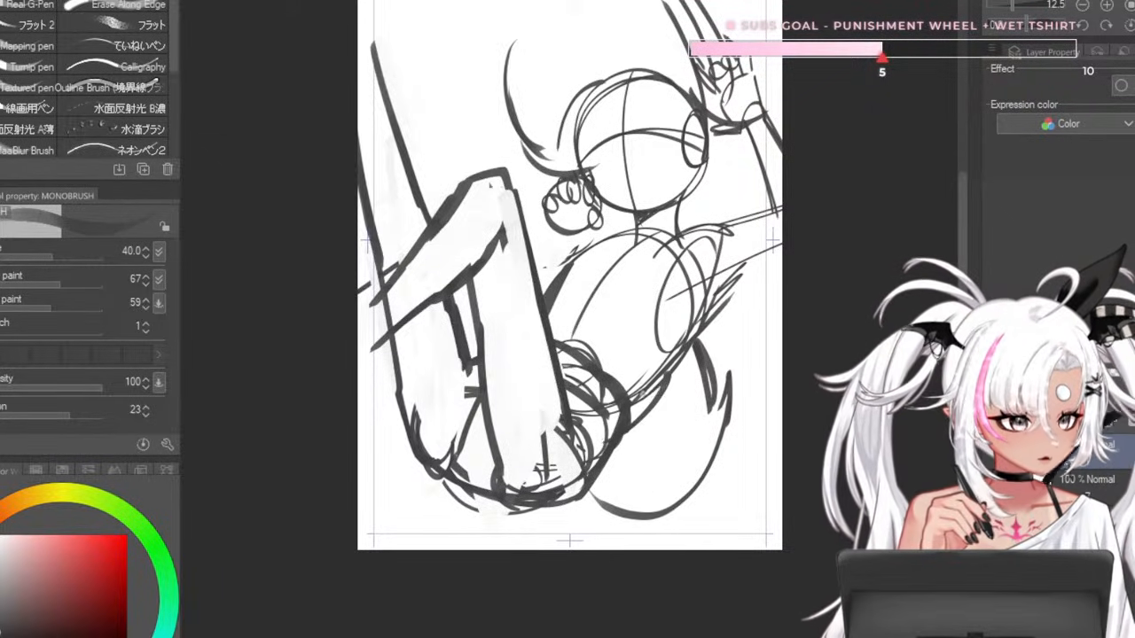
drag(729, 359, 715, 451)
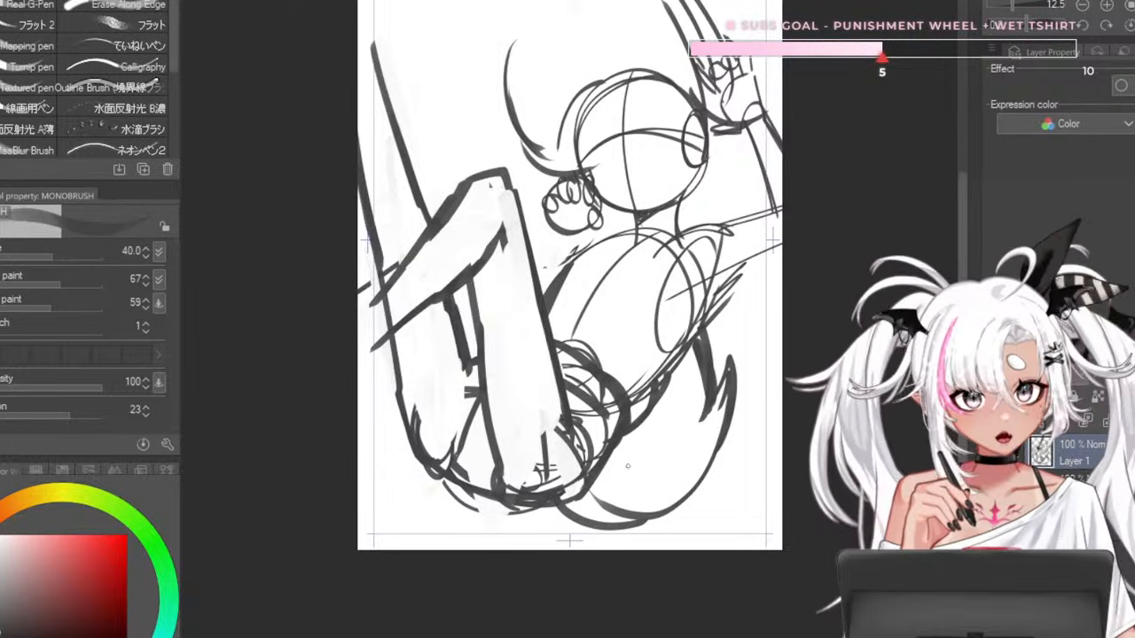
key(ctrl+z)
mouse_move(561, 498)
mouse_down()
mouse_move(681, 506)
mouse_move(734, 403)
mouse_up()
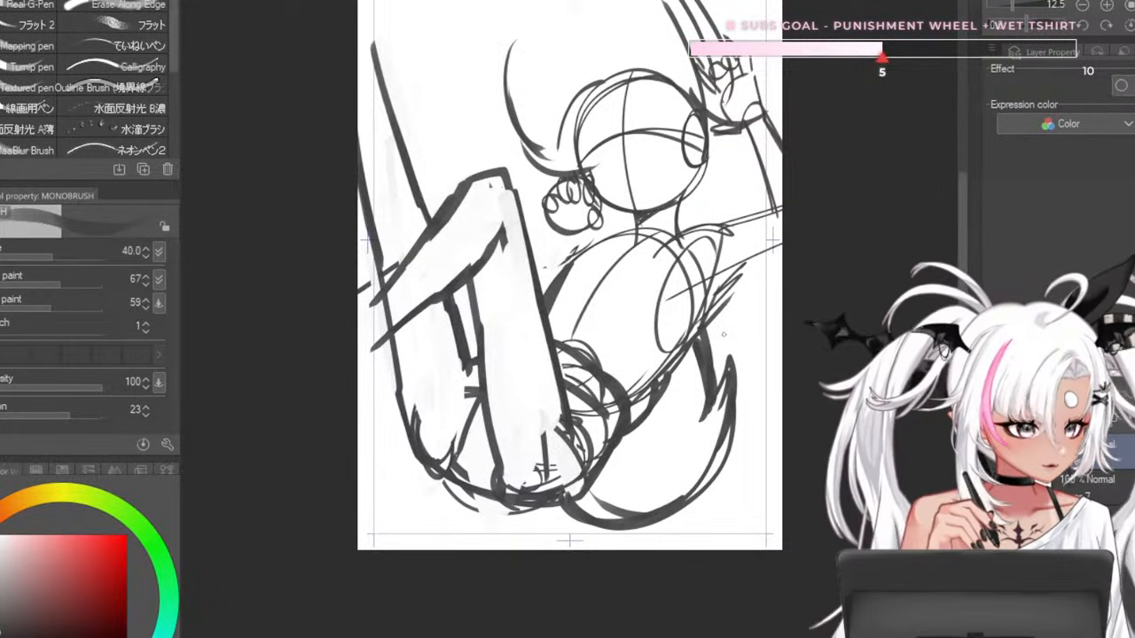
- Erase most of the large crescent behind the hips and back with an enlarged brush in transparent colour
scroll(681, 326, up, 1)
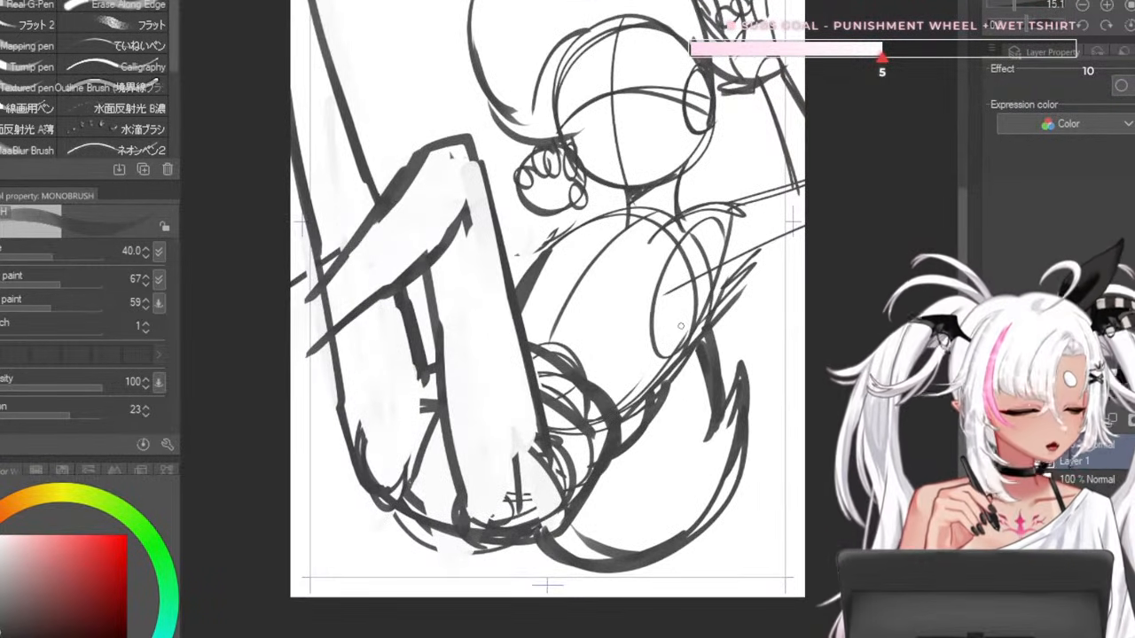
key(c)
key(])
key(])
key(])
key(])
key(])
key(])
drag(696, 378, 720, 351)
key(])
mouse_move(734, 399)
mouse_down()
mouse_move(717, 357)
mouse_move(737, 390)
mouse_move(722, 555)
mouse_up()
key(])
key(])
mouse_move(638, 441)
mouse_down()
mouse_move(622, 522)
mouse_move(683, 525)
mouse_move(644, 542)
mouse_up()
- Draw a small rounded curve just behind the hips at brush size 25
key(c)
key([)
key([)
key([)
key([)
key([)
key([)
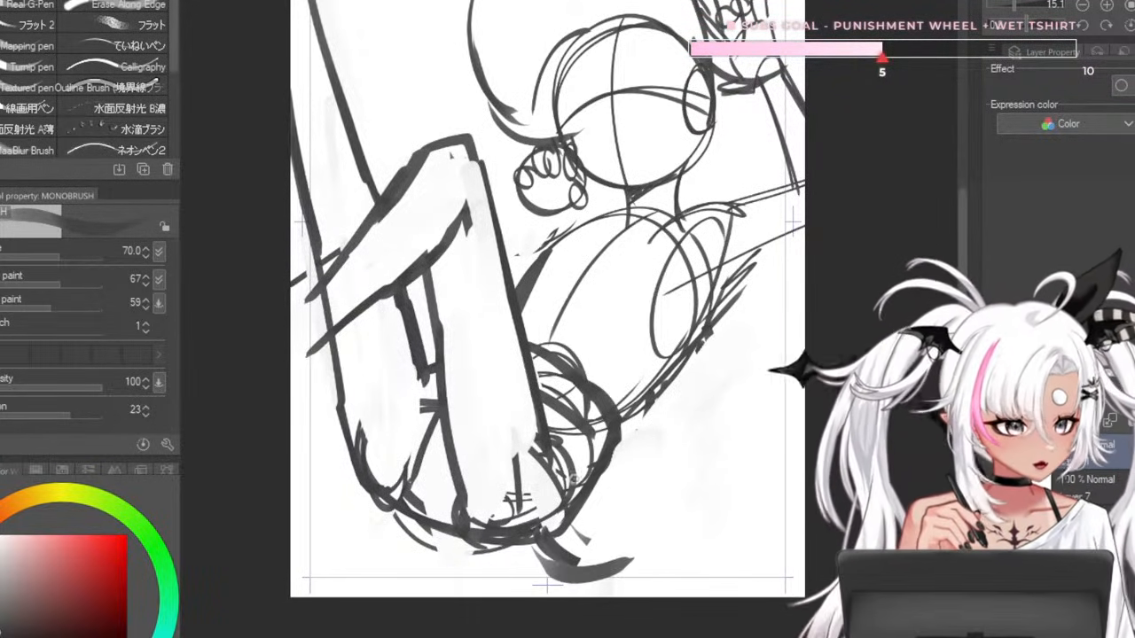
key([)
key([)
key([)
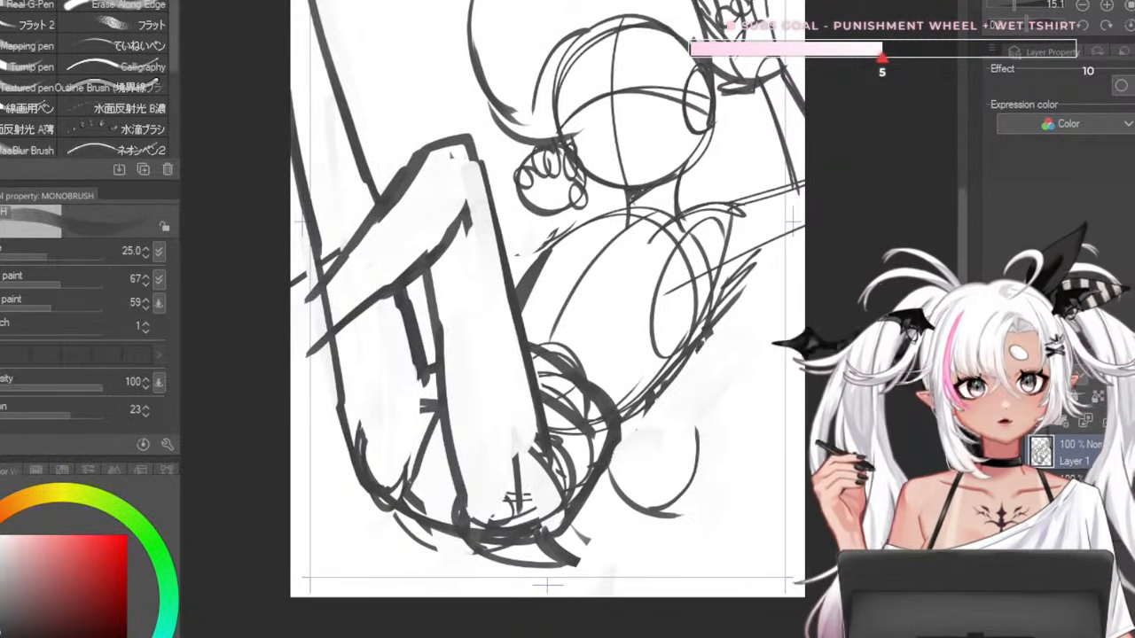
- Draw a larger curve sweeping beneath the hips around the small one, and add pointed ends and short accent strokes
key(ctrl+z)
mouse_move(483, 546)
mouse_down()
mouse_move(551, 576)
mouse_move(686, 556)
mouse_up()
drag(638, 576, 731, 436)
key(ctrl+z)
key(ctrl+z)
drag(555, 571, 692, 508)
key(ctrl+z)
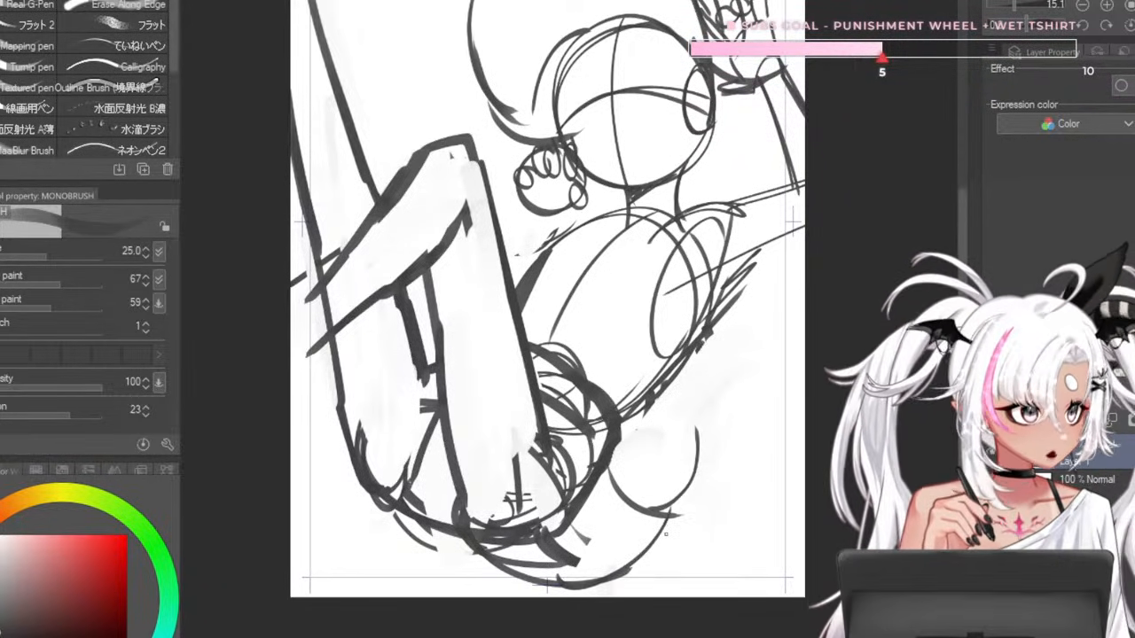
mouse_move(672, 498)
mouse_down()
mouse_move(667, 435)
mouse_move(680, 439)
mouse_up()
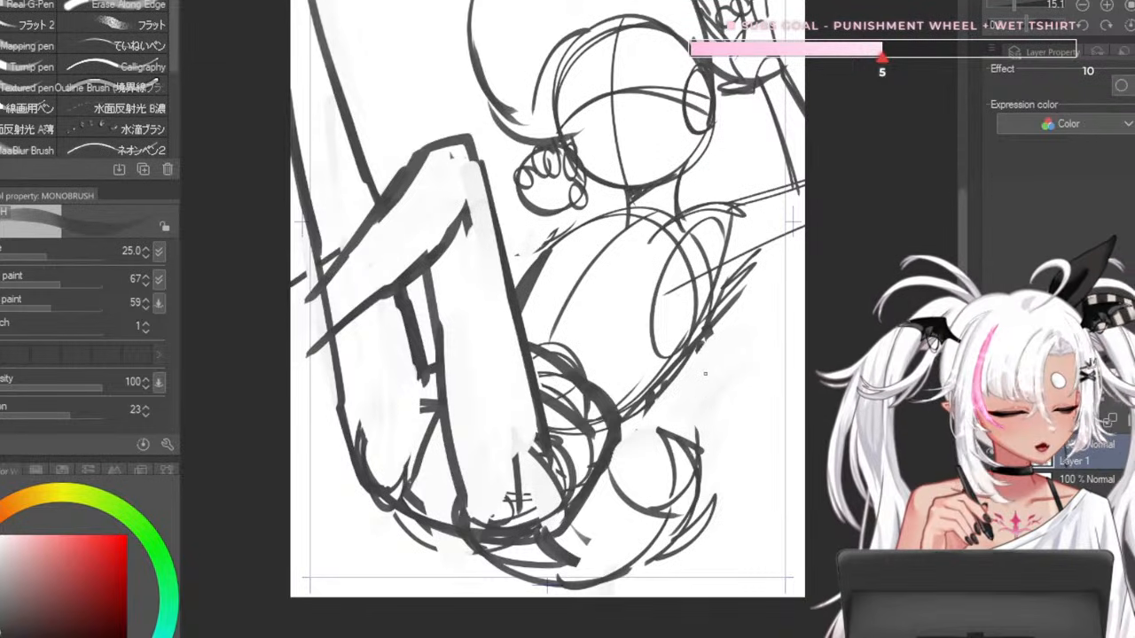
- Erase the upright ellipse on the torso and the hatching along the back edge at brush size 150
scroll(538, 344, down, 3)
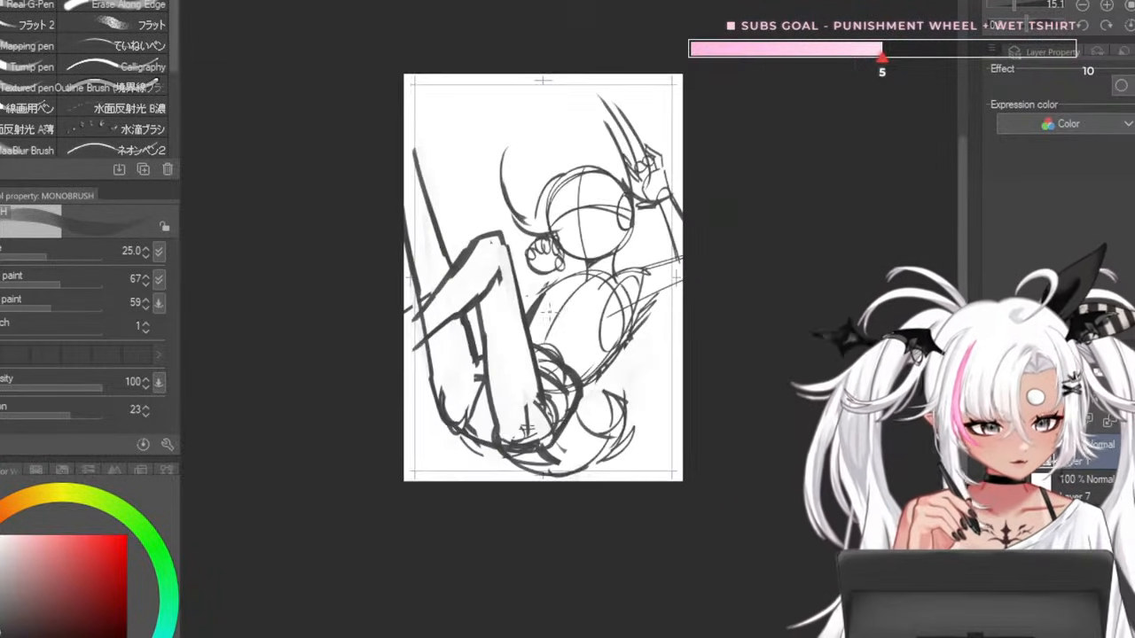
scroll(569, 317, up, 6)
scroll(685, 343, down, 3)
scroll(625, 104, up, 5)
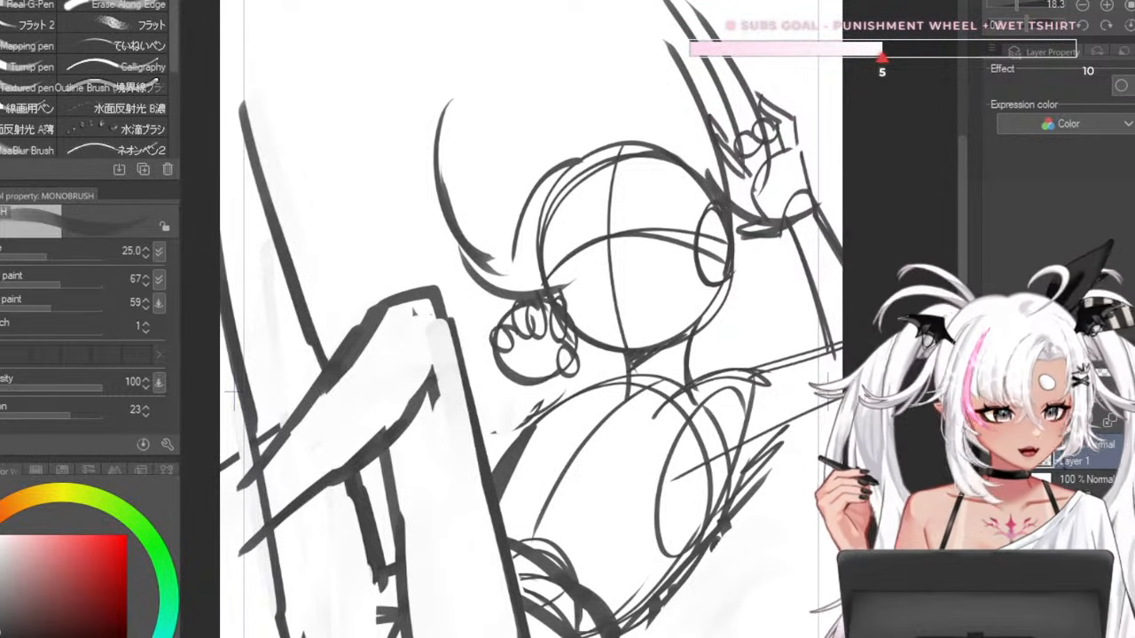
scroll(532, 320, down, 3)
scroll(532, 320, up, 3)
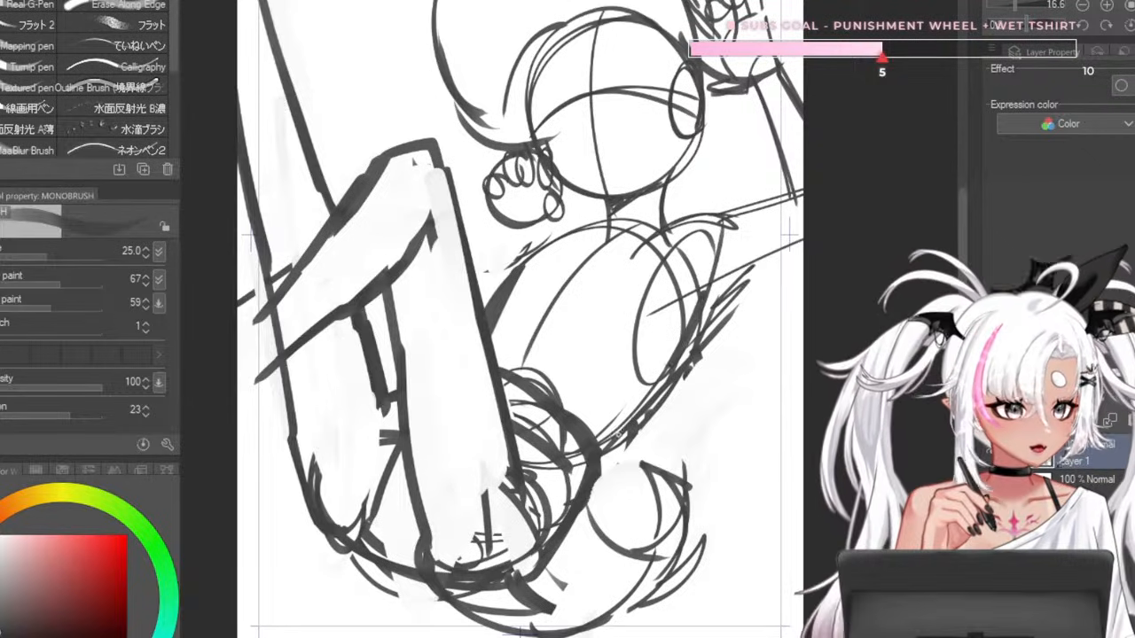
drag(703, 298, 604, 449)
key(c)
mouse_move(745, 281)
mouse_down()
mouse_move(717, 302)
mouse_move(632, 399)
mouse_up()
key(ctrl+z)
drag(679, 259, 672, 317)
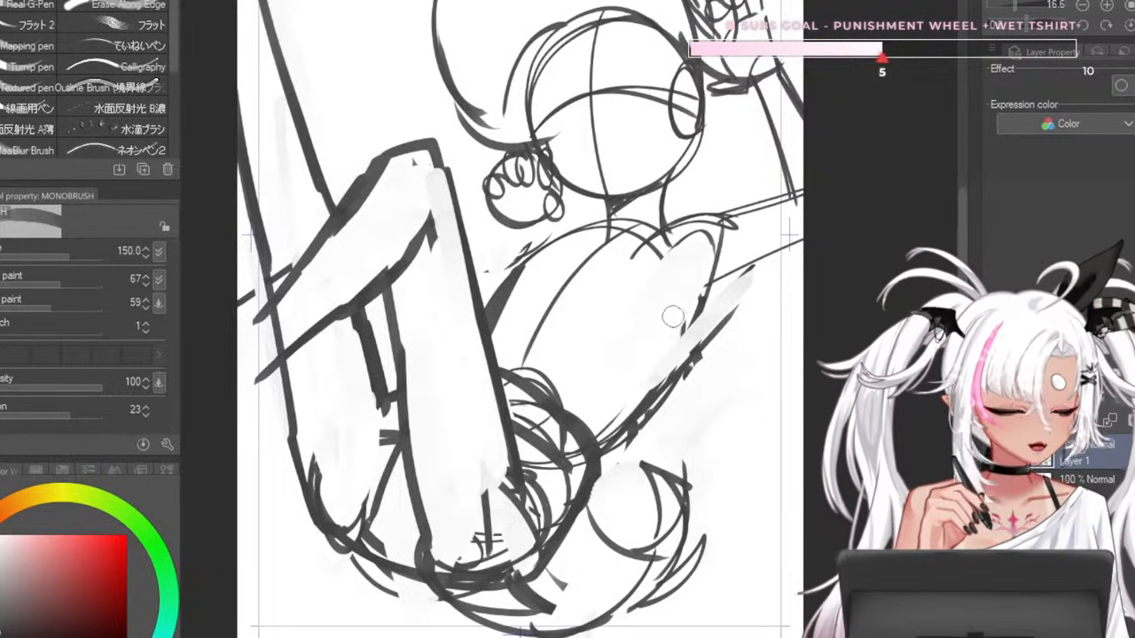
- Draw a thin curved contour line across the upper torso at brush size 12
key(p)
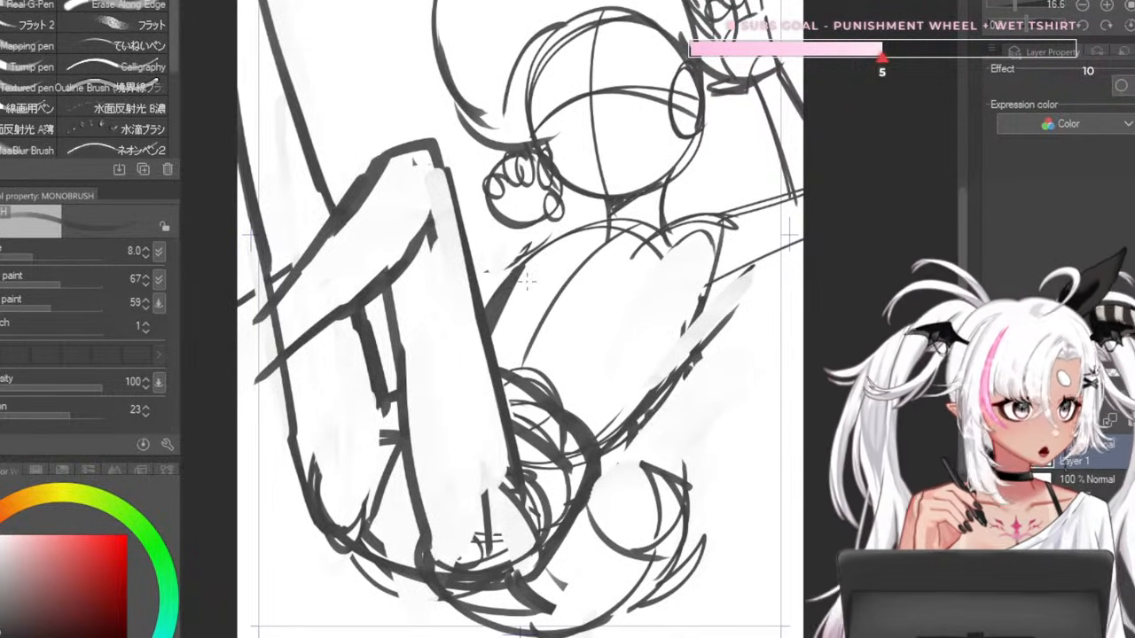
key(bracketright)
key(bracketright)
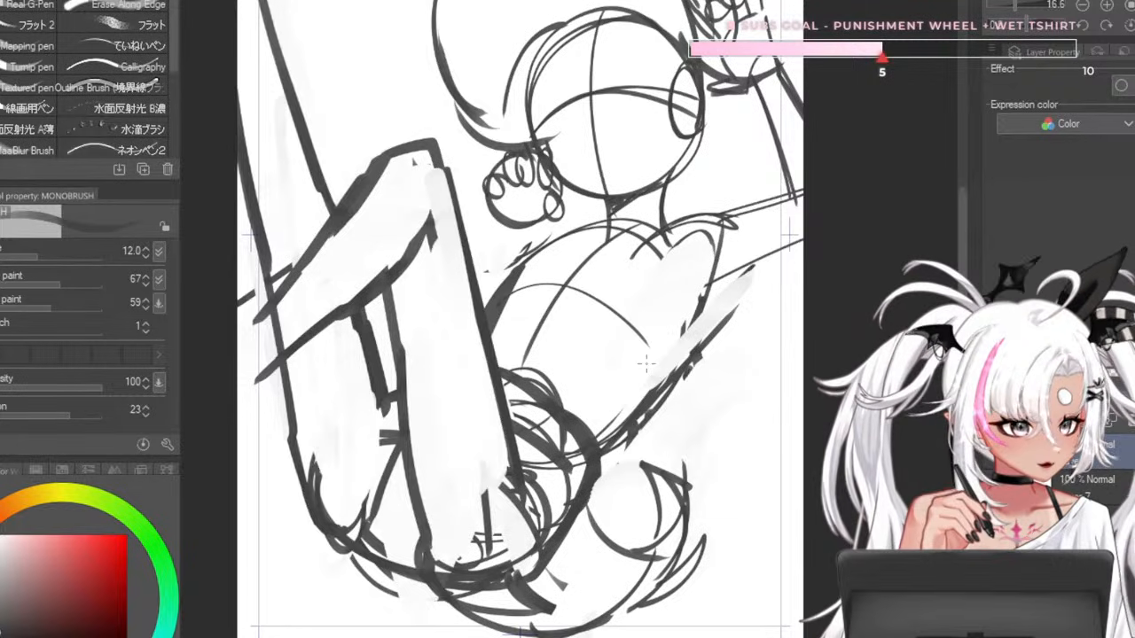
- Reinforce the torso's front outline and the chest curve, and erase the excess dark edge beside the near leg at brush size 30
key(bracketright)
key(bracketright)
key(bracketright)
key(bracketright)
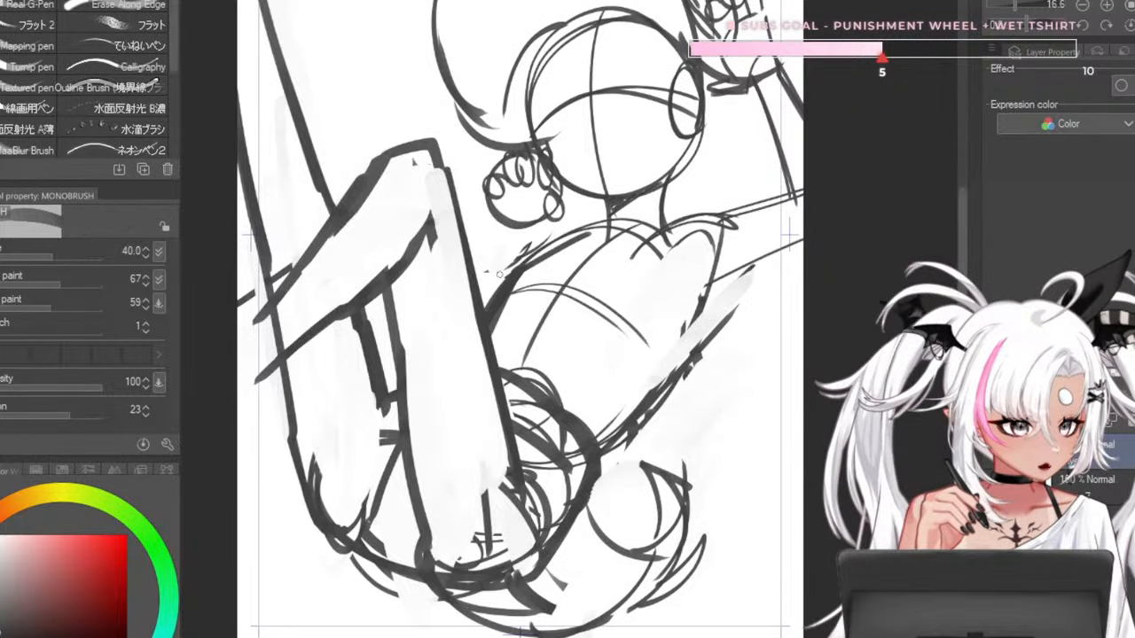
mouse_move(506, 305)
mouse_down()
mouse_move(552, 257)
mouse_move(496, 320)
mouse_up()
key(ctrl+z)
drag(551, 251, 481, 331)
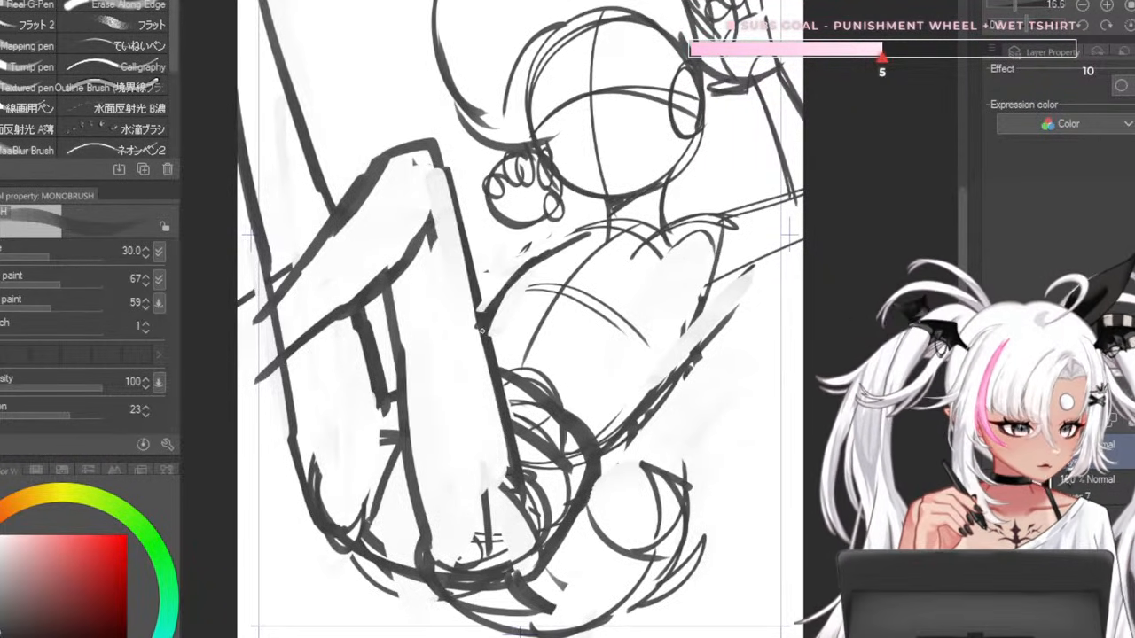
- Rework the near leg's front outline and round off the top of its knee at brush size 40
drag(463, 214, 513, 448)
key(ctrl+z)
key(bracketright)
key(bracketright)
mouse_move(462, 215)
mouse_down()
mouse_move(516, 455)
mouse_move(426, 142)
mouse_move(439, 146)
mouse_up()
key(ctrl+z)
key(bracketleft)
drag(456, 188, 412, 147)
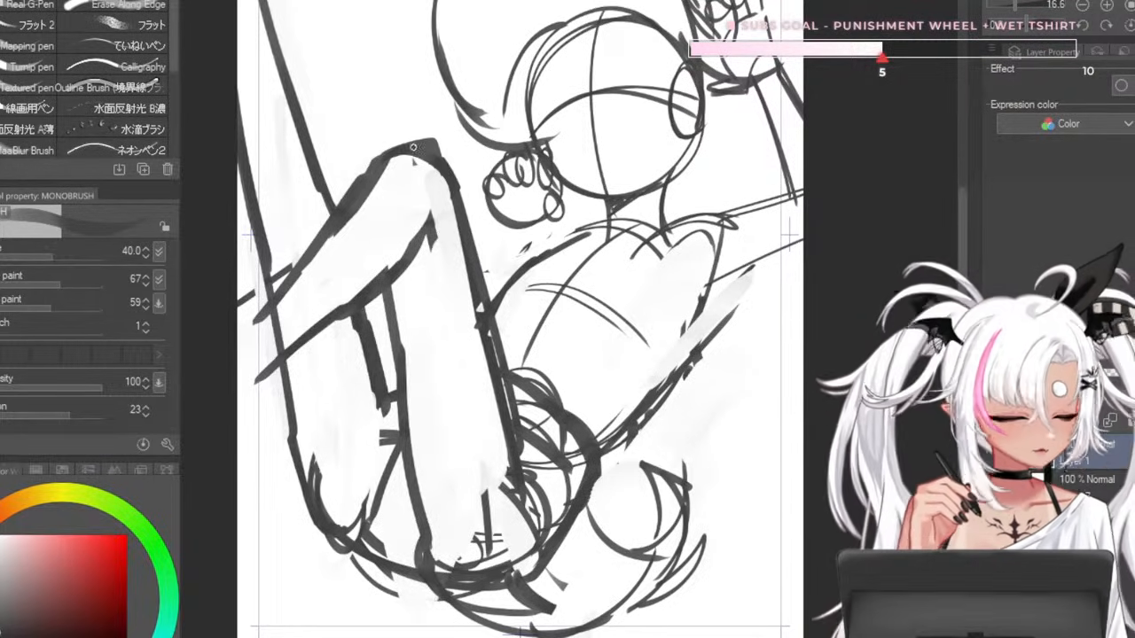
- Draw two curved bands across the lower end of the near leg, plus a contour curve and angular corner on the far leg
scroll(339, 211, down, 5)
scroll(339, 211, up, 3)
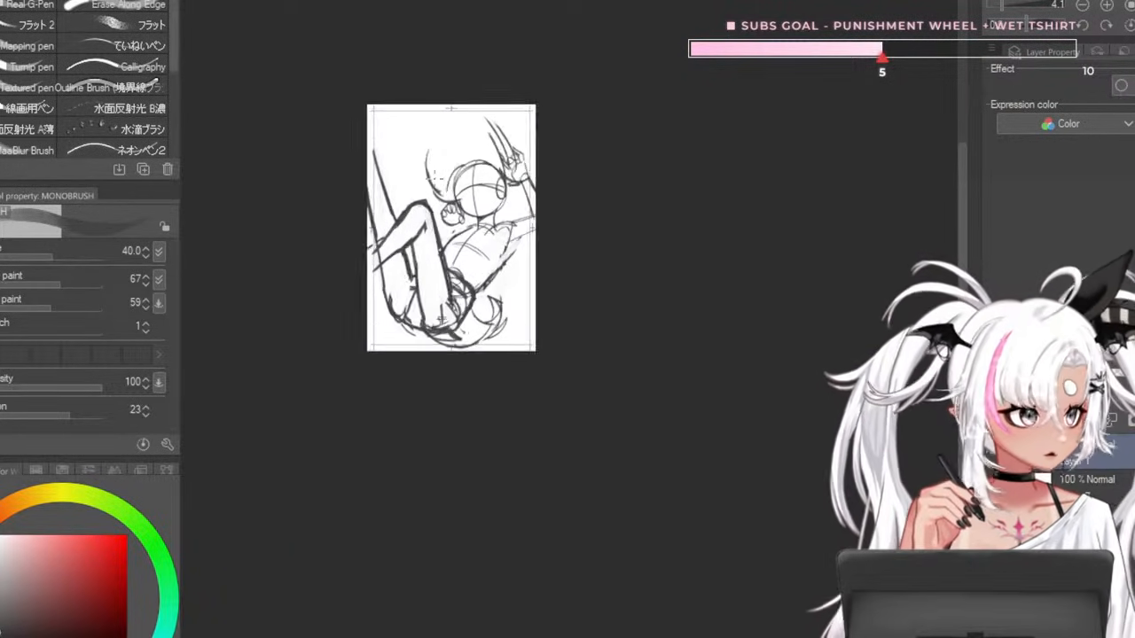
scroll(497, 153, up, 2)
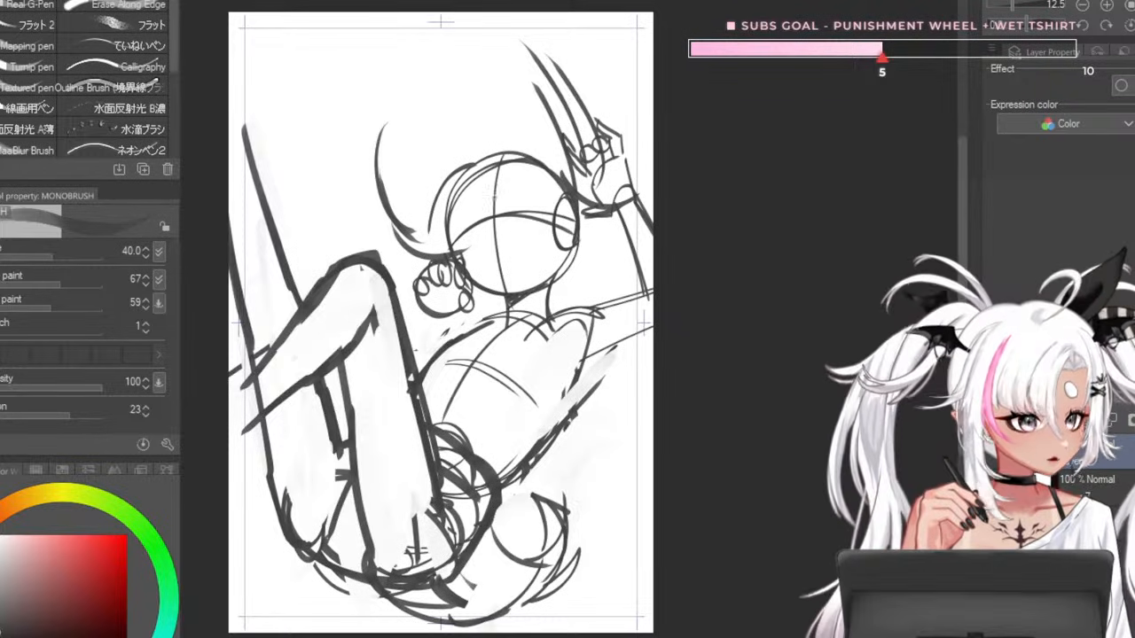
scroll(444, 319, down, 2)
scroll(443, 319, up, 3)
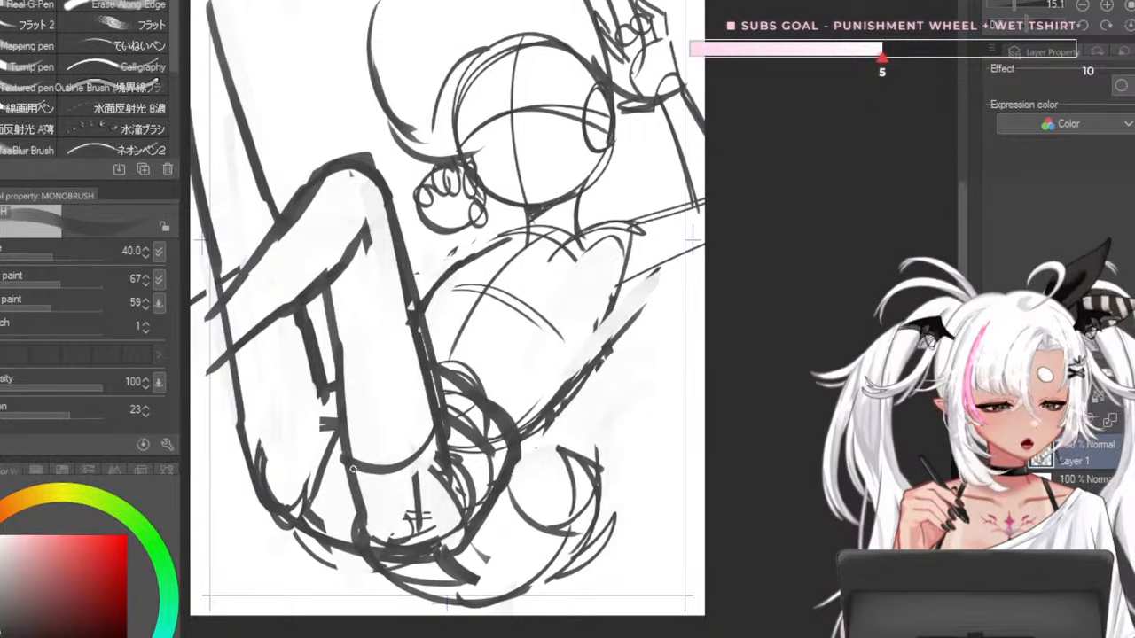
key(ctrl+z)
mouse_move(339, 468)
mouse_down()
mouse_move(385, 481)
mouse_move(440, 460)
mouse_up()
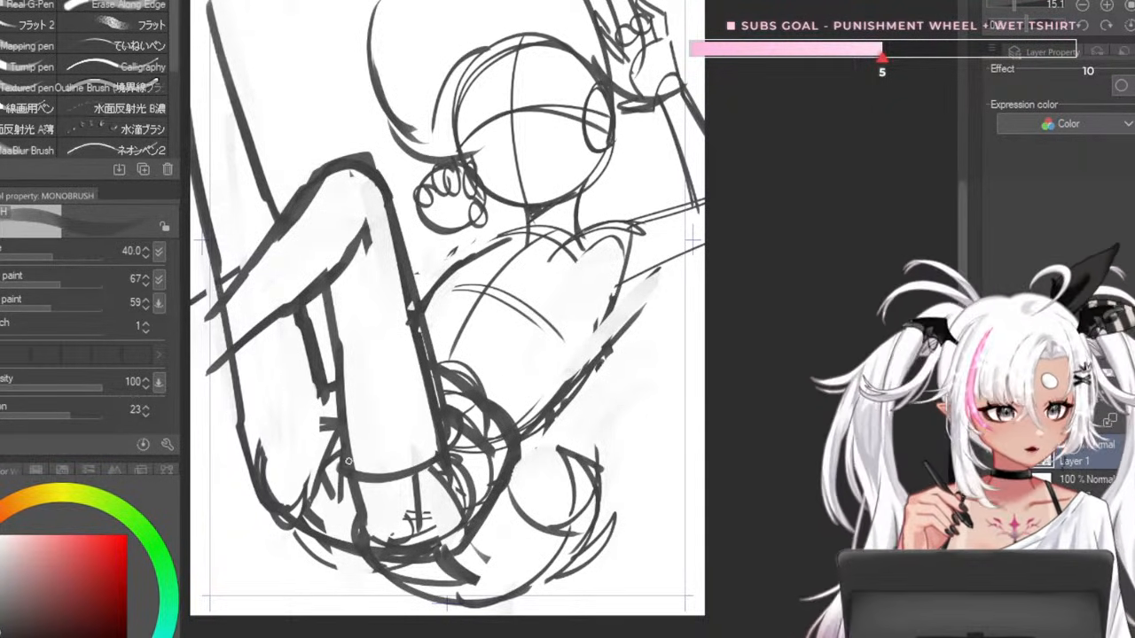
drag(329, 450, 335, 499)
key(ctrl+z)
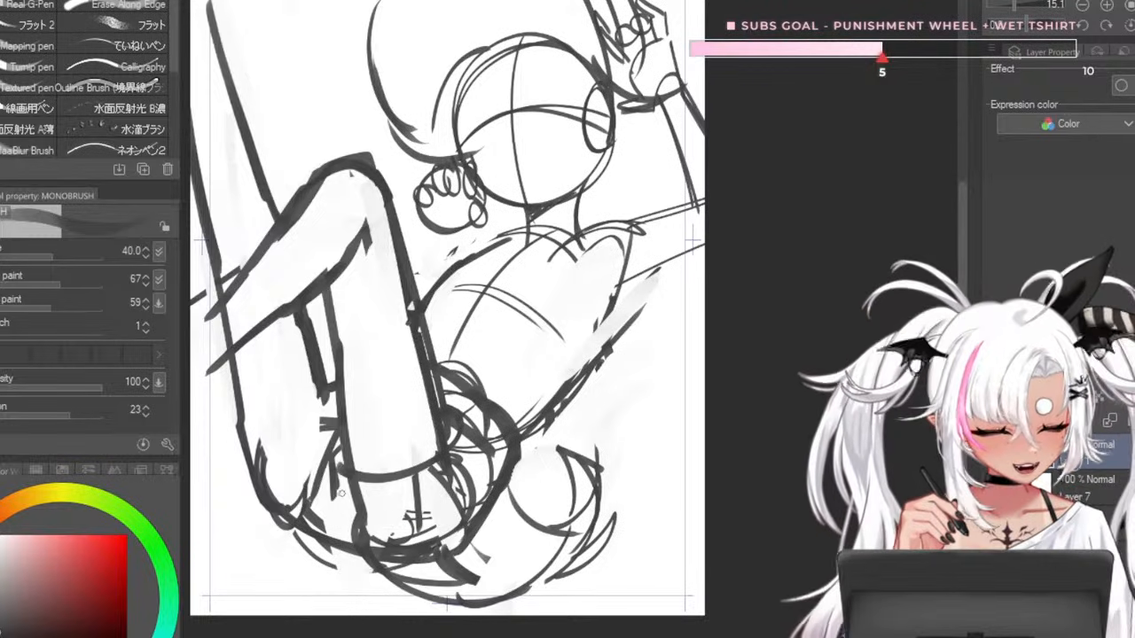
drag(411, 499, 468, 456)
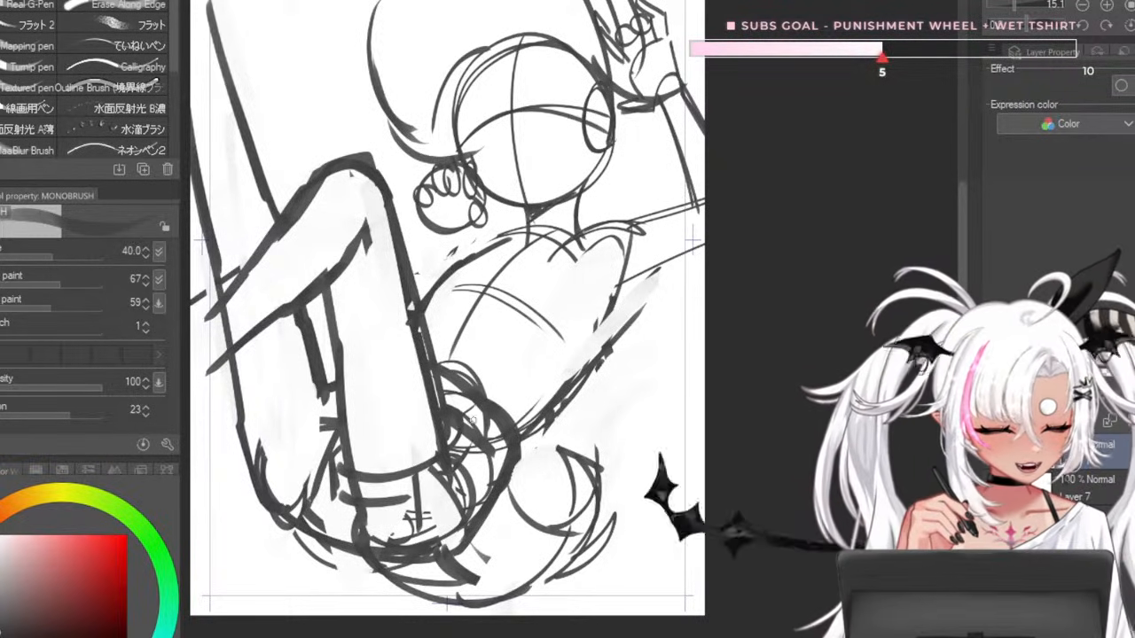
drag(338, 428, 327, 466)
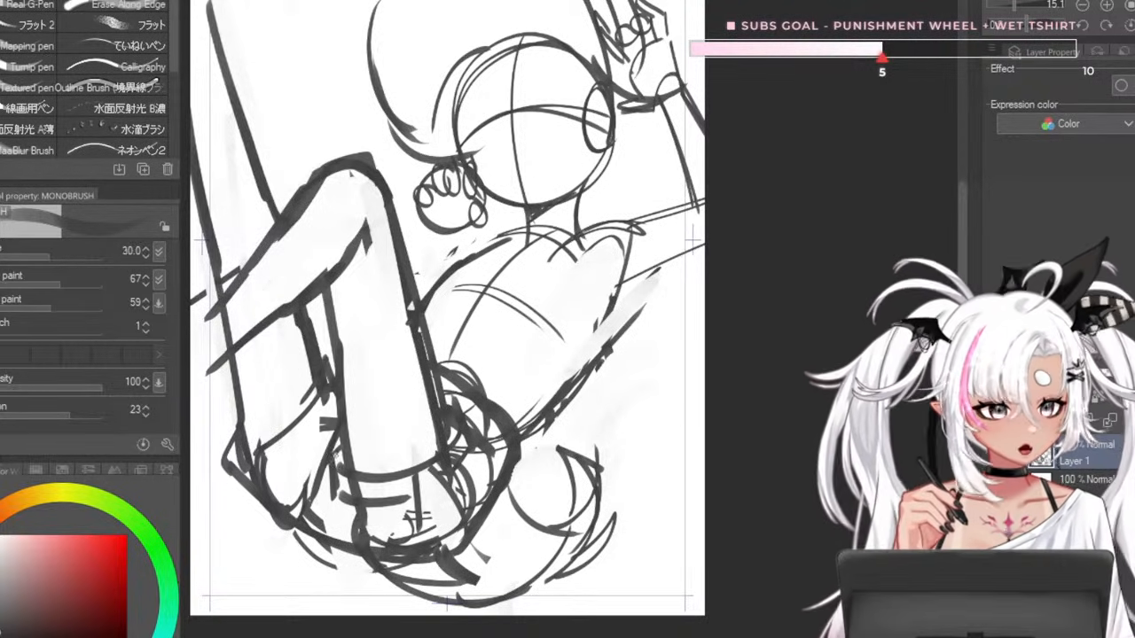
- Draw a curve across the waist and a lengthwise contour line down the middle of the torso at brush size 25
key(bracketleft)
key(ctrl+minus)
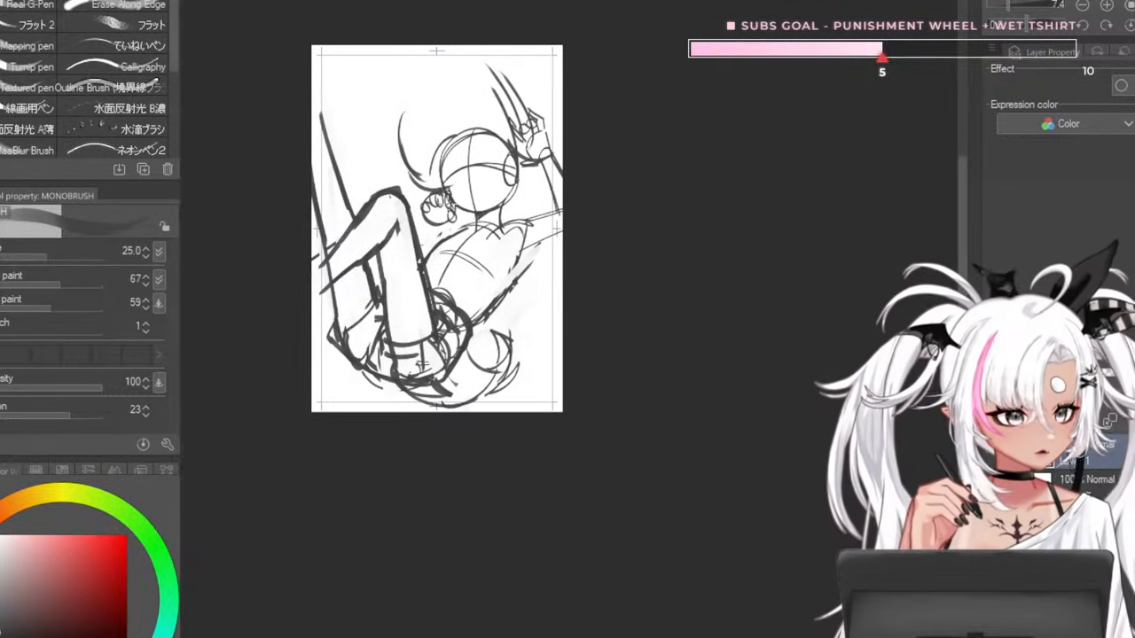
key(ctrl+plus)
key(ctrl+plus)
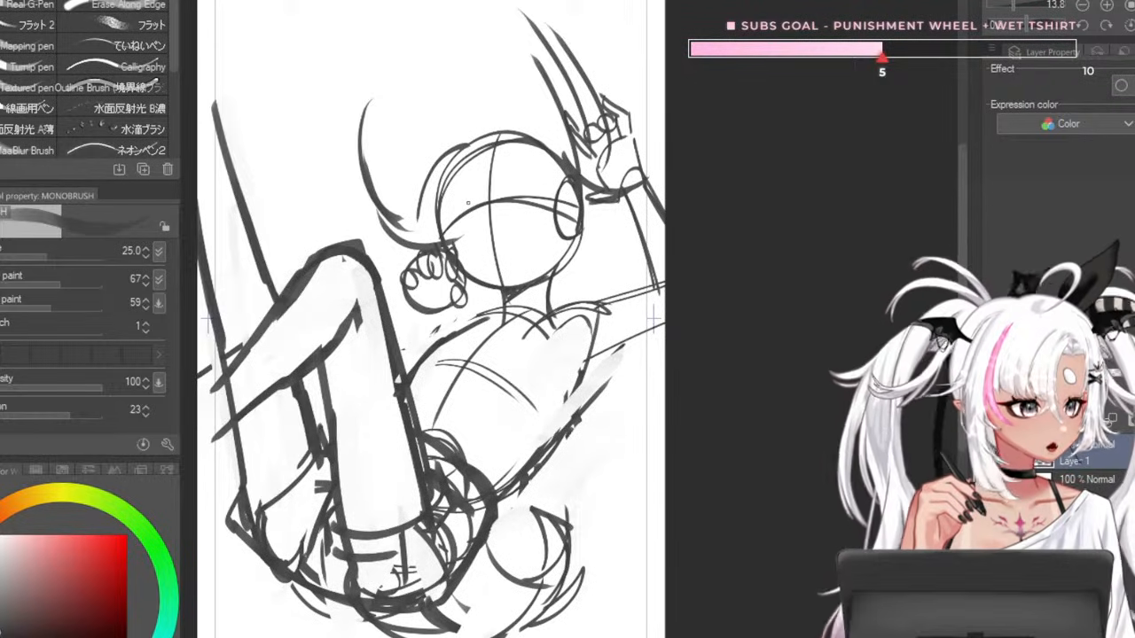
scroll(467, 396, up, 2)
scroll(467, 395, down, 3)
scroll(467, 396, up, 3)
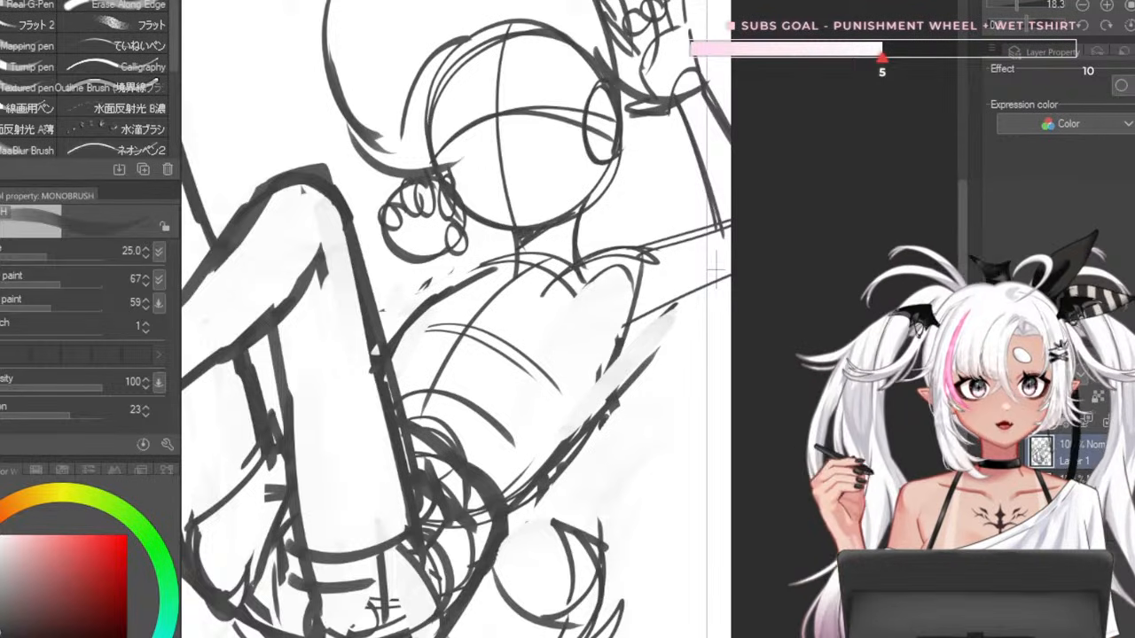
mouse_move(505, 319)
mouse_down()
mouse_move(498, 500)
mouse_move(480, 496)
mouse_up()
key(ctrl+z)
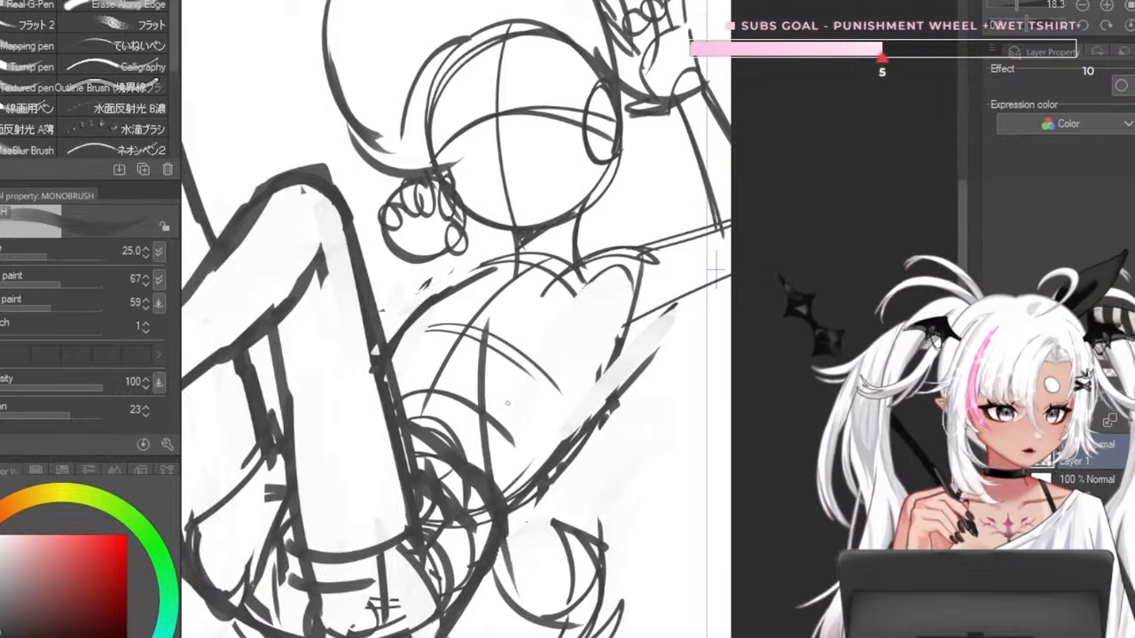
key(ctrl+z)
drag(462, 317, 484, 560)
key(ctrl+z)
drag(493, 307, 500, 592)
key(ctrl+z)
key(ctrl+z)
drag(504, 322, 493, 504)
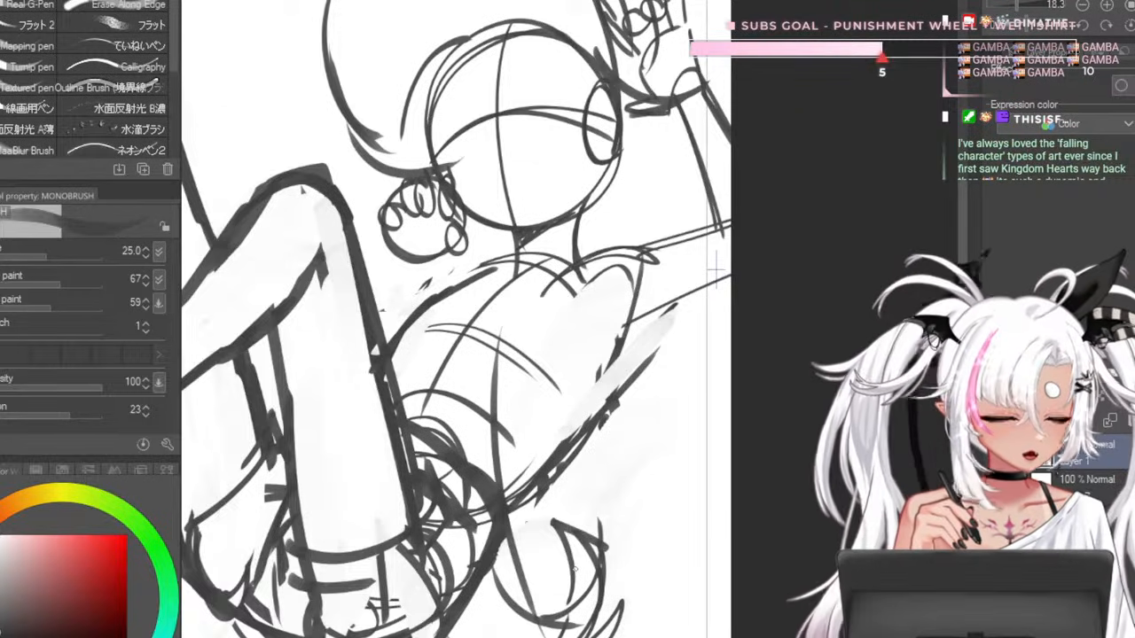
- Add a second lengthwise contour line from the chest curve to the hips on the torso's front side
drag(466, 317, 399, 346)
key(ctrl+z)
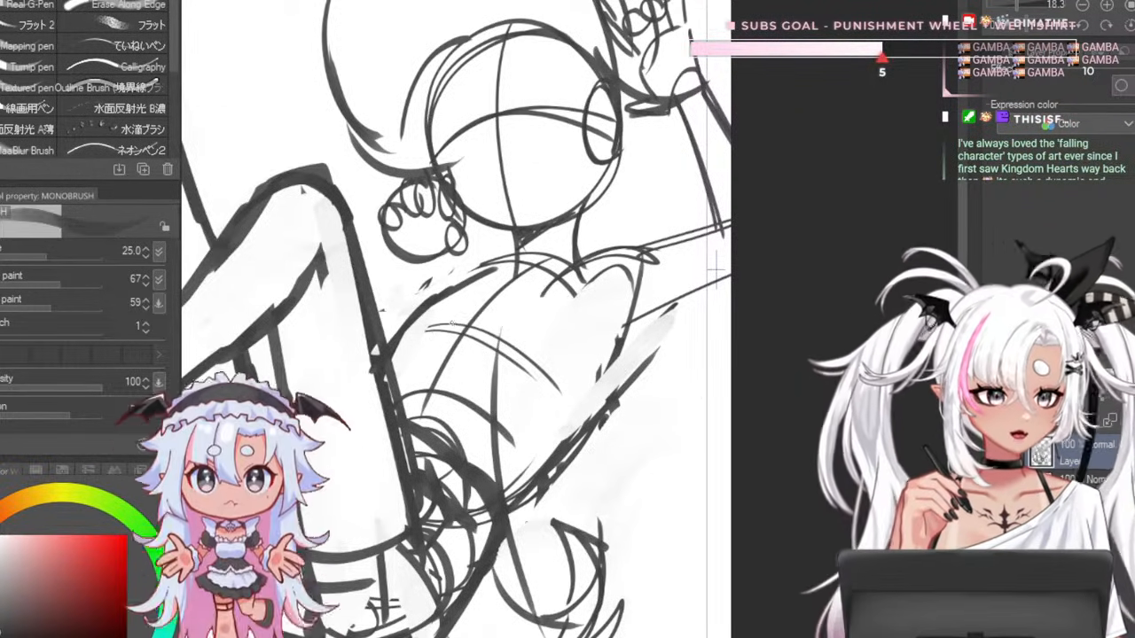
drag(490, 321, 467, 500)
key(ctrl+z)
drag(493, 353, 470, 482)
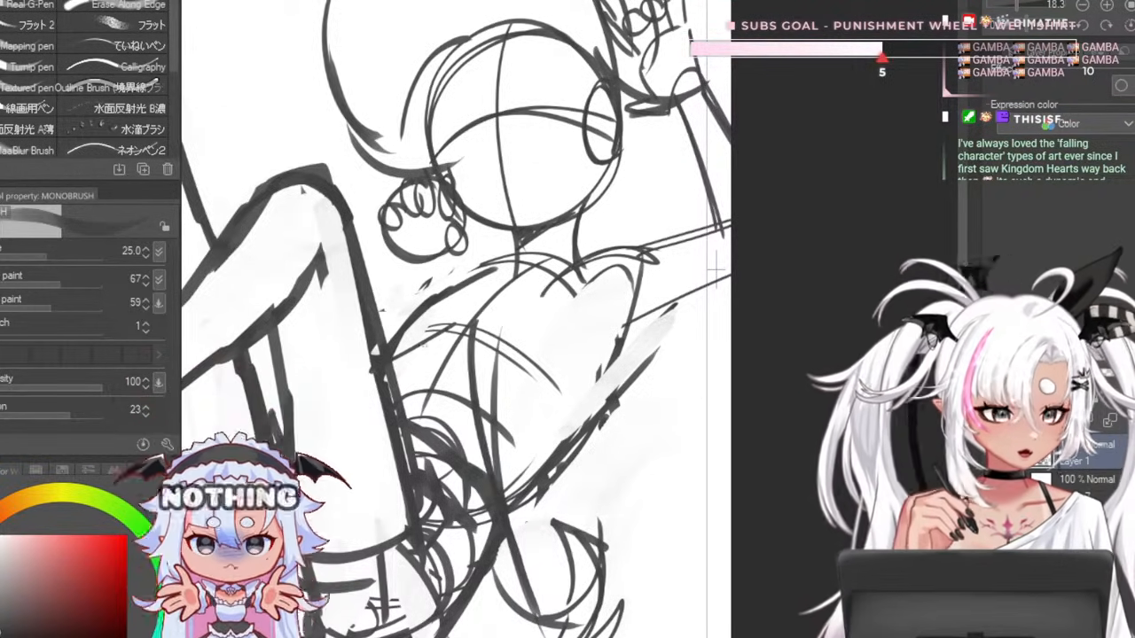
key(ctrl+minus)
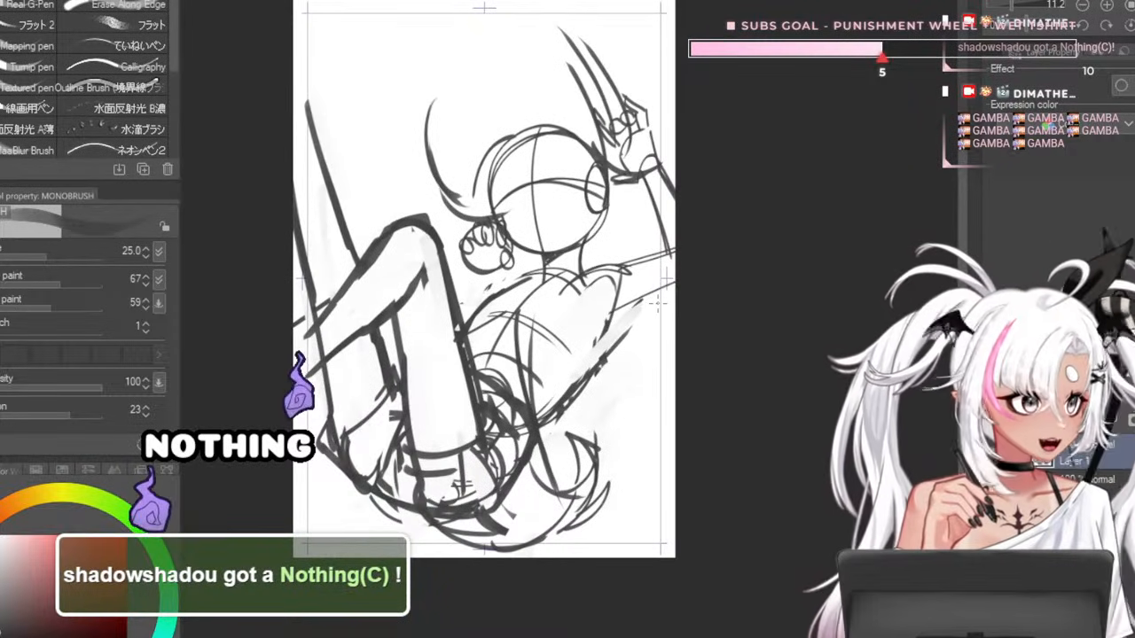
- Clean up the ragged strokes along the torso's back and strengthen its outline, using brush sizes 60 and 40
key(ctrl+plus)
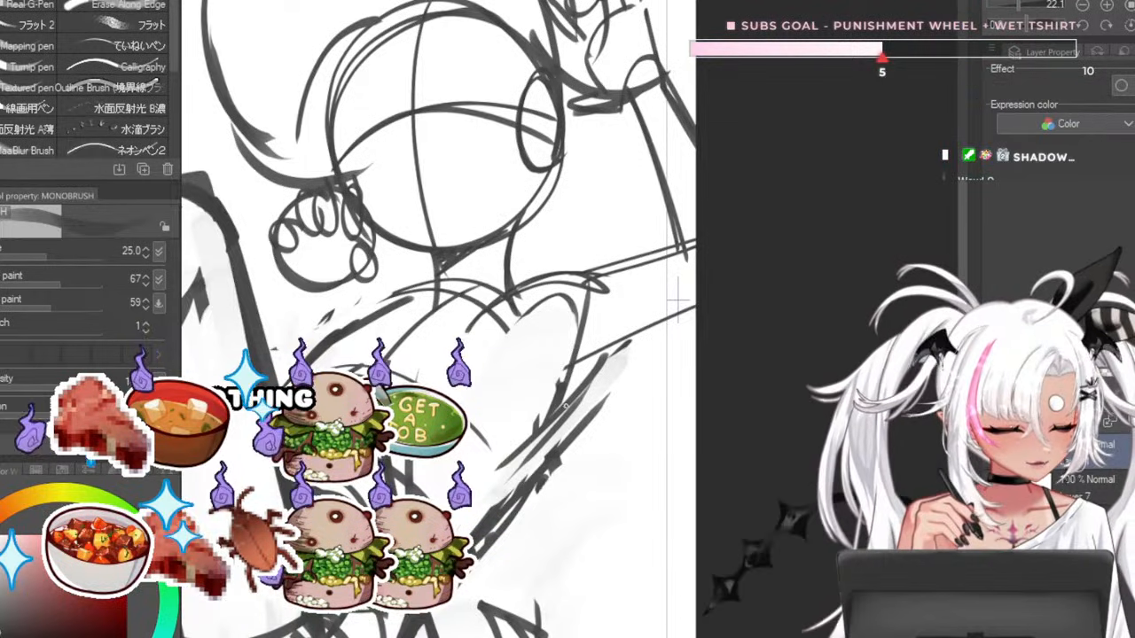
key(bracketright)
key(bracketright)
key(bracketright)
key(bracketright)
drag(616, 372, 497, 554)
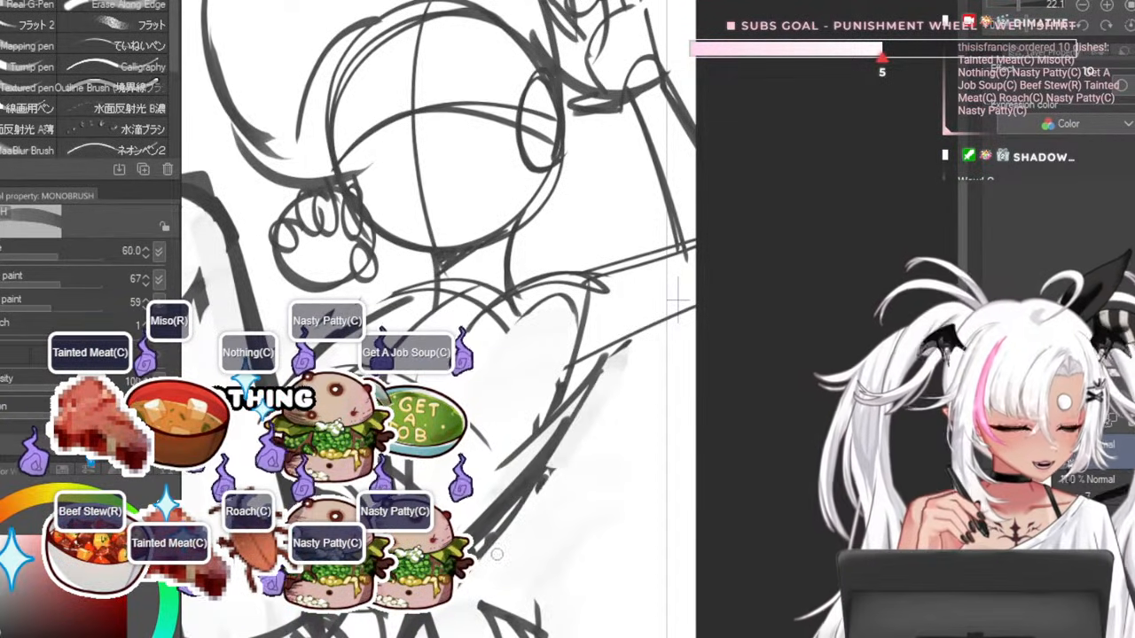
key(bracketleft)
key(bracketleft)
scroll(638, 124, down, 3)
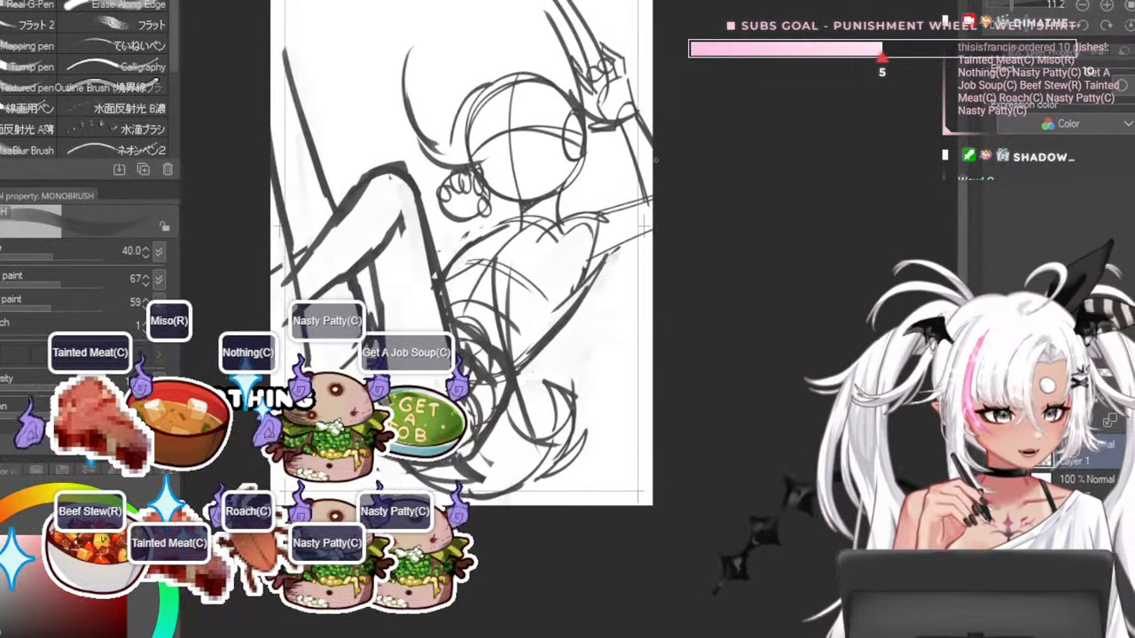
scroll(610, 257, down, 4)
scroll(580, 202, up, 4)
scroll(576, 205, down, 3)
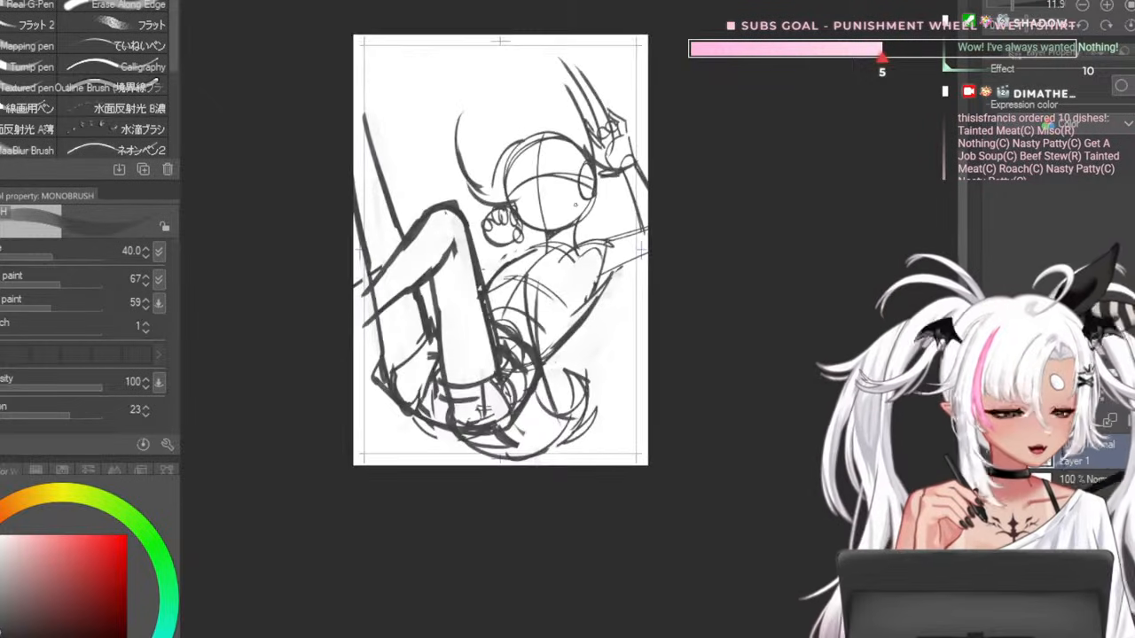
- Scale the sketch layer to 106% and shift it slightly downward on the canvas
scroll(567, 266, up, 1)
key(ctrl+t)
mouse_move(664, 31)
mouse_down()
mouse_move(673, 15)
mouse_move(665, 23)
mouse_up()
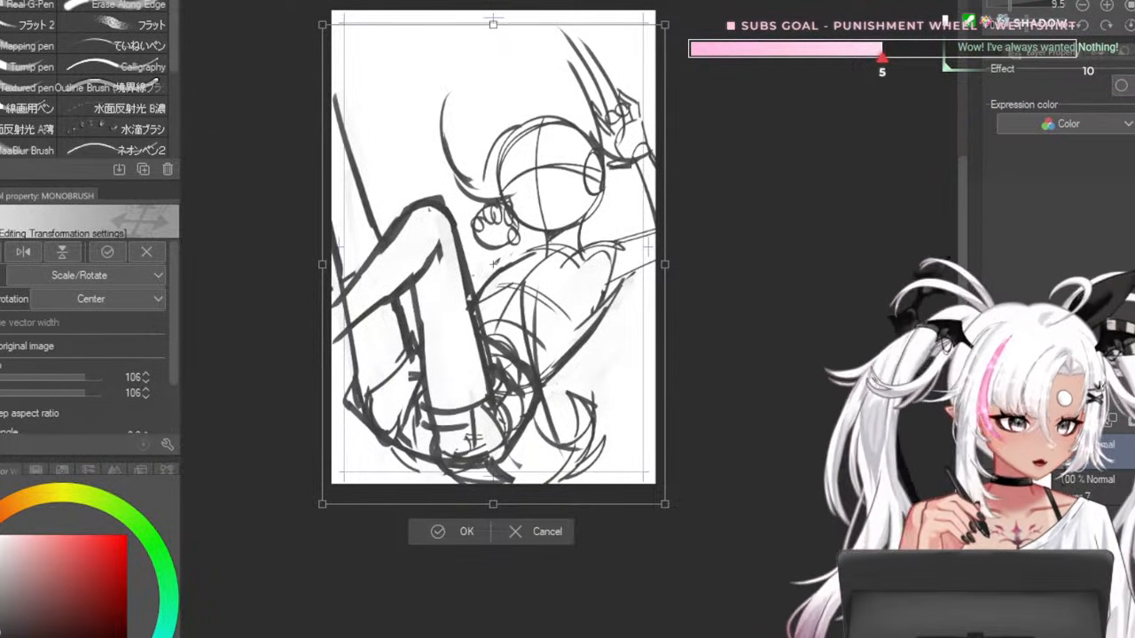
drag(560, 336, 560, 347)
scroll(548, 312, down, 2)
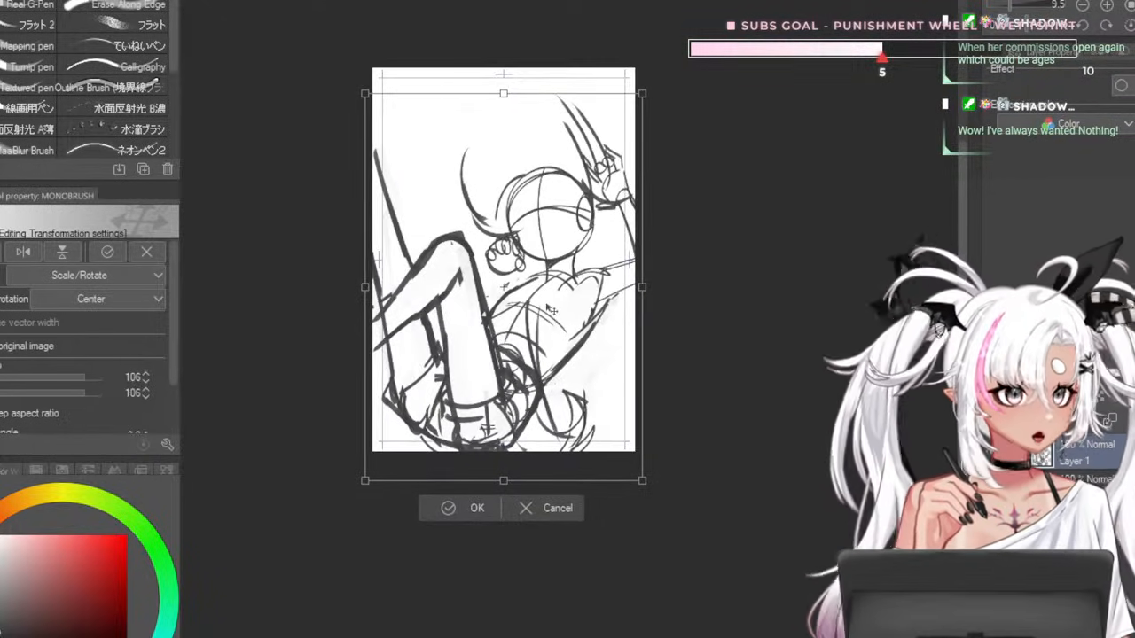
scroll(541, 257, up, 2)
click(463, 558)
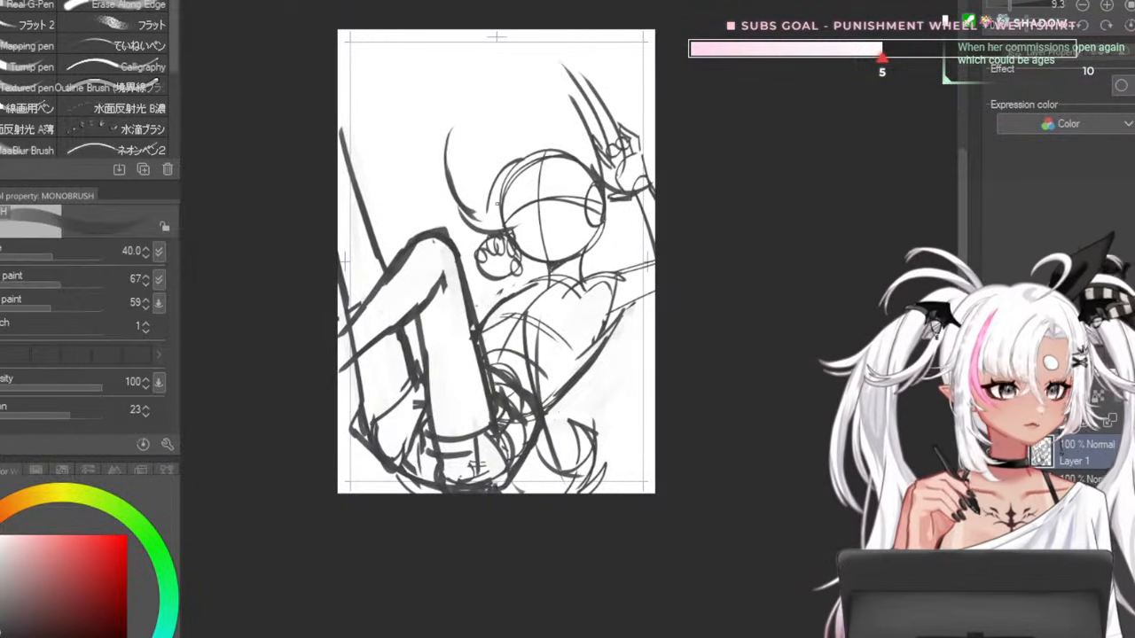
- Draw two pointed horns on top of the head at brush size 40, making the one near the lowered hand narrower
scroll(550, 160, up, 2)
scroll(485, 213, up, 2)
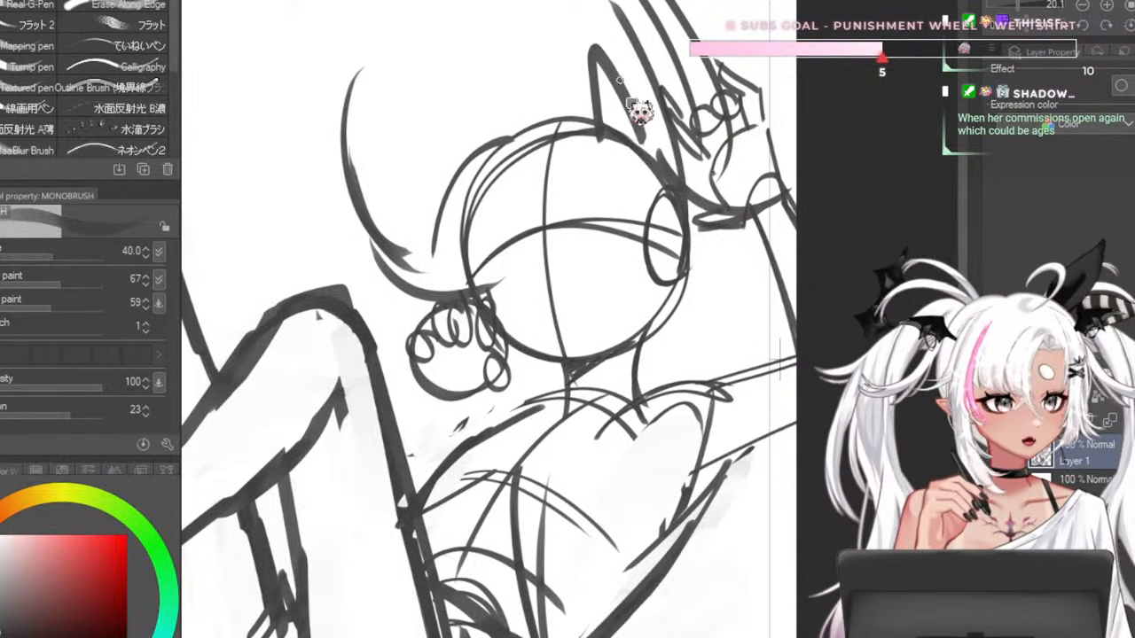
drag(661, 133, 623, 117)
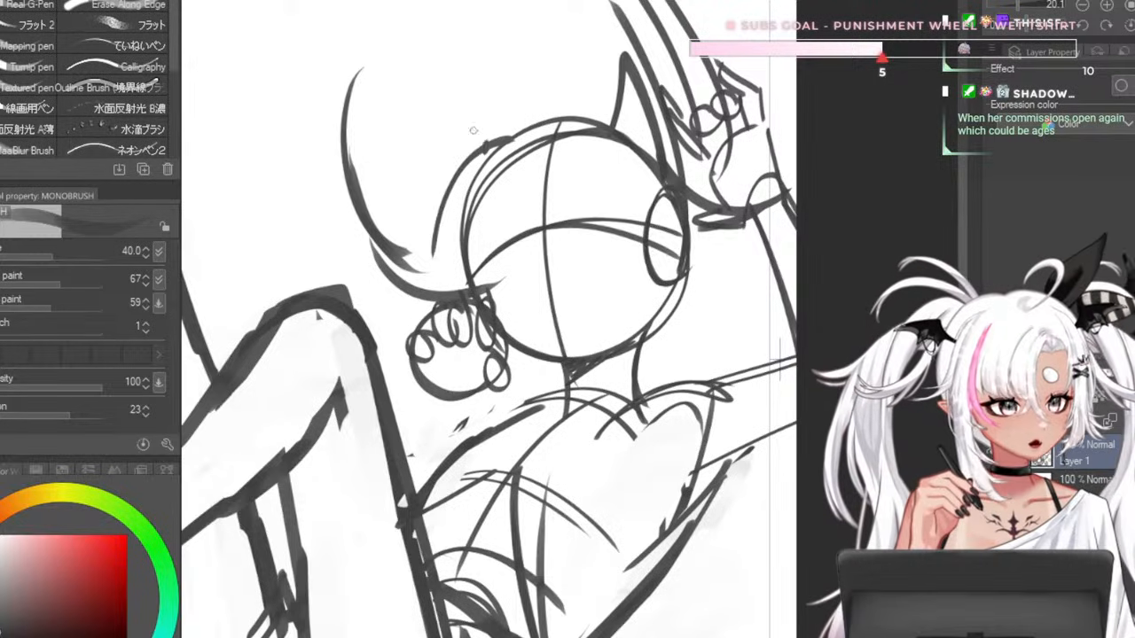
drag(480, 142, 454, 216)
scroll(473, 224, up, 2)
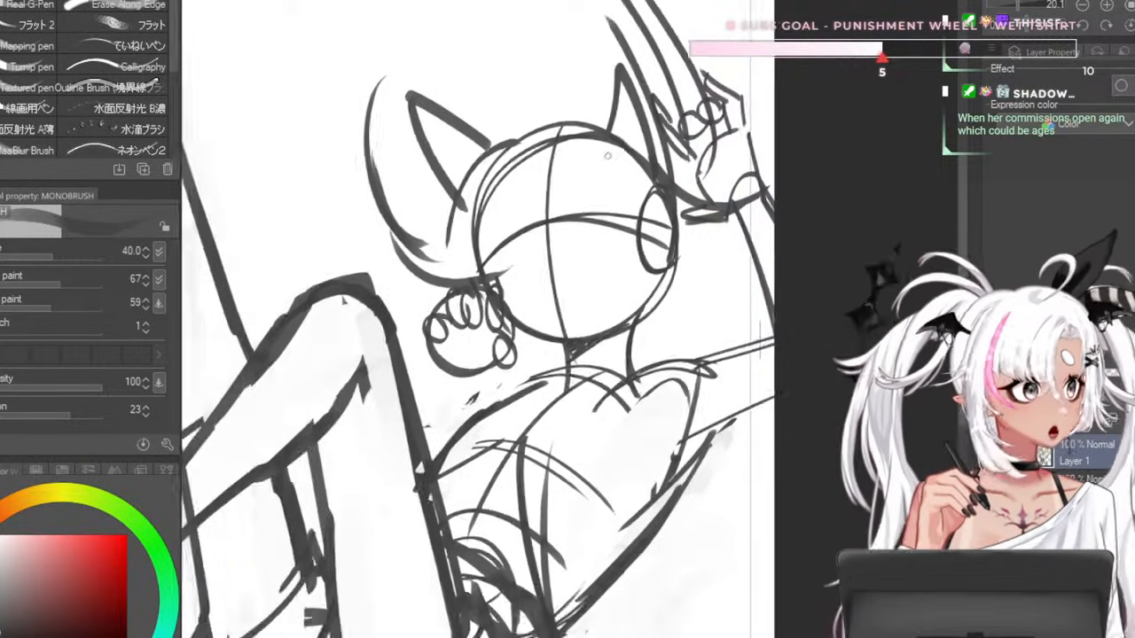
key(ctrl+z)
mouse_move(479, 164)
mouse_down()
mouse_move(398, 85)
mouse_move(421, 224)
mouse_up()
drag(401, 137, 433, 241)
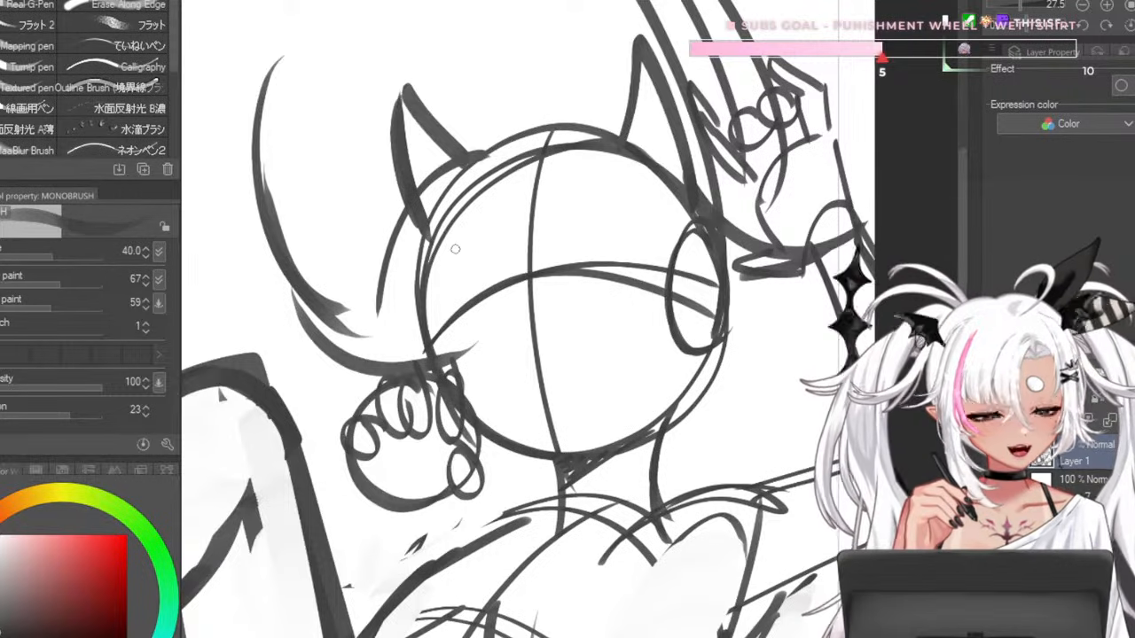
scroll(455, 249, down, 2)
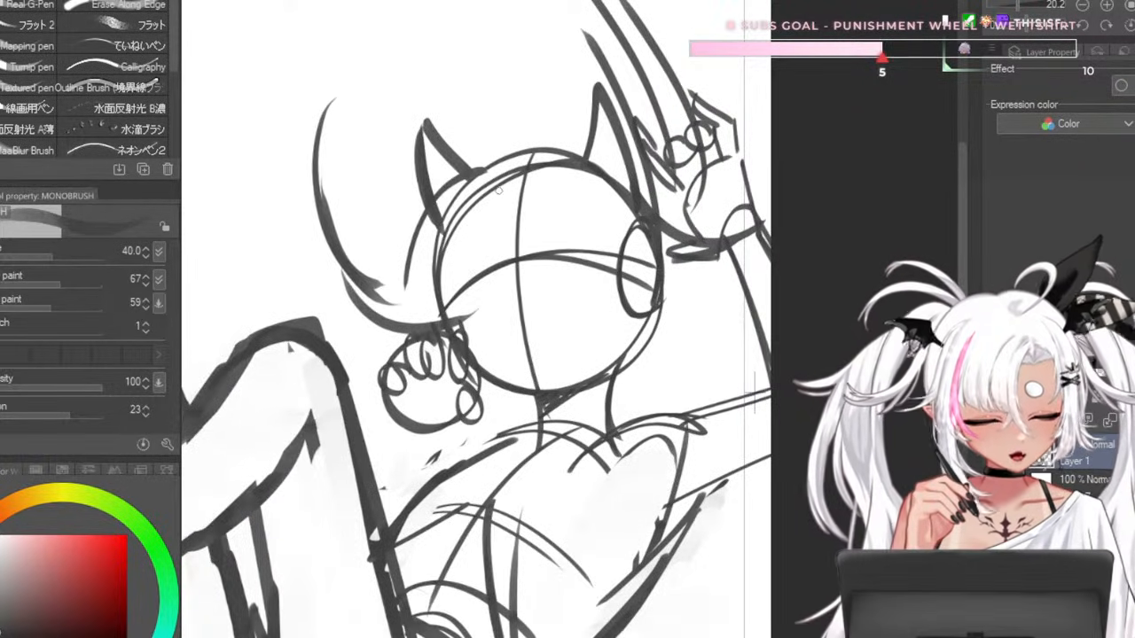
scroll(530, 158, down, 2)
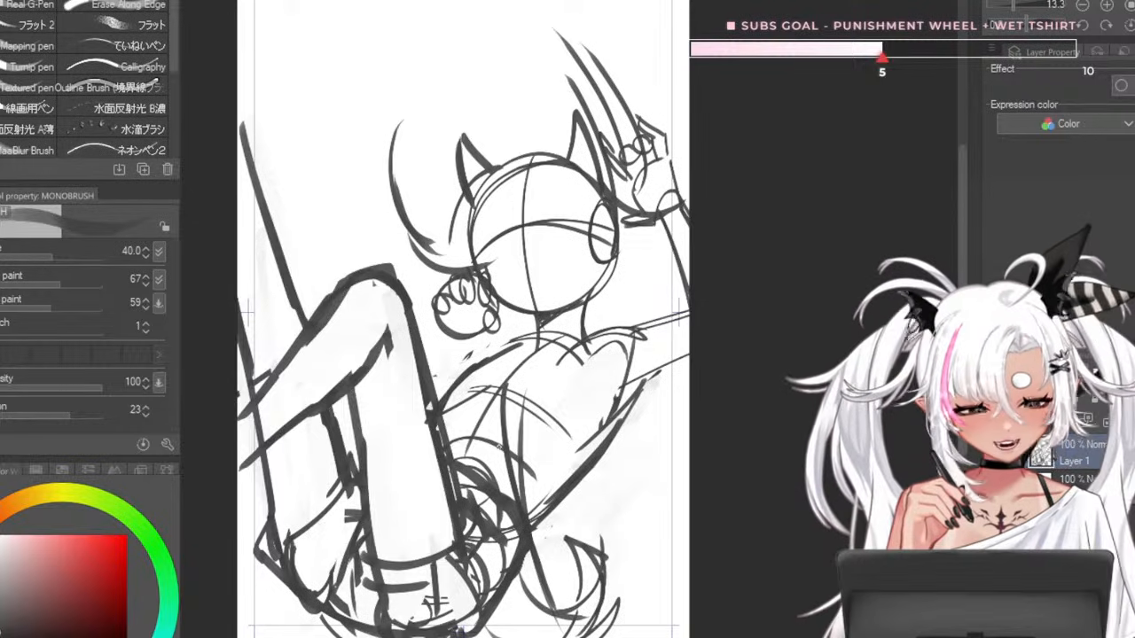
scroll(499, 441, down, 1)
scroll(466, 483, up, 2)
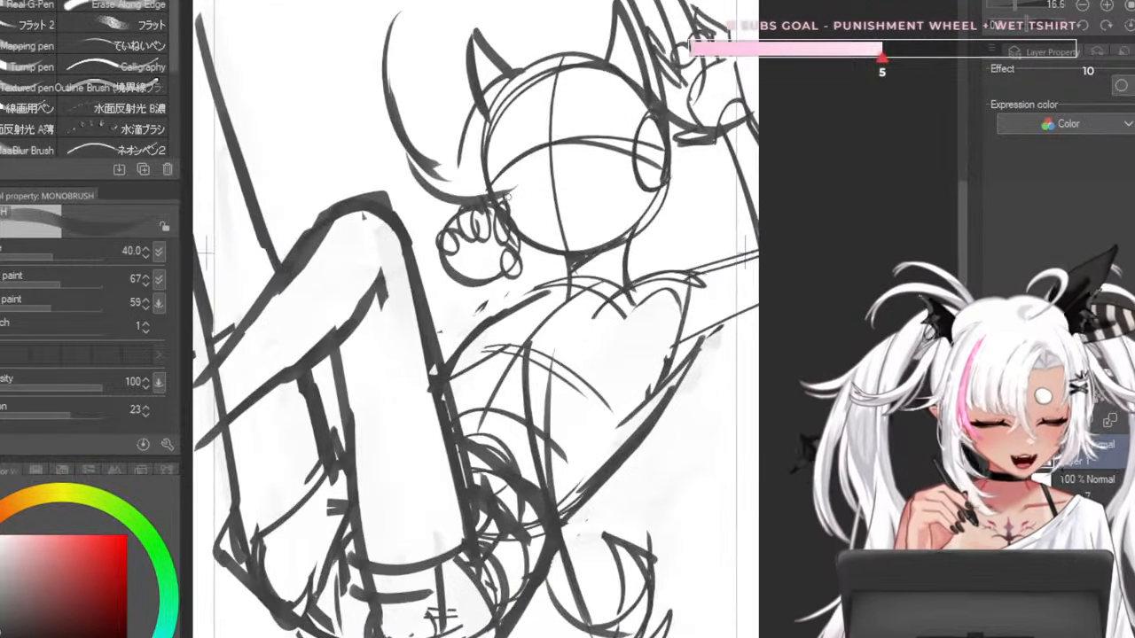
scroll(525, 257, down, 1)
scroll(526, 258, up, 2)
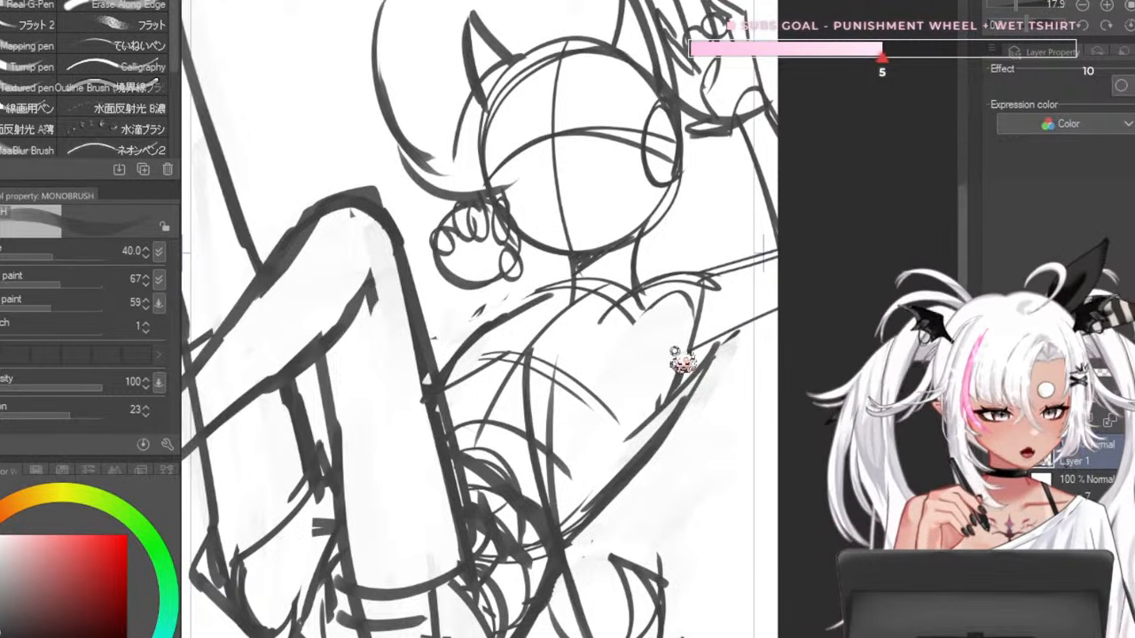
scroll(645, 317, down, 1)
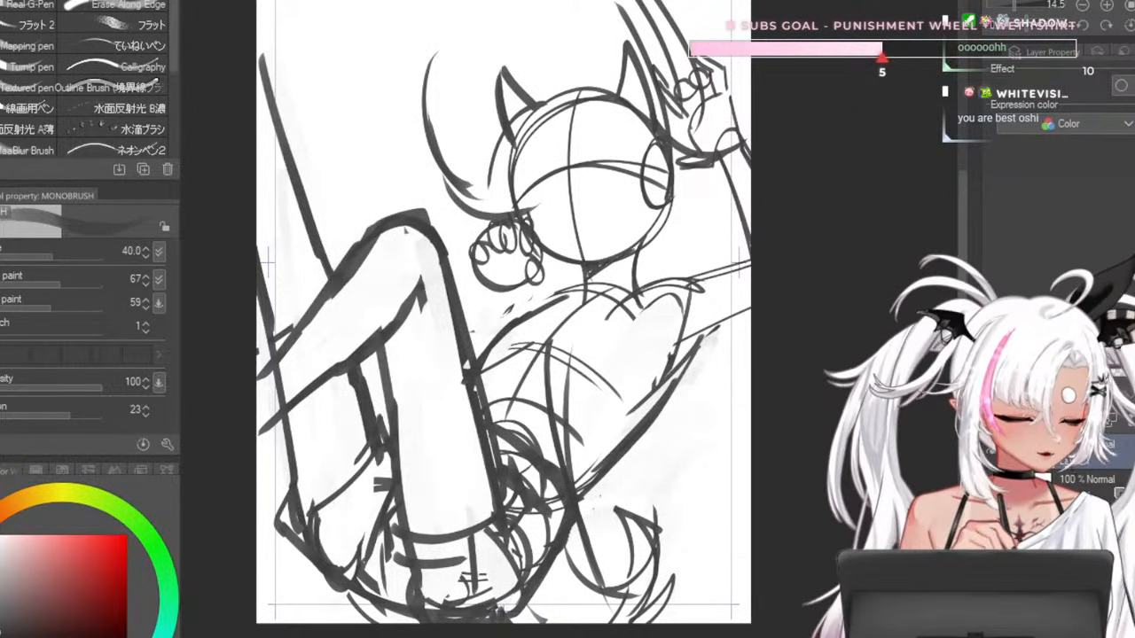
- Lower the opacity of the construction sketch layer to make it a faint grey guide
click(1084, 373)
key(ctrl+z)
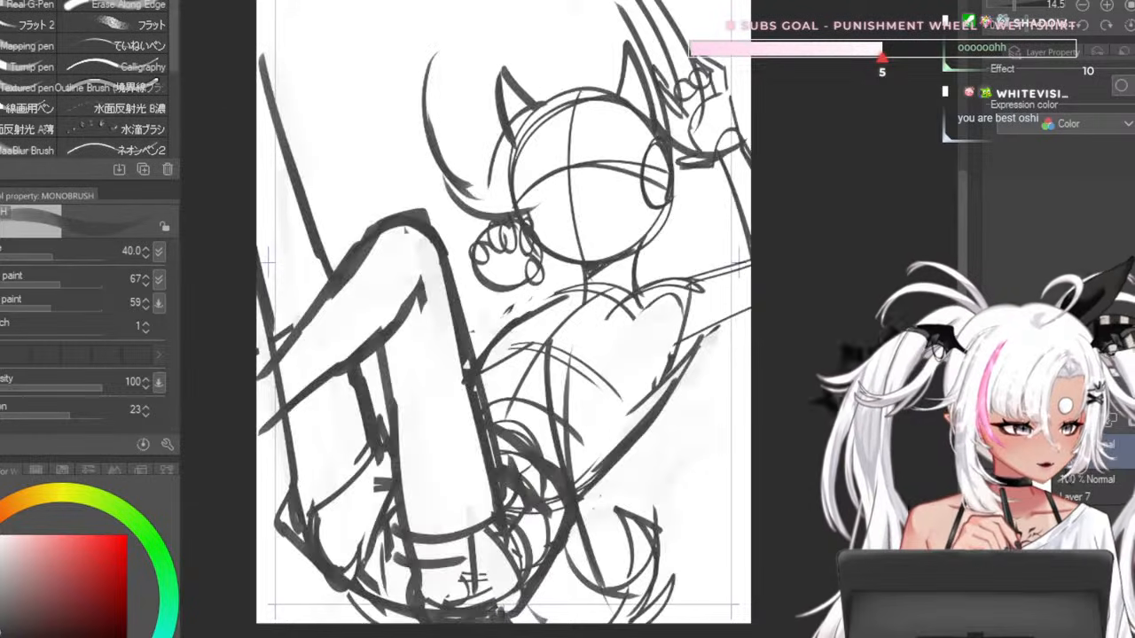
click(1097, 372)
drag(1097, 373, 1084, 372)
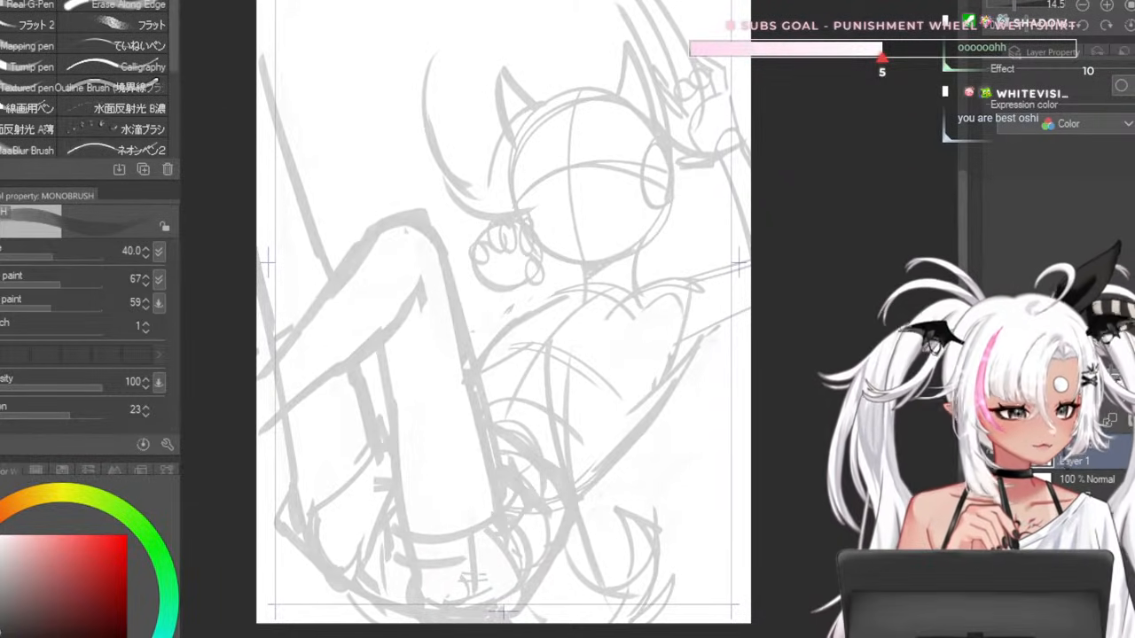
- Create a new layer above the faint rough sketch and set the MONOBRUSH size to 10 for drawing the head
key(ctrl+shift+n)
scroll(547, 152, up, 4)
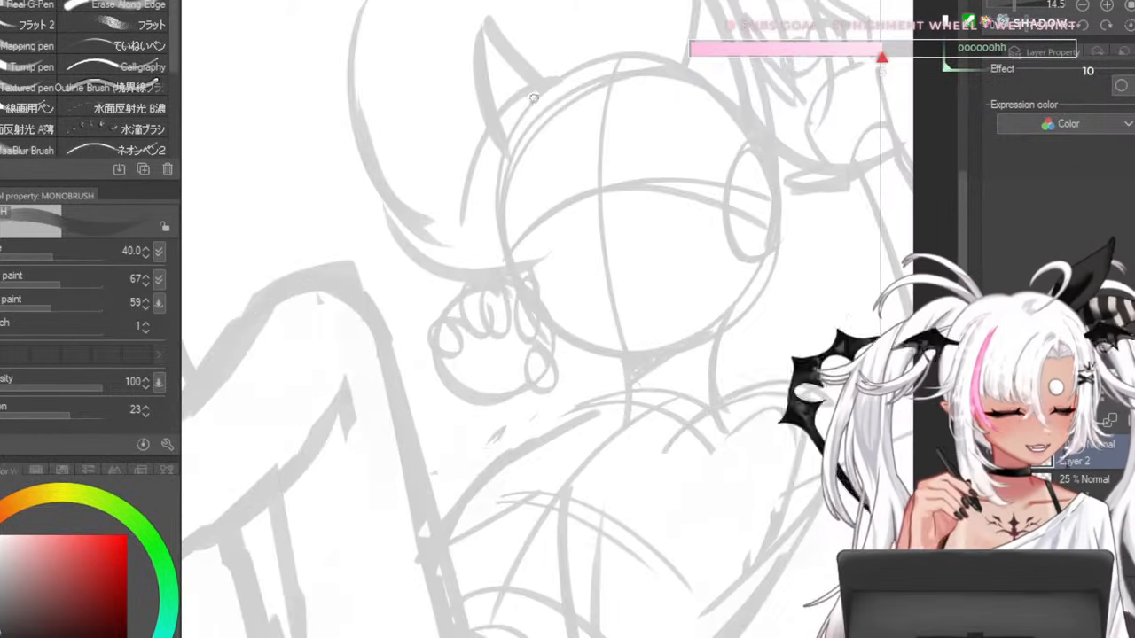
scroll(565, 215, up, 2)
key(bracketleft)
key(bracketleft)
key(bracketleft)
key(bracketleft)
key(bracketleft)
key(bracketleft)
key(bracketleft)
scroll(536, 210, up, 1)
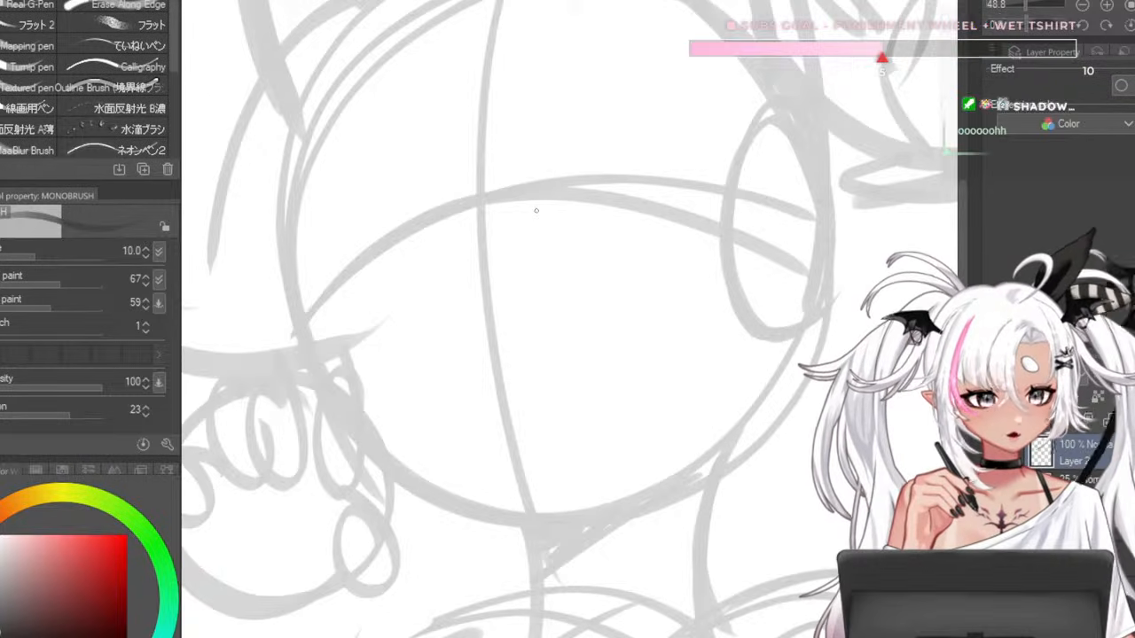
- Draw the curved contour of the left side of the face from the forehead down to eye level
drag(335, 97, 316, 355)
key(ctrl+z)
drag(328, 113, 321, 339)
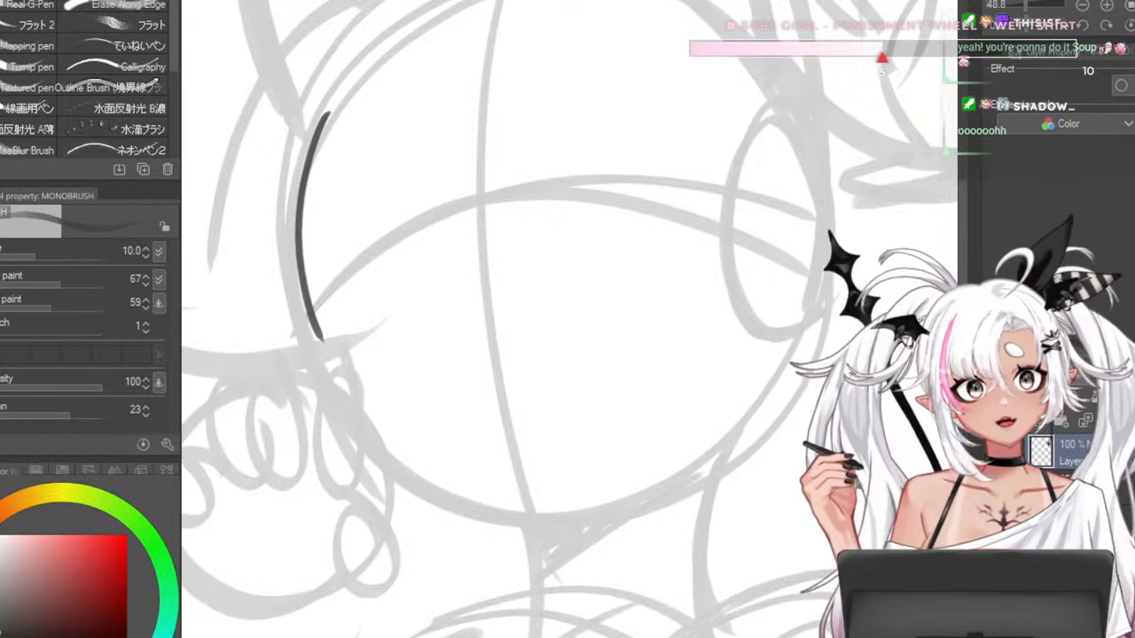
- Continue the face outline down the left cheek and along the lower jaw toward the chin
mouse_move(302, 195)
mouse_down()
mouse_move(355, 396)
mouse_move(409, 486)
mouse_move(458, 505)
mouse_up()
key(ctrl+z)
key(ctrl+z)
mouse_move(348, 391)
mouse_down()
mouse_move(370, 457)
mouse_move(495, 525)
mouse_move(367, 446)
mouse_move(357, 411)
mouse_move(373, 464)
mouse_move(465, 508)
mouse_up()
key(ctrl+z)
key(ctrl+z)
key(ctrl+z)
mouse_move(354, 412)
mouse_down()
mouse_move(390, 481)
mouse_move(478, 512)
mouse_up()
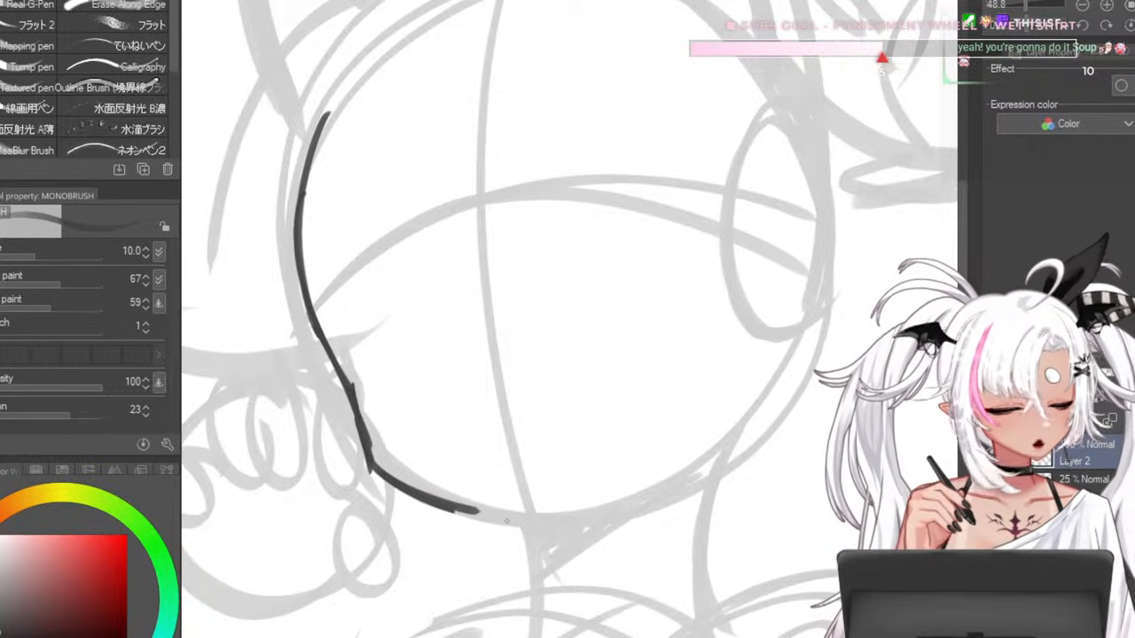
key(ctrl+z)
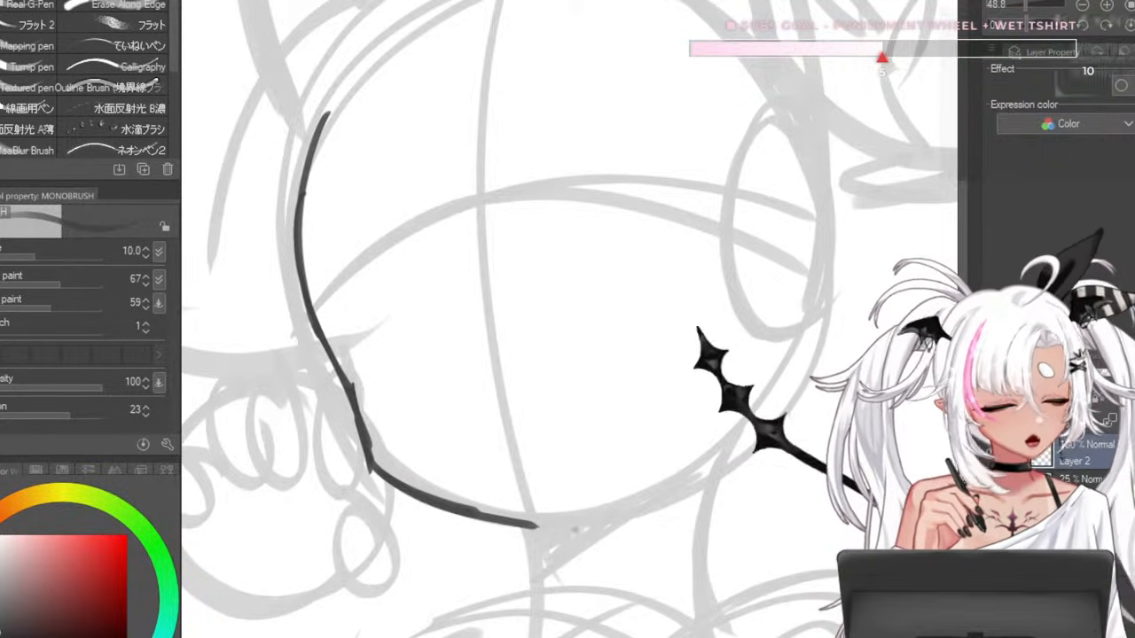
- Draw the right jawline from the chin up through the cheek to the base of the ear guide
mouse_move(512, 520)
mouse_down()
mouse_move(546, 526)
mouse_move(672, 446)
mouse_up()
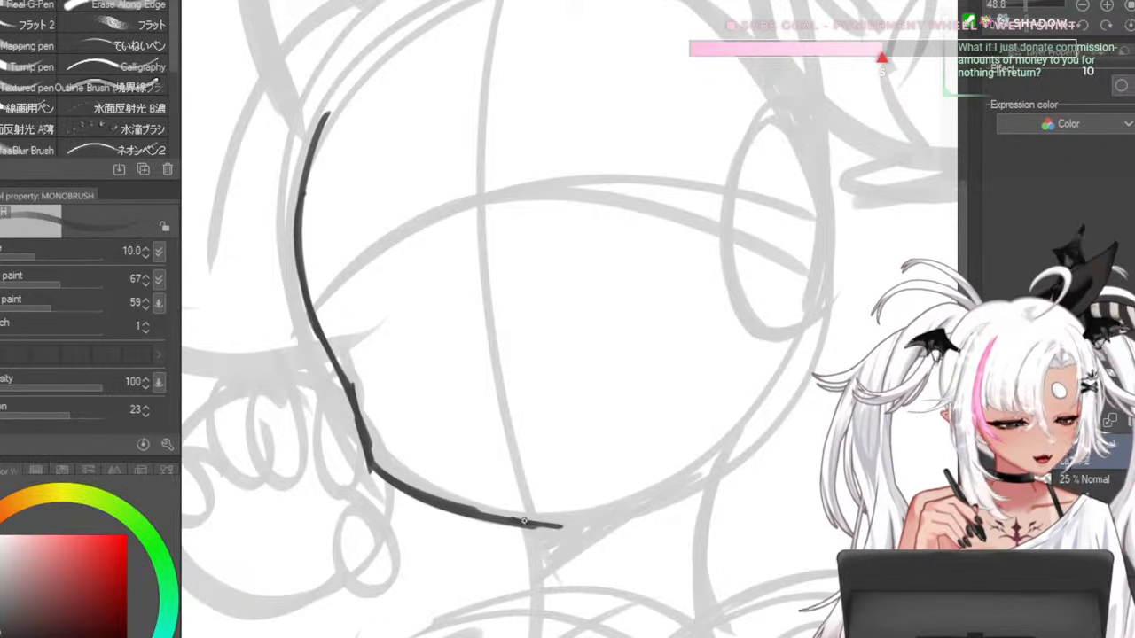
drag(583, 524, 702, 443)
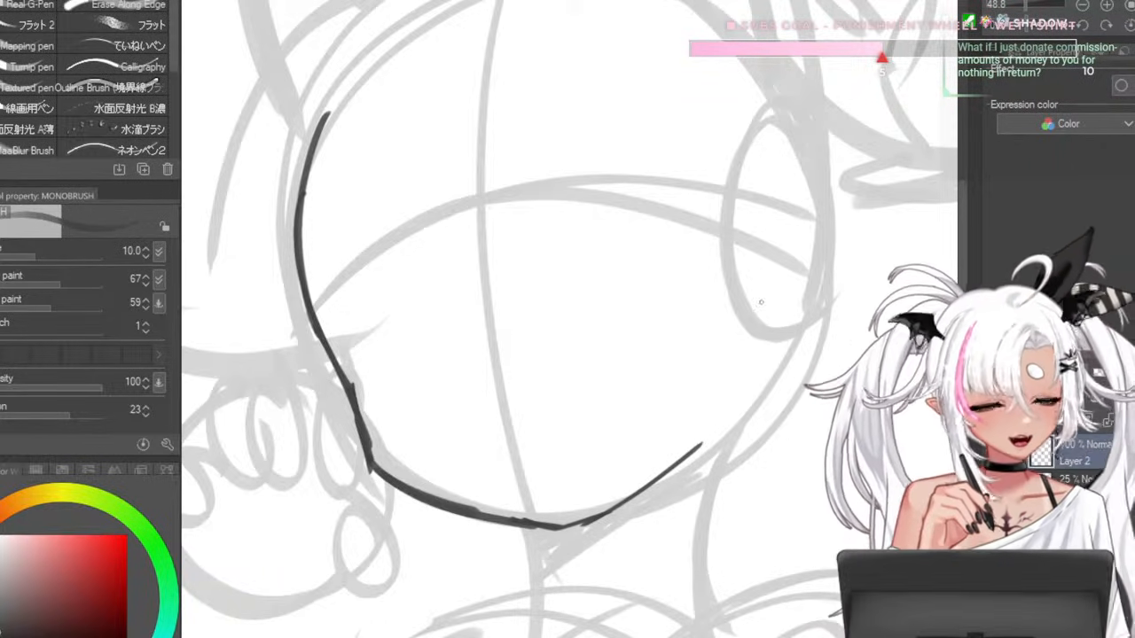
drag(771, 297, 701, 444)
key(ctrl+z)
mouse_move(763, 322)
mouse_down()
mouse_move(706, 444)
mouse_move(537, 537)
mouse_up()
key(ctrl+z)
key(ctrl+z)
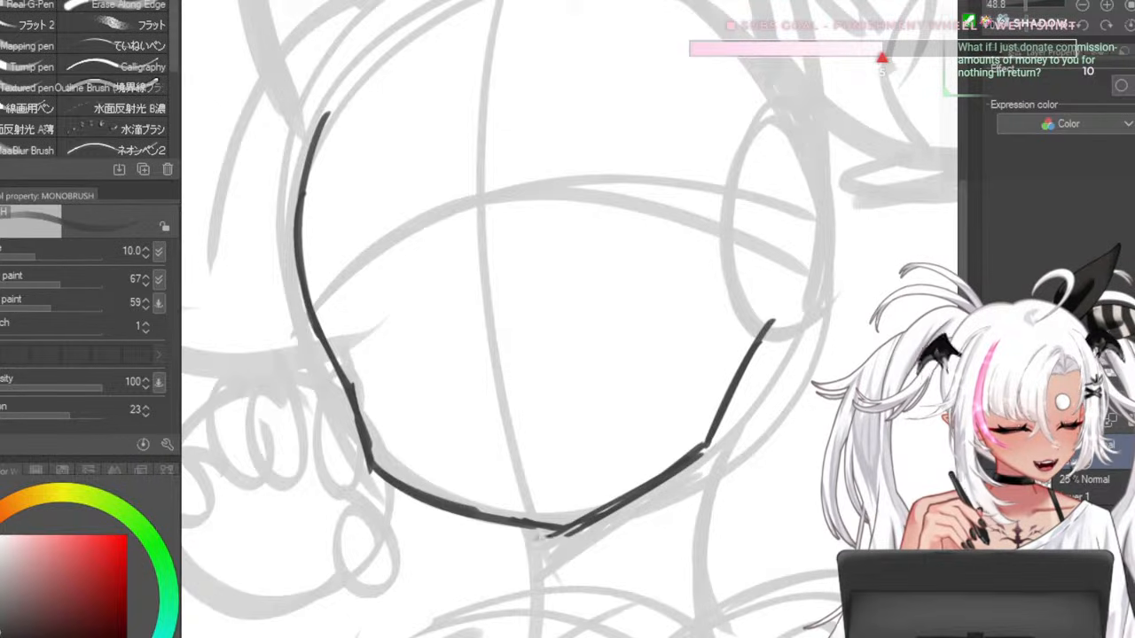
- Redraw the left jawline as a straighter edge from the cheek corner down to the pointed chin
key(bracketright)
key(bracketright)
mouse_move(374, 472)
mouse_down()
mouse_move(551, 535)
mouse_move(436, 504)
mouse_move(534, 535)
mouse_up()
key(ctrl+z)
drag(403, 483, 544, 534)
key(bracketright)
key(bracketright)
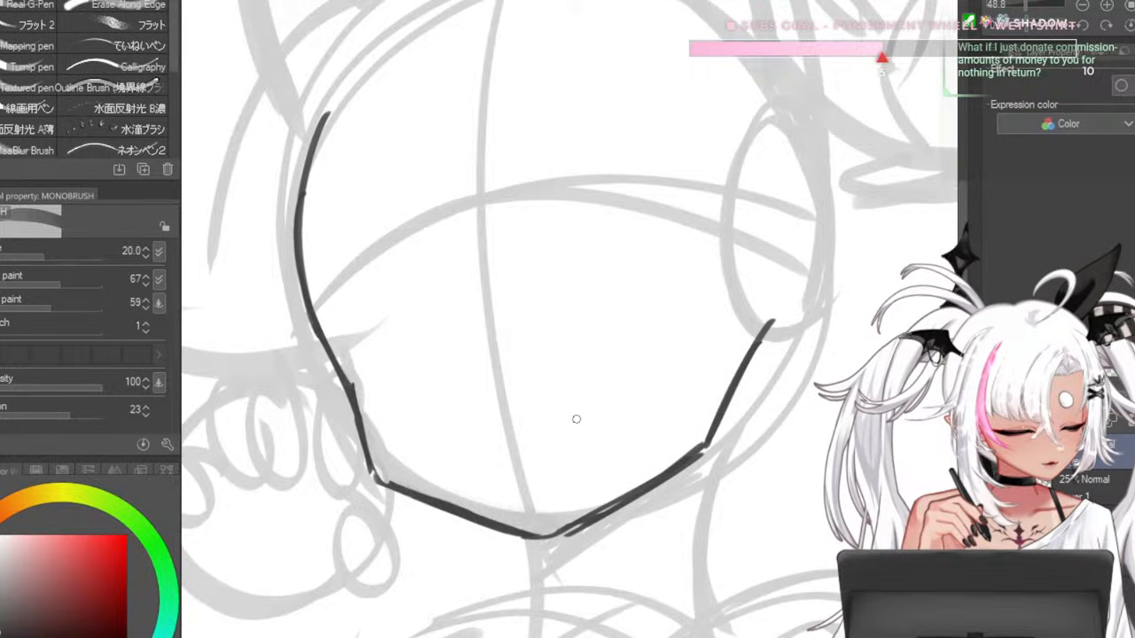
- Draw a thin arc for the left eye's upper lash line with the brush size at 8
drag(351, 328, 410, 270)
key(ctrl+z)
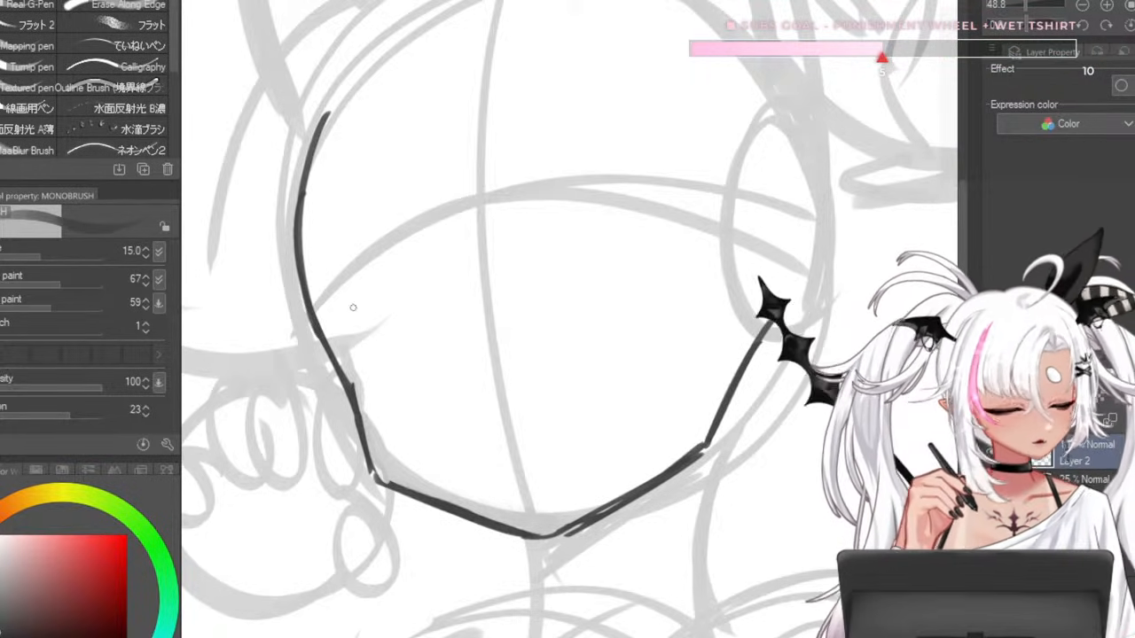
key(bracketleft)
key(bracketleft)
key(bracketleft)
drag(337, 324, 407, 280)
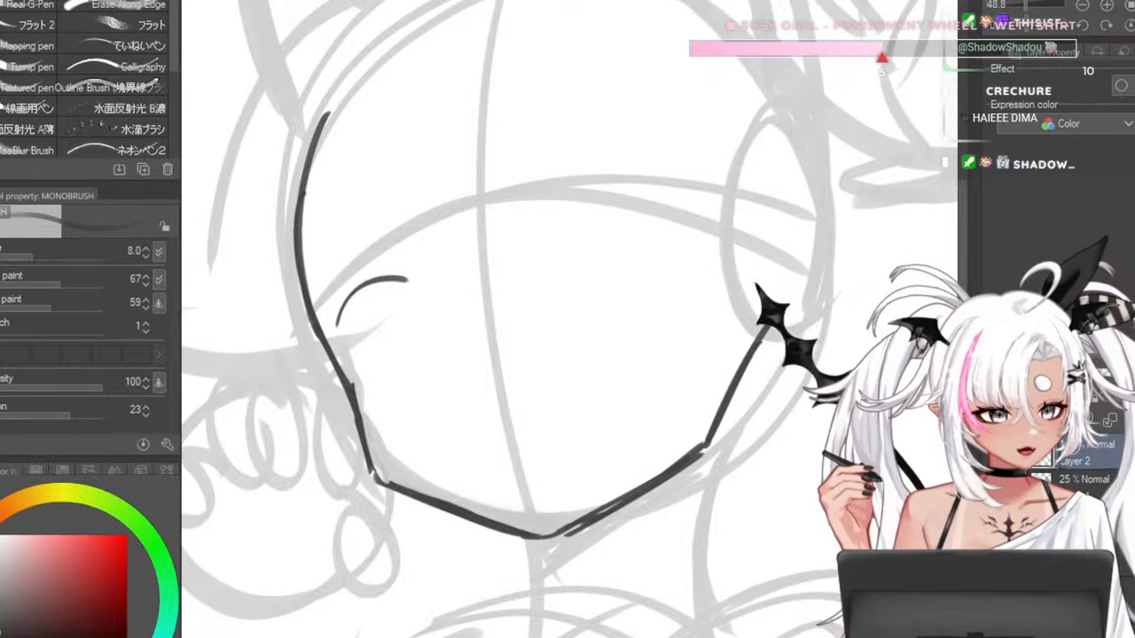
mouse_move(380, 278)
mouse_down()
mouse_move(408, 282)
mouse_move(432, 309)
mouse_up()
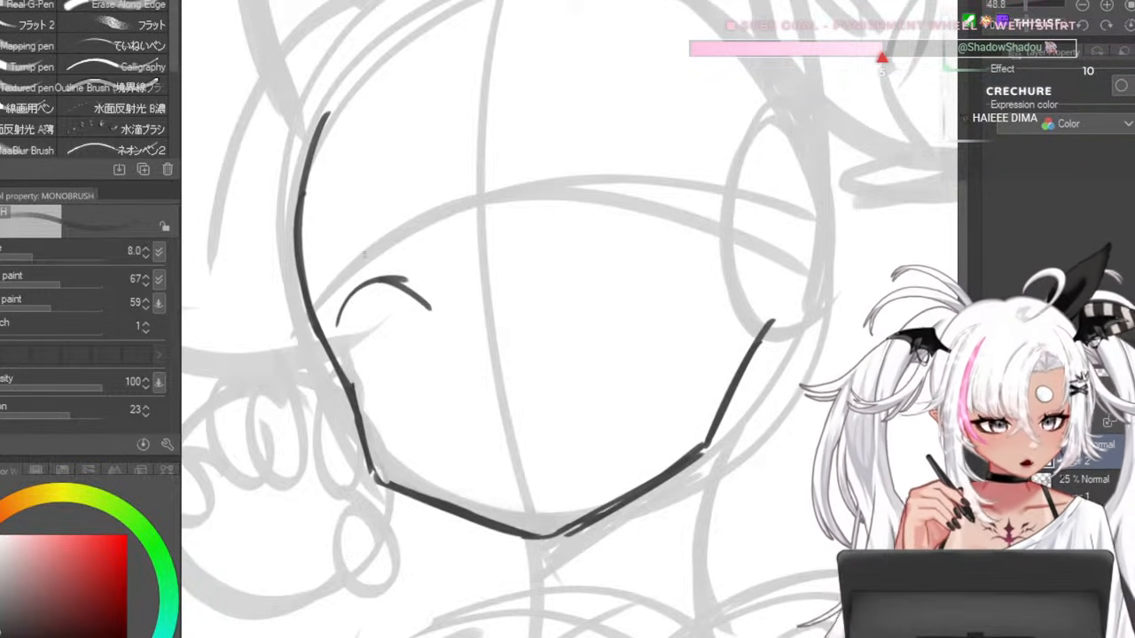
key(ctrl+z)
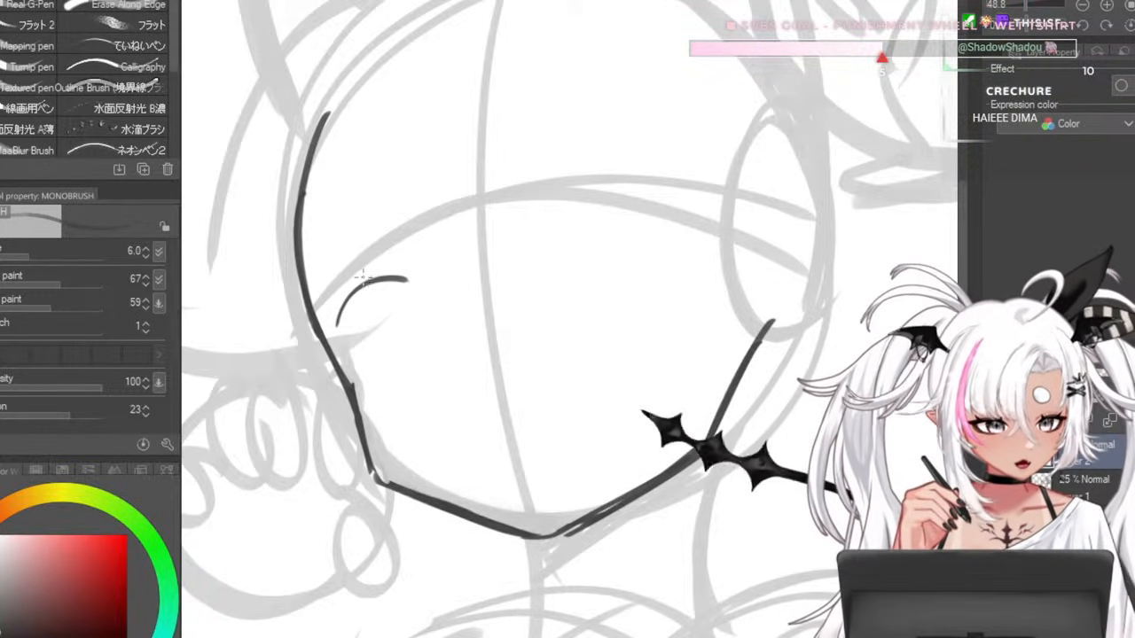
- Thicken the left eye's upper lash arc and extend its inner end downward with the brush size at 10
key(bracketright)
drag(335, 330, 351, 294)
key(ctrl+z)
mouse_move(333, 338)
mouse_down()
mouse_move(344, 307)
mouse_move(390, 291)
mouse_up()
key(ctrl+z)
key(ctrl+z)
key(bracketright)
key(bracketright)
drag(342, 344, 396, 282)
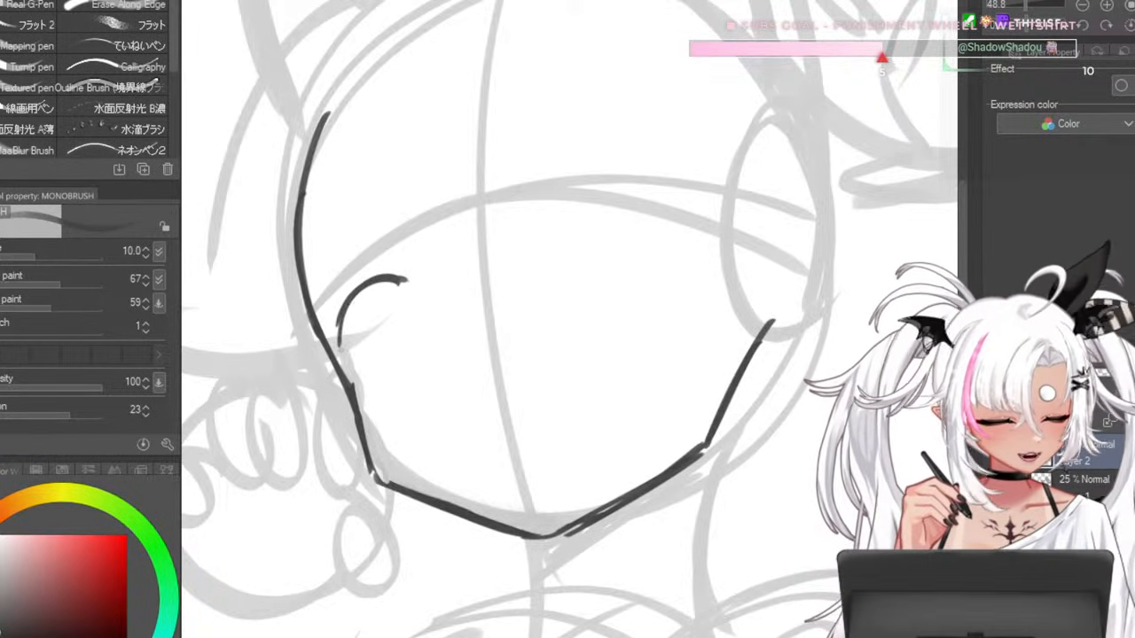
key(ctrl+z)
mouse_move(343, 342)
mouse_down()
mouse_move(395, 284)
mouse_move(420, 303)
mouse_up()
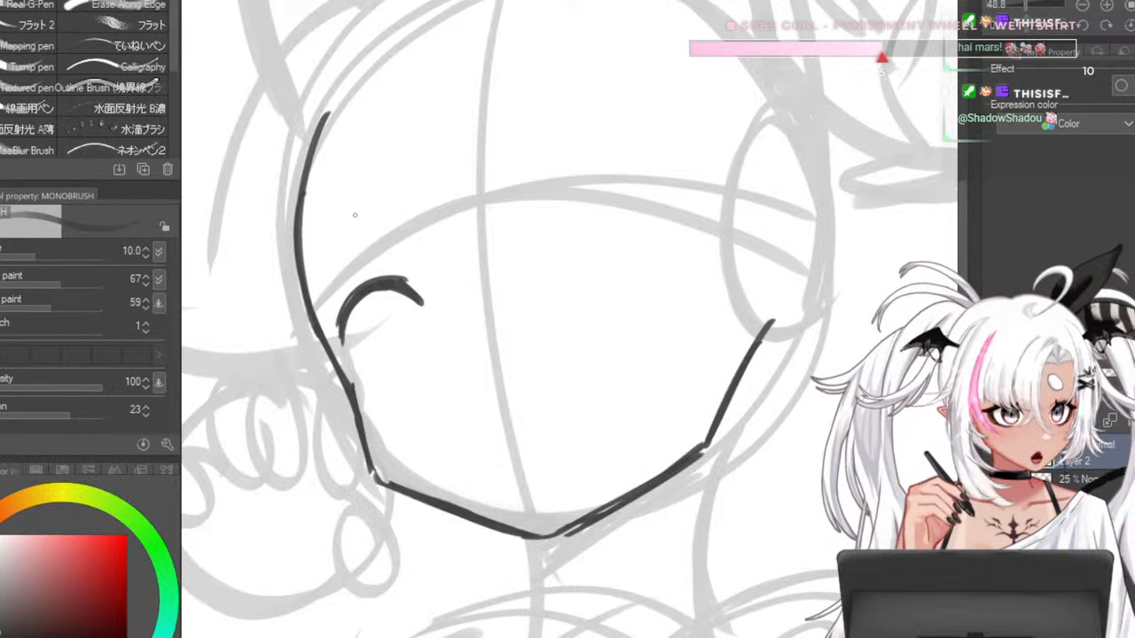
- Add the left eye's pointed outer corner and short lower lash marks with the brush size at 7
key(bracketleft)
key(bracketleft)
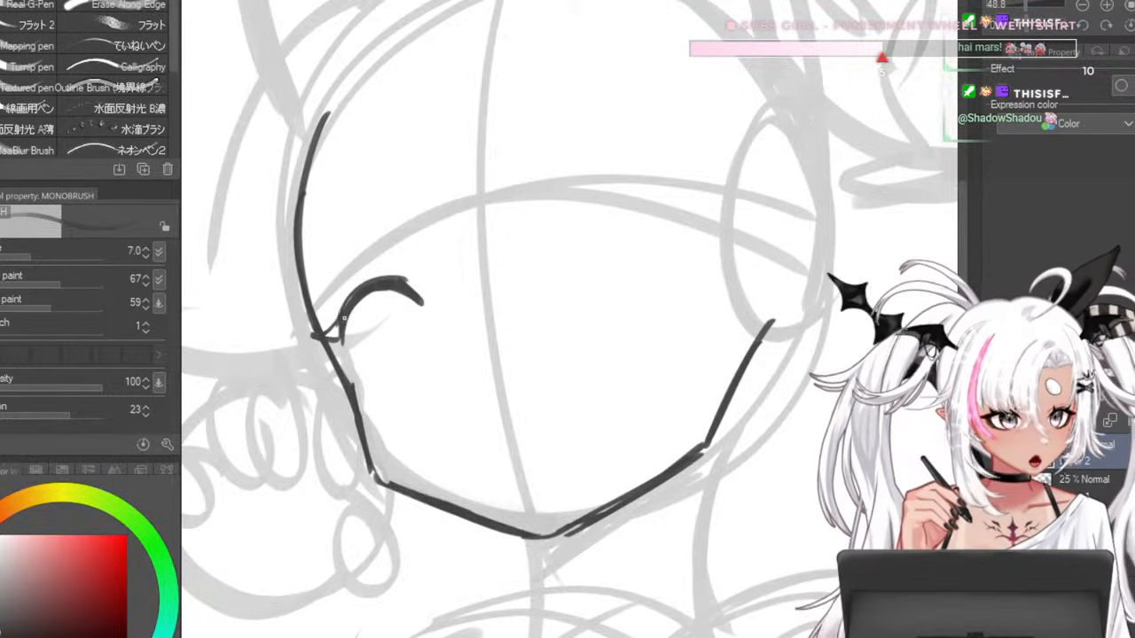
drag(346, 306, 314, 344)
key(ctrl+z)
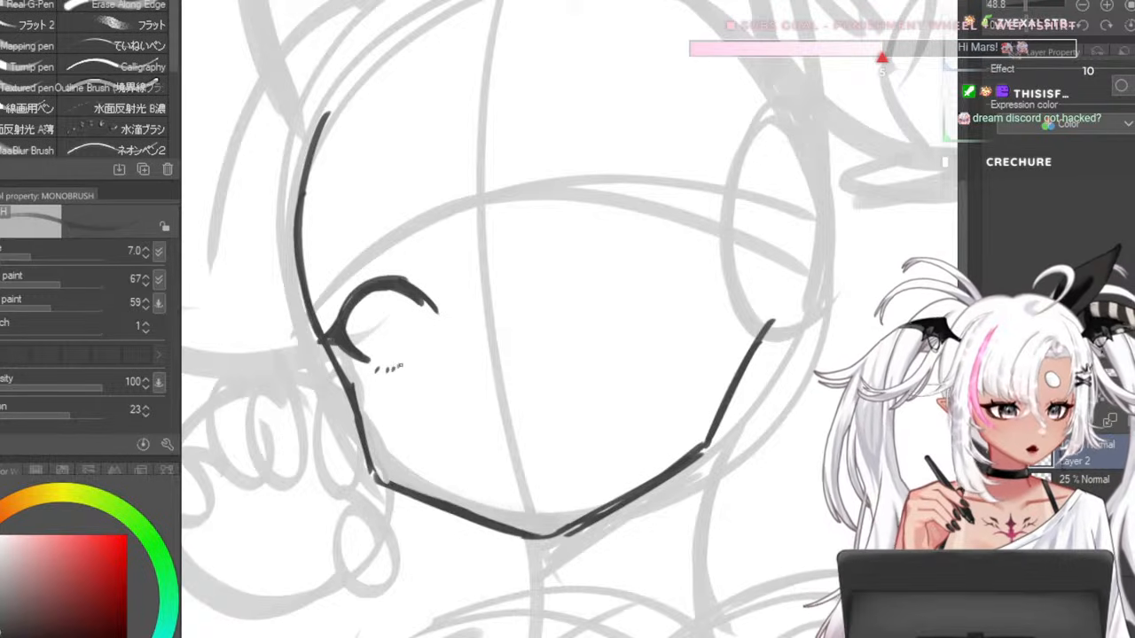
- Draw the right eye's arched upper lash line with a heavy outer corner and a small lash spike
drag(581, 270, 632, 266)
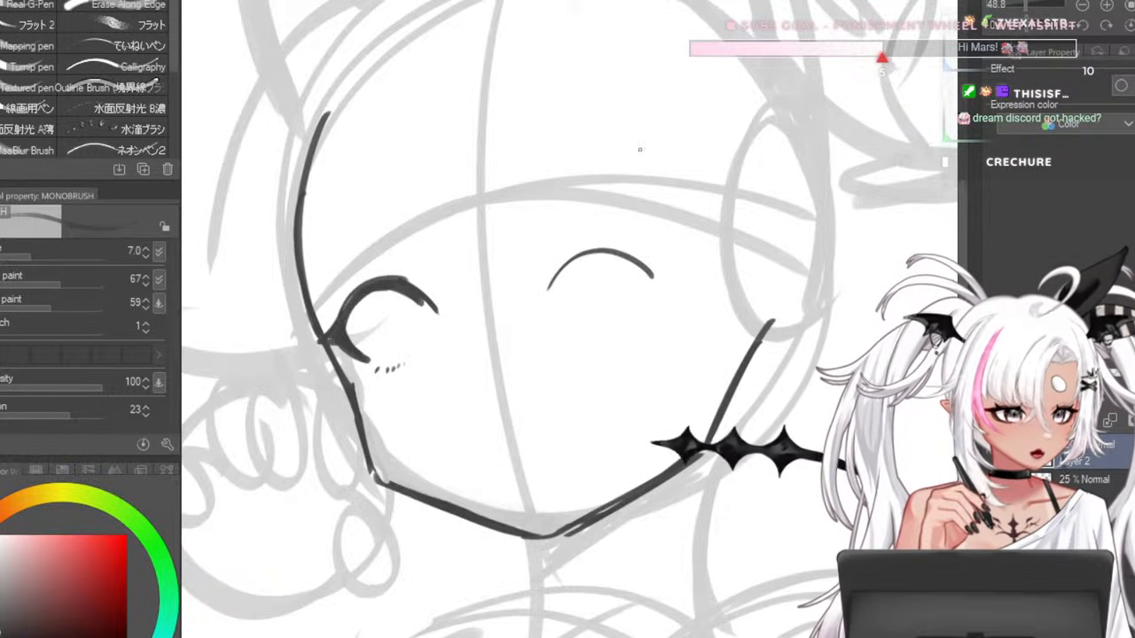
key(ctrl+z)
key(ctrl+z)
mouse_move(564, 272)
mouse_down()
mouse_move(583, 252)
mouse_move(667, 269)
mouse_move(660, 221)
mouse_up()
- Add small lash spikes to the right eye's inner end and the left eye's upper lash, reducing the brush size to 6
key(bracketleft)
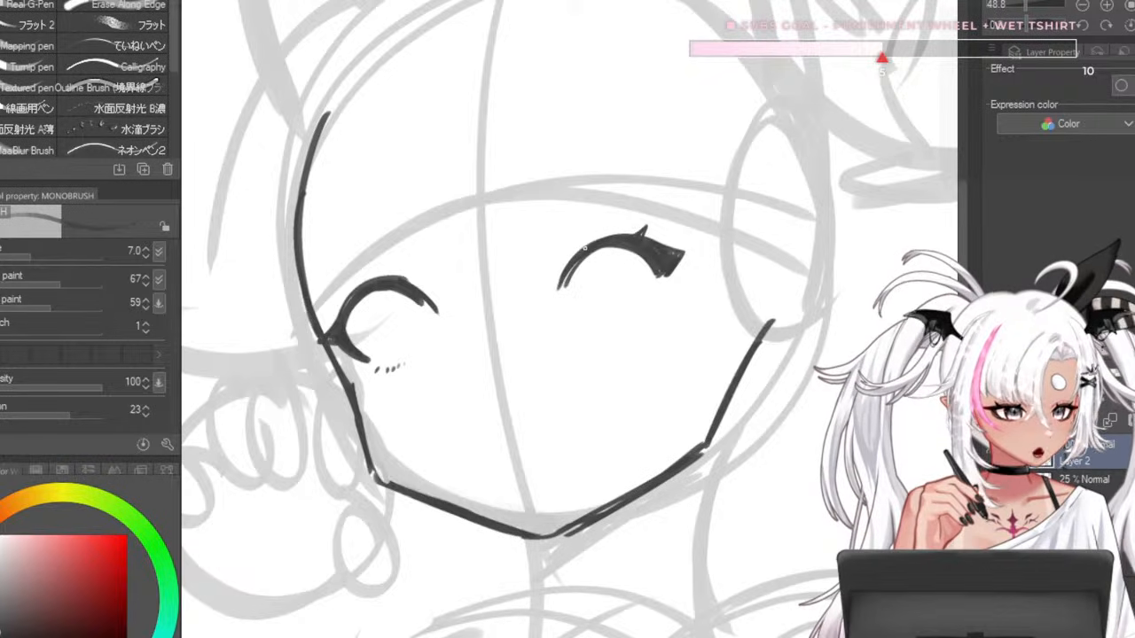
key(bracketleft)
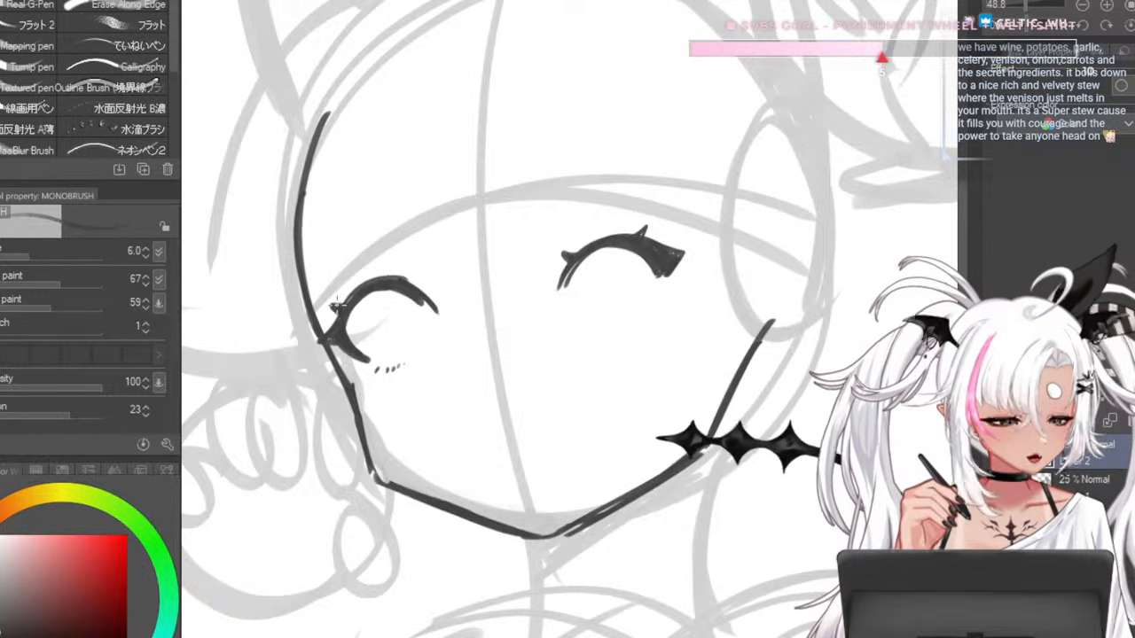
drag(346, 312, 331, 304)
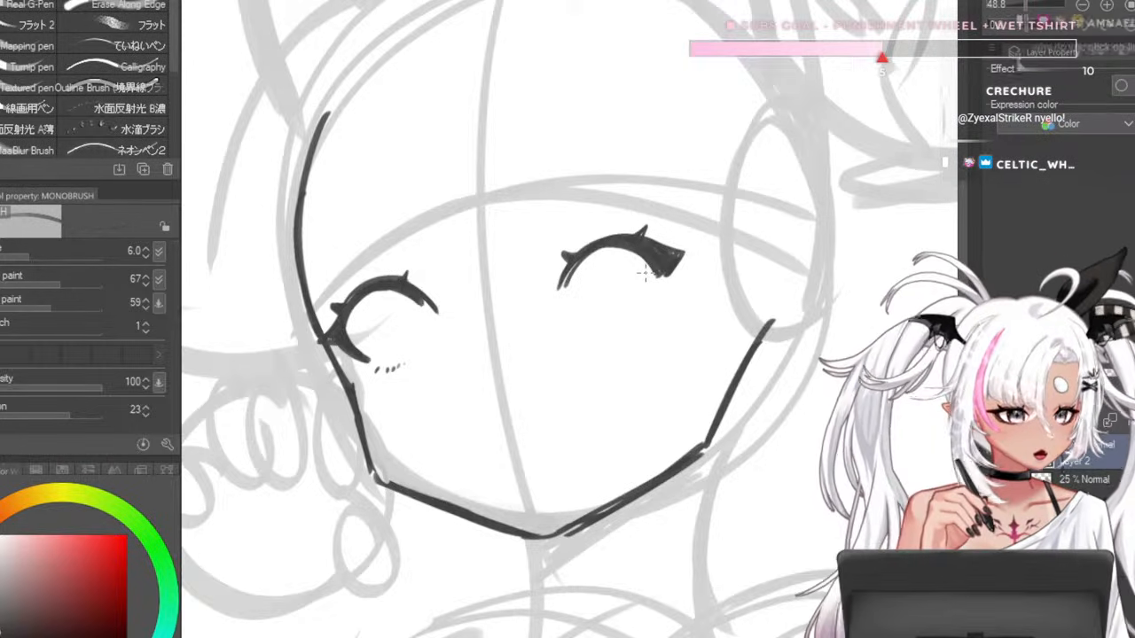
- Trim the underside of the right eye's heavy outer corner with the brush size at 25
key(])
key(])
key(])
key(])
key(])
key(])
key(])
key(])
drag(634, 262, 668, 293)
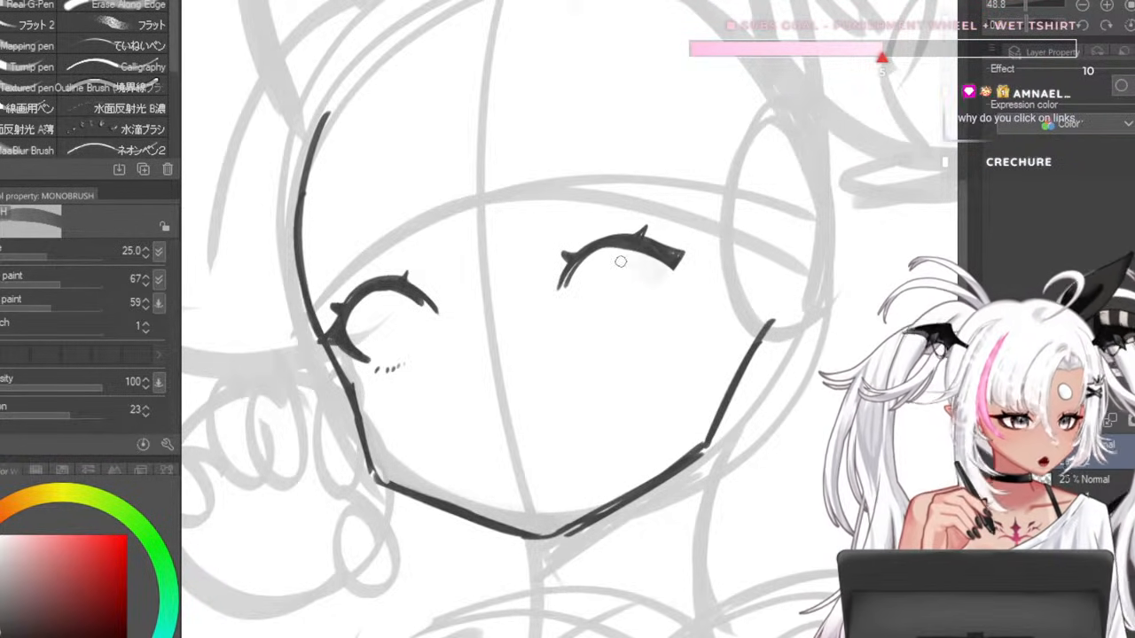
drag(620, 258, 674, 301)
- Draw a short tapered line down from the right eye's outer corner and sharpen its tip at brush size 10
key(bracketleft)
key(bracketleft)
key(bracketleft)
key(bracketleft)
key(bracketleft)
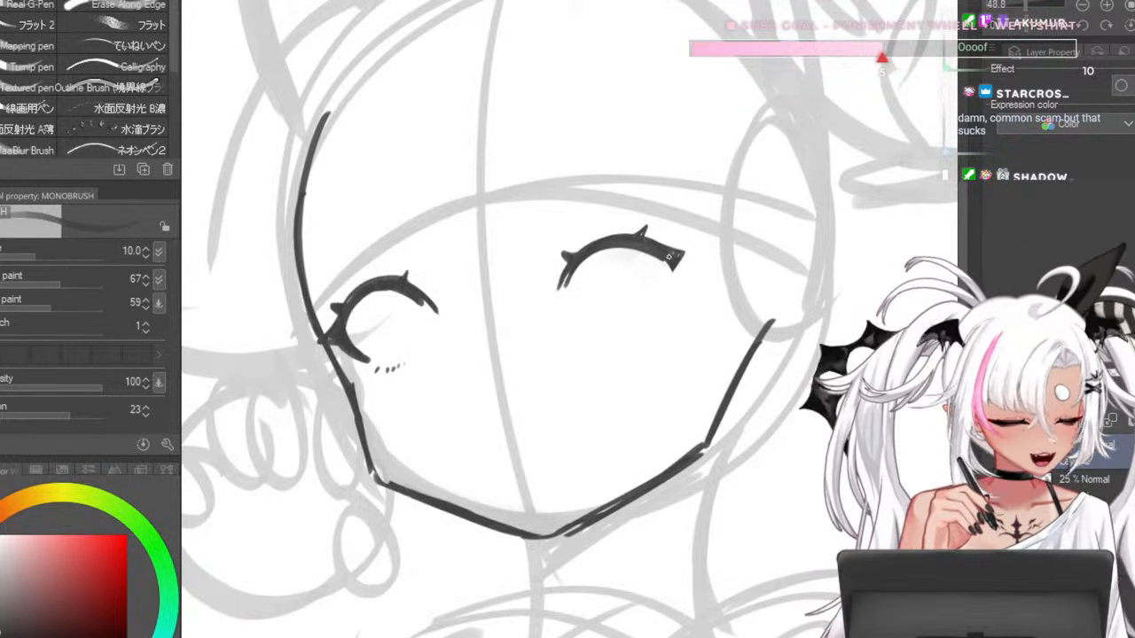
mouse_move(669, 259)
mouse_down()
mouse_move(668, 309)
mouse_move(663, 302)
mouse_up()
key(ctrl+z)
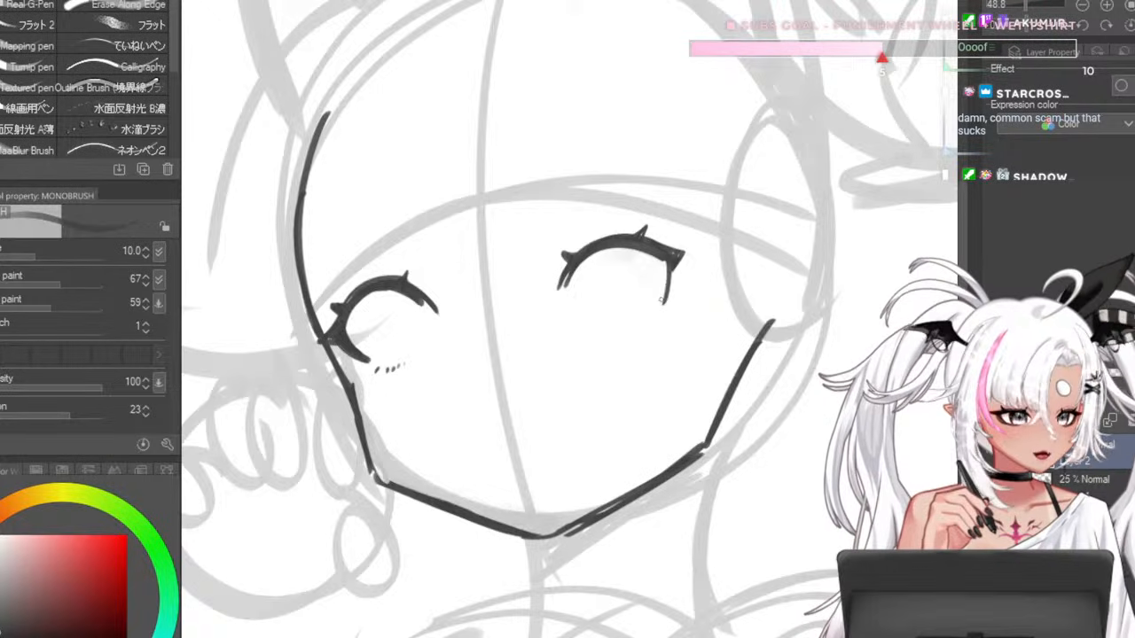
key(ctrl+z)
mouse_move(670, 258)
mouse_down()
mouse_move(657, 301)
mouse_move(664, 284)
mouse_up()
drag(672, 264, 693, 243)
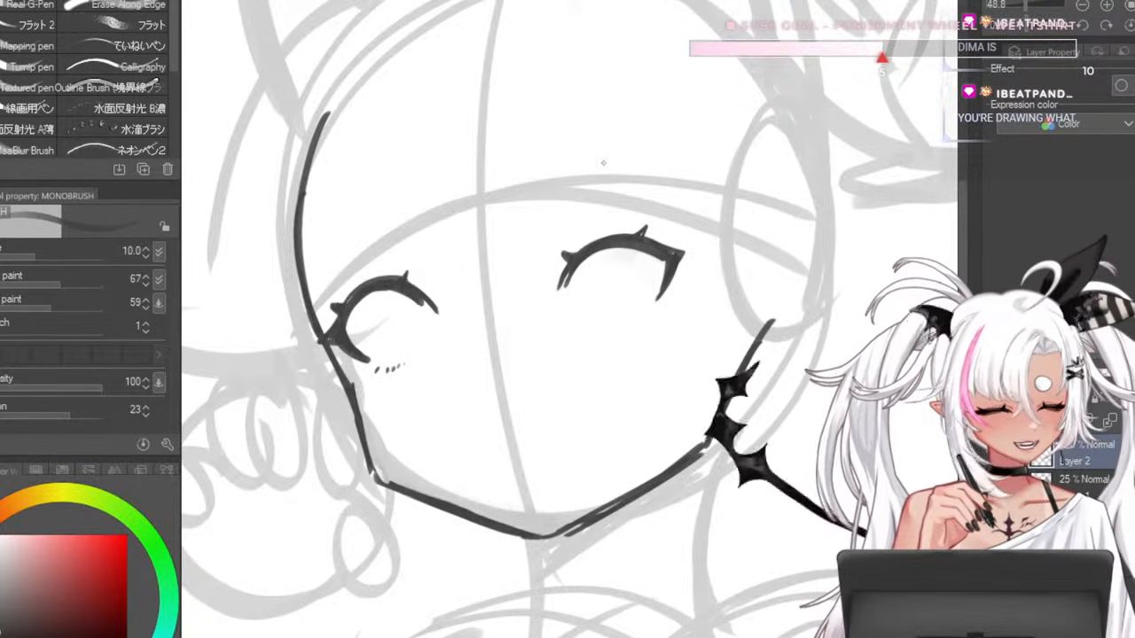
- Thicken the right eye's upper lash arc and try extending its inner end with the brush size at 12
mouse_move(576, 254)
mouse_down()
mouse_move(616, 238)
mouse_move(647, 241)
mouse_move(553, 272)
mouse_move(653, 235)
mouse_up()
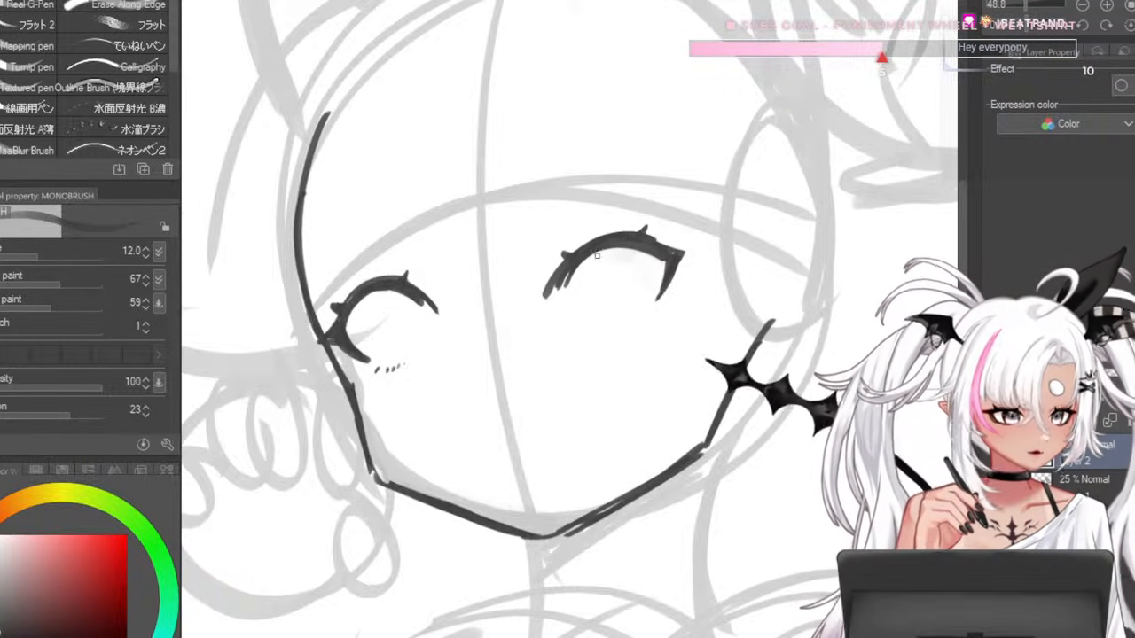
key(ctrl+z)
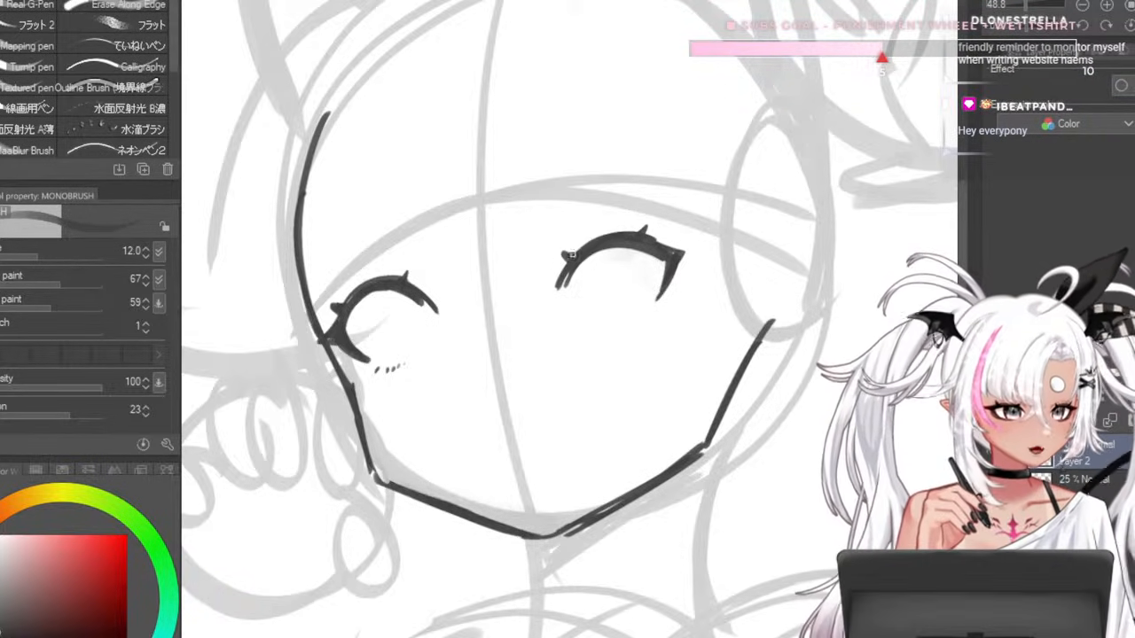
drag(565, 264, 549, 292)
key(ctrl+z)
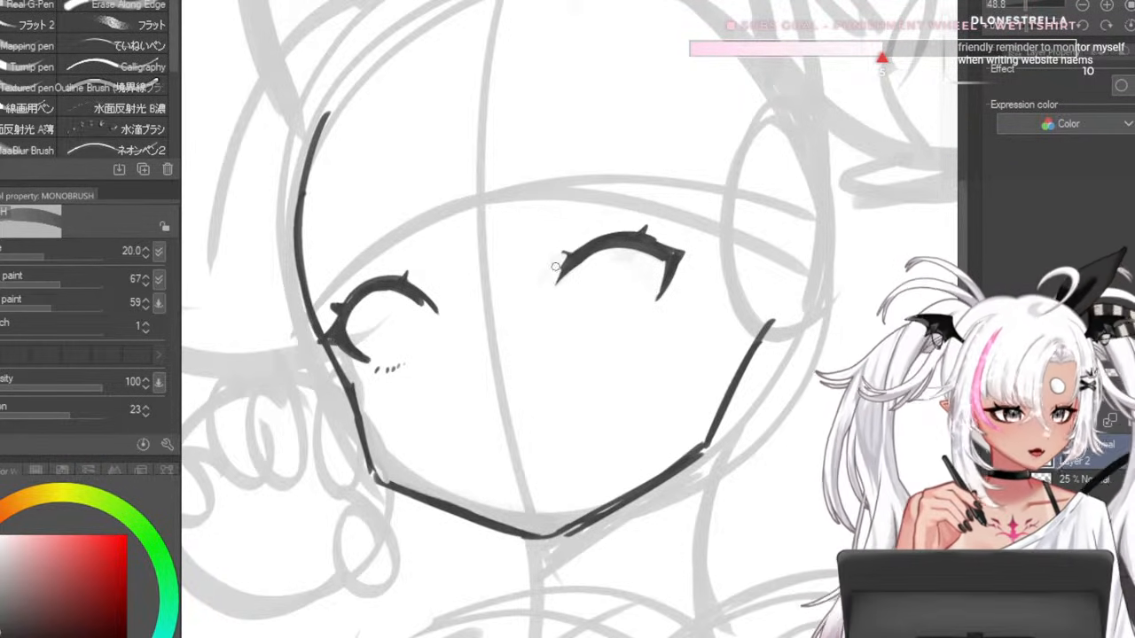
- Refine the right eye's inner corner and add short lower lash marks with the brush size at 8
key([)
key([)
key([)
key([)
key([)
mouse_move(567, 259)
mouse_down()
mouse_move(551, 287)
mouse_move(561, 268)
mouse_up()
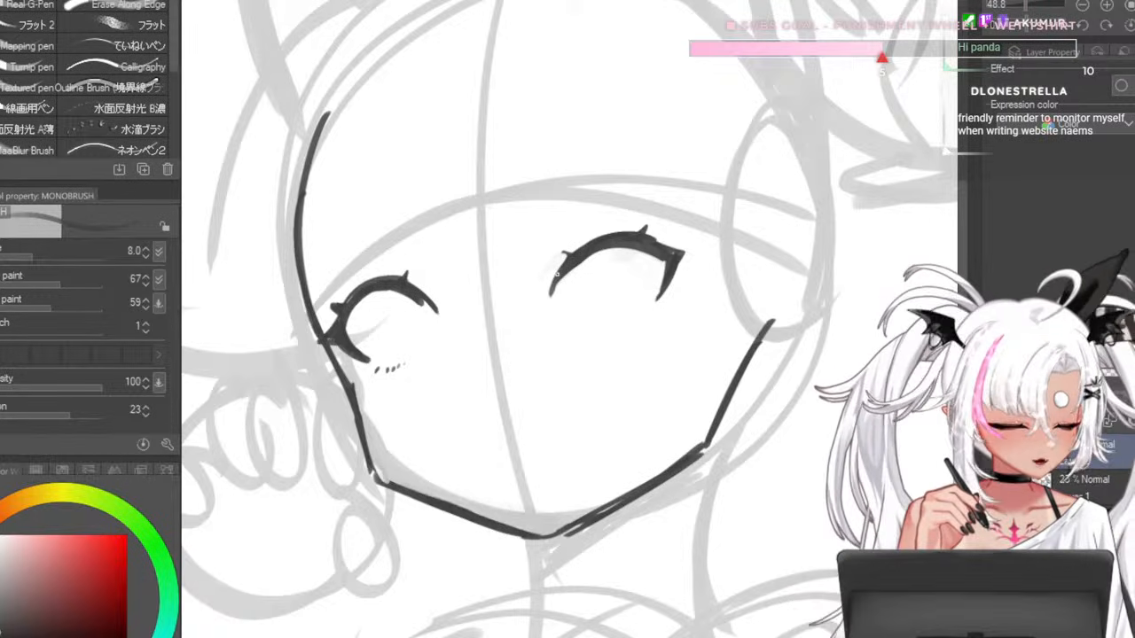
key(ctrl+z)
key(ctrl+z)
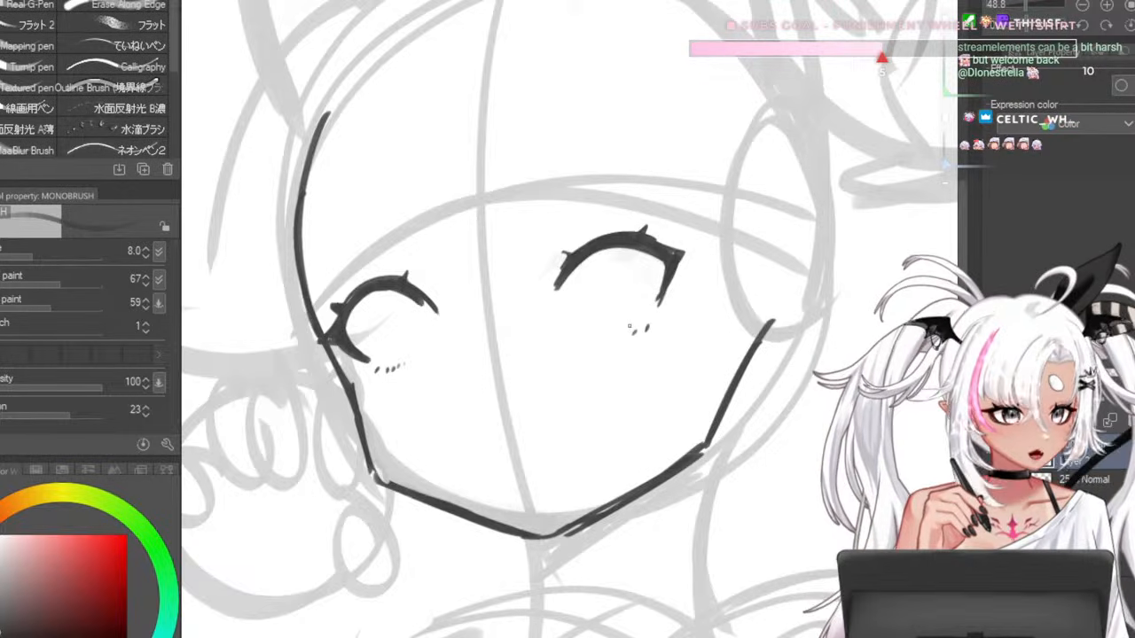
- Push the right eye slightly upward with Liquify at size 600, and reduce the Liquify size to 250
key(j)
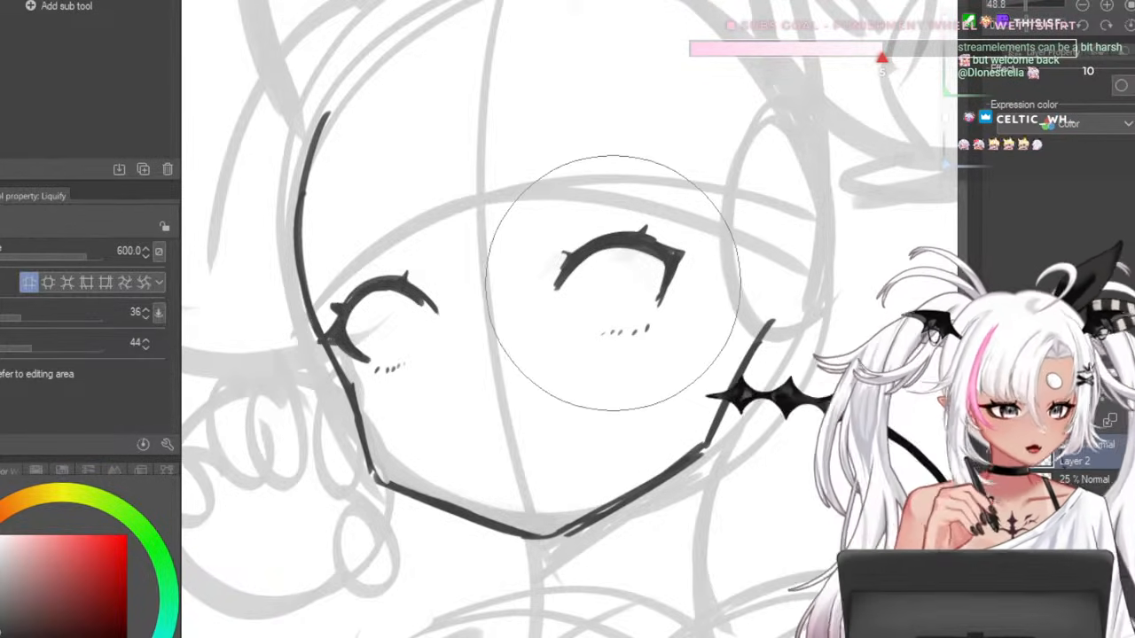
drag(607, 267, 611, 250)
key(bracketleft)
key(bracketleft)
key(bracketleft)
key(bracketleft)
key(bracketleft)
key(bracketleft)
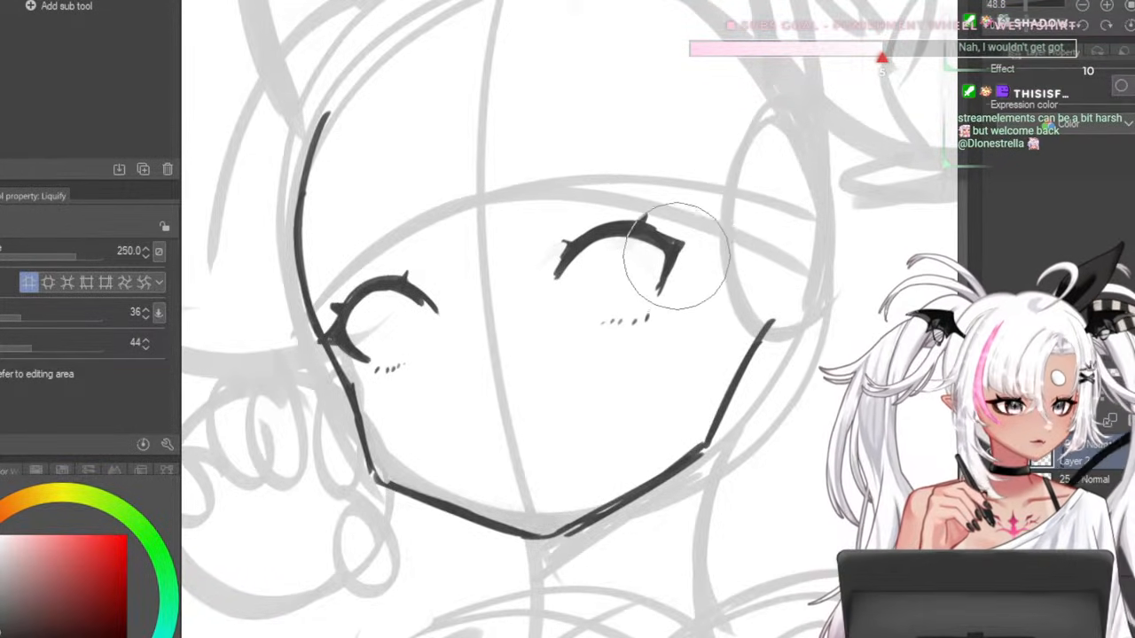
- Reshape the right eye's outer corner outward with Liquify at size 300 and adjust the left eye's outer corner
key(bracketright)
key(bracketright)
key(bracketright)
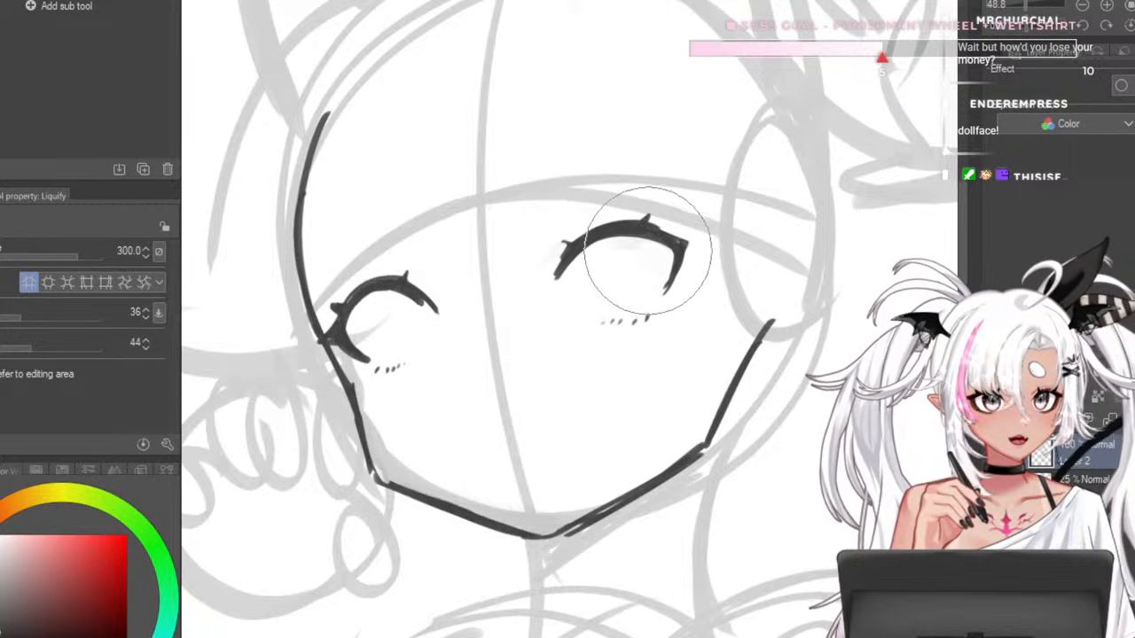
key(bracketright)
key(bracketright)
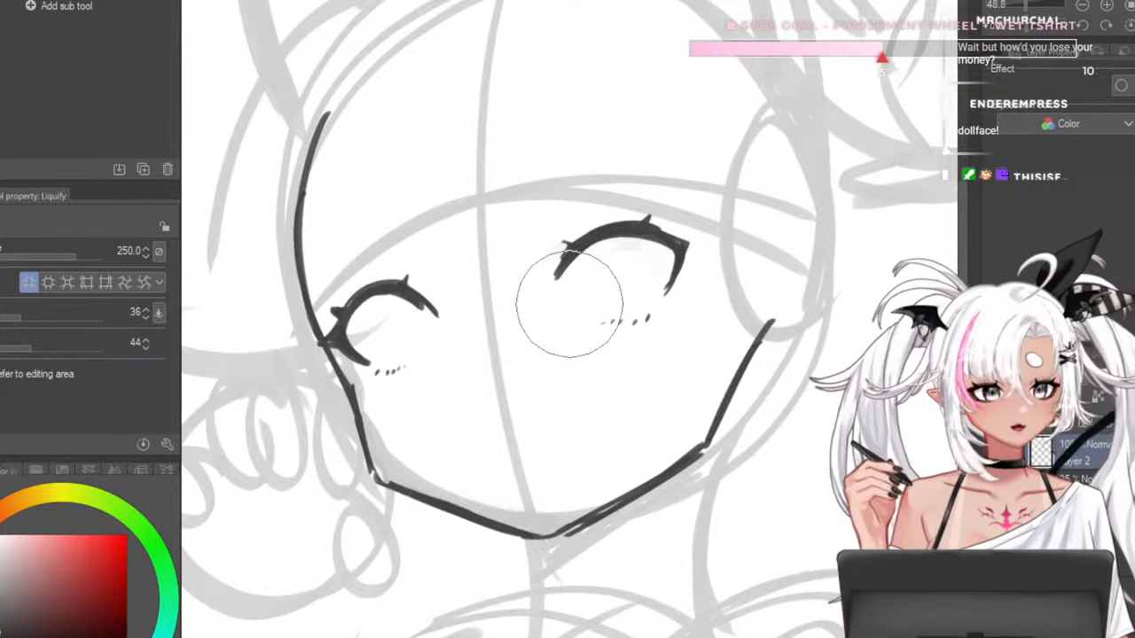
- Try outlining both irises with thin curves using the pen at brush size 10, and undo the strokes
key(p)
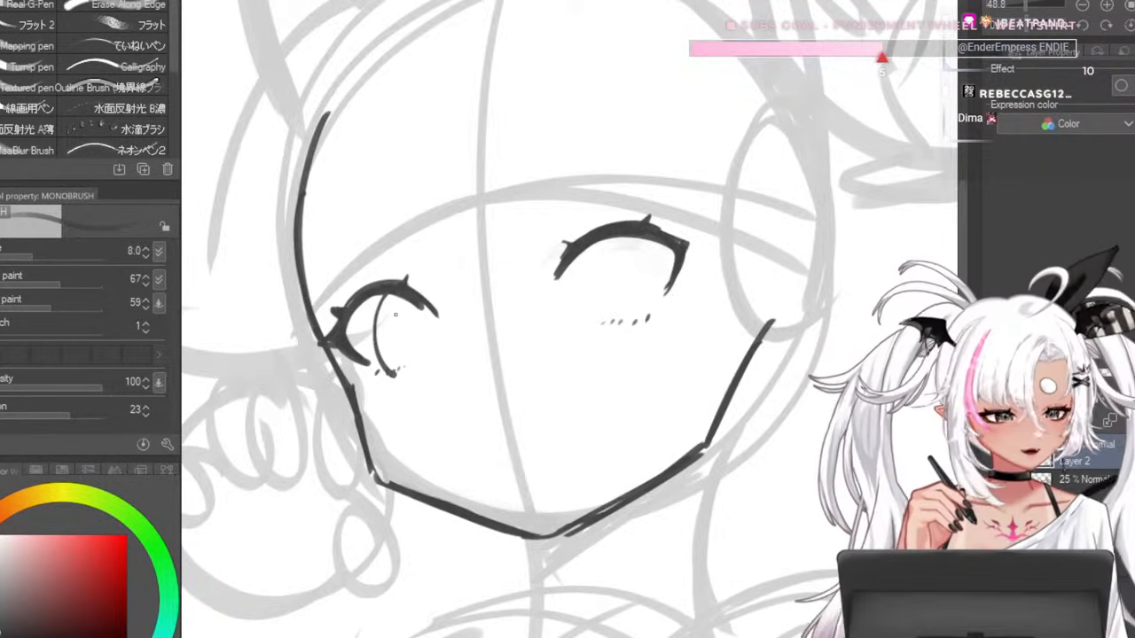
key(bracketright)
drag(392, 293, 384, 367)
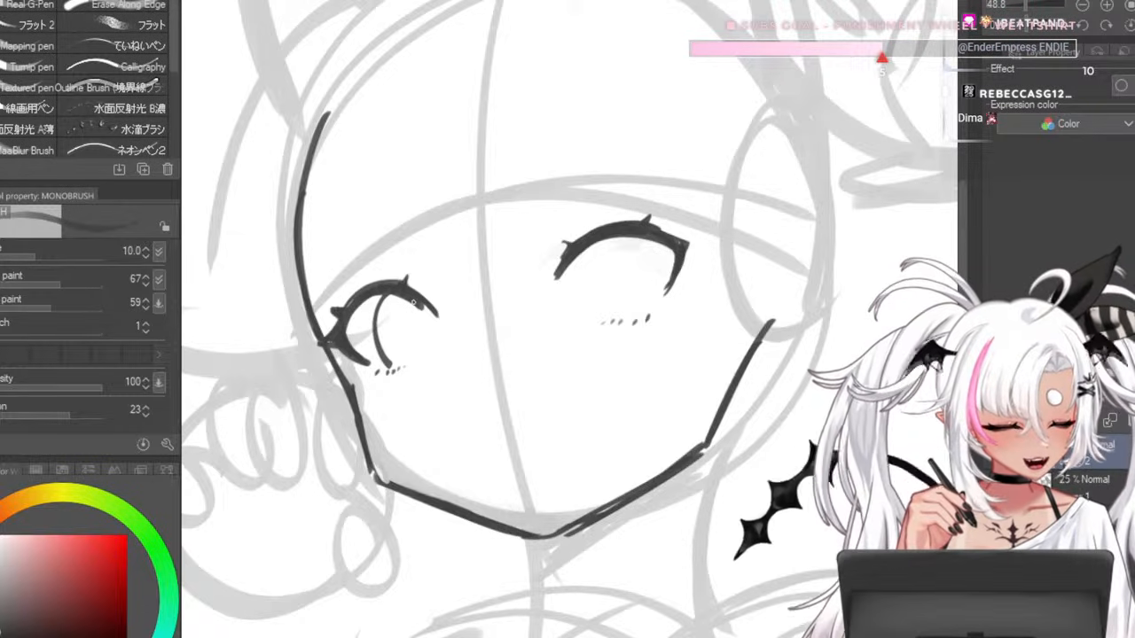
drag(589, 241, 594, 326)
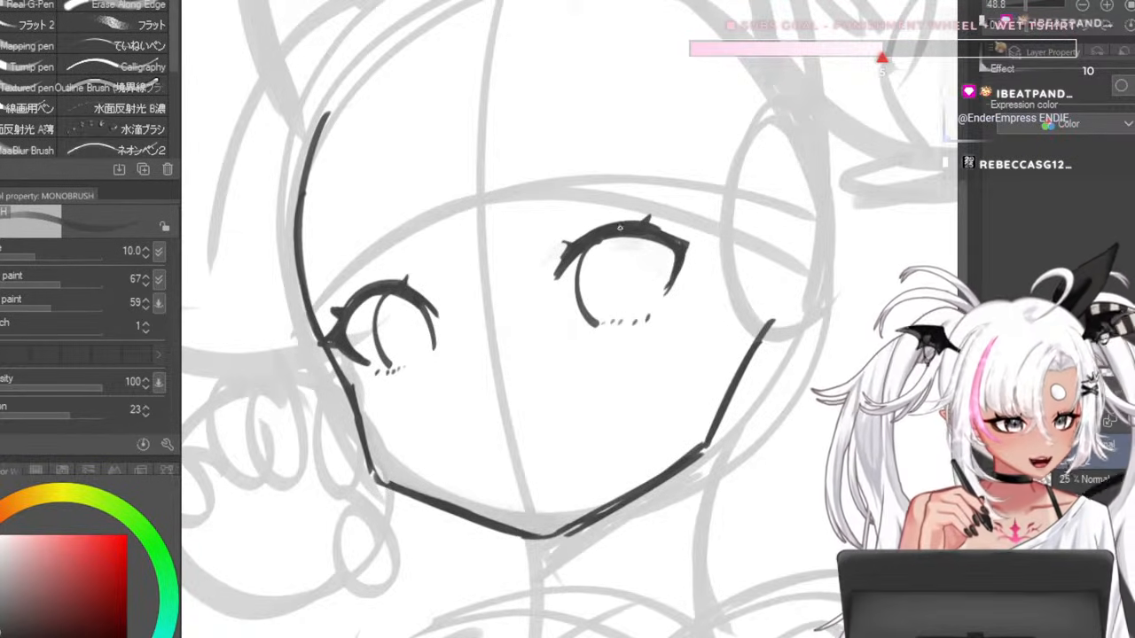
drag(619, 238, 629, 326)
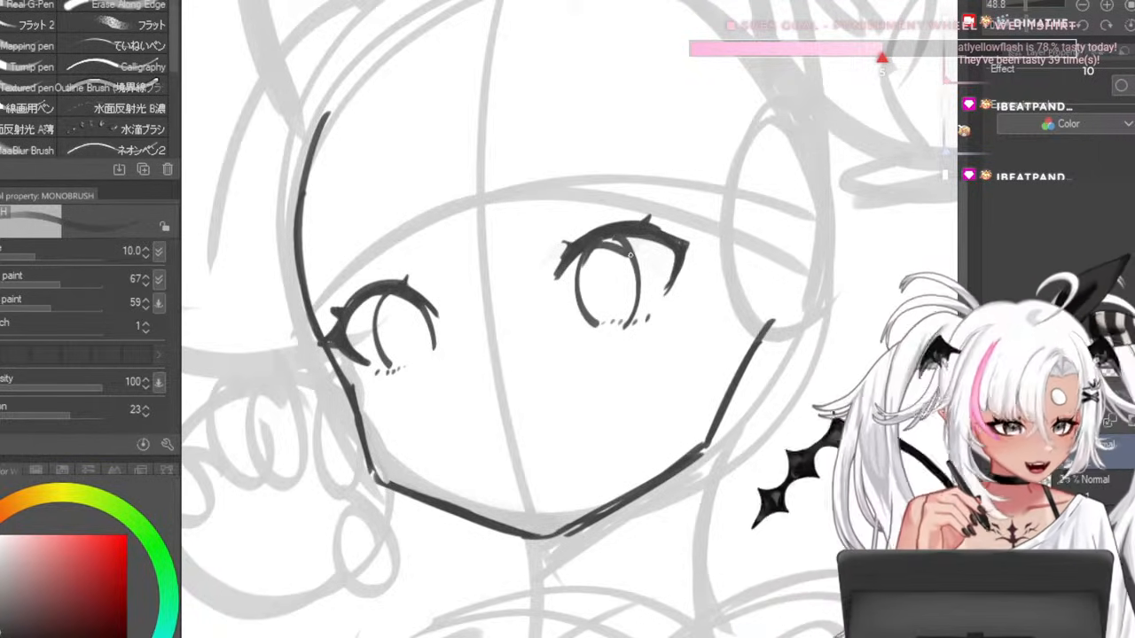
key(ctrl+z)
key(ctrl+z)
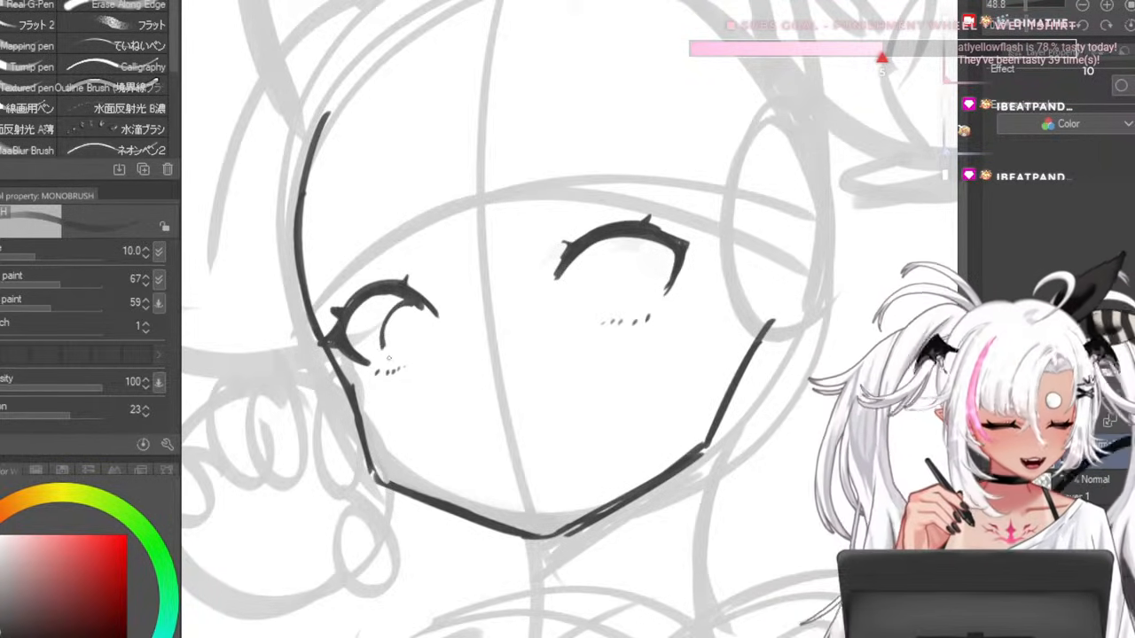
- Redraw the left eye's iris narrower beneath the upper lash and fill it solid dark with the brush at size 20
mouse_move(387, 364)
mouse_down()
mouse_move(411, 302)
mouse_move(432, 340)
mouse_up()
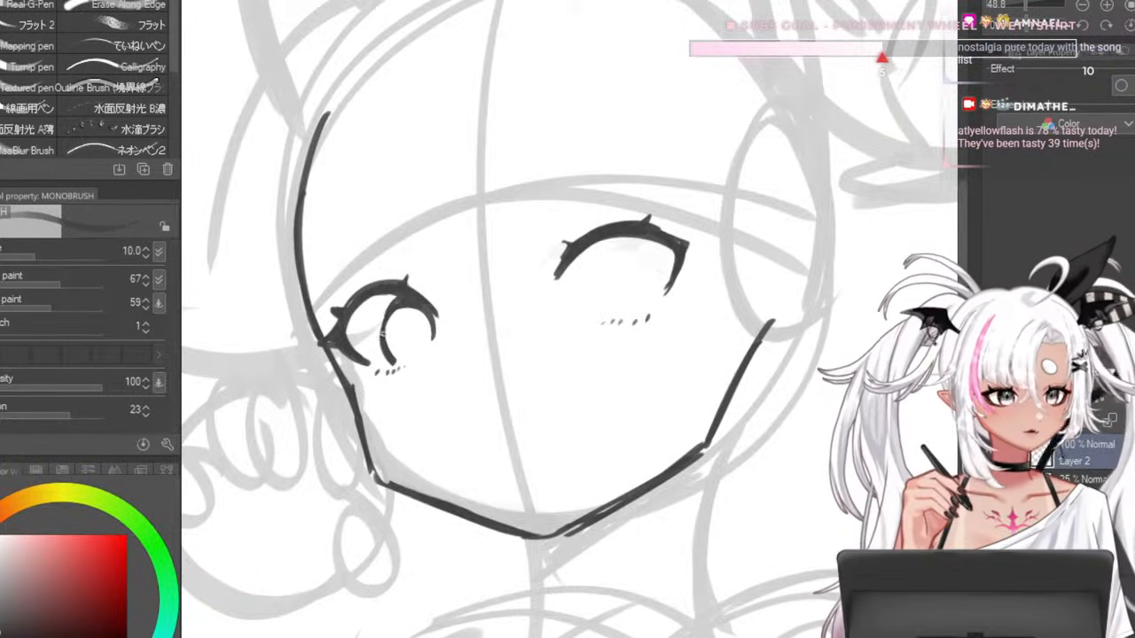
drag(383, 334, 396, 358)
key(ctrl+z)
key(])
drag(408, 298, 381, 317)
drag(392, 371, 437, 345)
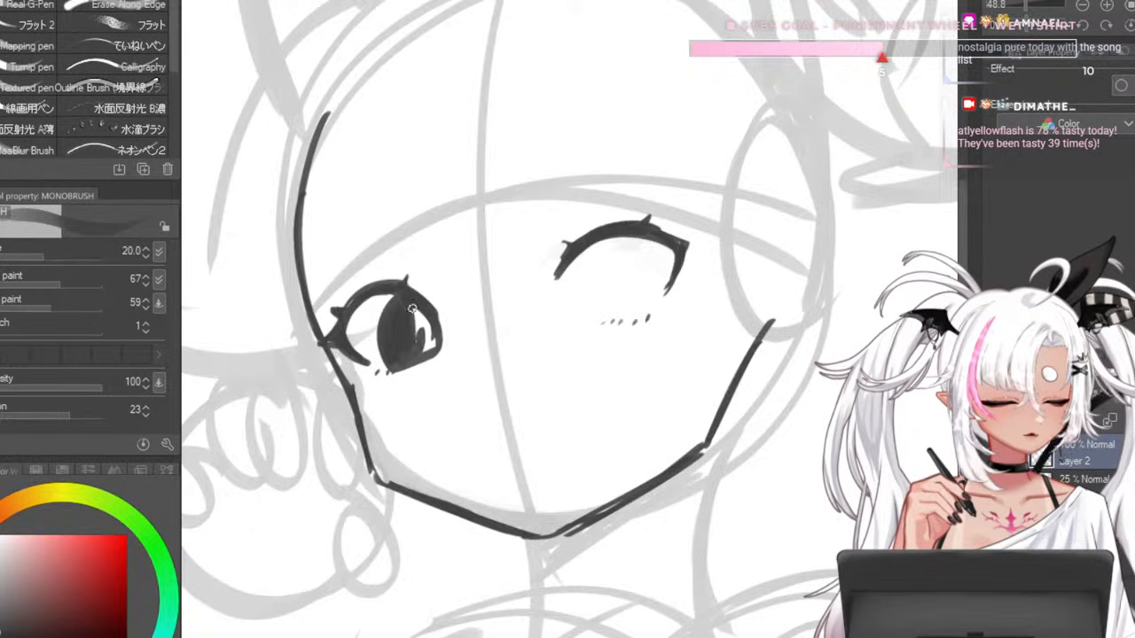
- Outline the right eye's iris with the brush at size 12 and fill it solid dark at size 20
key([)
key([)
key([)
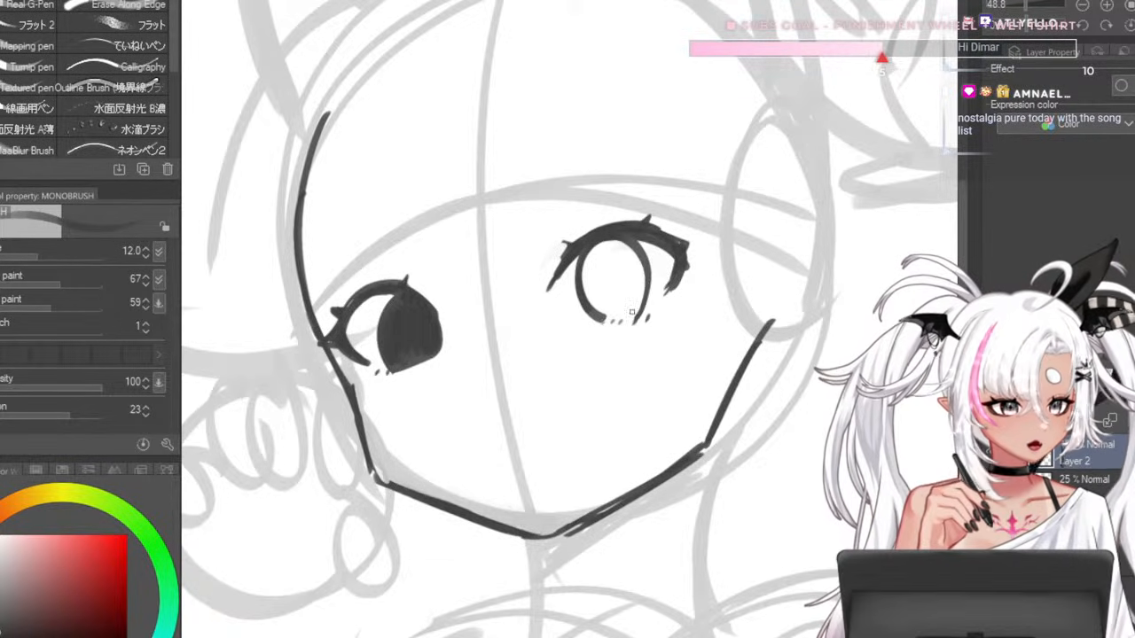
key(])
key(])
key(])
key(])
key(])
key(])
mouse_move(599, 250)
mouse_down()
mouse_move(612, 310)
mouse_move(591, 289)
mouse_move(620, 247)
mouse_move(637, 297)
mouse_up()
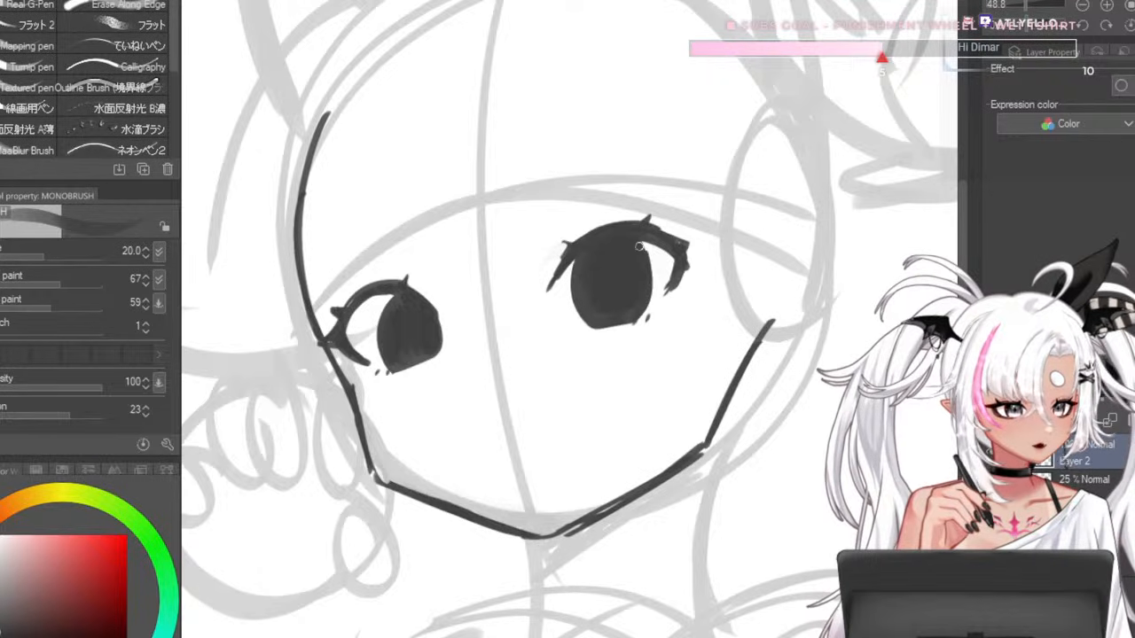
- Undo the right iris's fill and outline strokes, and reduce the brush size to 10
key([)
key([)
key([)
key(ctrl+z)
key(ctrl+z)
key(ctrl+z)
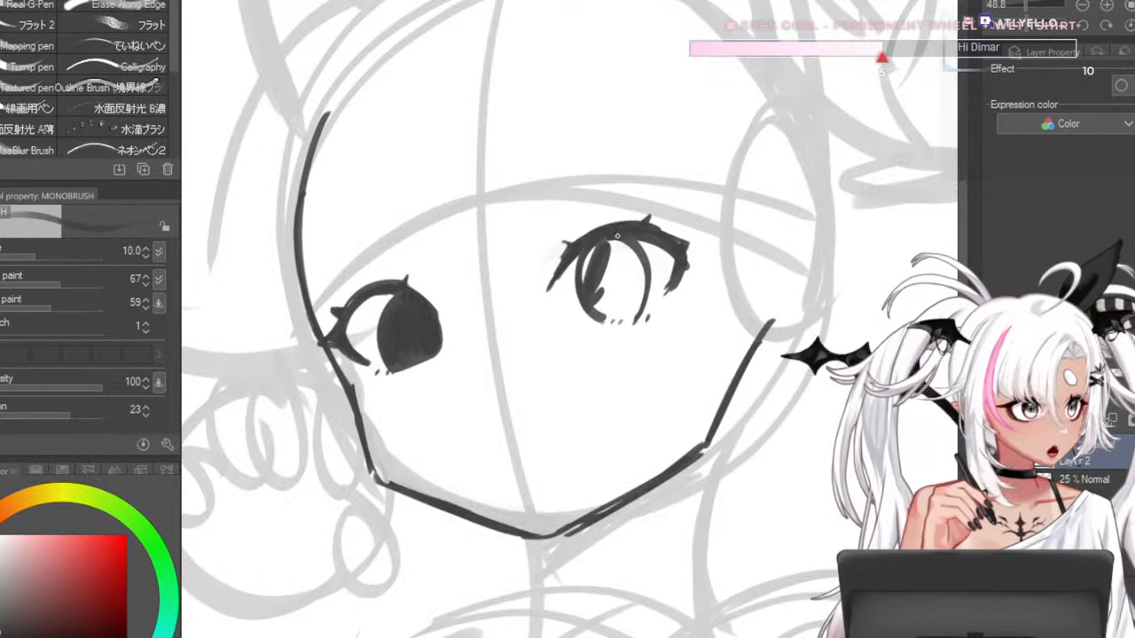
key(ctrl+z)
key(ctrl+z)
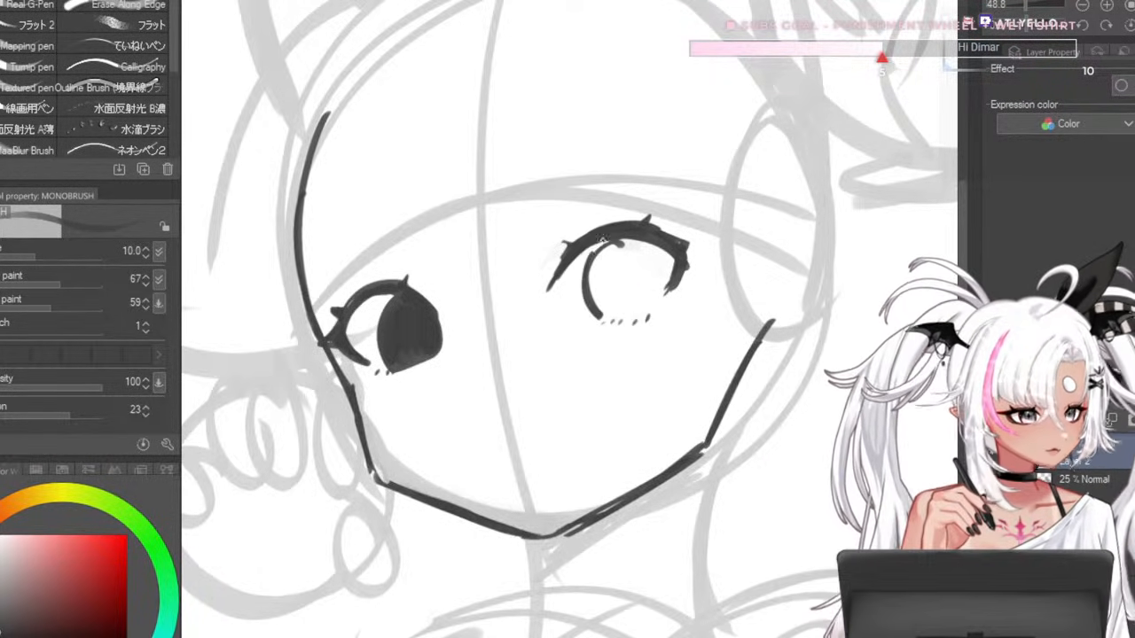
- Redraw the right iris outline slightly narrower, fill it solid dark, and join it to the upper lash with the brush at size 12
mouse_move(592, 250)
mouse_down()
mouse_move(587, 316)
mouse_move(646, 321)
mouse_move(596, 306)
mouse_move(619, 259)
mouse_move(632, 315)
mouse_up()
key(])
key(])
key(])
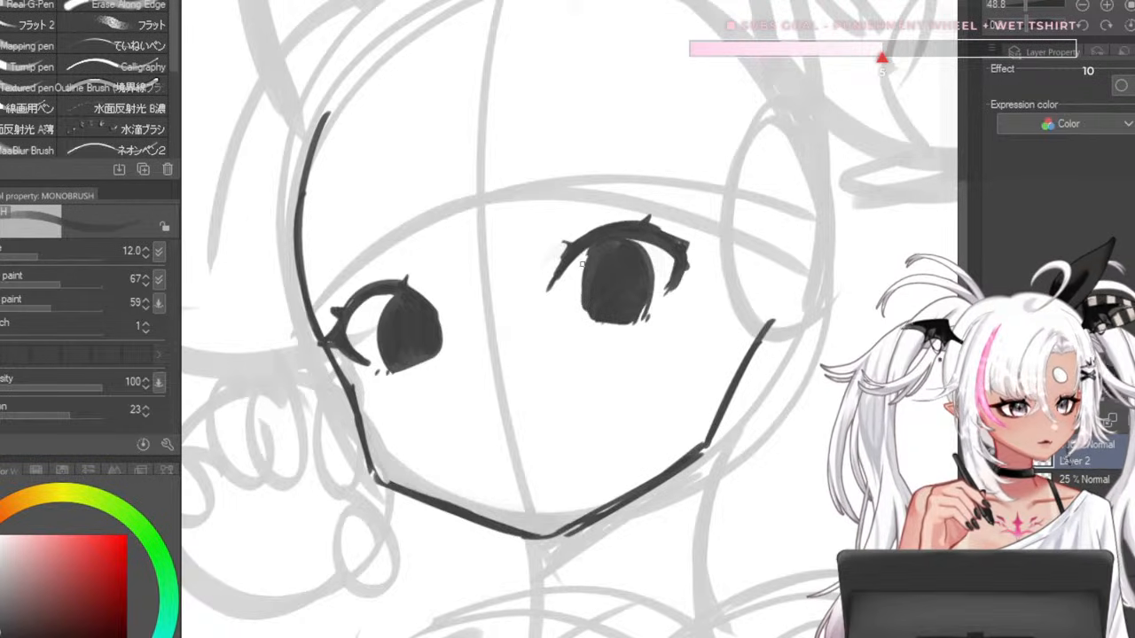
mouse_move(593, 253)
mouse_down()
mouse_move(583, 316)
mouse_move(645, 315)
mouse_up()
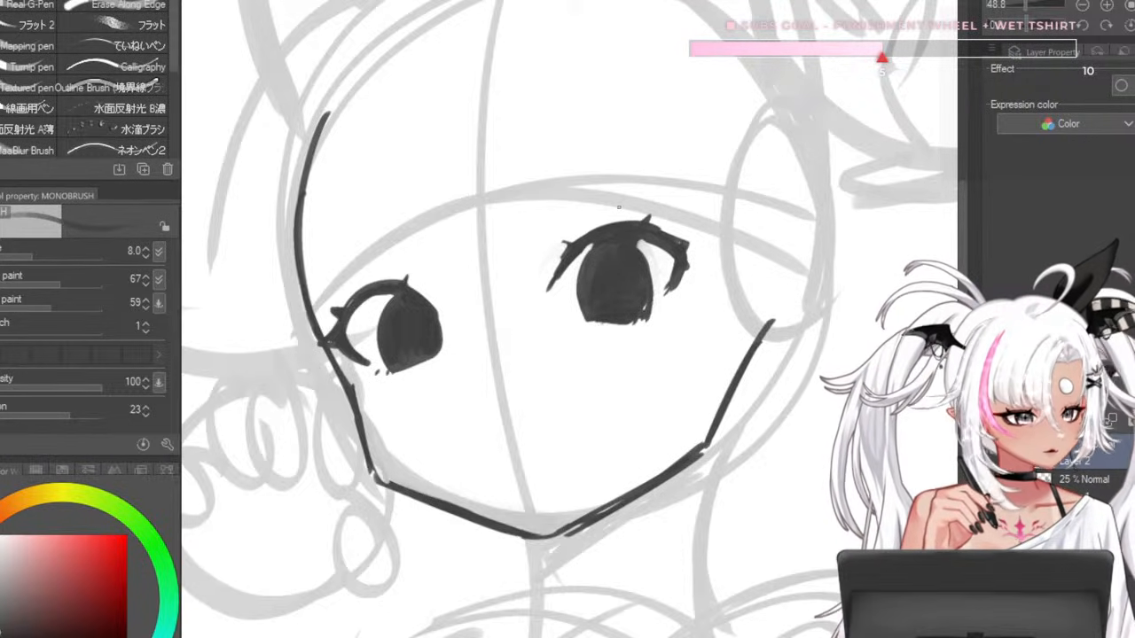
- Add thin eyelid crease lines just above both eyes' upper lashes with the brush reduced to size 4
key(bracketleft)
drag(432, 289, 353, 284)
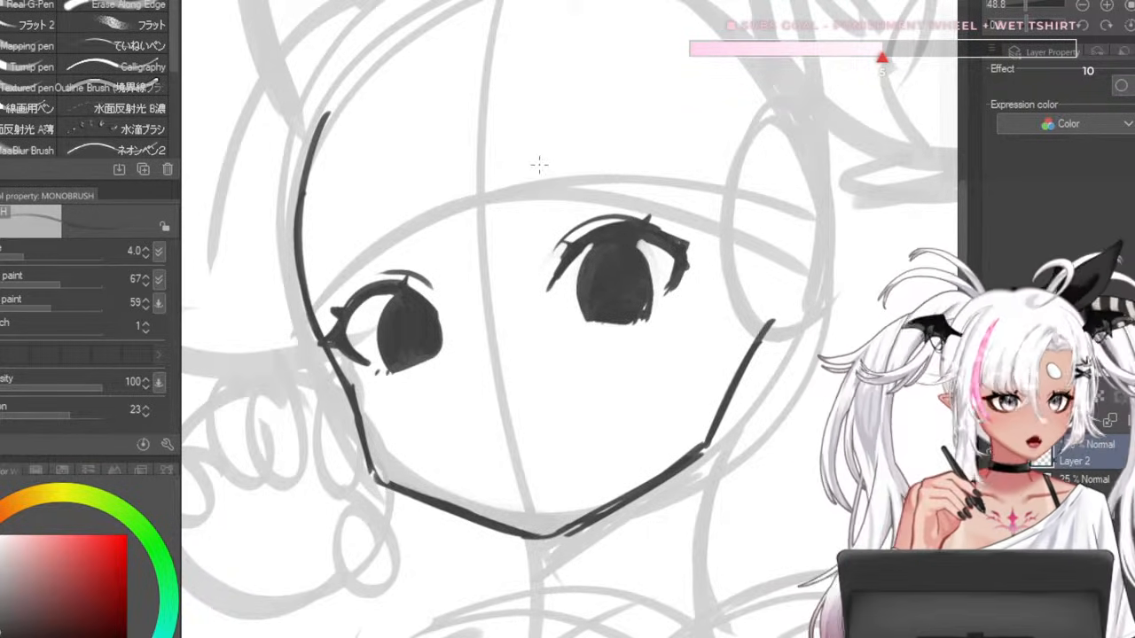
key(ctrl+z)
- Draw both eyebrows as short strokes slanting down toward the nose with the brush at size 6
mouse_move(535, 166)
mouse_down()
mouse_move(573, 140)
mouse_move(632, 133)
mouse_up()
key(ctrl+z)
drag(532, 199, 629, 139)
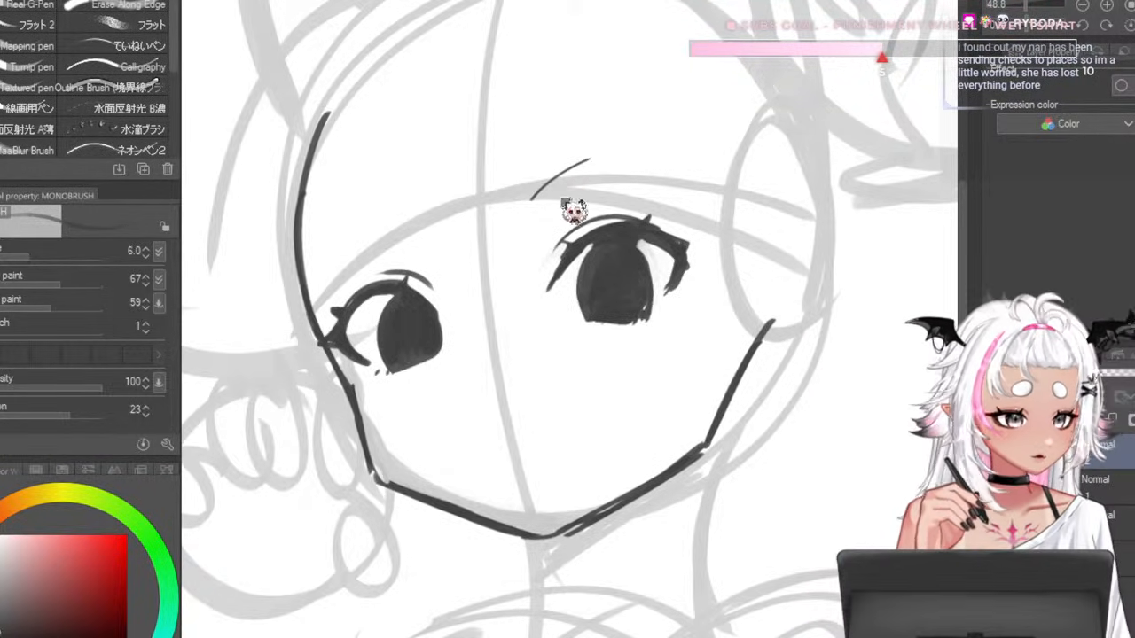
drag(577, 167, 590, 161)
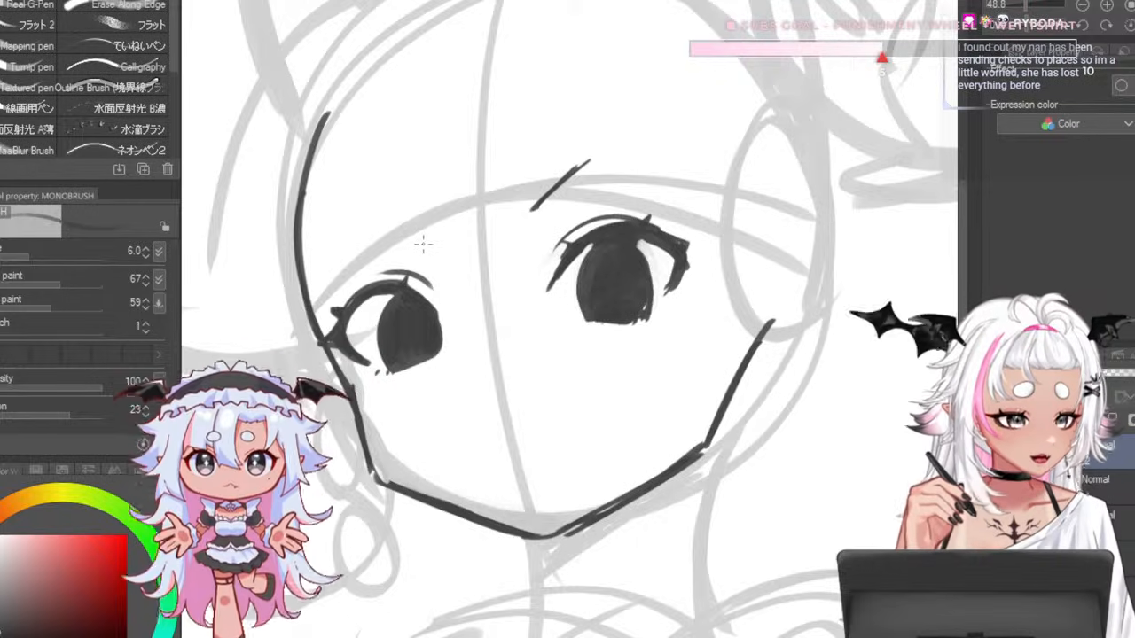
drag(363, 211, 427, 244)
key(ctrl+z)
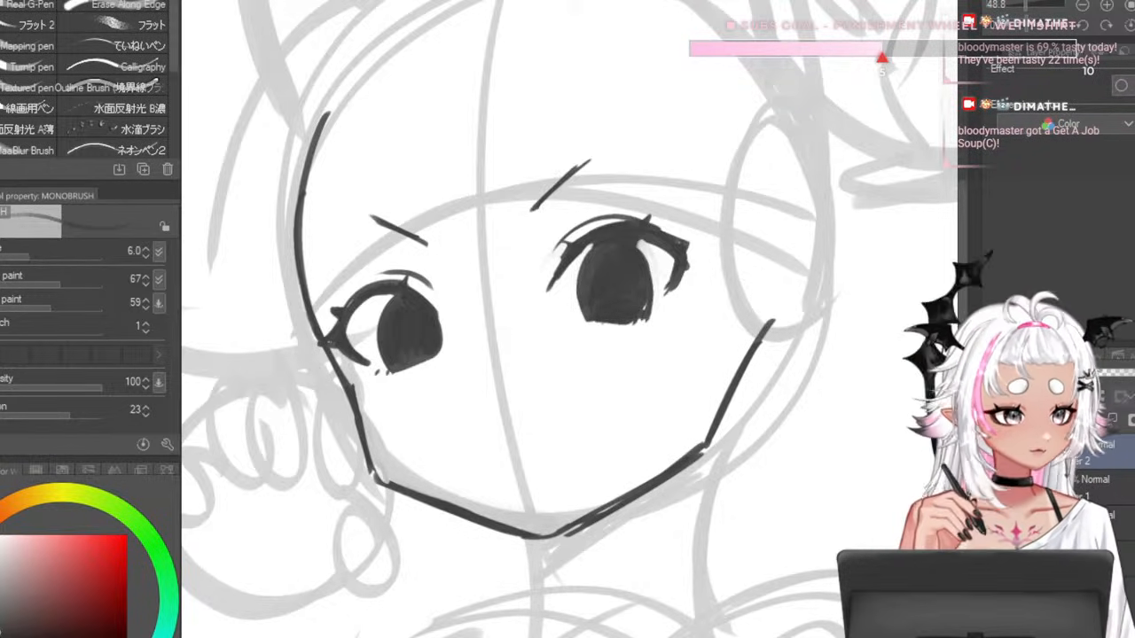
- Outline an open, pointed mouth above the chin and fill its left corner dark with the brush at size 10
mouse_move(463, 401)
mouse_down()
mouse_move(490, 392)
mouse_move(554, 447)
mouse_move(476, 425)
mouse_move(523, 470)
mouse_up()
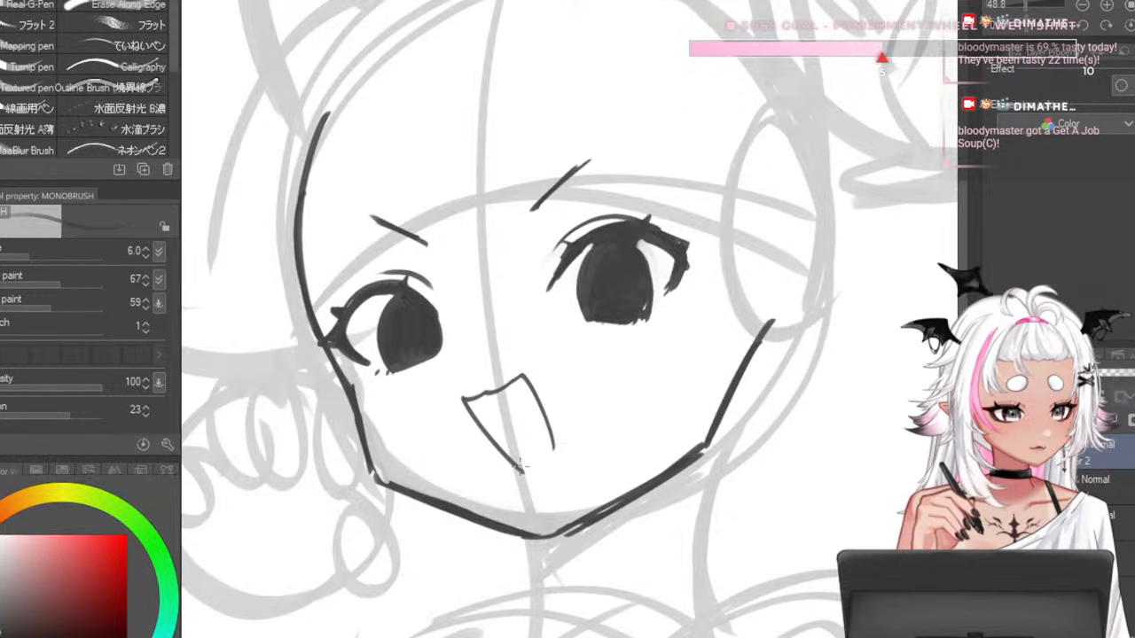
key(bracketright)
mouse_move(483, 423)
mouse_down()
mouse_move(481, 401)
mouse_move(518, 395)
mouse_up()
key(bracketright)
key(bracketleft)
key(bracketleft)
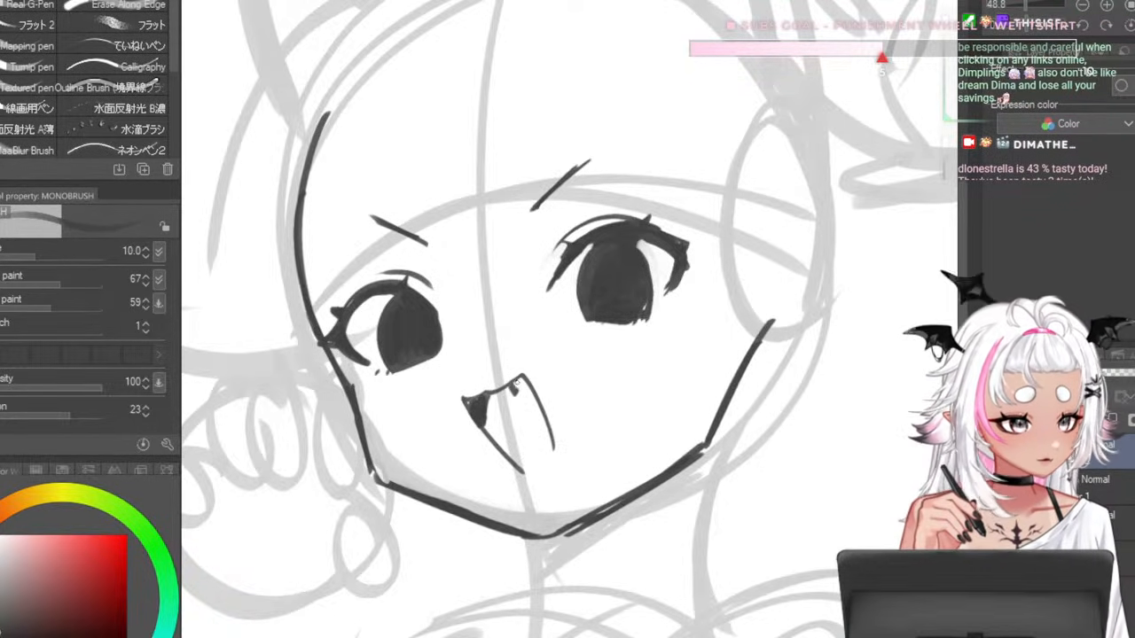
- Rework the mouth's upper line into a zigzag with a small fang and raised peak, and redraw its right side
key(bracketleft)
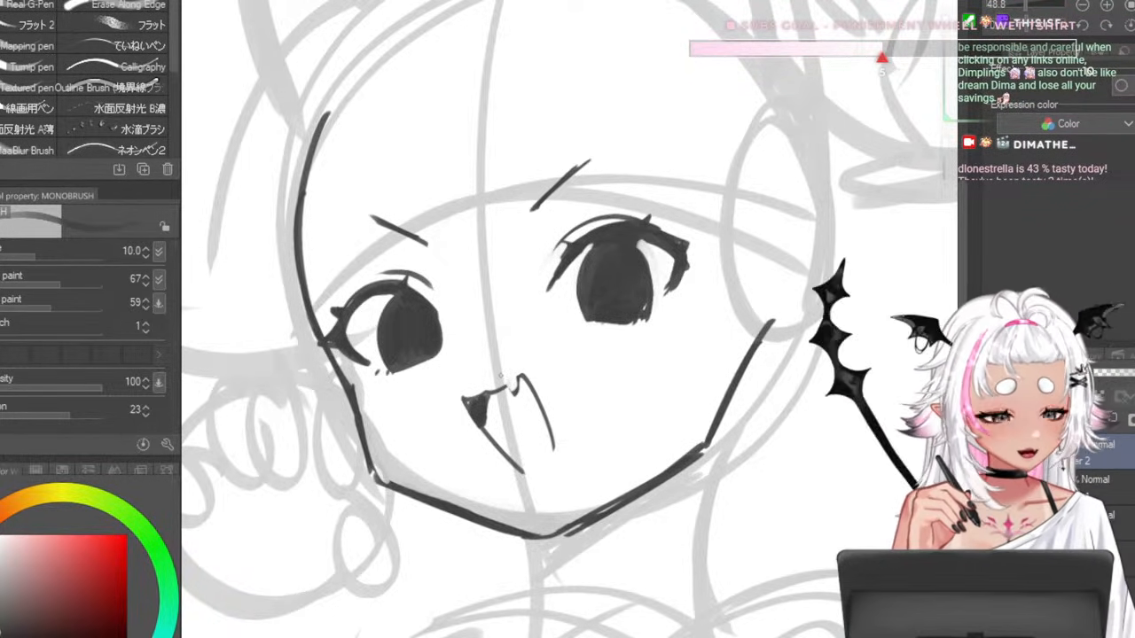
mouse_move(508, 387)
mouse_down()
mouse_move(515, 396)
mouse_move(518, 376)
mouse_up()
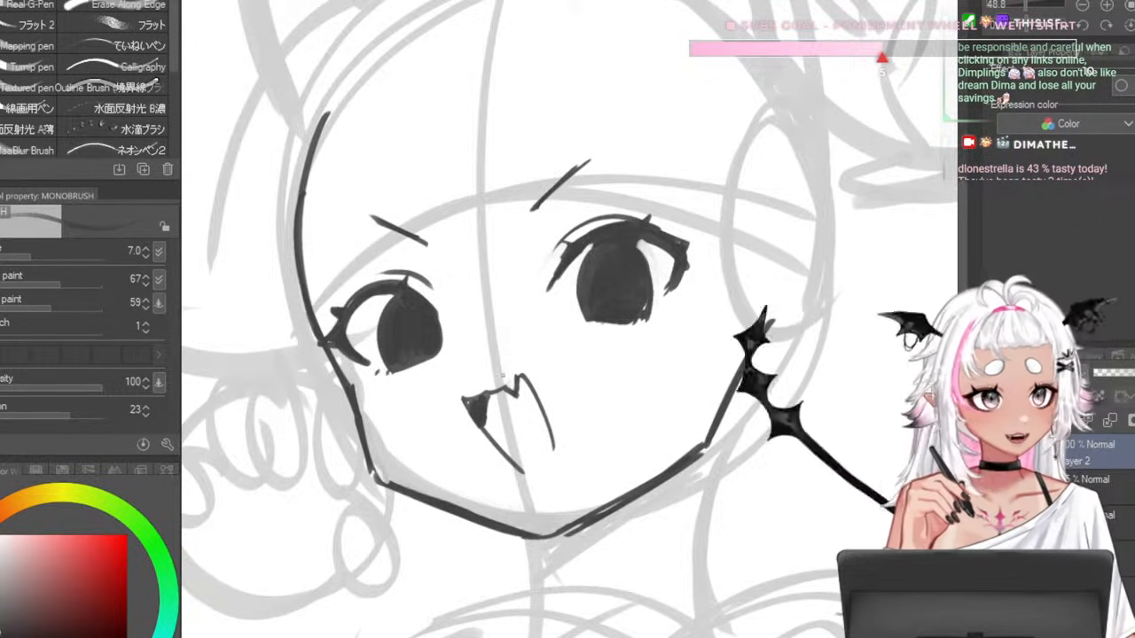
mouse_move(518, 393)
mouse_down()
mouse_move(522, 371)
mouse_move(534, 392)
mouse_move(522, 365)
mouse_up()
drag(522, 366, 552, 447)
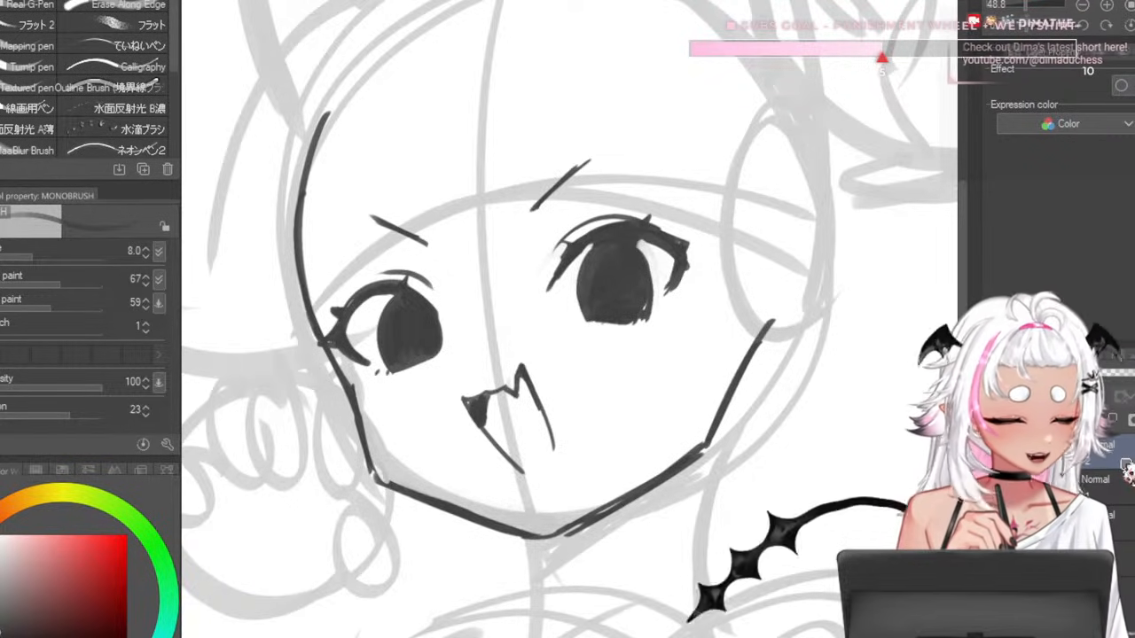
- Examine the reference picture of the ponytailed girl in profile, looking over her face, hair and shoulders
key(ctrl+minus)
key(ctrl+minus)
key(ctrl+minus)
key(ctrl+plus)
key(ctrl+plus)
key(ctrl+plus)
key(ctrl+plus)
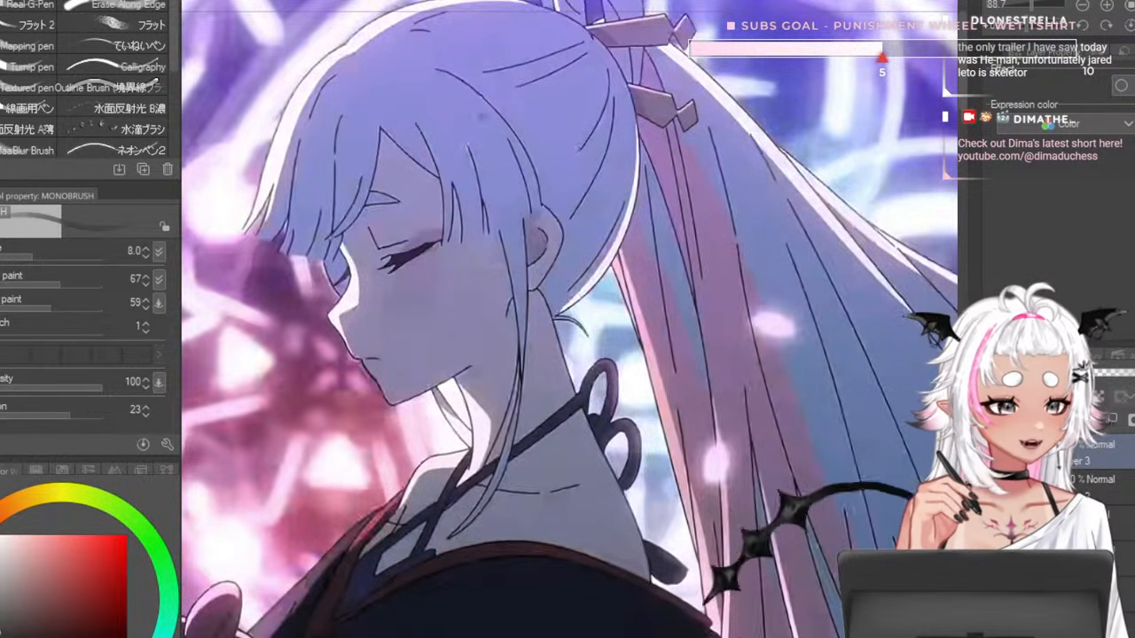
scroll(443, 266, down, 3)
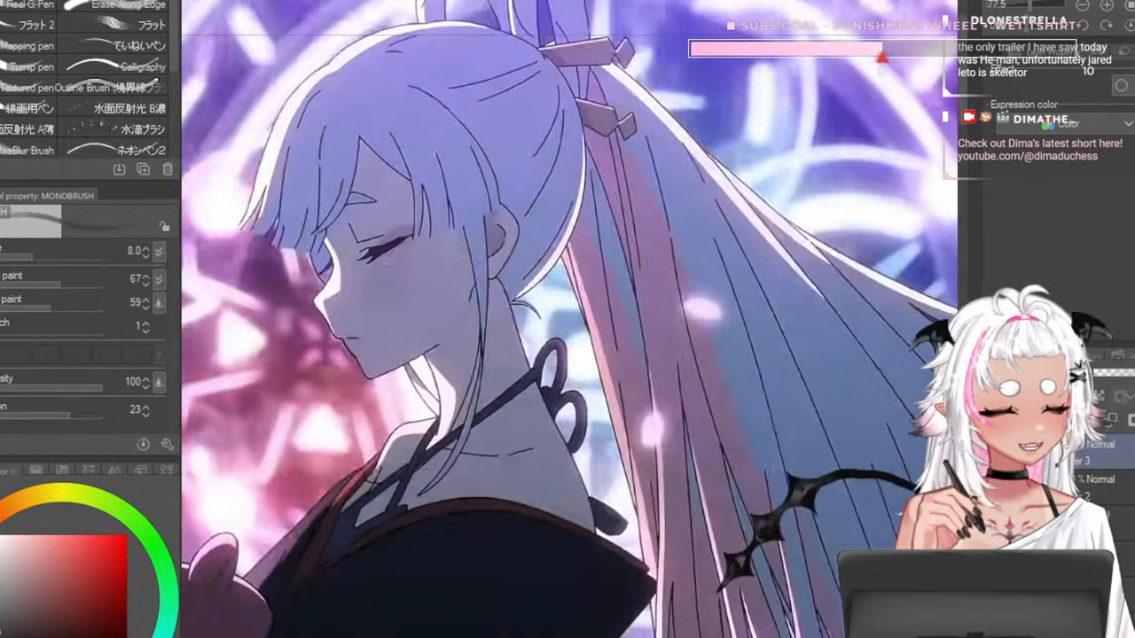
scroll(488, 184, up, 3)
scroll(852, 389, down, 2)
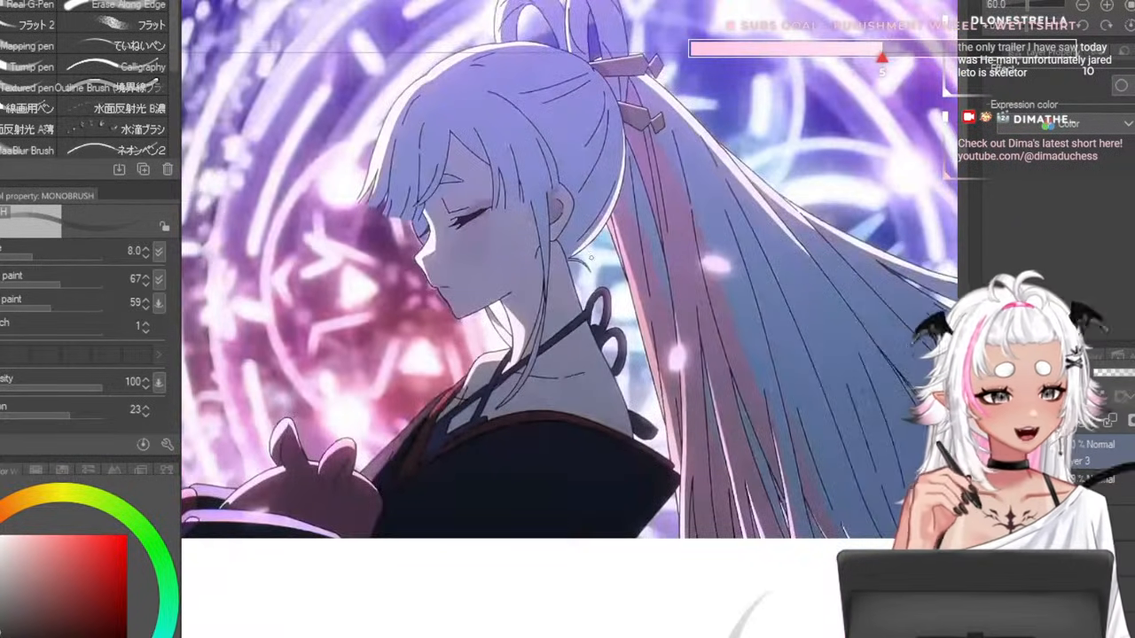
scroll(735, 540, up, 1)
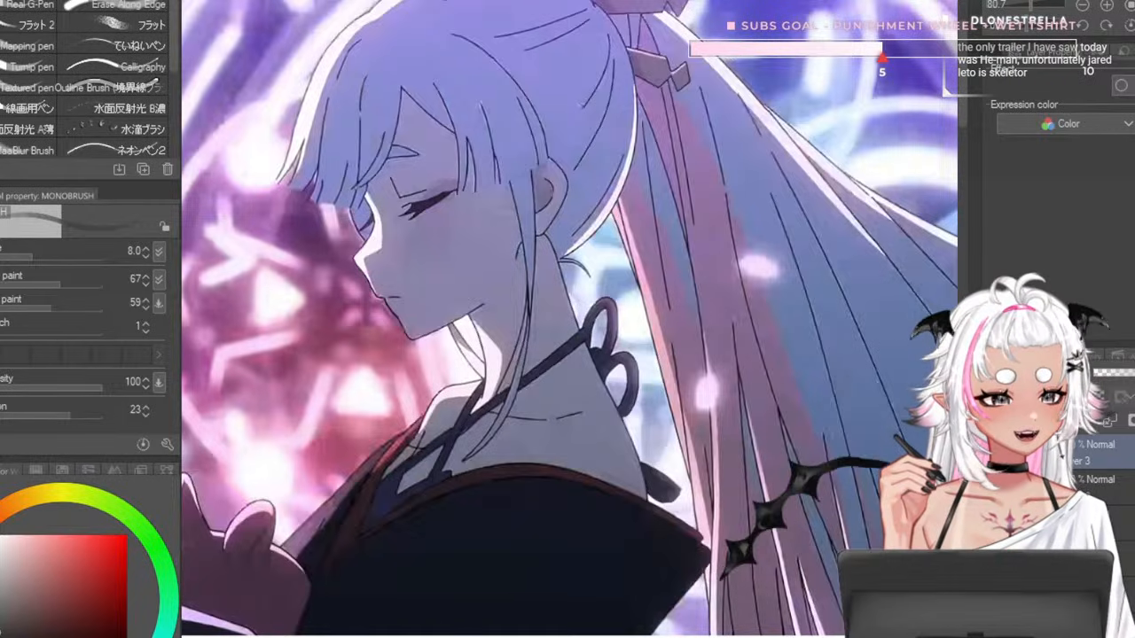
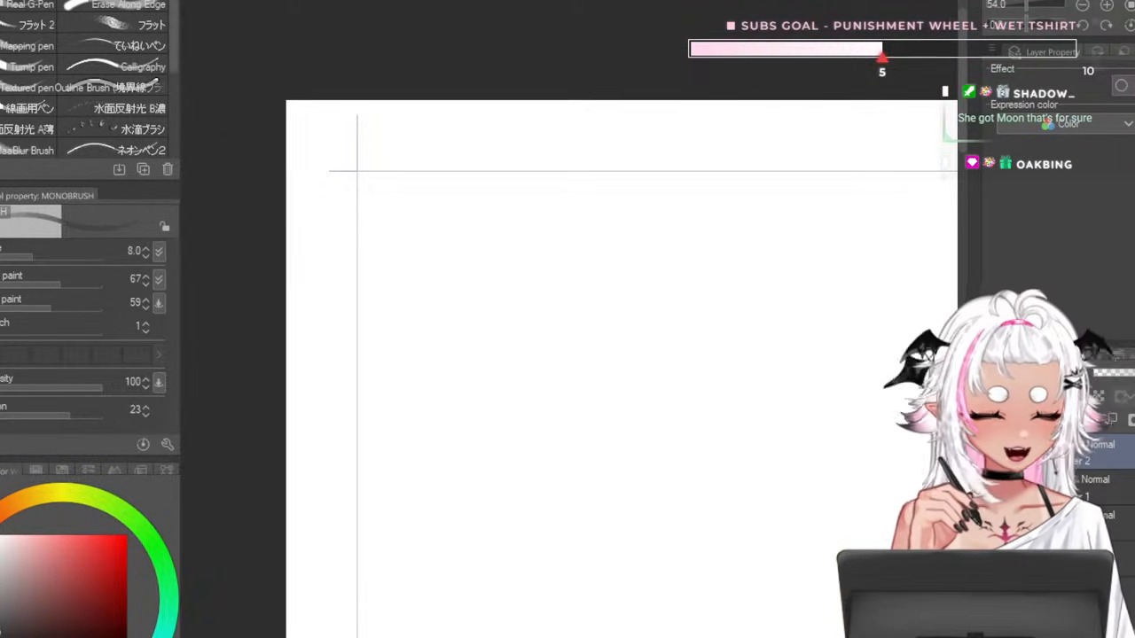
- Sketch the left bangs strand from the hairline down to the left eyebrow at brush size 8, and undo the central strand
scroll(538, 266, down, 8)
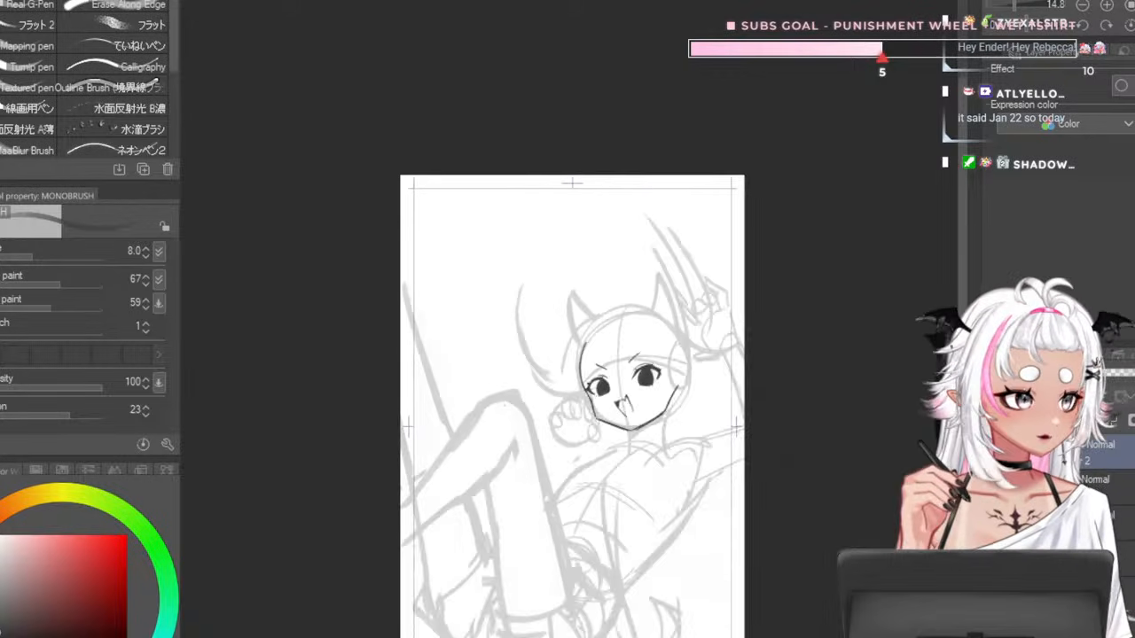
scroll(594, 344, up, 4)
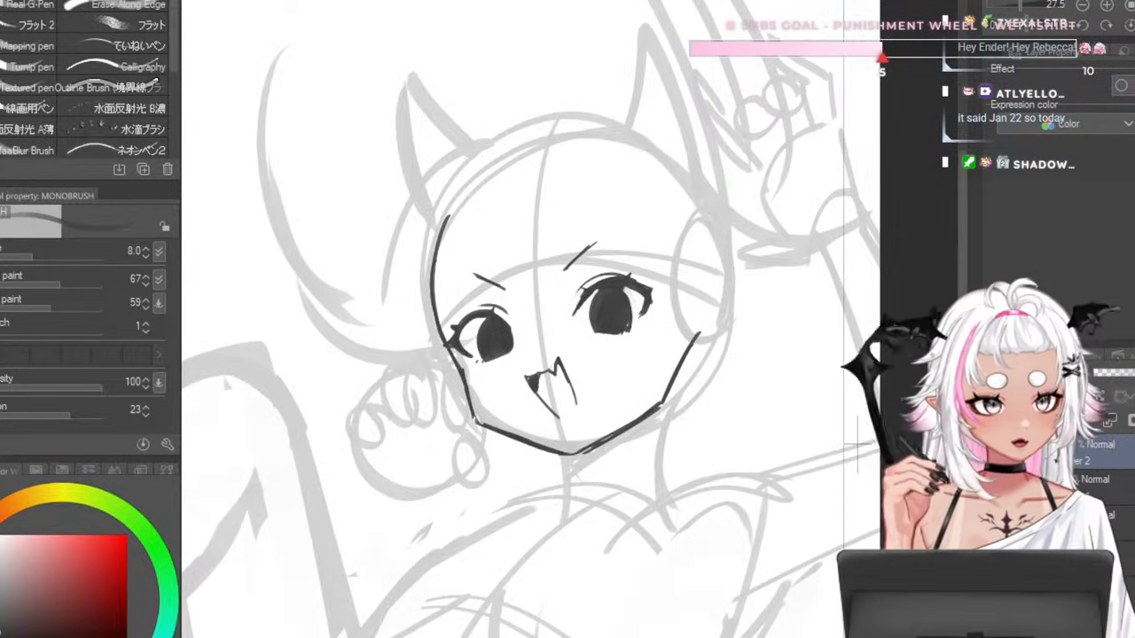
scroll(857, 447, up, 1)
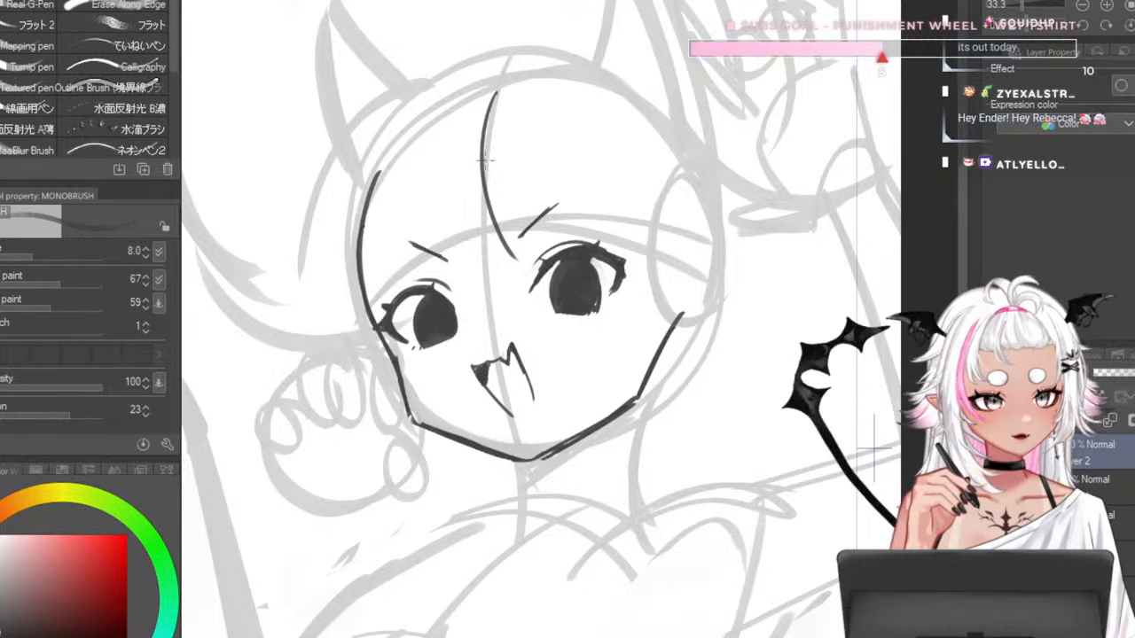
drag(453, 115, 468, 266)
key(ctrl+z)
key(ctrl+z)
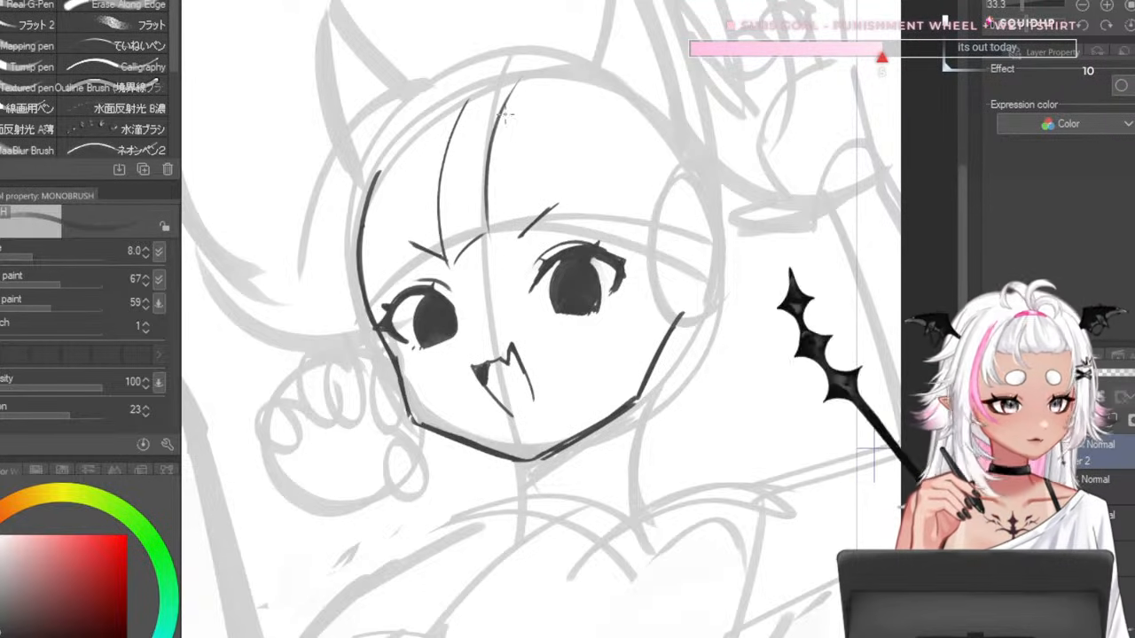
key(ctrl+z)
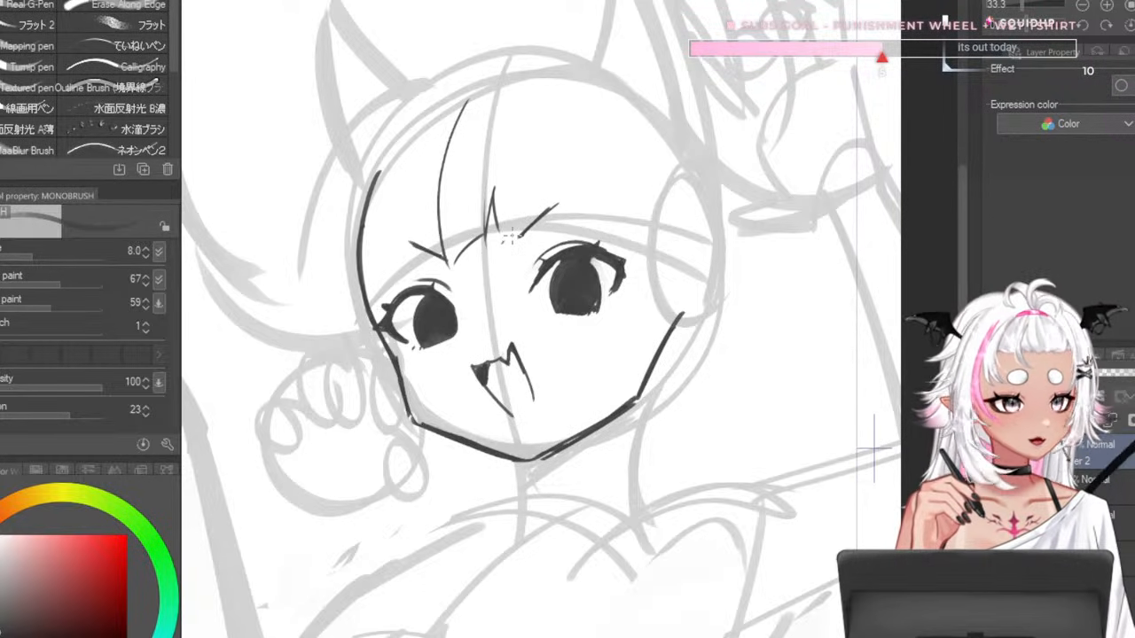
- Draw the right-hand bangs as long curved strands with pointed tips above the right eye, and redraw the central strand
mouse_move(520, 70)
mouse_down()
mouse_move(601, 234)
mouse_move(608, 212)
mouse_move(649, 245)
mouse_up()
key(ctrl+z)
drag(642, 158, 656, 236)
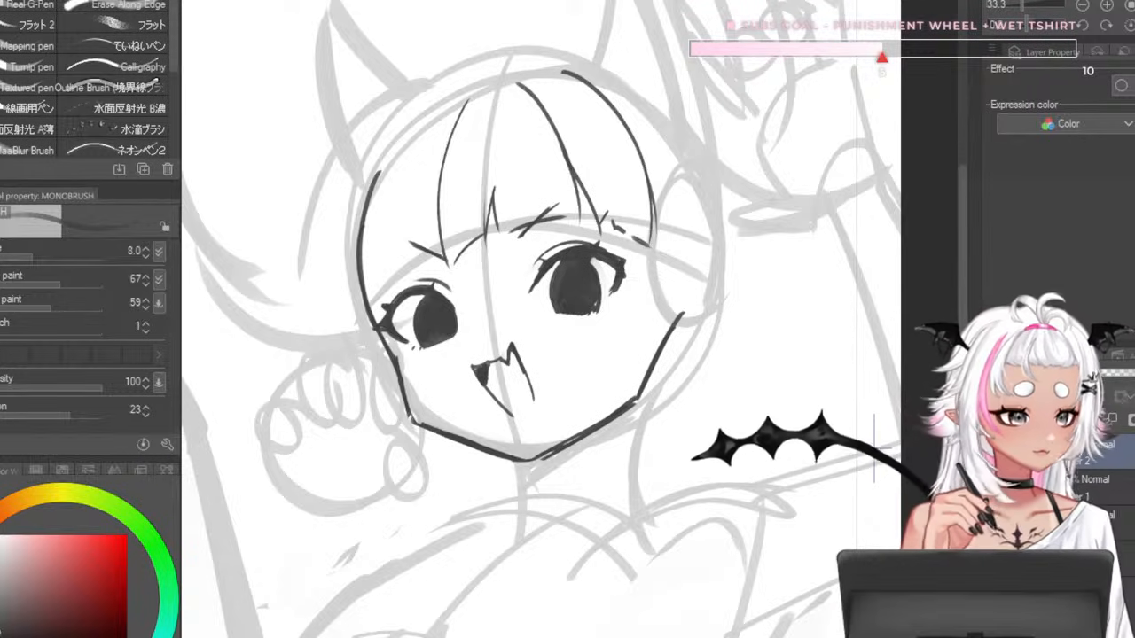
drag(608, 146, 624, 232)
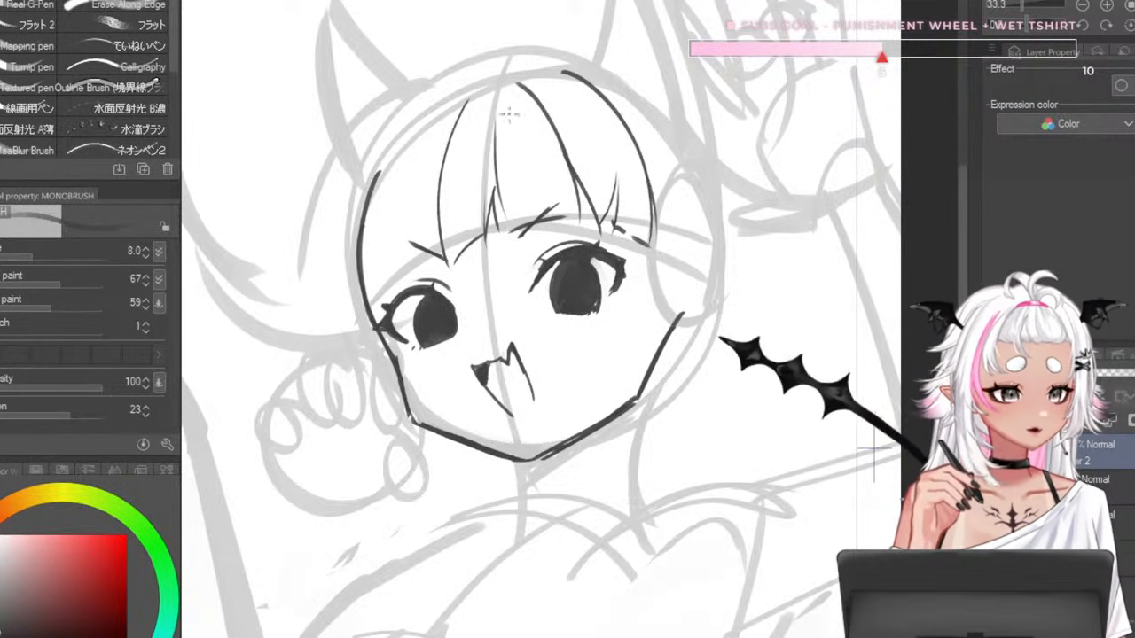
mouse_move(510, 78)
mouse_down()
mouse_move(513, 233)
mouse_move(510, 71)
mouse_move(499, 220)
mouse_up()
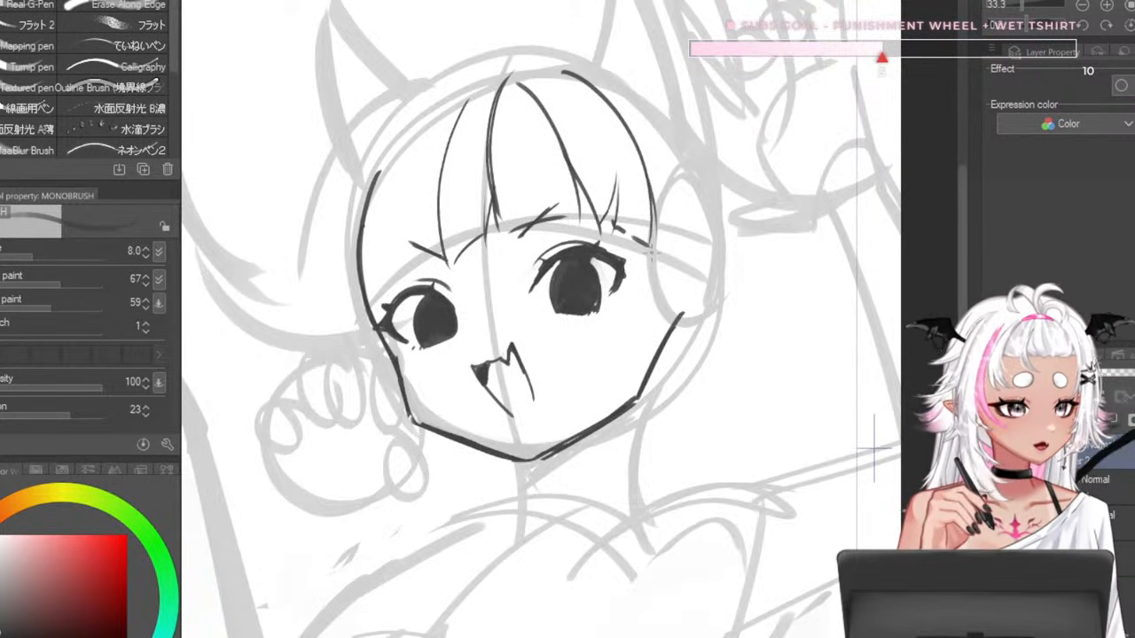
- Draw the thin bangs strand beside the right eye and the outer hair curve from the crown down past the right jaw
key(ctrl+z)
drag(642, 238, 621, 316)
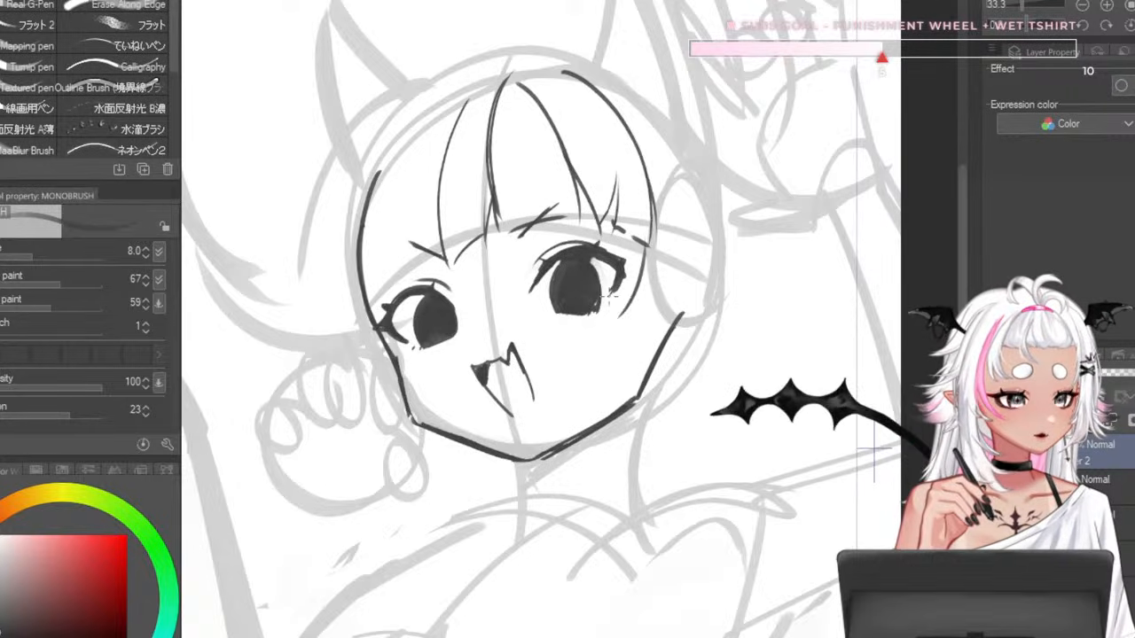
key(ctrl+z)
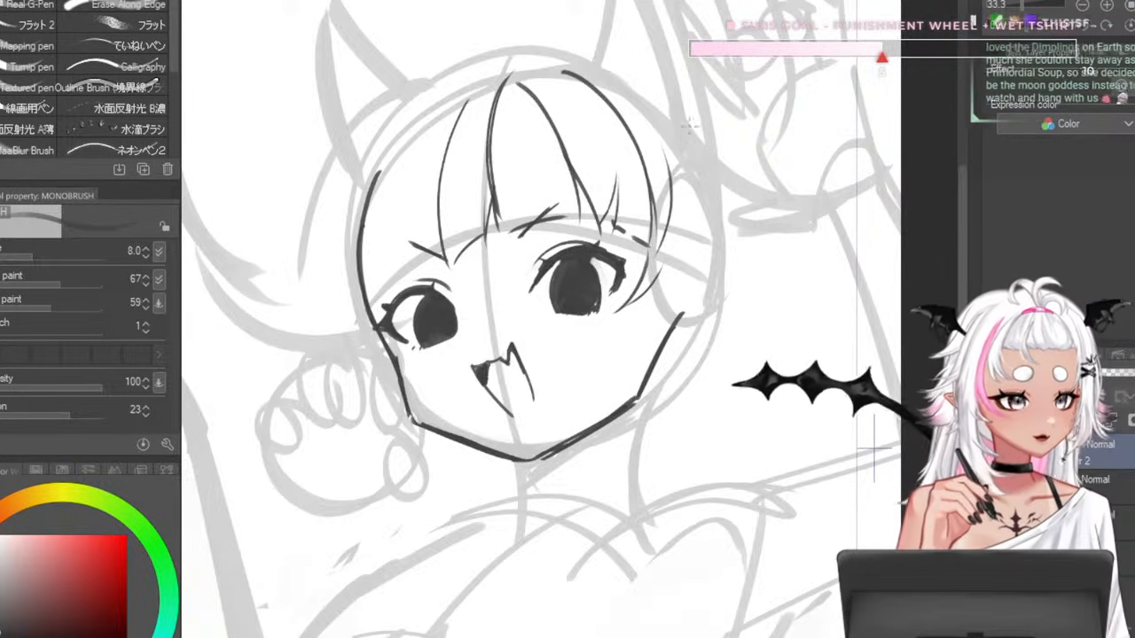
drag(650, 102, 736, 300)
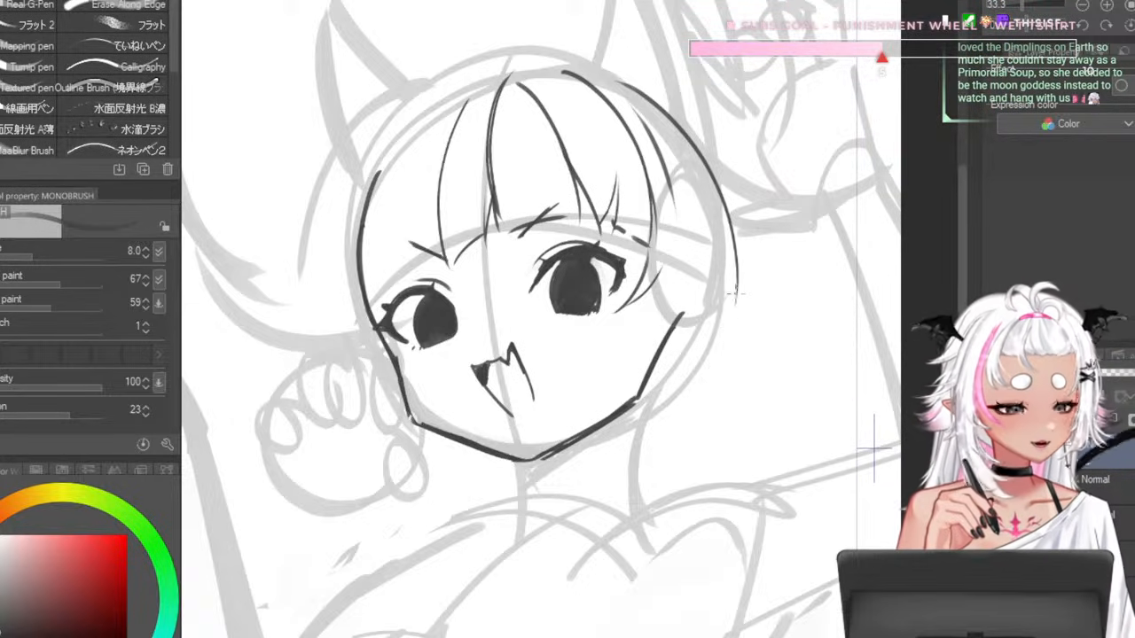
drag(735, 295, 692, 407)
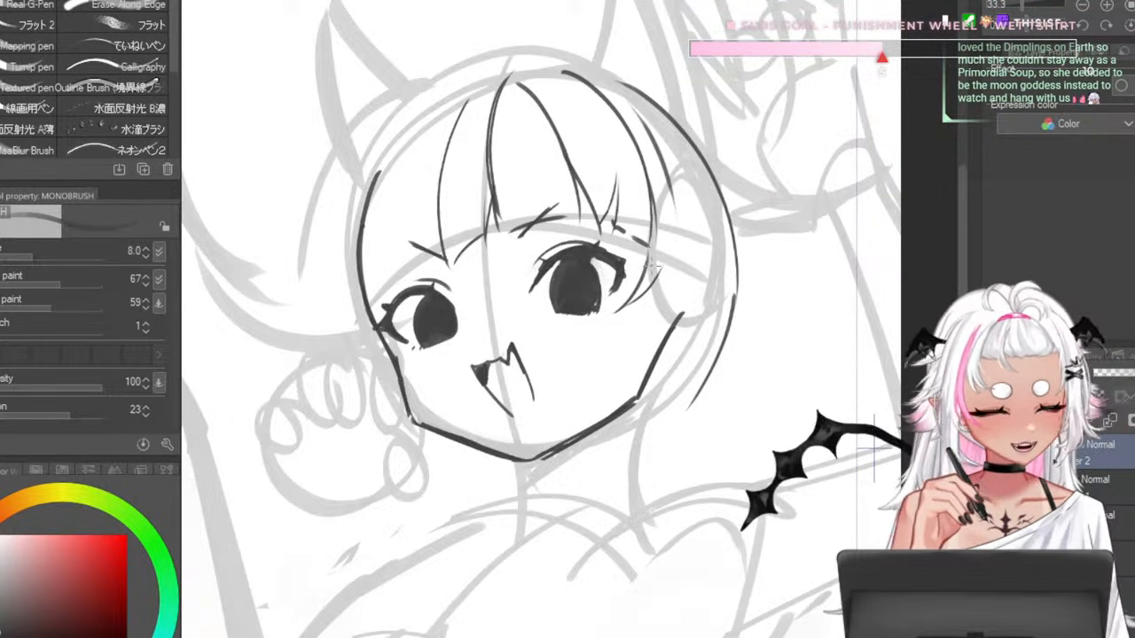
- Draw a side lock sweeping over the right cheek to a curled tip at brush size 7, and erase the jaw line above it
drag(676, 232, 630, 373)
key(ctrl+z)
drag(672, 246, 592, 381)
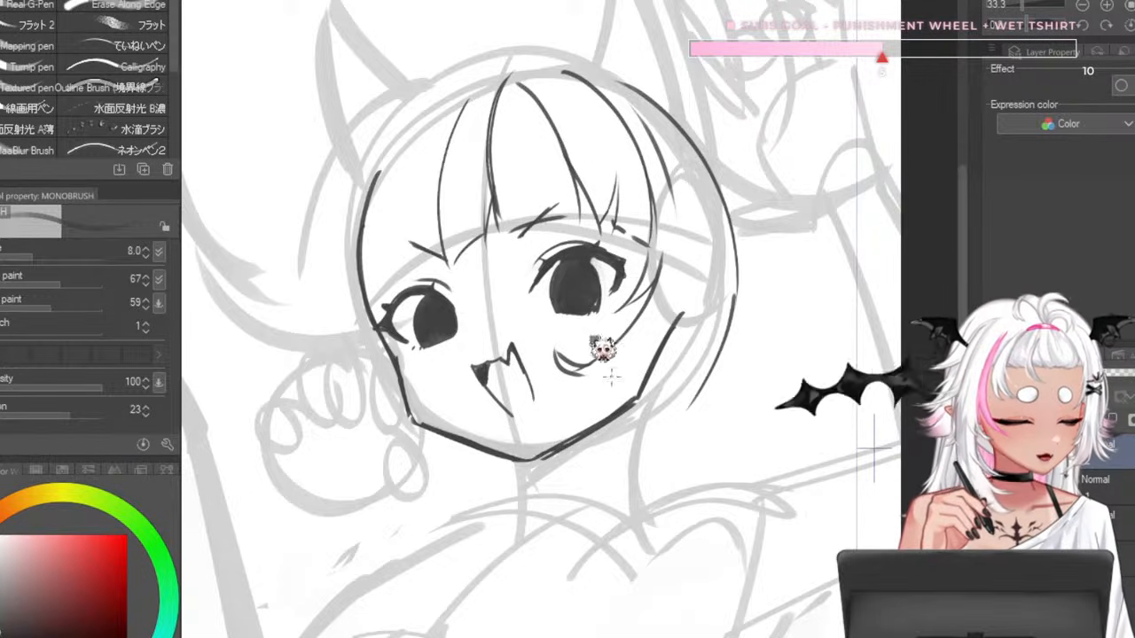
key(bracketleft)
drag(560, 356, 618, 373)
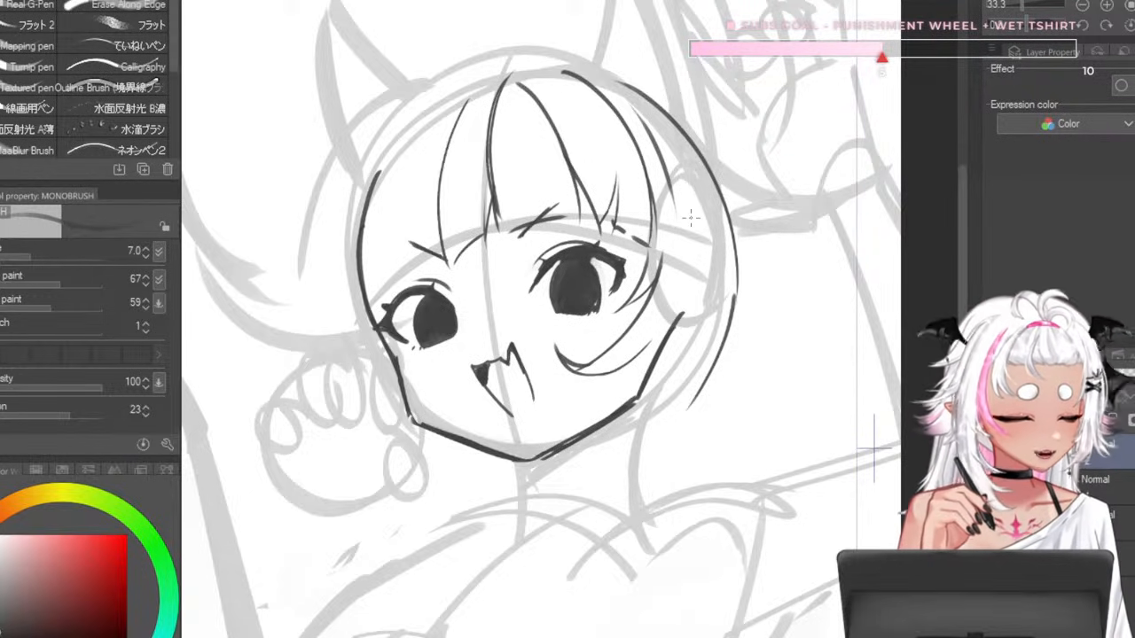
key(bracketright)
key(bracketright)
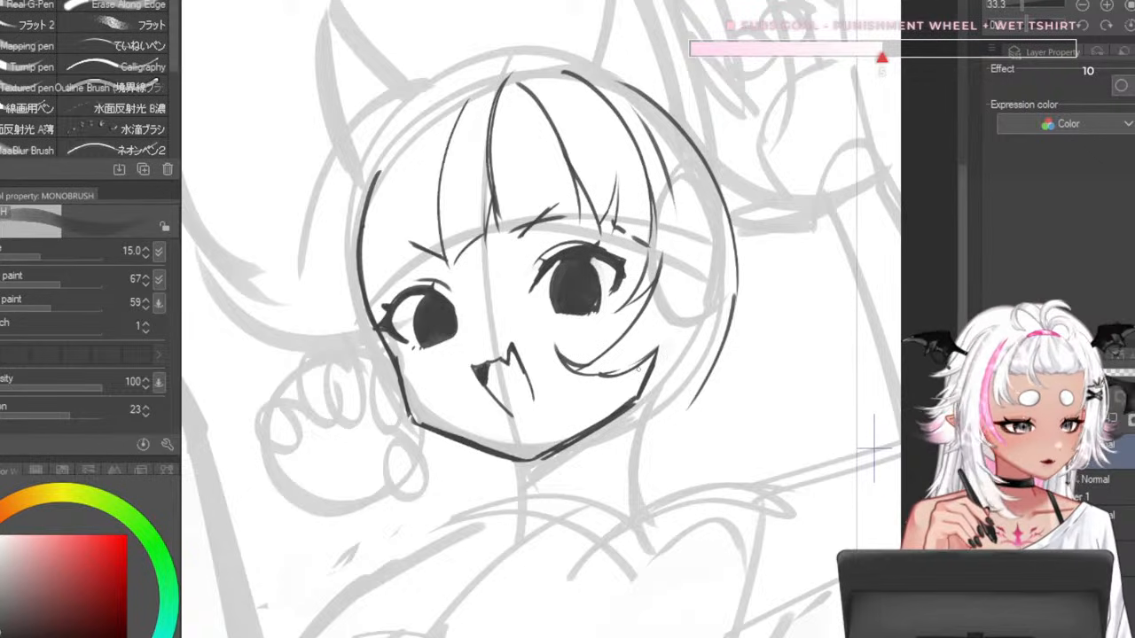
- Draw the hair edge behind the right cheek and an outward-flicking lock with a curved tip at brush size 7
key(bracketleft)
drag(713, 298, 719, 245)
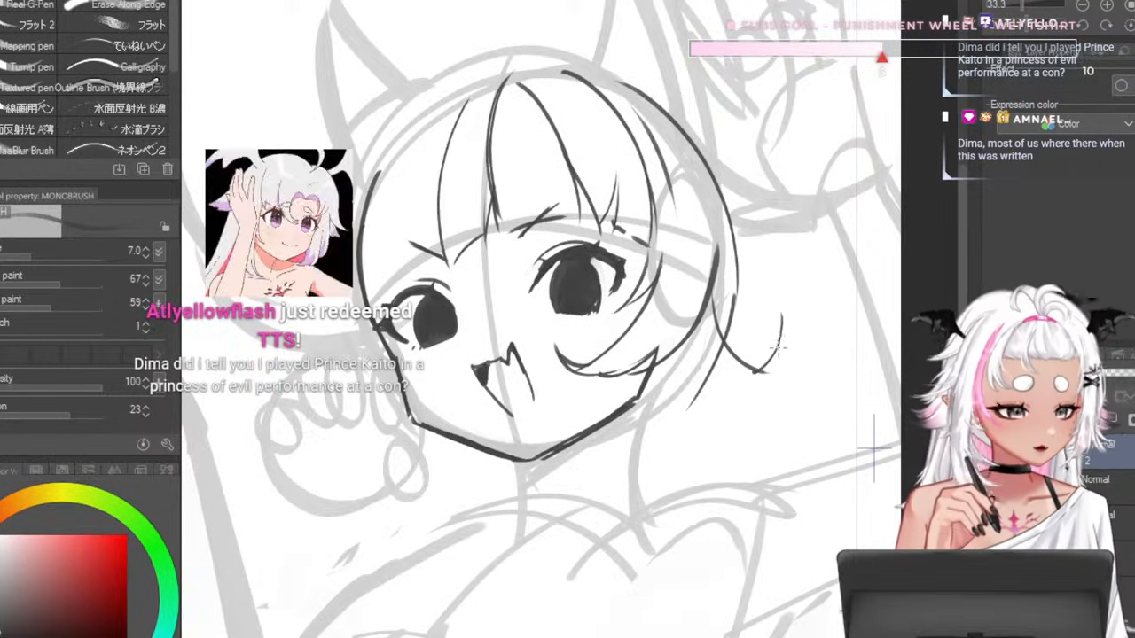
mouse_move(727, 355)
mouse_down()
mouse_move(794, 335)
mouse_move(803, 379)
mouse_up()
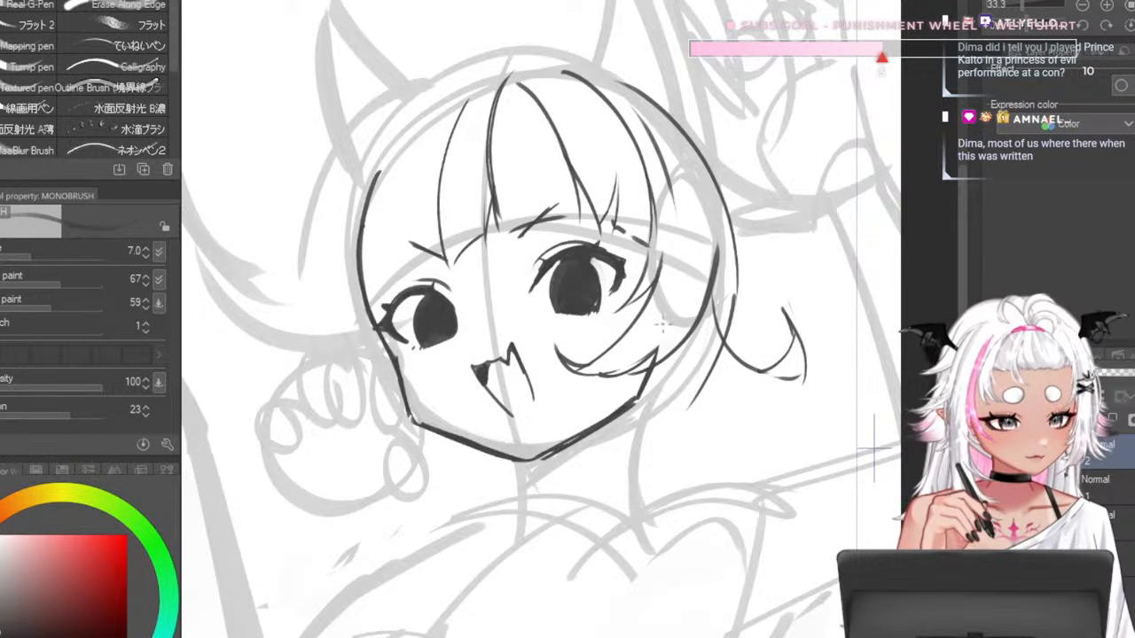
- Draw the lower edge of the outward-flicking lock from the jaw to its tip, redoing the stroke until it curves cleanly
drag(690, 341, 782, 396)
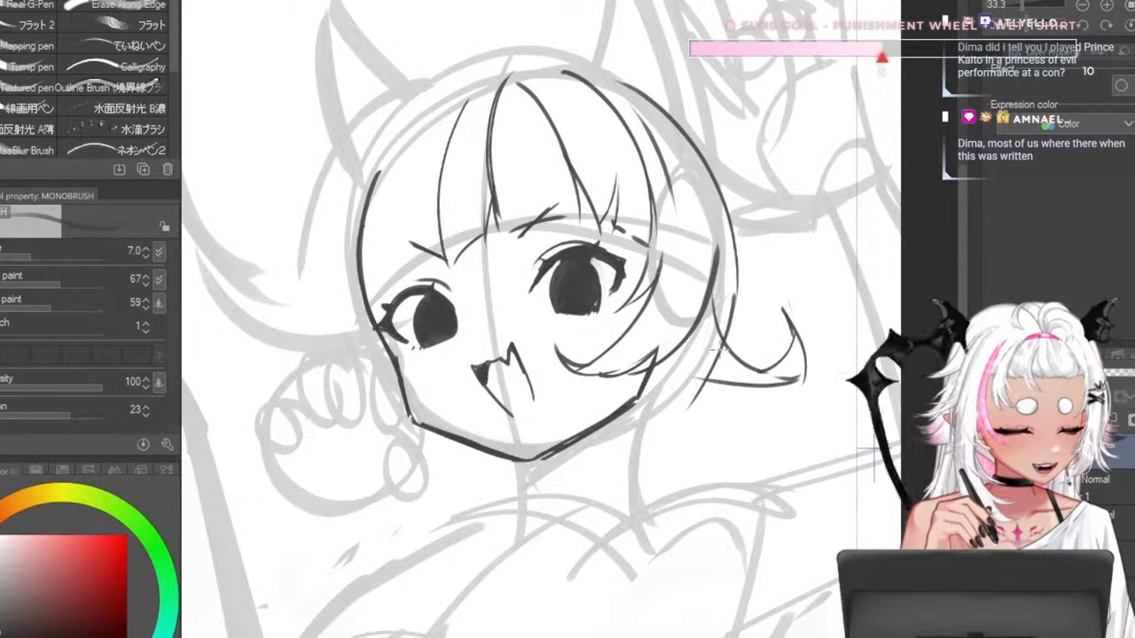
key(ctrl+z)
drag(678, 353, 793, 390)
key(ctrl+z)
key(ctrl+z)
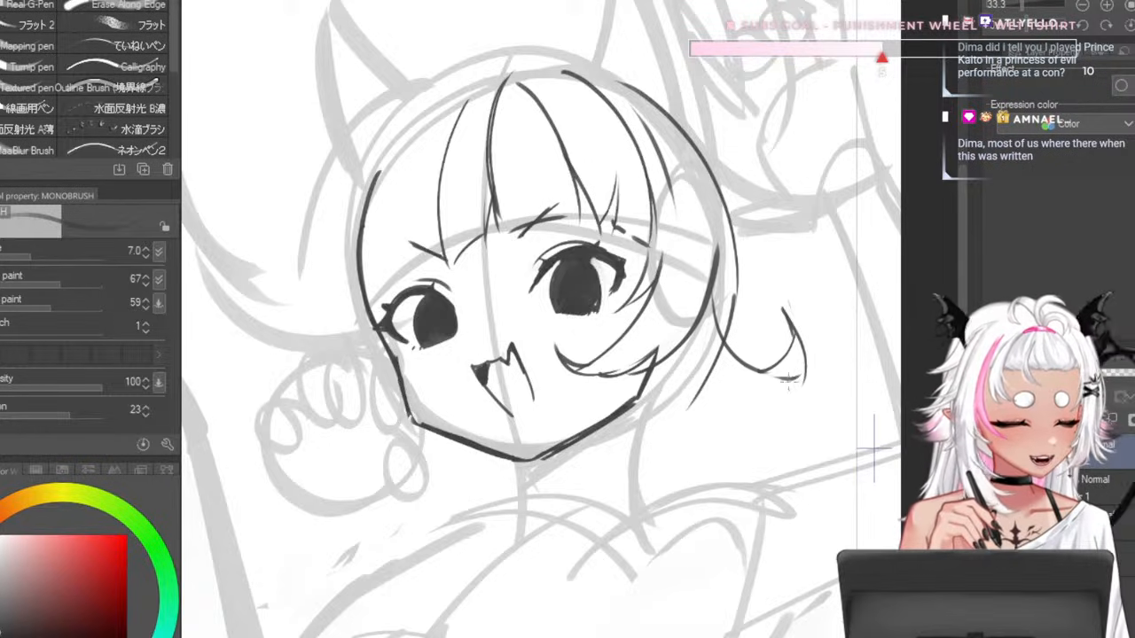
mouse_move(678, 355)
mouse_down()
mouse_move(790, 376)
mouse_move(792, 392)
mouse_move(752, 392)
mouse_up()
key(ctrl+z)
key(ctrl+z)
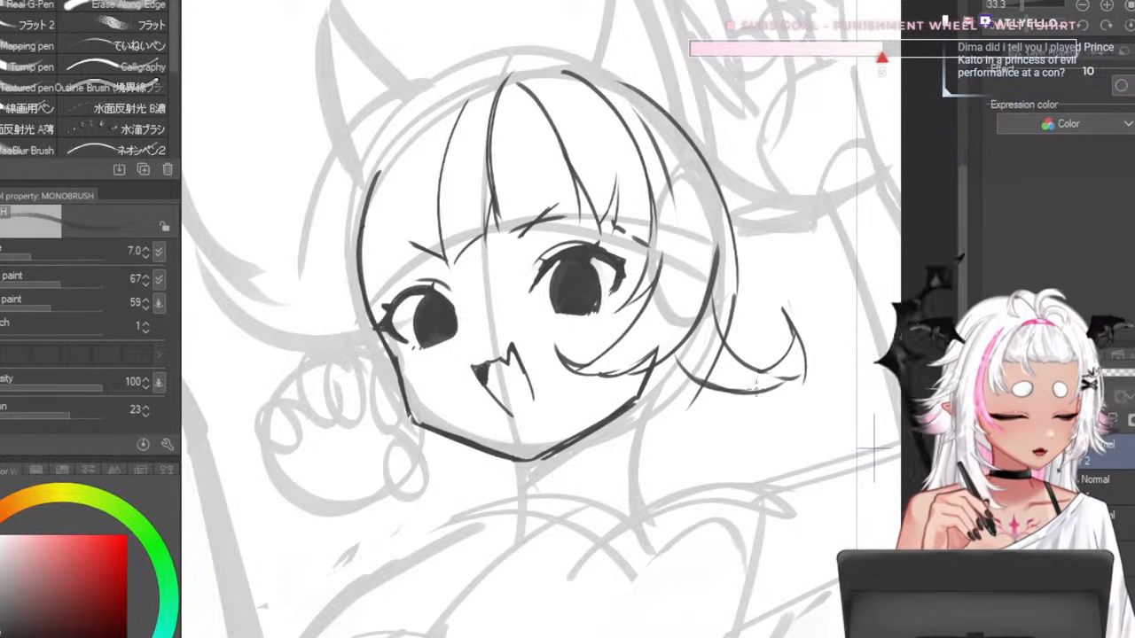
key(ctrl+z)
- Erase the lower part of the outer hair curve beside the right jaw and trim the hair edge above the flicking lock
key(c)
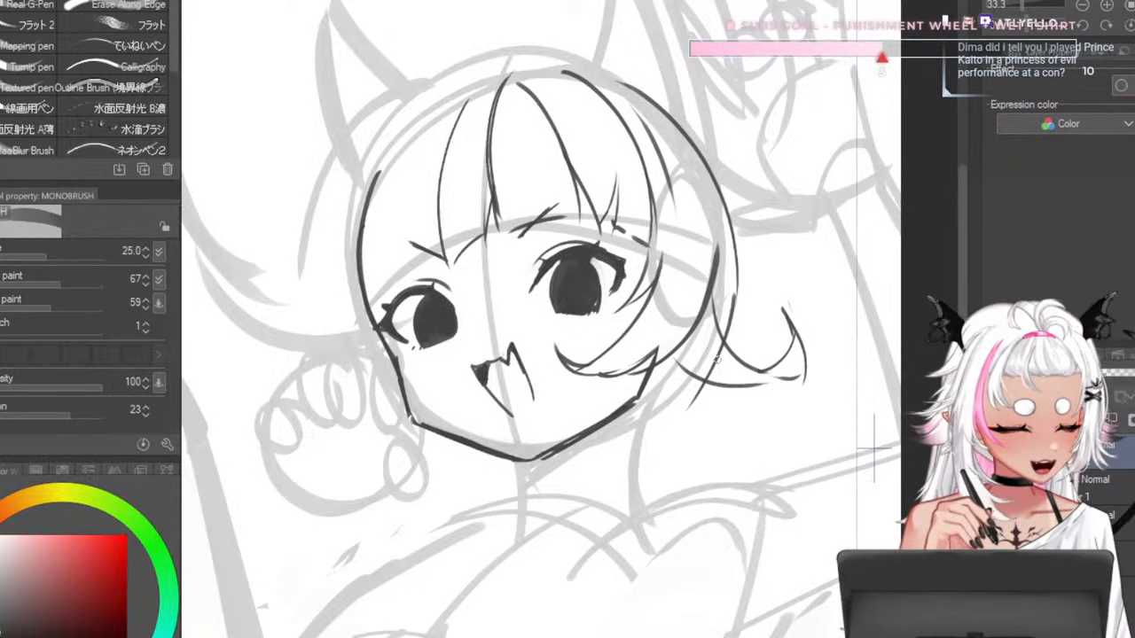
key(bracketright)
drag(717, 356, 693, 403)
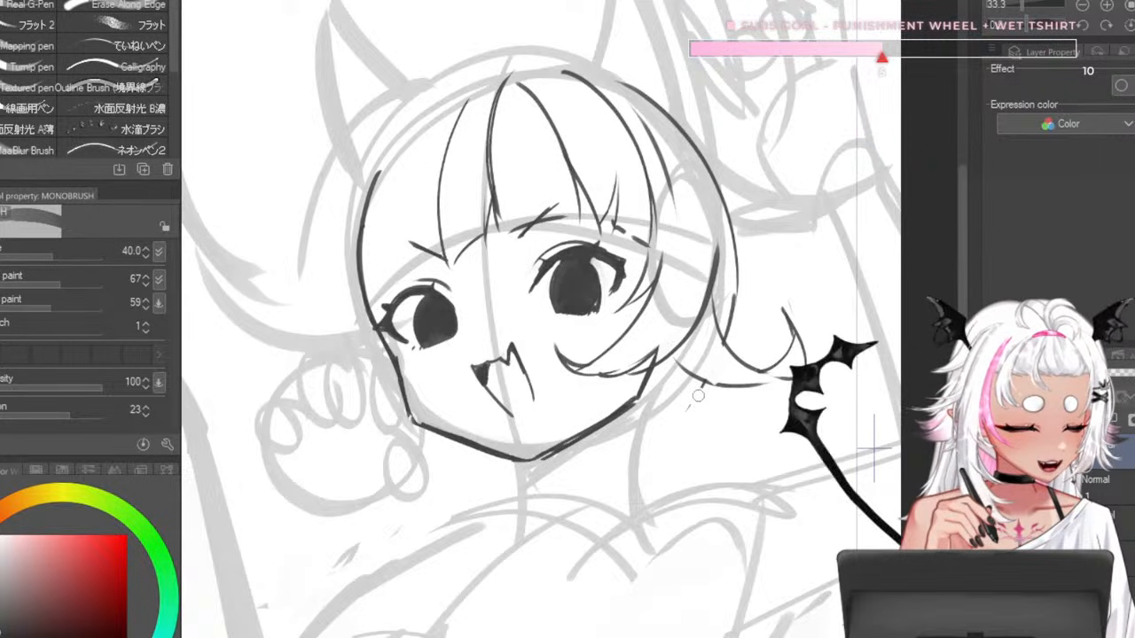
key(bracketleft)
key(bracketleft)
key(bracketleft)
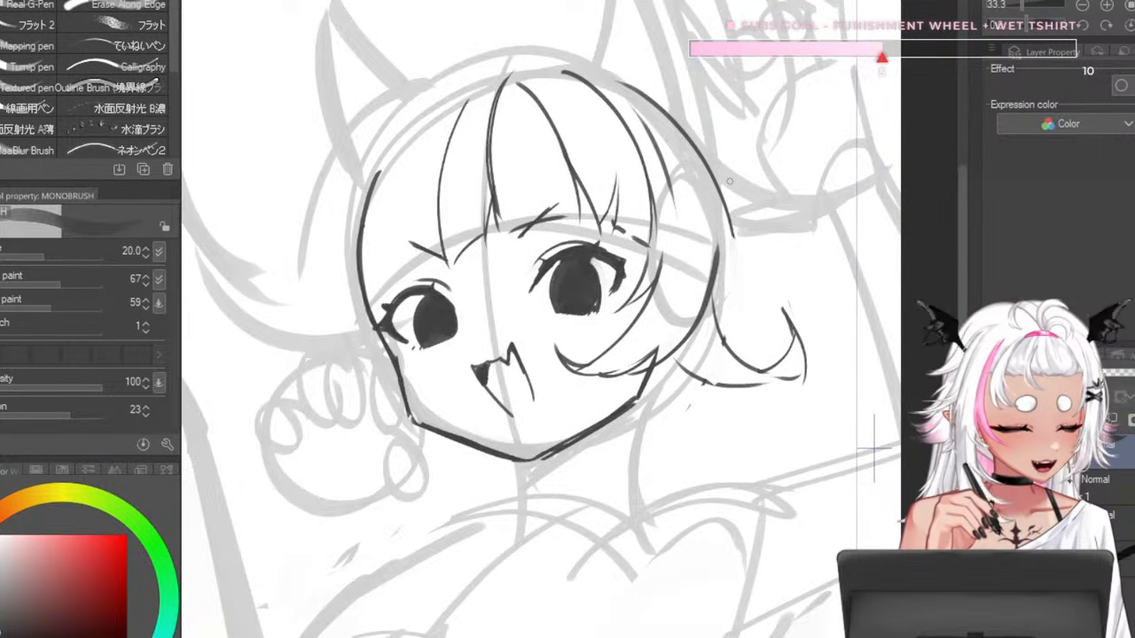
key(bracketleft)
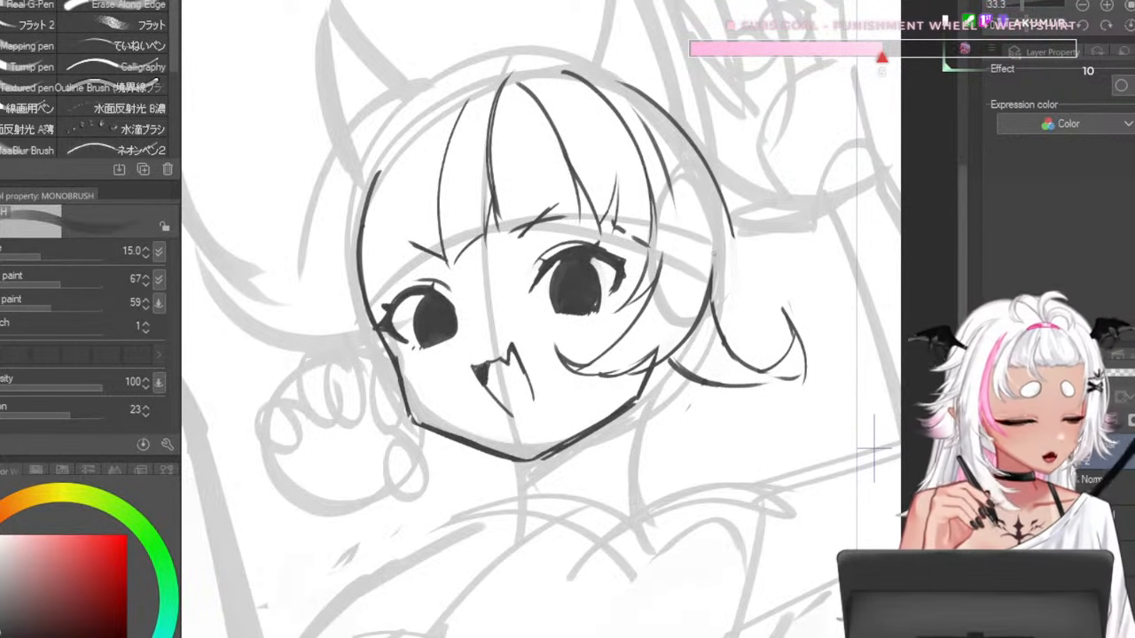
- Try extending the outer hair curve into a strand flicking away from the head at brush size 10
key(bracketright)
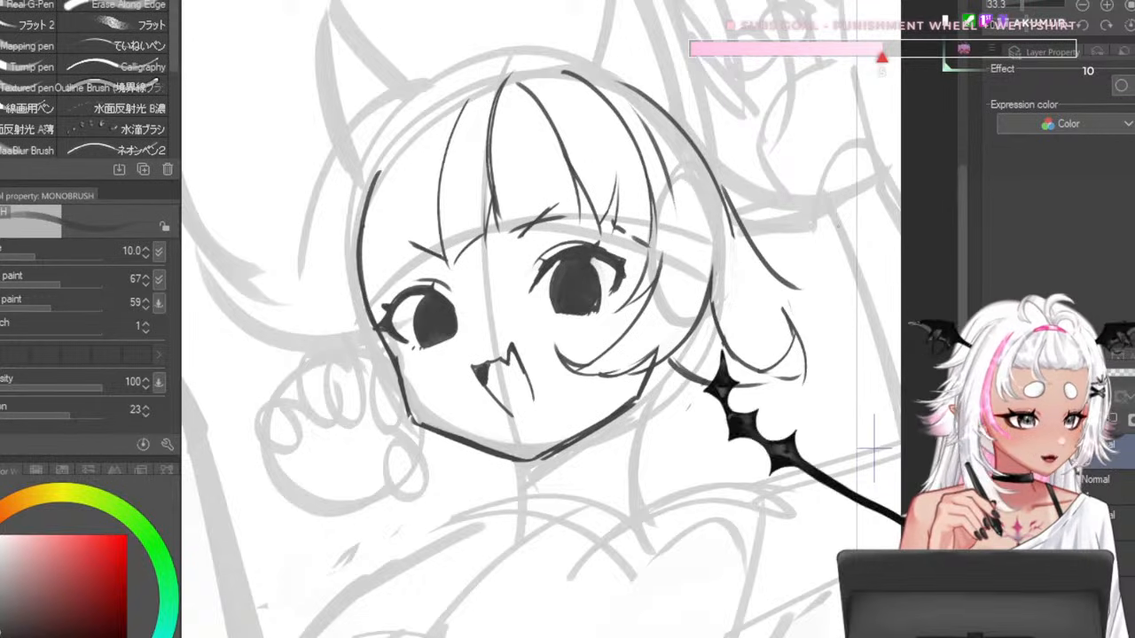
drag(807, 281, 885, 282)
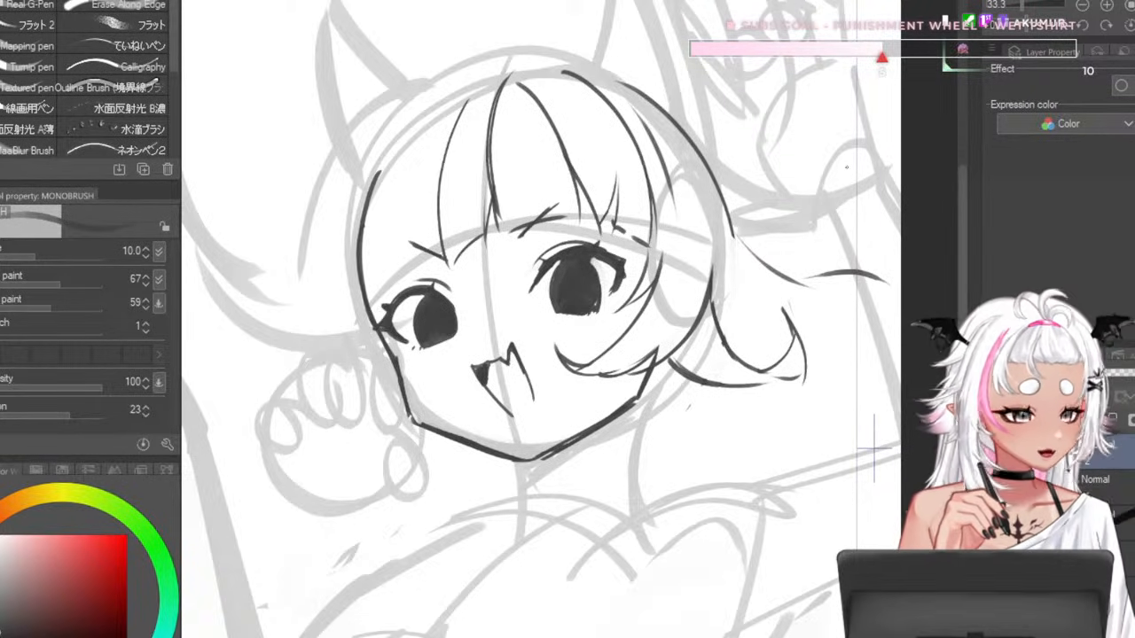
scroll(610, 209, down, 4)
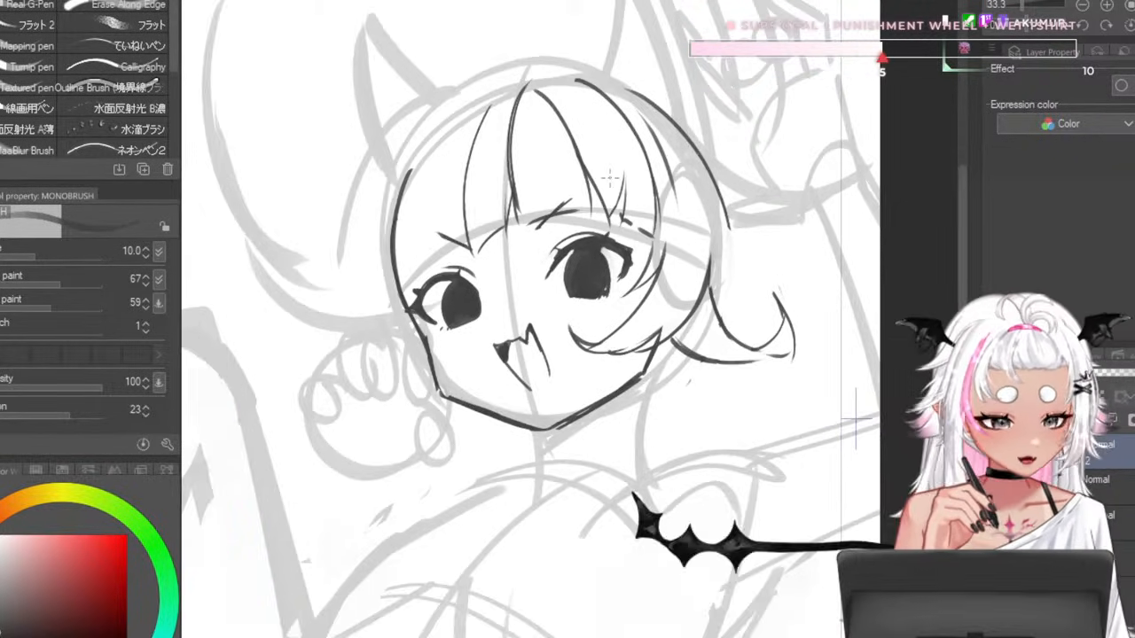
scroll(765, 263, up, 4)
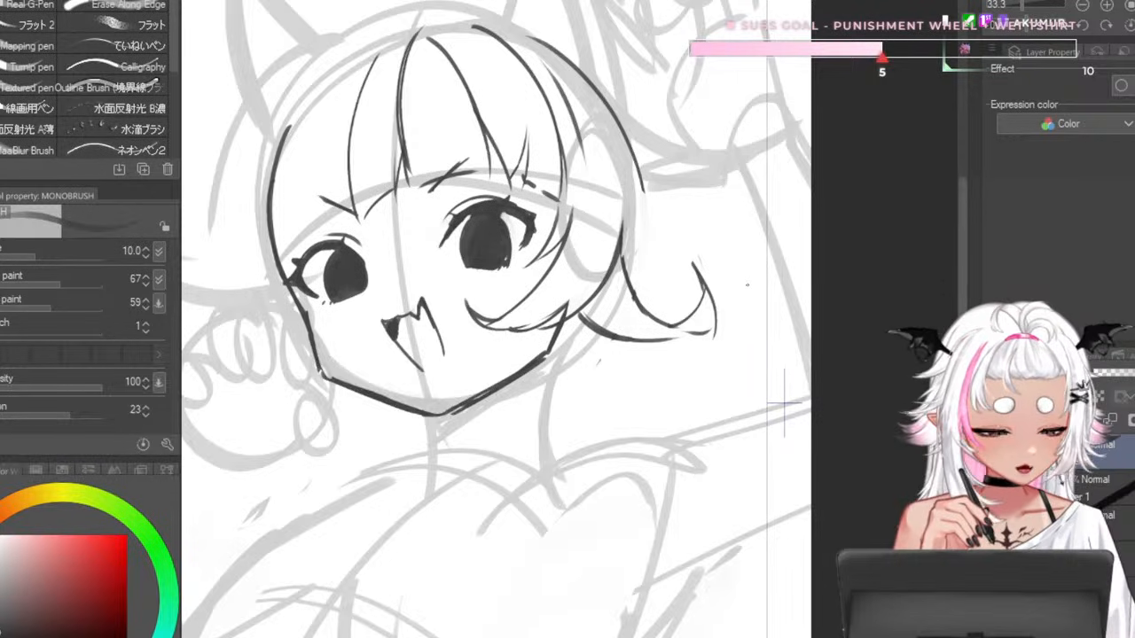
scroll(784, 404, down, 2)
- Draw a thin strand at brush size 4 branching from the left bangs to the eyebrow, with short dashes toward the temple
scroll(784, 403, up, 4)
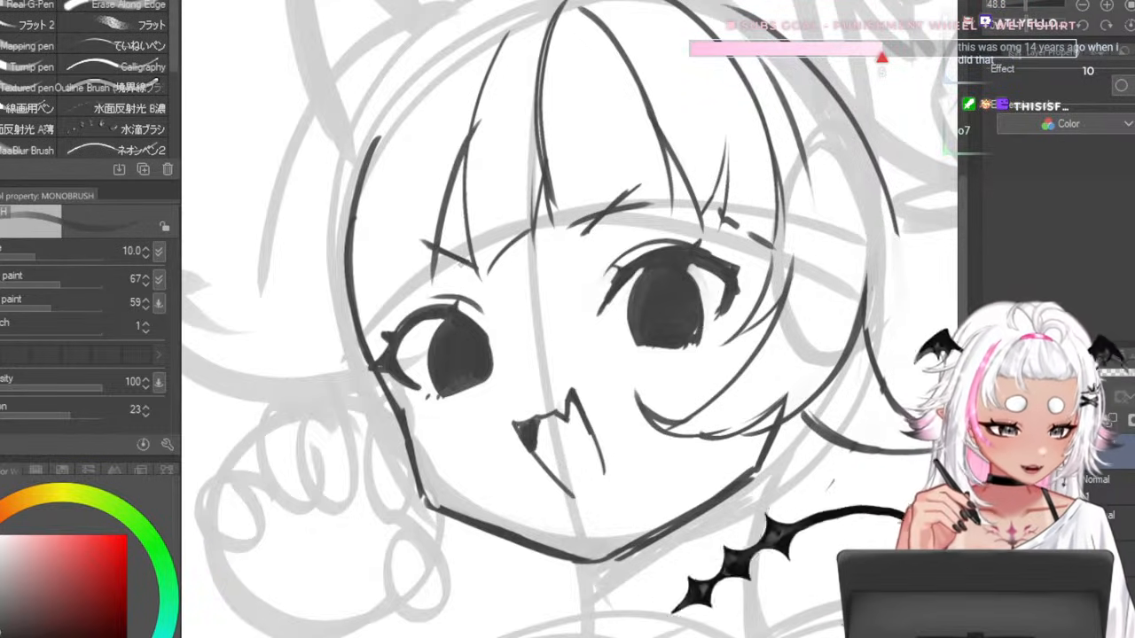
drag(433, 266, 405, 291)
key(ctrl+z)
key(bracketleft)
key(bracketleft)
key(bracketleft)
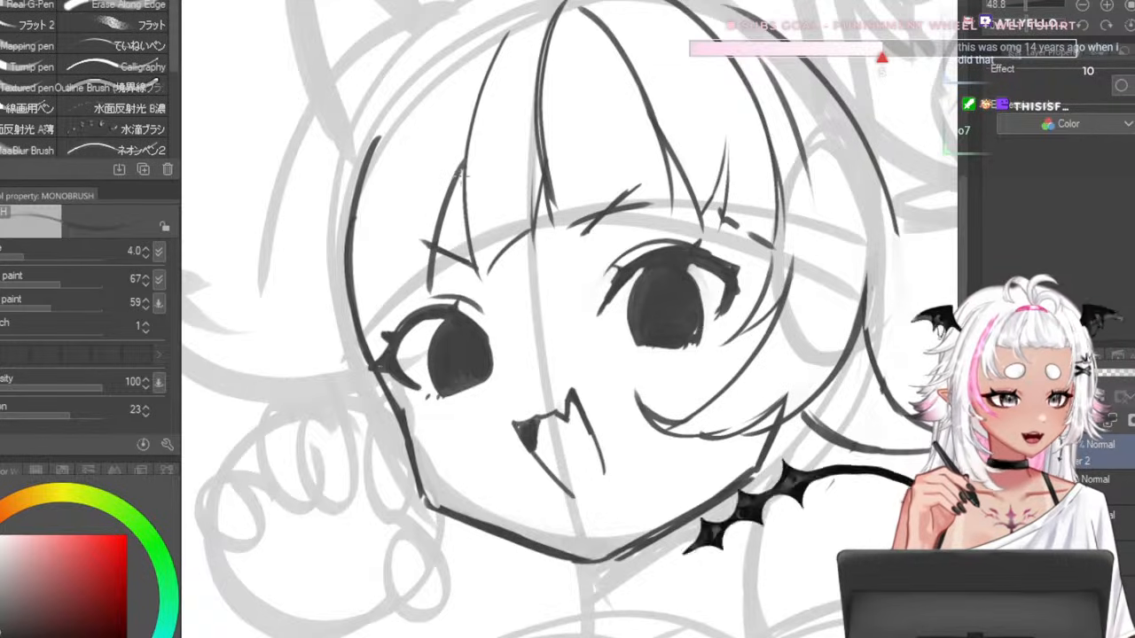
key(ctrl+z)
mouse_move(465, 165)
mouse_down()
mouse_move(430, 254)
mouse_move(372, 276)
mouse_up()
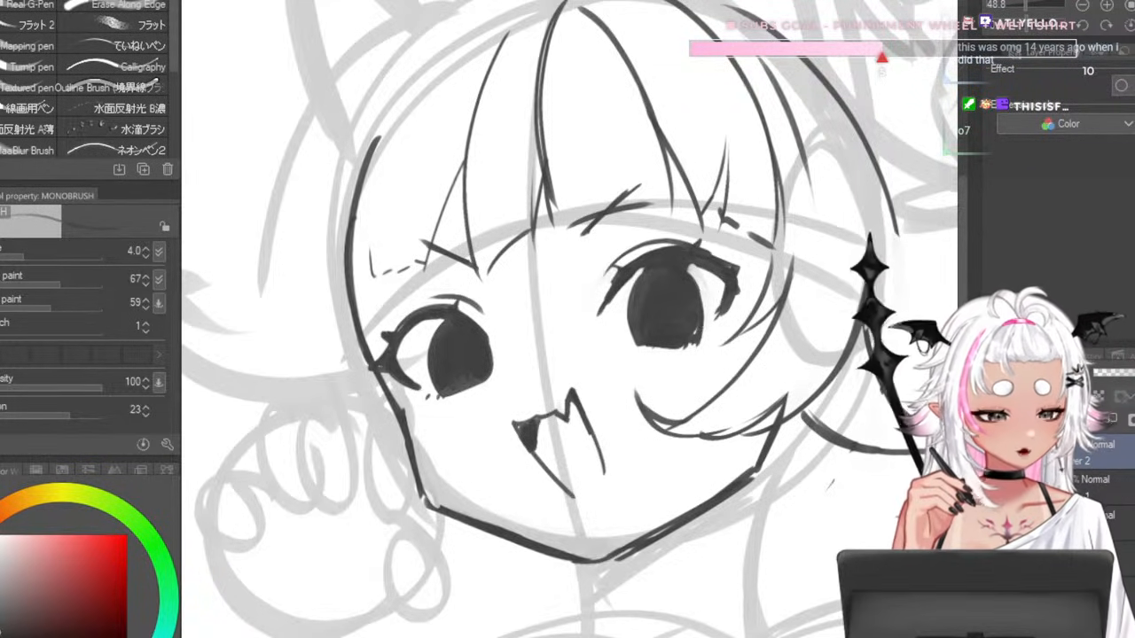
- Draw the left temple strands and the outer hair contour from the crown down the left side at brush size 6
key(ctrl+z)
key(bracketright)
key(bracketright)
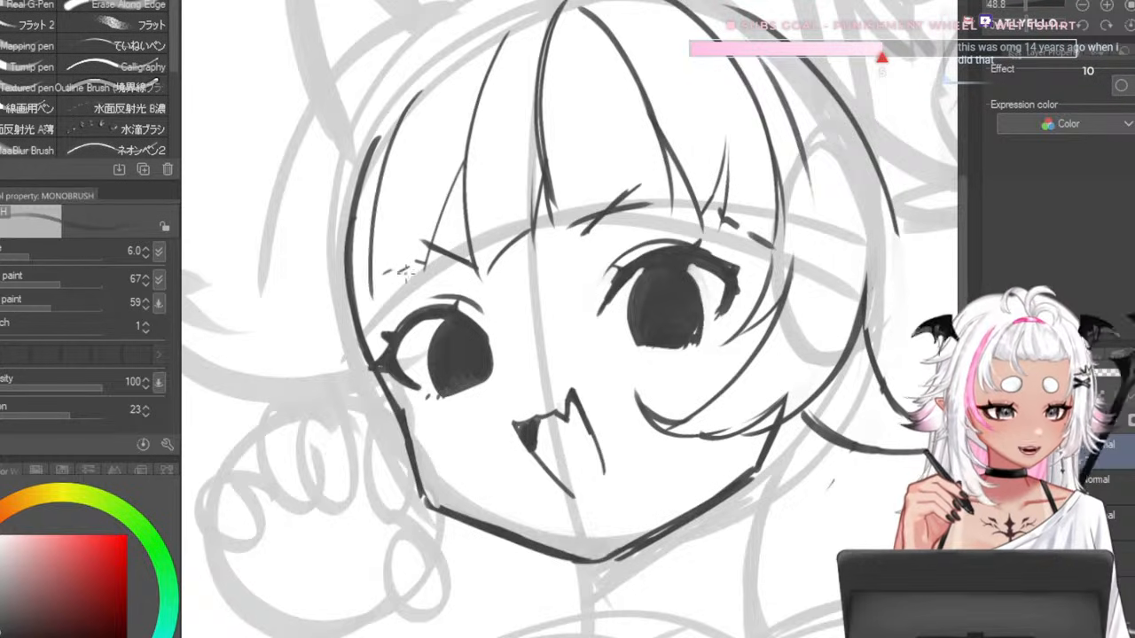
key(ctrl+z)
drag(424, 90, 321, 312)
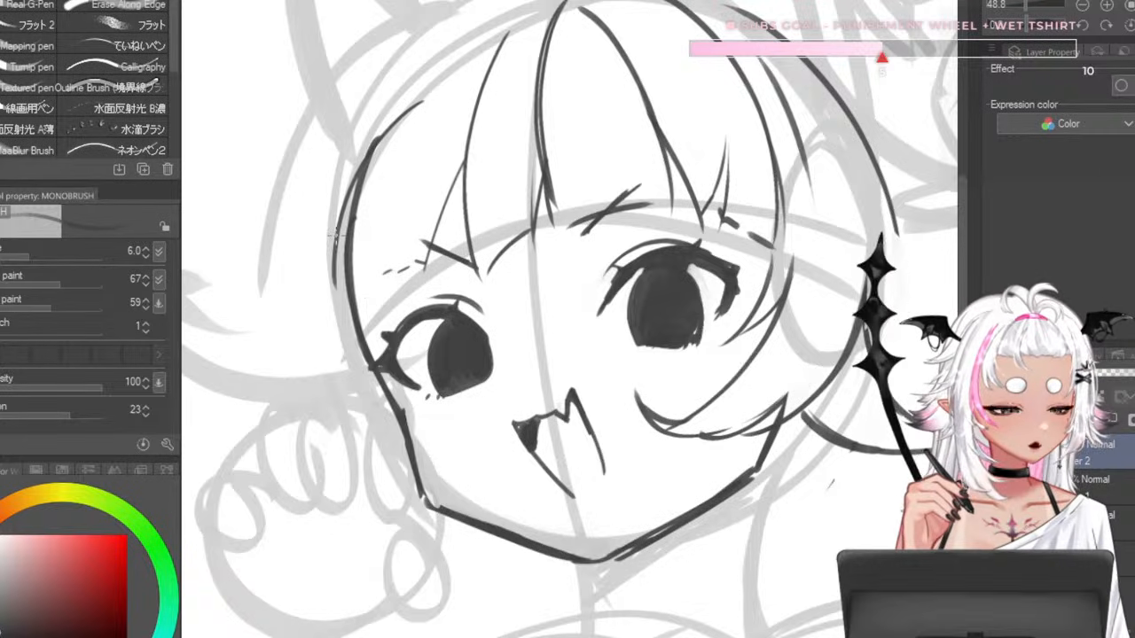
mouse_move(359, 167)
mouse_down()
mouse_move(311, 339)
mouse_move(335, 310)
mouse_up()
key(ctrl+z)
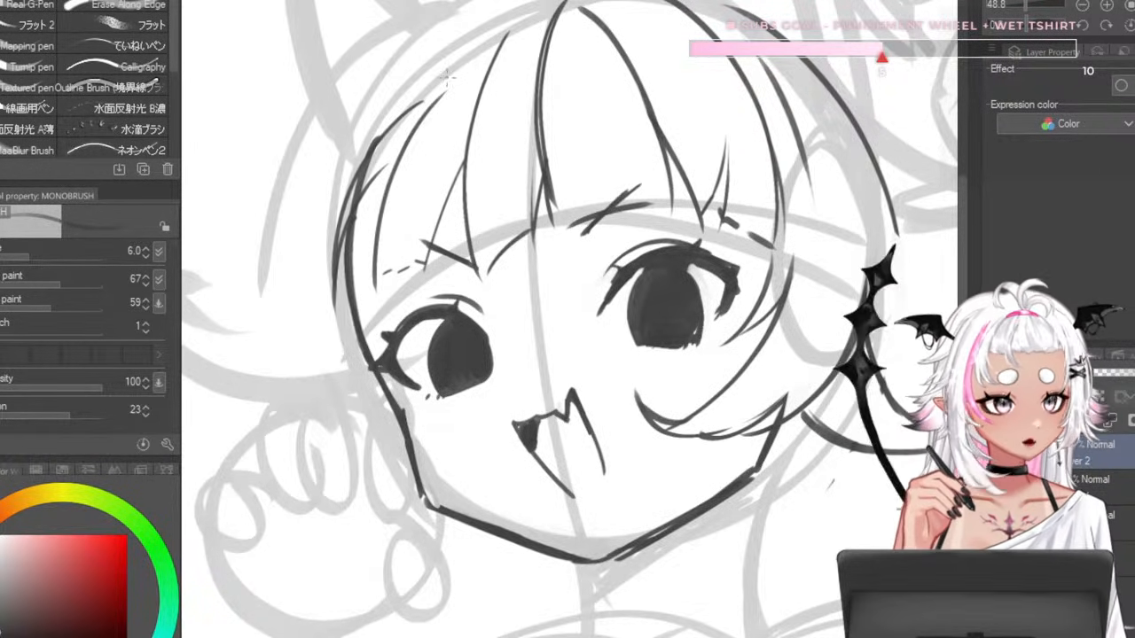
key(ctrl+z)
drag(506, 9, 370, 269)
key(ctrl+z)
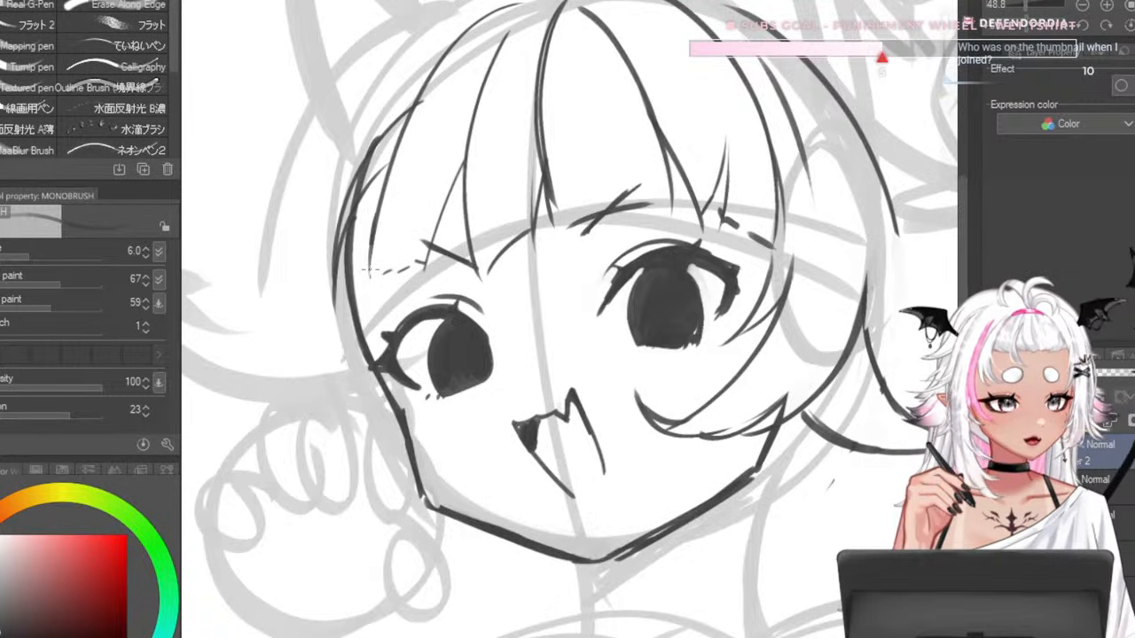
- Draw the neck's right side from the jaw to the shoulder and a short left neck line below the chin at brush size 7
scroll(768, 408, down, 4)
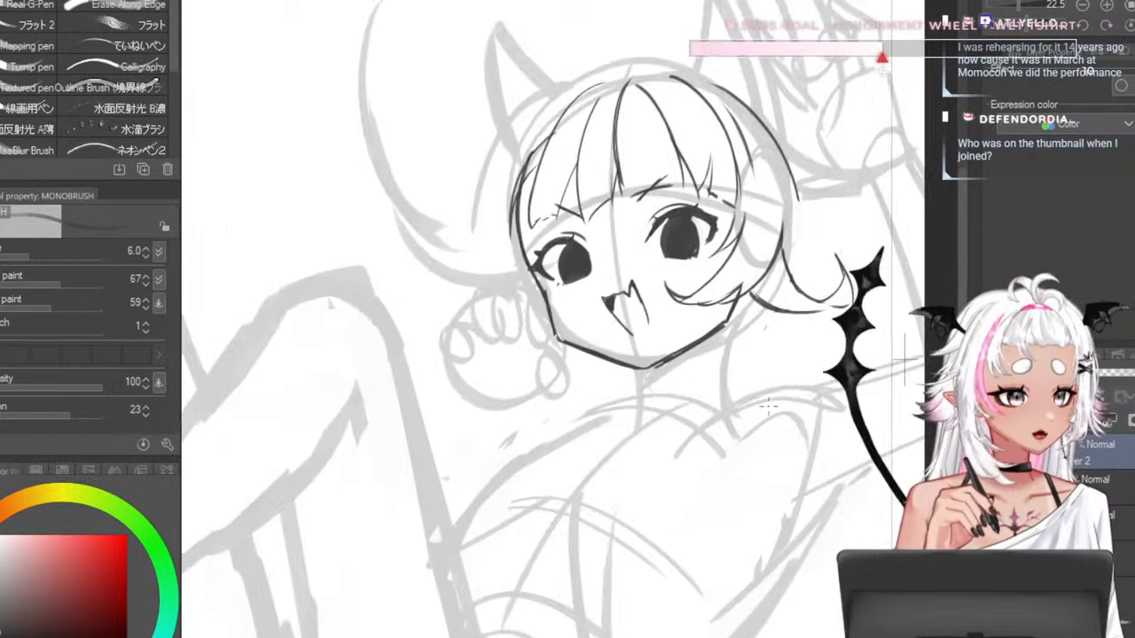
scroll(768, 408, up, 3)
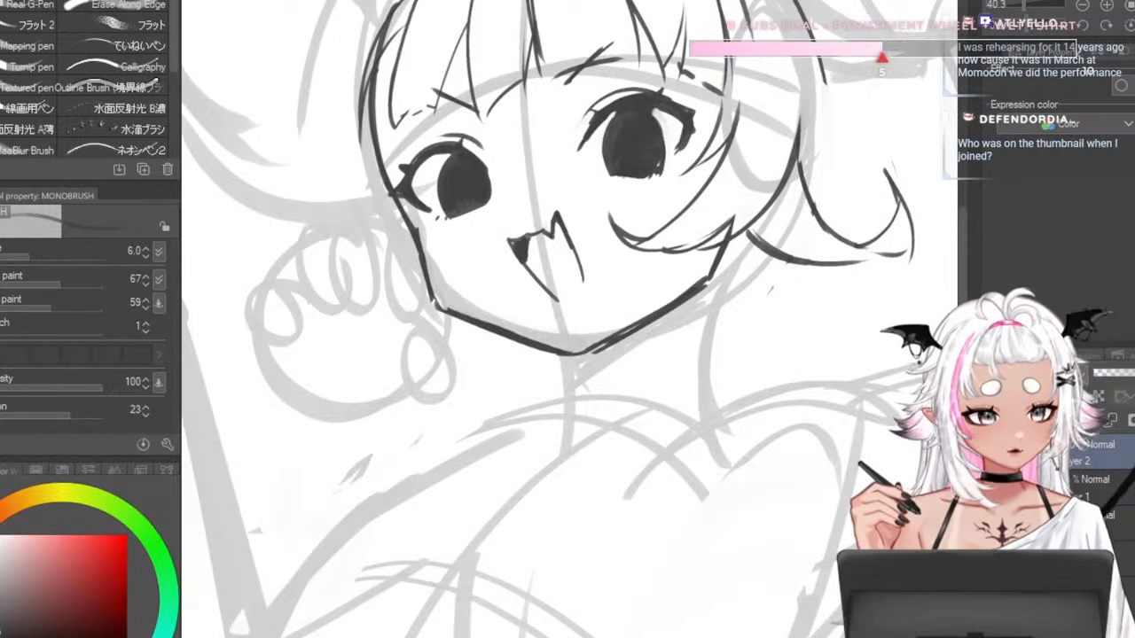
drag(733, 232, 692, 415)
key(ctrl+z)
key(])
drag(581, 356, 574, 400)
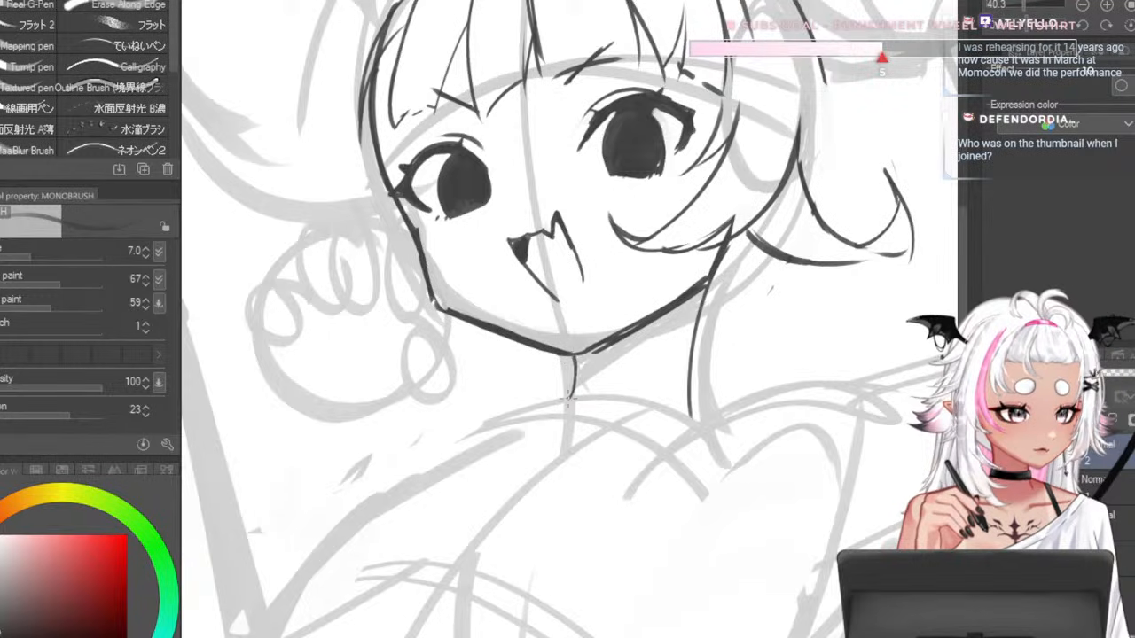
- Thicken the underside of the jaw line right of the chin into a tapered shadow, using brush sizes 12, 8 and 10
mouse_move(625, 334)
mouse_down()
mouse_move(584, 359)
mouse_move(627, 337)
mouse_up()
key([)
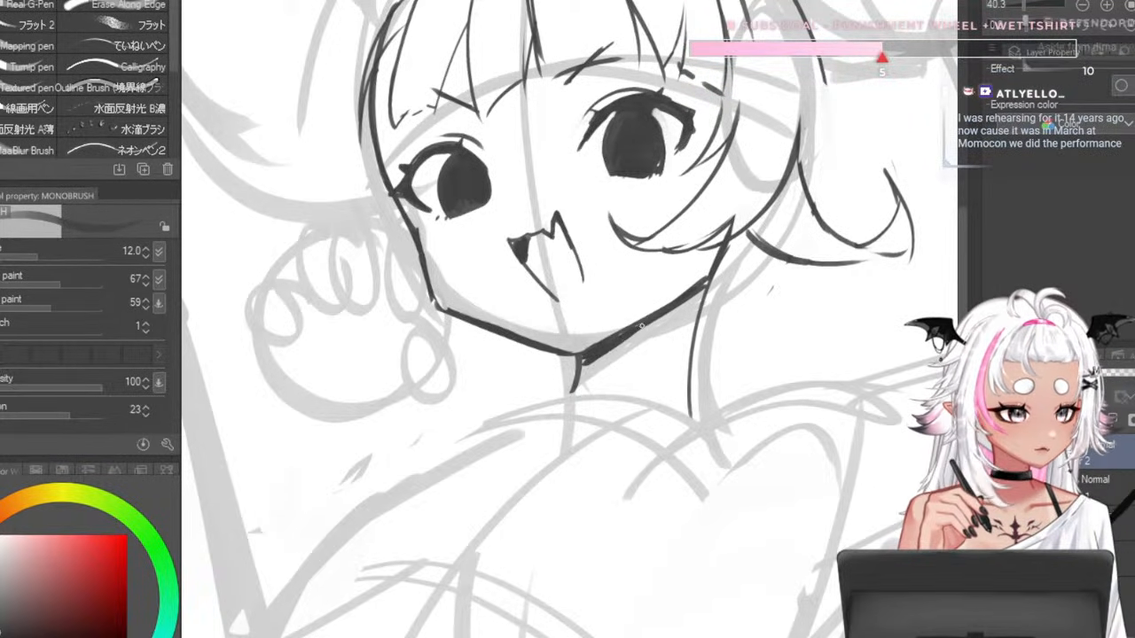
key([)
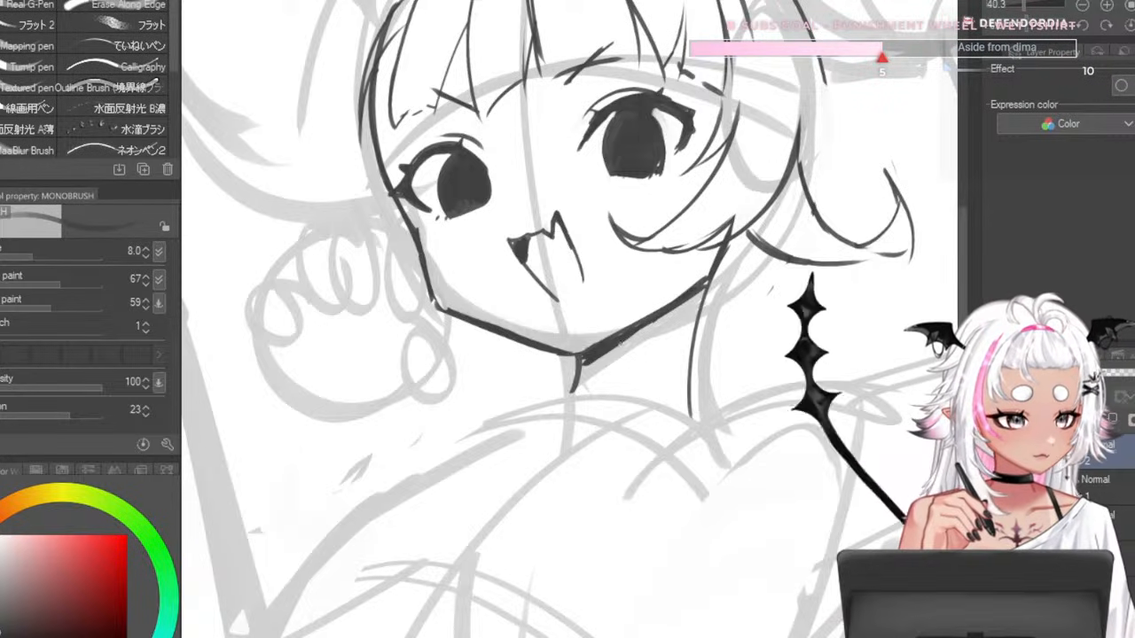
drag(675, 309, 577, 360)
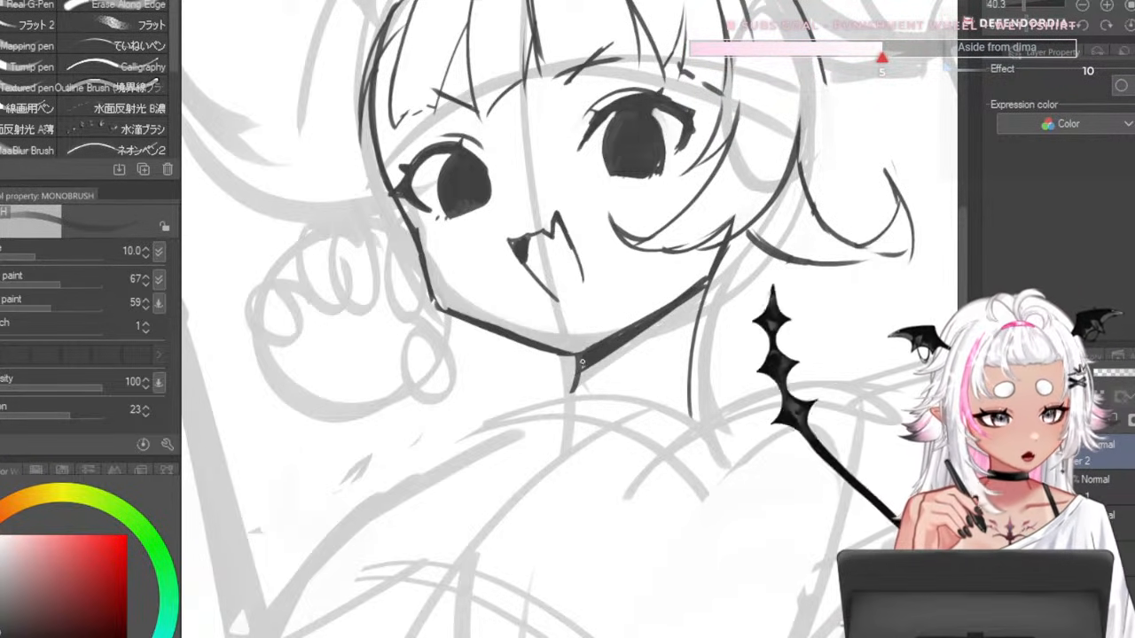
scroll(671, 413, down, 3)
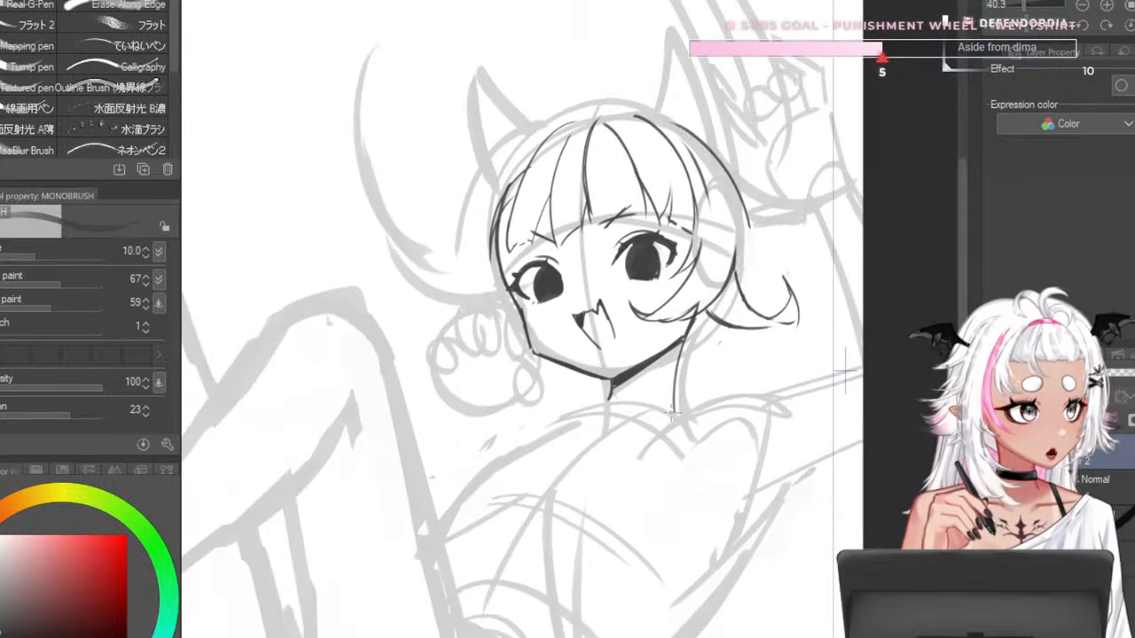
scroll(603, 333, up, 2)
scroll(532, 275, down, 2)
scroll(563, 322, up, 3)
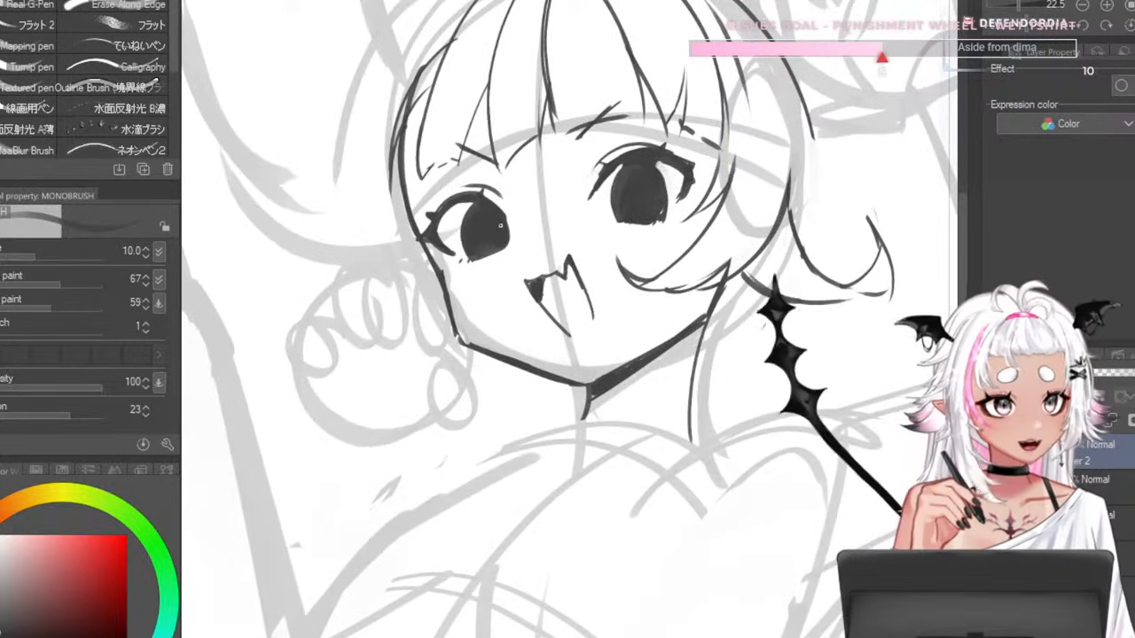
- Draw the hair strands flicking outward beside the left temple at brush size 7, undoing the stray strokes
key(bracketleft)
key(bracketleft)
drag(373, 244, 412, 43)
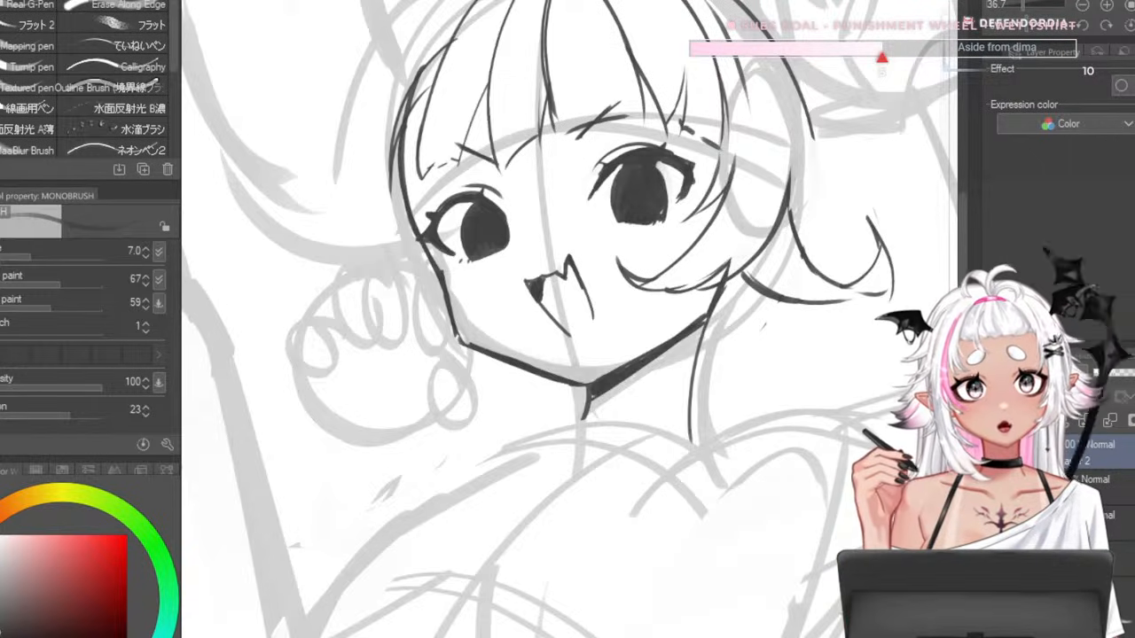
mouse_move(414, 50)
mouse_down()
mouse_move(370, 242)
mouse_move(363, 175)
mouse_move(361, 195)
mouse_up()
key(ctrl+z)
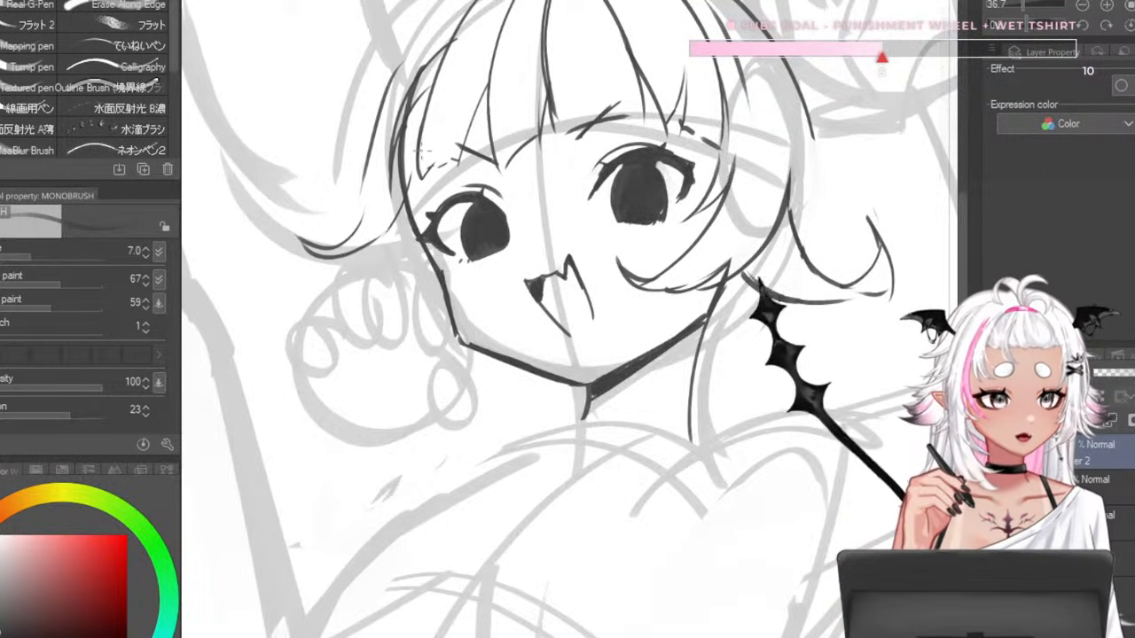
key(bracketright)
key(bracketright)
key(bracketright)
key(bracketright)
key(ctrl+z)
key(bracketright)
key(bracketright)
key(bracketright)
key(bracketright)
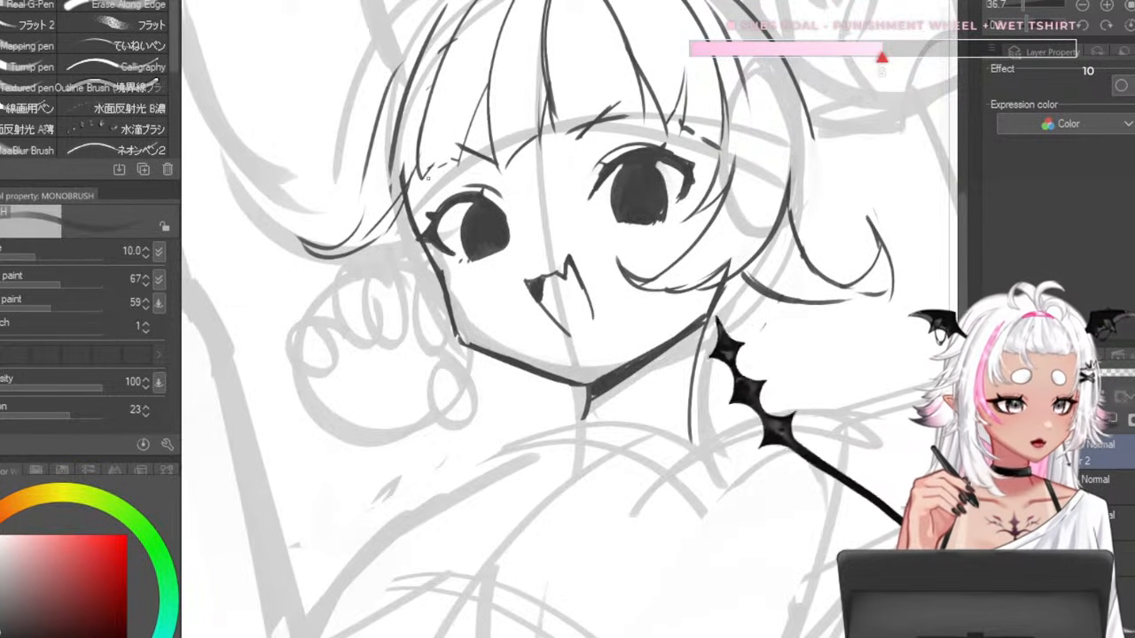
key(ctrl+z)
key(bracketleft)
key(bracketleft)
- Examine the head's line art against the rough body sketch, both as a whole and close up
scroll(756, 284, down, 2)
scroll(794, 257, down, 2)
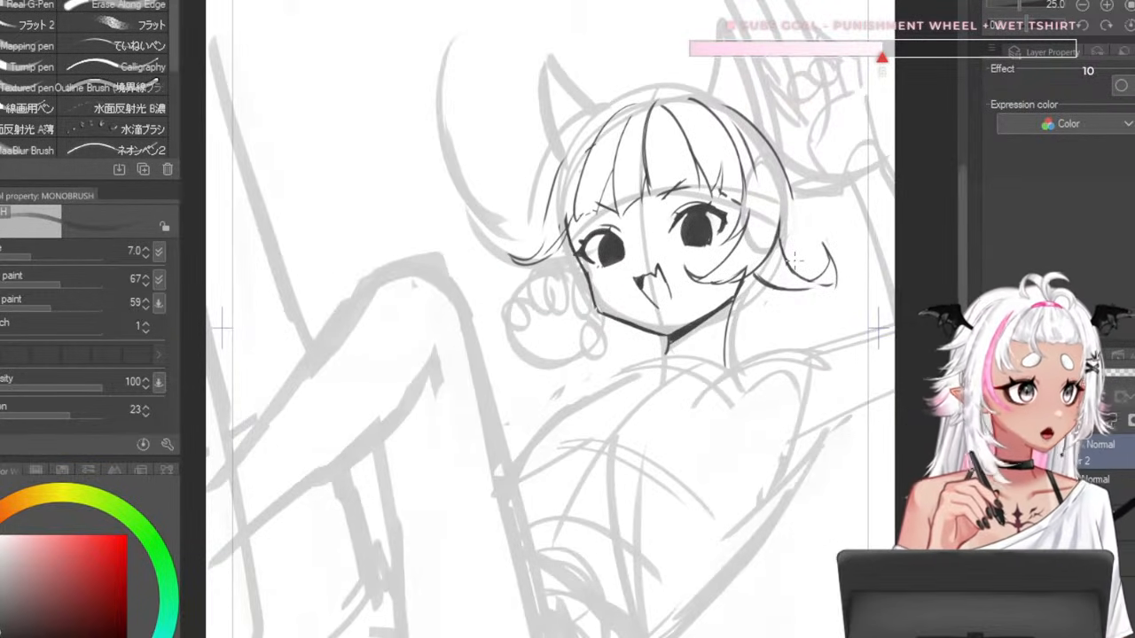
scroll(802, 195, down, 2)
scroll(802, 195, up, 4)
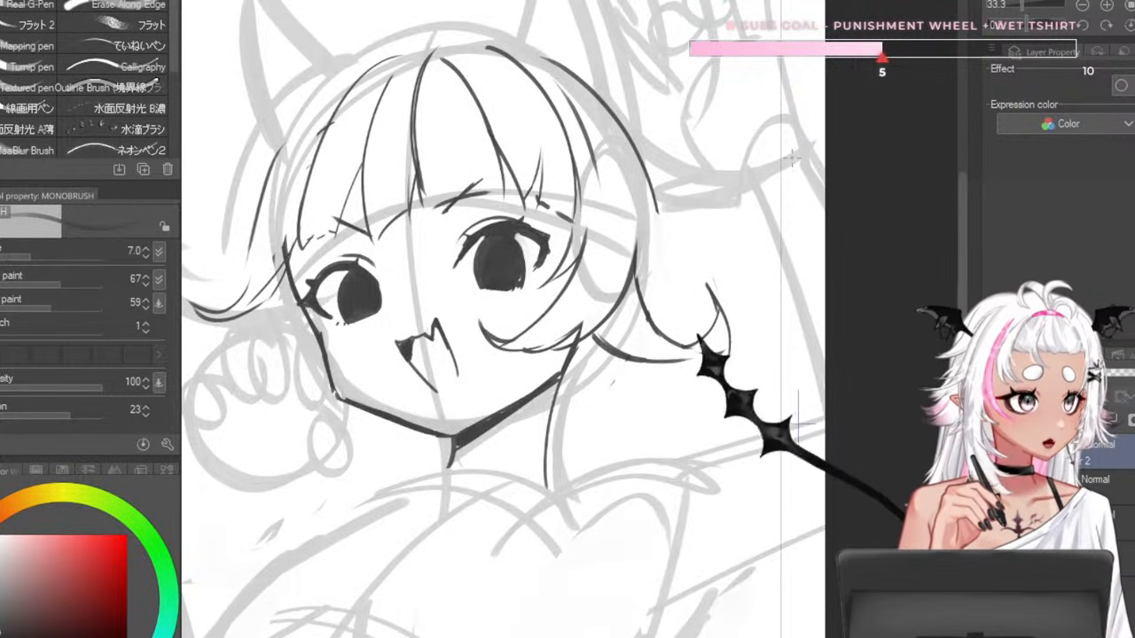
scroll(774, 97, down, 1)
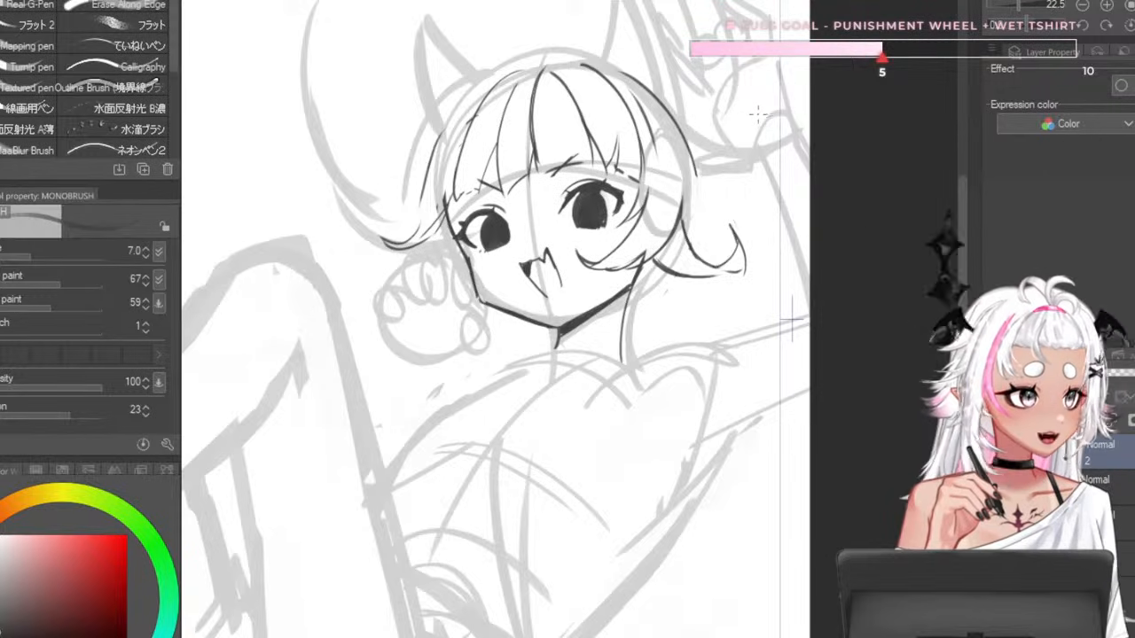
scroll(756, 108, up, 1)
scroll(754, 101, down, 2)
scroll(643, 297, up, 2)
scroll(603, 222, down, 1)
scroll(580, 160, up, 1)
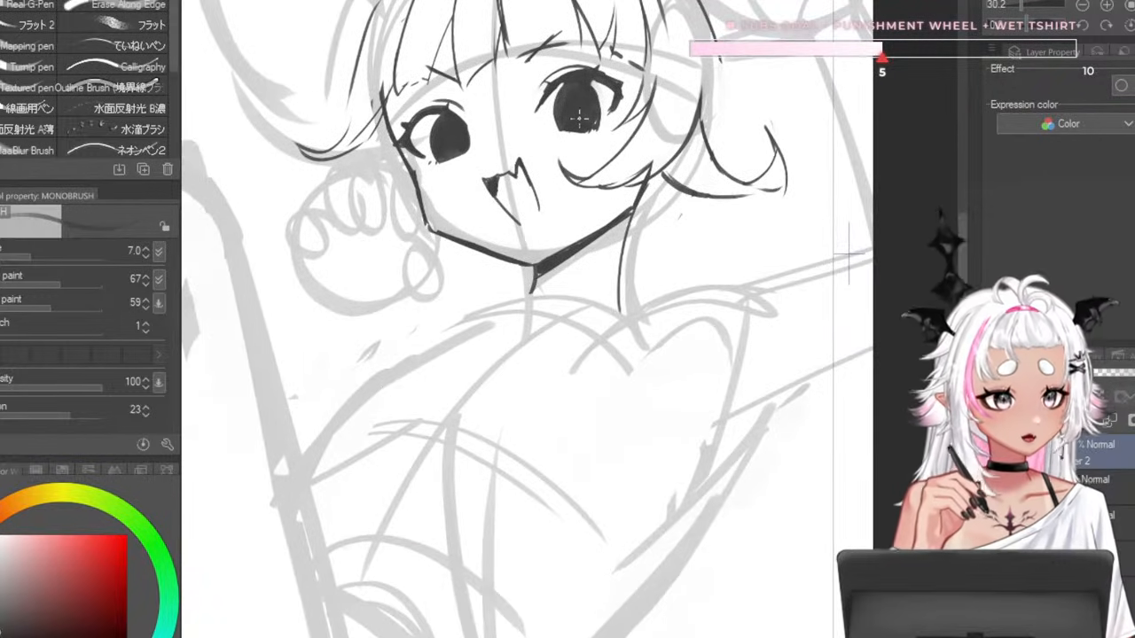
- Draw the upper and lower edges of the outstretched right arm and a short armpit dash at brush size 15
drag(605, 317, 672, 298)
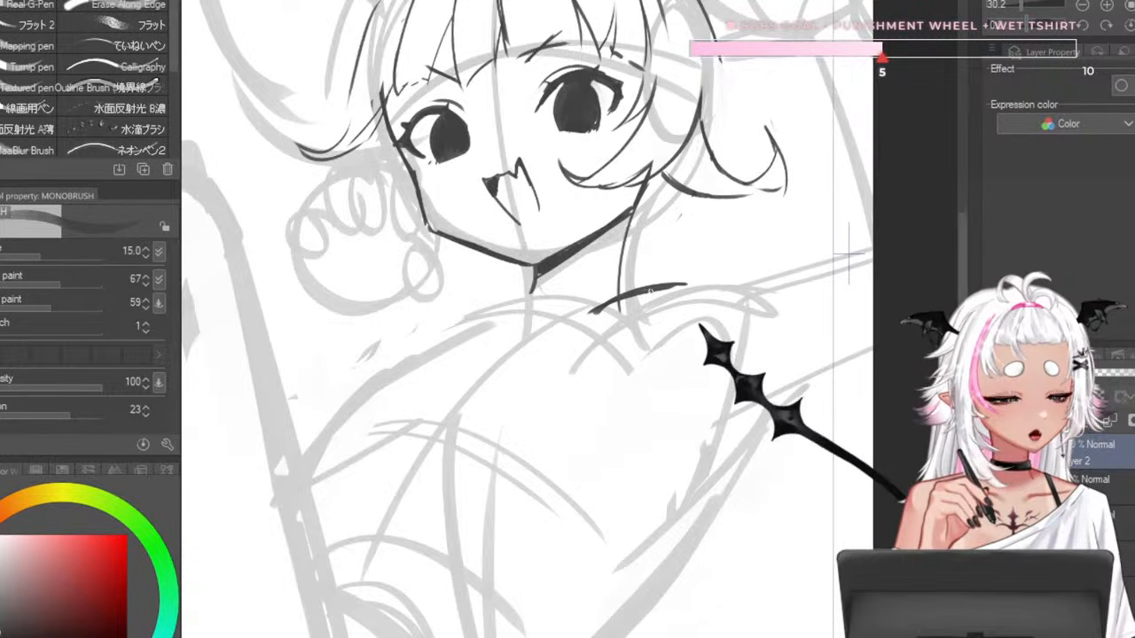
drag(651, 290, 718, 284)
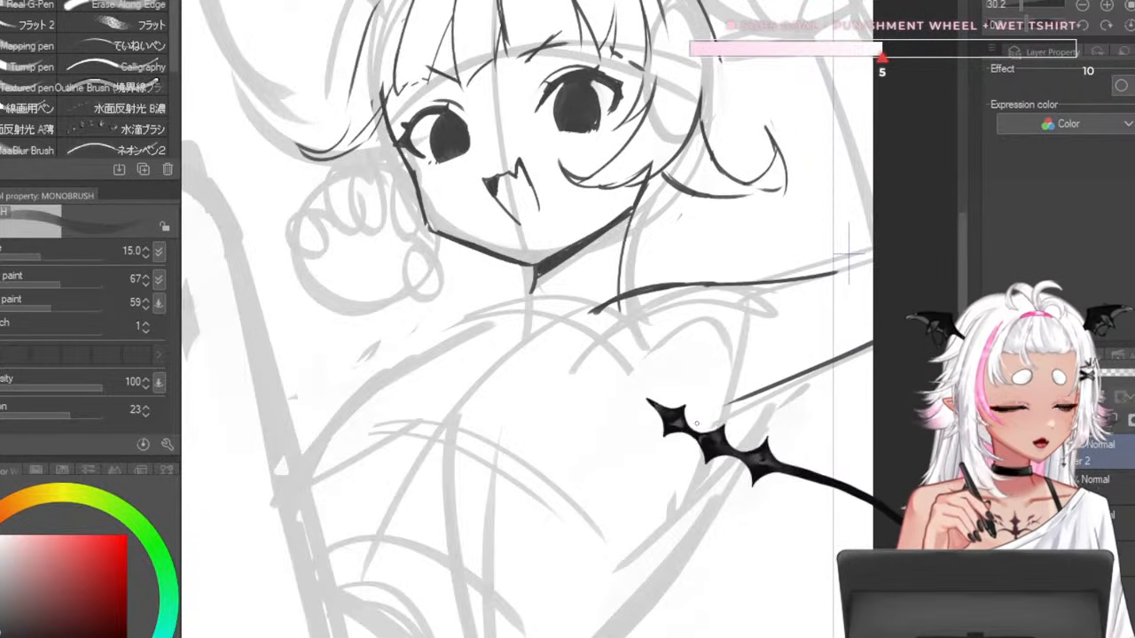
drag(678, 412, 709, 396)
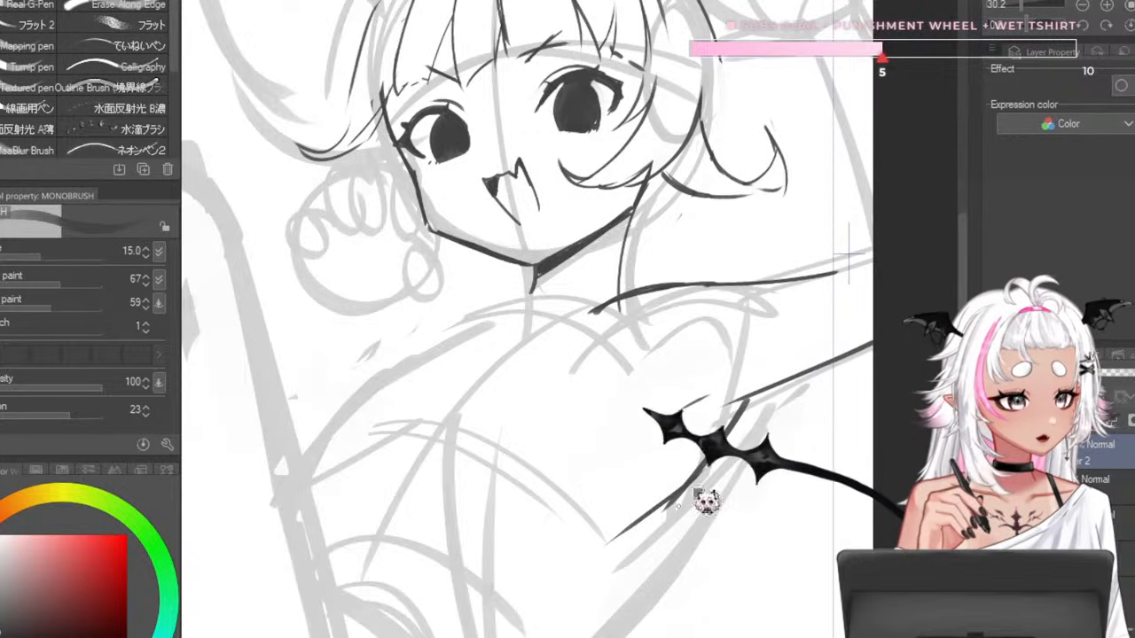
key(])
key(ctrl+z)
drag(742, 402, 632, 572)
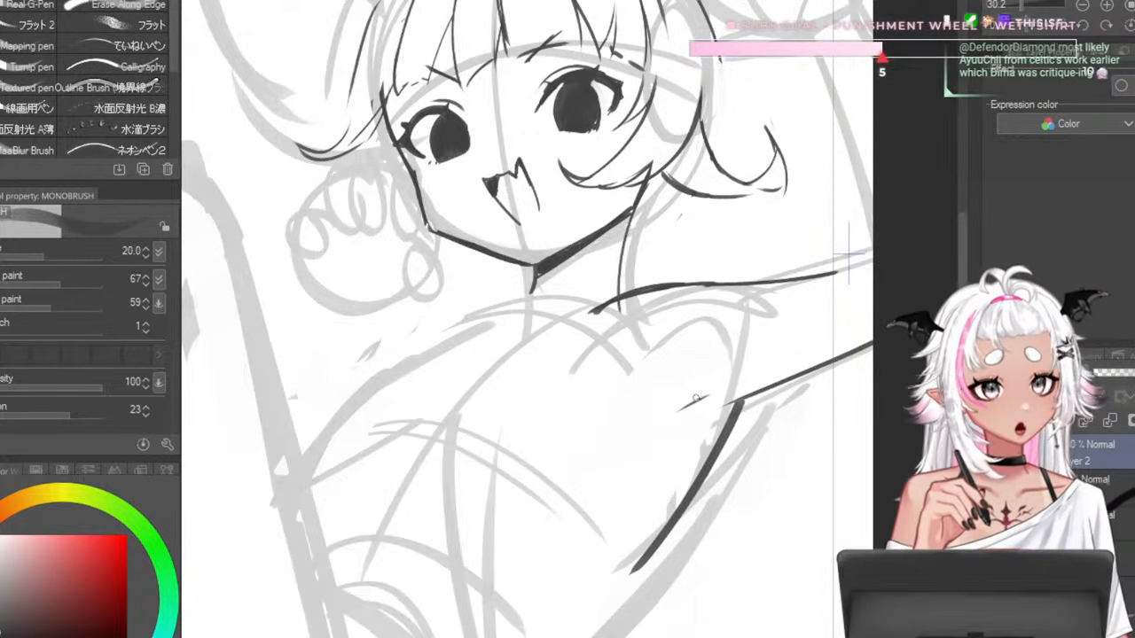
key(ctrl+z)
- Thicken the neck's right line between the jaw and the shoulder at brush size 10
key([)
mouse_move(635, 210)
mouse_down()
mouse_move(622, 295)
mouse_move(622, 285)
mouse_up()
key(ctrl+z)
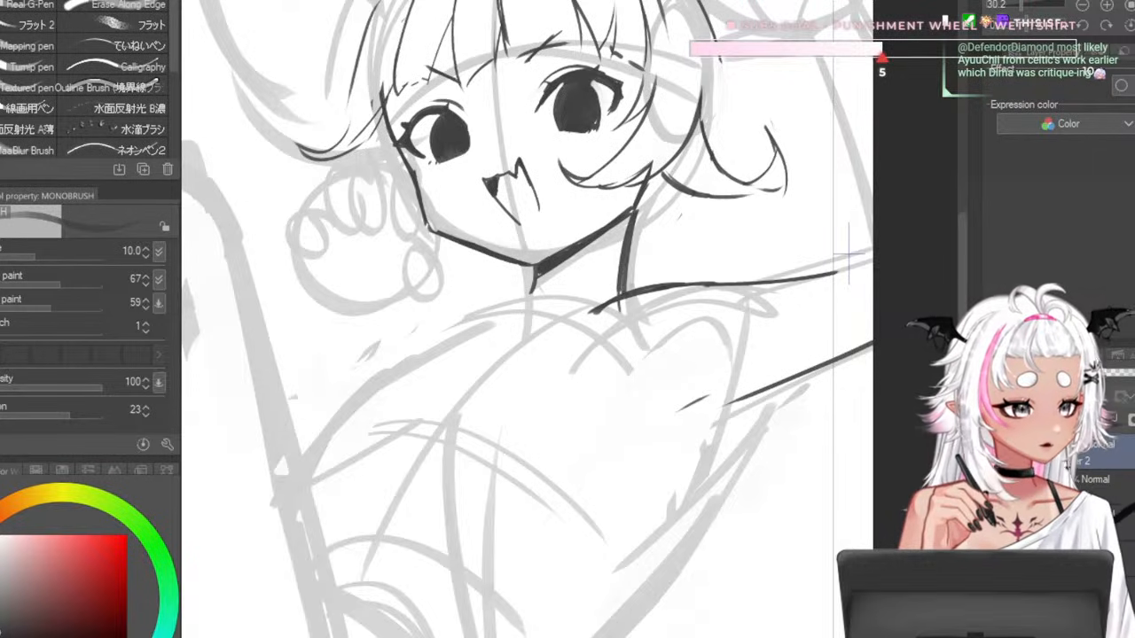
- Draw the torso's right side from the underarm down toward the waist, plus a broken armpit crease at brush size 15
mouse_move(687, 438)
mouse_down()
mouse_move(653, 568)
mouse_move(656, 555)
mouse_move(580, 637)
mouse_up()
key(])
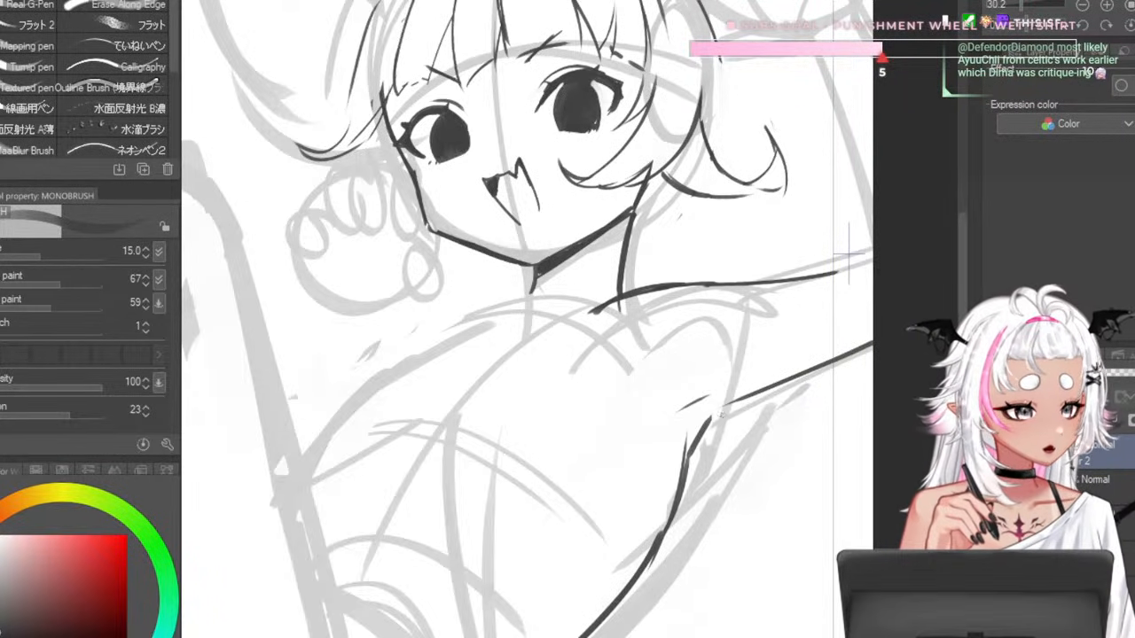
drag(725, 410, 683, 444)
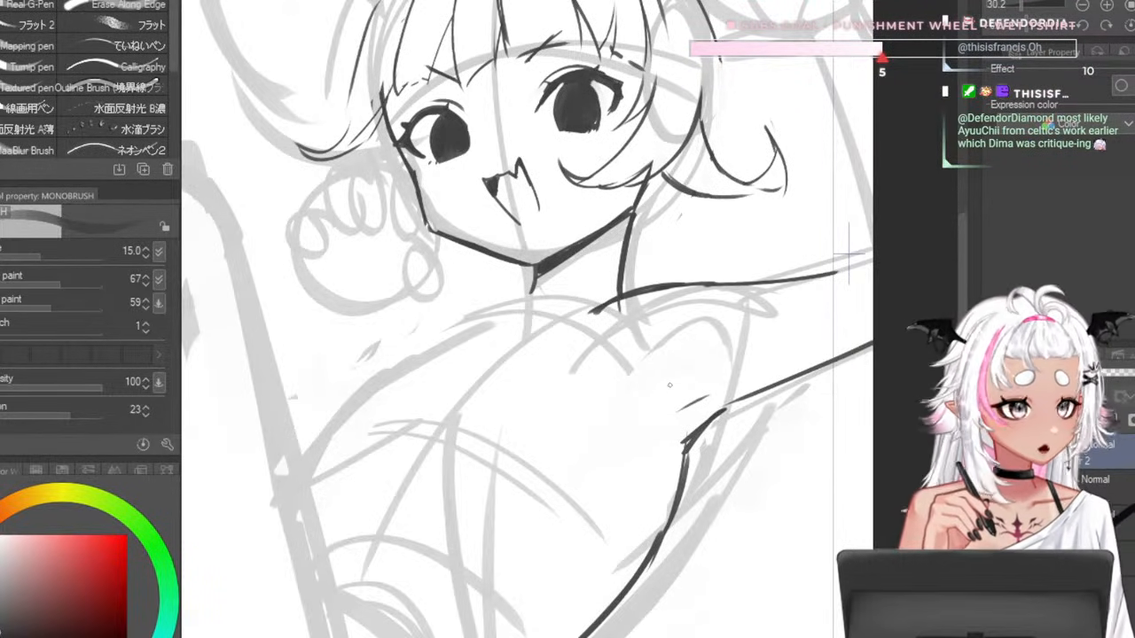
mouse_move(704, 379)
mouse_down()
mouse_move(653, 369)
mouse_move(632, 408)
mouse_up()
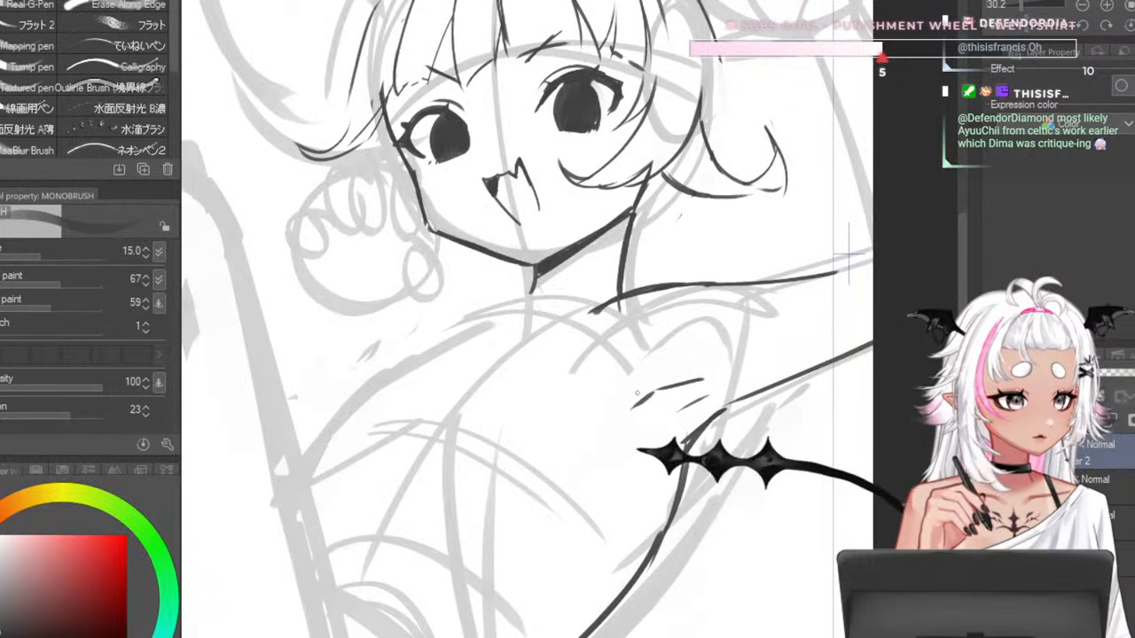
key(])
key(])
key(])
key(])
key(])
key(])
key(])
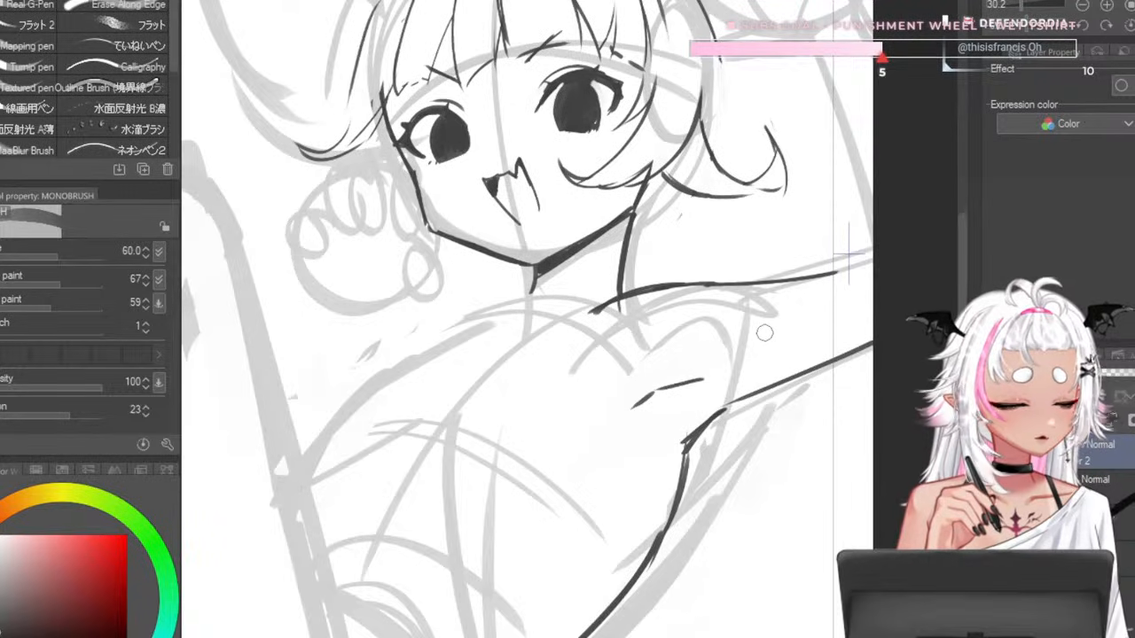
- Compare the new arm and torso lines with the rough sketch of the full figure
scroll(644, 265, down, 6)
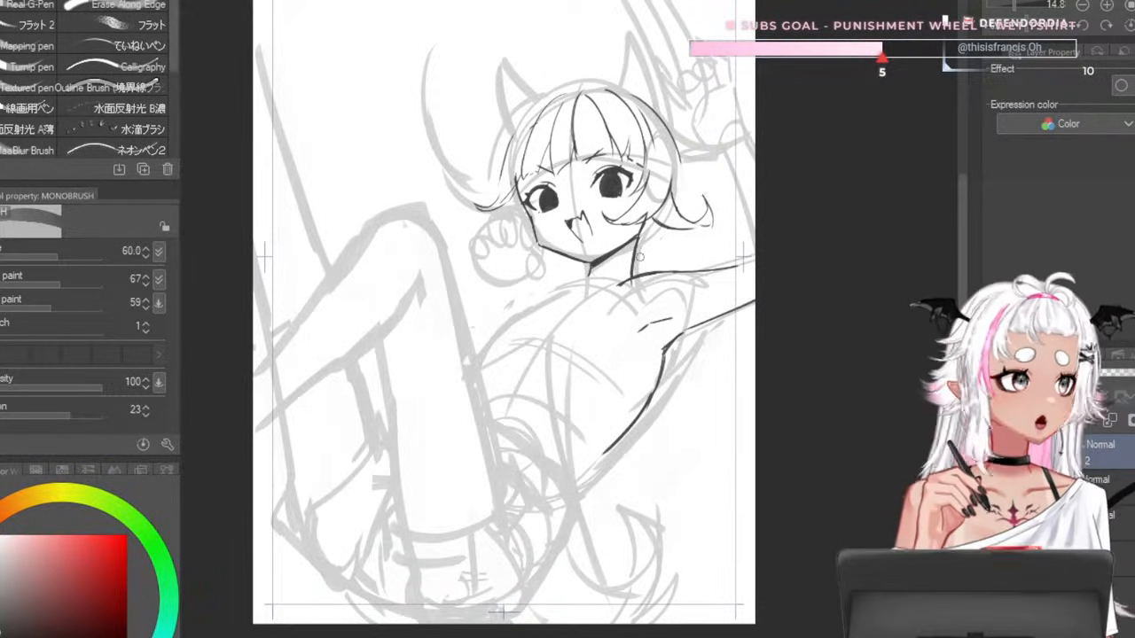
scroll(633, 313, up, 4)
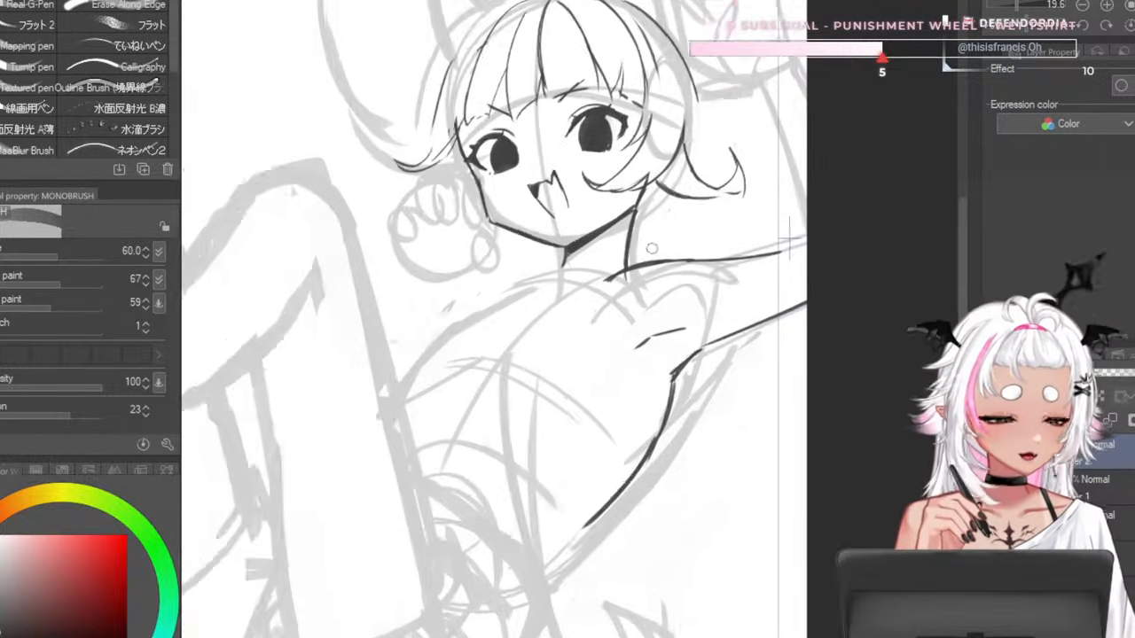
scroll(652, 248, down, 3)
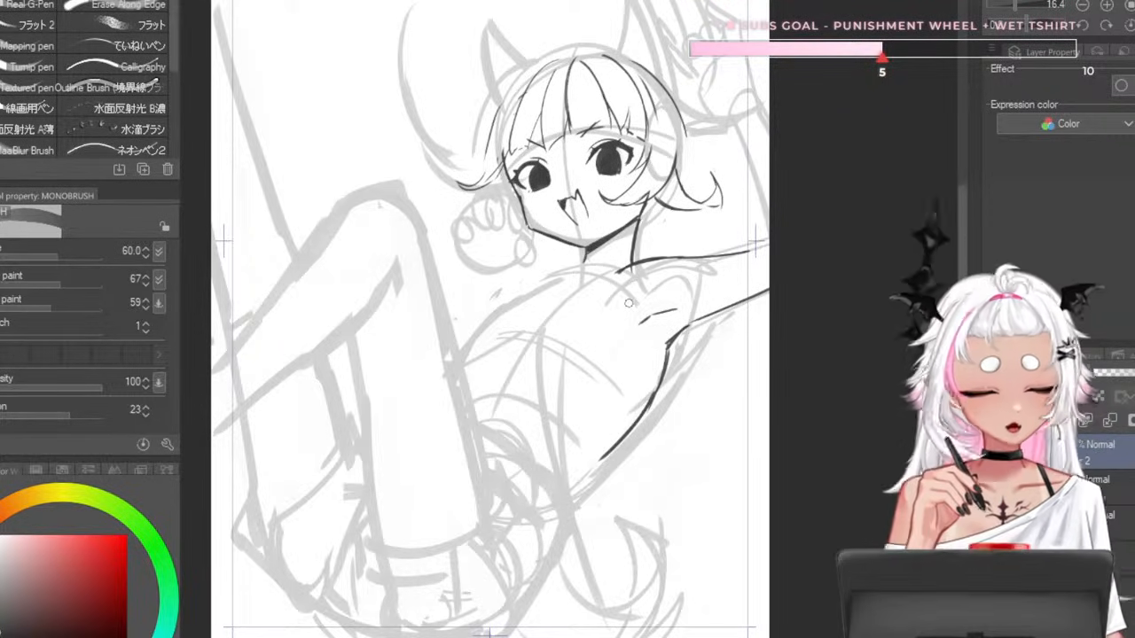
scroll(629, 303, up, 2)
scroll(629, 303, down, 4)
scroll(621, 304, up, 7)
scroll(608, 233, down, 2)
scroll(669, 255, up, 2)
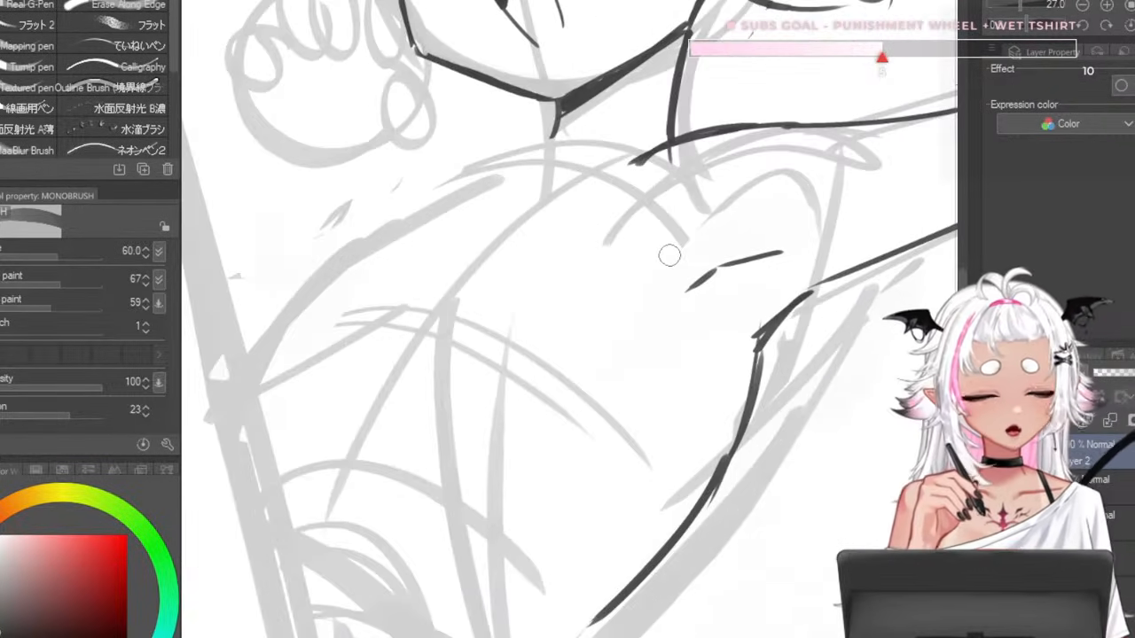
- Draw the left shoulder line curving from below the neck down to the upper arm at brush size 15
key(bracketleft)
key(bracketleft)
key(bracketleft)
key(bracketleft)
key(bracketleft)
key(bracketleft)
key(bracketleft)
key(bracketleft)
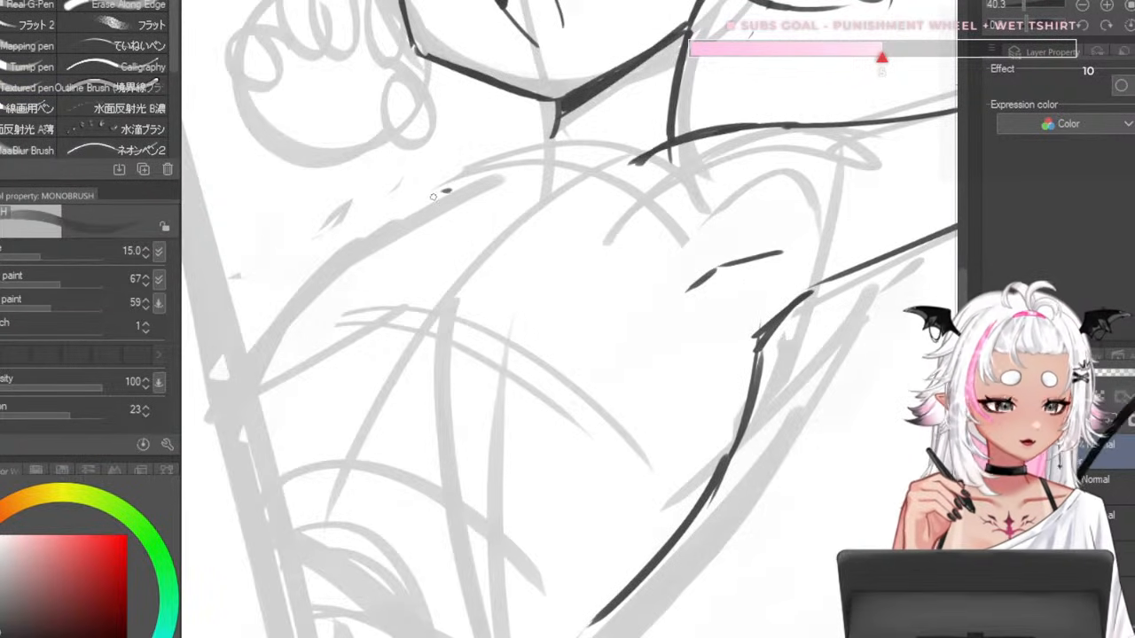
key(ctrl+z)
mouse_move(443, 202)
mouse_down()
mouse_move(341, 241)
mouse_move(271, 319)
mouse_up()
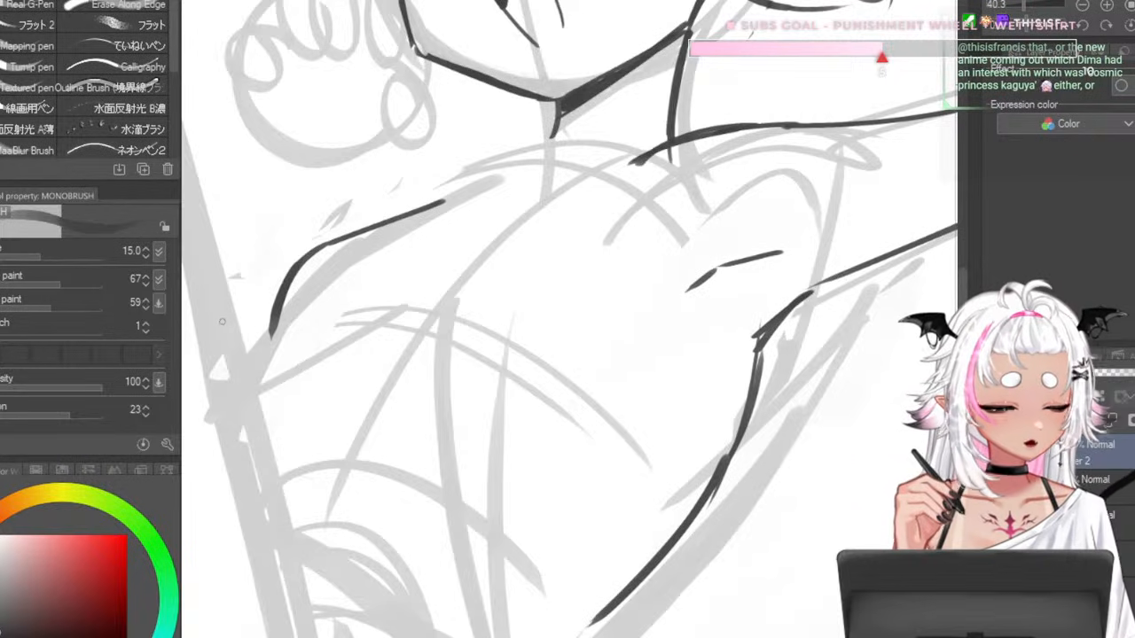
- Draw a short curved contour on the right part of the chest below the armpit crease at brush size 15
scroll(683, 282, down, 4)
scroll(683, 282, up, 3)
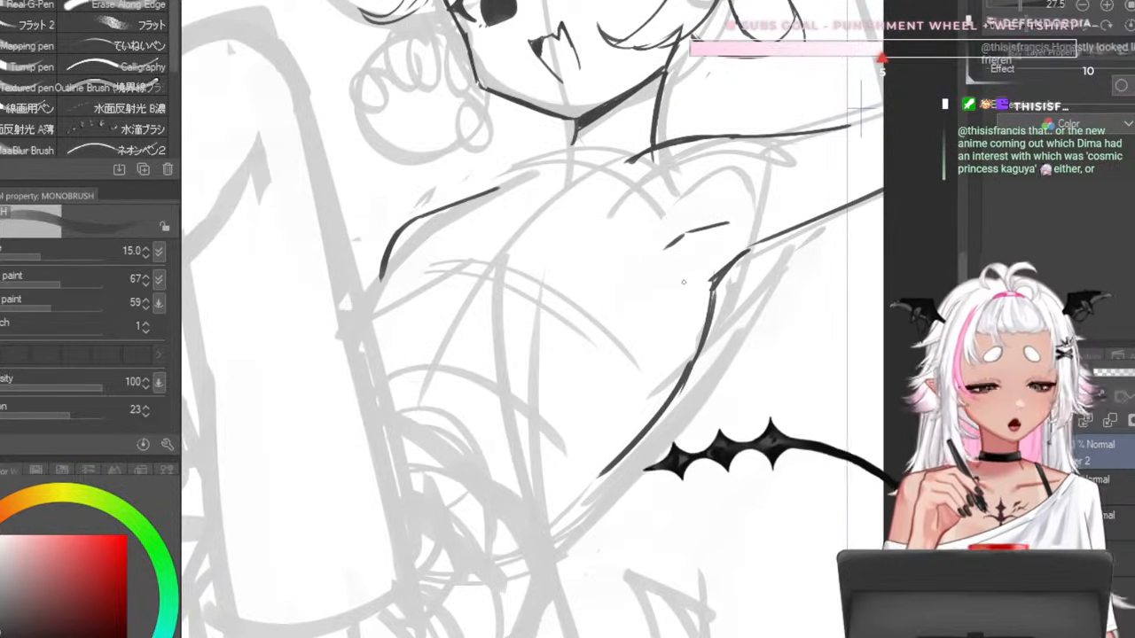
drag(657, 272, 645, 308)
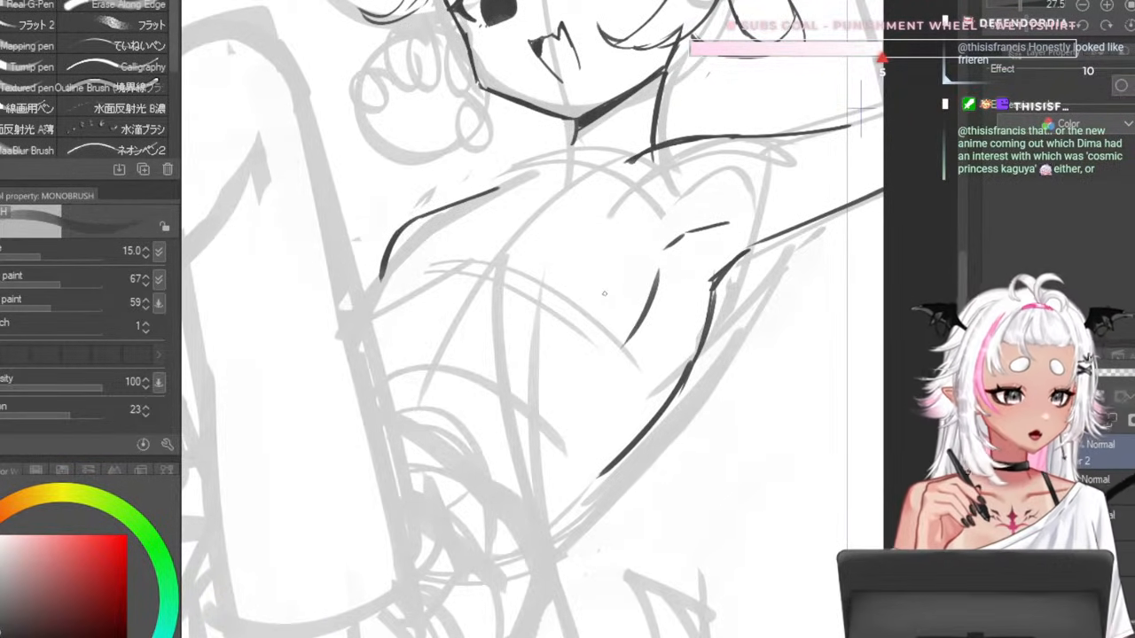
scroll(604, 293, down, 5)
scroll(572, 289, up, 5)
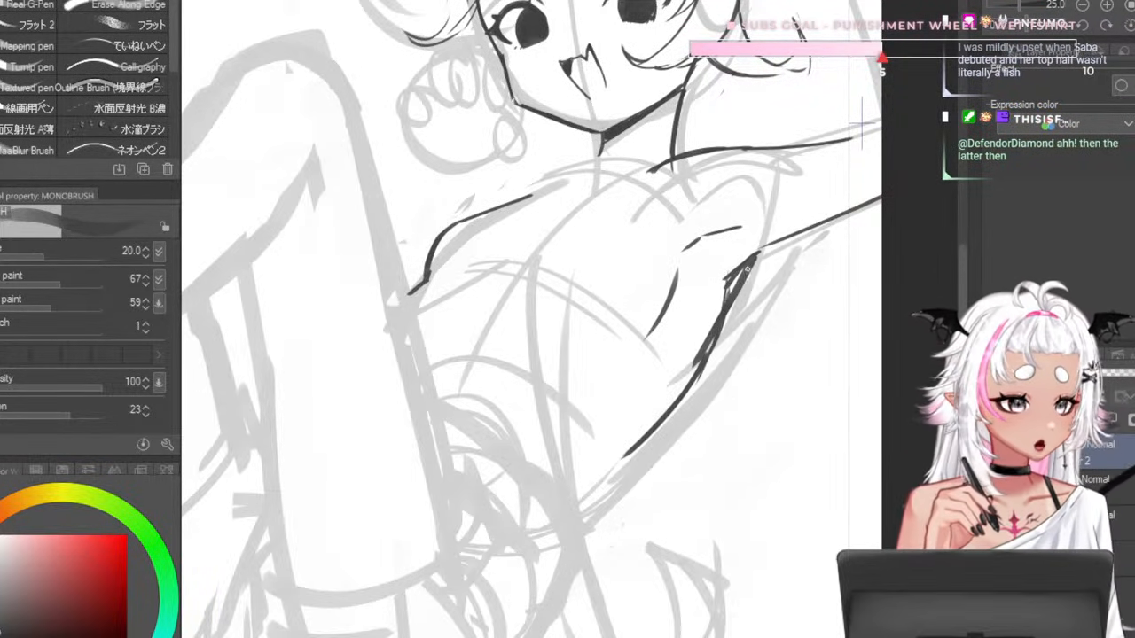
drag(742, 273, 723, 314)
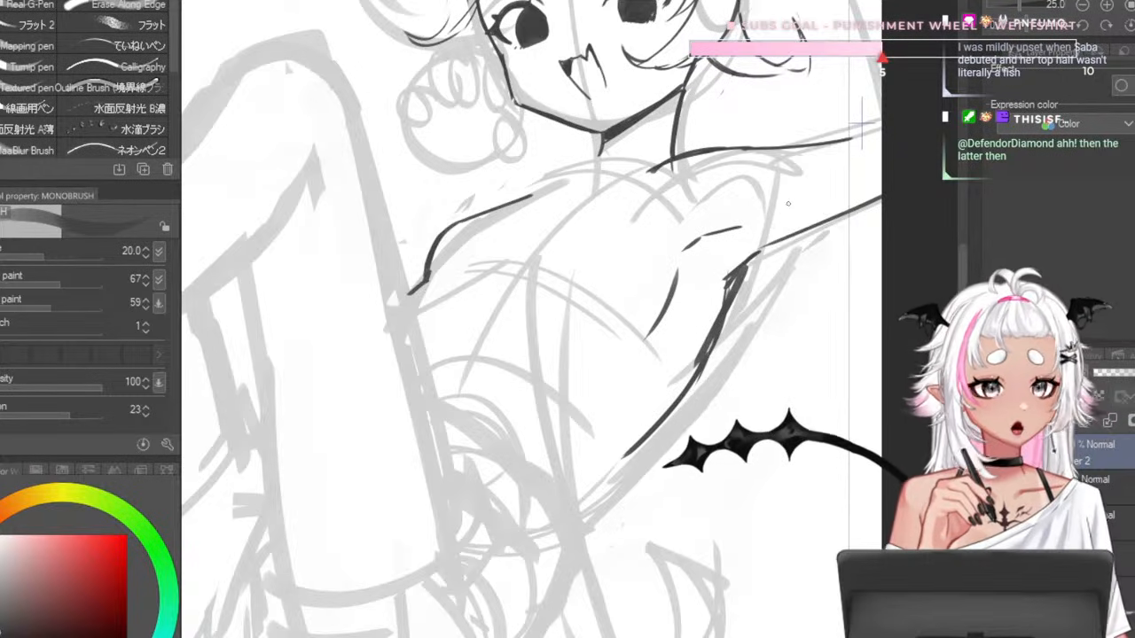
key(ctrl+z)
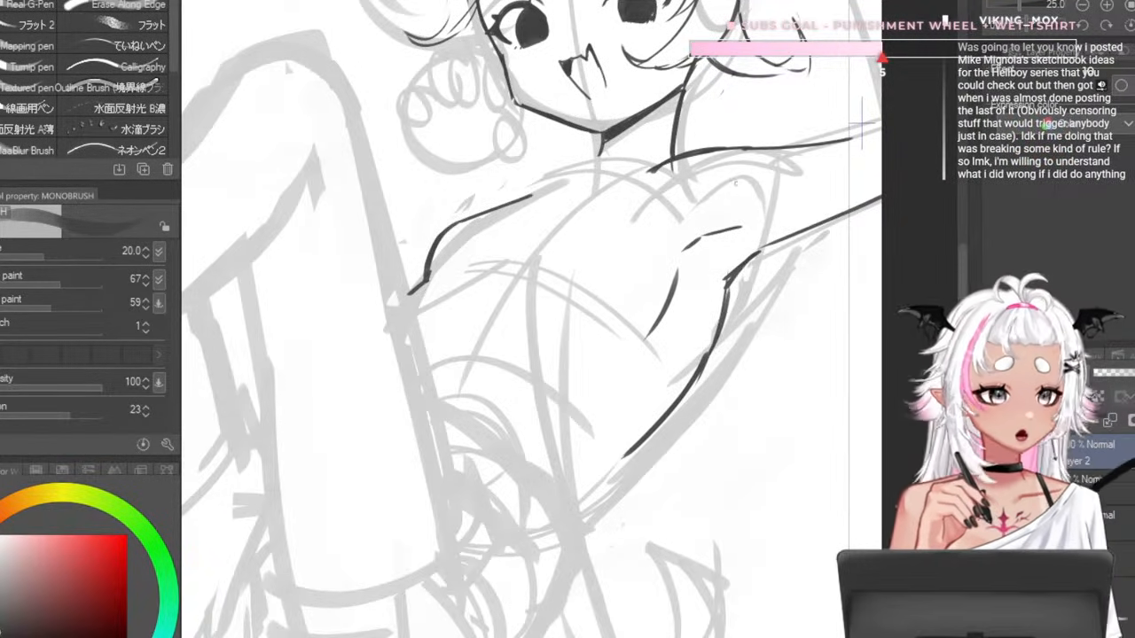
drag(727, 278, 657, 385)
key(ctrl+z)
- Rework the torso's right side into a straighter, thicker line at brush sizes 20 and 25, trimming away the old outer curve
drag(732, 282, 665, 378)
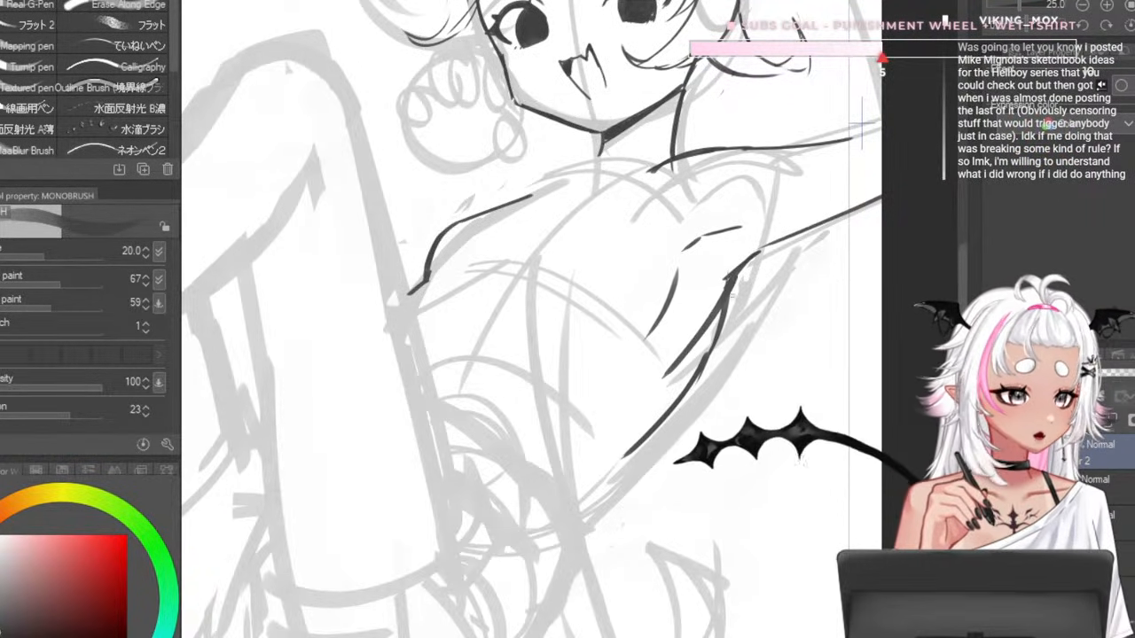
key(c)
drag(744, 290, 681, 399)
key(c)
mouse_move(733, 280)
mouse_down()
mouse_move(717, 305)
mouse_move(633, 448)
mouse_up()
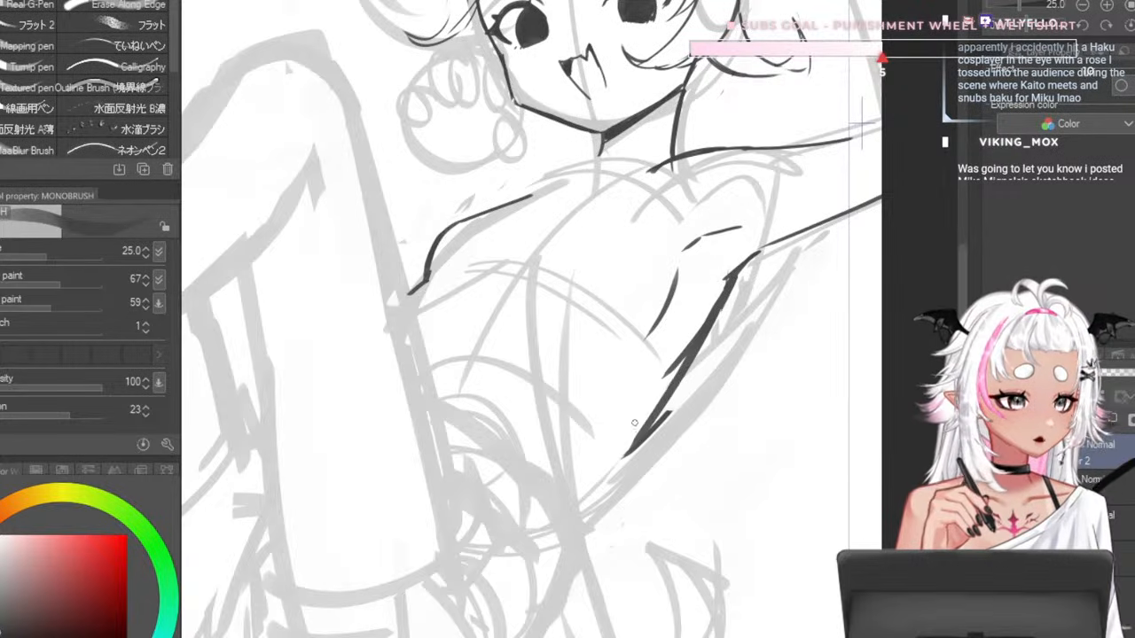
drag(681, 396, 623, 465)
drag(685, 344, 653, 390)
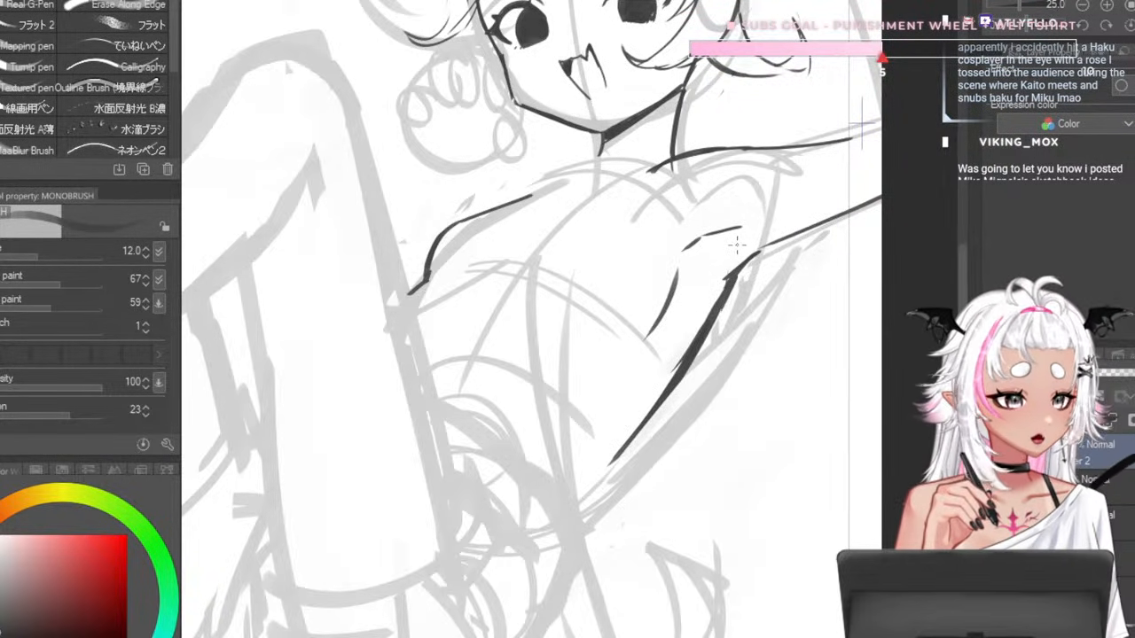
- Extend the lower end of the torso's right side line toward the waist
key(c)
key(bracketright)
key(bracketright)
drag(692, 362, 601, 445)
key(ctrl+z)
mouse_move(677, 379)
mouse_down()
mouse_move(614, 446)
mouse_move(665, 394)
mouse_move(591, 474)
mouse_up()
- Thicken the line at the waist and continue it down along the hip at brush size 25
key(bracketright)
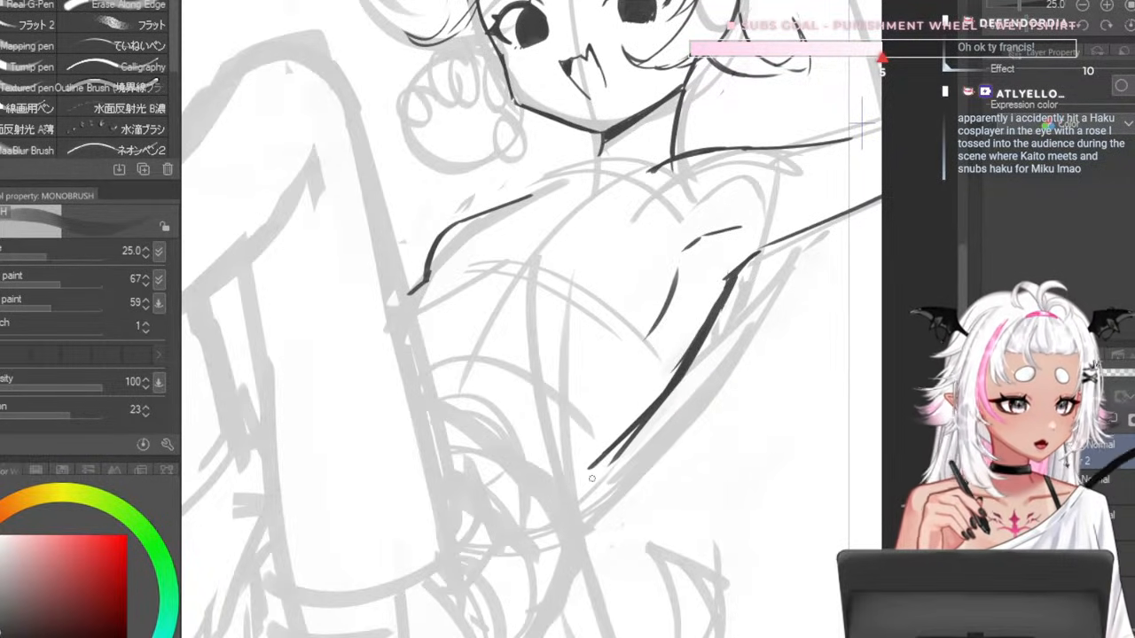
key(bracketright)
key(bracketright)
key(bracketright)
drag(676, 388, 612, 468)
drag(645, 411, 575, 519)
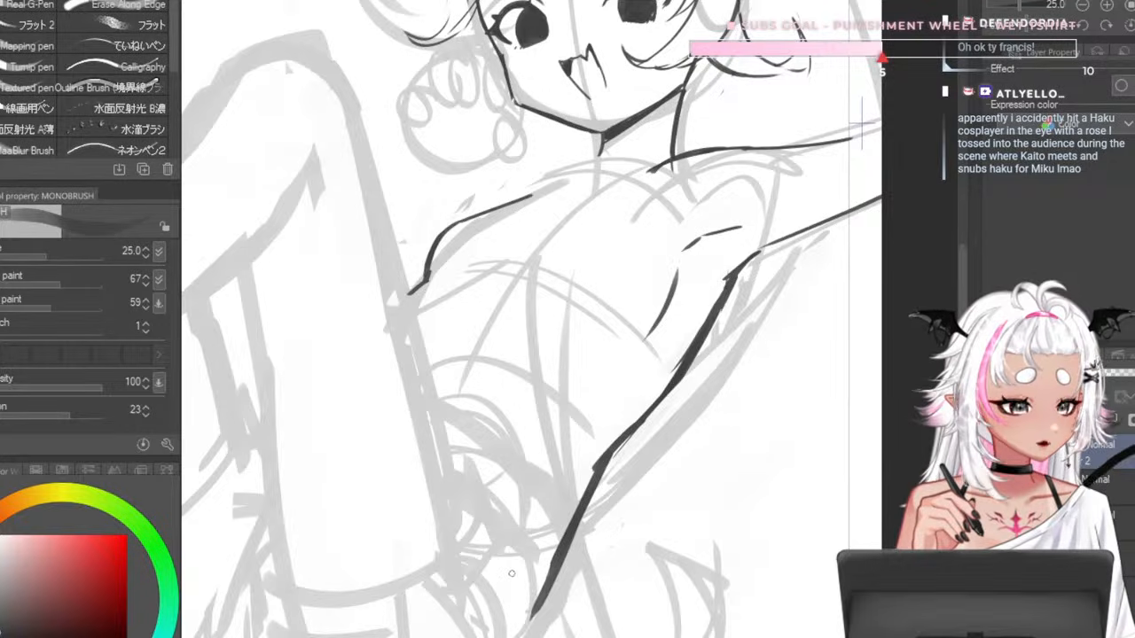
- Examine the shoulder, chest and waist proportions against the rough sketch from far and near
scroll(514, 355, down, 7)
scroll(487, 310, up, 6)
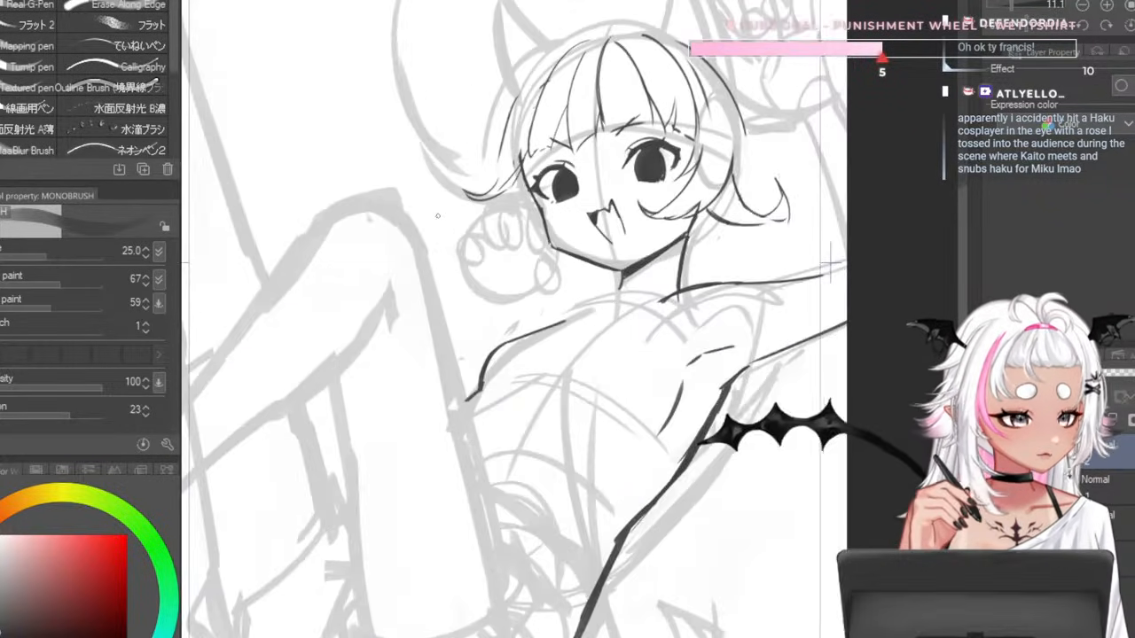
scroll(536, 302, down, 4)
scroll(564, 373, up, 6)
scroll(497, 266, down, 3)
scroll(529, 274, up, 4)
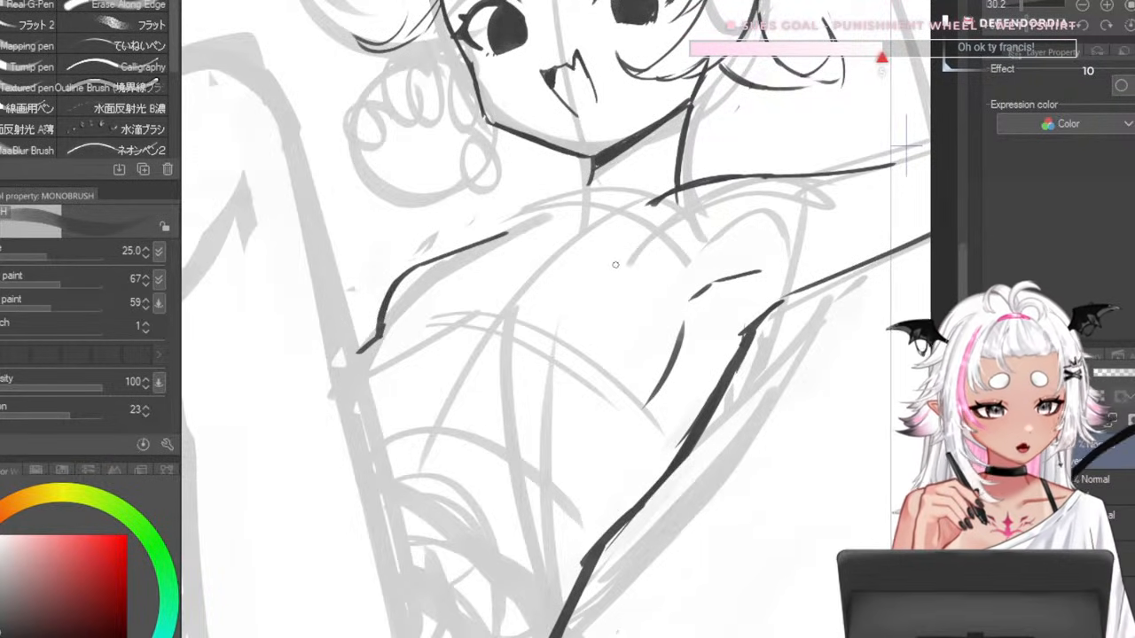
scroll(687, 279, down, 4)
scroll(572, 260, up, 5)
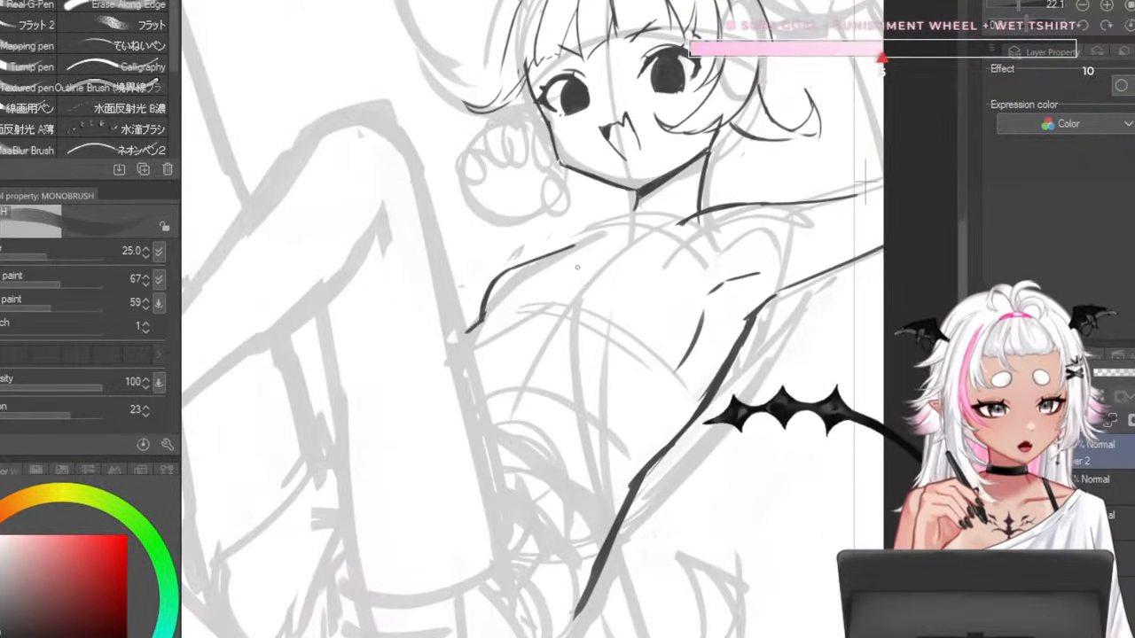
- Compare the torso and raised leg with the rough sketch, checking both close up and at full-figure scale
scroll(572, 260, down, 4)
scroll(582, 270, up, 4)
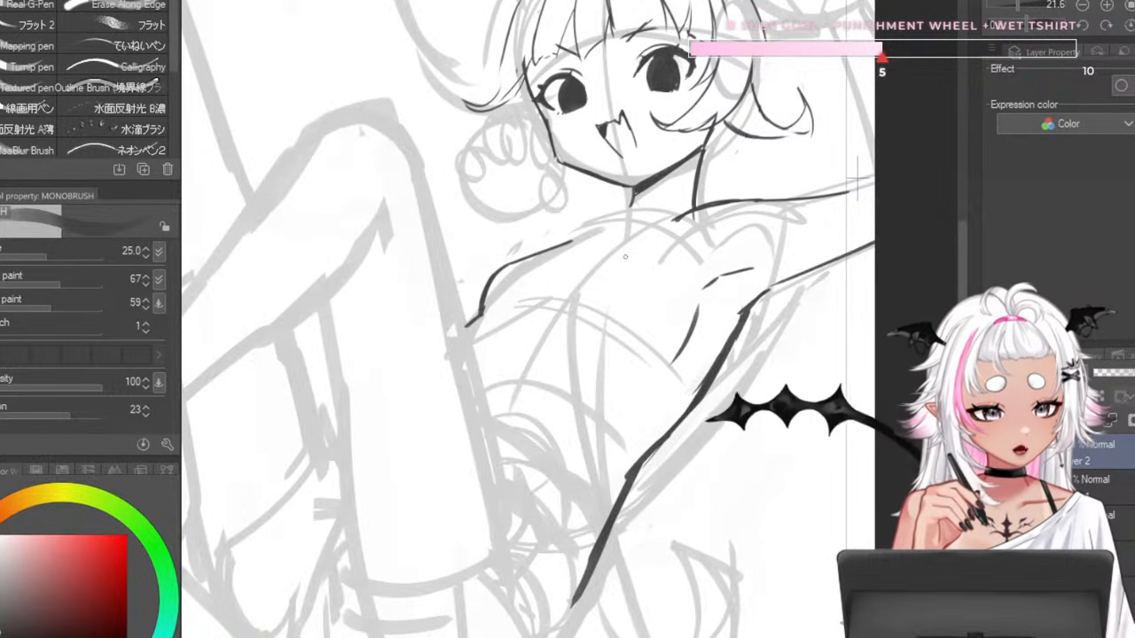
scroll(605, 275, down, 1)
scroll(606, 275, up, 1)
scroll(585, 228, down, 1)
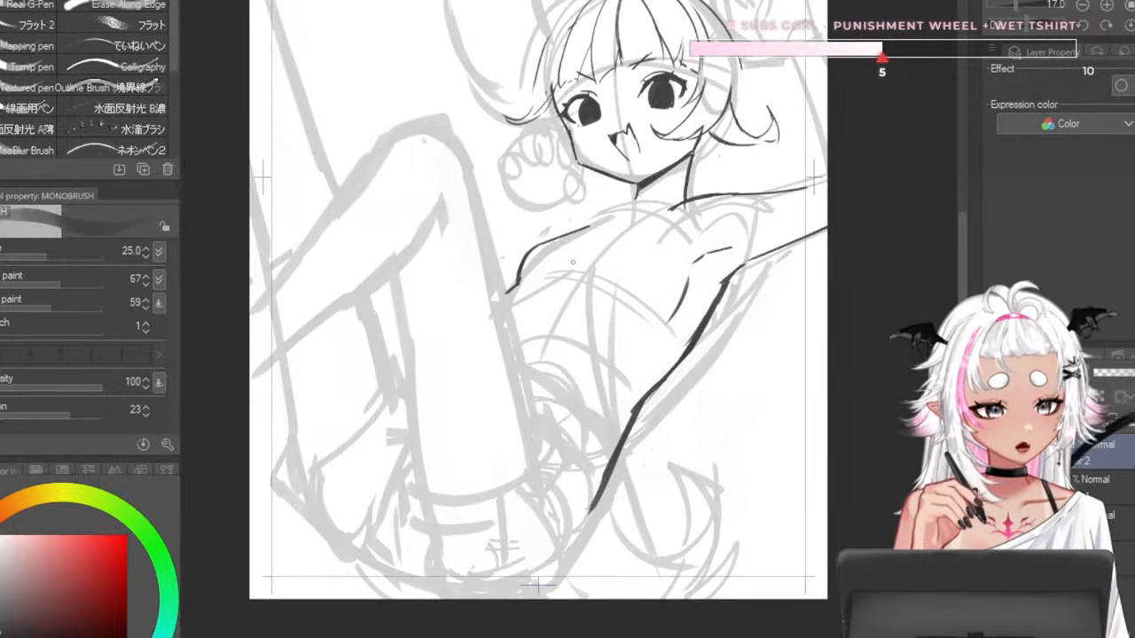
scroll(568, 260, up, 1)
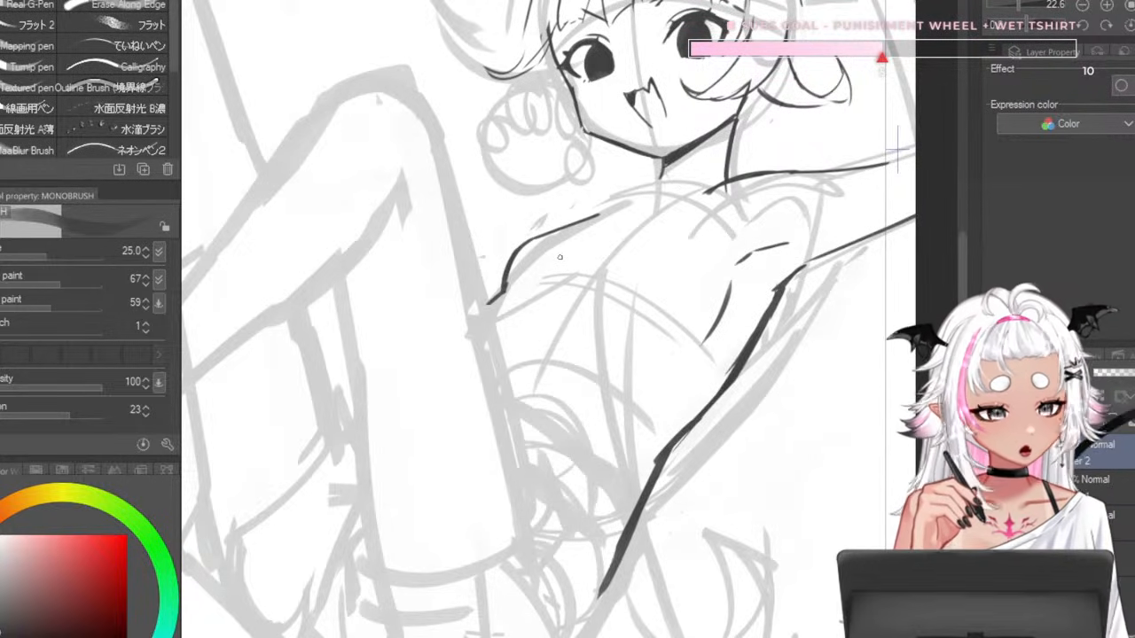
scroll(564, 254, down, 2)
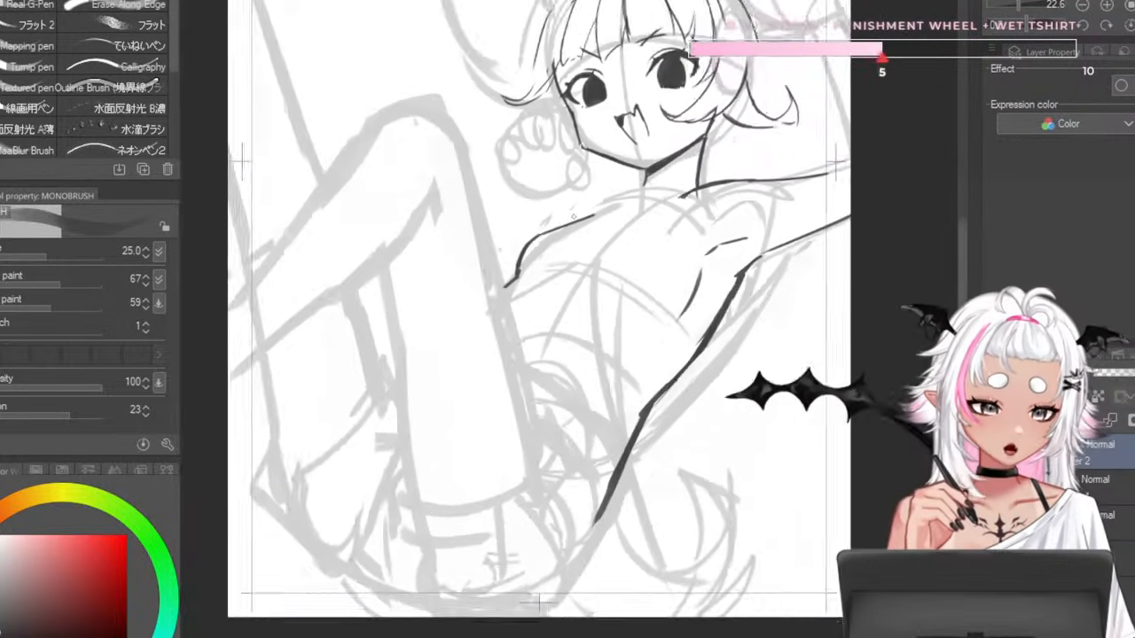
scroll(484, 346, up, 2)
scroll(484, 346, down, 1)
scroll(484, 346, up, 1)
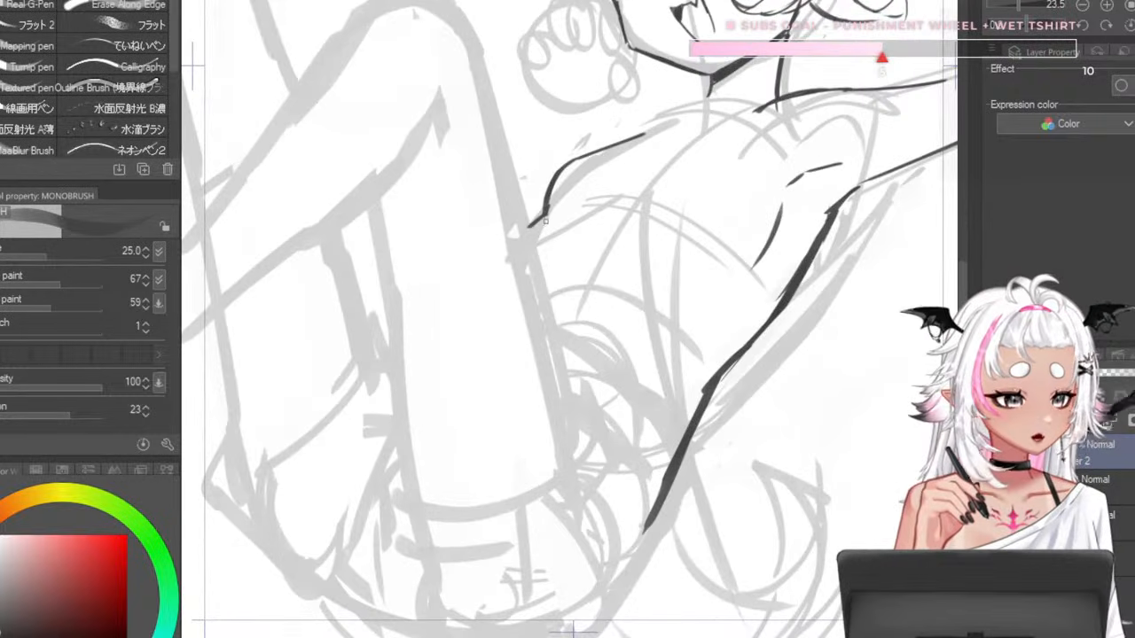
scroll(484, 346, down, 1)
scroll(472, 147, down, 1)
scroll(497, 177, up, 2)
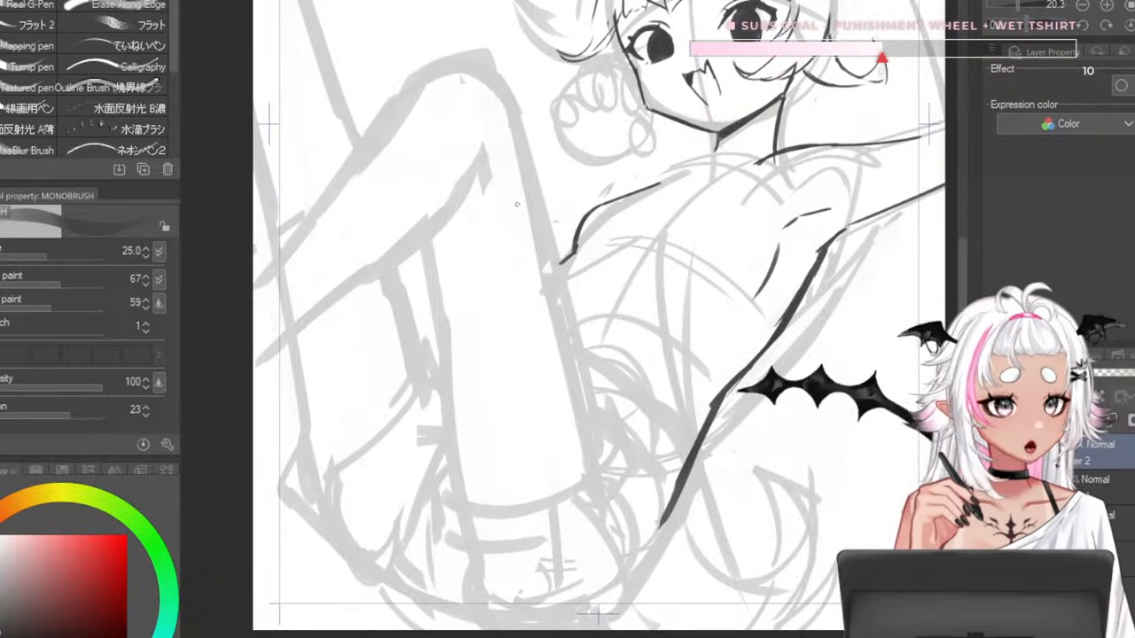
- Draw the raised leg's upper thigh line at brush size 30 and the rounded knee at size 25, redoing unsatisfactory strokes
key(ctrl+z)
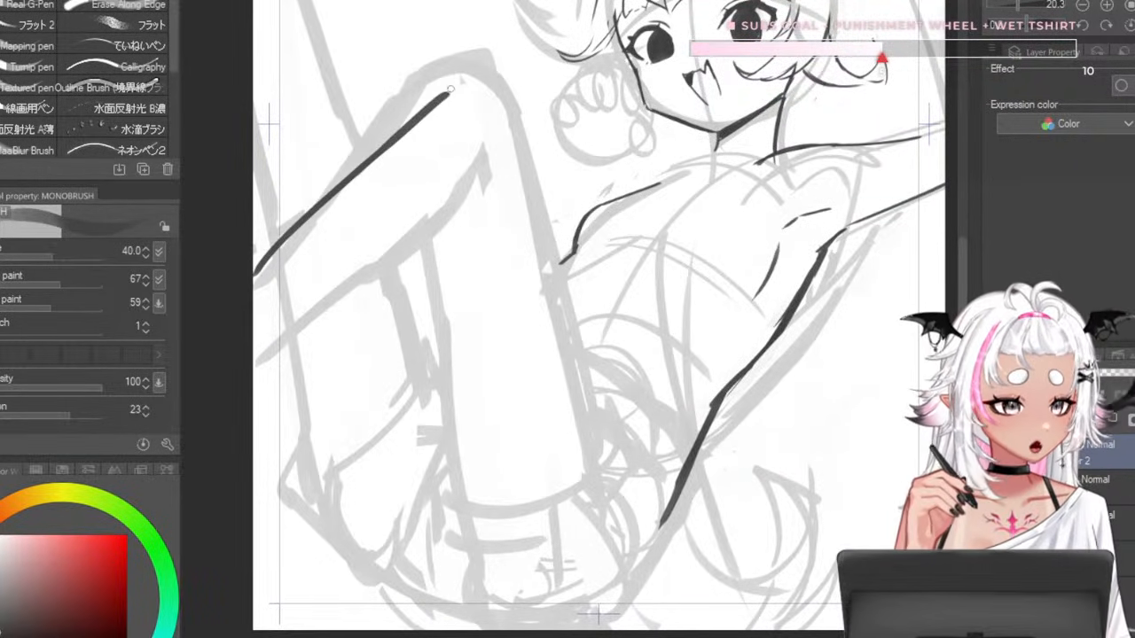
key(bracketright)
mouse_move(253, 264)
mouse_down()
mouse_move(463, 81)
mouse_move(496, 108)
mouse_up()
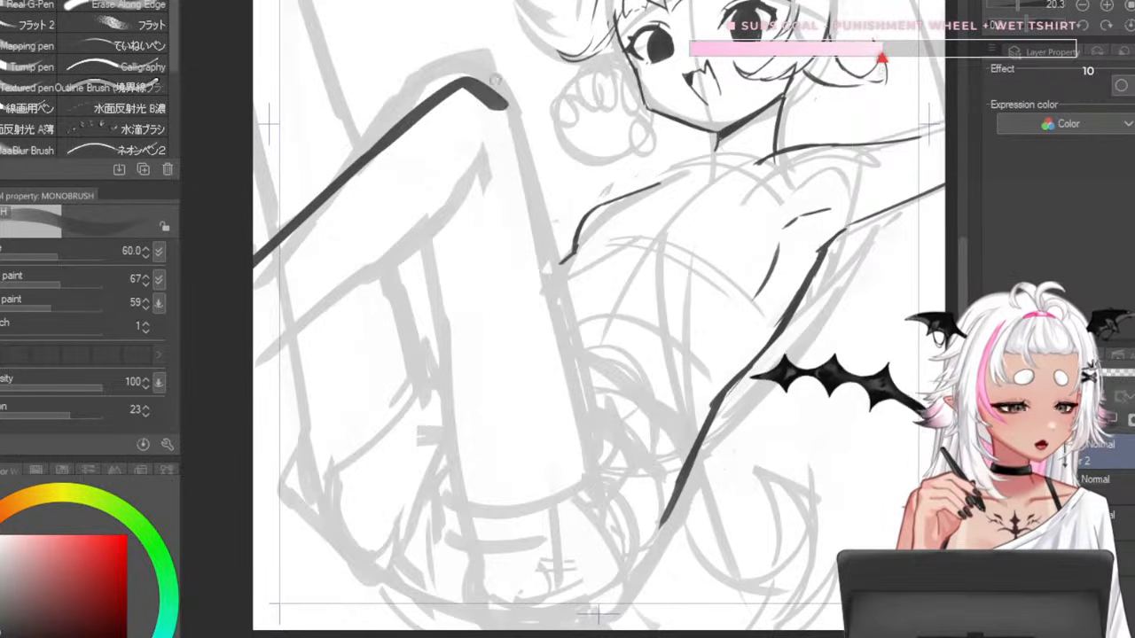
key(ctrl+z)
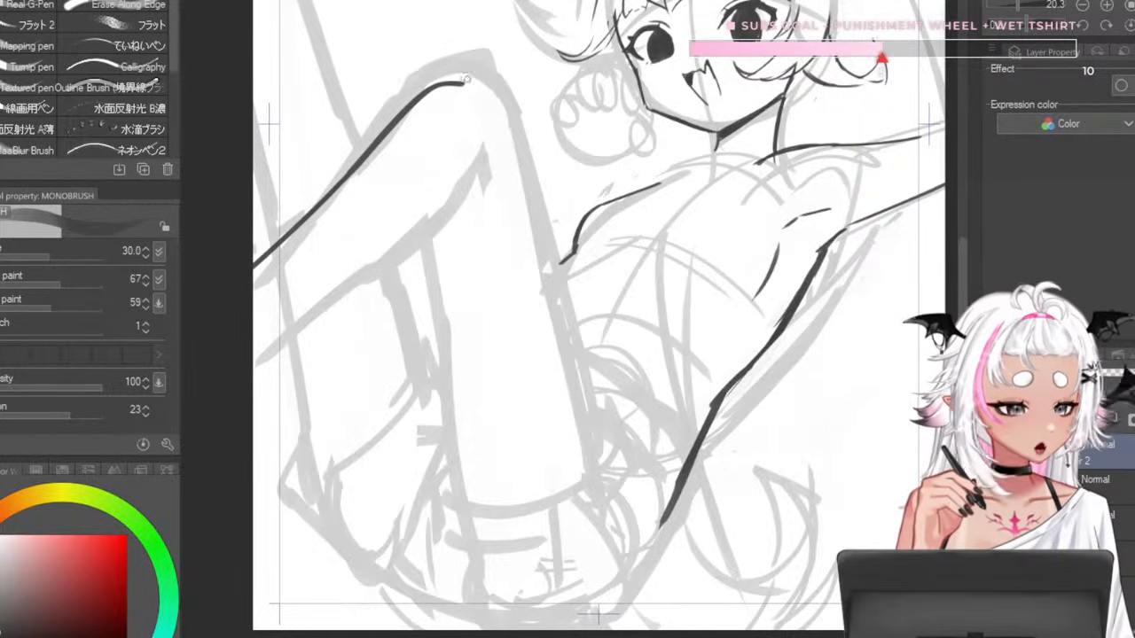
drag(528, 140, 530, 144)
key(ctrl+z)
key(bracketleft)
key(bracketleft)
drag(469, 82, 530, 142)
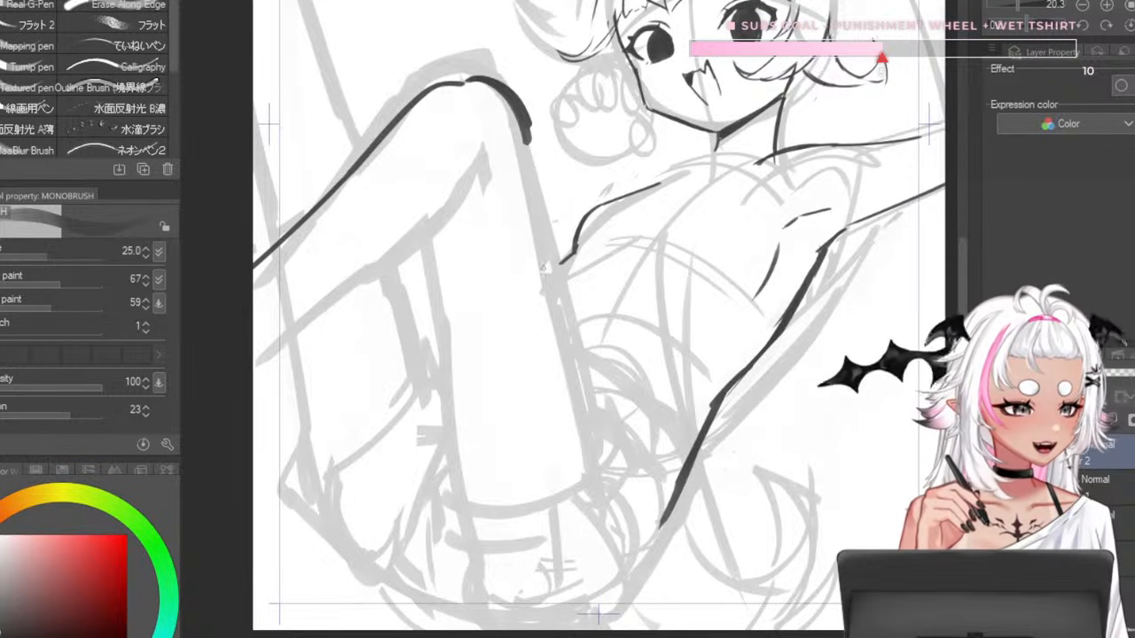
- Draw two long lines down from the knee for both sides of the raised leg at brush size 30
key(bracketright)
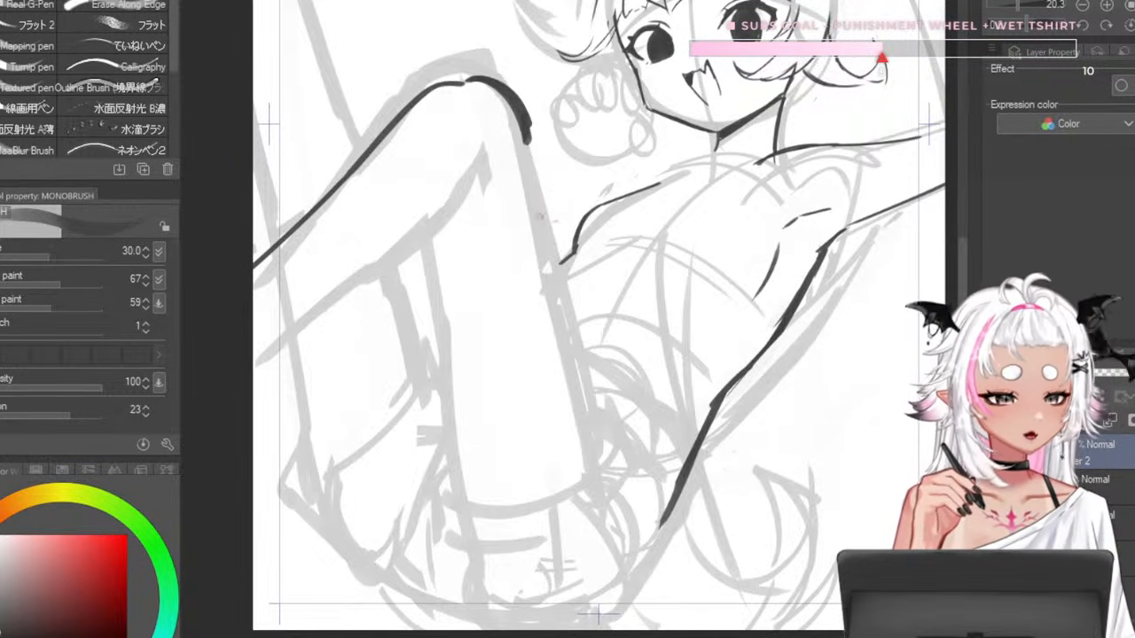
drag(520, 124, 601, 443)
key(ctrl+z)
key(ctrl+z)
drag(520, 124, 603, 448)
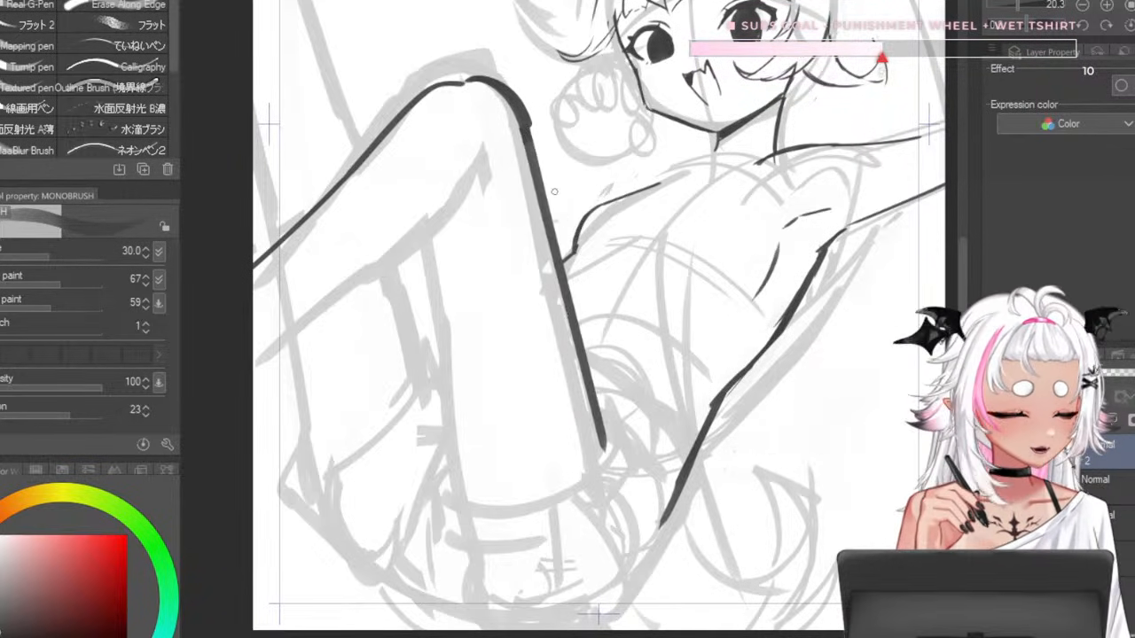
key(ctrl+z)
drag(425, 249, 467, 492)
key(ctrl+z)
drag(426, 248, 465, 489)
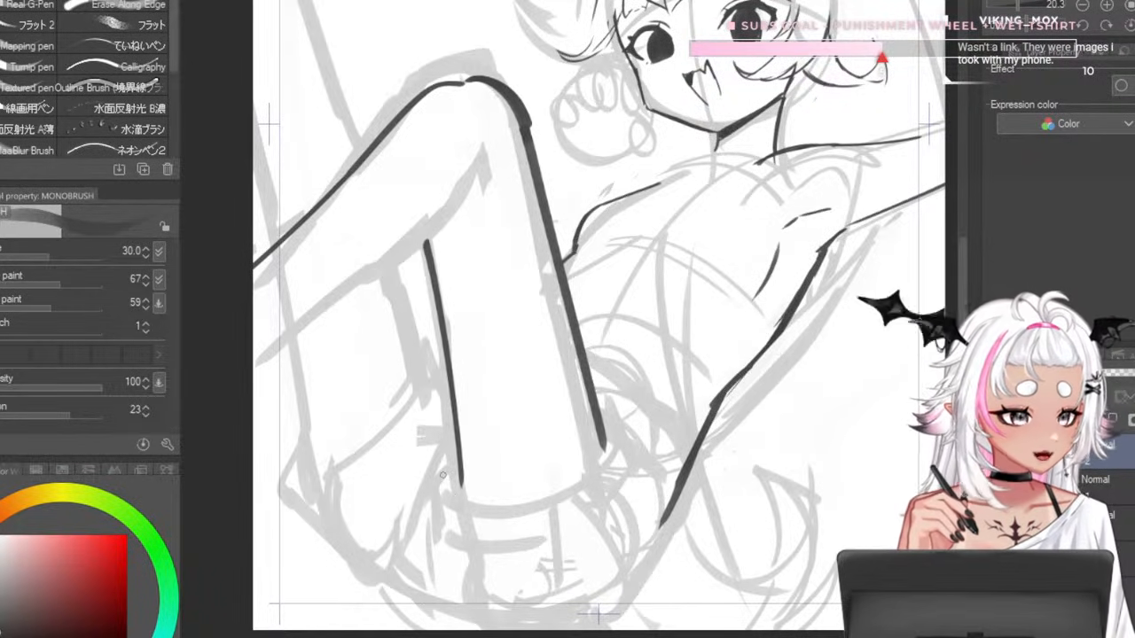
- Extend the far arm line to meet the leg and add a short line across the upper torso at brush size 20
scroll(568, 293, down, 2)
scroll(609, 347, up, 2)
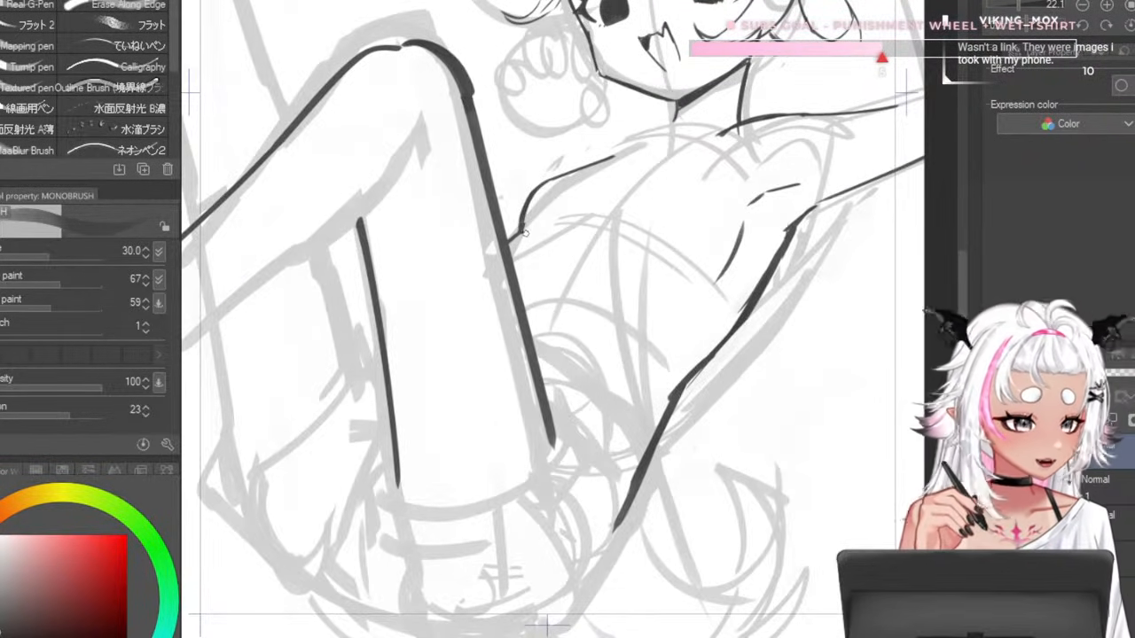
mouse_move(534, 223)
mouse_down()
mouse_move(514, 254)
mouse_move(514, 238)
mouse_up()
key(c)
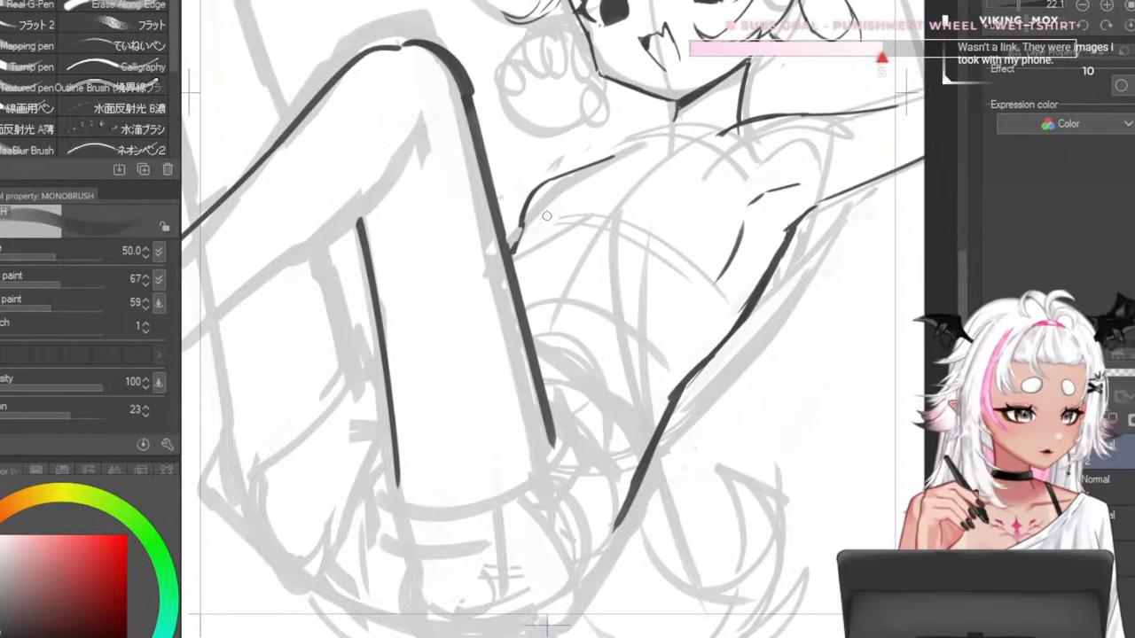
drag(522, 232, 573, 223)
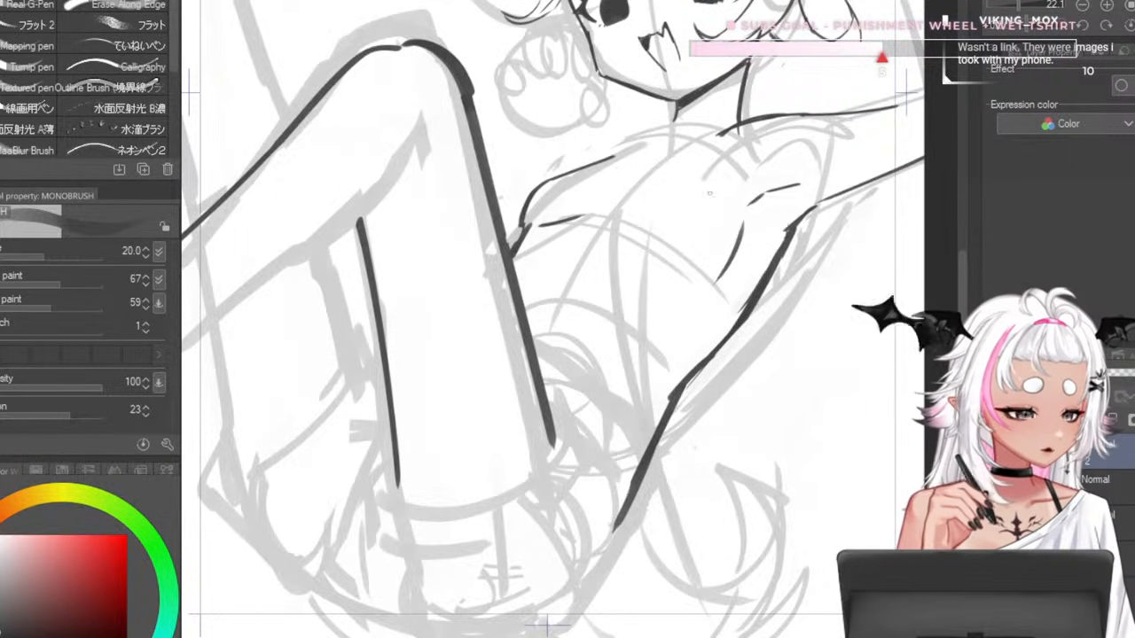
- Add a short curved contour line in the middle of the upper torso at brush size 20
scroll(508, 277, down, 8)
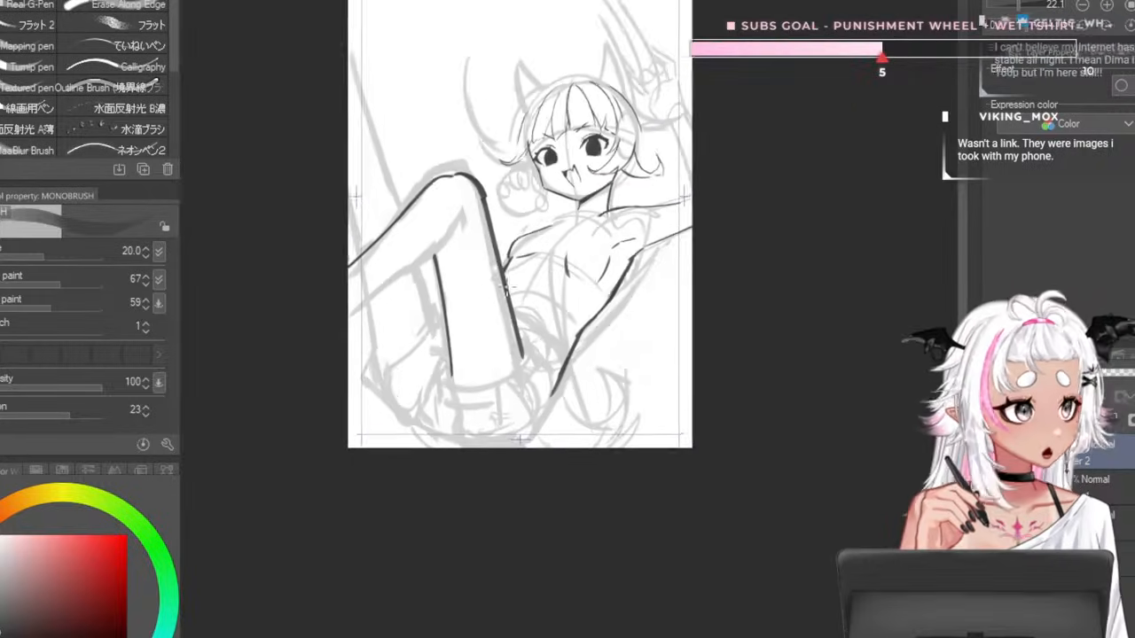
scroll(612, 248, up, 6)
scroll(555, 245, up, 2)
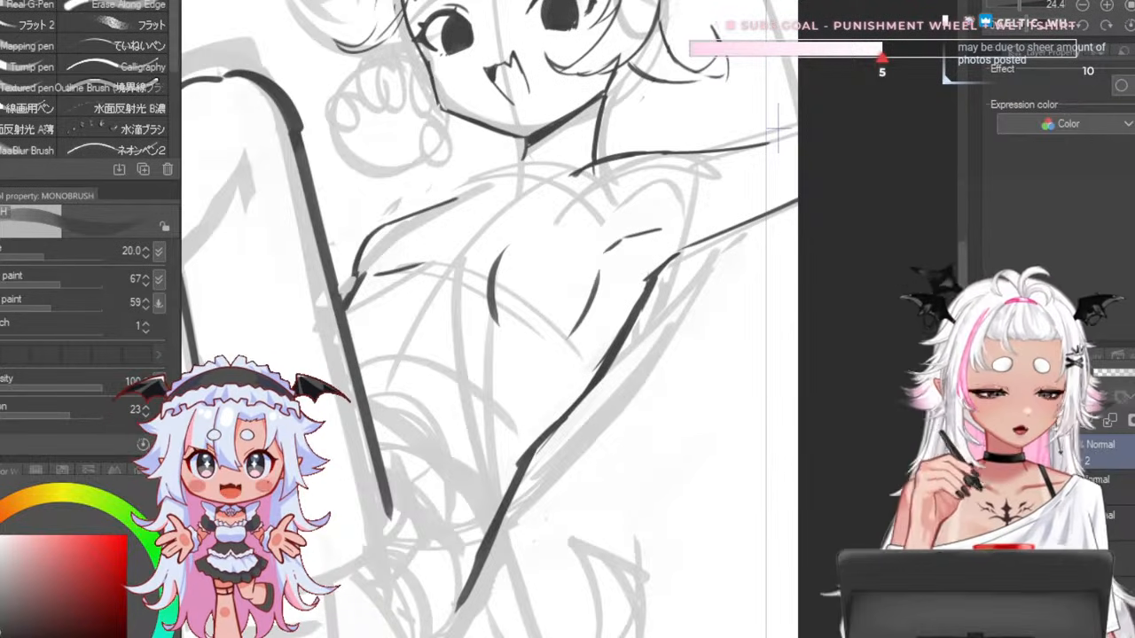
scroll(740, 320, down, 3)
scroll(608, 319, up, 3)
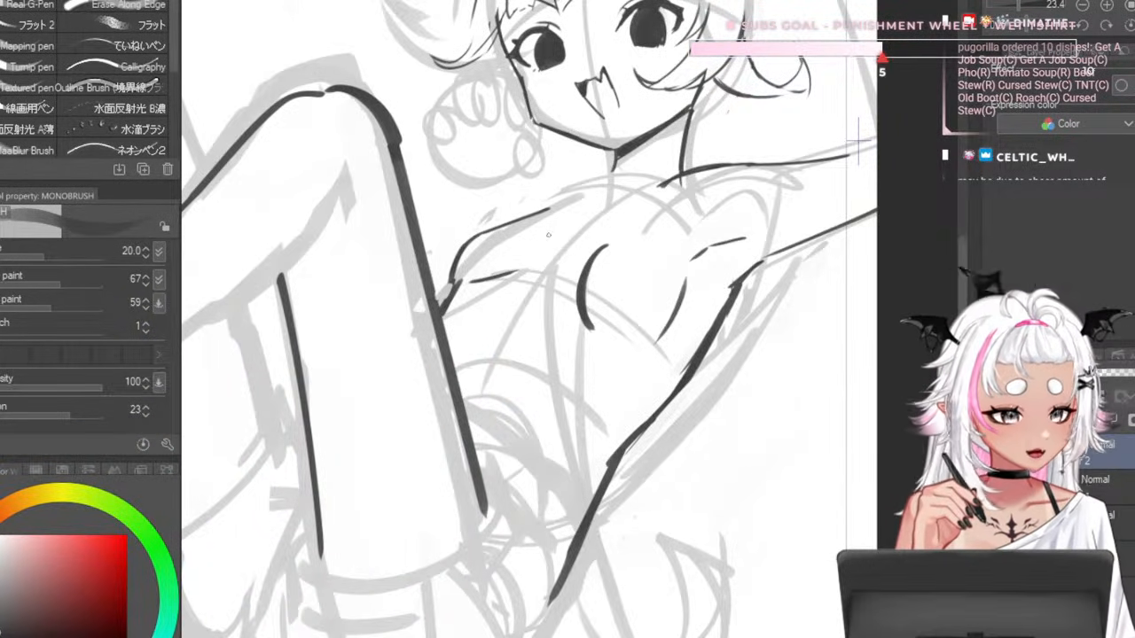
- Extend the neck line below the chin and draw the far shoulder line running out from it at brush size 20
scroll(549, 235, down, 1)
scroll(561, 204, up, 1)
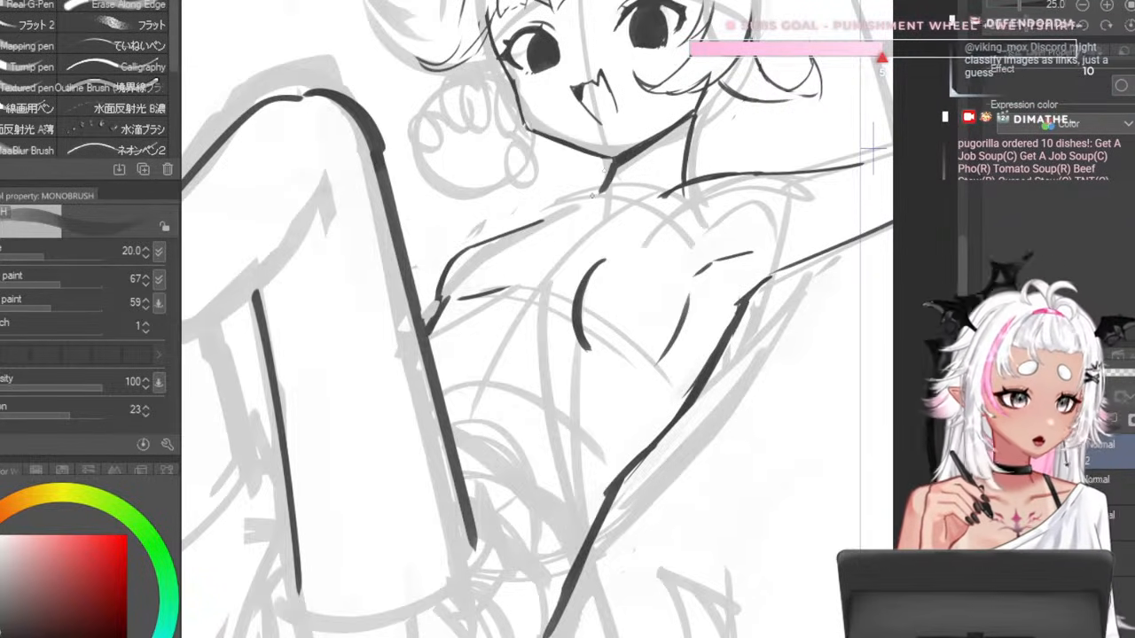
key(bracketleft)
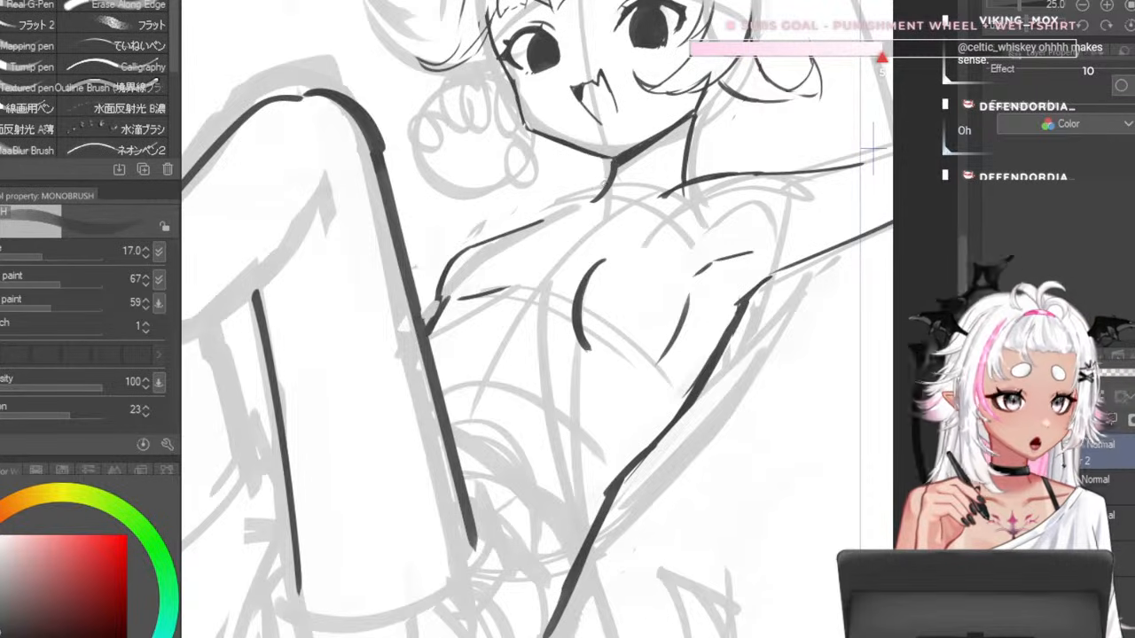
key(bracketright)
key(bracketright)
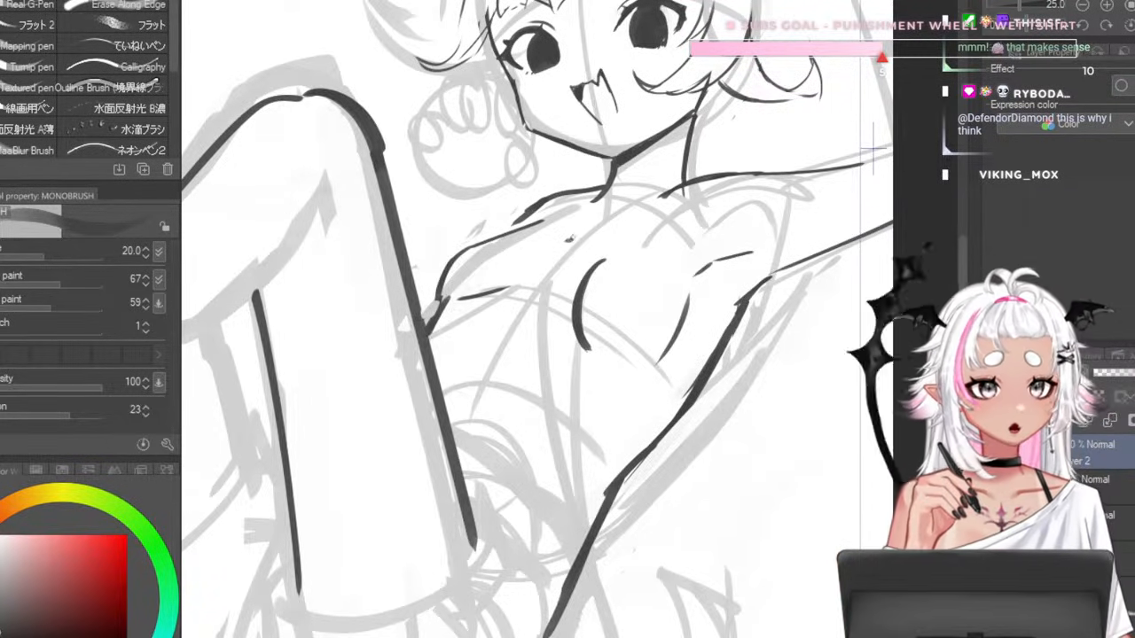
- Draw the lower and upper edges of the collar from its front point to the near shoulder at brush size 20
drag(569, 239, 694, 186)
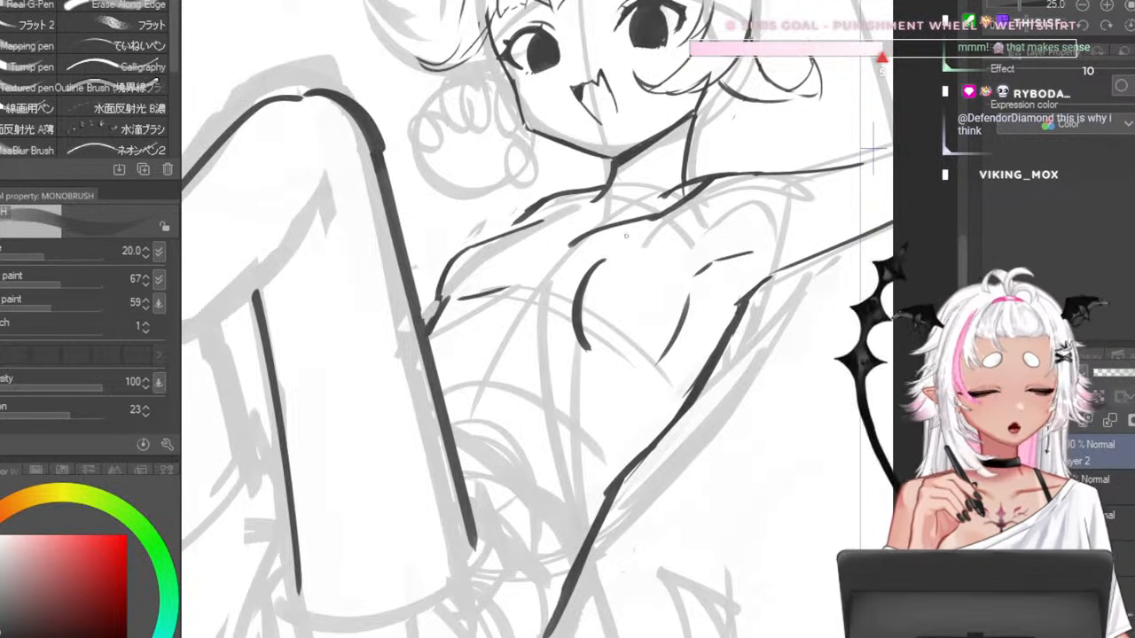
key(ctrl+z)
mouse_move(564, 252)
mouse_down()
mouse_move(683, 214)
mouse_move(736, 180)
mouse_up()
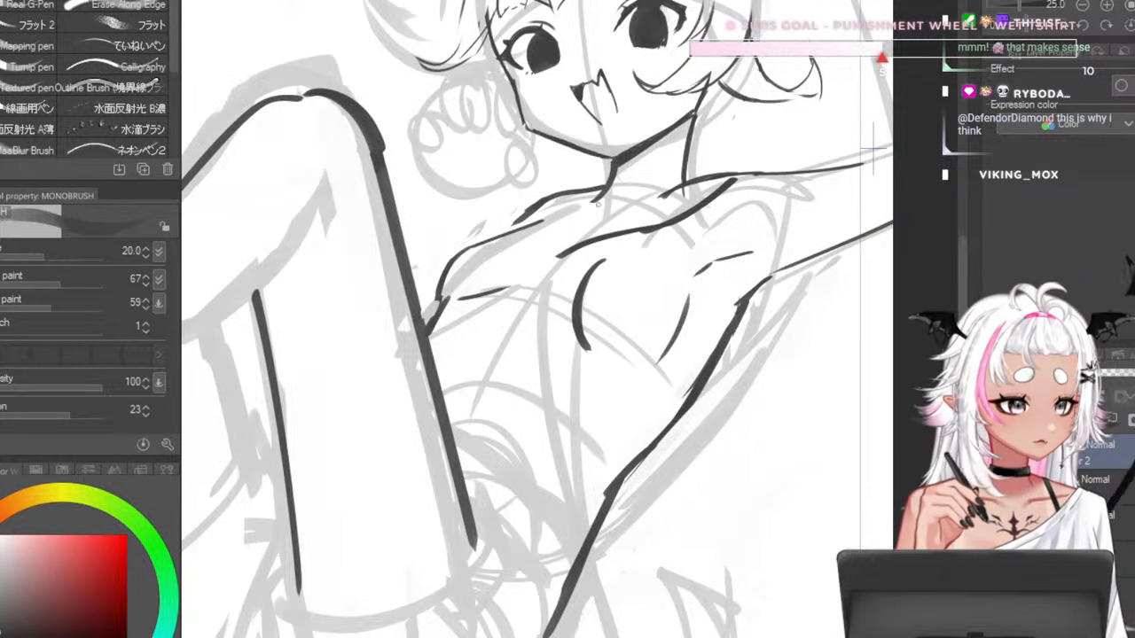
drag(575, 241, 689, 172)
key(ctrl+z)
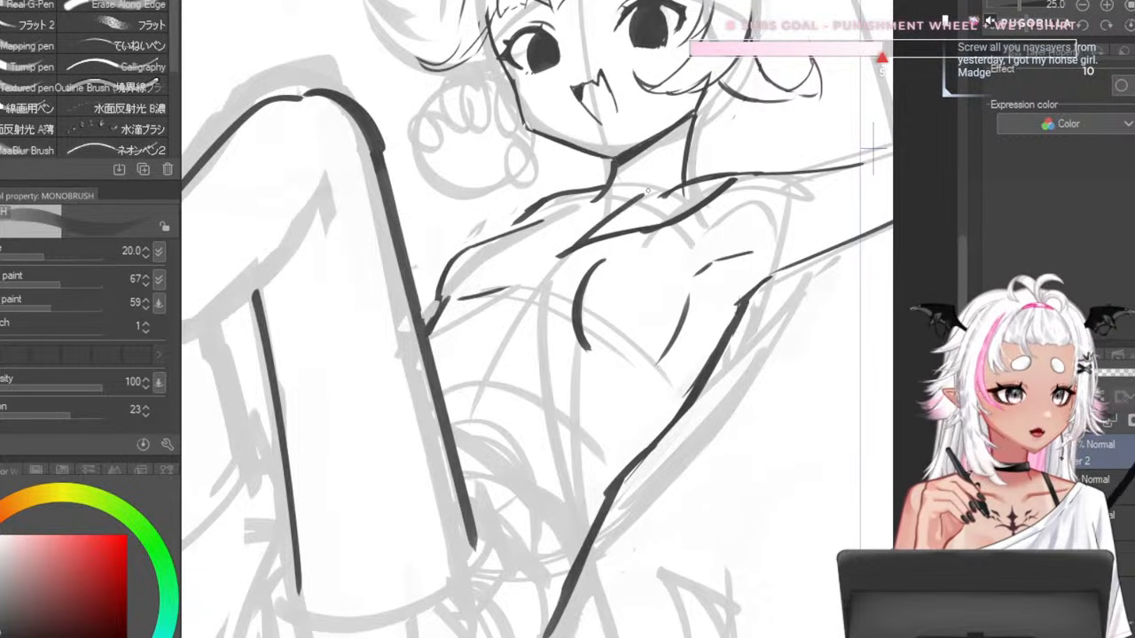
- Thicken the collar's corner at the shoulder and draw a line rising from it beside the hair at brush size 20
key(bracketleft)
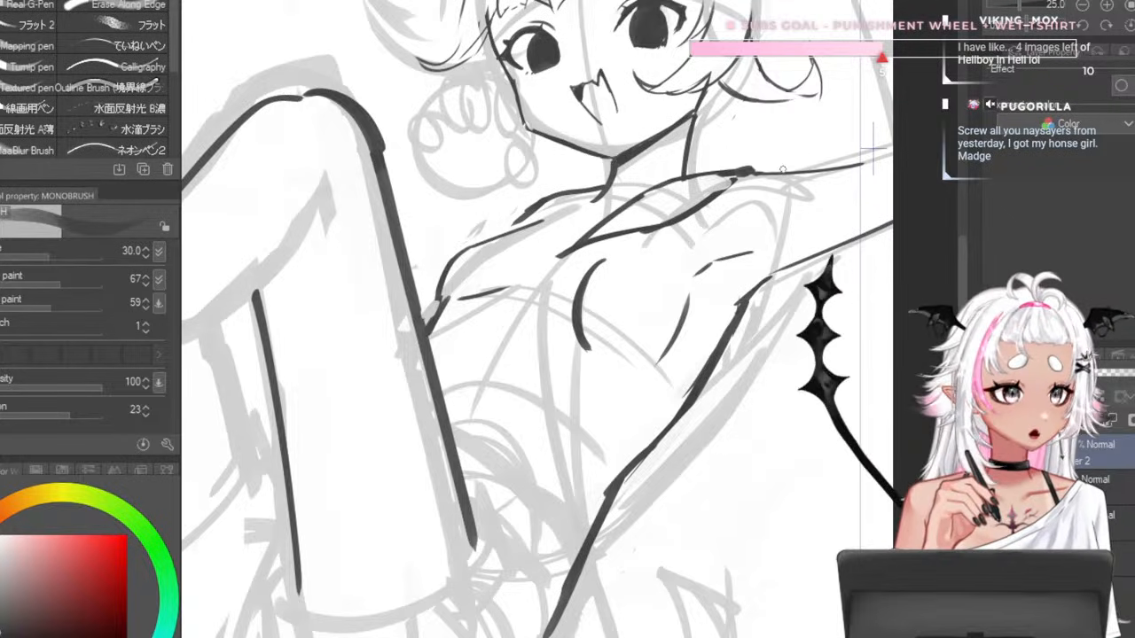
drag(783, 170, 866, 84)
key(ctrl+z)
key(bracketleft)
key(bracketleft)
drag(783, 170, 861, 73)
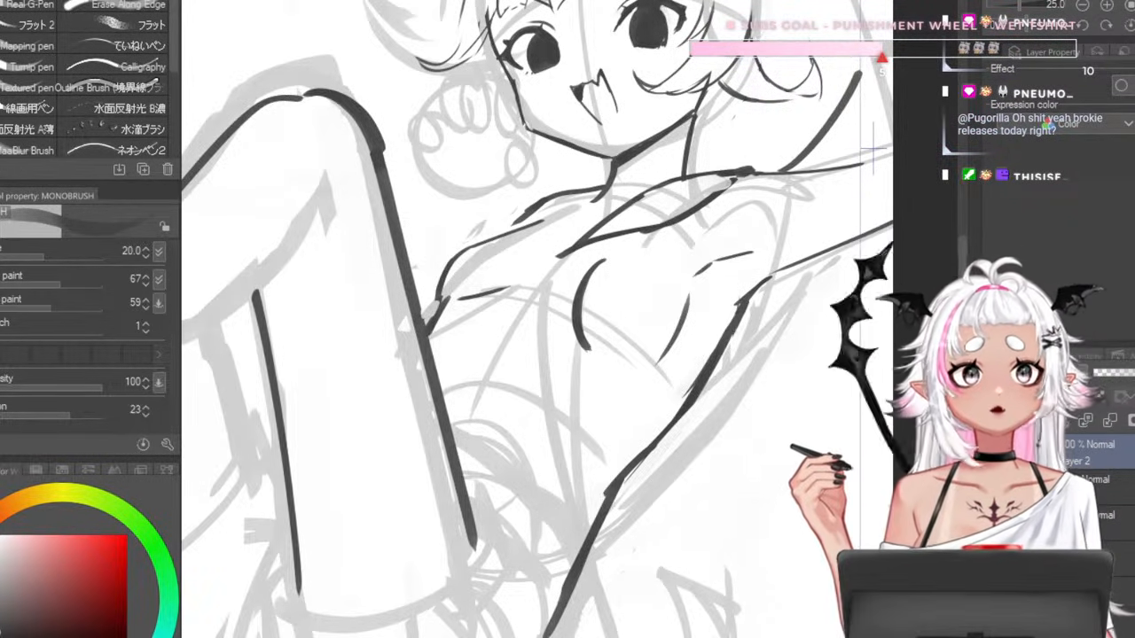
- Trim the upper end of the rising shoulder line and join the remaining part to the hair curl above
key(ctrl+z)
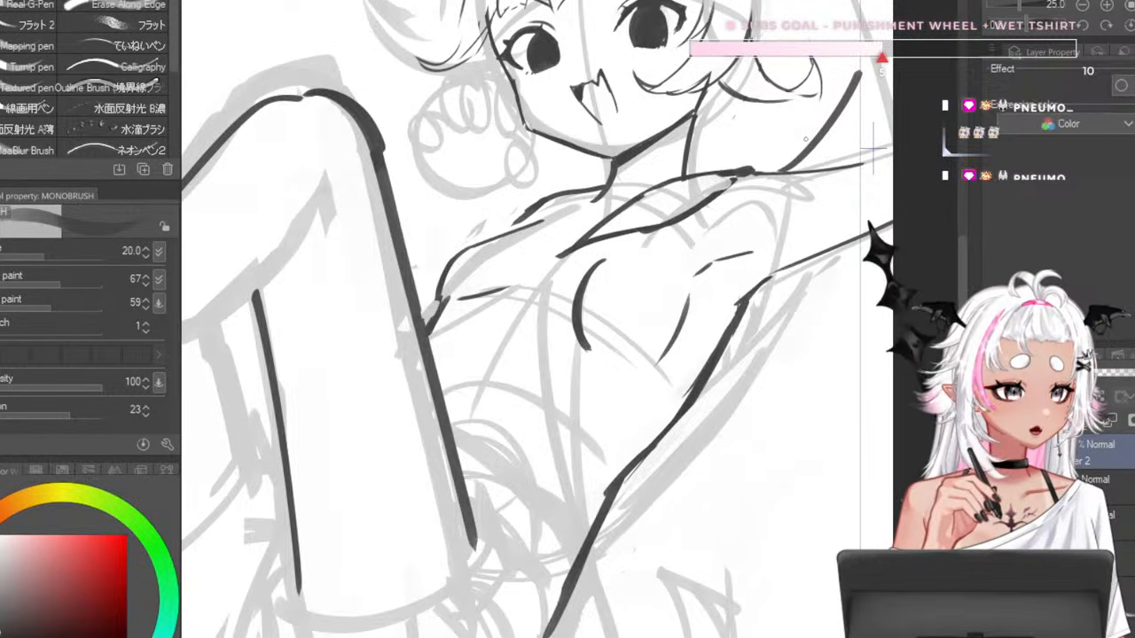
key(bracketright)
key(bracketright)
key(bracketright)
key(bracketright)
key(bracketright)
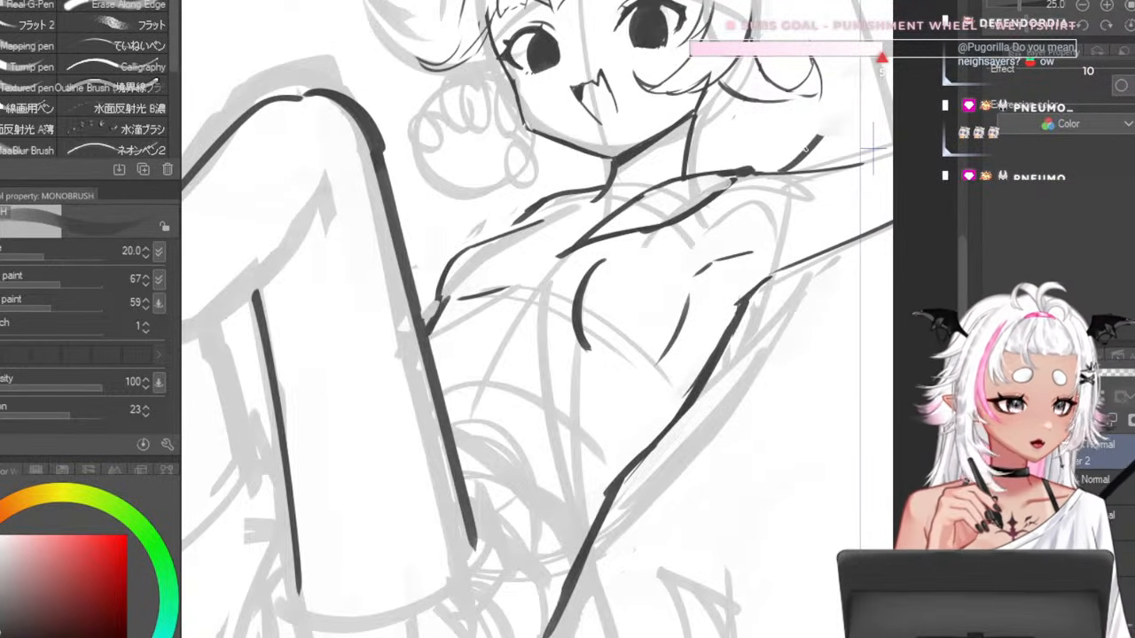
drag(800, 153, 823, 113)
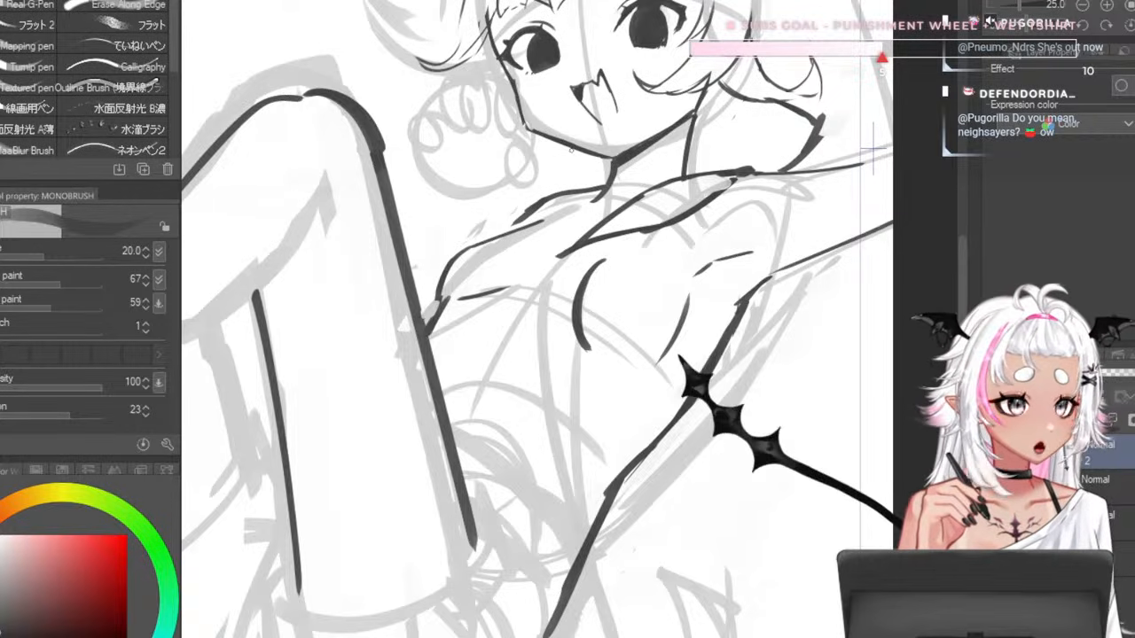
- Draw the far neck line and the far collar edge down to its front point, and set the brush size to 20
drag(572, 149, 552, 175)
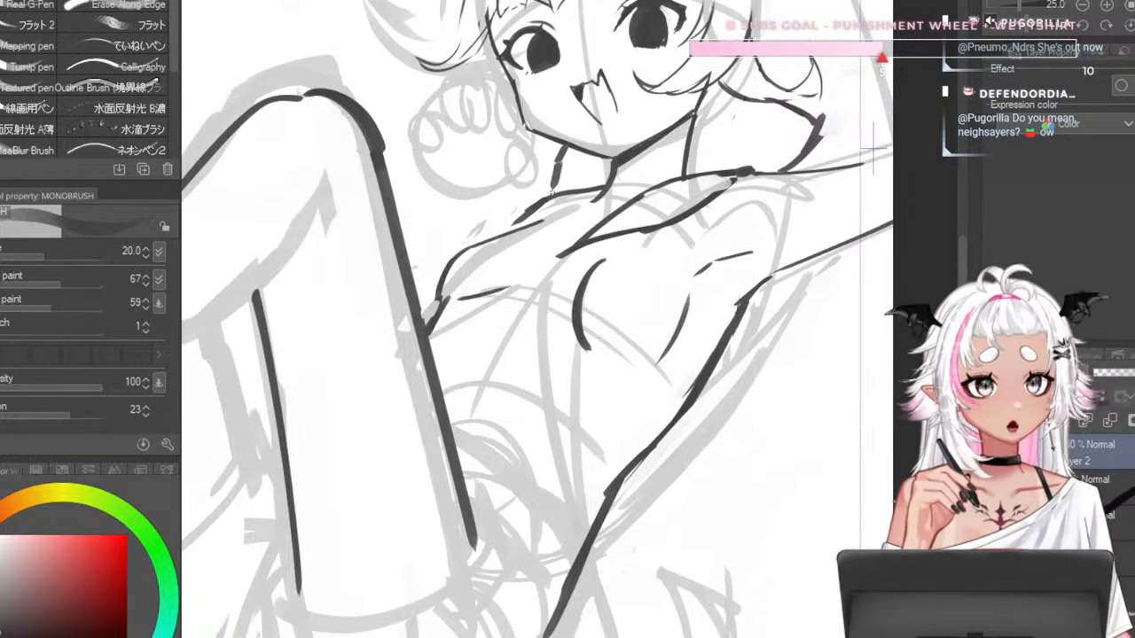
drag(541, 216, 557, 258)
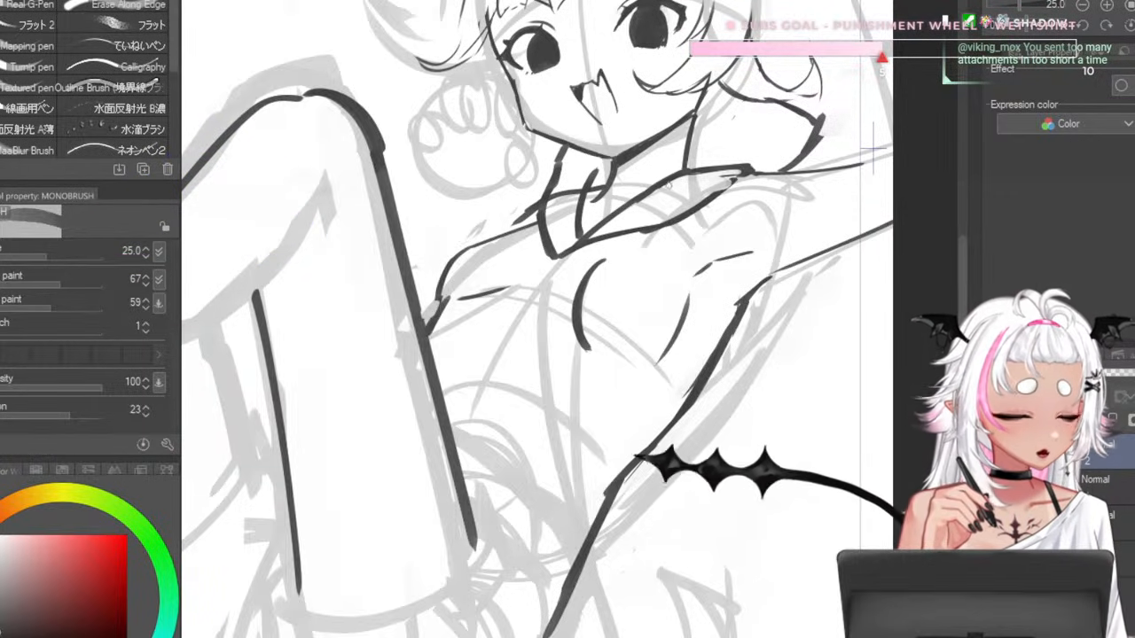
key(bracketright)
key(bracketright)
key(bracketright)
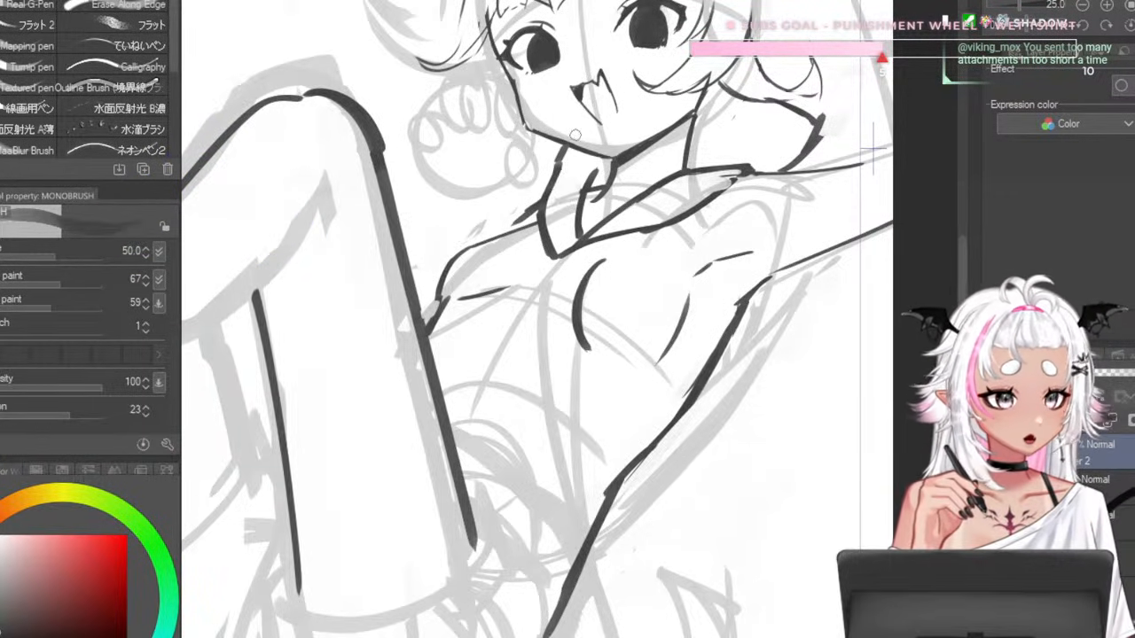
key(bracketleft)
key(bracketleft)
key(bracketleft)
key(bracketleft)
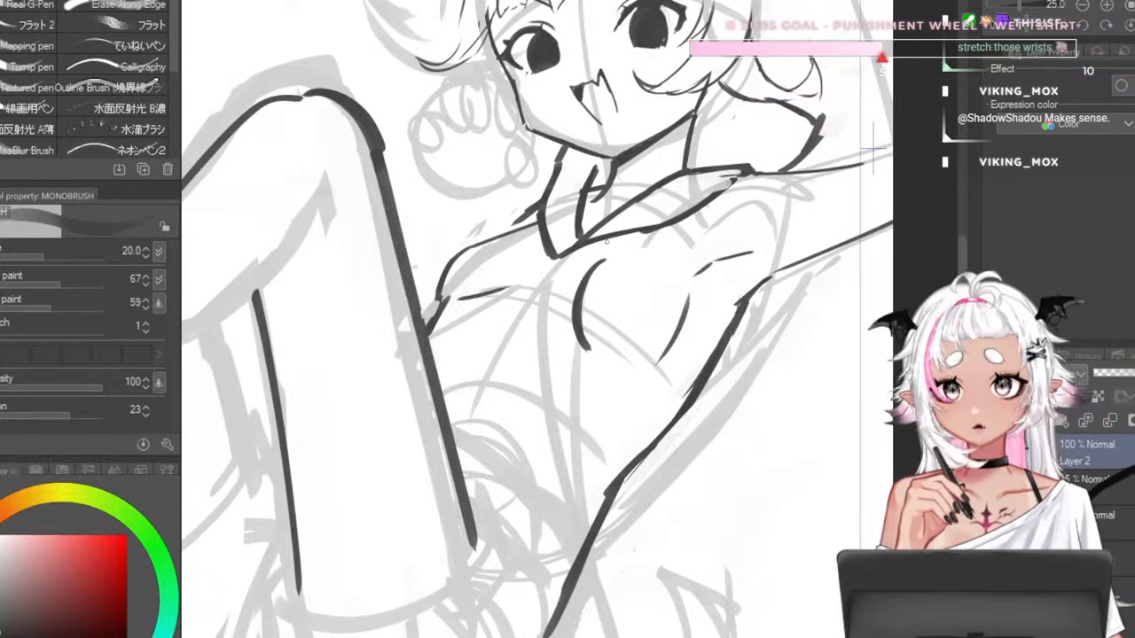
- Draw a small knot at the collar's front point at brush size 30
key(bracketright)
key(bracketright)
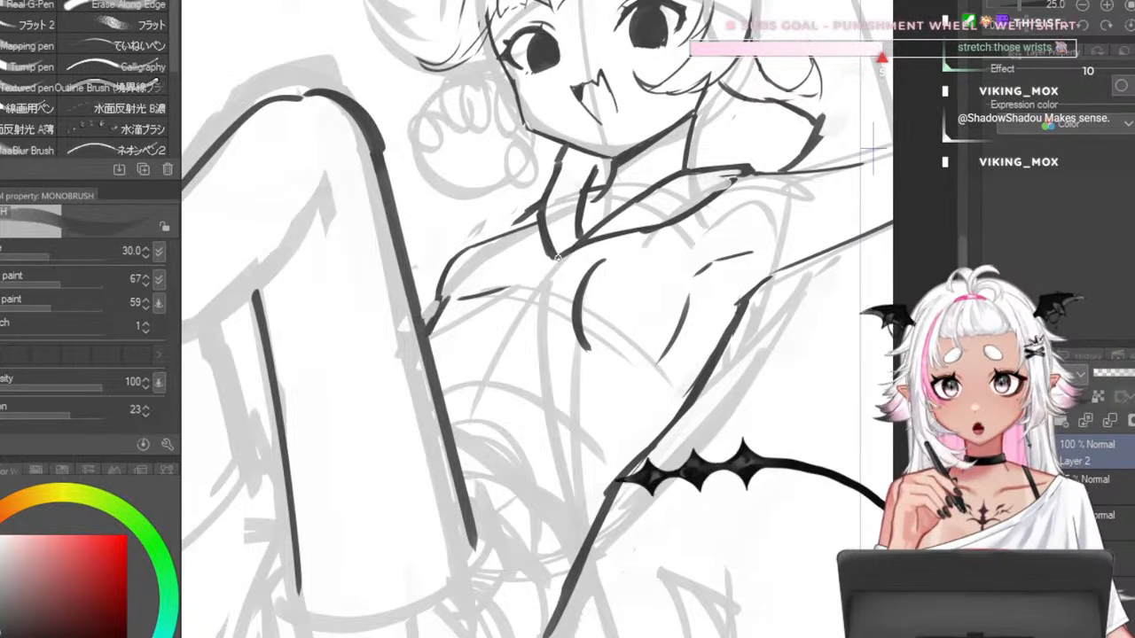
drag(554, 248, 571, 252)
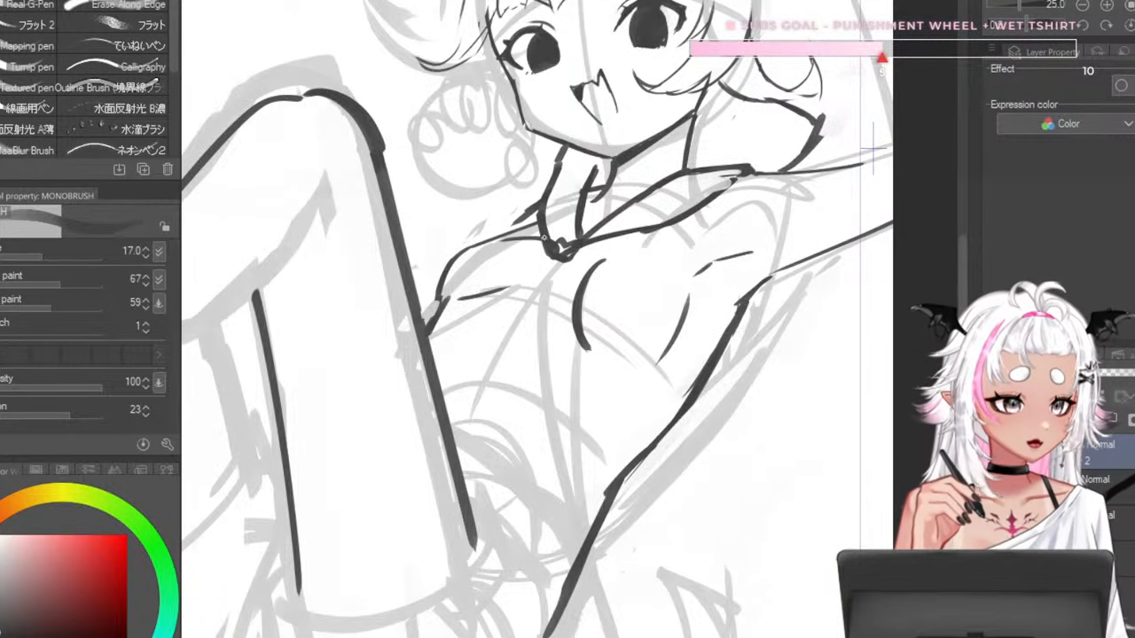
- Draw the ribbon bow beside the knot with its pointed loops and a short squared tail below at brush size 17
mouse_move(468, 192)
mouse_down()
mouse_move(506, 263)
mouse_move(552, 249)
mouse_up()
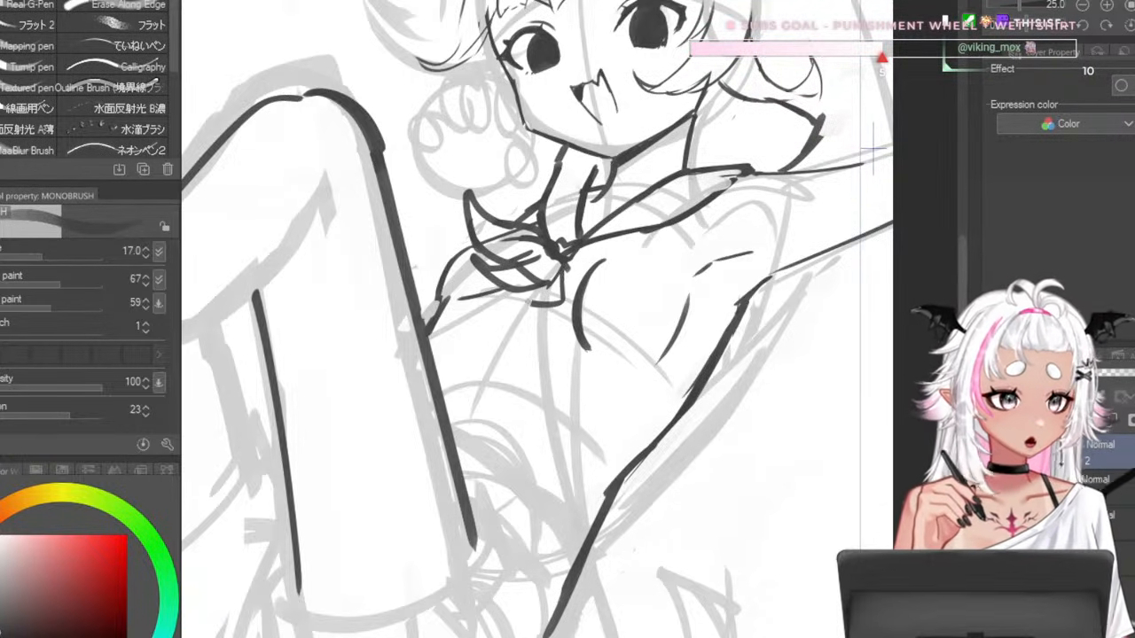
drag(553, 307, 531, 286)
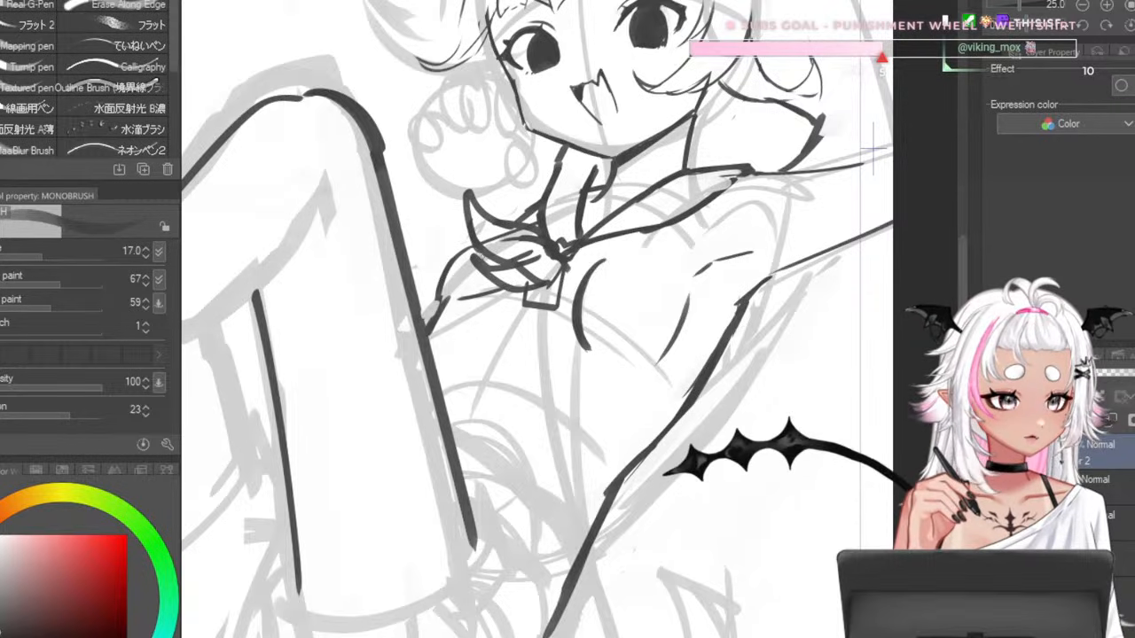
drag(486, 252, 468, 272)
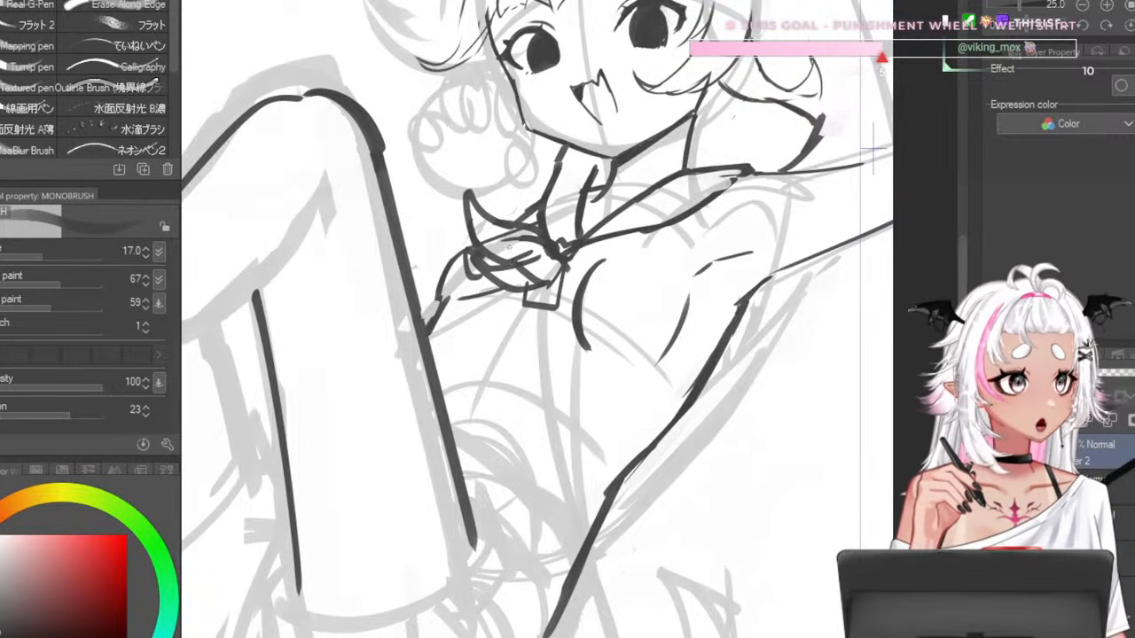
scroll(545, 177, down, 6)
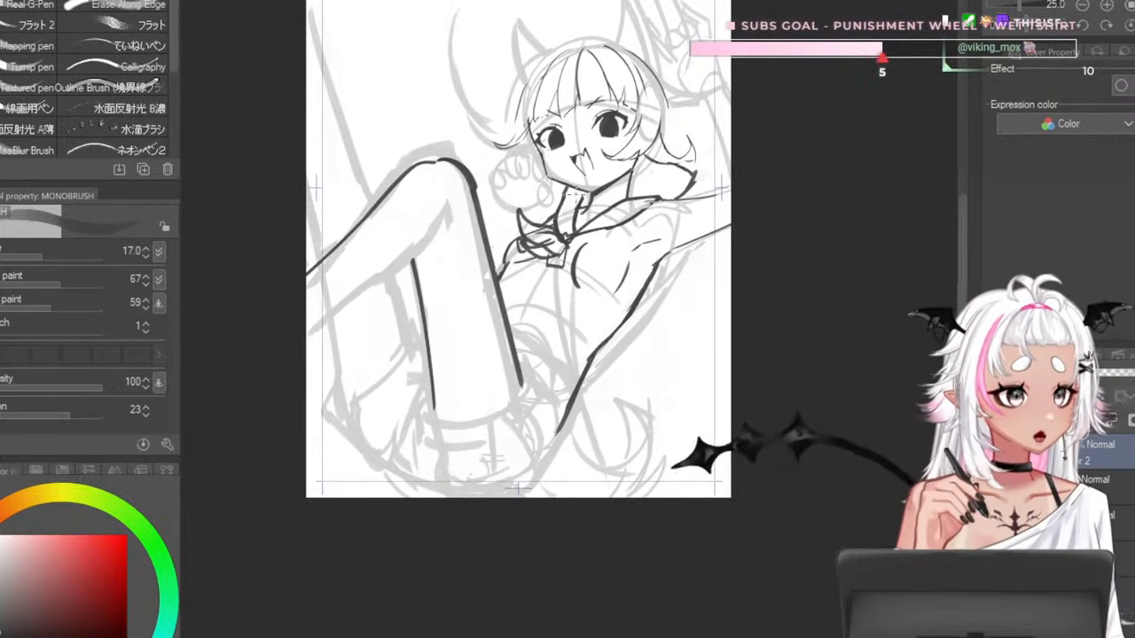
- Draw a long front line from the collar knot down the torso to the waist outline at brush size 20
scroll(561, 272, up, 7)
key(bracketright)
drag(566, 137, 575, 359)
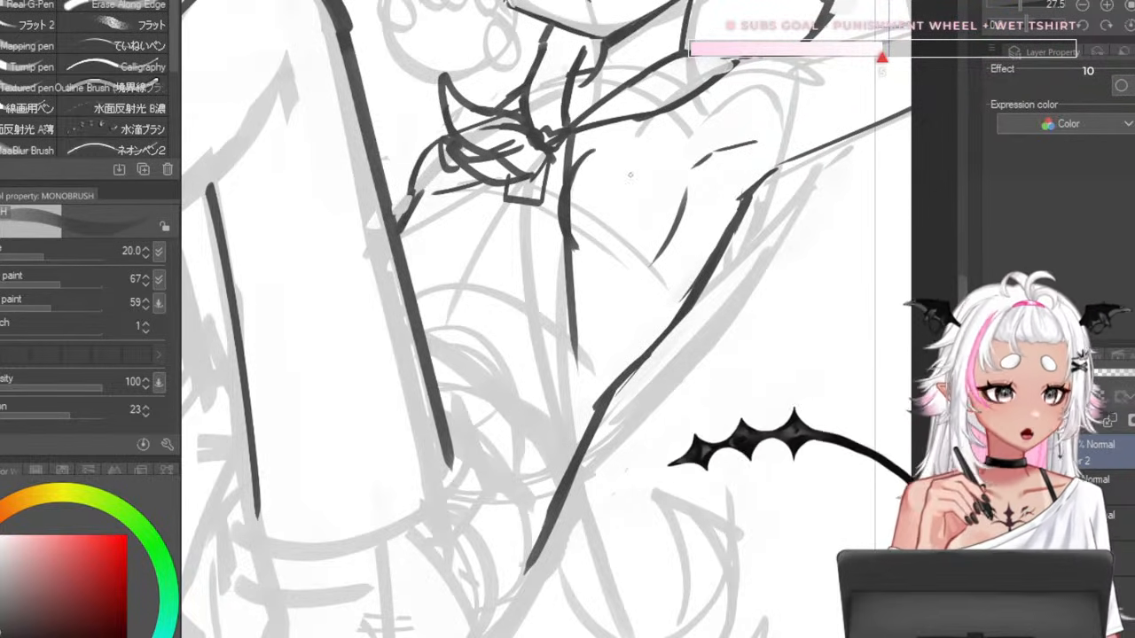
drag(559, 133, 570, 450)
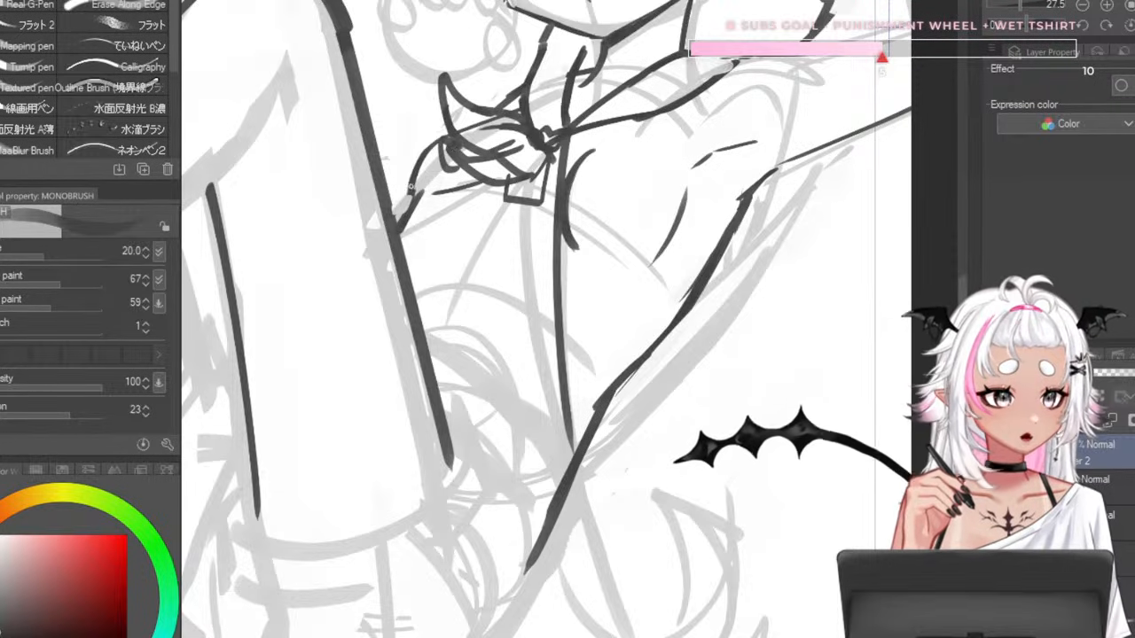
- Draw a ruffled trim under the bow, from the chest edge beside the knee to the torso's front line, at brush sizes 20 to 30
drag(414, 187, 404, 202)
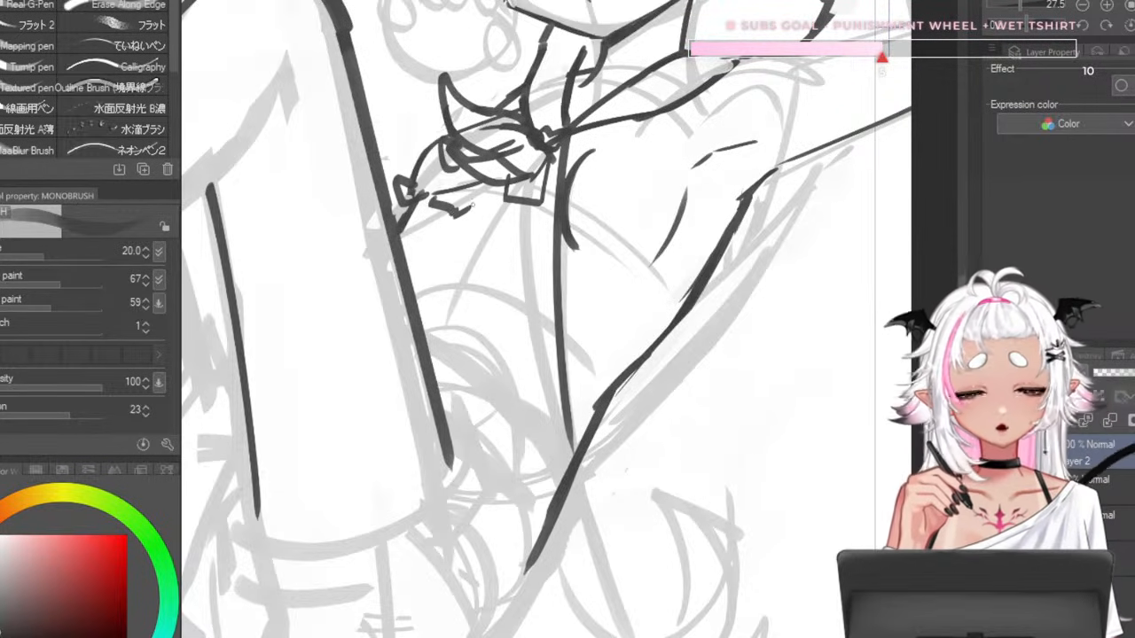
key(])
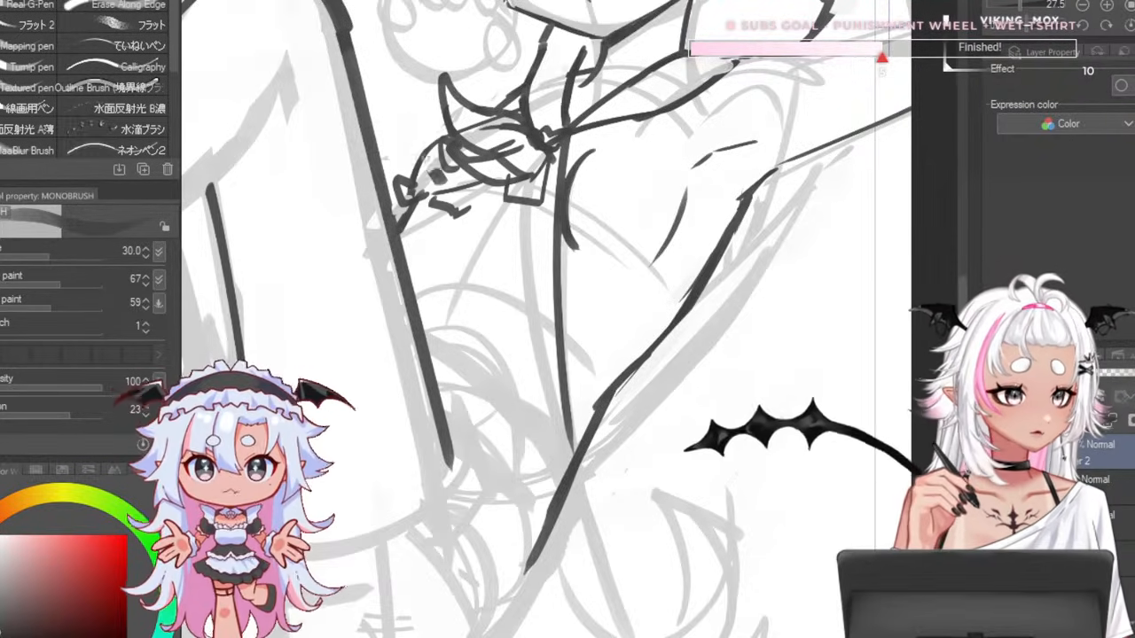
drag(410, 174, 438, 181)
key(ctrl+z)
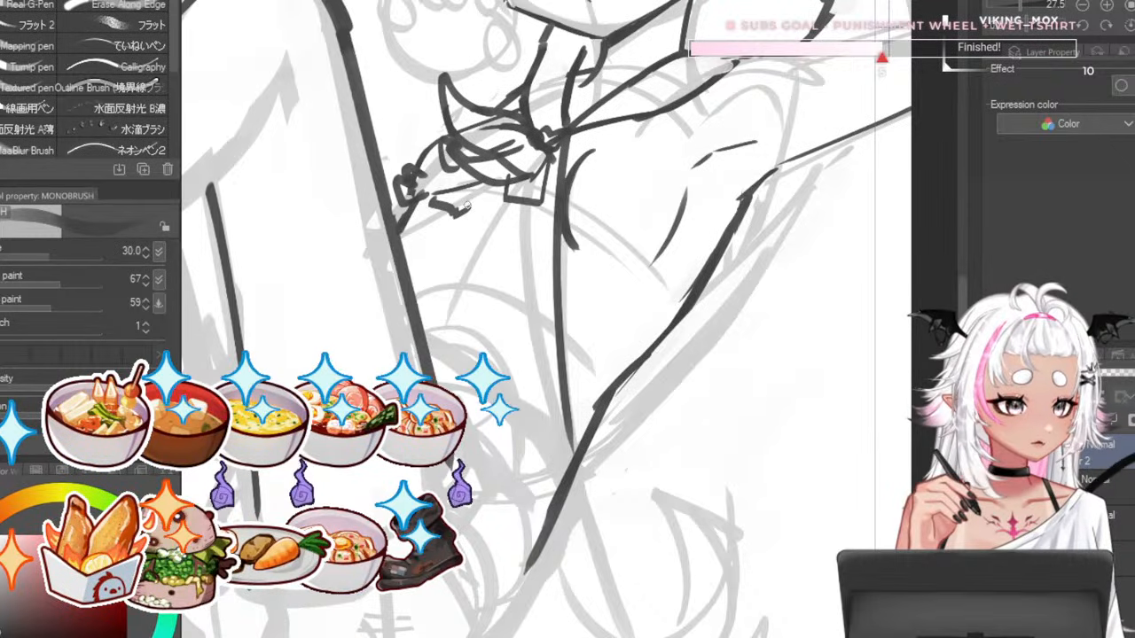
mouse_move(457, 220)
mouse_down()
mouse_move(494, 230)
mouse_move(515, 238)
mouse_move(519, 226)
mouse_move(466, 218)
mouse_move(527, 237)
mouse_up()
key([)
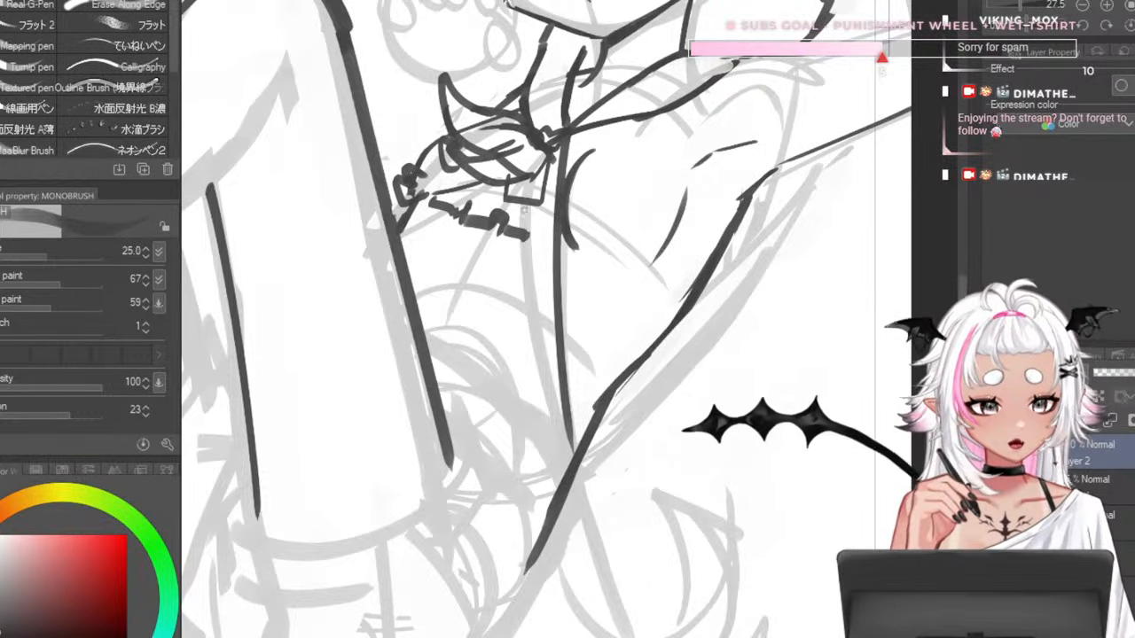
scroll(558, 257, down, 5)
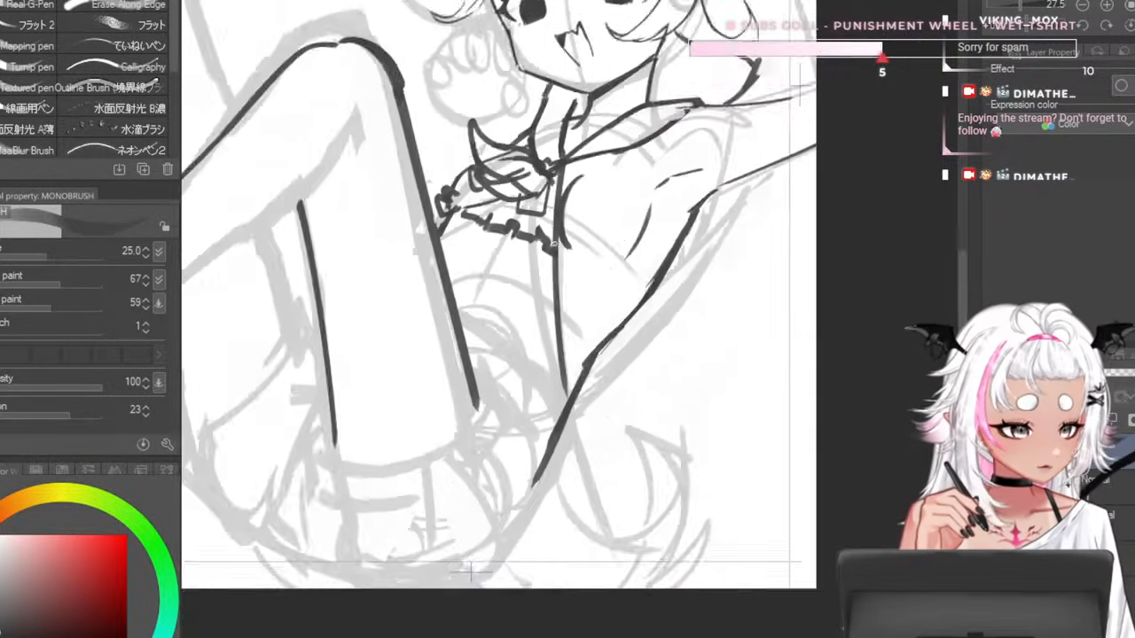
- Draw two lines from the lower collar edge down to the torso's side outline at brush sizes 15 and 17
scroll(621, 203, up, 5)
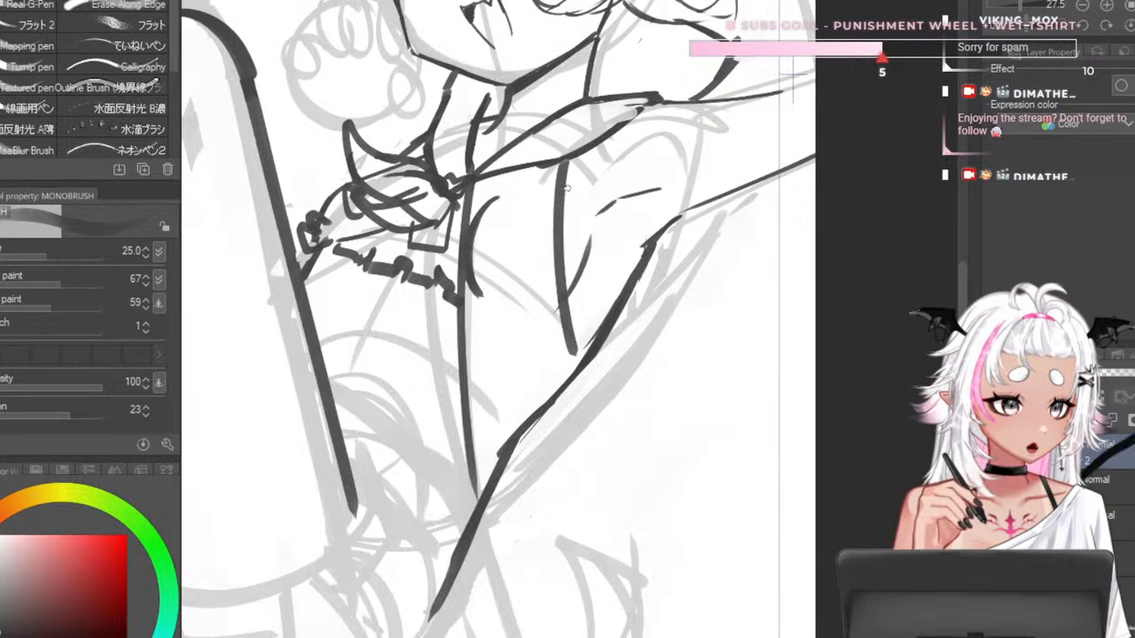
key([)
drag(565, 161, 577, 367)
key(ctrl+z)
key(ctrl+z)
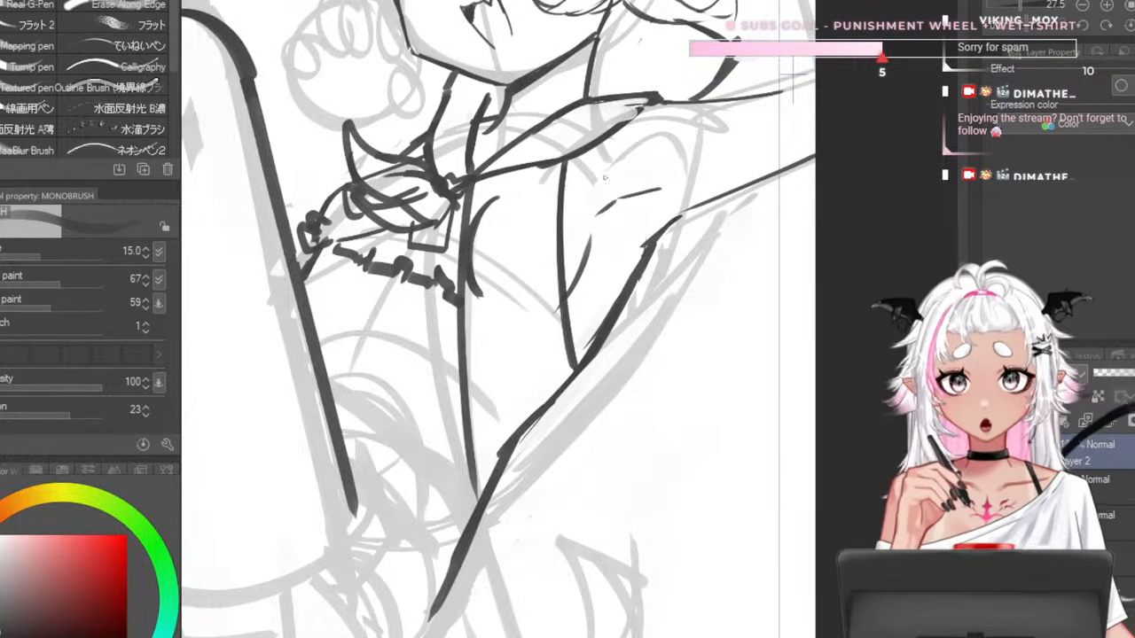
mouse_move(585, 156)
mouse_down()
mouse_move(576, 293)
mouse_move(588, 246)
mouse_move(586, 259)
mouse_up()
key(ctrl+z)
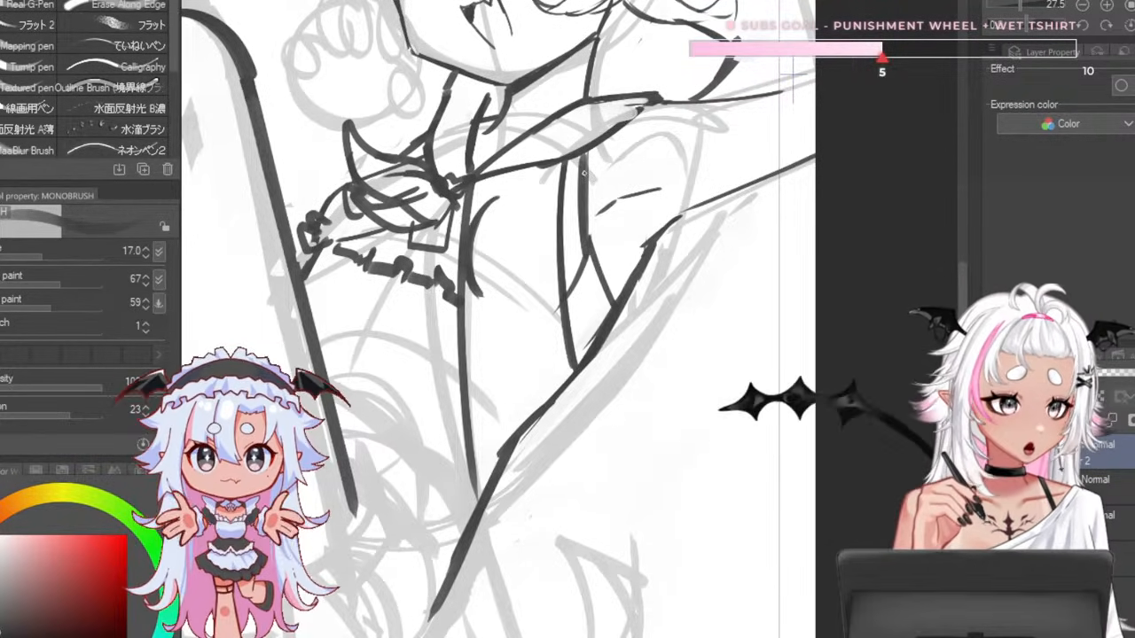
scroll(538, 223, down, 1)
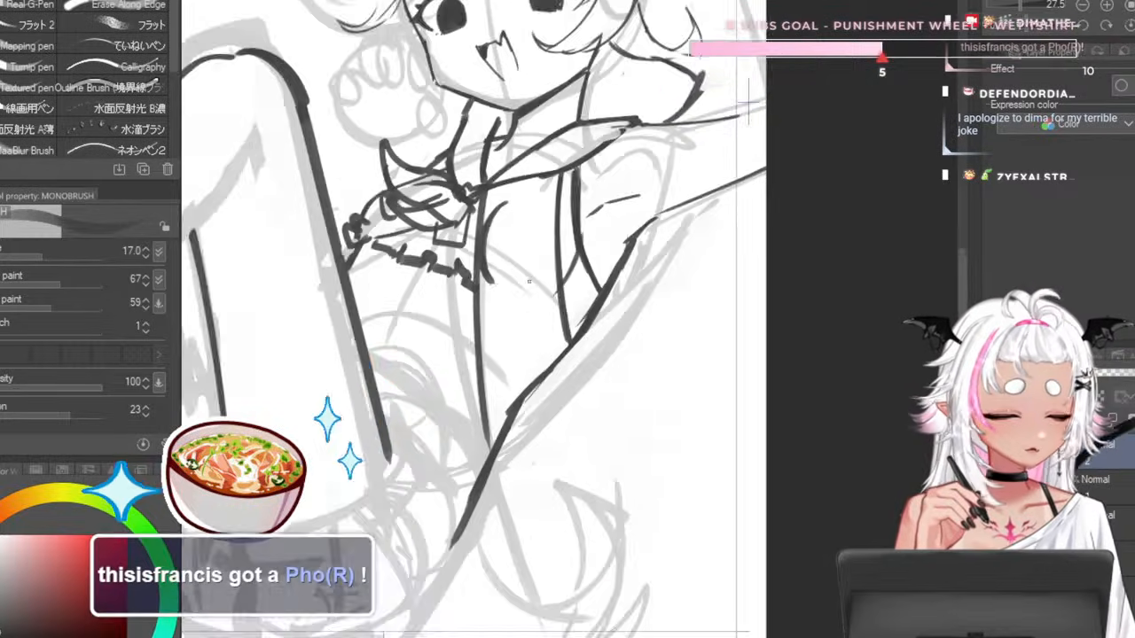
- Examine the pose and proportions of the whole figure against the rough sketch
scroll(529, 282, down, 5)
scroll(537, 264, up, 4)
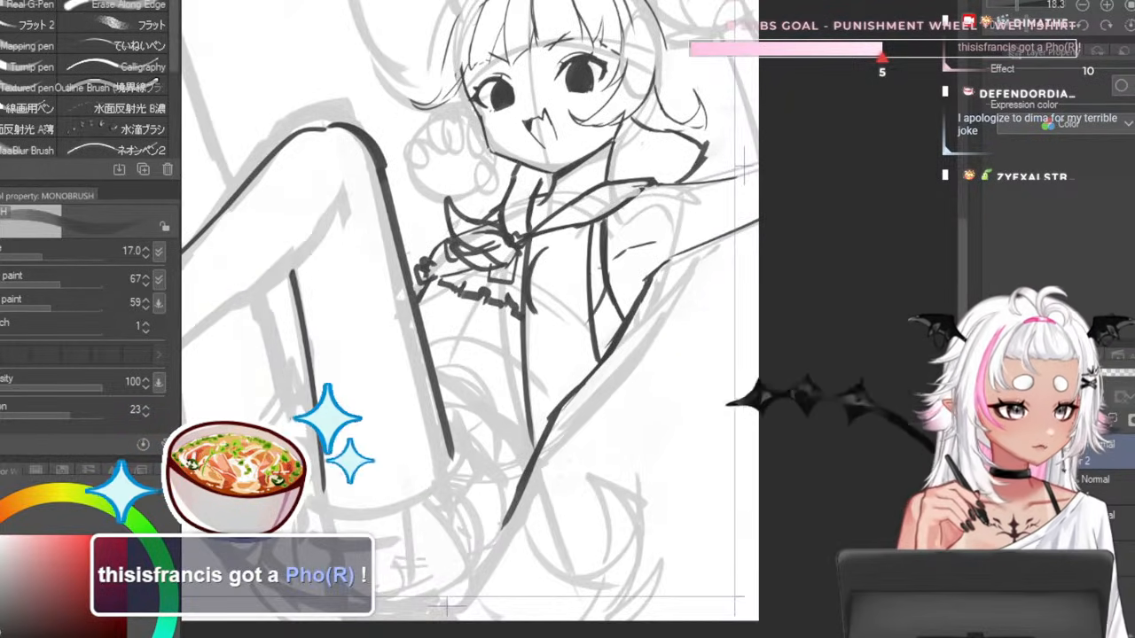
scroll(557, 328, down, 2)
scroll(557, 328, up, 1)
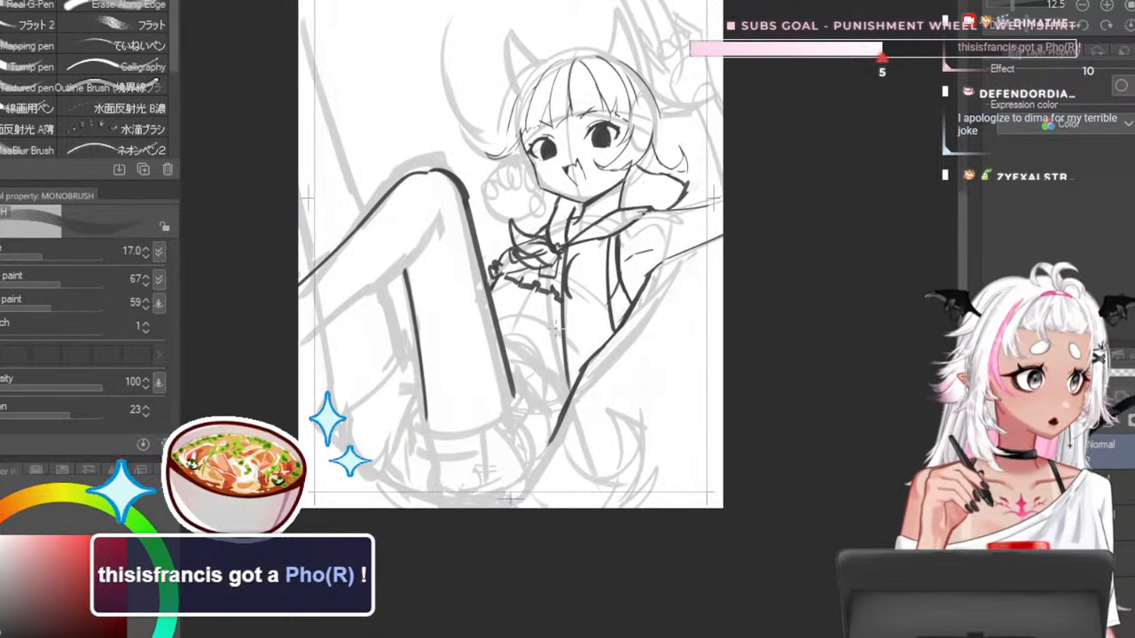
scroll(557, 330, up, 2)
scroll(557, 330, down, 1)
scroll(550, 372, up, 2)
scroll(547, 404, down, 3)
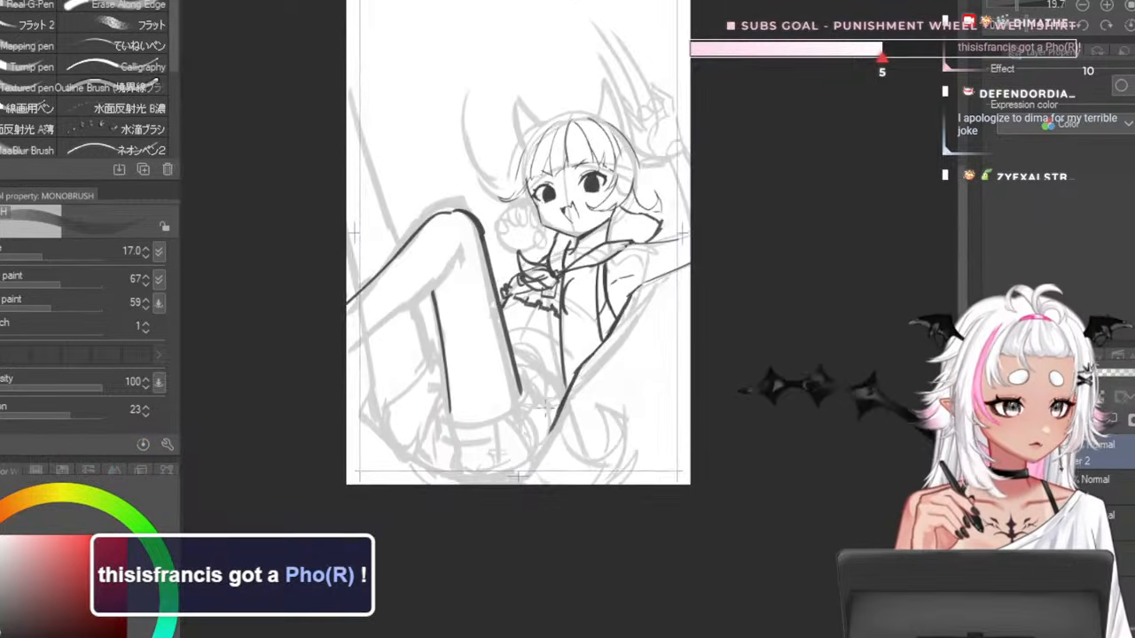
scroll(577, 335, up, 1)
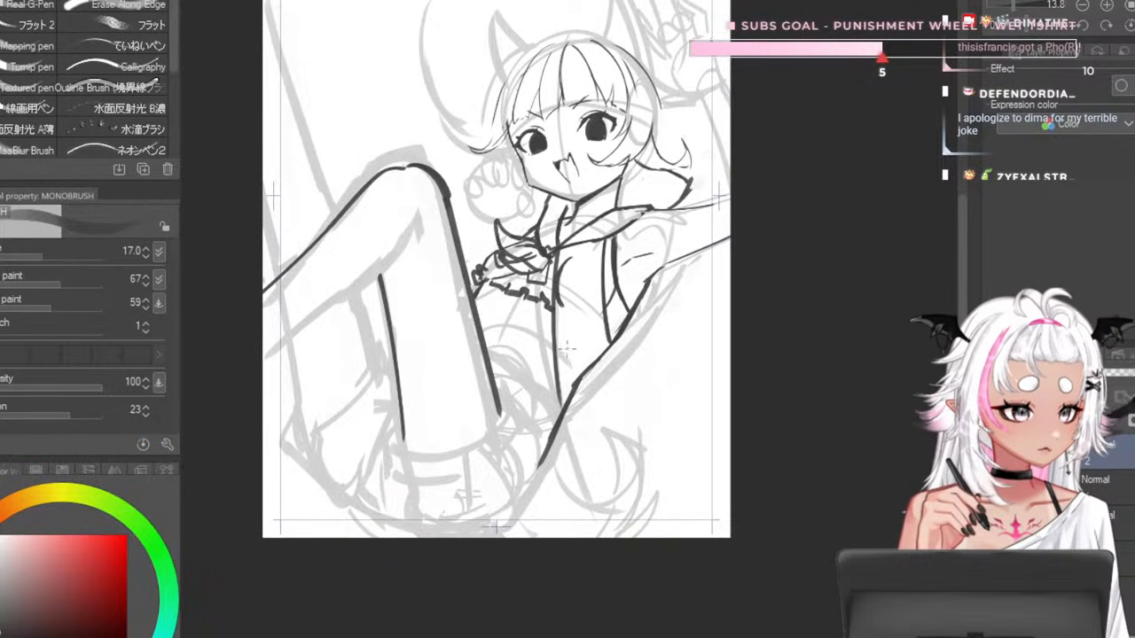
- Group the clean and rough sketch layers in a folder, select that folder and switch to Liquify at size 2000
click(1098, 480)
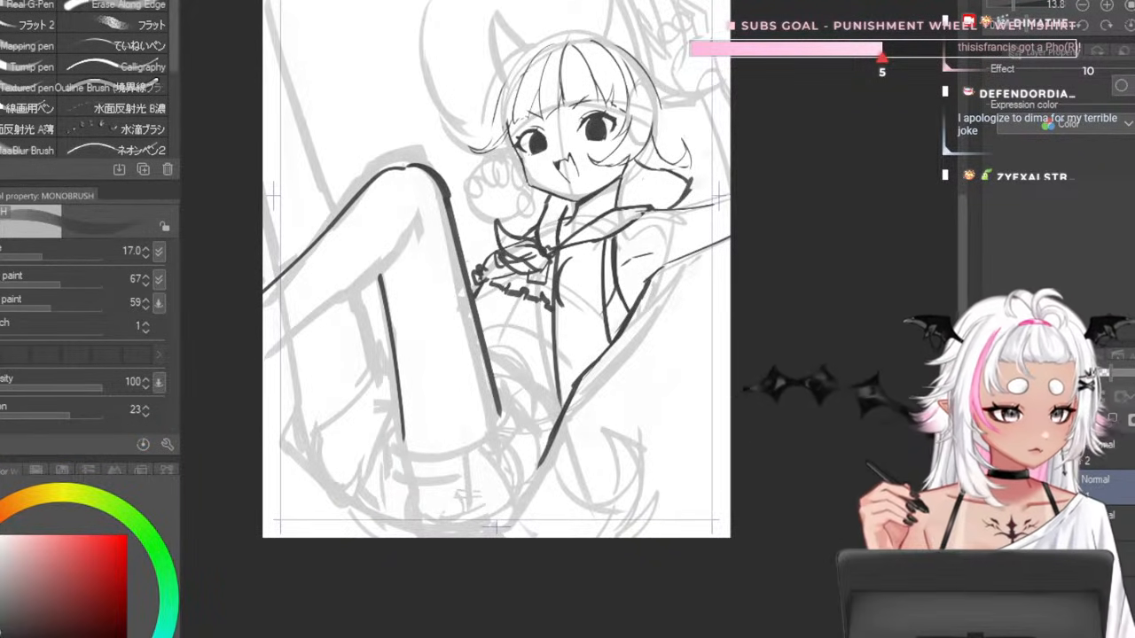
key(j)
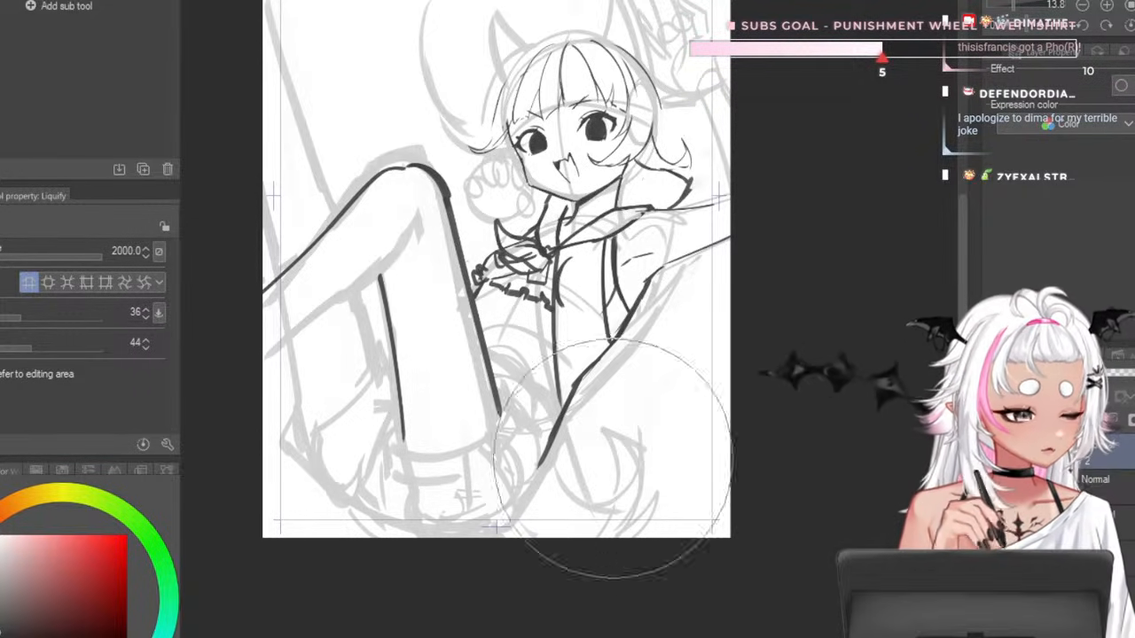
click(1100, 484)
click(1112, 515)
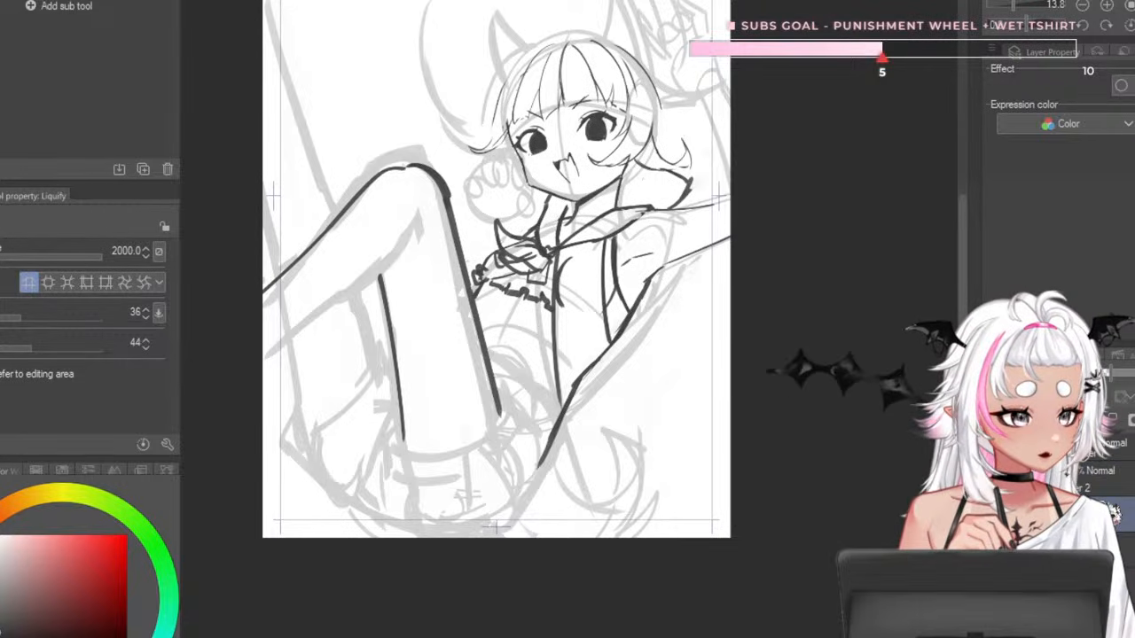
click(1108, 476)
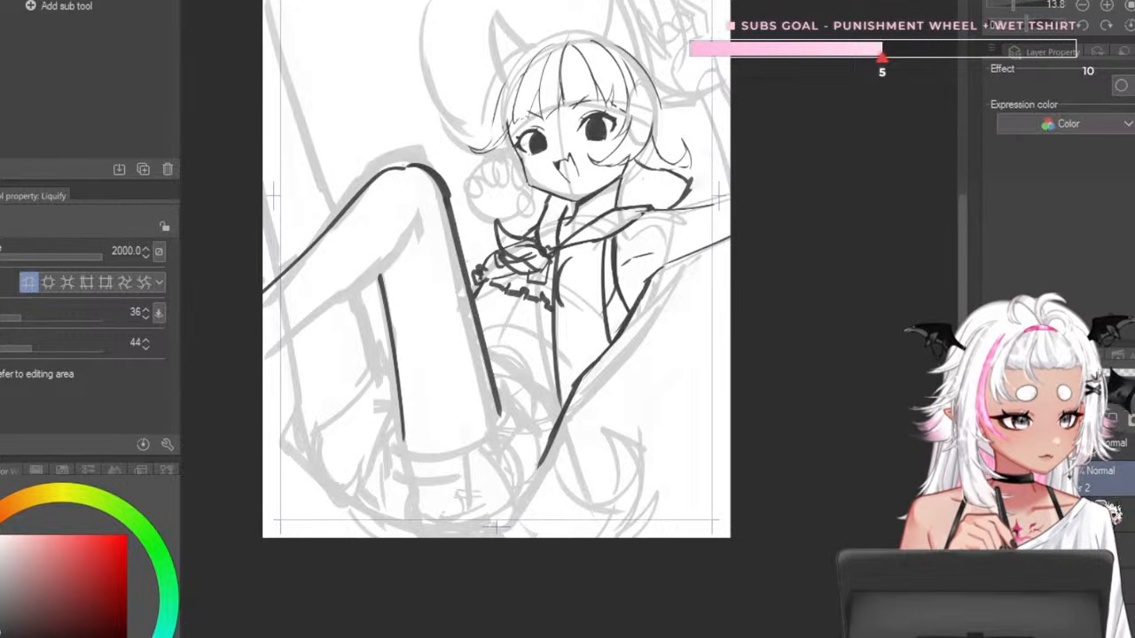
drag(1099, 461, 1102, 456)
click(1109, 451)
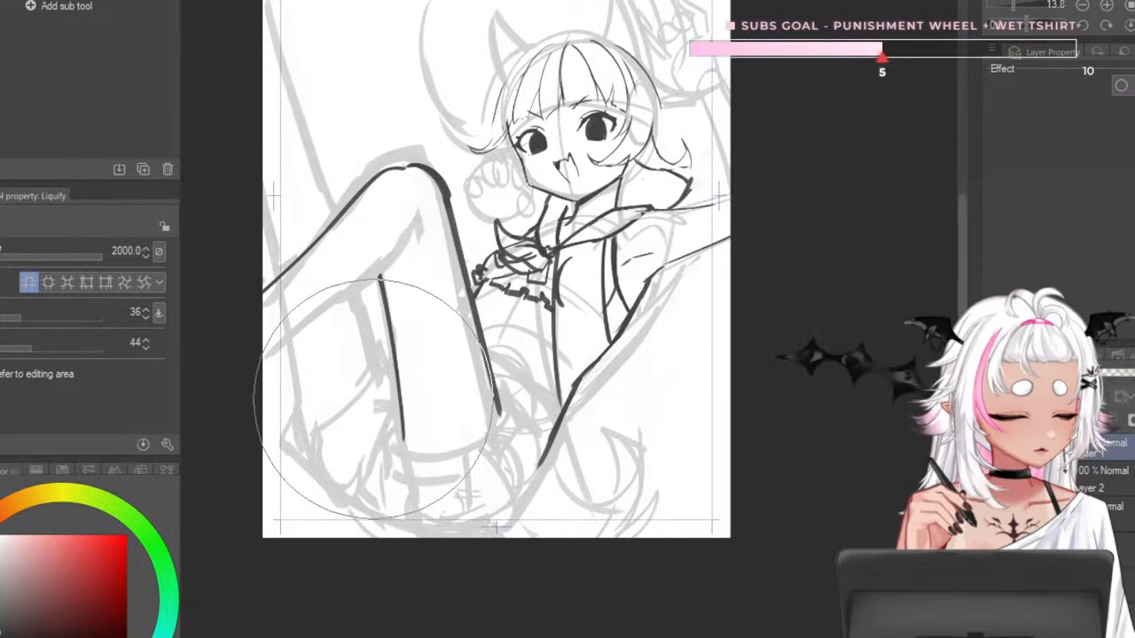
- Push the lower ends of the raised leg and its cuff upward with Liquify at size 2000 to shorten the shin
mouse_move(373, 402)
mouse_down()
mouse_move(381, 379)
mouse_move(366, 387)
mouse_up()
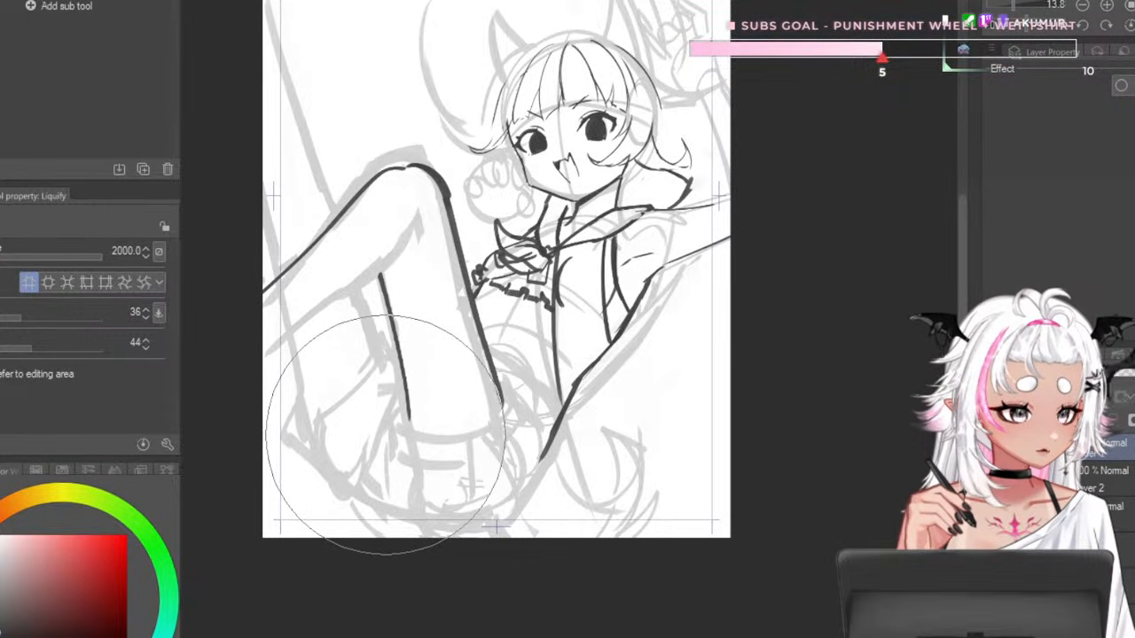
key(bracketleft)
key(bracketleft)
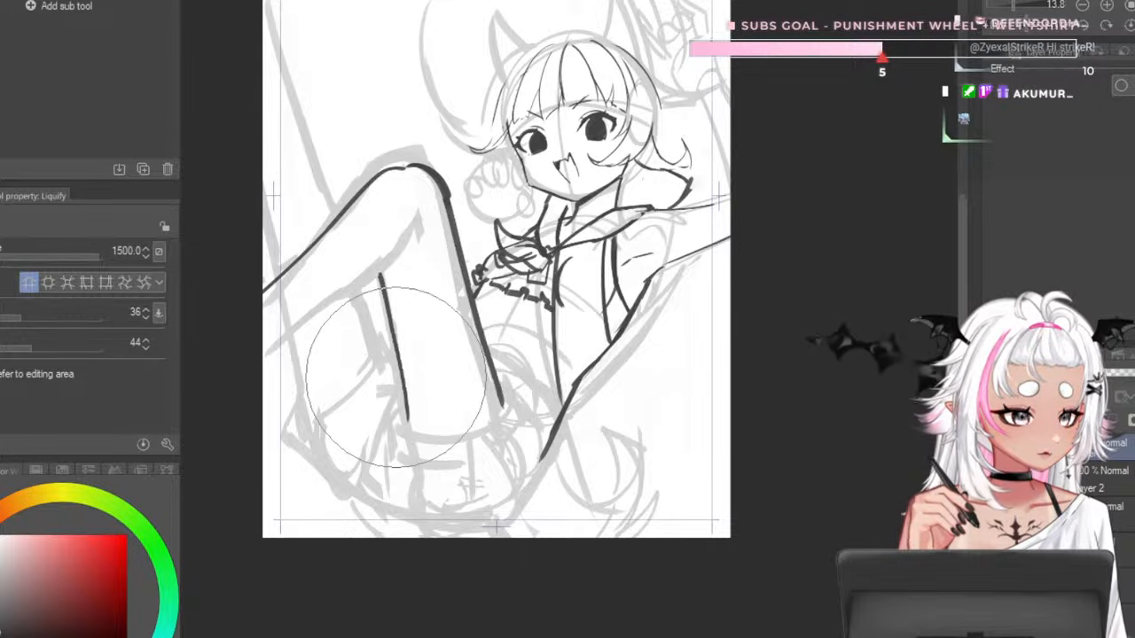
key(bracketright)
key(bracketright)
drag(456, 464, 466, 456)
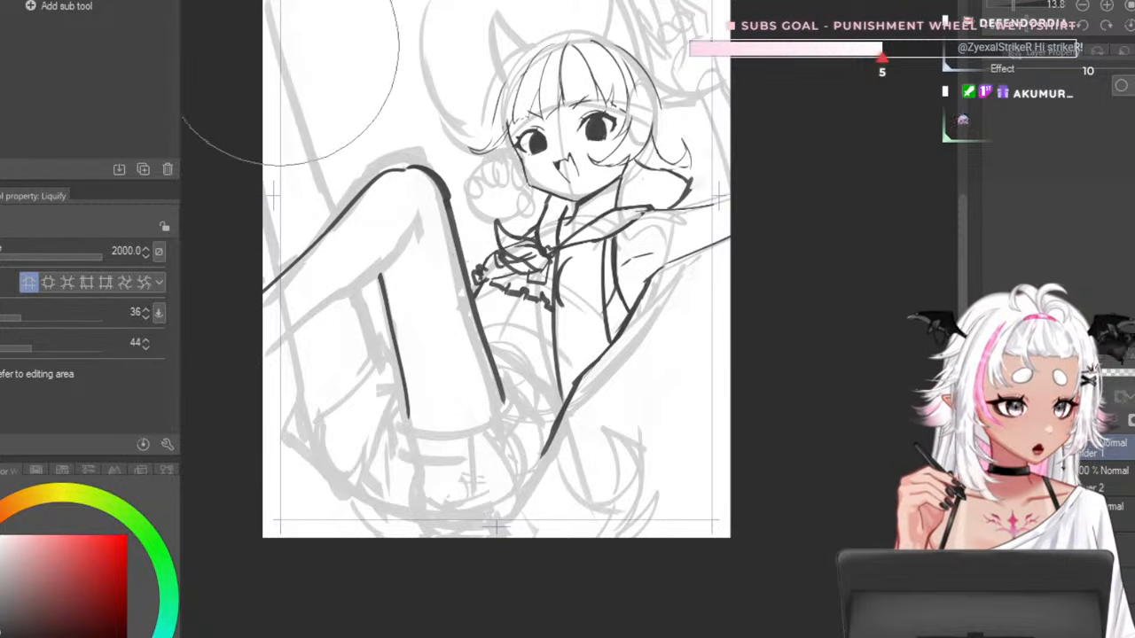
scroll(520, 197, down, 7)
scroll(524, 163, up, 7)
scroll(609, 147, up, 1)
scroll(621, 124, up, 2)
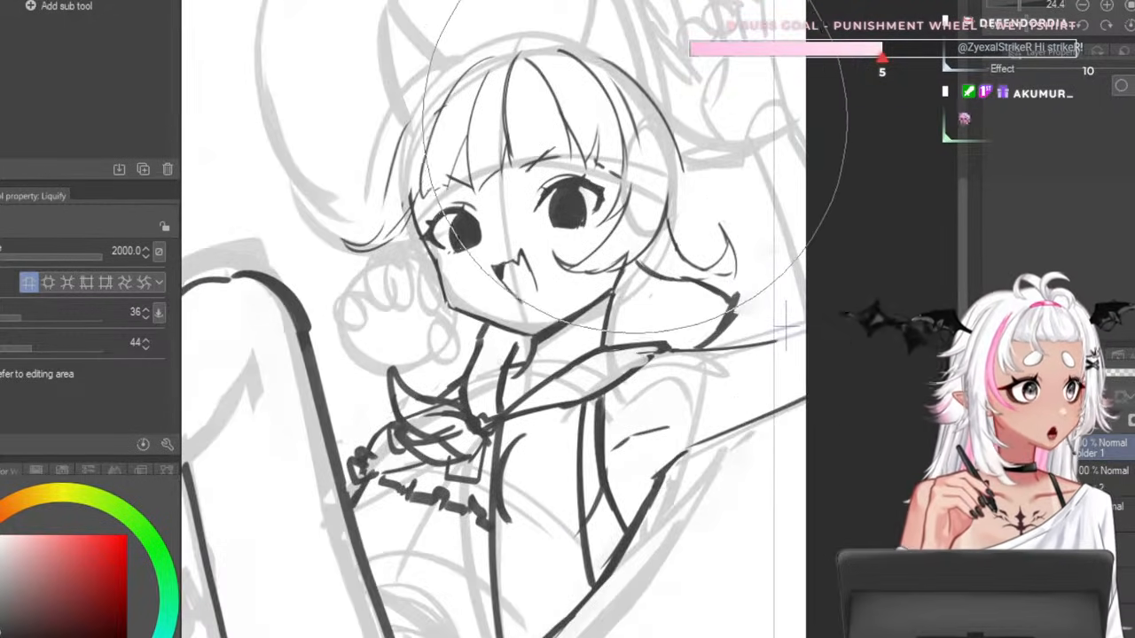
scroll(585, 142, down, 3)
scroll(550, 160, up, 1)
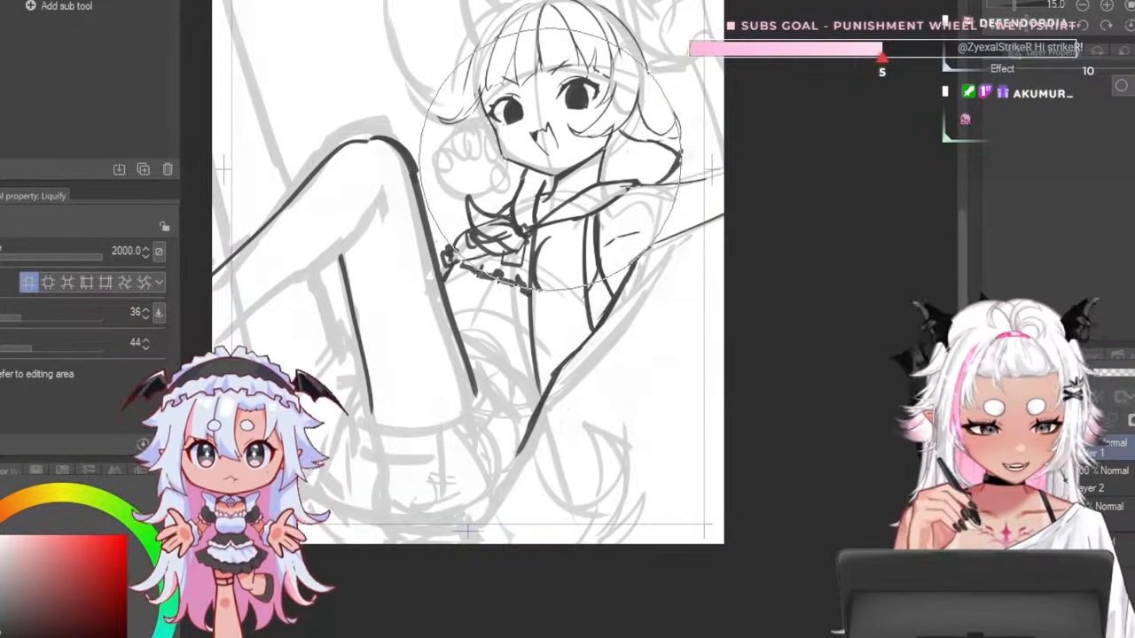
- Examine the raised leg, torso and hip proportions against the rough sketch
scroll(617, 240, down, 4)
scroll(610, 323, up, 6)
scroll(656, 306, down, 4)
scroll(586, 301, up, 4)
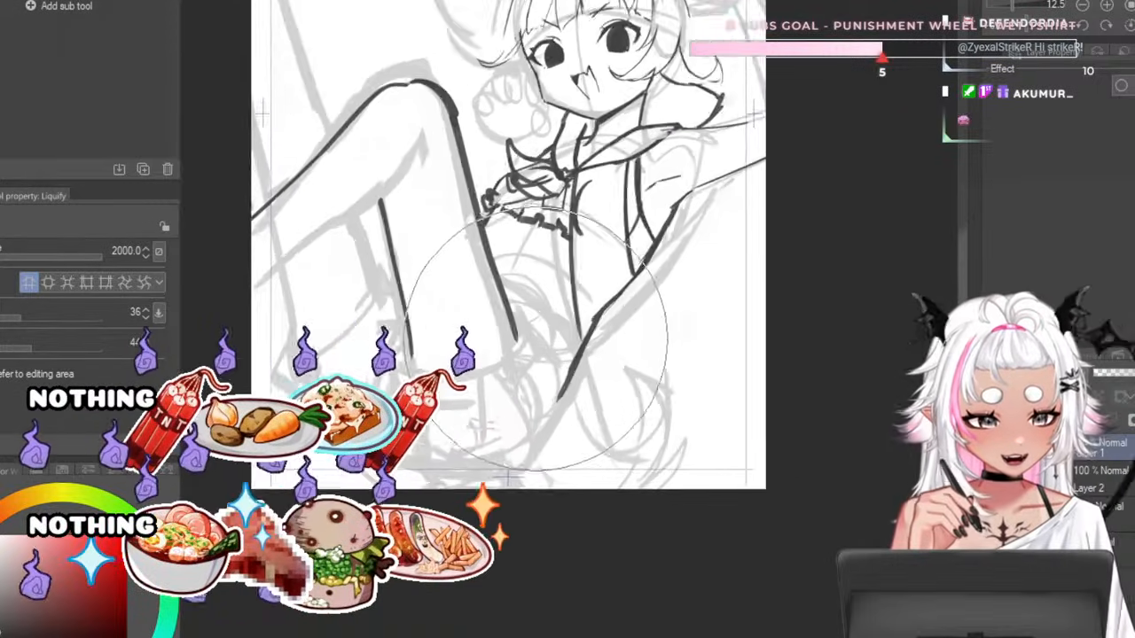
scroll(609, 274, down, 3)
scroll(513, 282, up, 4)
scroll(550, 284, down, 4)
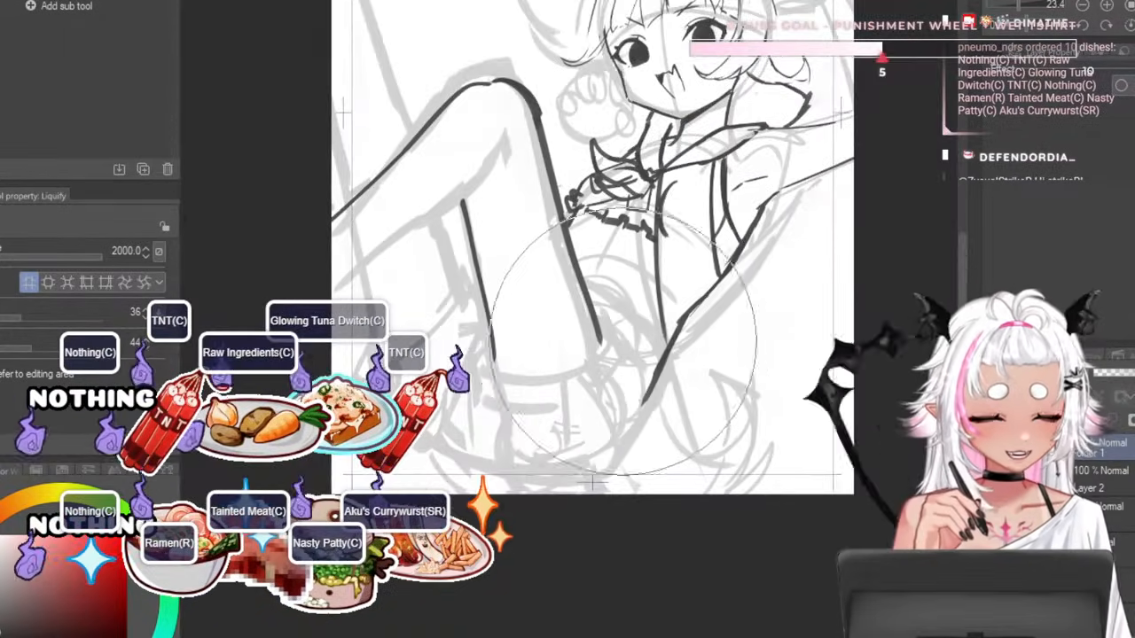
scroll(585, 283, up, 4)
scroll(621, 288, down, 4)
scroll(657, 292, up, 3)
scroll(656, 288, up, 2)
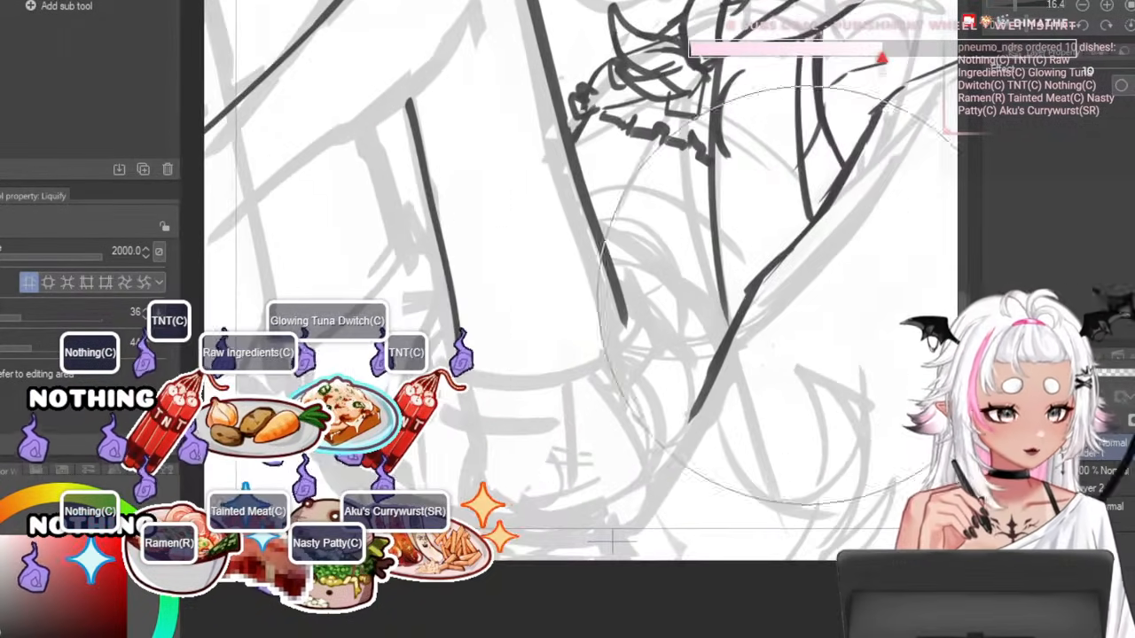
scroll(603, 279, down, 3)
scroll(532, 270, up, 4)
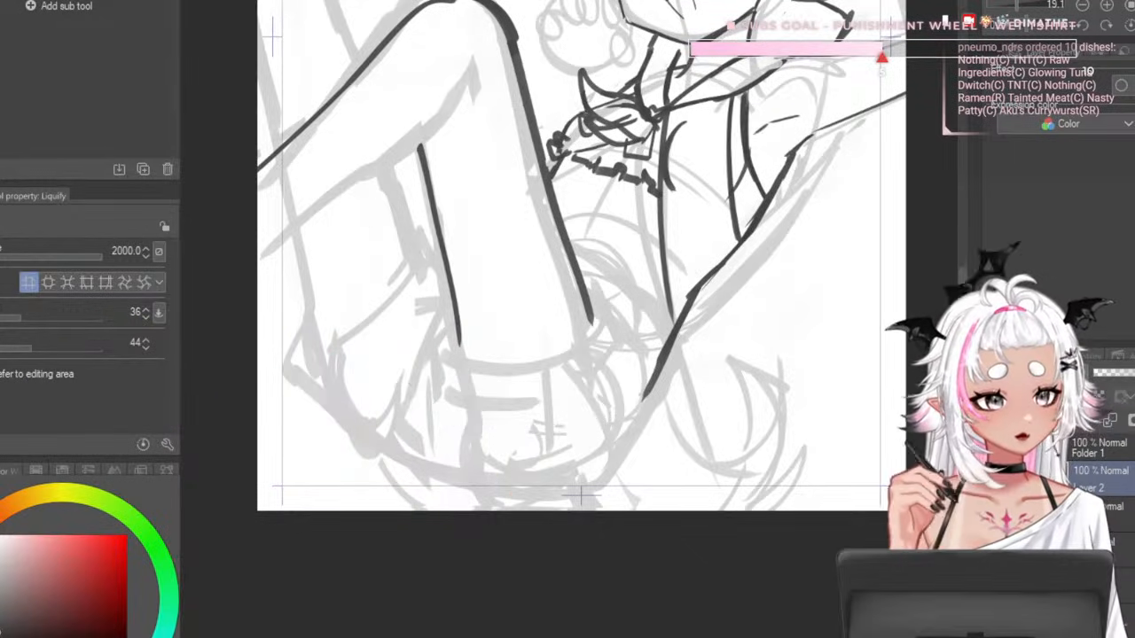
- Switch to the MONOBRUSH and thin the right outline of the raised shin by trimming along its inner edge
key(p)
key(bracketright)
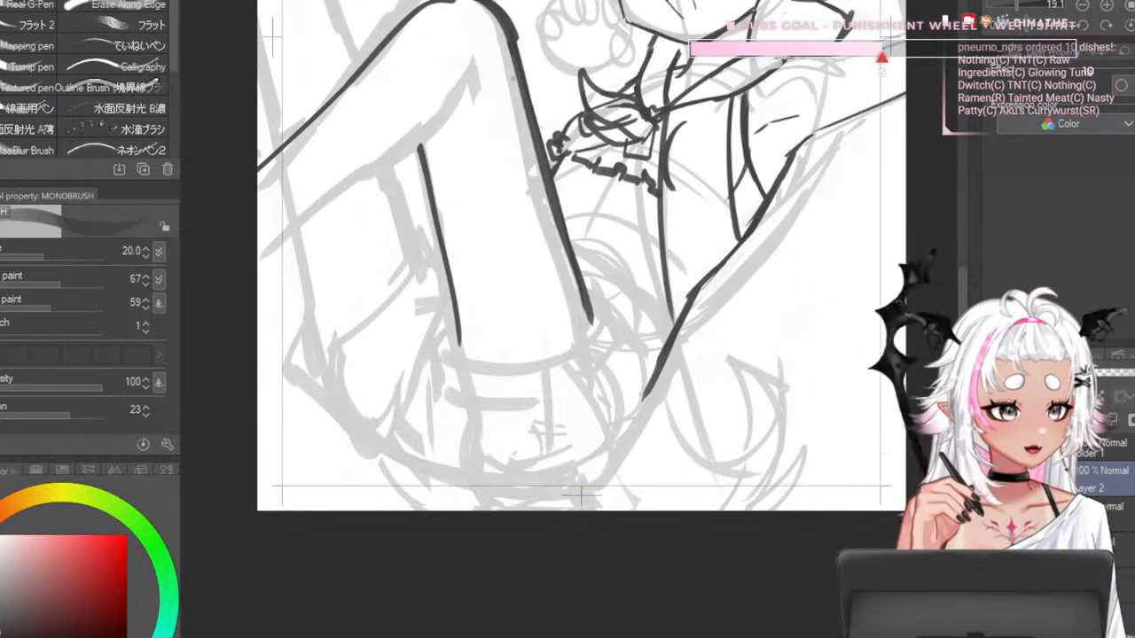
key(bracketright)
key(bracketright)
key(bracketright)
drag(508, 46, 565, 263)
key(ctrl+z)
drag(511, 48, 566, 264)
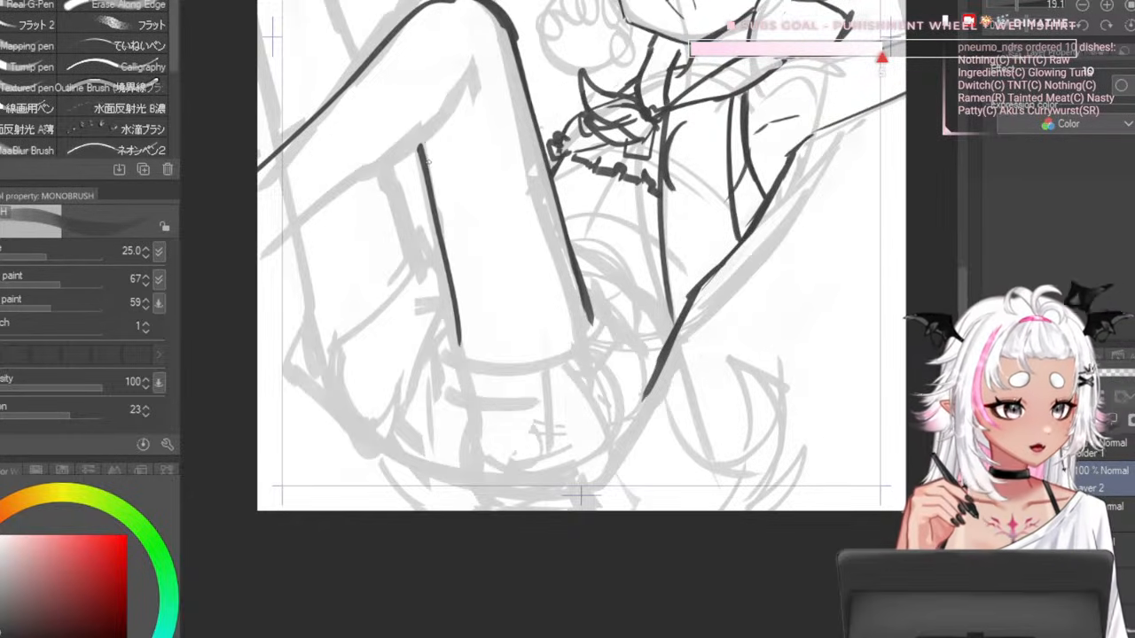
- Trim the shin's left outline at size 60, and redraw it at size 25 down to the cuff
key(ctrl+z)
drag(427, 142, 463, 358)
key(ctrl+z)
drag(423, 144, 461, 353)
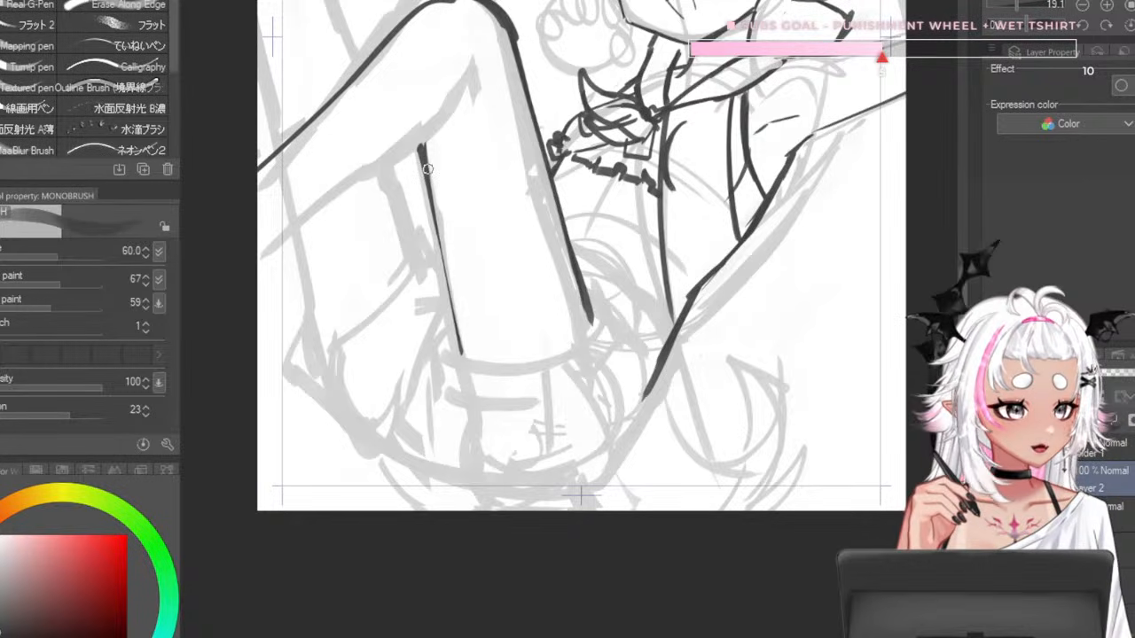
key(bracketleft)
key(bracketleft)
key(bracketleft)
key(bracketleft)
drag(428, 160, 463, 364)
drag(426, 163, 458, 325)
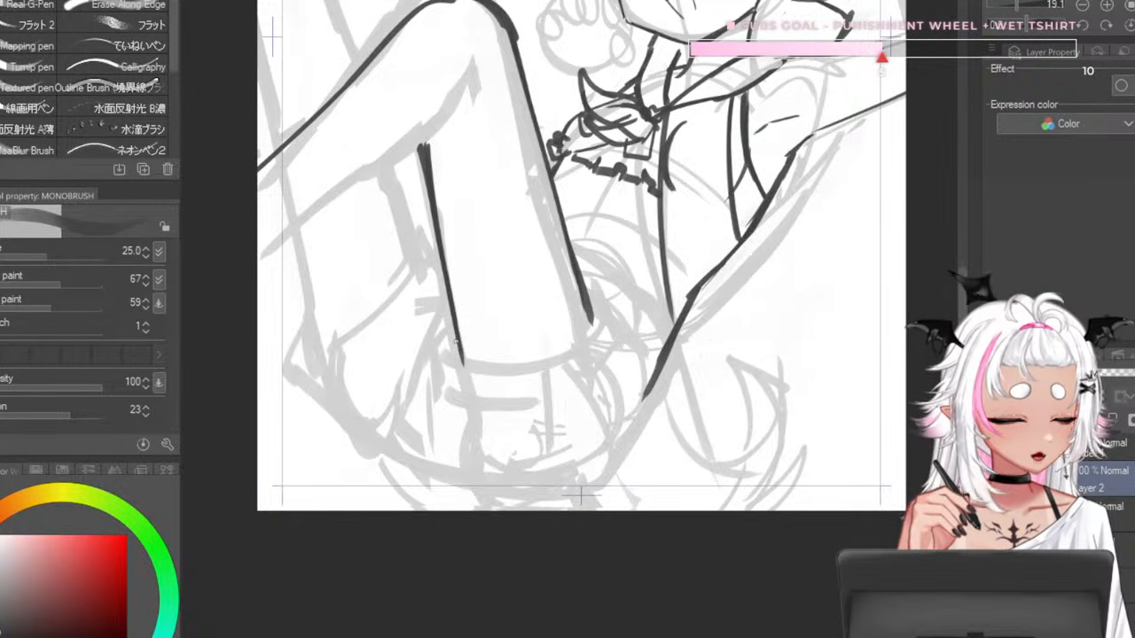
- Draw the cuff's curved upper edge at brush size 25, joining the lower ends of both shin lines
scroll(671, 366, down, 3)
scroll(710, 357, up, 4)
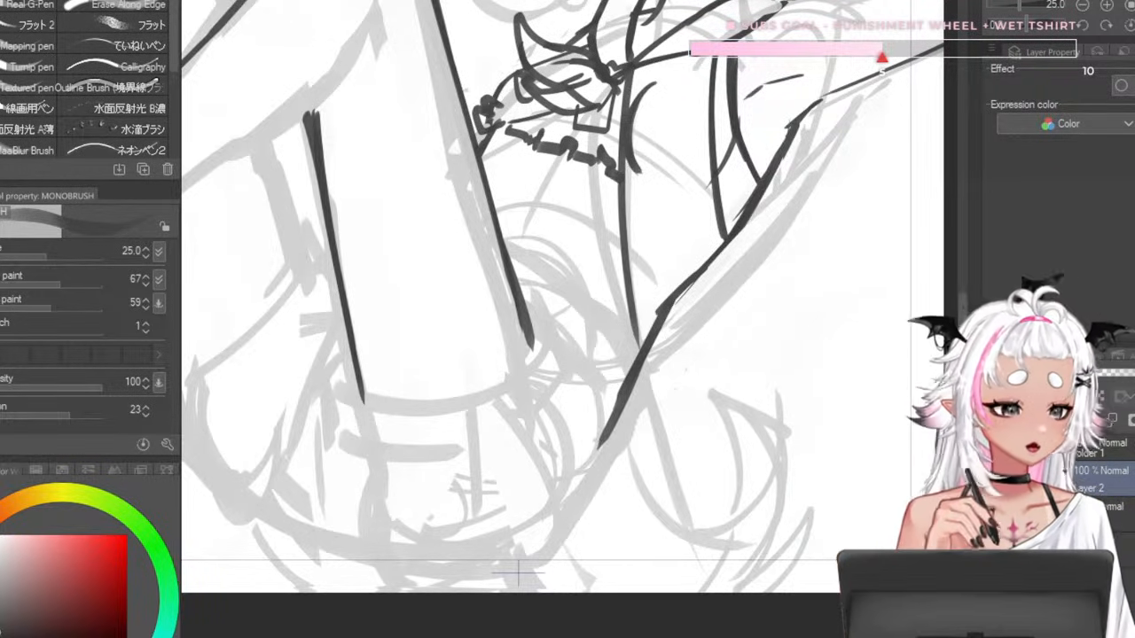
mouse_move(531, 309)
mouse_down()
mouse_move(581, 357)
mouse_move(597, 434)
mouse_up()
key(ctrl+z)
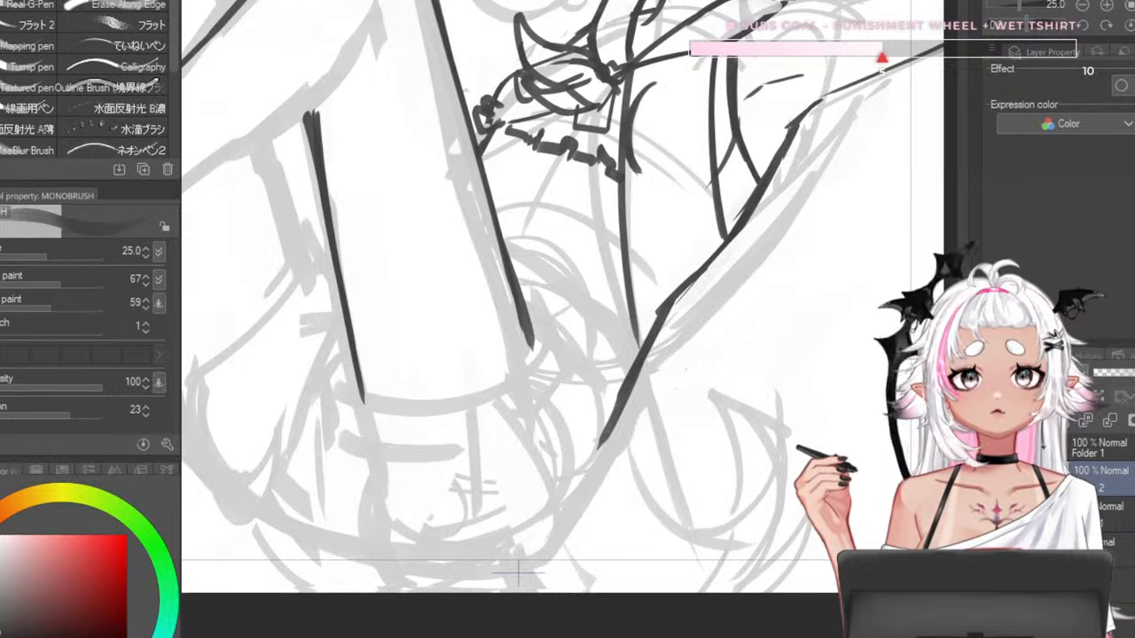
drag(347, 344, 423, 374)
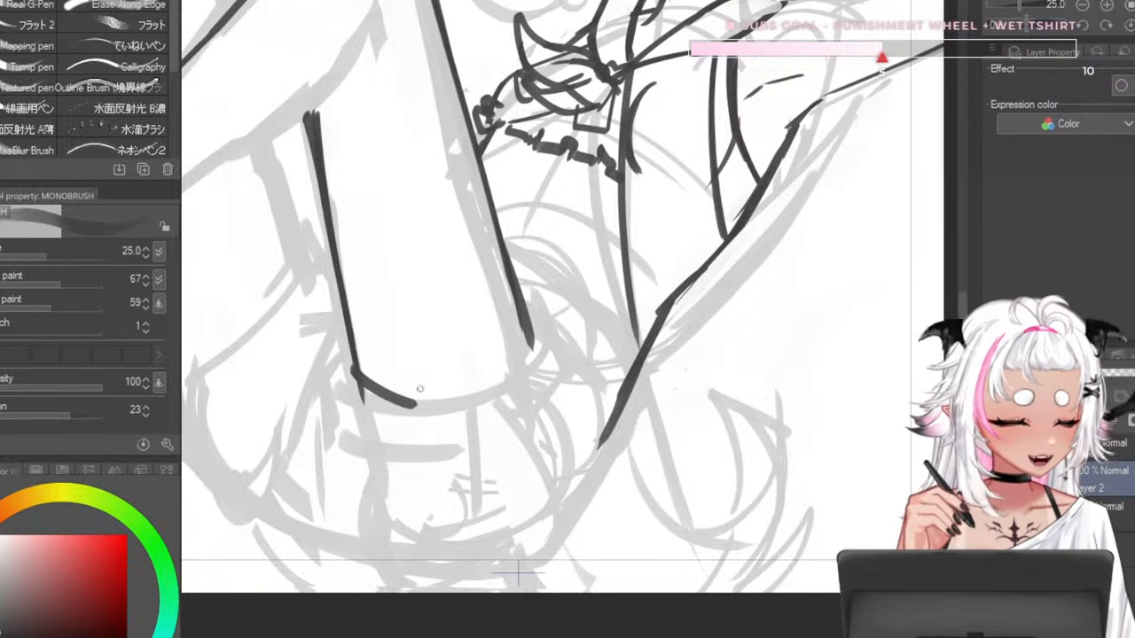
key(ctrl+z)
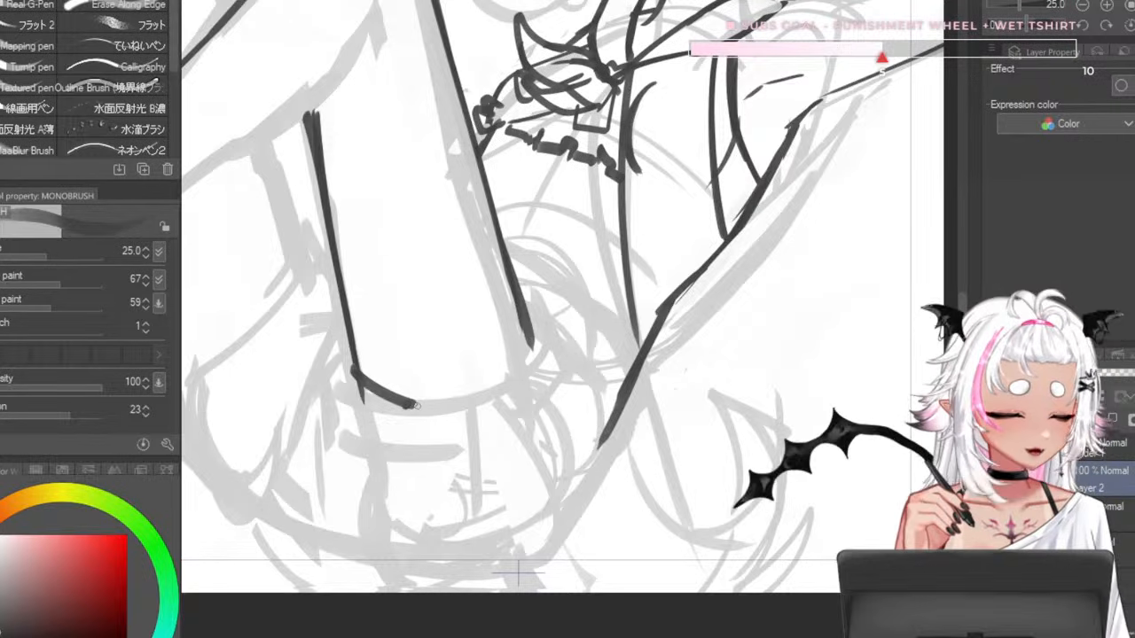
mouse_move(411, 407)
mouse_down()
mouse_move(520, 352)
mouse_move(491, 382)
mouse_move(534, 337)
mouse_up()
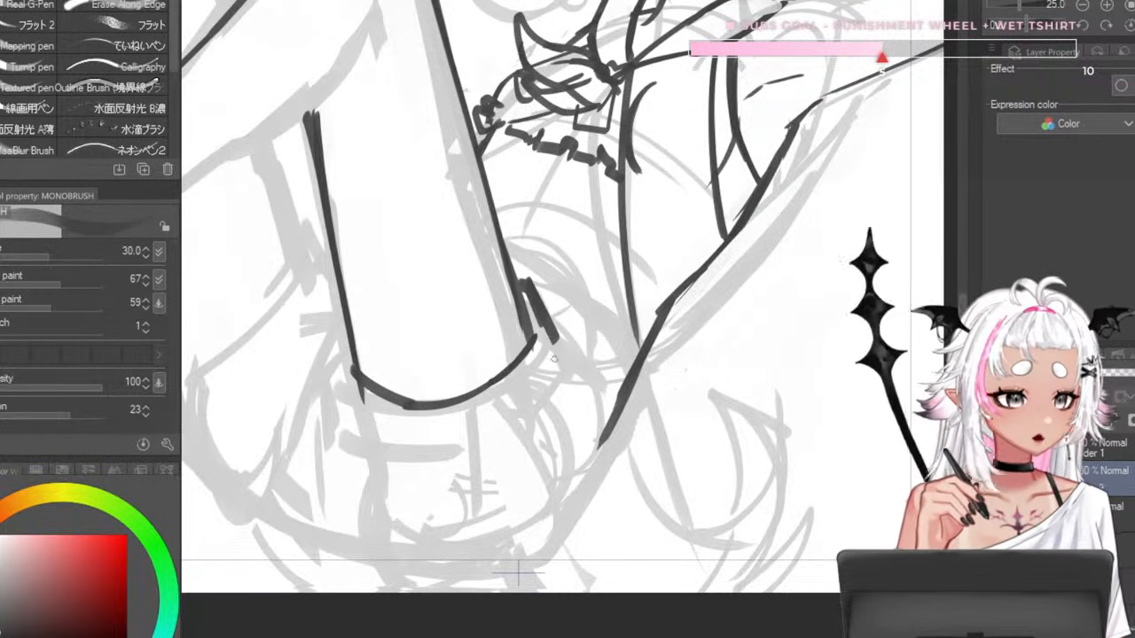
- Shape the cuff's upper right corner with short strokes and trim the overlapping line ends
key(bracketleft)
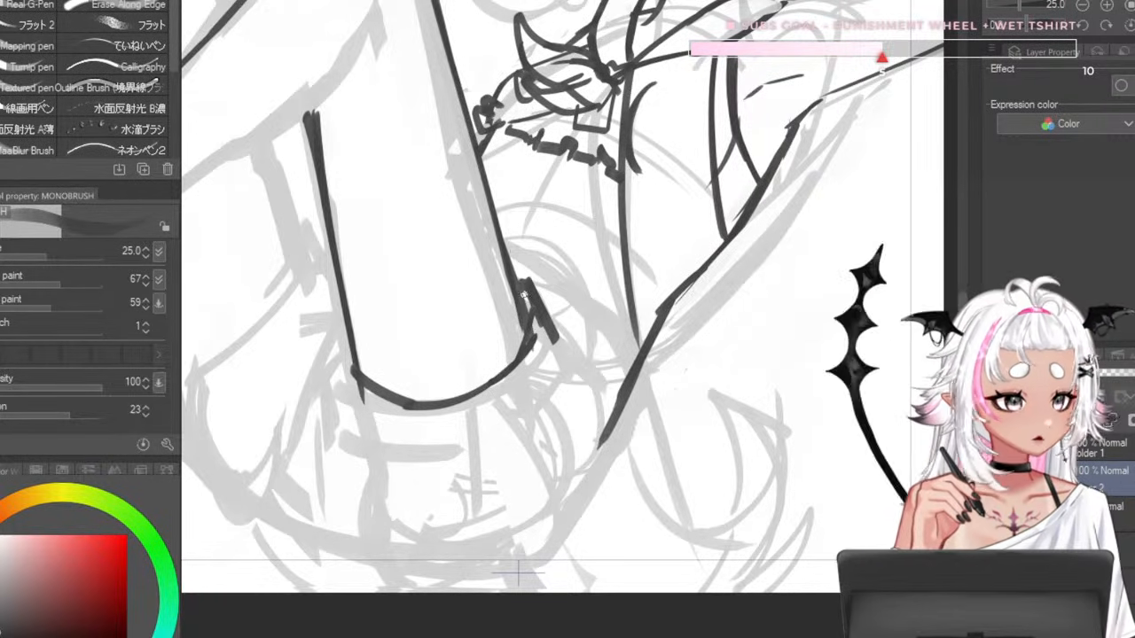
drag(534, 312, 515, 360)
key(c)
drag(539, 321, 525, 360)
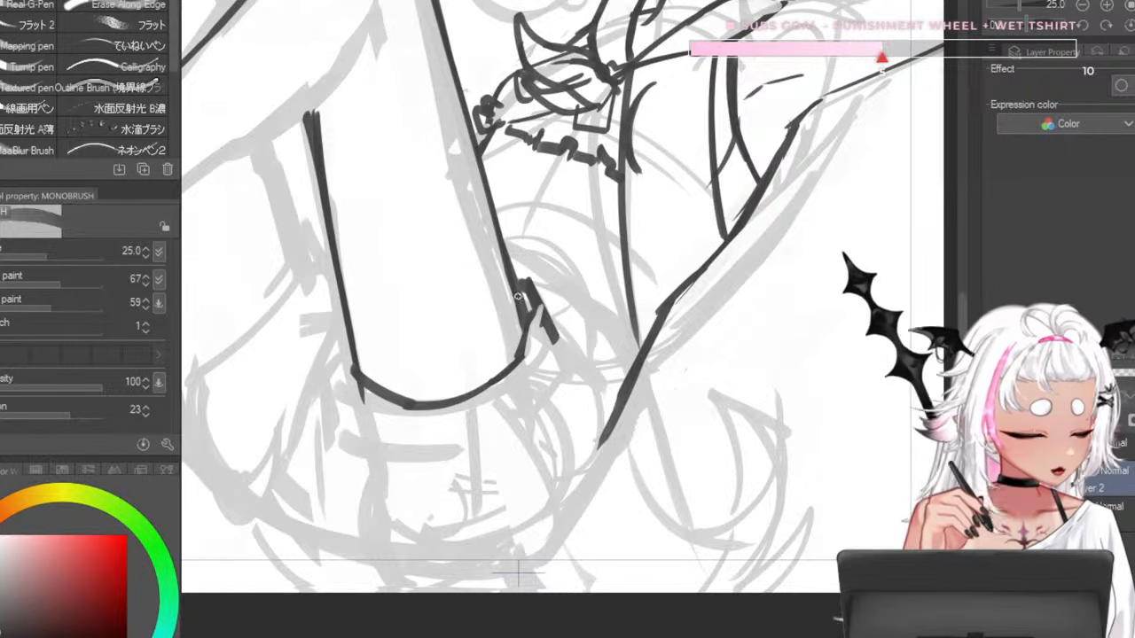
key(bracketright)
drag(549, 349, 536, 314)
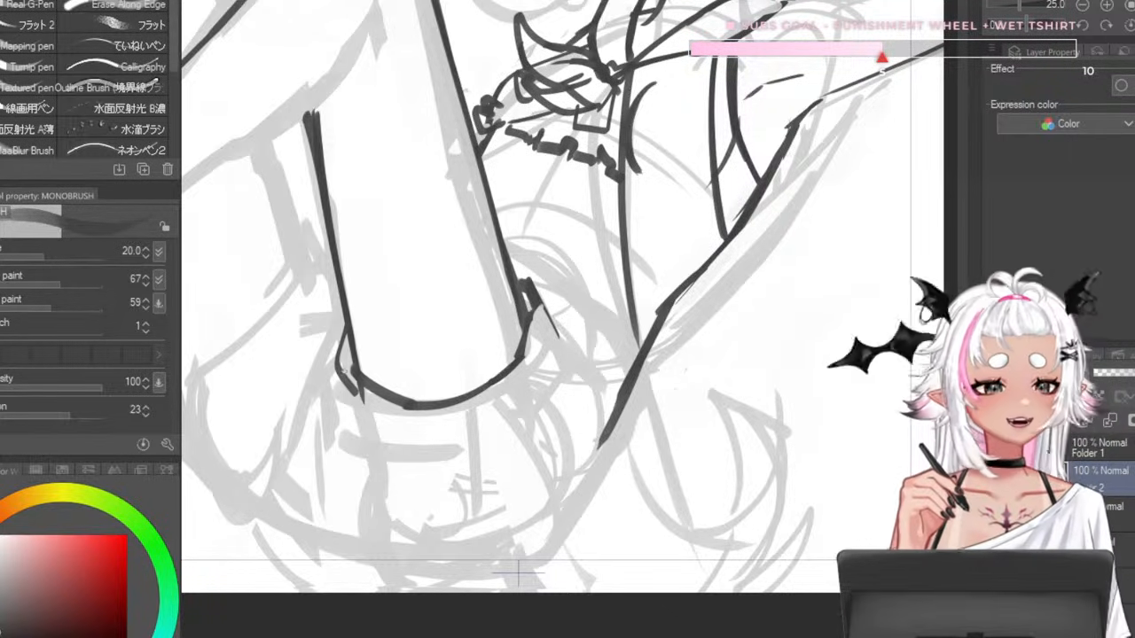
- Draw the cuff's left side, the two ends of its curved lower edge and its right side
drag(346, 335, 355, 383)
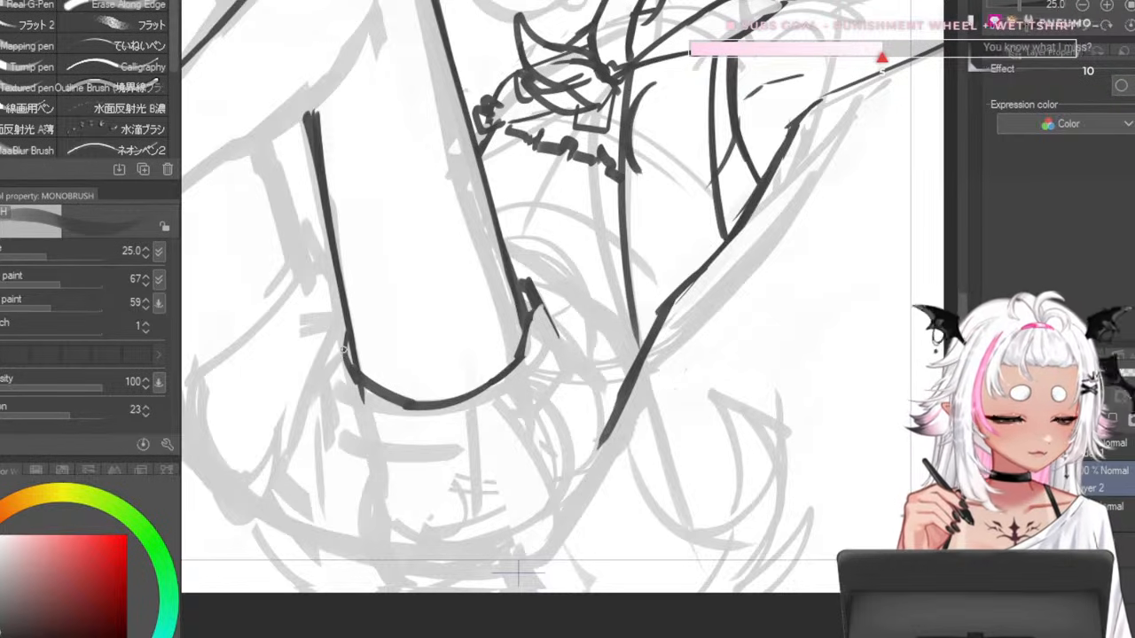
mouse_move(337, 328)
mouse_down()
mouse_move(347, 414)
mouse_move(399, 446)
mouse_up()
drag(342, 415, 433, 443)
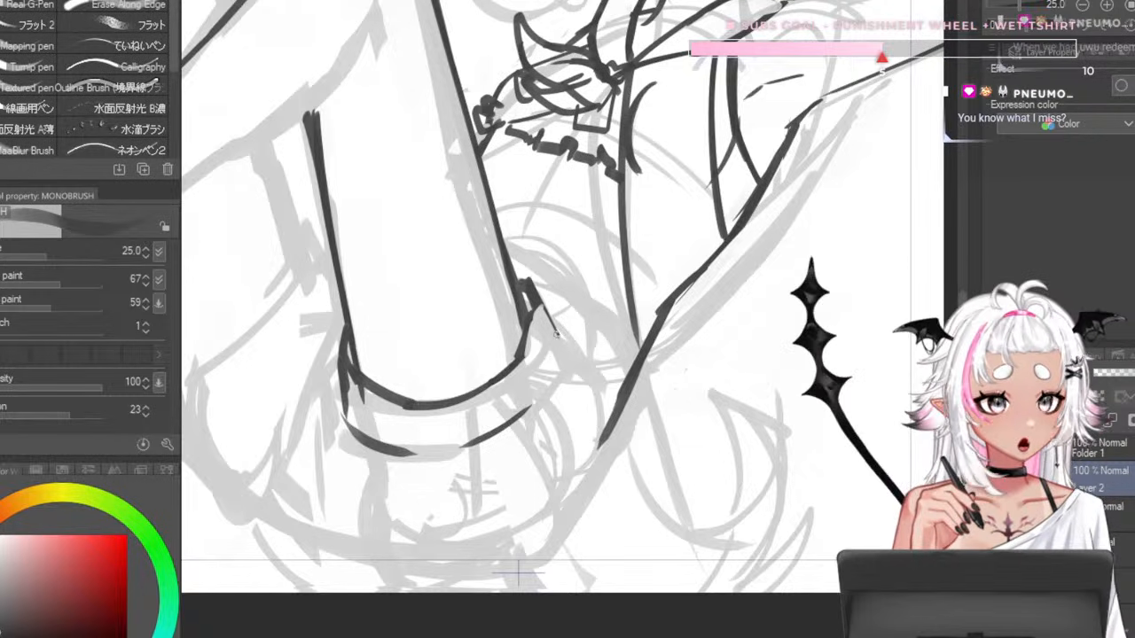
mouse_move(536, 305)
mouse_down()
mouse_move(556, 356)
mouse_move(536, 406)
mouse_up()
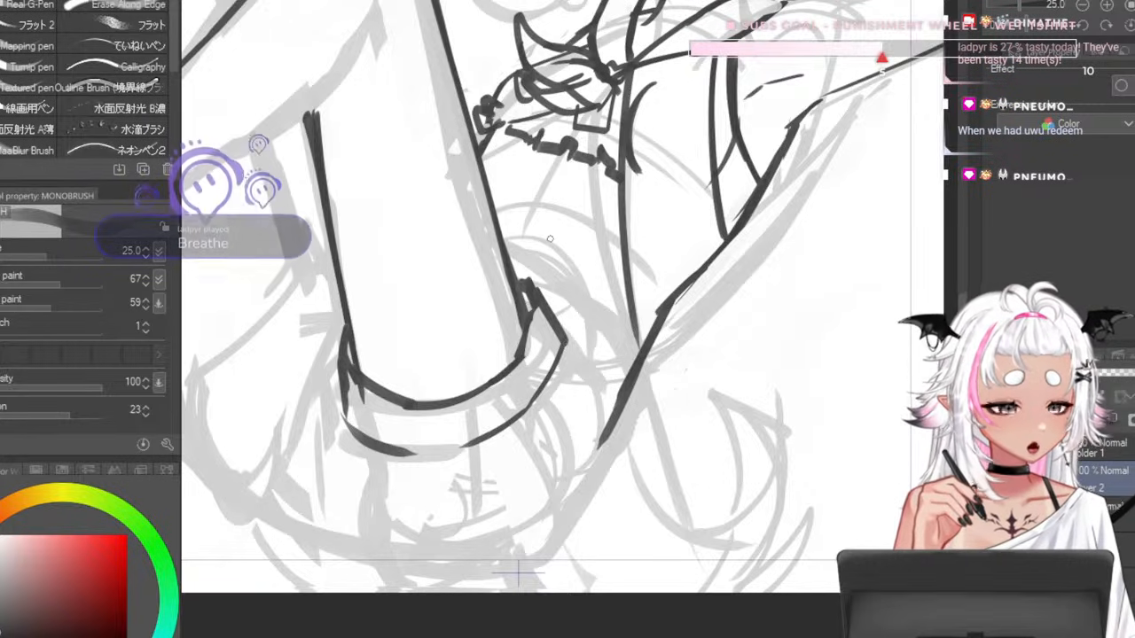
- Draw a curve from the cuff's right corner to the body outline, and extend that outline down beneath the cuff
drag(562, 349, 599, 393)
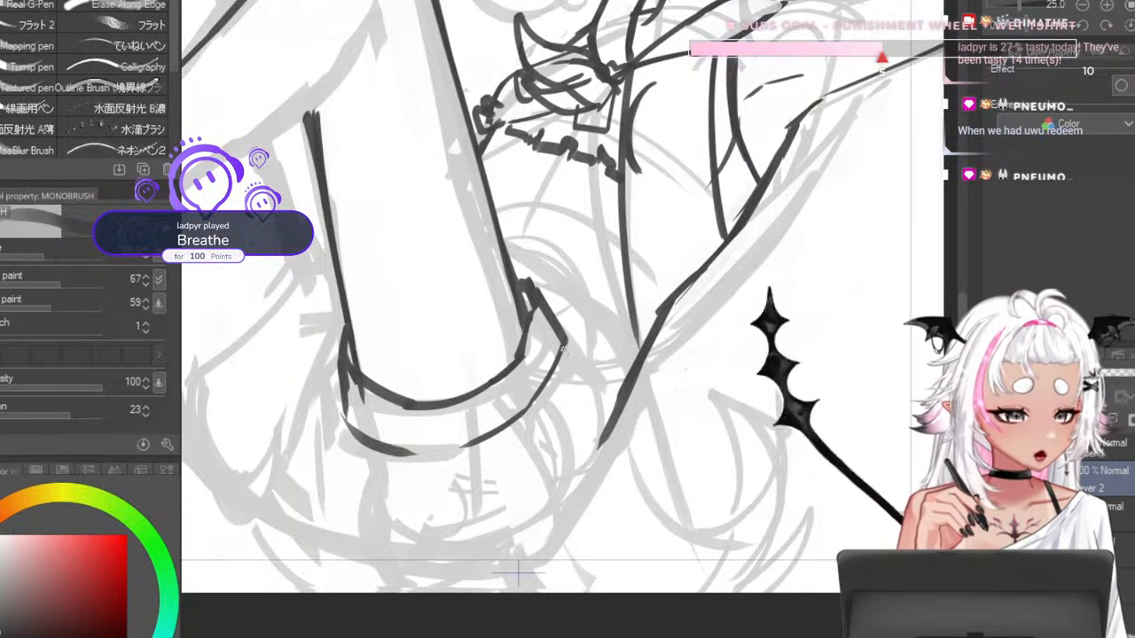
key(ctrl+z)
mouse_move(564, 349)
mouse_down()
mouse_move(613, 422)
mouse_move(532, 535)
mouse_up()
key(ctrl+z)
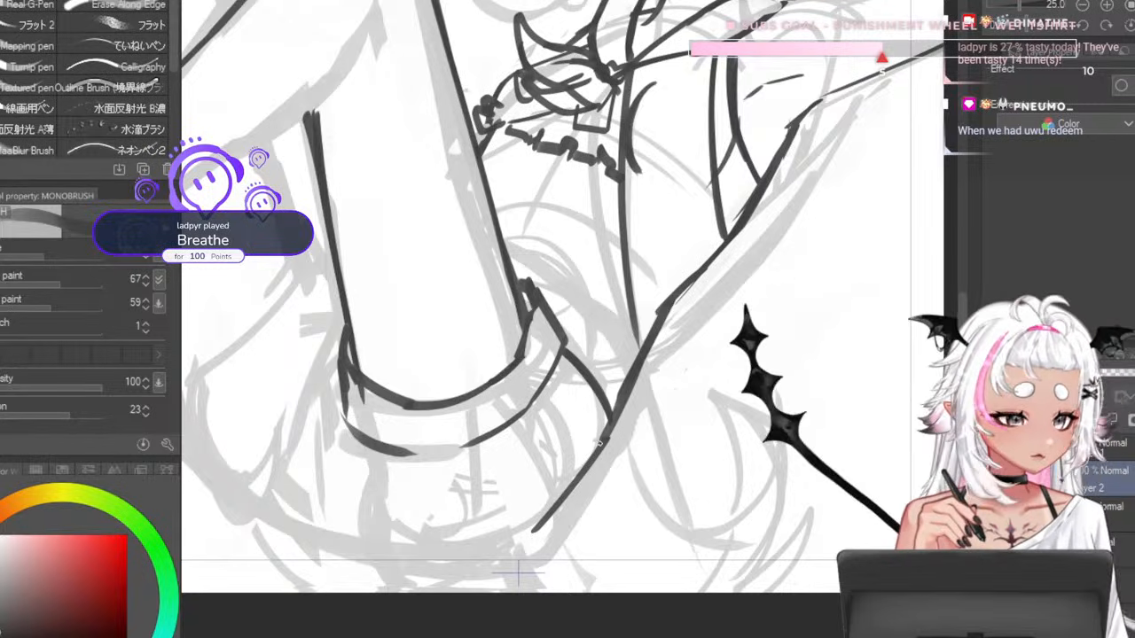
key(ctrl+z)
key(ctrl+z)
mouse_move(612, 427)
mouse_down()
mouse_move(512, 537)
mouse_move(506, 529)
mouse_up()
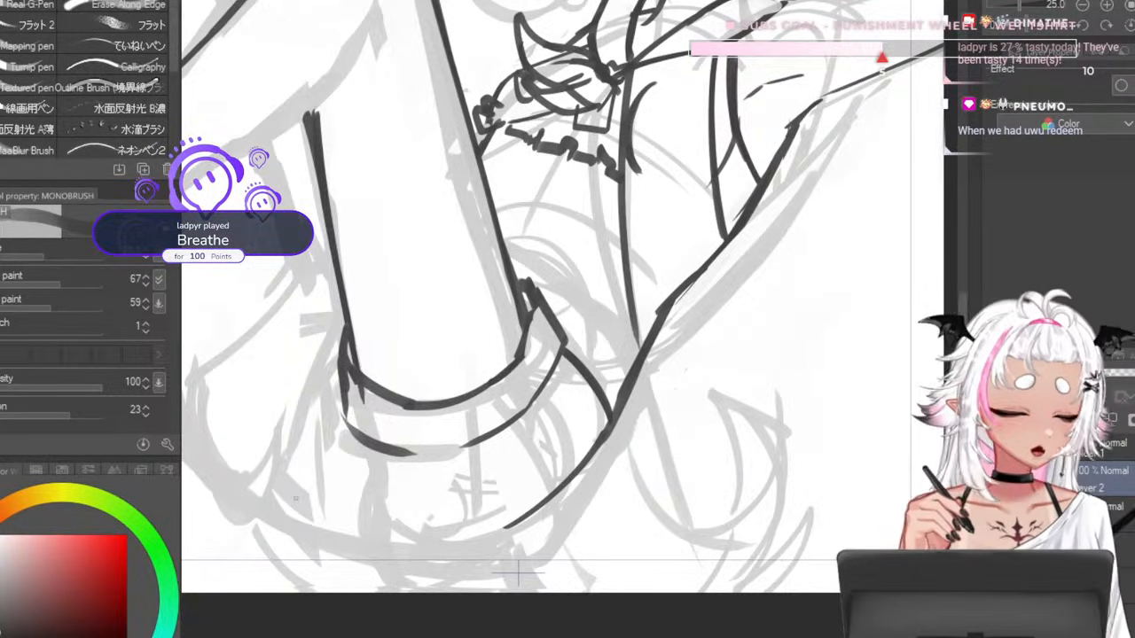
- Draw the curved underside outline below the cuff, joining it to the body outline, and smooth its edge
drag(268, 502, 369, 533)
key(ctrl+z)
key(ctrl+z)
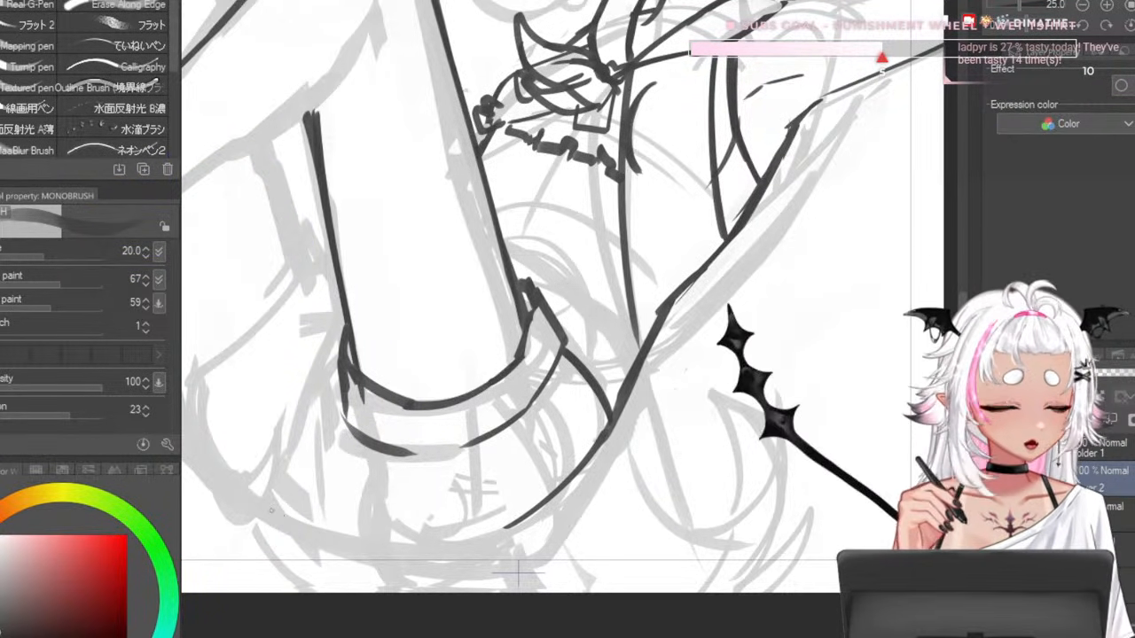
drag(268, 512, 421, 568)
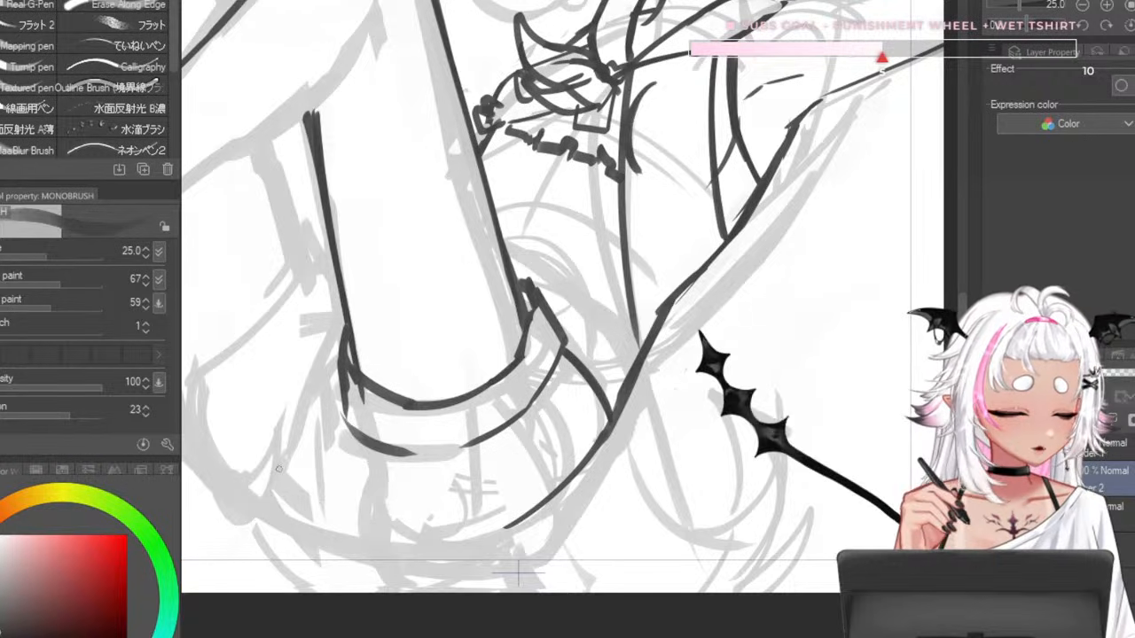
mouse_move(261, 464)
mouse_down()
mouse_move(380, 517)
mouse_move(470, 532)
mouse_up()
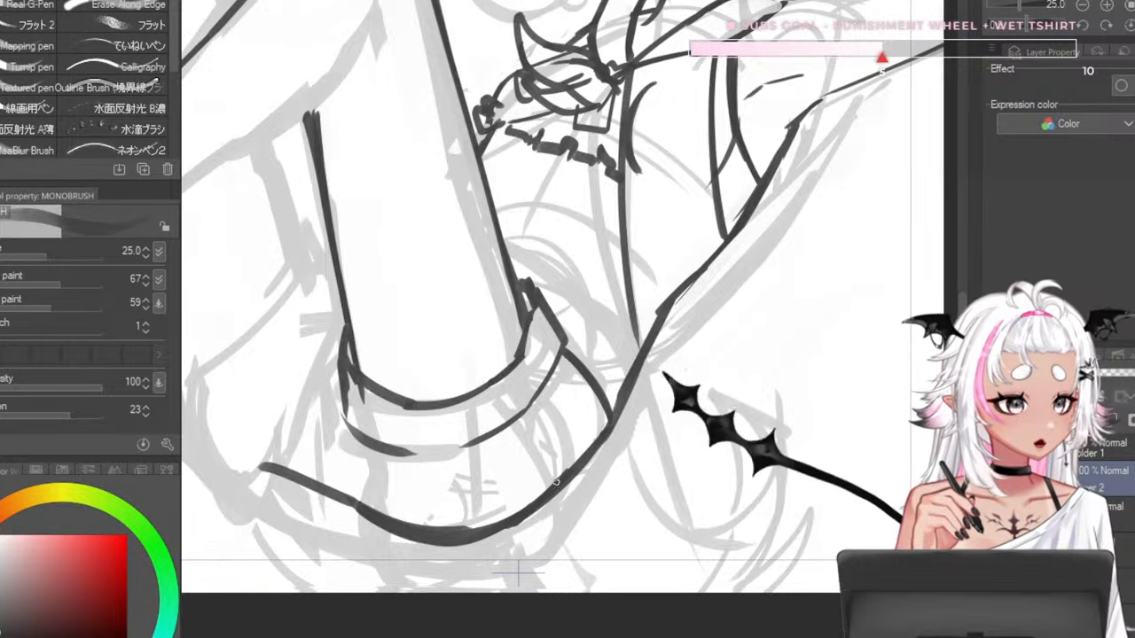
key(asciicircum)
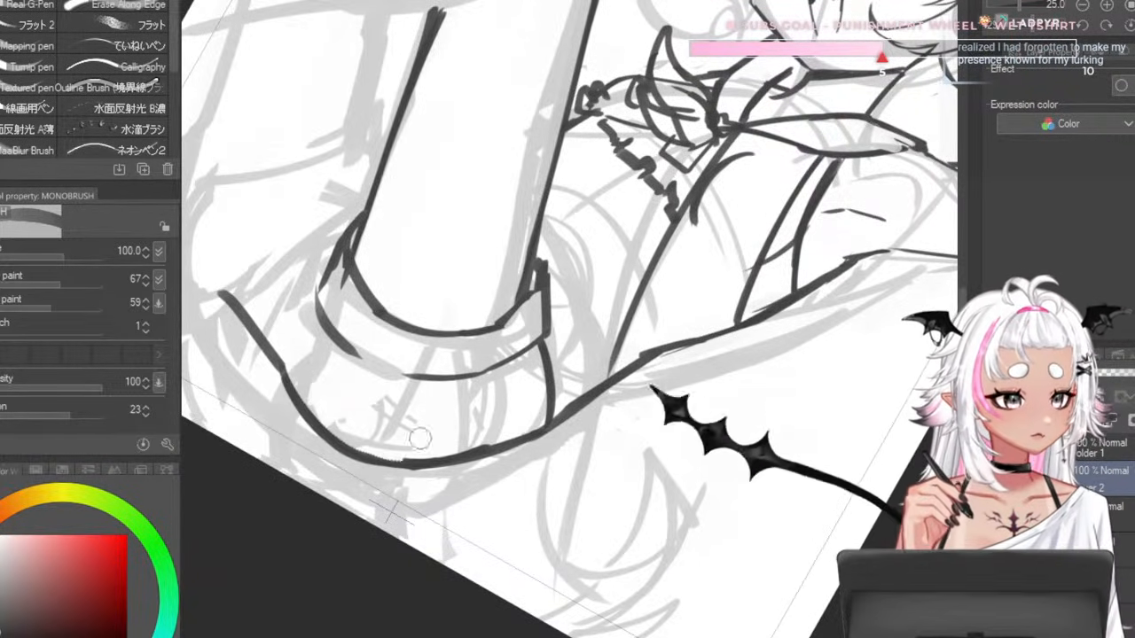
key(minus)
key(bracketleft)
key(bracketleft)
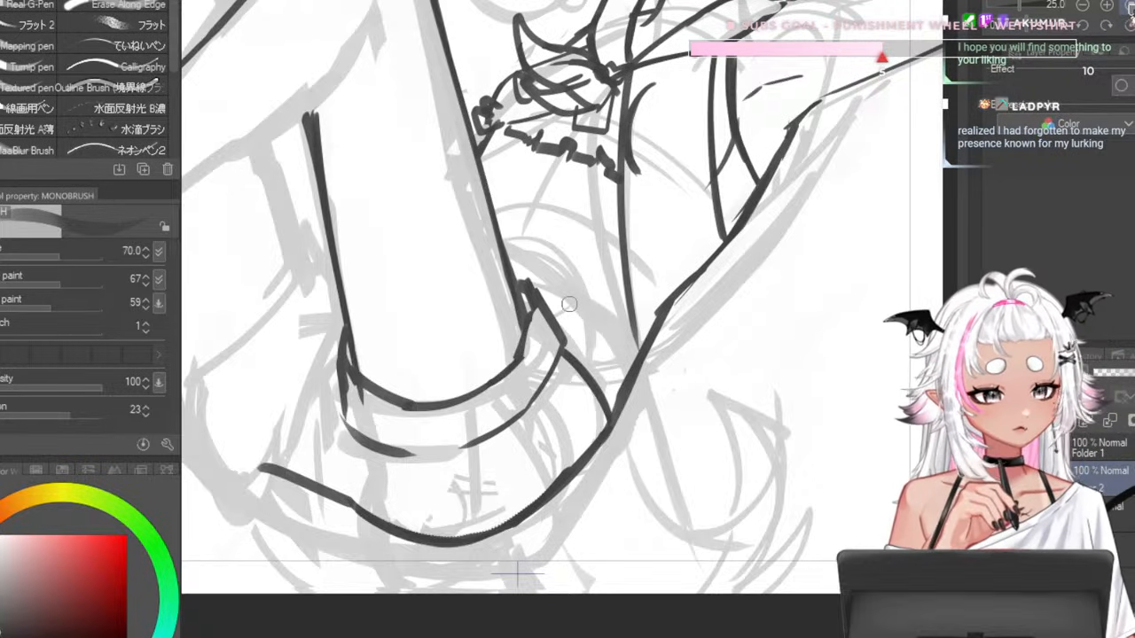
- Extend the underside outline up along the figure's lower left side at brush size 30
scroll(390, 370, down, 4)
scroll(399, 368, up, 3)
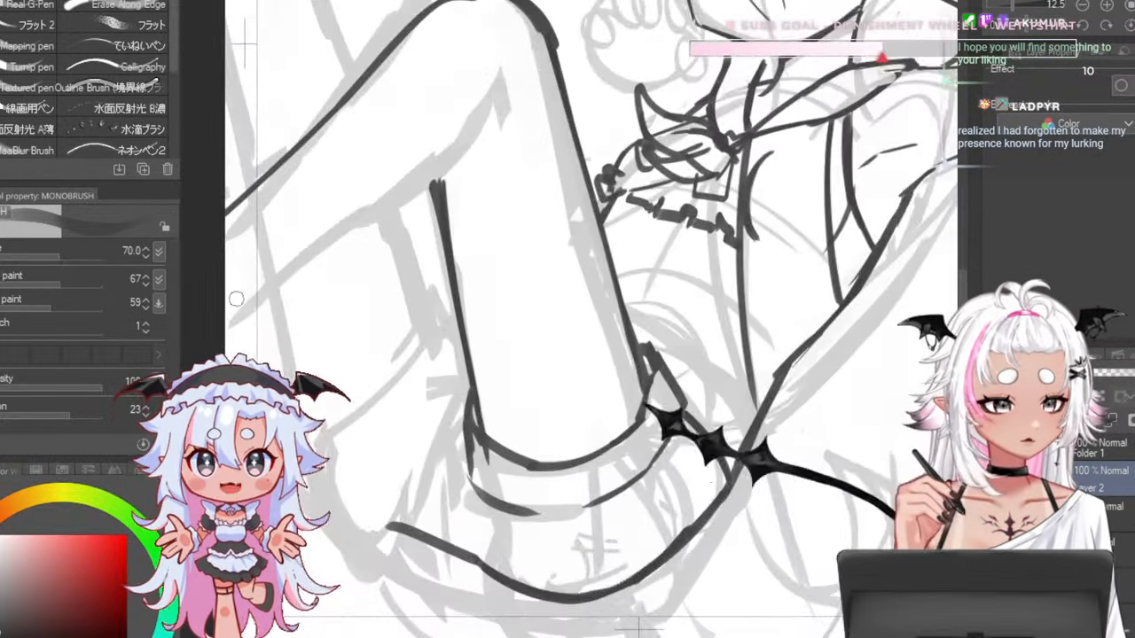
scroll(427, 366, down, 1)
scroll(427, 366, up, 1)
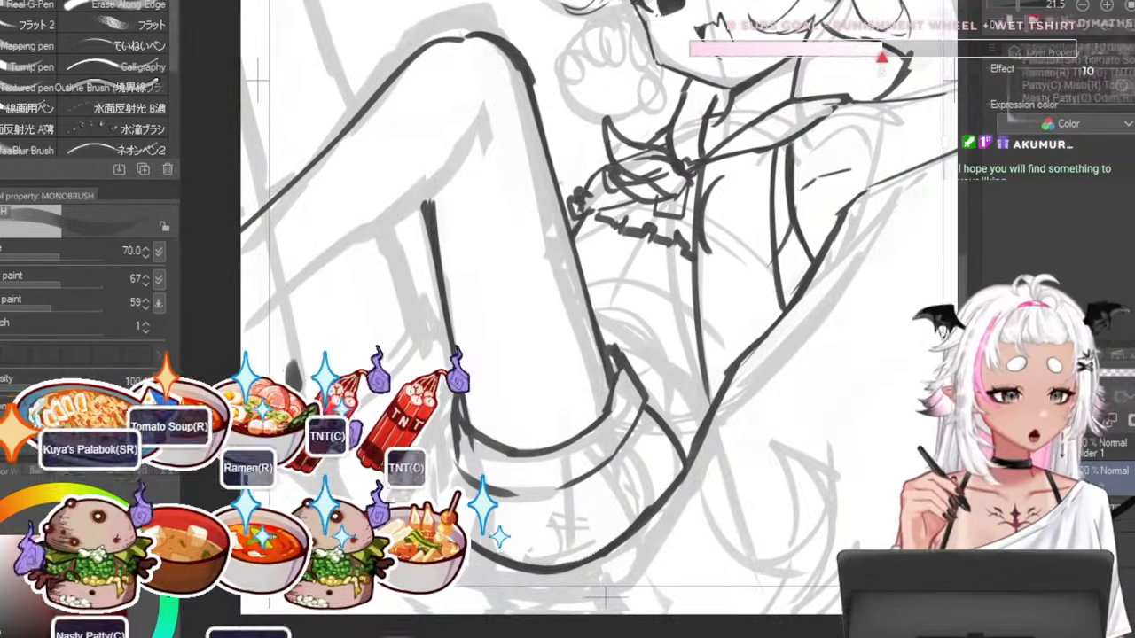
key(bracketleft)
key(bracketleft)
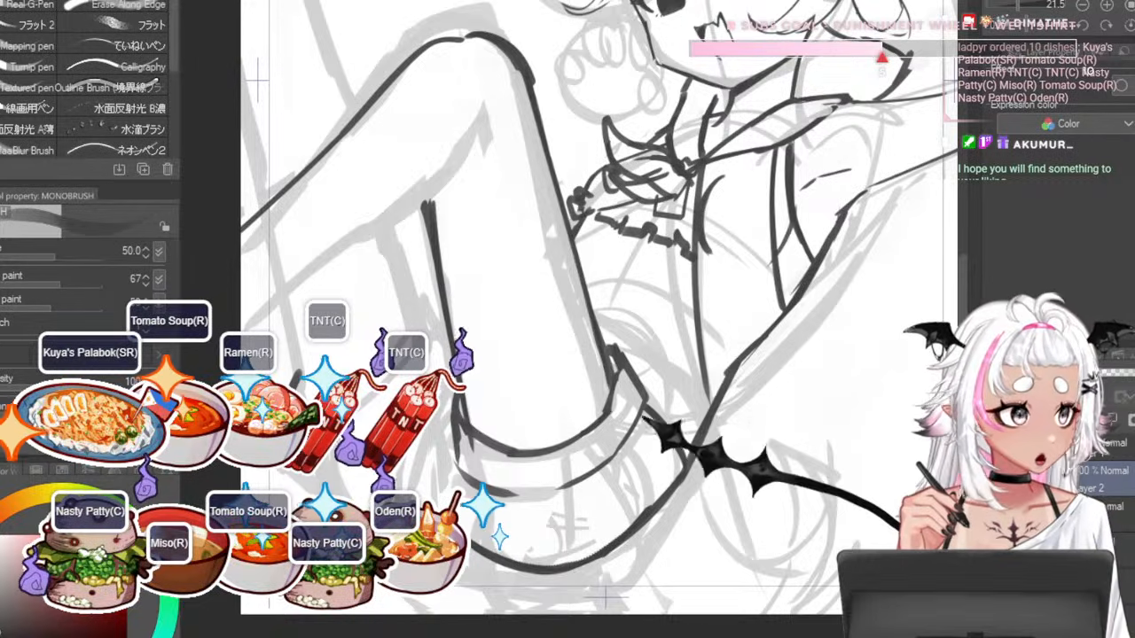
key(bracketleft)
key(bracketleft)
key(bracketleft)
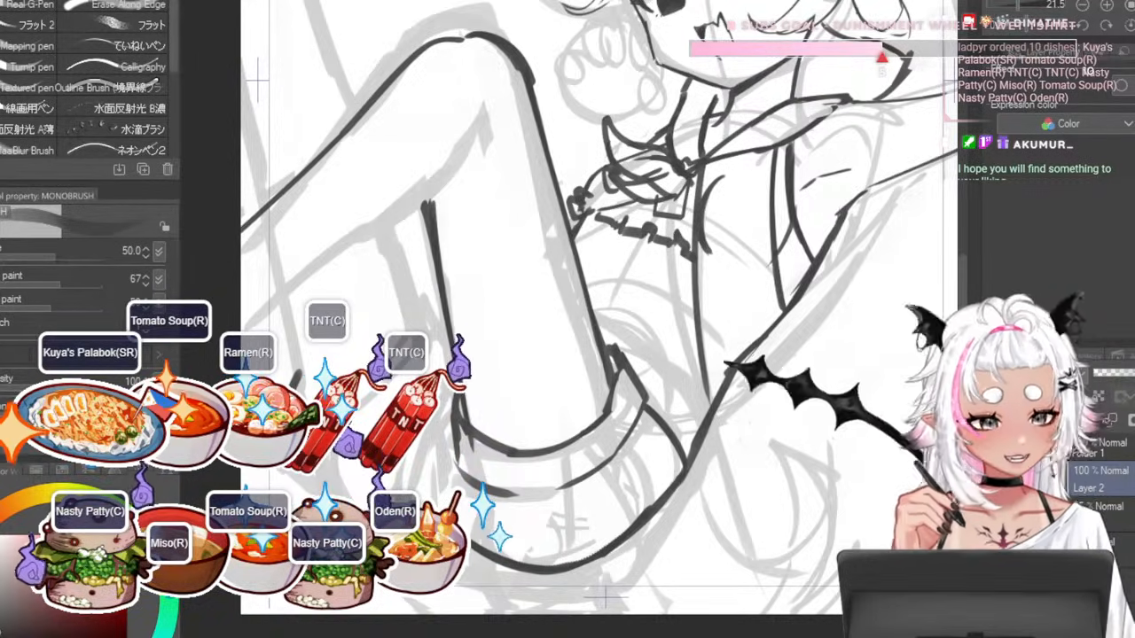
key(bracketright)
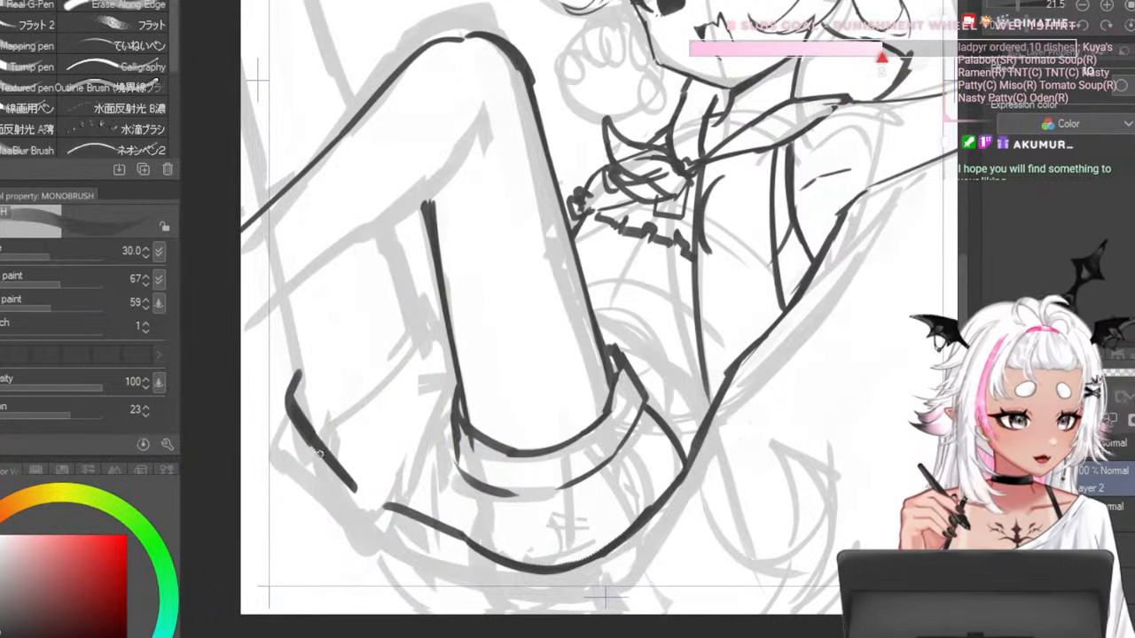
mouse_move(328, 463)
mouse_down()
mouse_move(399, 512)
mouse_move(437, 516)
mouse_up()
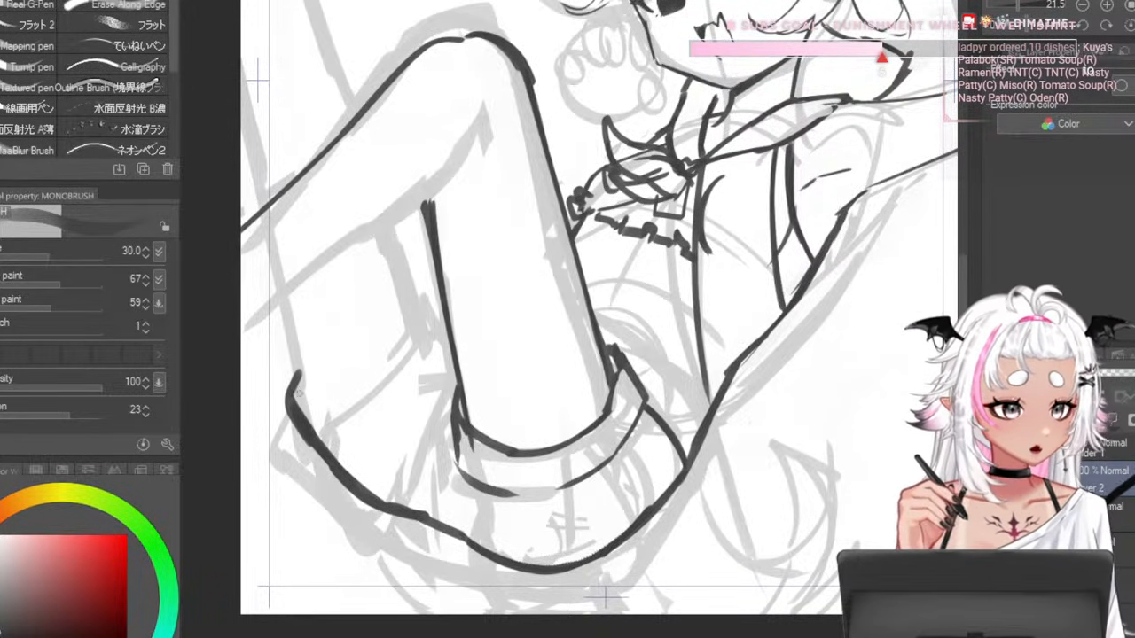
- Trim the lower left outline's outer edge at size 70 and rework the line at size 40
key(ctrl+z)
key(ctrl+z)
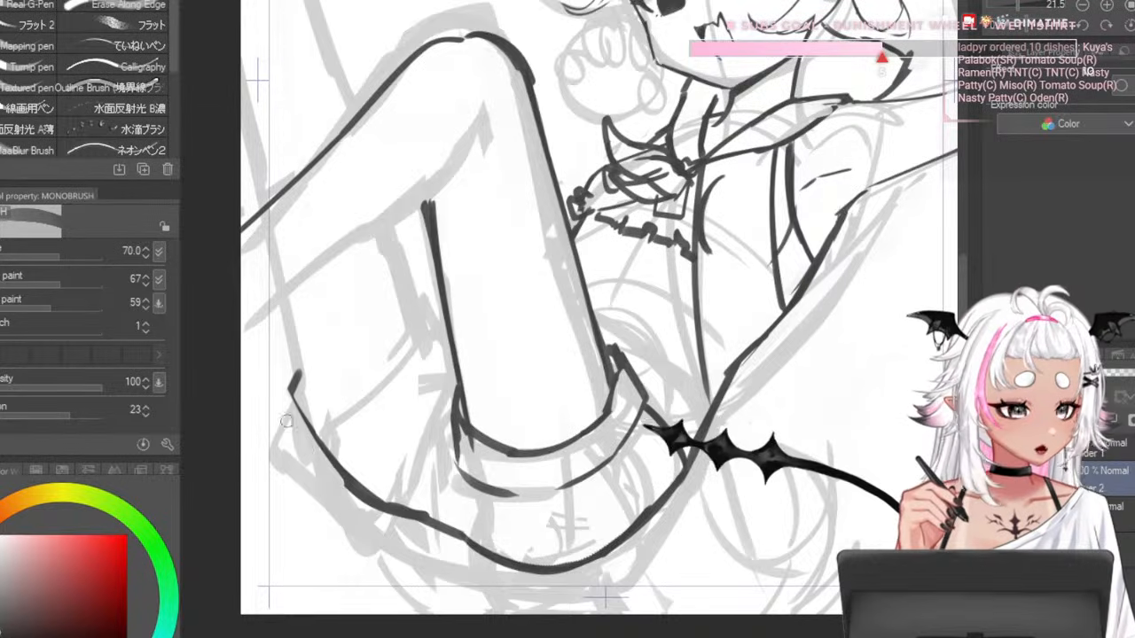
key(bracketright)
drag(286, 373, 365, 502)
drag(287, 383, 365, 493)
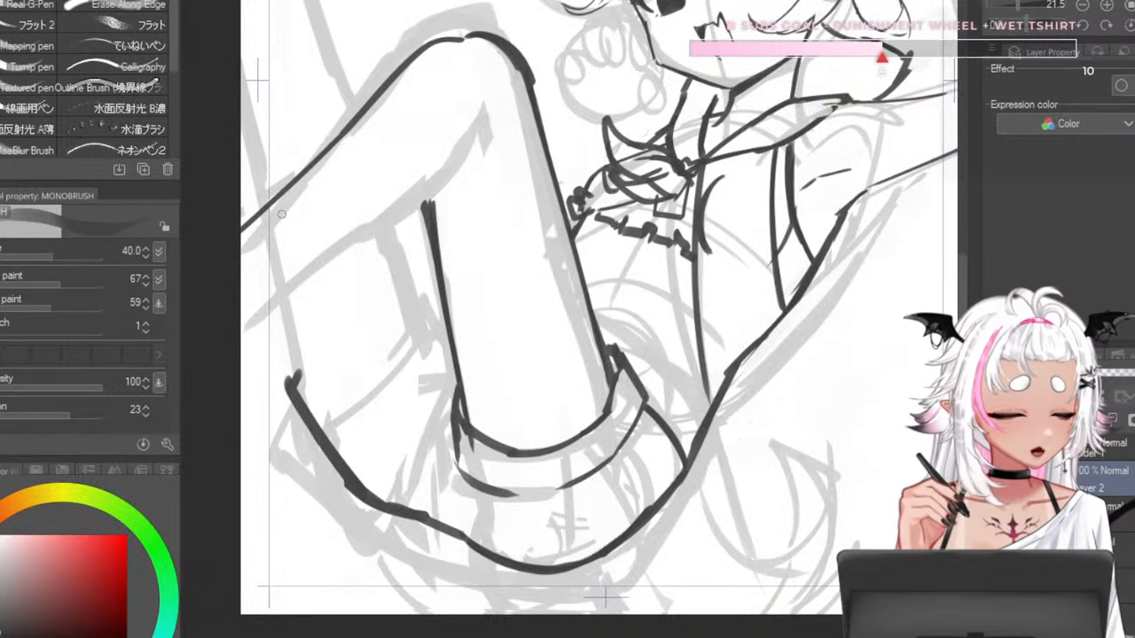
- Draw the far leg's shorts opening edge from the lower left outline up toward the raised leg at size 25
key(ctrl+z)
mouse_move(302, 408)
mouse_down()
mouse_move(347, 408)
mouse_move(415, 357)
mouse_up()
drag(368, 396, 428, 317)
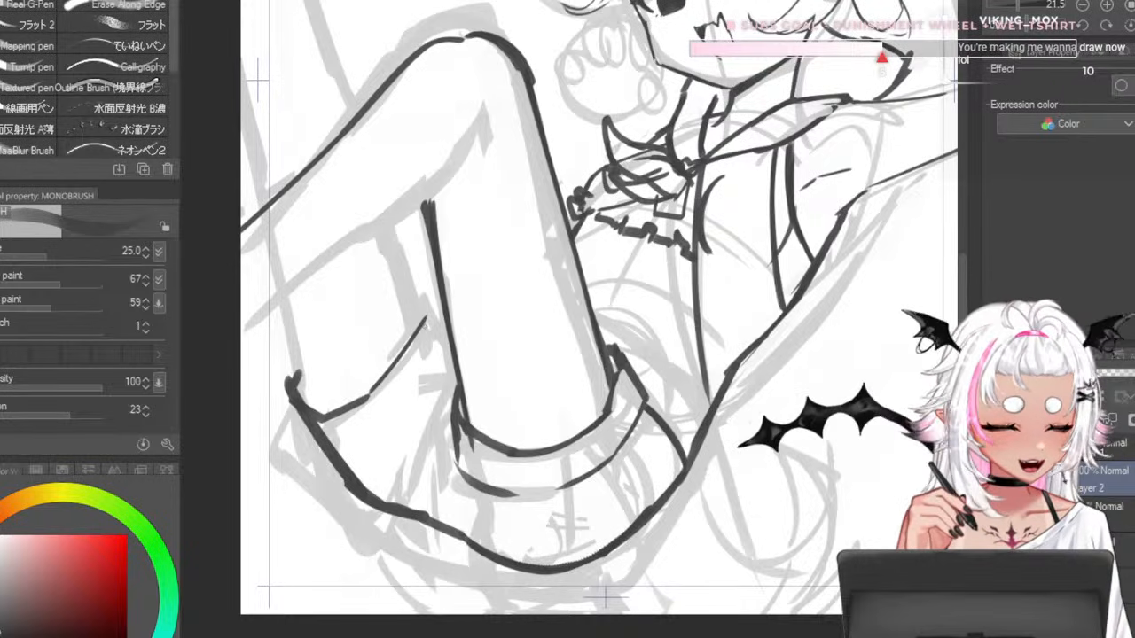
key(ctrl+z)
mouse_move(363, 399)
mouse_down()
mouse_move(432, 293)
mouse_move(368, 400)
mouse_move(421, 306)
mouse_move(373, 393)
mouse_move(419, 317)
mouse_up()
- Add the far cuff's upper corner and draw its lower edge parallel to the opening at size 30
key(bracketright)
key(ctrl+z)
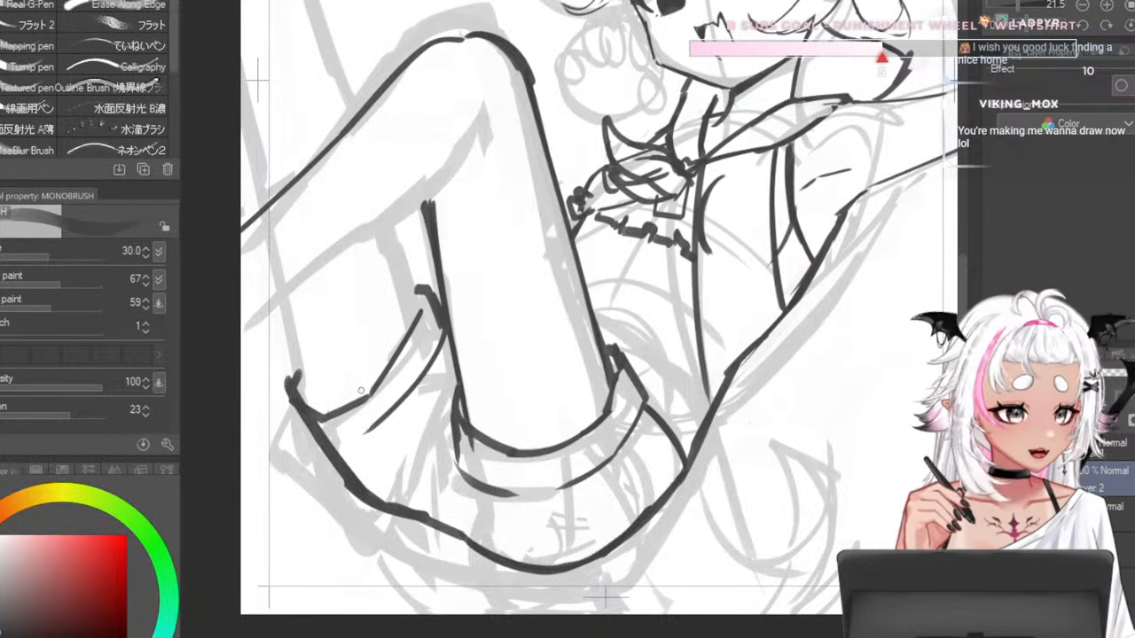
mouse_move(445, 339)
mouse_down()
mouse_move(380, 432)
mouse_move(341, 448)
mouse_up()
key(ctrl+z)
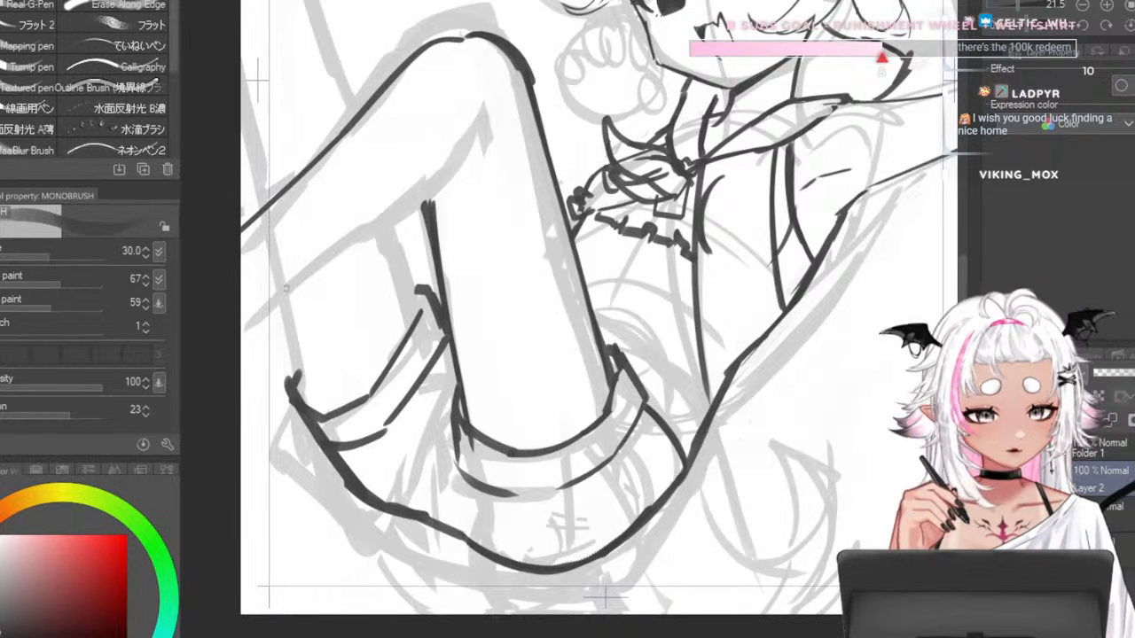
- Draw the far leg's outer and inner side lines down to its cuff at size 30
key(ctrl+z)
drag(280, 290, 323, 418)
key(ctrl+z)
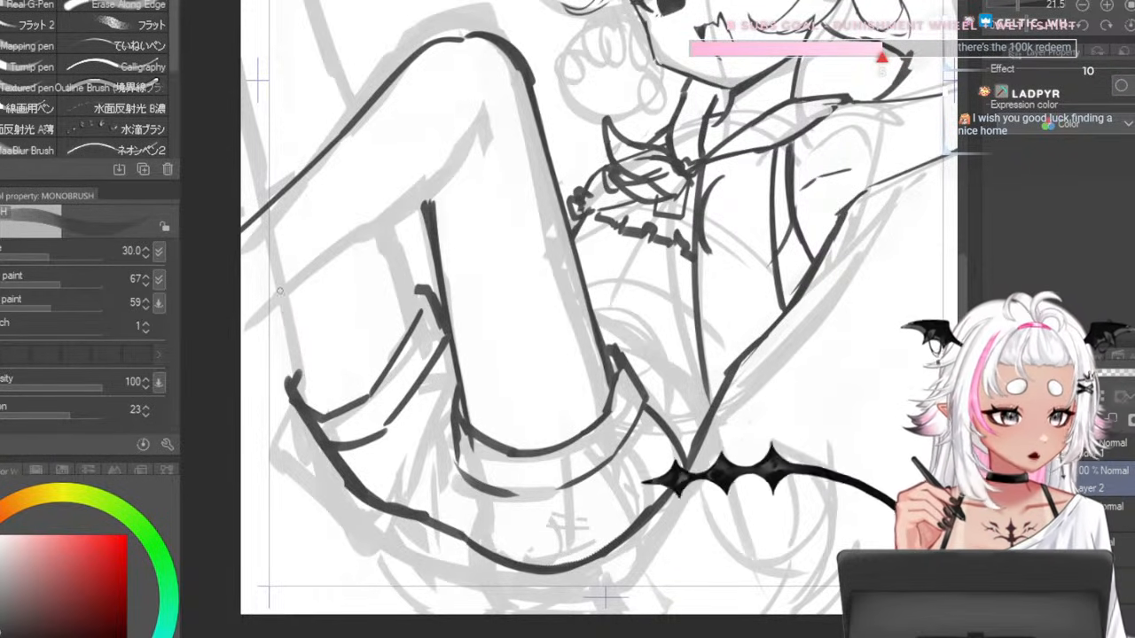
drag(282, 288, 321, 413)
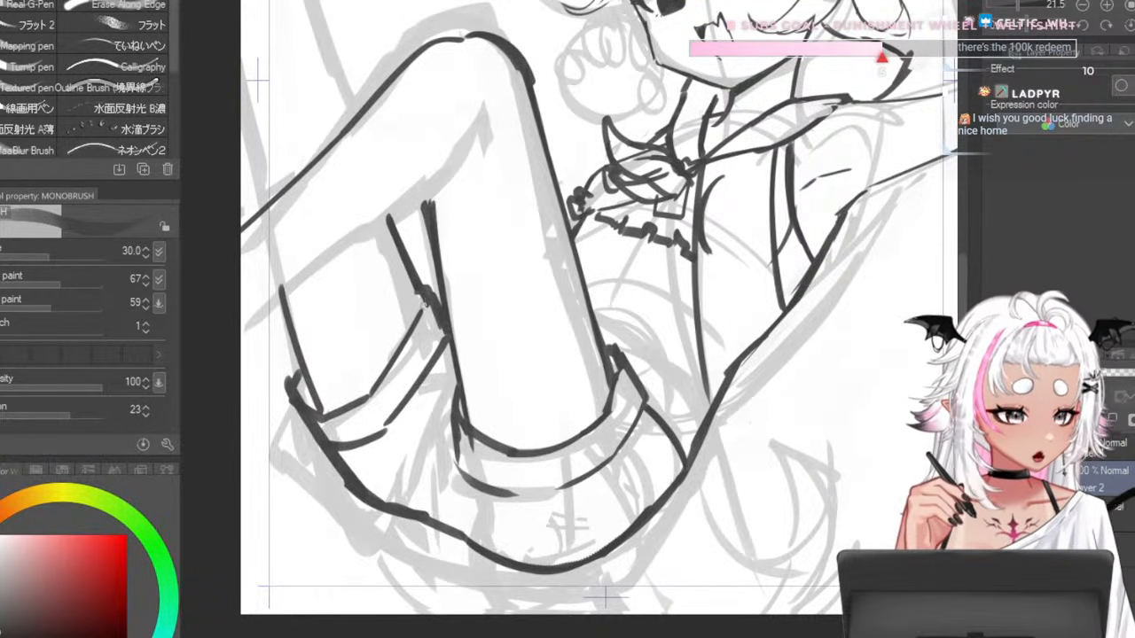
key(ctrl+z)
drag(390, 211, 425, 291)
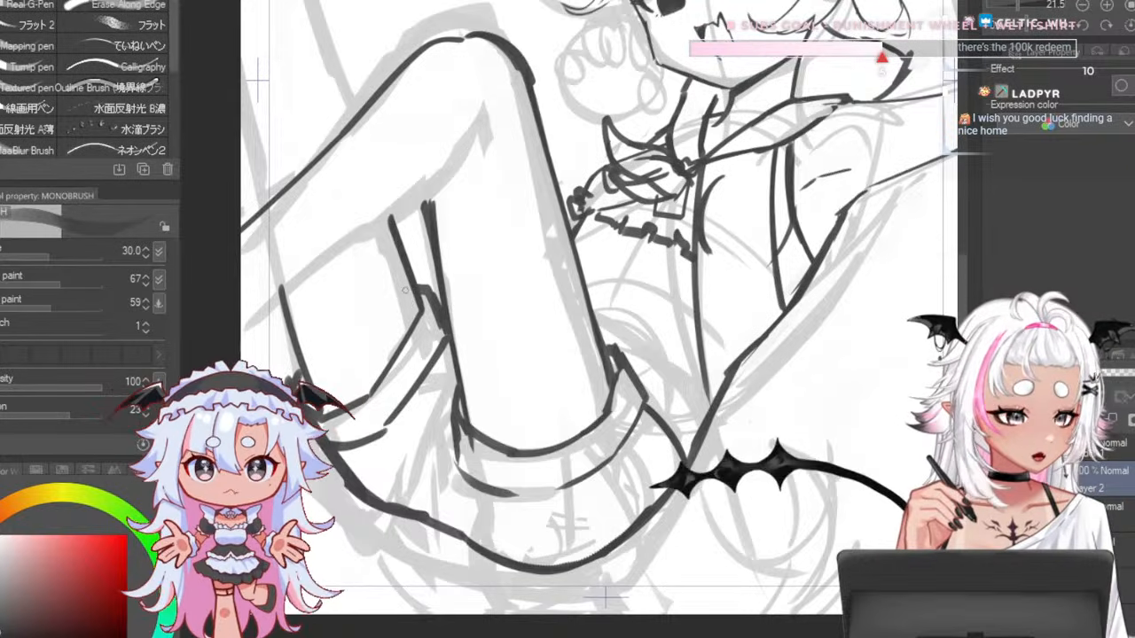
- Add fold lines to the far side of the shorts at size 25 and draw a curve beneath the hips at size 30
scroll(425, 291, down, 4)
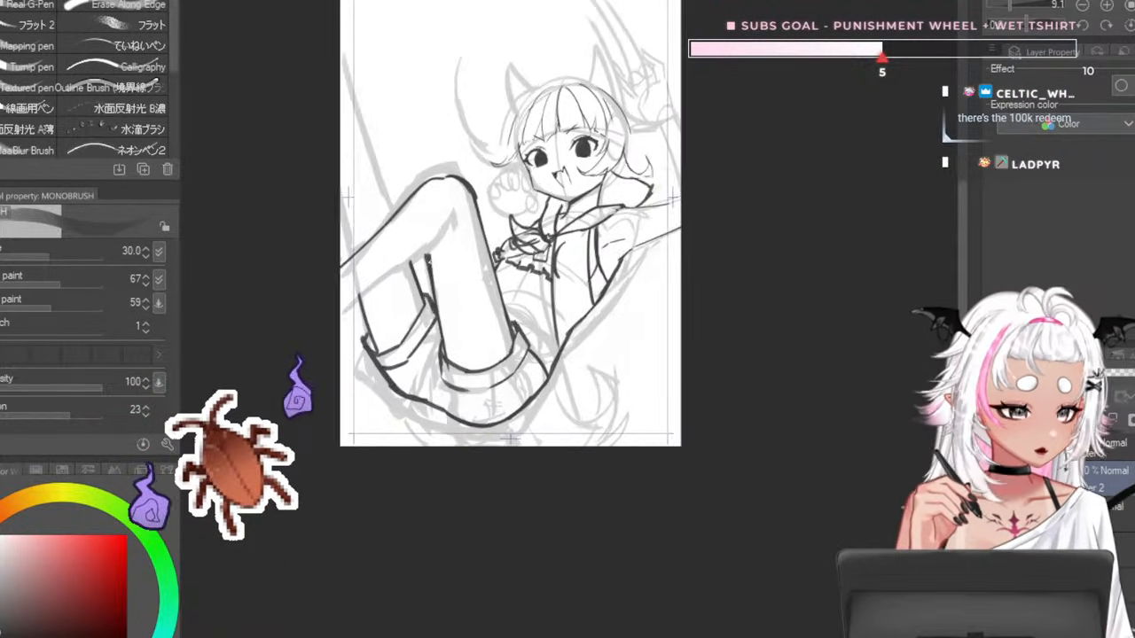
scroll(430, 241, up, 3)
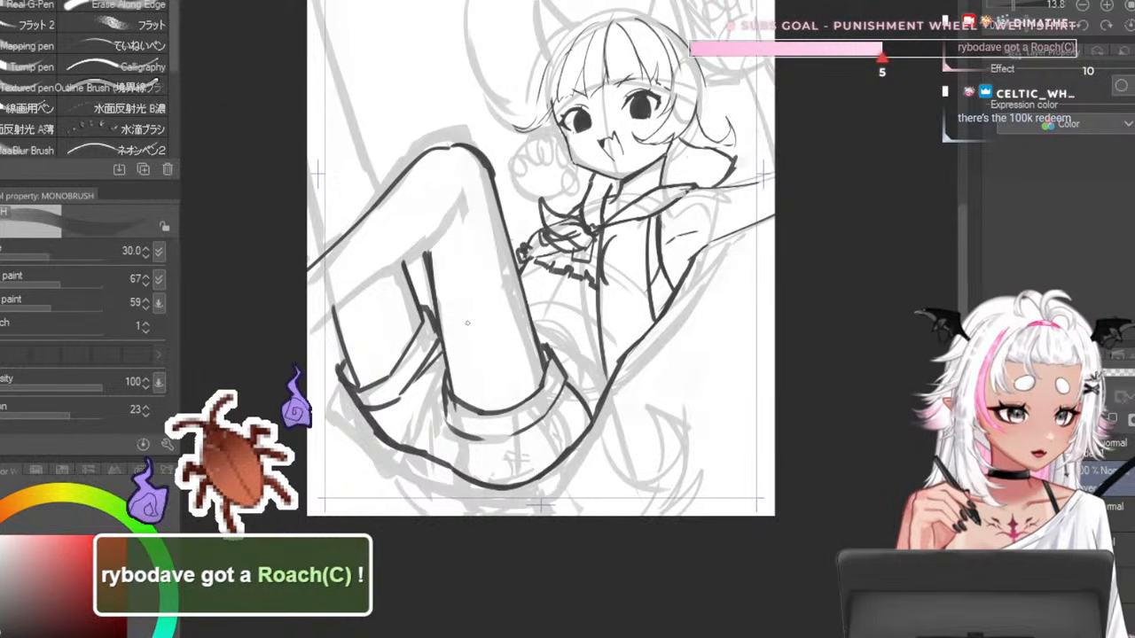
key(bracketleft)
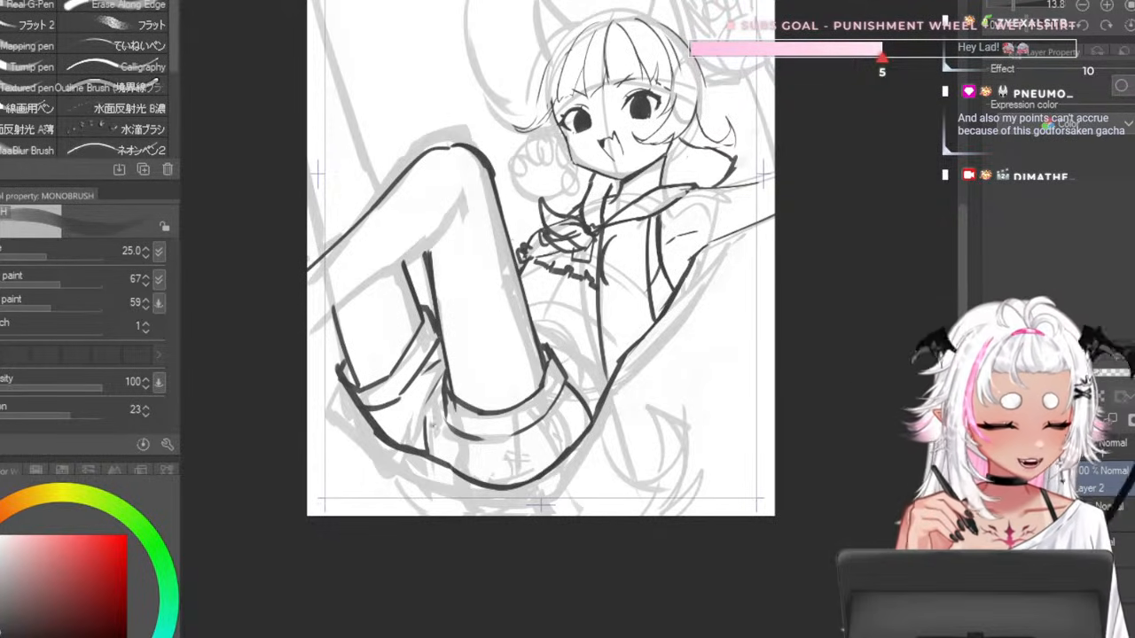
key(bracketright)
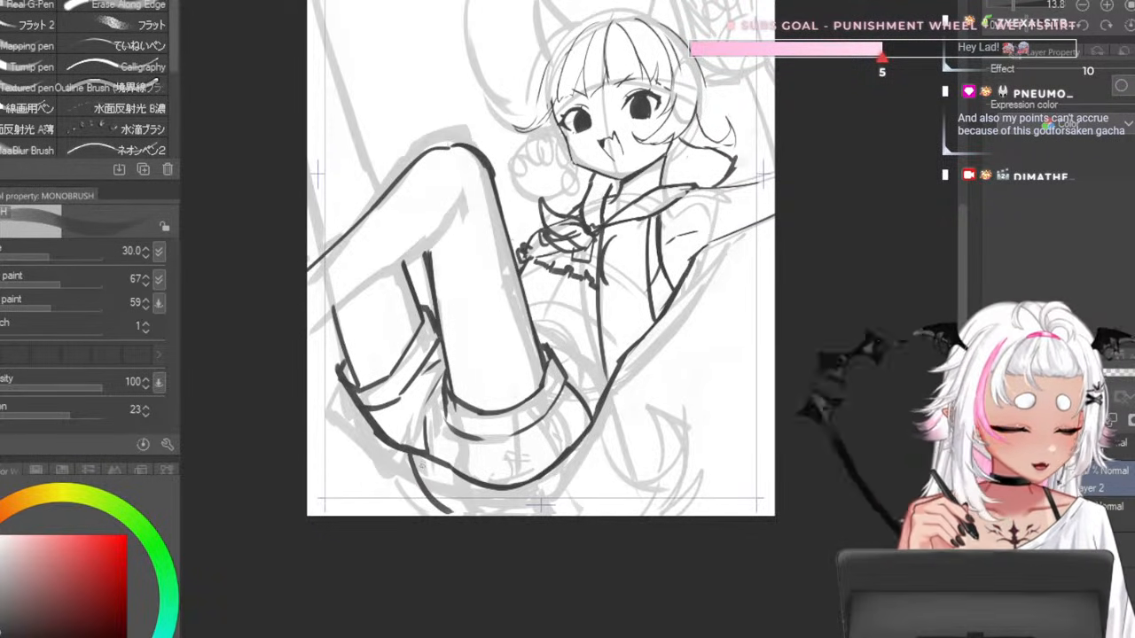
key(ctrl+z)
drag(407, 455, 477, 514)
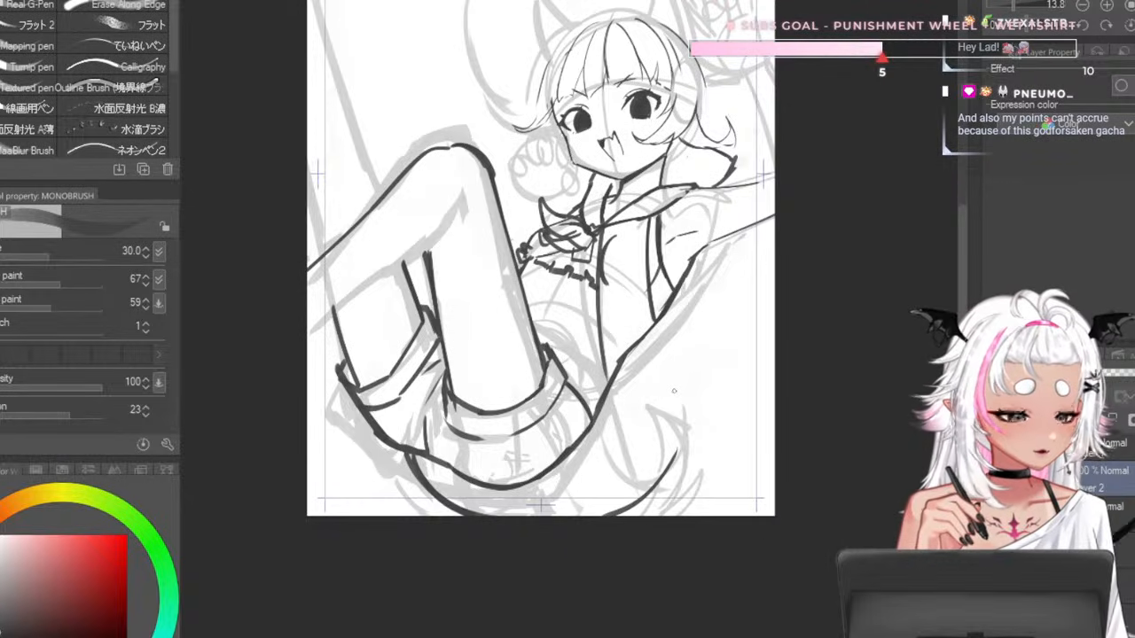
- Draw the hem line extending from the hip and the curved outer edge of the garment shape above it
drag(592, 424, 661, 432)
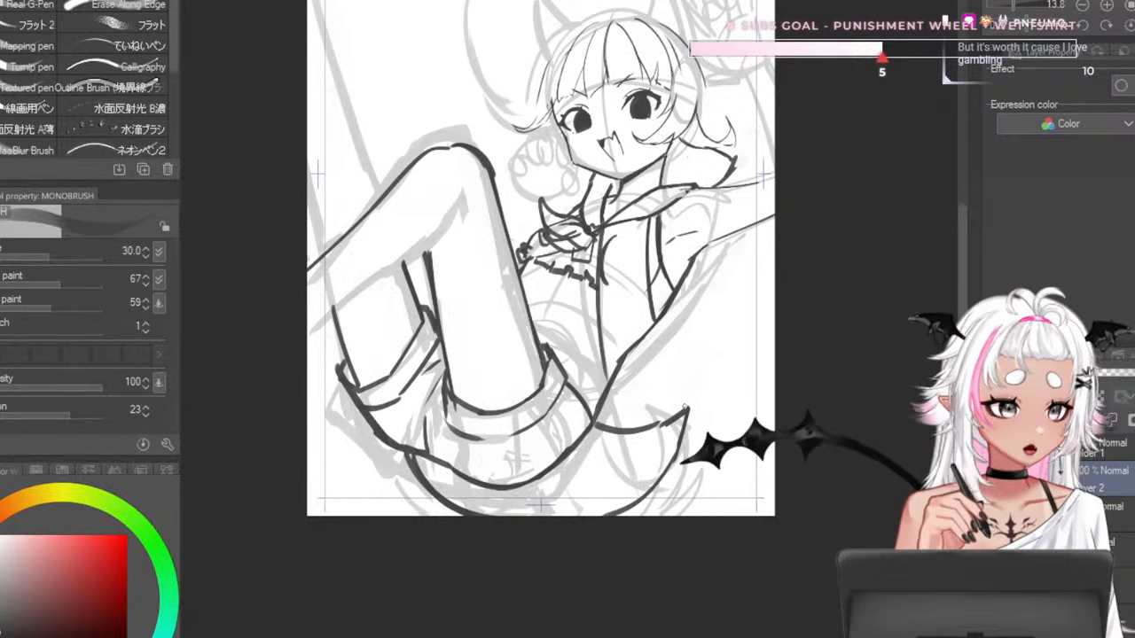
drag(684, 412, 670, 330)
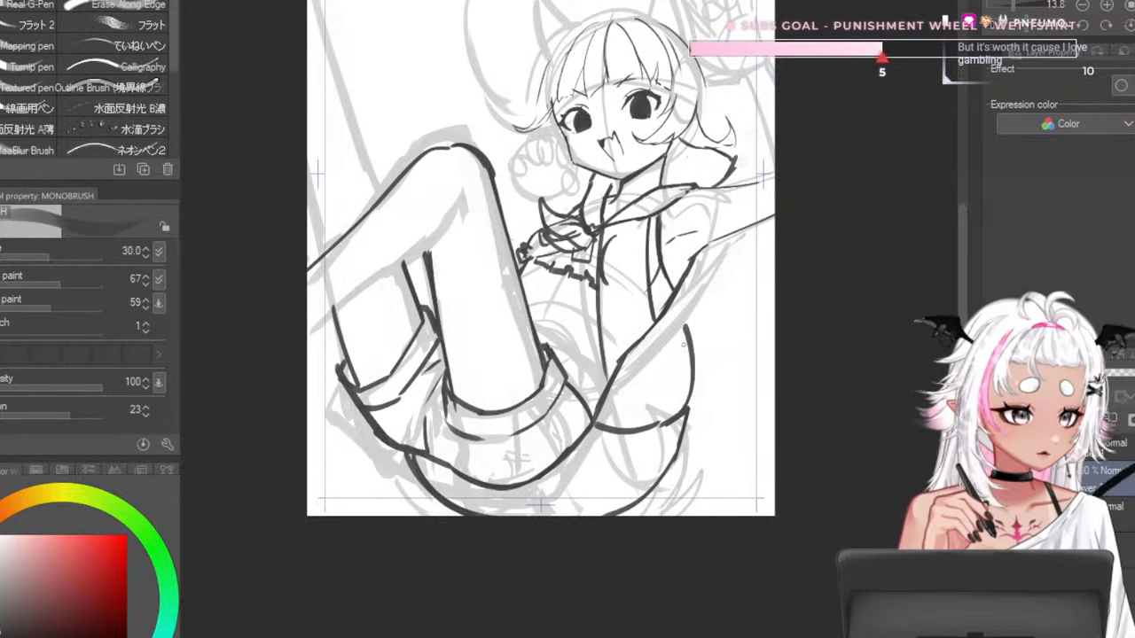
key(ctrl+z)
- Draw the jagged inner edge of the garment shape down to the hem and add a pointed tip at the hem's outer end
drag(684, 325, 669, 382)
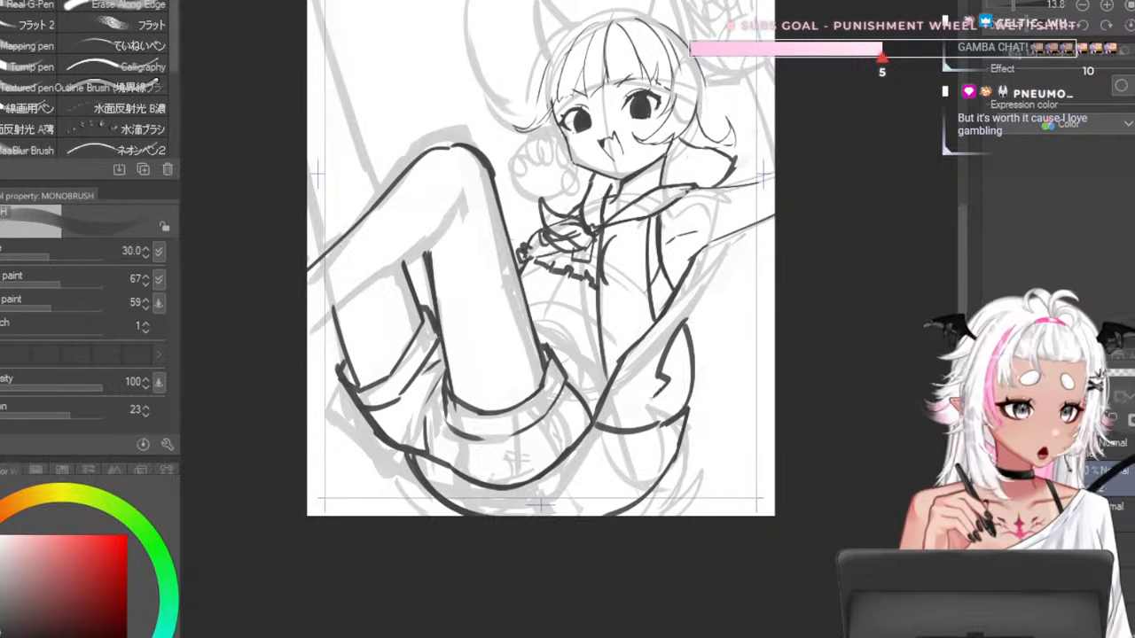
mouse_move(687, 420)
mouse_down()
mouse_move(704, 398)
mouse_move(683, 458)
mouse_up()
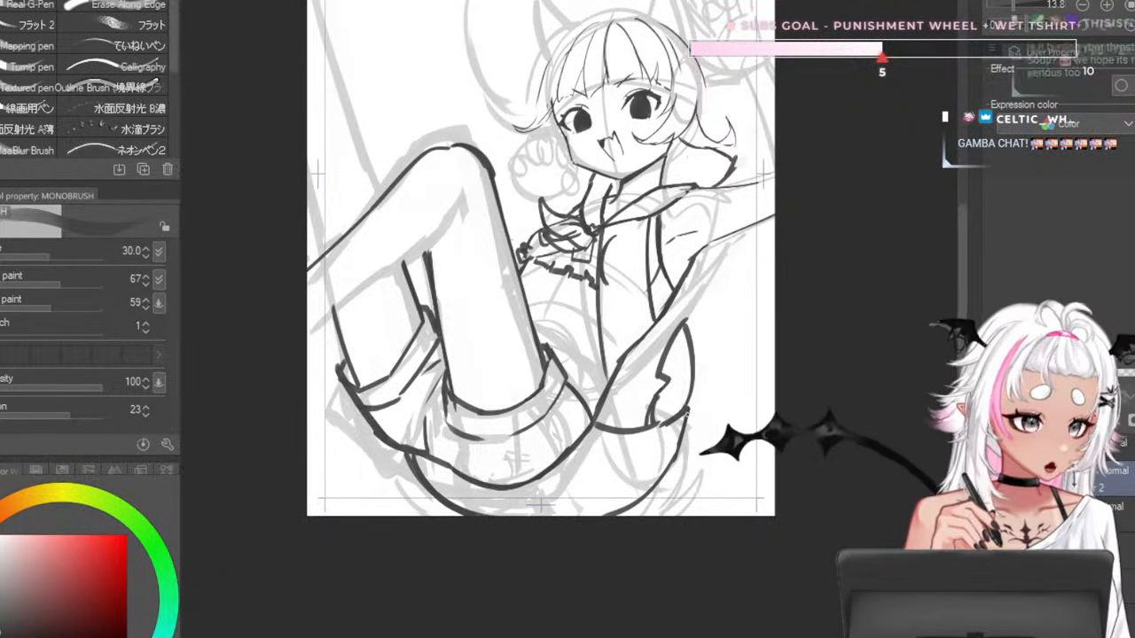
key(ctrl+z)
key(ctrl+z)
key(])
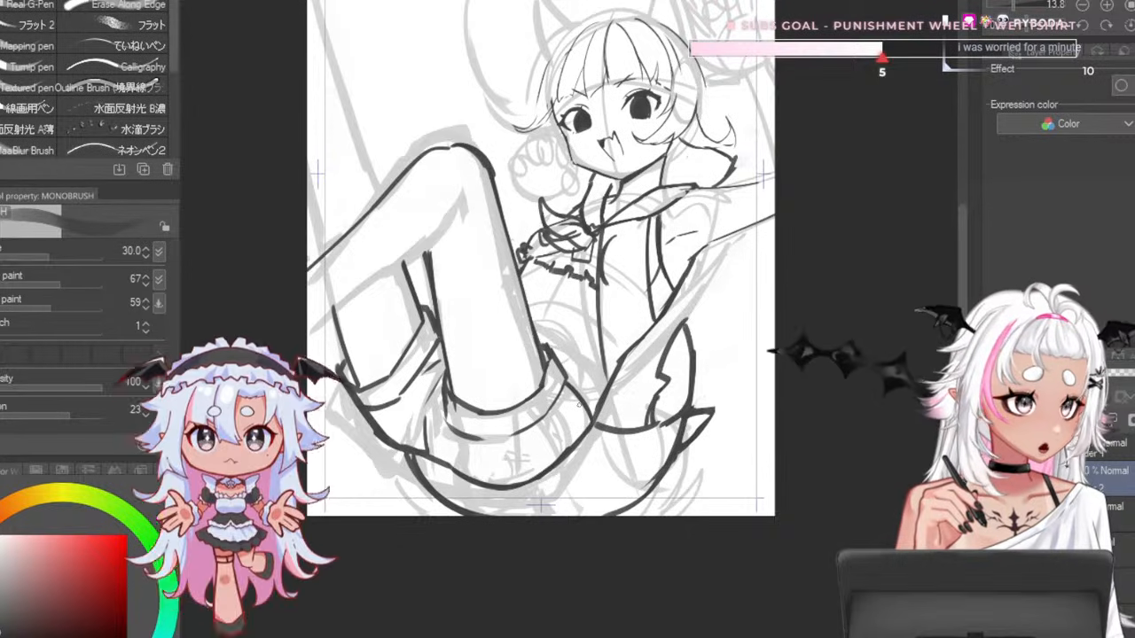
- Redraw the raised leg's cuff opening at size 40 and trim the line at size 120
scroll(550, 229, down, 3)
scroll(484, 112, up, 3)
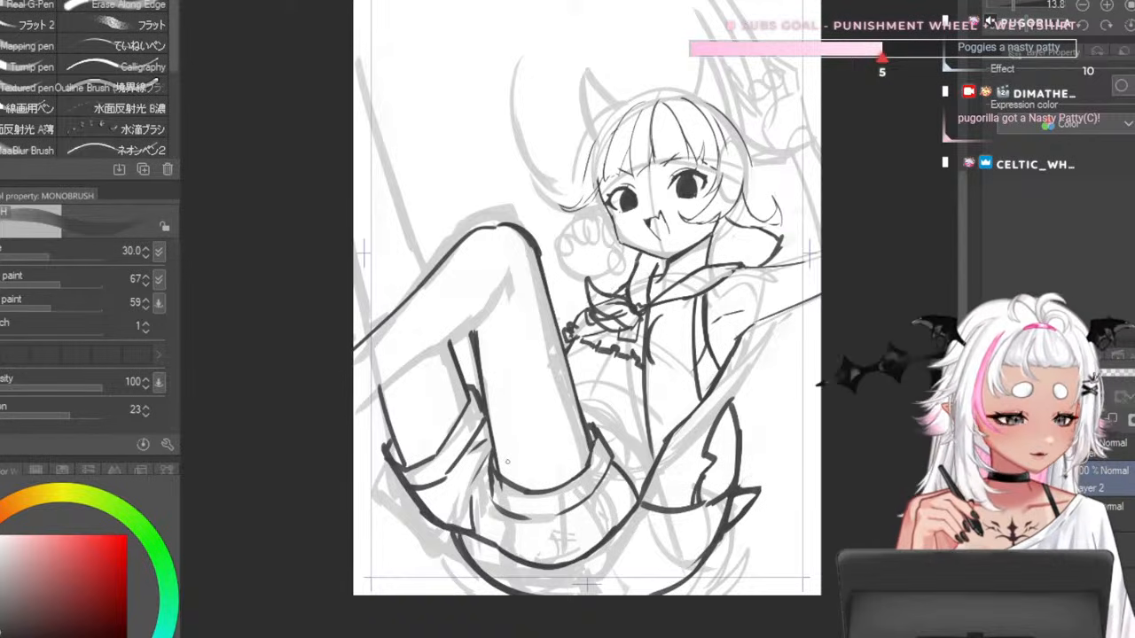
key(bracketright)
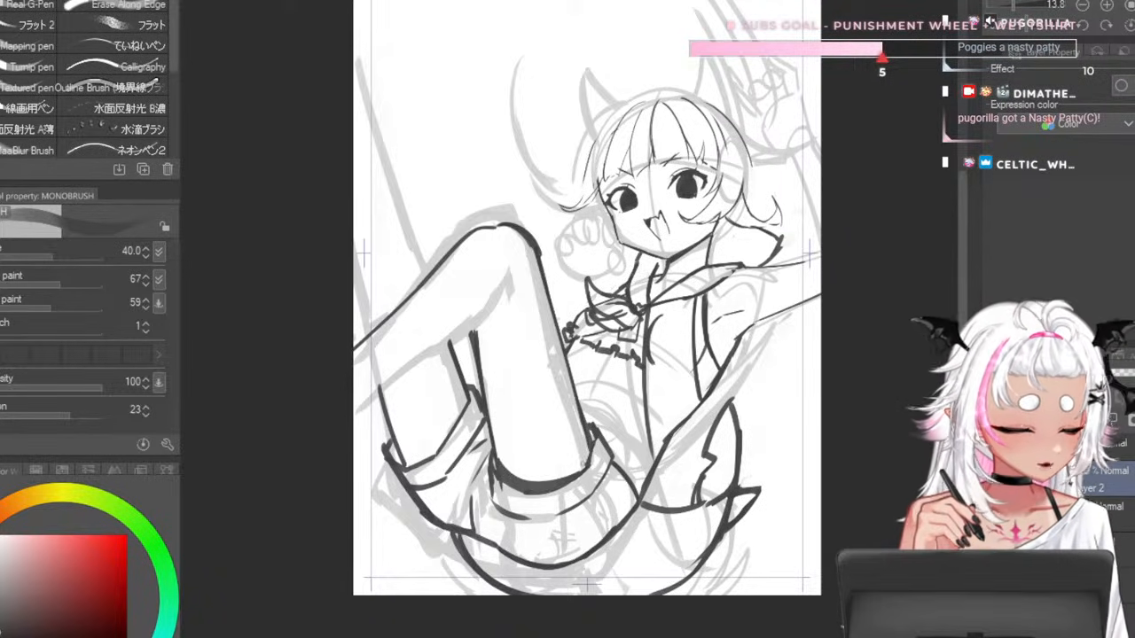
key(ctrl+z)
drag(493, 462, 594, 456)
key(bracketleft)
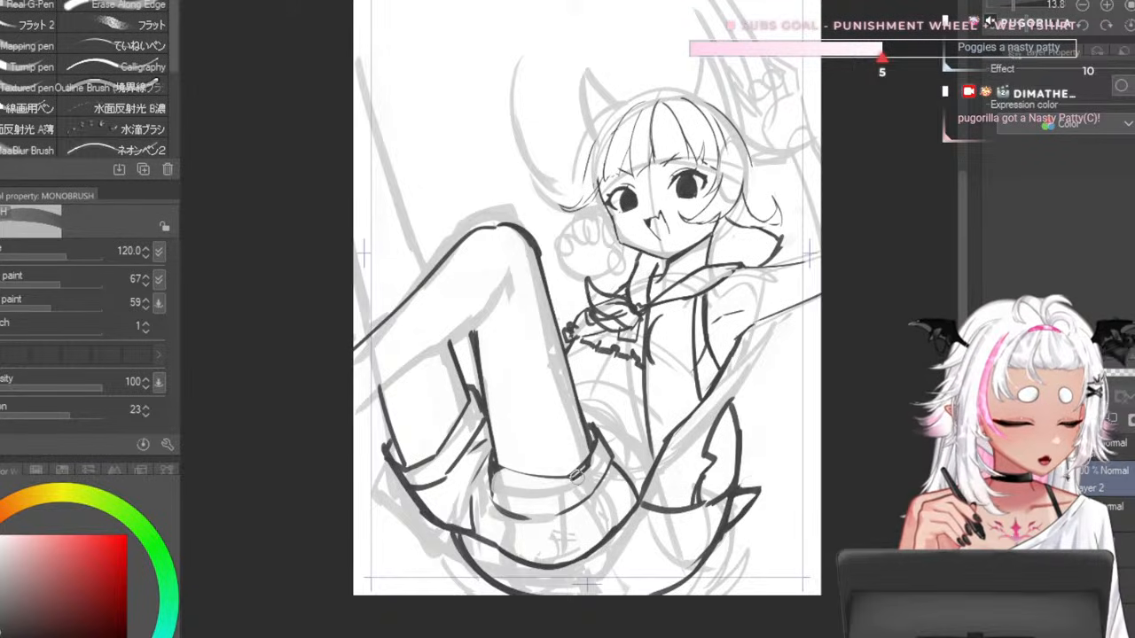
- Rework the lower edge of the raised leg's cuff at size 25 and trim it at size 80
key(bracketleft)
key(bracketleft)
key(bracketleft)
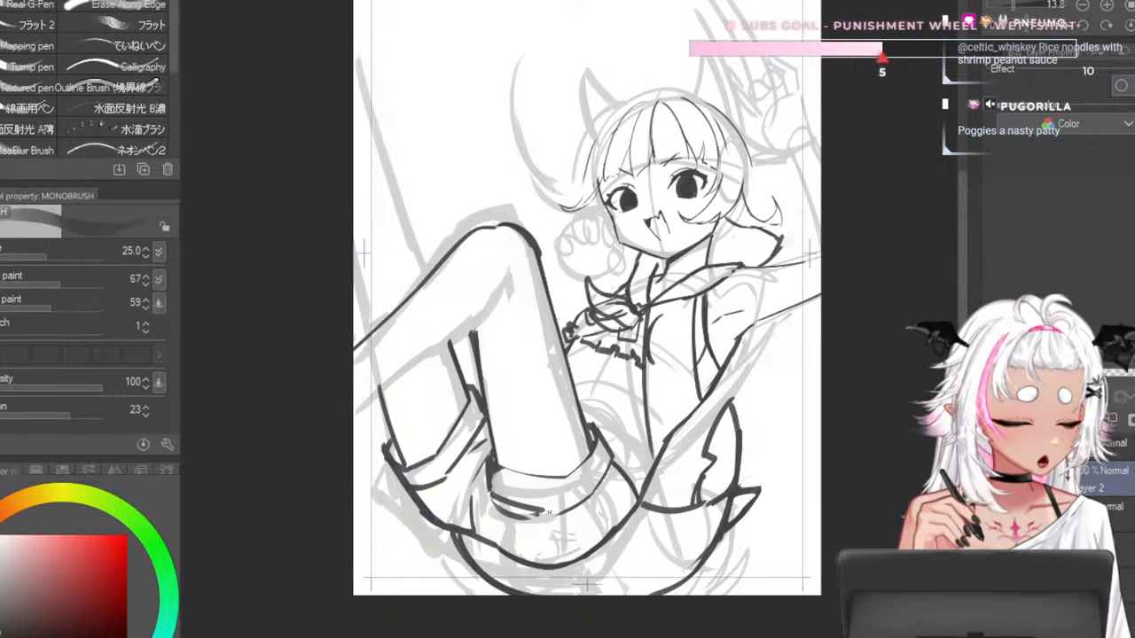
key(bracketright)
key(bracketright)
key(bracketright)
key(bracketright)
key(bracketright)
key(bracketright)
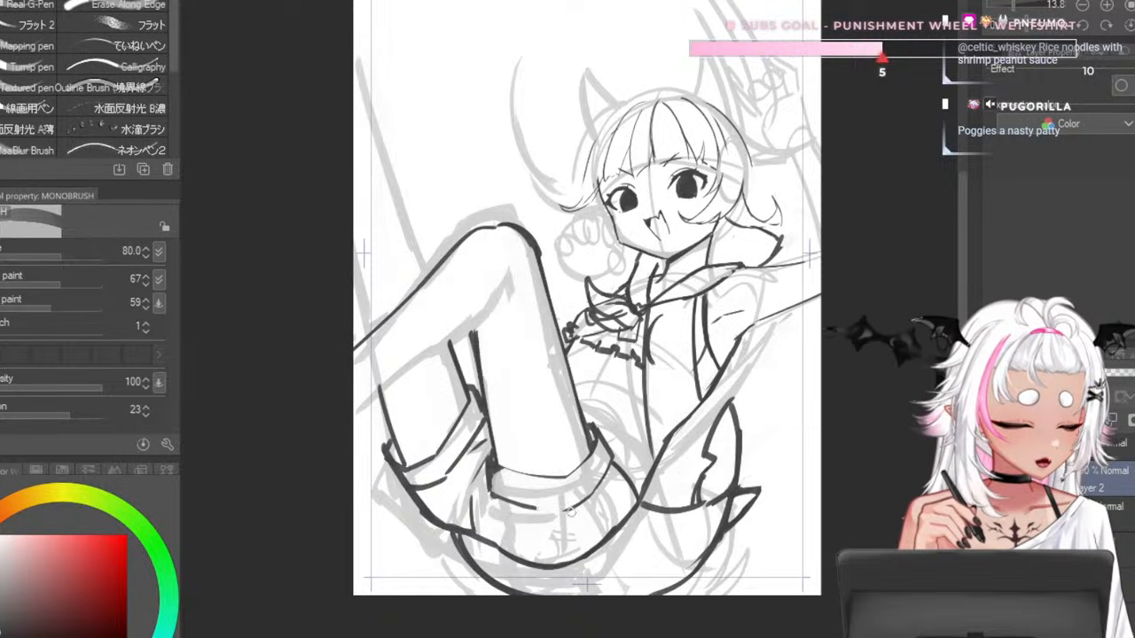
- Add small fold marks beside the raised leg's cuff and a second curve along the hip at sizes 15 and 20
key(bracketleft)
key(bracketleft)
key(bracketleft)
key(bracketleft)
key(bracketleft)
key(bracketleft)
key(bracketleft)
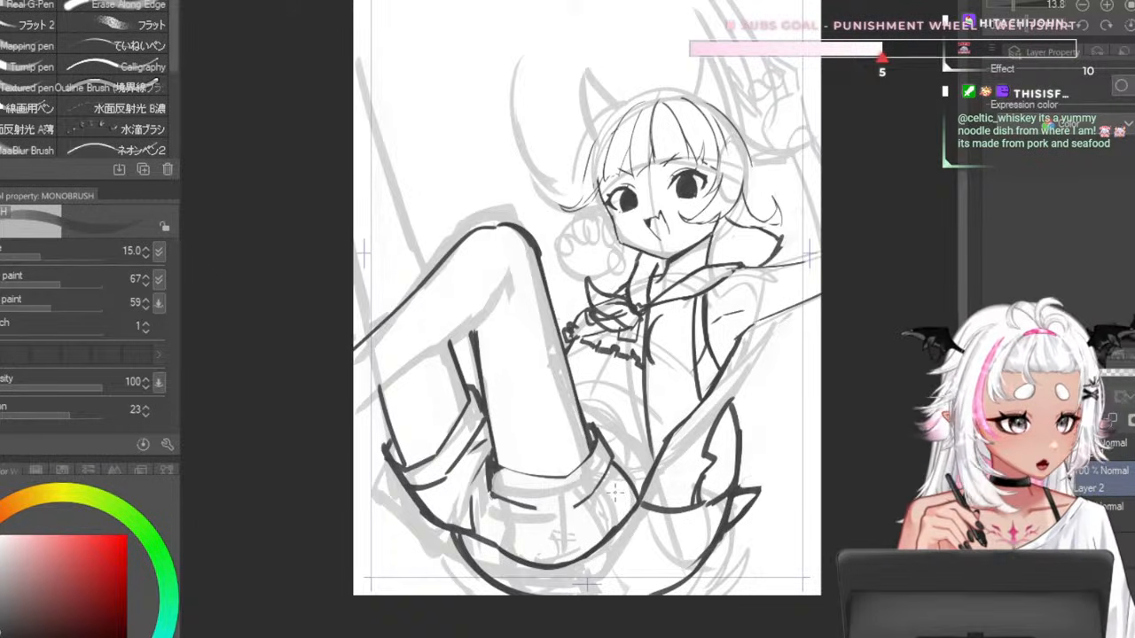
key(bracketright)
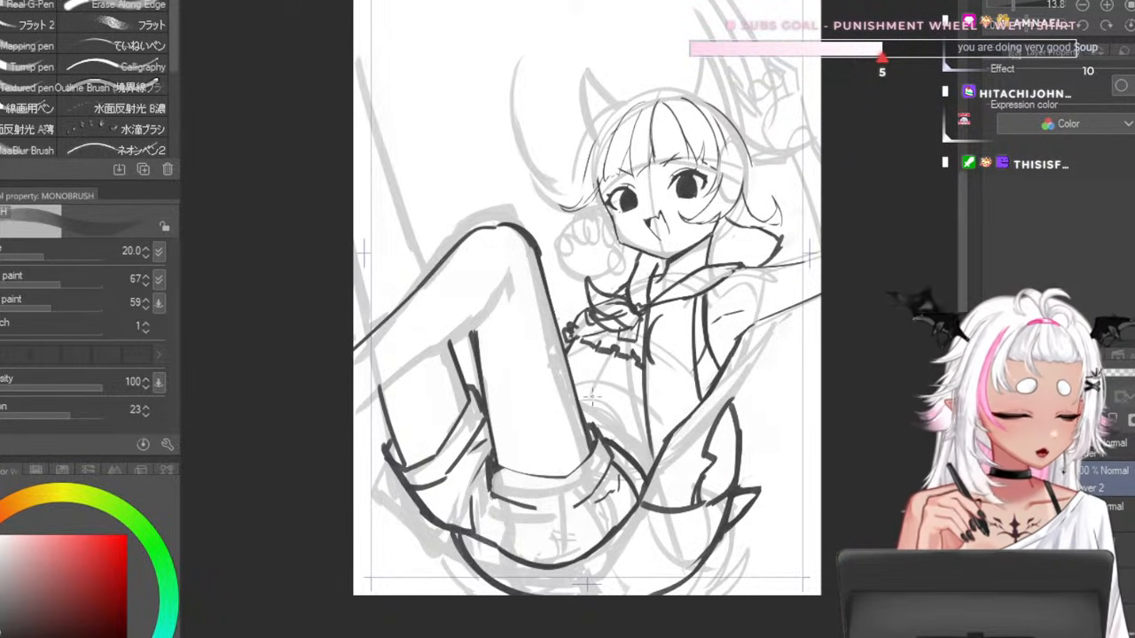
- Redraw the torso's front line down to the hip at size 30 and add a diagonal line toward the jagged garment edge
key(])
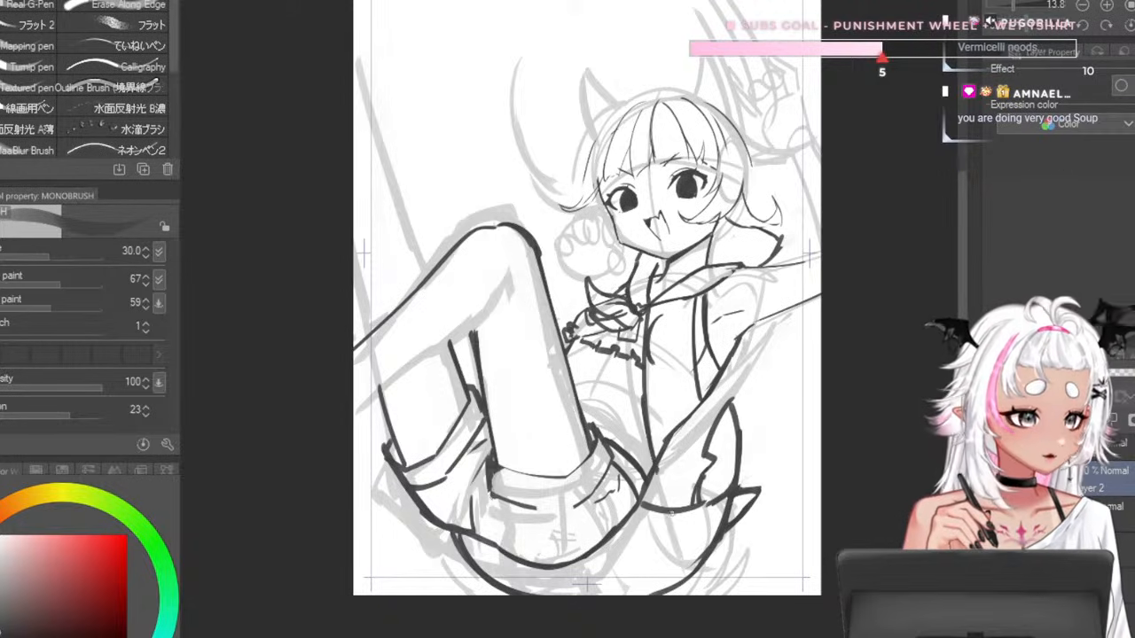
key(ctrl+z)
drag(647, 362, 656, 458)
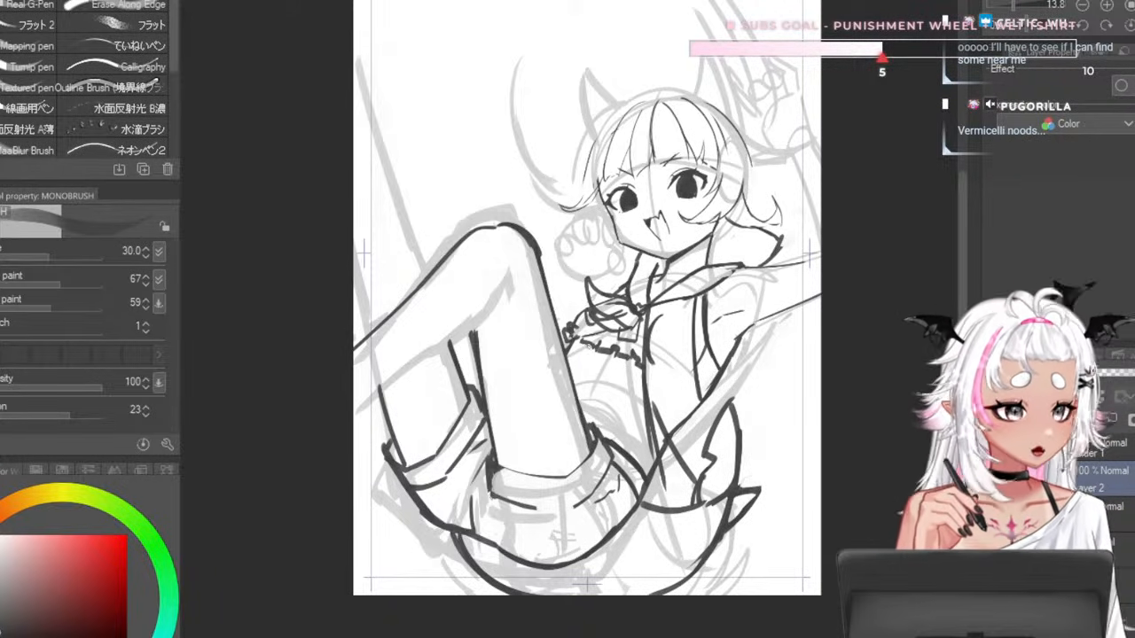
key(ctrl+minus)
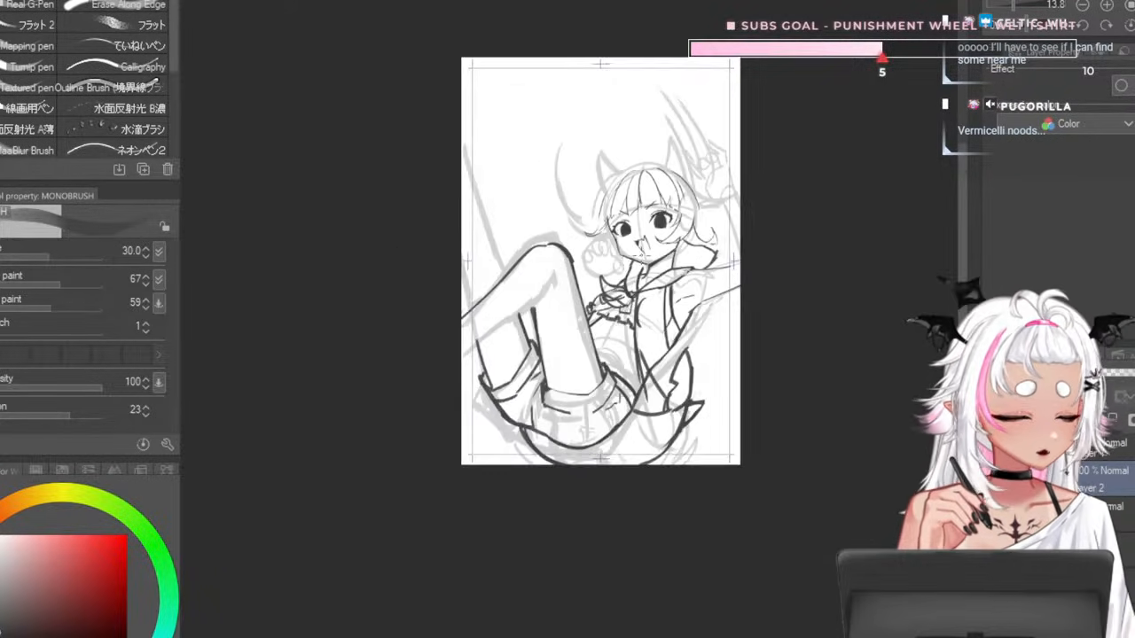
key(ctrl+plus)
key(ctrl+minus)
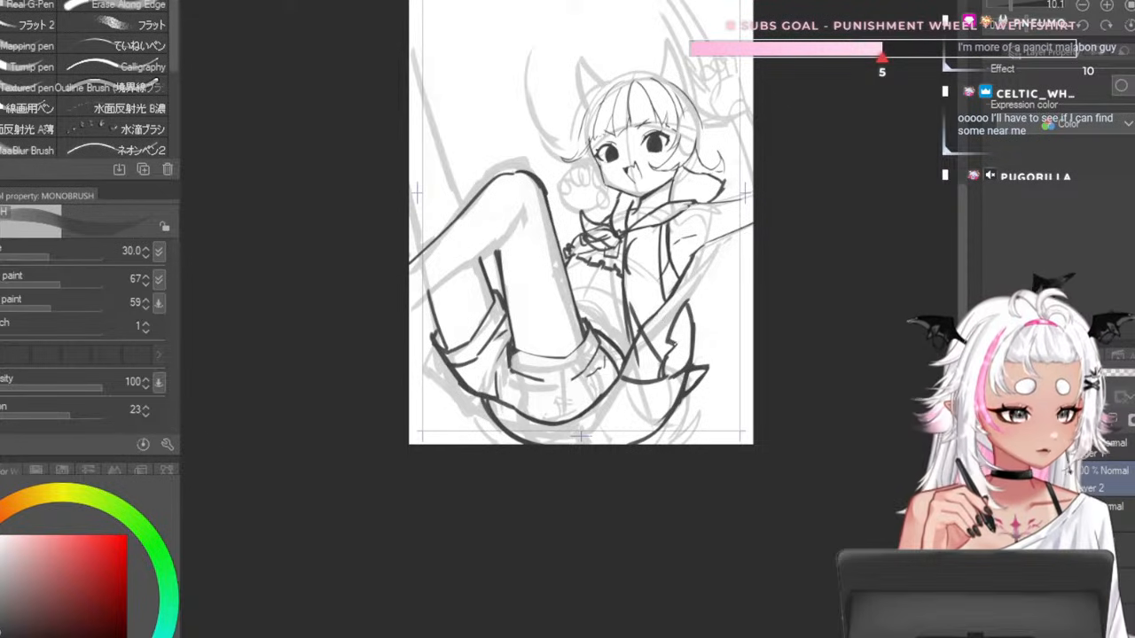
key(ctrl+plus)
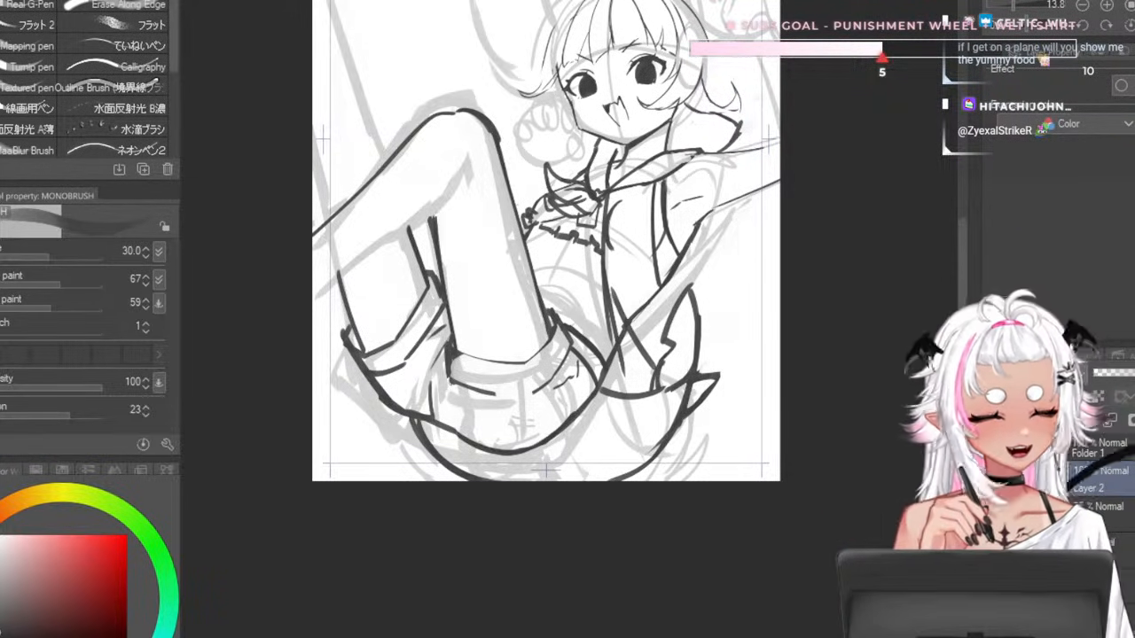
- Draw a diagonal line at size 20 from the chest across the torso to the jagged garment shape, continuing it beyond the outer edge
scroll(679, 298, up, 5)
scroll(679, 297, down, 2)
scroll(630, 213, down, 2)
scroll(634, 216, up, 2)
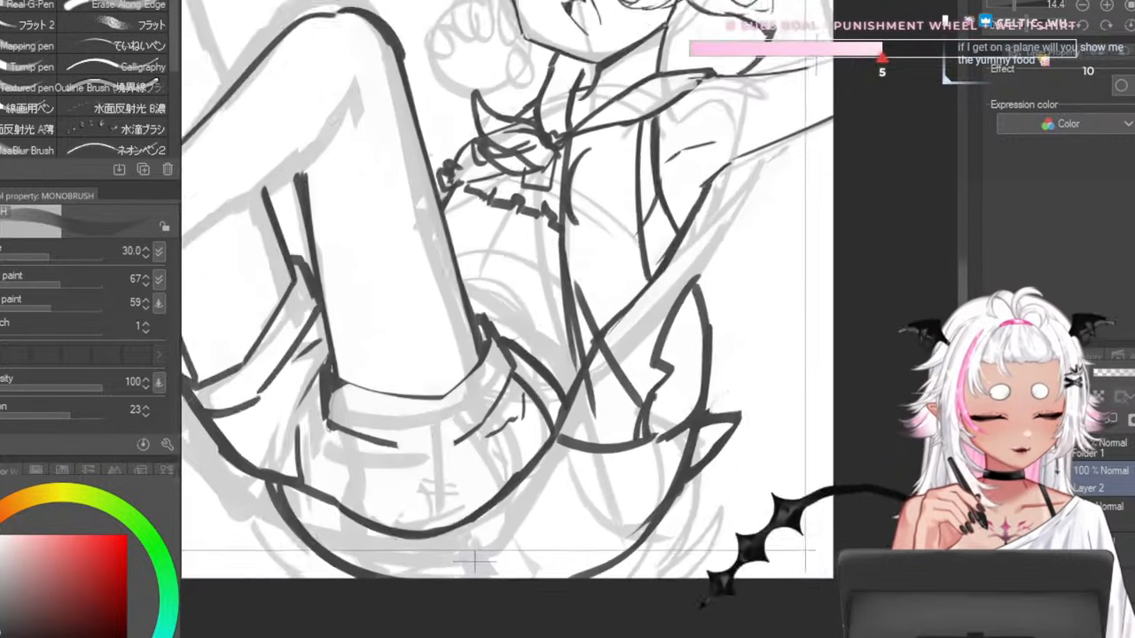
scroll(545, 124, down, 2)
scroll(545, 124, up, 3)
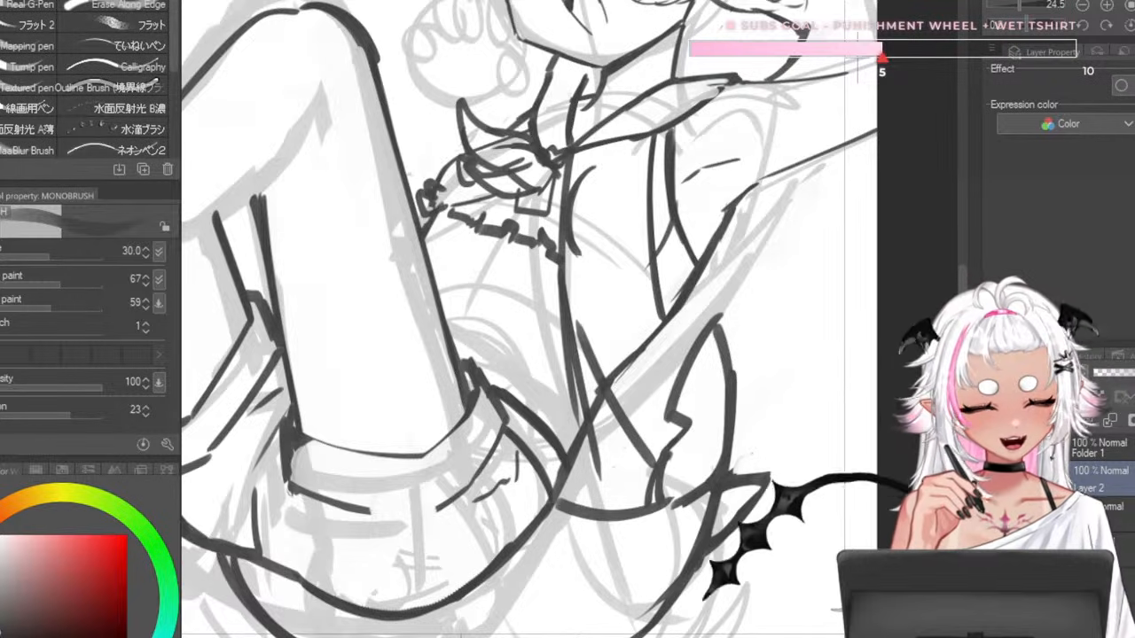
drag(587, 206, 690, 391)
key(ctrl+z)
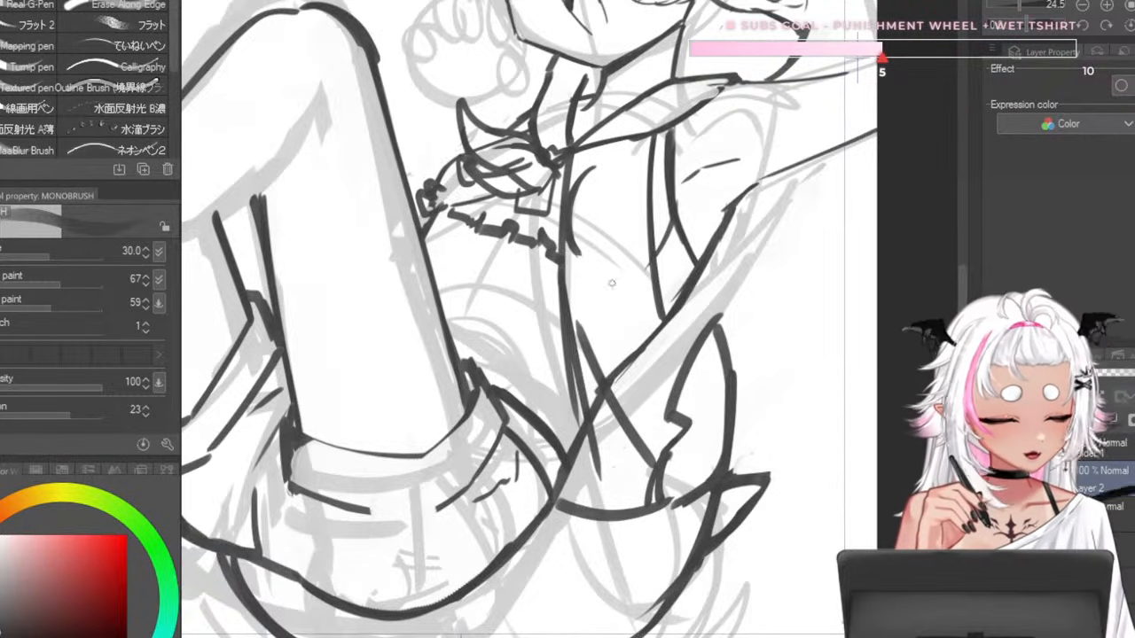
key([)
drag(579, 209, 672, 380)
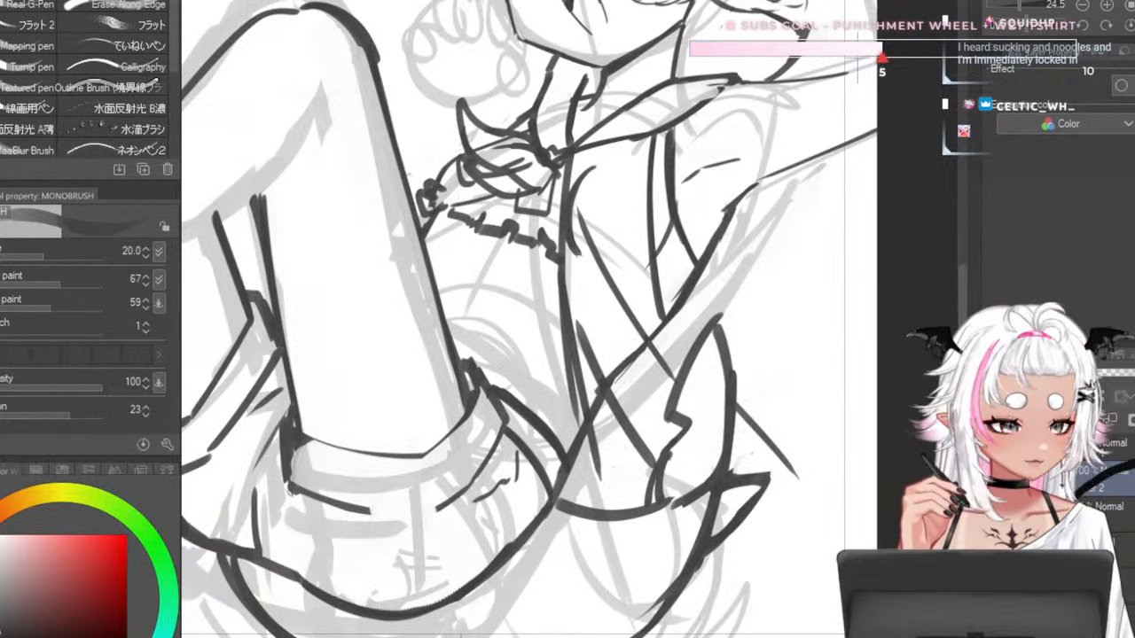
- Draw the underside of the raised lower leg from behind the knee down toward the page edge at size 25
scroll(608, 270, down, 5)
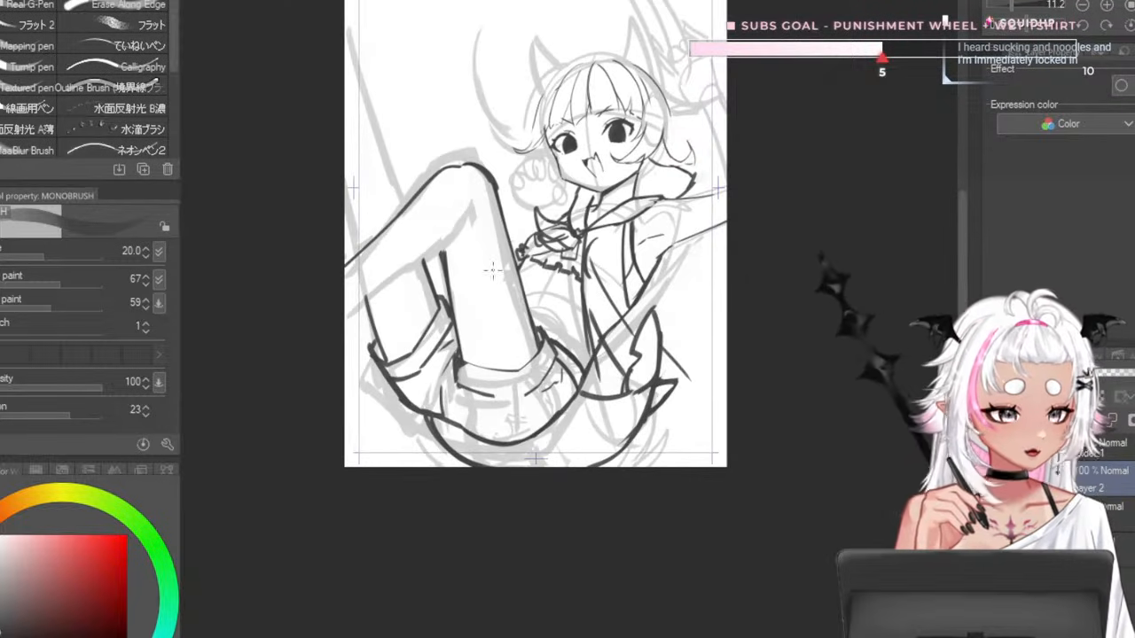
scroll(434, 239, up, 6)
scroll(594, 252, down, 5)
scroll(515, 243, up, 4)
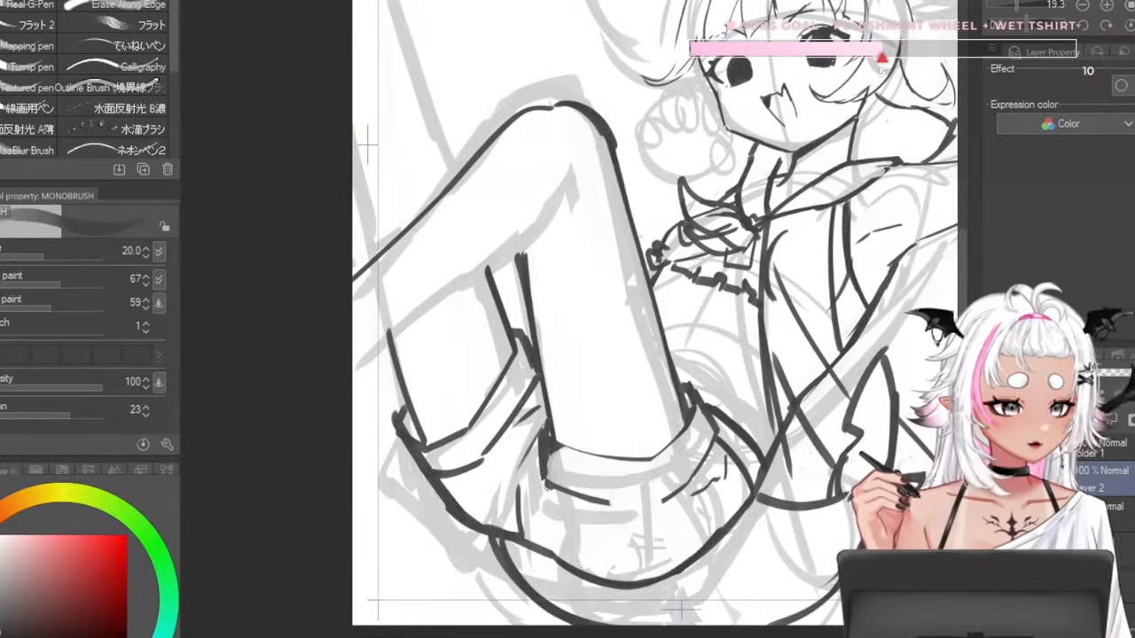
key(])
key(])
key(])
key(ctrl+z)
drag(561, 199, 533, 244)
key([)
key([)
key([)
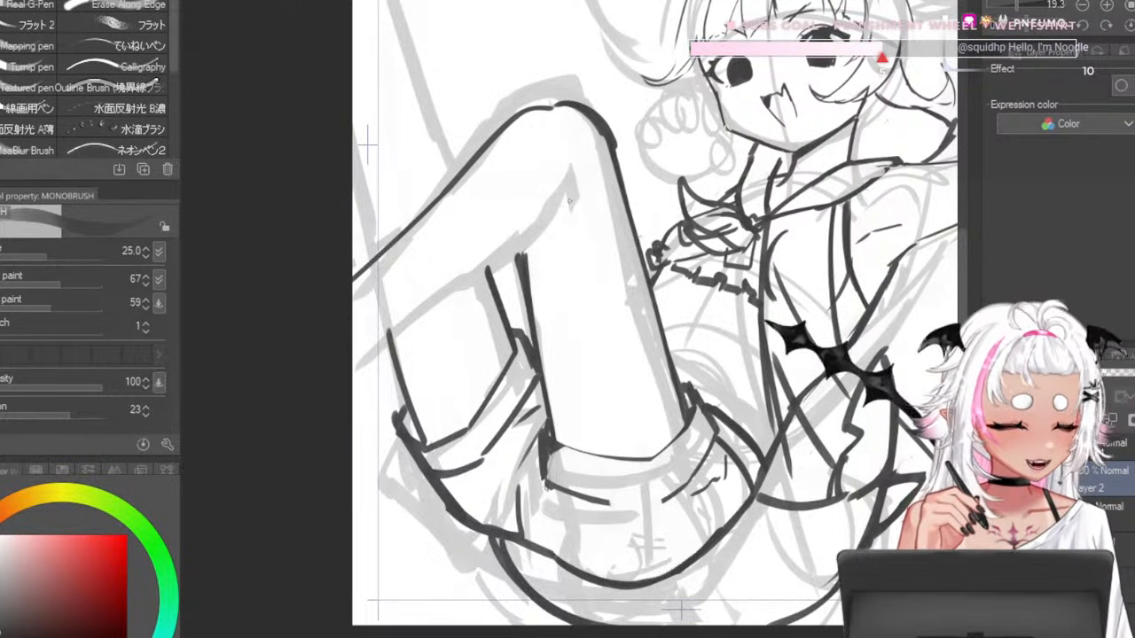
drag(573, 188, 522, 259)
key(ctrl+z)
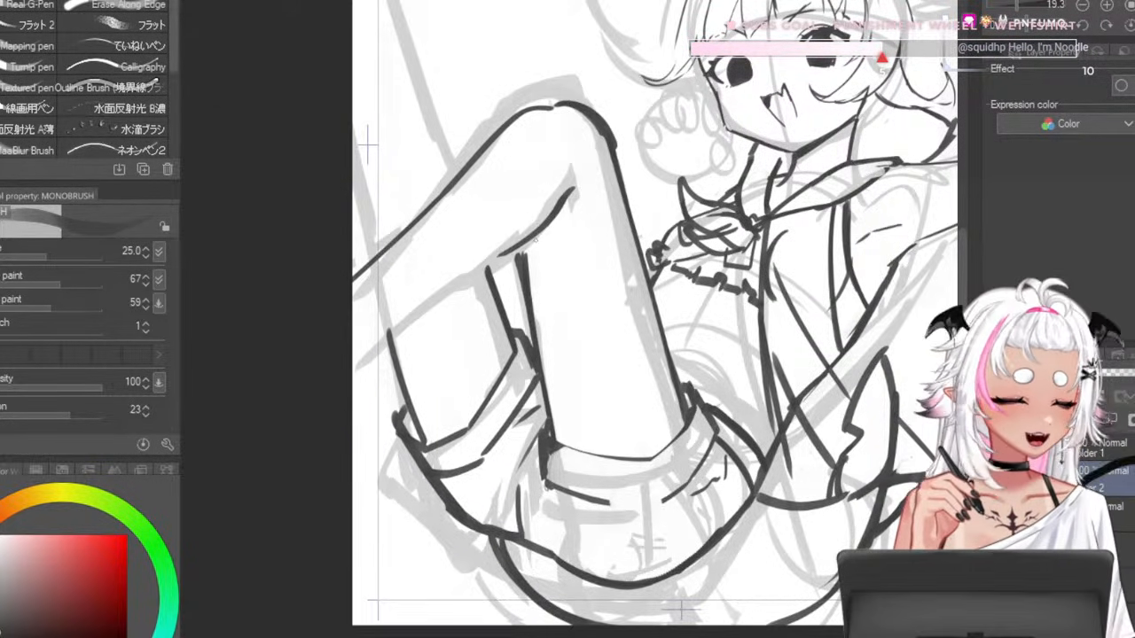
- Clean up the ends of the raised lower leg's outlines at the page edge, trimming at size 80 and redrawing at size 30
key(])
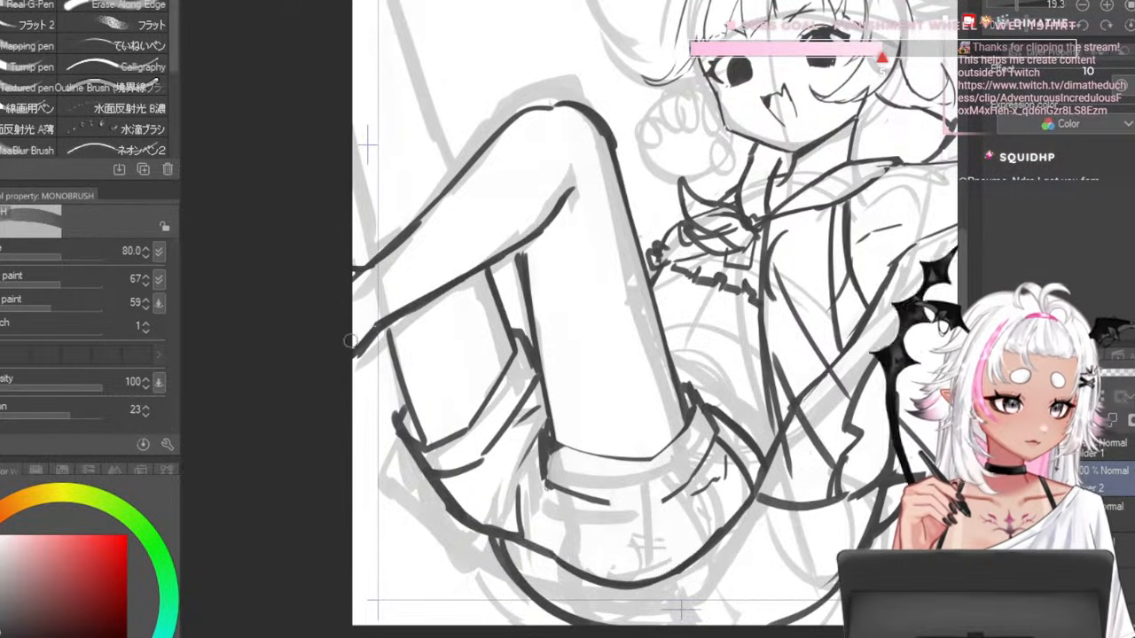
key(bracketleft)
key(bracketleft)
key(bracketleft)
key(bracketleft)
key(bracketleft)
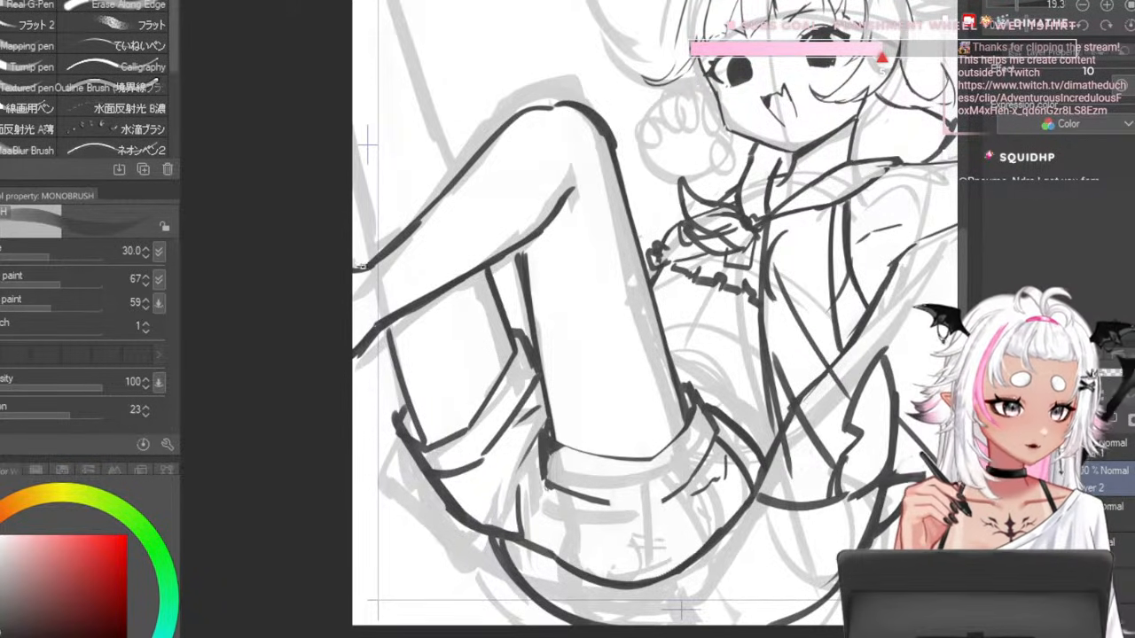
- Draw the rear leg's long outer line from the raised leg's shin up to the page edge at sizes 25 and 40
scroll(418, 255, down, 5)
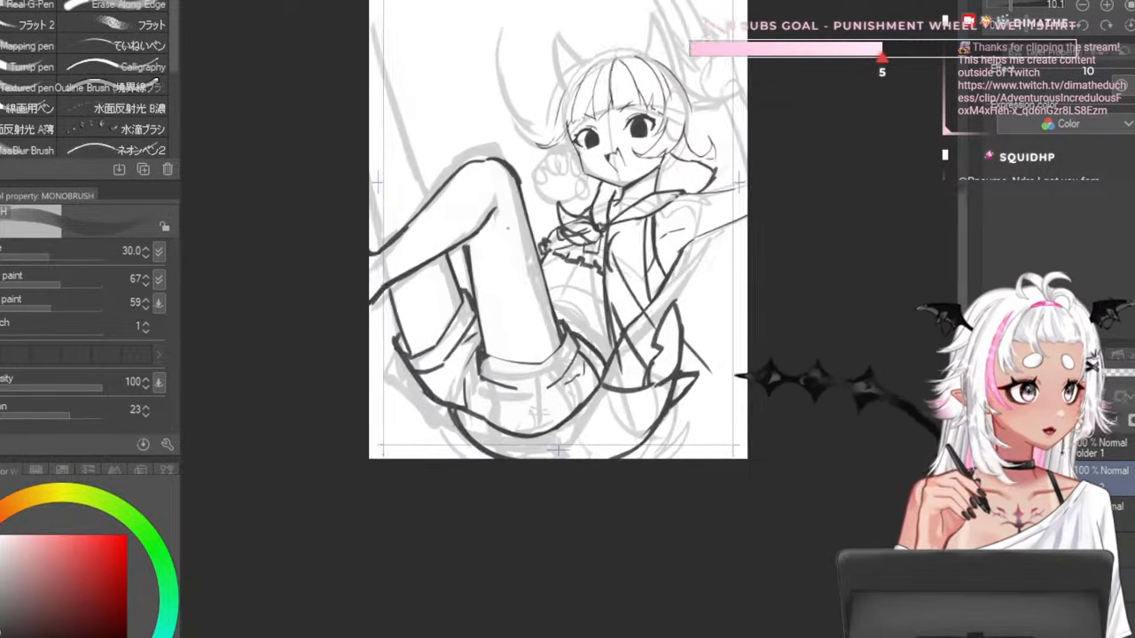
scroll(378, 142, up, 4)
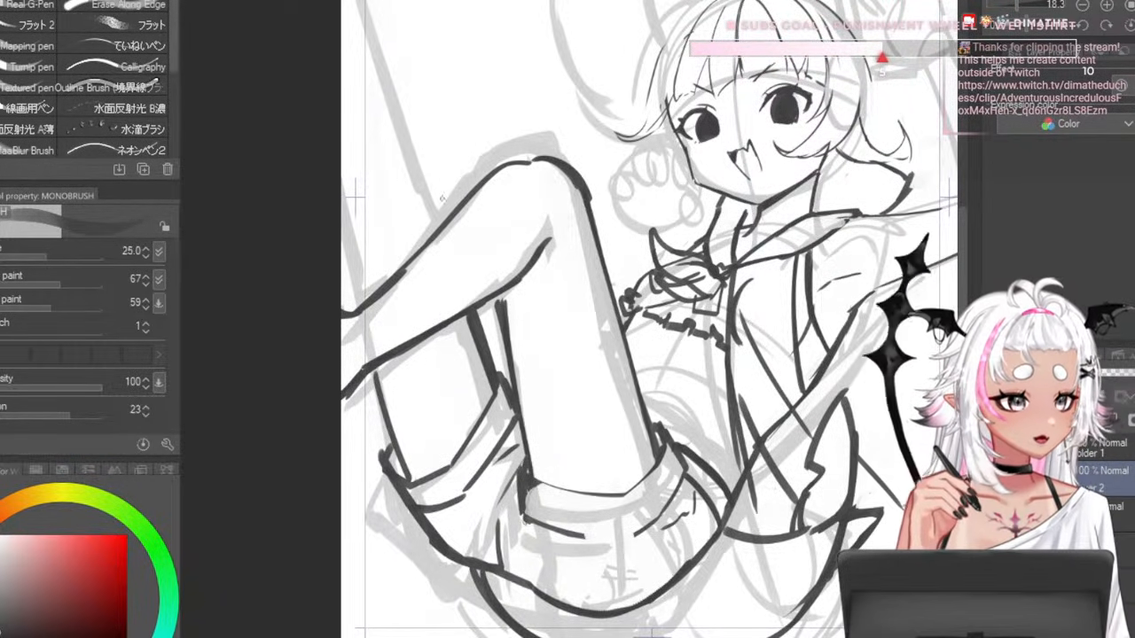
drag(443, 214, 423, 152)
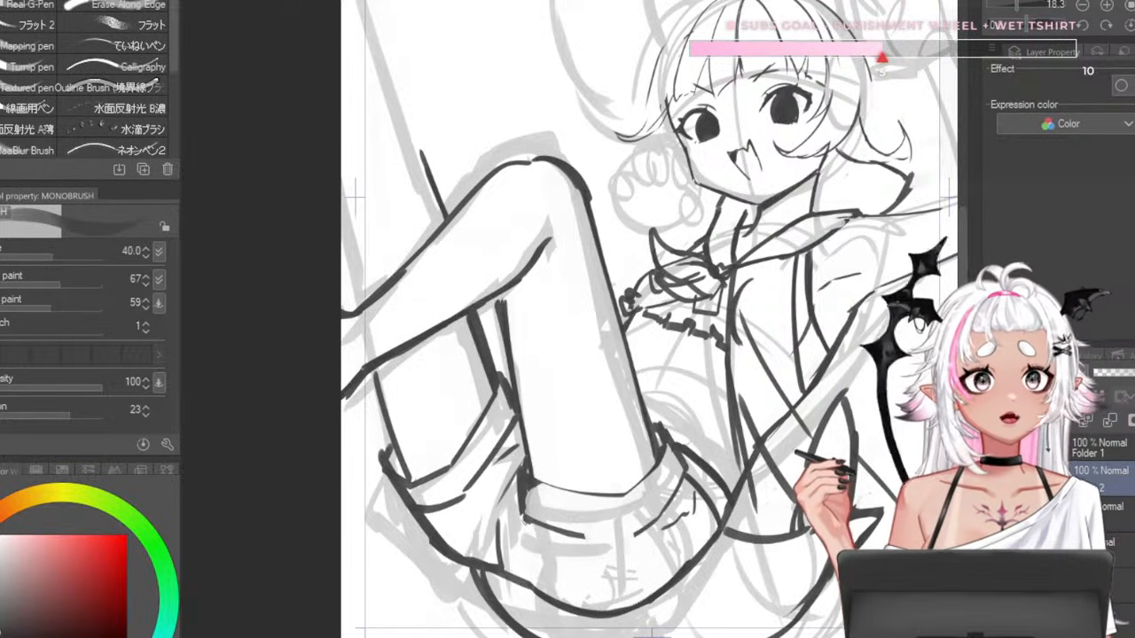
drag(446, 216, 346, 3)
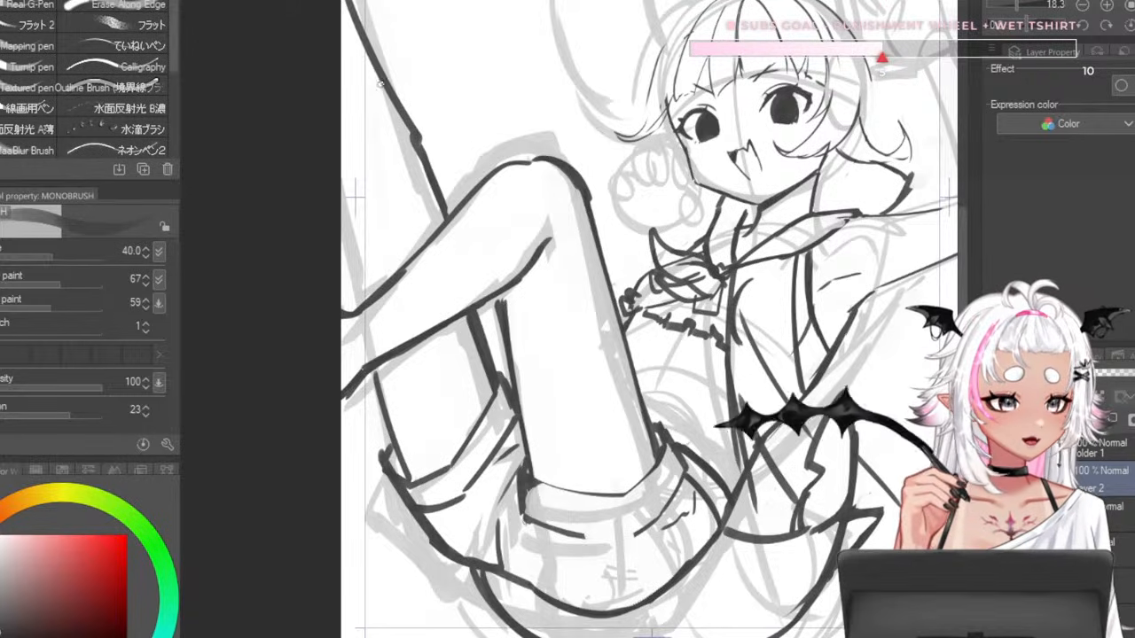
key(ctrl+z)
drag(415, 142, 342, 12)
key(ctrl+z)
drag(415, 142, 342, 34)
key(ctrl+z)
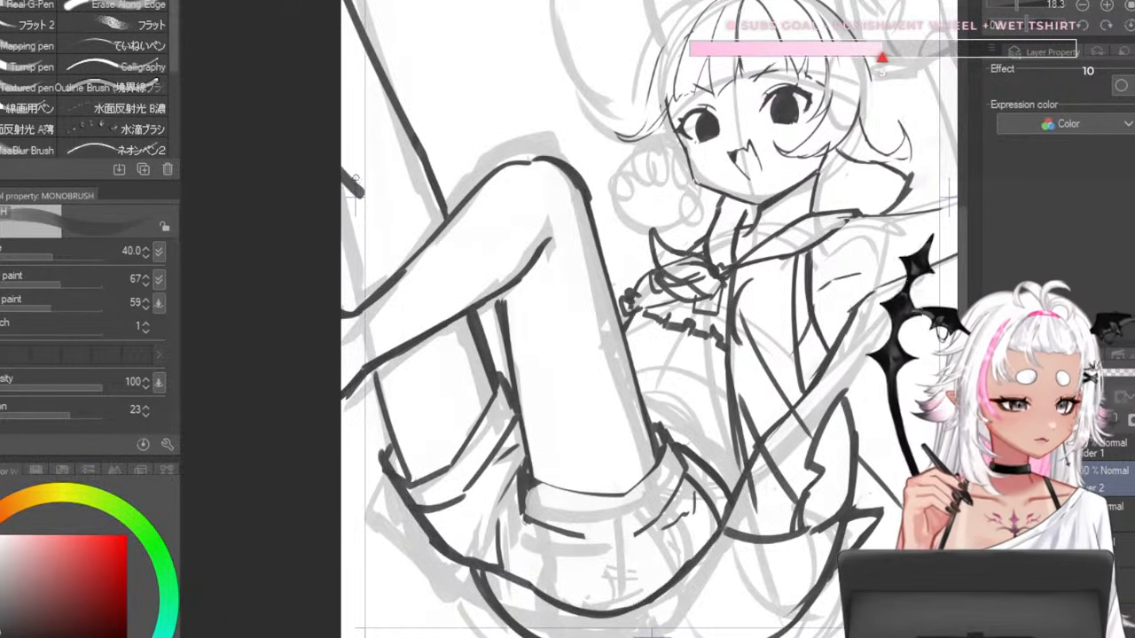
- Draw the rear leg's opposite edge at size 40, angling in from the page edge and running down to the raised leg
key(ctrl+z)
mouse_move(363, 192)
mouse_down()
mouse_move(342, 161)
mouse_move(374, 295)
mouse_up()
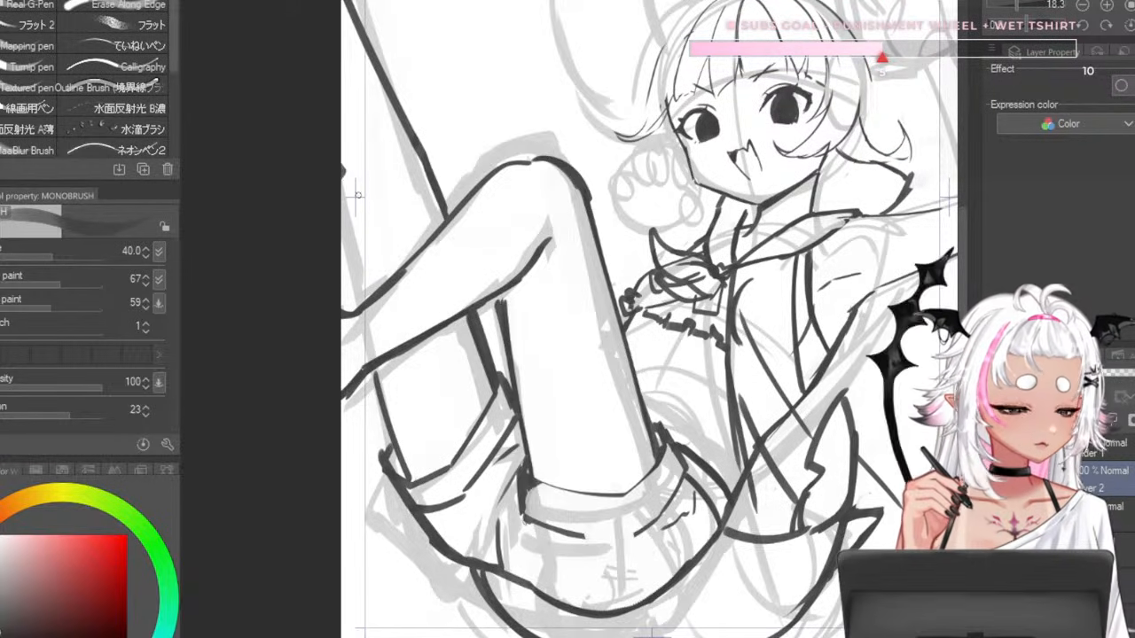
drag(358, 195, 366, 288)
key(ctrl+z)
drag(357, 192, 365, 288)
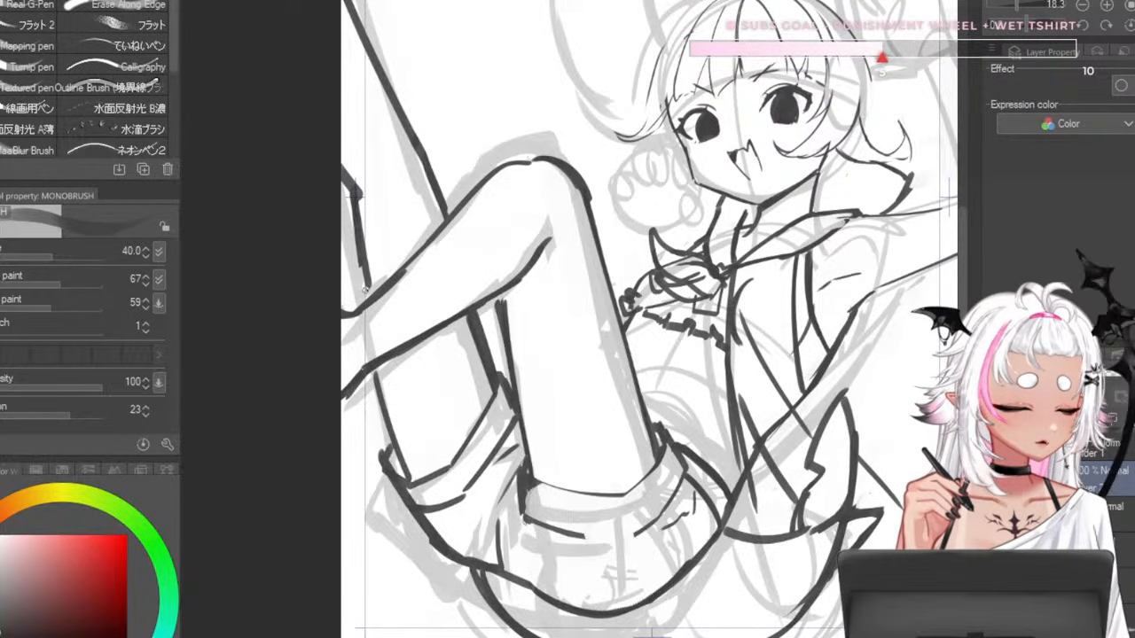
key(ctrl+z)
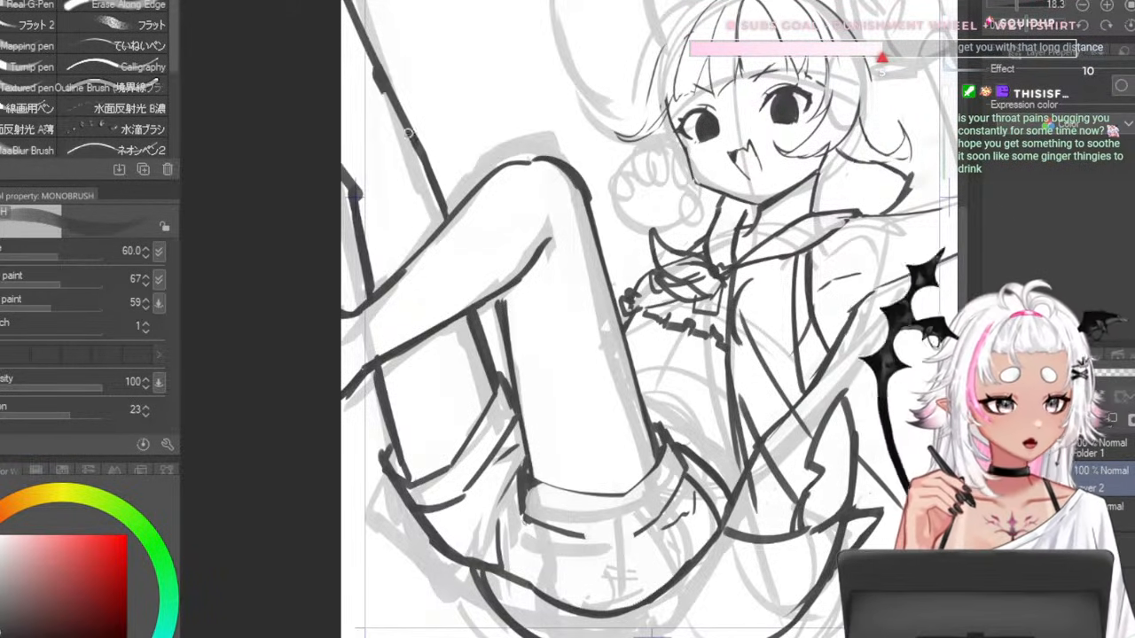
- Redraw the upper part of the rear leg's long line from the page edge down to its bend at size 40
key(bracketleft)
key(bracketleft)
key(bracketleft)
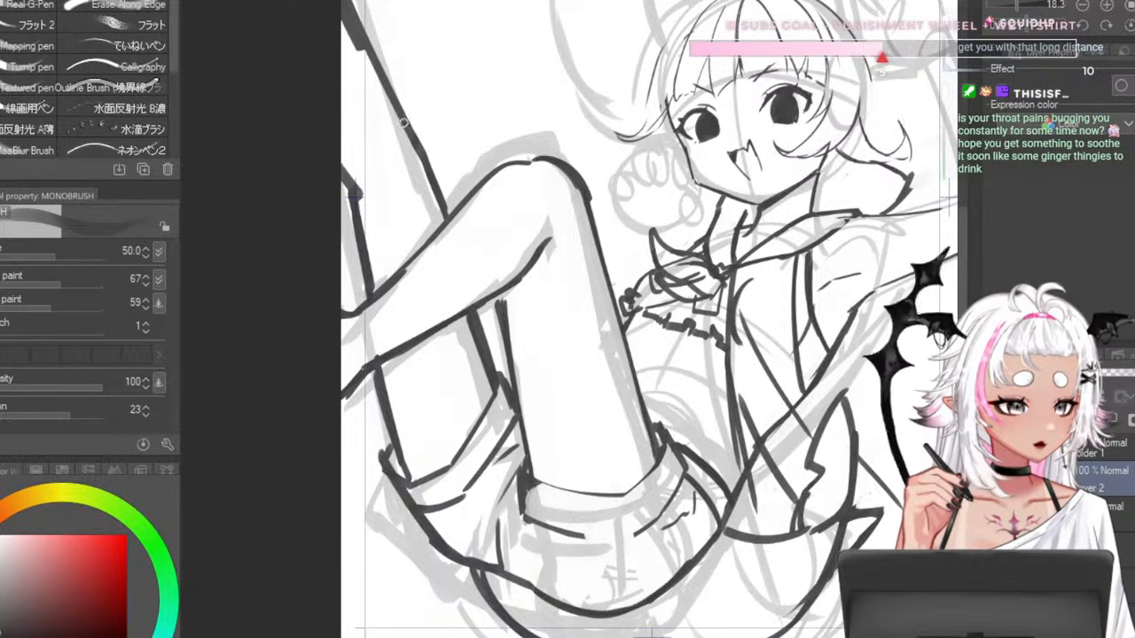
key(bracketleft)
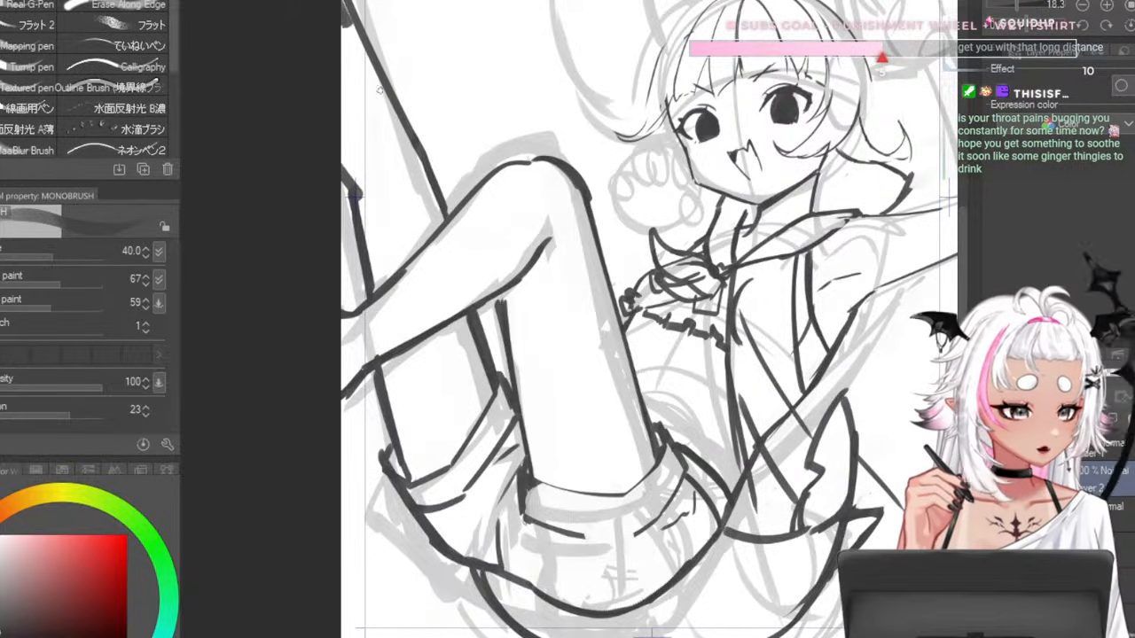
key(ctrl+z)
drag(346, 28, 421, 145)
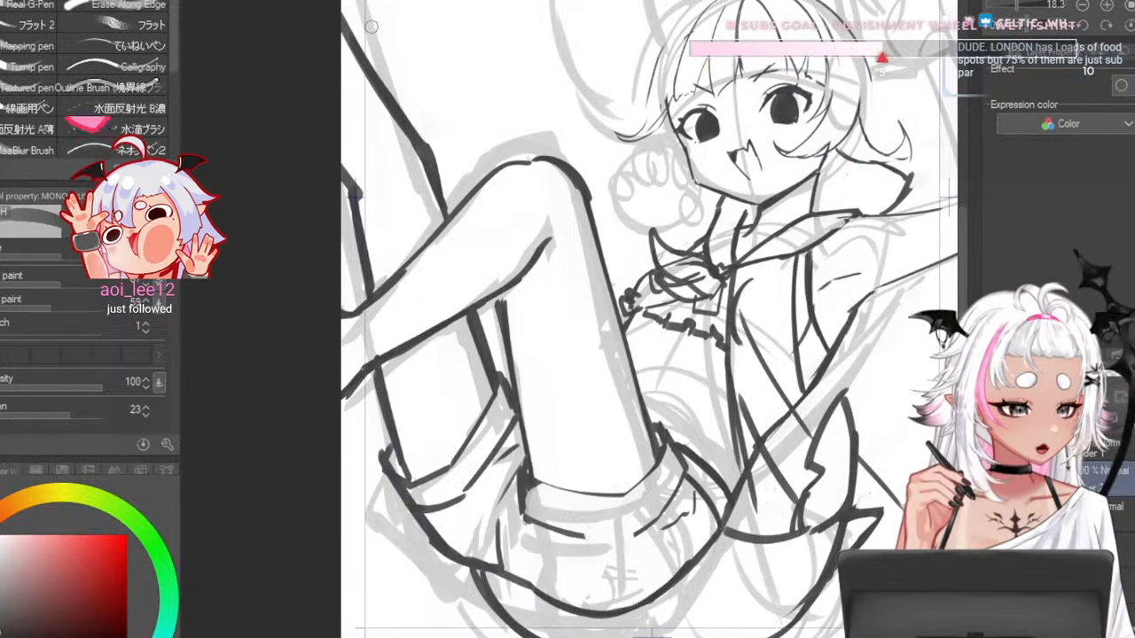
key(ctrl+z)
drag(343, 21, 421, 146)
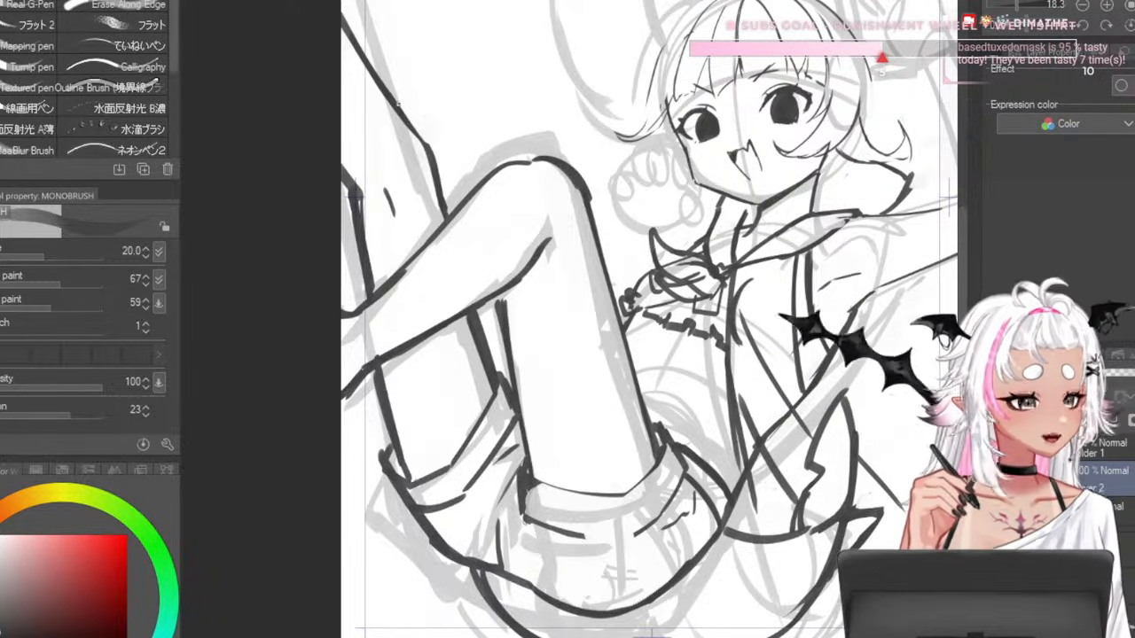
- Refine the bend above the raised leg at size 20 and the corner of the line beside the page edge at size 30
drag(402, 120, 437, 163)
key([)
key([)
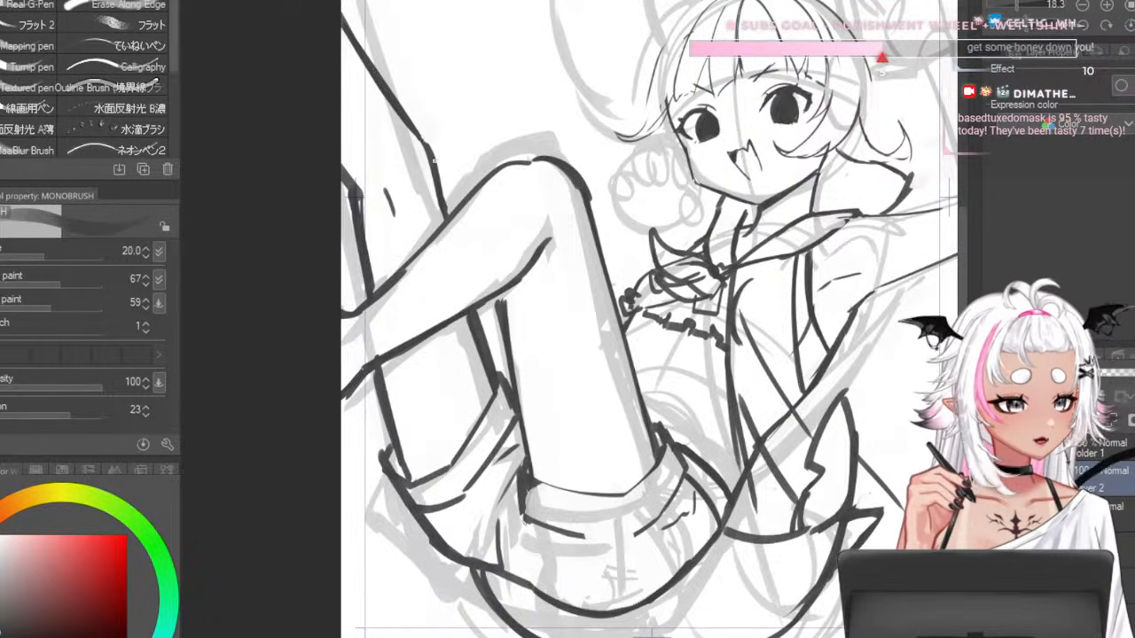
key(bracketright)
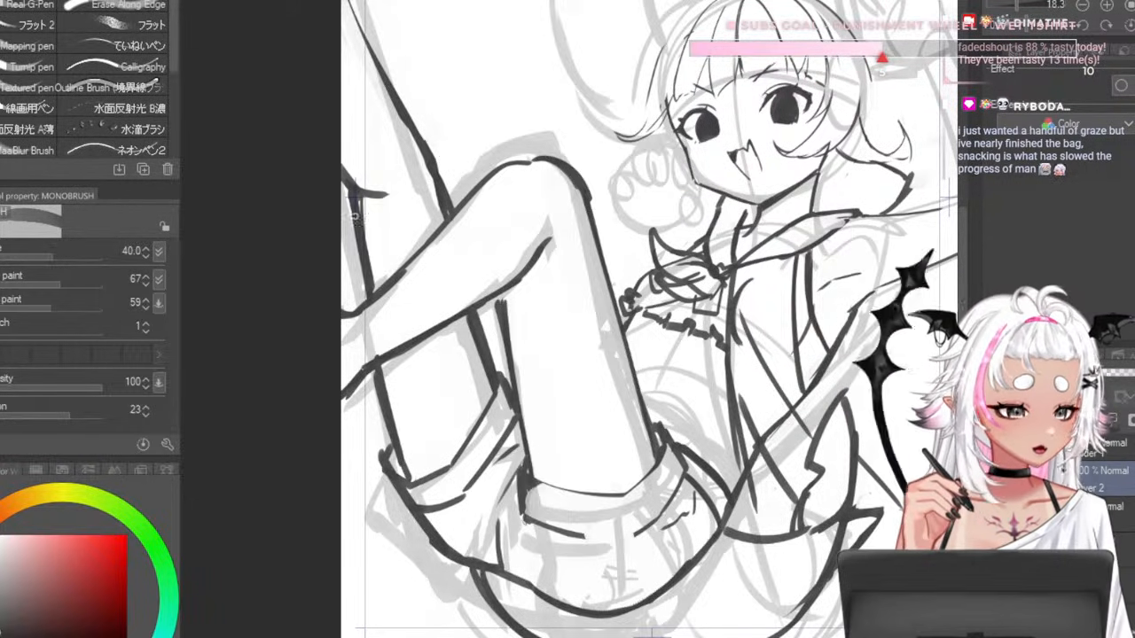
key(bracketright)
key(bracketright)
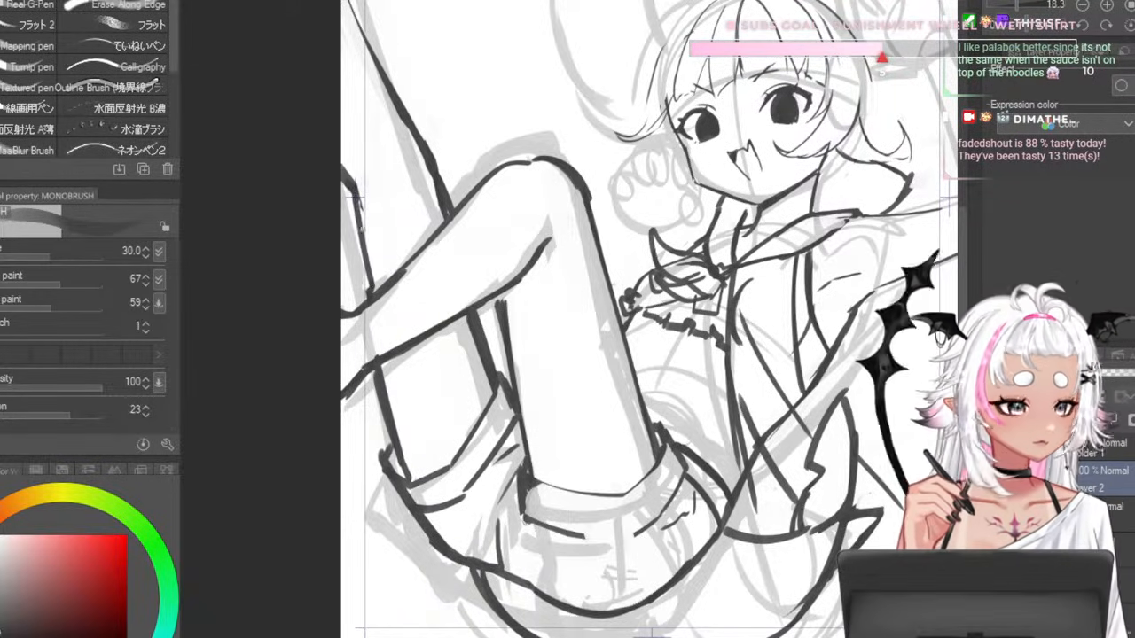
mouse_move(356, 195)
mouse_down()
mouse_move(369, 286)
mouse_move(357, 197)
mouse_up()
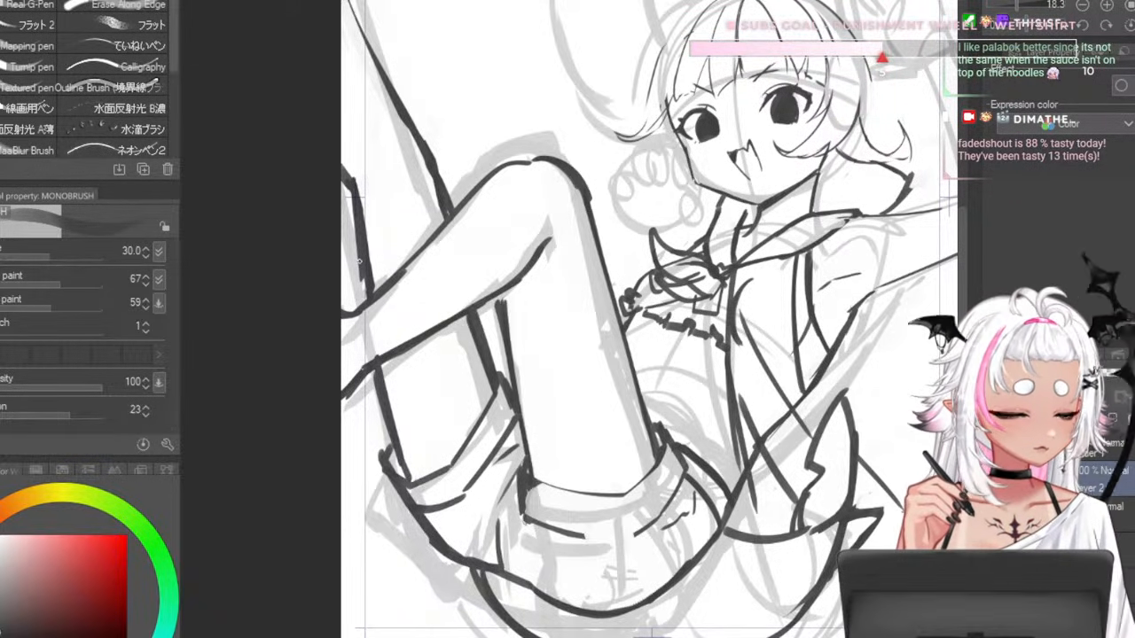
- Rework the rear leg's long line into a smoother curve down to the raised leg at sizes 20 to 40
scroll(751, 102, down, 5)
scroll(750, 102, up, 4)
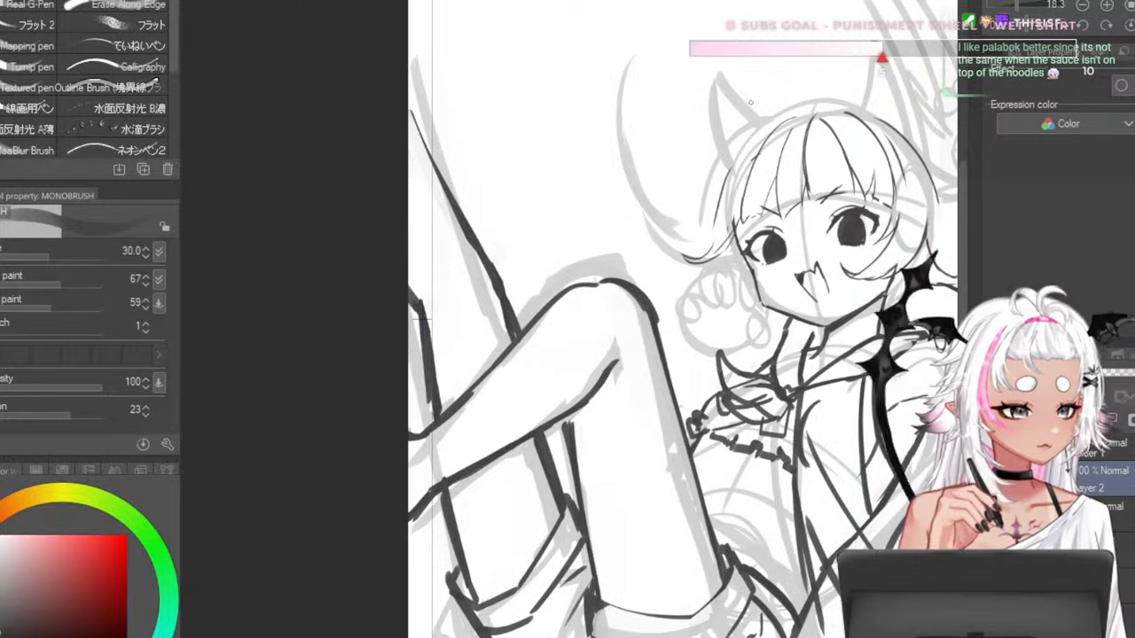
key(bracketright)
mouse_move(413, 114)
mouse_down()
mouse_move(425, 147)
mouse_move(403, 94)
mouse_move(486, 253)
mouse_up()
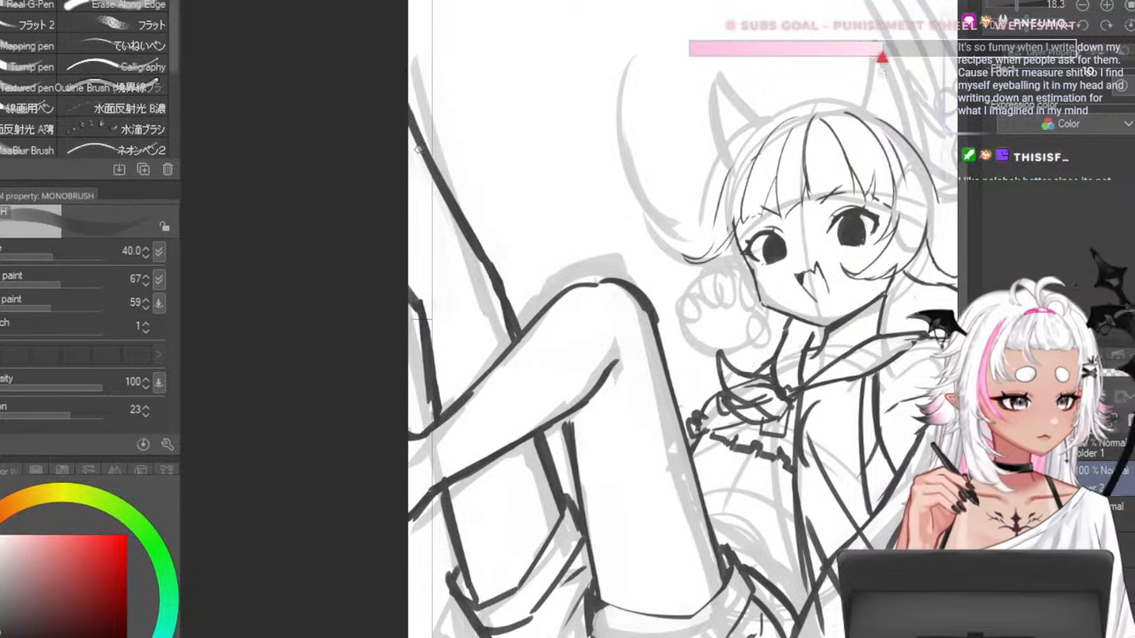
key(ctrl+z)
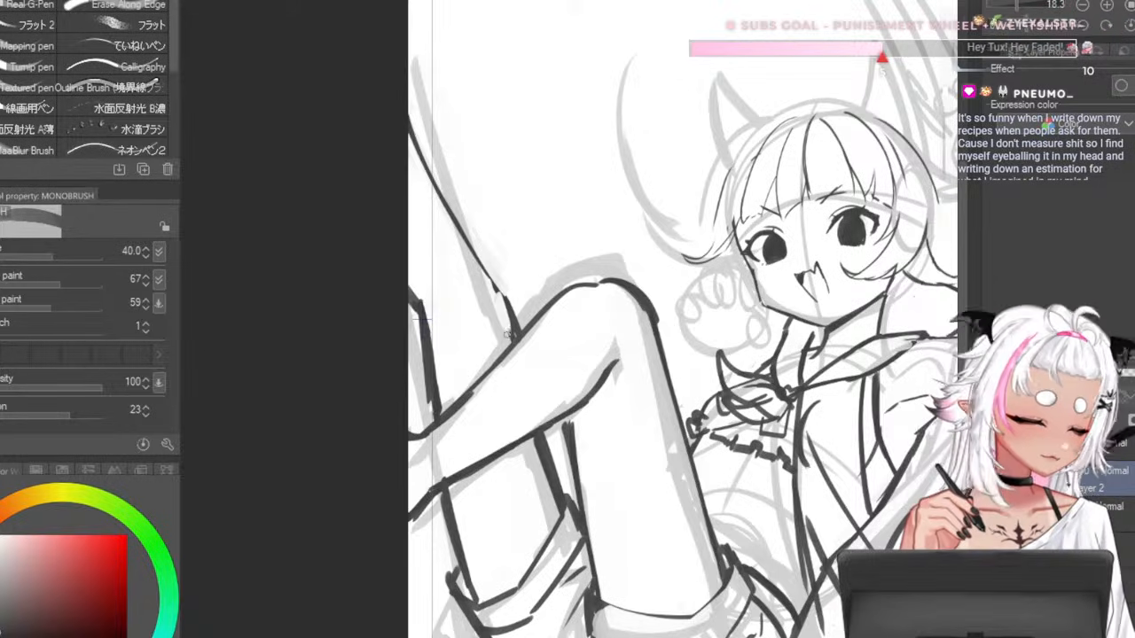
key(bracketleft)
key(bracketleft)
key(bracketleft)
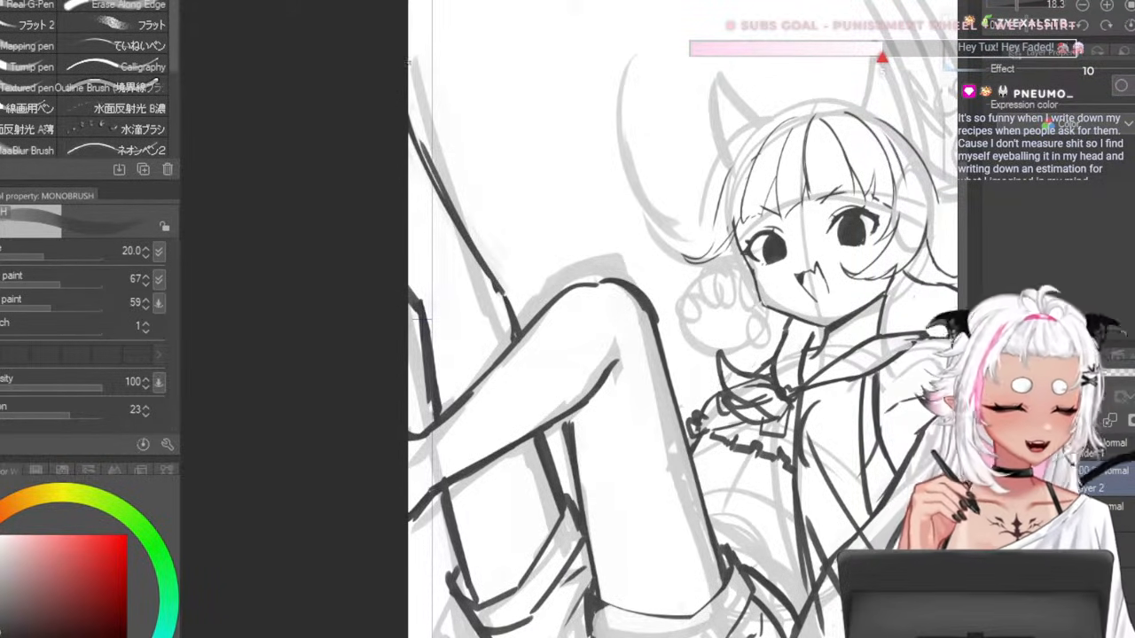
key(ctrl+z)
drag(417, 142, 514, 316)
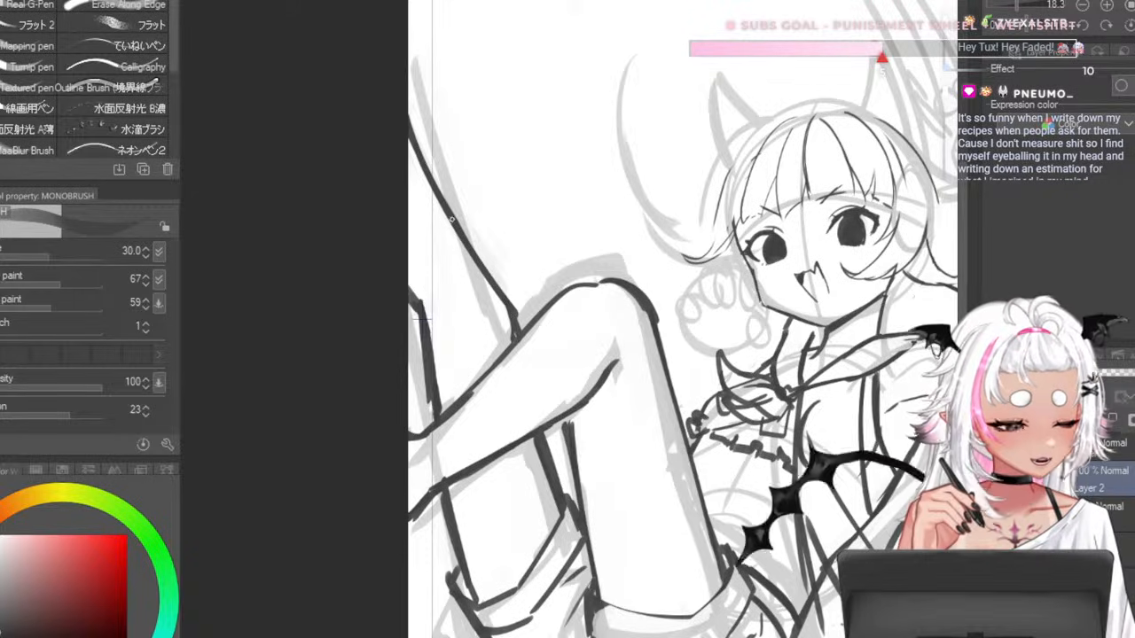
- Replace the upper corner of the rear leg's line at the page edge with a diagonal stroke at size 30
drag(412, 312, 436, 355)
key(ctrl+z)
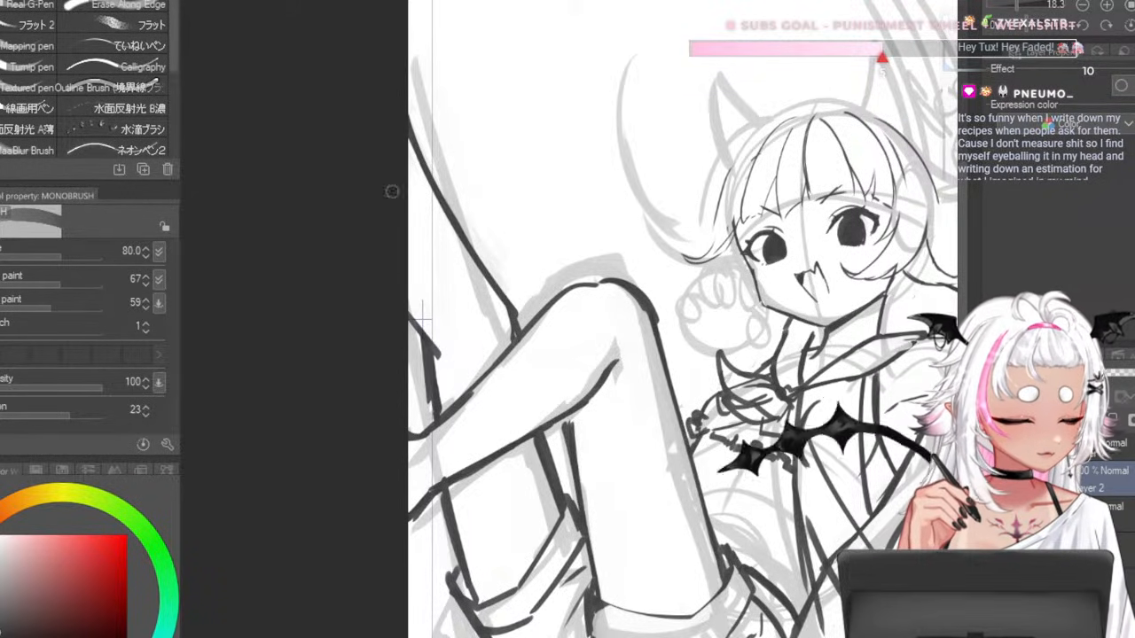
key(bracketleft)
key(bracketleft)
key(bracketleft)
key(bracketleft)
drag(411, 304, 440, 344)
key(ctrl+z)
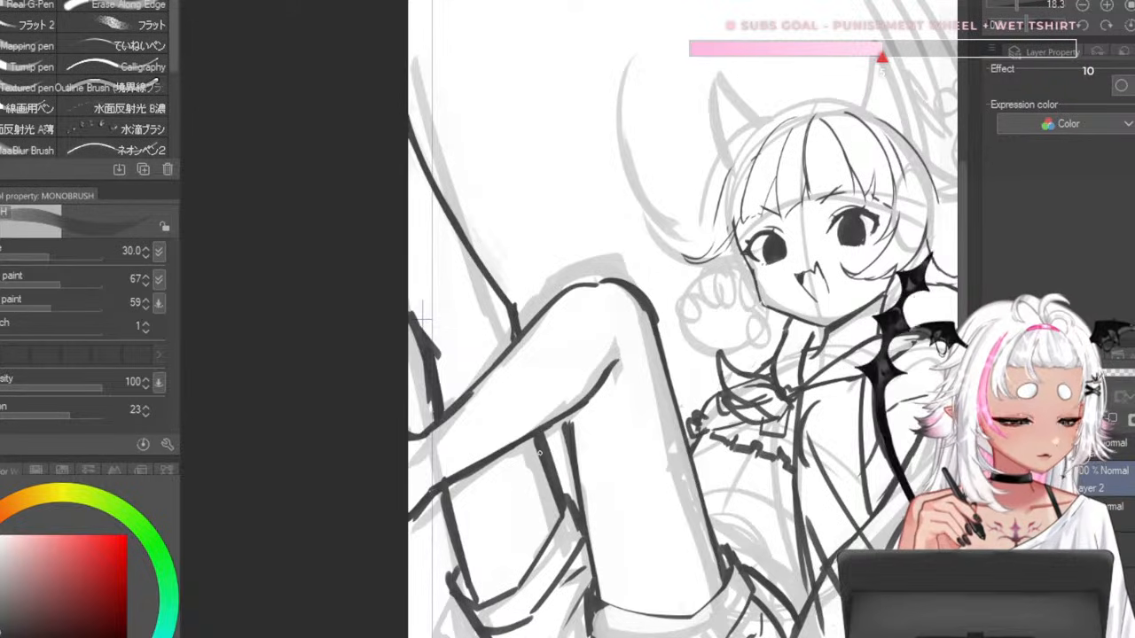
- Erase the rear leg's inner line between the raised leg's underside and the shorts cuff
key(bracketright)
key(bracketright)
key(bracketright)
key(bracketright)
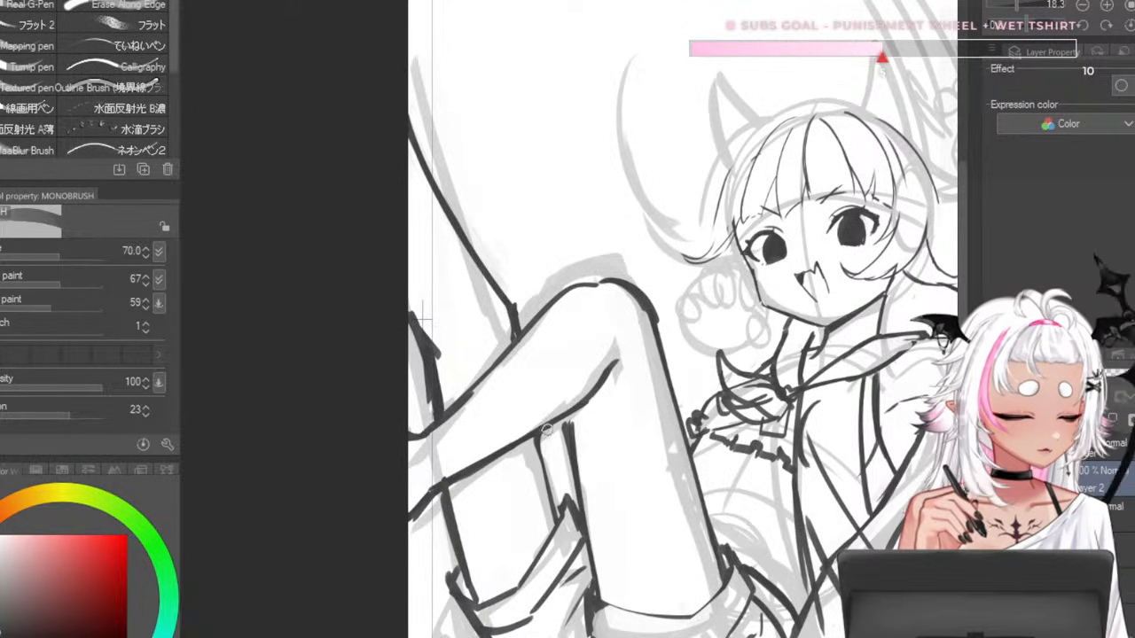
scroll(495, 229, down, 5)
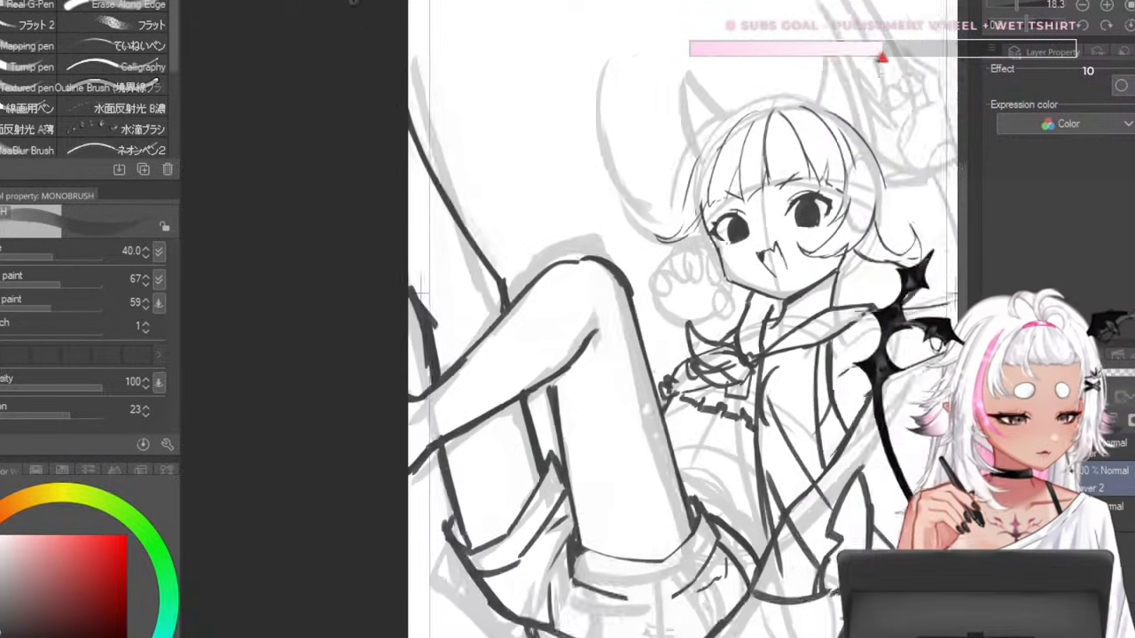
scroll(493, 228, up, 3)
scroll(493, 229, up, 2)
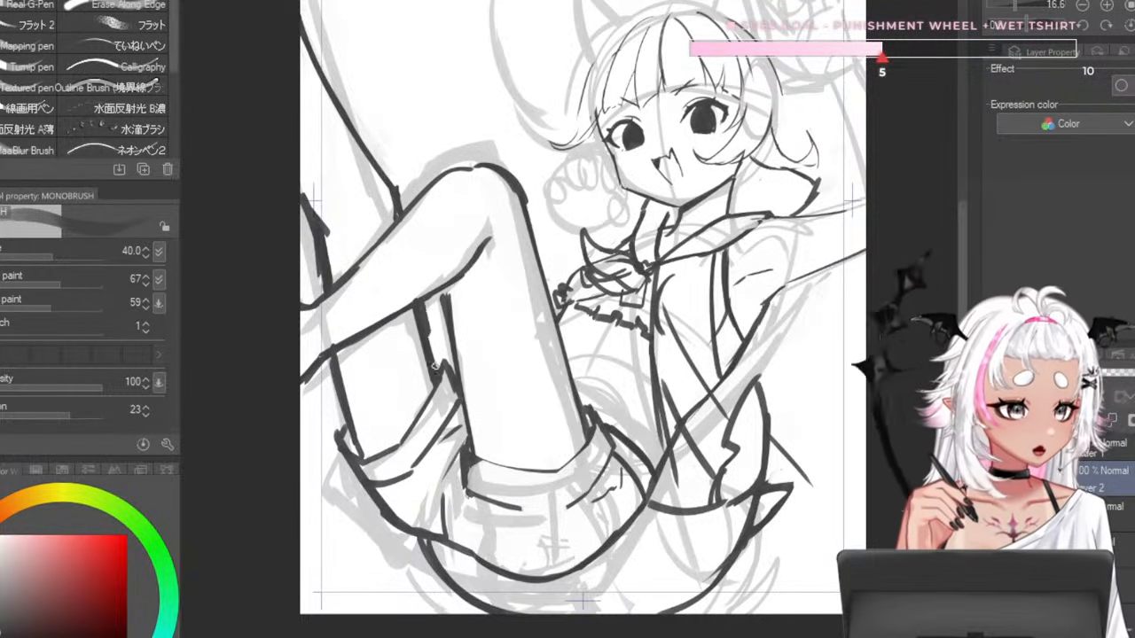
key(bracketright)
key(bracketright)
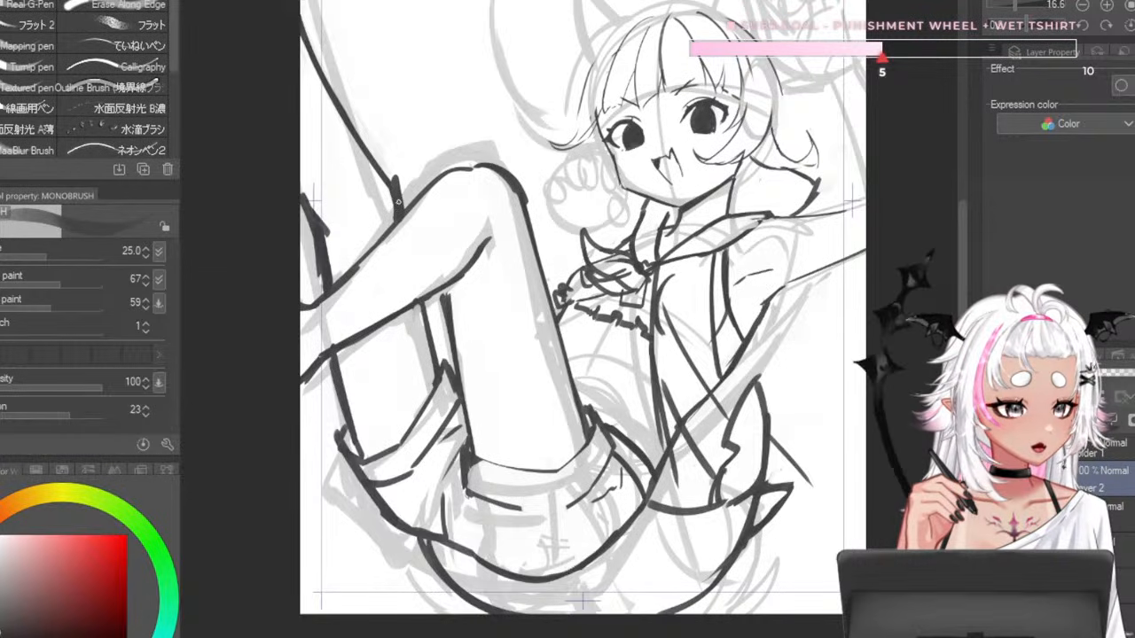
- Extend the rear leg's line across the raised leg at size 25 and erase its long upper lines above the shin at size 100
drag(398, 202, 414, 298)
key(ctrl+z)
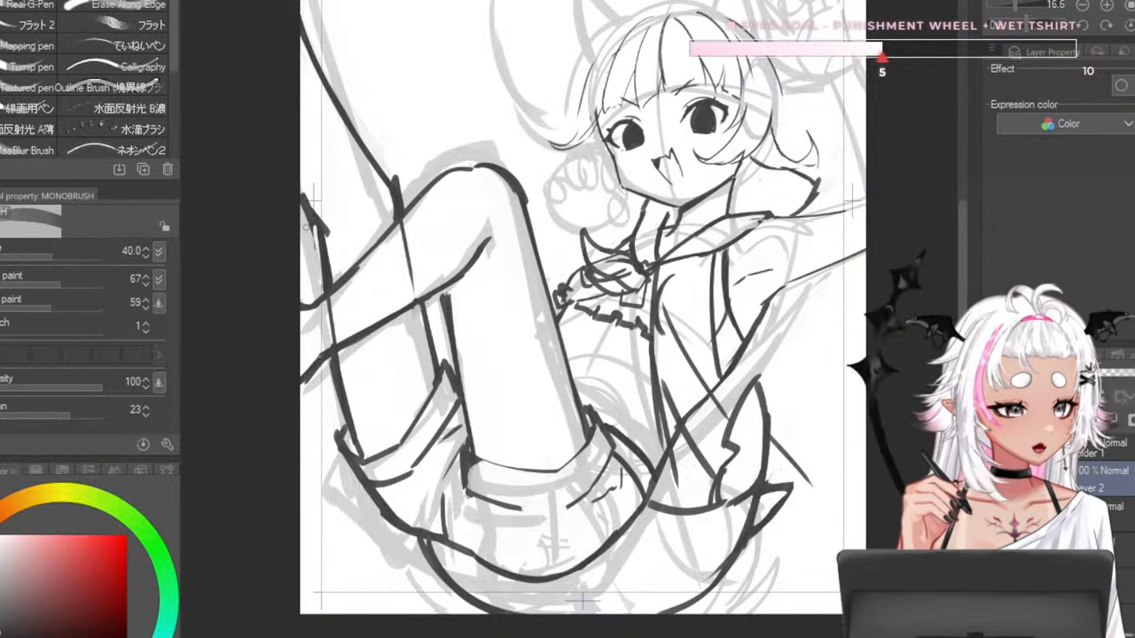
key(bracketright)
key(bracketright)
key(bracketright)
key(bracketright)
key(bracketright)
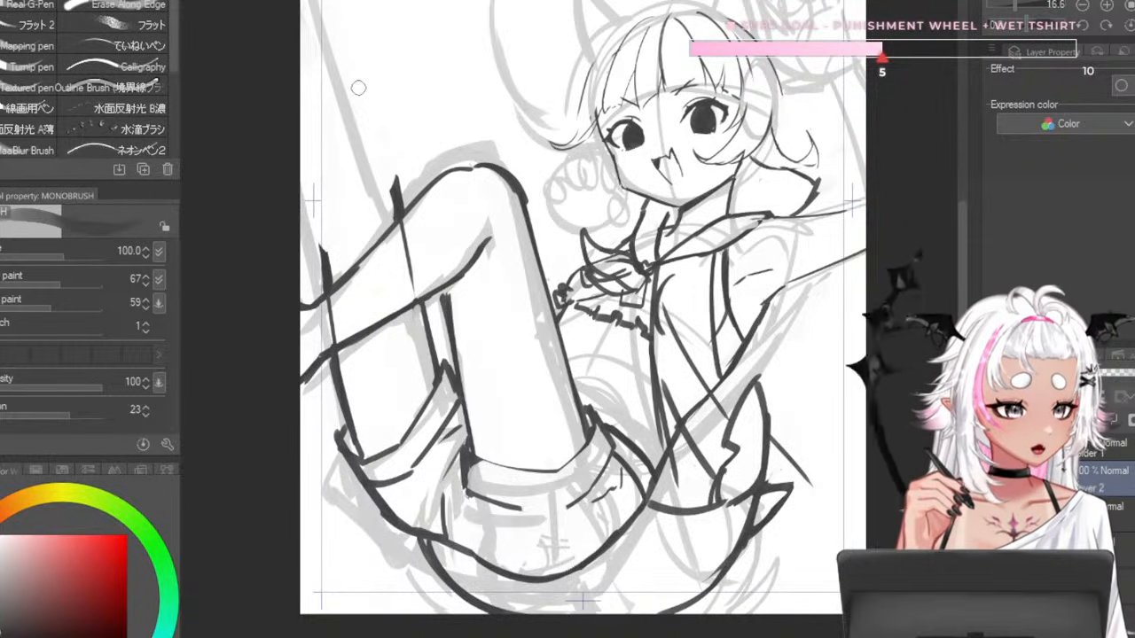
- Extend the rear leg's line a short way above the raised shin at brush size 40
key(bracketleft)
key(bracketleft)
key(bracketleft)
key(bracketleft)
key(bracketleft)
drag(395, 184, 388, 162)
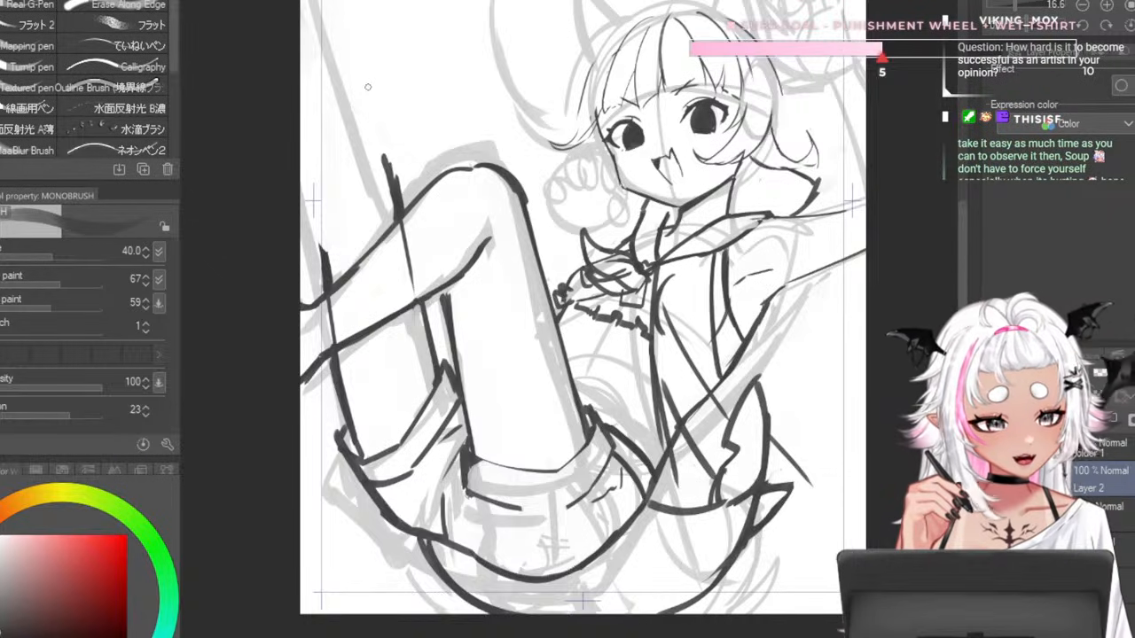
- Draw the rear leg's upper line diagonally from the raised shin up to the page edge at size 40
scroll(532, 399, down, 6)
scroll(517, 266, up, 8)
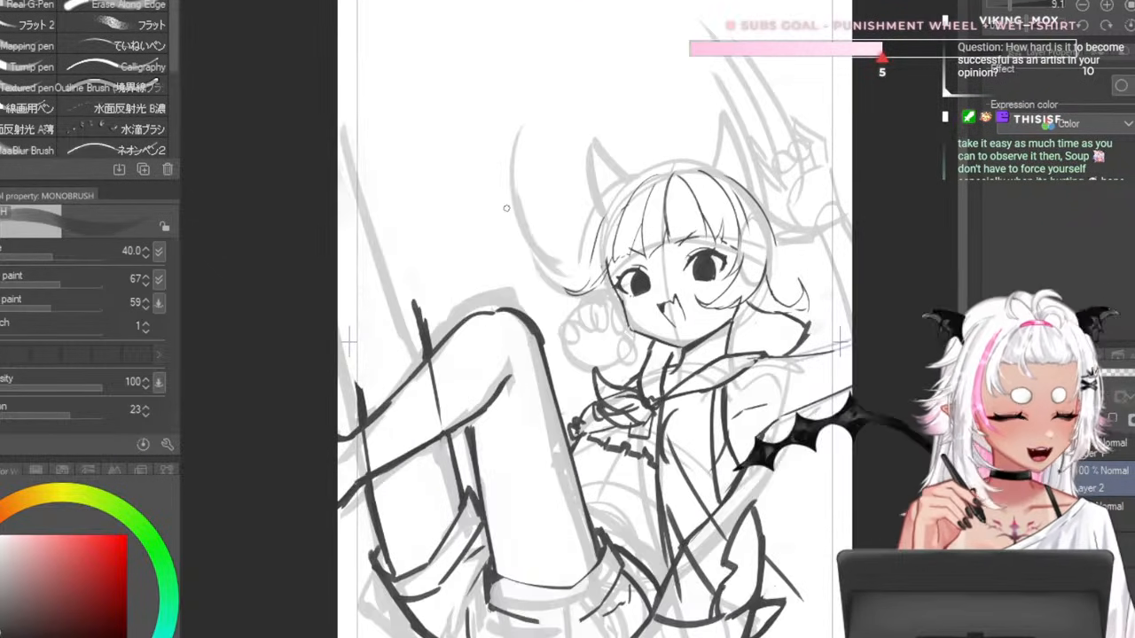
key(bracketright)
key(bracketright)
key(bracketright)
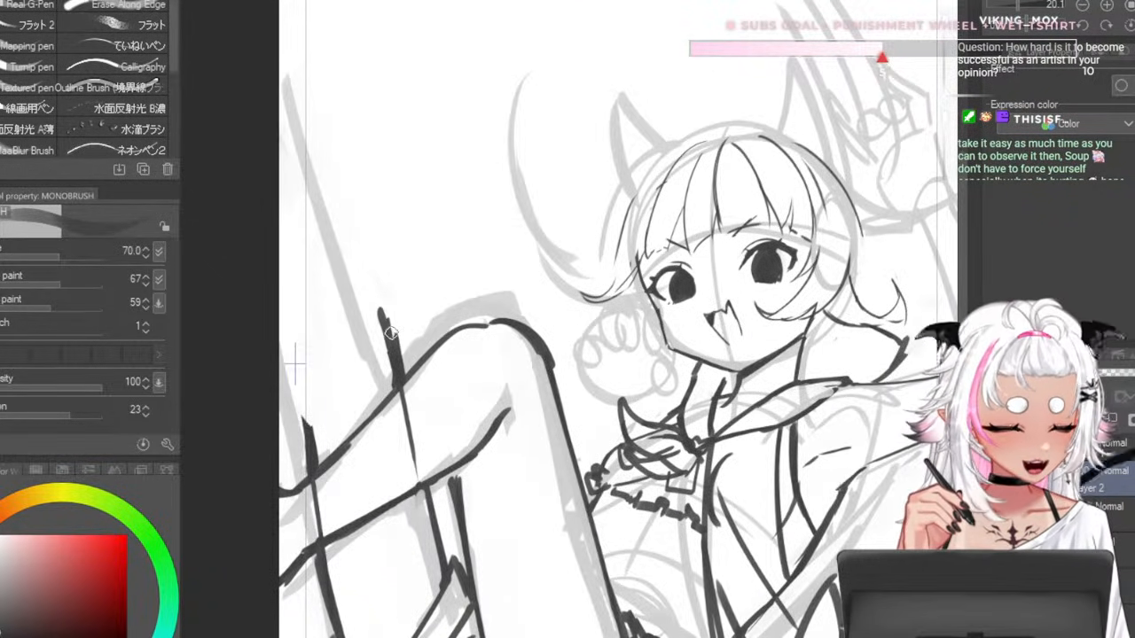
key(bracketleft)
key(bracketleft)
key(bracketleft)
drag(394, 344, 359, 264)
drag(379, 304, 342, 253)
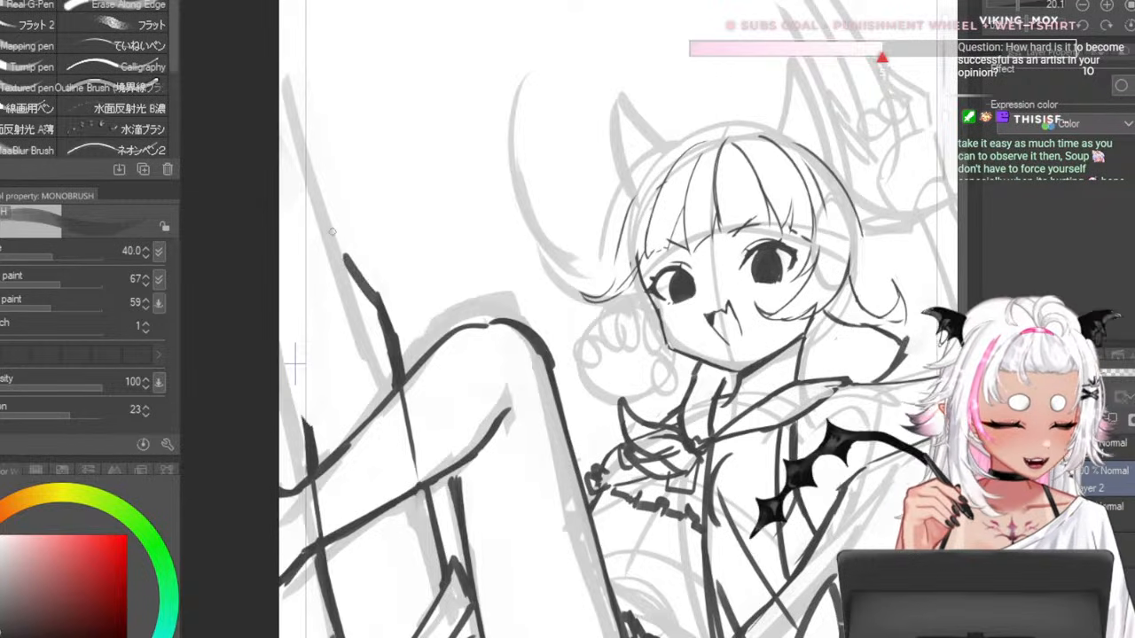
key(ctrl+z)
drag(376, 302, 308, 162)
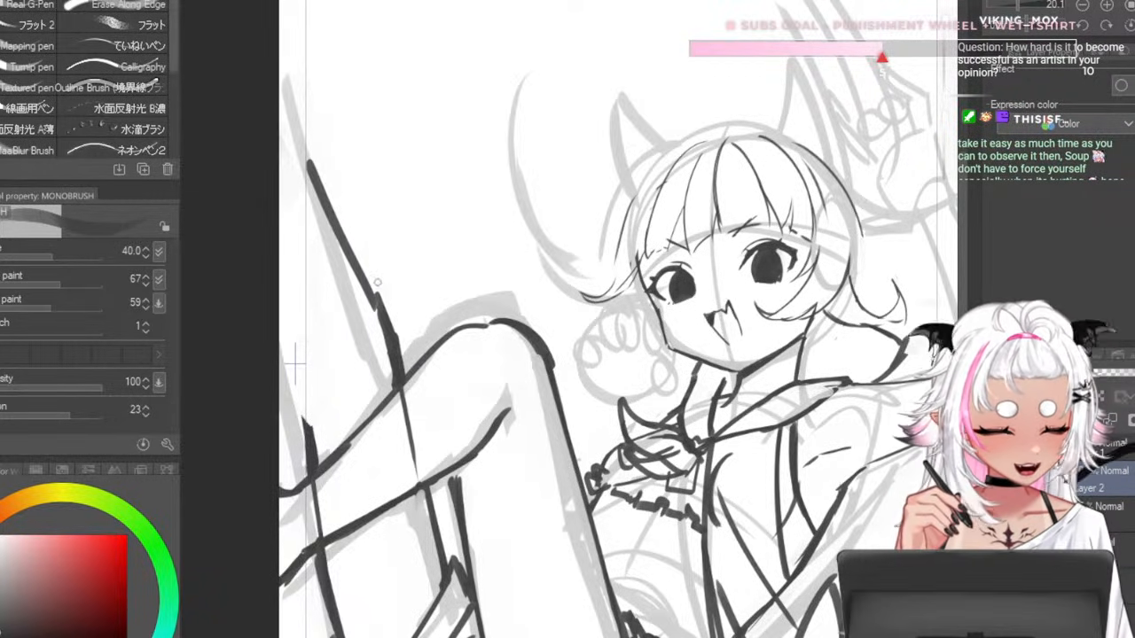
mouse_move(374, 293)
mouse_down()
mouse_move(260, 67)
mouse_move(293, 133)
mouse_move(269, 62)
mouse_up()
key(ctrl+z)
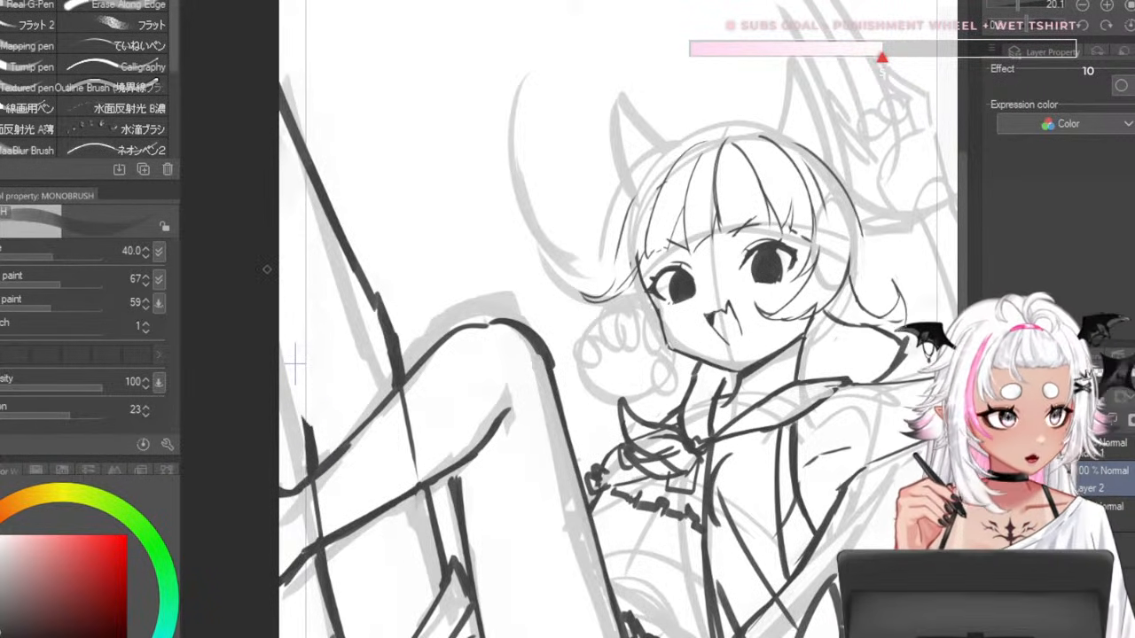
- Draw a diagonal stroke for the rear leg's lower line at the page edge and smooth the bend in its upper line
drag(269, 273, 309, 381)
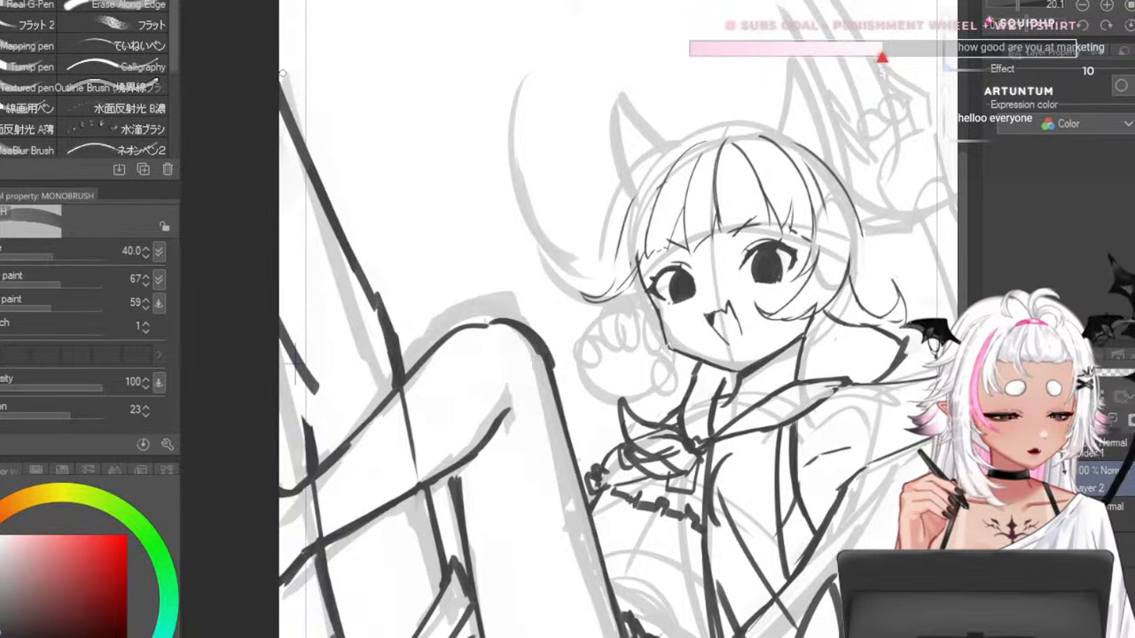
drag(283, 75, 400, 324)
drag(385, 326, 345, 251)
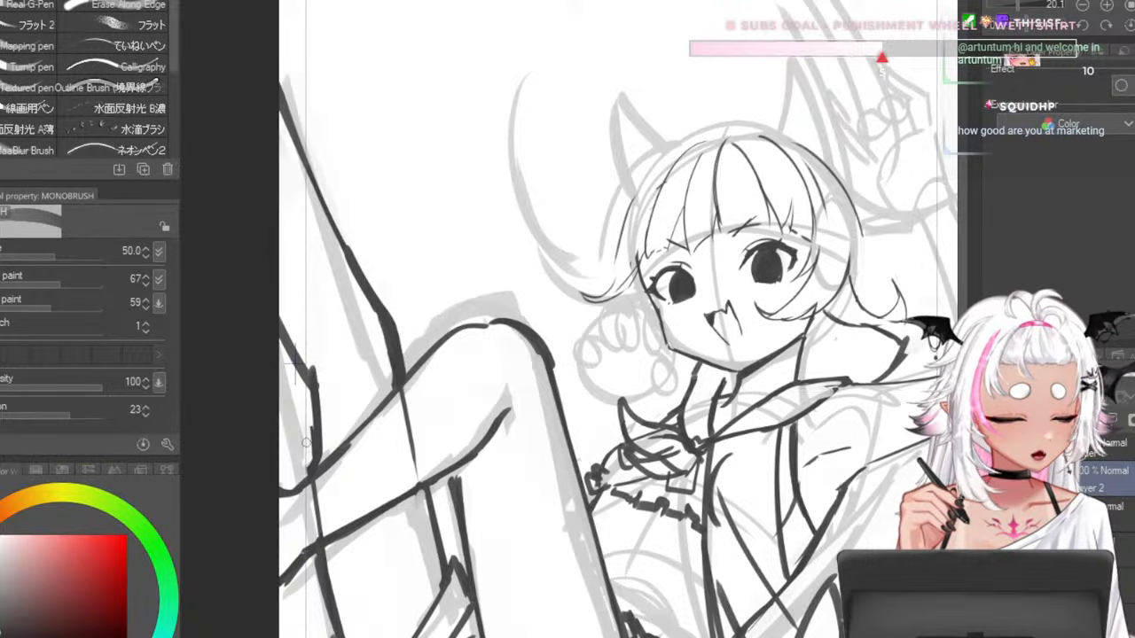
- Erase the rear leg's lower line where it crosses the raised leg and tidy it beneath the calf at sizes 50 to 70
key(bracketleft)
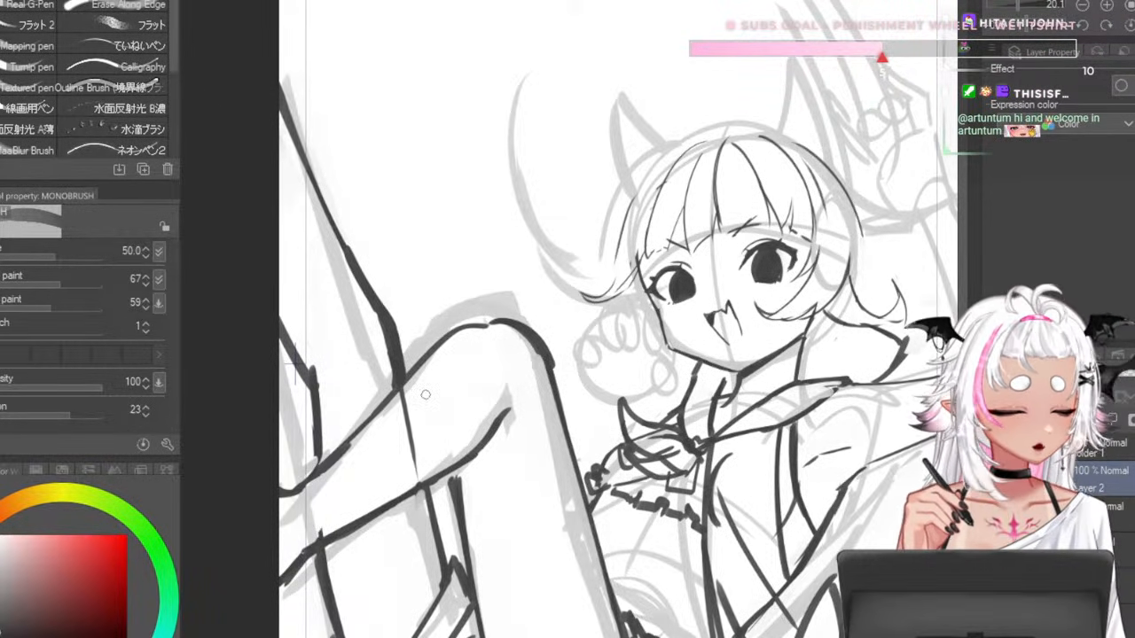
key(bracketleft)
key(bracketleft)
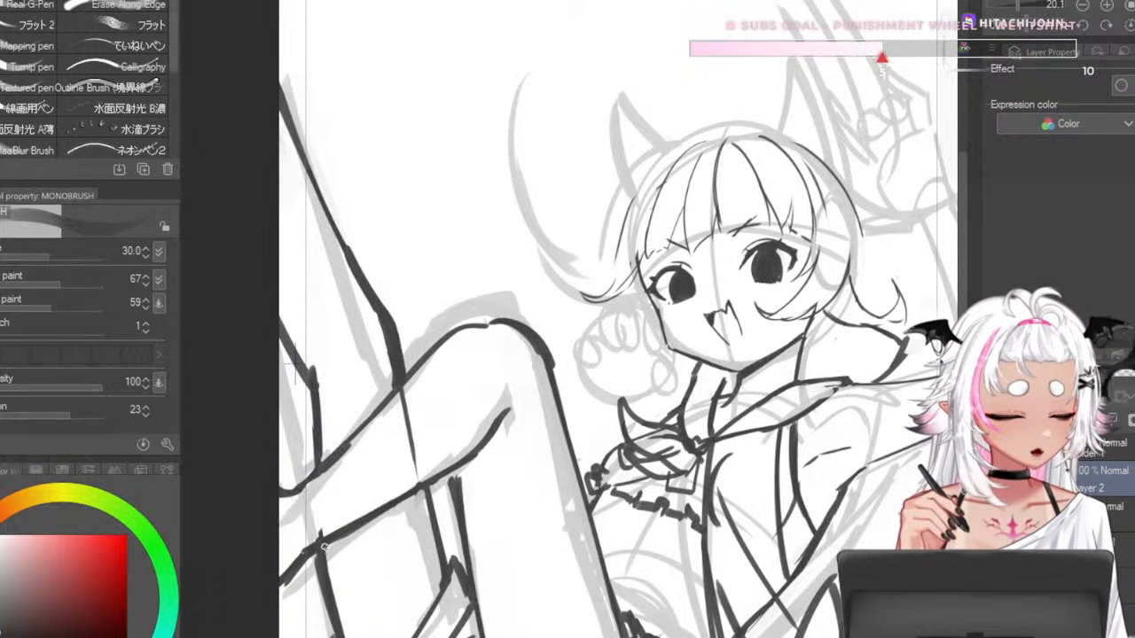
key(bracketright)
key(bracketright)
key(bracketright)
key(bracketright)
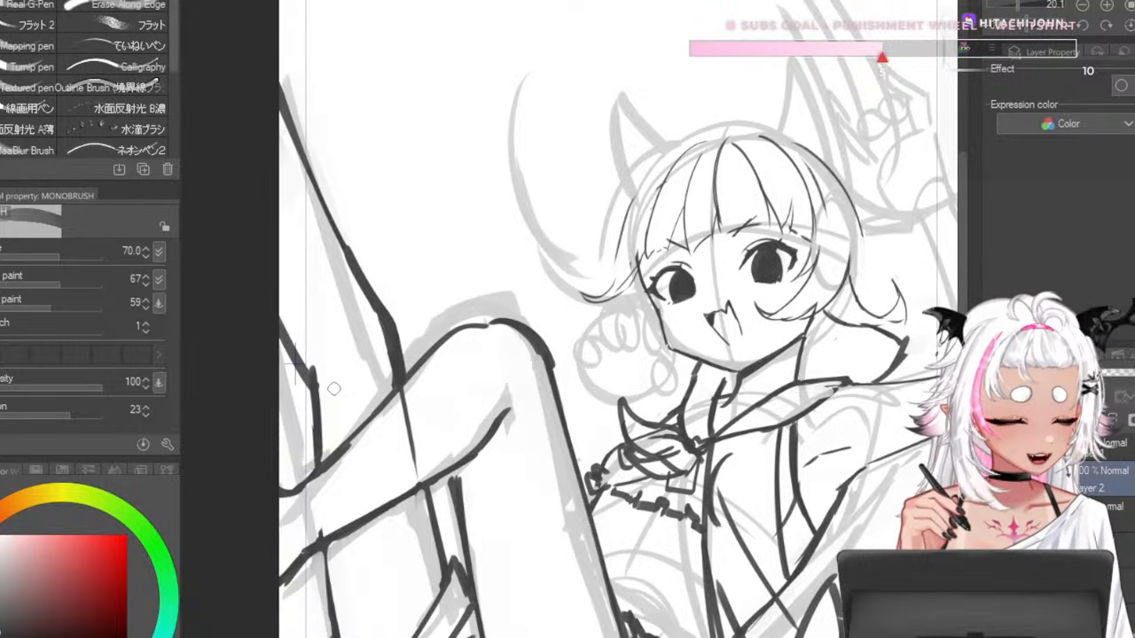
- Rework the rear leg's inner line just below the raised calf at size 30
key(bracketleft)
key(bracketleft)
key(bracketleft)
key(bracketleft)
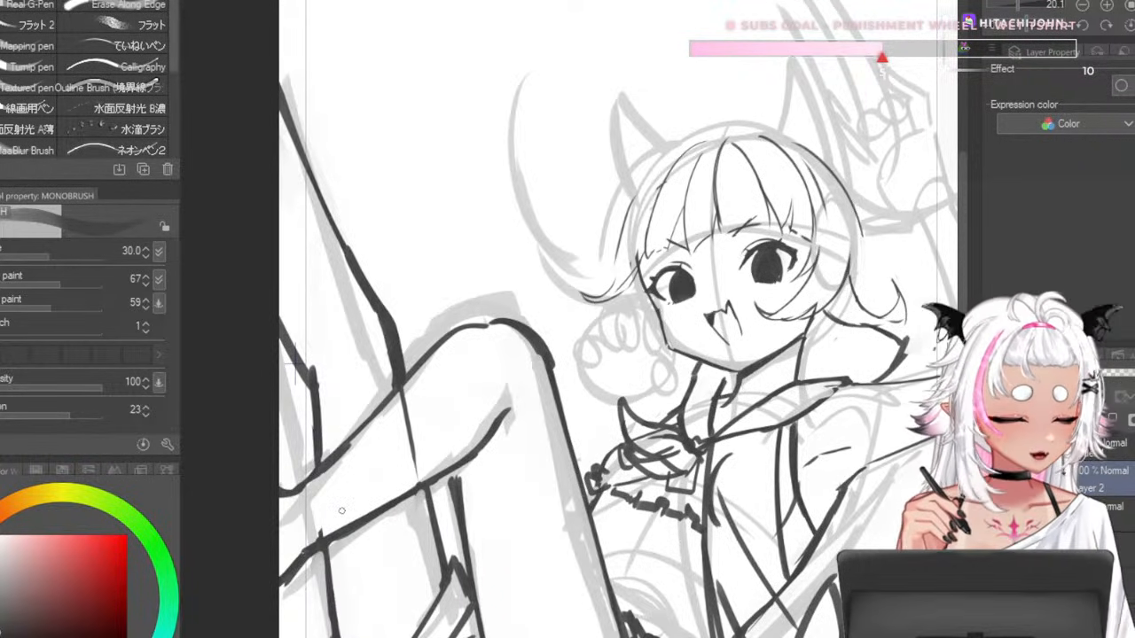
key(ctrl+z)
mouse_move(426, 493)
mouse_down()
mouse_move(440, 574)
mouse_move(437, 554)
mouse_up()
key(ctrl+z)
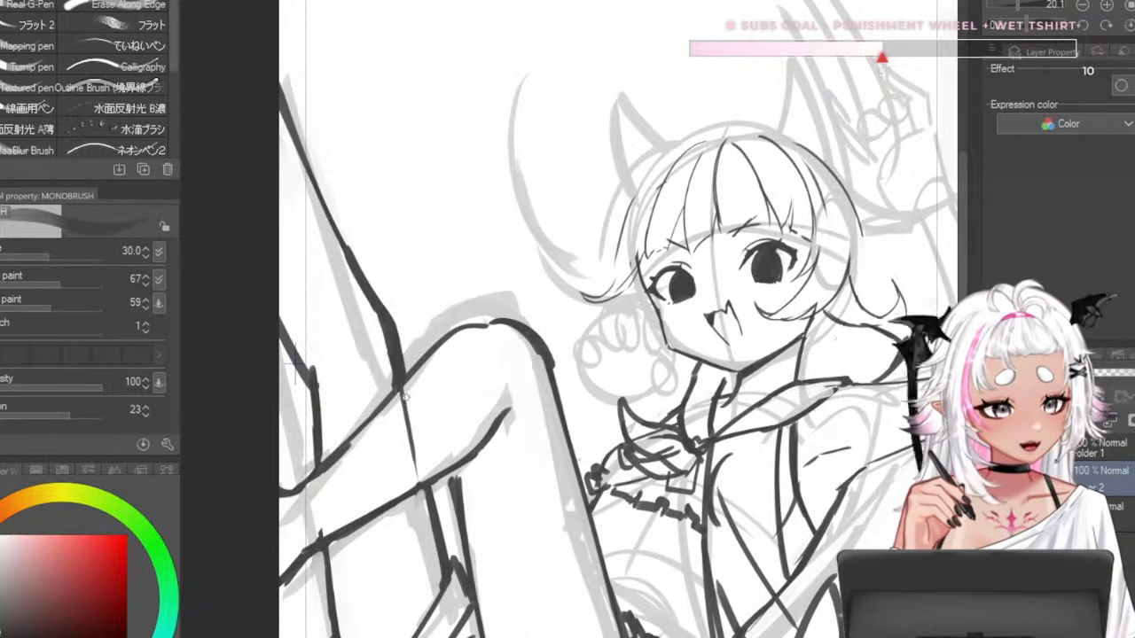
- Erase the rear leg's inner line where it crosses the raised leg at sizes 100 and 60
scroll(446, 290, down, 6)
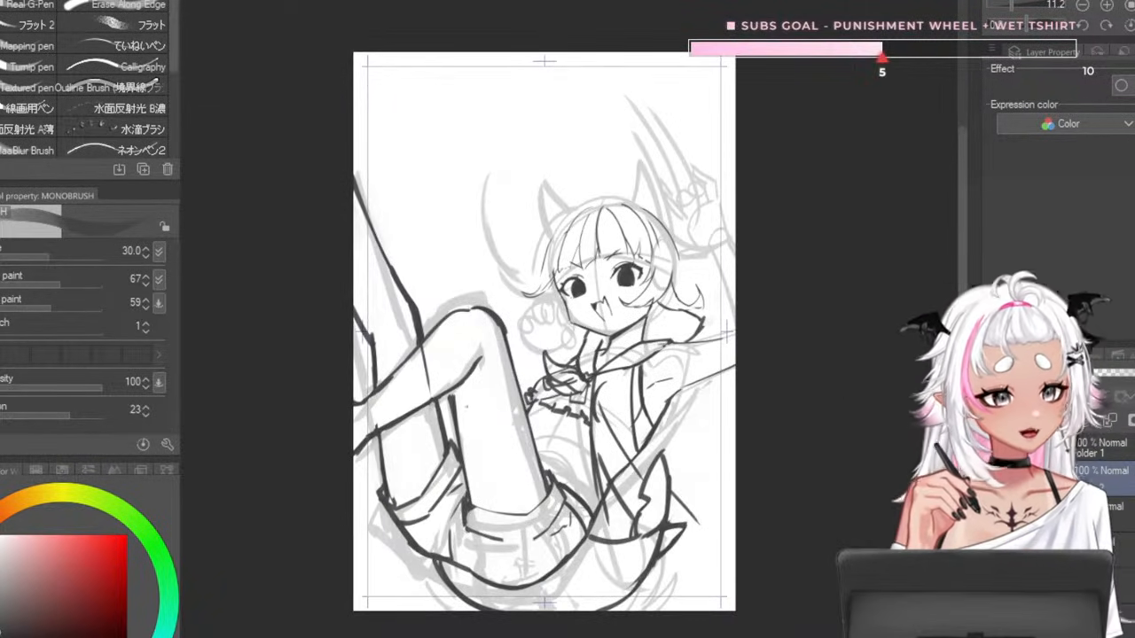
scroll(438, 376, up, 7)
key(bracketright)
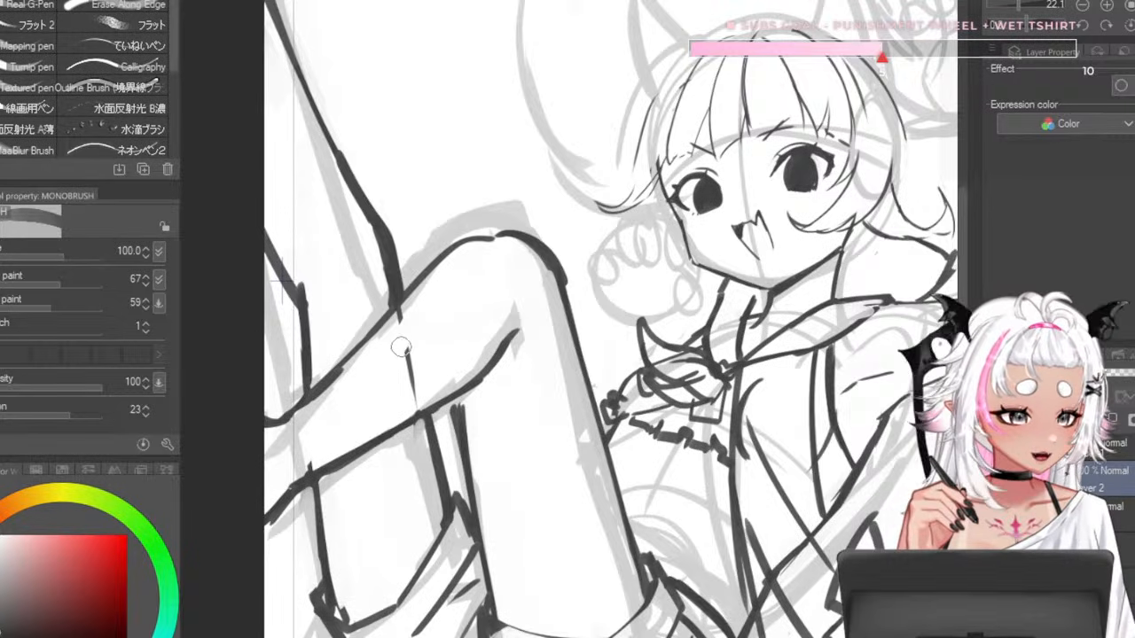
key(bracketleft)
key(bracketleft)
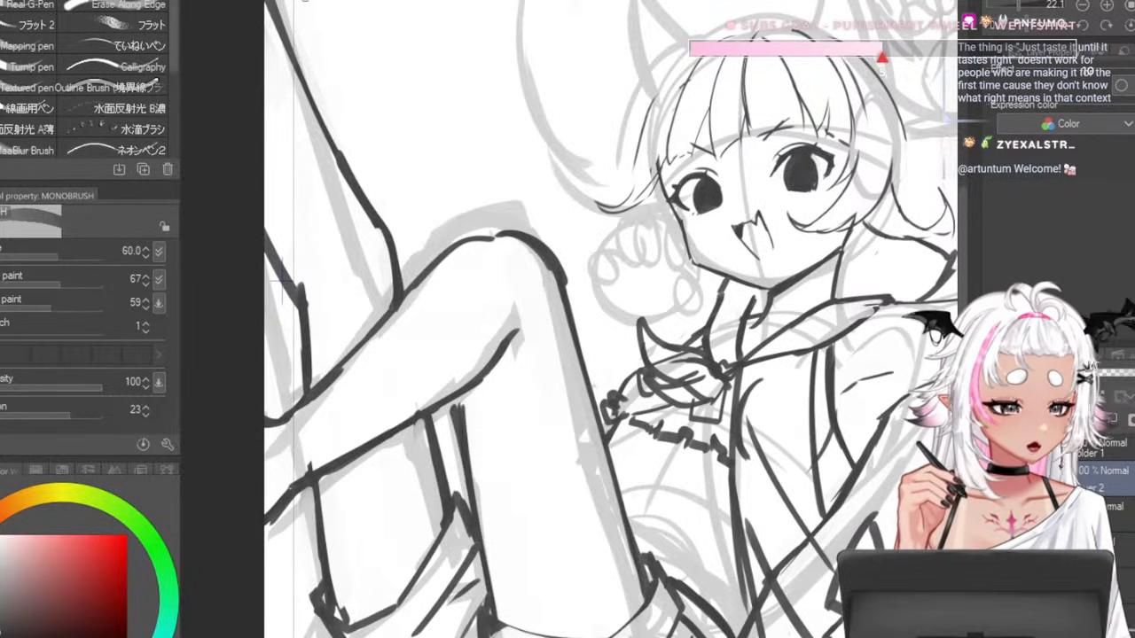
- Hide the rough sketch layer so only the clean line drawing is displayed
scroll(556, 173, down, 6)
scroll(559, 164, up, 2)
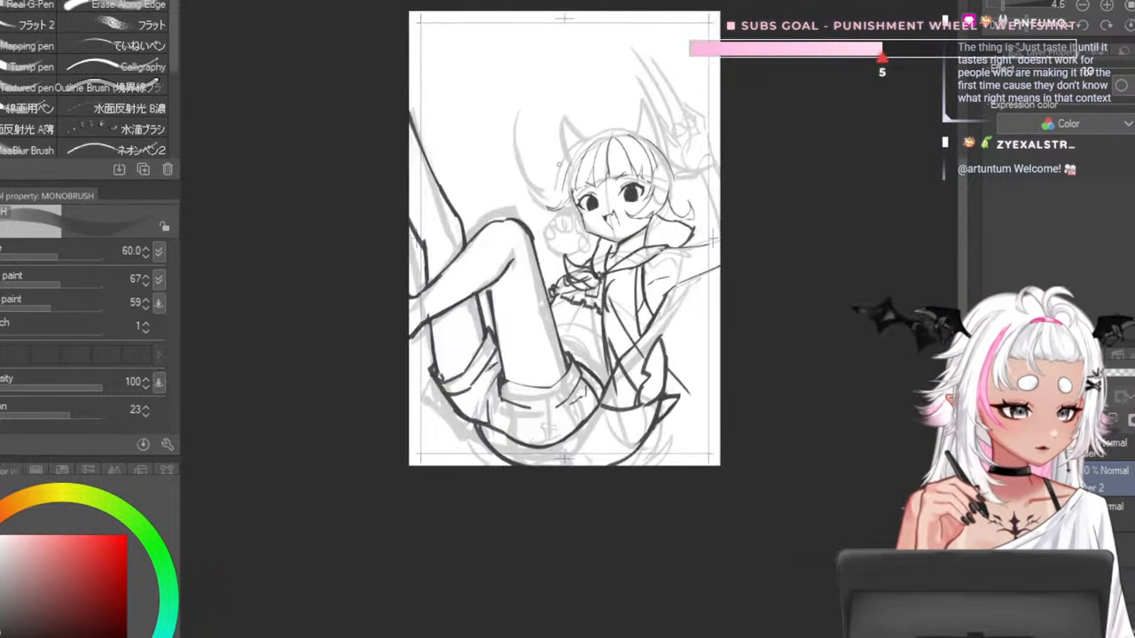
scroll(558, 163, up, 2)
click(990, 516)
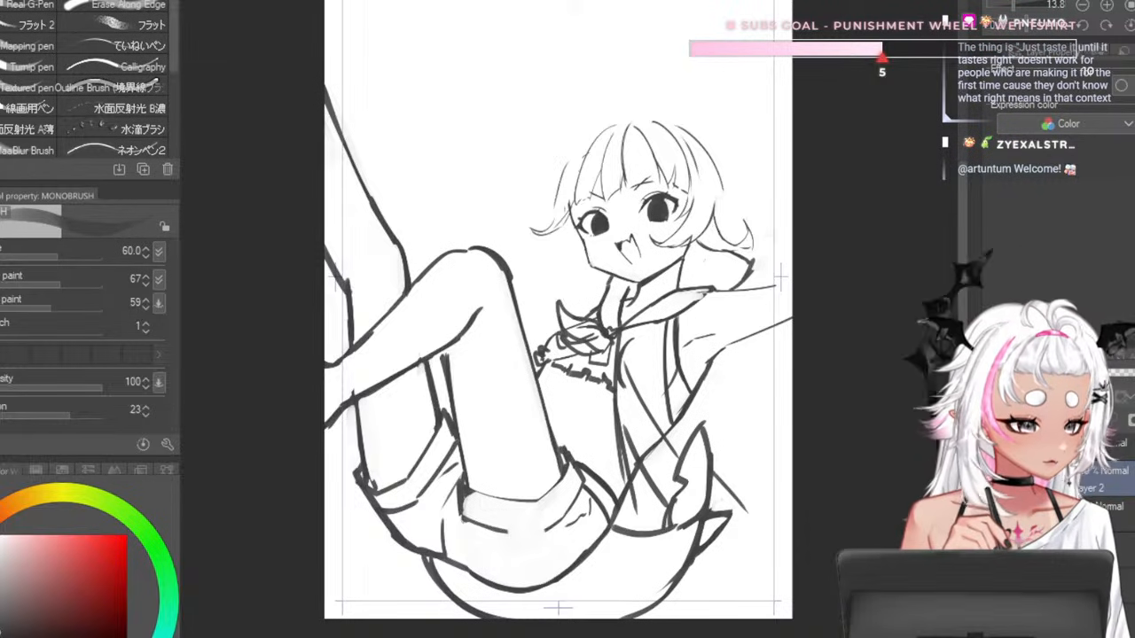
scroll(600, 425, up, 2)
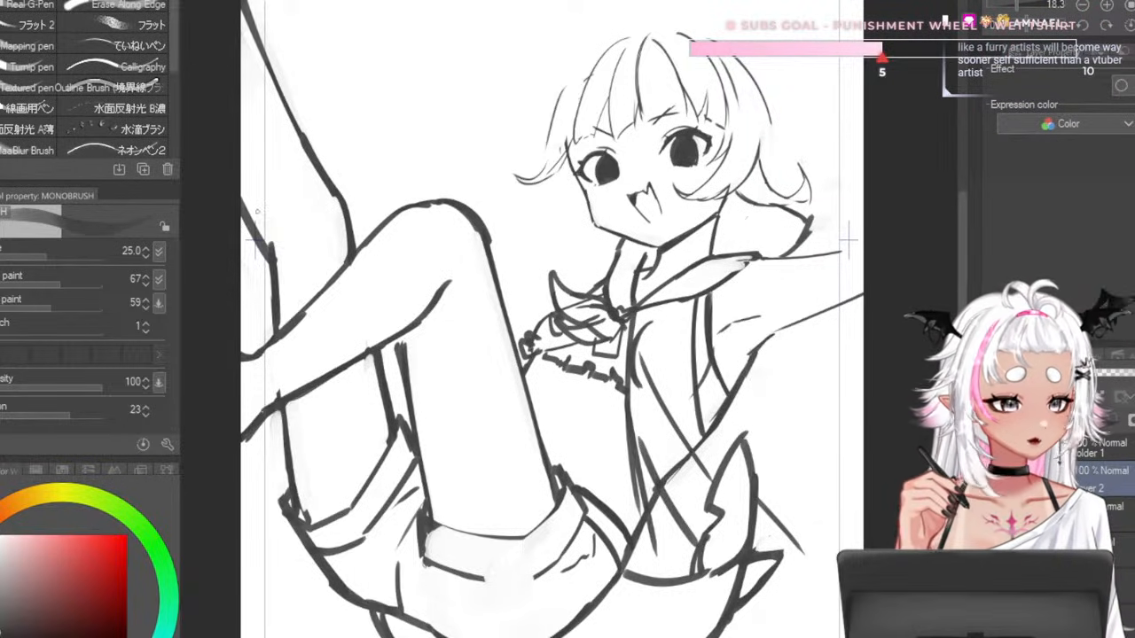
- Try redrawing the rear leg's long upper line from the page edge to the bend at size 40
key(])
drag(243, 26, 330, 197)
key(ctrl+z)
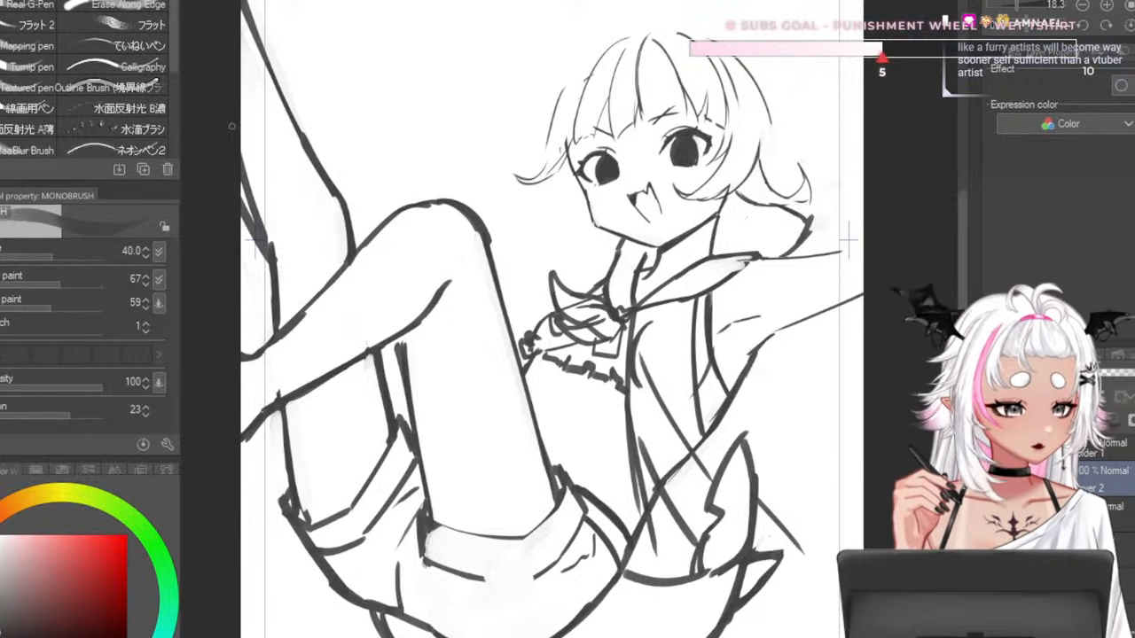
scroll(255, 195, down, 5)
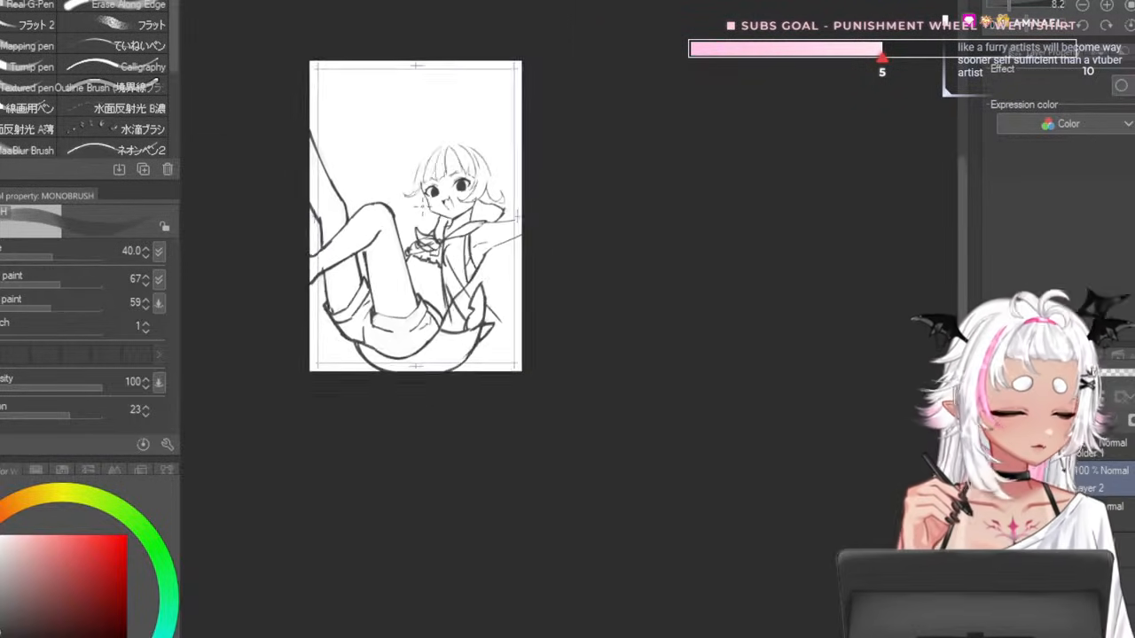
scroll(339, 167, up, 3)
scroll(340, 167, up, 2)
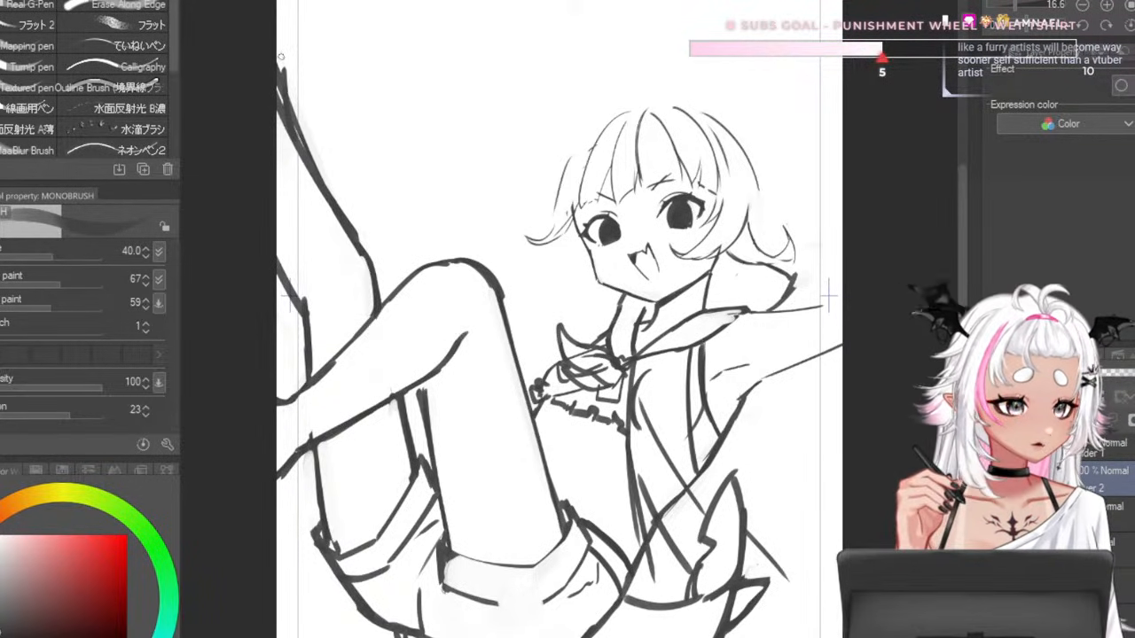
- Trim the top of the rear leg's upper line at size 80 and redraw it as a smoother curve at size 40
drag(281, 59, 296, 141)
key(])
key(])
key(])
key(])
mouse_move(278, 52)
mouse_down()
mouse_move(353, 219)
mouse_move(277, 74)
mouse_move(315, 158)
mouse_up()
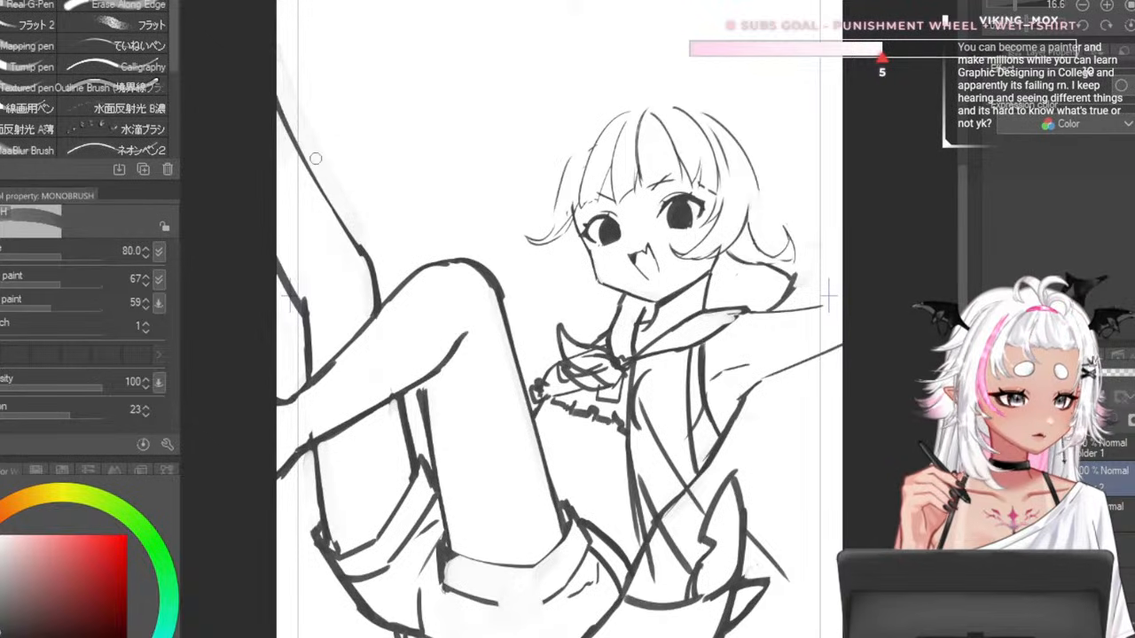
key([)
key([)
key([)
mouse_move(277, 95)
mouse_down()
mouse_move(370, 238)
mouse_move(292, 140)
mouse_move(274, 95)
mouse_move(359, 253)
mouse_up()
key(ctrl+z)
key(bracketleft)
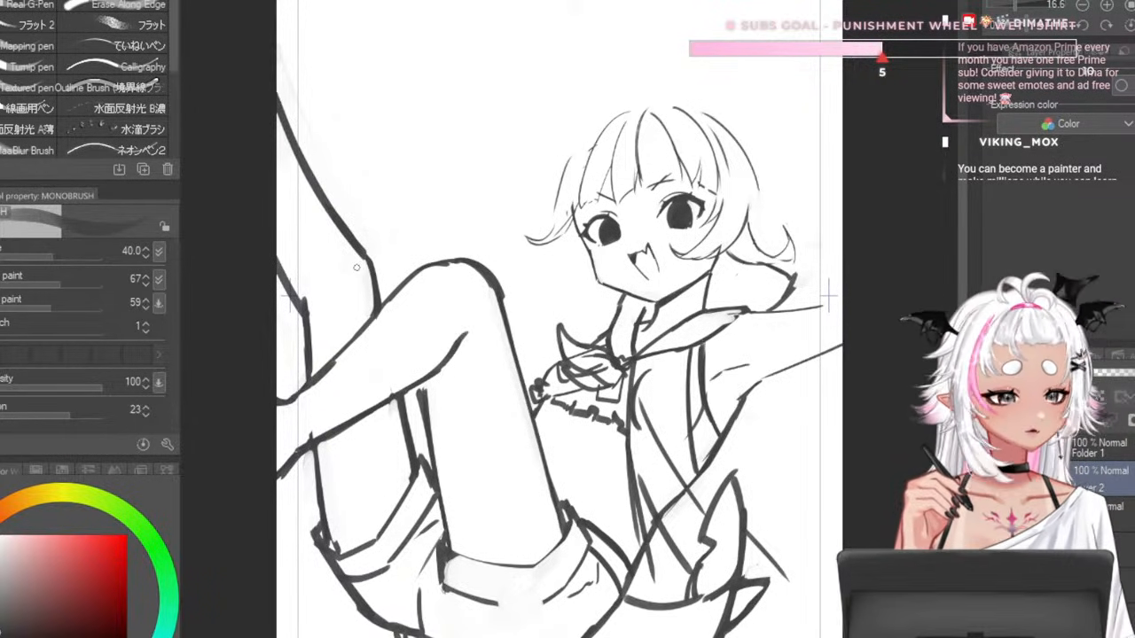
- Add a small nose mark above the mouth at brush size 8
scroll(381, 200, down, 5)
scroll(468, 183, up, 3)
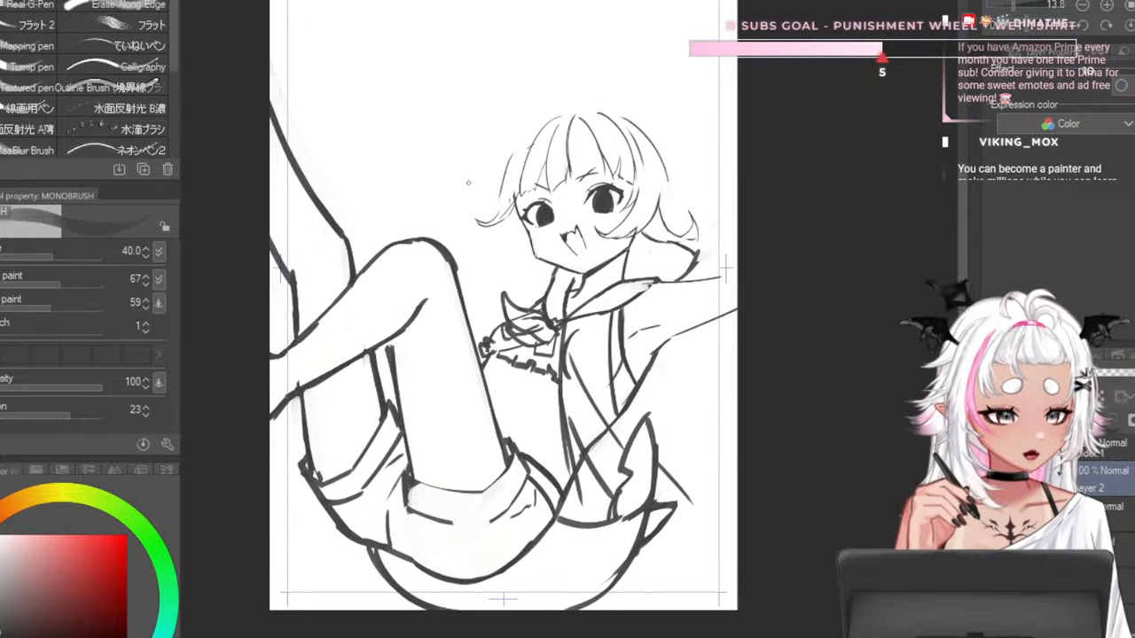
scroll(465, 184, down, 1)
scroll(497, 190, up, 3)
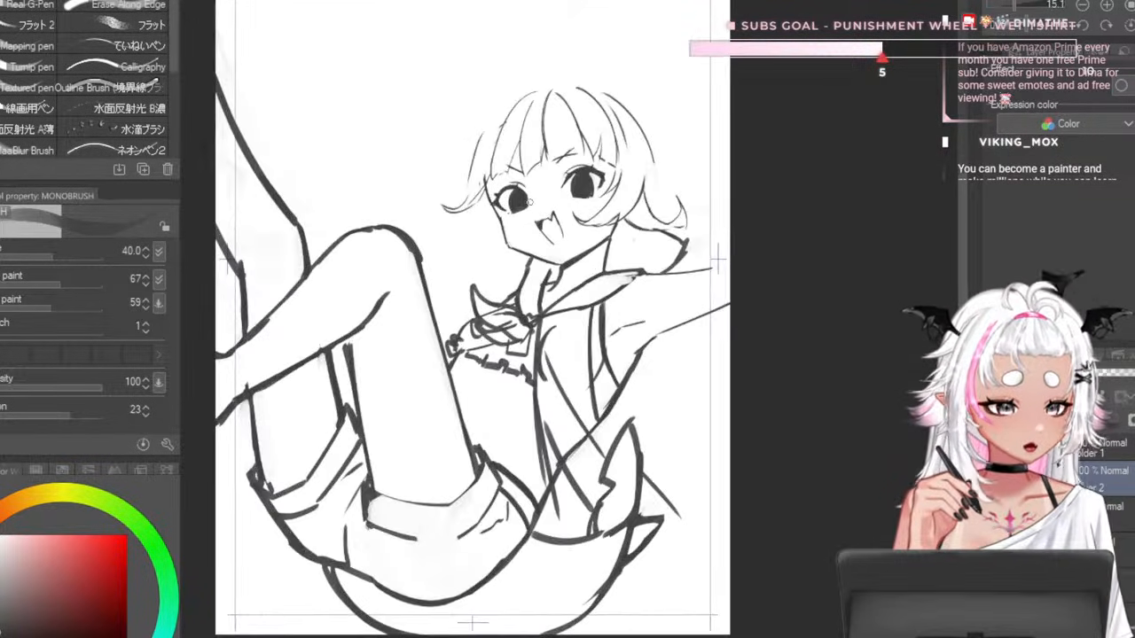
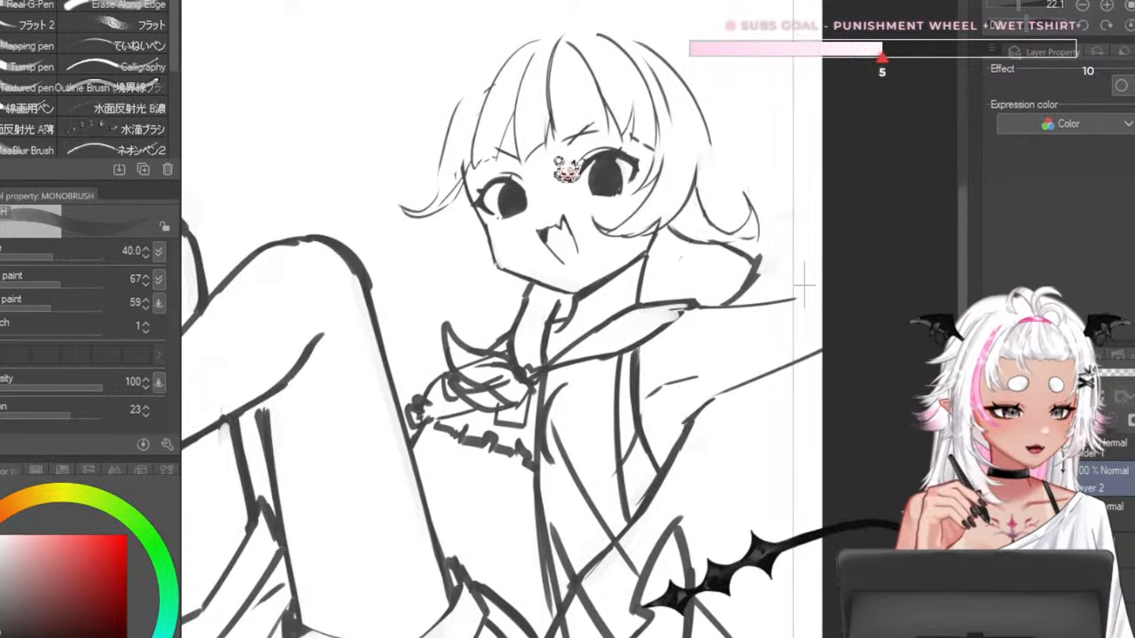
scroll(581, 155, up, 4)
scroll(572, 178, up, 2)
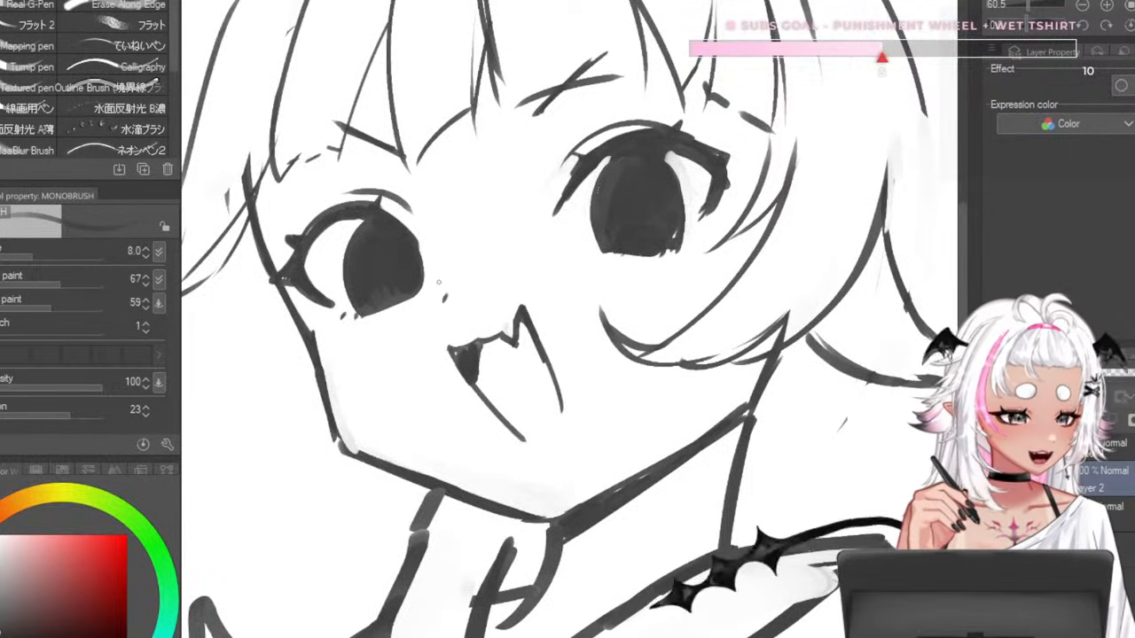
scroll(445, 299, down, 8)
scroll(570, 226, up, 7)
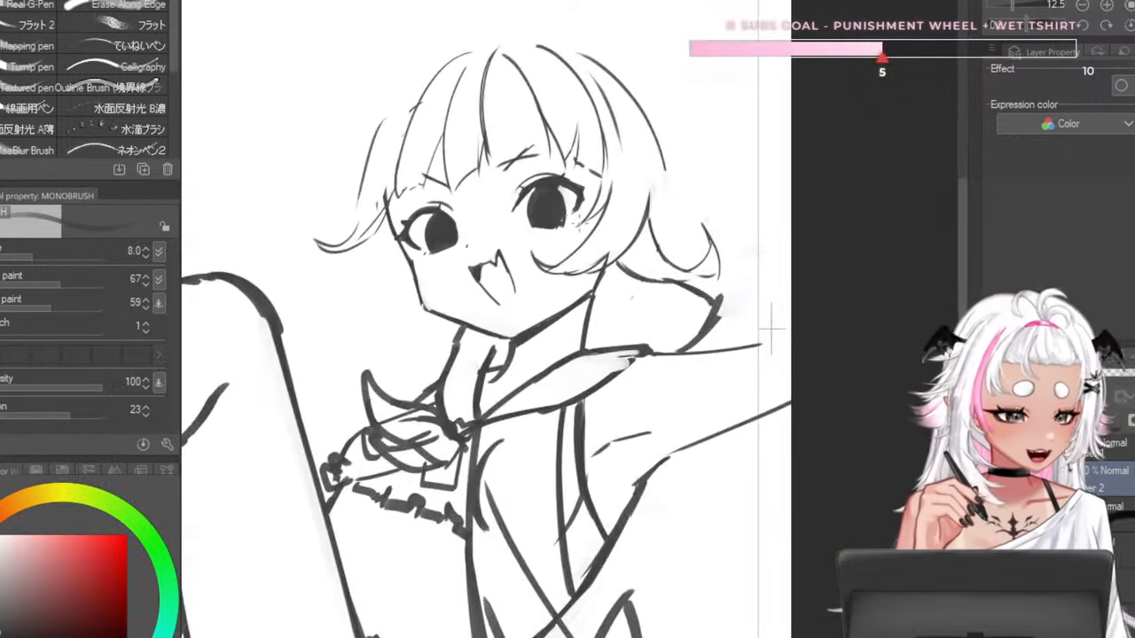
- Shift the mouth and nose slightly lower on the face with Liquify at size 500
key(j)
key([)
key([)
key([)
key([)
key([)
key([)
key([)
key([)
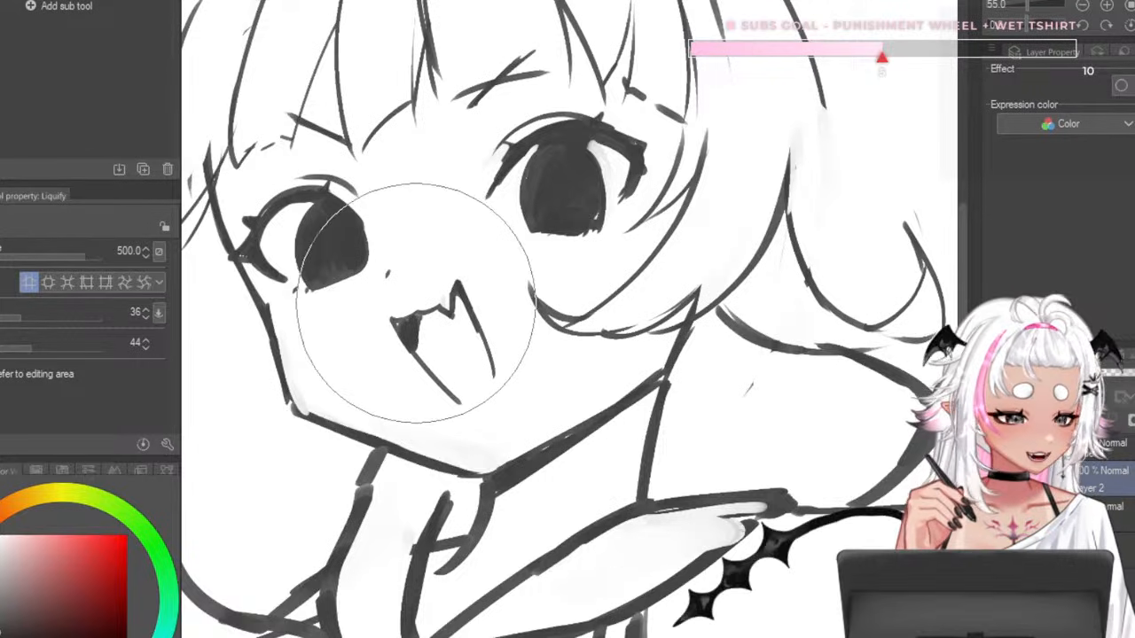
drag(417, 306, 436, 338)
scroll(598, 132, down, 3)
scroll(674, 160, down, 4)
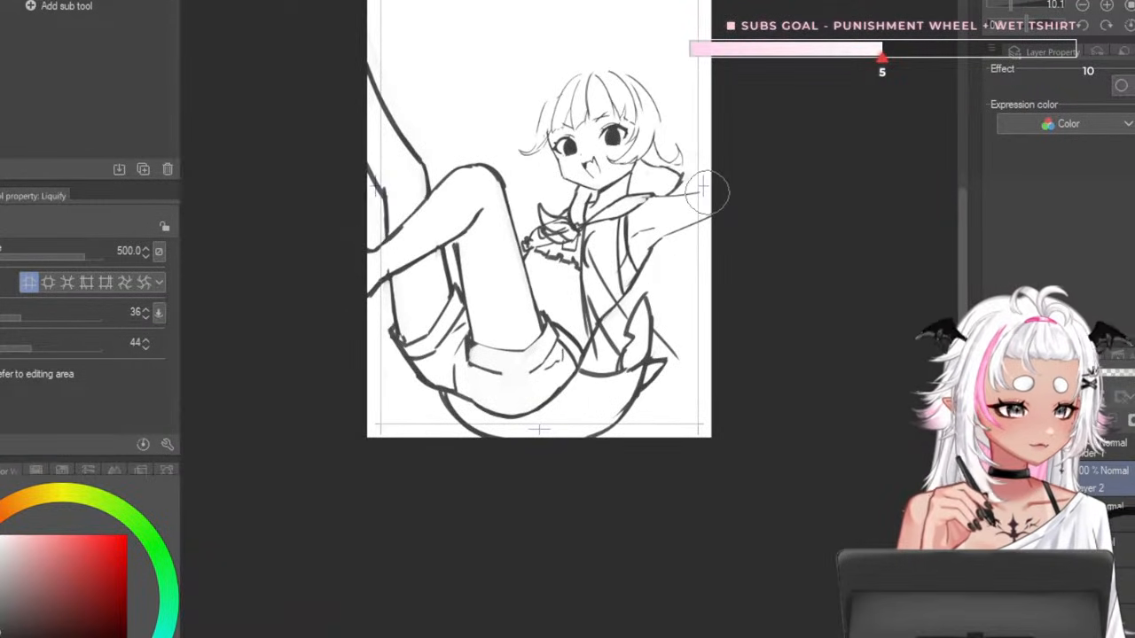
- Lower the nose and mouth a little further with Liquify and reduce its brush size to 400
scroll(621, 169, up, 6)
key([)
key([)
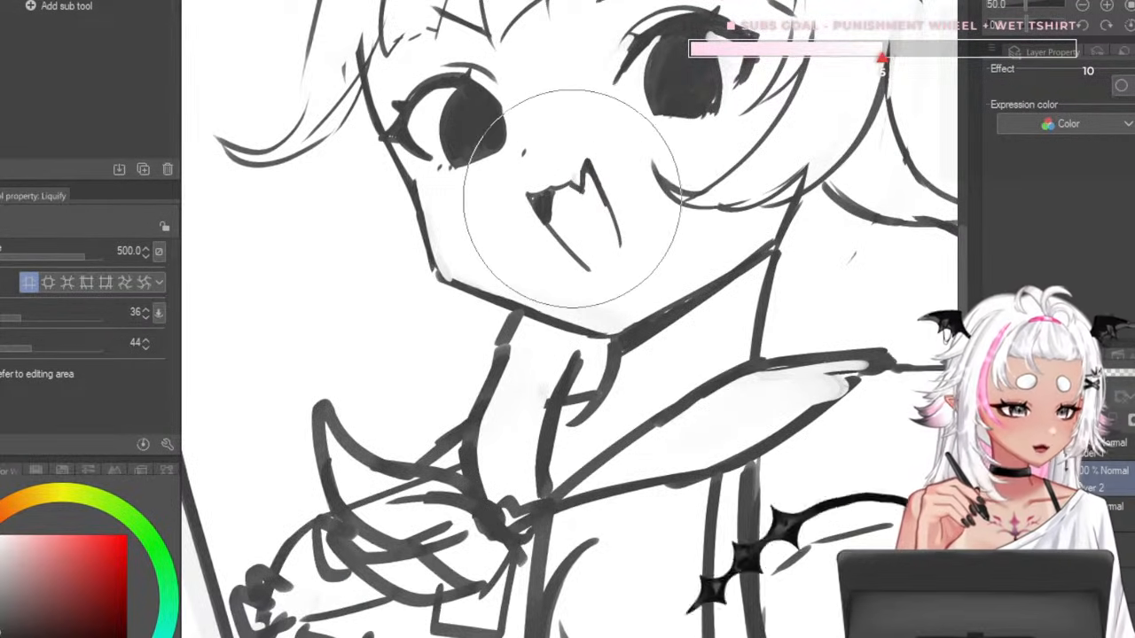
key(bracketright)
scroll(399, 240, down, 1)
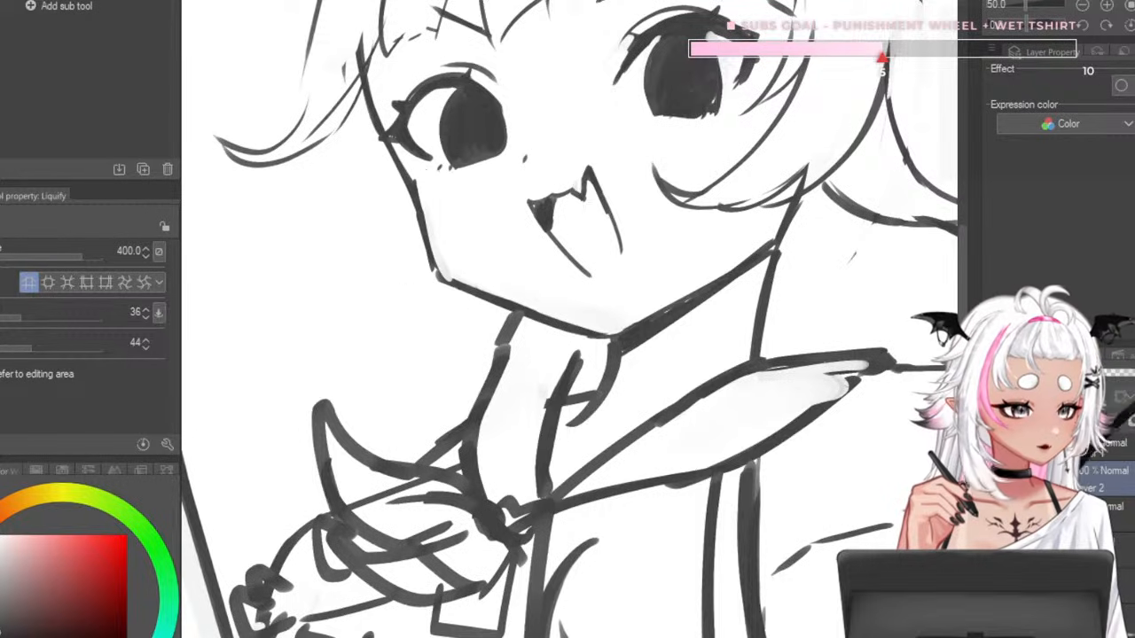
scroll(381, 234, down, 4)
scroll(545, 211, up, 5)
scroll(543, 213, up, 3)
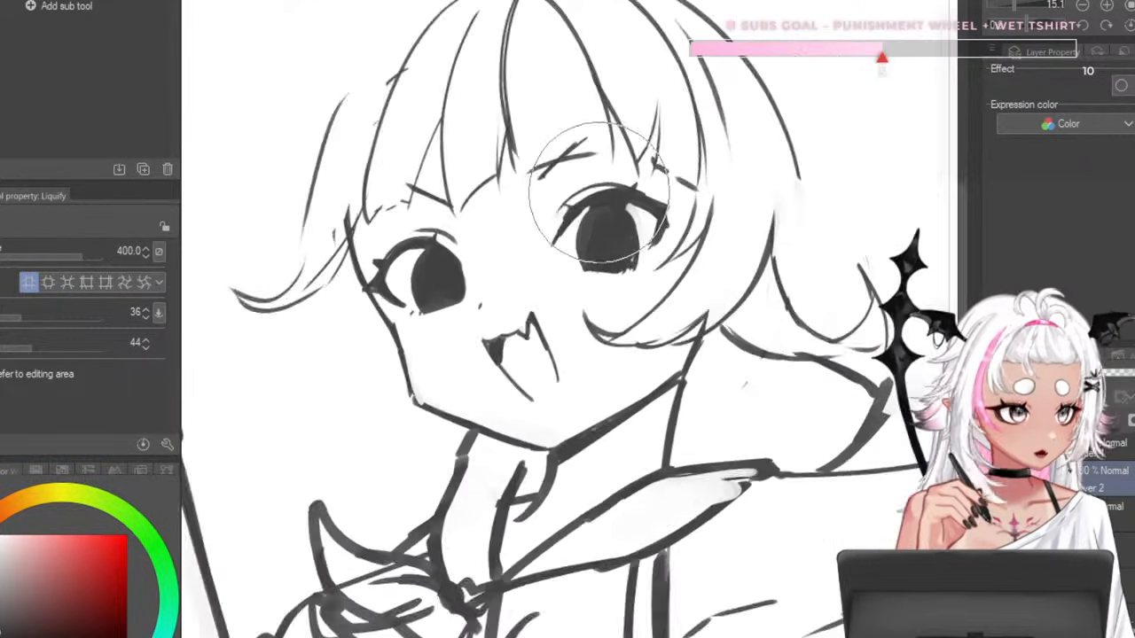
scroll(482, 139, down, 2)
scroll(528, 97, up, 1)
scroll(527, 98, up, 2)
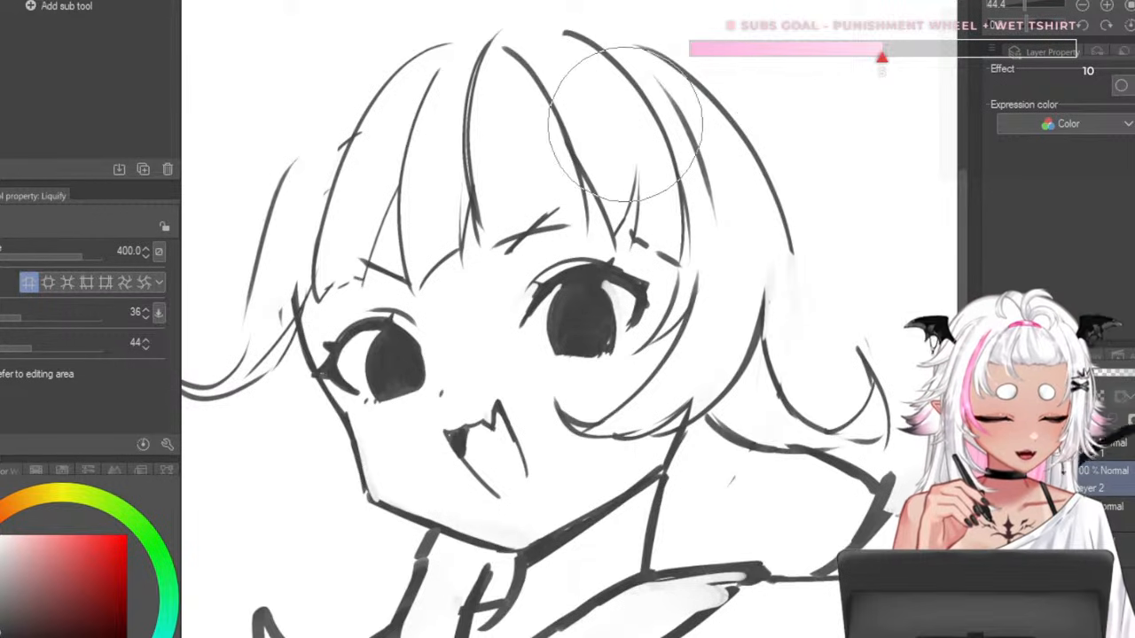
- Refine the central fringe strand's line with the Monobrush at size 17, and reduce the brush to size 8
scroll(625, 124, down, 1)
scroll(348, 221, down, 4)
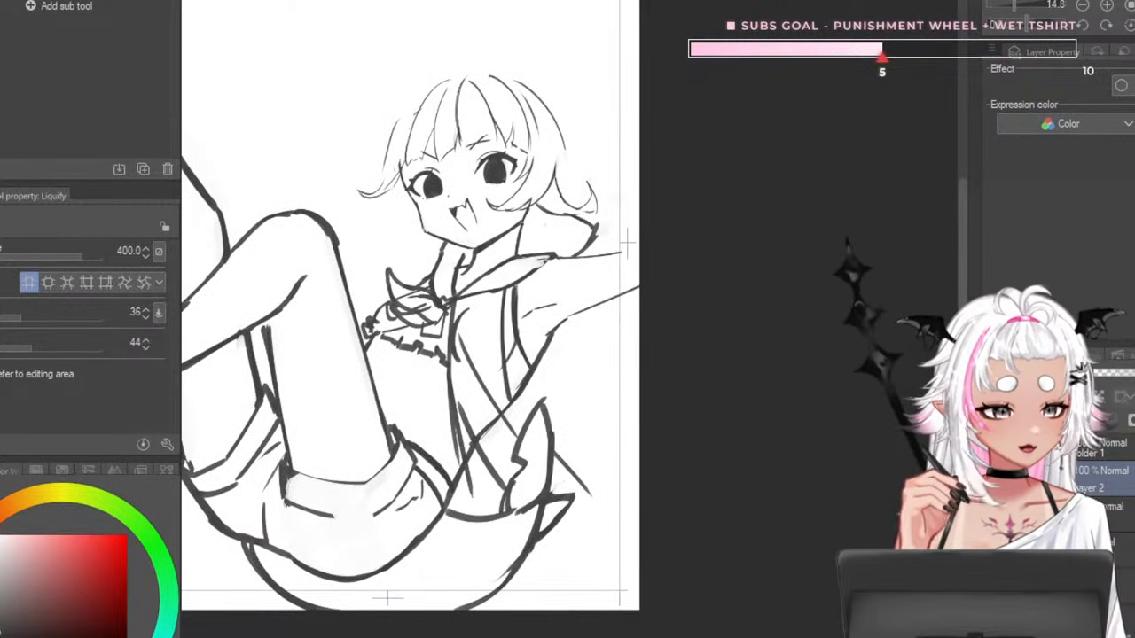
scroll(432, 80, up, 4)
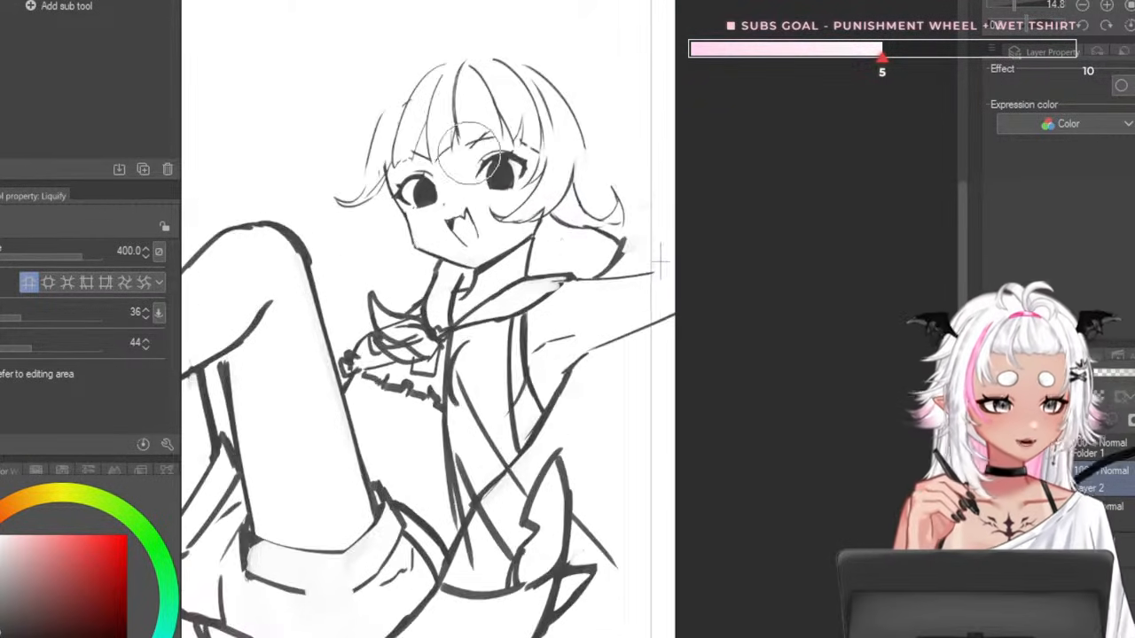
key(p)
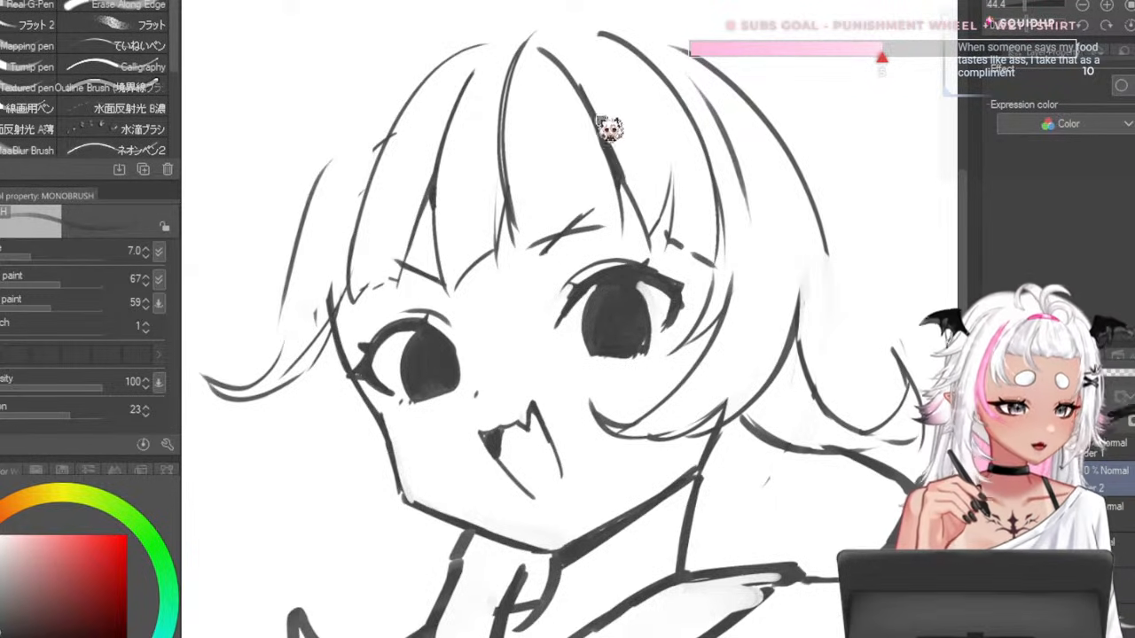
key(])
key(])
key(])
key(])
key(])
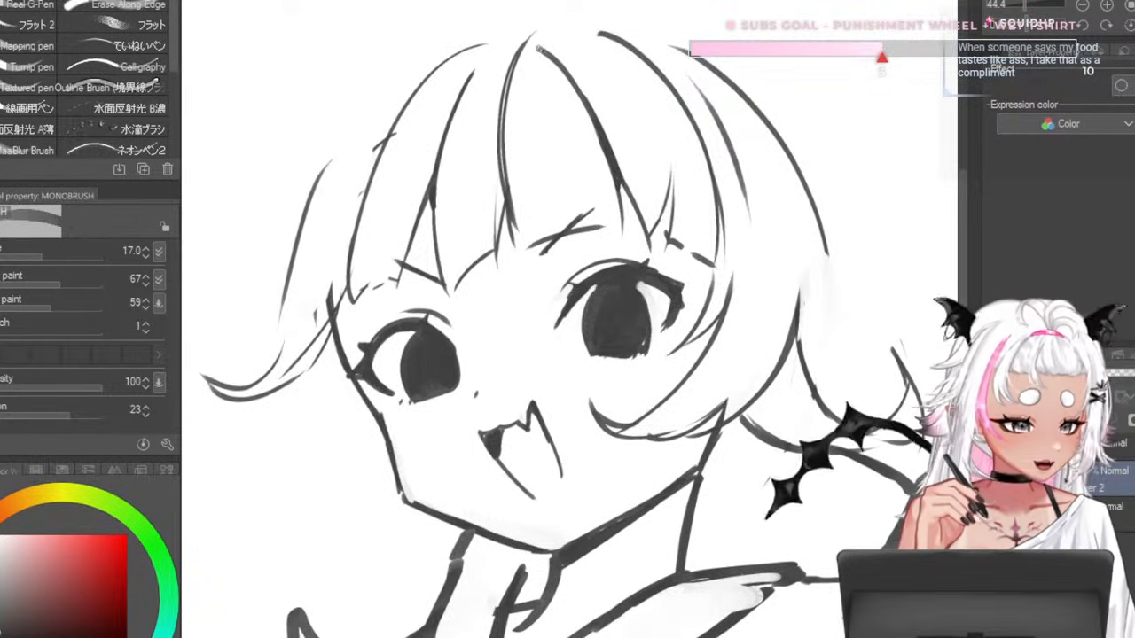
key(ctrl+z)
mouse_move(539, 55)
mouse_down()
mouse_move(600, 180)
mouse_move(592, 189)
mouse_up()
key(ctrl+z)
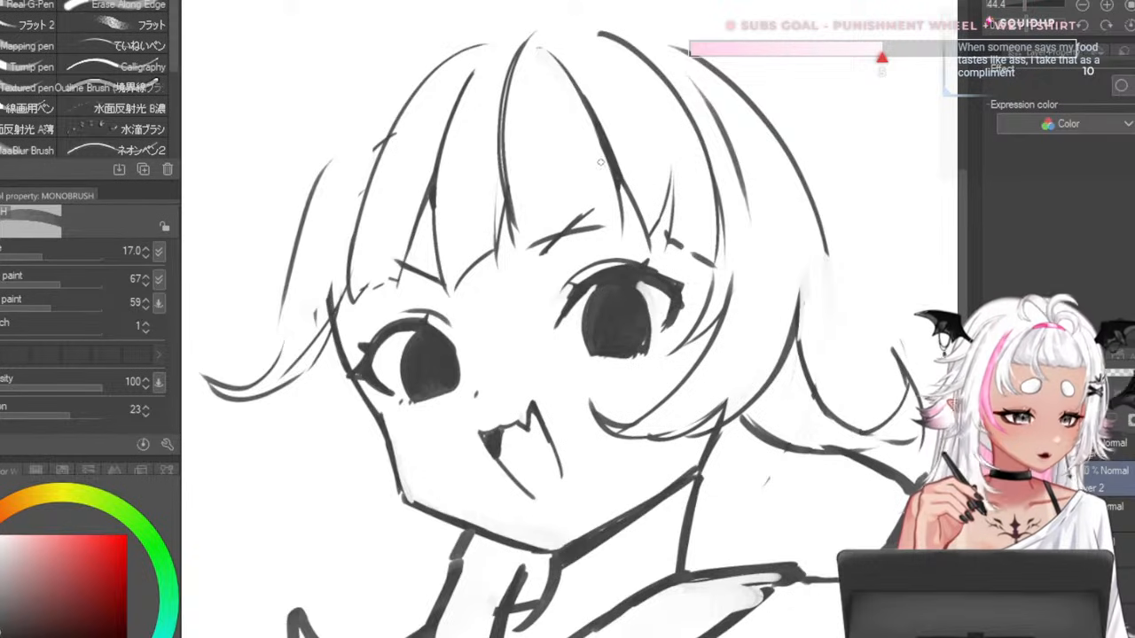
key([)
key([)
key([)
key([)
scroll(521, 205, down, 6)
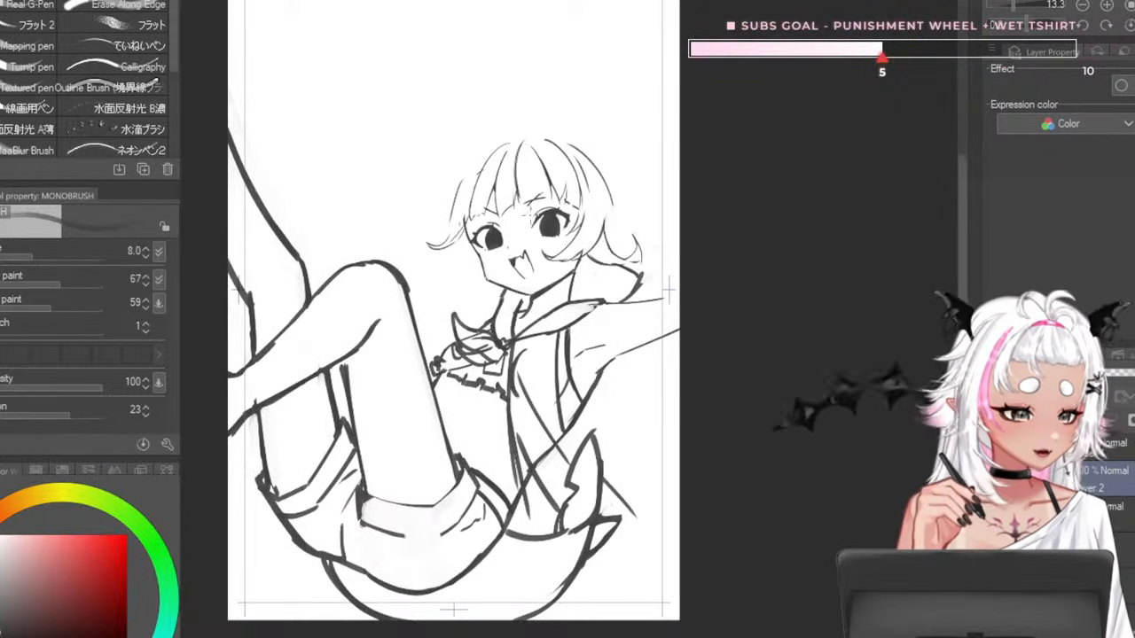
- Reshape the larger eye with Liquify, working at brush sizes 200 to 300
scroll(515, 218, up, 7)
key(j)
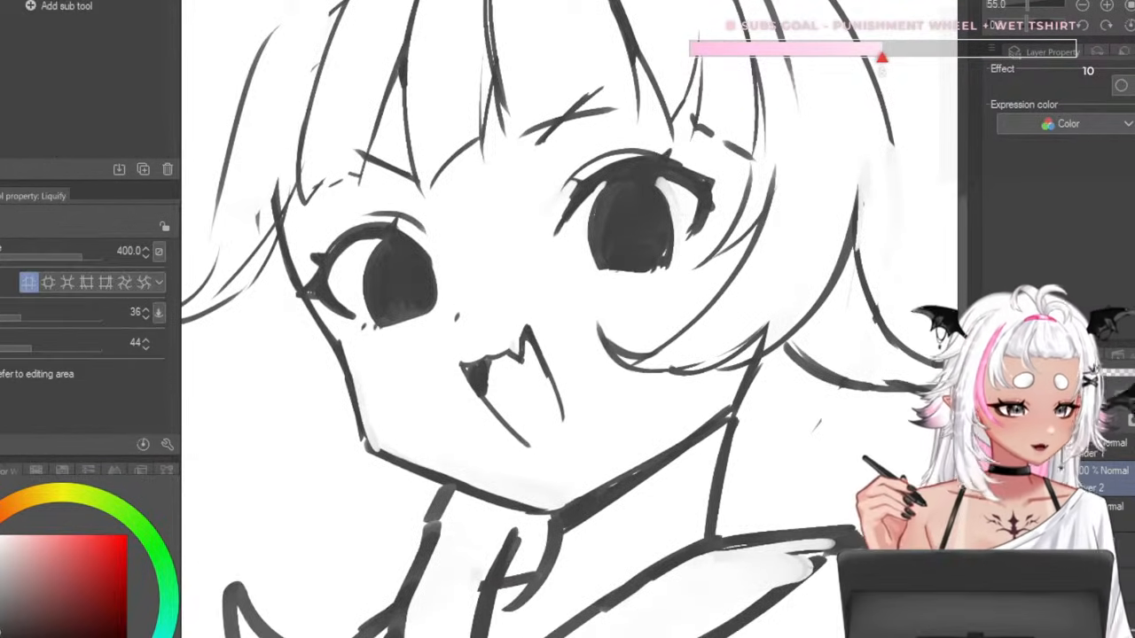
key([)
key([)
key([)
key([)
key([)
key(bracketright)
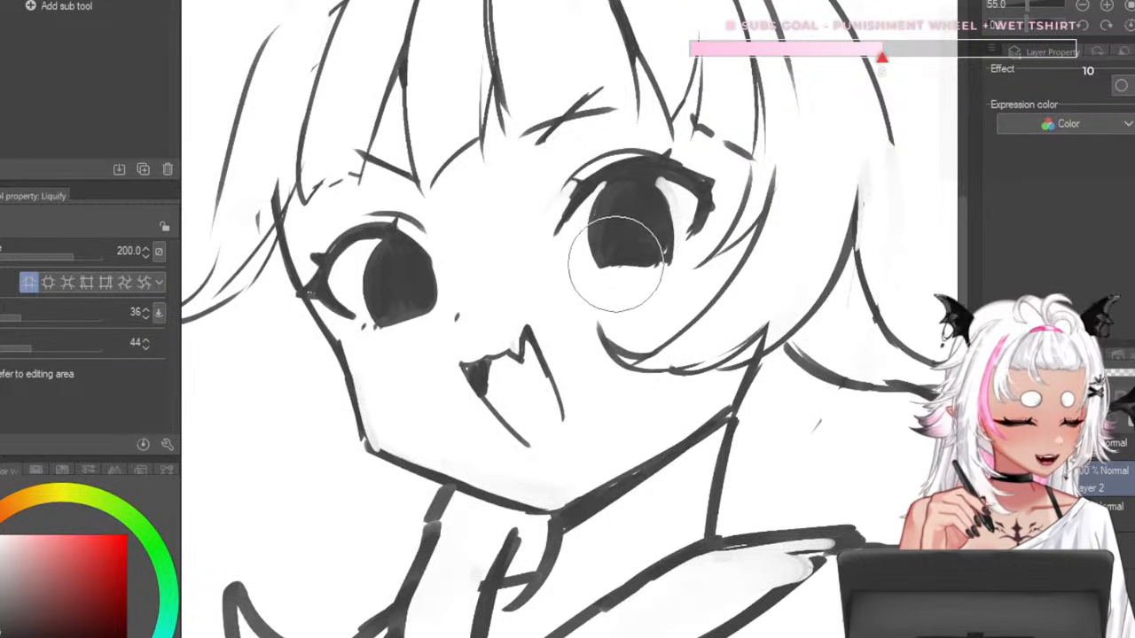
key(bracketright)
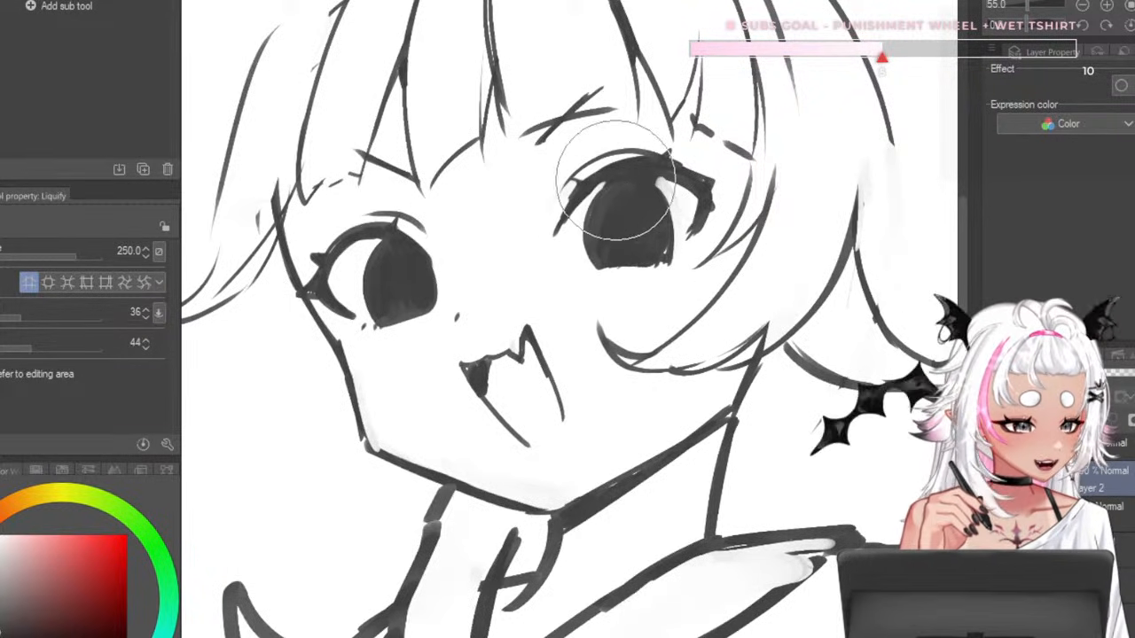
key(bracketright)
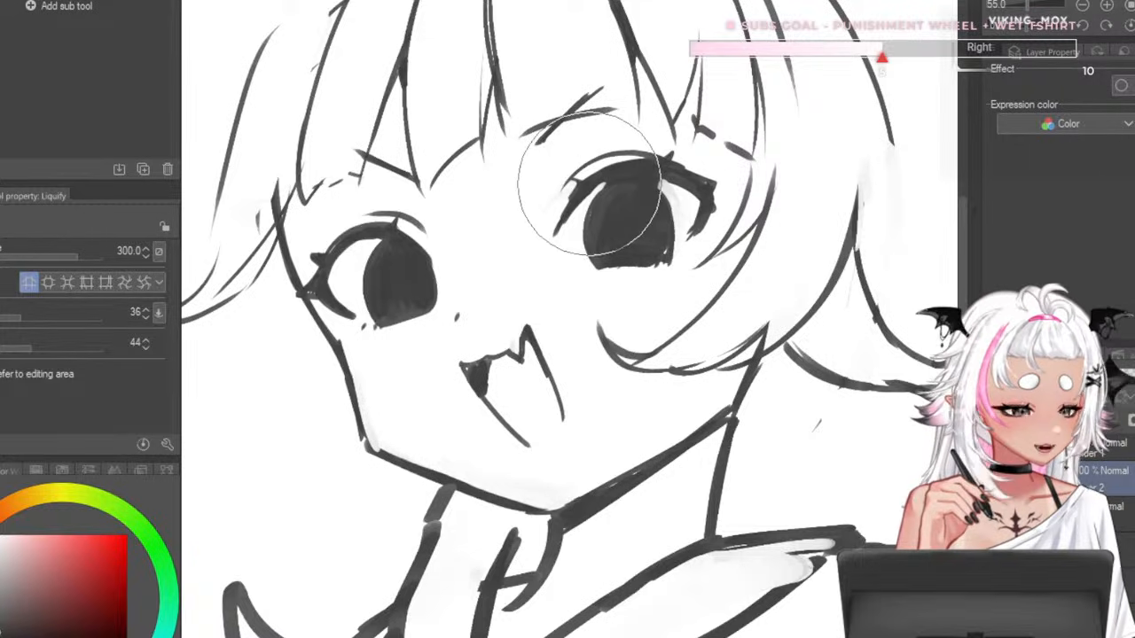
scroll(590, 183, down, 3)
scroll(521, 169, up, 4)
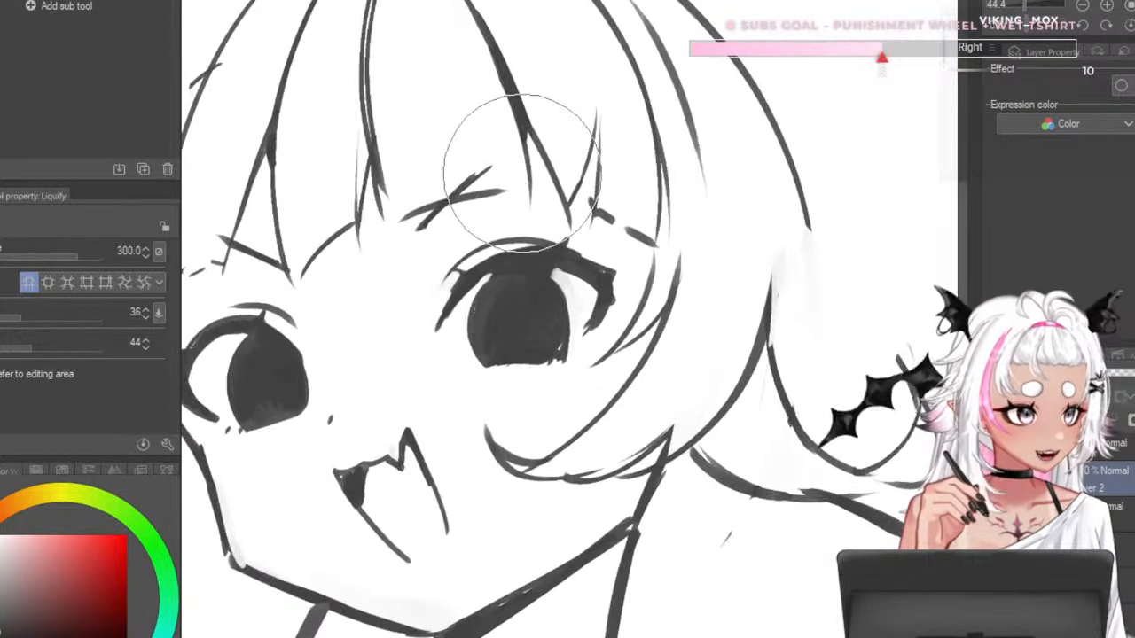
scroll(522, 284, down, 5)
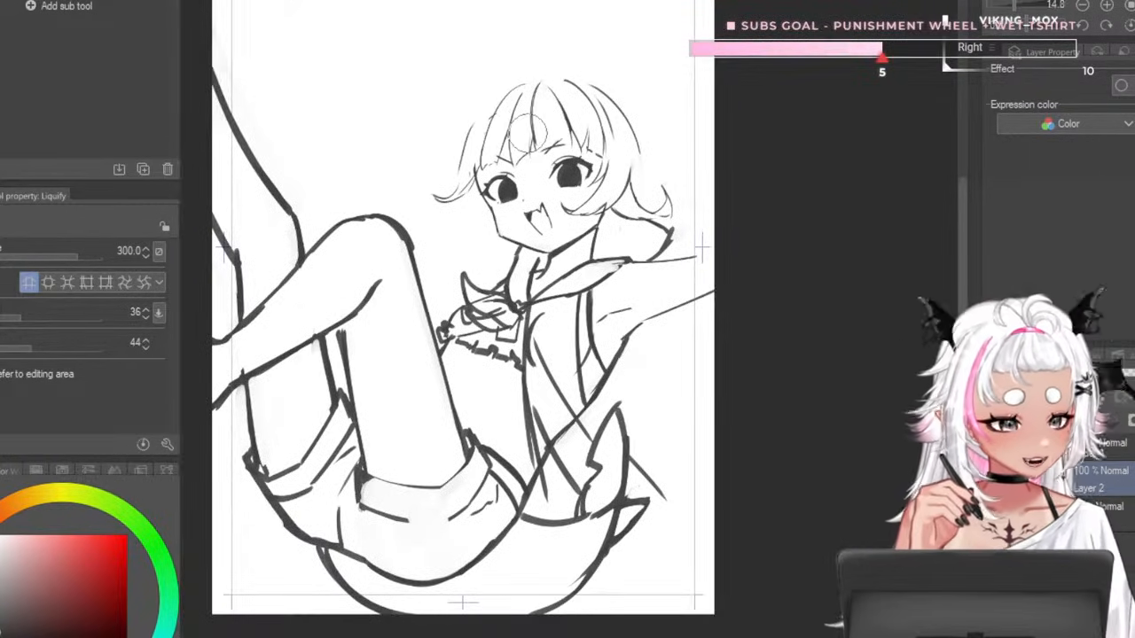
scroll(530, 133, down, 2)
scroll(568, 186, up, 5)
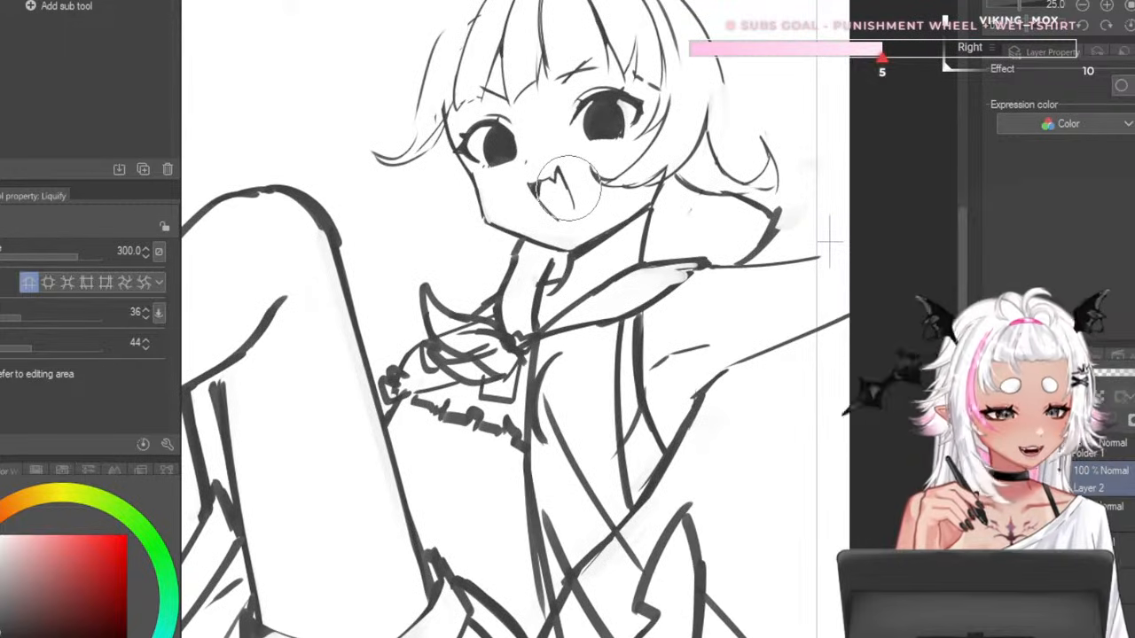
key([)
key([)
key([)
key([)
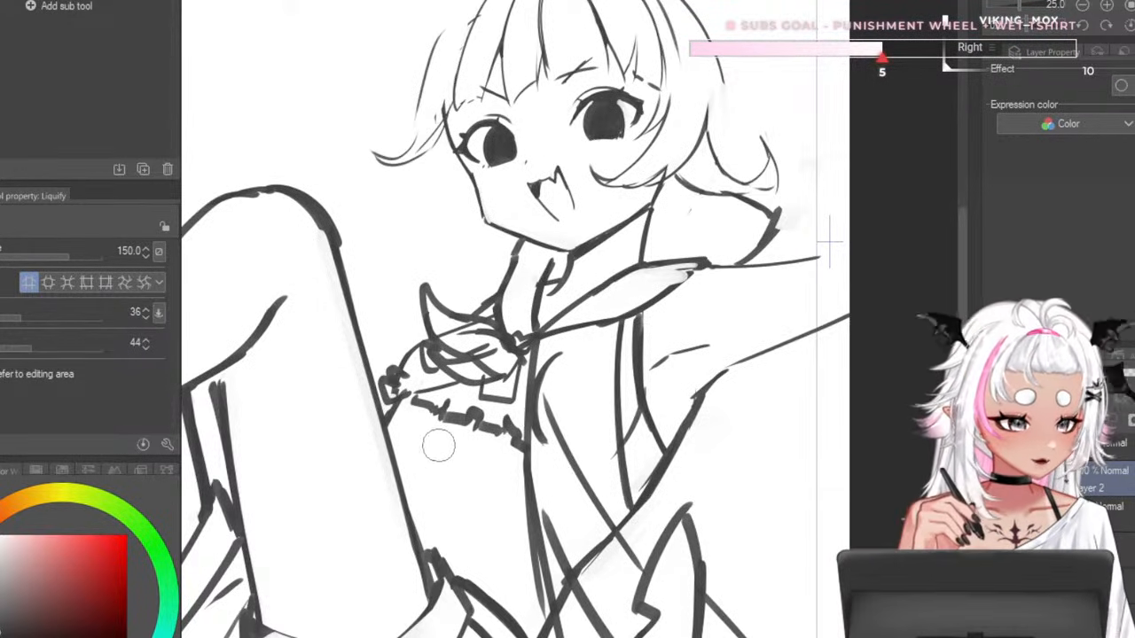
- Switch to the Monobrush at size 8 and examine the full figure's pose and line work
key(p)
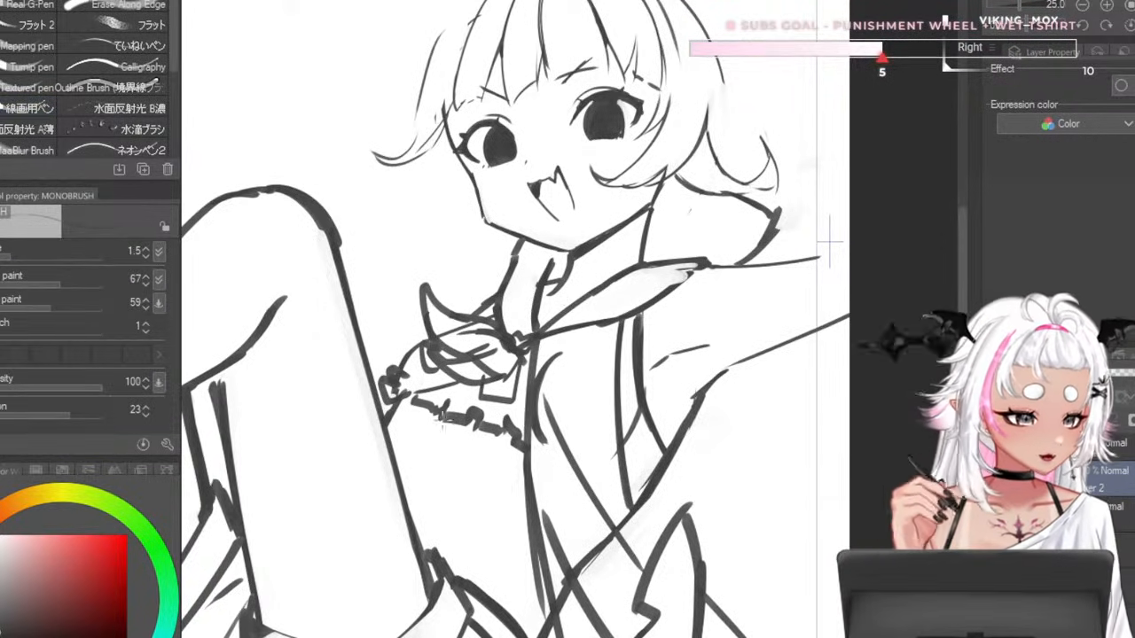
key(])
key(])
key(])
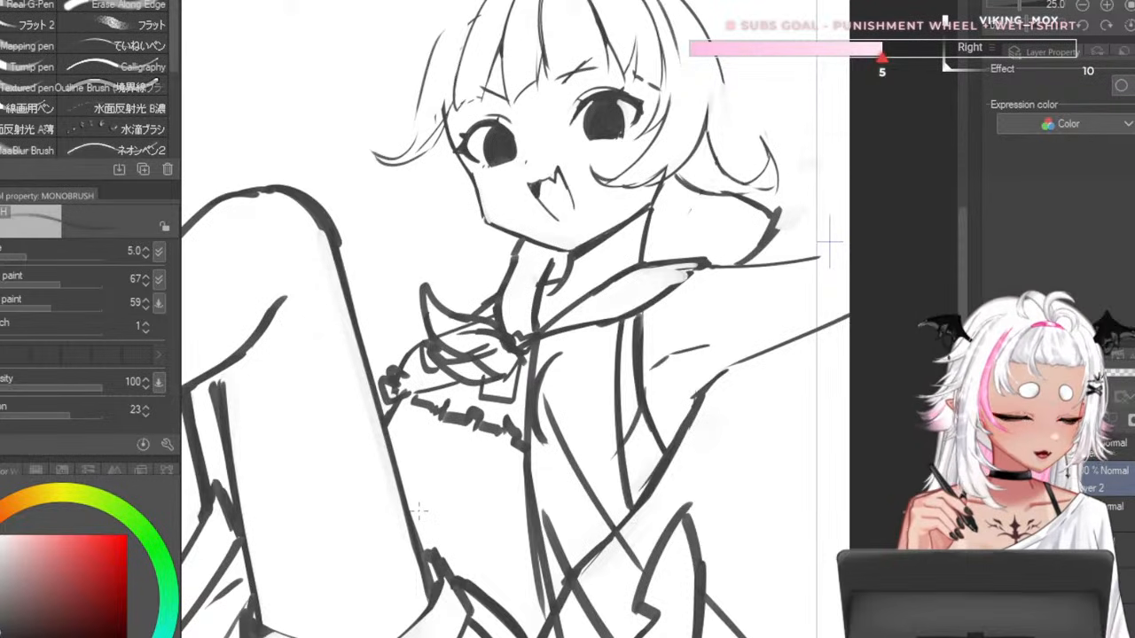
scroll(558, 264, down, 3)
scroll(550, 326, up, 4)
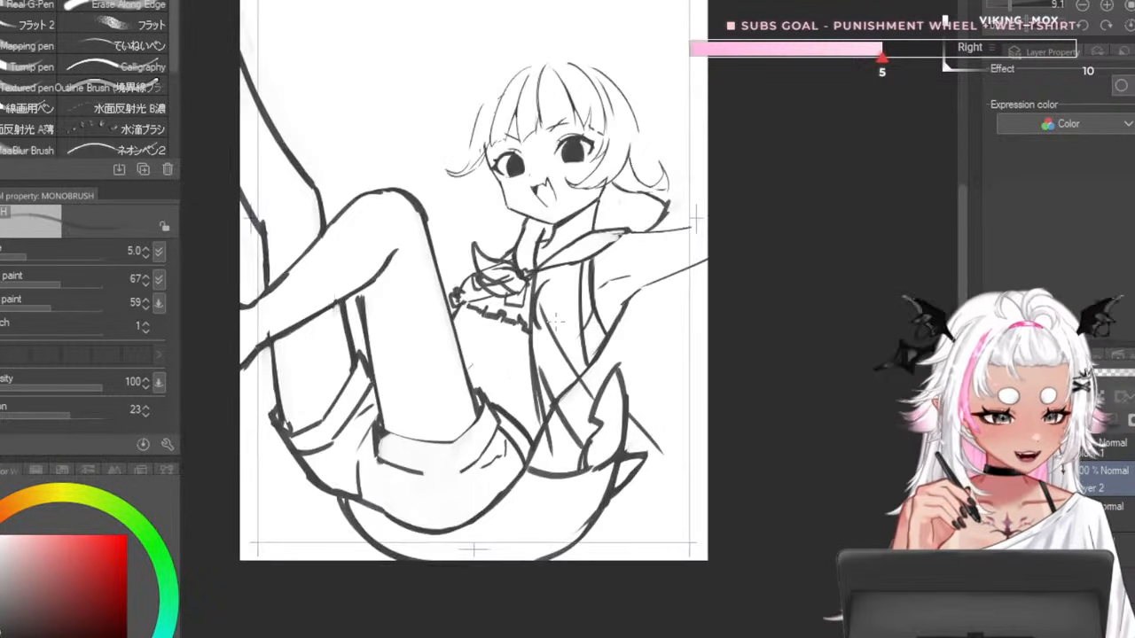
key(])
key(])
key(])
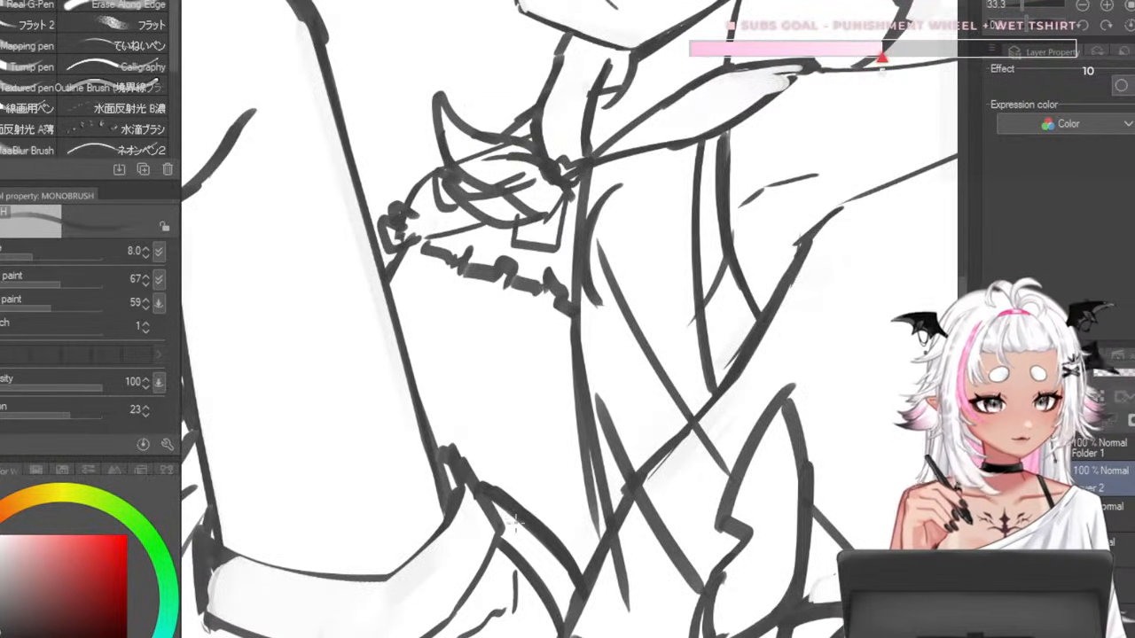
scroll(492, 165, down, 7)
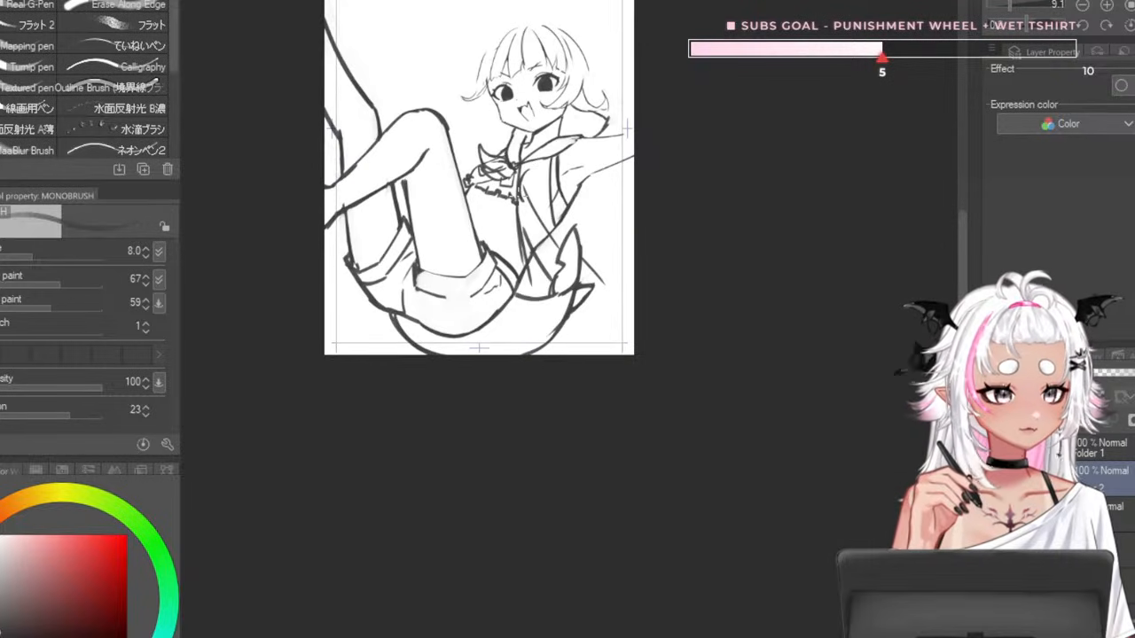
scroll(496, 199, up, 3)
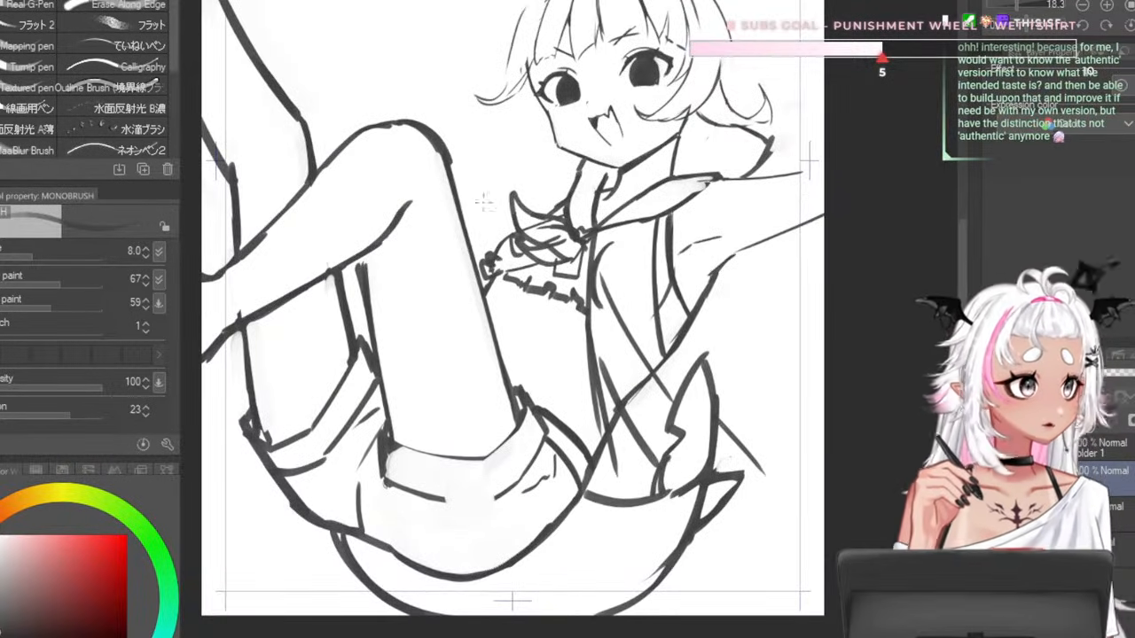
scroll(462, 169, up, 2)
scroll(447, 182, down, 2)
scroll(414, 218, up, 1)
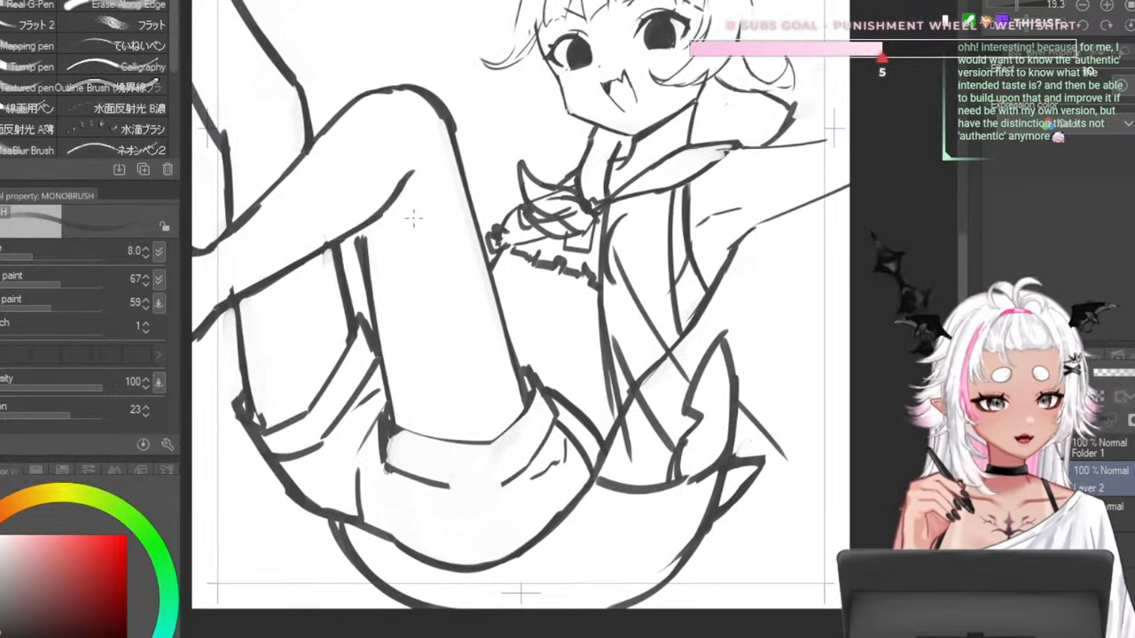
scroll(402, 244, up, 1)
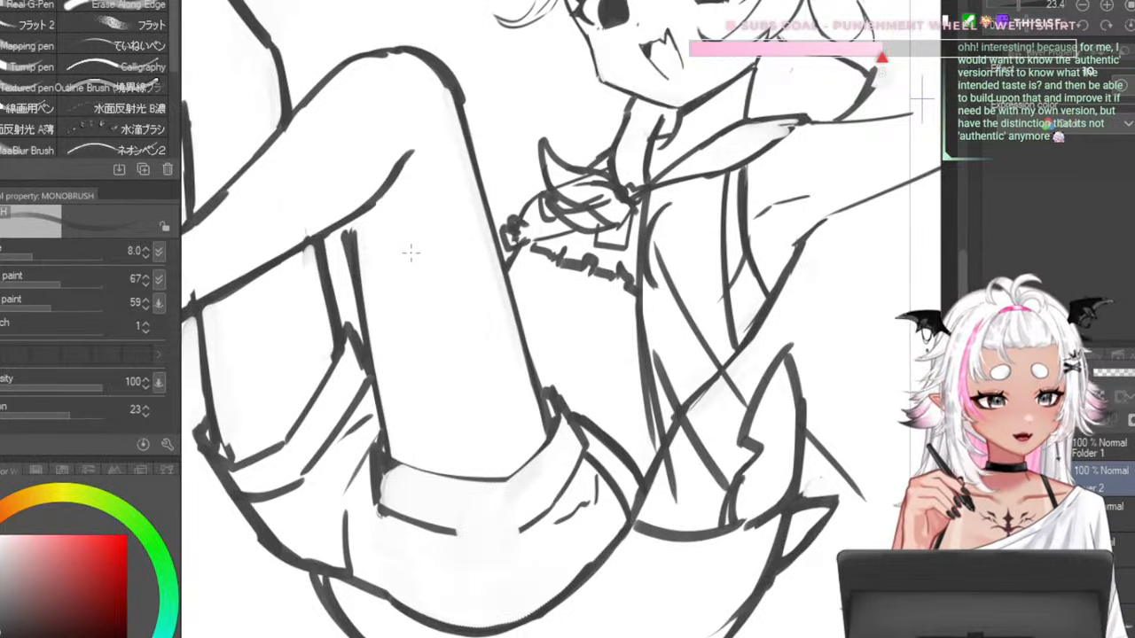
- Thicken and smooth the lower outline of the shorts with the Monobrush at size 30
key(bracketright)
key(bracketright)
key(bracketright)
key(bracketright)
drag(344, 319, 357, 344)
key(ctrl+z)
key(bracketright)
key(bracketright)
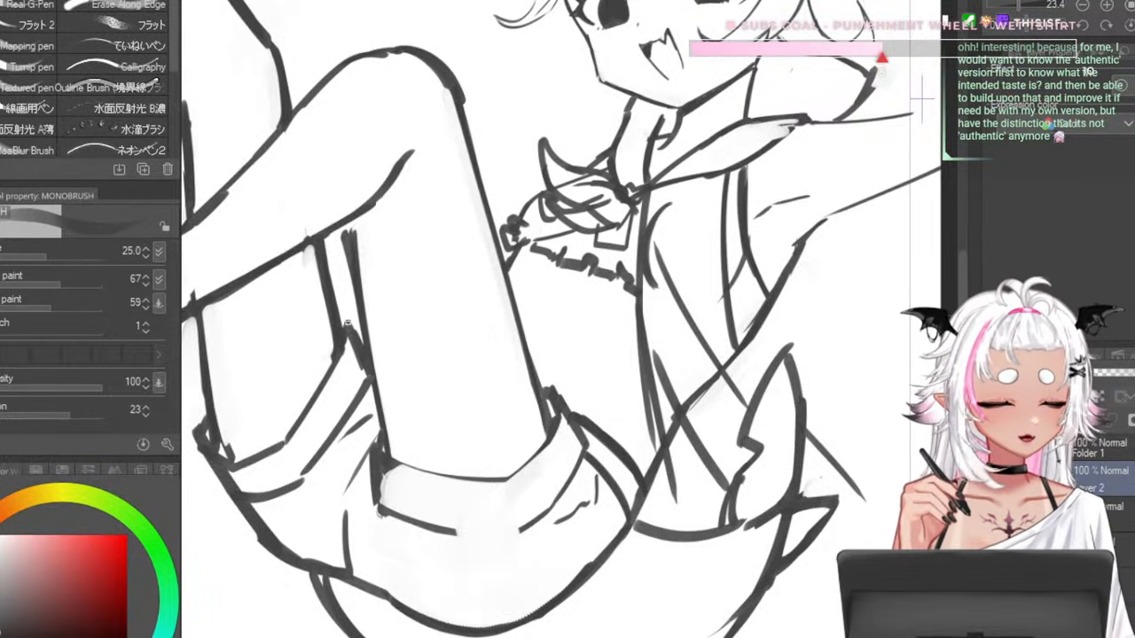
key(bracketright)
key(bracketright)
key(bracketright)
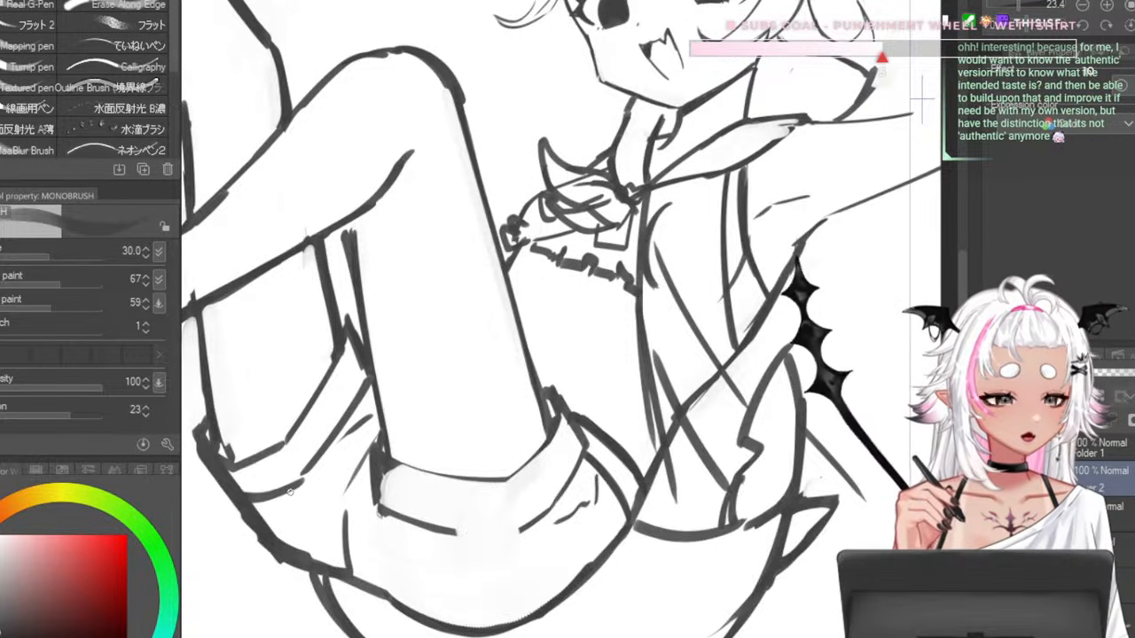
key(bracketright)
key(bracketright)
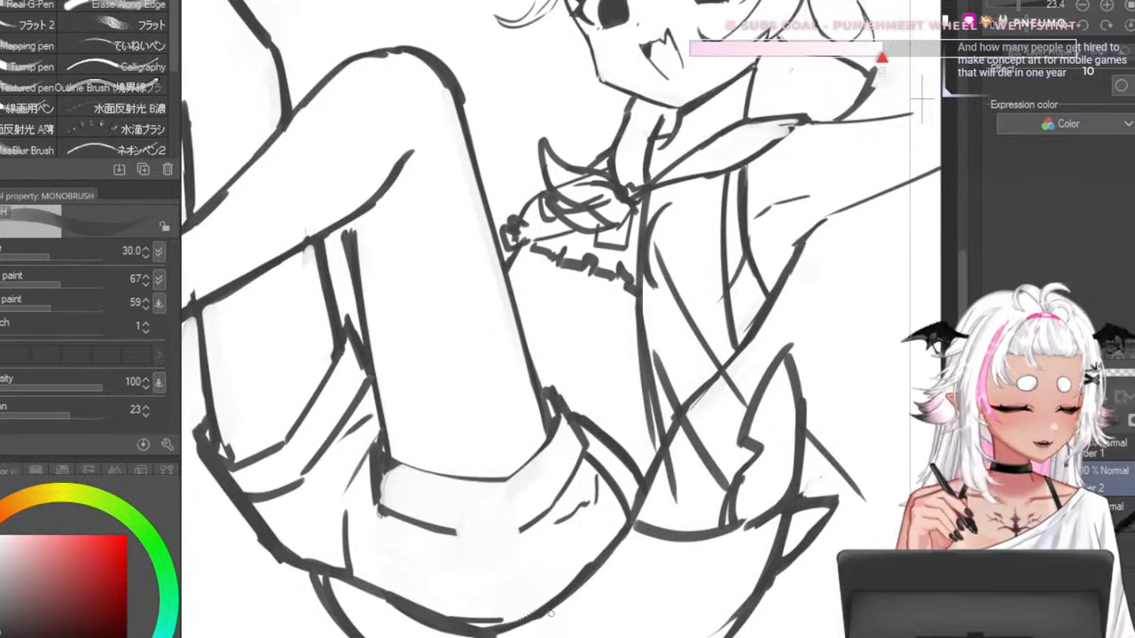
drag(460, 619, 436, 616)
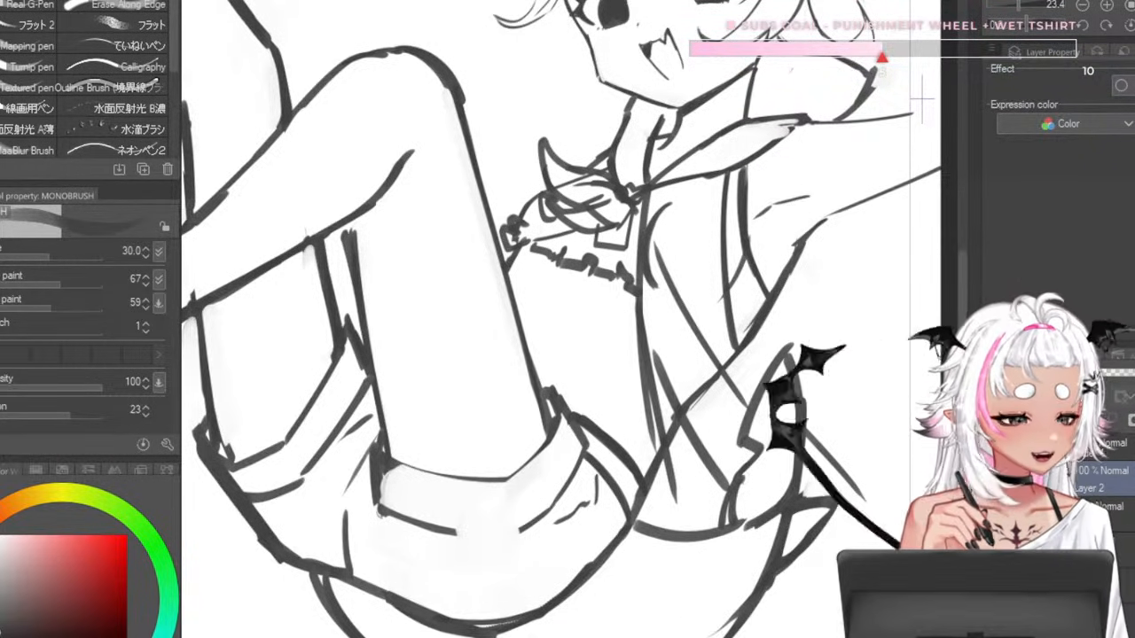
- Rotate the canvas and trim the outer edge of the shorts' curved underside at brush size 80
drag(665, 396, 483, 406)
key(bracketright)
key(bracketright)
key(bracketright)
key(bracketright)
key(bracketright)
key(bracketright)
mouse_move(261, 116)
mouse_down()
mouse_move(262, 246)
mouse_move(259, 120)
mouse_move(227, 258)
mouse_up()
key(ctrl+z)
key(bracketleft)
key(ctrl+z)
mouse_move(267, 117)
mouse_down()
mouse_move(225, 260)
mouse_move(252, 291)
mouse_up()
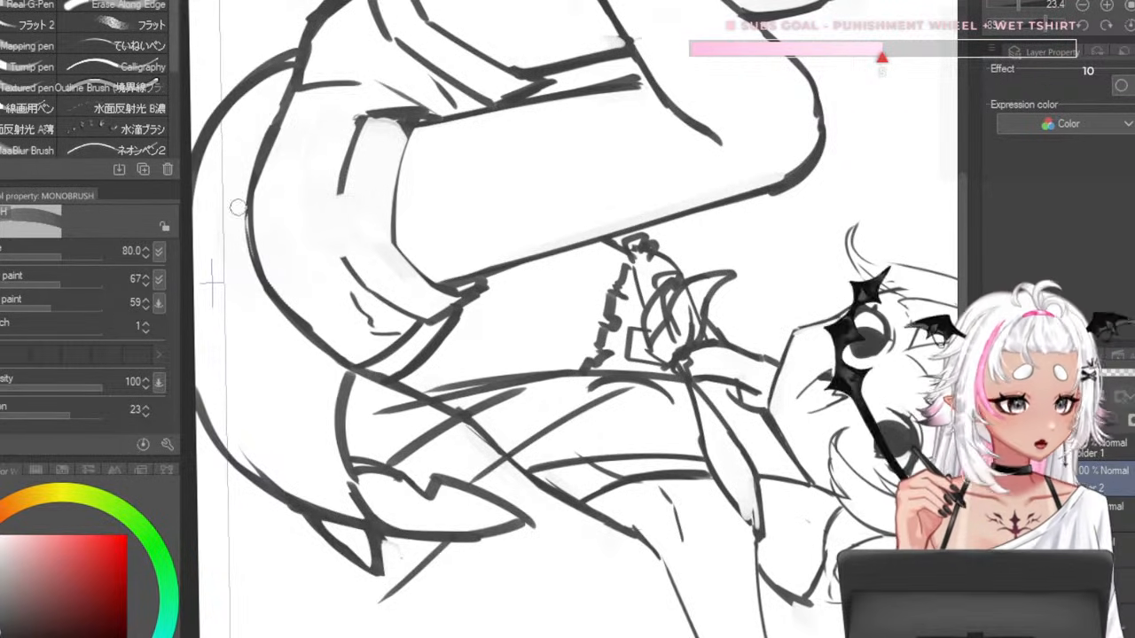
drag(240, 207, 305, 368)
- Reduce the brush to size 25 and reset the canvas rotation
key(bracketleft)
key(bracketleft)
key(bracketleft)
key(bracketleft)
key(bracketleft)
key(bracketleft)
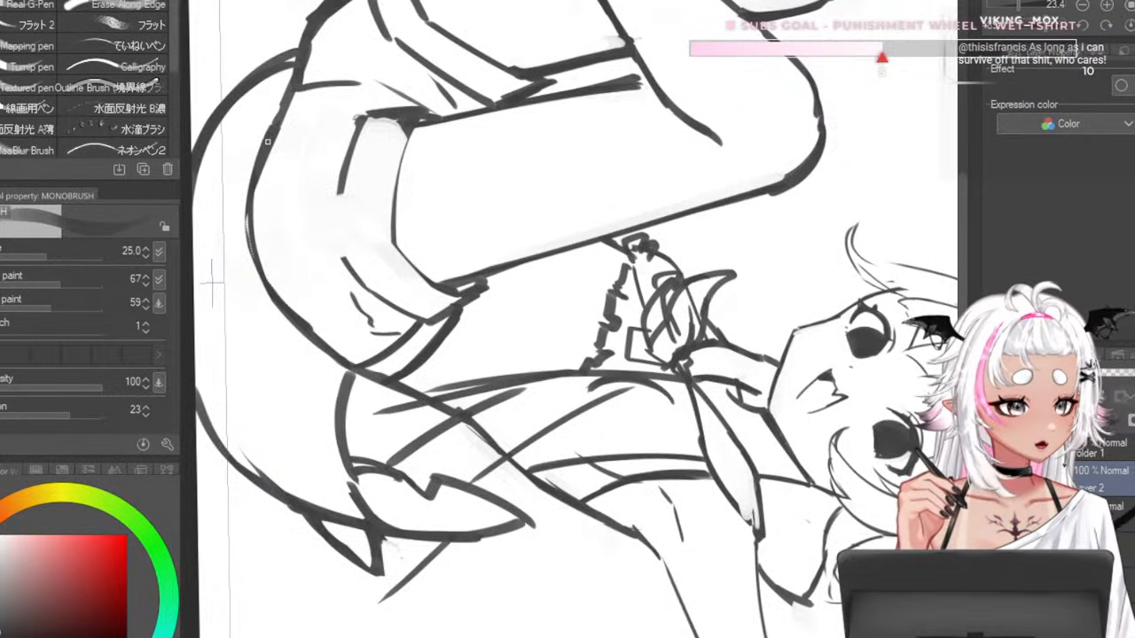
click(1131, 32)
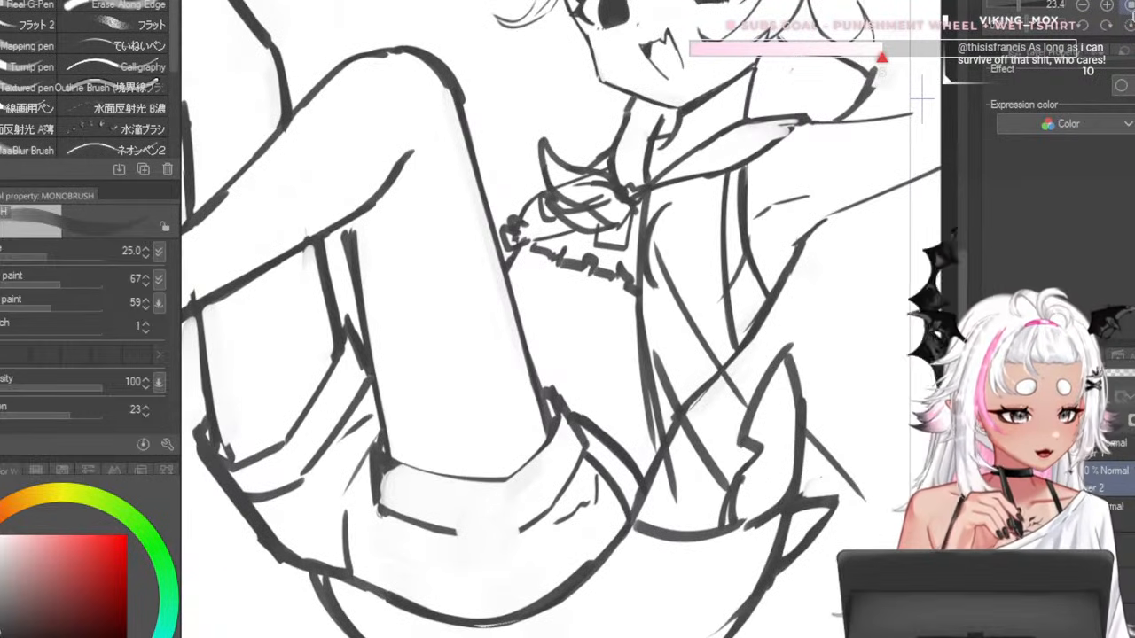
- Erase the overlapping lines crossing the torso at brush size 20 and strengthen the diagonal line behind the tail tip
scroll(642, 297, down, 4)
scroll(635, 319, up, 4)
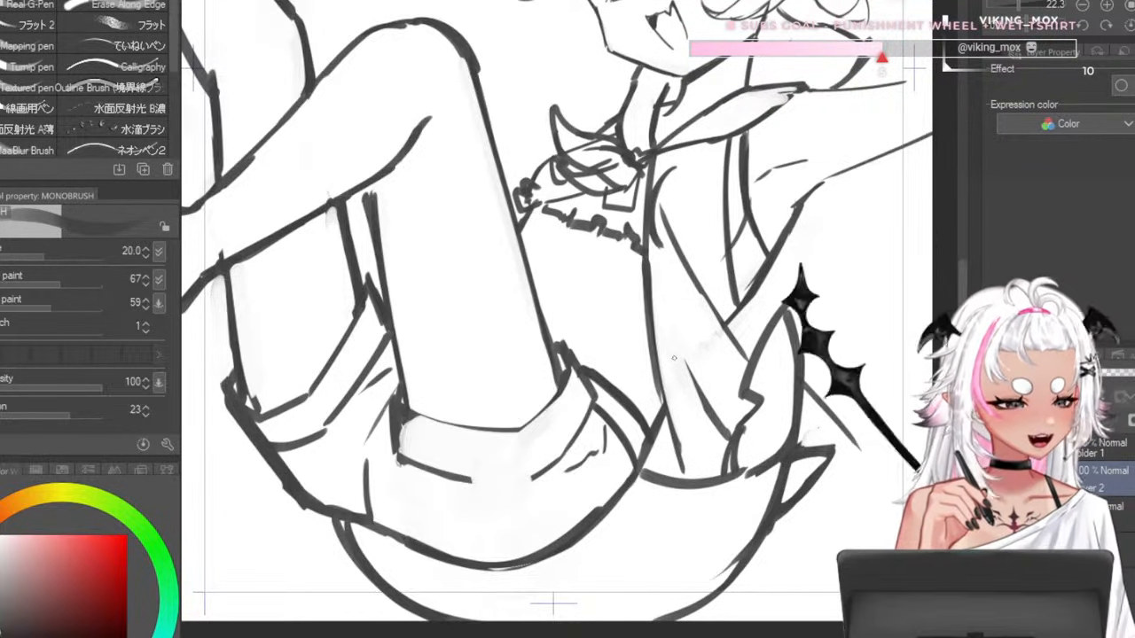
scroll(553, 357, down, 3)
scroll(551, 356, up, 2)
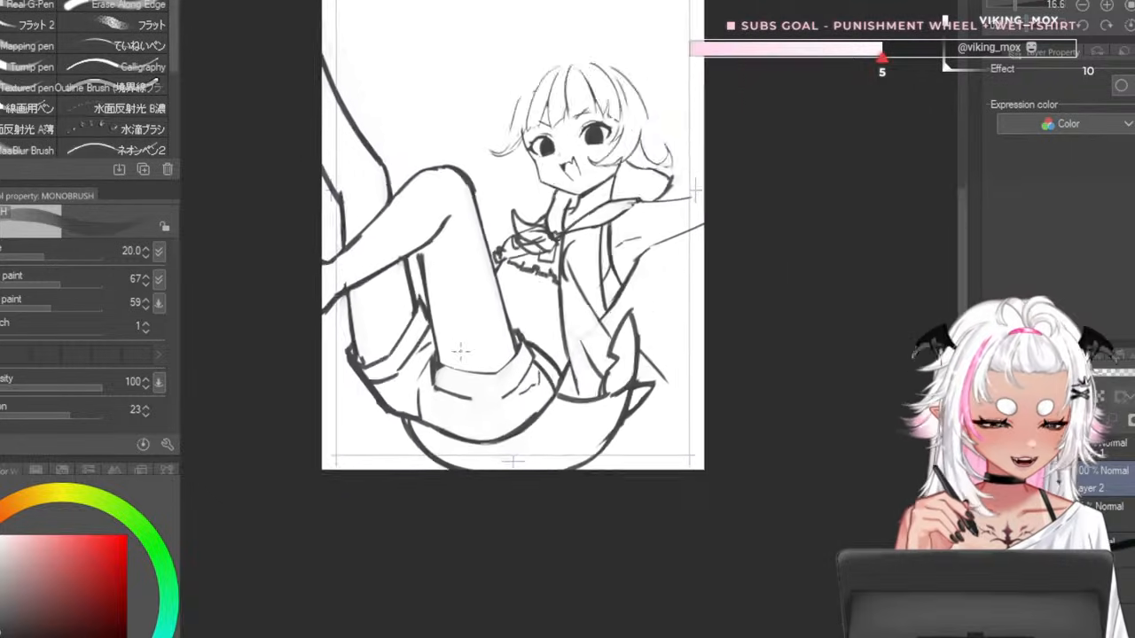
scroll(512, 355, down, 2)
scroll(577, 363, up, 2)
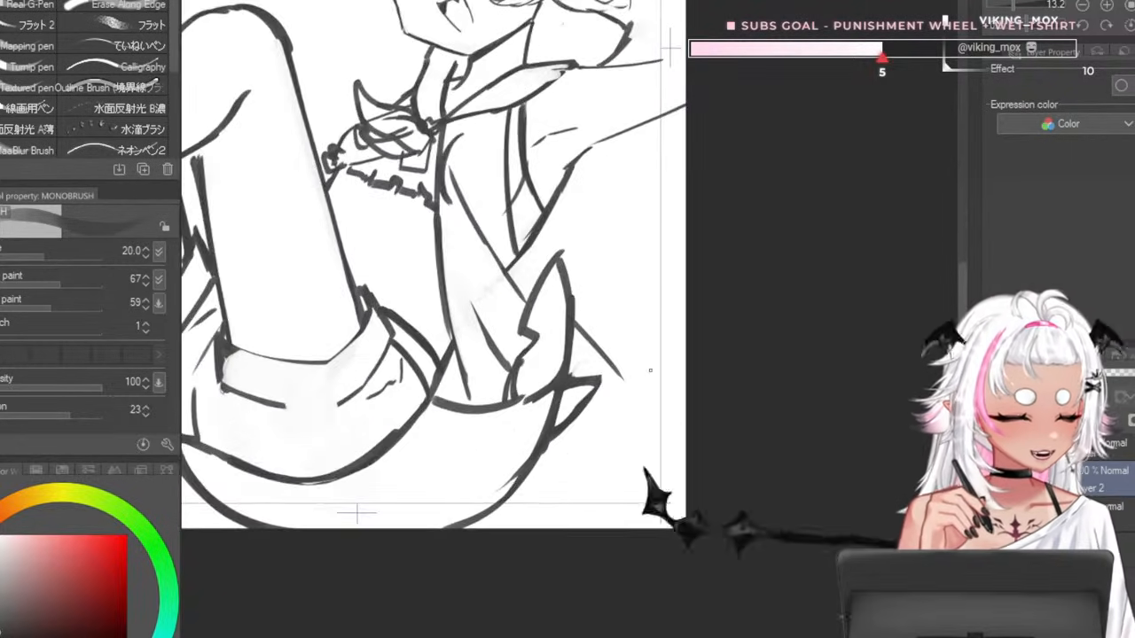
scroll(642, 368, down, 2)
scroll(641, 371, up, 3)
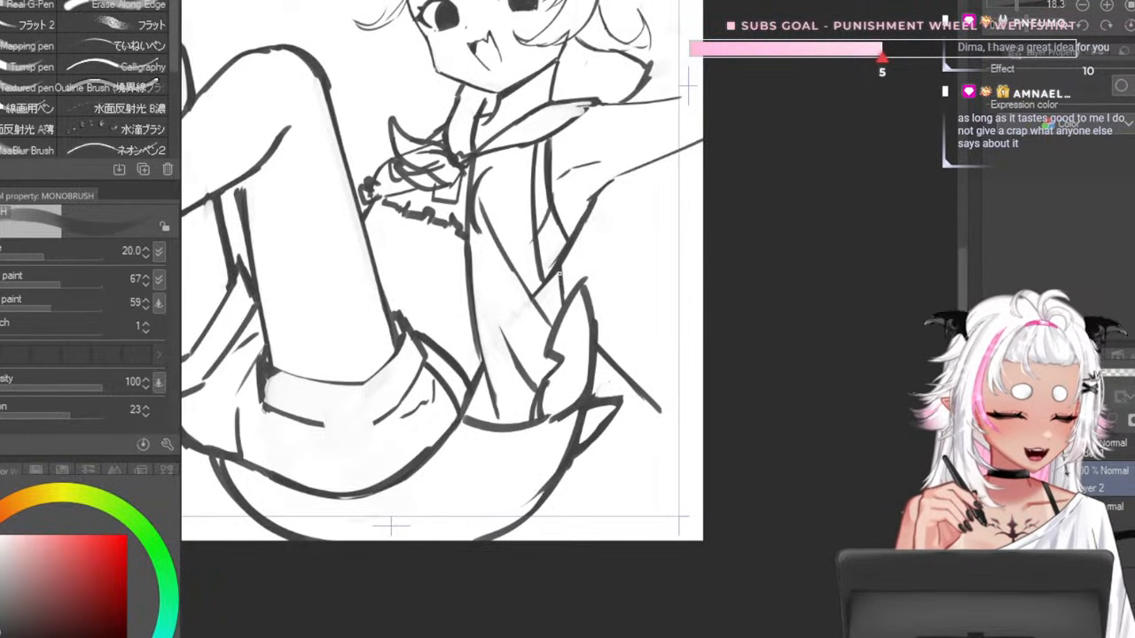
drag(618, 366, 705, 375)
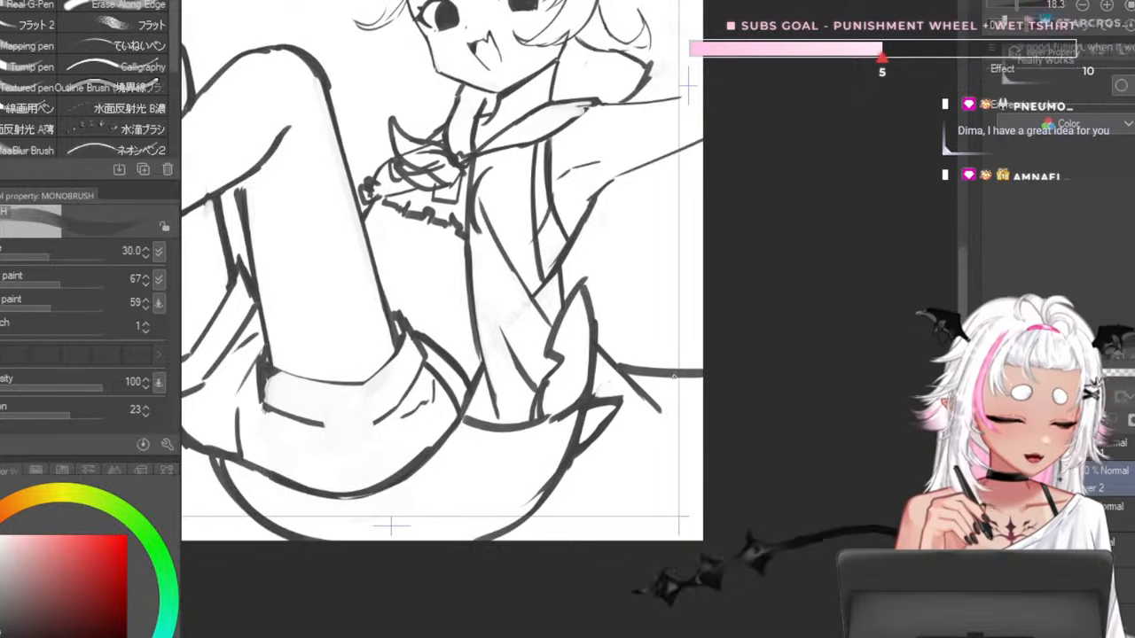
key(ctrl+z)
key([)
key(ctrl+z)
mouse_move(621, 366)
mouse_down()
mouse_move(700, 366)
mouse_move(672, 357)
mouse_up()
key(ctrl+z)
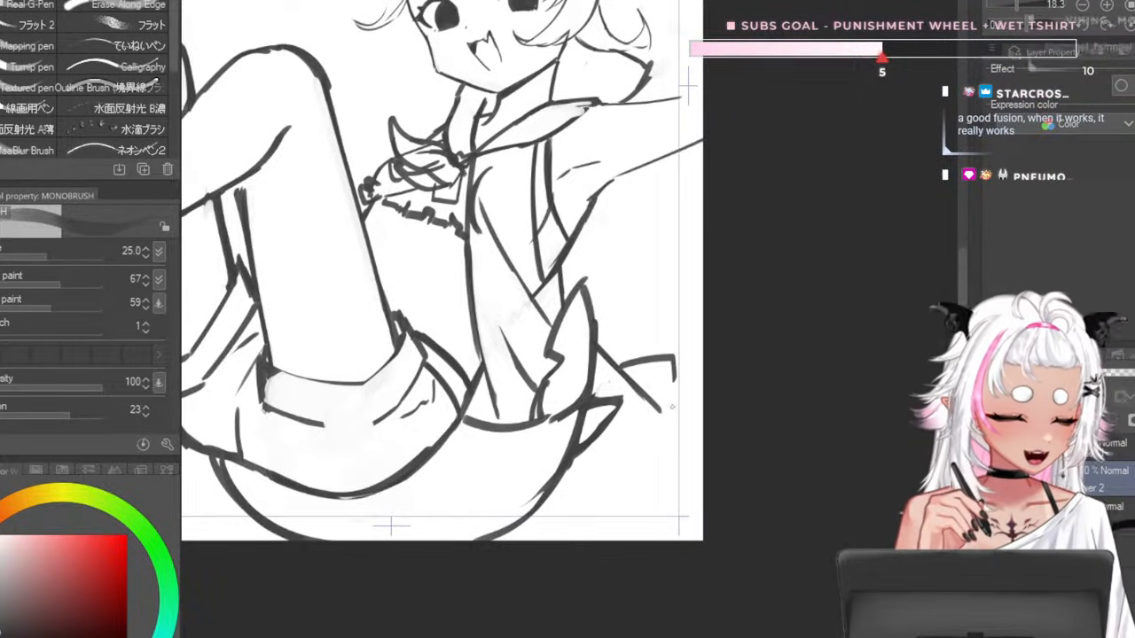
- Outline the flared shape behind the tail tip with a diagonal upper edge and a wavy lower edge at brush size 40
mouse_move(623, 385)
mouse_down()
mouse_move(685, 346)
mouse_move(701, 376)
mouse_move(660, 470)
mouse_move(663, 499)
mouse_up()
key(ctrl+z)
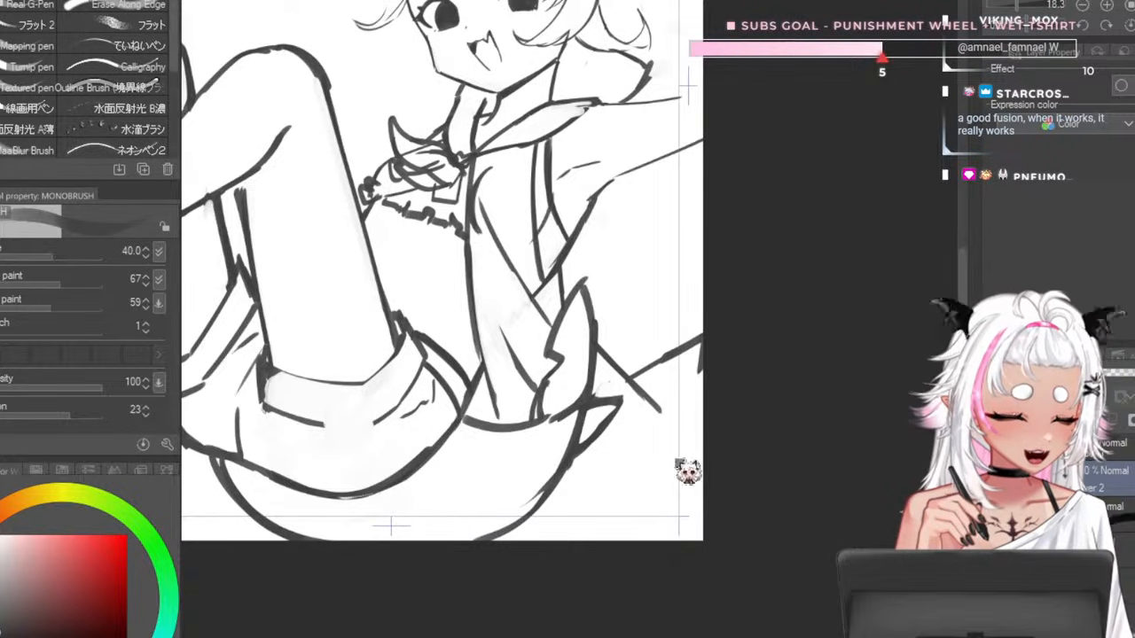
drag(702, 456, 664, 505)
key(ctrl+z)
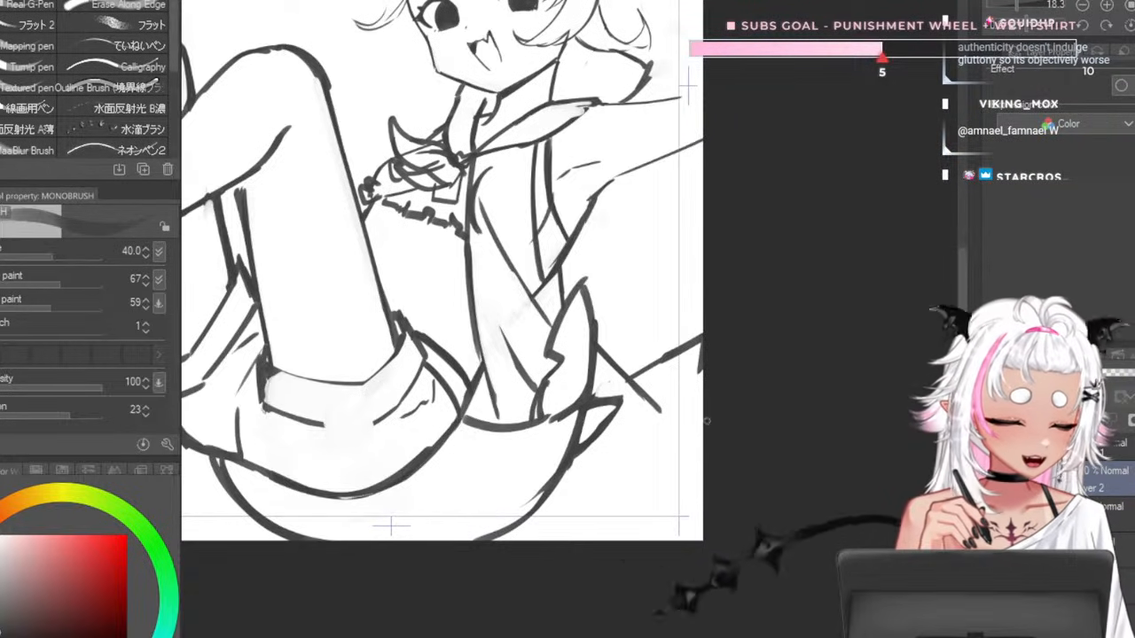
mouse_move(679, 454)
mouse_down()
mouse_move(649, 460)
mouse_move(628, 503)
mouse_up()
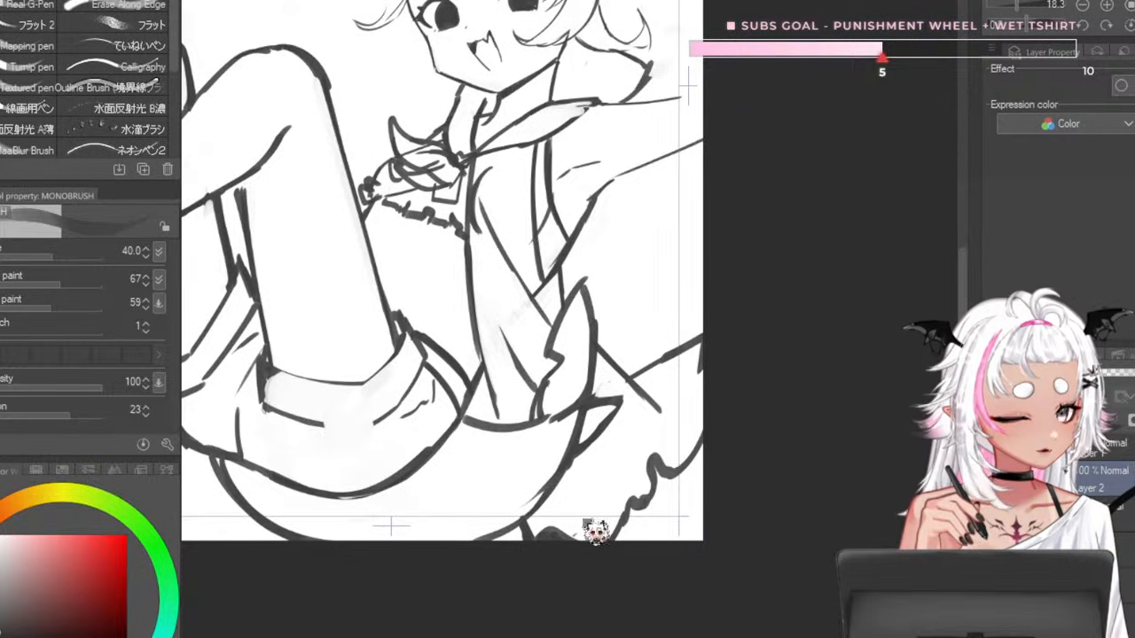
- Add short fold lines inside the wavy-edged shape near the canvas's lower right corner at brush size 25
drag(604, 468, 619, 531)
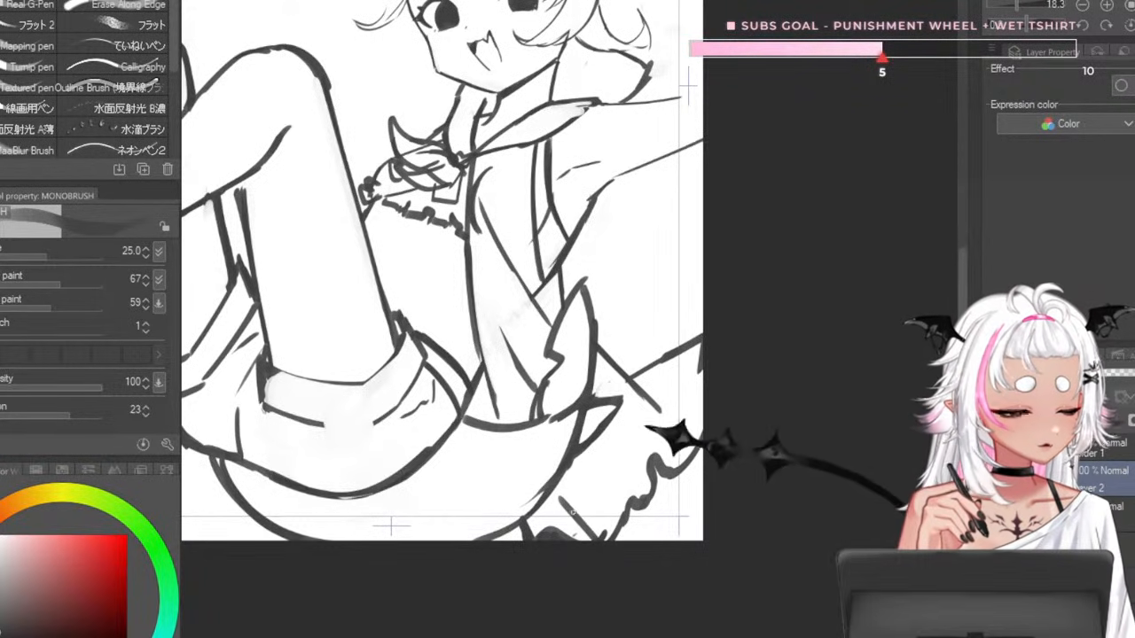
key(ctrl+z)
mouse_move(616, 437)
mouse_down()
mouse_move(661, 461)
mouse_move(650, 453)
mouse_up()
key(ctrl+z)
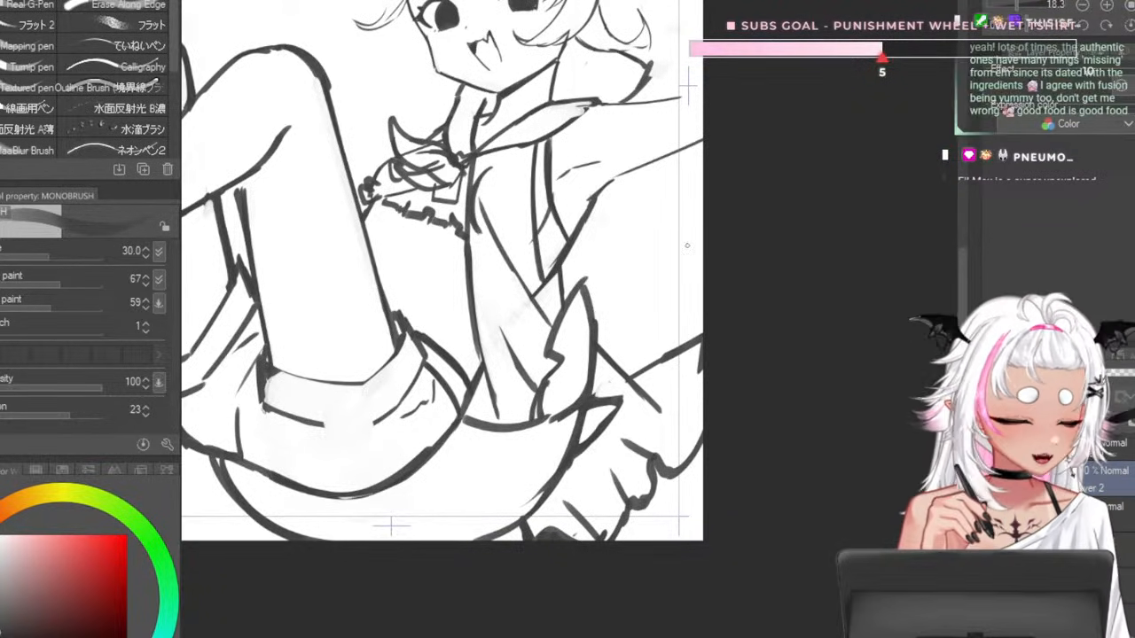
- Liquify the outer edge of the wavy-edged shape inward from the canvas border at size 1700, and return to the Monobrush
key(bracketright)
key(bracketright)
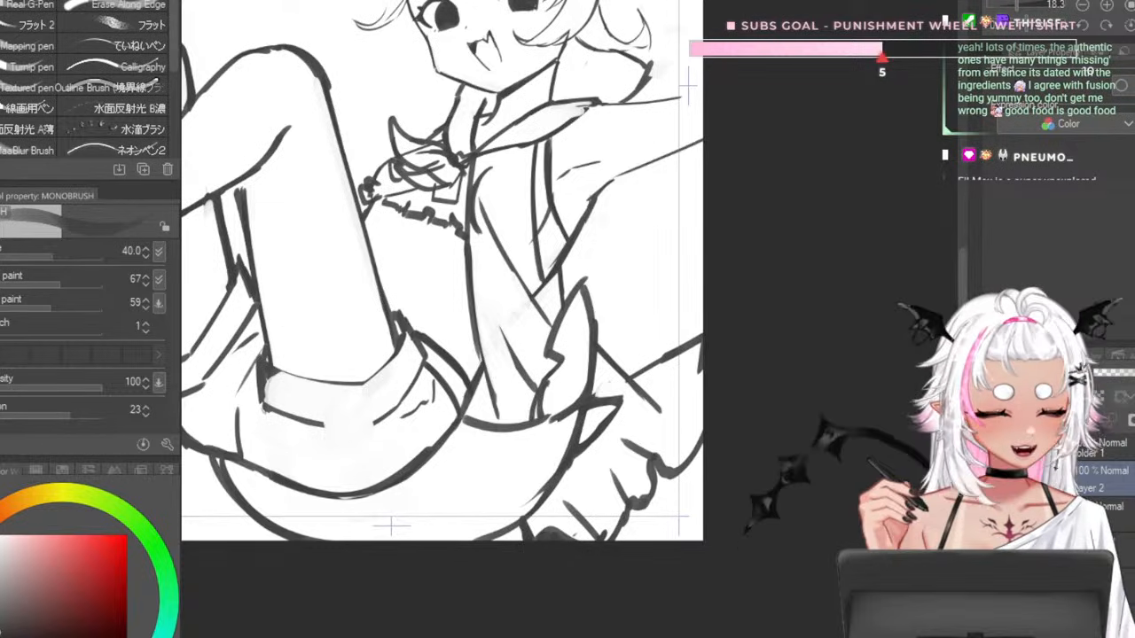
key(j)
key(bracketright)
key(bracketright)
key(bracketright)
key(bracketright)
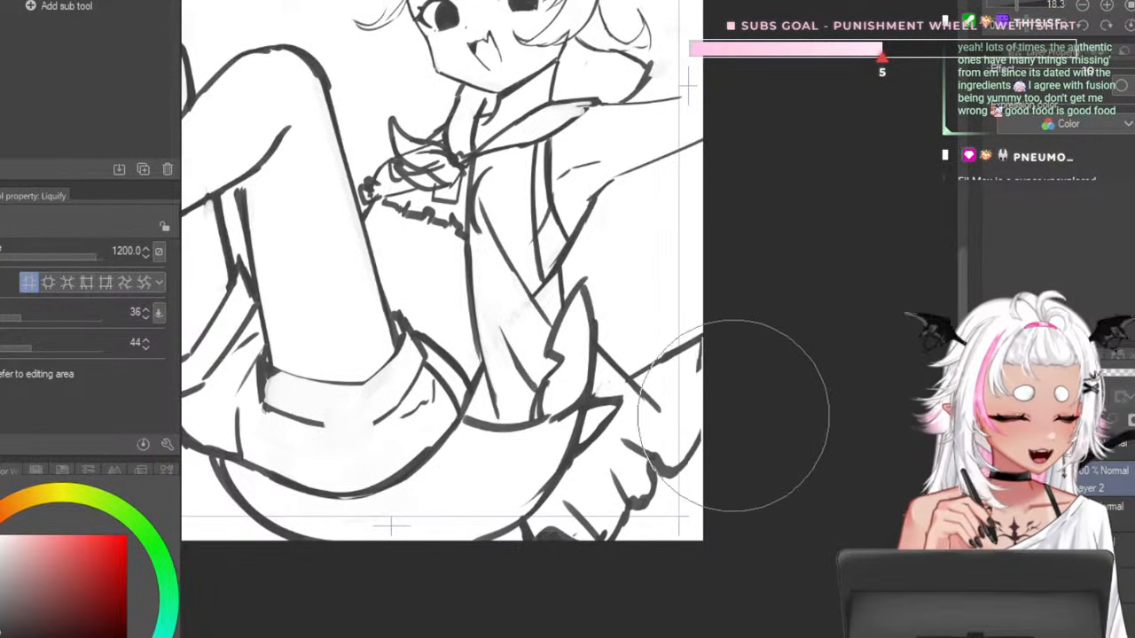
key(bracketright)
key(bracketright)
drag(752, 374, 737, 345)
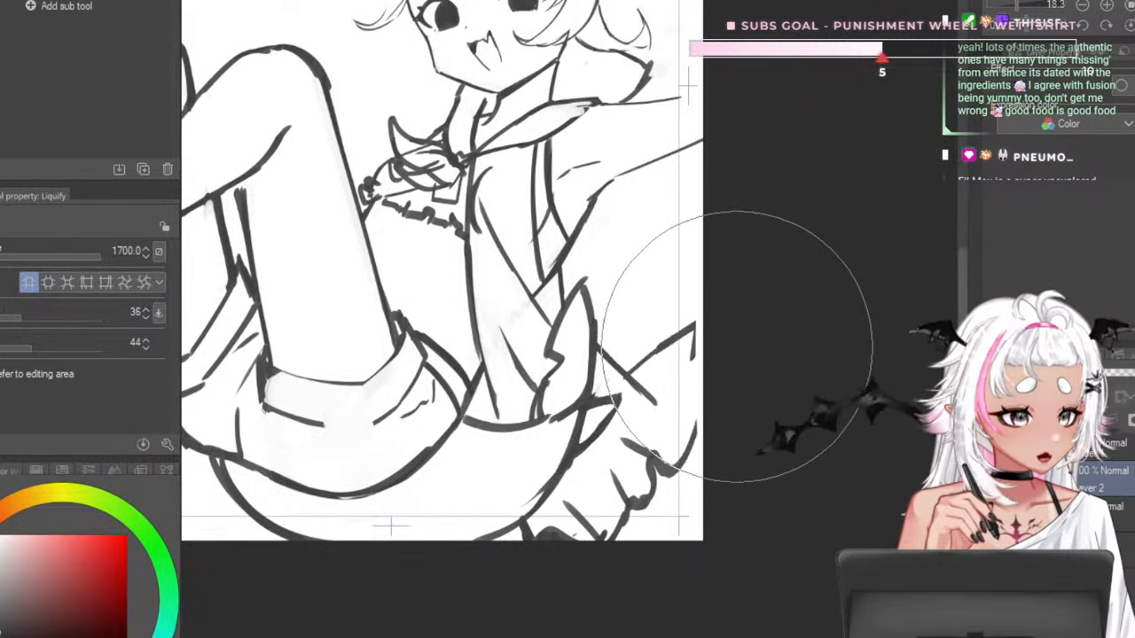
key(p)
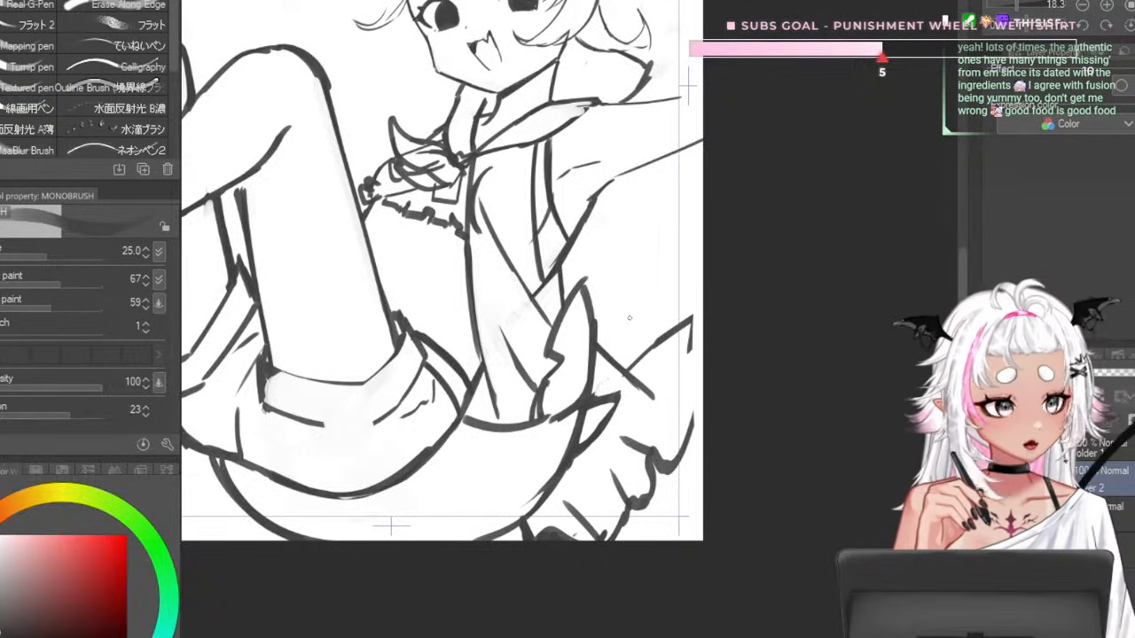
- Examine the seated character's line art and compare its pose and proportions with the rough sketch
scroll(630, 295, down, 4)
scroll(518, 248, up, 3)
scroll(505, 247, down, 4)
scroll(617, 225, up, 4)
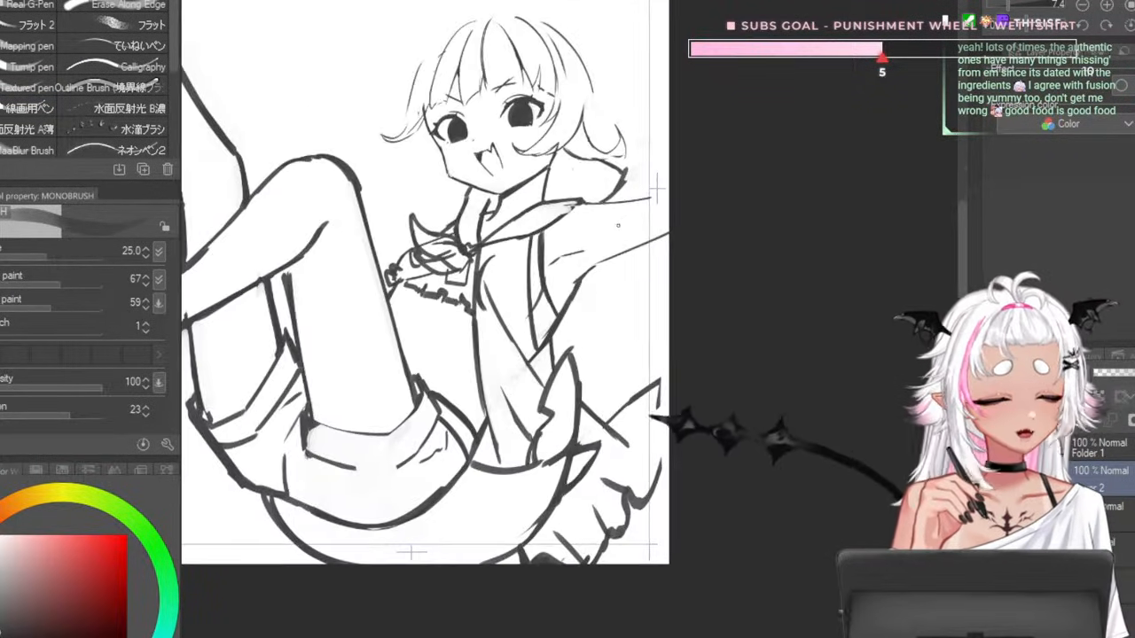
scroll(618, 225, up, 2)
scroll(671, 176, down, 3)
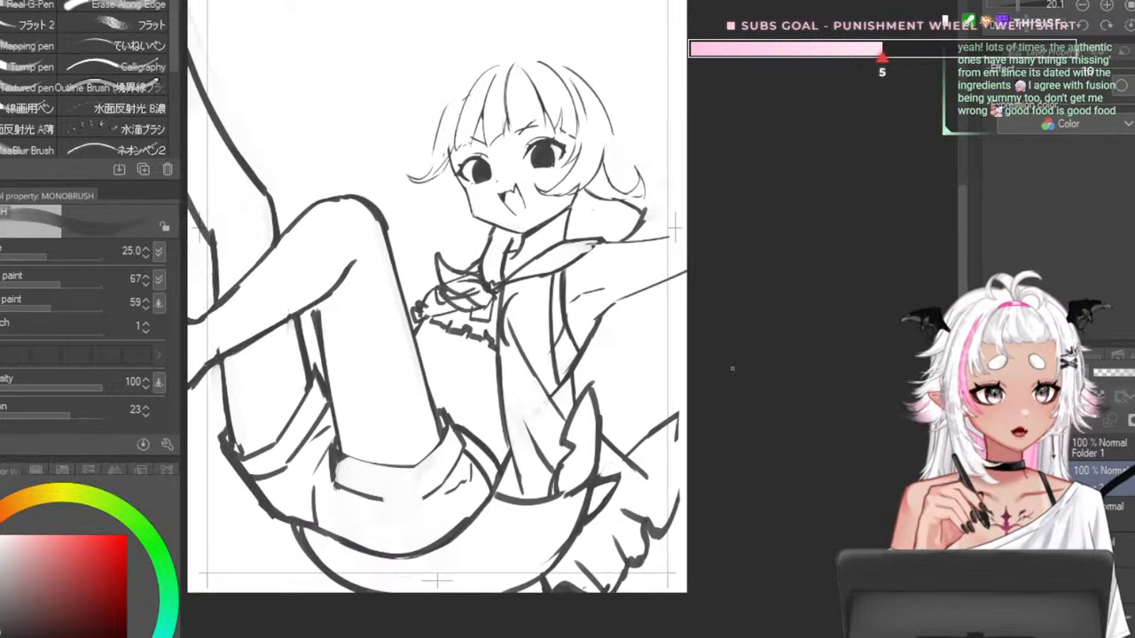
scroll(697, 177, up, 3)
scroll(701, 178, down, 3)
scroll(755, 304, up, 4)
scroll(755, 304, down, 4)
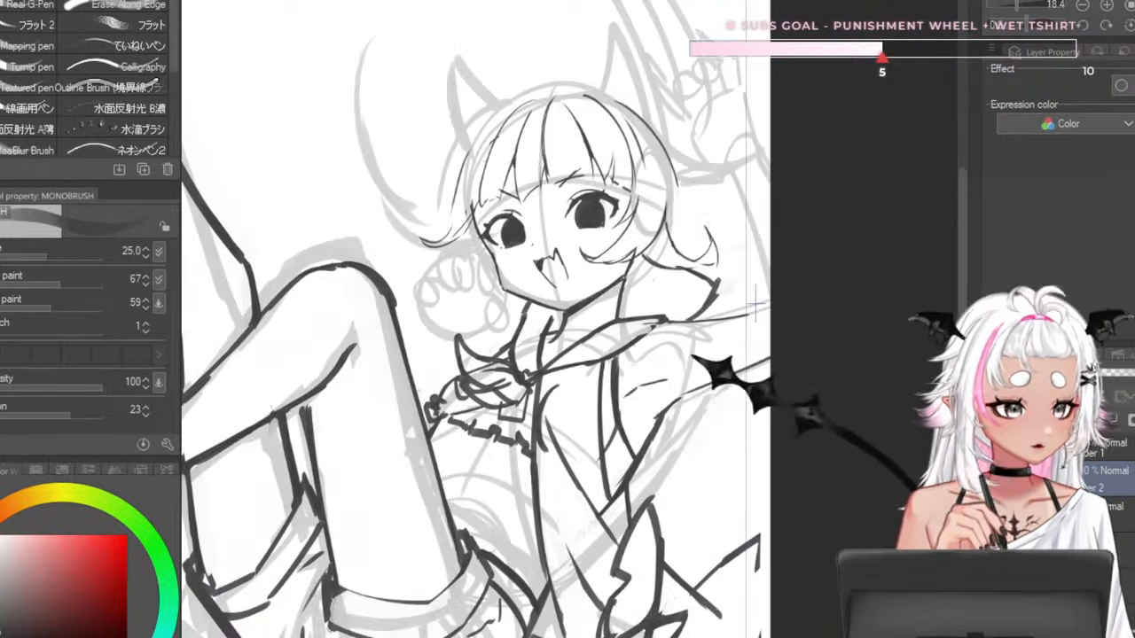
scroll(752, 222, up, 4)
scroll(648, 310, down, 2)
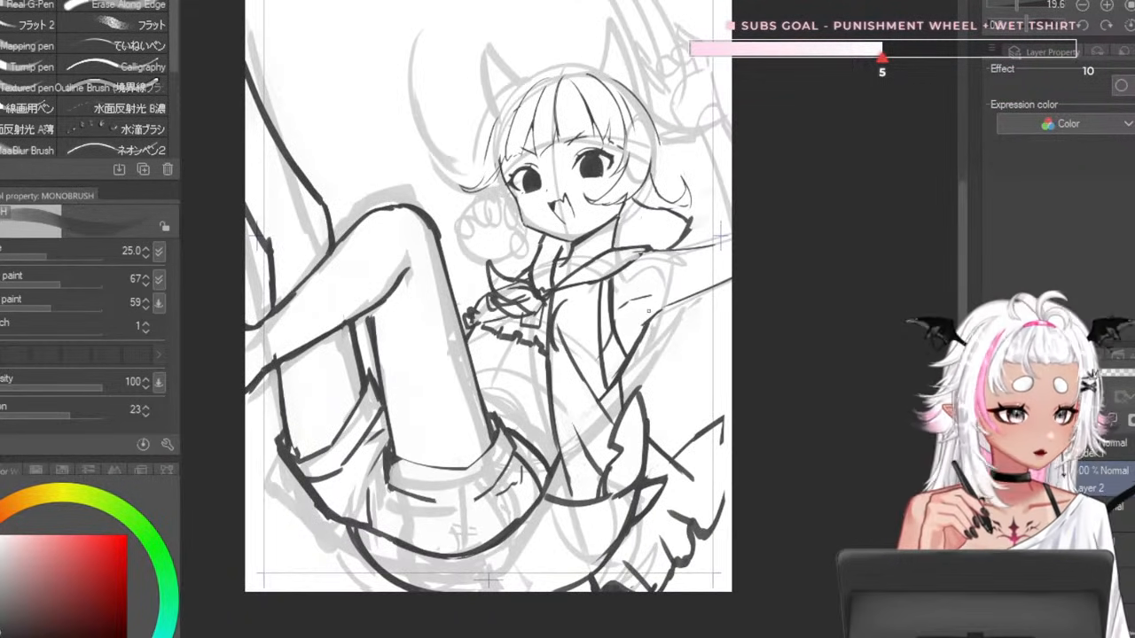
scroll(692, 340, up, 2)
click(3, 417)
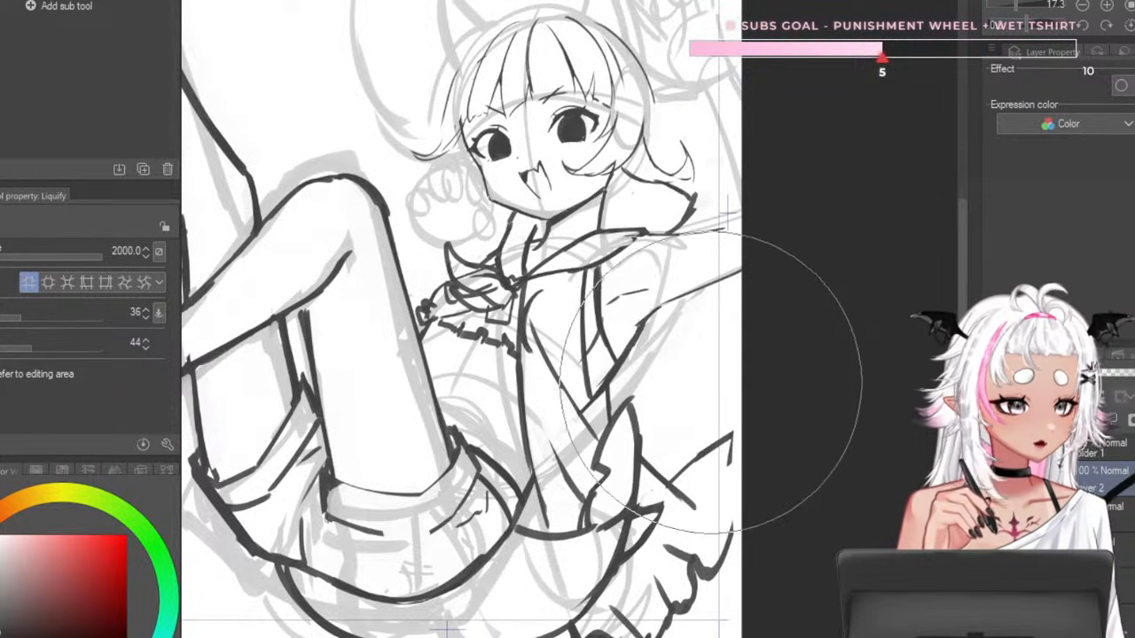
scroll(575, 212, down, 3)
scroll(570, 215, up, 4)
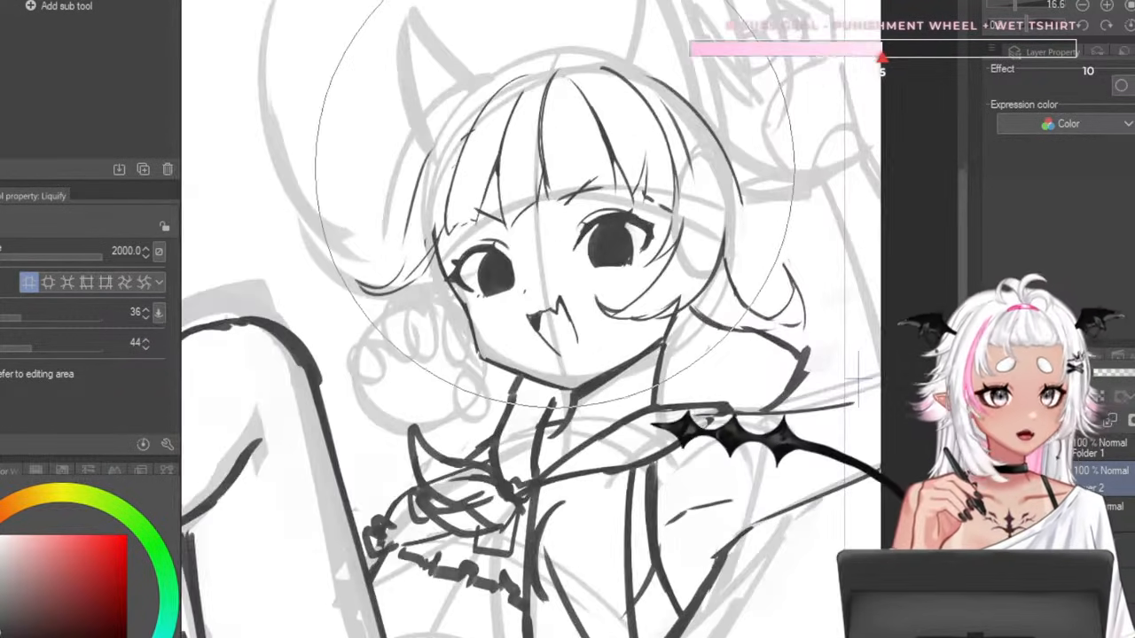
scroll(568, 116, down, 5)
scroll(509, 276, up, 5)
scroll(436, 273, down, 3)
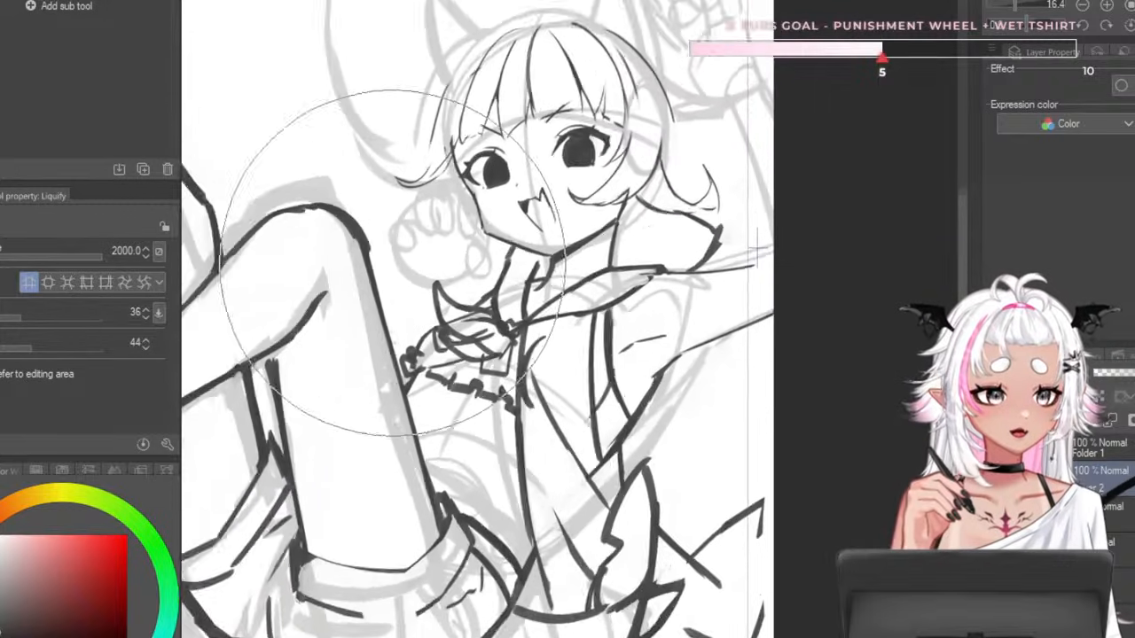
scroll(403, 269, up, 3)
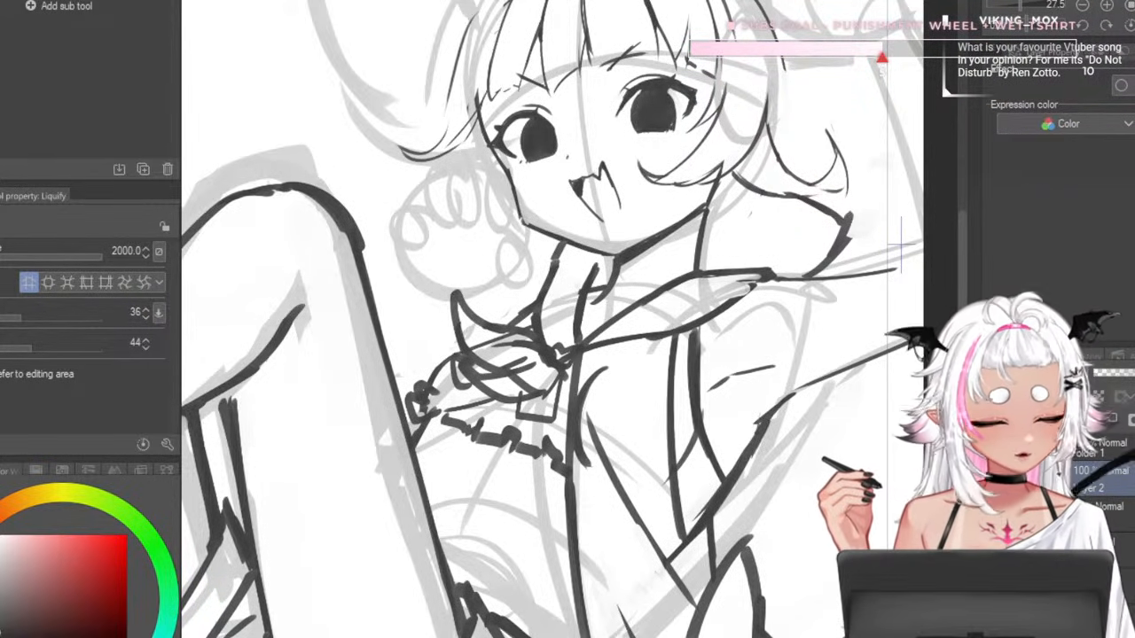
- Ink the raised hand's finger nearest the face over the rough sketch, using the MONOBRUSH at size 15
key(p)
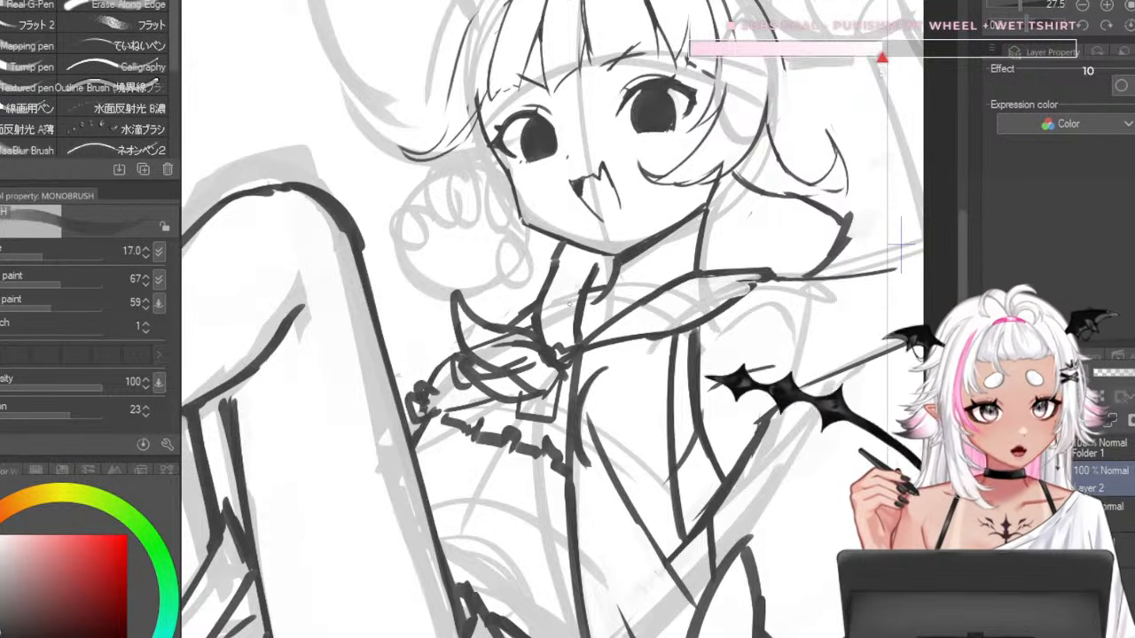
scroll(424, 189, up, 6)
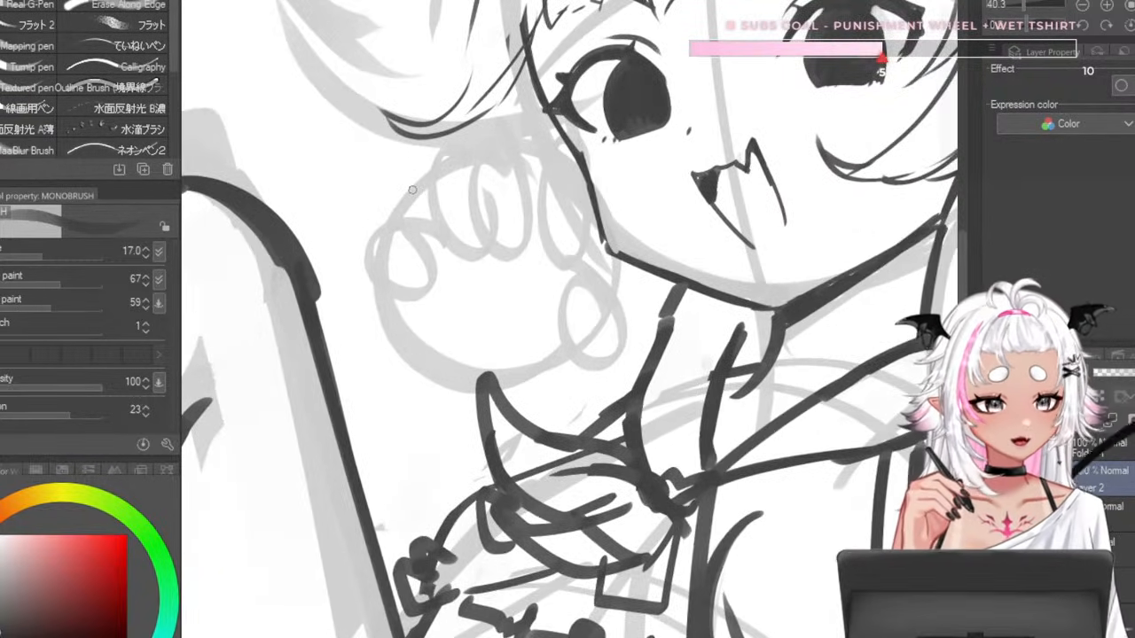
scroll(416, 190, down, 3)
scroll(536, 191, up, 3)
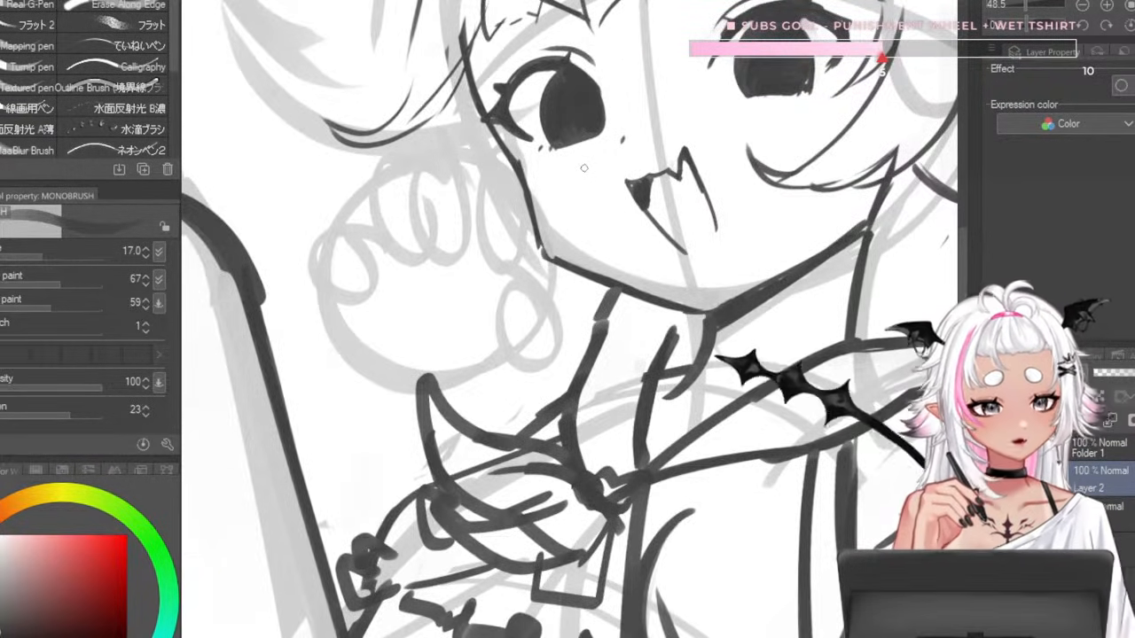
key(bracketright)
key(bracketright)
key(bracketright)
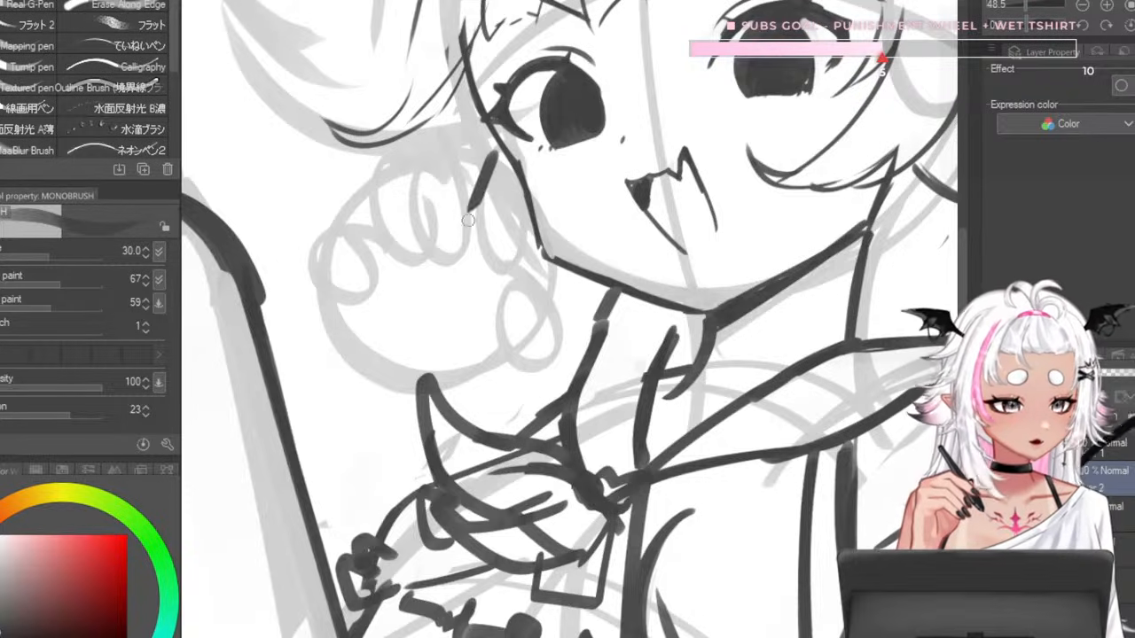
key(bracketleft)
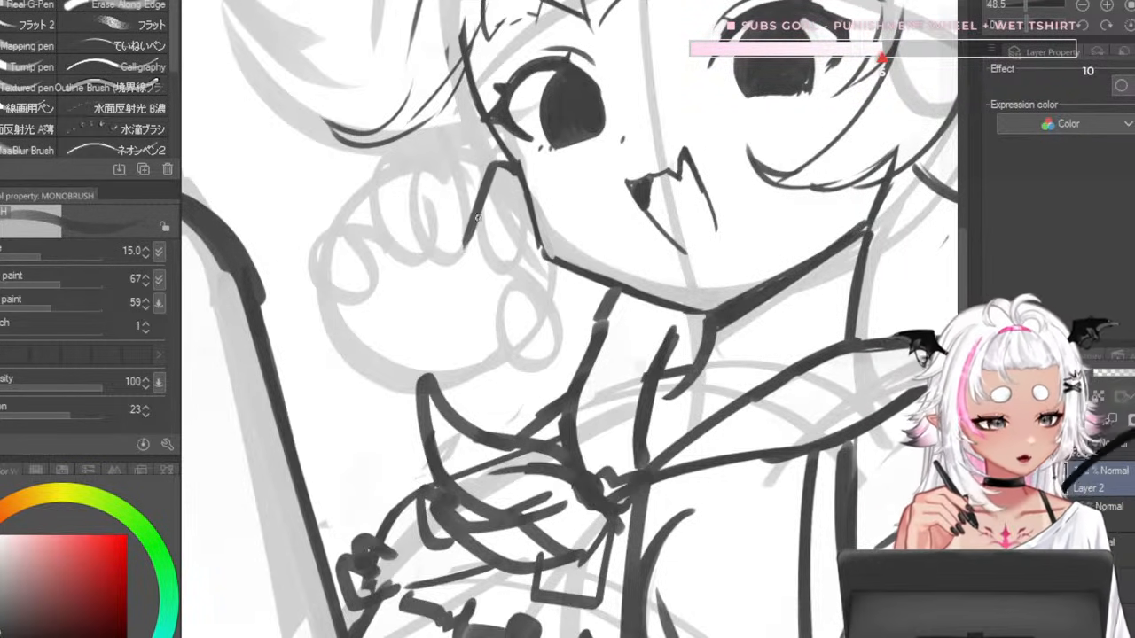
drag(492, 252, 525, 194)
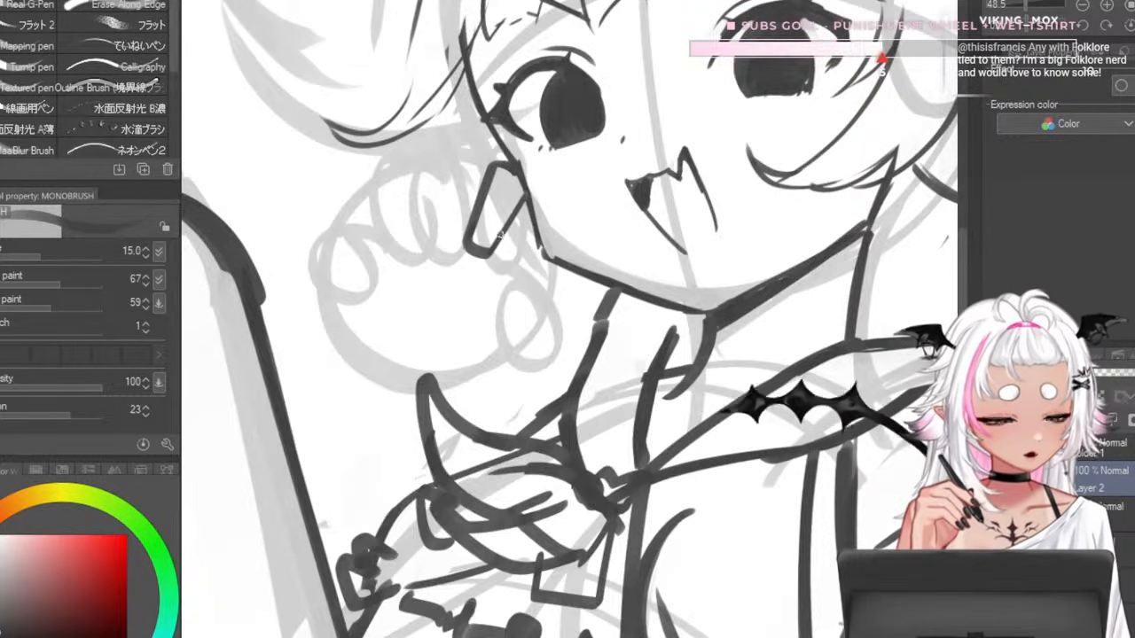
- Draw the two middle fingers of the raised hand beside the inked finger with brush size 10
mouse_move(450, 156)
mouse_down()
mouse_move(481, 158)
mouse_move(465, 188)
mouse_move(439, 166)
mouse_move(433, 197)
mouse_move(461, 194)
mouse_move(429, 212)
mouse_move(446, 248)
mouse_up()
key(ctrl+z)
key(bracketleft)
key(bracketleft)
drag(440, 202, 461, 254)
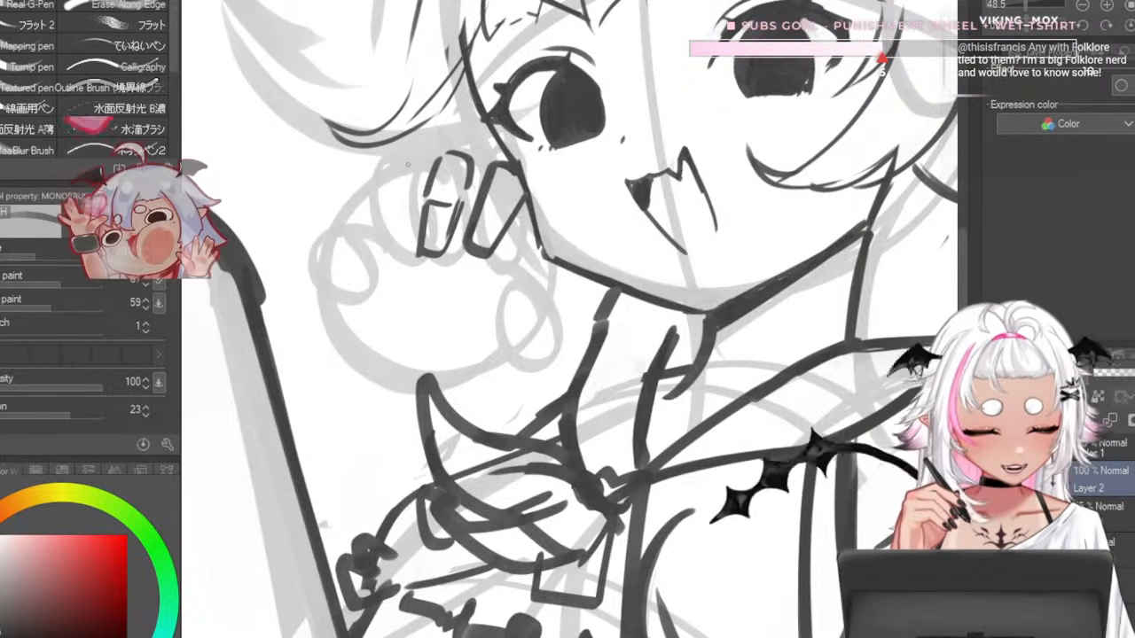
mouse_move(395, 163)
mouse_down()
mouse_move(418, 189)
mouse_move(382, 208)
mouse_up()
key(ctrl+z)
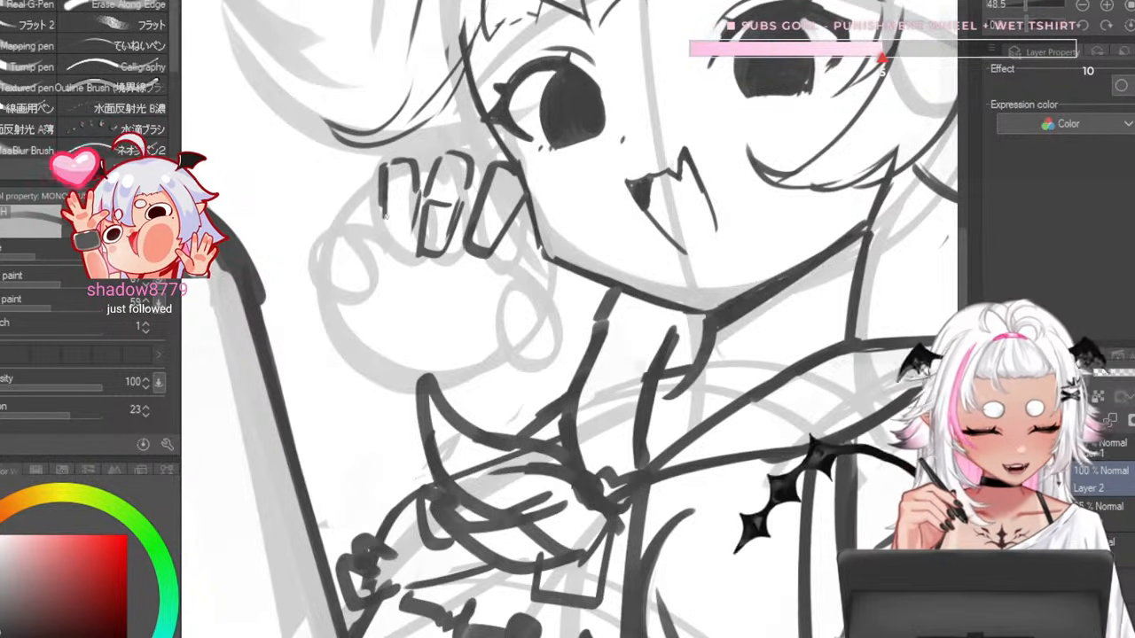
drag(386, 209, 397, 259)
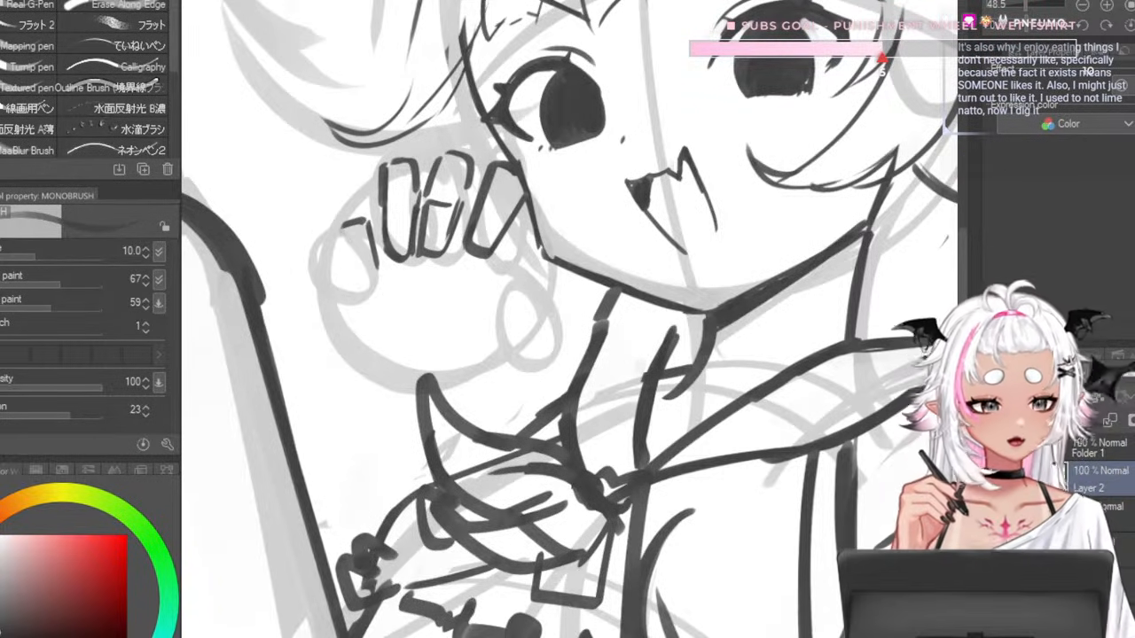
- Draw the raised hand's outermost finger, the outer edge of the palm and the thumb
drag(358, 282, 383, 271)
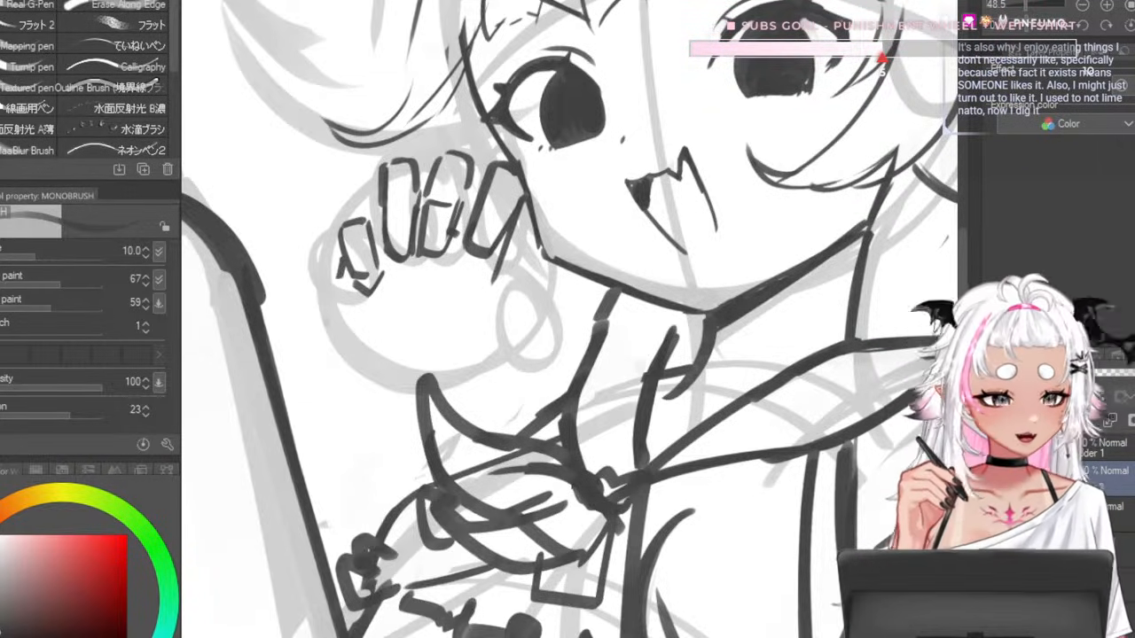
drag(348, 228, 321, 298)
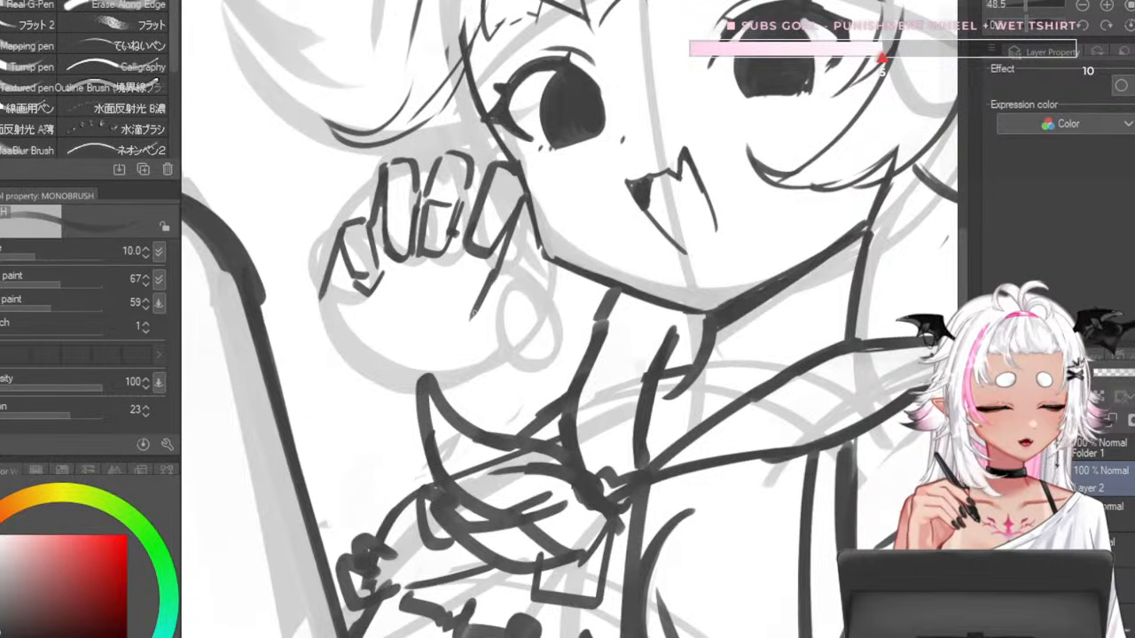
drag(467, 314, 472, 352)
key(ctrl+z)
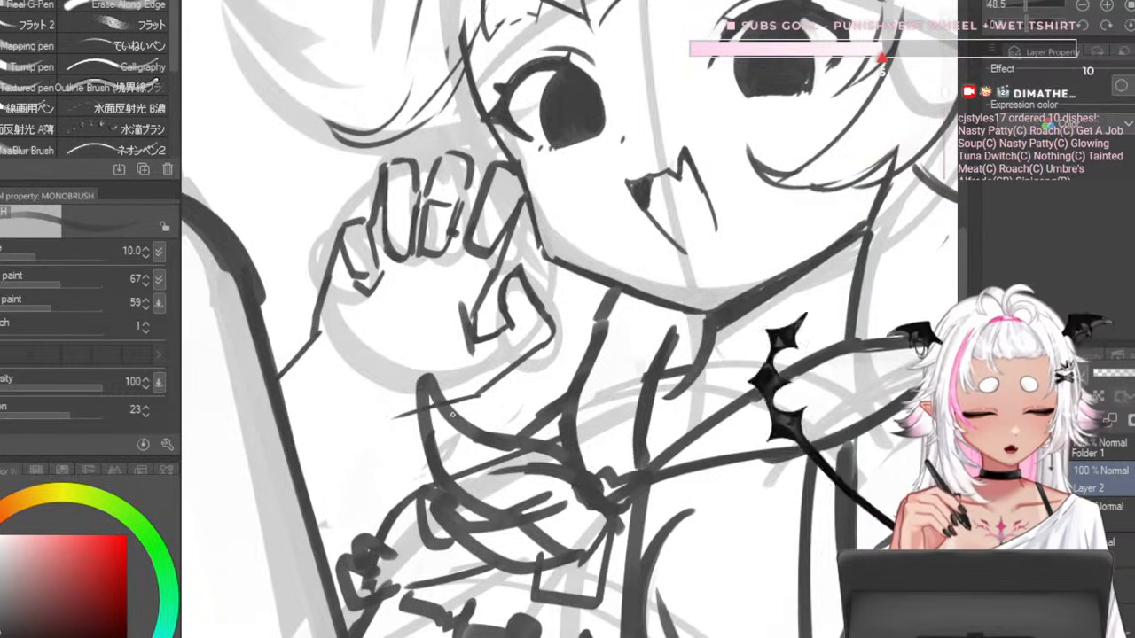
- Ink the lower forearm line from the raised hand's wrist down to the leg at brush size 15
scroll(453, 414, down, 5)
scroll(451, 361, up, 3)
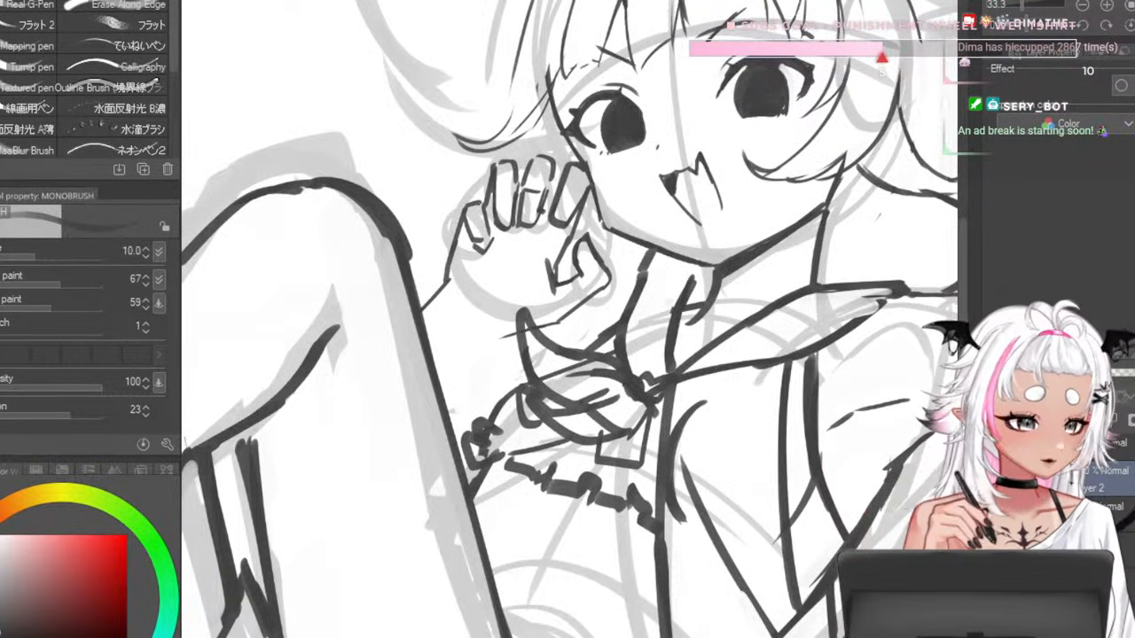
key(bracketright)
key(bracketright)
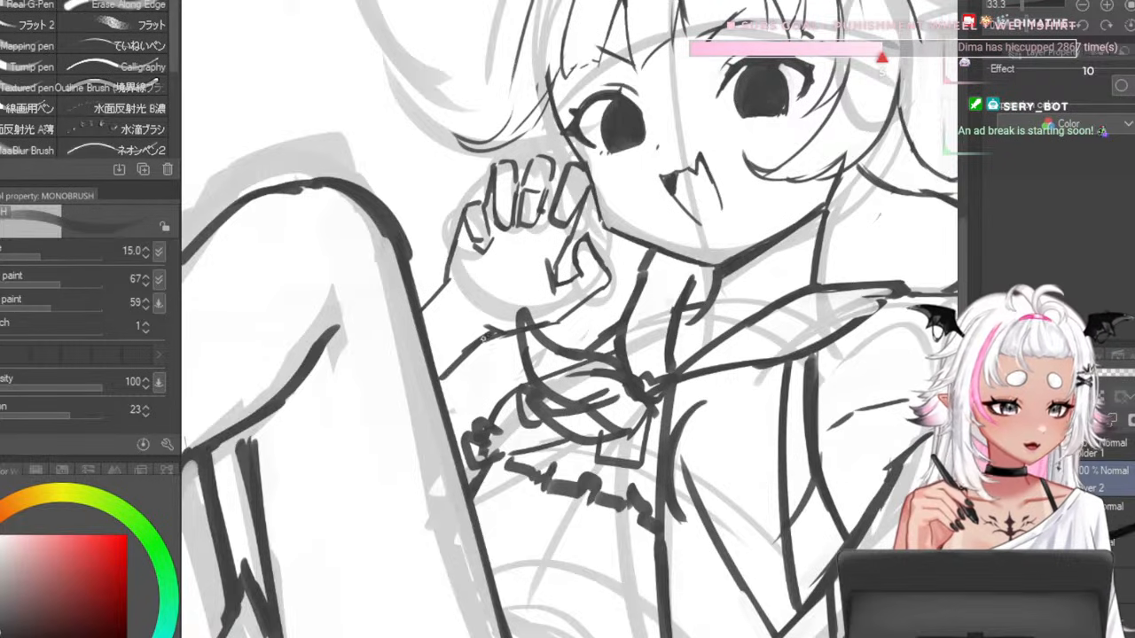
- Redraw the upper wrist line at brush size 12 and add the sleeve line toward the neck at size 17
scroll(323, 348, down, 2)
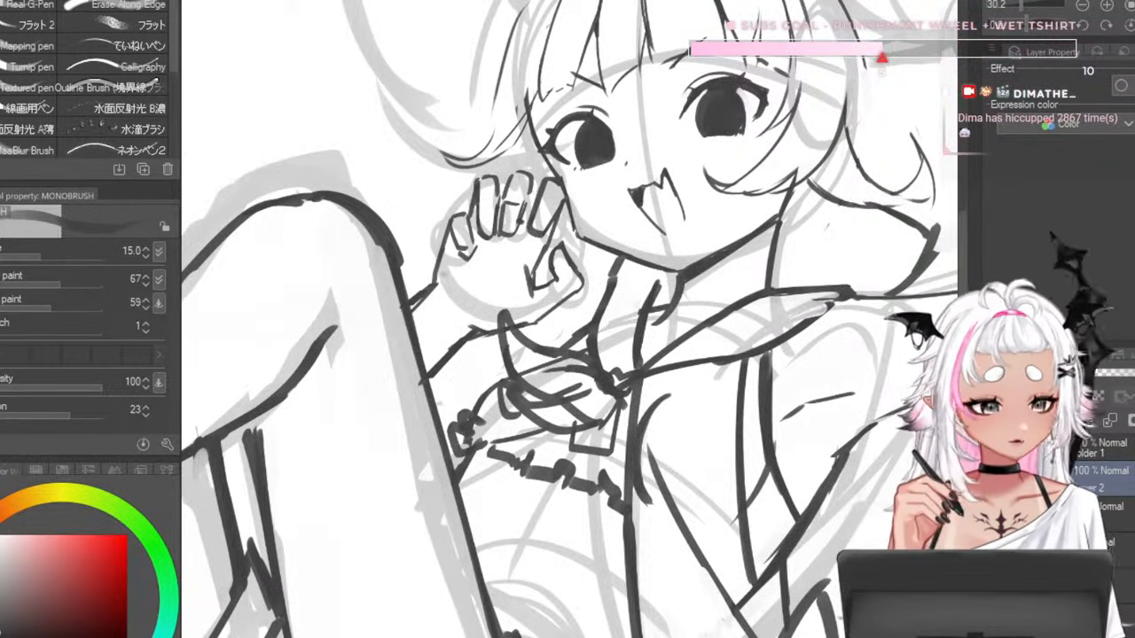
key([)
drag(383, 327, 275, 417)
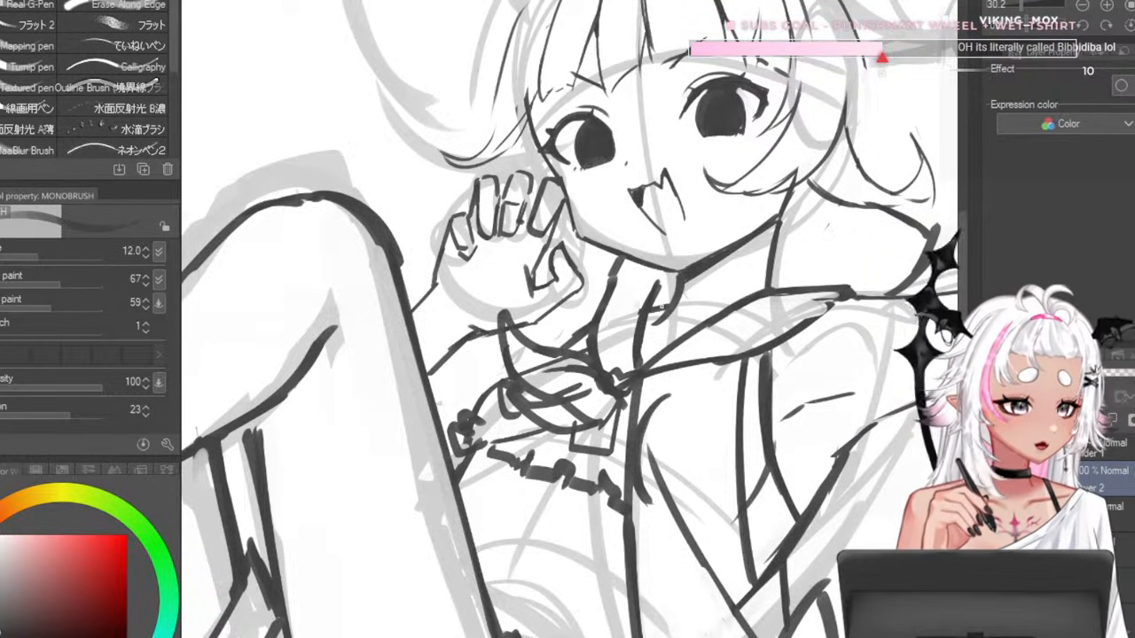
key(bracketright)
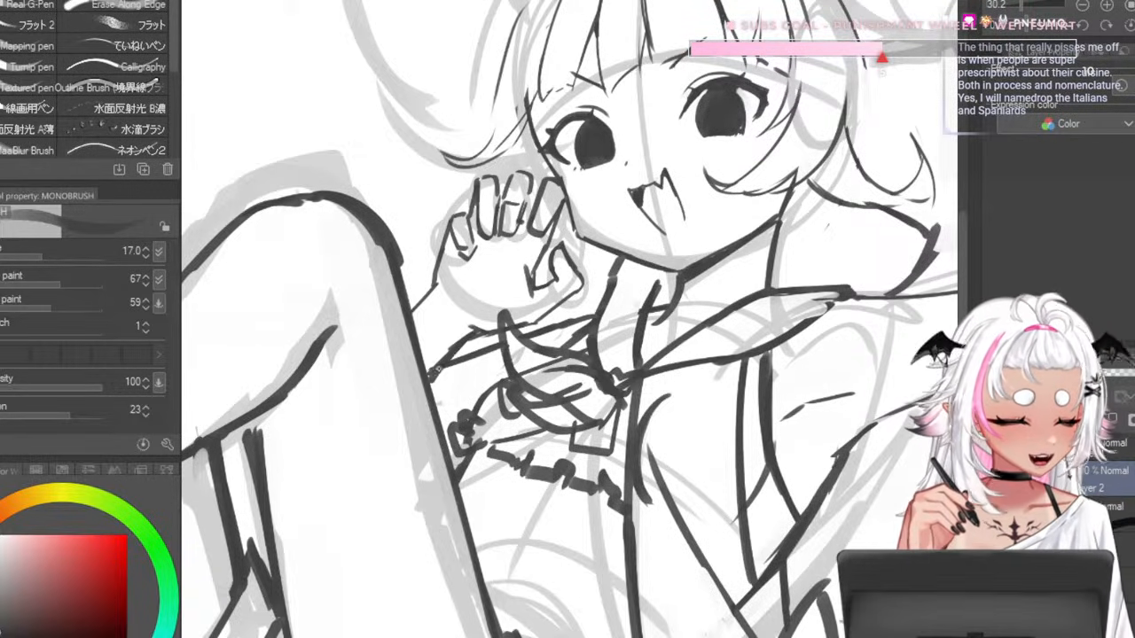
- Add a short crease line to the raised hand's palm with brush size 12
scroll(612, 137, down, 7)
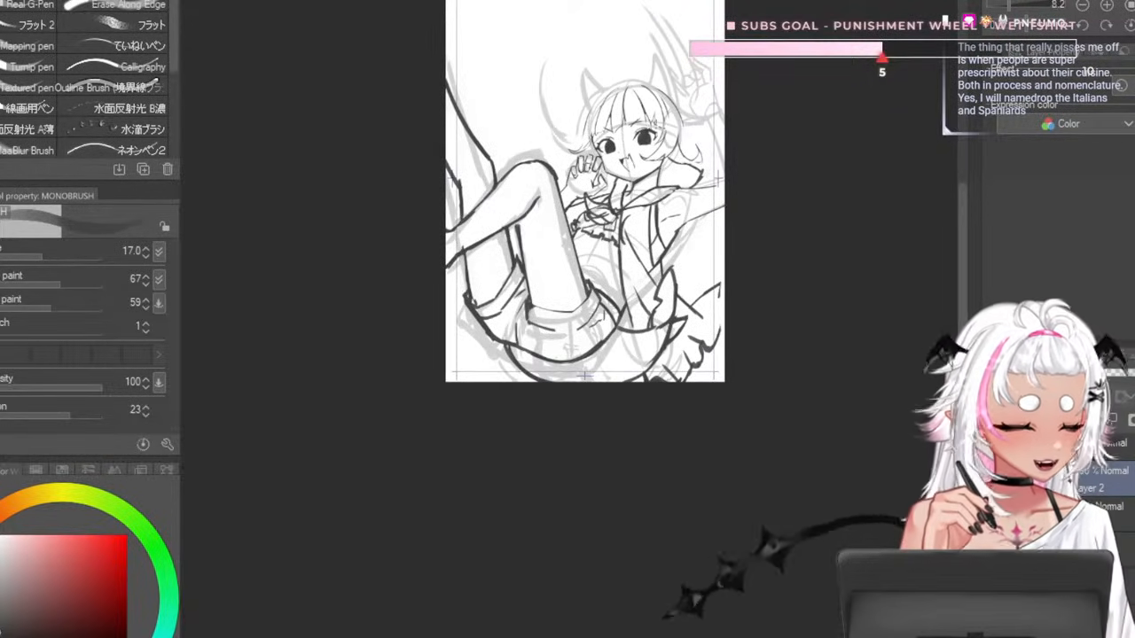
scroll(654, 104, up, 4)
scroll(589, 135, up, 4)
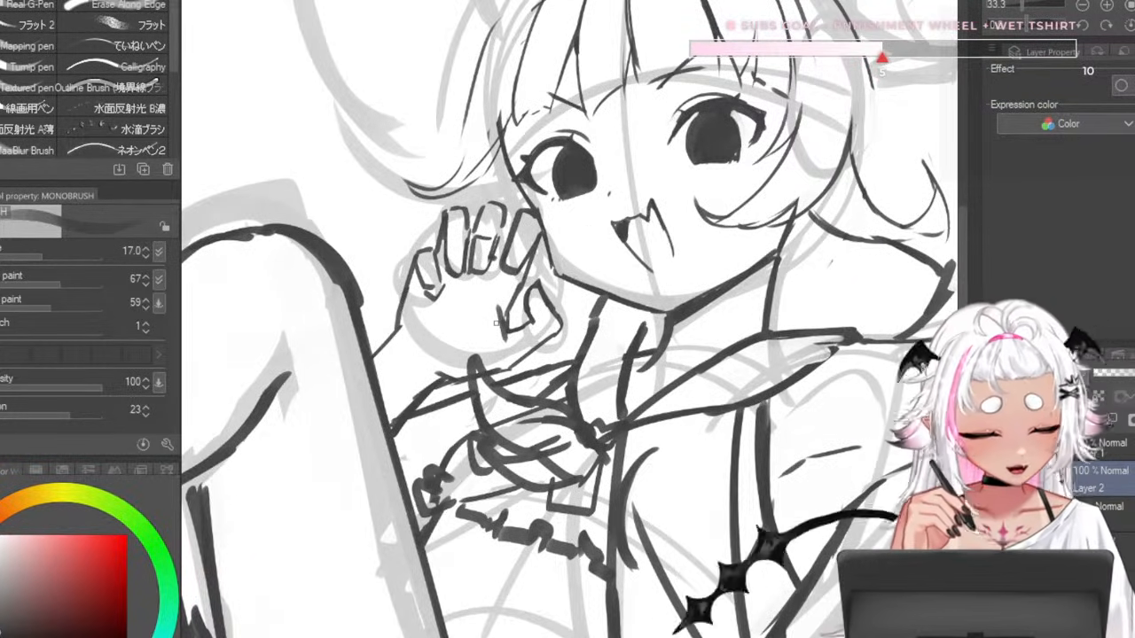
key(bracketleft)
key(bracketleft)
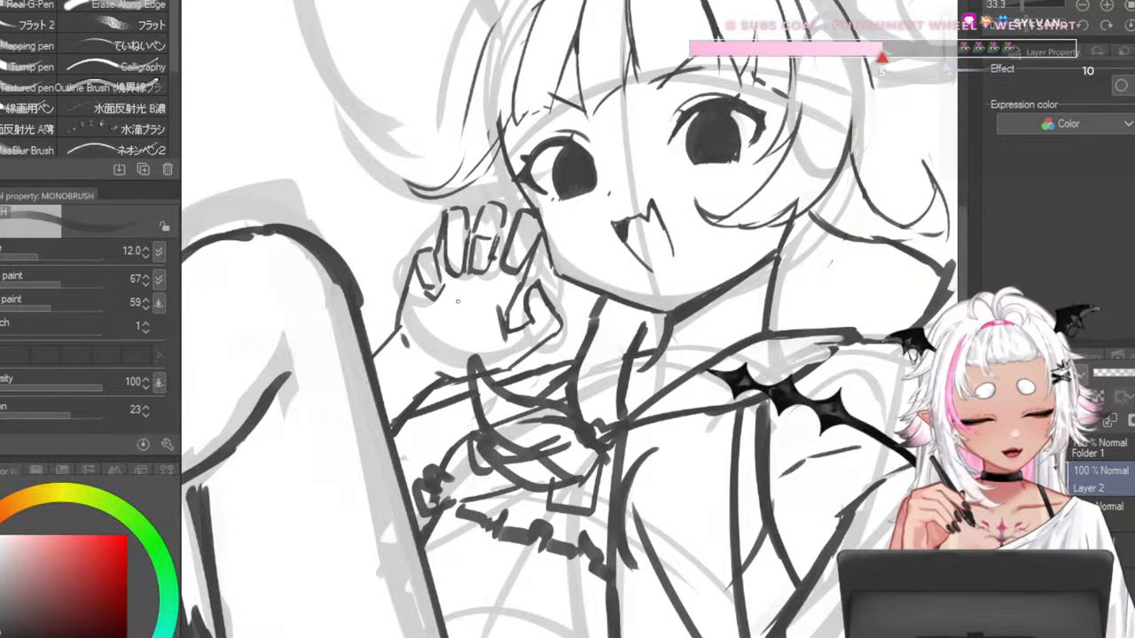
drag(454, 296, 456, 328)
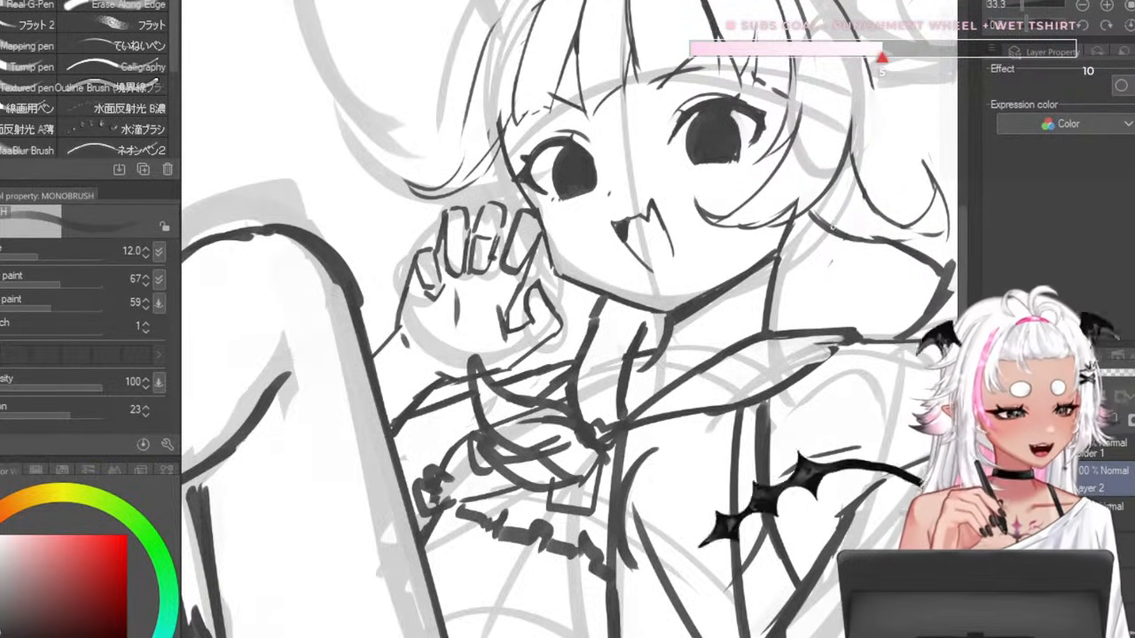
- Thicken the lines at the base of the raised hand's thumb with brush size 15
scroll(643, 257, down, 3)
scroll(643, 241, up, 2)
scroll(621, 253, up, 3)
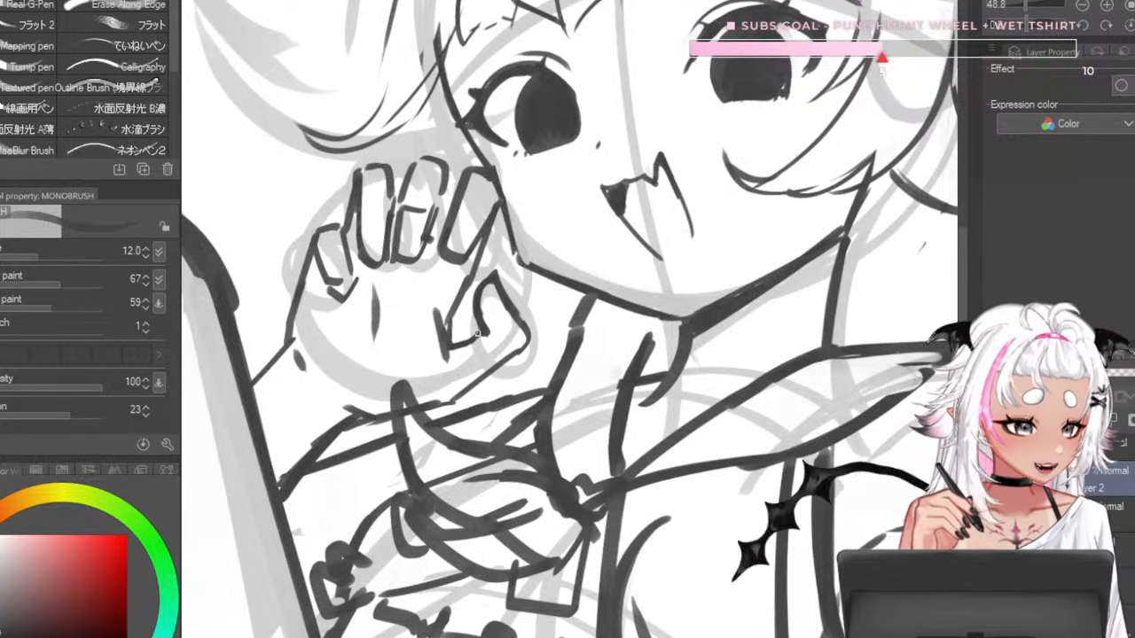
key(bracketright)
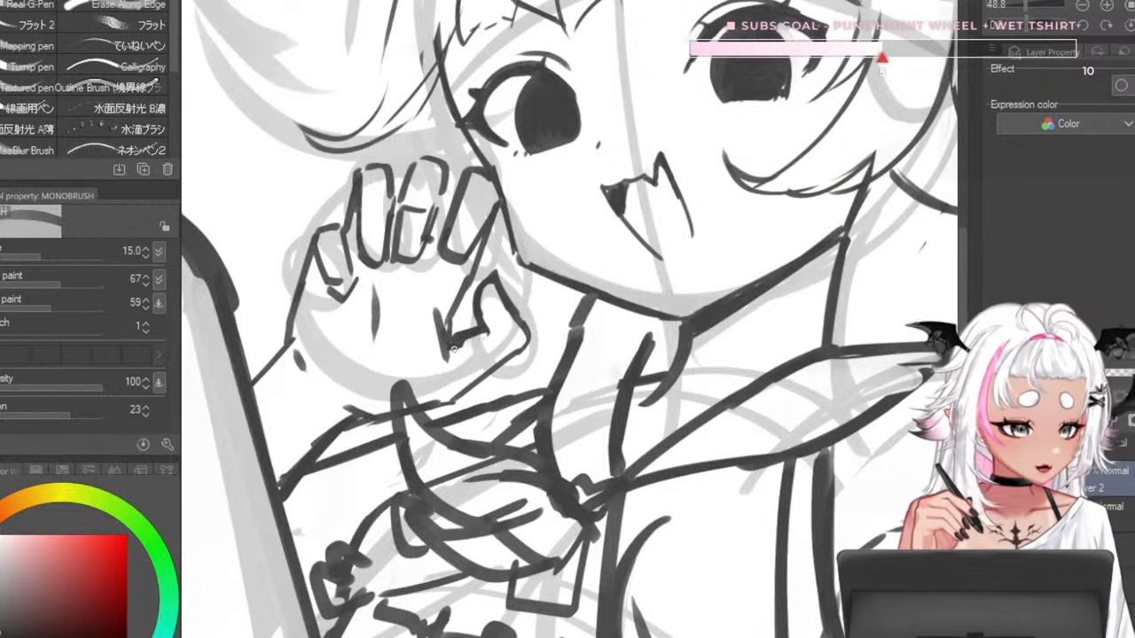
scroll(461, 340, down, 5)
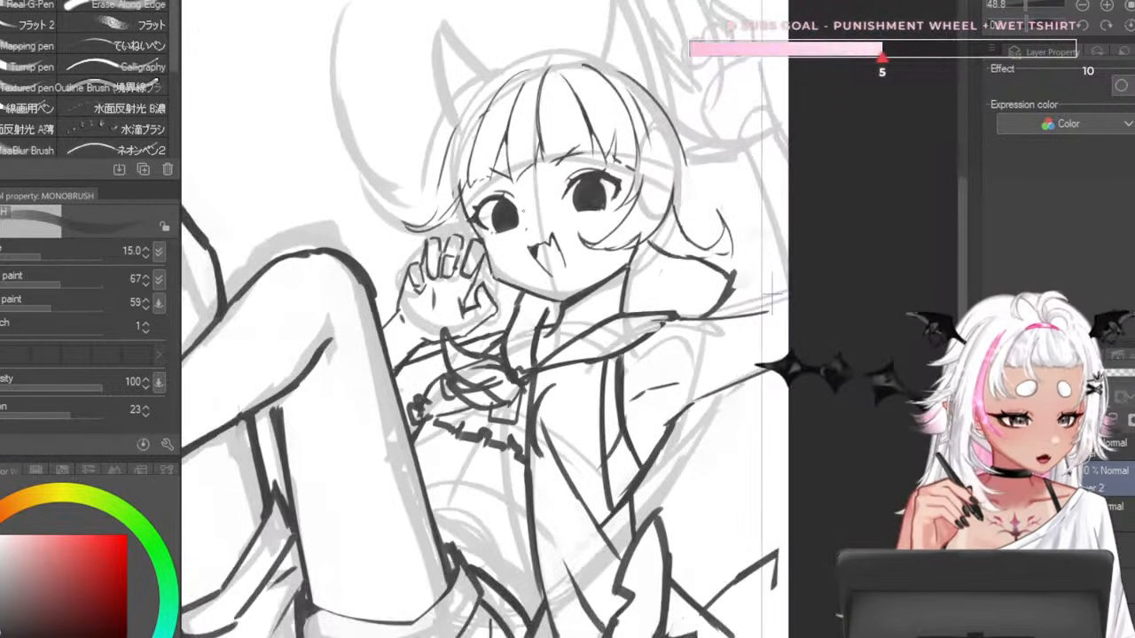
scroll(462, 252, up, 5)
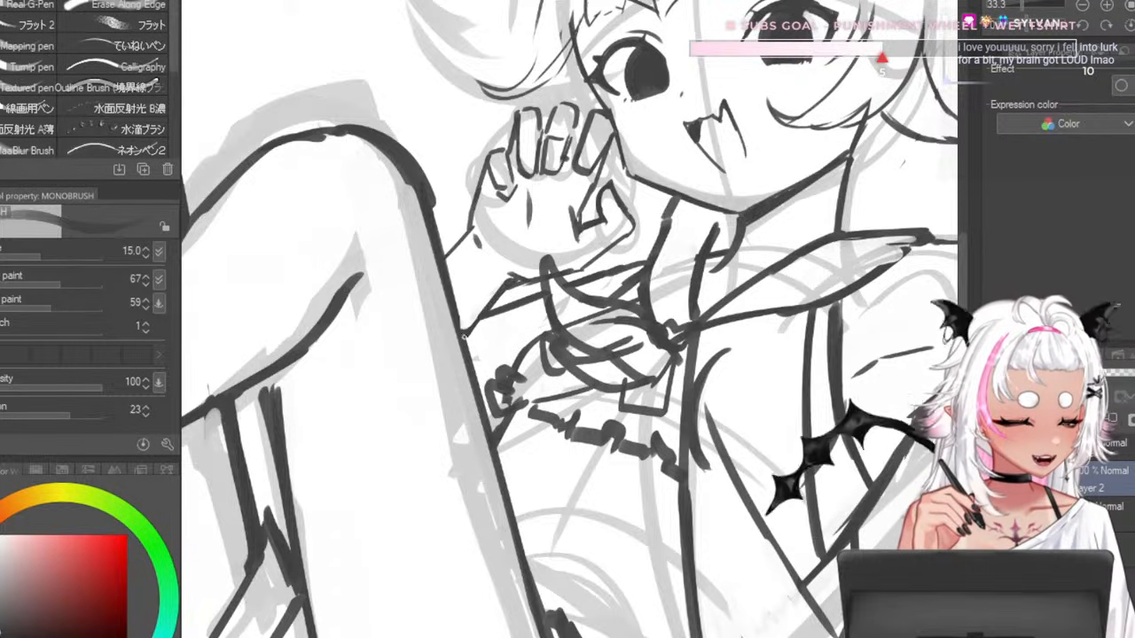
scroll(490, 276, down, 5)
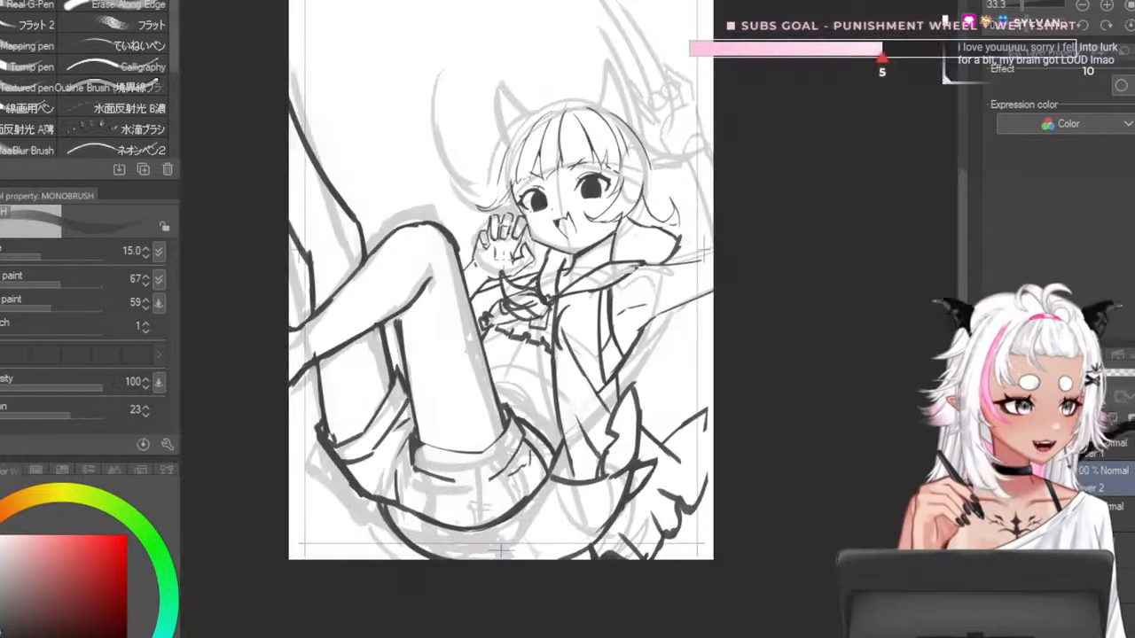
scroll(554, 266, up, 3)
scroll(839, 223, up, 4)
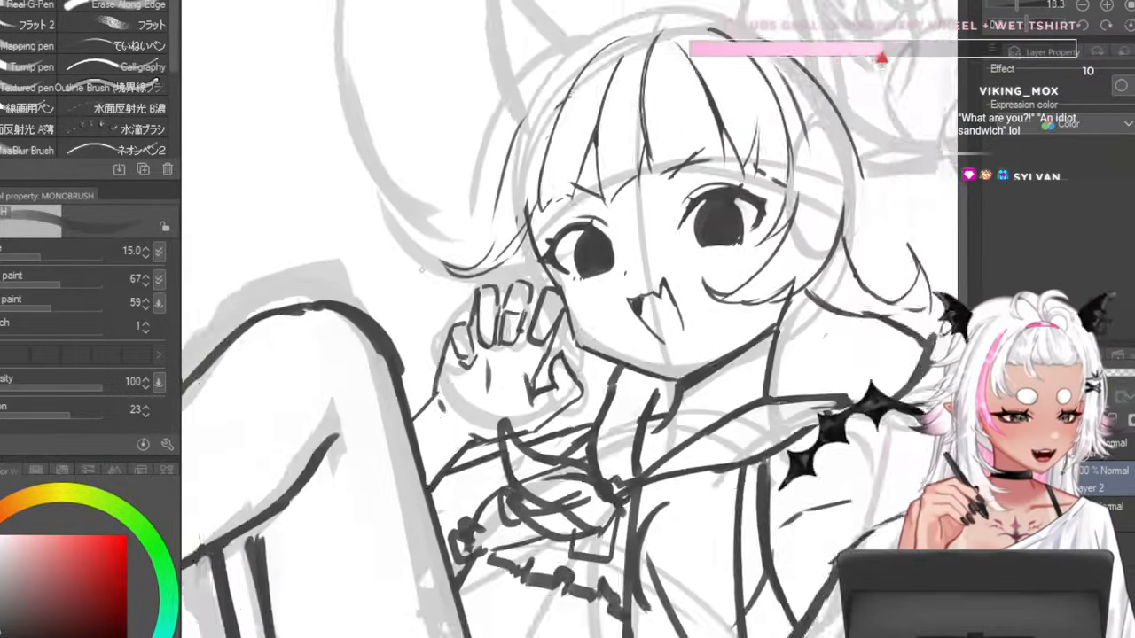
- Ink the two long forearm lines of the arm bent behind the head with brush size 15
scroll(745, 417, down, 4)
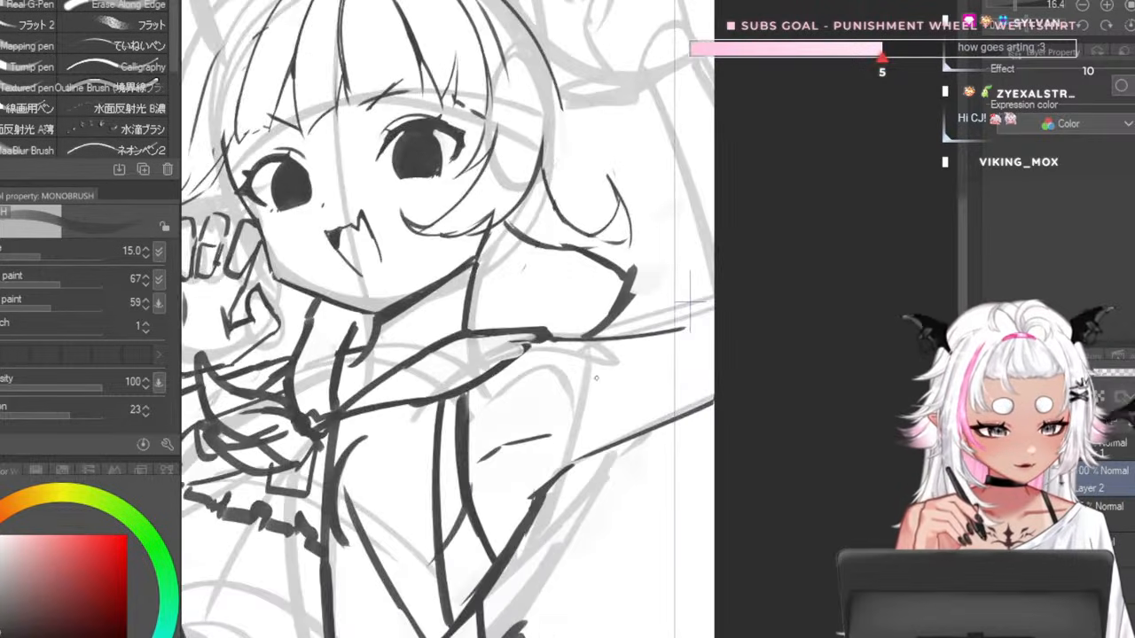
scroll(634, 303, up, 2)
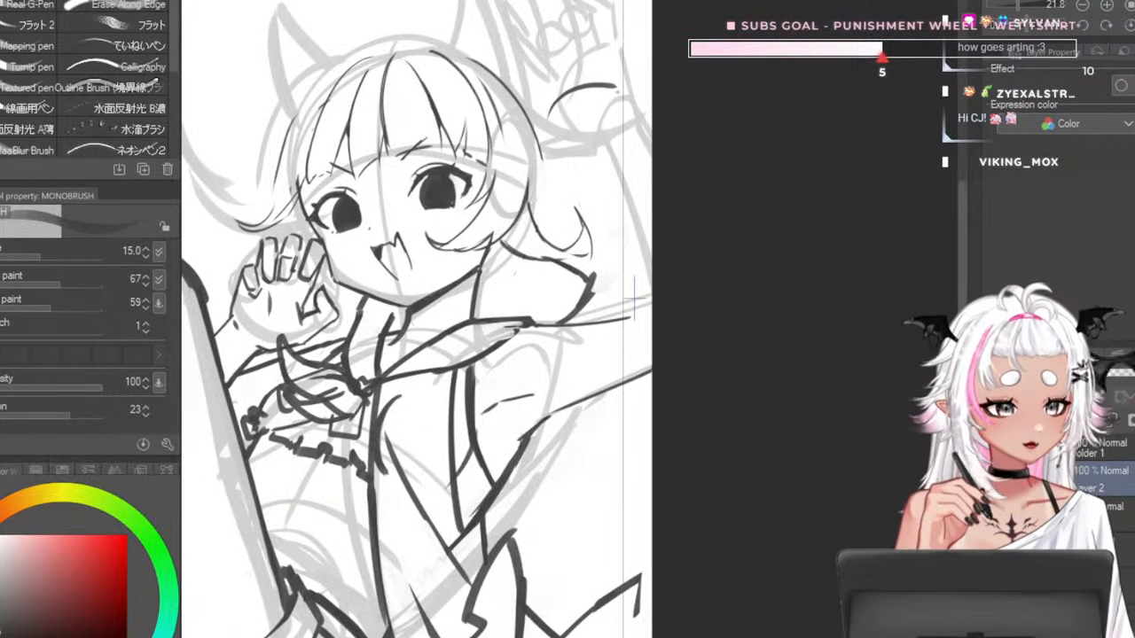
drag(559, 131, 600, 89)
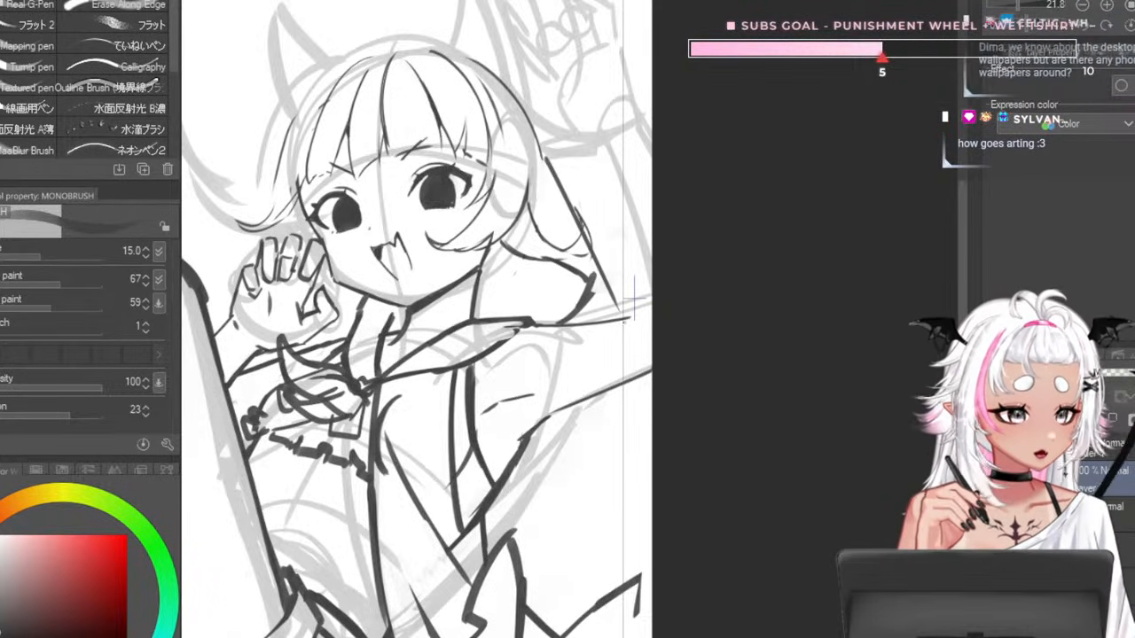
key(ctrl+z)
drag(552, 161, 627, 325)
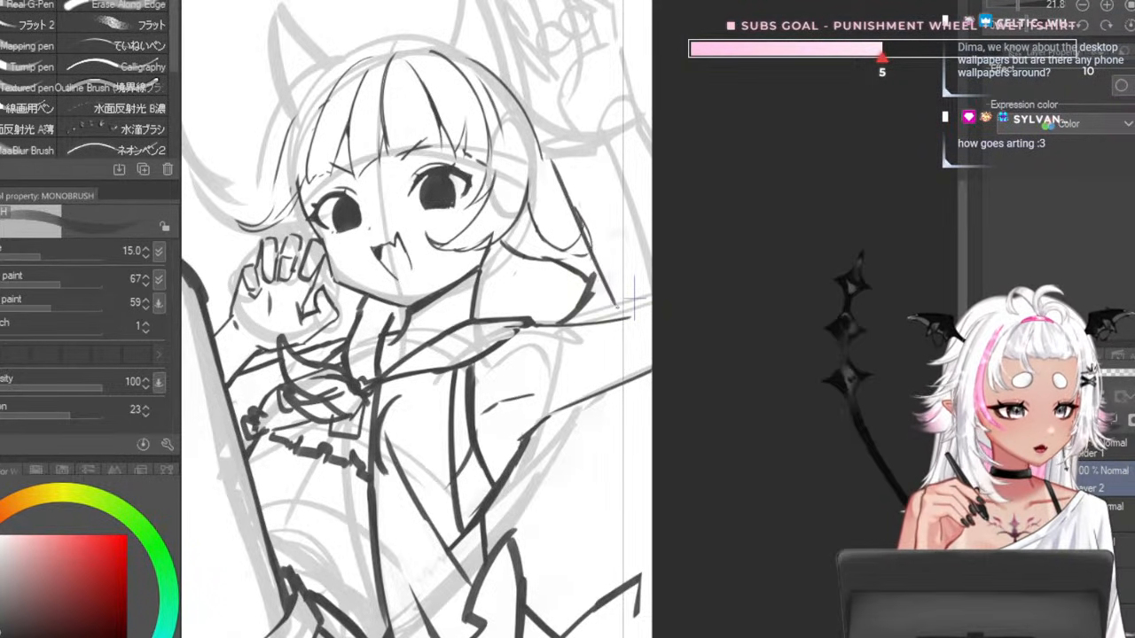
drag(584, 149, 659, 280)
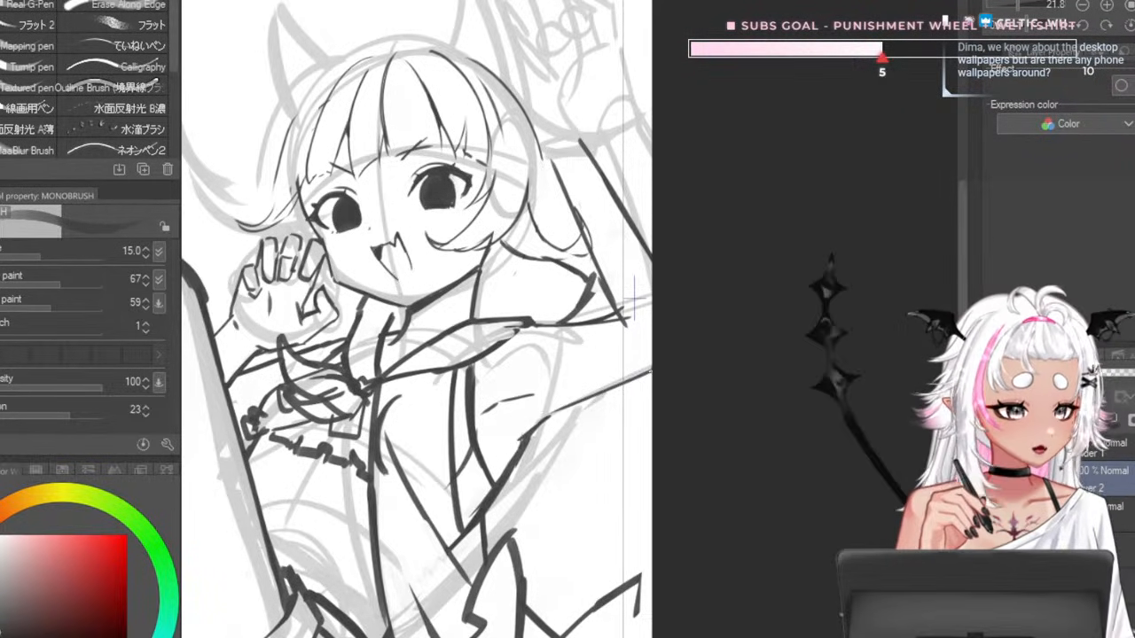
- Thicken the underside of the bent upper arm at brush size 25 and add short armpit creases at size 15
key(bracketright)
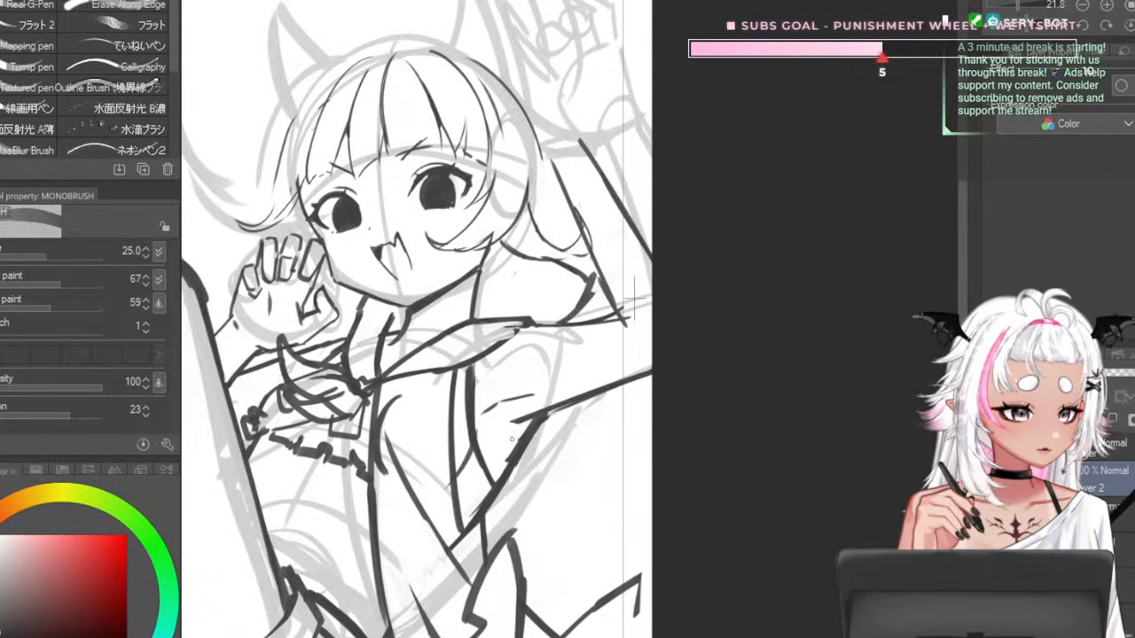
key(bracketleft)
key(bracketleft)
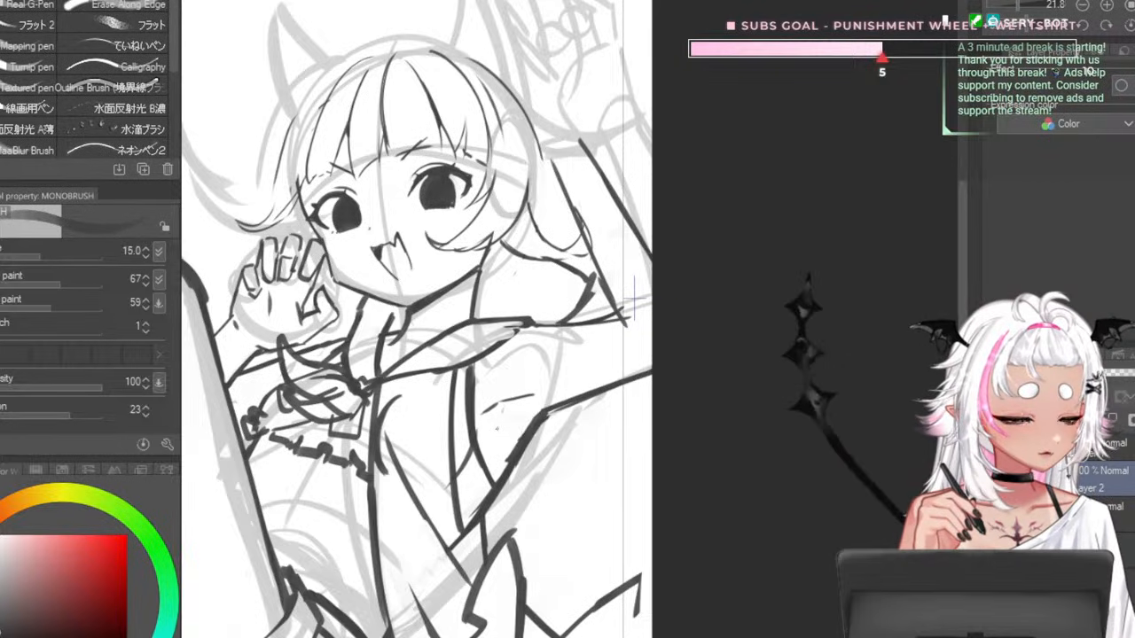
drag(499, 403, 514, 412)
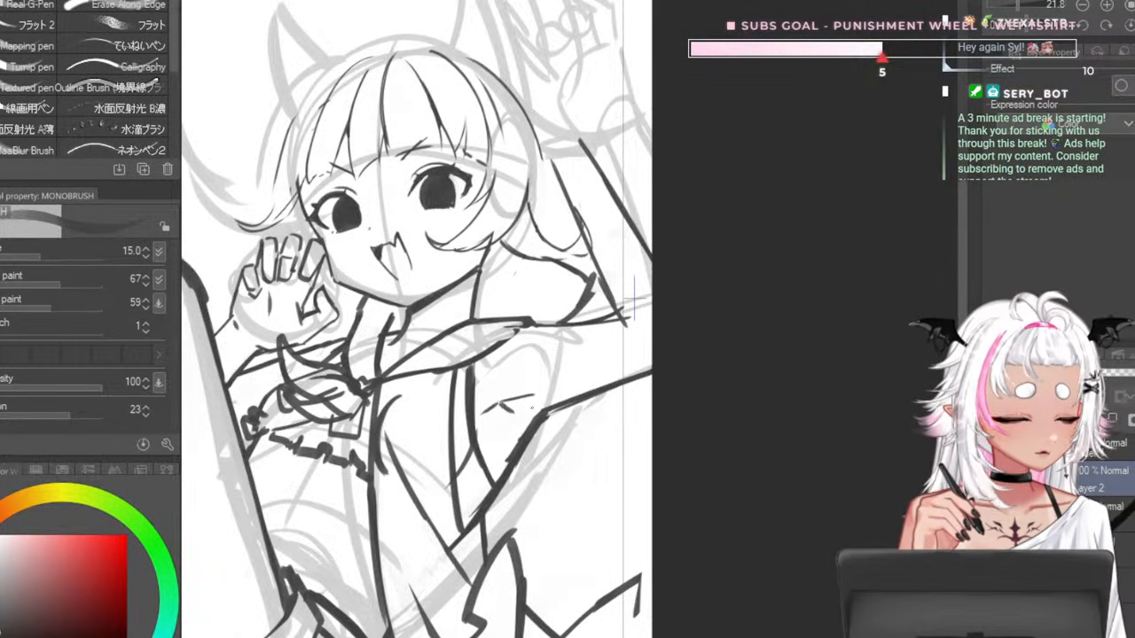
scroll(527, 337, down, 5)
scroll(479, 342, up, 5)
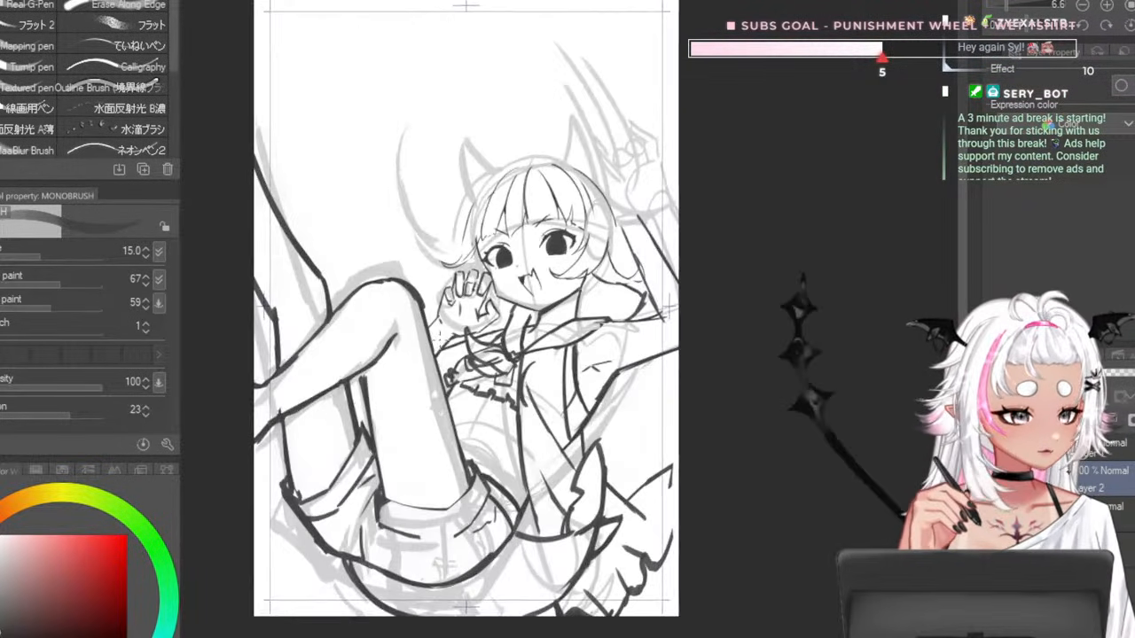
scroll(594, 305, up, 2)
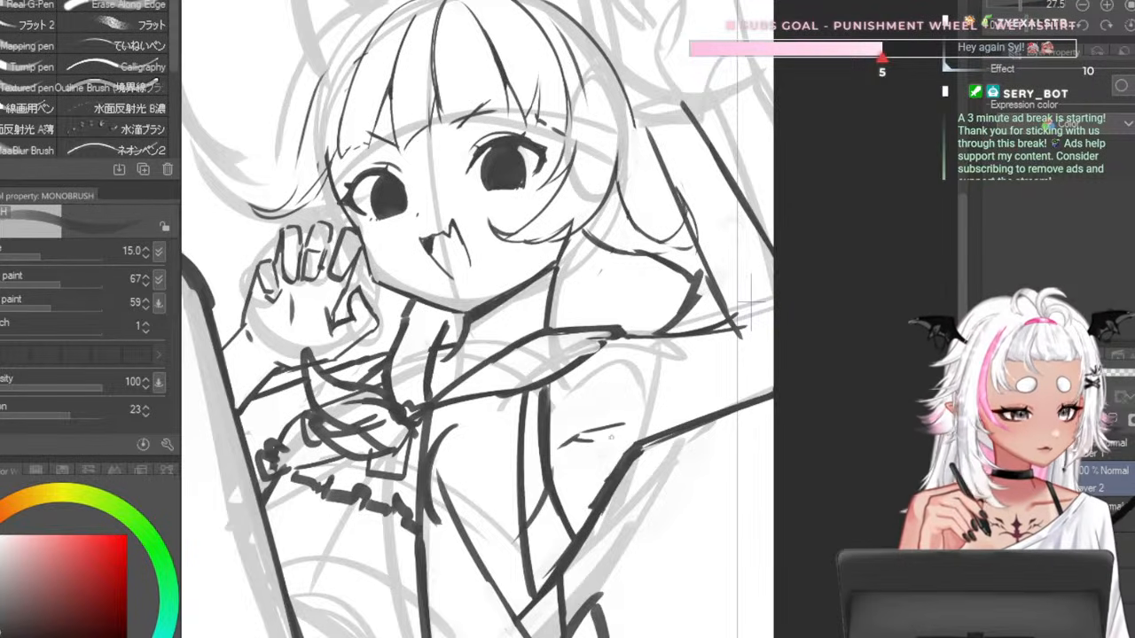
mouse_move(576, 439)
mouse_down()
mouse_move(627, 432)
mouse_move(565, 448)
mouse_up()
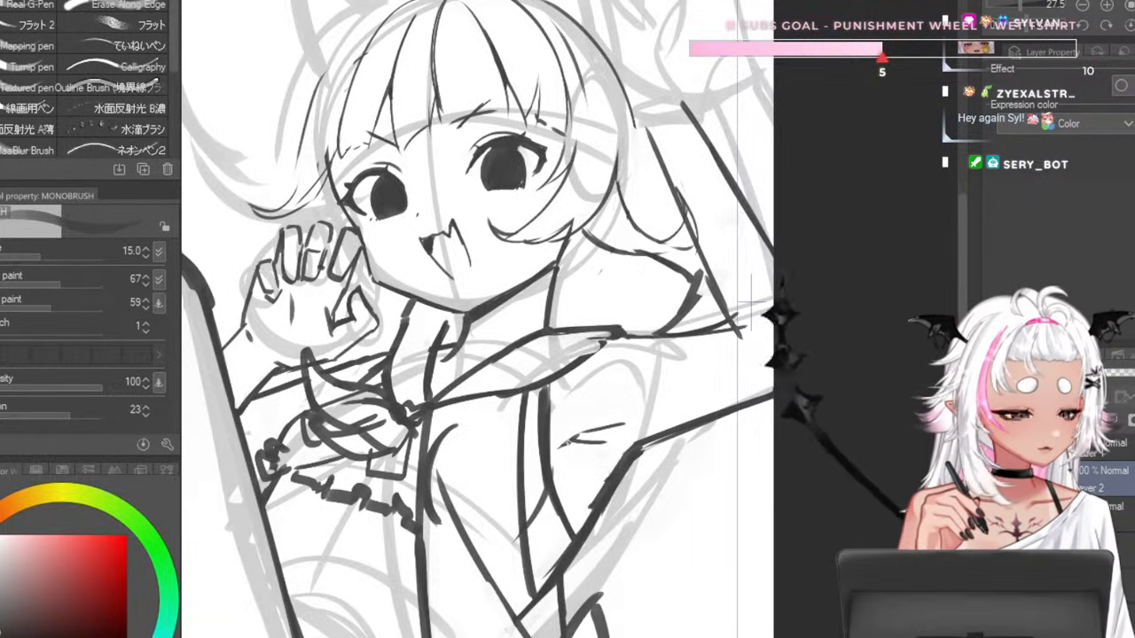
scroll(562, 422, down, 5)
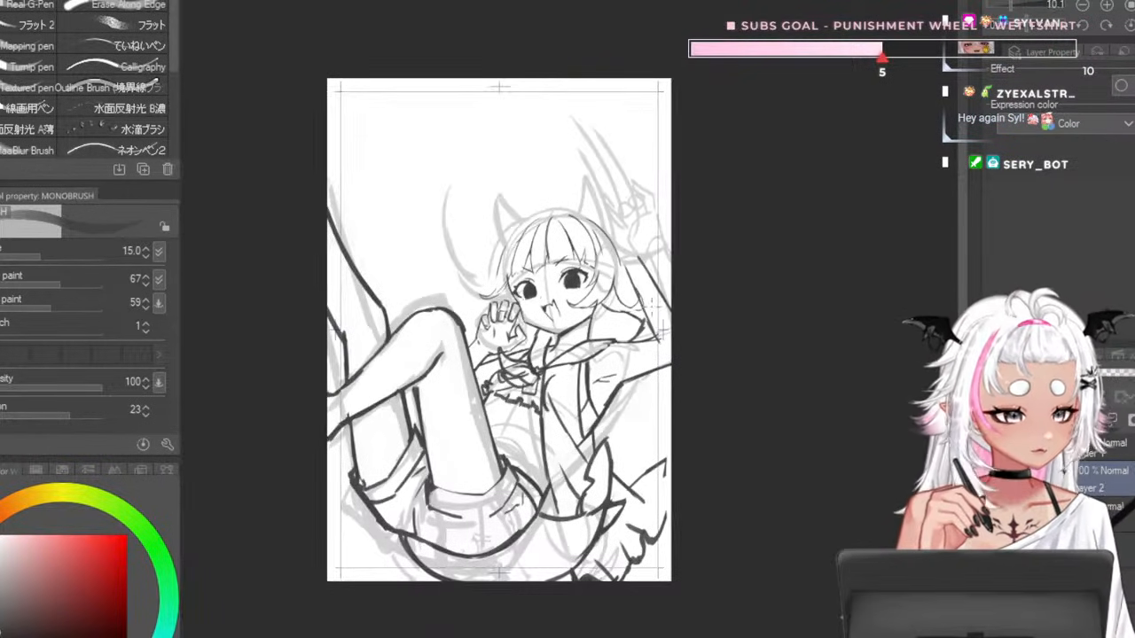
scroll(567, 381, up, 6)
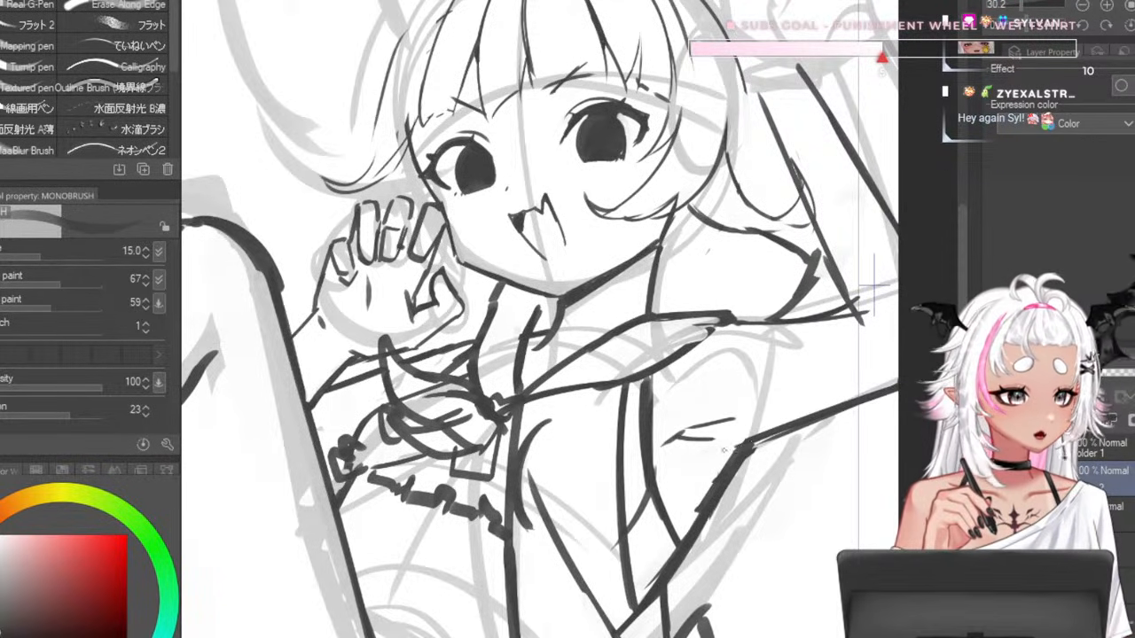
- Mirror the canvas and ink the outline of the hand and wrist behind the head with brush size 12
key([)
key([)
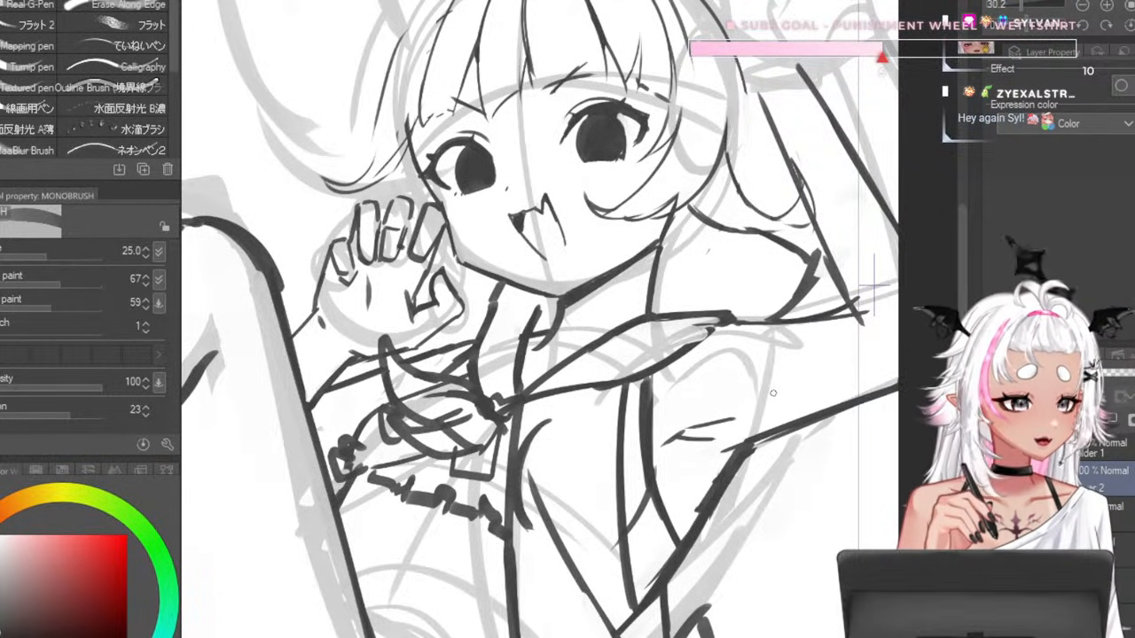
key([)
key([)
key([)
key([)
scroll(726, 276, down, 3)
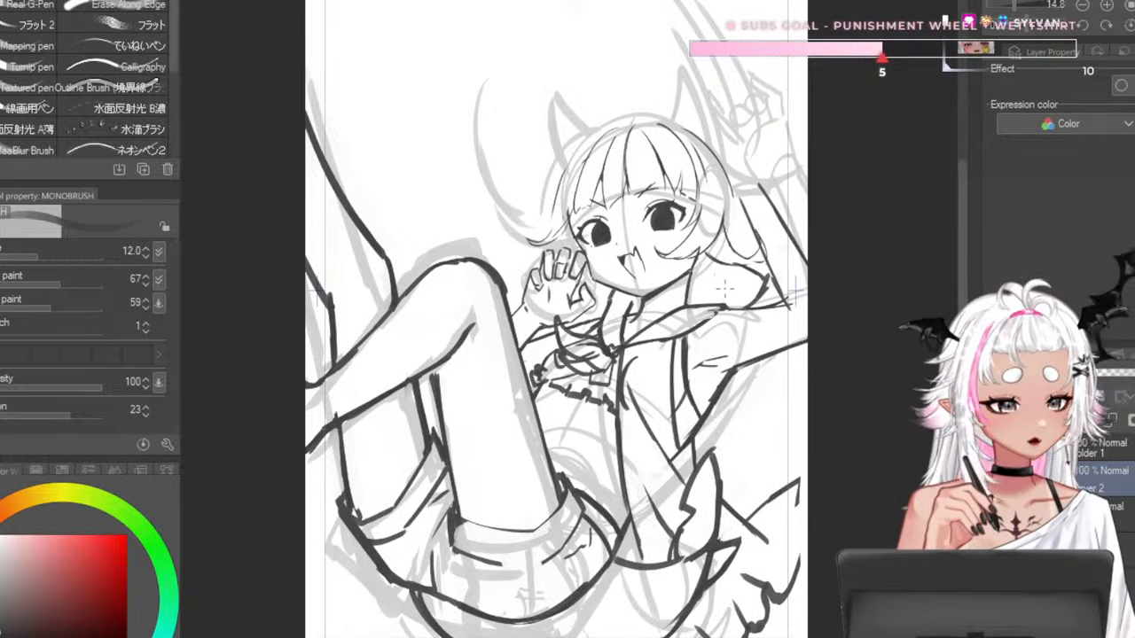
scroll(794, 303, up, 2)
scroll(785, 289, down, 4)
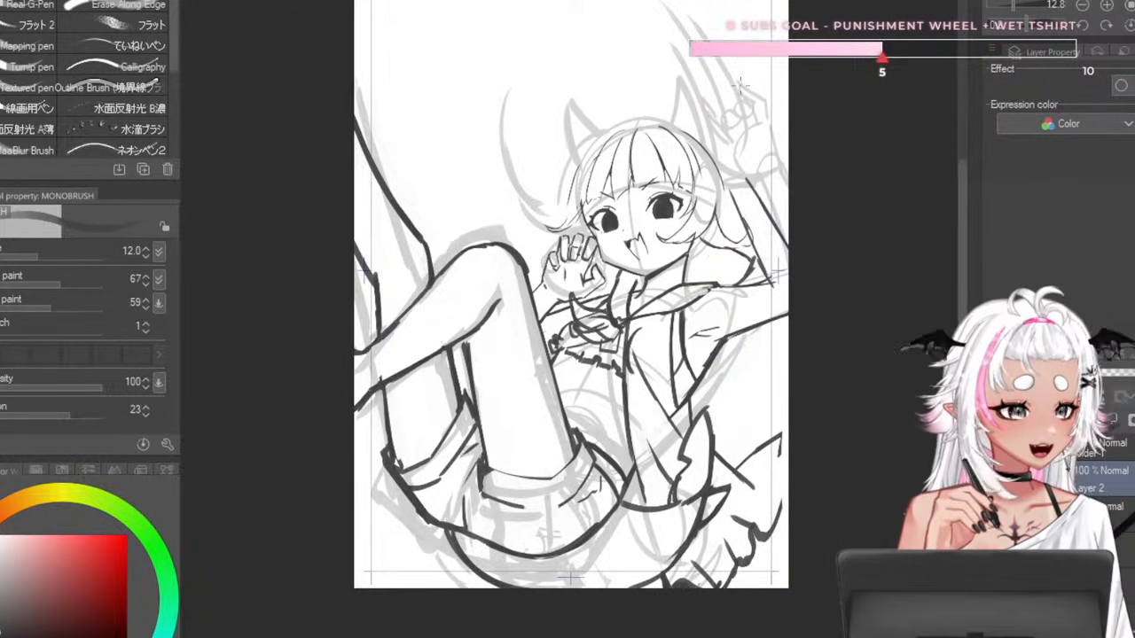
scroll(746, 83, up, 3)
scroll(640, 216, down, 1)
scroll(747, 225, up, 2)
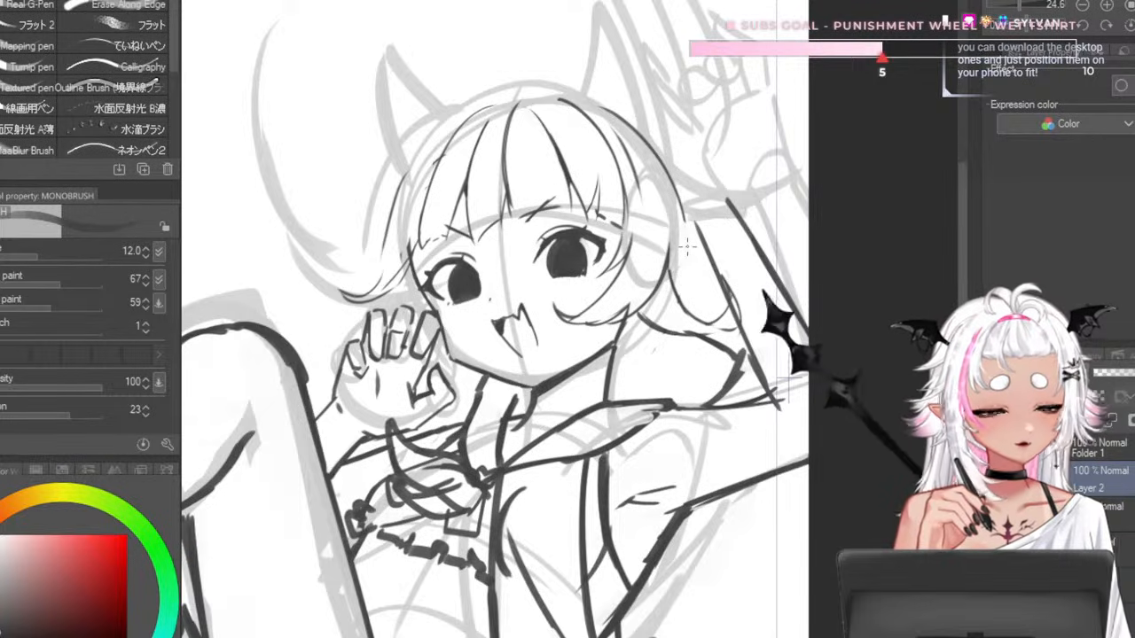
key(h)
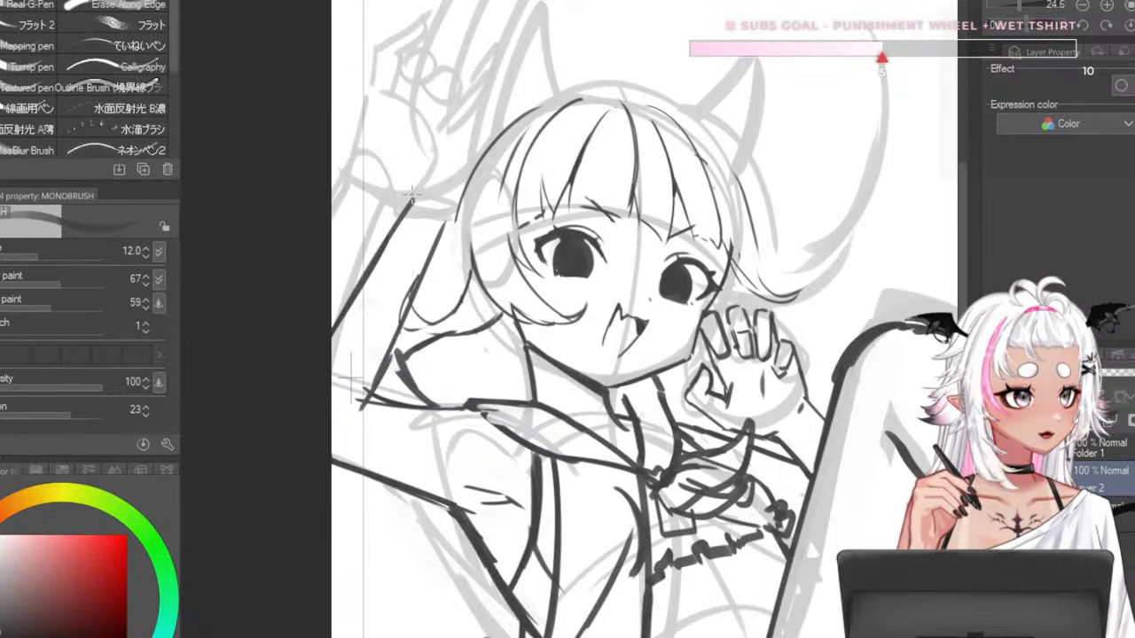
scroll(407, 134, up, 6)
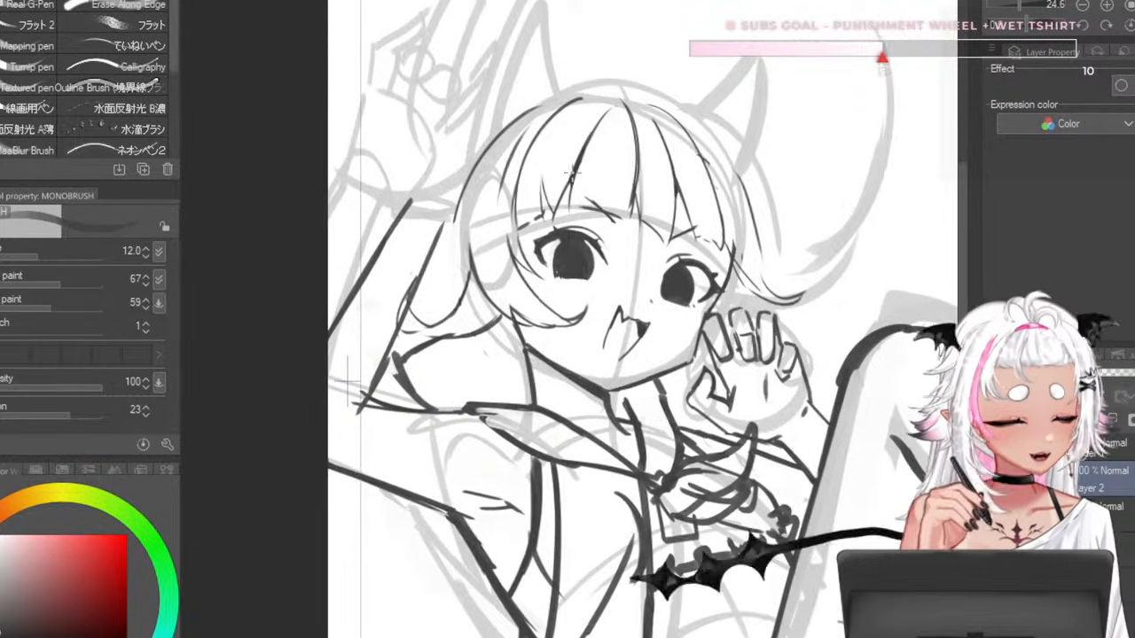
scroll(532, 231, down, 3)
scroll(515, 245, up, 1)
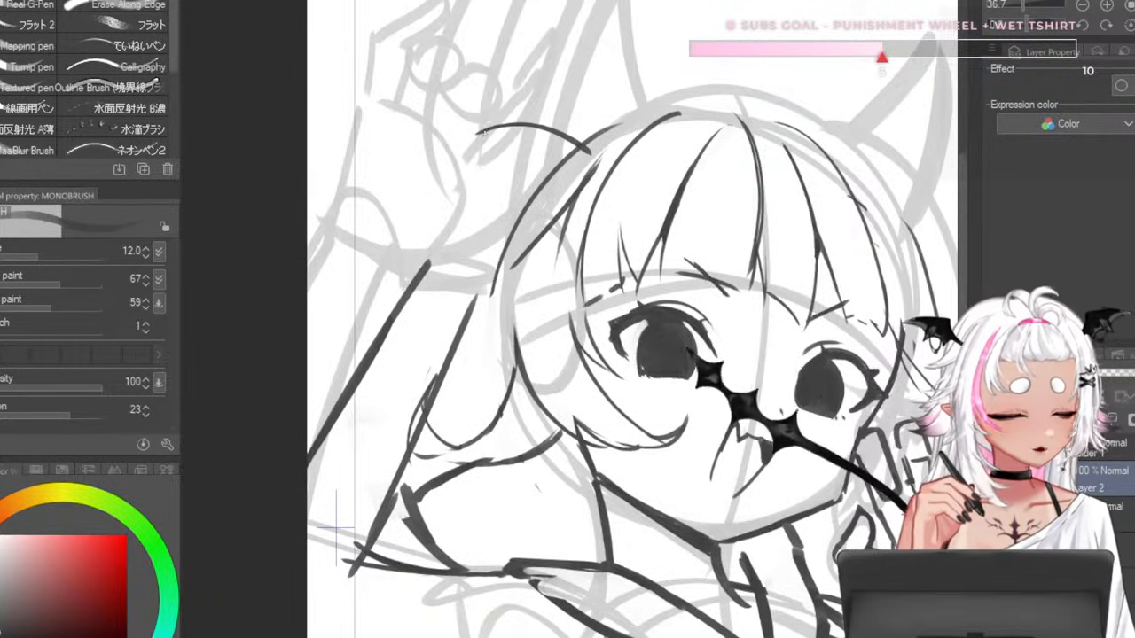
mouse_move(479, 128)
mouse_down()
mouse_move(440, 198)
mouse_move(428, 263)
mouse_move(482, 277)
mouse_up()
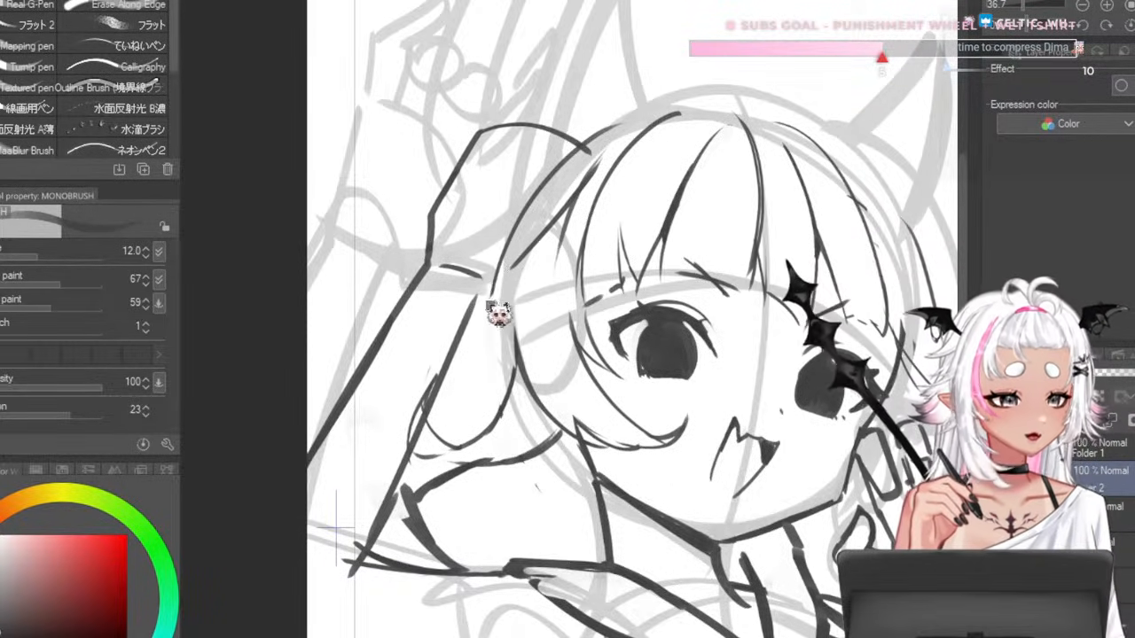
- Redraw the inner forearm line from the wrist behind the head down to the elbow with brush size 15
drag(489, 284, 436, 397)
key(ctrl+z)
key(])
key(ctrl+z)
drag(506, 277, 414, 453)
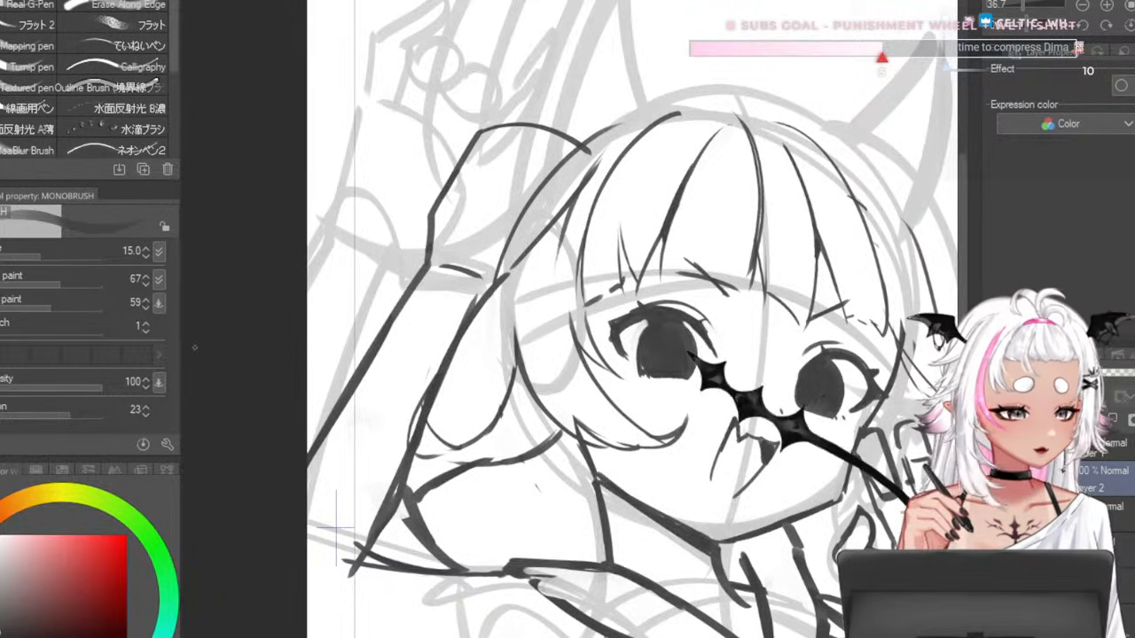
- Flip the canvas back to normal and examine the bent arm and hand against the whole figure
key(ctrl+minus)
key(ctrl+minus)
key(ctrl+minus)
scroll(544, 291, up, 4)
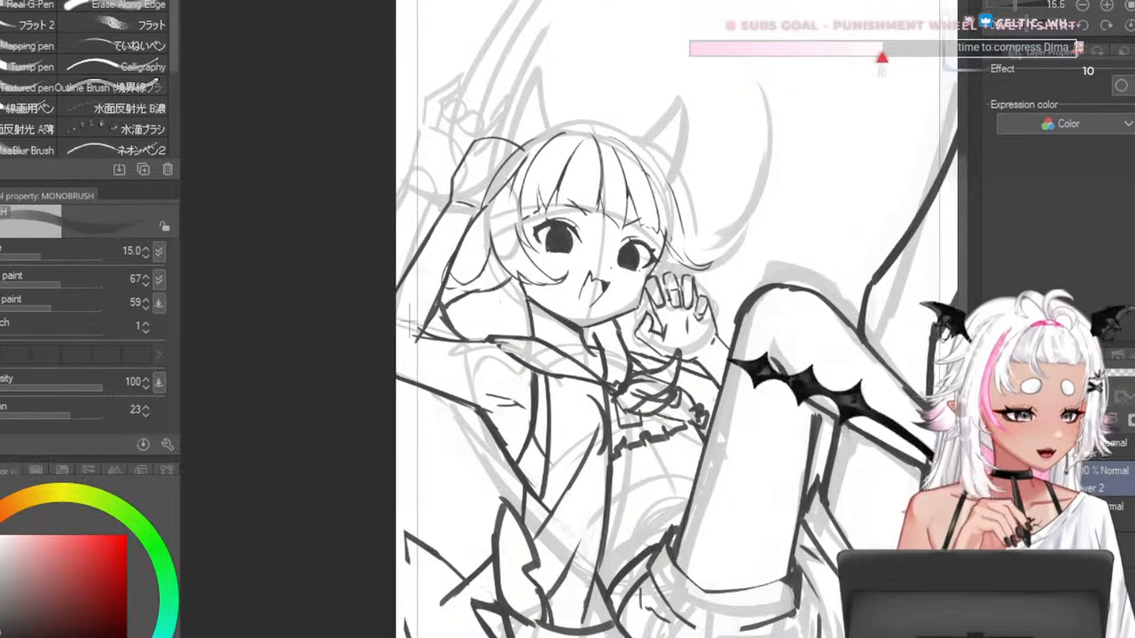
key(h)
scroll(523, 102, down, 3)
scroll(616, 154, up, 5)
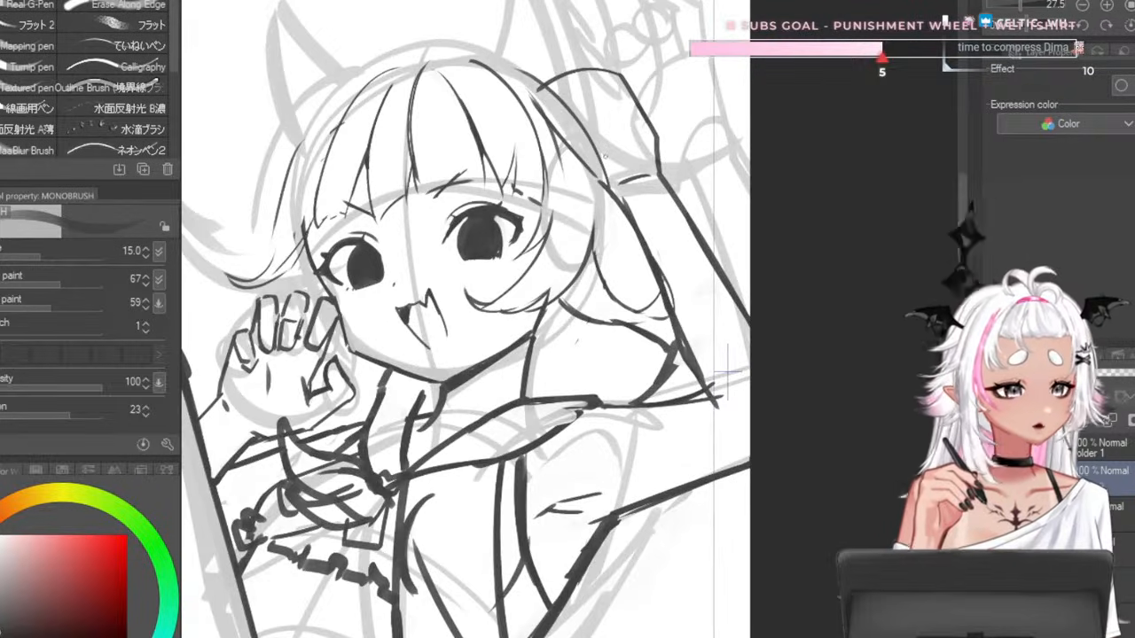
scroll(612, 152, down, 2)
scroll(595, 144, up, 2)
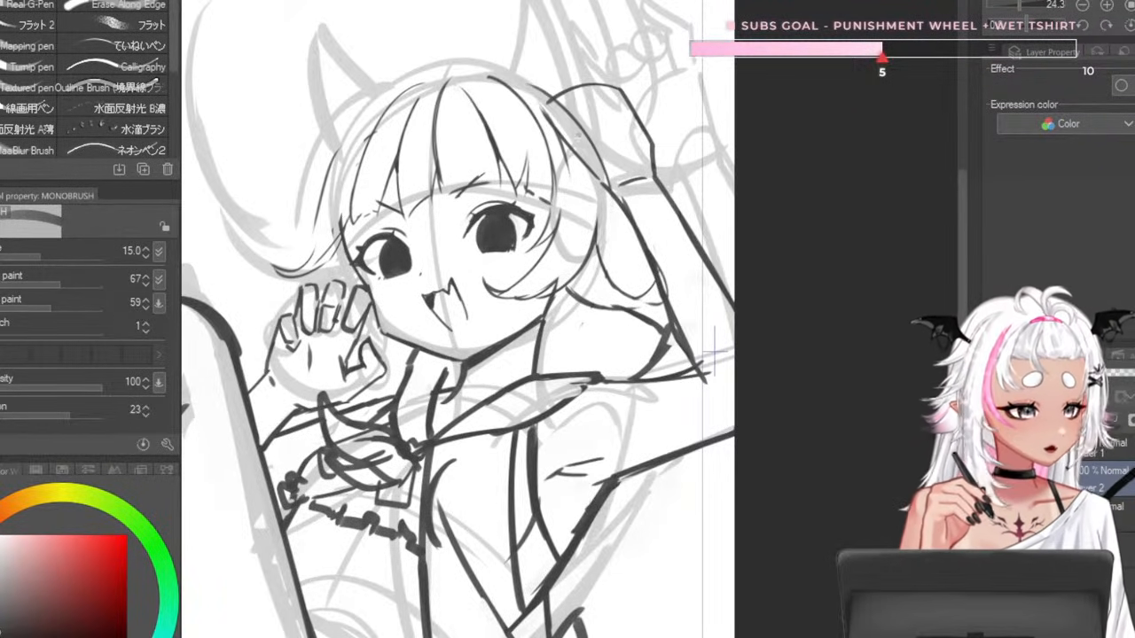
- Erase the inked hand and forearm lines beside the head, reducing the brush size from 150 to 60
mouse_move(581, 105)
mouse_down()
mouse_move(614, 135)
mouse_move(607, 124)
mouse_move(627, 176)
mouse_move(617, 189)
mouse_move(619, 102)
mouse_move(647, 166)
mouse_up()
key(])
key(])
key(])
key(])
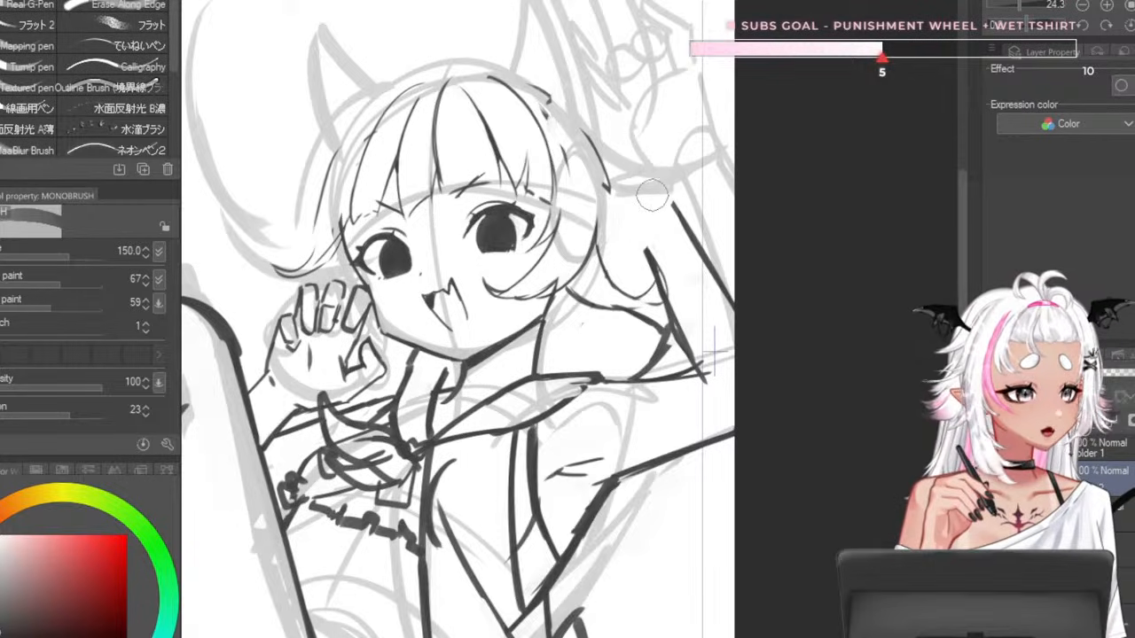
key(ctrl+z)
key([)
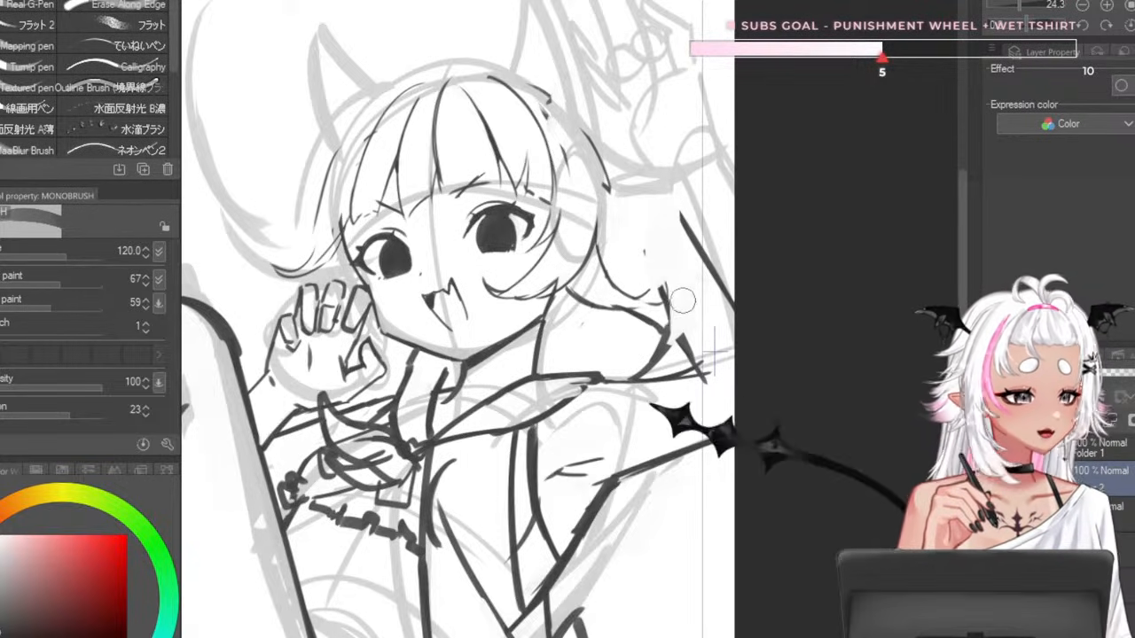
mouse_move(678, 308)
mouse_down()
mouse_move(706, 313)
mouse_move(683, 332)
mouse_move(697, 327)
mouse_move(691, 348)
mouse_move(663, 282)
mouse_up()
key(ctrl+z)
key([)
key([)
key([)
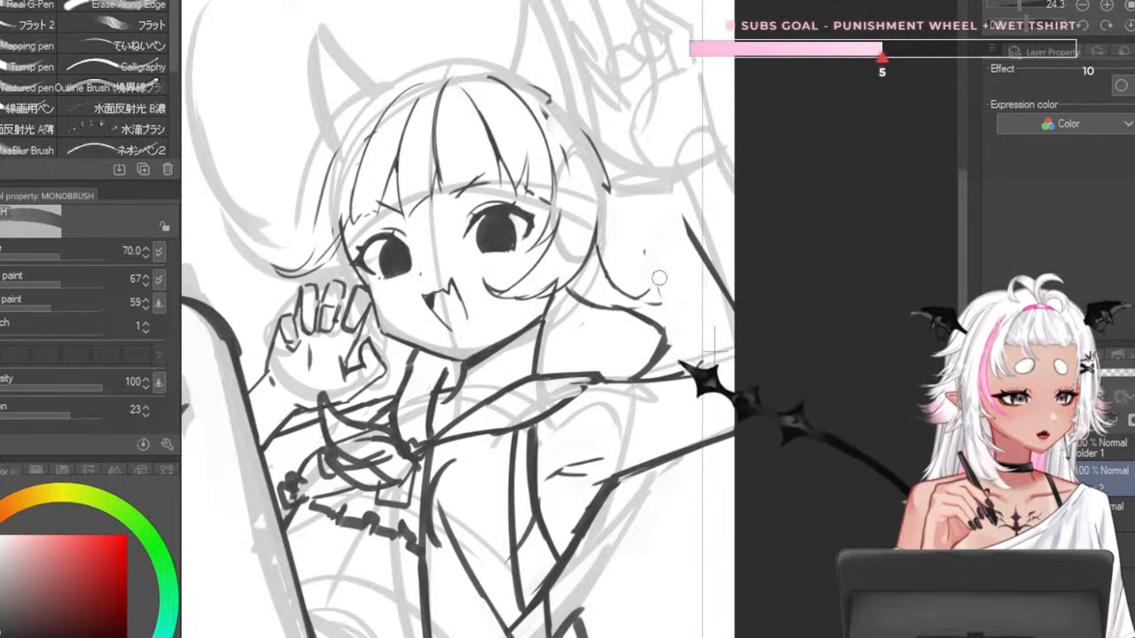
key([)
drag(680, 213, 735, 307)
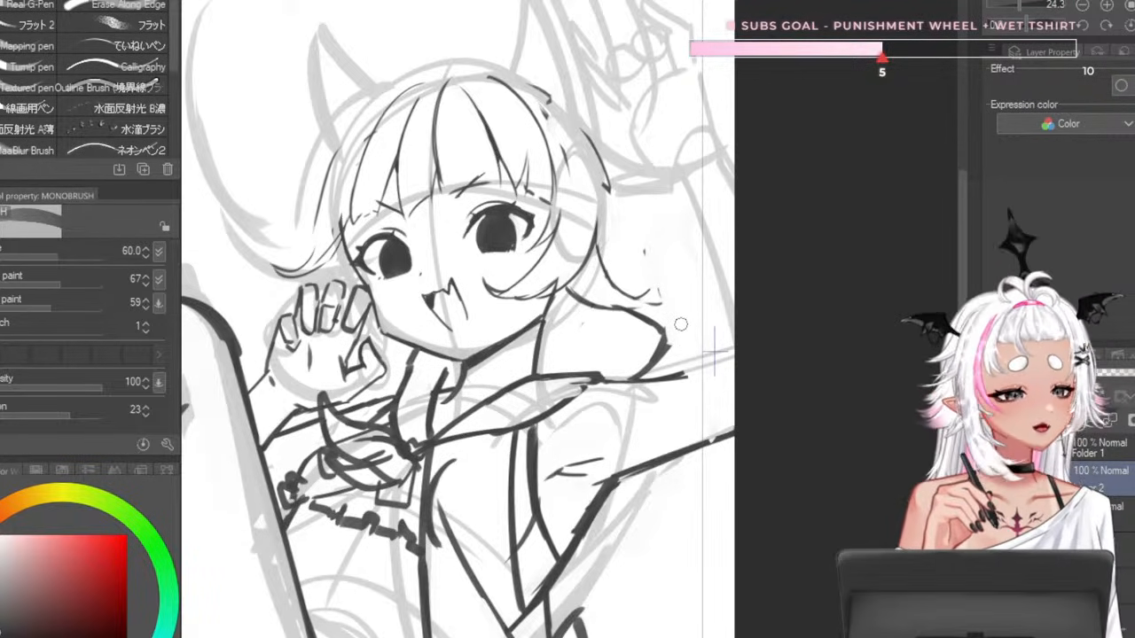
key(ctrl+z)
- Try new diagonal forearm lines from beside the hair down to the elbow with brush size 20
mouse_move(595, 239)
mouse_down()
mouse_move(700, 394)
mouse_move(708, 385)
mouse_up()
key(ctrl+z)
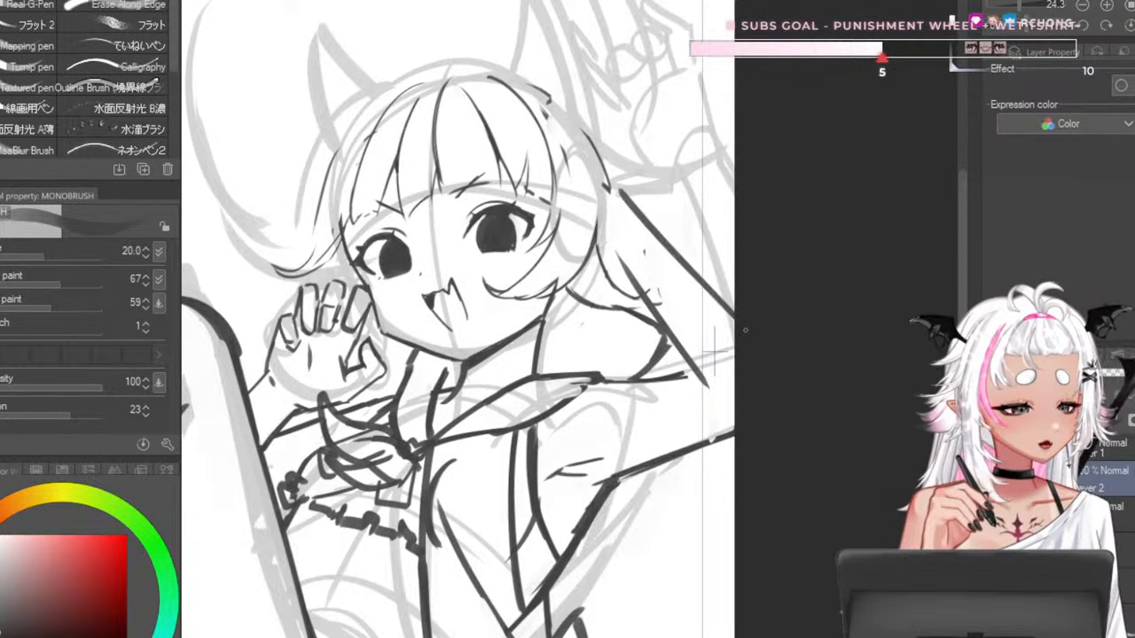
drag(644, 224, 734, 323)
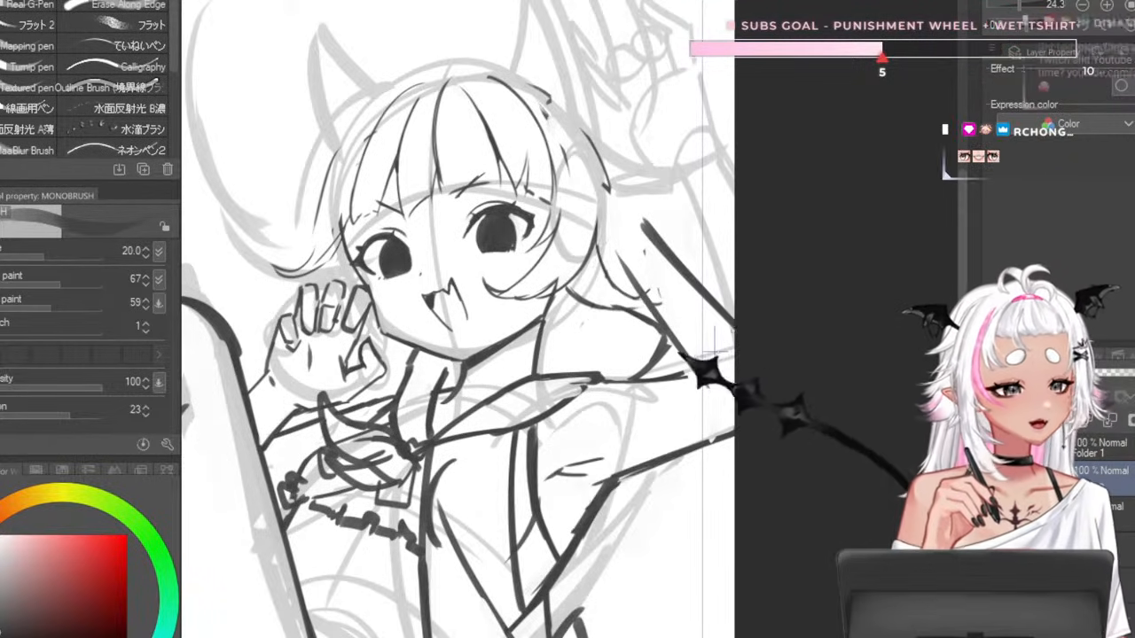
scroll(584, 85, down, 6)
scroll(584, 85, up, 5)
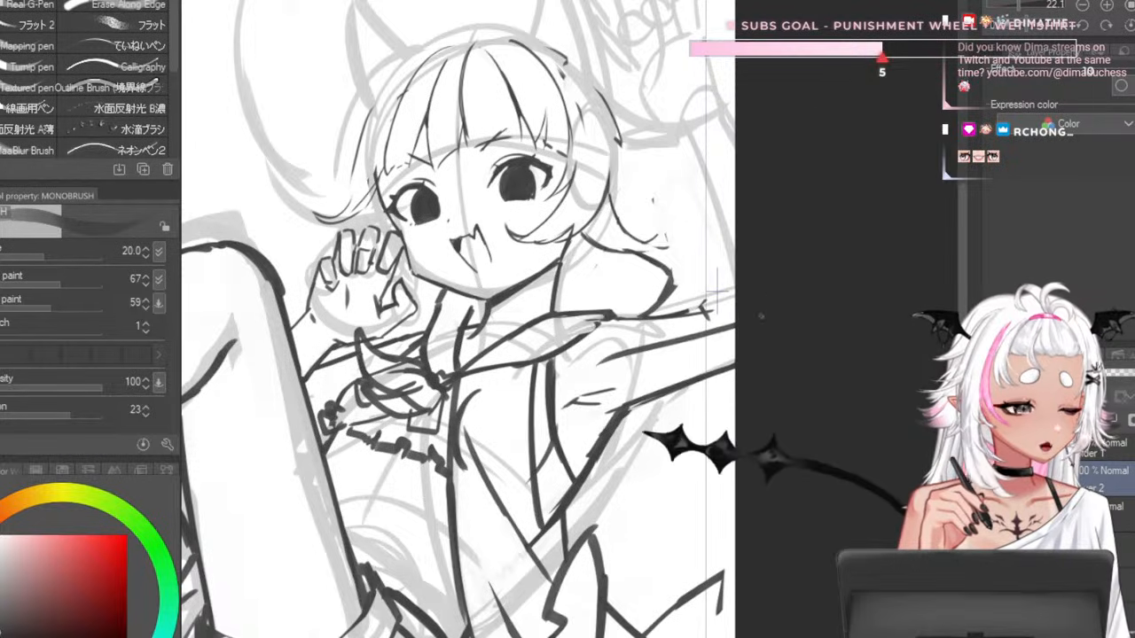
- Erase the old armpit creases at brush size 50 and redraw them with brush size 17
drag(559, 399, 609, 330)
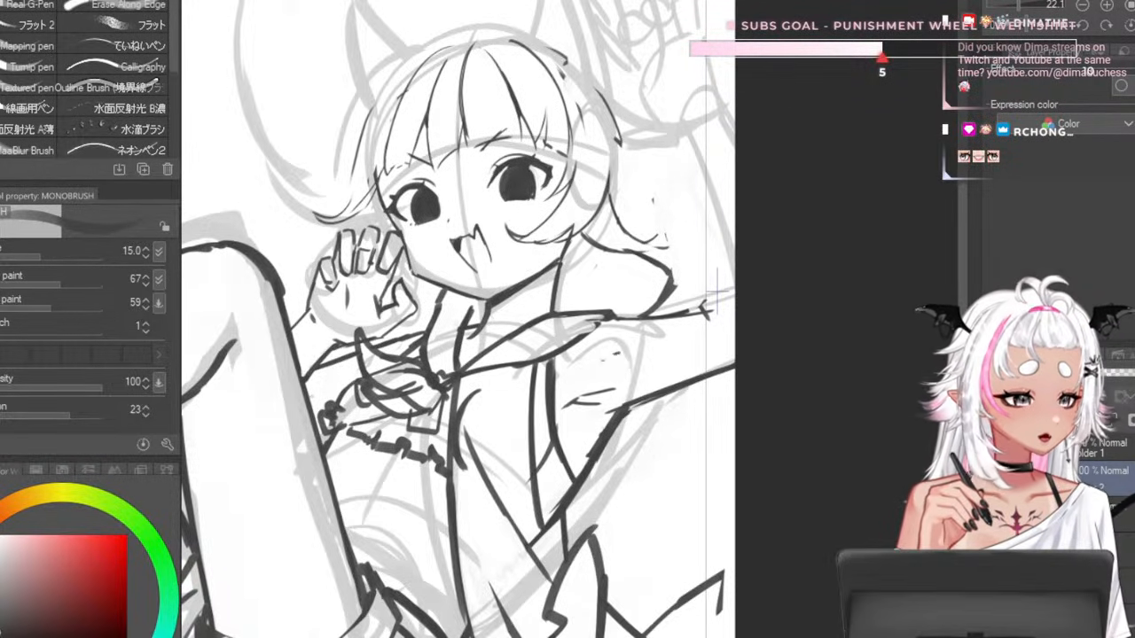
key(c)
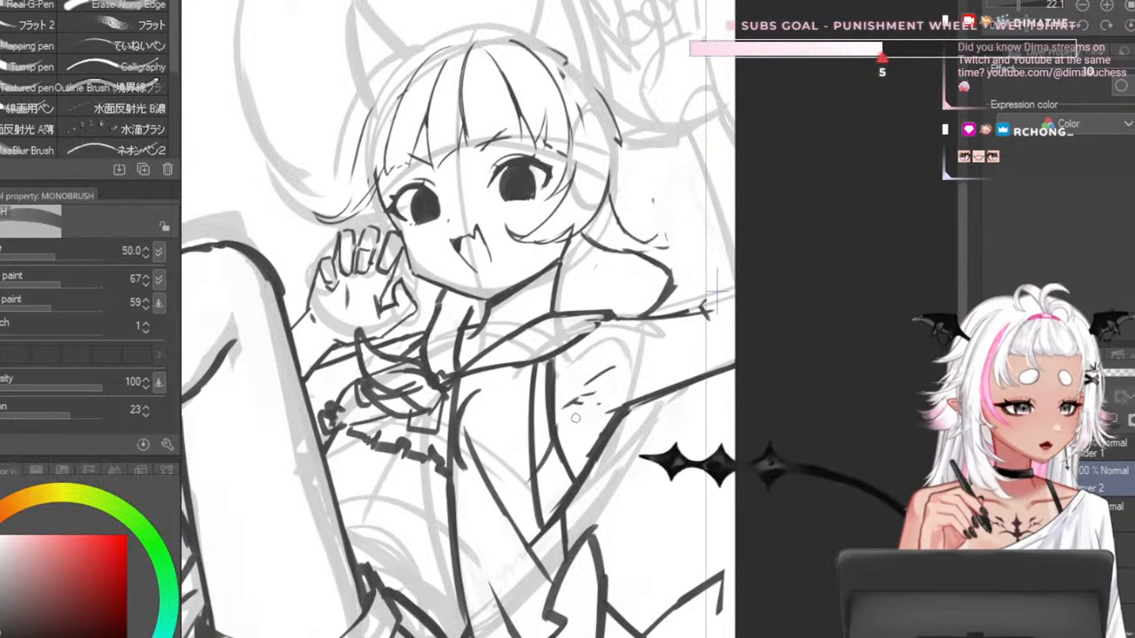
drag(578, 410, 599, 394)
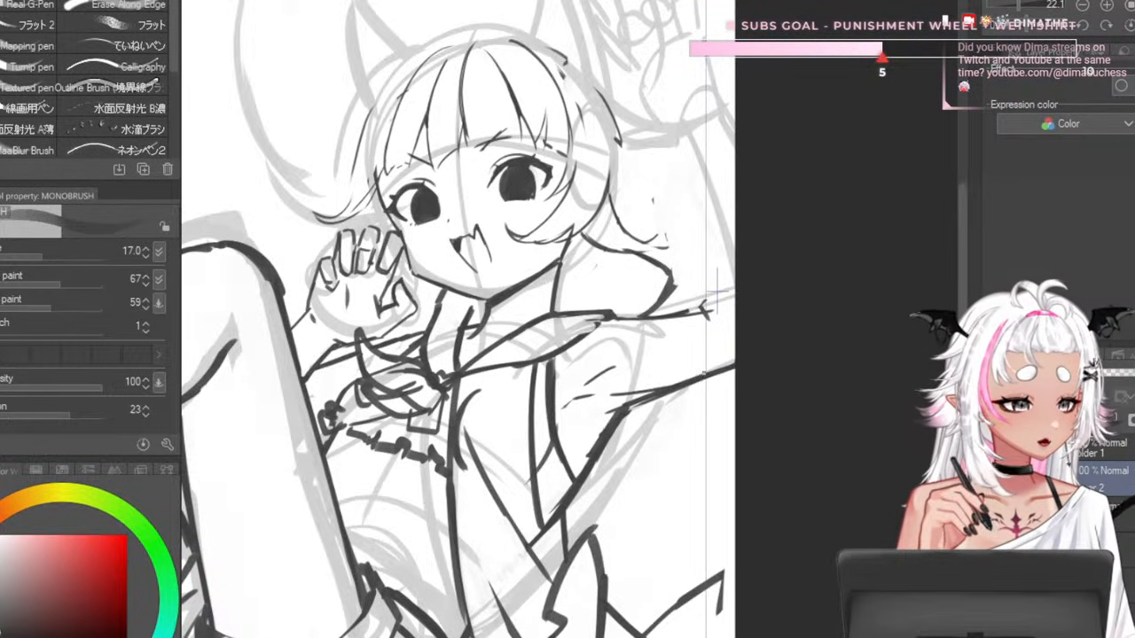
- Try a straight forearm line from beside the hair down to the elbow with brush size 30
key(bracketright)
key(bracketright)
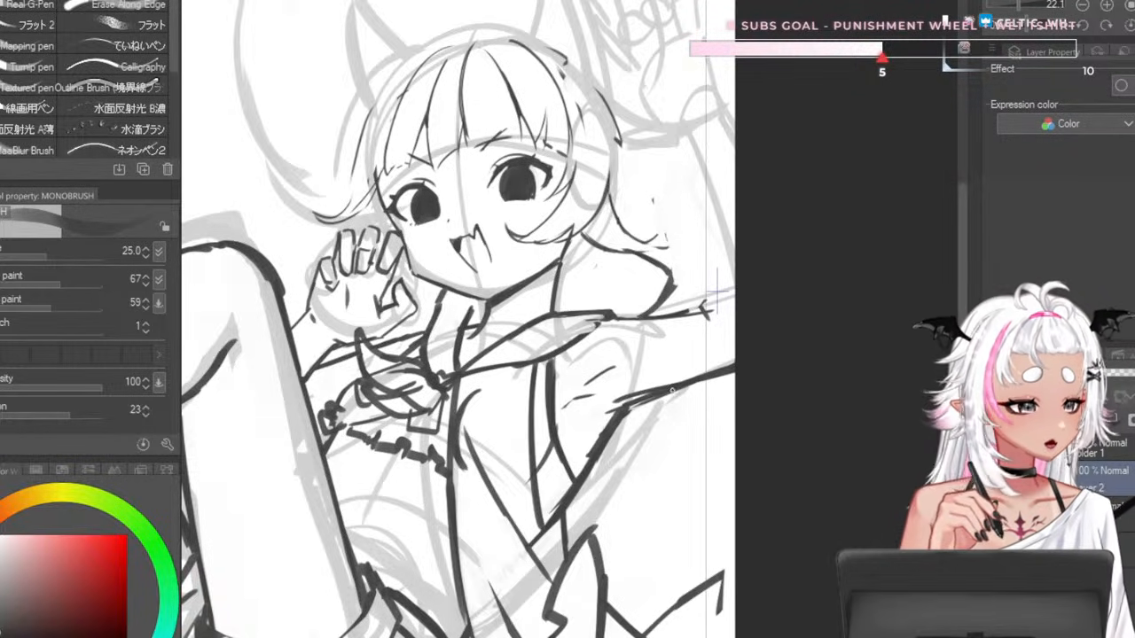
key(bracketleft)
key(bracketleft)
key(bracketleft)
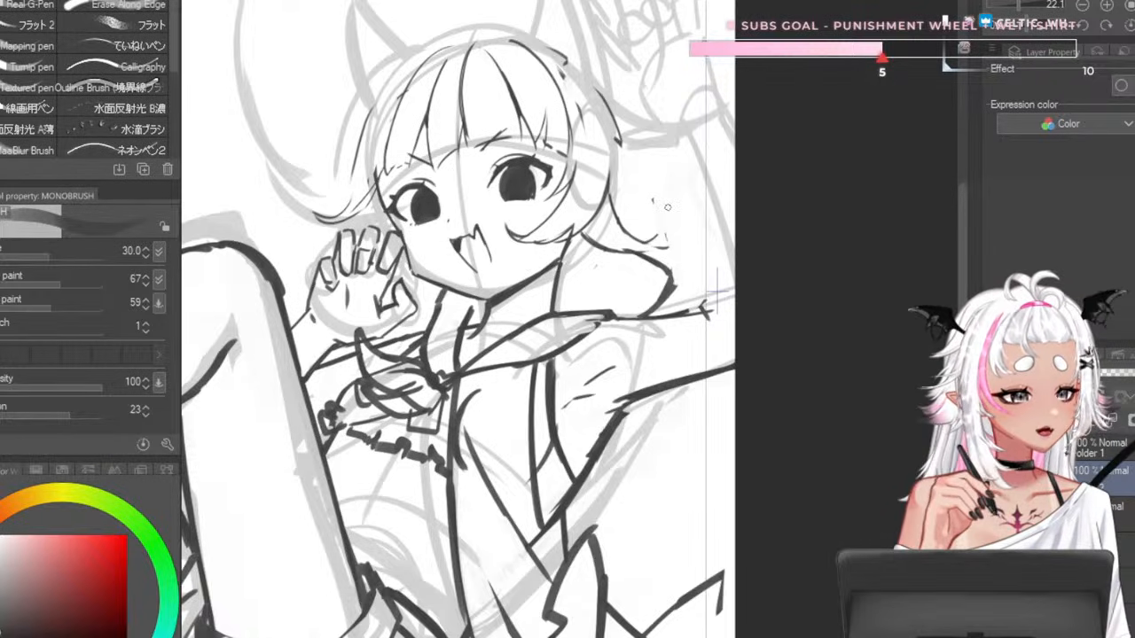
key(ctrl+z)
drag(659, 180, 710, 318)
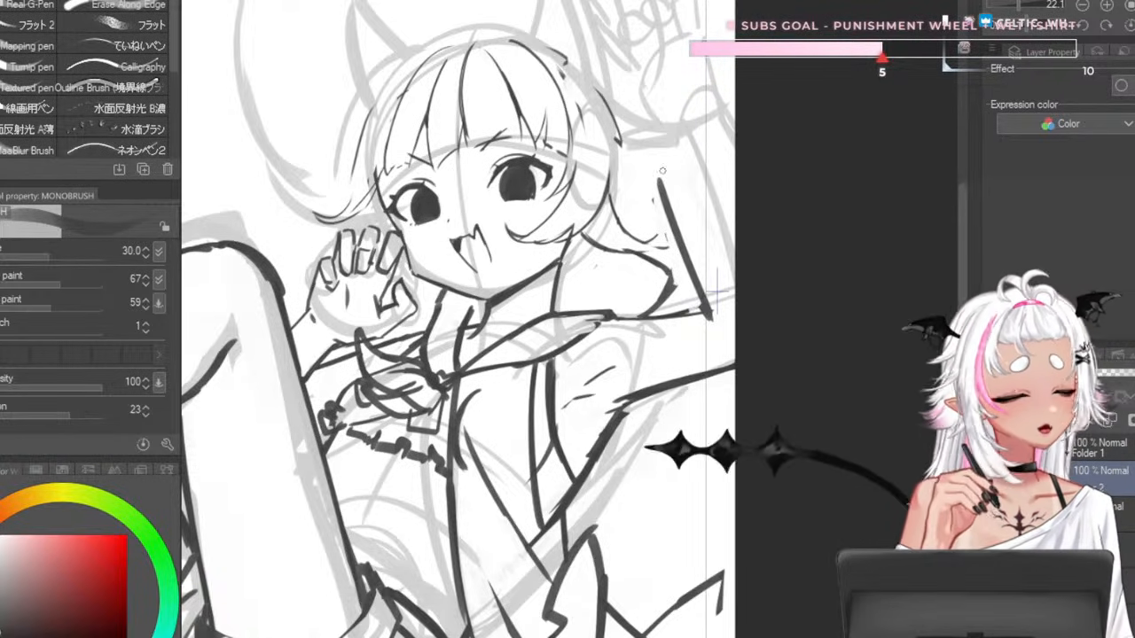
key(ctrl+z)
- Mirror the canvas and examine the raised arm, face and pose against the whole figure
key(h)
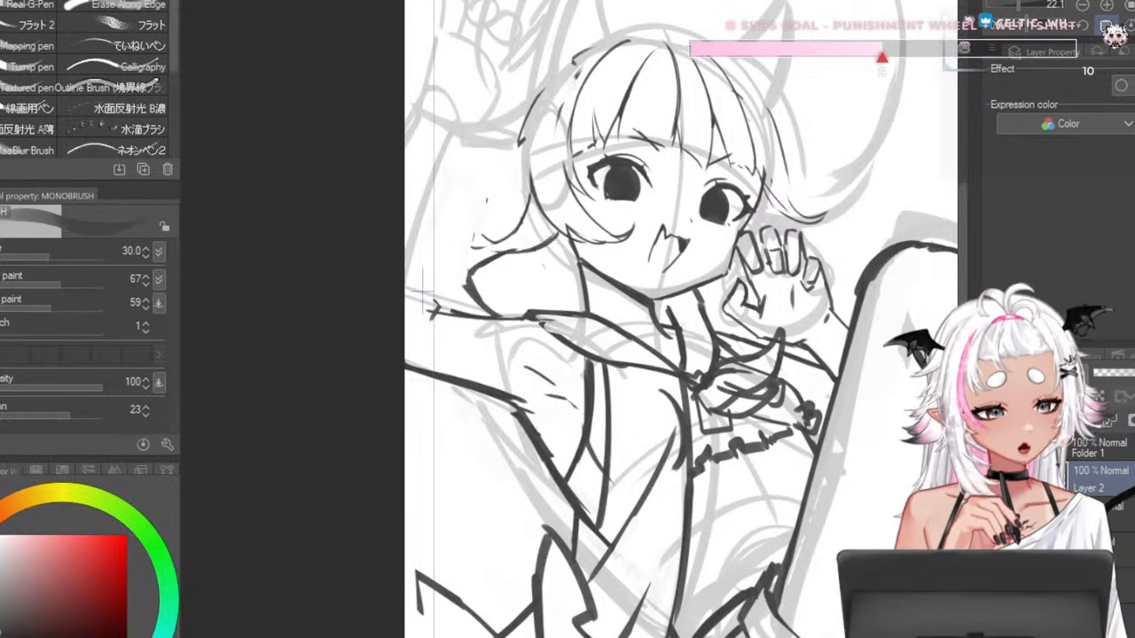
scroll(531, 195, down, 4)
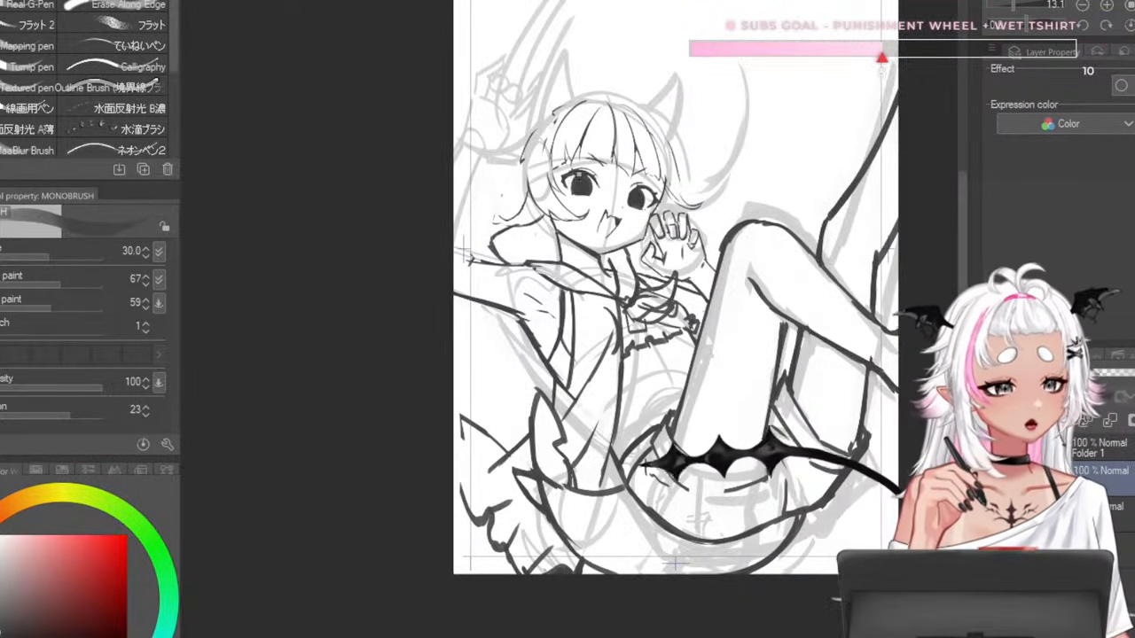
scroll(581, 174, up, 3)
scroll(415, 304, down, 4)
scroll(386, 296, up, 3)
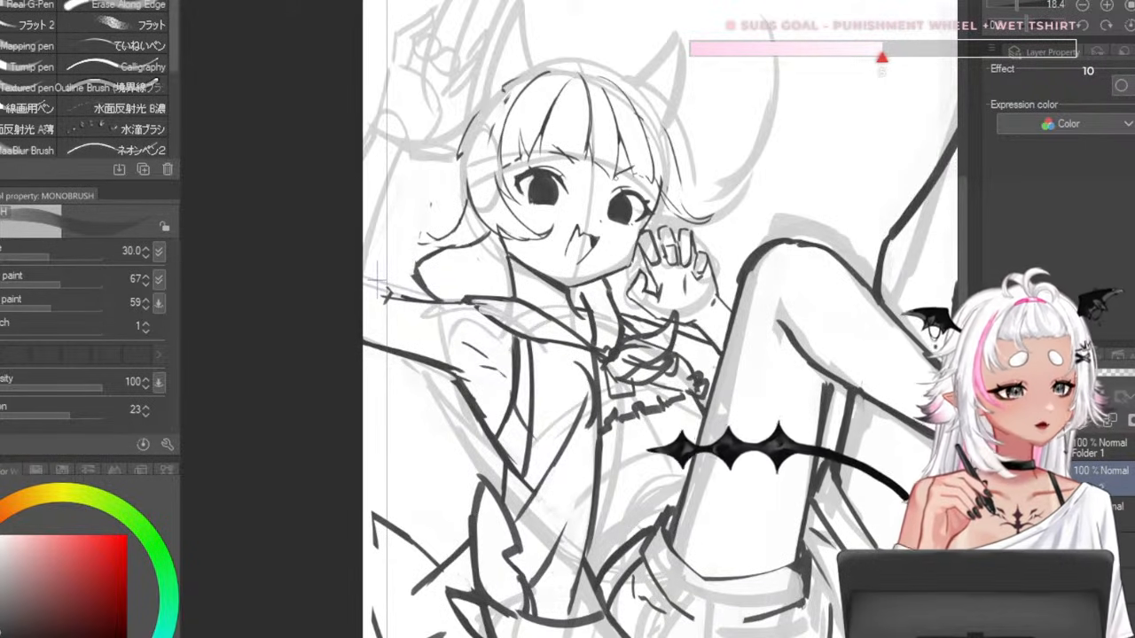
scroll(524, 211, up, 3)
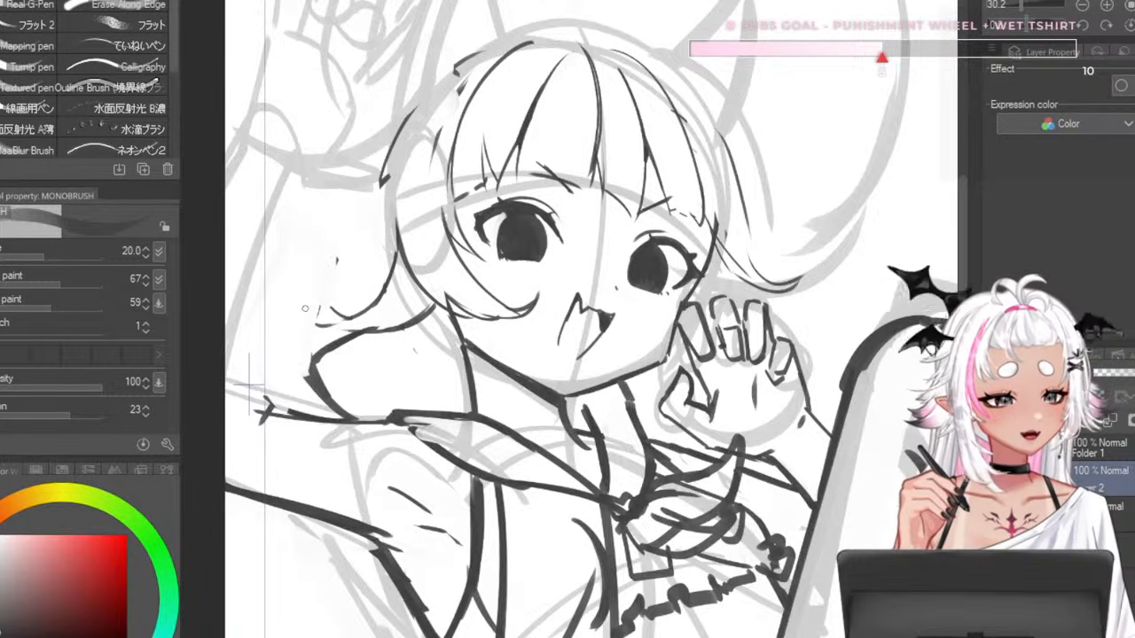
scroll(370, 248, down, 5)
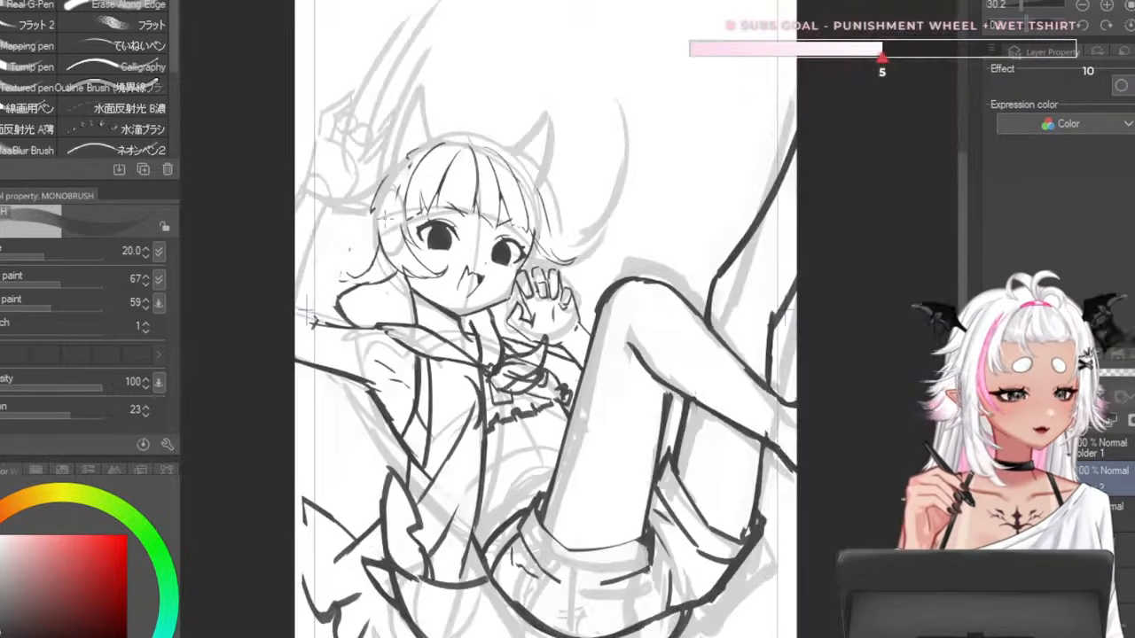
- Ink the inner and outer forearm lines from the wrist beside the hair down to the elbow, raising the brush size from 20 to 30
scroll(365, 240, up, 3)
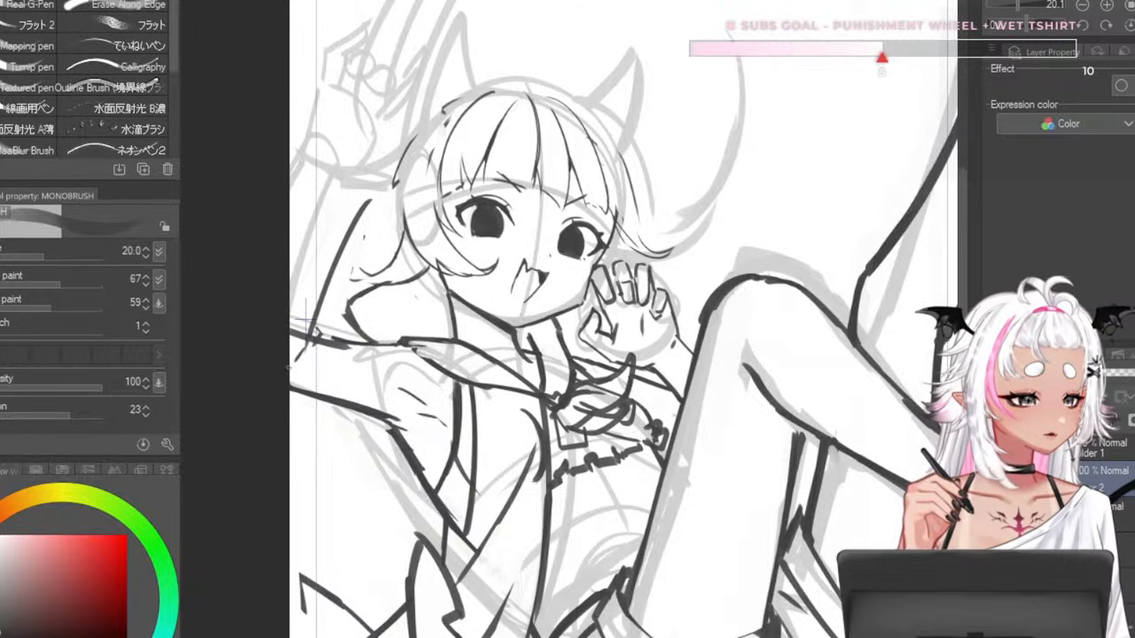
key(ctrl+z)
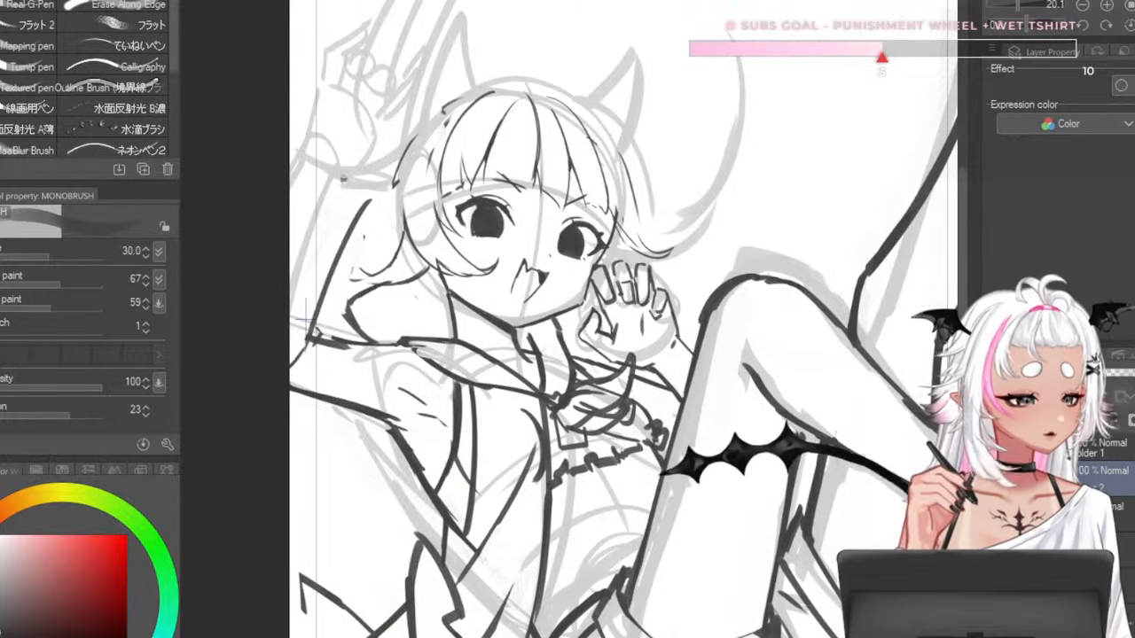
key(ctrl+z)
drag(344, 180, 291, 255)
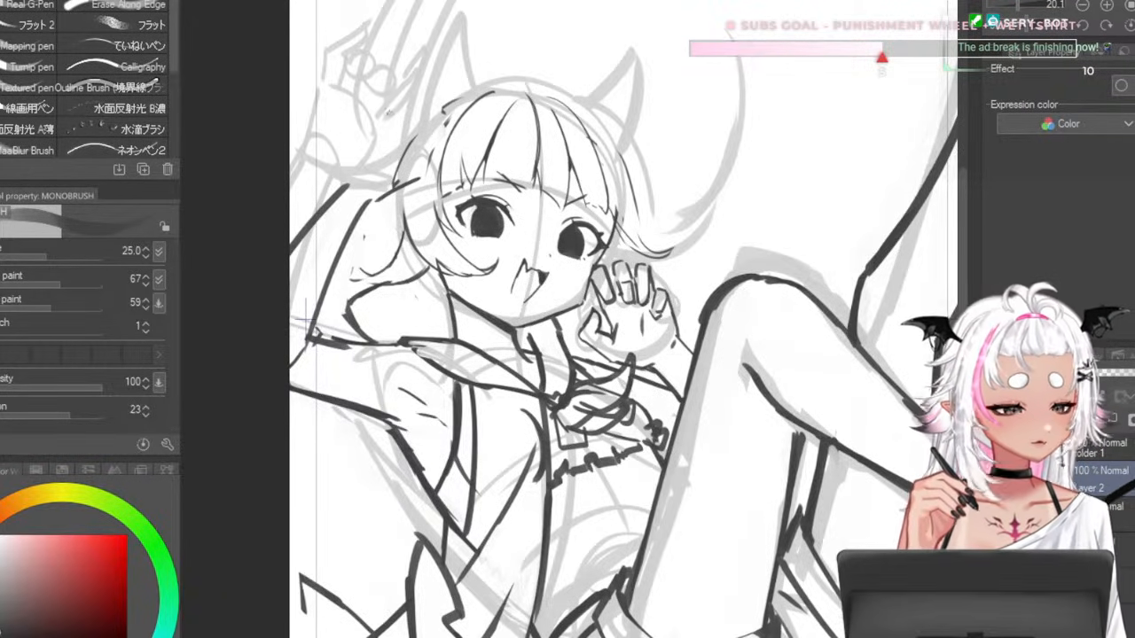
- Draw the raised hand beside the head, with the wrist edge, palm, thumb and spread fingers, using brush size 17
mouse_move(375, 116)
mouse_down()
mouse_move(340, 192)
mouse_move(352, 161)
mouse_up()
key(ctrl+z)
key(ctrl+z)
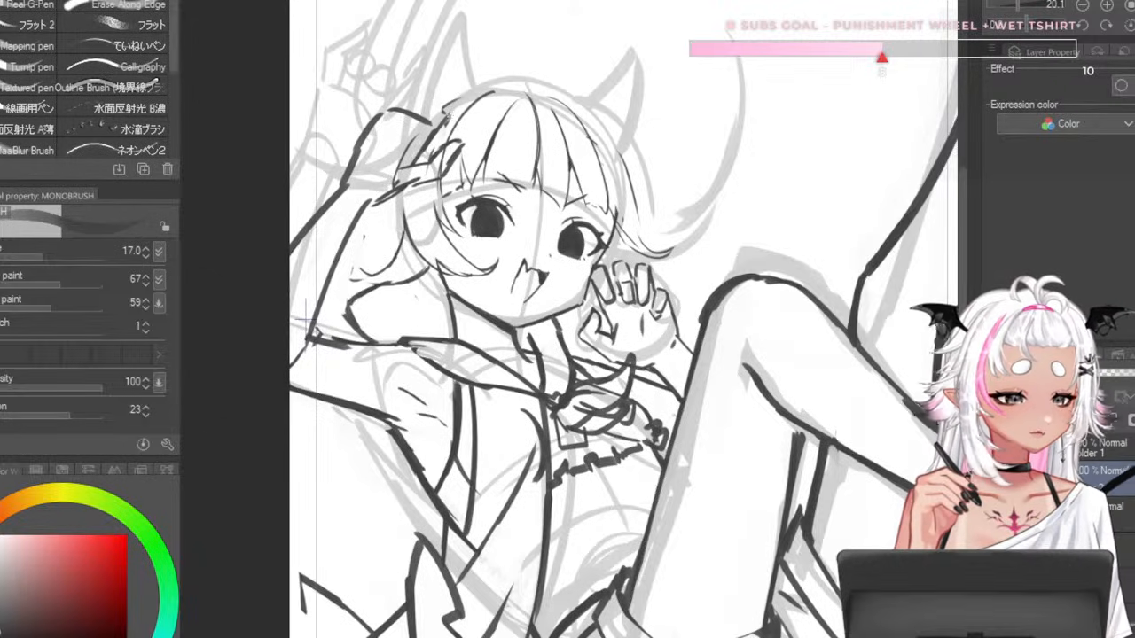
mouse_move(455, 96)
mouse_down()
mouse_move(460, 37)
mouse_move(449, 43)
mouse_move(441, 79)
mouse_up()
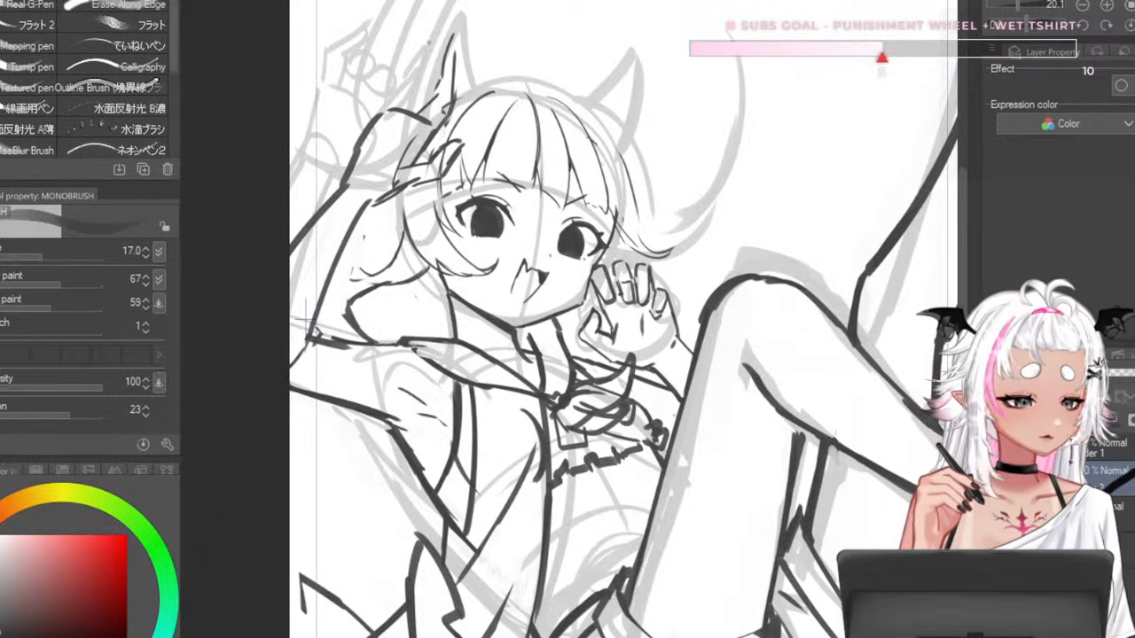
mouse_move(438, 34)
mouse_down()
mouse_move(430, 97)
mouse_move(424, 39)
mouse_up()
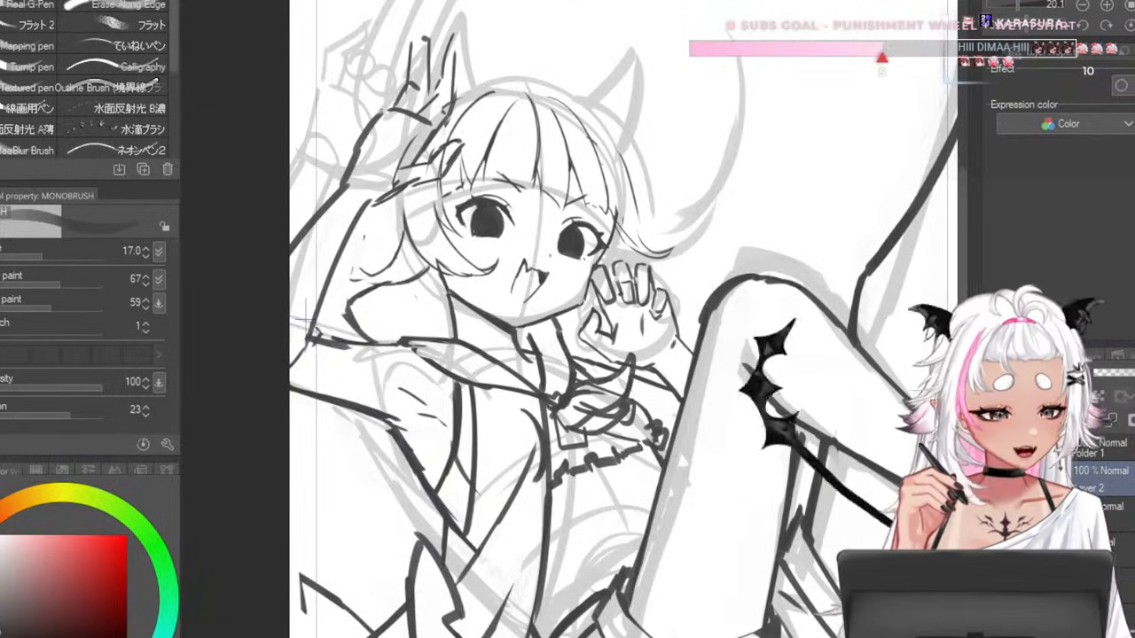
drag(376, 117, 381, 59)
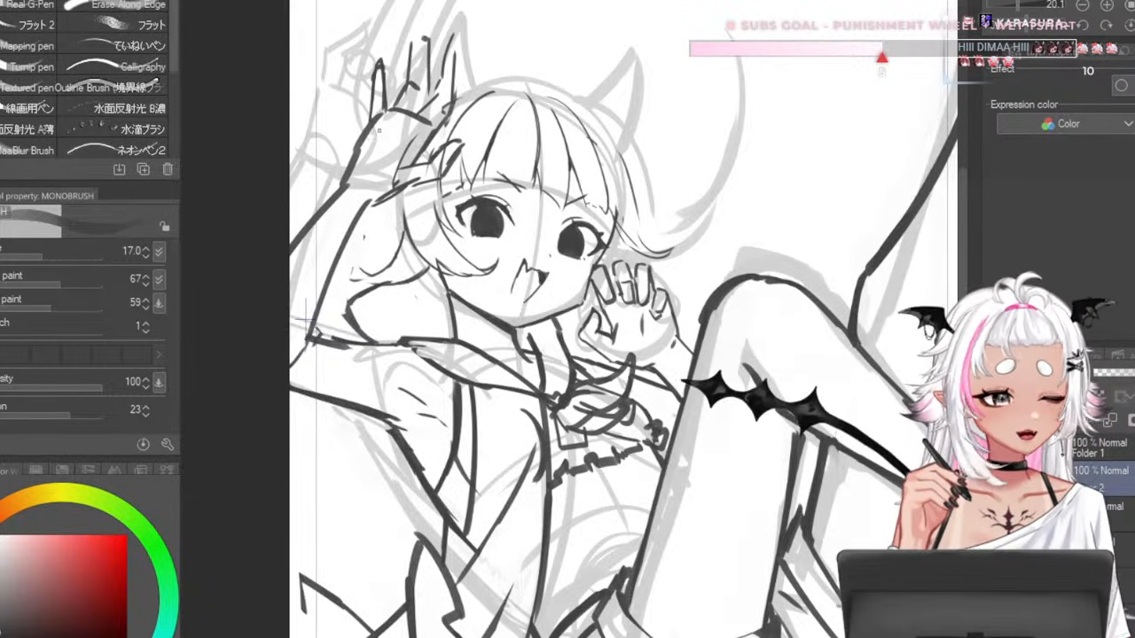
- Clean up and strengthen the wrist lines joining the raised hand to the forearm, using brush sizes from 25 to 50
key(bracketright)
key(bracketright)
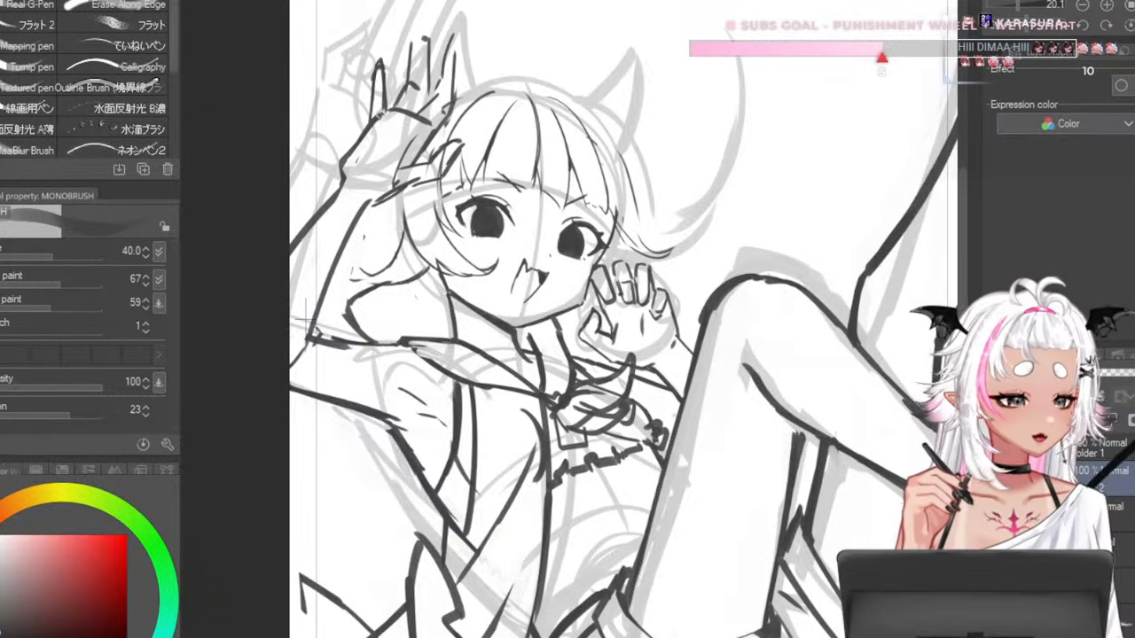
key(bracketleft)
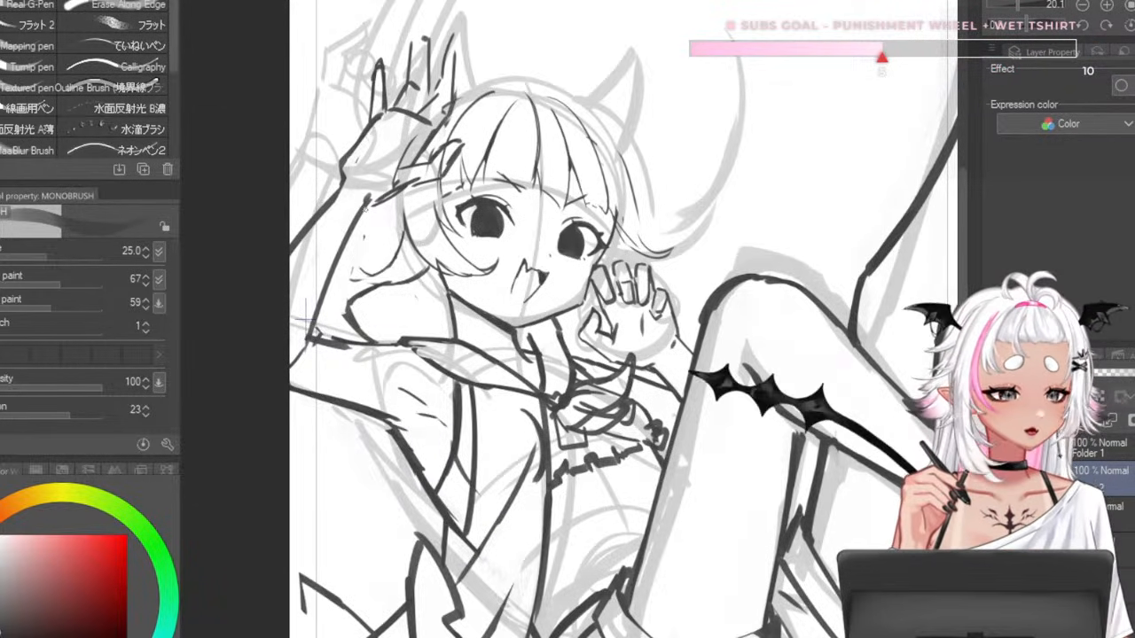
key(bracketright)
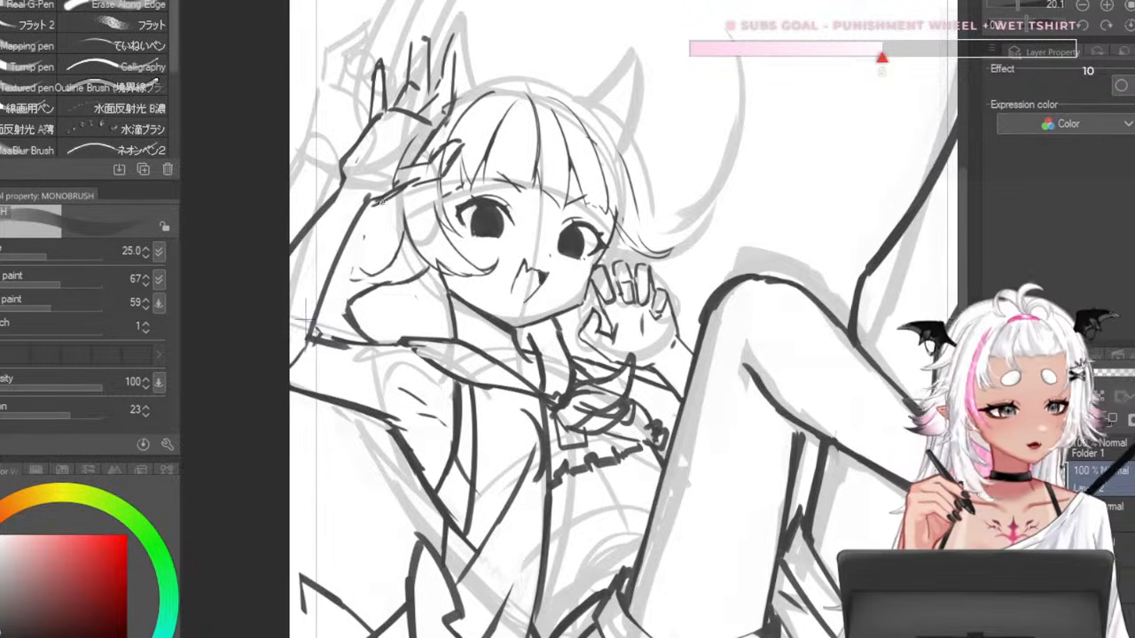
key(bracketright)
key(bracketright)
key(bracketright)
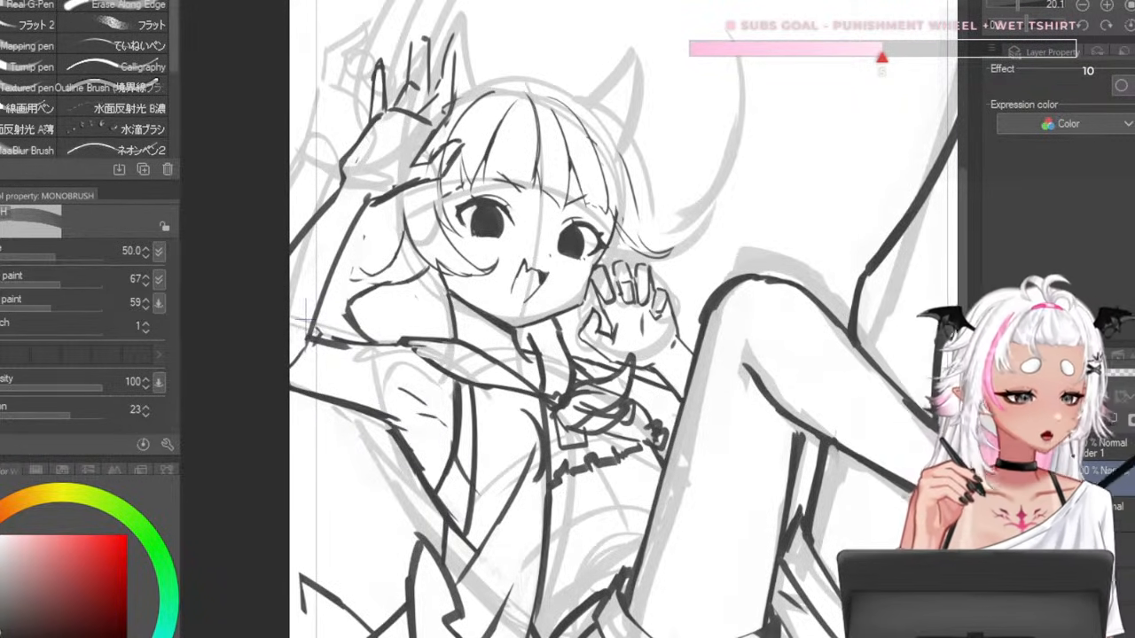
- Reshape the raised hand and its fingers with Liquify at size 700
key(j)
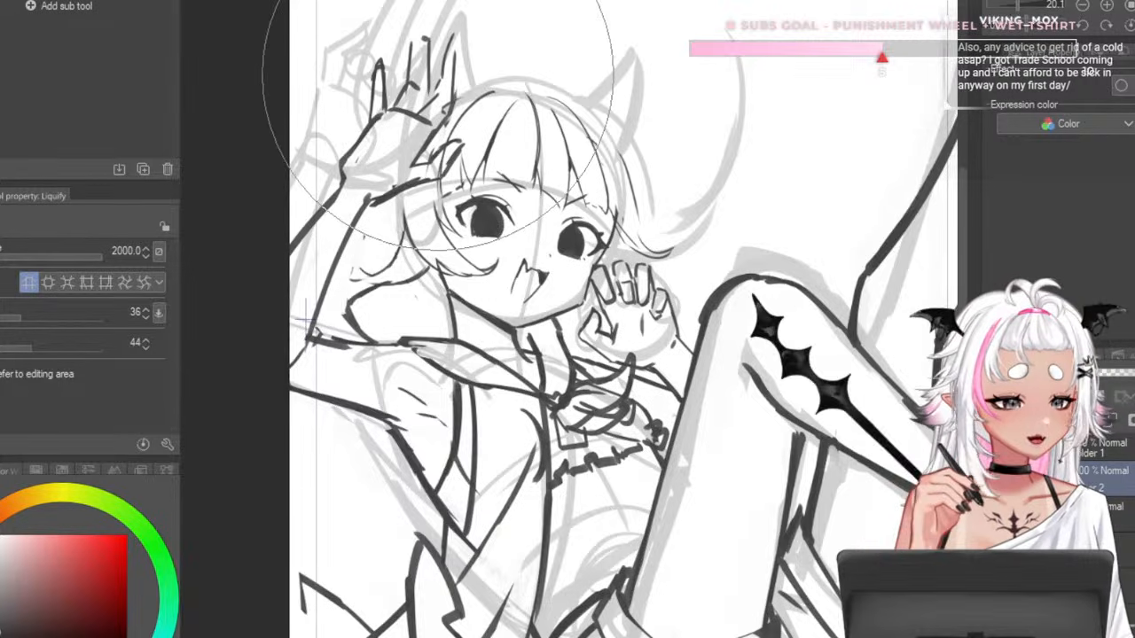
key(bracketleft)
key(bracketleft)
key(bracketleft)
mouse_move(409, 91)
mouse_down()
mouse_move(417, 104)
mouse_move(496, 54)
mouse_up()
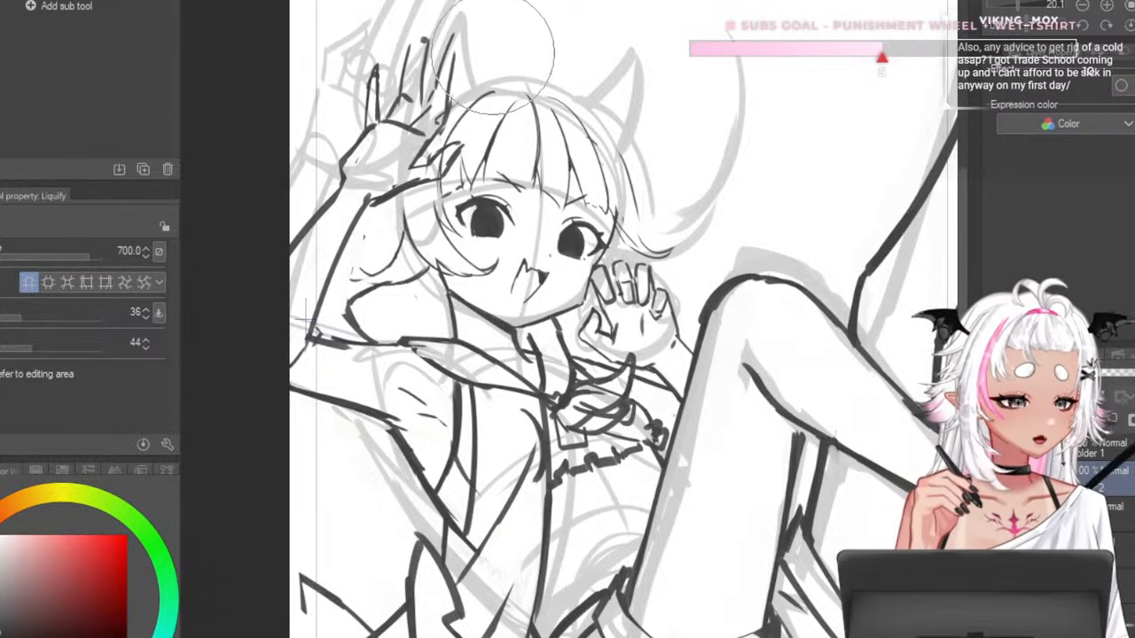
scroll(458, 22, down, 3)
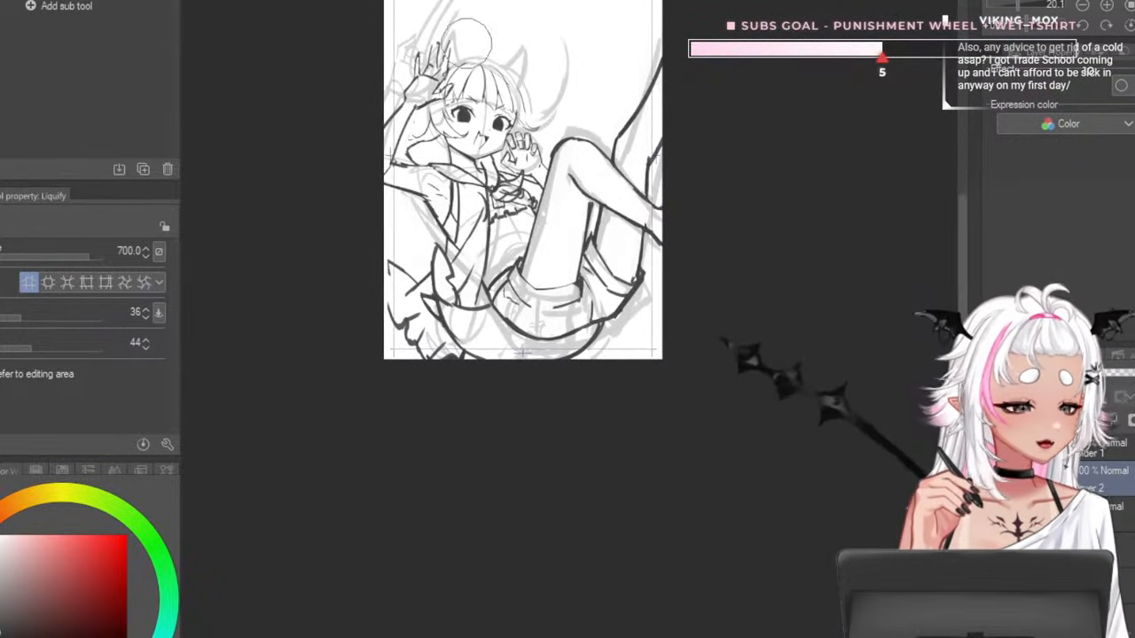
- Refine the thumb and fingers of the raised hand with Liquify at size 300, checking them against the whole figure
scroll(417, 60, up, 5)
key(bracketleft)
key(bracketleft)
key(bracketleft)
key(bracketleft)
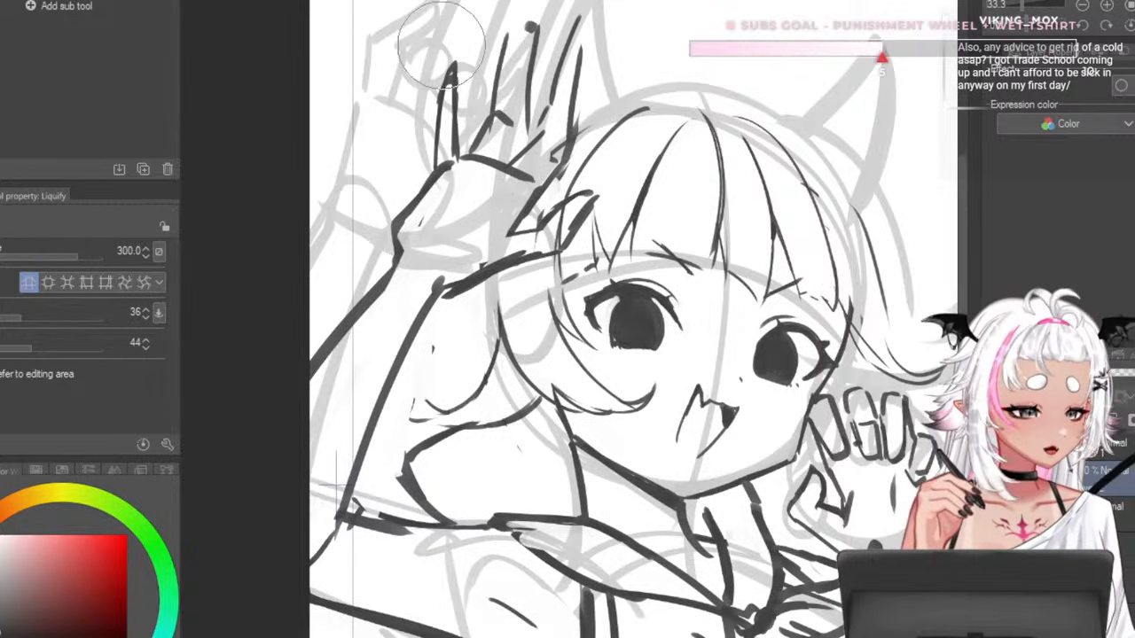
drag(443, 55, 432, 79)
scroll(390, 93, down, 4)
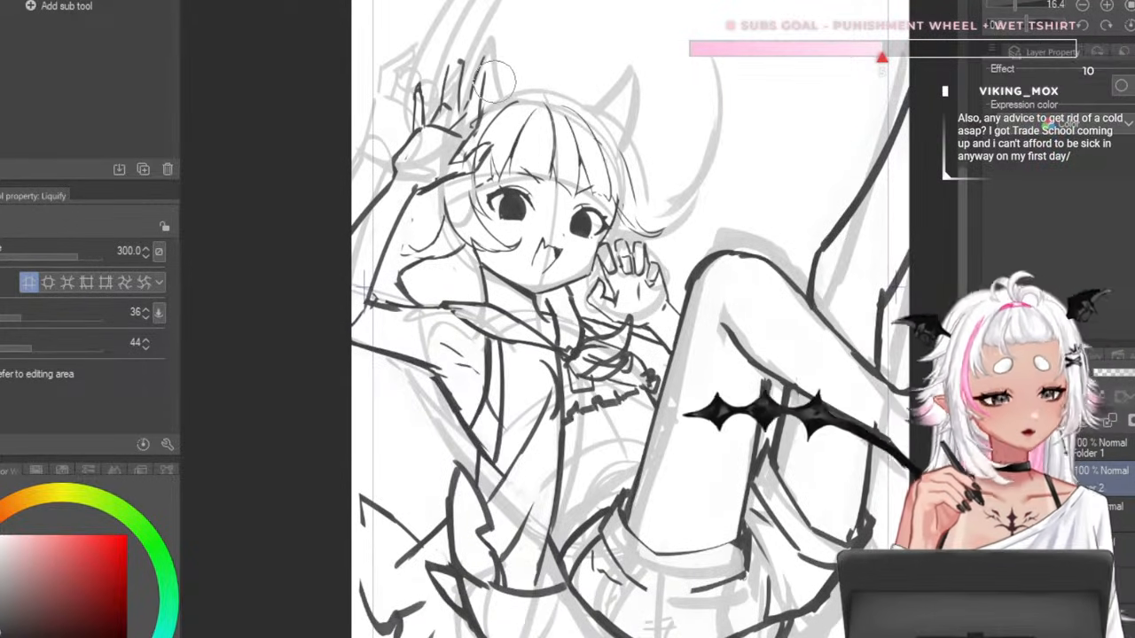
scroll(484, 55, up, 4)
scroll(463, 64, down, 3)
scroll(461, 64, down, 4)
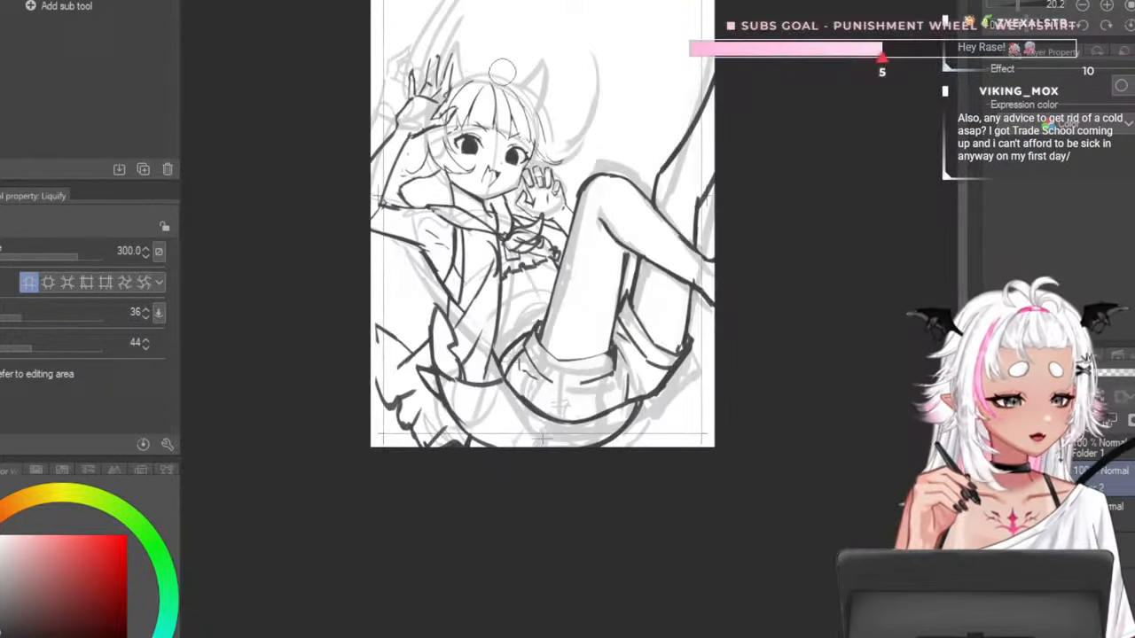
scroll(453, 89, up, 6)
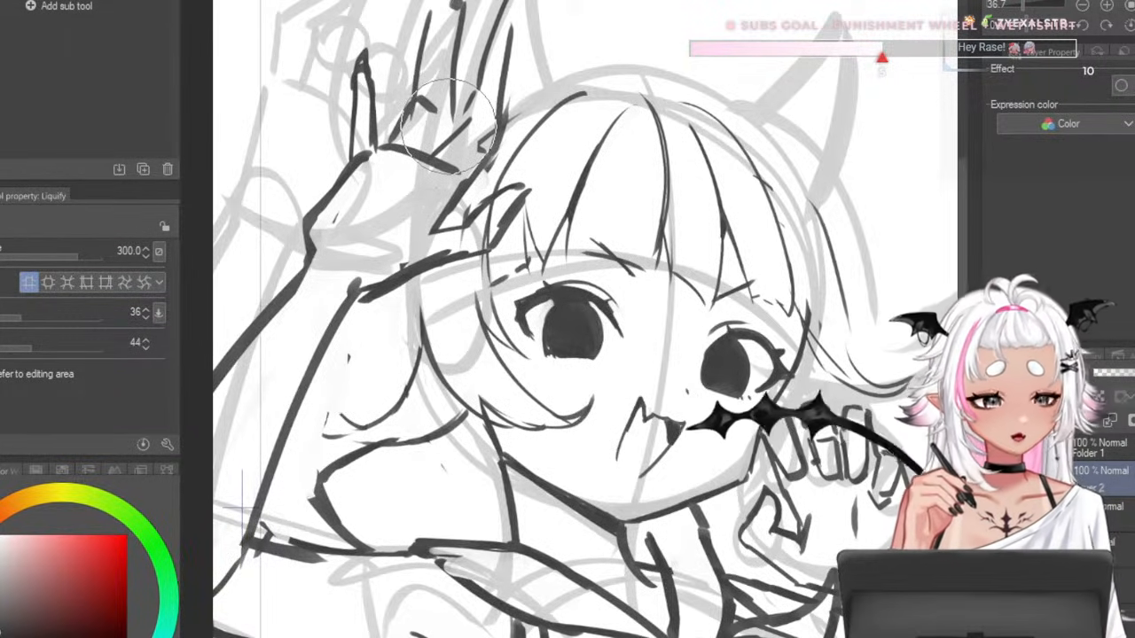
scroll(359, 102, down, 2)
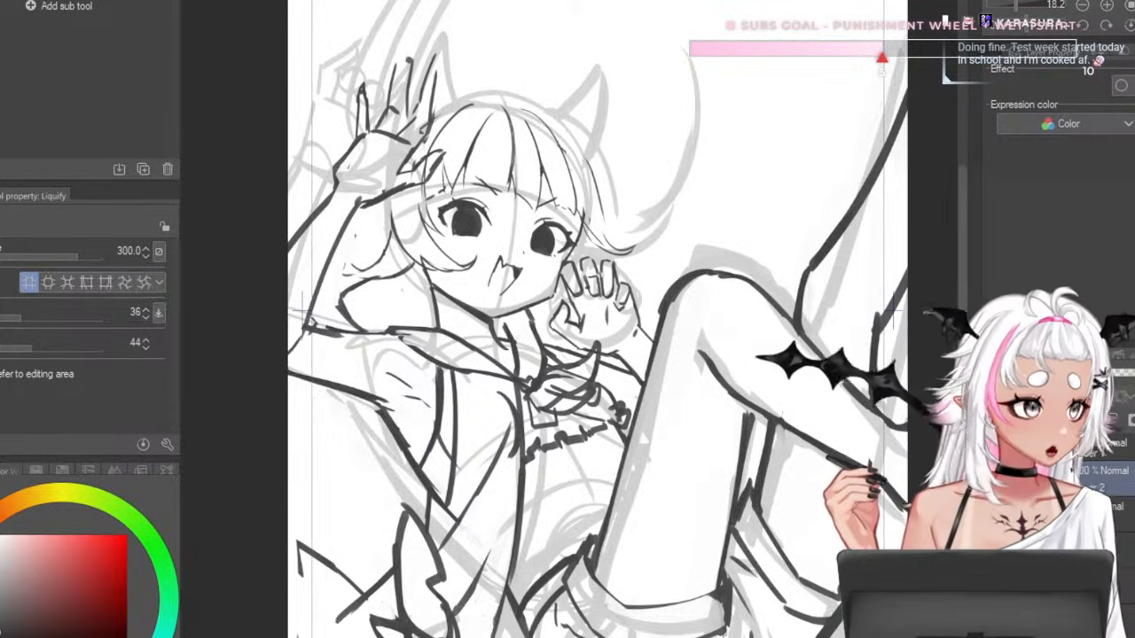
- Flip the canvas back to normal and ink the curled hair lock between the head and raised forearm with brush sizes 12 and 10
key(p)
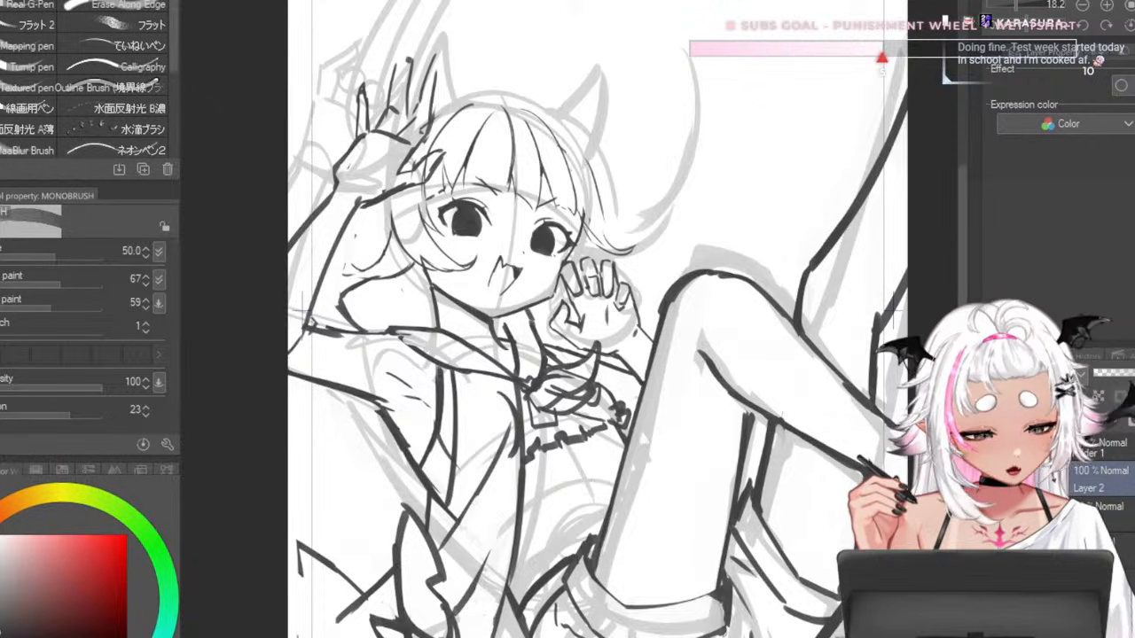
key(h)
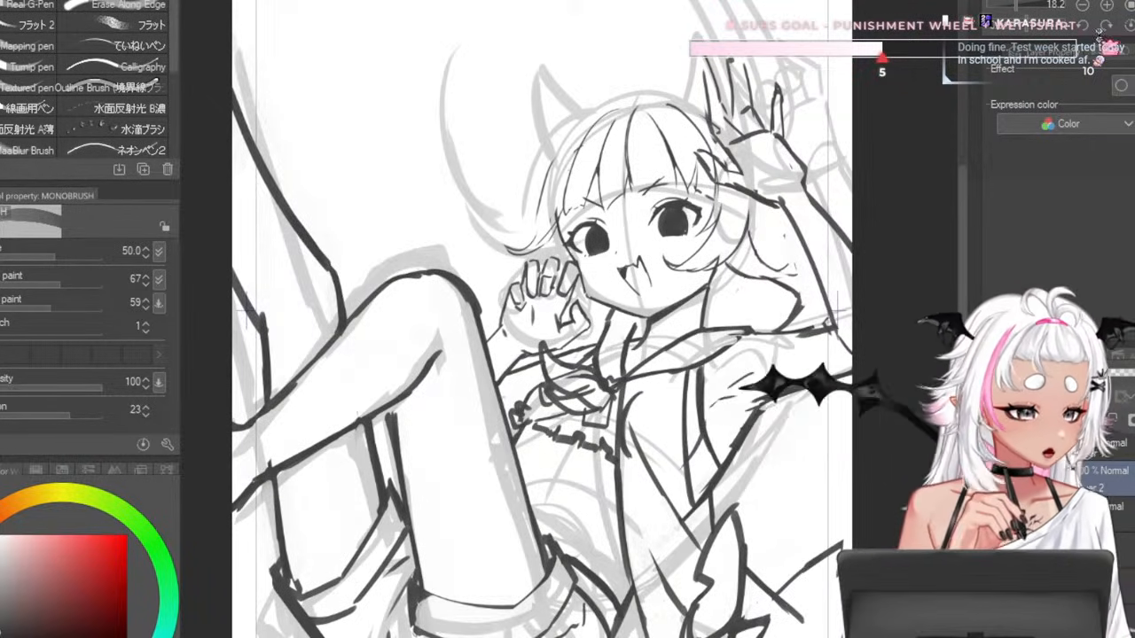
key(ctrl+0)
scroll(683, 288, up, 3)
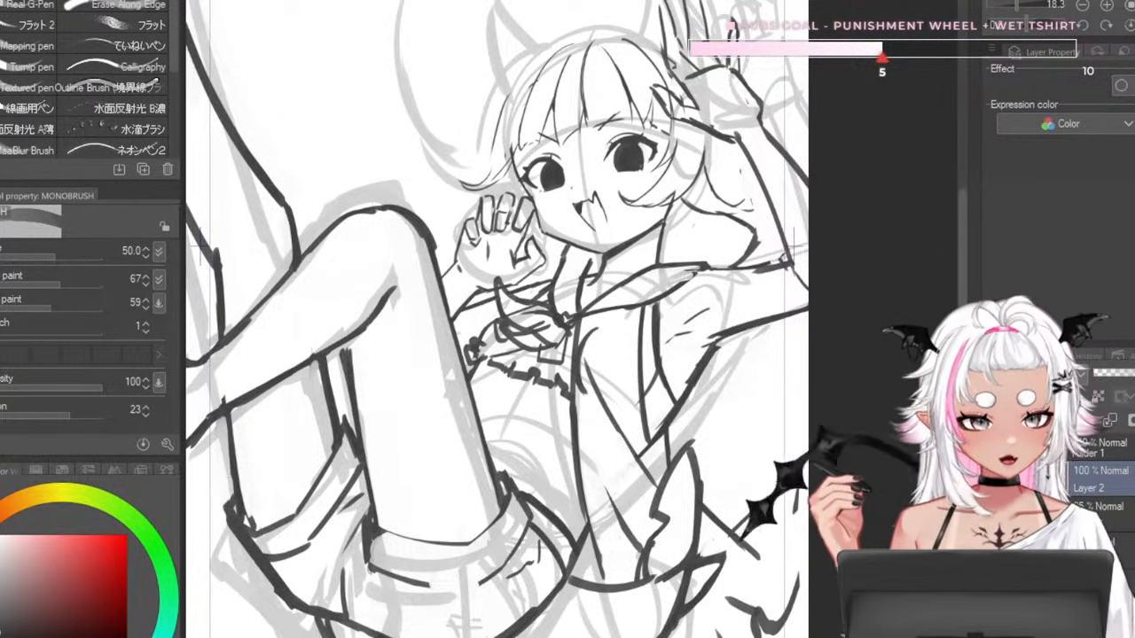
scroll(760, 82, up, 3)
scroll(718, 98, up, 2)
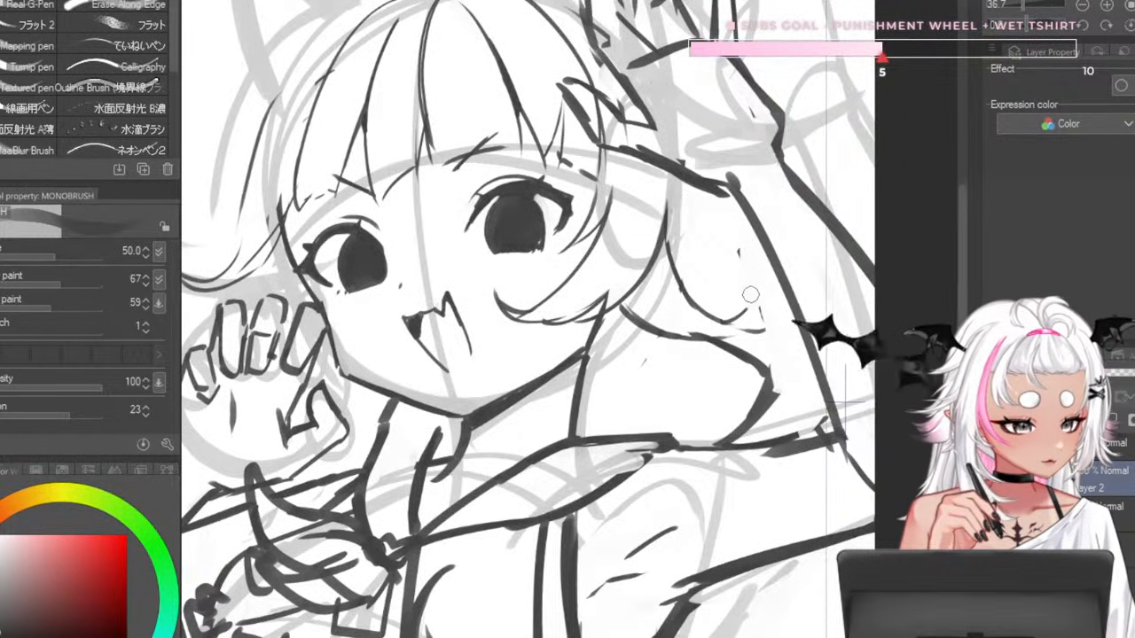
key(c)
drag(742, 254, 743, 305)
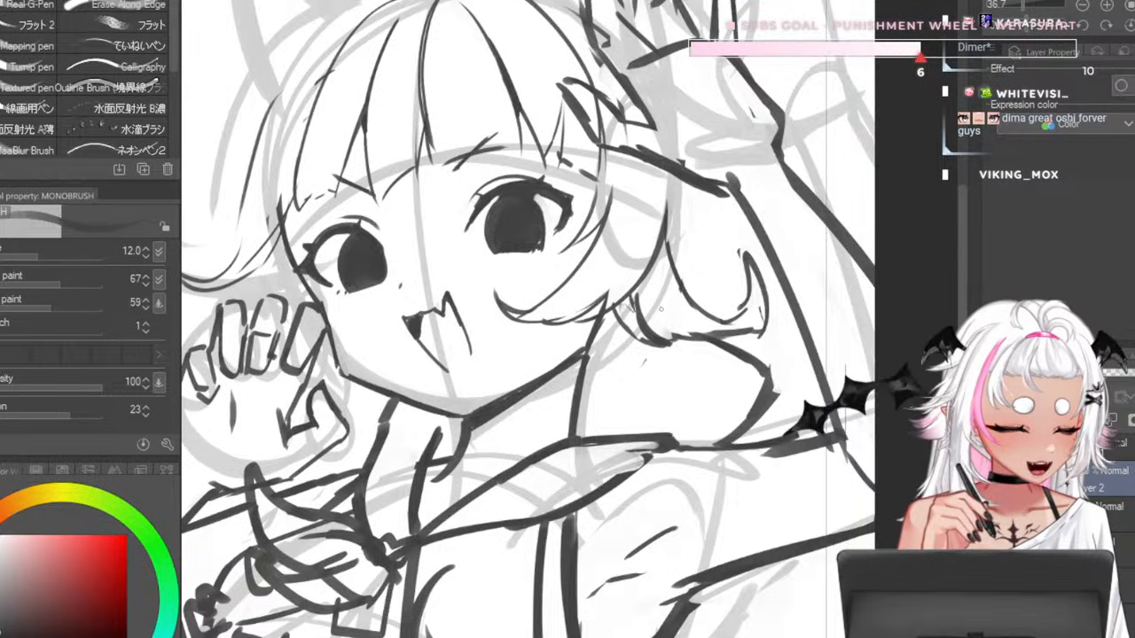
key(bracketleft)
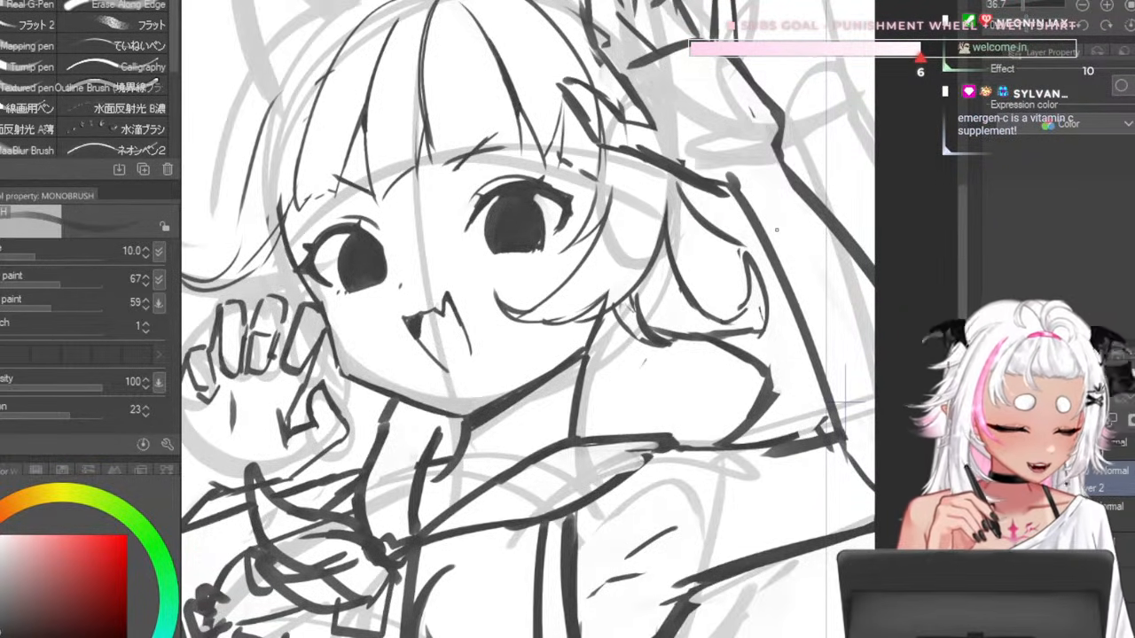
- Ink the pointed animal ear on the left of the head, adding inner fur tufts with brush size 12
scroll(776, 229, down, 3)
drag(568, 259, 554, 370)
scroll(593, 53, up, 4)
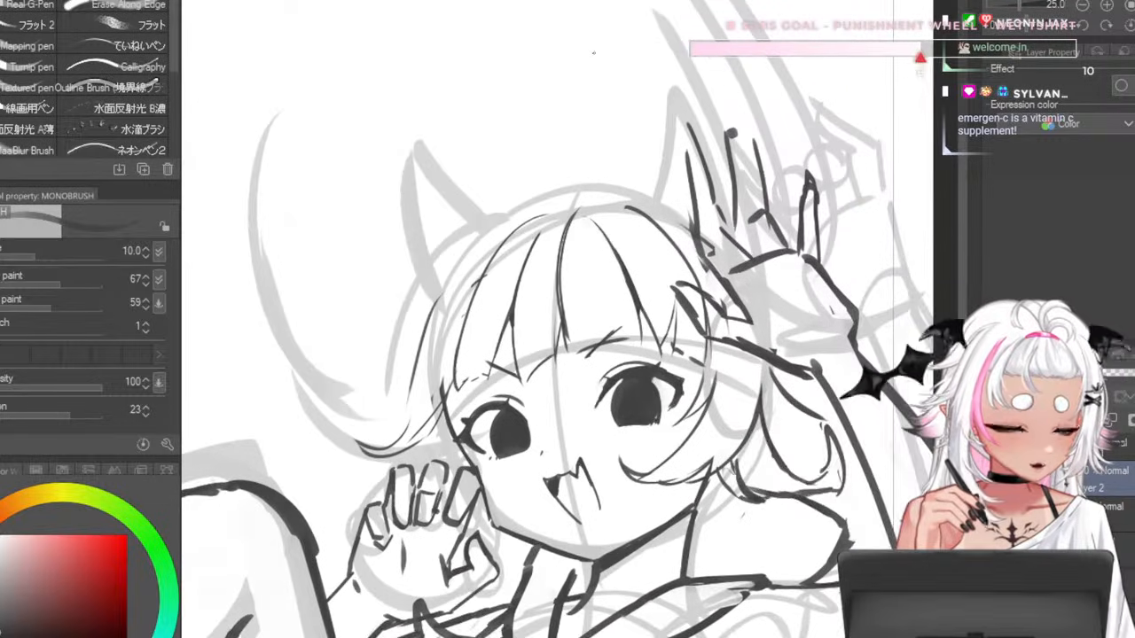
drag(405, 129, 493, 222)
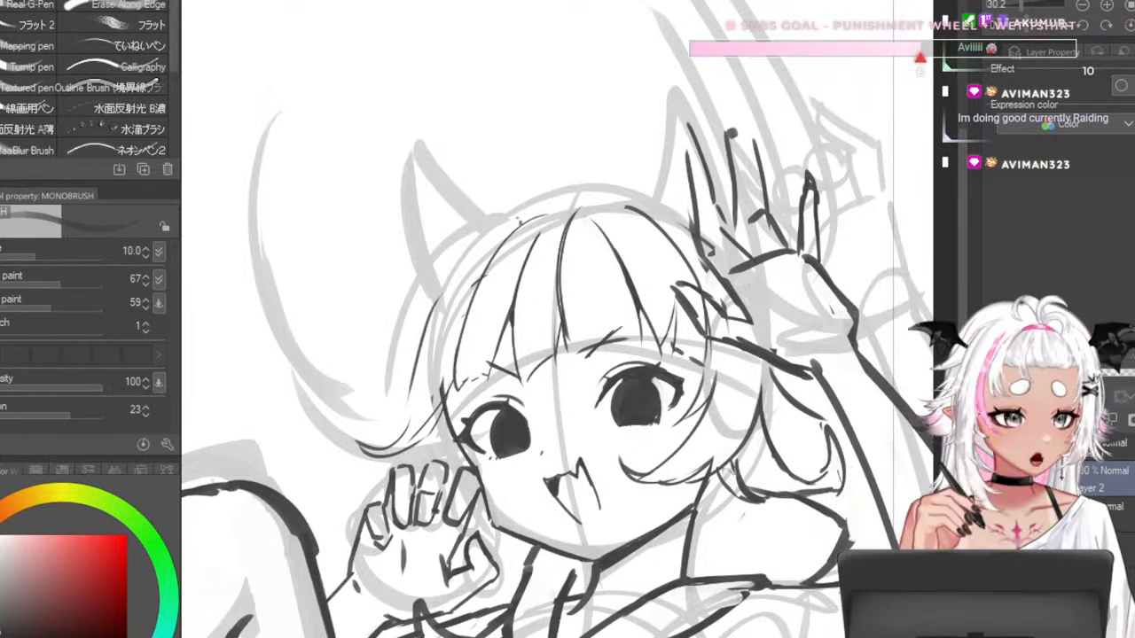
drag(517, 221, 486, 187)
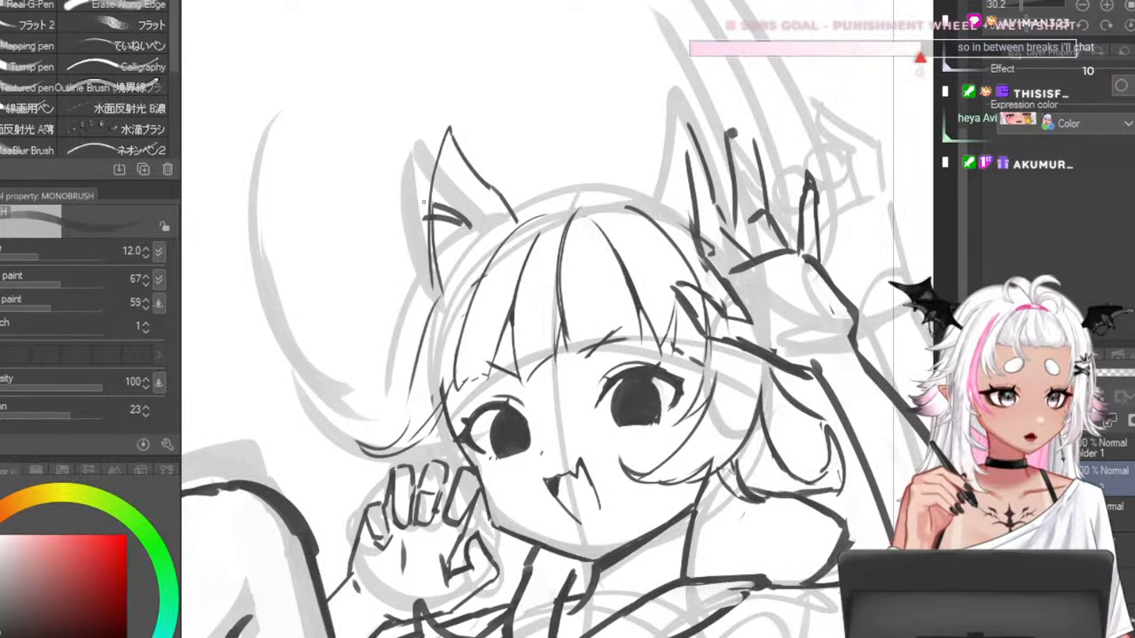
mouse_move(441, 232)
mouse_down()
mouse_move(415, 266)
mouse_move(438, 308)
mouse_up()
drag(610, 209, 634, 113)
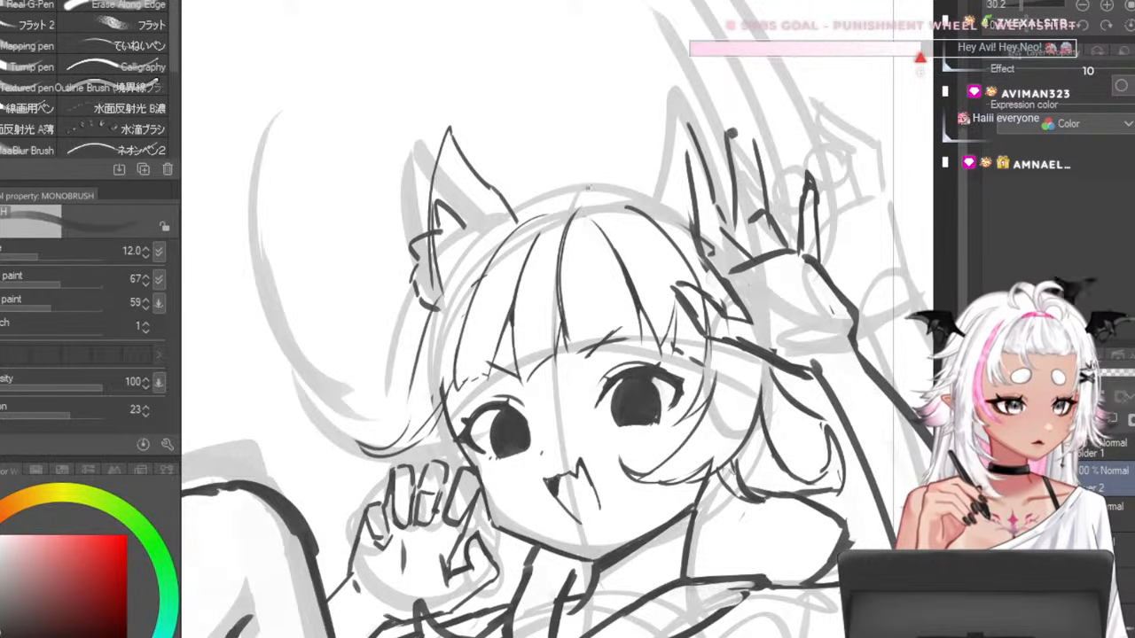
drag(524, 219, 450, 126)
mouse_move(425, 218)
mouse_down()
mouse_move(458, 132)
mouse_move(451, 211)
mouse_up()
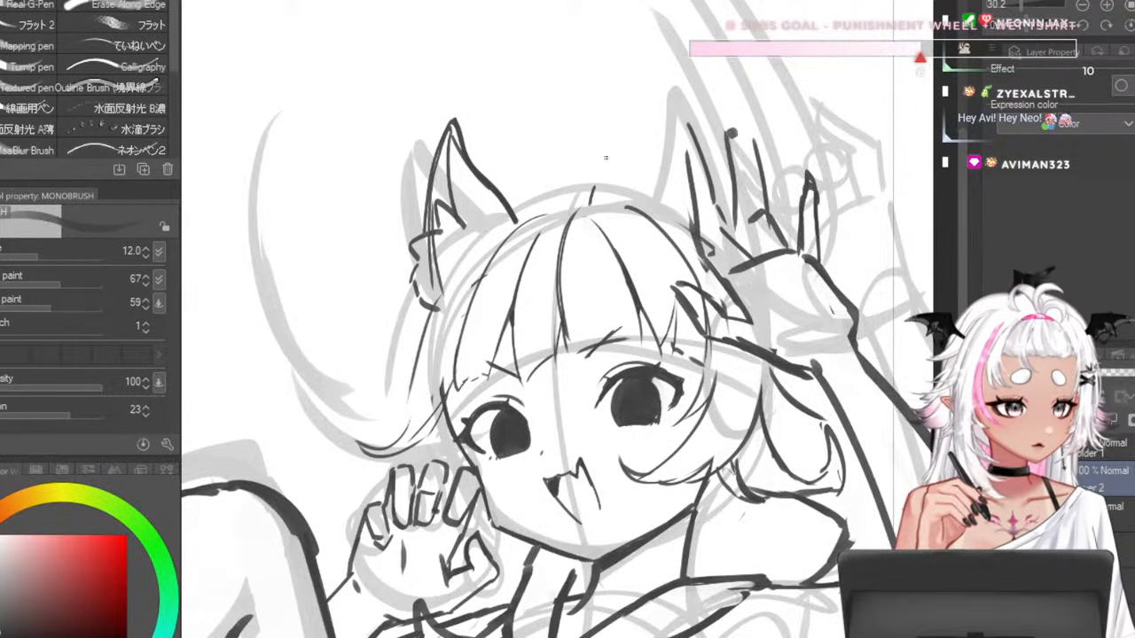
- Ink the initial outline of the right ear beside the raised hand with brush size 12
mouse_move(606, 157)
mouse_down()
mouse_move(644, 107)
mouse_move(672, 131)
mouse_up()
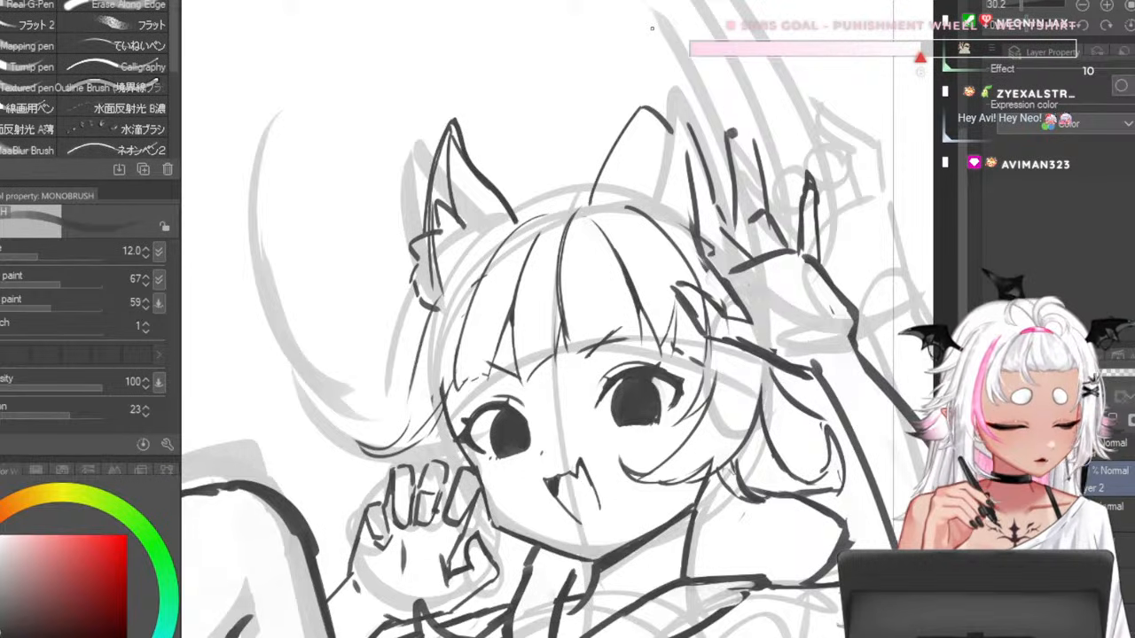
scroll(408, 116, down, 3)
scroll(448, 143, up, 3)
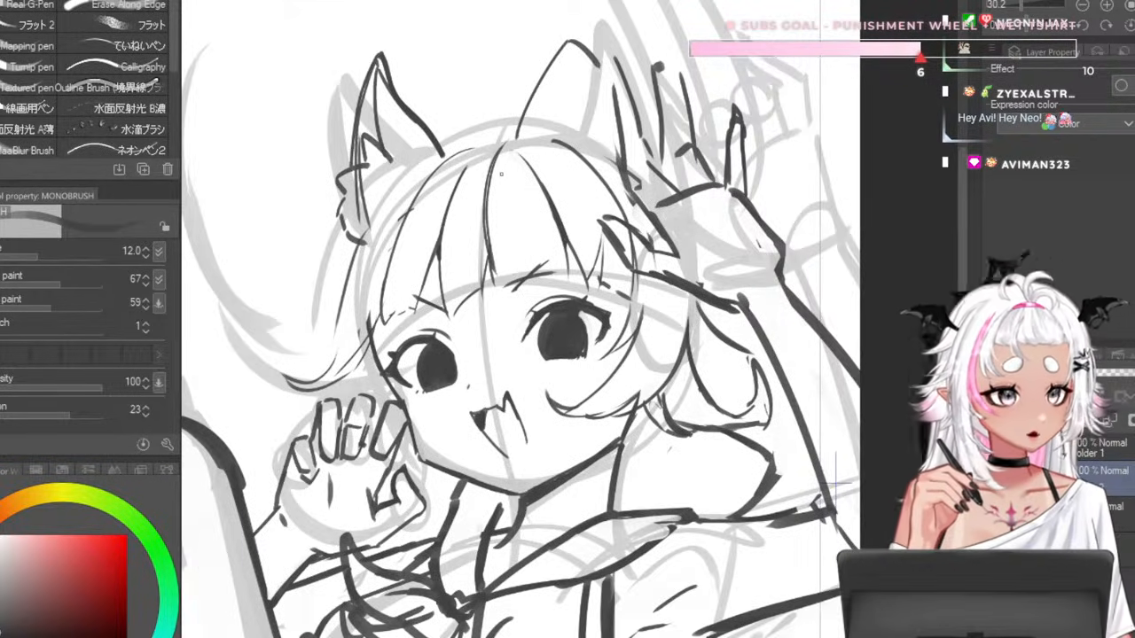
drag(500, 120, 594, 182)
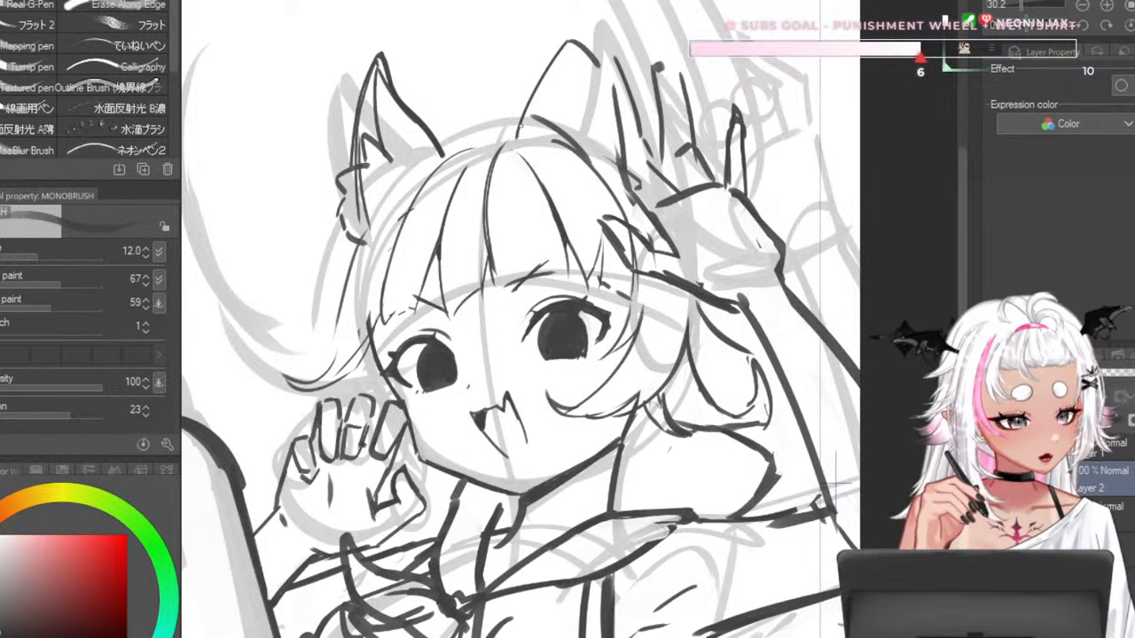
key(ctrl+z)
key(ctrl+z)
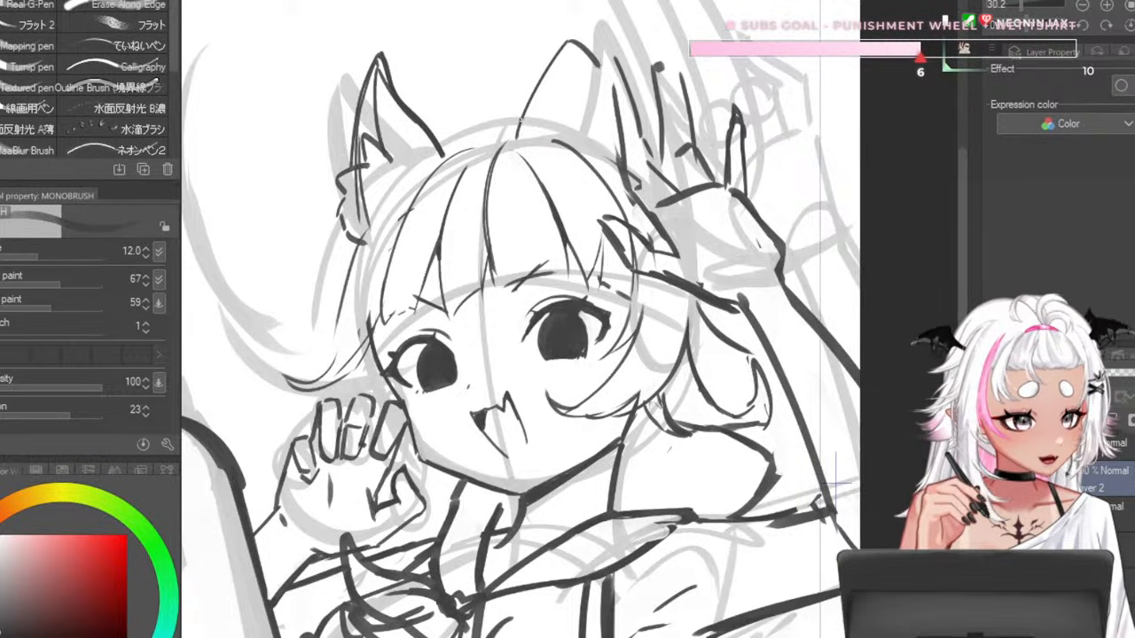
- Ink the crown outline from the left ear and the flicked-out side lock above the lowered hand with brush size 12
drag(410, 183, 531, 114)
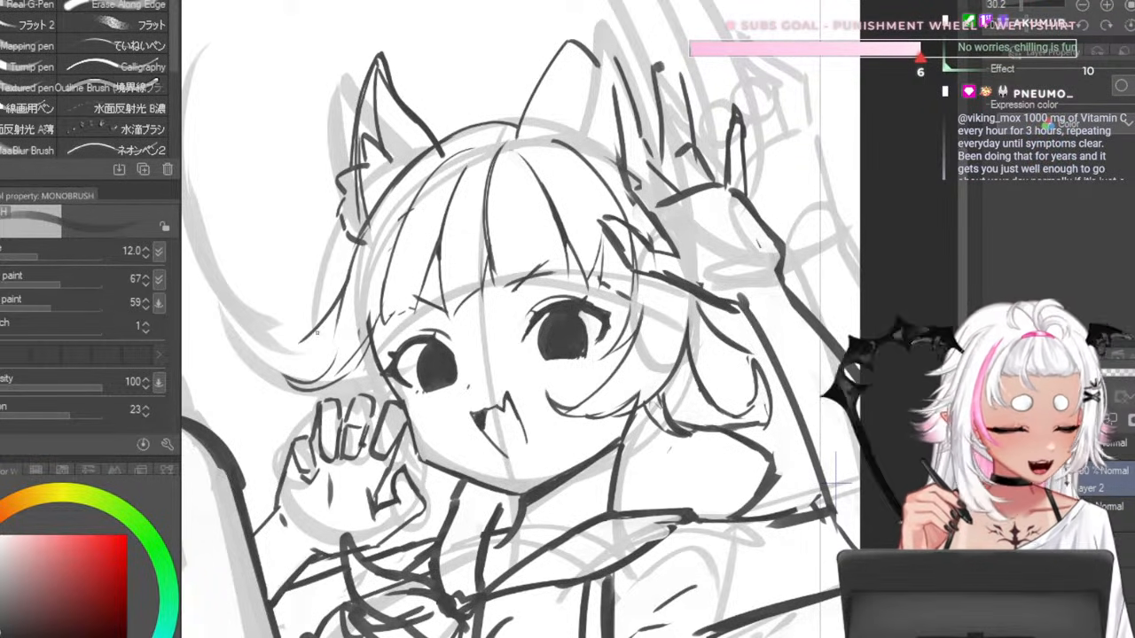
drag(314, 338, 253, 308)
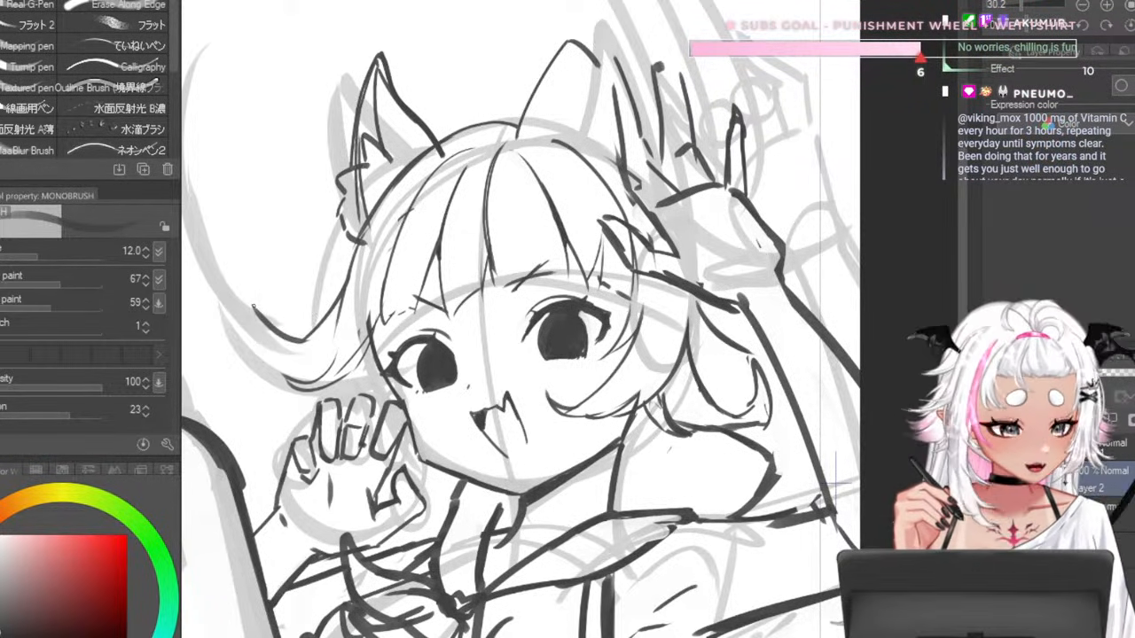
drag(268, 351, 238, 337)
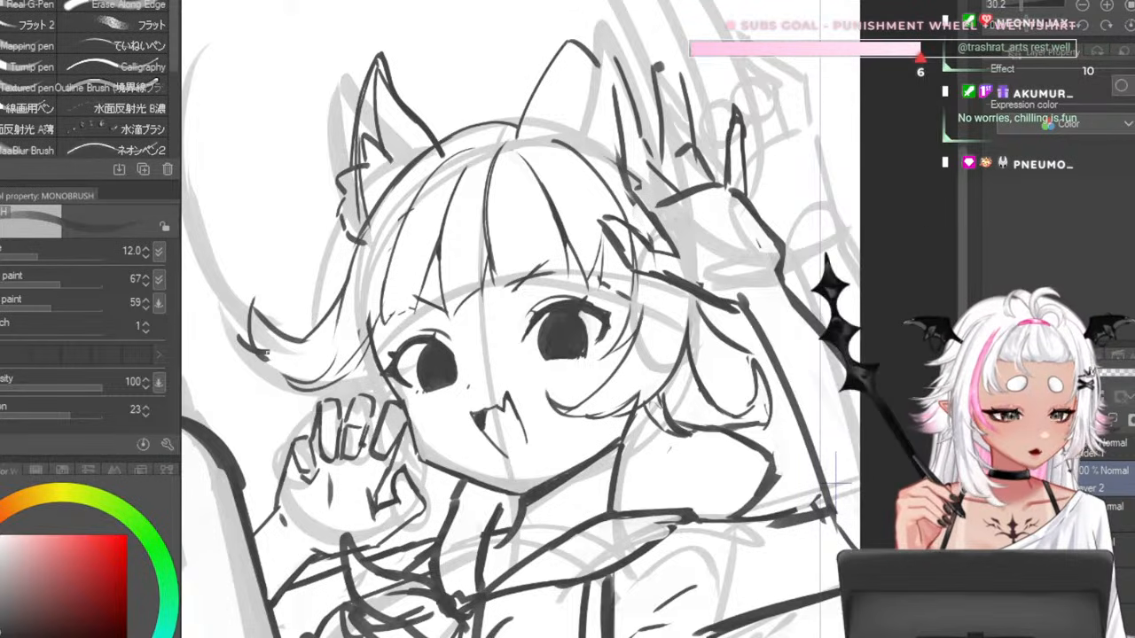
key(ctrl+z)
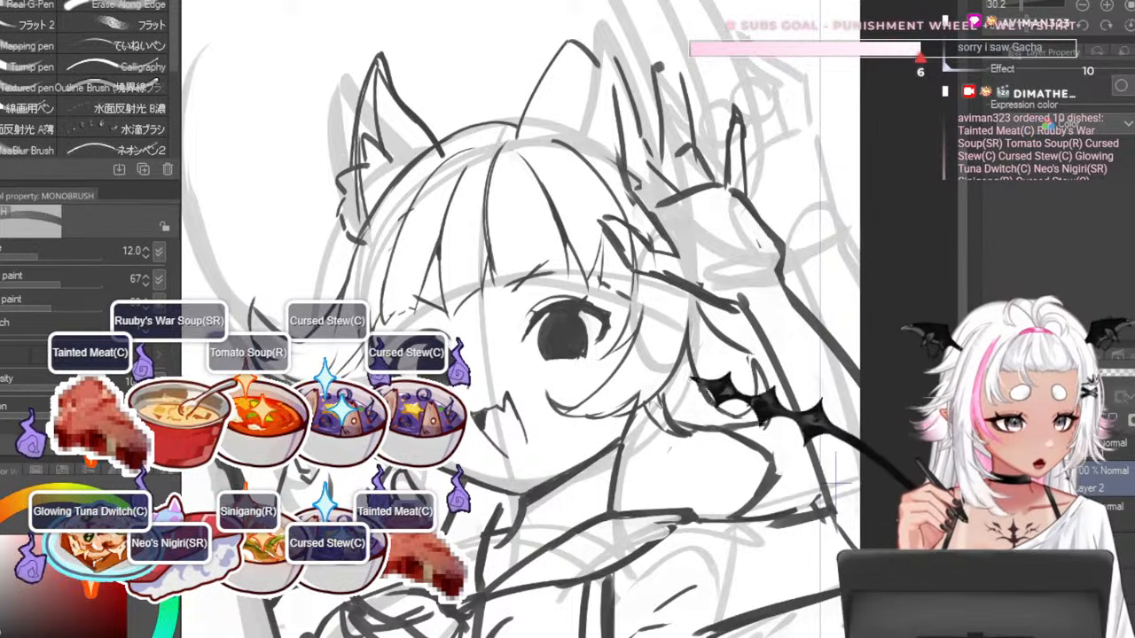
key([)
drag(258, 325, 266, 285)
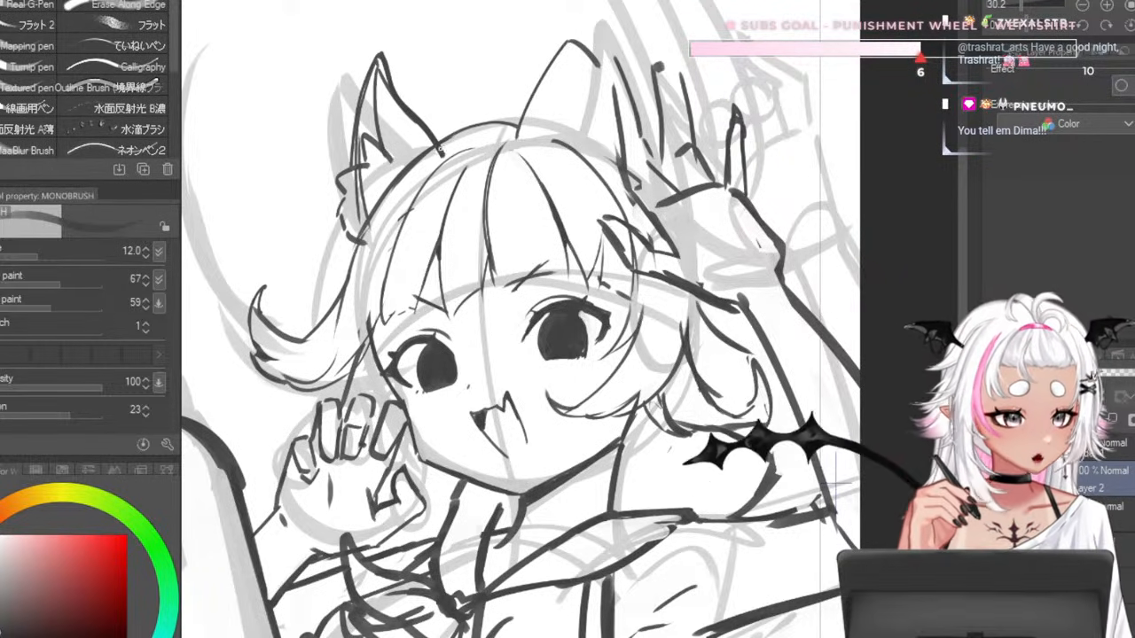
key(ctrl+z)
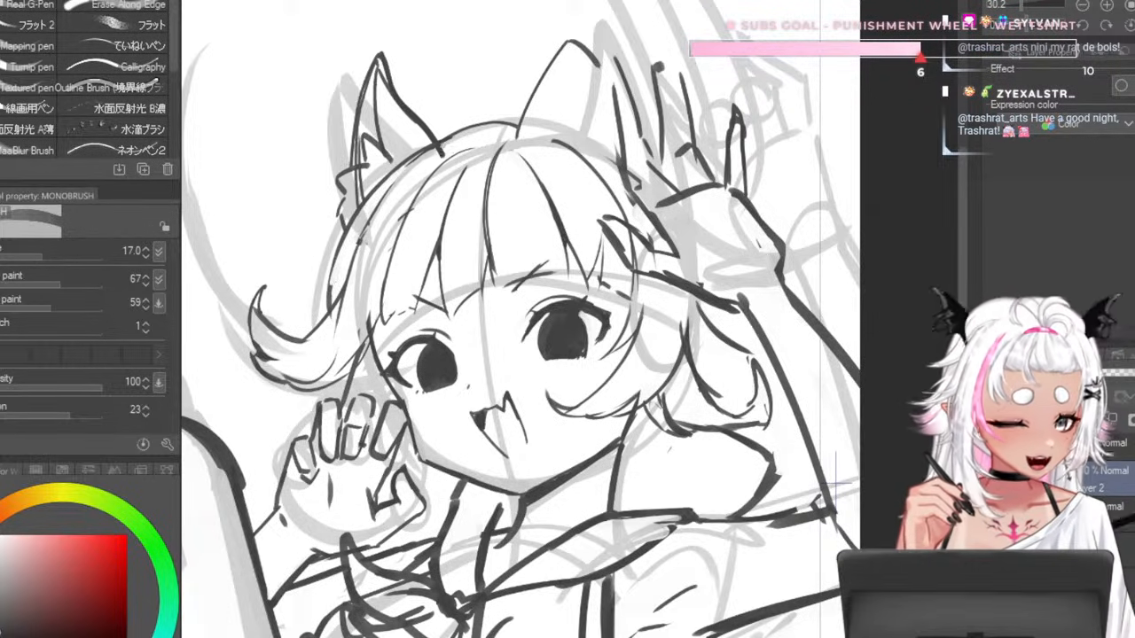
- Thicken the crown line beside the right ear at brush size 17 and sharpen that ear's tip at sizes 12 and 15
drag(522, 126, 621, 165)
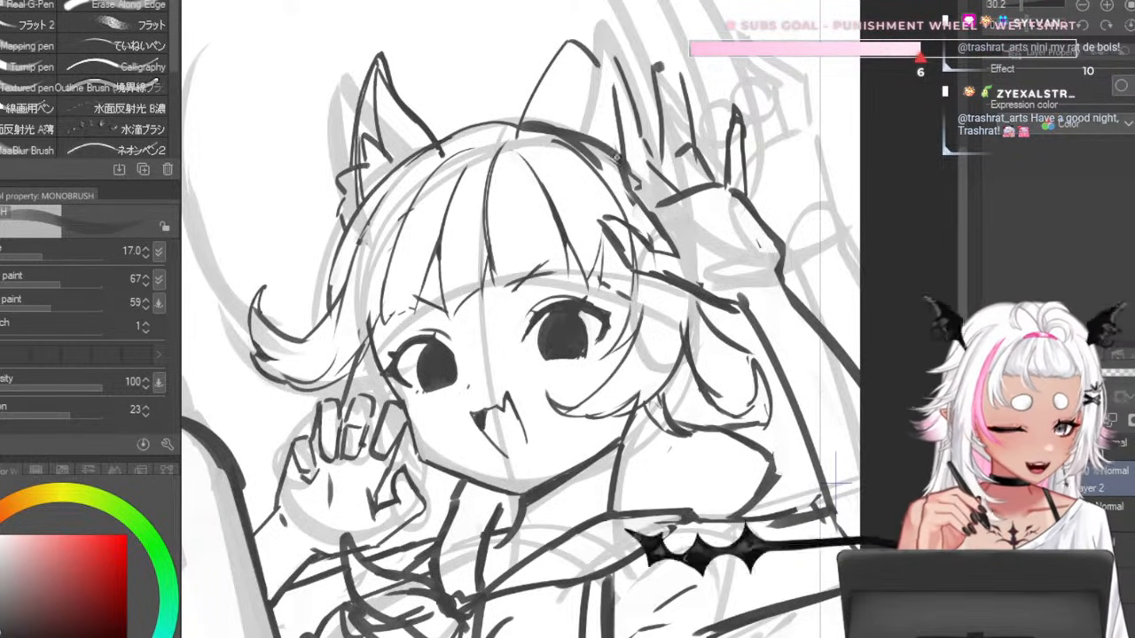
drag(537, 121, 615, 155)
key(bracketleft)
key(bracketleft)
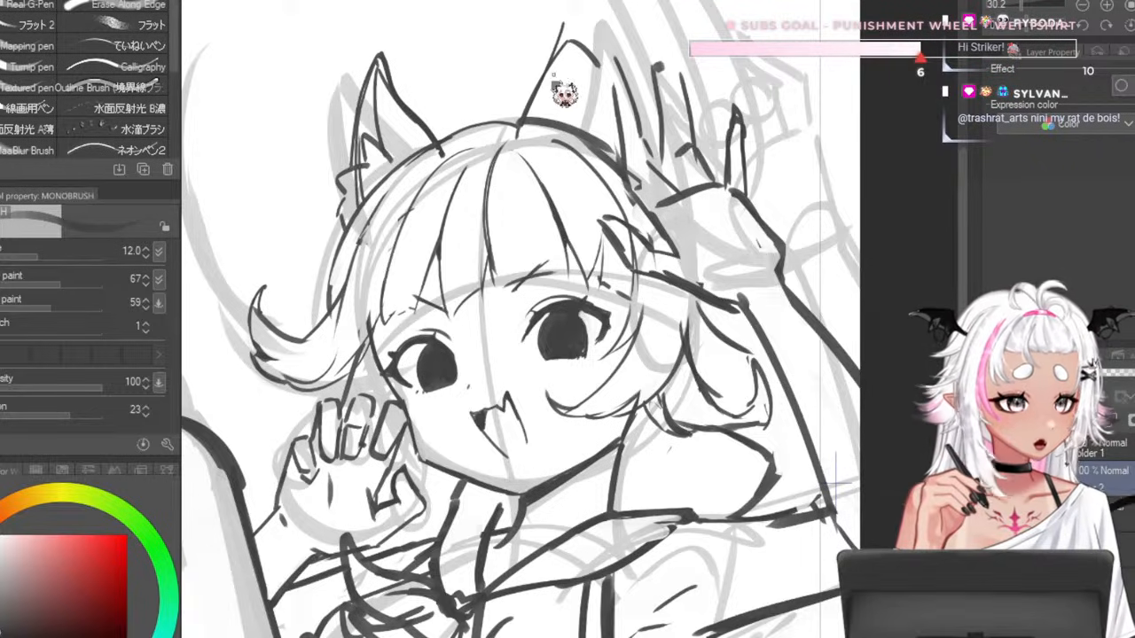
key(bracketright)
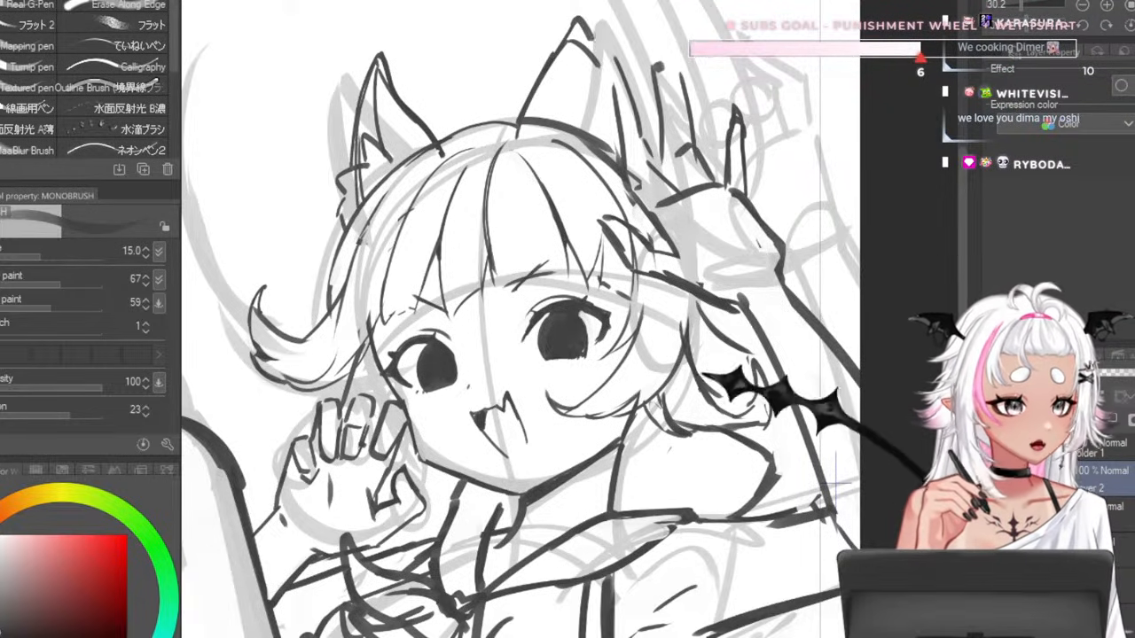
drag(576, 21, 601, 59)
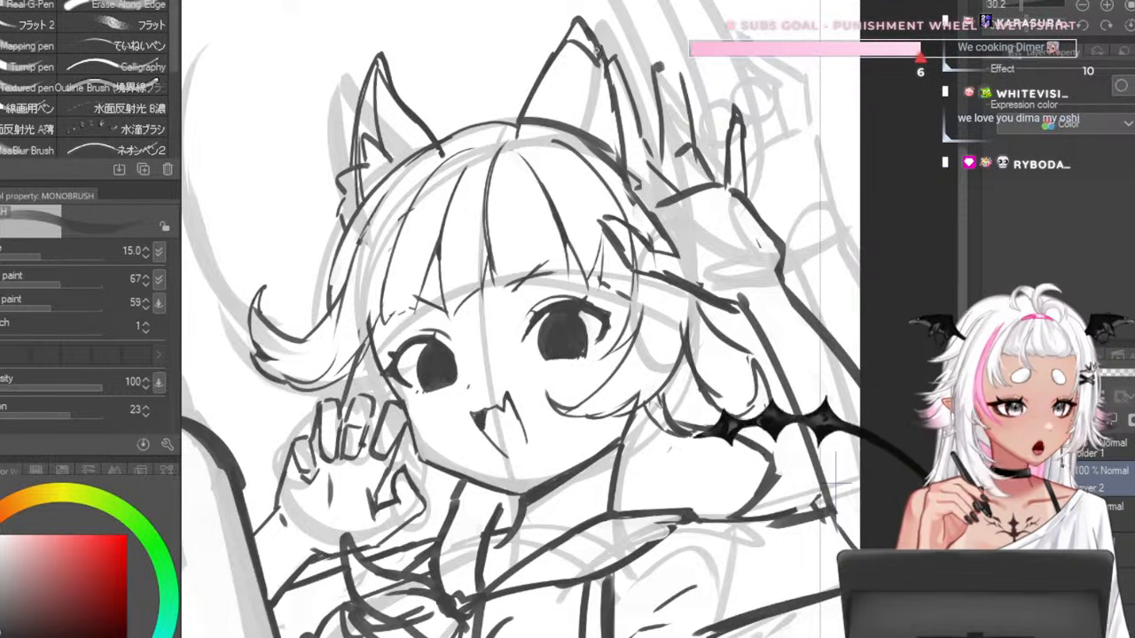
- Clean up the right ear and add its inner edge and fur tufts, varying the brush size between 17 and 50
key(bracketright)
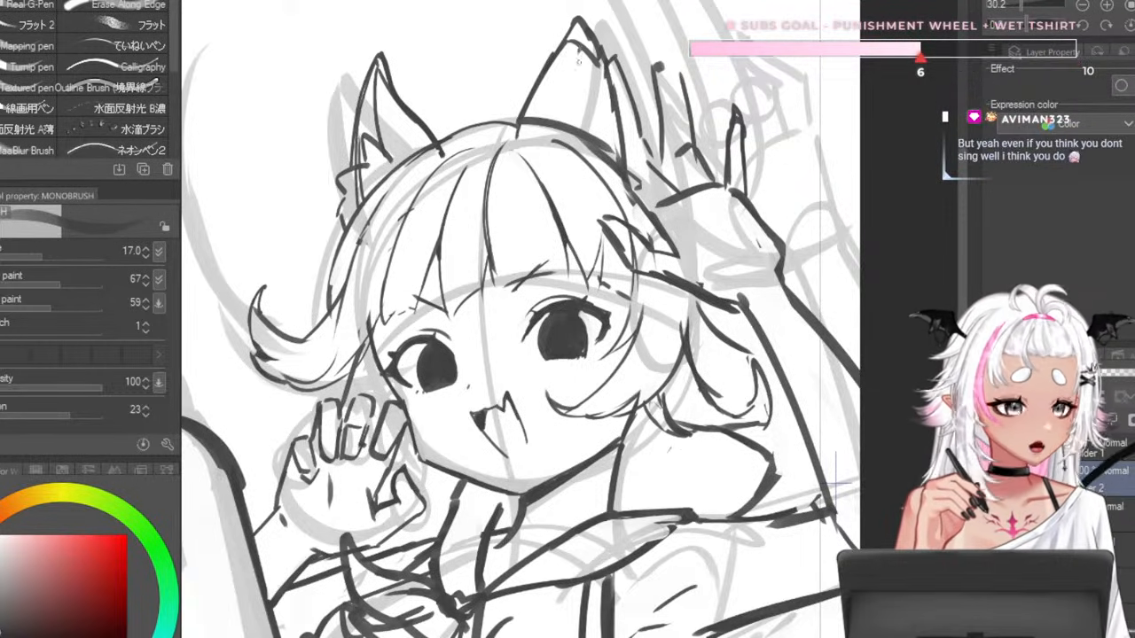
key(bracketright)
key(bracketright)
key(bracketright)
key(bracketright)
key(bracketright)
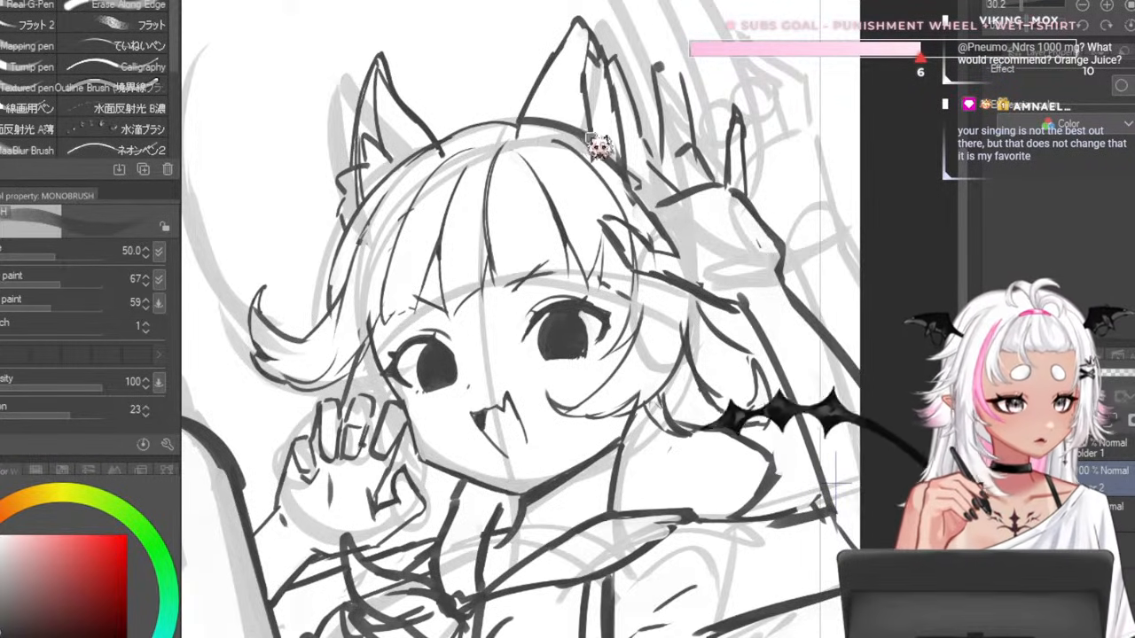
key(bracketleft)
key(bracketleft)
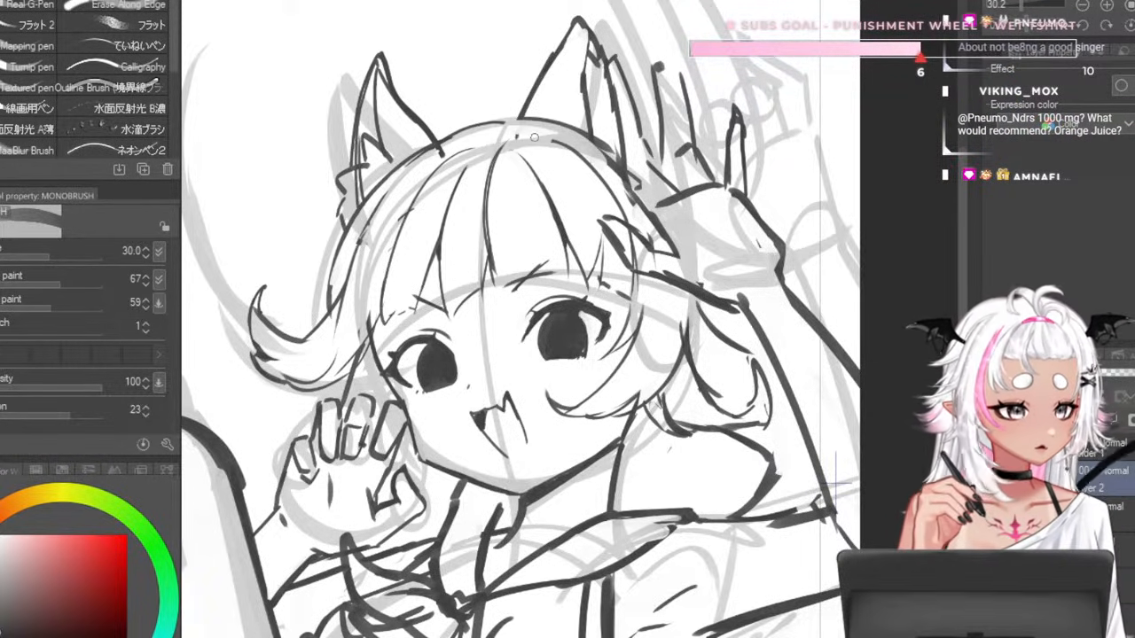
key(bracketleft)
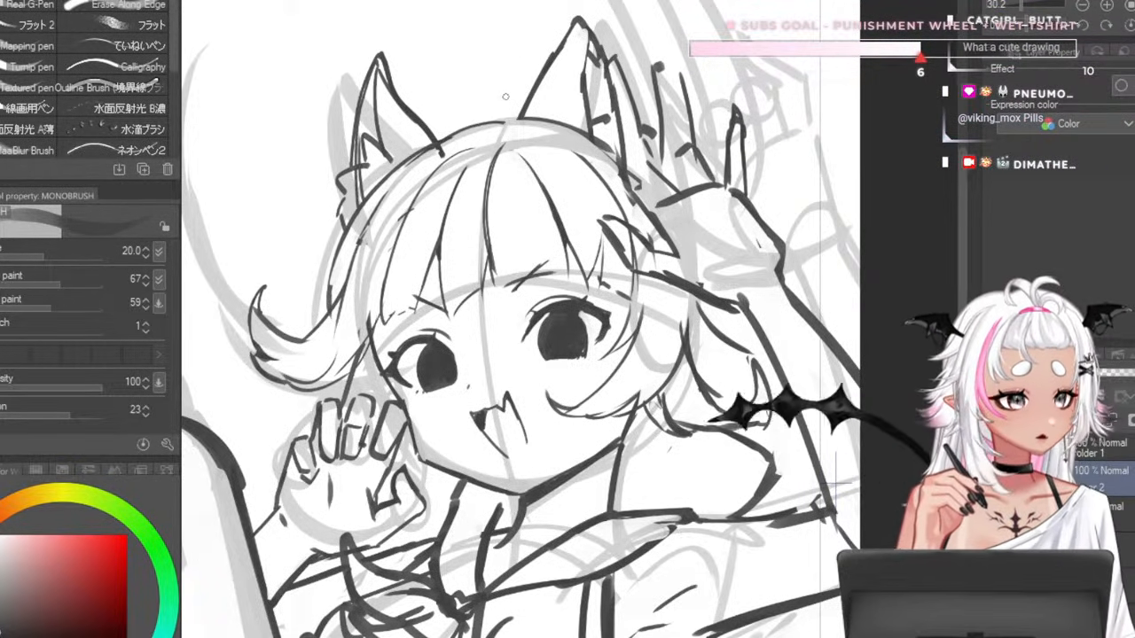
- Ink a curved ahoge strand on top of the head between the ears with brush size 15
key(bracketleft)
drag(502, 118, 523, 41)
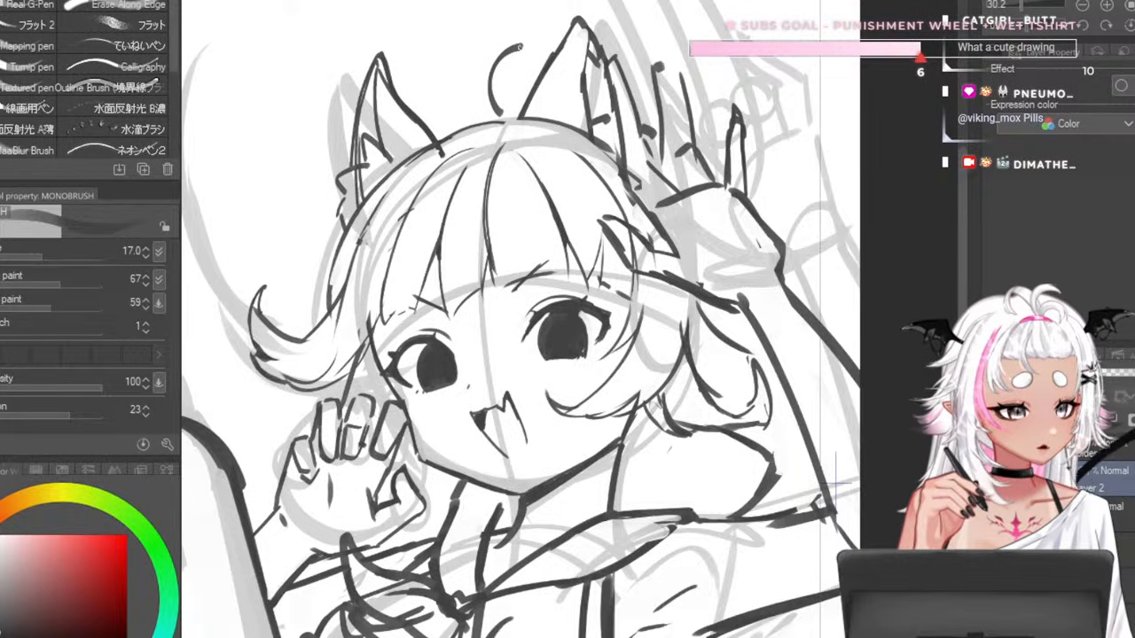
key(ctrl+z)
key(bracketleft)
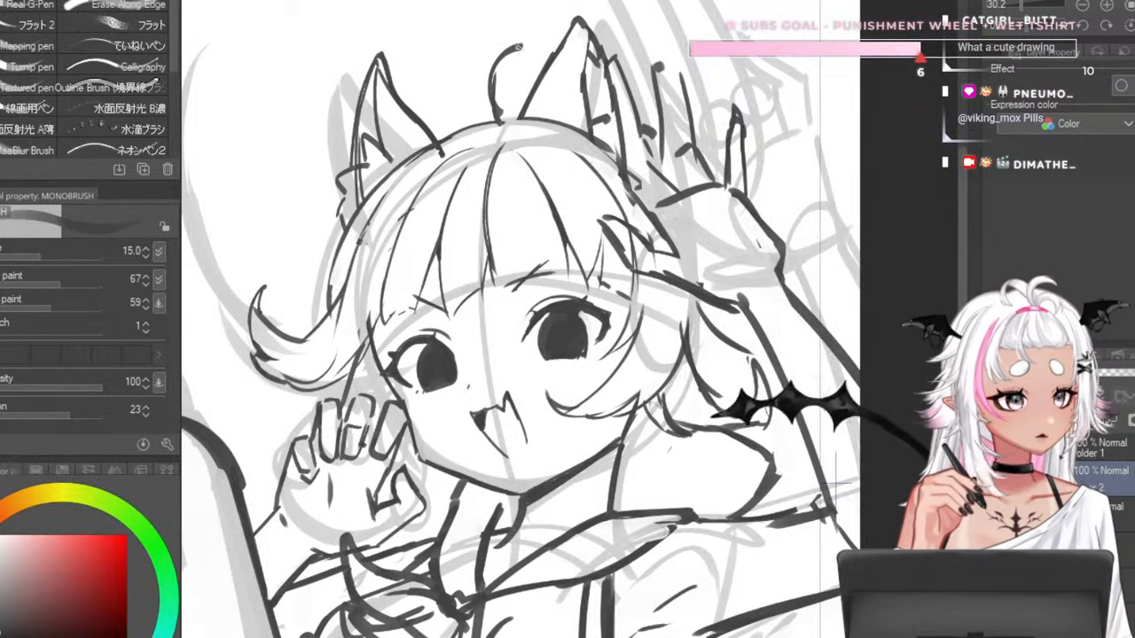
drag(486, 124, 518, 51)
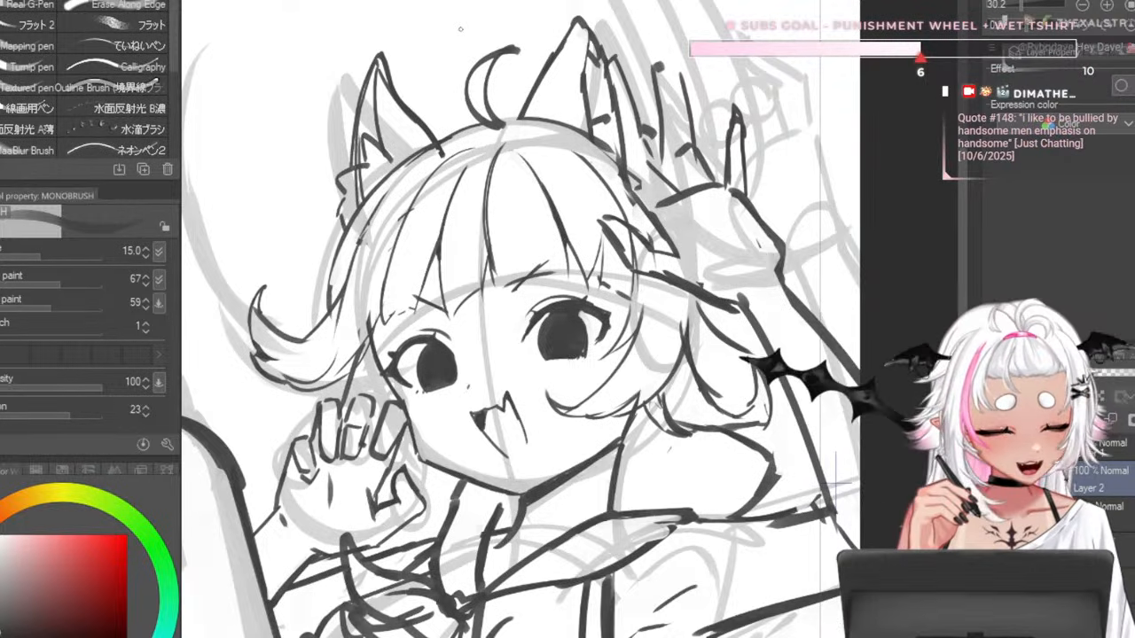
- Refine the inner strand lines of the flicked side lock on the left with brush size 15
scroll(378, 81, down, 3)
scroll(293, 195, up, 5)
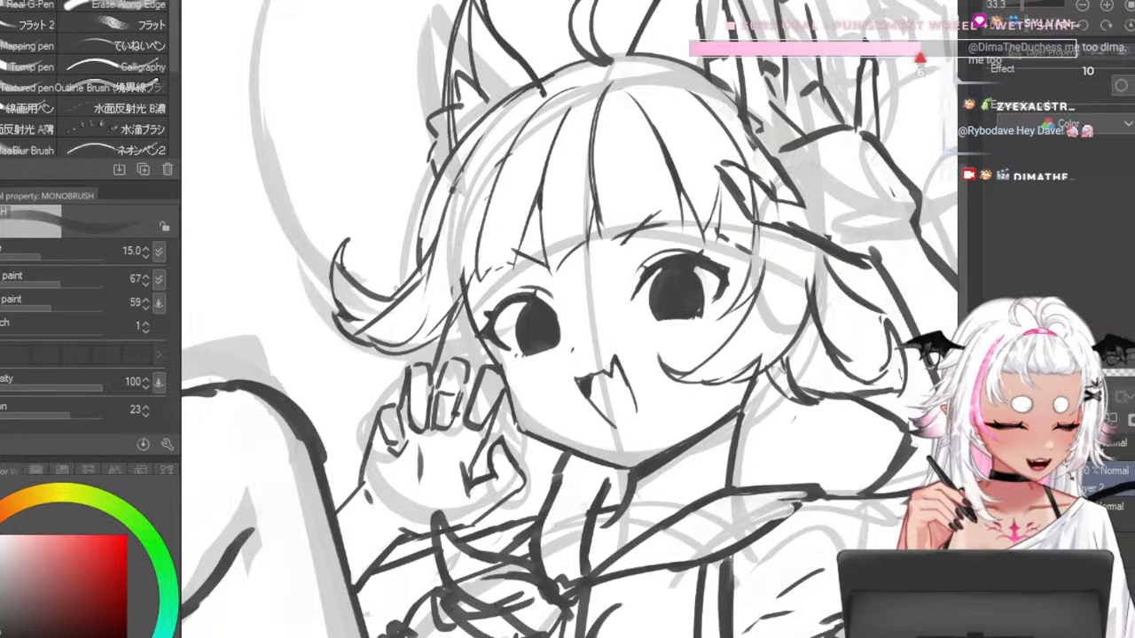
drag(408, 286, 360, 319)
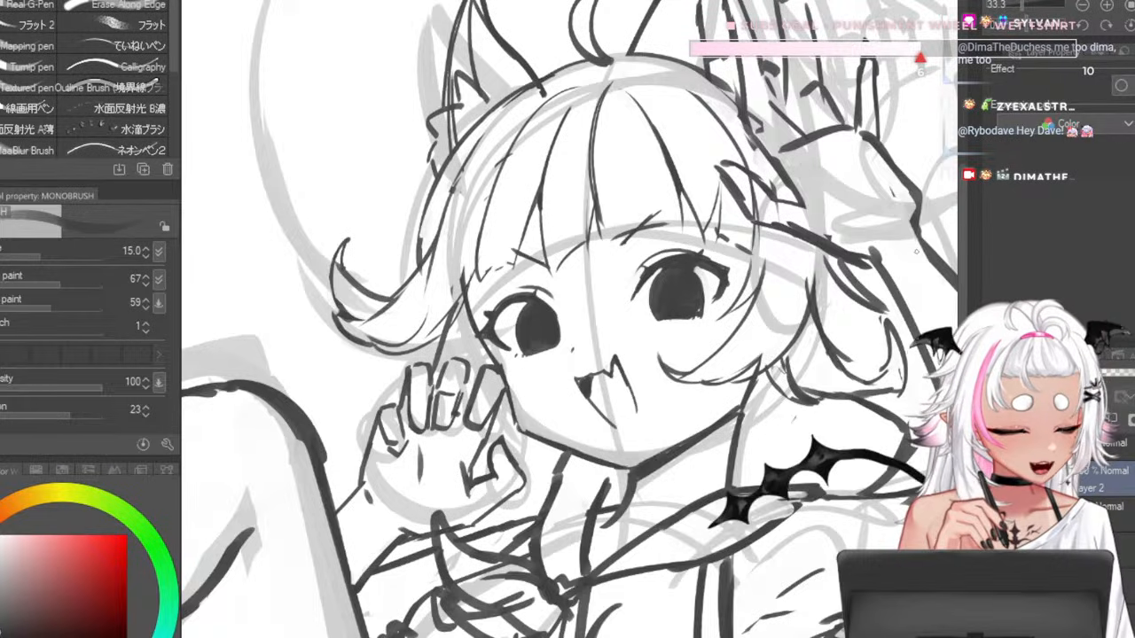
- Try sweeping hair strands behind the neck toward the raised arm with brush size 15, checking them against the whole figure
scroll(520, 284, down, 2)
scroll(509, 272, up, 2)
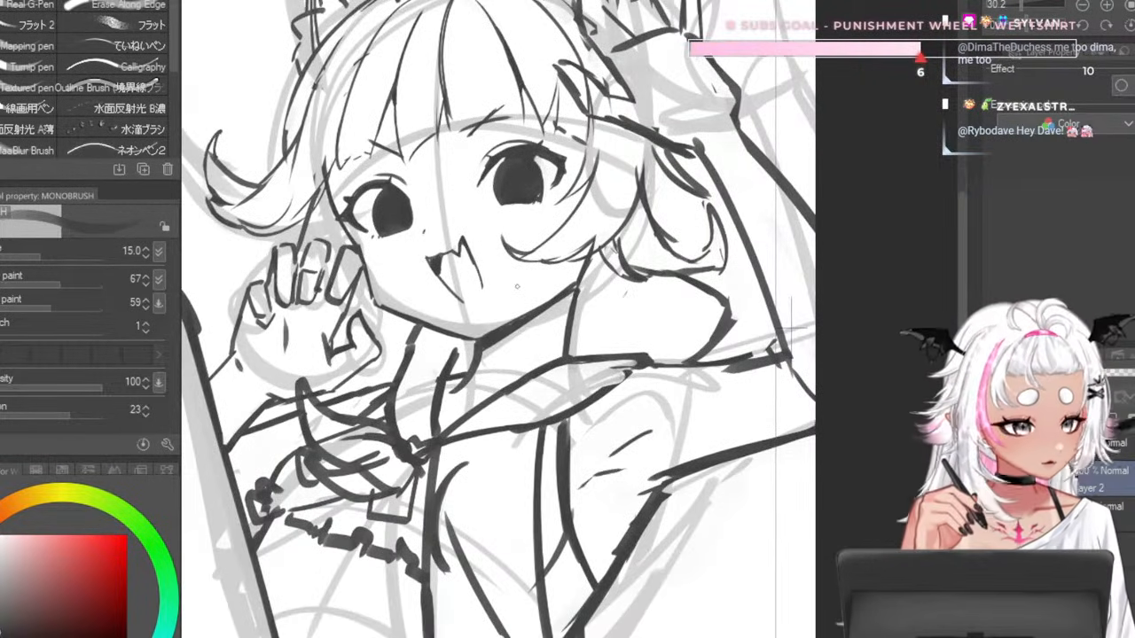
drag(578, 284, 688, 317)
key(ctrl+z)
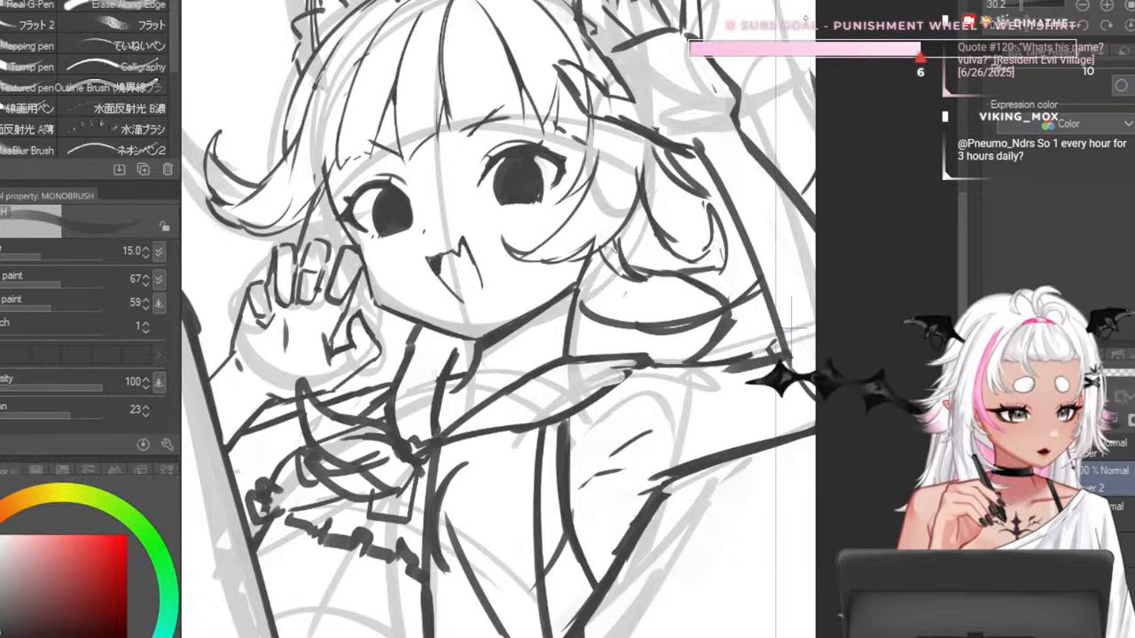
scroll(714, 145, down, 4)
scroll(560, 120, up, 2)
scroll(560, 222, down, 2)
scroll(683, 204, up, 4)
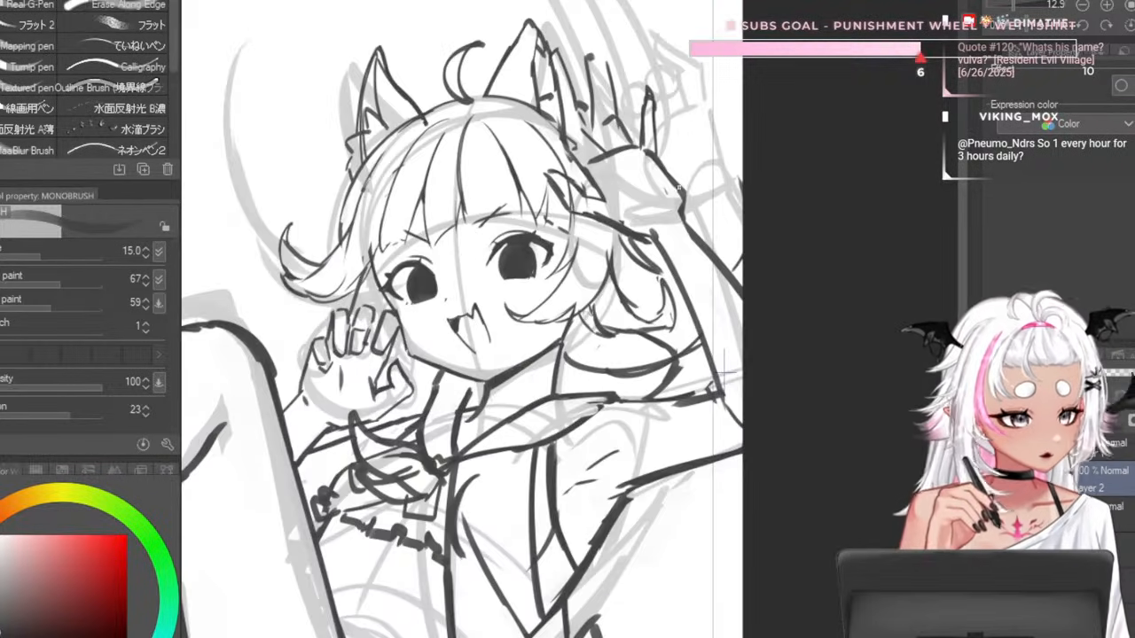
scroll(655, 214, down, 3)
scroll(692, 266, up, 3)
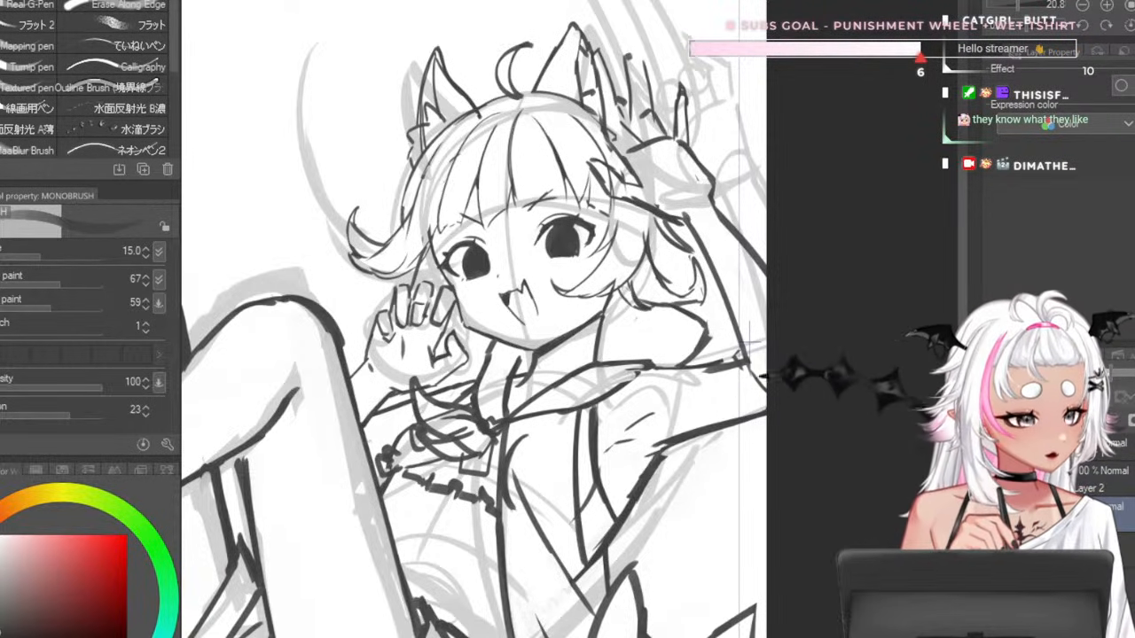
- Set up a layer below the line art for blocking in the hair, picking a grey and enlarging the brush
key(Delete)
key(ctrl+z)
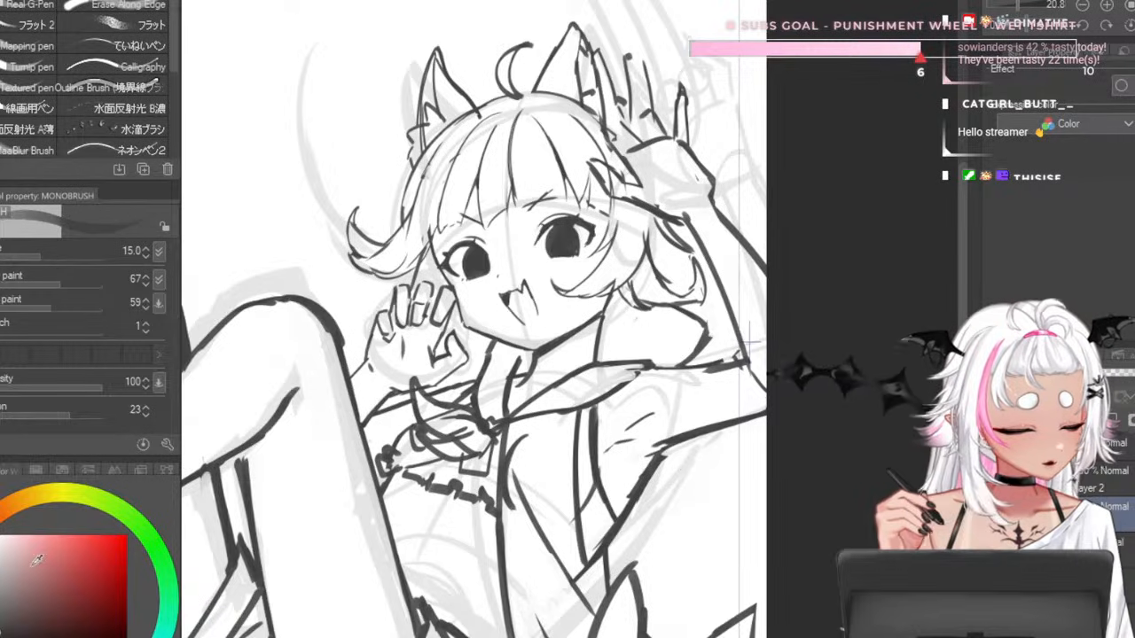
click(2, 555)
key(bracketright)
key(bracketright)
key(bracketright)
key(bracketright)
key(bracketright)
key(bracketright)
key(bracketright)
key(bracketright)
key(bracketright)
key(bracketright)
key(bracketright)
key(bracketright)
key(bracketright)
key(bracketright)
key(bracketright)
drag(620, 341, 707, 216)
key(ctrl+z)
drag(604, 341, 743, 161)
key(ctrl+z)
drag(634, 266, 701, 328)
key(ctrl+z)
key(bracketleft)
key(bracketleft)
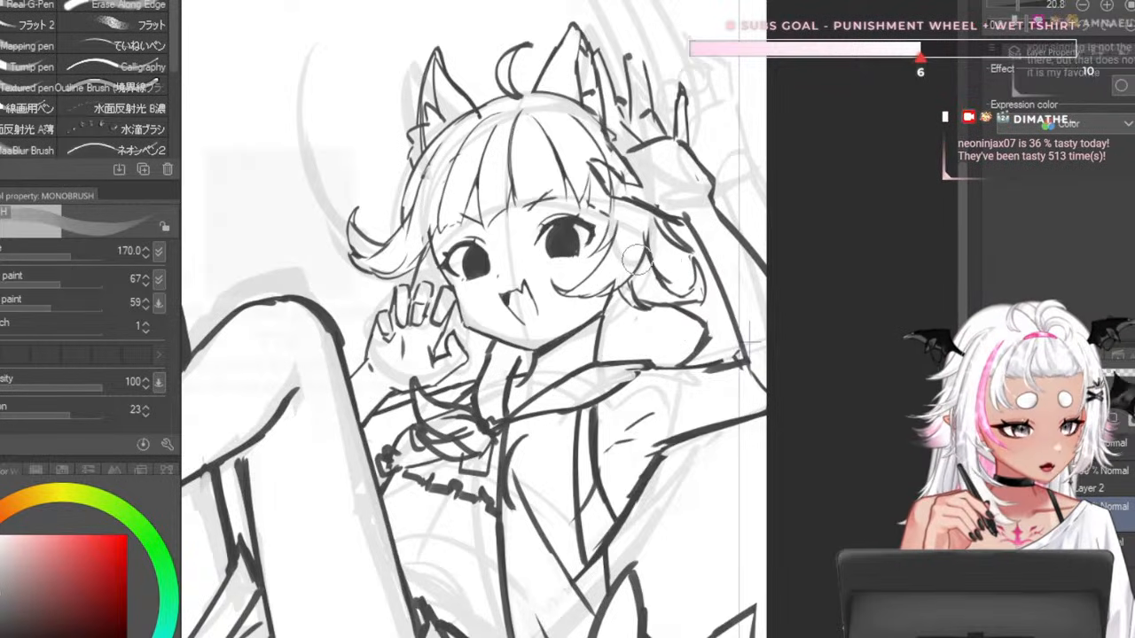
- Block in a grey hair patch behind the neck below the flicked side lock, reducing the brush size to 120
drag(641, 229, 643, 286)
key(ctrl+z)
key(bracketleft)
key(bracketleft)
mouse_move(652, 249)
mouse_down()
mouse_move(678, 346)
mouse_move(620, 310)
mouse_move(670, 323)
mouse_move(652, 266)
mouse_up()
key(ctrl+z)
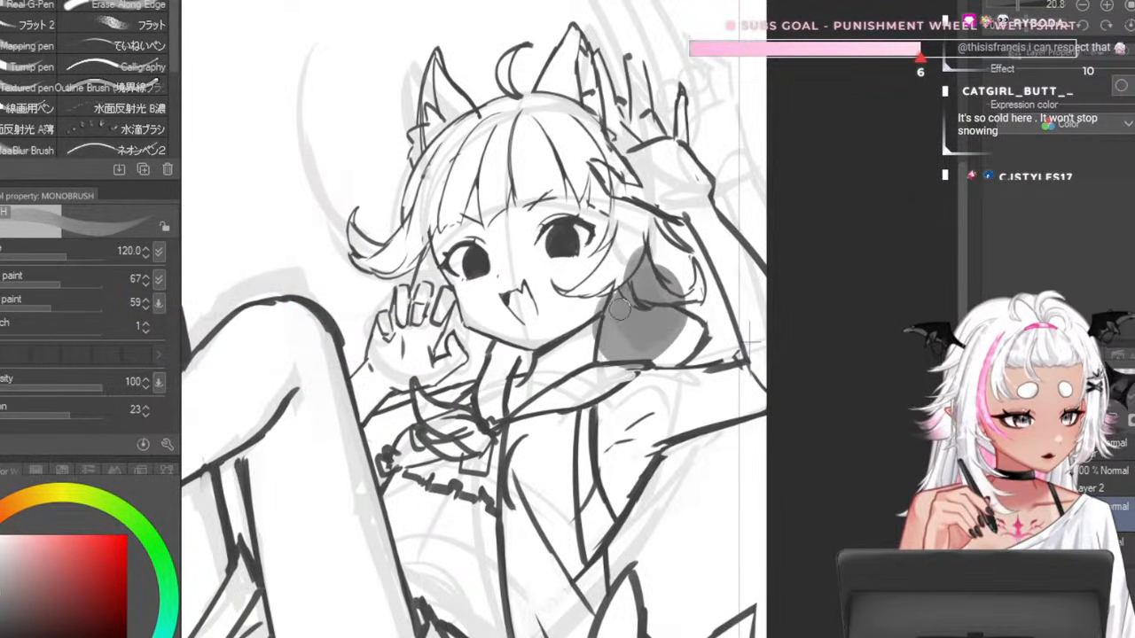
drag(625, 351, 747, 275)
key(ctrl+z)
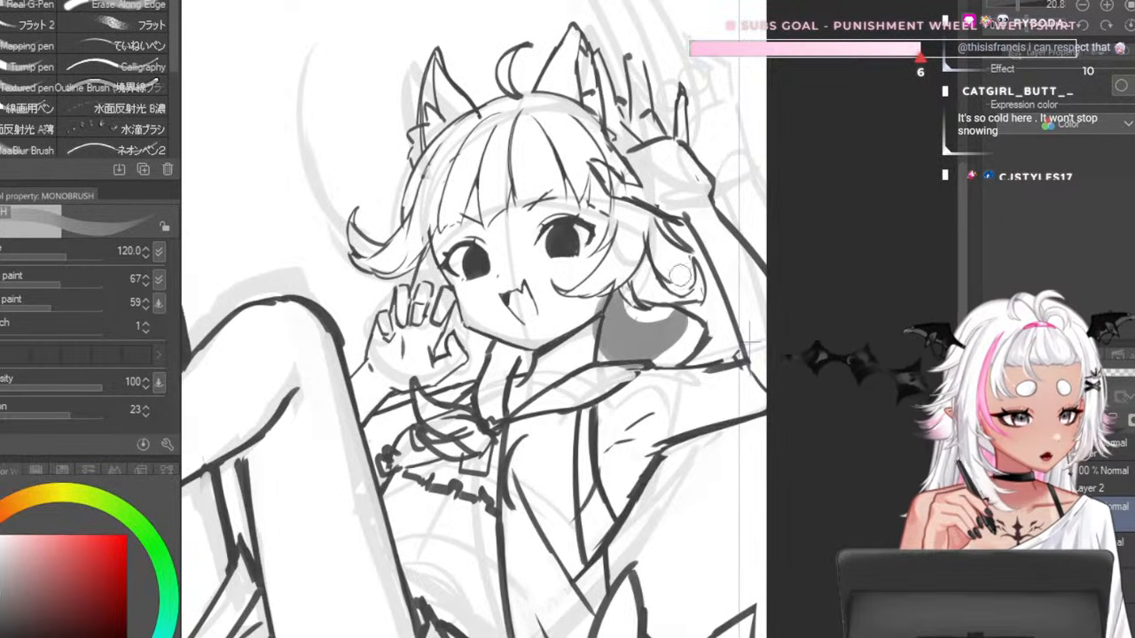
- Extend the grey hair mass from behind the neck across the raised forearm to the canvas edge with brush size 150
drag(612, 328, 640, 326)
mouse_move(632, 282)
mouse_down()
mouse_move(704, 260)
mouse_move(685, 330)
mouse_up()
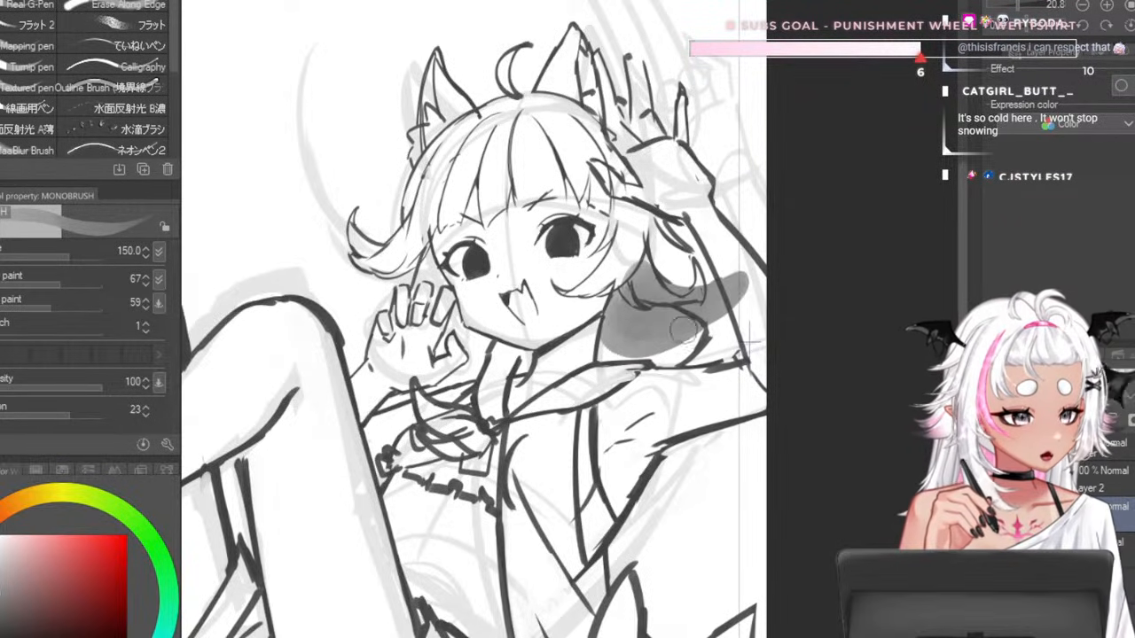
drag(652, 282, 745, 196)
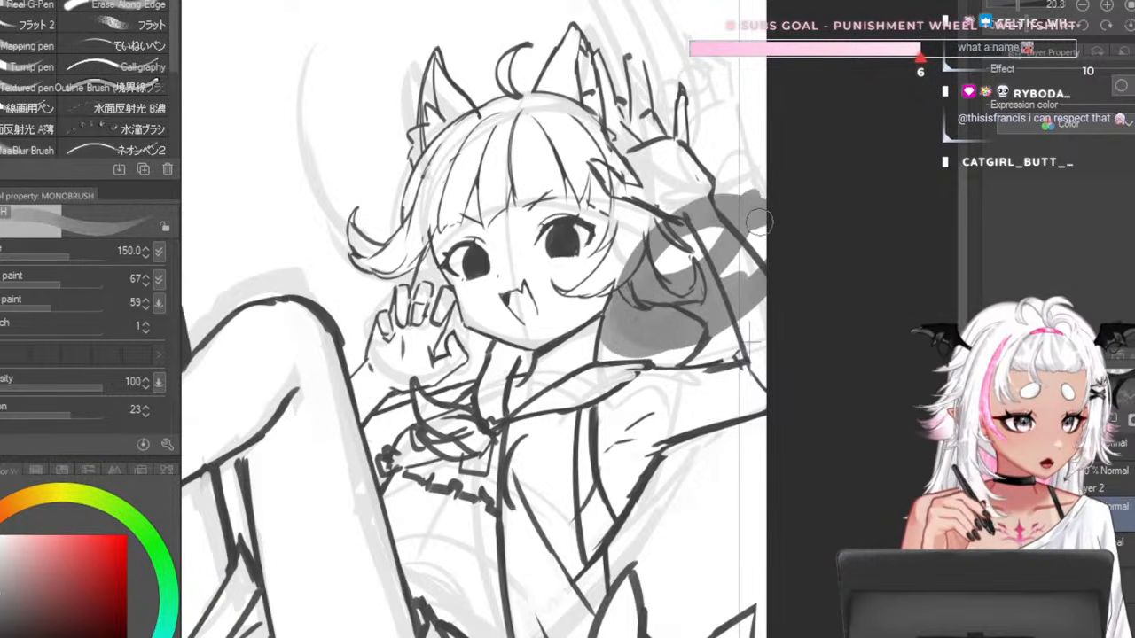
key(bracketright)
key(bracketright)
drag(699, 257, 750, 200)
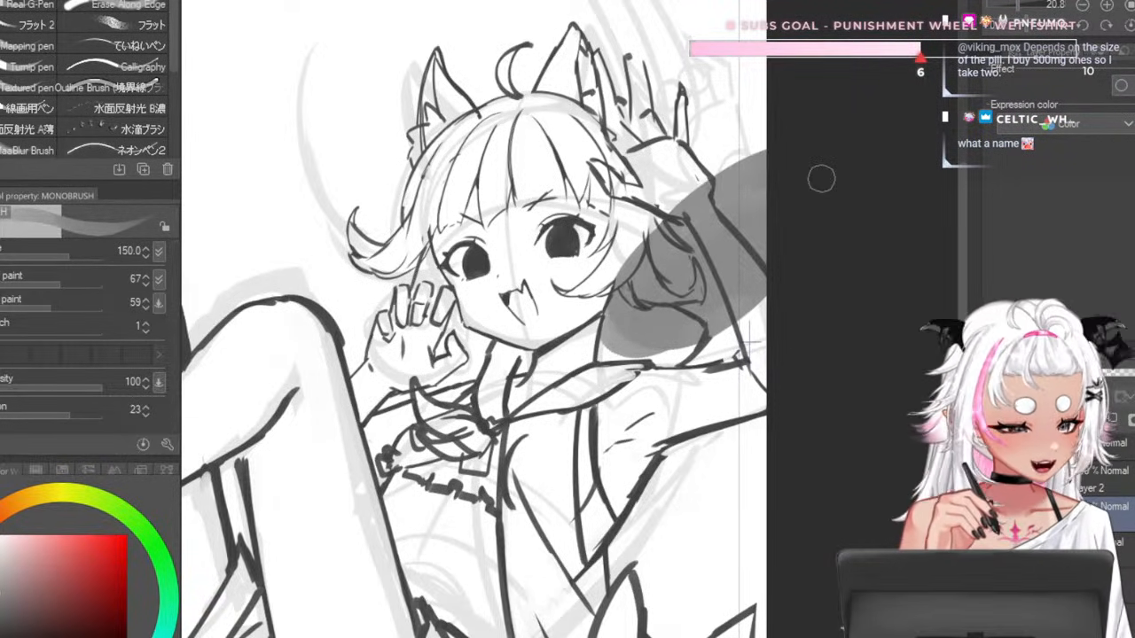
scroll(699, 62, down, 3)
scroll(453, 84, up, 2)
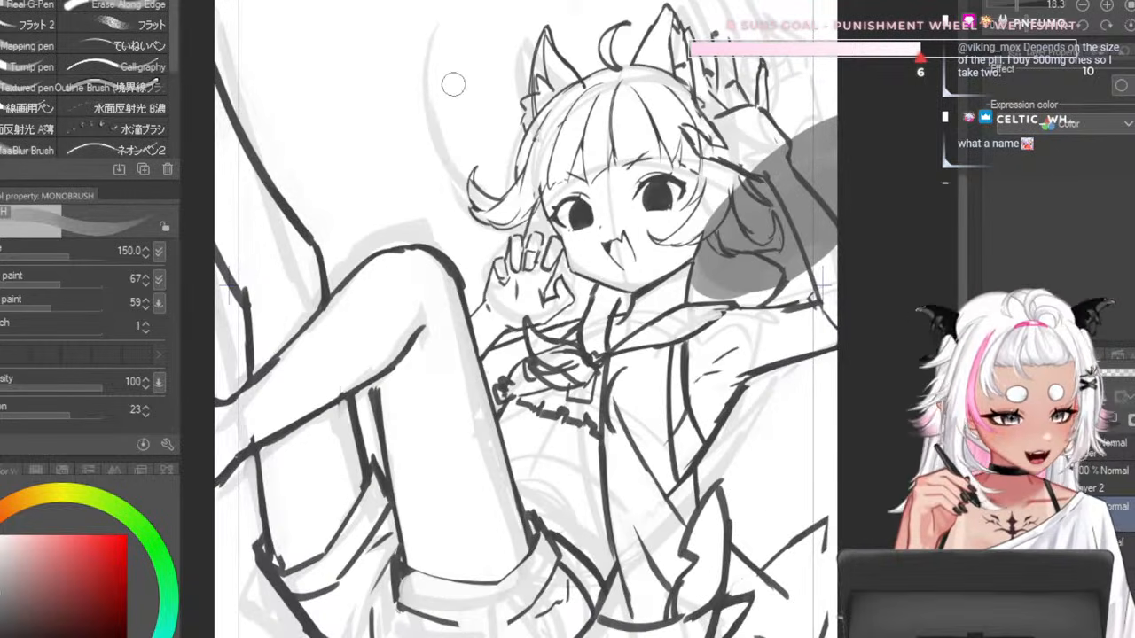
- Fill the gaps around the left hand and under the chin with grey using brush size 80, and try one long strand above the flicked lock
key(bracketleft)
key(bracketleft)
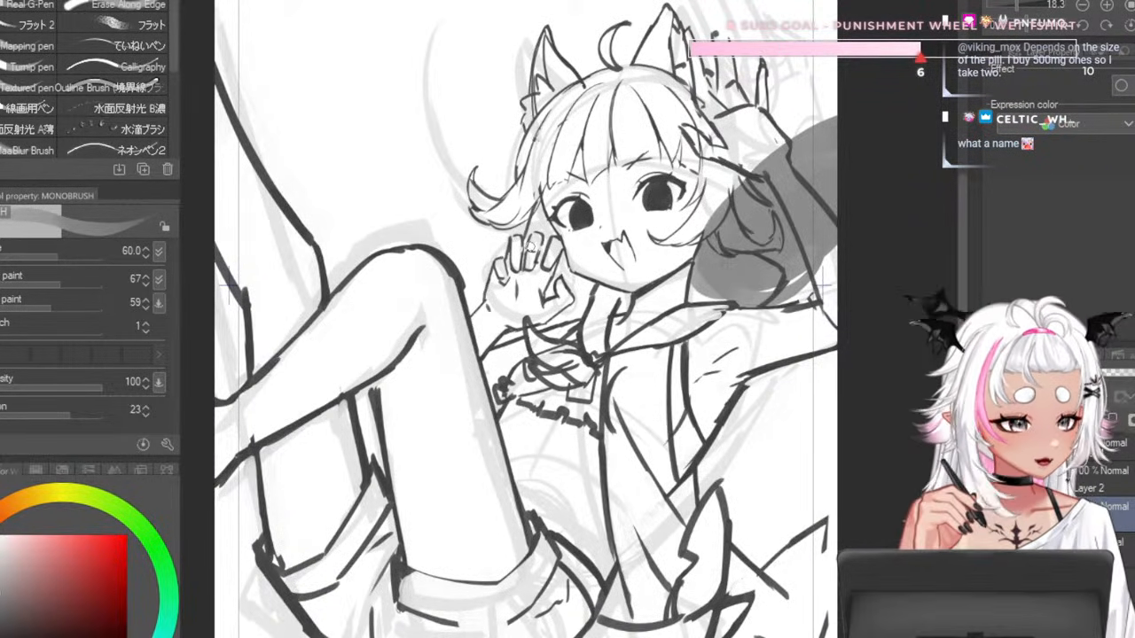
key(ctrl+z)
drag(546, 200, 543, 248)
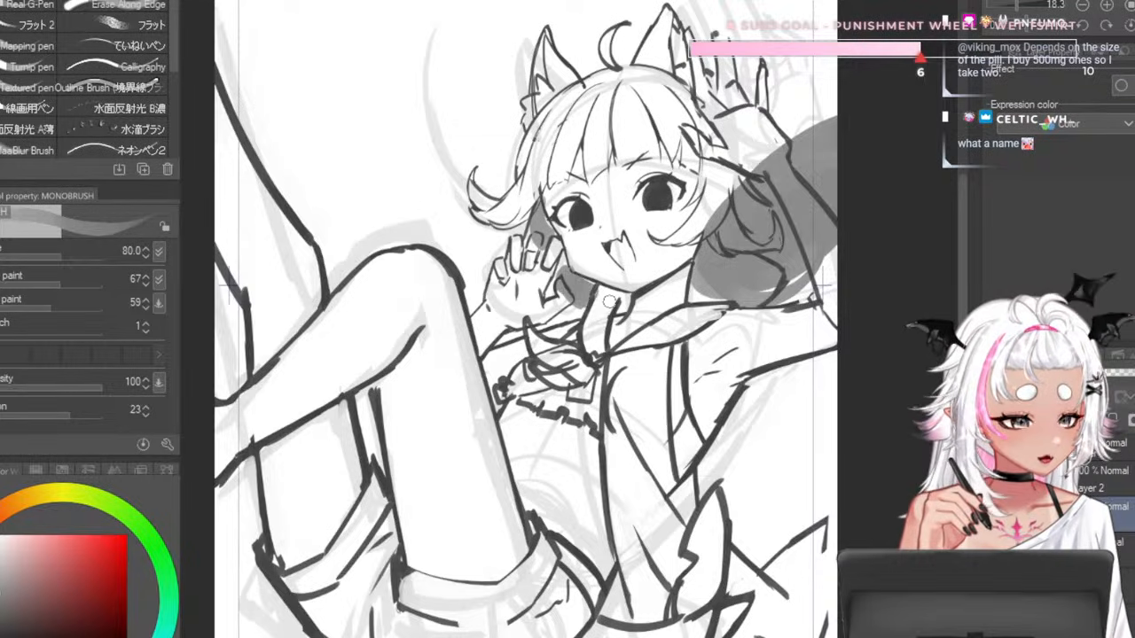
drag(452, 1, 506, 188)
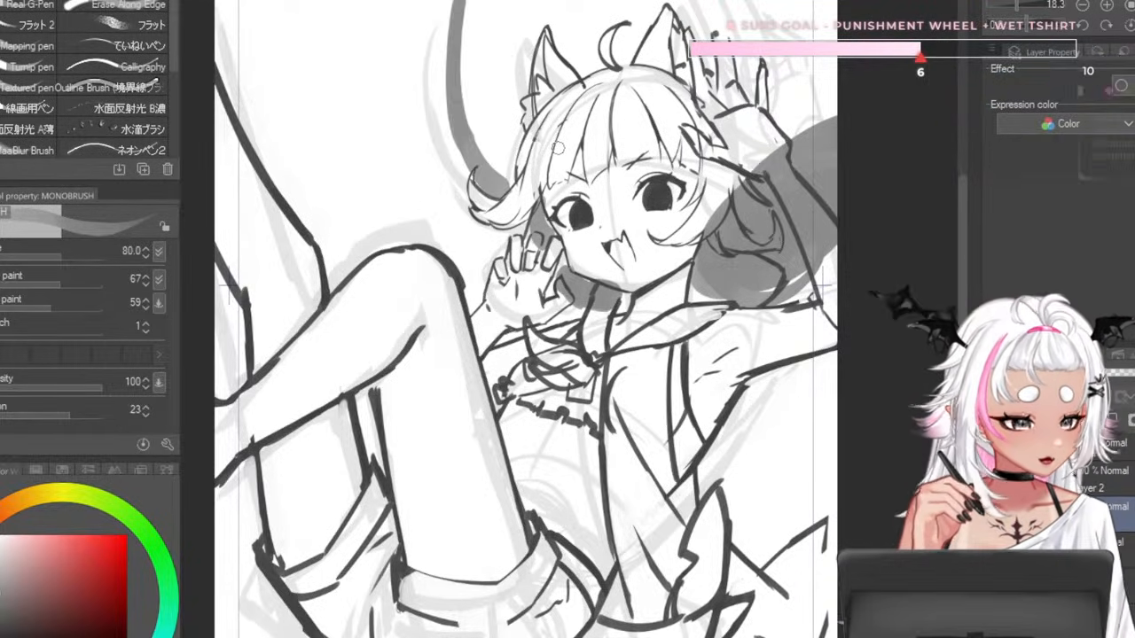
key(ctrl+z)
- Check the grey hair blocking against the whole figure and up close around the head
scroll(492, 279, down, 4)
scroll(596, 146, up, 5)
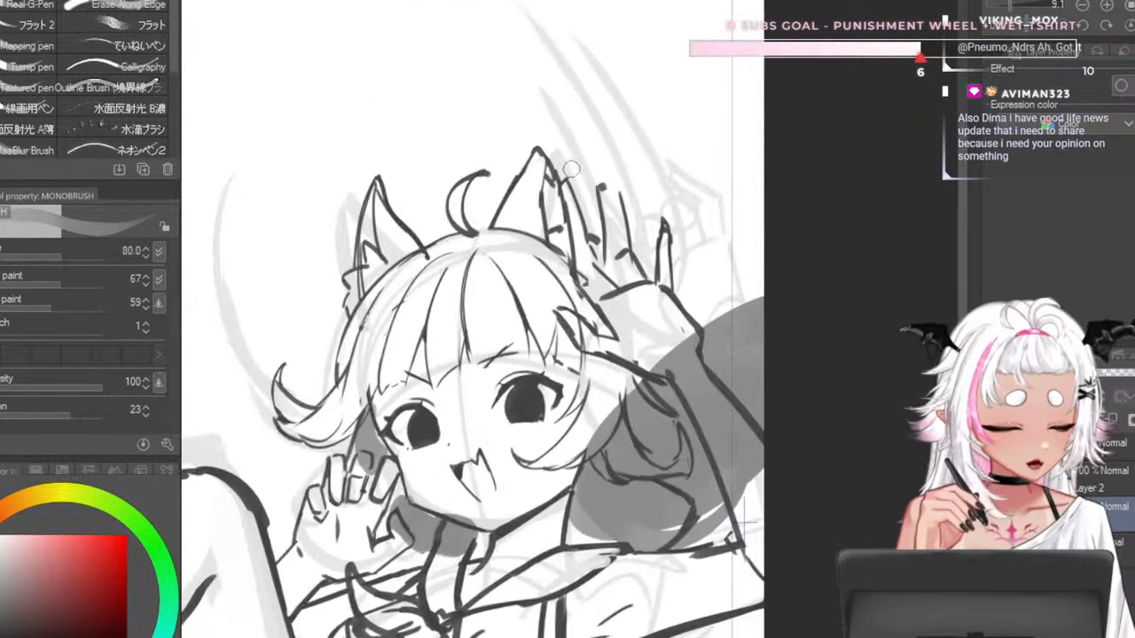
scroll(439, 250, down, 5)
scroll(434, 253, up, 3)
scroll(467, 312, down, 3)
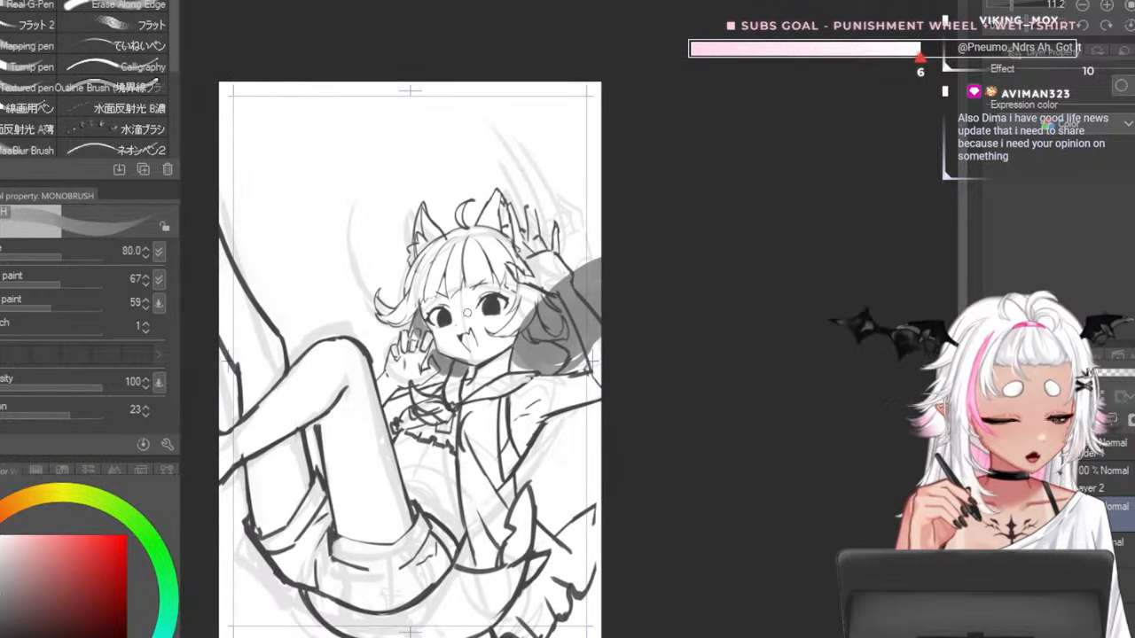
scroll(468, 311, up, 4)
scroll(467, 310, down, 2)
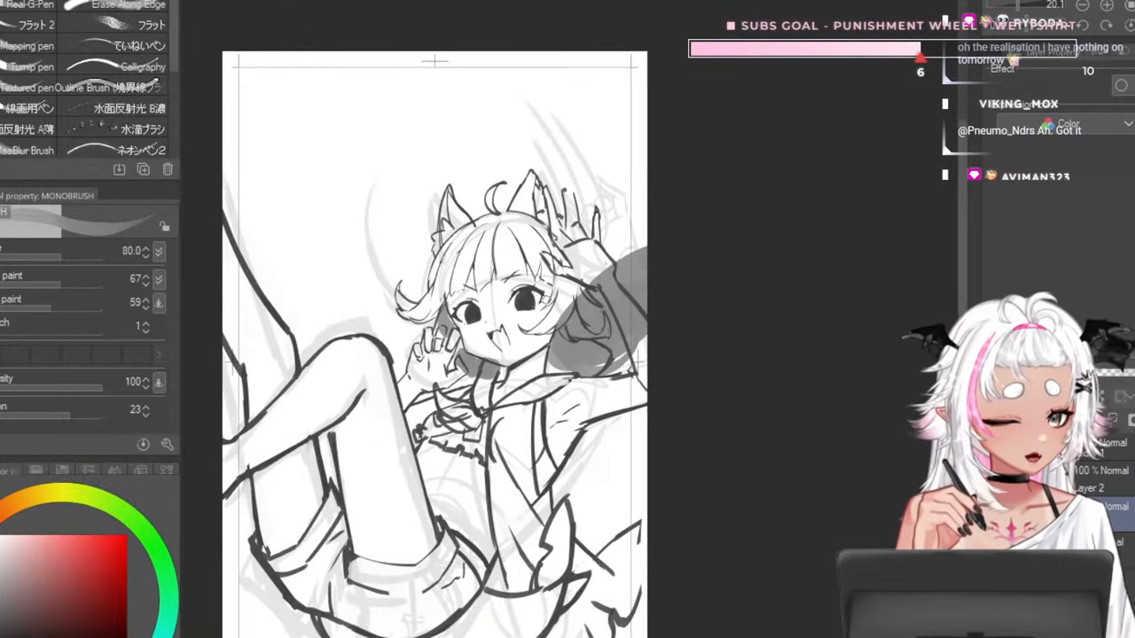
scroll(494, 291, up, 2)
scroll(529, 216, up, 2)
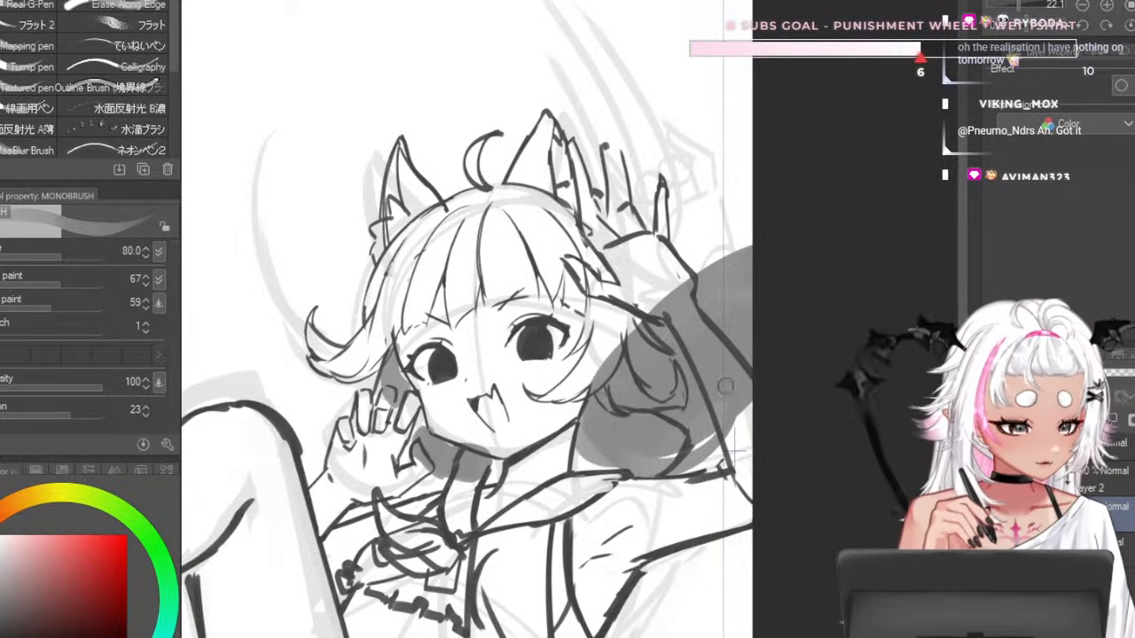
- Erase the lower part of the grey hair mass between the raised forearm and the canvas edge with brush sizes 170 and 150
key(])
key(])
key(])
key(])
mouse_move(724, 454)
mouse_down()
mouse_move(730, 357)
mouse_move(736, 443)
mouse_up()
key(ctrl+z)
drag(736, 357, 746, 417)
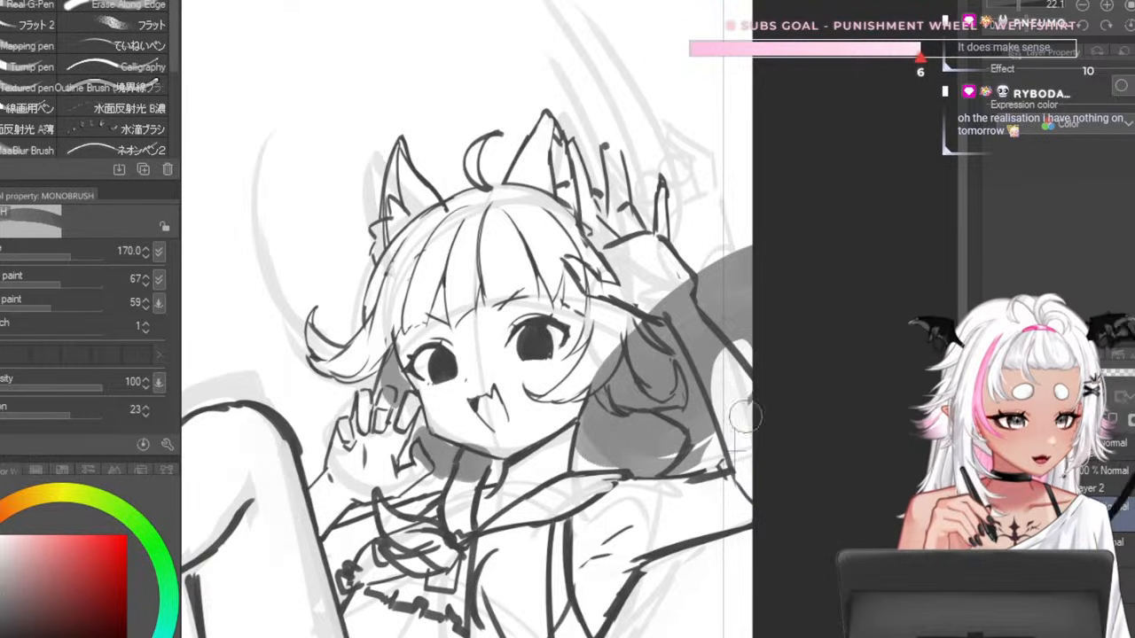
key(bracketleft)
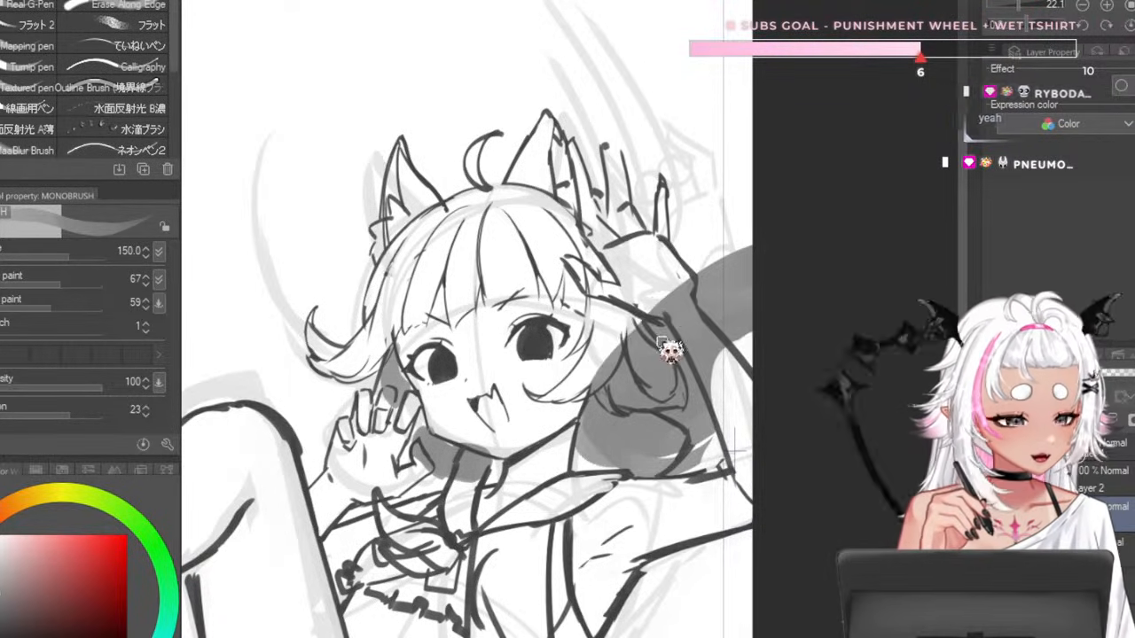
- Sweep a thick grey strand upward from the raised forearm, behind the hand, toward the canvas top with brush size 100
key(bracketleft)
key(bracketleft)
drag(694, 289, 644, 134)
mouse_move(702, 266)
mouse_down()
mouse_move(659, 104)
mouse_move(543, 32)
mouse_move(532, 4)
mouse_up()
key(ctrl+z)
drag(677, 195, 513, 2)
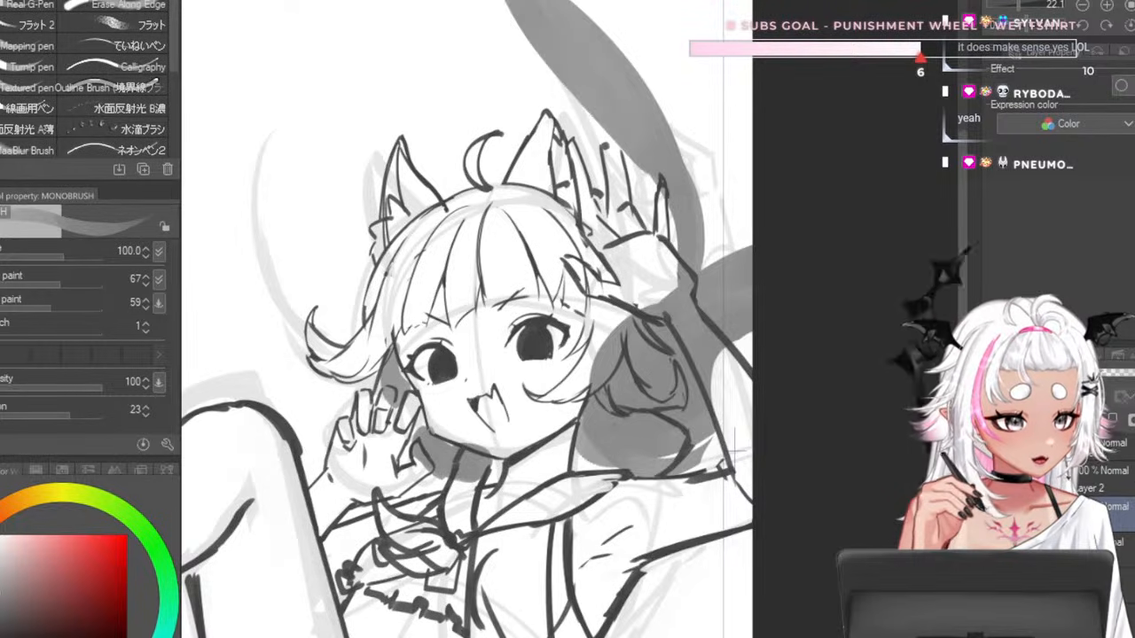
- Widen the upswept strand beside the raised hand and join it to the grey mass at the canvas edge with brush size 100
scroll(609, 494, down, 7)
scroll(672, 471, up, 3)
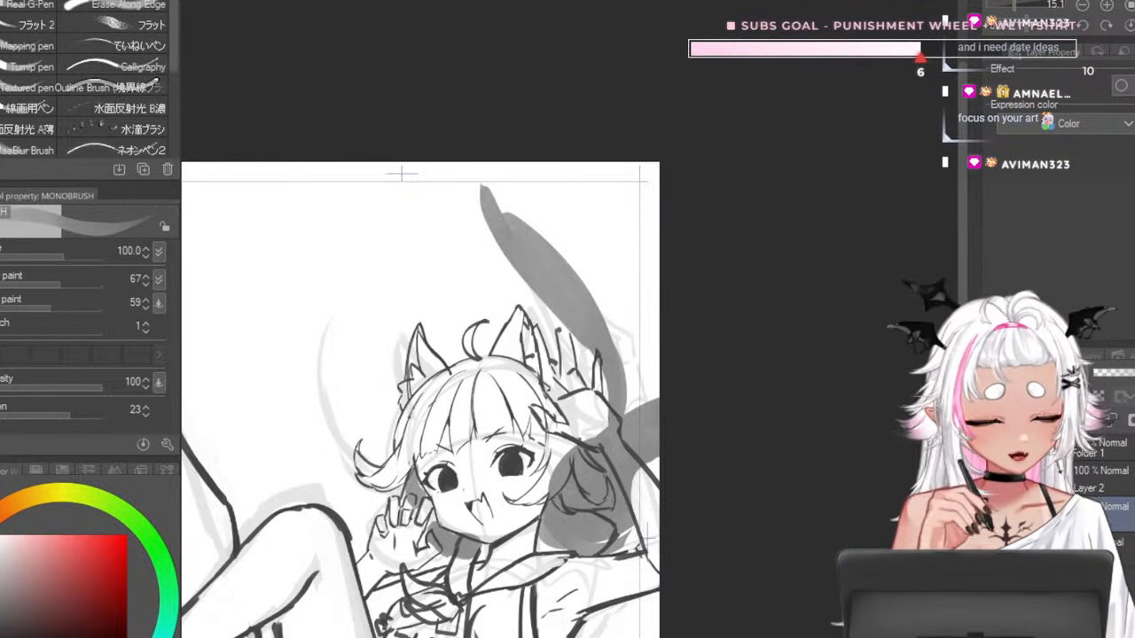
drag(637, 328, 571, 290)
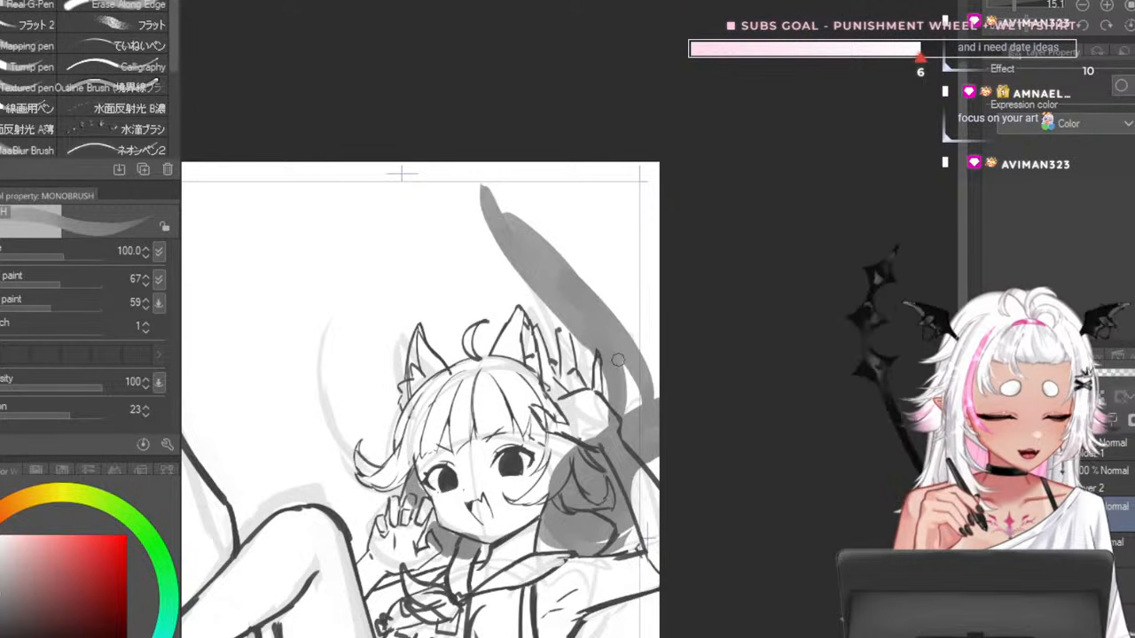
drag(618, 360, 596, 321)
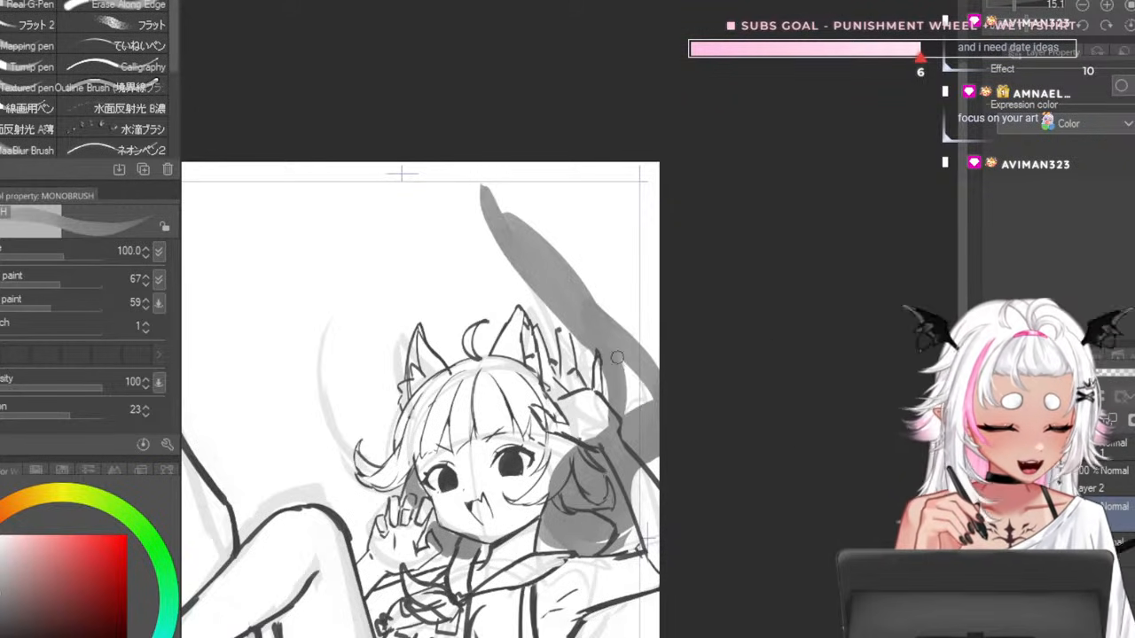
- Branch the upswept hair into two curved strands running off the canvas top with brush size 80
key([)
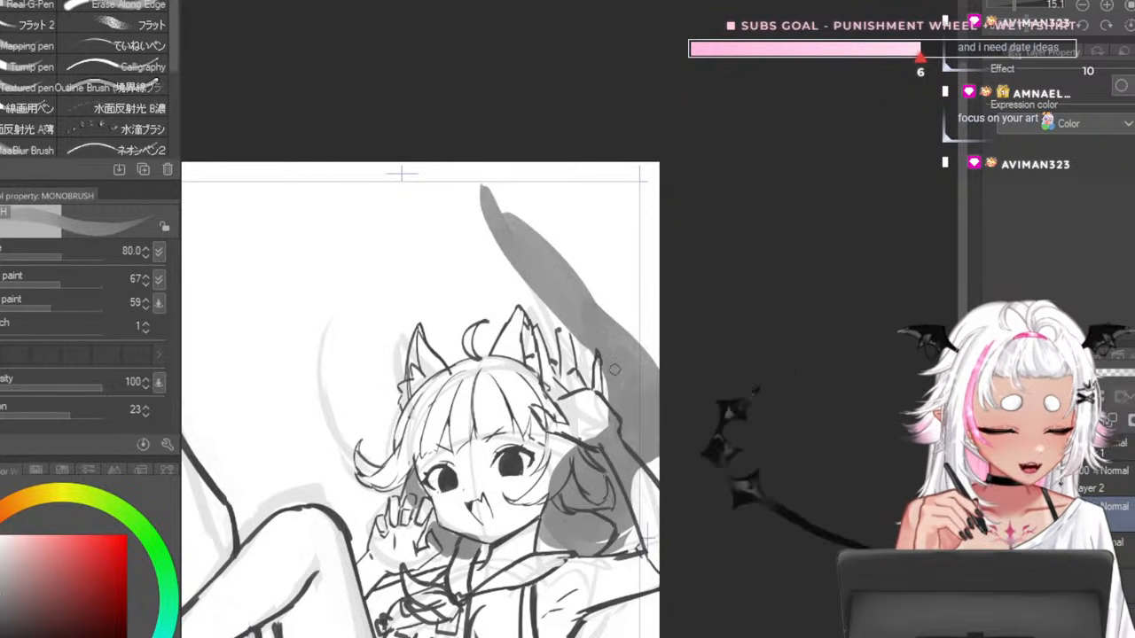
mouse_move(586, 332)
mouse_down()
mouse_move(585, 163)
mouse_move(592, 321)
mouse_up()
drag(585, 135, 600, 314)
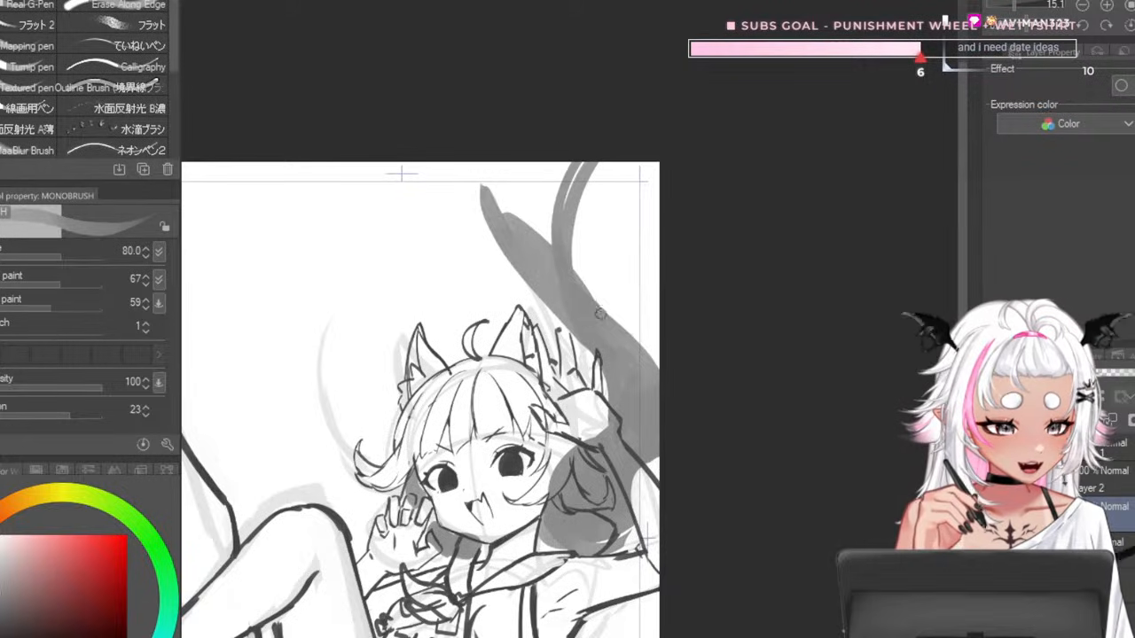
mouse_move(511, 143)
mouse_down()
mouse_move(582, 280)
mouse_move(517, 150)
mouse_move(563, 259)
mouse_move(495, 167)
mouse_up()
mouse_move(554, 297)
mouse_down()
mouse_move(506, 159)
mouse_move(496, 212)
mouse_up()
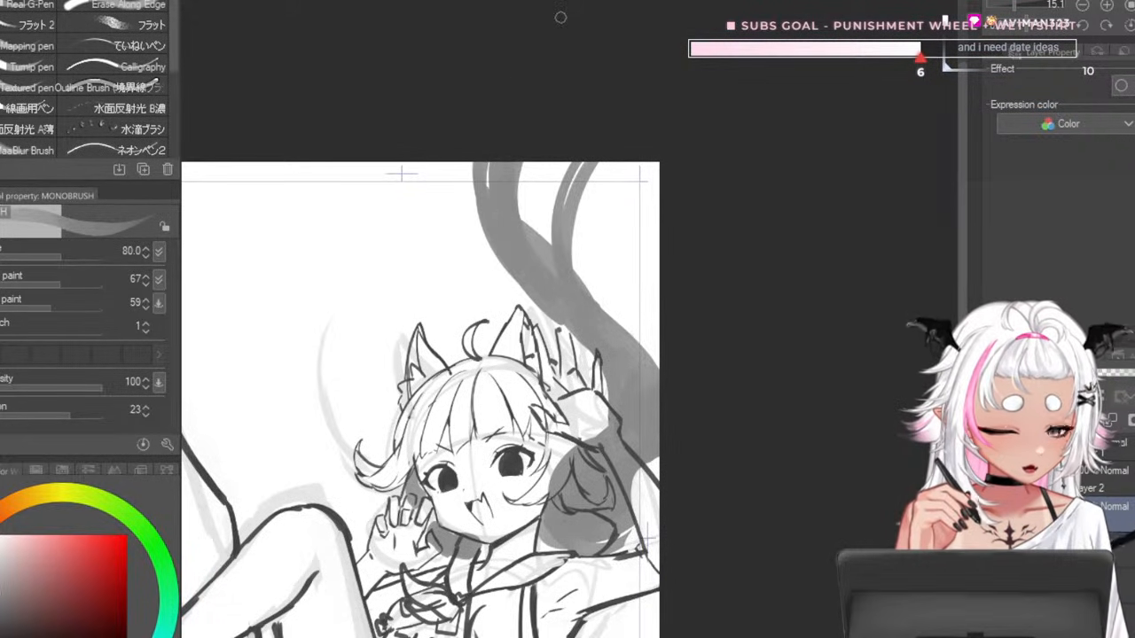
- Try extra curved strands around the branching hair above the raised hand with brush sizes 80, 50 and 40
drag(594, 297, 621, 162)
key(ctrl+z)
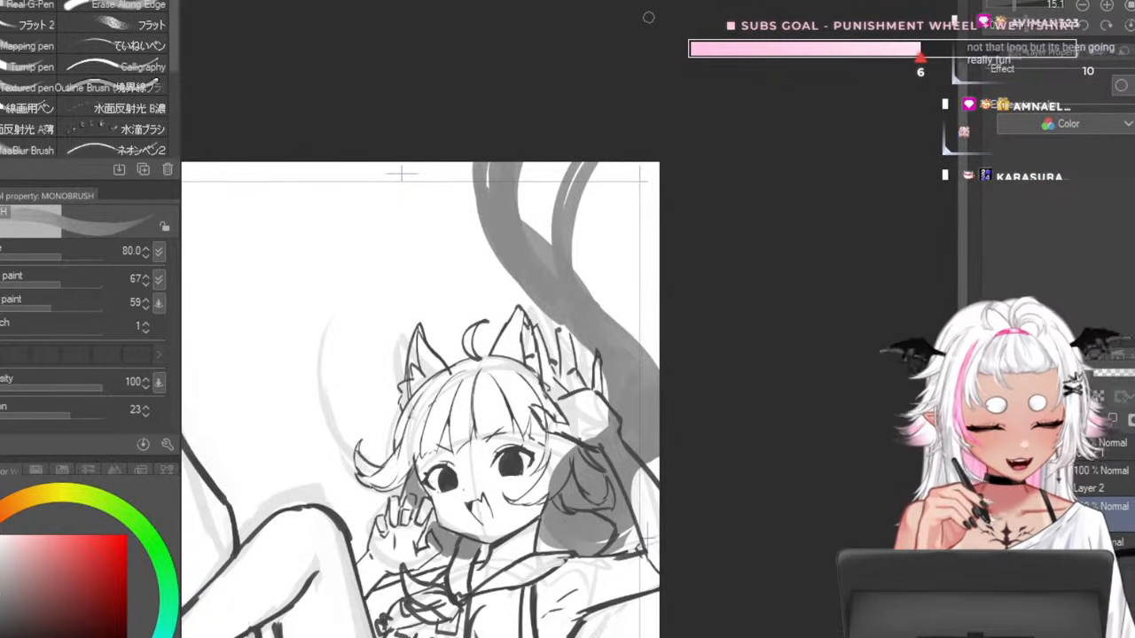
drag(534, 204, 592, 288)
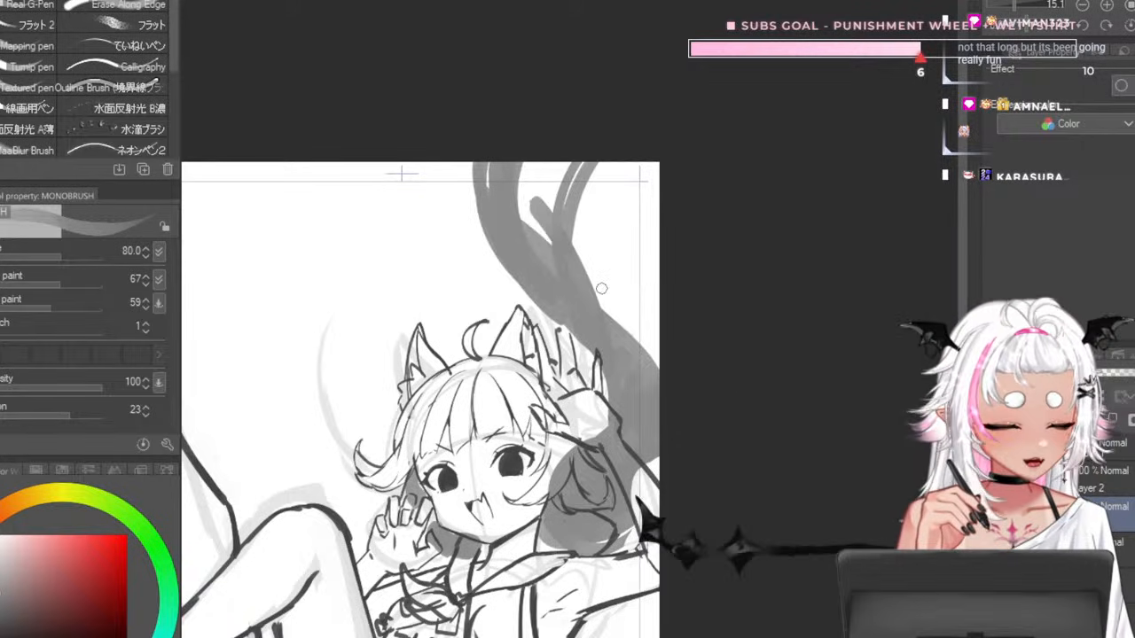
key(bracketleft)
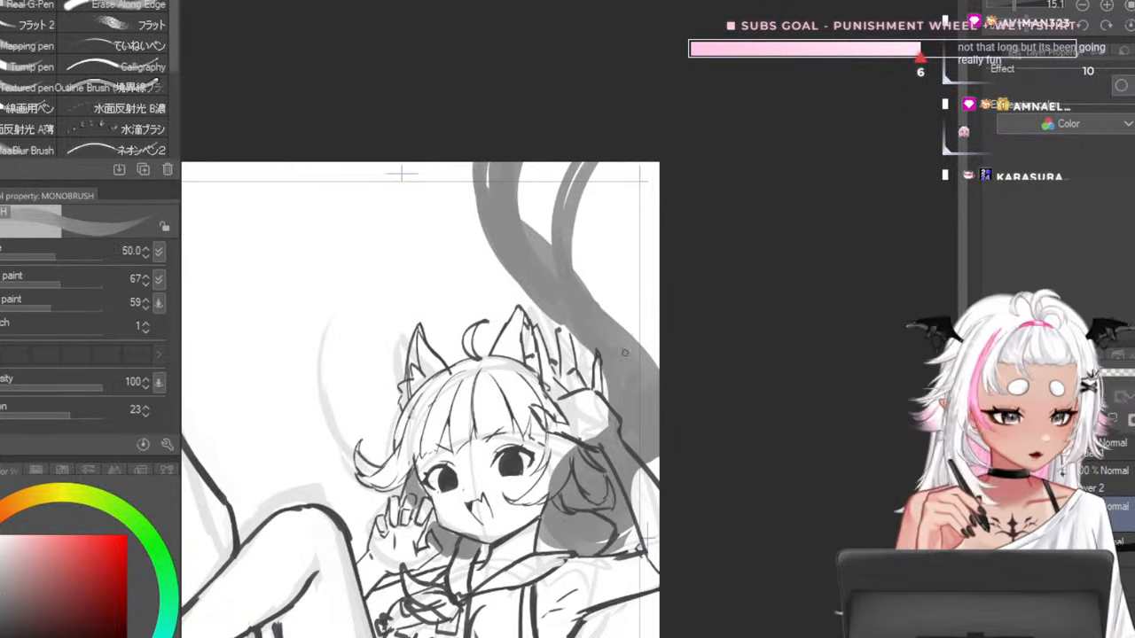
drag(629, 221, 609, 251)
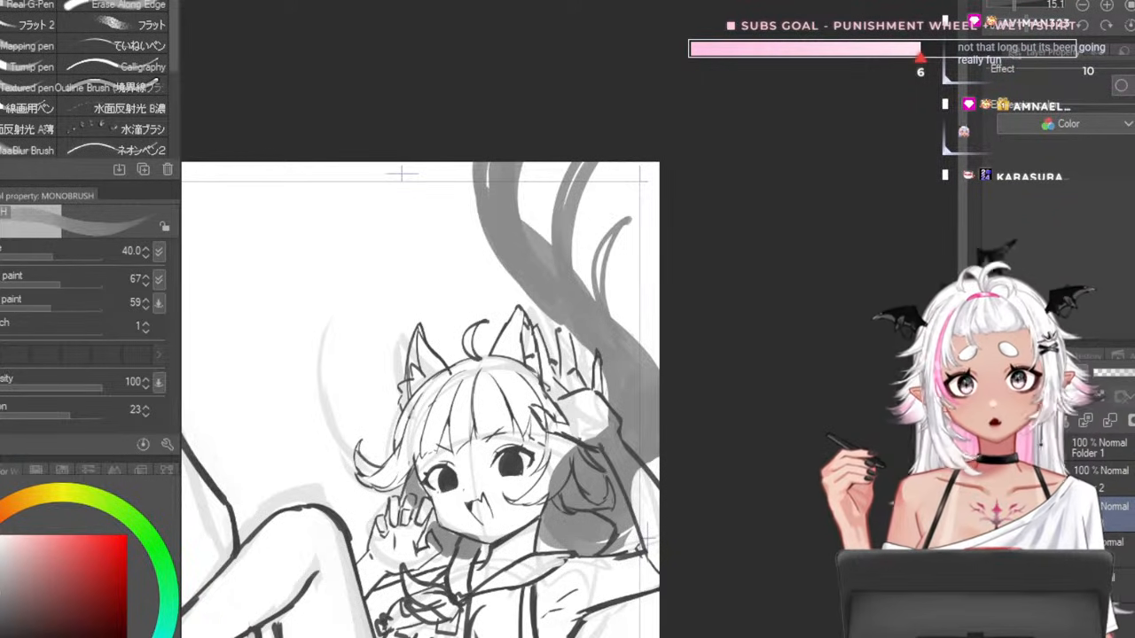
drag(597, 301, 601, 227)
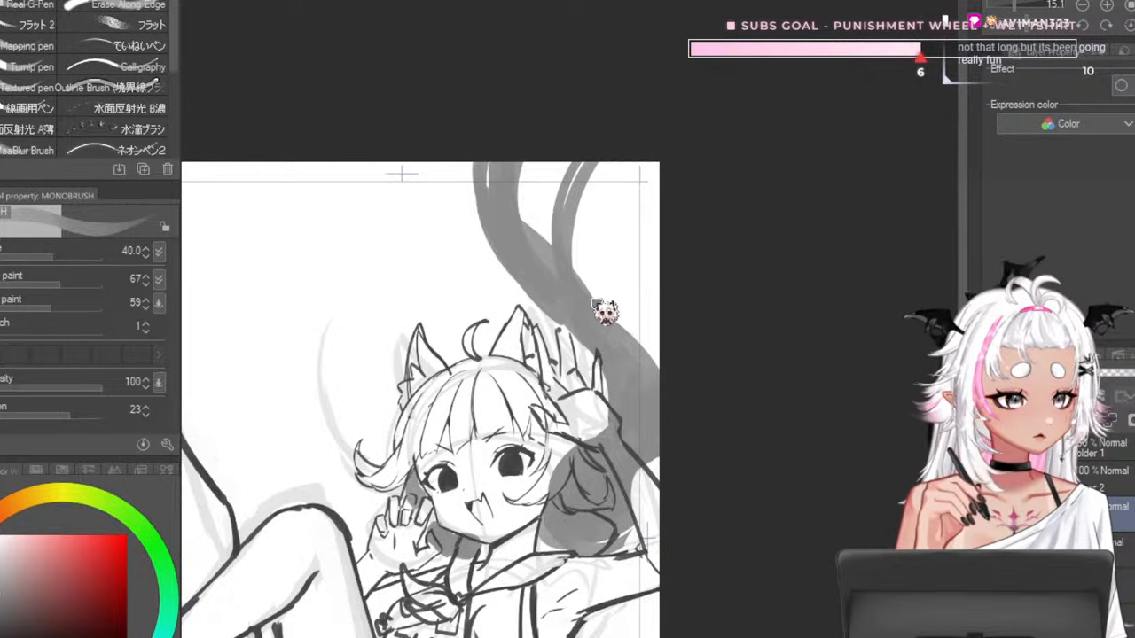
- Paint a thick strand curving up the right of the hair cluster with brush size 120, and a thin outer-left strand at size 40
key(])
key(])
key(])
key(])
drag(583, 312, 621, 160)
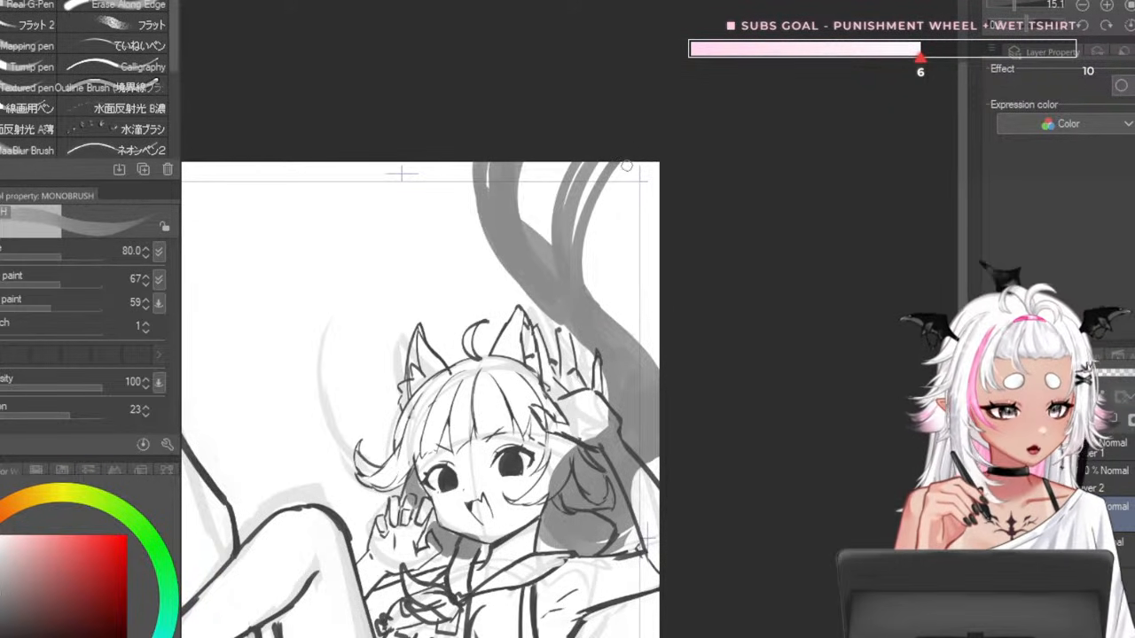
drag(586, 307, 626, 179)
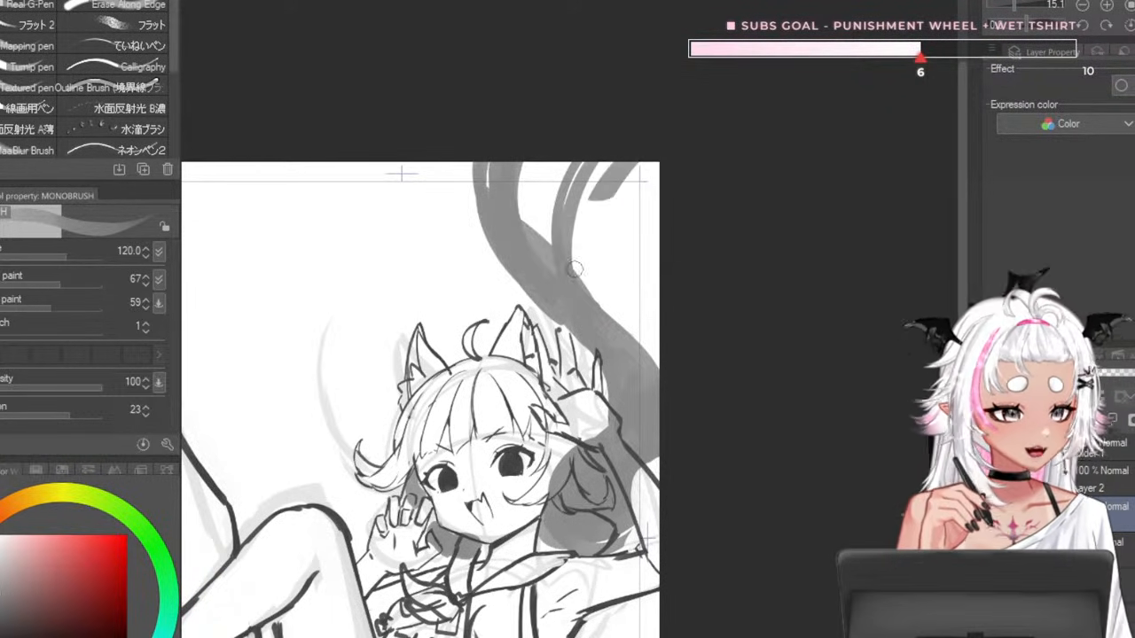
drag(575, 270, 620, 195)
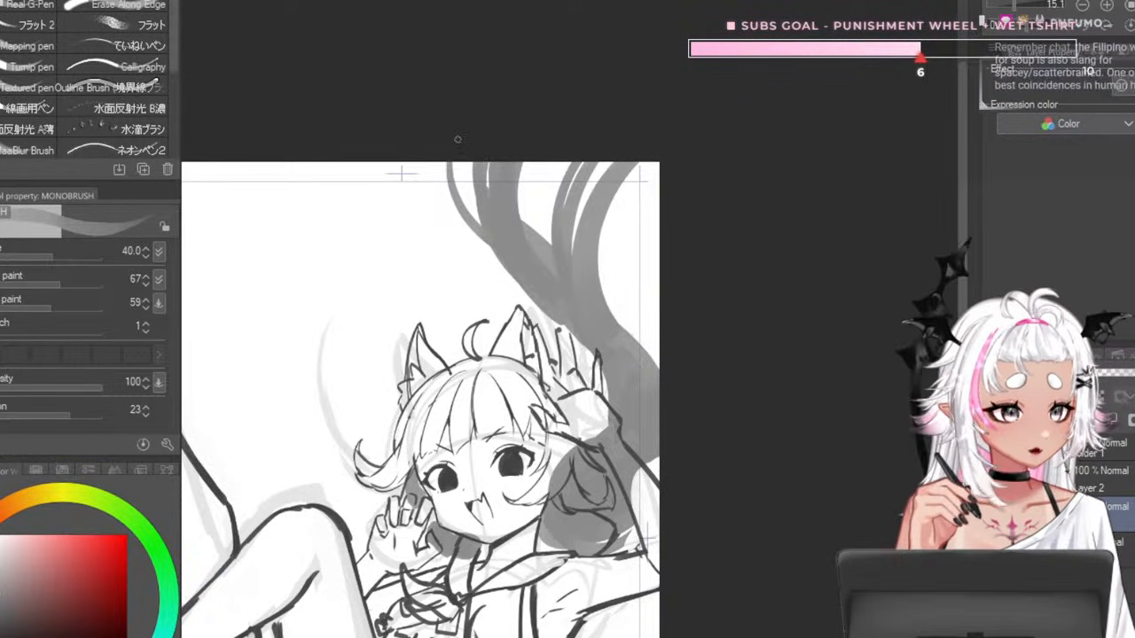
- Start a grey strand flaring up and outward from the left ear with brush size 70, and check it against the whole figure
key(])
key(])
key(])
mouse_move(407, 390)
mouse_down()
mouse_move(369, 342)
mouse_move(316, 309)
mouse_up()
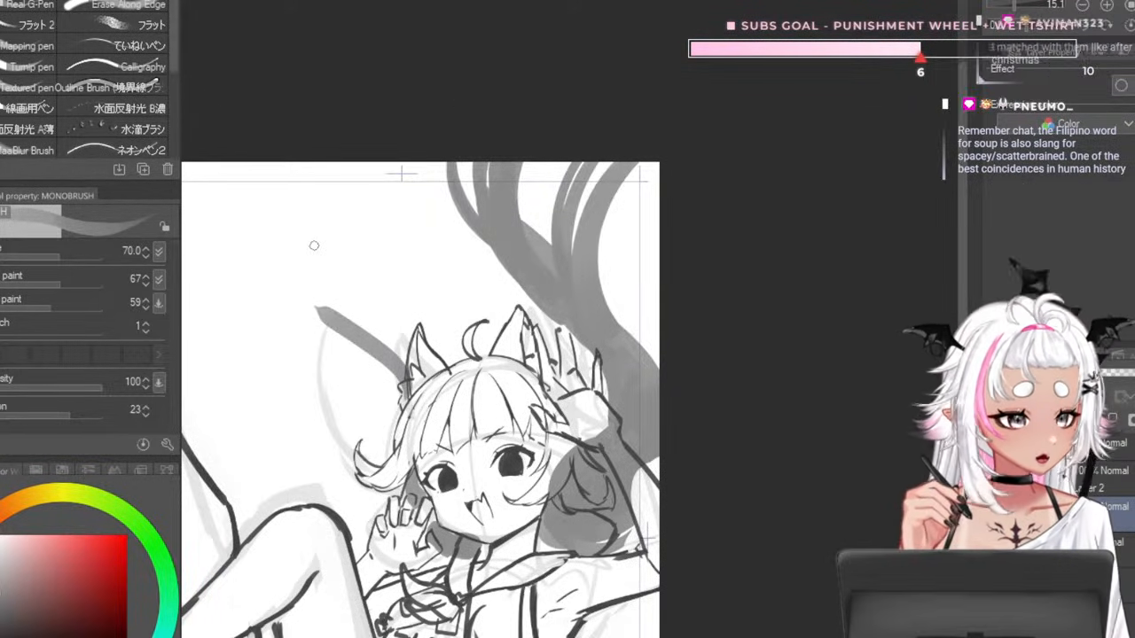
scroll(550, 240, down, 6)
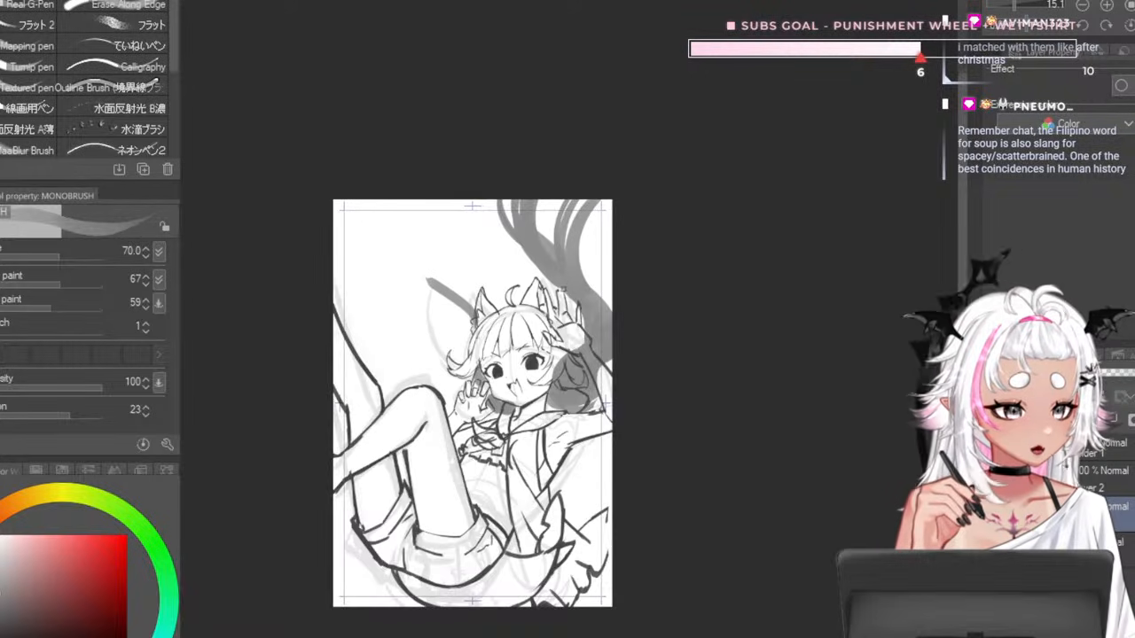
scroll(556, 361, up, 8)
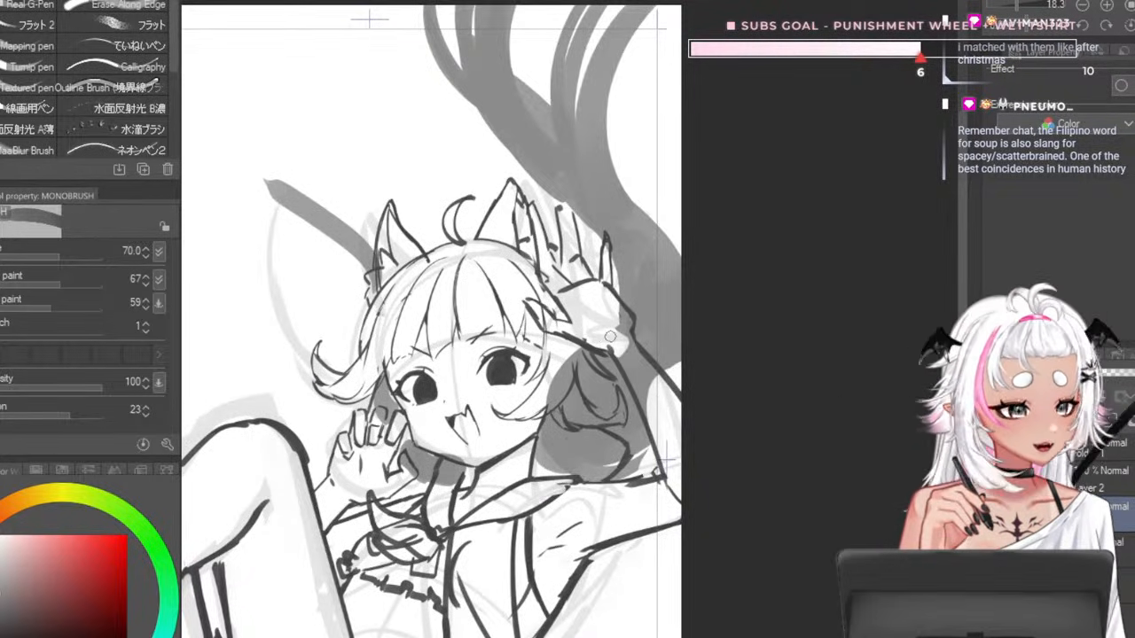
- Erase the grey inside the raised forearm's outline with brush size 100
key(])
key(])
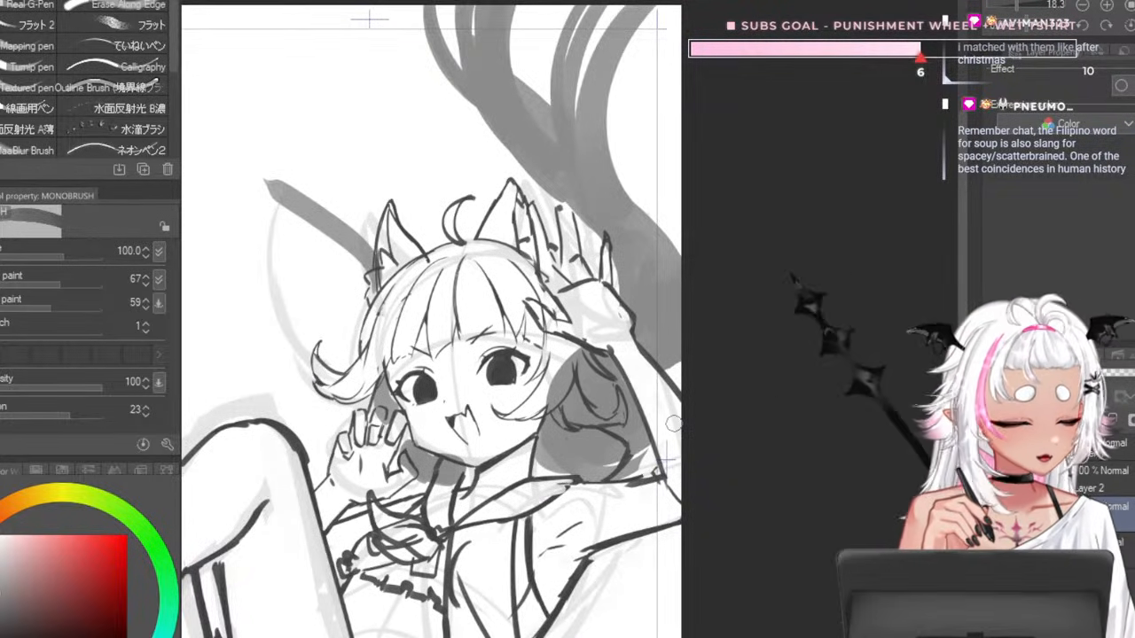
scroll(674, 424, down, 4)
scroll(543, 302, up, 6)
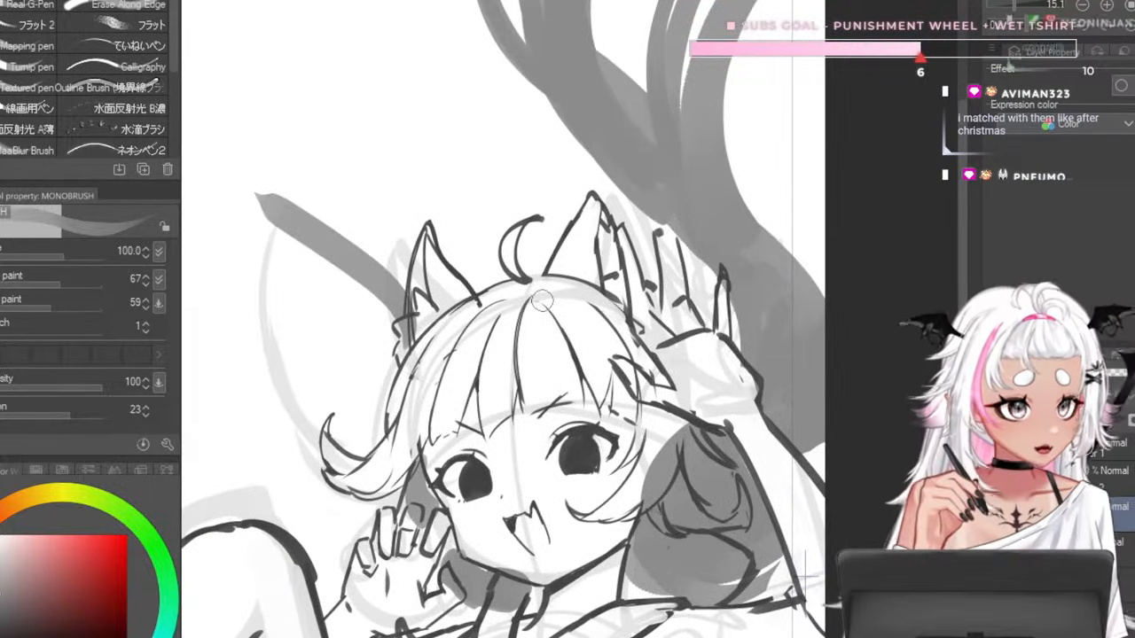
- Extend the grey strand above the left ear upward in a curve to the page's top edge with brush size 80
key(bracketleft)
drag(282, 1, 395, 254)
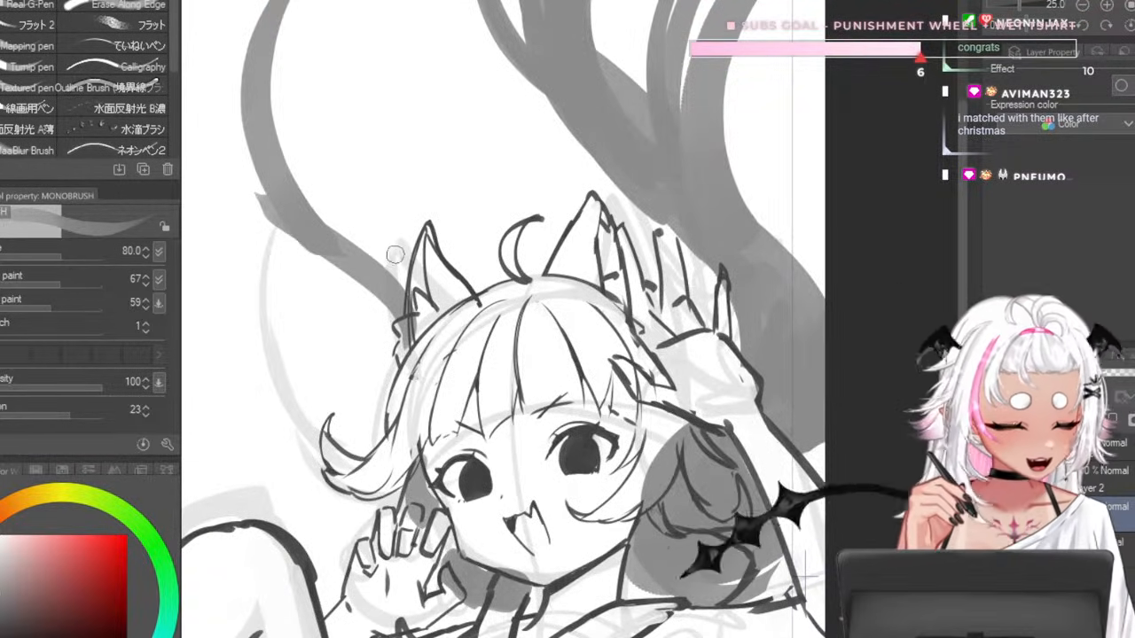
scroll(525, 204, down, 4)
scroll(525, 204, up, 3)
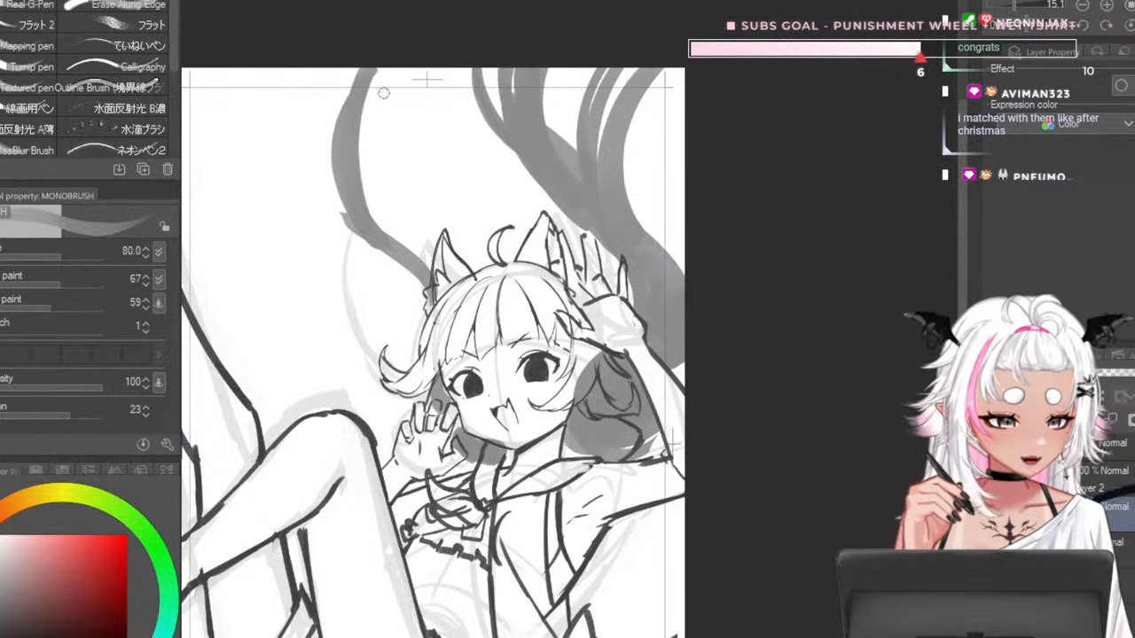
- Widen the upper part of that strand near the page's top edge with brush size 60
key(ctrl+z)
key(bracketleft)
drag(372, 73, 353, 212)
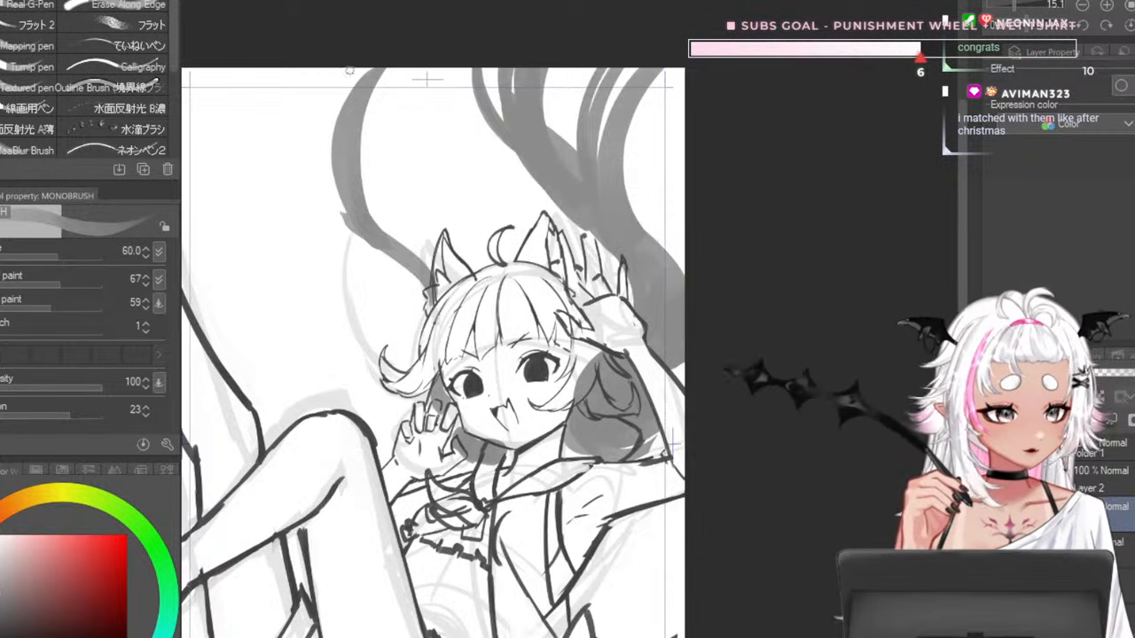
drag(363, 70, 352, 211)
key(ctrl+z)
- Paint two thin curved strands branching off the left side of the strand, using brush sizes 60 and 80
drag(329, 81, 352, 221)
key(bracketright)
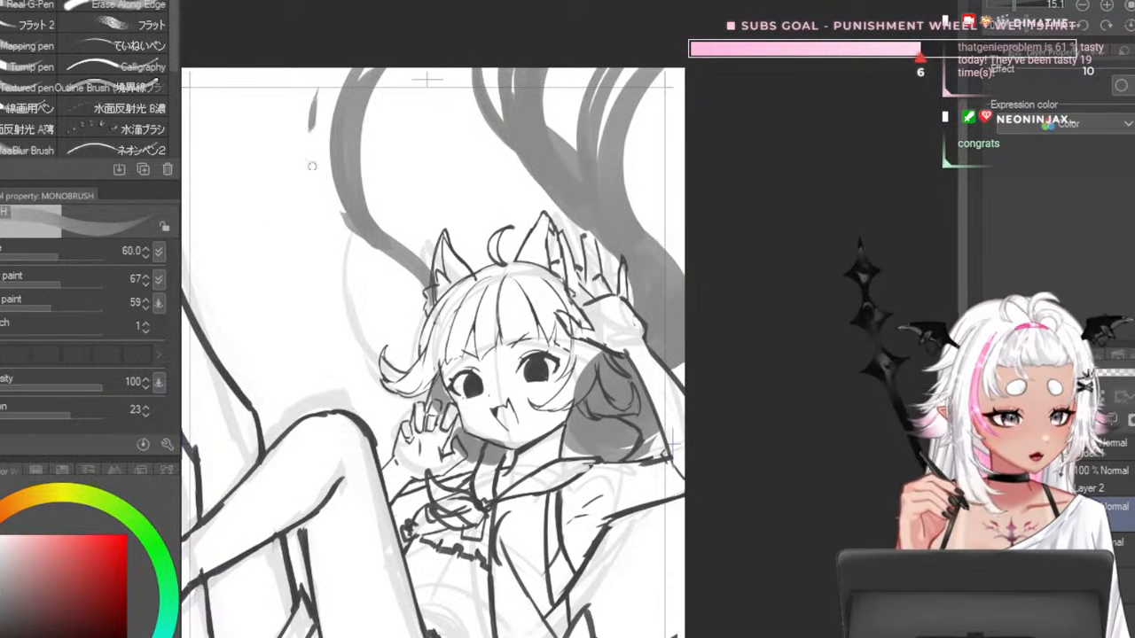
key(ctrl+z)
key(bracketright)
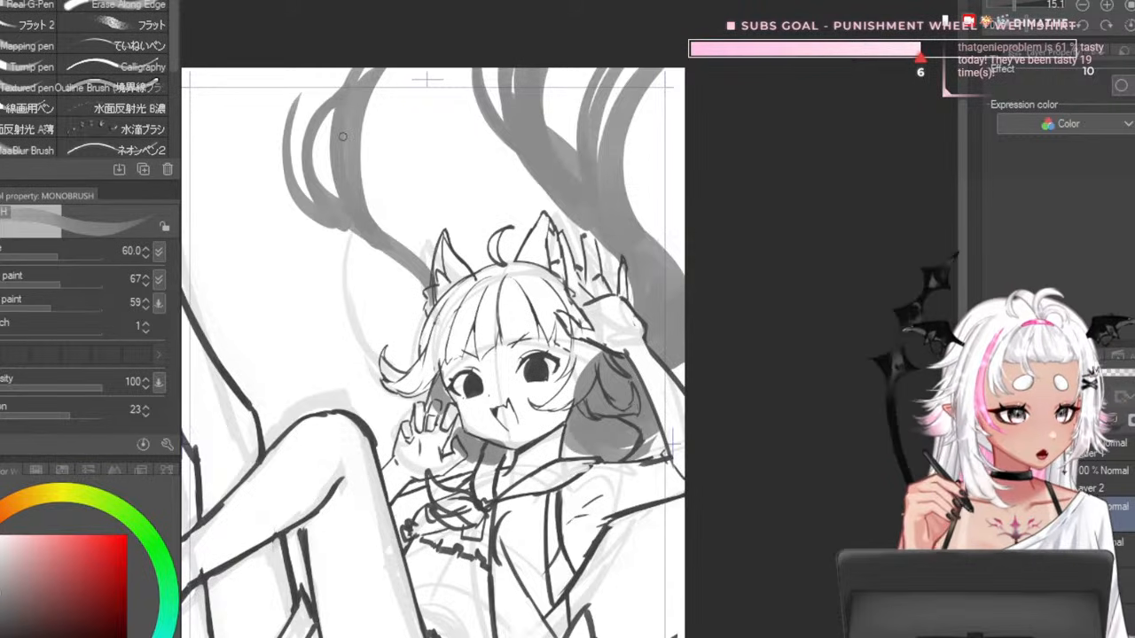
key(ctrl+z)
drag(342, 218, 311, 65)
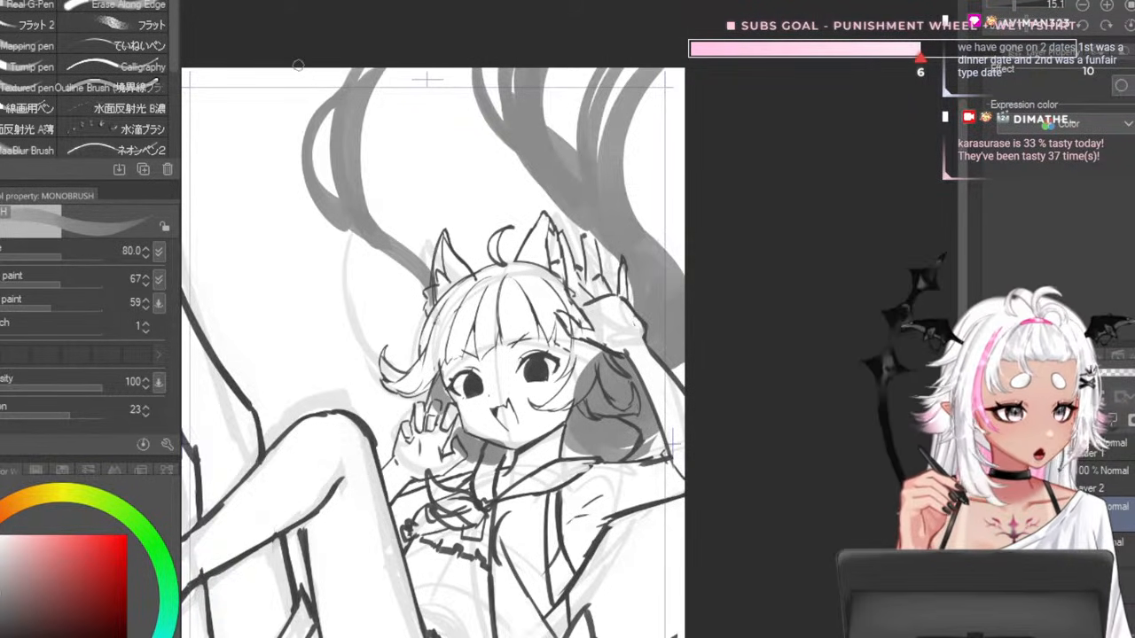
drag(297, 68, 314, 200)
- Fill a thick grey mass from the branching point down behind the left ear with brush size 120, and clear the overlap on the face
key(])
key(])
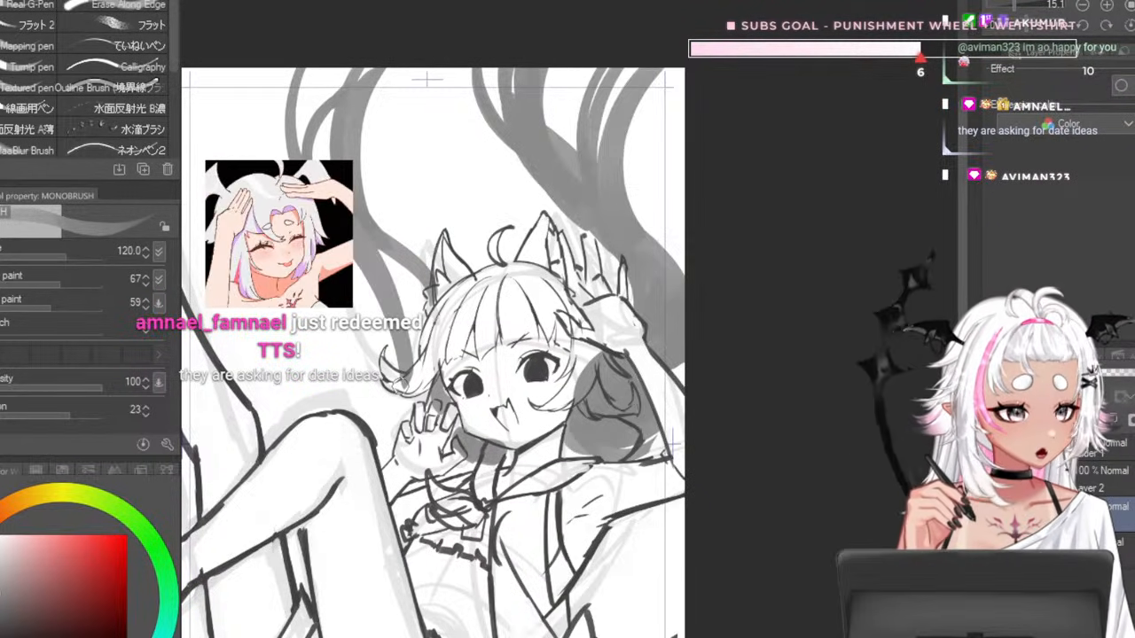
drag(424, 380, 370, 247)
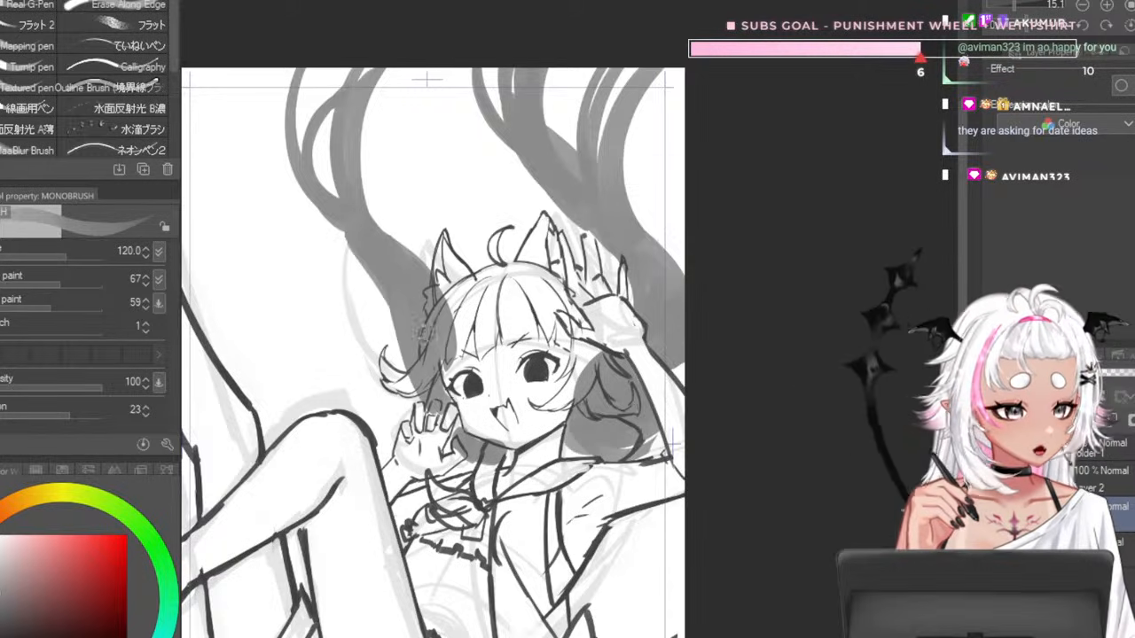
drag(447, 390, 449, 364)
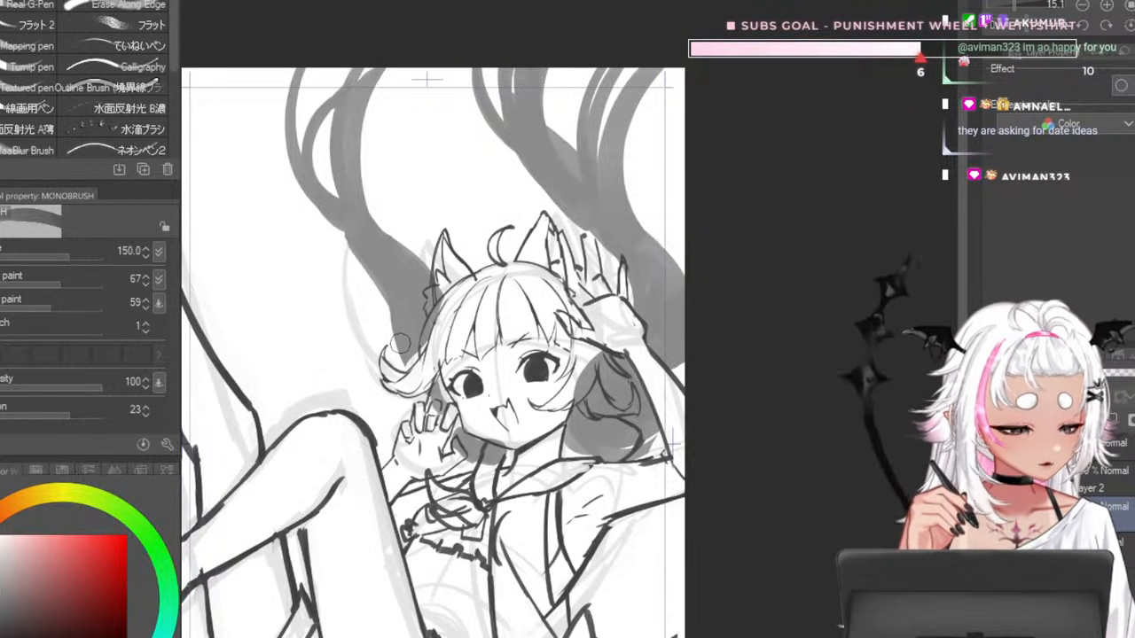
- Thicken the outermost strand of the left hair cluster up to the page's top edge
key(bracketleft)
key(bracketleft)
key(bracketleft)
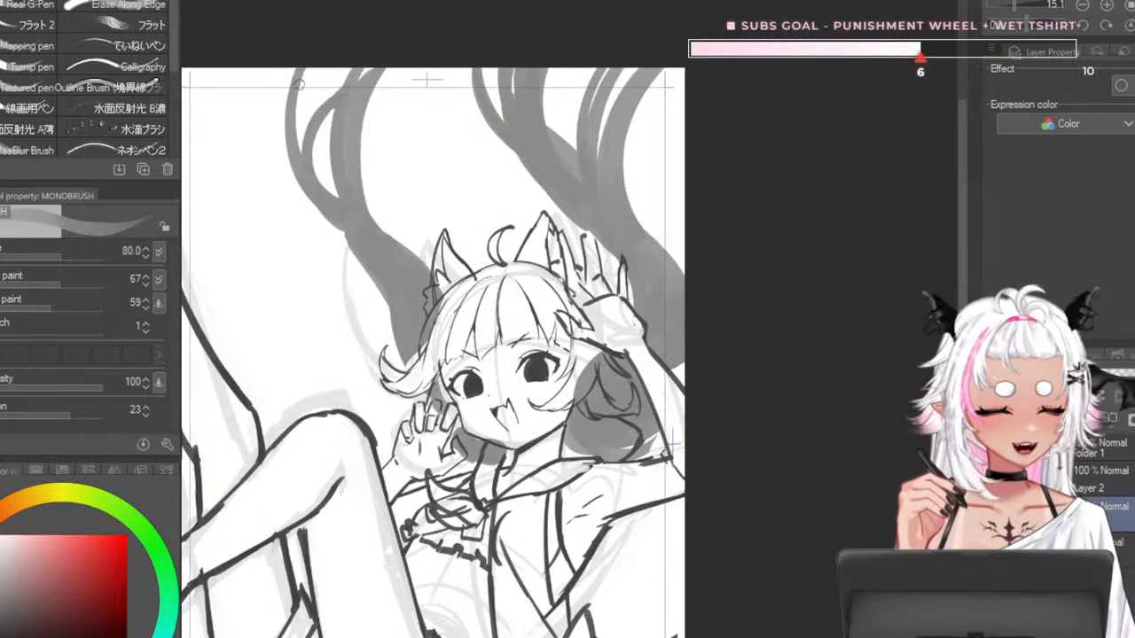
key(])
key(])
key(ctrl+z)
key([)
drag(277, 64, 285, 157)
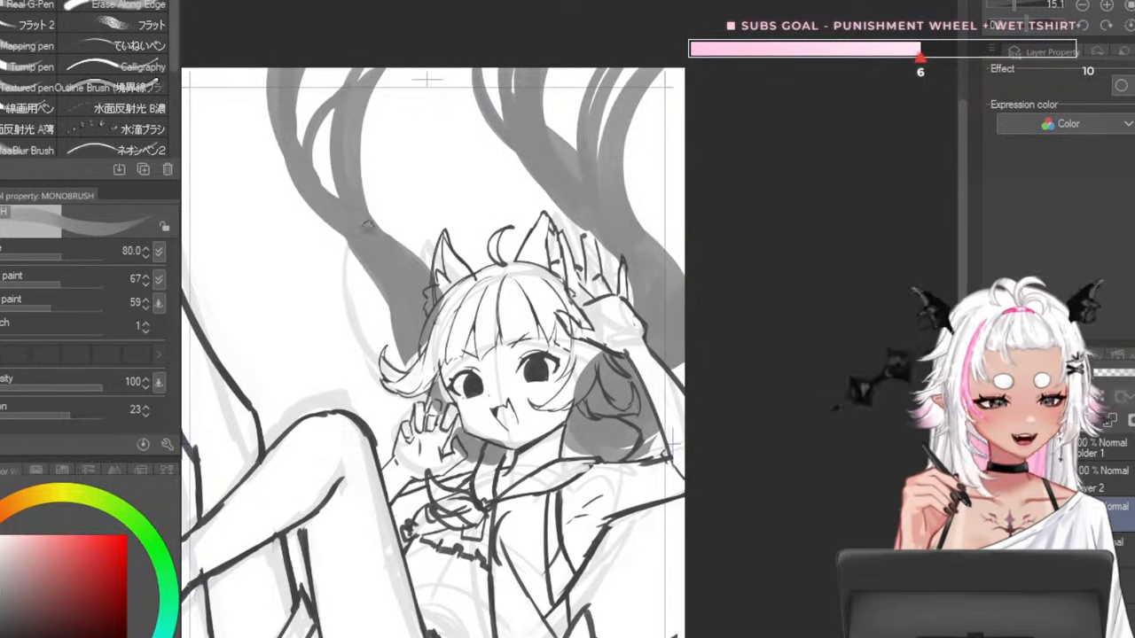
- Try a thin strand arching from the left cluster's branching point down to the left ear with brush size 60
drag(370, 205, 446, 281)
key(ctrl+z)
drag(370, 206, 452, 292)
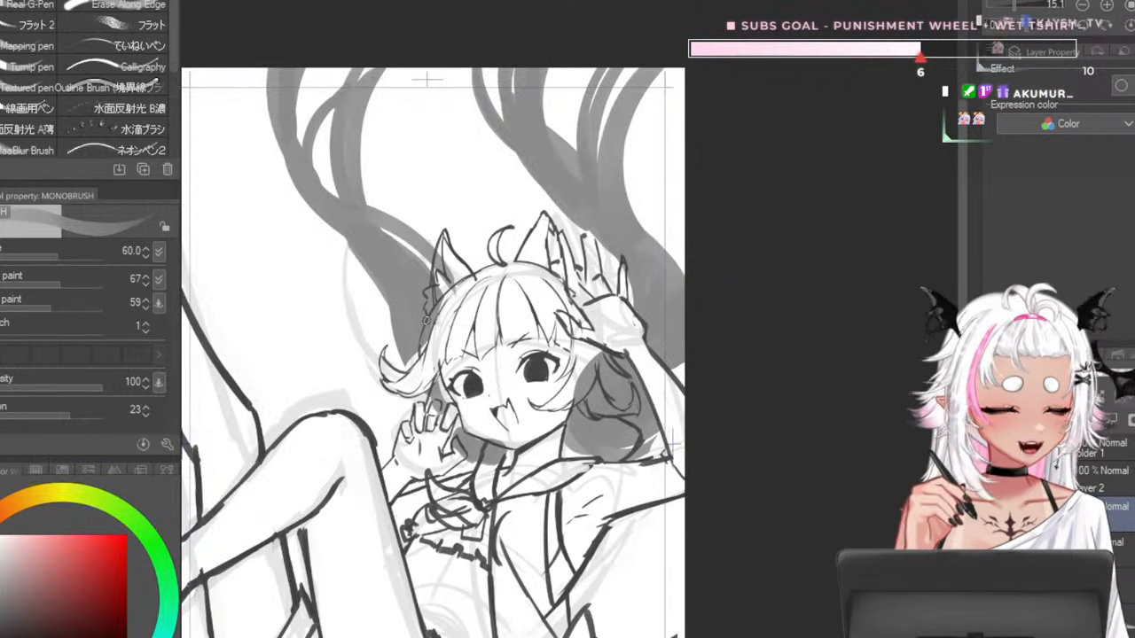
key(ctrl+z)
key(bracketleft)
key(bracketleft)
key(bracketleft)
key(ctrl+z)
key(bracketright)
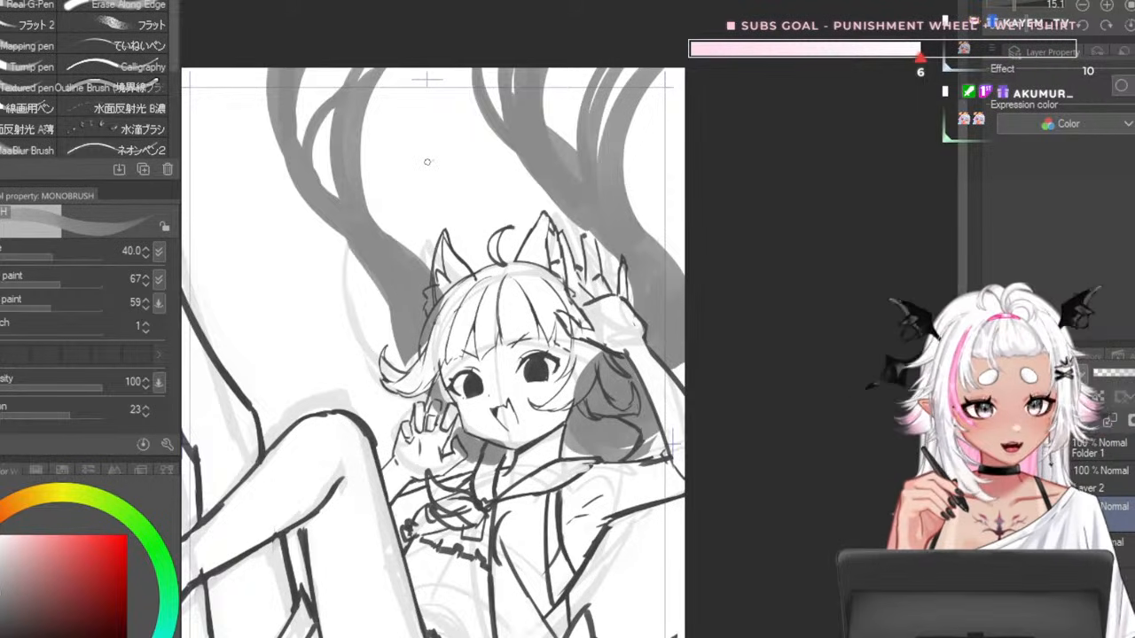
- Paint a small curl arching right from the left cluster's branching point with brush size 40
key(ctrl+z)
mouse_move(369, 211)
mouse_down()
mouse_move(431, 165)
mouse_move(414, 196)
mouse_up()
key(ctrl+z)
click(412, 197)
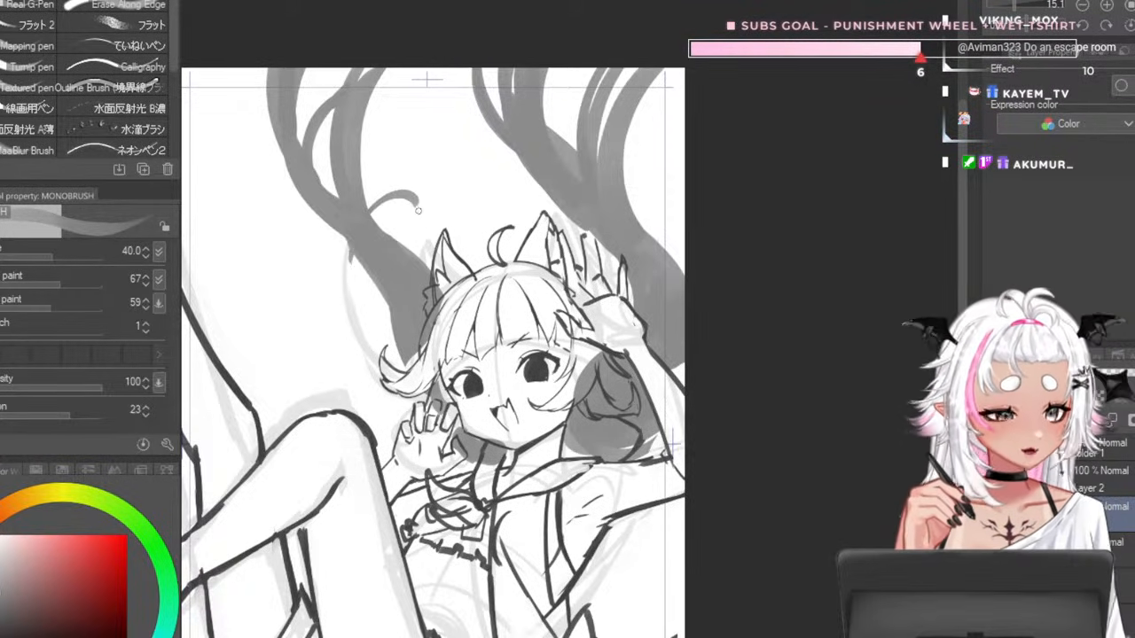
- Paint a looping strand that bows outward below the branching point and returns to the side lock with brush size 60
key(bracketright)
key(bracketright)
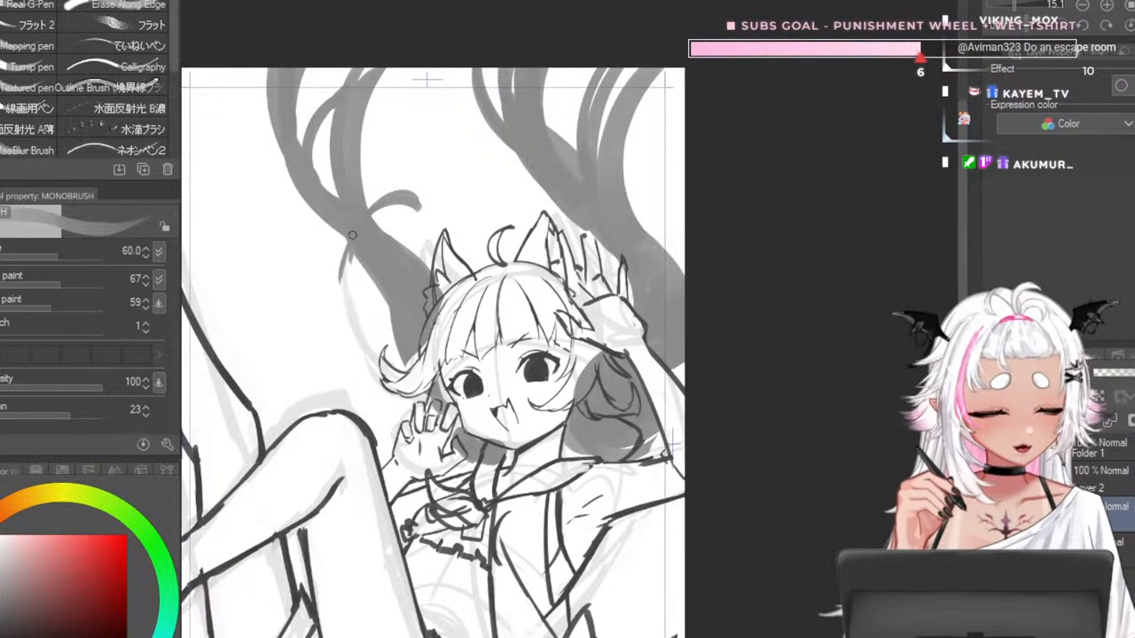
mouse_move(349, 259)
mouse_down()
mouse_move(411, 369)
mouse_move(396, 364)
mouse_up()
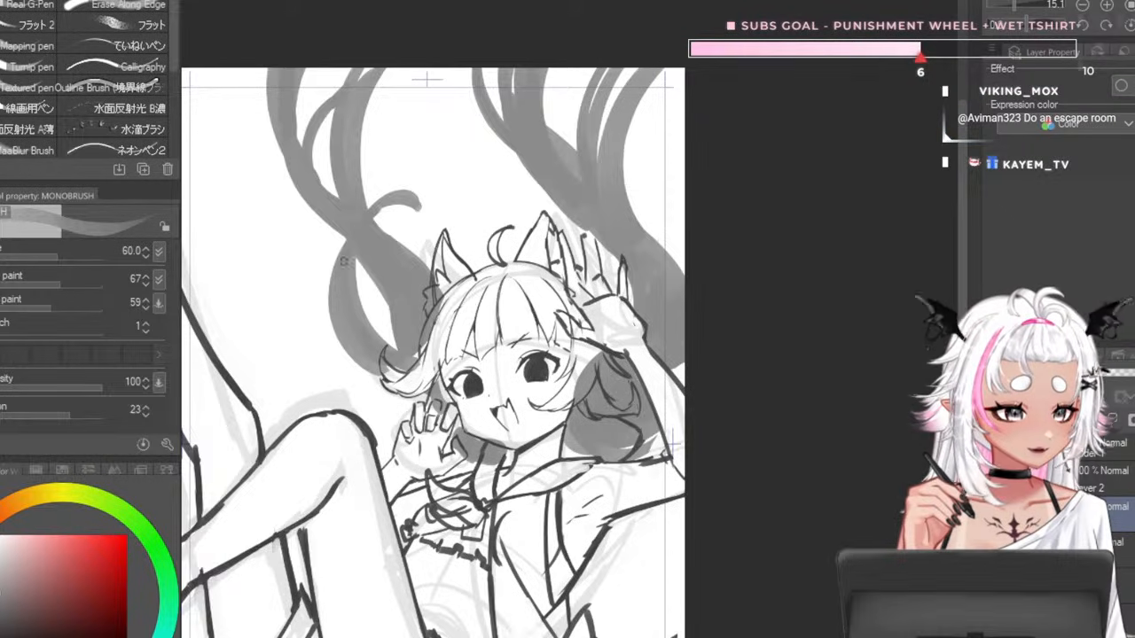
- Taper the tip of the small curl above the left ear downward with brush size 25
key(bracketleft)
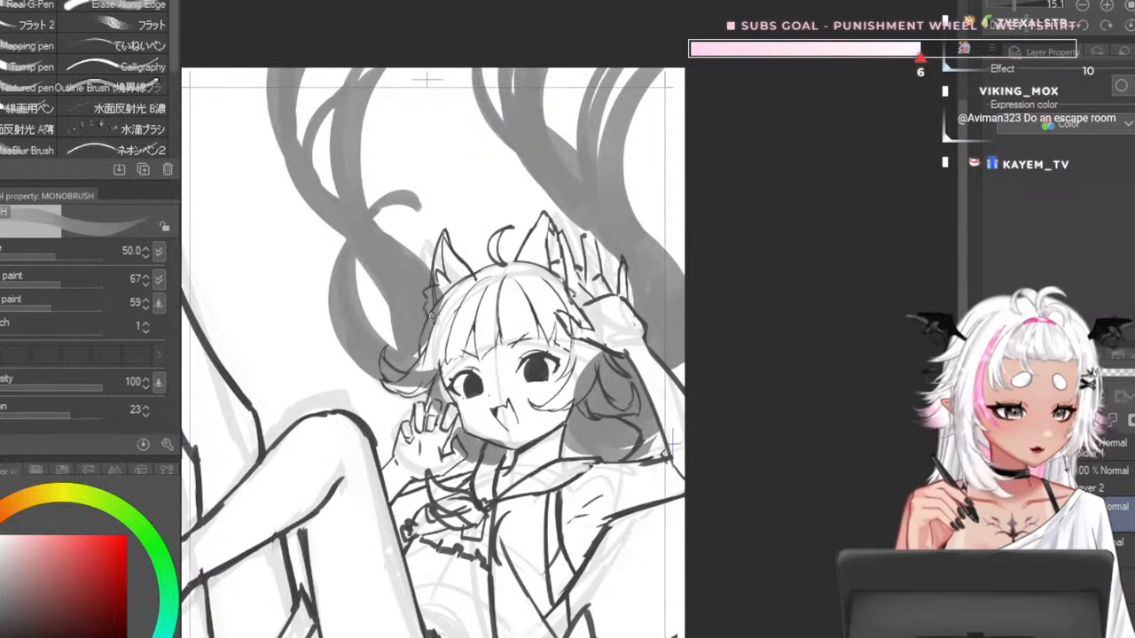
key(bracketleft)
key(bracketleft)
key(bracketleft)
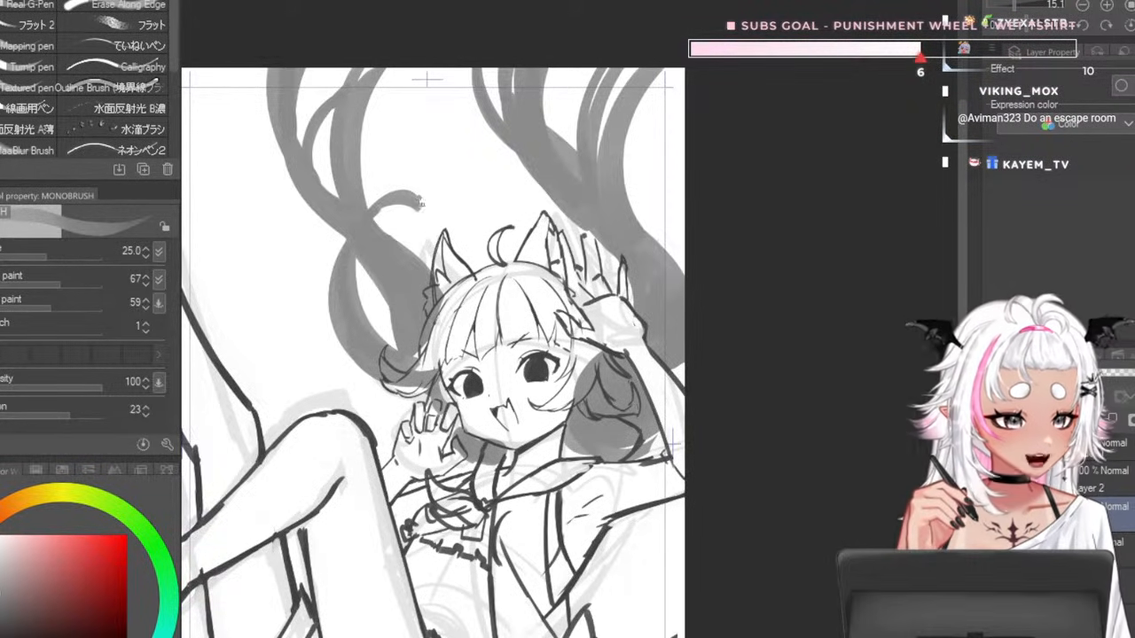
drag(420, 203, 422, 228)
- Thicken the left cluster's inner strand from the branching point up to the page's top edge with brush size 120
key(bracketright)
key(bracketright)
key(bracketright)
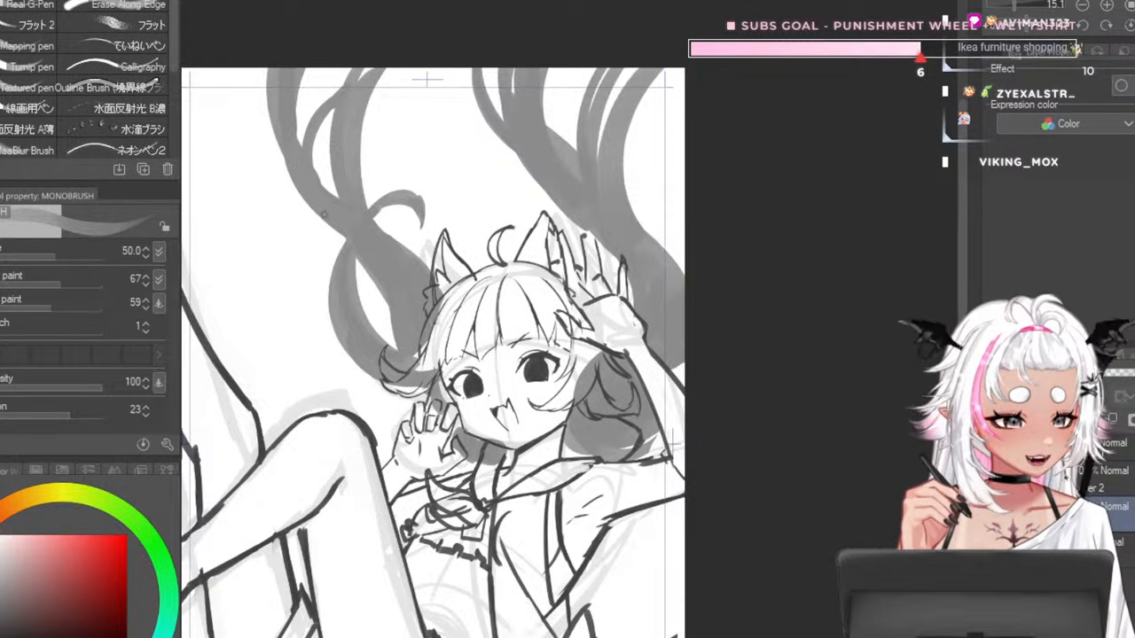
key(bracketright)
key(bracketright)
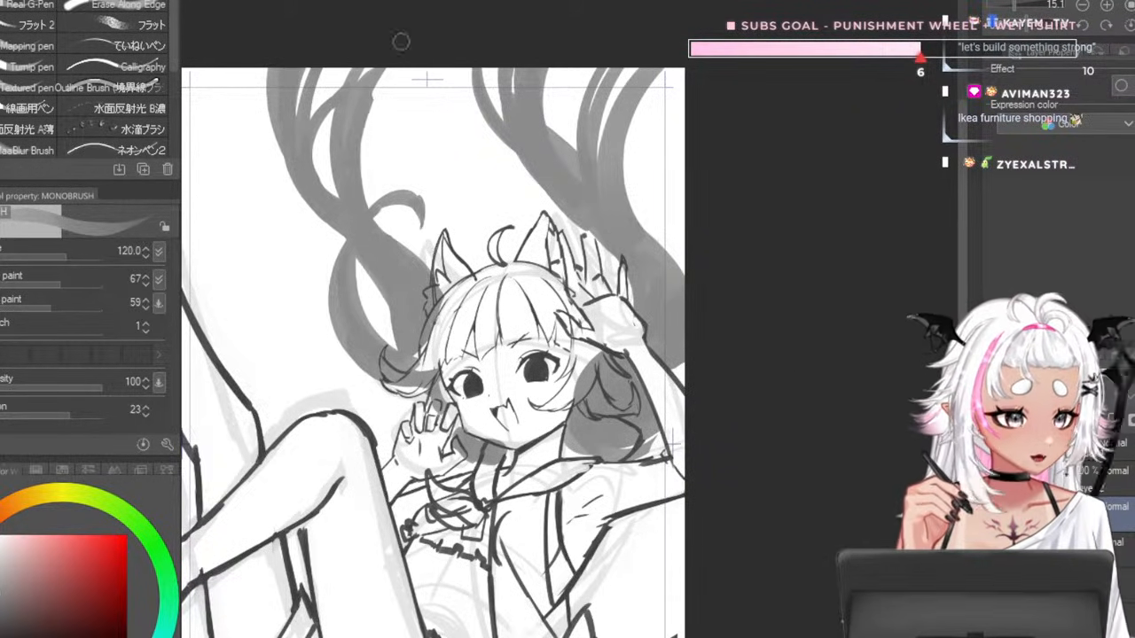
mouse_move(383, 230)
mouse_down()
mouse_move(438, 49)
mouse_move(364, 128)
mouse_move(419, 11)
mouse_up()
key(ctrl+z)
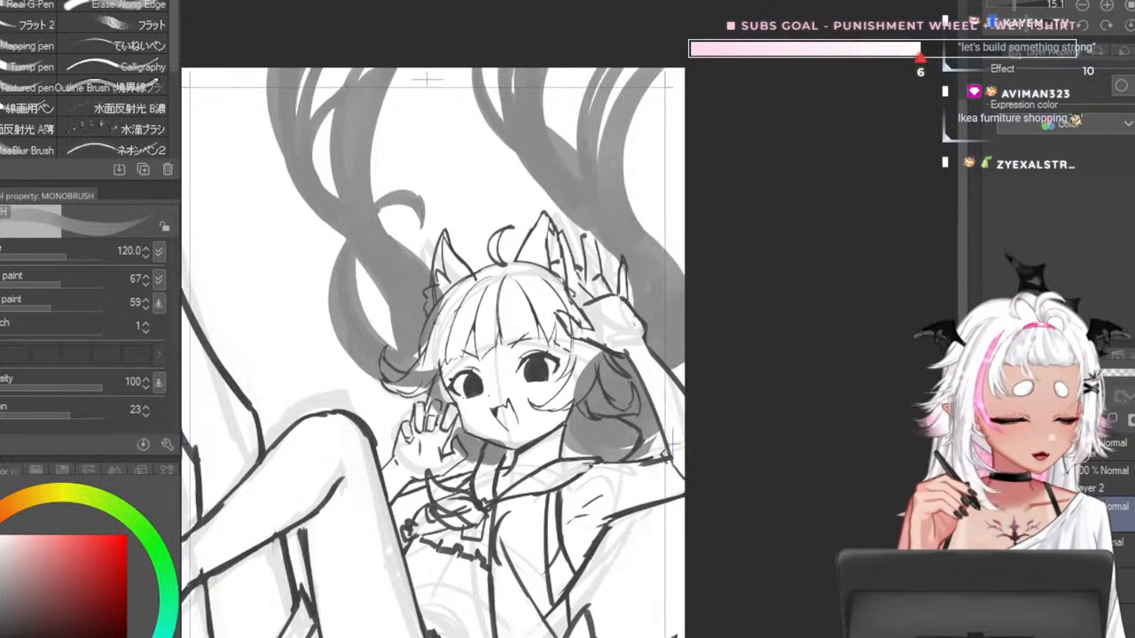
- Try another outer strand flaring up and left from the left cluster with brush size 70, and check it against the whole figure
key(bracketleft)
key(bracketleft)
key(bracketleft)
drag(293, 177, 241, 71)
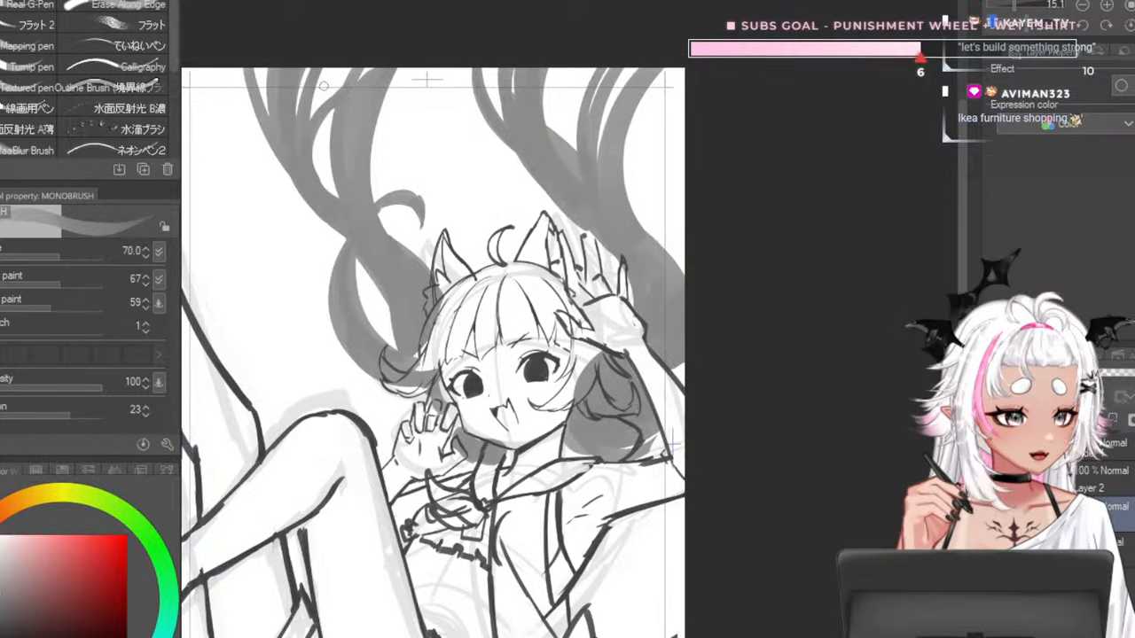
scroll(324, 86, down, 5)
scroll(304, 182, up, 9)
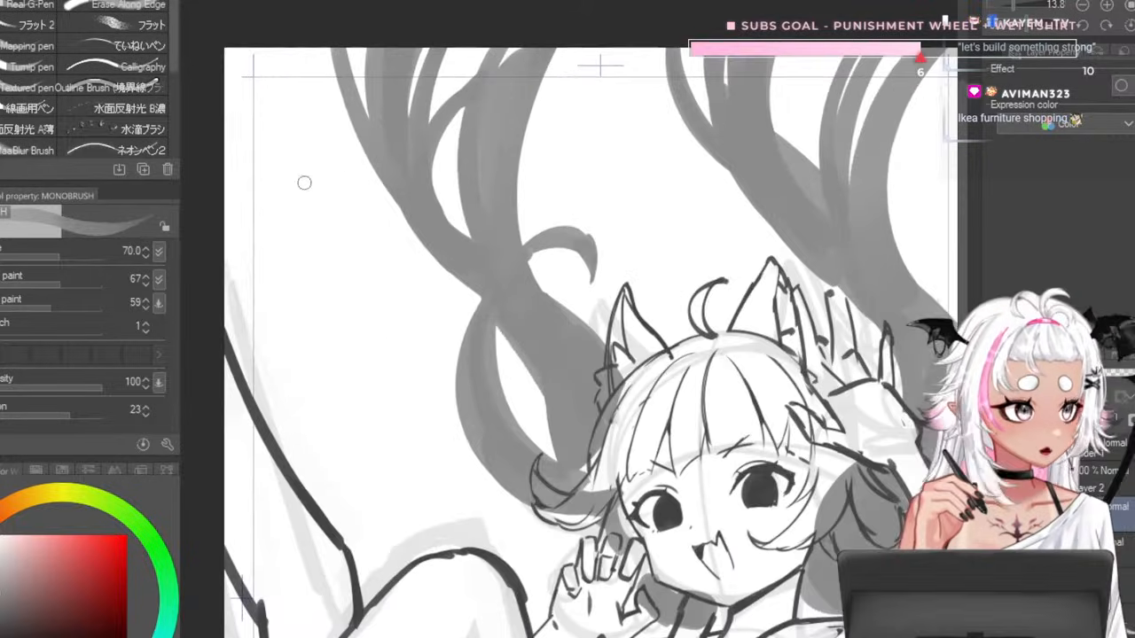
scroll(304, 182, down, 6)
scroll(364, 176, up, 5)
key(ctrl+z)
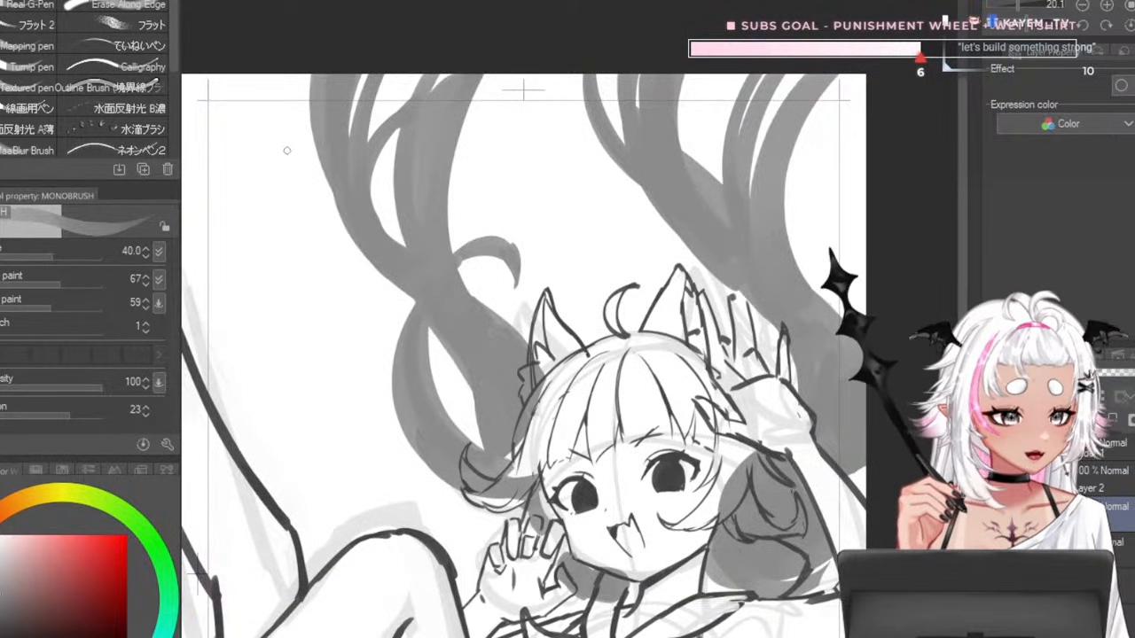
- Paint a small hooked curl off the left cluster's outer edge and a thin strand across its branching point with brush size 25
mouse_move(296, 129)
mouse_down()
mouse_move(287, 167)
mouse_move(363, 255)
mouse_up()
key(ctrl+z)
key(ctrl+z)
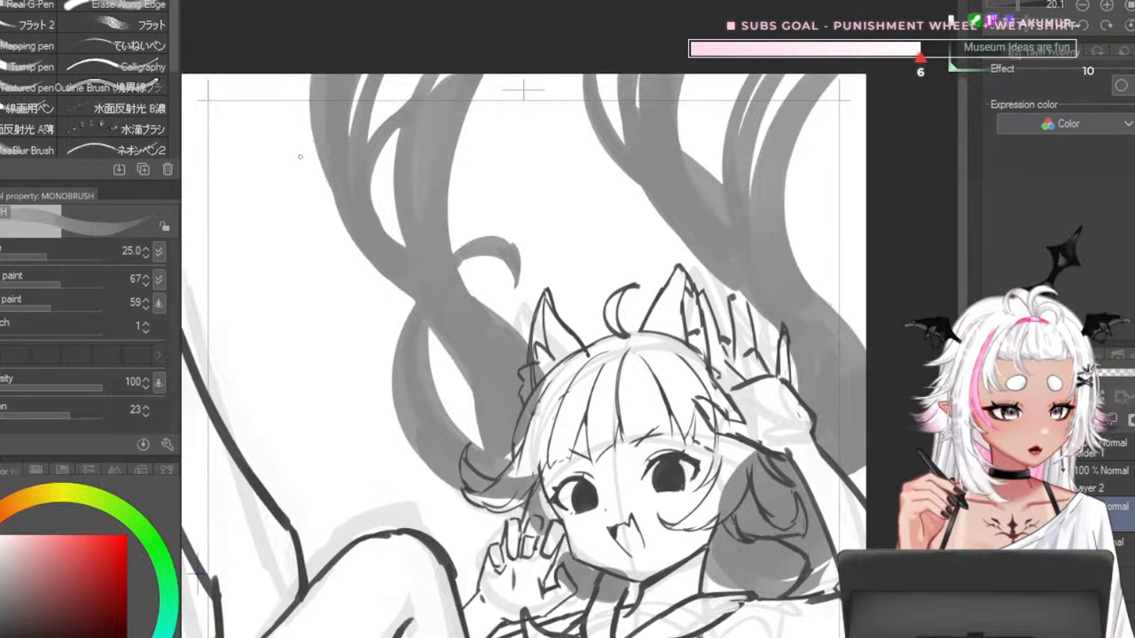
mouse_move(298, 154)
mouse_down()
mouse_move(350, 246)
mouse_move(306, 207)
mouse_move(359, 251)
mouse_up()
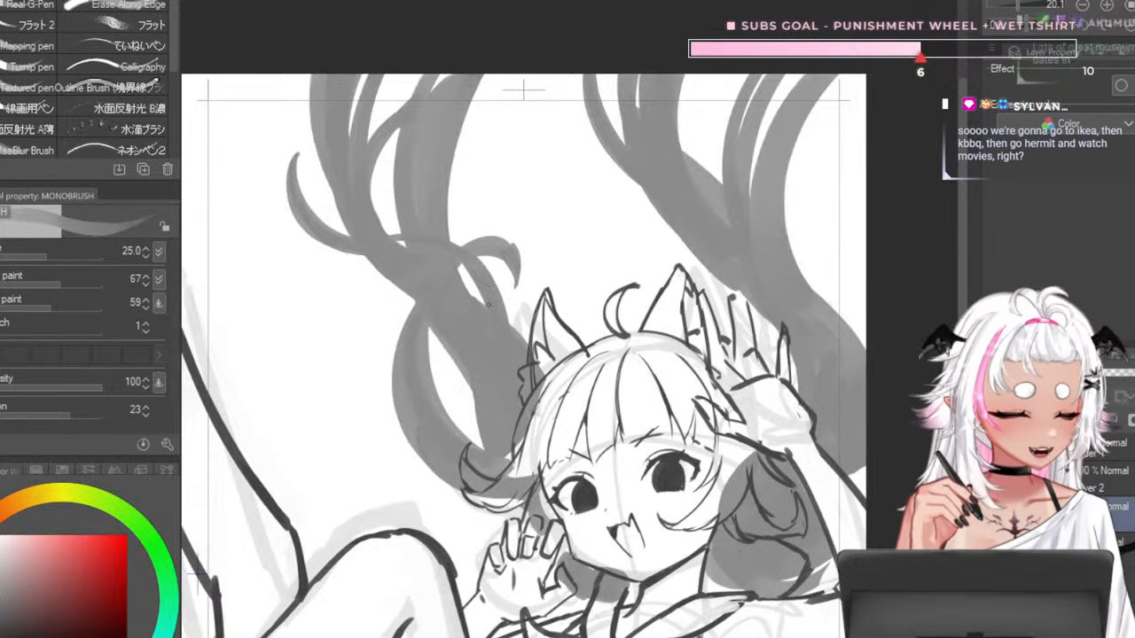
- Add a thin strand bowing out along the outer edge of the hair cluster above the raised hand, using brush sizes 25 and 60
scroll(385, 214, down, 7)
scroll(532, 181, up, 6)
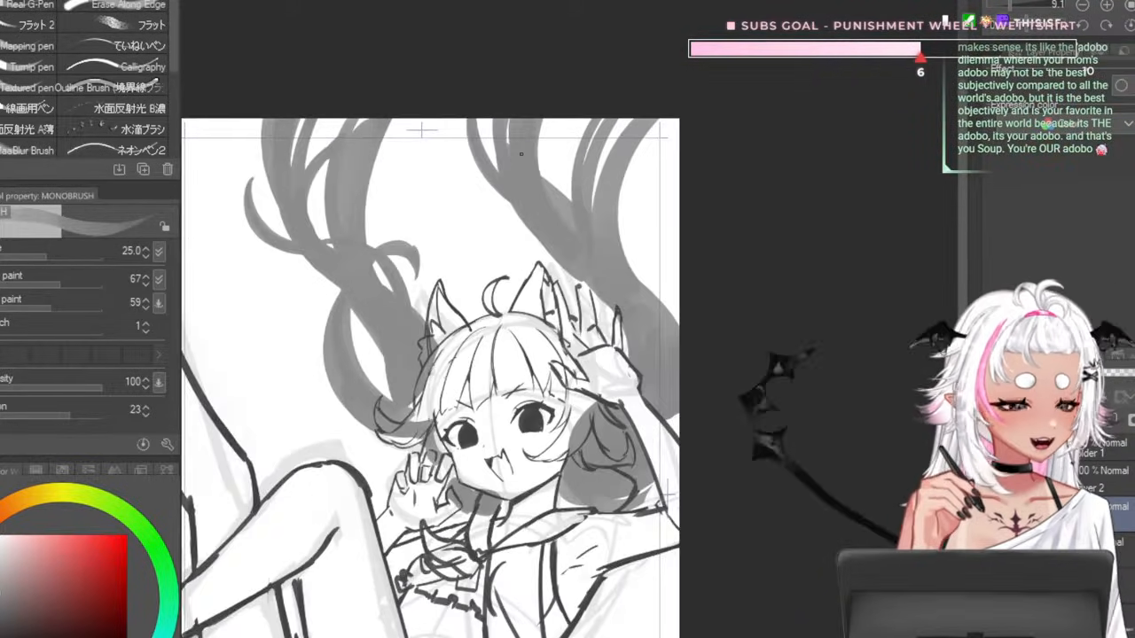
scroll(535, 176, down, 2)
scroll(420, 133, up, 1)
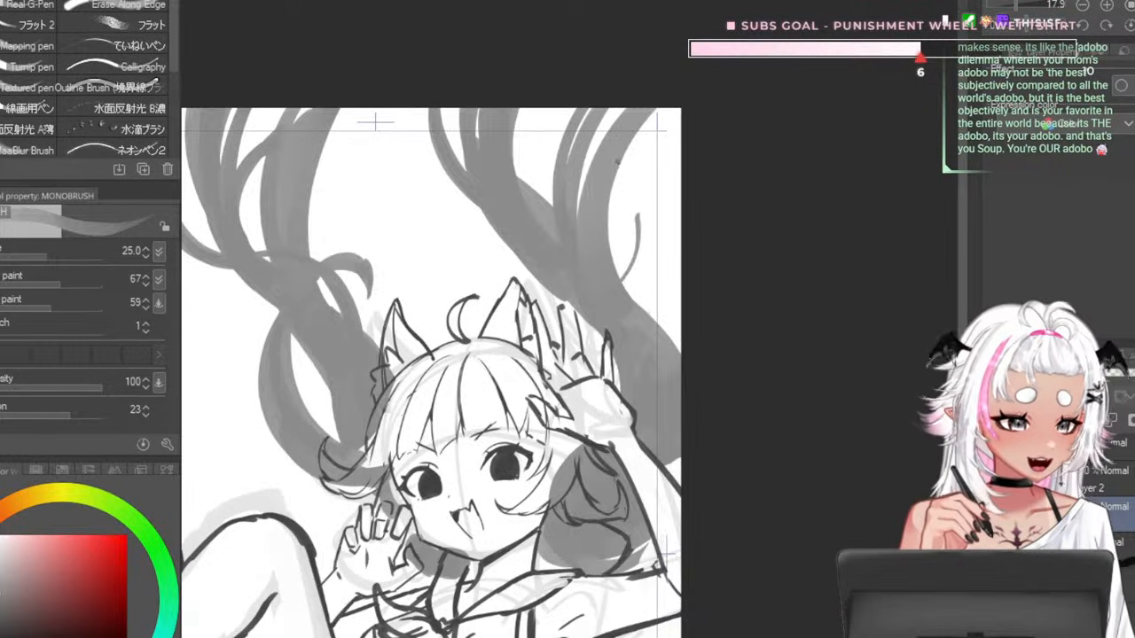
key(bracketright)
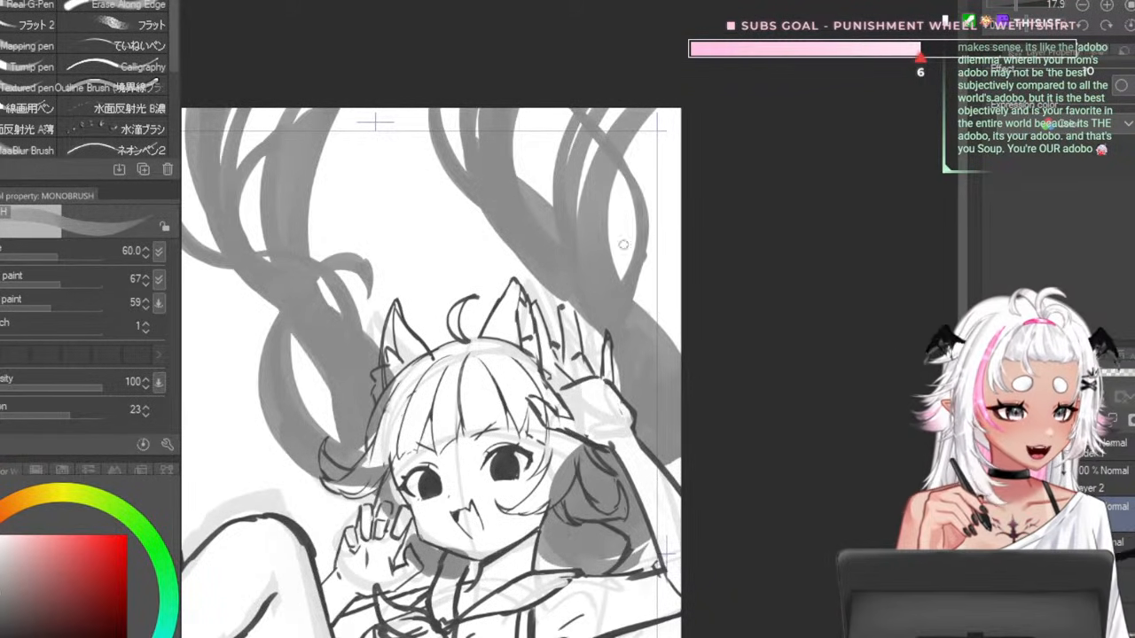
- Check the hair against the whole figure and lower the opacity of grey hair Layer 3 to 41%
scroll(465, 228, down, 5)
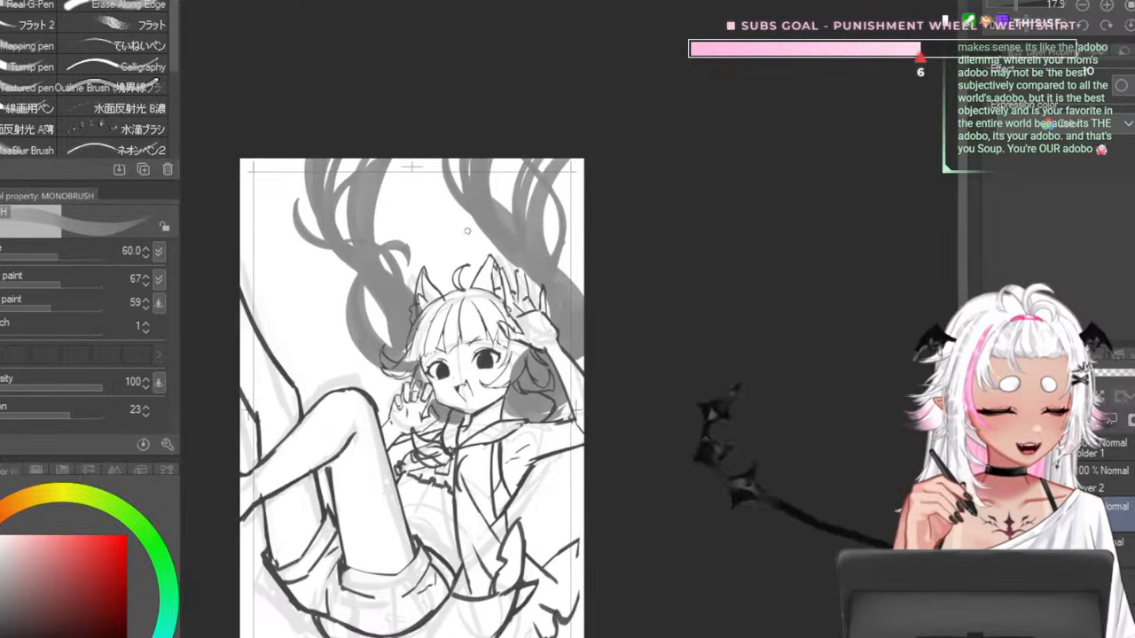
scroll(466, 232, up, 6)
scroll(480, 248, down, 4)
scroll(479, 251, up, 3)
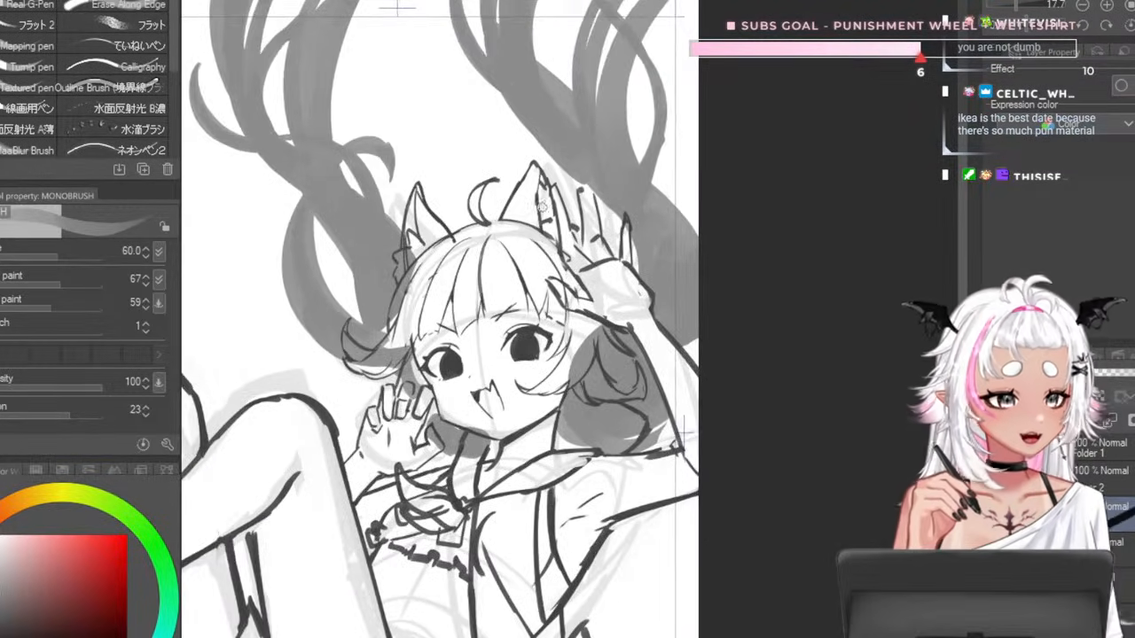
scroll(542, 206, down, 4)
scroll(517, 183, up, 1)
click(1110, 374)
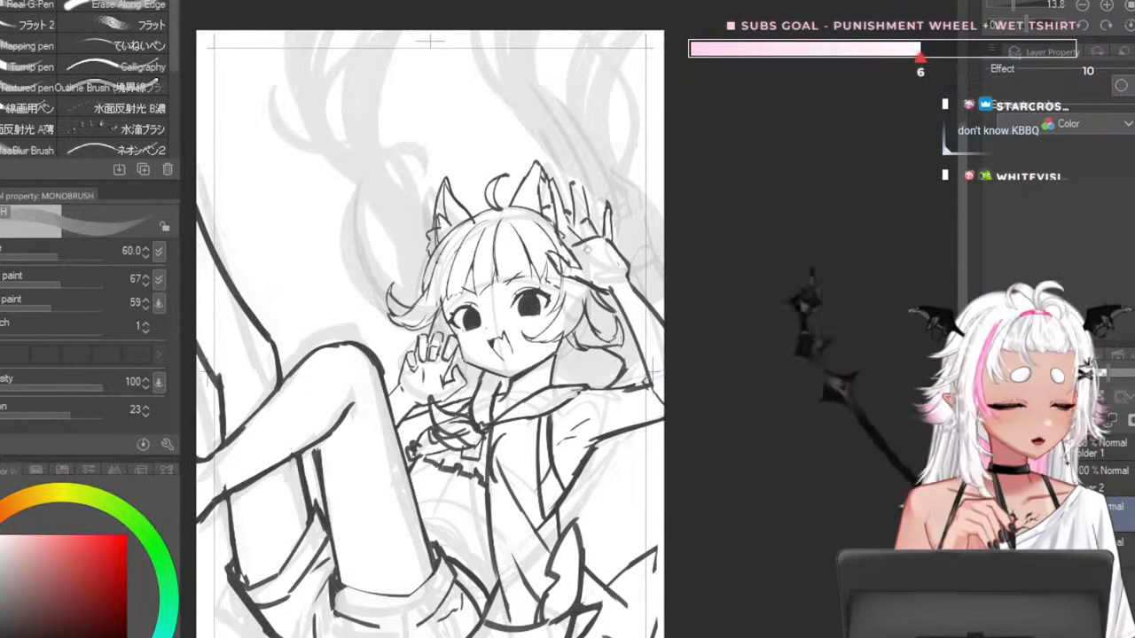
scroll(434, 337, down, 2)
scroll(434, 337, up, 1)
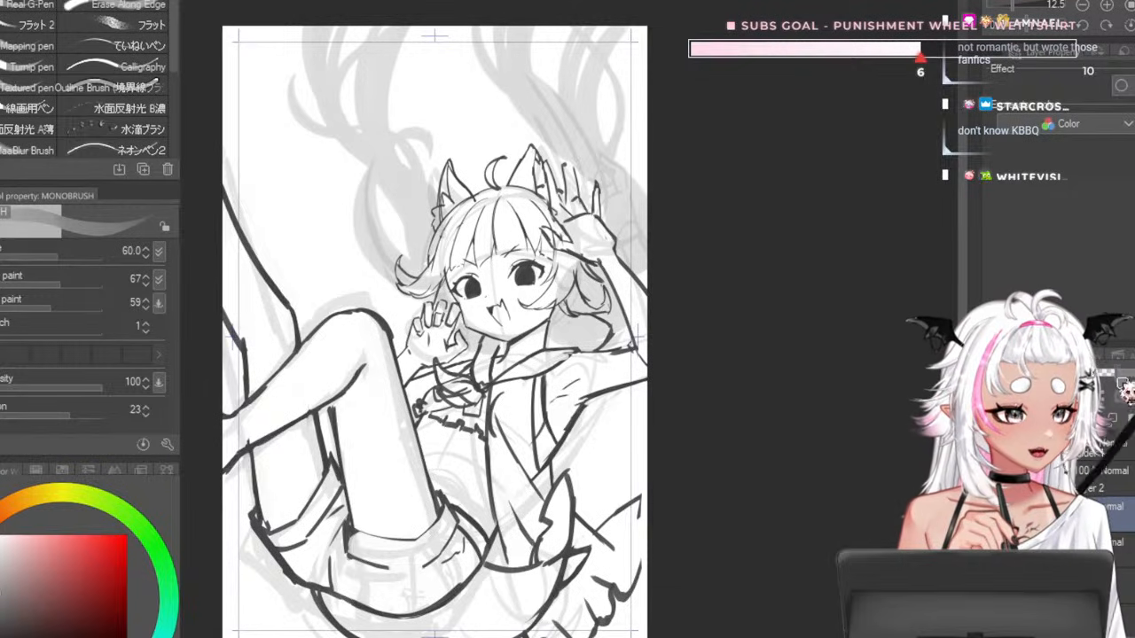
click(1121, 374)
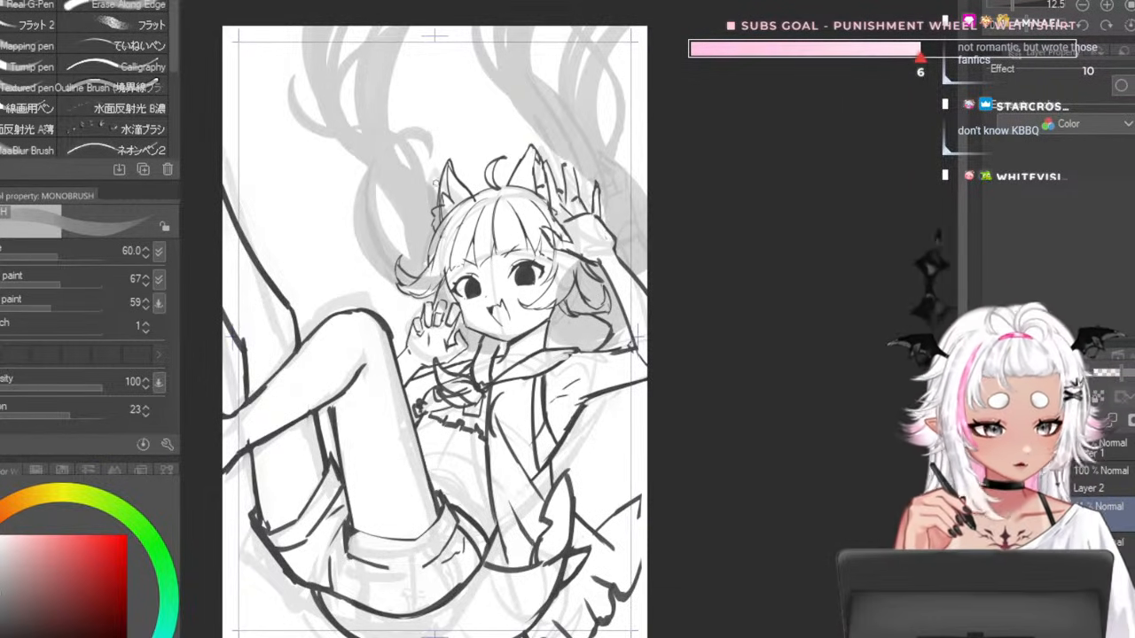
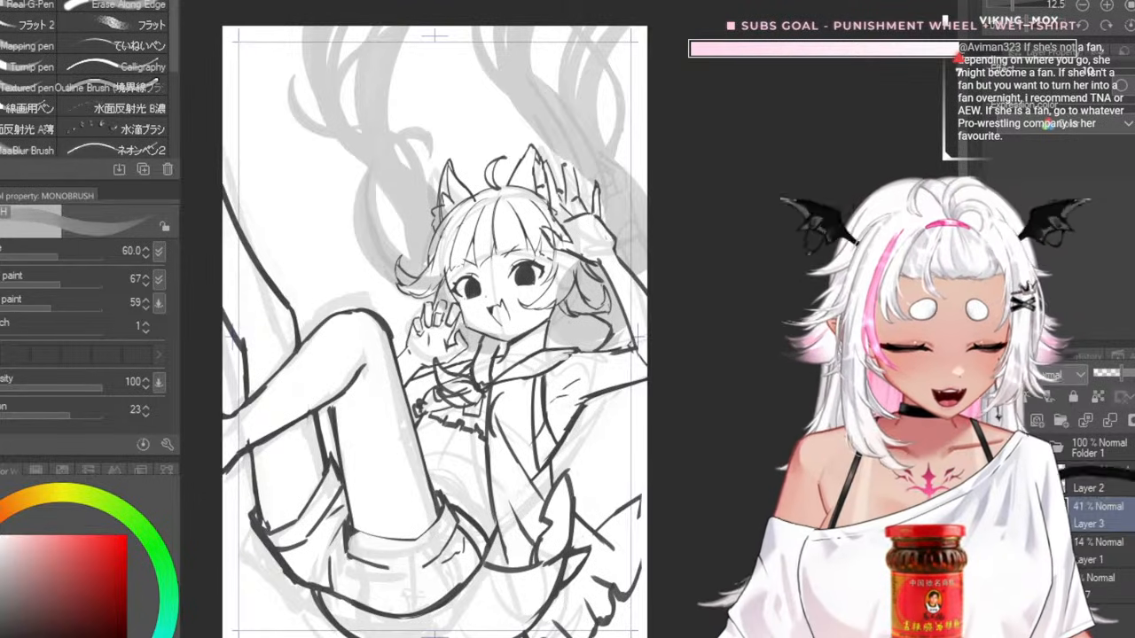
- Select Layer 2 and ink the rounded underside of the hair lock beside the neck with brush size 20
scroll(507, 467, up, 1)
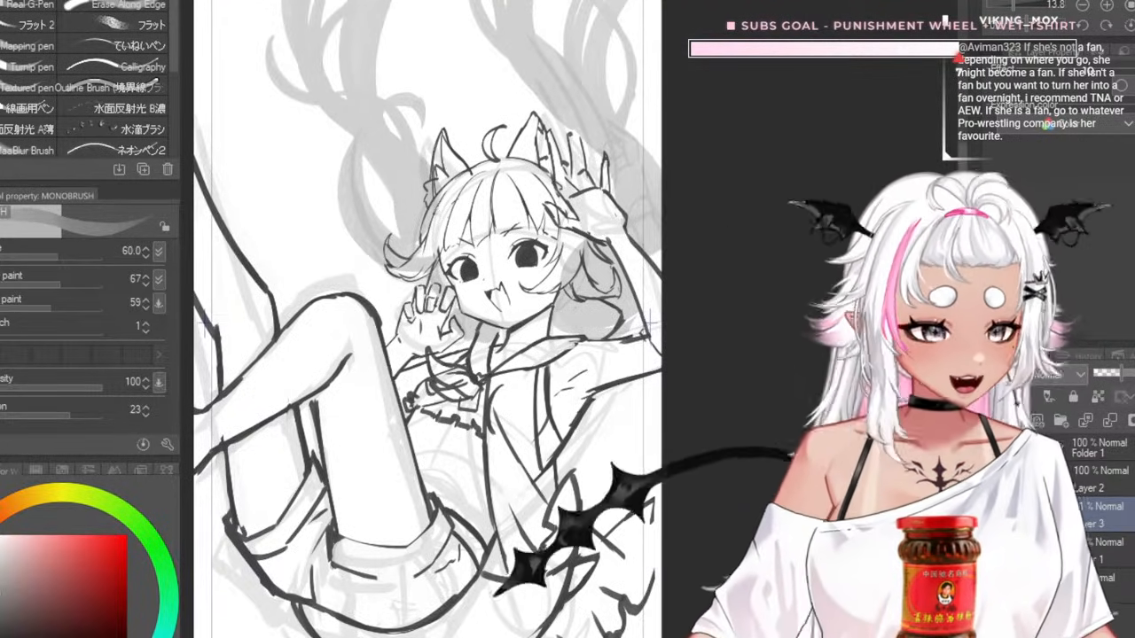
scroll(574, 248, up, 3)
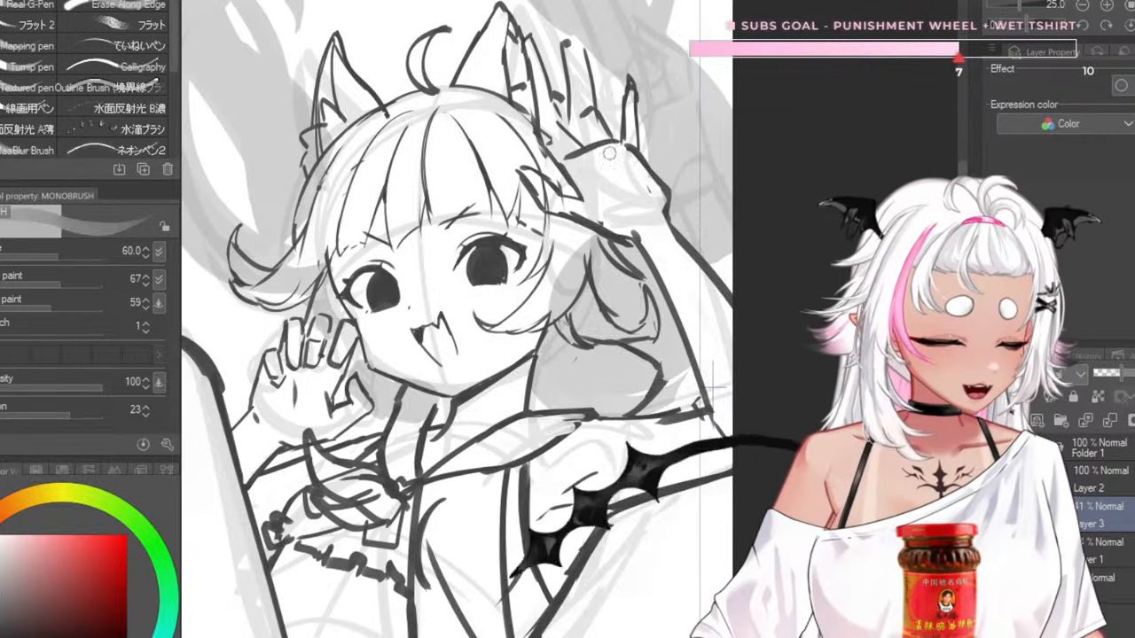
click(1121, 478)
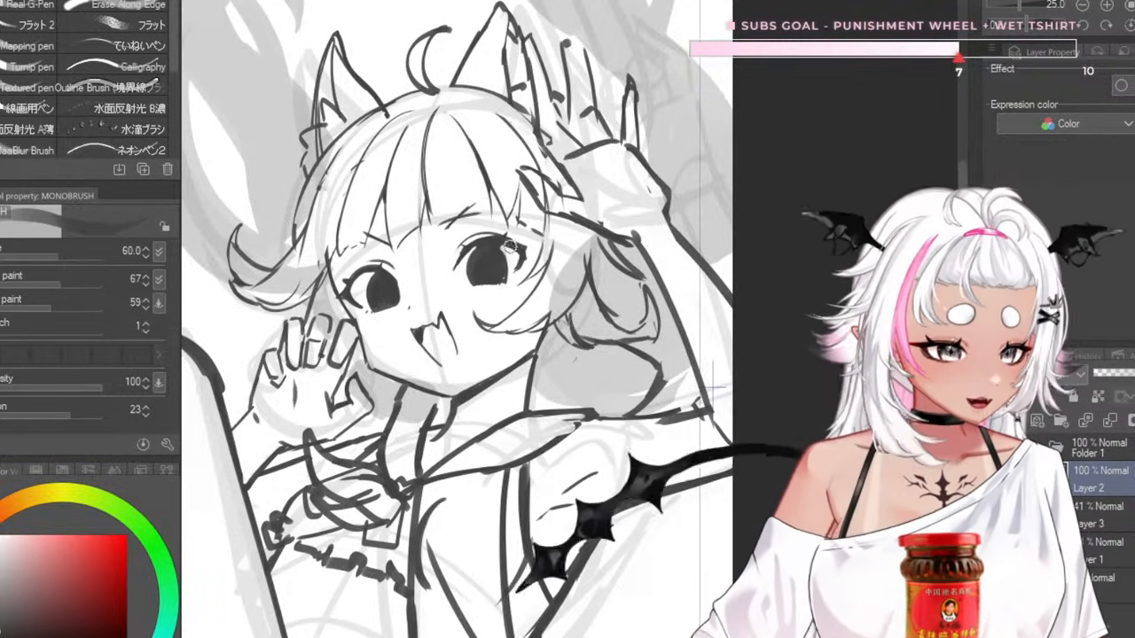
key(bracketleft)
key(bracketleft)
key(bracketleft)
key(bracketleft)
key(bracketleft)
key(bracketleft)
key(bracketleft)
key(bracketleft)
key(bracketright)
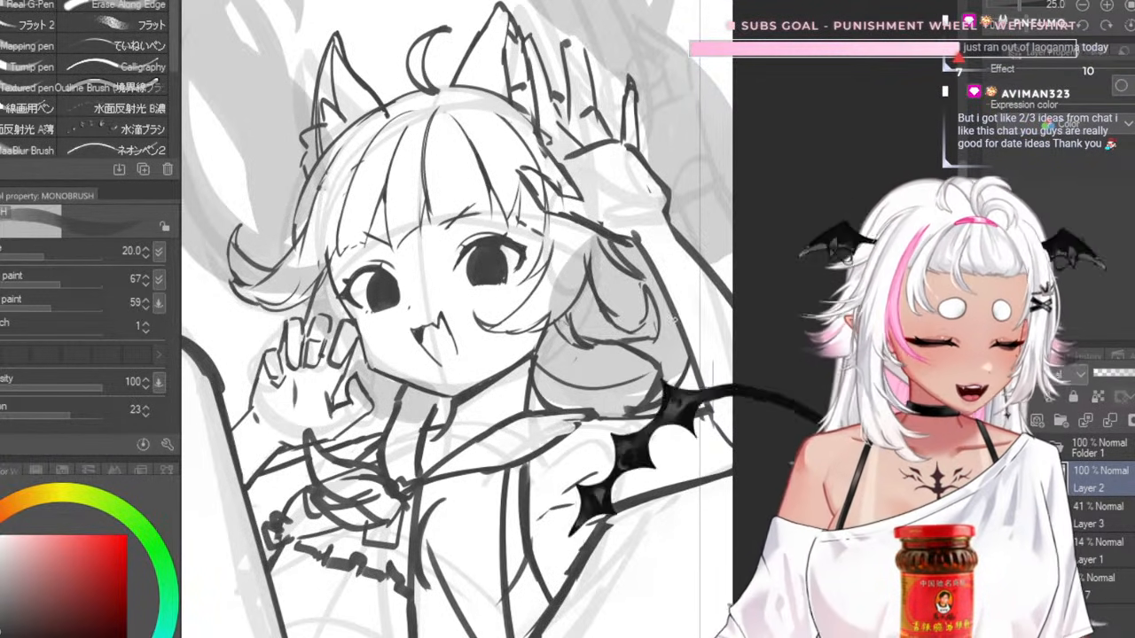
- Erase the old line crossing that rounded lock with size 50 and ink its outer edge beside the raised arm
key(c)
drag(667, 365, 642, 404)
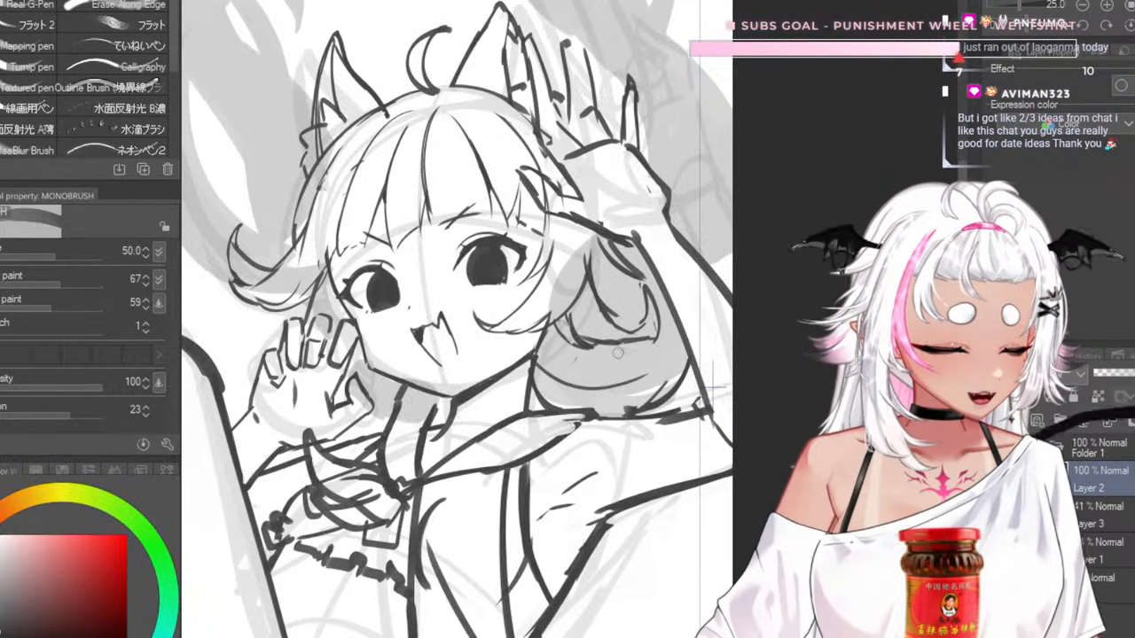
key(c)
drag(676, 341, 632, 381)
key(ctrl+z)
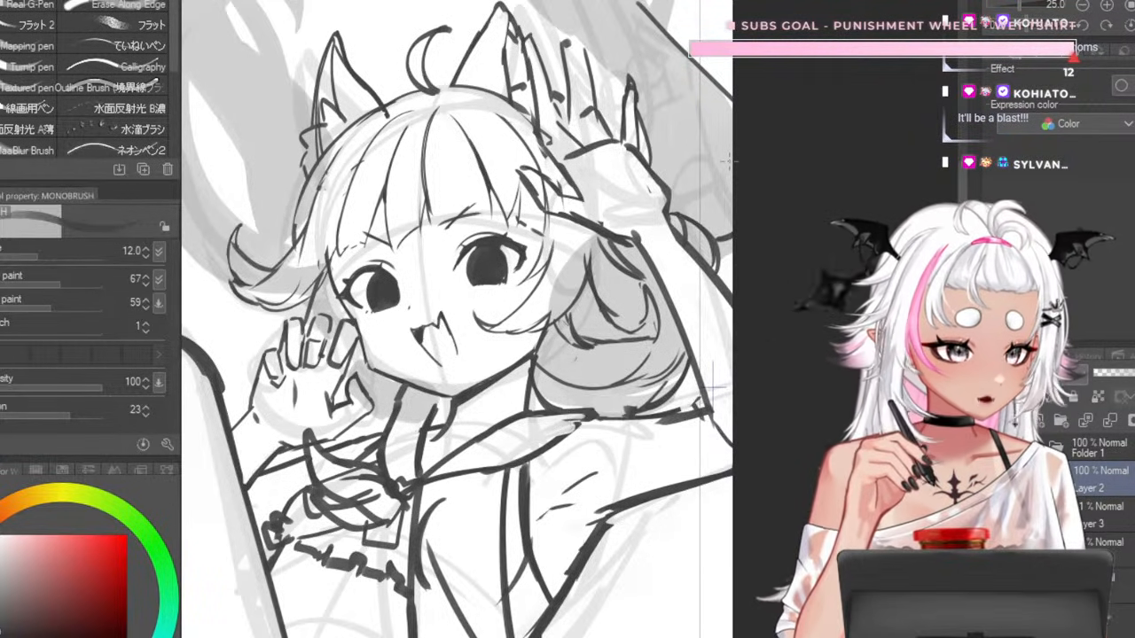
- Outline the looping outer strands of the grey hair cluster above the raised hand with brush size 12
scroll(479, 470, down, 2)
drag(562, 124, 532, 282)
scroll(541, 229, up, 2)
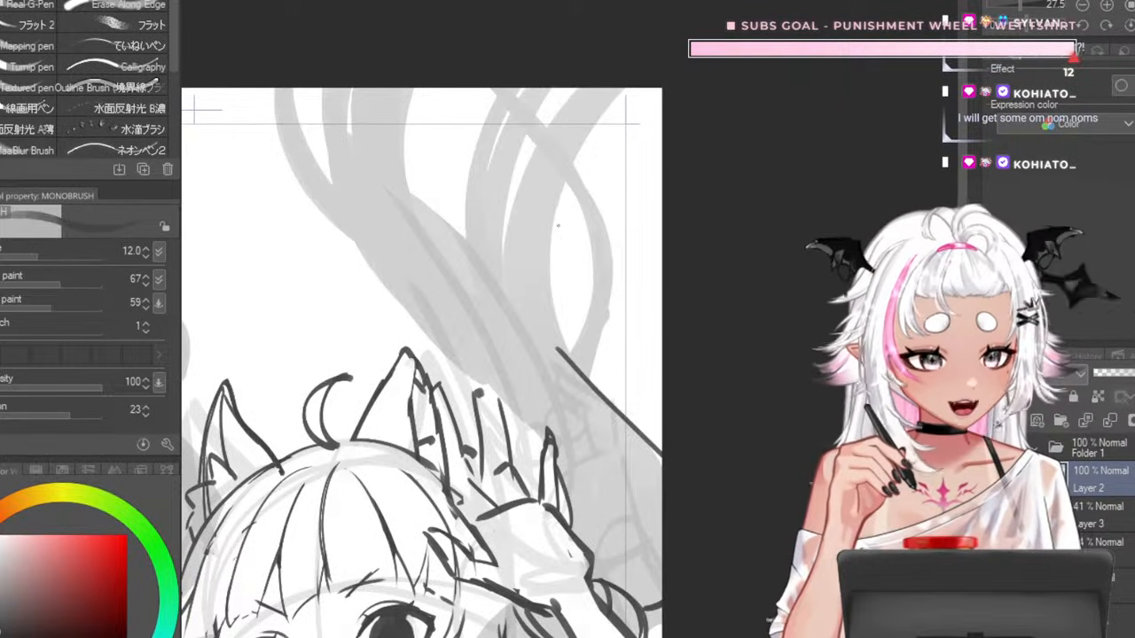
drag(500, 243, 580, 377)
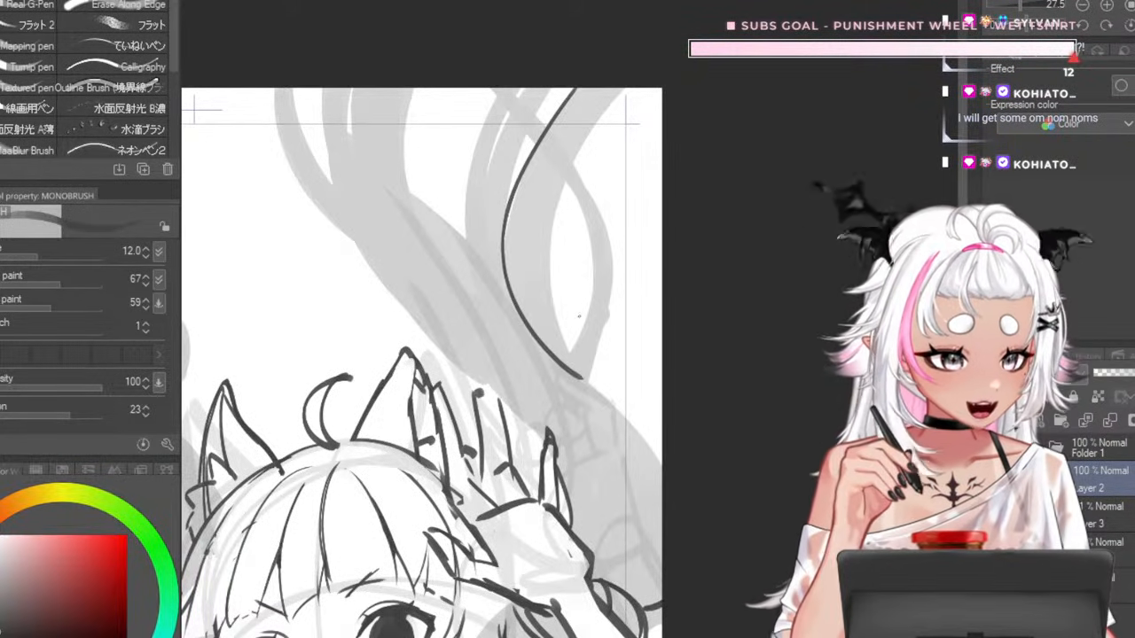
mouse_move(617, 89)
mouse_down()
mouse_move(576, 159)
mouse_move(581, 375)
mouse_move(660, 461)
mouse_up()
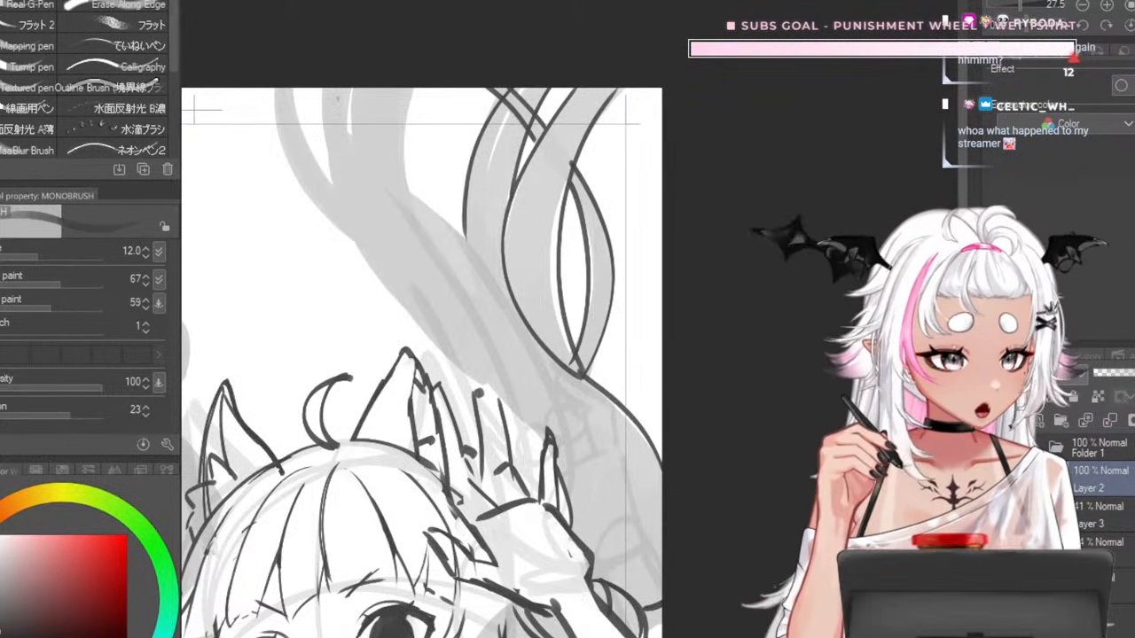
key(ctrl+z)
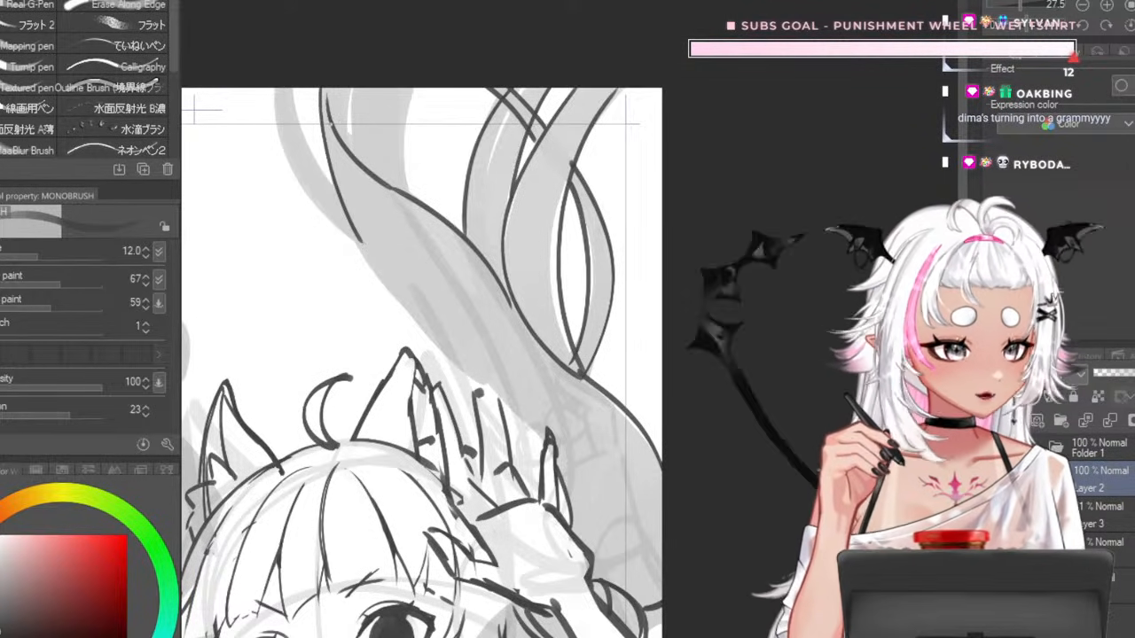
- Clean up overlapping cluster lines with eraser size 60 and outline the narrow gap near the canvas's upper edge with brush size 15
key(bracketright)
key(ctrl+z)
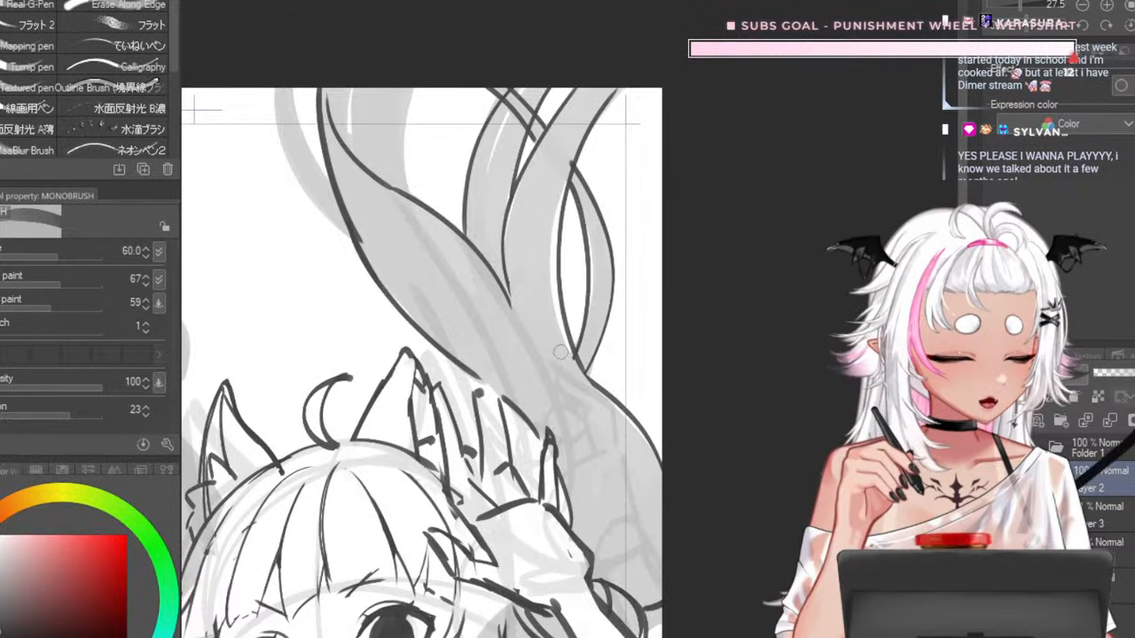
key(c)
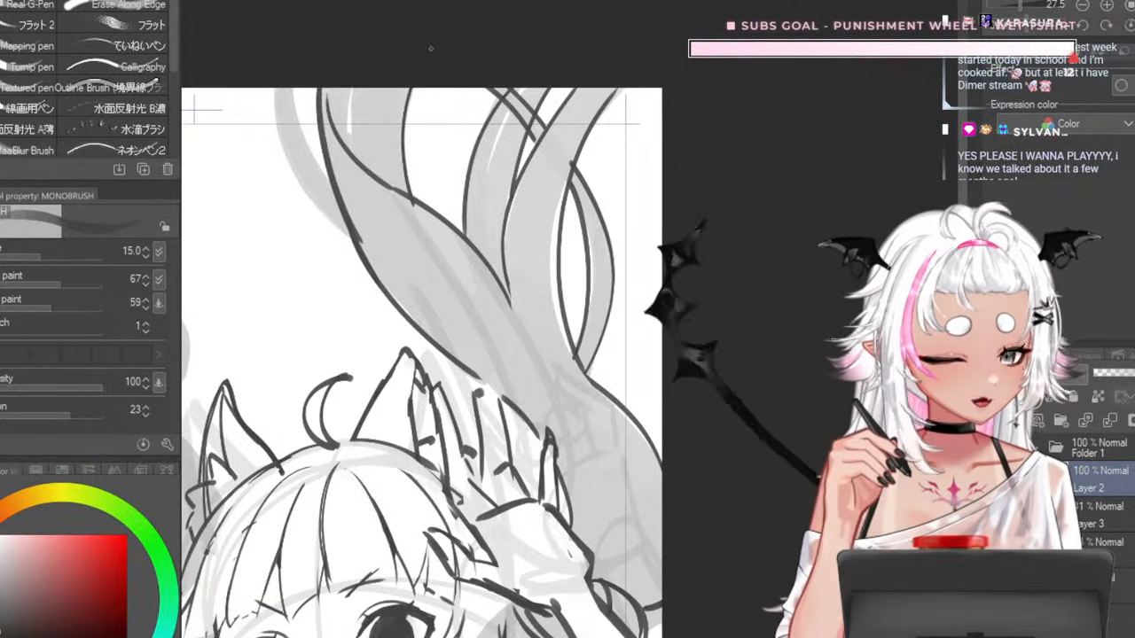
drag(351, 116, 354, 140)
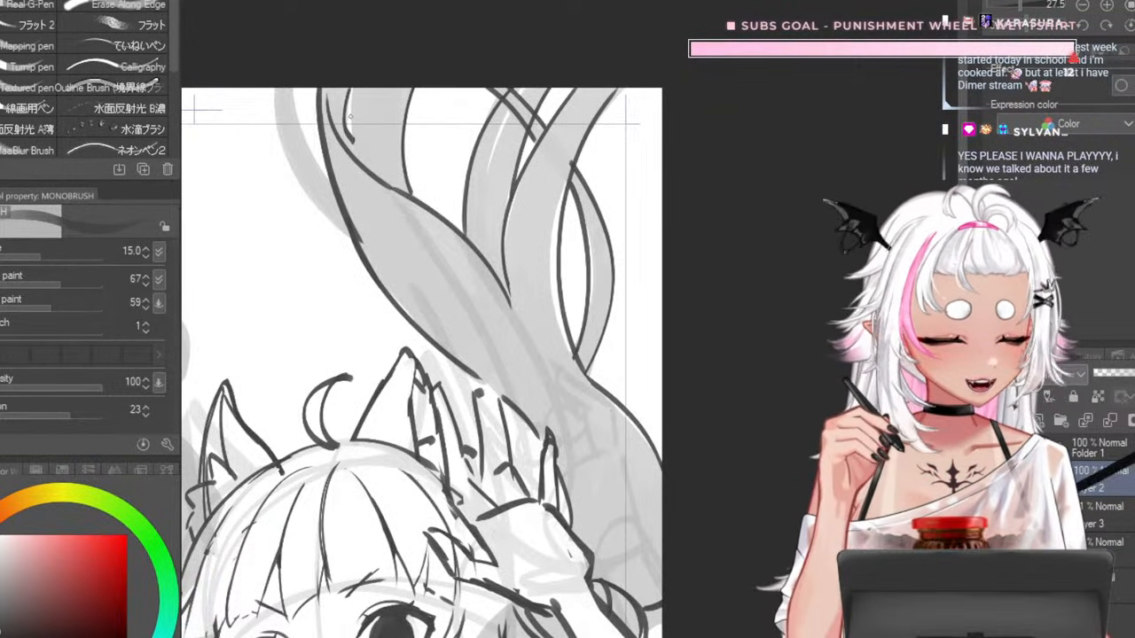
key(ctrl+z)
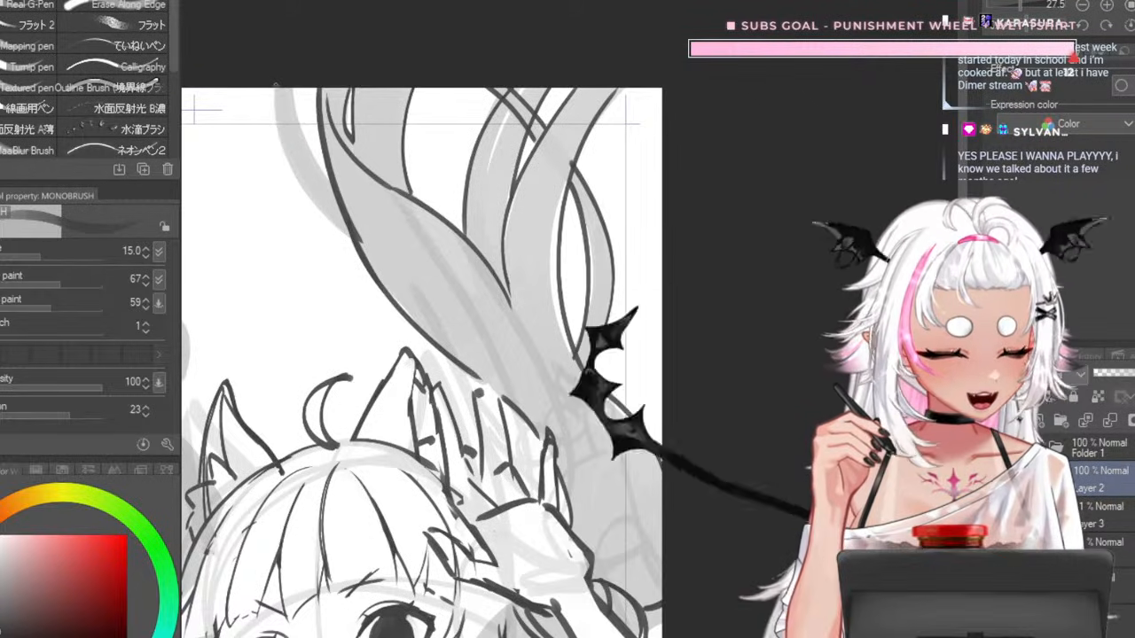
- Add fine inner strands to the hair cluster above the raised hand with brush size 8 and check the whole figure
key(bracketright)
key(bracketright)
key(bracketright)
key(bracketright)
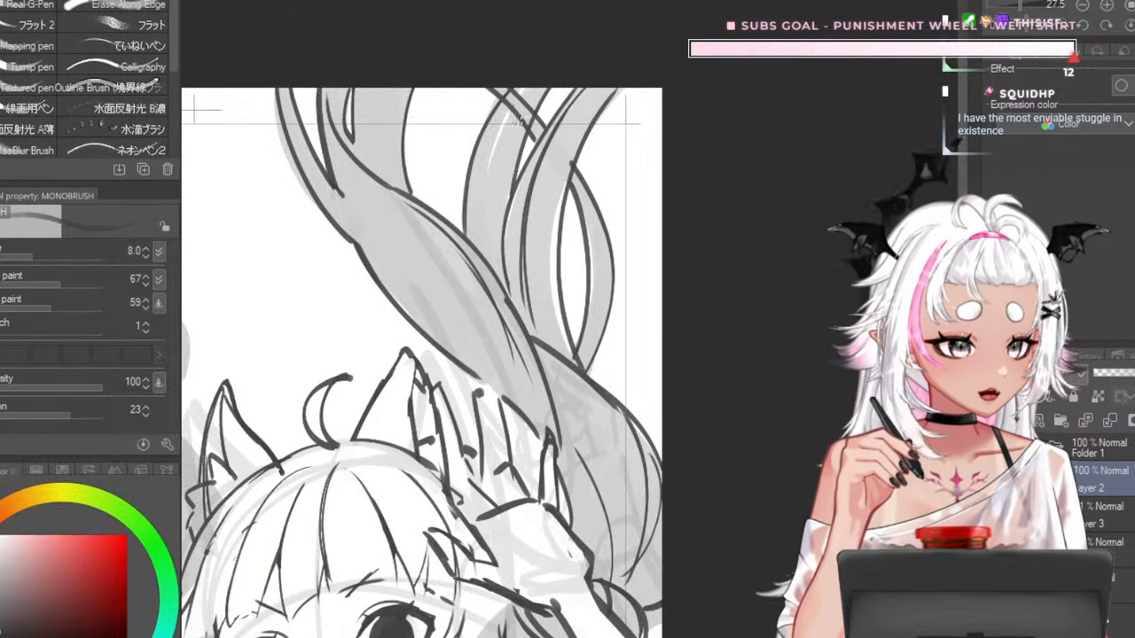
scroll(584, 161, down, 10)
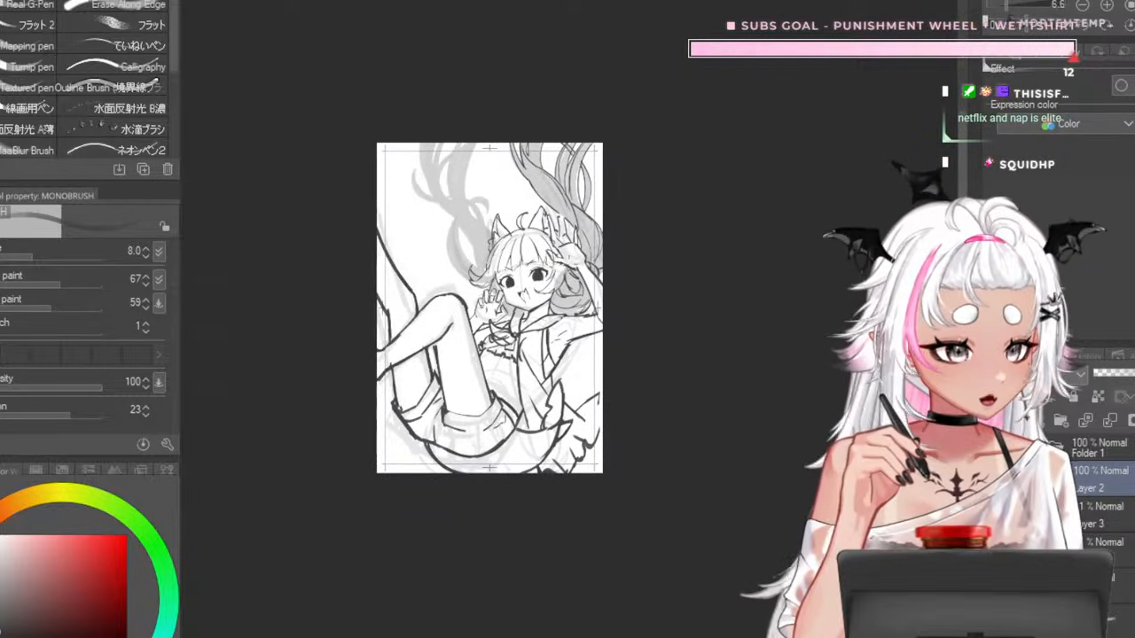
scroll(483, 249, up, 8)
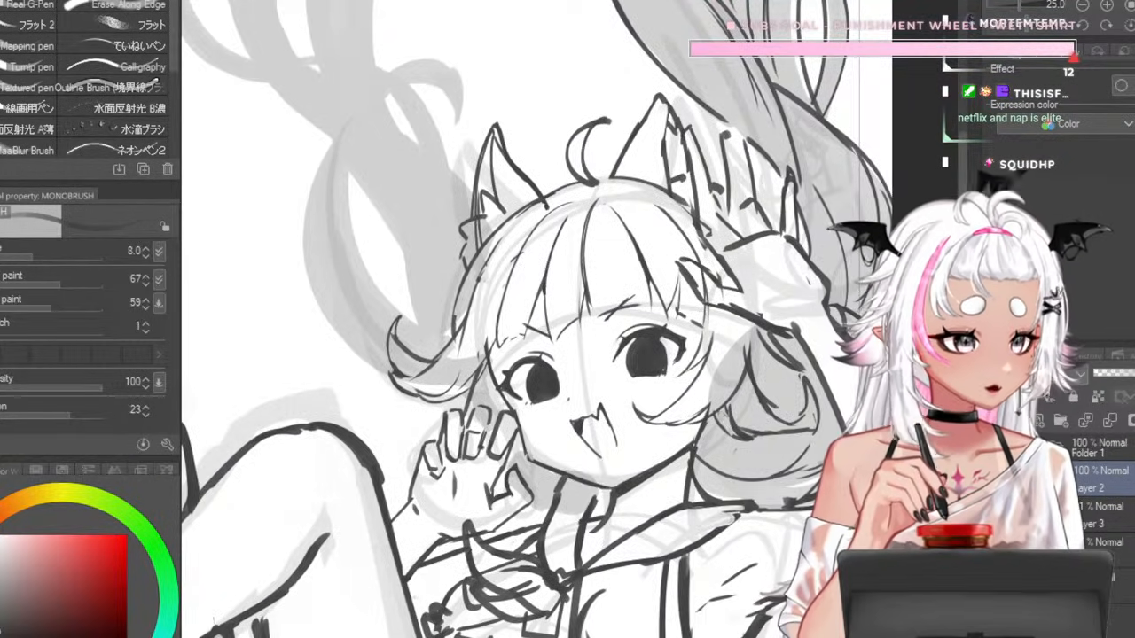
scroll(537, 88, down, 5)
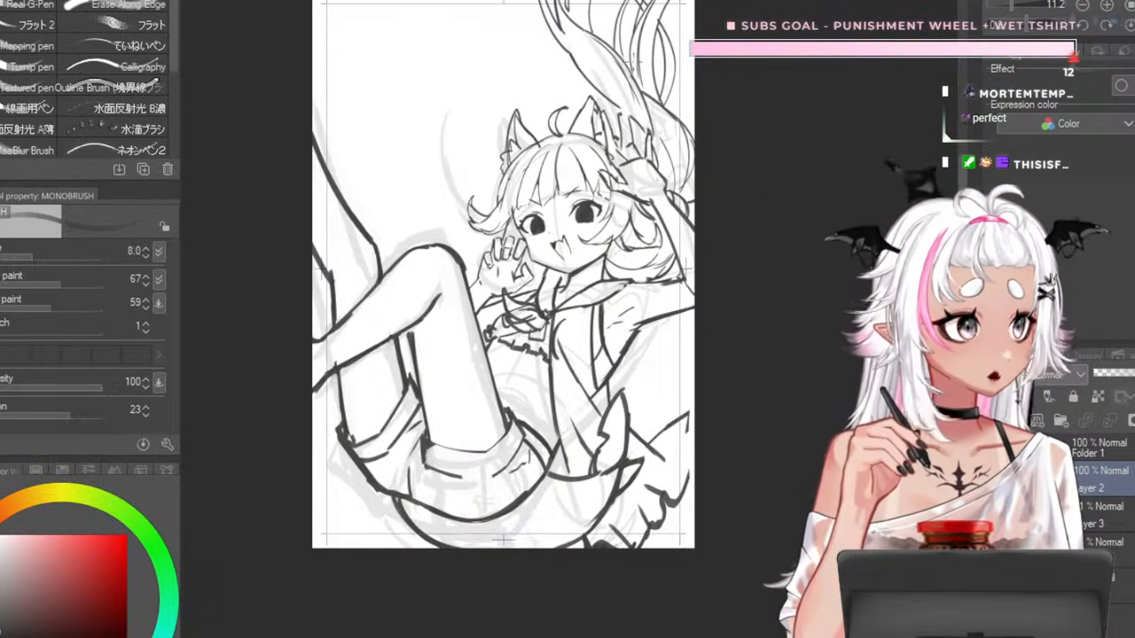
- Ink the edge of the other hair cluster curving down to the animal ear with brush size 8
scroll(628, 155, up, 3)
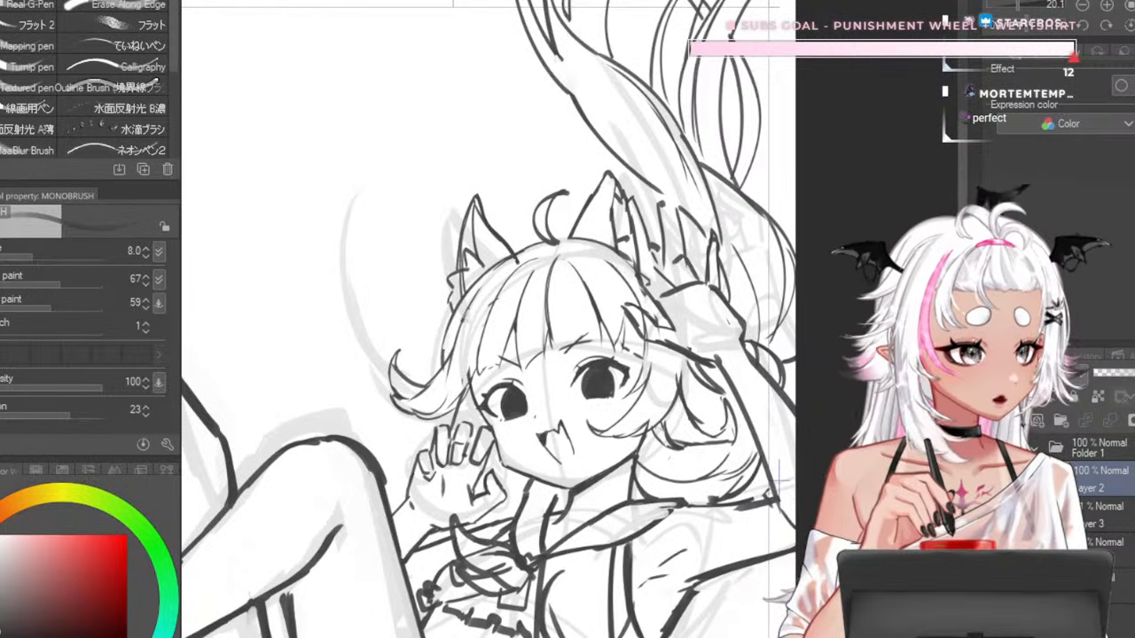
scroll(452, 275, up, 5)
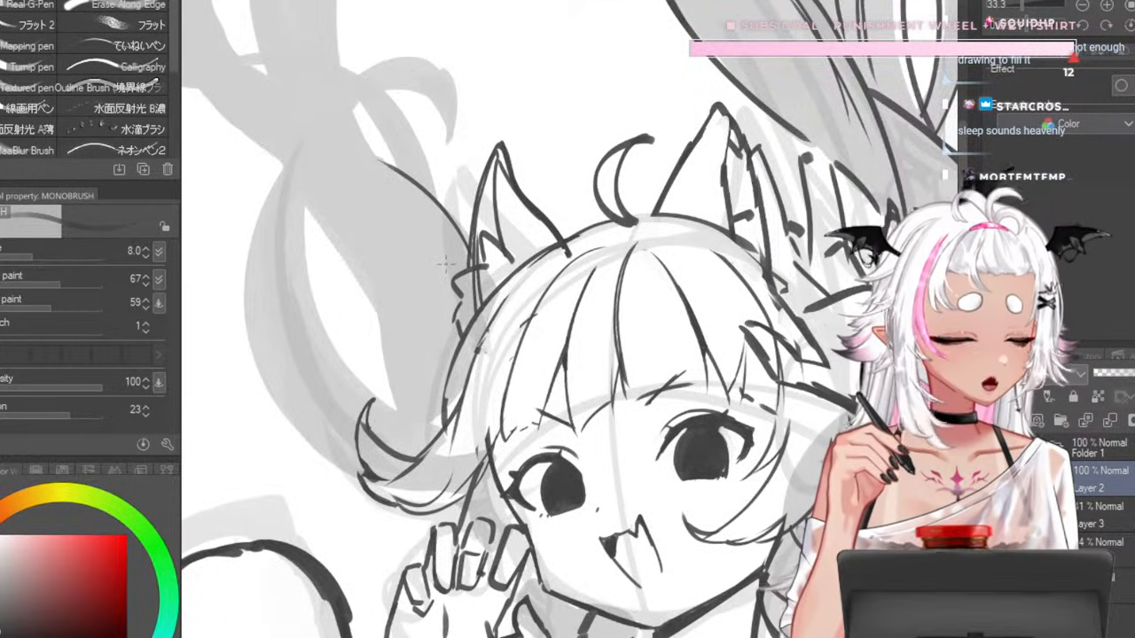
scroll(446, 263, down, 3)
scroll(446, 263, up, 3)
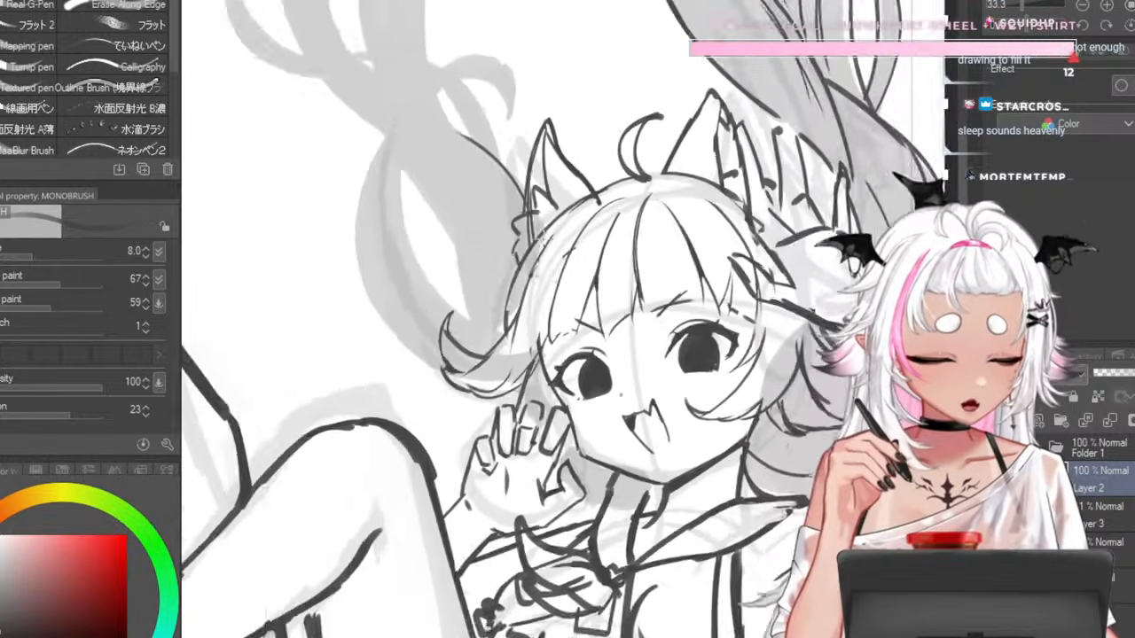
scroll(431, 240, up, 3)
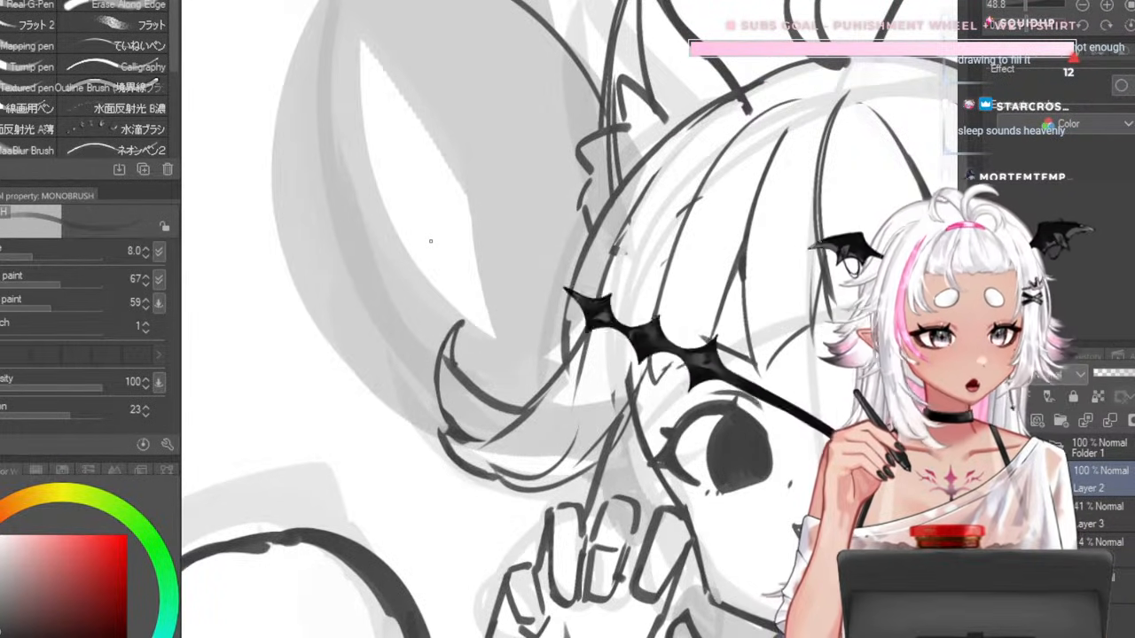
scroll(290, 278, down, 3)
scroll(317, 240, up, 2)
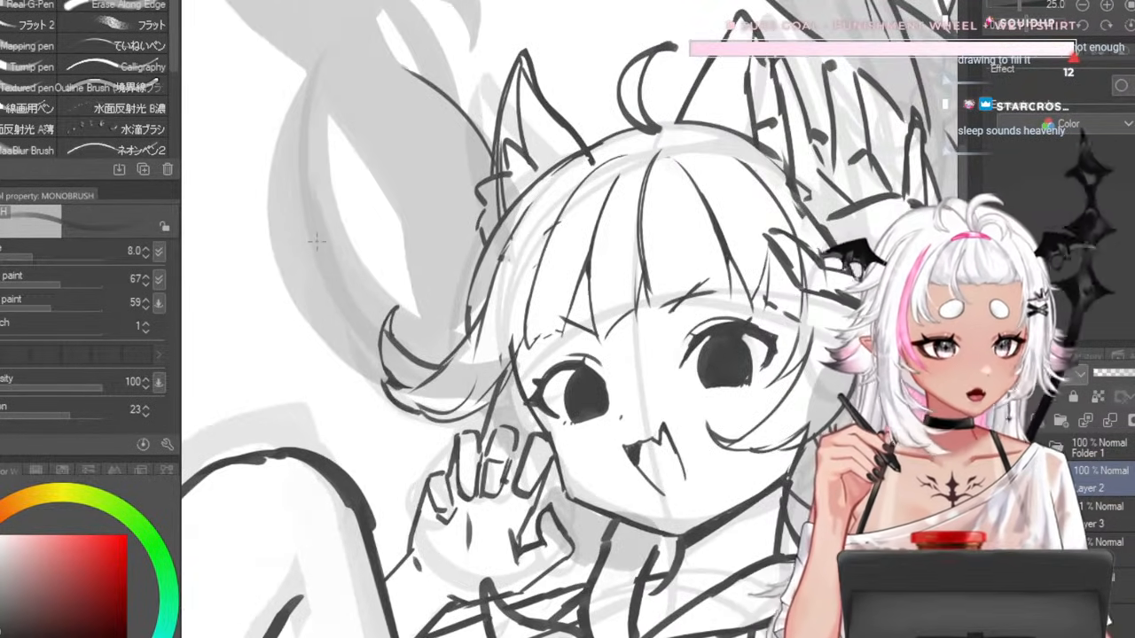
- Ink a long strand along the inner edge of that cluster's white gap down to the flicked side lock
scroll(333, 222, up, 1)
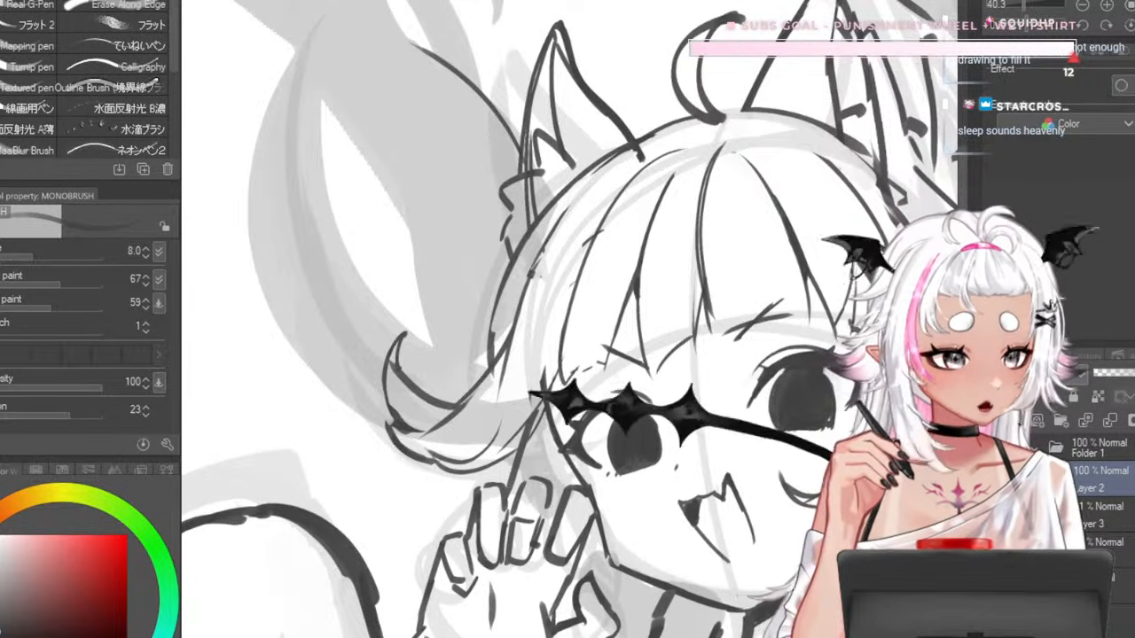
drag(396, 67, 420, 302)
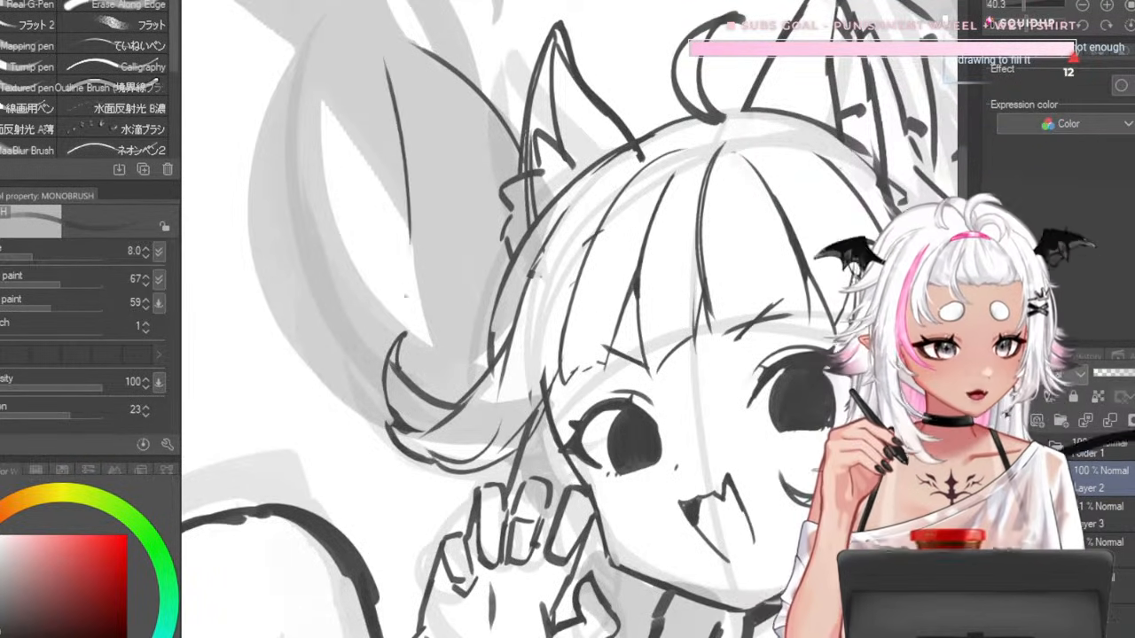
drag(410, 197, 455, 385)
drag(426, 314, 463, 392)
key(ctrl+z)
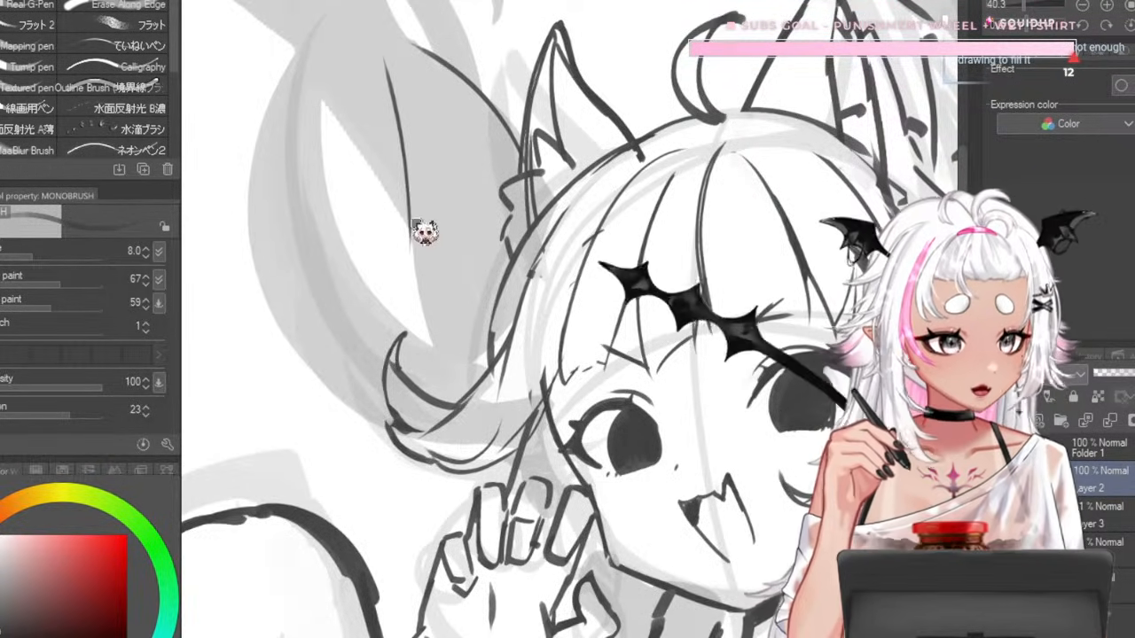
drag(411, 209, 456, 382)
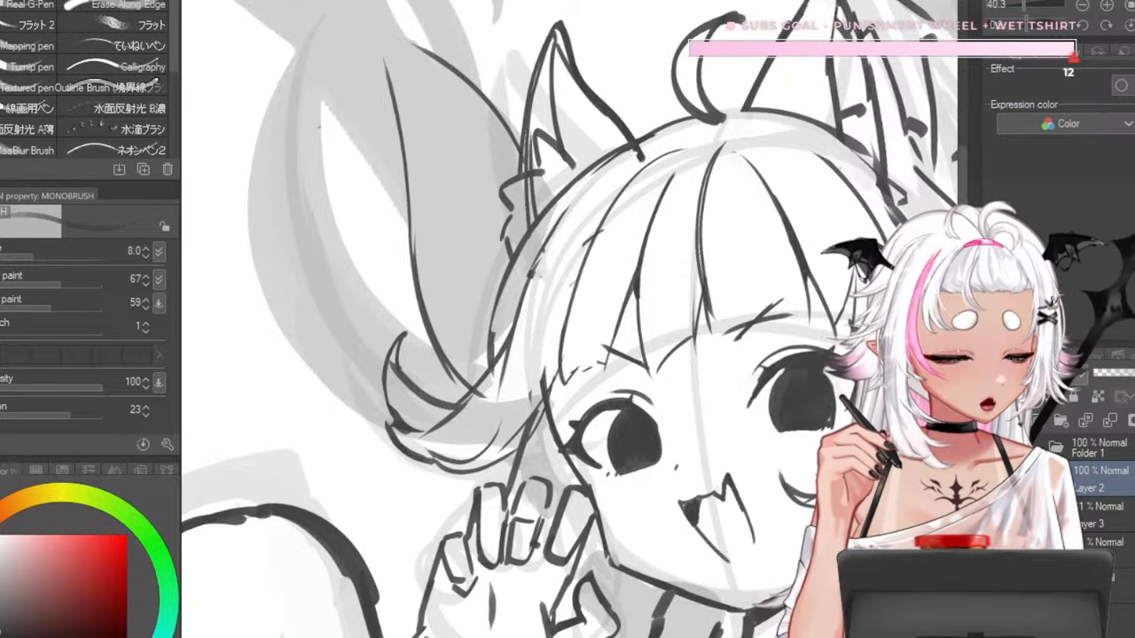
scroll(321, 124, down, 4)
scroll(441, 208, up, 3)
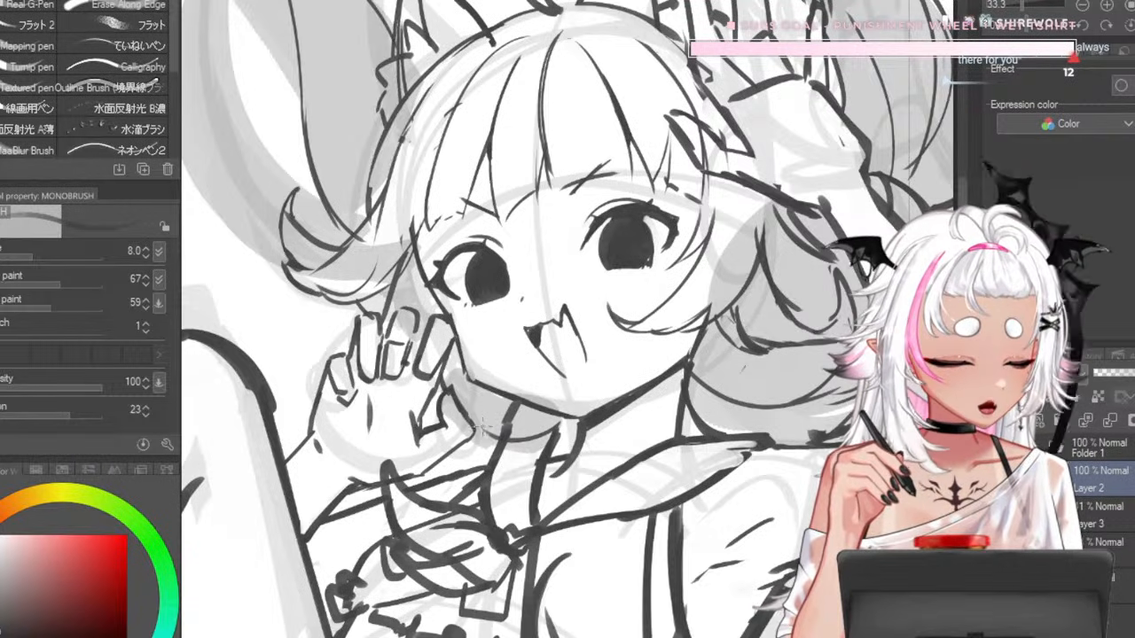
- Ink the rounded hair lock behind the neck under the jaw and erase the overlapping neck line, using sizes 10 and 15
key(bracketright)
key(bracketright)
key(bracketright)
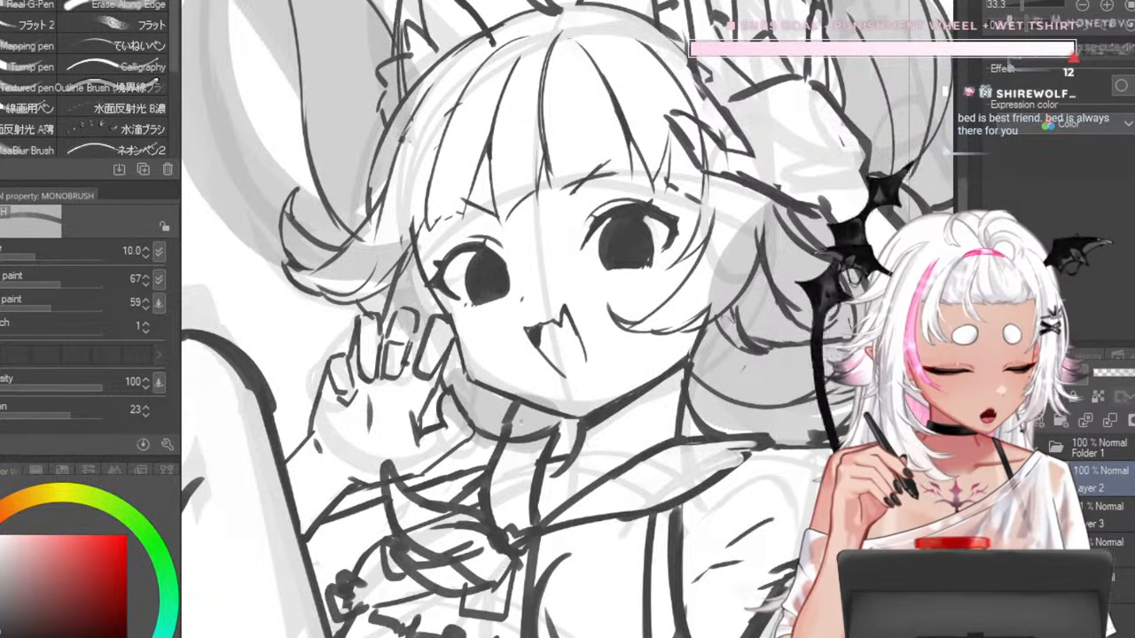
drag(522, 410, 490, 411)
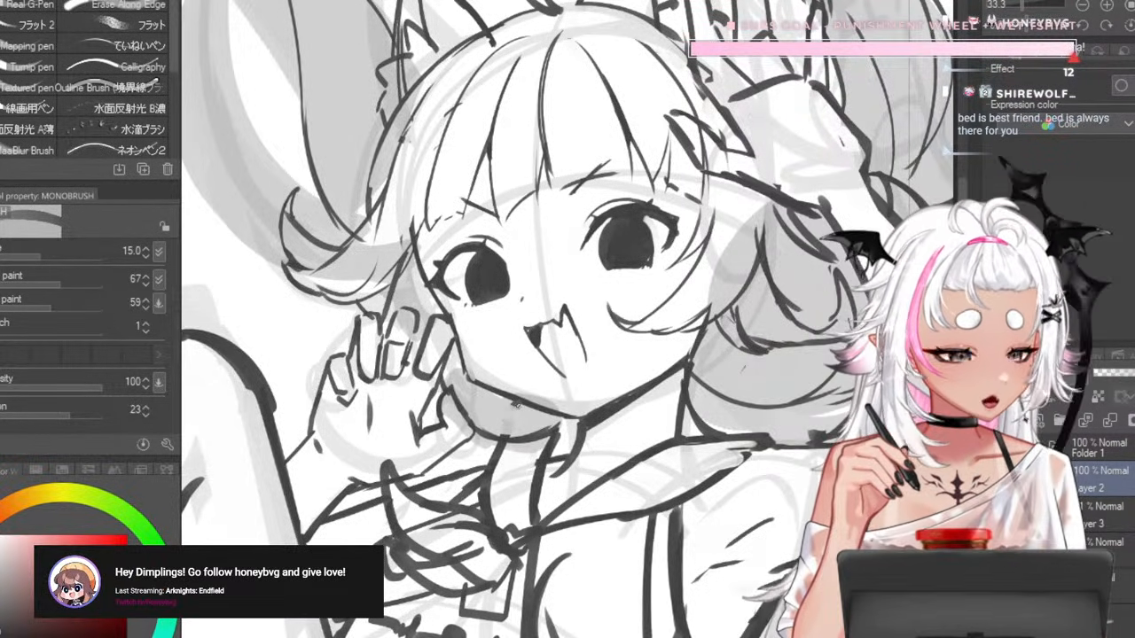
- Examine the inked hair around the face and hands both up close and against the surrounding figure
scroll(567, 319, down, 3)
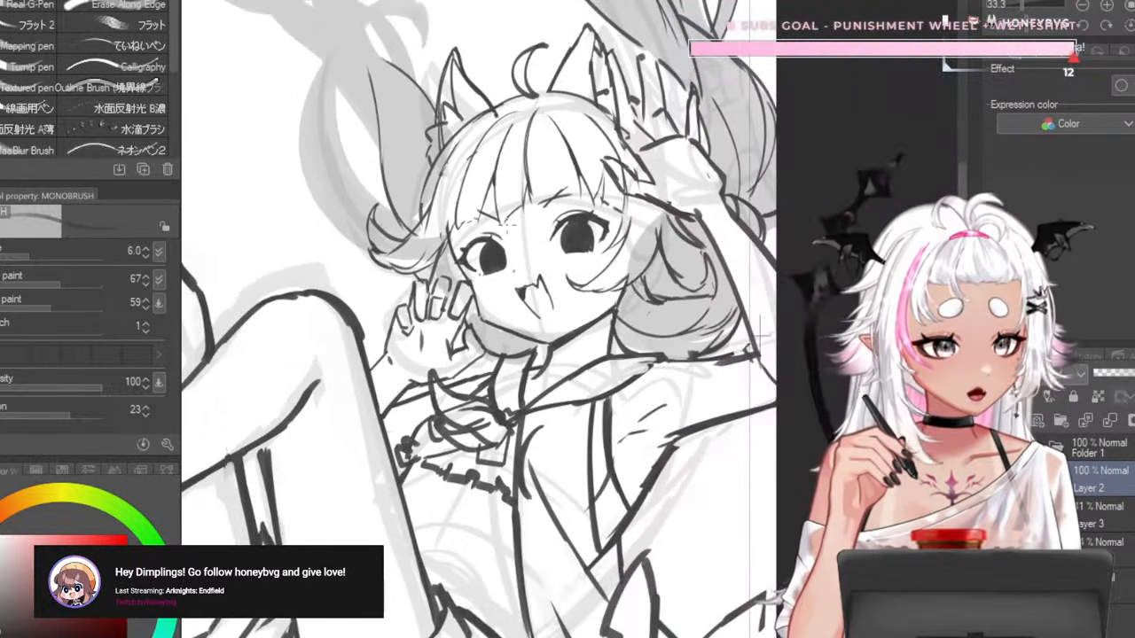
scroll(567, 319, up, 3)
scroll(542, 155, down, 3)
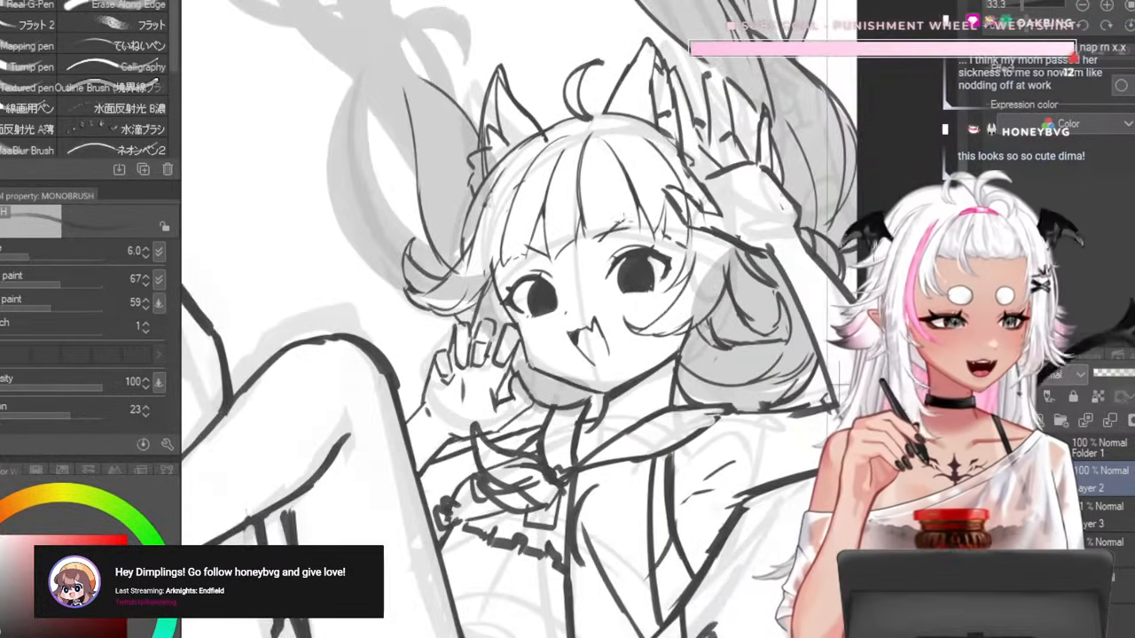
scroll(537, 186, up, 3)
scroll(585, 142, down, 2)
scroll(541, 182, up, 2)
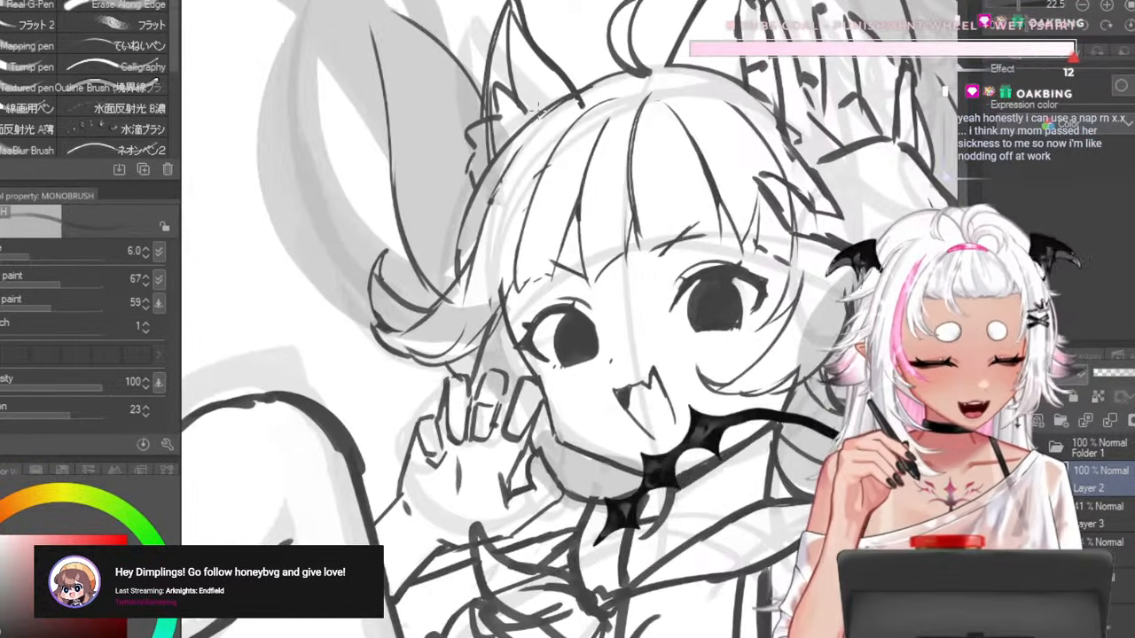
scroll(541, 182, down, 2)
scroll(536, 169, up, 2)
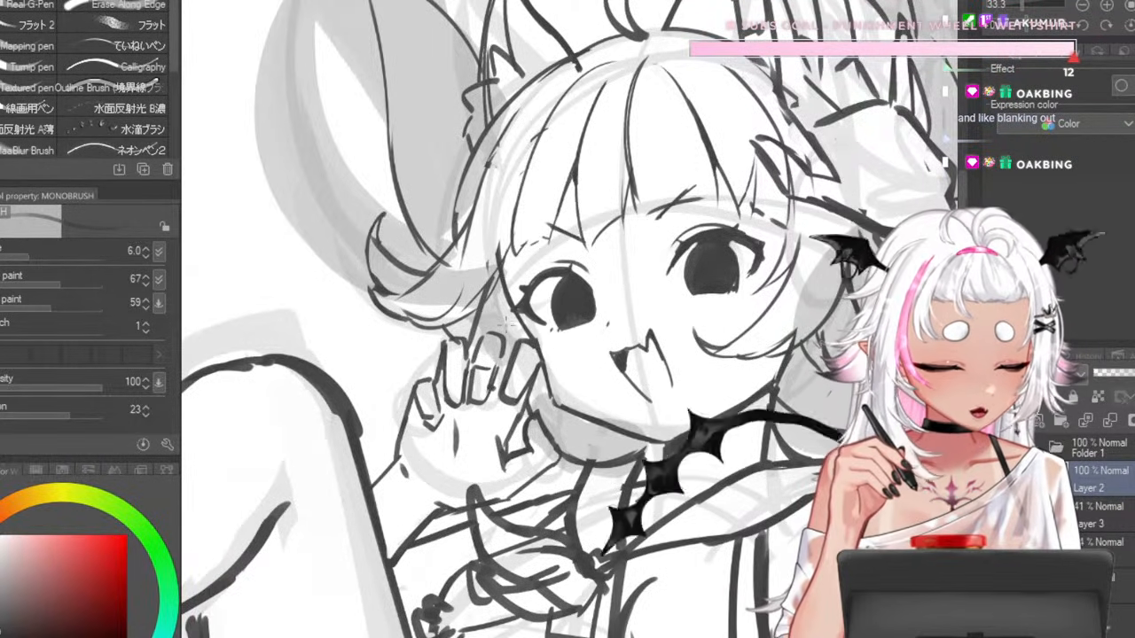
- Ink the outer edge of the long white gap in the hair loop above the flicked side lock, using brush size 12
key(bracketright)
key(bracketright)
key(bracketright)
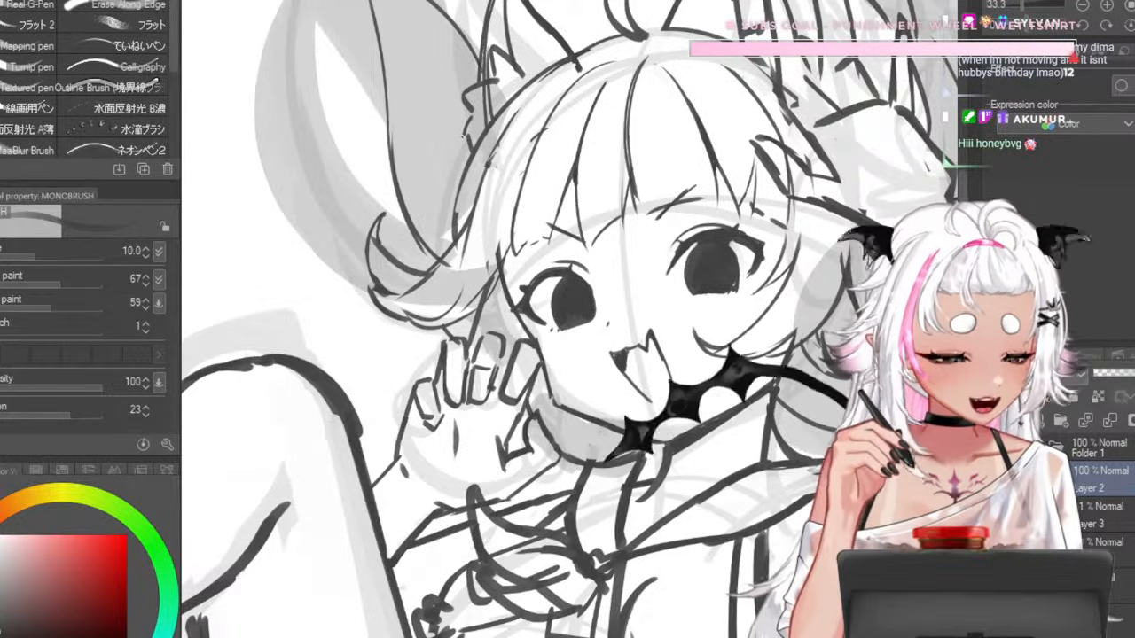
key(bracketright)
key(bracketright)
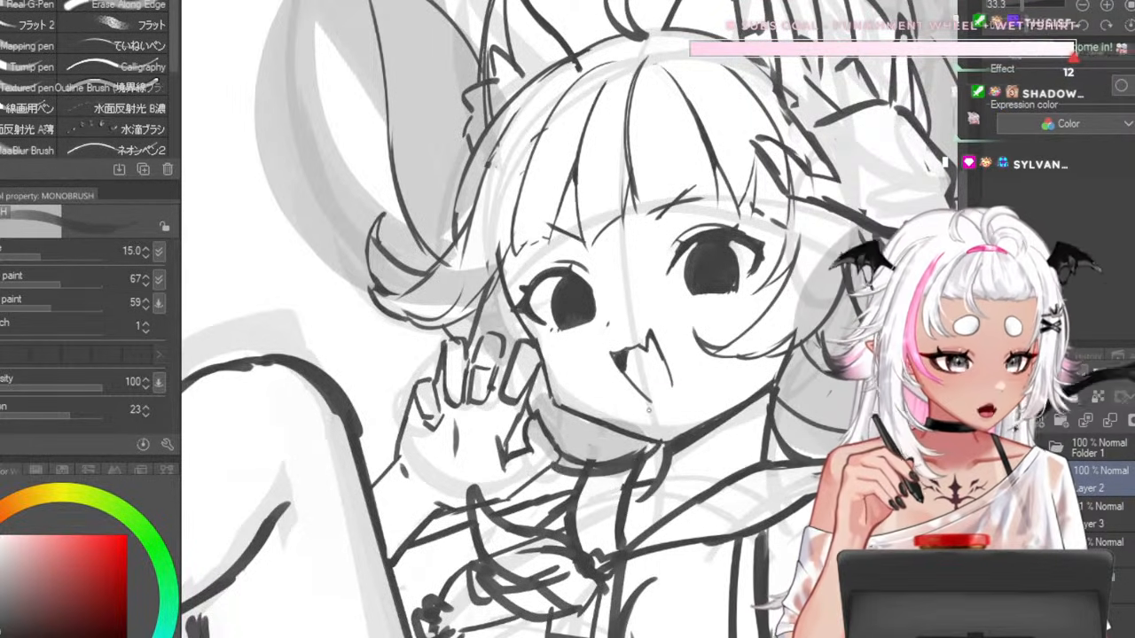
scroll(648, 389, down, 5)
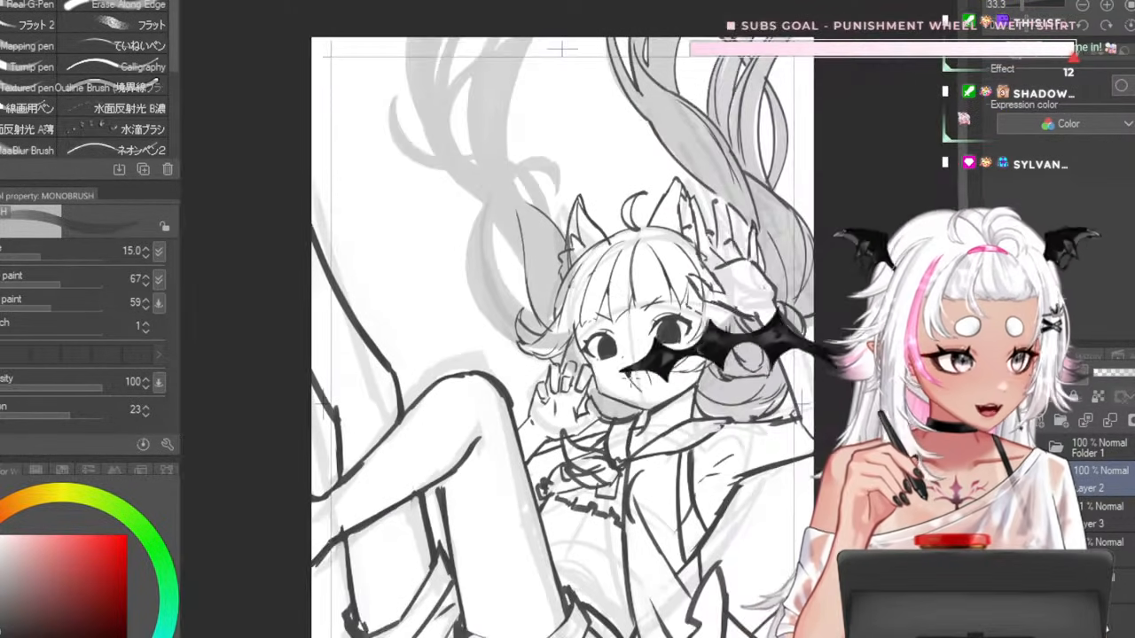
scroll(620, 337, up, 3)
scroll(474, 266, down, 3)
scroll(472, 230, up, 5)
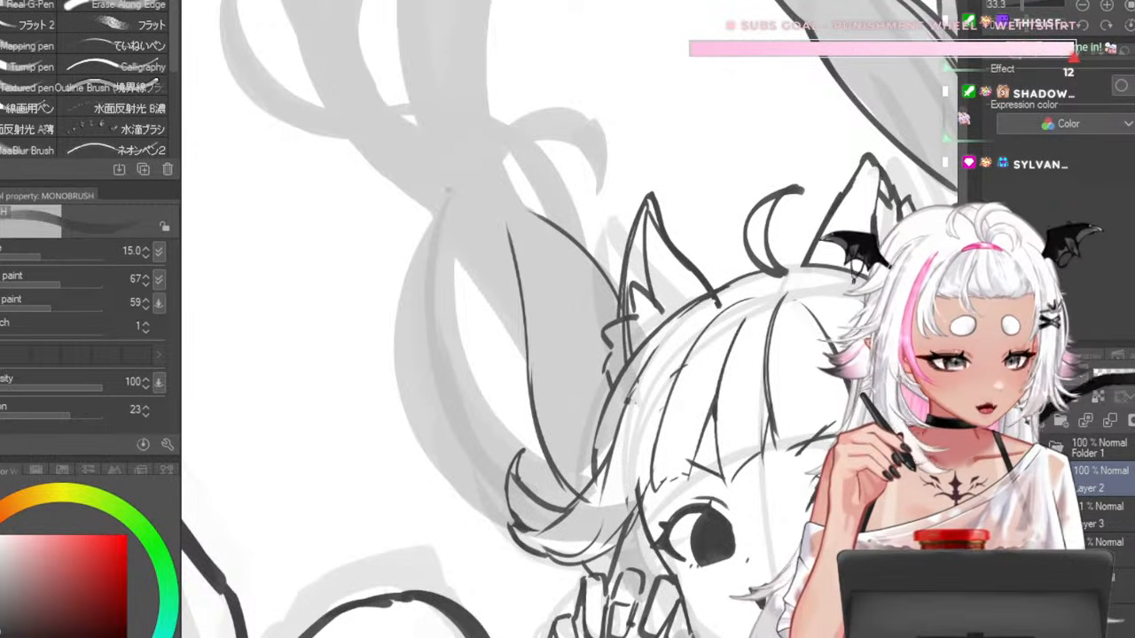
drag(454, 247, 520, 371)
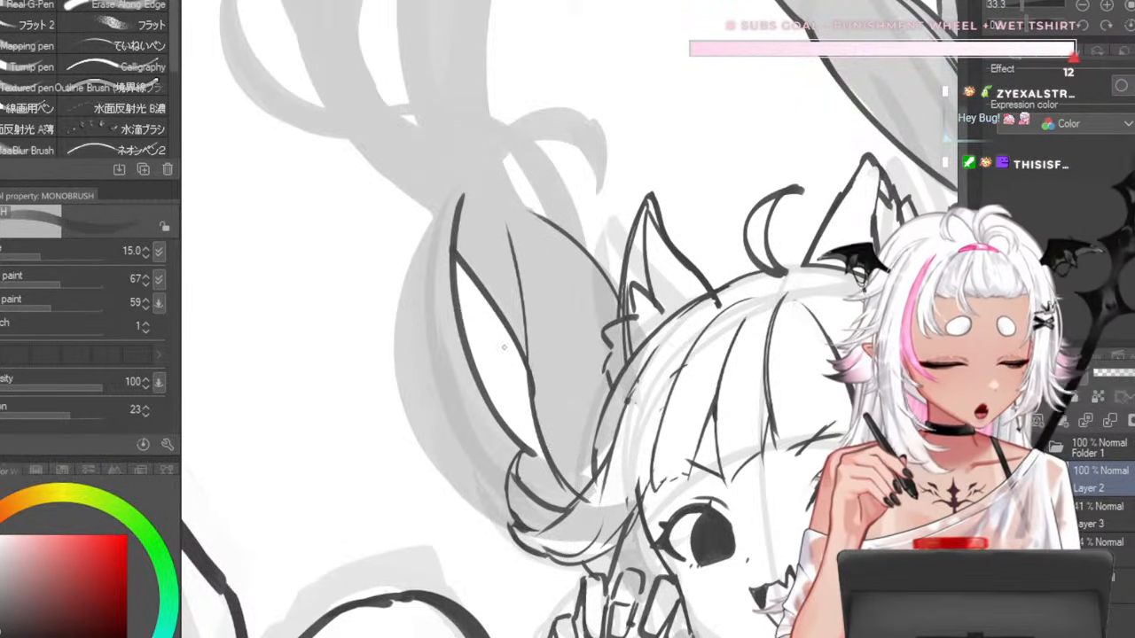
drag(479, 170, 480, 391)
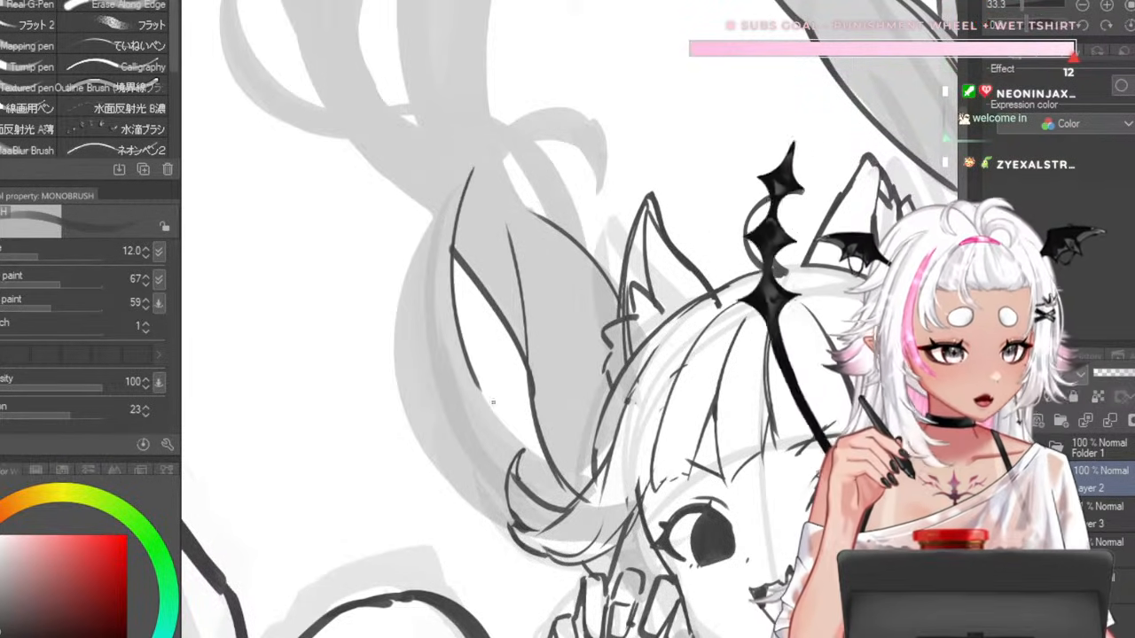
key(ctrl+z)
drag(470, 180, 488, 415)
- Add a parallel strand line beside the gap and ink the hair loop's rounded outer contour down to the flicked lock with size 10
key(])
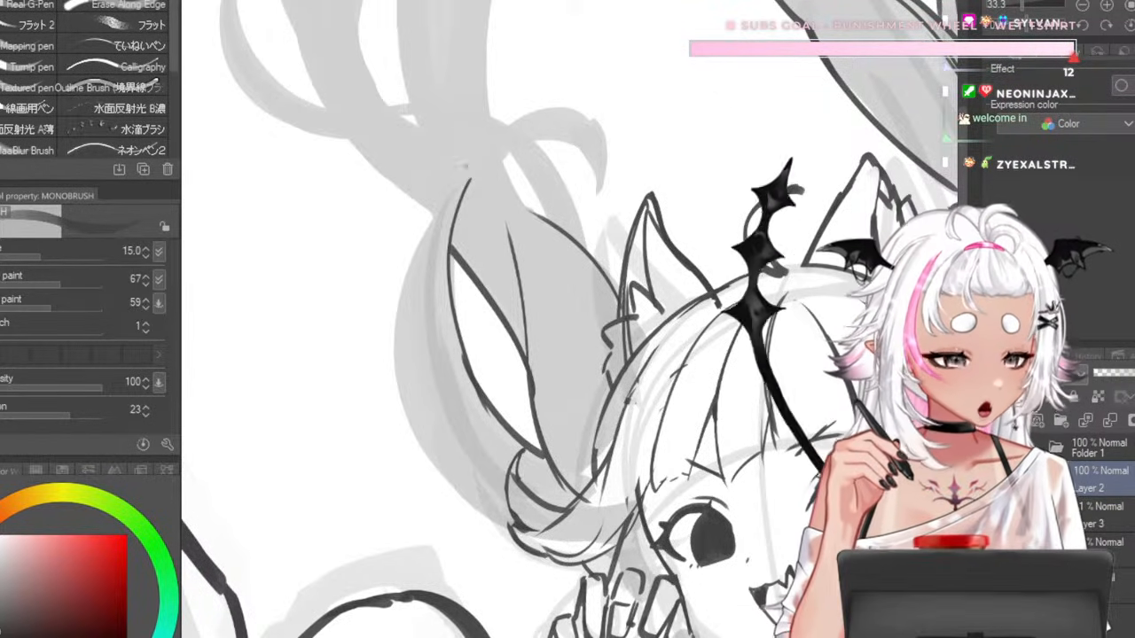
key([)
key([)
key([)
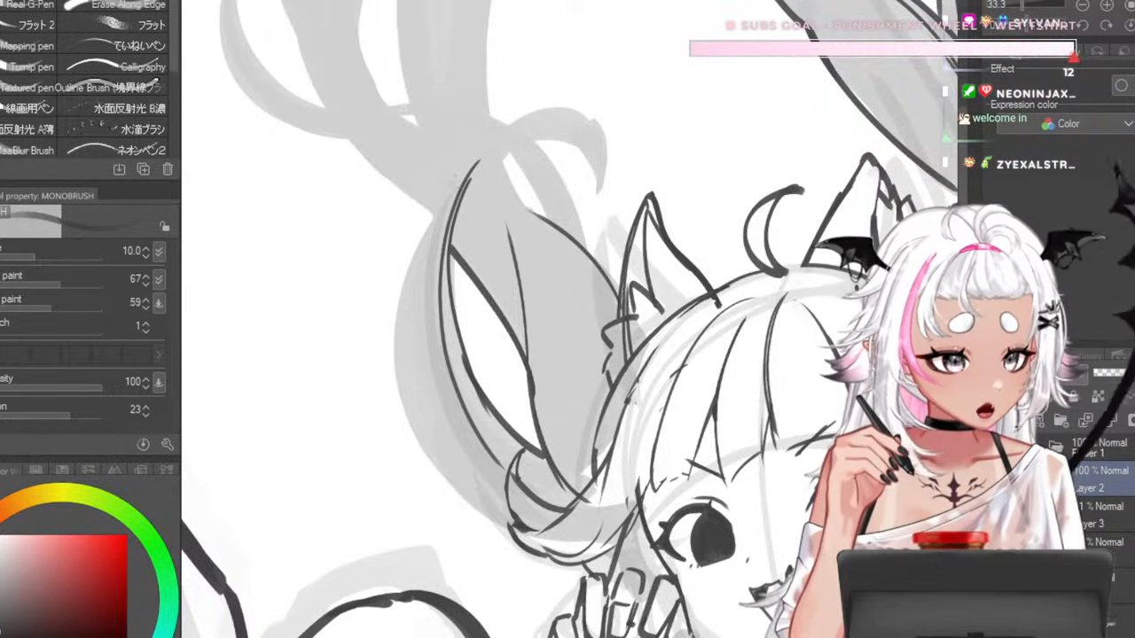
drag(456, 172, 396, 308)
key(ctrl+z)
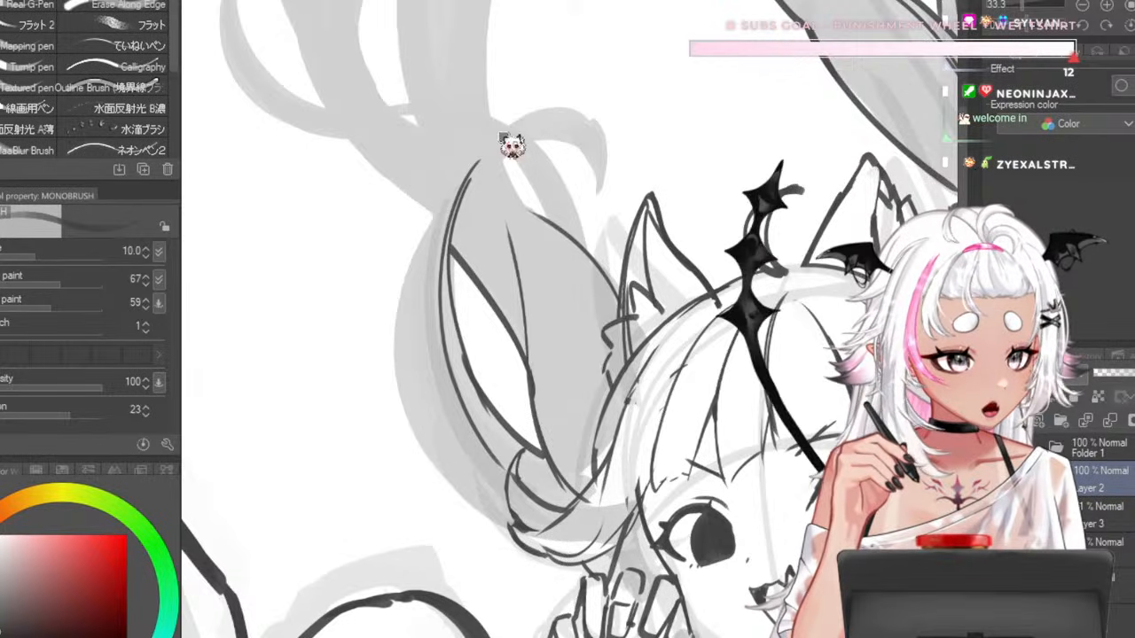
drag(520, 121, 396, 359)
mouse_move(403, 280)
mouse_down()
mouse_move(398, 297)
mouse_move(489, 505)
mouse_up()
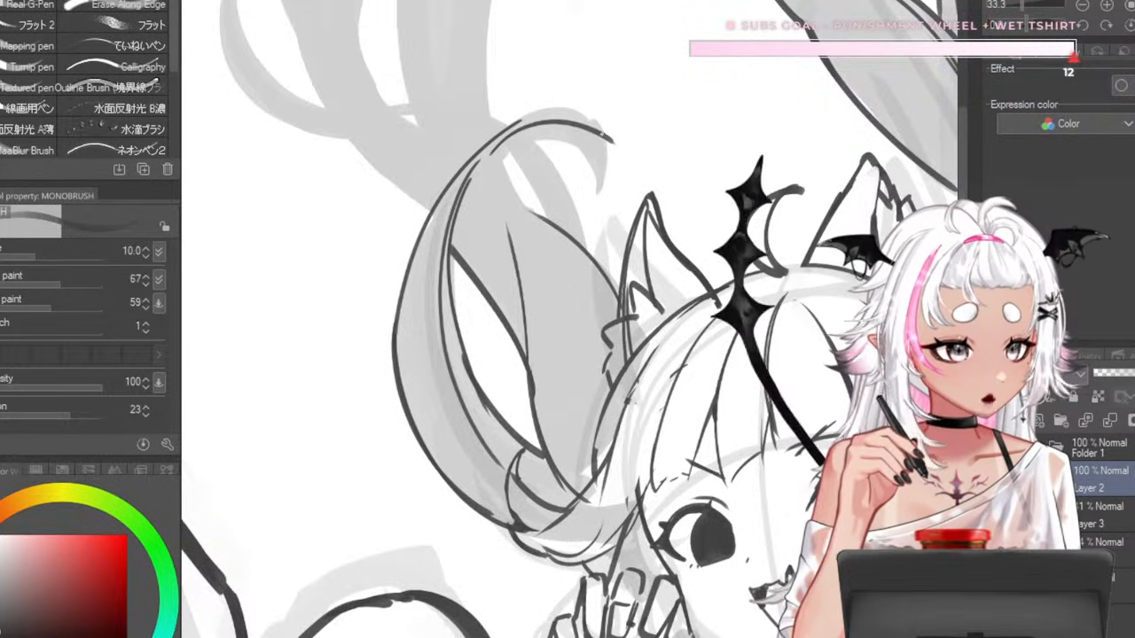
- Ink the curled tip at the top of the hair loop and outline the small white gap and strand beneath it
mouse_move(486, 160)
mouse_down()
mouse_move(550, 120)
mouse_move(603, 133)
mouse_move(610, 156)
mouse_up()
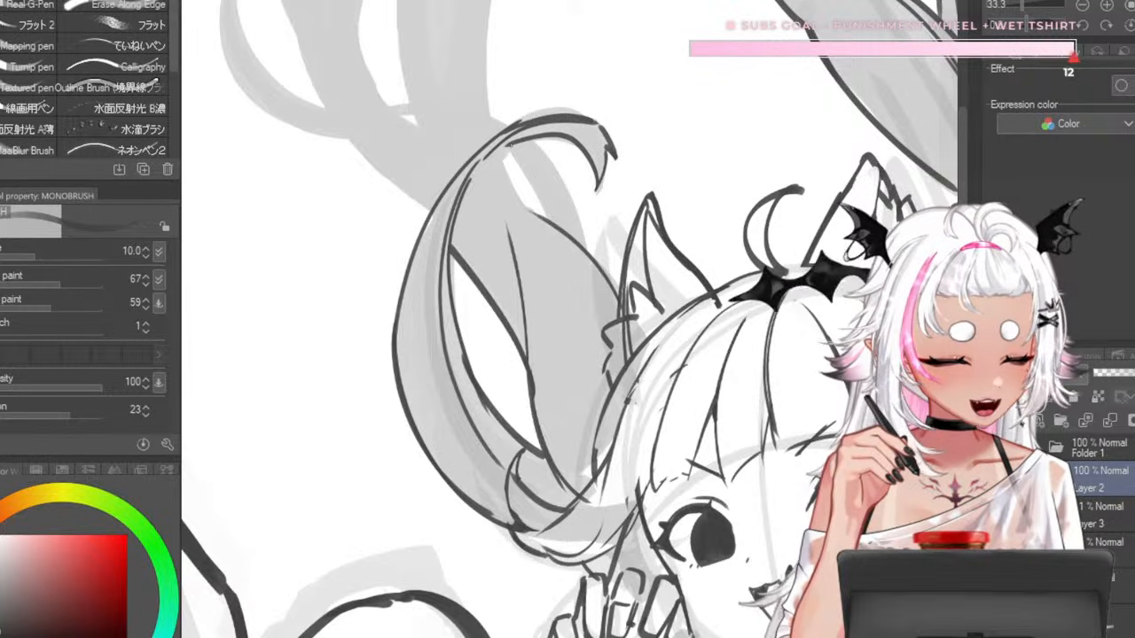
key(ctrl+z)
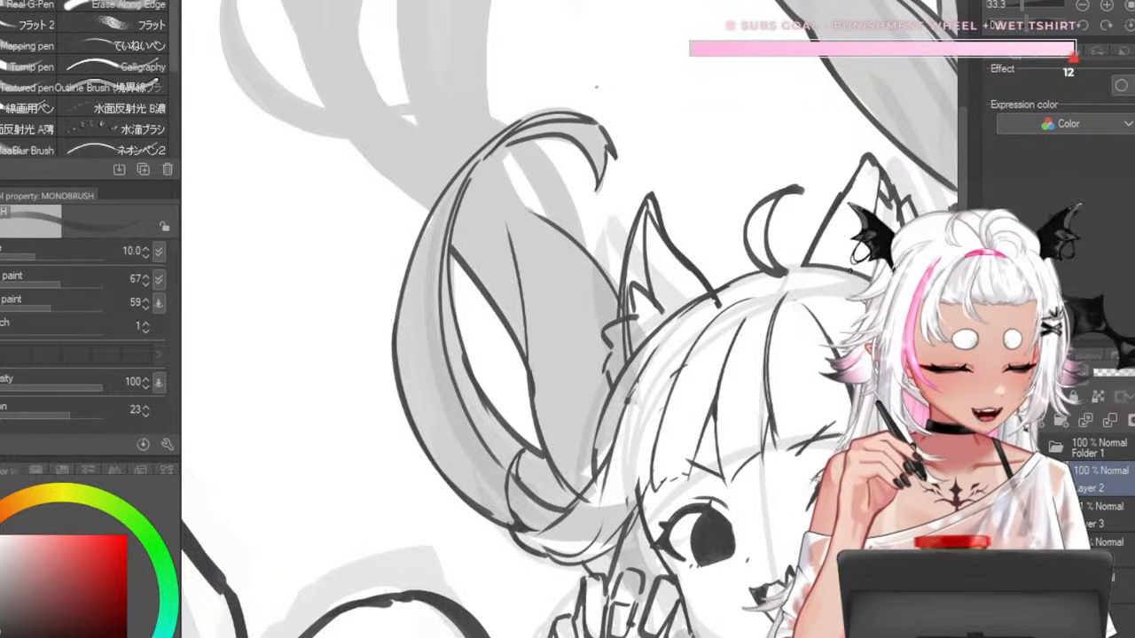
scroll(596, 87, down, 1)
drag(596, 87, 603, 208)
scroll(621, 276, up, 3)
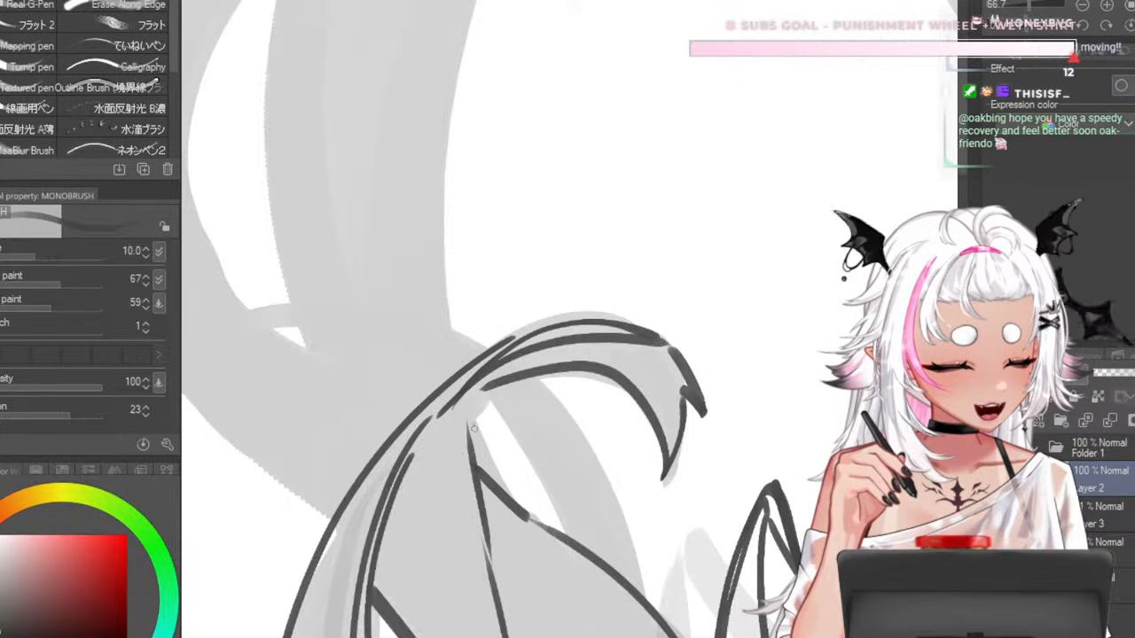
scroll(634, 193, down, 4)
scroll(653, 261, up, 3)
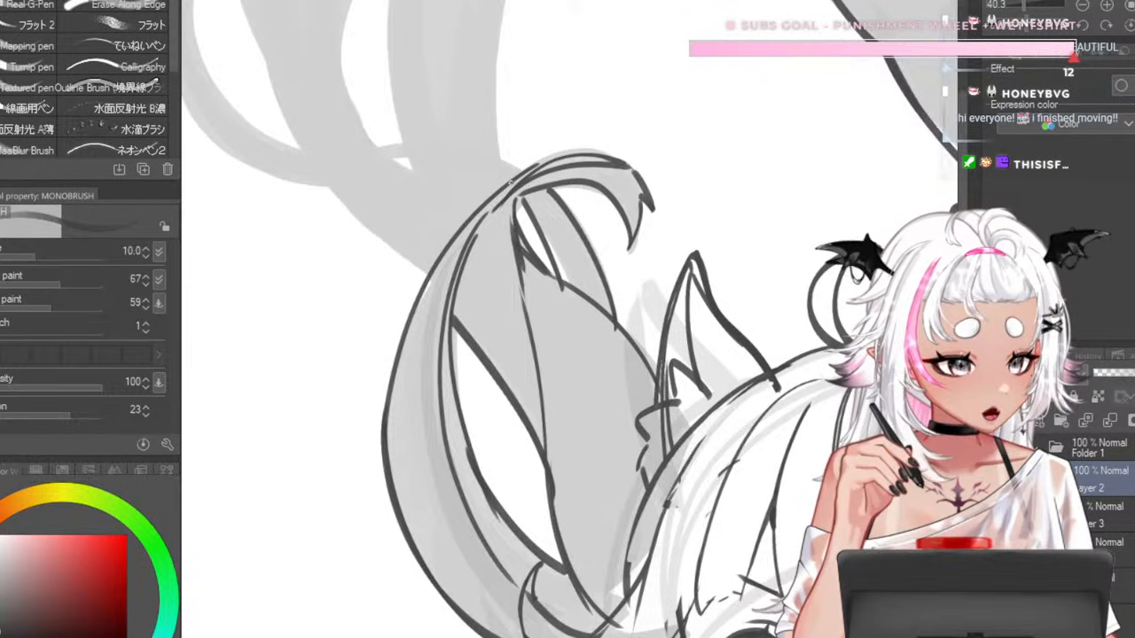
- Ink the inner edge of the long lock rising from the hair loop to the upper edge of the canvas
drag(511, 192, 501, 149)
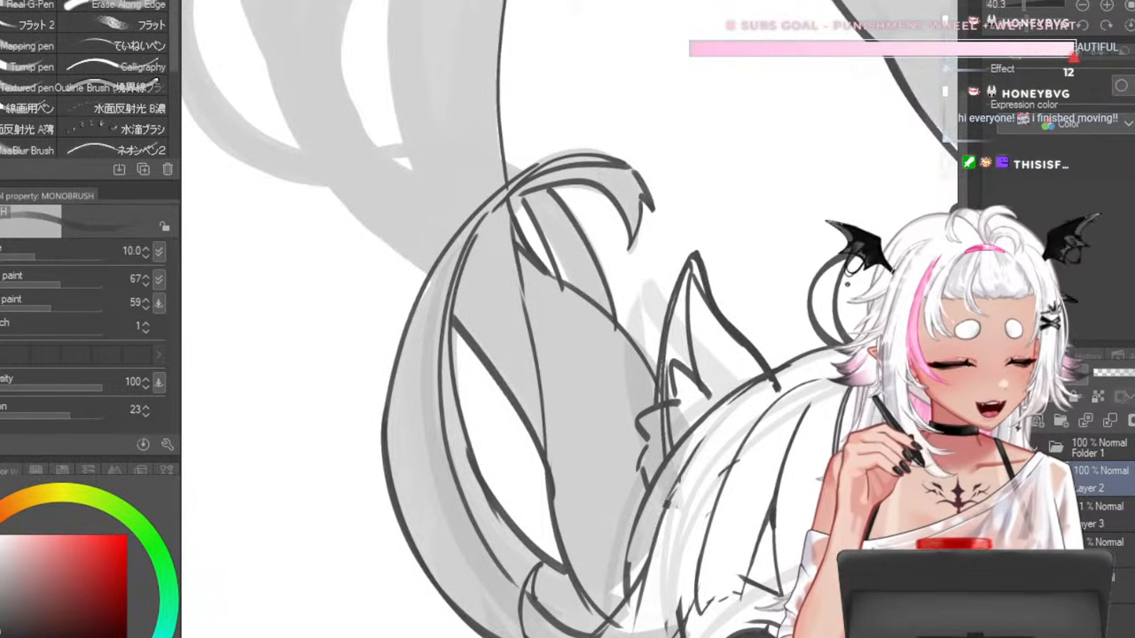
scroll(432, 221, down, 6)
scroll(432, 191, up, 4)
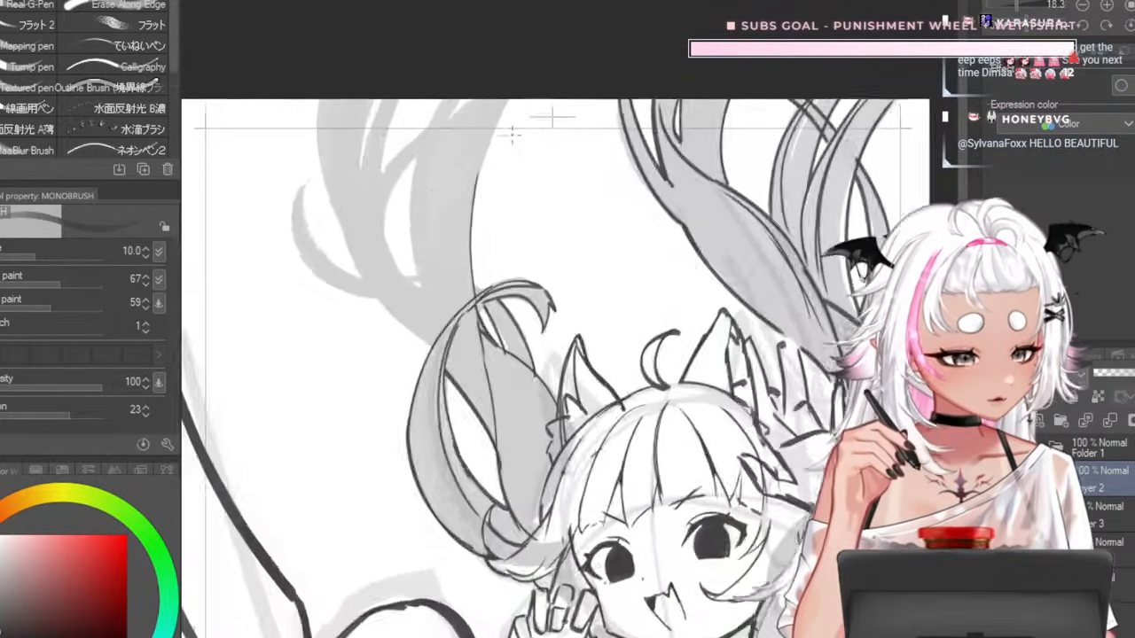
scroll(513, 135, down, 2)
scroll(535, 241, up, 4)
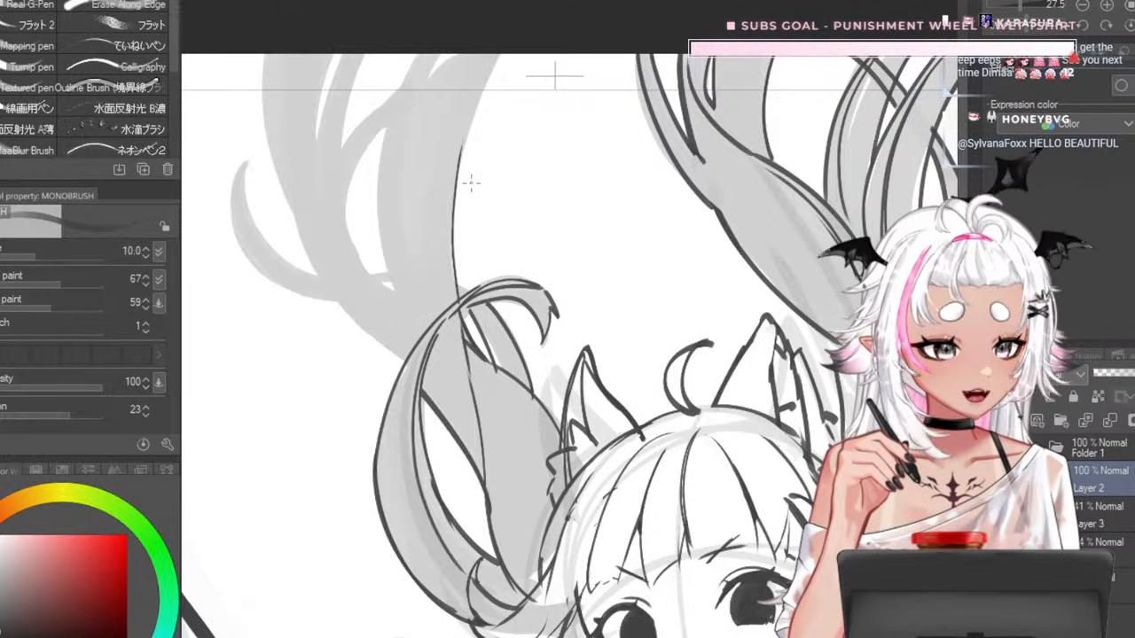
key(bracketright)
mouse_move(468, 143)
mouse_down()
mouse_move(455, 266)
mouse_move(504, 53)
mouse_up()
key(ctrl+z)
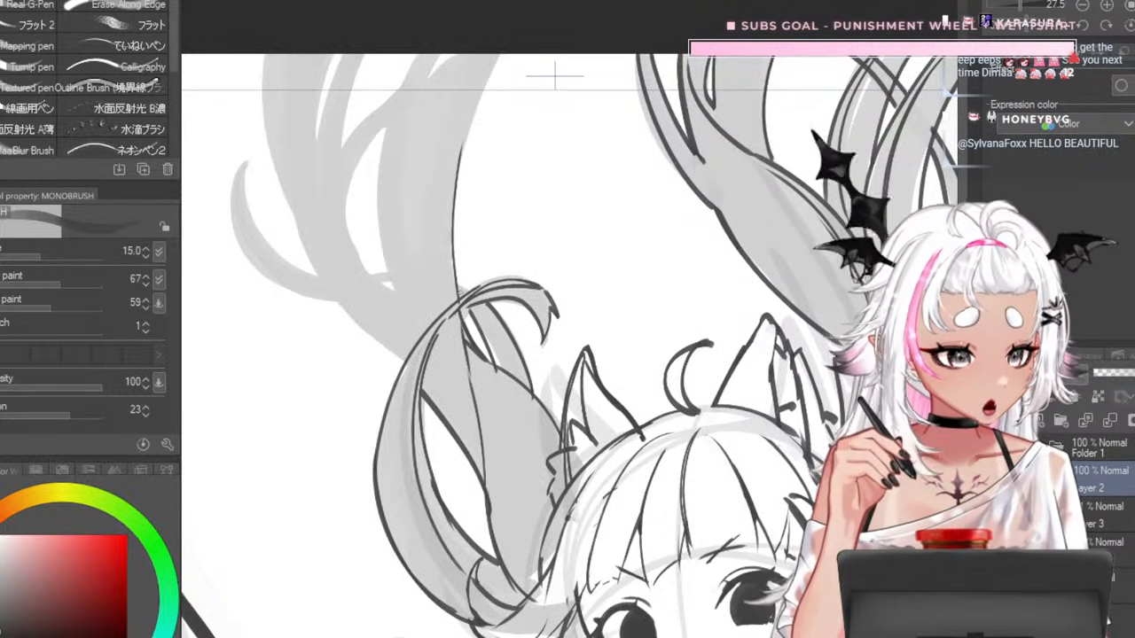
key(ctrl+z)
drag(459, 295, 522, 11)
- Ink the opposite edge of the rising lock and its forked upper strand with brush size 10
key(bracketleft)
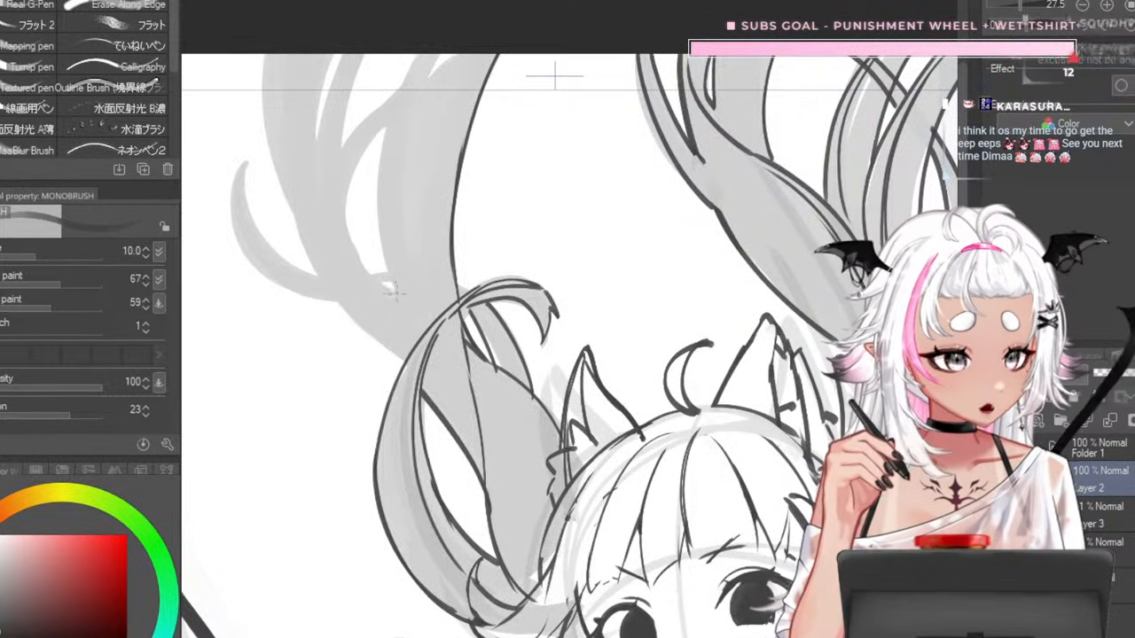
key(ctrl+z)
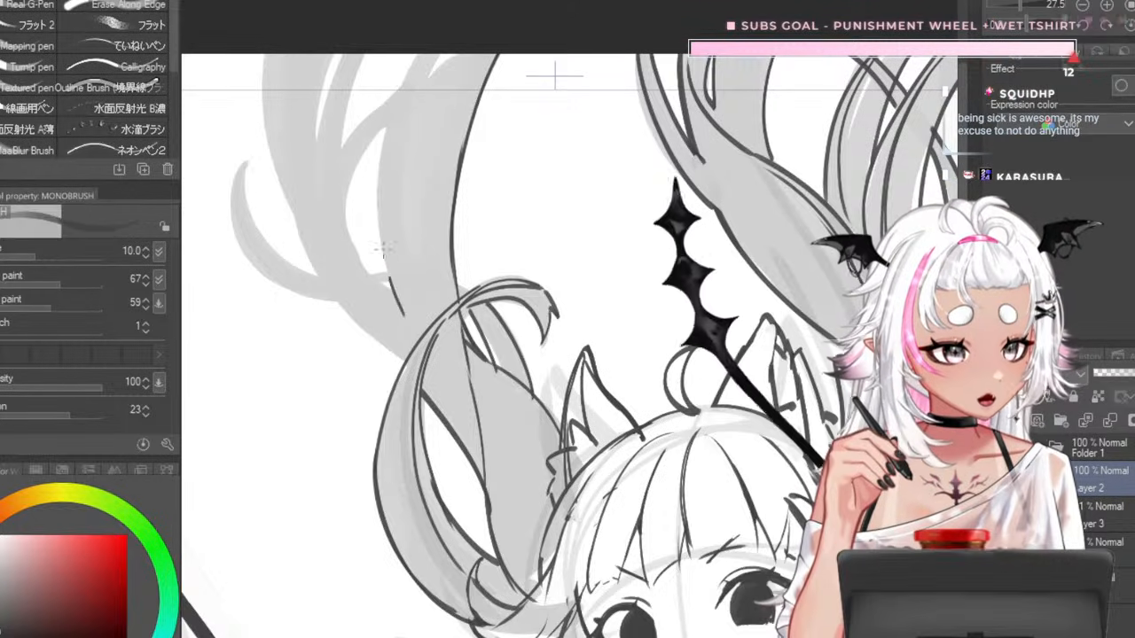
drag(397, 277, 376, 112)
key(ctrl+z)
drag(403, 315, 377, 202)
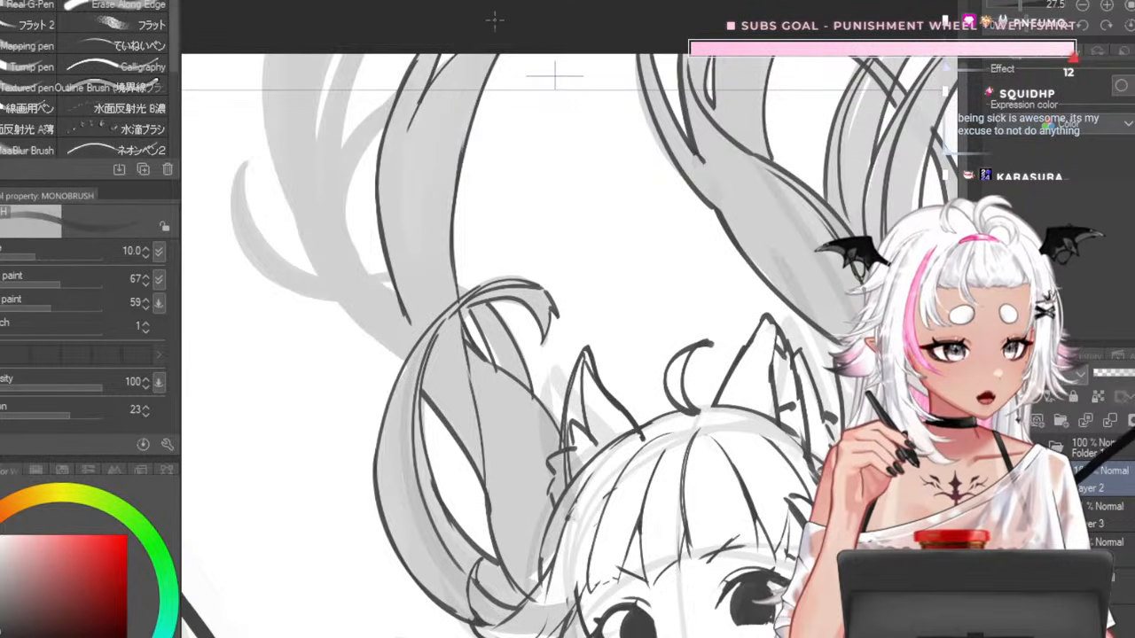
key(ctrl+z)
key(ctrl+z)
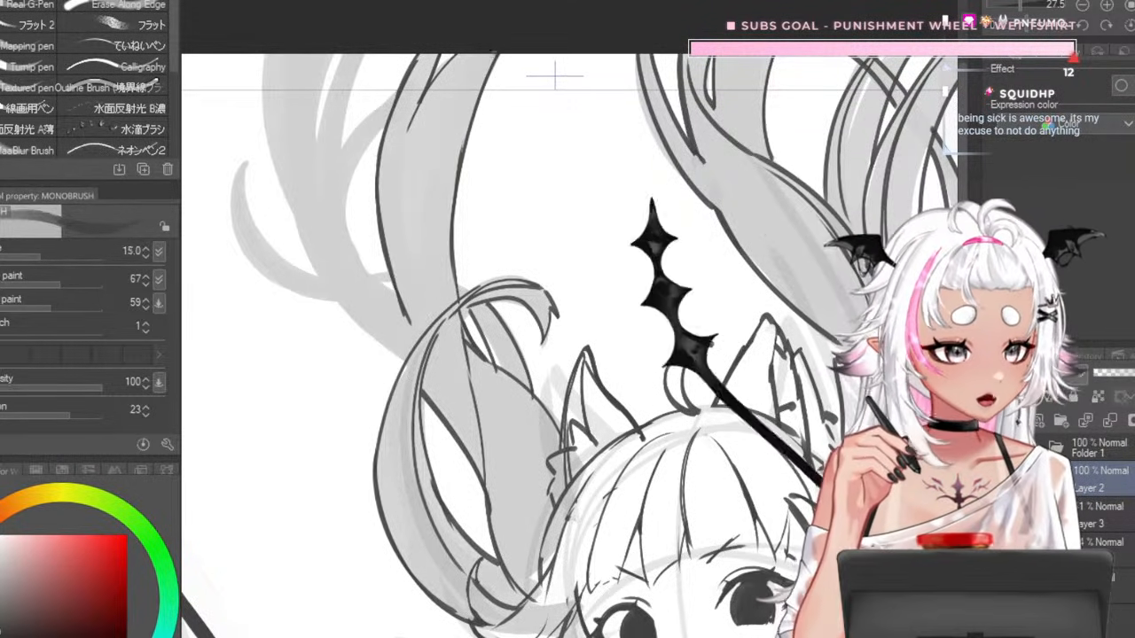
- Add fine inner strand lines along the rising lock and inside the hair loop with brush size 8
key(bracketleft)
key(bracketleft)
key(bracketleft)
key(bracketleft)
drag(457, 286, 495, 58)
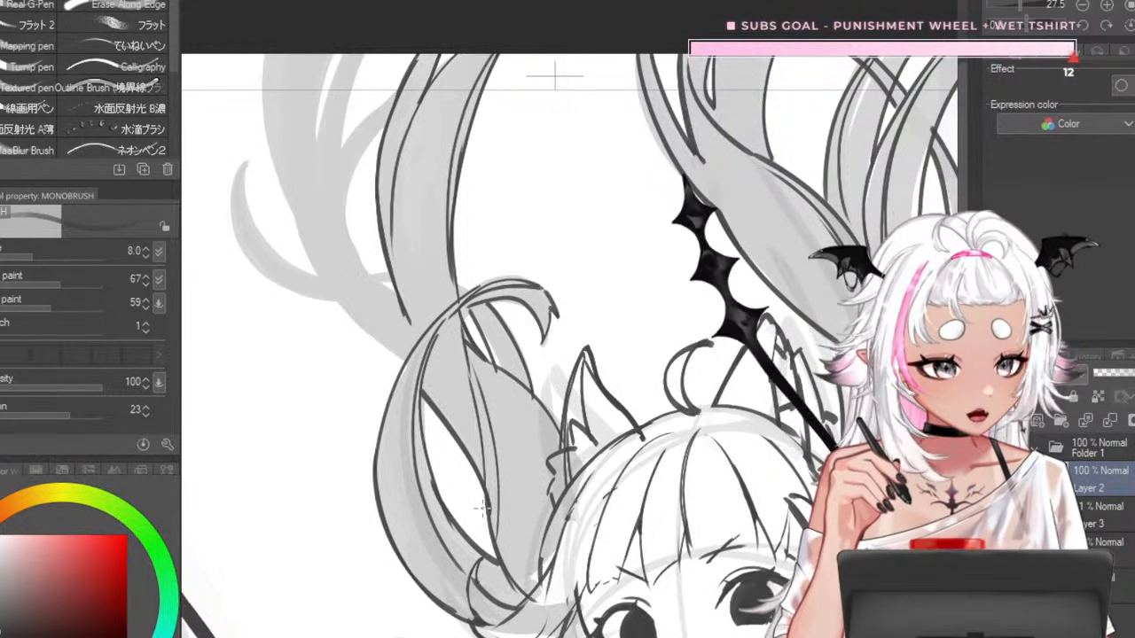
- Outline the rounded white gap beside the rising lock and the narrow gap splitting the neighbouring lock, both up to the canvas edge
scroll(481, 508, down, 5)
scroll(434, 469, up, 5)
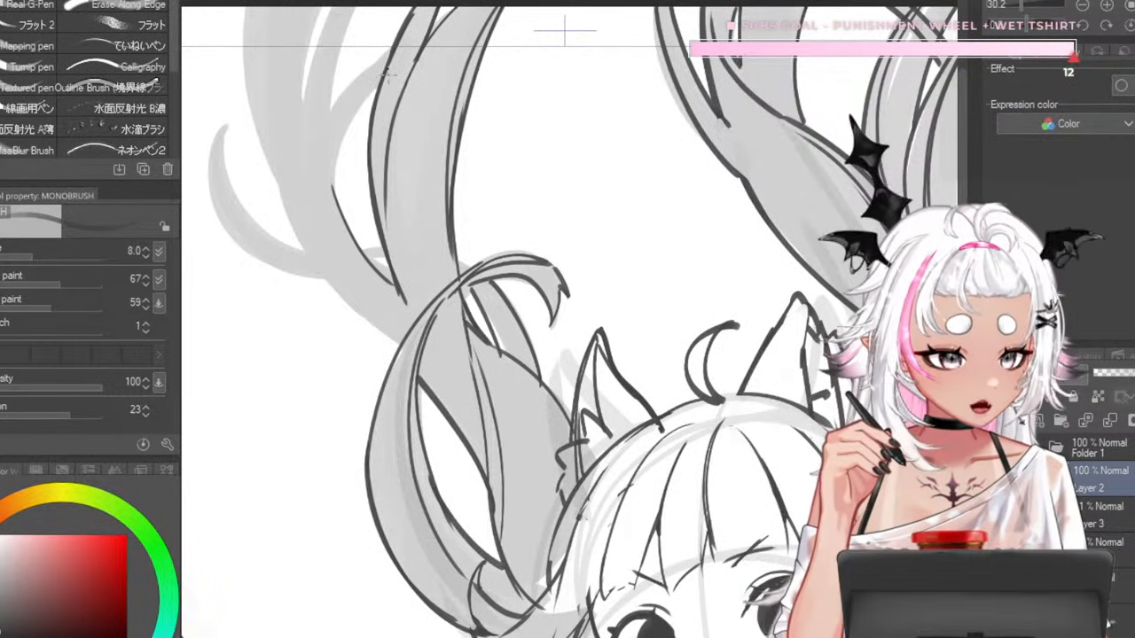
drag(344, 184, 373, 89)
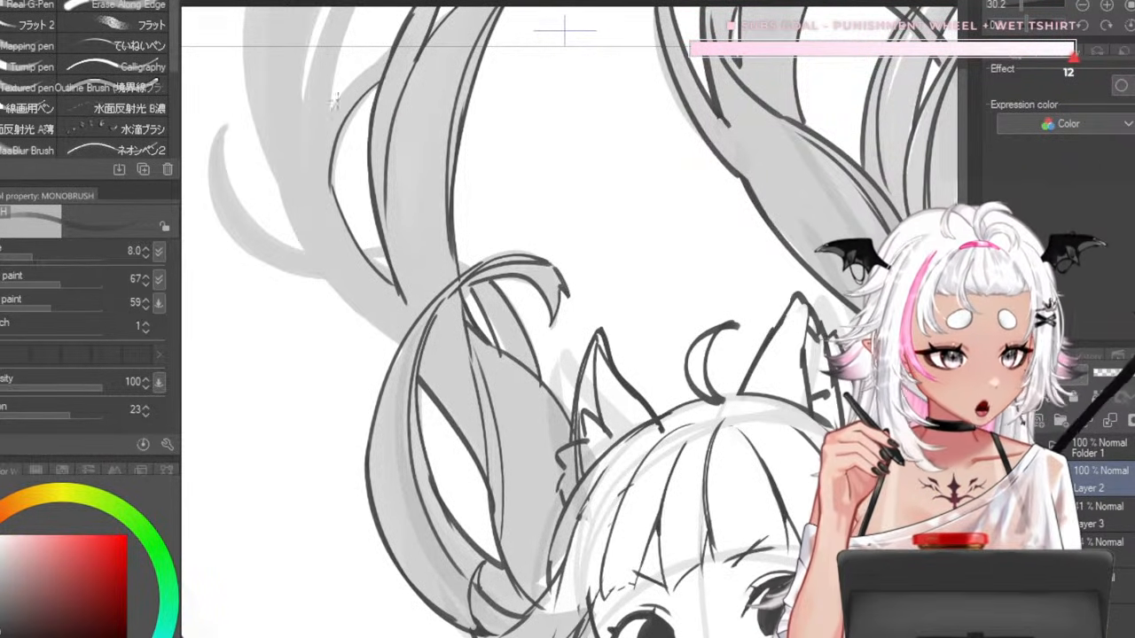
drag(359, 28, 388, 3)
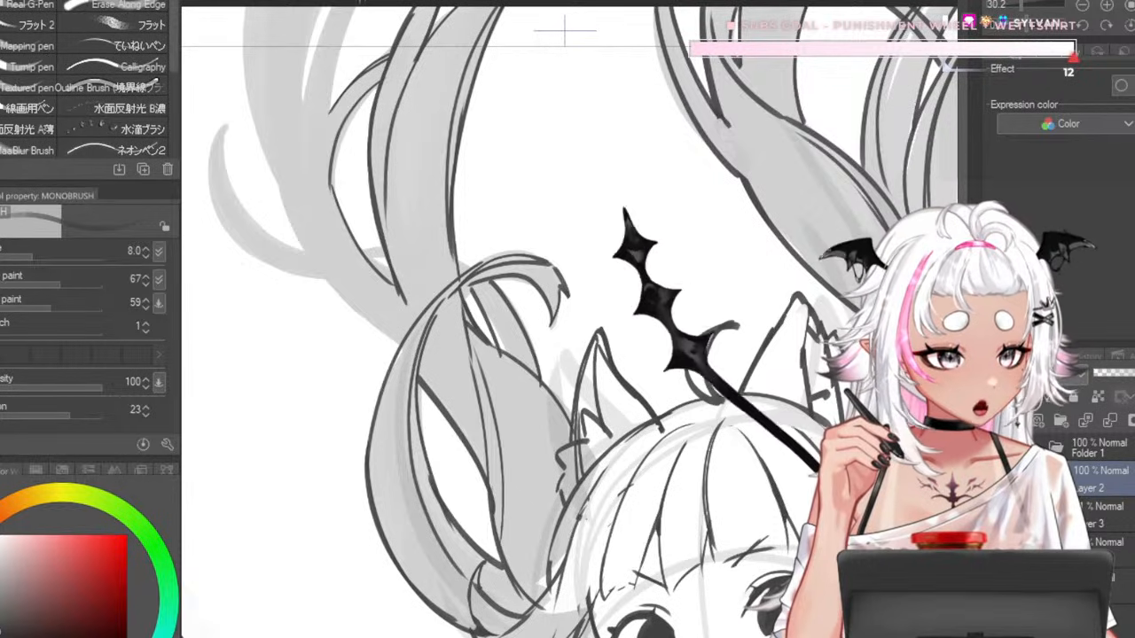
drag(330, 109, 354, 6)
drag(302, 100, 340, 6)
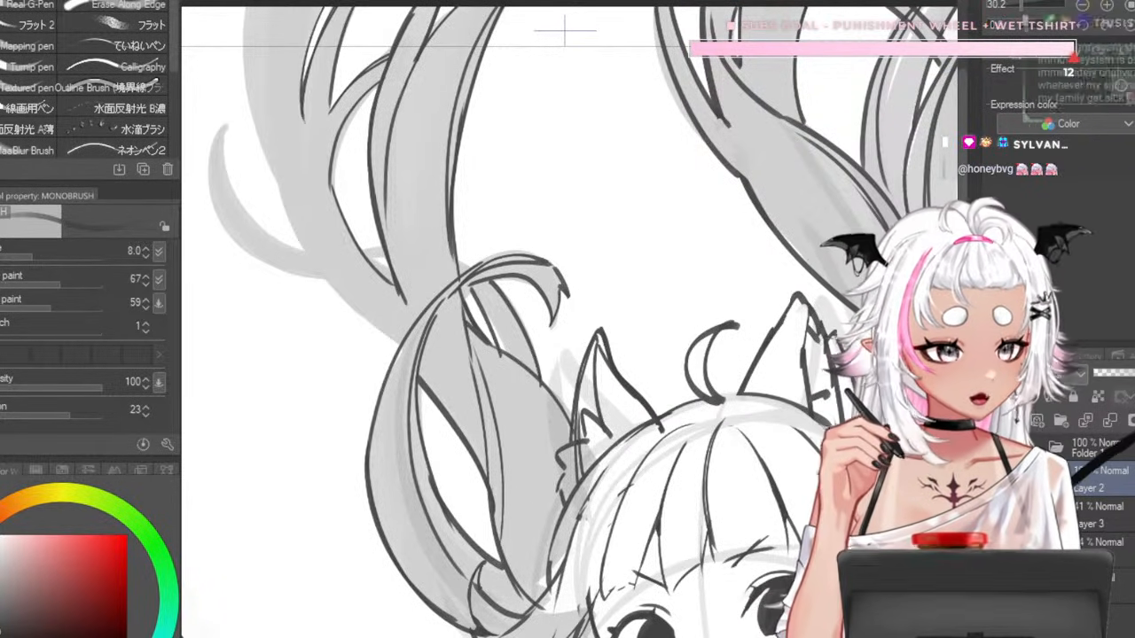
- Ink the outer edge of the outermost lock and a long strand line sweeping down to the hair loop
drag(245, 7, 316, 276)
drag(250, 110, 290, 202)
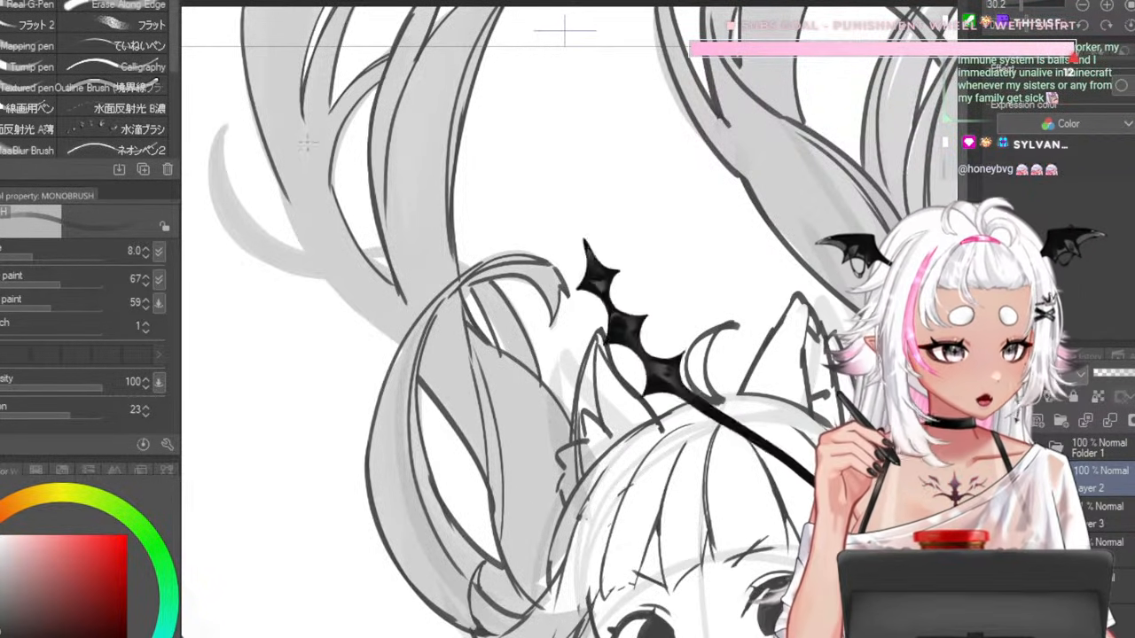
mouse_move(302, 122)
mouse_down()
mouse_move(332, 295)
mouse_move(297, 177)
mouse_move(353, 307)
mouse_up()
key(ctrl+z)
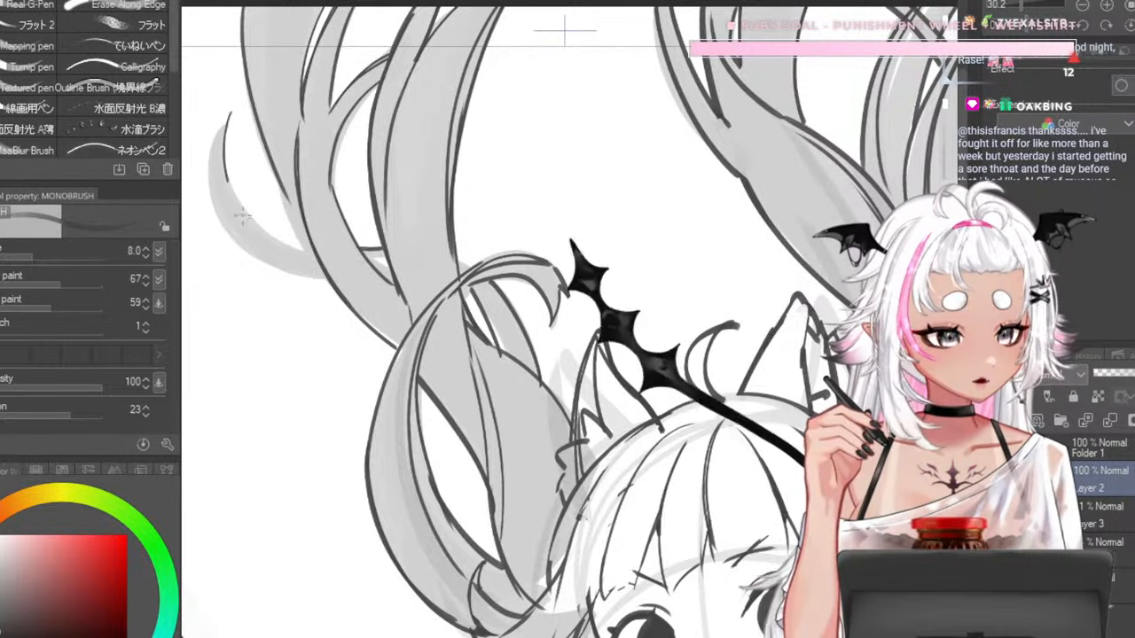
- Outline the crescent-shaped flick branching off the outermost lock and touch up the line where the rising lock meets the loop
mouse_move(211, 162)
mouse_down()
mouse_move(268, 269)
mouse_move(327, 282)
mouse_up()
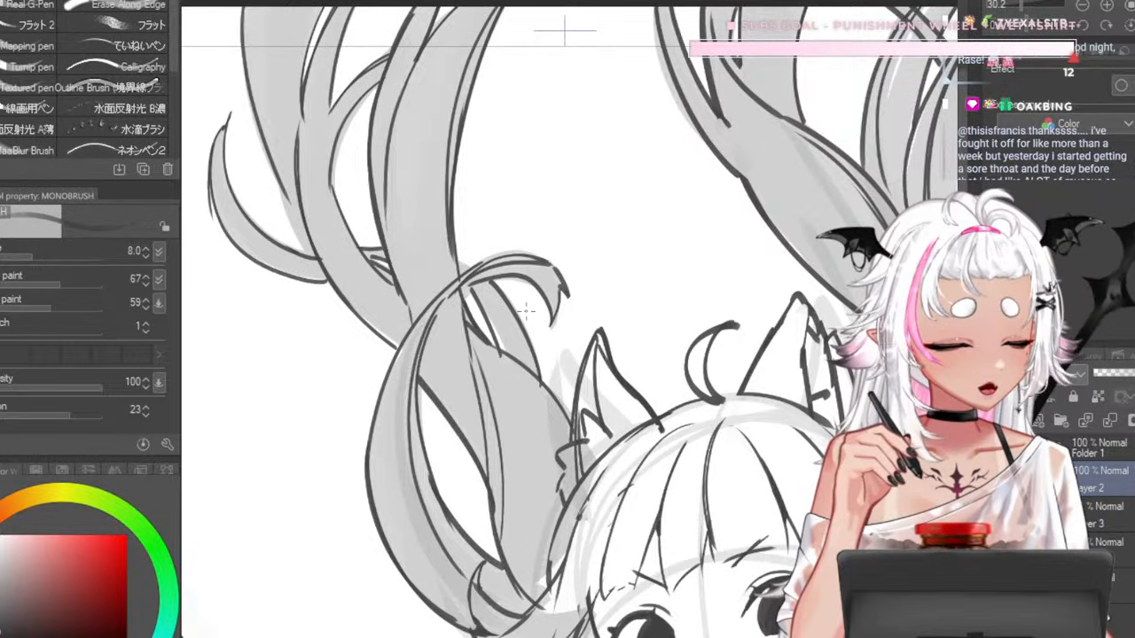
scroll(420, 257, up, 4)
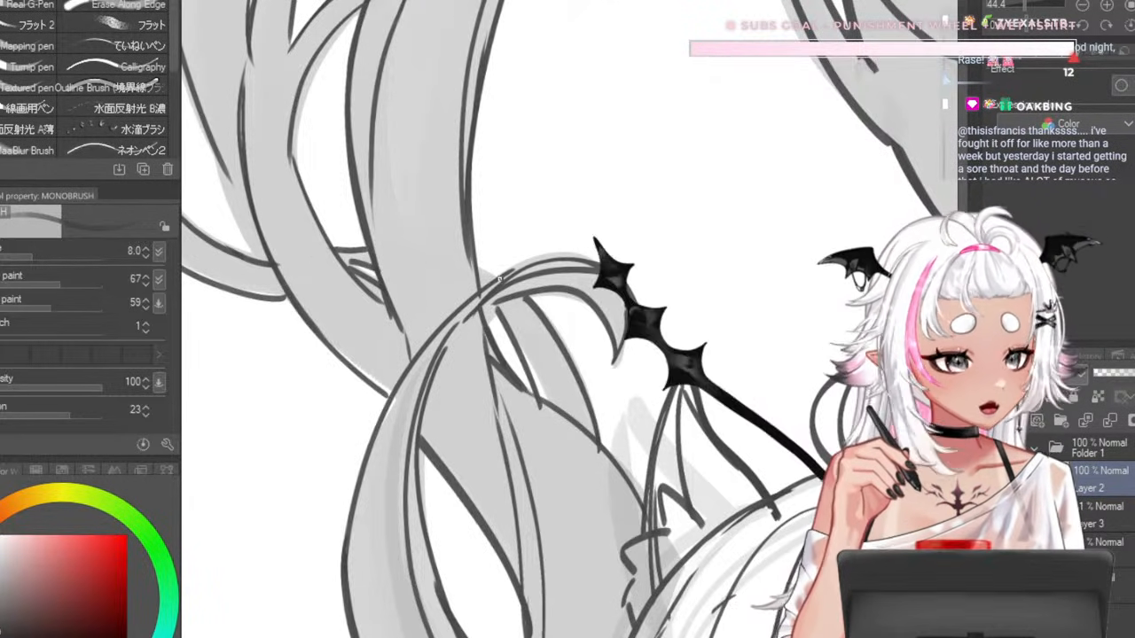
drag(471, 266, 500, 279)
- Hide the grey hair guide layer and the rough sketch on Layer 3 to check the inked lines across the whole figure
scroll(482, 231, down, 5)
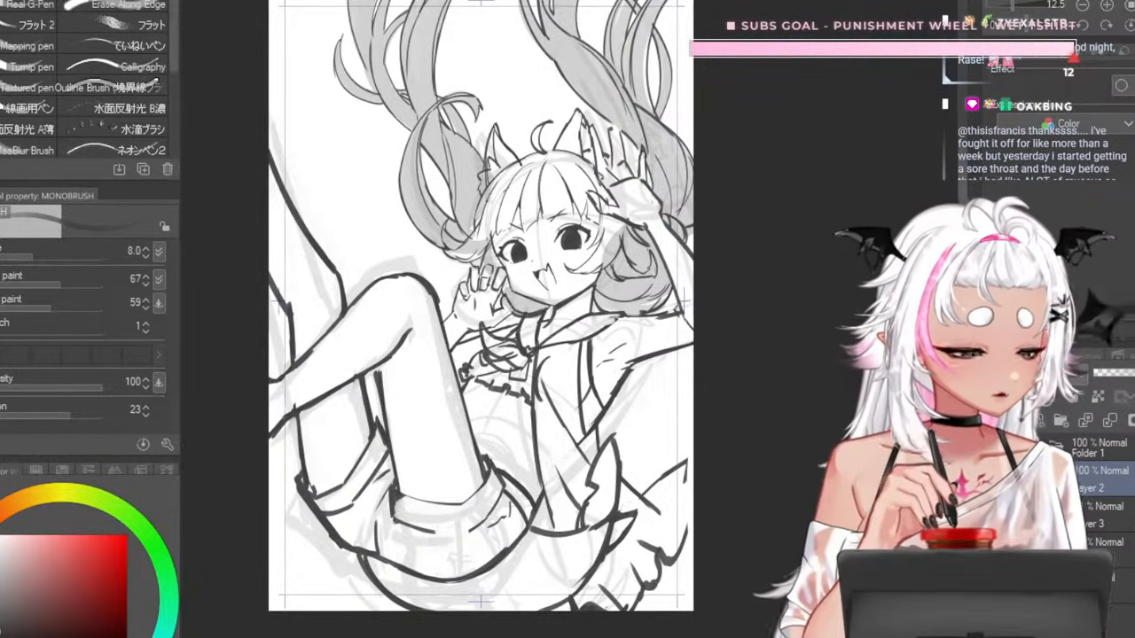
click(981, 551)
scroll(495, 174, down, 2)
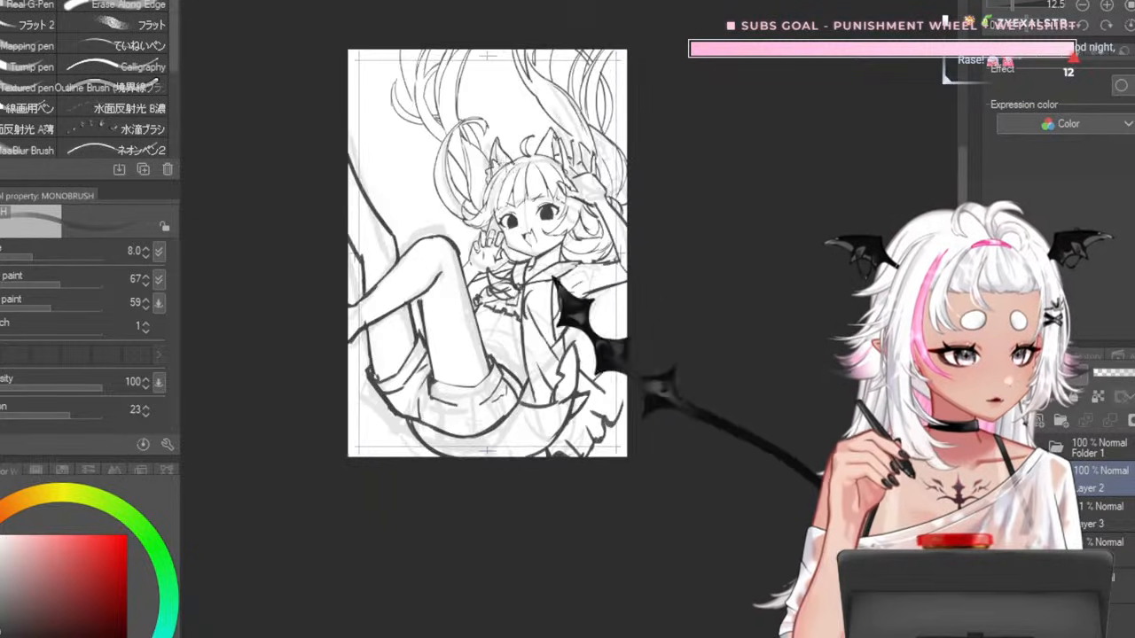
scroll(565, 176, up, 2)
click(981, 515)
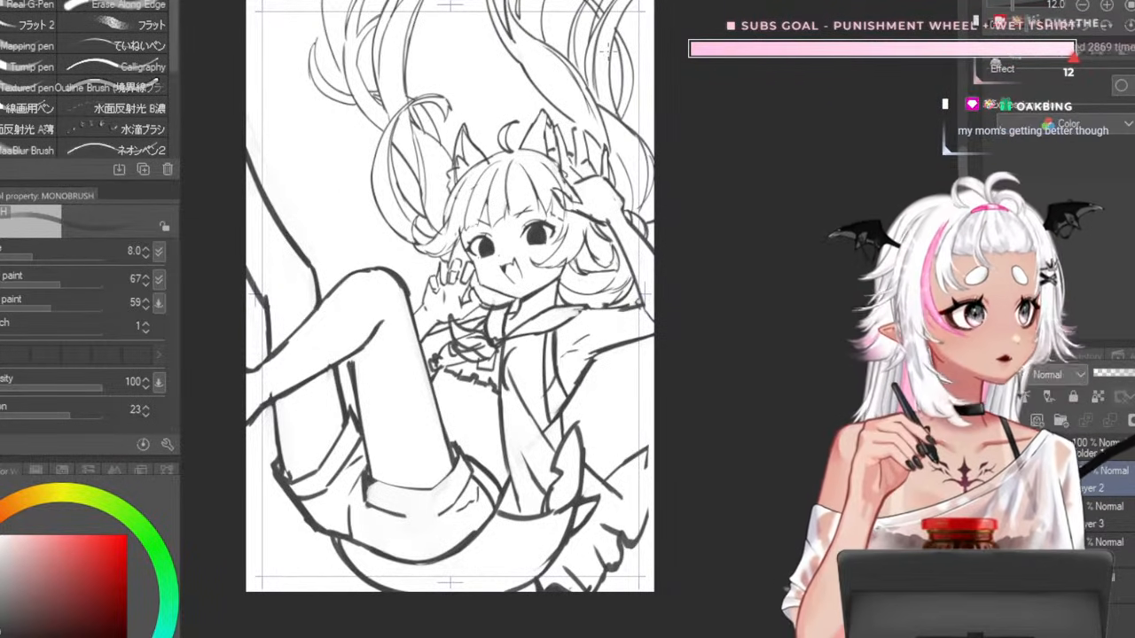
scroll(607, 52, up, 2)
scroll(743, 116, down, 3)
scroll(635, 192, up, 2)
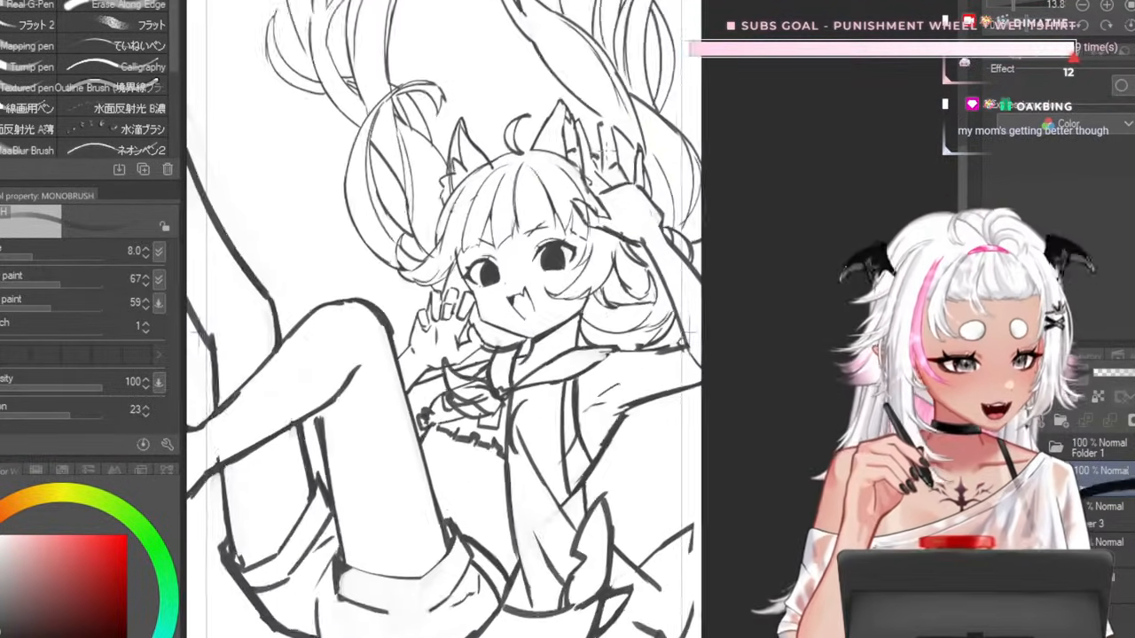
scroll(640, 199, up, 5)
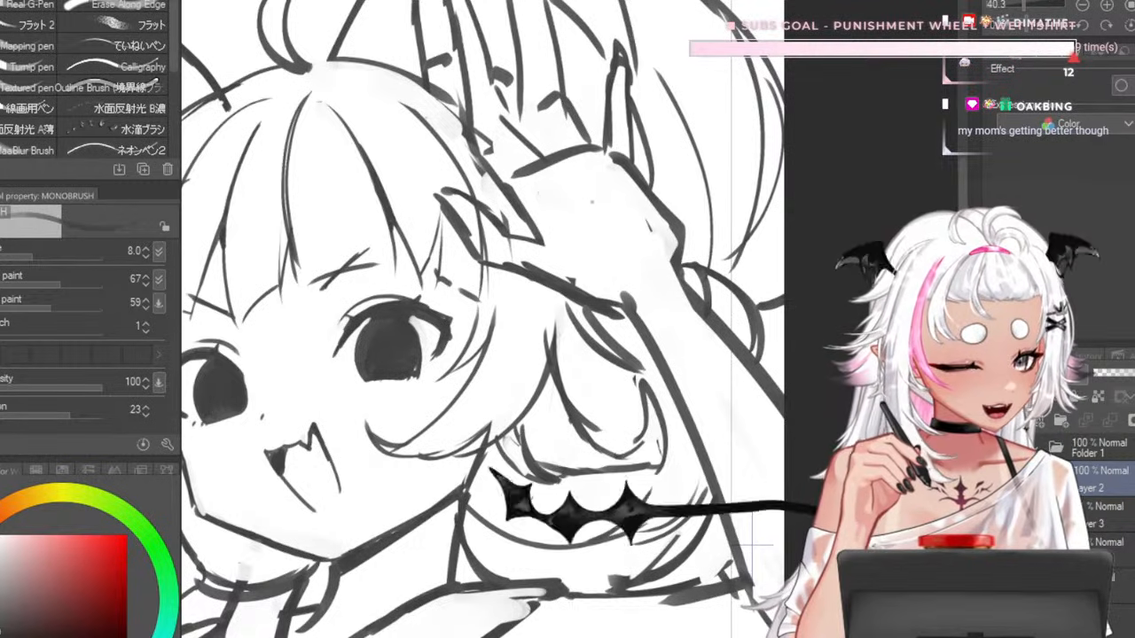
scroll(586, 55, down, 4)
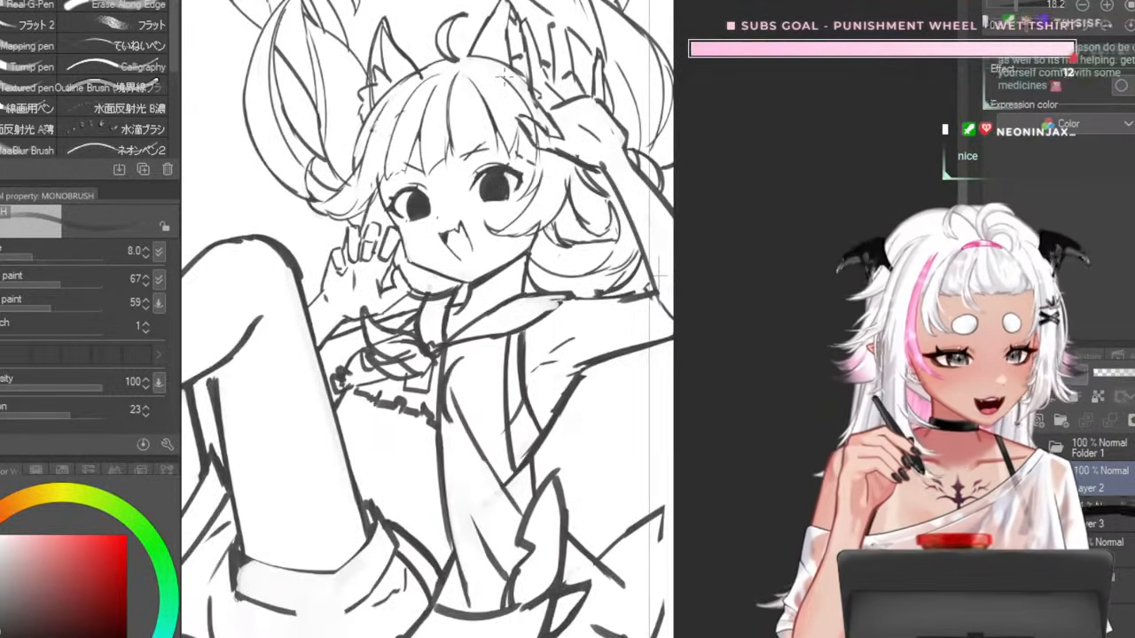
scroll(506, 78, down, 3)
scroll(465, 173, up, 3)
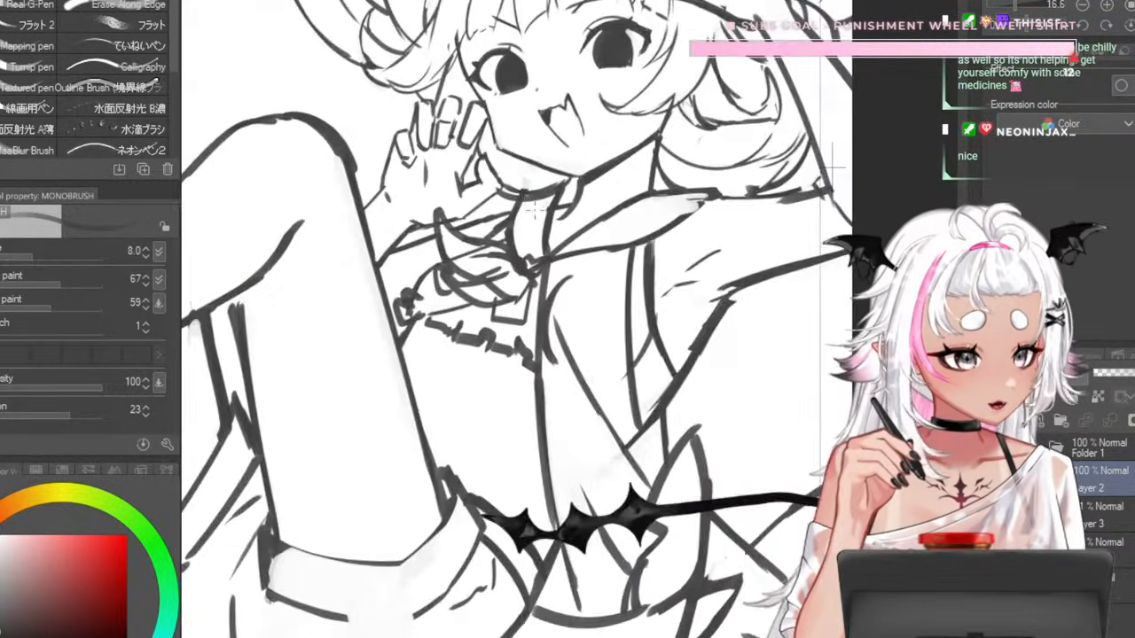
scroll(564, 165, down, 4)
scroll(709, 452, up, 2)
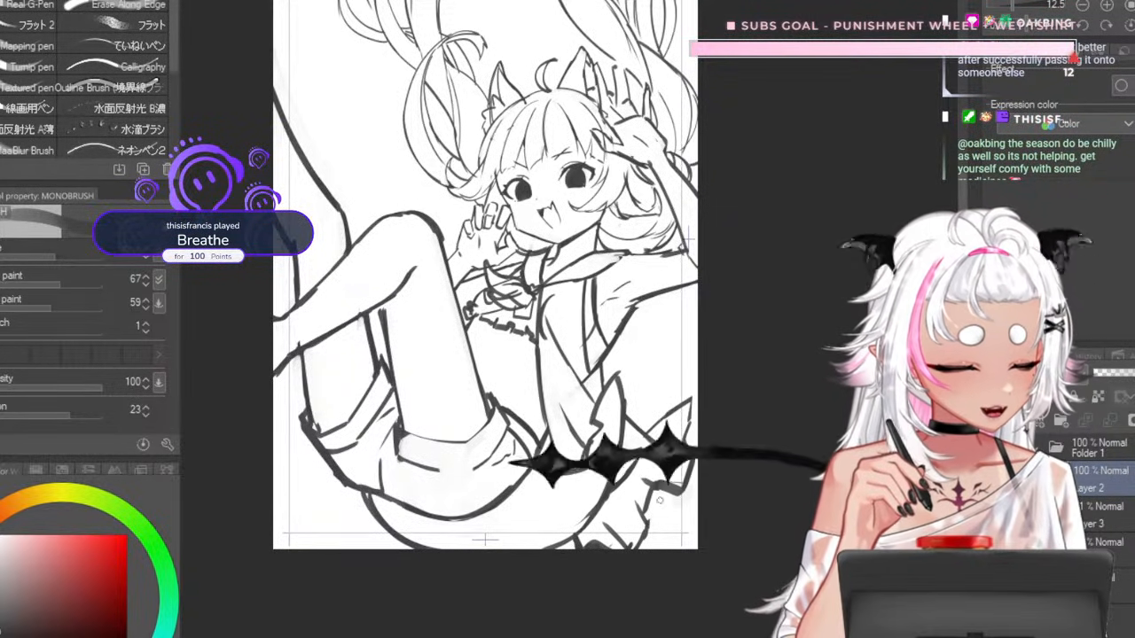
- Draw short thick dark strokes in the lower-right corner of the canvas below the pointed shapes, varying the brush size between 50 and 100
key(bracketright)
key(bracketright)
key(bracketright)
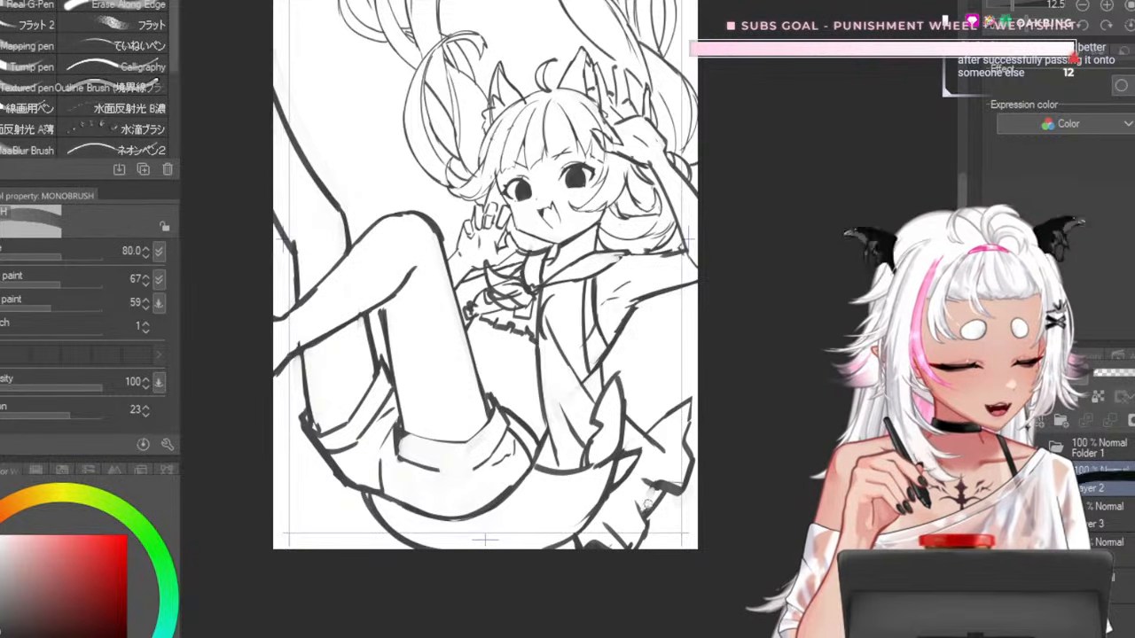
key(bracketleft)
key(bracketleft)
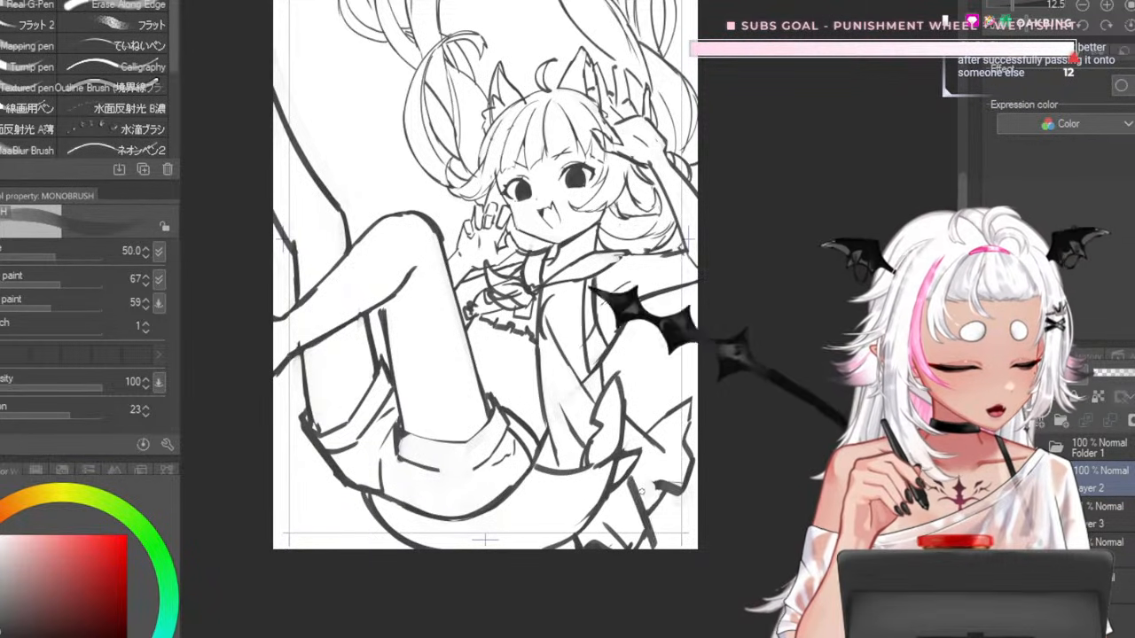
drag(628, 486, 647, 531)
key(bracketright)
key(bracketright)
key(bracketright)
key(bracketright)
key(bracketright)
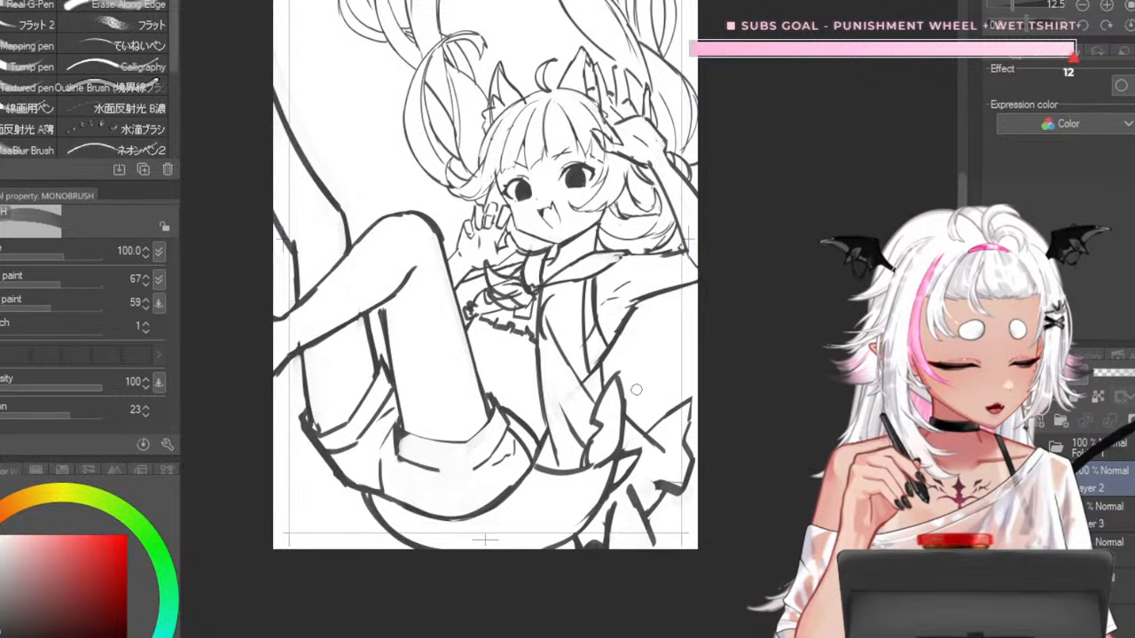
drag(623, 541, 663, 490)
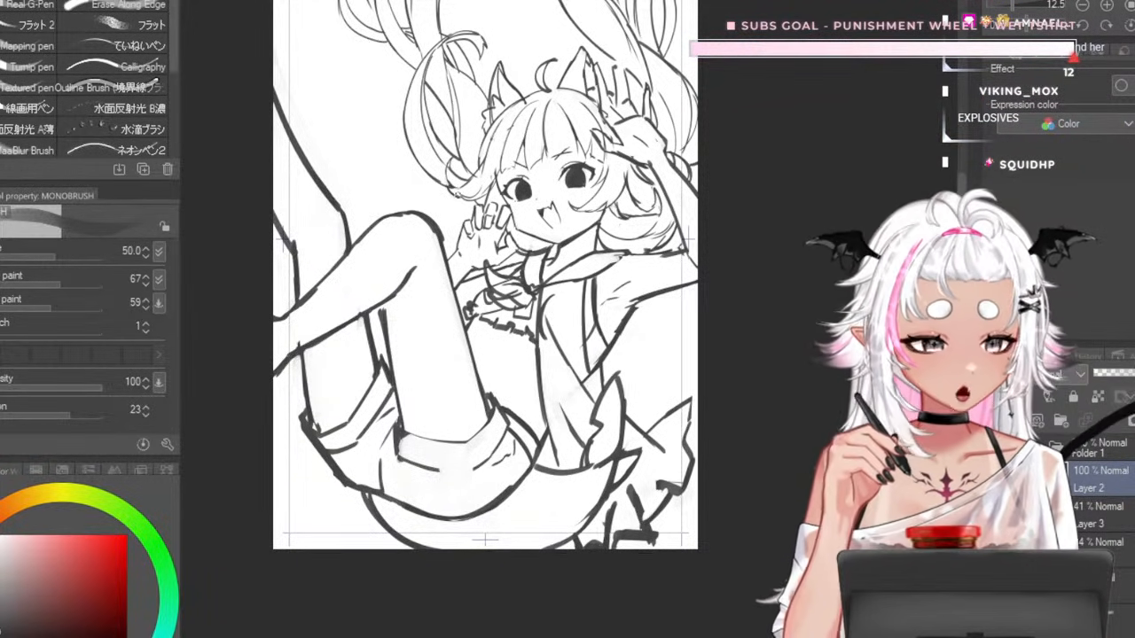
- Draw floating droplet outlines in the empty space beside the hair loop and above the head with brush size 25
scroll(484, 185, down, 3)
scroll(456, 99, up, 9)
key(bracketleft)
key(bracketleft)
key(bracketleft)
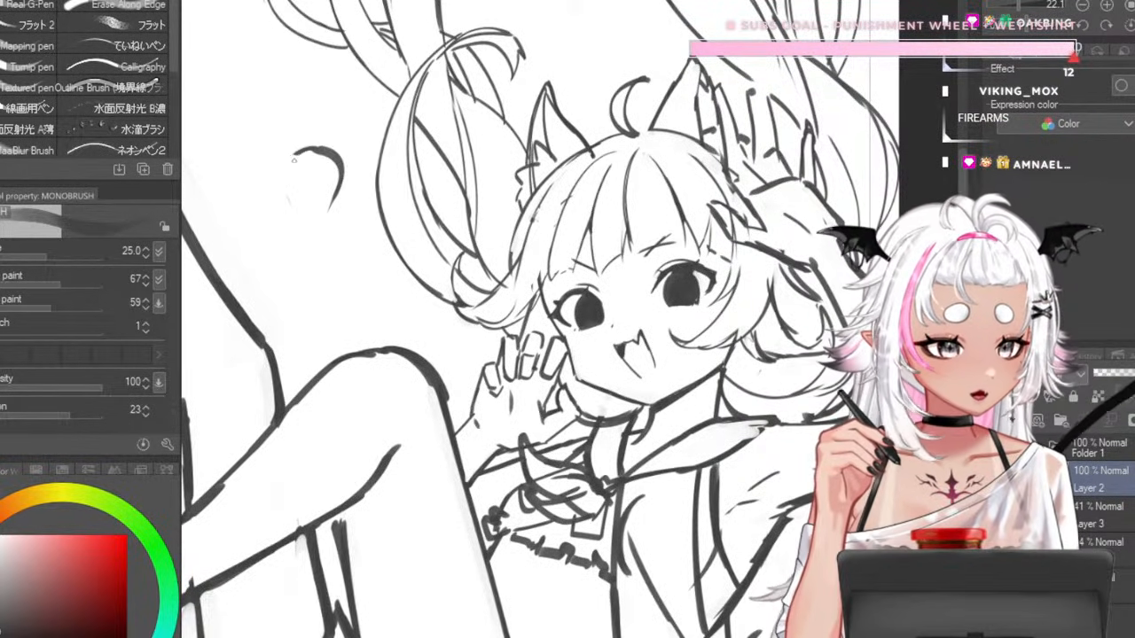
mouse_move(294, 158)
mouse_down()
mouse_move(307, 214)
mouse_move(335, 205)
mouse_up()
mouse_move(554, 1)
mouse_down()
mouse_move(592, 9)
mouse_move(587, 35)
mouse_up()
scroll(574, 7, down, 4)
scroll(679, 99, up, 1)
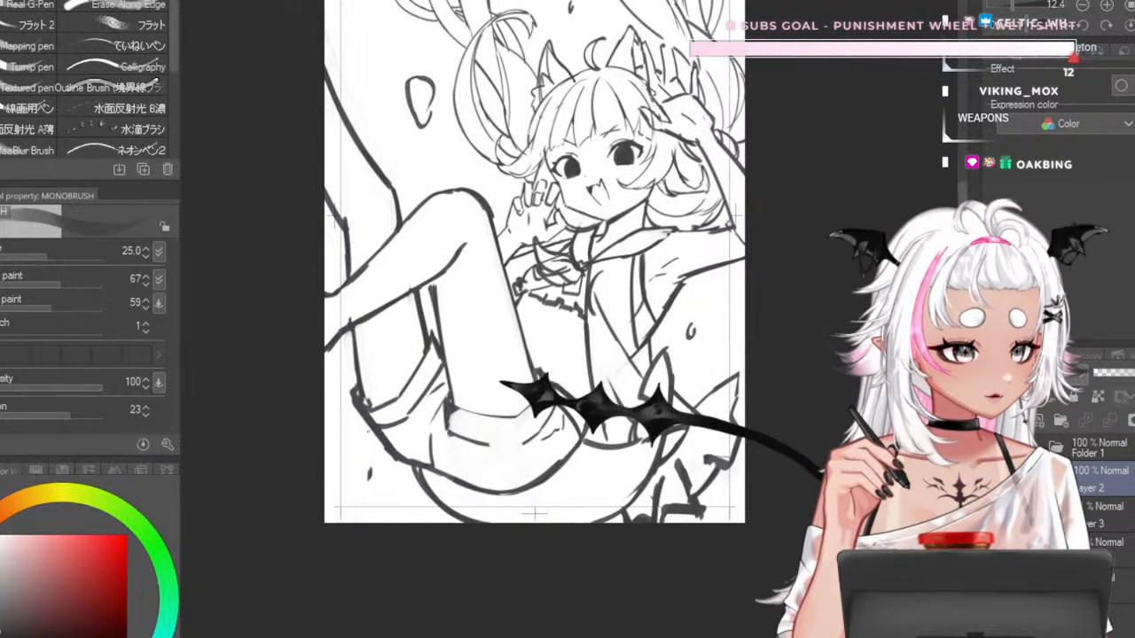
- Select Layer 3 and make its grey hair fill visible beneath the line art
scroll(380, 422, down, 4)
scroll(425, 311, up, 4)
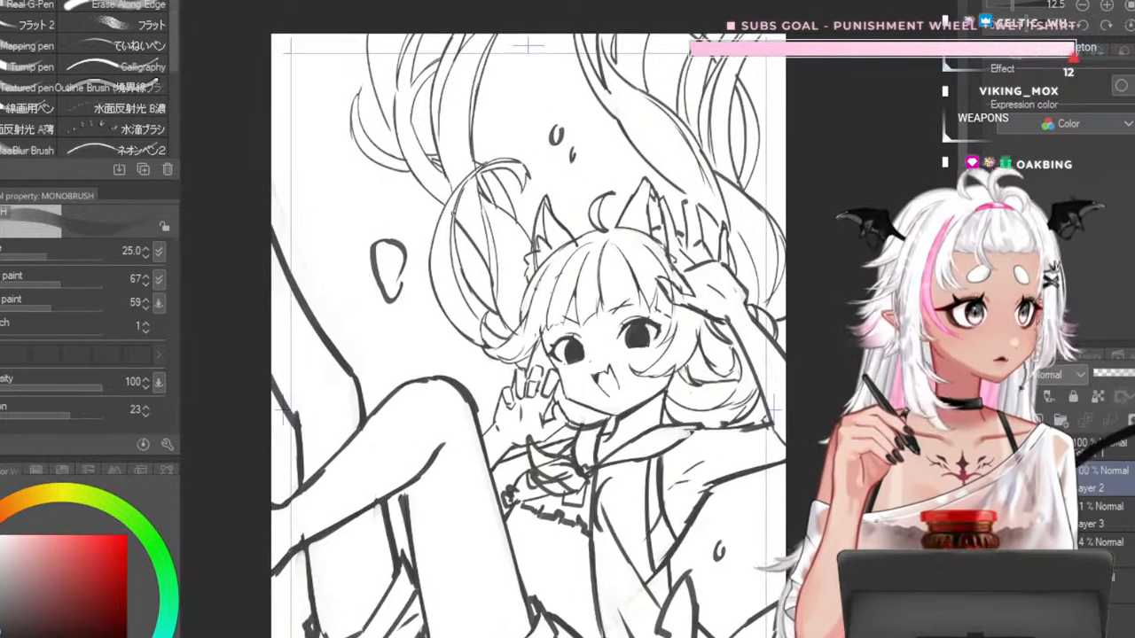
scroll(497, 337, down, 3)
scroll(532, 292, up, 1)
scroll(611, 352, up, 3)
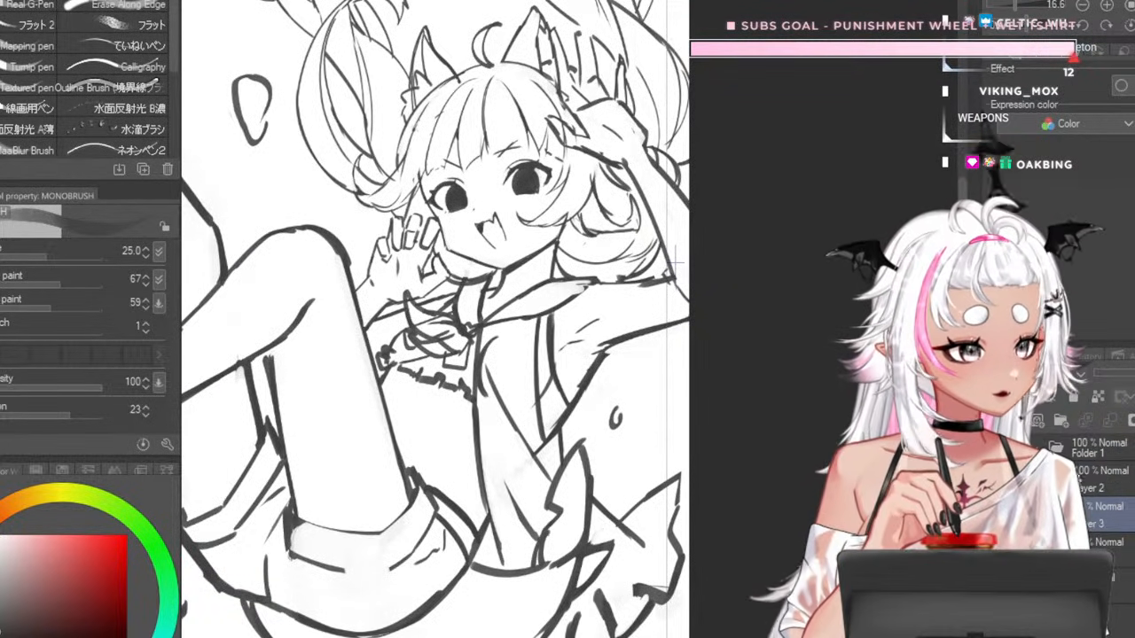
scroll(673, 260, down, 3)
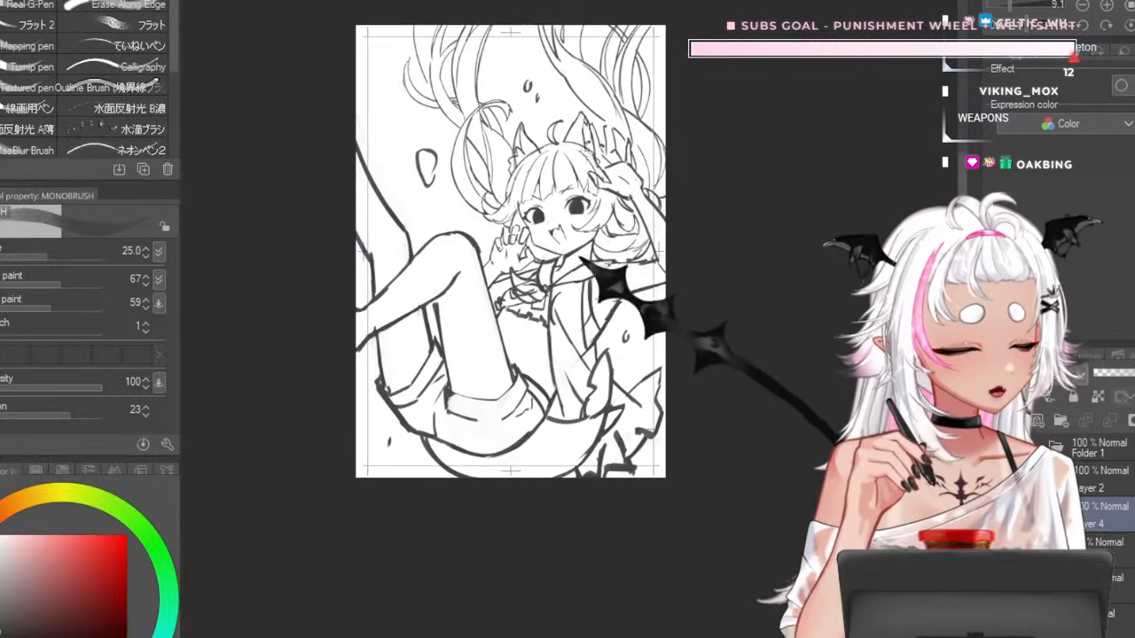
scroll(701, 320, up, 4)
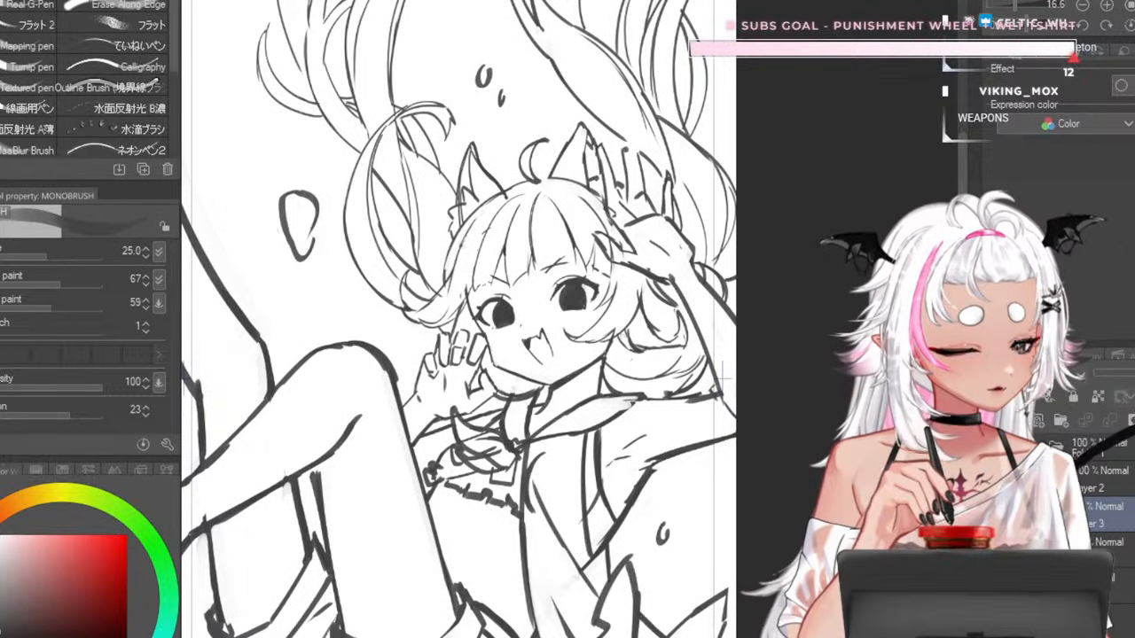
click(1089, 532)
scroll(573, 182, up, 4)
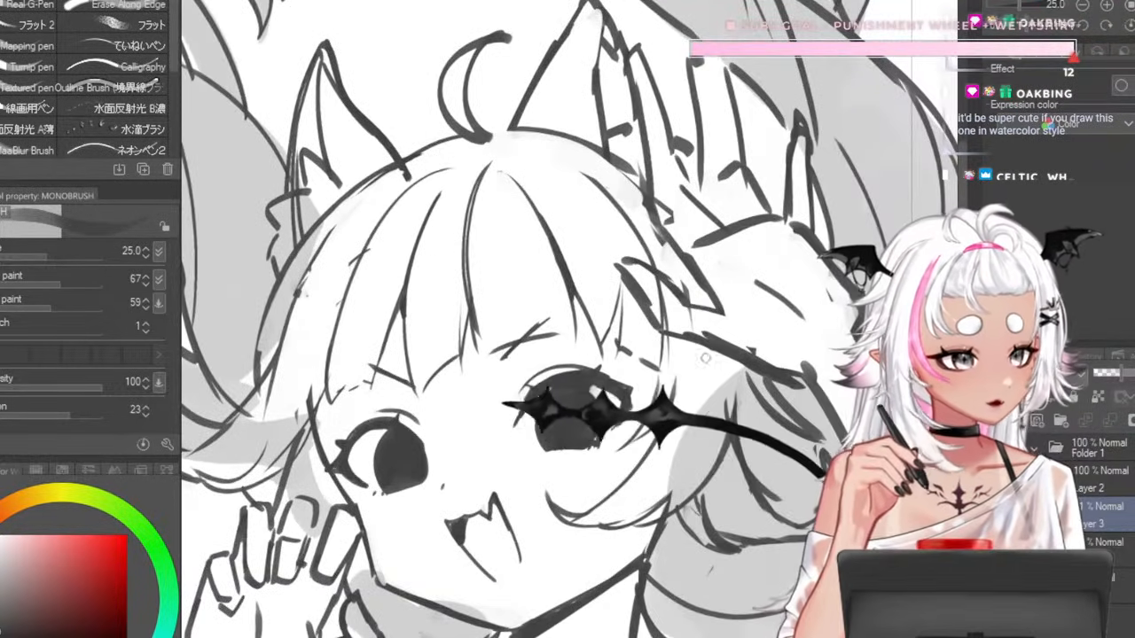
key(])
key(])
key(])
key(])
key(])
key(])
key(])
key(])
key(])
key(])
mouse_move(698, 260)
mouse_down()
mouse_move(740, 419)
mouse_move(661, 448)
mouse_up()
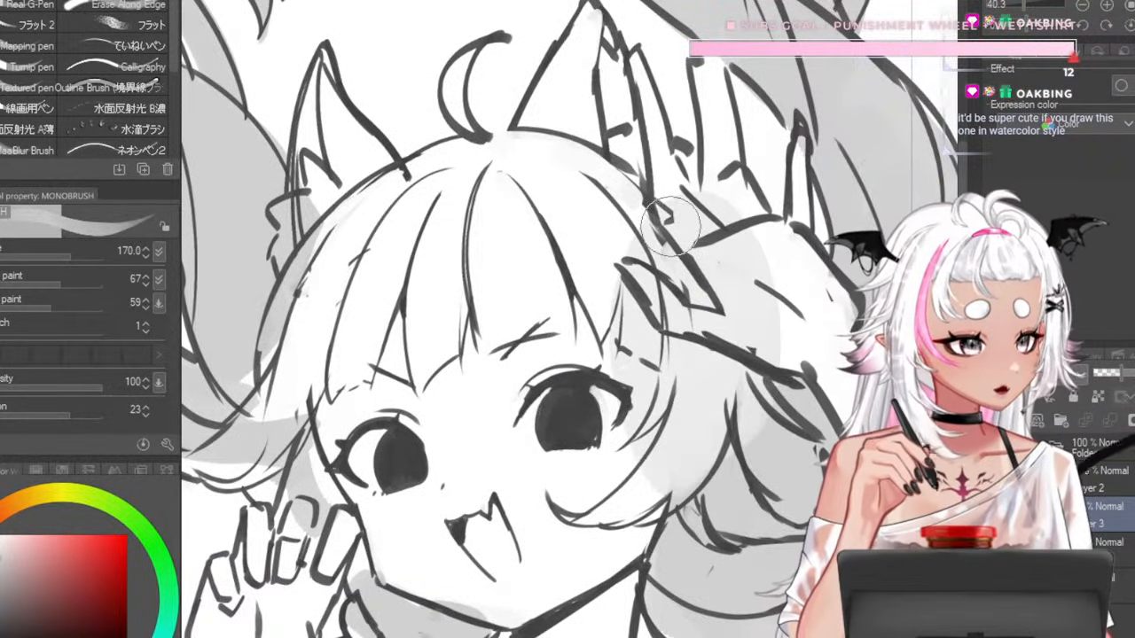
key(ctrl+z)
scroll(555, 244, down, 4)
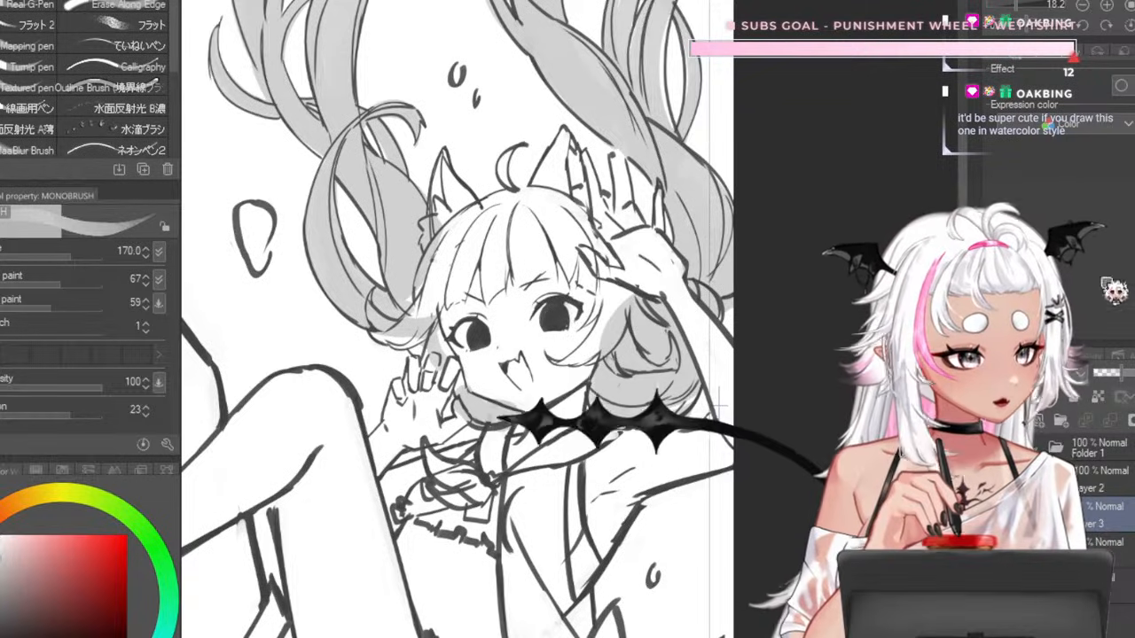
key(ctrl+v)
key(ctrl+z)
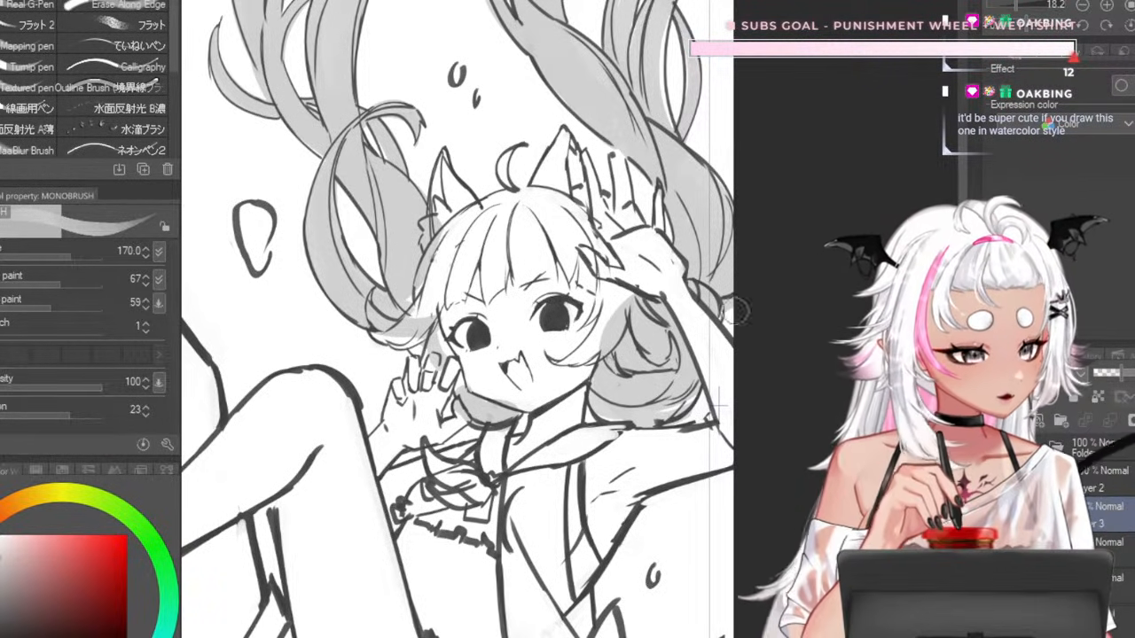
- Switch to the G-pen at size 100, raise Layer 3's opacity to 100% and sample the hair's grey
alt+click(582, 114)
key(p)
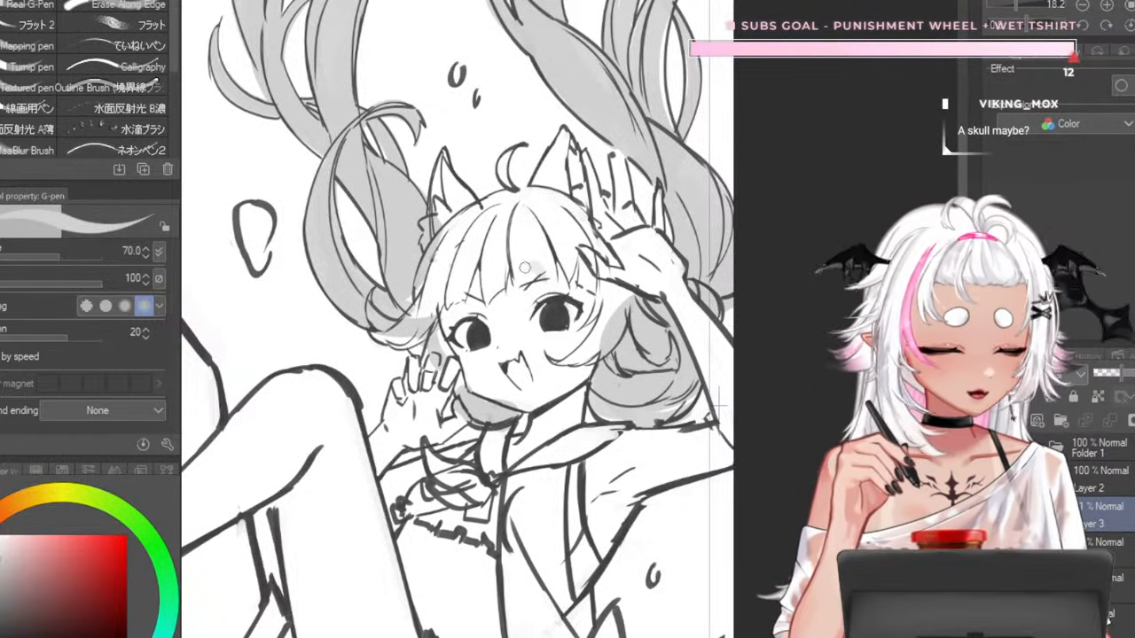
drag(525, 268, 500, 396)
key(ctrl+z)
key(bracketright)
key(bracketright)
alt+click(396, 248)
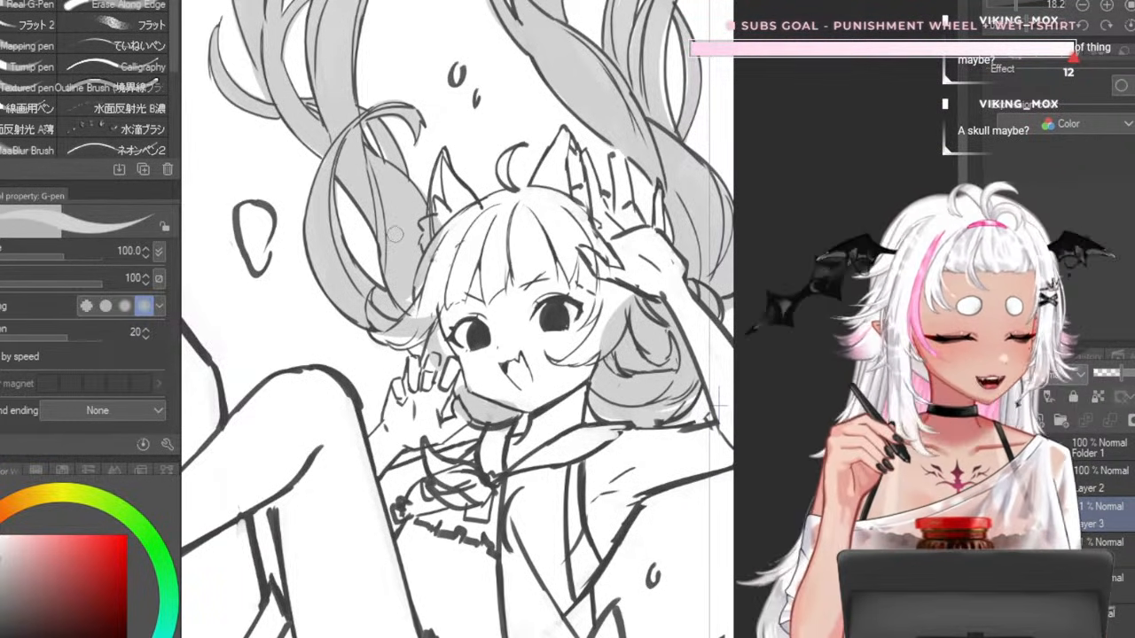
drag(1121, 373, 1134, 373)
alt+click(410, 246)
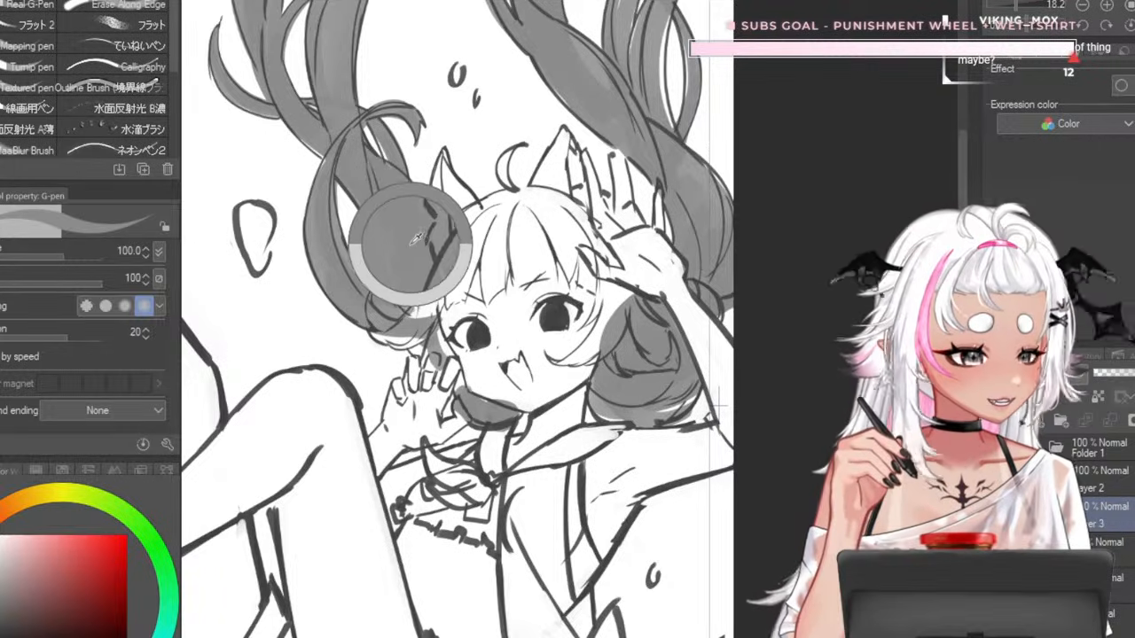
- Paint flat grey over the side hair, face, neck and collar, enlarging the brush to 170 and up to 300
key(bracketright)
key(bracketright)
key(bracketright)
key(bracketright)
mouse_move(472, 223)
mouse_down()
mouse_move(495, 302)
mouse_move(435, 267)
mouse_move(426, 313)
mouse_move(439, 301)
mouse_move(377, 346)
mouse_up()
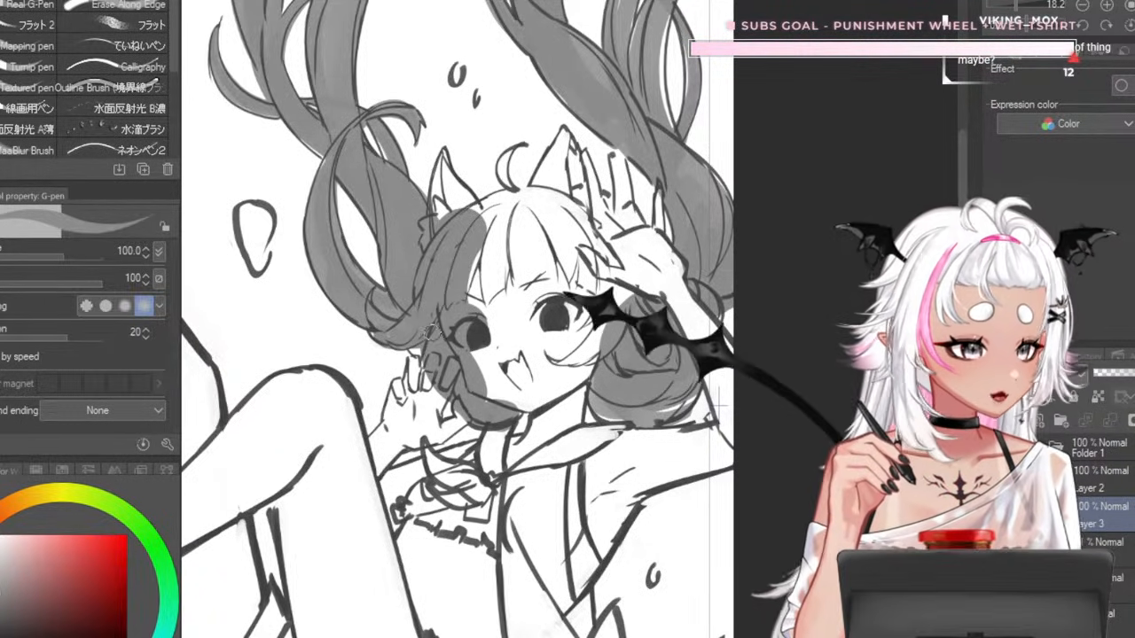
drag(483, 266, 530, 306)
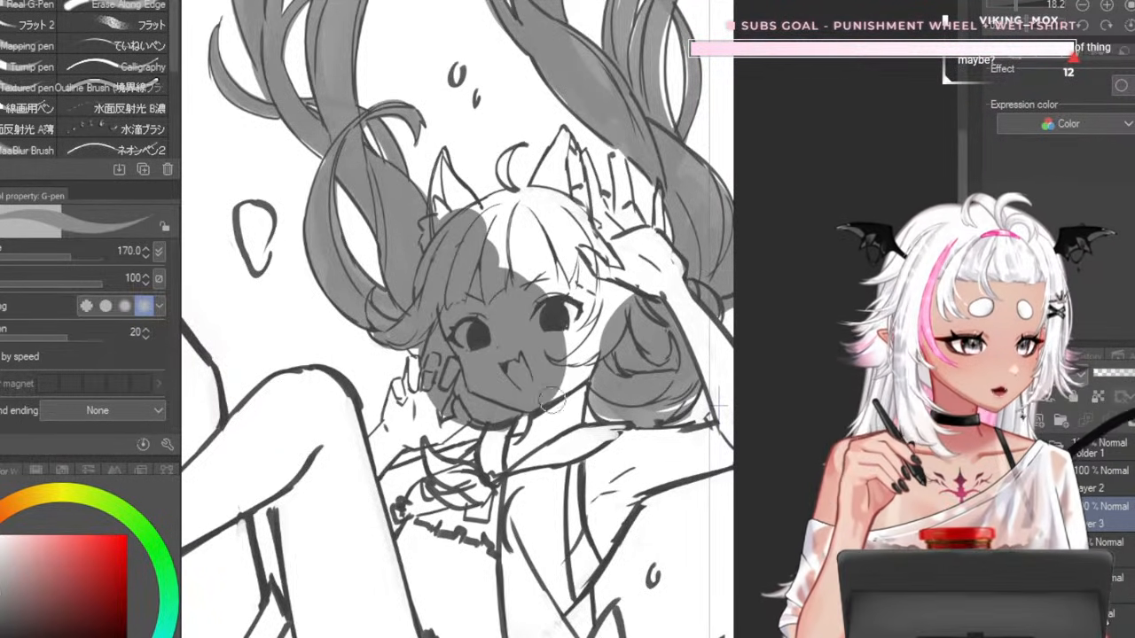
key(bracketright)
key(bracketright)
key(bracketright)
mouse_move(568, 426)
mouse_down()
mouse_move(592, 474)
mouse_move(510, 515)
mouse_move(484, 452)
mouse_up()
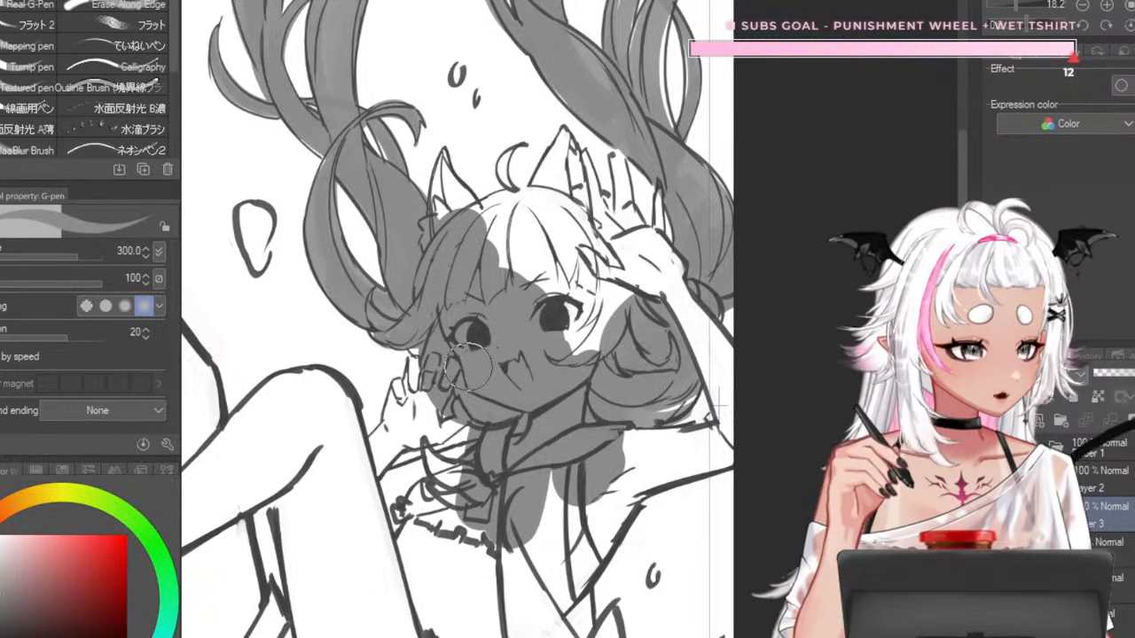
- Fill the hair beside the eye nearest the raised hand, including the outer fringe, with the same grey
key(ctrl+0)
key(ctrl+plus)
key(ctrl+plus)
key(ctrl+plus)
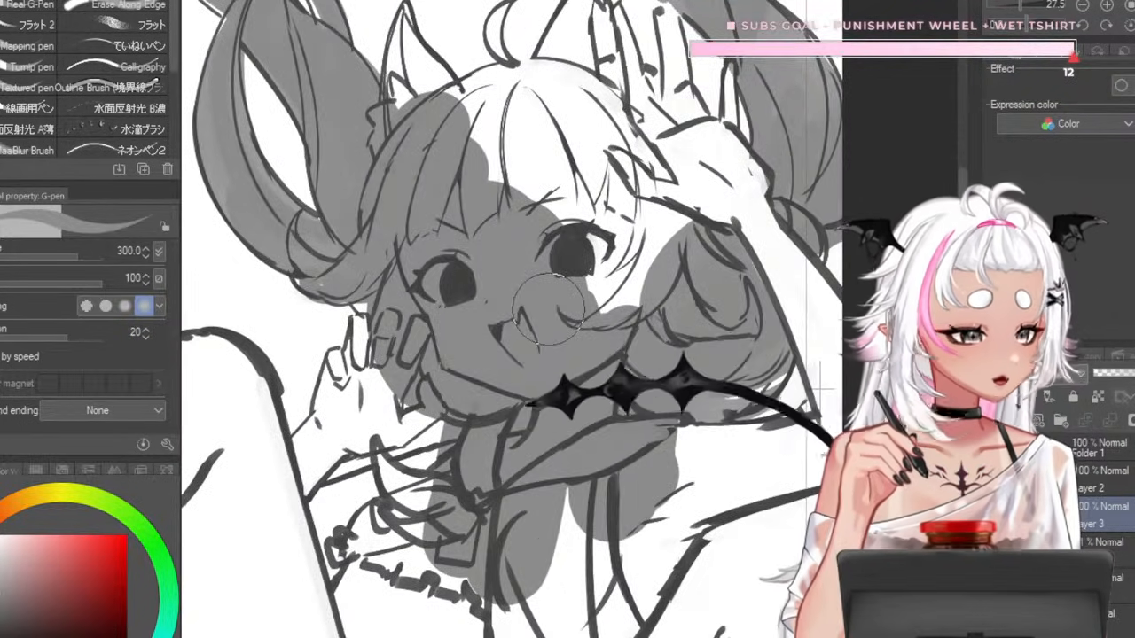
key(bracketright)
mouse_move(621, 275)
mouse_down()
mouse_move(636, 164)
mouse_move(626, 196)
mouse_up()
- Fill the remaining white fringe and crown of the head with grey using brush sizes 250 and 120
key(bracketleft)
key(bracketleft)
key(bracketleft)
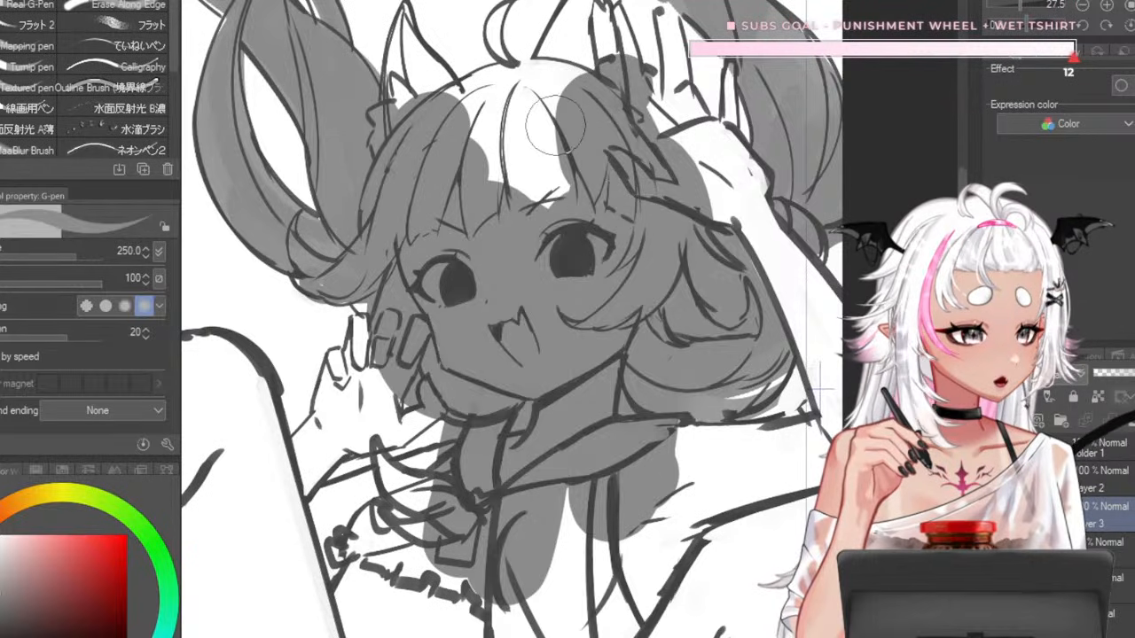
mouse_move(555, 125)
mouse_down()
mouse_move(564, 217)
mouse_move(530, 233)
mouse_move(526, 134)
mouse_move(477, 190)
mouse_up()
key(bracketleft)
key(bracketleft)
key(bracketleft)
key(bracketleft)
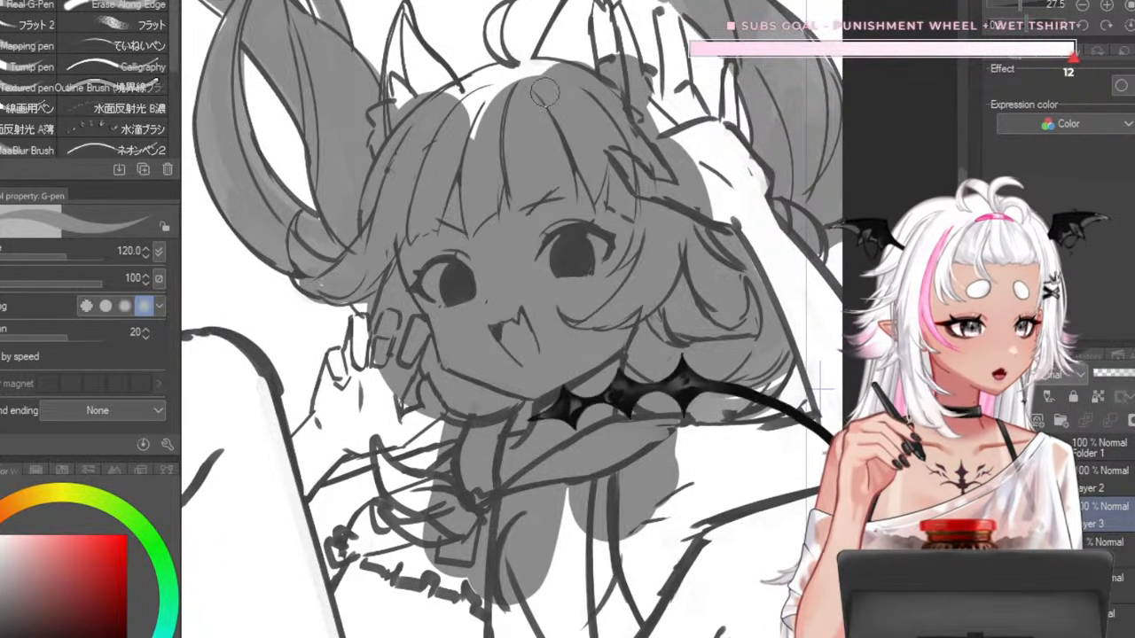
mouse_move(544, 91)
mouse_down()
mouse_move(420, 155)
mouse_move(548, 79)
mouse_move(519, 88)
mouse_up()
- Fill both animal ears with grey using small brush sizes of about 60 to 80
key(bracketleft)
key(bracketleft)
key(bracketleft)
key(bracketleft)
drag(415, 18, 433, 71)
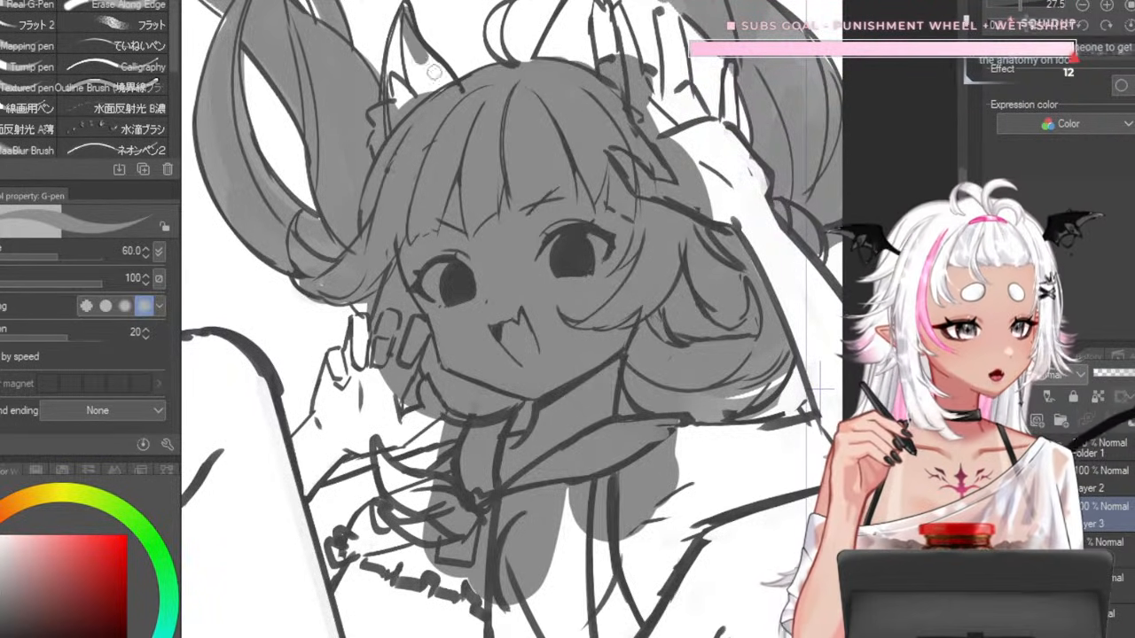
mouse_move(412, 110)
mouse_down()
mouse_move(413, 57)
mouse_move(435, 88)
mouse_up()
key(bracketleft)
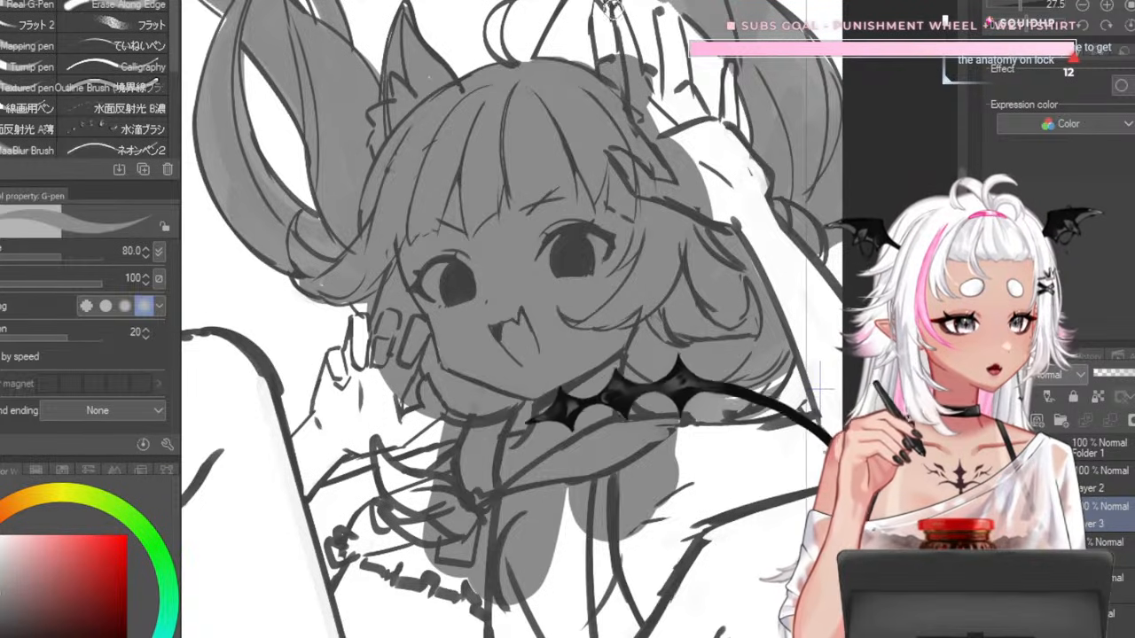
drag(581, 7, 541, 76)
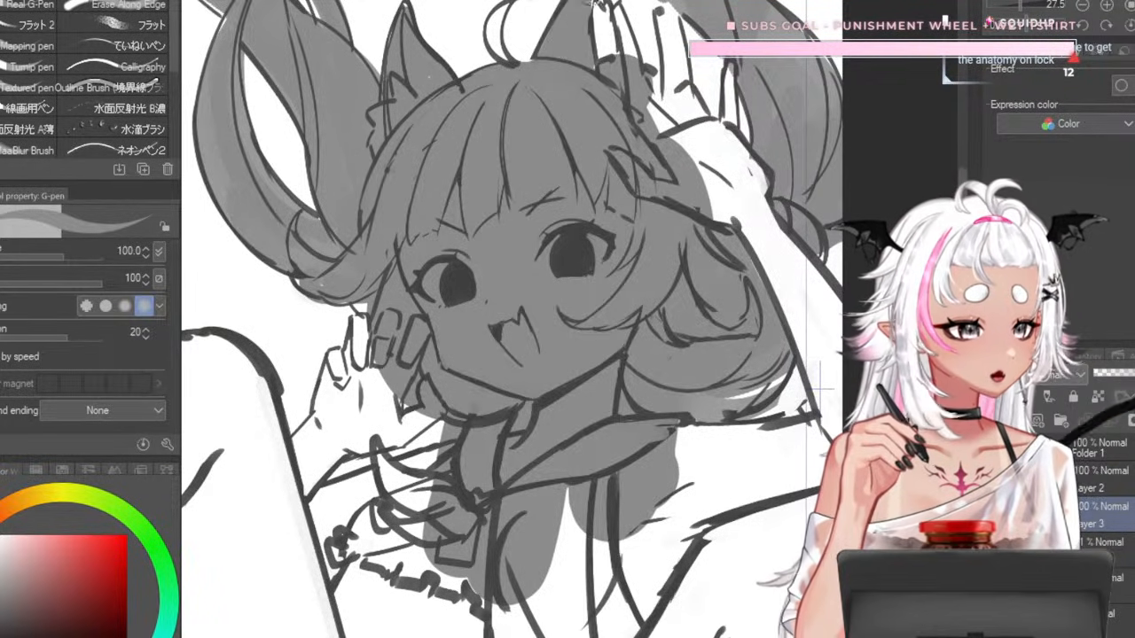
- Fill the fingers, back of the hand and forearm of the raised arm with grey, adjusting the brush size between 70 and 150
key(bracketleft)
key(bracketleft)
key(bracketleft)
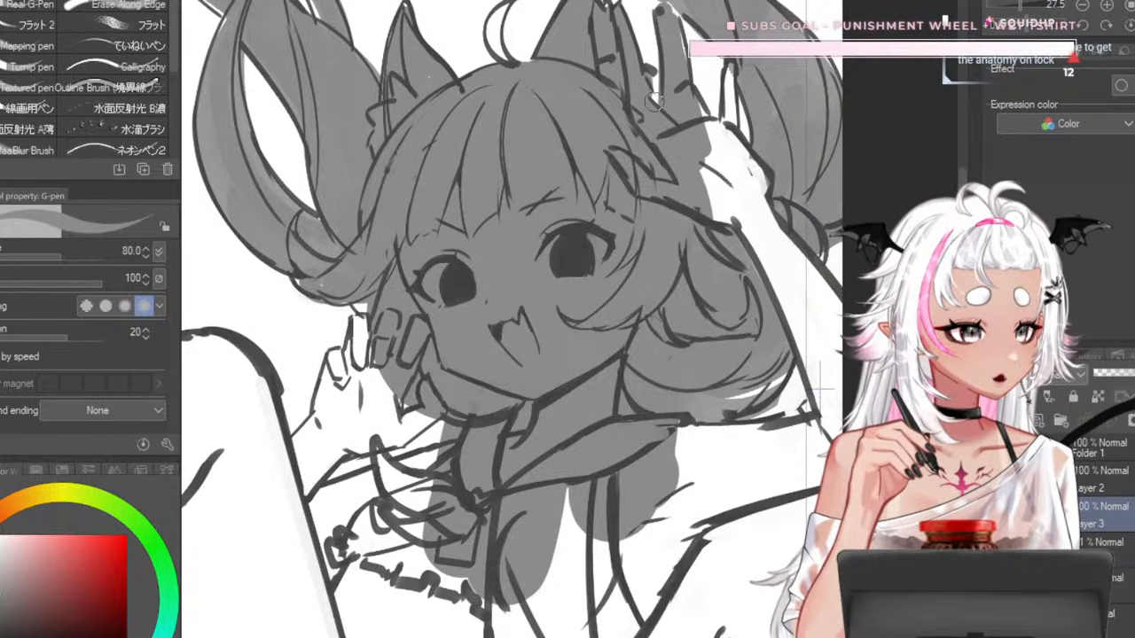
key(bracketright)
key(bracketright)
key(bracketright)
mouse_move(705, 160)
mouse_down()
mouse_move(736, 187)
mouse_move(727, 161)
mouse_up()
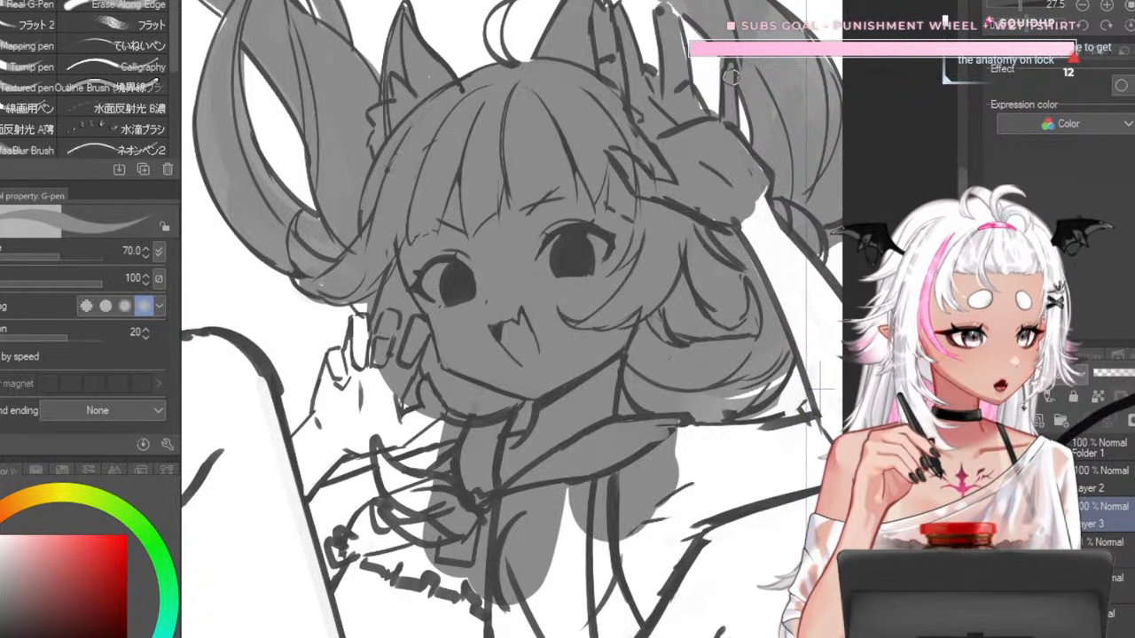
key(bracketright)
key(bracketright)
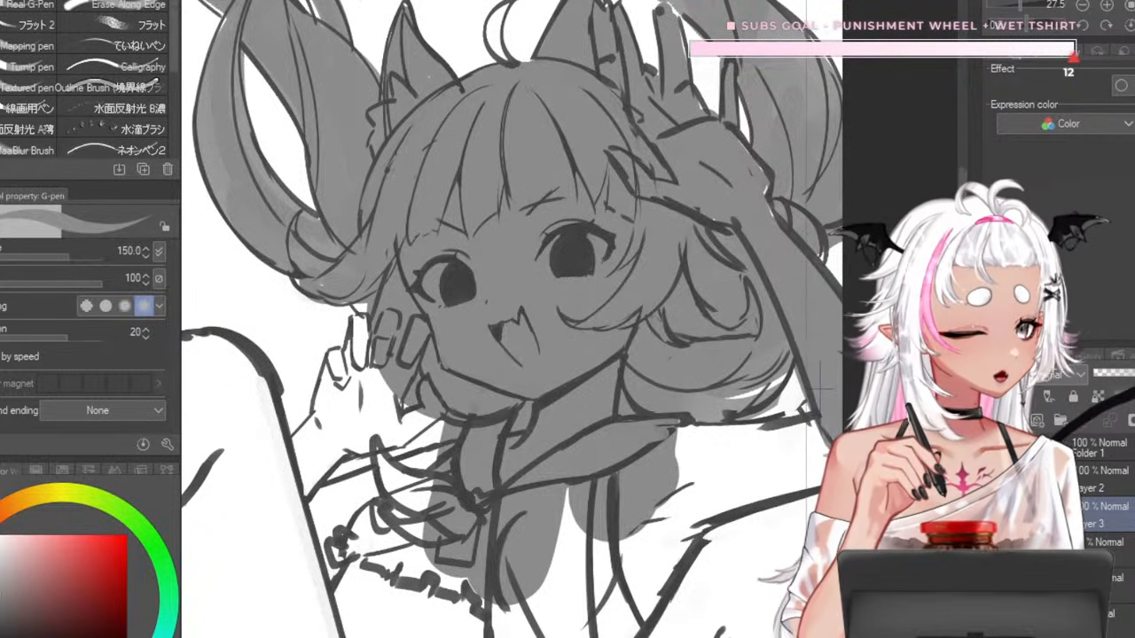
- Fill the outstretched arm's sleeve beside the shoulder with grey using brush sizes of about 80 to 100
scroll(754, 257, down, 4)
scroll(567, 240, up, 3)
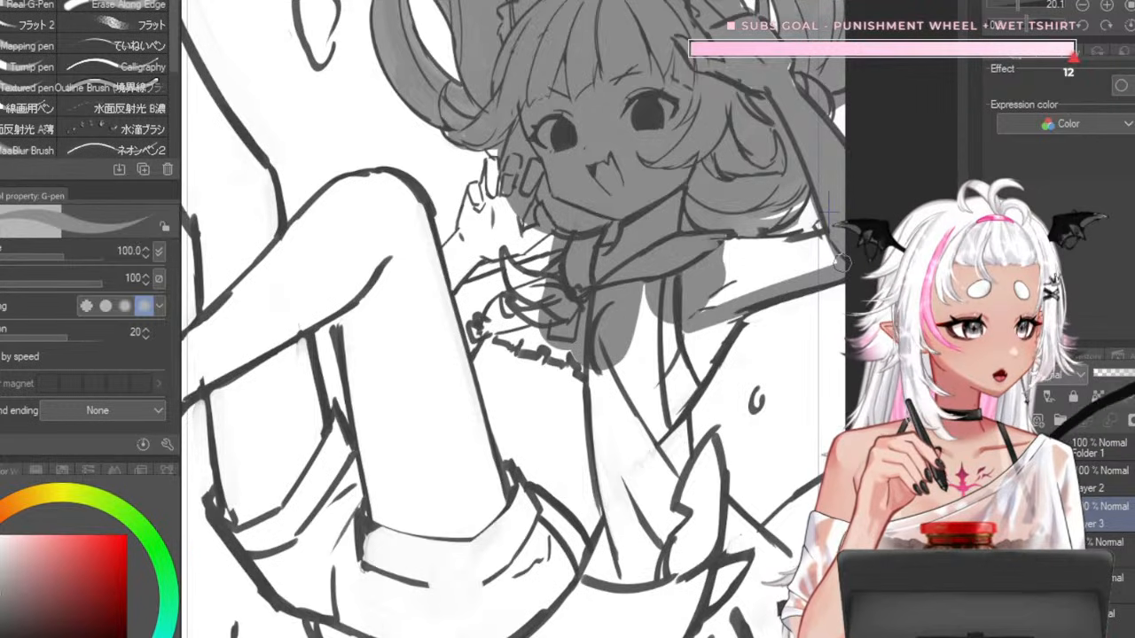
mouse_move(788, 257)
mouse_down()
mouse_move(732, 268)
mouse_move(747, 254)
mouse_up()
key(bracketleft)
key(bracketleft)
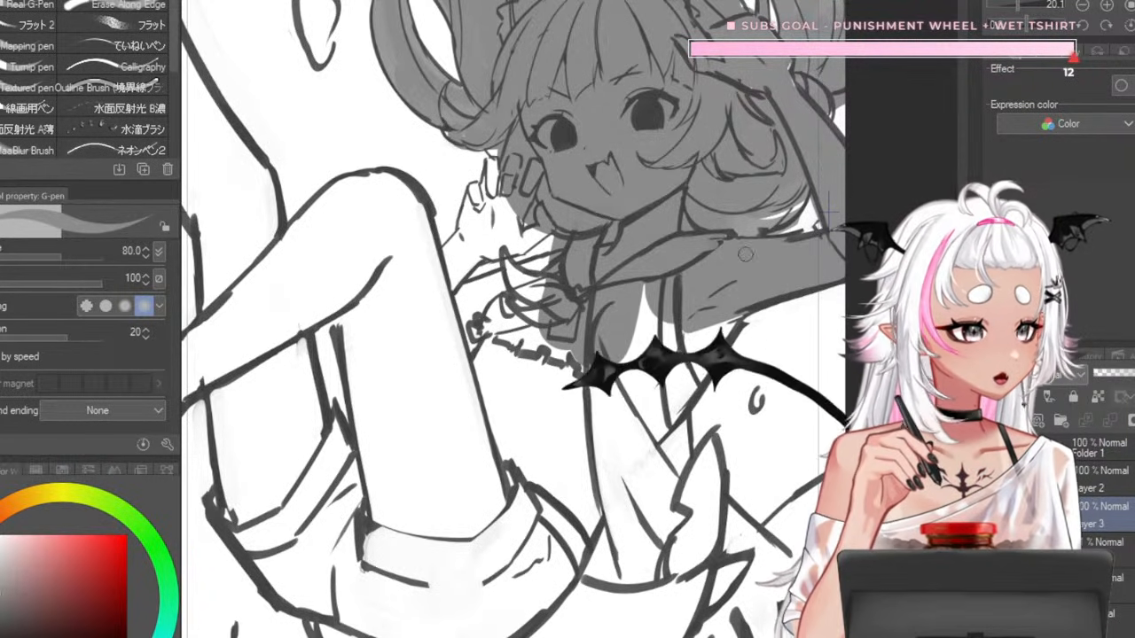
- Fill the open jacket's side below the armpit with grey at brush size 250, redoing the first stroke
key(bracketright)
key(bracketright)
key(bracketright)
drag(700, 330, 587, 501)
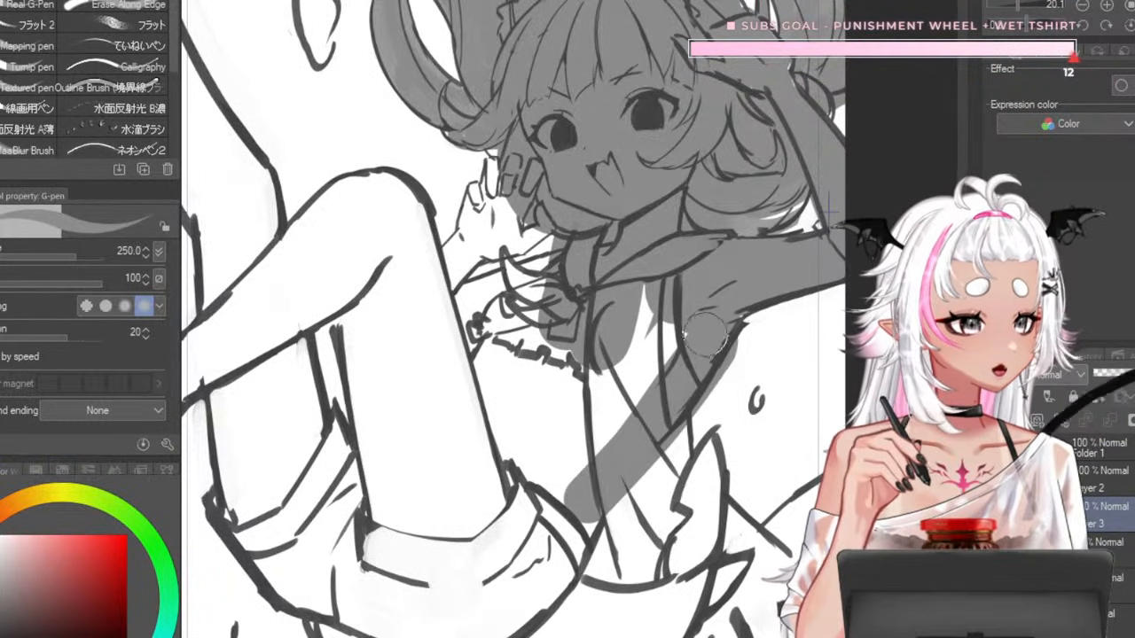
key(ctrl+z)
drag(690, 381, 592, 479)
- Fill the chest and belly between the jacket and the raised thigh with grey using brush sizes 400 and 300
key(bracketright)
key(bracketright)
drag(640, 323, 559, 501)
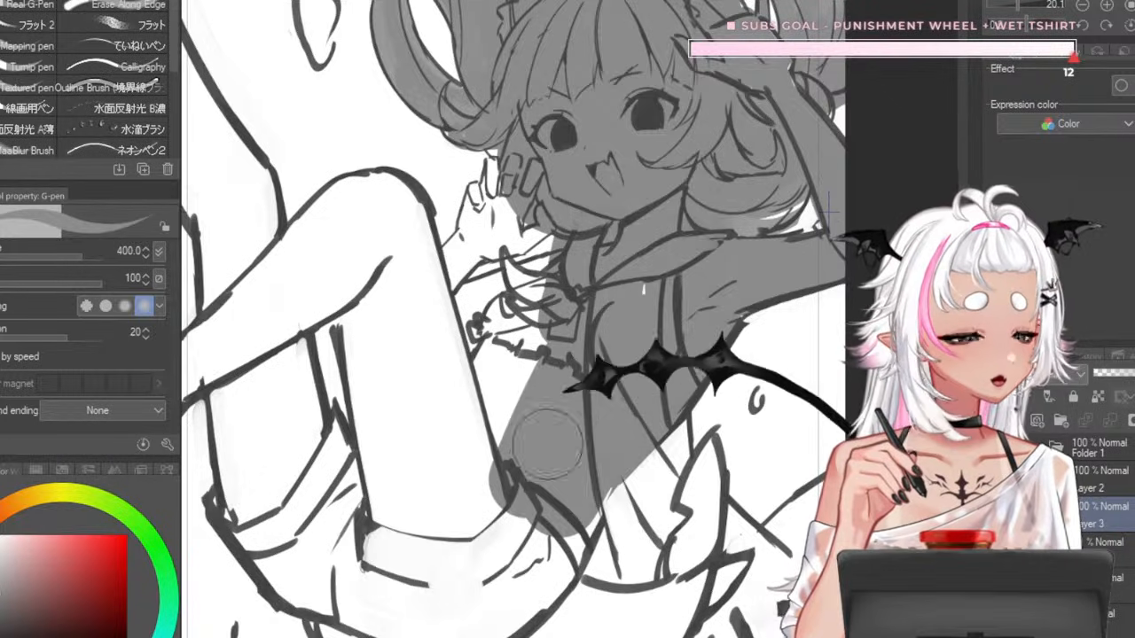
key(bracketleft)
drag(550, 306, 503, 381)
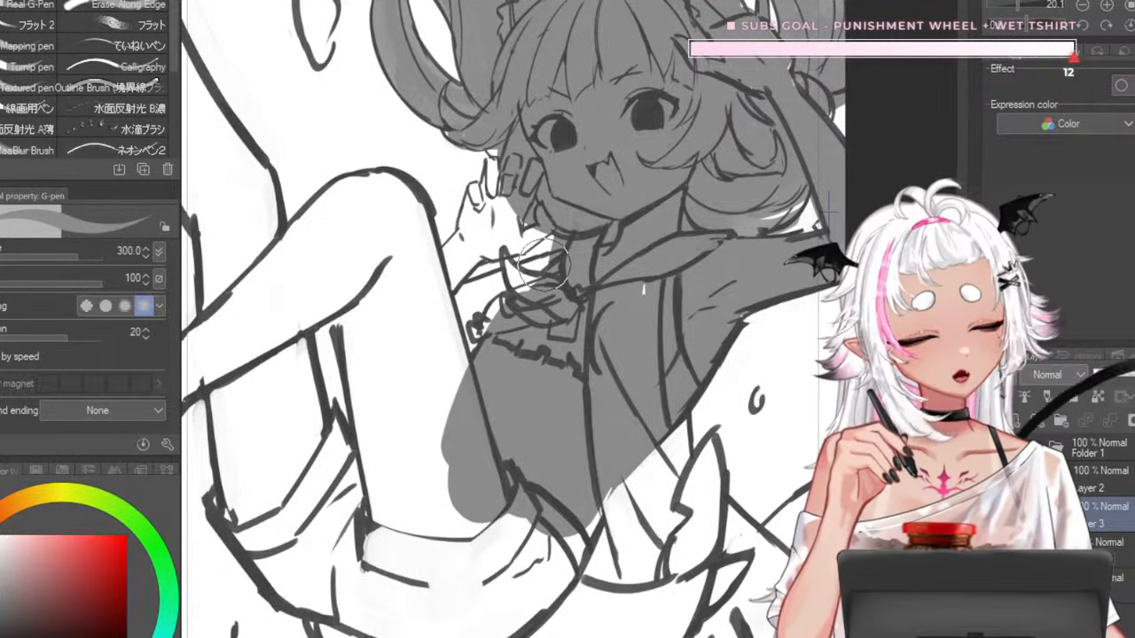
- Fill the area around the chest bow and the sleeve behind the raised thigh with grey at brush size 150
scroll(542, 263, down, 5)
scroll(543, 262, up, 5)
key(bracketleft)
key(bracketleft)
key(bracketleft)
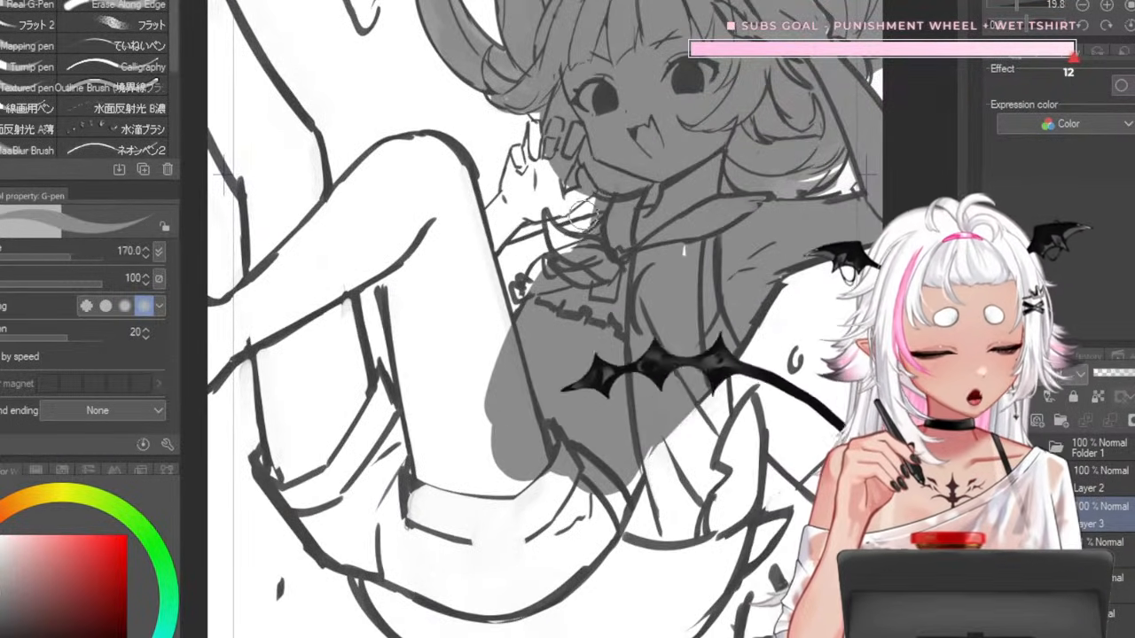
key(bracketleft)
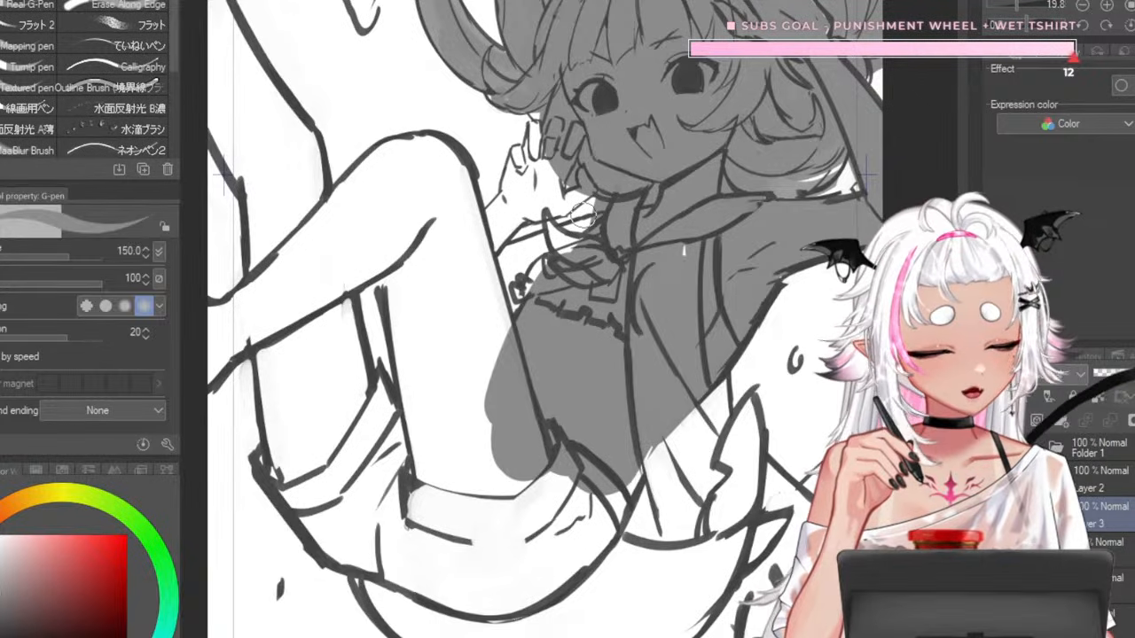
drag(550, 261, 450, 309)
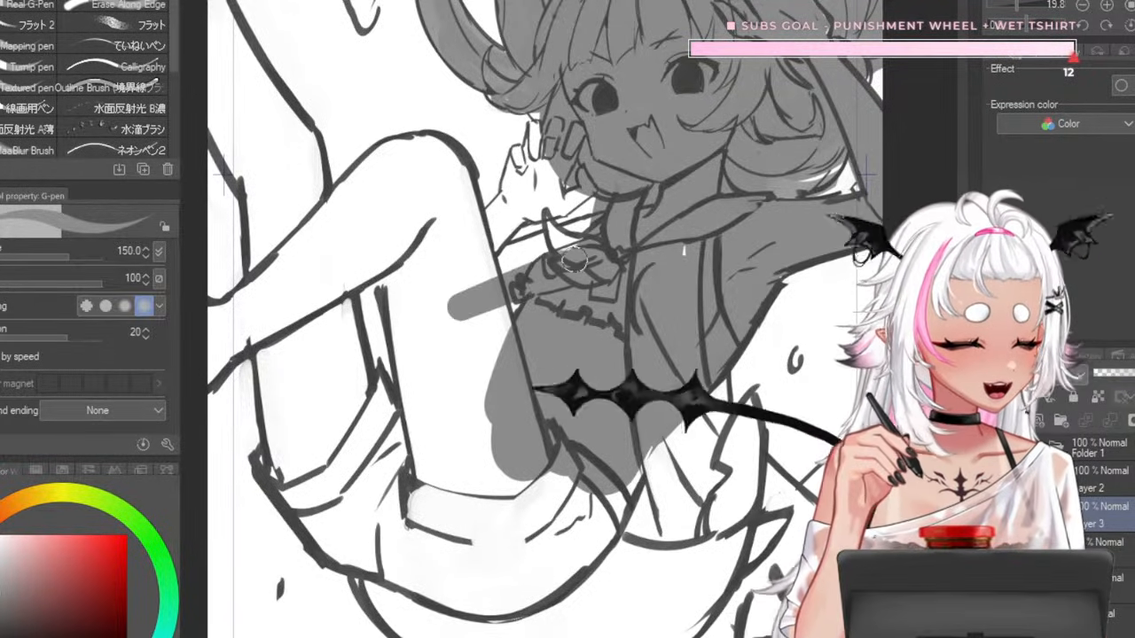
key(bracketleft)
key(bracketleft)
key(bracketleft)
key(bracketleft)
key(bracketleft)
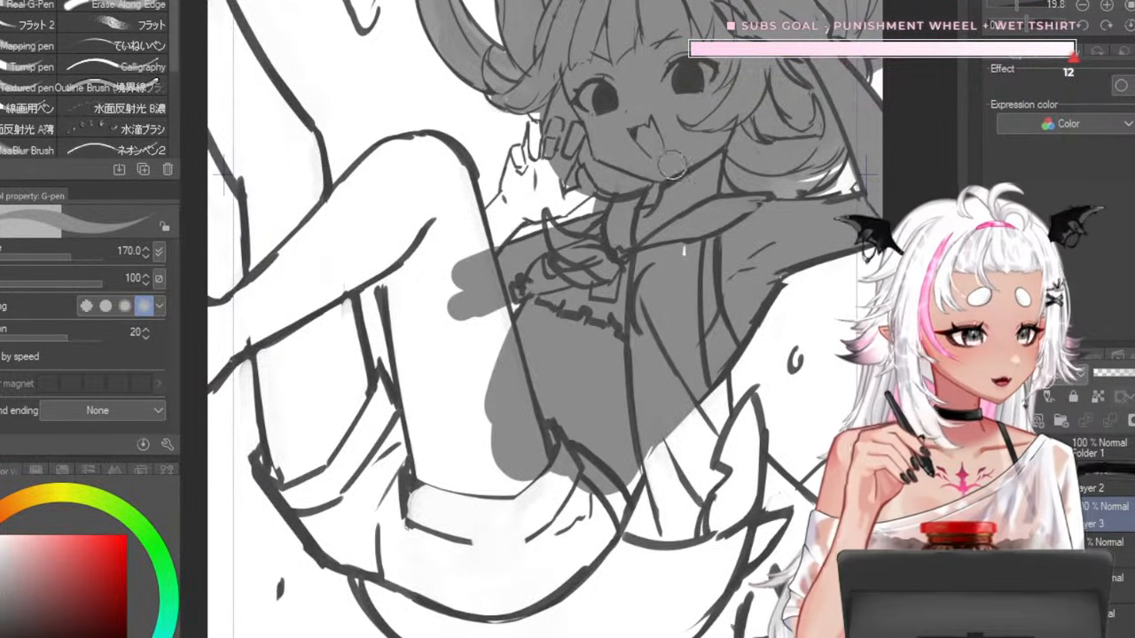
- Fill the fingers, palm and wrist of the hand beside the cheek with grey, starting at brush sizes 80 and 100
key(bracketright)
key(bracketright)
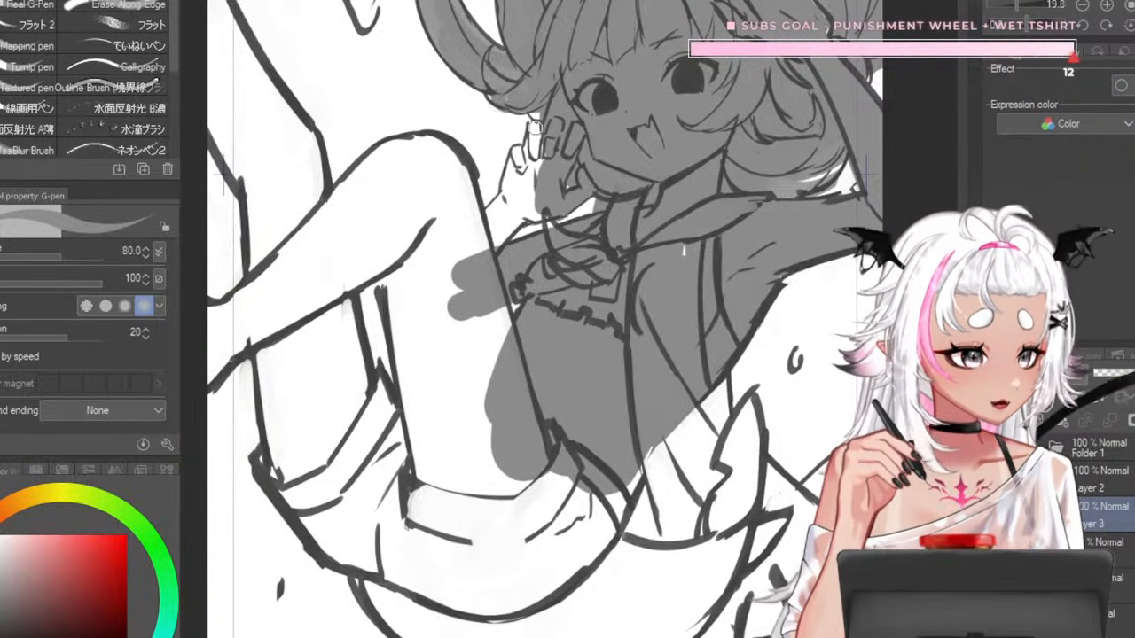
key(bracketright)
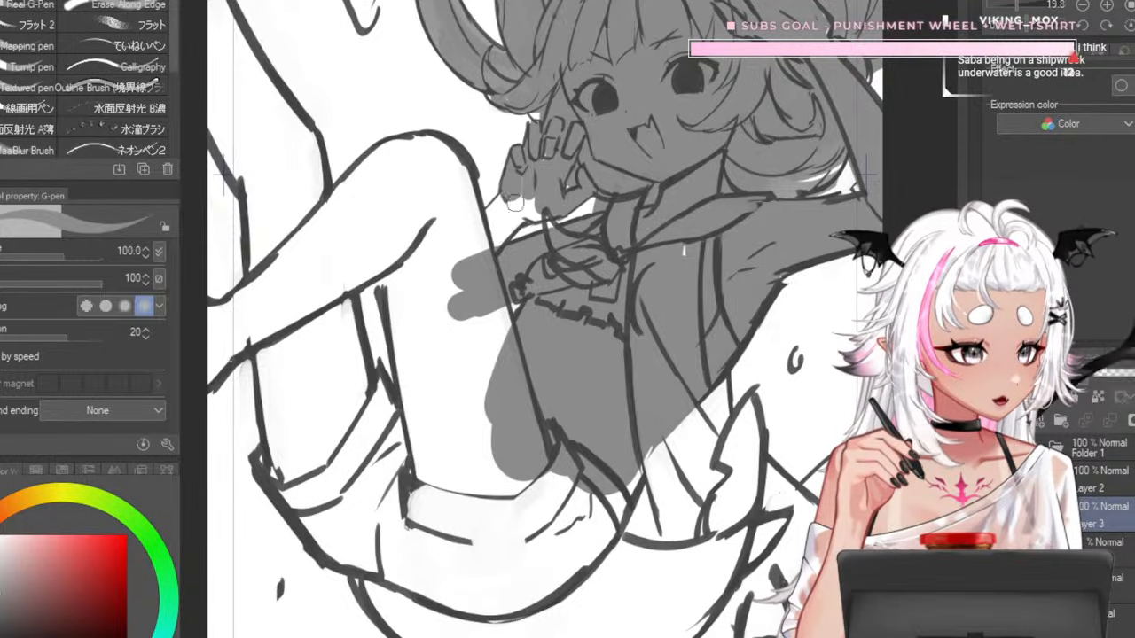
key(bracketright)
key(bracketright)
mouse_move(527, 198)
mouse_down()
mouse_move(512, 230)
mouse_move(511, 220)
mouse_move(443, 280)
mouse_up()
- Fill the front thigh from below the knee down to the shorts with grey, starting at brush size 250
key(bracketright)
key(bracketright)
drag(401, 212, 454, 468)
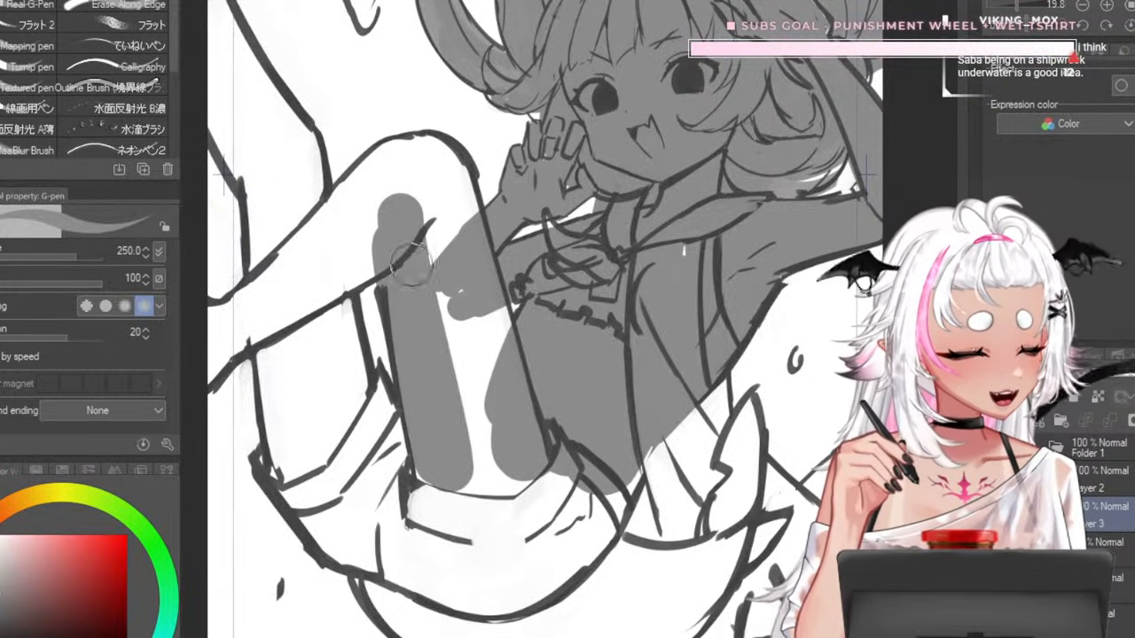
key(bracketright)
key(bracketright)
key(bracketright)
drag(404, 222, 496, 524)
- Fill the shorts' cuff and hip area under the front thigh with grey, using brush sizes 120 and 200
key(bracketleft)
key(bracketleft)
key(bracketleft)
key(bracketleft)
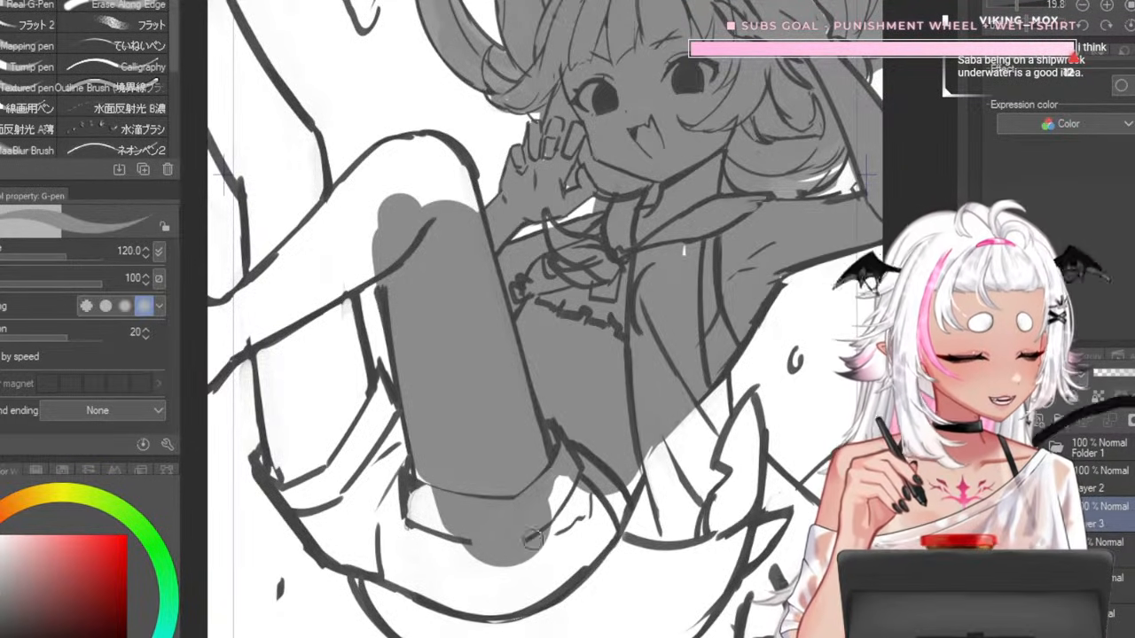
key(bracketright)
key(bracketright)
key(bracketright)
drag(532, 539, 590, 531)
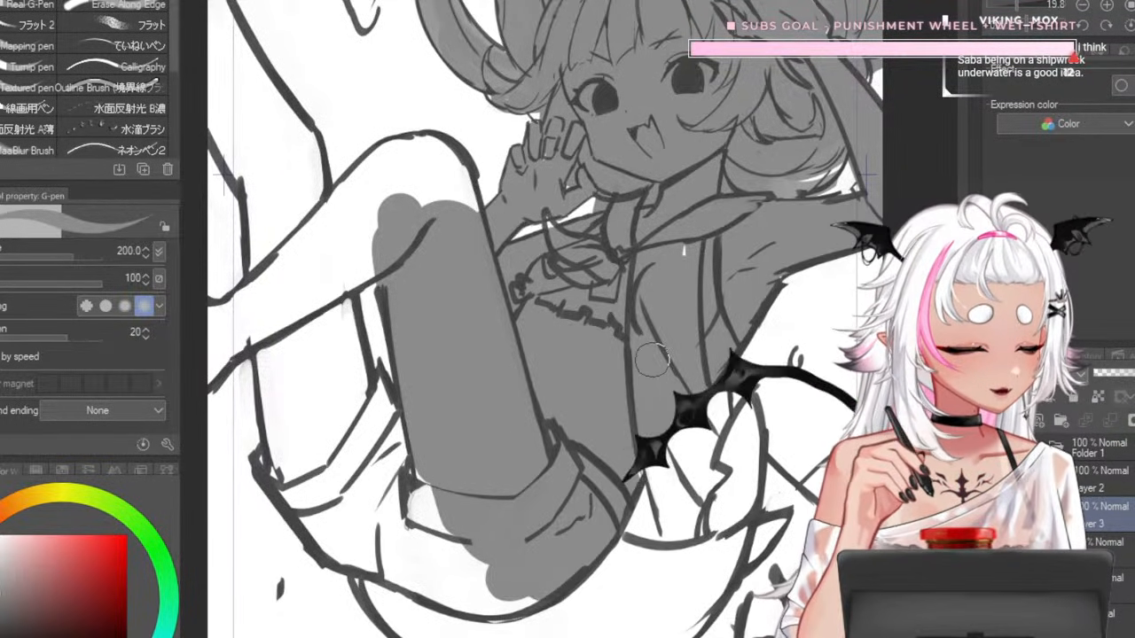
- Fill the jacket's lower front panel down past its hem with grey using brush sizes up to 200
key(bracketleft)
key(bracketleft)
mouse_move(653, 390)
mouse_down()
mouse_move(679, 565)
mouse_move(695, 587)
mouse_up()
key(bracketright)
key(bracketright)
drag(672, 408, 701, 490)
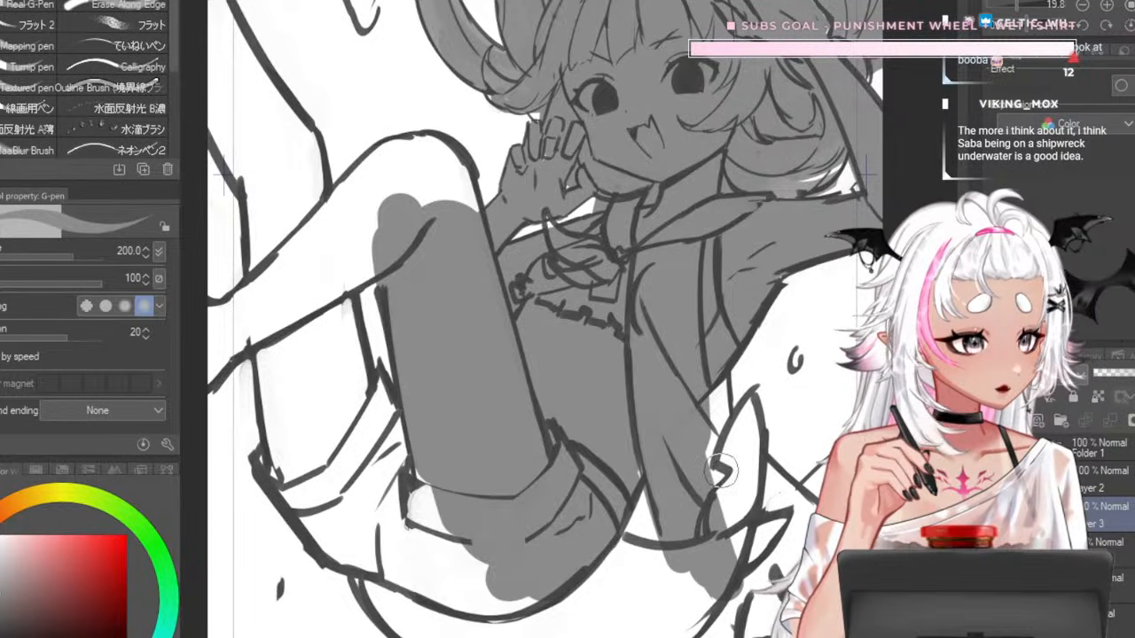
- Fill the pointed flap beside the jacket hem with grey using brush sizes between 70 and 120
key(ctrl+0)
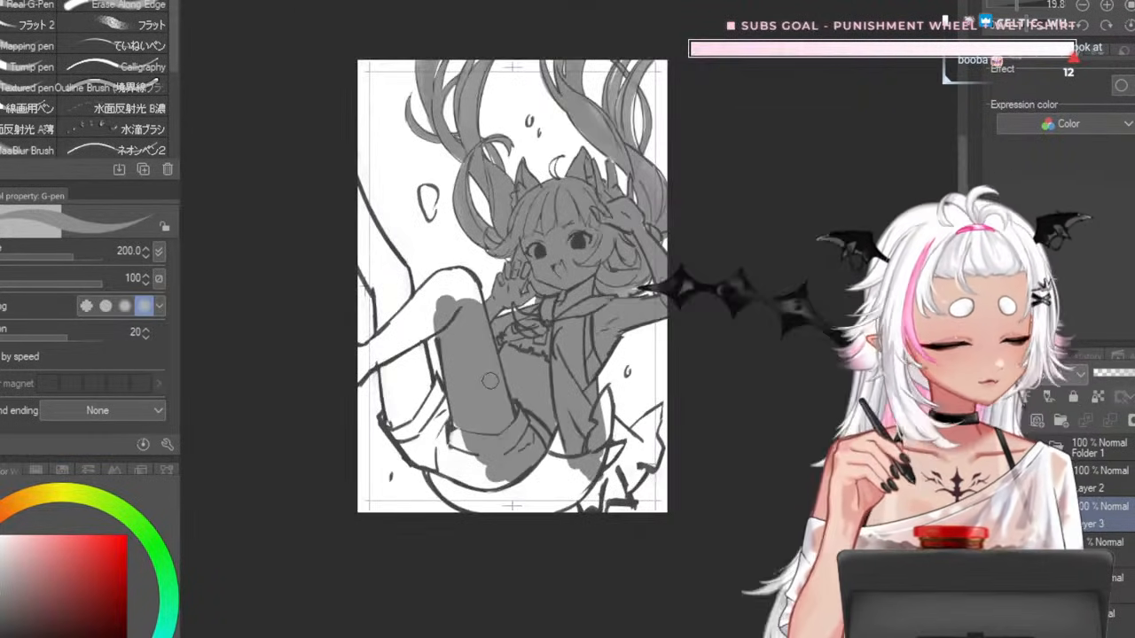
scroll(567, 475, up, 8)
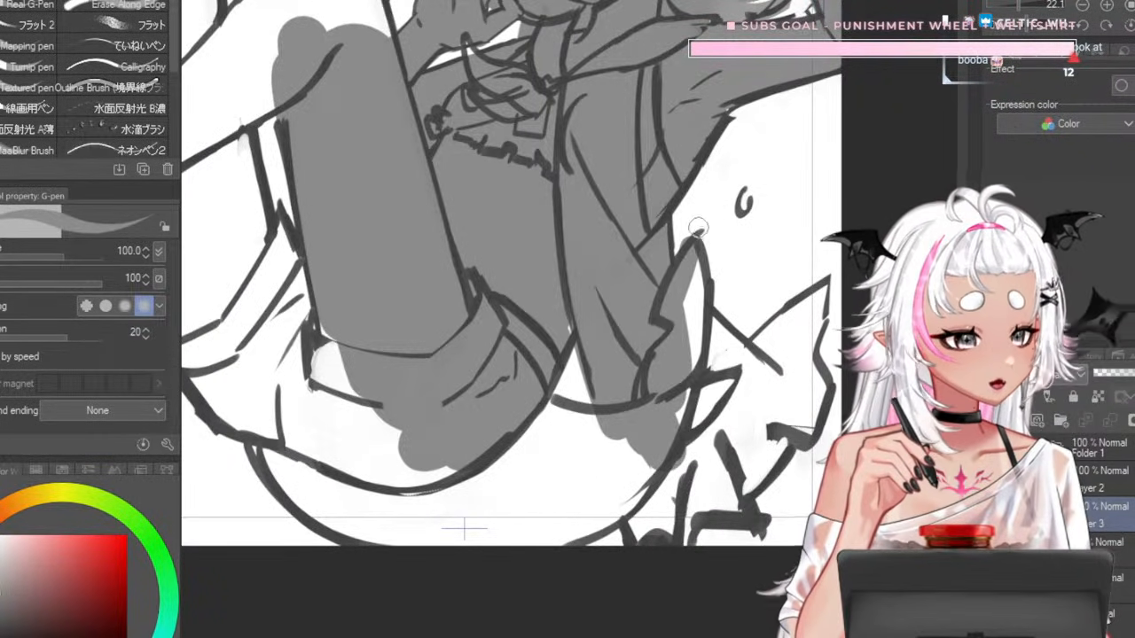
key(bracketleft)
key(bracketleft)
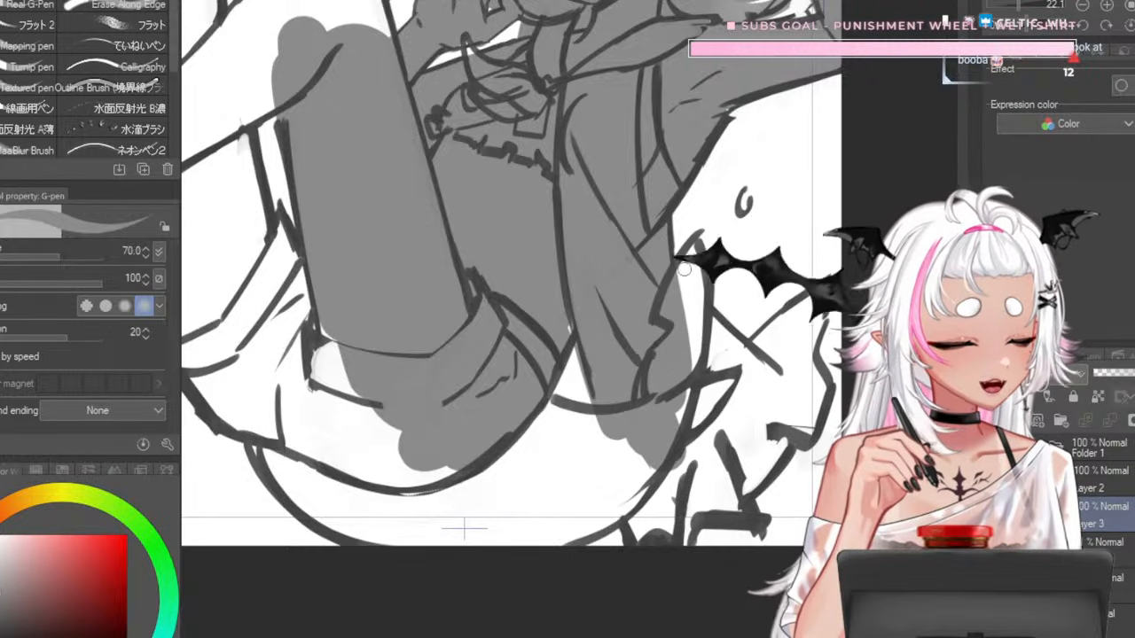
key(bracketright)
key(bracketright)
key(bracketright)
key(bracketright)
key(bracketright)
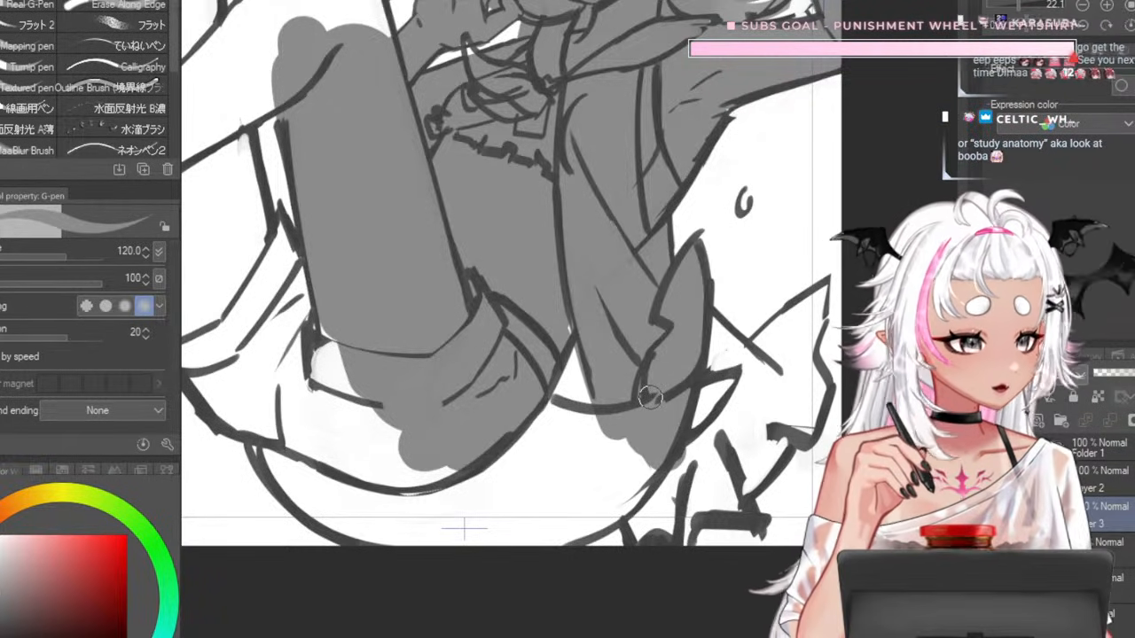
- Fill the jagged, ruffled shapes in the canvas corner beside the hips with grey using brush sizes 150 to 200
mouse_move(720, 398)
mouse_down()
mouse_move(709, 502)
mouse_move(673, 488)
mouse_move(676, 518)
mouse_move(677, 479)
mouse_move(642, 542)
mouse_up()
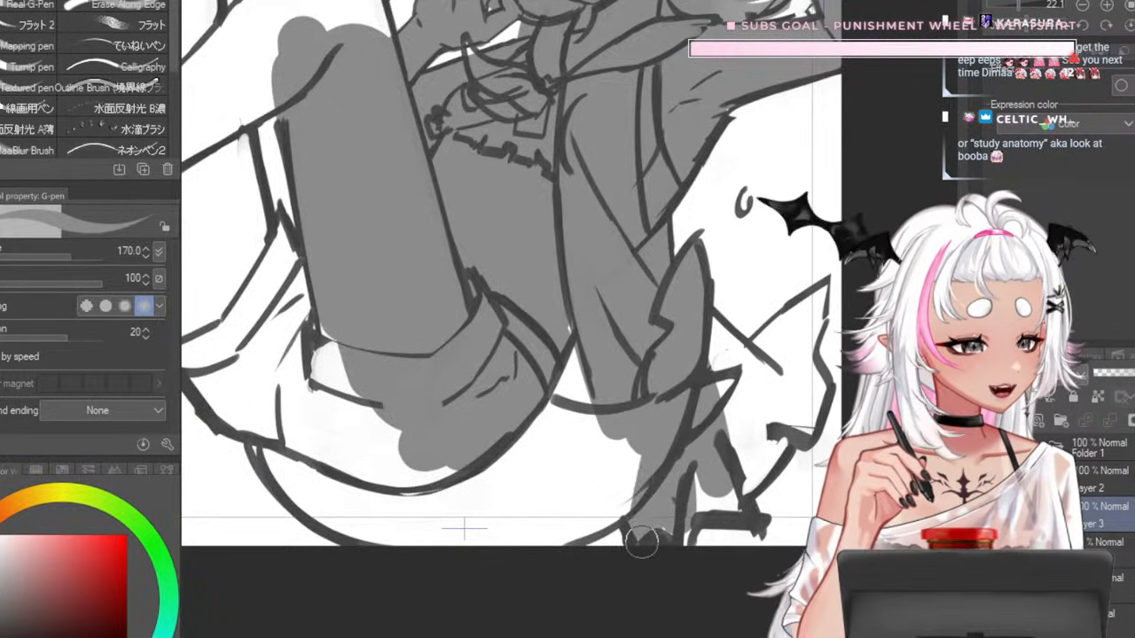
mouse_move(680, 493)
mouse_down()
mouse_move(688, 516)
mouse_move(701, 504)
mouse_up()
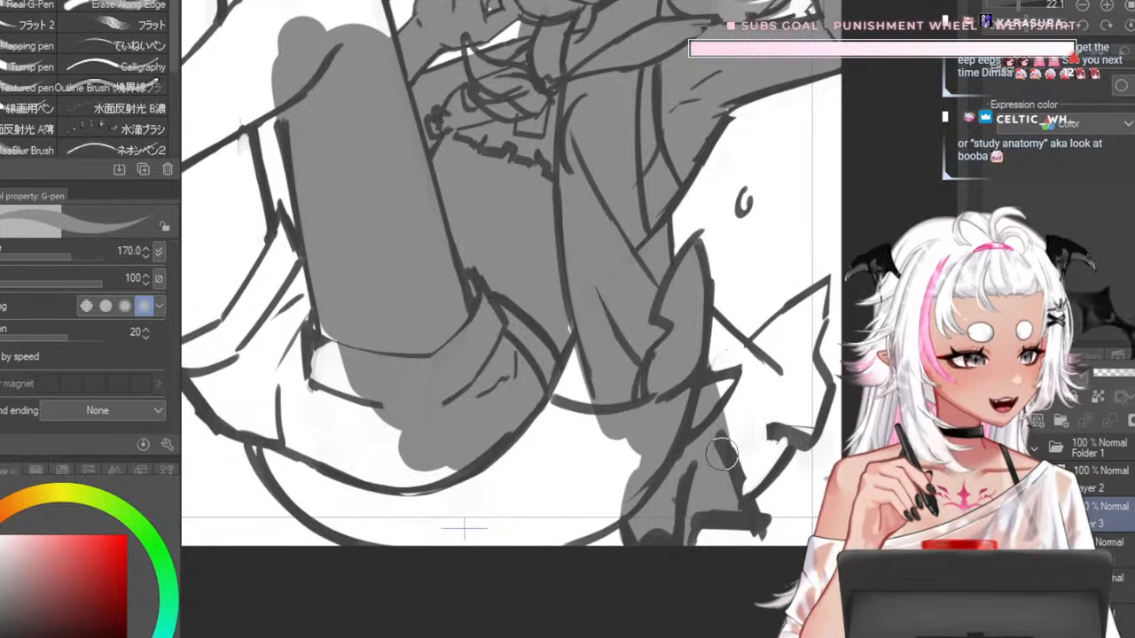
key(bracketleft)
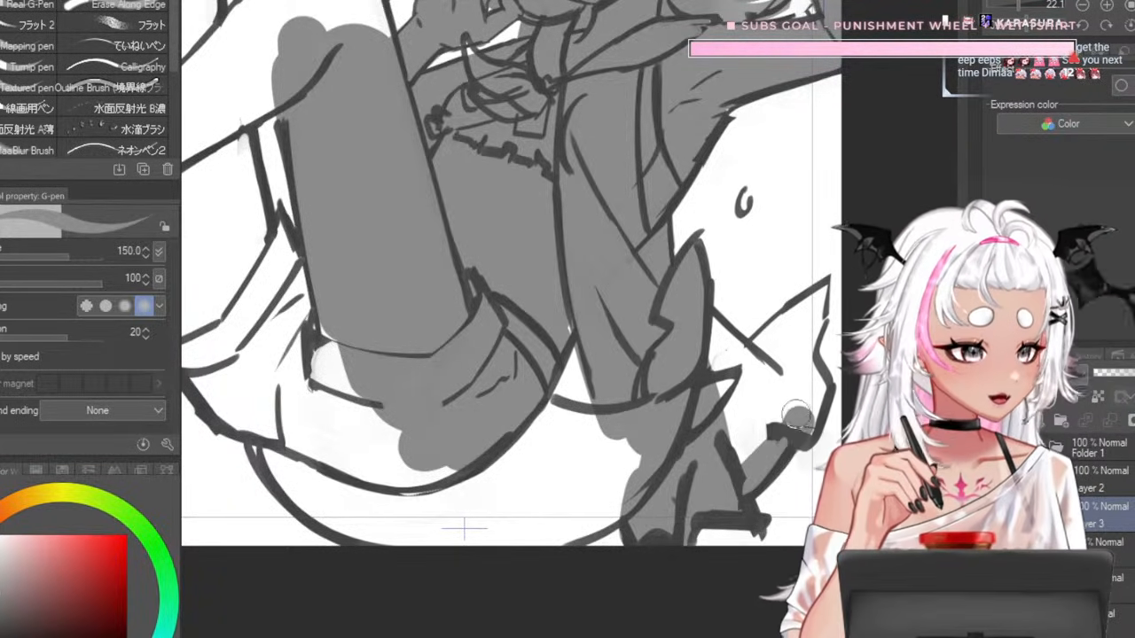
mouse_move(796, 414)
mouse_down()
mouse_move(816, 390)
mouse_move(798, 340)
mouse_move(818, 290)
mouse_move(801, 360)
mouse_move(819, 308)
mouse_up()
key(bracketleft)
key(bracketleft)
key(bracketleft)
key(bracketleft)
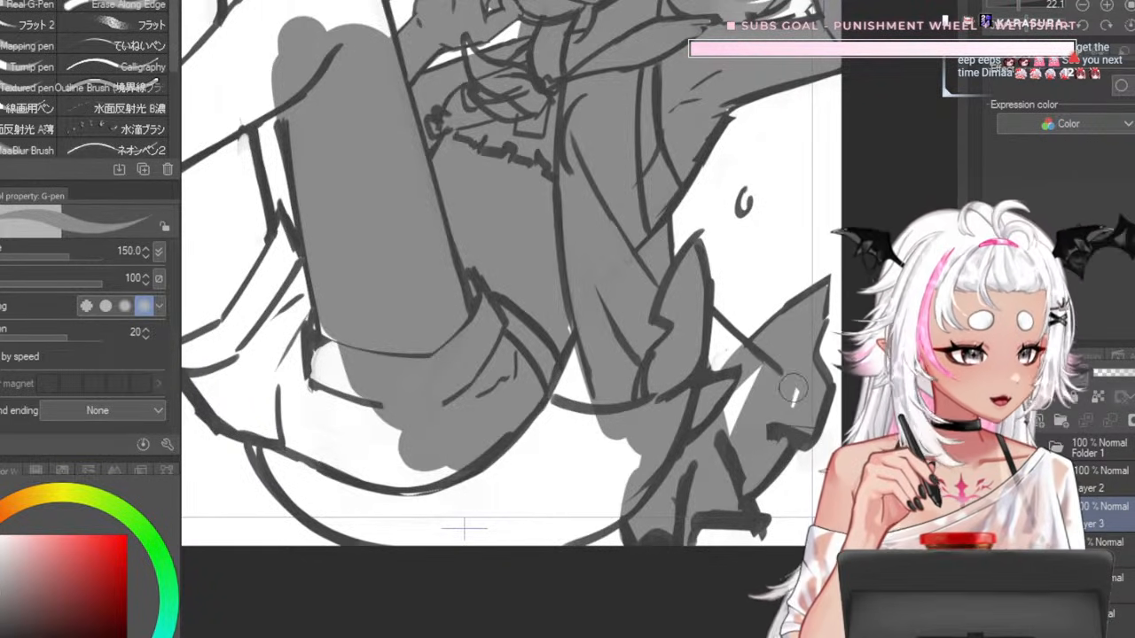
drag(793, 387, 791, 402)
mouse_move(754, 380)
mouse_down()
mouse_move(739, 404)
mouse_move(705, 359)
mouse_move(763, 419)
mouse_up()
key(bracketright)
key(bracketright)
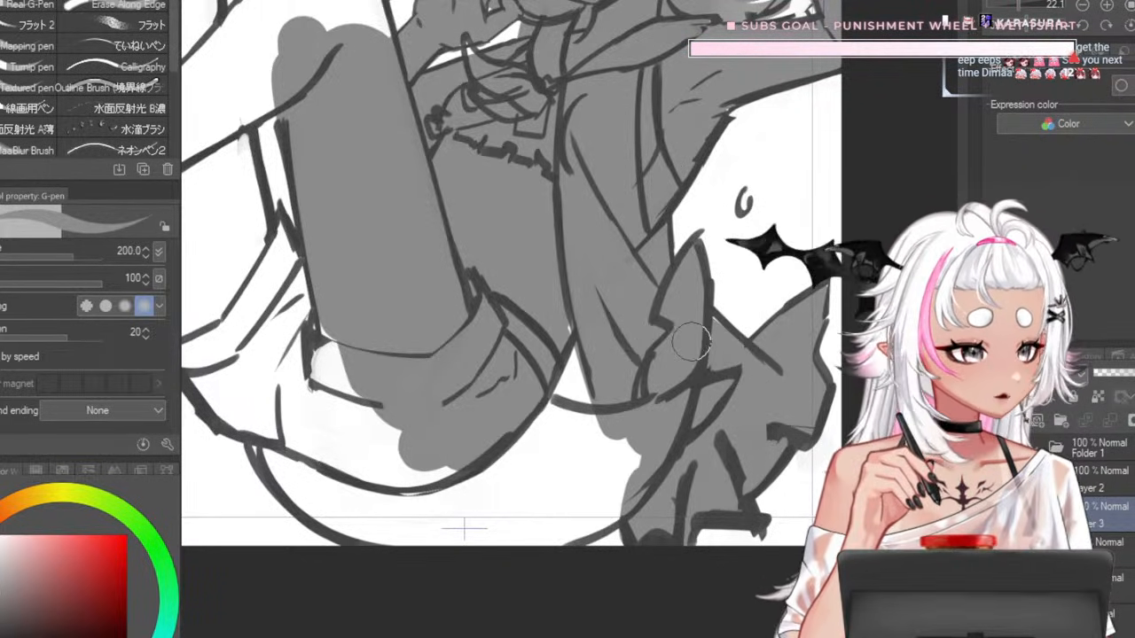
- Fill the large curved form beneath the shorts and the rest of the front cuff with grey at sizes 200 to 300
drag(612, 464, 544, 521)
drag(646, 459, 521, 534)
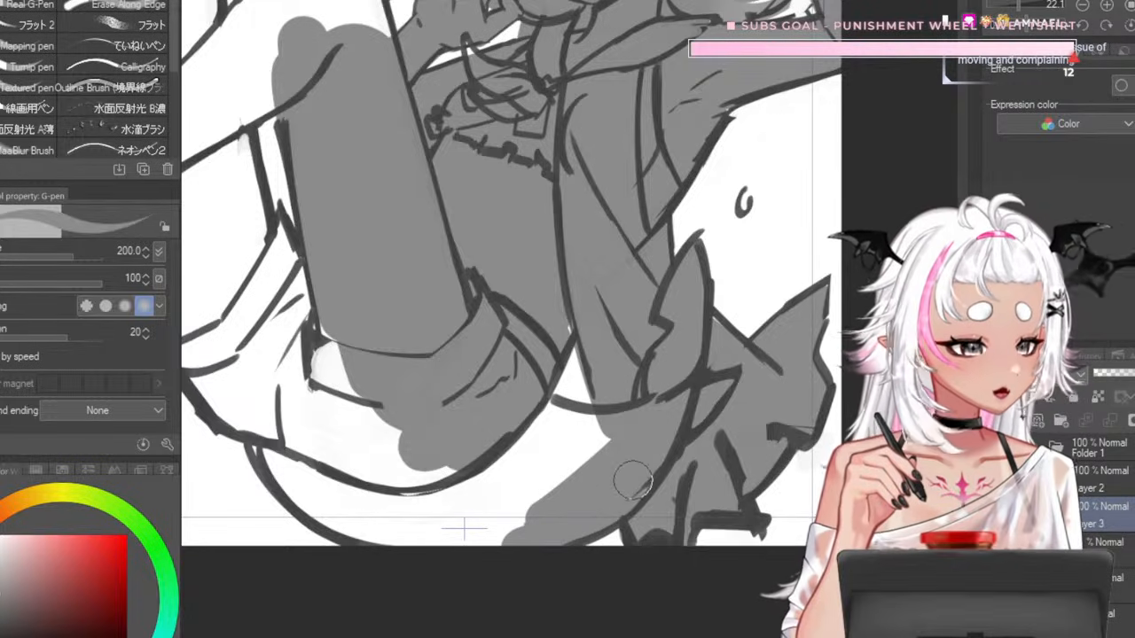
drag(631, 481, 449, 542)
key(bracketright)
key(bracketright)
mouse_move(607, 439)
mouse_down()
mouse_move(501, 479)
mouse_move(591, 437)
mouse_move(532, 362)
mouse_move(555, 453)
mouse_up()
key(bracketleft)
key(bracketleft)
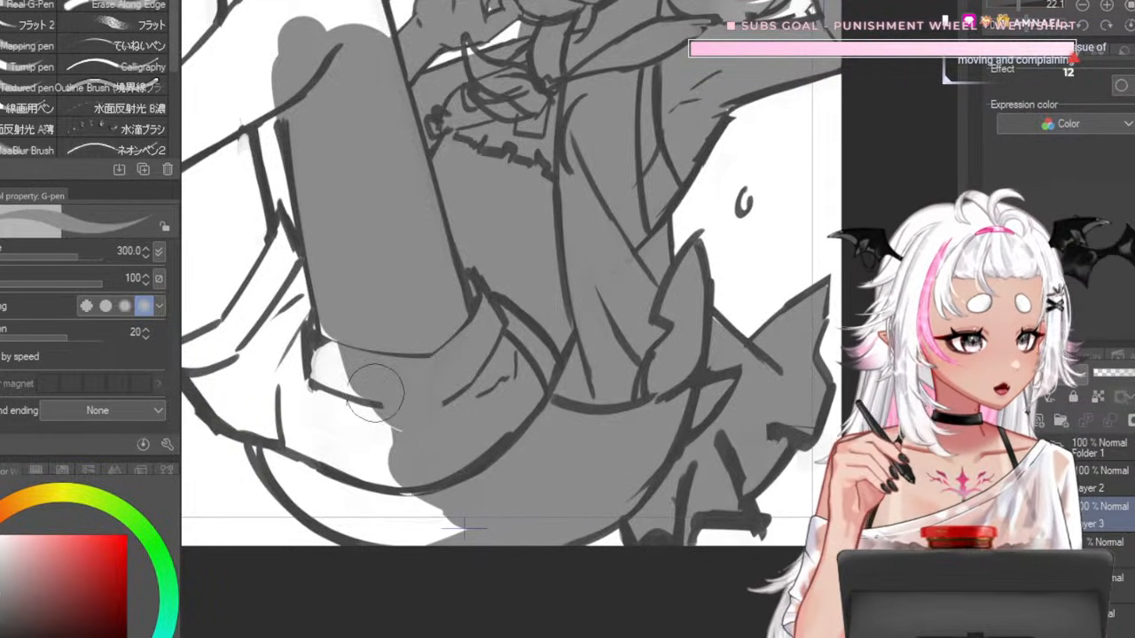
mouse_move(375, 393)
mouse_down()
mouse_move(400, 487)
mouse_move(299, 378)
mouse_move(329, 425)
mouse_move(325, 491)
mouse_up()
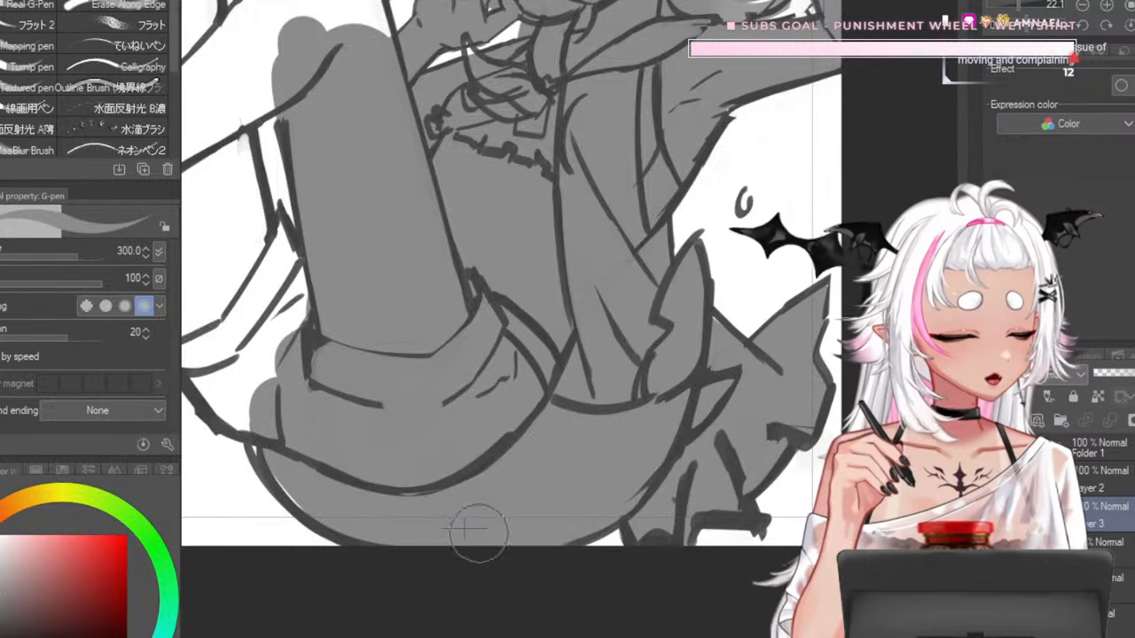
- Fill the rear thigh and the shorts leg around it with grey, working mainly at brush size 200
scroll(502, 446, down, 6)
scroll(441, 306, up, 5)
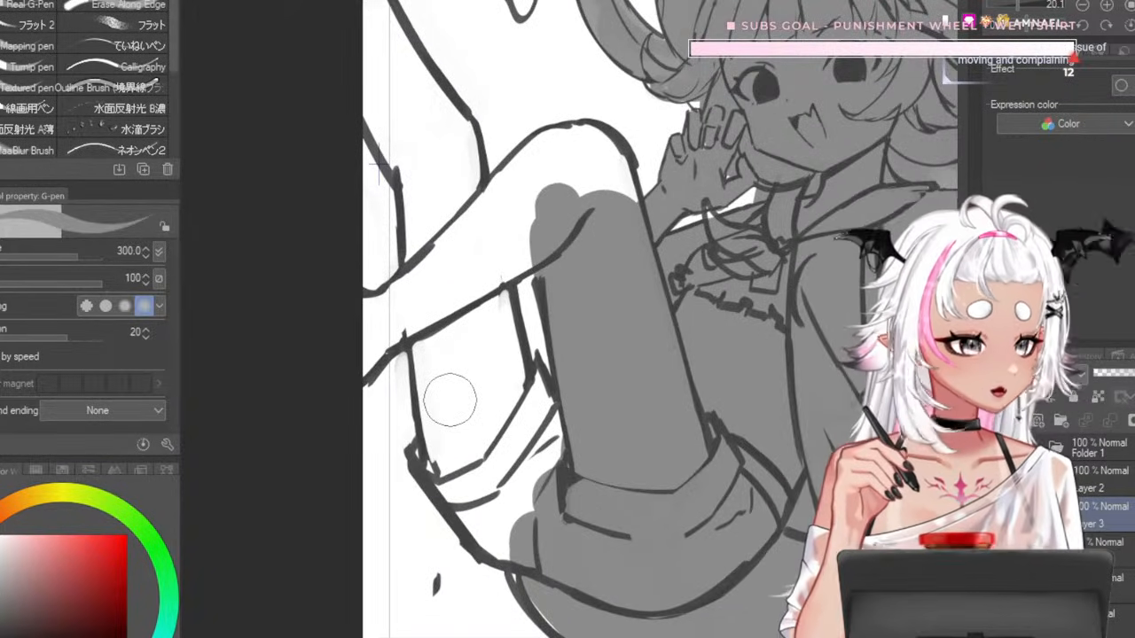
key(bracketleft)
key(bracketleft)
drag(436, 357, 428, 350)
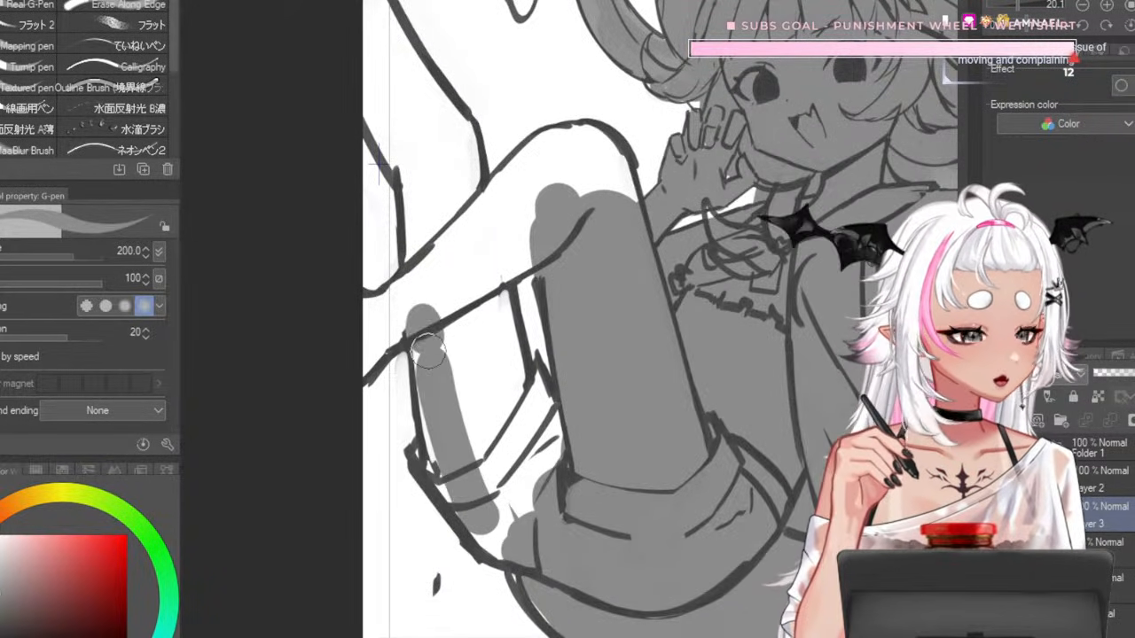
key(bracketright)
key(bracketright)
mouse_move(453, 302)
mouse_down()
mouse_move(533, 483)
mouse_move(478, 321)
mouse_up()
key(bracketleft)
key(bracketleft)
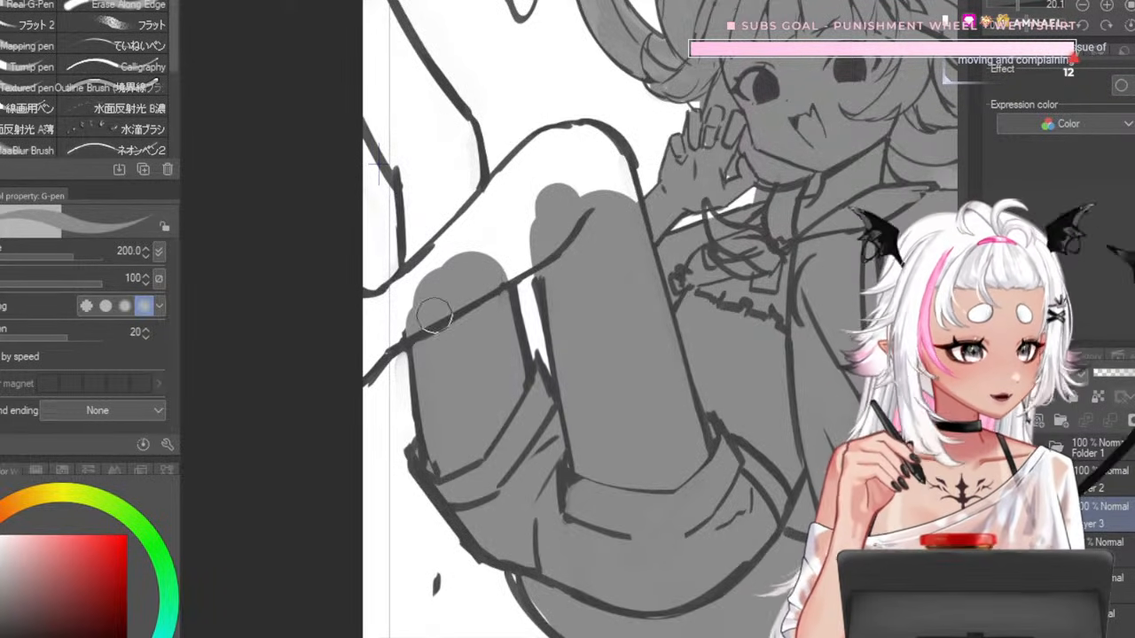
- Fill the front leg's shin and knee with grey at brush sizes 200 and 300, redoing one stroke
drag(377, 310, 501, 223)
key(bracketright)
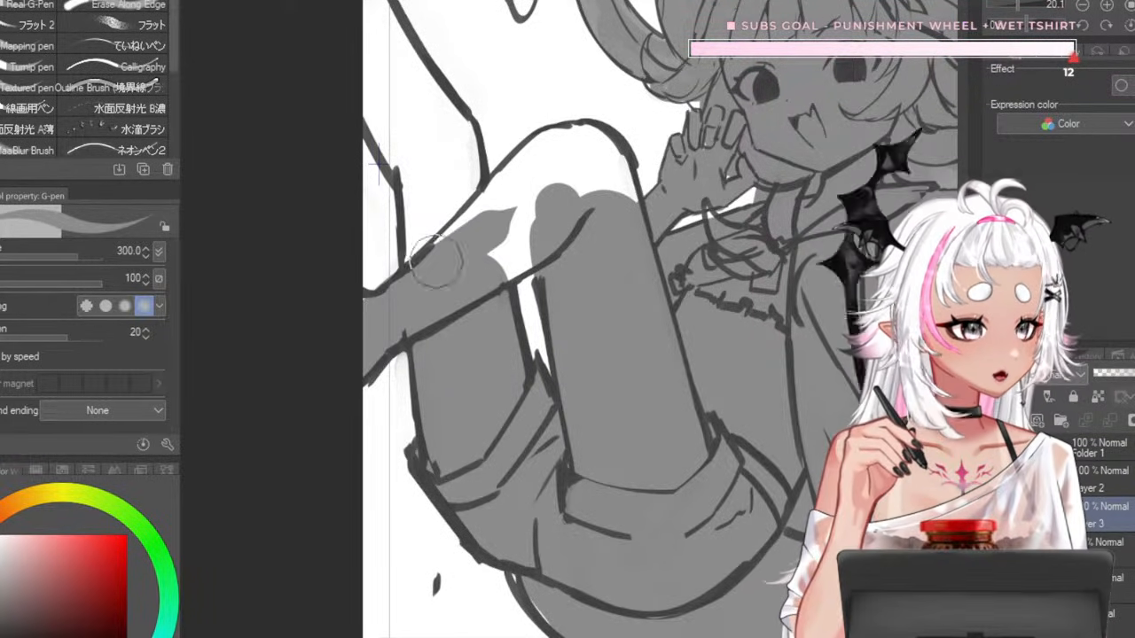
drag(431, 263, 523, 185)
key(ctrl+z)
mouse_move(472, 259)
mouse_down()
mouse_move(570, 187)
mouse_move(479, 257)
mouse_move(587, 162)
mouse_move(552, 174)
mouse_move(608, 223)
mouse_up()
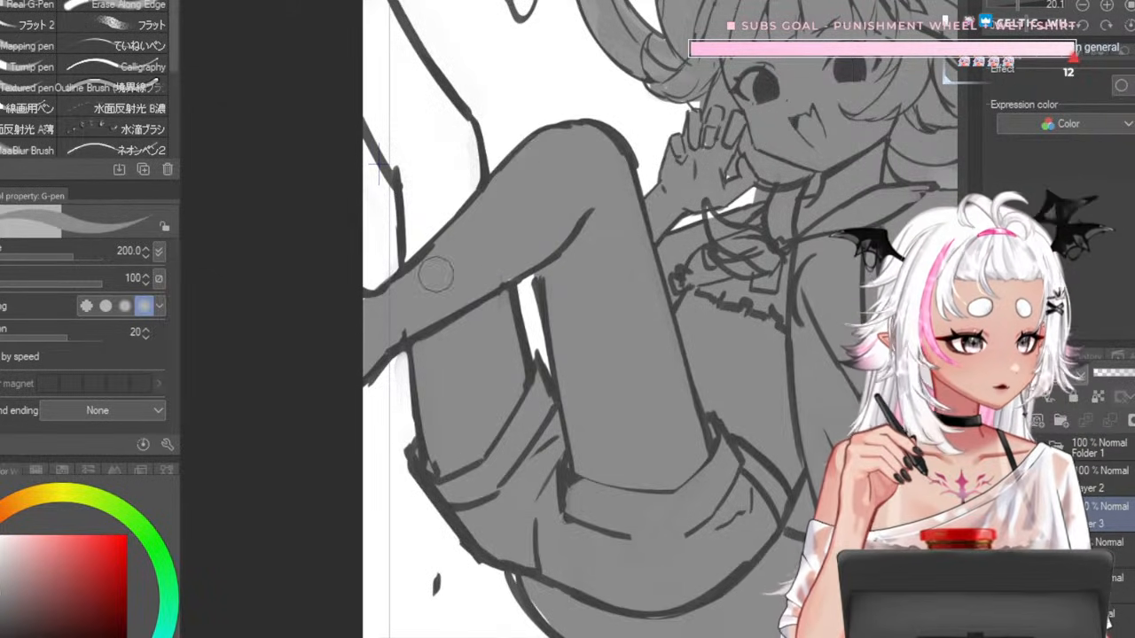
- Fill the rear lower leg along the canvas edge with grey and check the whole figure's silhouette
key(bracketleft)
key(bracketleft)
mouse_move(408, 177)
mouse_down()
mouse_move(372, 97)
mouse_move(426, 62)
mouse_up()
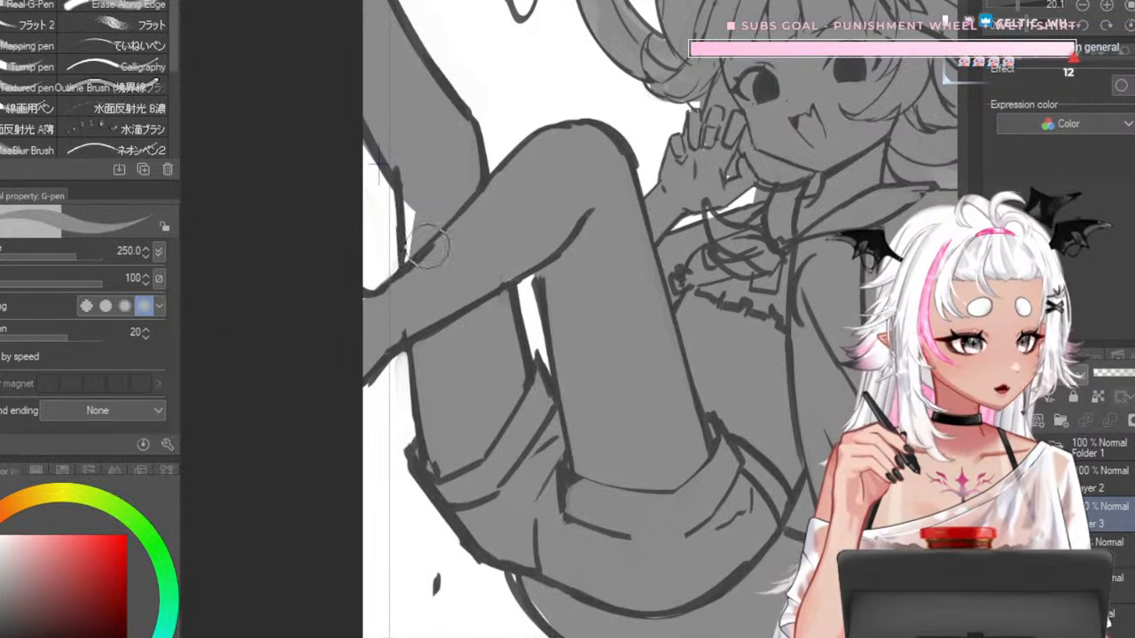
scroll(340, 281, down, 6)
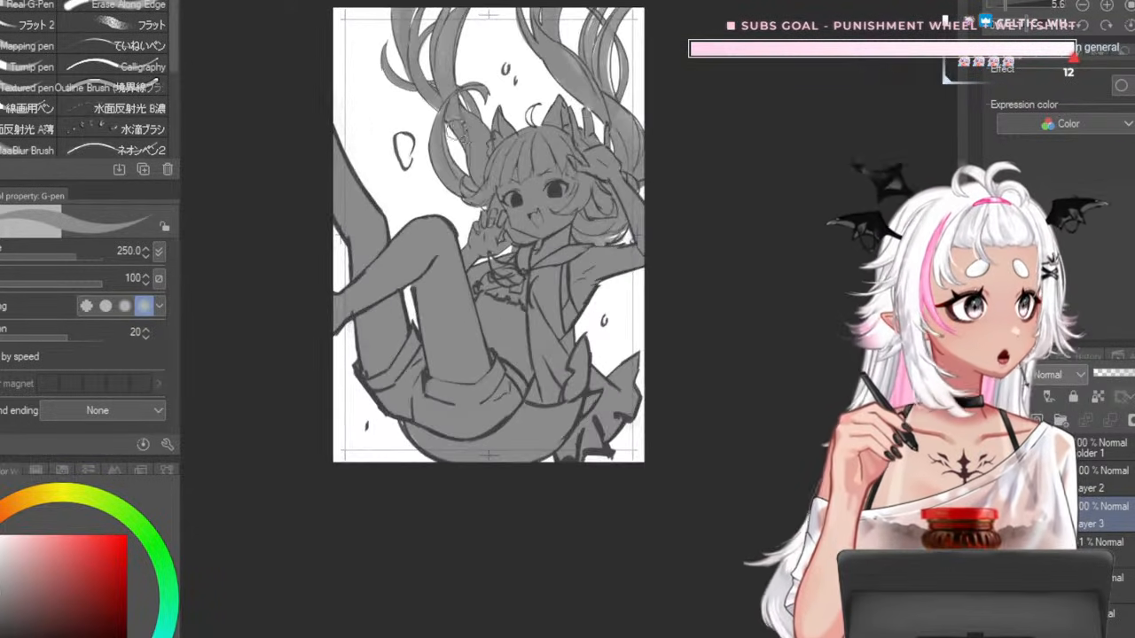
scroll(621, 231, down, 2)
scroll(621, 231, up, 3)
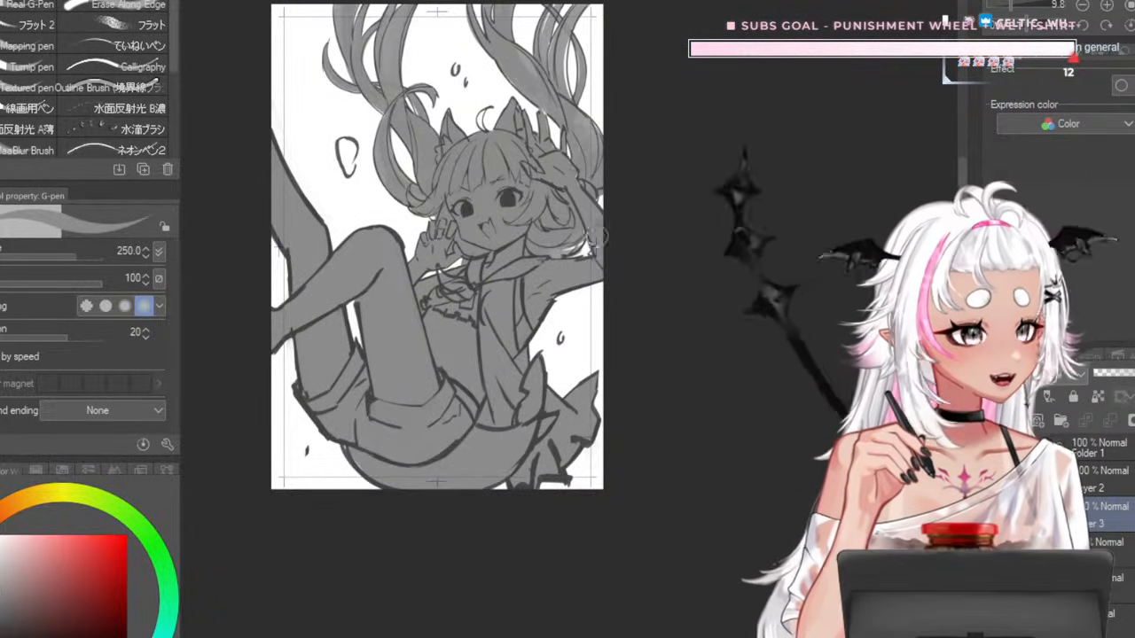
- Fill the small gaps around the raised hand and under the collar with grey at brush sizes 25 to 50
scroll(527, 196, up, 6)
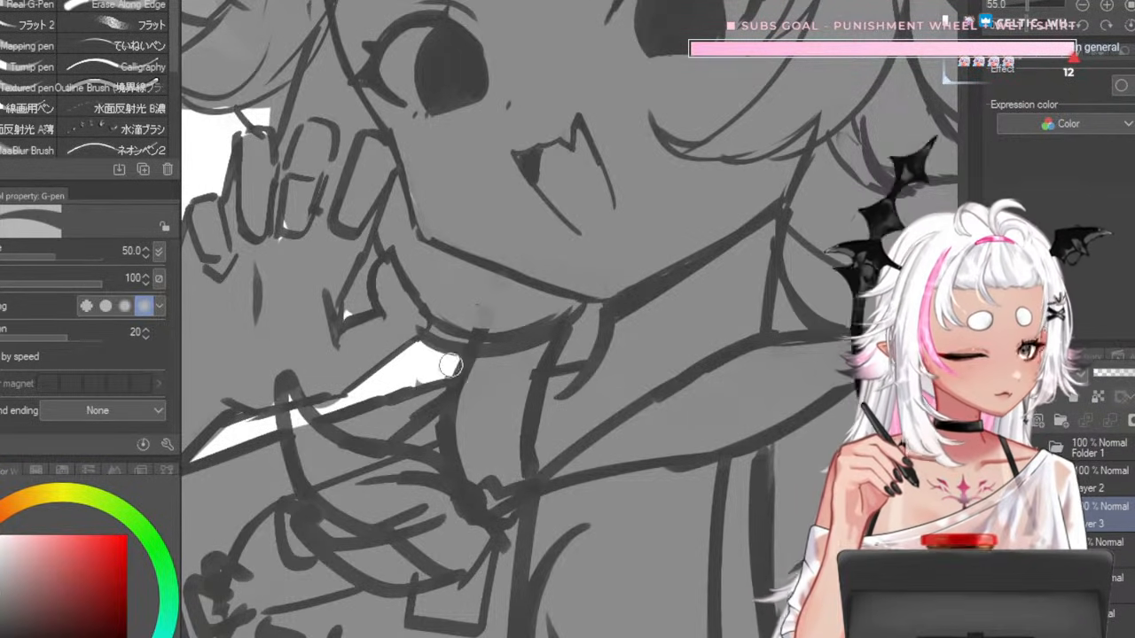
key(bracketleft)
key(bracketleft)
key(bracketleft)
drag(354, 306, 347, 313)
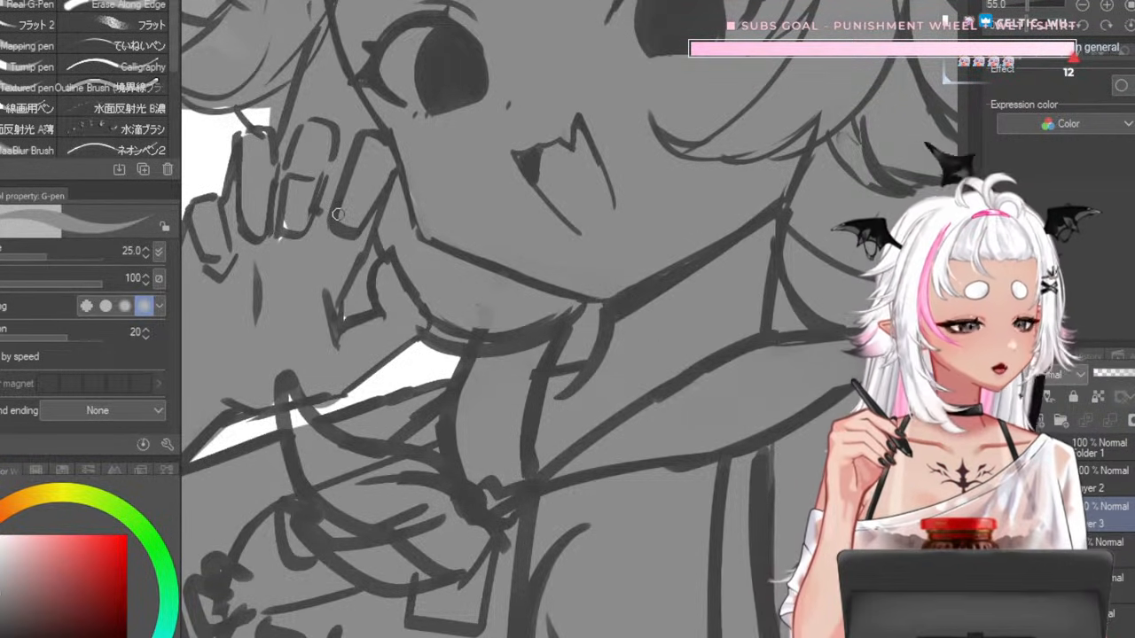
scroll(159, 109, down, 1)
scroll(520, 329, down, 4)
scroll(492, 332, up, 4)
key(bracketright)
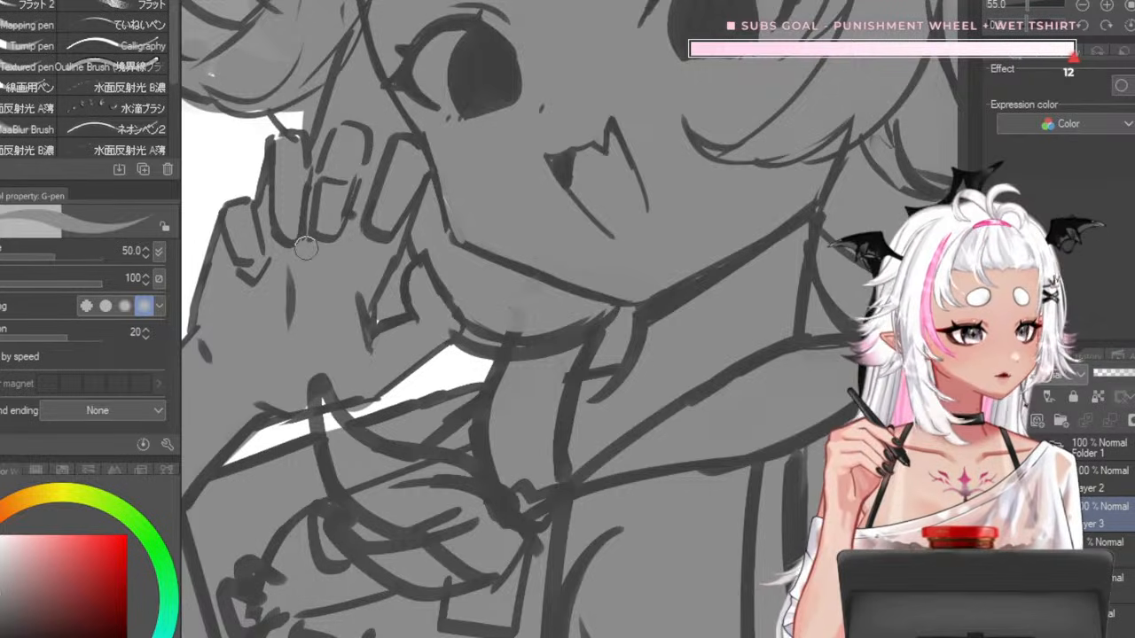
key(bracketleft)
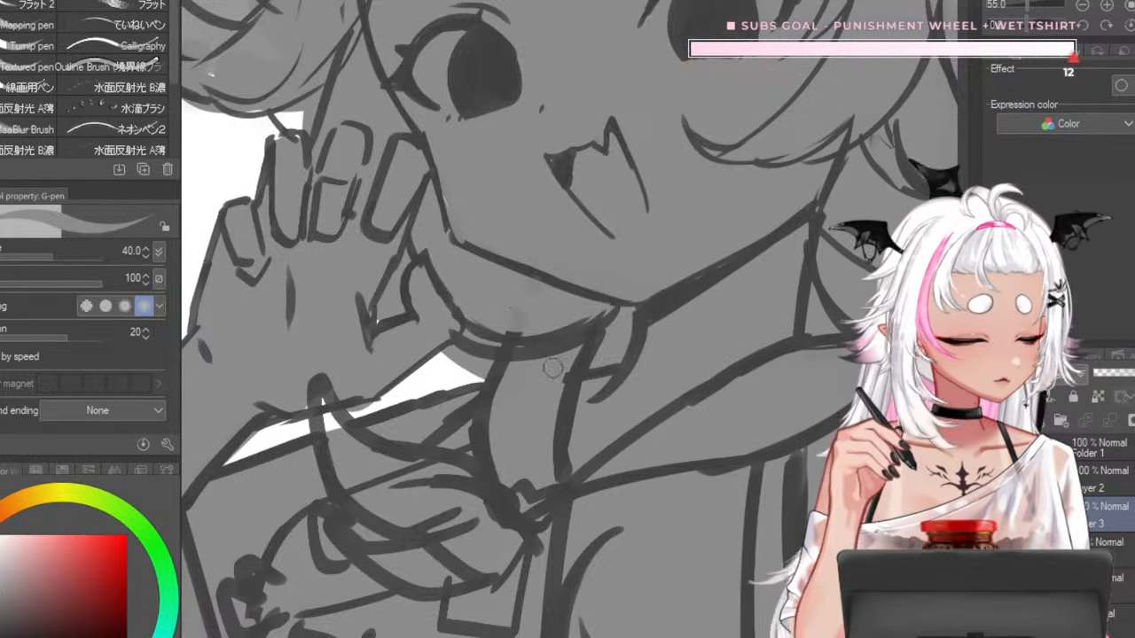
- Examine the whole figure's silhouette and linework from full view and close up
scroll(550, 273, down, 5)
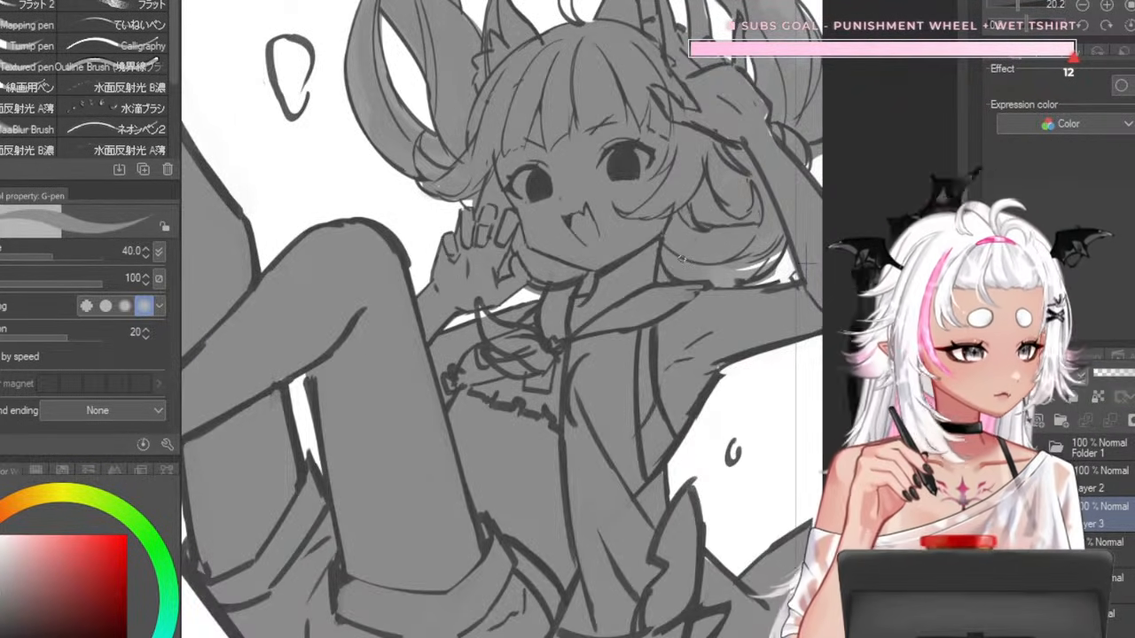
scroll(596, 230, down, 6)
scroll(597, 230, up, 3)
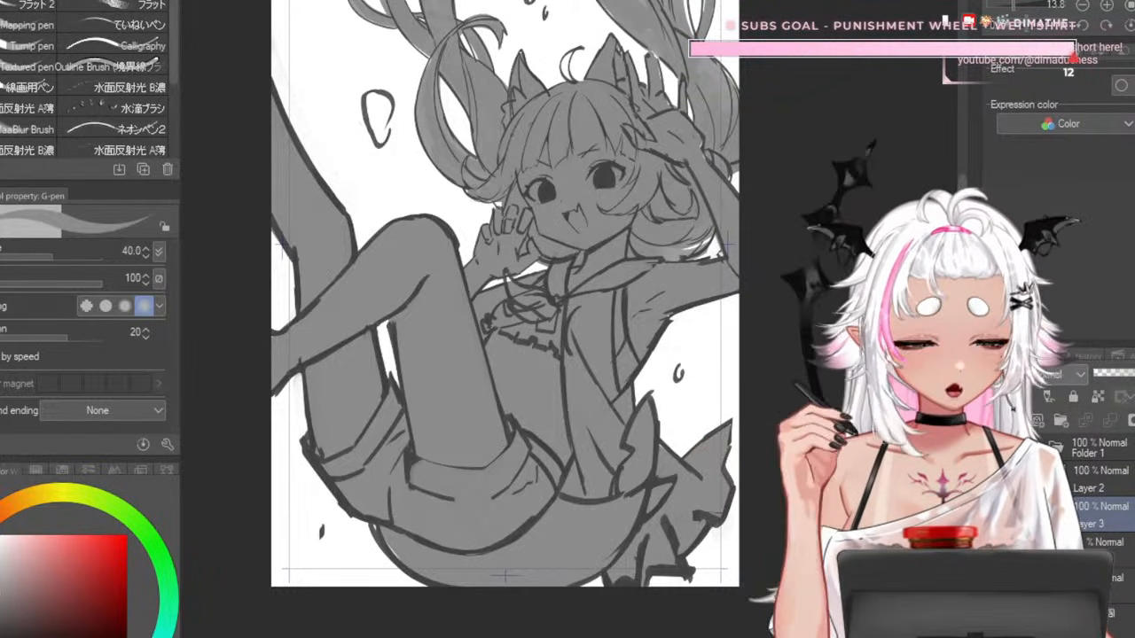
scroll(617, 244, down, 4)
scroll(616, 226, up, 6)
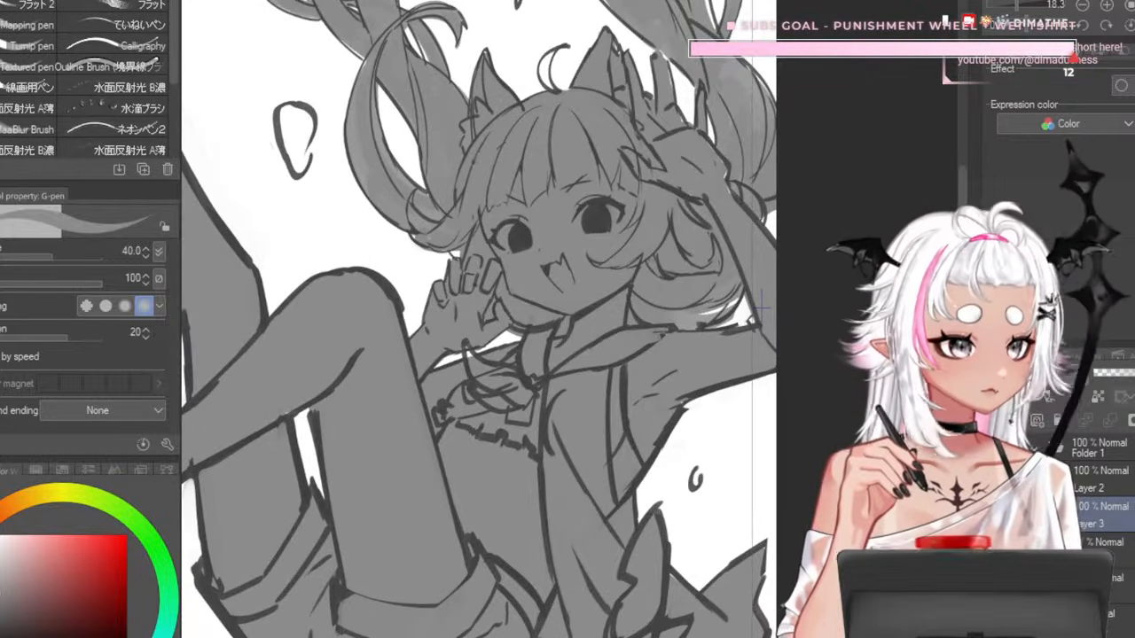
scroll(763, 306, up, 1)
scroll(781, 305, down, 3)
scroll(839, 203, up, 4)
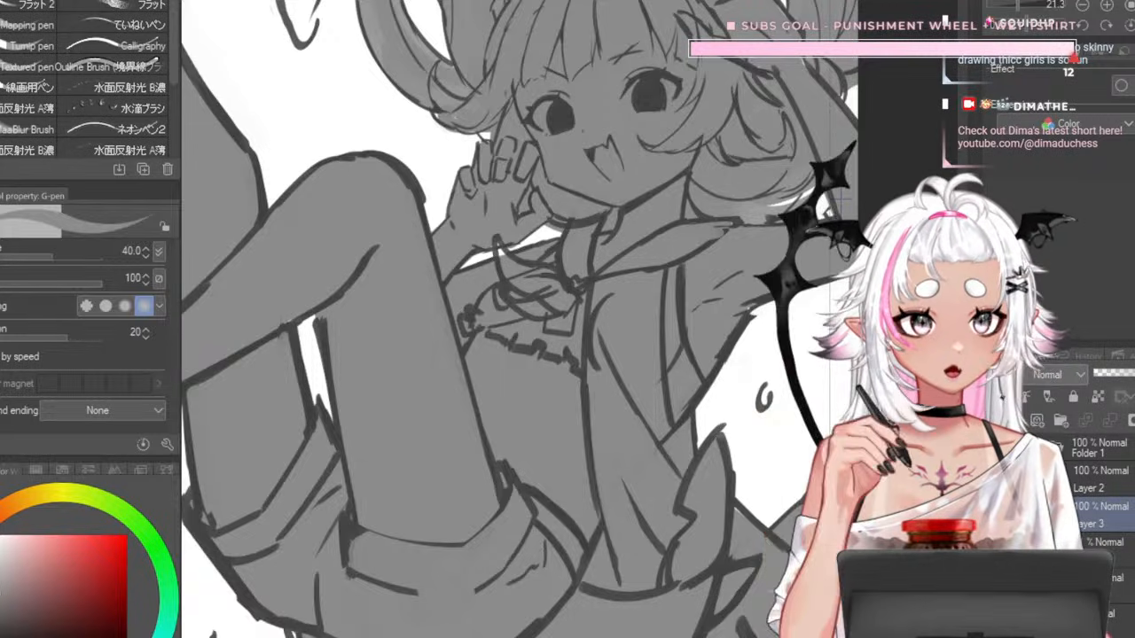
- Draw the outer outline of a cuff around the raised wrist on Layer 2 in the dark line colour, using MONOBRUSH at size 10
scroll(603, 7, up, 5)
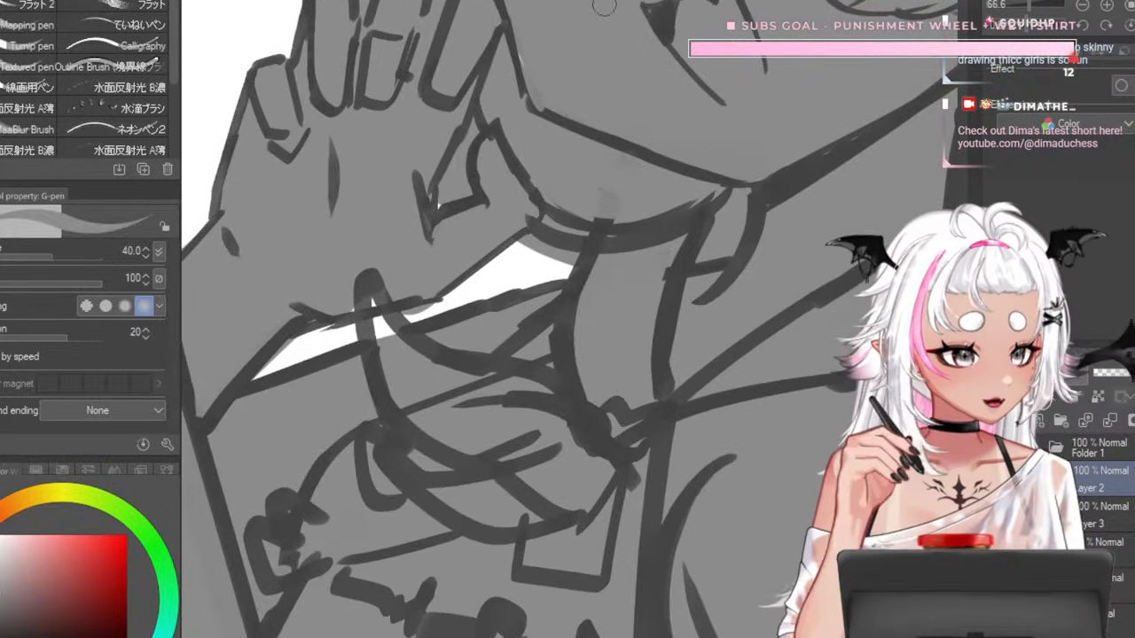
scroll(612, 355, down, 2)
scroll(555, 169, up, 2)
alt+click(568, 55)
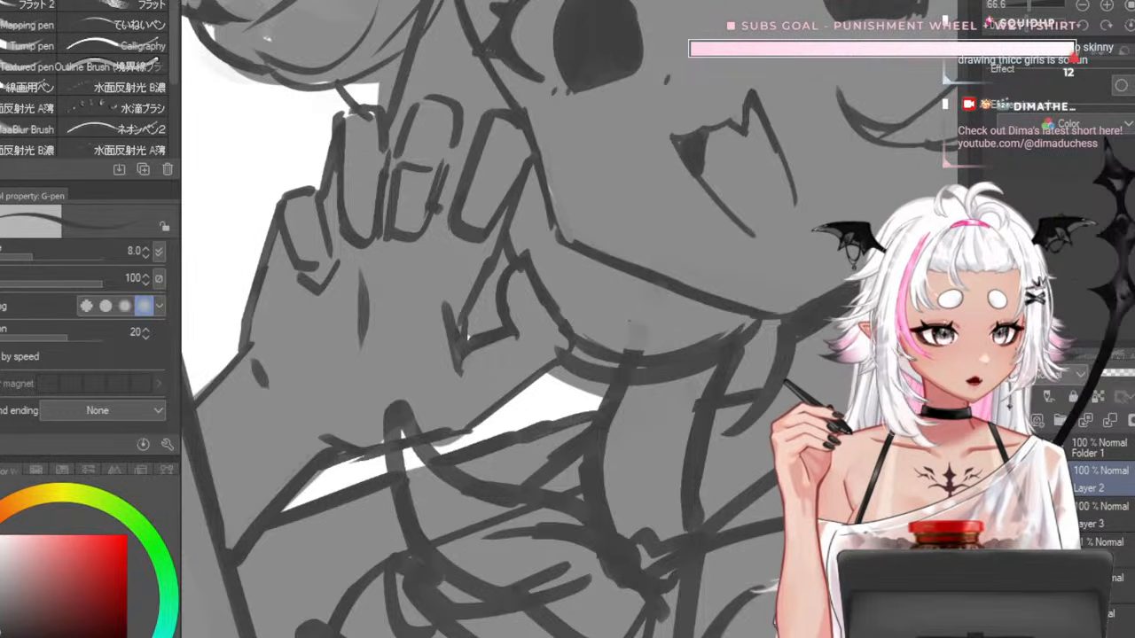
key(b)
drag(252, 298, 213, 399)
key(ctrl+z)
key(bracketleft)
key(bracketleft)
key(bracketleft)
key(bracketleft)
key(bracketleft)
key(bracketleft)
key(bracketleft)
key(bracketleft)
key(bracketleft)
key(bracketleft)
drag(251, 299, 213, 427)
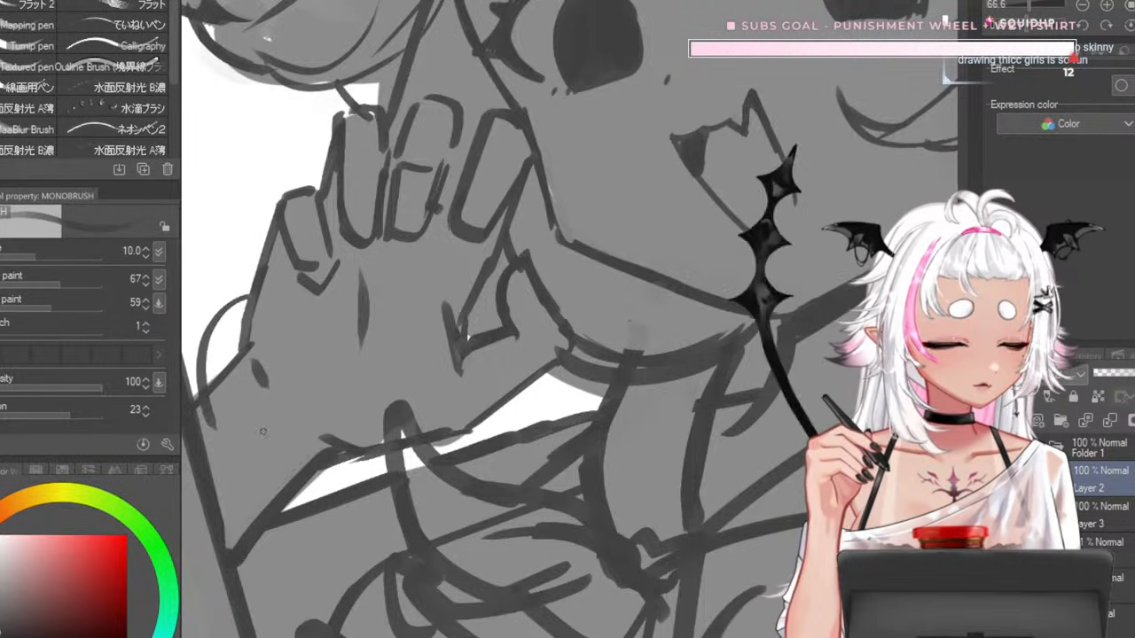
key(ctrl+z)
mouse_move(249, 297)
mouse_down()
mouse_move(205, 424)
mouse_move(310, 488)
mouse_up()
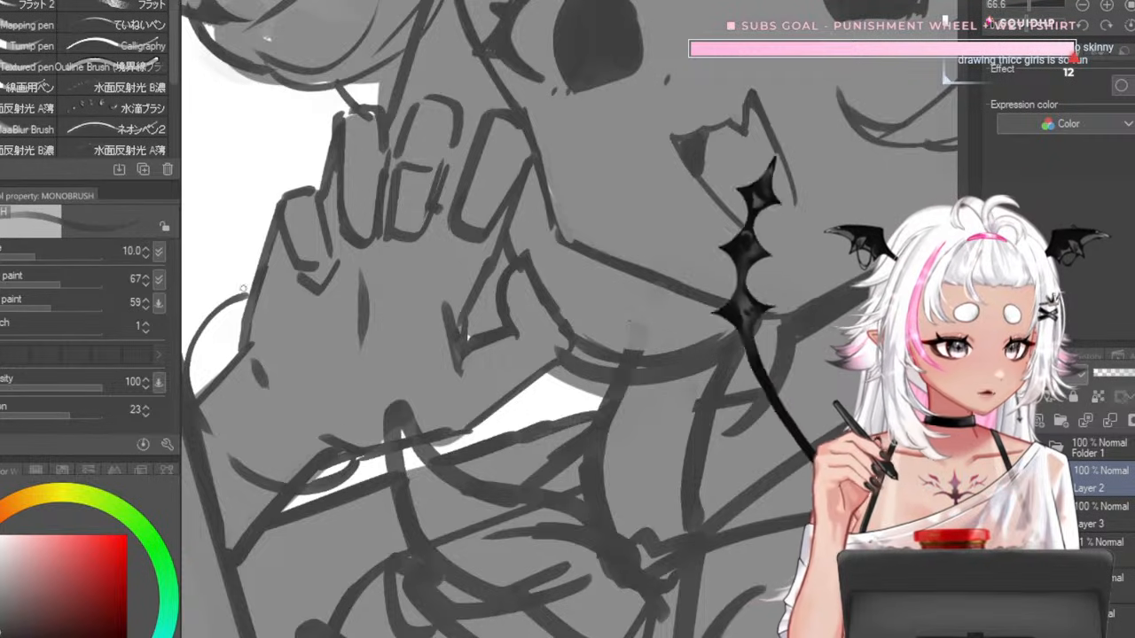
- Draw the cuff's curved inner edge along the base of the raised hand, redoing the first attempt
drag(239, 325, 303, 440)
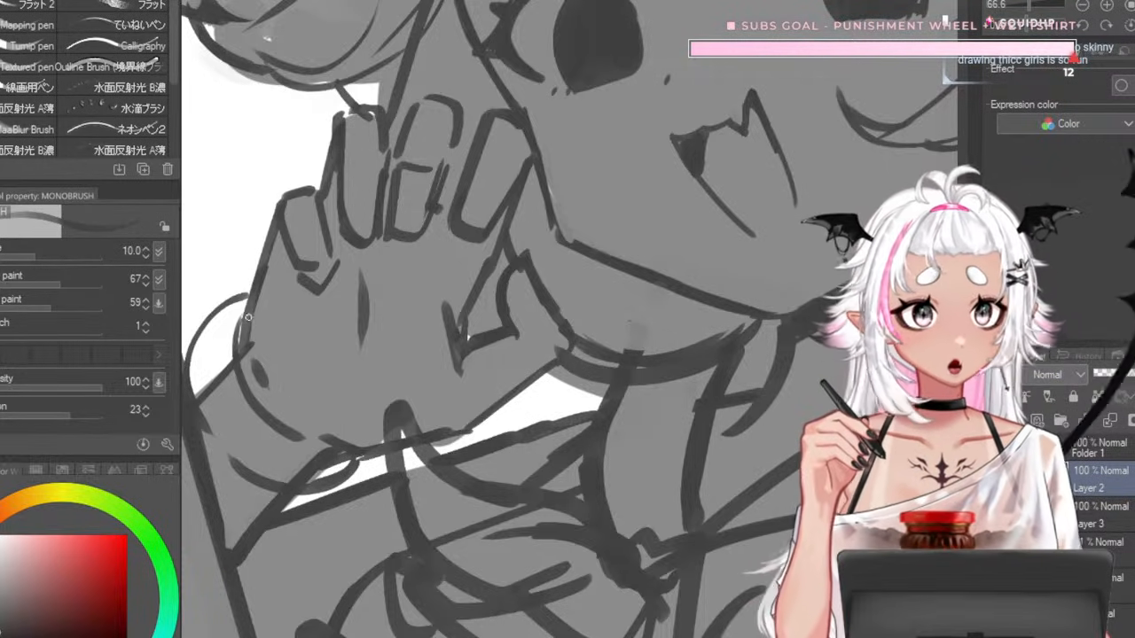
key(ctrl+z)
drag(244, 348, 273, 415)
drag(240, 341, 339, 440)
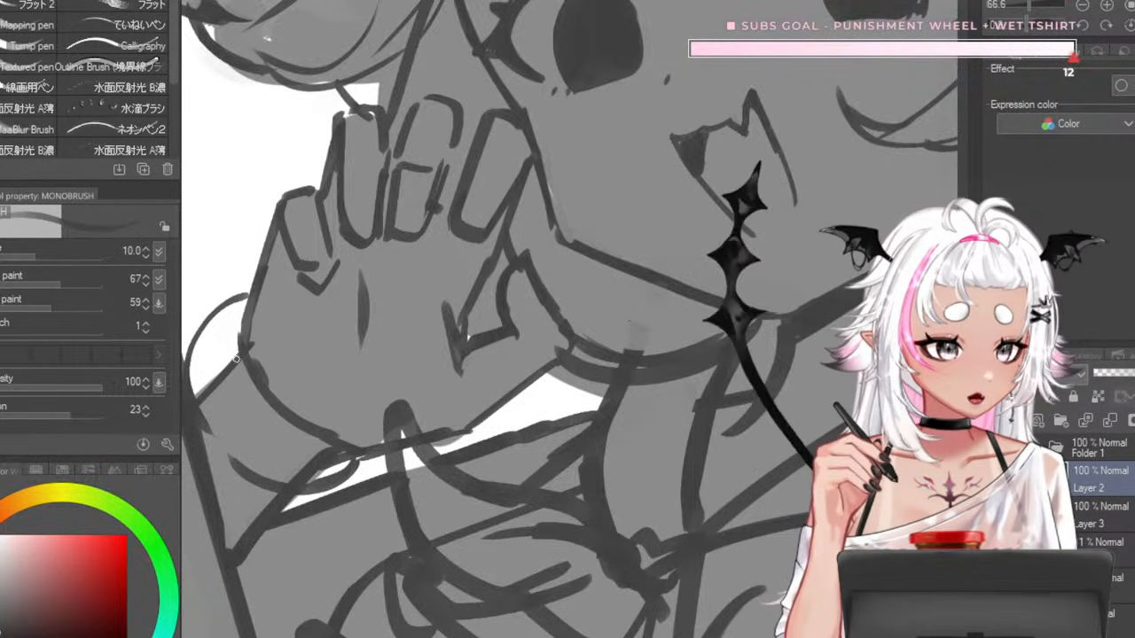
- Thicken the wrist cuff's outer outline and fill the cuff with grey on Layer 3 at size 40
mouse_move(239, 295)
mouse_down()
mouse_move(191, 339)
mouse_move(188, 379)
mouse_up()
drag(249, 292, 229, 307)
drag(199, 429, 285, 486)
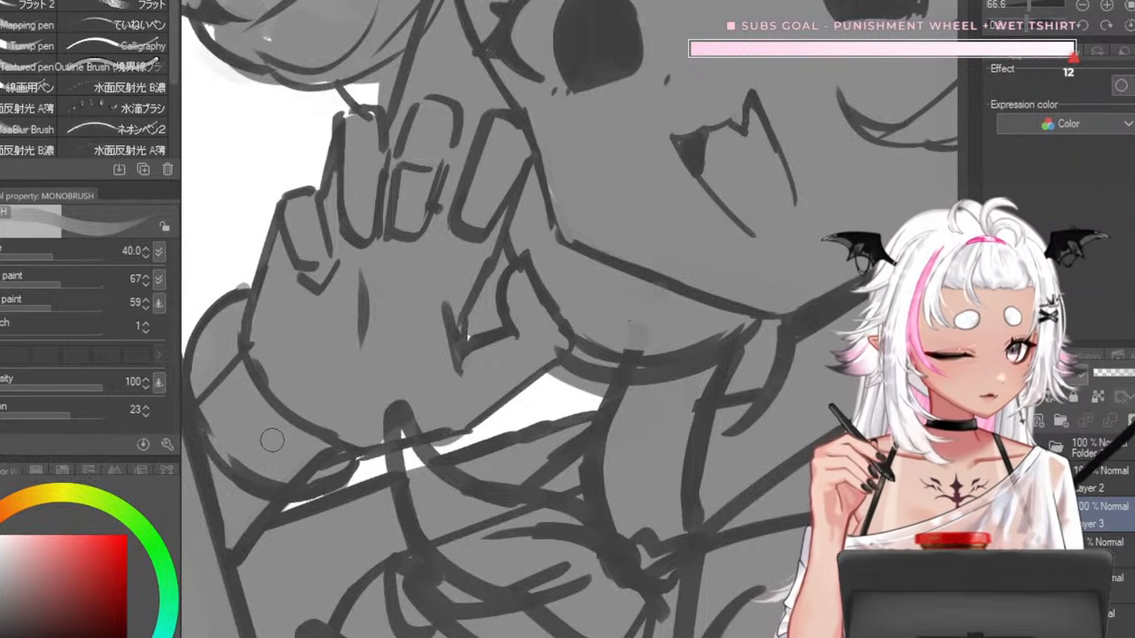
scroll(383, 348, down, 8)
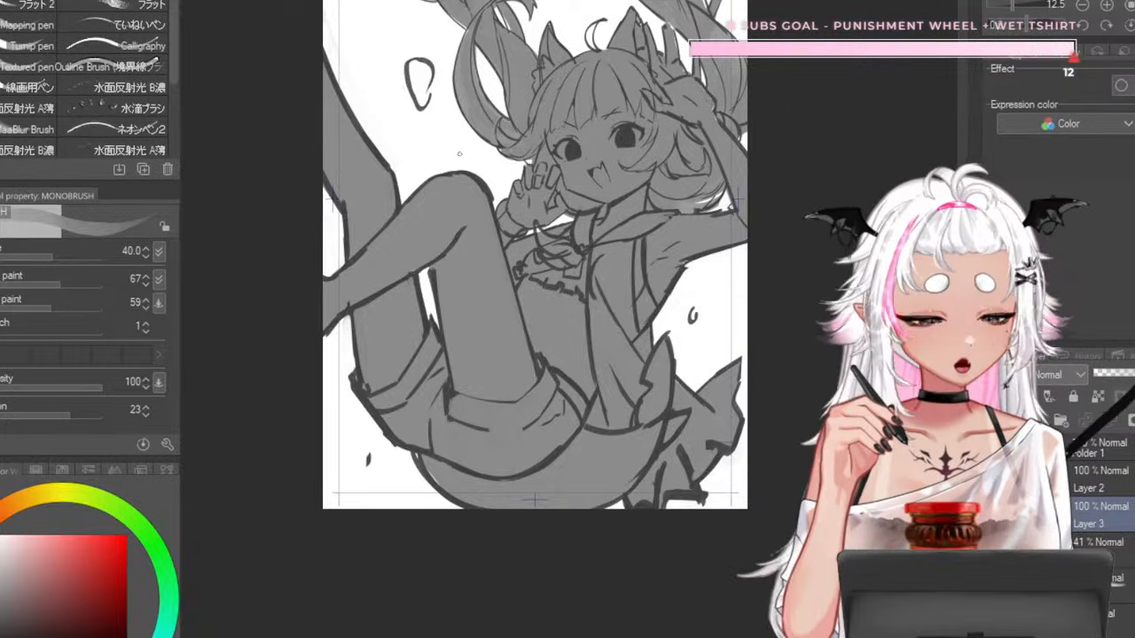
- Draw two curved lines across the front leg's ankle as a band on Layer 2 at size 15, redoing the first line
scroll(458, 133, up, 4)
scroll(289, 342, up, 5)
key(bracketleft)
key(bracketleft)
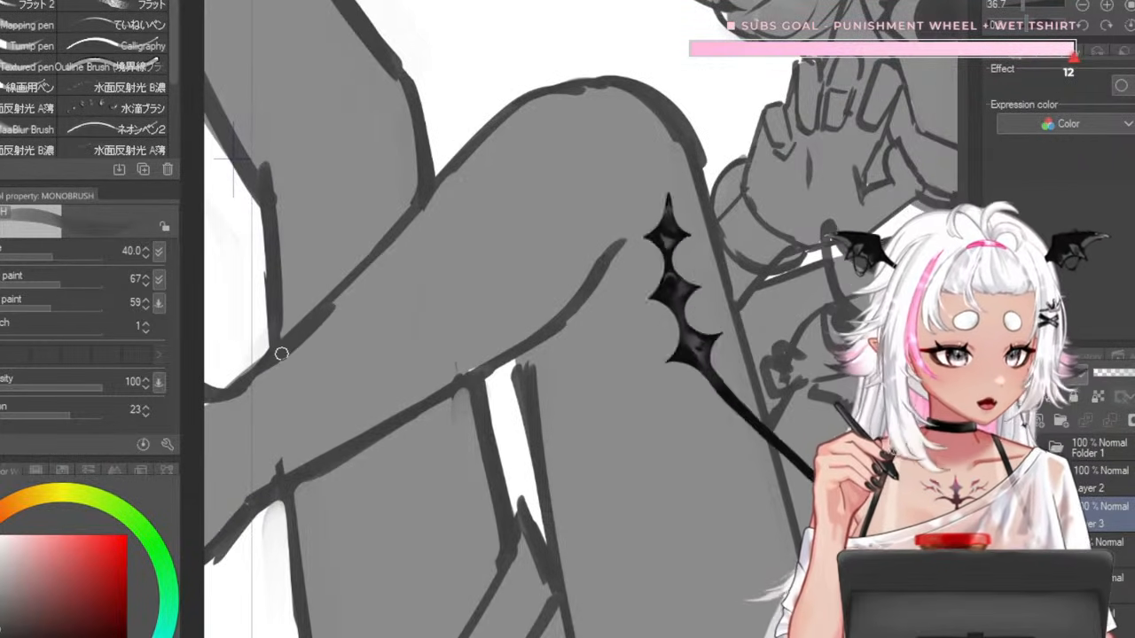
key(bracketleft)
key(bracketleft)
key(bracketleft)
key(bracketleft)
key(bracketleft)
key(bracketleft)
key(bracketleft)
key(bracketleft)
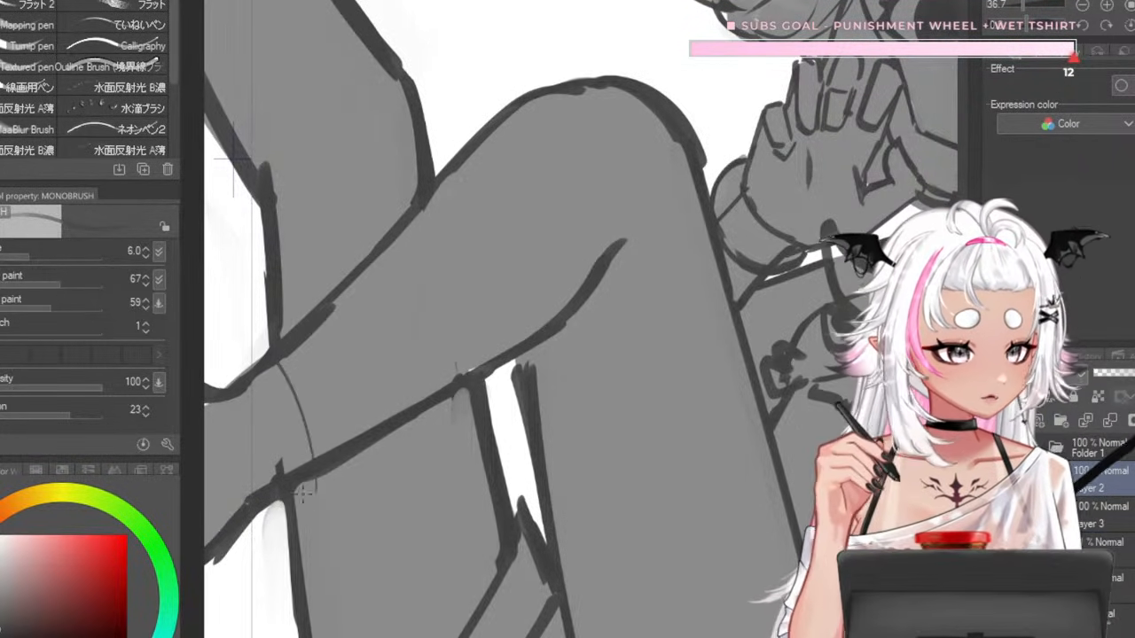
key(ctrl+z)
key(bracketright)
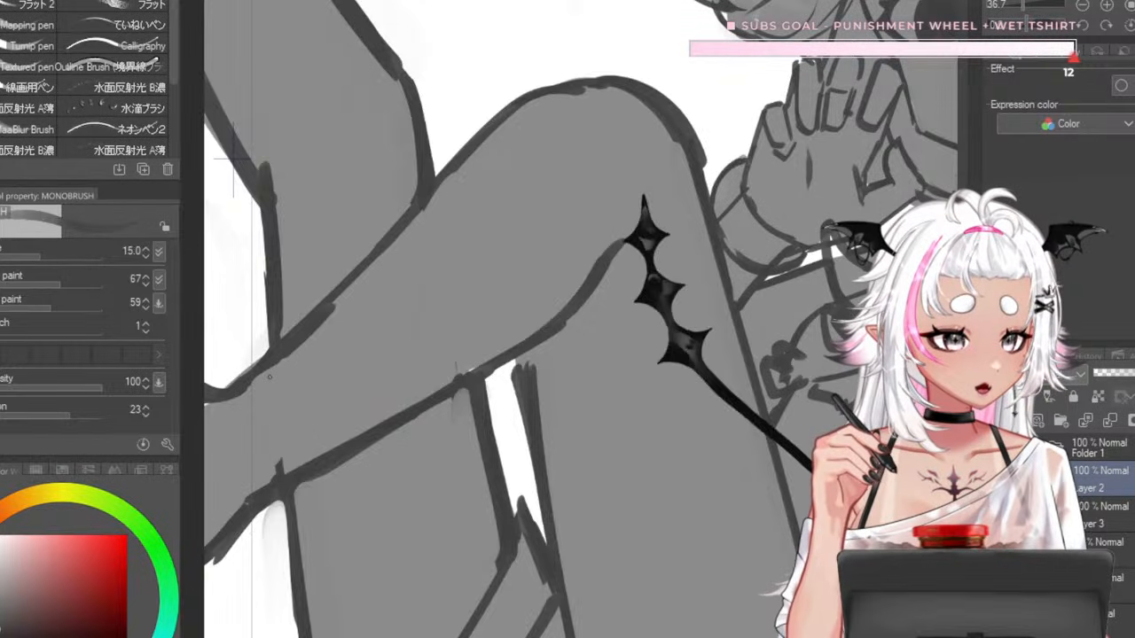
drag(266, 372, 310, 459)
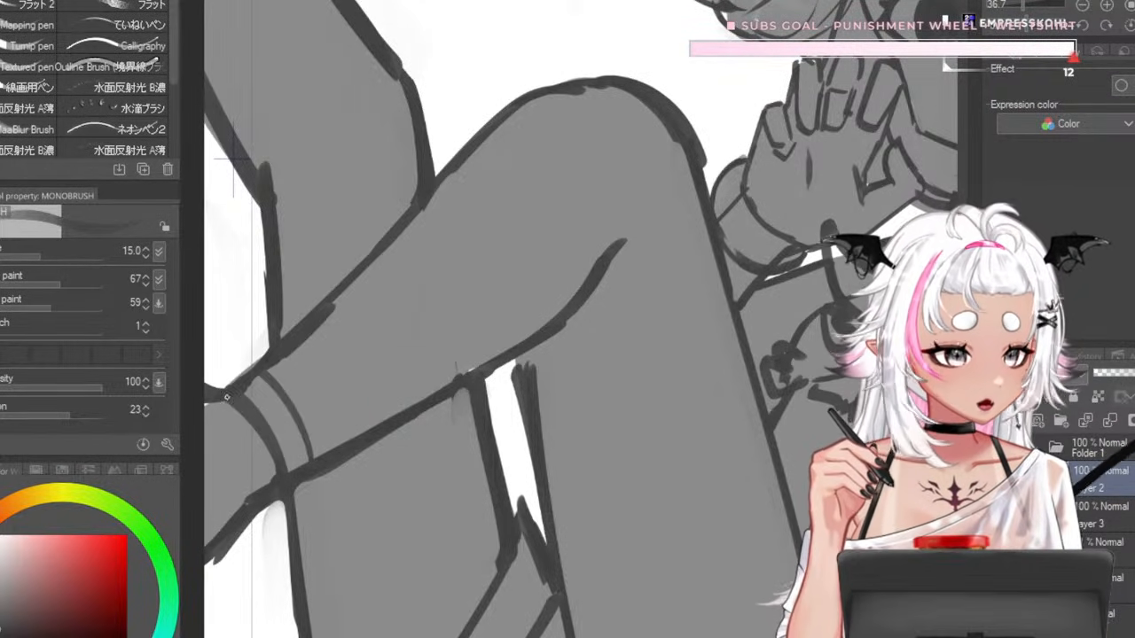
scroll(280, 460, down, 6)
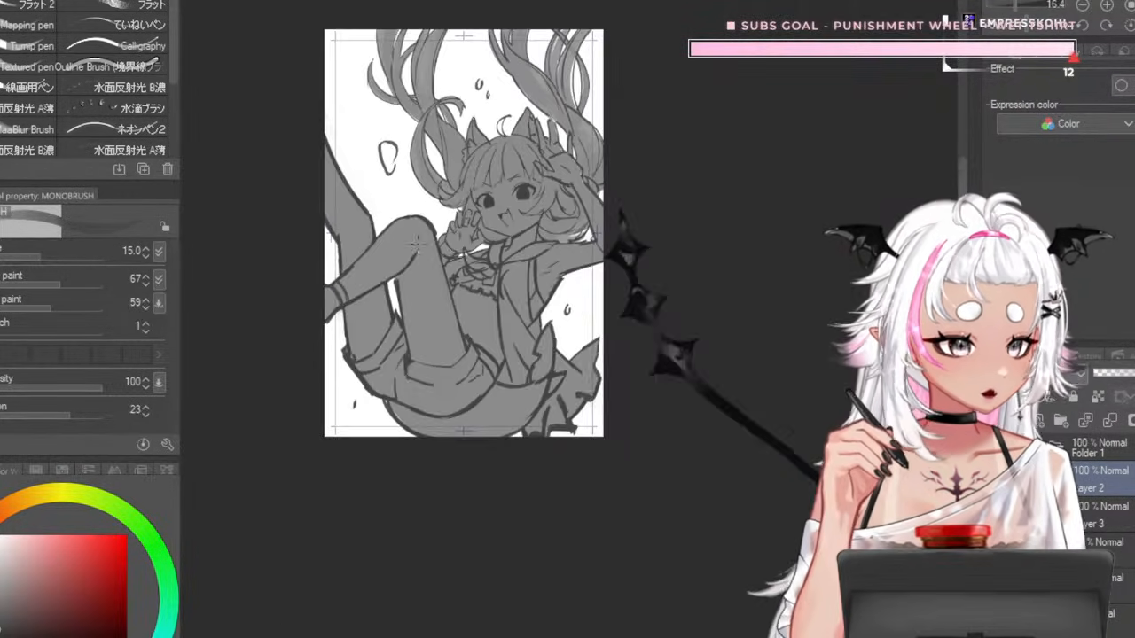
- Draw a ribbon bow with loops and hanging tails on the ankle band at brush sizes 20 to 30
scroll(257, 299, up, 4)
key(bracketright)
key(bracketright)
key(bracketright)
key(bracketright)
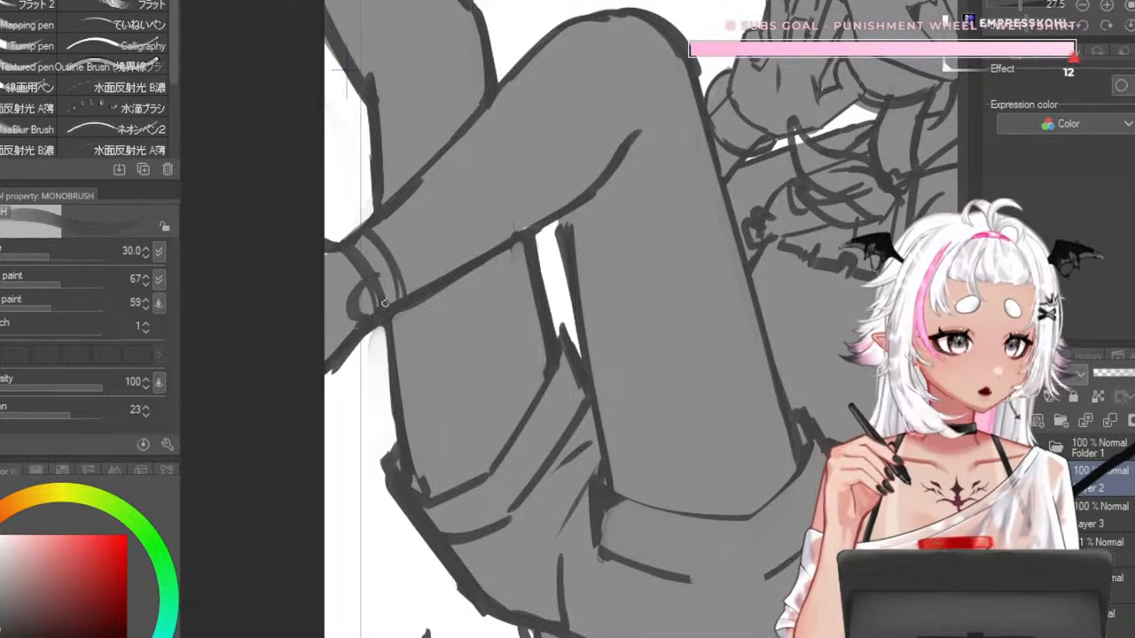
key(bracketright)
key(bracketright)
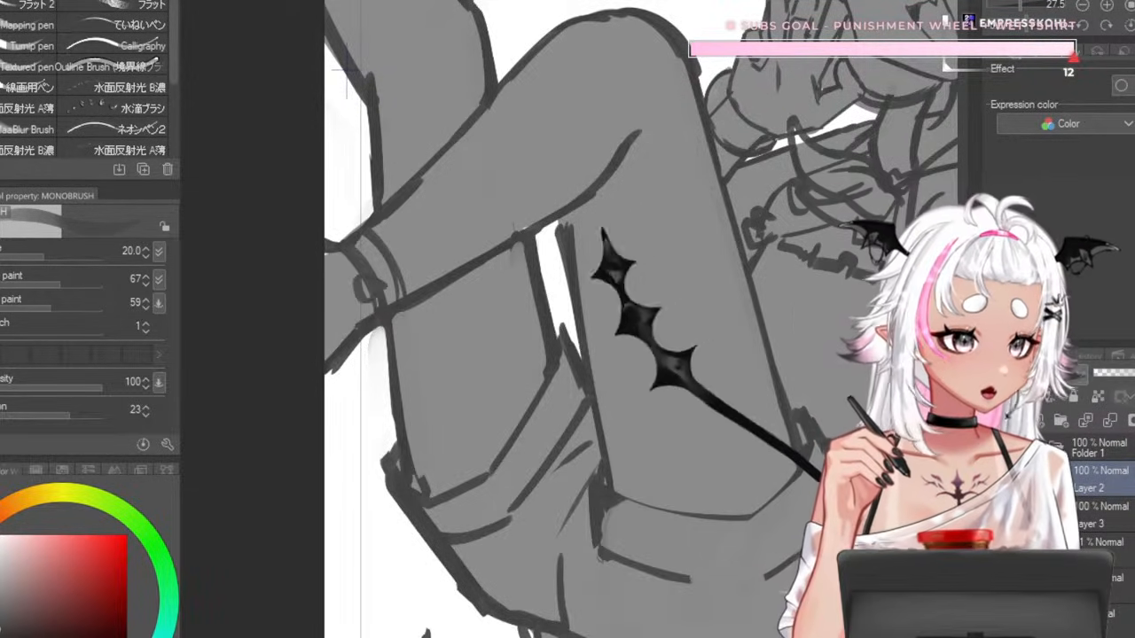
mouse_move(381, 289)
mouse_down()
mouse_move(368, 259)
mouse_move(394, 286)
mouse_move(394, 370)
mouse_up()
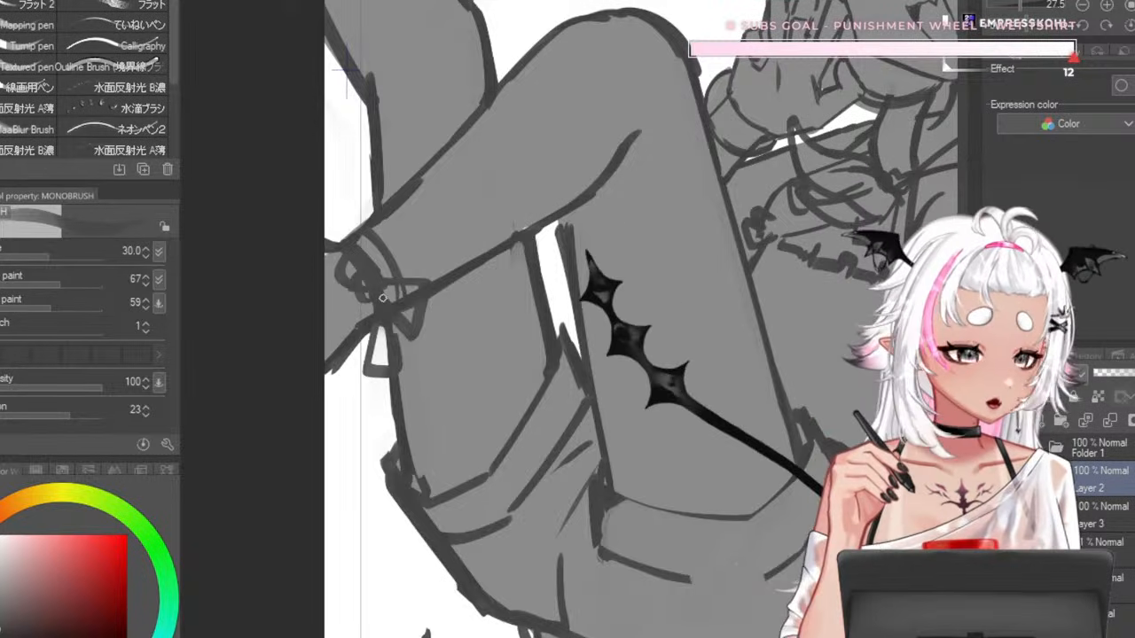
drag(361, 326, 327, 358)
key(ctrl+z)
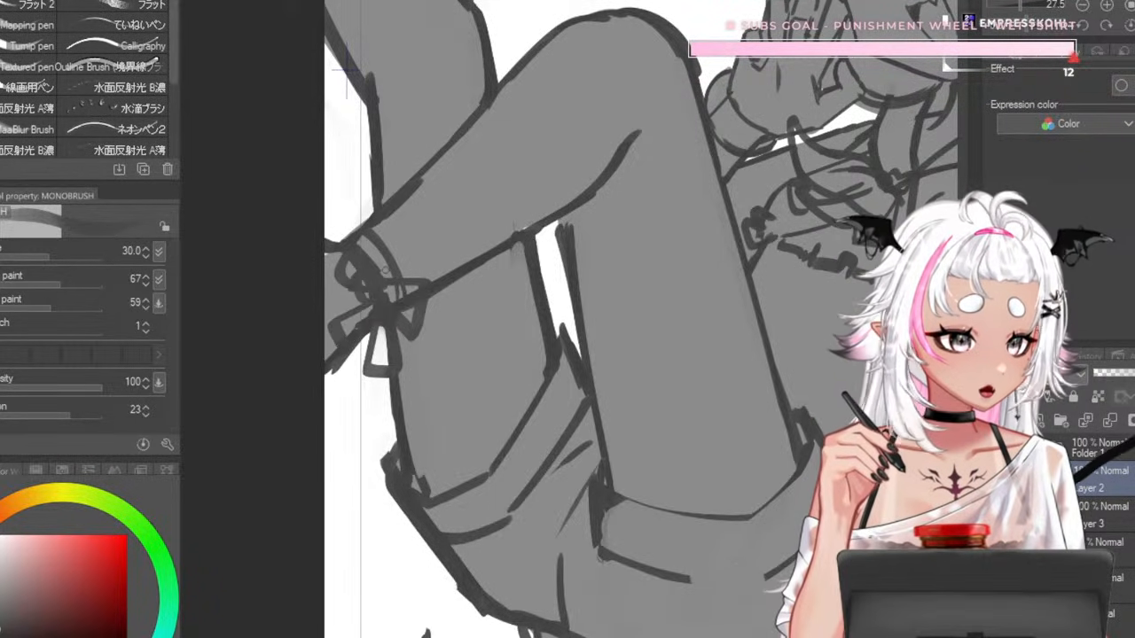
- Draw a long line down the open jacket front parallel to its edge at size 15, redoing the stroke
scroll(385, 270, down, 11)
scroll(549, 310, up, 5)
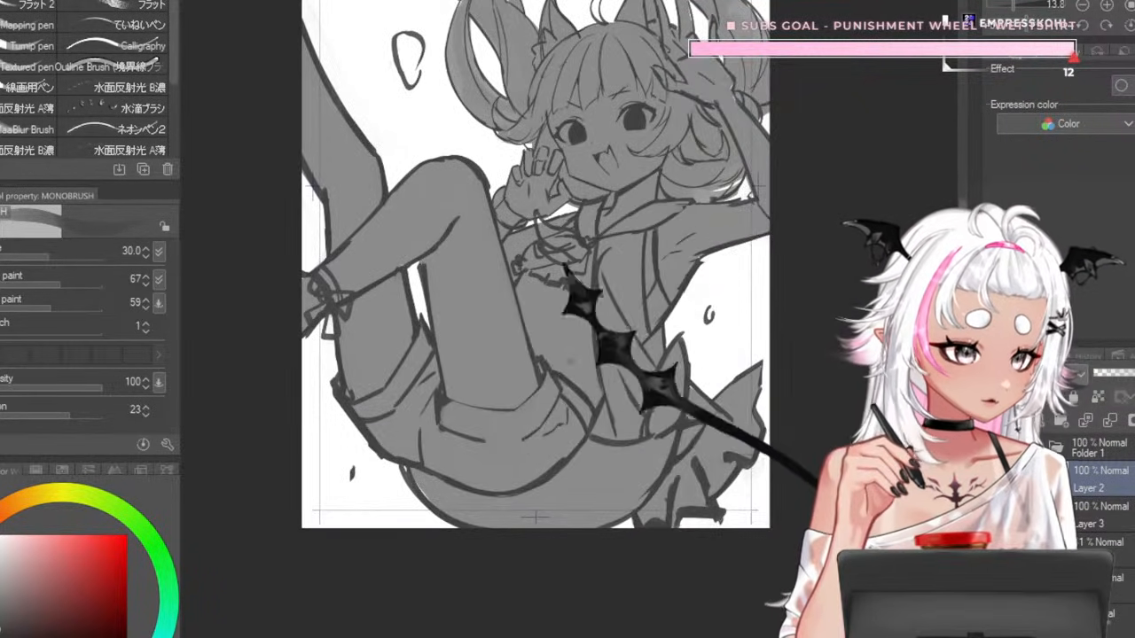
scroll(529, 380, down, 4)
scroll(534, 337, up, 2)
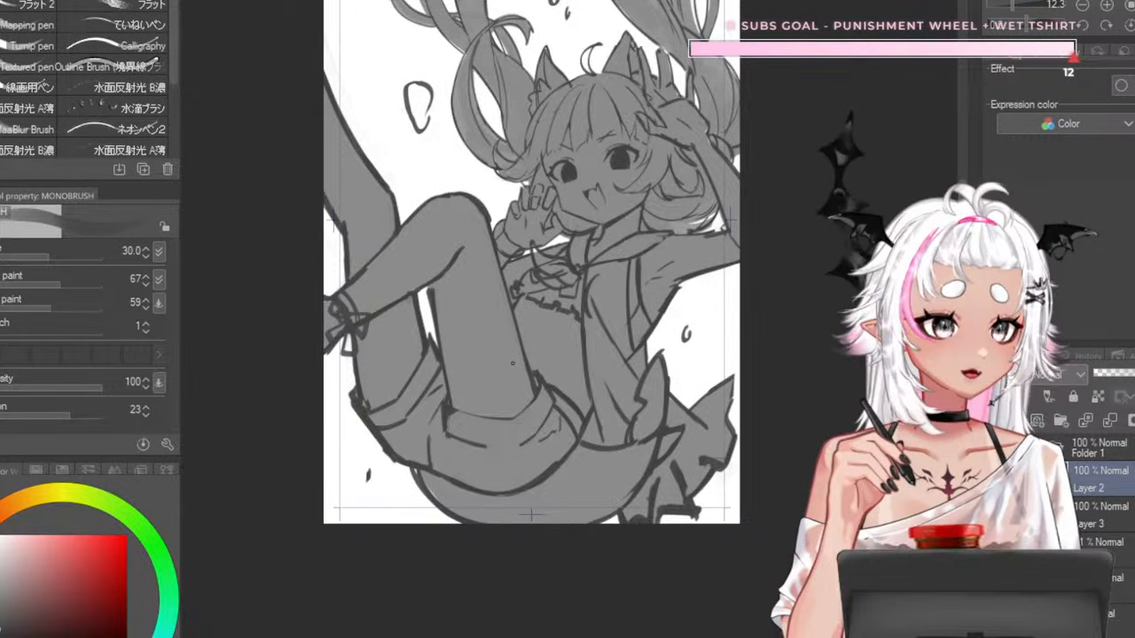
scroll(515, 373, up, 4)
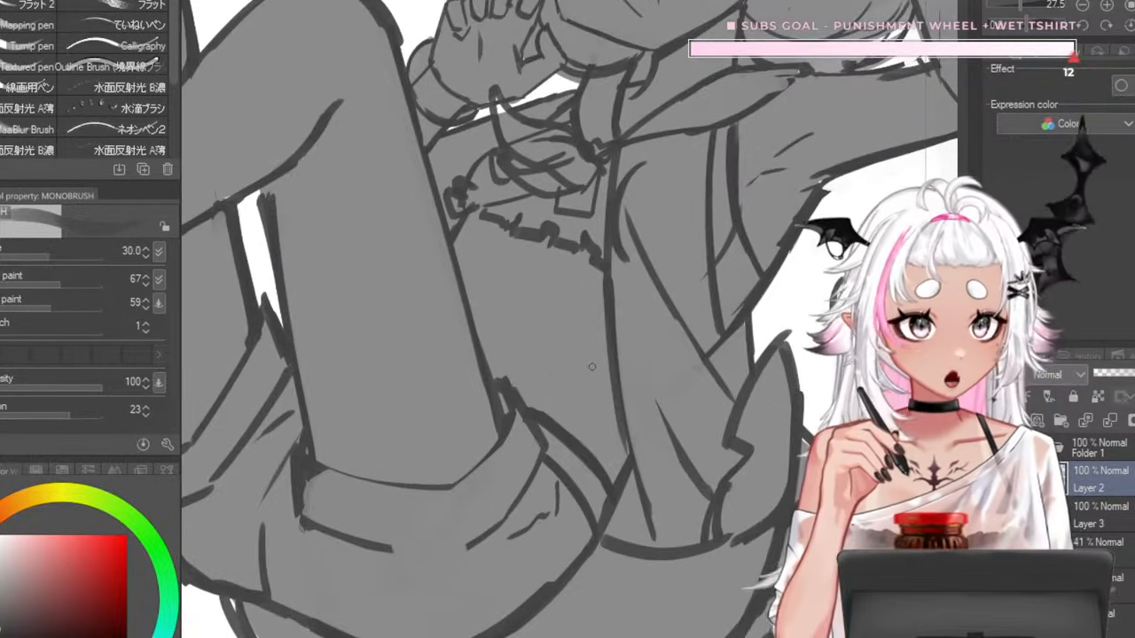
key(bracketleft)
key(bracketleft)
key(bracketleft)
key(bracketleft)
key(ctrl+z)
mouse_move(635, 153)
mouse_down()
mouse_move(623, 281)
mouse_move(646, 474)
mouse_up()
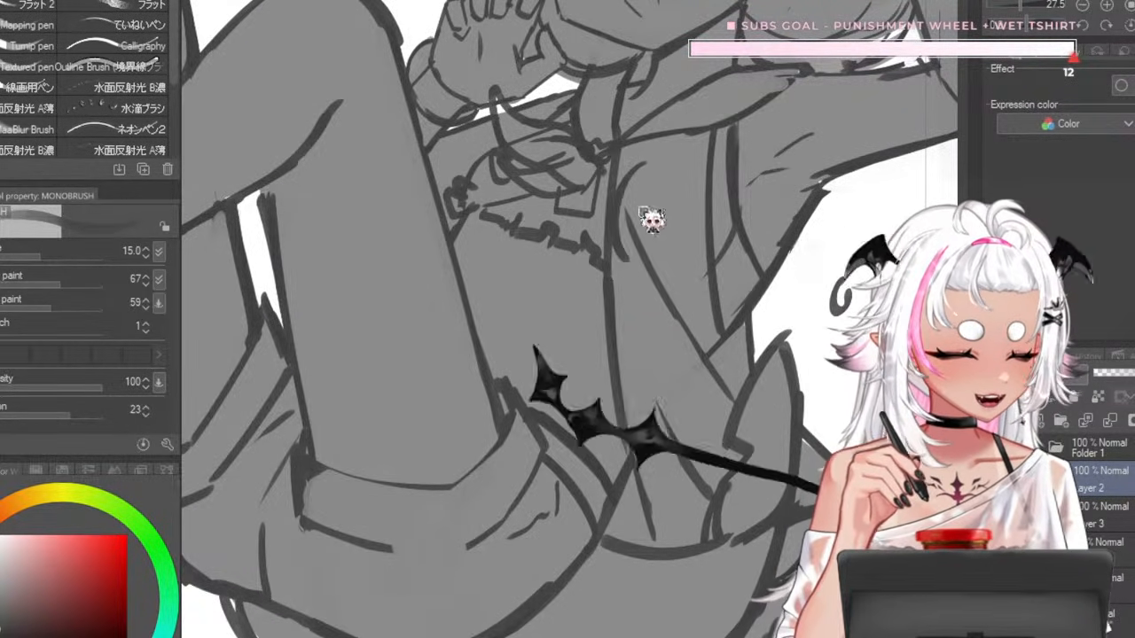
key(ctrl+z)
drag(626, 183, 648, 373)
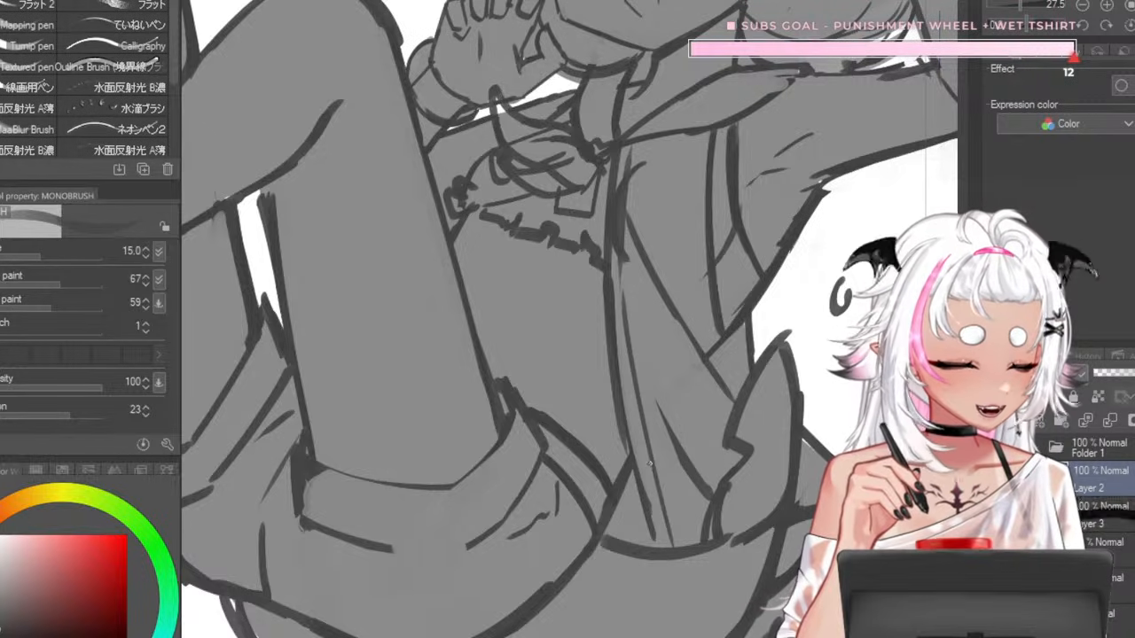
- Switch to Layer 3 and set the MONOBRUSH size to 40
key(bracketright)
key(bracketright)
key(bracketright)
key(bracketright)
key(bracketright)
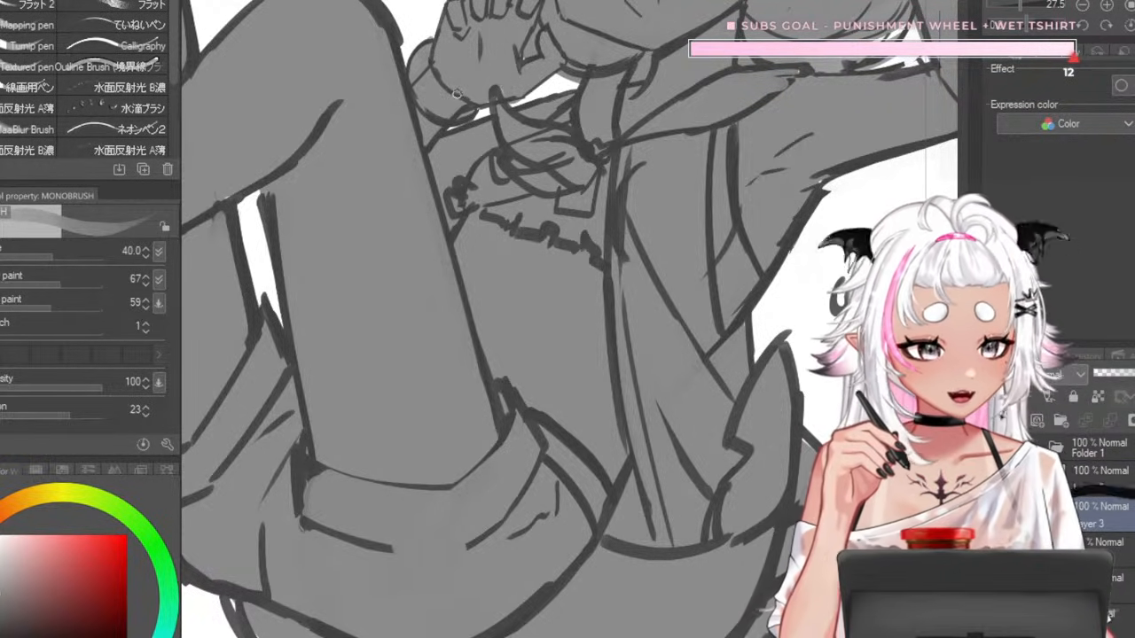
- Examine the full composition and the face for remaining gaps in the grey base
key(ctrl+minus)
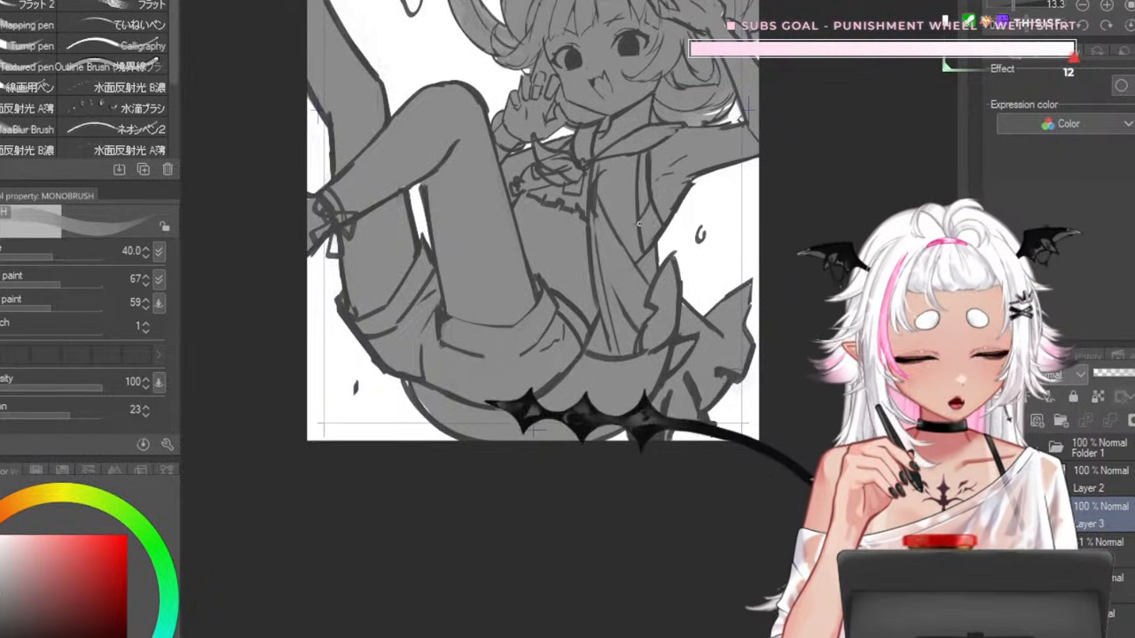
scroll(680, 311, down, 4)
scroll(674, 169, up, 6)
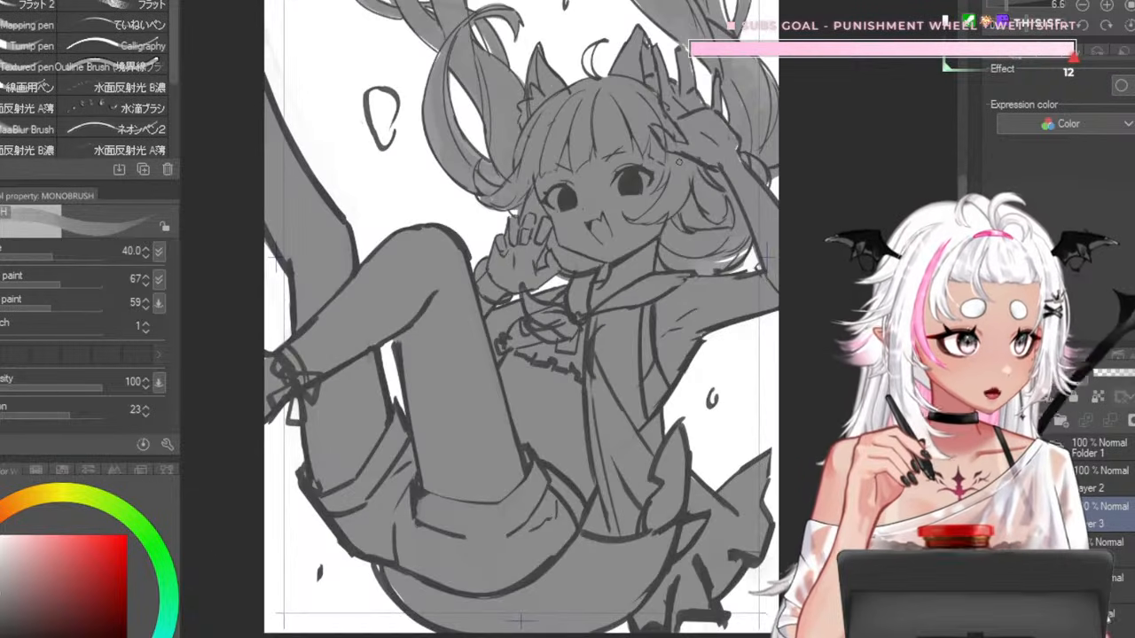
scroll(621, 146, down, 3)
scroll(532, 373, up, 3)
scroll(532, 355, down, 3)
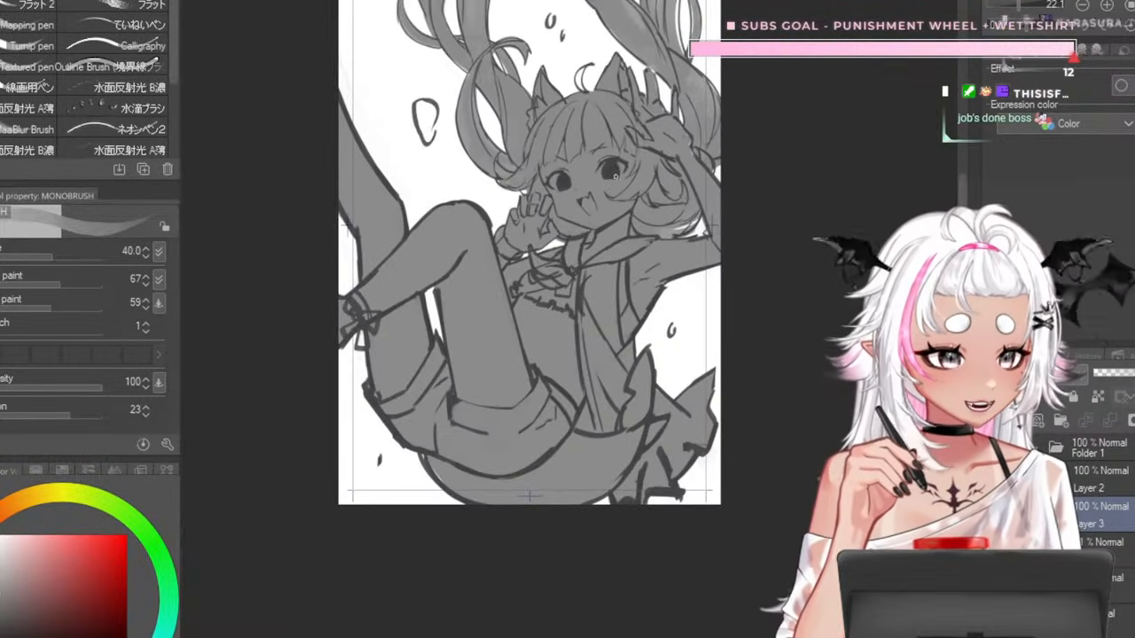
scroll(556, 349, up, 6)
scroll(556, 349, down, 5)
scroll(523, 266, up, 5)
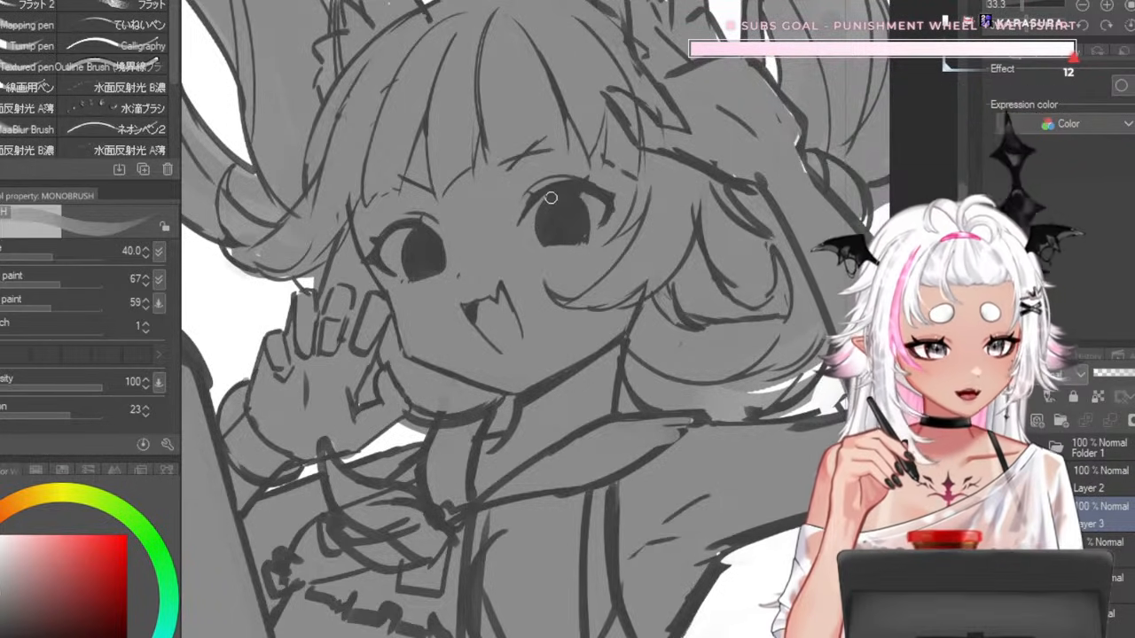
- Even out the patchy grey base in the thick hair strands above the raised hand at brush sizes 80 to 100
scroll(536, 224, down, 5)
scroll(523, 266, up, 5)
scroll(447, 155, up, 5)
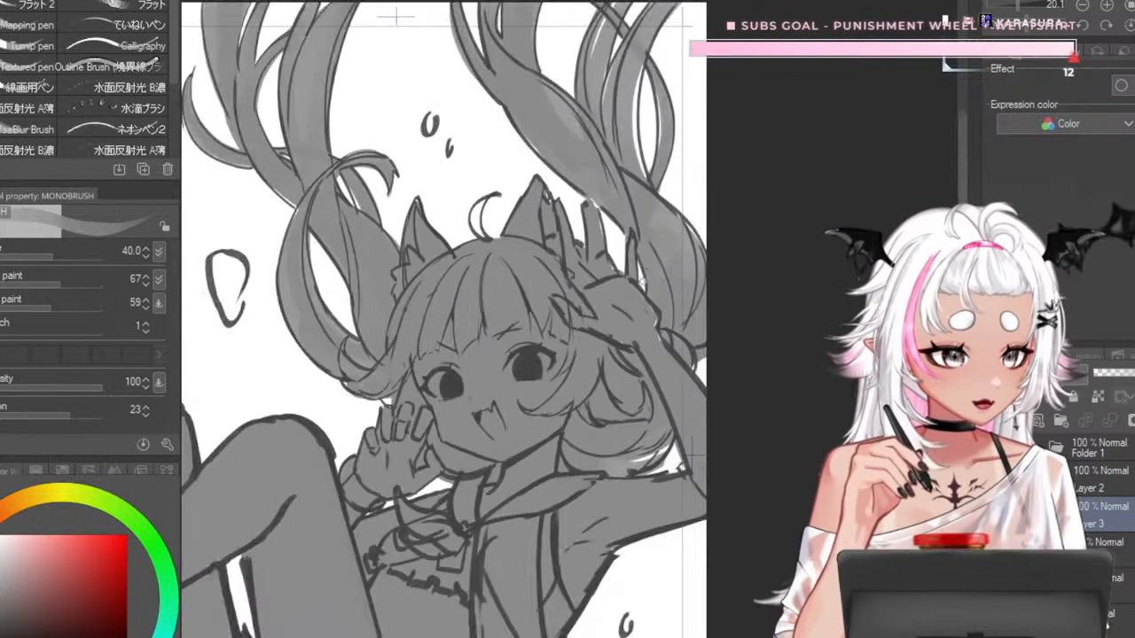
key(bracketright)
key(bracketright)
key(bracketright)
key(bracketright)
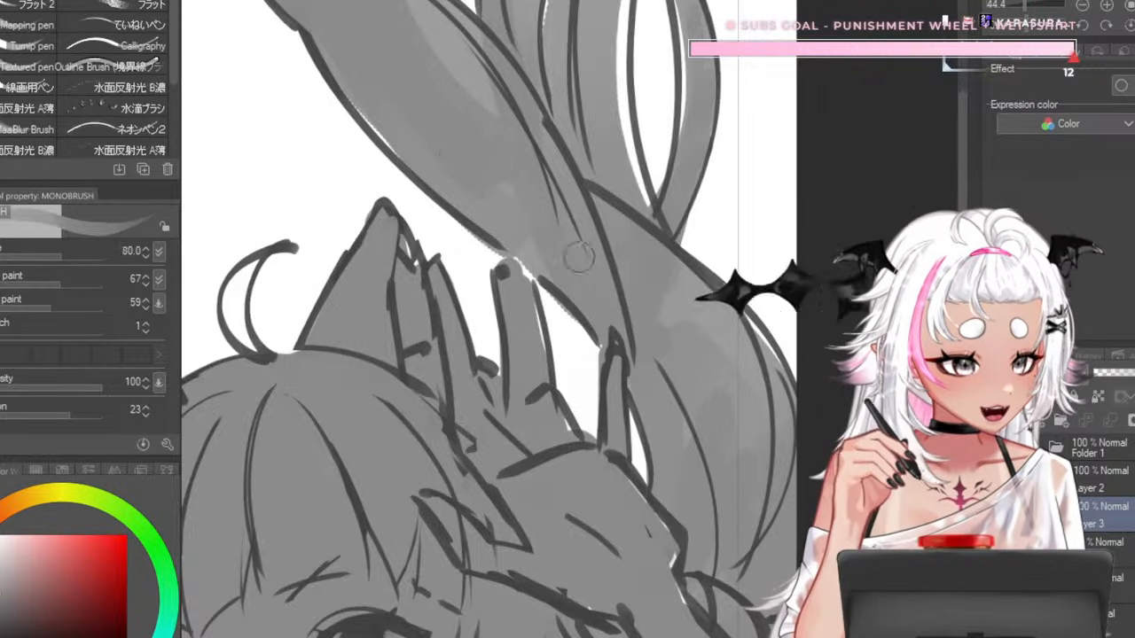
key(bracketleft)
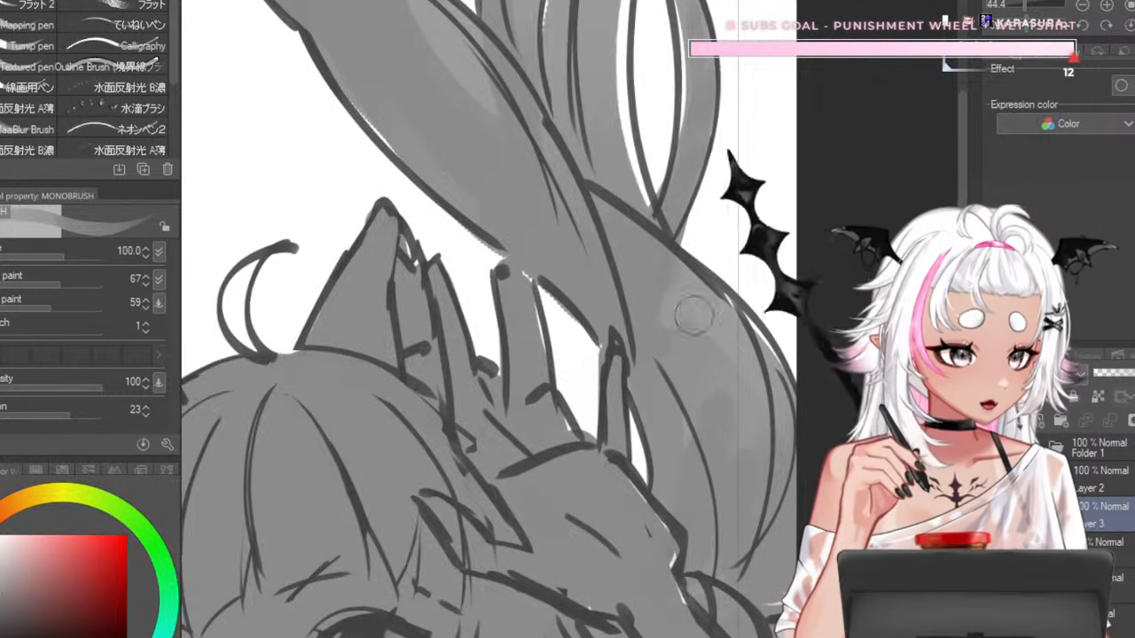
- Fill the white gaps along the inner edges of the thin upper hair strands with grey at sizes 60 and 40, redoing one stroke
key(bracketleft)
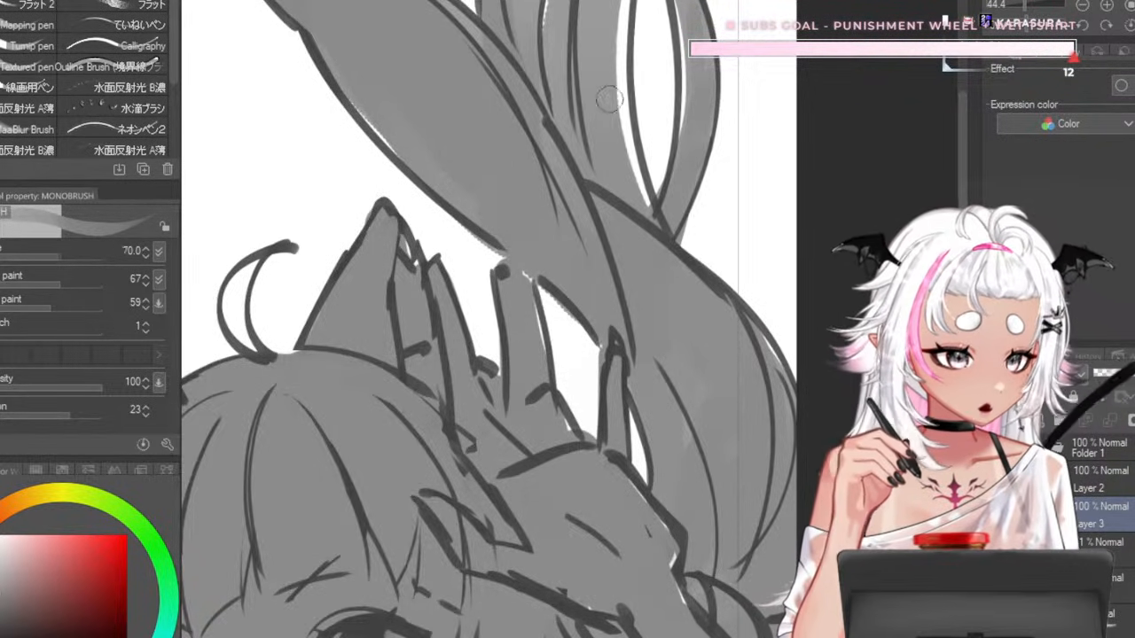
key(bracketleft)
drag(608, 7, 653, 213)
scroll(582, 307, down, 2)
scroll(638, 146, up, 1)
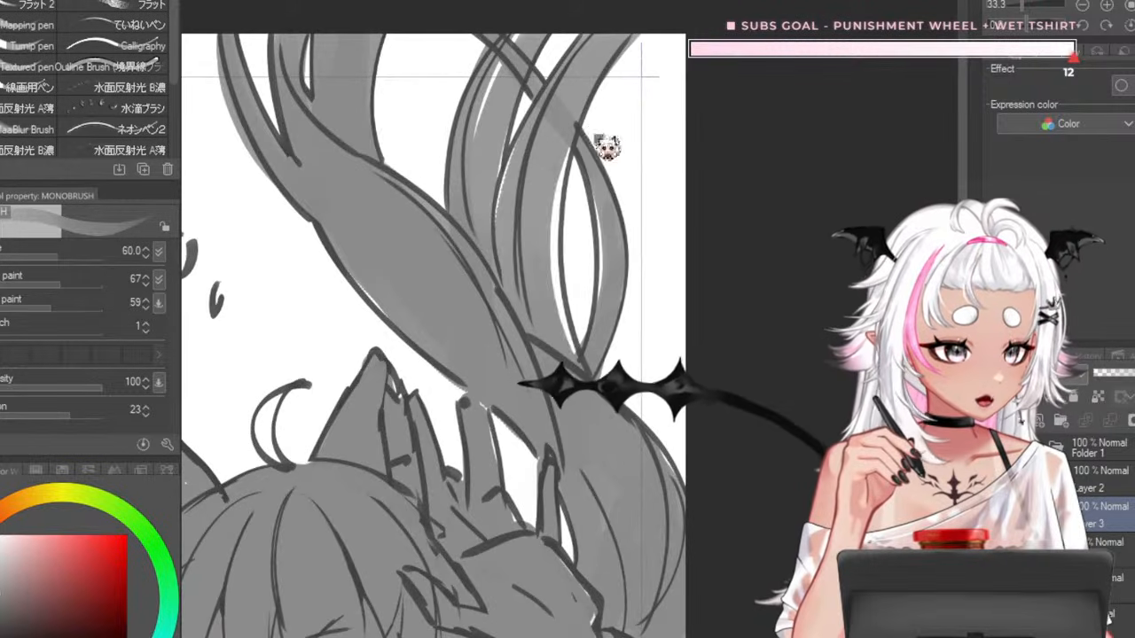
key(bracketleft)
drag(564, 142, 575, 376)
key(ctrl+z)
drag(612, 39, 577, 417)
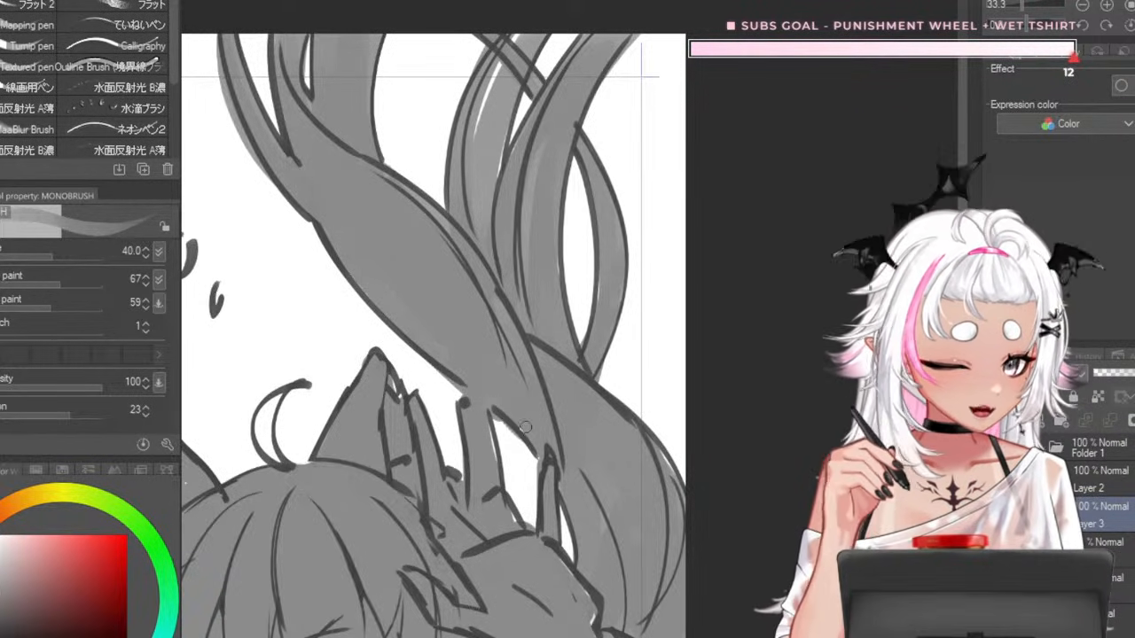
- Fill the curled stray strand on top of the head with gray, reducing the MONOBRUSH to size 25 for the edges
scroll(449, 294, up, 3)
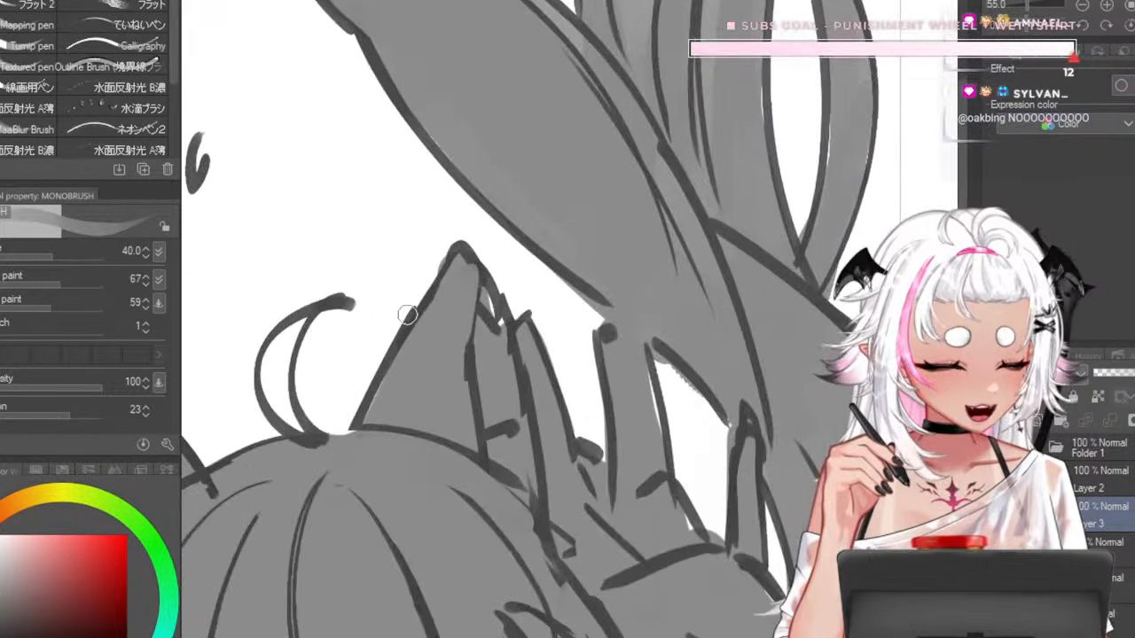
key(bracketright)
mouse_move(305, 316)
mouse_down()
mouse_move(286, 390)
mouse_move(295, 430)
mouse_up()
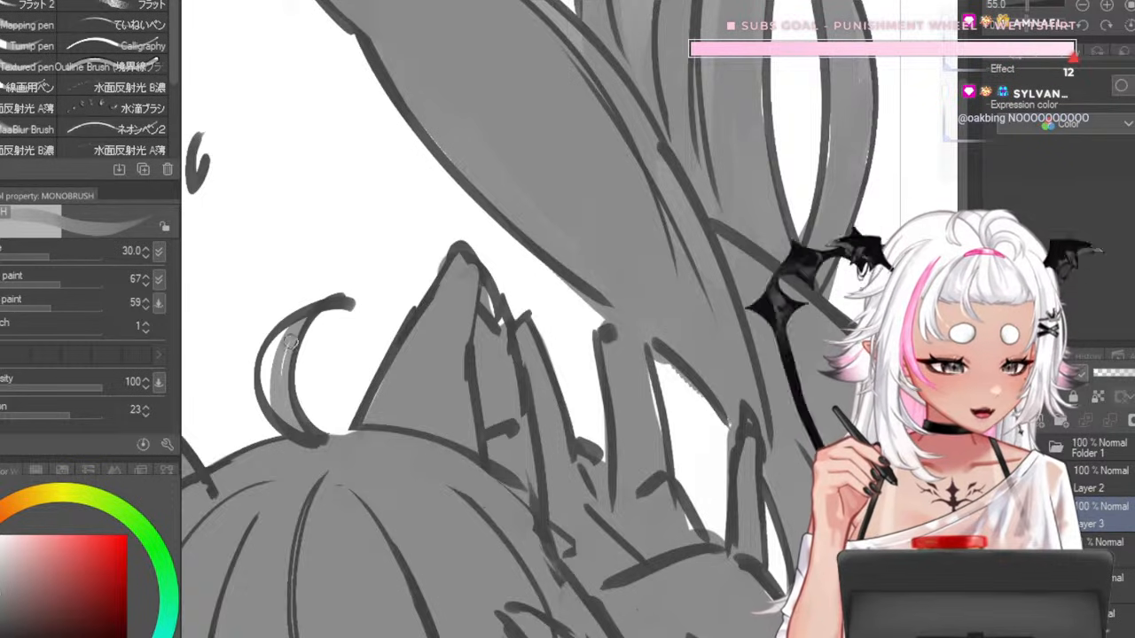
key(bracketleft)
drag(289, 324, 266, 403)
drag(266, 346, 268, 358)
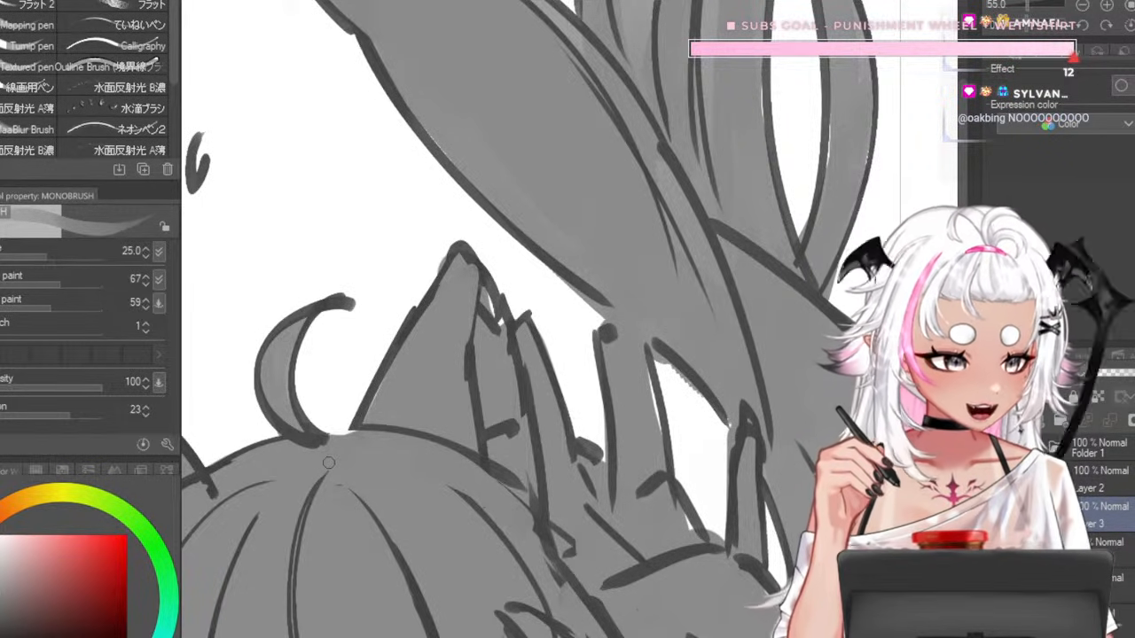
- Invert the white background behind the character to black
scroll(328, 463, down, 6)
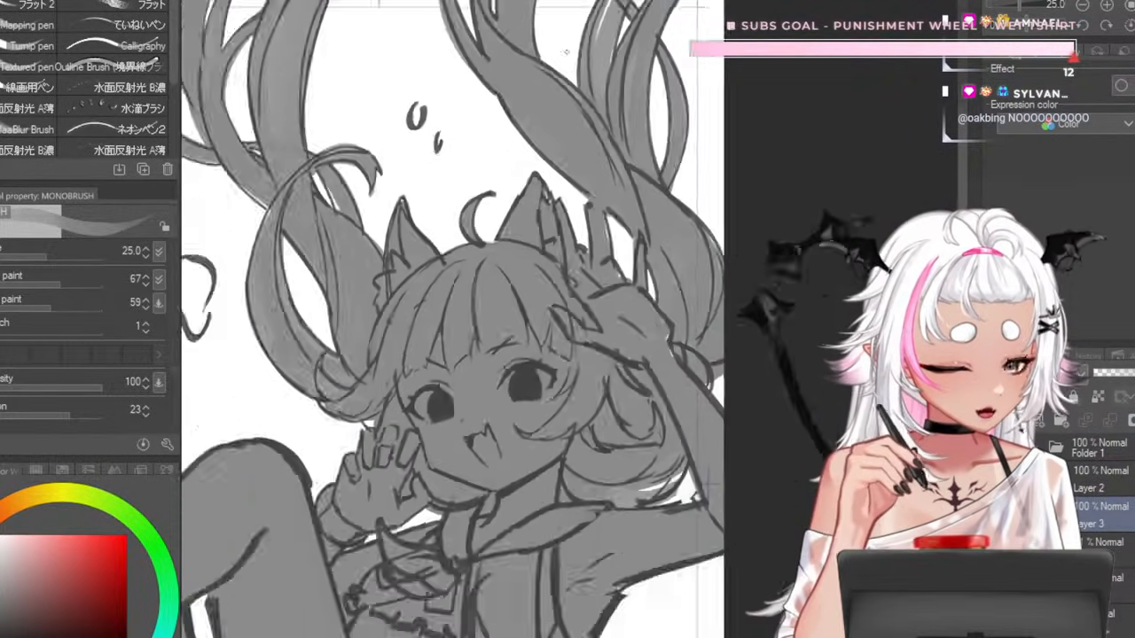
scroll(592, 67, down, 2)
scroll(576, 182, up, 2)
scroll(680, 350, down, 1)
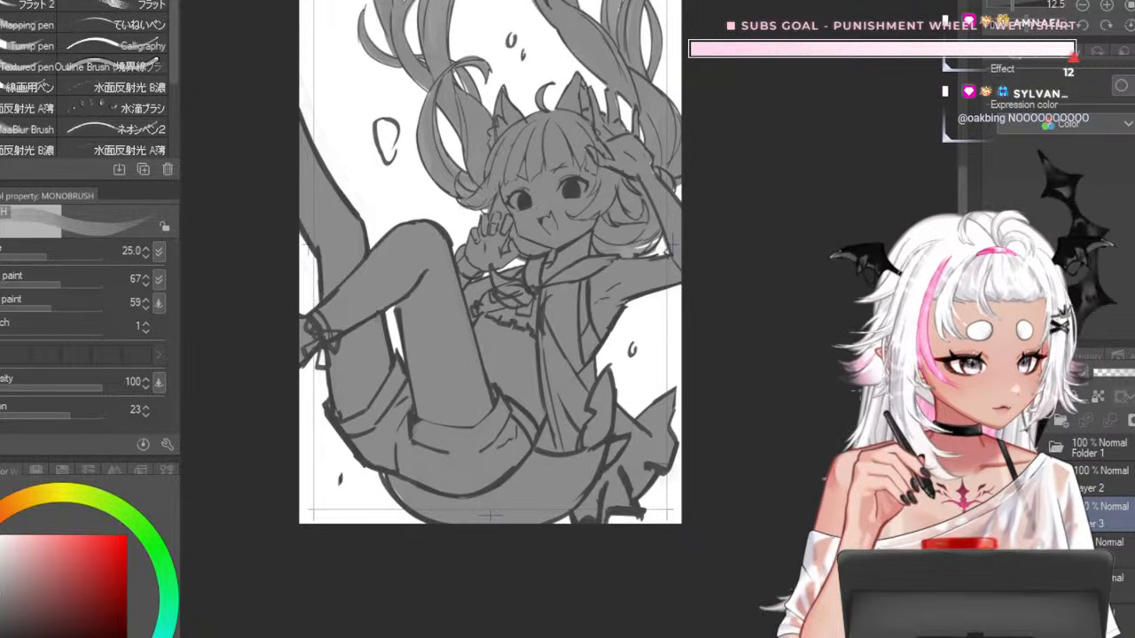
key(ctrl+i)
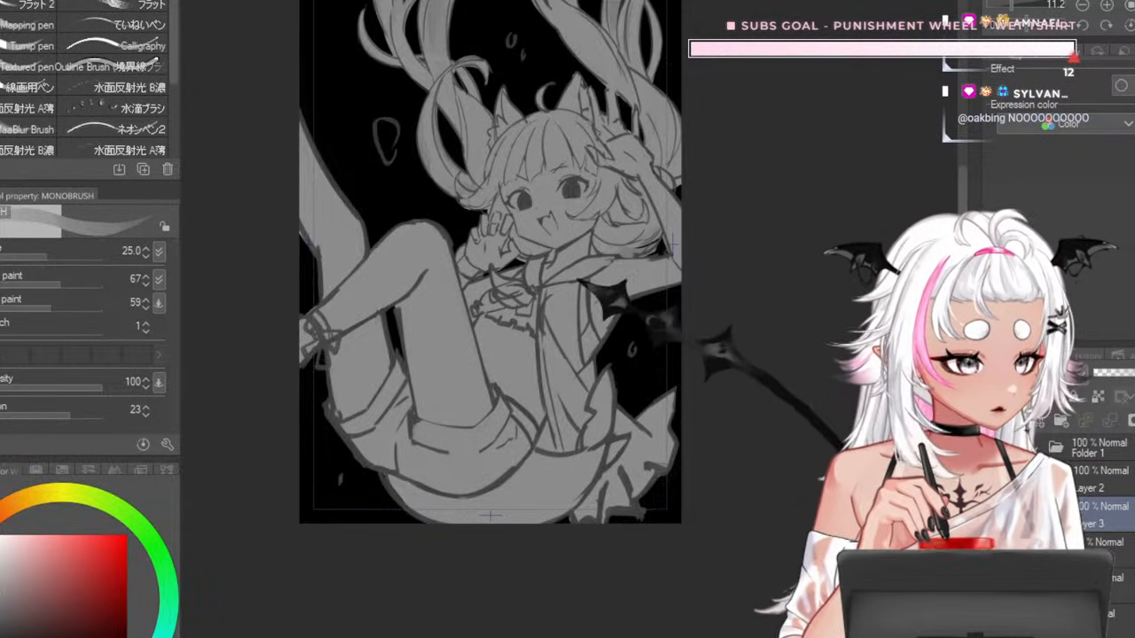
key(ctrl+i)
key(ctrl+i)
key(ctrl+i)
key(ctrl+i)
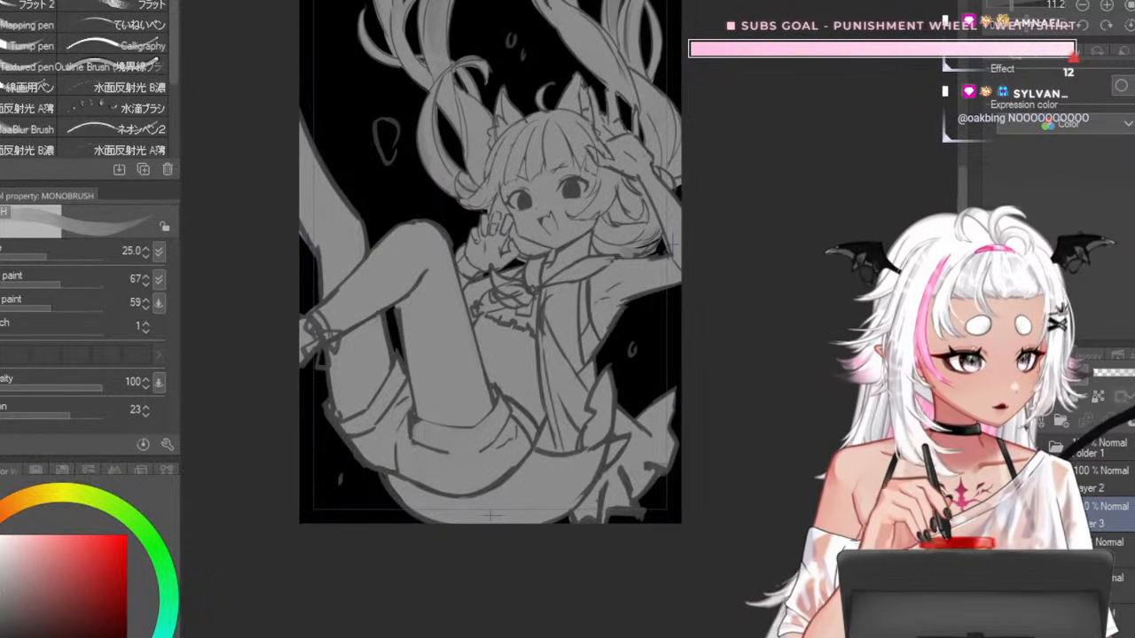
- Lower the black background layer's opacity to leave a light gray backdrop, and reselect Layer 3
click(1122, 617)
drag(1105, 372, 1129, 376)
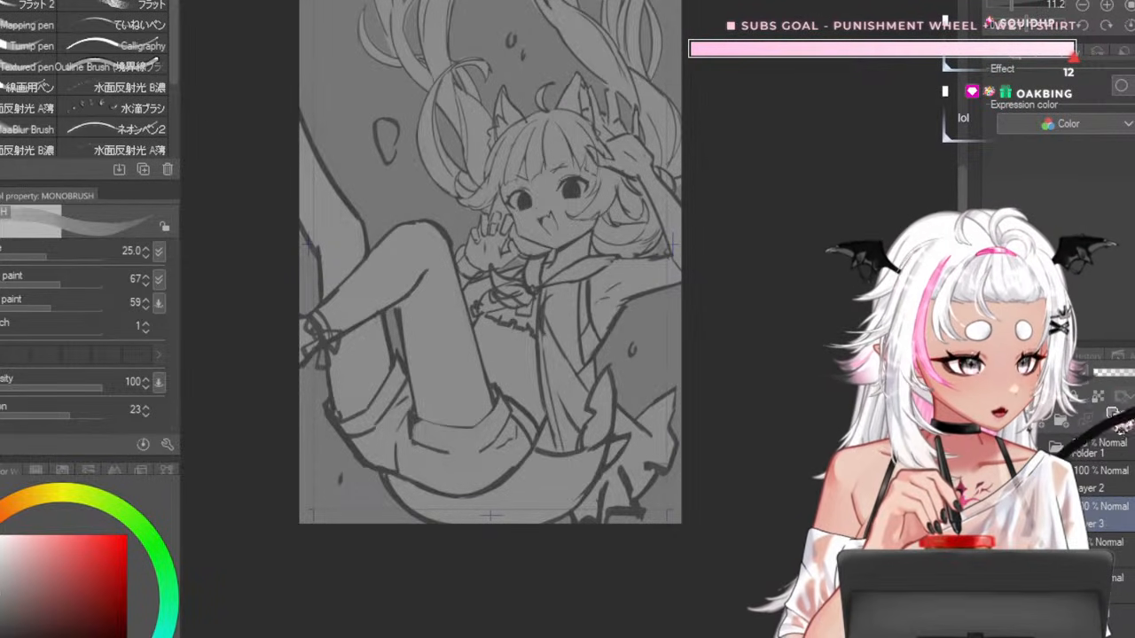
scroll(466, 220, up, 1)
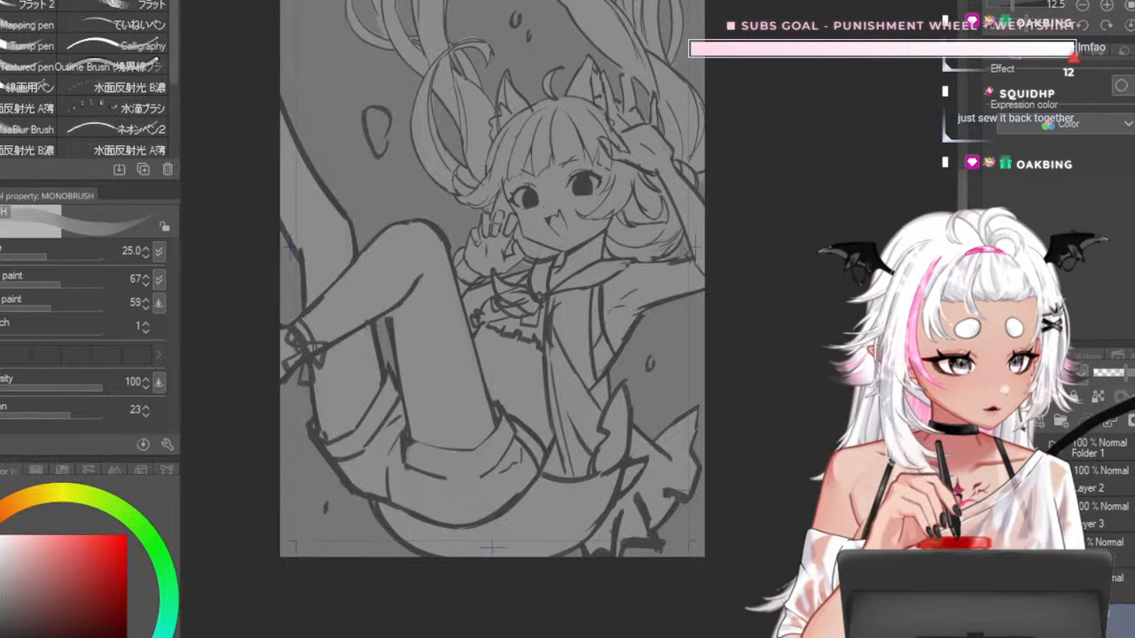
drag(1126, 373, 1094, 373)
click(1104, 515)
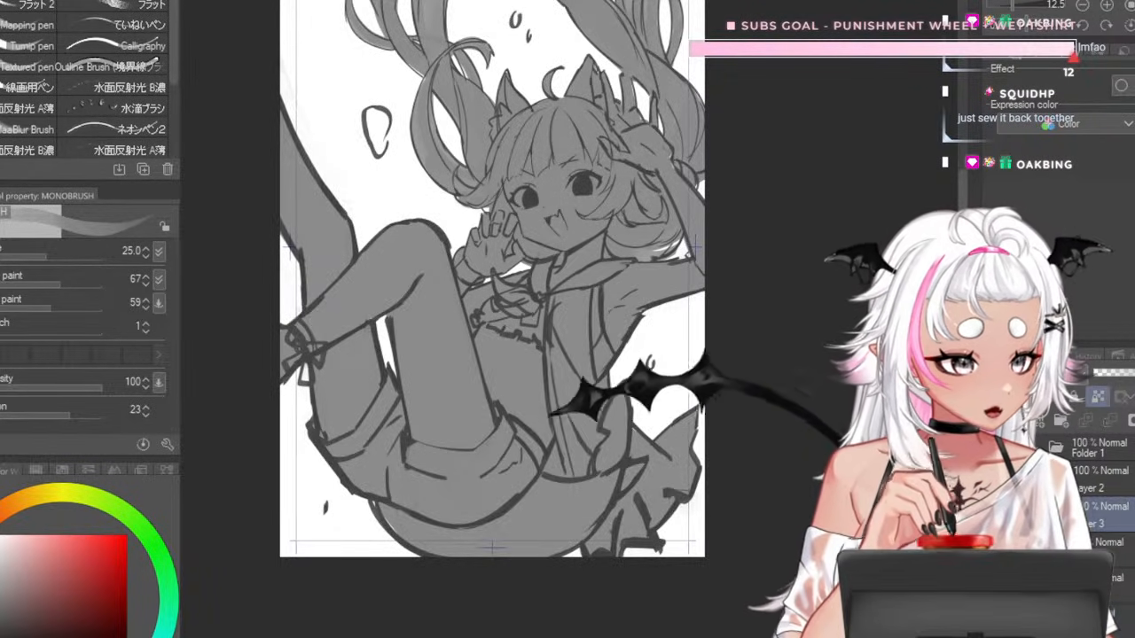
drag(773, 176, 707, 181)
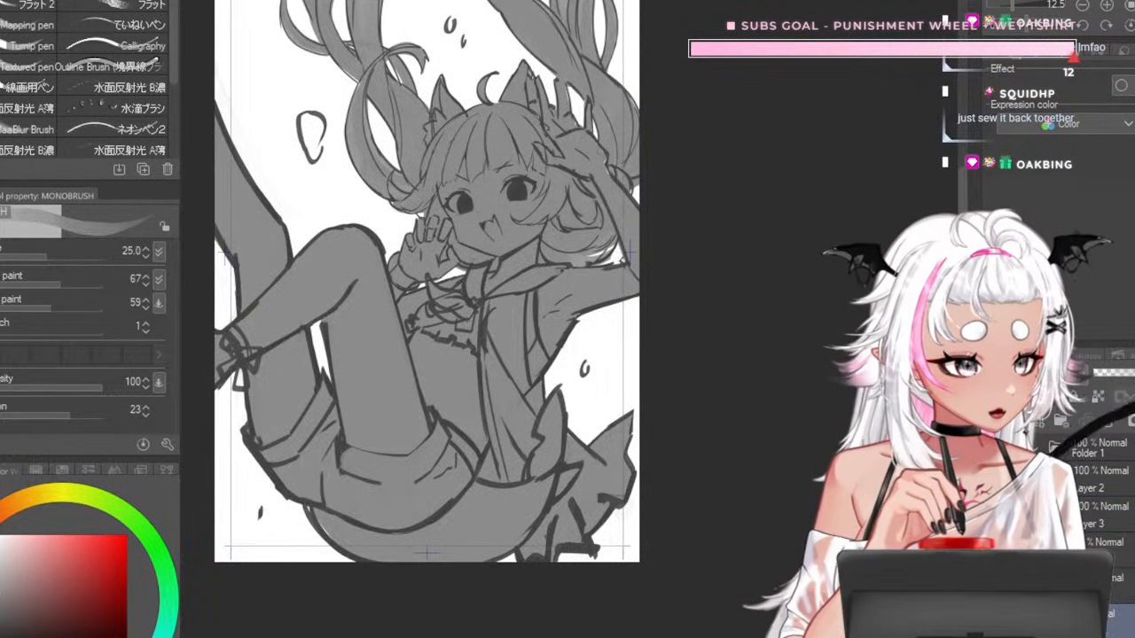
drag(1096, 373, 1101, 373)
click(1108, 515)
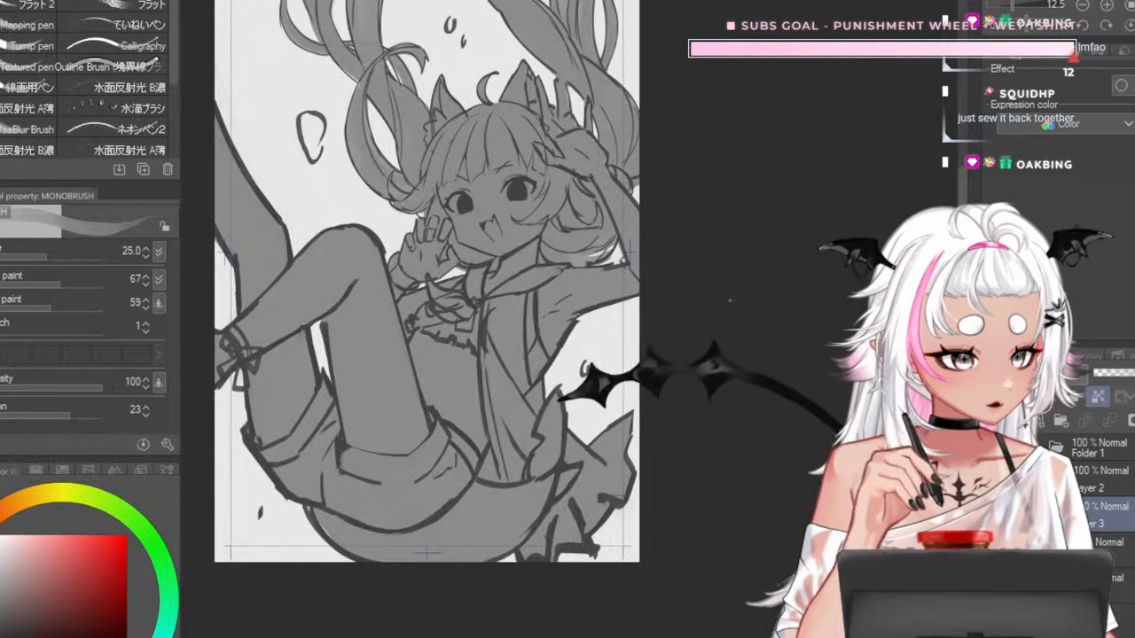
- Choose a near-white painting color
mouse_move(731, 300)
mouse_down()
mouse_move(763, 300)
mouse_move(713, 306)
mouse_move(727, 311)
mouse_up()
click(3, 550)
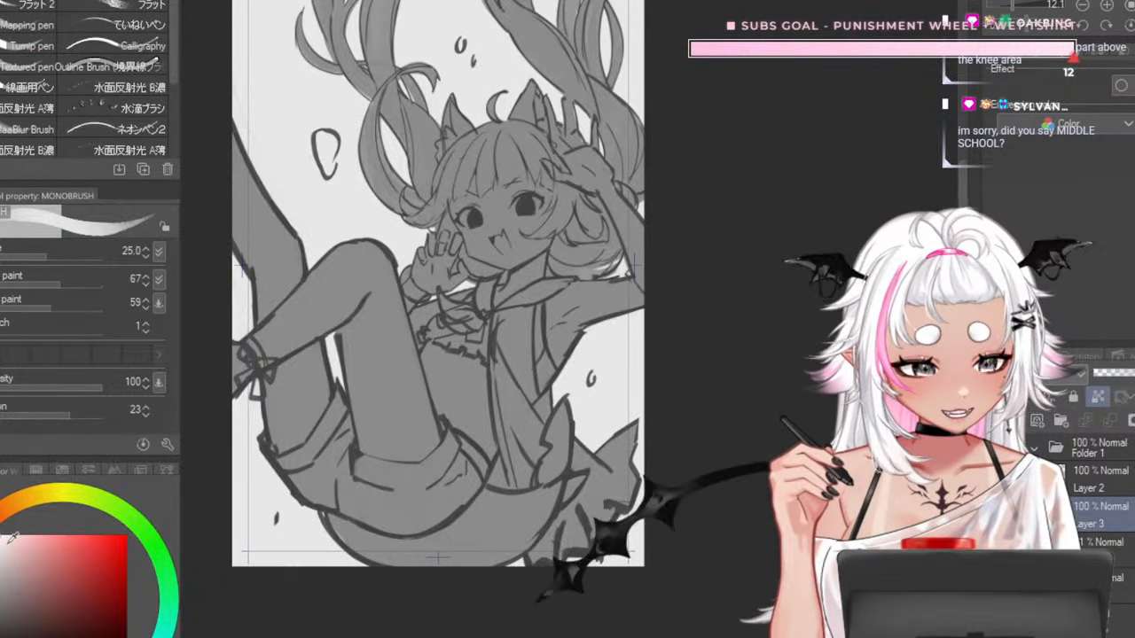
- Try painting the near-white color over the hair beside the raised hand with a much larger MONOBRUSH
key(bracketright)
key(bracketright)
key(bracketright)
key(bracketright)
key(bracketright)
key(bracketright)
key(bracketright)
key(bracketright)
key(bracketright)
key(bracketright)
key(bracketright)
mouse_move(547, 55)
mouse_down()
mouse_move(377, 53)
mouse_move(276, 88)
mouse_move(481, 45)
mouse_move(603, 51)
mouse_up()
key(ctrl+z)
- Repaint the character's whole gray silhouette near-white with a greatly enlarged G-pen
key(e)
key(p)
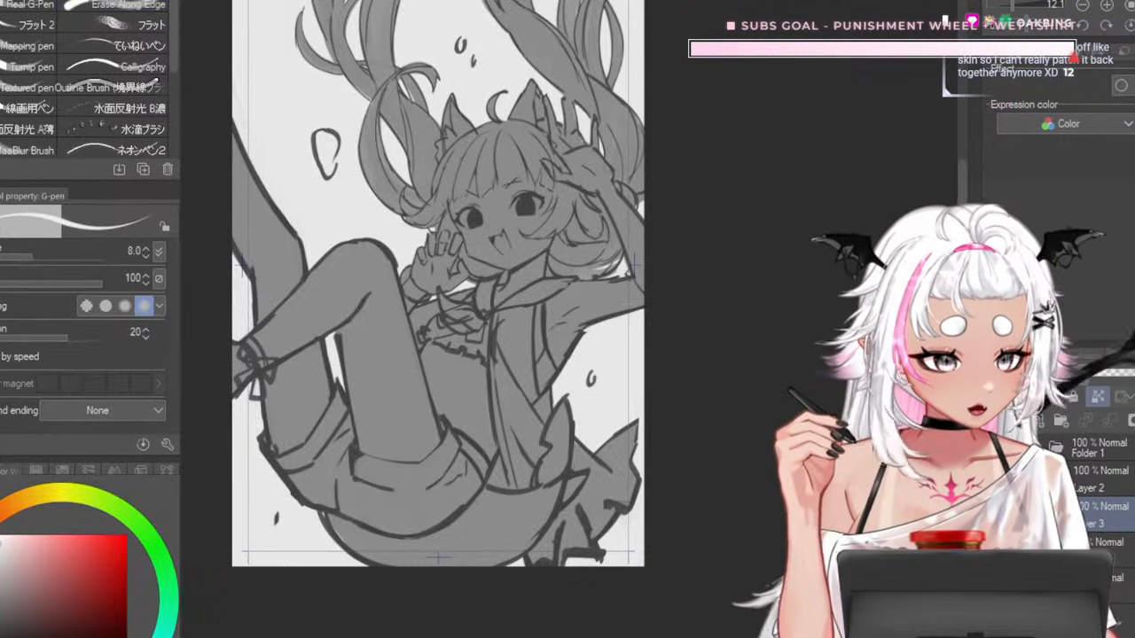
key(bracketright)
key(bracketright)
key(bracketright)
key(bracketright)
key(bracketright)
key(bracketright)
key(bracketright)
key(bracketright)
key(bracketright)
key(bracketright)
key(bracketright)
key(bracketright)
key(bracketright)
key(bracketright)
key(bracketright)
key(bracketright)
key(bracketright)
mouse_move(404, 3)
mouse_down()
mouse_move(401, 43)
mouse_move(606, 2)
mouse_move(310, 184)
mouse_move(644, 266)
mouse_move(498, 191)
mouse_move(243, 205)
mouse_move(577, 270)
mouse_move(301, 434)
mouse_move(603, 523)
mouse_move(778, 410)
mouse_up()
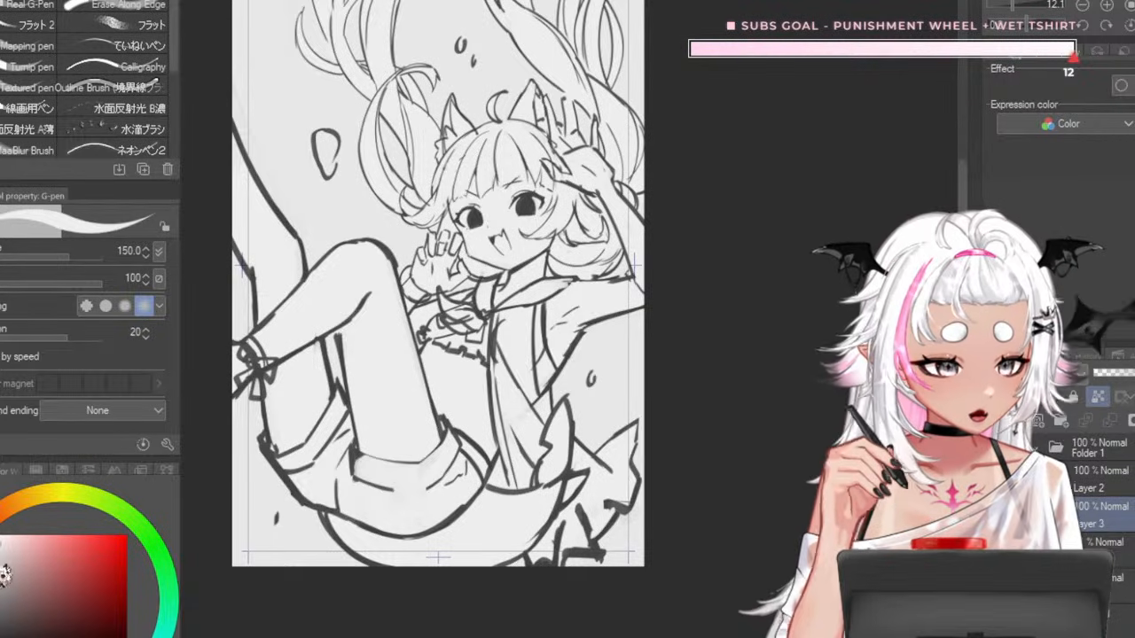
- Paint the small hair tuft beside the face, the hair under the chin and the side lock gray with the G-pen reduced to size 70
key(bracketleft)
key(bracketleft)
key(bracketleft)
key(bracketleft)
key(bracketleft)
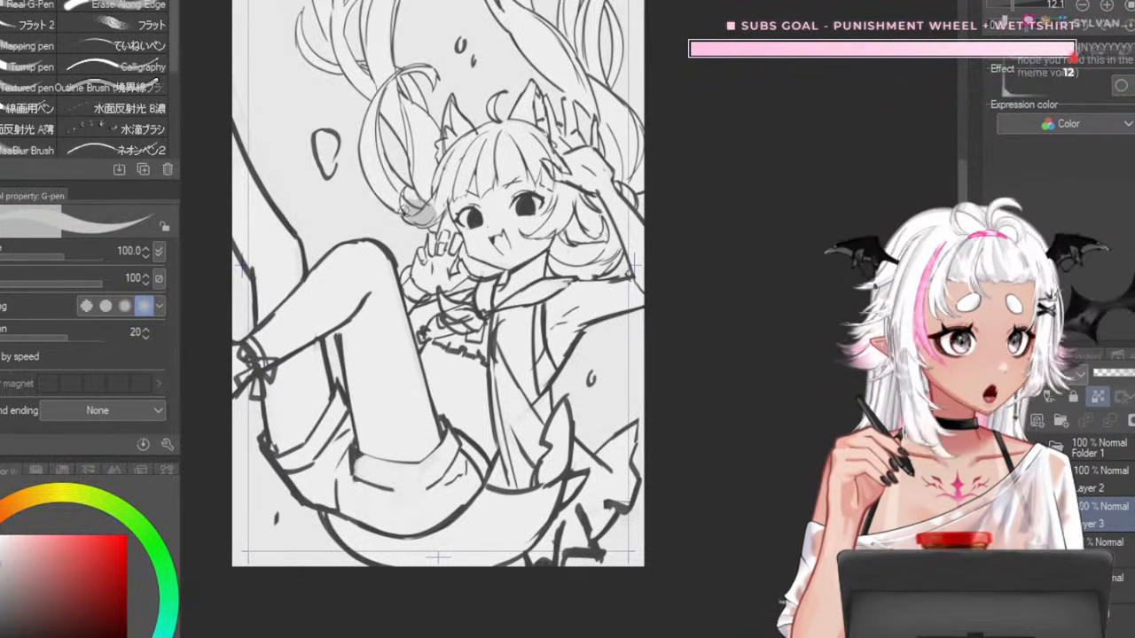
key(bracketleft)
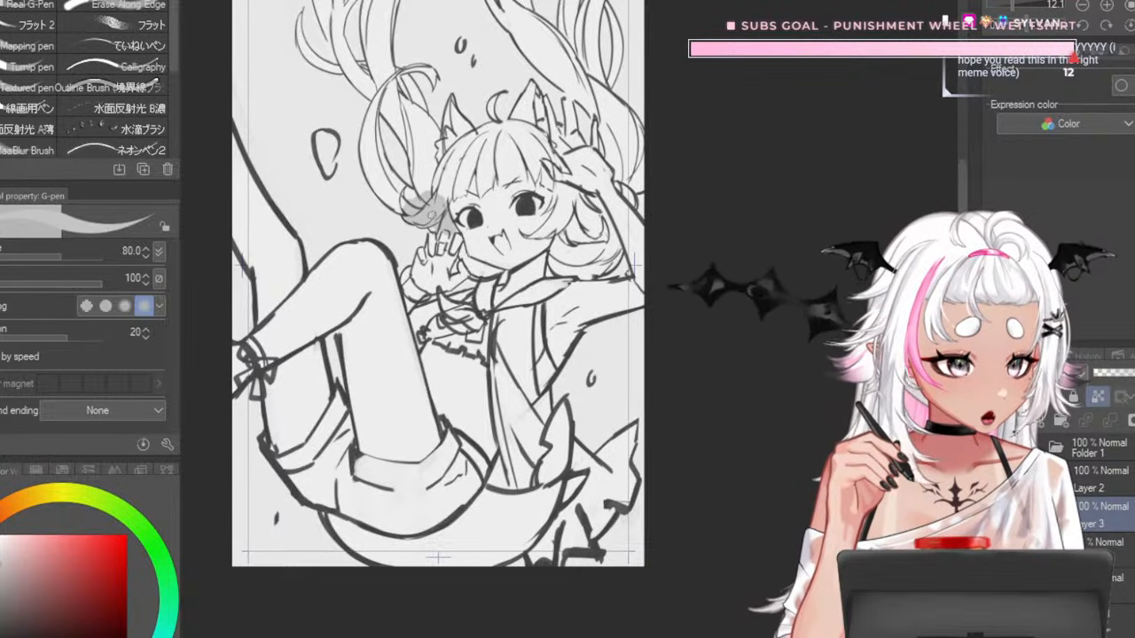
key(bracketleft)
key(bracketleft)
key(bracketleft)
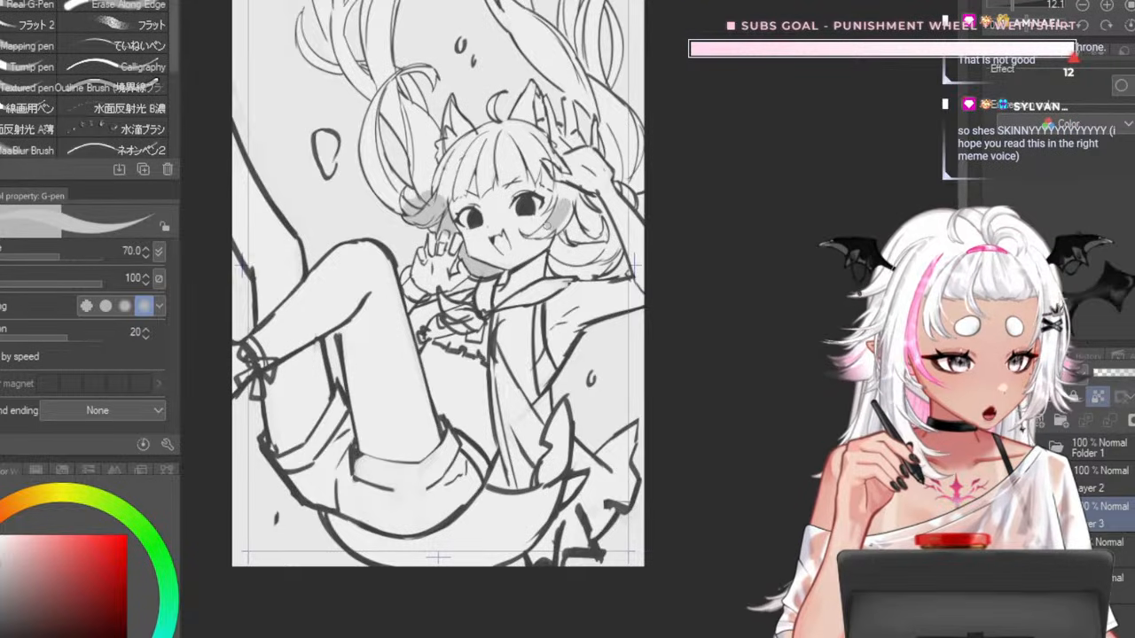
- Fill the curled hair below the raised arm with gray using brush size 200, and start the hair behind the hand at 170
key(bracketright)
key(bracketright)
key(bracketright)
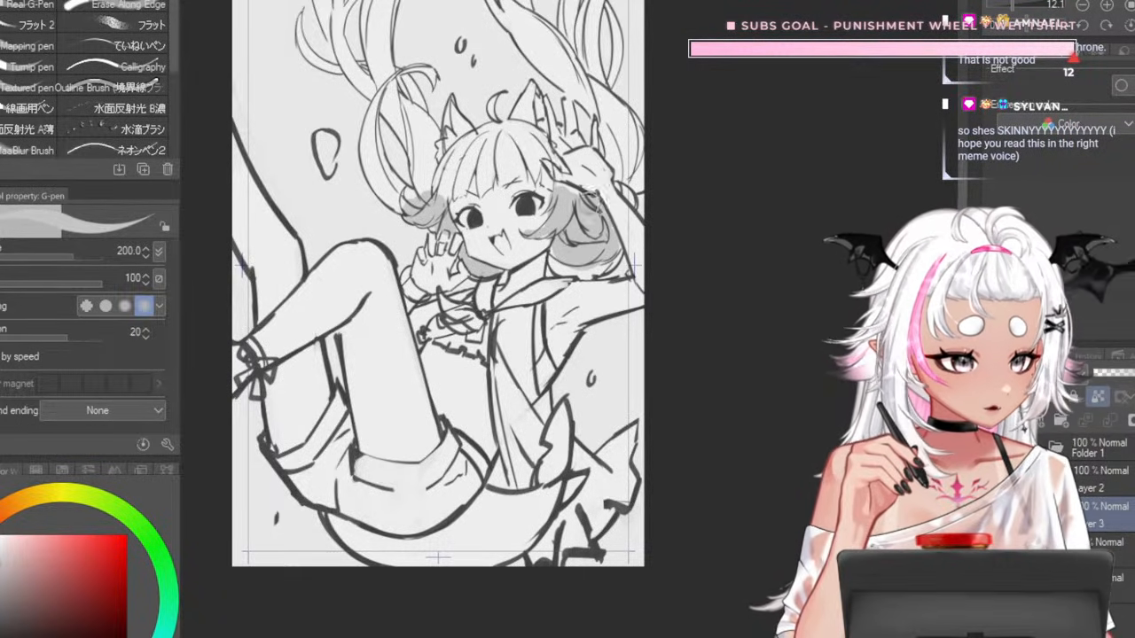
key(bracketleft)
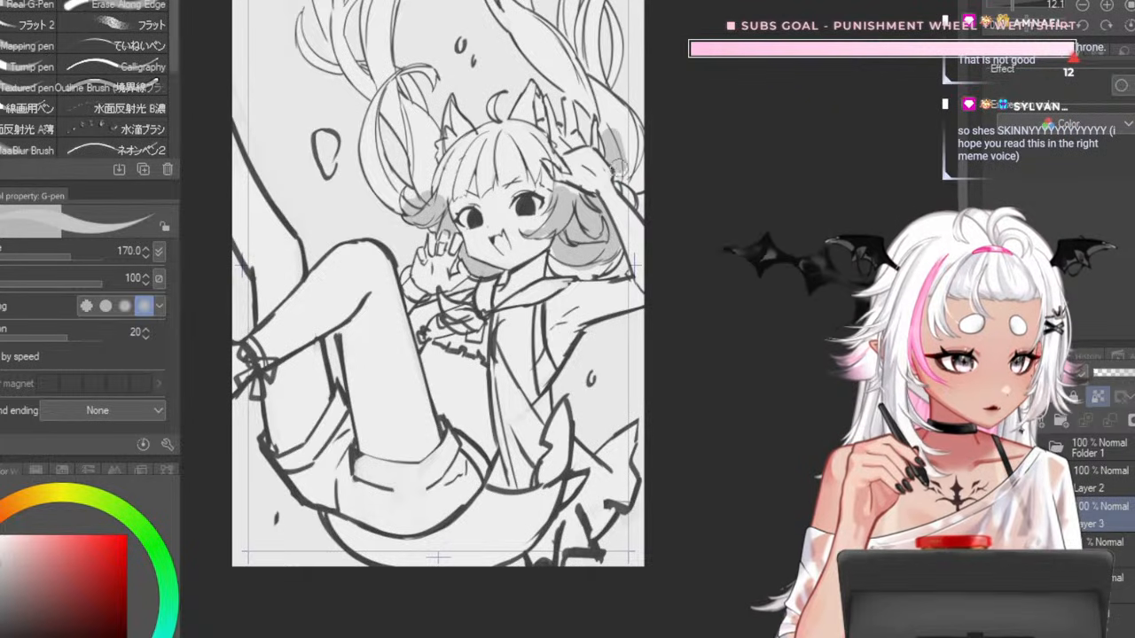
- Fill the long flowing ponytails, the first cat ear and its half of the bangs with gray, using brush sizes up to 600
key(bracketright)
key(bracketright)
key(bracketright)
key(bracketright)
mouse_move(615, 138)
mouse_down()
mouse_move(599, 87)
mouse_move(546, 34)
mouse_move(543, 13)
mouse_up()
key(bracketright)
key(bracketright)
mouse_move(381, 11)
mouse_down()
mouse_move(338, 104)
mouse_move(301, 71)
mouse_up()
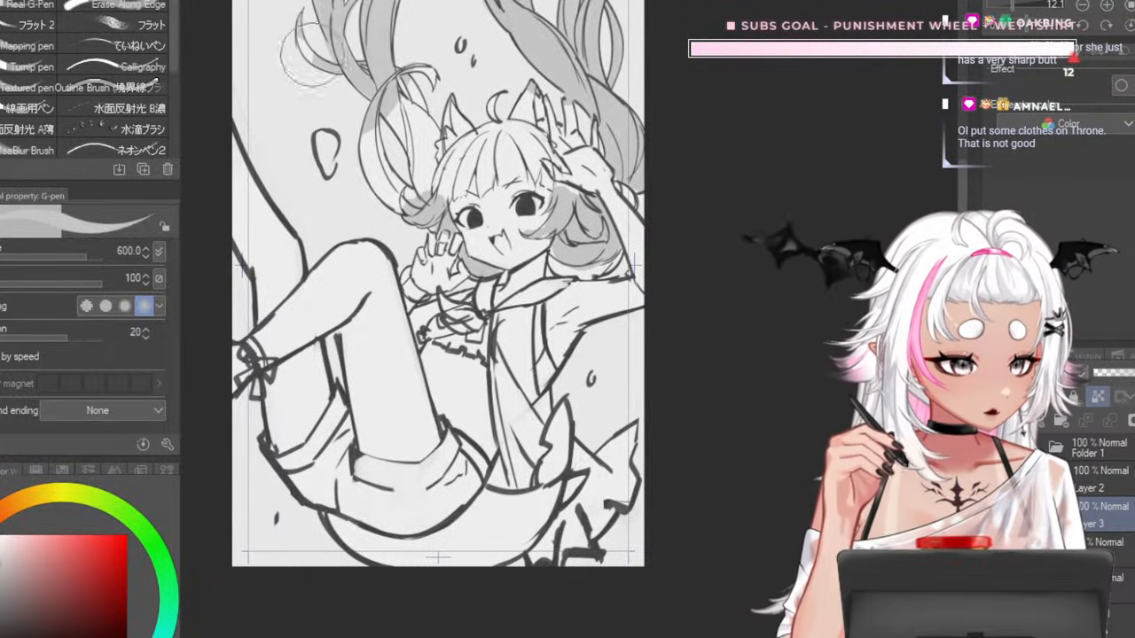
mouse_move(403, 102)
mouse_down()
mouse_move(415, 156)
mouse_move(475, 133)
mouse_up()
drag(455, 182, 486, 139)
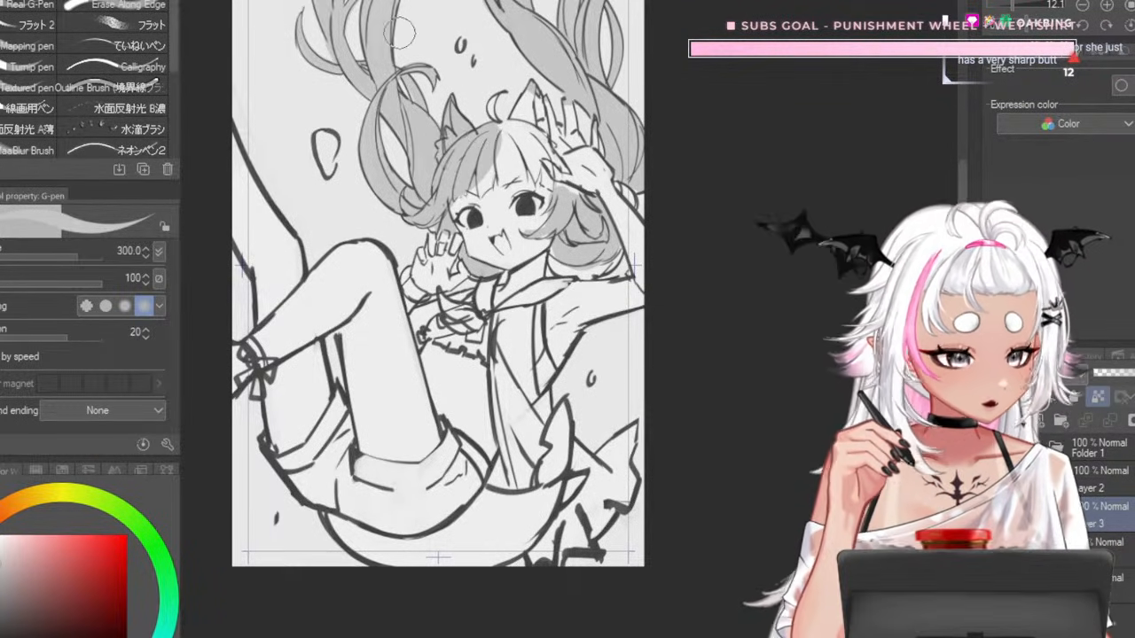
- Extend the gray fill across the central bangs, reducing the brush to 150 and 70 near the face
scroll(452, 124, up, 3)
scroll(426, 195, down, 3)
scroll(421, 159, up, 3)
scroll(502, 226, down, 1)
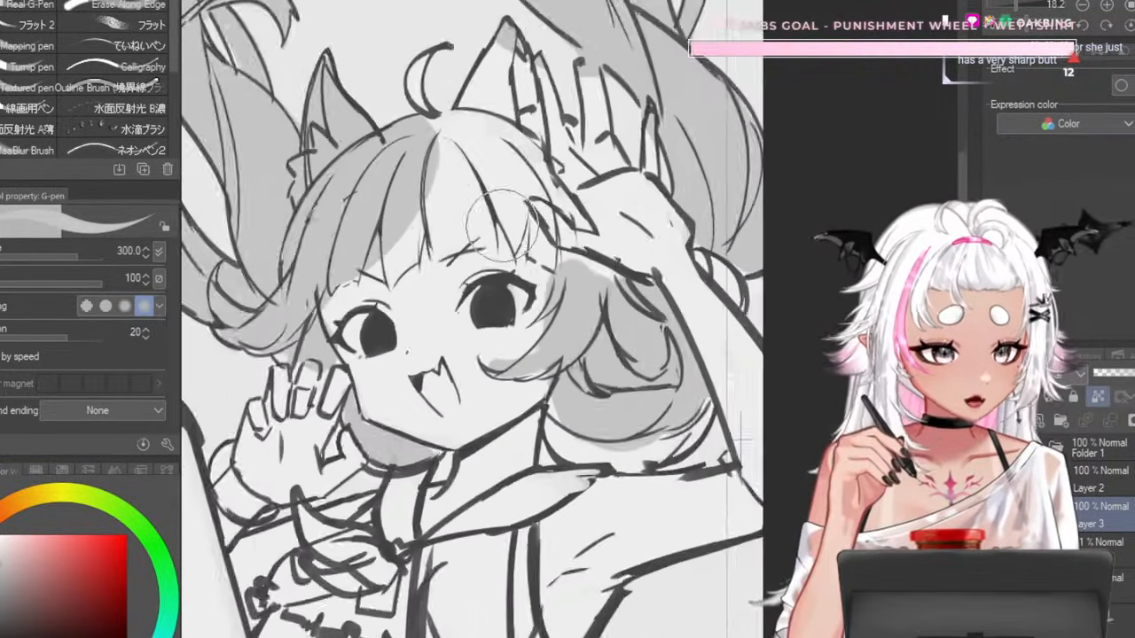
scroll(497, 209, up, 1)
scroll(494, 182, down, 3)
scroll(504, 191, up, 2)
scroll(506, 195, down, 2)
scroll(499, 253, up, 2)
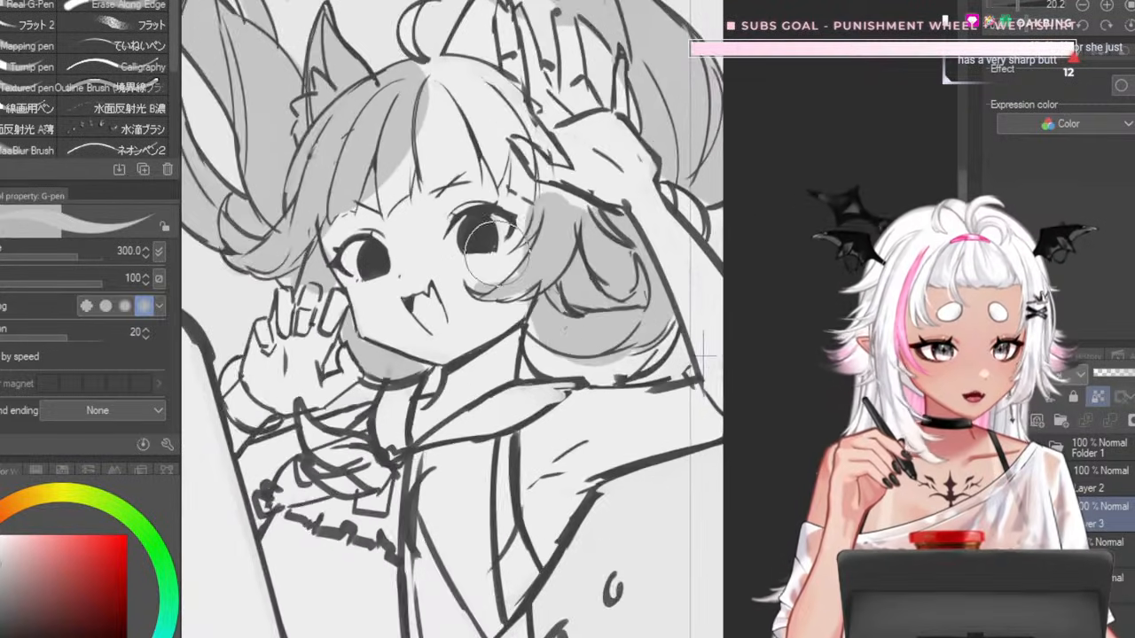
scroll(497, 252, up, 2)
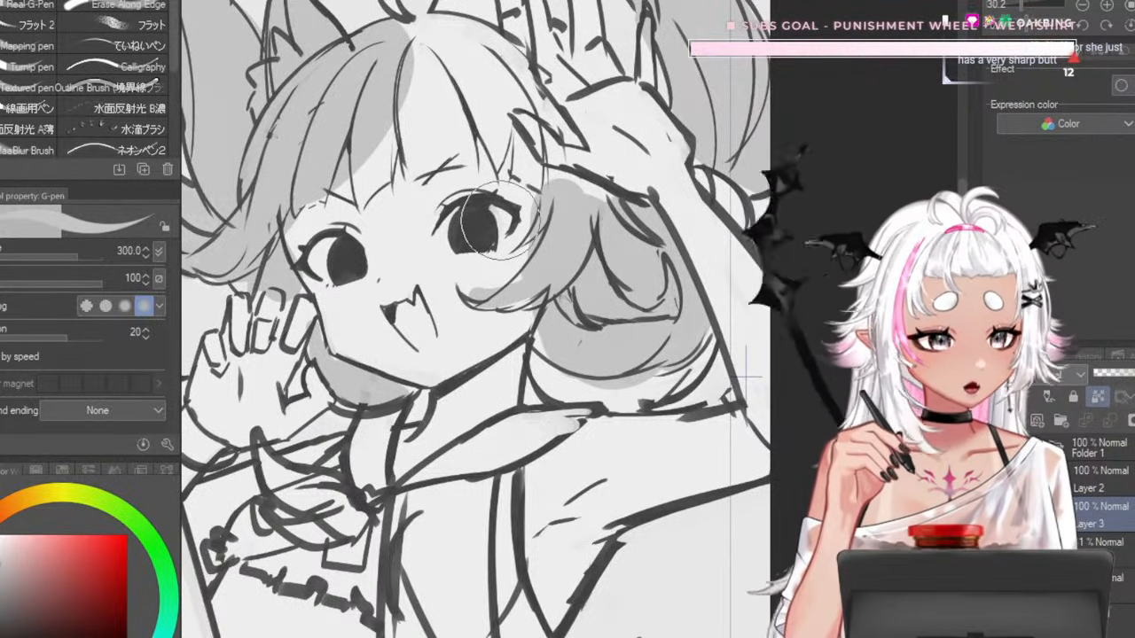
key(bracketleft)
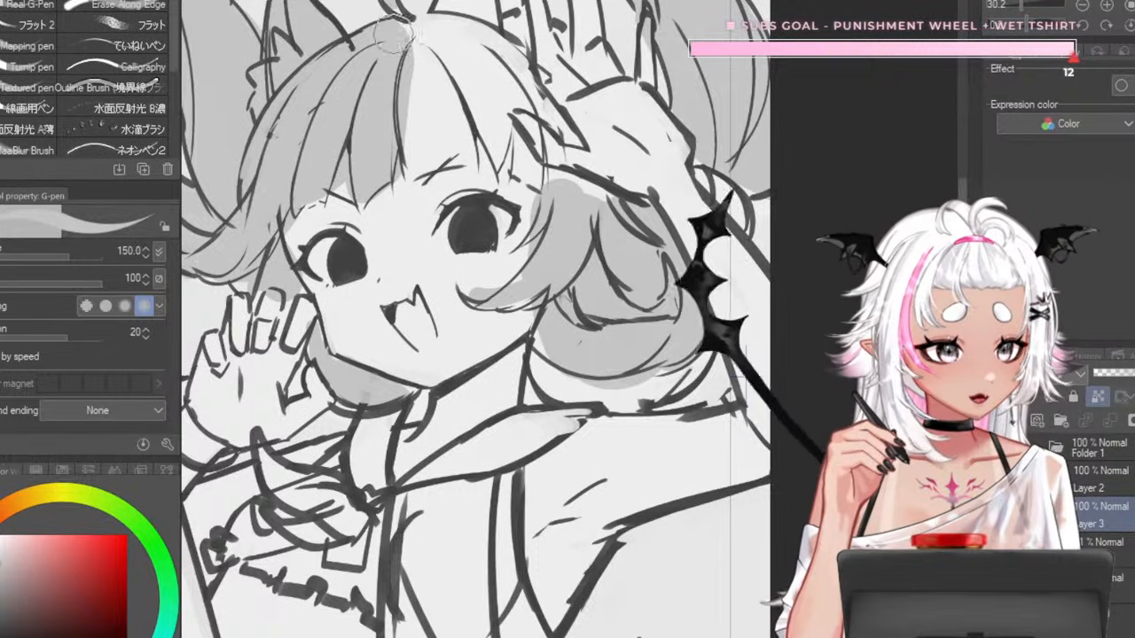
scroll(558, 199, down, 4)
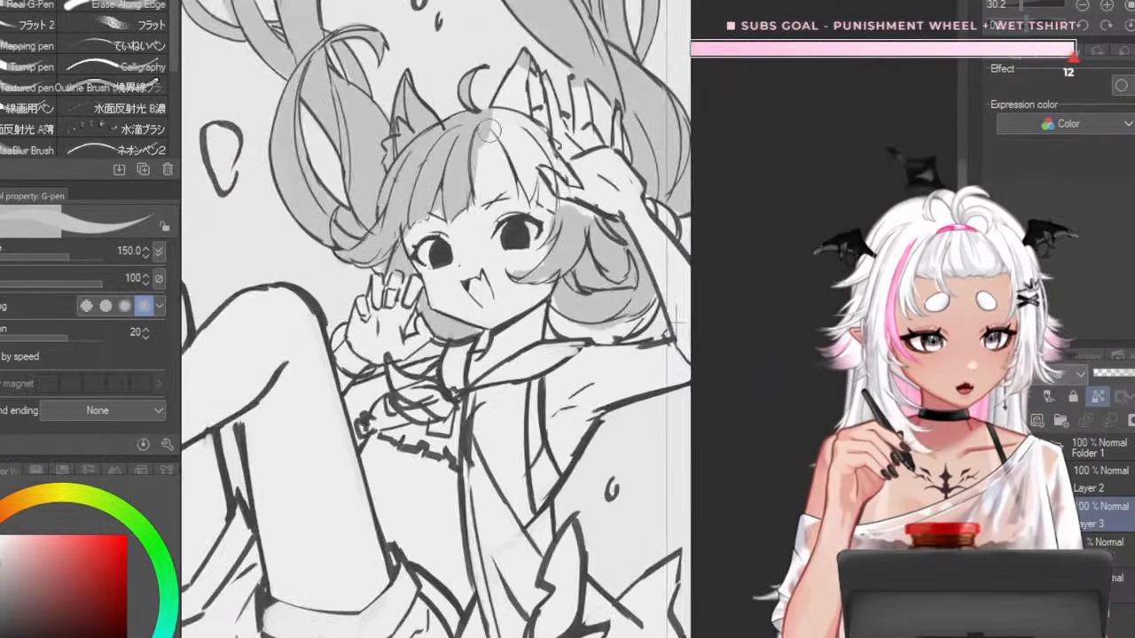
scroll(572, 210, up, 3)
scroll(576, 207, down, 3)
scroll(620, 278, up, 3)
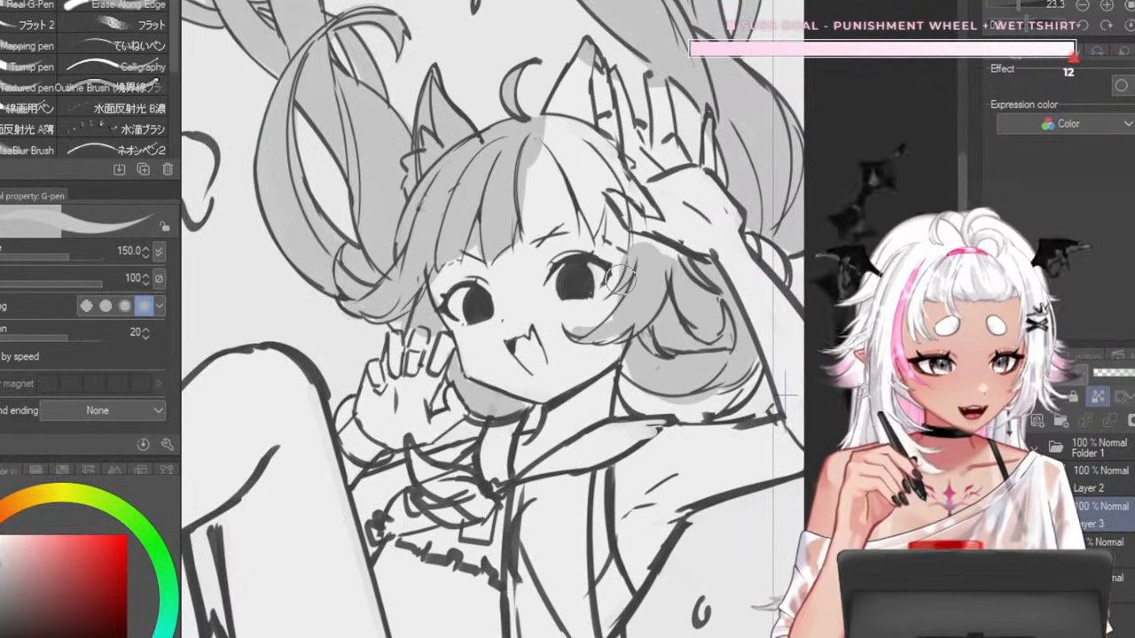
mouse_move(525, 186)
mouse_down()
mouse_move(534, 227)
mouse_move(565, 217)
mouse_move(526, 116)
mouse_move(548, 211)
mouse_move(548, 162)
mouse_move(586, 188)
mouse_up()
key(bracketleft)
key(bracketleft)
key(bracketleft)
key(bracketleft)
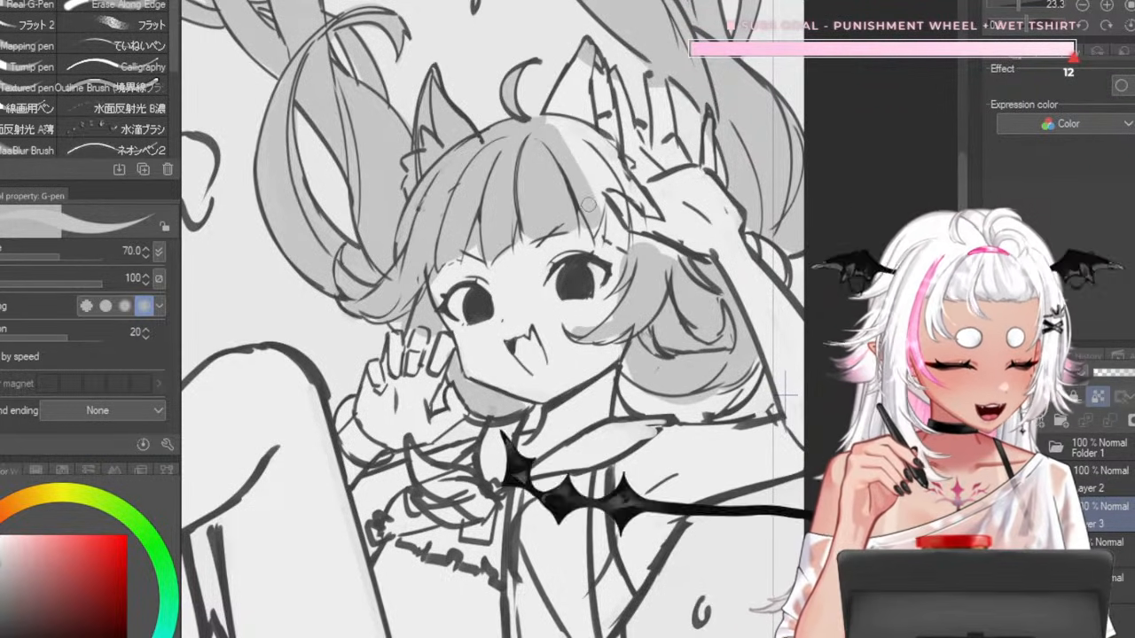
drag(596, 232, 605, 176)
- Fill the remaining crown hair and the cat ear beside the raised hand with gray at brush size 150, reducing to 60 for the ear's edges
key(bracketright)
key(bracketright)
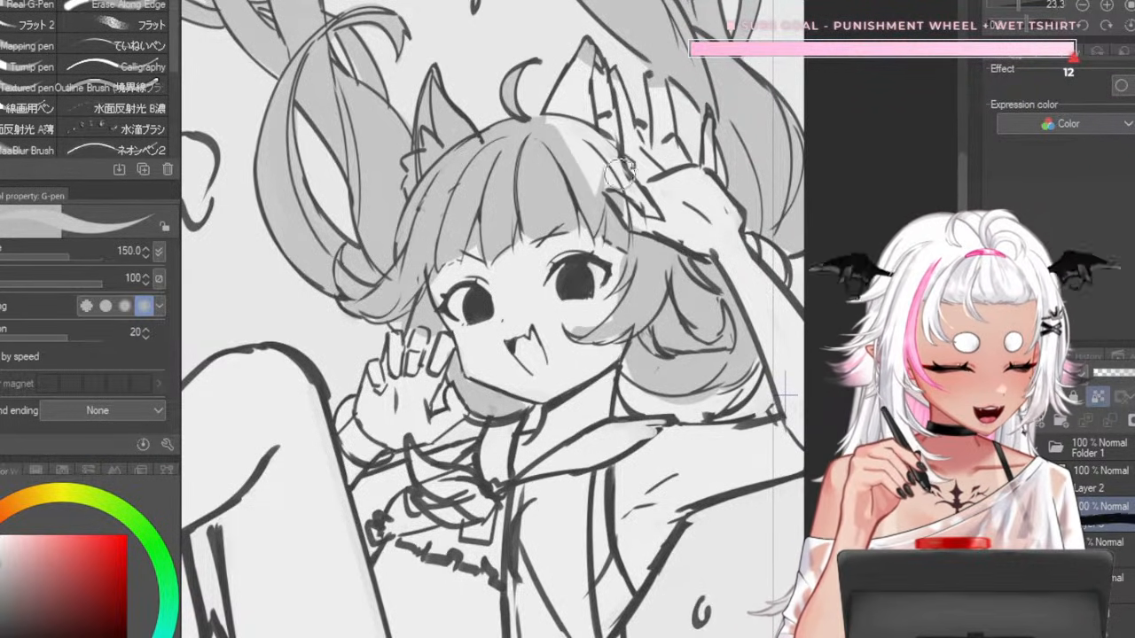
drag(585, 111, 596, 180)
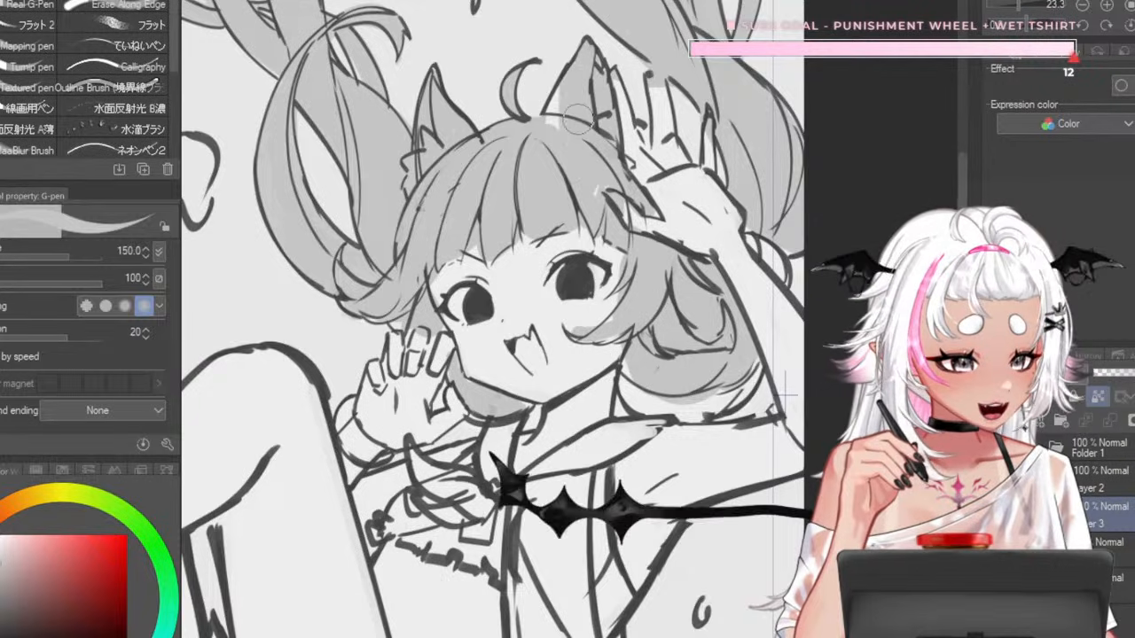
key(bracketleft)
key(bracketleft)
key(bracketleft)
key(bracketleft)
key(bracketleft)
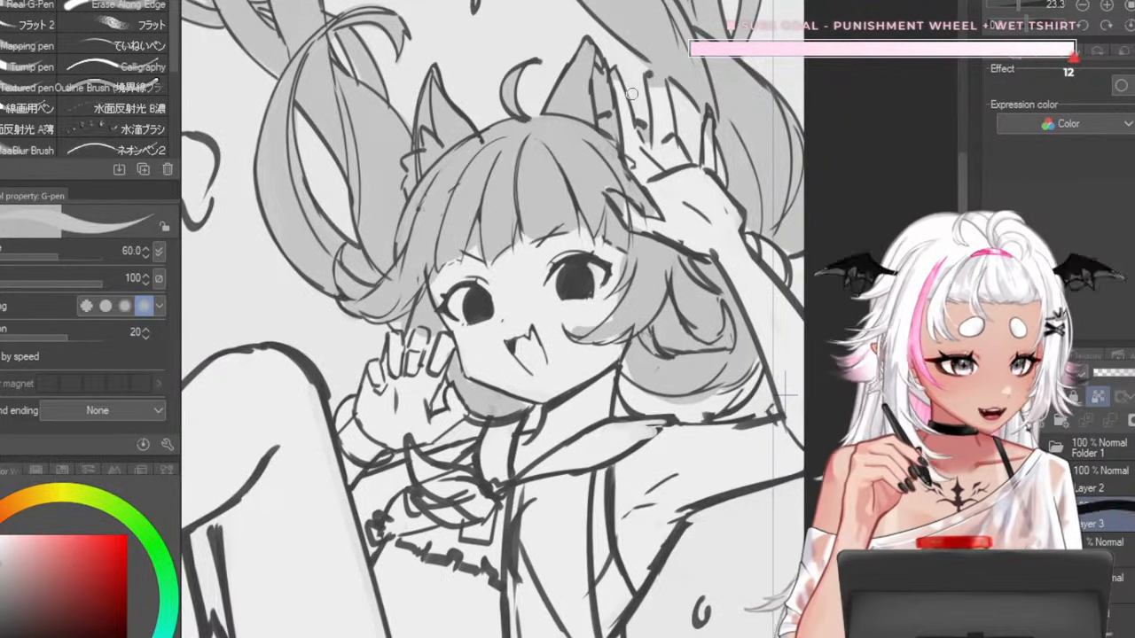
- Fill the sailor collar's two front flaps with dark gray, using brush sizes between 60 and 70
scroll(623, 68, down, 5)
scroll(559, 302, up, 4)
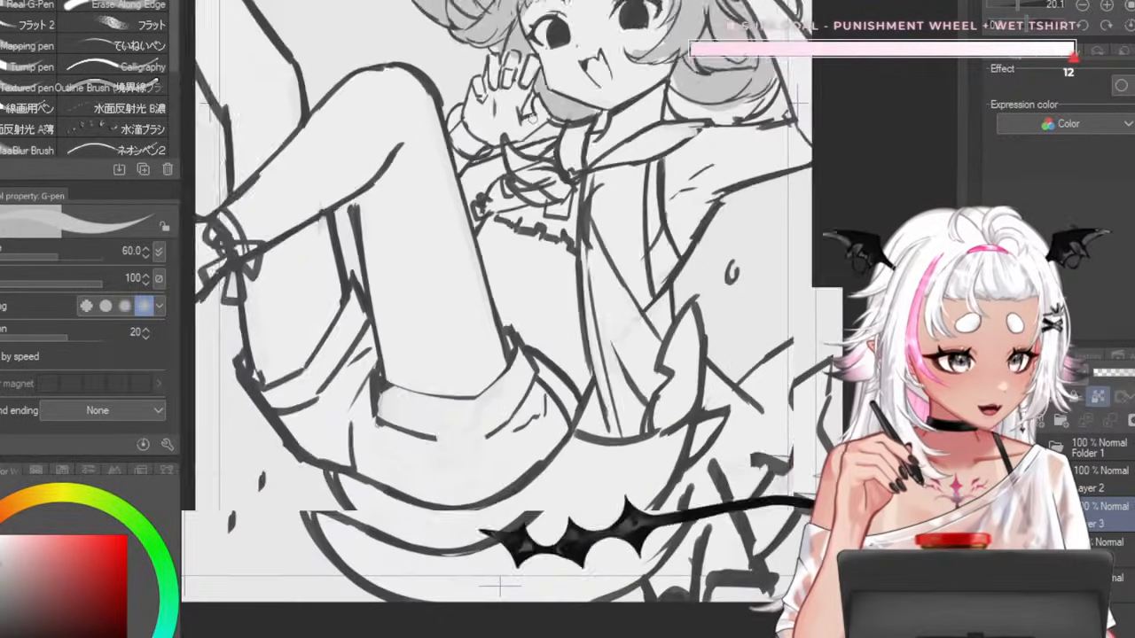
scroll(532, 84, down, 3)
scroll(576, 164, up, 3)
scroll(471, 514, down, 3)
scroll(536, 262, up, 6)
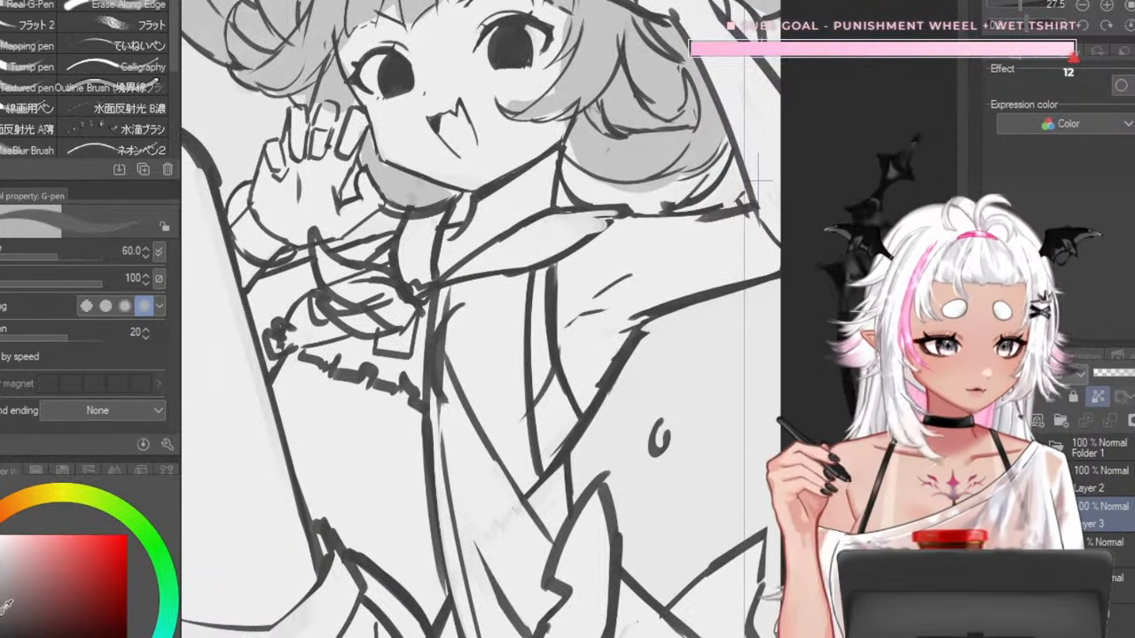
mouse_move(448, 277)
mouse_down()
mouse_move(567, 197)
mouse_move(598, 200)
mouse_up()
key(ctrl+z)
key(bracketright)
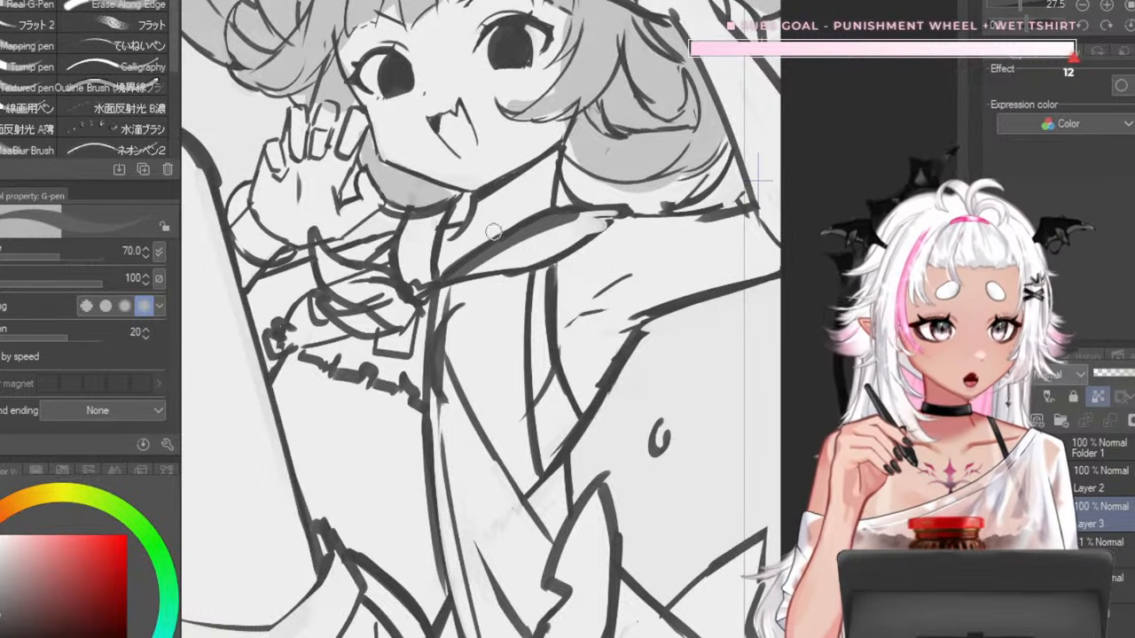
key(bracketright)
drag(457, 280, 548, 255)
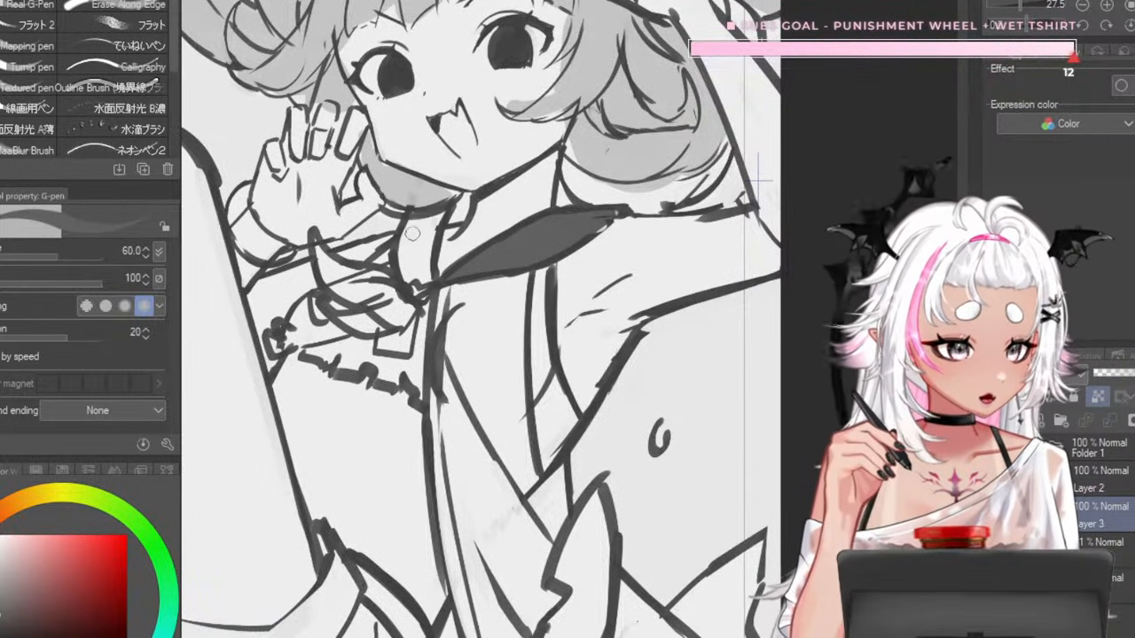
mouse_move(412, 233)
mouse_down()
mouse_move(406, 284)
mouse_move(425, 223)
mouse_move(418, 269)
mouse_up()
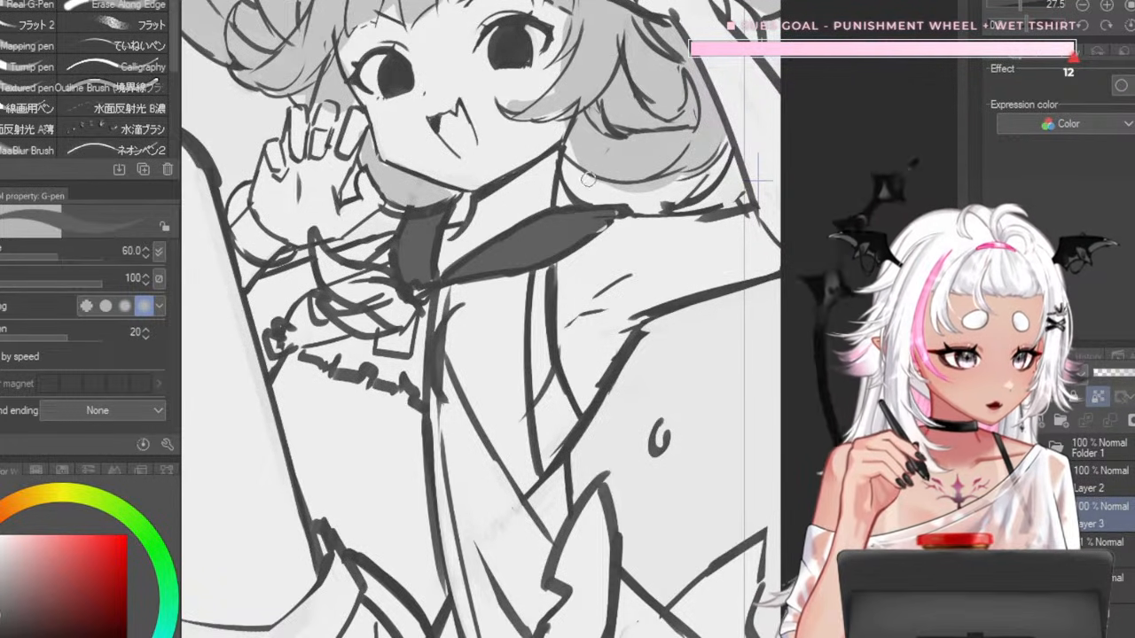
- Extend the hair gray down to the shoulder at brush size 80, and fill the collar pieces beside the neck with dark gray at 50
key(bracketleft)
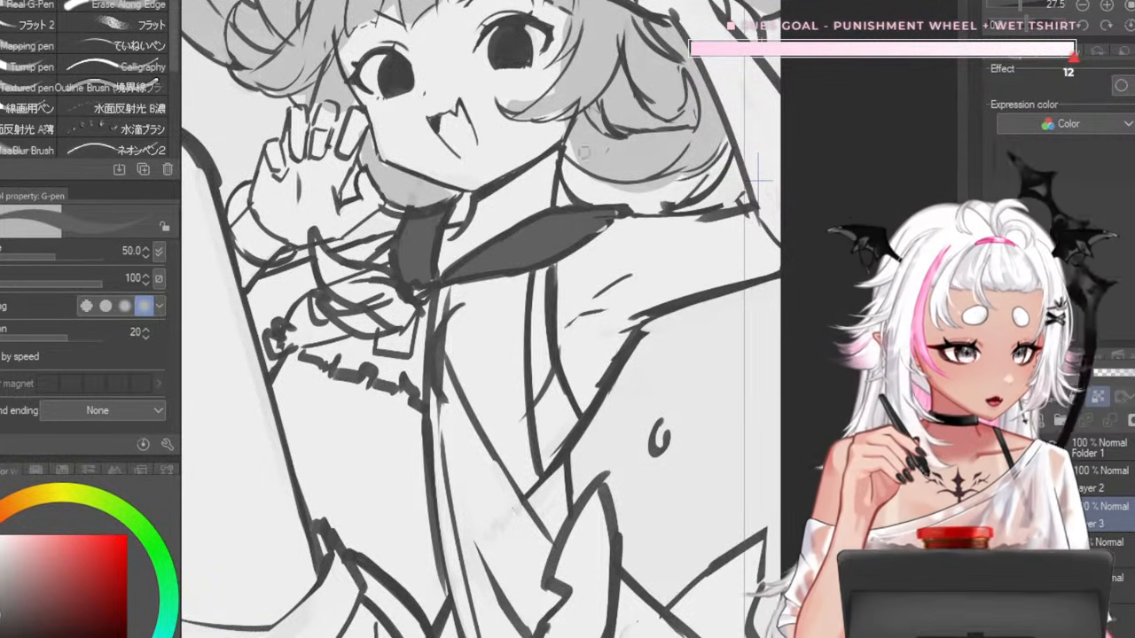
key(bracketright)
key(bracketright)
key(bracketright)
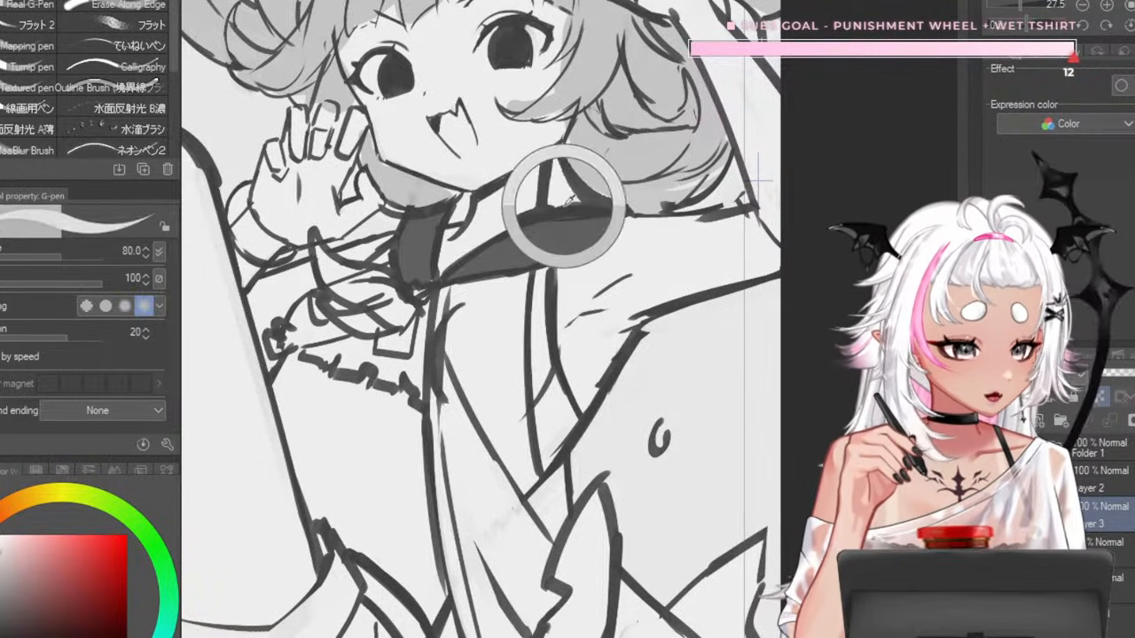
key(bracketleft)
key(bracketleft)
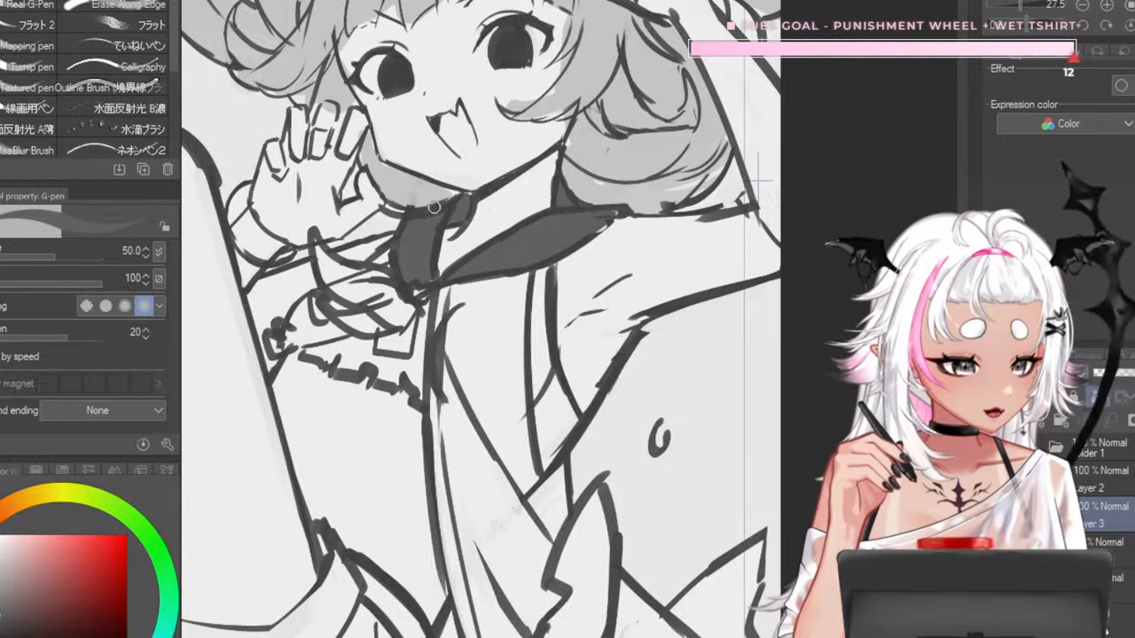
- Fill the wristband on the raised arm with dark gray, starting at brush size 25 and widening to 40
scroll(510, 218, down, 8)
scroll(536, 223, up, 6)
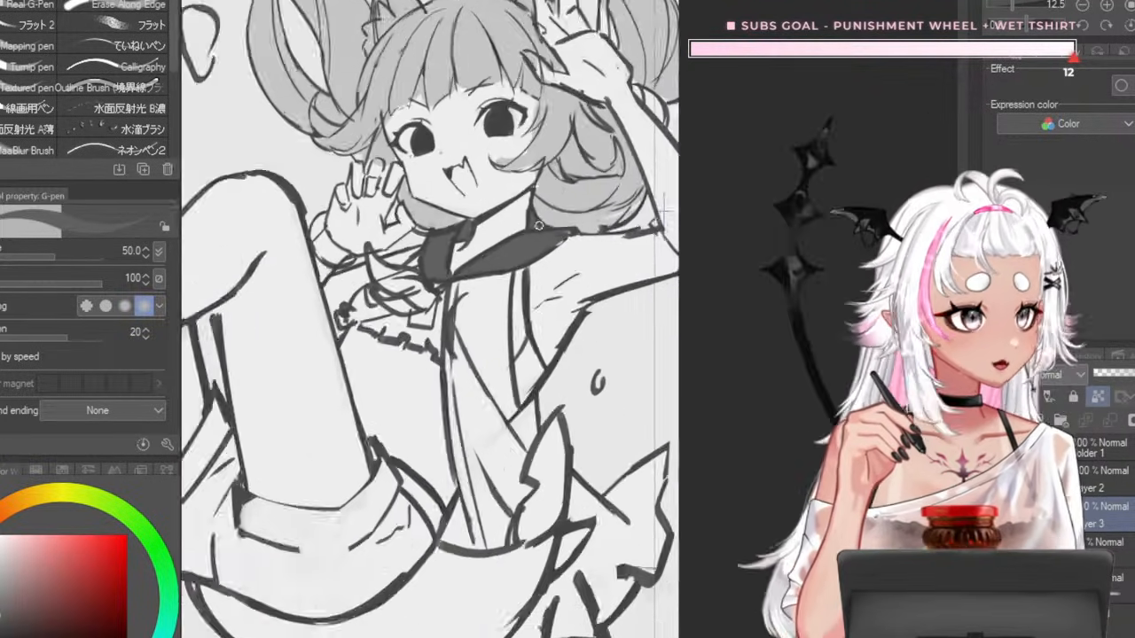
scroll(538, 225, down, 2)
scroll(538, 228, up, 3)
scroll(538, 228, down, 3)
scroll(539, 232, up, 3)
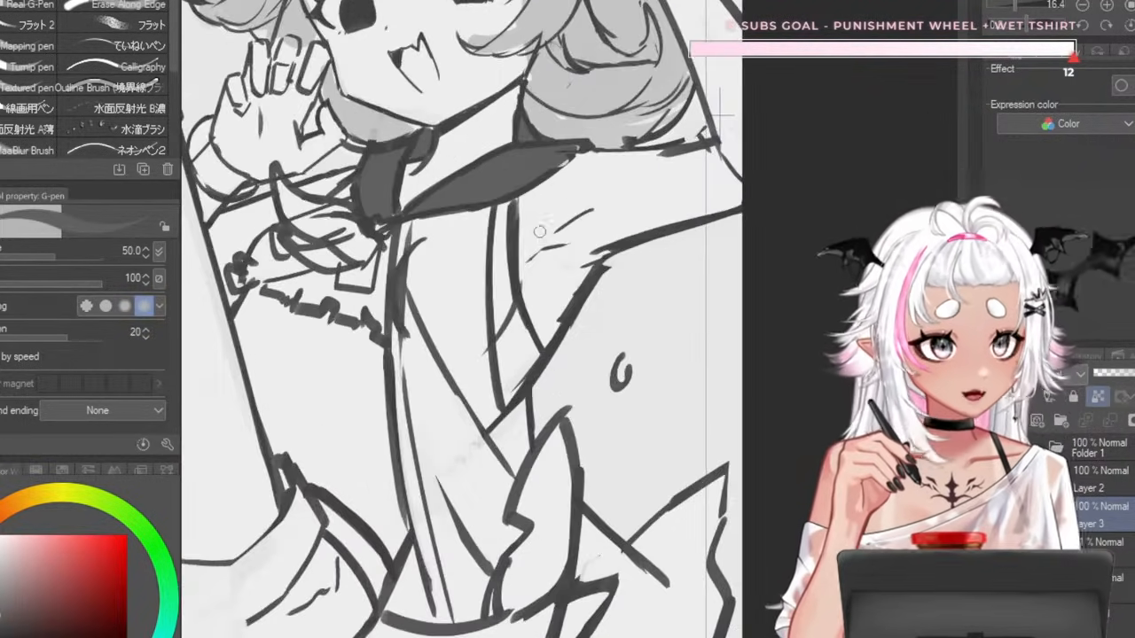
scroll(540, 231, down, 4)
scroll(609, 134, up, 6)
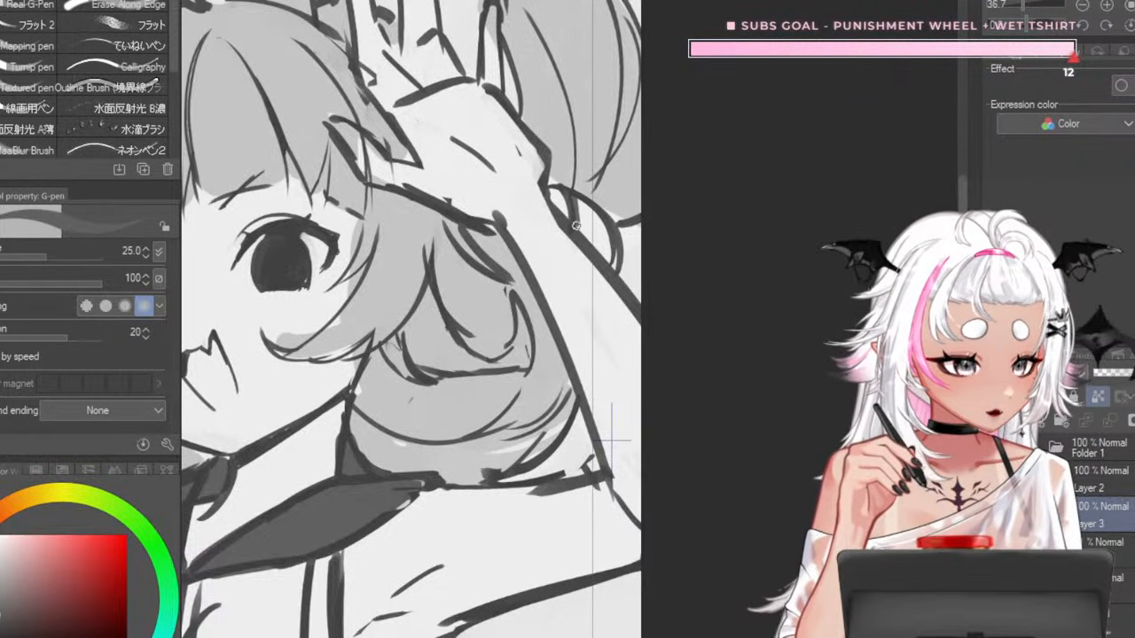
key(bracketright)
key(bracketright)
scroll(594, 244, down, 6)
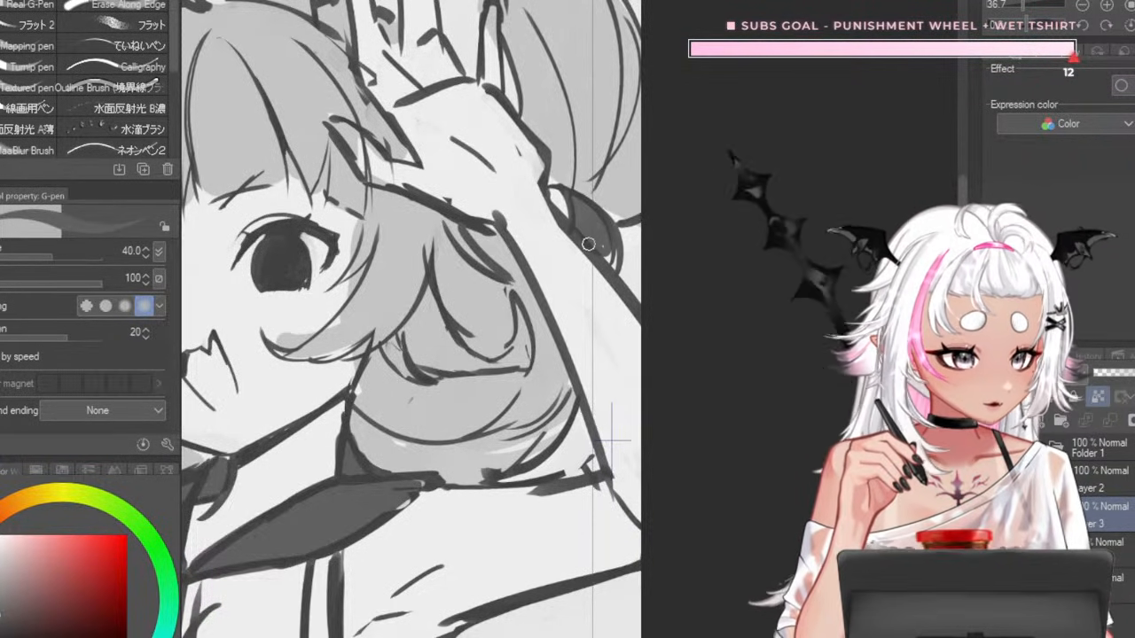
- Fill the knotted bow below the collar with a mid gray at brush size 60, replacing the first attempt
scroll(485, 261, up, 3)
scroll(486, 261, up, 2)
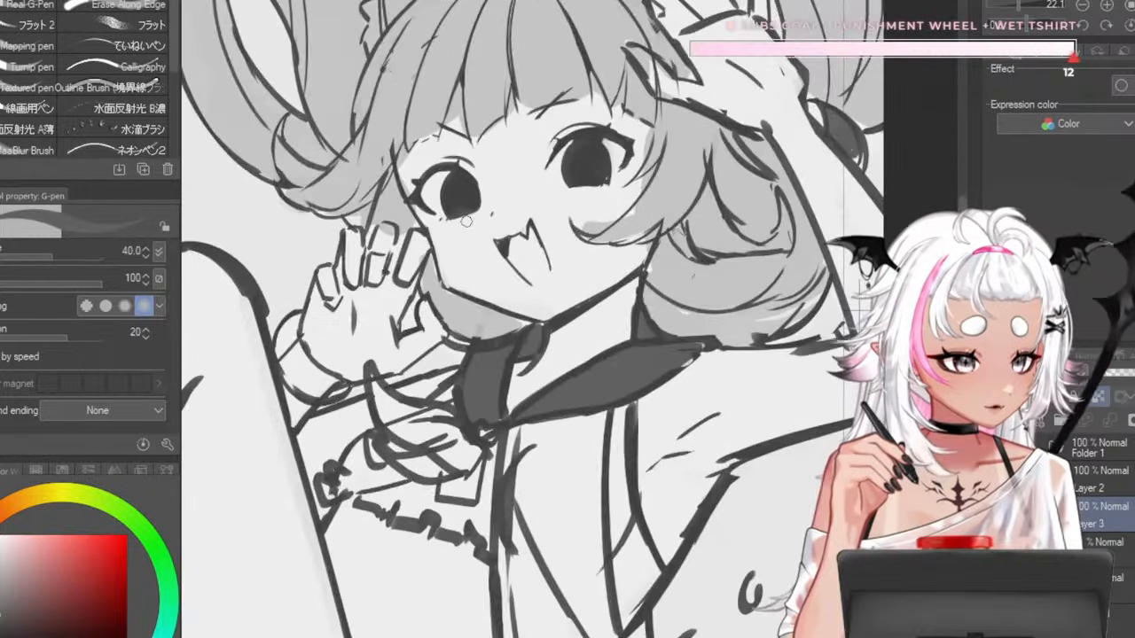
scroll(509, 69, down, 2)
scroll(625, 247, down, 3)
scroll(567, 248, up, 4)
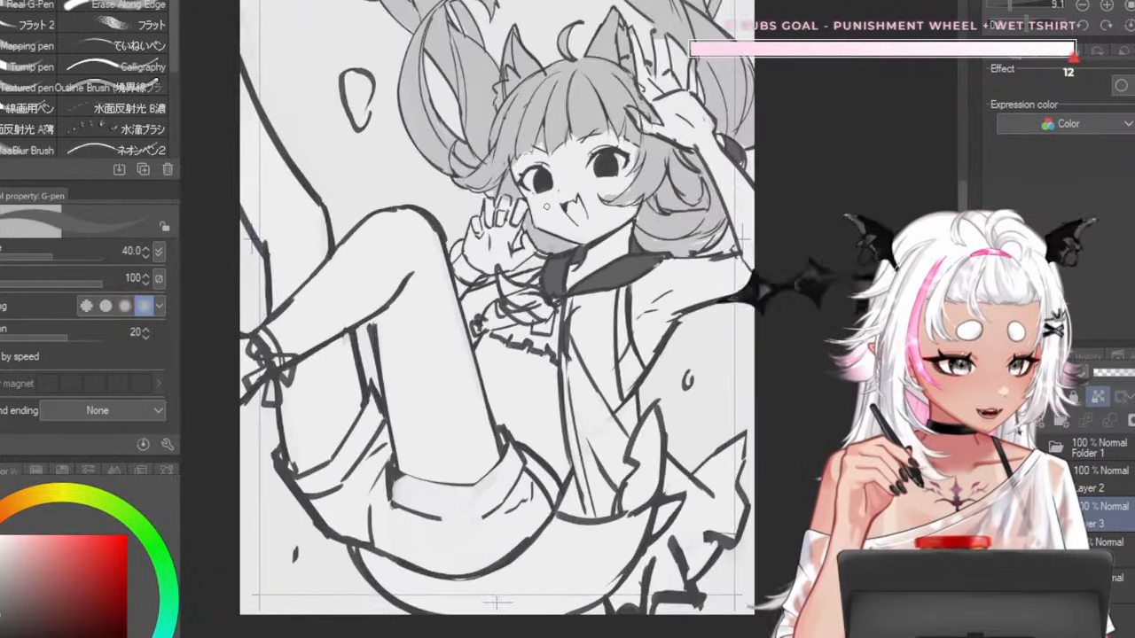
scroll(595, 258, up, 4)
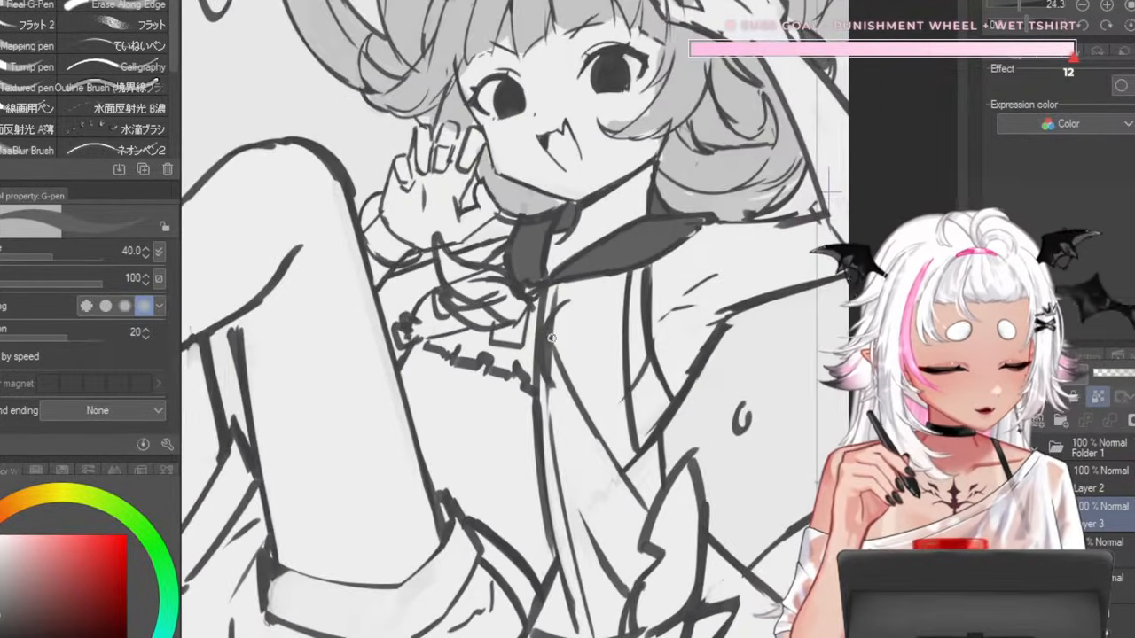
scroll(562, 215, up, 1)
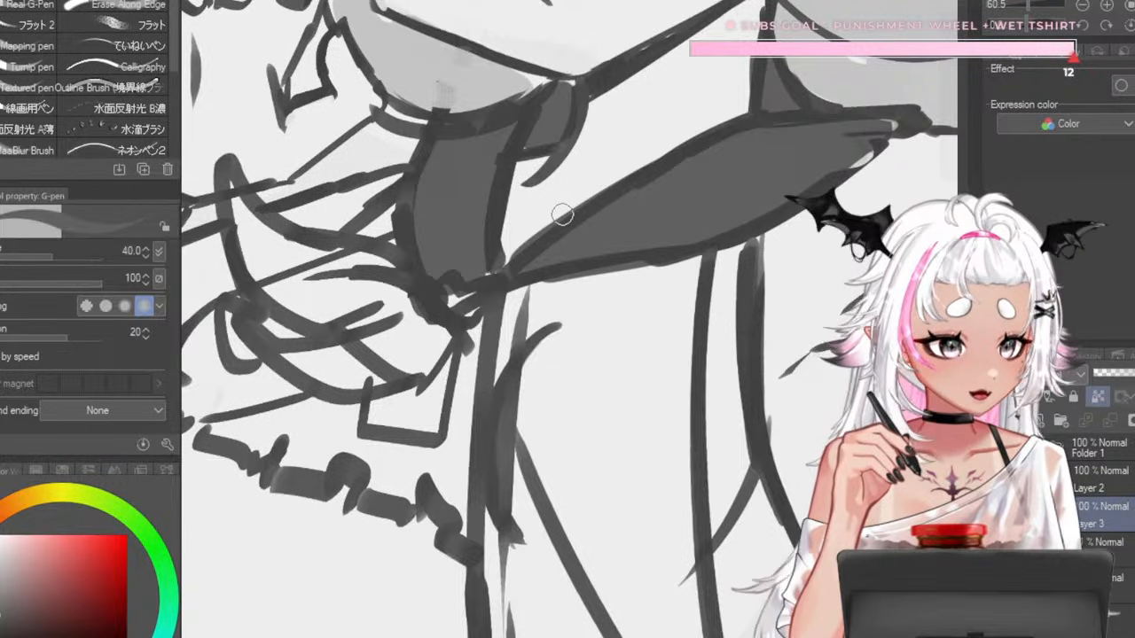
scroll(557, 206, down, 2)
scroll(494, 201, up, 1)
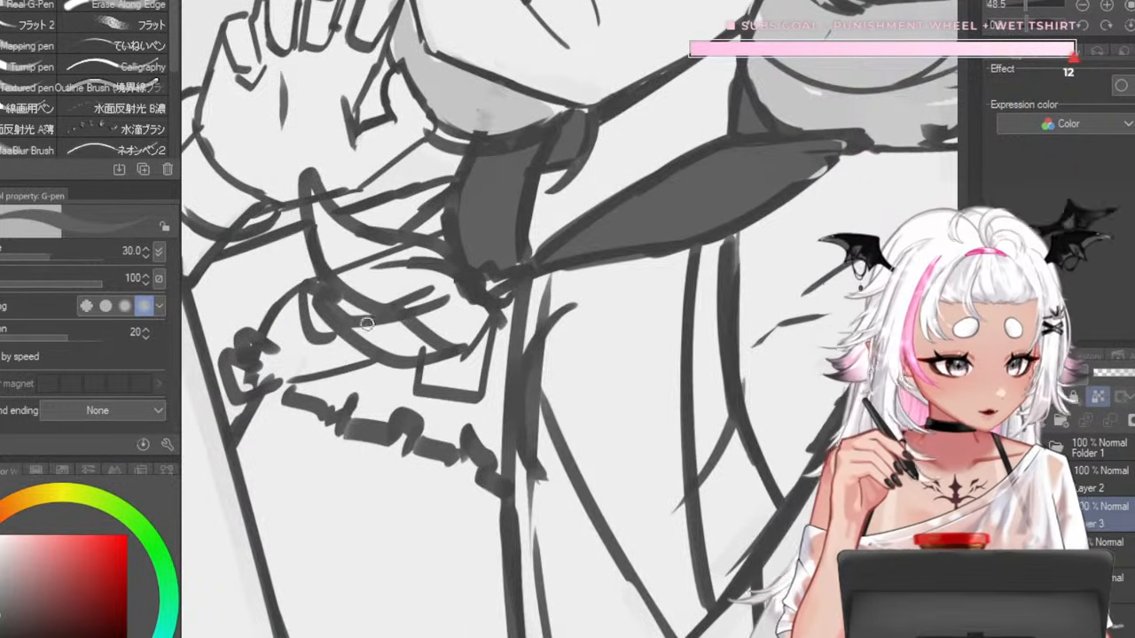
key(bracketleft)
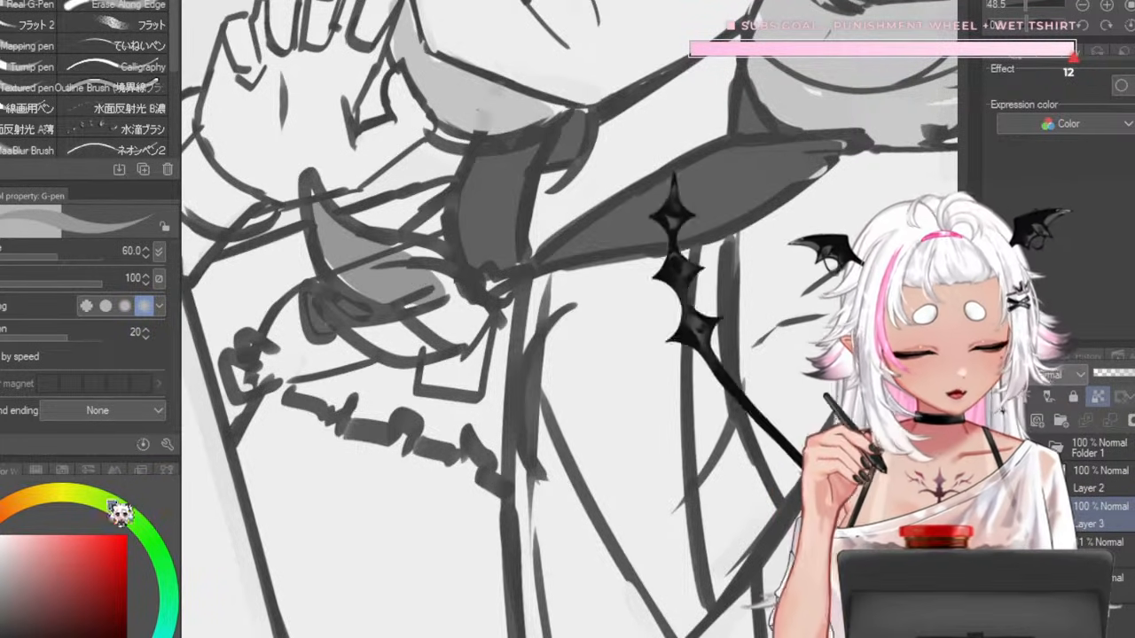
key(ctrl+z)
click(7, 588)
mouse_move(316, 207)
mouse_down()
mouse_move(340, 236)
mouse_move(387, 303)
mouse_up()
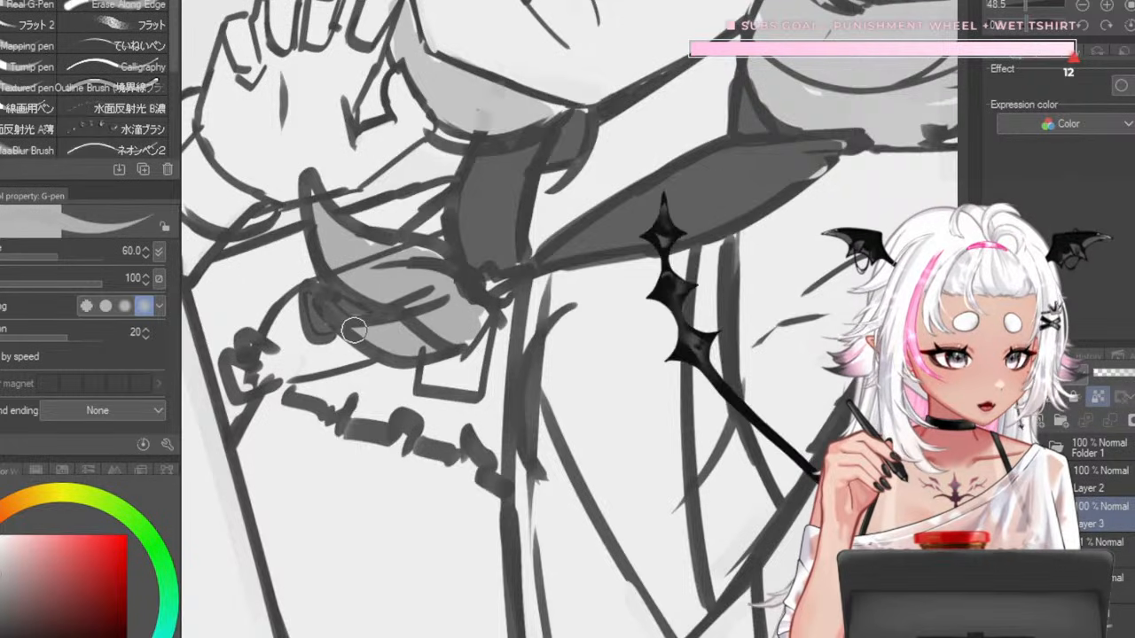
scroll(502, 220, down, 2)
scroll(502, 220, down, 2)
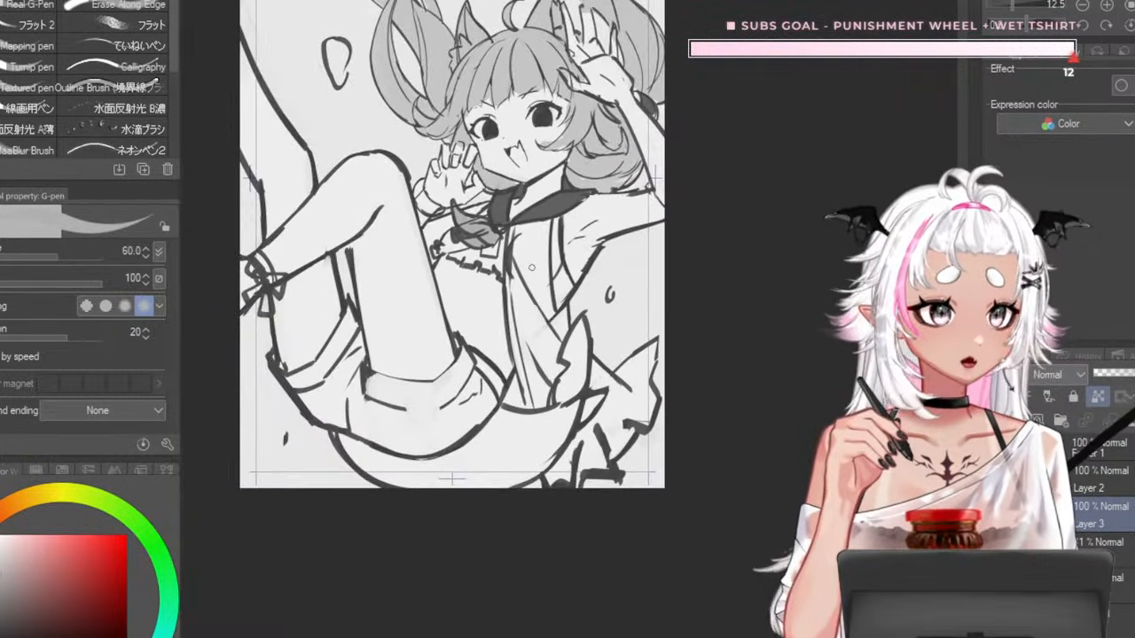
- Sample the collar's dark gray, try a horizontal stroke across the top's chest at brush size 25, and undo it
scroll(555, 136, up, 6)
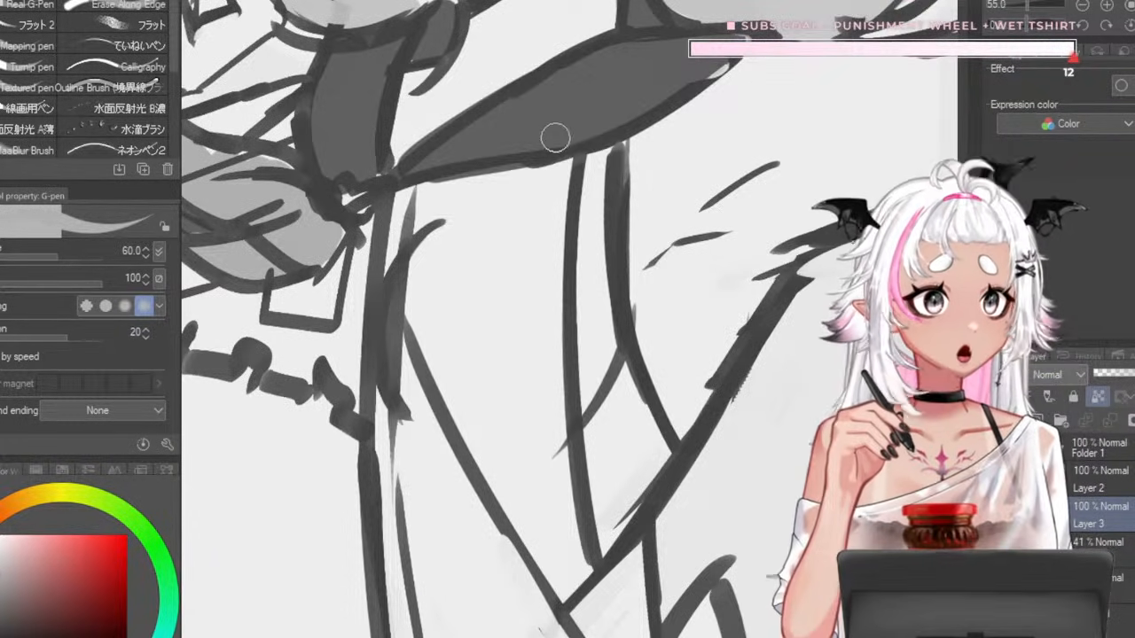
alt+click(556, 128)
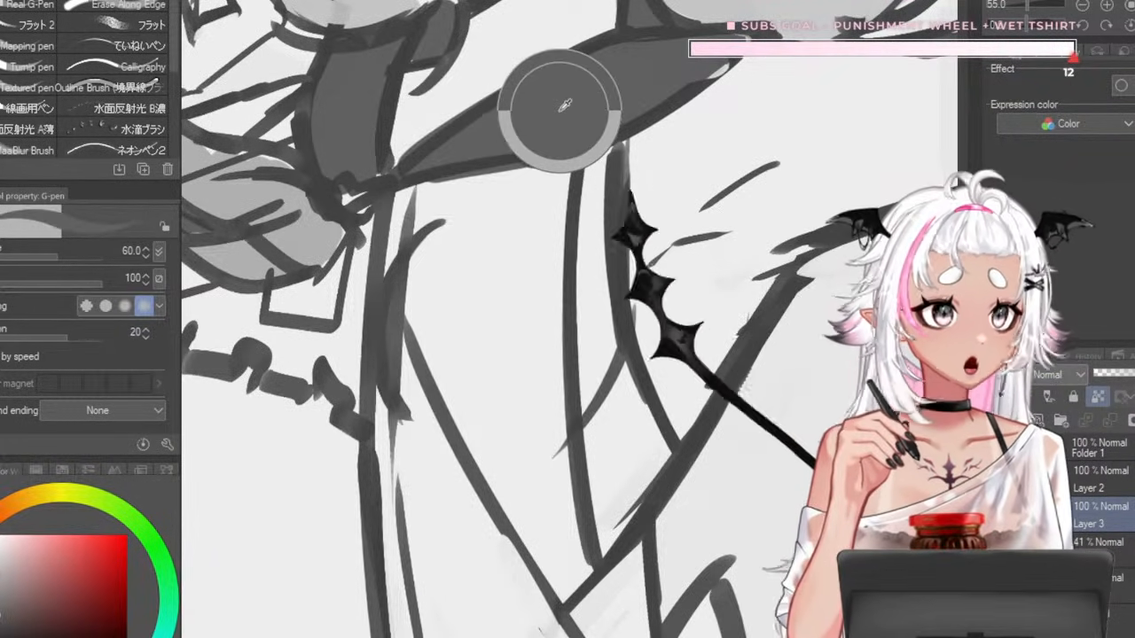
key(bracketleft)
key(bracketleft)
key(bracketleft)
key(bracketleft)
drag(435, 243, 535, 242)
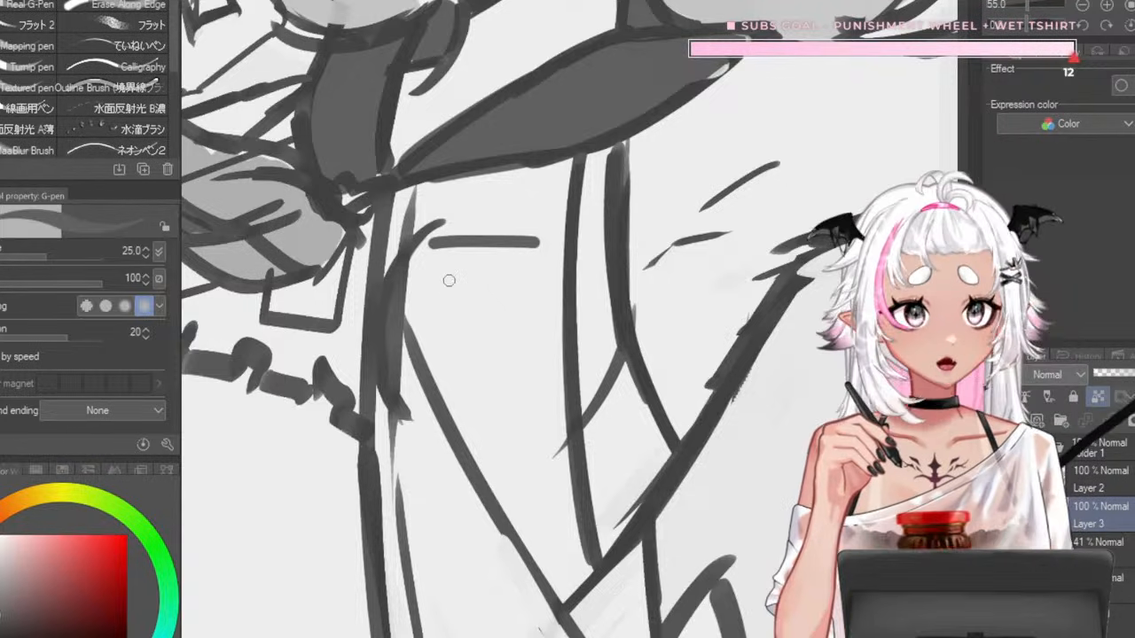
key(ctrl+z)
key(ctrl+z)
key(ctrl+z)
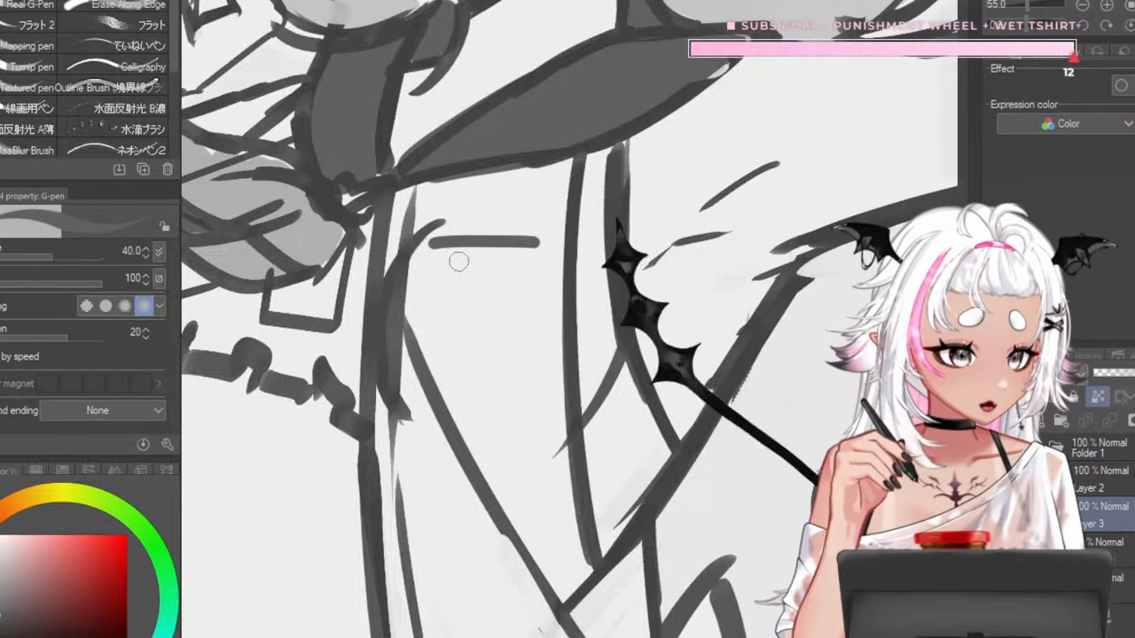
- Paint a rounded dark gray patch on the chest just below the collar flap
drag(454, 232, 401, 329)
mouse_move(448, 235)
mouse_down()
mouse_move(532, 259)
mouse_move(482, 389)
mouse_move(413, 386)
mouse_move(451, 399)
mouse_move(529, 276)
mouse_move(491, 260)
mouse_move(421, 333)
mouse_move(439, 313)
mouse_move(470, 317)
mouse_up()
key(bracketright)
key(bracketright)
key(bracketright)
key(bracketleft)
key(bracketleft)
key(bracketleft)
key(bracketleft)
- Fill the shorts' cuffs around both thighs with dark gray at brush size 100
scroll(442, 346, down, 6)
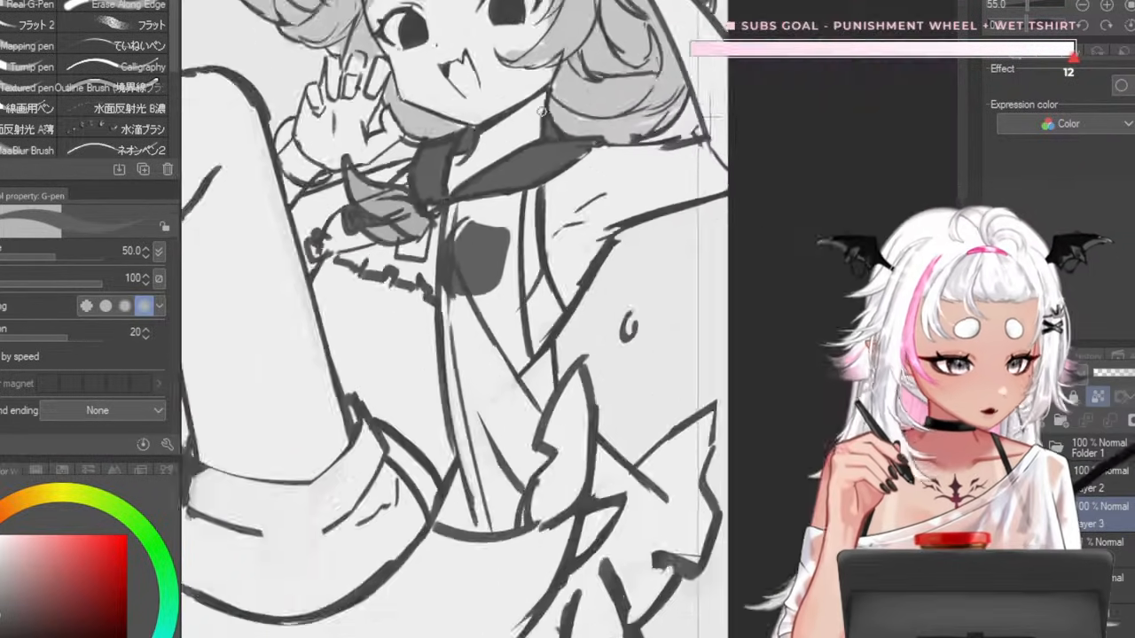
scroll(497, 338, up, 5)
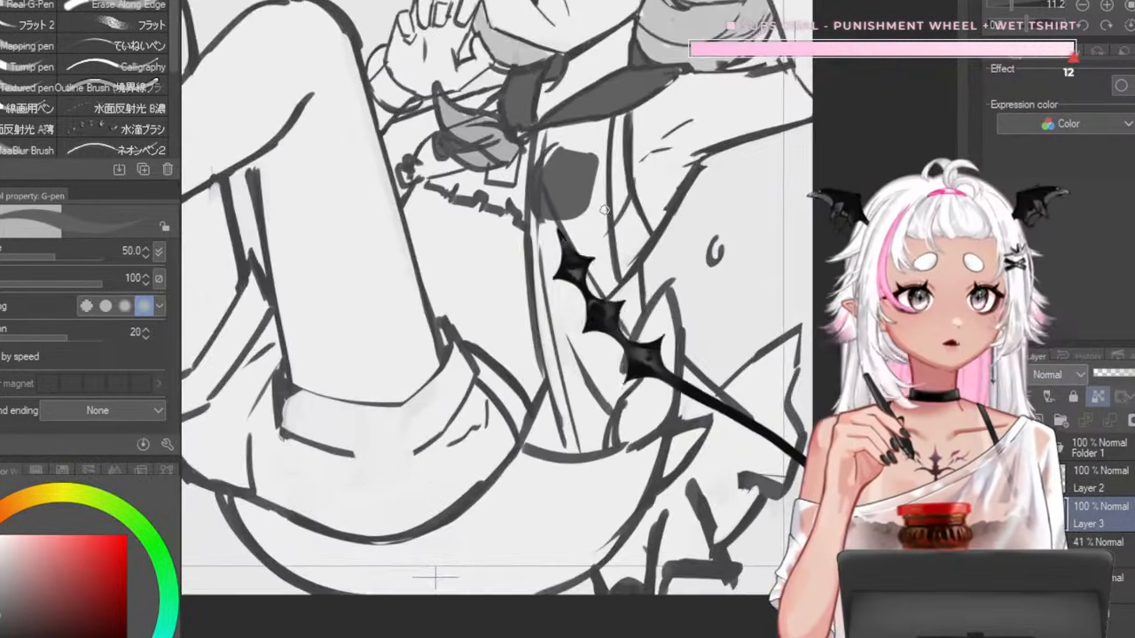
scroll(497, 338, up, 1)
key(bracketright)
key(bracketright)
key(bracketright)
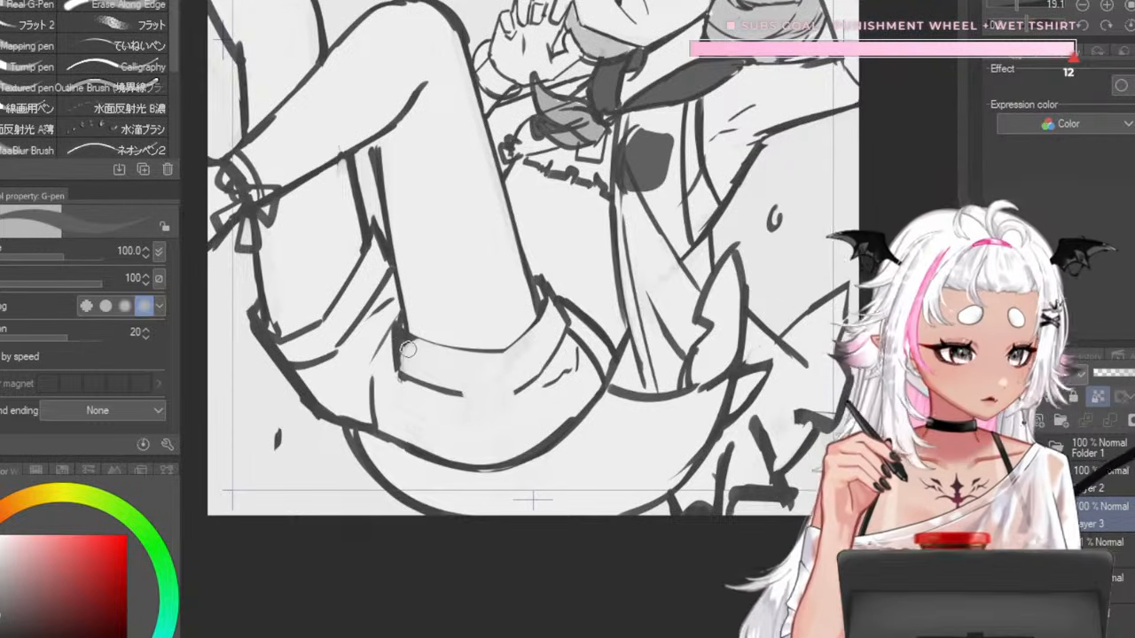
mouse_move(549, 334)
mouse_down()
mouse_move(518, 380)
mouse_move(425, 382)
mouse_move(425, 358)
mouse_move(499, 372)
mouse_move(467, 360)
mouse_up()
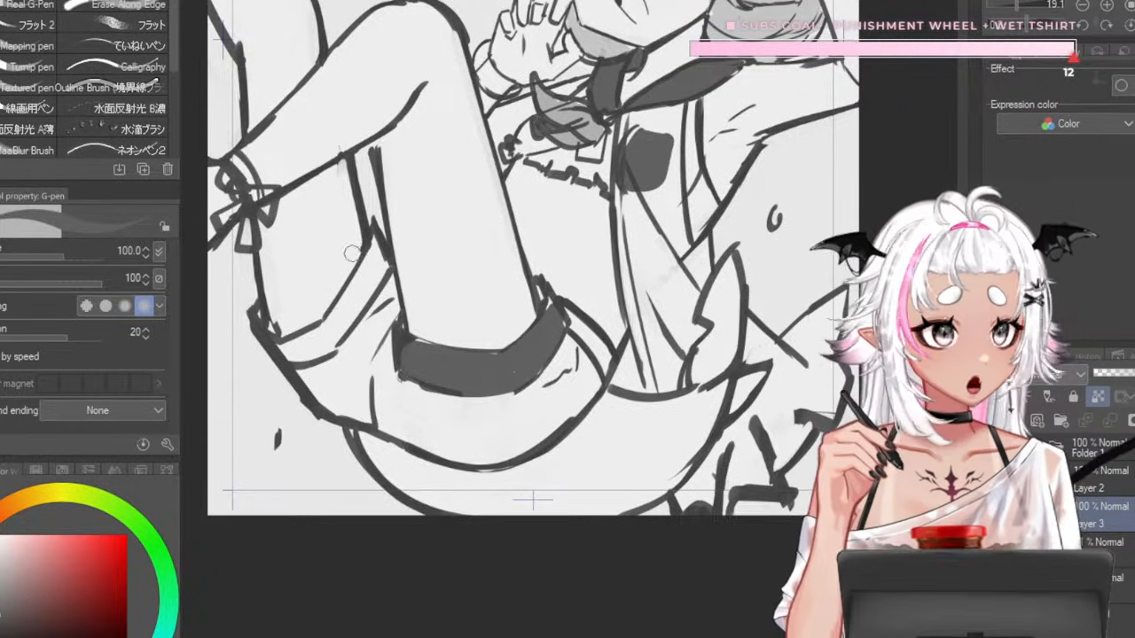
mouse_move(283, 350)
mouse_down()
mouse_move(313, 354)
mouse_move(367, 286)
mouse_up()
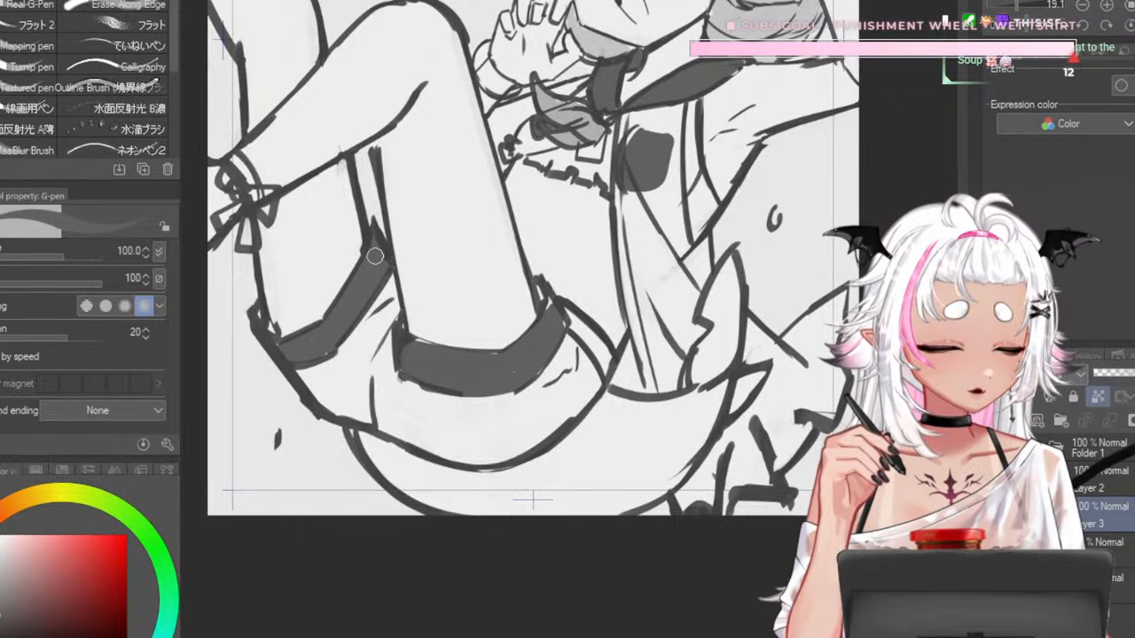
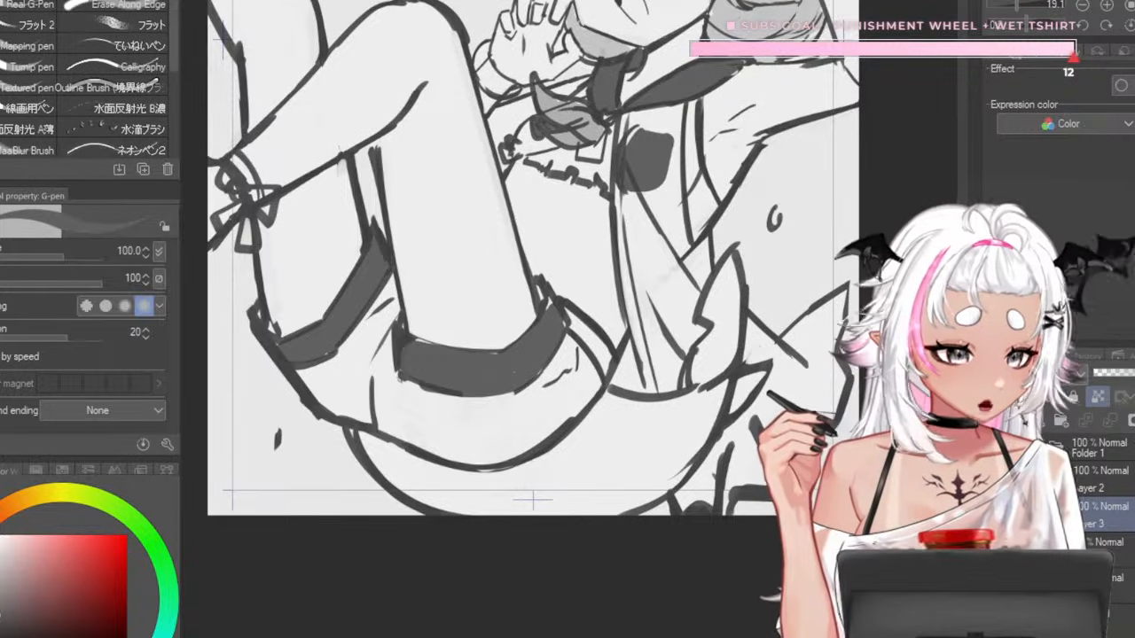
scroll(460, 307, down, 5)
scroll(457, 297, up, 5)
scroll(667, 399, down, 3)
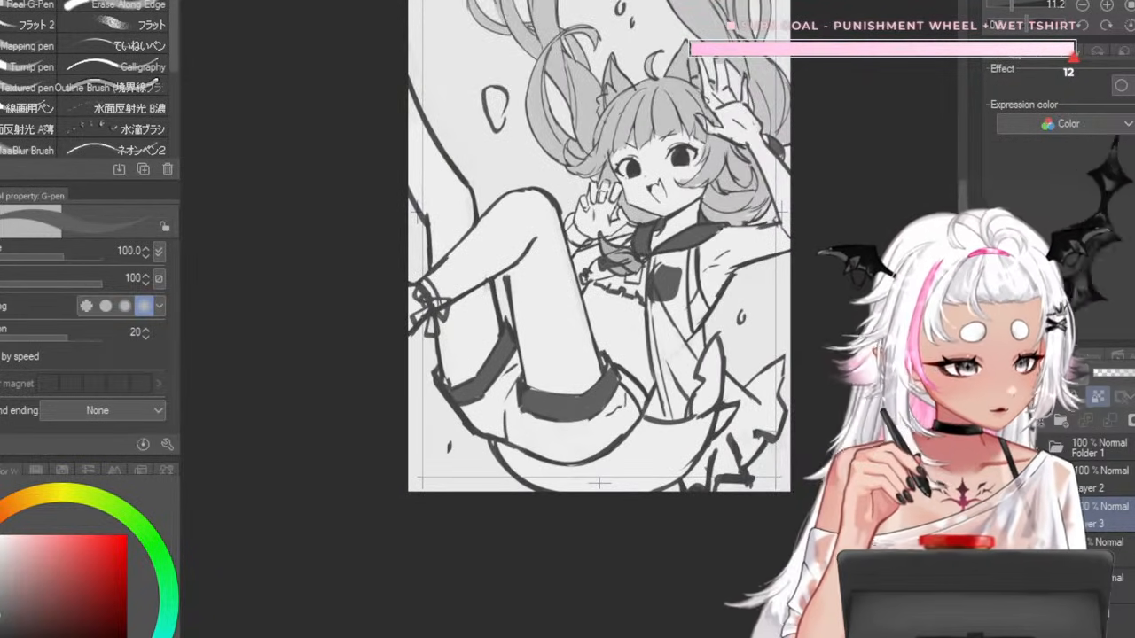
scroll(621, 297, up, 3)
scroll(362, 426, down, 3)
scroll(399, 497, up, 5)
scroll(603, 514, down, 3)
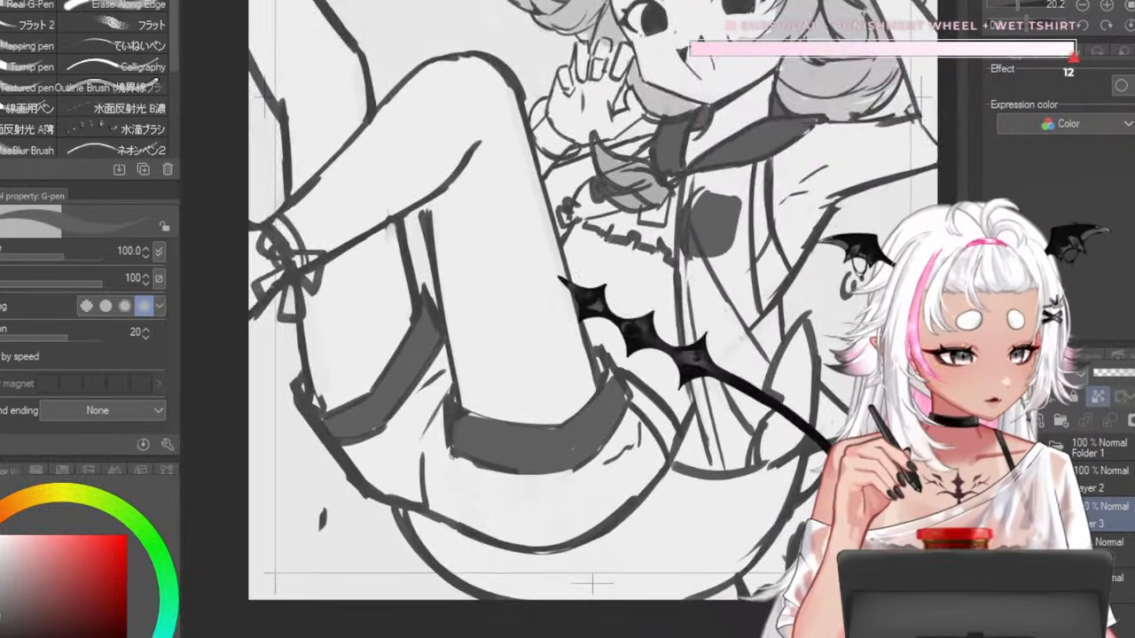
- Fill the shorts' fabric below the dark cuffs with a light gray, using brush sizes from 80 to 170
scroll(455, 340, up, 2)
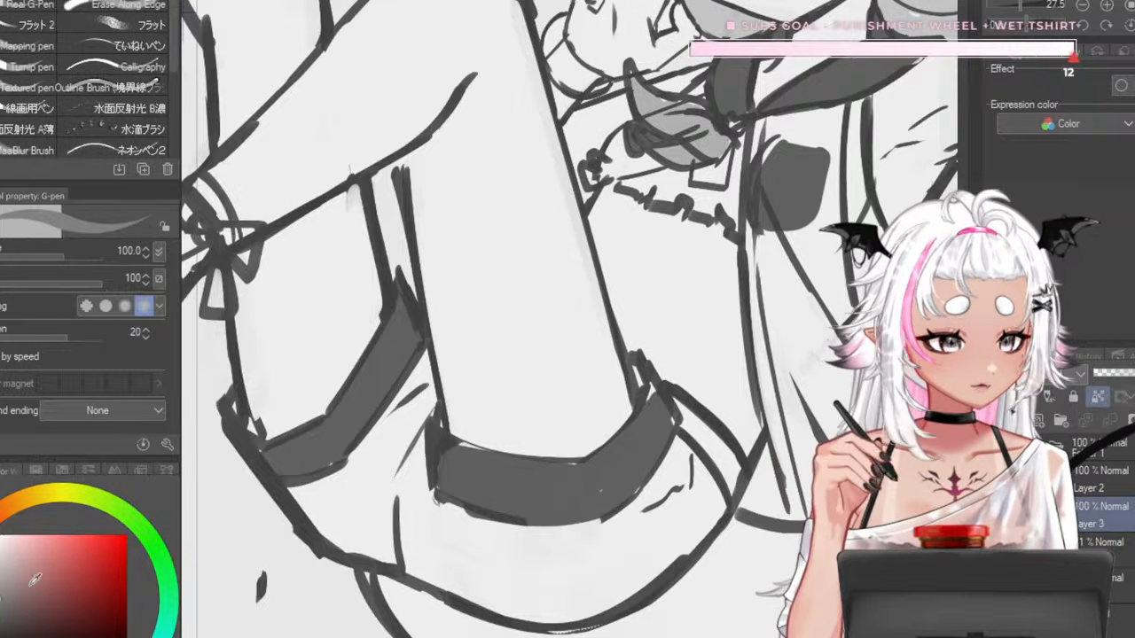
key([)
drag(425, 374, 351, 510)
key(ctrl+z)
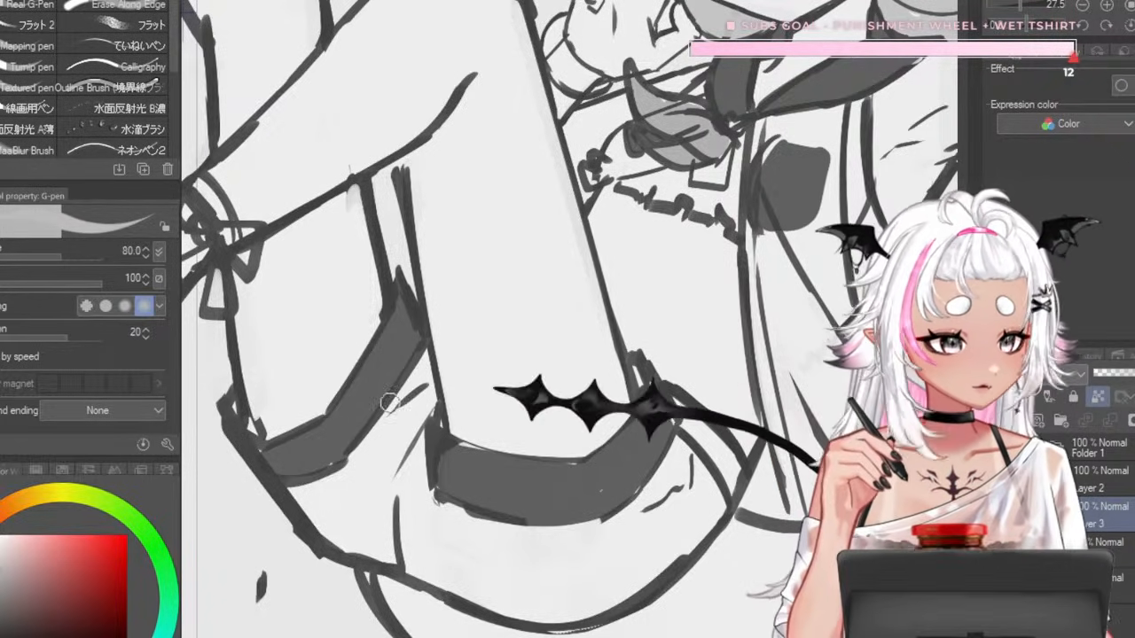
mouse_move(414, 379)
mouse_down()
mouse_move(401, 549)
mouse_move(390, 447)
mouse_move(344, 498)
mouse_move(336, 488)
mouse_move(378, 535)
mouse_up()
key(])
key(])
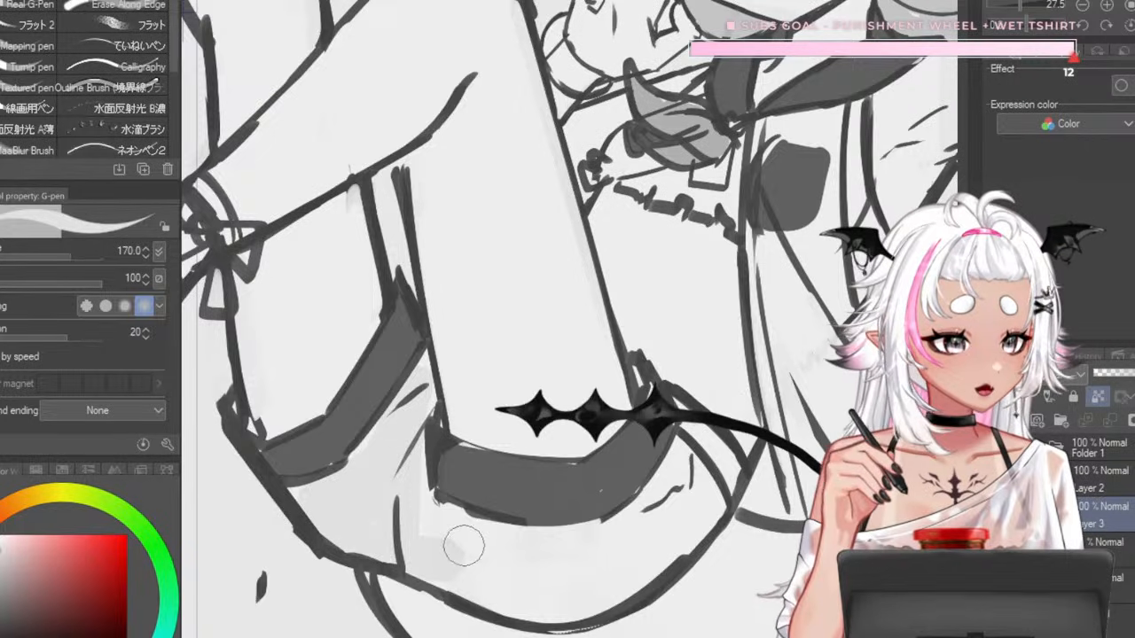
mouse_move(463, 545)
mouse_down()
mouse_move(476, 570)
mouse_move(430, 518)
mouse_move(522, 583)
mouse_move(418, 522)
mouse_move(535, 557)
mouse_up()
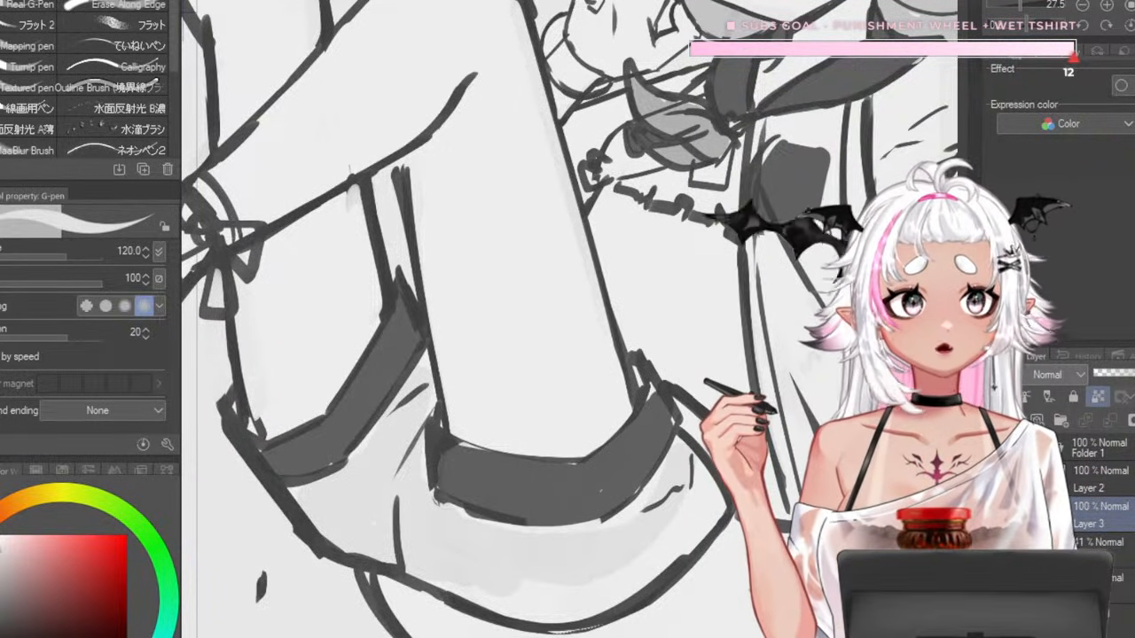
mouse_move(627, 574)
mouse_down()
mouse_move(523, 602)
mouse_move(480, 585)
mouse_up()
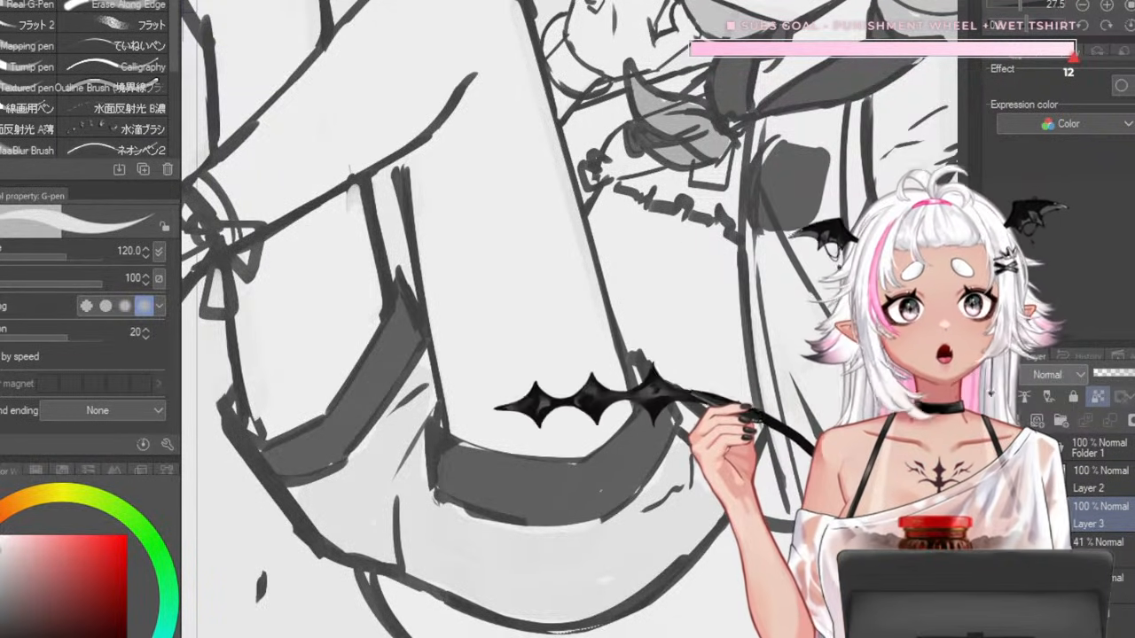
- Sample the cuff's dark gray and fill the side band at the hip of the shorts at brush size 60
drag(527, 493, 537, 489)
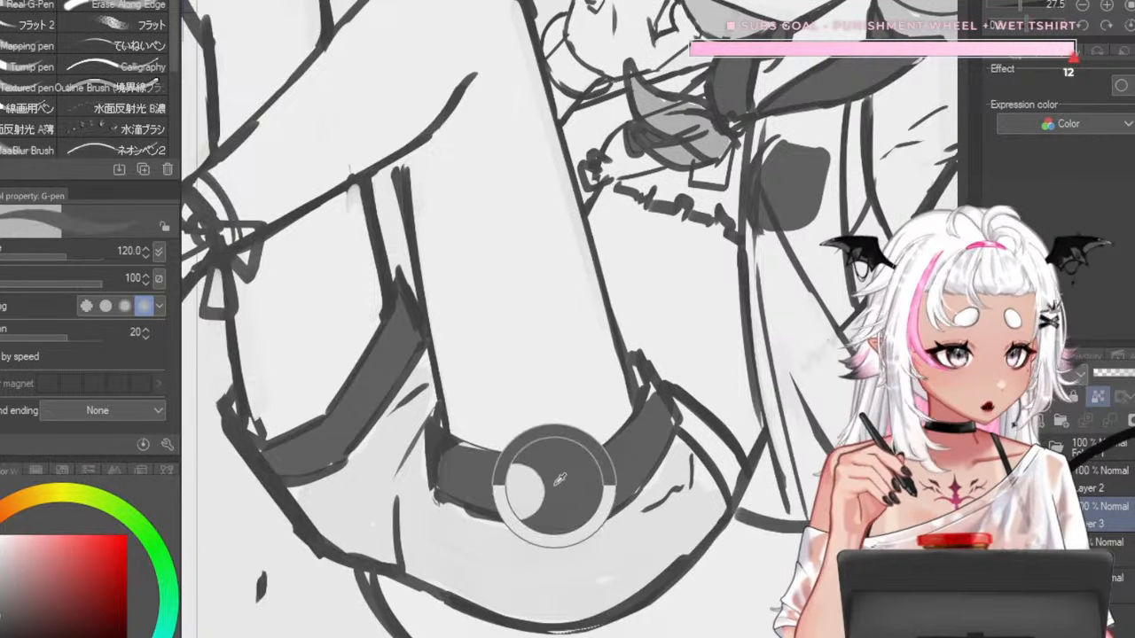
key(bracketleft)
key(bracketleft)
key(bracketleft)
key(bracketleft)
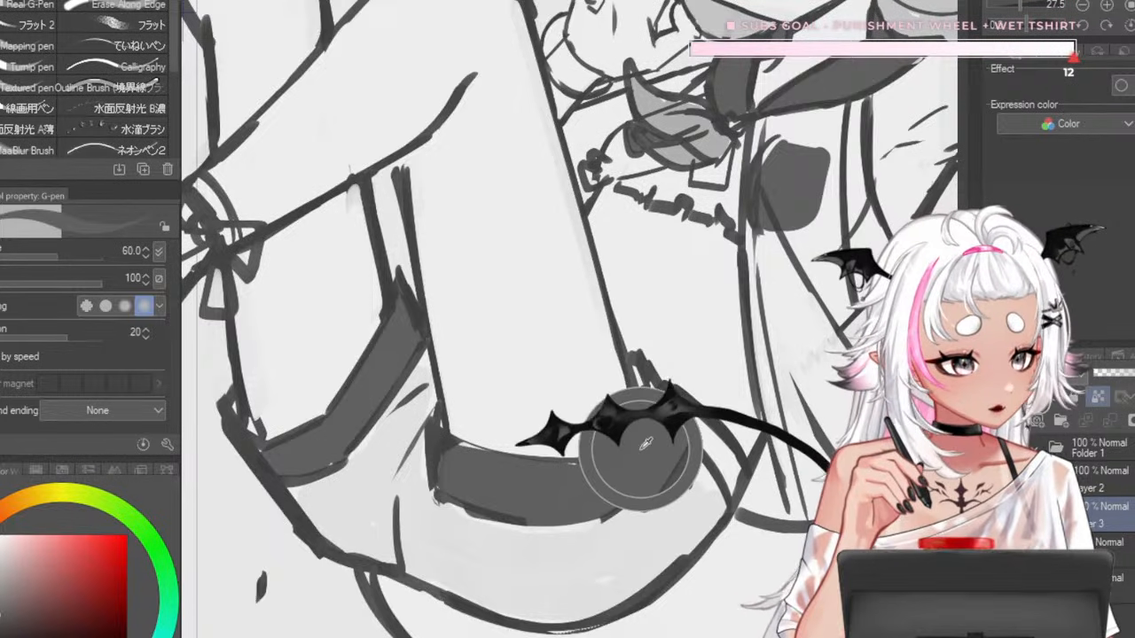
scroll(573, 388, down, 4)
scroll(600, 421, up, 3)
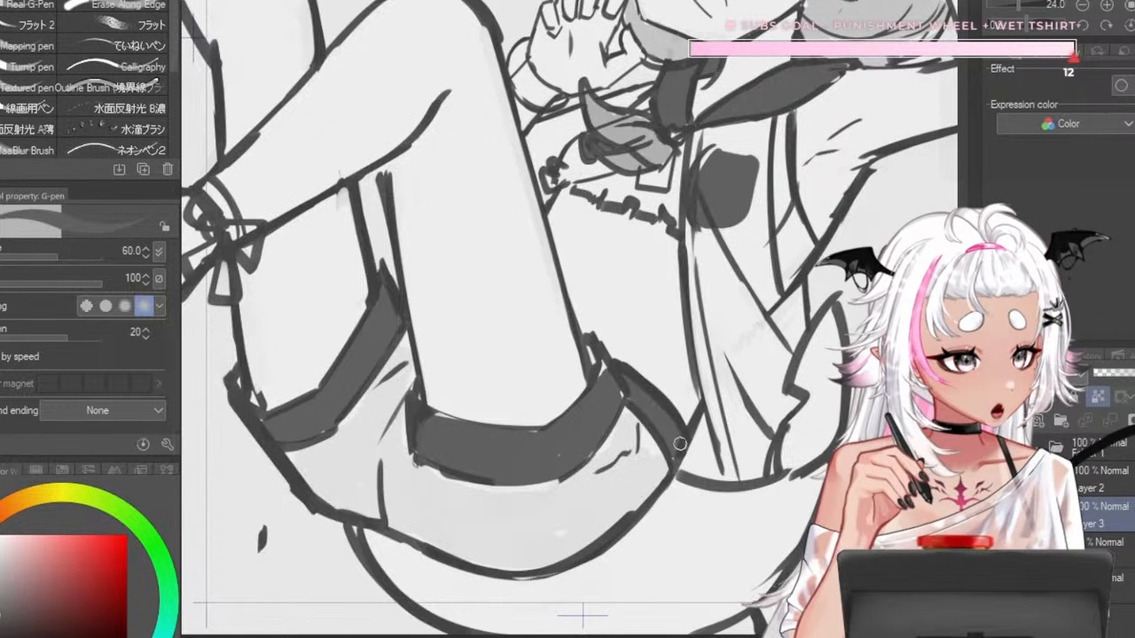
- Sample the shorts' light gray and paint thin stripes along the dark side band at brush size 15
alt+click(610, 483)
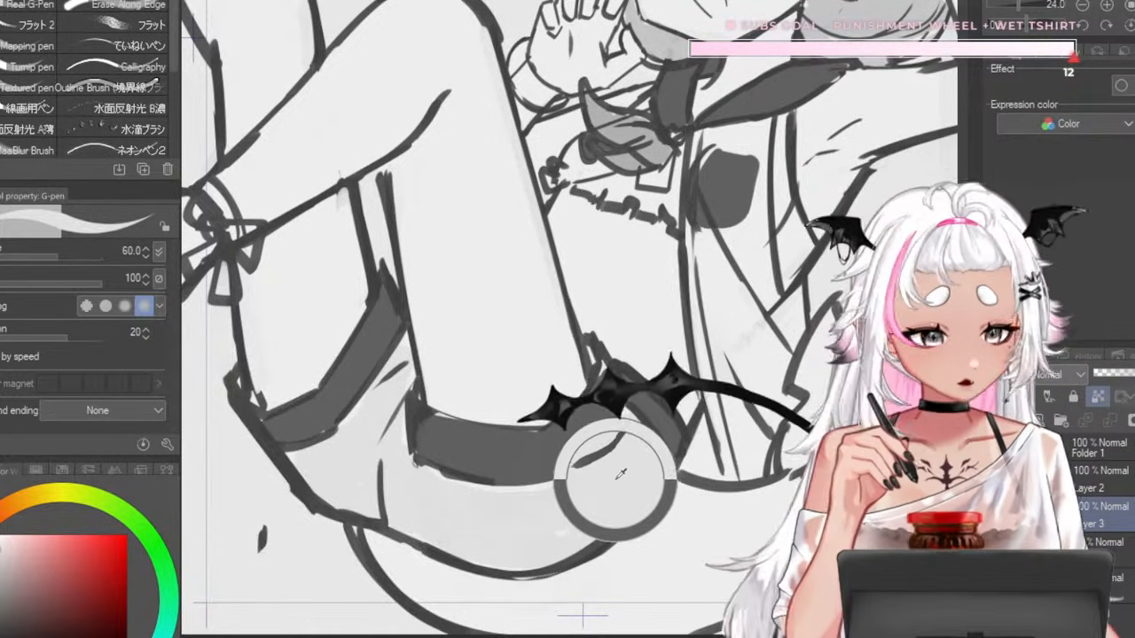
key([)
key([)
key([)
key([)
key([)
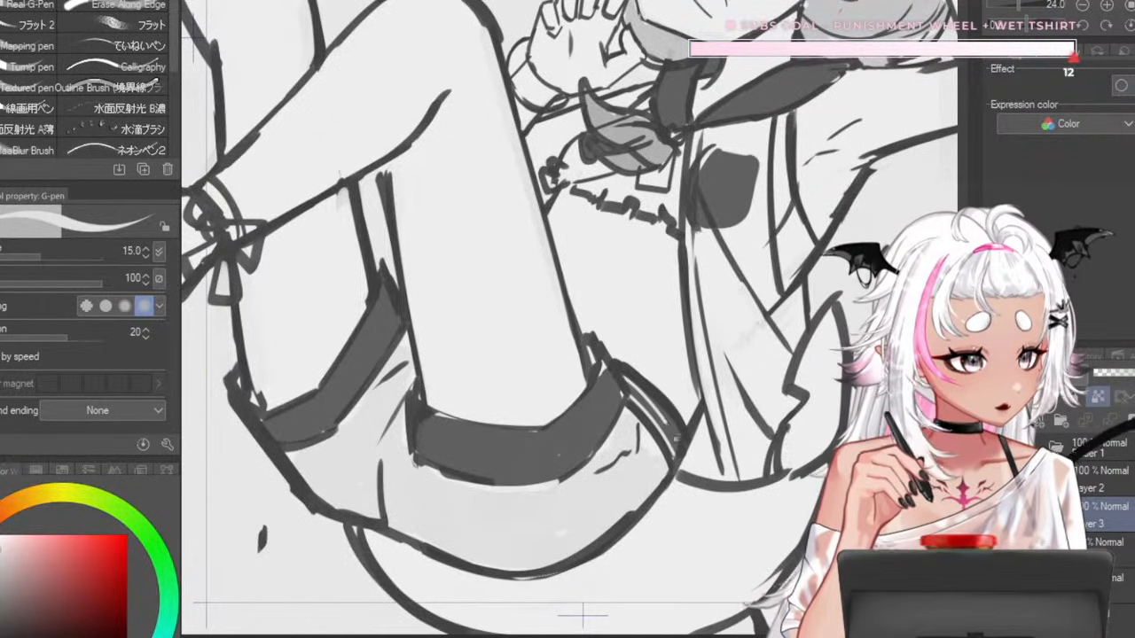
- Paint a short light gray stroke across the side band's stripes at brush size 30
scroll(642, 287, down, 5)
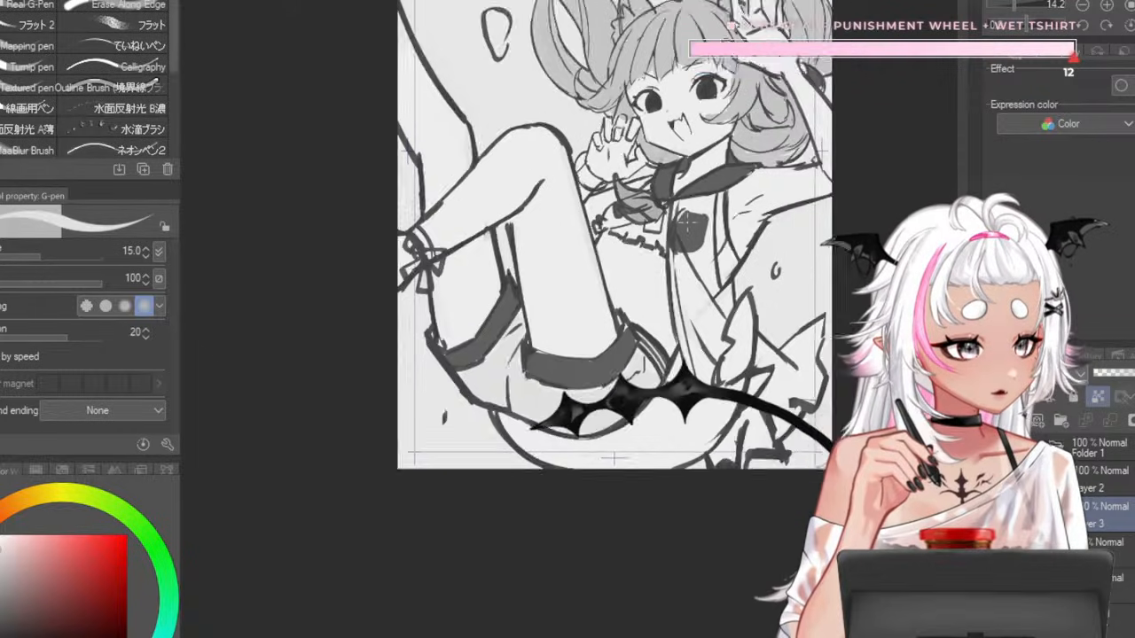
scroll(672, 222, up, 3)
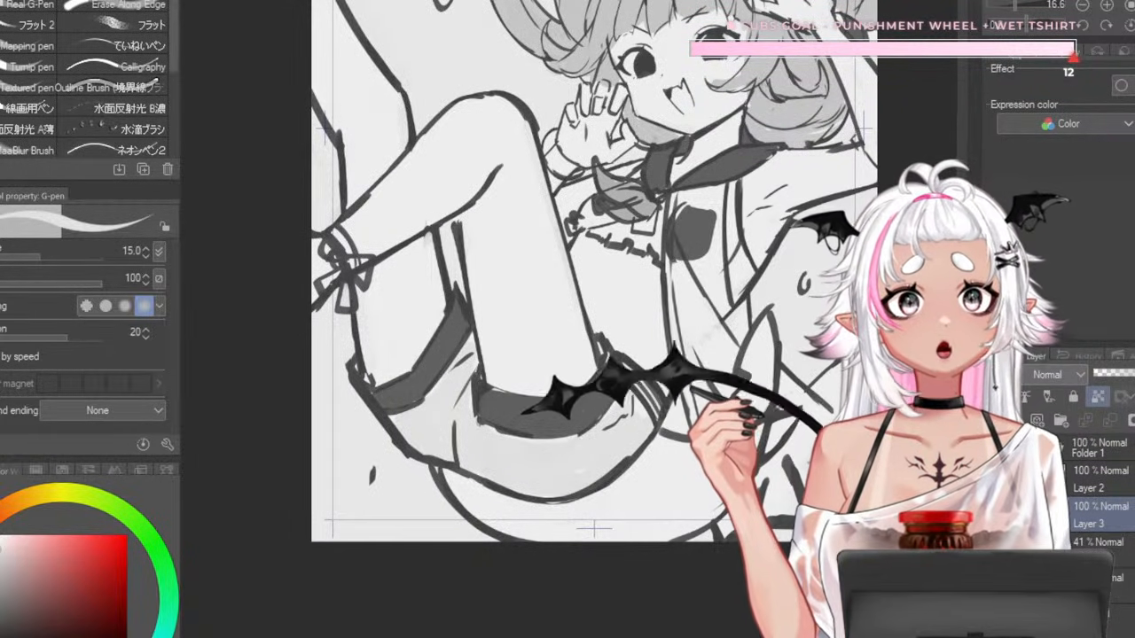
scroll(665, 399, up, 5)
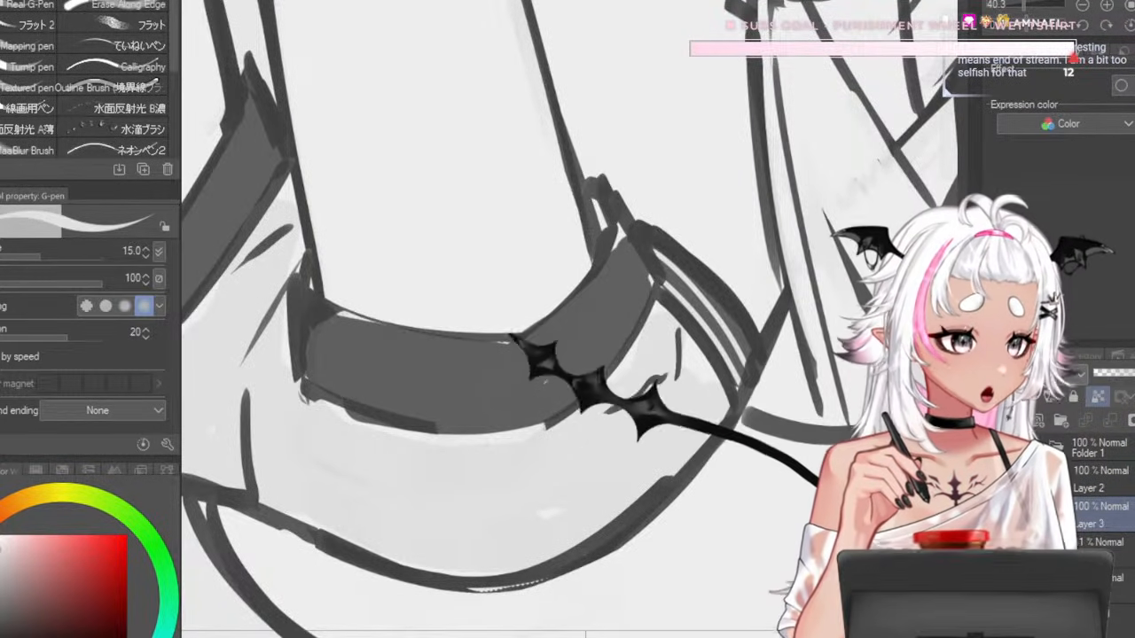
key(bracketright)
key(bracketright)
key(bracketright)
key(bracketright)
drag(736, 325, 720, 348)
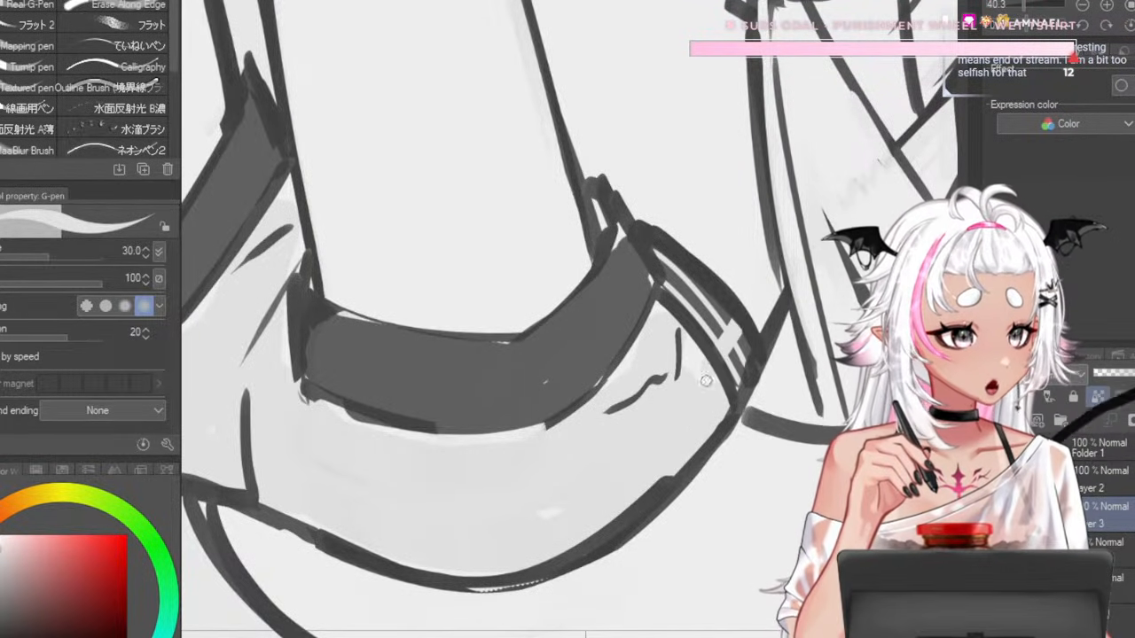
- On Layer 2, erase the line art with transparent color along the short mark crossing the side band
click(1103, 480)
key(c)
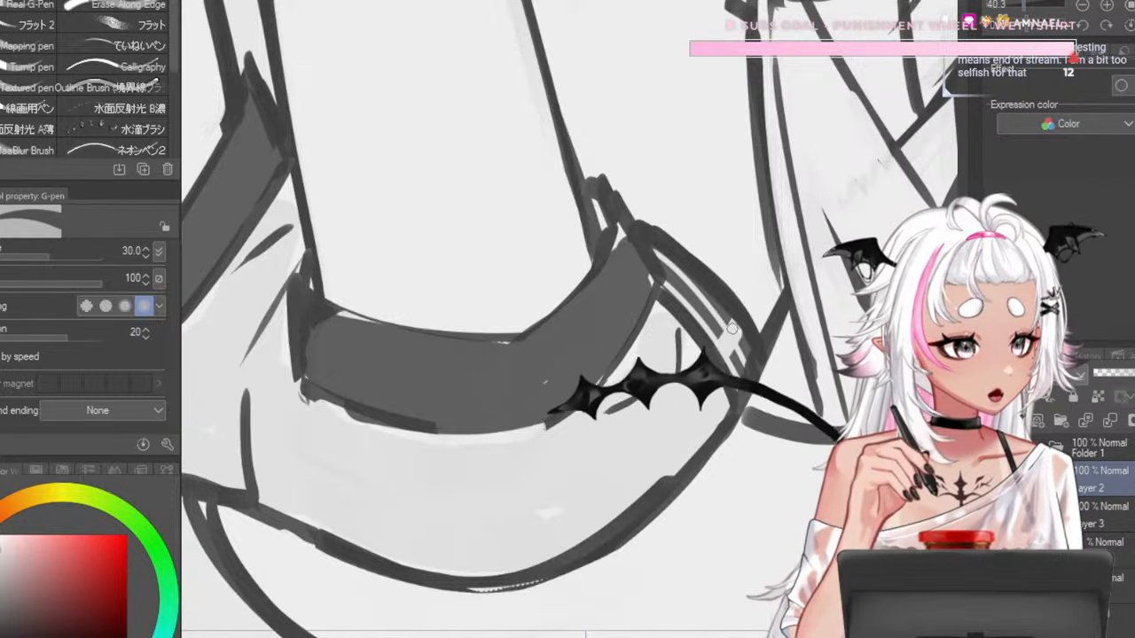
drag(736, 325, 709, 368)
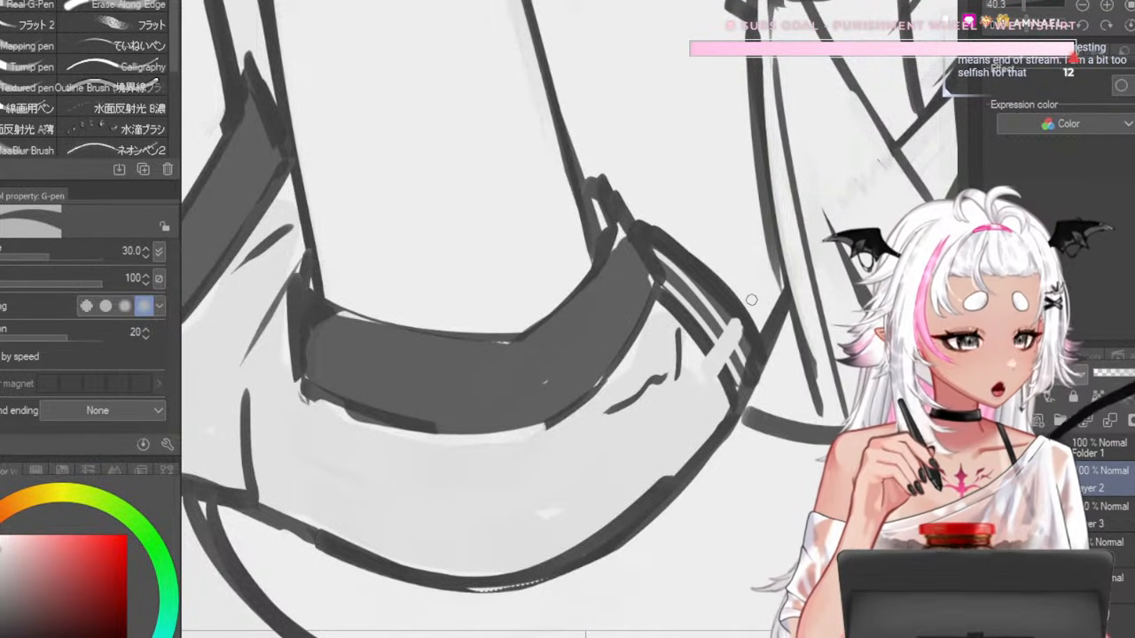
- Switch the backdrop behind the character to black
scroll(733, 275, down, 6)
scroll(733, 222, up, 3)
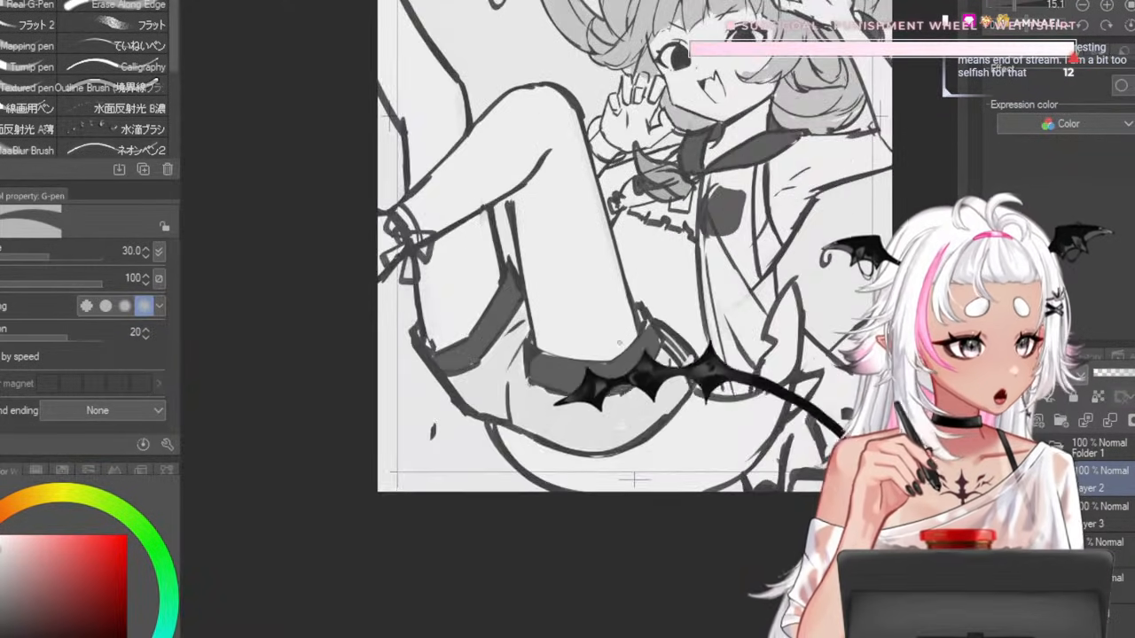
scroll(674, 266, down, 1)
click(992, 586)
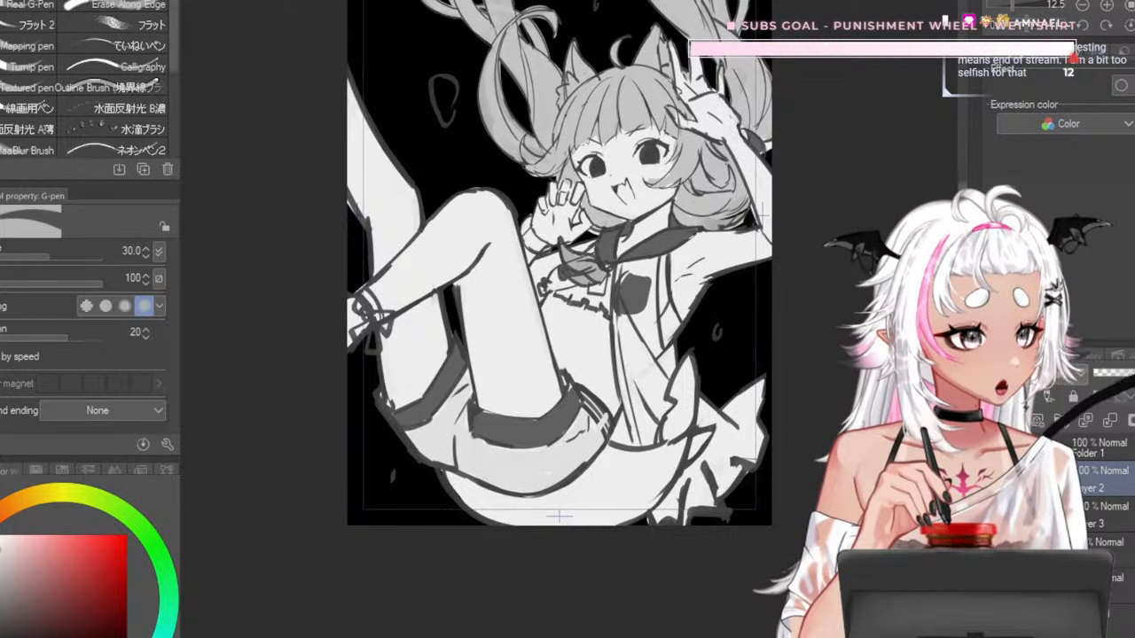
scroll(615, 241, up, 1)
scroll(615, 241, down, 2)
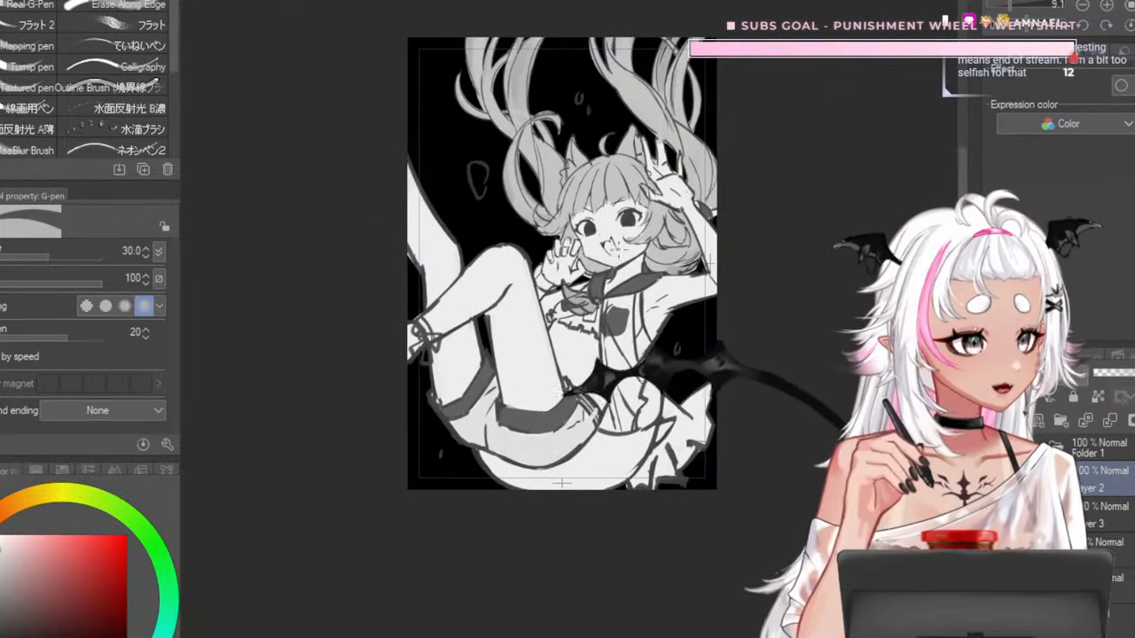
- Darken the open mouth's corner and fill its tongue with mid gray on Layer 3 at brush size 40
scroll(614, 241, up, 5)
scroll(614, 241, up, 4)
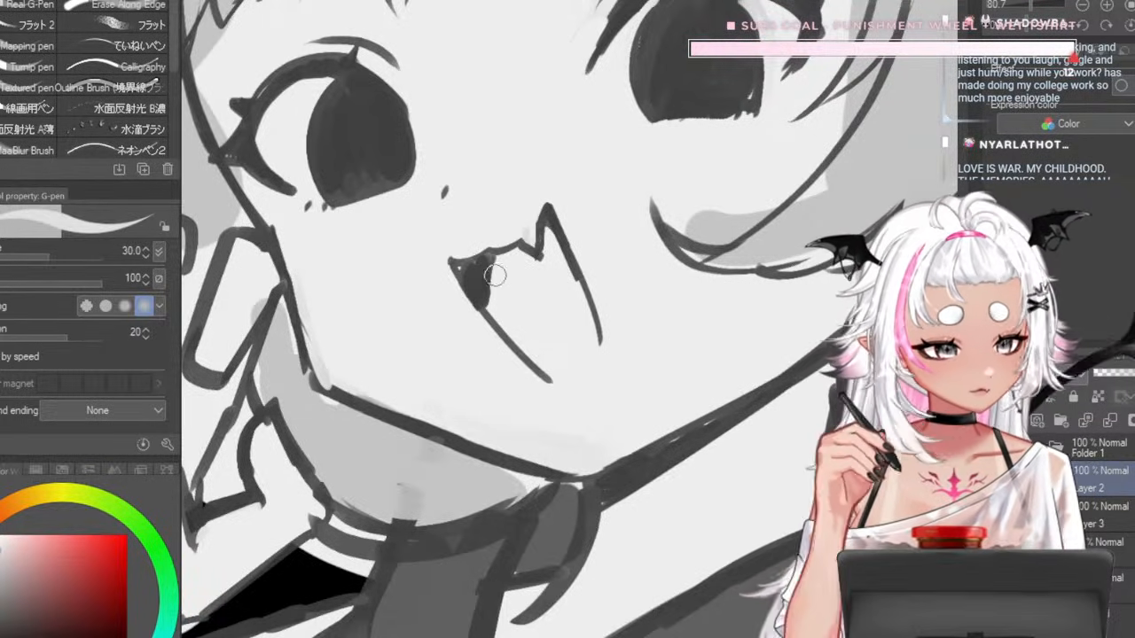
key(bracketright)
key(bracketright)
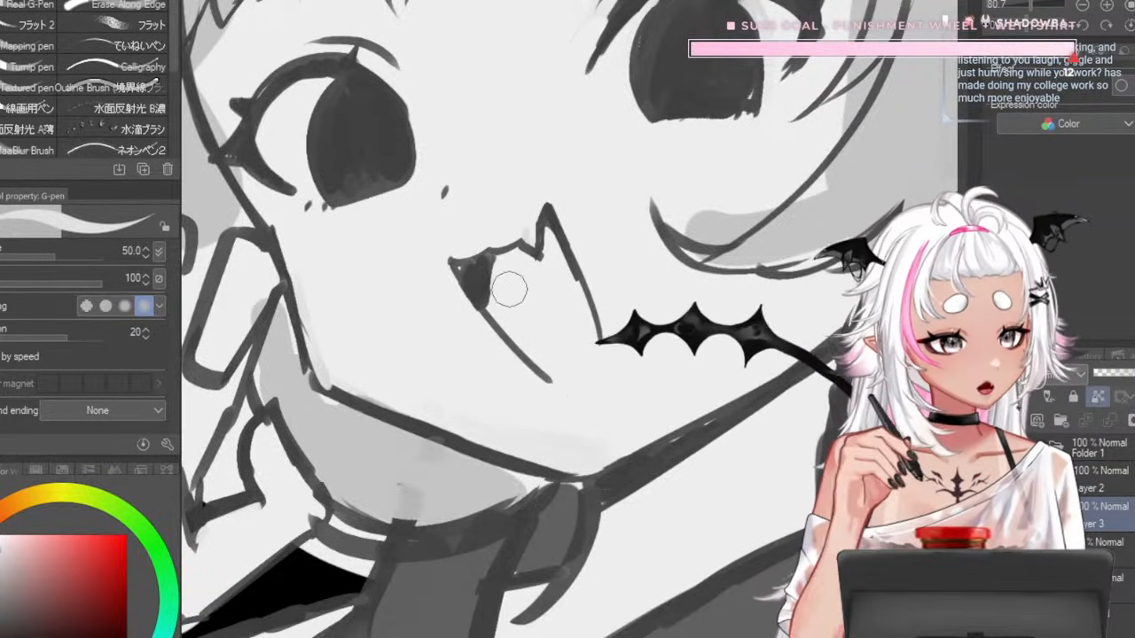
key(bracketleft)
drag(502, 269, 559, 362)
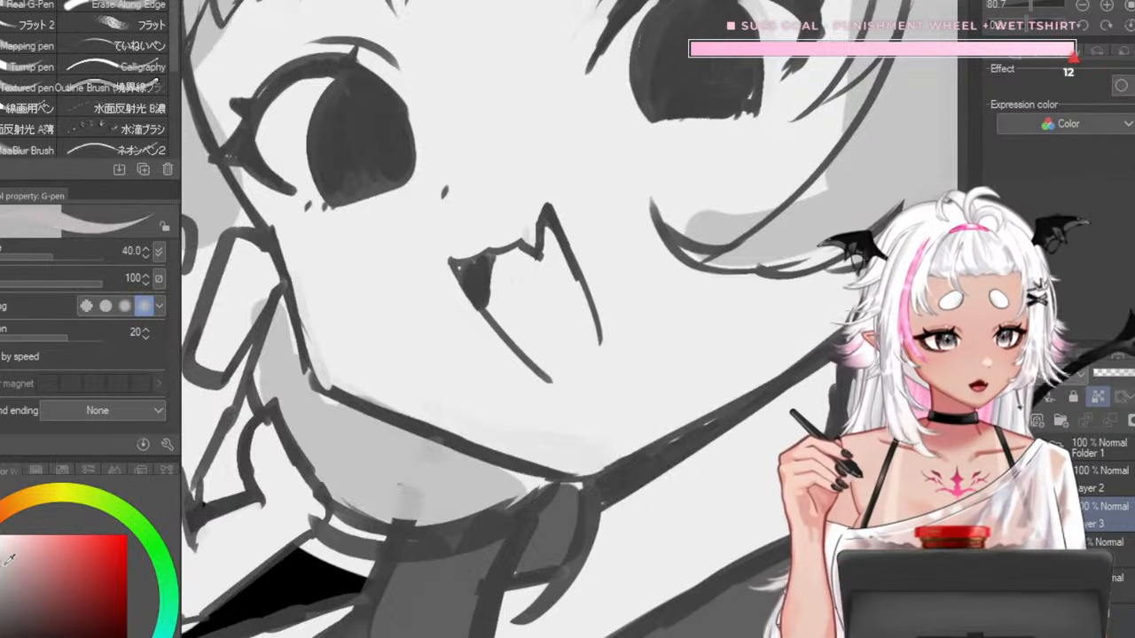
mouse_move(507, 303)
mouse_down()
mouse_move(509, 275)
mouse_move(545, 327)
mouse_move(562, 331)
mouse_move(527, 258)
mouse_move(555, 267)
mouse_up()
key(bracketleft)
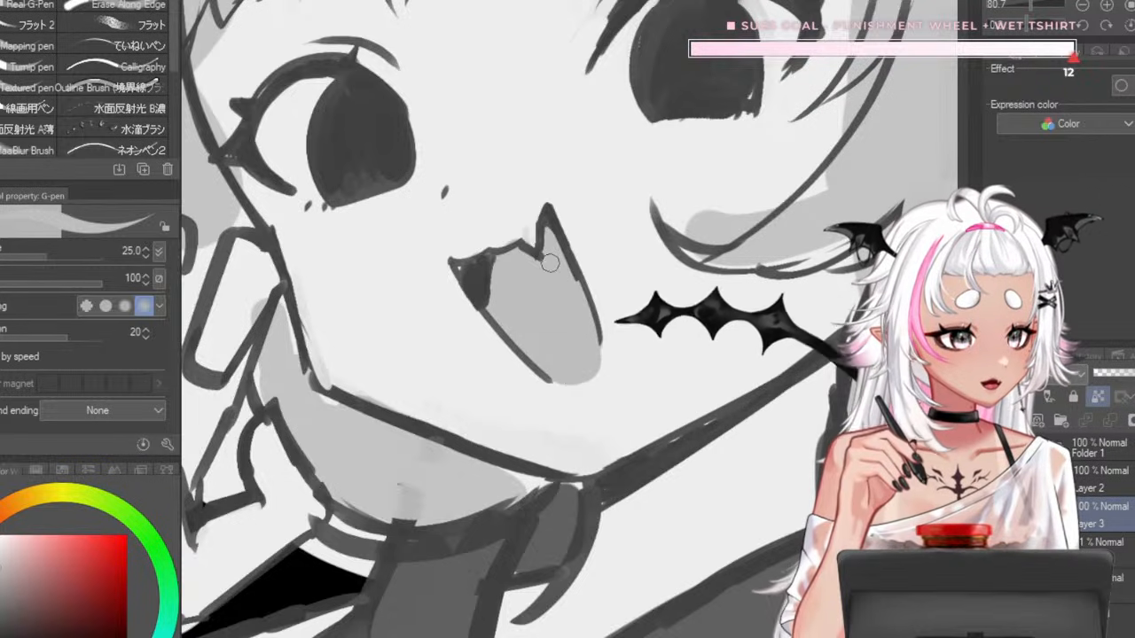
scroll(542, 267, down, 2)
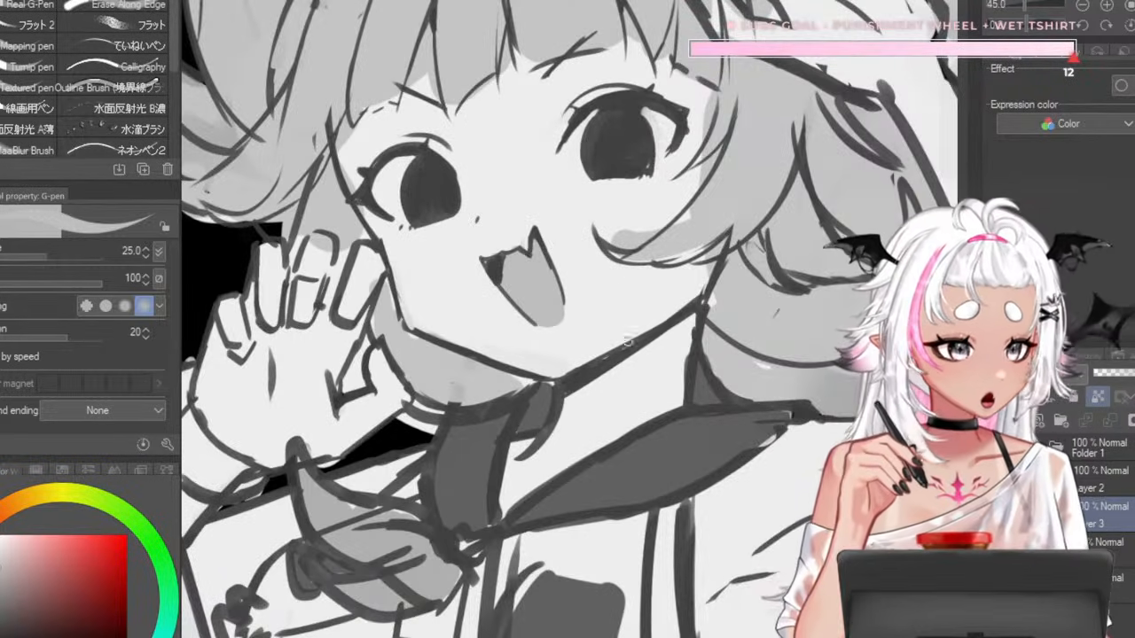
scroll(628, 340, up, 3)
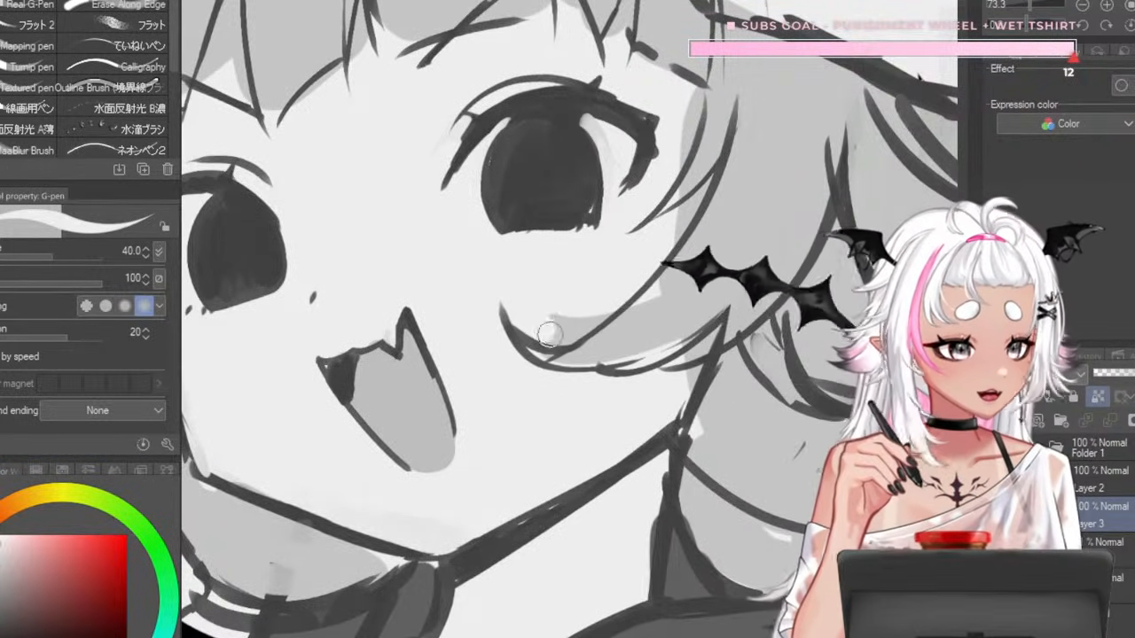
scroll(693, 158, down, 6)
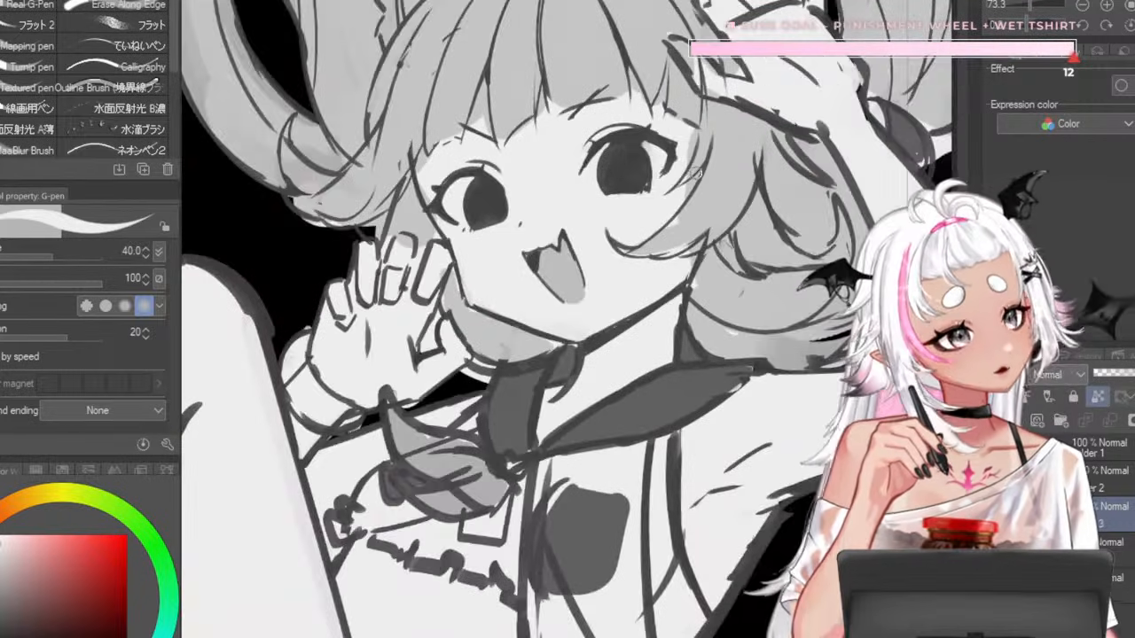
scroll(480, 226, up, 2)
scroll(480, 226, down, 2)
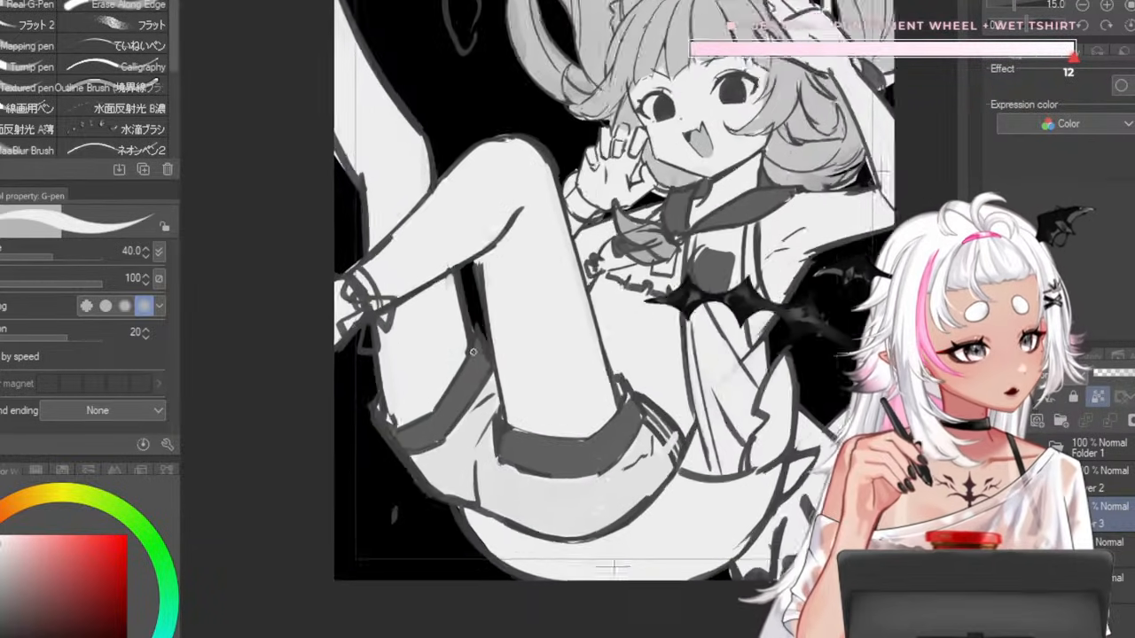
- Sample the tongue's gray and fill the rear leg's thigh and lower leg, using brush sizes from 150 to 400
scroll(504, 424, up, 4)
scroll(504, 424, down, 3)
scroll(490, 220, up, 2)
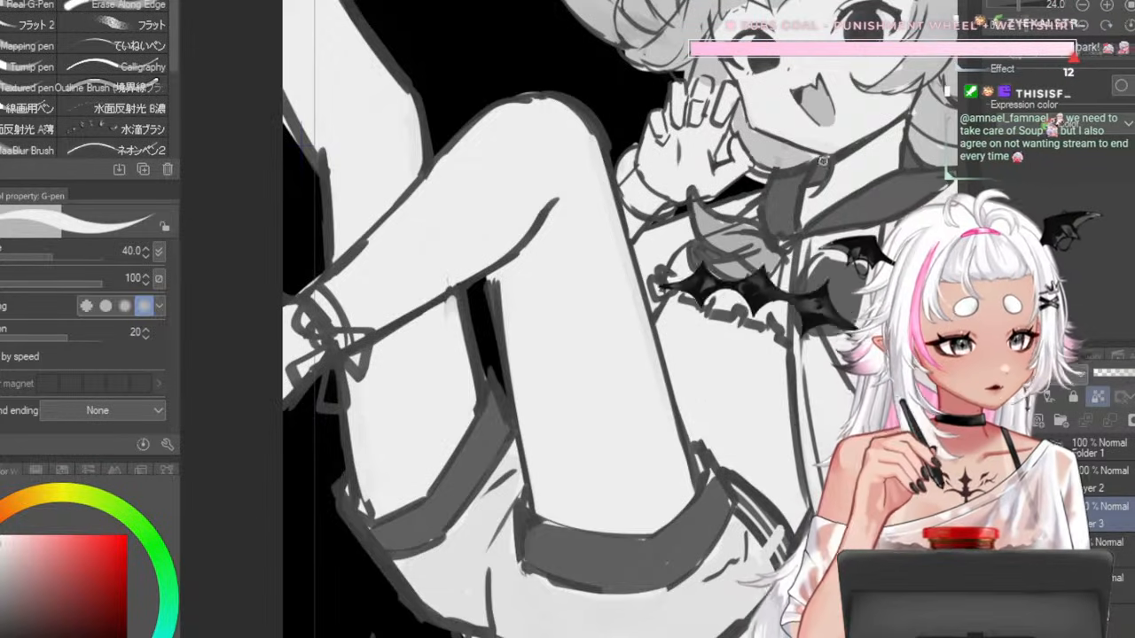
alt+click(820, 110)
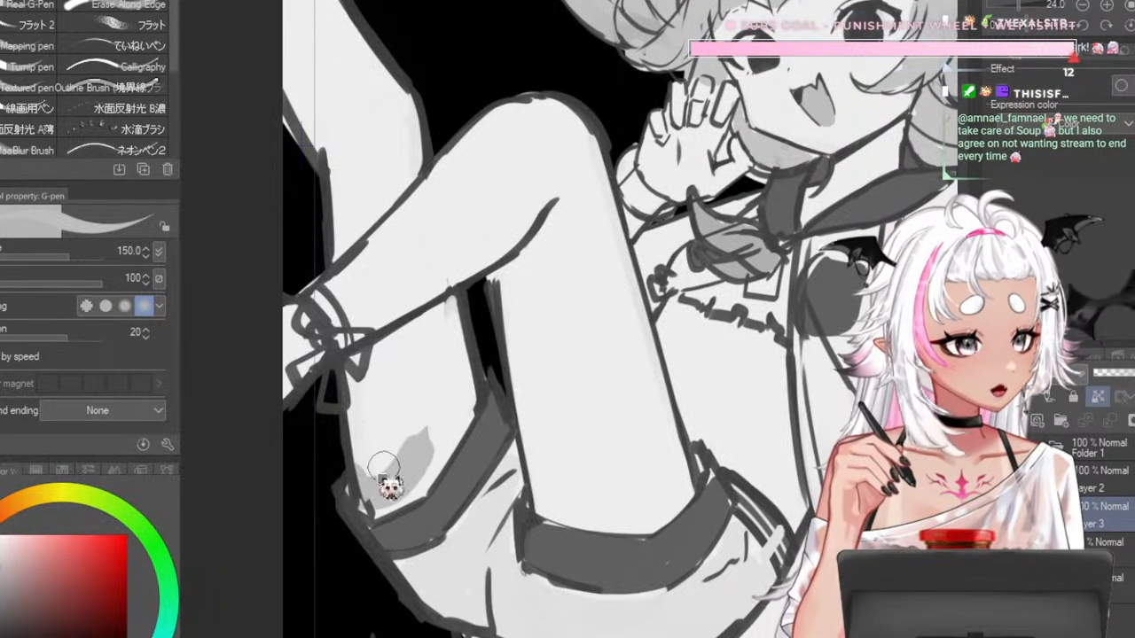
key(])
mouse_move(406, 344)
mouse_down()
mouse_move(387, 390)
mouse_move(384, 485)
mouse_move(432, 451)
mouse_move(446, 342)
mouse_move(403, 362)
mouse_up()
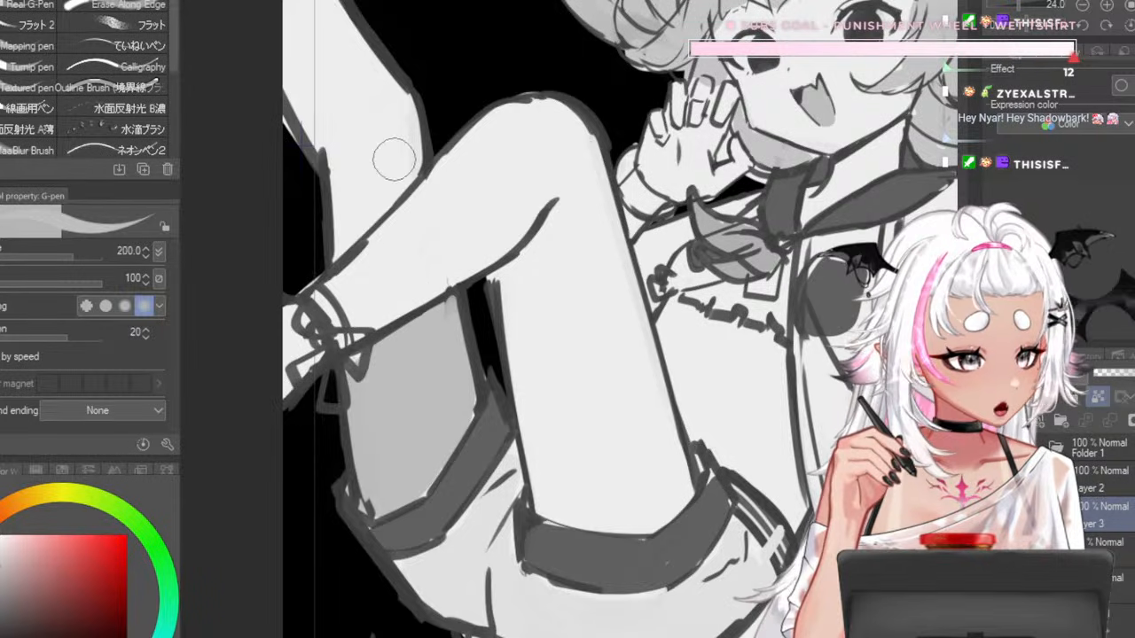
key(bracketright)
key(bracketright)
key(bracketright)
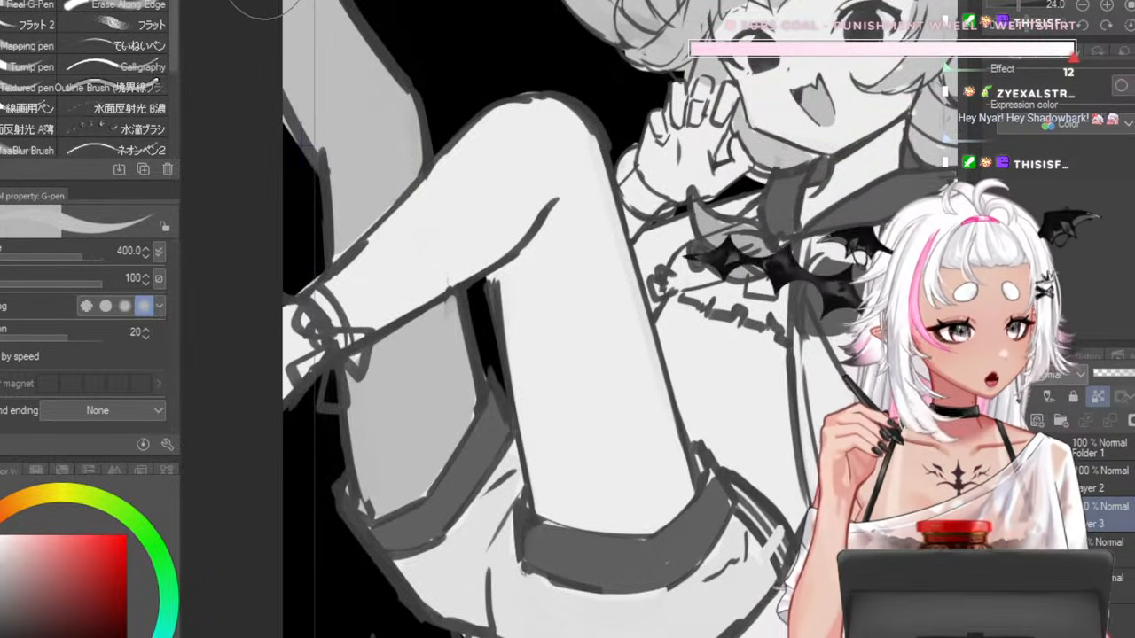
- Shade the rear leg's section of the shorts with the same mid gray at brush size 120
scroll(359, 202, down, 5)
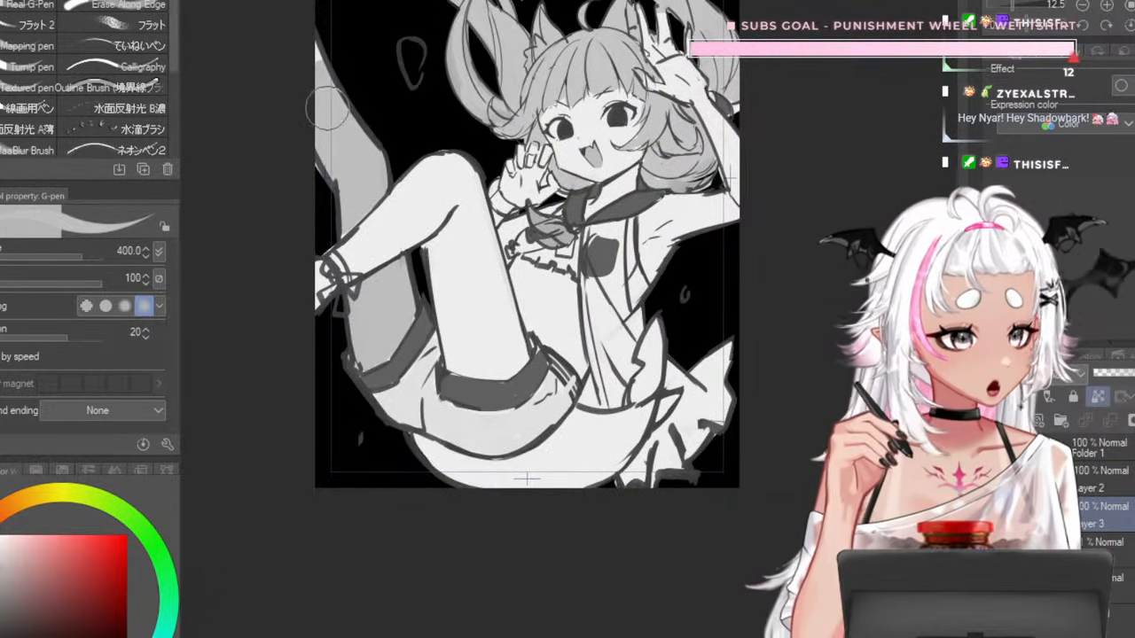
key(bracketleft)
key(bracketleft)
key(bracketleft)
key(bracketleft)
key(bracketleft)
key(bracketleft)
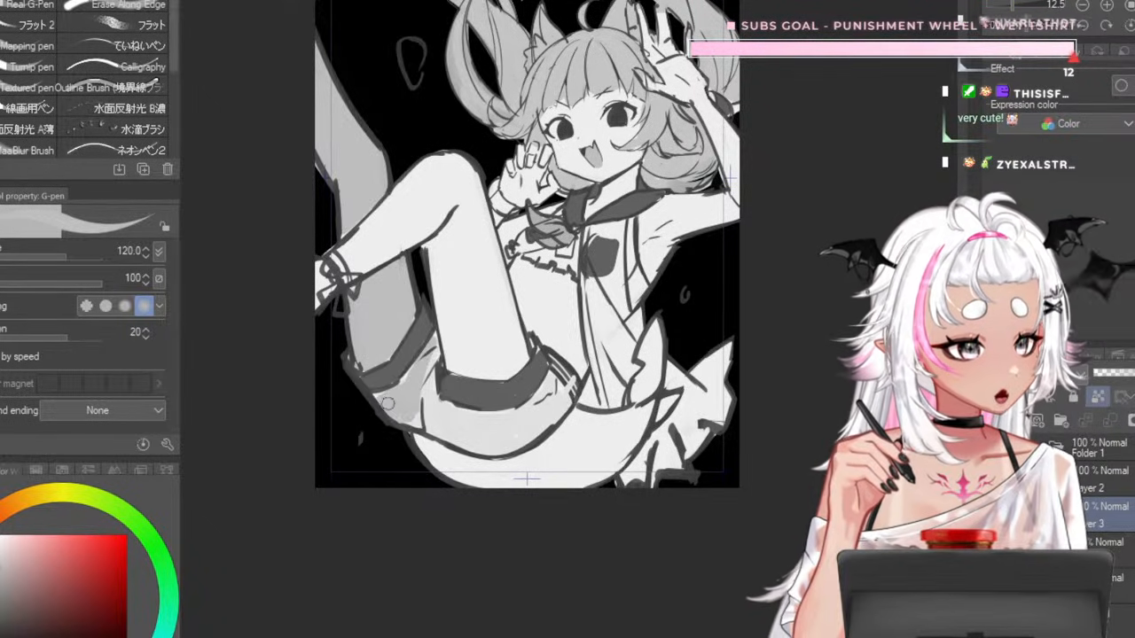
scroll(454, 338, down, 2)
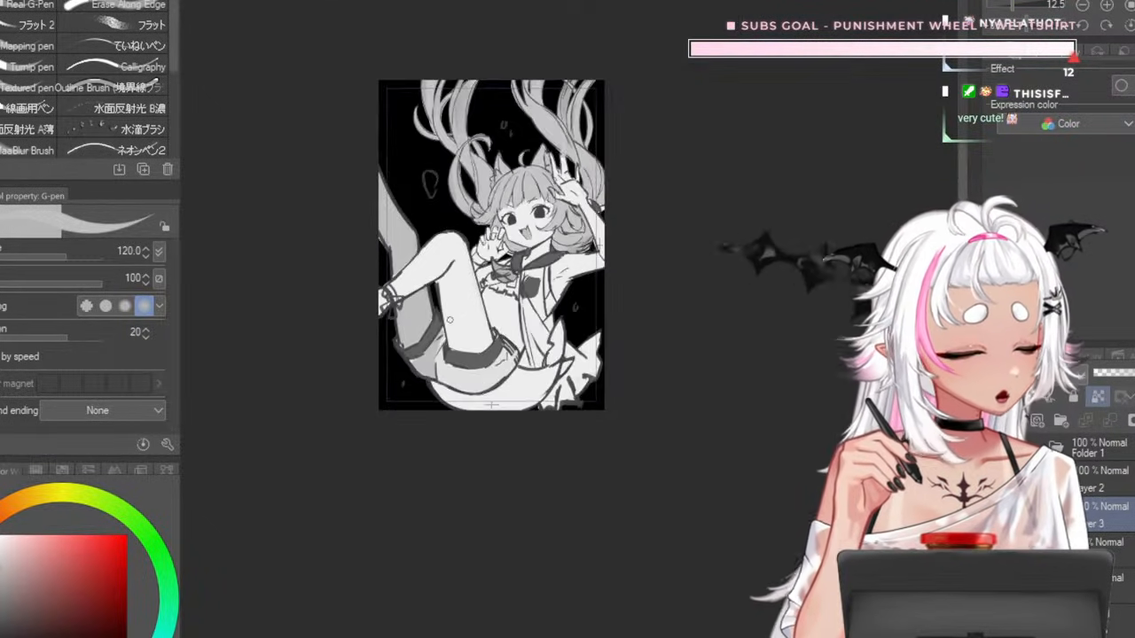
- Fill the chest bow and the far side of the top beside the knee with mid gray at brush sizes 80 and 60
scroll(505, 246, up, 3)
scroll(504, 246, up, 3)
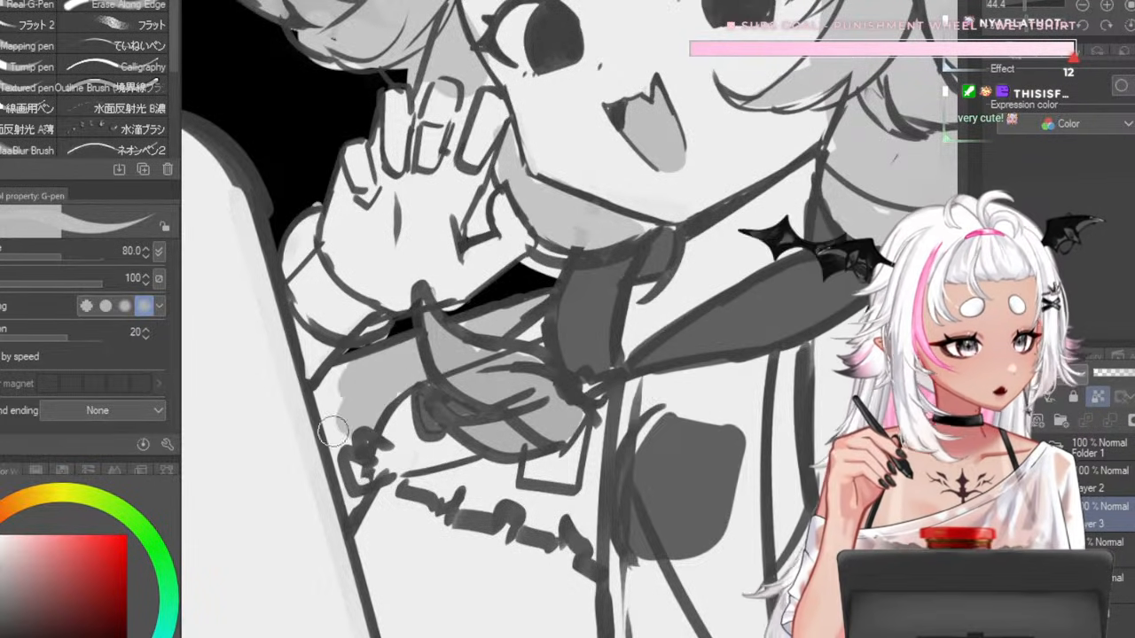
scroll(363, 346, down, 5)
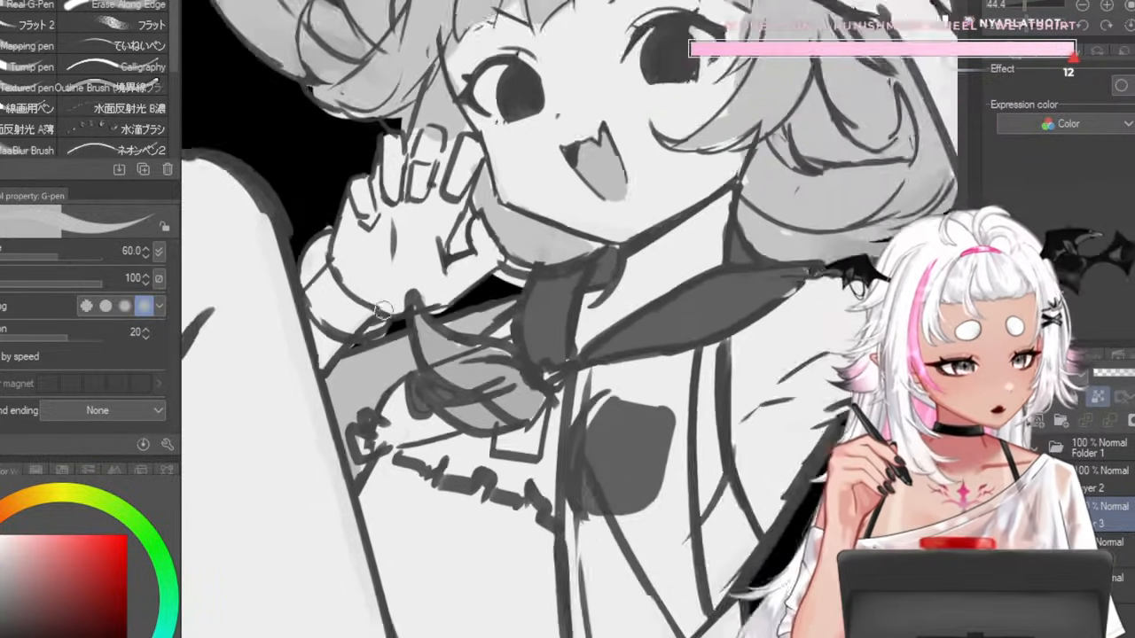
scroll(298, 320, up, 2)
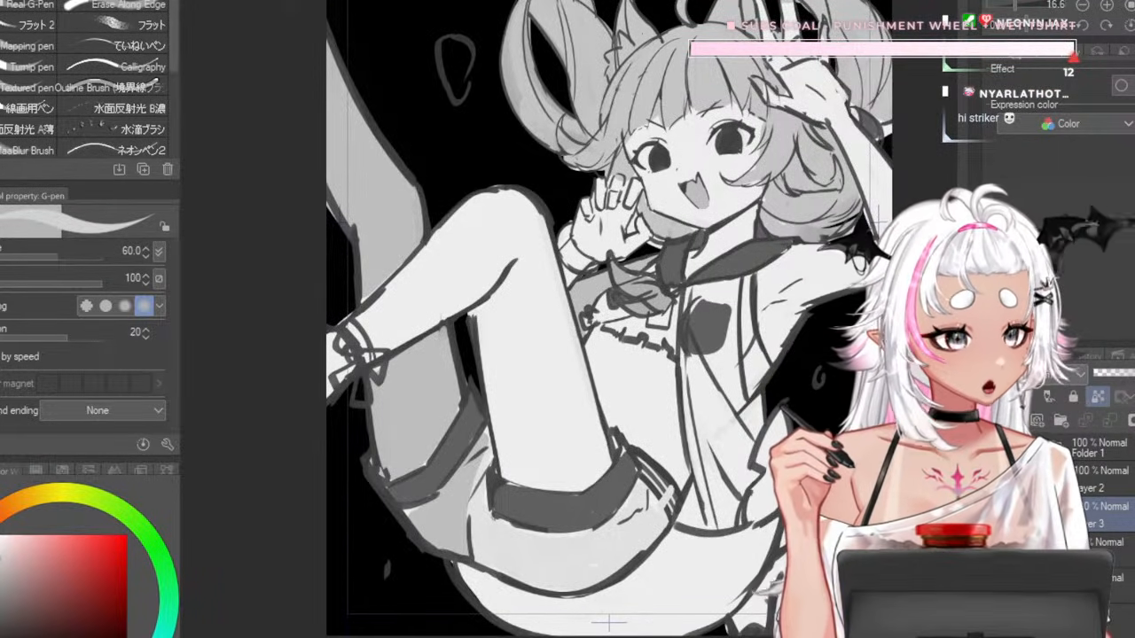
- Try to bucket-fill the small area between the knee and the lowered hand's cuff, with maximum gap closing and tolerance 18.1
key(g)
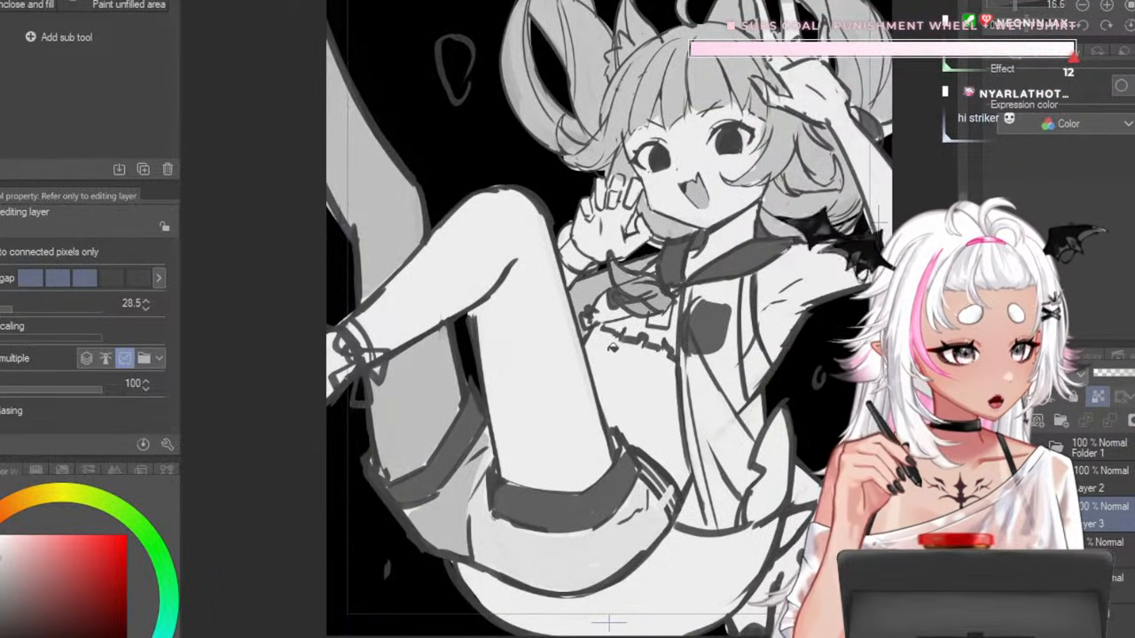
scroll(612, 347, up, 2)
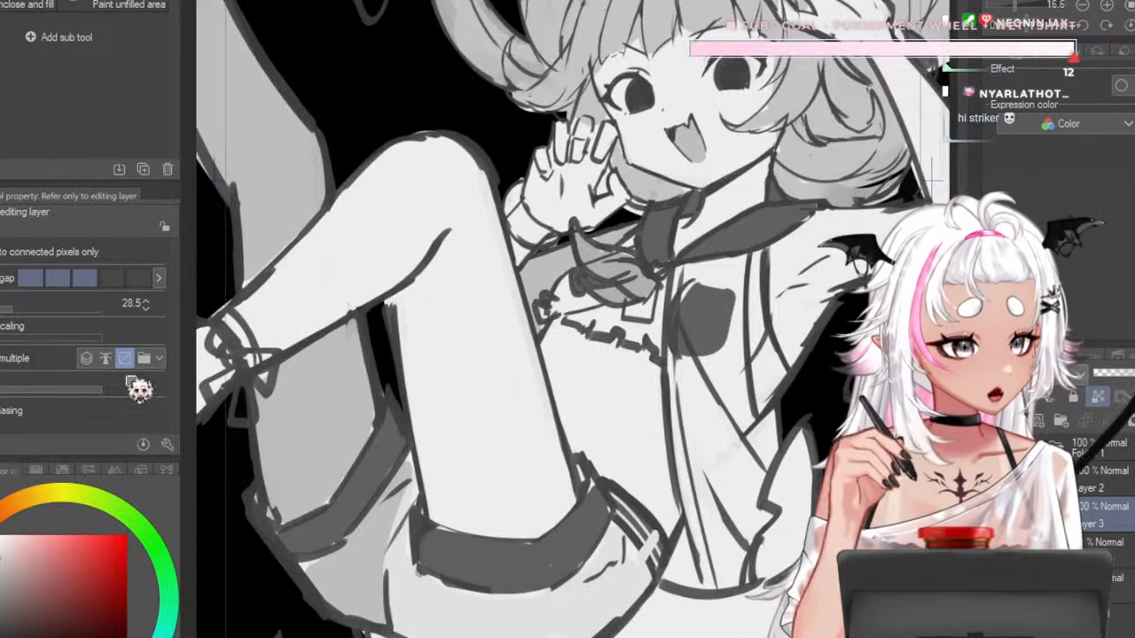
click(131, 281)
click(2, 310)
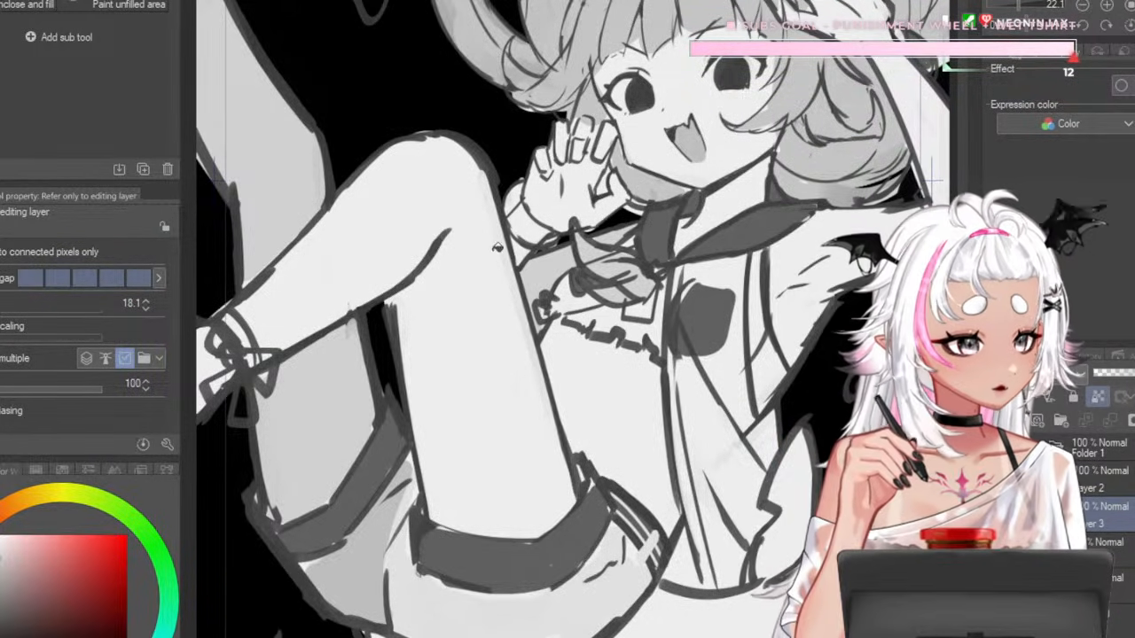
scroll(552, 263, down, 4)
scroll(564, 250, up, 5)
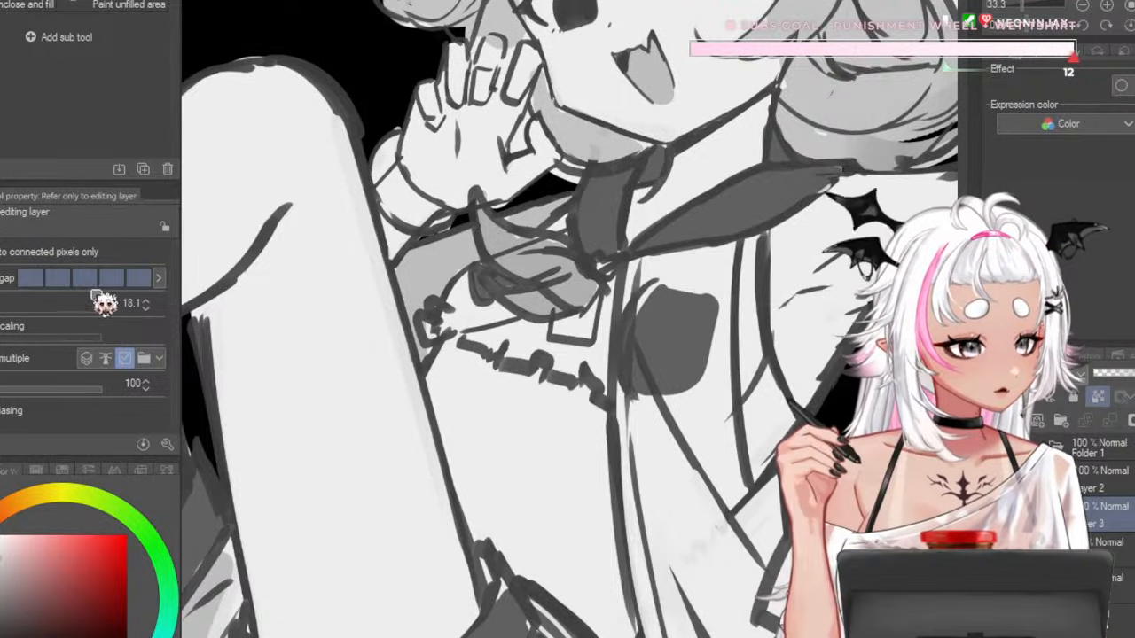
scroll(395, 254, down, 5)
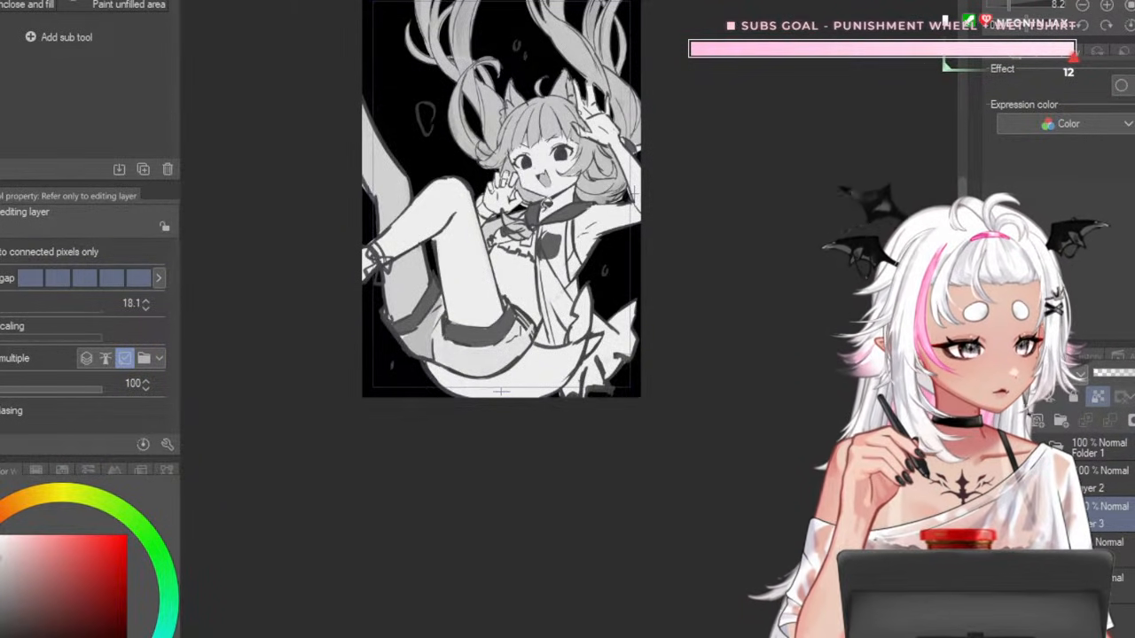
scroll(480, 188, up, 4)
scroll(470, 240, up, 2)
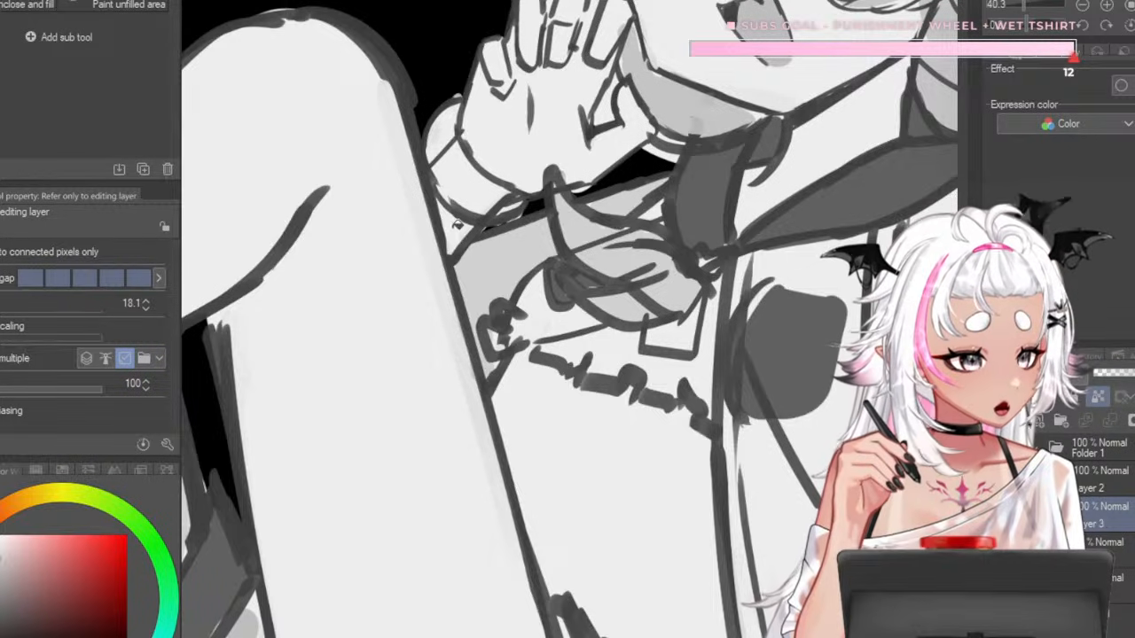
click(458, 227)
key(ctrl+z)
- Paint the small area between the knee and the lowered hand's cuff by hand with the G-pen, using brush sizes 50 to 80
key(p)
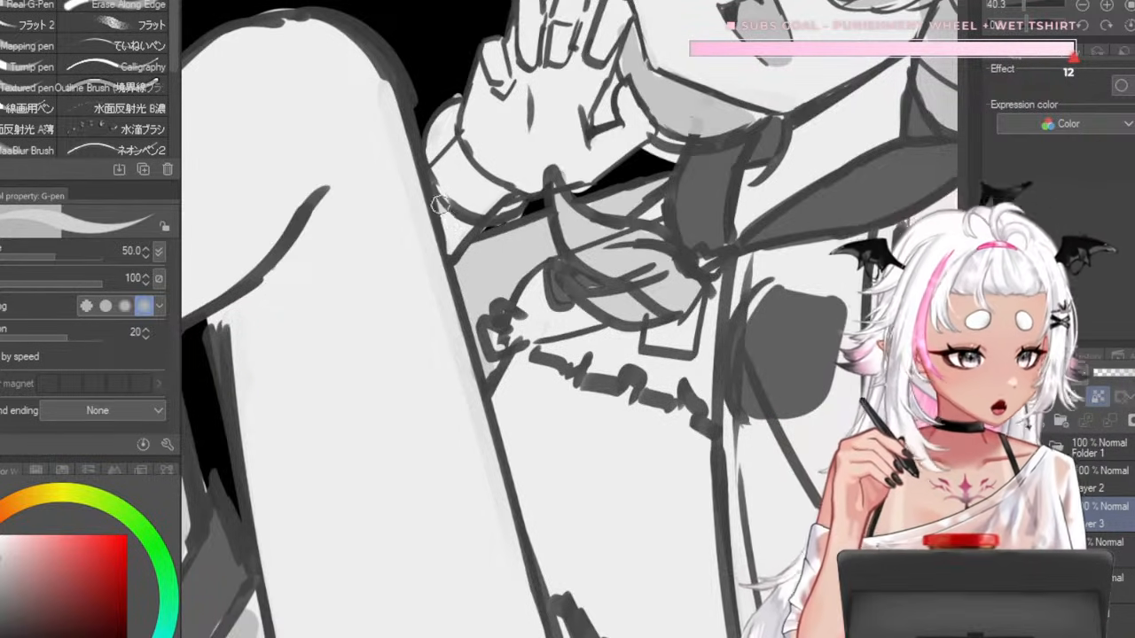
key(bracketright)
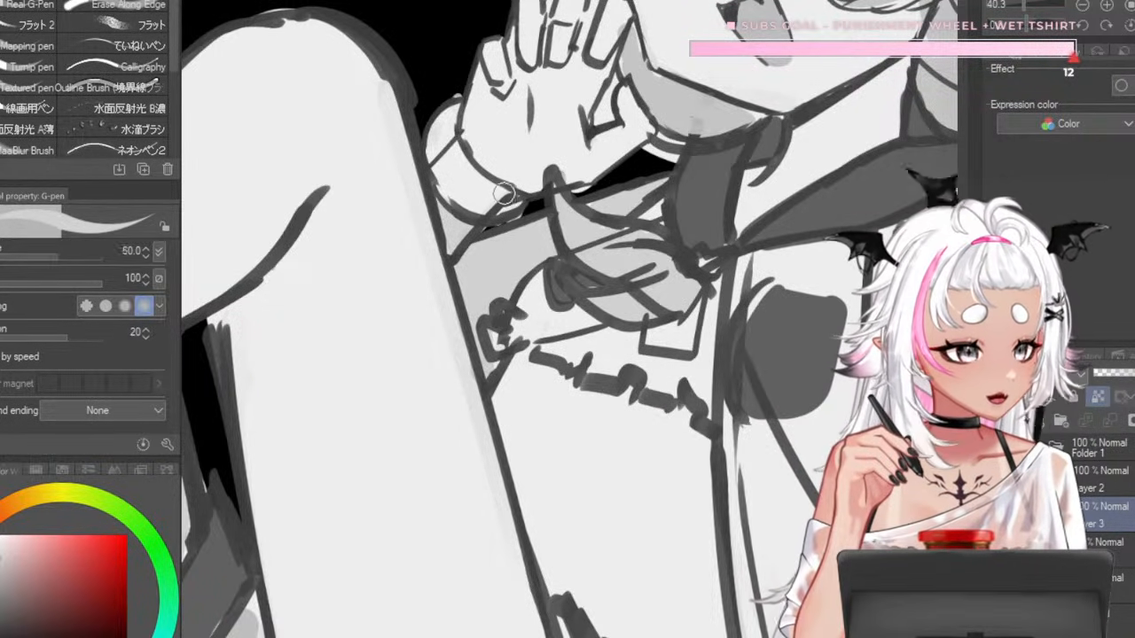
scroll(561, 96, down, 5)
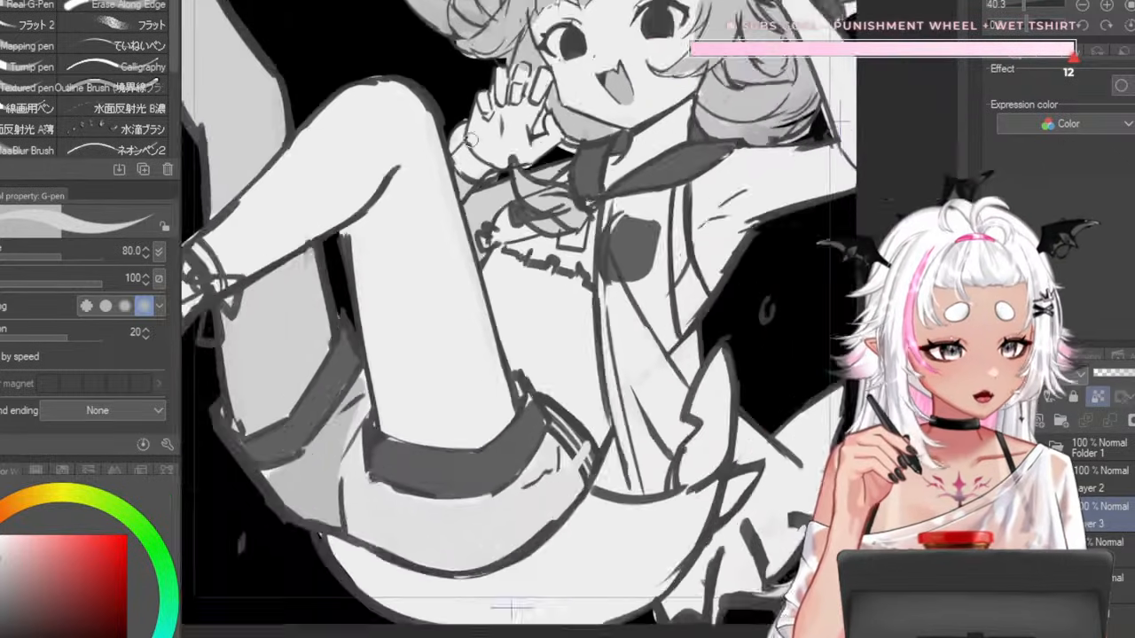
scroll(572, 160, up, 4)
scroll(576, 173, down, 4)
scroll(595, 149, up, 2)
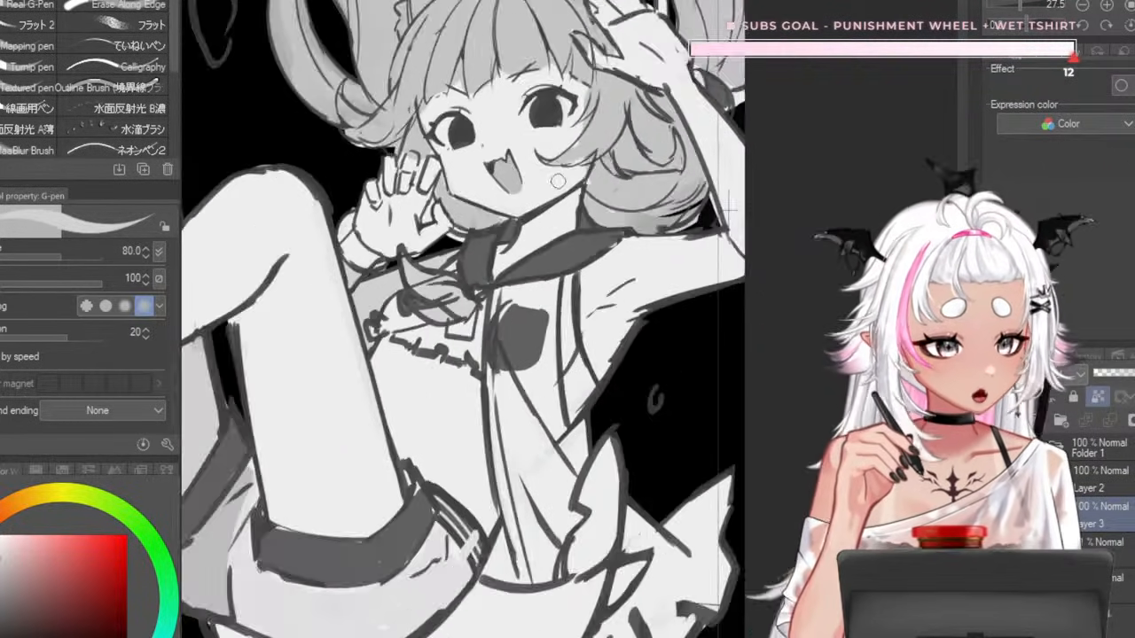
- Touch up the fill around the collar's pointed end and the raised arm's shoulder at brush size 50
scroll(595, 149, down, 2)
scroll(595, 149, up, 1)
scroll(576, 277, up, 2)
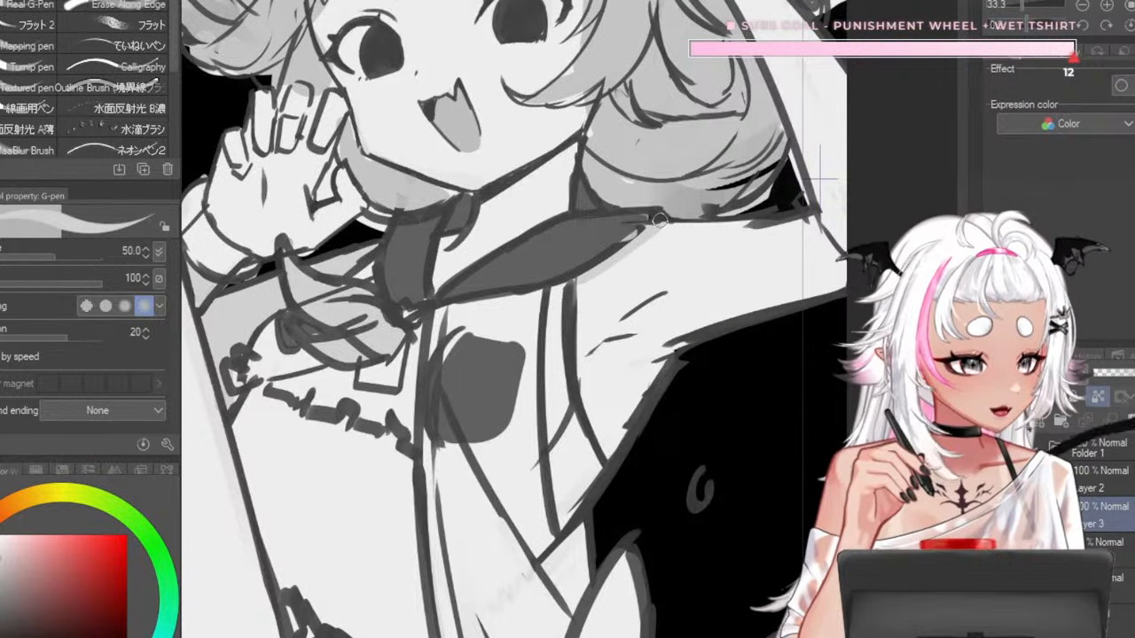
scroll(659, 221, down, 4)
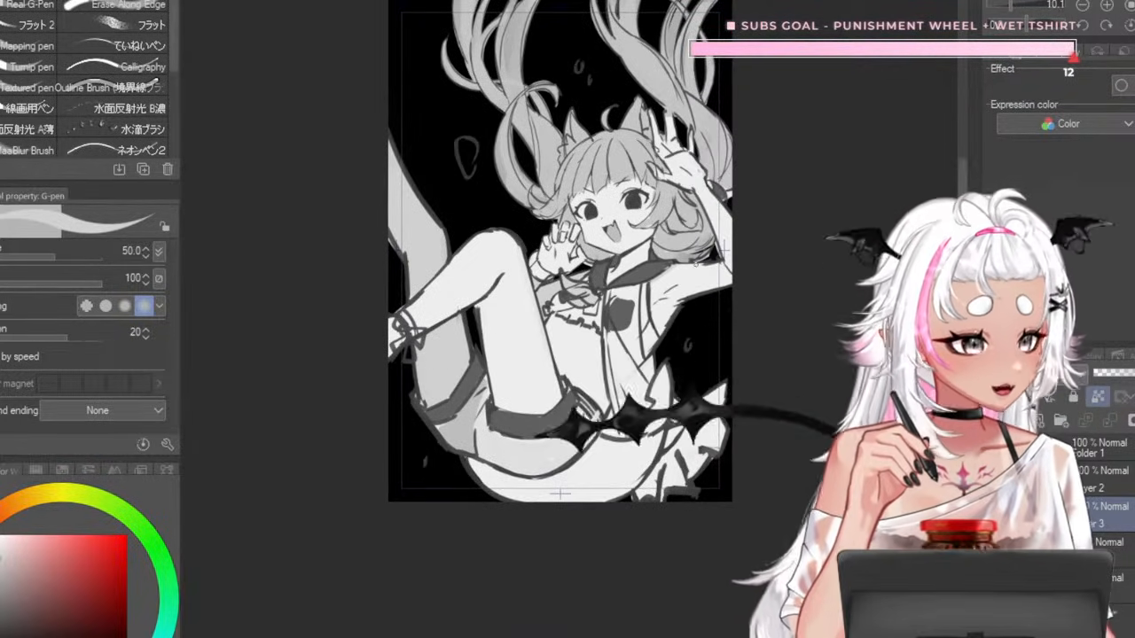
scroll(647, 275, up, 2)
scroll(645, 275, down, 3)
scroll(649, 253, up, 3)
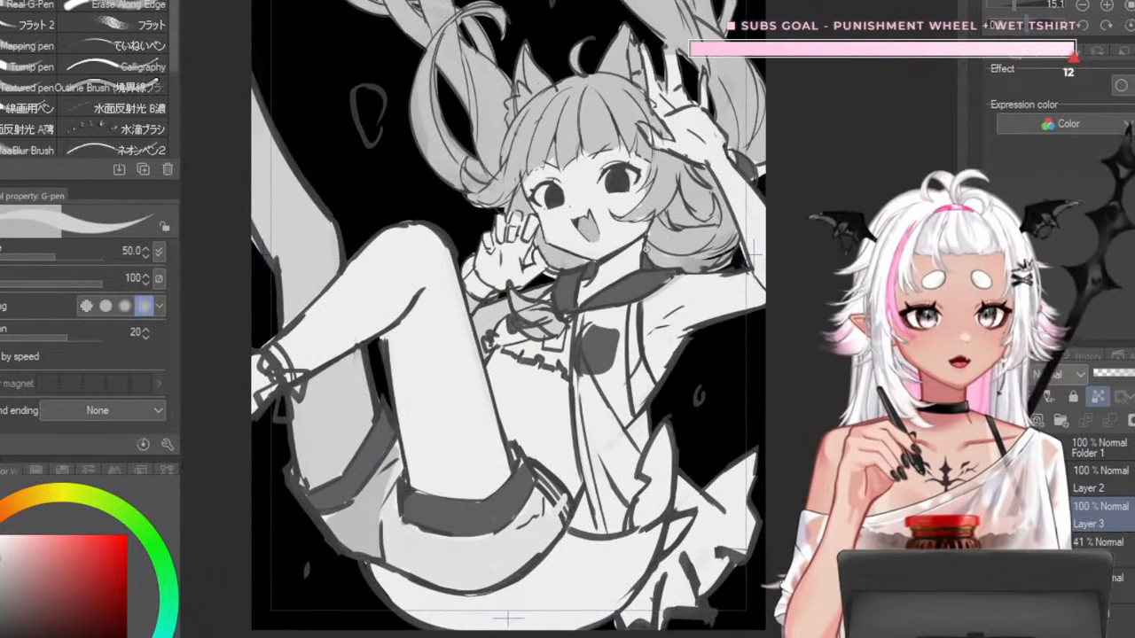
scroll(658, 244, down, 1)
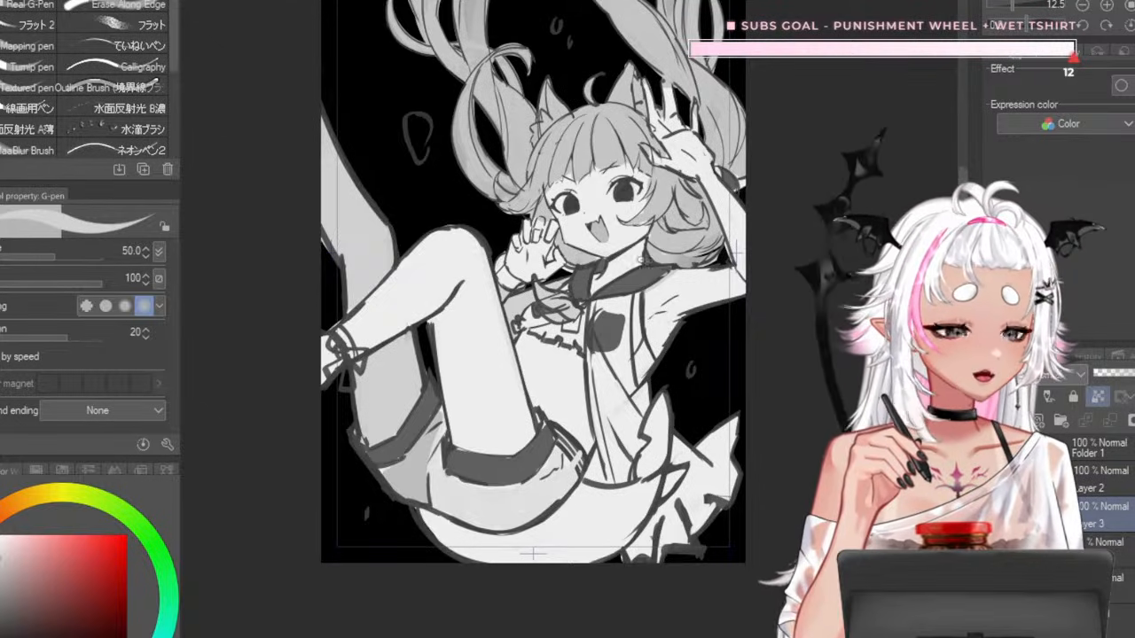
- Sample the collar's dark gray and fill the cuff of the hand beside the knee at brush size 70
scroll(535, 269, up, 5)
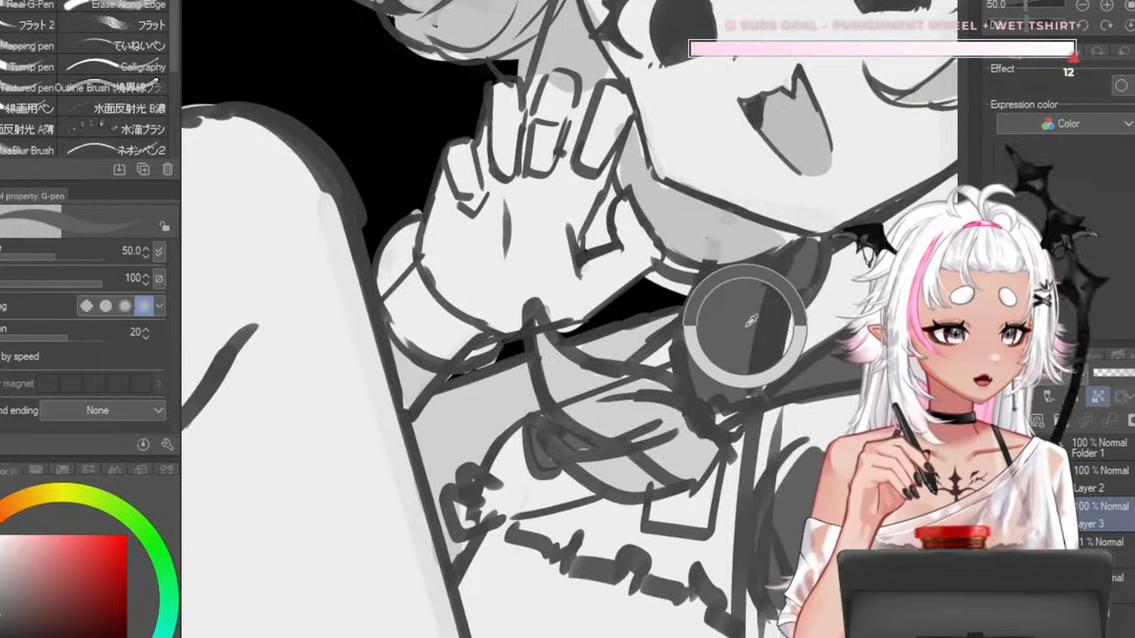
scroll(748, 322, up, 2)
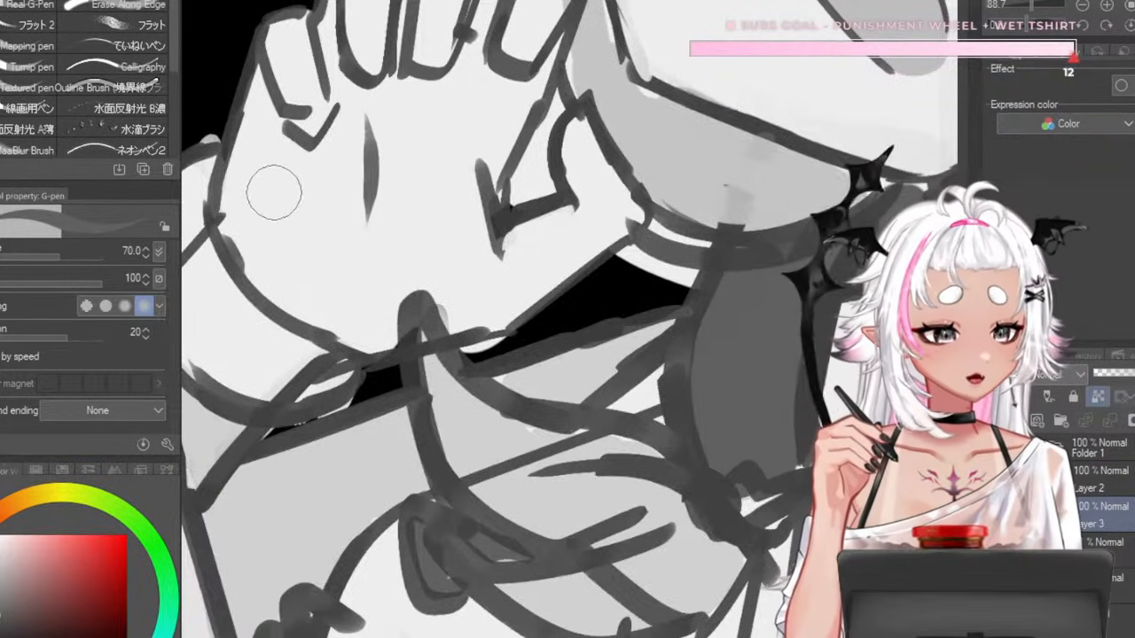
scroll(274, 192, down, 2)
mouse_move(403, 190)
mouse_down()
mouse_move(417, 293)
mouse_move(430, 266)
mouse_move(483, 318)
mouse_move(479, 329)
mouse_move(420, 321)
mouse_up()
- Sample the hand's light gray and draw thin curved stripes across the dark cuff at brush size 10
alt+click(554, 254)
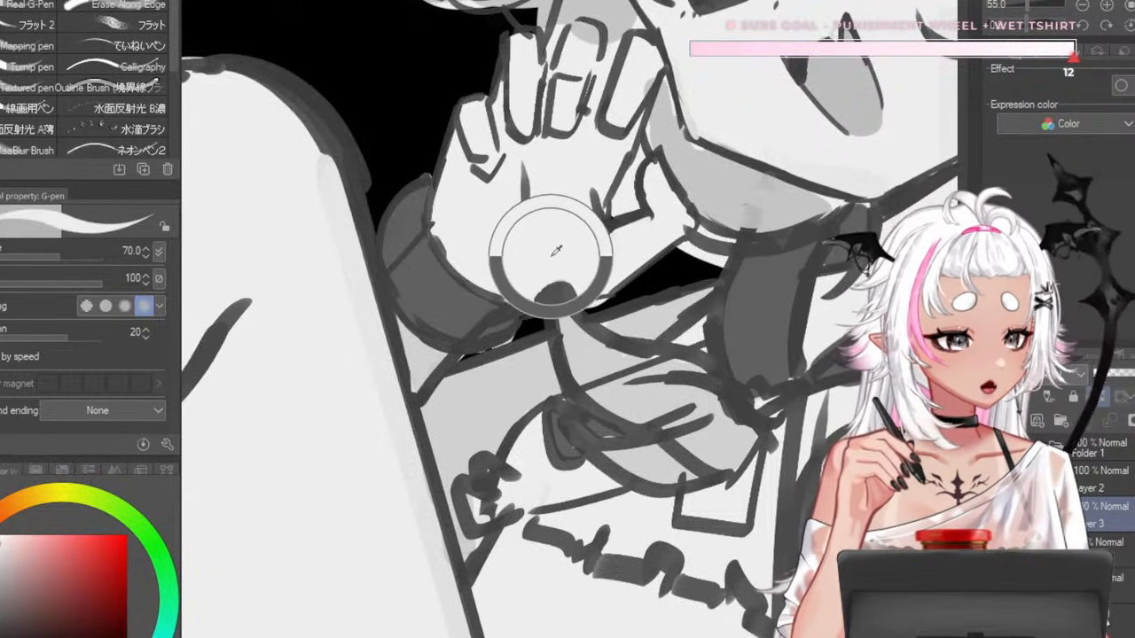
key([)
key([)
key([)
key([)
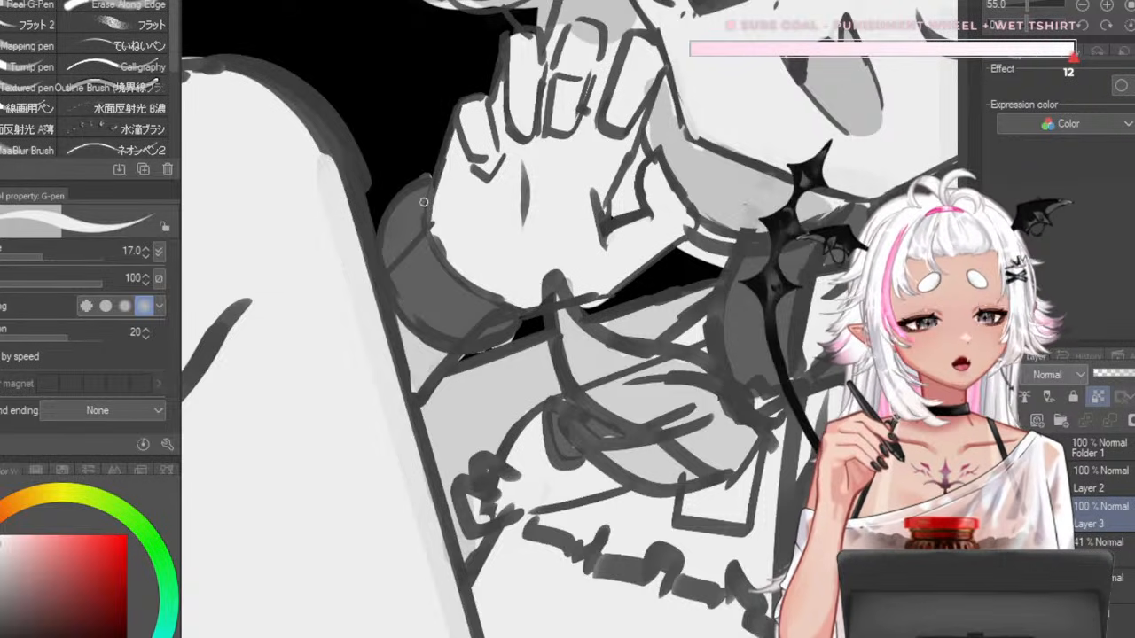
mouse_move(428, 181)
mouse_down()
mouse_move(393, 231)
mouse_move(394, 277)
mouse_up()
key(ctrl+z)
key([)
key([)
key([)
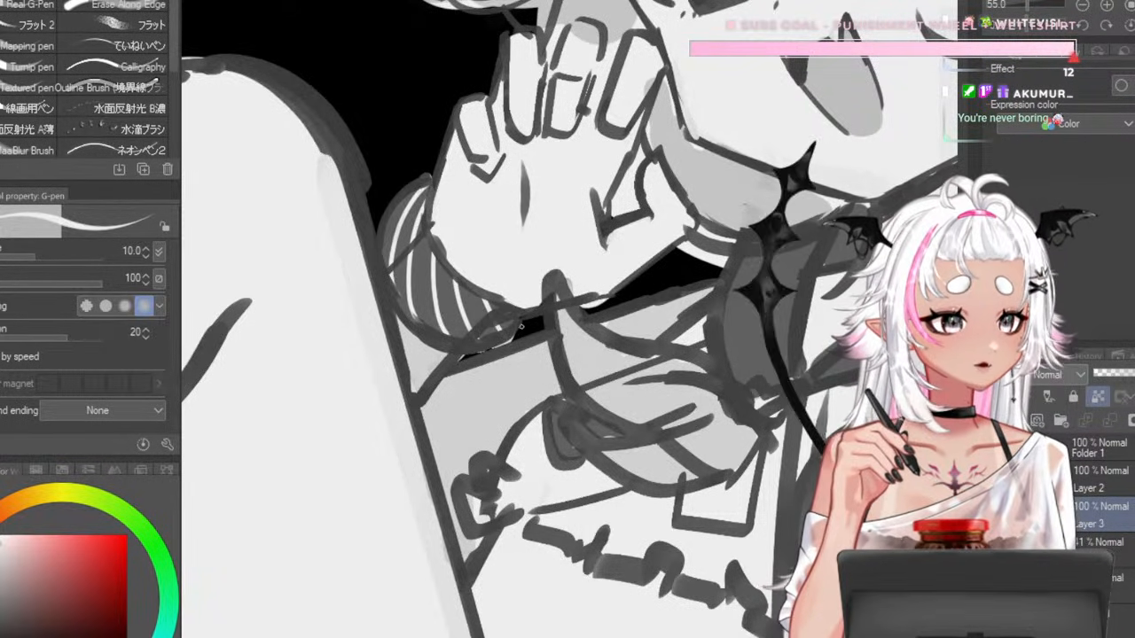
scroll(488, 190, down, 8)
scroll(479, 183, up, 3)
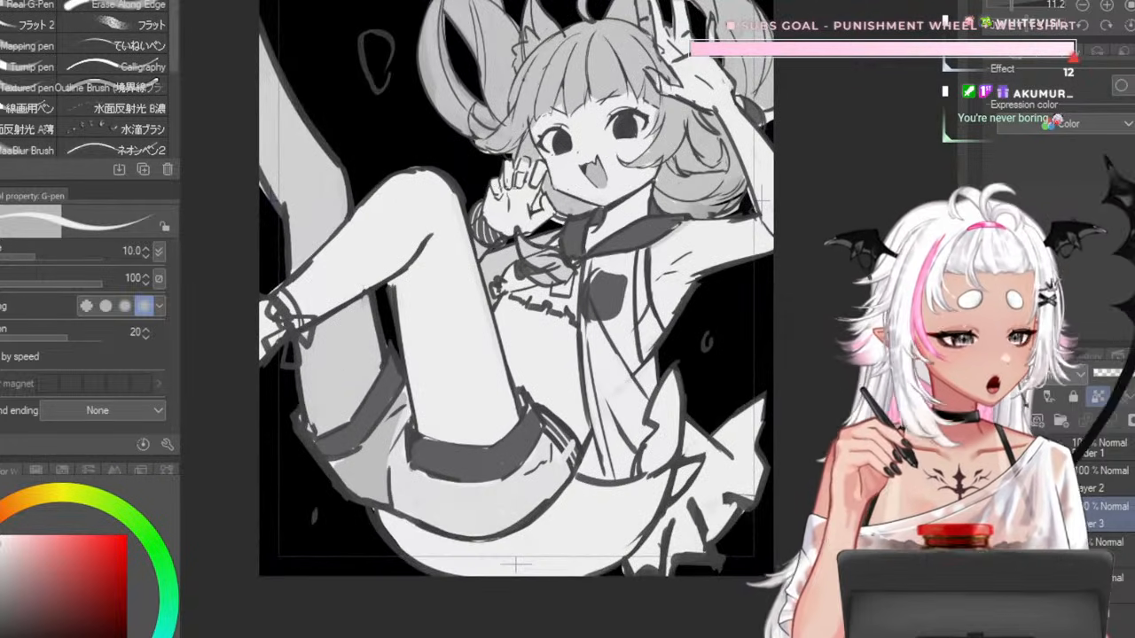
- Paint the inner fluff of both cat ears light gray at brush size 40
scroll(546, 184, up, 2)
scroll(760, 387, down, 3)
scroll(675, 168, up, 5)
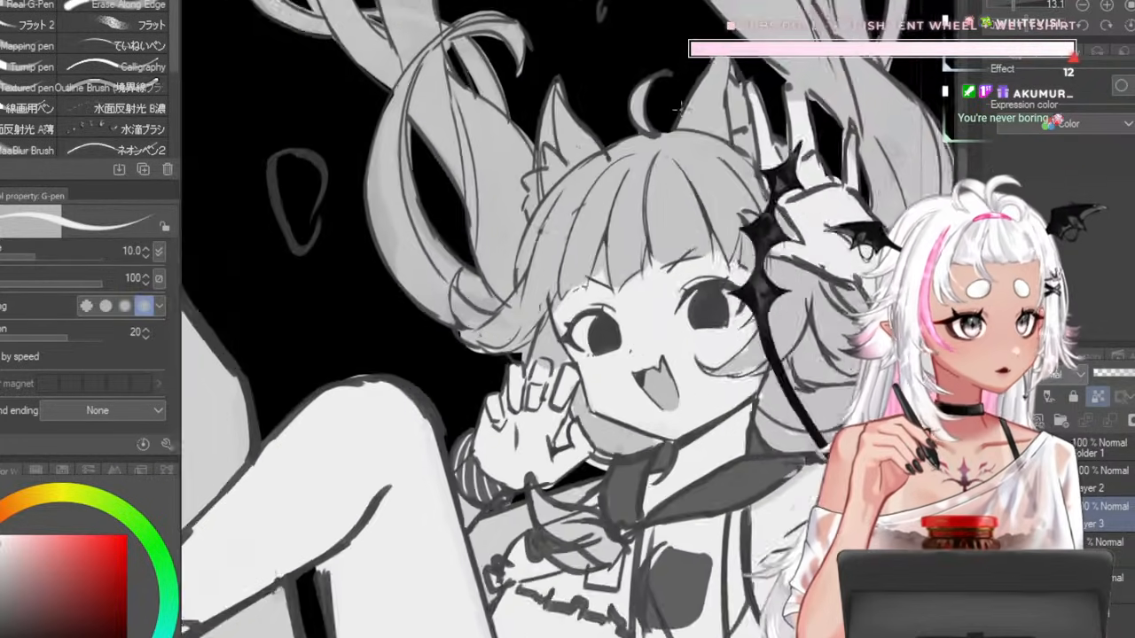
scroll(549, 204, up, 1)
scroll(493, 374, down, 3)
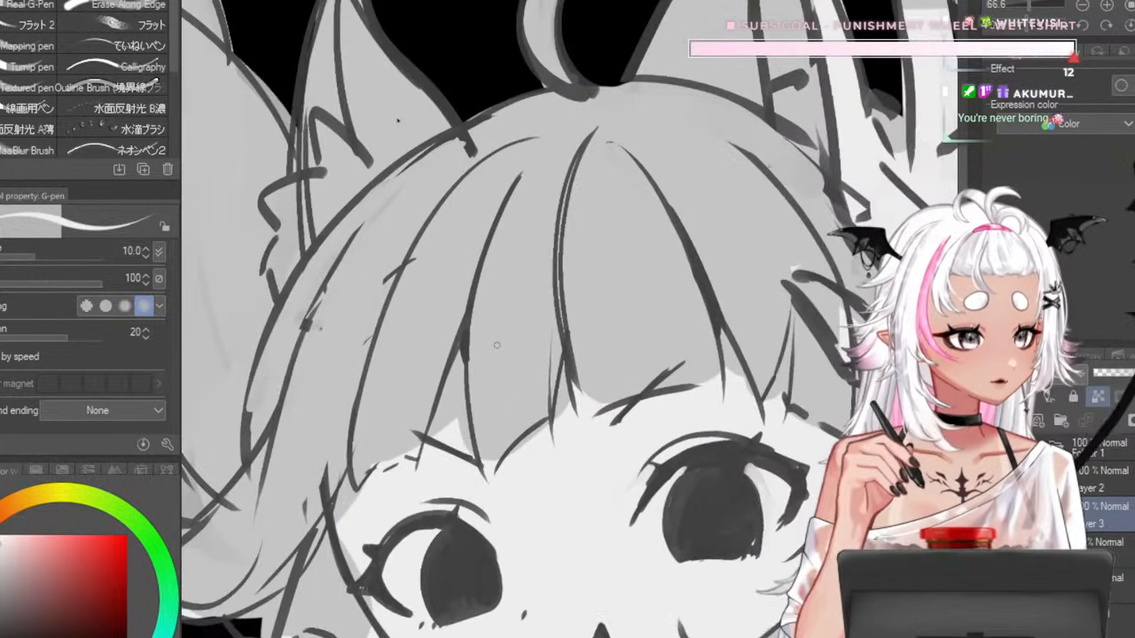
scroll(498, 316, up, 2)
key(bracketright)
key(bracketright)
key(bracketright)
key(bracketright)
key(bracketright)
key(bracketright)
key(bracketright)
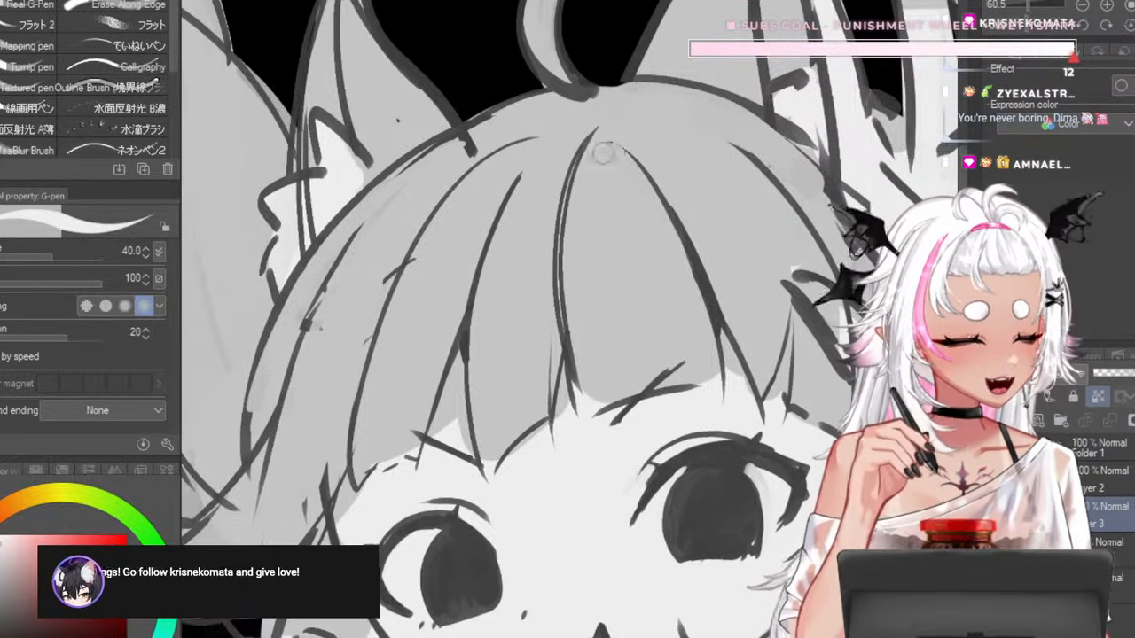
- Examine the values of the bangs, cat ears and raised hand up close and against the whole figure
scroll(687, 138, down, 5)
scroll(679, 150, up, 6)
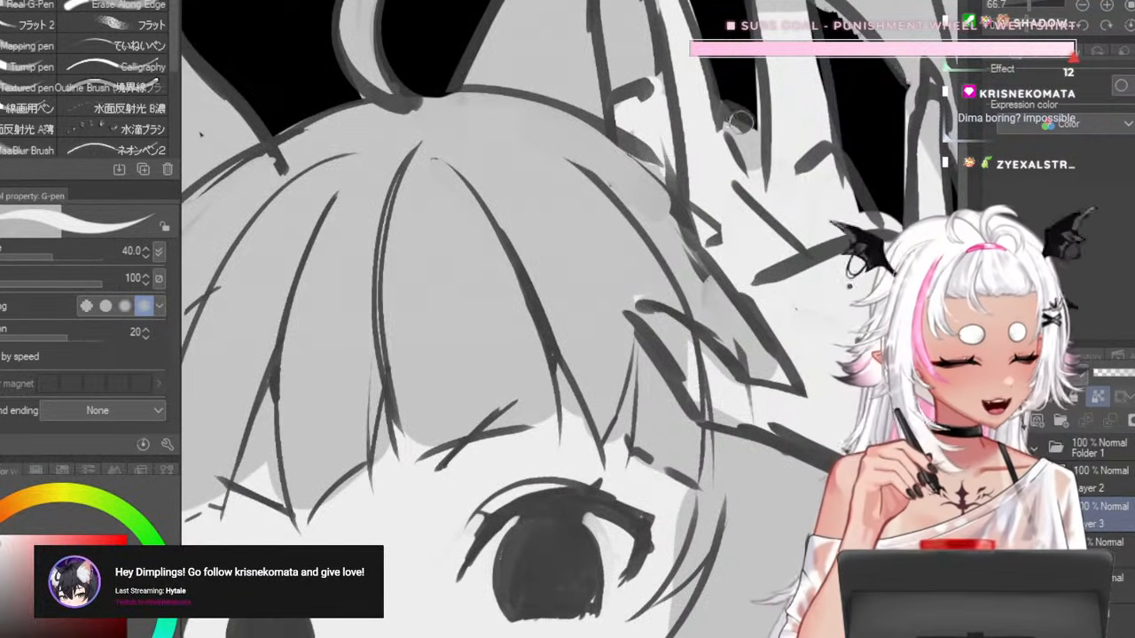
scroll(703, 36, down, 5)
scroll(661, 41, up, 3)
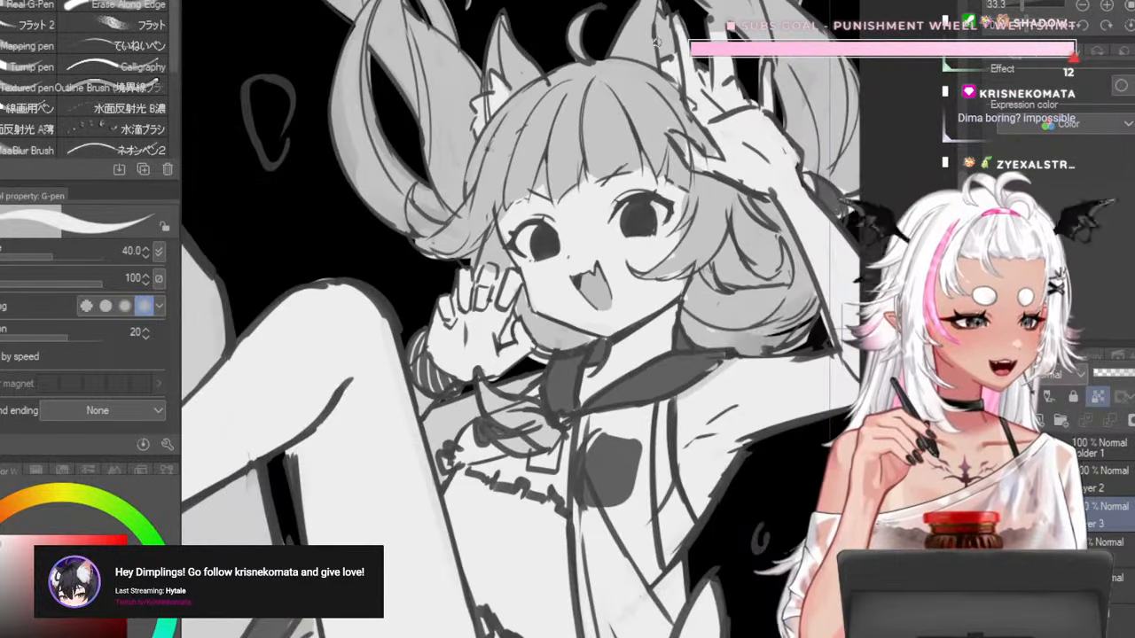
scroll(656, 40, up, 2)
scroll(631, 96, up, 4)
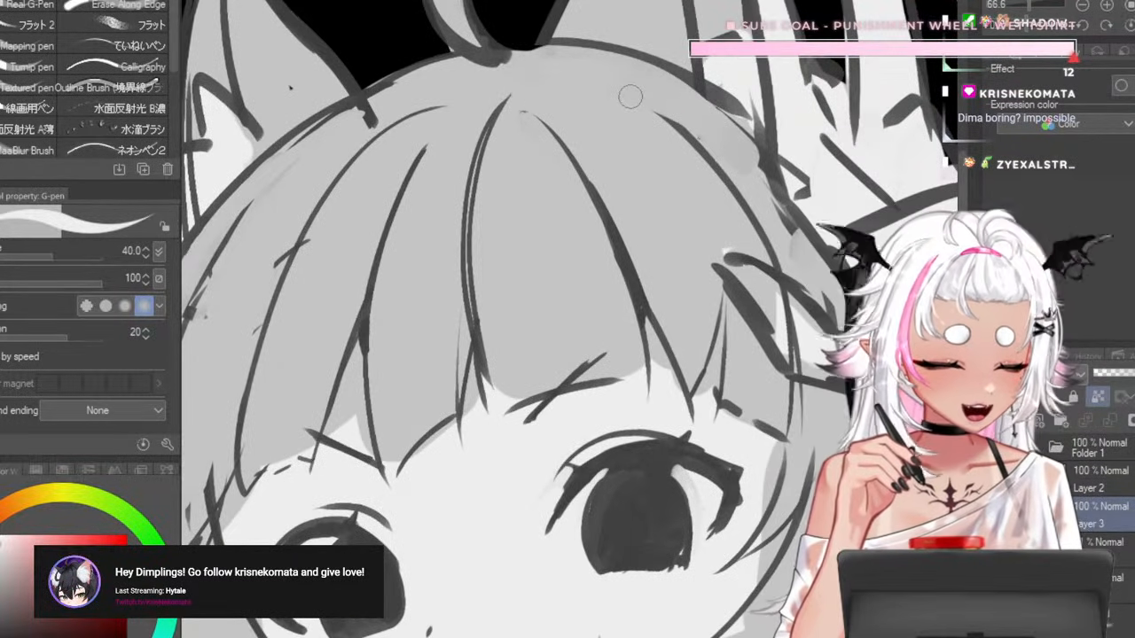
scroll(630, 96, down, 5)
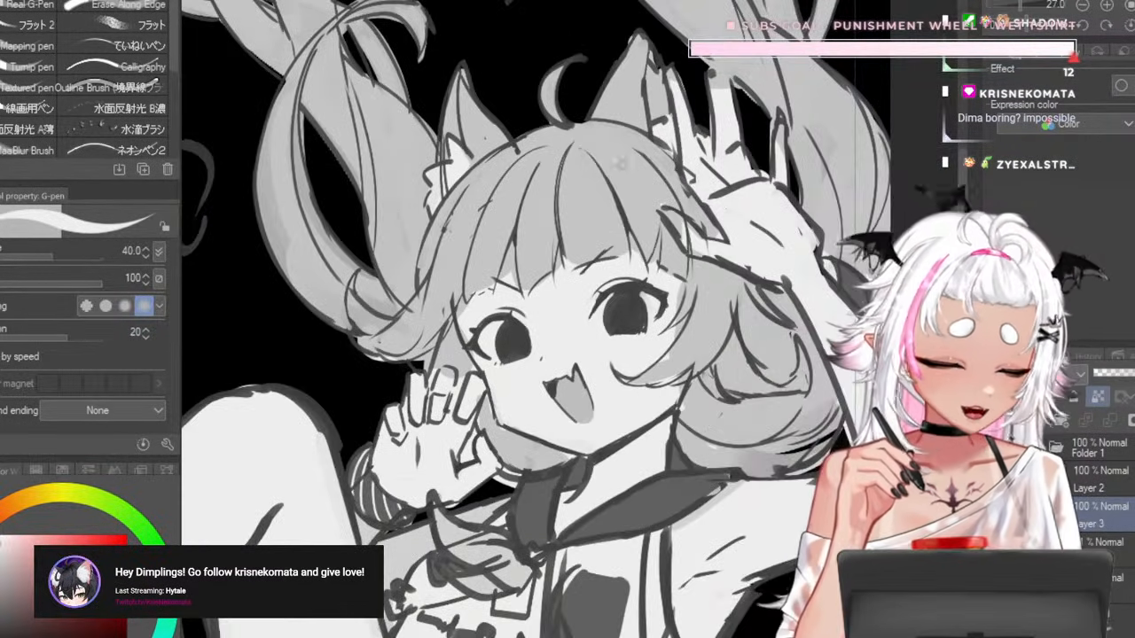
scroll(630, 142, down, 2)
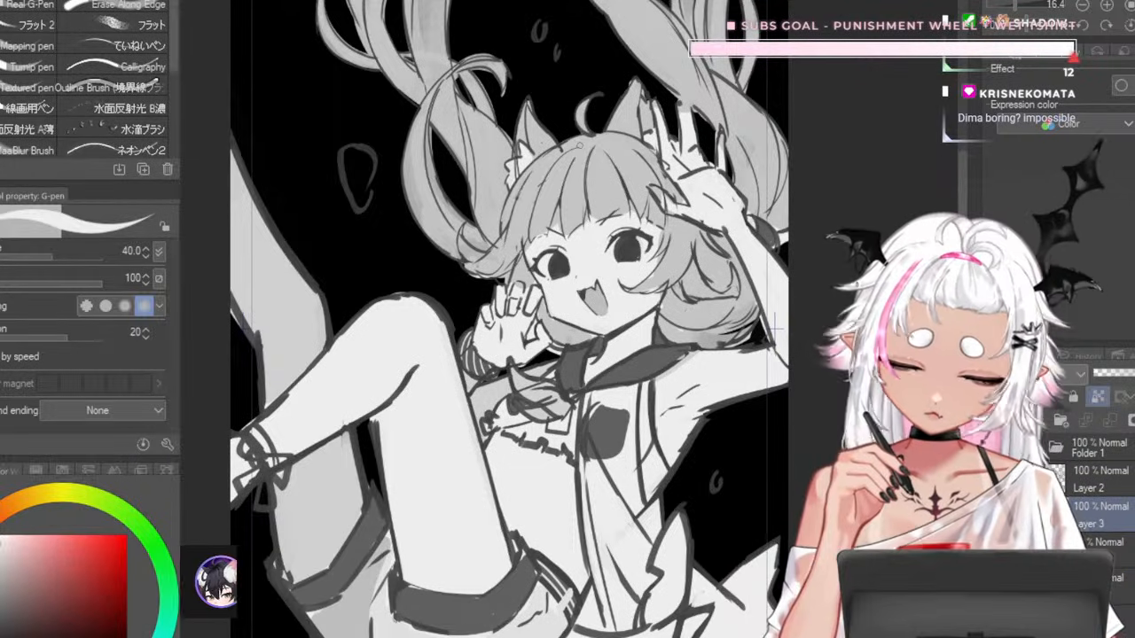
scroll(516, 152, up, 4)
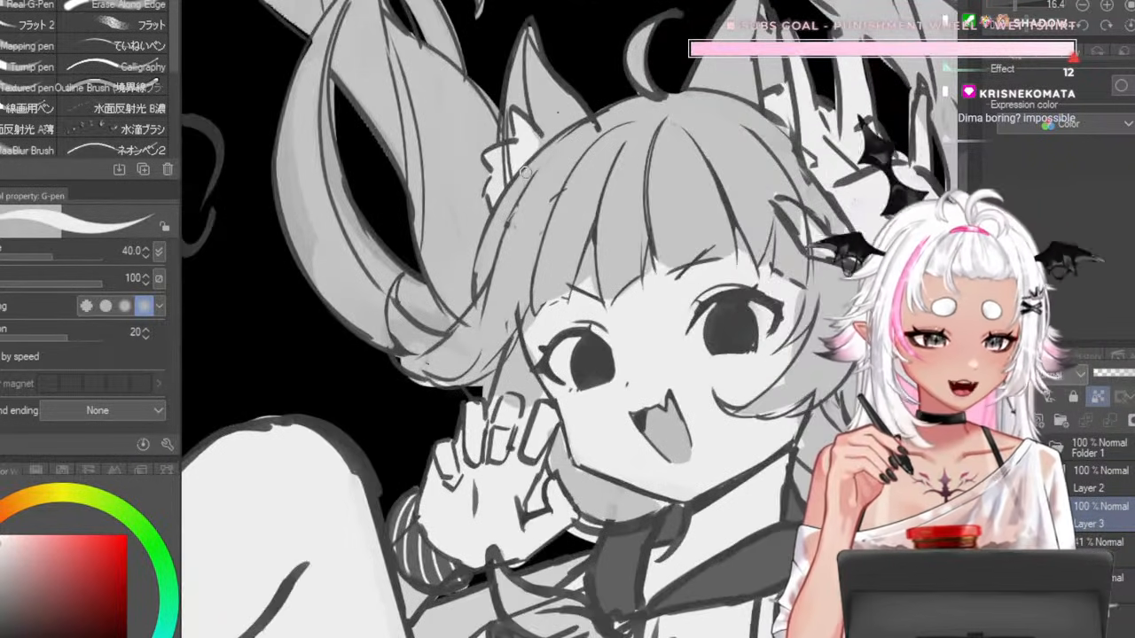
- Select Layer 2 and outline two pointed ribbon ends beside the cat ear away from the raised hand at brush size 12
scroll(454, 153, down, 2)
scroll(454, 153, up, 3)
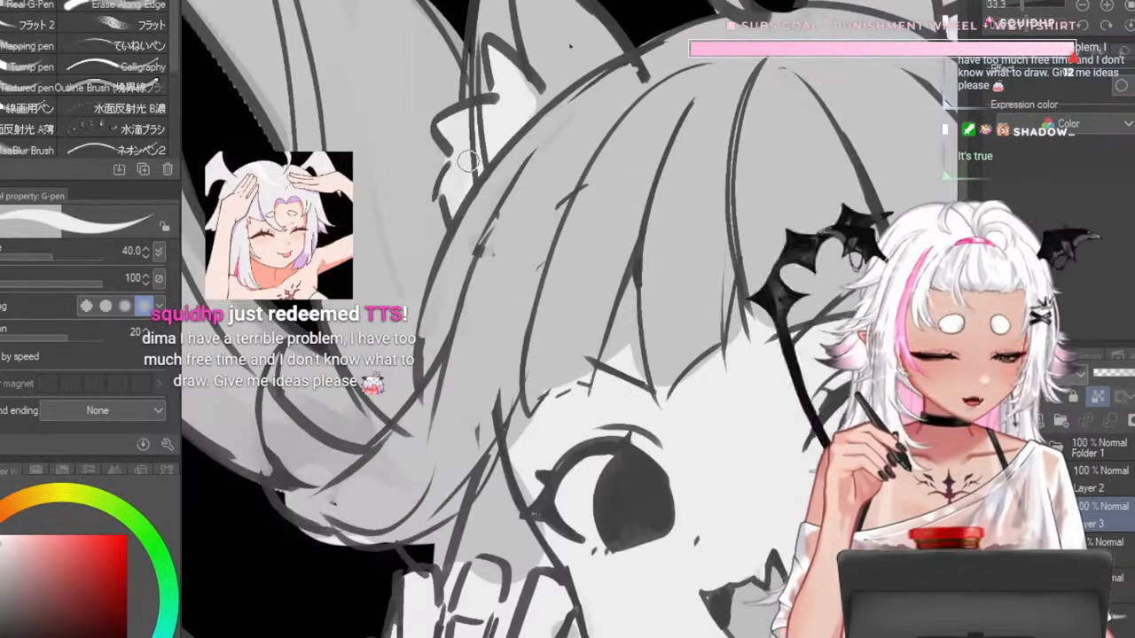
click(1101, 488)
key(bracketleft)
key(bracketleft)
key(bracketleft)
key(bracketleft)
key(bracketleft)
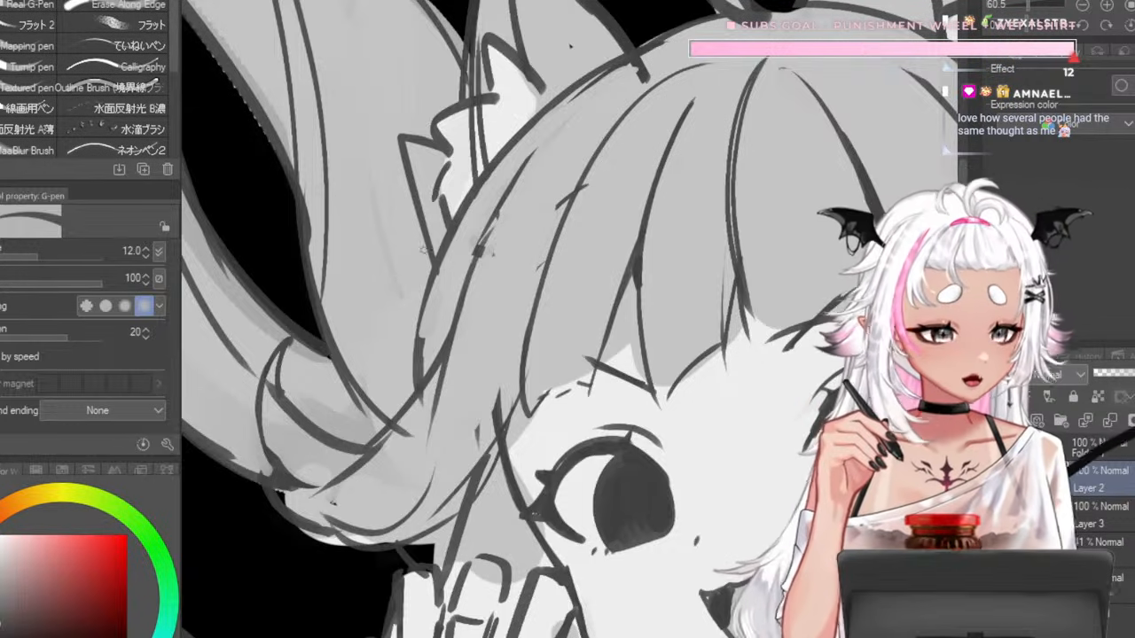
mouse_move(421, 244)
mouse_down()
mouse_move(346, 323)
mouse_move(357, 344)
mouse_move(400, 354)
mouse_up()
scroll(346, 208, down, 3)
scroll(310, 266, up, 3)
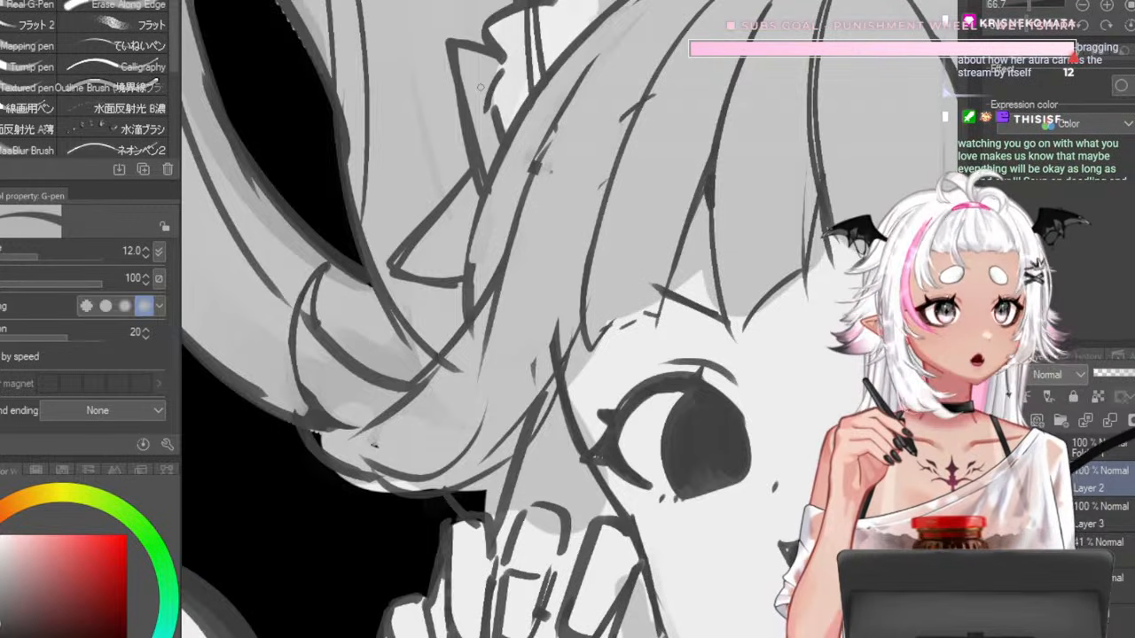
scroll(441, 160, down, 4)
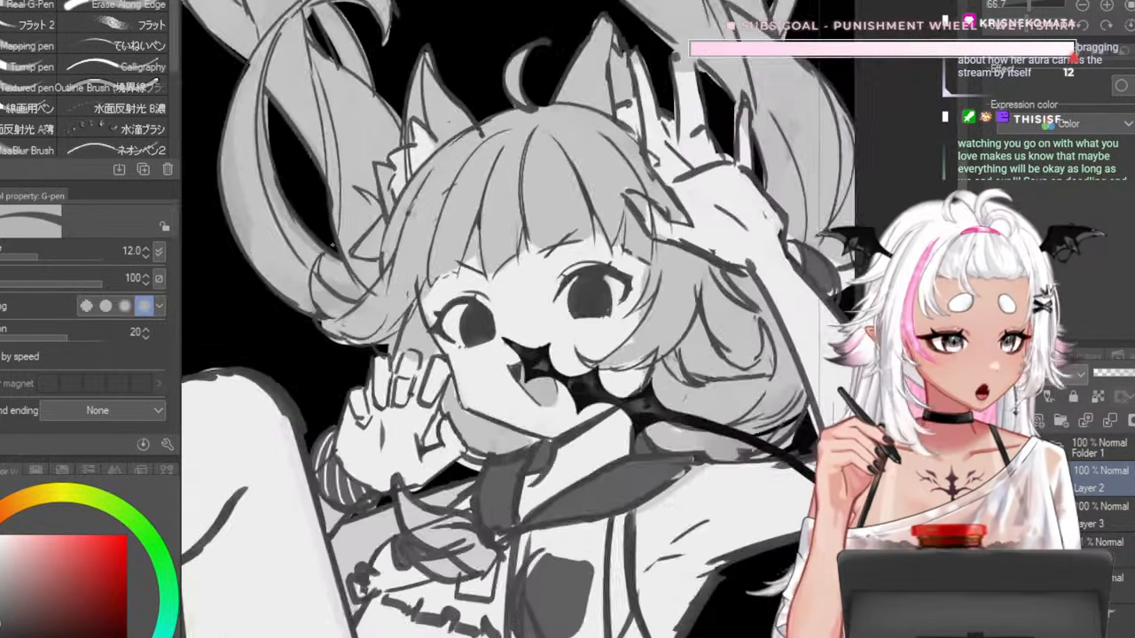
- Try to sketch curved hair tufts and a long strand in the hair beside the ribbon
scroll(443, 168, up, 3)
scroll(666, 217, up, 1)
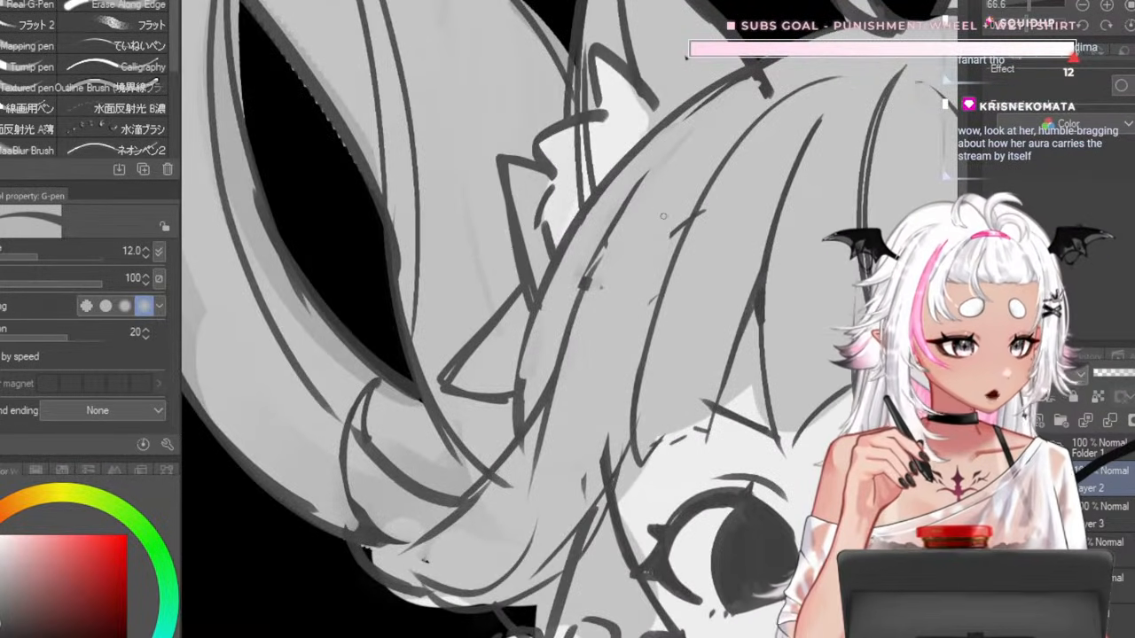
mouse_move(504, 303)
mouse_down()
mouse_move(468, 98)
mouse_move(454, 142)
mouse_move(480, 232)
mouse_up()
scroll(320, 209, down, 1)
scroll(318, 209, down, 3)
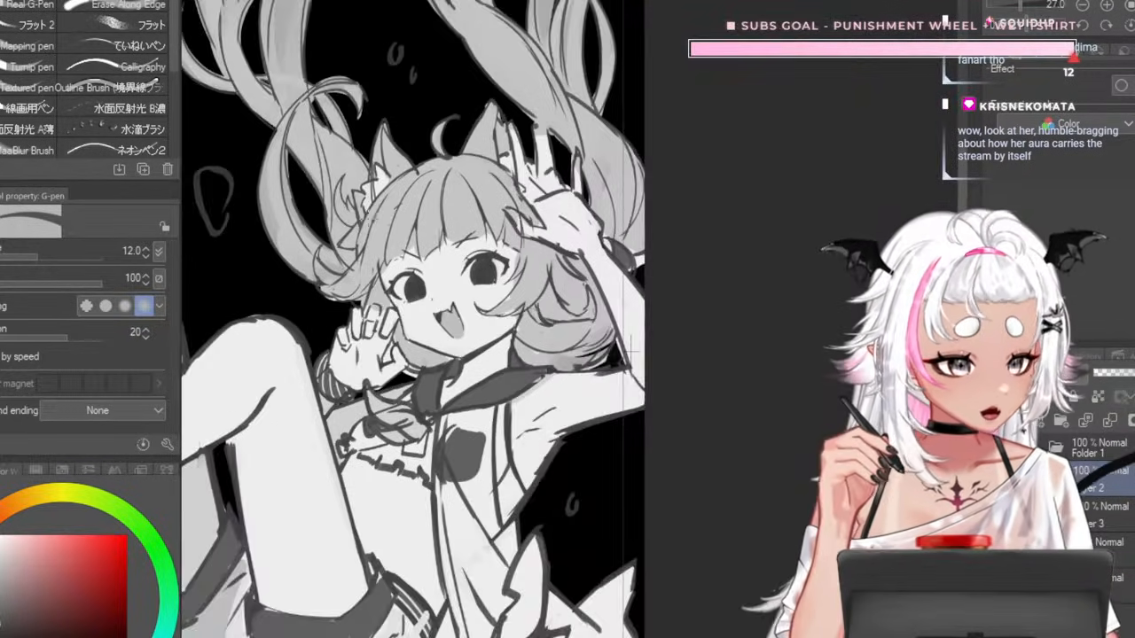
scroll(318, 210, up, 3)
mouse_move(313, 265)
mouse_down()
mouse_move(257, 246)
mouse_move(225, 167)
mouse_move(248, 190)
mouse_move(249, 102)
mouse_move(279, 51)
mouse_up()
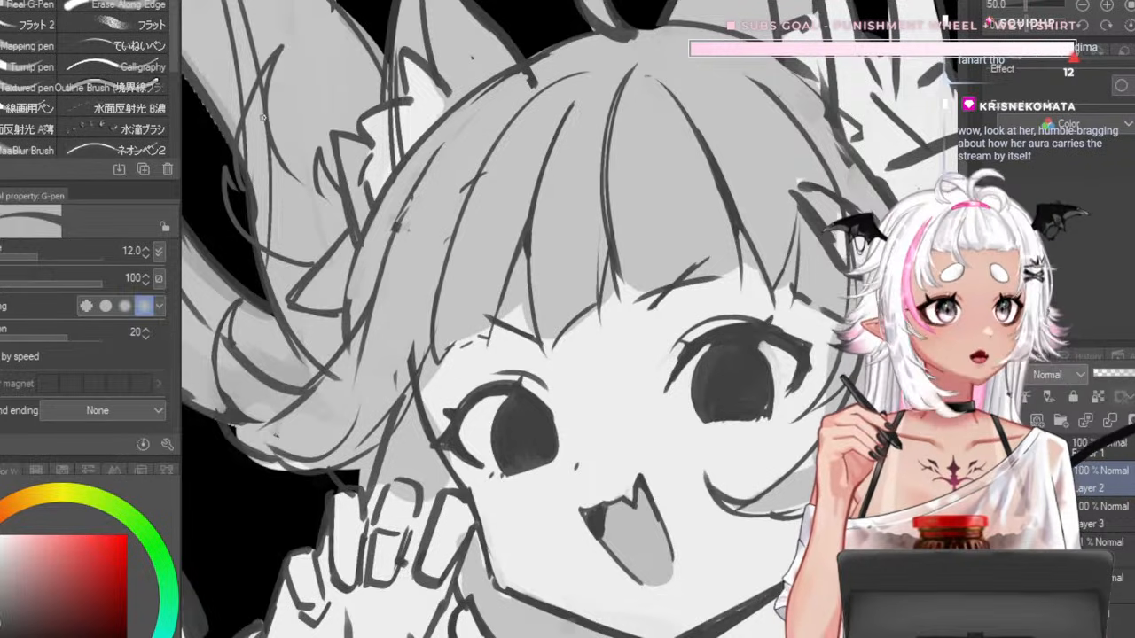
key(ctrl+z)
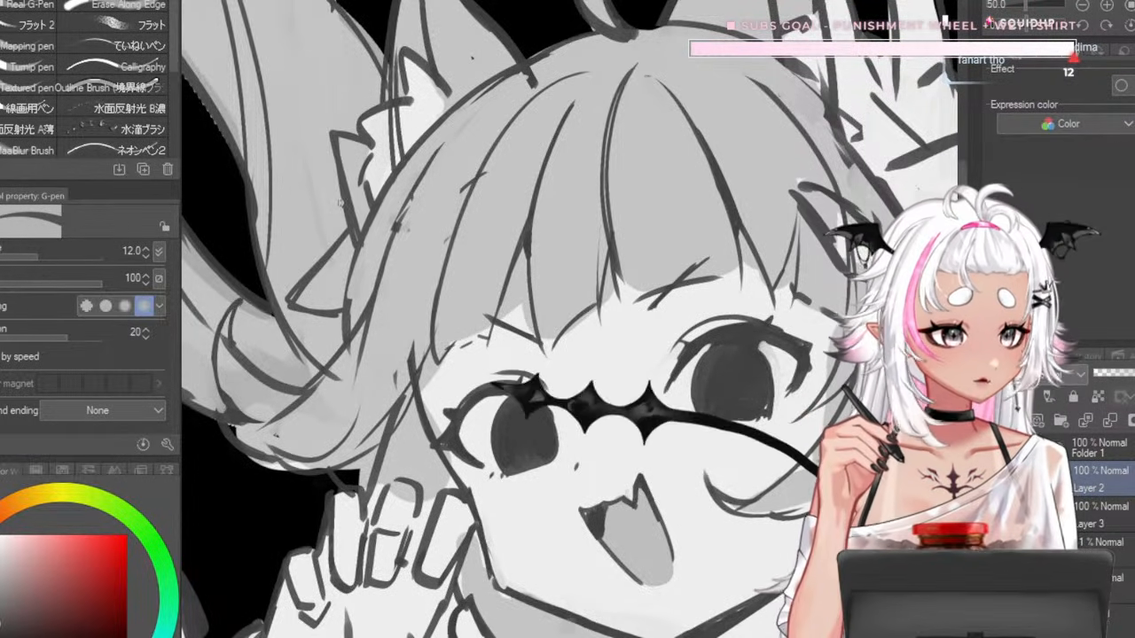
- Draw pointed tufts and curved strands in the hair beside the ribbon at brush size 12
drag(341, 204, 311, 119)
mouse_move(311, 119)
mouse_down()
mouse_move(305, 186)
mouse_move(337, 215)
mouse_up()
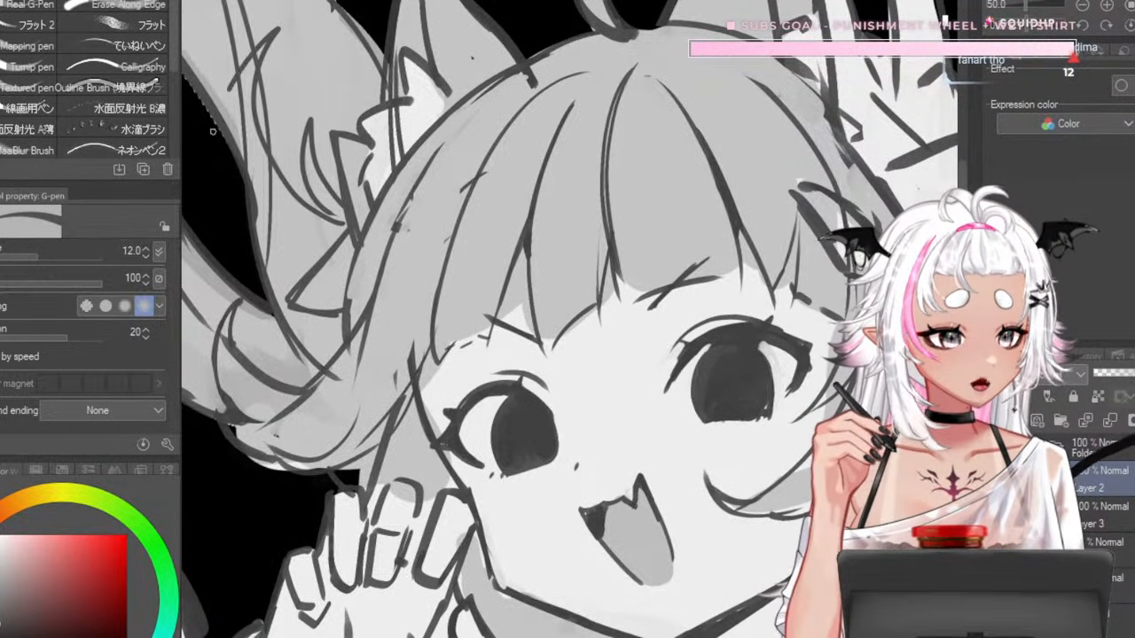
key(ctrl+z)
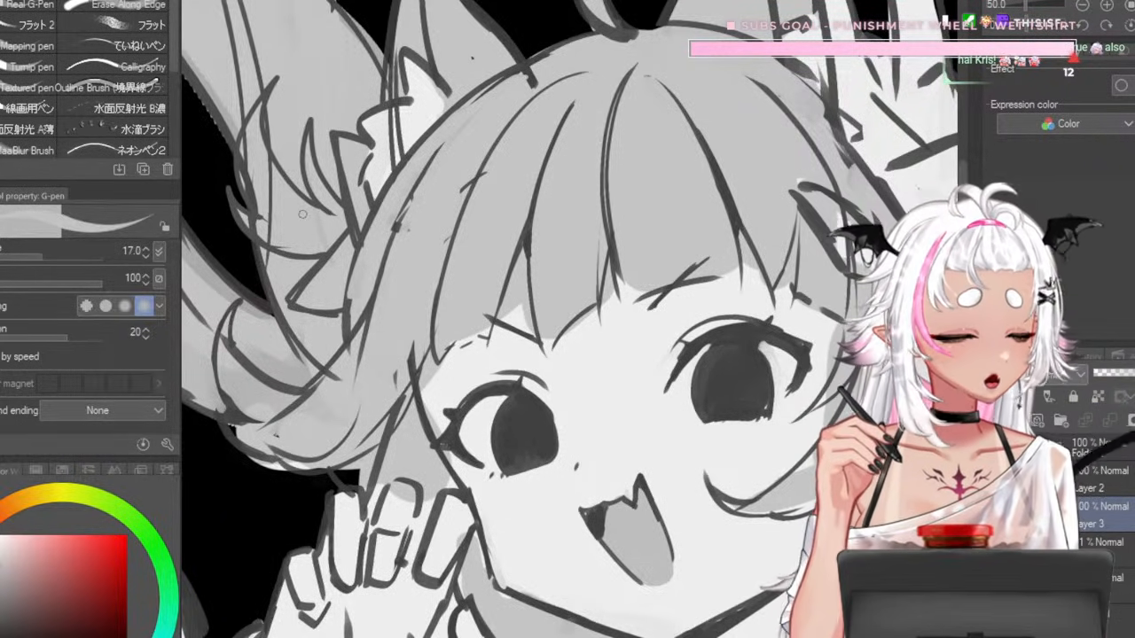
- Fill the lower ribbon end light gray and the upper one dark gray on Layer 3 at brush size 25
scroll(302, 214, down, 3)
scroll(310, 188, up, 5)
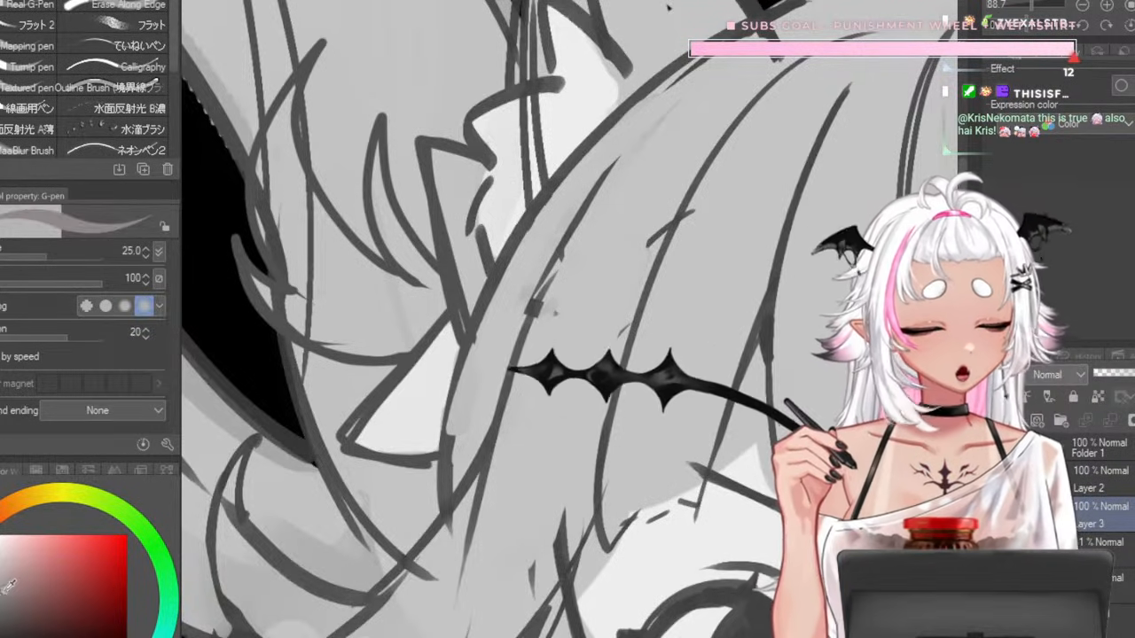
drag(442, 158, 468, 297)
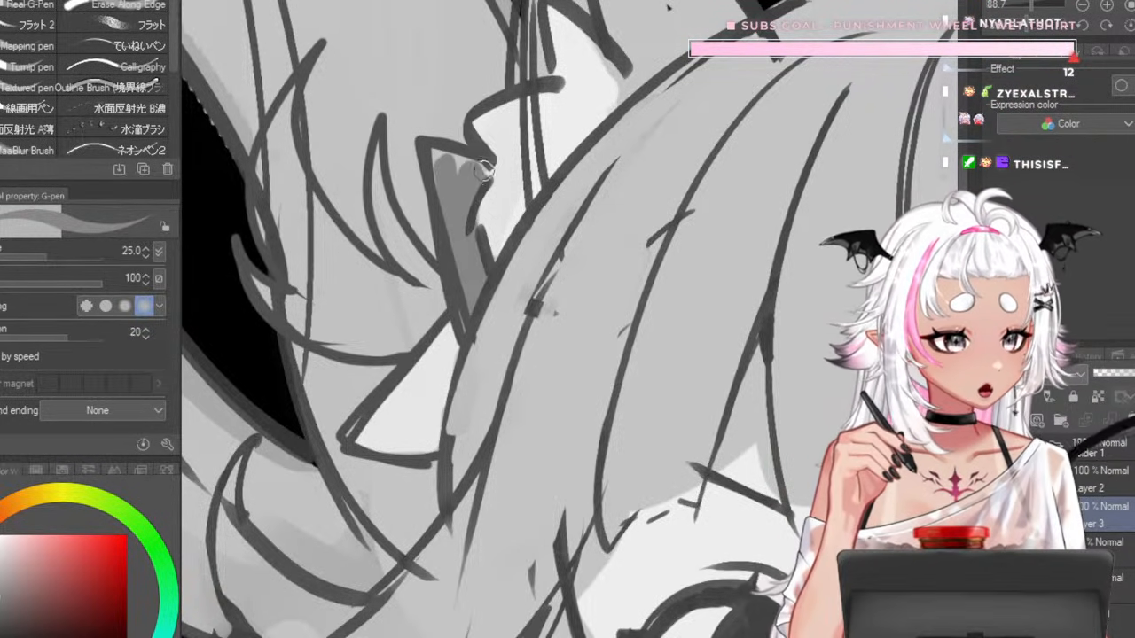
- Draw a contrasting stripe along the length of each ribbon end at brush size 12
key([)
key([)
key([)
key([)
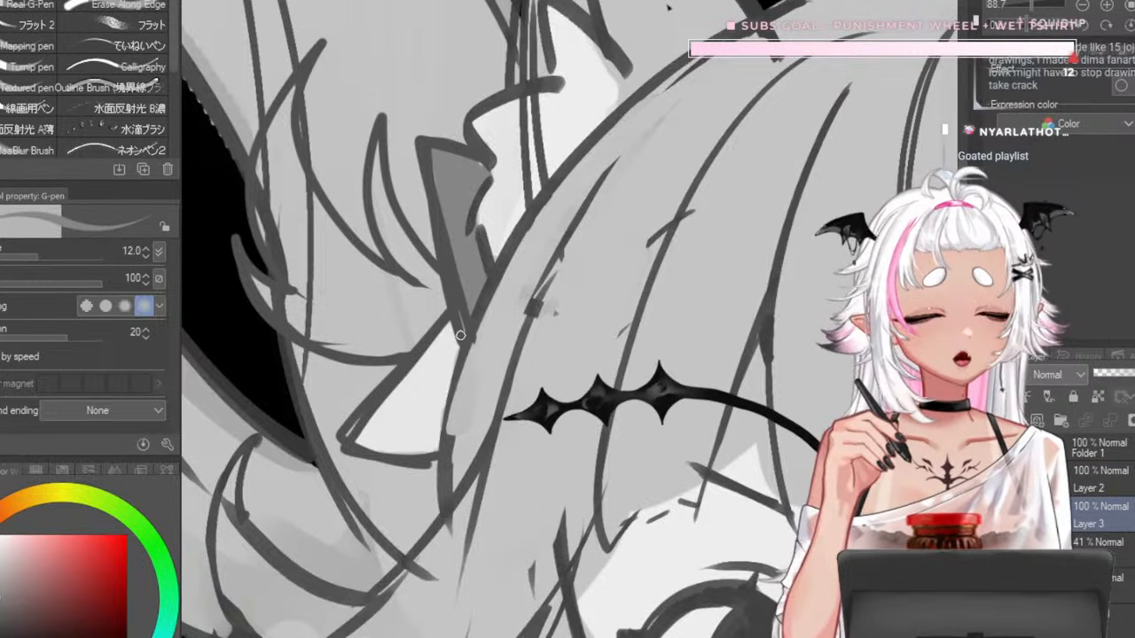
drag(457, 332, 372, 448)
key(ctrl+z)
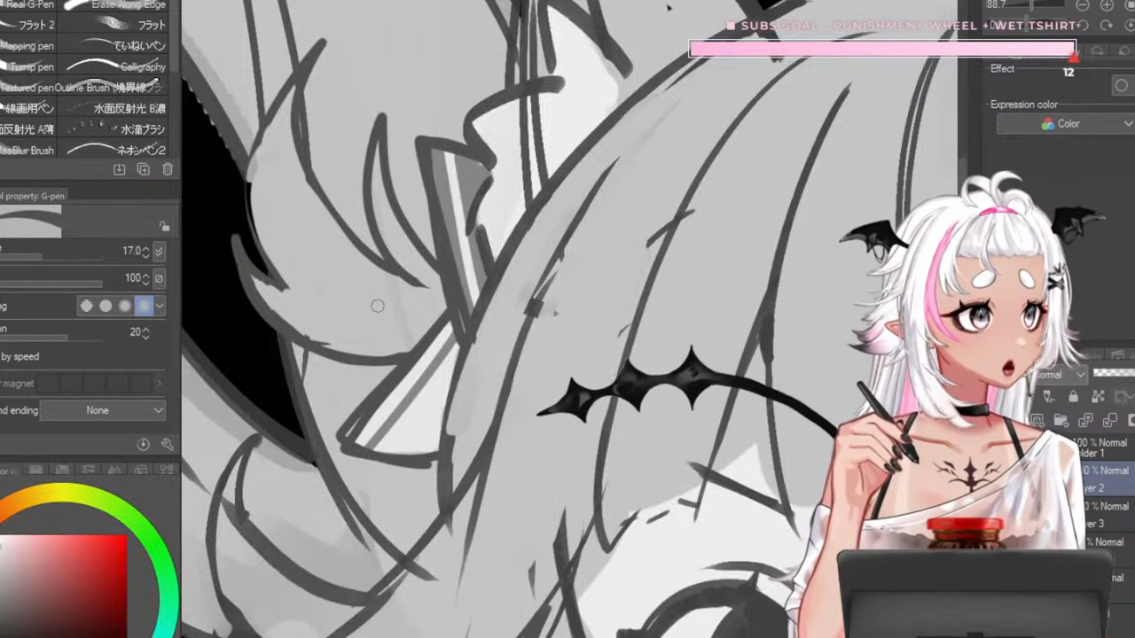
- Examine the ribbon, hair and face values up close and against the whole figure
scroll(431, 127, down, 5)
scroll(411, 43, down, 6)
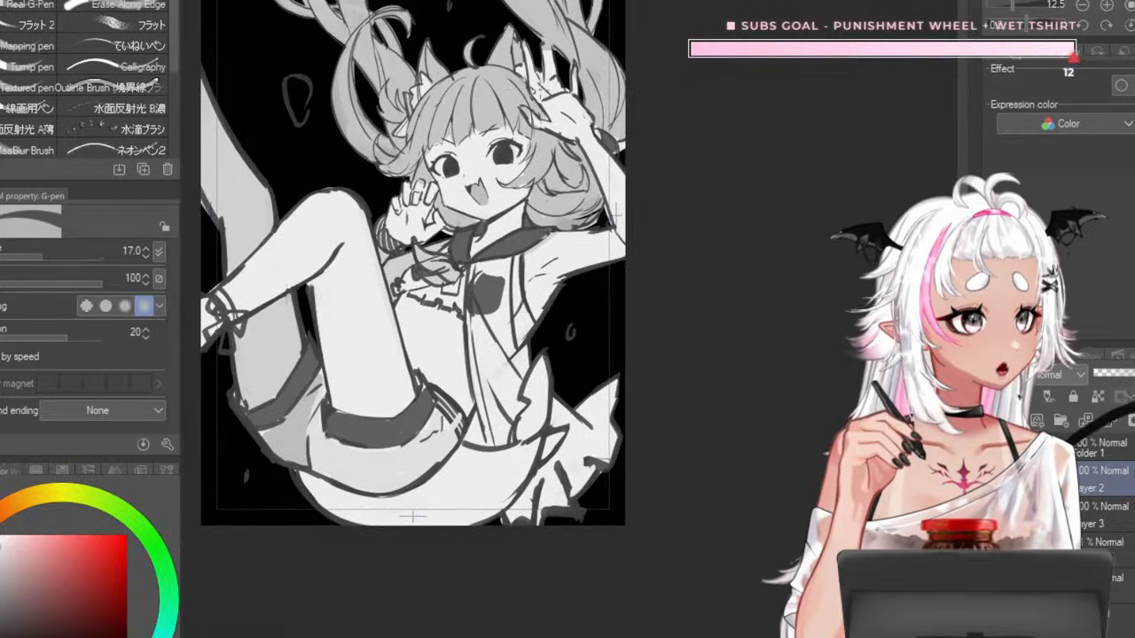
scroll(691, 301, up, 4)
scroll(692, 301, up, 2)
scroll(621, 283, down, 3)
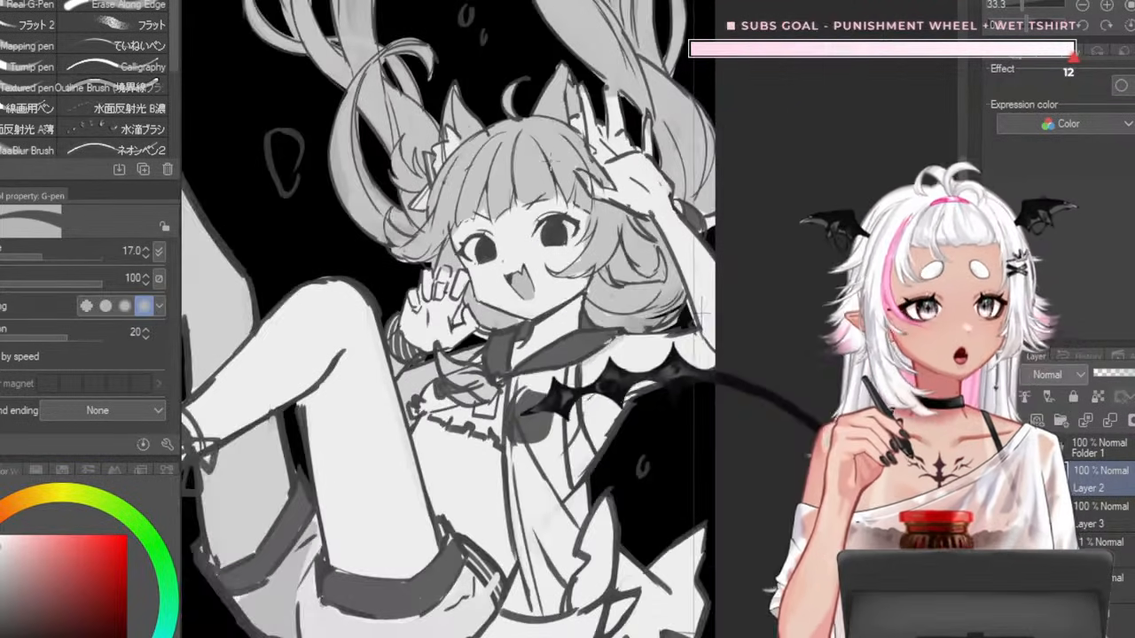
scroll(550, 256, up, 5)
scroll(550, 257, down, 6)
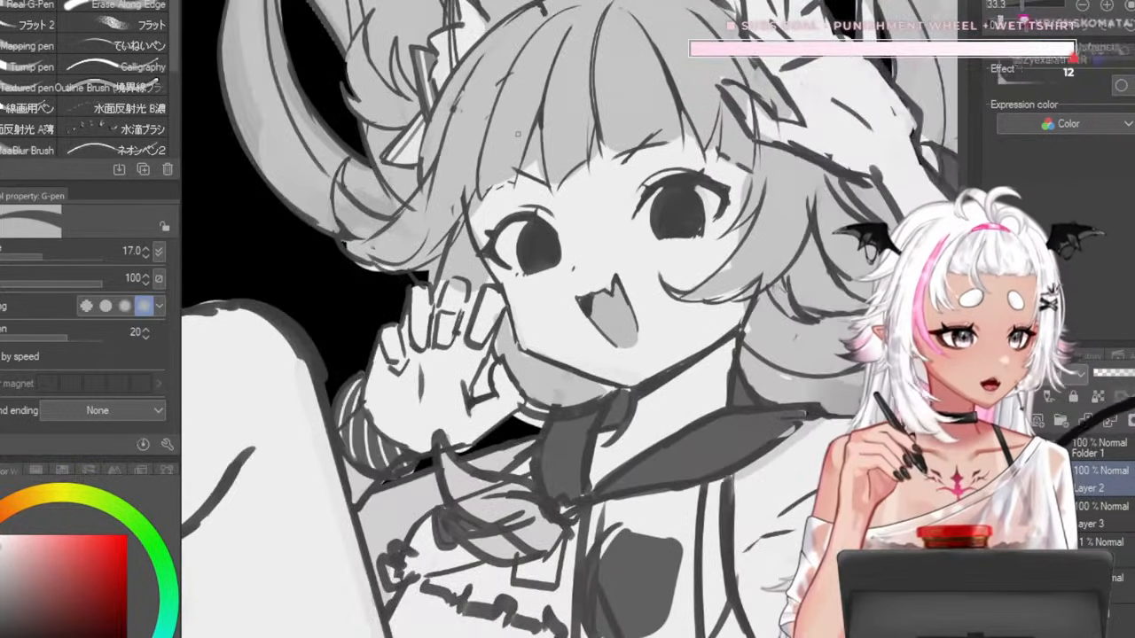
scroll(541, 248, up, 2)
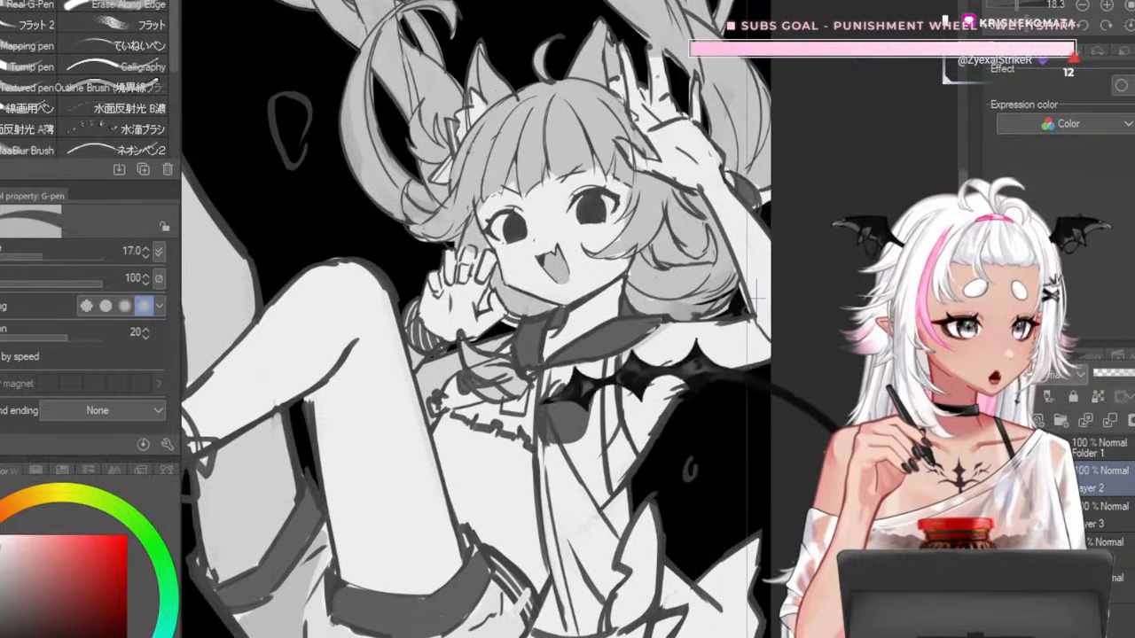
scroll(541, 249, down, 2)
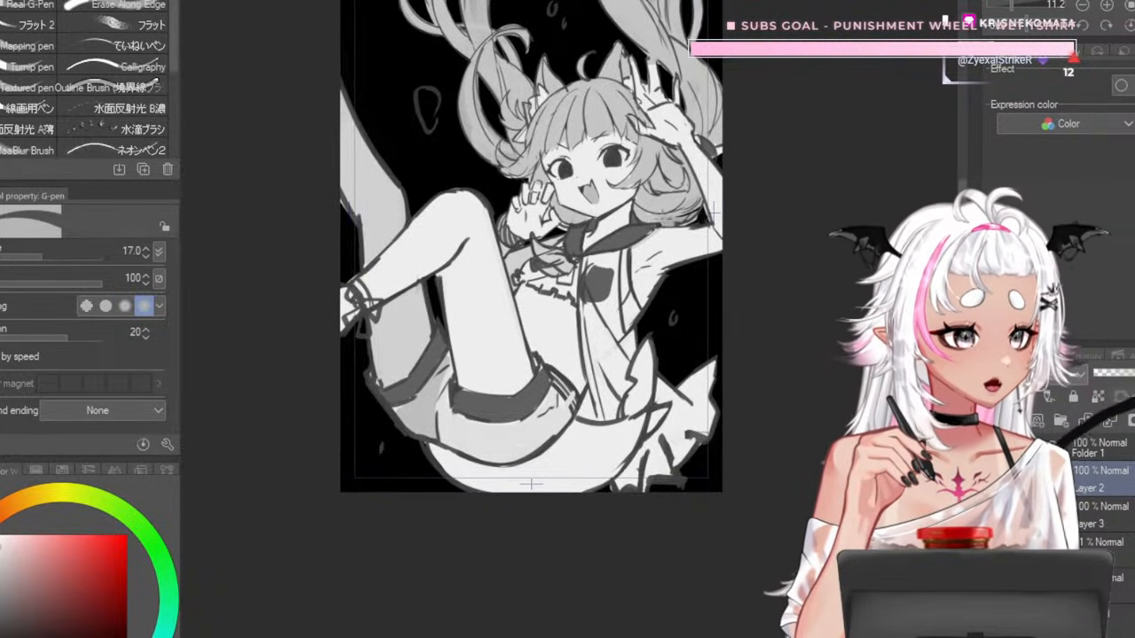
- Pick a medium gray and fill the large curved shape beneath the thighs, starting at brush size 200 and reducing it to 120
scroll(531, 483, up, 4)
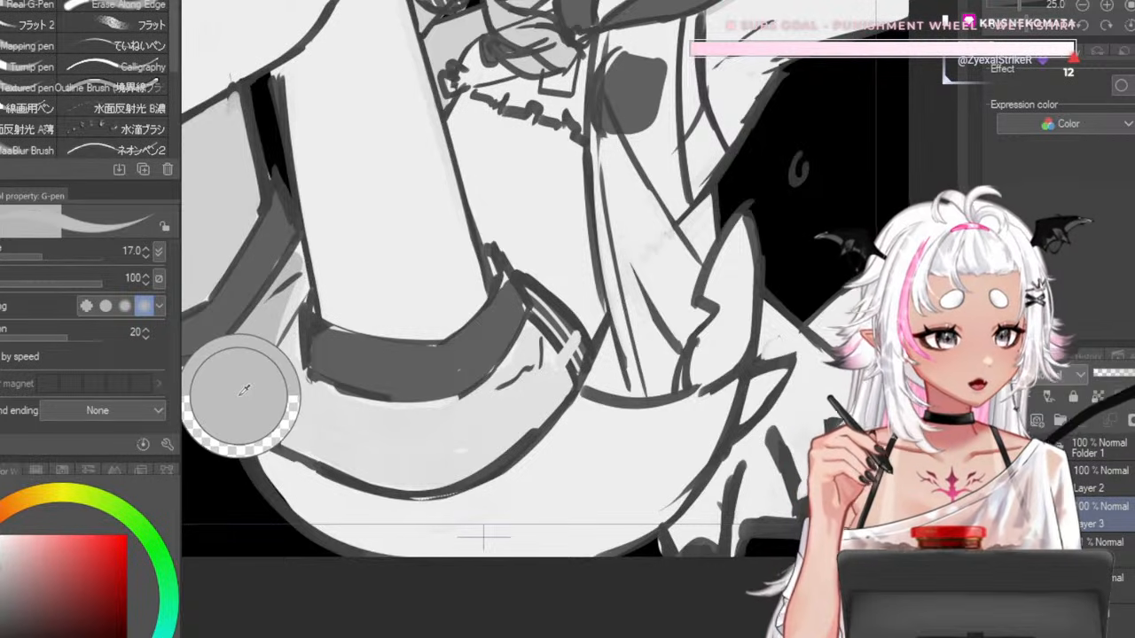
click(3, 573)
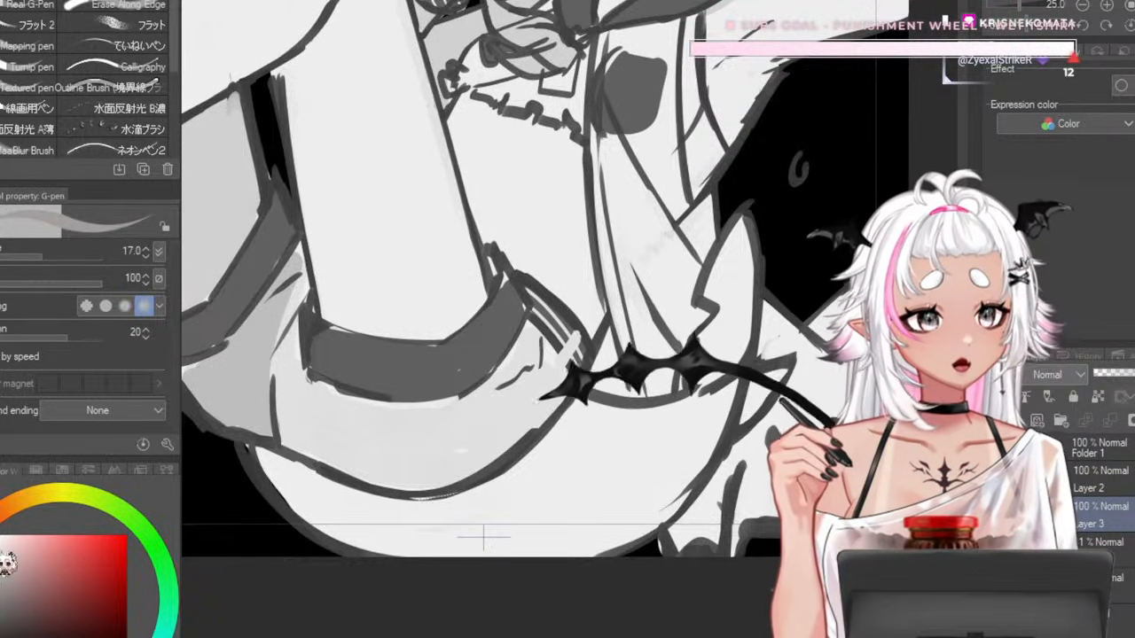
key(bracketright)
key(bracketright)
key(bracketright)
key(bracketright)
key(bracketright)
key(bracketright)
key(bracketright)
key(bracketright)
key(bracketright)
key(bracketright)
key(bracketright)
drag(264, 467, 388, 522)
key(bracketright)
drag(272, 475, 331, 494)
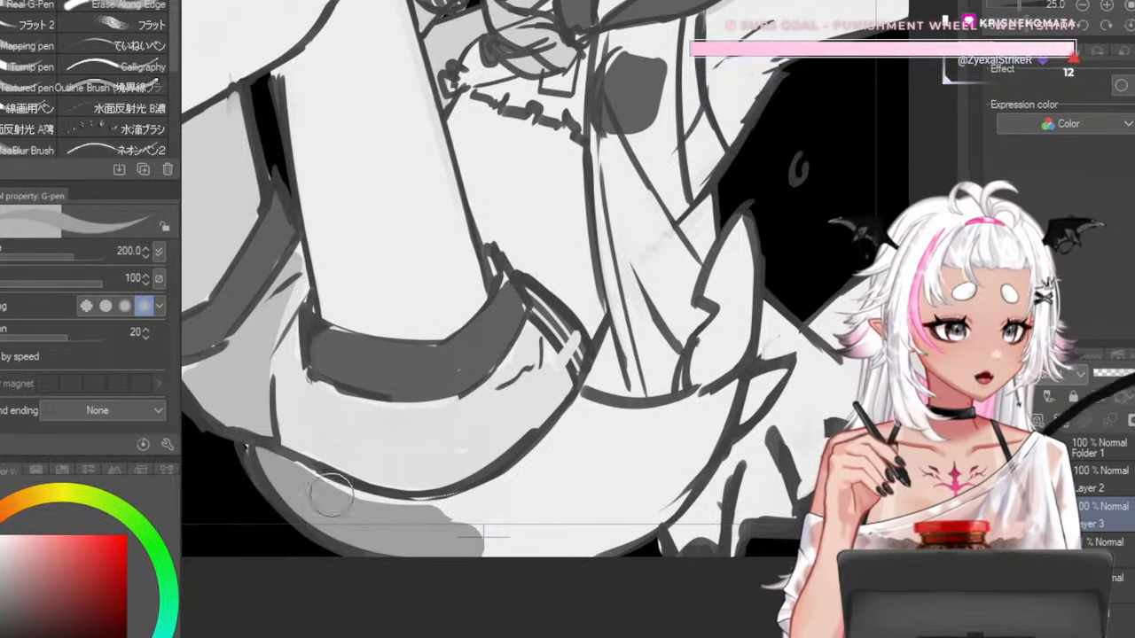
key(bracketleft)
mouse_move(598, 399)
mouse_down()
mouse_move(410, 512)
mouse_move(590, 422)
mouse_move(558, 480)
mouse_move(627, 422)
mouse_up()
mouse_move(606, 479)
mouse_down()
mouse_move(656, 457)
mouse_move(674, 497)
mouse_up()
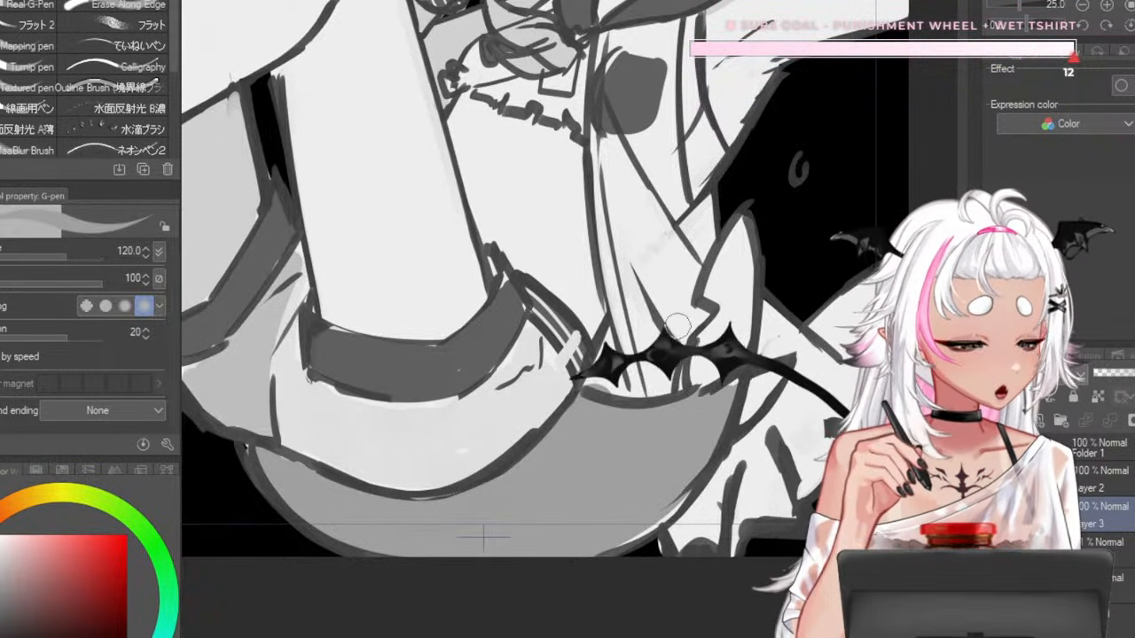
- Fill the two pointed fins at the end of the curved shape with the thigh band's dark gray at brush sizes 80 and 70
key(bracketleft)
drag(742, 335, 712, 401)
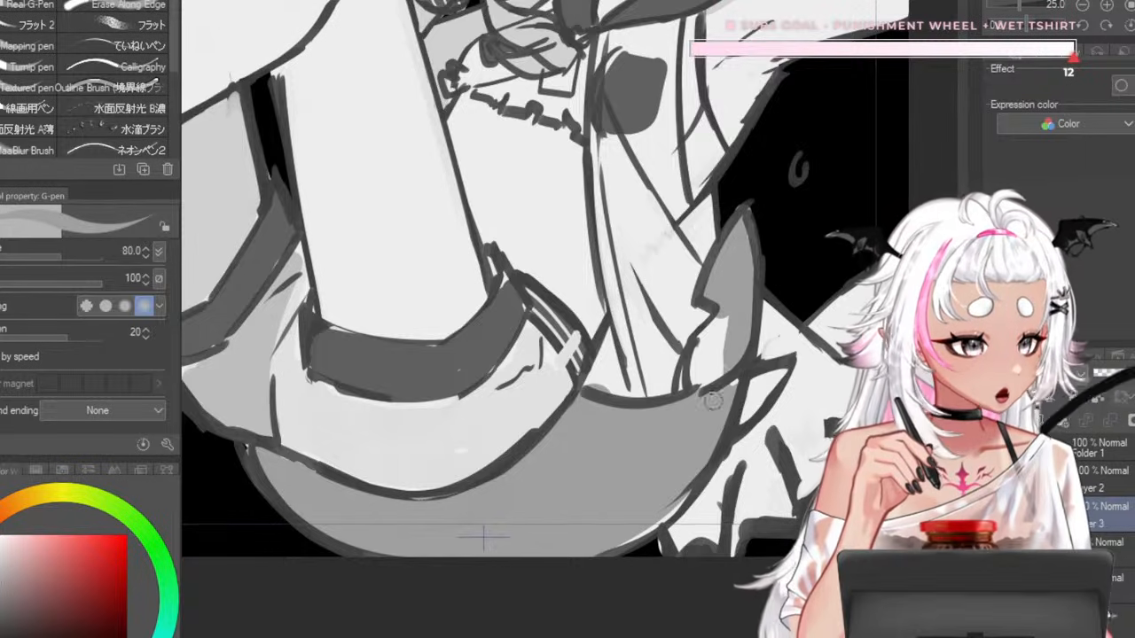
key(bracketleft)
key(bracketleft)
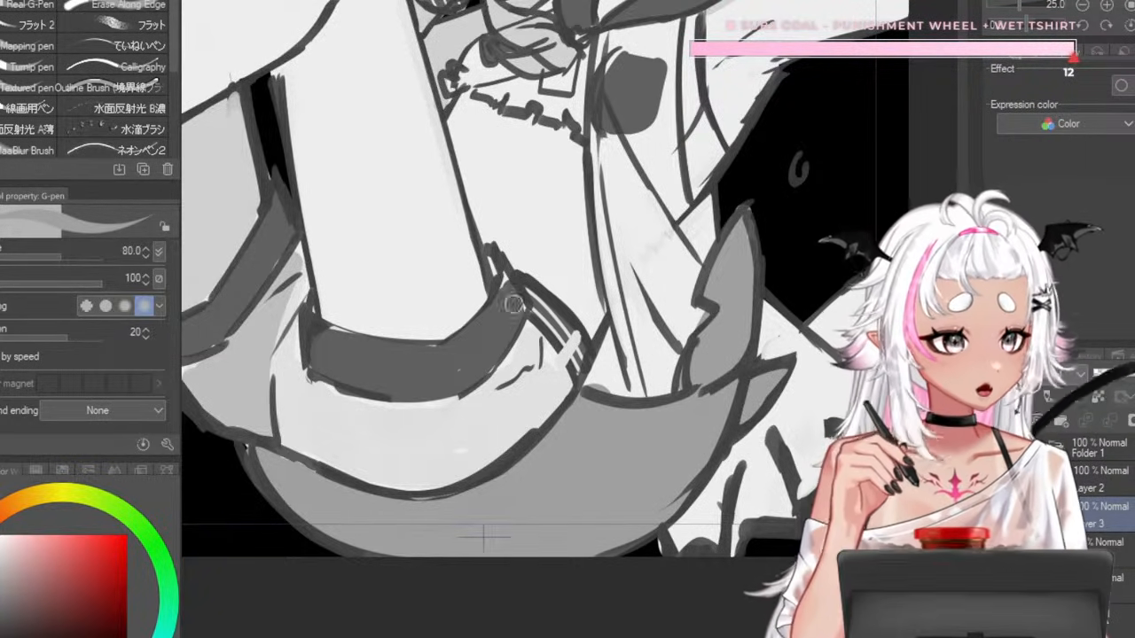
key(bracketleft)
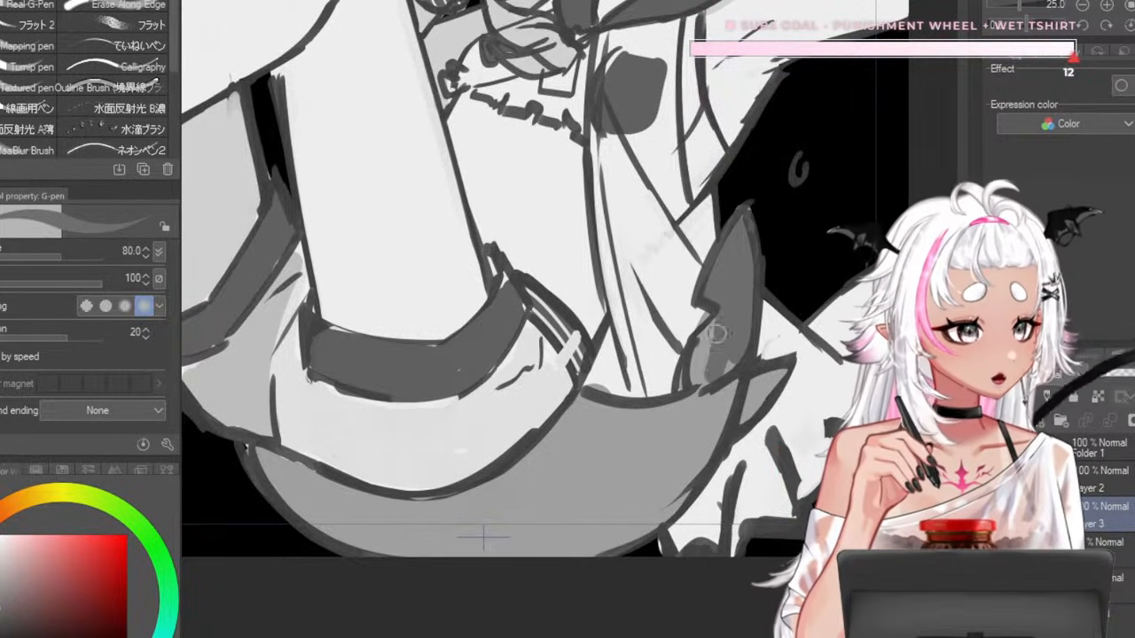
key(bracketleft)
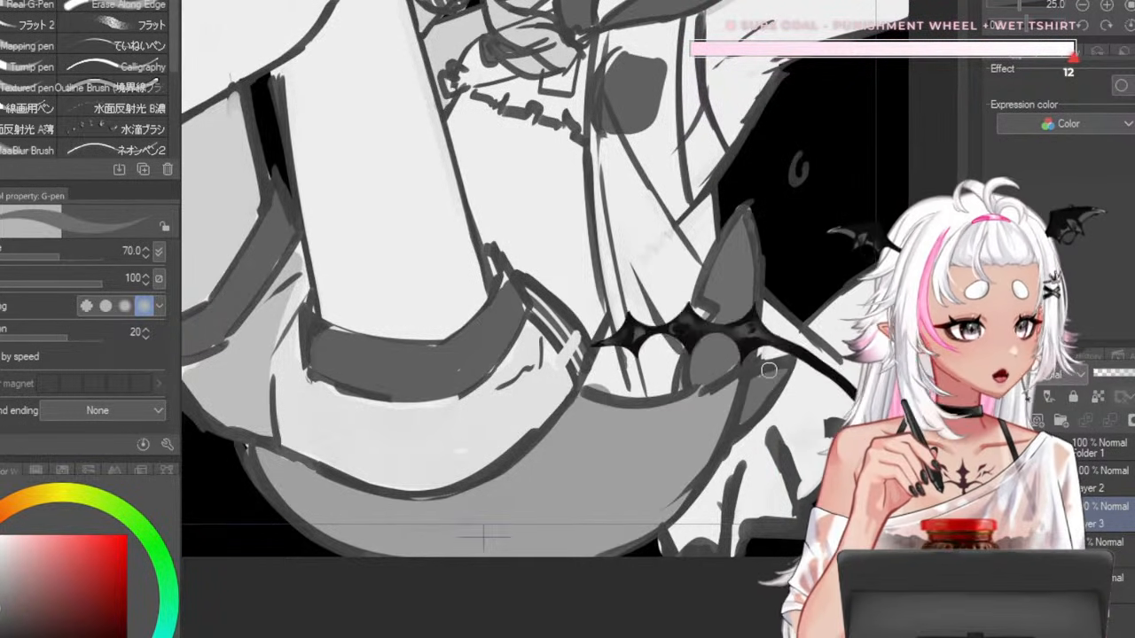
- Paint the neck bow and the open vest panels light gray at brush sizes between 60 and 80
key(ctrl+0)
scroll(557, 352, up, 5)
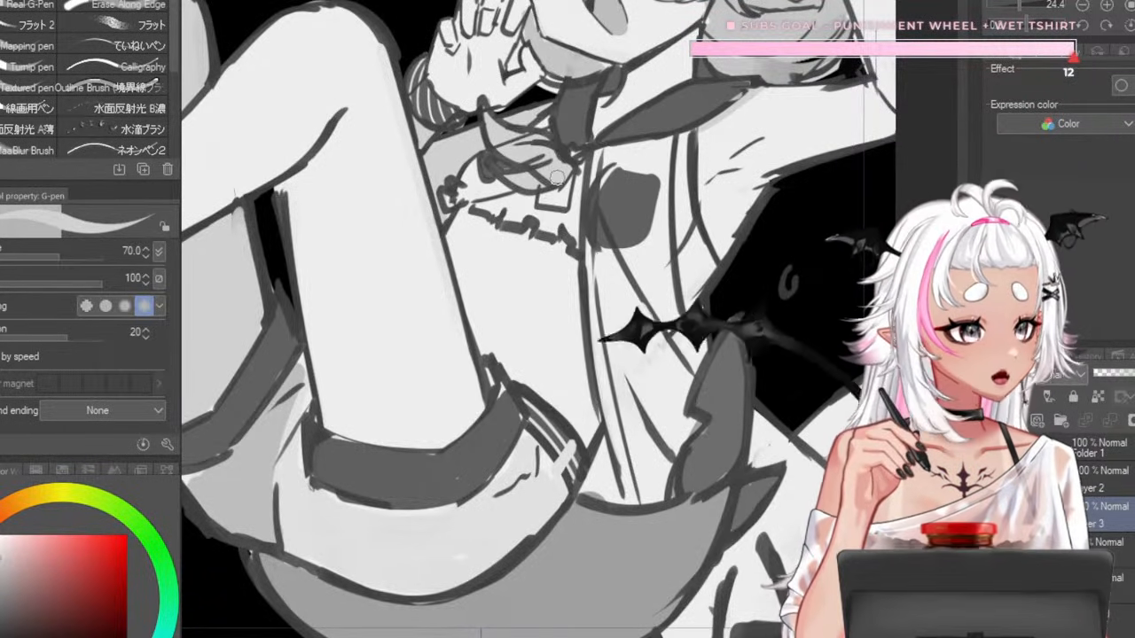
key(bracketleft)
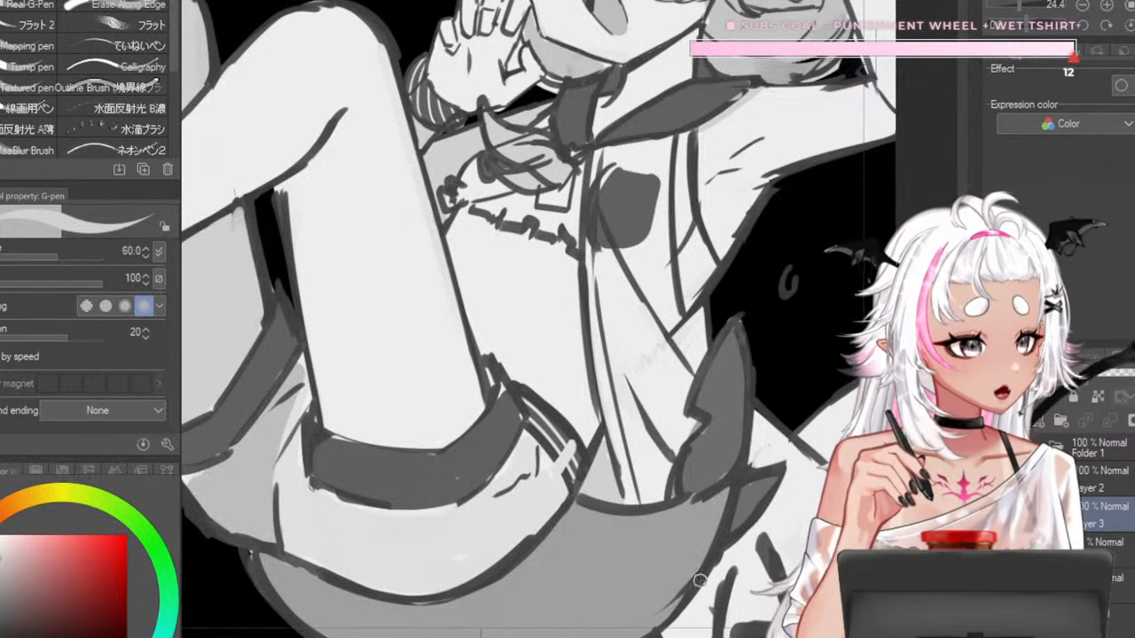
key(bracketright)
key(bracketright)
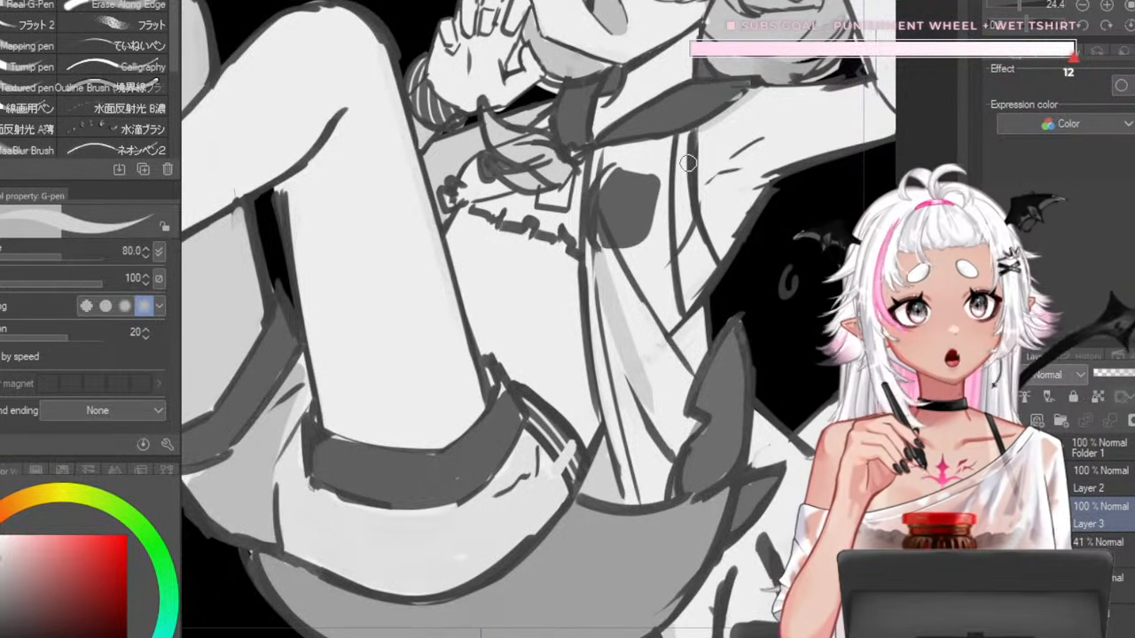
key(bracketright)
key(bracketright)
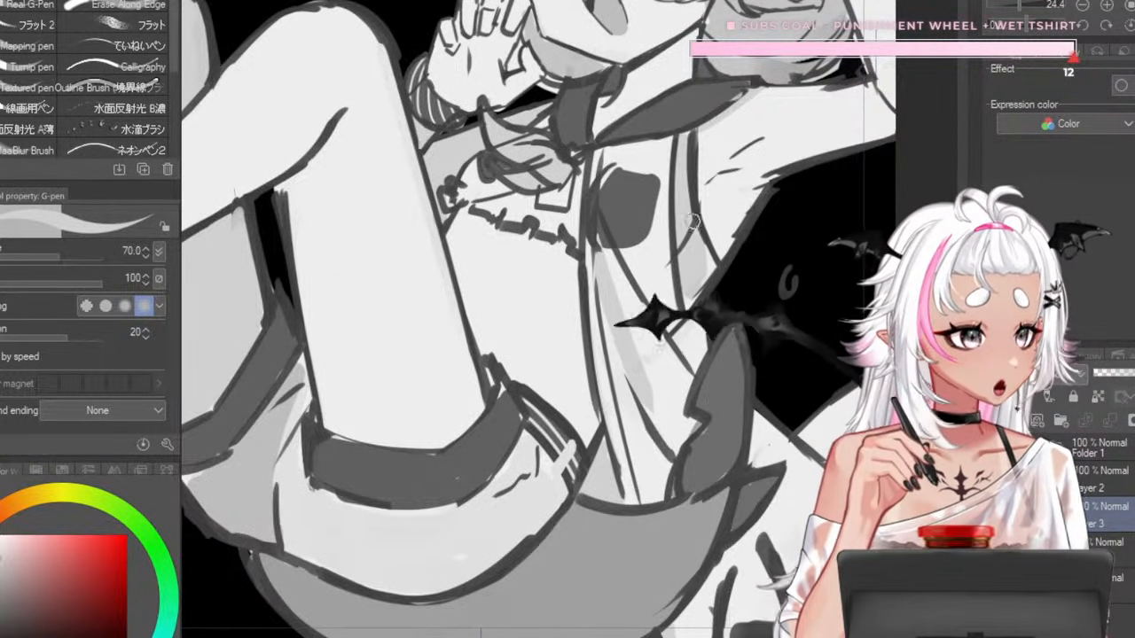
- Check the vest and lower-body values up close and against the whole composition
scroll(675, 295, down, 6)
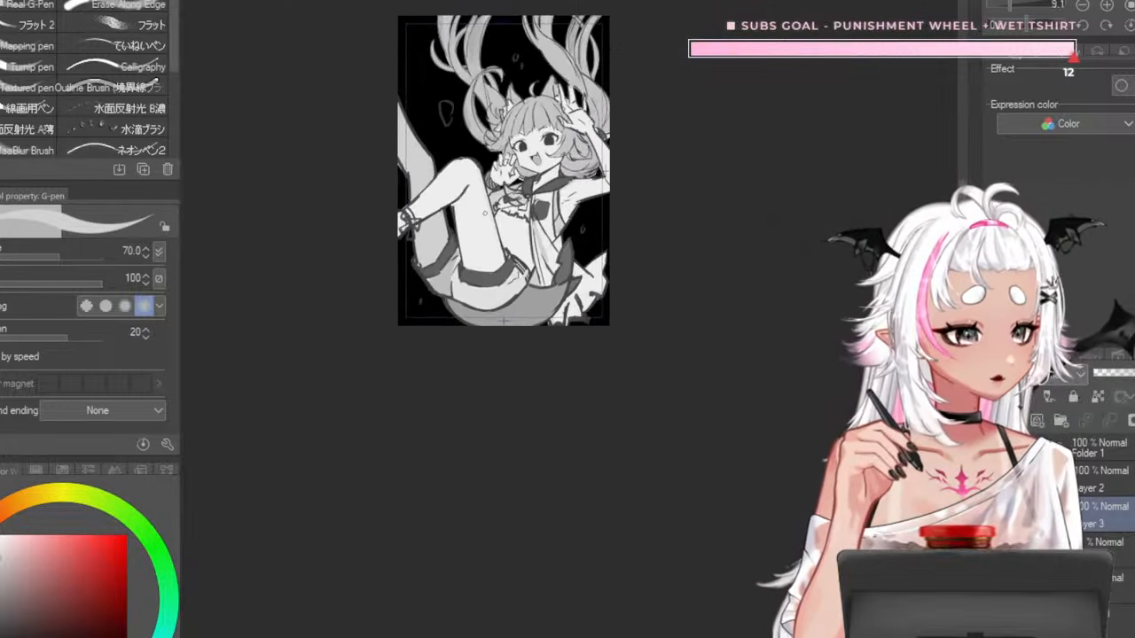
scroll(482, 166, up, 5)
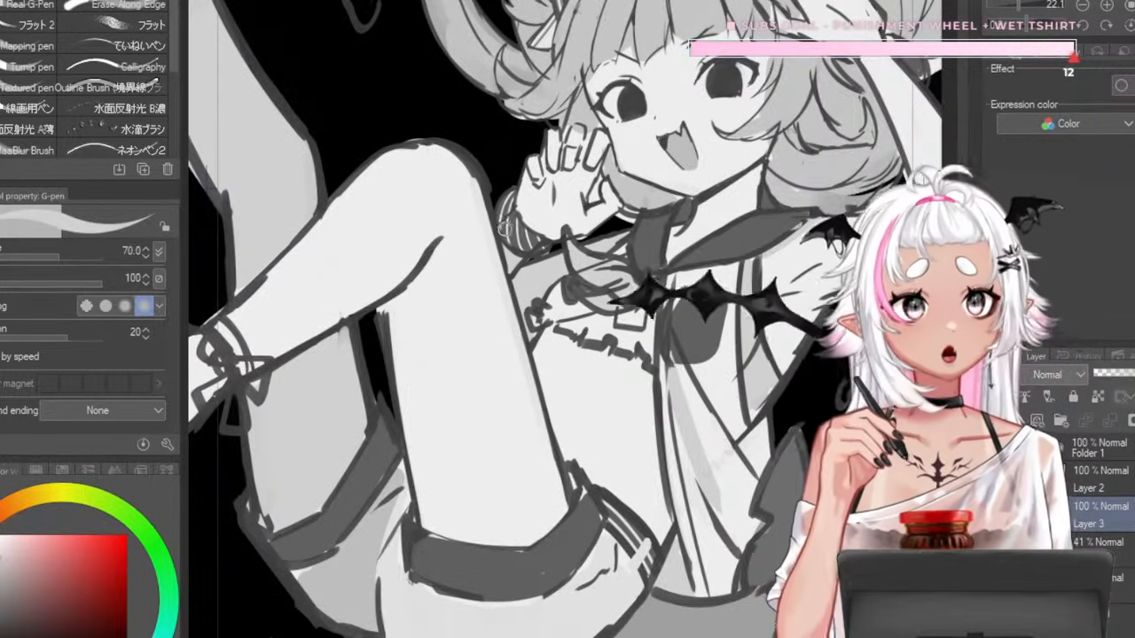
scroll(482, 165, down, 2)
scroll(529, 229, down, 1)
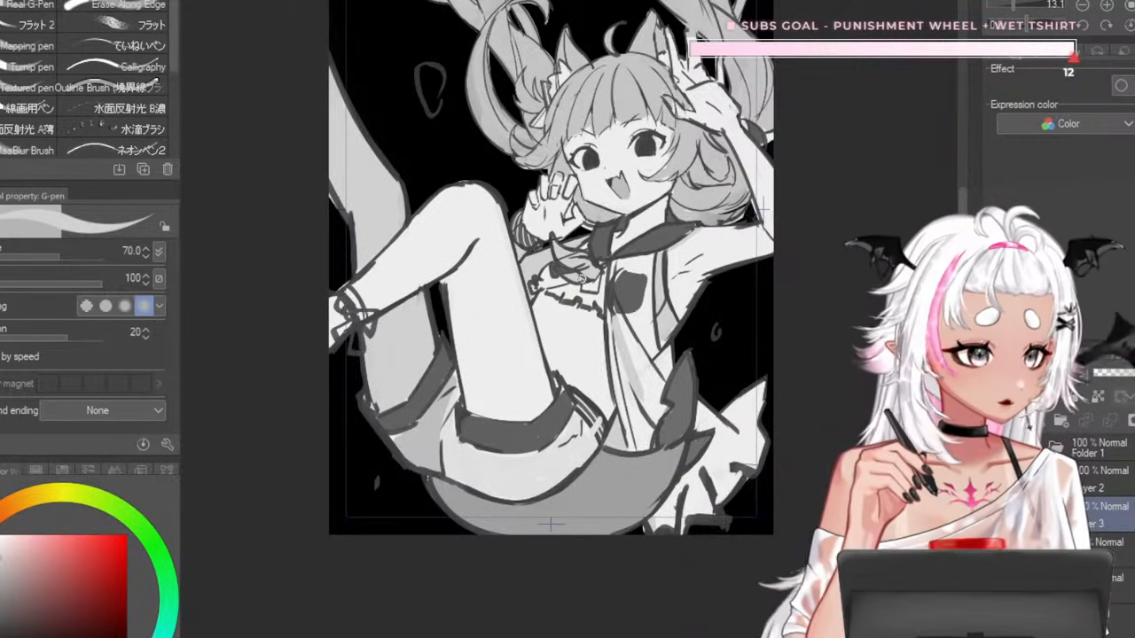
scroll(583, 257, up, 2)
scroll(585, 257, down, 4)
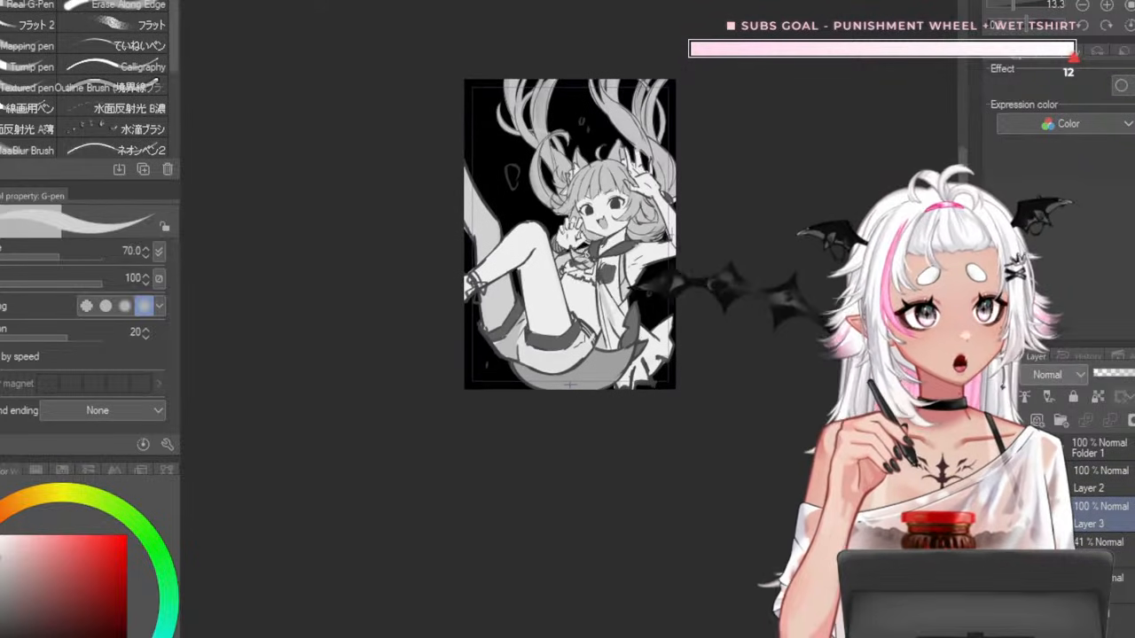
- Paint over the thick dark marks on the pale ruffle beside the fins in near-white, reducing the brush size from 70 to 40
scroll(600, 307, up, 2)
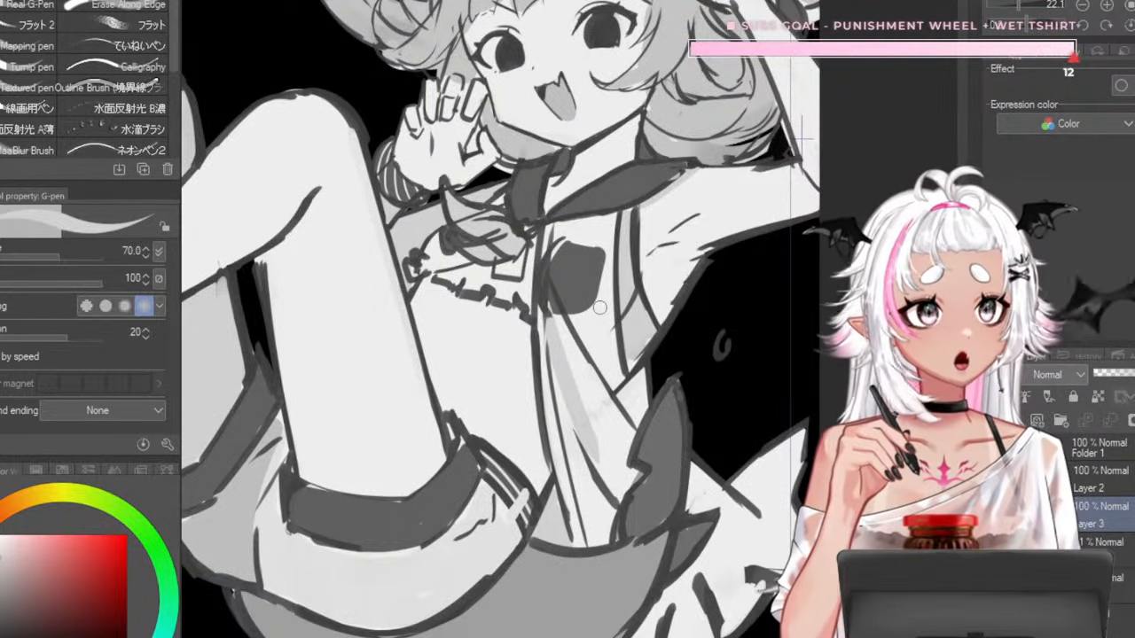
scroll(600, 307, down, 2)
scroll(577, 284, up, 3)
scroll(550, 253, up, 1)
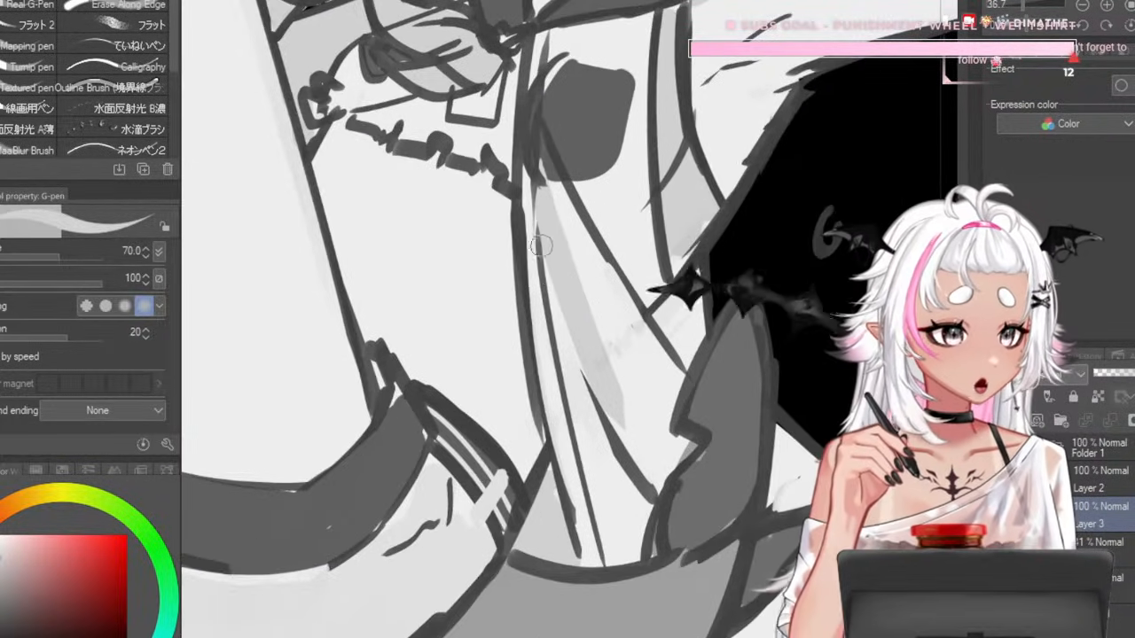
scroll(544, 244, down, 1)
scroll(701, 429, up, 2)
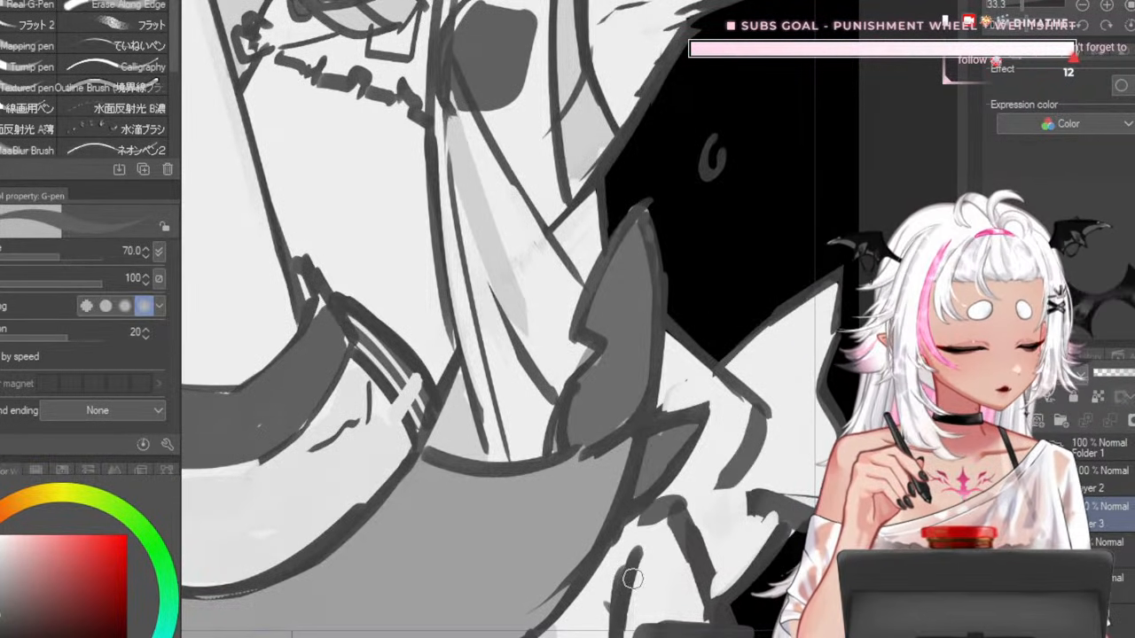
key([)
drag(740, 437, 725, 486)
key([)
key([)
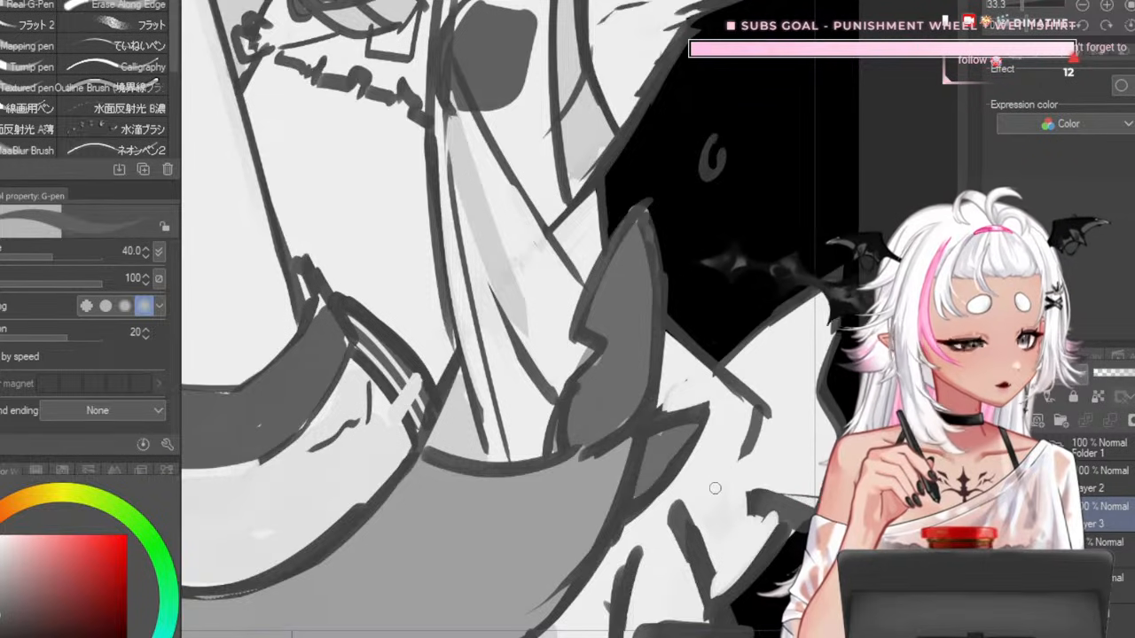
- Examine the ruffle, vest and face values up close and against the whole figure
scroll(647, 530, down, 3)
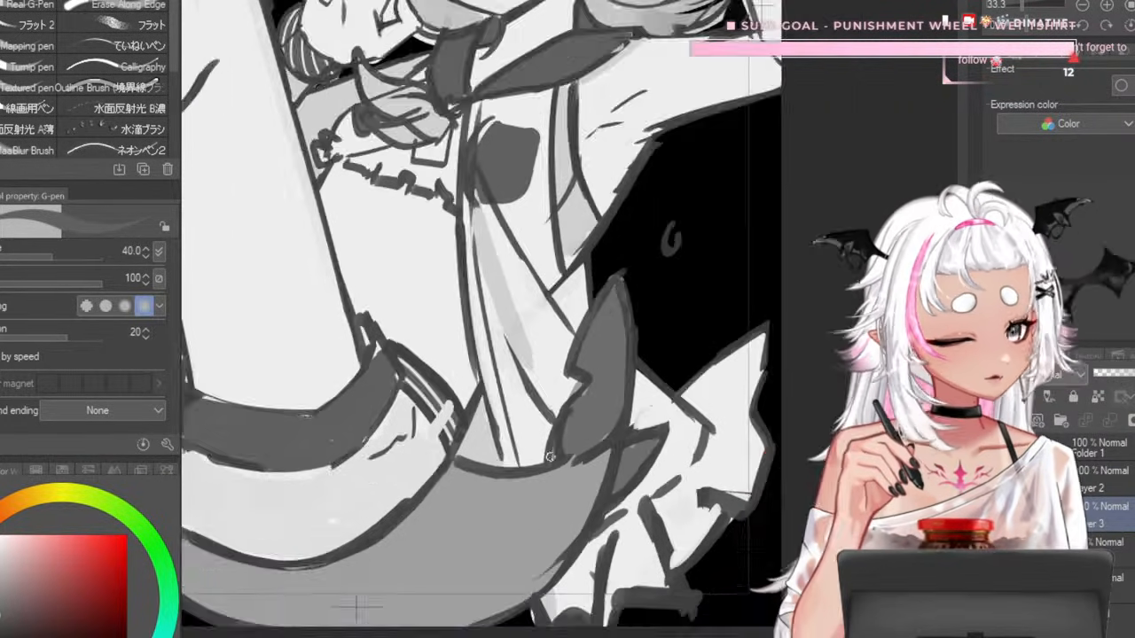
scroll(631, 404, up, 2)
scroll(669, 426, down, 1)
scroll(501, 382, up, 2)
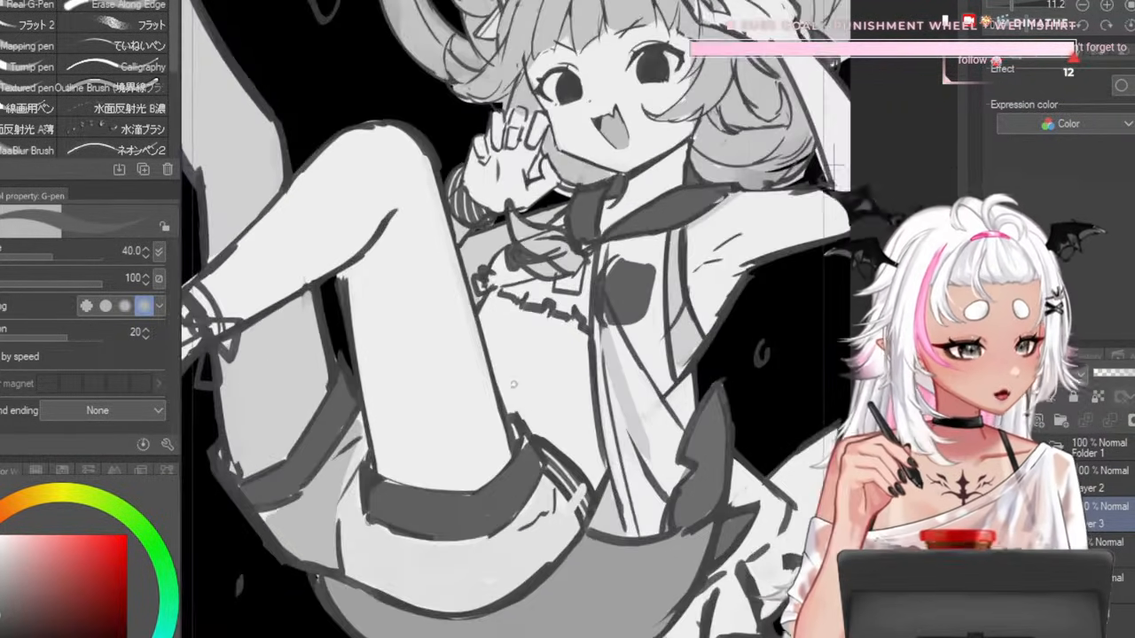
scroll(660, 377, down, 3)
scroll(661, 363, up, 2)
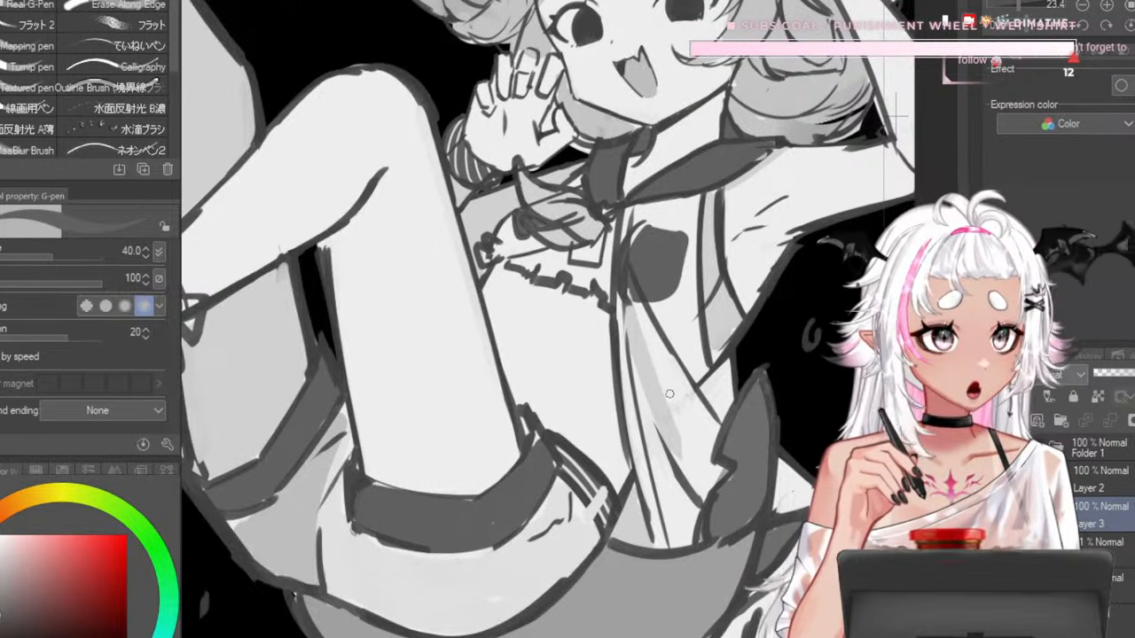
scroll(681, 405, down, 3)
scroll(681, 404, up, 3)
scroll(681, 405, down, 1)
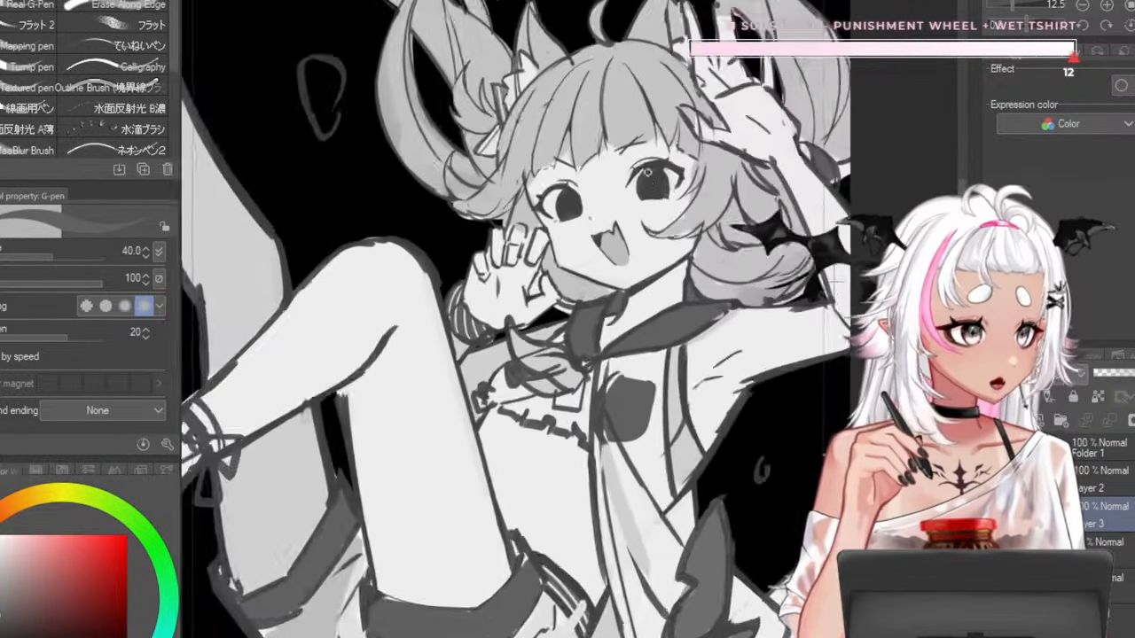
scroll(681, 404, up, 1)
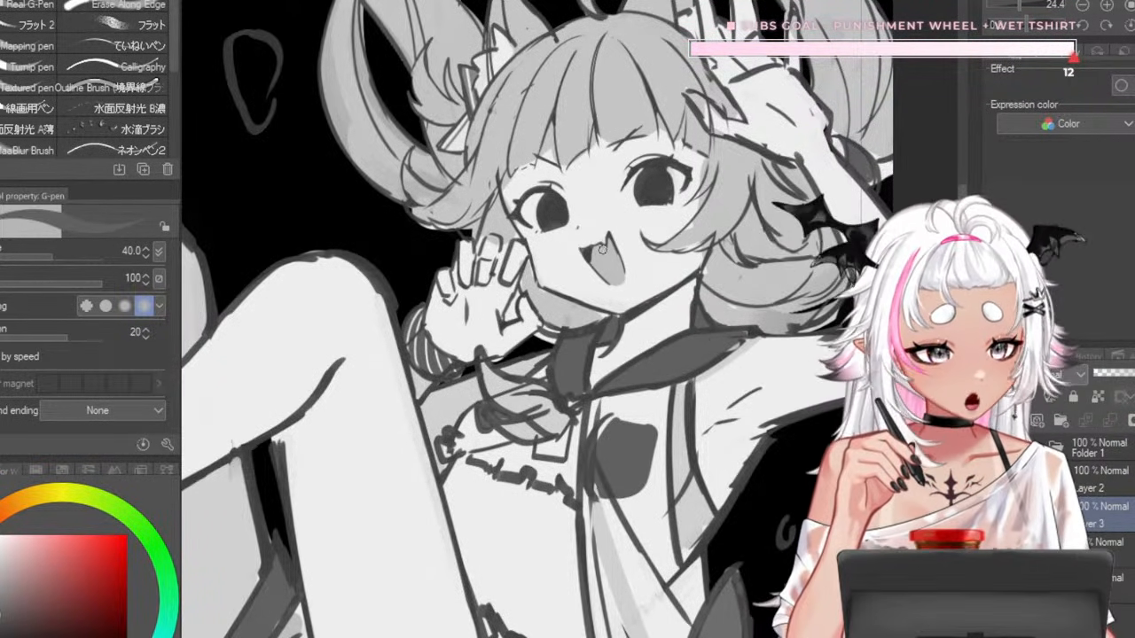
scroll(580, 196, down, 3)
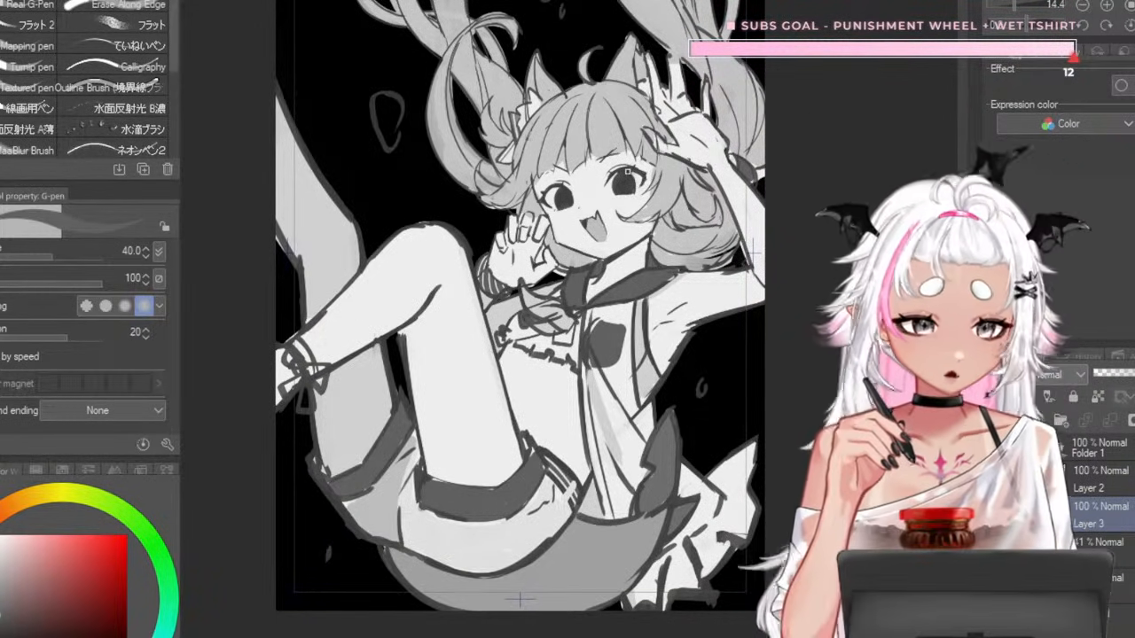
- Outline a pointed patch on the crown between the bangs and the raised hand on Layer 2 at brush size 17
scroll(657, 98, up, 5)
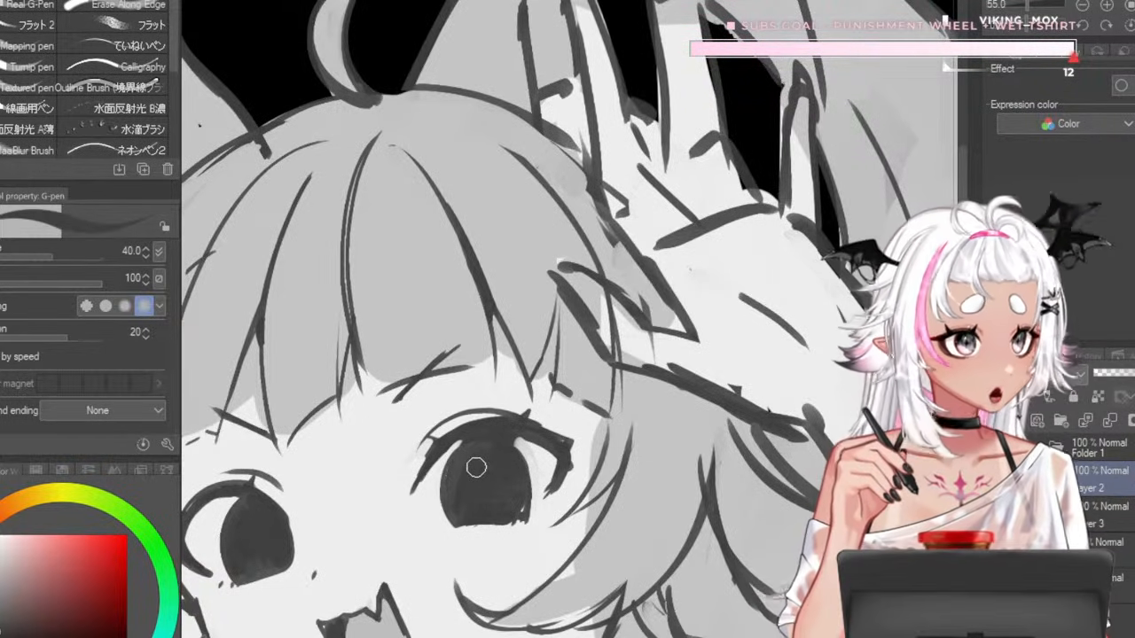
key(bracketleft)
key(bracketleft)
key(bracketleft)
key(bracketleft)
mouse_move(587, 135)
mouse_down()
mouse_move(552, 115)
mouse_move(404, 97)
mouse_move(481, 82)
mouse_up()
key(ctrl+z)
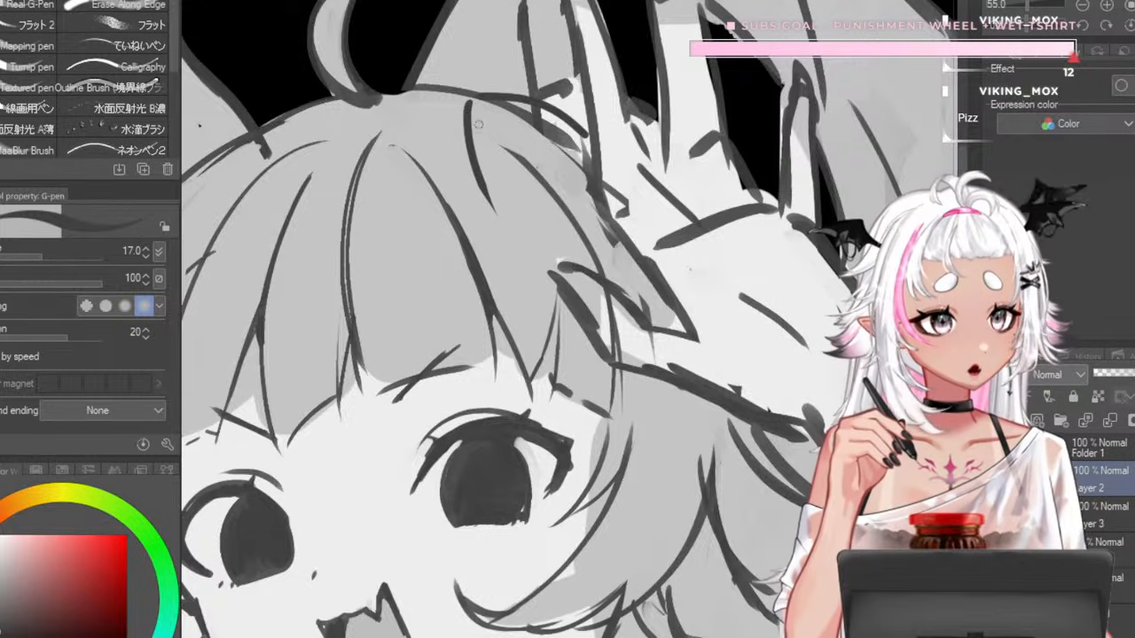
drag(469, 133, 505, 229)
drag(506, 229, 589, 189)
drag(726, 118, 764, 166)
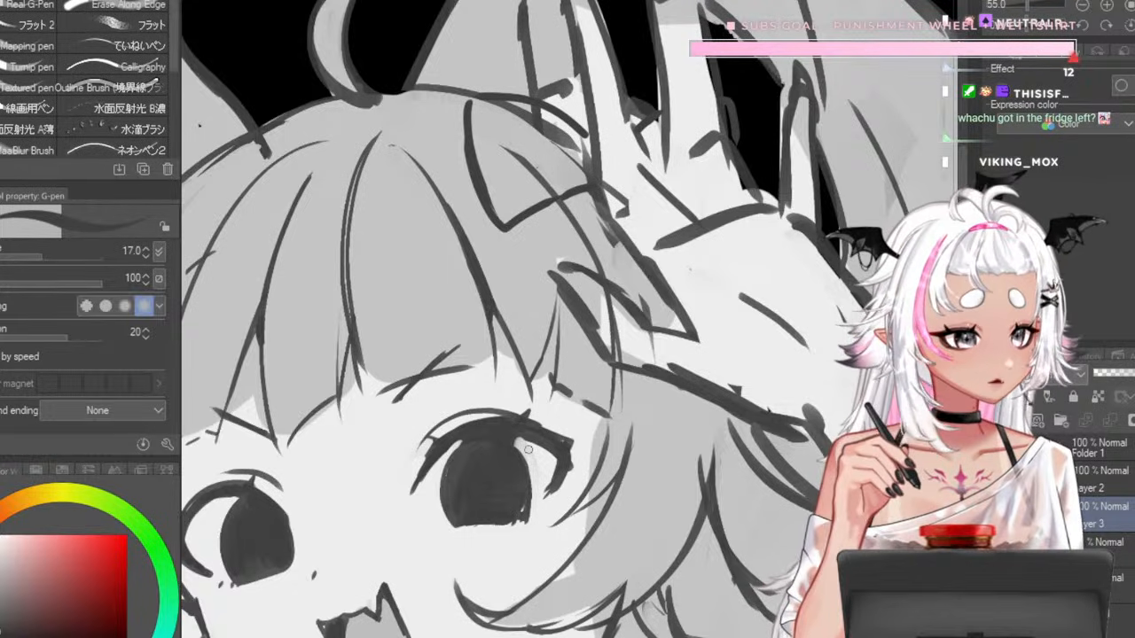
- Fill the hair patch and the small gap between the raised fingers with the collar's dark gray on Layer 3, reducing the brush to size 30
scroll(527, 450, down, 5)
scroll(508, 361, up, 5)
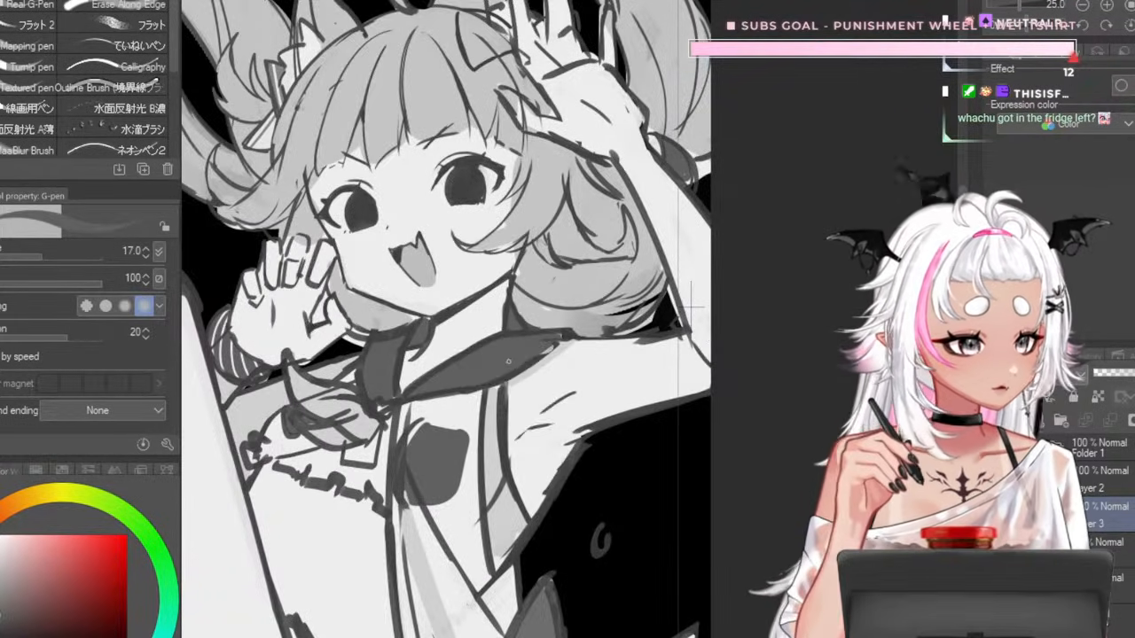
scroll(508, 361, up, 7)
drag(522, 526, 520, 600)
drag(491, 130, 543, 402)
scroll(543, 402, up, 2)
key(])
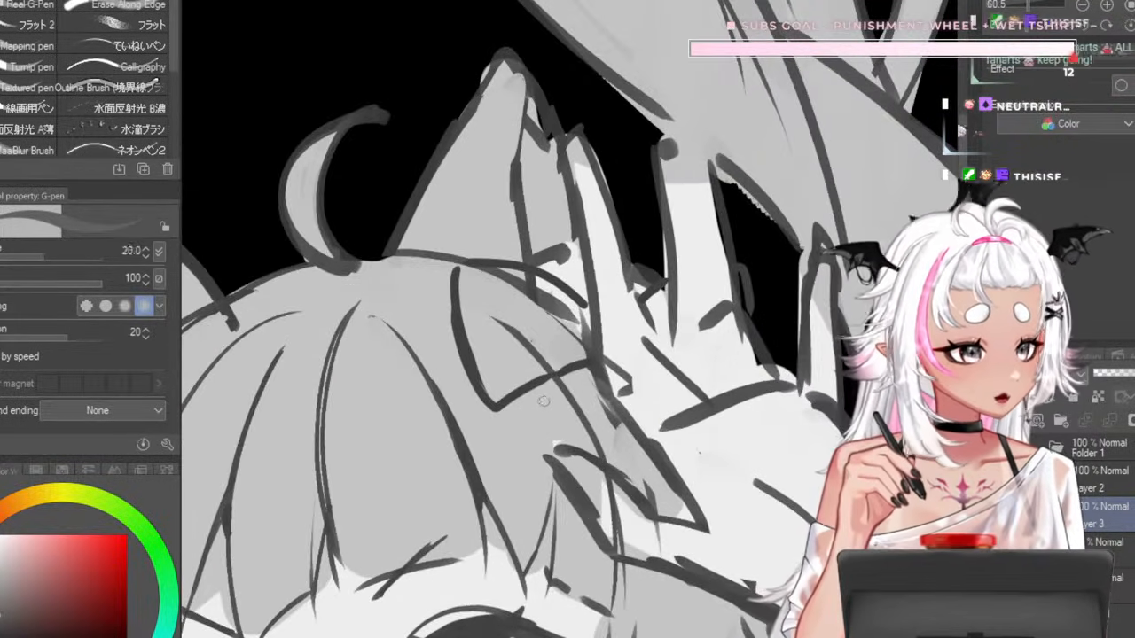
key(])
key(])
key(])
key(])
key(])
key(])
key(])
key(])
drag(482, 302, 501, 368)
key([)
drag(499, 292, 562, 315)
key([)
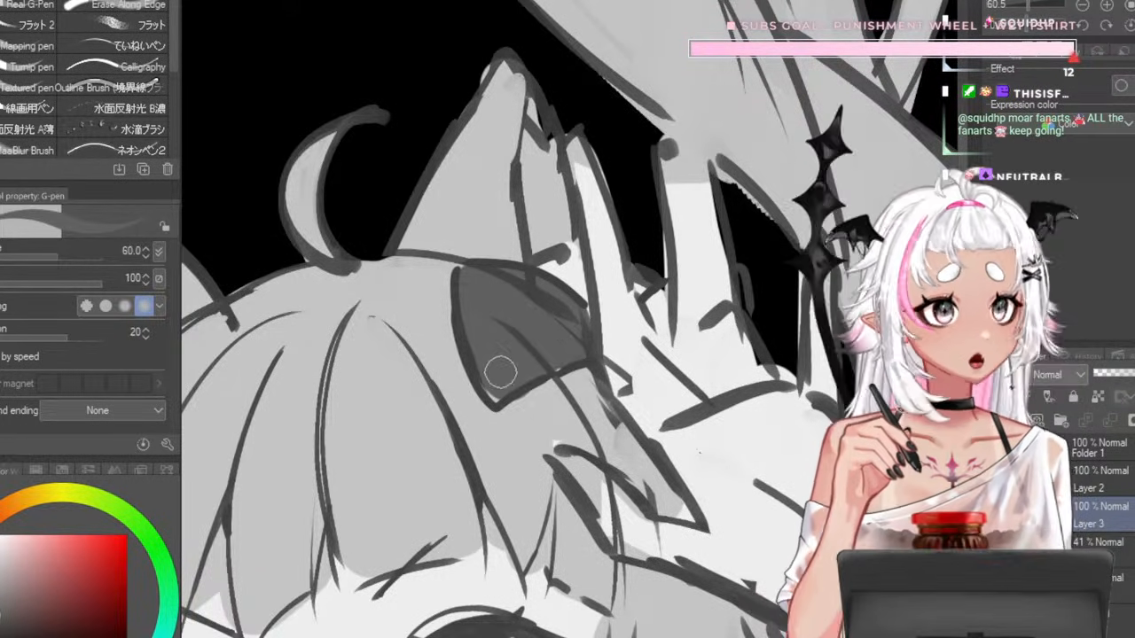
drag(500, 372, 558, 359)
key([)
key([)
key([)
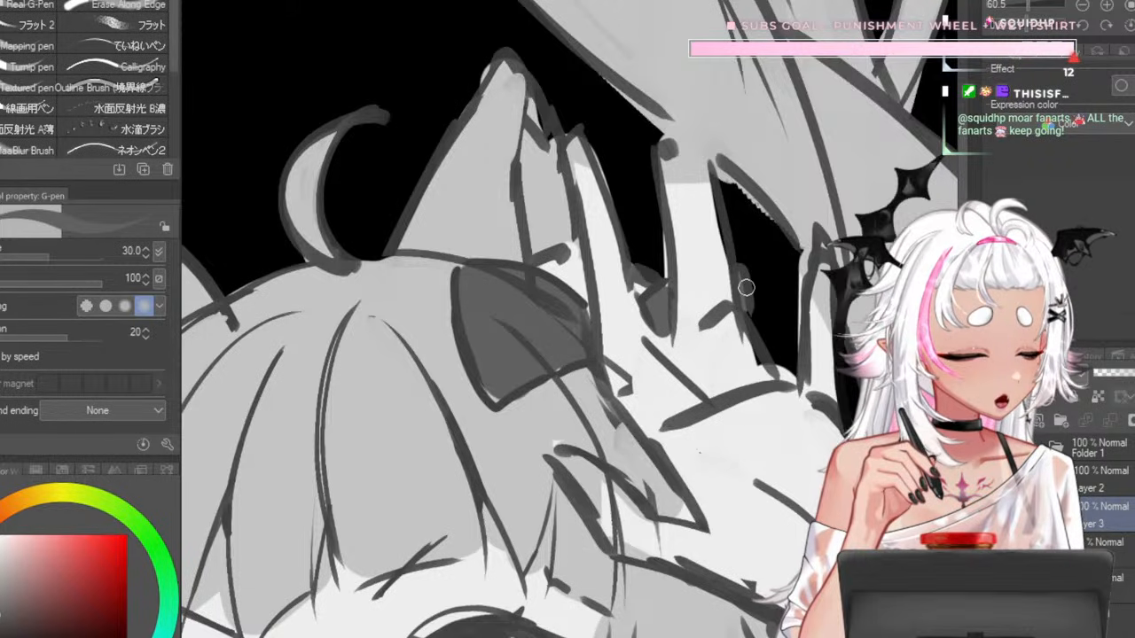
- Check the values against the whole composition and compare the figure in normal and horizontally mirrored view
scroll(746, 287, down, 8)
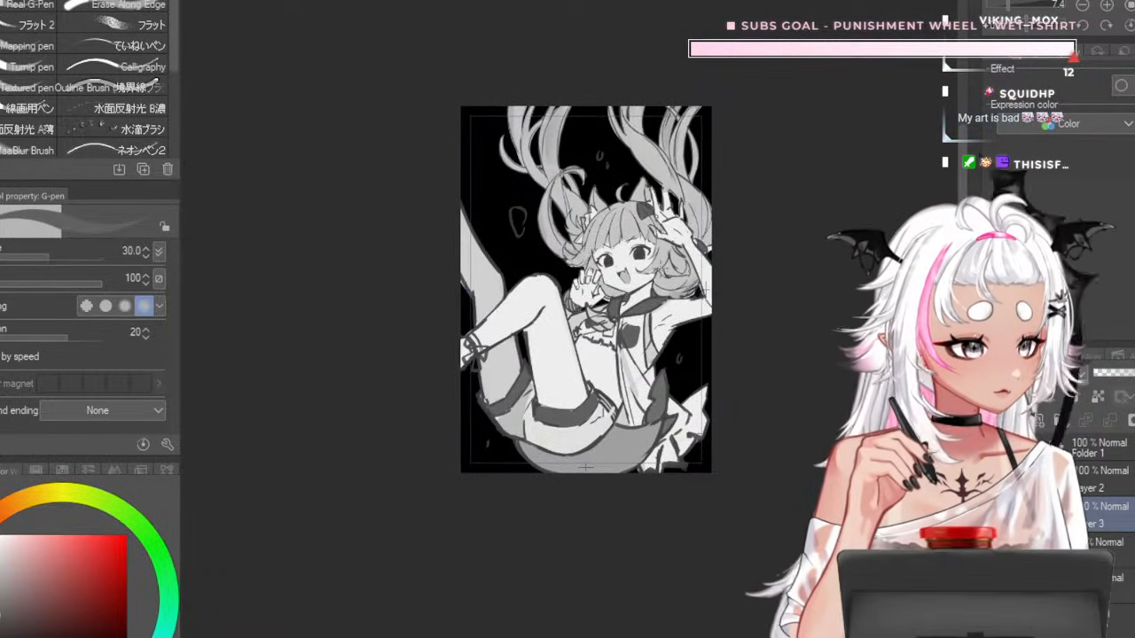
scroll(652, 222, up, 5)
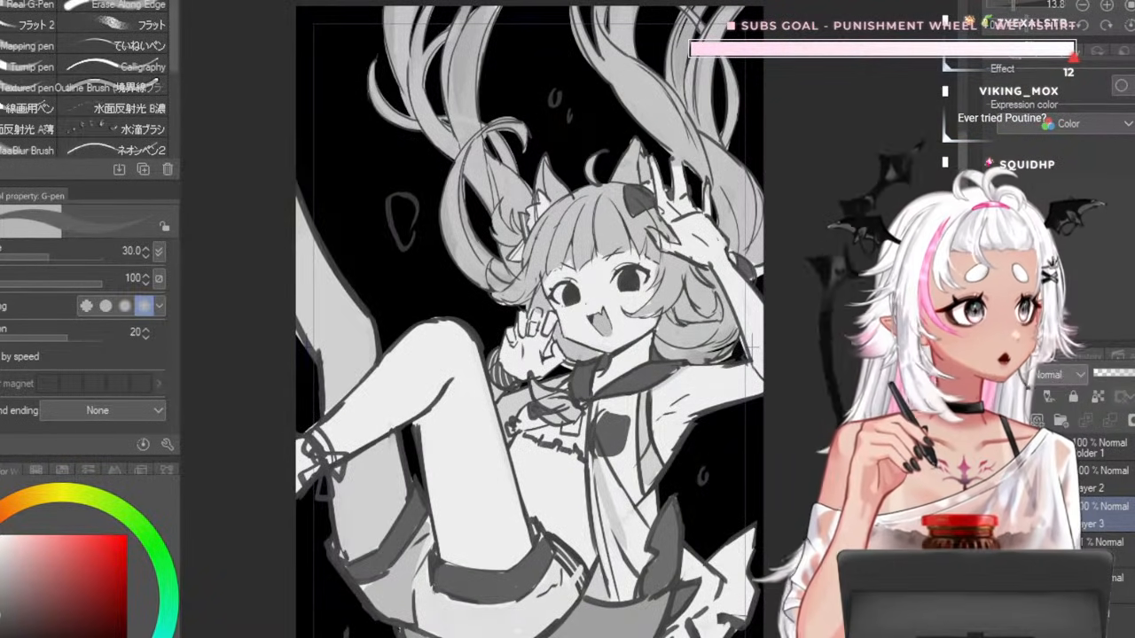
scroll(619, 303, up, 3)
scroll(619, 302, down, 3)
scroll(619, 303, up, 1)
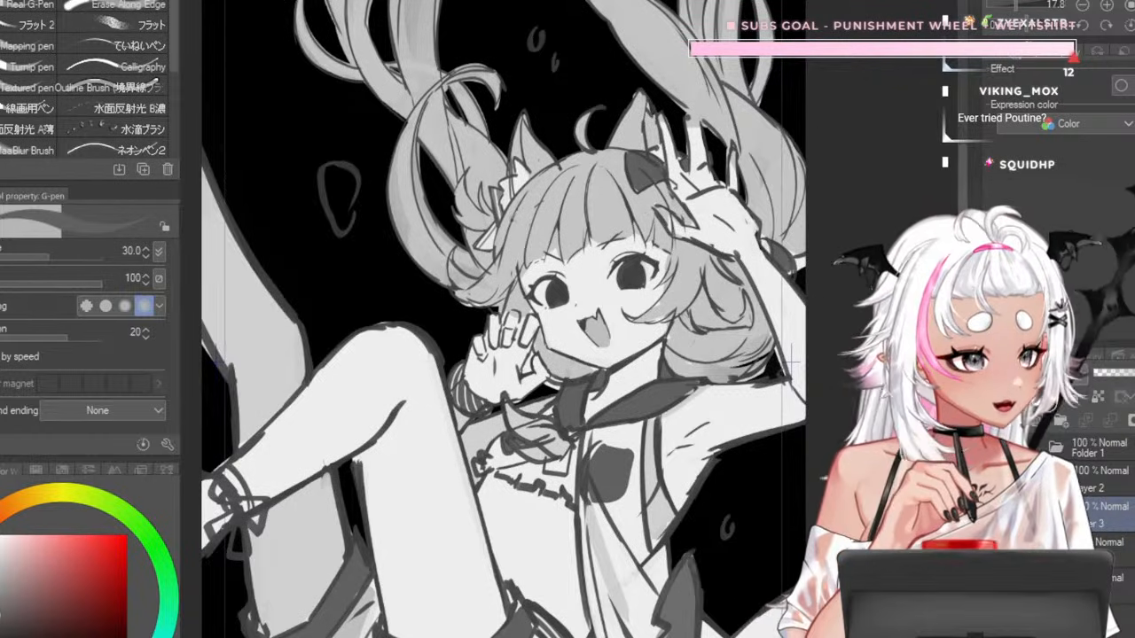
key(h)
key(h)
key(h)
key(h)
key(h)
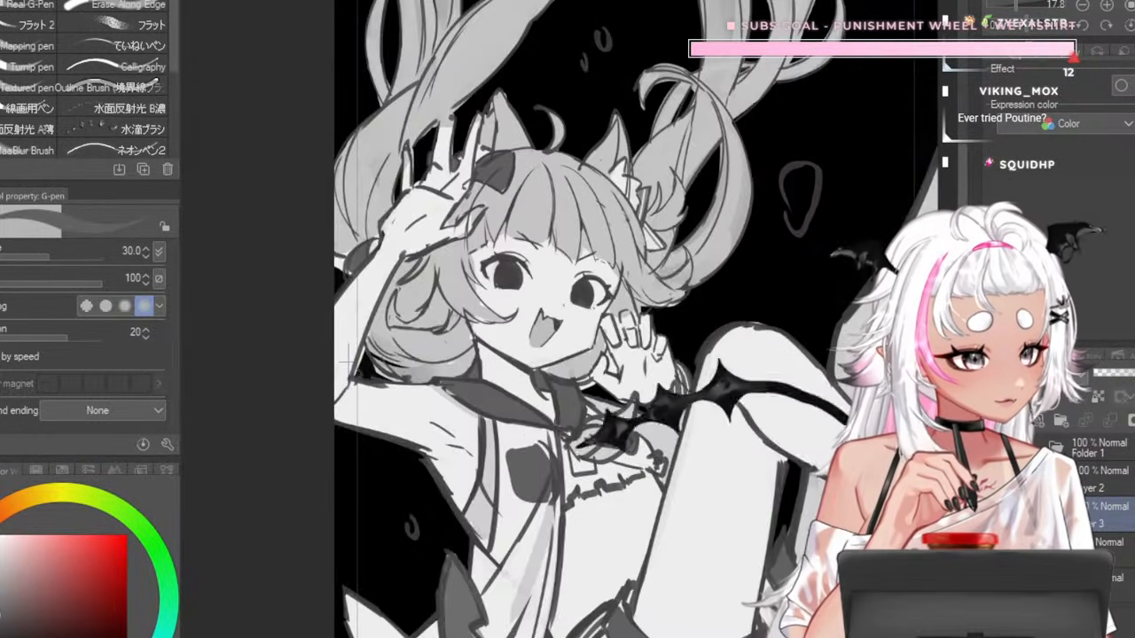
key(h)
key(h)
key(h)
key(h)
key(h)
key(h)
key(h)
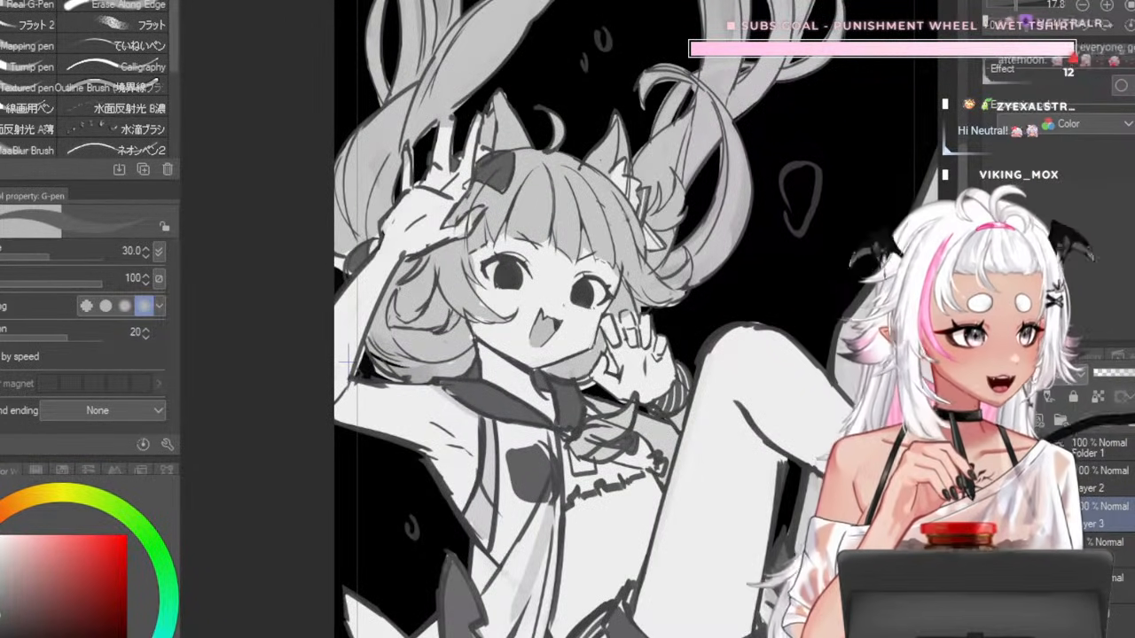
key(h)
key(h)
key(h)
key(h)
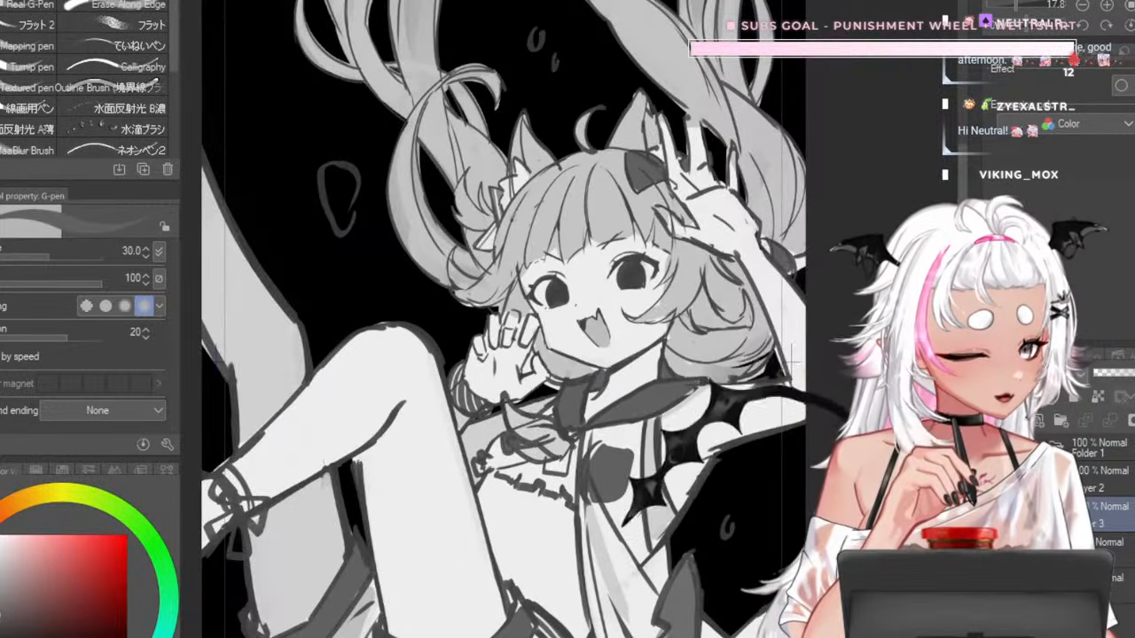
key(h)
key(h)
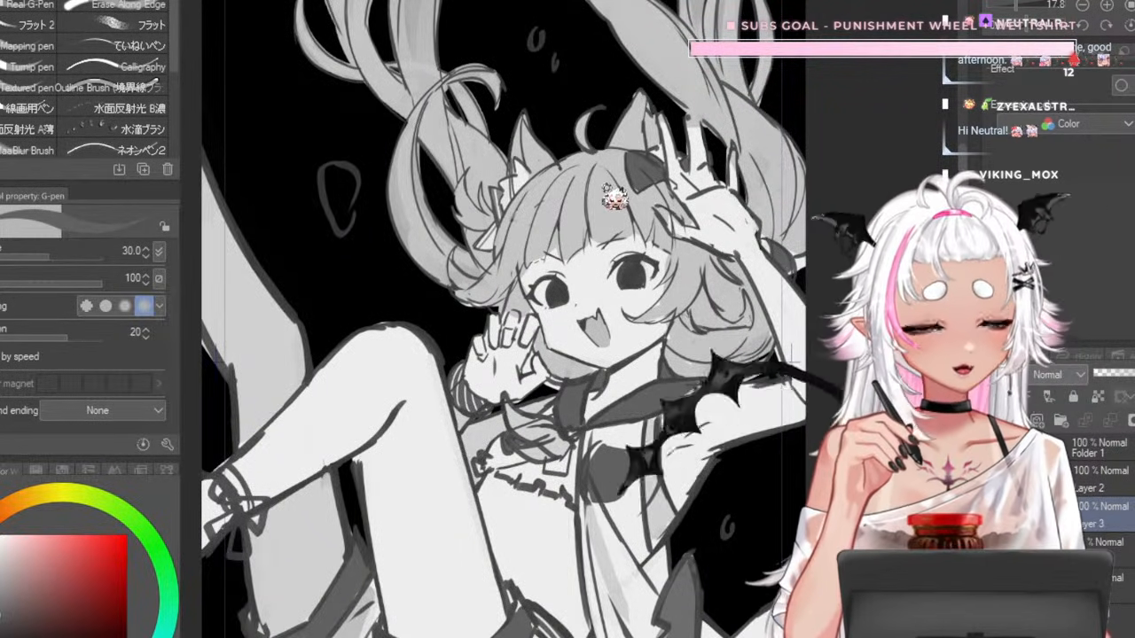
- Examine the bangs, face and collar values at several magnifications
scroll(542, 142, down, 2)
scroll(581, 156, up, 4)
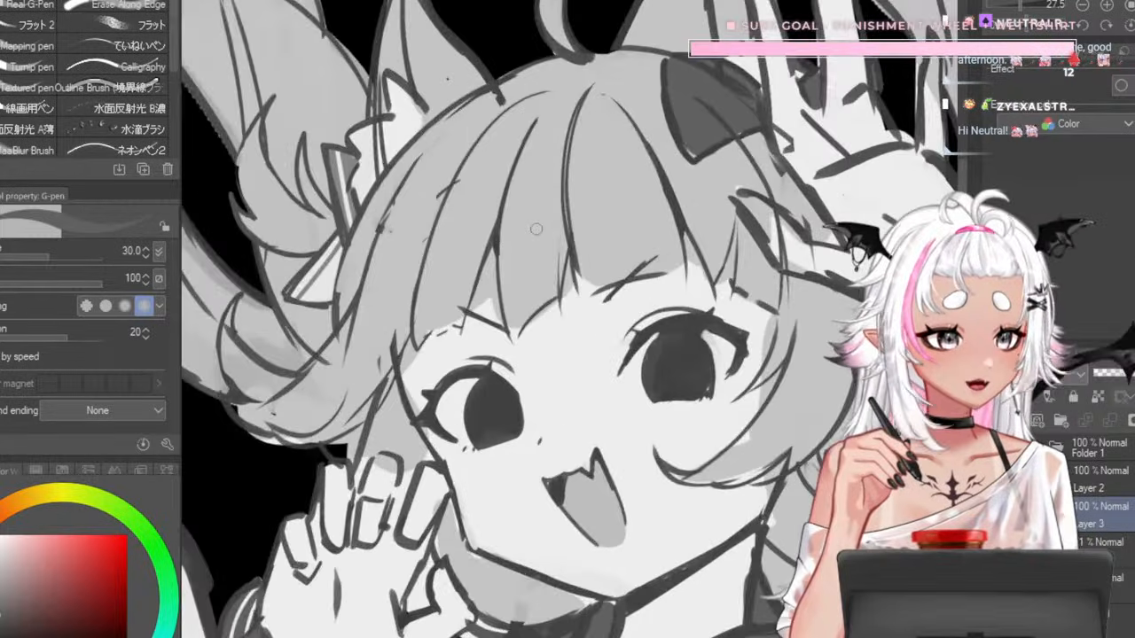
scroll(582, 157, down, 2)
scroll(534, 420, up, 2)
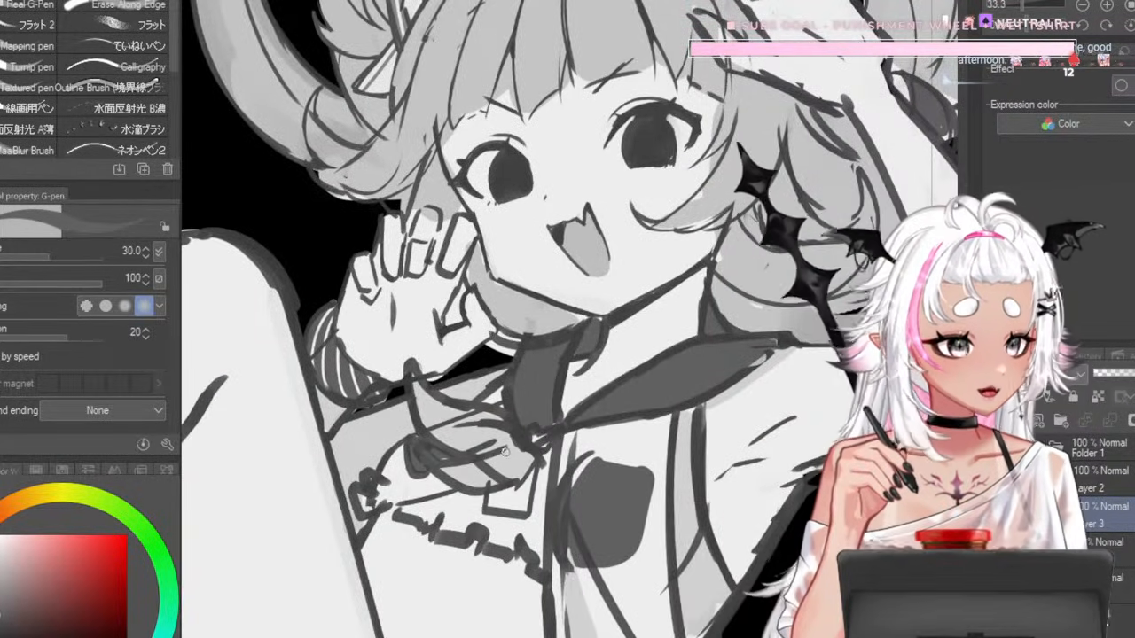
scroll(593, 477, down, 2)
scroll(567, 399, up, 2)
scroll(532, 336, down, 2)
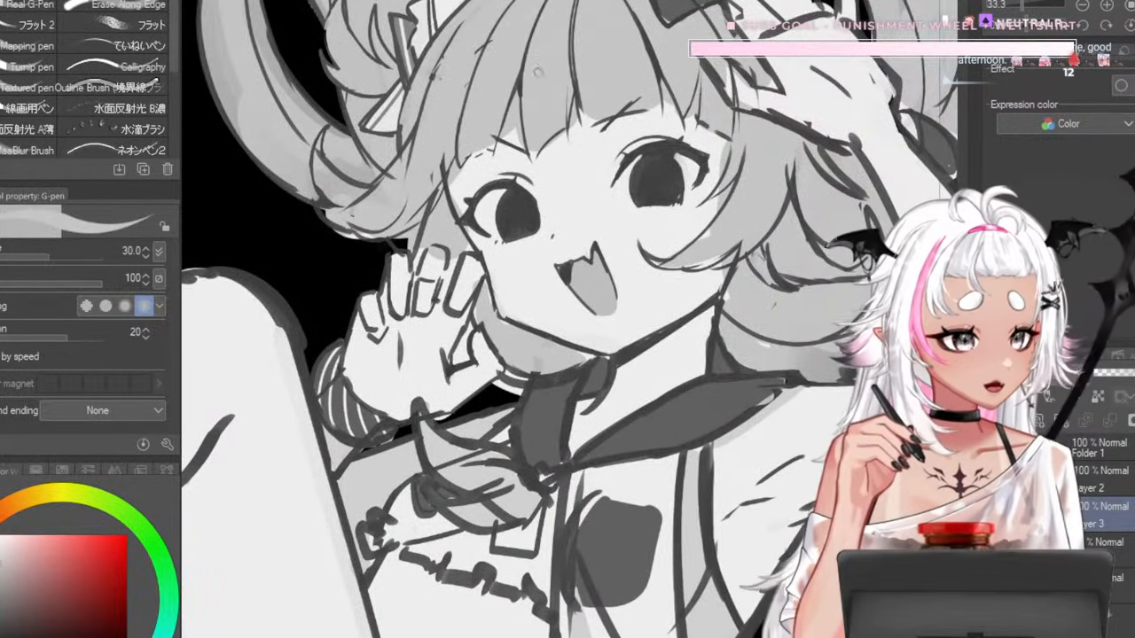
scroll(473, 242, up, 2)
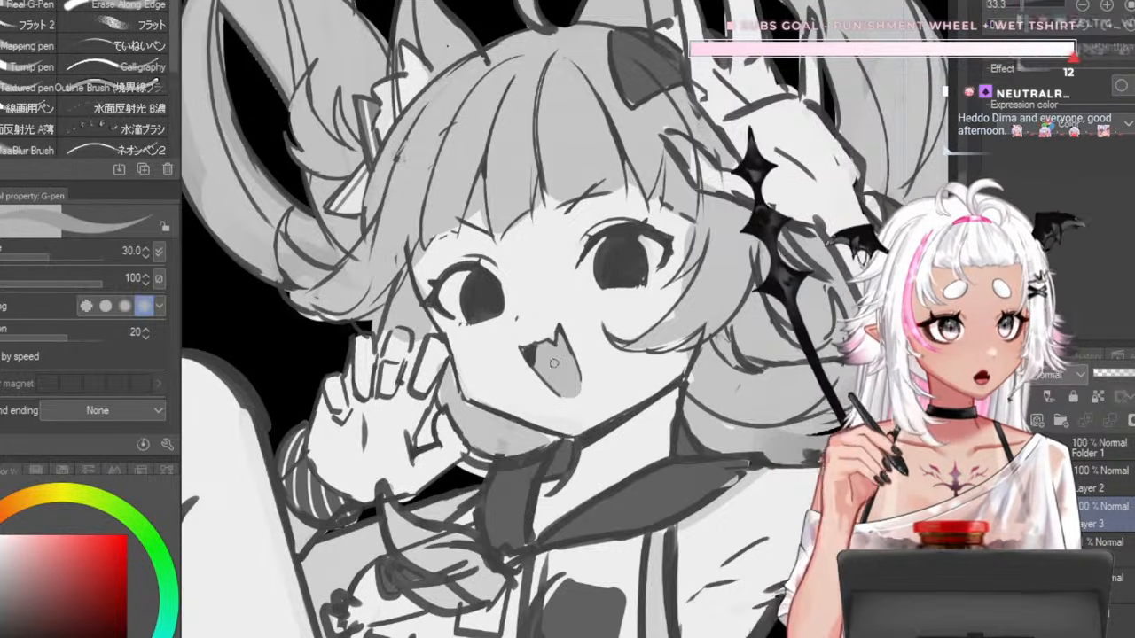
scroll(555, 360, down, 2)
scroll(540, 309, up, 3)
scroll(519, 356, up, 1)
scroll(519, 357, down, 2)
scroll(554, 302, up, 2)
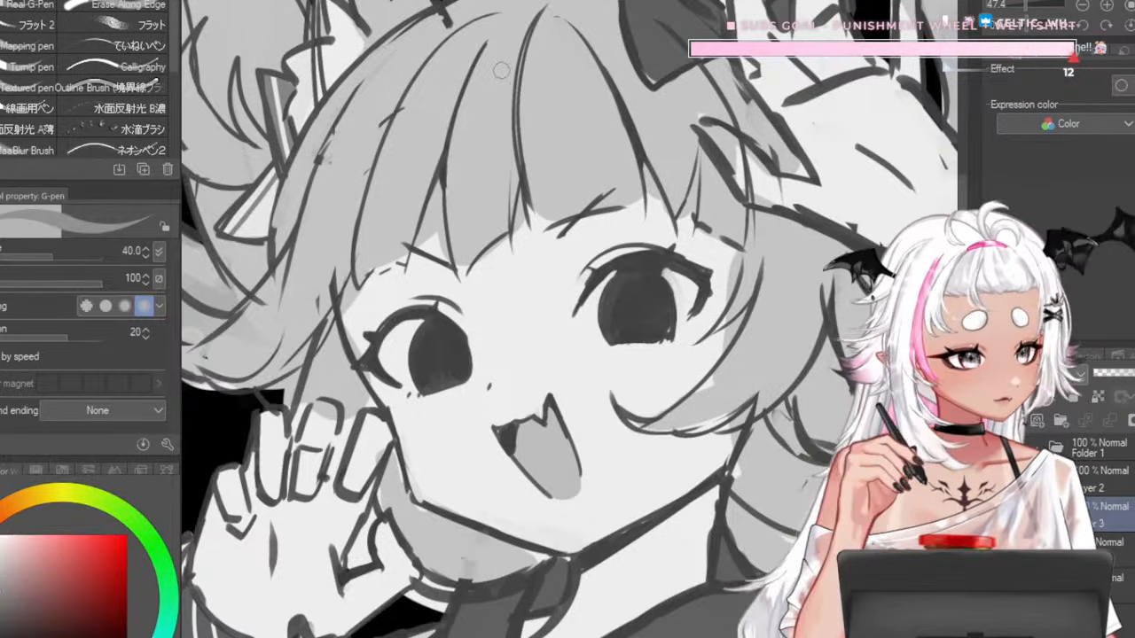
drag(493, 30, 480, 232)
key(ctrl+z)
key([)
key([)
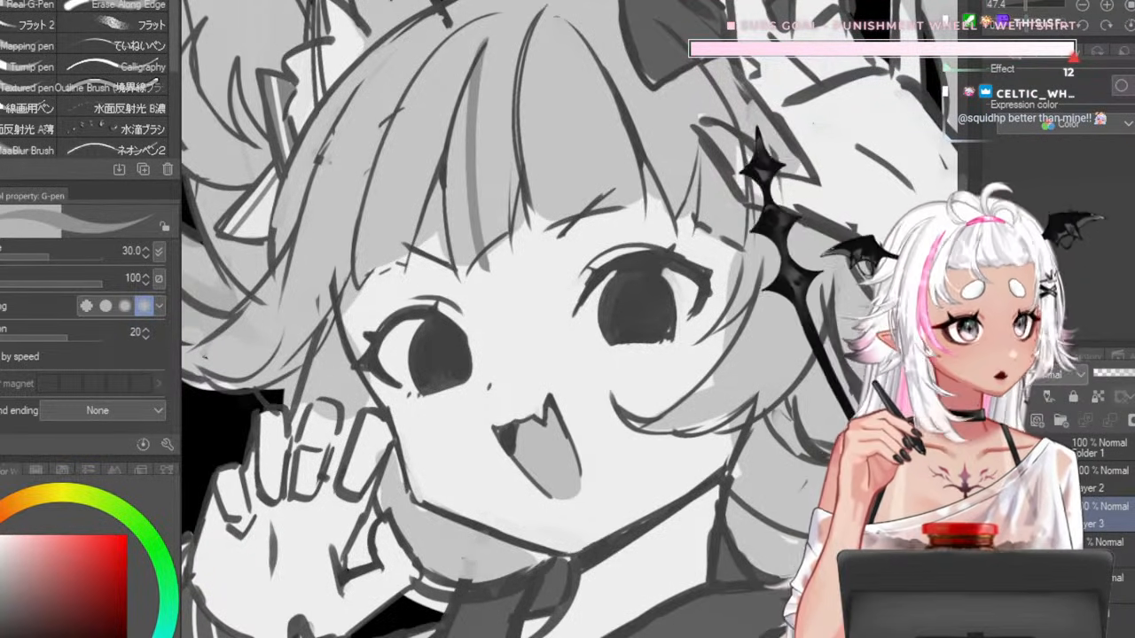
key(ctrl+z)
- Paint tapering medium-gray streaks down two neighbouring strands of the bangs at brush sizes between 25 and 15
drag(484, 42, 476, 254)
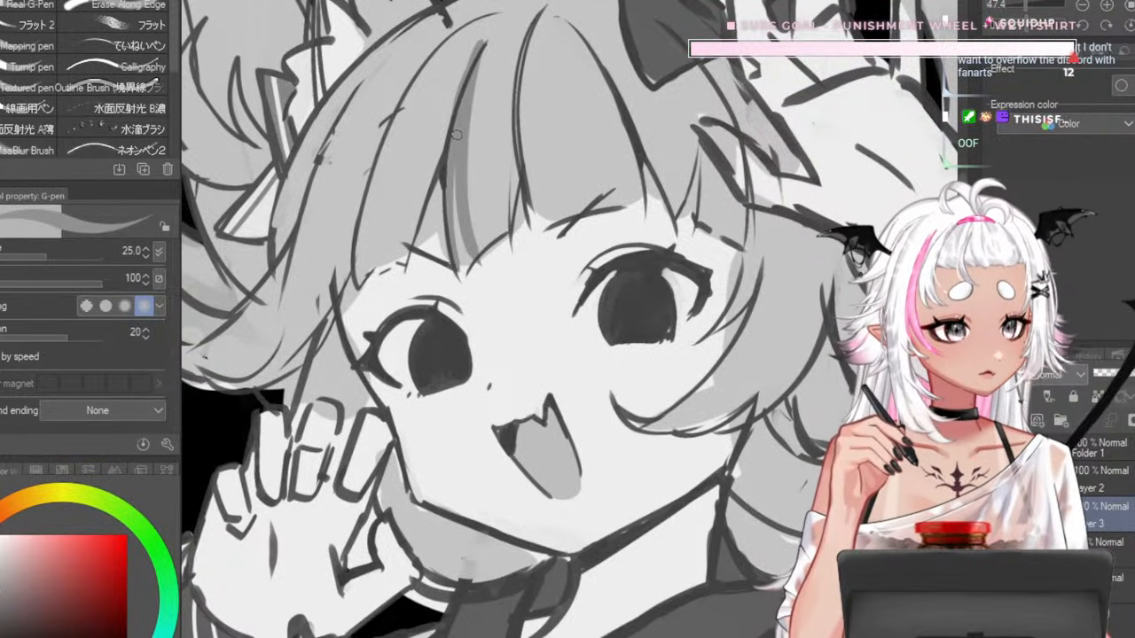
drag(472, 51, 405, 243)
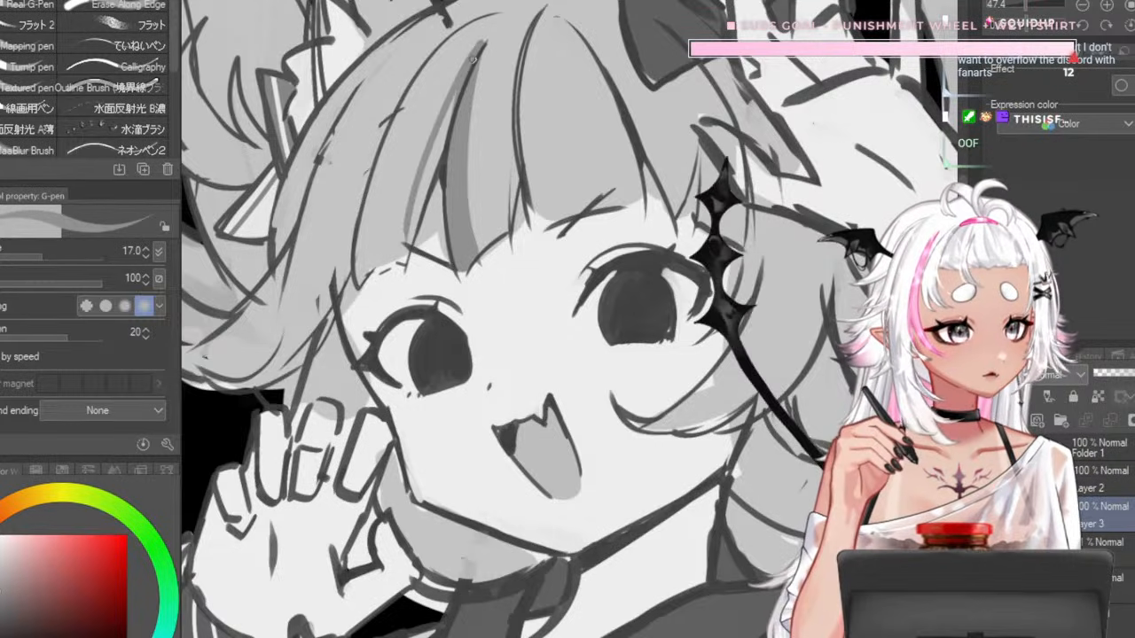
key(])
drag(451, 115, 411, 245)
key([)
key([)
drag(474, 100, 472, 230)
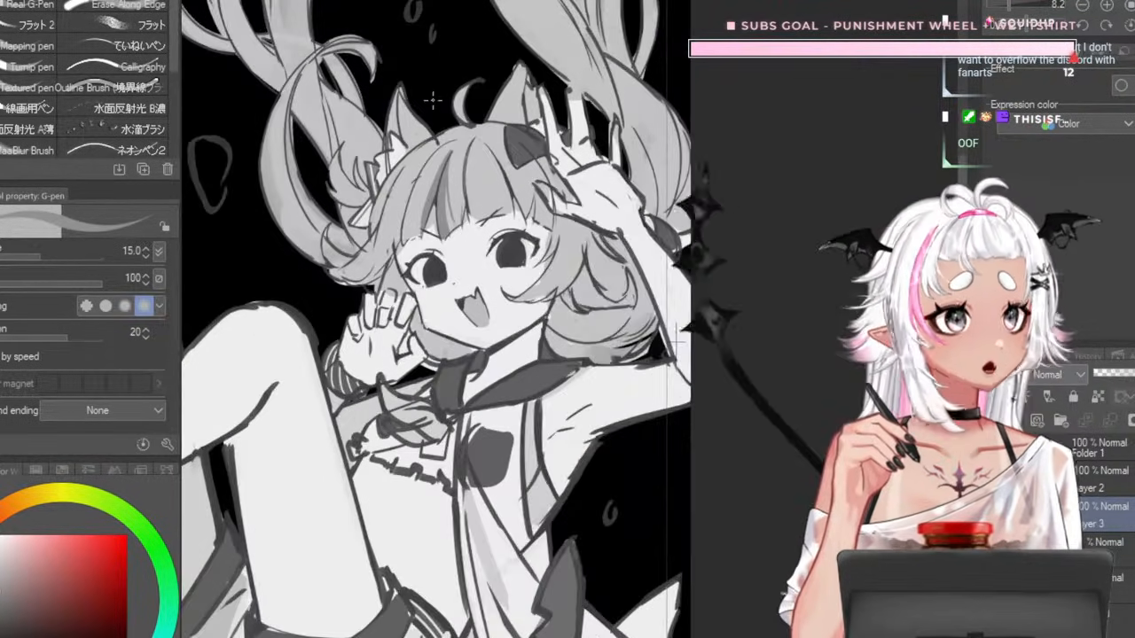
scroll(568, 188, down, 6)
scroll(559, 184, up, 6)
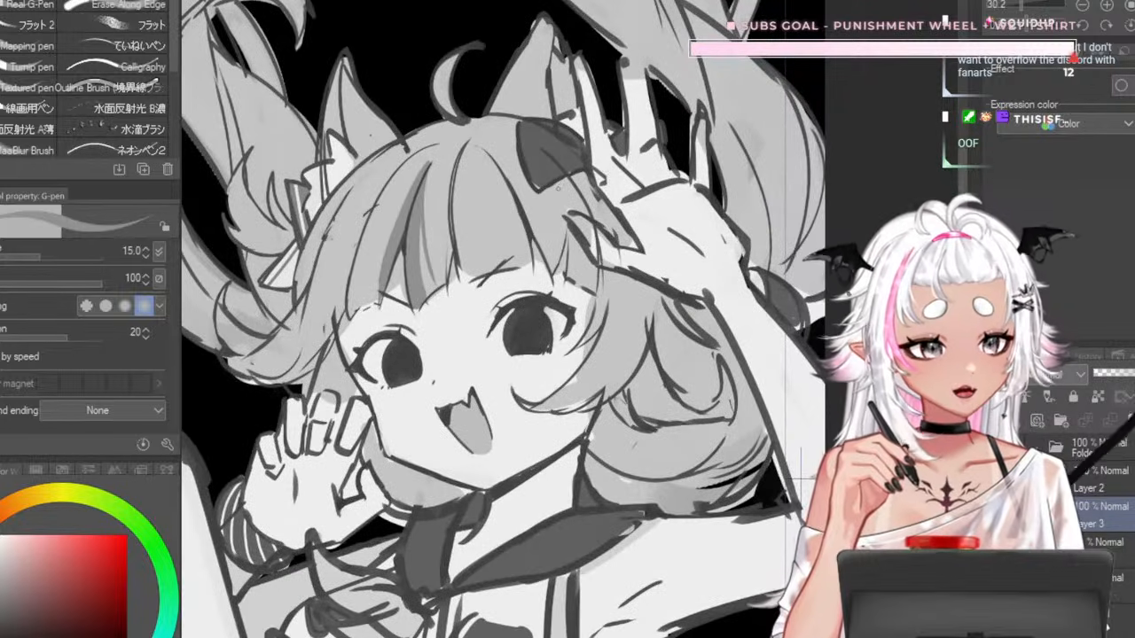
scroll(541, 181, down, 5)
scroll(680, 339, up, 3)
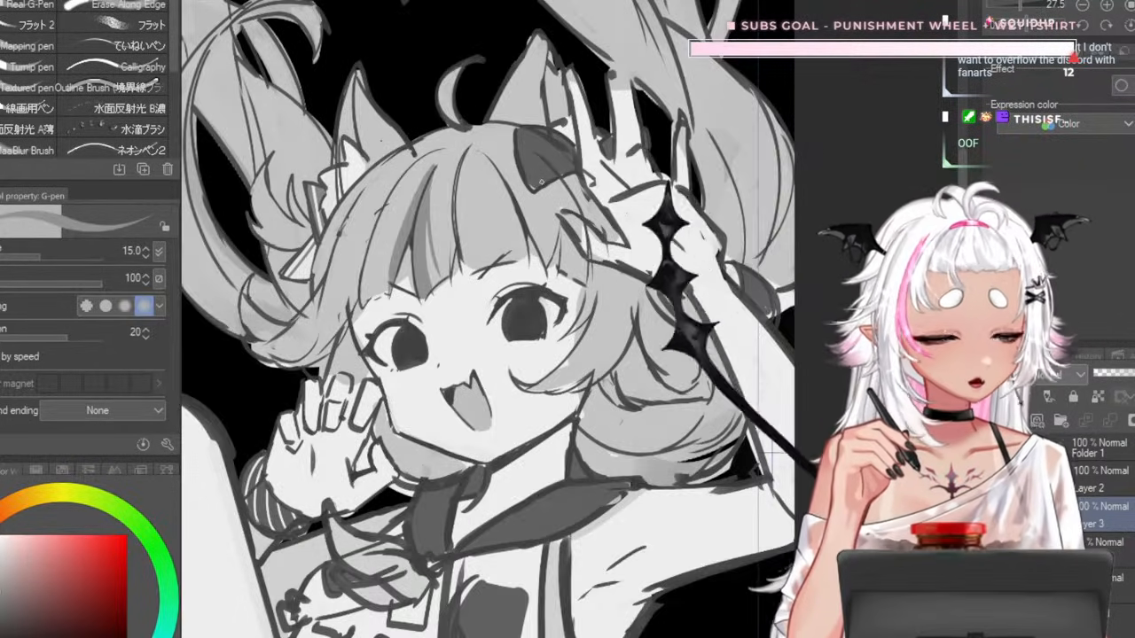
- Examine the grayscale values of the hair, face, torso and legs at several magnifications, from close-up to the whole canvas
scroll(679, 339, down, 3)
scroll(709, 417, up, 5)
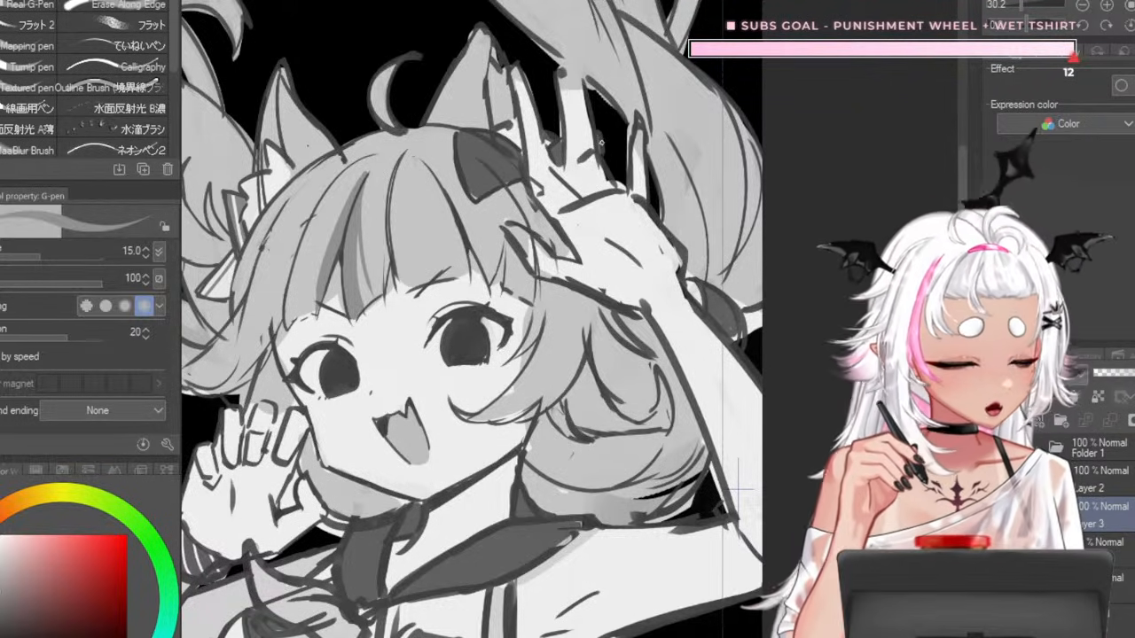
scroll(738, 488, down, 4)
scroll(621, 266, down, 2)
scroll(598, 188, up, 5)
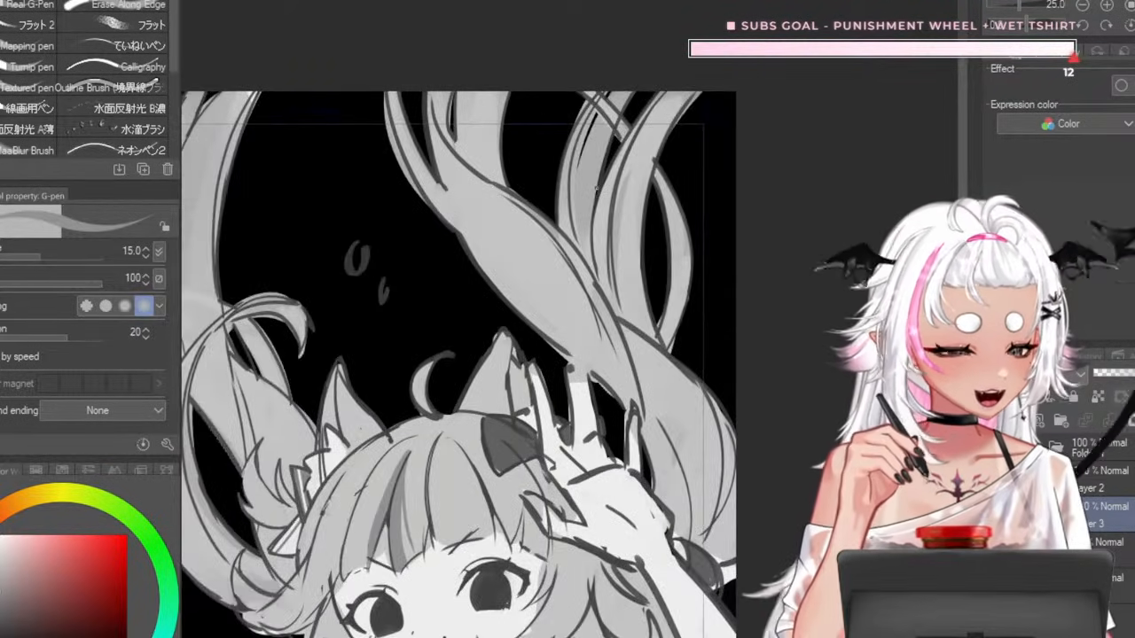
scroll(598, 187, down, 4)
scroll(621, 266, up, 3)
scroll(665, 311, down, 3)
scroll(729, 359, up, 3)
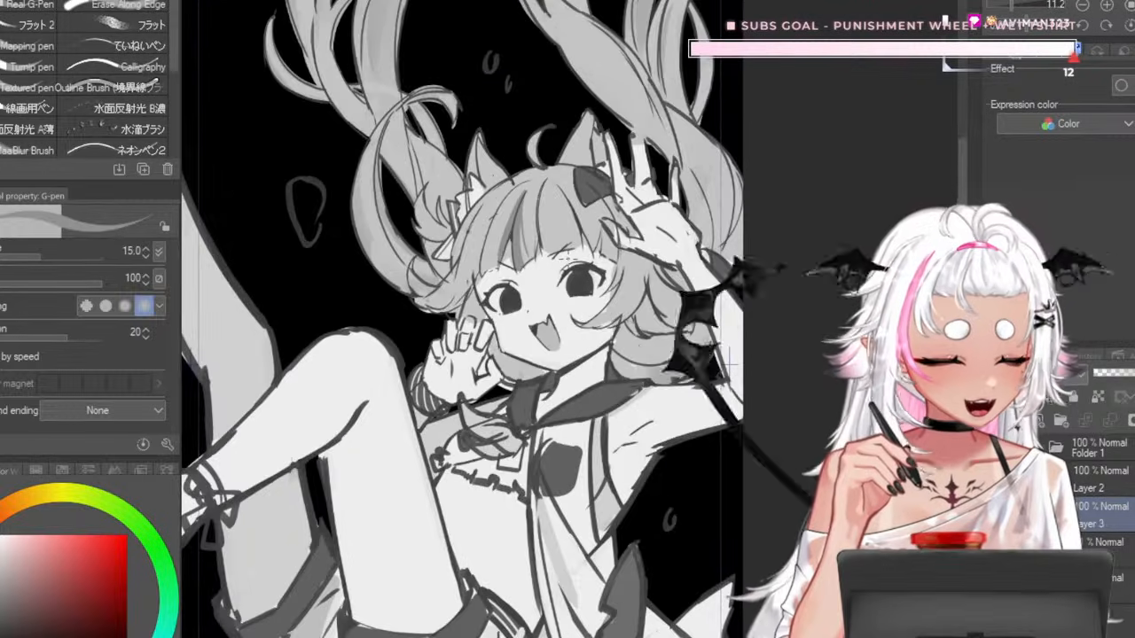
scroll(731, 358, down, 3)
scroll(556, 275, up, 5)
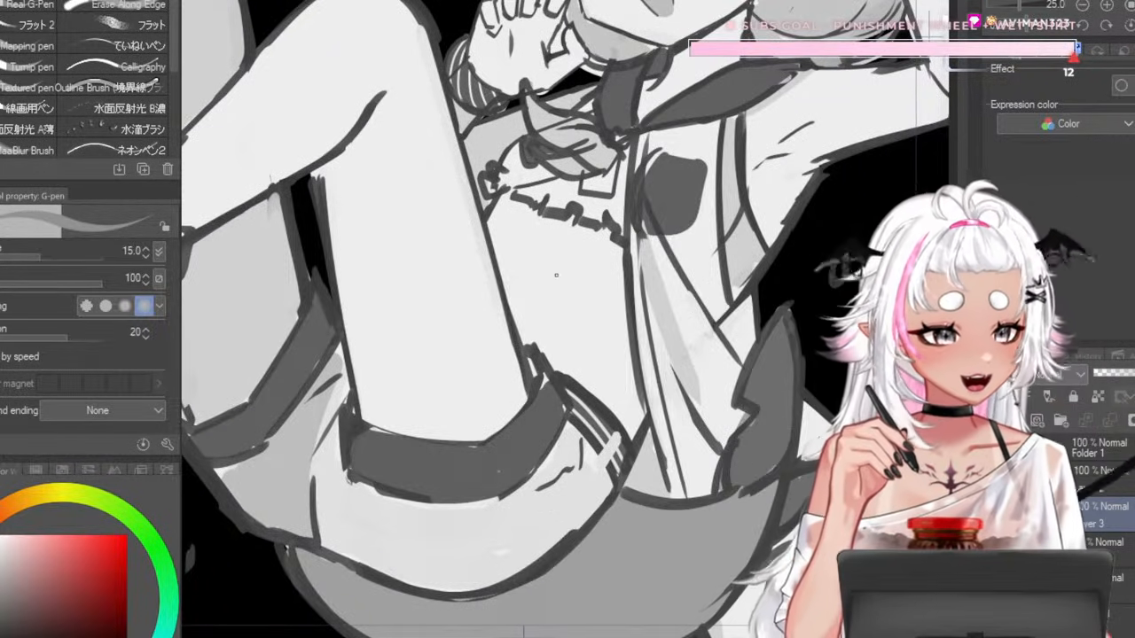
scroll(556, 275, up, 1)
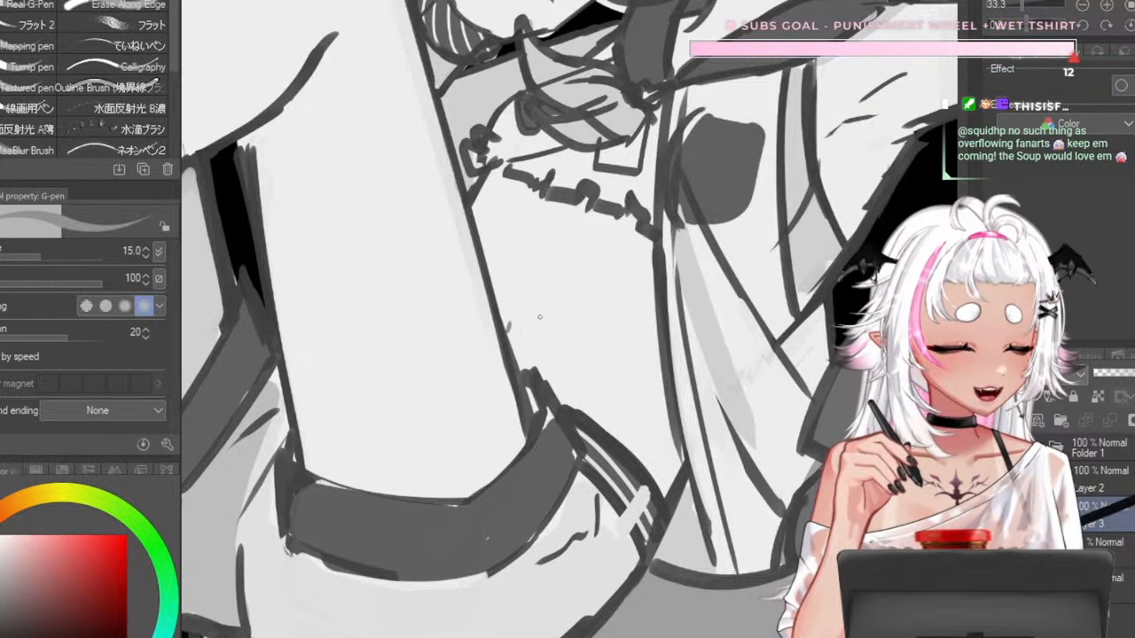
scroll(633, 277, down, 2)
scroll(633, 277, down, 2)
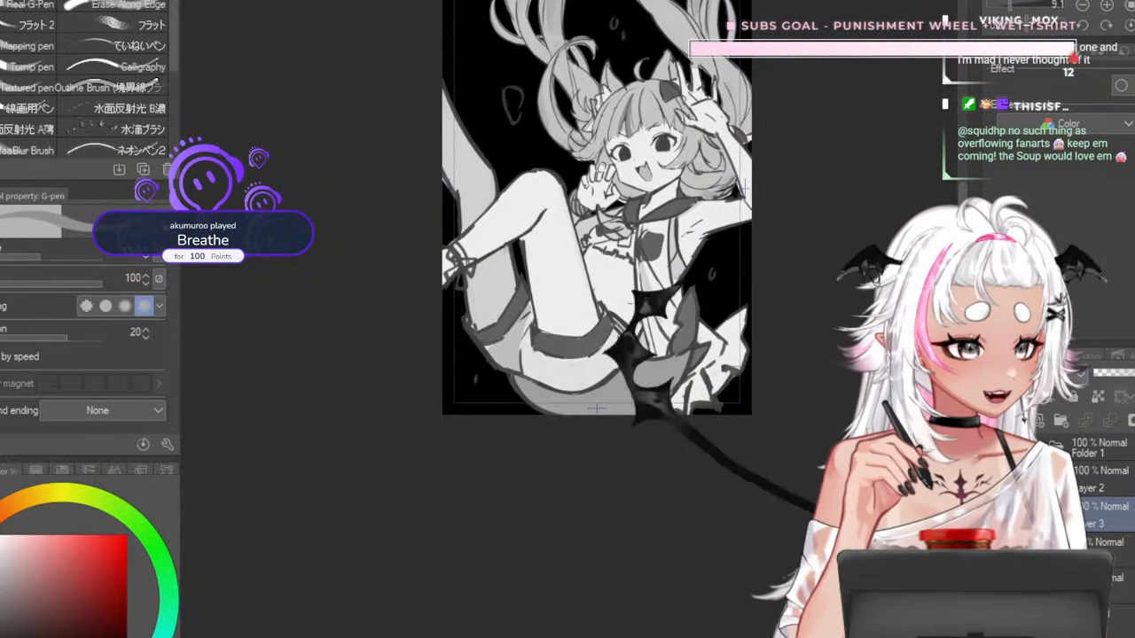
scroll(596, 409, up, 2)
scroll(597, 409, down, 2)
scroll(768, 339, up, 4)
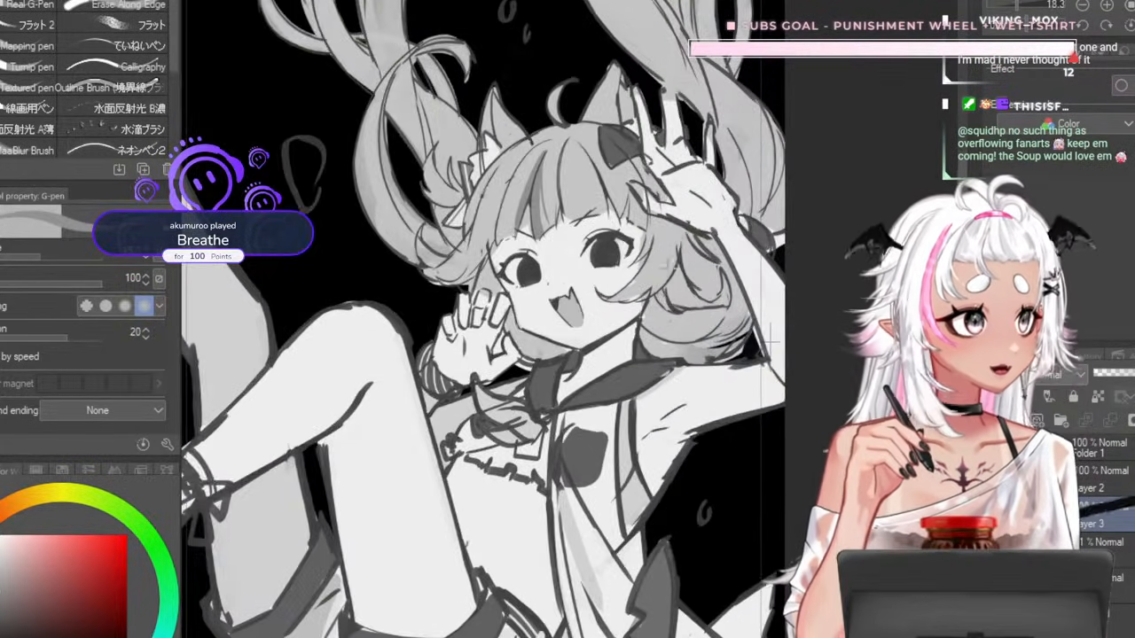
scroll(768, 340, down, 3)
scroll(768, 337, up, 2)
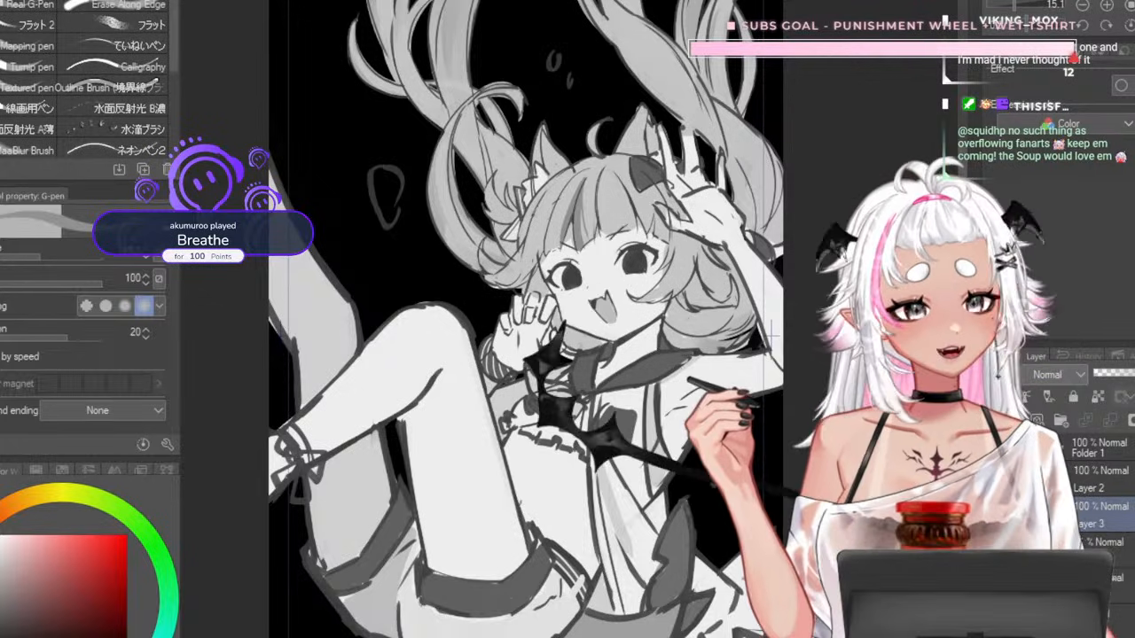
- Recheck the contrast between face, raised hands, collar and hair against the overall figure
key(ctrl+z)
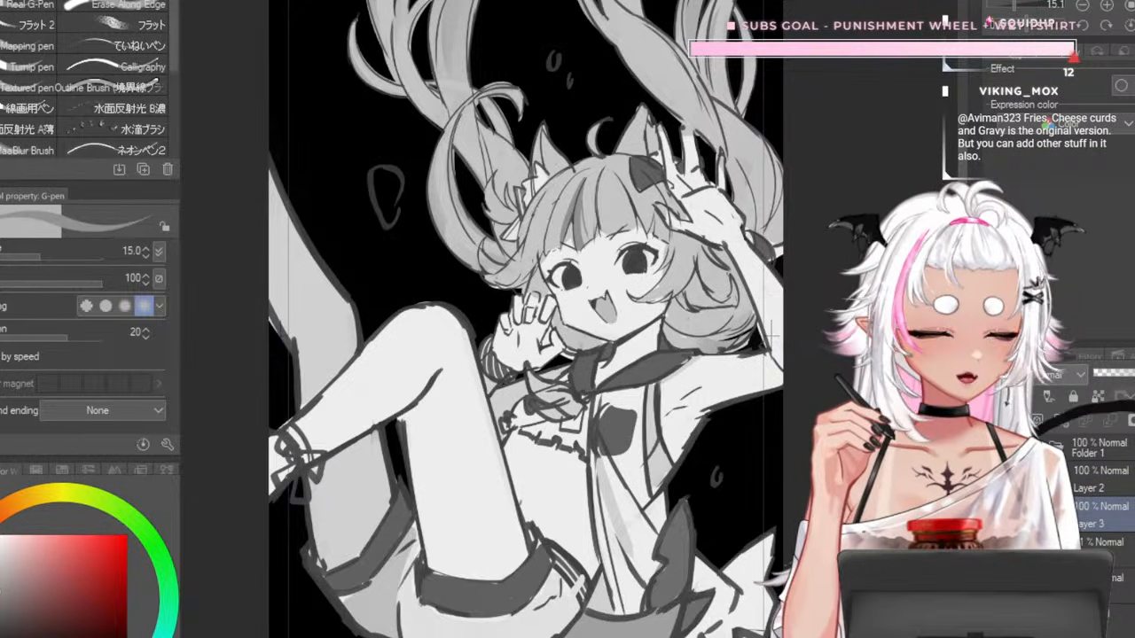
scroll(565, 87, down, 3)
scroll(568, 116, up, 5)
scroll(587, 53, down, 3)
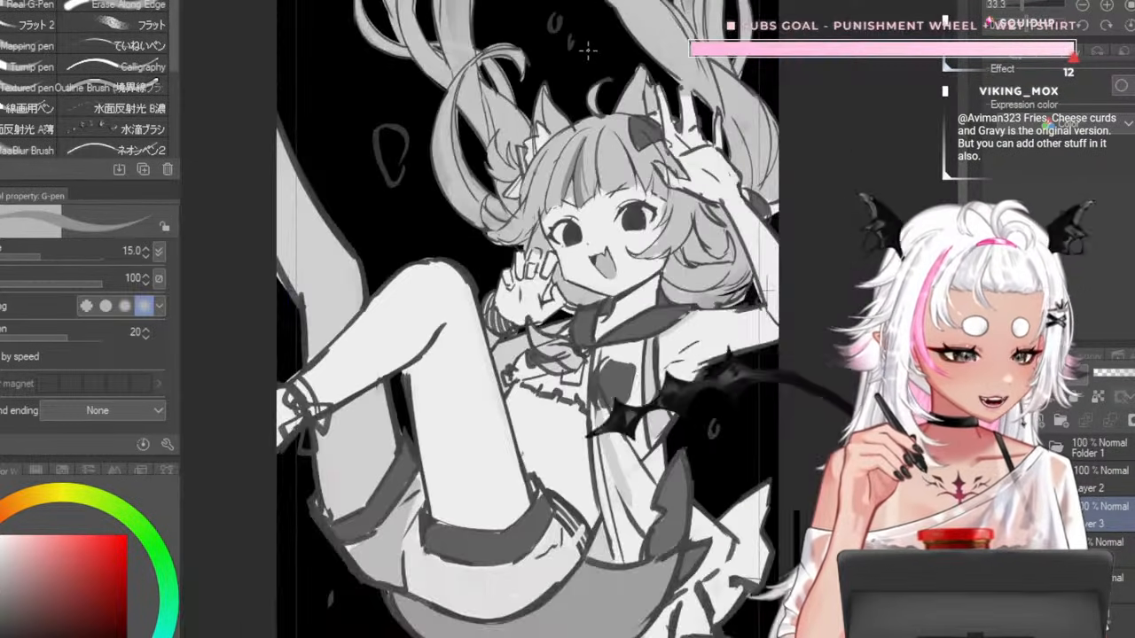
scroll(588, 51, down, 2)
scroll(559, 27, up, 4)
scroll(559, 27, down, 4)
scroll(554, 11, up, 5)
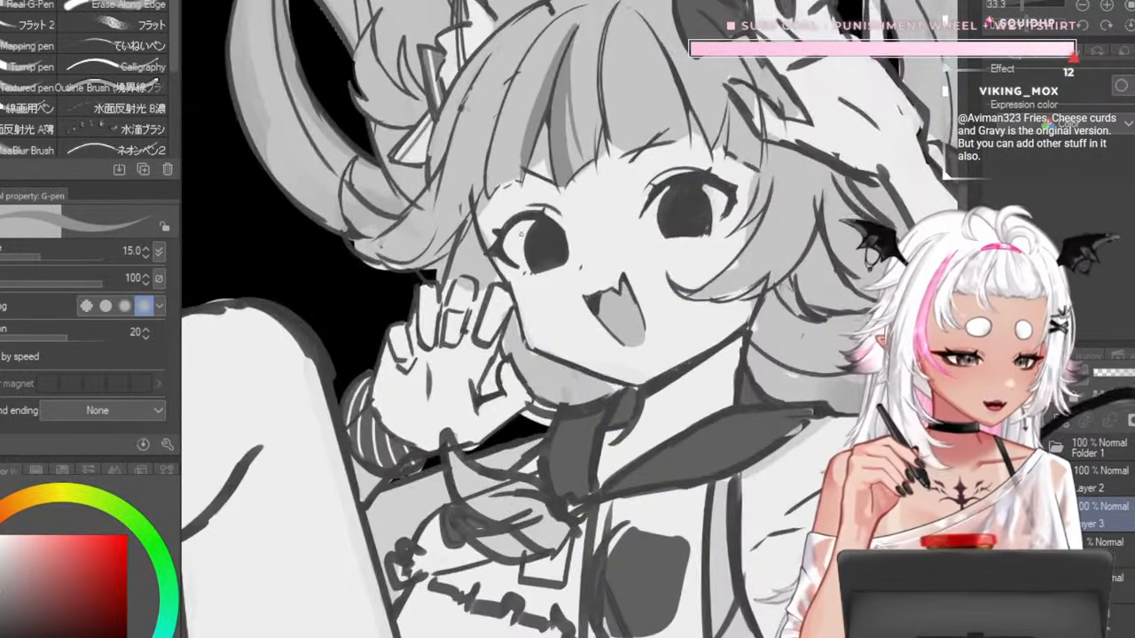
scroll(744, 329, down, 4)
scroll(744, 330, up, 2)
scroll(744, 330, down, 2)
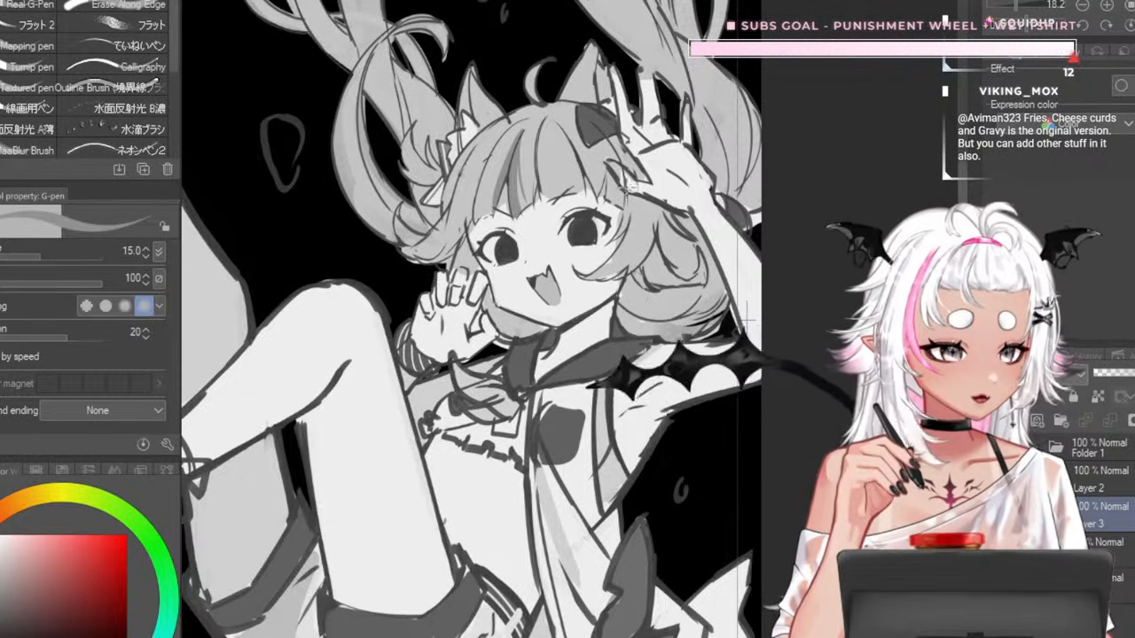
scroll(748, 325, down, 3)
scroll(754, 310, up, 3)
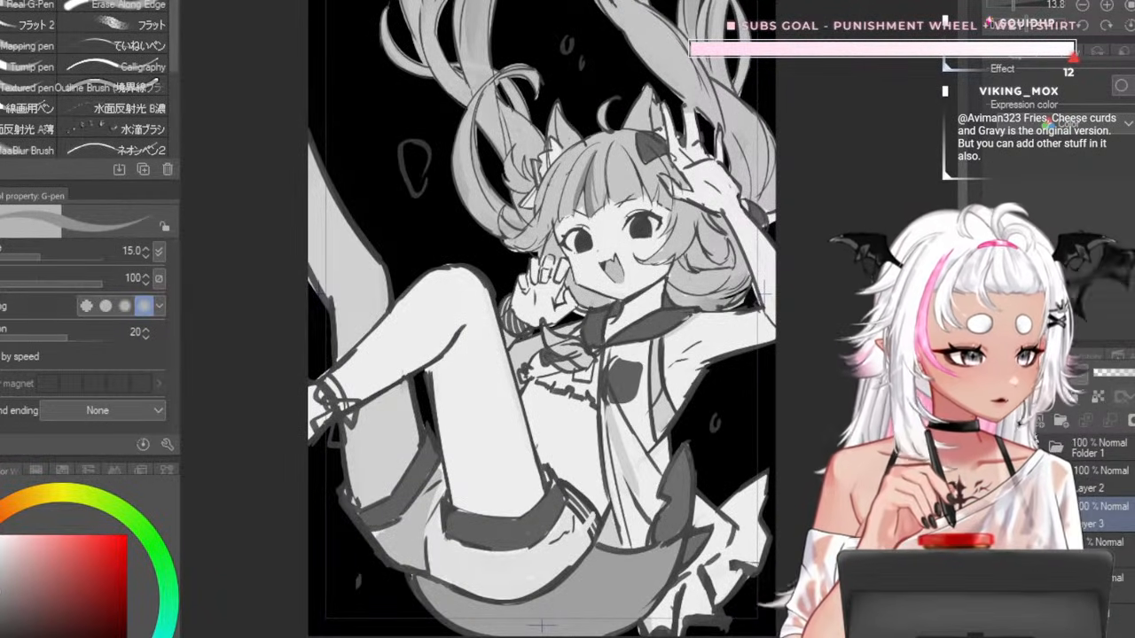
- Add a new layer above Layer 3 and set its blending mode to Multiply
key(ctrl+shift+n)
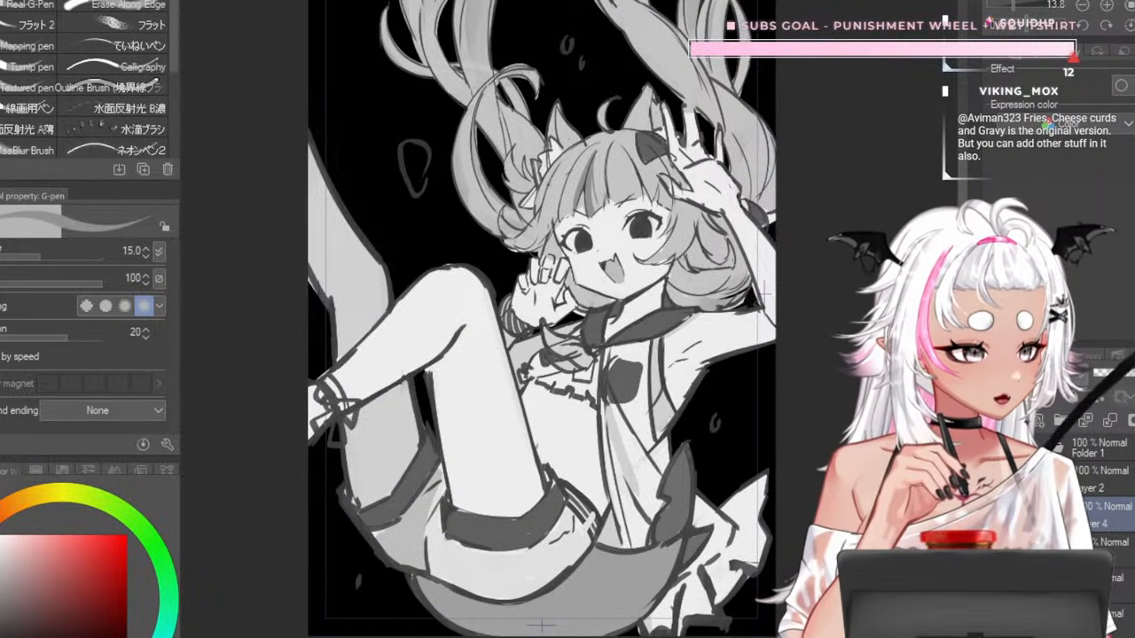
scroll(762, 293, up, 2)
scroll(762, 293, down, 2)
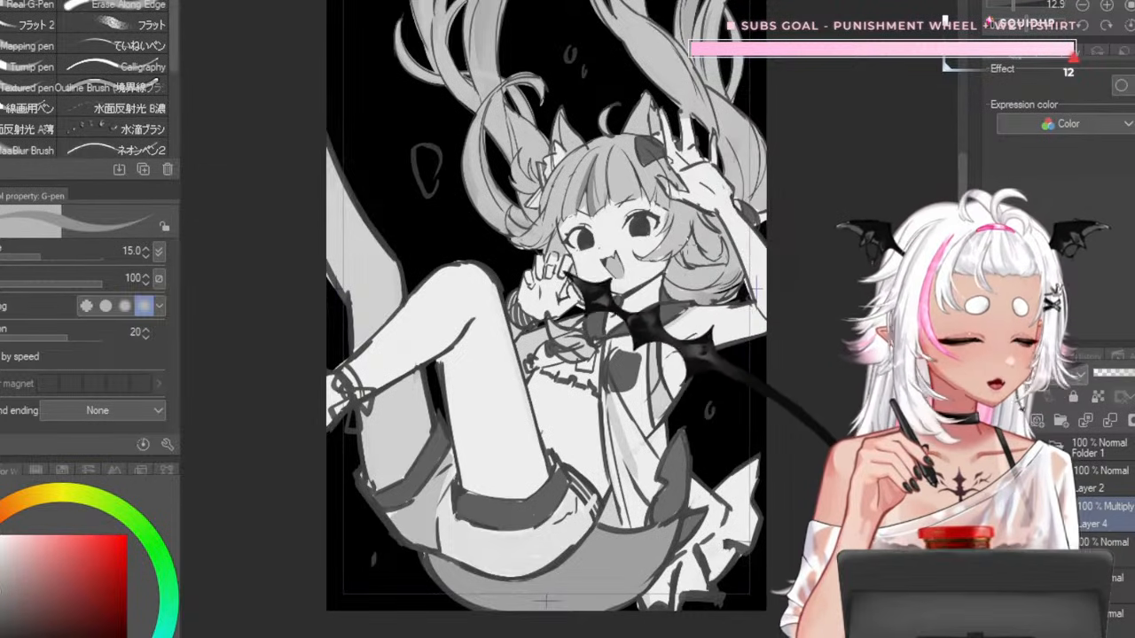
- Choose a light gray and enlarge the G-pen to size 80 for shading the hair beside the neck
scroll(796, 342, up, 2)
scroll(796, 342, up, 2)
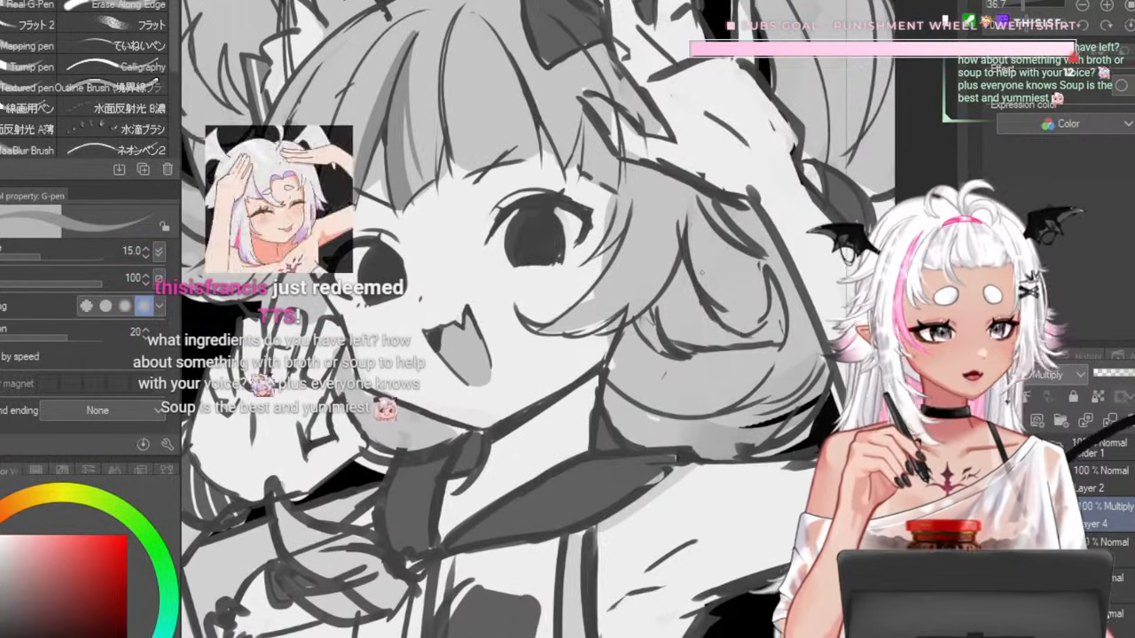
key(bracketright)
key(bracketright)
key(bracketright)
key(bracketright)
key(bracketright)
key(bracketright)
key(bracketright)
key(bracketright)
key(bracketright)
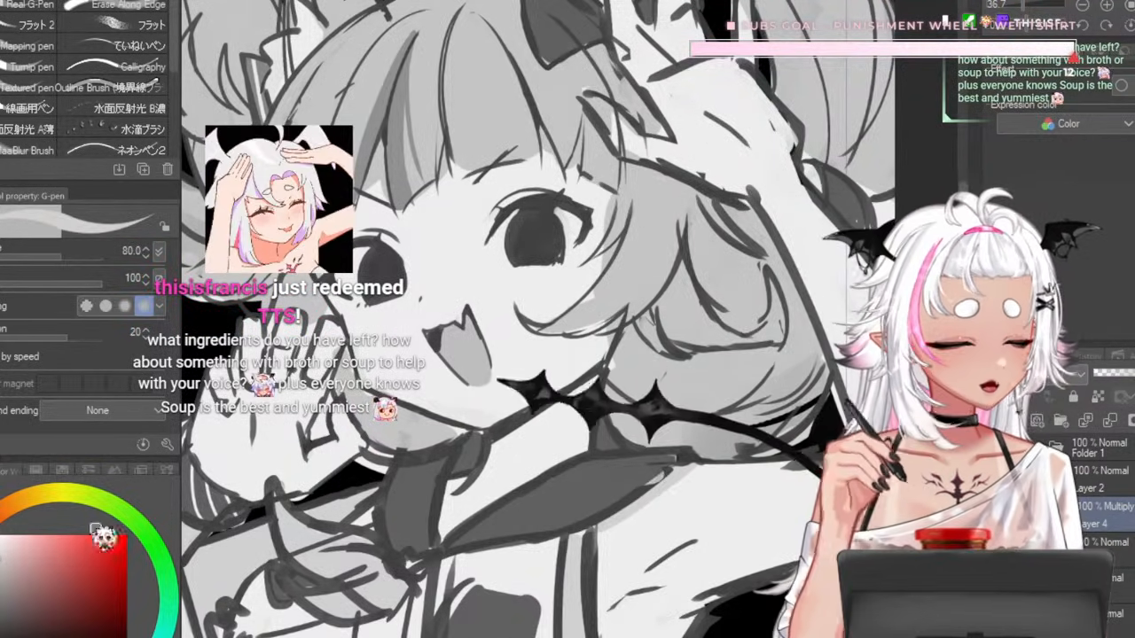
click(2, 560)
click(133, 67)
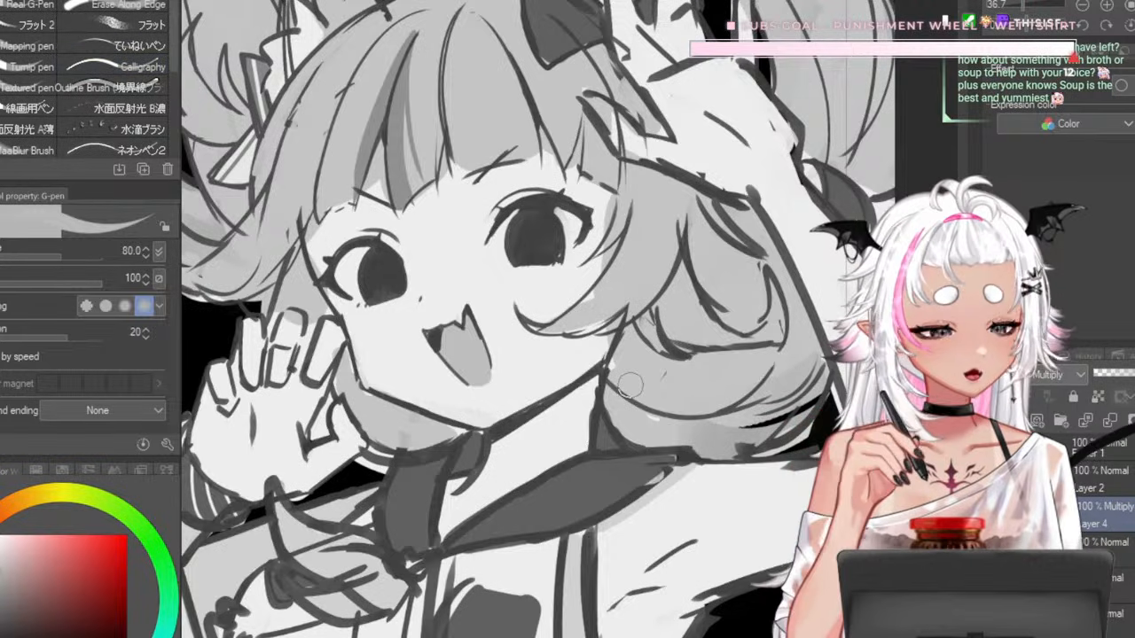
key(ctrl+z)
drag(628, 325, 729, 447)
key(ctrl+z)
- Shade the edges of the lower hair curl beside the neck on the Multiply layer, using brush sizes from 60 down to 20
key(bracketright)
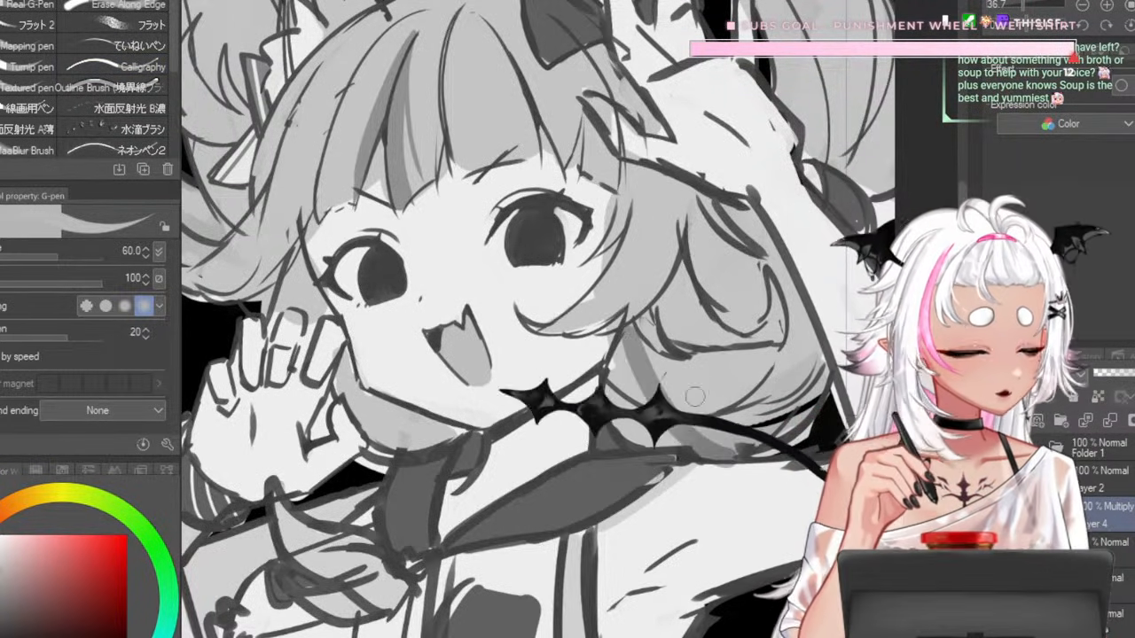
drag(633, 353, 724, 443)
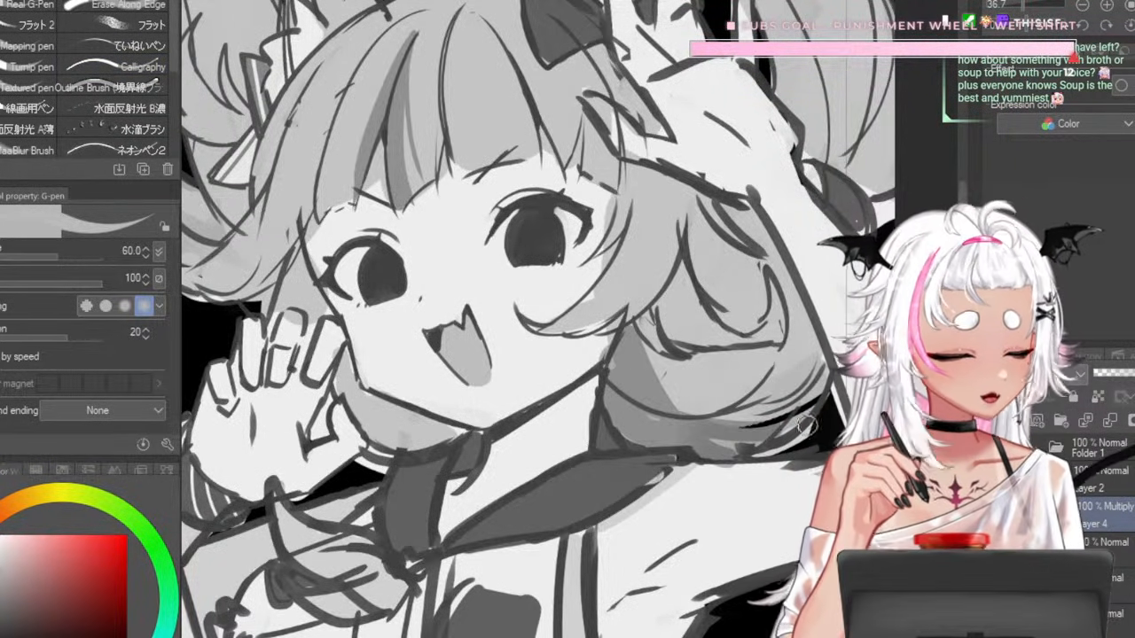
key(bracketleft)
key(bracketleft)
key(bracketleft)
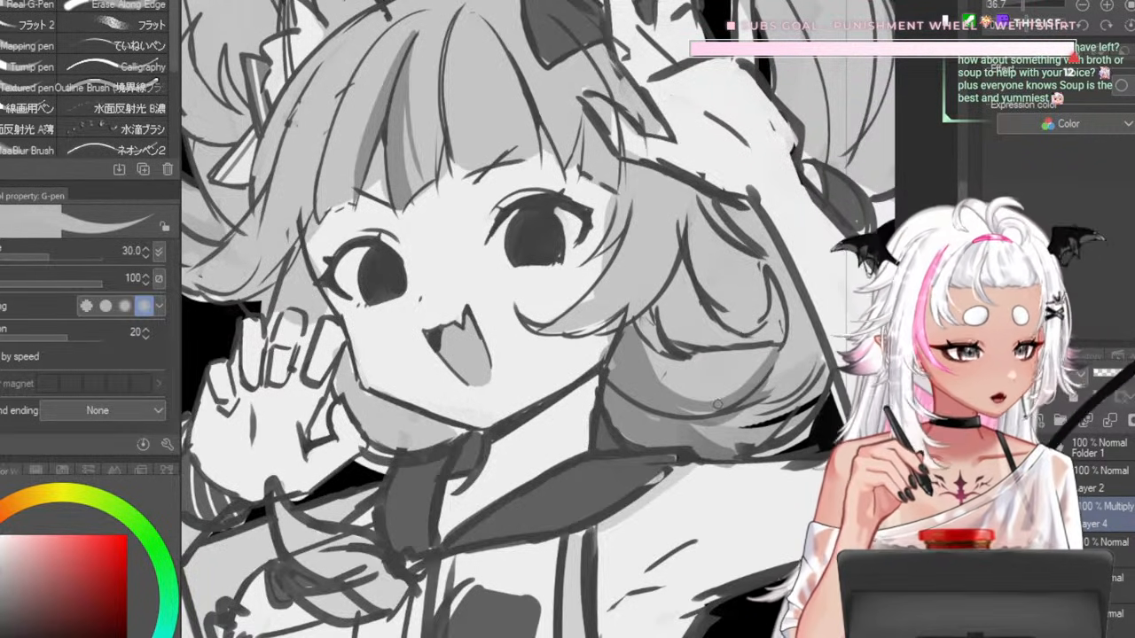
key(bracketright)
key(bracketright)
key(bracketright)
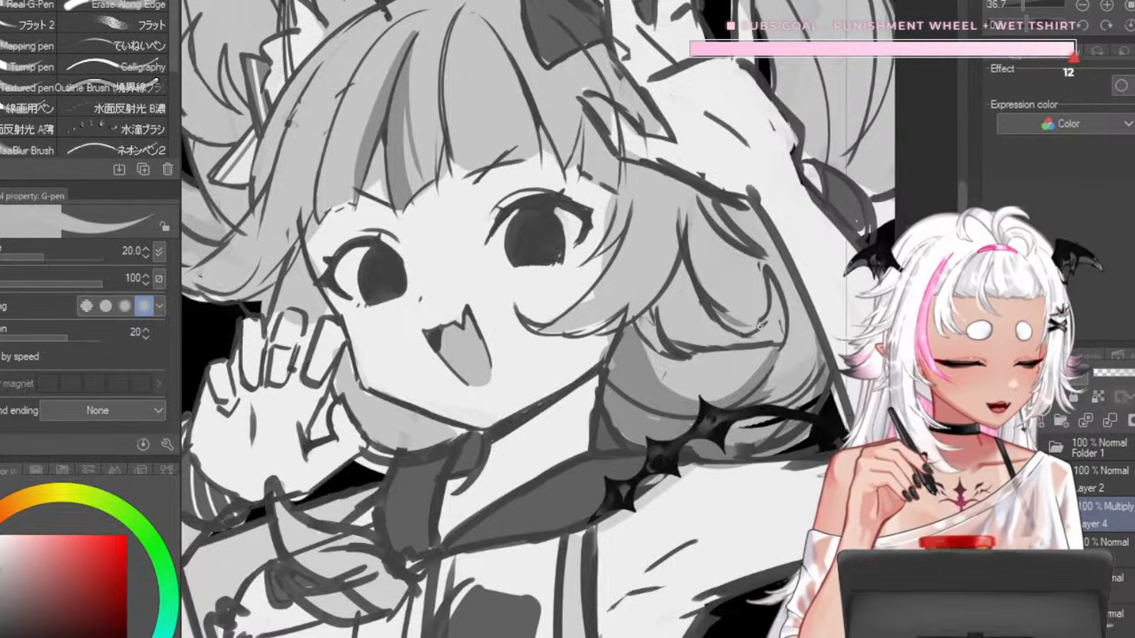
- Shade the hollow of the upper hair loop and the hair behind it at brush sizes 50 and 60
key(bracketright)
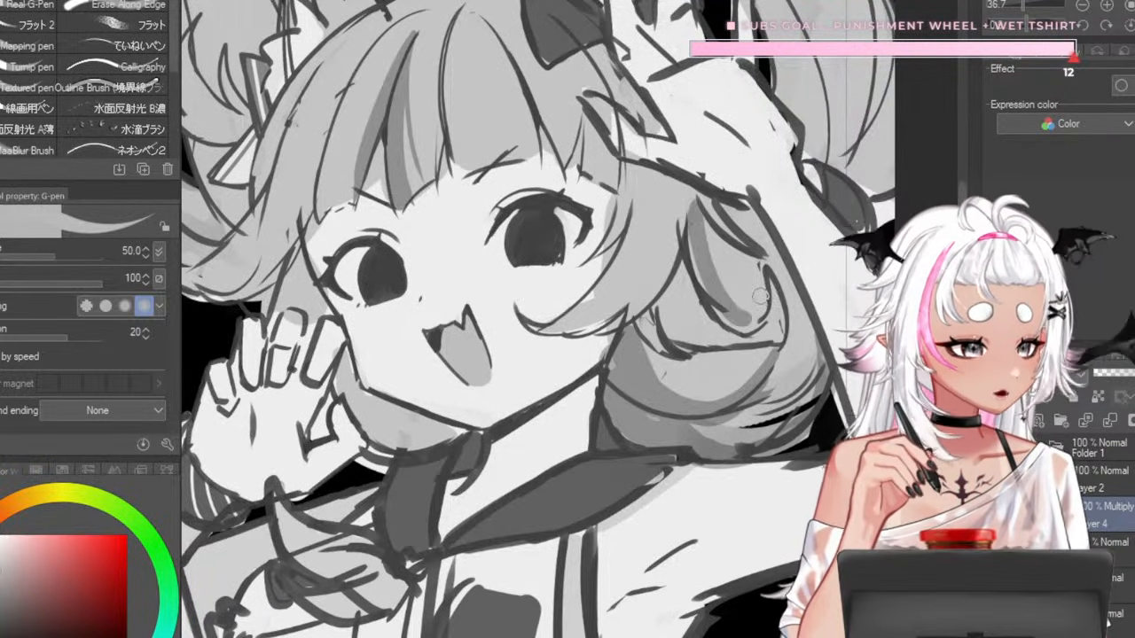
drag(761, 297, 753, 308)
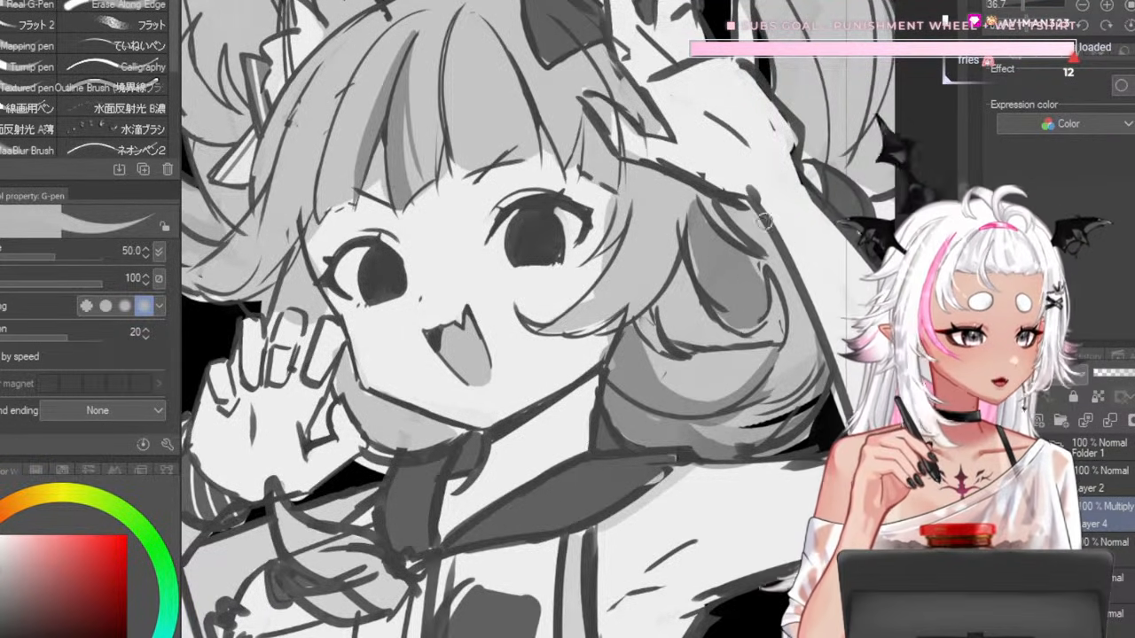
key(bracketright)
key(bracketright)
key(bracketright)
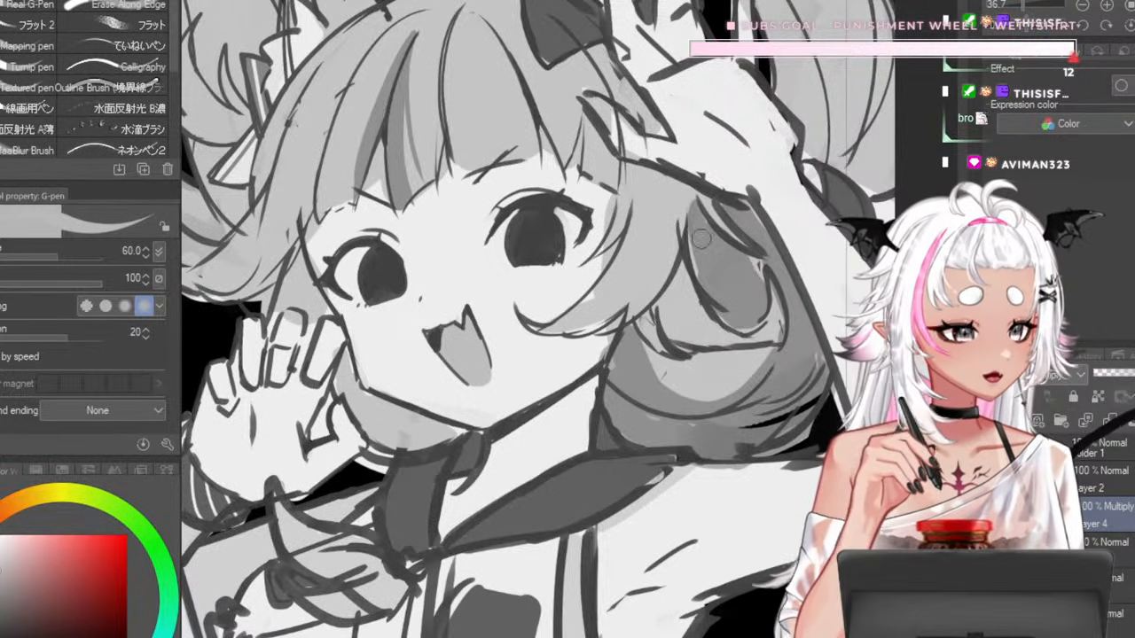
- Cover the rest of the lower hair curl with shadow at brush size 120 and check it against the whole composition
key(bracketright)
key(bracketright)
drag(761, 360, 689, 390)
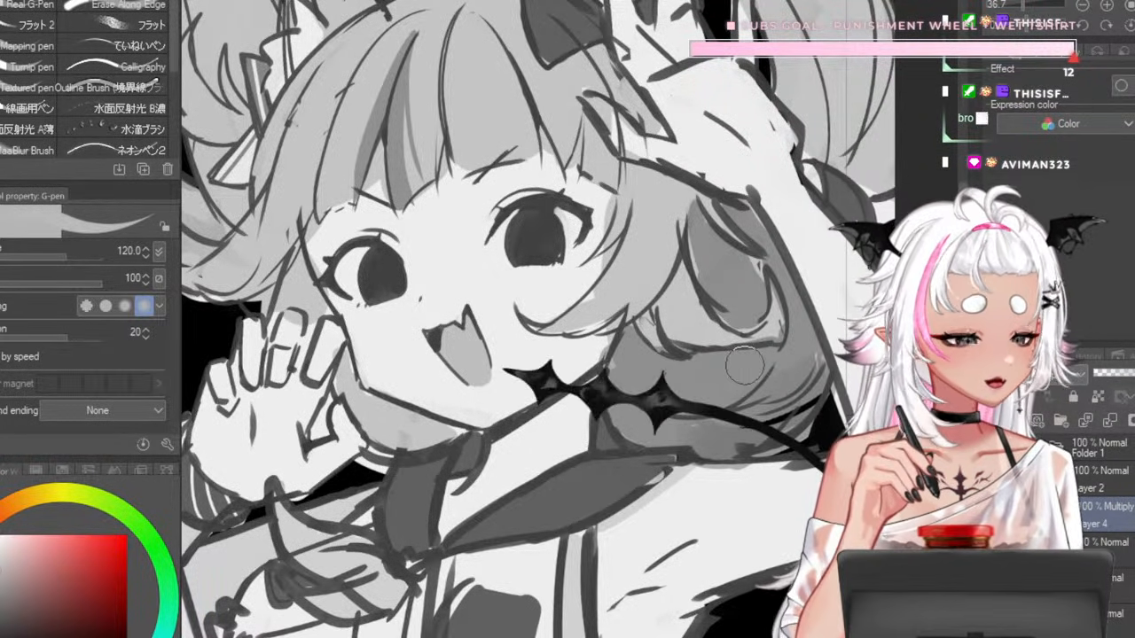
scroll(671, 229, down, 5)
scroll(615, 210, up, 4)
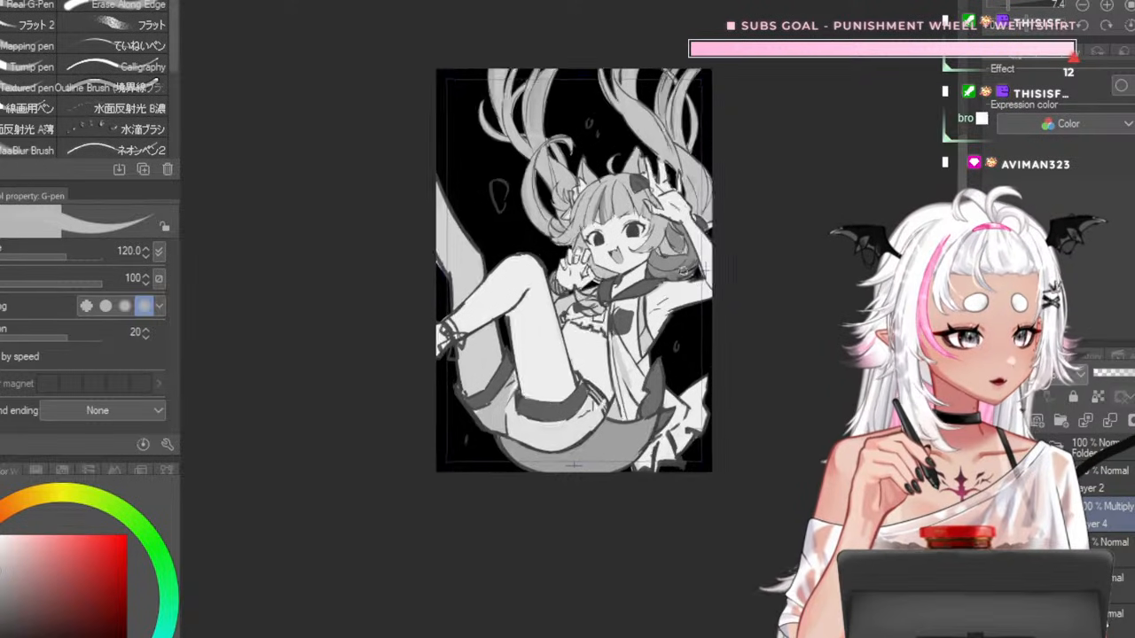
- Shade the hair between the open hand, the jaw and the collar at brush sizes between 70 and 40
key(bracketleft)
key(bracketleft)
key(bracketleft)
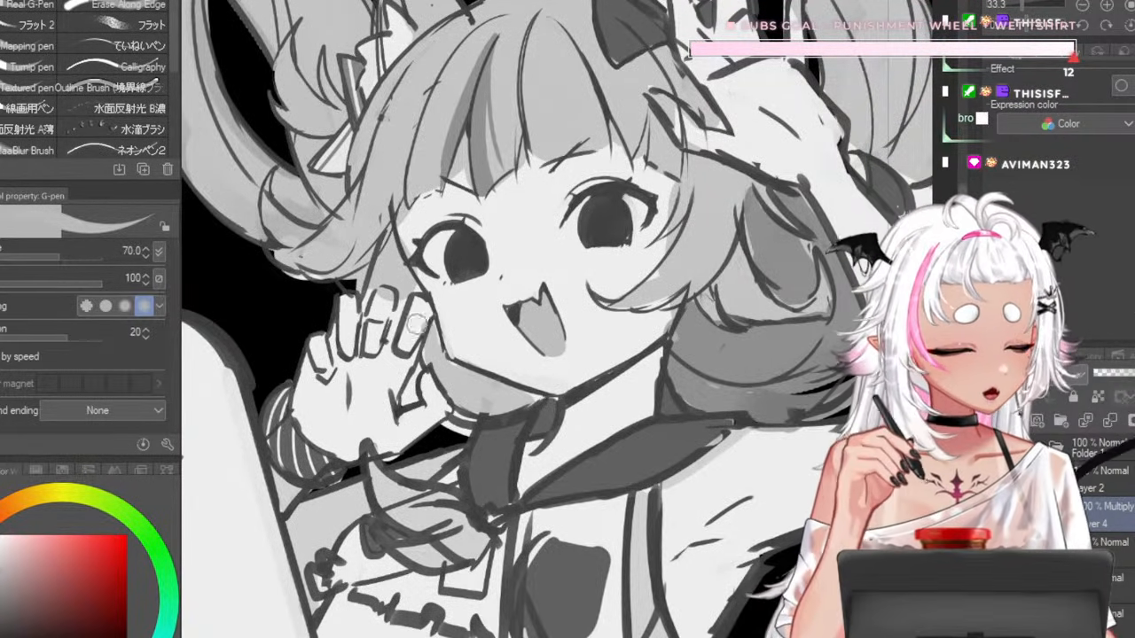
key(bracketleft)
key(bracketleft)
key(bracketleft)
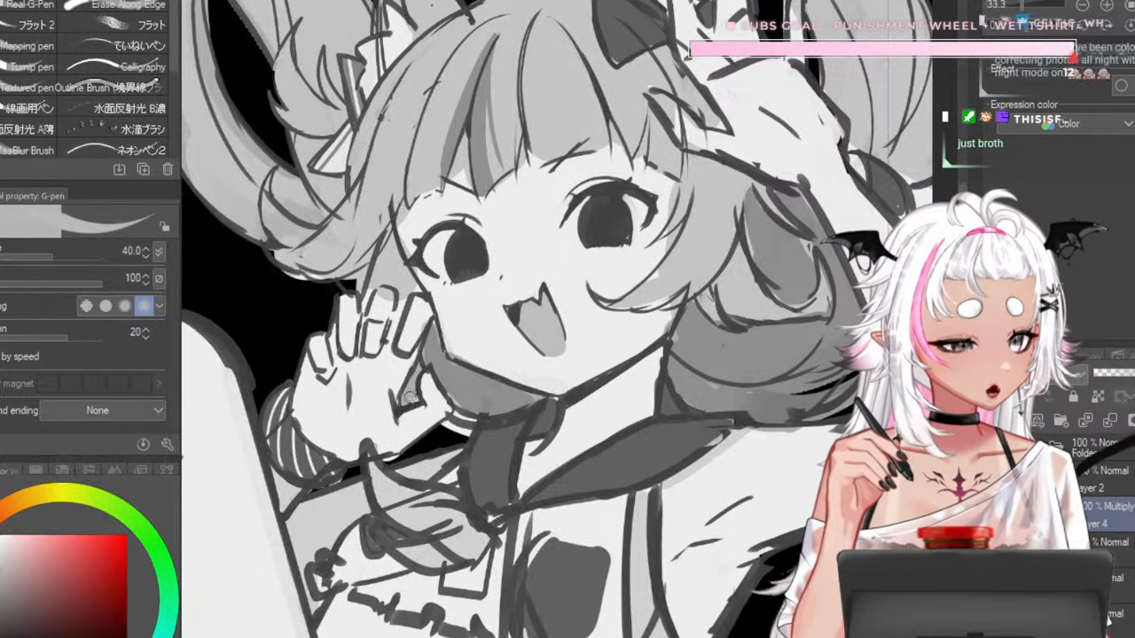
key(bracketright)
key(bracketright)
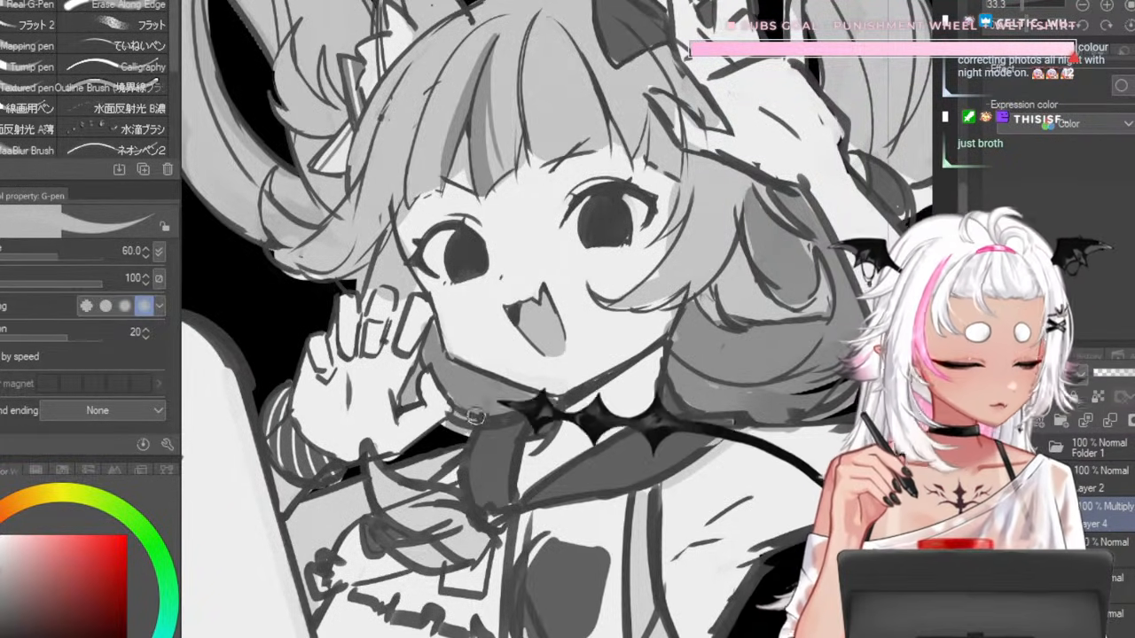
- Shade the underside of the twin tail behind the raised hand and the thin strand above it at brush sizes 60 and 80
scroll(624, 226, down, 8)
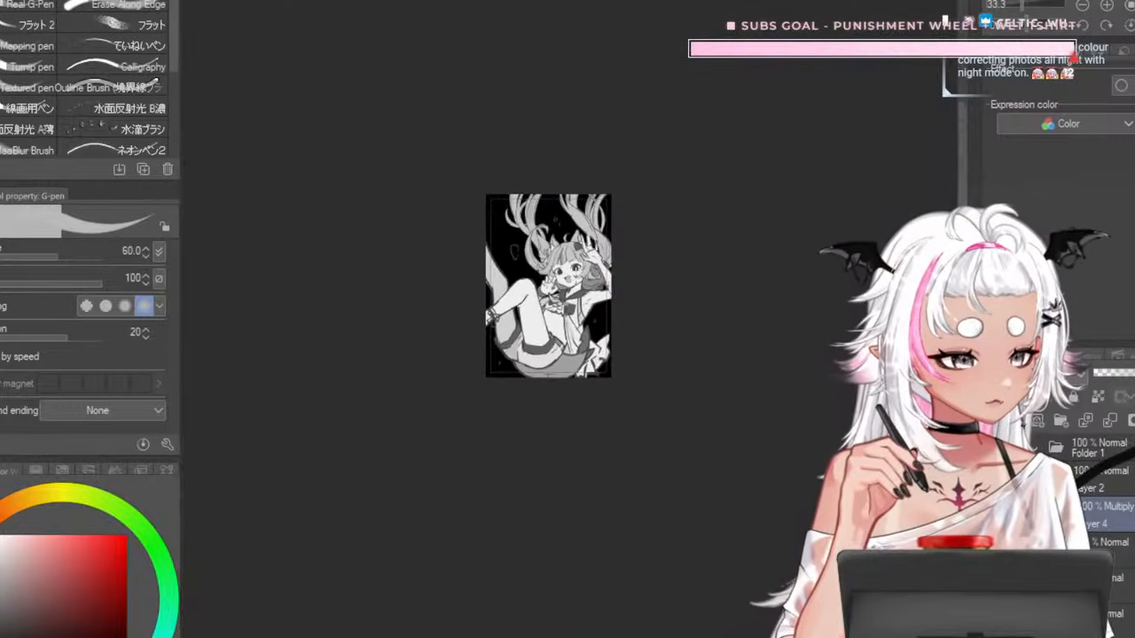
scroll(633, 205, up, 7)
scroll(632, 205, up, 2)
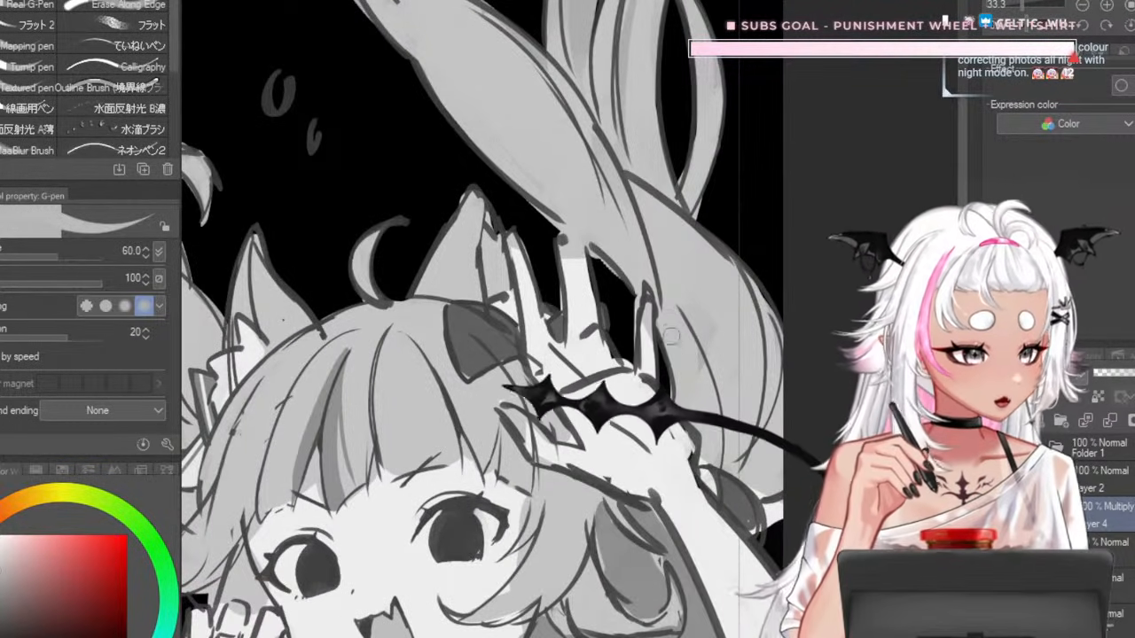
key(bracketright)
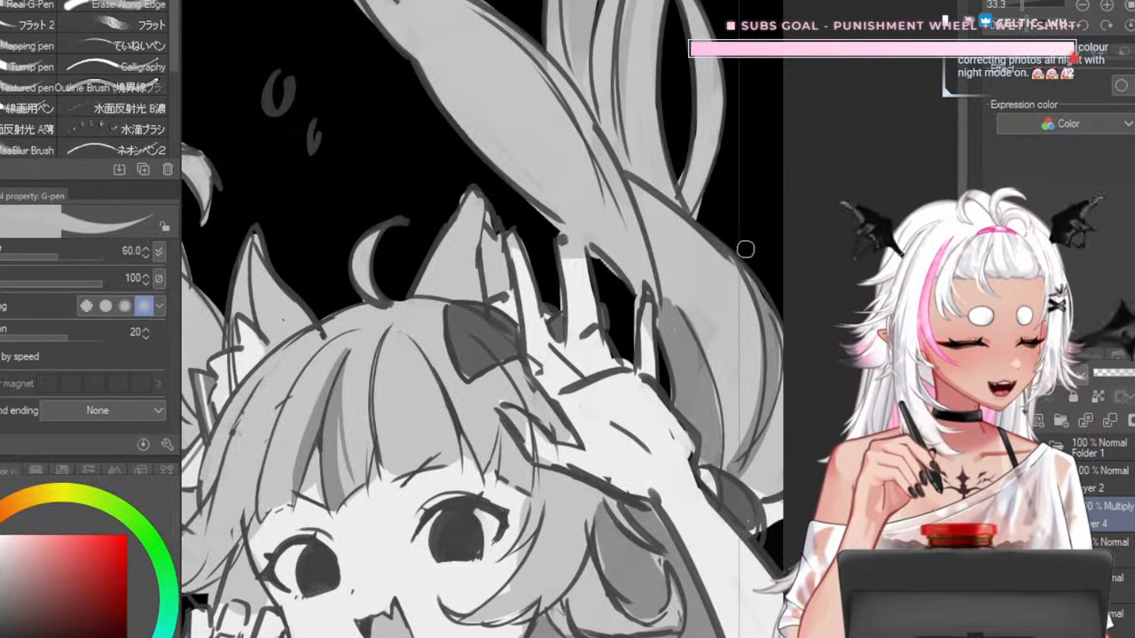
key(bracketright)
key(bracketright)
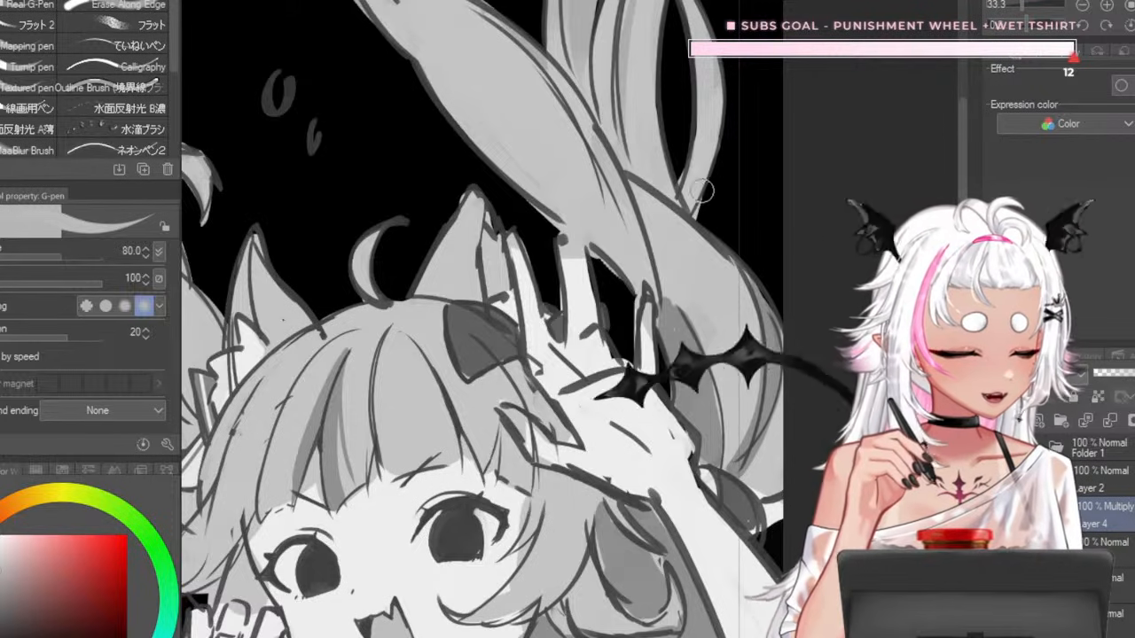
mouse_move(707, 194)
mouse_down()
mouse_move(712, 69)
mouse_move(699, 5)
mouse_up()
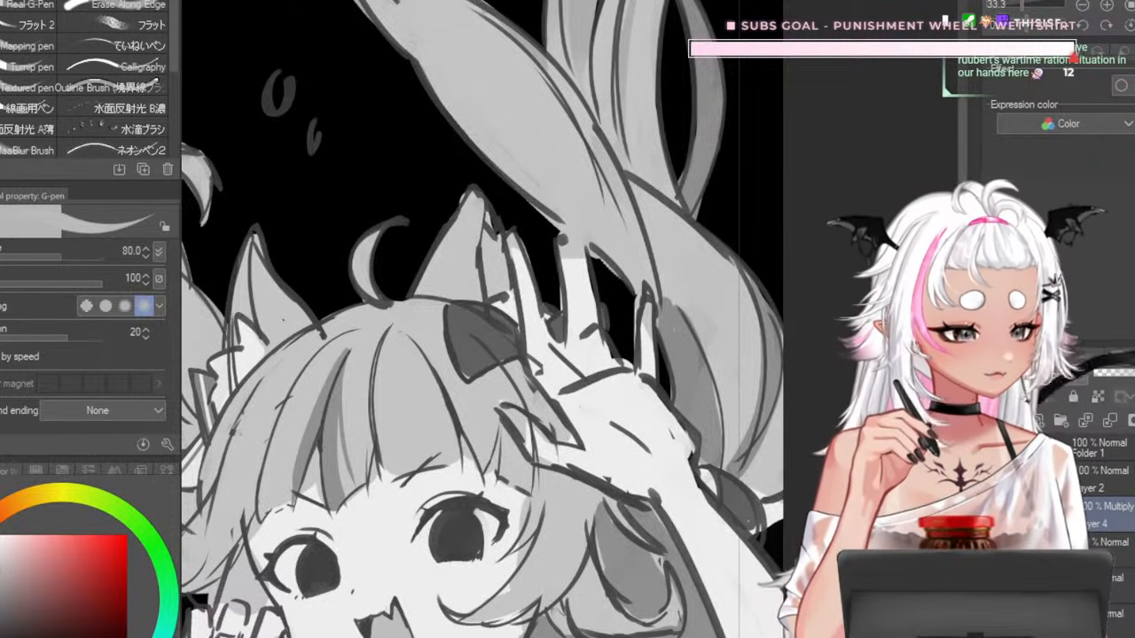
- Shade the rear strand between the upper strands of the twin tail above the raised hand at brush size 80
scroll(534, 302, down, 4)
scroll(571, 193, up, 4)
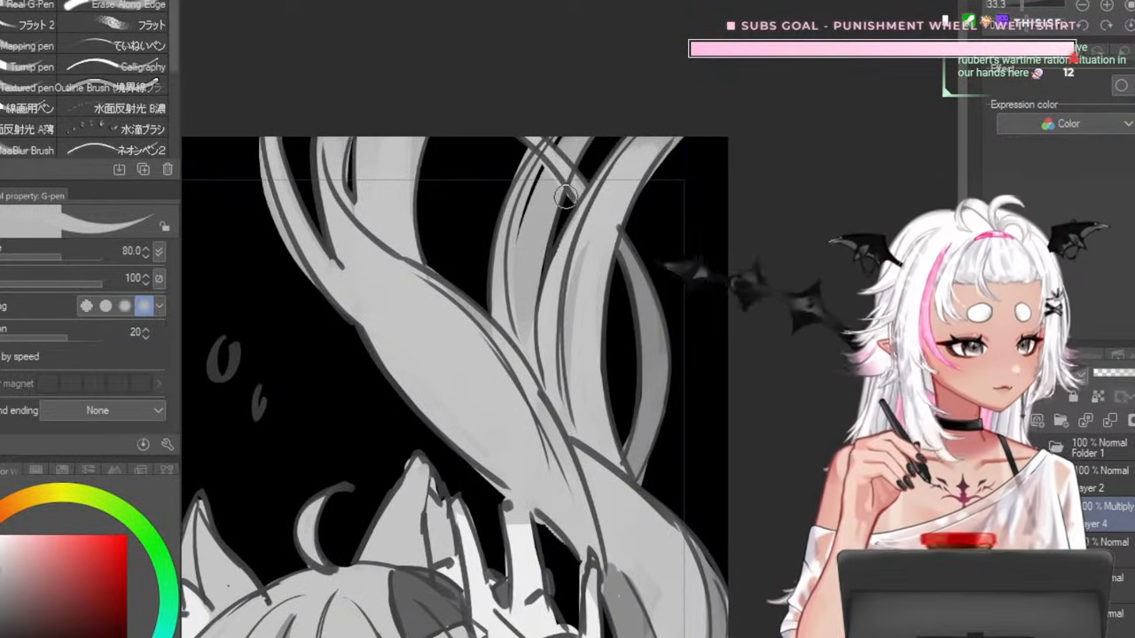
mouse_move(543, 255)
mouse_down()
mouse_move(537, 359)
mouse_move(504, 274)
mouse_move(544, 207)
mouse_up()
key(bracketright)
key(bracketright)
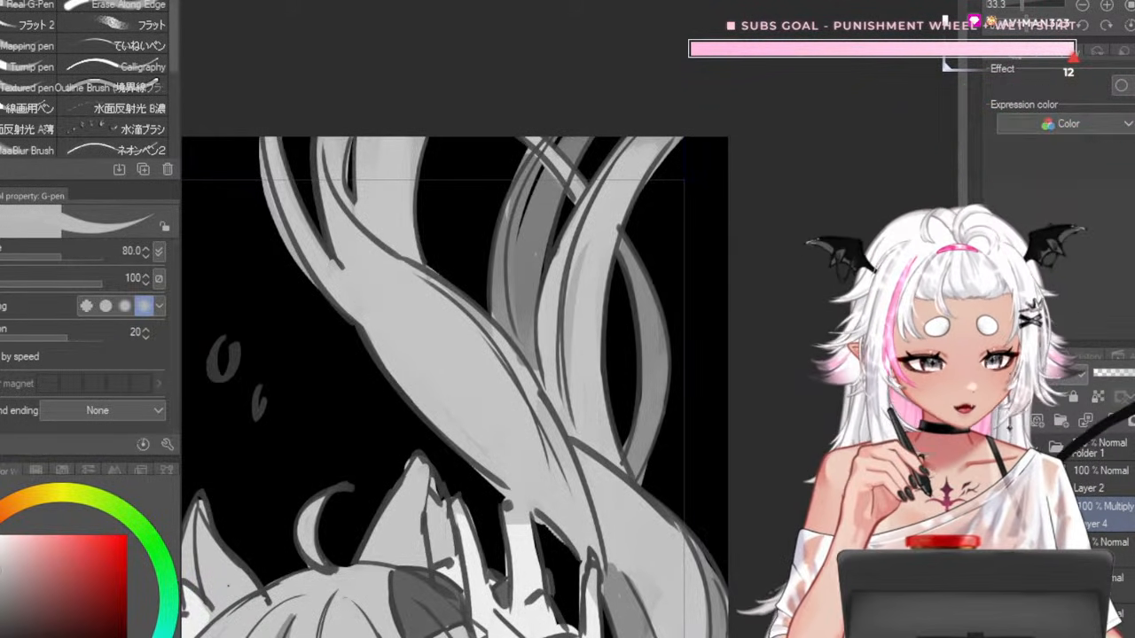
- Shade the wide strand behind the twisted twin tail near the canvas top at brush sizes 100 and 50
scroll(729, 172, down, 3)
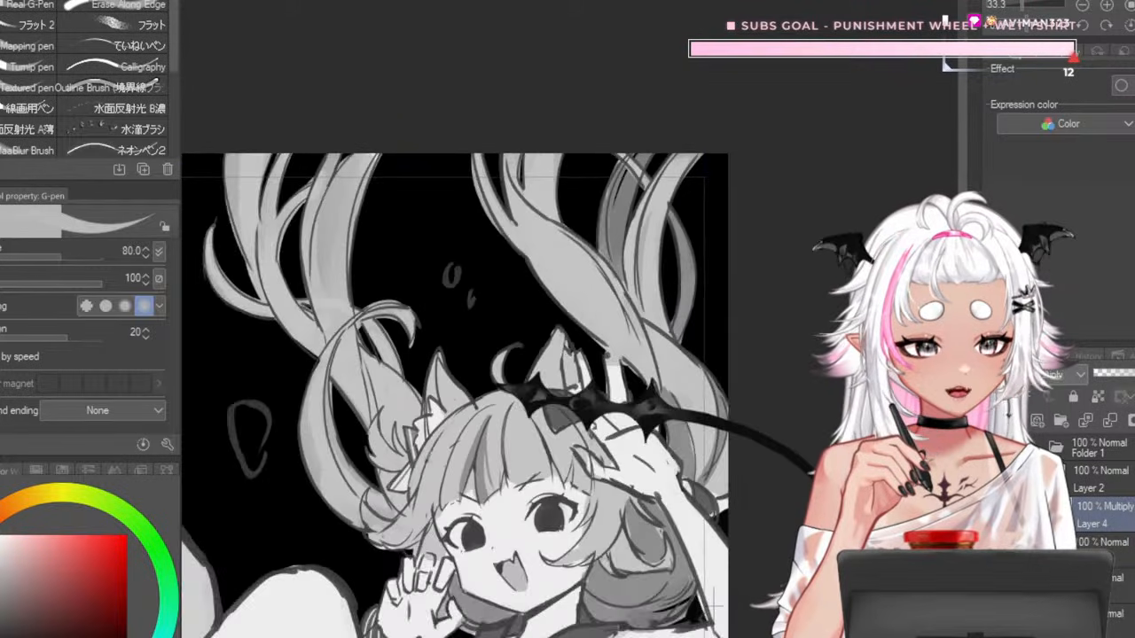
scroll(552, 187, up, 3)
scroll(582, 155, down, 1)
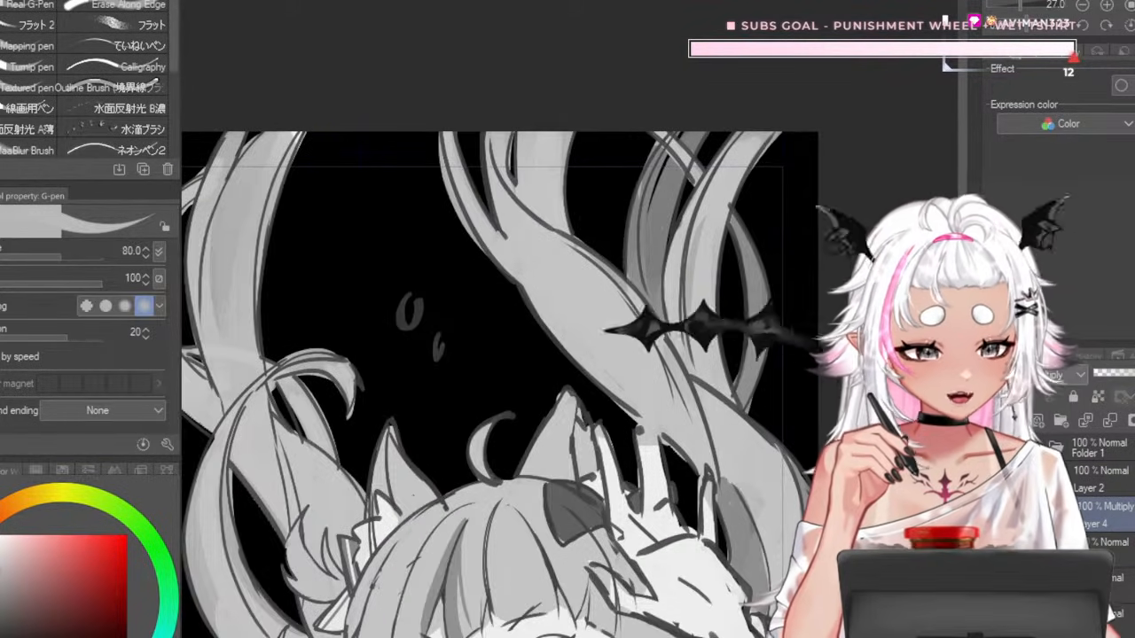
scroll(583, 154, down, 1)
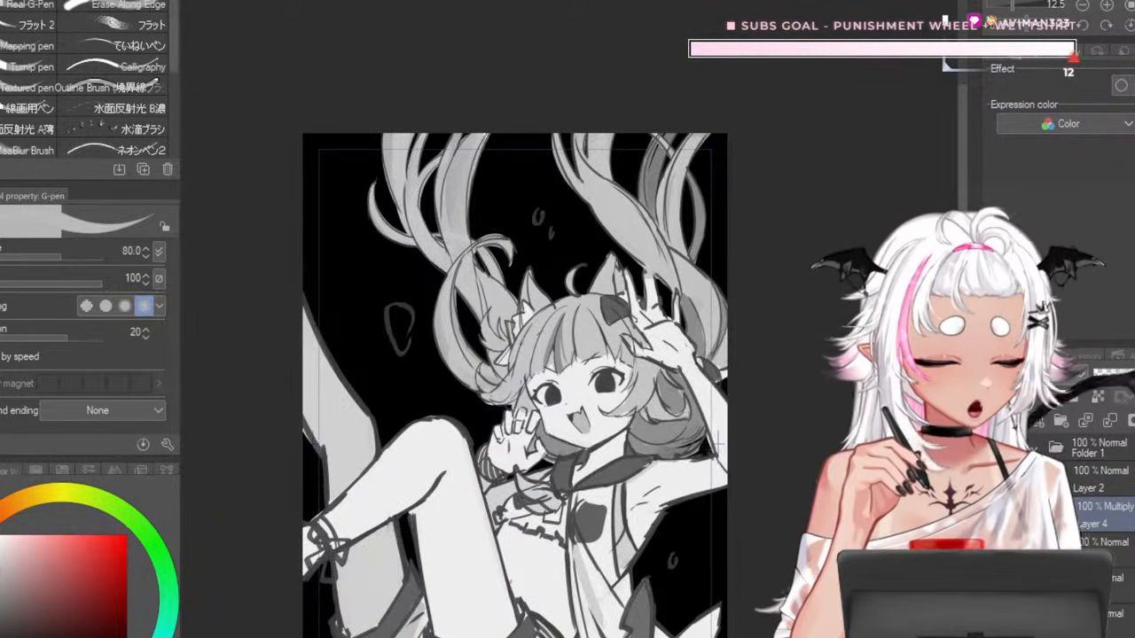
scroll(654, 135, up, 4)
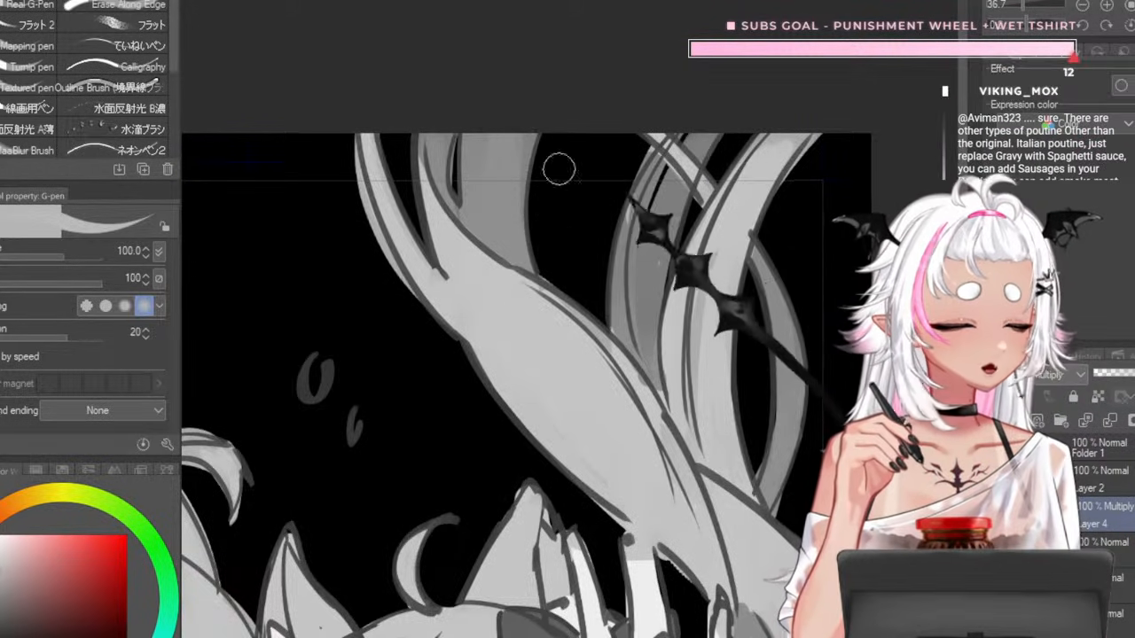
key(bracketleft)
key(bracketleft)
key(bracketleft)
key(bracketleft)
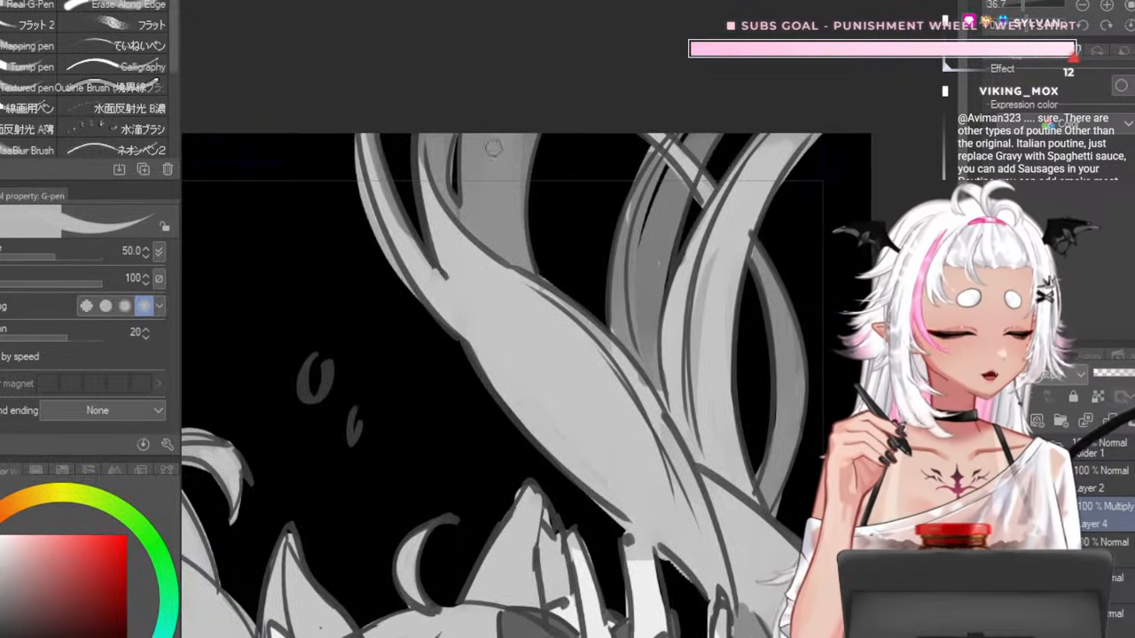
- Shade the curl at the base of the other twin tail and the inner edge of its loop at brush sizes between 70 and 30
scroll(713, 372, down, 6)
scroll(632, 380, up, 3)
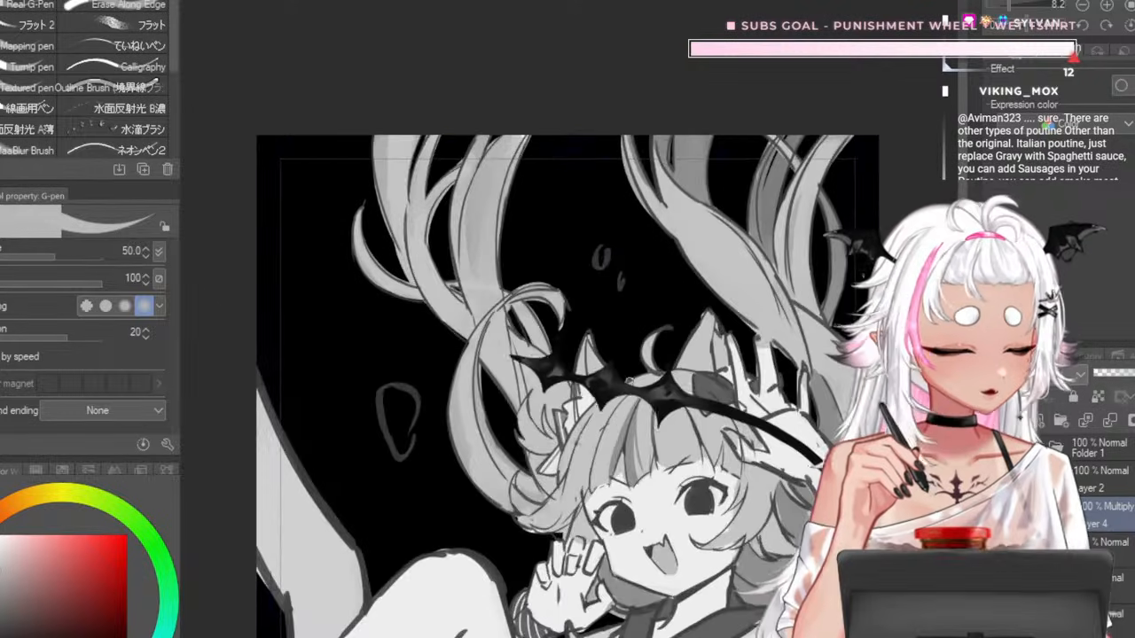
scroll(478, 269, up, 5)
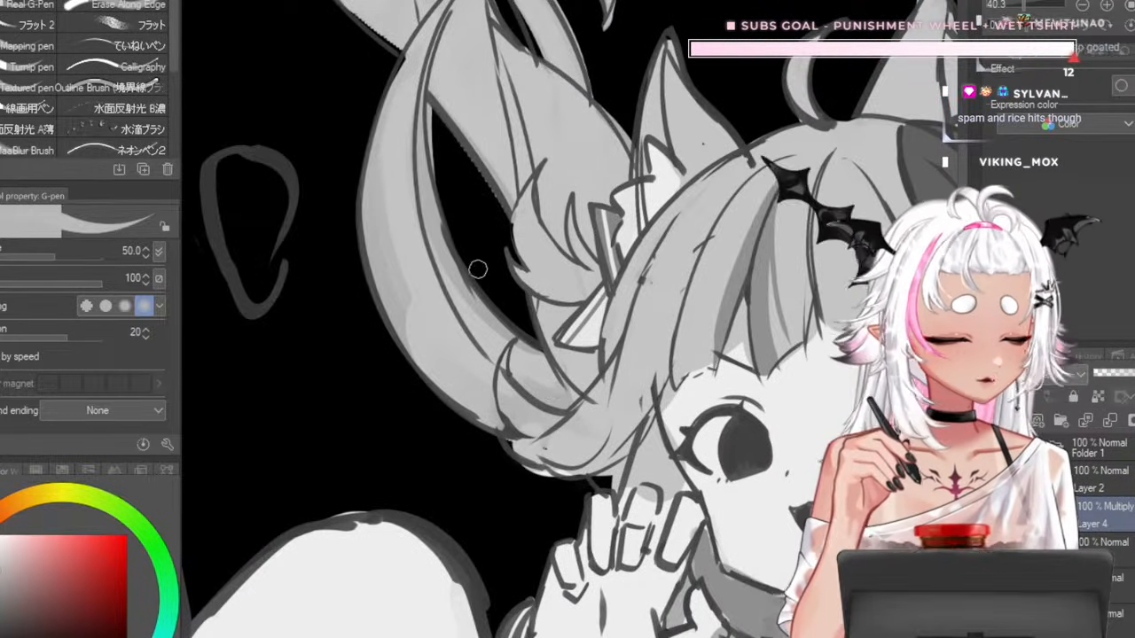
mouse_move(525, 349)
mouse_down()
mouse_move(556, 386)
mouse_move(551, 395)
mouse_up()
key(bracketright)
key(bracketright)
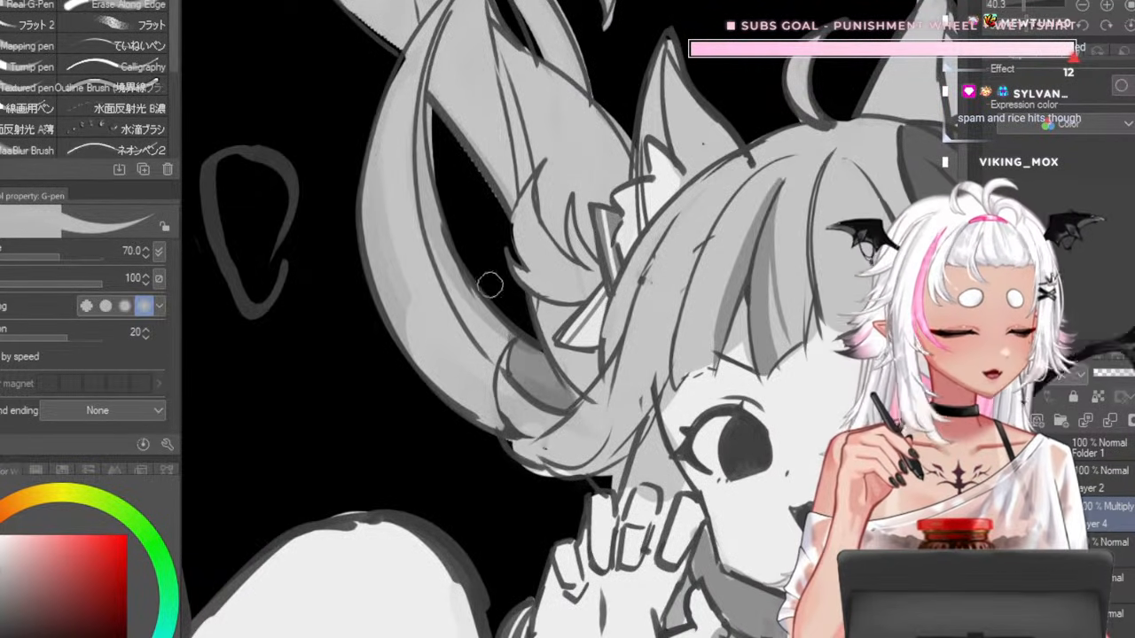
key(bracketleft)
key(bracketleft)
mouse_move(426, 142)
mouse_down()
mouse_move(502, 344)
mouse_move(435, 217)
mouse_up()
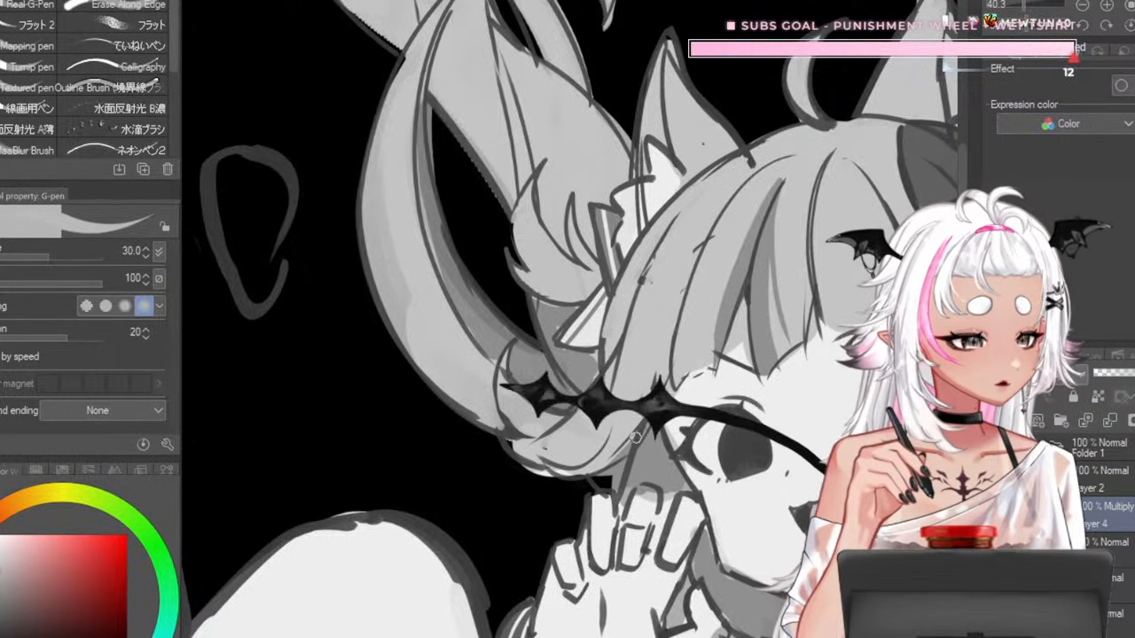
- Shade the narrow strip of hair above the fluffy tuft beside the ear at brush size 50, redoing the first stroke
scroll(535, 145, down, 6)
scroll(531, 149, up, 6)
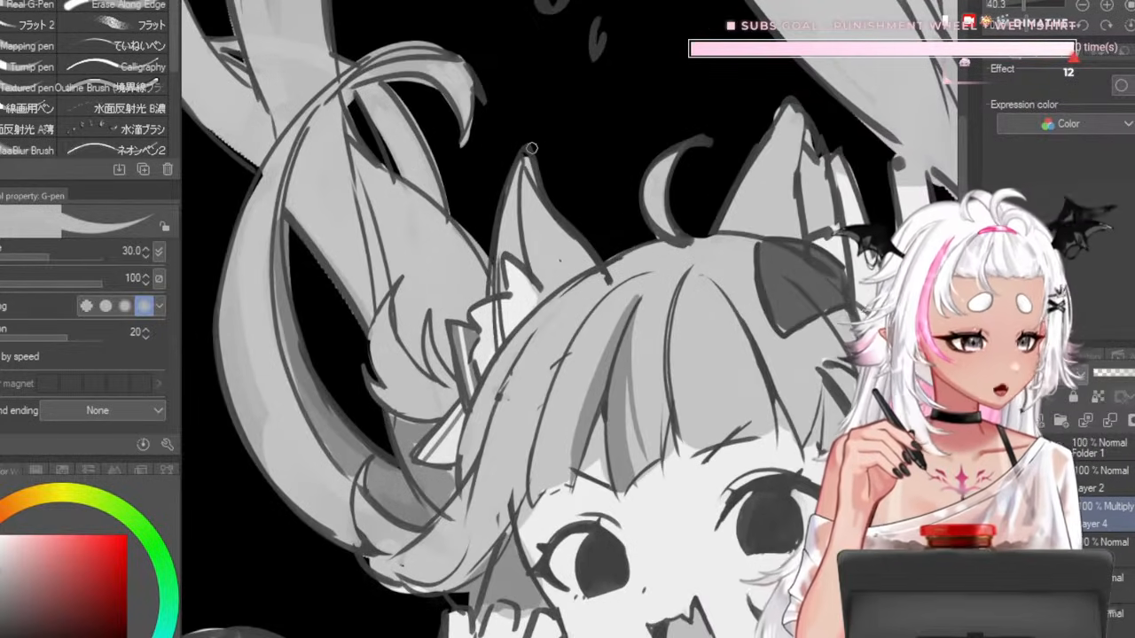
key(])
key(])
drag(355, 154, 379, 311)
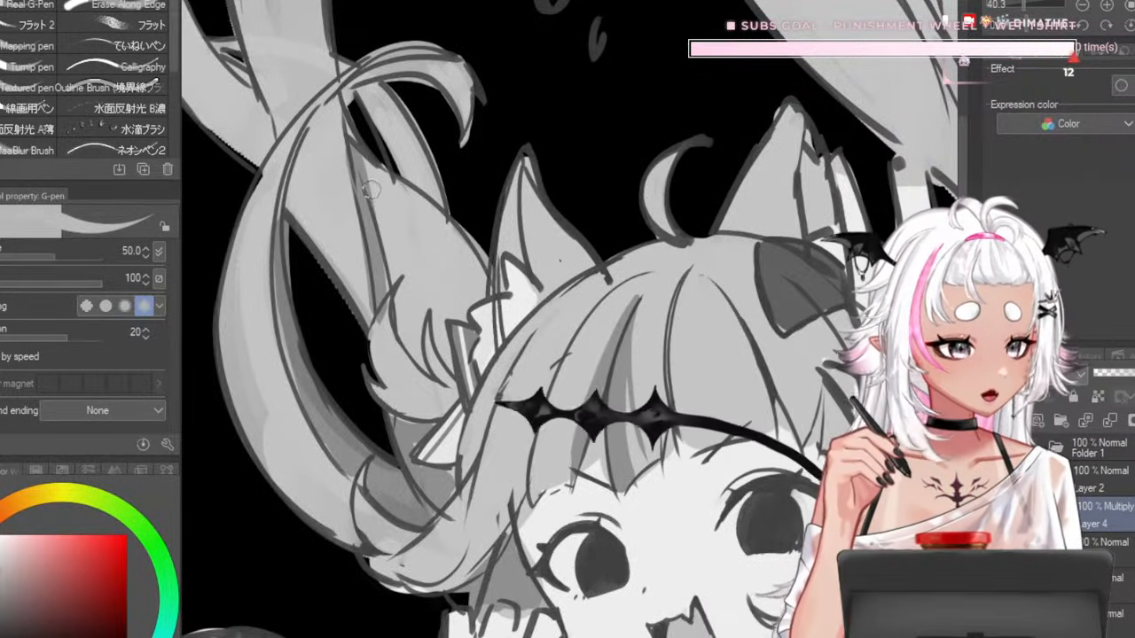
key(ctrl+z)
drag(357, 158, 376, 296)
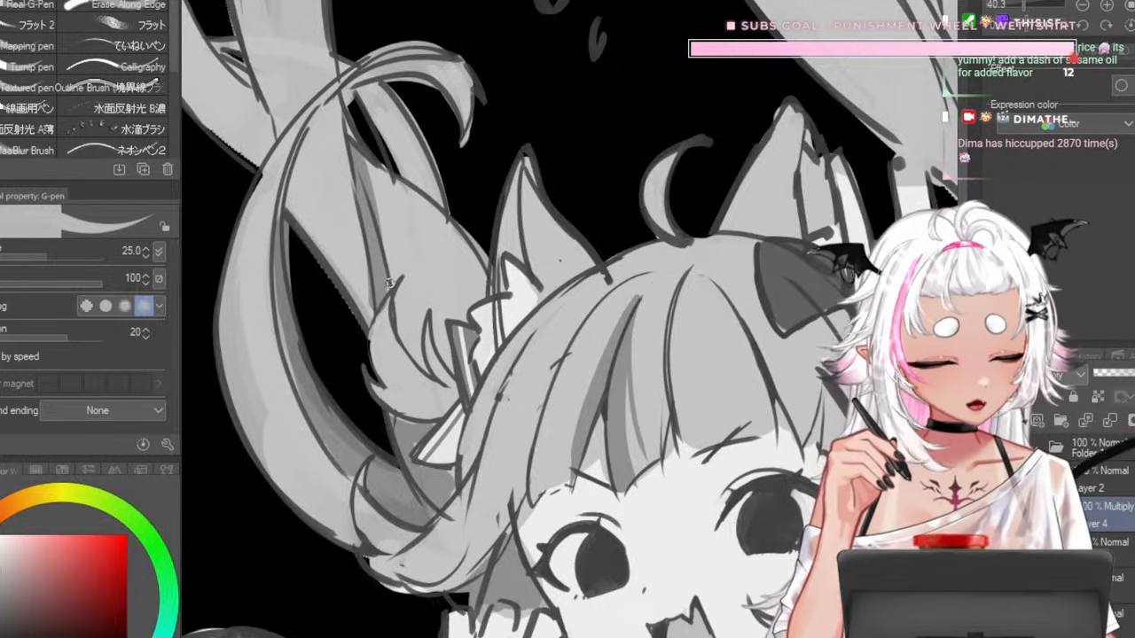
- Fill the hair behind the fluffy tuft and the thin strand above it with shadow at brush sizes from 25 to 80
key(])
key(])
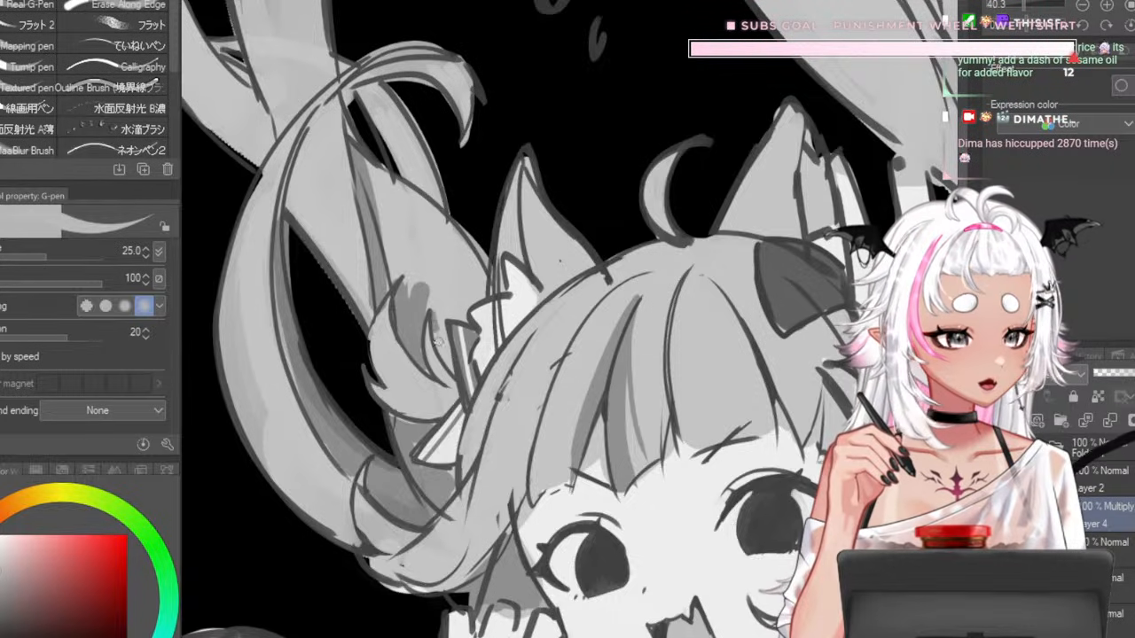
key(])
key(])
key(])
key(])
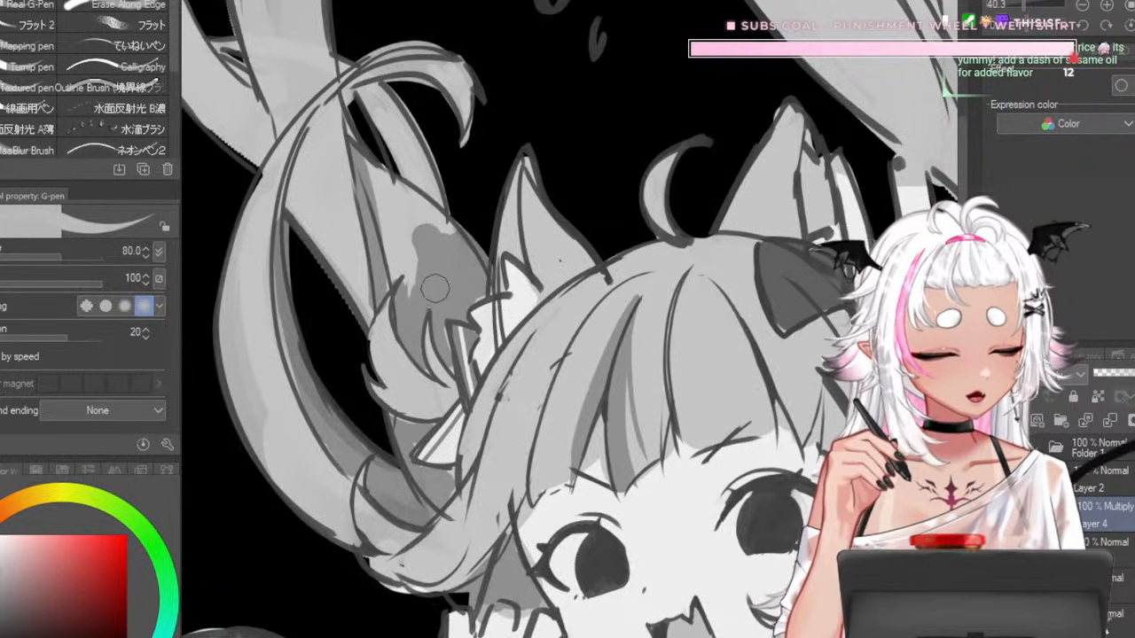
drag(435, 287, 414, 288)
drag(385, 193, 413, 189)
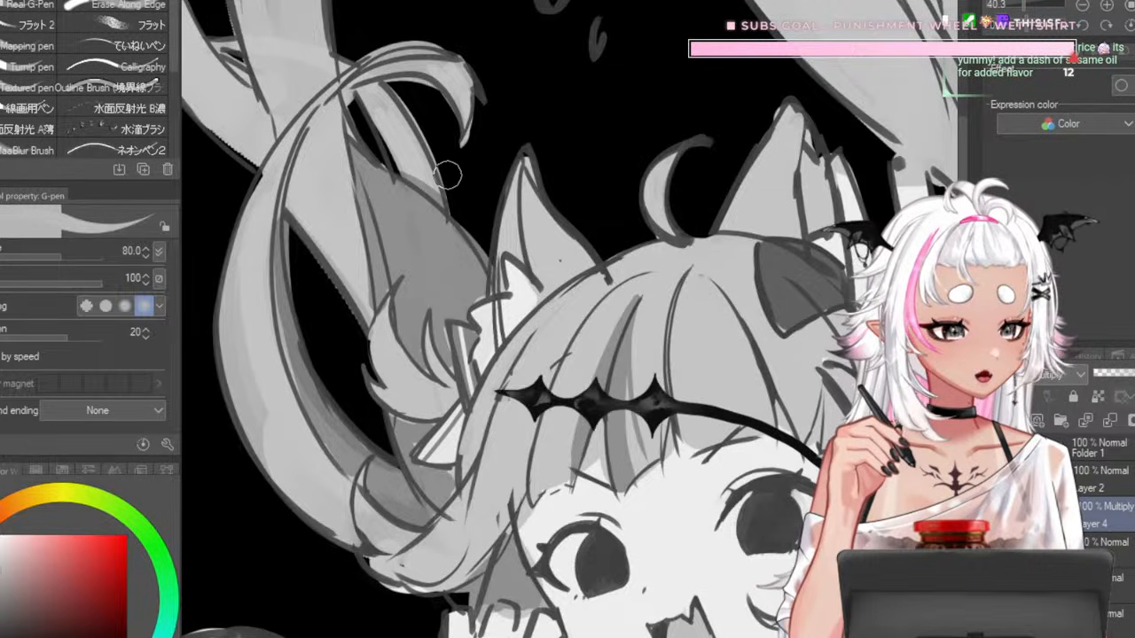
drag(388, 108, 430, 179)
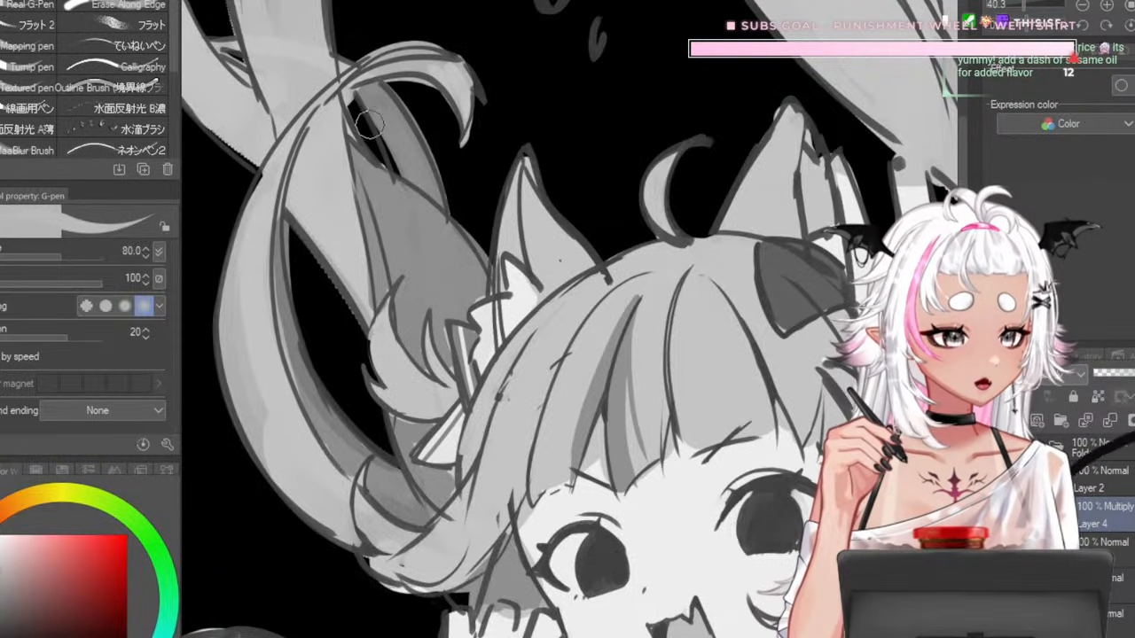
key(bracketleft)
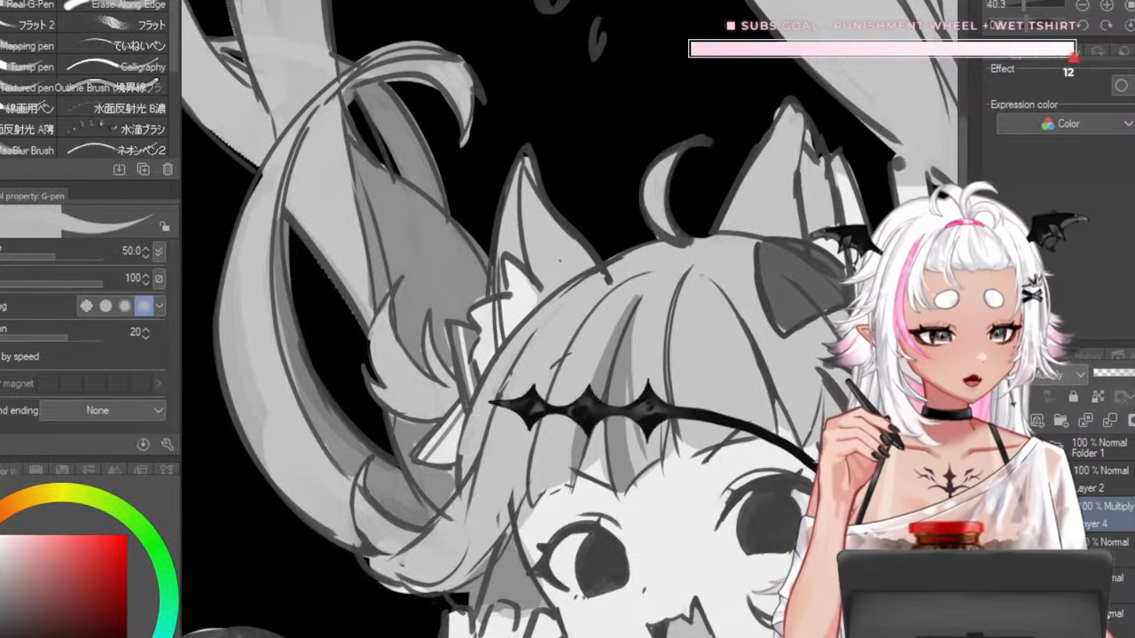
- Shade the outer curl and the rear upper strands of the same twin tail at brush size 50, checking the whole composition
scroll(345, 66, down, 2)
scroll(441, 78, up, 1)
scroll(441, 78, down, 1)
scroll(419, 124, up, 2)
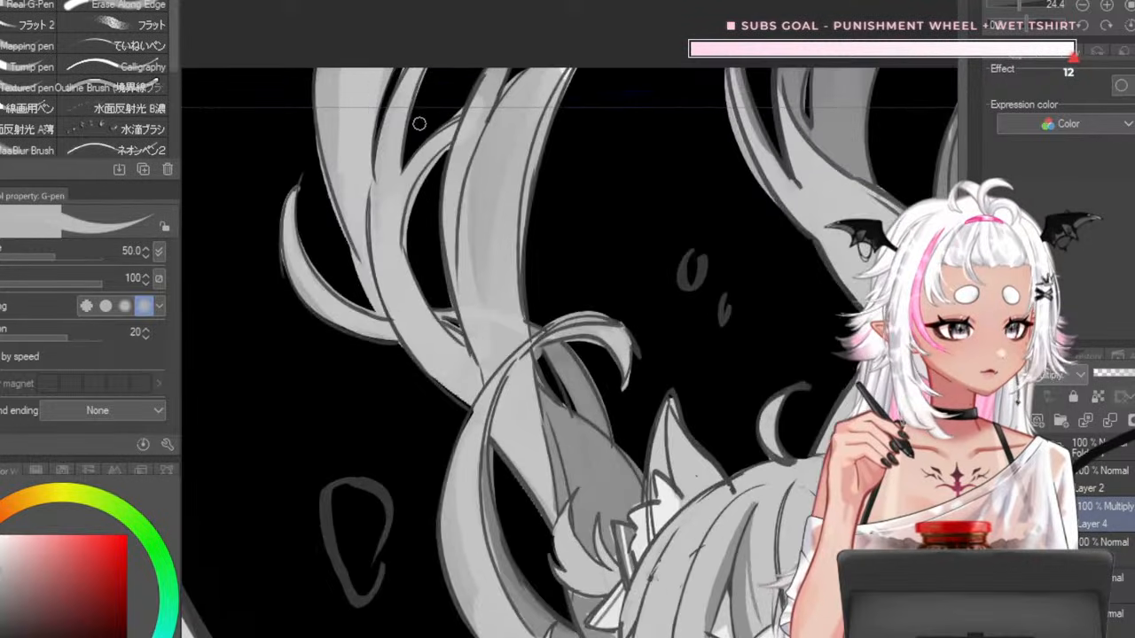
key(bracketright)
key(bracketright)
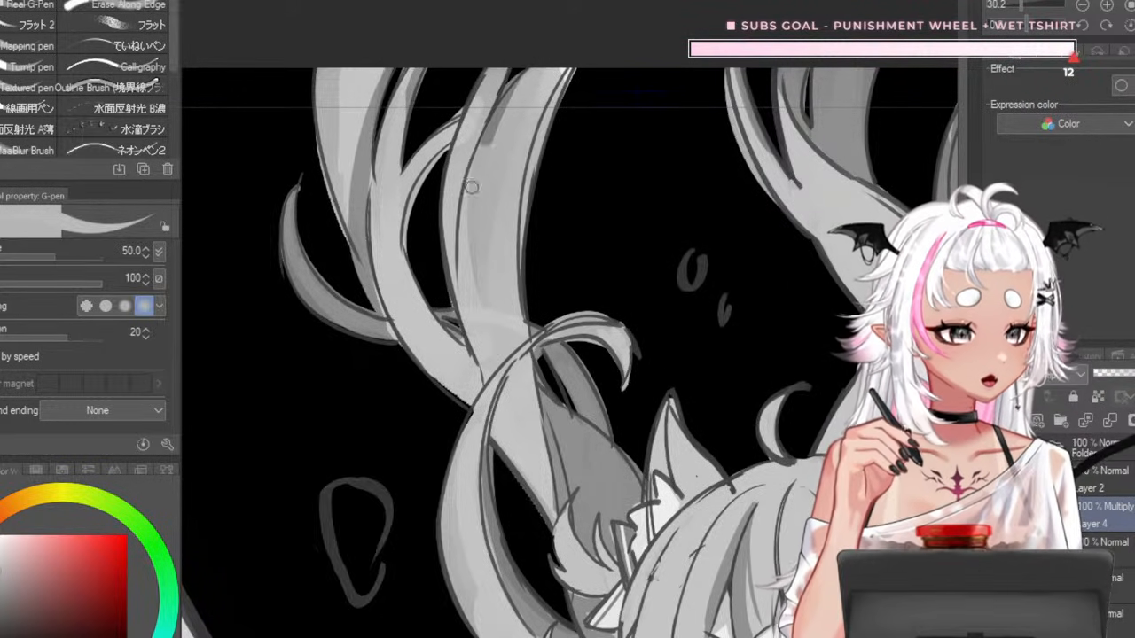
scroll(579, 188, down, 7)
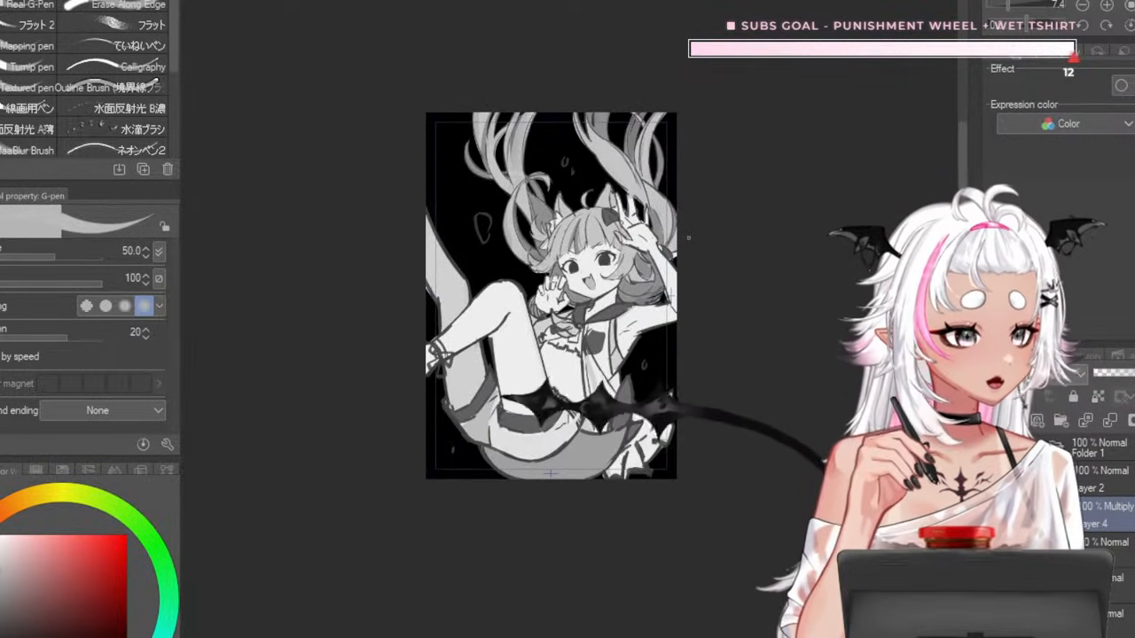
- Dab white highlights across the bangs on the Normal layer below the Multiply layer at brush sizes 30 and 50
scroll(686, 240, up, 3)
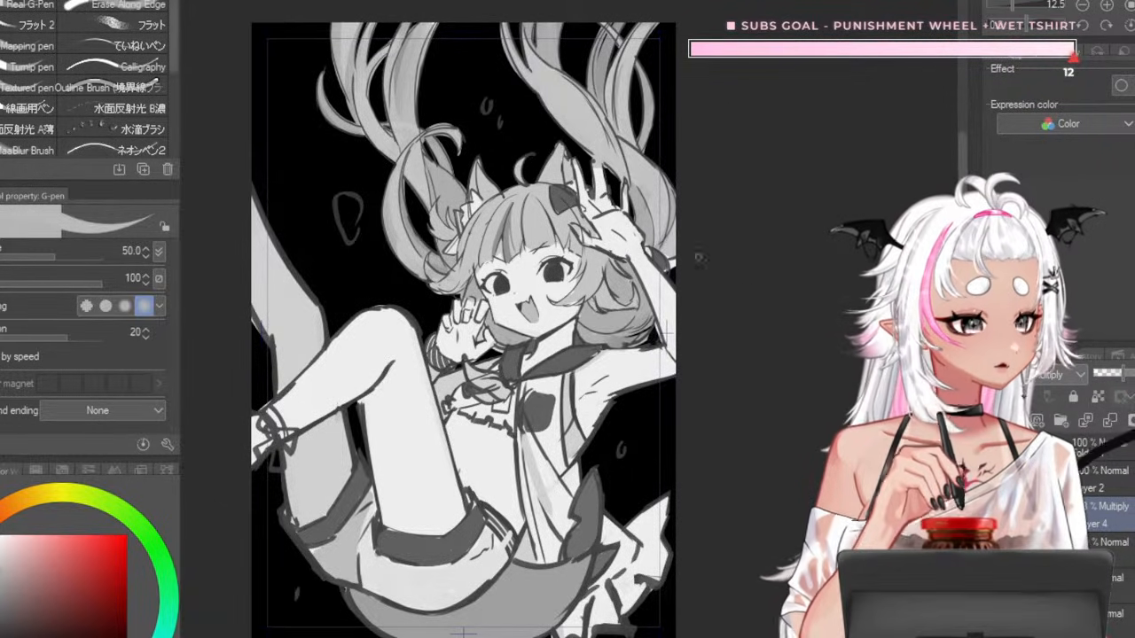
scroll(613, 133, down, 5)
scroll(607, 184, up, 11)
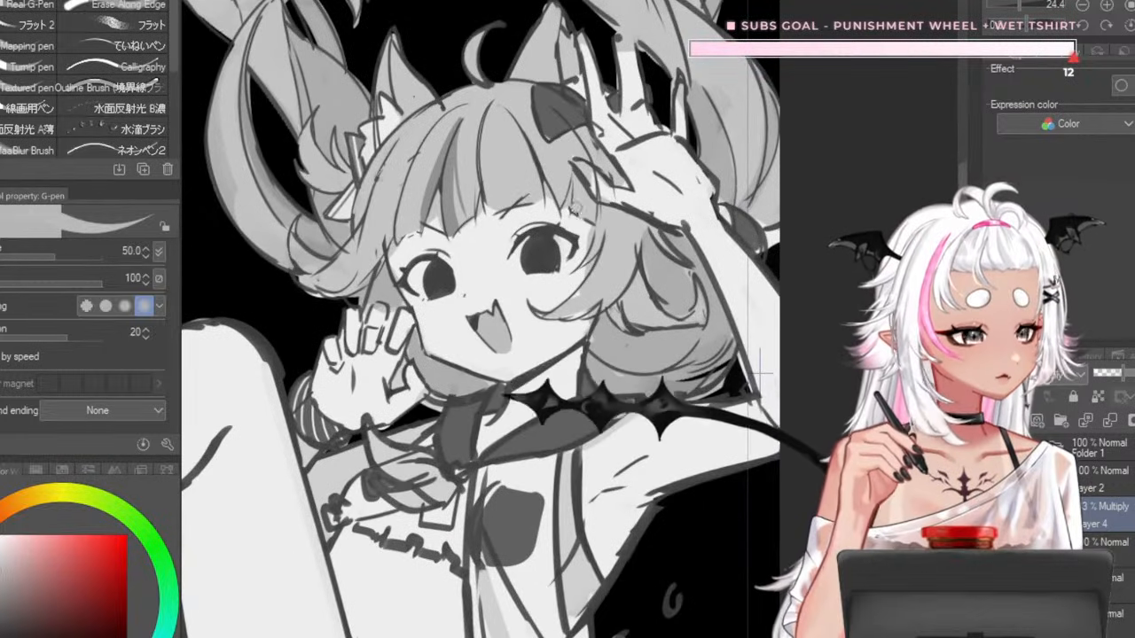
scroll(761, 373, up, 2)
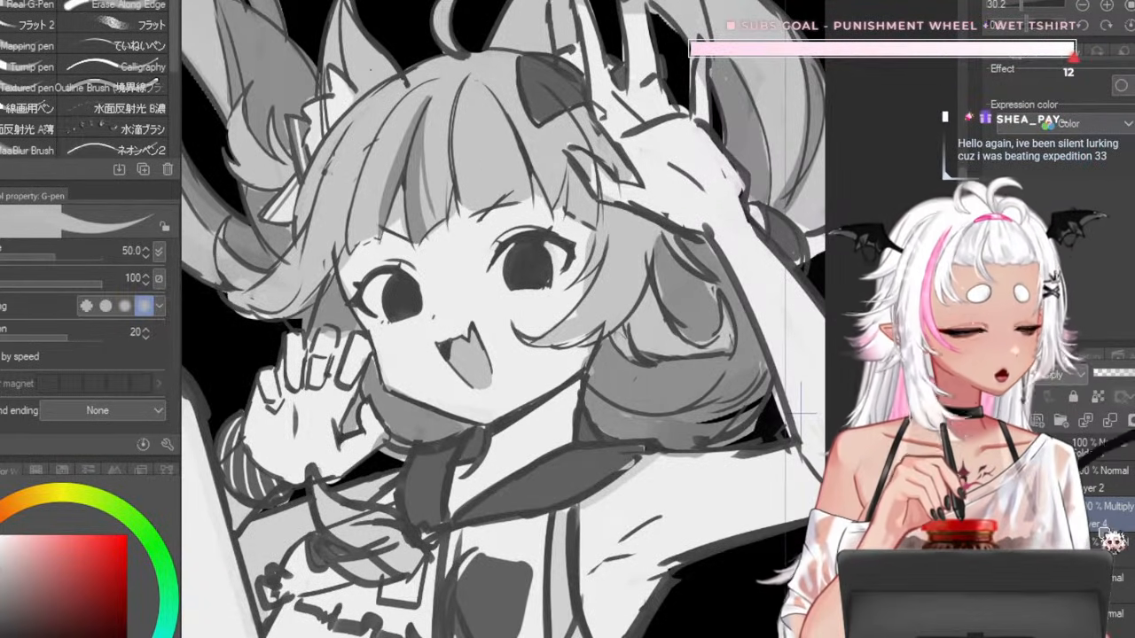
scroll(546, 194, up, 1)
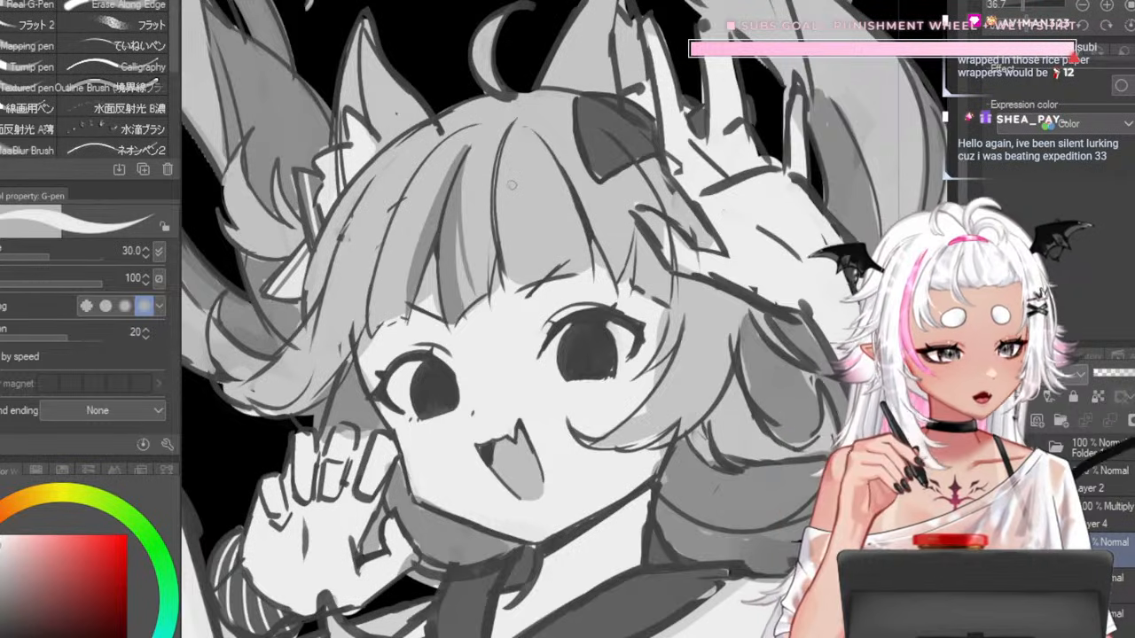
key(bracketright)
key(bracketright)
key(bracketright)
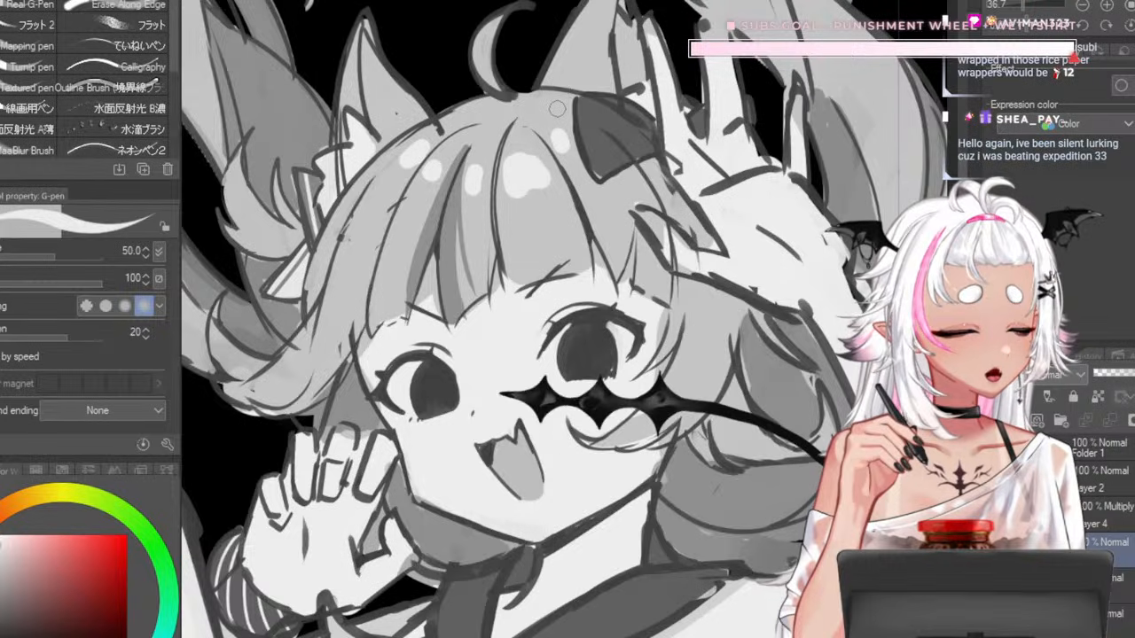
- Add light highlights along the crown of the head and around the bangs at brush size 50, checking the whole composition
scroll(684, 91, down, 5)
scroll(603, 206, up, 5)
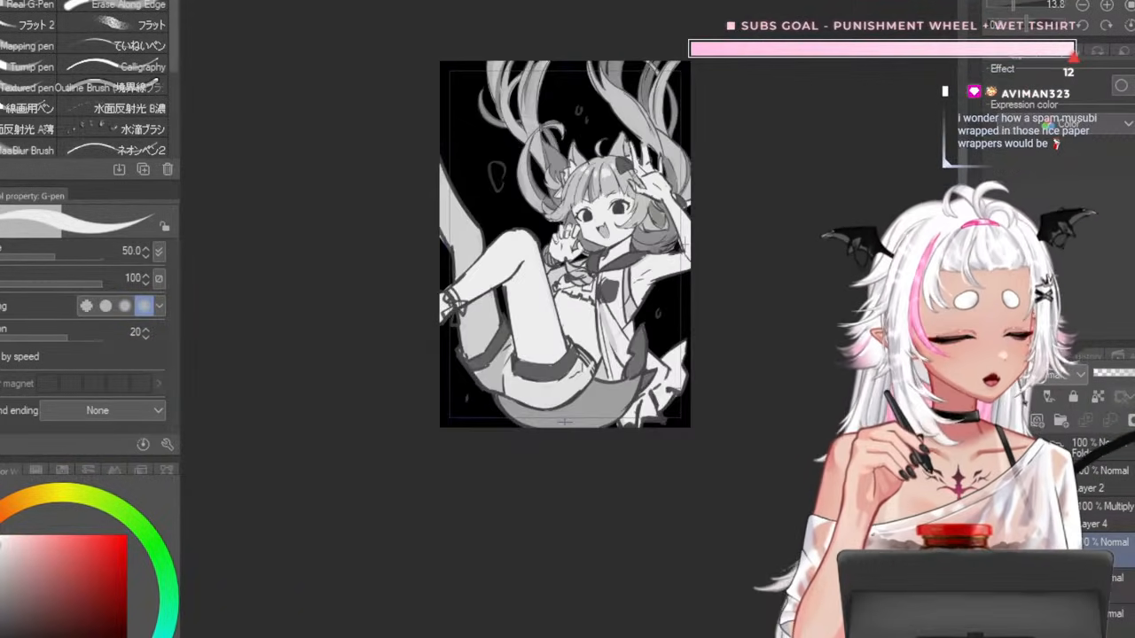
scroll(564, 155, up, 3)
scroll(633, 363, down, 4)
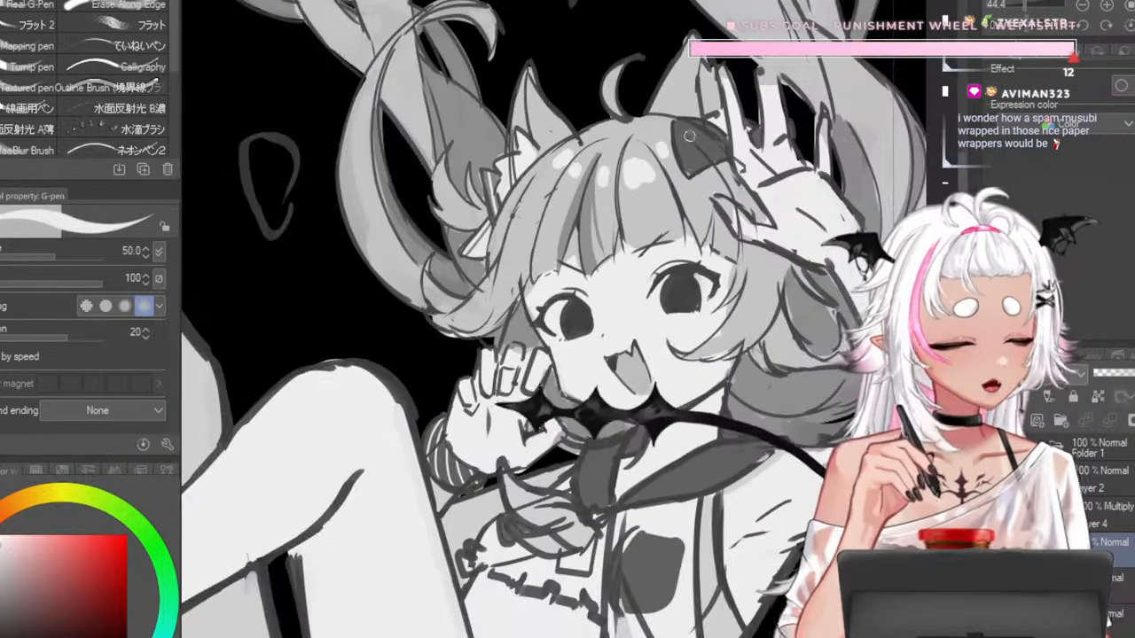
scroll(630, 164, up, 4)
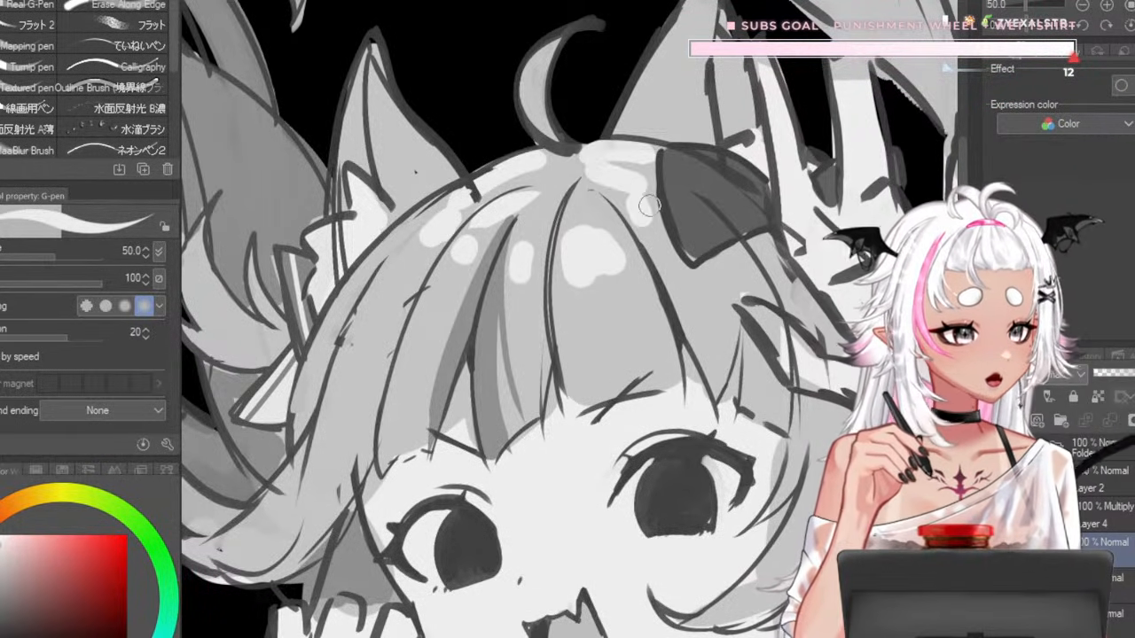
scroll(590, 219, down, 5)
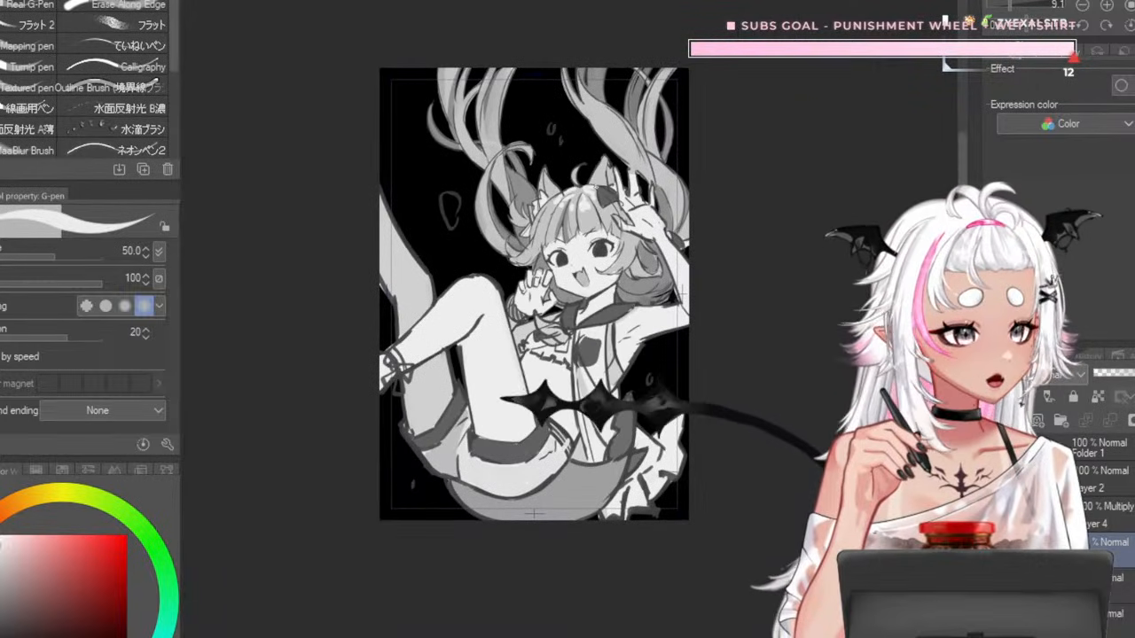
- Paint highlights along the upper strands of the twin tail above the raised hand at brush sizes 80 and 70
scroll(603, 245, up, 3)
scroll(604, 243, up, 1)
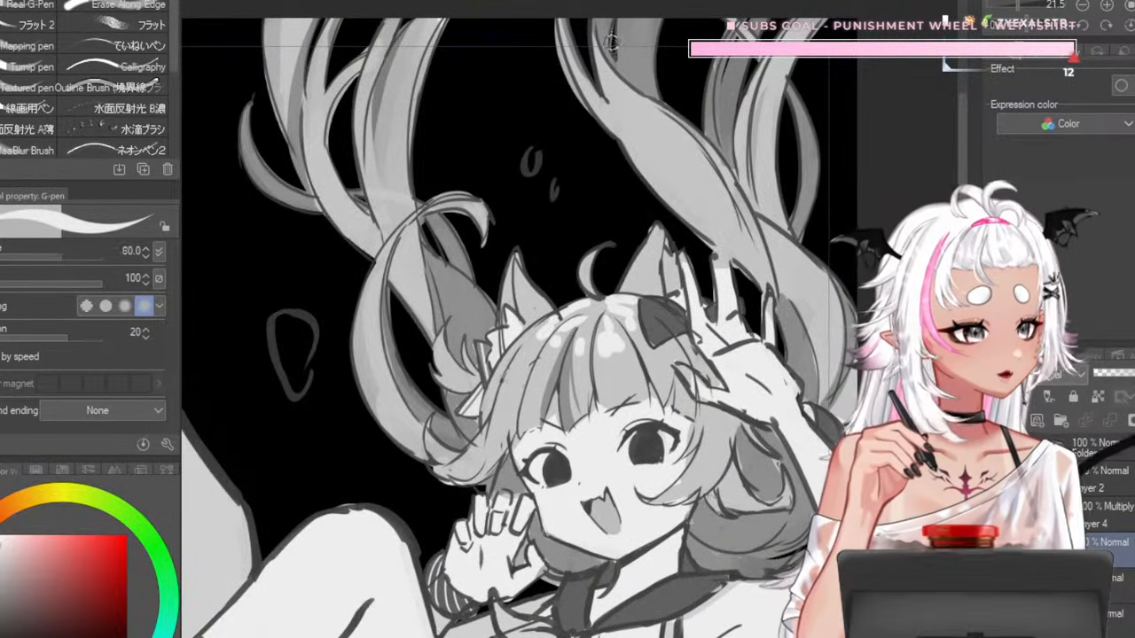
drag(665, 163, 667, 166)
key(bracketright)
drag(766, 58, 740, 149)
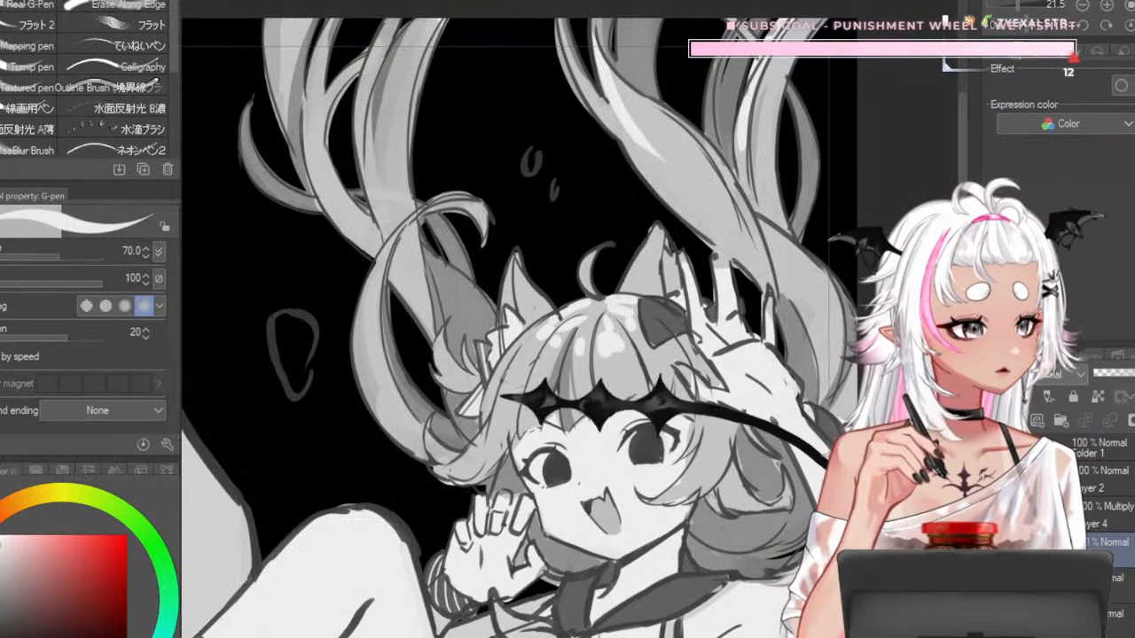
- Undo the last highlight on the inner upper strand and repaint it narrower with a smaller brush
key(ctrl+z)
key(bracketleft)
key(bracketleft)
key(bracketleft)
drag(766, 59, 741, 131)
- Paint long highlights down the upper strands of the opposite twin tail at brush sizes 70 and 100
key(bracketright)
key(bracketright)
key(bracketright)
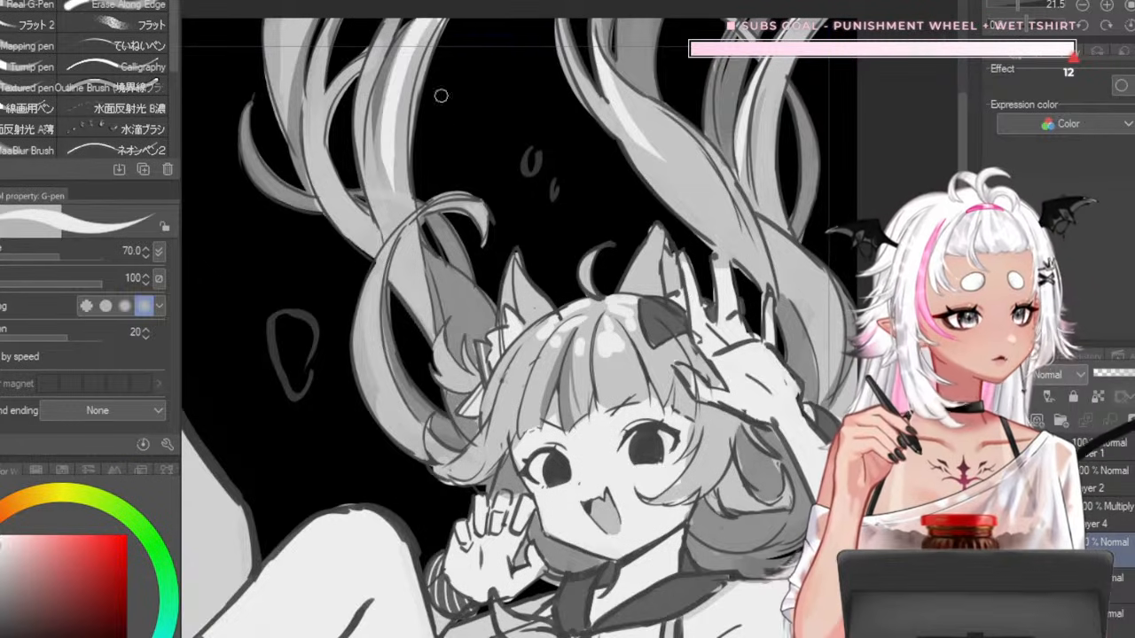
drag(423, 13, 388, 167)
drag(427, 12, 404, 142)
drag(286, 12, 295, 135)
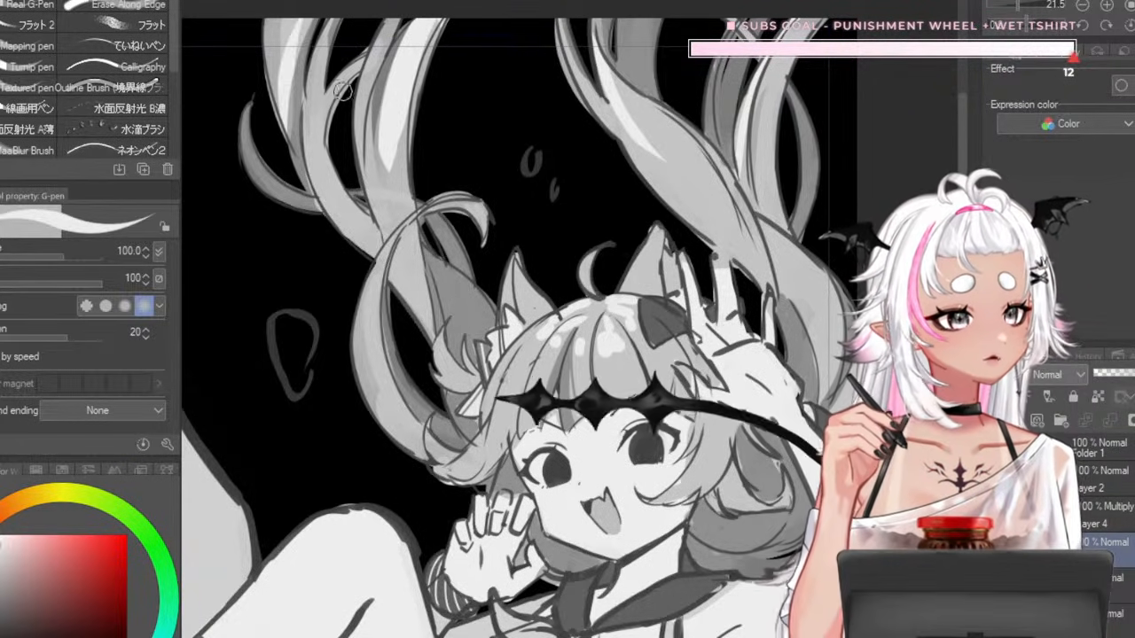
- Finish the outer highlights on the twin tail, and lighten the crown and both cat ears at brush sizes 80 and 70
drag(282, 20, 292, 125)
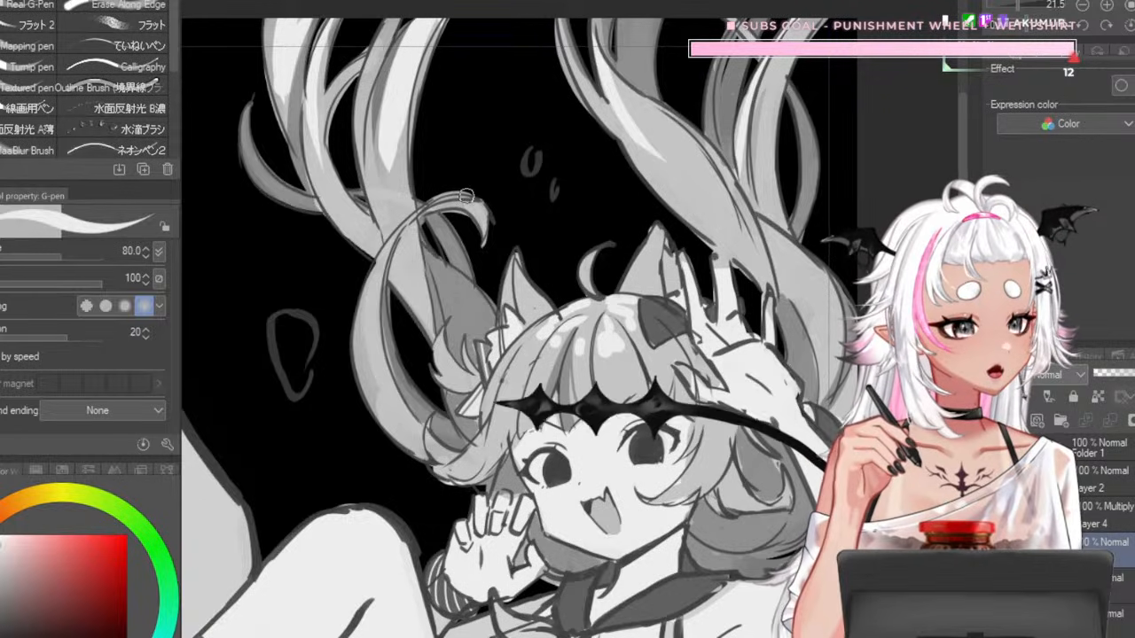
scroll(754, 257, down, 1)
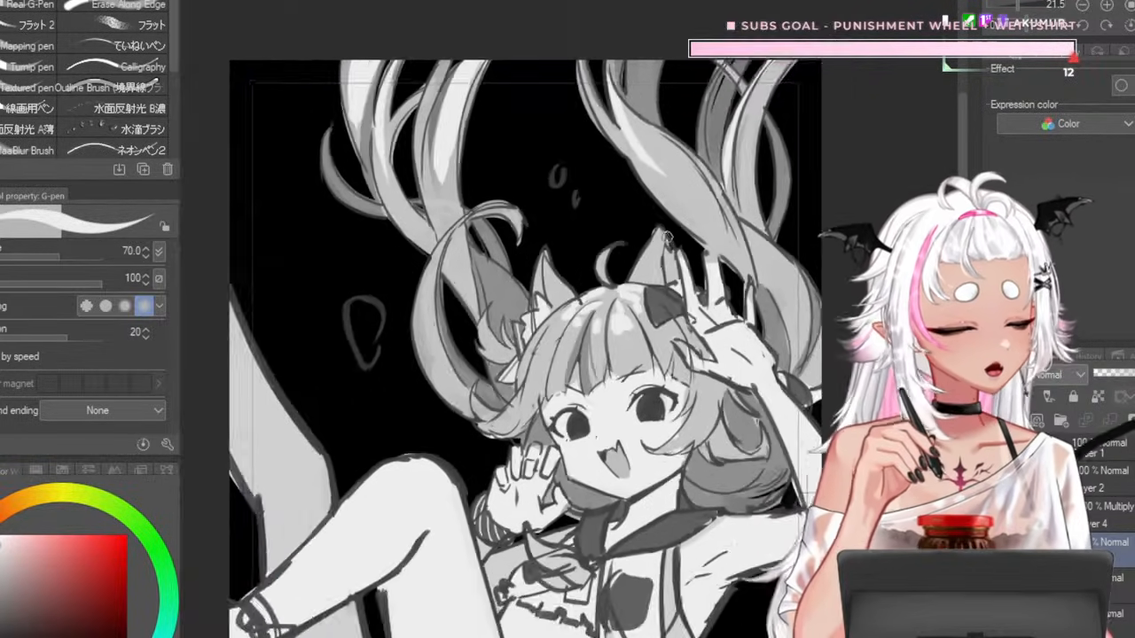
scroll(695, 368, up, 4)
key(])
key(])
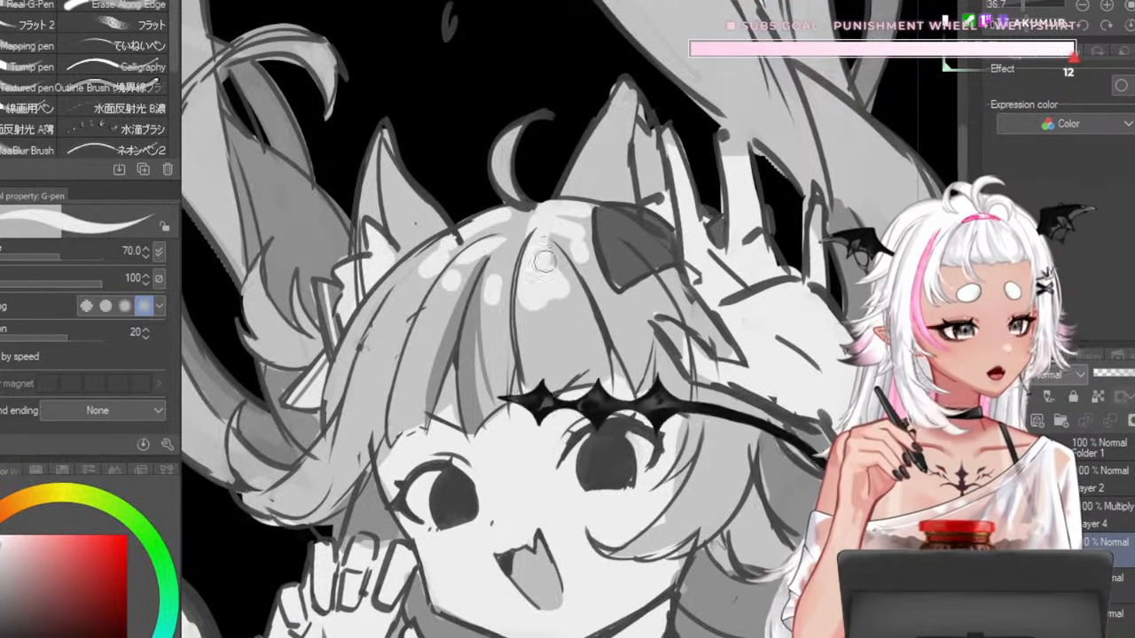
key([)
key([)
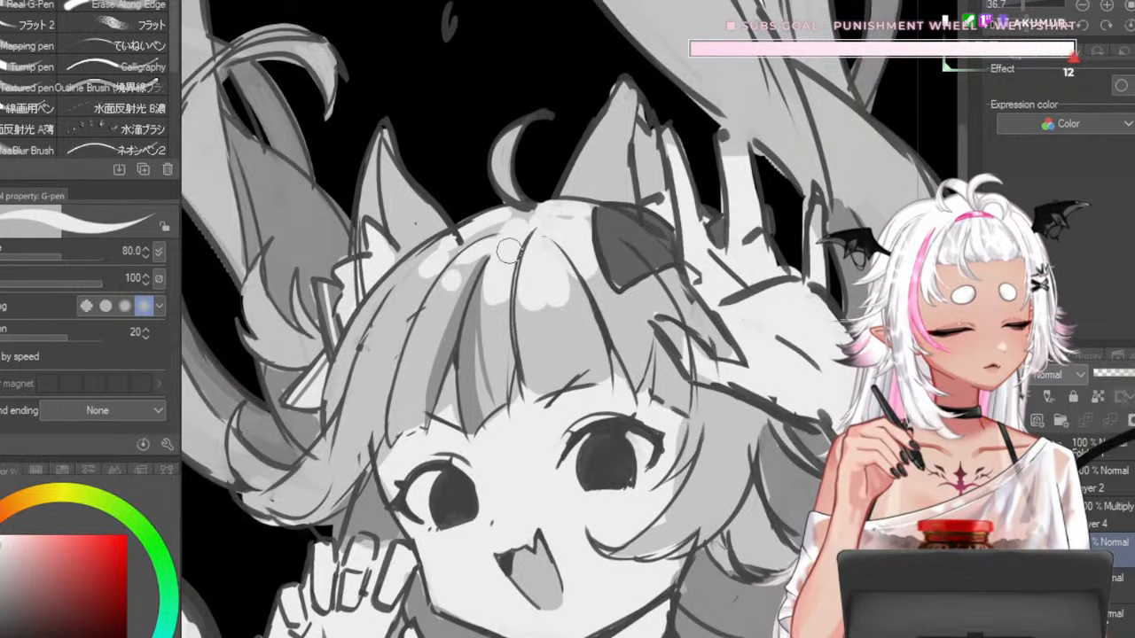
key(bracketleft)
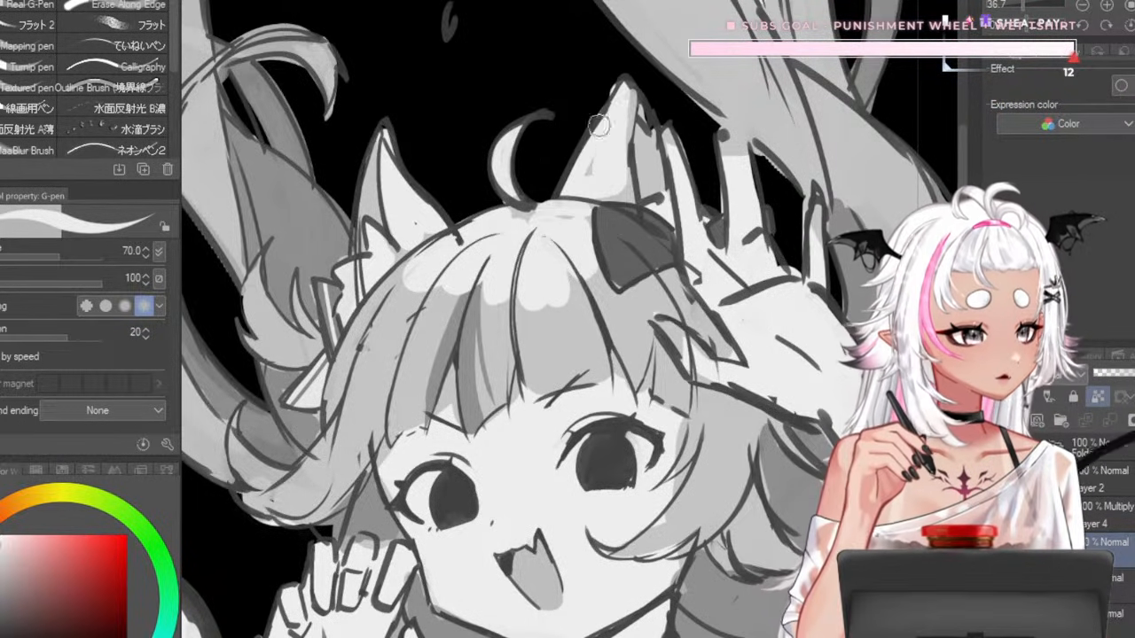
- Cut a darker gray band across the light fill of the cat ear beside the raised hand at brush size 70
scroll(632, 53, down, 5)
scroll(632, 75, up, 4)
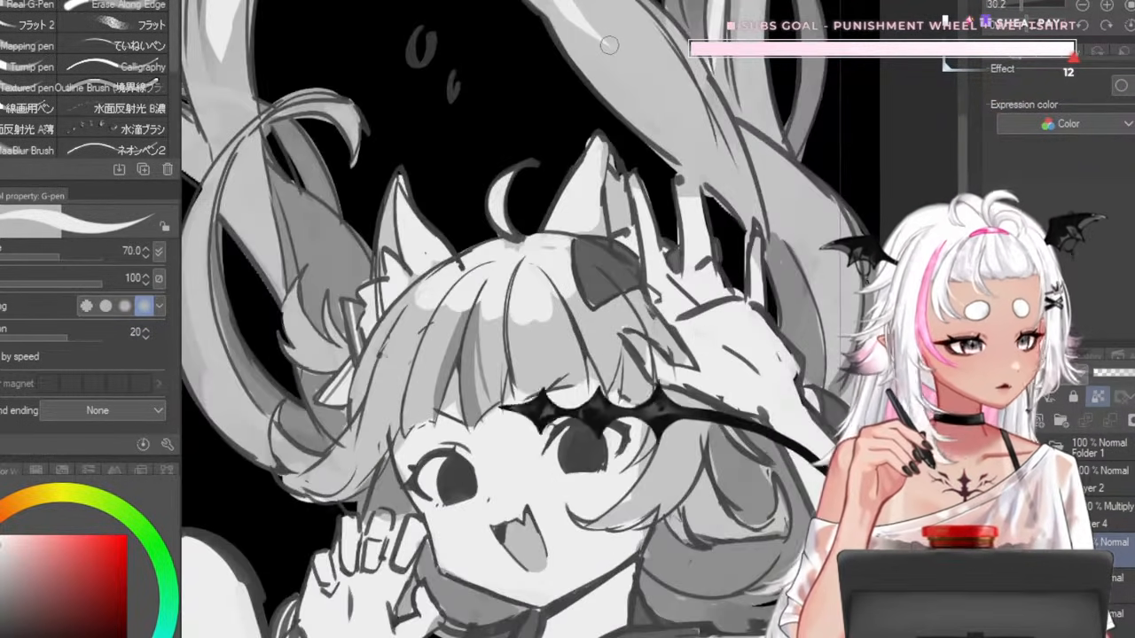
key(c)
mouse_move(580, 177)
mouse_down()
mouse_move(602, 196)
mouse_move(632, 192)
mouse_up()
key(c)
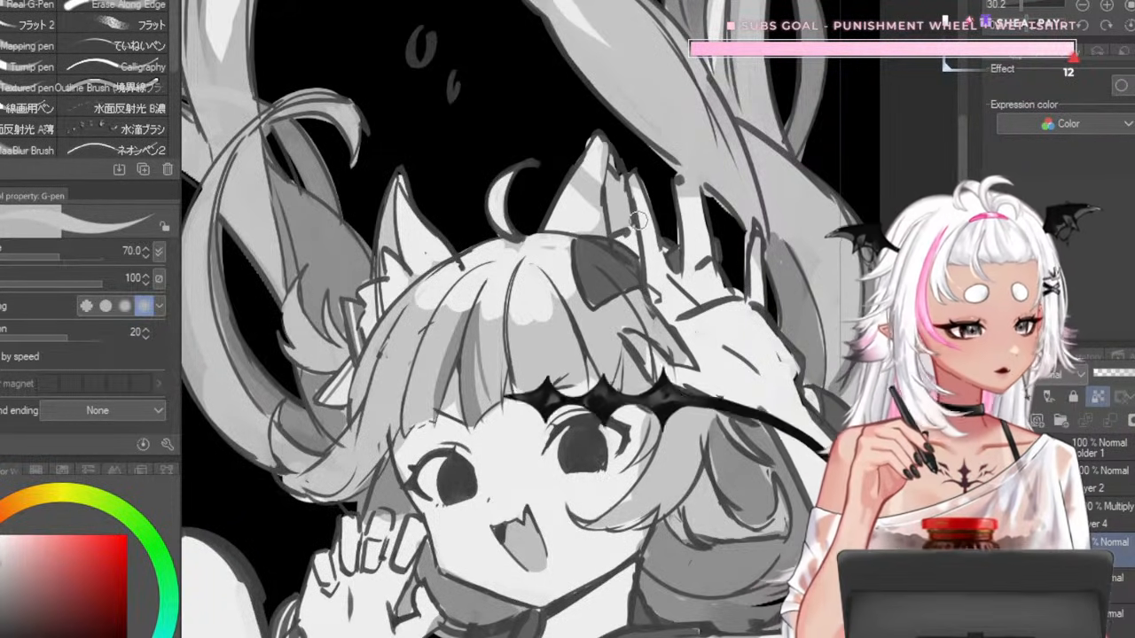
scroll(624, 50, down, 5)
scroll(624, 49, up, 4)
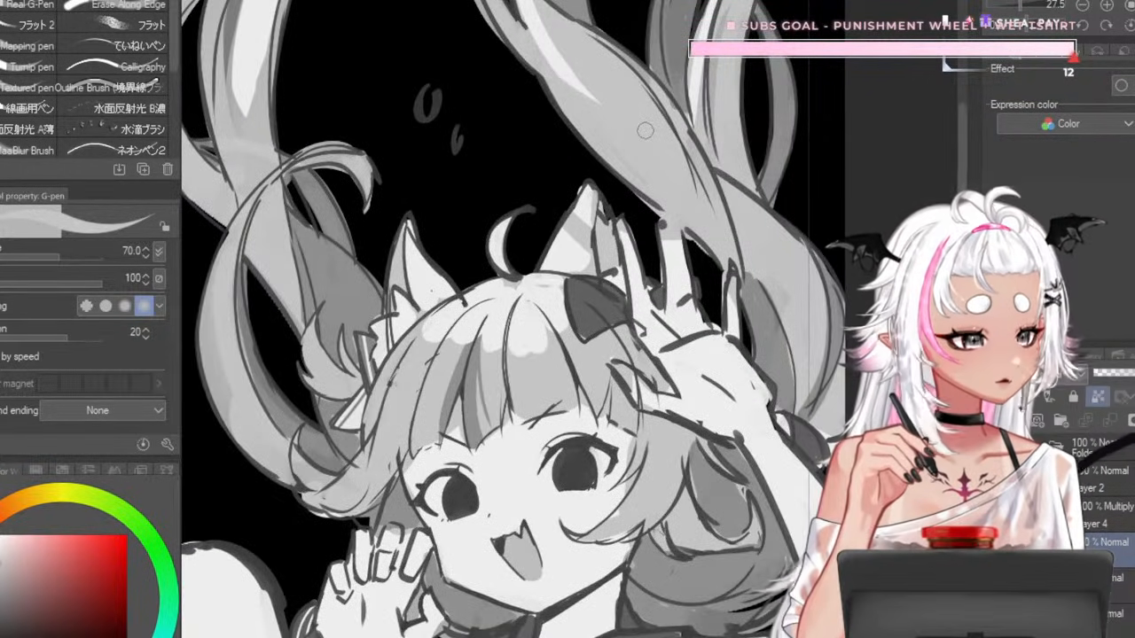
- Break up the crown highlights with diagonal gray streaks at brush sizes 70 and 50
key(])
mouse_move(477, 283)
mouse_down()
mouse_move(554, 337)
mouse_move(516, 351)
mouse_move(538, 342)
mouse_up()
scroll(575, 169, down, 6)
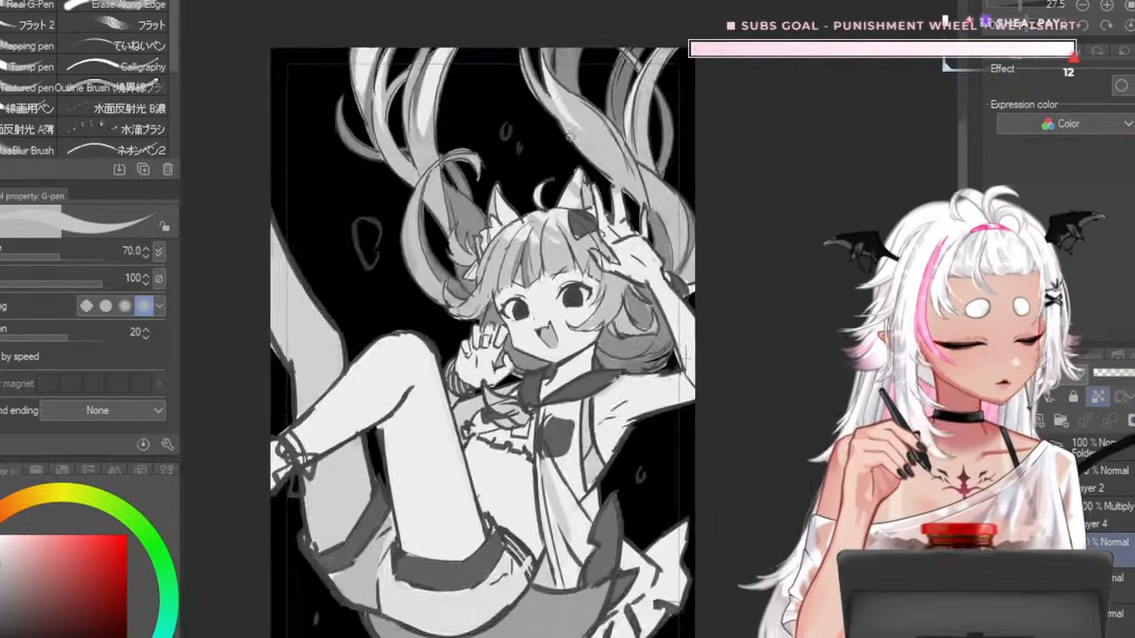
scroll(511, 150, up, 4)
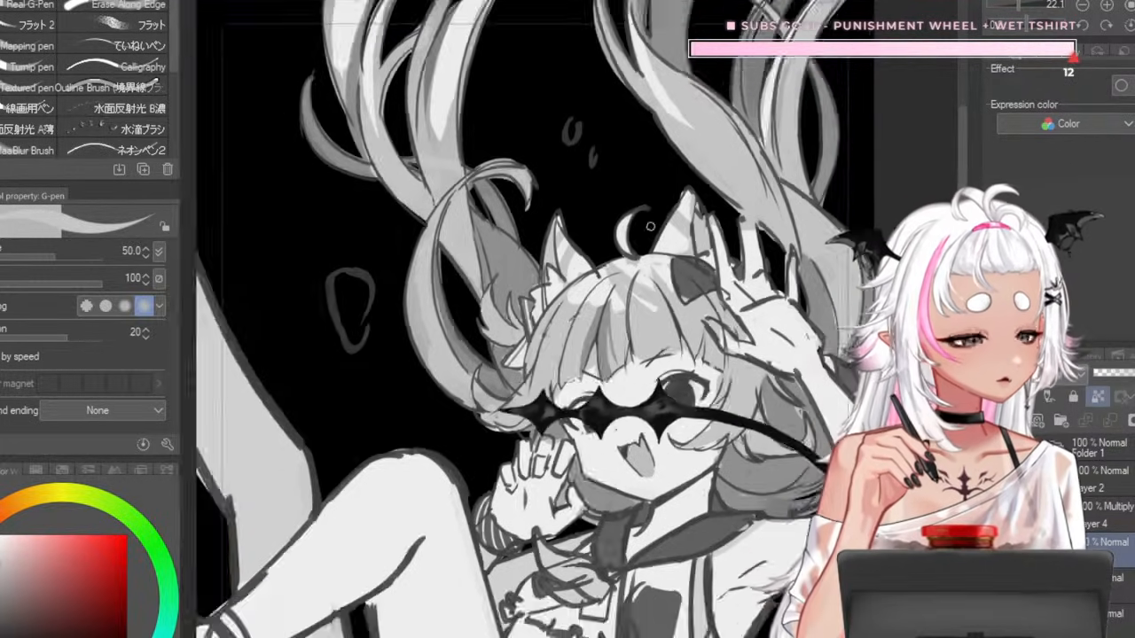
- Examine the hair highlights and ears both in the whole composition and close up around the face
scroll(590, 447, down, 5)
scroll(590, 447, up, 5)
scroll(590, 447, down, 4)
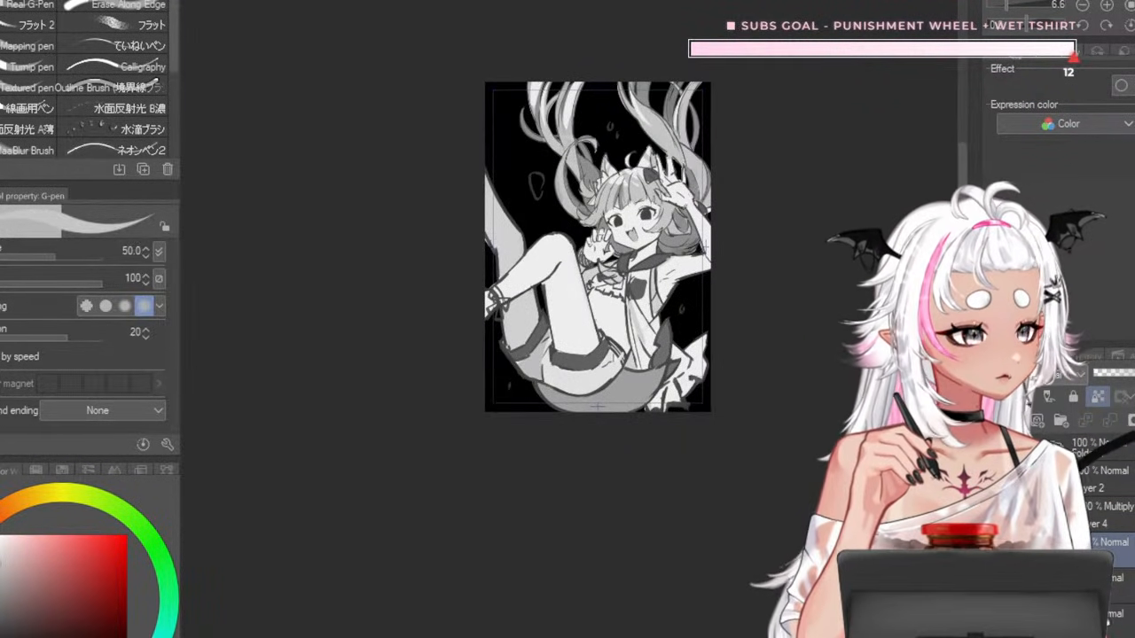
scroll(621, 426, up, 5)
scroll(621, 399, up, 2)
scroll(620, 399, down, 3)
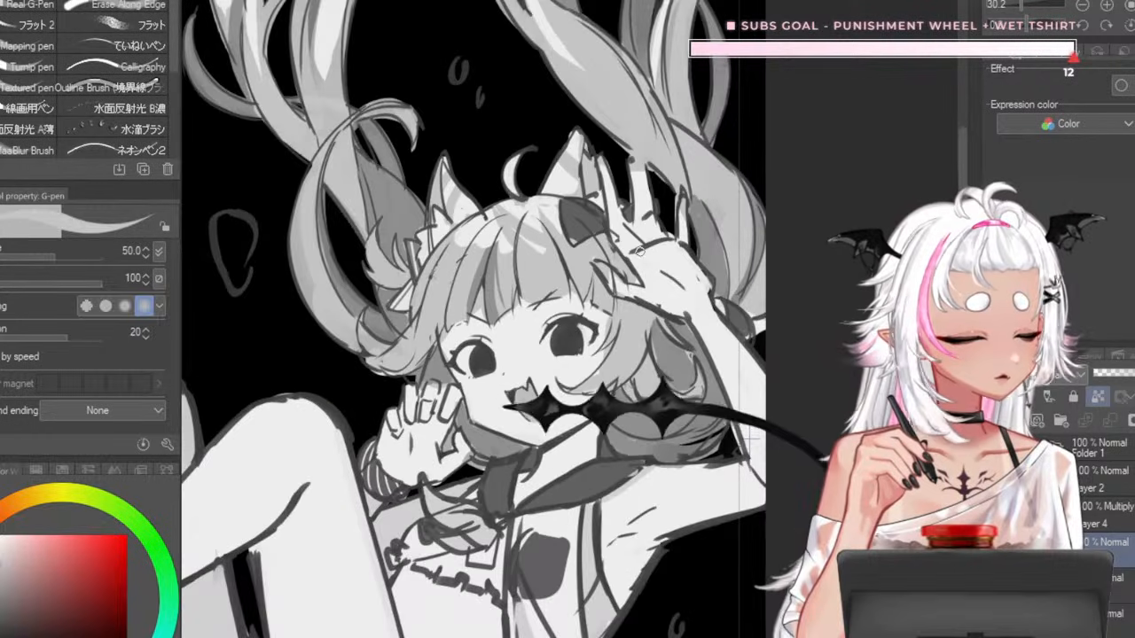
scroll(642, 296, down, 3)
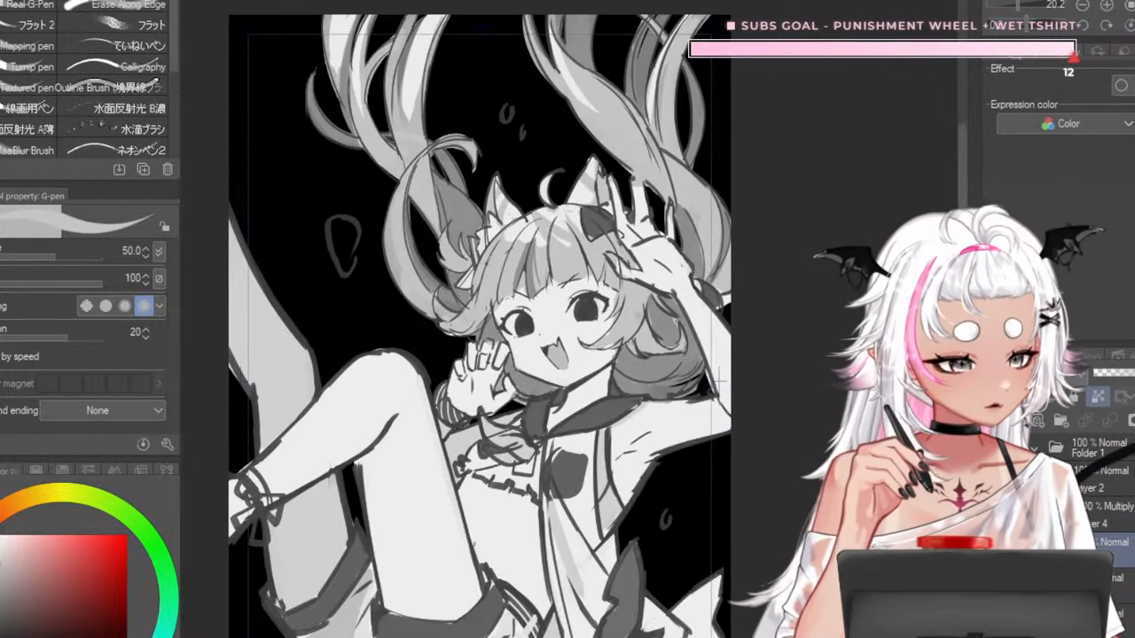
scroll(583, 268, up, 4)
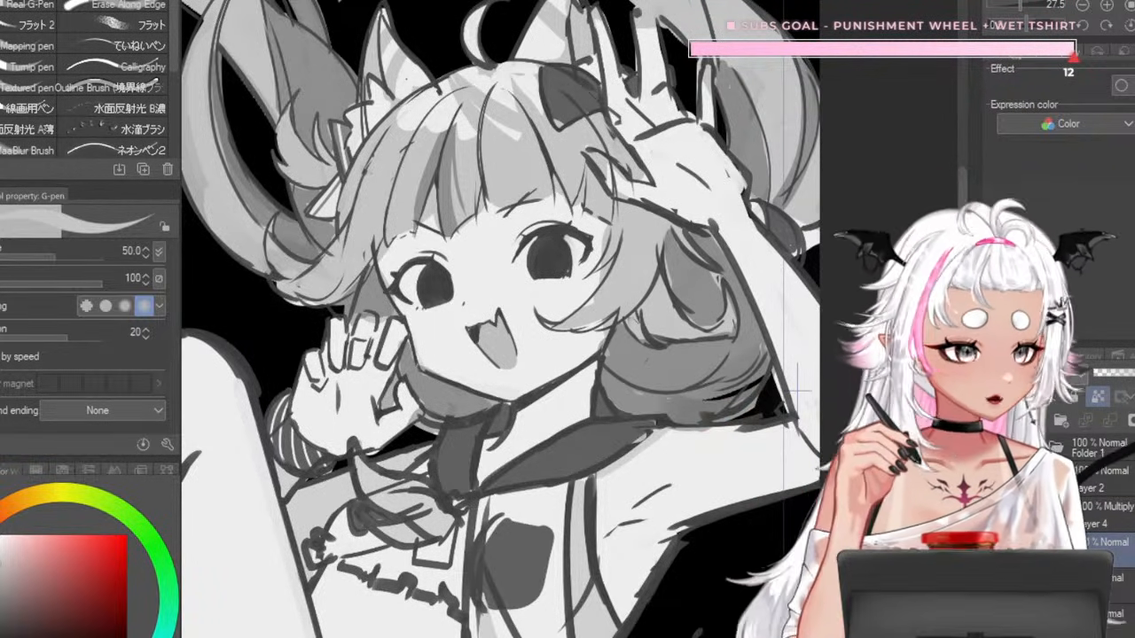
scroll(645, 302, down, 2)
scroll(645, 303, up, 2)
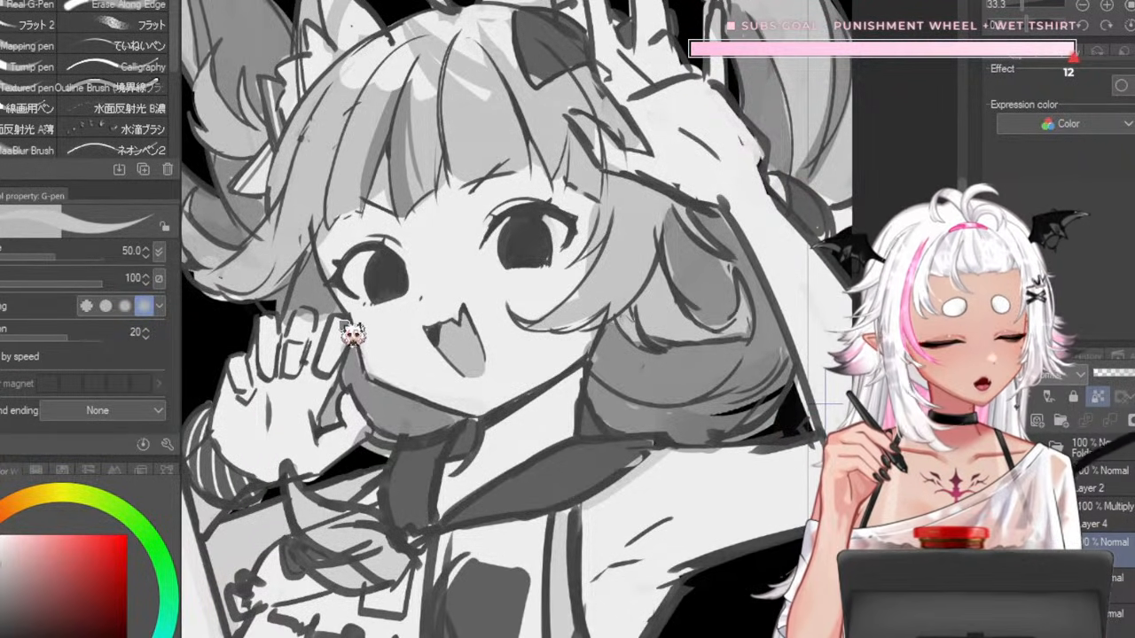
- Save the drawing and brighten the base layer's skin and clothing to white with a tonal correction, comparing before and after
key(ctrl+s)
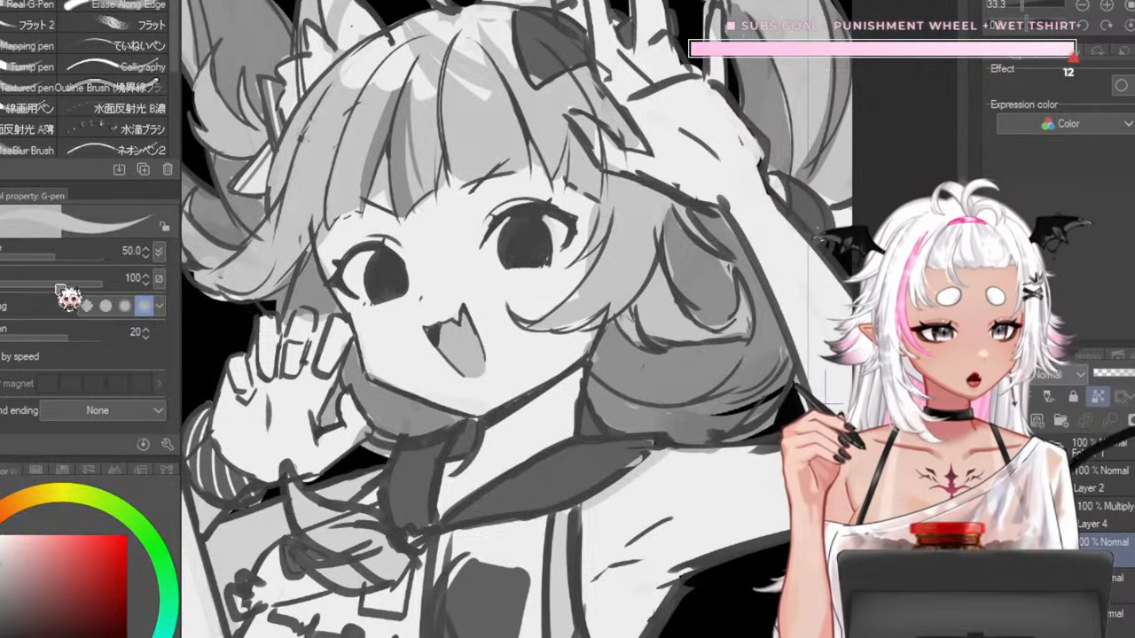
key(ctrl+u)
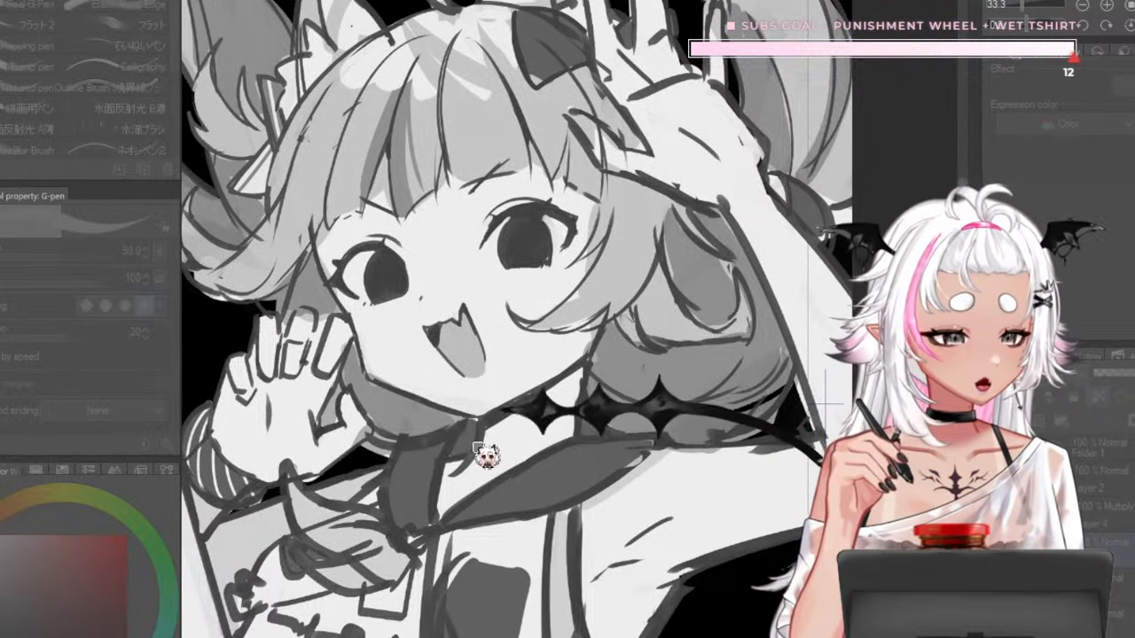
click(485, 453)
scroll(496, 432, down, 4)
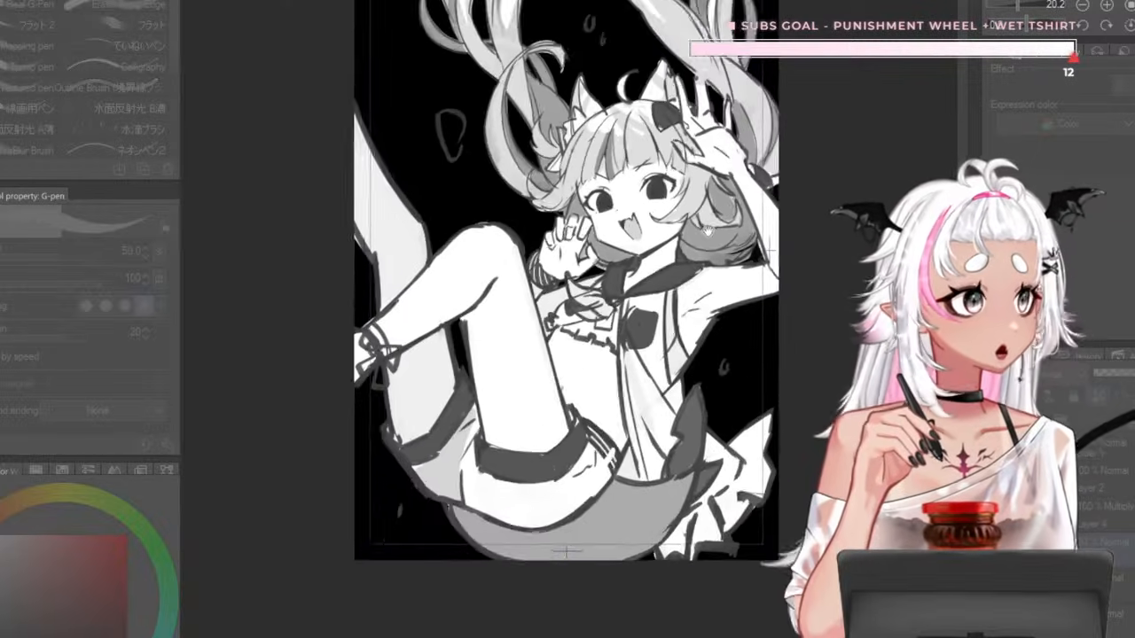
scroll(519, 431, up, 2)
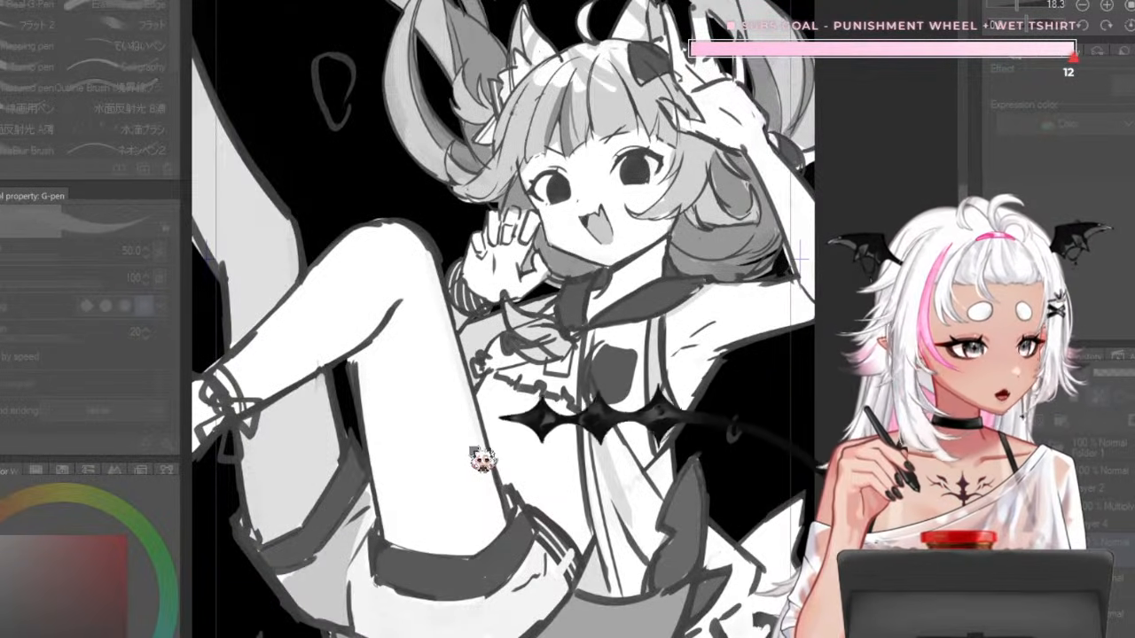
click(573, 431)
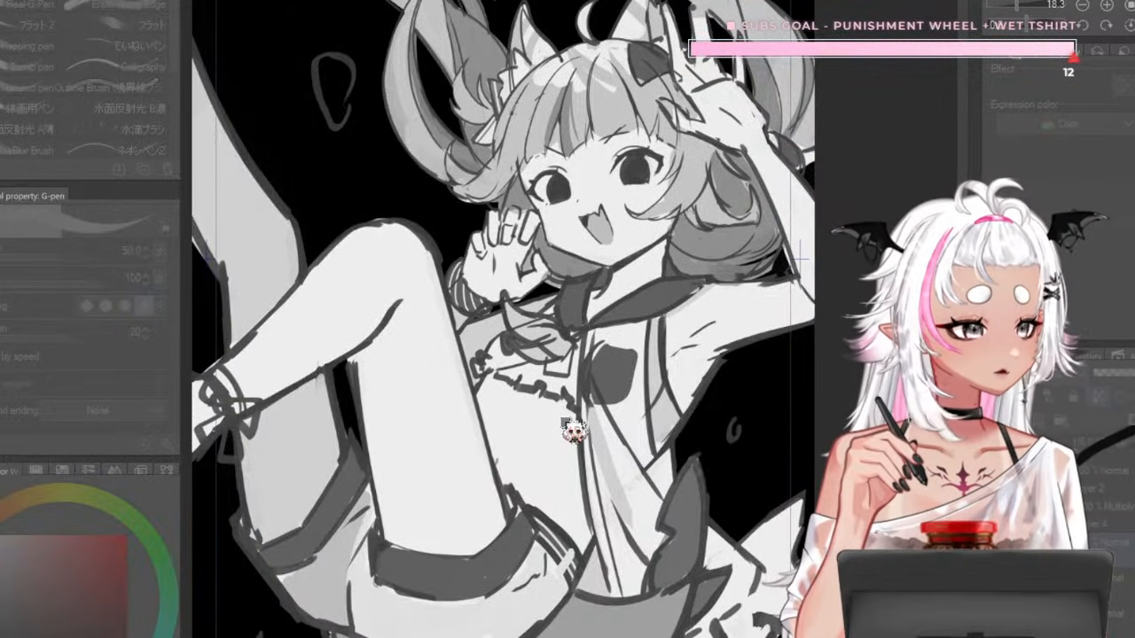
key(ctrl+z)
key(ctrl+y)
key(ctrl+z)
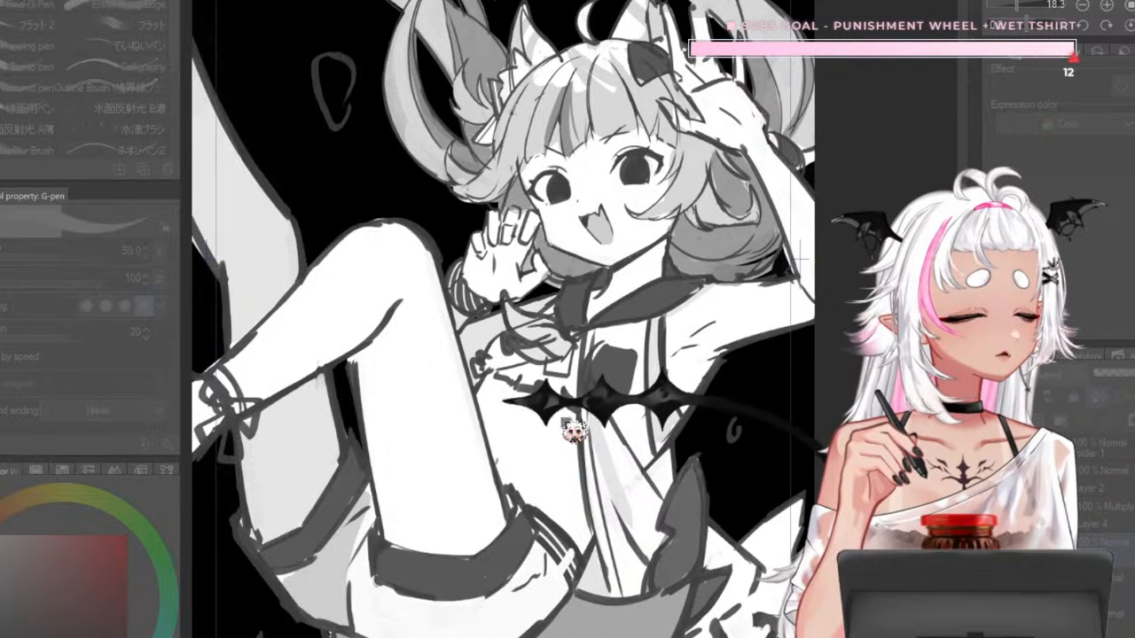
click(575, 382)
- Check the brightened values across the whole composition, and make the Multiply layer, Layer 4, active for shading the legs
scroll(581, 383, down, 5)
scroll(535, 364, up, 4)
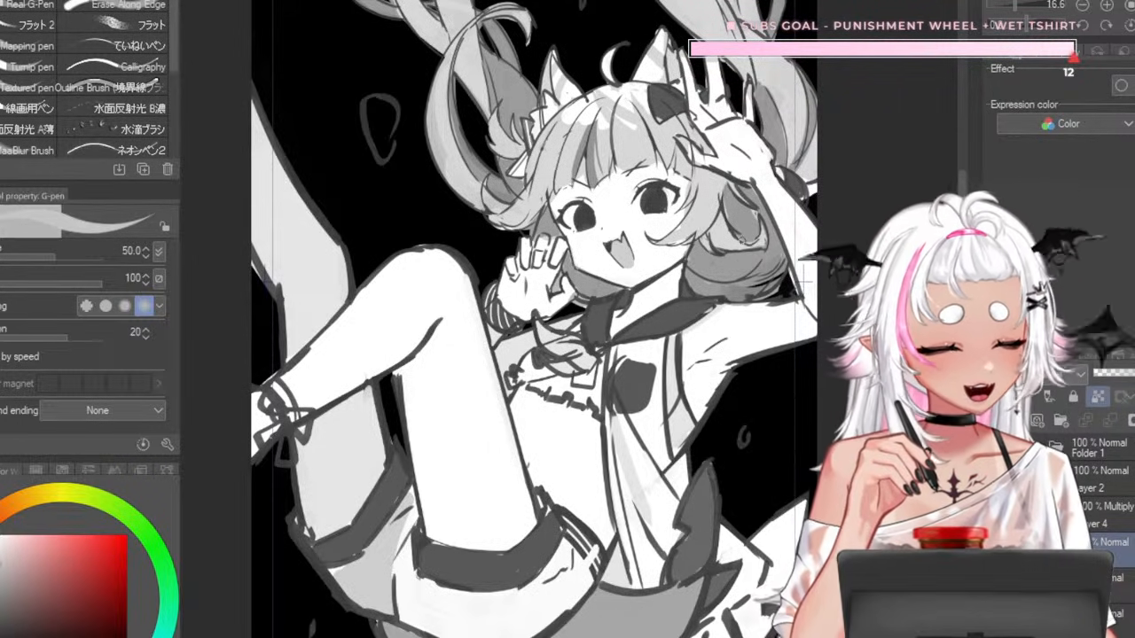
scroll(786, 207, up, 3)
scroll(786, 207, down, 6)
scroll(658, 223, up, 4)
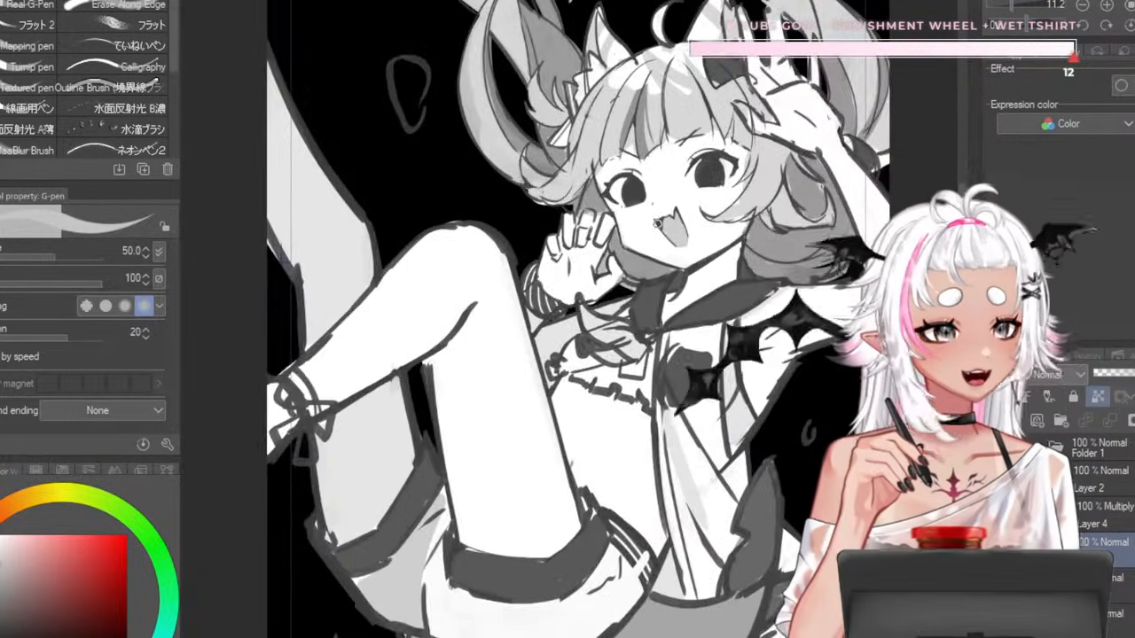
scroll(657, 223, down, 5)
scroll(536, 305, up, 6)
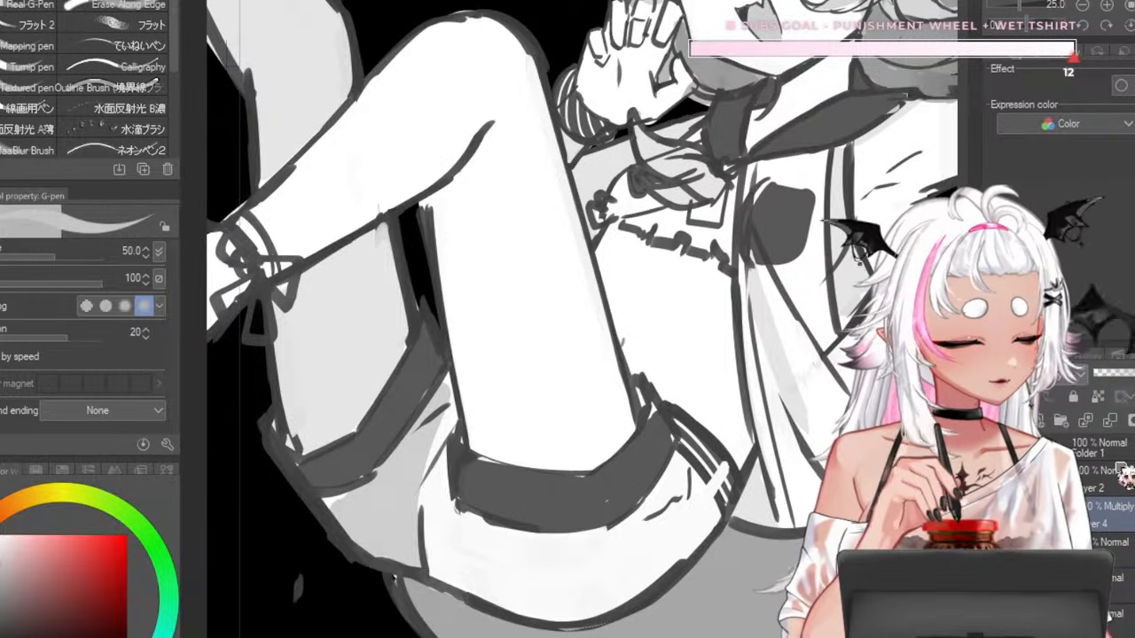
- Try gray shadow strokes down the raised thigh at brush size 150 and a narrower size, undoing each one
key(bracketright)
drag(474, 133, 557, 465)
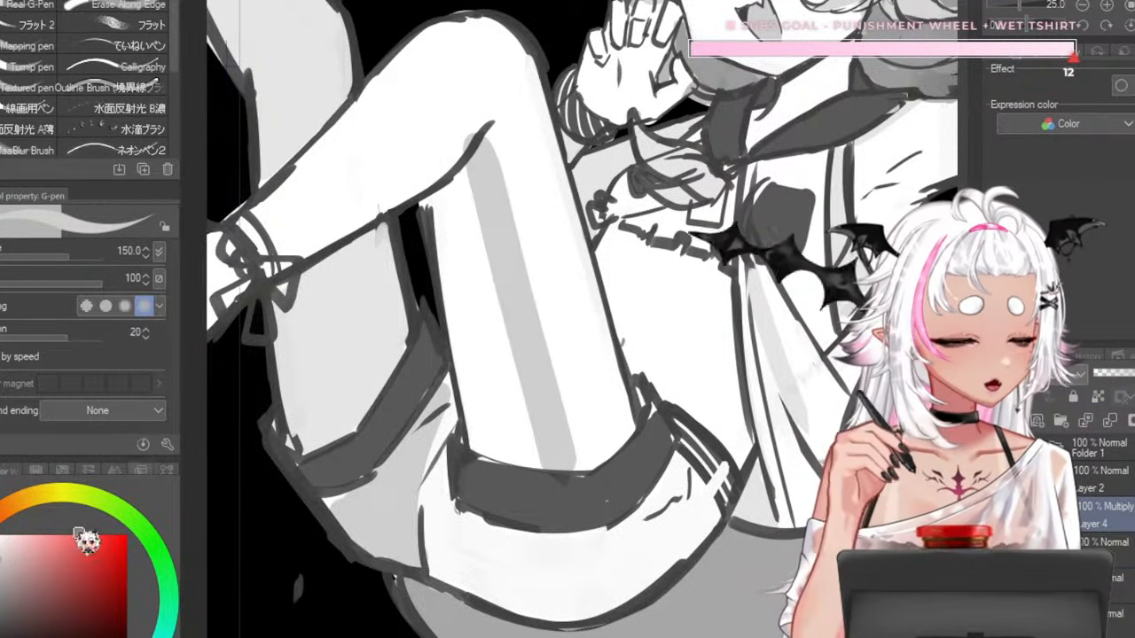
key(ctrl+z)
key(bracketleft)
key(bracketleft)
key(bracketleft)
drag(474, 158, 521, 461)
key(ctrl+z)
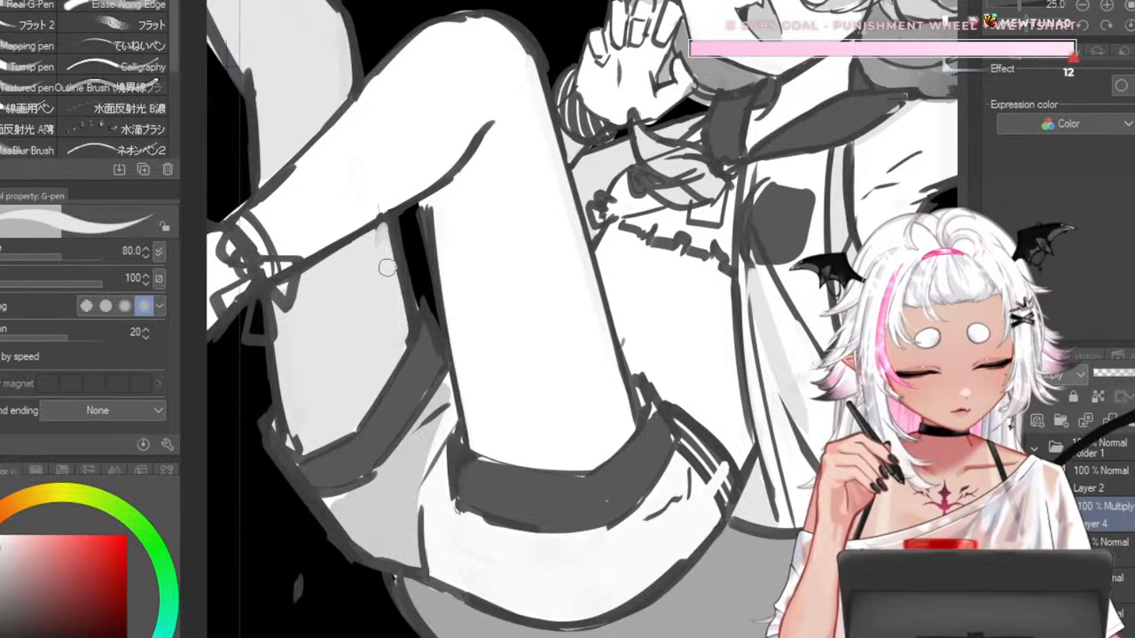
- Shade the underside of the raised thigh and the hip below it in light gray at brush sizes 150 and 200
key(bracketright)
key(bracketright)
key(bracketright)
key(bracketright)
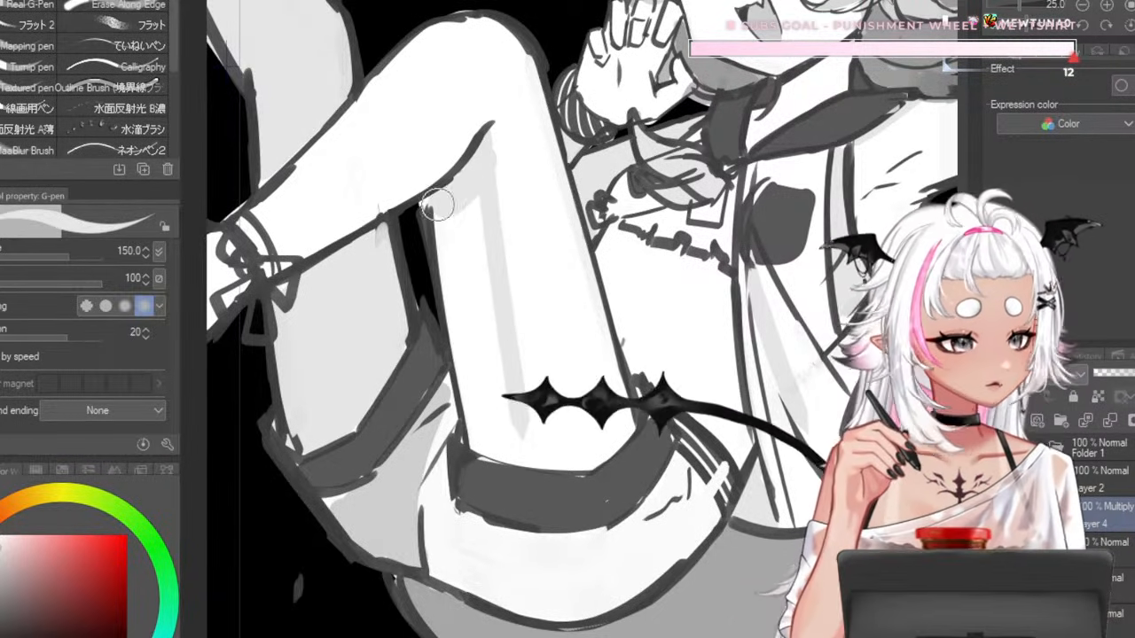
mouse_move(478, 146)
mouse_down()
mouse_move(483, 328)
mouse_move(532, 477)
mouse_up()
key(bracketright)
drag(493, 311, 544, 540)
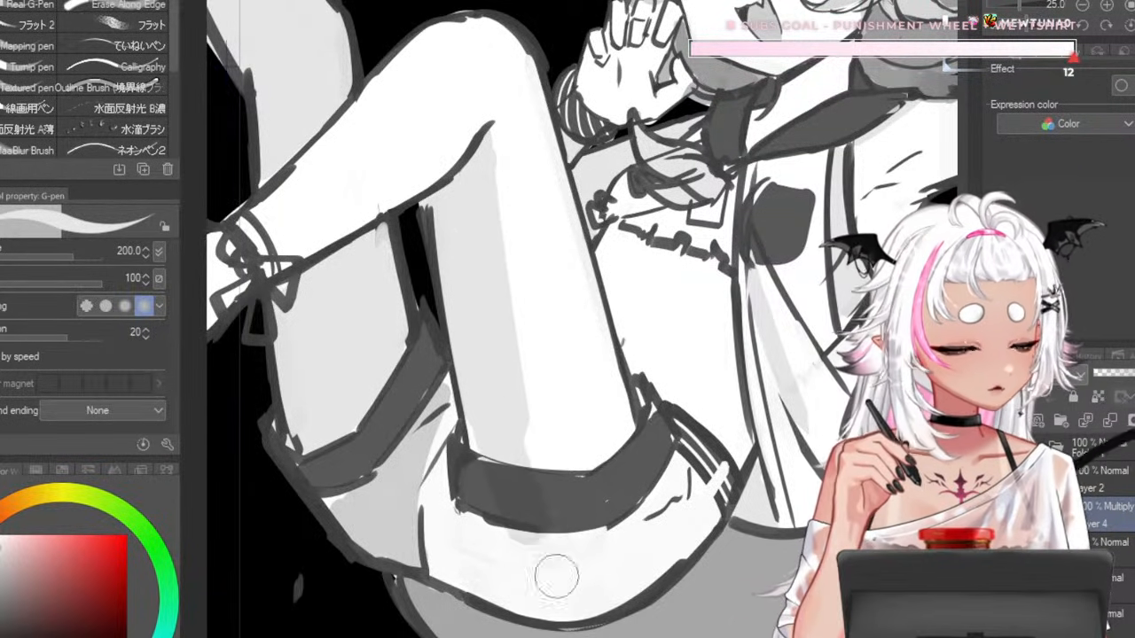
drag(556, 578, 552, 602)
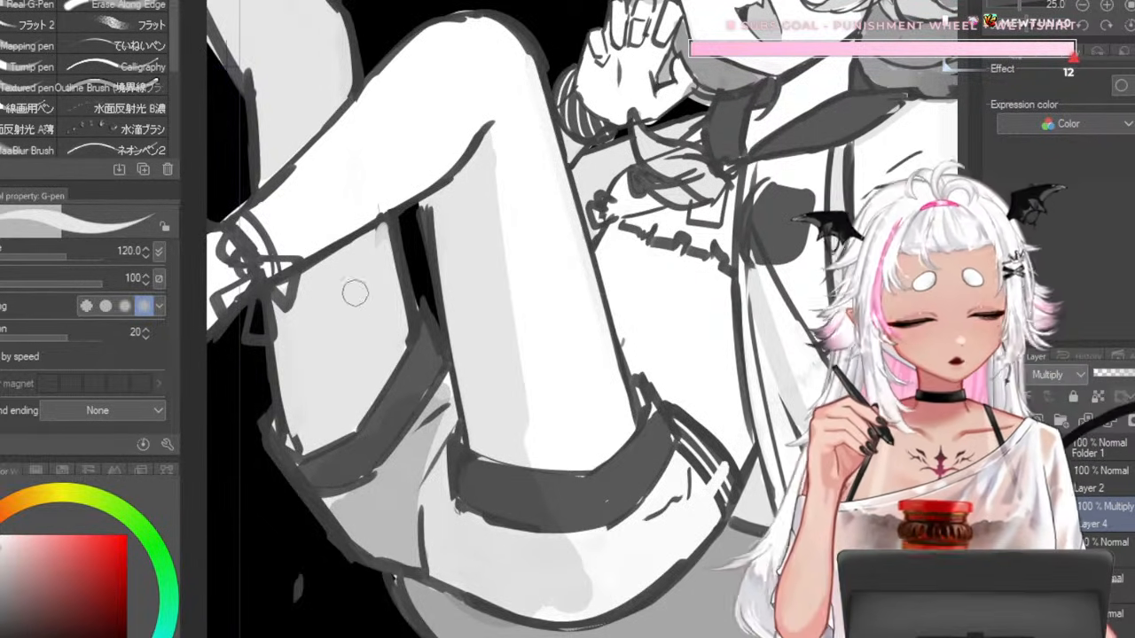
- Shade the leg behind the raised thigh with light gray on the Multiply layer at brush size 170
key(bracketright)
key(bracketright)
drag(351, 270, 352, 380)
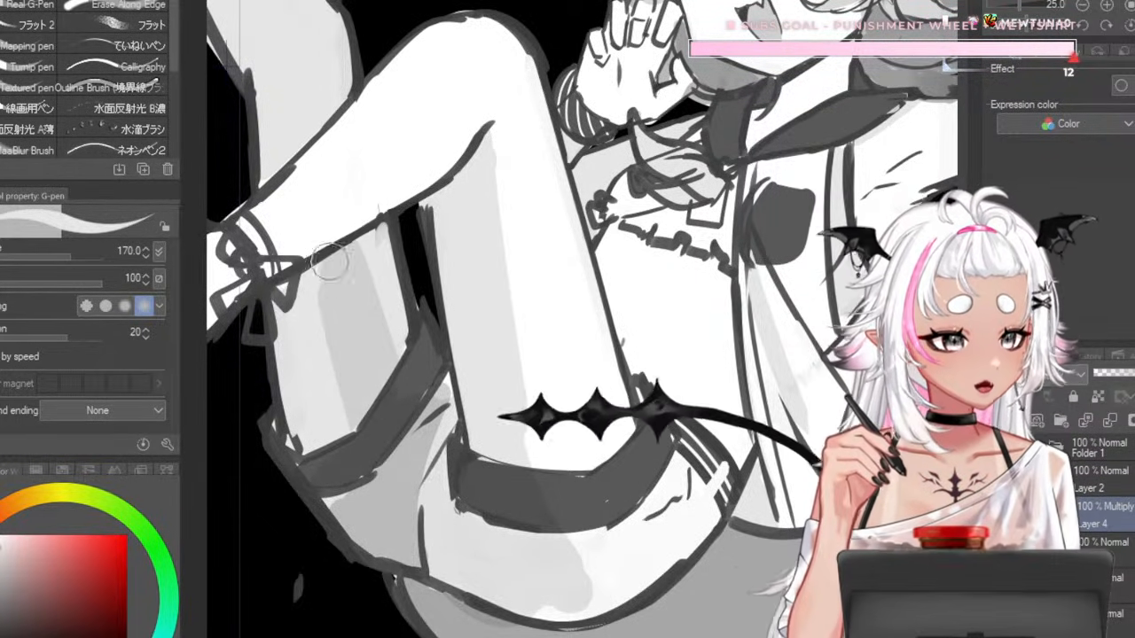
drag(332, 260, 313, 384)
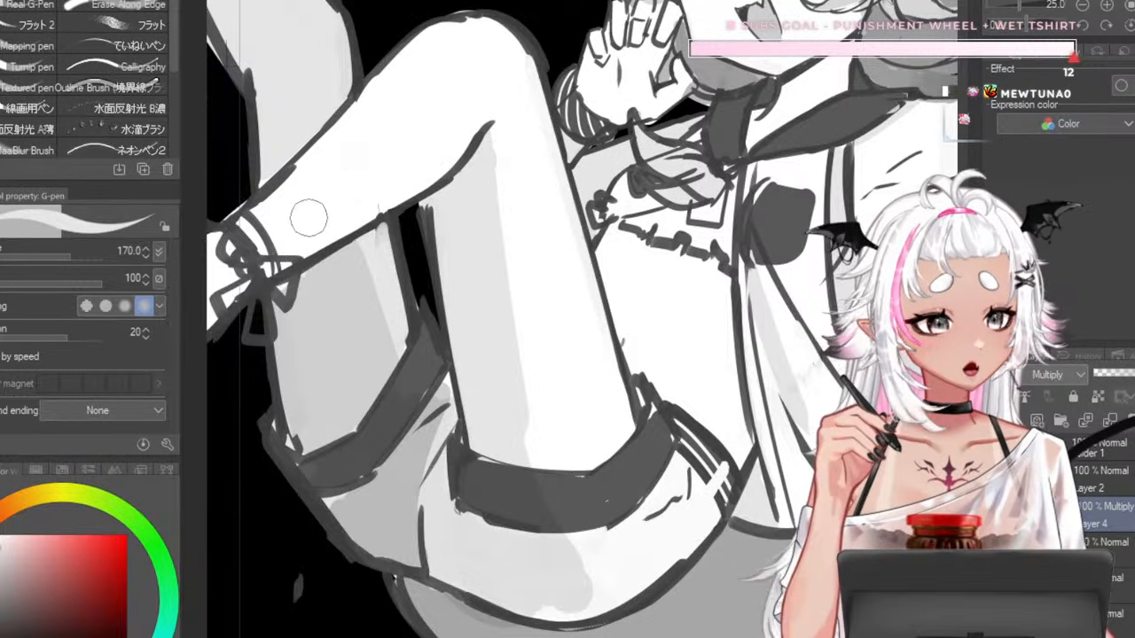
- Redo the shadow on the raised leg's shin, carrying it from the ankle ribbon up to the knee at brush size 170
mouse_move(293, 241)
mouse_down()
mouse_move(477, 89)
mouse_move(286, 236)
mouse_up()
key(ctrl+z)
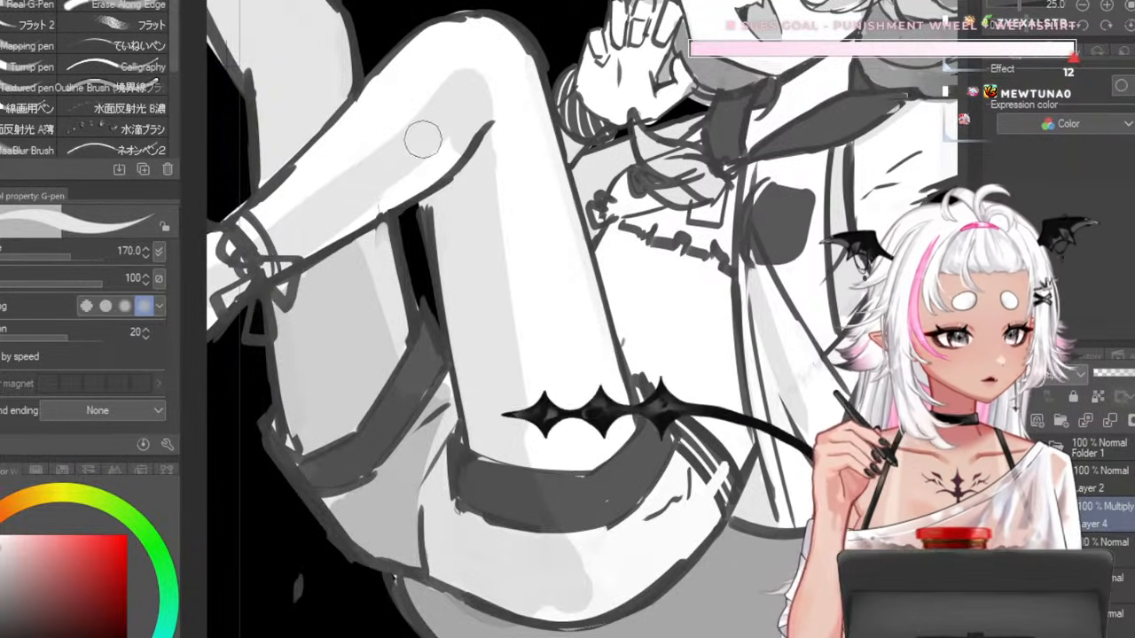
scroll(437, 142, down, 3)
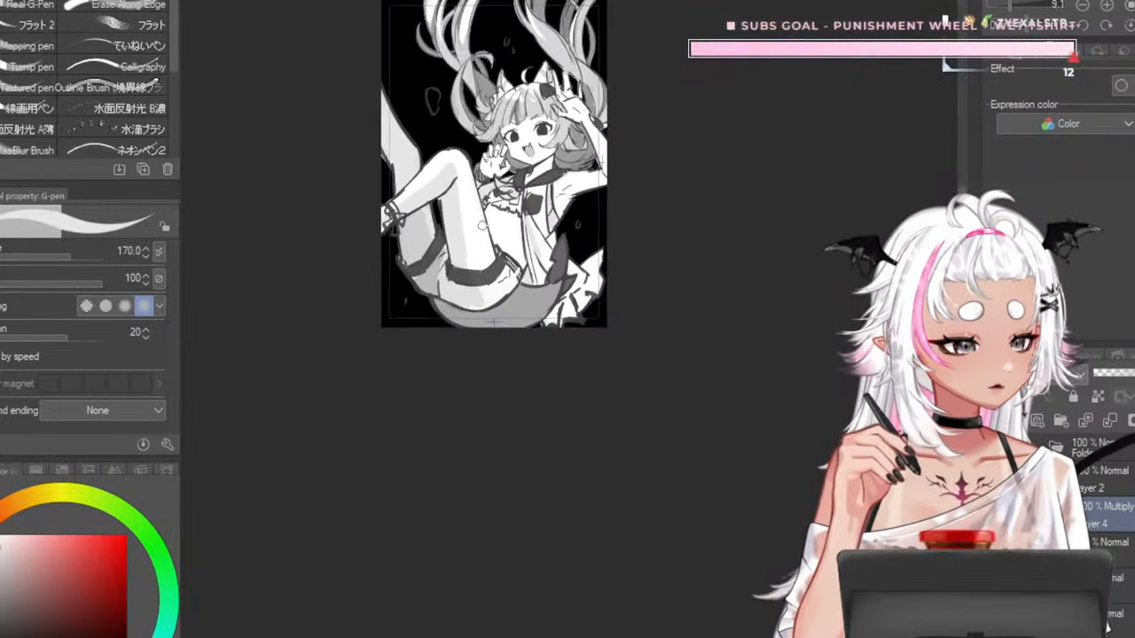
scroll(460, 169, up, 2)
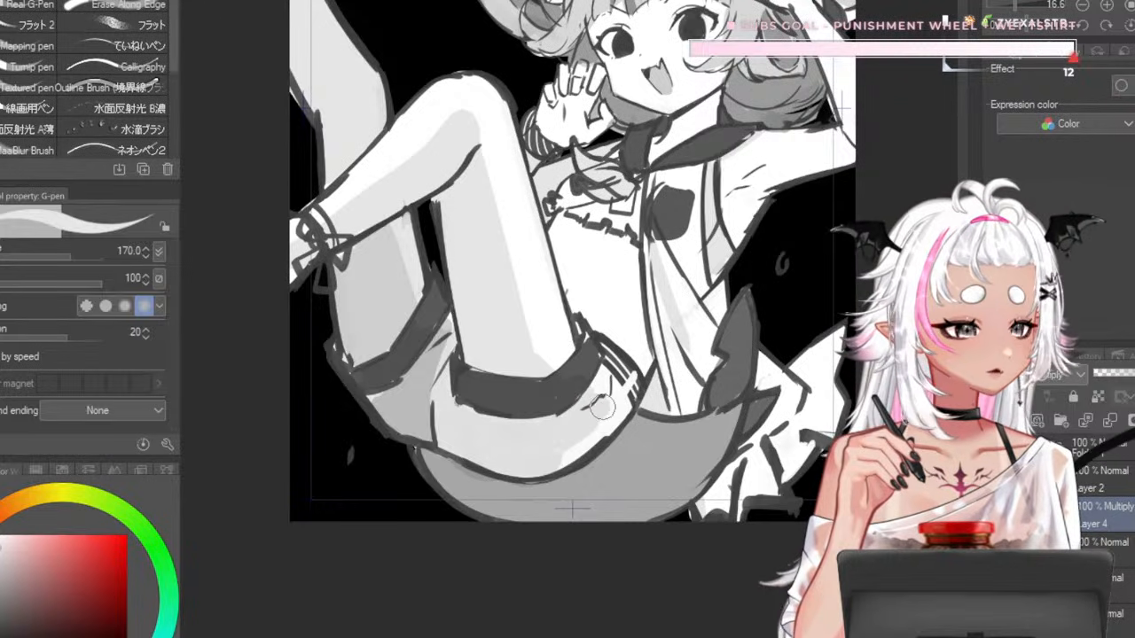
key(bracketleft)
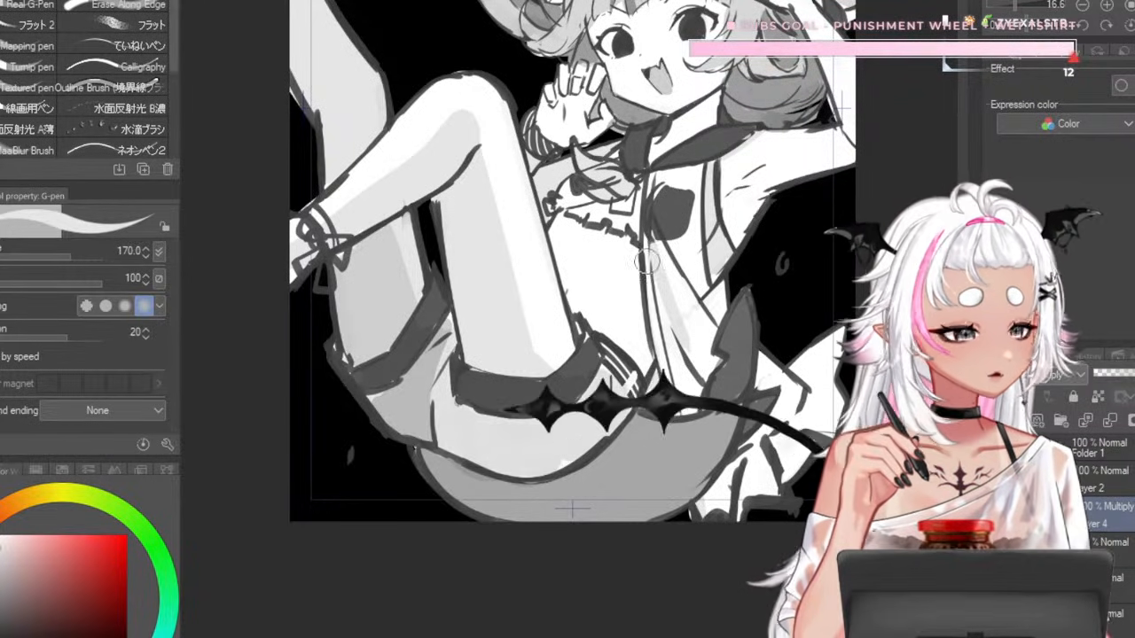
- Try a vest shadow, undo it, and shade the bare midriff in light gray on the Multiply layer at brush size 80
drag(659, 234, 687, 346)
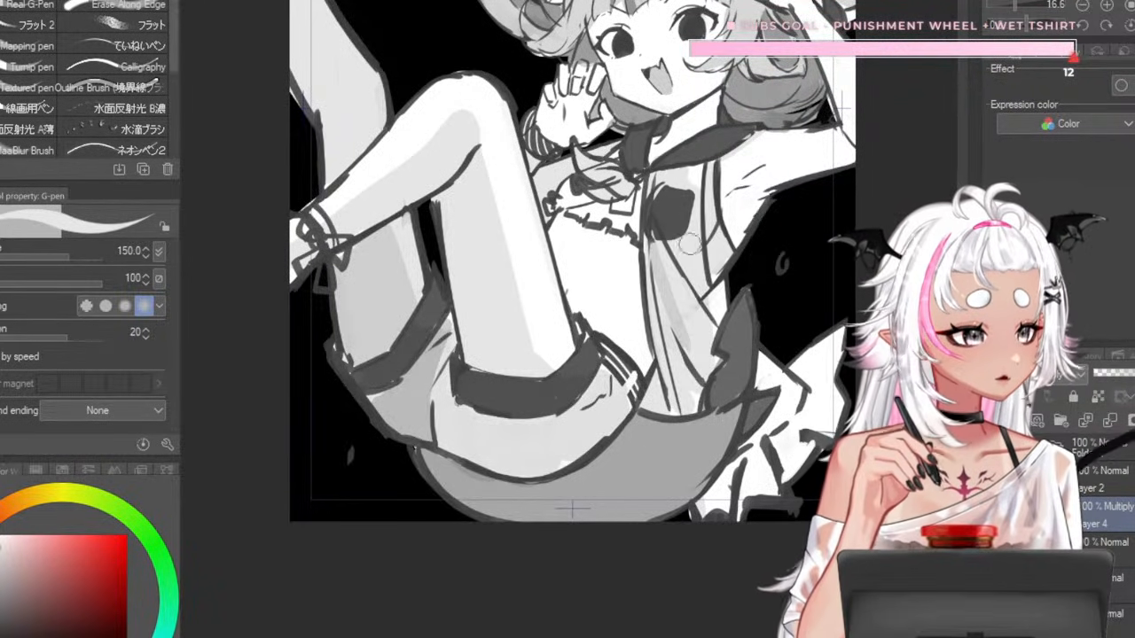
key(ctrl+z)
scroll(638, 393, down, 5)
scroll(667, 264, up, 6)
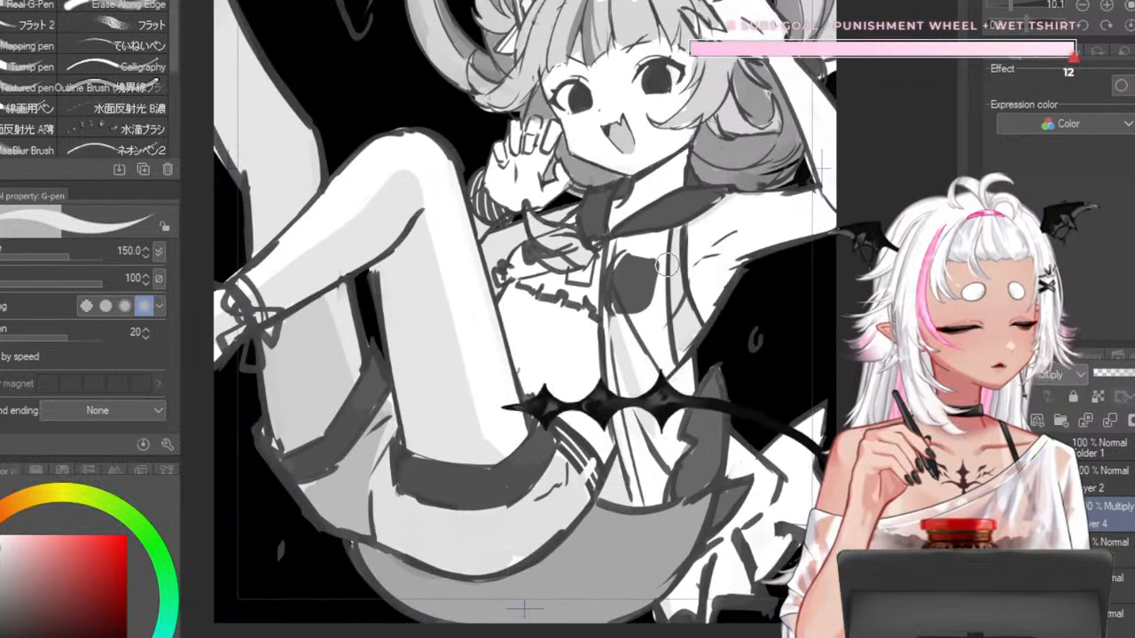
key(bracketleft)
key(bracketleft)
key(bracketleft)
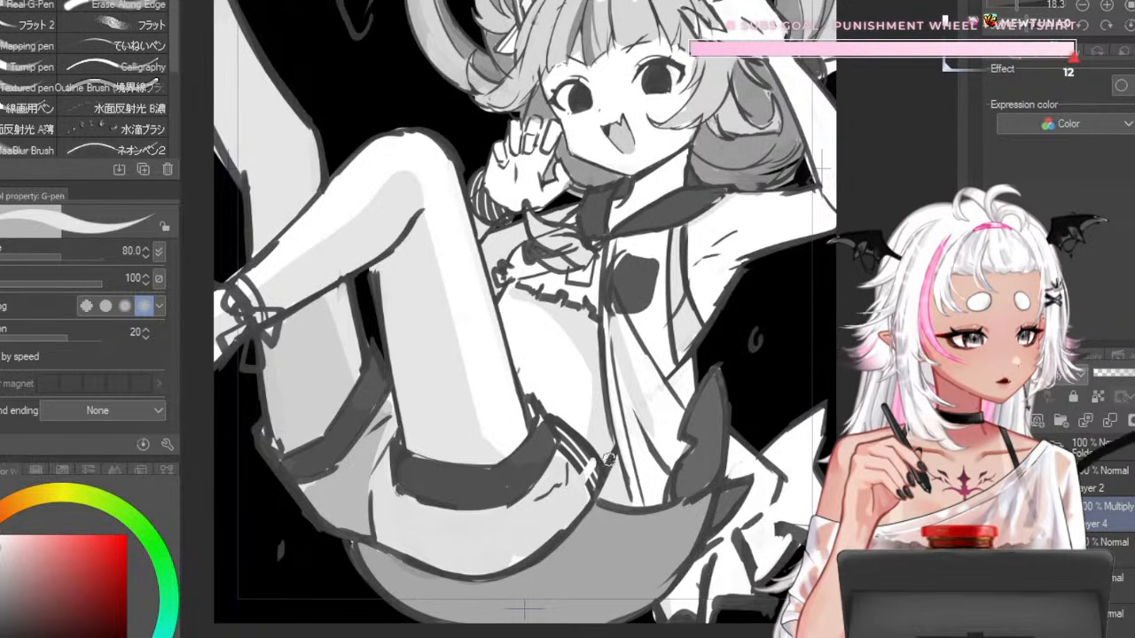
- Shade the raised arm behind the head in light gray on the Multiply layer at brush size 150
scroll(576, 373, down, 6)
scroll(705, 168, up, 8)
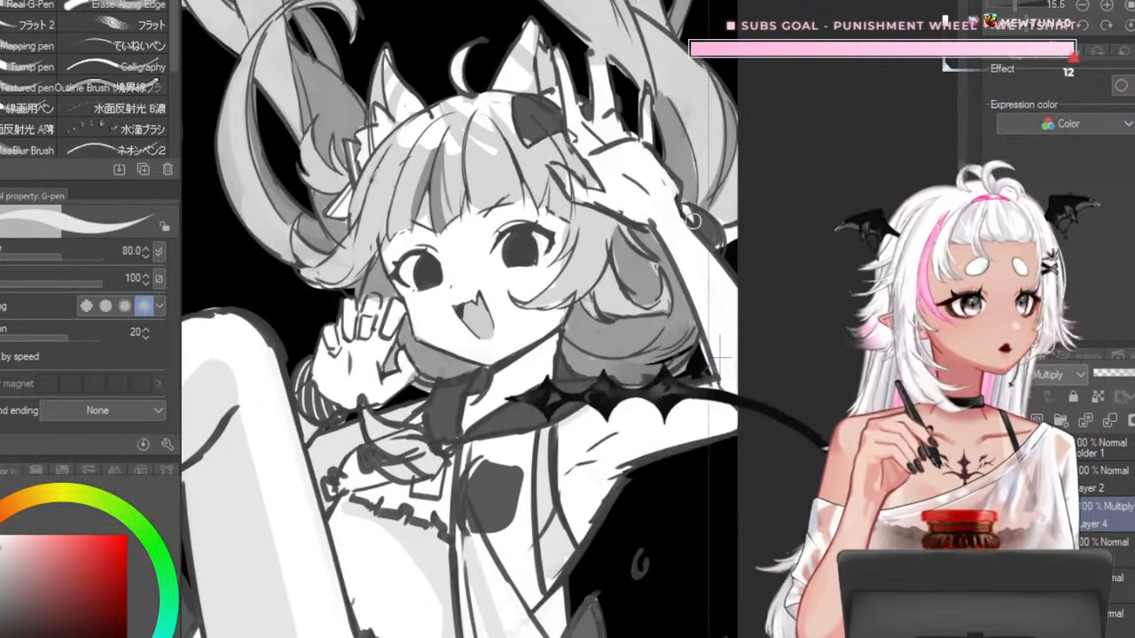
key(bracketright)
key(bracketright)
key(bracketright)
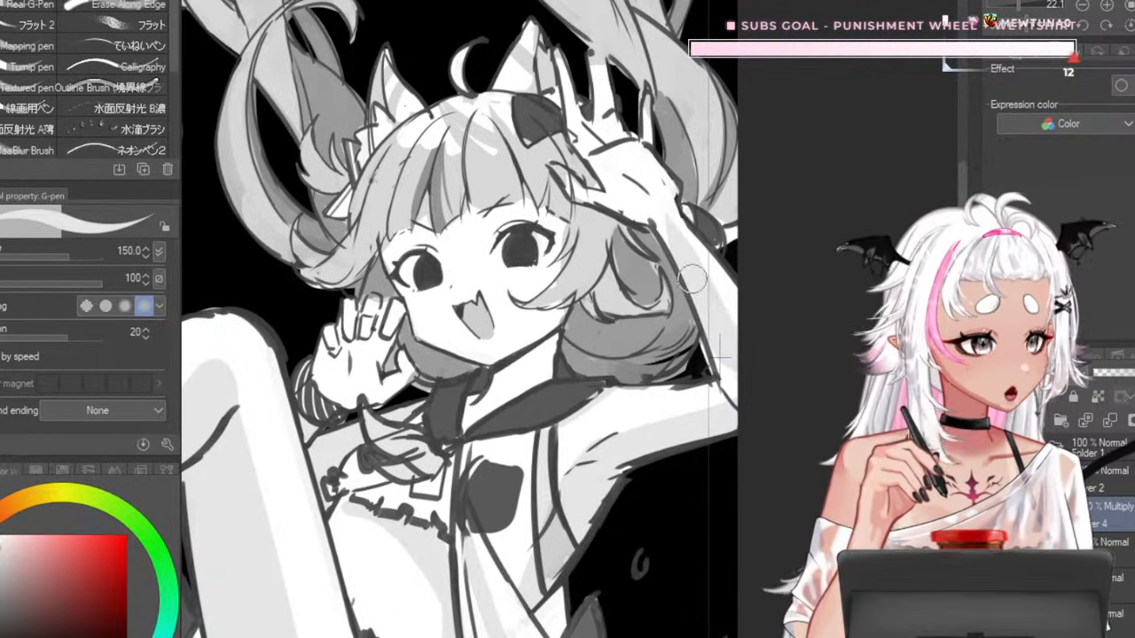
- Shade the raised hand's palm at brush size 60 and the palm beside the face at size 100 in light gray
key(bracketleft)
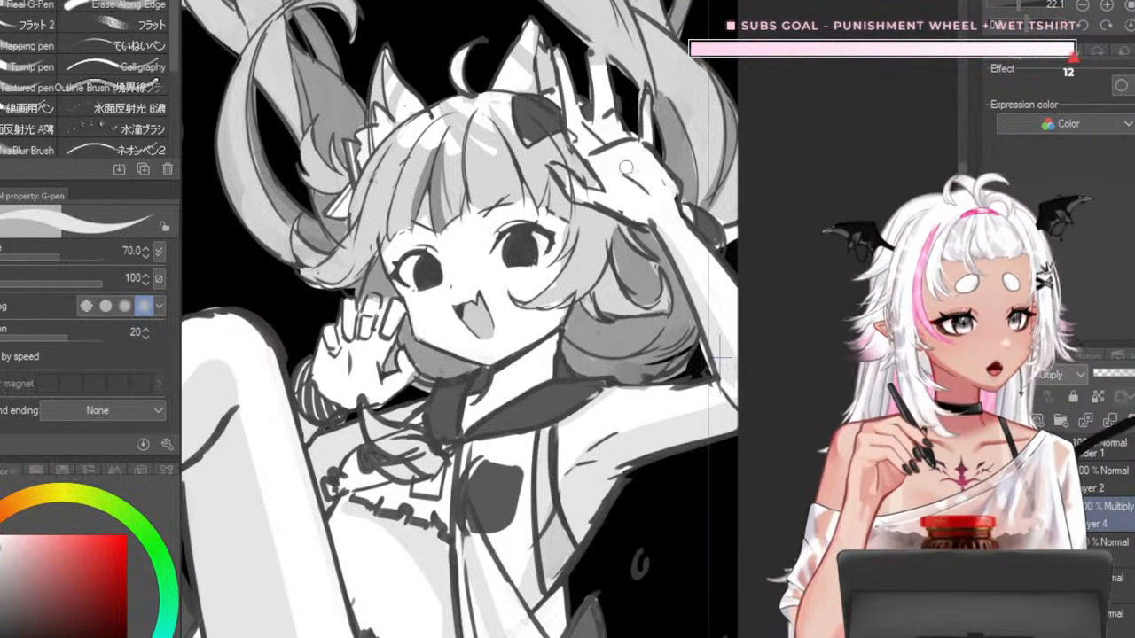
key(bracketleft)
drag(628, 164, 657, 189)
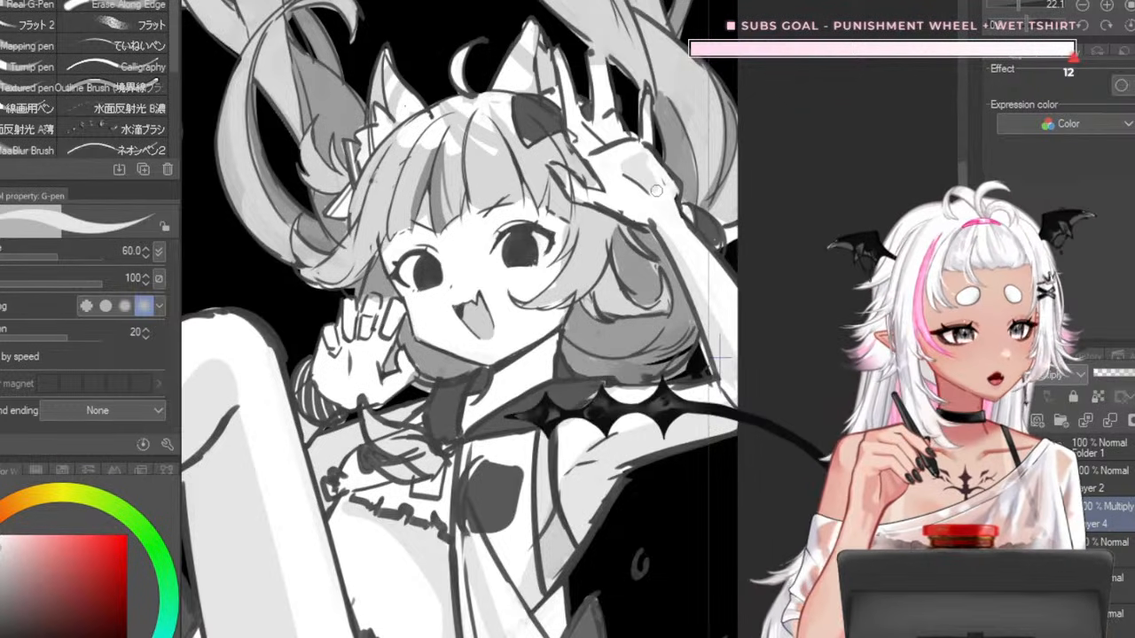
scroll(655, 217, down, 3)
scroll(512, 289, up, 3)
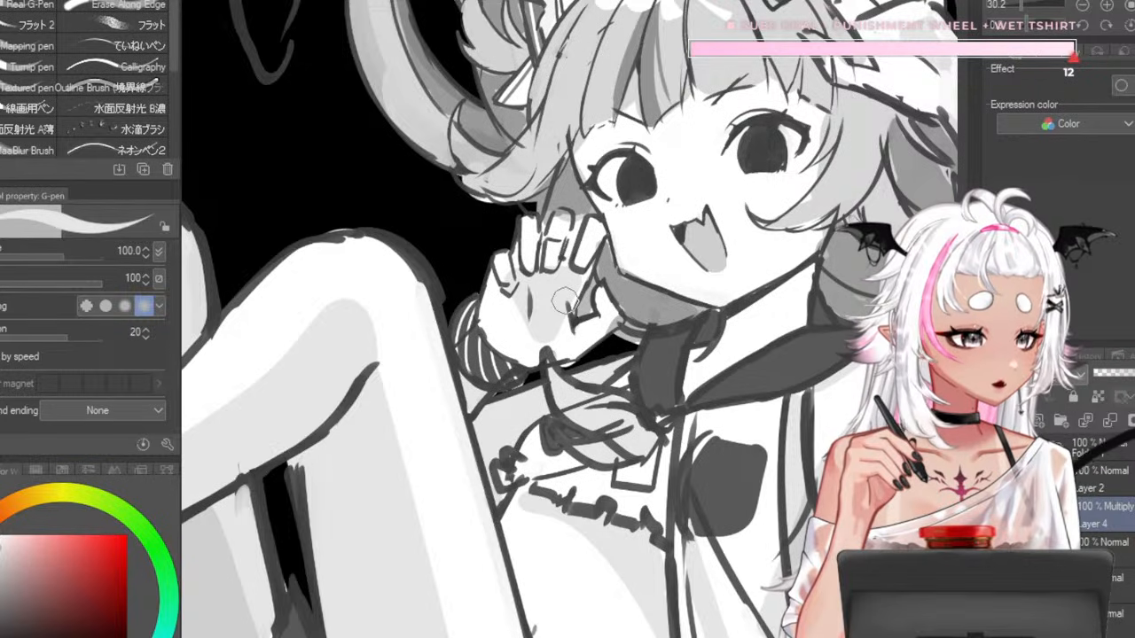
- Add light gray shadows to the face beside the hair and on the nose at brush sizes 40 and 50
scroll(564, 302, down, 3)
scroll(532, 266, up, 4)
key(bracketleft)
key(bracketleft)
key(bracketleft)
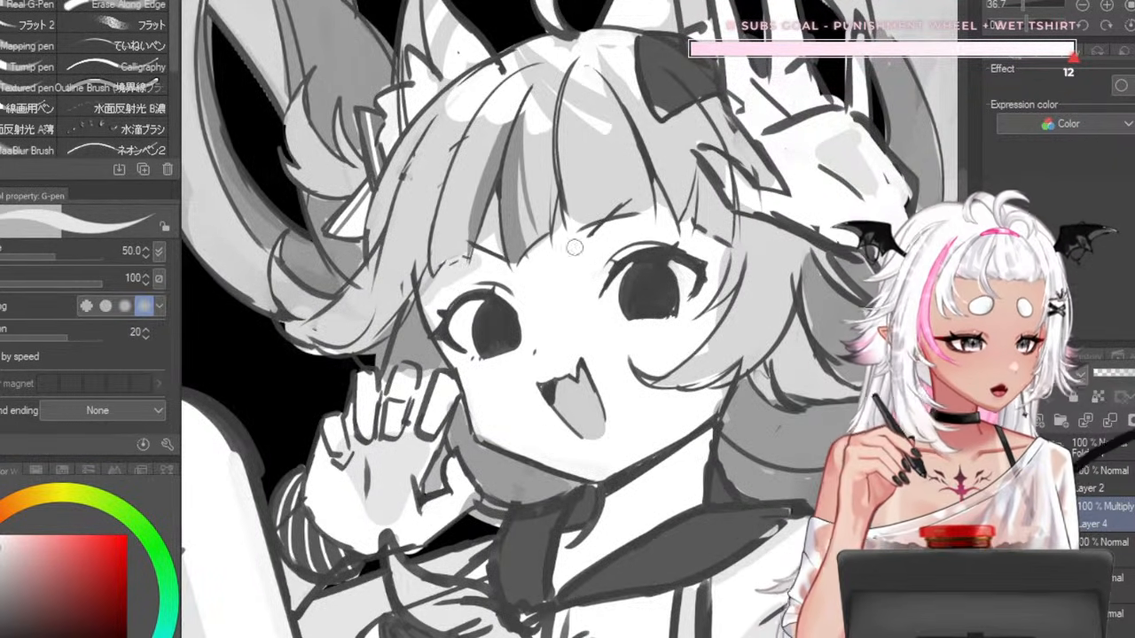
key(bracketleft)
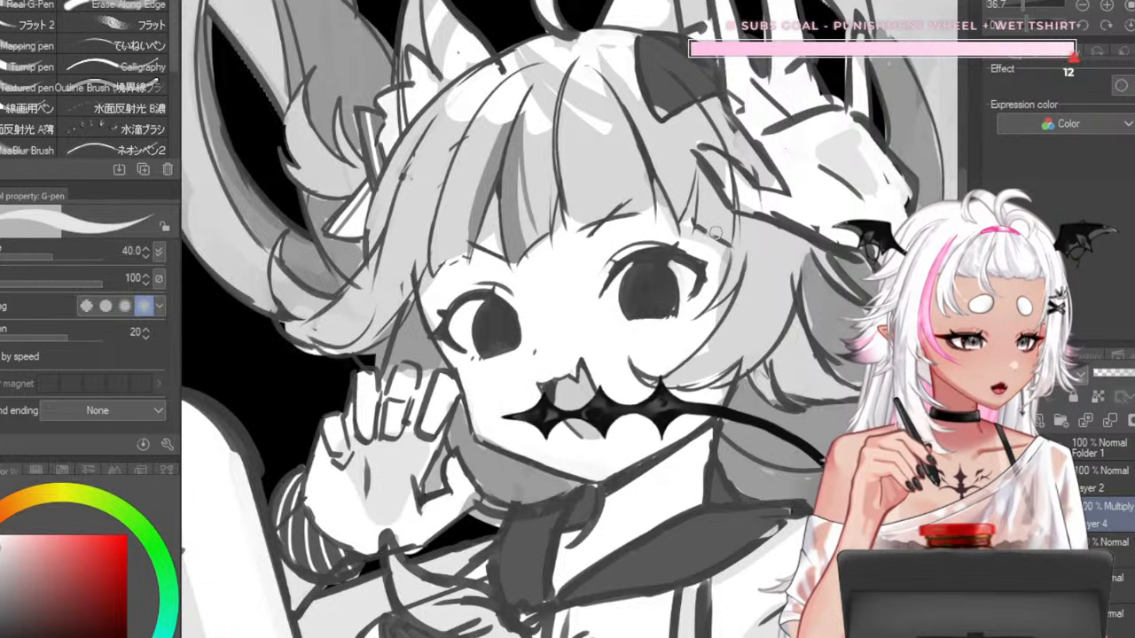
scroll(470, 190, down, 2)
scroll(463, 188, up, 2)
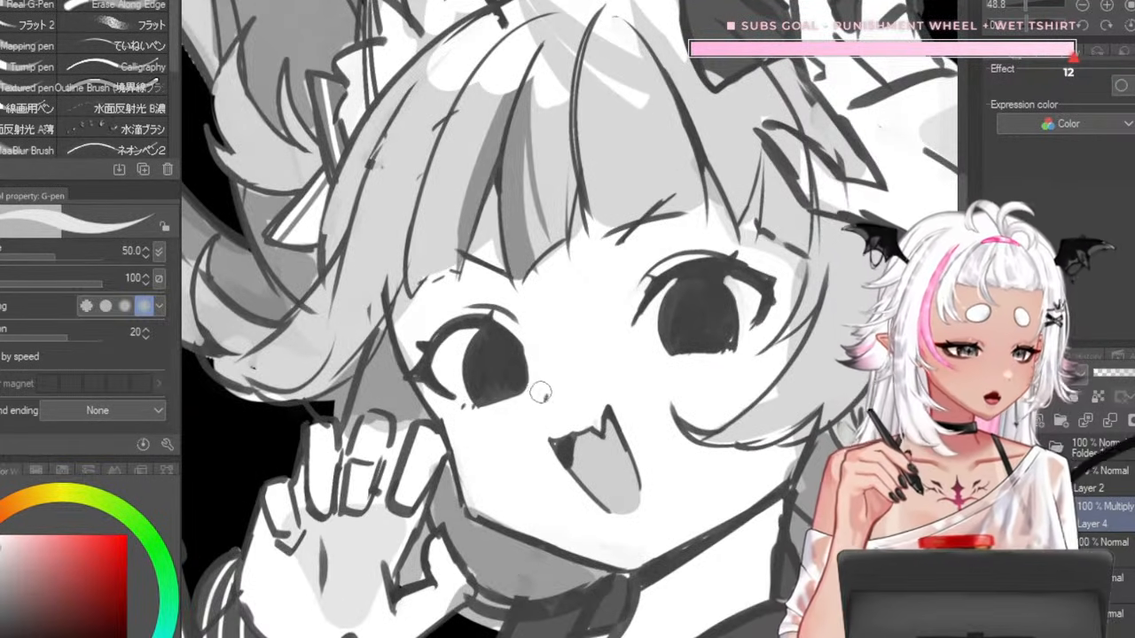
- Examine the overall shading of the character at several zoom levels
scroll(563, 369, down, 6)
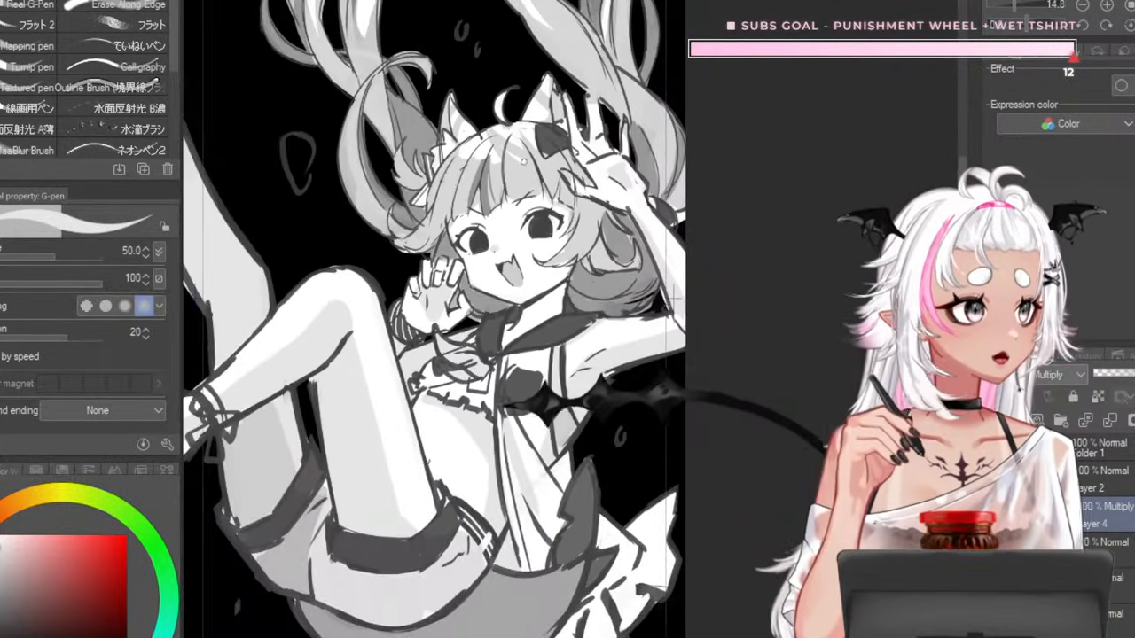
scroll(541, 144, down, 2)
scroll(532, 160, up, 2)
scroll(497, 204, down, 2)
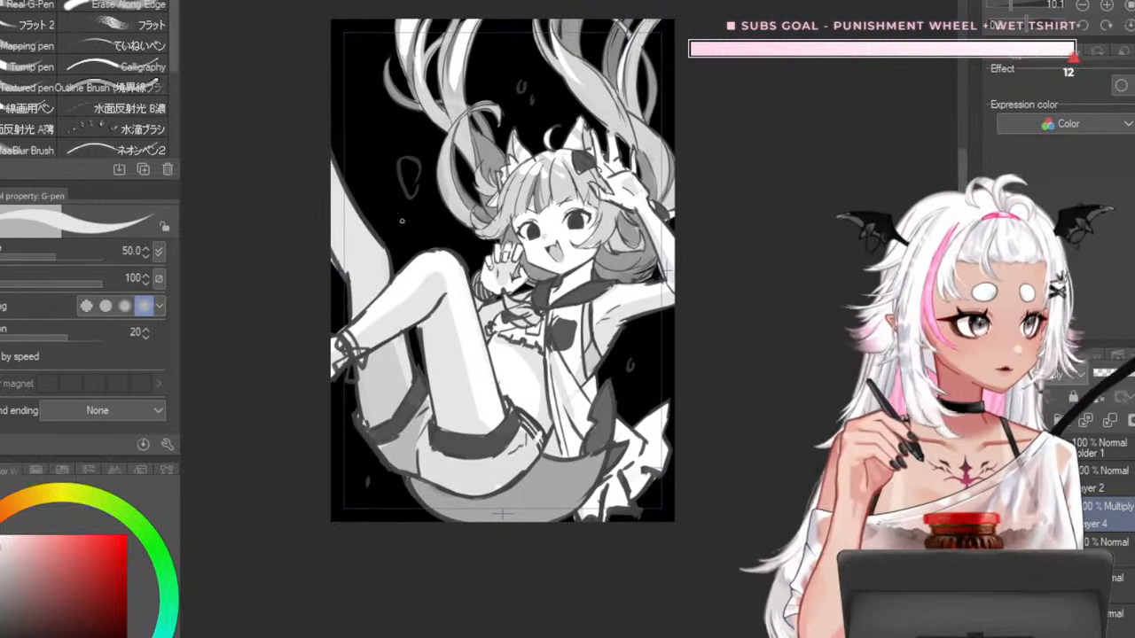
scroll(471, 235, up, 3)
scroll(471, 235, down, 2)
scroll(483, 222, up, 2)
scroll(510, 211, down, 2)
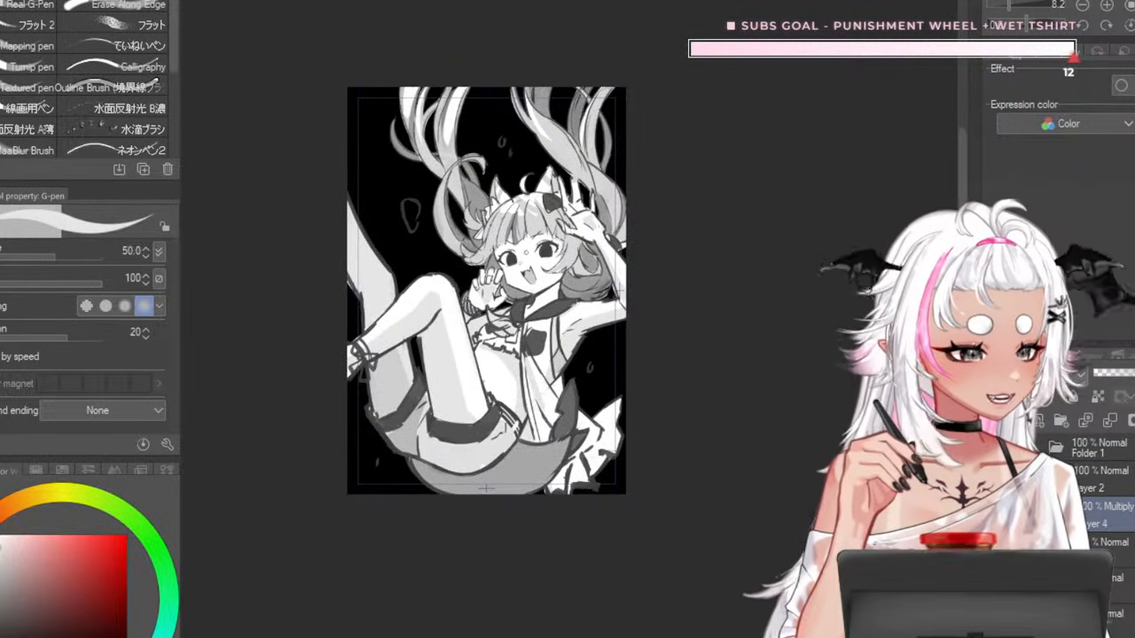
scroll(537, 202, up, 3)
scroll(500, 513, down, 2)
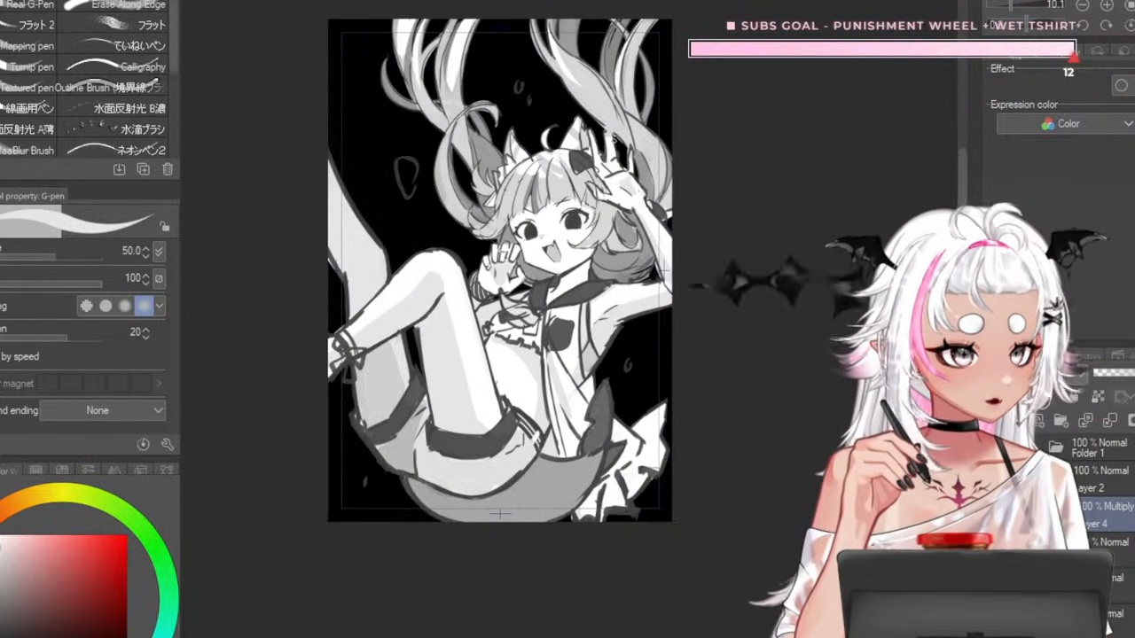
scroll(576, 178, up, 2)
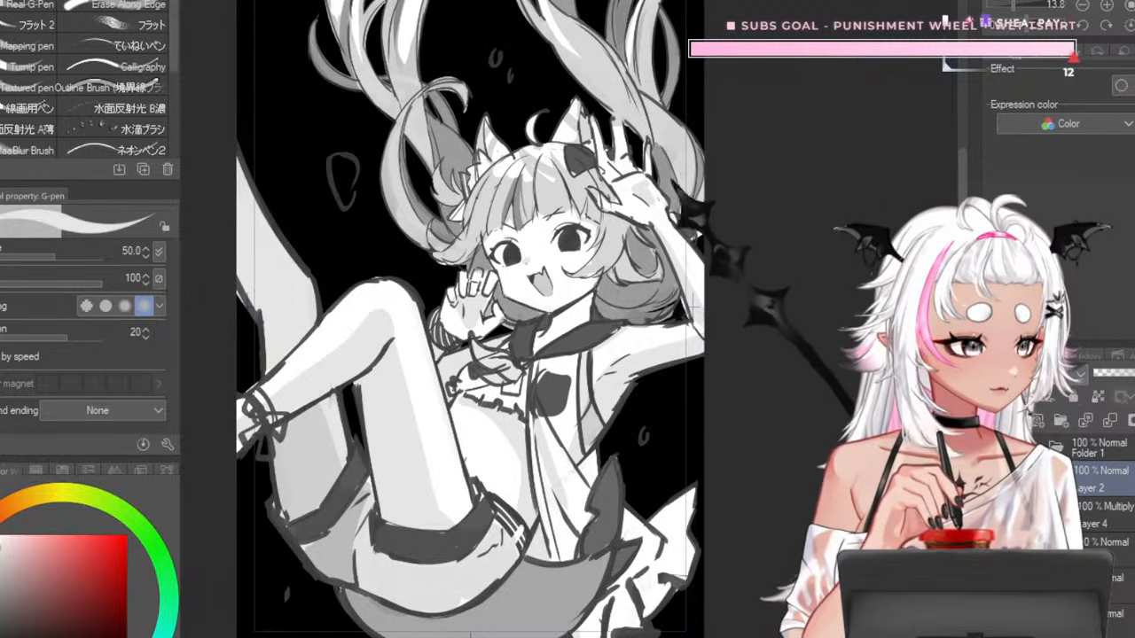
- Adjust the brightness of the Multiply shading layer, Layer 4, with a Hue/Saturation/Luminosity correction
click(1106, 521)
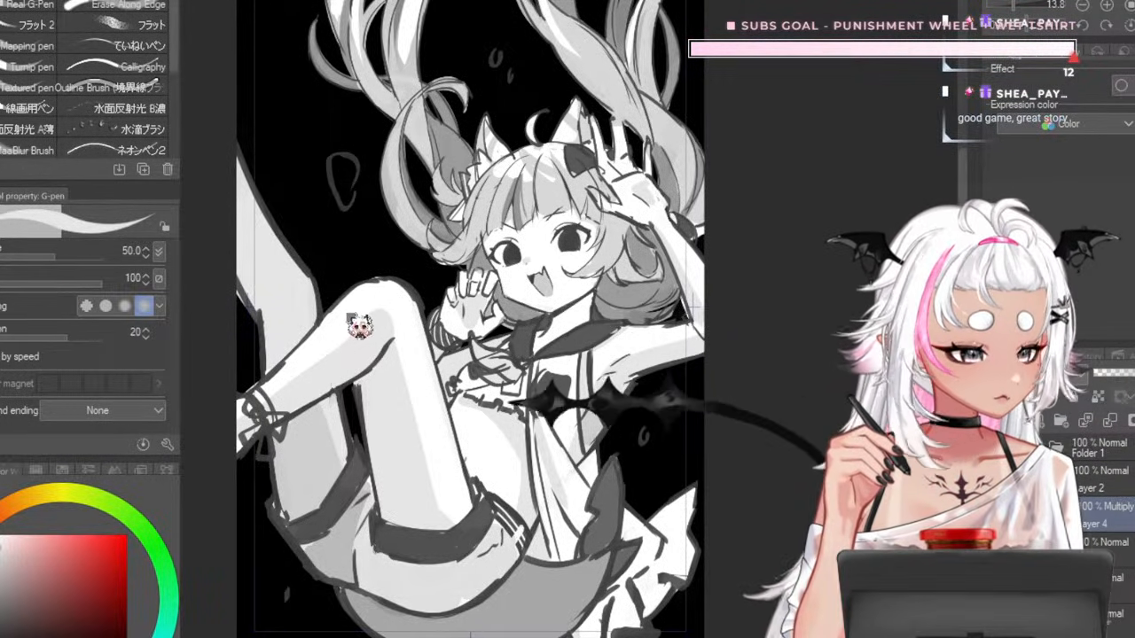
key(ctrl+u)
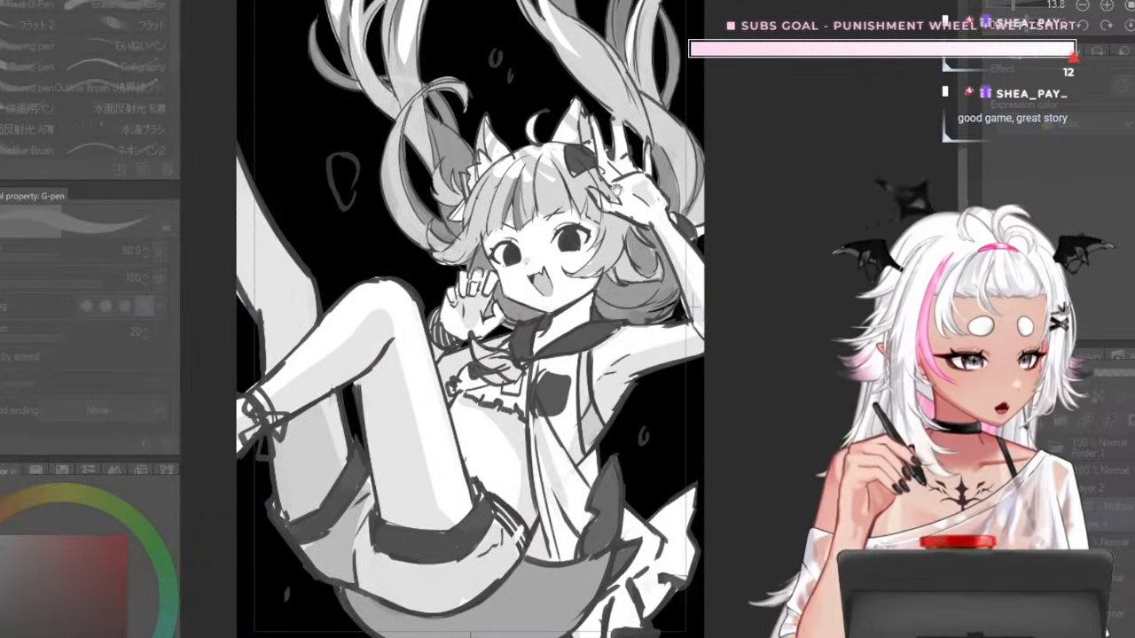
click(438, 416)
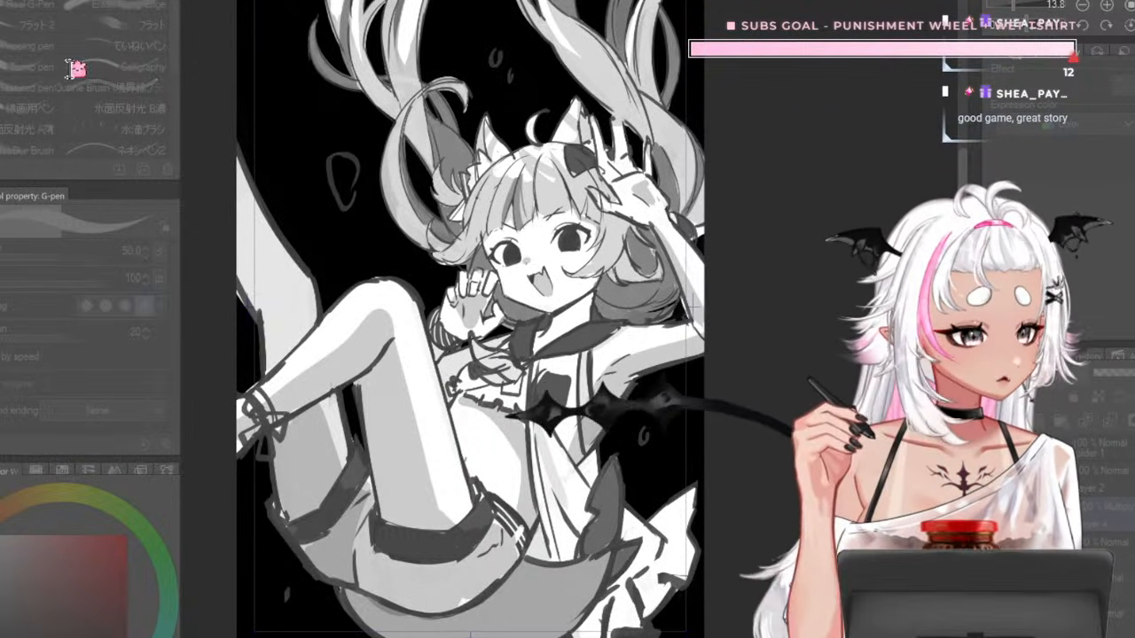
drag(76, 70, 23, 67)
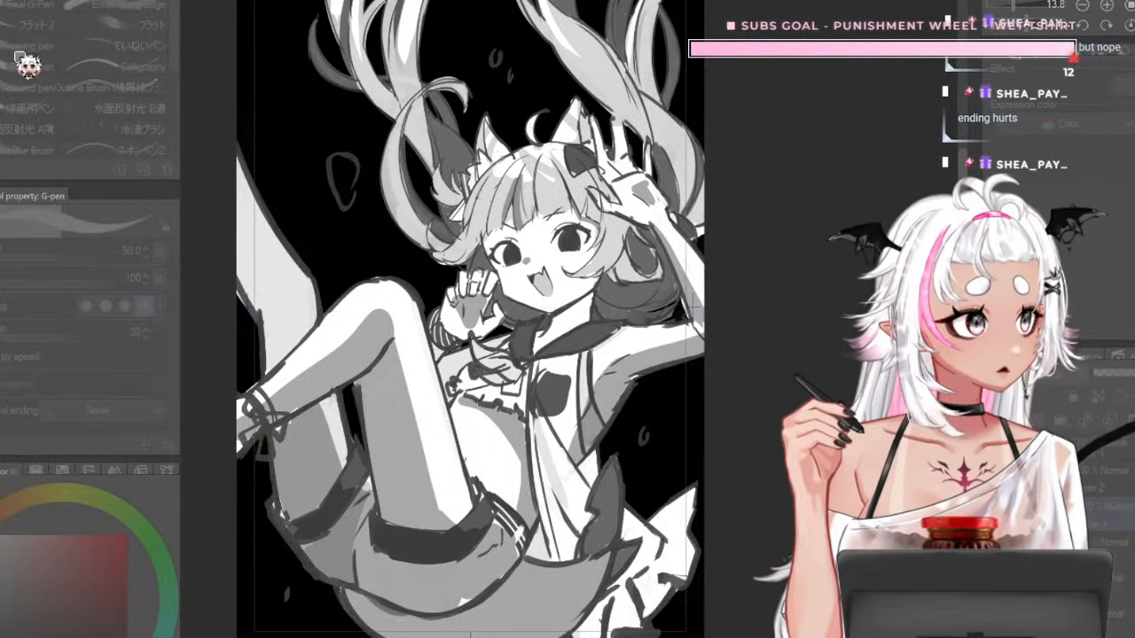
drag(112, 59, 33, 56)
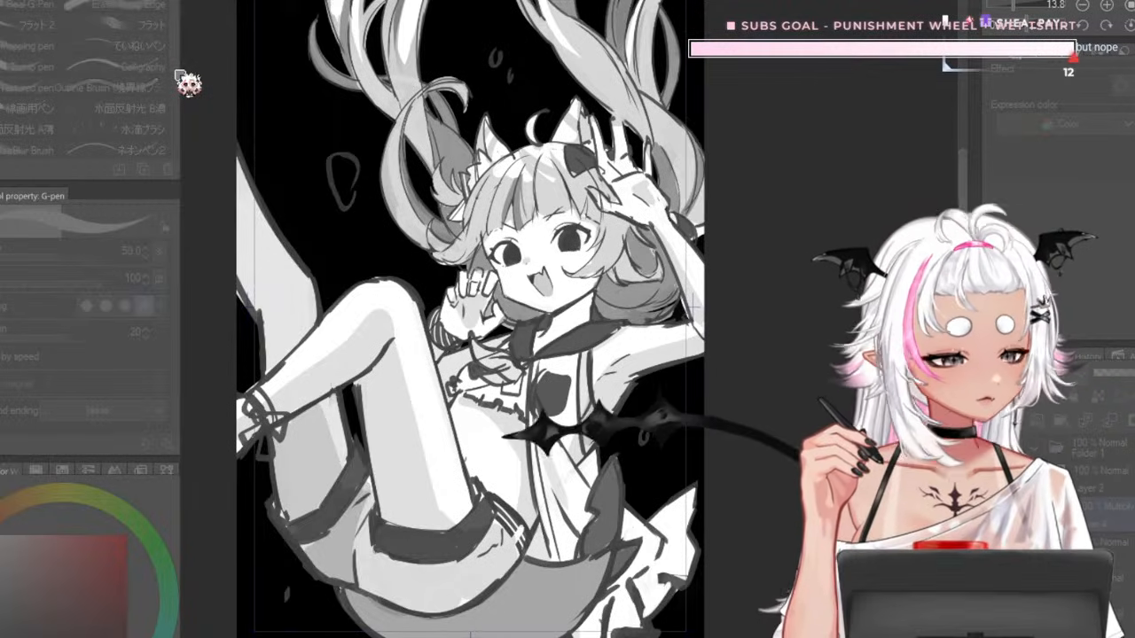
click(199, 25)
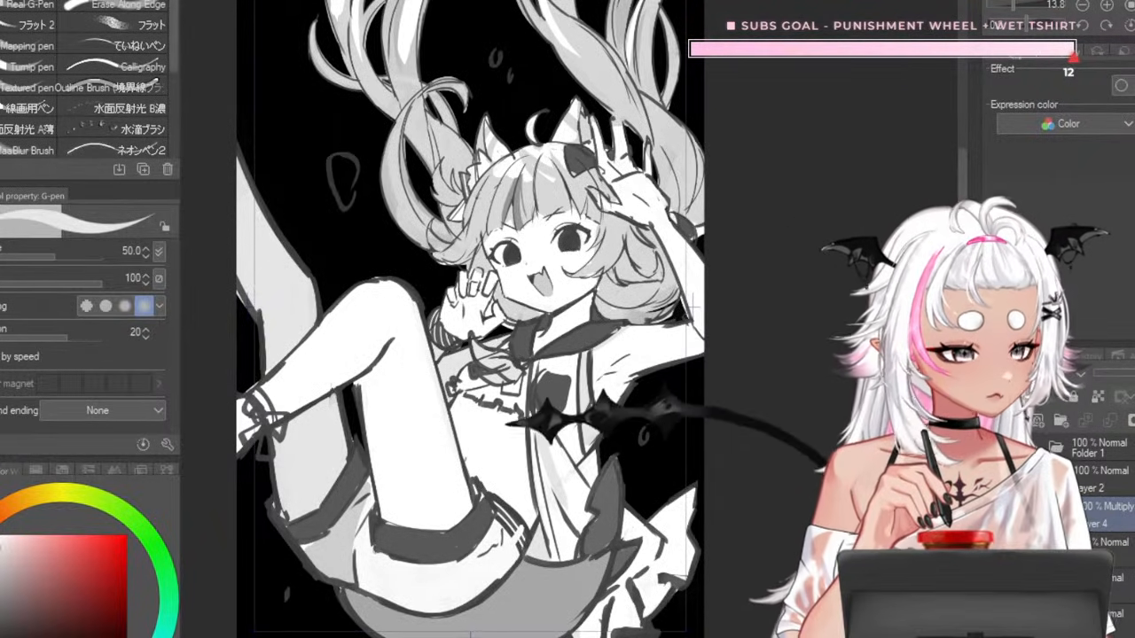
- Compare the drawing with the Multiply layer hidden and shown, and check the face and full figure up close and from afar
click(996, 515)
click(996, 515)
click(996, 515)
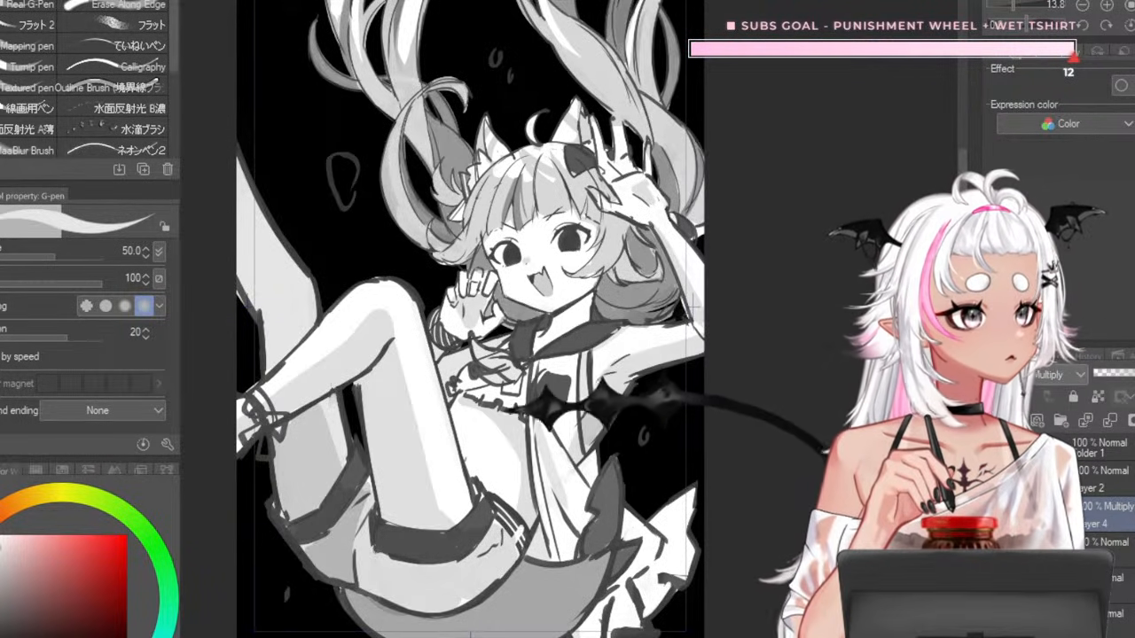
scroll(581, 213, up, 3)
scroll(582, 212, down, 6)
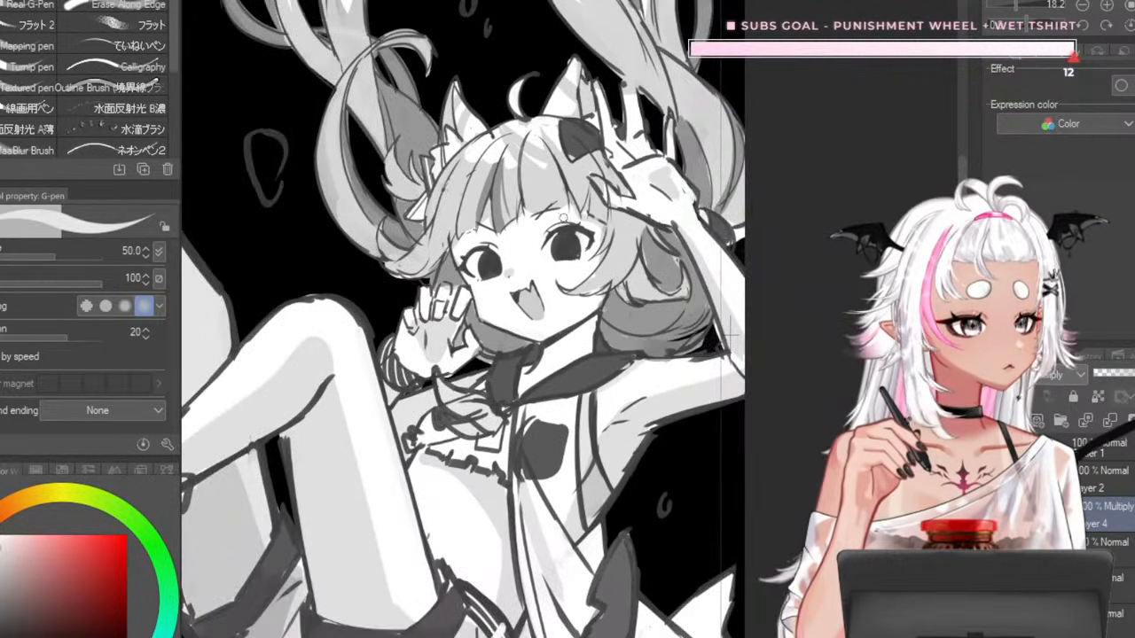
scroll(550, 259, up, 3)
scroll(551, 259, up, 2)
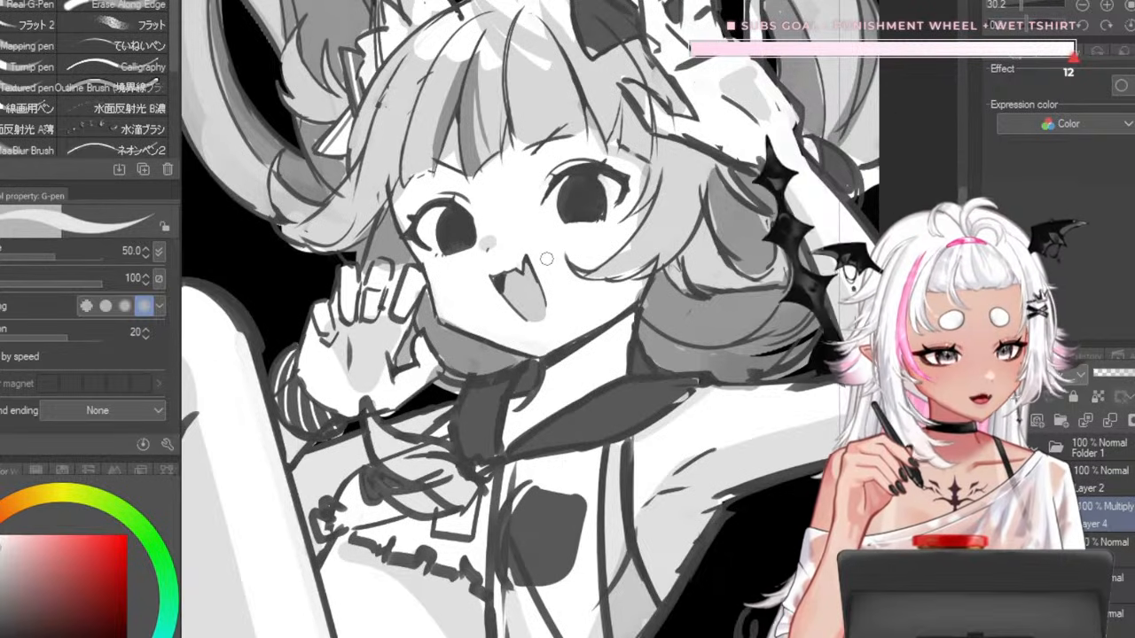
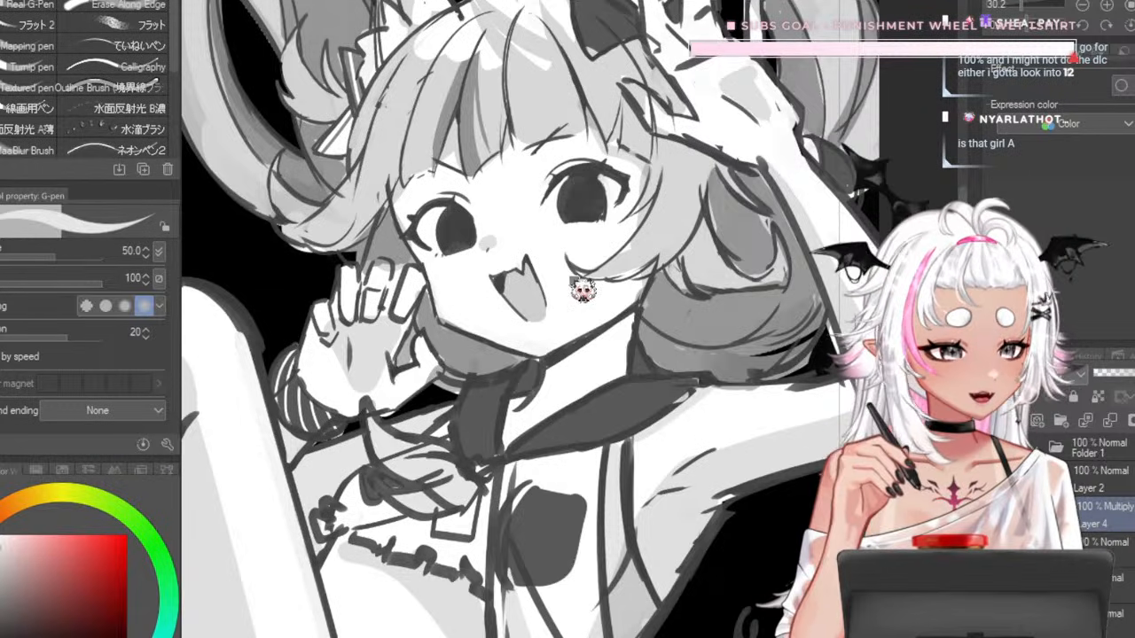
scroll(594, 197, down, 1)
scroll(554, 171, down, 1)
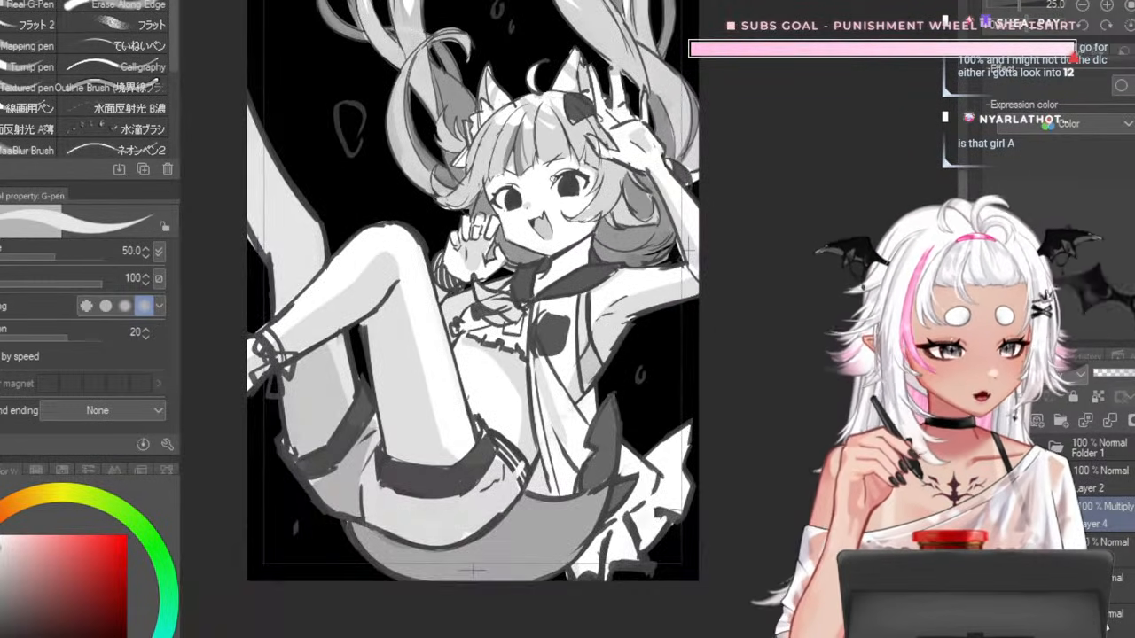
scroll(547, 168, up, 2)
scroll(547, 169, down, 3)
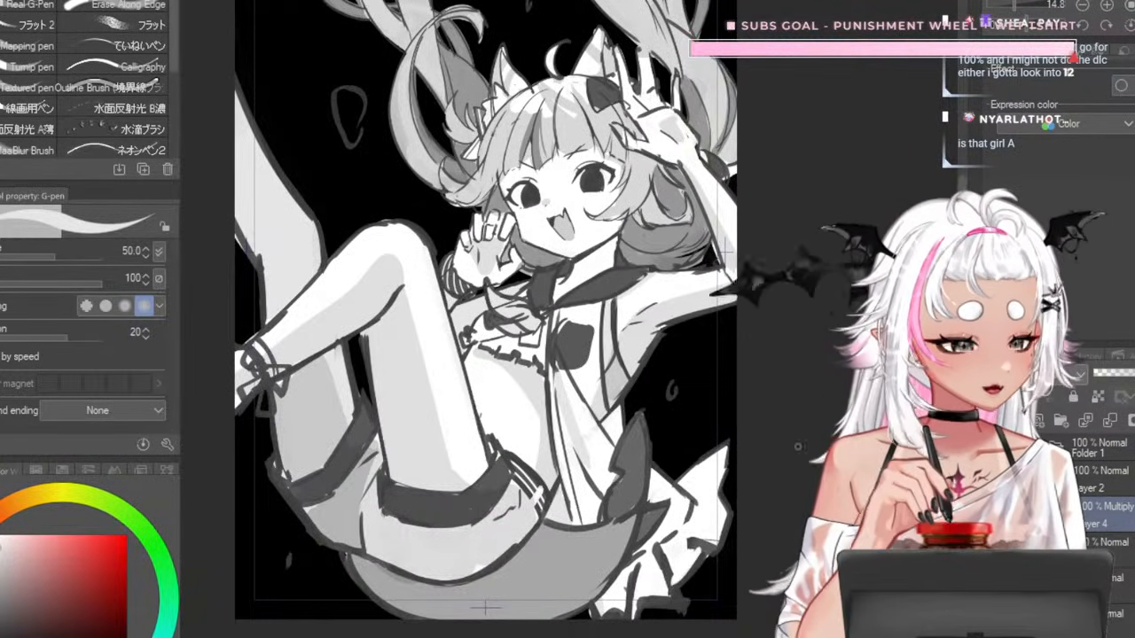
scroll(750, 407, down, 2)
scroll(752, 411, up, 3)
scroll(751, 410, down, 2)
scroll(688, 338, up, 1)
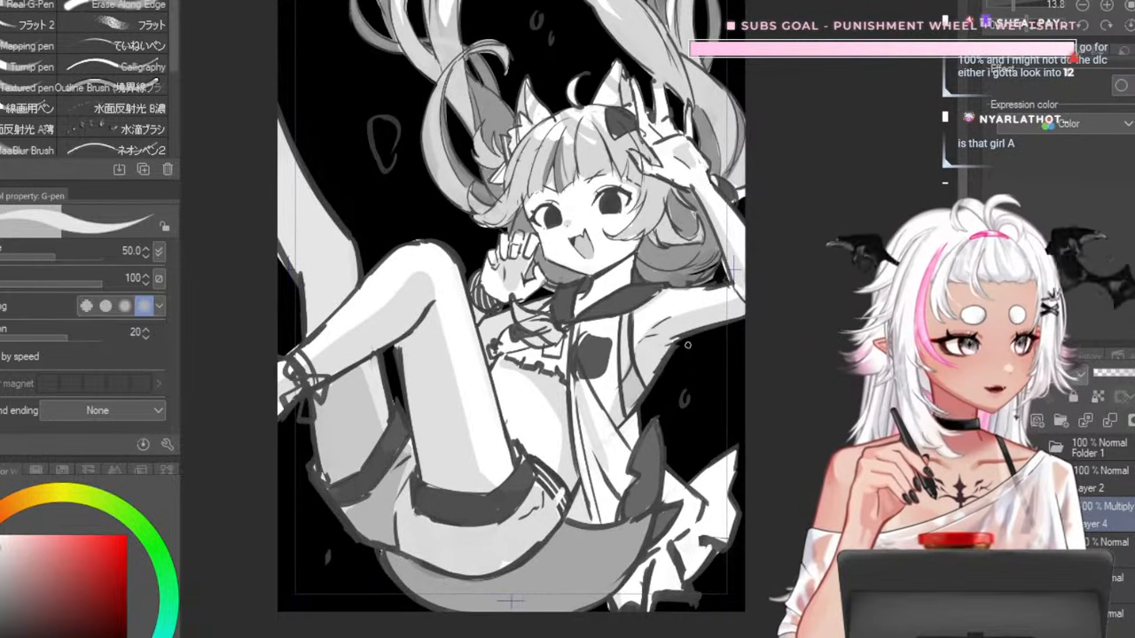
- Duplicate Folder 1 and merge the copy into a single layer, toggling layer visibility to check it
click(1104, 456)
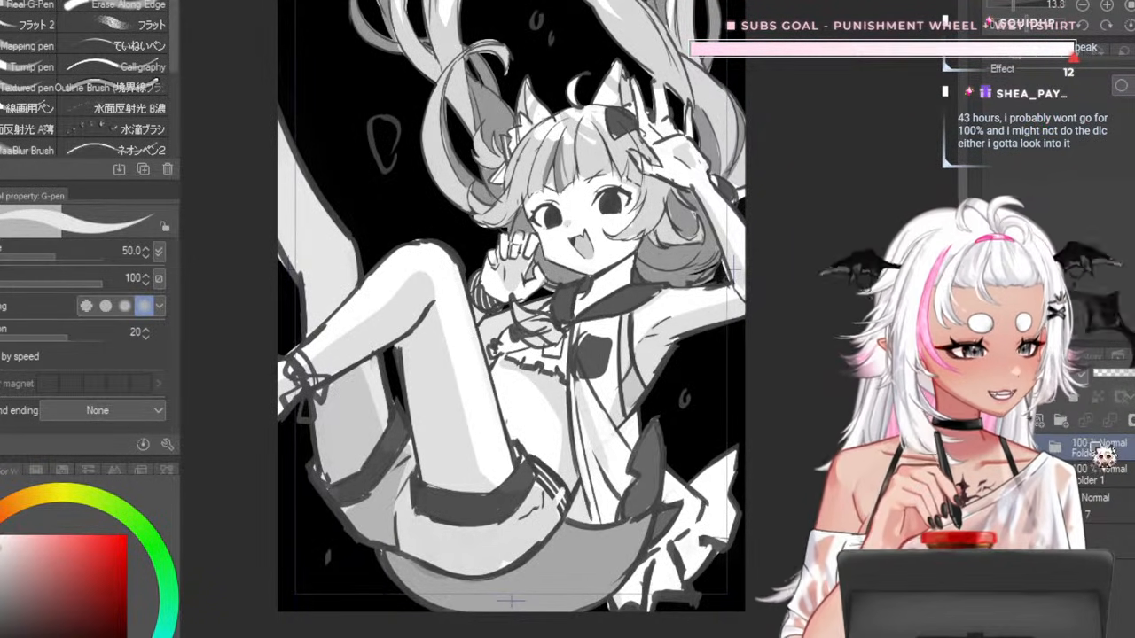
key(shift+alt+e)
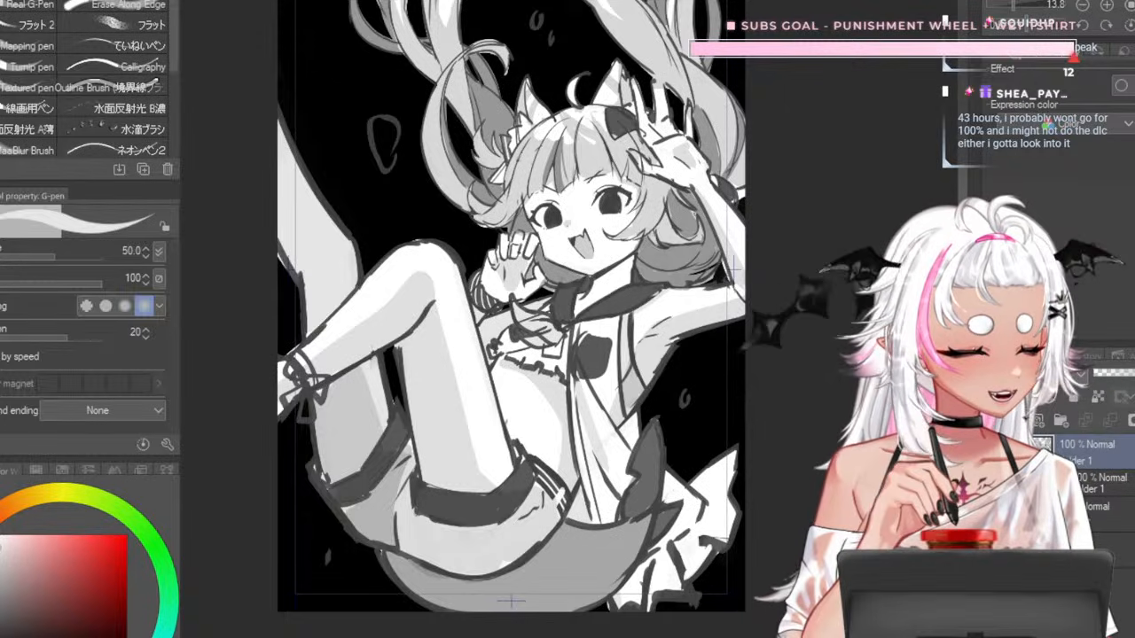
click(995, 452)
click(995, 452)
click(995, 453)
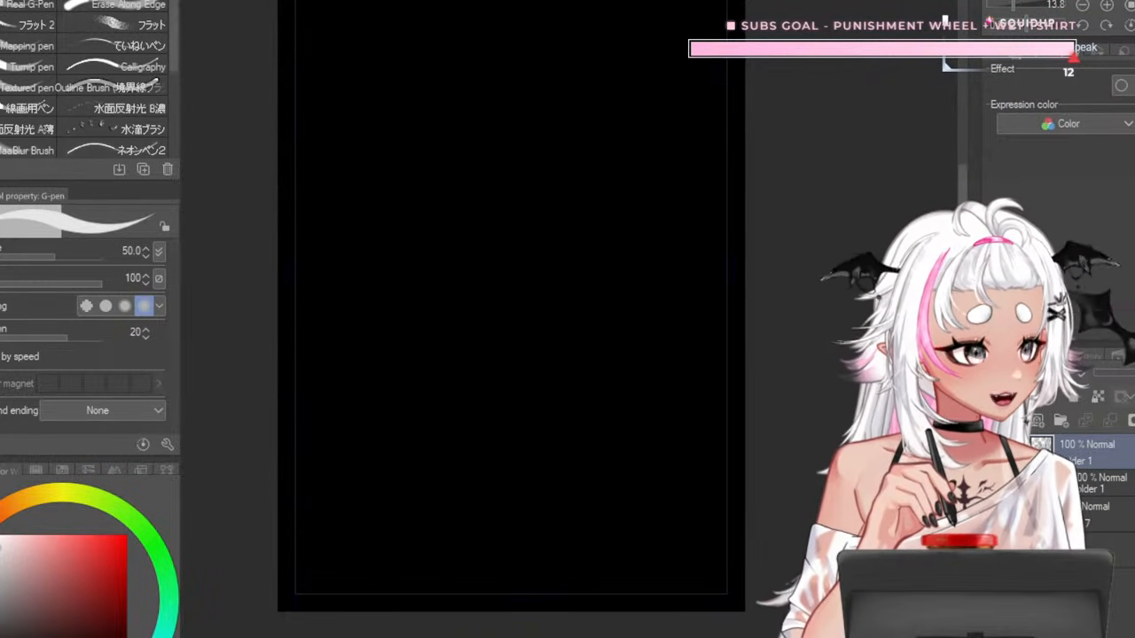
click(995, 452)
- Paint light gray over the sketch line inside the outermost strand of the large floating hair lock with the G-pen at size 30
scroll(637, 131, up, 4)
scroll(636, 131, down, 4)
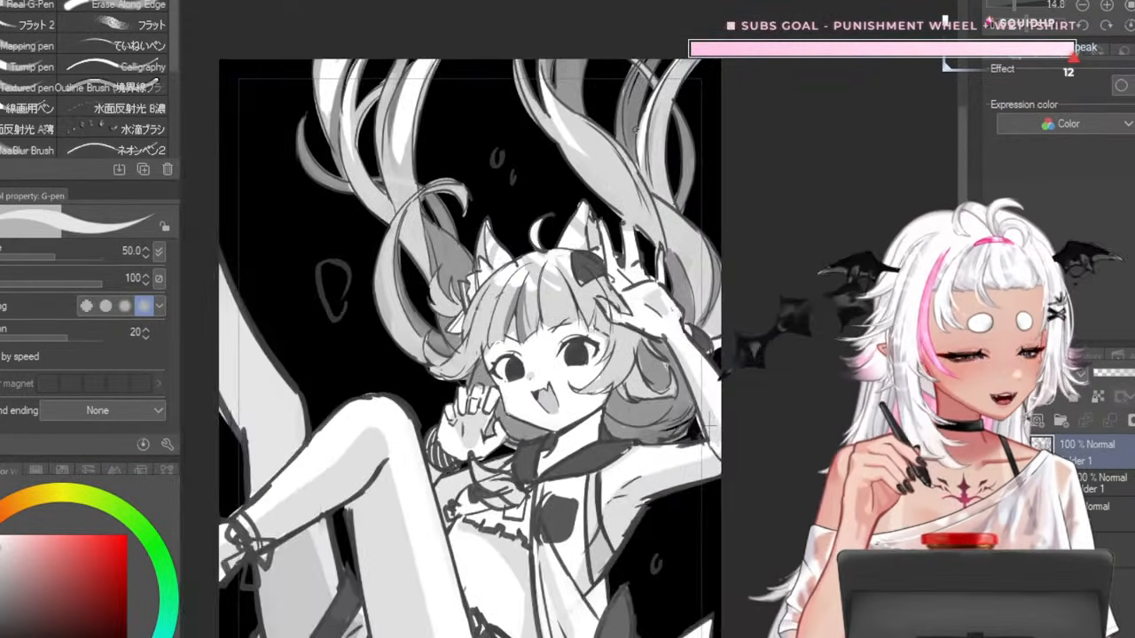
scroll(637, 131, up, 5)
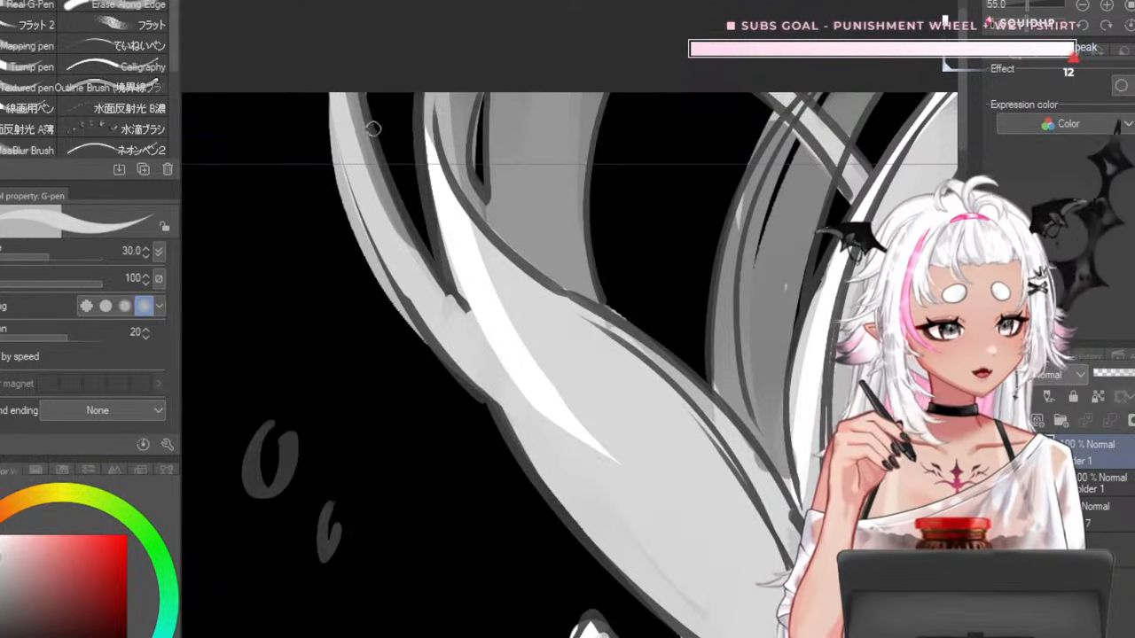
key(bracketright)
key(bracketright)
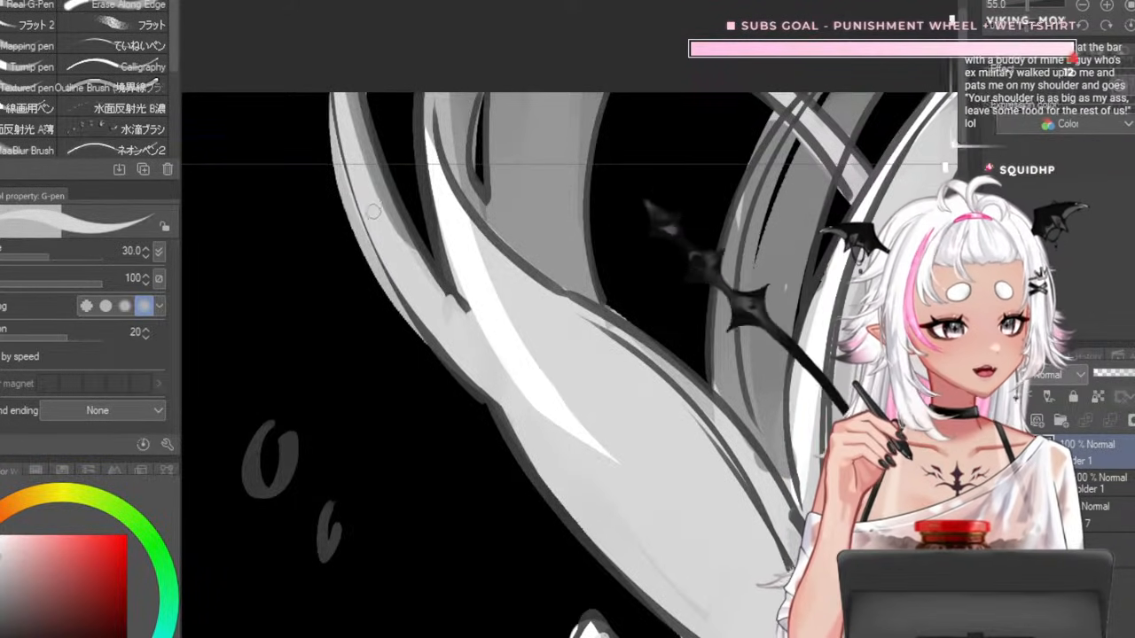
alt+click(379, 196)
drag(351, 100, 397, 210)
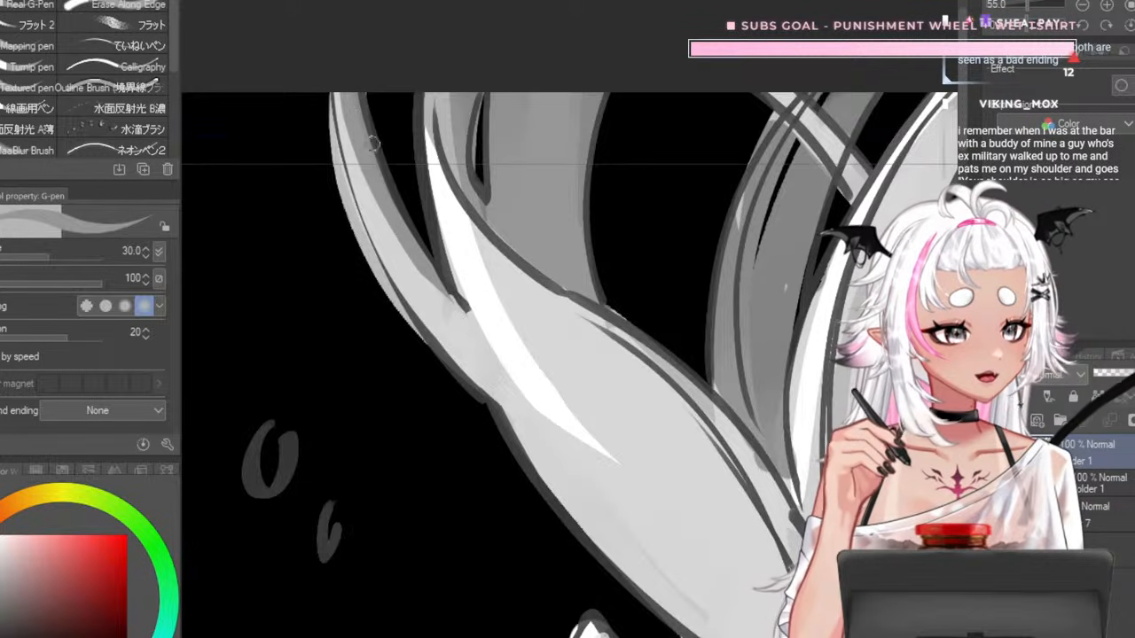
- Extend the white highlight up the neighbouring strand of the large floating lock with the G-pen at sizes 20 and 15
alt+click(437, 207)
key(bracketleft)
key(bracketleft)
mouse_move(425, 96)
mouse_down()
mouse_move(461, 296)
mouse_move(494, 358)
mouse_up()
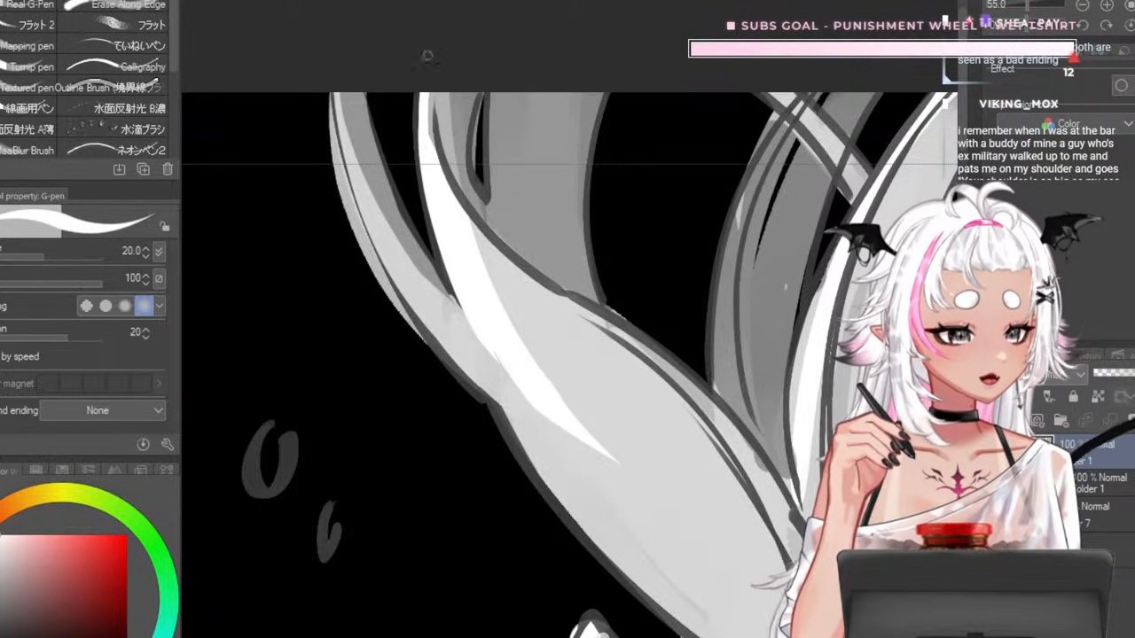
alt+click(451, 152)
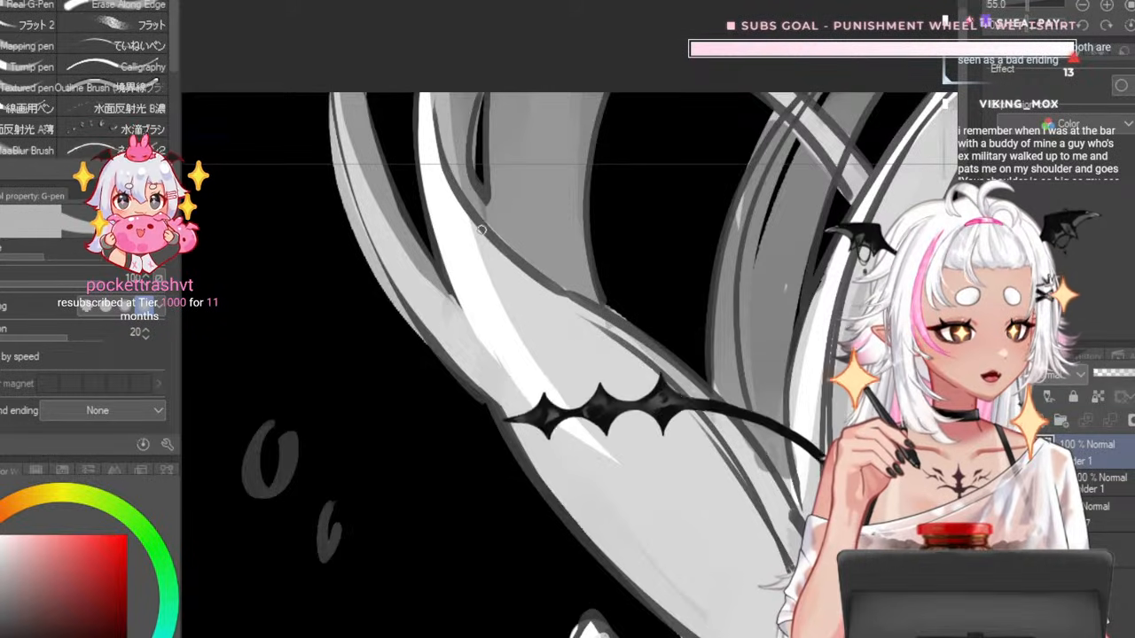
alt+click(483, 276)
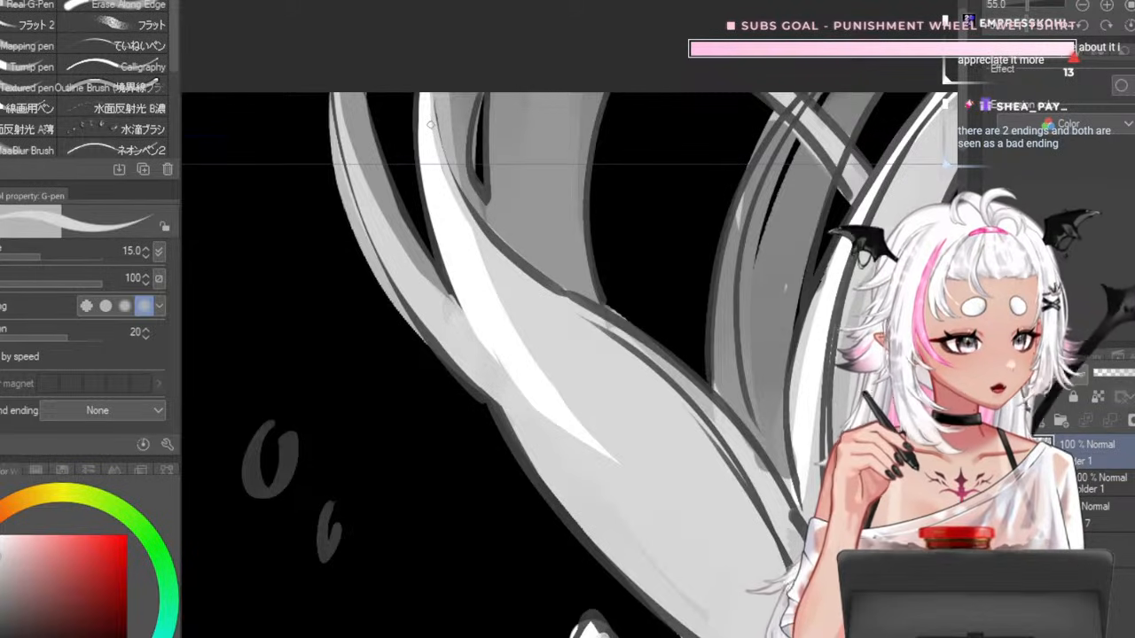
- Paint light gray over the outline where the two strands join the large lock, using brush size 25
alt+click(463, 340)
key(])
key(])
key(])
mouse_move(432, 296)
mouse_down()
mouse_move(458, 319)
mouse_move(506, 419)
mouse_up()
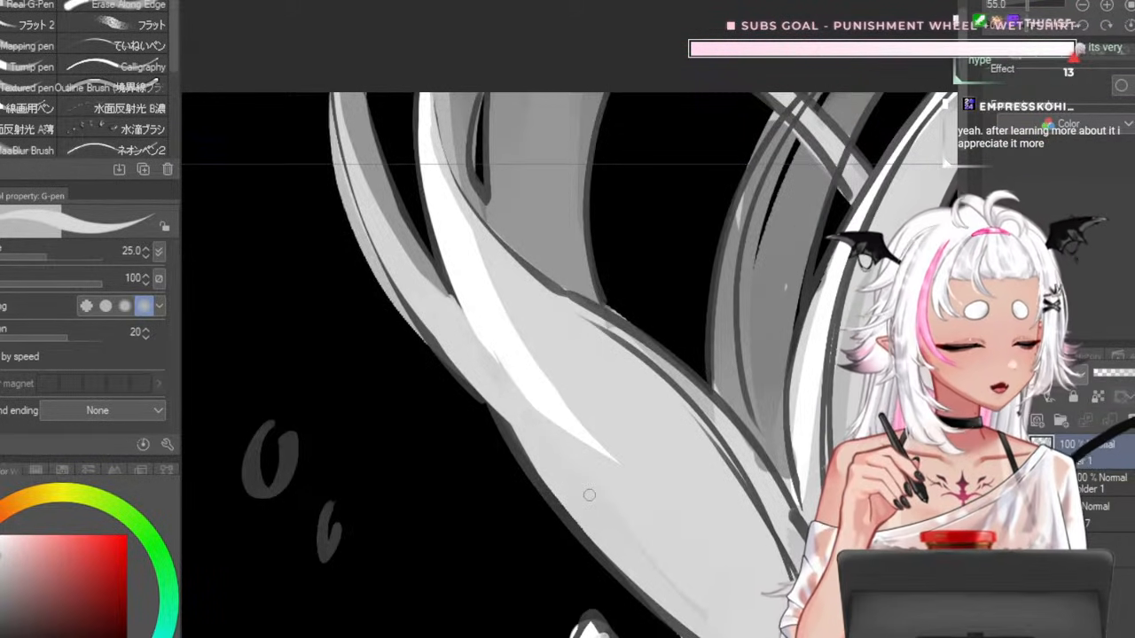
- Add small white highlight strokes near the upper bend of the large lock with the brush reduced to 10
scroll(403, 232, down, 6)
scroll(471, 281, up, 4)
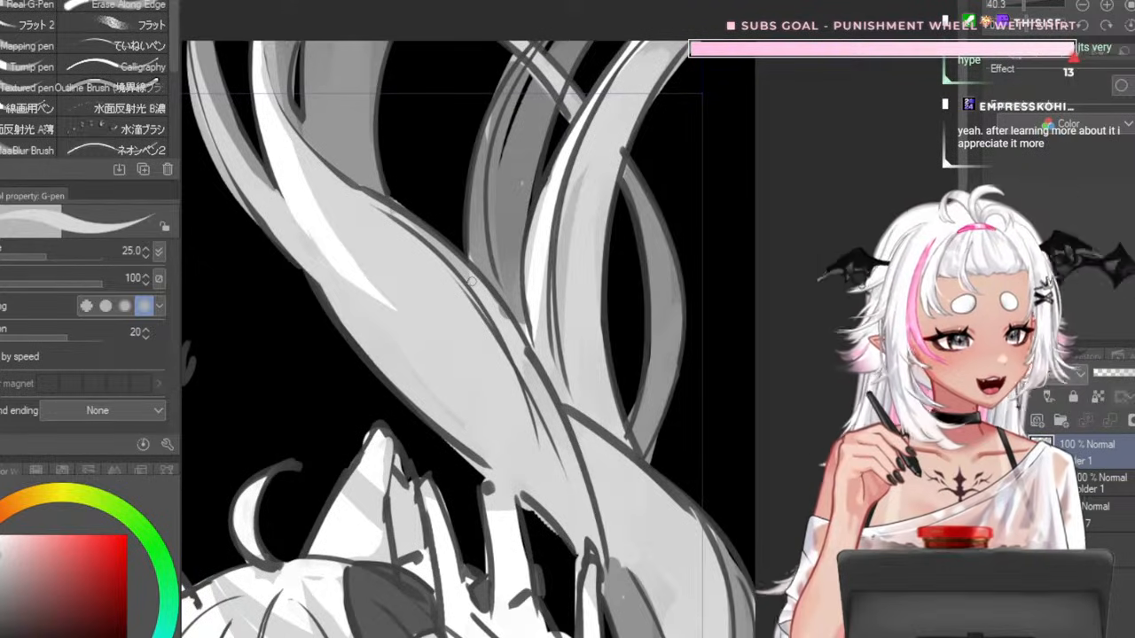
key([)
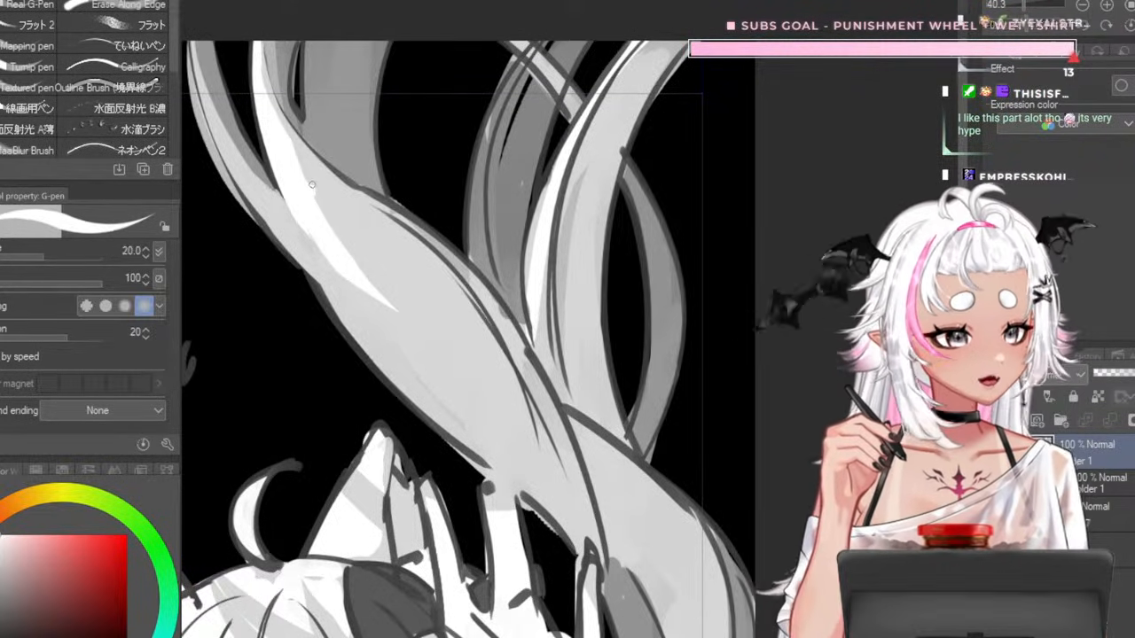
key([)
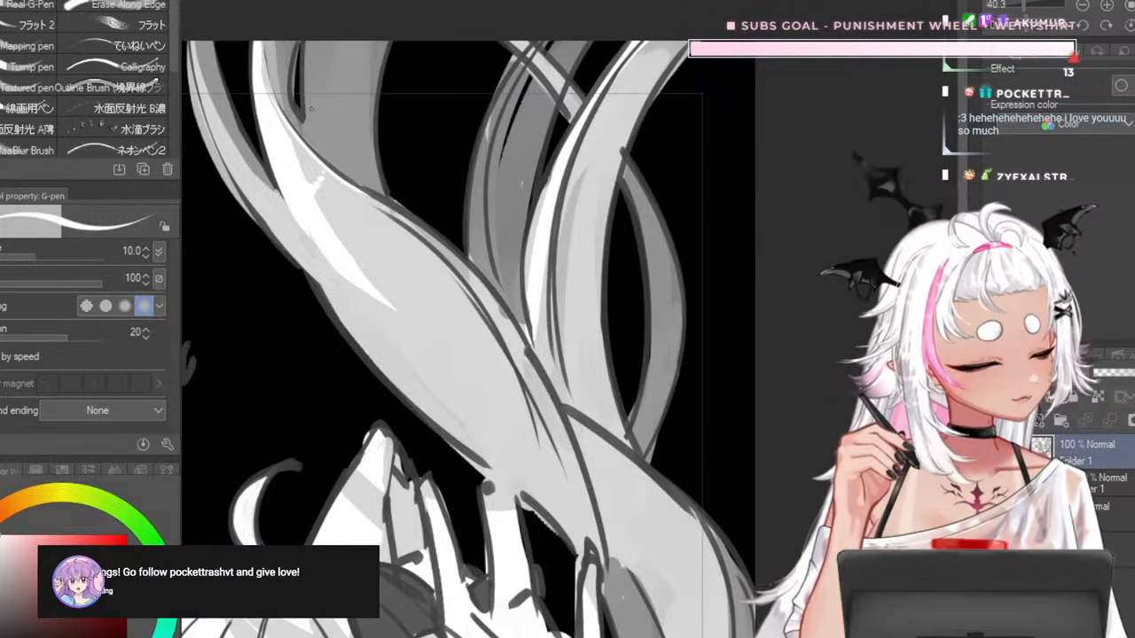
- Shade the darker strand behind the large lock with gray strokes at brush sizes 30 and 12
key(bracketright)
key(bracketright)
key(bracketright)
key(bracketright)
key(bracketright)
key(bracketright)
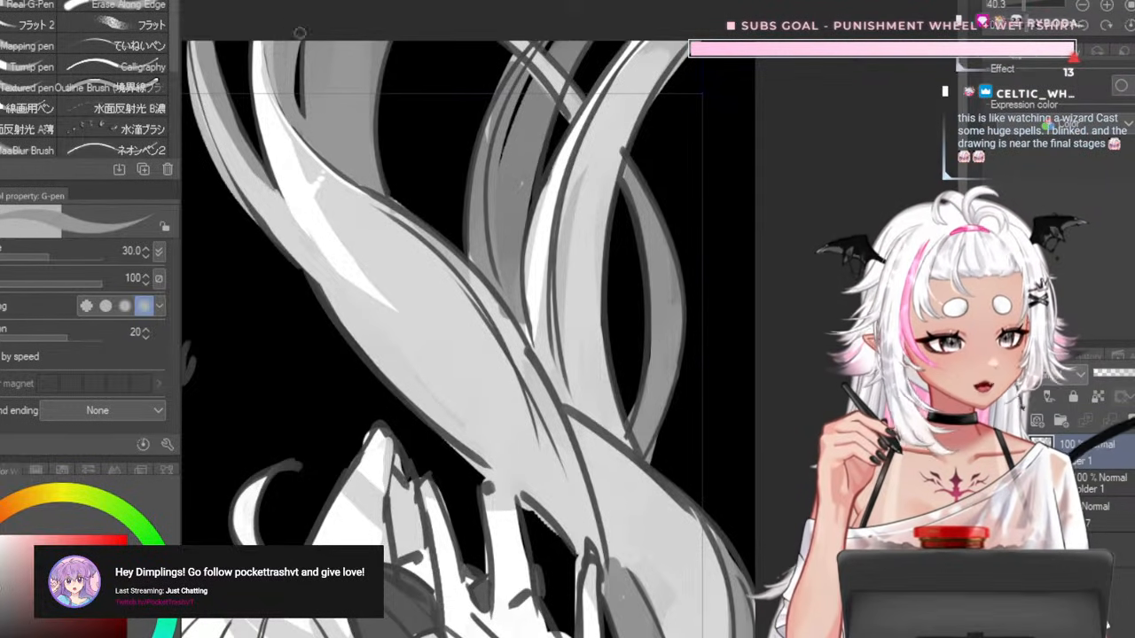
key(bracketleft)
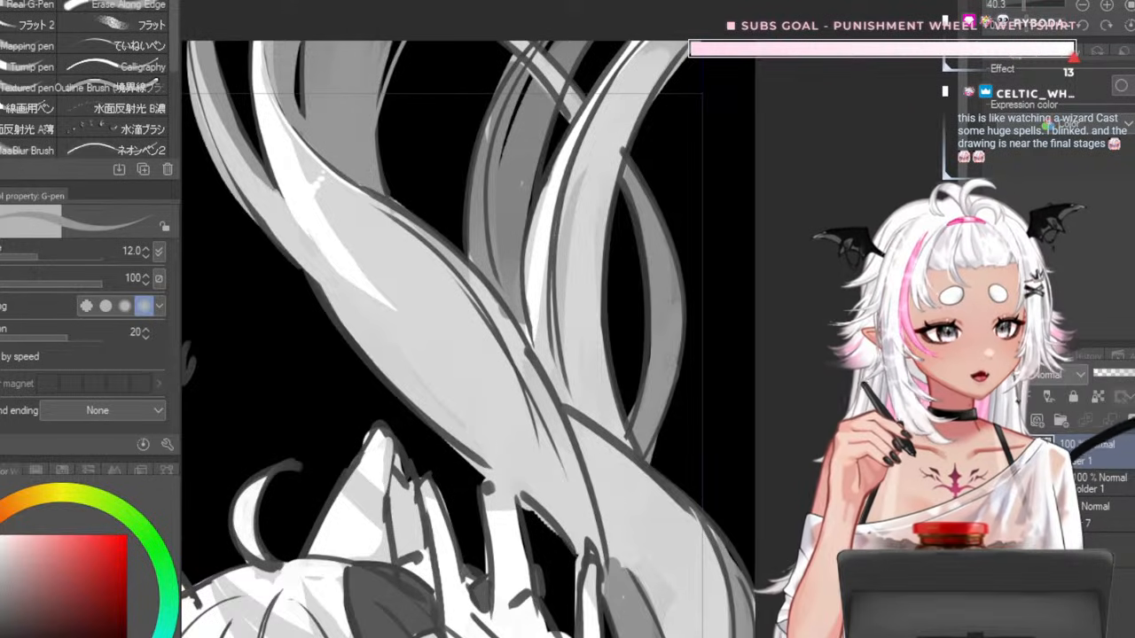
- Clean up the large lock's upper outline against the dark back strand with gray strokes at sizes 20 and 12
scroll(493, 261, down, 9)
scroll(493, 273, up, 10)
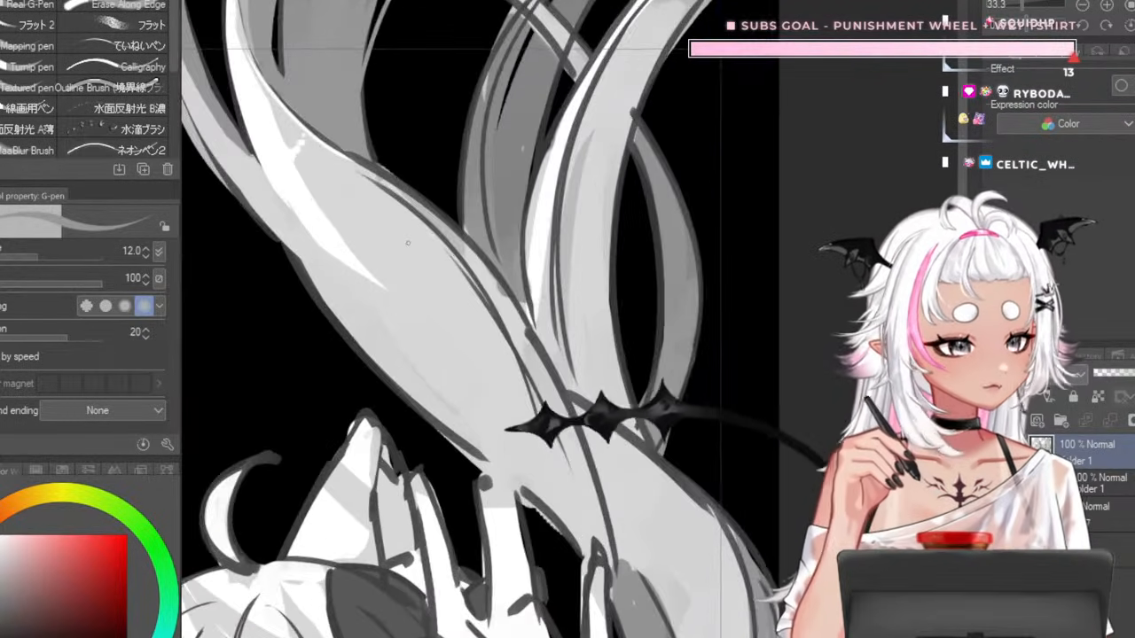
key(bracketright)
key(bracketright)
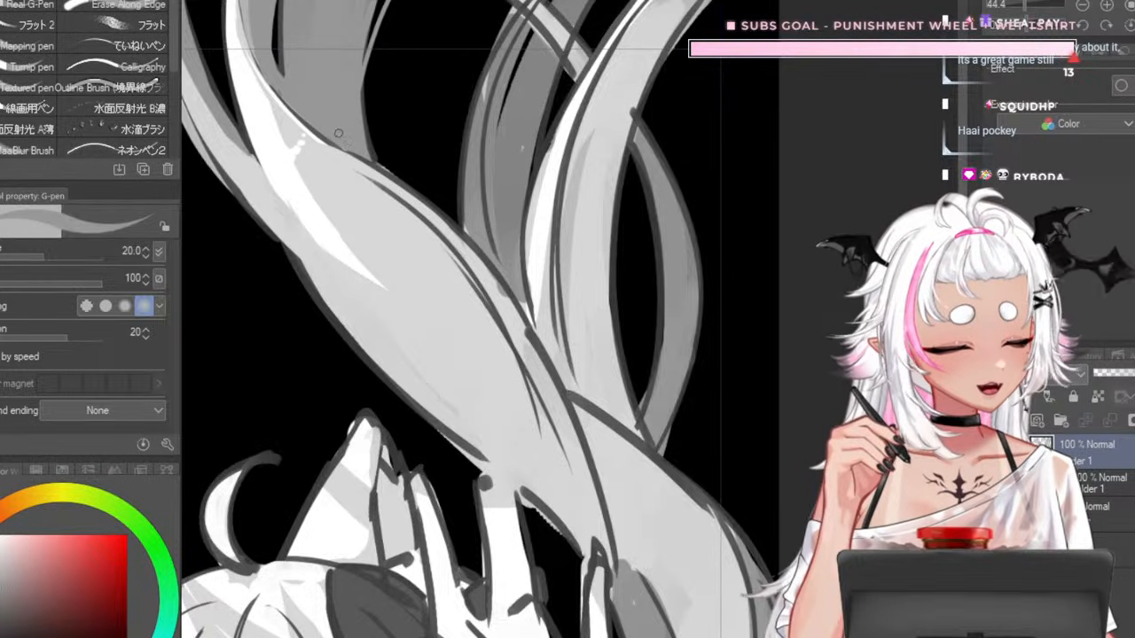
key(bracketleft)
key(bracketleft)
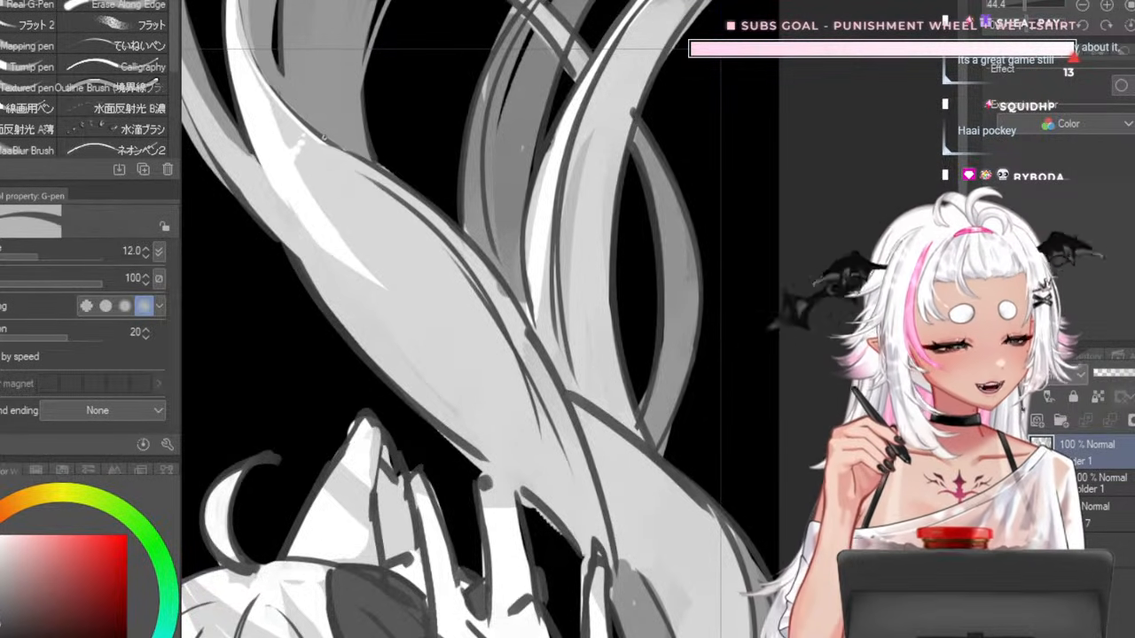
key(bracketleft)
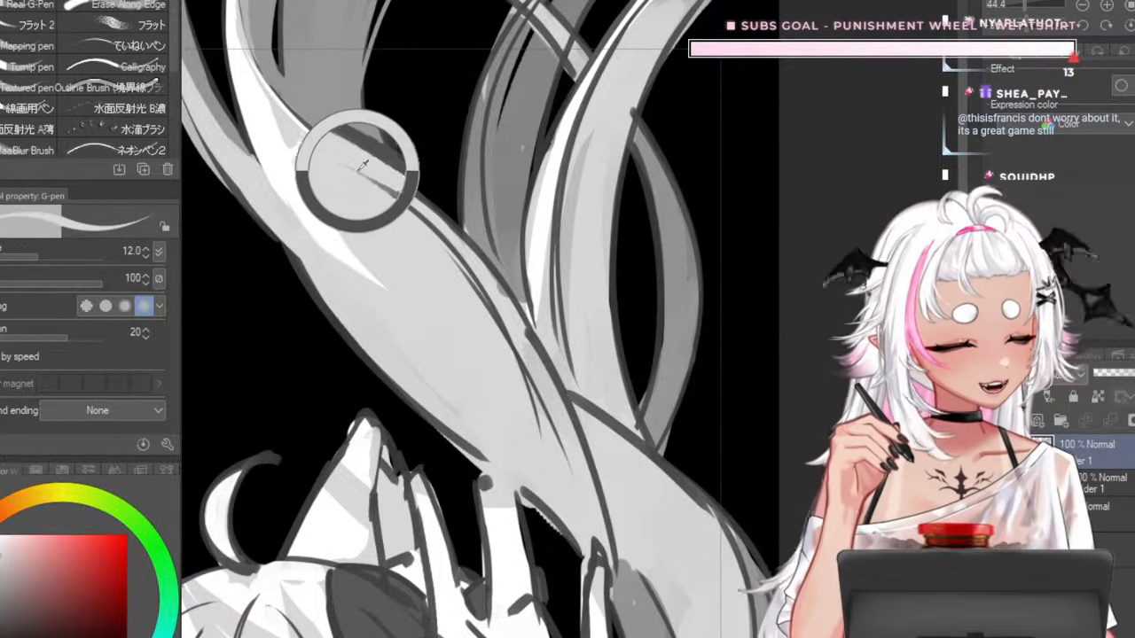
- Paint light gray over the loose sketch lines in the lower half of the large lock at brush sizes 15 to 25
key(bracketright)
key(bracketright)
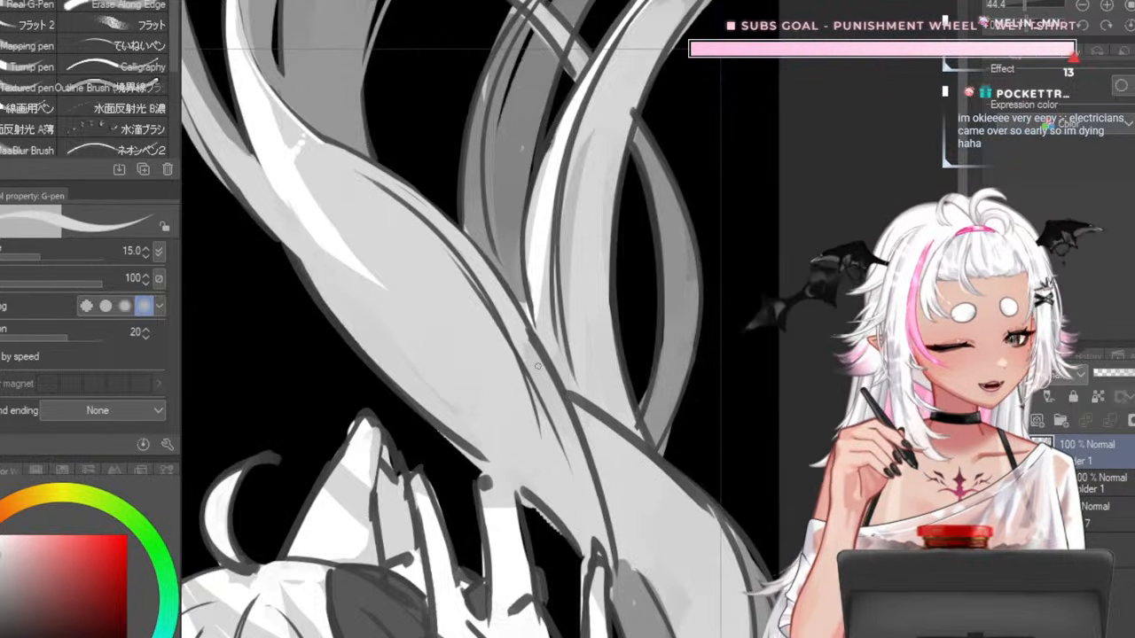
key(bracketright)
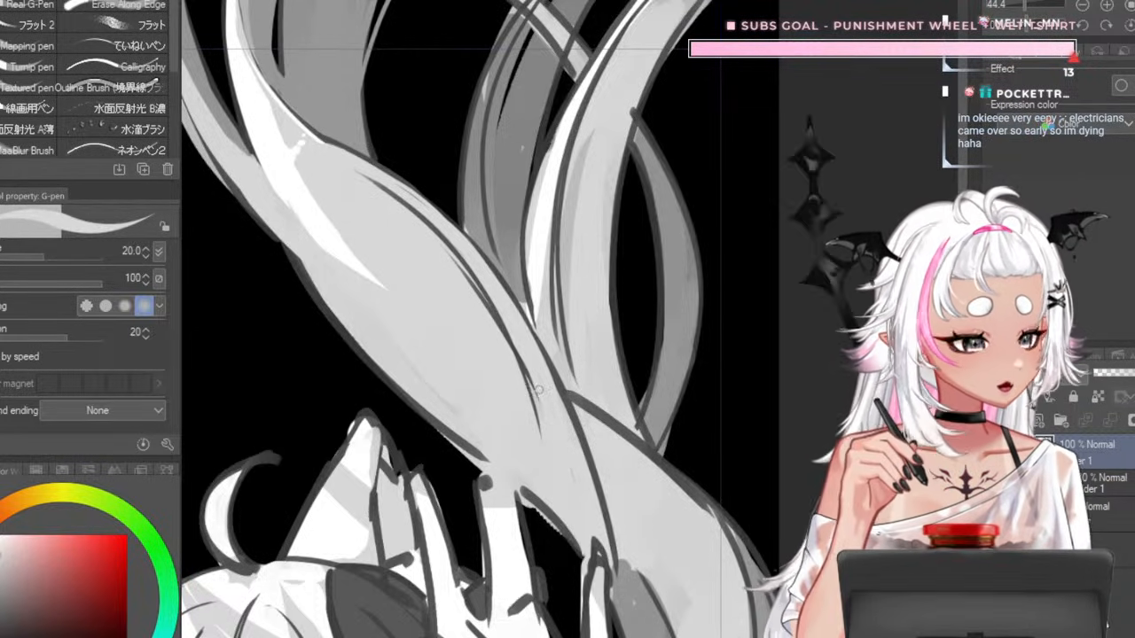
key(bracketright)
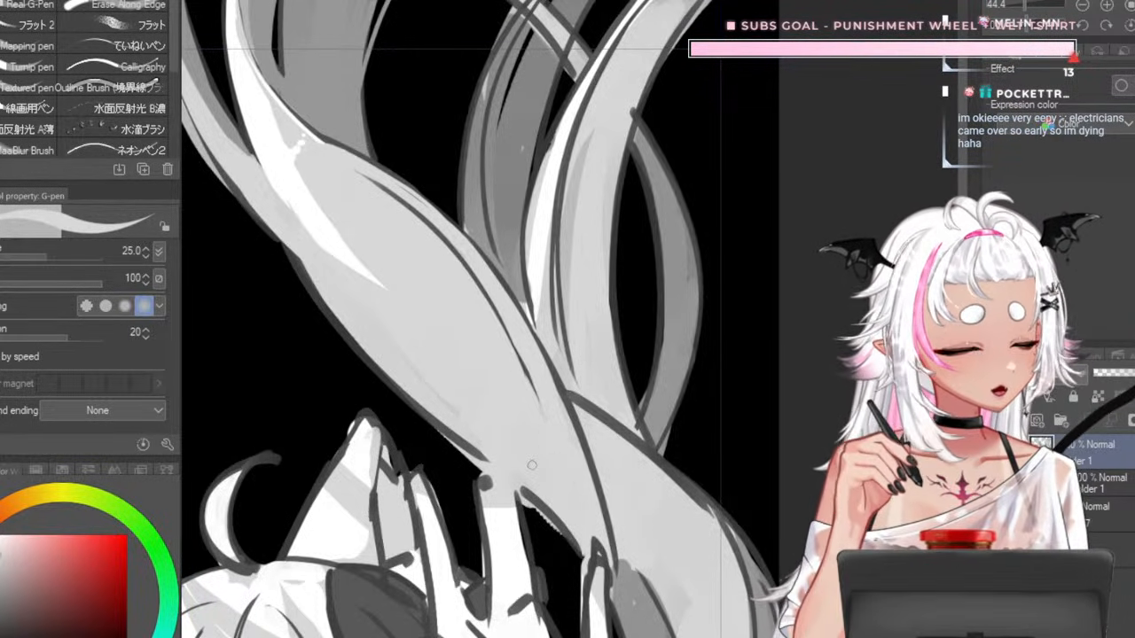
- Brighten the inner edge of the upright hair strand with a long white highlight at brush sizes 25 and 17
scroll(462, 297, down, 6)
scroll(452, 301, up, 4)
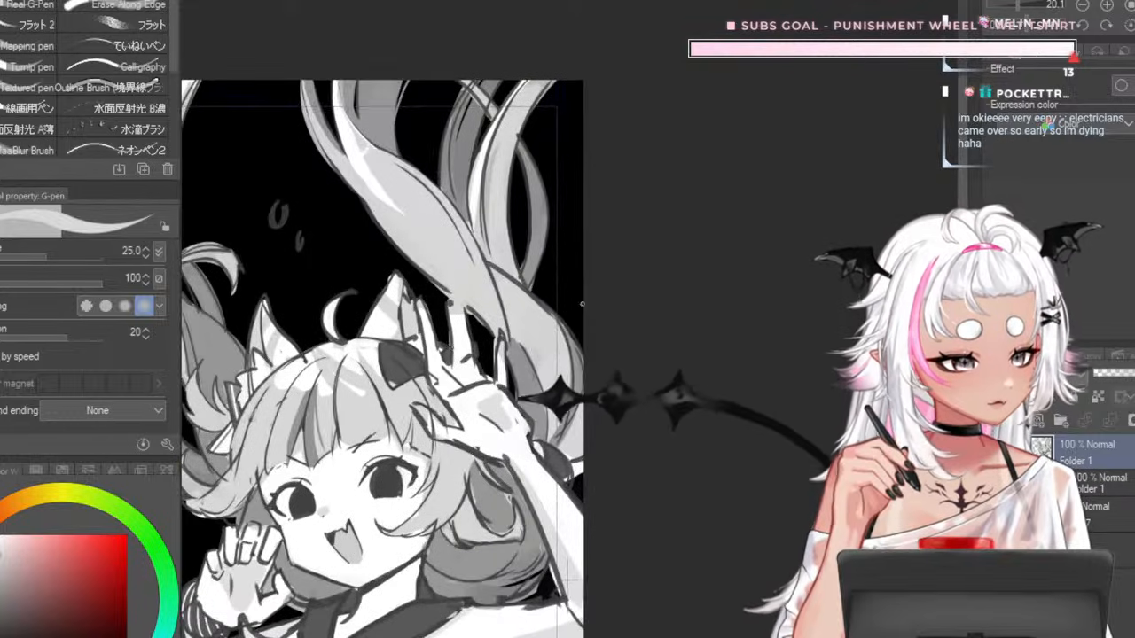
scroll(488, 230, down, 3)
scroll(403, 219, up, 3)
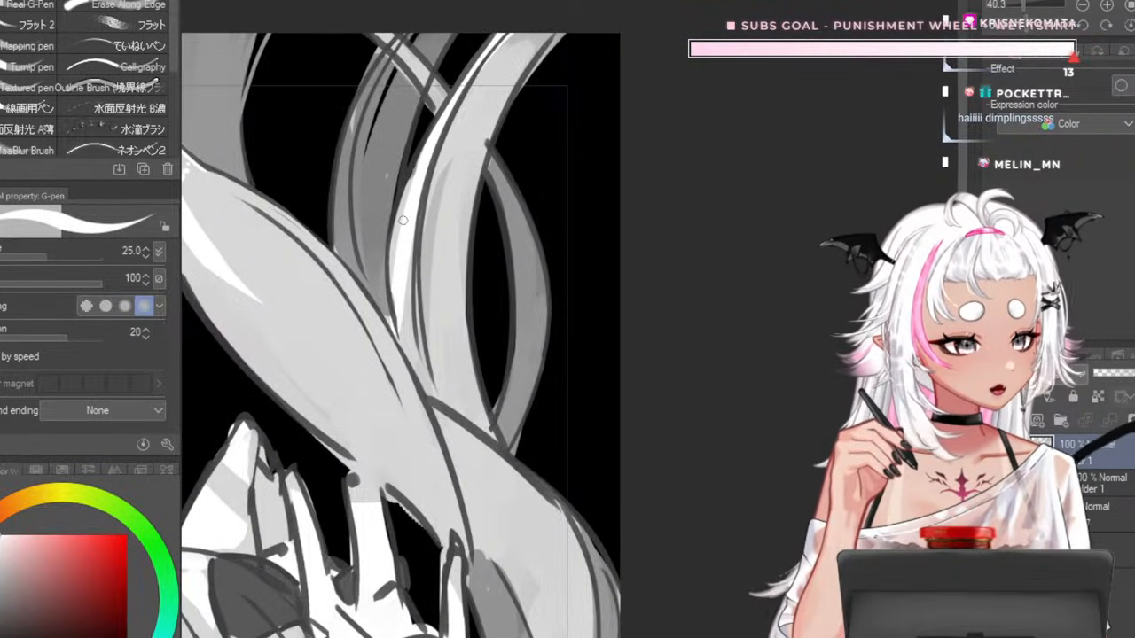
key(bracketright)
key(bracketright)
key(bracketright)
key(bracketright)
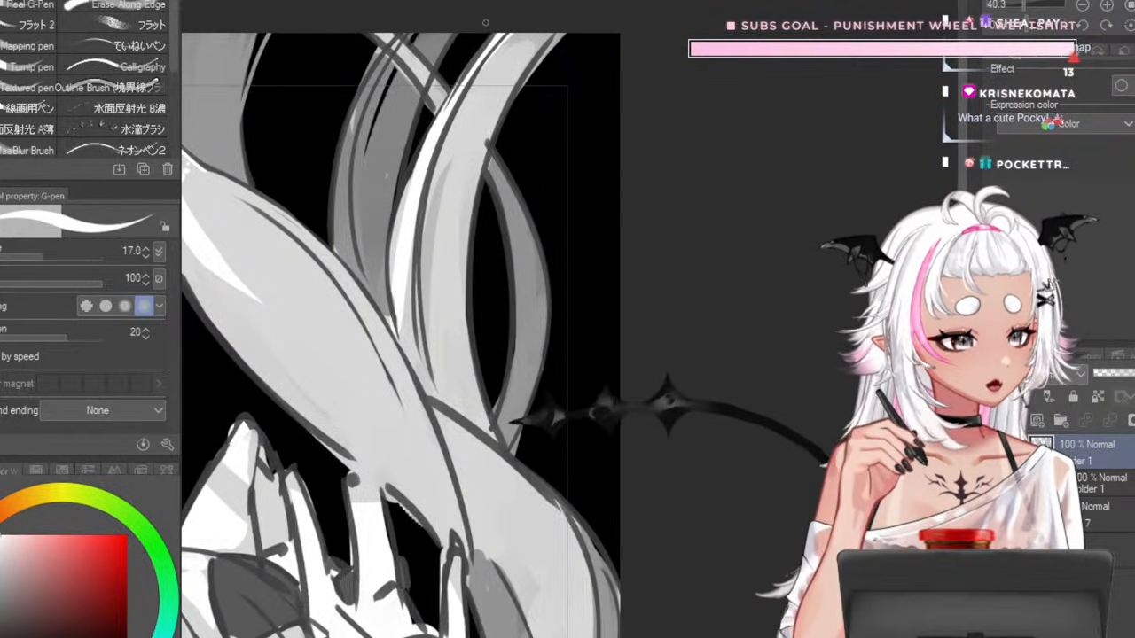
drag(398, 255, 482, 48)
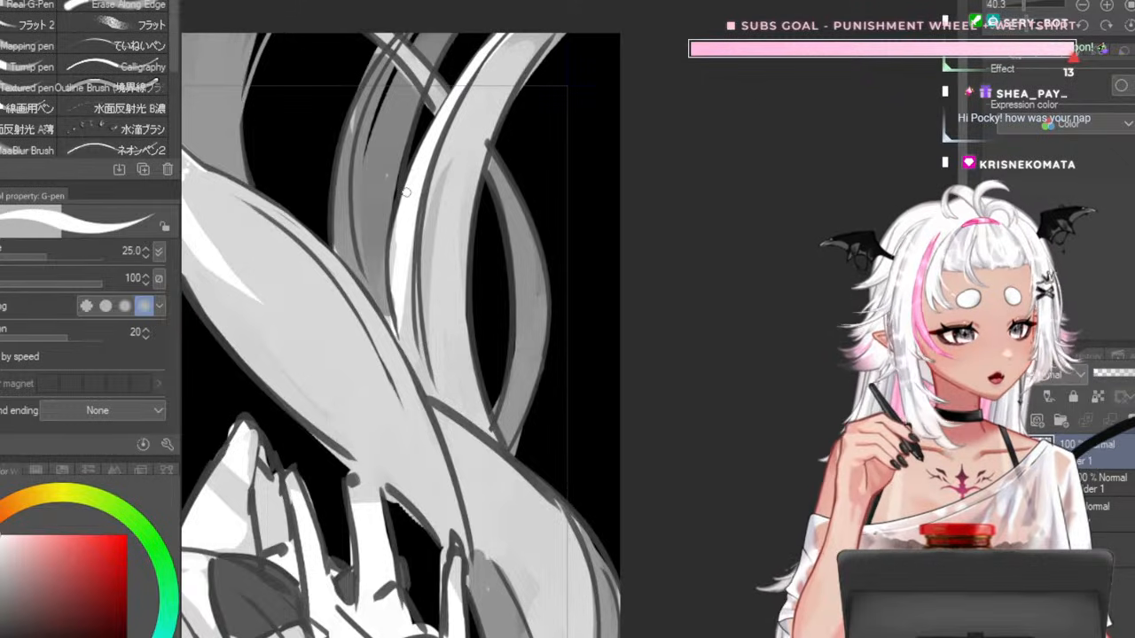
key(bracketleft)
key(bracketleft)
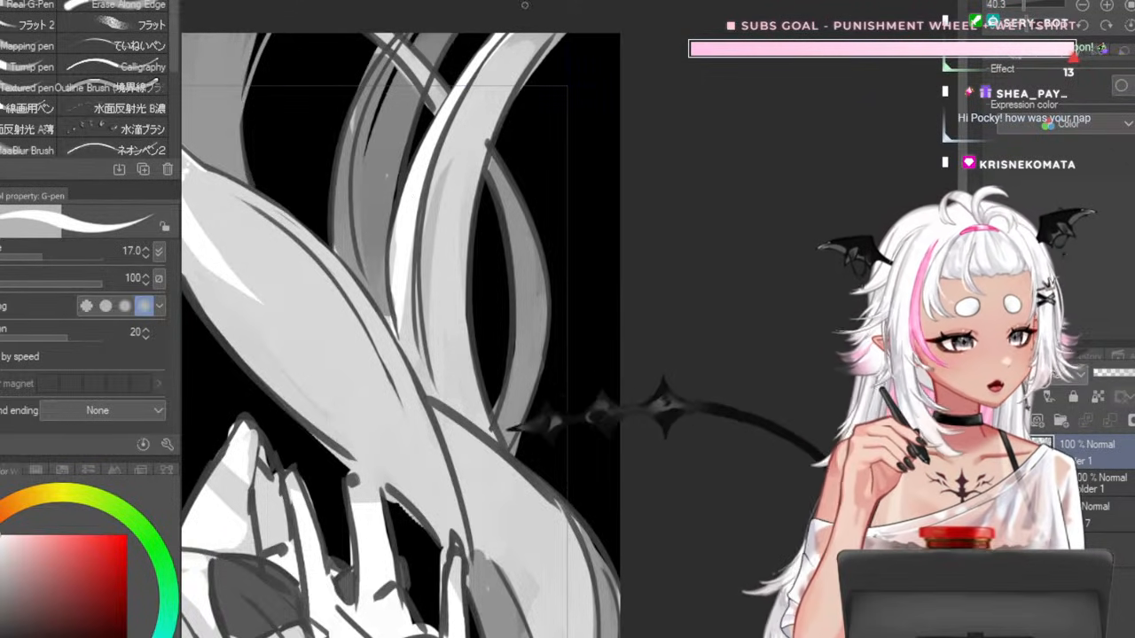
- Blend light gray over the dividing line beside the upright strand's white highlight, using brush sizes 15 to 30
key(bracketright)
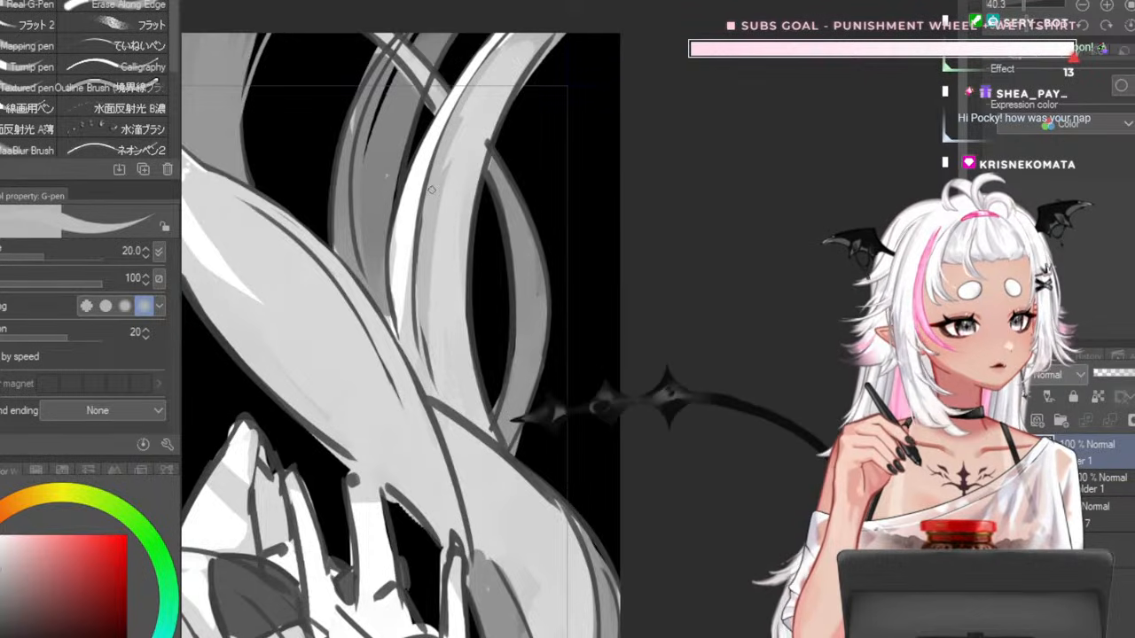
key(bracketleft)
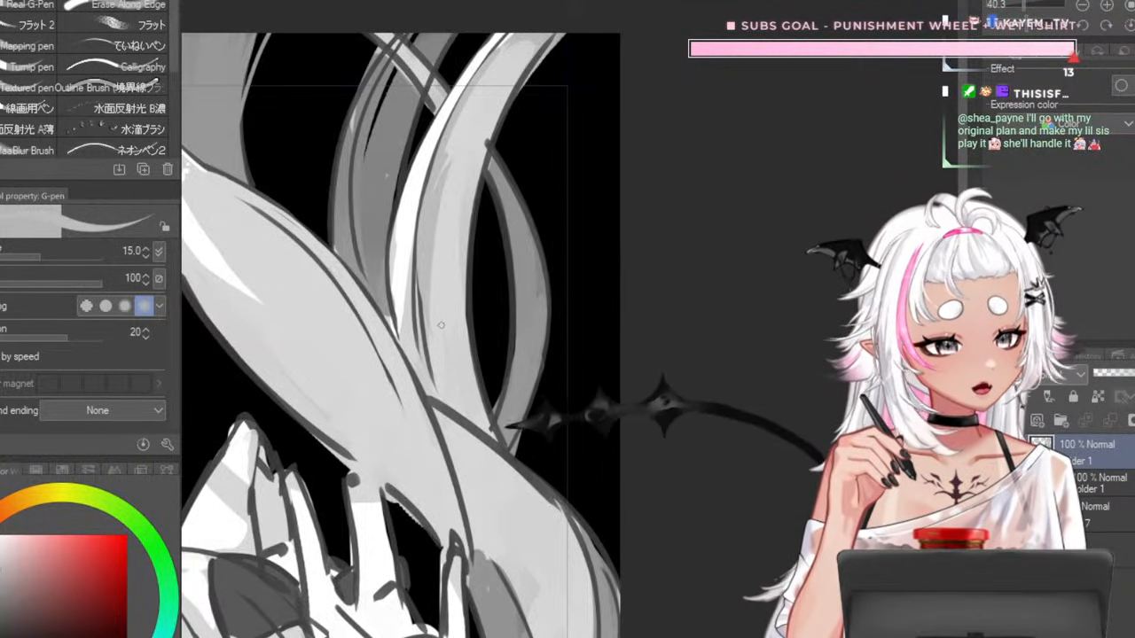
key(bracketleft)
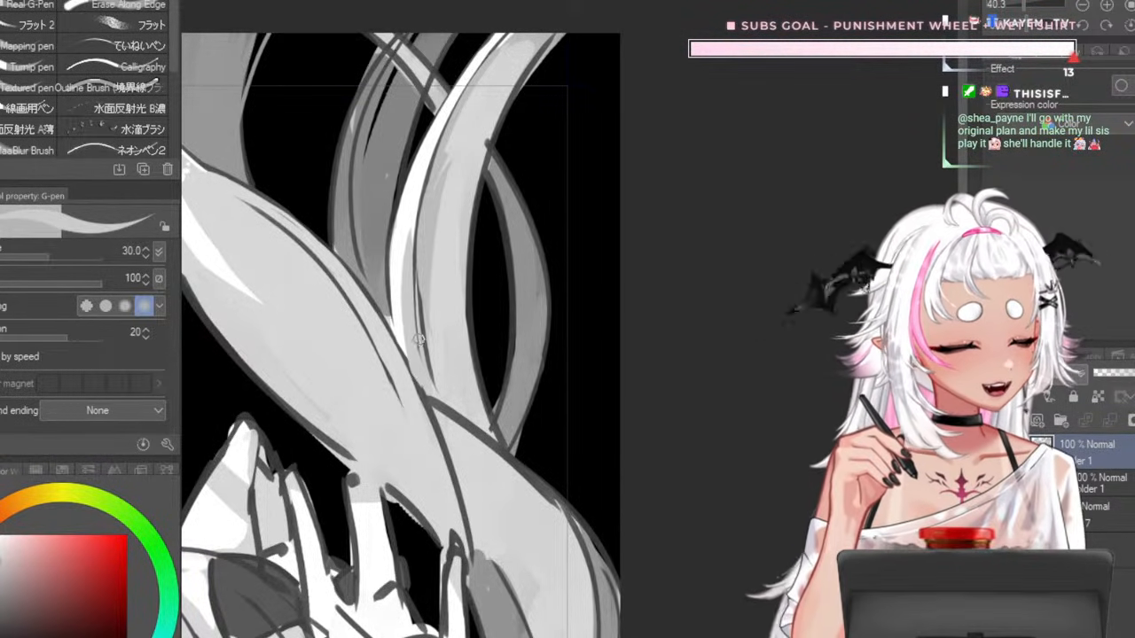
key(bracketleft)
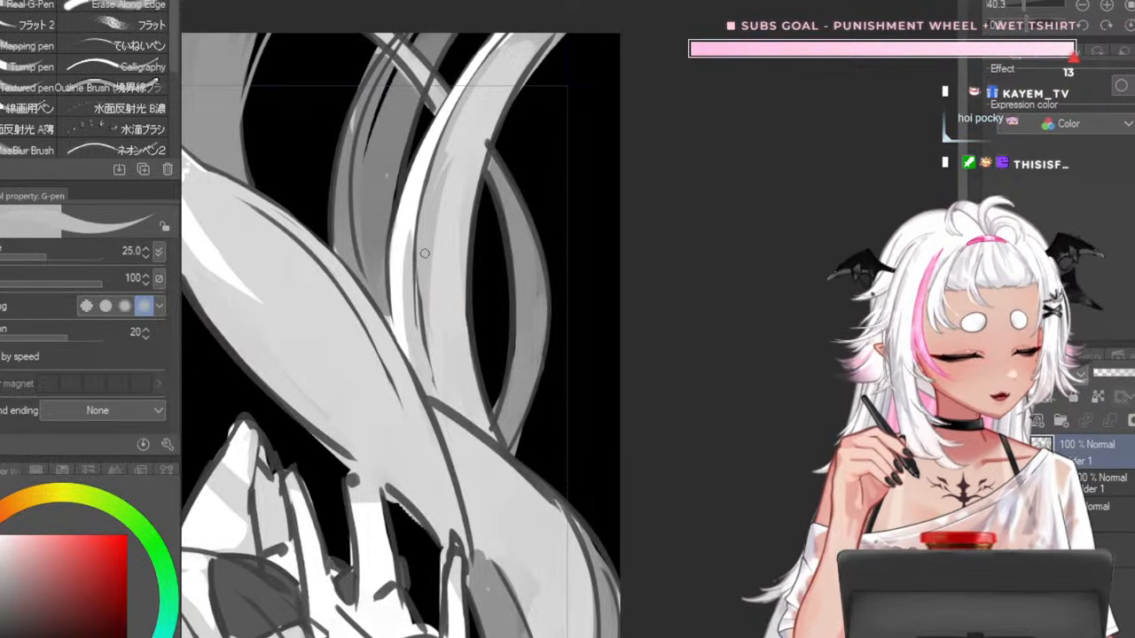
key(bracketleft)
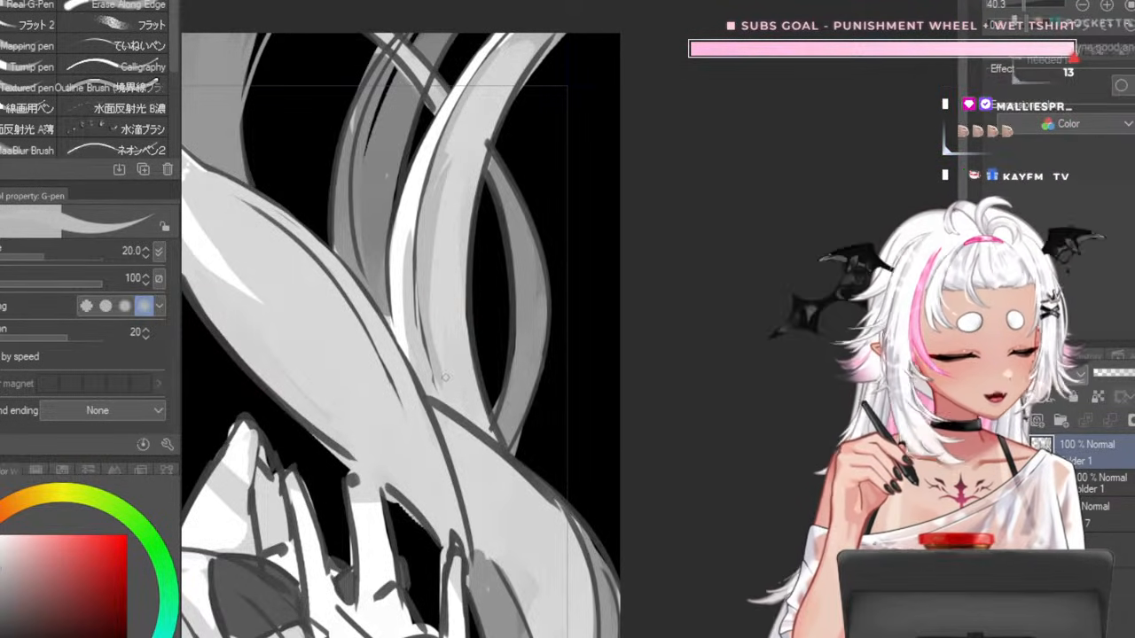
- Redefine the dividing line in the lower part of the upright strand with sampled grays at brush sizes 12 and 17
alt+click(423, 352)
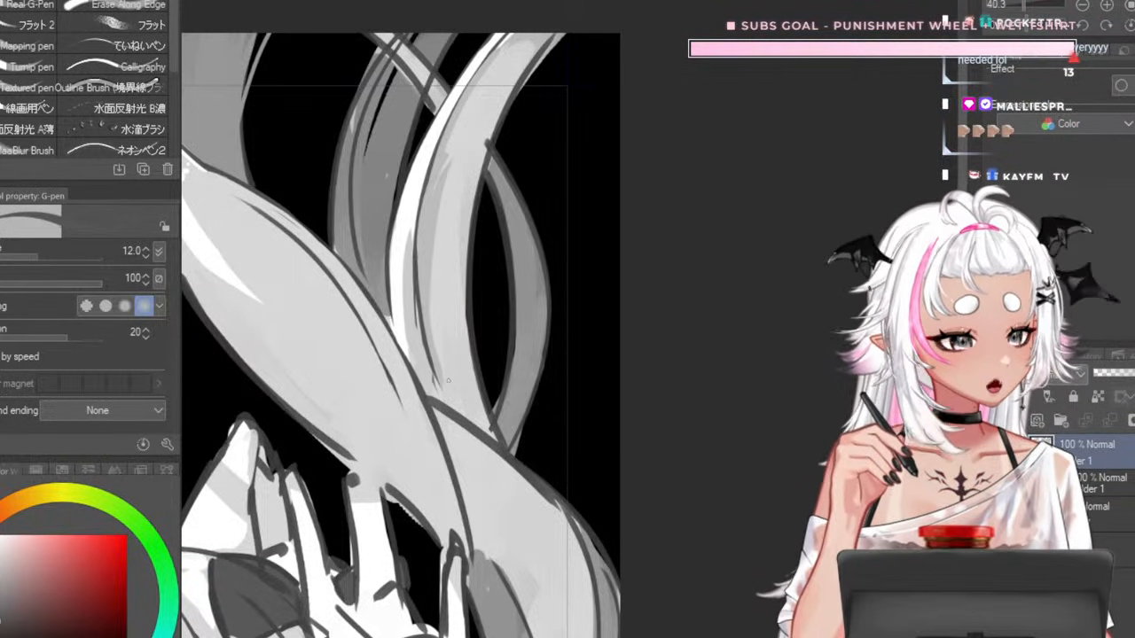
alt+click(434, 311)
key(bracketright)
key(bracketright)
drag(423, 252, 437, 367)
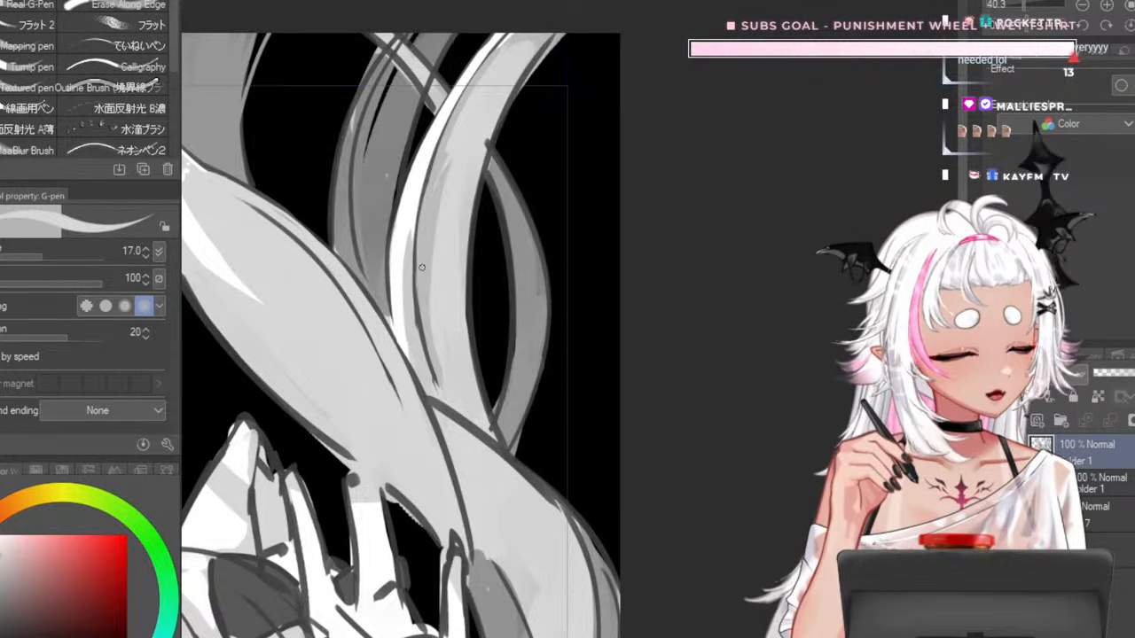
- Thin the upright strand's dividing line and smooth the grays in its lower half with sampled tones at brush sizes 17 to 30
alt+click(429, 288)
alt+click(427, 284)
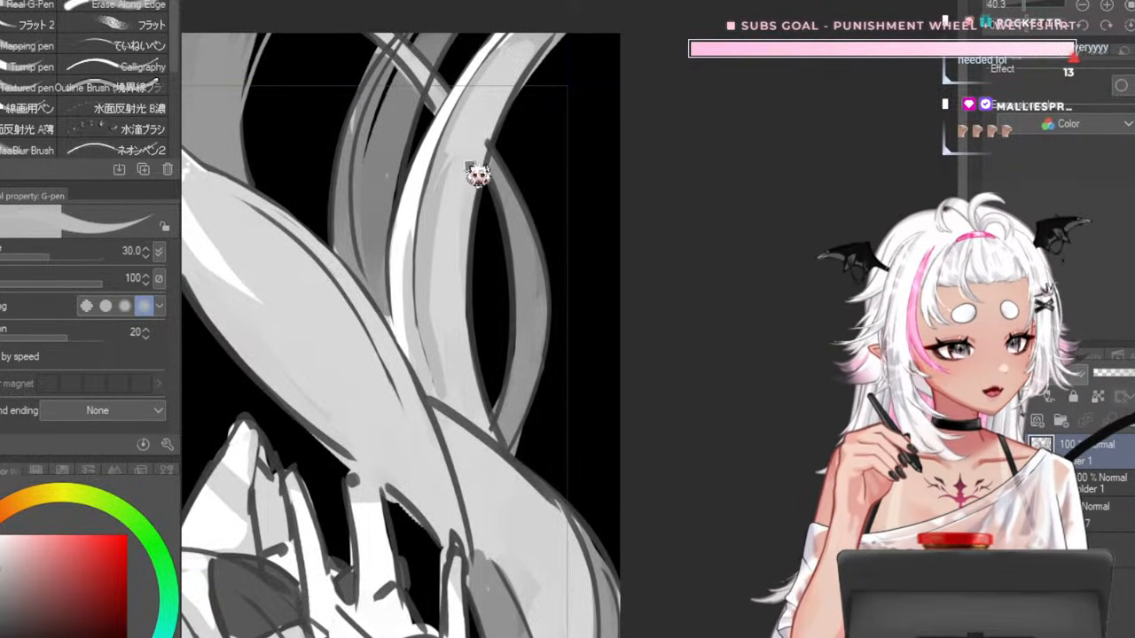
key(bracketleft)
key(bracketleft)
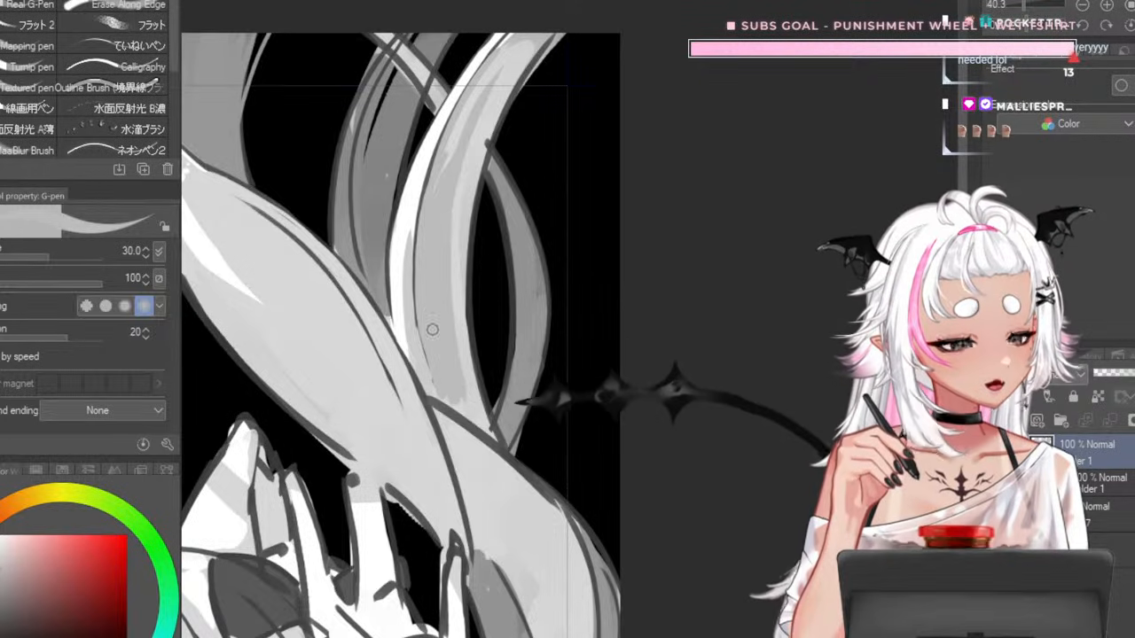
alt+click(423, 339)
alt+click(416, 321)
alt+click(415, 323)
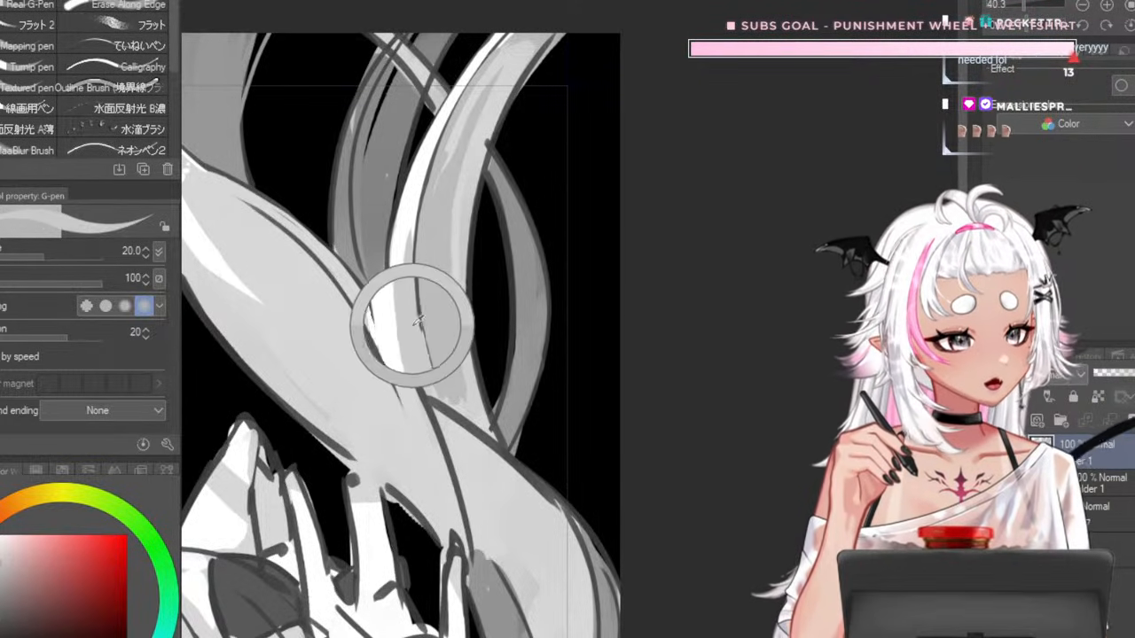
key(bracketleft)
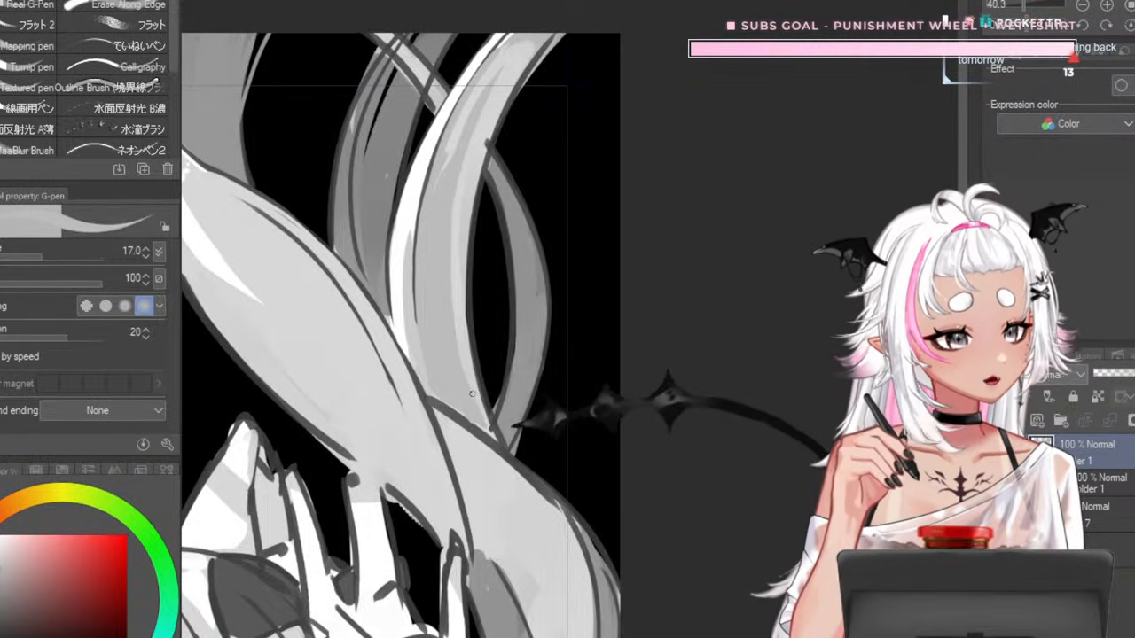
- Add light streaks to the upright strand's upper part and paint mid gray over the lines crossing the darker strand behind it
key(bracketright)
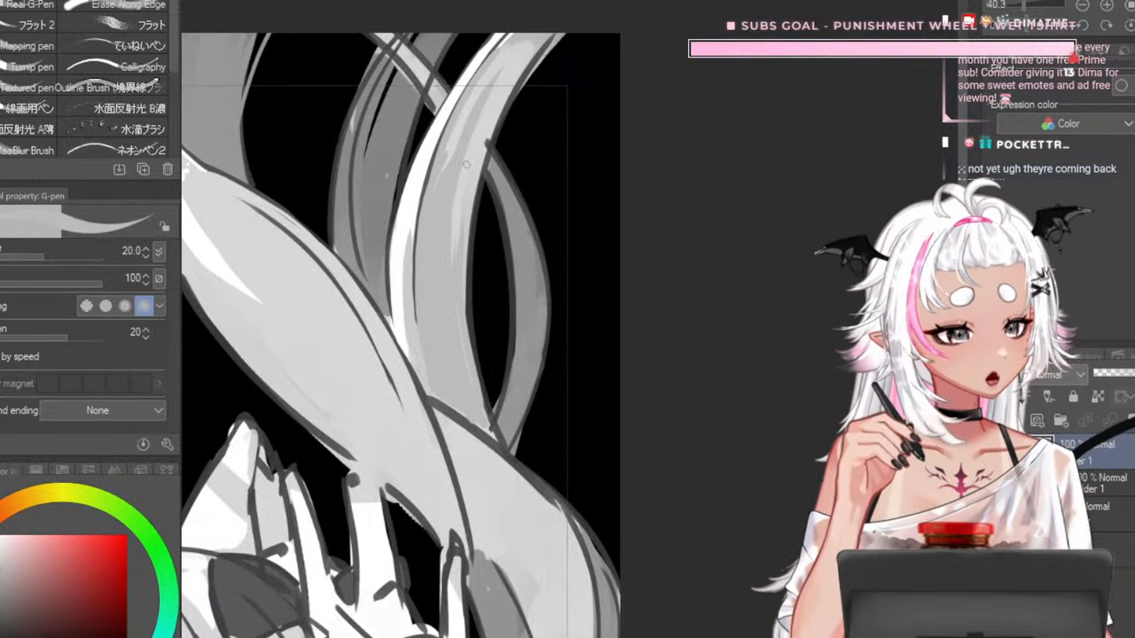
key(bracketright)
key(bracketright)
key(bracketright)
key(bracketleft)
key(bracketleft)
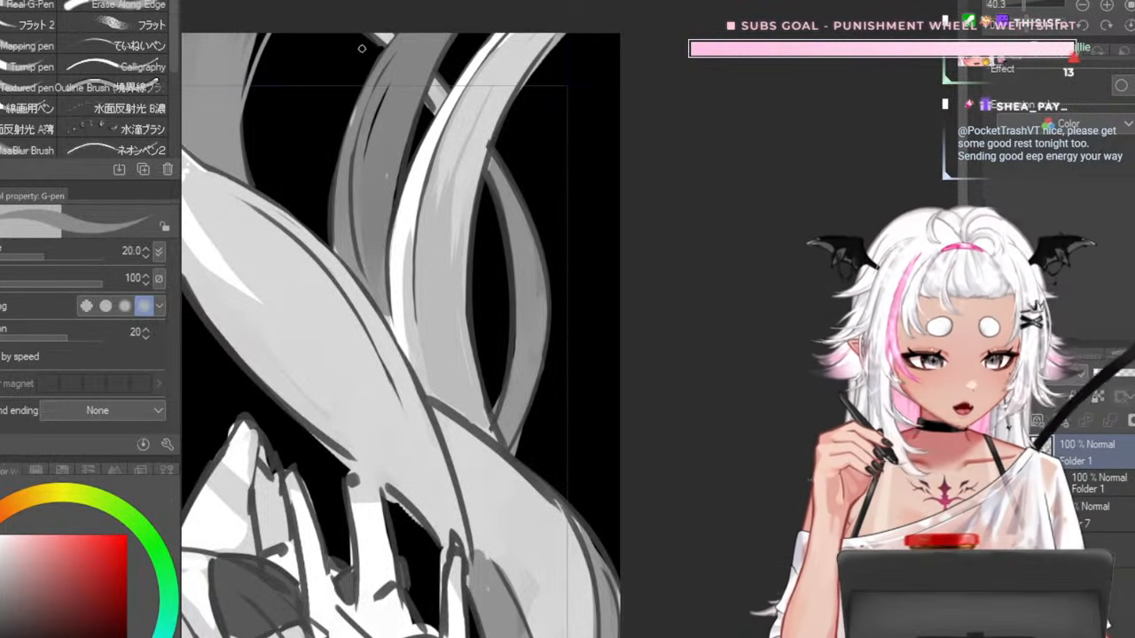
- Redraw the darker strand's upper outer contour with a long dark gray line at brush sizes 10 and 7
scroll(362, 48, up, 2)
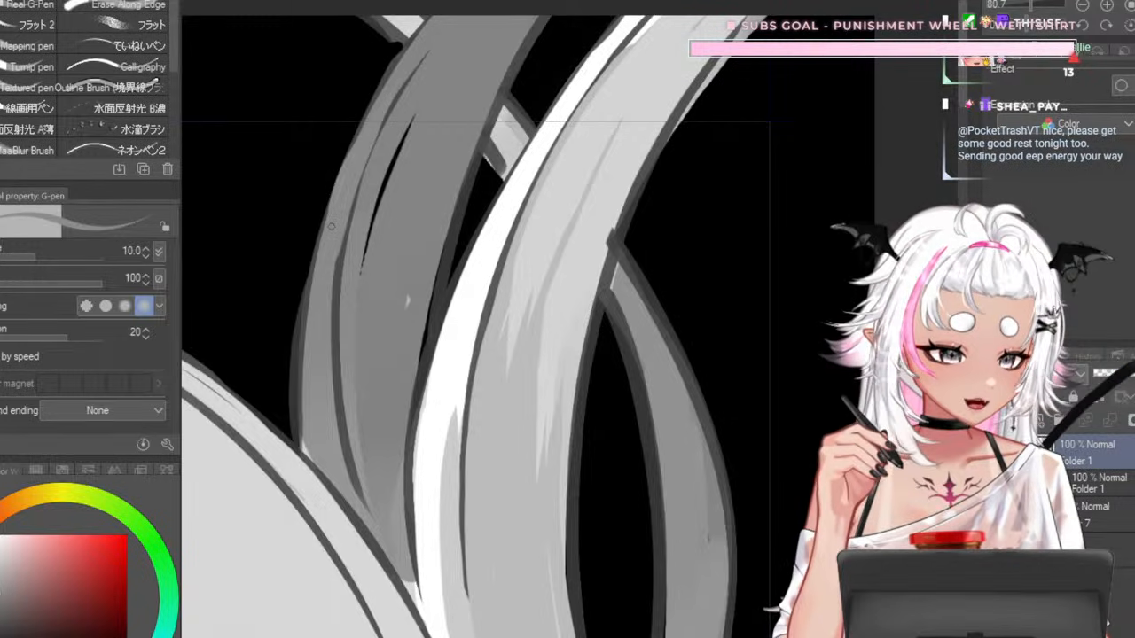
key(bracketleft)
key(bracketleft)
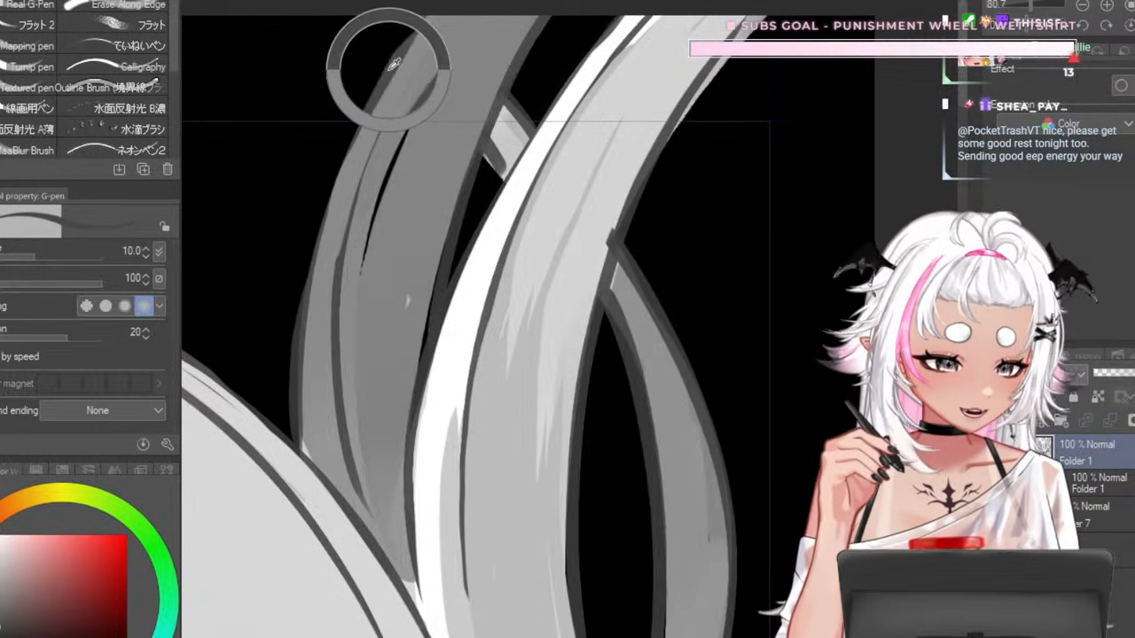
drag(310, 282, 381, 85)
key(ctrl+z)
drag(308, 307, 421, 43)
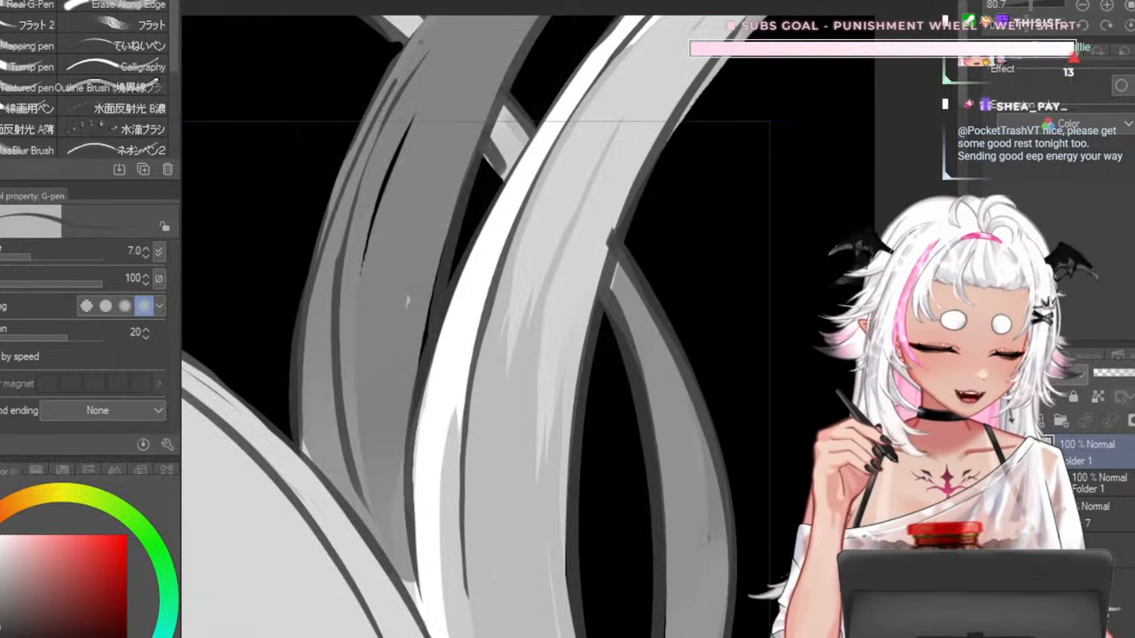
- Paint mid gray over the doubled line inside the darker strand's outer contour at brush size 15
key(bracketright)
key(bracketright)
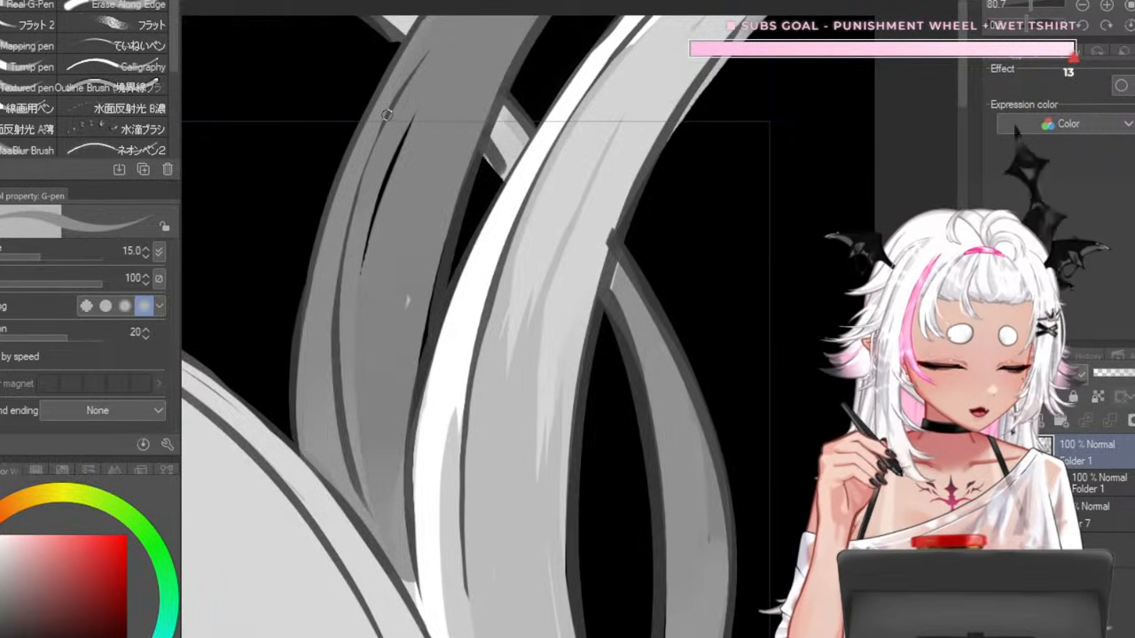
scroll(387, 115, down, 7)
scroll(394, 68, up, 5)
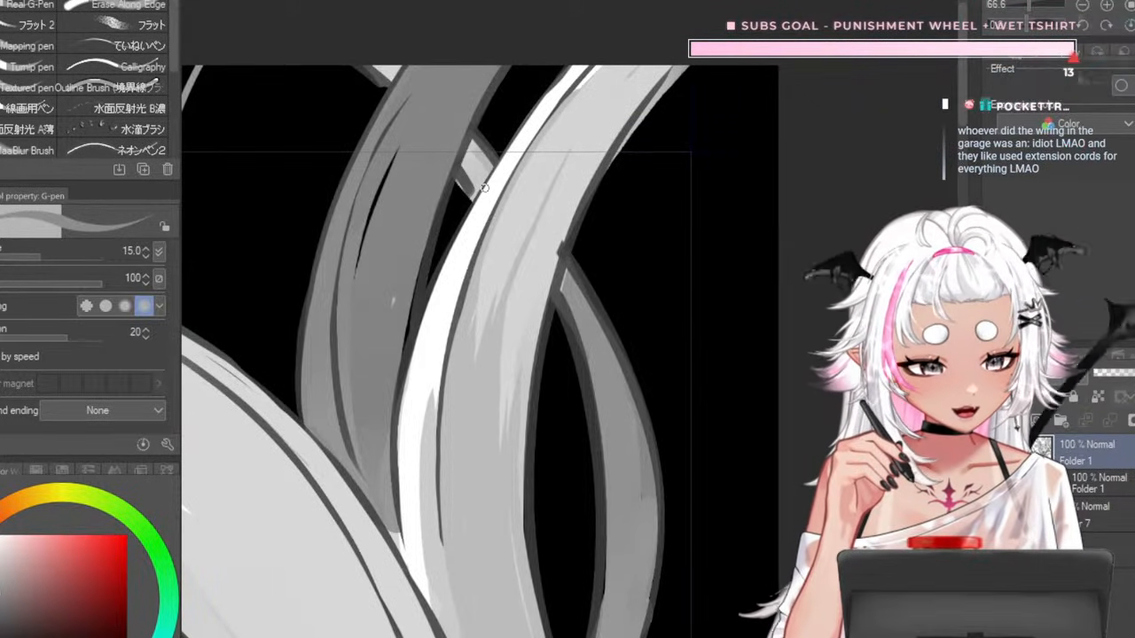
- Touch up the light strand tip behind the darker strand's upper end with light gray at size 15 and dark gray at sizes 8 to 10
key(bracketleft)
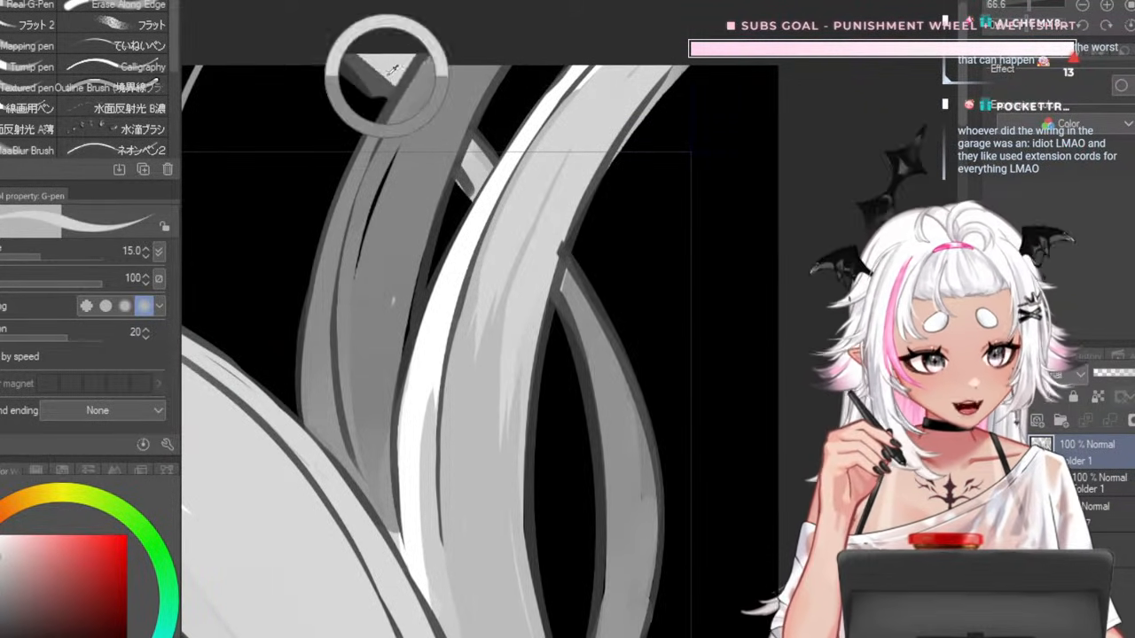
key(bracketright)
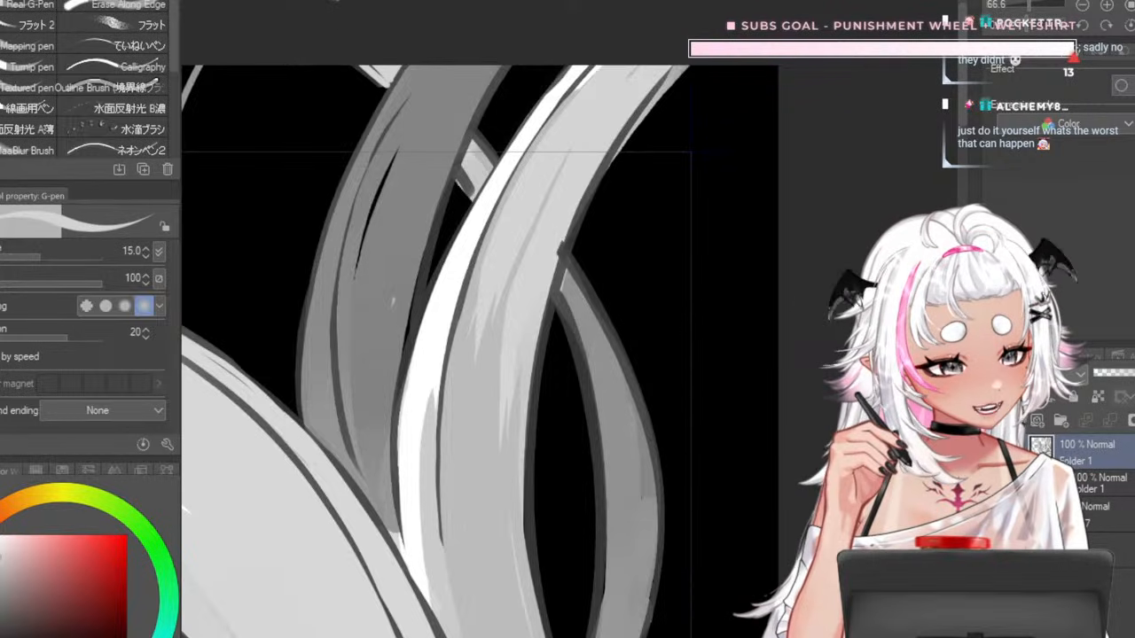
key(bracketleft)
key(bracketleft)
key(bracketleft)
key(bracketleft)
key(bracketleft)
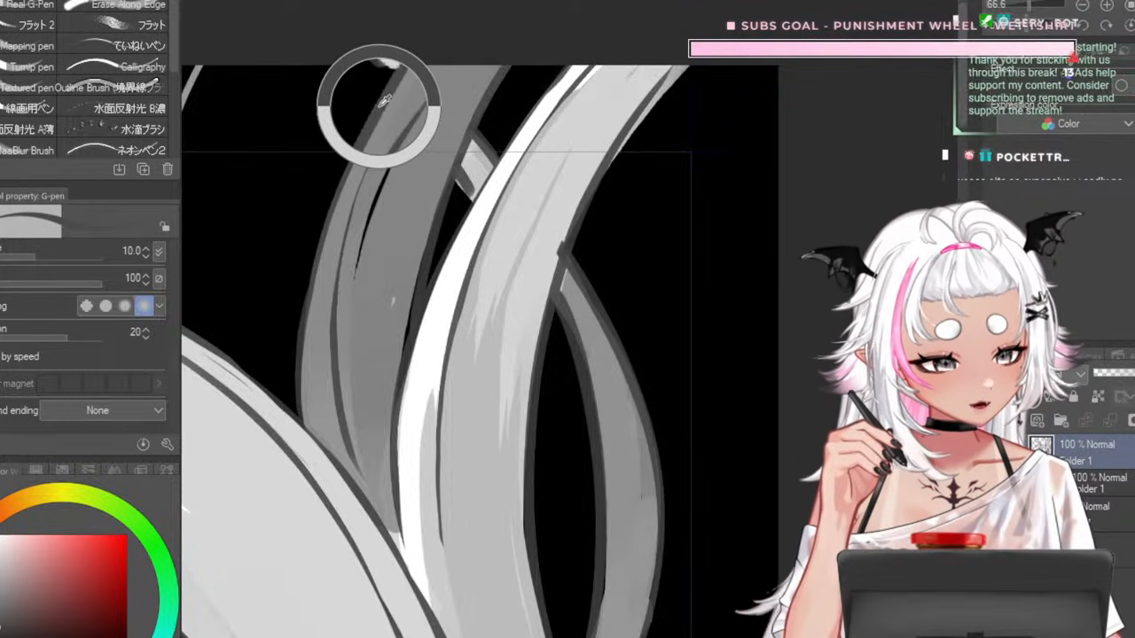
key(bracketright)
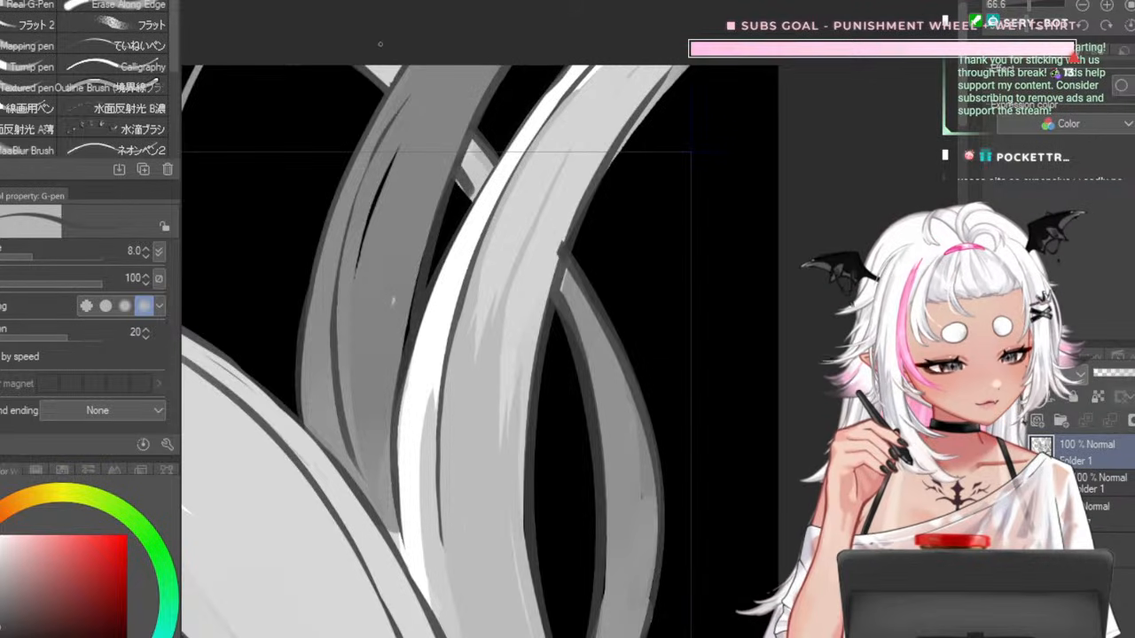
- Repaint the small light-grey strand piece showing between the dark and light strands, using the G-pen at sizes 7 to 12
scroll(453, 266, down, 1)
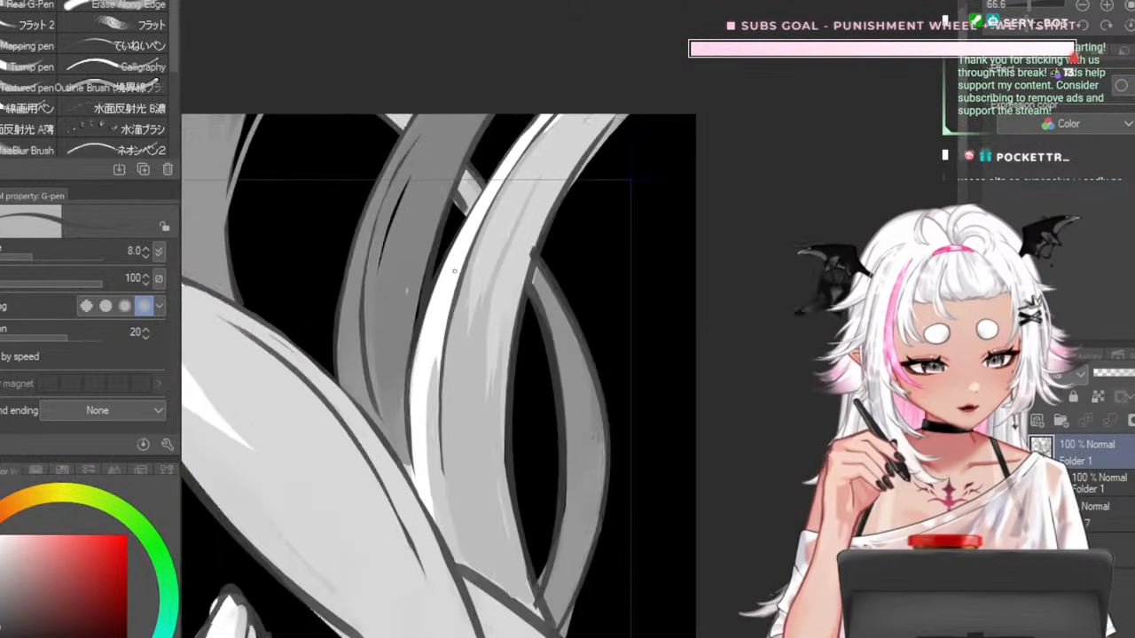
scroll(454, 270, up, 3)
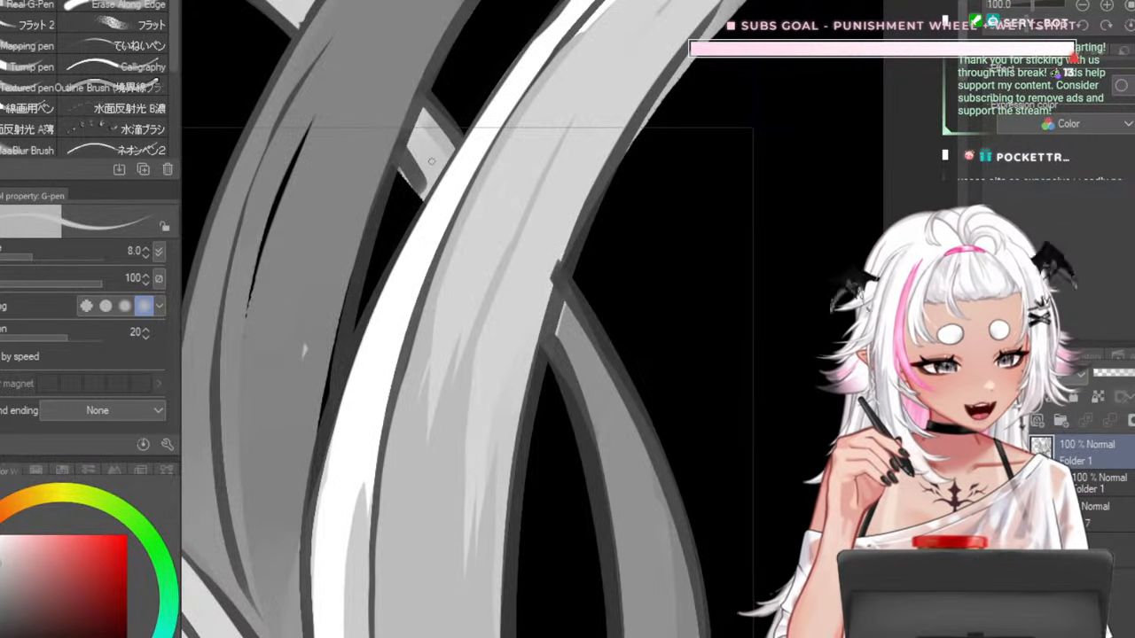
key(bracketright)
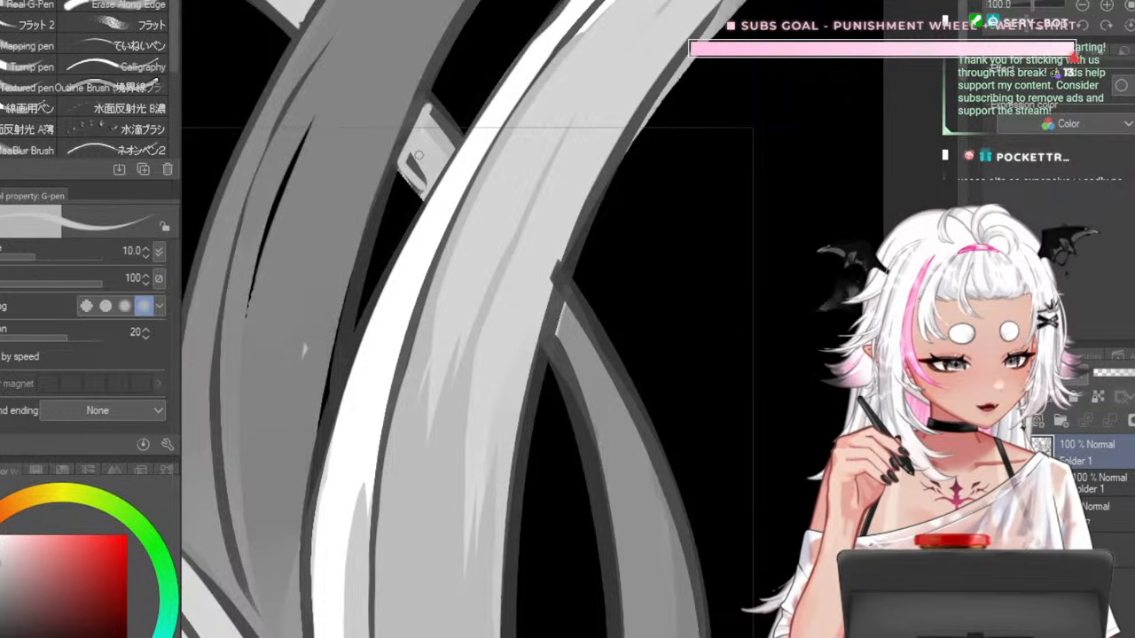
key(bracketleft)
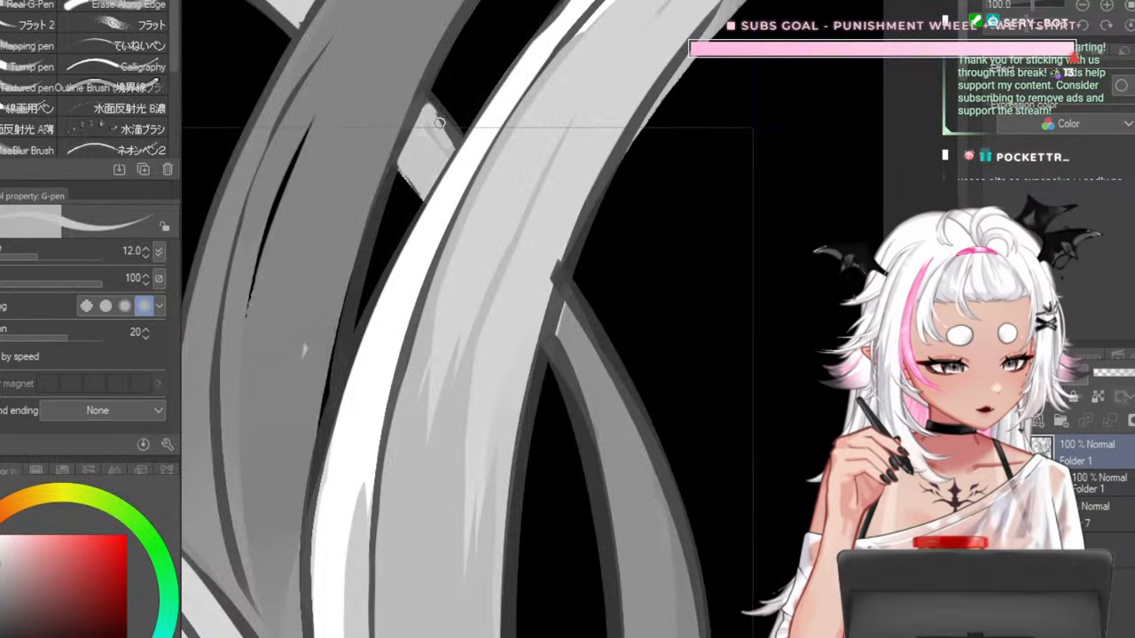
key(bracketleft)
key(bracketleft)
key(bracketleft)
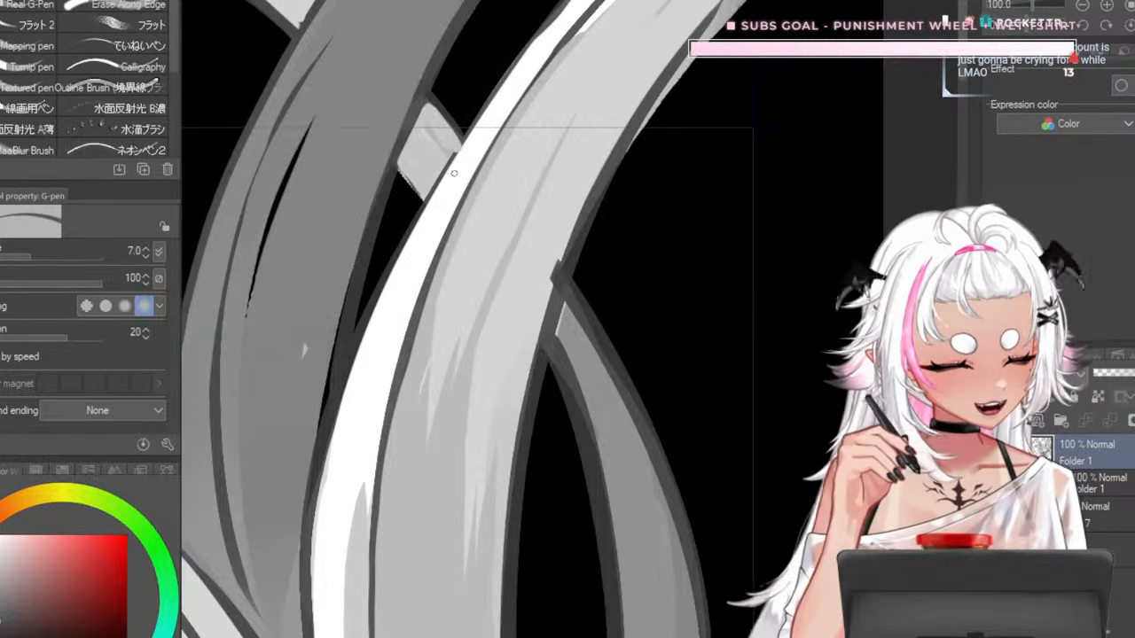
- Clean up the dark outline blob where the narrow rear strand meets the light strand, enlarging the G-pen to 15
key(bracketright)
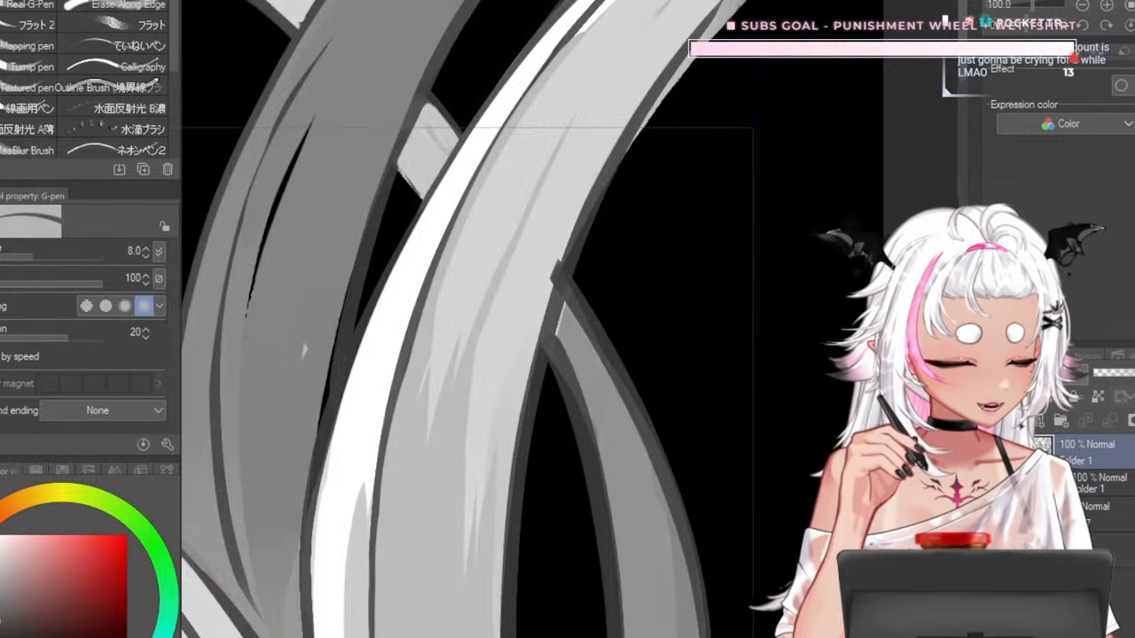
key(bracketright)
key(bracketright)
key(bracketright)
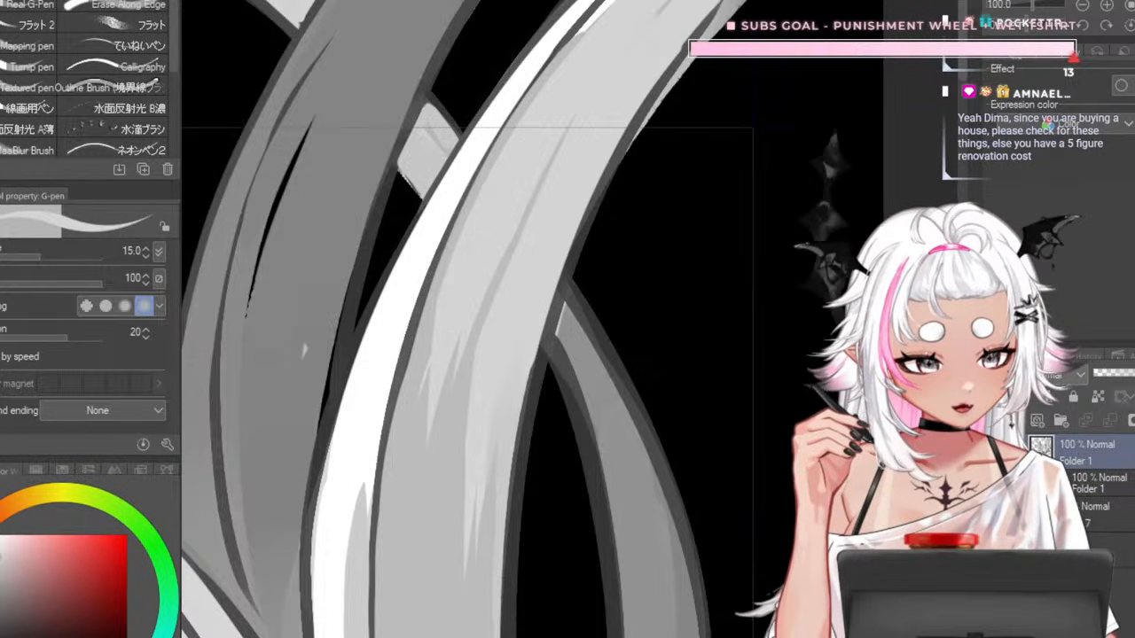
- Touch up the shading at the dark strand's lower end beside the white highlight with G-pen sizes 12 and 15
scroll(611, 333, down, 2)
scroll(575, 318, up, 1)
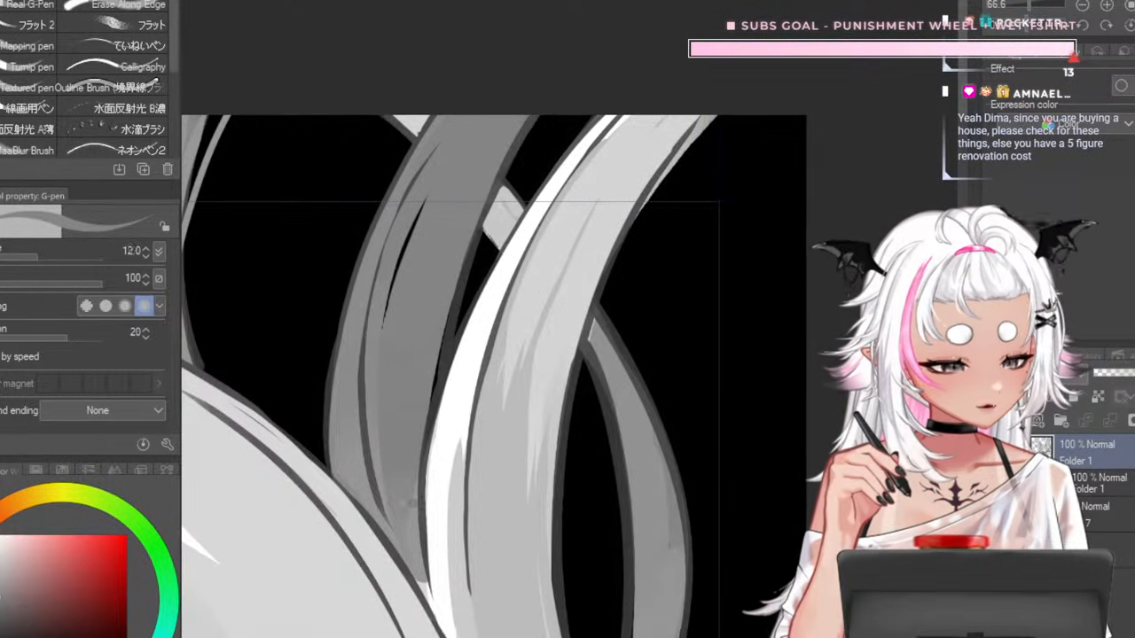
key(bracketleft)
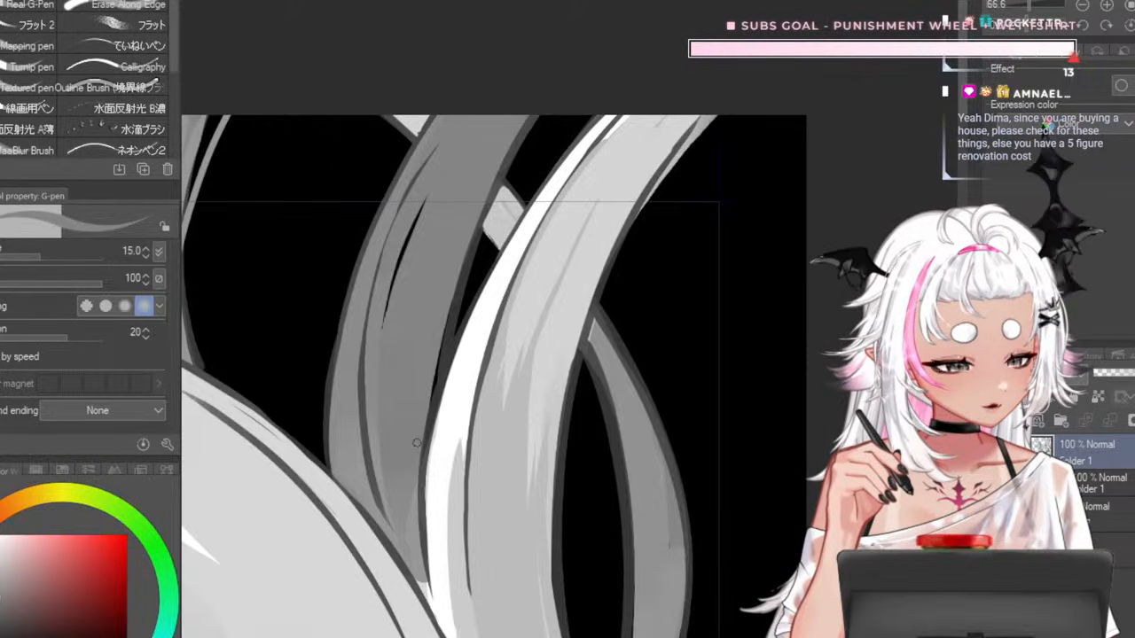
key(bracketleft)
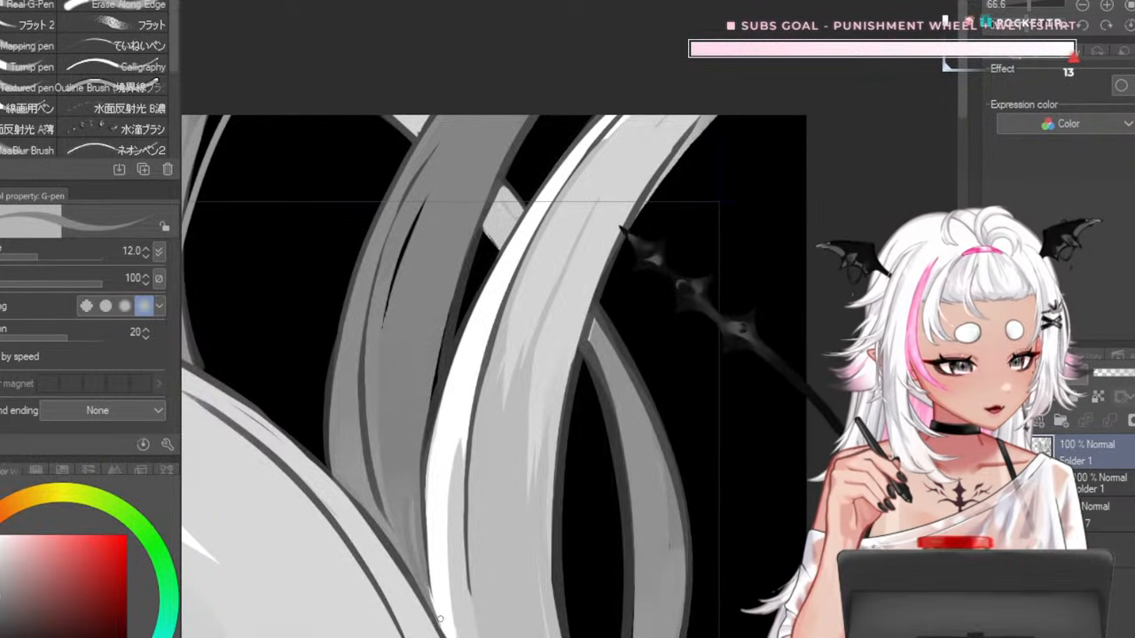
key(bracketright)
key(bracketright)
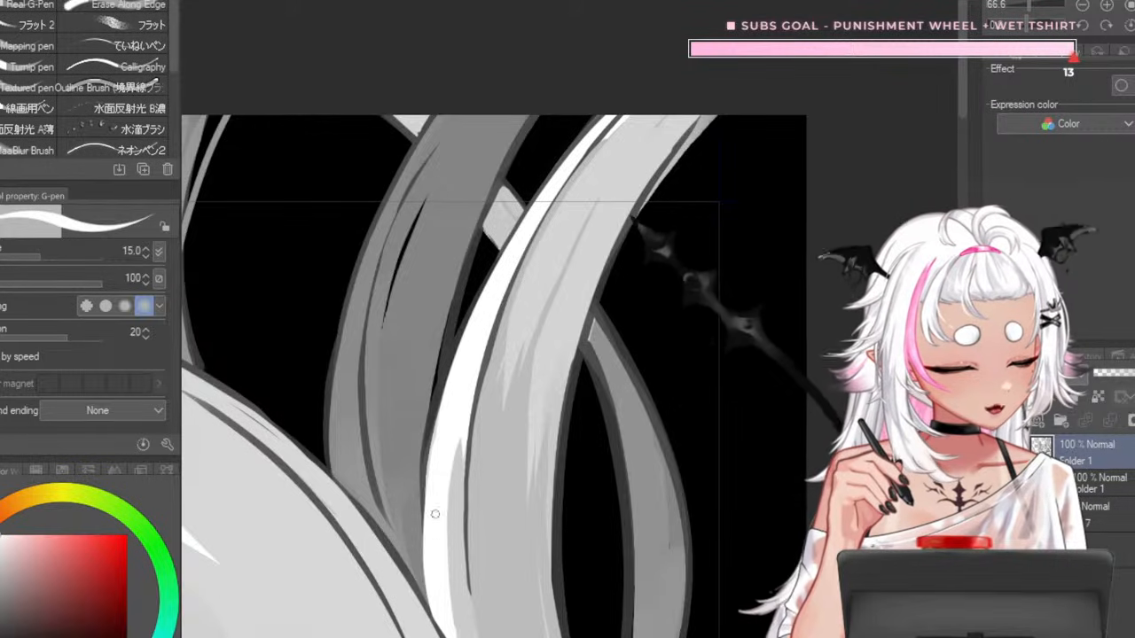
- Draw thin white flyaway hairs curving off the outer edge of the white highlight at brush size 7
drag(451, 370, 410, 578)
drag(442, 399, 420, 530)
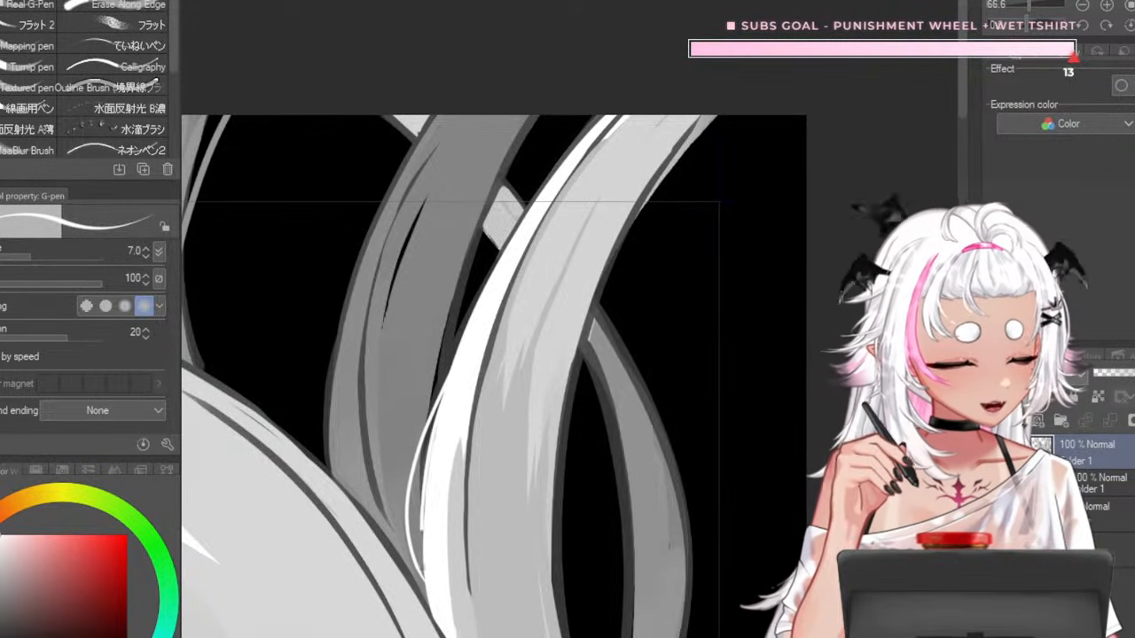
scroll(468, 351, down, 5)
scroll(468, 351, up, 3)
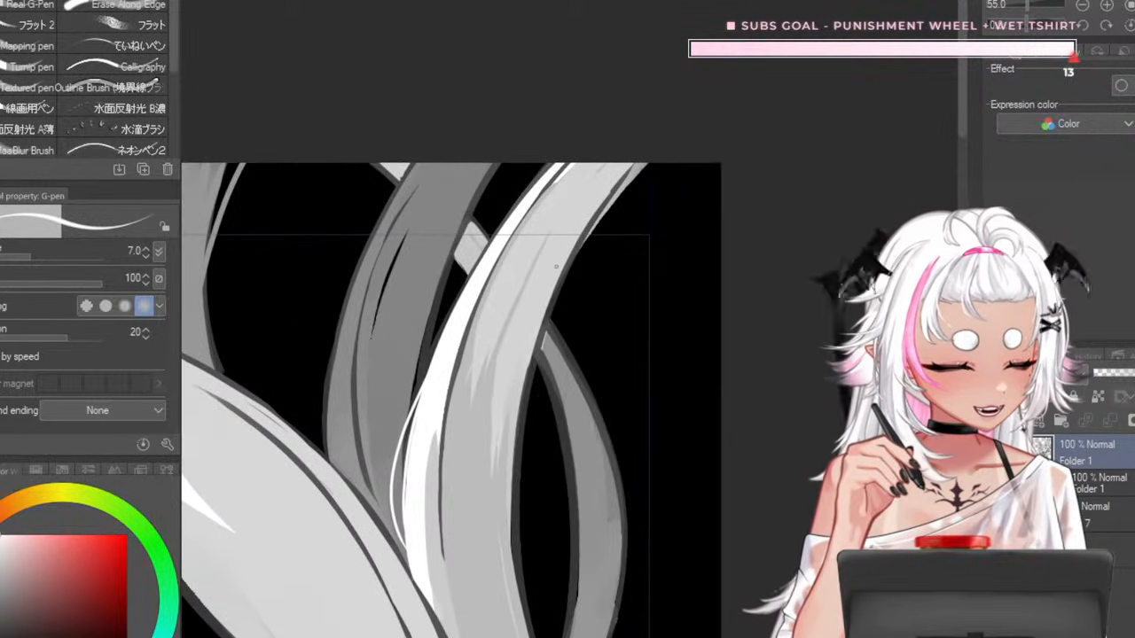
drag(458, 351, 676, 211)
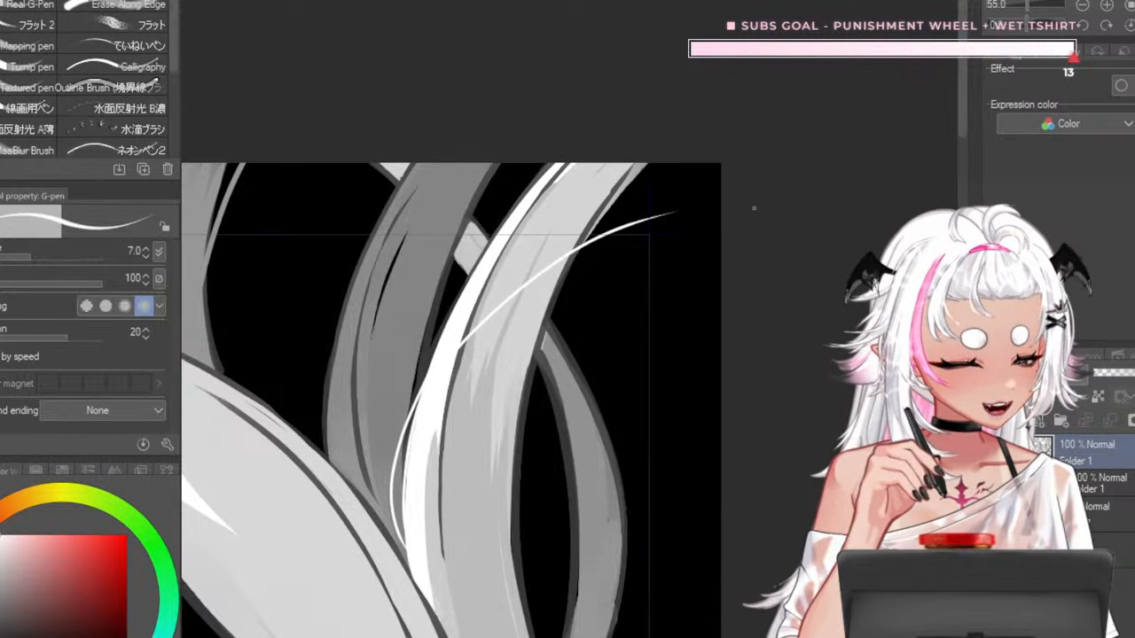
scroll(575, 231, down, 5)
scroll(560, 325, up, 5)
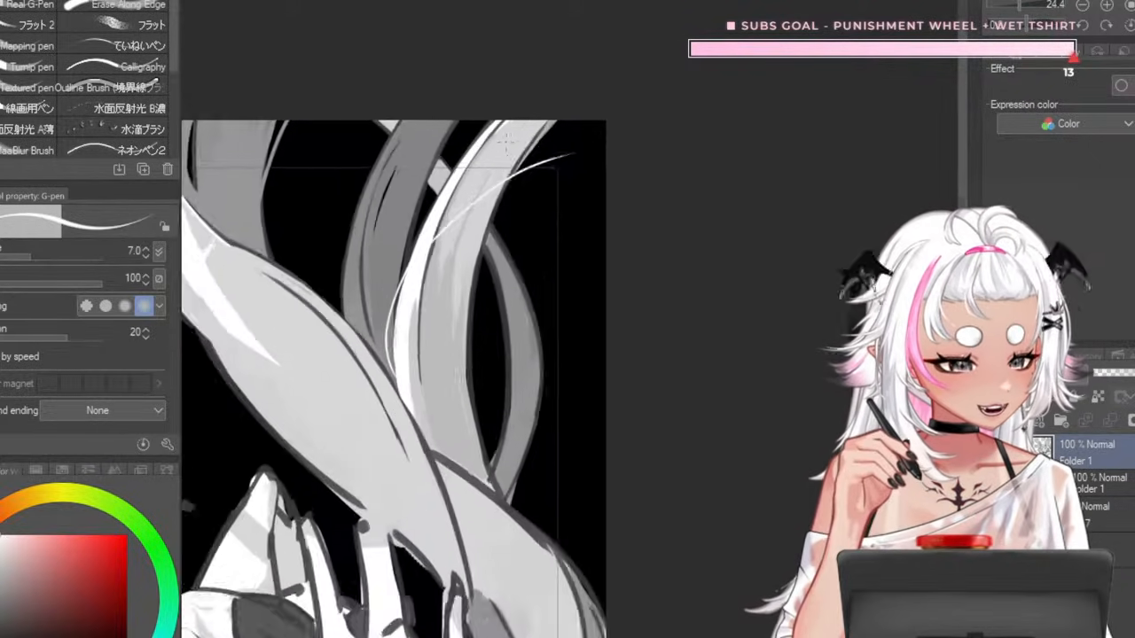
key(ctrl+z)
- Sample the light strand's grey and repaint its upper edge facing the black background at brush sizes 20 and 15
alt+click(525, 137)
key(])
key(])
key(])
drag(564, 105, 499, 209)
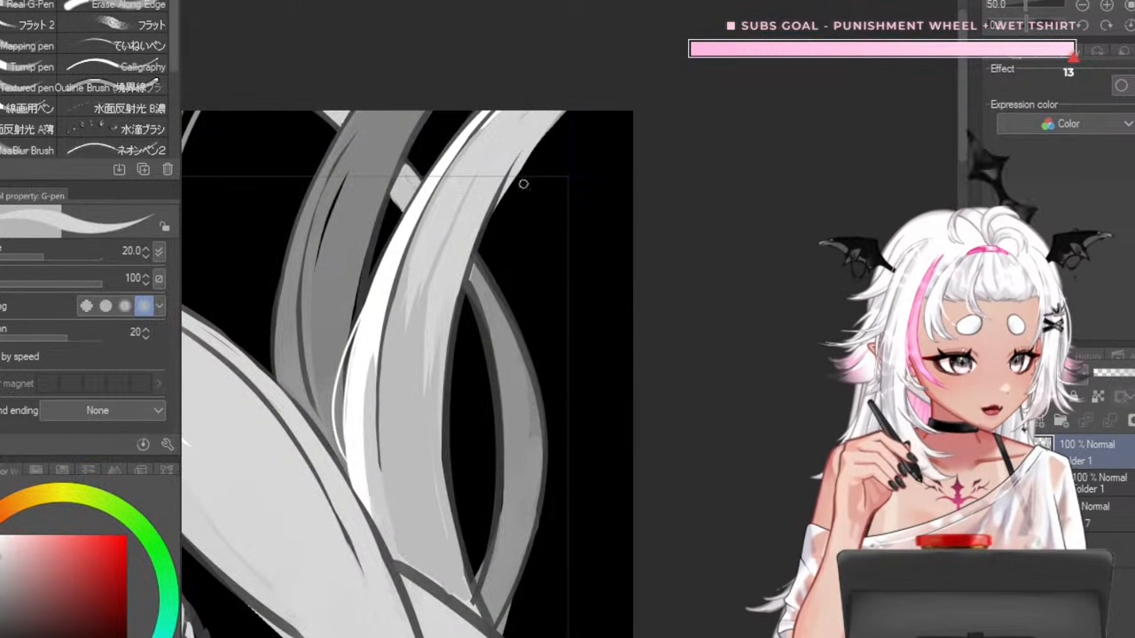
key([)
key([)
drag(560, 113, 503, 181)
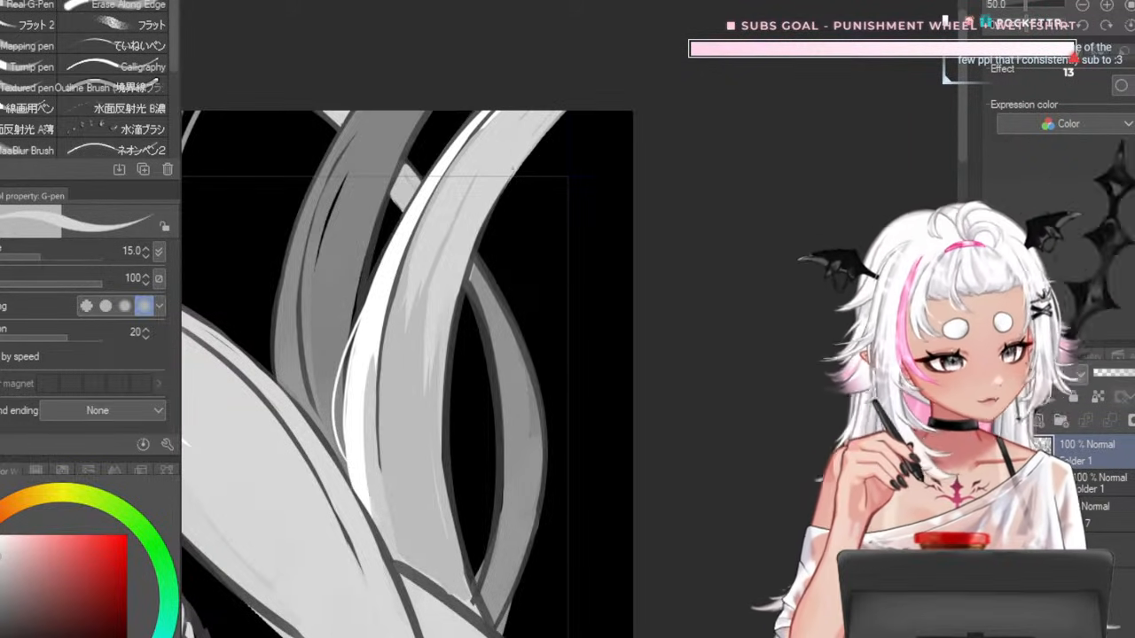
- Refine the upper outer edge of the light strand with thin lines at brush sizes 8 and 5, sampling the colour from the strand
key(bracketleft)
key(bracketleft)
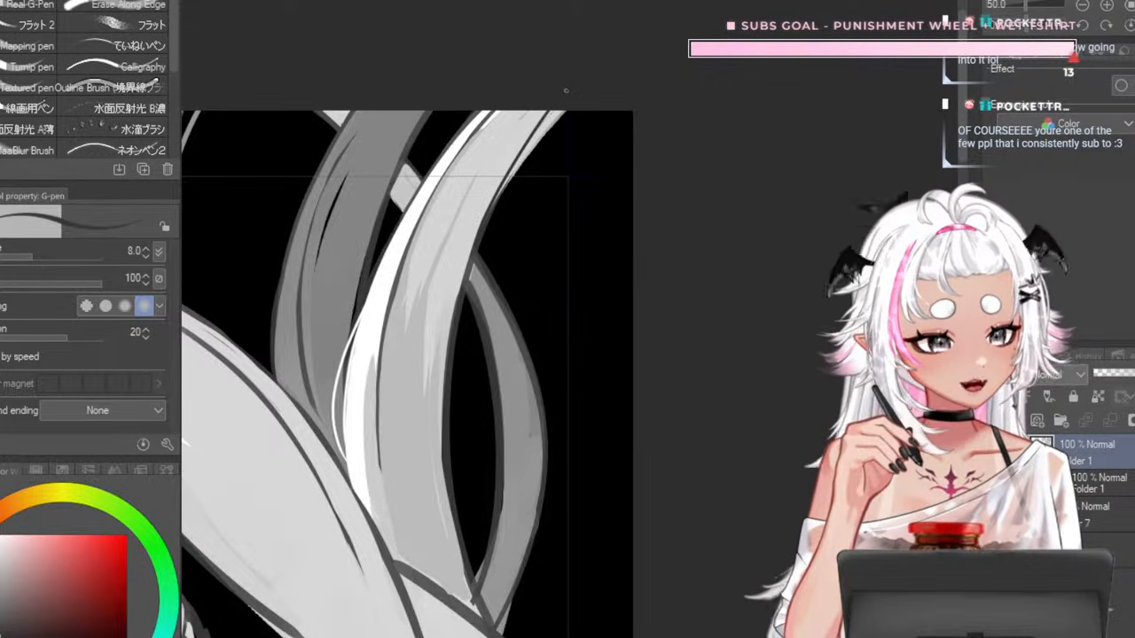
key(bracketleft)
key(bracketleft)
key(bracketleft)
alt+click(464, 280)
drag(479, 241, 550, 98)
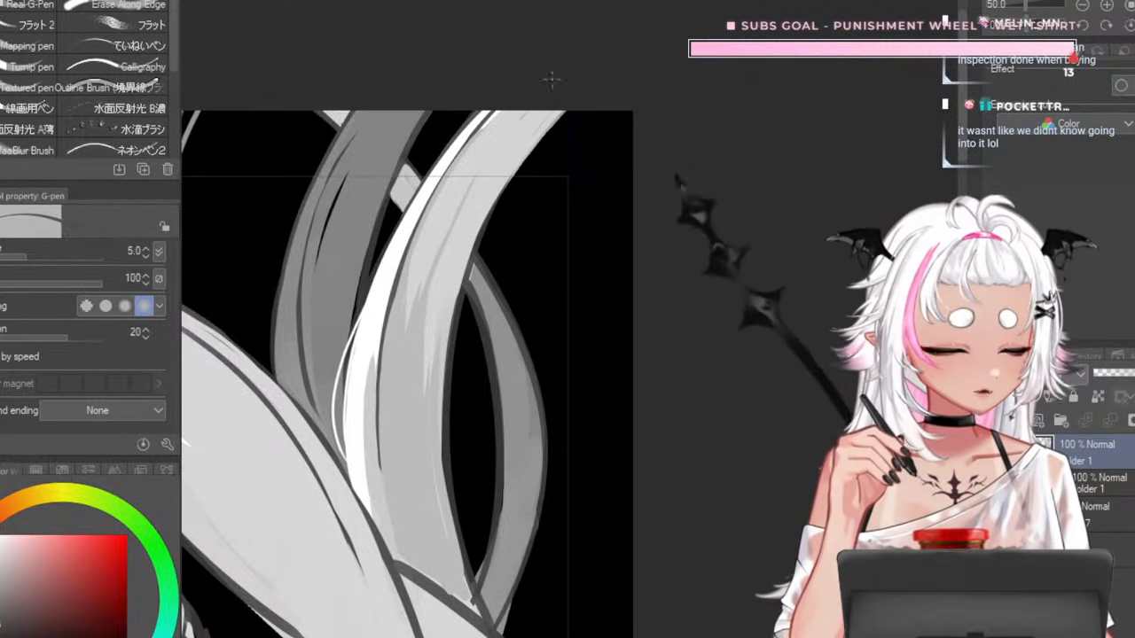
- Add fine dark hair lines just inside the light strand's upper outer edge at brush sizes 7 and 10
key(bracketright)
key(bracketright)
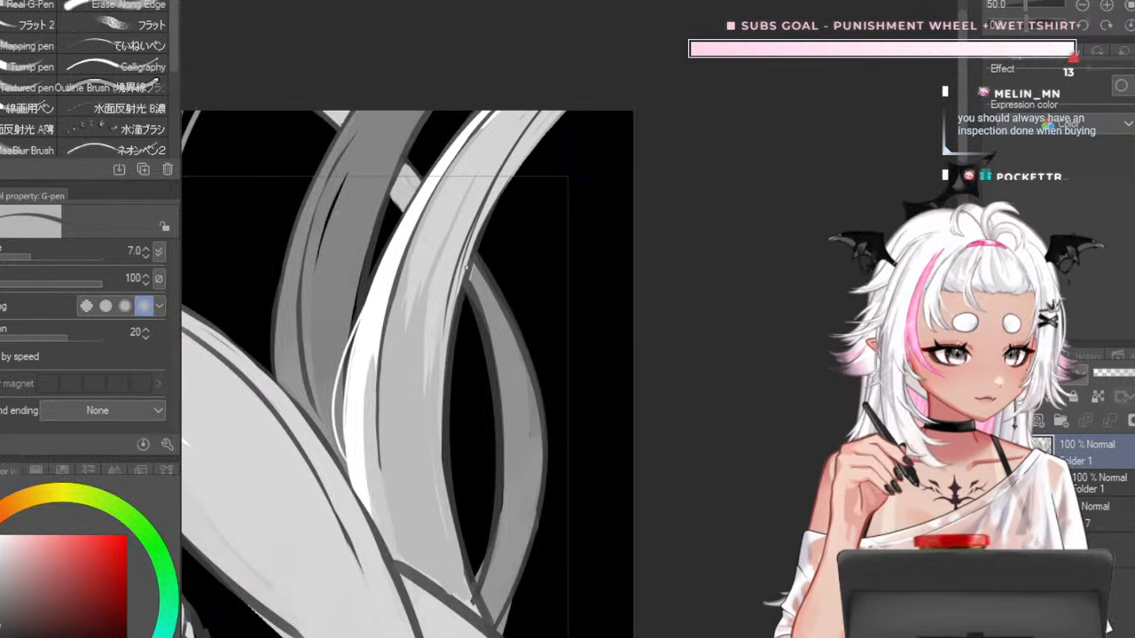
key(bracketright)
key(bracketright)
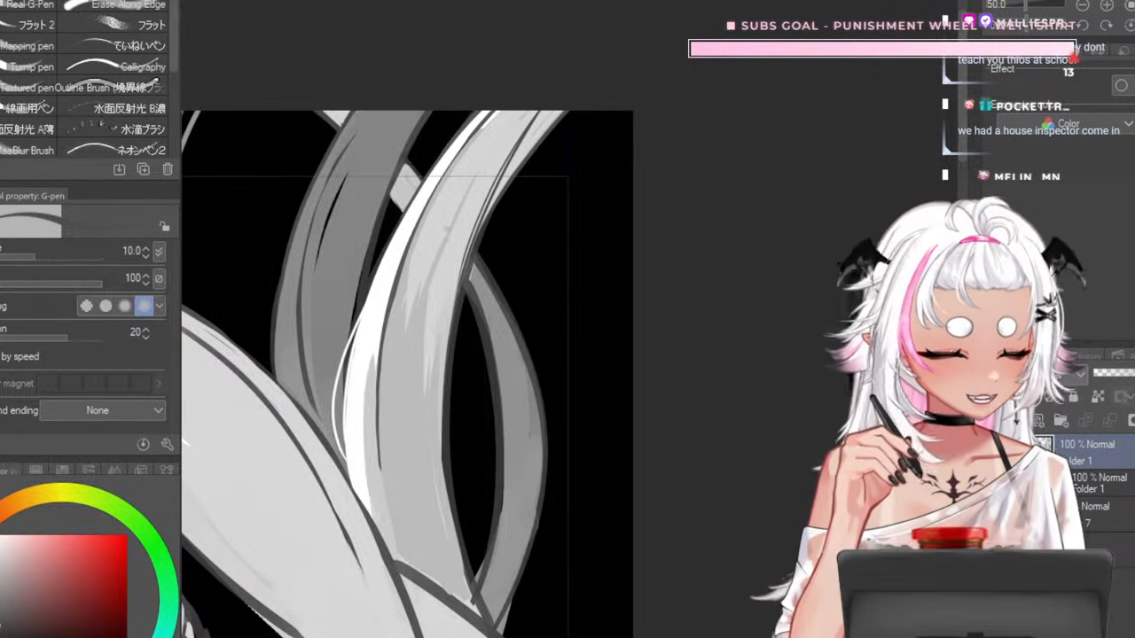
- Extend the dark inner hair line down the light strand at brush size 7 and soften around it with light grey at size 10
key(bracketleft)
key(bracketleft)
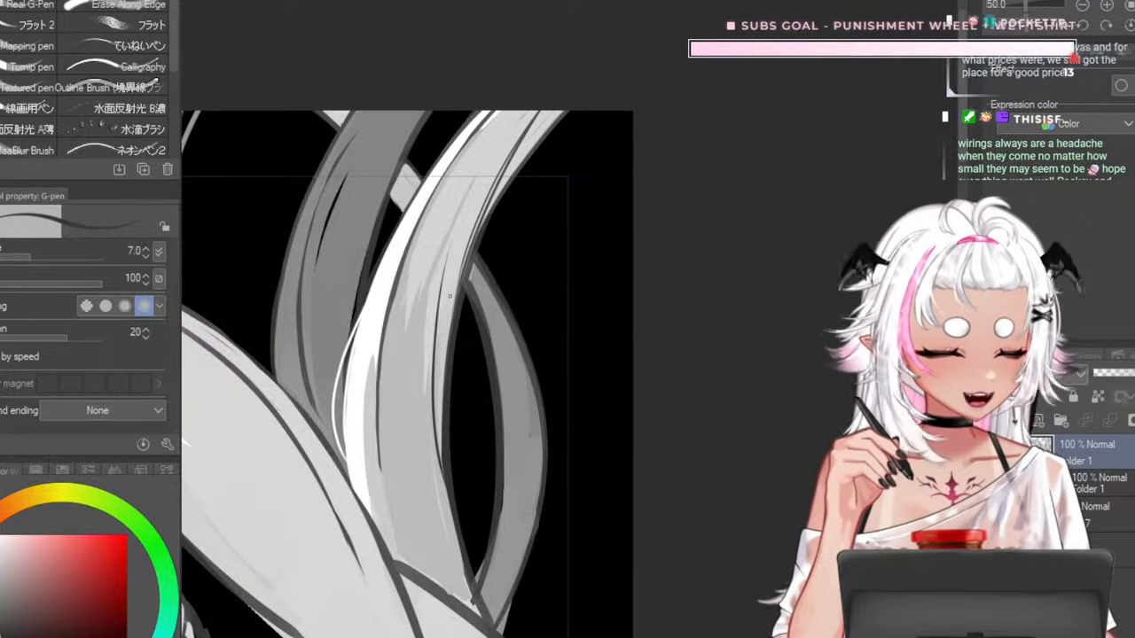
key(bracketright)
key(bracketright)
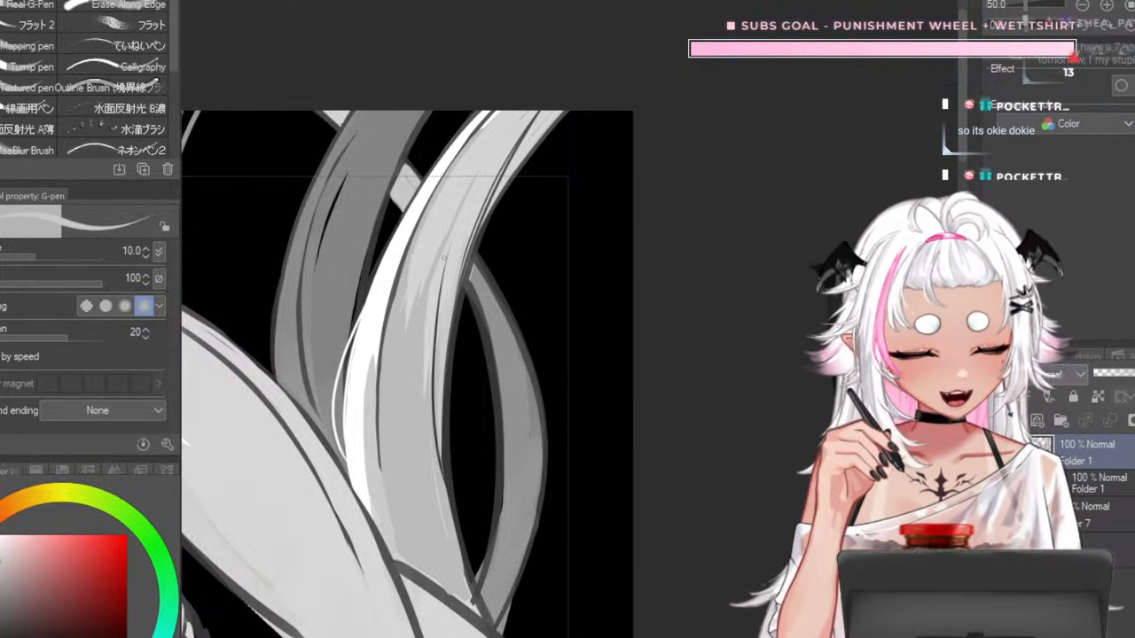
scroll(674, 222, down, 5)
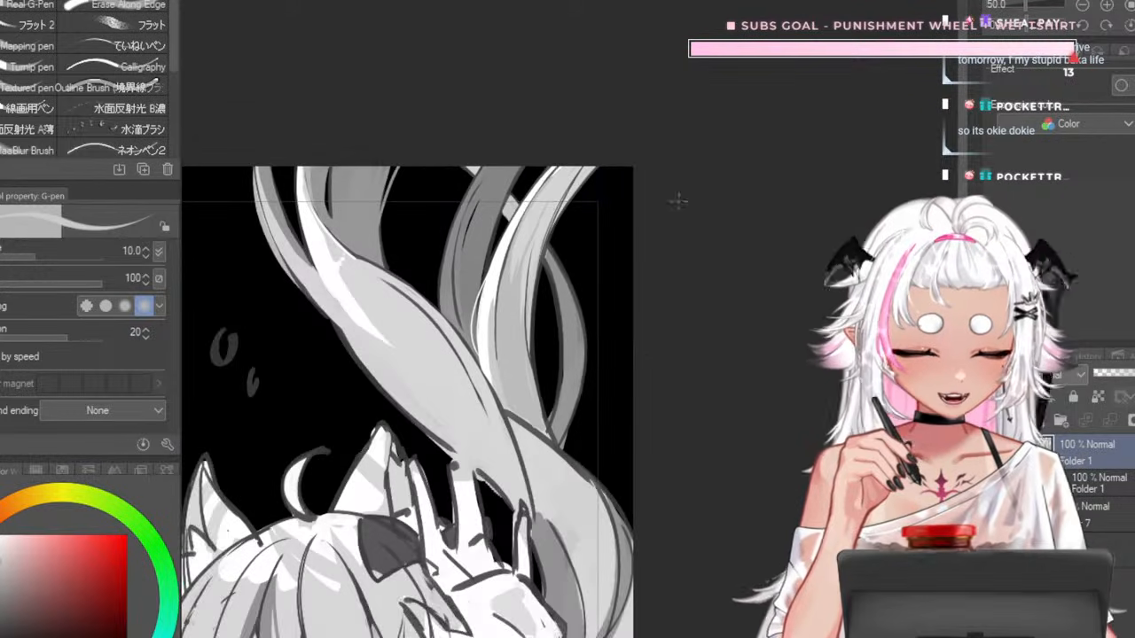
scroll(640, 271, up, 5)
scroll(572, 333, up, 2)
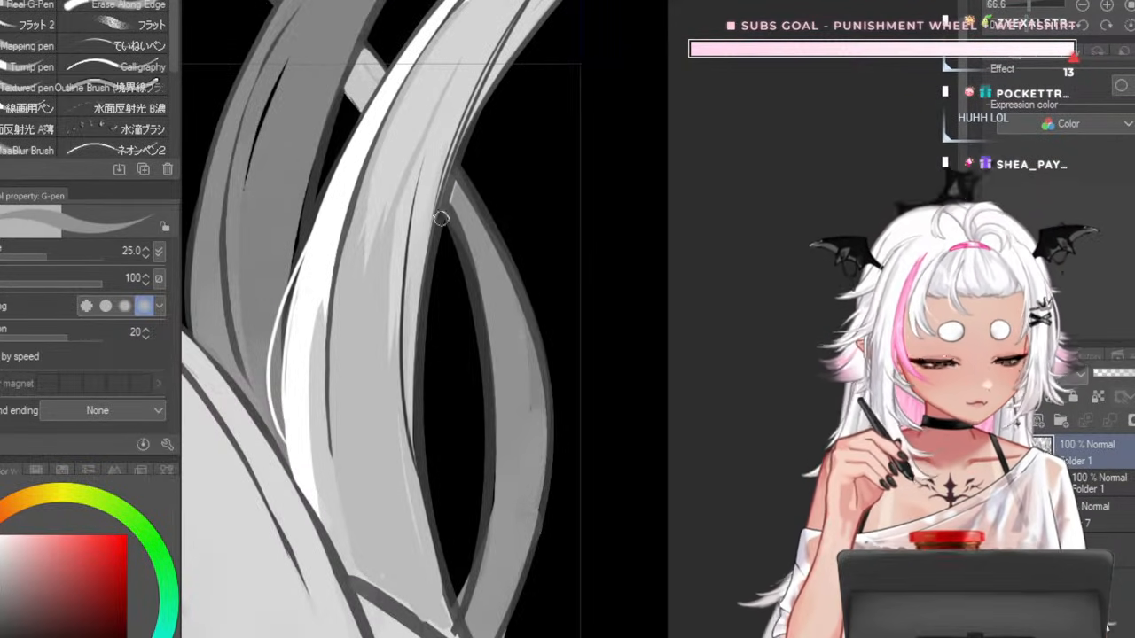
- Paint mid-grey over the thick inner outline of the narrow rear strand to thin it, using brush sizes 12 to 17
key(bracketleft)
key(bracketleft)
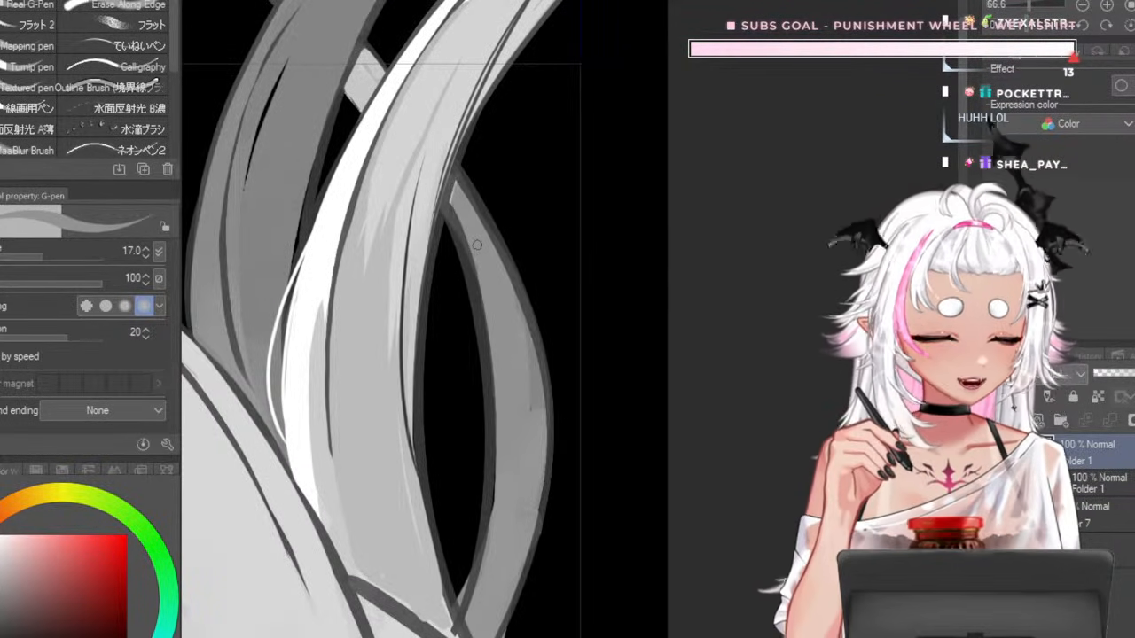
scroll(477, 245, down, 5)
scroll(465, 208, up, 5)
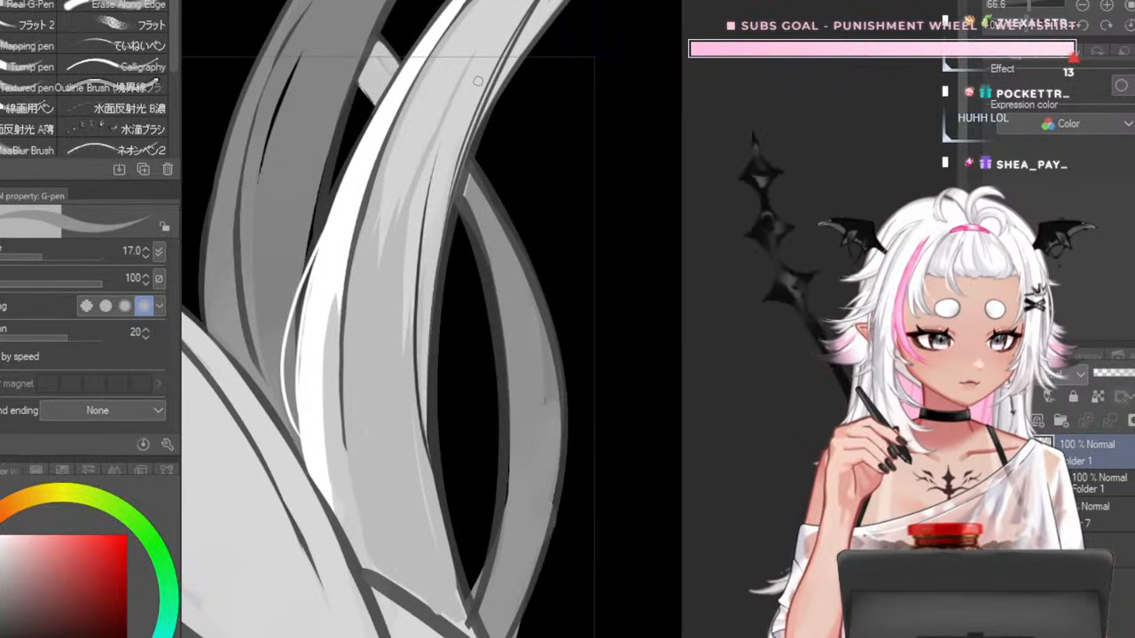
key(bracketleft)
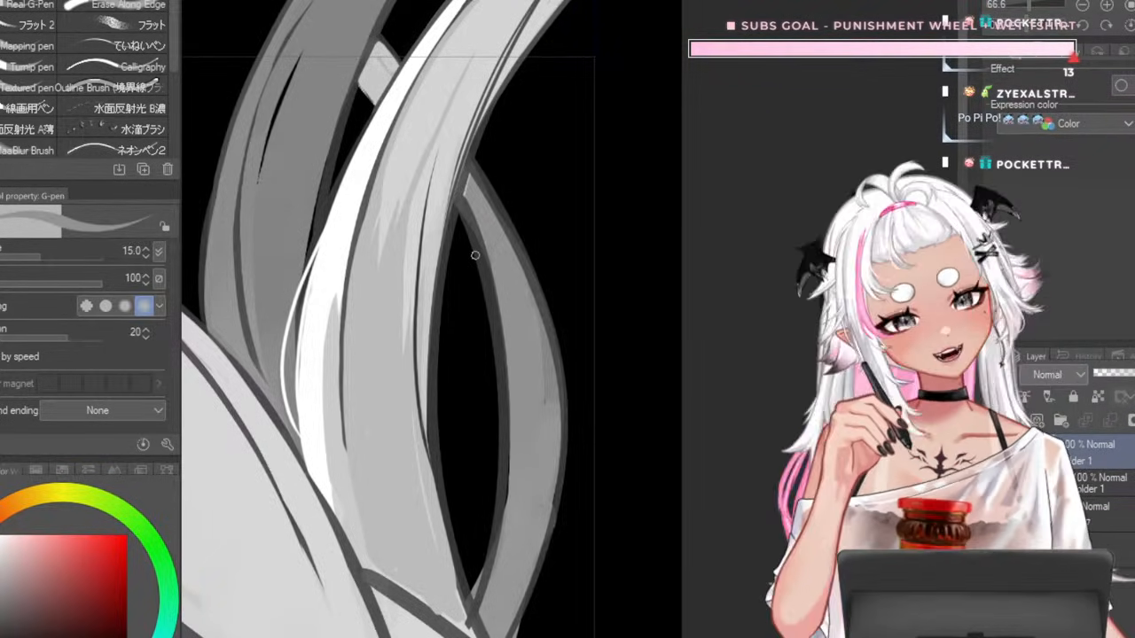
key(bracketleft)
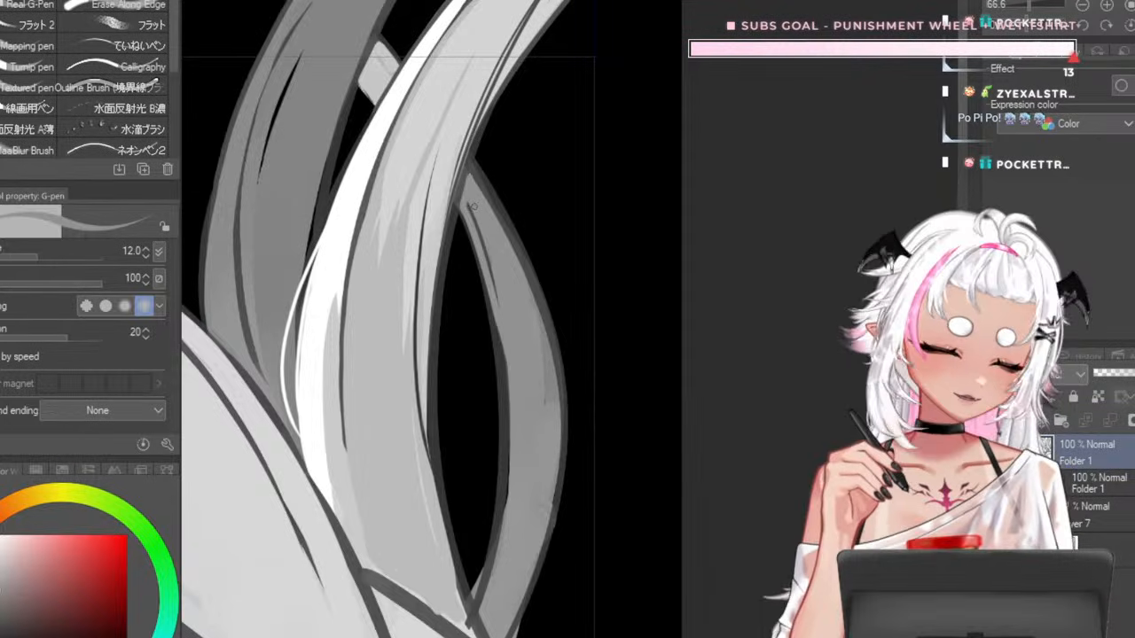
key(bracketright)
key(bracketright)
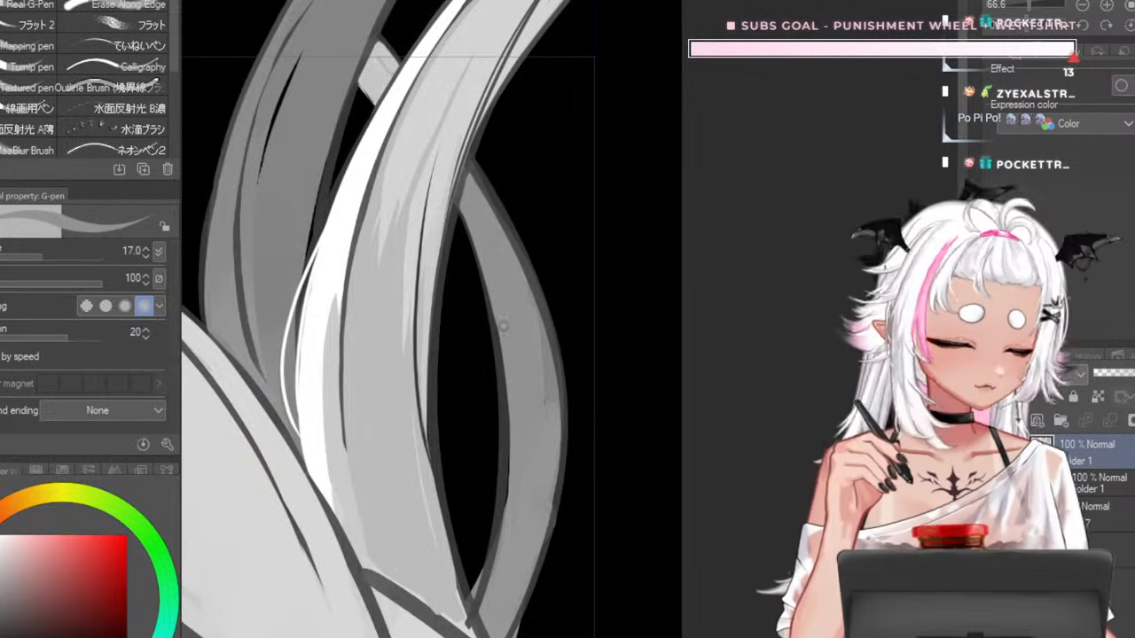
- Undo the long stroke on the rear strand and add a thin shading line along its upper outer edge at brush size 8
key(bracketleft)
drag(478, 186, 560, 436)
key(ctrl+z)
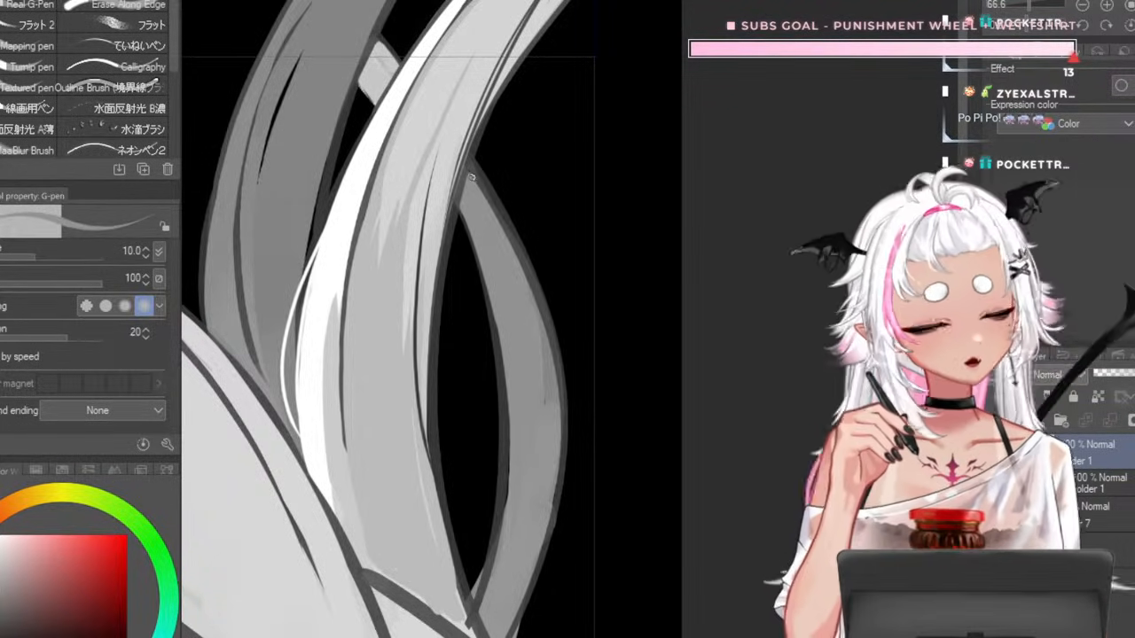
key(bracketleft)
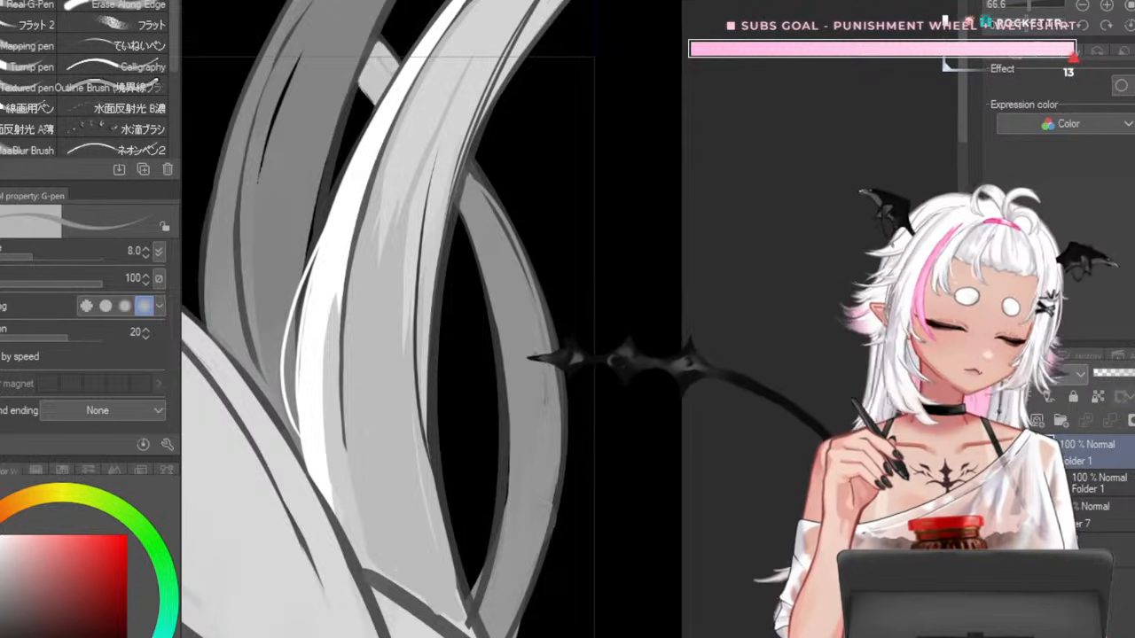
- Trim and smooth the narrow rear strand's lower outer edge down to the junction, using brush sizes 10 to 17
scroll(443, 355, down, 4)
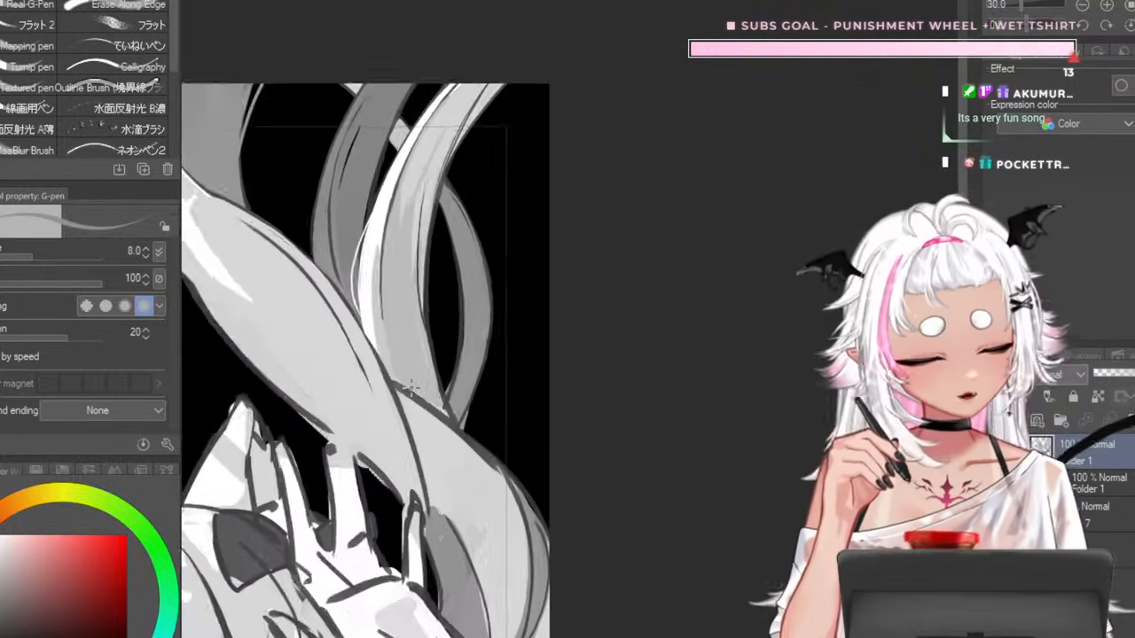
scroll(395, 363, up, 5)
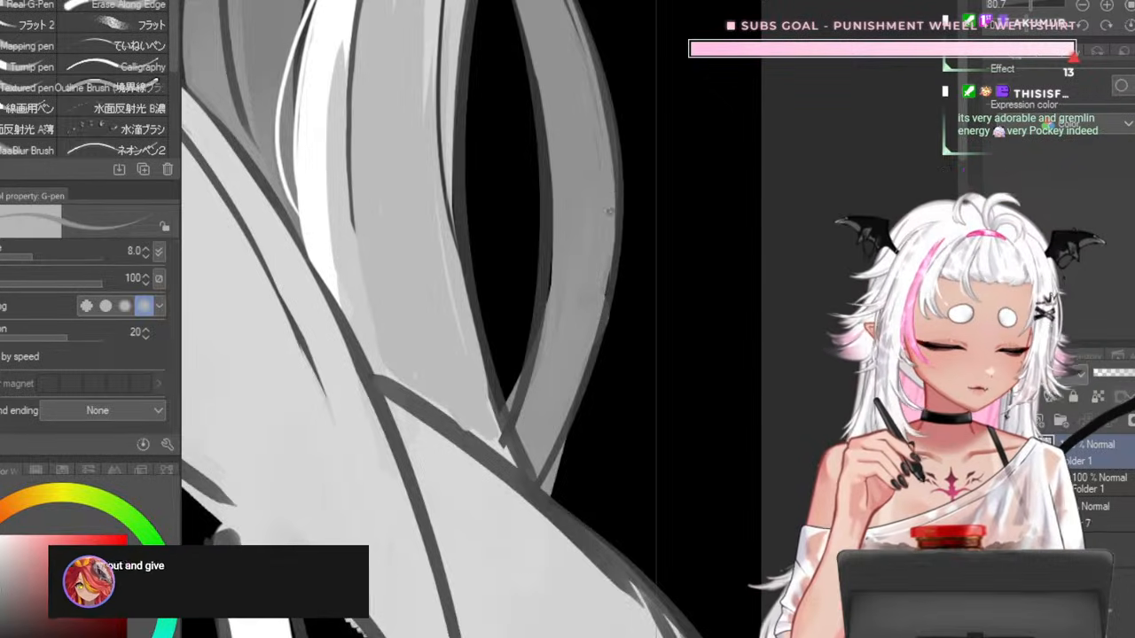
key(bracketright)
key(bracketright)
key(bracketright)
drag(619, 179, 573, 406)
key(ctrl+z)
key(bracketleft)
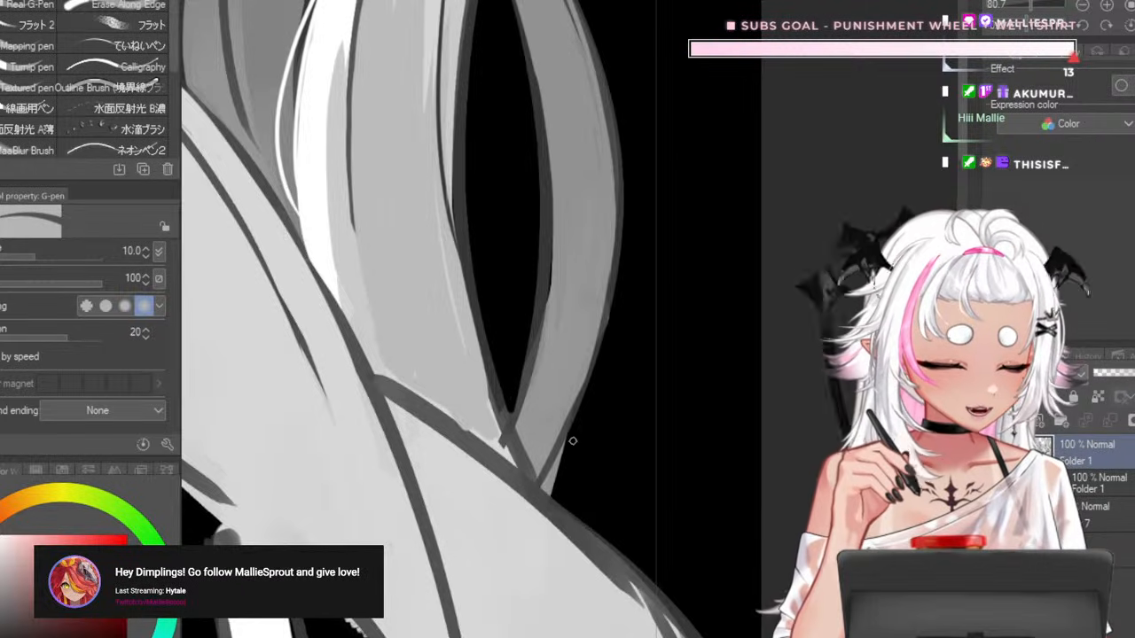
key(bracketright)
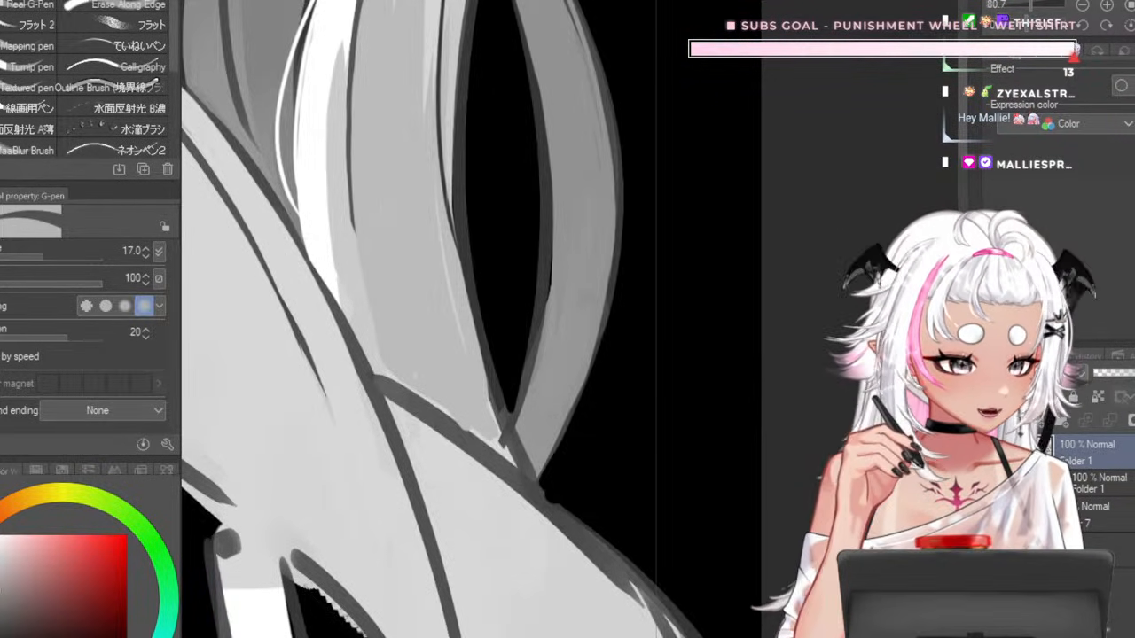
- Bring up a small second view of the whole illustration and enlarge the artwork in it
key(ctrl+0)
key(ctrl+alt+0)
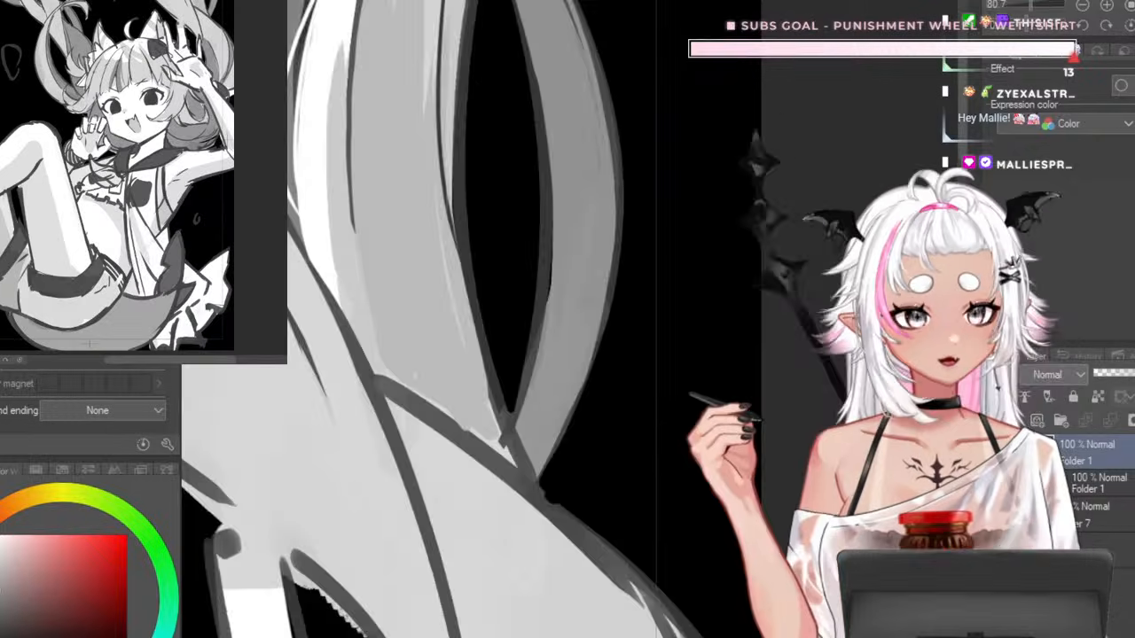
key(ctrl+plus)
key(ctrl+plus)
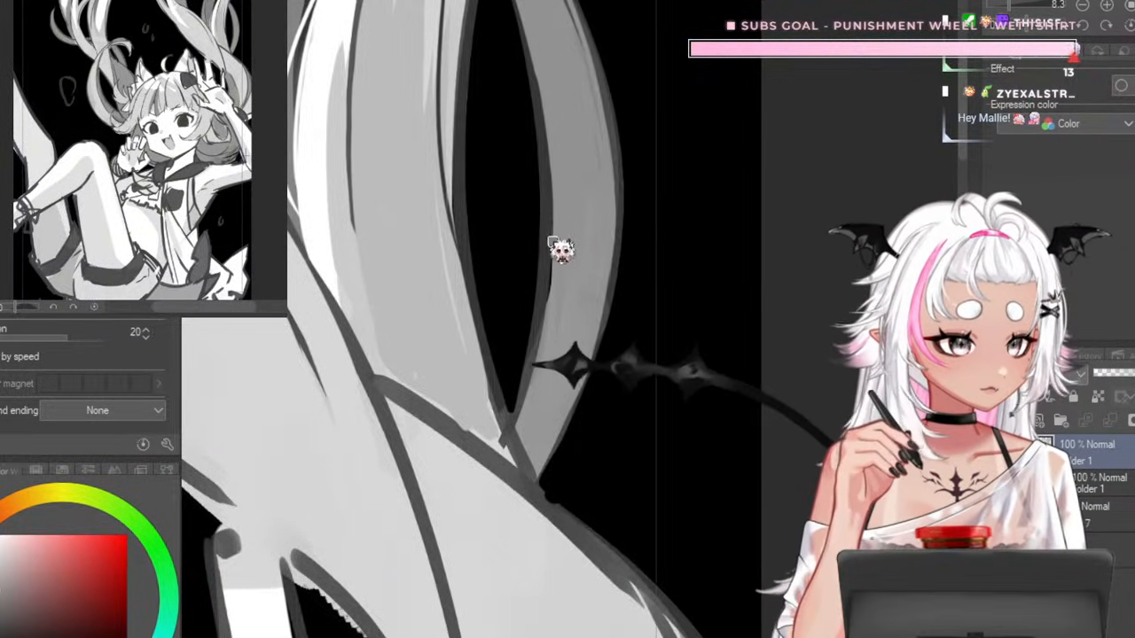
- Sample the narrow rear strand's mid-grey and paint it along the inner outline to thin the line
scroll(572, 390, down, 2)
scroll(588, 173, up, 1)
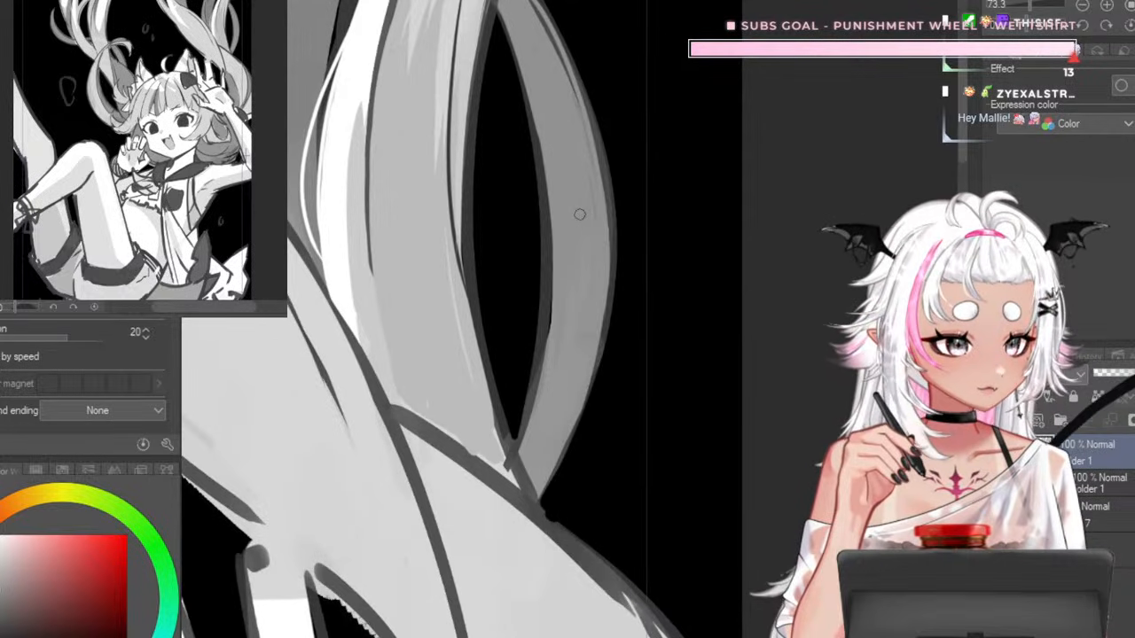
alt+click(568, 329)
drag(541, 392, 551, 267)
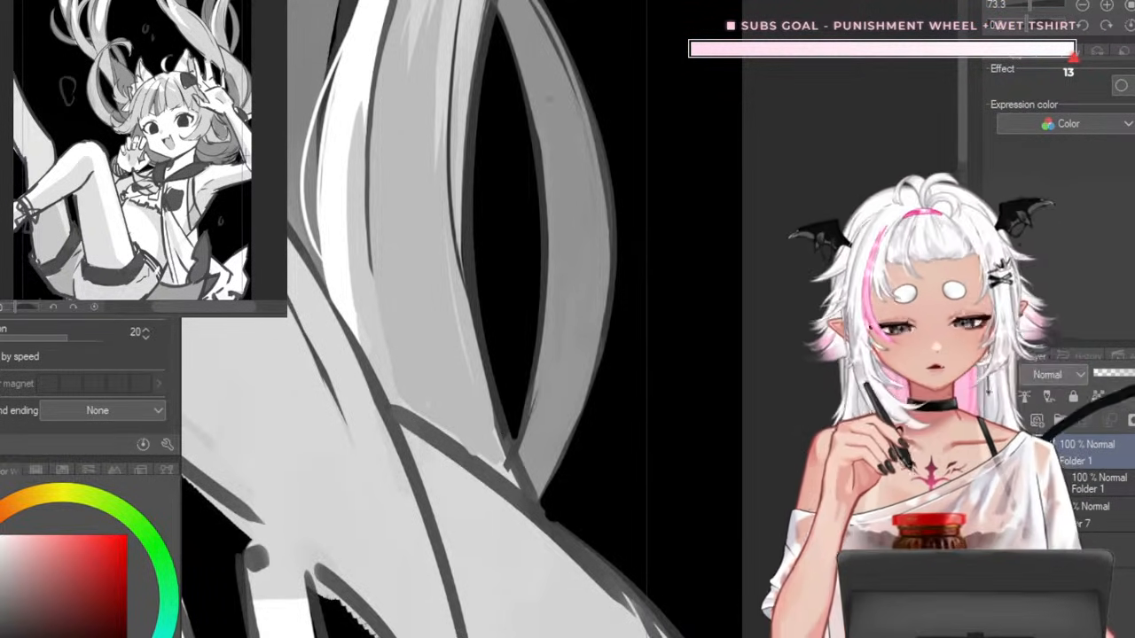
- Try a fine light flyaway hair bowing outward from the narrow rear strand's outer edge
drag(584, 101, 618, 181)
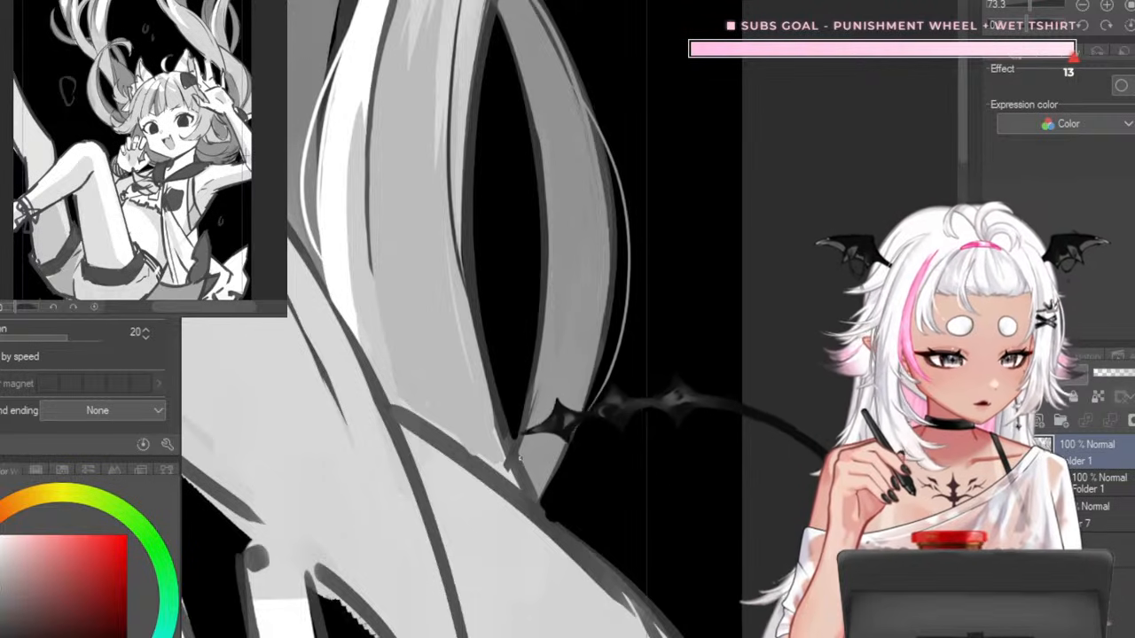
scroll(526, 396, down, 3)
scroll(523, 354, up, 3)
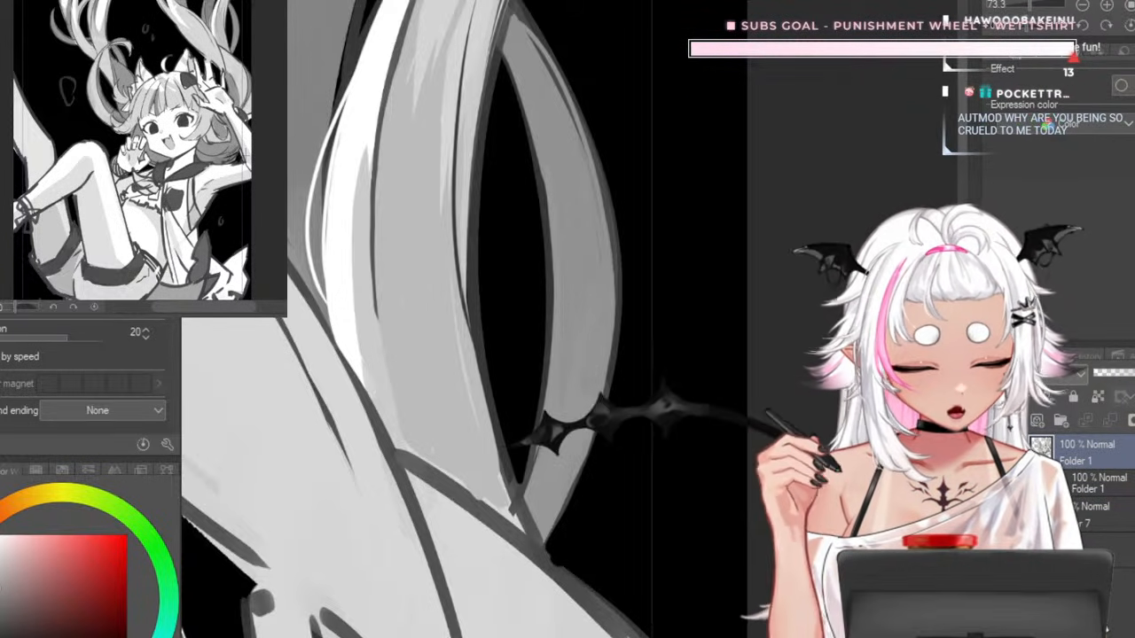
key(ctrl+minus)
key(ctrl+minus)
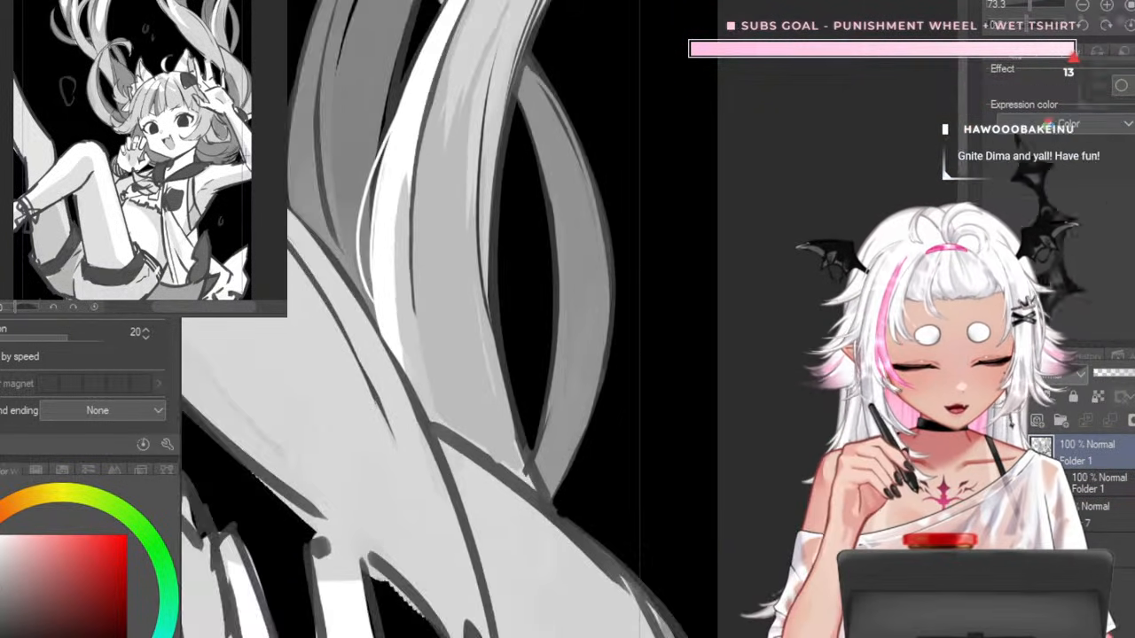
key(ctrl+plus)
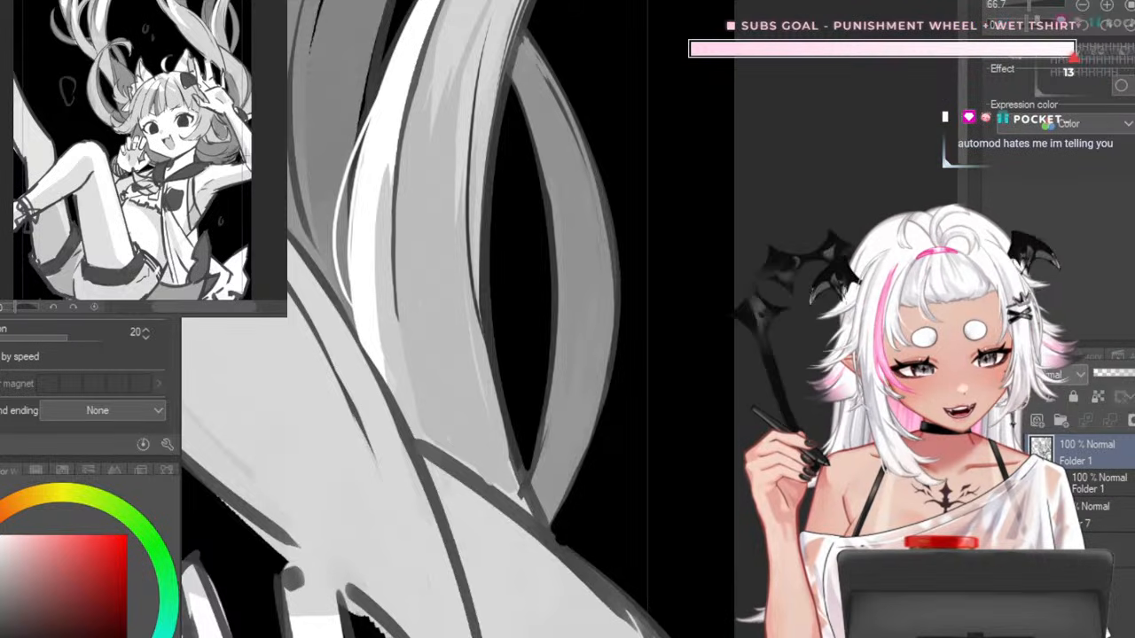
scroll(530, 365, down, 5)
scroll(444, 354, up, 3)
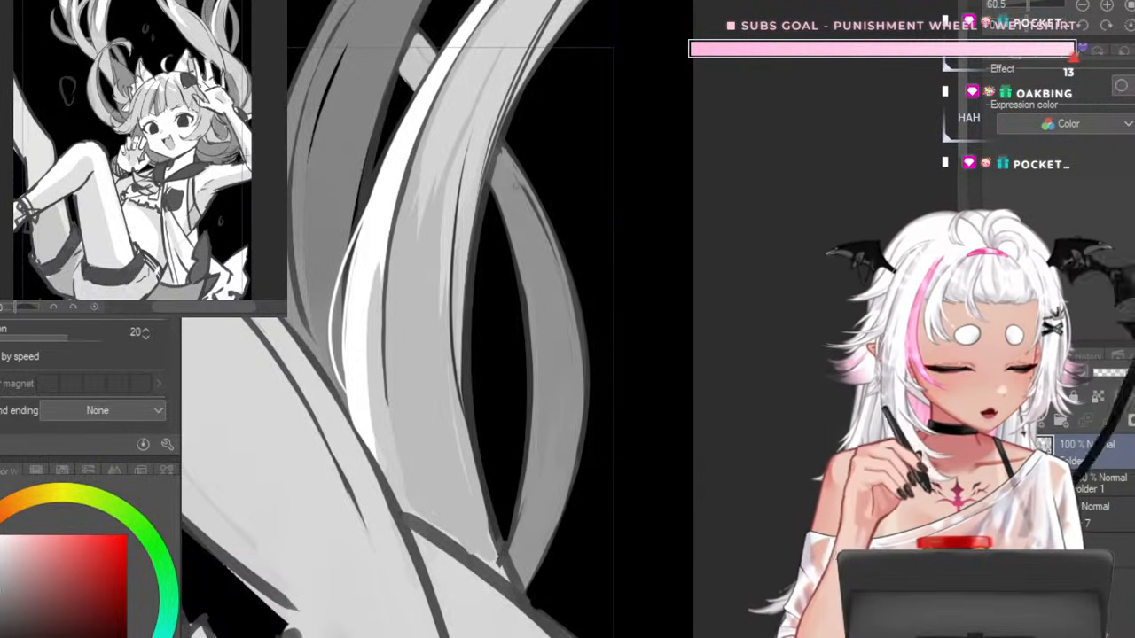
- Try several long flyaway curves from the narrow rear strand's middle to its lower end, undoing each one
key(ctrl+z)
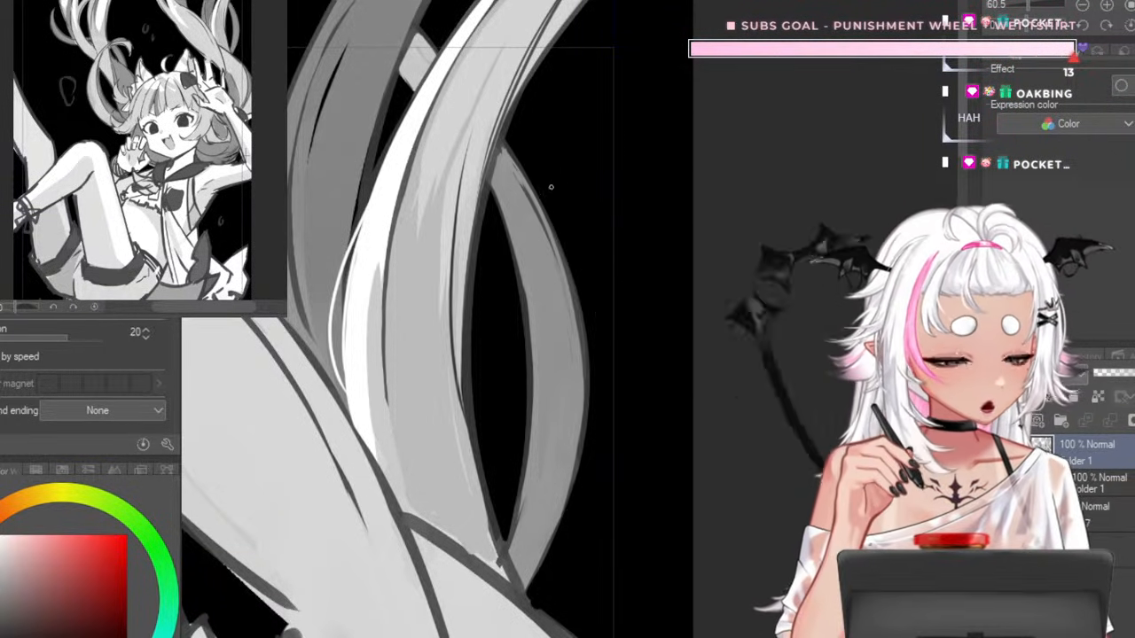
mouse_move(545, 202)
mouse_down()
mouse_move(615, 385)
mouse_move(542, 547)
mouse_up()
key(ctrl+z)
drag(574, 297, 539, 564)
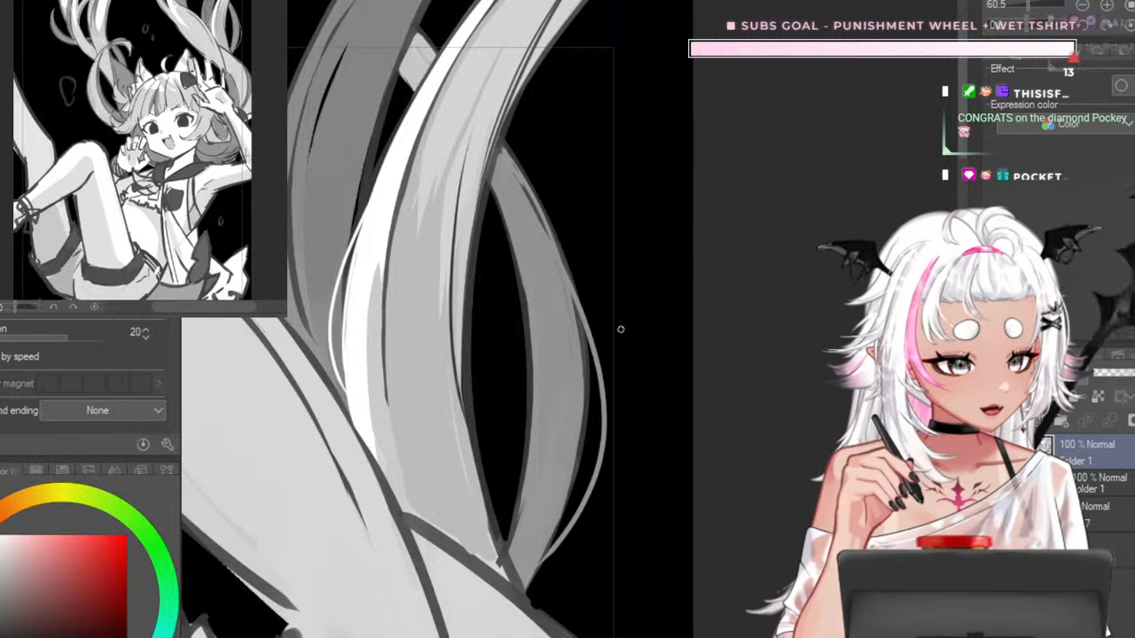
key(ctrl+z)
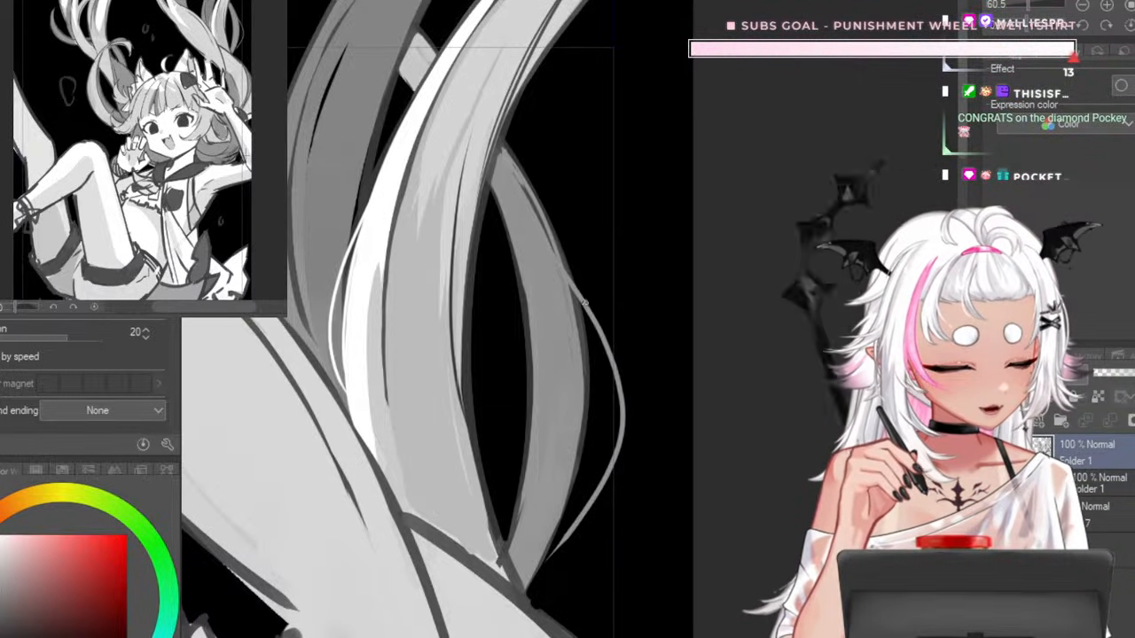
key(ctrl+z)
key(ctrl+z)
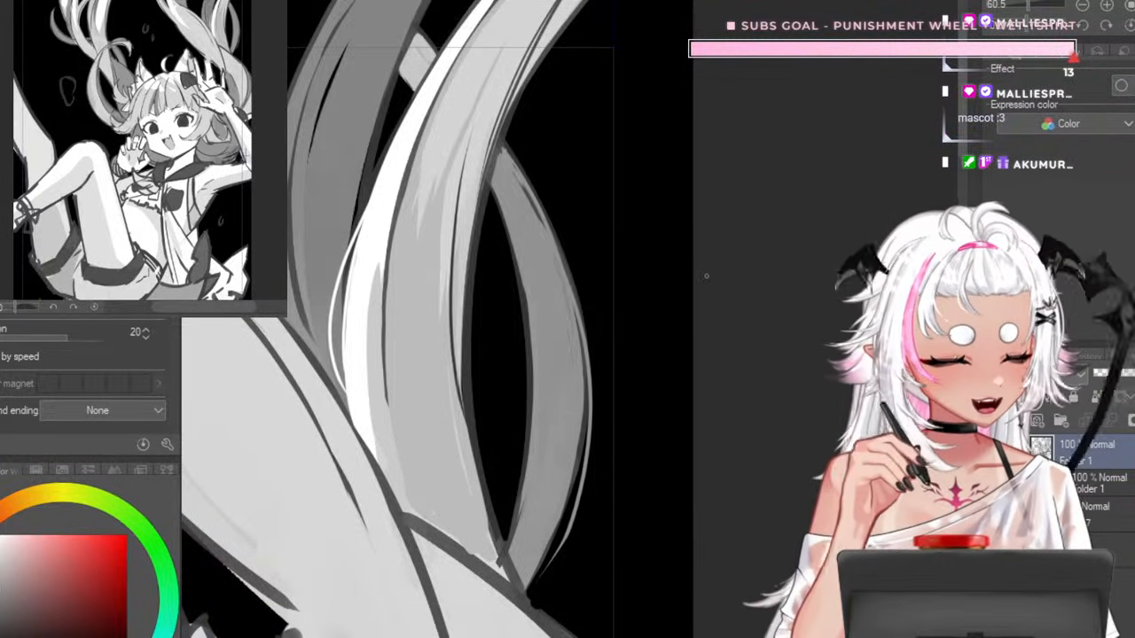
scroll(692, 281, down, 2)
key(ctrl+z)
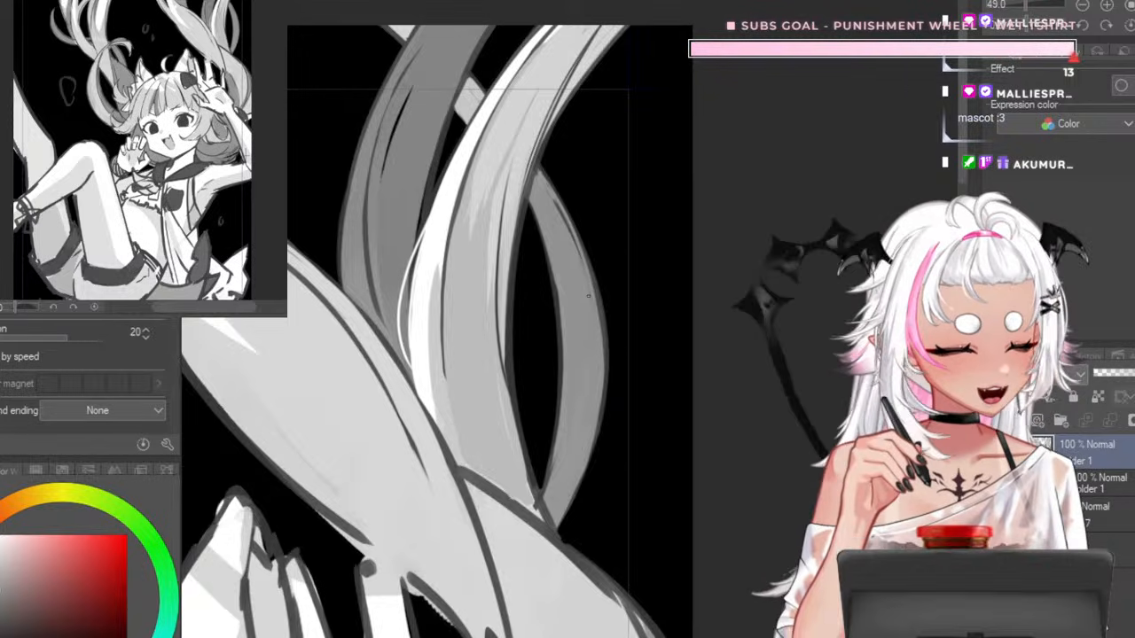
- Add fine light flyaway hairs close to the narrow rear strand's outer edge, one along the lower half and one along the upper
drag(582, 250, 594, 463)
drag(582, 251, 615, 462)
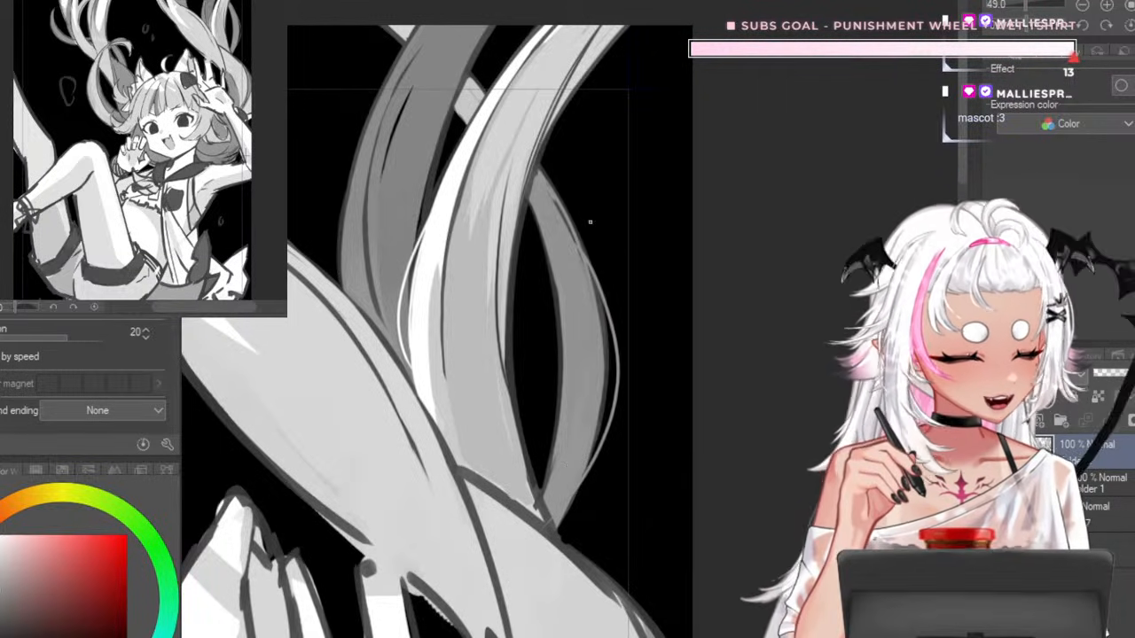
drag(582, 251, 587, 474)
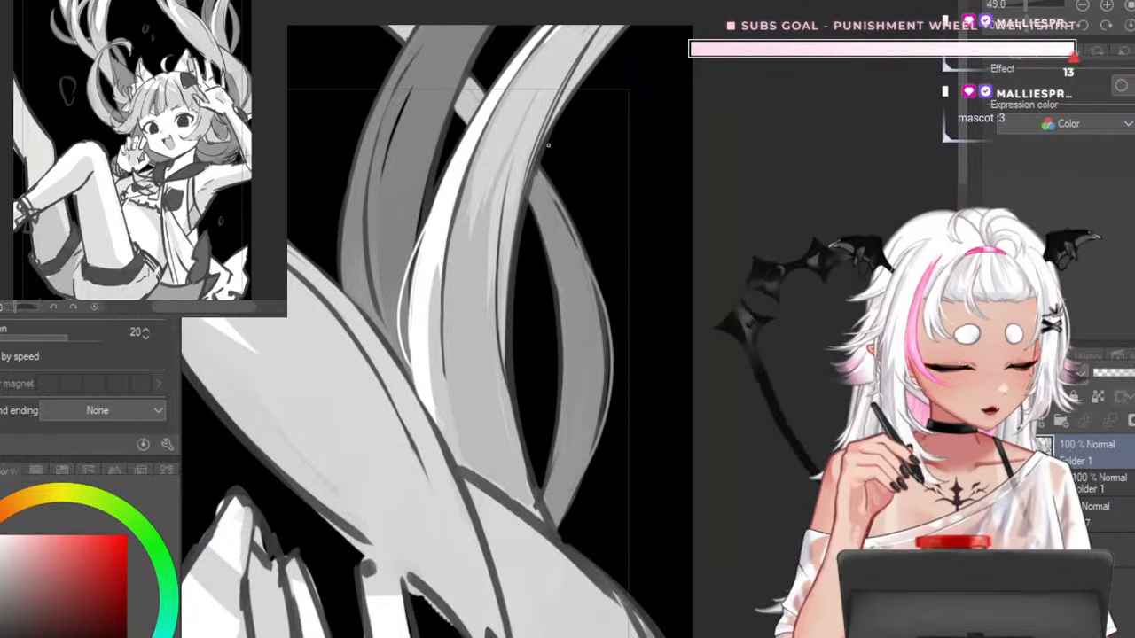
drag(548, 144, 603, 285)
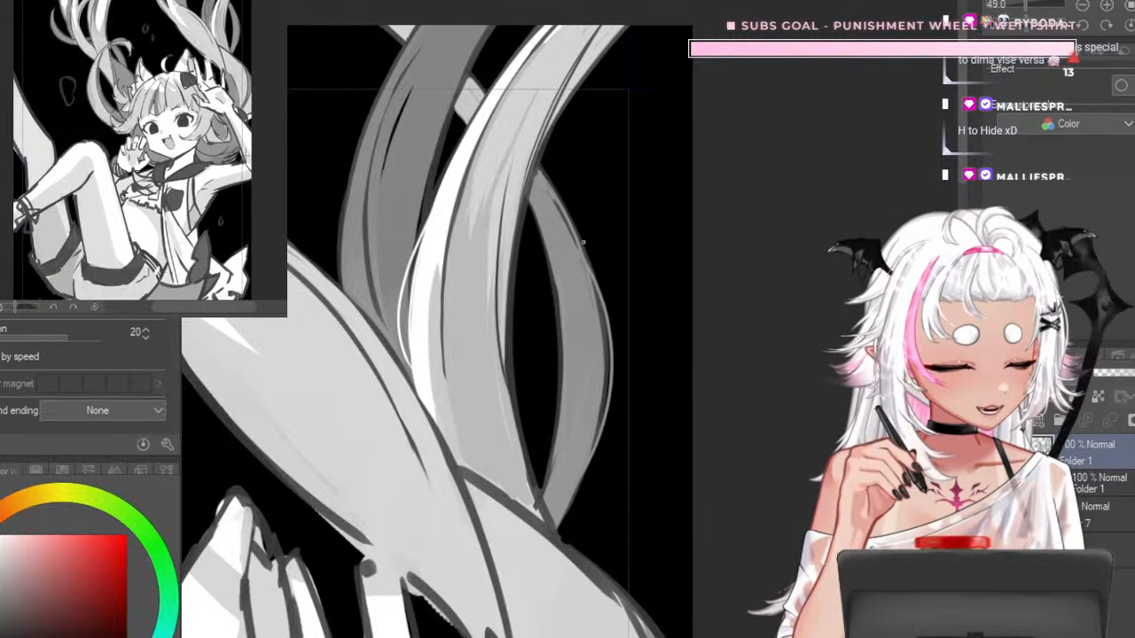
drag(614, 328, 610, 390)
key(ctrl+z)
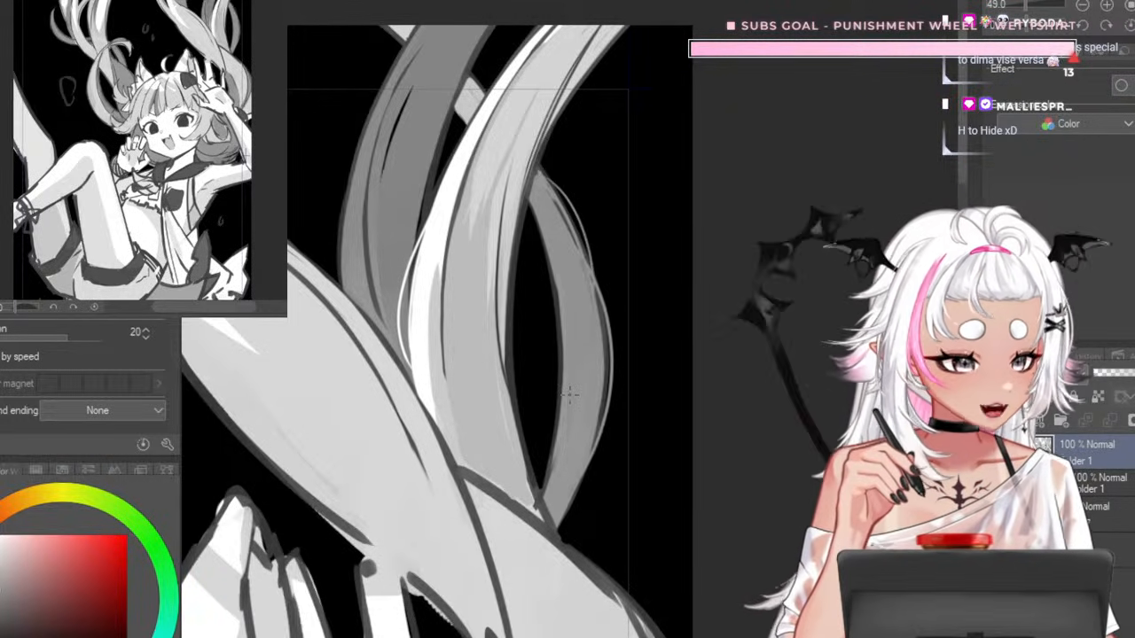
- Examine the reworked hair strands up close and against the whole illustration
scroll(571, 397, down, 3)
scroll(567, 346, up, 4)
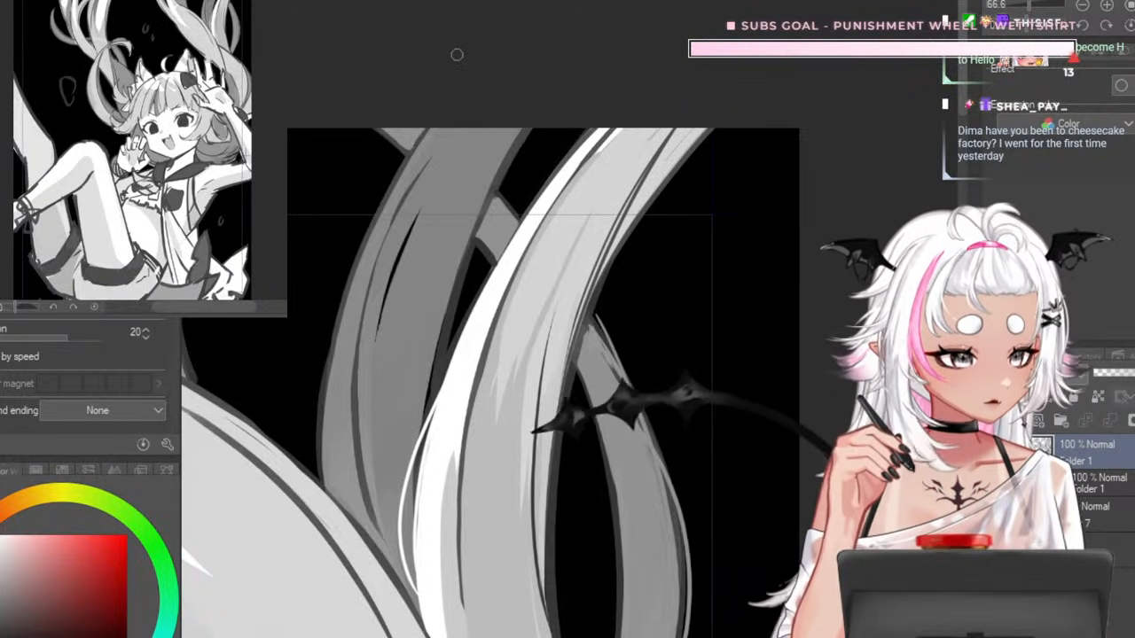
key(ctrl+minus)
key(ctrl+minus)
key(ctrl+minus)
key(ctrl+minus)
key(ctrl+minus)
key(ctrl+minus)
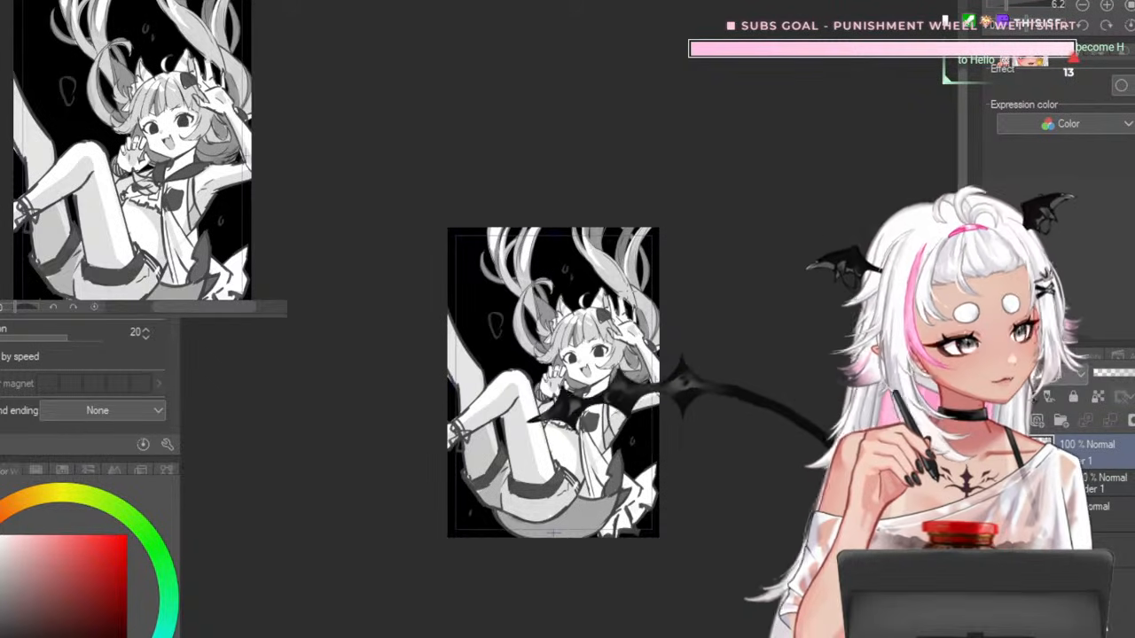
key(ctrl+plus)
key(ctrl+plus)
key(ctrl+plus)
key(ctrl+plus)
key(ctrl+plus)
key(ctrl+plus)
key(ctrl+plus)
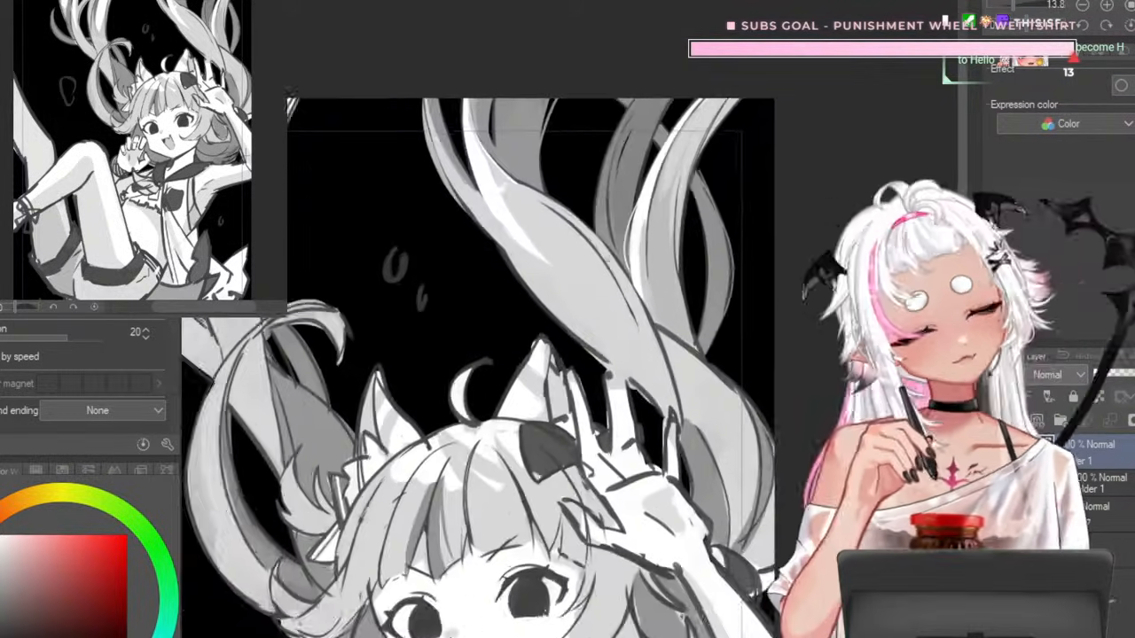
key(ctrl+plus)
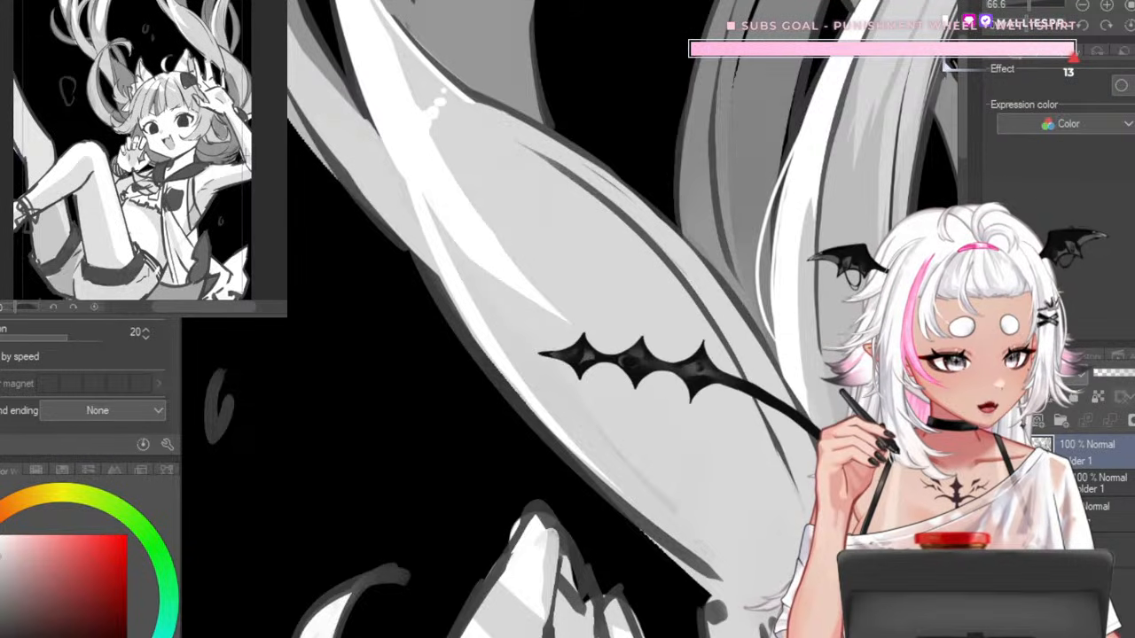
- Add fine dark hair lines inside the grey strand behind the large light strand's upper end
scroll(510, 266, down, 3)
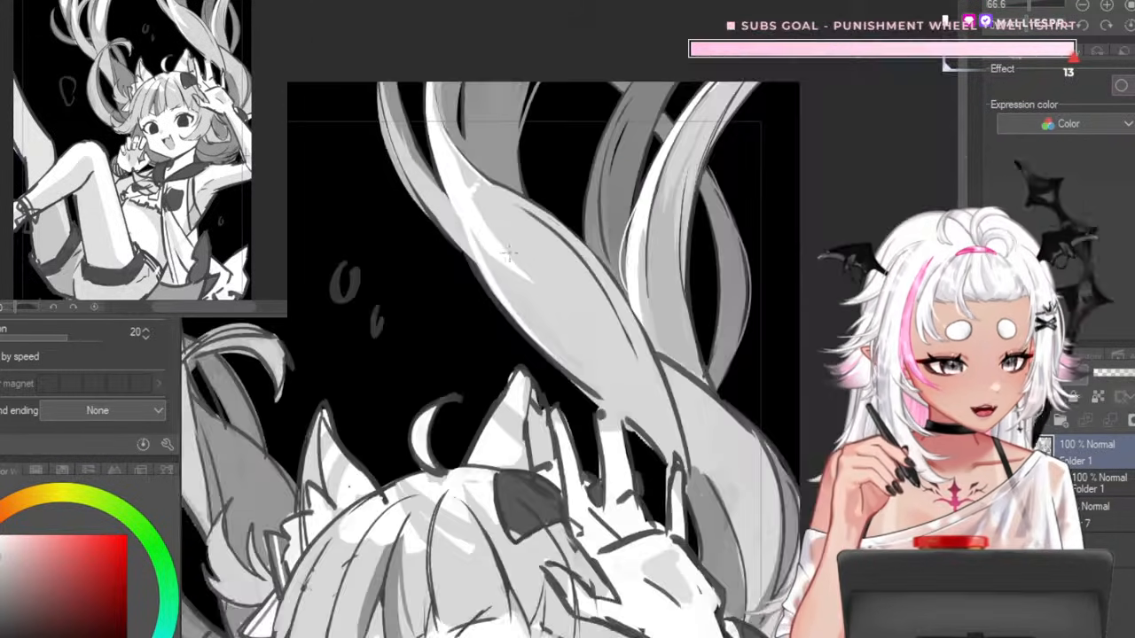
scroll(514, 253, up, 3)
mouse_move(445, 228)
mouse_down()
mouse_move(454, 202)
mouse_move(465, 206)
mouse_up()
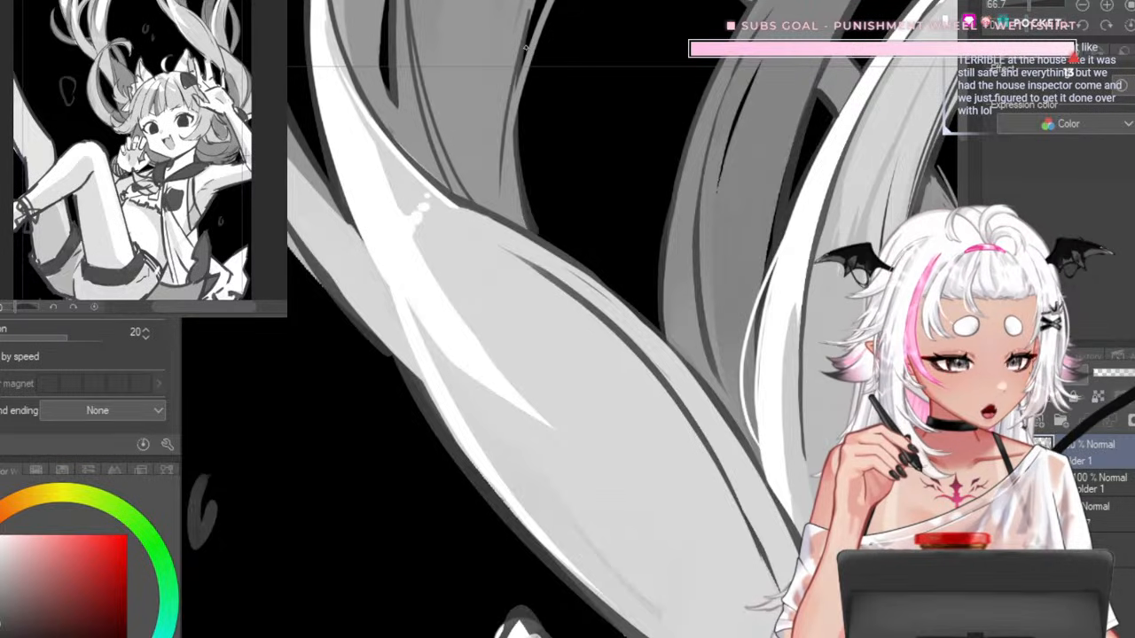
- Compare the large light strand's highlights and hair lines with the hair on both sides of the illustration
scroll(525, 48, down, 4)
scroll(497, 276, up, 3)
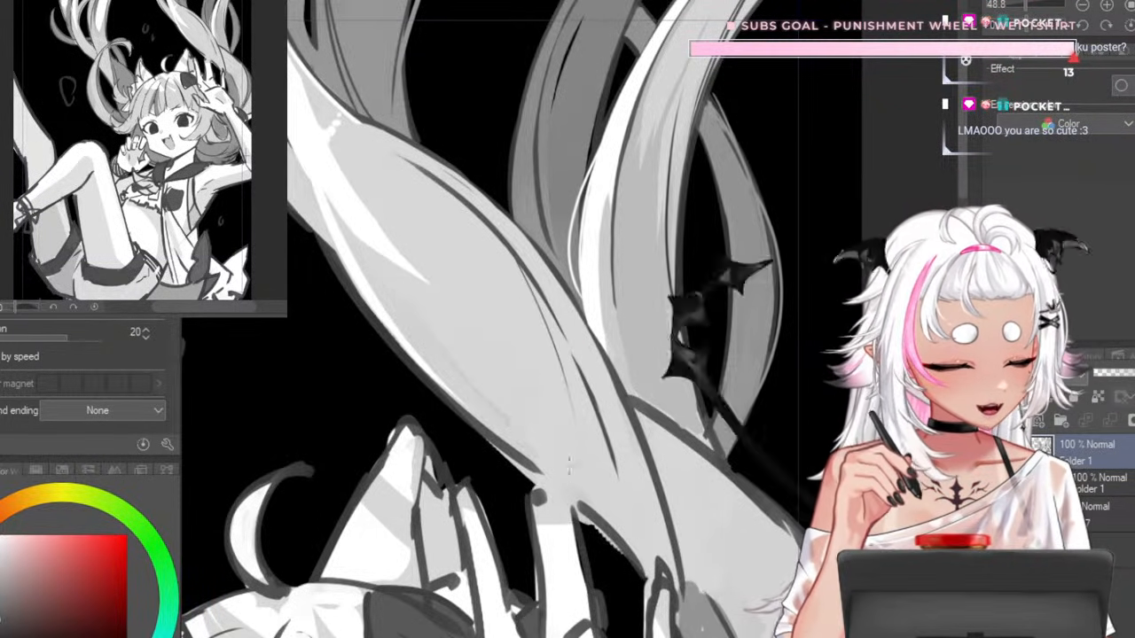
scroll(479, 149, down, 6)
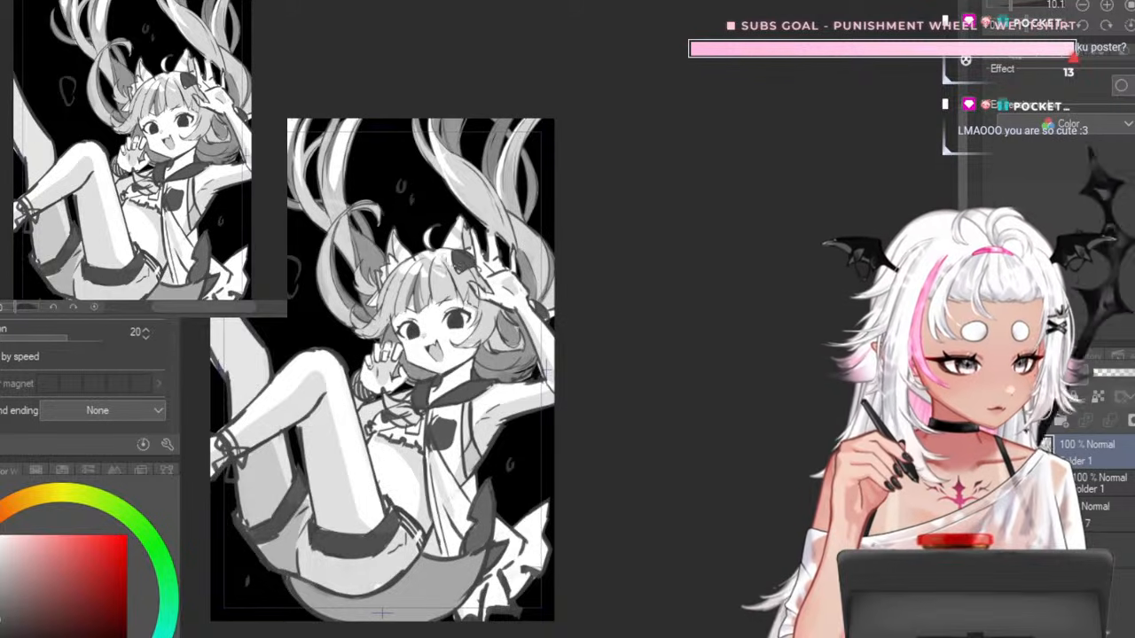
scroll(408, 177, up, 3)
scroll(618, 160, up, 3)
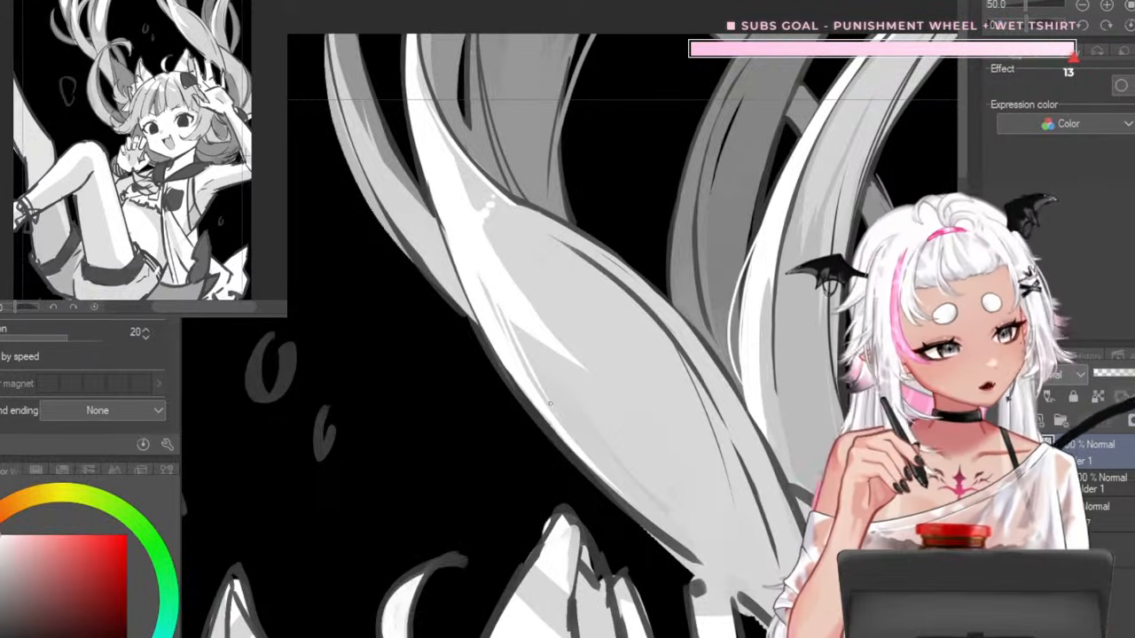
scroll(550, 403, down, 5)
drag(506, 241, 578, 274)
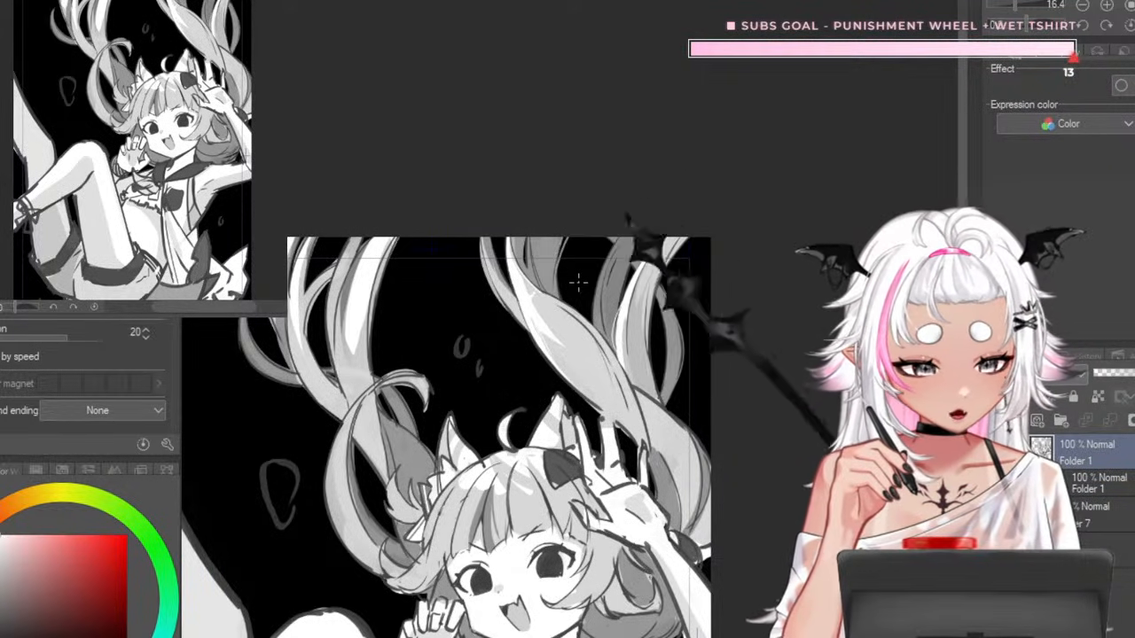
scroll(558, 190, down, 3)
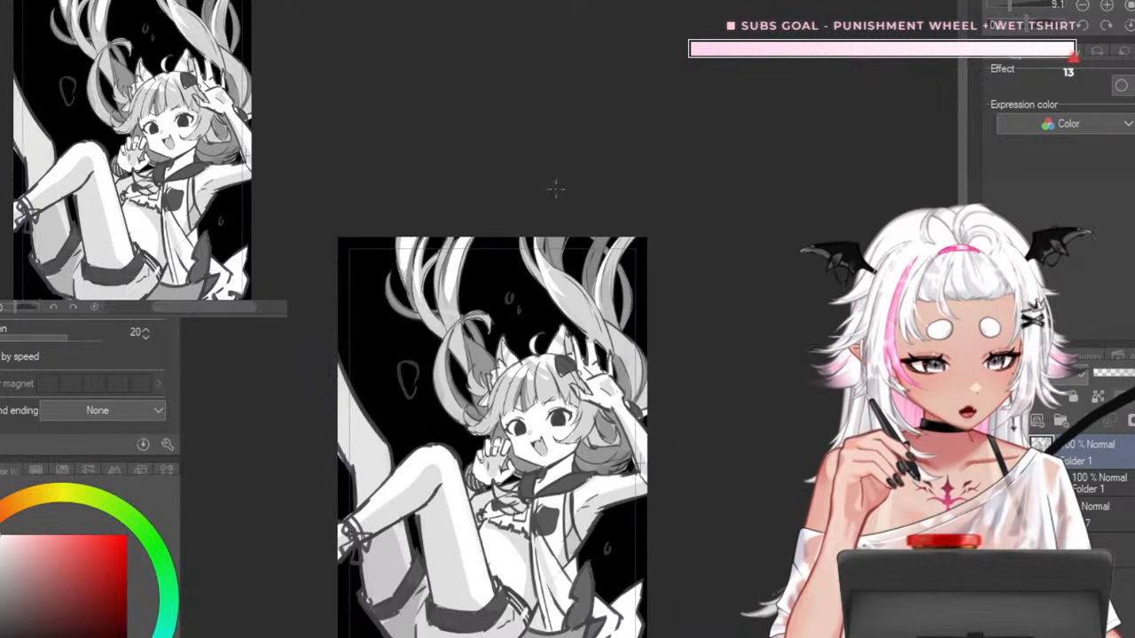
scroll(477, 260, up, 4)
scroll(477, 215, up, 3)
scroll(476, 215, down, 3)
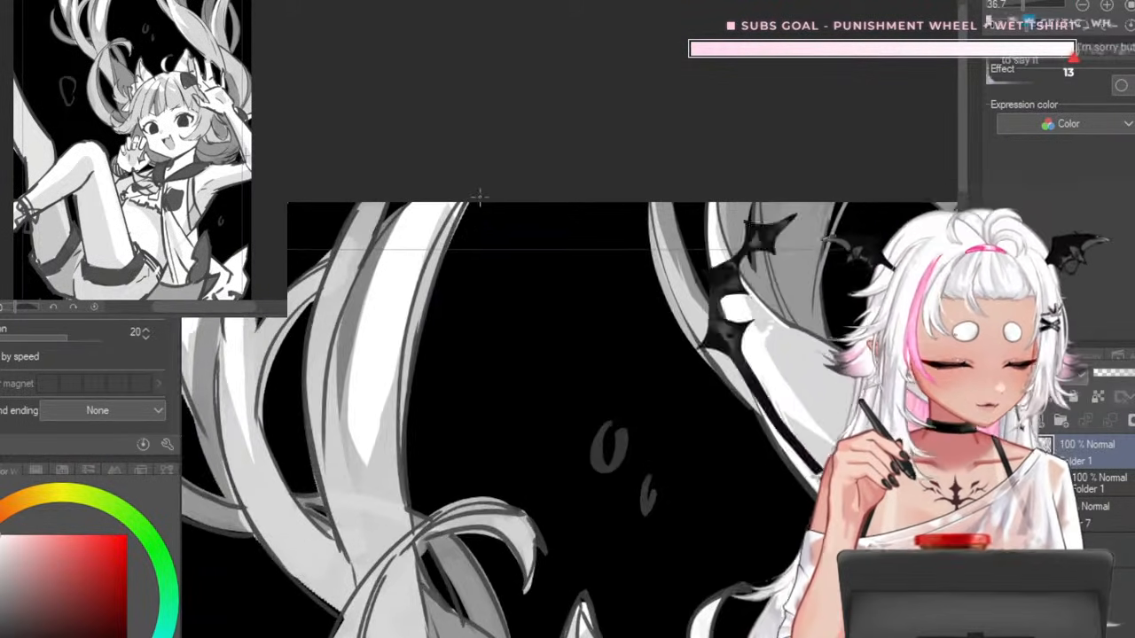
scroll(639, 243, up, 4)
scroll(637, 243, up, 4)
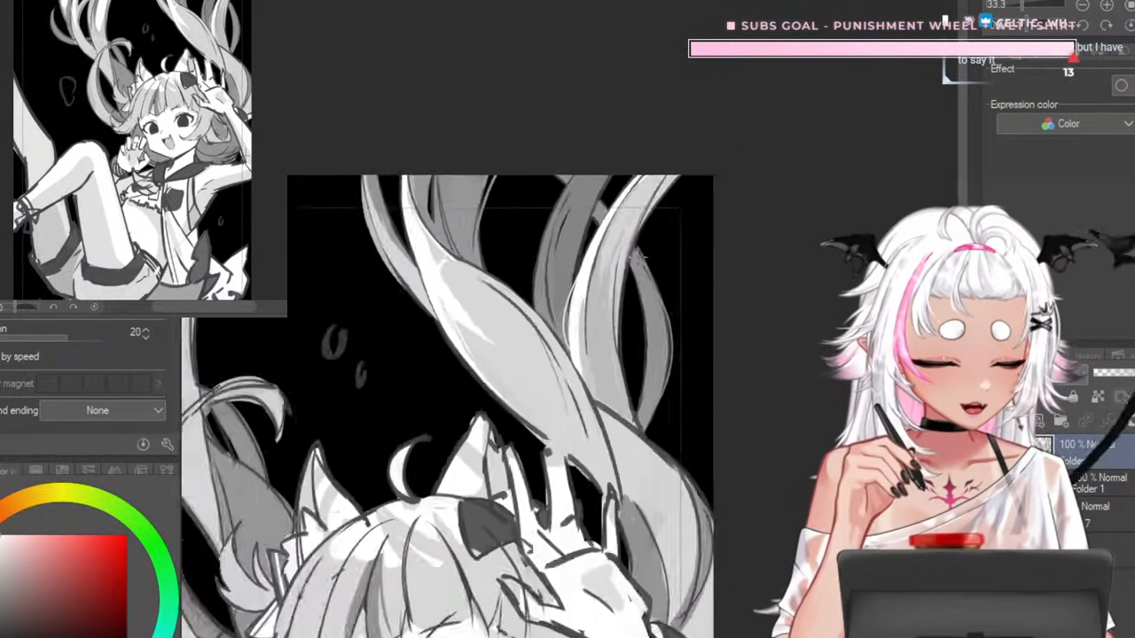
- Add a fine line along the outer edge of the large light strand's narrow upper end, replacing the first attempt
scroll(533, 309, down, 3)
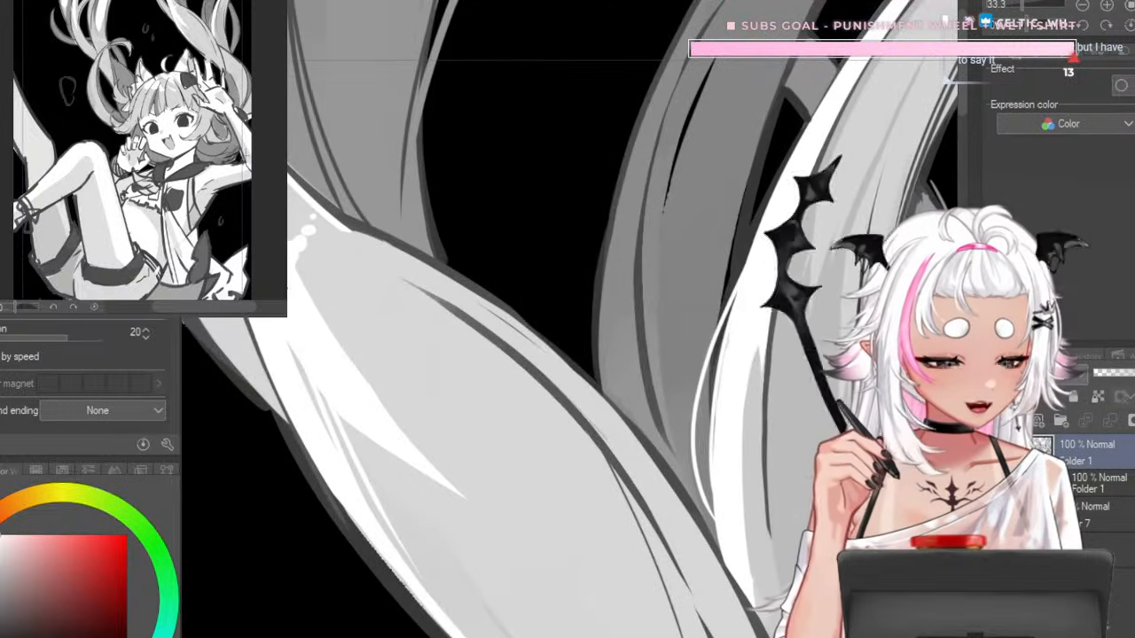
scroll(318, 106, up, 4)
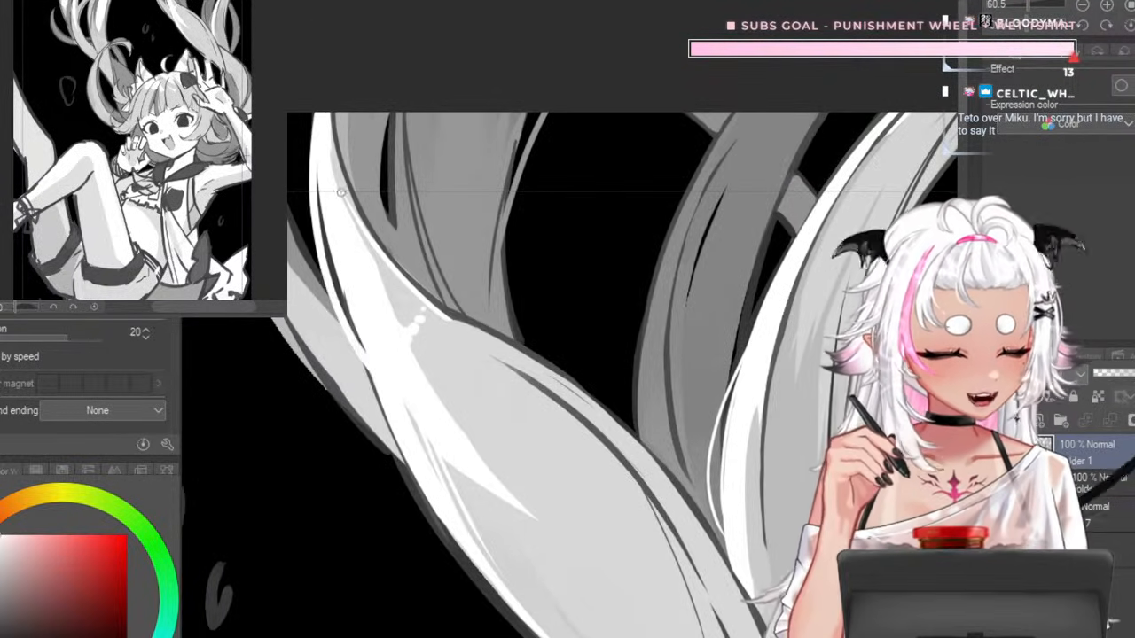
drag(315, 96, 366, 362)
key(ctrl+z)
drag(322, 68, 361, 343)
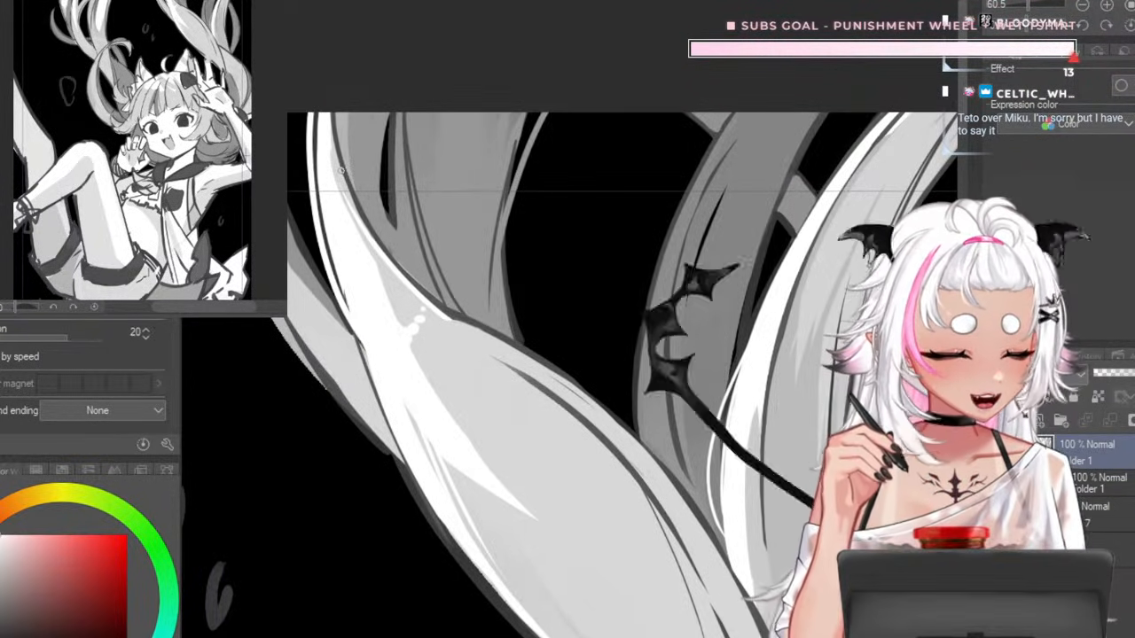
scroll(519, 372, down, 2)
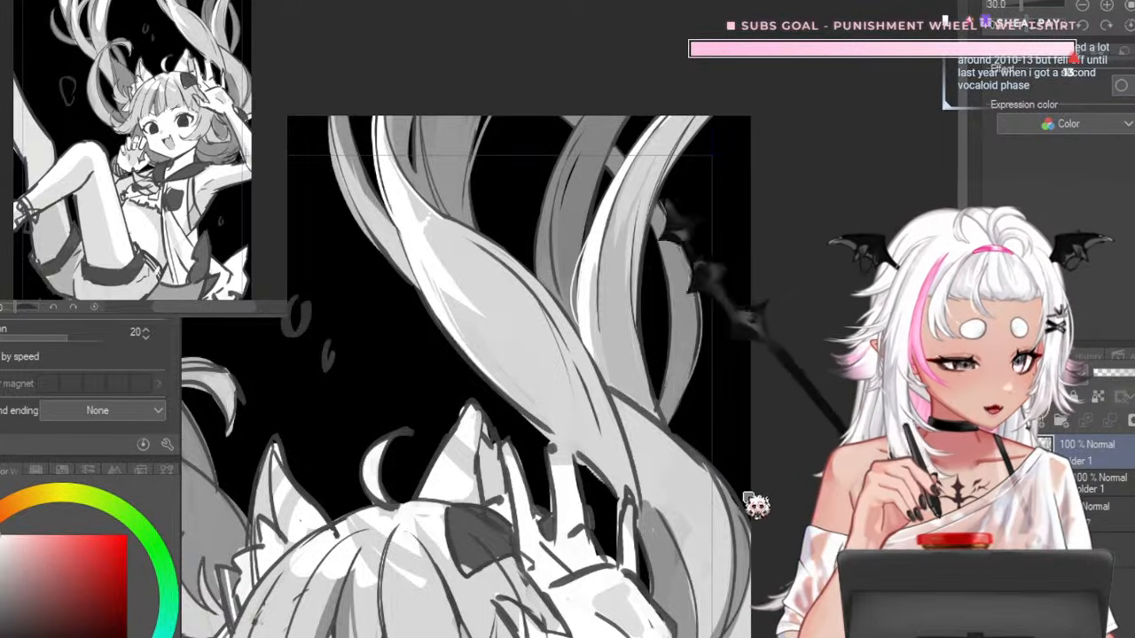
- Switch to the sticker sheet document and examine the red rough sketches, especially the three chibi figures
click(612, 2)
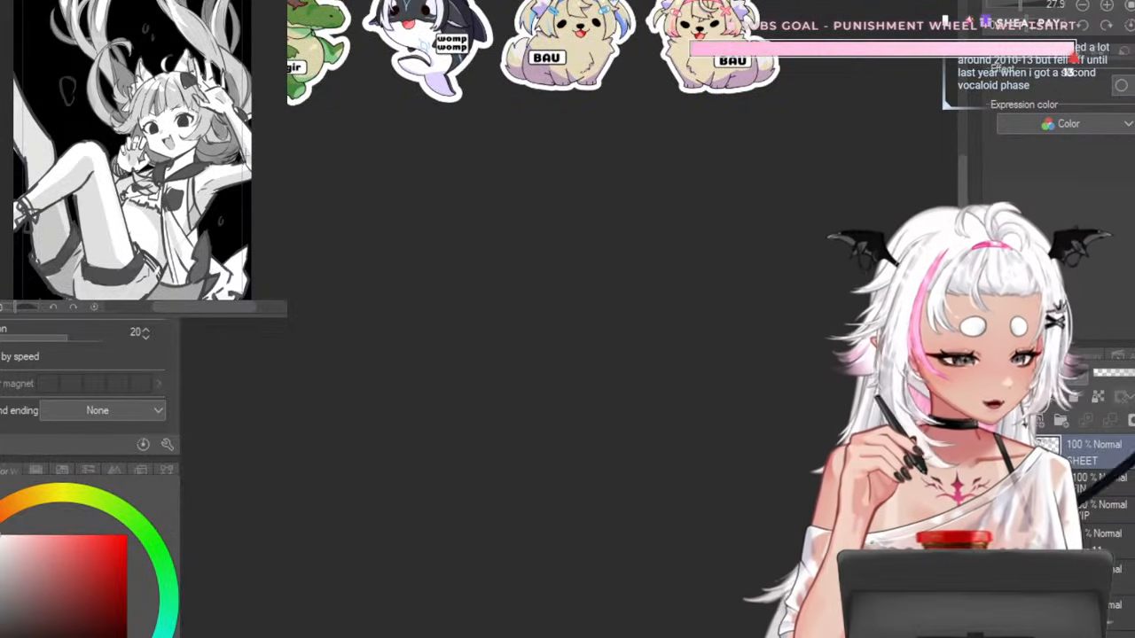
scroll(595, 177, down, 2)
scroll(595, 178, up, 2)
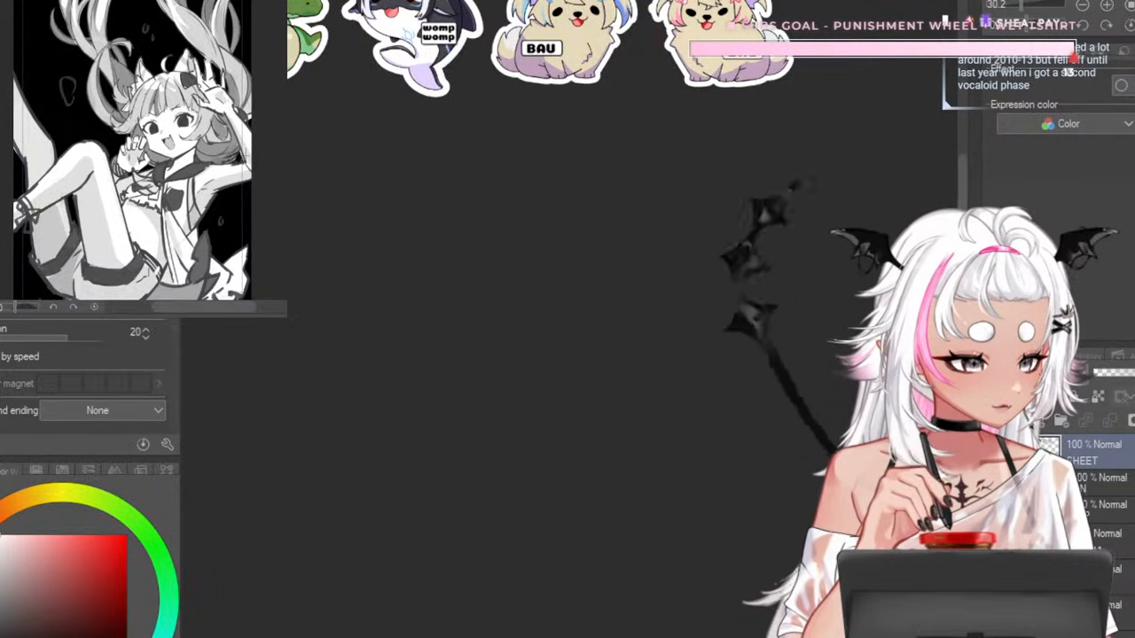
scroll(595, 177, down, 2)
scroll(364, 306, up, 2)
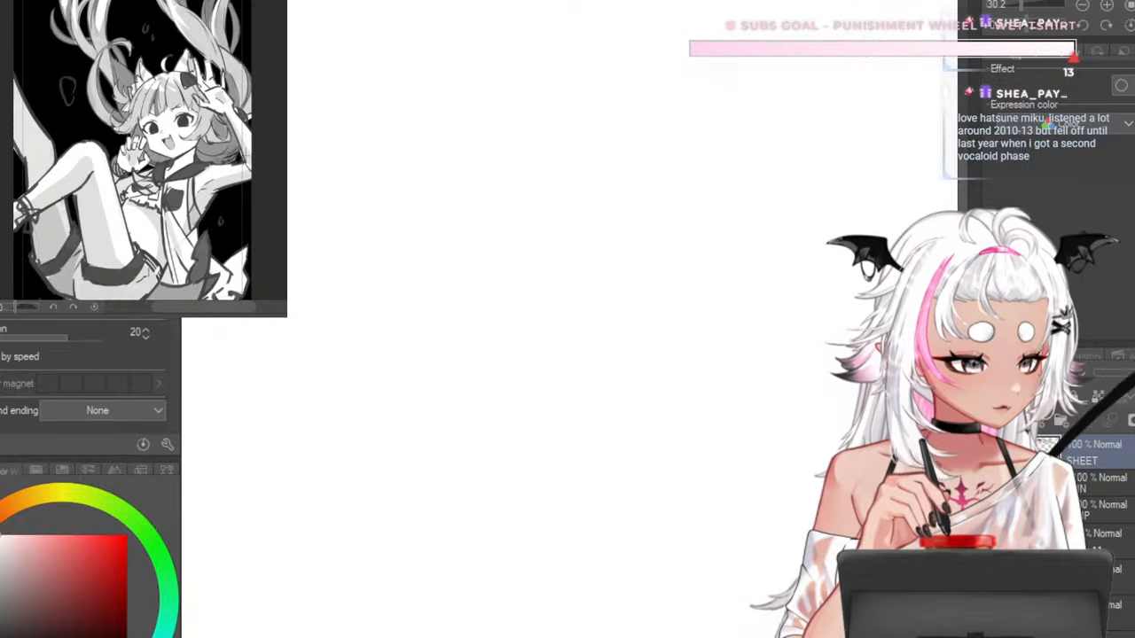
scroll(444, 373, up, 6)
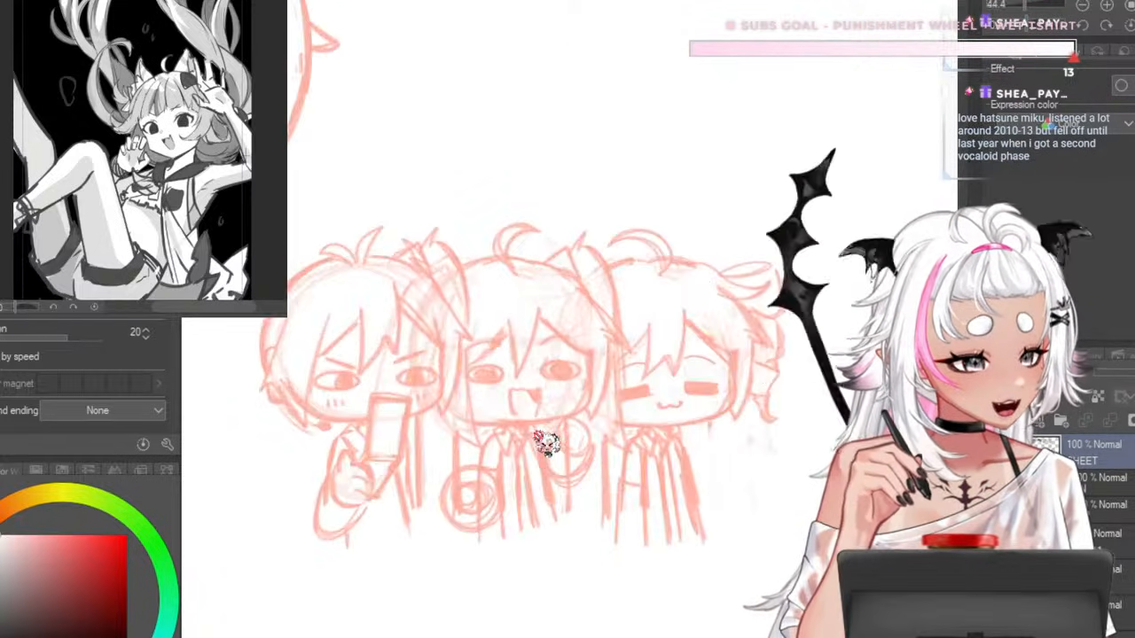
scroll(624, 321, down, 3)
scroll(565, 349, up, 1)
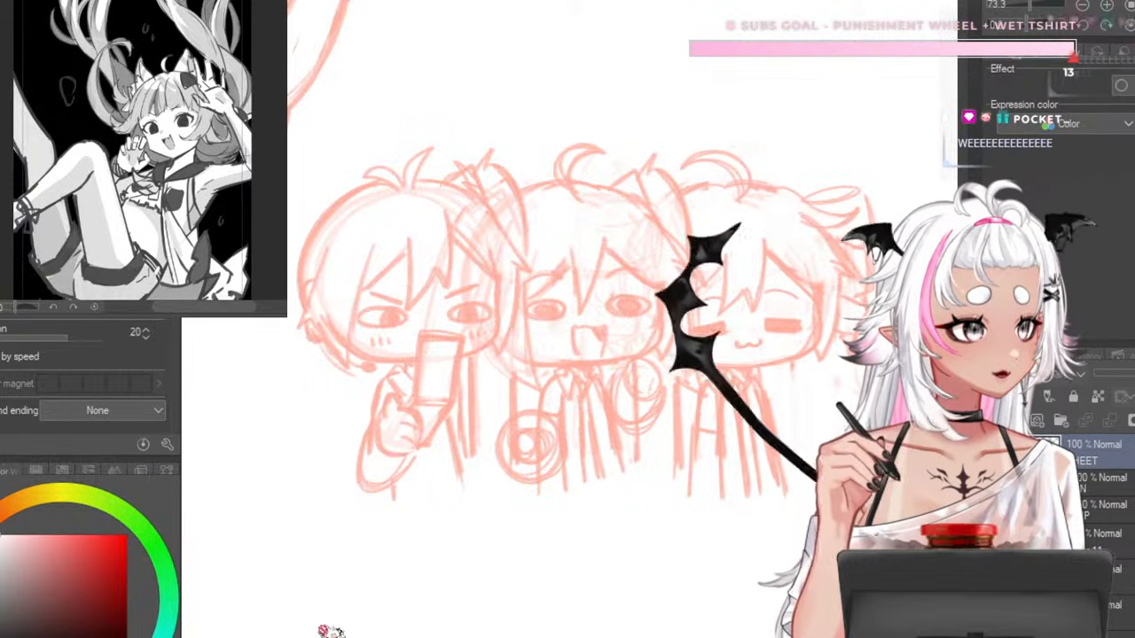
scroll(467, 227, down, 3)
scroll(671, 203, up, 2)
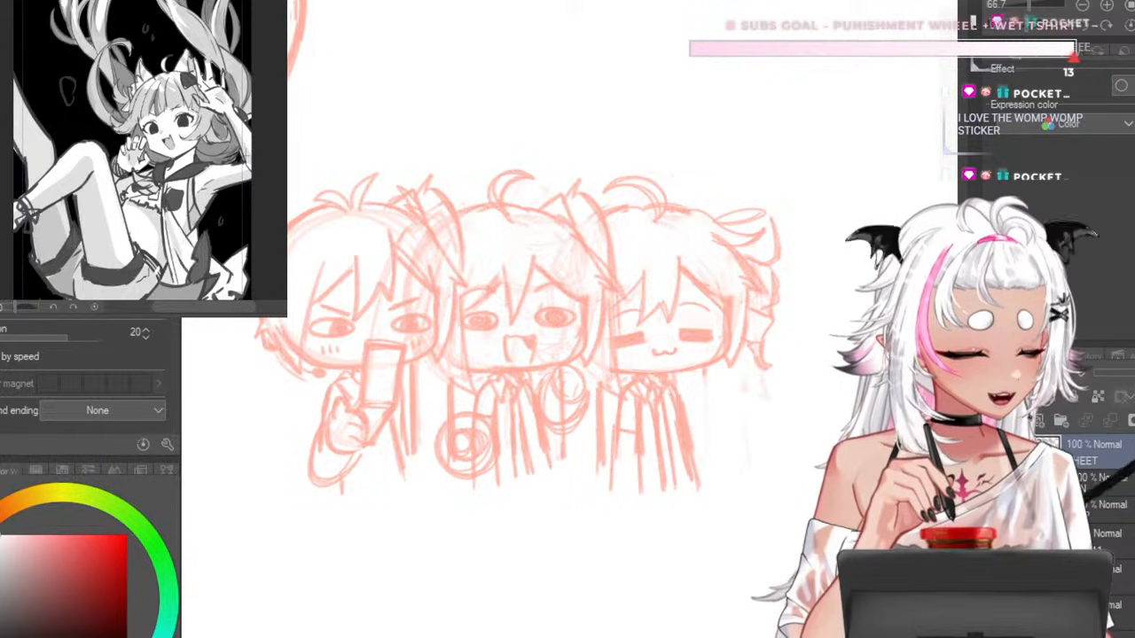
scroll(540, 339, down, 1)
scroll(517, 320, up, 1)
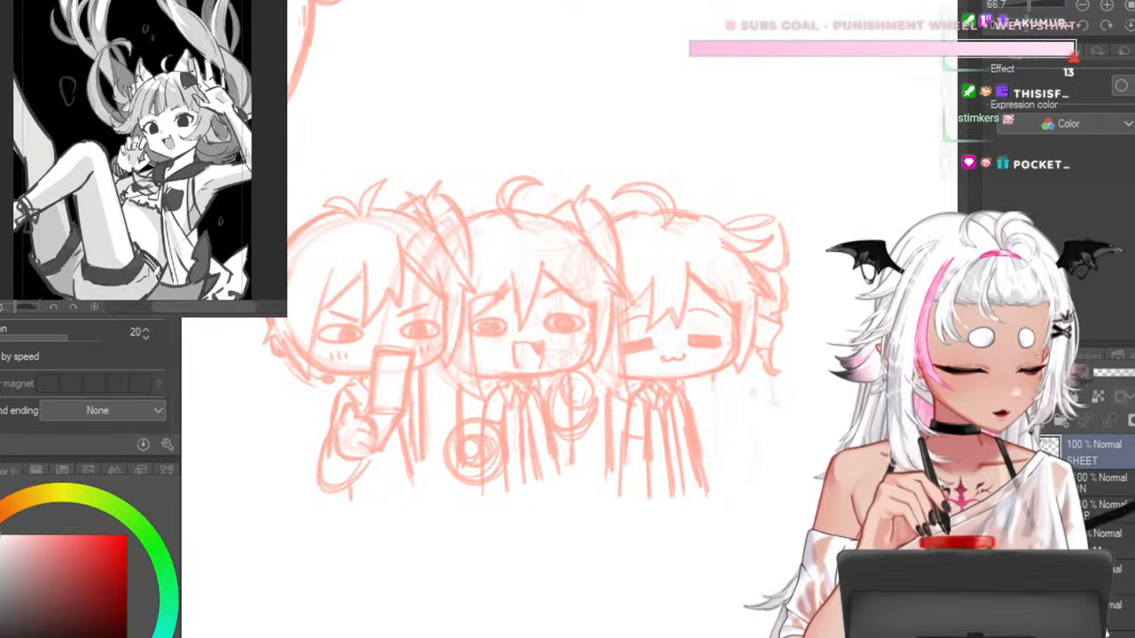
scroll(620, 355, down, 3)
scroll(620, 355, up, 2)
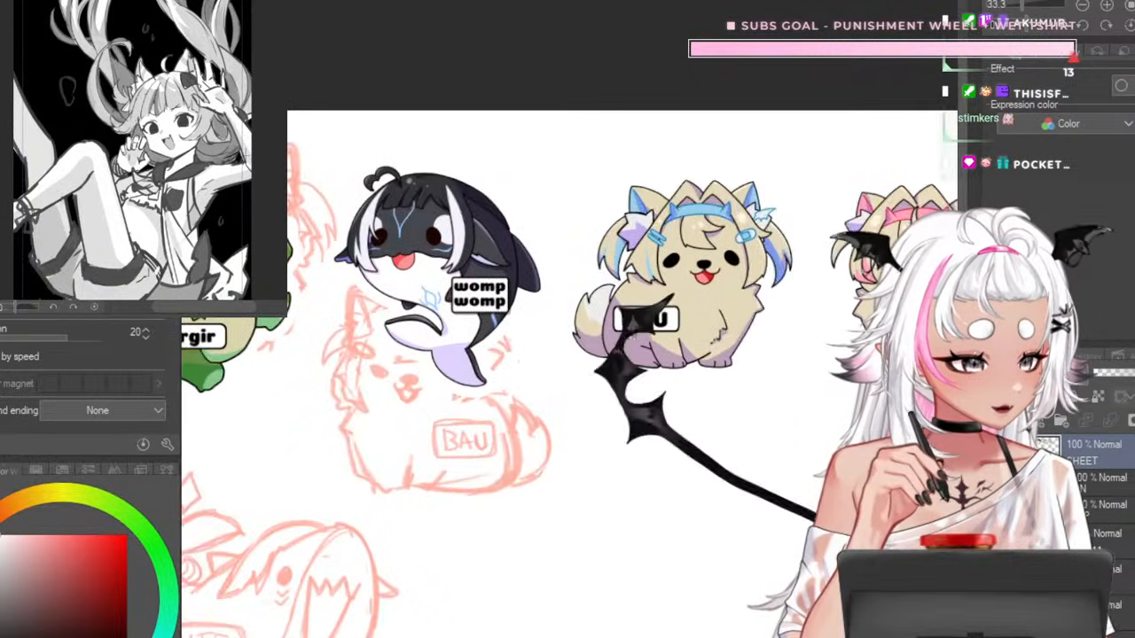
- Remove the red sketches from view on the sticker sheet and look at the finished stickers alone
scroll(596, 376, down, 2)
key(Delete)
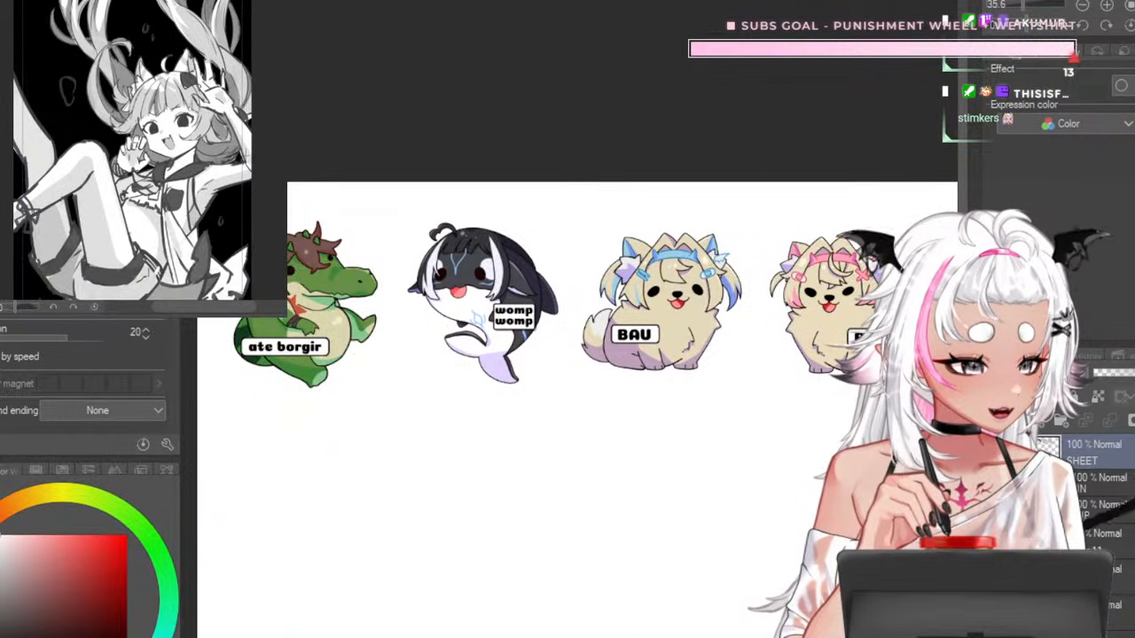
scroll(417, 291, up, 2)
scroll(683, 275, down, 2)
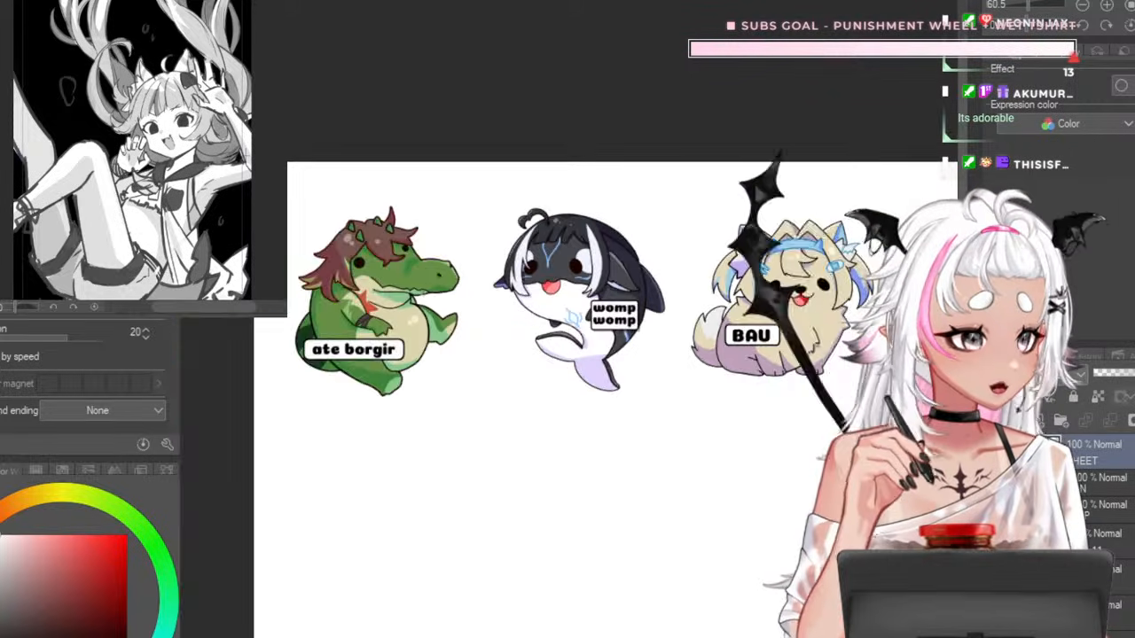
scroll(338, 283, up, 3)
scroll(346, 293, up, 1)
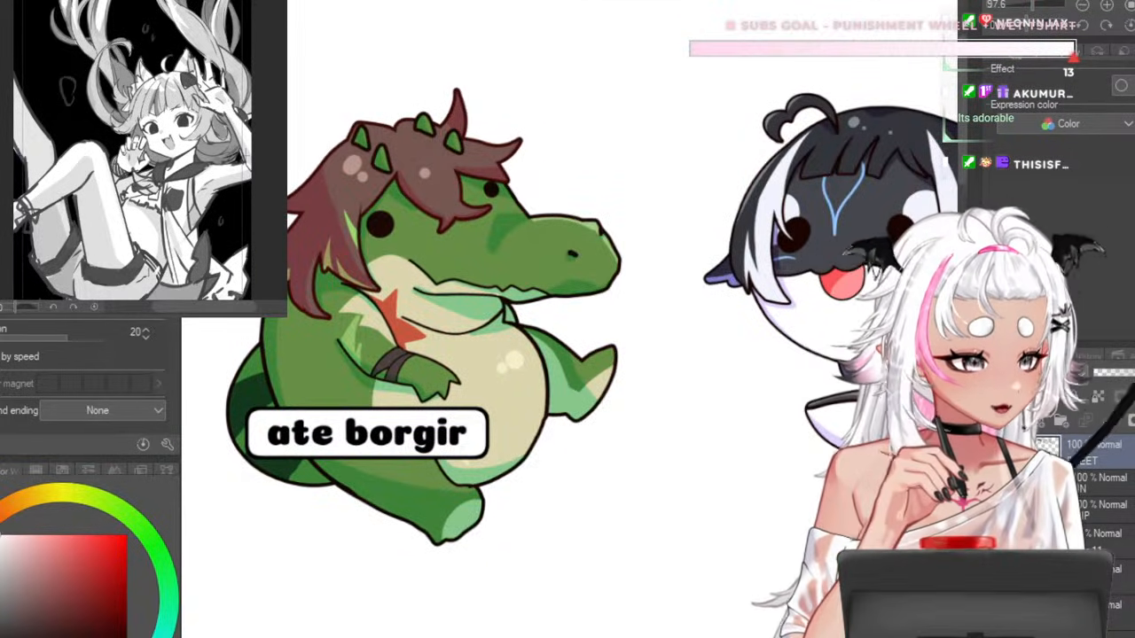
- Examine the crocodile, orca and two dog stickers up close and as a row, and return to the greyscale illustration
scroll(798, 266, up, 2)
drag(852, 284, 72, 281)
drag(621, 329, 382, 294)
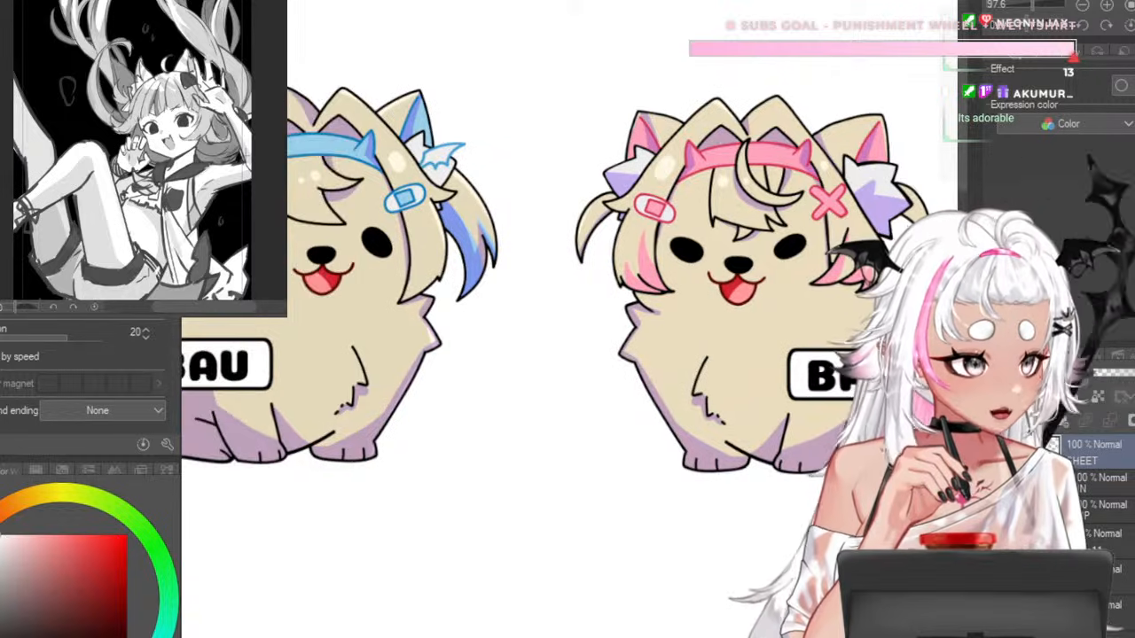
drag(497, 266, 55, 198)
drag(700, 248, 532, 283)
drag(213, 293, 940, 275)
scroll(687, 192, down, 10)
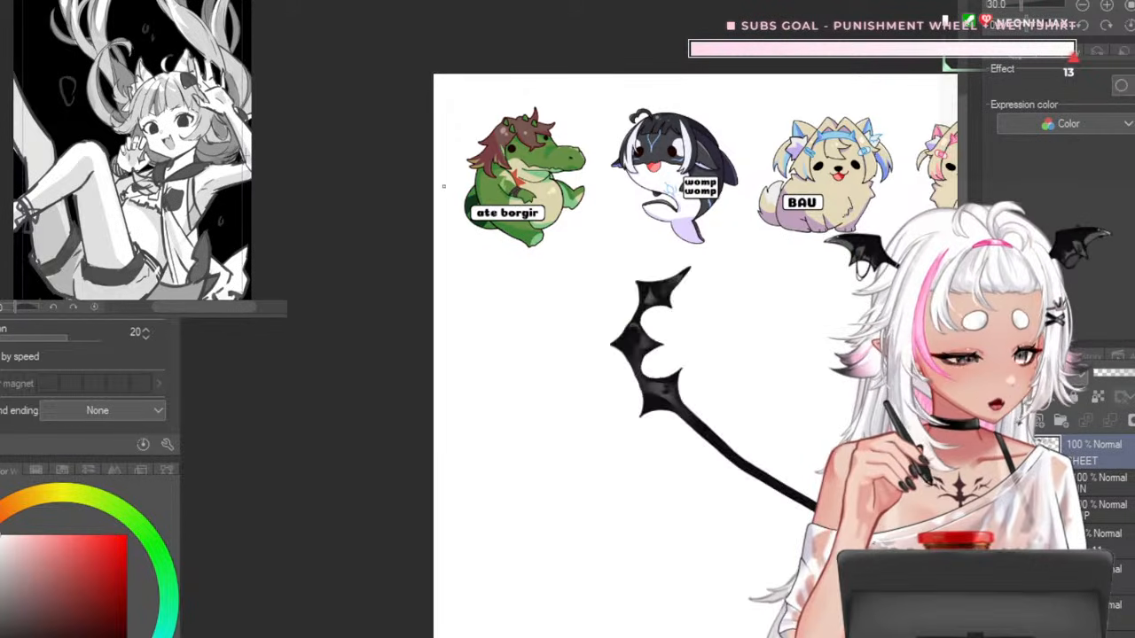
drag(840, 180, 698, 180)
scroll(699, 178, up, 2)
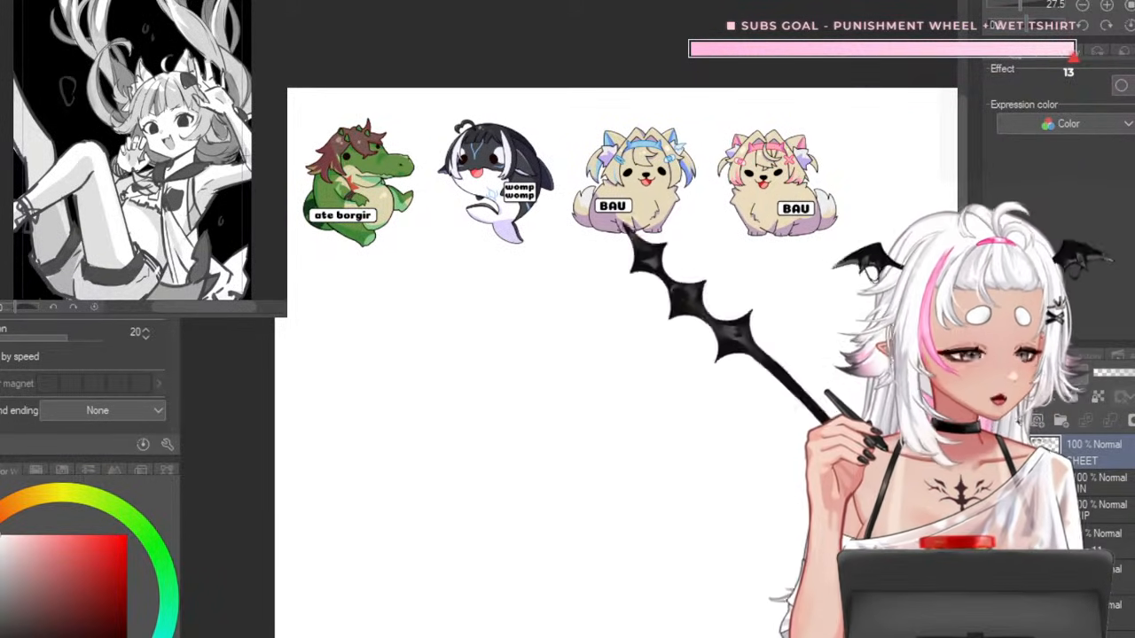
key(ctrl+Tab)
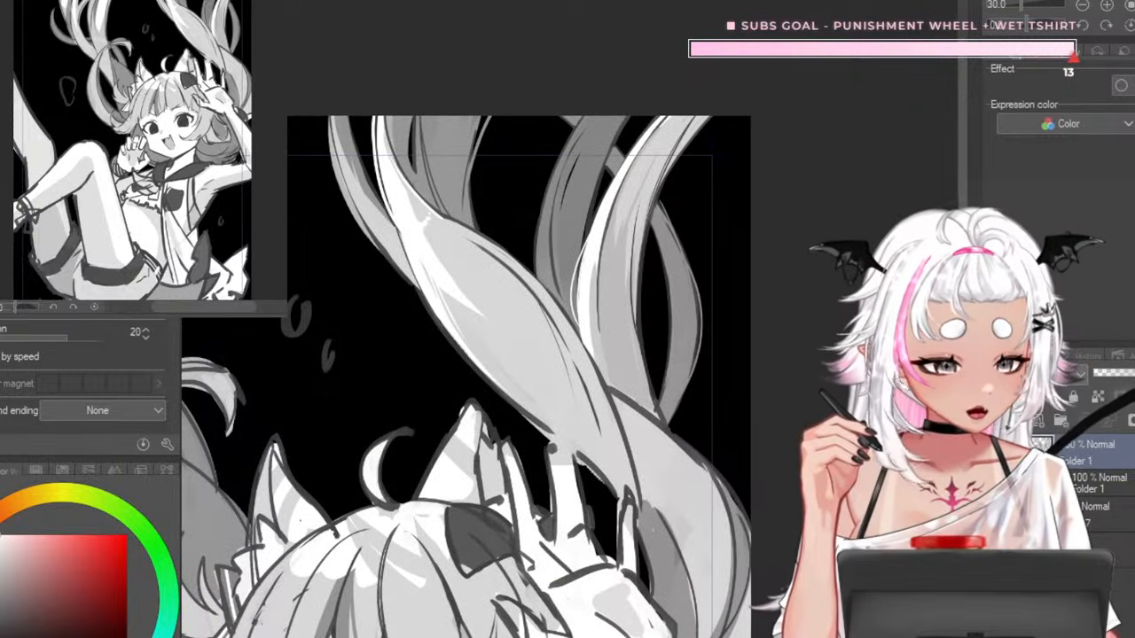
key(ctrl+Tab)
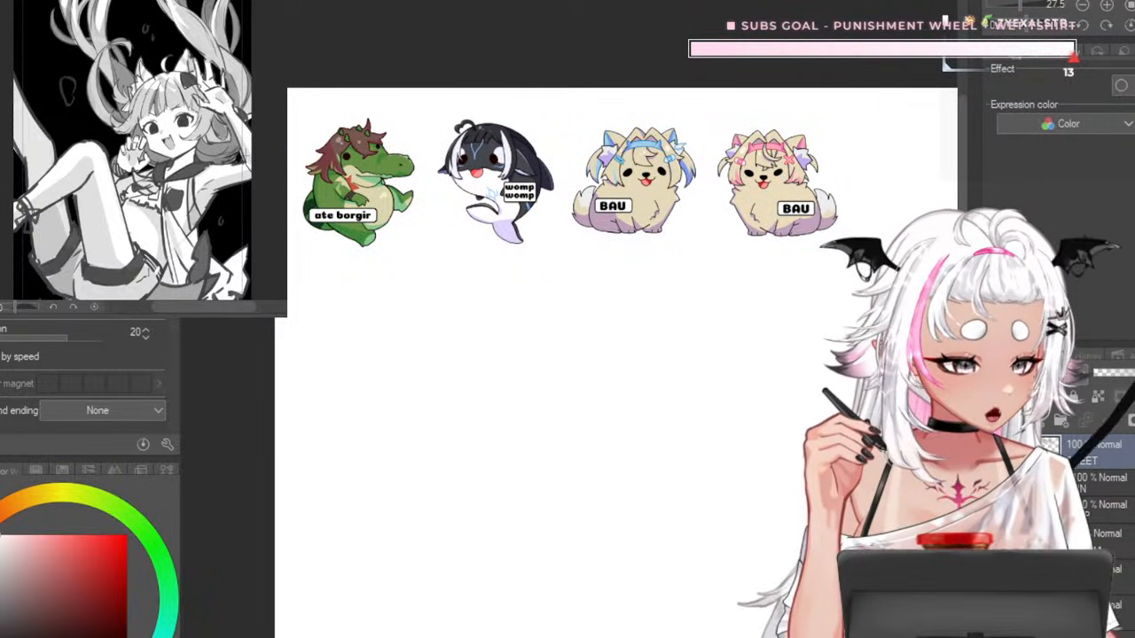
key(ctrl+Tab)
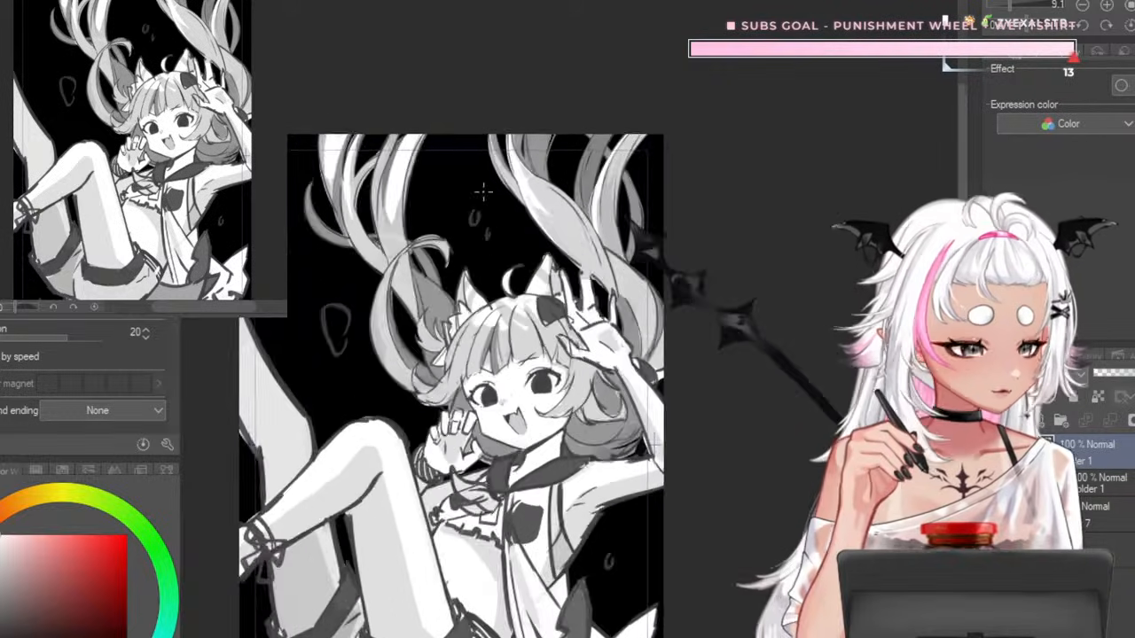
- Blend soft grey into the highlight at the large light strand's upper end, using a smaller brush
scroll(425, 160, down, 5)
scroll(425, 161, up, 5)
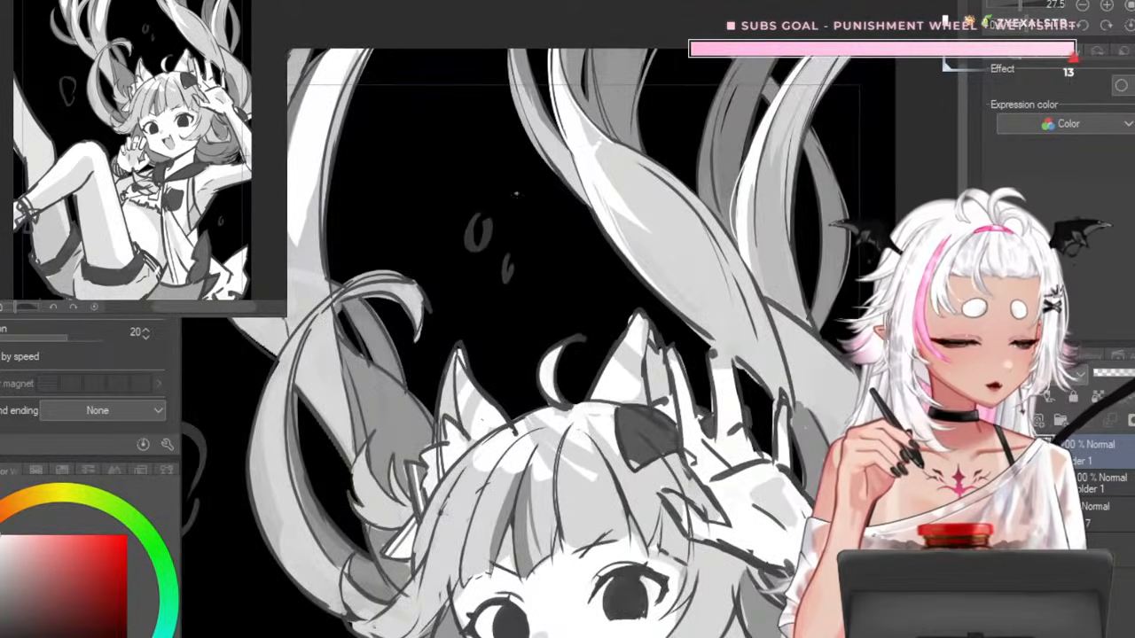
scroll(425, 161, down, 6)
scroll(674, 135, up, 5)
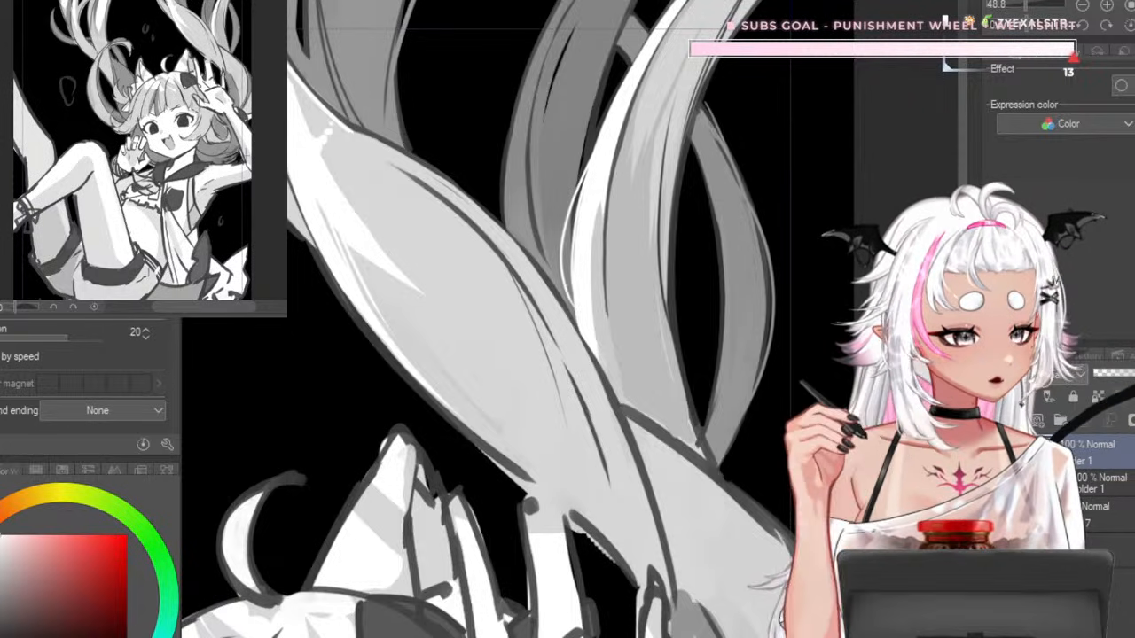
key(b)
key([)
key([)
key([)
key([)
key([)
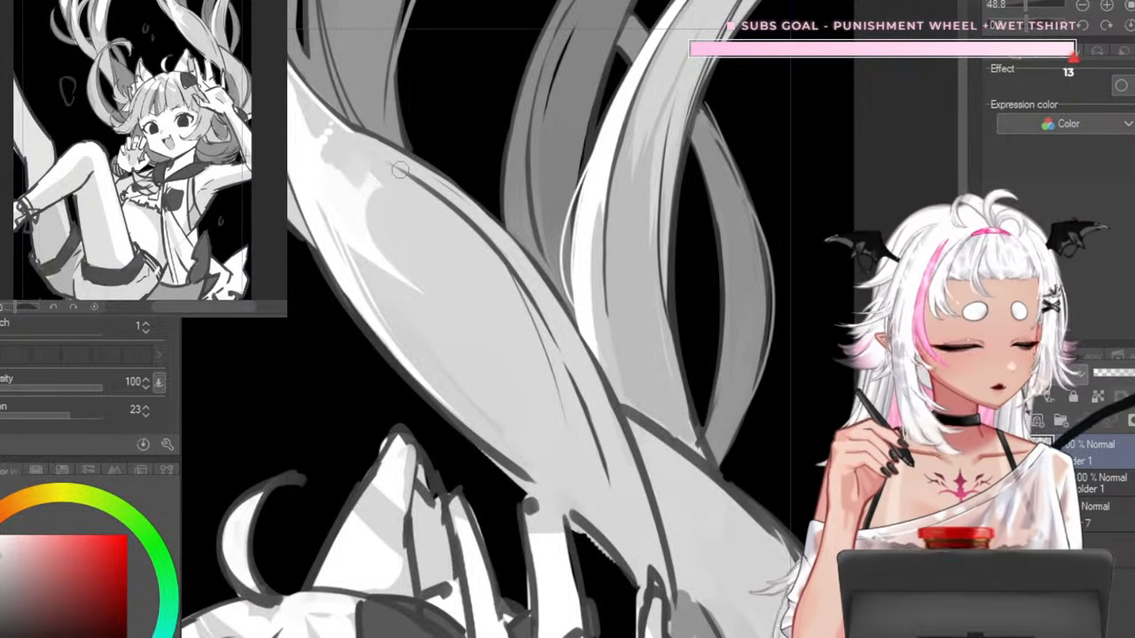
- Shade the outer edge of the looping light strand behind the raised hand with a darker grey
scroll(400, 169, down, 5)
scroll(575, 160, down, 4)
scroll(568, 204, up, 7)
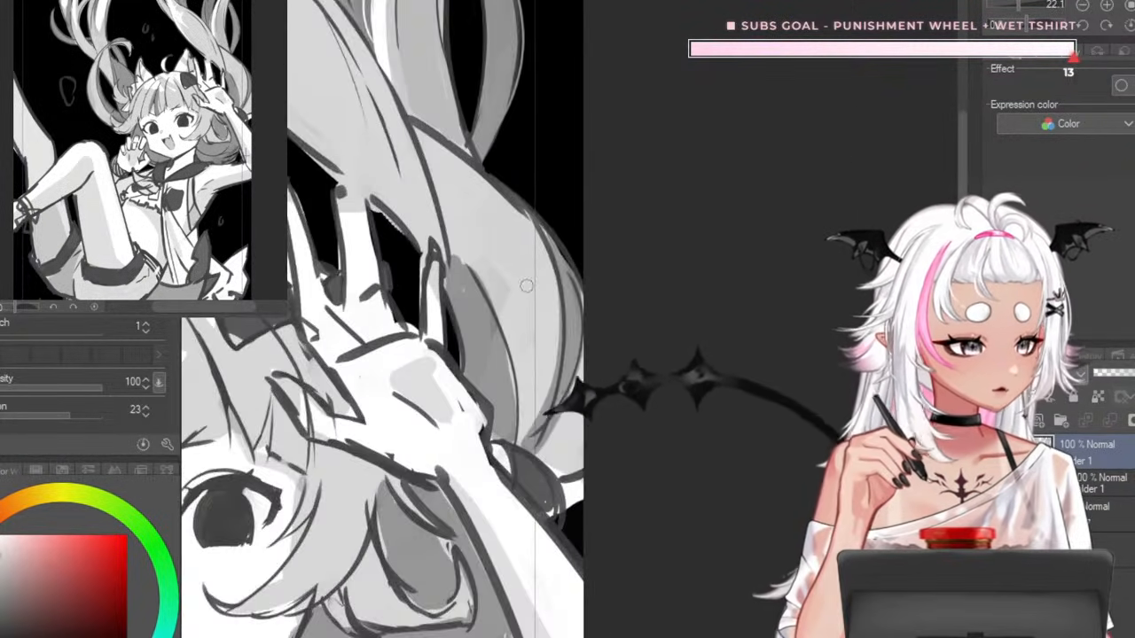
scroll(526, 285, up, 2)
key(p)
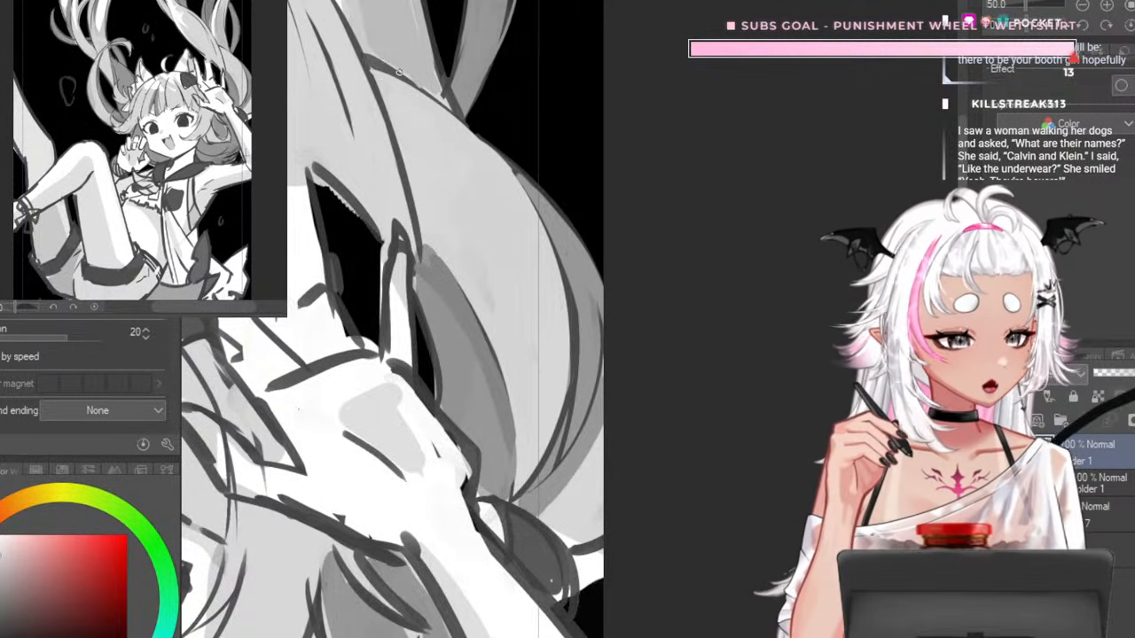
- Examine the looping strand's new shading around the raised hand, both up close and against the surrounding figure
scroll(483, 186, down, 5)
scroll(532, 245, up, 5)
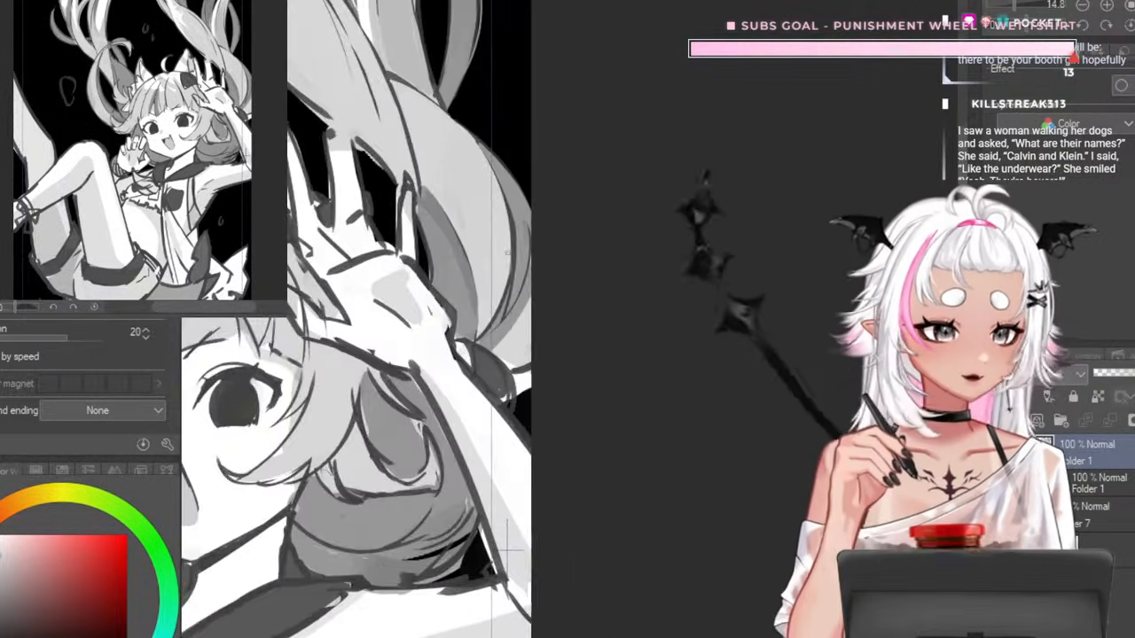
scroll(538, 251, down, 5)
scroll(538, 257, up, 5)
scroll(568, 288, down, 5)
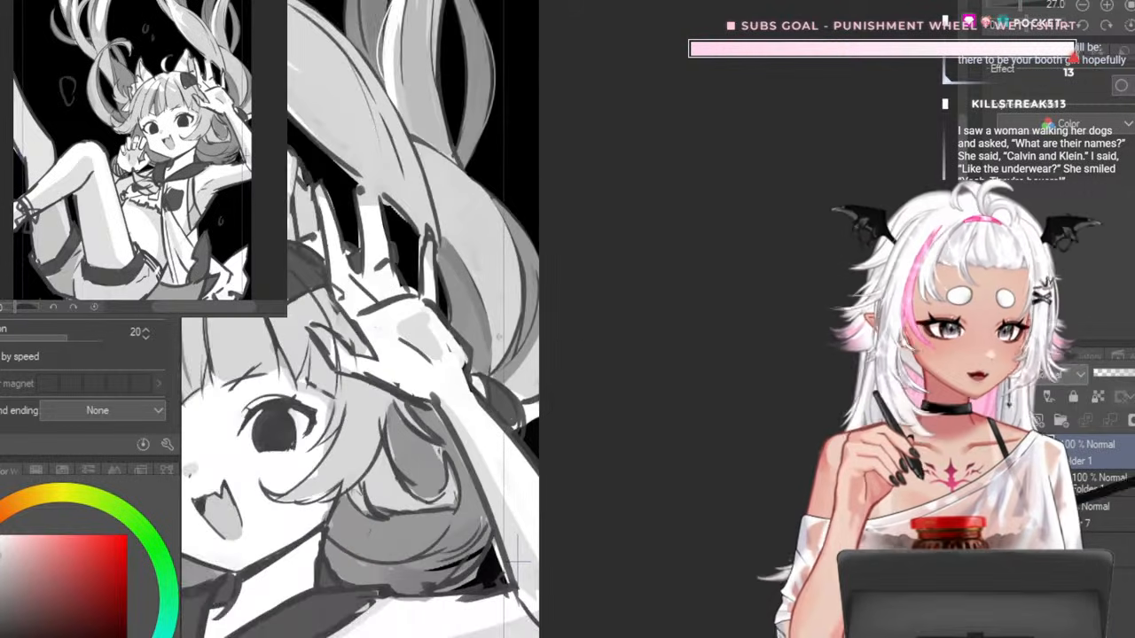
scroll(460, 290, up, 5)
scroll(461, 290, up, 3)
scroll(568, 307, down, 5)
scroll(515, 278, up, 5)
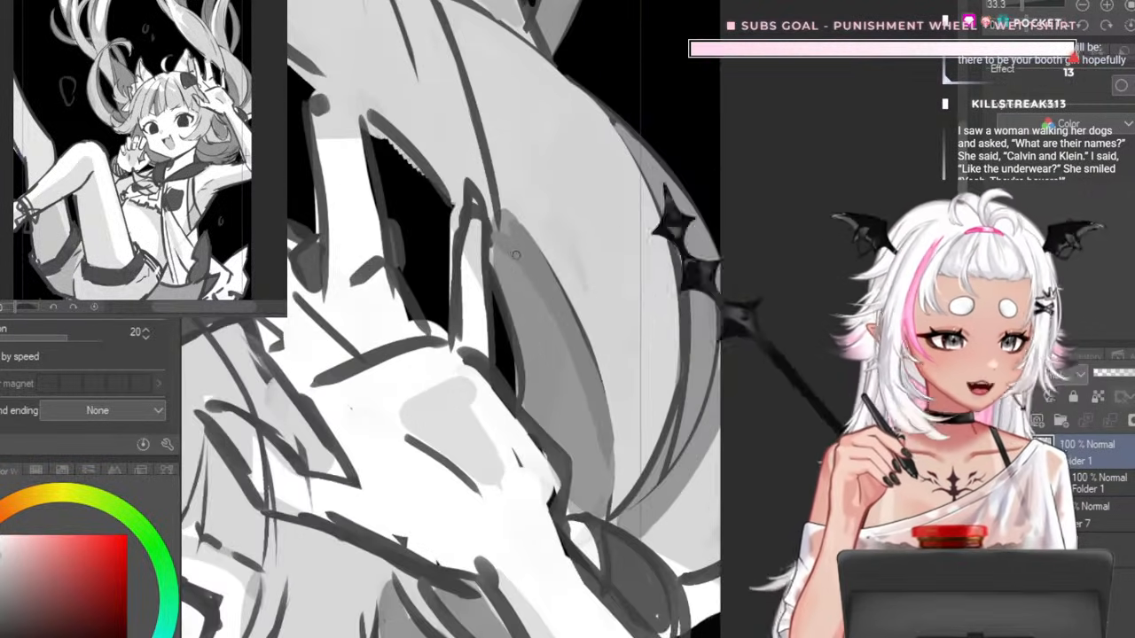
- Clean up and thin the dark outline along the large light strand's lower edge above the raised fingers
scroll(493, 293, down, 4)
scroll(426, 297, up, 1)
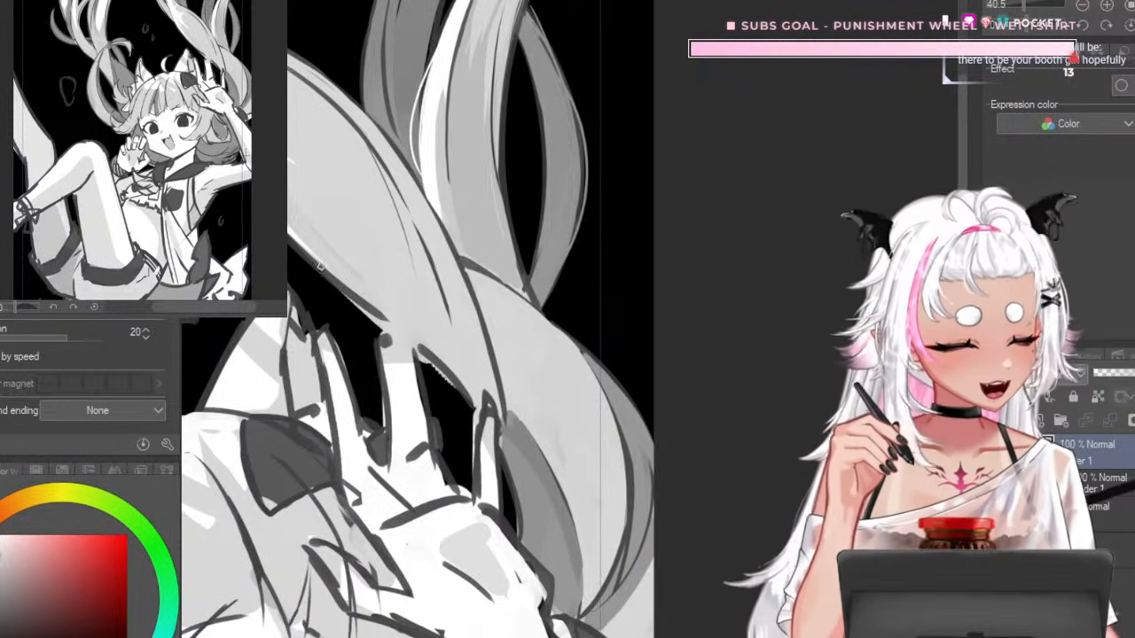
drag(355, 291, 392, 326)
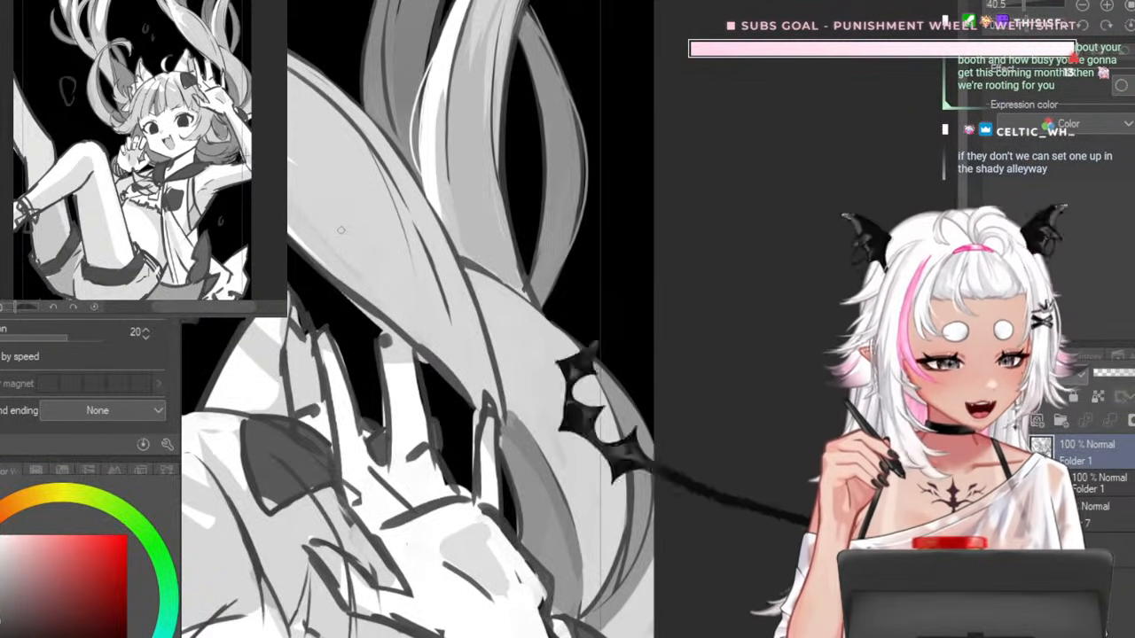
scroll(347, 171, up, 2)
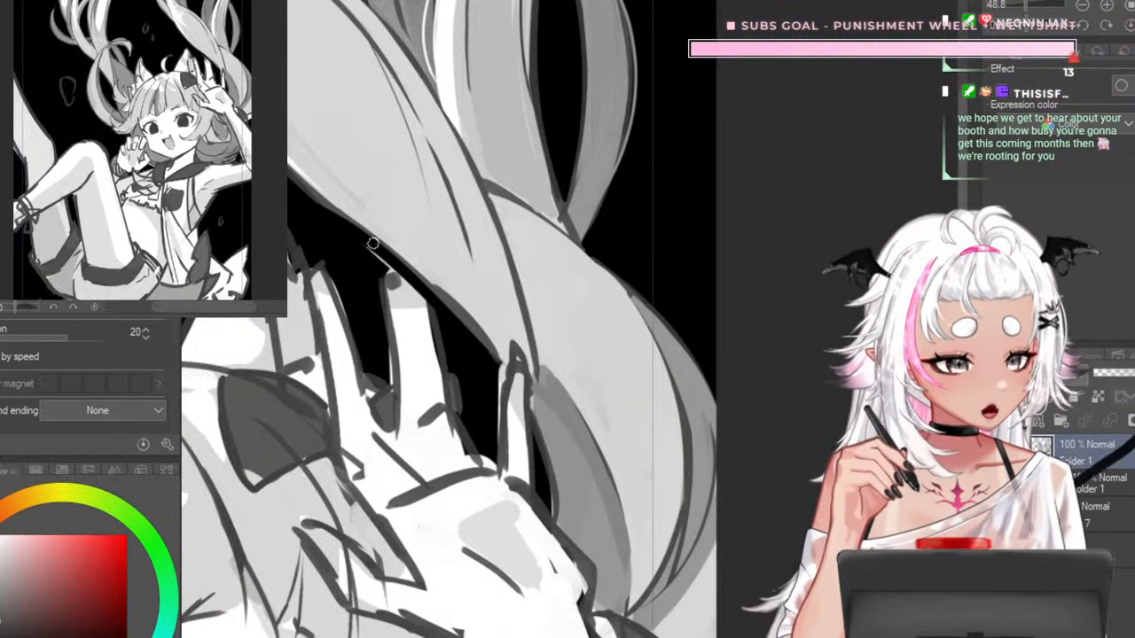
alt+click(481, 316)
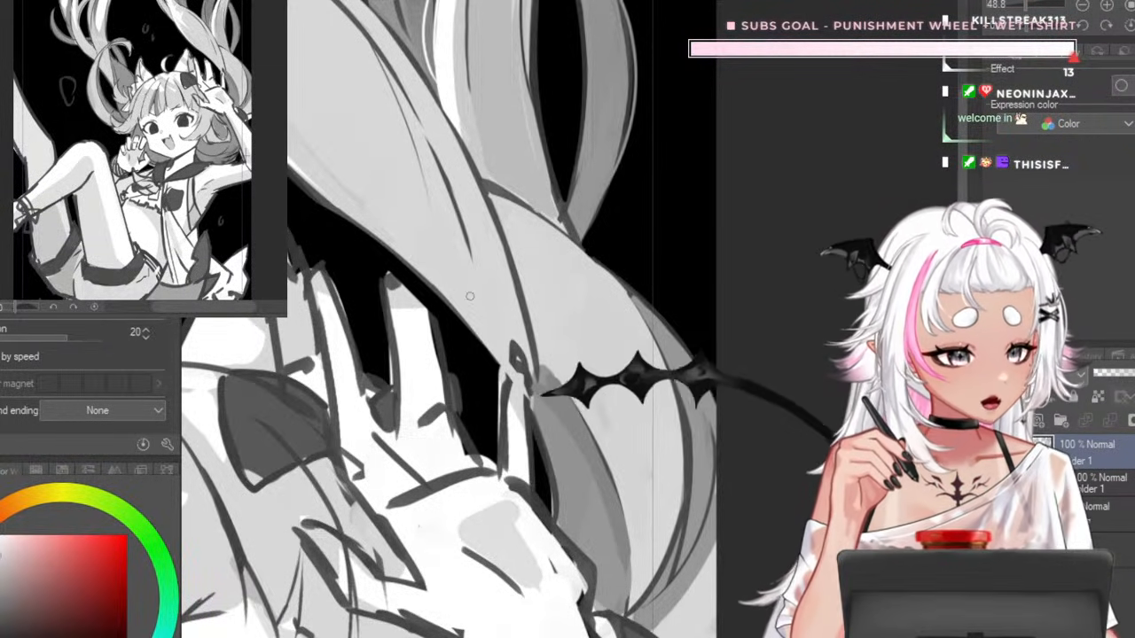
scroll(462, 319, down, 5)
scroll(467, 240, up, 6)
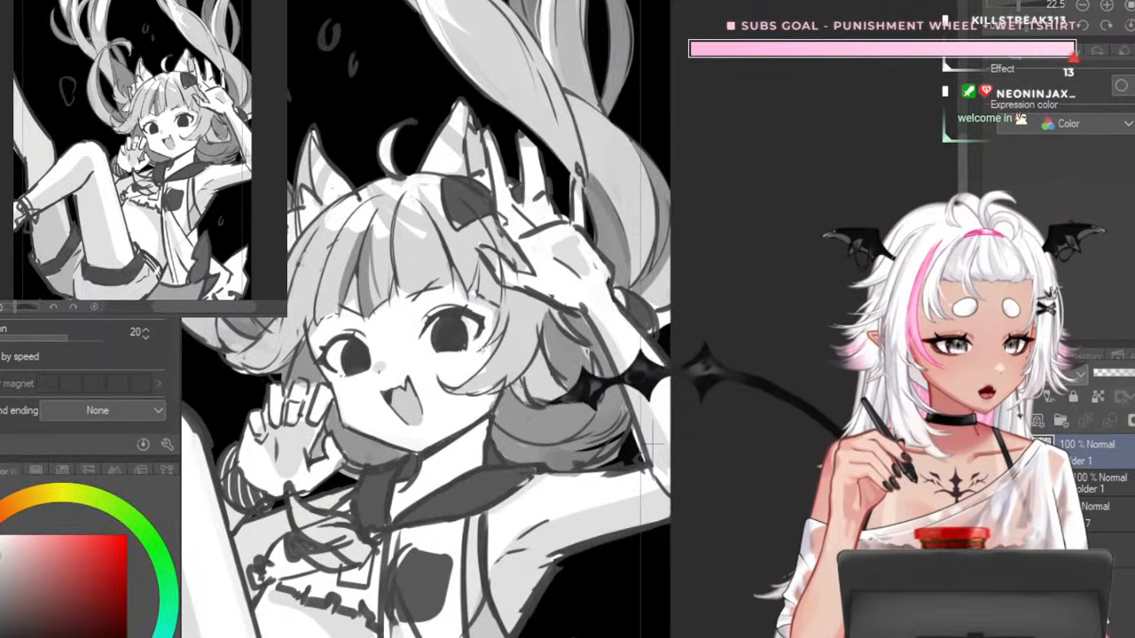
scroll(483, 306, up, 3)
scroll(484, 305, down, 2)
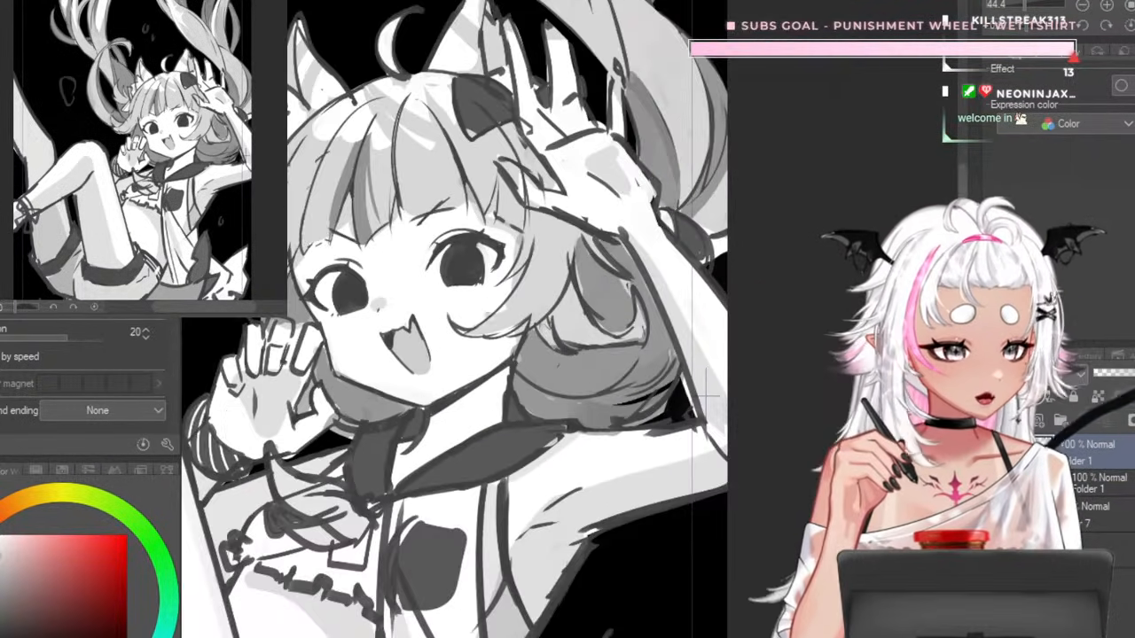
- Extend the light hair lock beside the cheek downward into a pointed tip over the darker hair near the neck
scroll(483, 305, up, 3)
scroll(640, 338, down, 2)
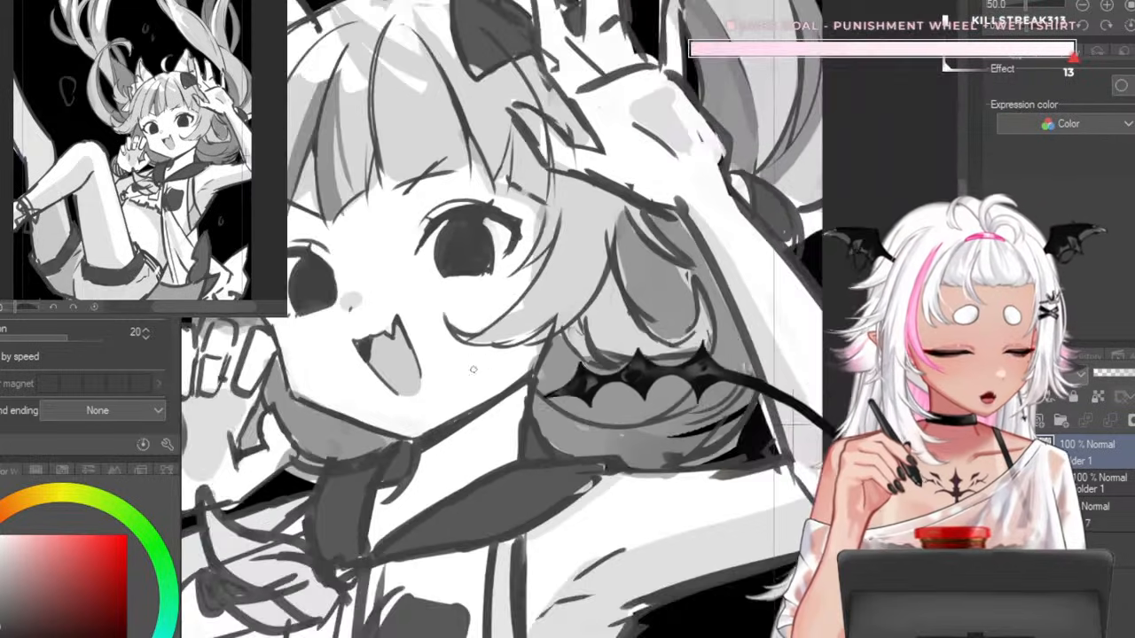
scroll(665, 305, up, 2)
drag(483, 363, 481, 412)
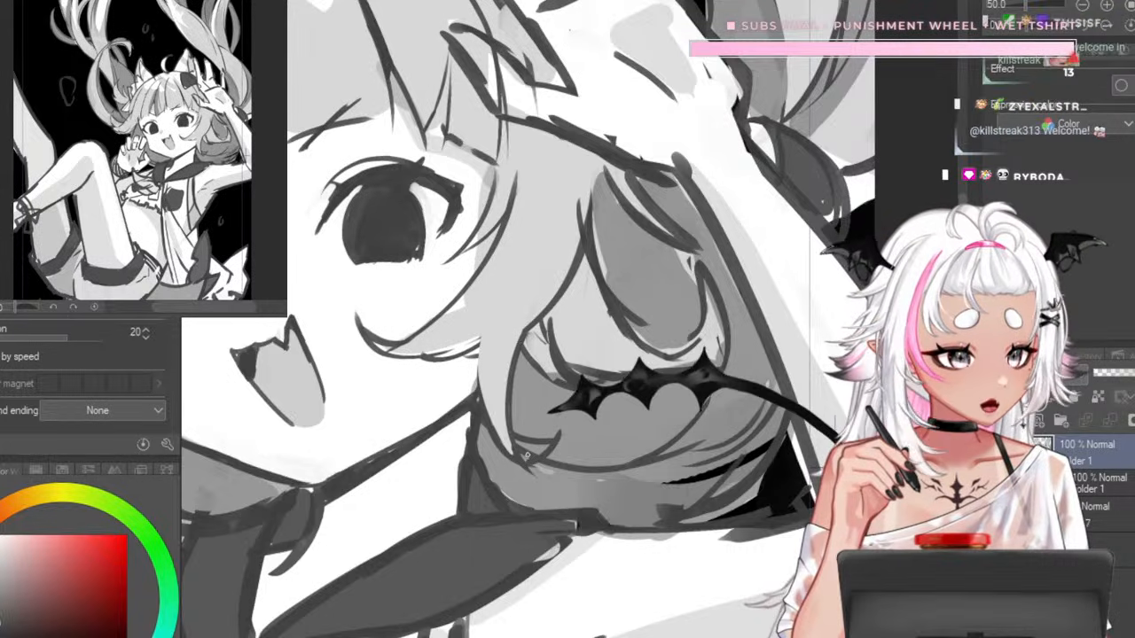
scroll(533, 435, down, 5)
scroll(543, 426, up, 5)
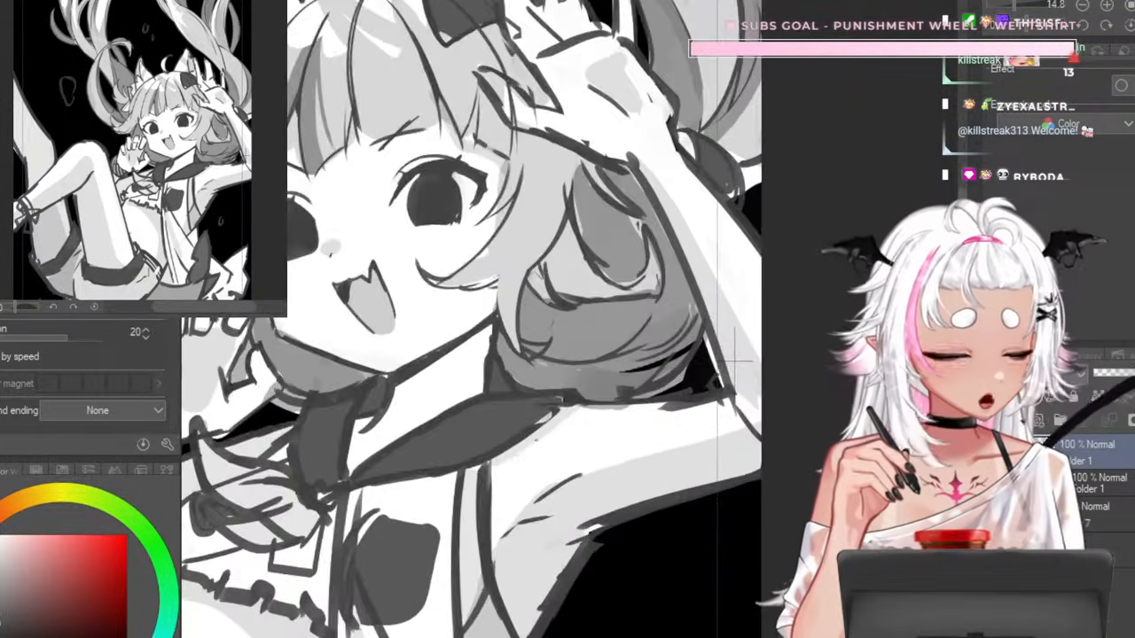
scroll(544, 321, up, 2)
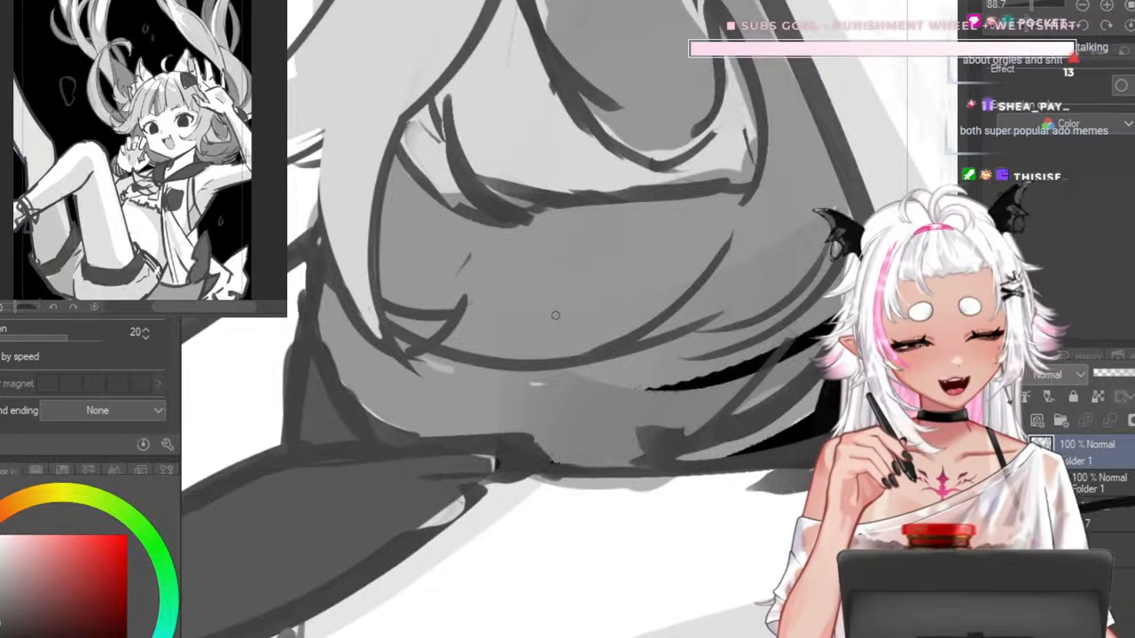
- Draw a small curved flick of hair in thin dark lines beside the light lock's pointed tip
mouse_move(568, 319)
mouse_down()
mouse_move(442, 180)
mouse_move(441, 211)
mouse_move(473, 219)
mouse_up()
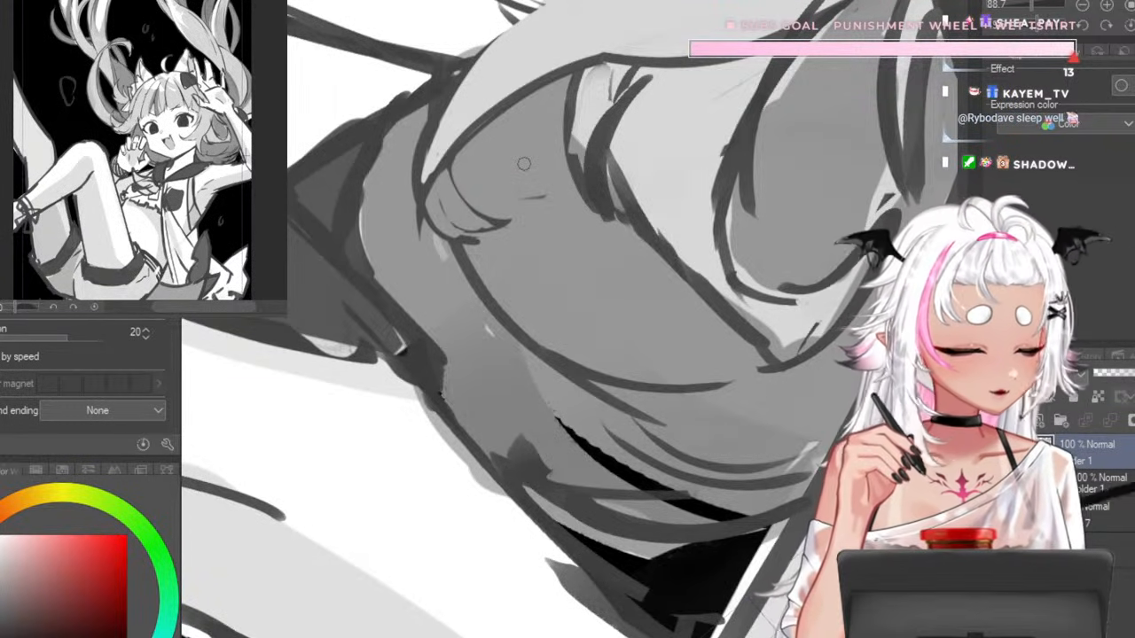
key(ctrl+at)
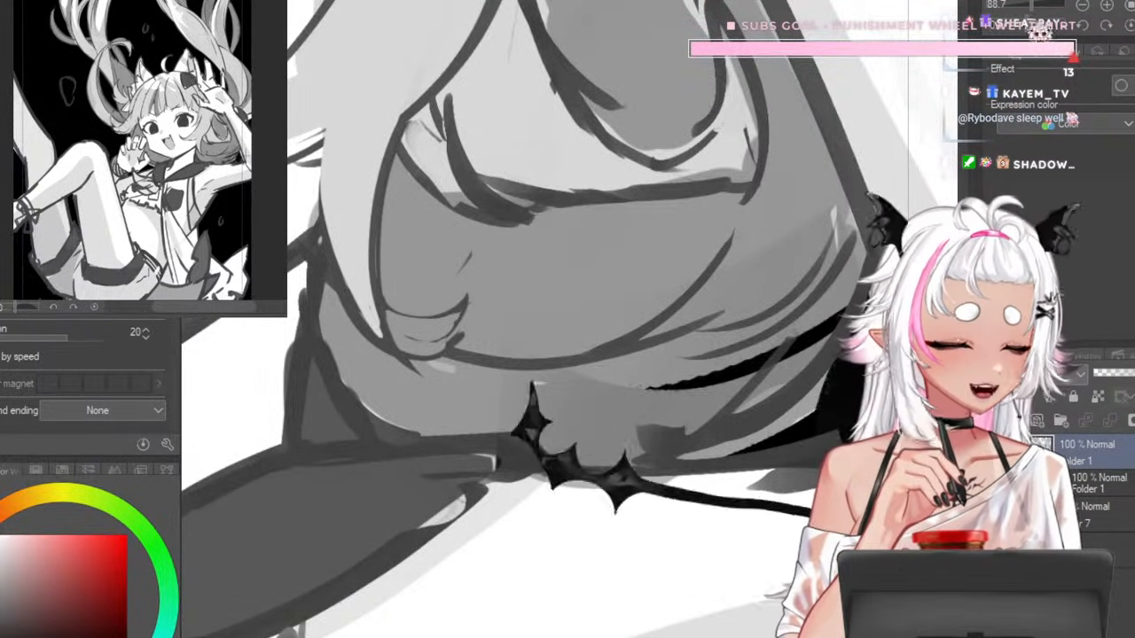
scroll(576, 178, down, 3)
scroll(477, 174, up, 3)
scroll(477, 174, up, 2)
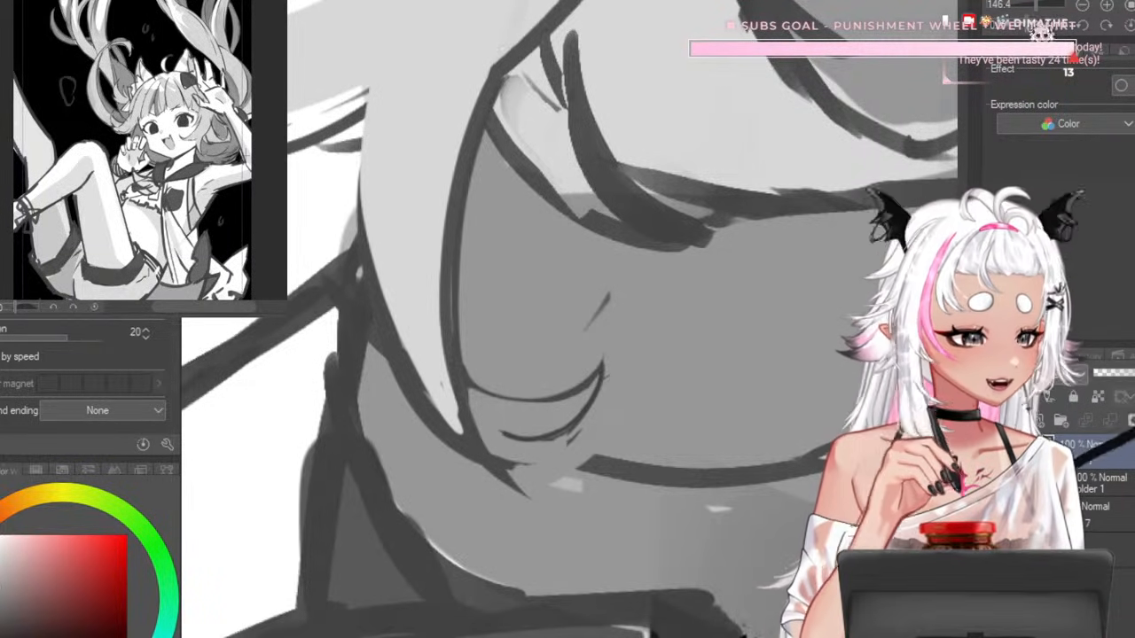
key(asciicircum)
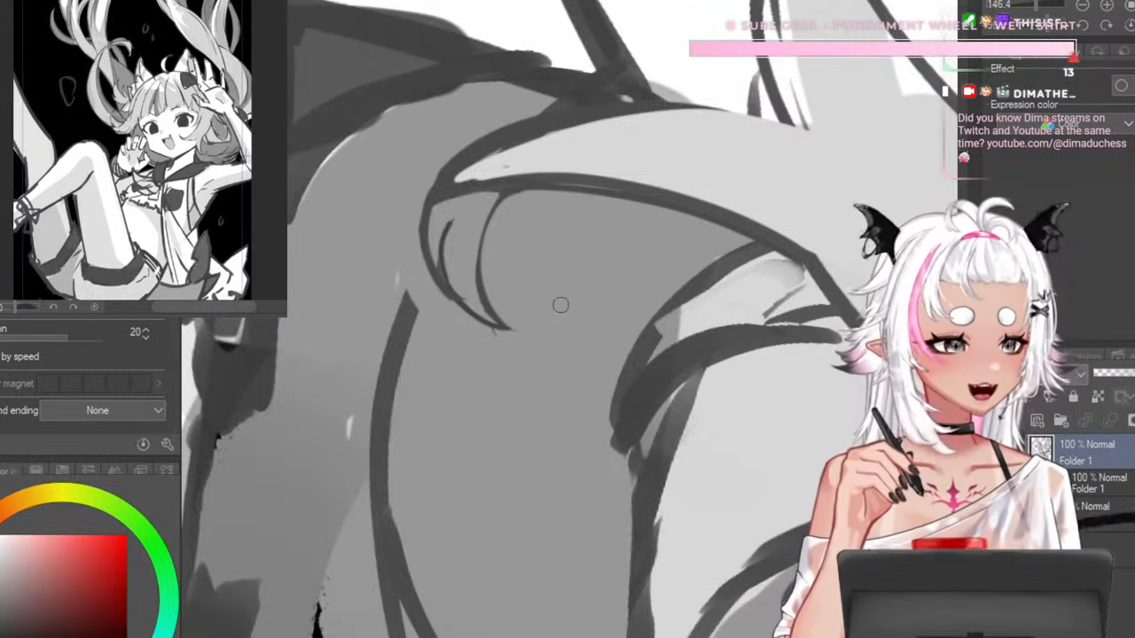
- Smooth and thin the dark outline around the light lock's pointed tip where it meets the small flick
scroll(559, 304, down, 5)
scroll(522, 316, up, 3)
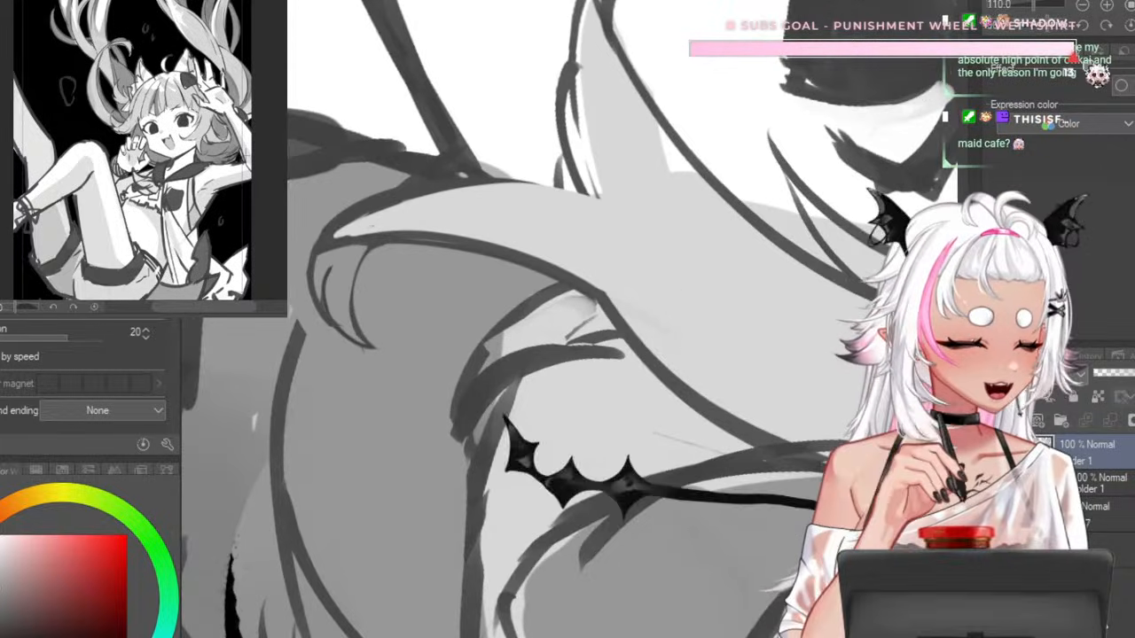
scroll(521, 316, up, 2)
scroll(522, 332, up, 3)
drag(525, 361, 439, 259)
alt+click(385, 344)
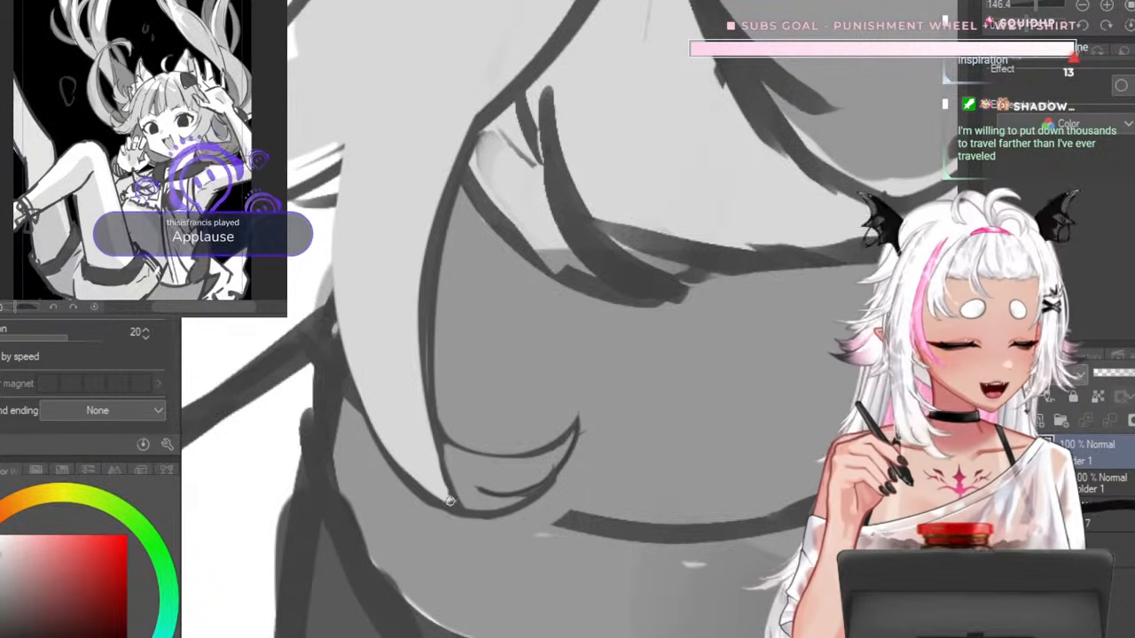
scroll(410, 246, down, 6)
scroll(390, 202, up, 5)
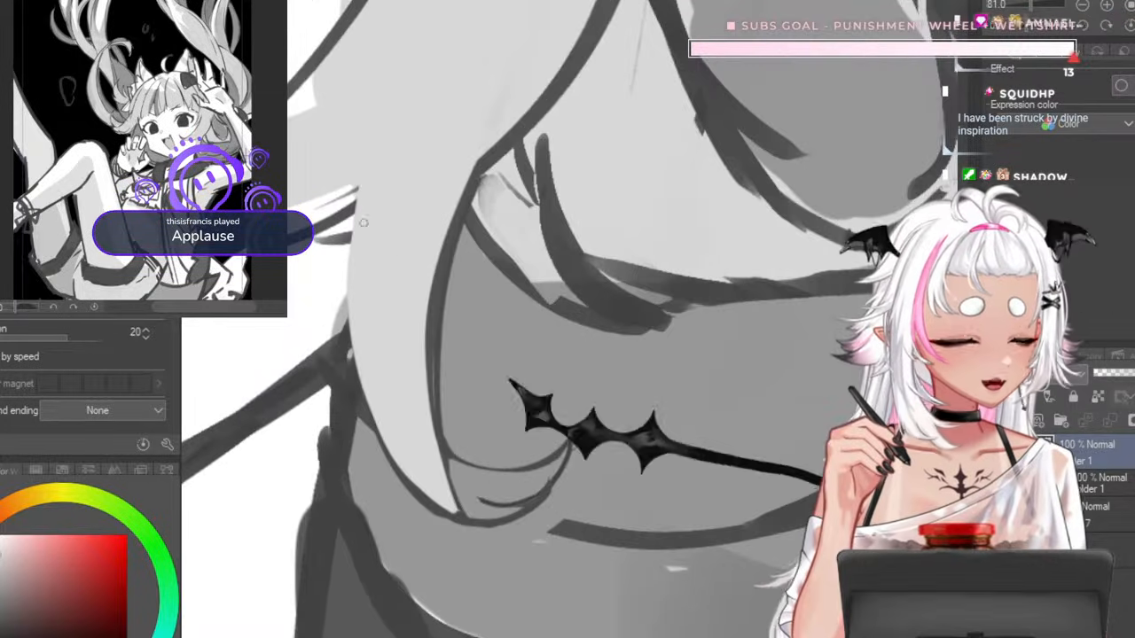
- Clean up the light lock's cheek-side edge with light grey and outline it with a thin, curved dark line
alt+click(435, 276)
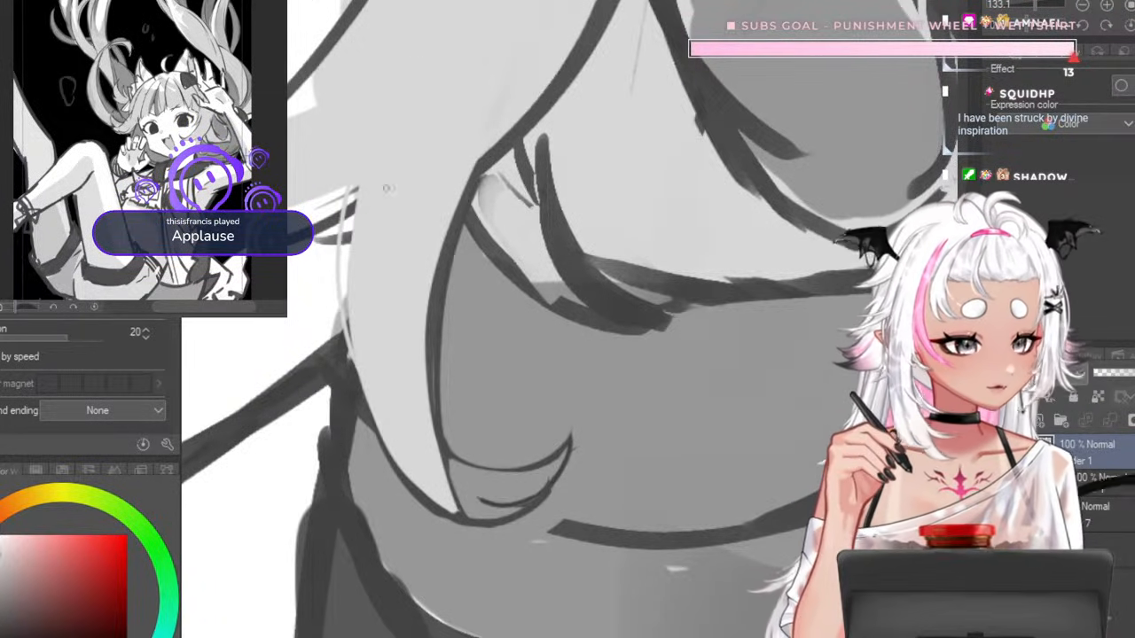
mouse_move(456, 256)
mouse_down()
mouse_move(411, 159)
mouse_move(452, 247)
mouse_up()
drag(383, 87, 348, 204)
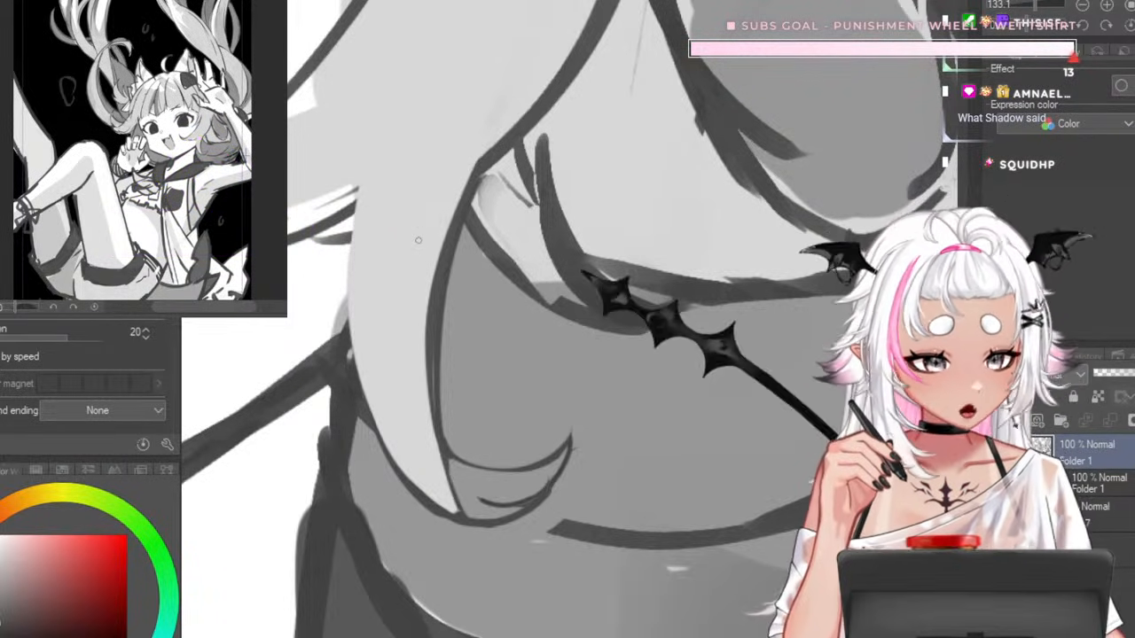
scroll(407, 236, down, 1)
scroll(434, 137, up, 1)
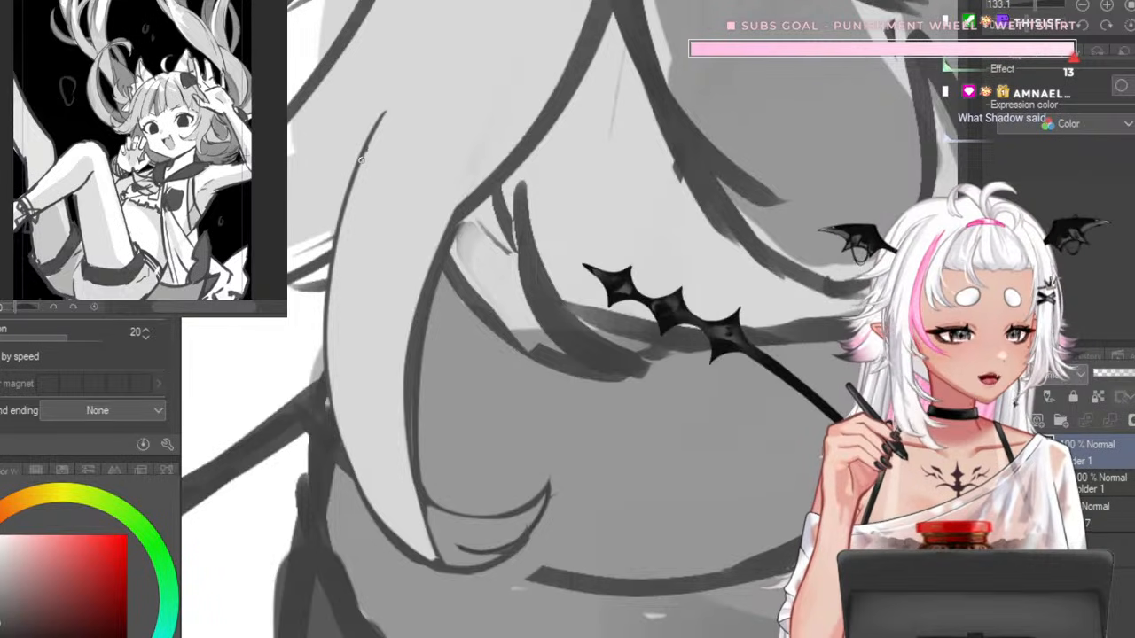
scroll(497, 381, down, 3)
scroll(526, 311, up, 2)
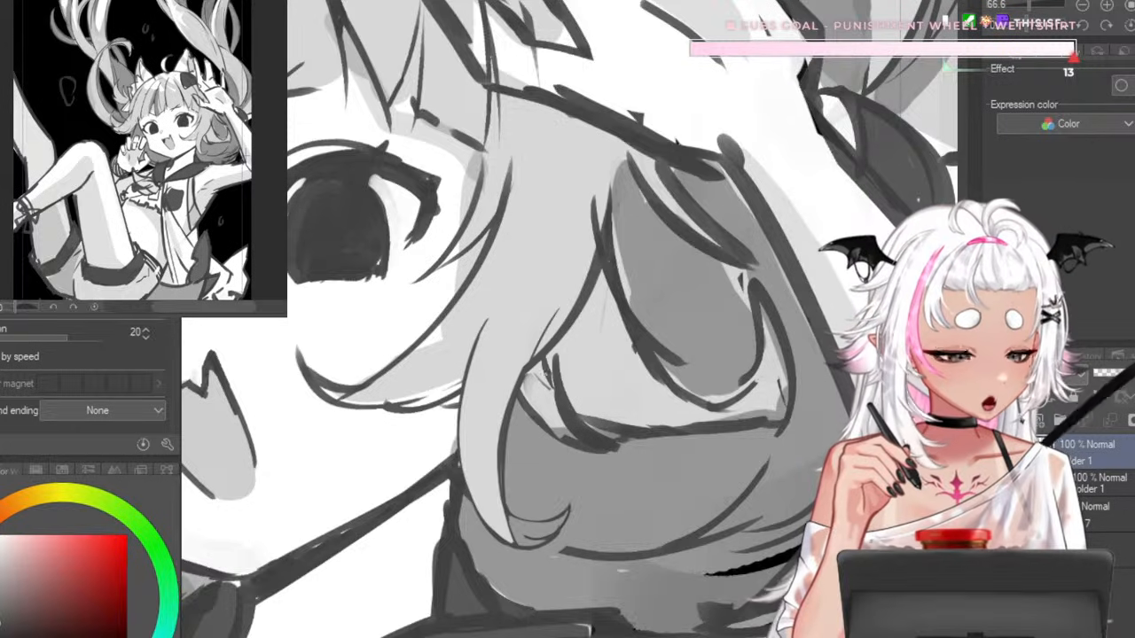
scroll(565, 279, down, 3)
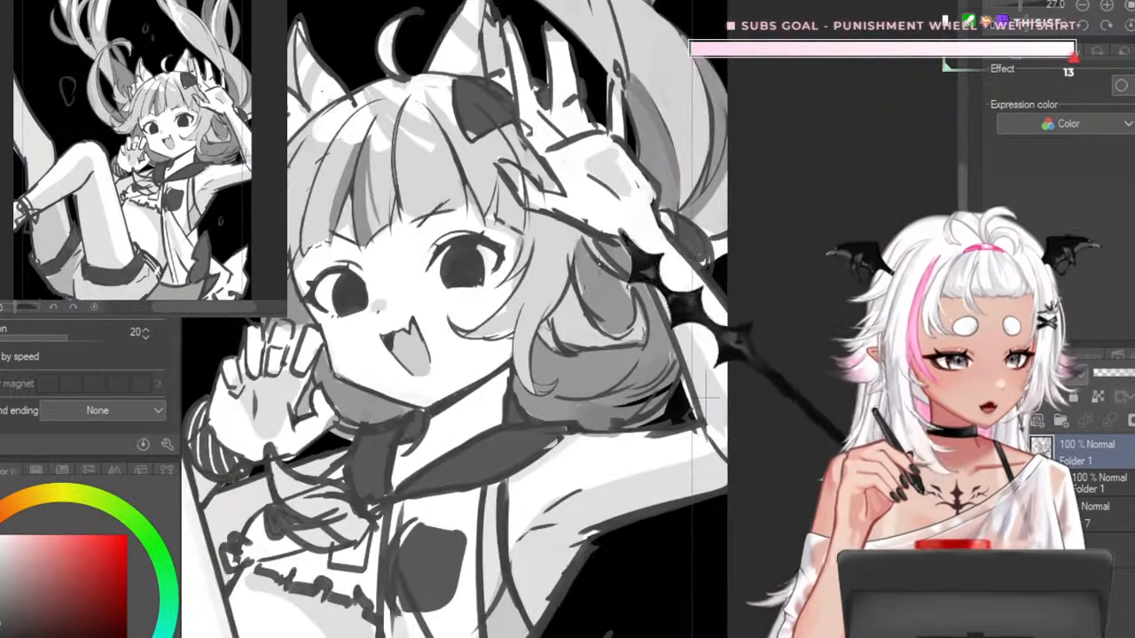
- Examine the reshaped lock and the curled hair beneath the raised arm, both up close and against the face
scroll(610, 258, up, 3)
scroll(636, 275, down, 1)
scroll(647, 279, up, 1)
scroll(656, 275, down, 2)
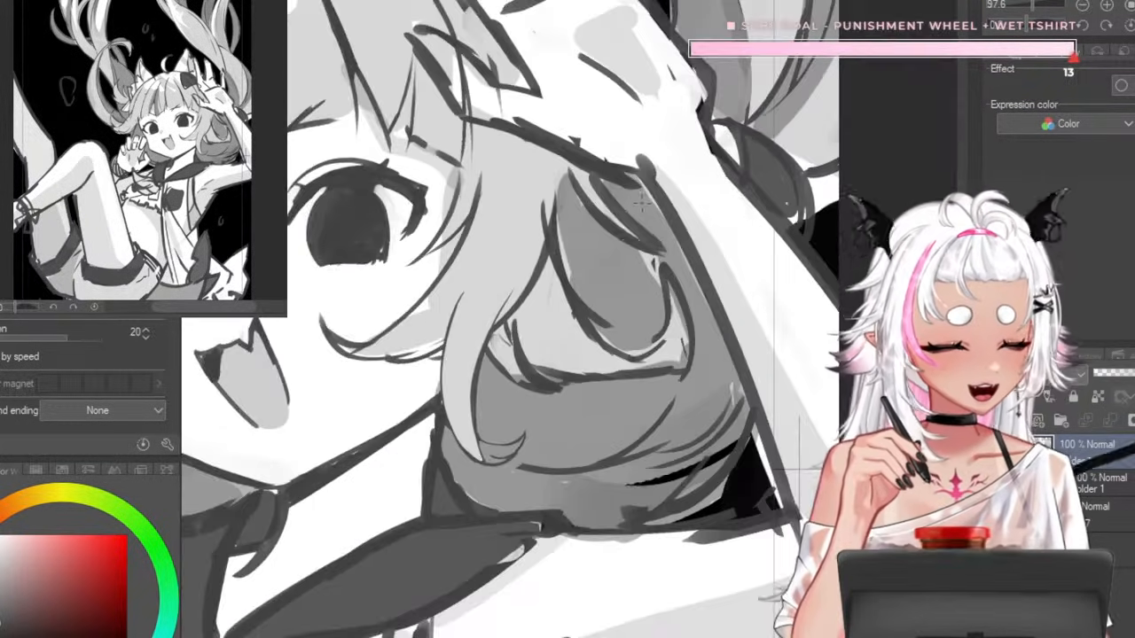
scroll(665, 271, up, 2)
scroll(671, 266, down, 1)
scroll(671, 266, up, 2)
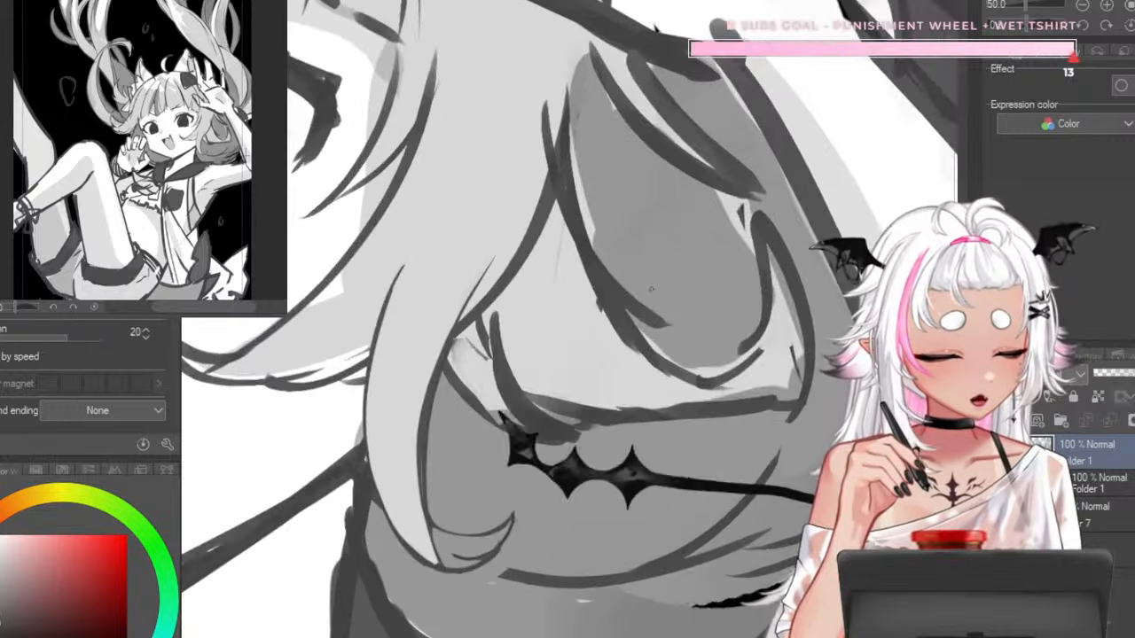
scroll(682, 293, down, 2)
scroll(701, 328, up, 2)
scroll(736, 395, down, 3)
scroll(738, 398, up, 2)
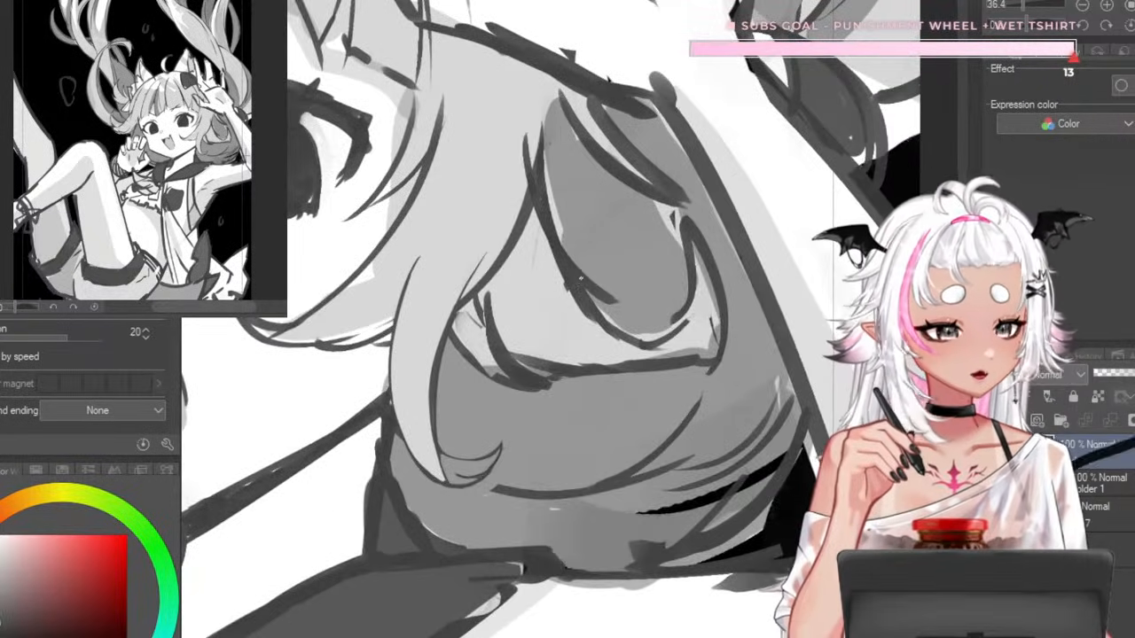
scroll(738, 398, down, 2)
scroll(738, 398, up, 2)
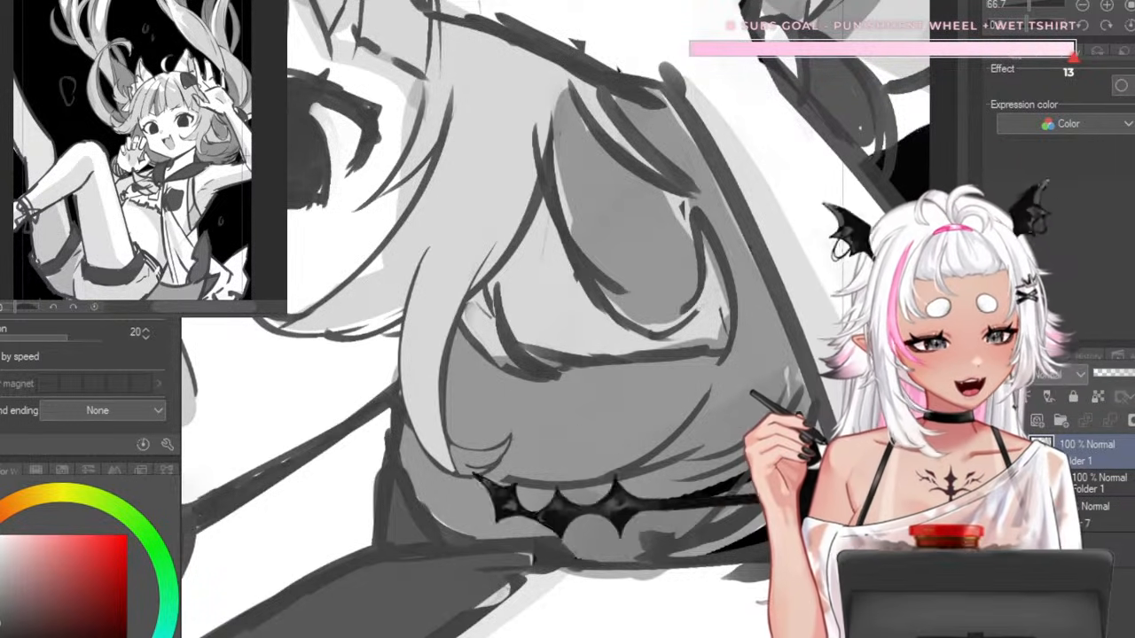
- Add a second light, pointed lock beside the first and clean the thick dark strokes beneath it into thin outlines
scroll(508, 263, up, 2)
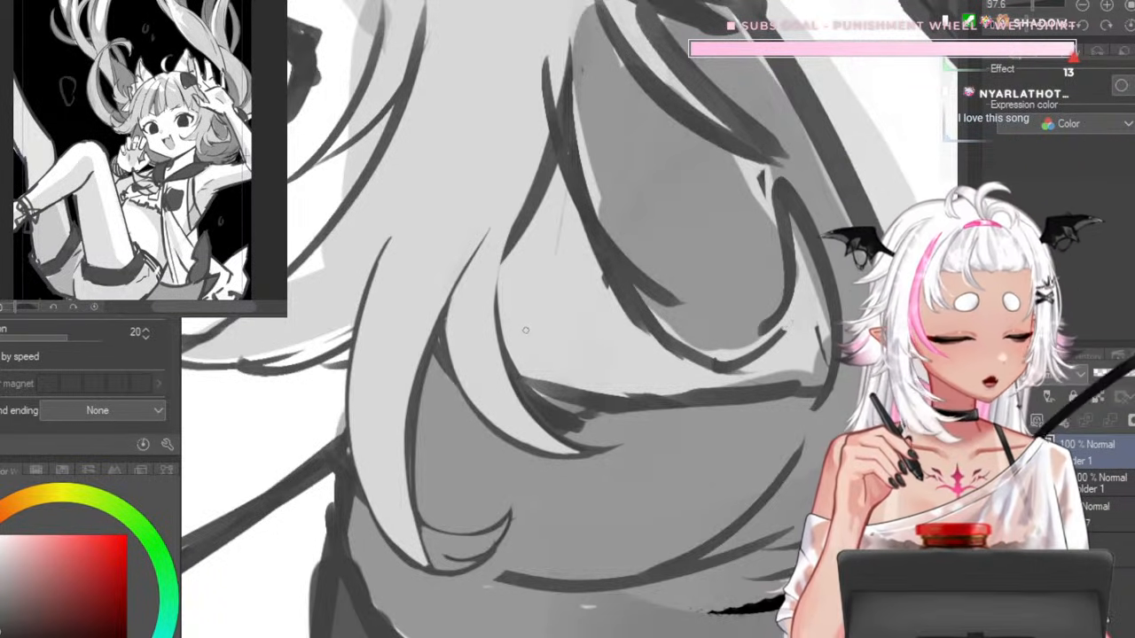
scroll(526, 329, down, 8)
scroll(600, 381, up, 8)
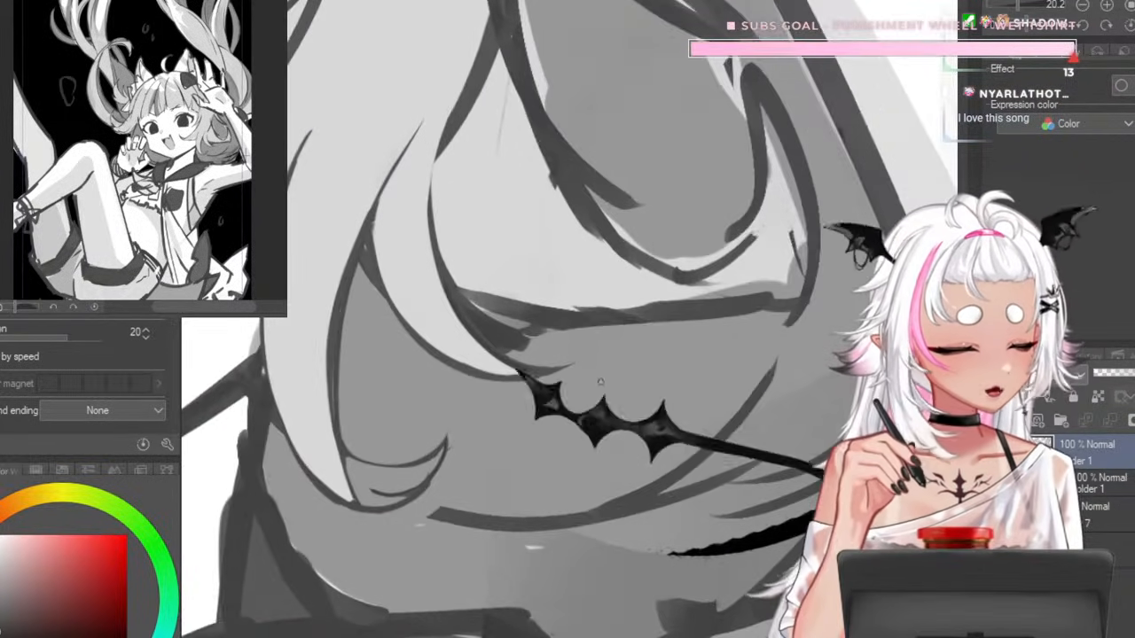
mouse_move(423, 330)
mouse_down()
mouse_move(454, 205)
mouse_move(483, 176)
mouse_up()
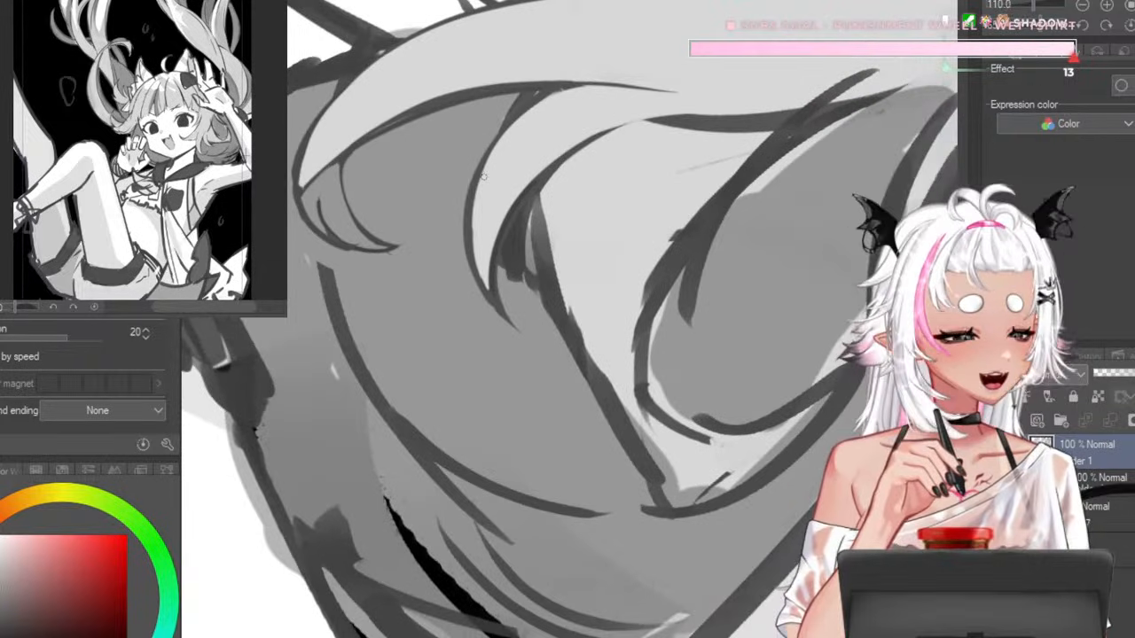
drag(529, 292, 531, 222)
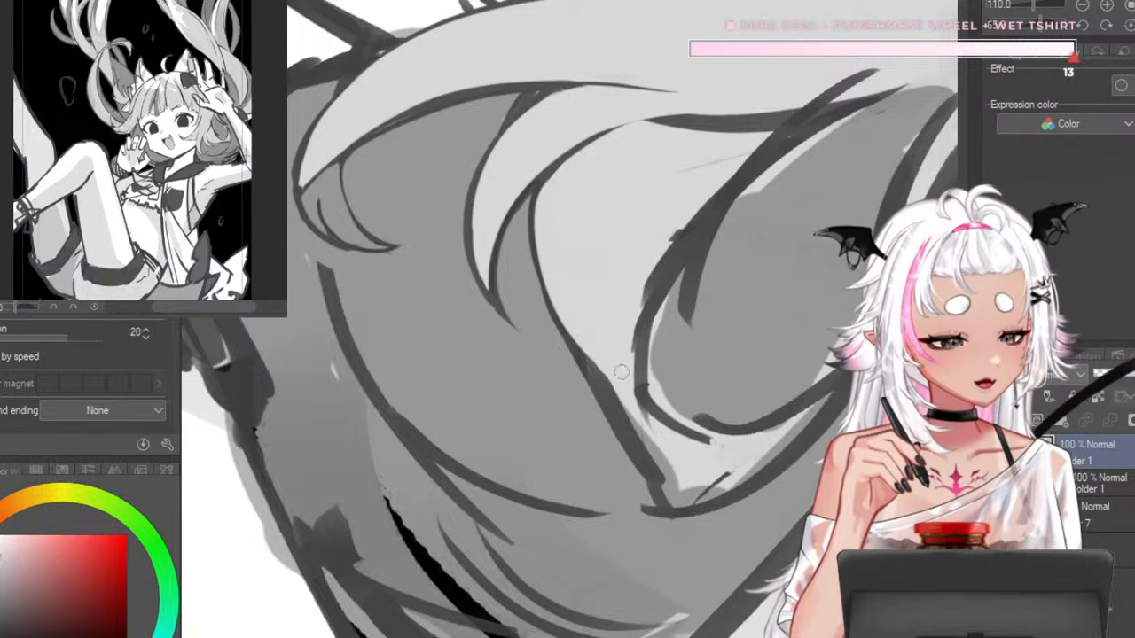
- Paint mid-grey over the curled lock's thick lower outline and outer end beside the raised arm, tapering the lock
scroll(622, 372, down, 6)
scroll(618, 324, up, 6)
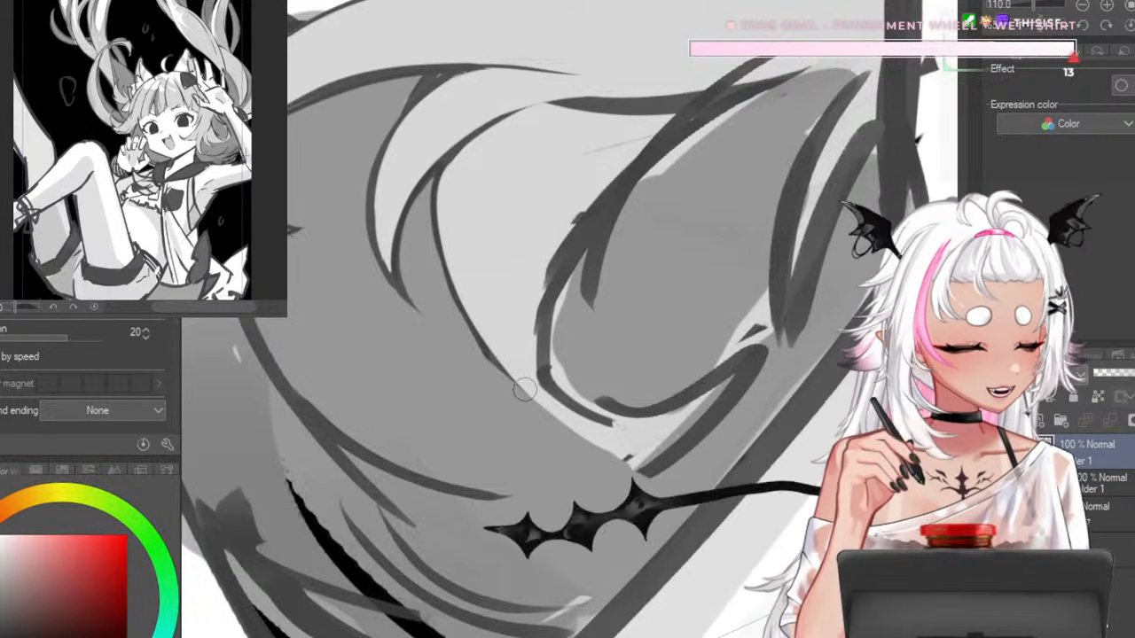
drag(527, 417, 634, 325)
scroll(633, 324, up, 3)
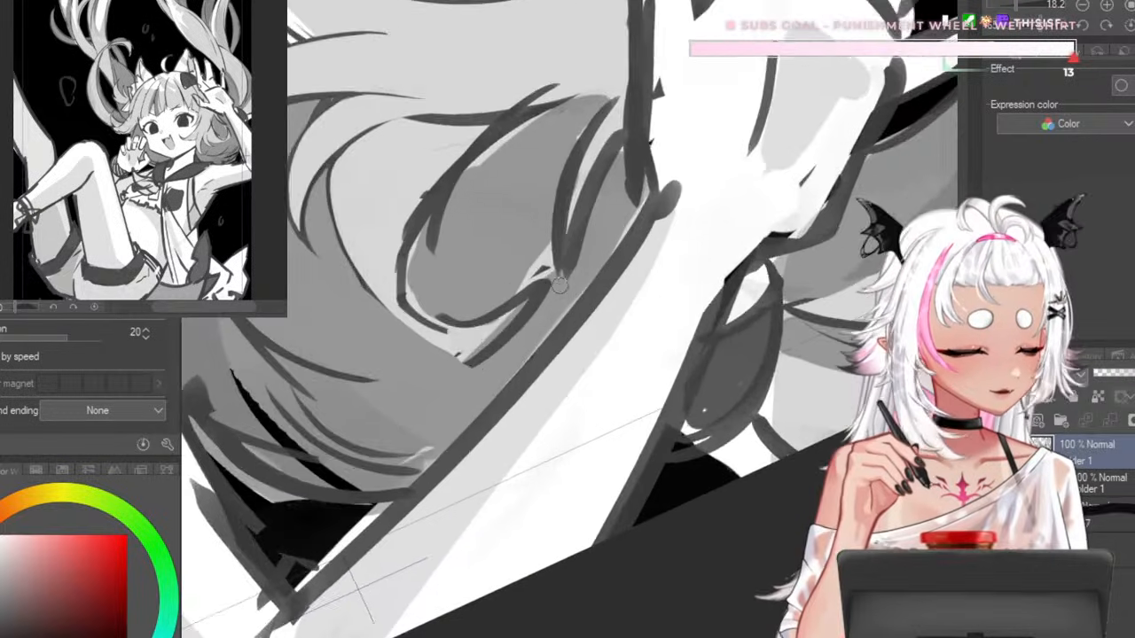
drag(509, 287, 486, 332)
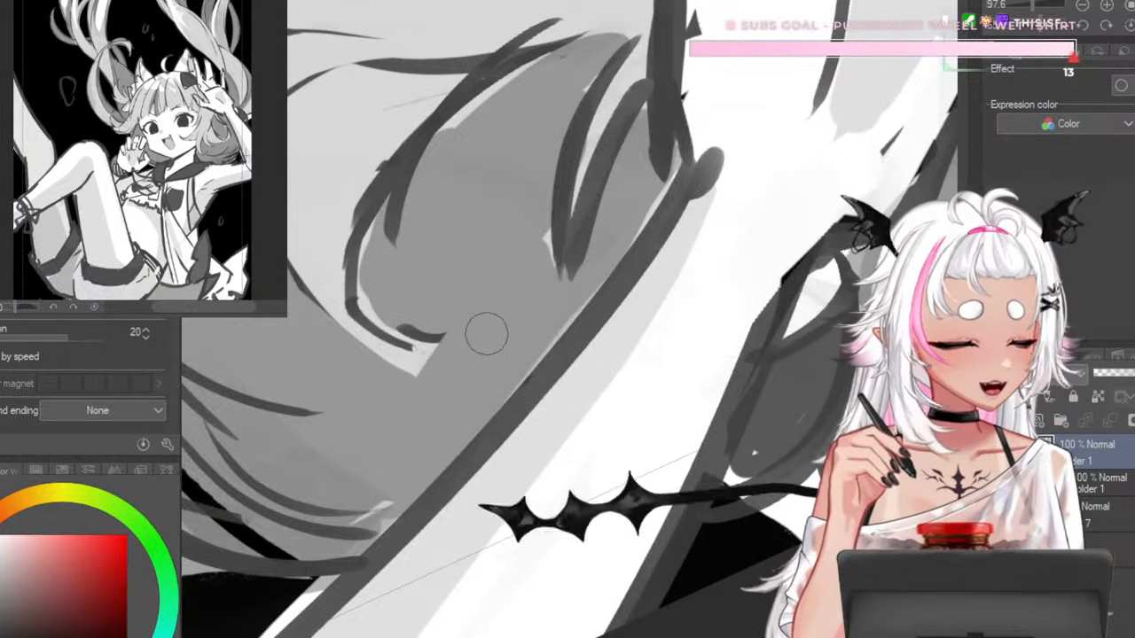
scroll(476, 281, down, 4)
drag(368, 248, 434, 258)
scroll(585, 137, up, 5)
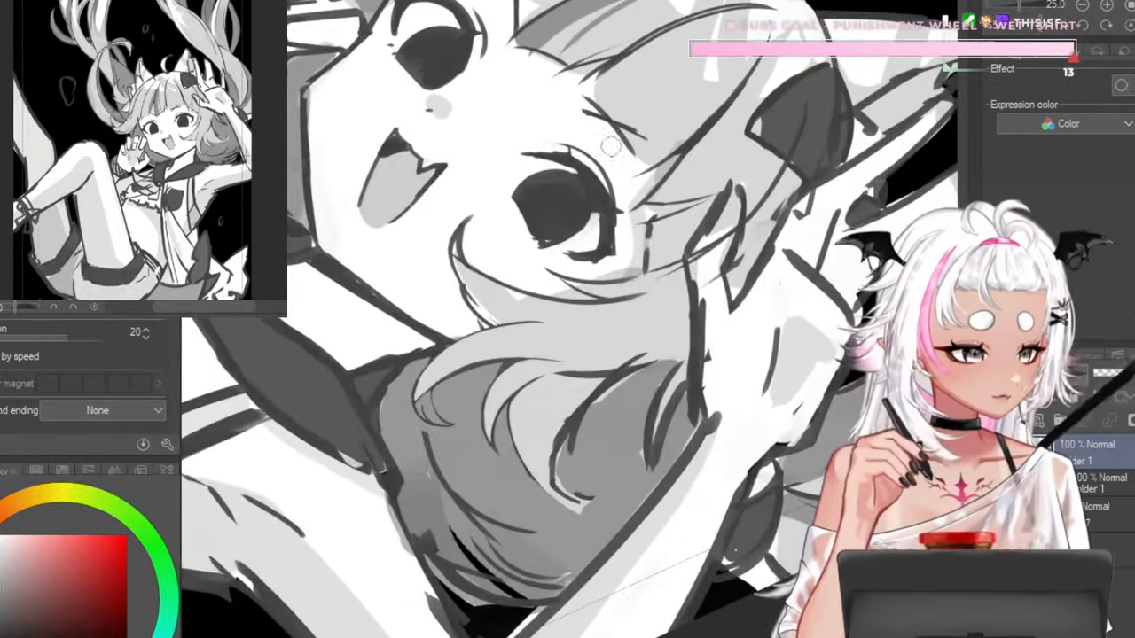
scroll(528, 281, down, 4)
click(1127, 34)
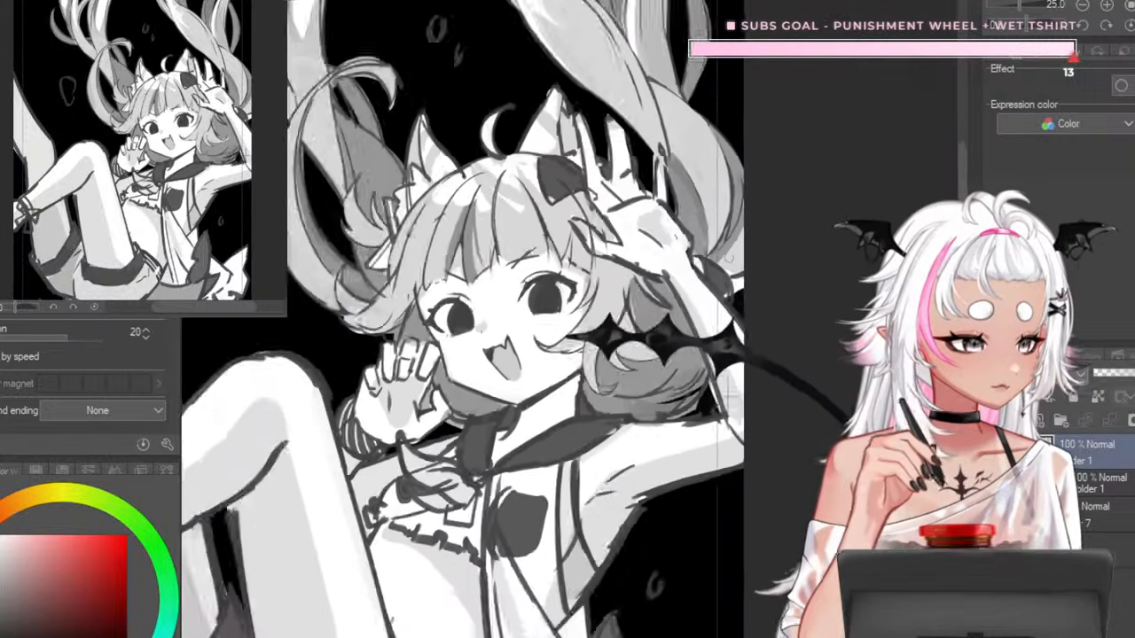
- Thin the dark outline along the curled lock's inner edge and paint two light pointed tips at its end
scroll(570, 380, up, 5)
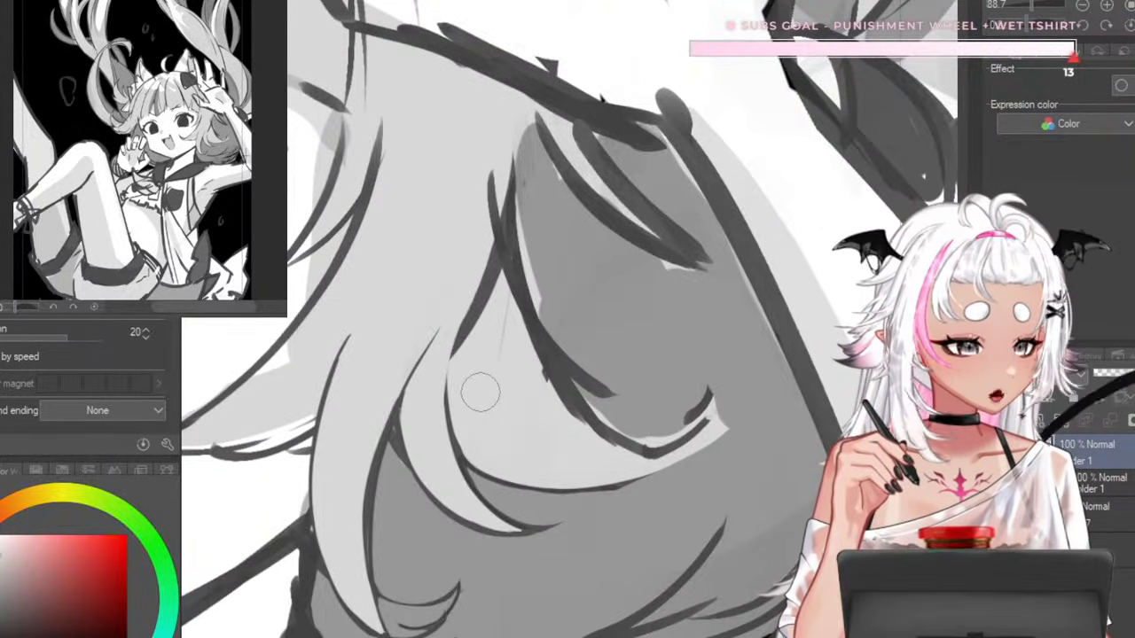
drag(493, 174, 530, 351)
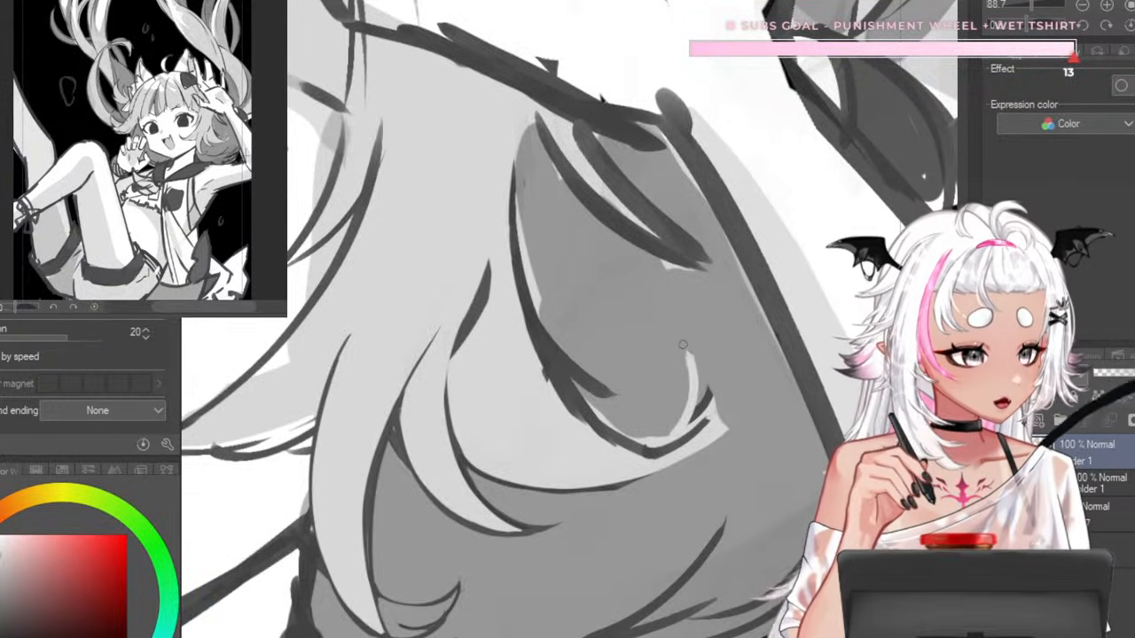
drag(717, 406, 714, 422)
mouse_move(732, 376)
mouse_down()
mouse_move(676, 400)
mouse_move(712, 428)
mouse_up()
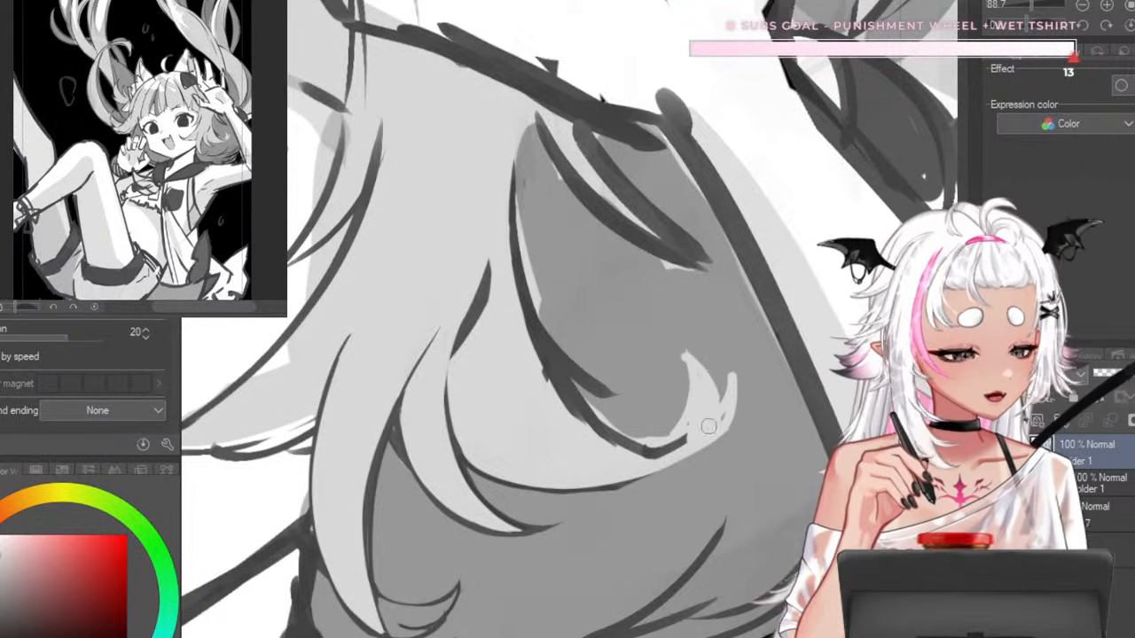
scroll(707, 431, down, 3)
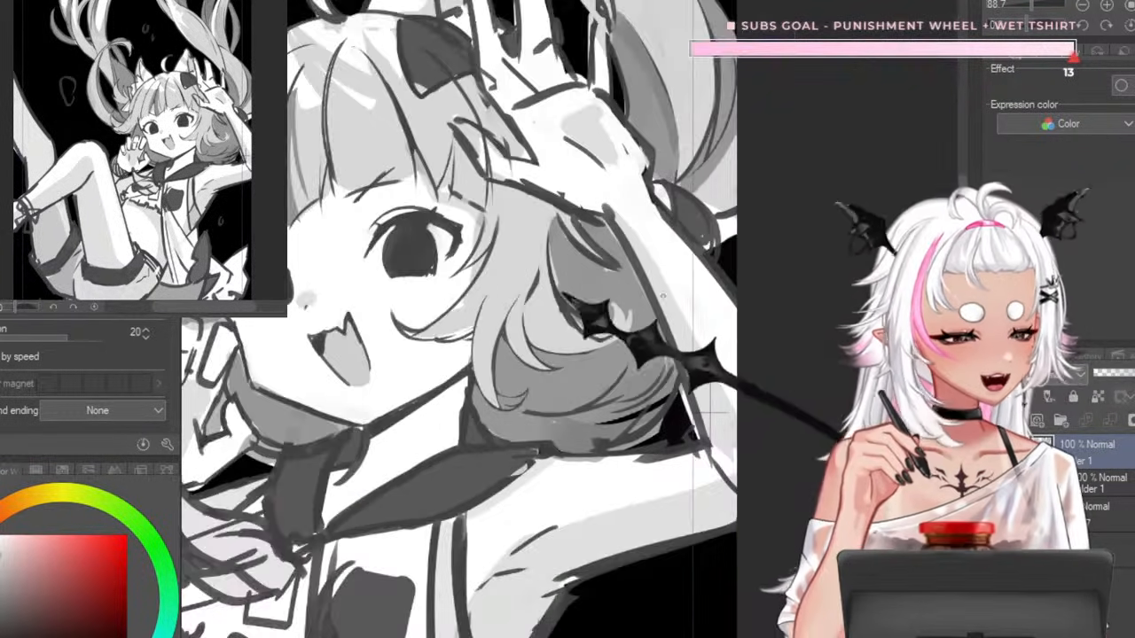
- Smooth the inner outline of the curled lock and remove the stray dark stroke in the grey hair beside it
scroll(674, 407, up, 3)
scroll(400, 291, up, 2)
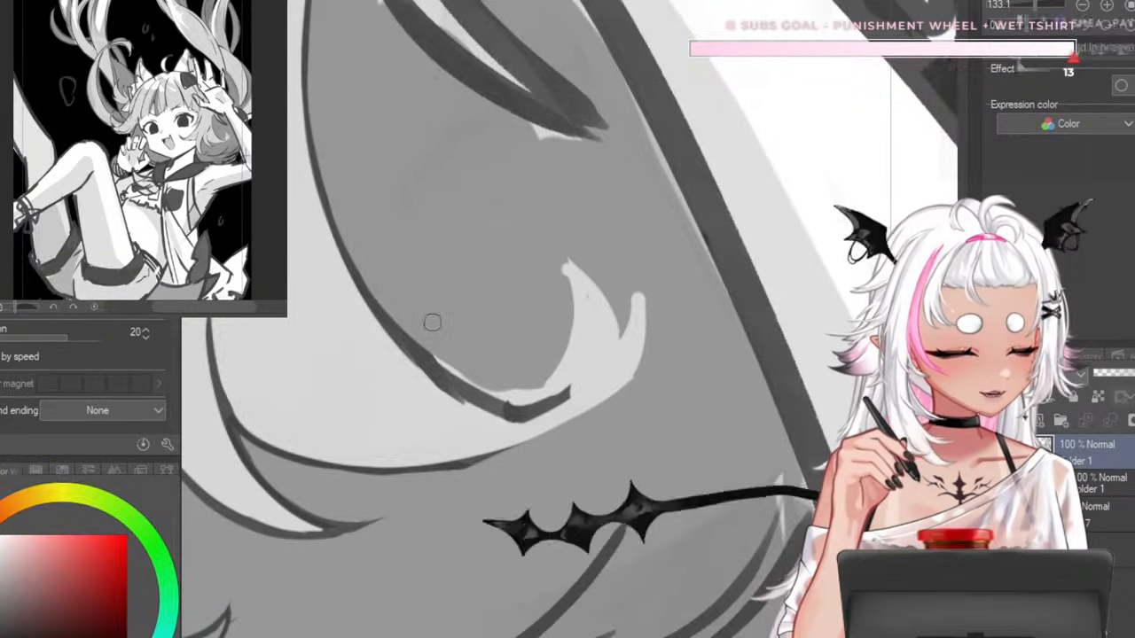
scroll(486, 324, down, 10)
scroll(589, 302, up, 4)
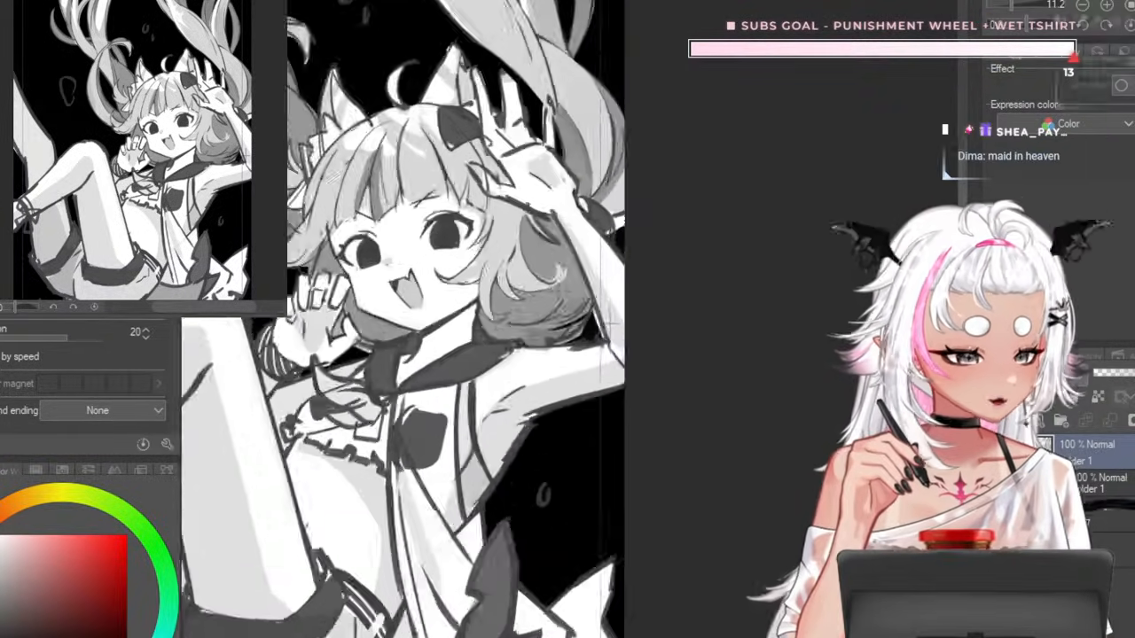
- Paint light grey over the upper edge of the hair lock beside the raised arm and redraw it as one thin dark curve
scroll(651, 241, up, 4)
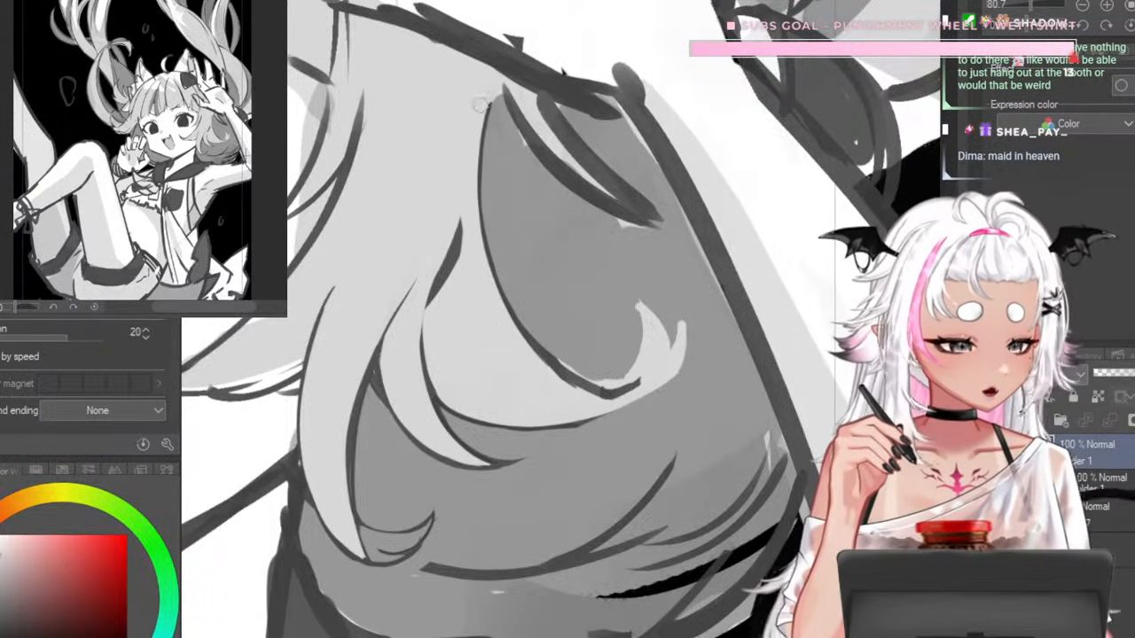
drag(512, 119, 483, 253)
drag(507, 96, 486, 195)
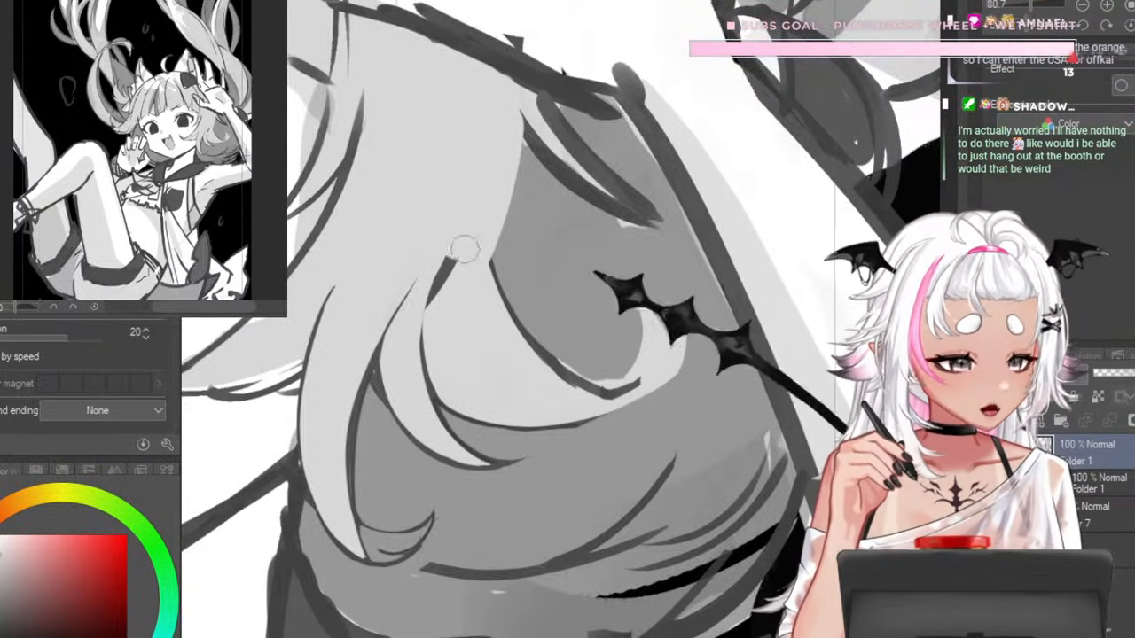
scroll(428, 317, down, 5)
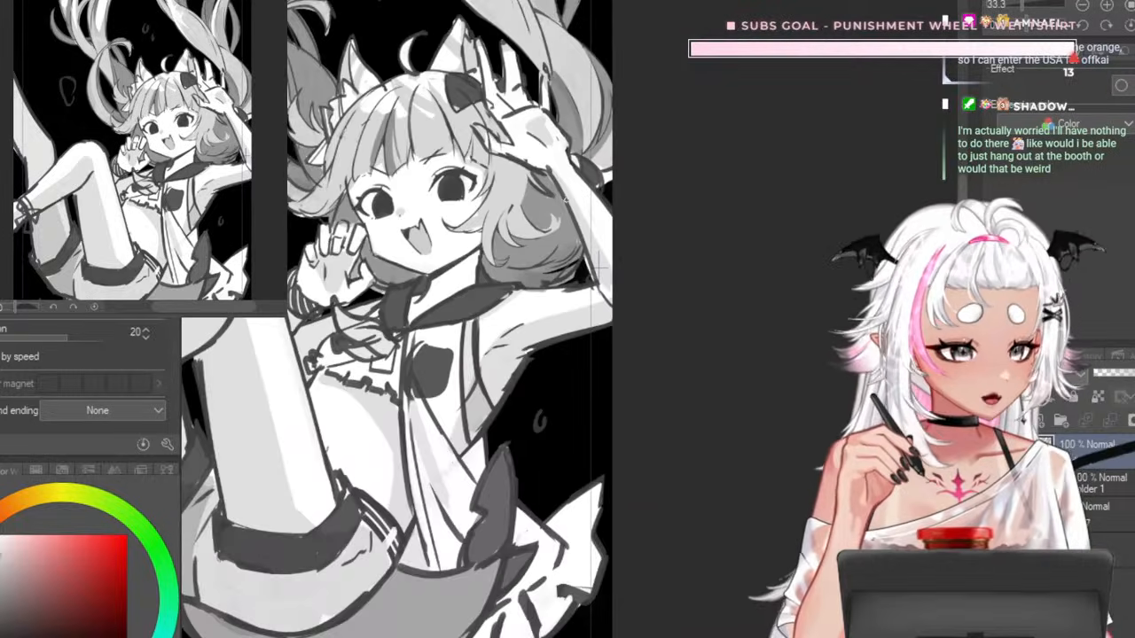
scroll(561, 229, up, 5)
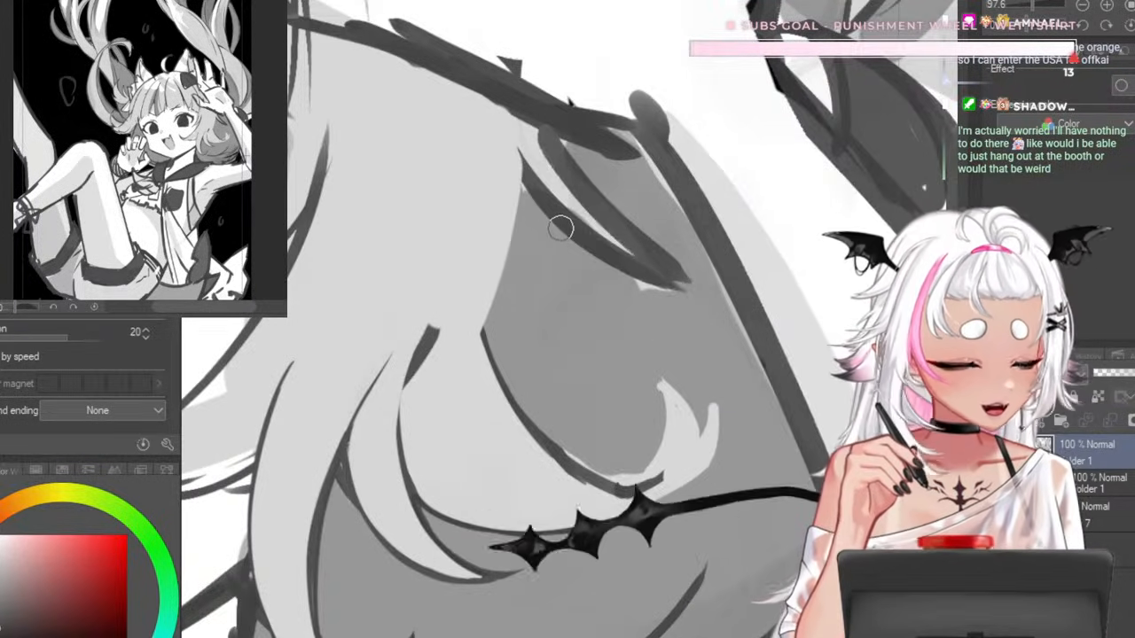
drag(496, 291, 473, 340)
key(ctrl+z)
drag(520, 111, 460, 355)
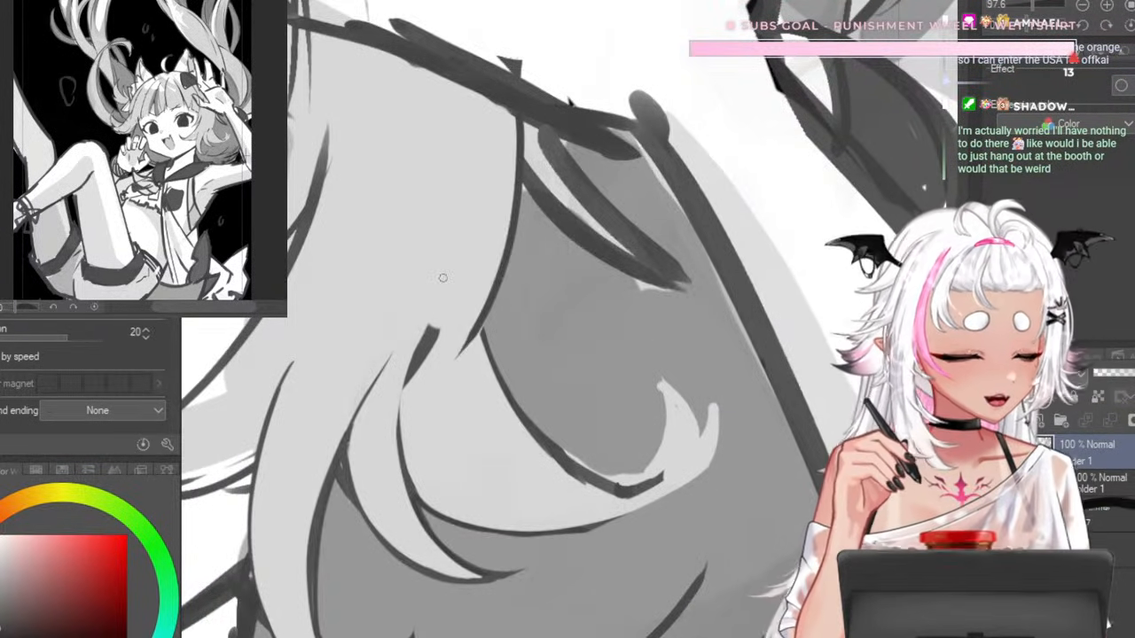
- Outline the two pointed tips and outer edge of the curled lock with thin dark strokes
scroll(495, 258, down, 4)
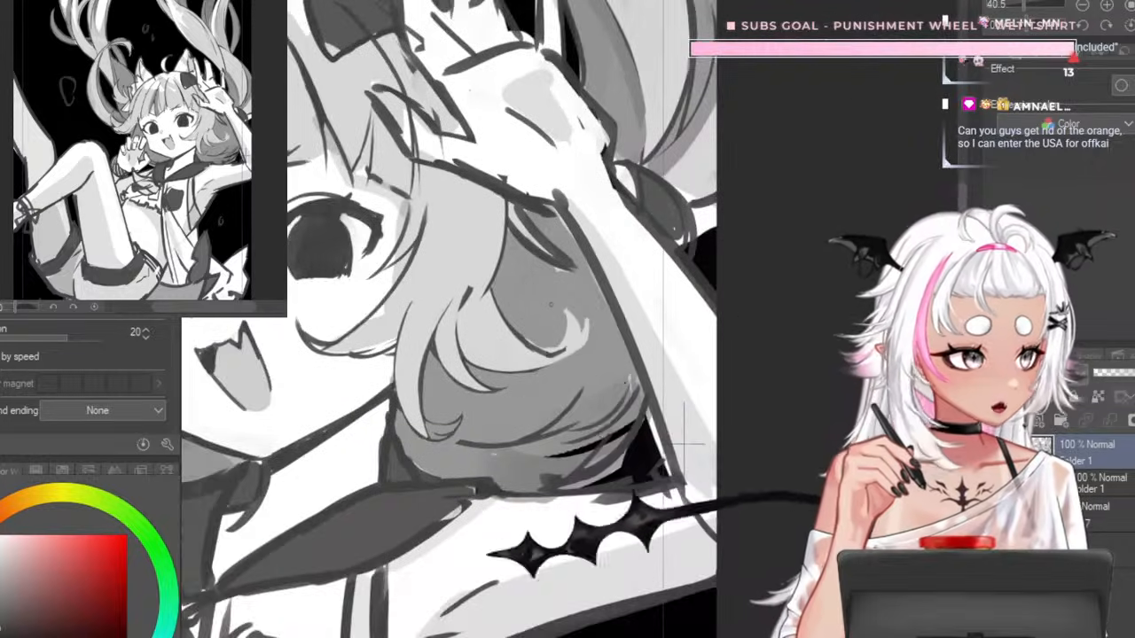
scroll(606, 327, up, 4)
drag(607, 328, 622, 306)
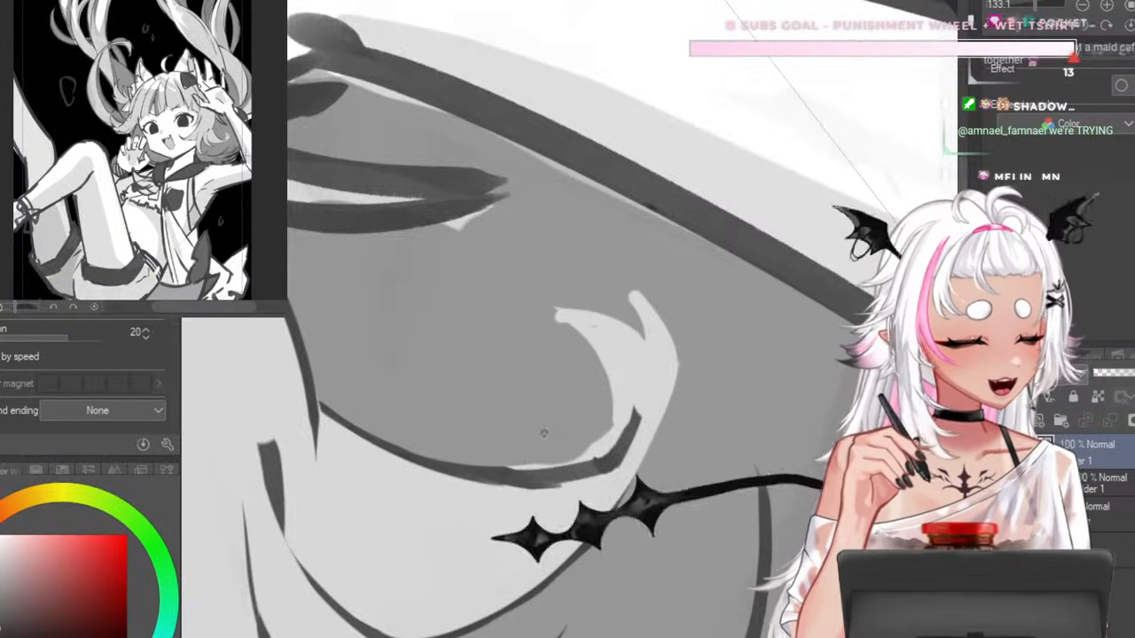
mouse_move(594, 347)
mouse_down()
mouse_move(544, 312)
mouse_move(617, 320)
mouse_move(636, 340)
mouse_move(618, 289)
mouse_up()
drag(682, 389, 635, 482)
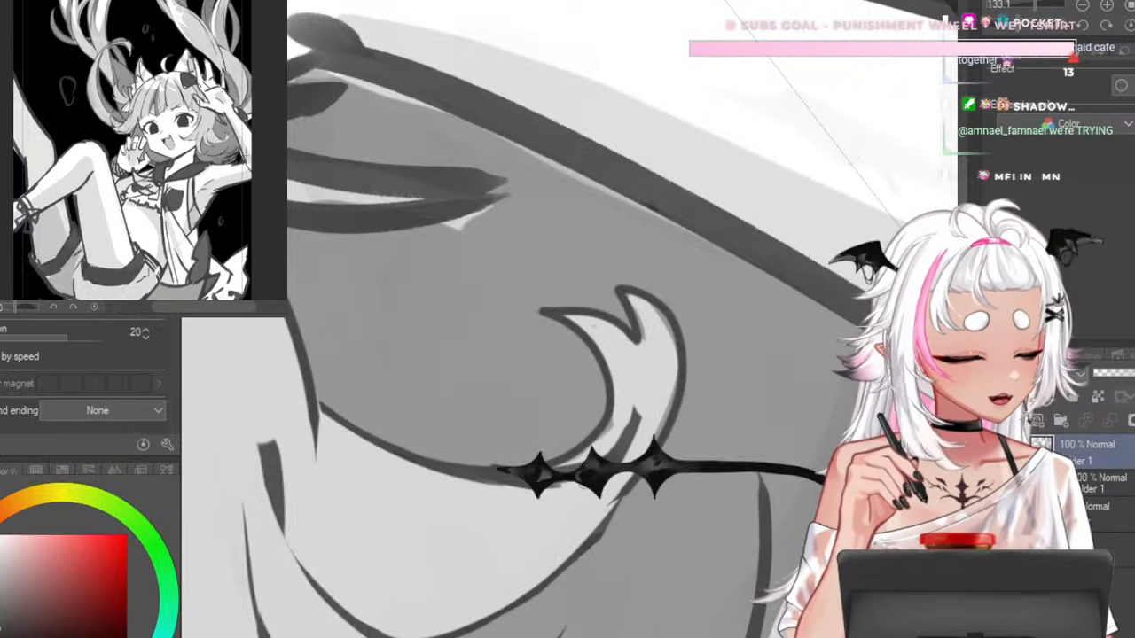
mouse_move(638, 355)
mouse_down()
mouse_move(617, 381)
mouse_move(512, 372)
mouse_up()
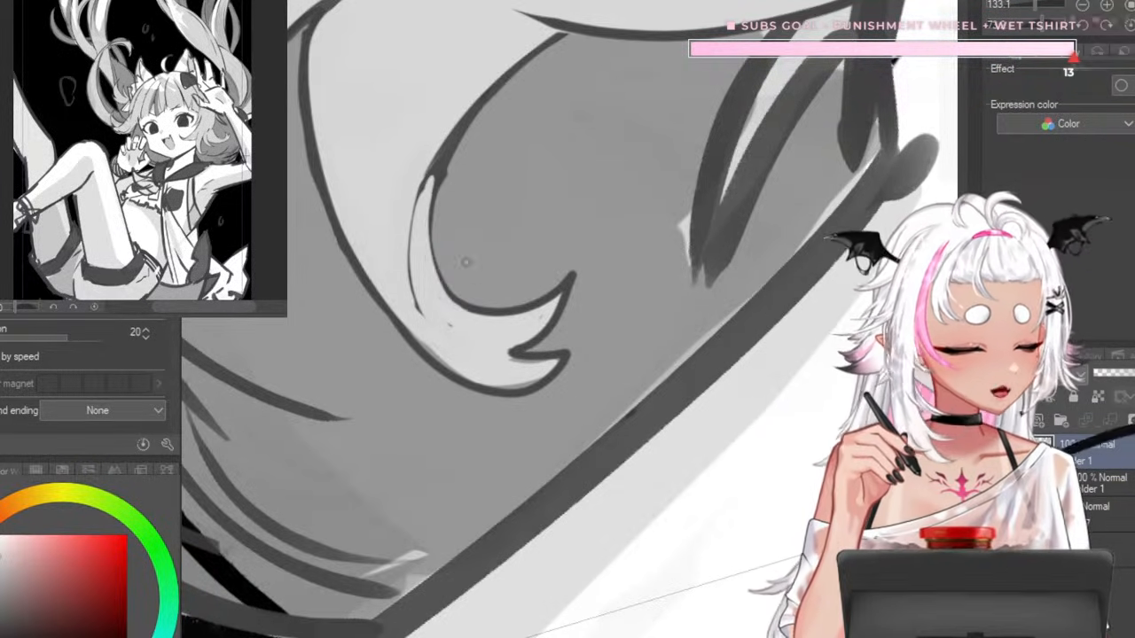
- Cover the rough mark inside the curled lock and draw a thin dark strand line following its inner edge
mouse_move(455, 132)
mouse_down()
mouse_move(414, 215)
mouse_move(440, 286)
mouse_up()
alt+click(451, 156)
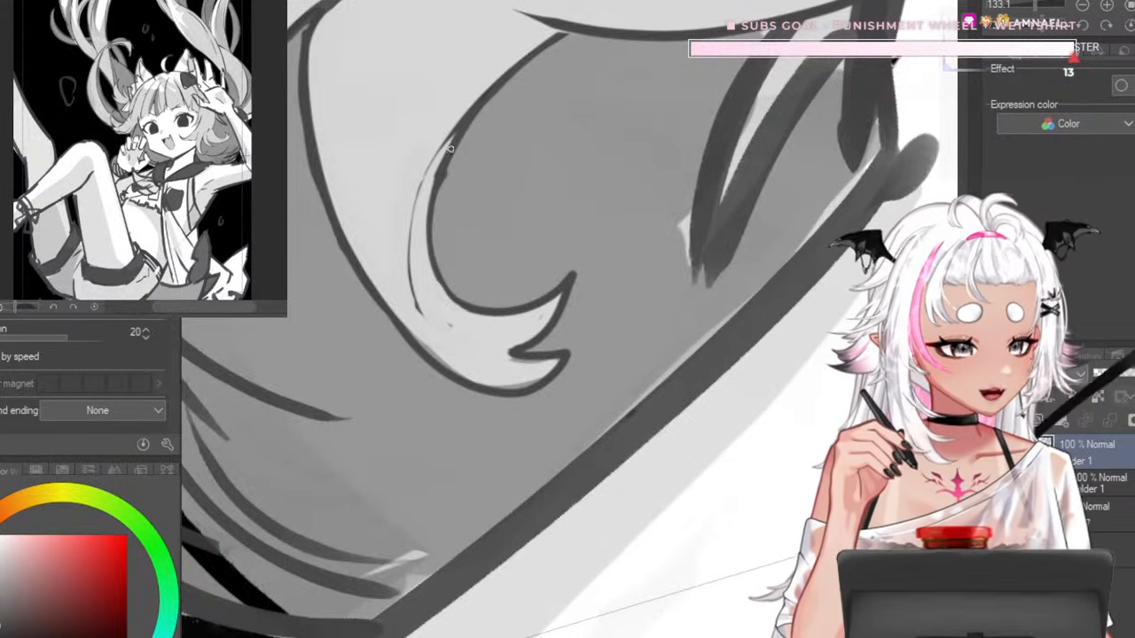
drag(450, 149, 454, 297)
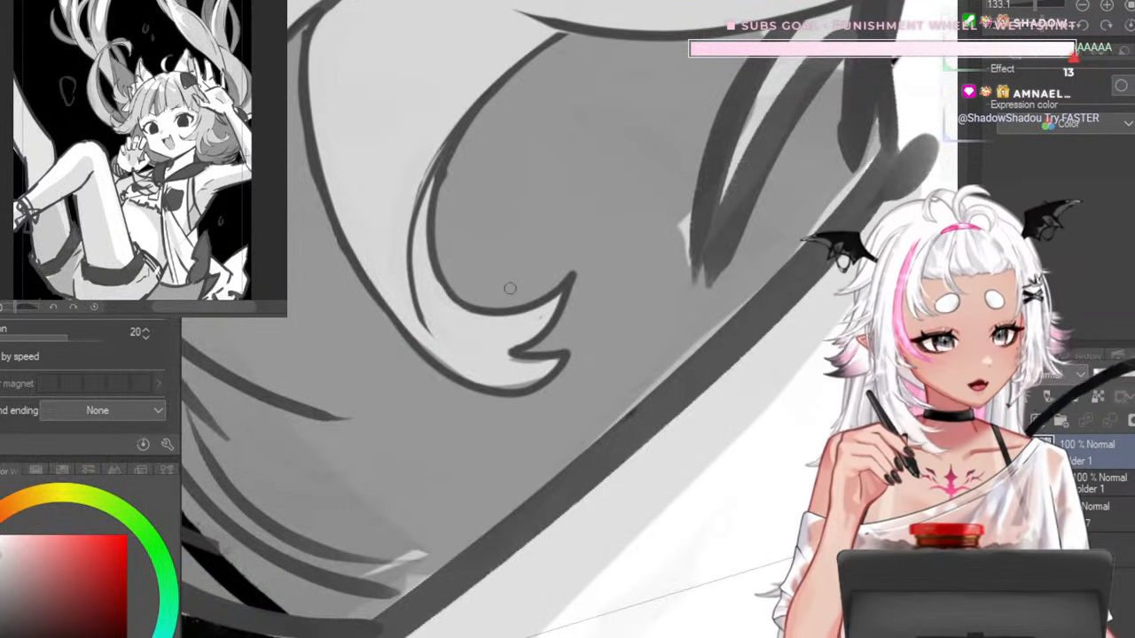
scroll(501, 288, down, 1)
scroll(479, 266, up, 1)
scroll(579, 344, up, 3)
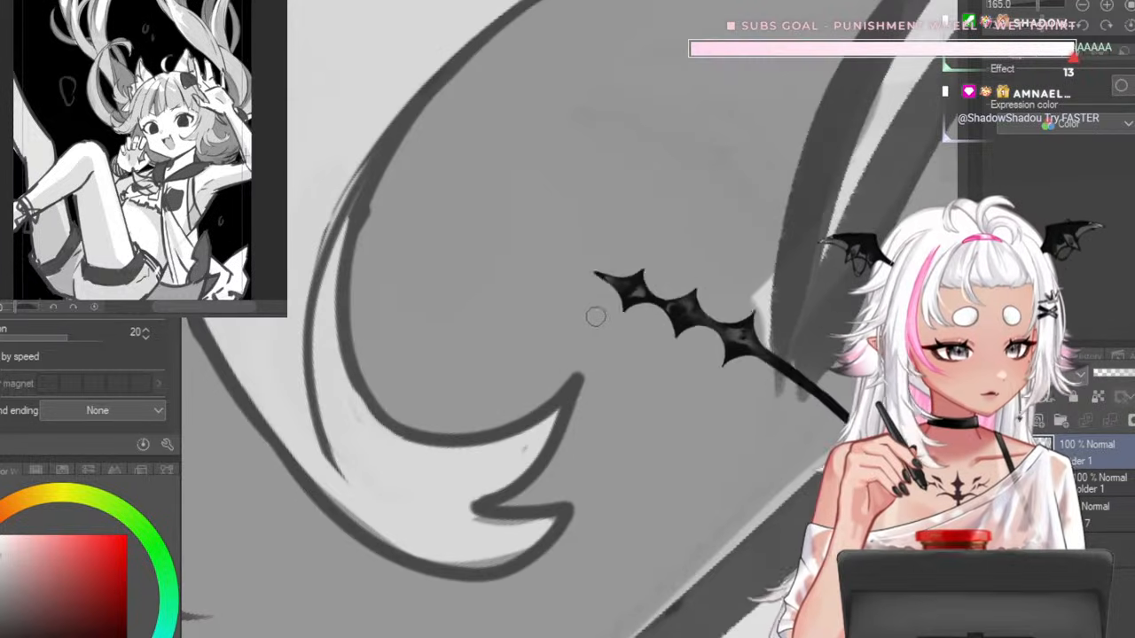
scroll(573, 293, up, 2)
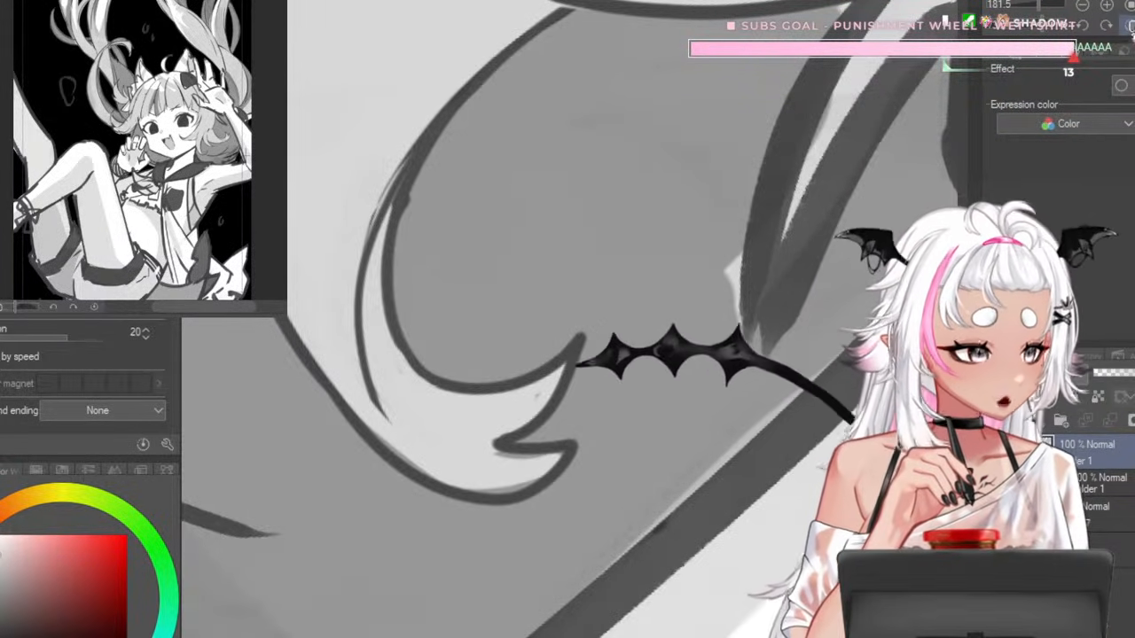
click(1129, 25)
scroll(621, 317, down, 5)
scroll(737, 340, up, 6)
alt+click(646, 351)
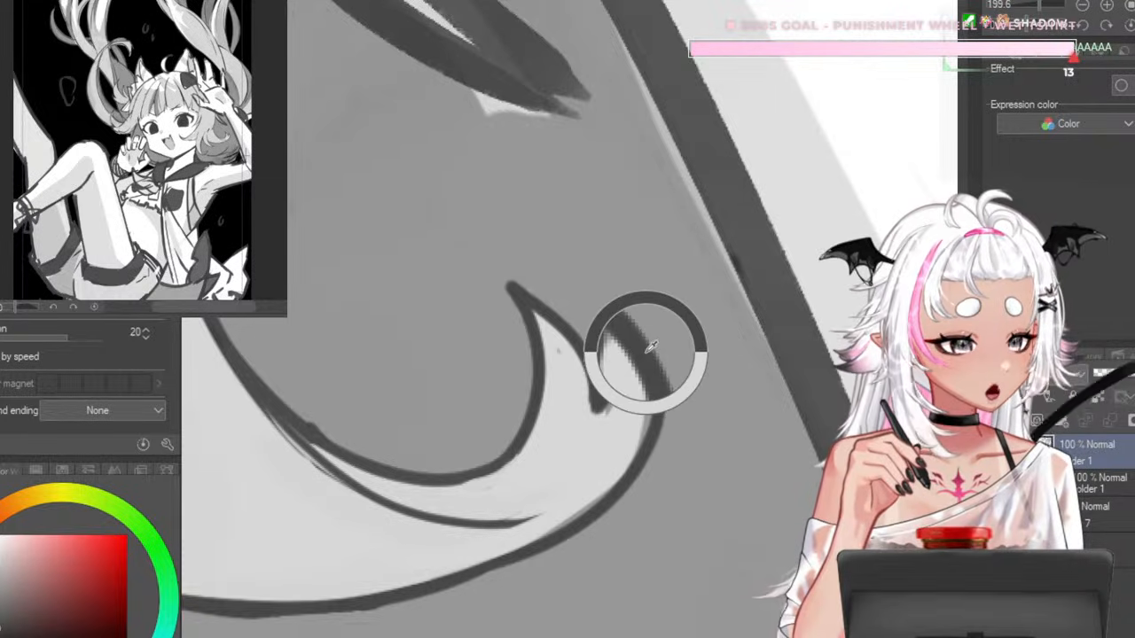
key(ctrl+z)
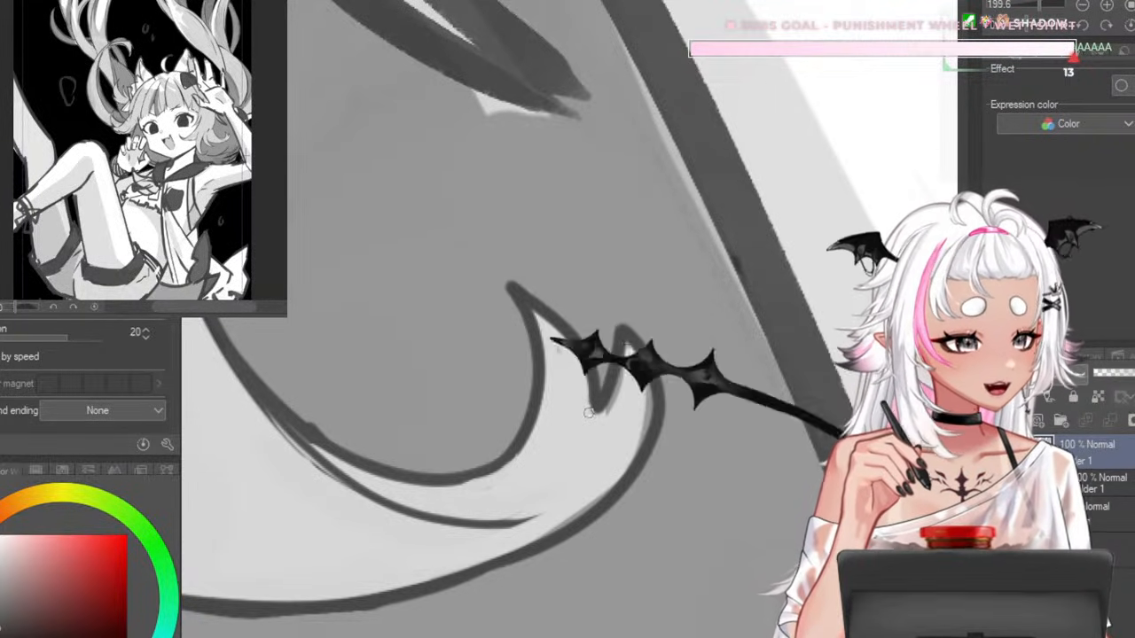
drag(622, 330, 595, 412)
key(ctrl+z)
drag(556, 448, 624, 274)
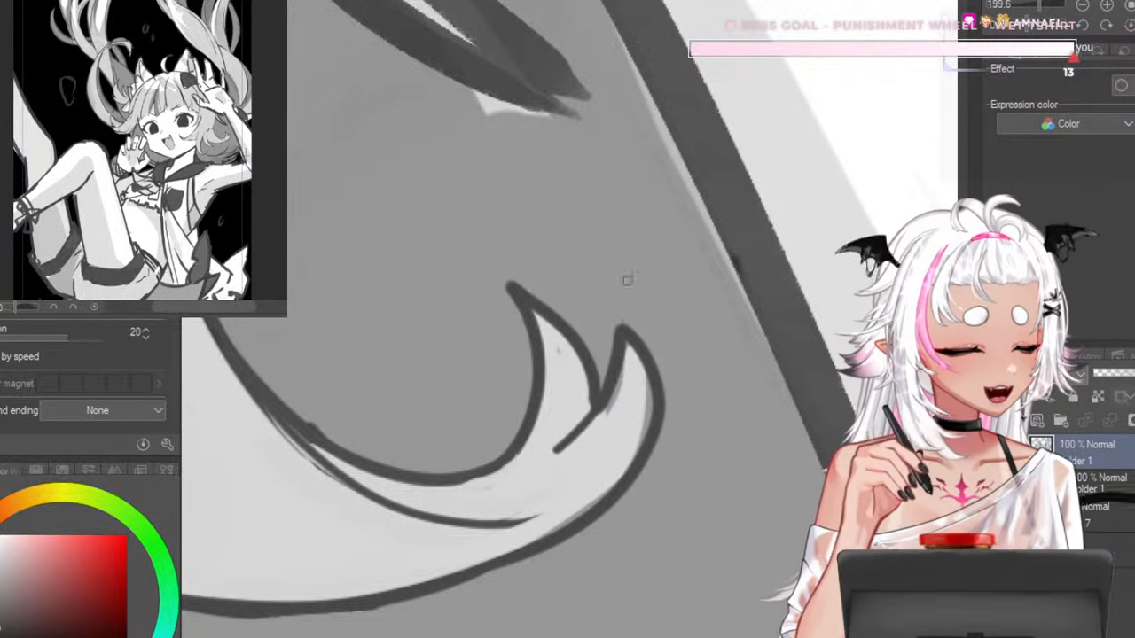
key(ctrl+z)
mouse_move(552, 436)
mouse_down()
mouse_move(621, 326)
mouse_move(612, 282)
mouse_up()
key(ctrl+z)
- Extend the dark line between the curled lock's two tips into the lock, sharpen the second tip and clean the light fill
mouse_move(567, 432)
mouse_down()
mouse_move(604, 384)
mouse_move(614, 306)
mouse_move(653, 429)
mouse_up()
drag(573, 436, 628, 325)
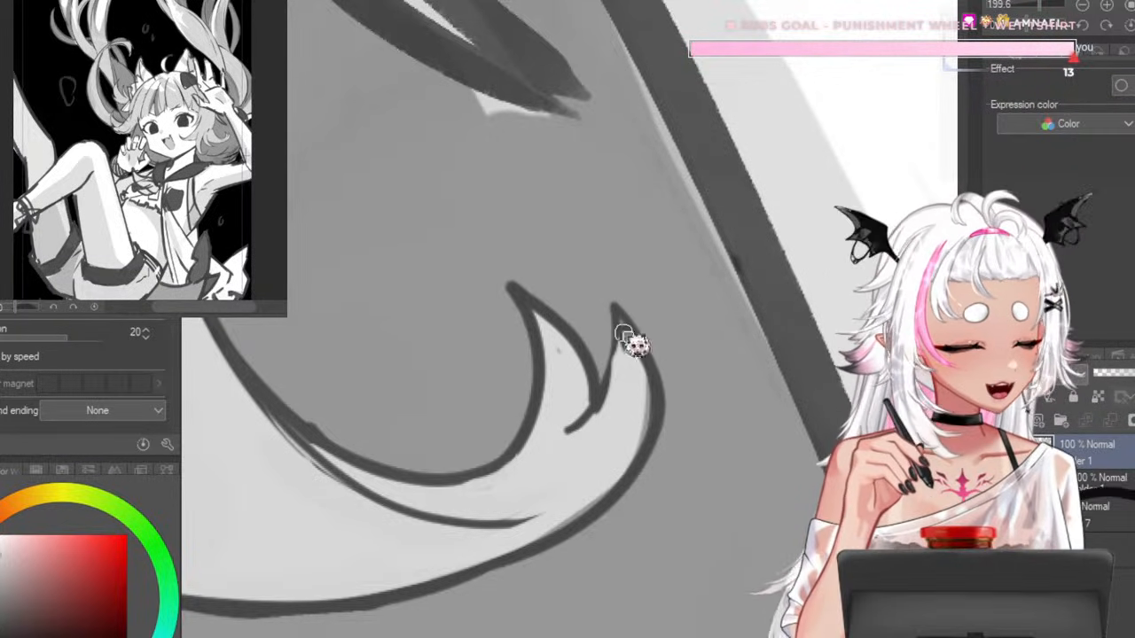
key(ctrl+z)
mouse_move(572, 435)
mouse_down()
mouse_move(622, 330)
mouse_move(652, 400)
mouse_up()
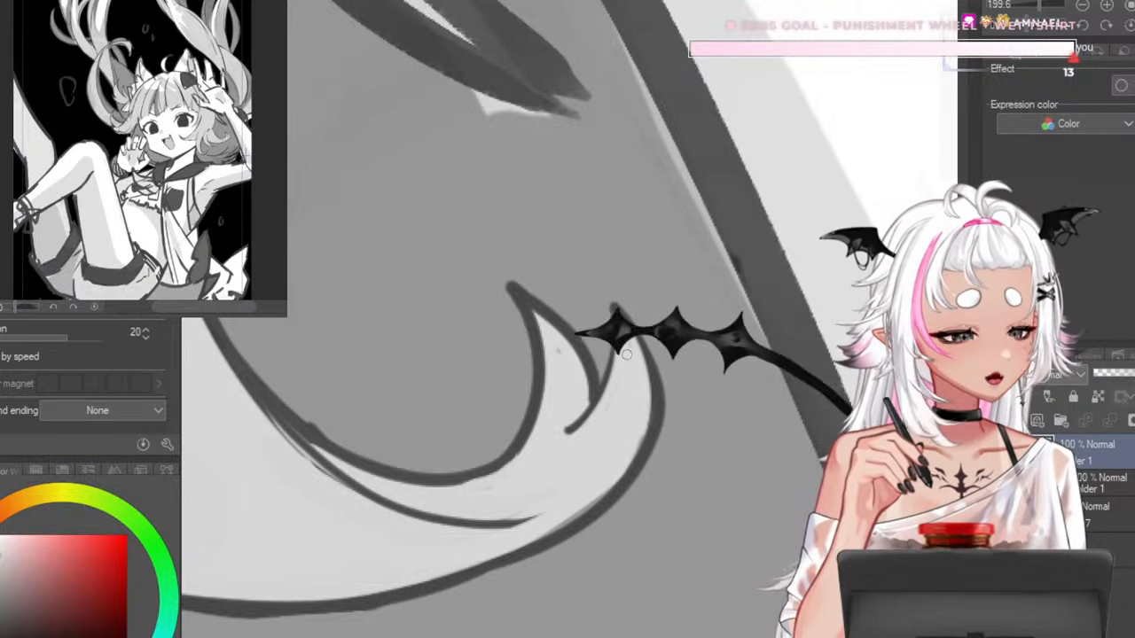
drag(536, 311, 559, 354)
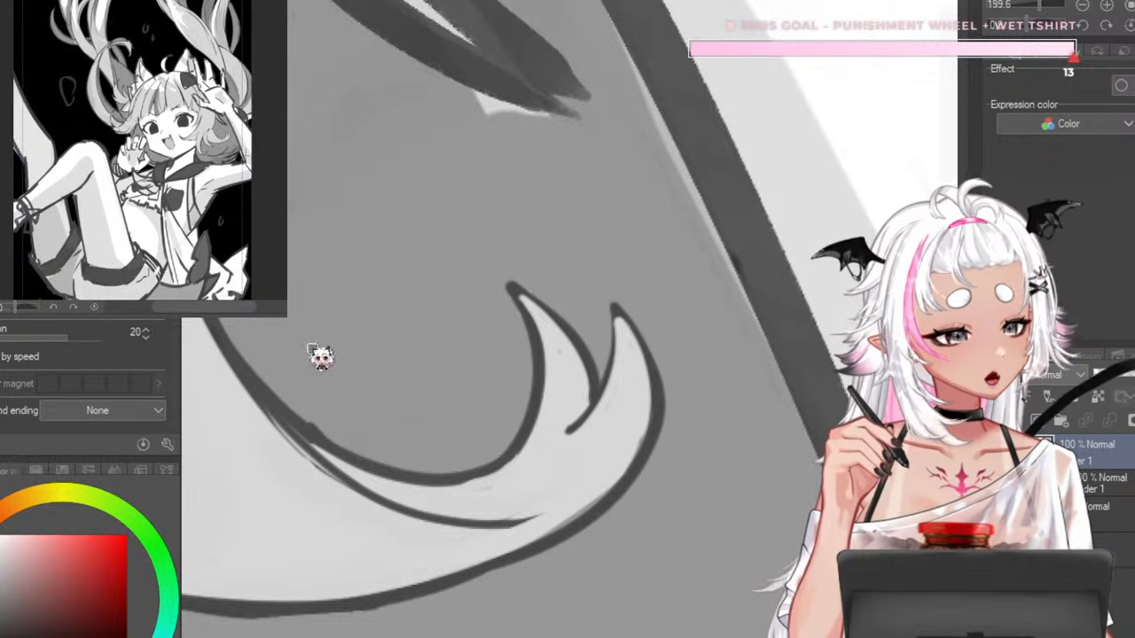
- Fill the gaps in the cheek lock below the eye with light grey, redraw its outline thinner and add a short inner strand line
scroll(414, 286, down, 6)
scroll(527, 286, up, 3)
scroll(721, 268, down, 5)
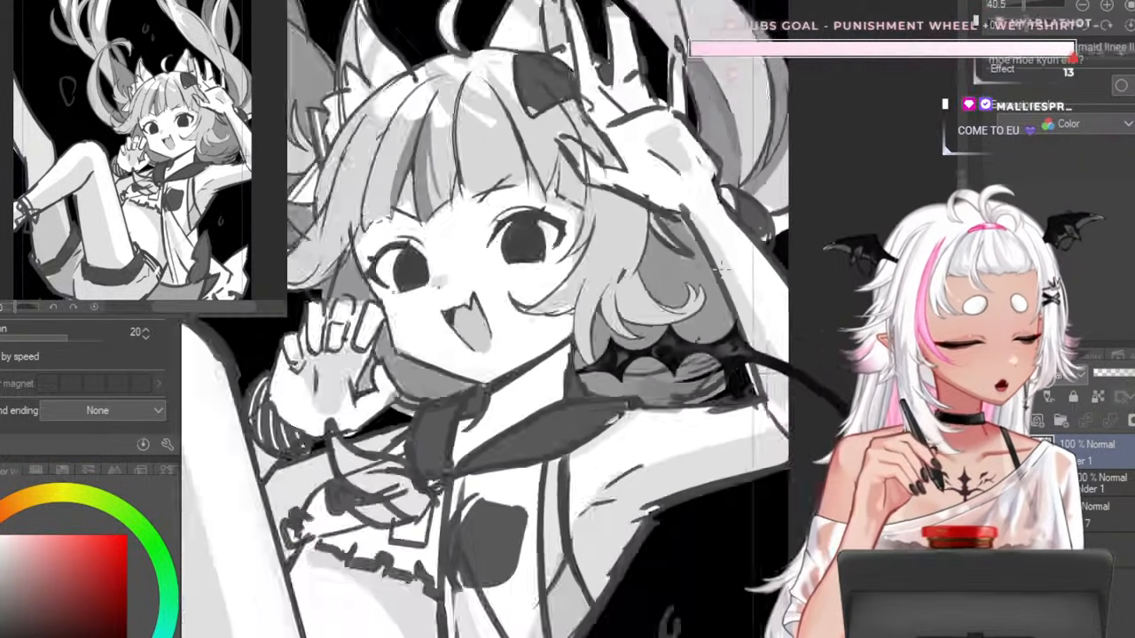
scroll(720, 268, down, 3)
scroll(745, 321, up, 5)
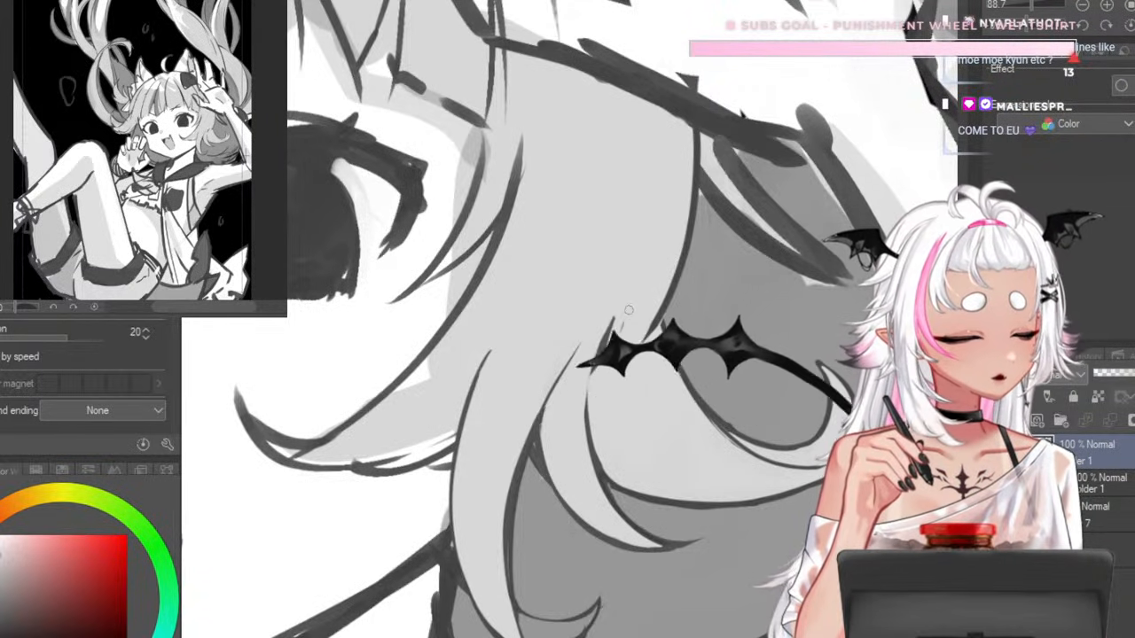
scroll(612, 405, down, 4)
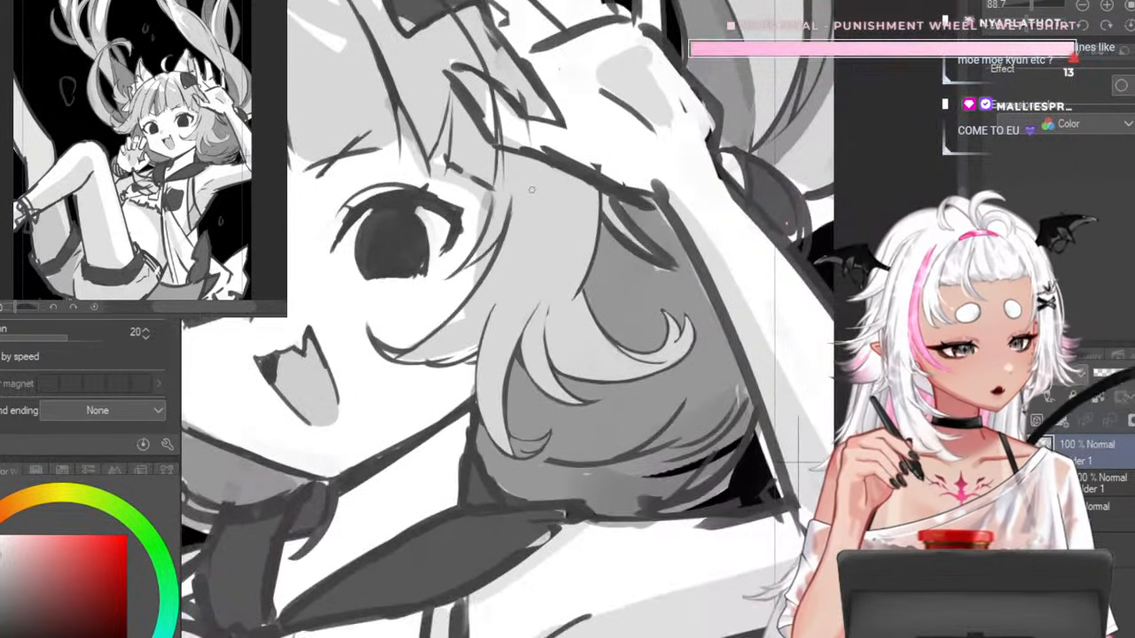
scroll(507, 207, up, 4)
scroll(507, 208, up, 2)
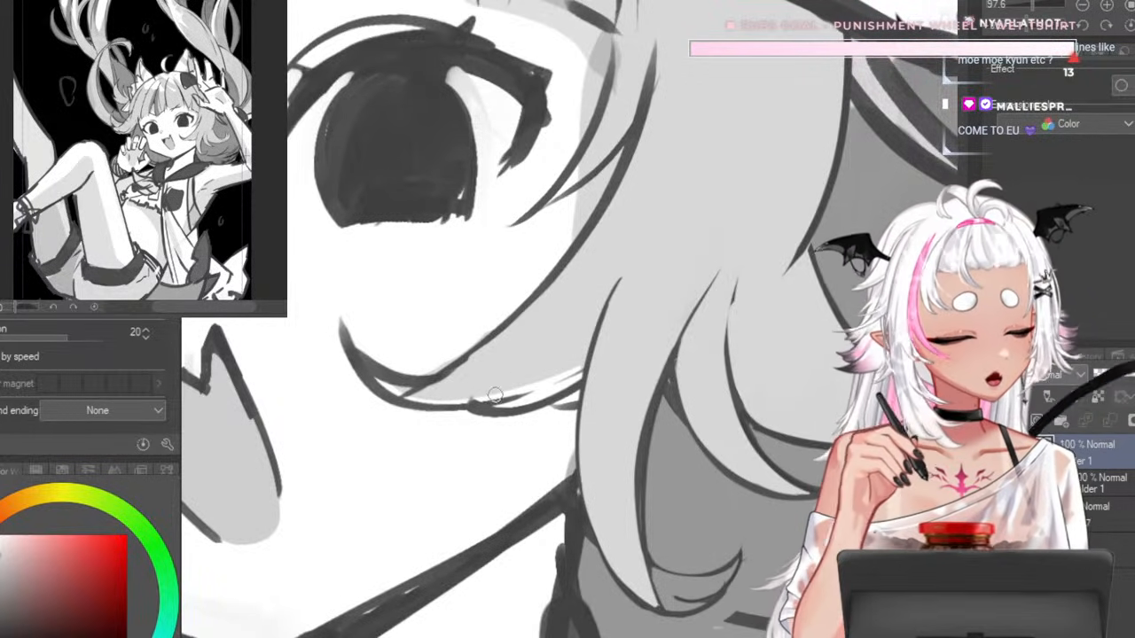
mouse_move(467, 416)
mouse_down()
mouse_move(435, 366)
mouse_move(533, 179)
mouse_up()
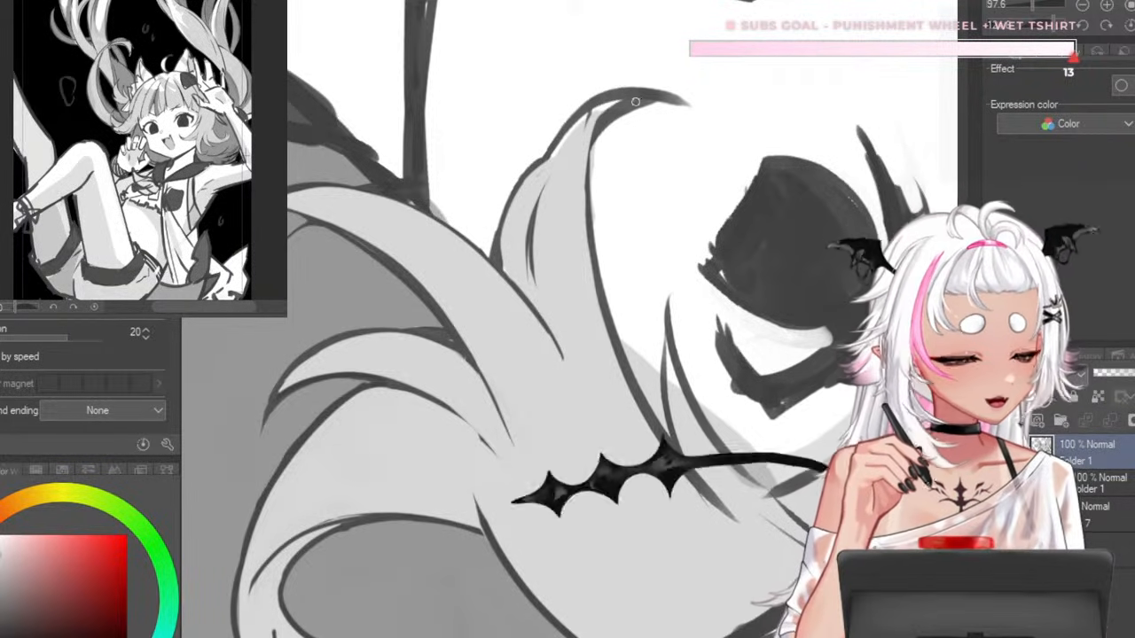
drag(709, 284, 696, 258)
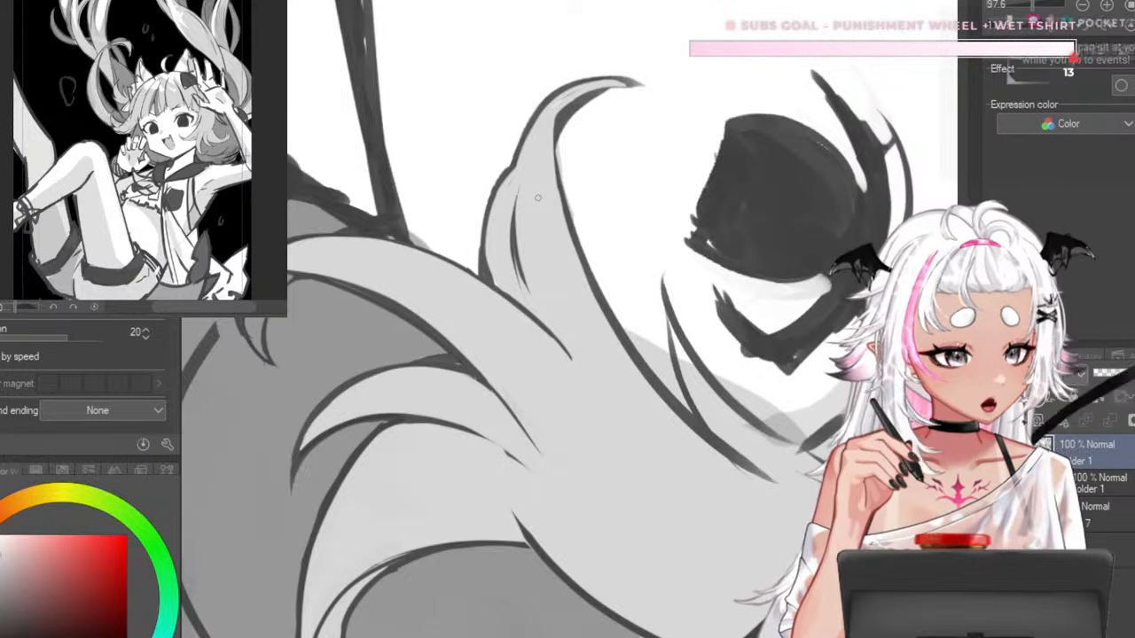
scroll(538, 198, down, 3)
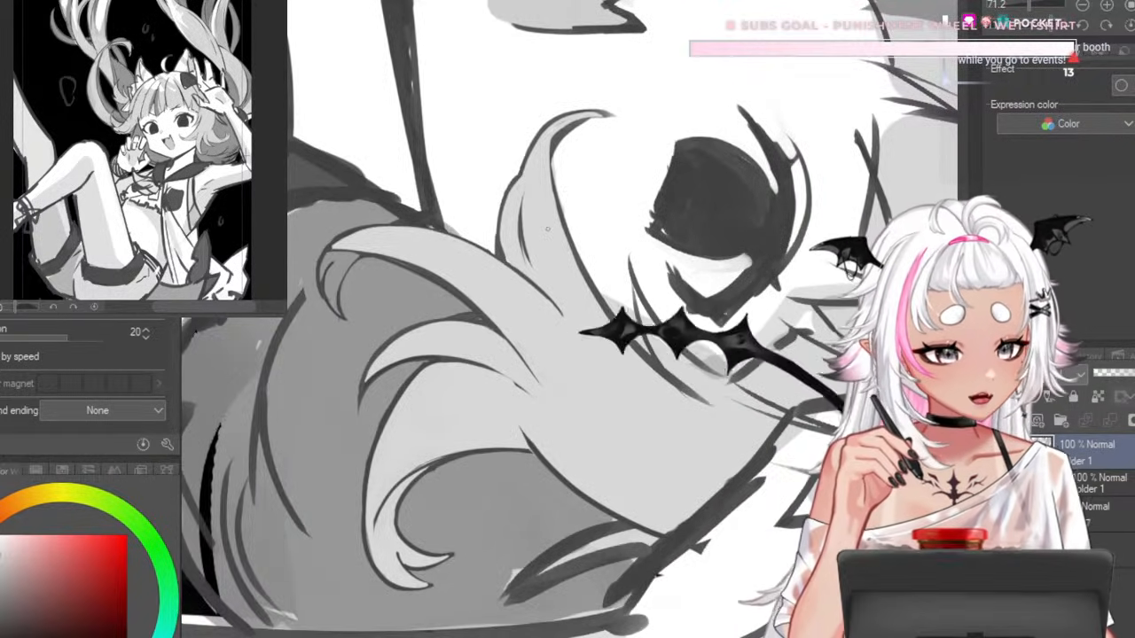
scroll(568, 178, up, 3)
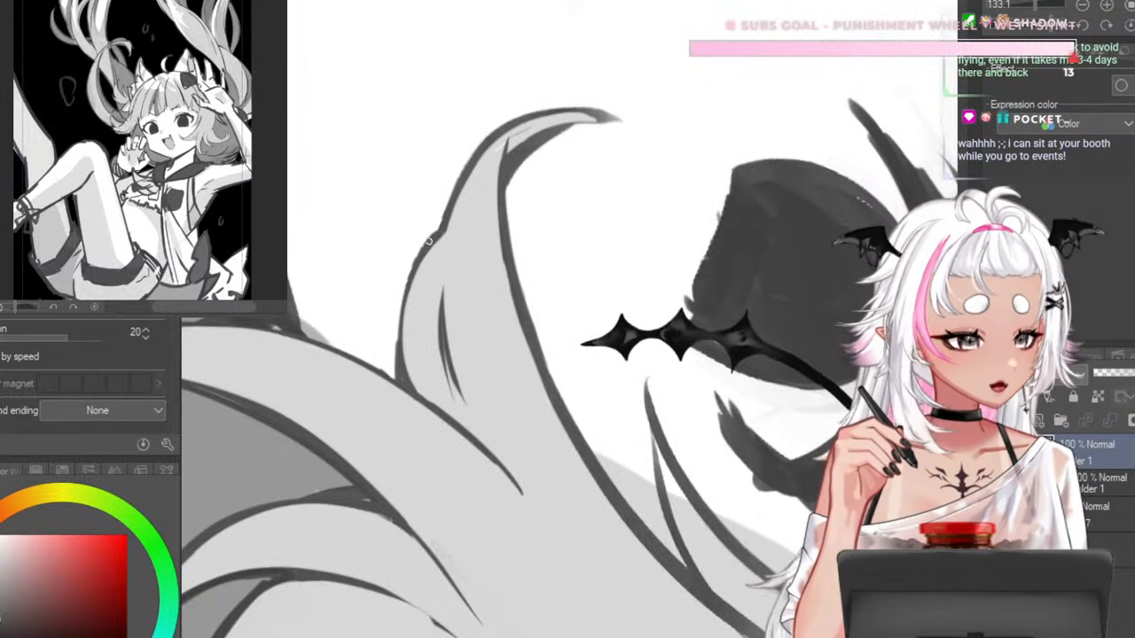
- Extend the cheek lock's end upward into a slender point and clean the thick outline around its tip
scroll(435, 249, down, 8)
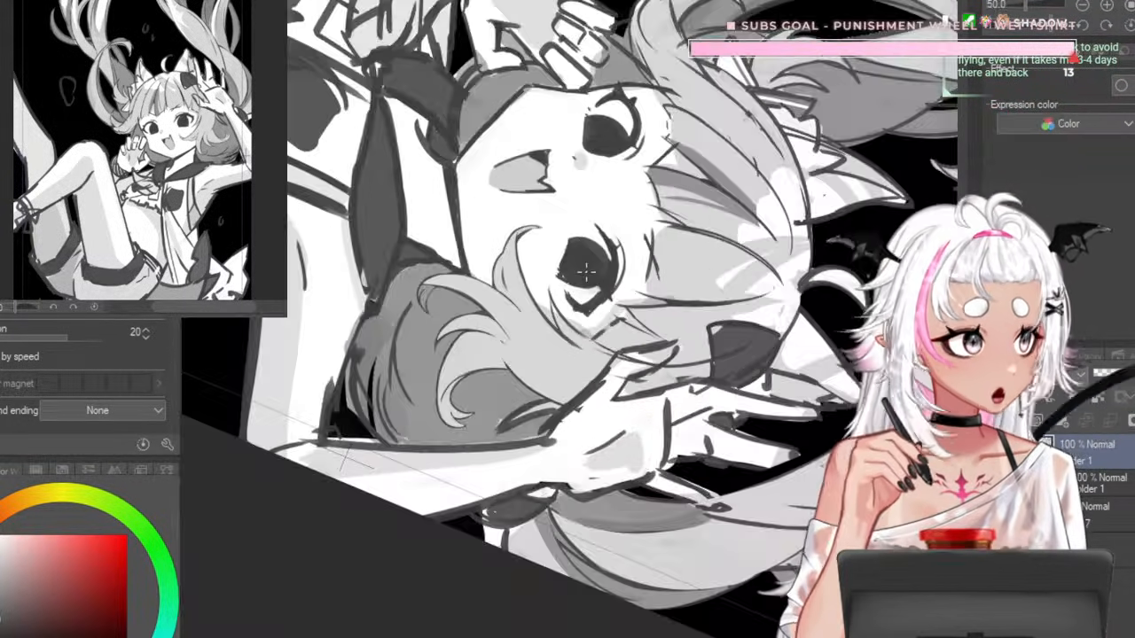
scroll(586, 271, up, 8)
drag(539, 207, 589, 241)
scroll(749, 315, up, 2)
drag(749, 315, 800, 387)
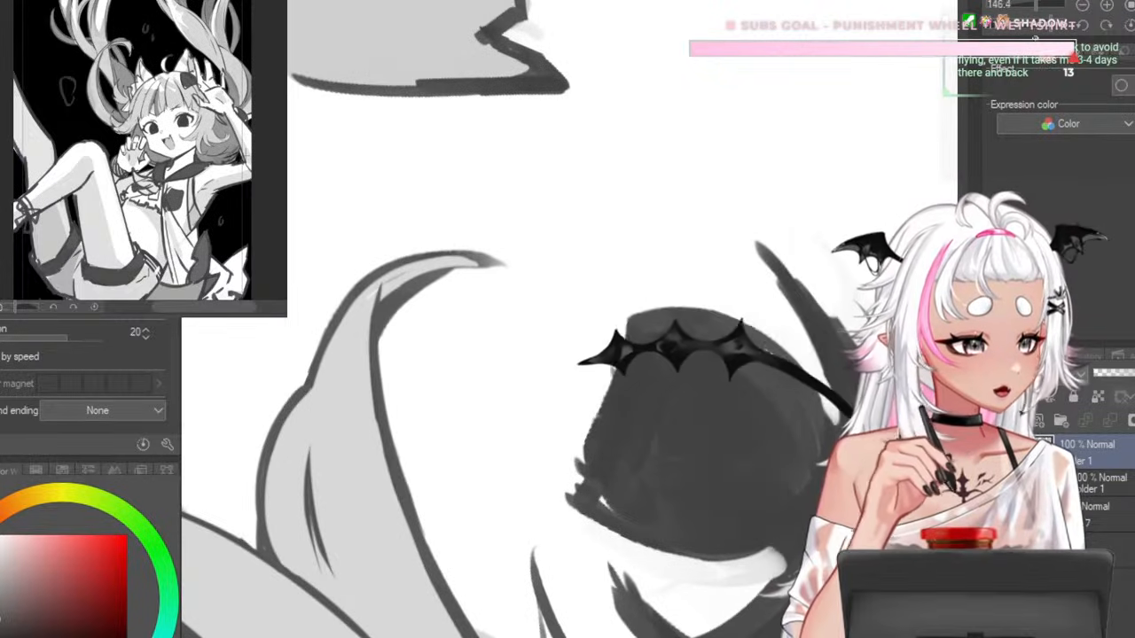
key(ctrl+@)
scroll(413, 255, down, 6)
scroll(555, 344, up, 6)
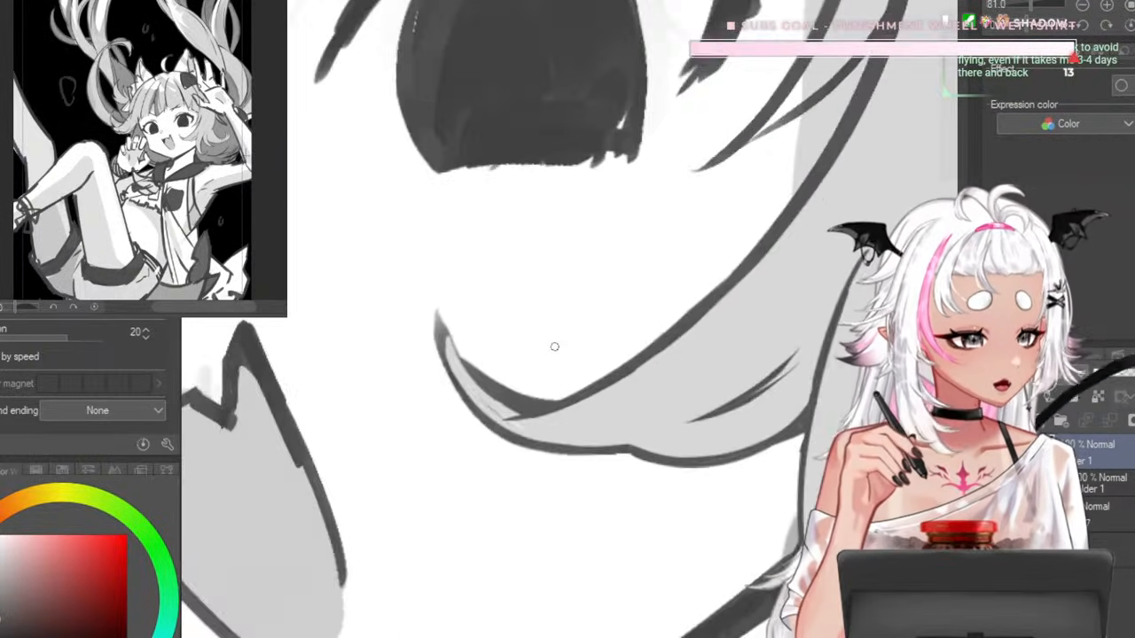
drag(407, 342, 411, 274)
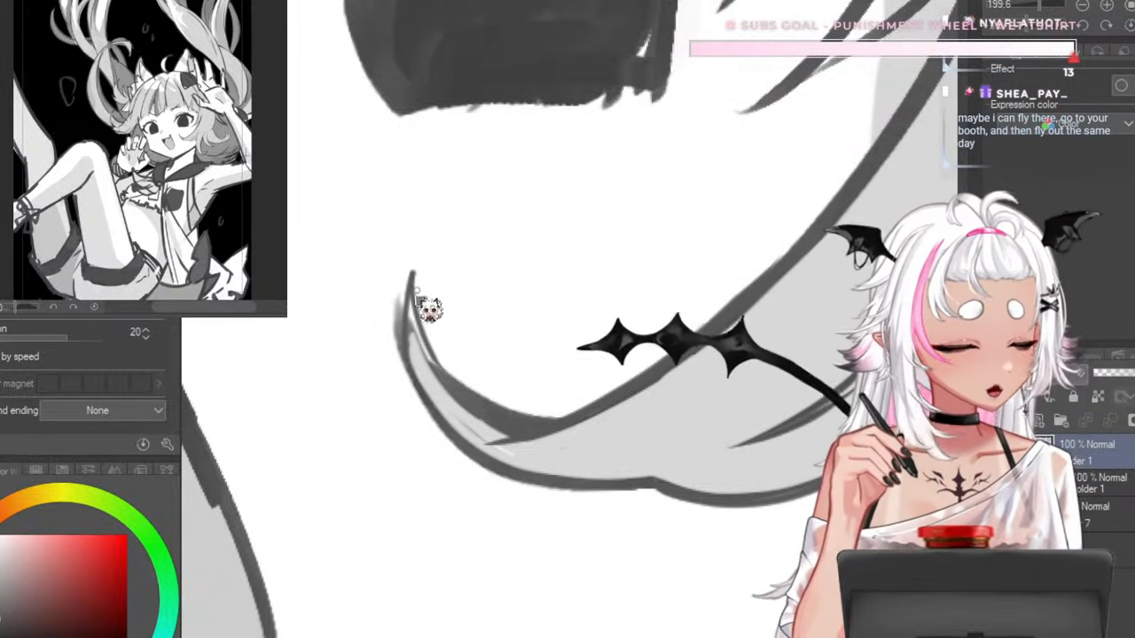
mouse_move(402, 348)
mouse_down()
mouse_move(414, 270)
mouse_move(412, 357)
mouse_up()
alt+click(437, 393)
drag(411, 286, 423, 362)
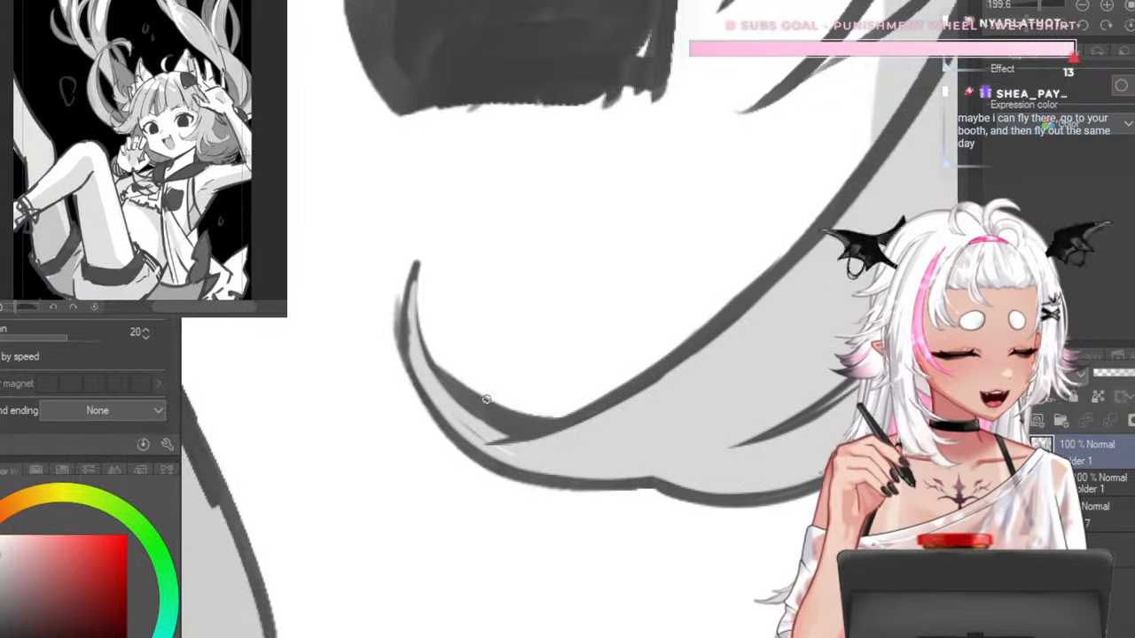
alt+click(396, 306)
drag(400, 304, 423, 423)
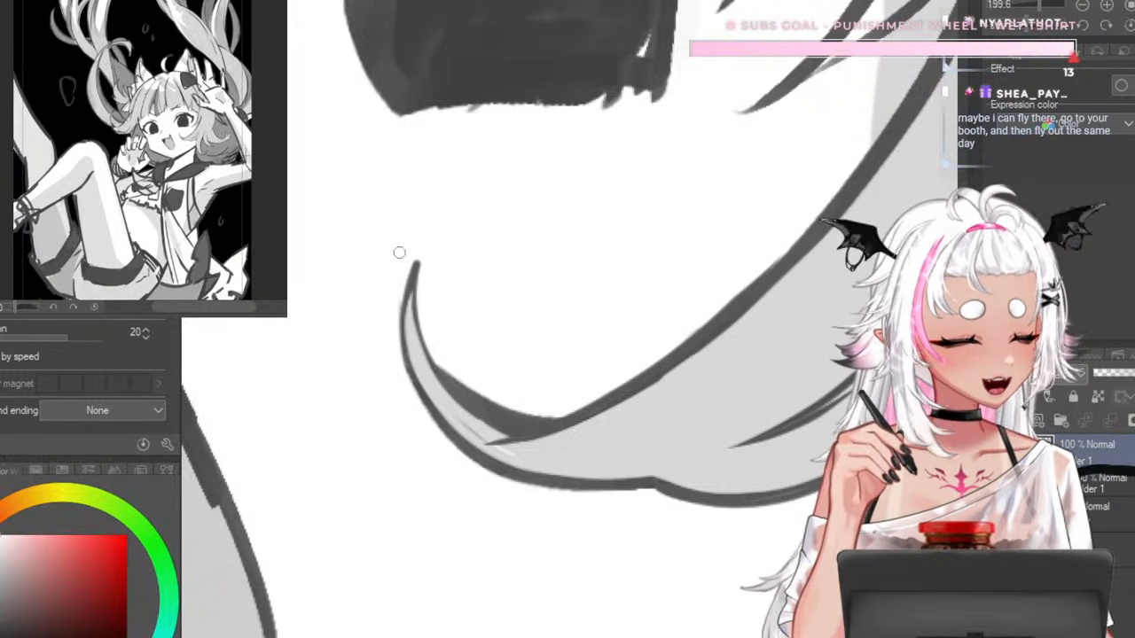
- Fill the gap between the fine strands beside the eye with the sampled light grey and redraw the lower strand line darker
scroll(403, 204, down, 6)
scroll(586, 257, down, 4)
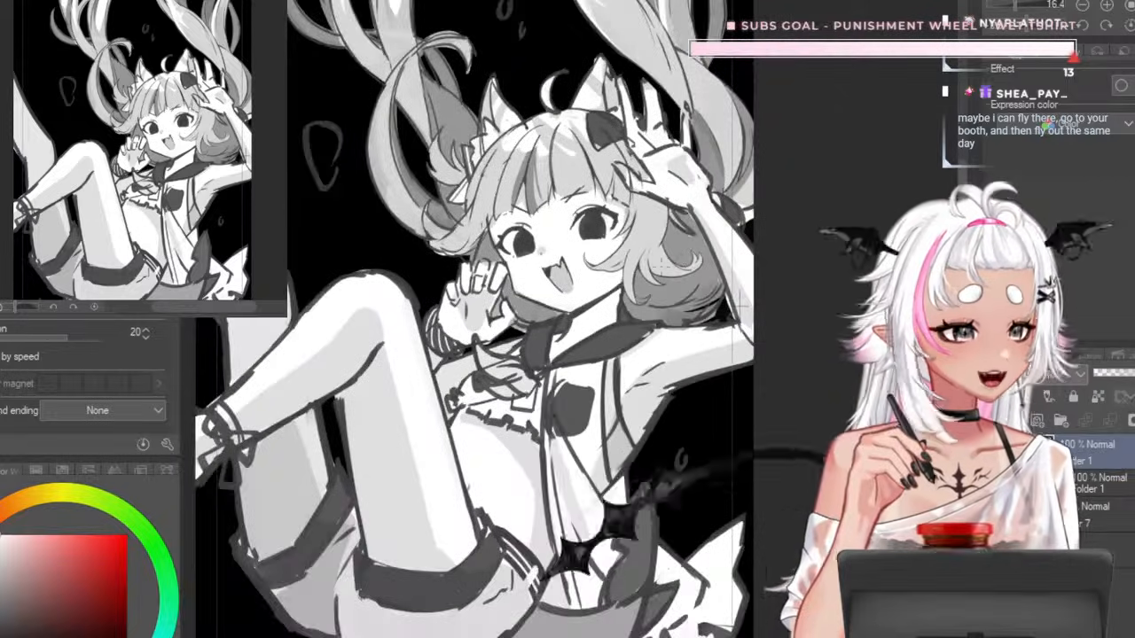
scroll(589, 248, up, 10)
alt+click(648, 160)
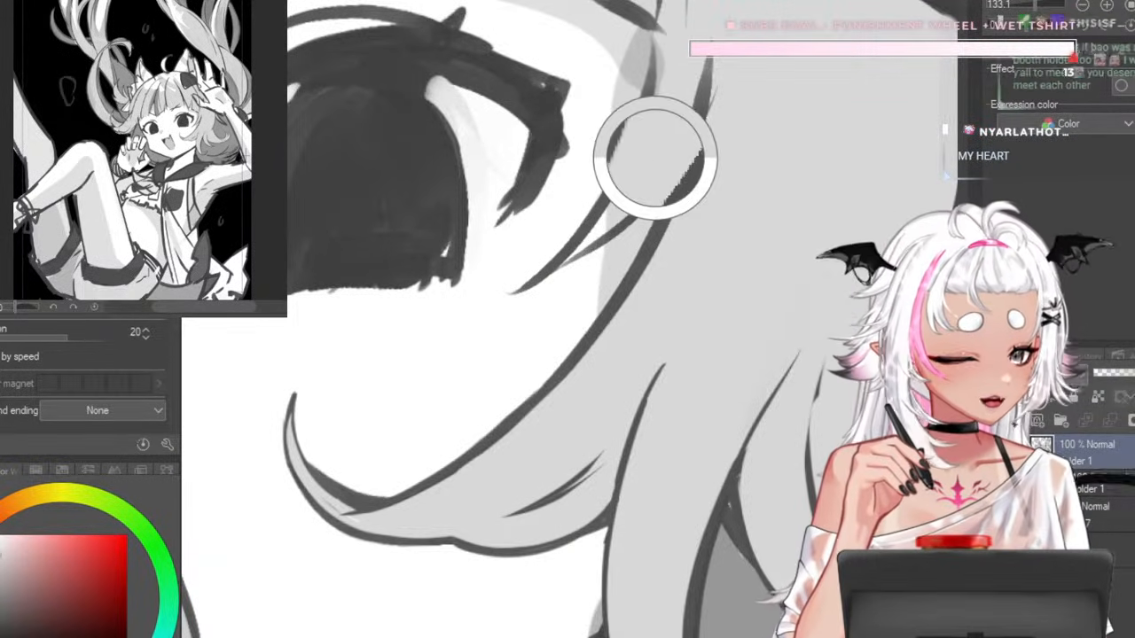
drag(537, 277, 597, 220)
key(ctrl+z)
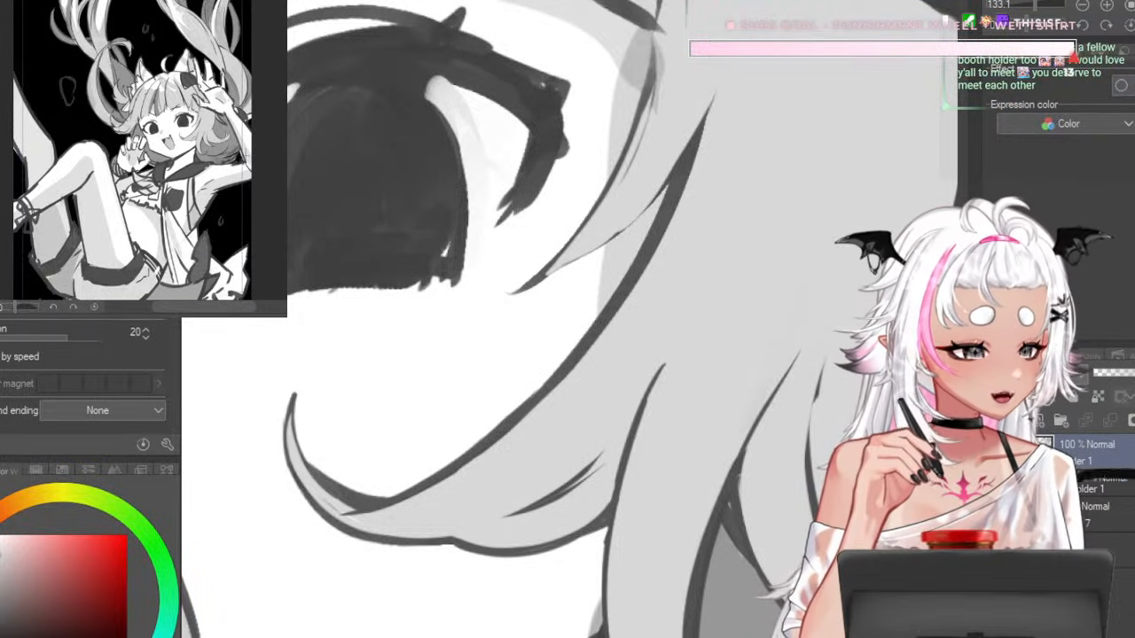
scroll(667, 182, down, 7)
scroll(673, 169, up, 3)
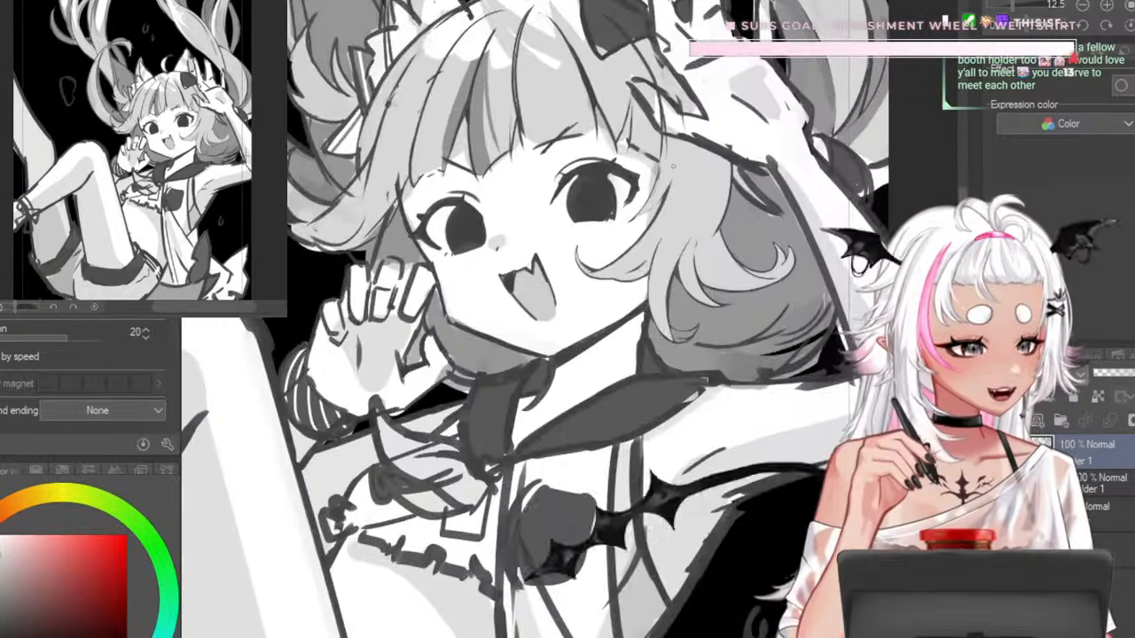
scroll(667, 164, up, 4)
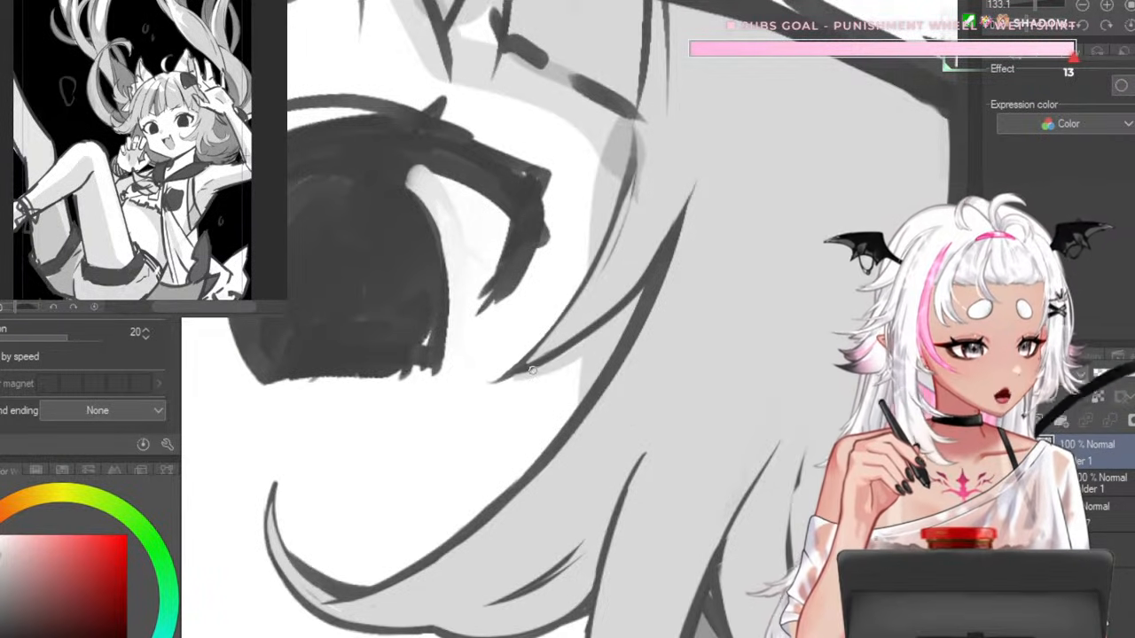
- Cover the light grey shadow on the skin between the eye's outer corner and the side lock with white
scroll(646, 245, down, 10)
scroll(625, 225, up, 8)
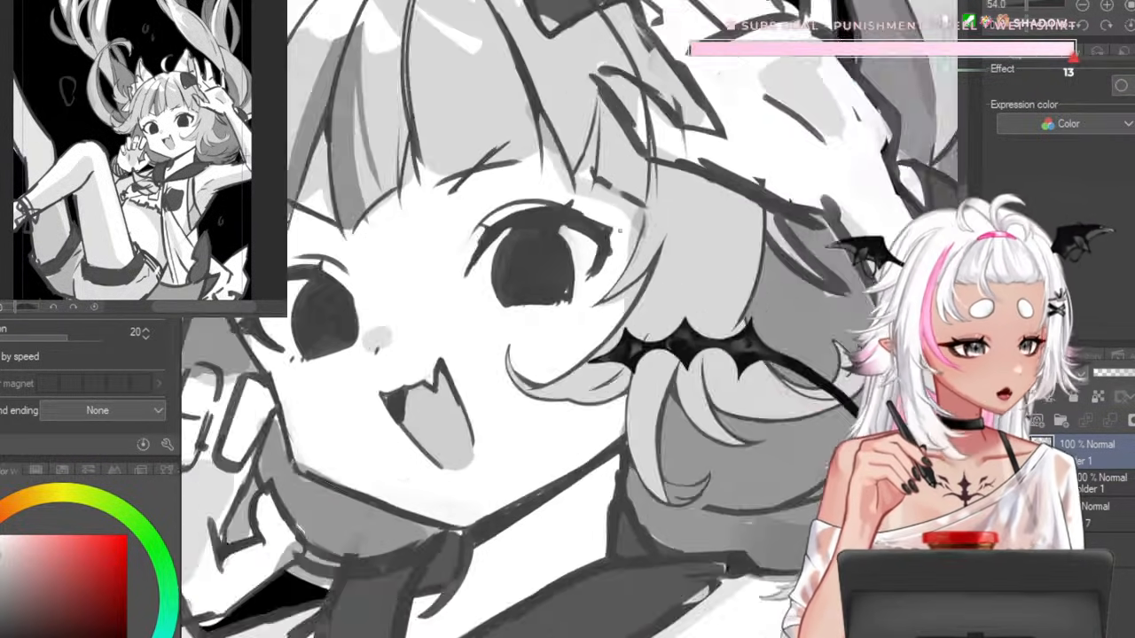
scroll(622, 224, up, 4)
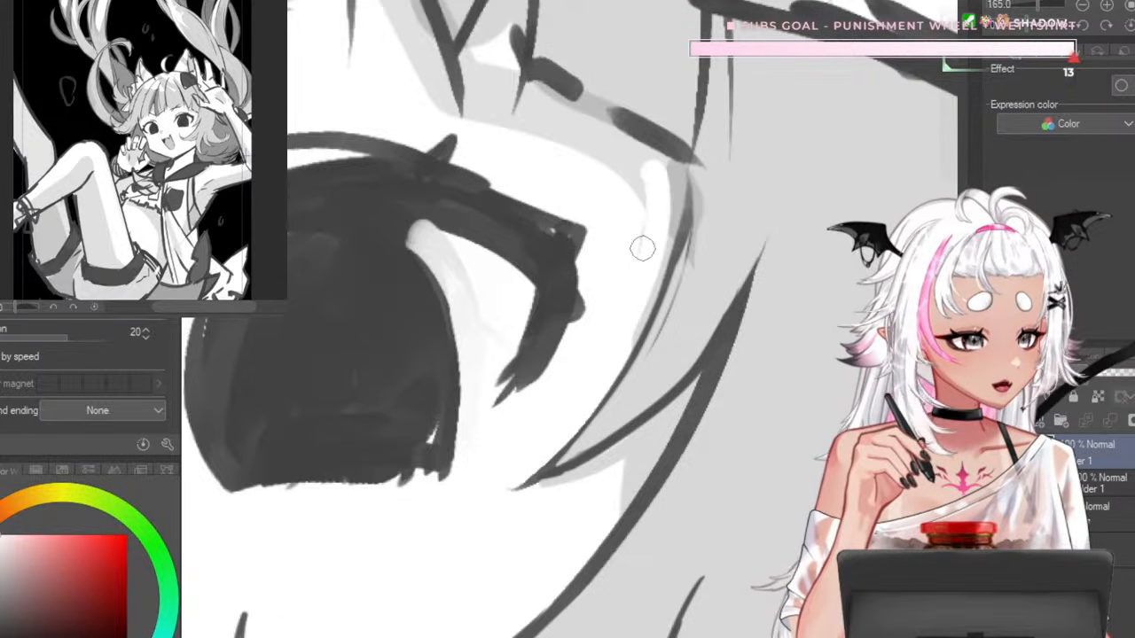
scroll(574, 367, down, 3)
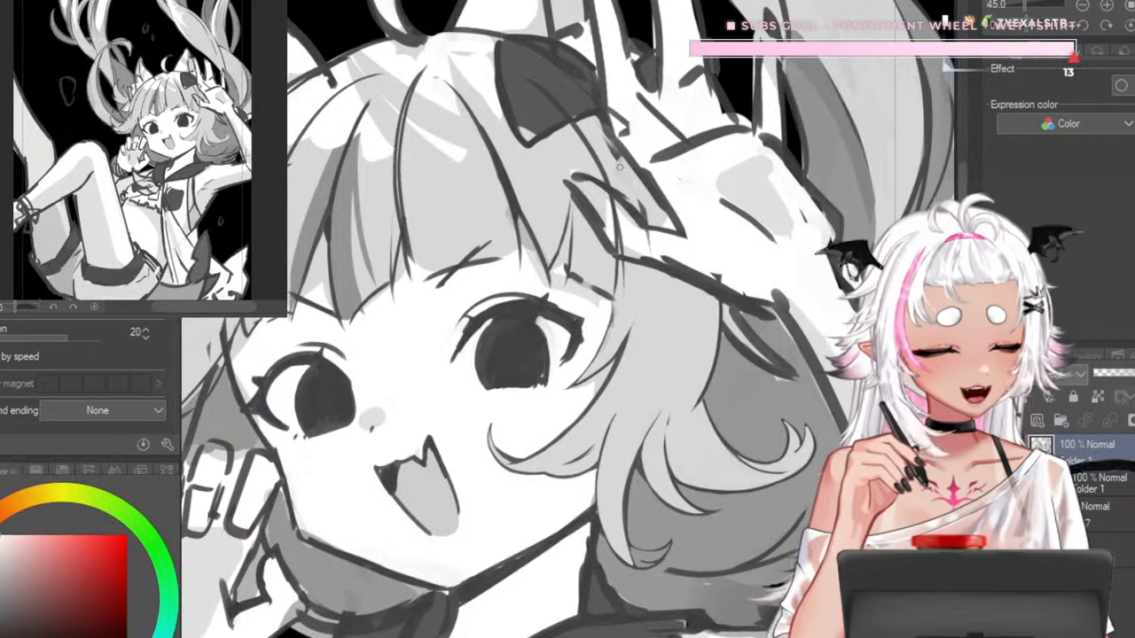
scroll(810, 358, down, 4)
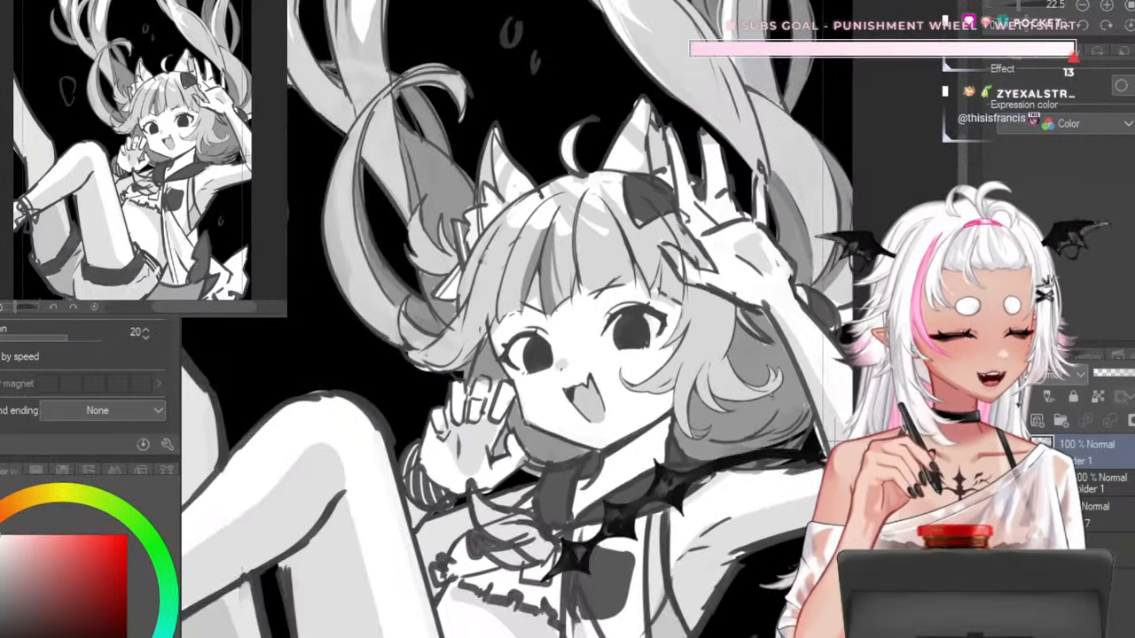
- Draw a small curled tip at the end of the fine strand beside the eye and fill it with mid-grey
scroll(771, 382, up, 9)
scroll(597, 283, down, 3)
scroll(502, 253, up, 2)
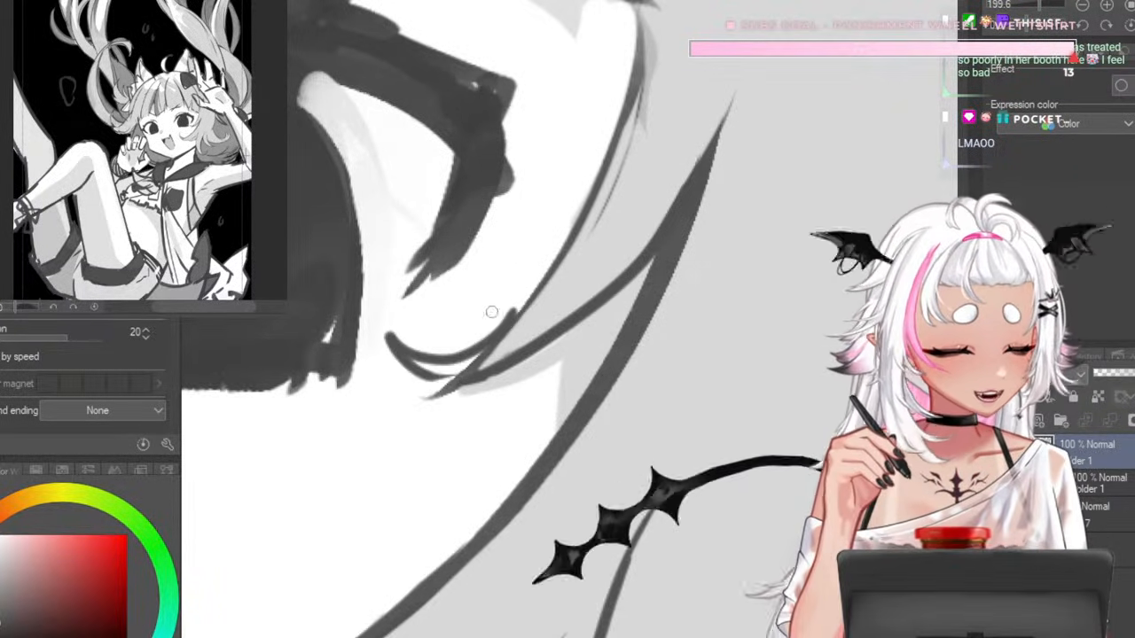
mouse_move(462, 351)
mouse_down()
mouse_move(393, 346)
mouse_move(440, 392)
mouse_up()
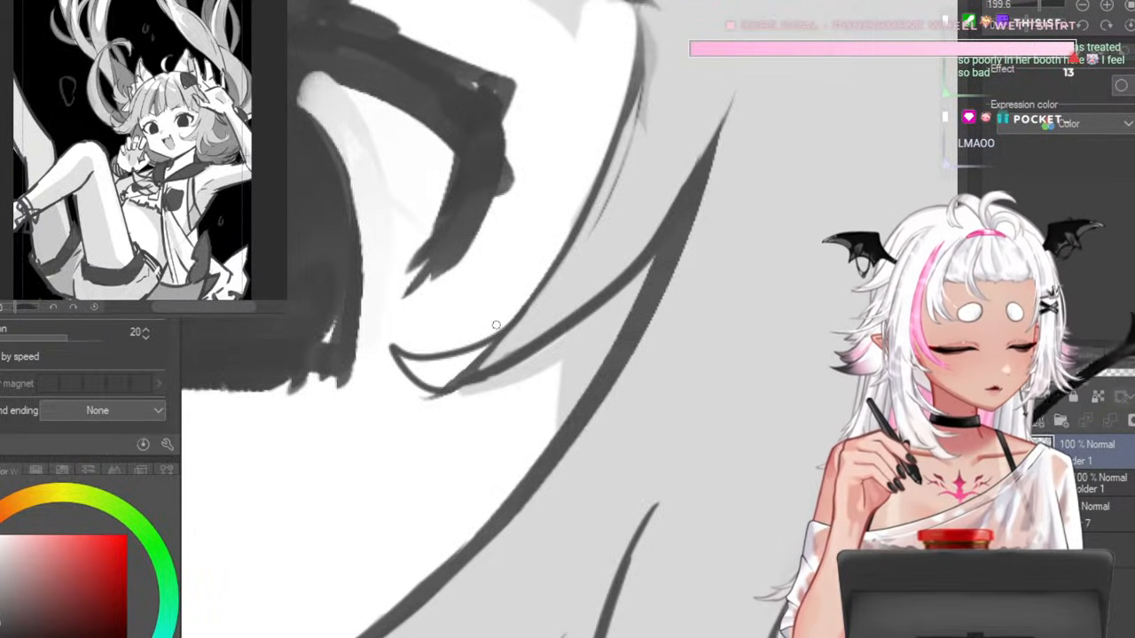
drag(497, 355, 541, 140)
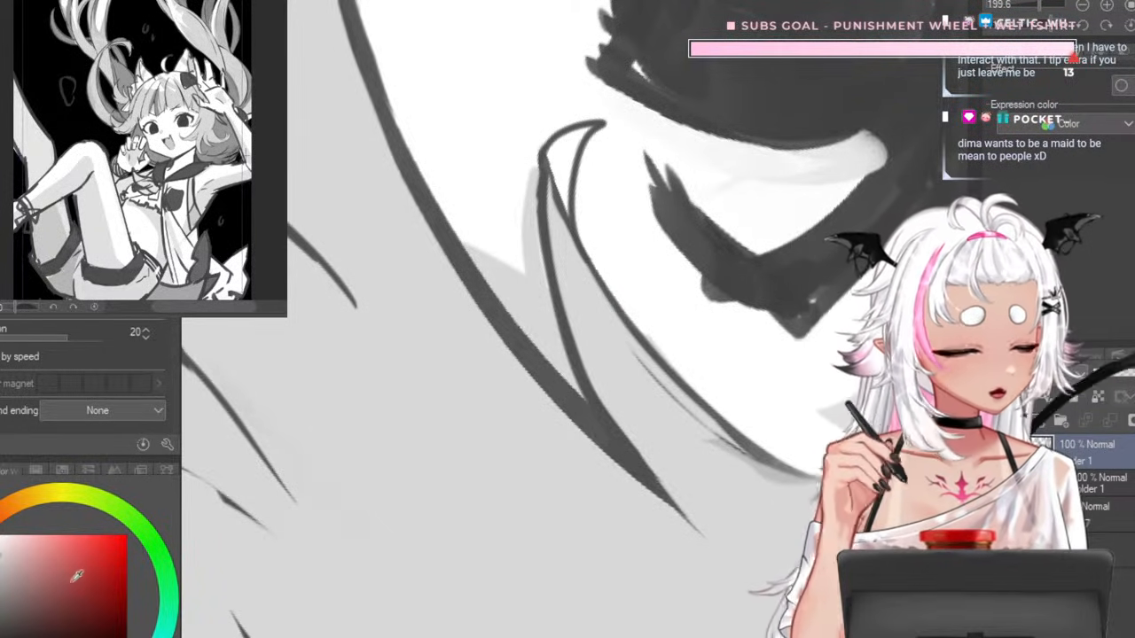
key(g)
click(570, 147)
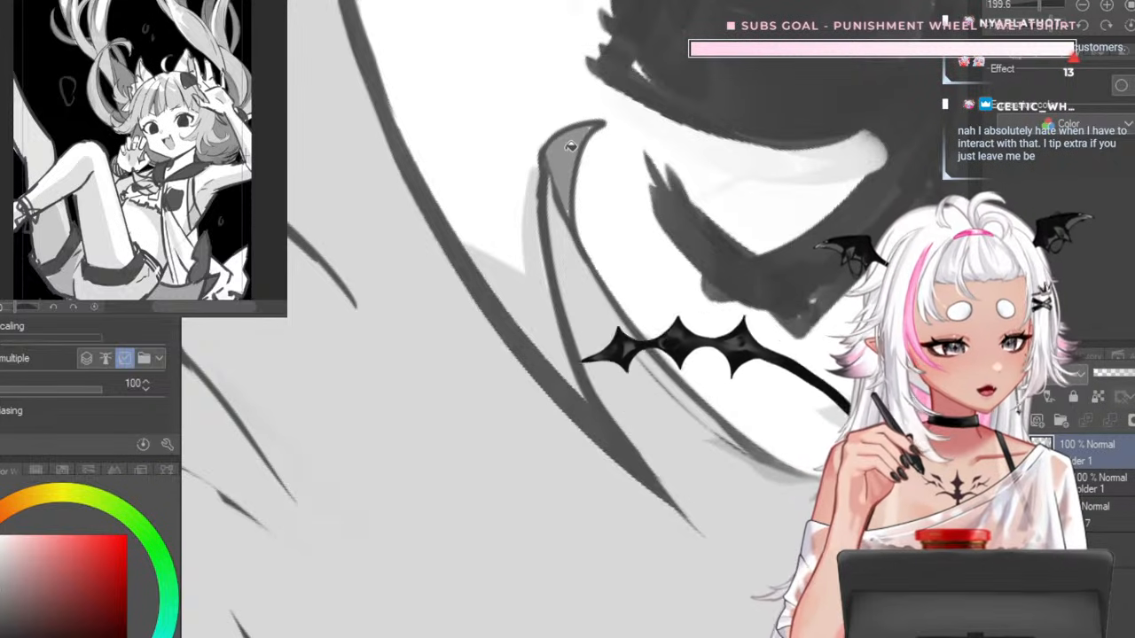
- Mirror the view, fill and sharpen the outer corner of the eye's upper lash in dark grey and clean the iris's lower edge
scroll(565, 145, down, 2)
scroll(682, 128, up, 1)
scroll(562, 250, down, 2)
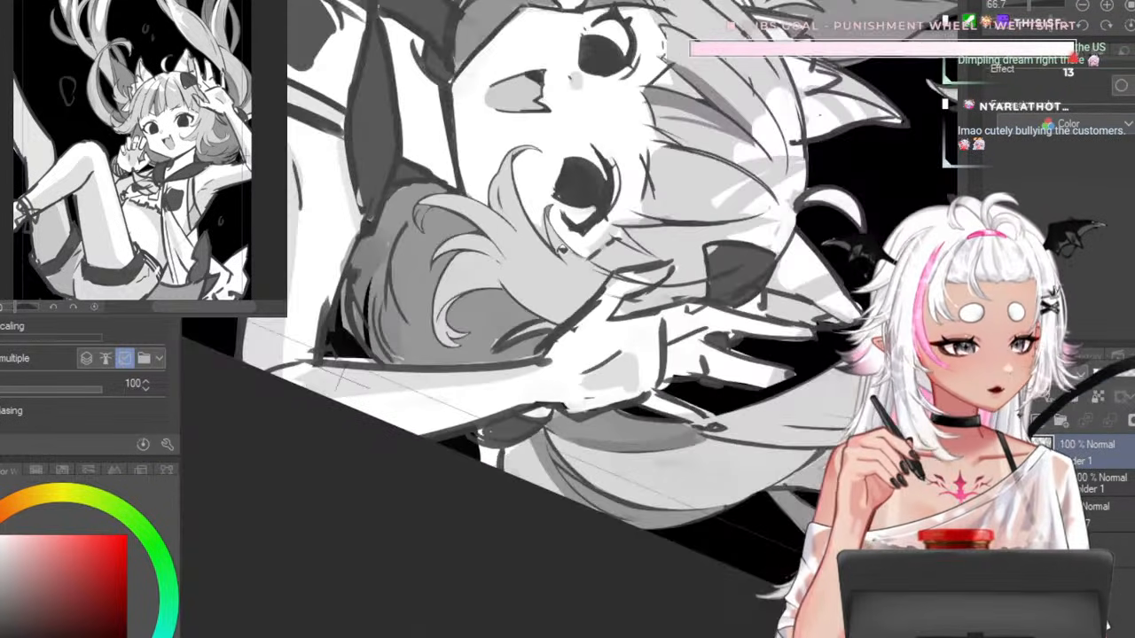
scroll(585, 213, down, 3)
scroll(709, 120, up, 4)
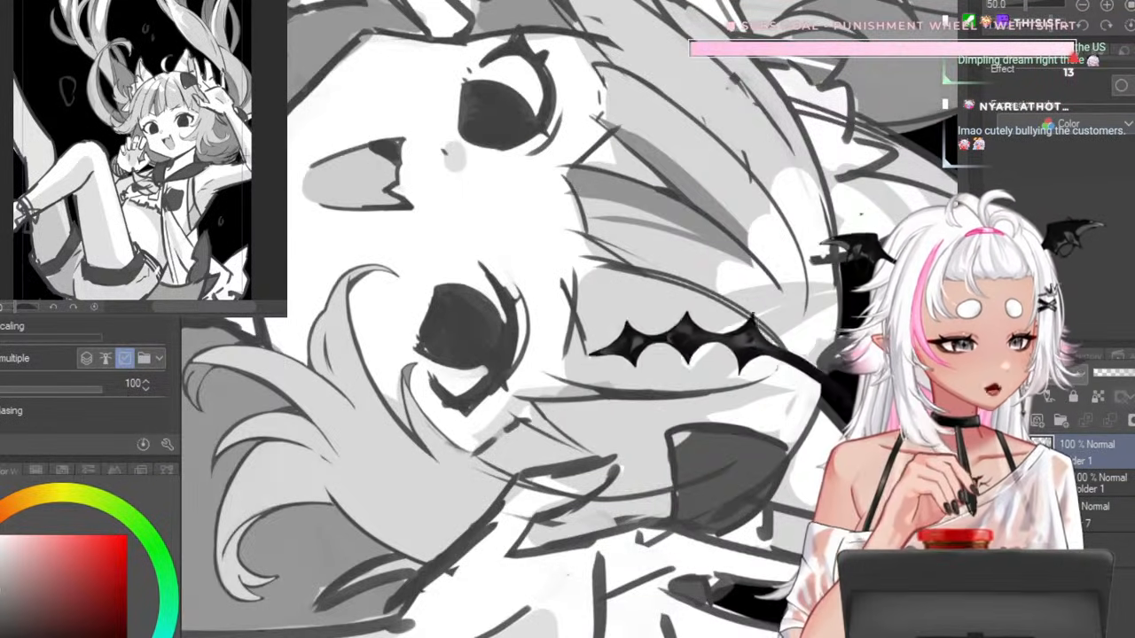
scroll(583, 235, down, 3)
scroll(583, 235, up, 3)
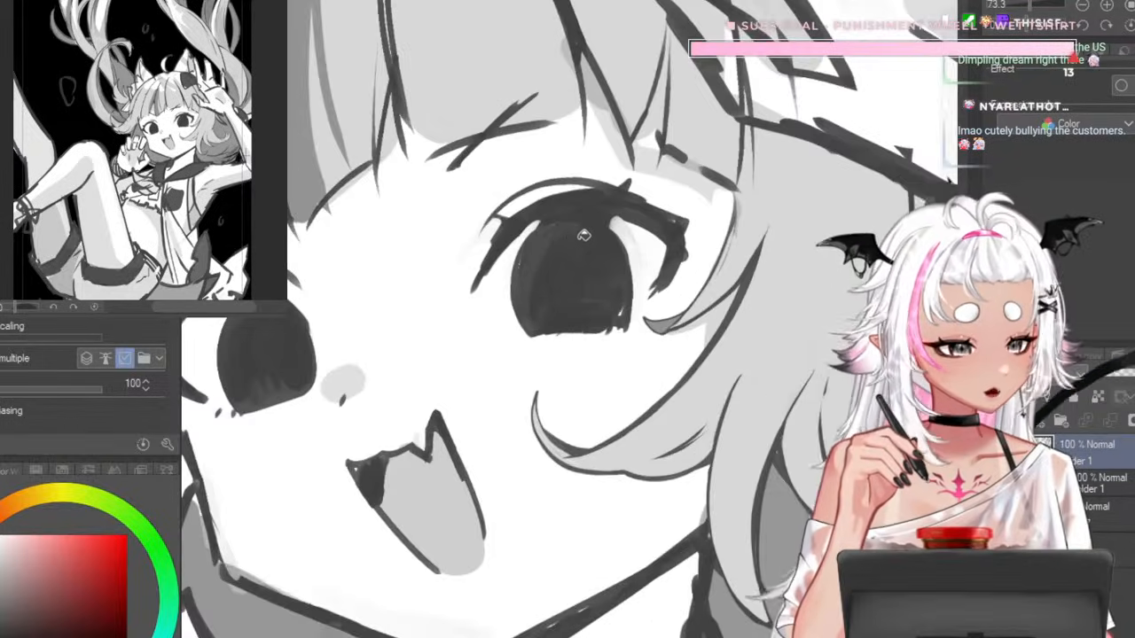
scroll(584, 235, up, 3)
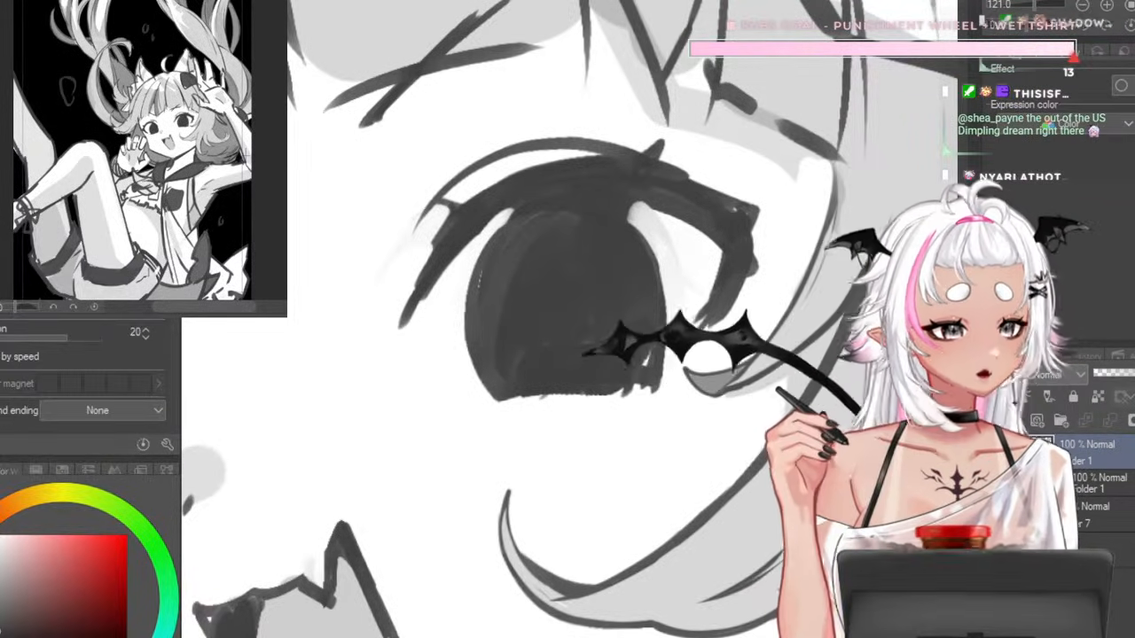
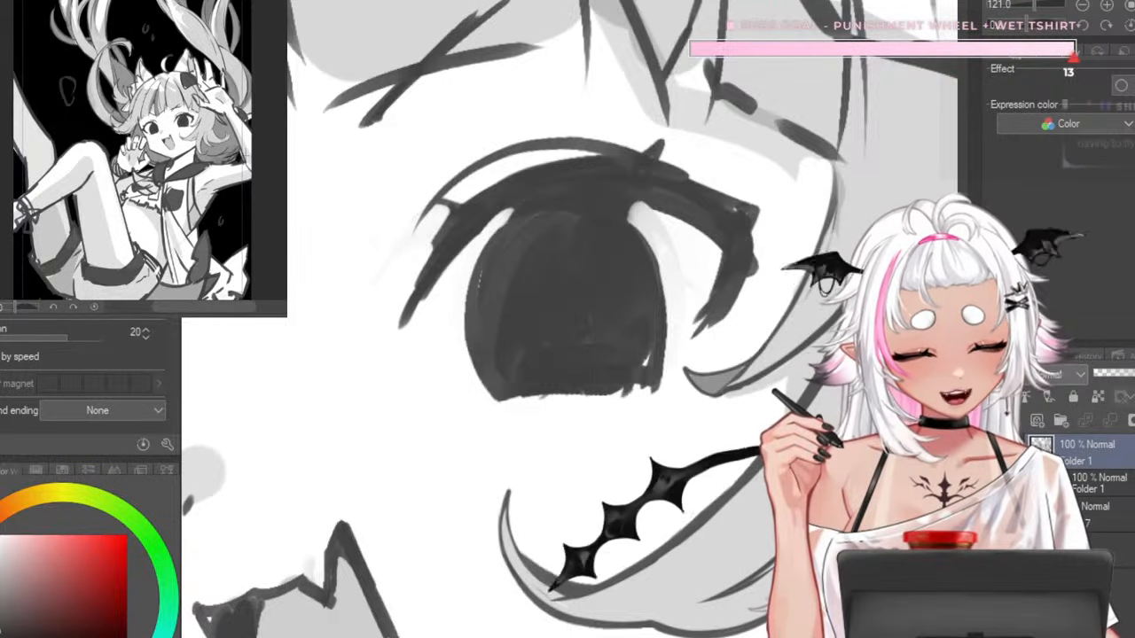
key(h)
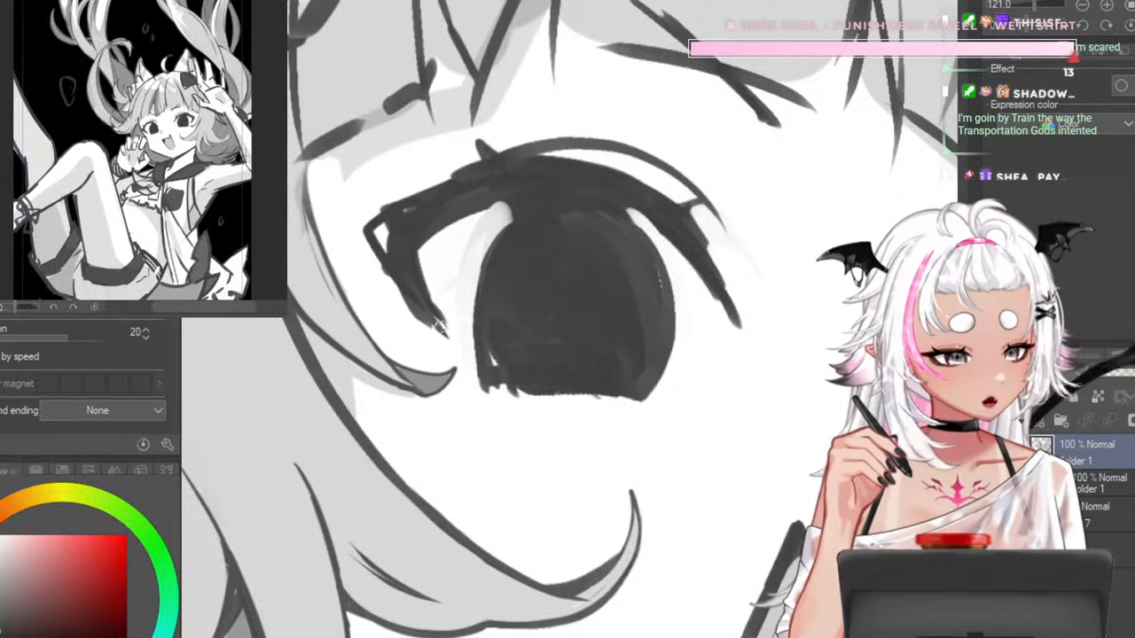
drag(380, 213, 413, 287)
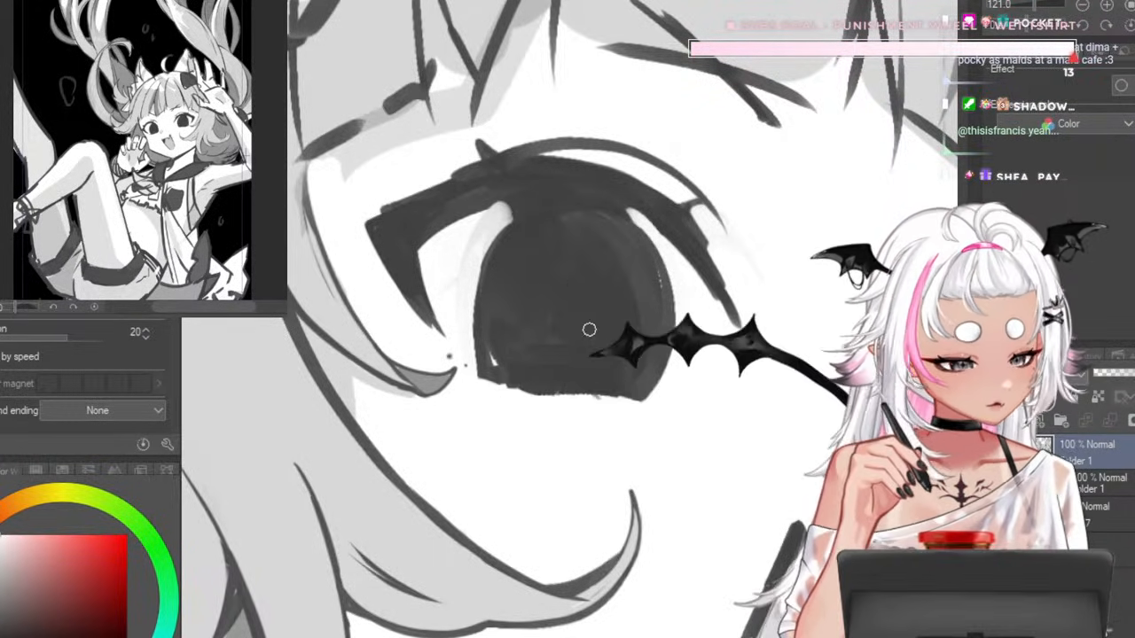
drag(511, 395, 631, 403)
- Paint the thick upper lash line of the same eye near-black, following its curve from the inner end to the outer corner
scroll(452, 283, down, 6)
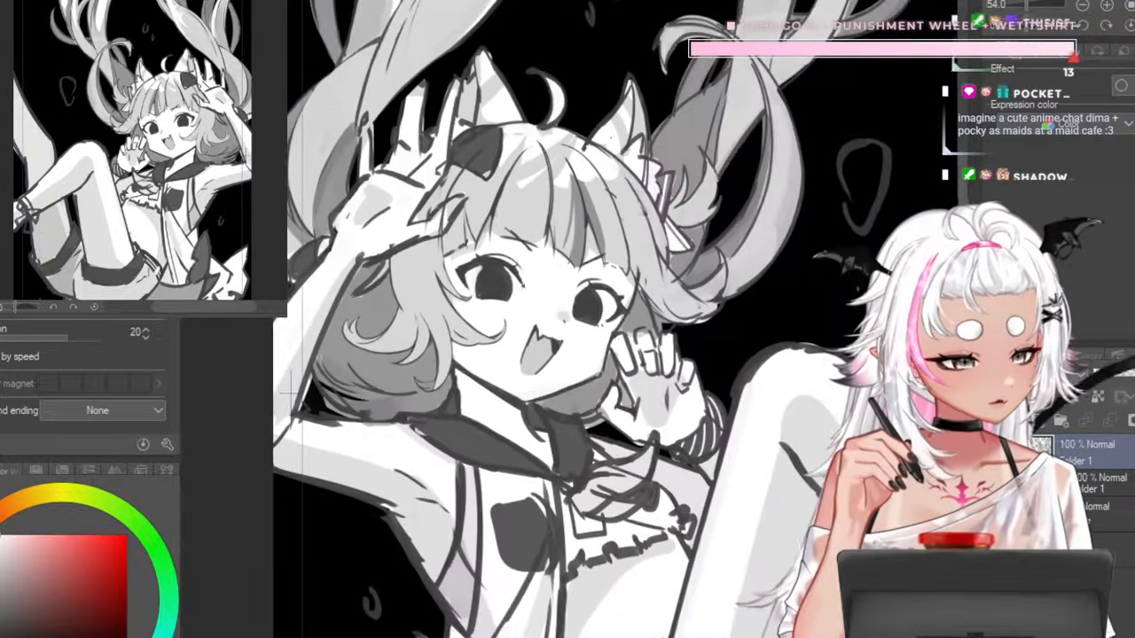
scroll(532, 316, up, 6)
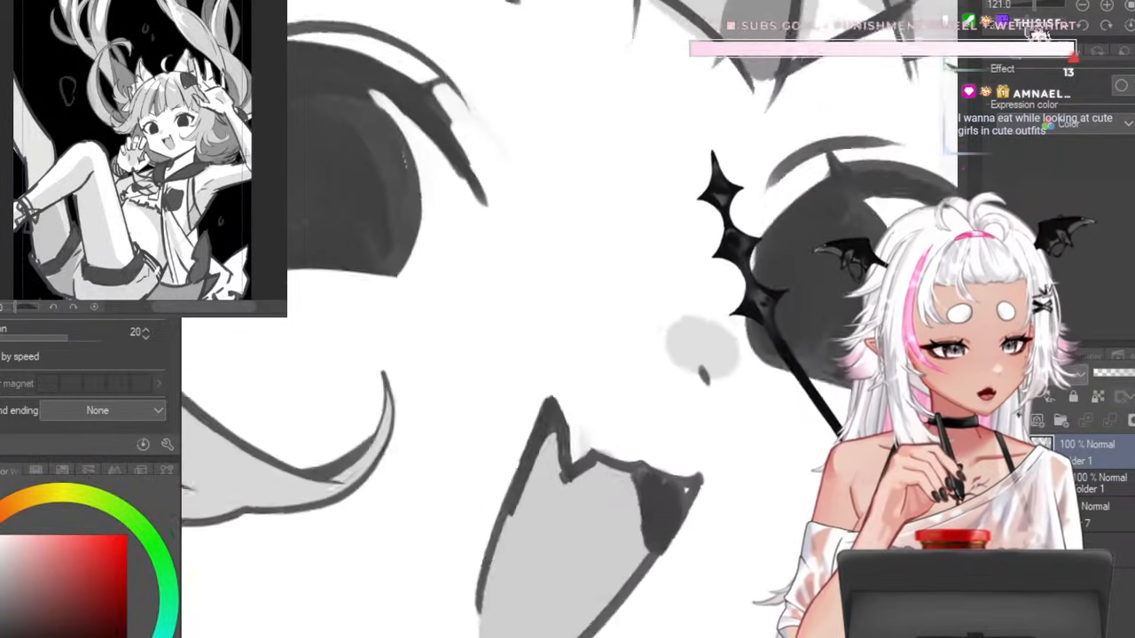
mouse_move(794, 362)
mouse_down()
mouse_move(636, 83)
mouse_move(556, 75)
mouse_up()
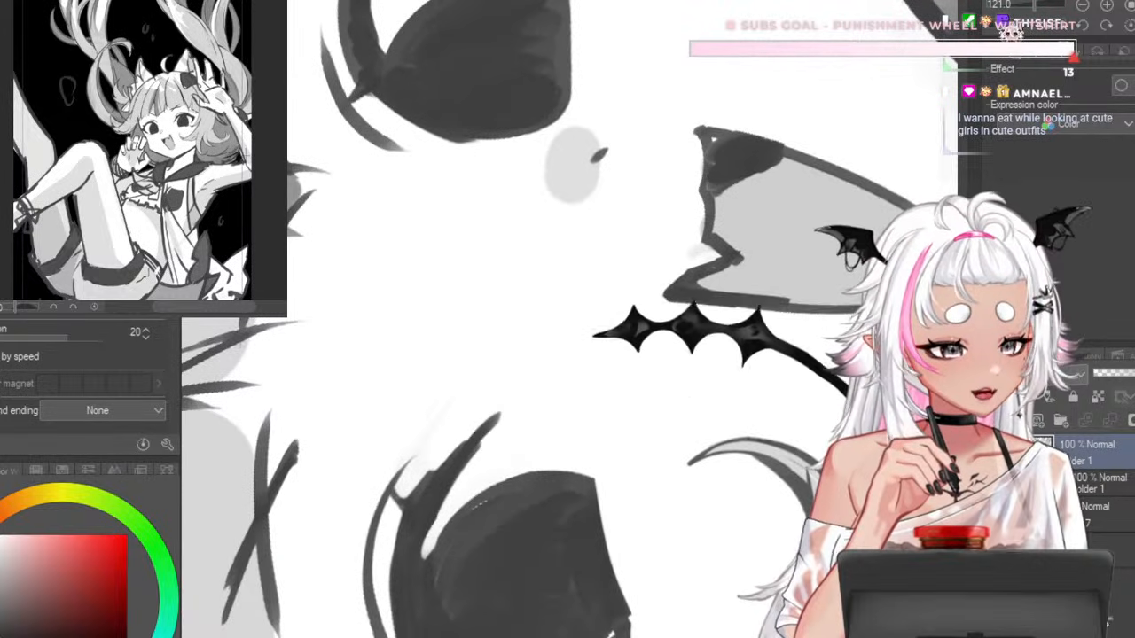
scroll(557, 75, down, 3)
scroll(522, 209, up, 3)
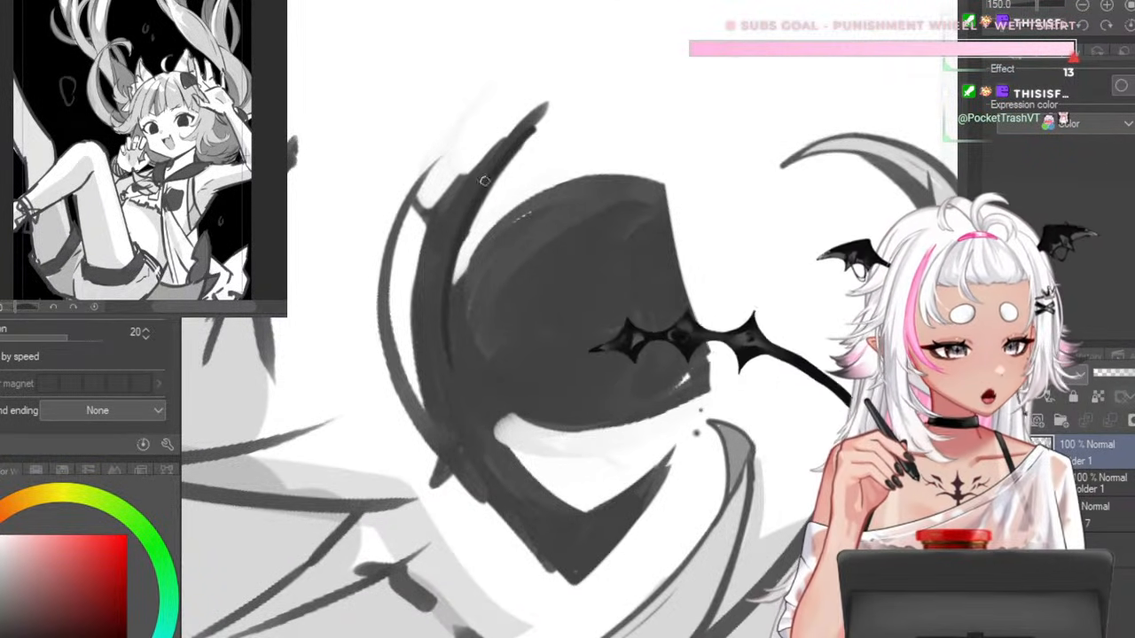
drag(501, 153, 452, 410)
key(ctrl+z)
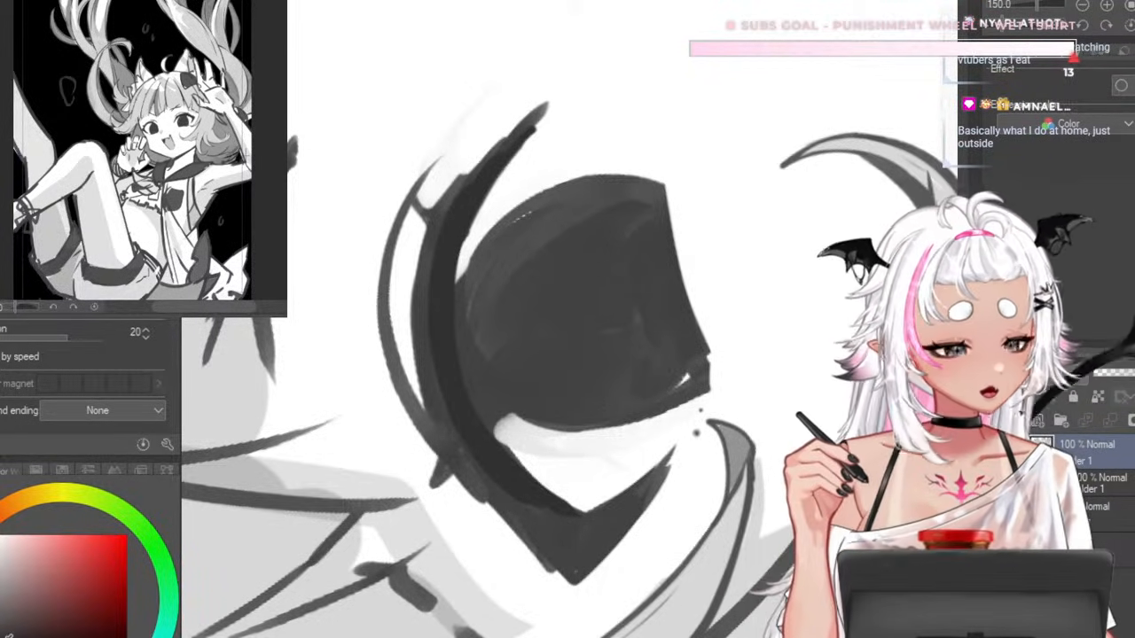
drag(536, 118, 442, 346)
drag(447, 293, 442, 392)
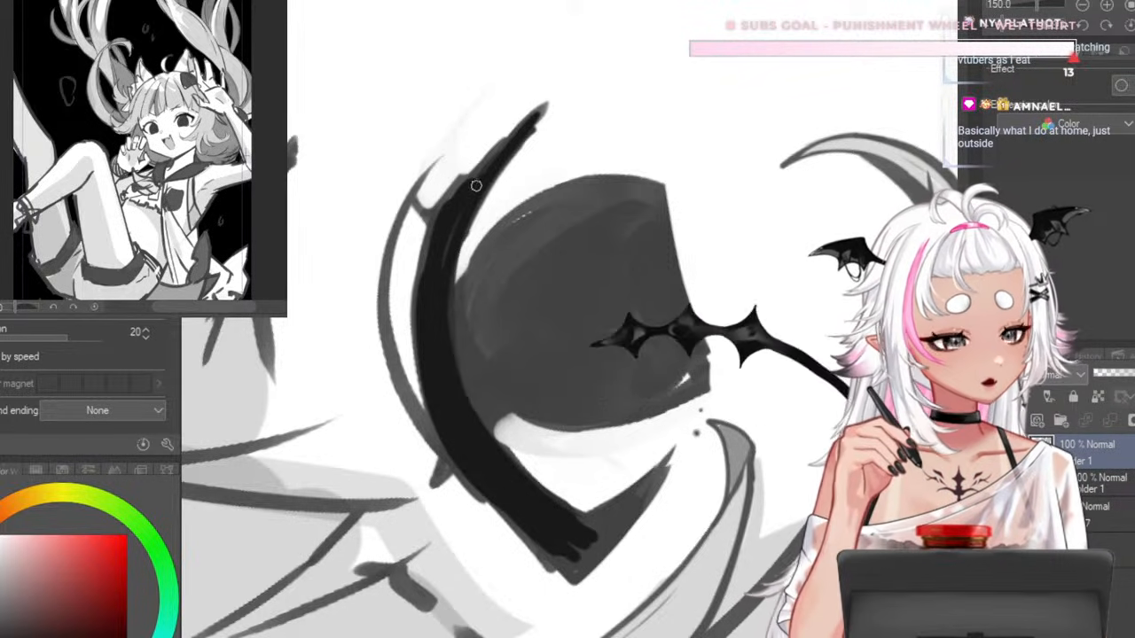
- Extend the near-black over the lash's outer corner and down the wing to a sharp point
key(h)
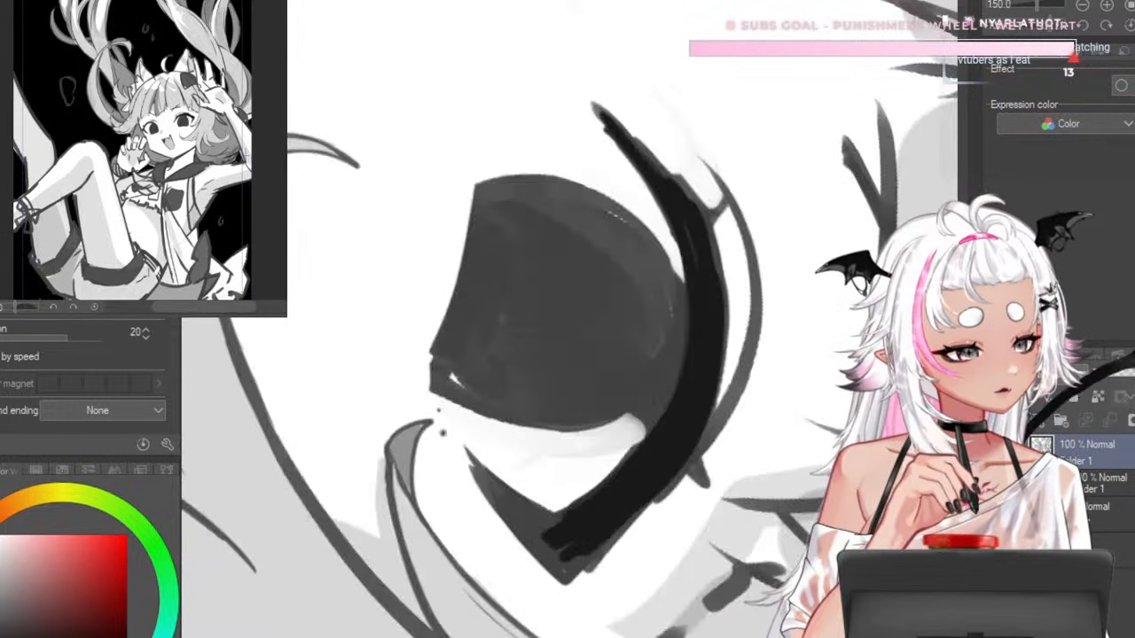
key(h)
key(ctrl+@)
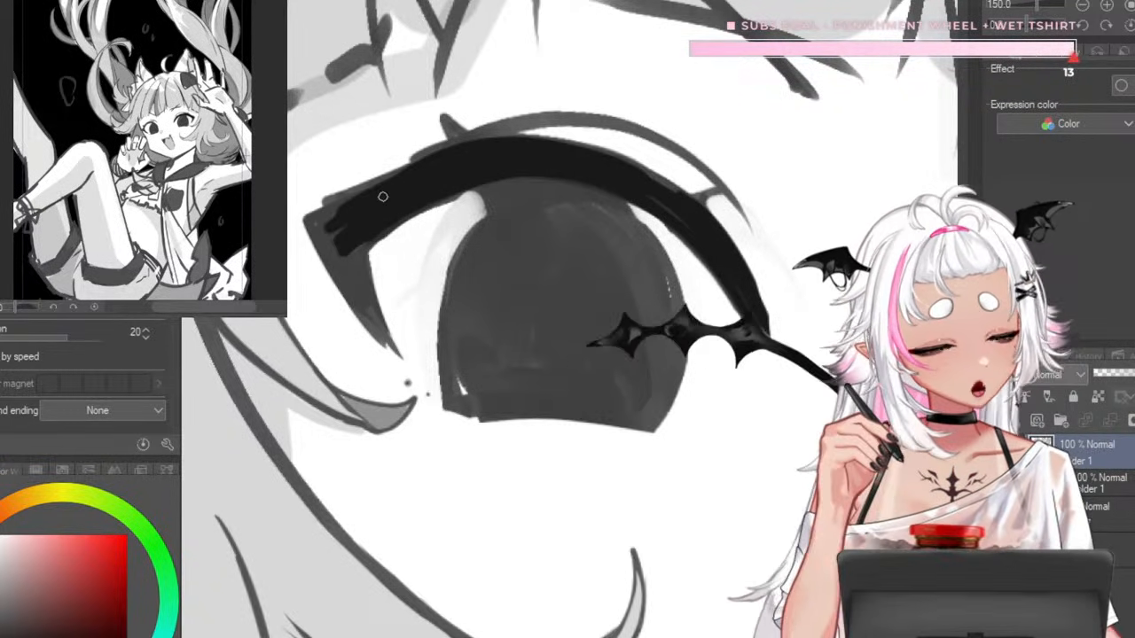
drag(330, 227, 373, 306)
key(ctrl+z)
drag(352, 233, 370, 303)
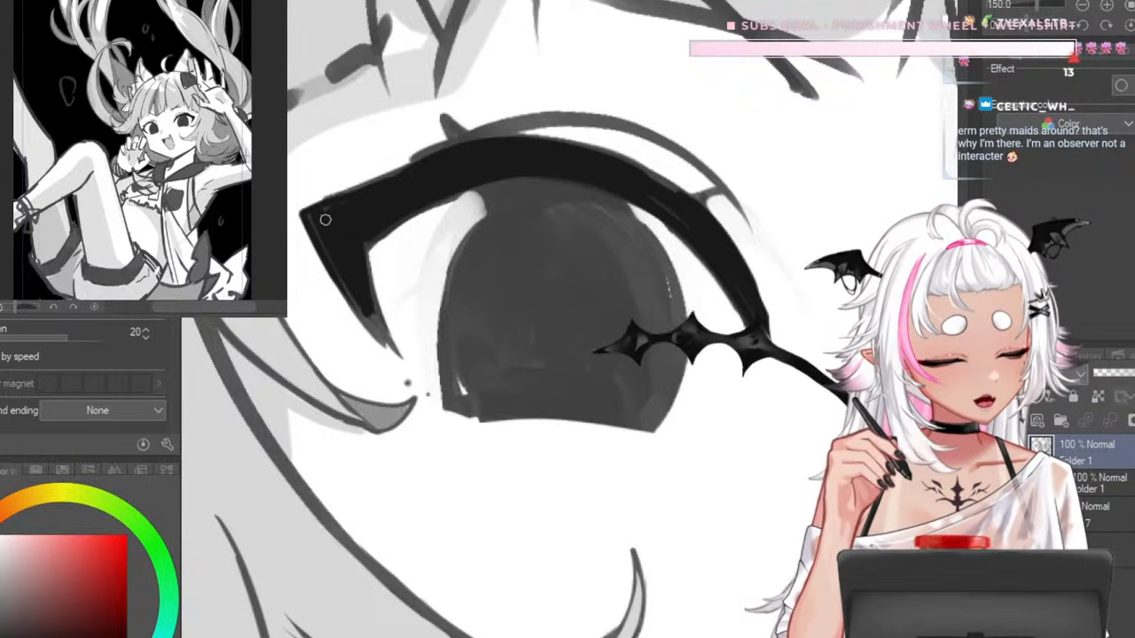
drag(343, 282, 392, 345)
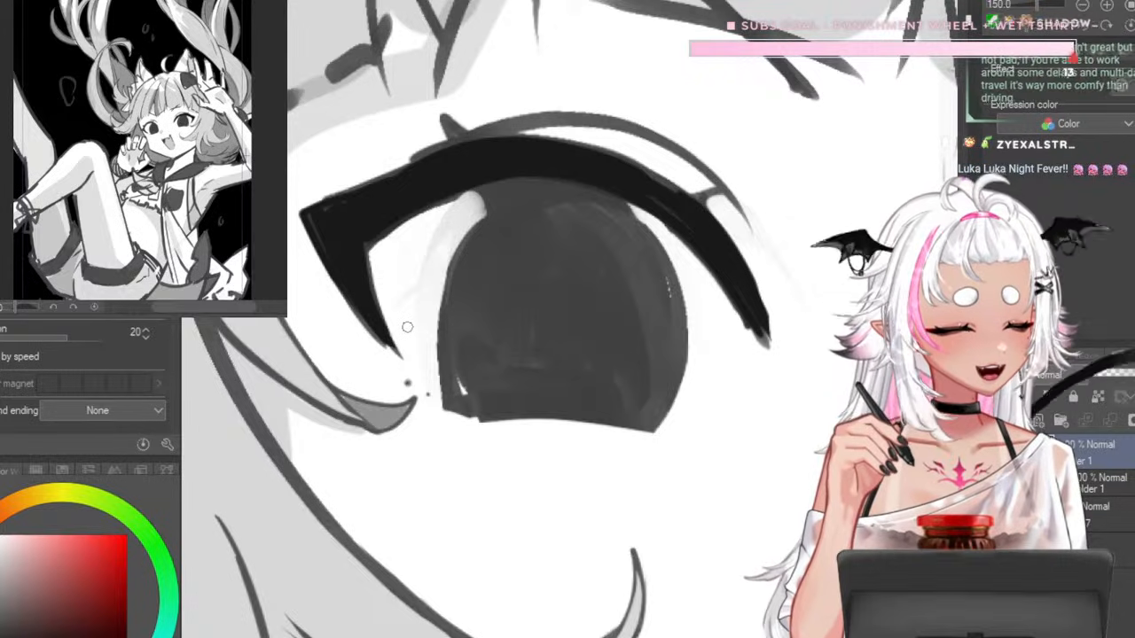
- Taper the inner end of the black upper lash into a clean, sharp point
scroll(409, 329, down, 7)
scroll(523, 329, up, 7)
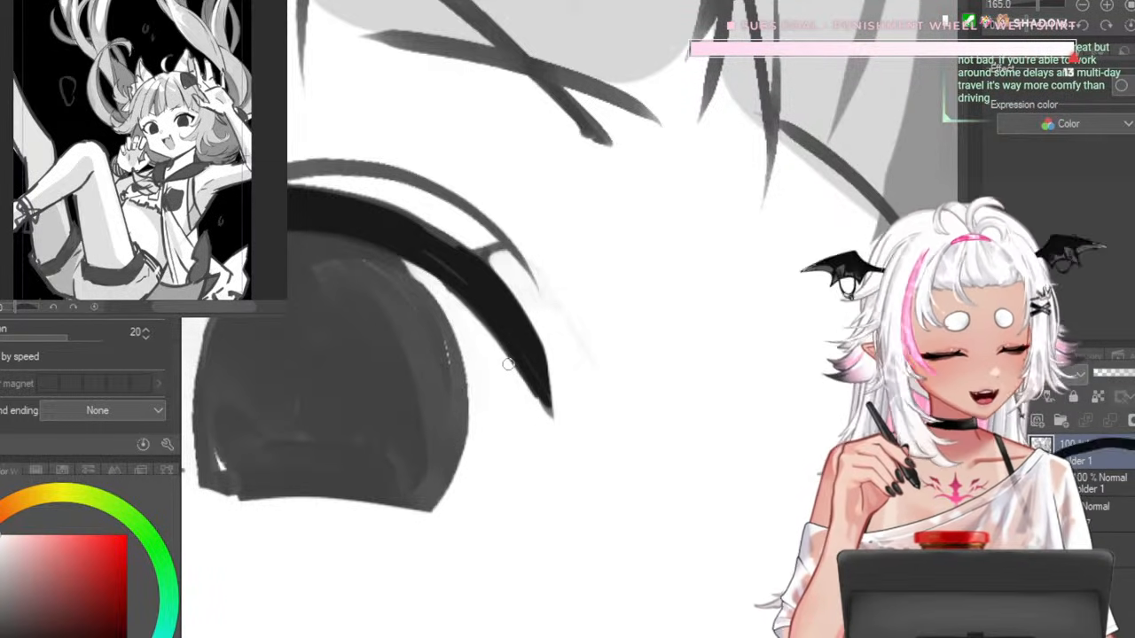
scroll(507, 363, down, 3)
scroll(561, 270, up, 3)
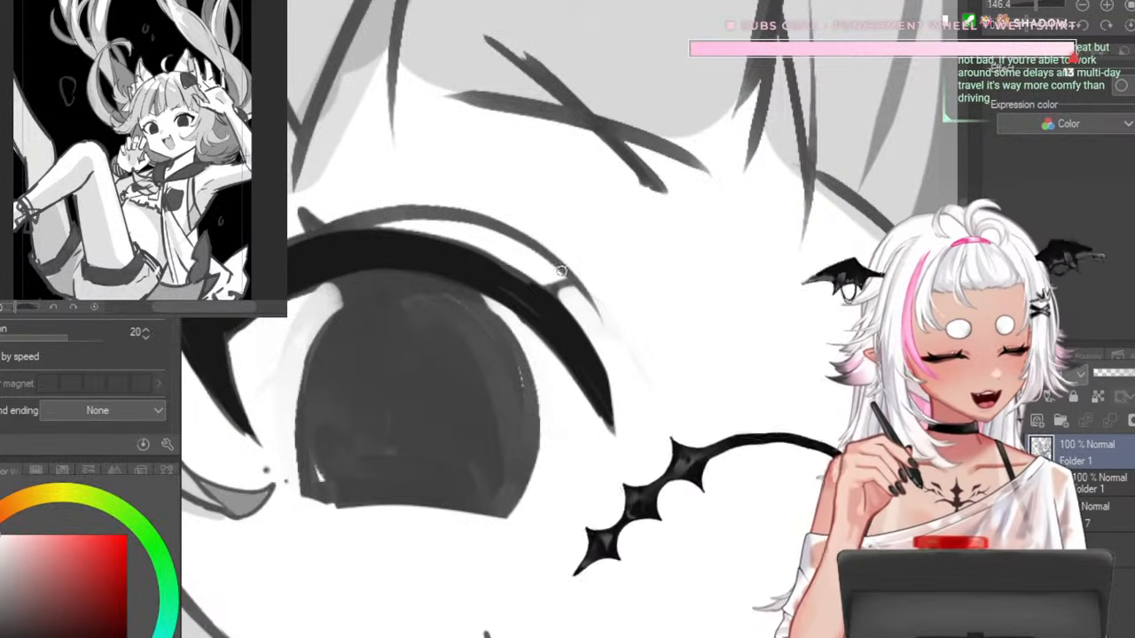
- Remove the short link between the eyelid crease and the lash, and thin the crease line
mouse_move(542, 255)
mouse_down()
mouse_move(605, 323)
mouse_move(571, 278)
mouse_up()
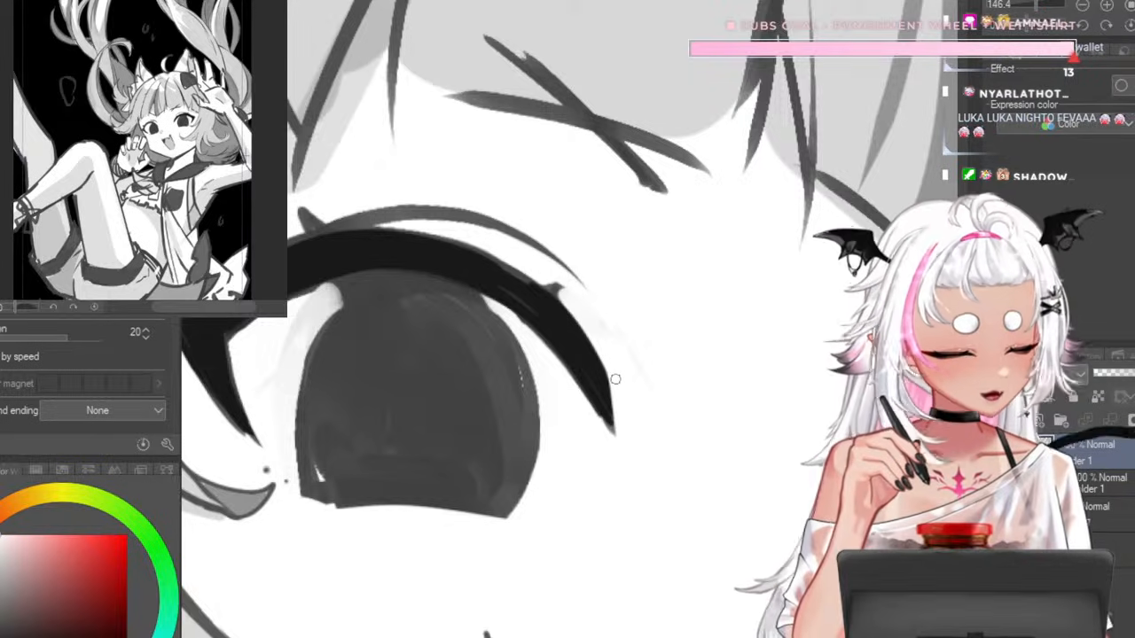
mouse_move(616, 380)
mouse_down()
mouse_move(649, 271)
mouse_move(642, 257)
mouse_up()
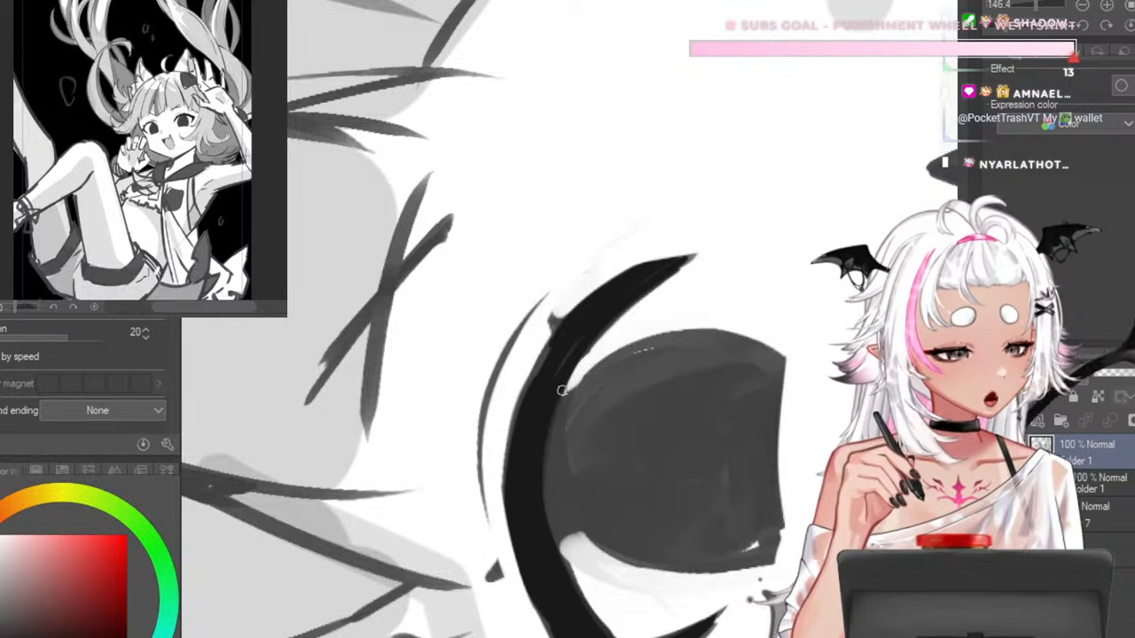
key(r)
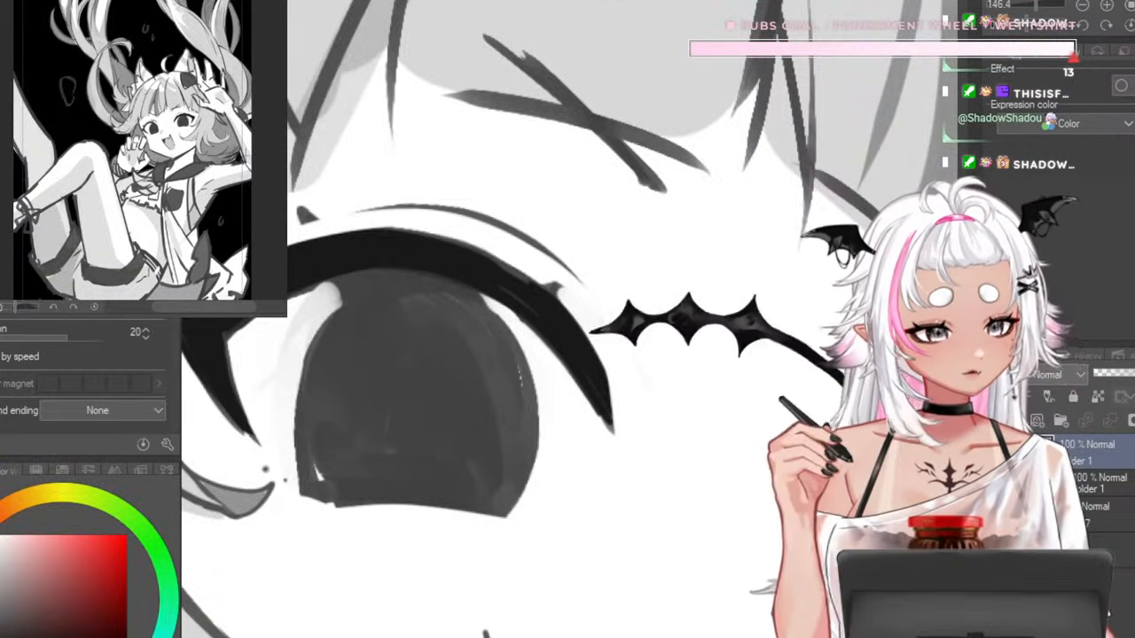
- Add pointed black lash spikes to the upper lash line, one on its inner part and smaller ones at the outer corner
key(e)
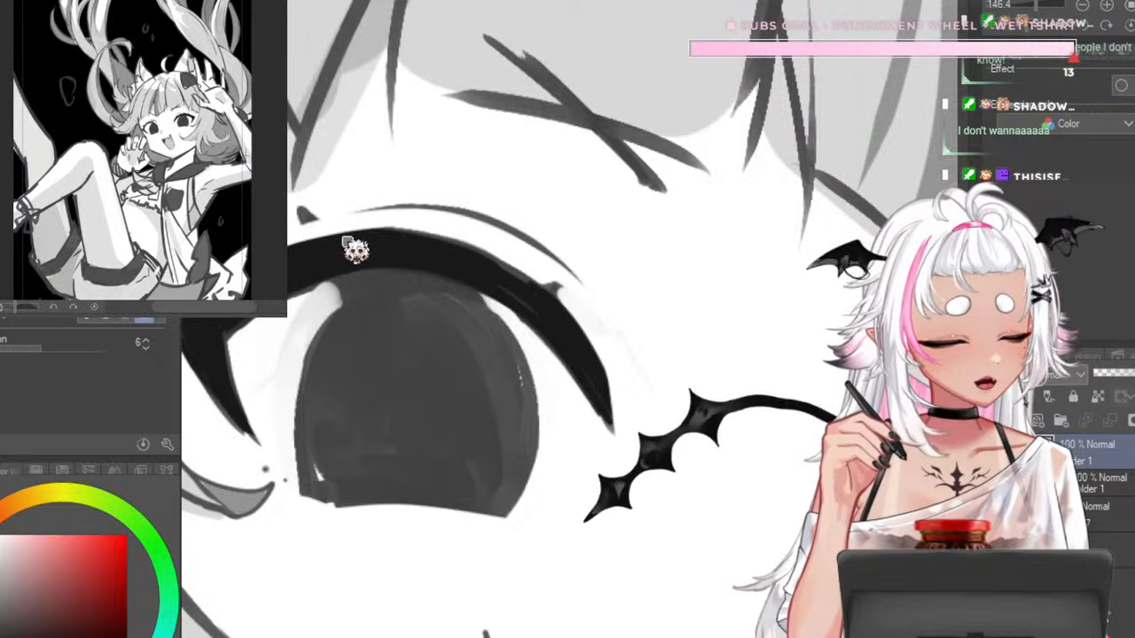
drag(347, 243, 299, 185)
key(ctrl+z)
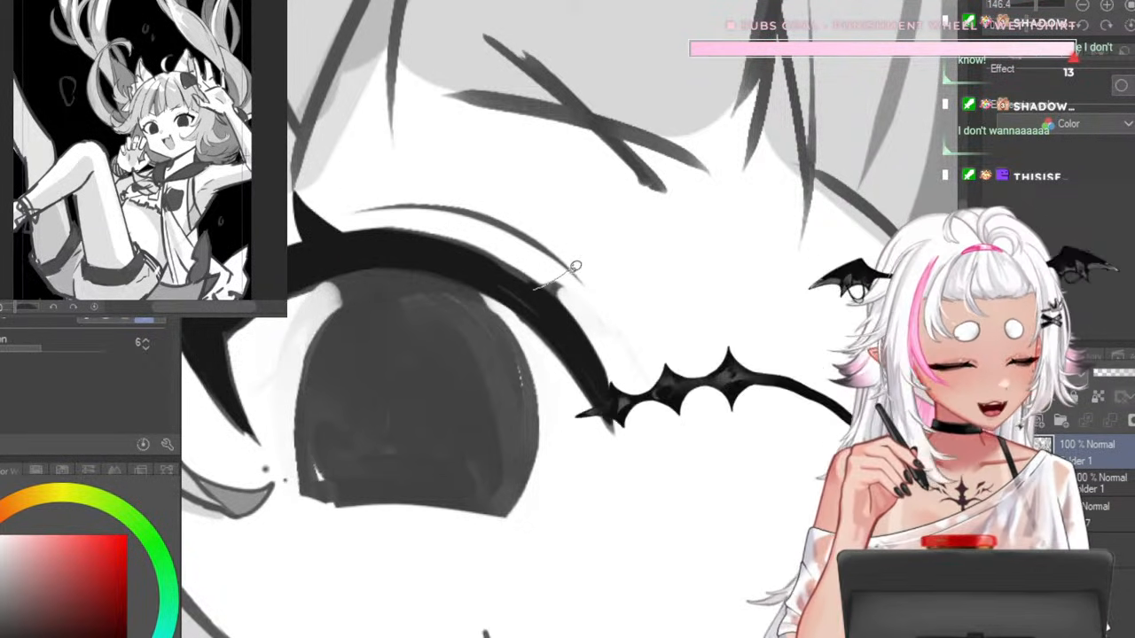
drag(577, 265, 572, 268)
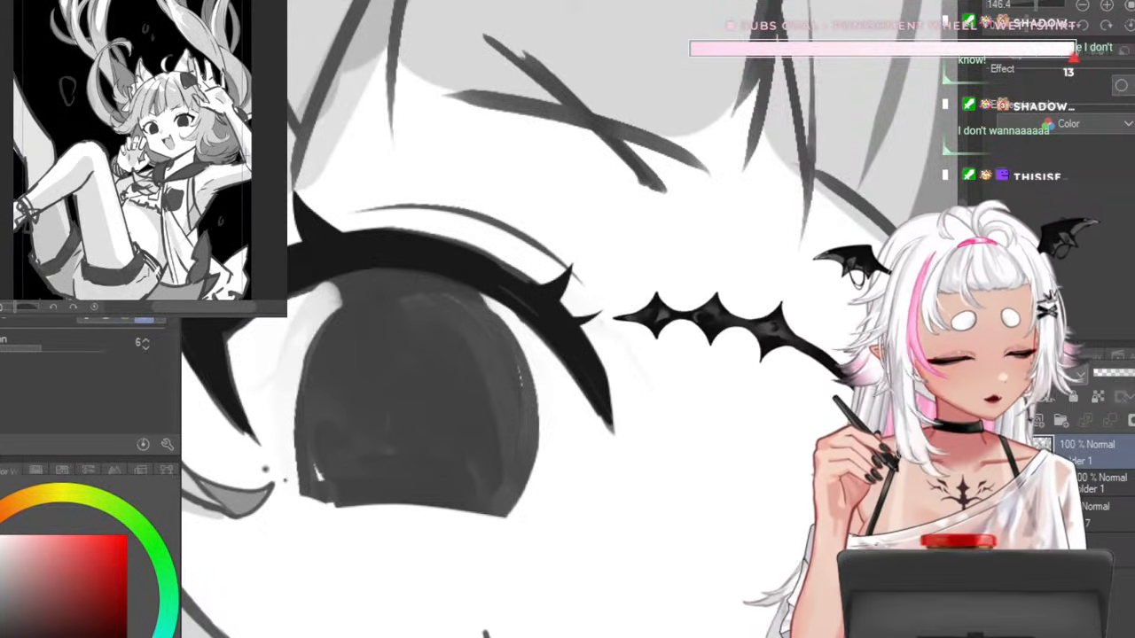
- Add a larger black spike to the upper lash between the existing ones, curving up across the eyelid crease
scroll(396, 304, down, 4)
scroll(395, 304, up, 3)
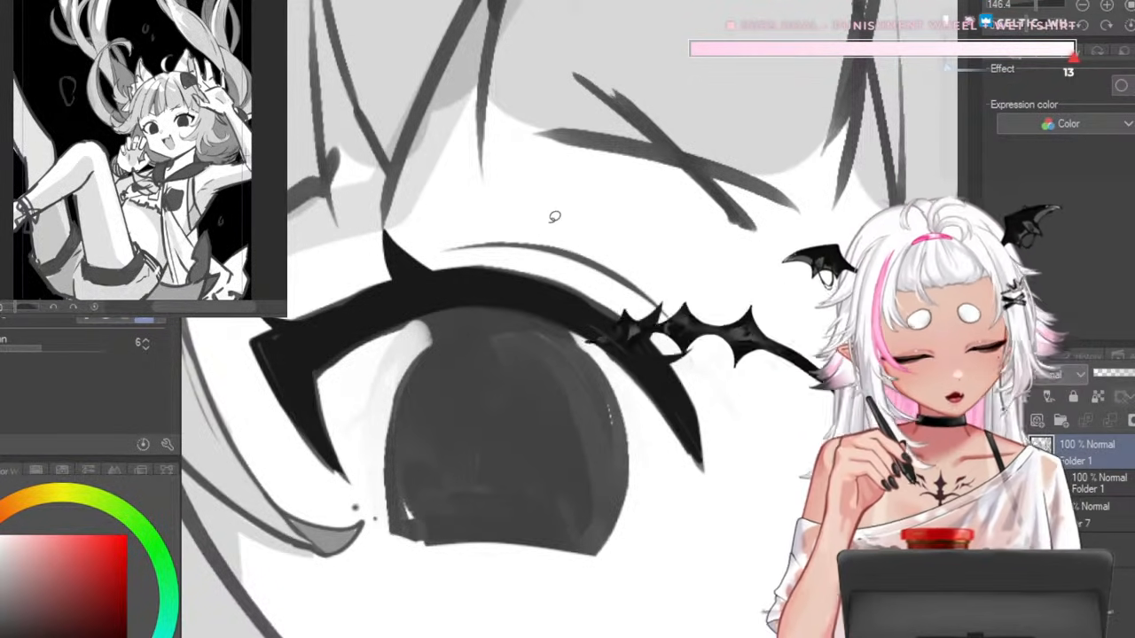
drag(536, 275, 613, 240)
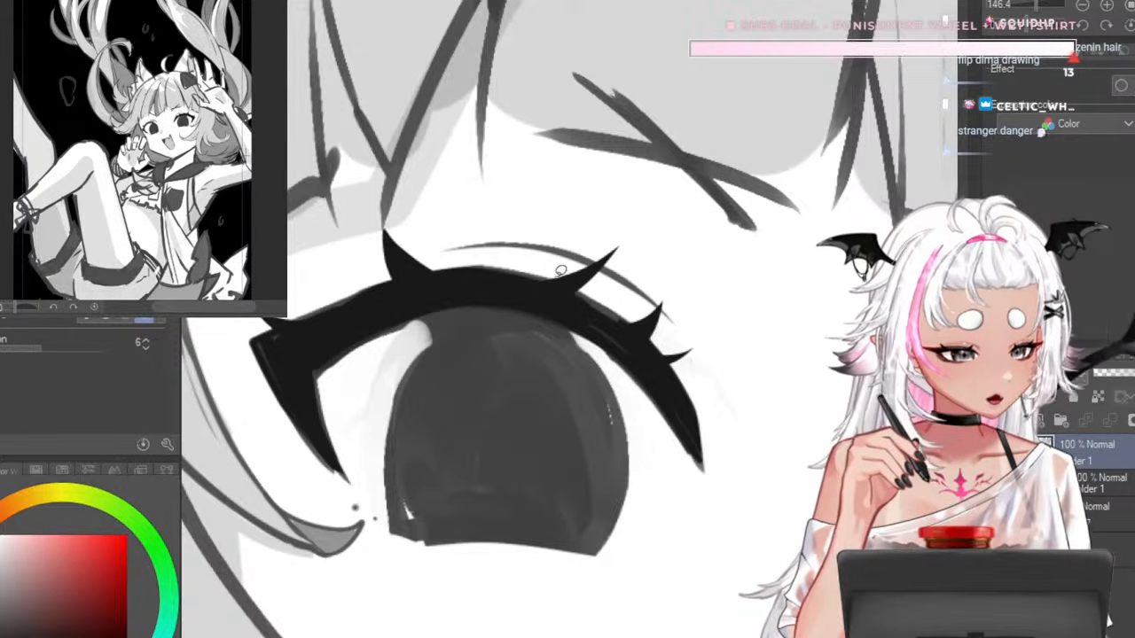
scroll(519, 328, down, 8)
scroll(534, 314, up, 9)
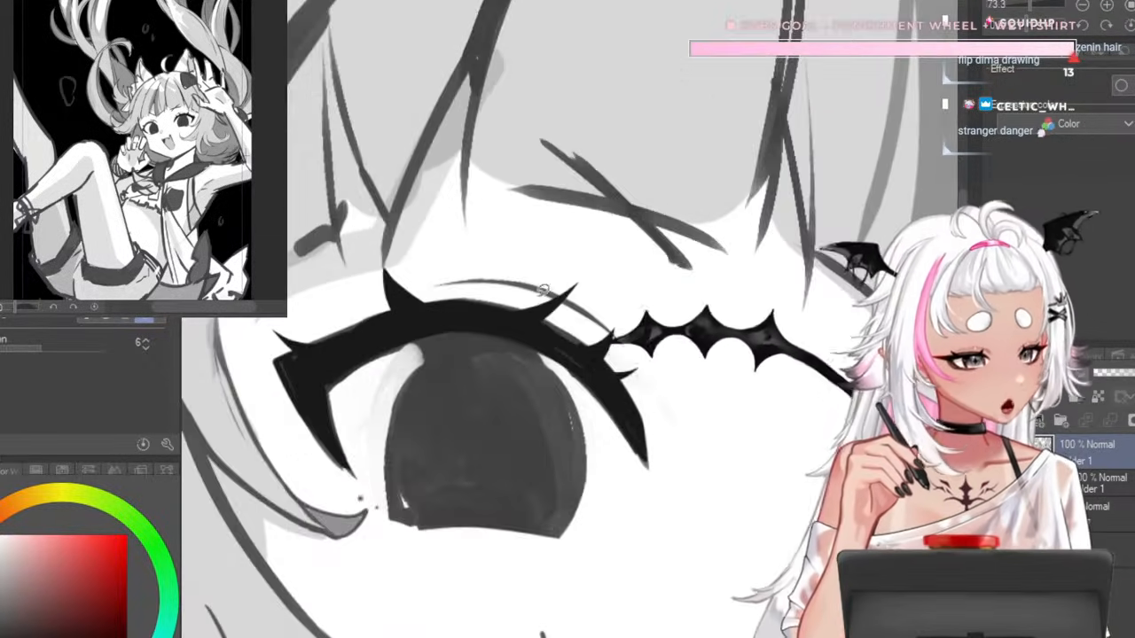
- Fill angular dark-grey facets inside the black upper lash and its spikes along its whole length
key(ctrl+z)
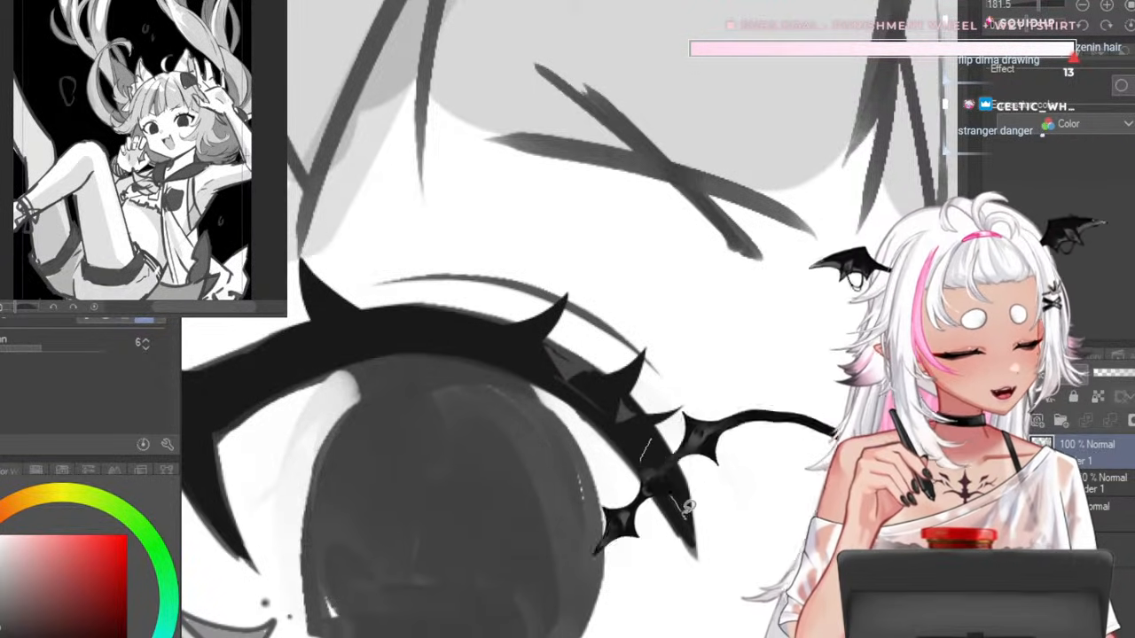
key(ctrl+minus)
scroll(611, 337, up, 3)
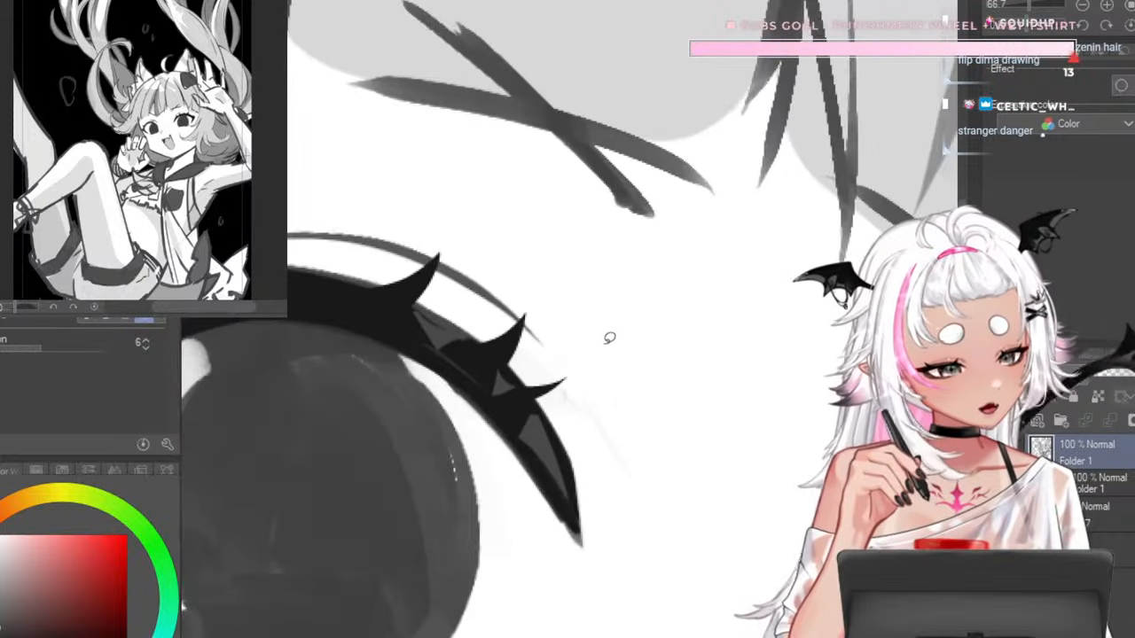
scroll(399, 420, up, 2)
scroll(532, 381, up, 5)
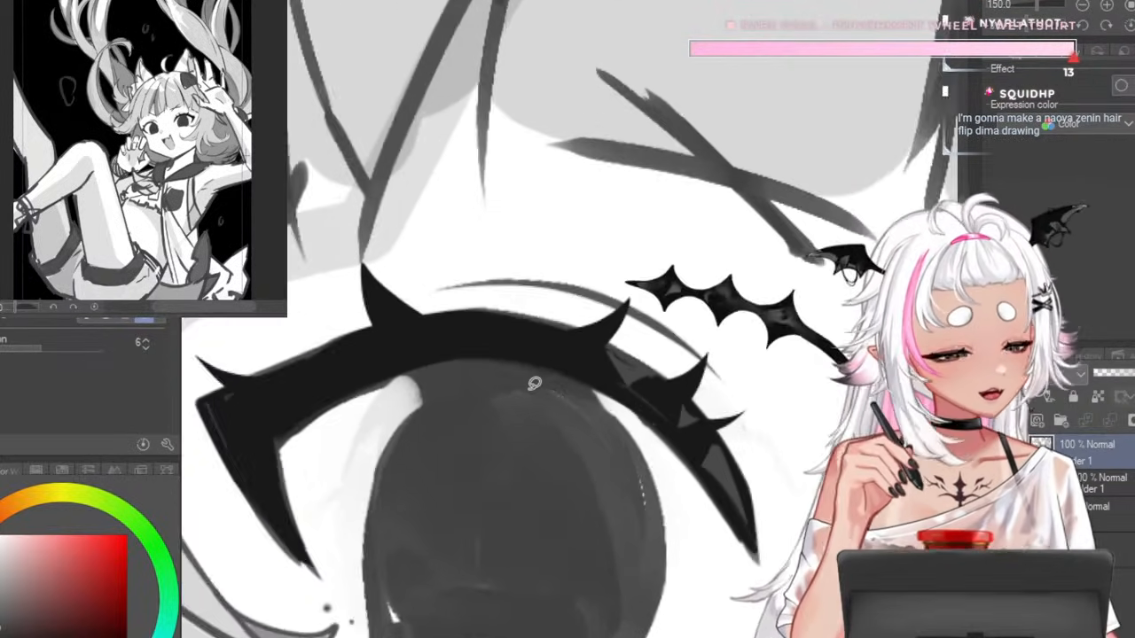
drag(497, 231, 647, 234)
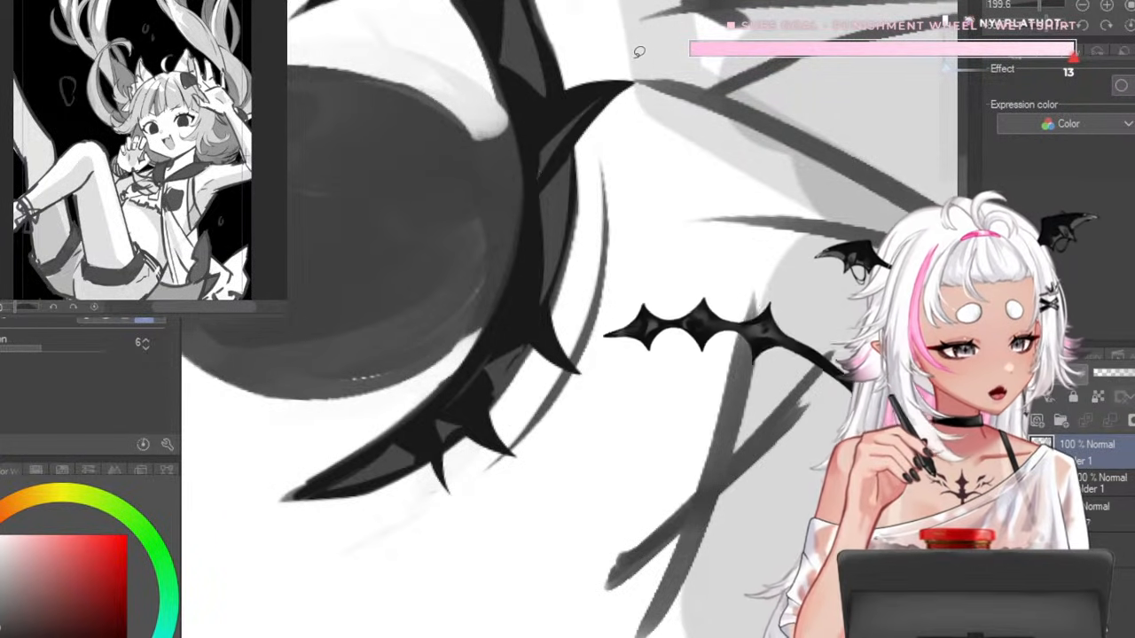
- Fill the iris's upper edge with dark grey so its curve runs smoothly up to the lash, and restore the upright canvas view
scroll(619, 116, down, 4)
scroll(598, 174, up, 3)
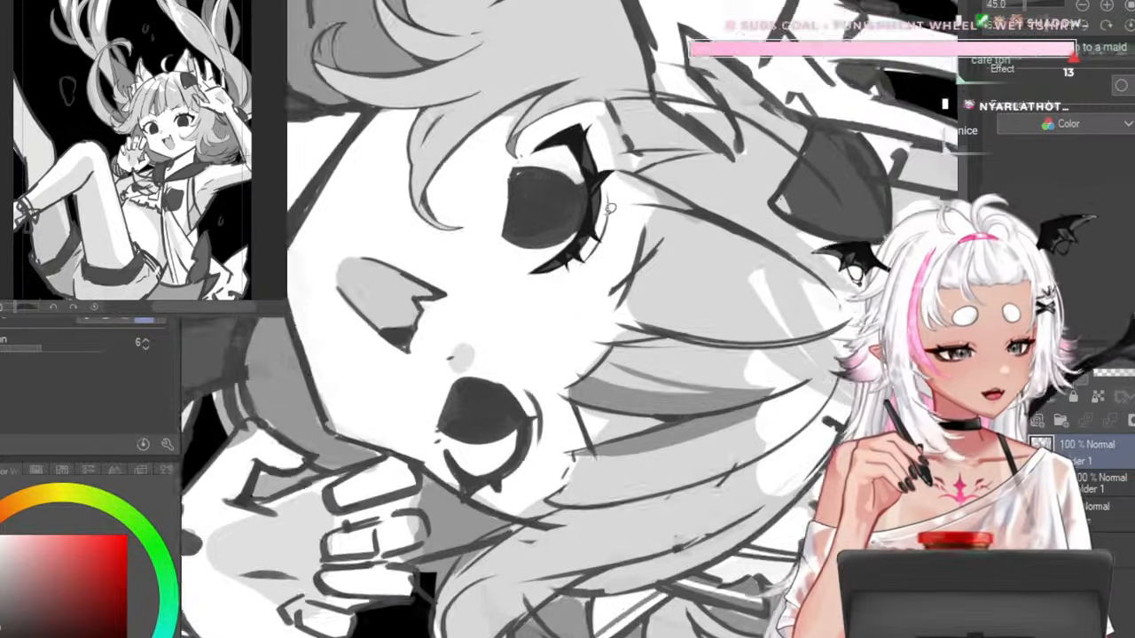
scroll(596, 167, up, 2)
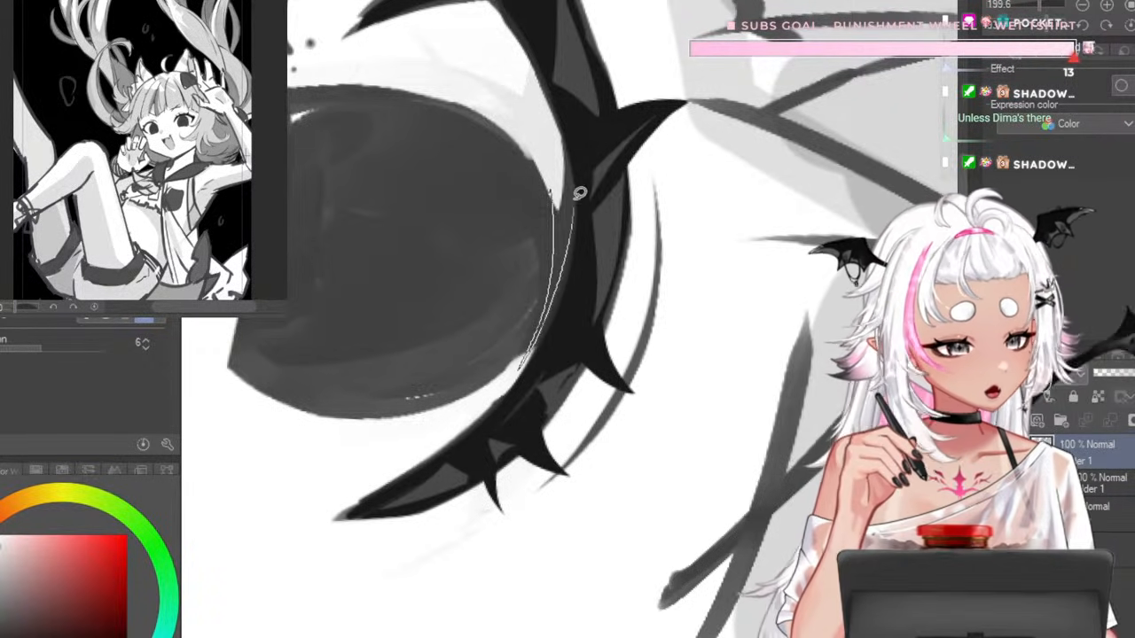
mouse_move(535, 148)
mouse_down()
mouse_move(564, 292)
mouse_move(458, 373)
mouse_up()
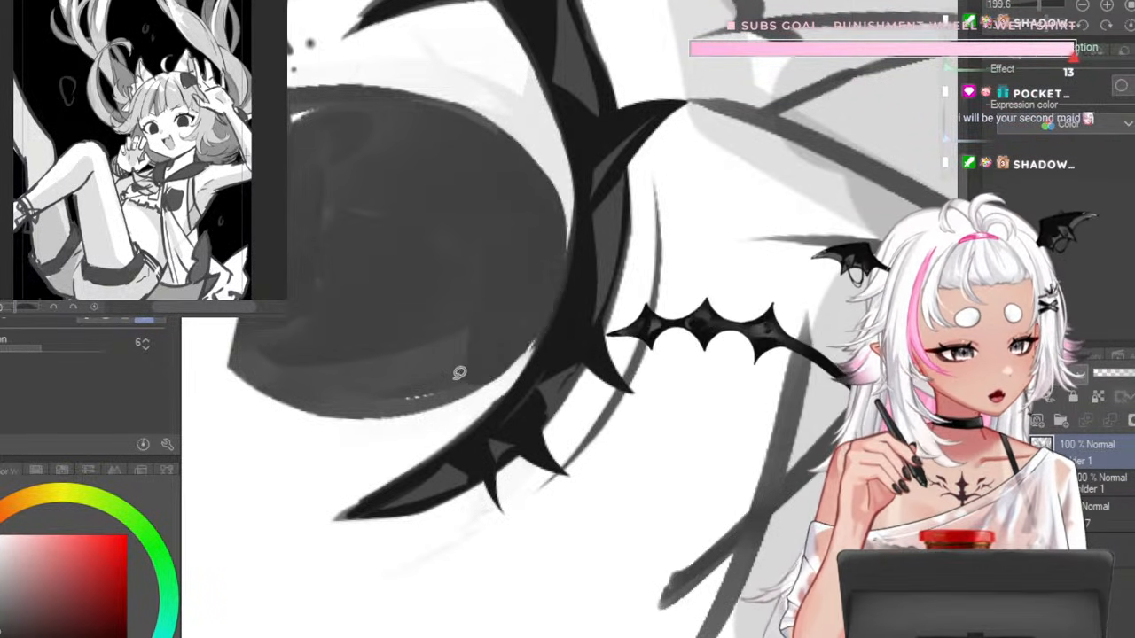
click(1130, 24)
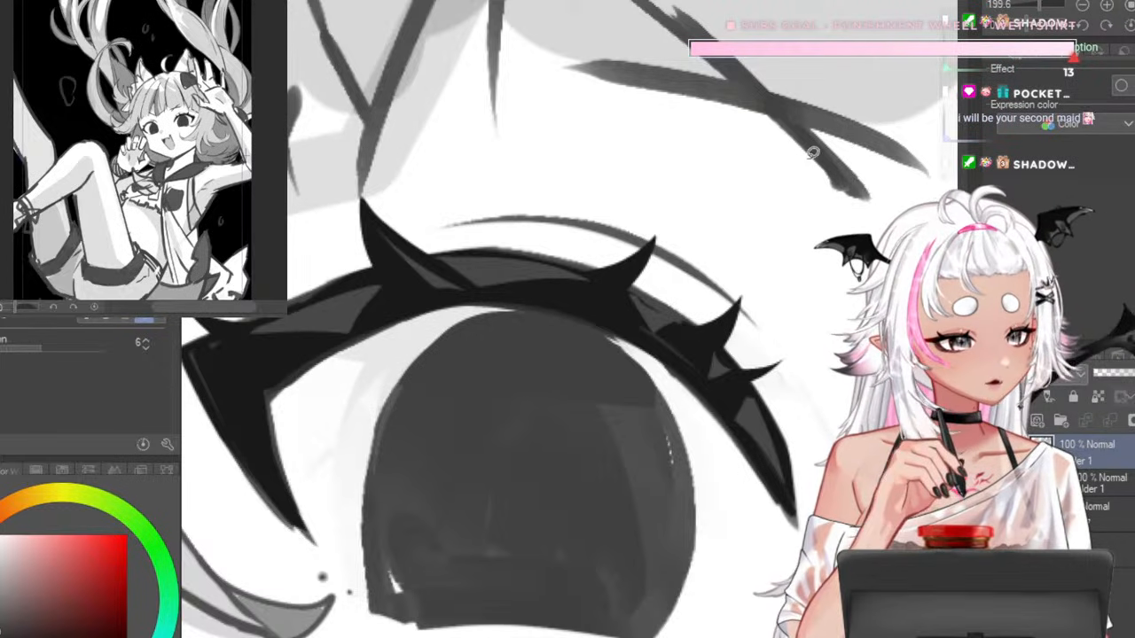
scroll(601, 290, down, 10)
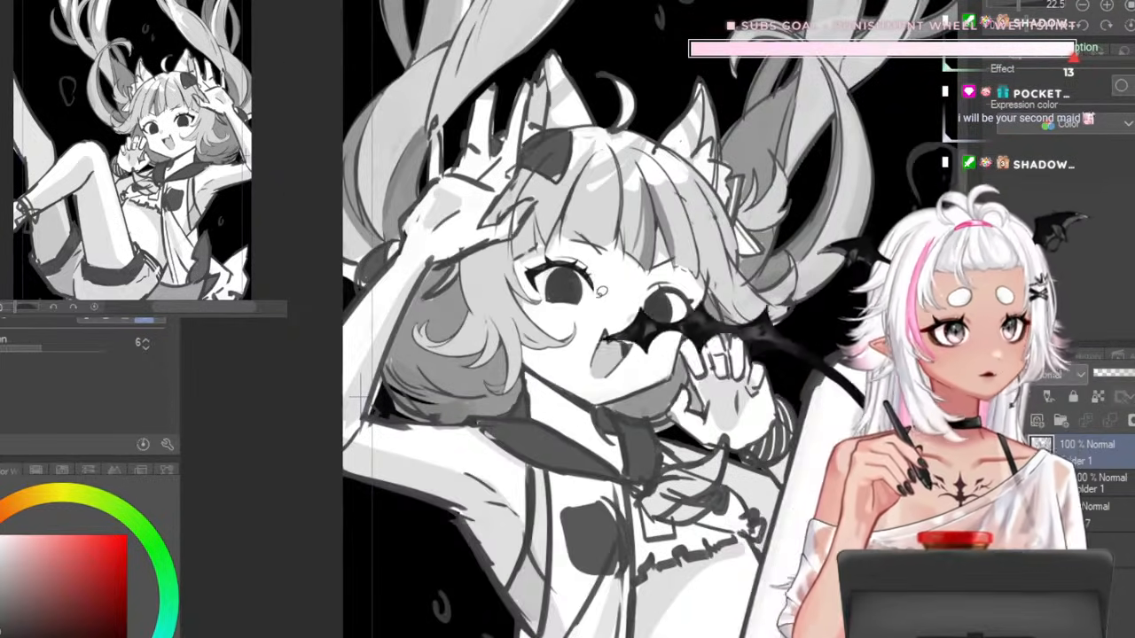
scroll(601, 290, up, 5)
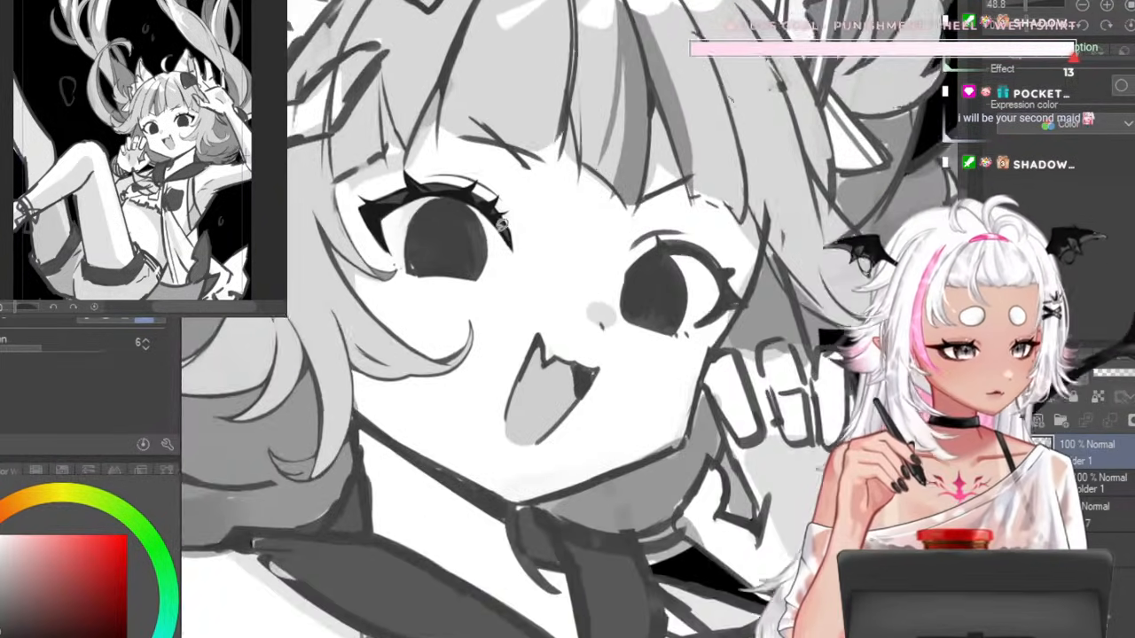
scroll(502, 223, up, 8)
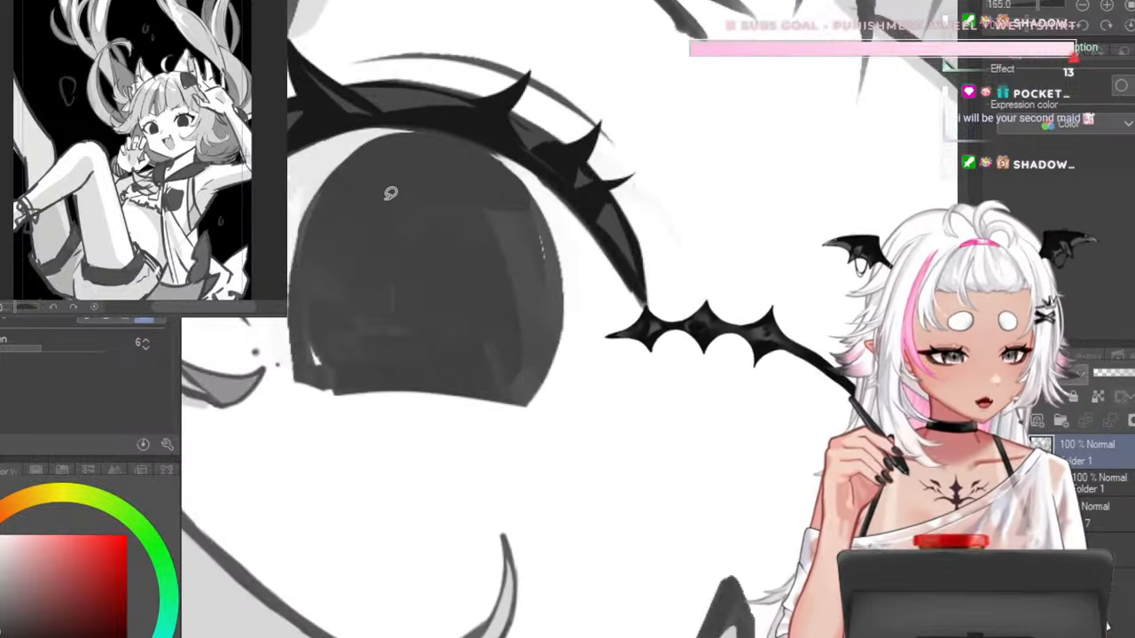
- Paint the inside of the same iris near-black with an adjusted brush size, leaving a thin dark-grey rim around it
key(p)
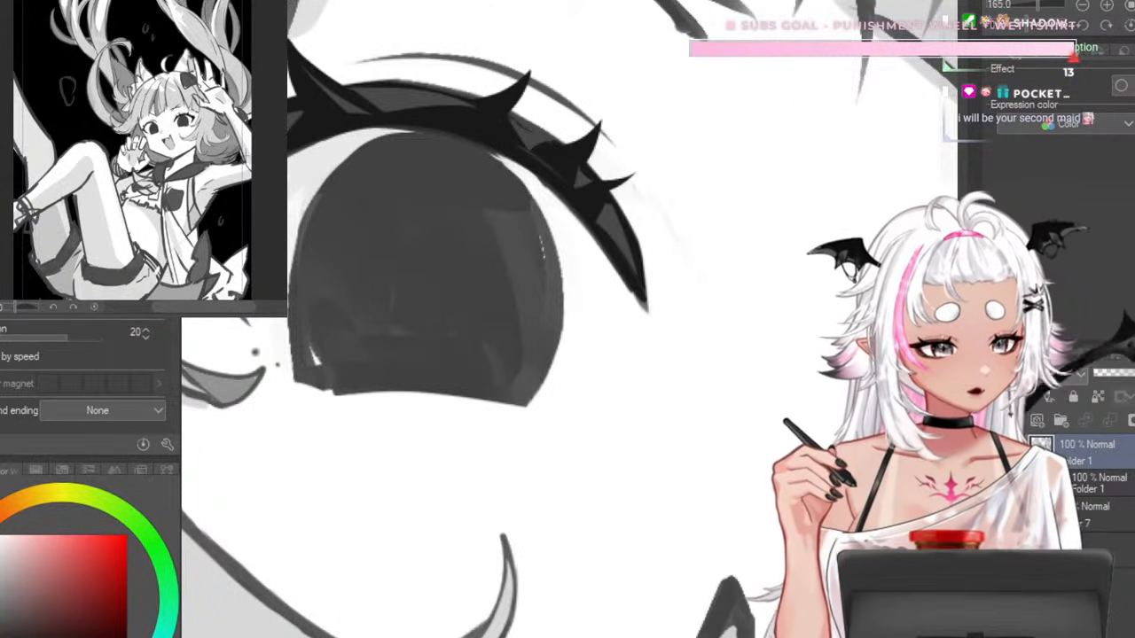
key(])
key(])
key(])
drag(436, 187, 336, 302)
key(ctrl+z)
key([)
mouse_move(438, 180)
mouse_down()
mouse_move(390, 178)
mouse_move(335, 326)
mouse_up()
key(ctrl+z)
key([)
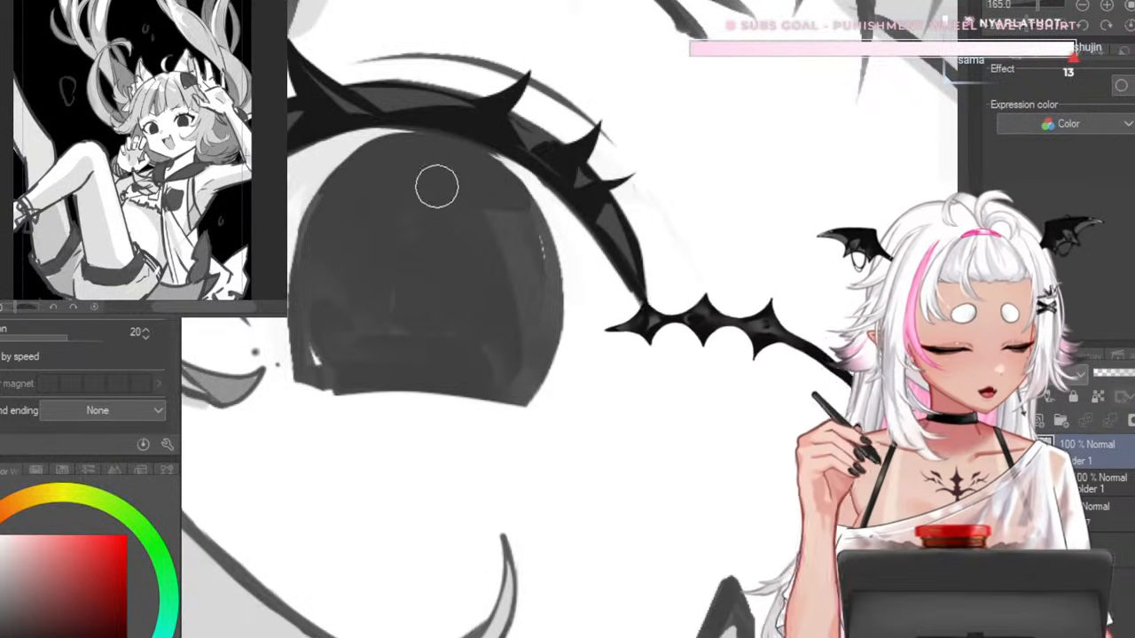
mouse_move(445, 192)
mouse_down()
mouse_move(403, 165)
mouse_move(312, 290)
mouse_move(392, 174)
mouse_move(316, 308)
mouse_move(325, 368)
mouse_up()
key(ctrl+z)
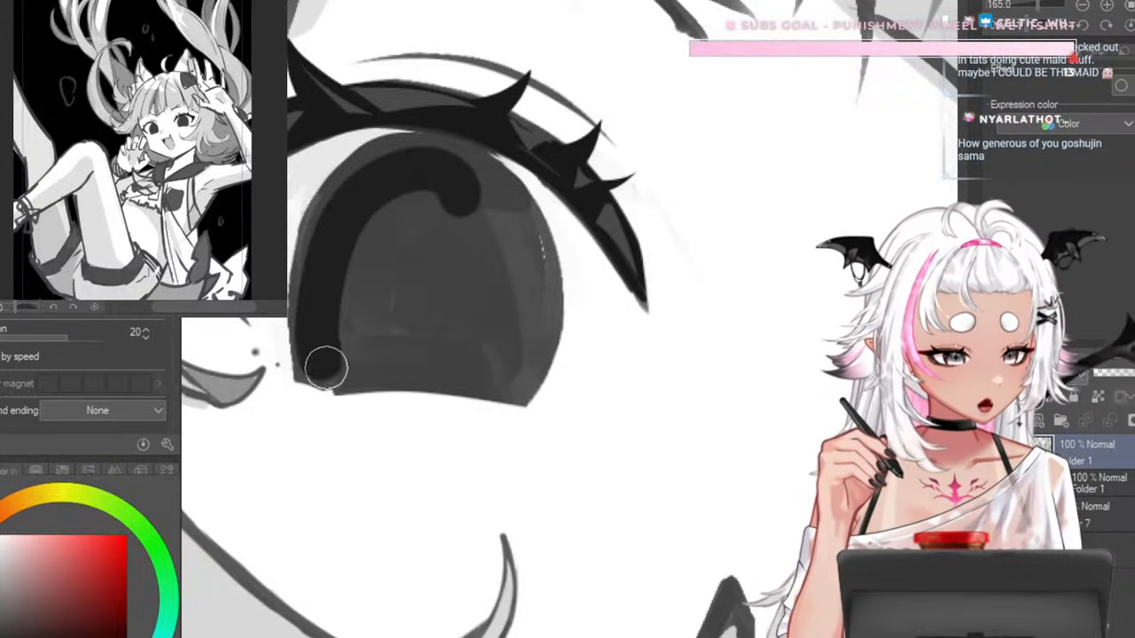
drag(484, 371, 488, 367)
key(ctrl+z)
mouse_move(440, 171)
mouse_down()
mouse_move(345, 205)
mouse_move(319, 328)
mouse_move(333, 364)
mouse_up()
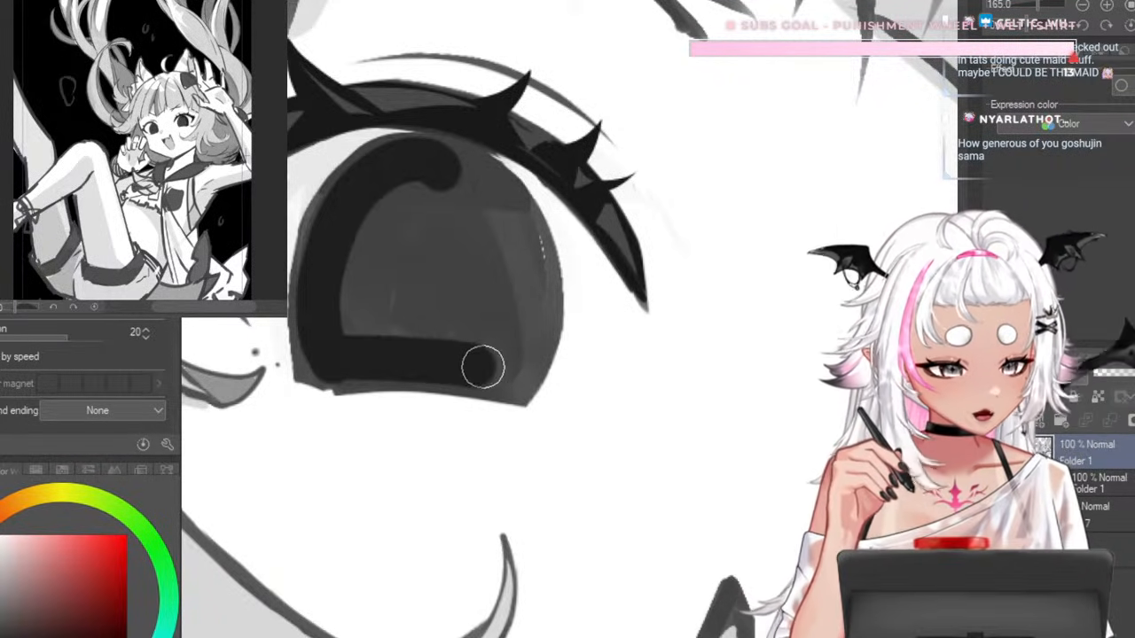
mouse_move(483, 367)
mouse_down()
mouse_move(512, 324)
mouse_move(491, 209)
mouse_move(374, 195)
mouse_move(409, 209)
mouse_move(343, 286)
mouse_move(401, 207)
mouse_move(423, 208)
mouse_move(397, 178)
mouse_move(522, 218)
mouse_up()
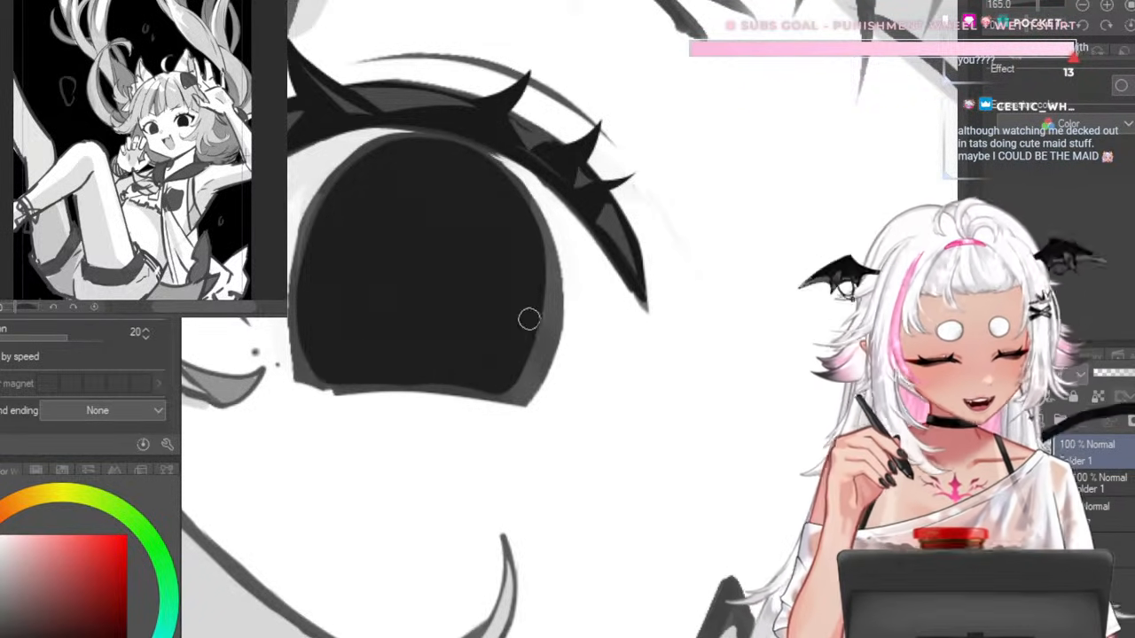
- Trim the nose-side edge of the iris with white so the curve is clean and the grey rim is thinner
drag(558, 223, 526, 412)
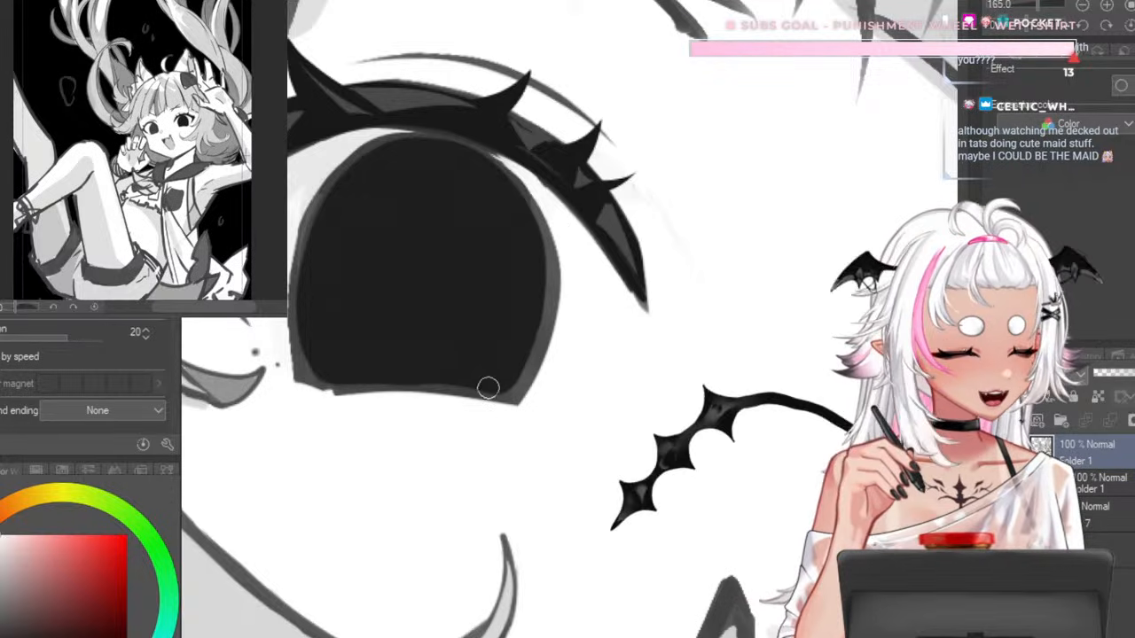
key(ctrl+z)
drag(555, 218, 525, 411)
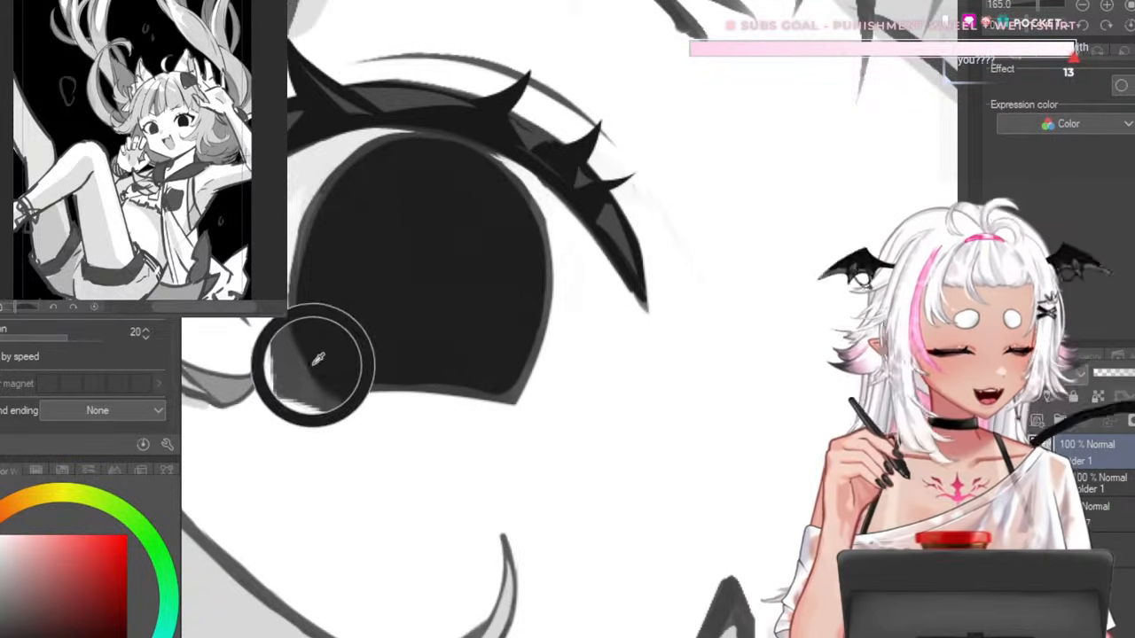
- Paint a curved dark-grey band inside the near-black iris, following the side away from the nose from top to bottom
drag(416, 152, 327, 388)
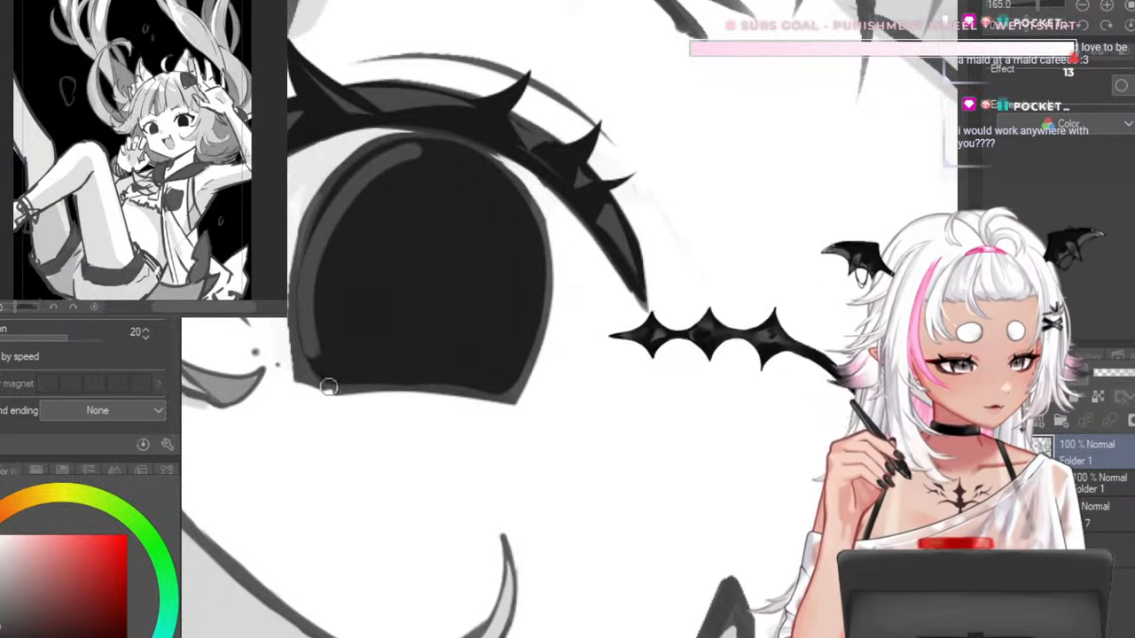
key(ctrl+z)
key(b)
drag(411, 150, 301, 372)
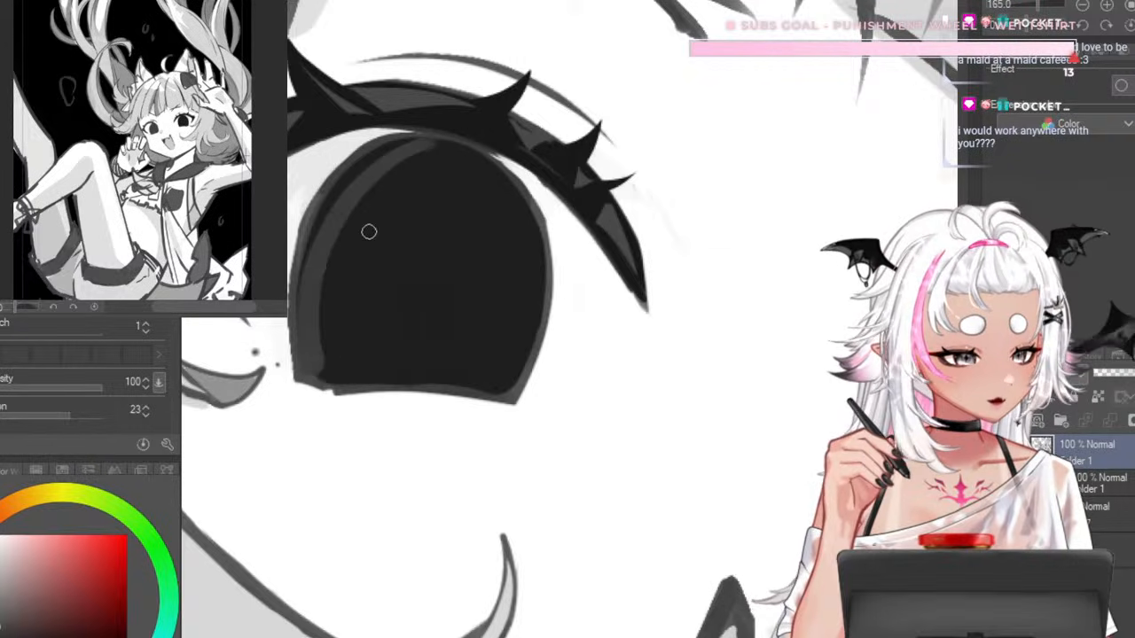
key(ctrl+z)
drag(399, 152, 301, 312)
key(ctrl+z)
mouse_move(412, 150)
mouse_down()
mouse_move(347, 294)
mouse_move(326, 275)
mouse_move(361, 169)
mouse_up()
key(ctrl+z)
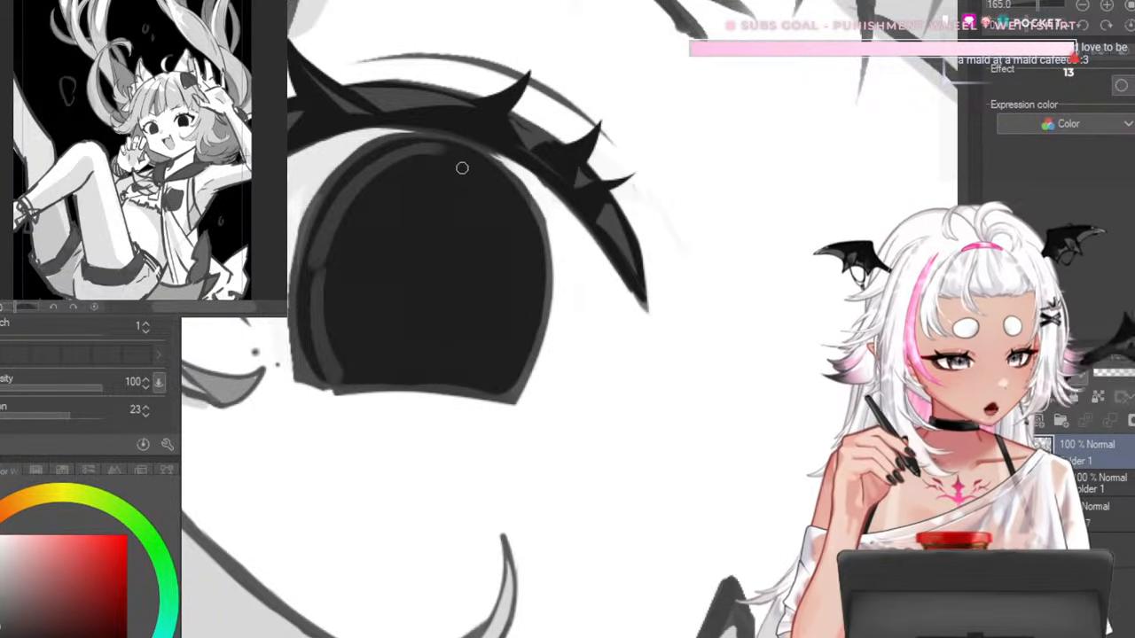
key(ctrl+z)
- Paint a matching dark-grey band down the nose side of the near-black iris
mouse_move(472, 165)
mouse_down()
mouse_move(520, 322)
mouse_move(498, 380)
mouse_up()
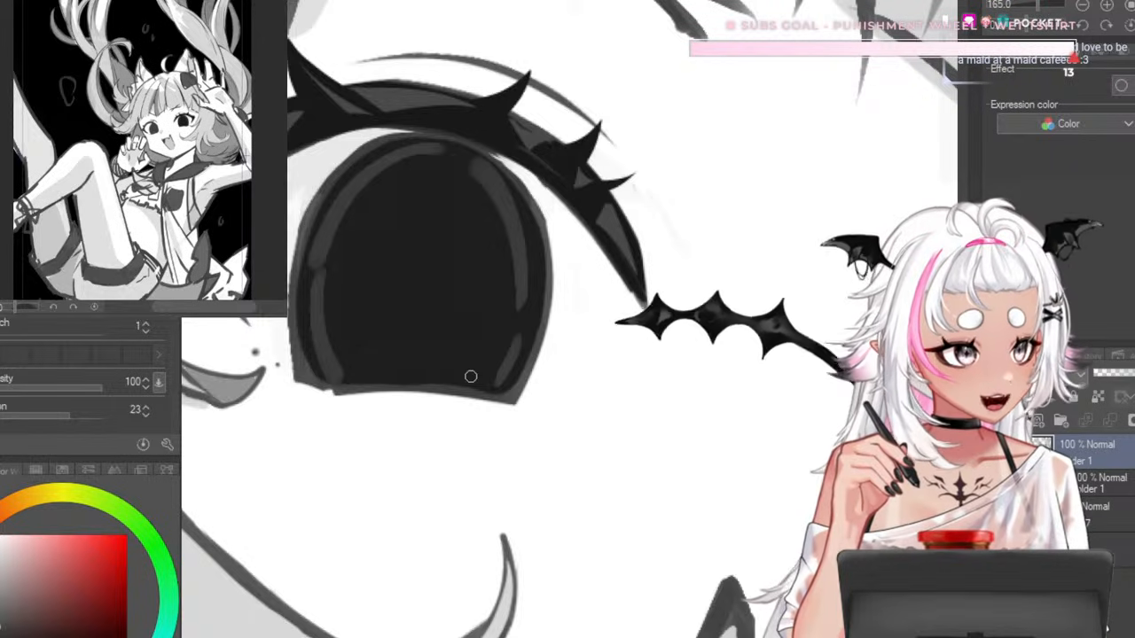
scroll(464, 368, down, 2)
scroll(460, 359, down, 4)
scroll(450, 356, up, 3)
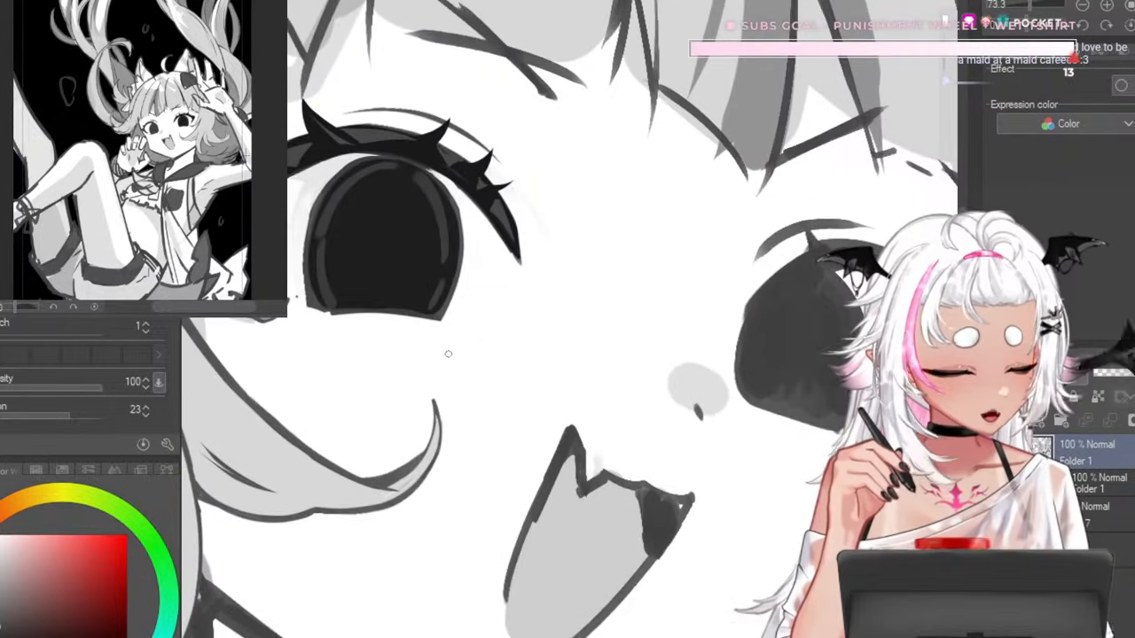
scroll(404, 342, up, 2)
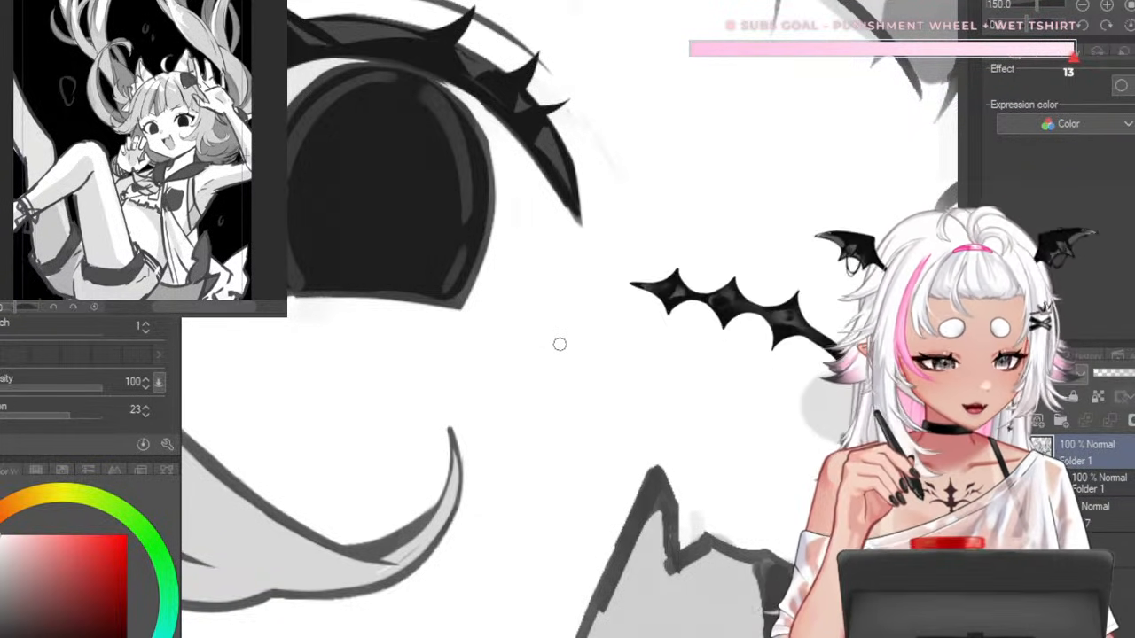
scroll(559, 345, down, 5)
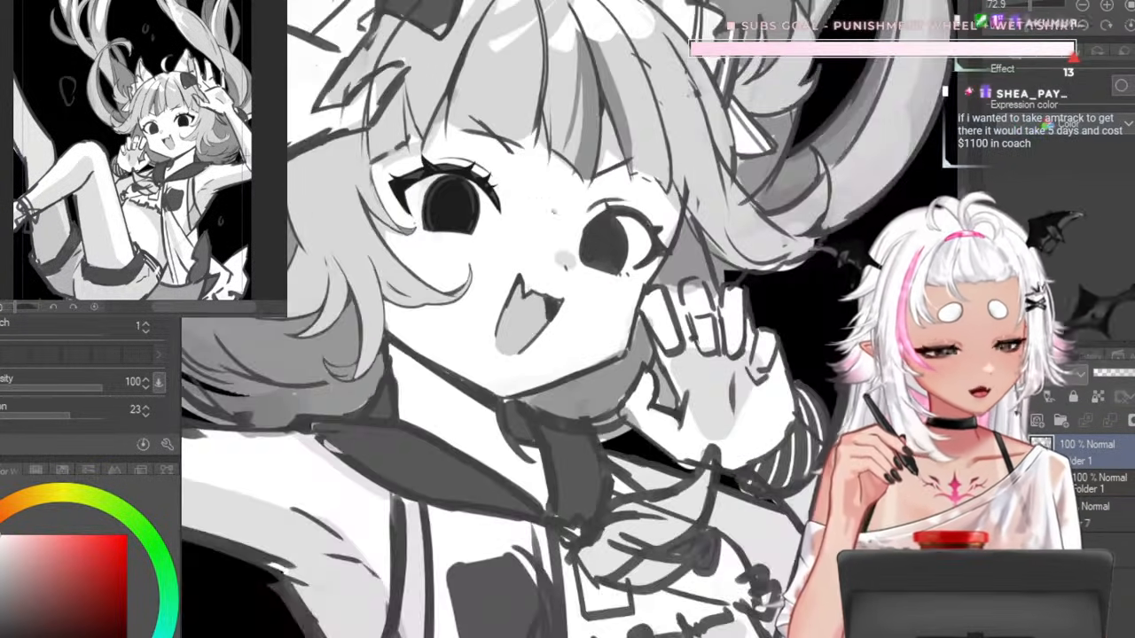
- Outline the other eye's iris in near-black along its nose-side curve and across its flat lower edge
scroll(601, 247, up, 2)
scroll(602, 232, up, 2)
scroll(600, 231, down, 2)
scroll(438, 183, up, 1)
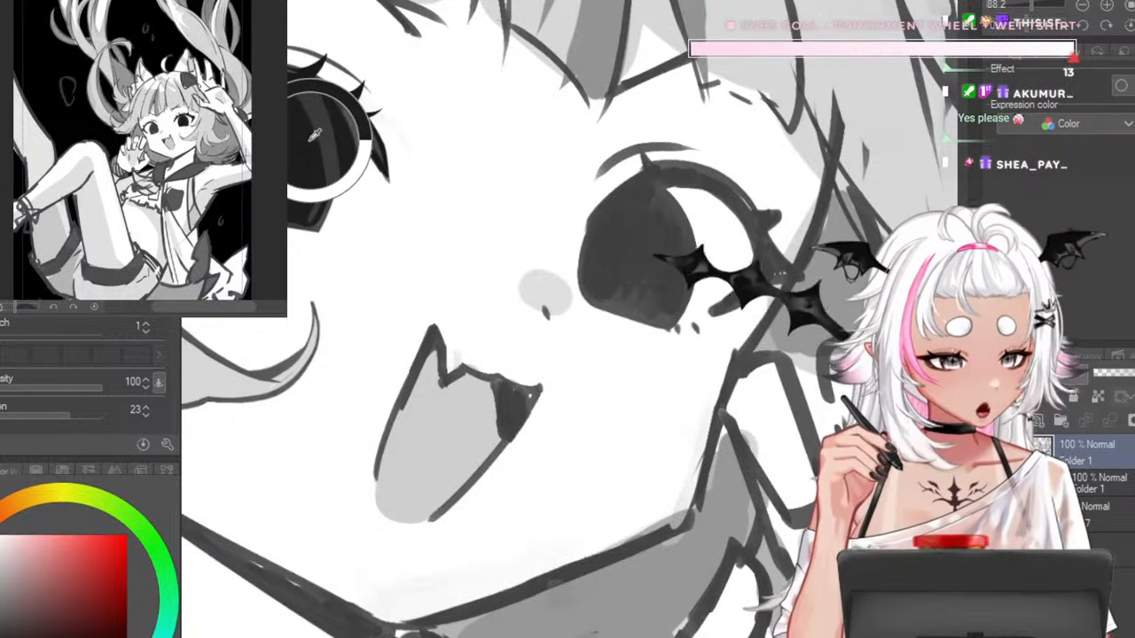
scroll(549, 234, up, 3)
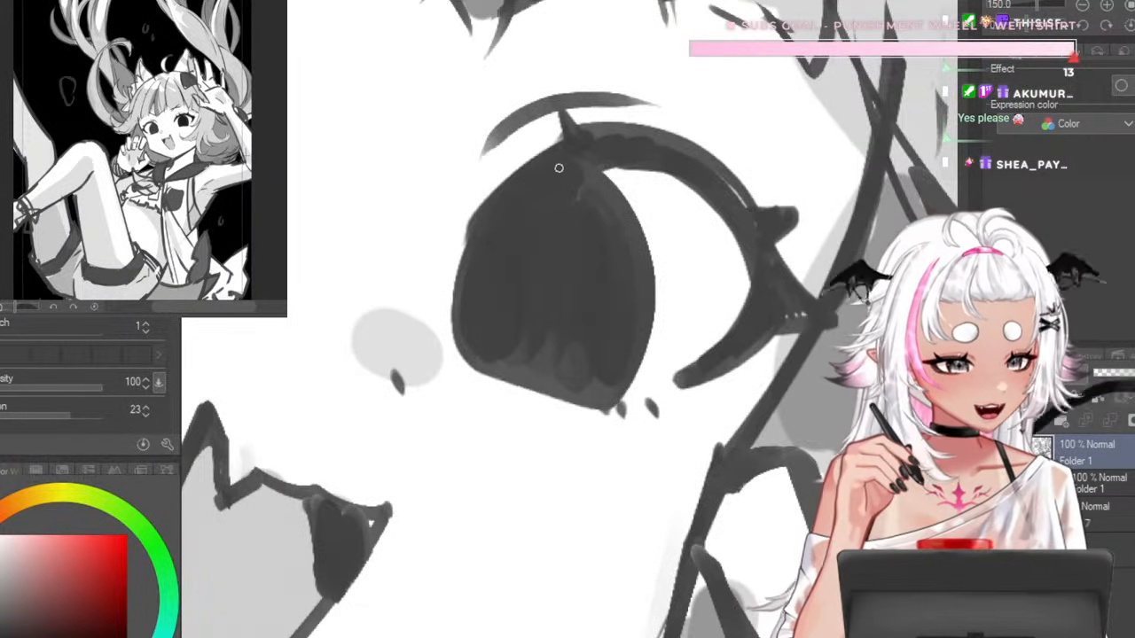
drag(565, 160, 479, 374)
key(ctrl+z)
key(ctrl+z)
mouse_move(584, 159)
mouse_down()
mouse_move(509, 187)
mouse_move(463, 364)
mouse_up()
key(ctrl+z)
mouse_move(579, 159)
mouse_down()
mouse_move(498, 200)
mouse_move(465, 304)
mouse_up()
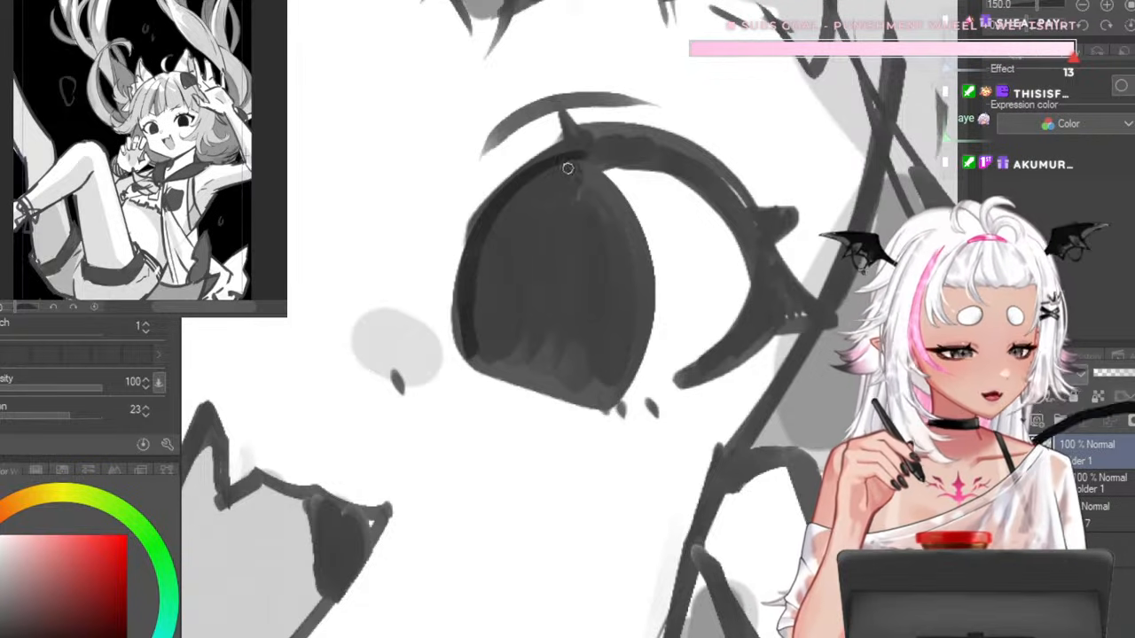
mouse_move(567, 169)
mouse_down()
mouse_move(475, 248)
mouse_move(469, 347)
mouse_move(598, 392)
mouse_up()
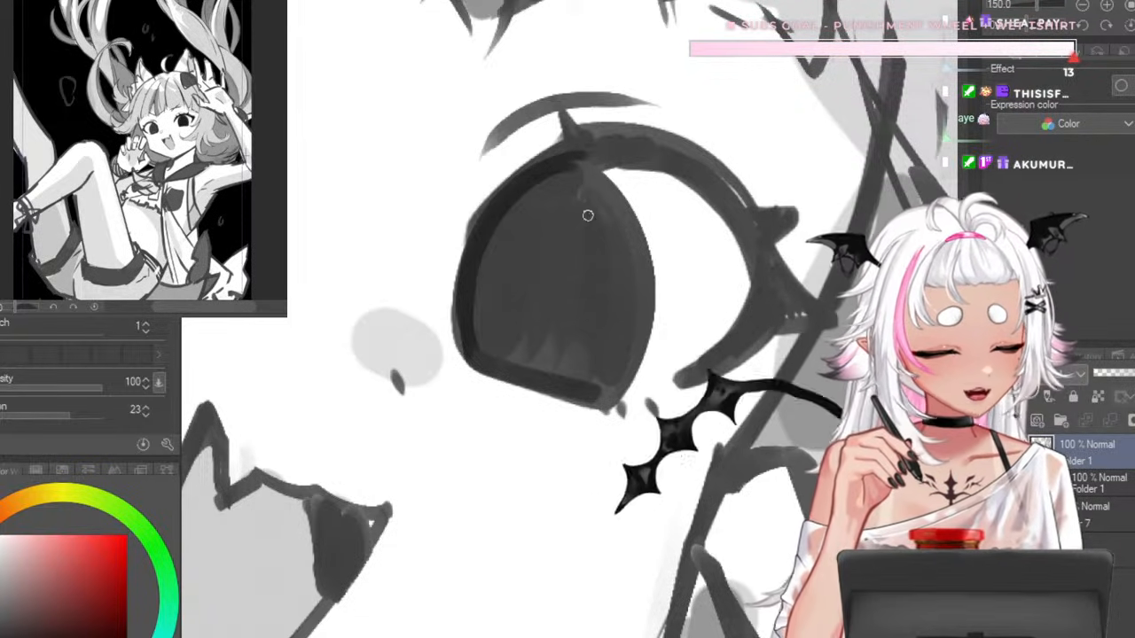
- Fill that iris near-black inside, leaving a thin dark-grey band along the nose side, and trim its outer lower edge with white
drag(570, 161, 633, 264)
key(ctrl+z)
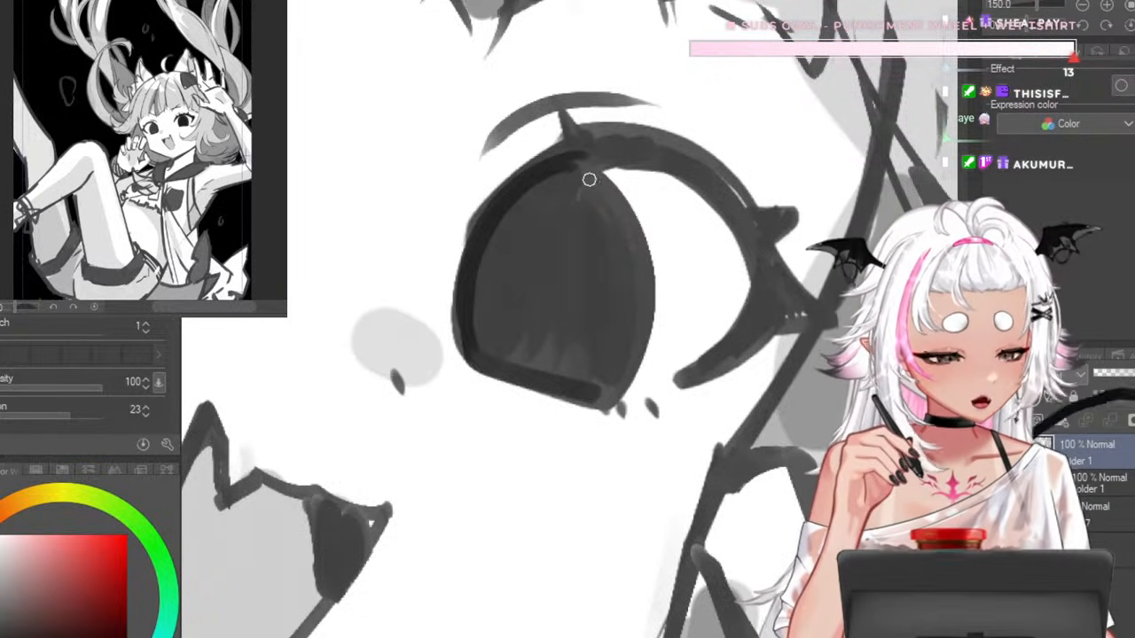
drag(589, 179, 763, 434)
key(ctrl+z)
key(ctrl+z)
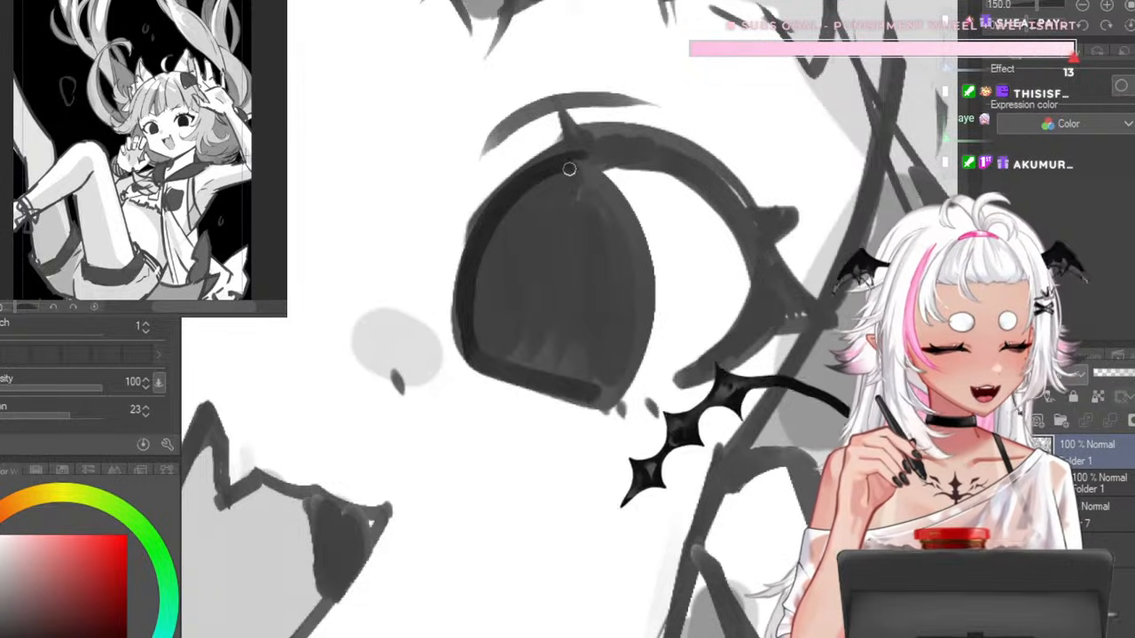
mouse_move(570, 169)
mouse_down()
mouse_move(610, 369)
mouse_move(586, 396)
mouse_up()
mouse_move(581, 189)
mouse_down()
mouse_move(537, 201)
mouse_move(586, 272)
mouse_move(555, 345)
mouse_move(570, 198)
mouse_move(530, 327)
mouse_up()
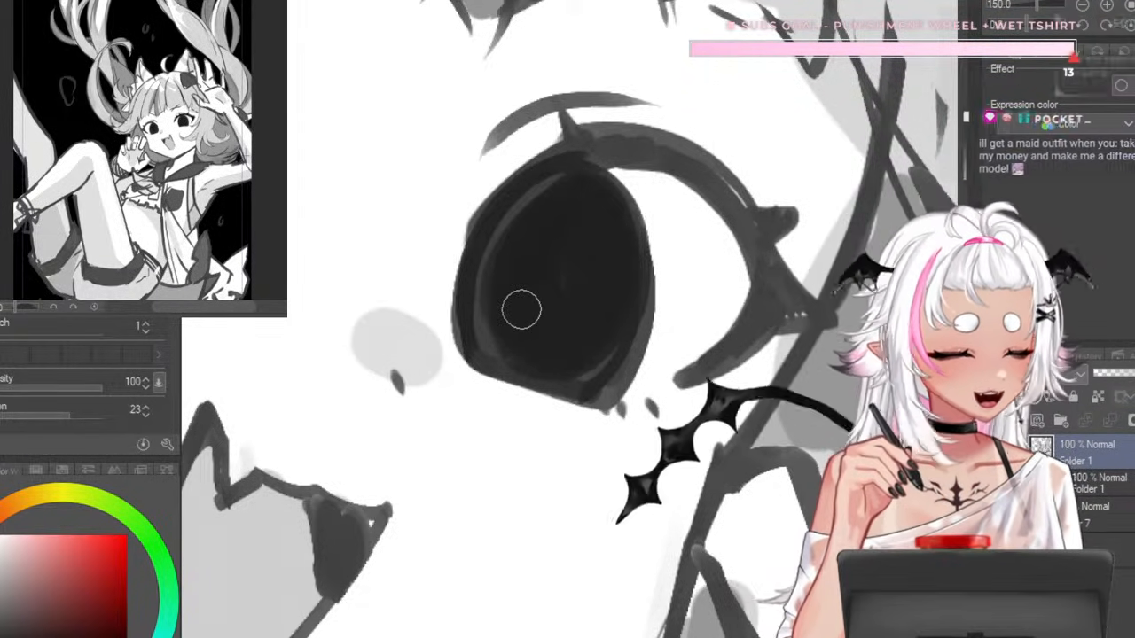
mouse_move(671, 278)
mouse_down()
mouse_move(669, 310)
mouse_move(659, 303)
mouse_move(620, 395)
mouse_move(689, 218)
mouse_move(652, 318)
mouse_up()
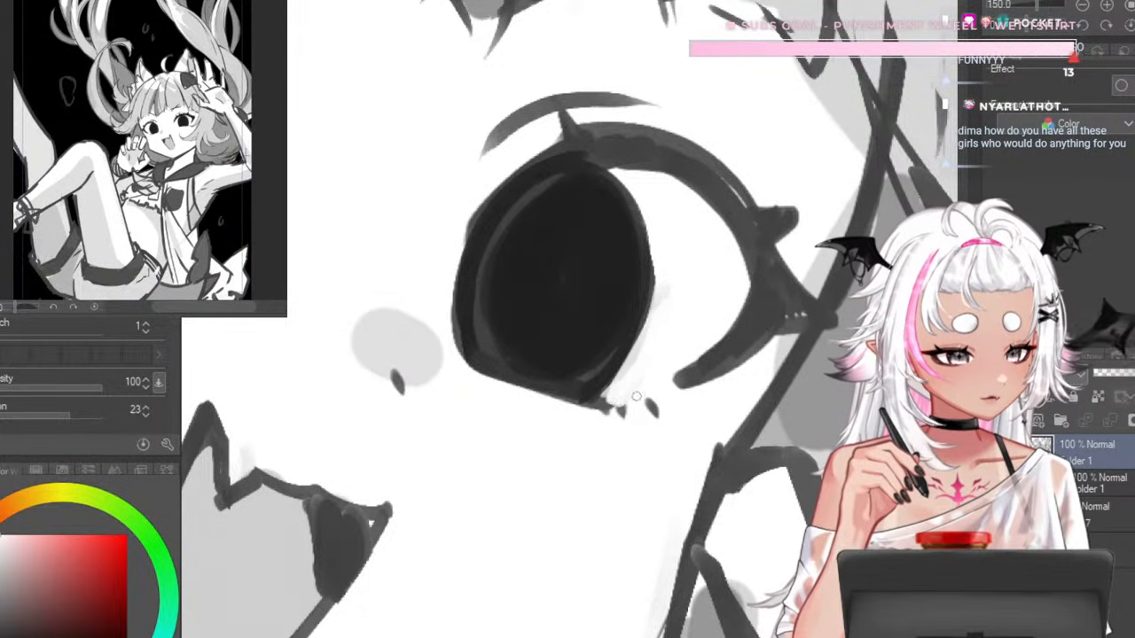
- Examine the newly darkened iris up close and against the rest of the face
scroll(659, 332, down, 5)
scroll(595, 328, up, 5)
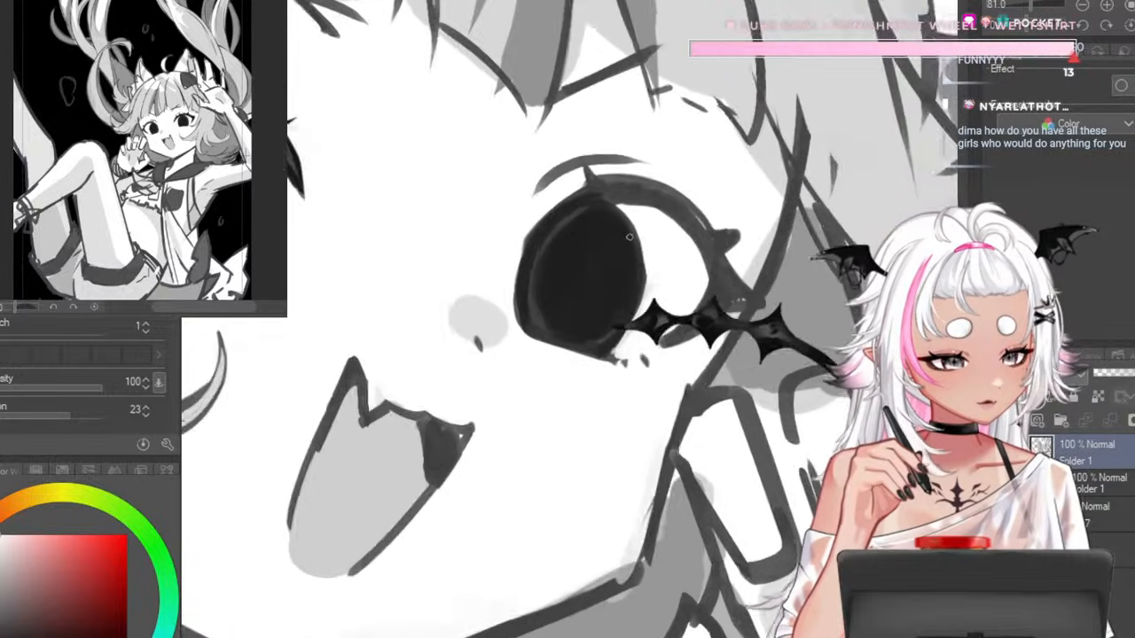
scroll(595, 328, down, 4)
scroll(584, 214, up, 6)
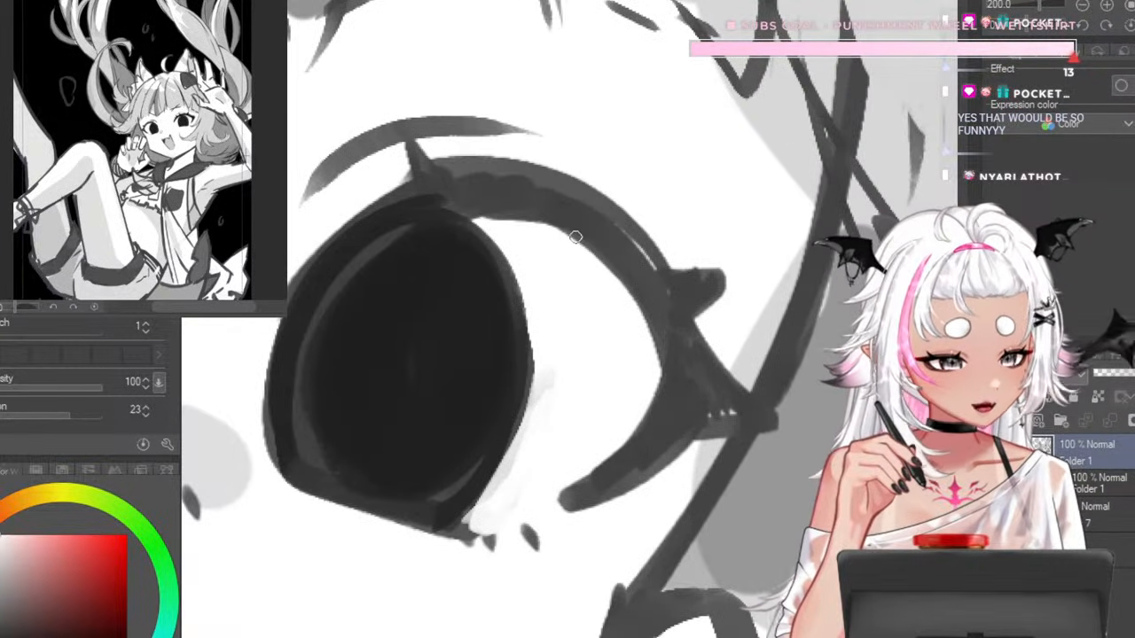
scroll(585, 214, down, 4)
scroll(497, 261, up, 1)
scroll(518, 249, down, 1)
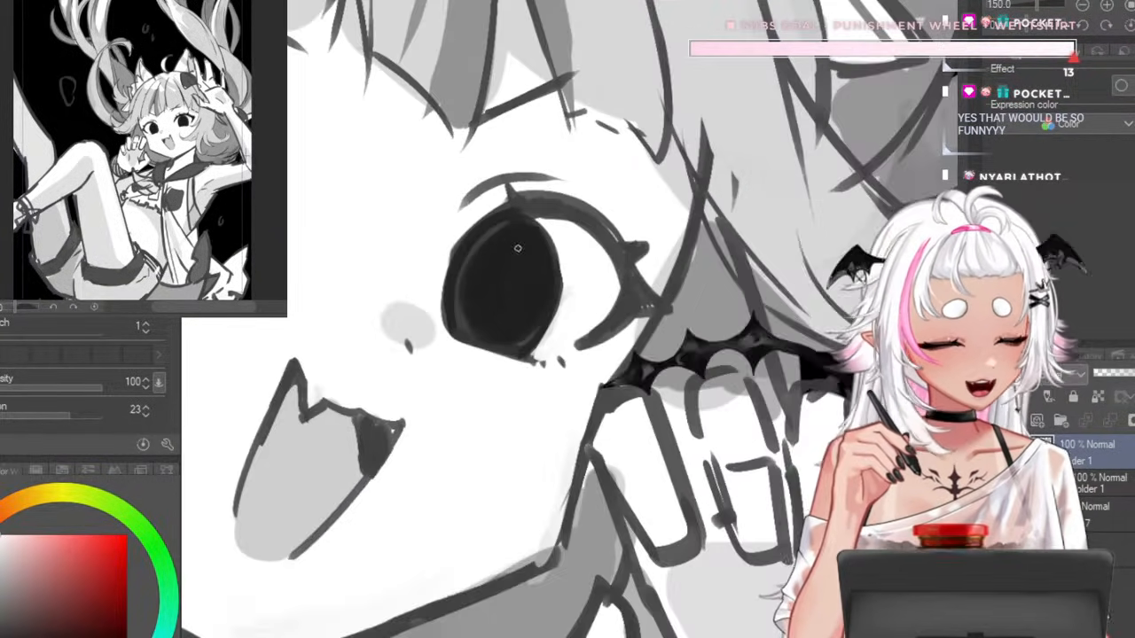
scroll(591, 247, up, 3)
scroll(576, 323, down, 3)
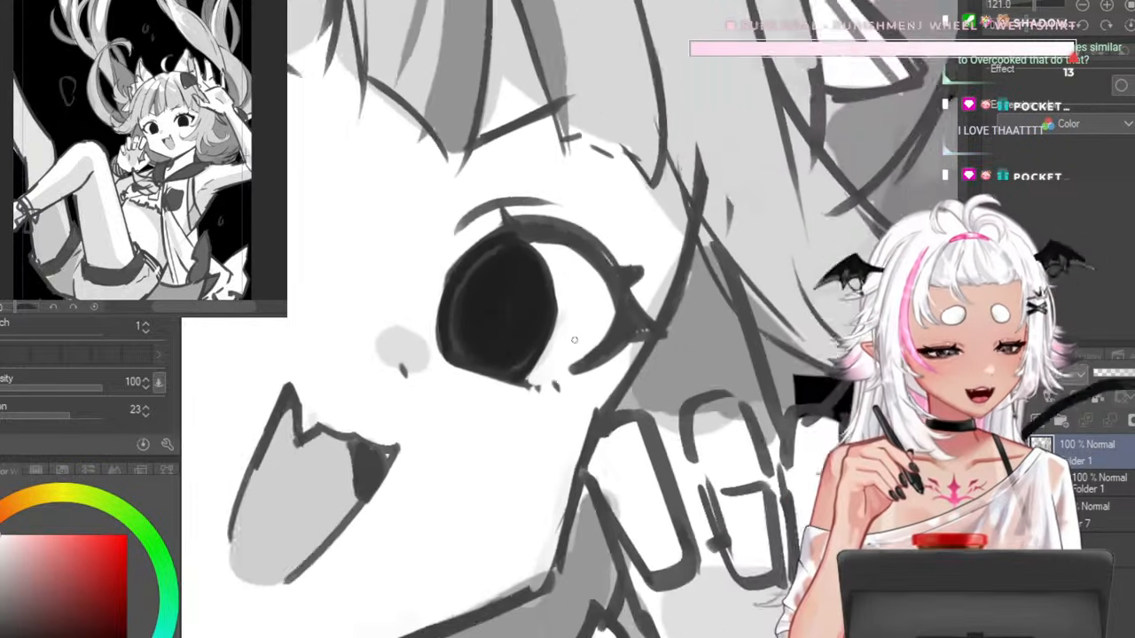
- Paint a near-black band along the inner edge of the same eye's upper lash line and cut dark-grey facets into its outer side
scroll(577, 323, up, 4)
scroll(553, 281, down, 2)
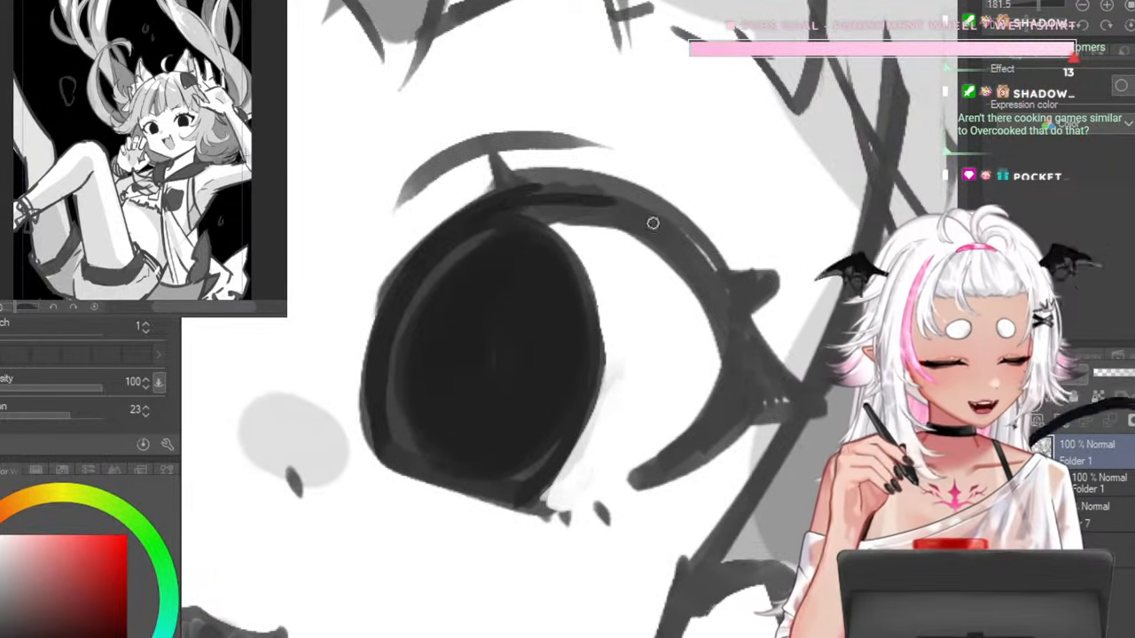
mouse_move(666, 232)
mouse_down()
mouse_move(683, 261)
mouse_move(692, 348)
mouse_up()
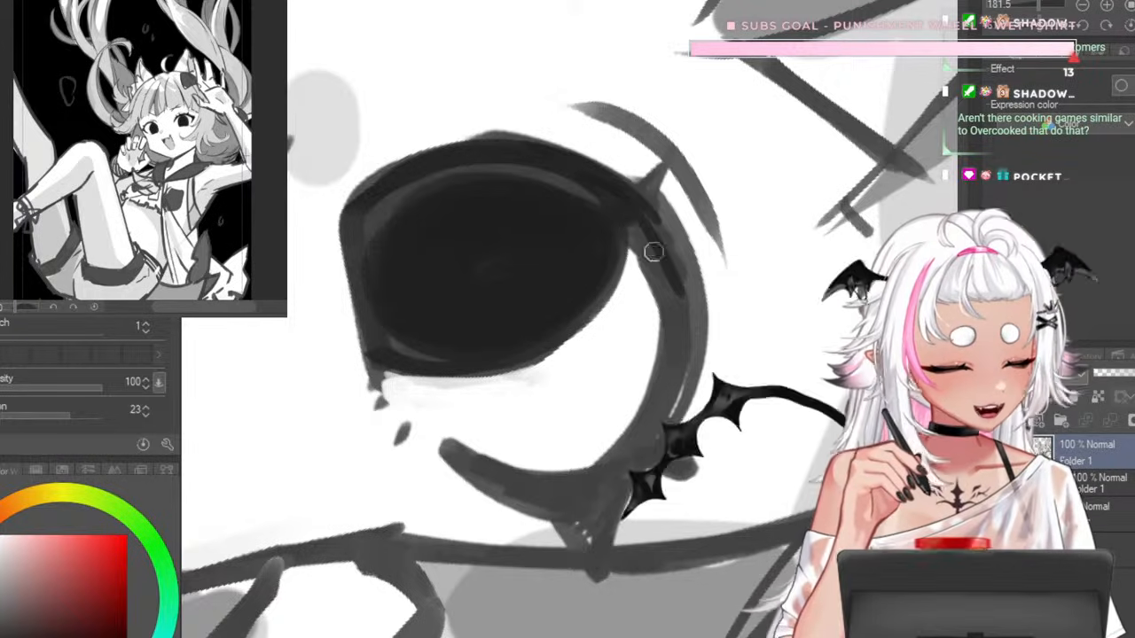
drag(654, 252, 676, 344)
drag(664, 283, 639, 456)
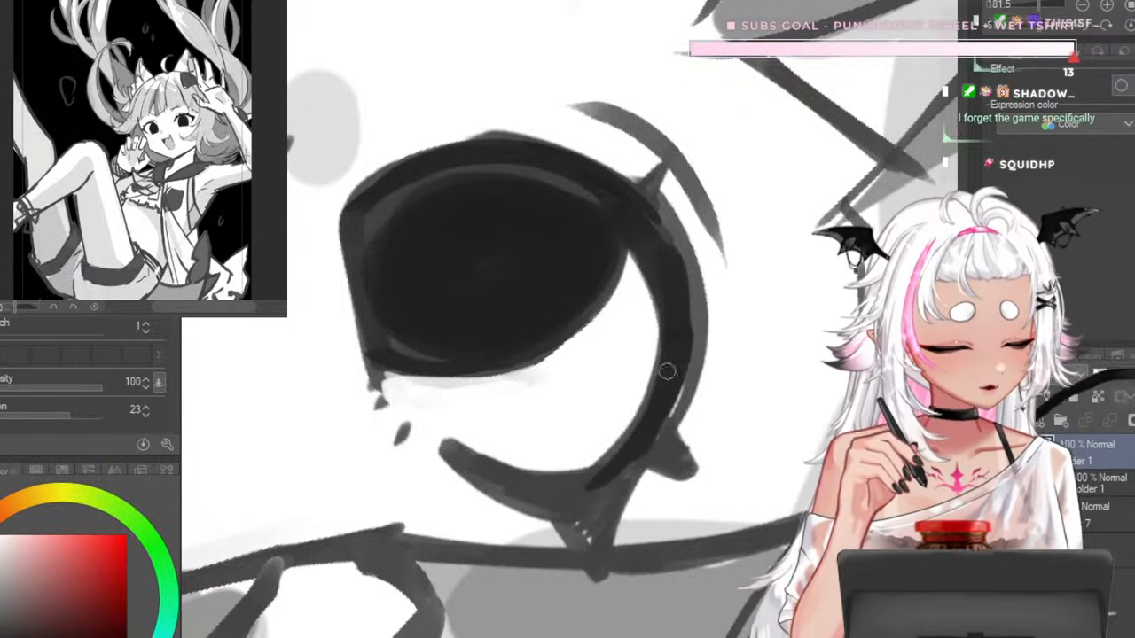
mouse_move(667, 371)
mouse_down()
mouse_move(603, 481)
mouse_move(688, 298)
mouse_move(703, 232)
mouse_up()
drag(695, 340, 672, 223)
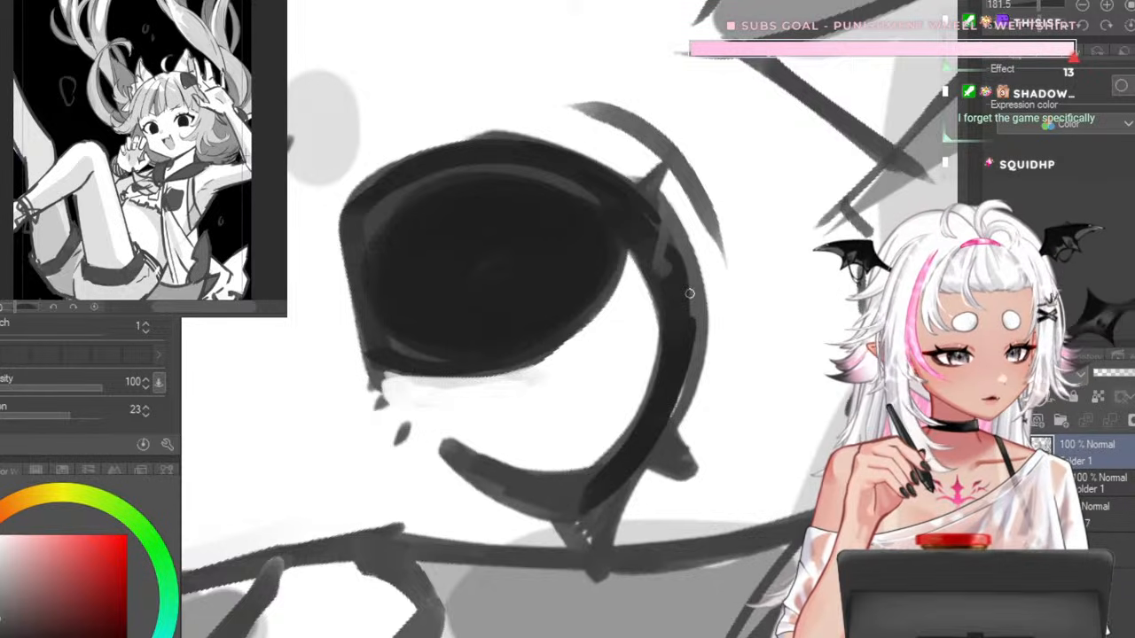
drag(585, 162, 687, 273)
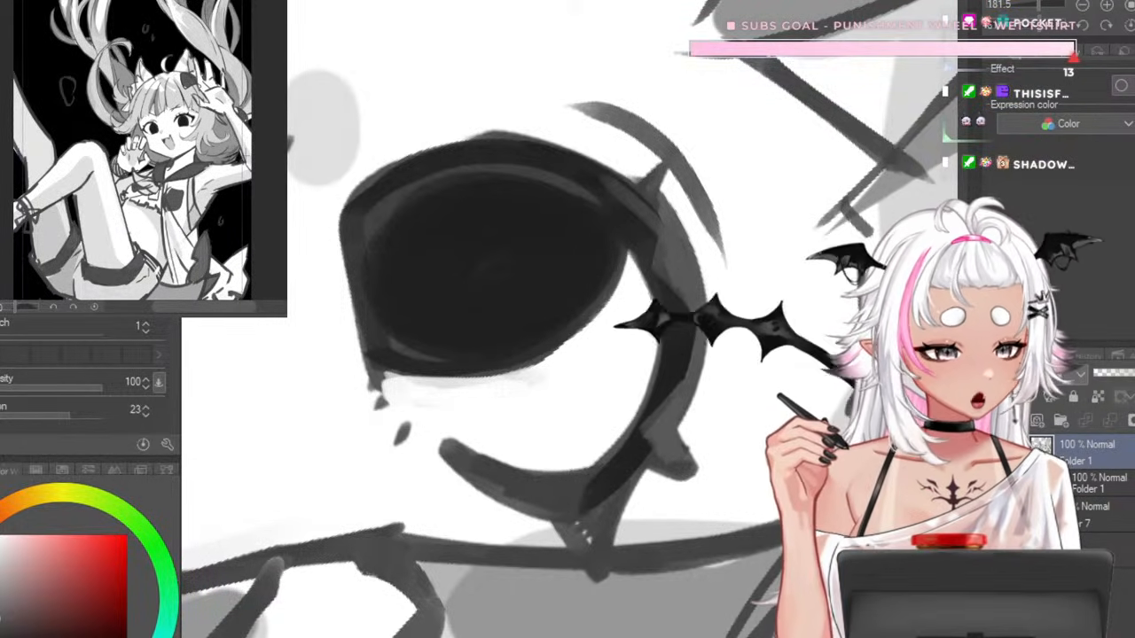
- Sharpen the small outer lash to a point and fill the outer-corner wing and lower lash stroke with near-black
key(e)
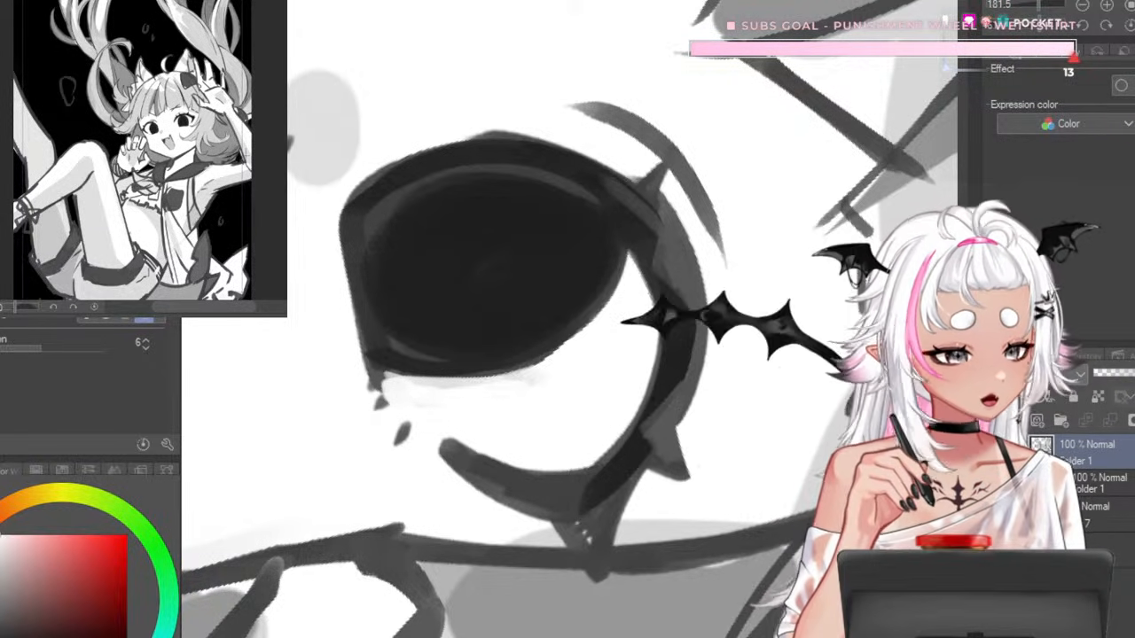
alt+click(624, 473)
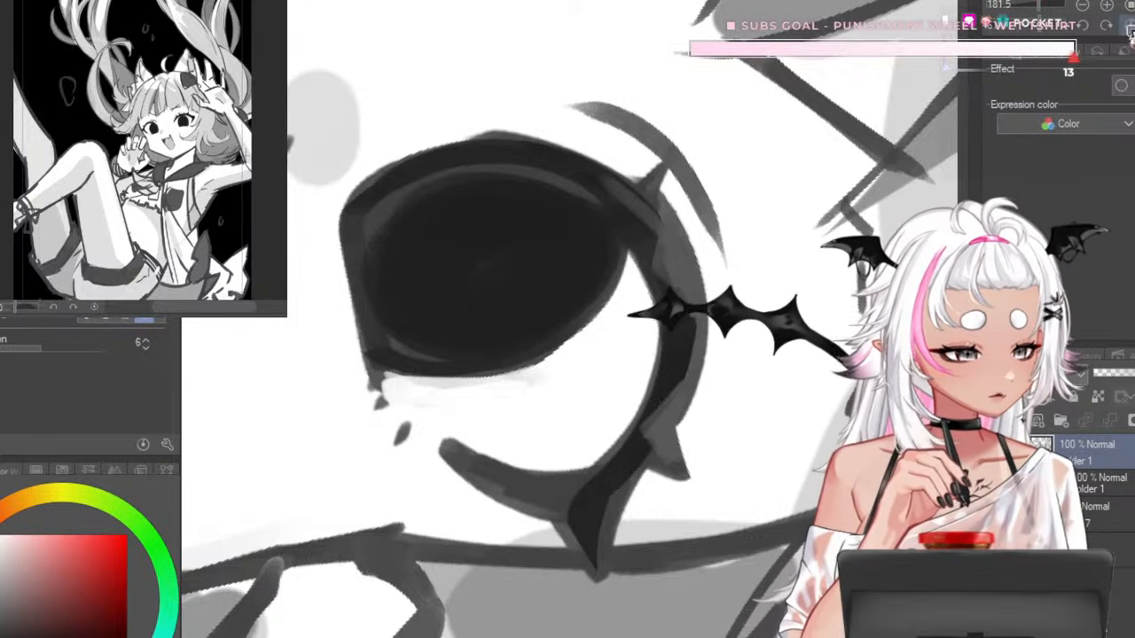
drag(577, 524, 752, 308)
drag(738, 359, 653, 479)
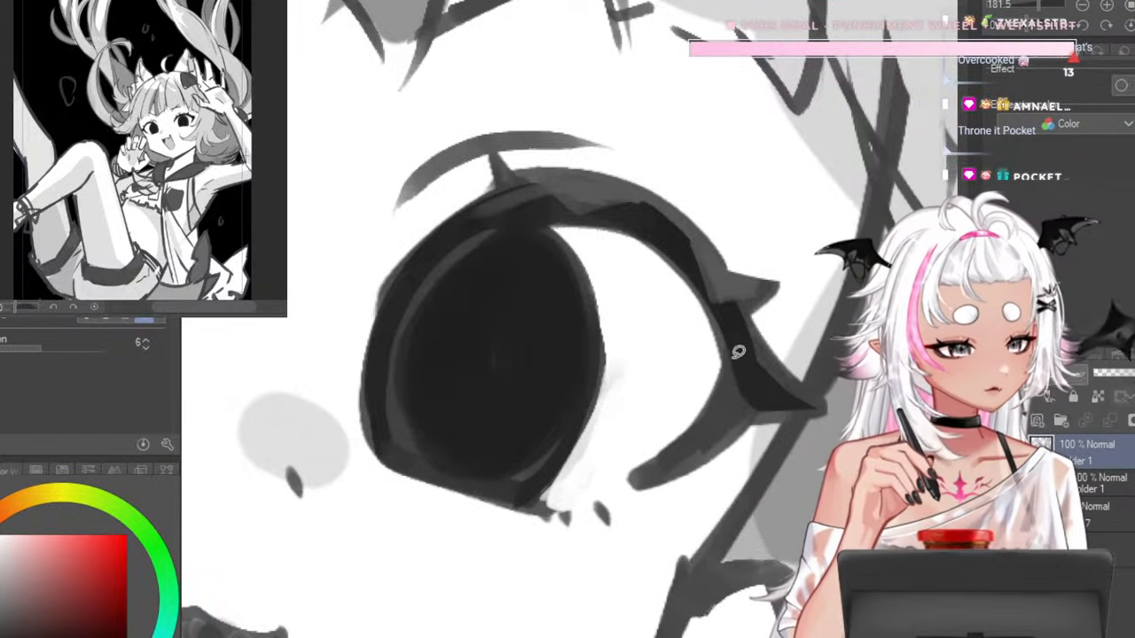
- Add a pointed near-black lash rising from the outer half of the upper lid, with a dark-grey facet on its side
scroll(658, 309, down, 5)
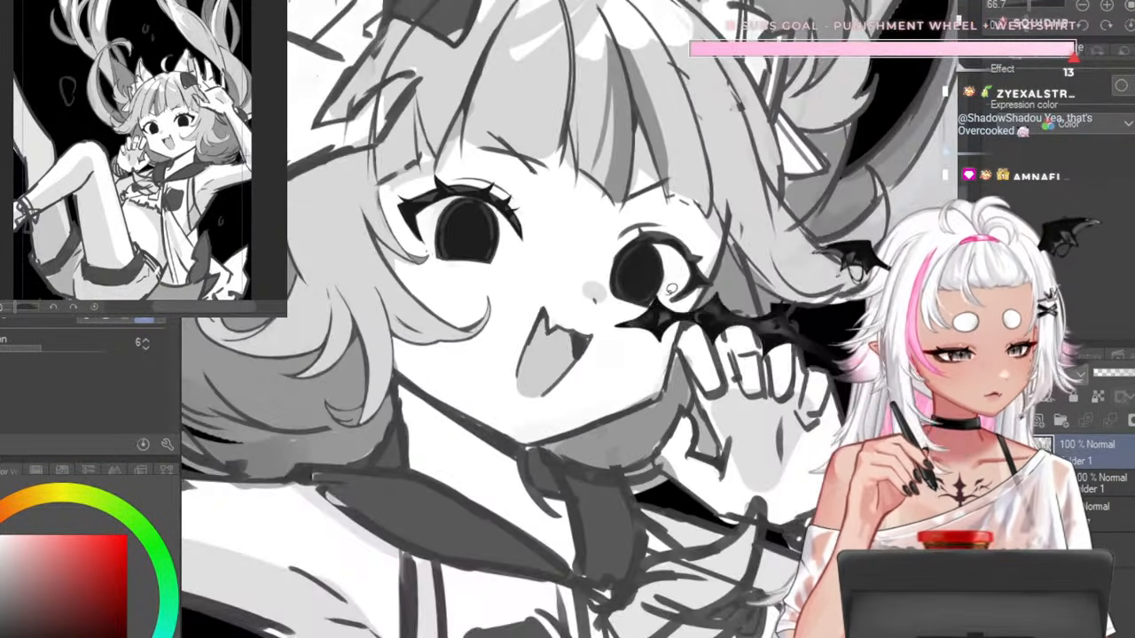
scroll(681, 233, up, 4)
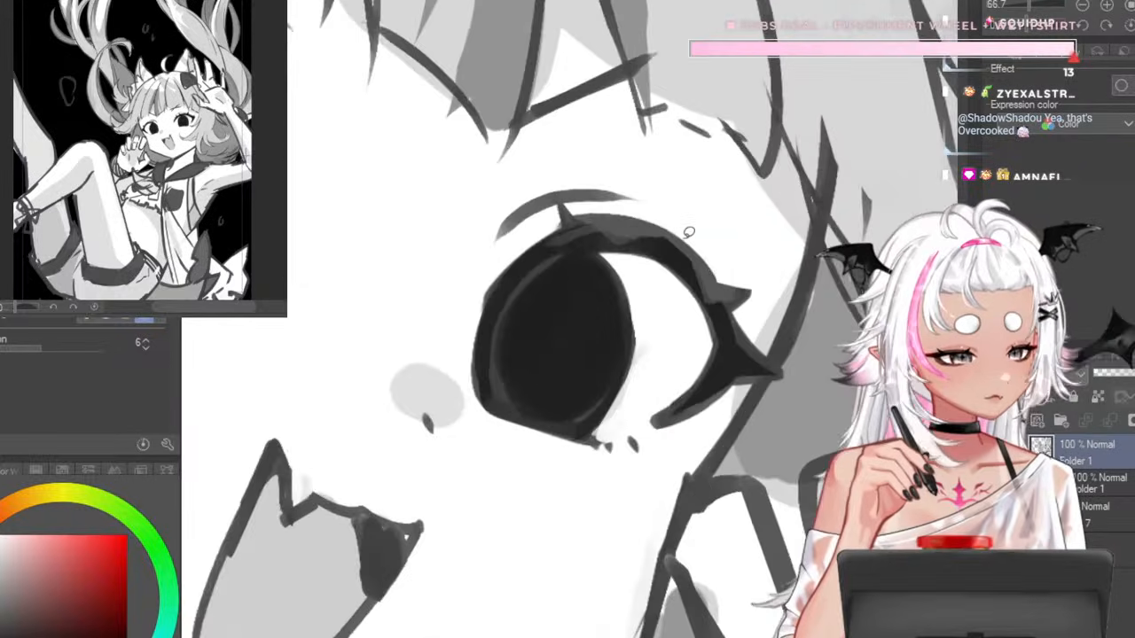
scroll(710, 251, down, 6)
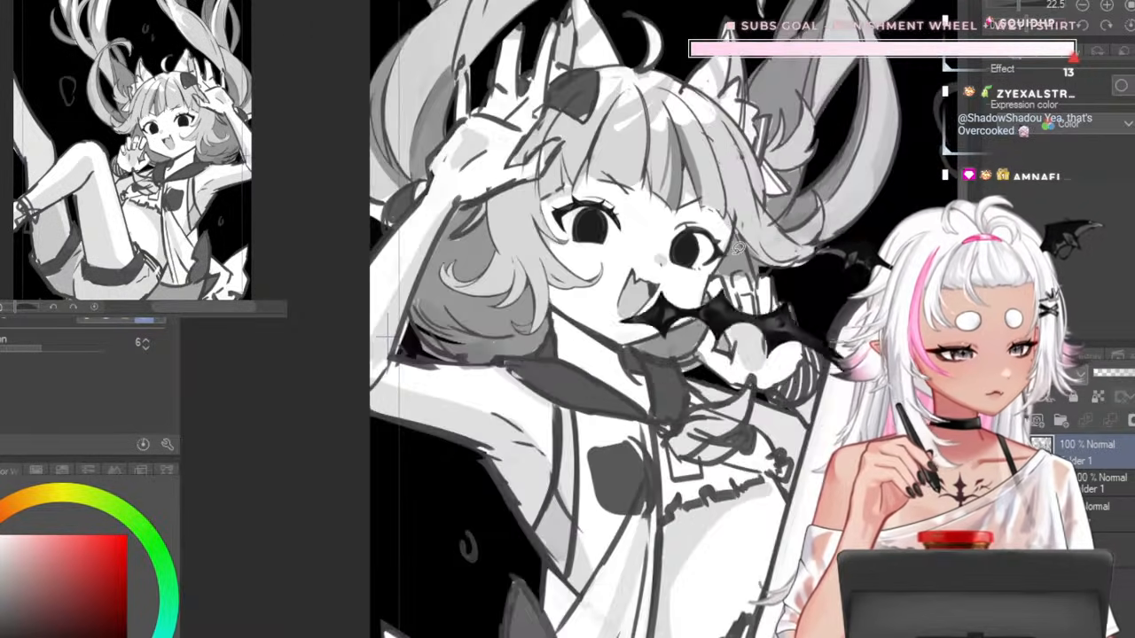
scroll(733, 220, up, 4)
scroll(733, 221, up, 4)
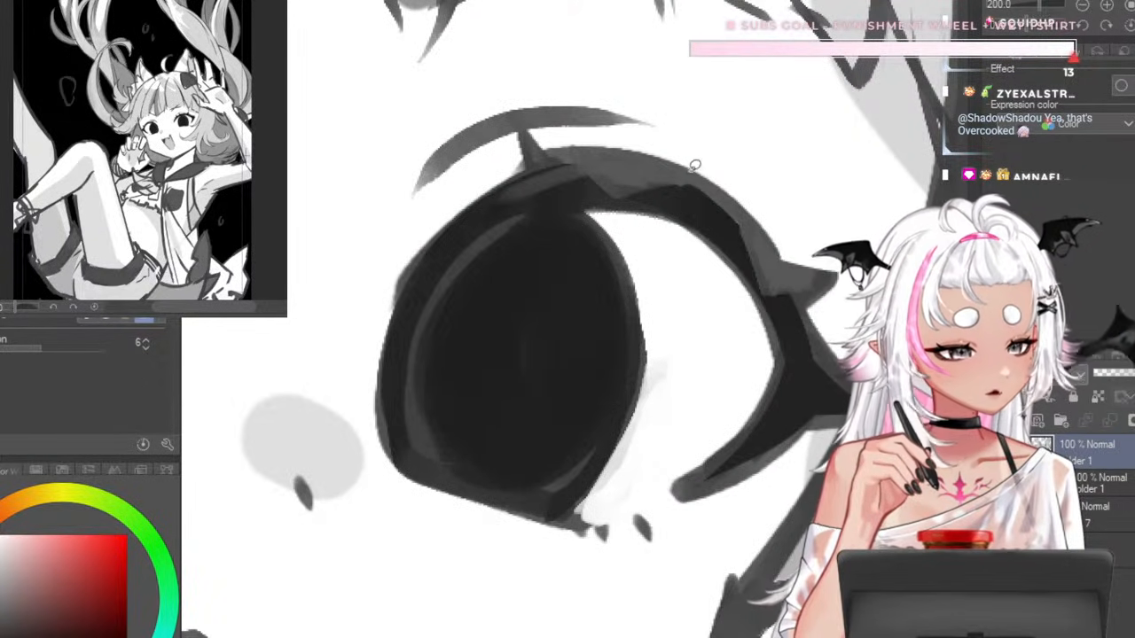
drag(769, 171, 768, 258)
key(ctrl+z)
mouse_move(672, 188)
mouse_down()
mouse_move(772, 177)
mouse_move(750, 232)
mouse_up()
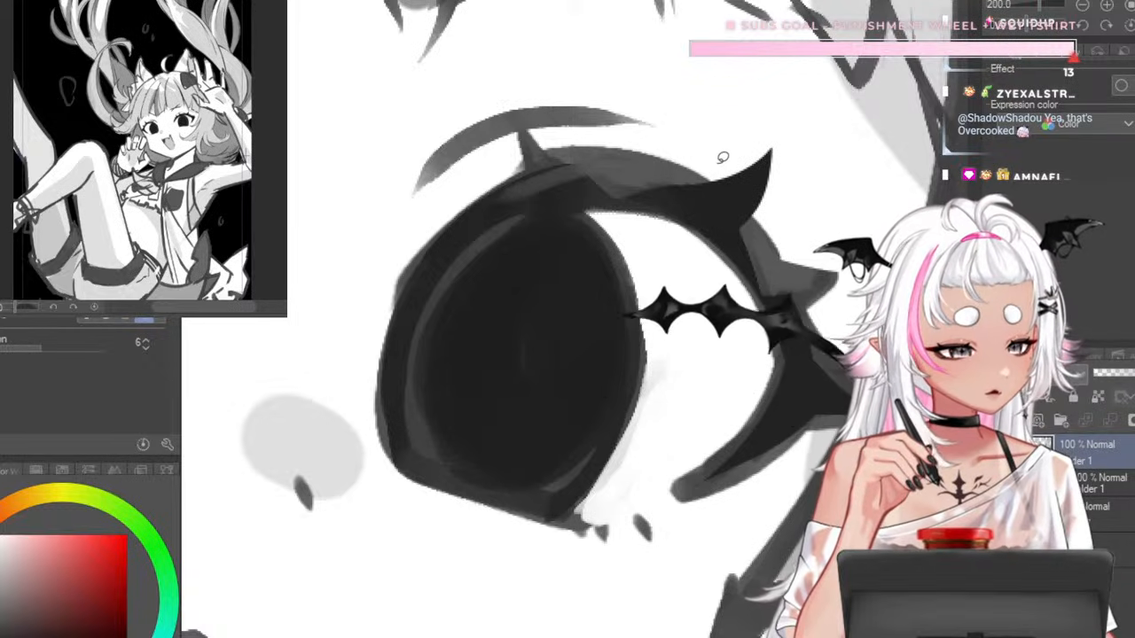
key(ctrl+z)
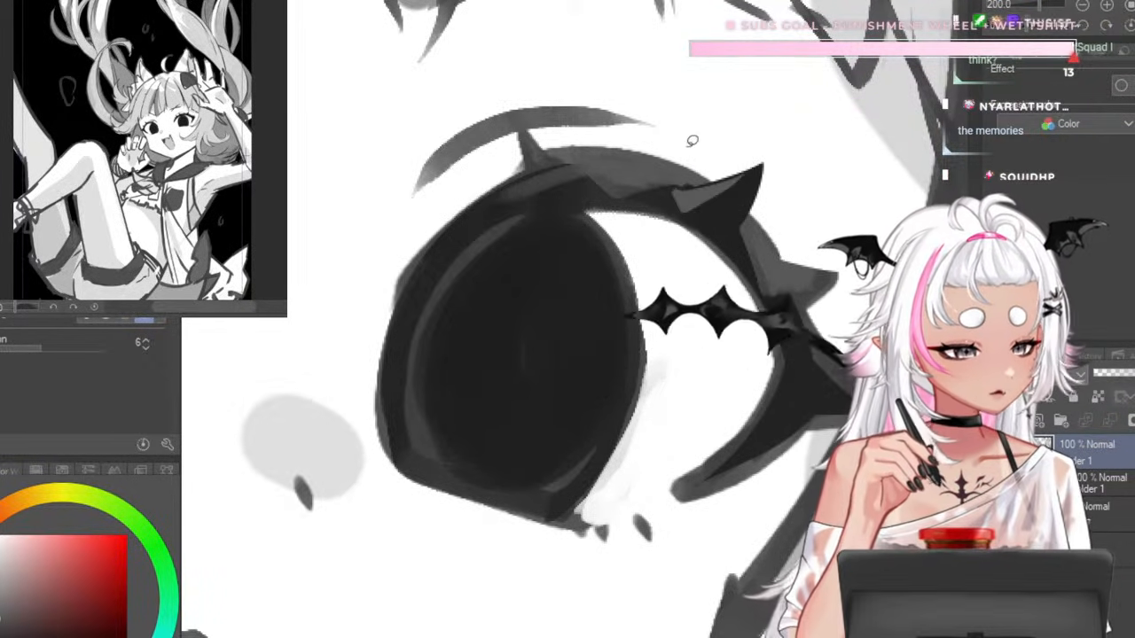
- Examine both eyes together at several zoom levels, comparing their lashes and irises within the whole face and figure
scroll(692, 140, down, 6)
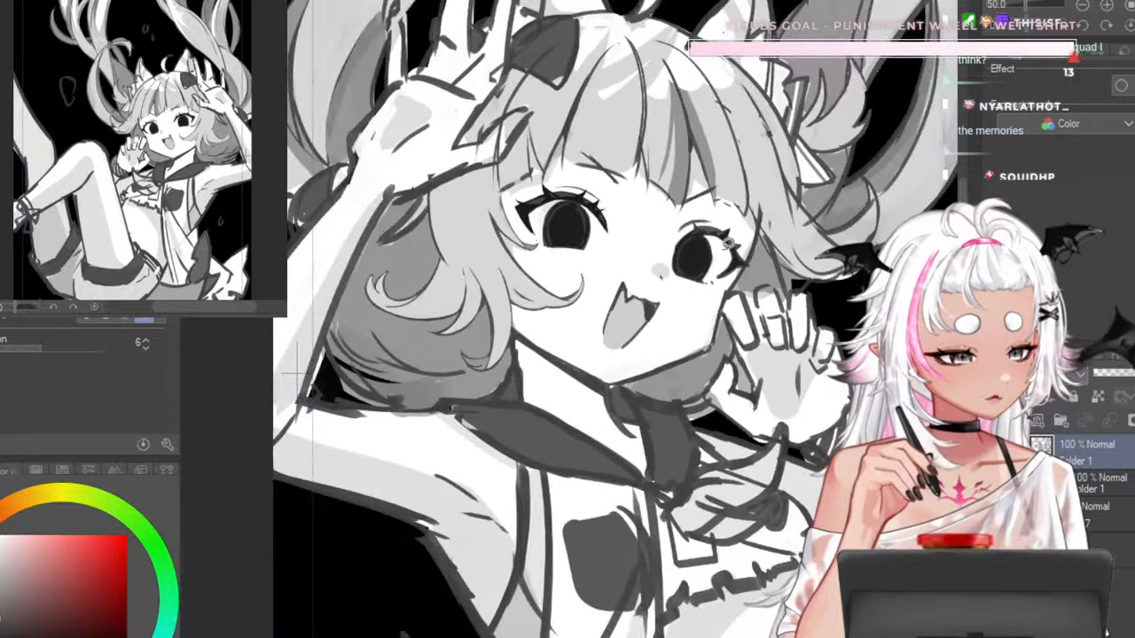
scroll(734, 260, up, 4)
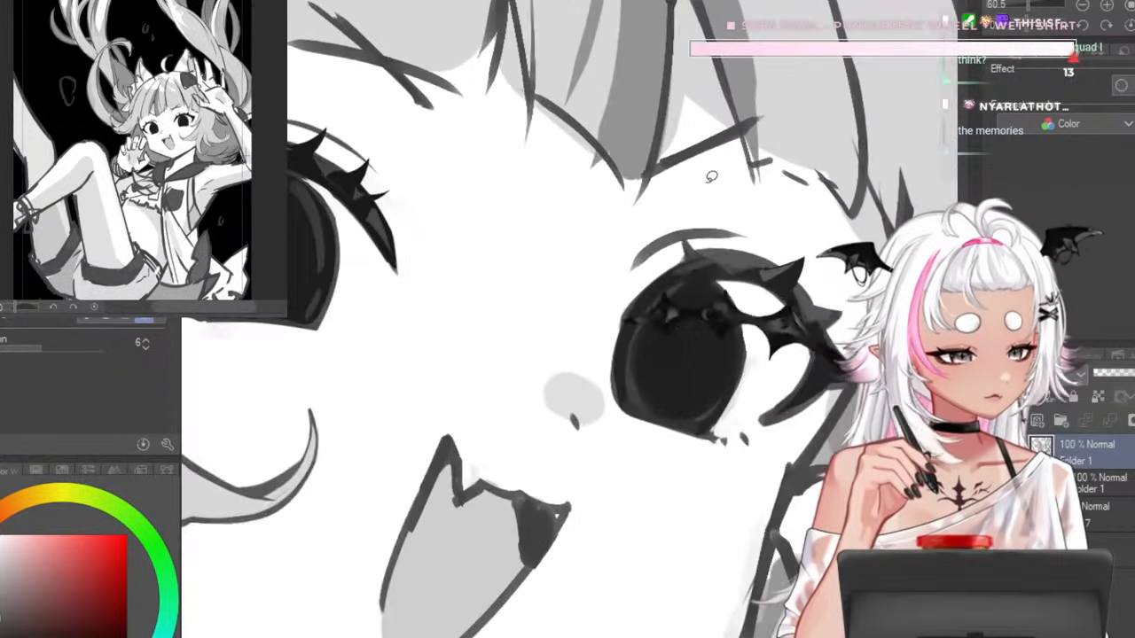
scroll(720, 229, down, 4)
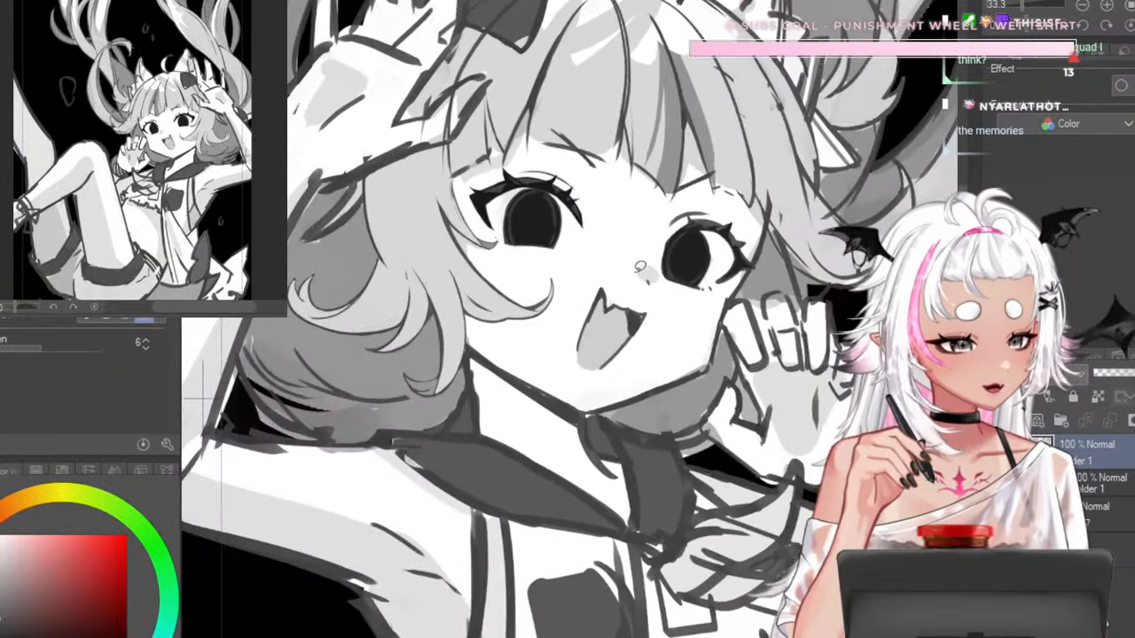
scroll(621, 279, up, 2)
scroll(621, 278, up, 1)
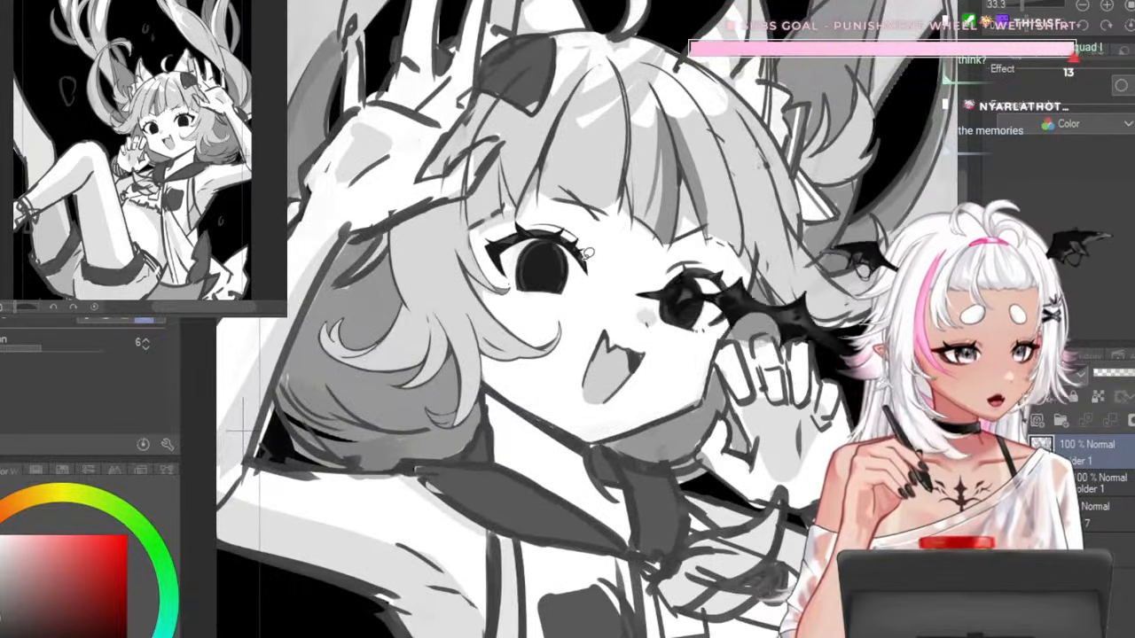
scroll(629, 221, down, 3)
scroll(633, 156, up, 2)
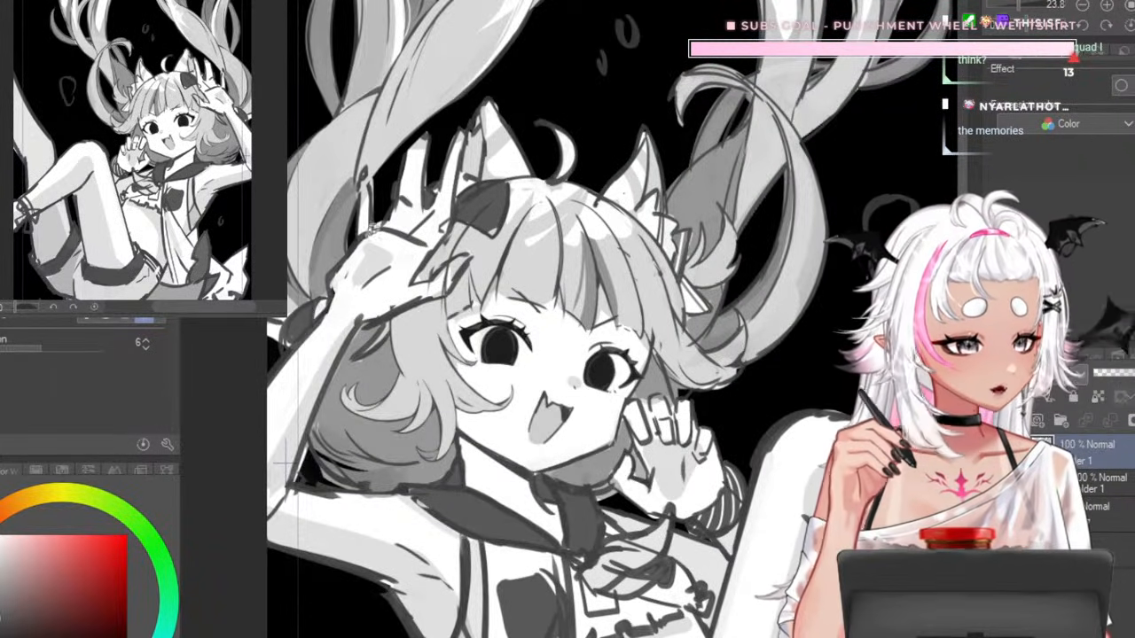
scroll(532, 337, up, 3)
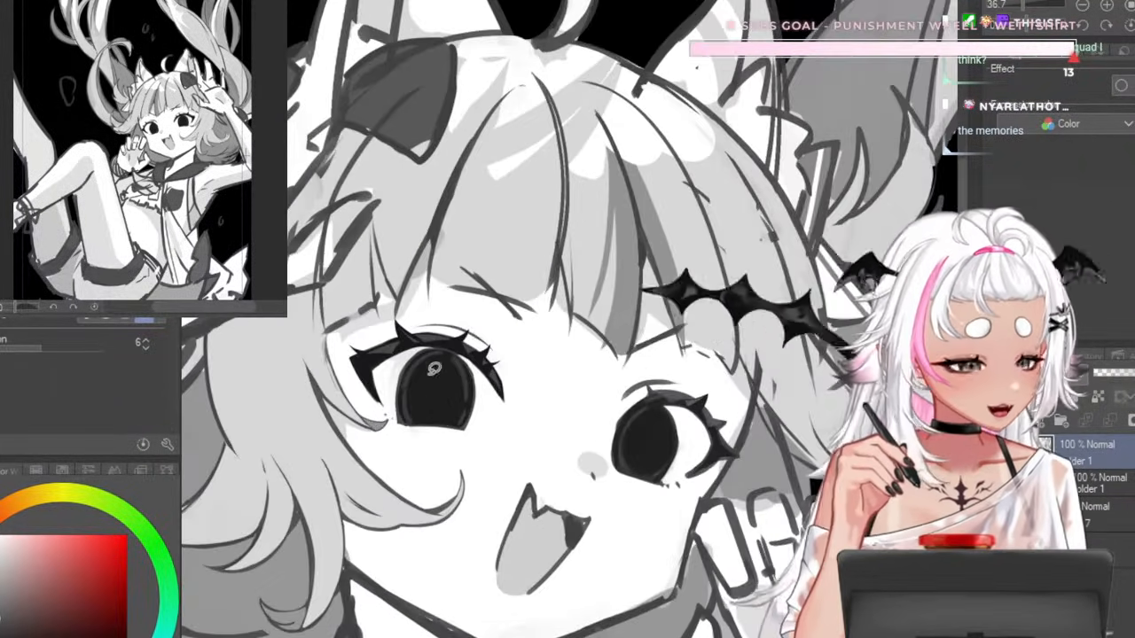
scroll(552, 401, down, 1)
scroll(551, 401, up, 3)
scroll(543, 406, down, 2)
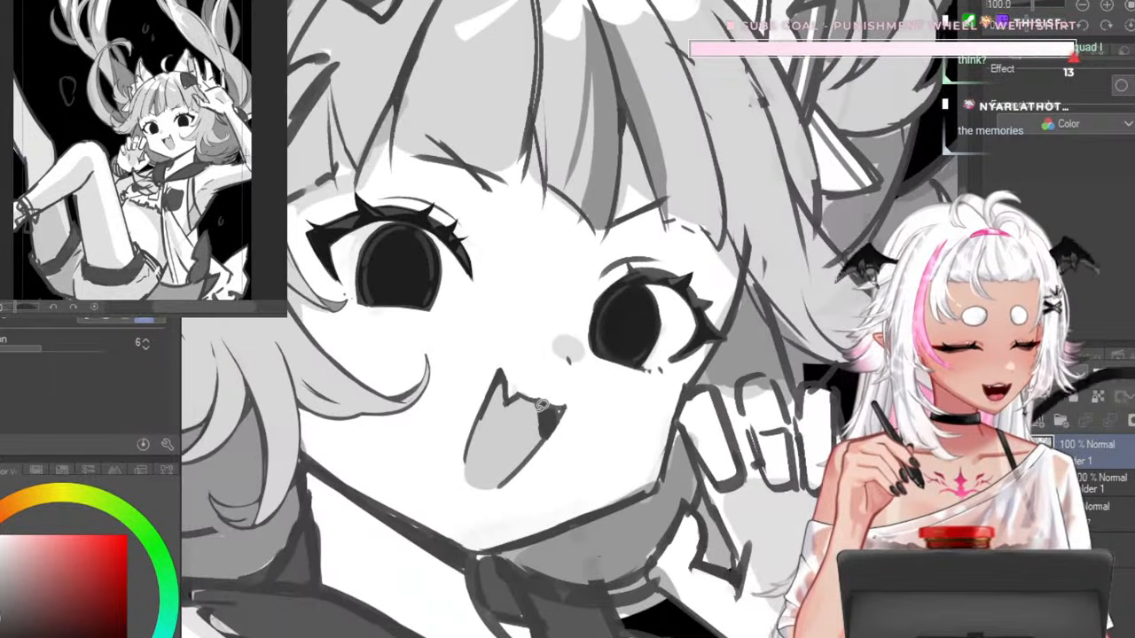
scroll(538, 410, up, 3)
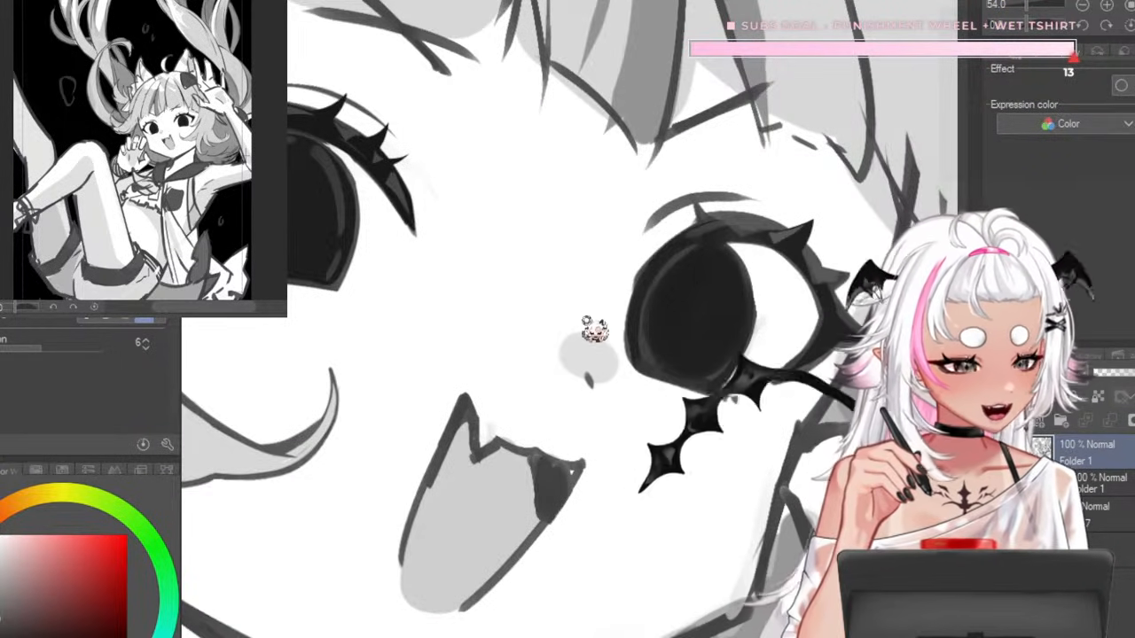
scroll(601, 365, down, 4)
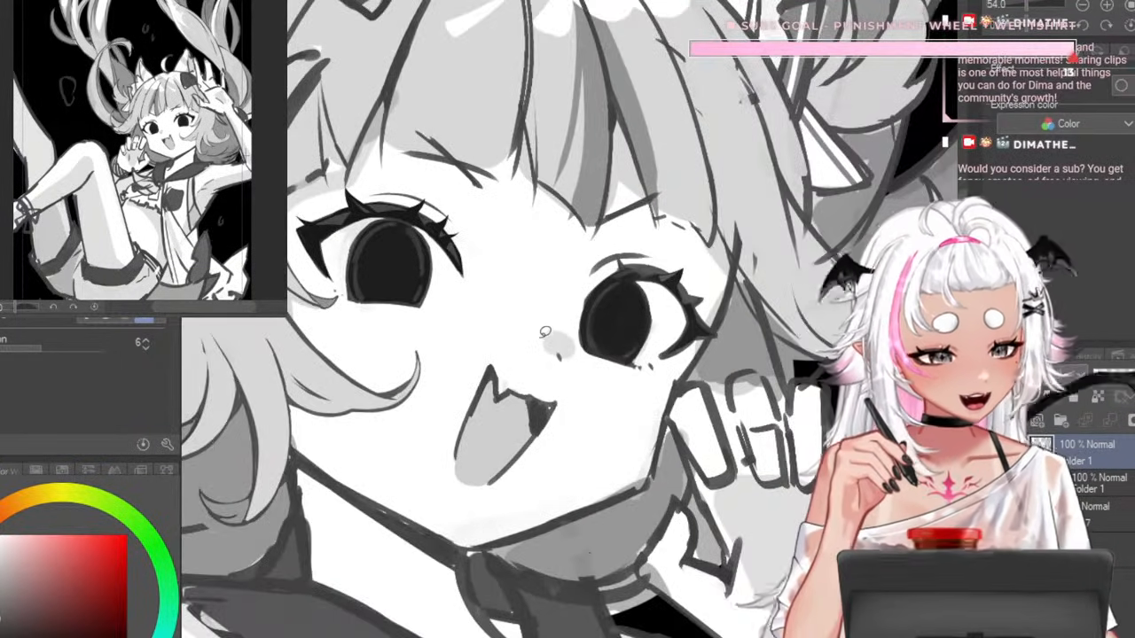
- Examine the face, the whole figure and the raised hand at several zoom levels
scroll(545, 335, up, 5)
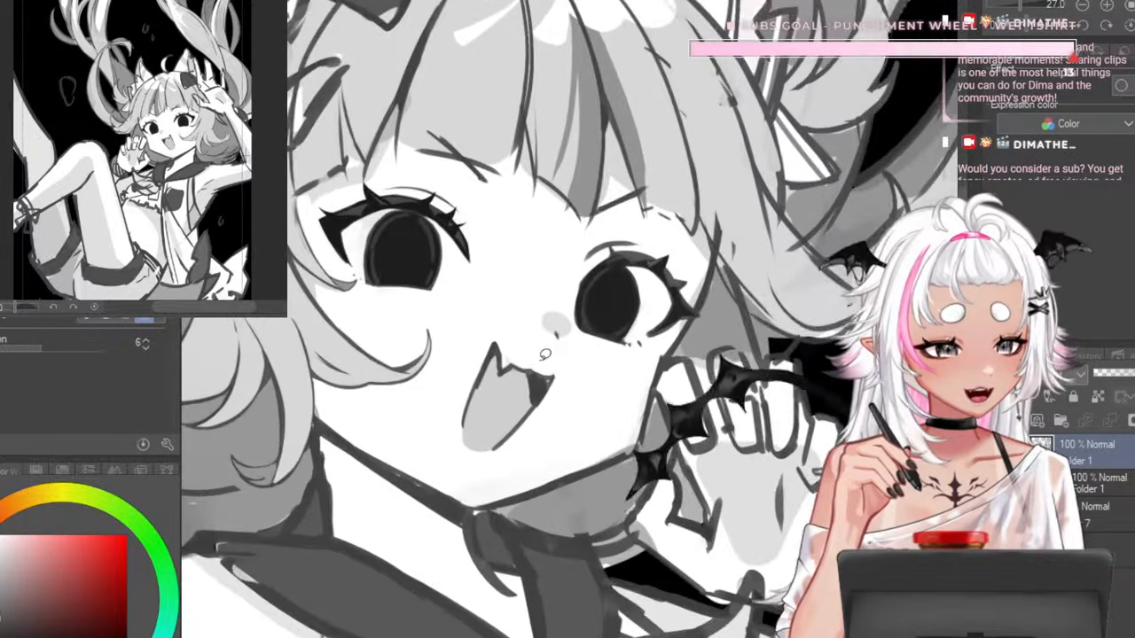
scroll(555, 328, down, 3)
scroll(554, 329, down, 3)
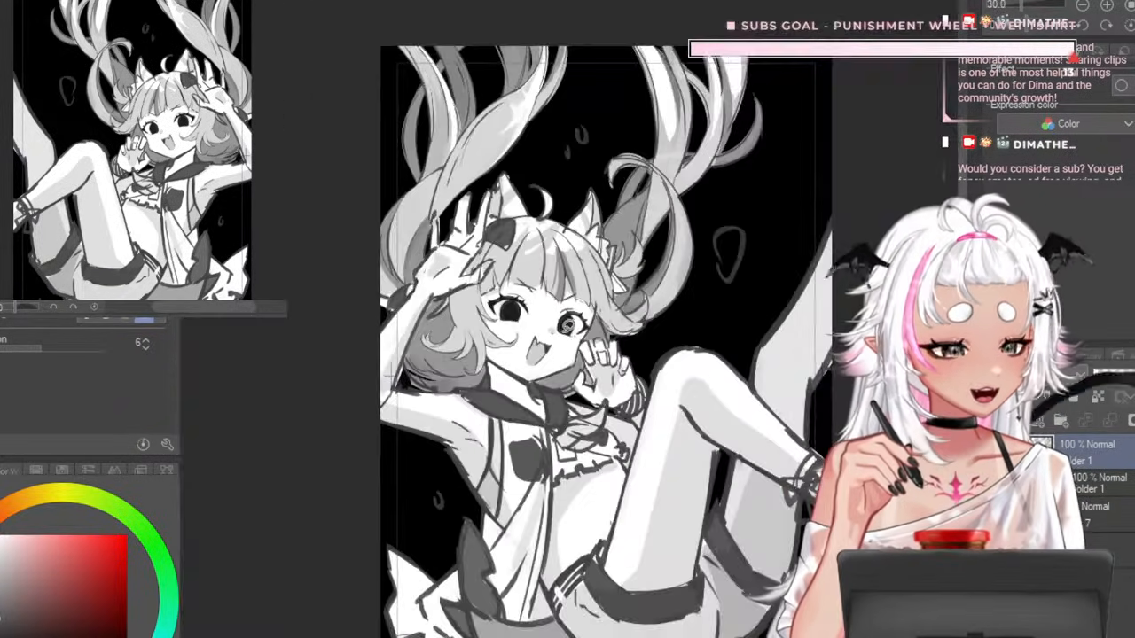
scroll(574, 306, up, 3)
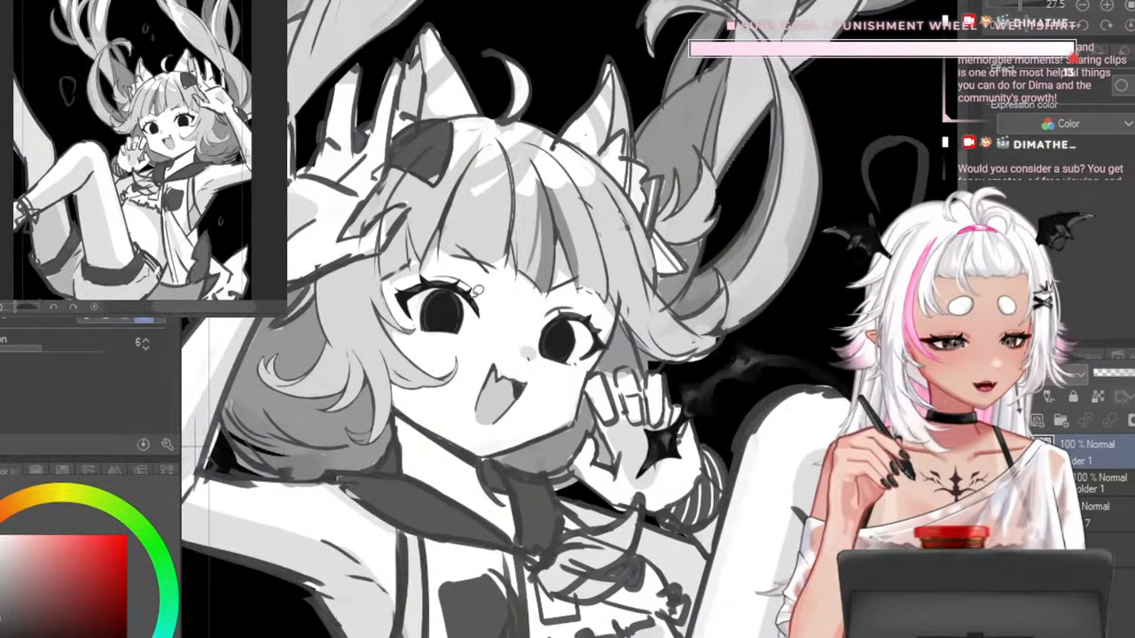
scroll(574, 306, down, 3)
scroll(575, 306, up, 1)
scroll(348, 226, up, 7)
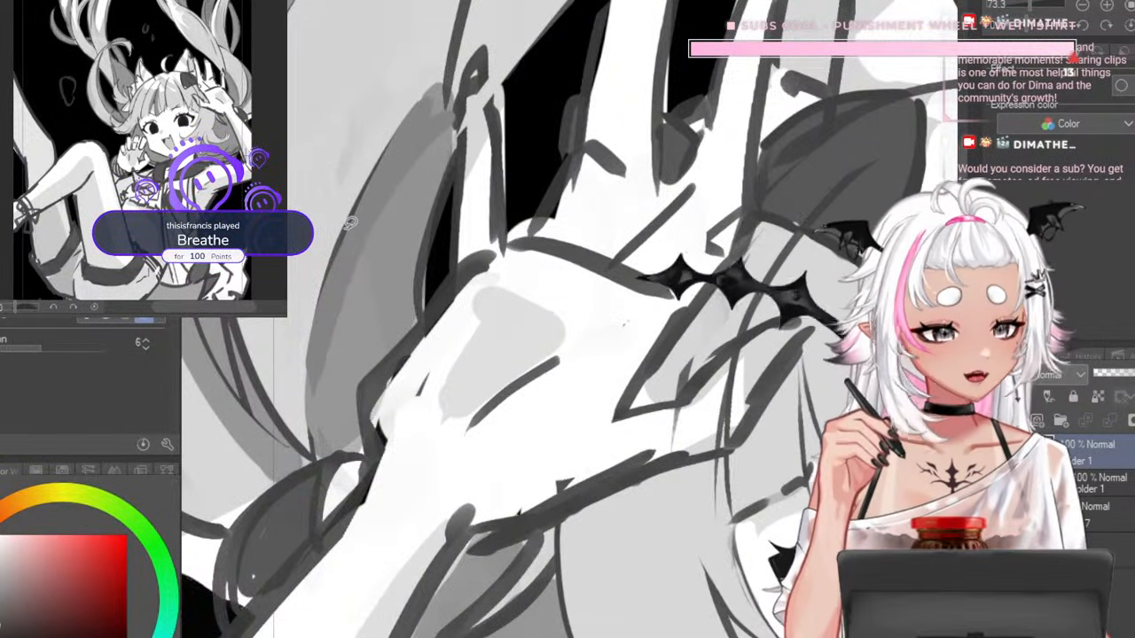
- Switch to the pen and inspect the hand, neckerchief and mouth at several zoom levels and canvas rotations, ending upright
key(p)
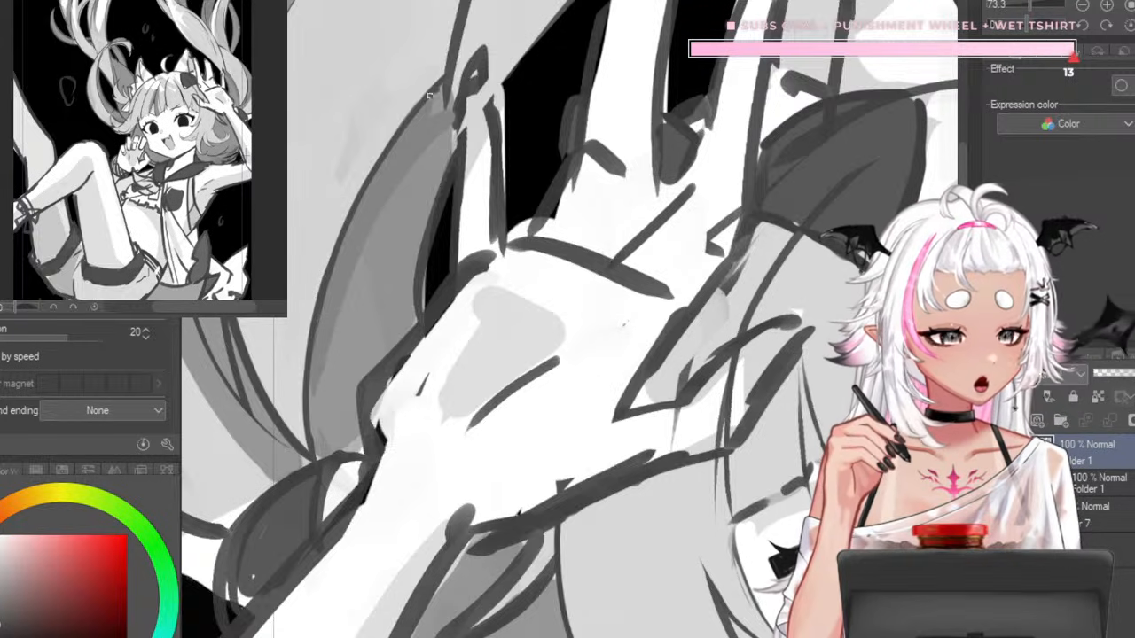
scroll(419, 106, down, 6)
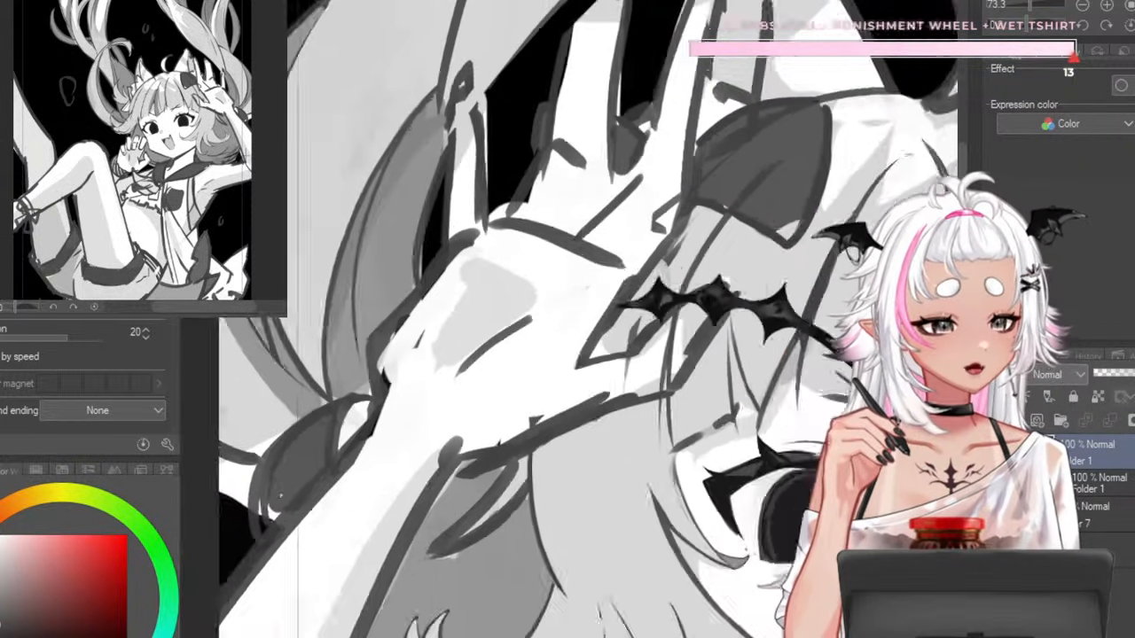
scroll(406, 272, up, 7)
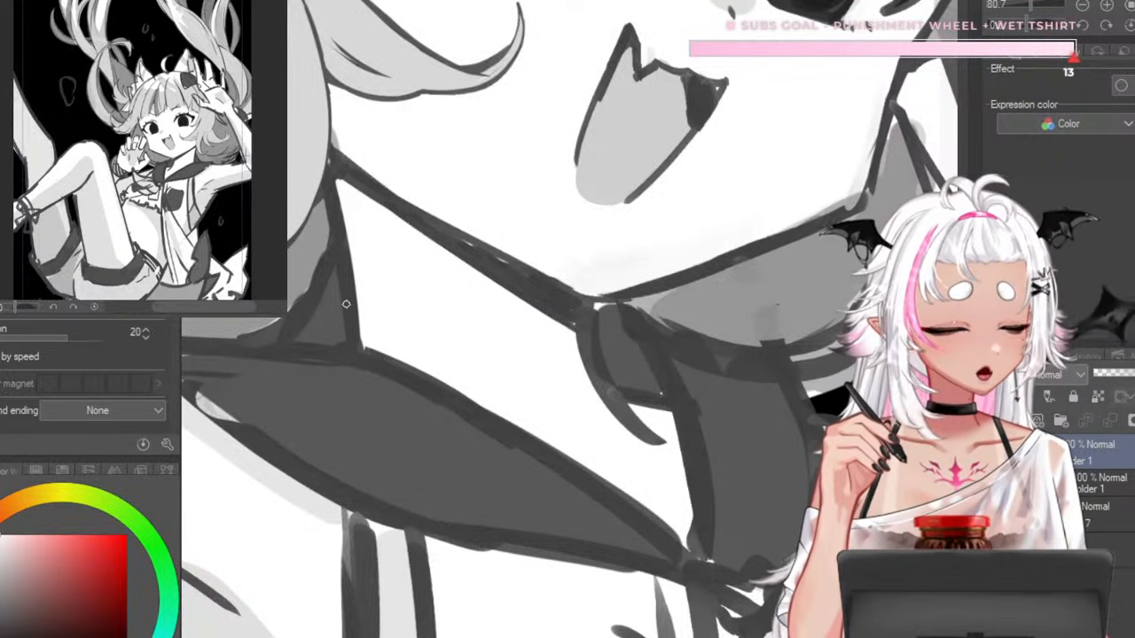
scroll(345, 304, down, 5)
scroll(495, 284, up, 3)
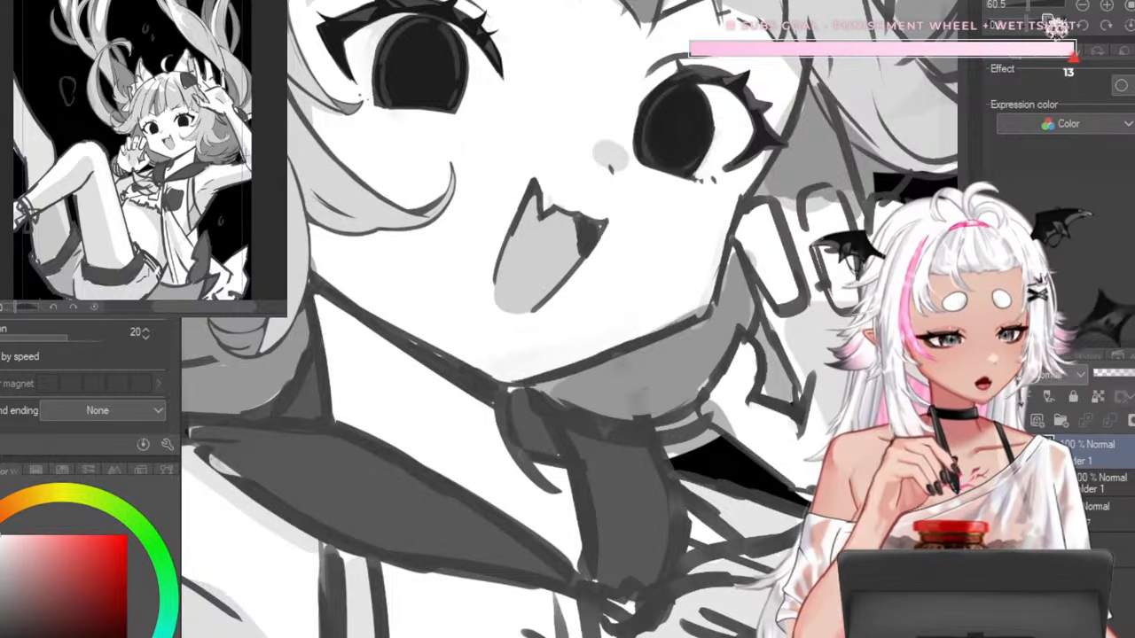
drag(1027, 25, 1039, 25)
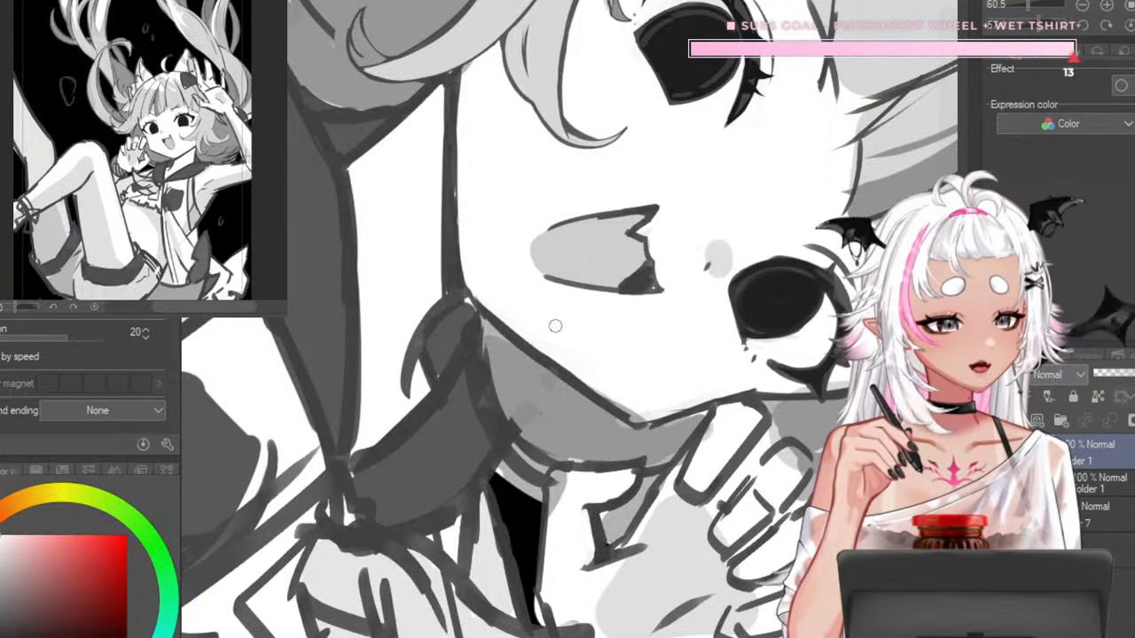
scroll(555, 326, down, 7)
scroll(535, 280, up, 9)
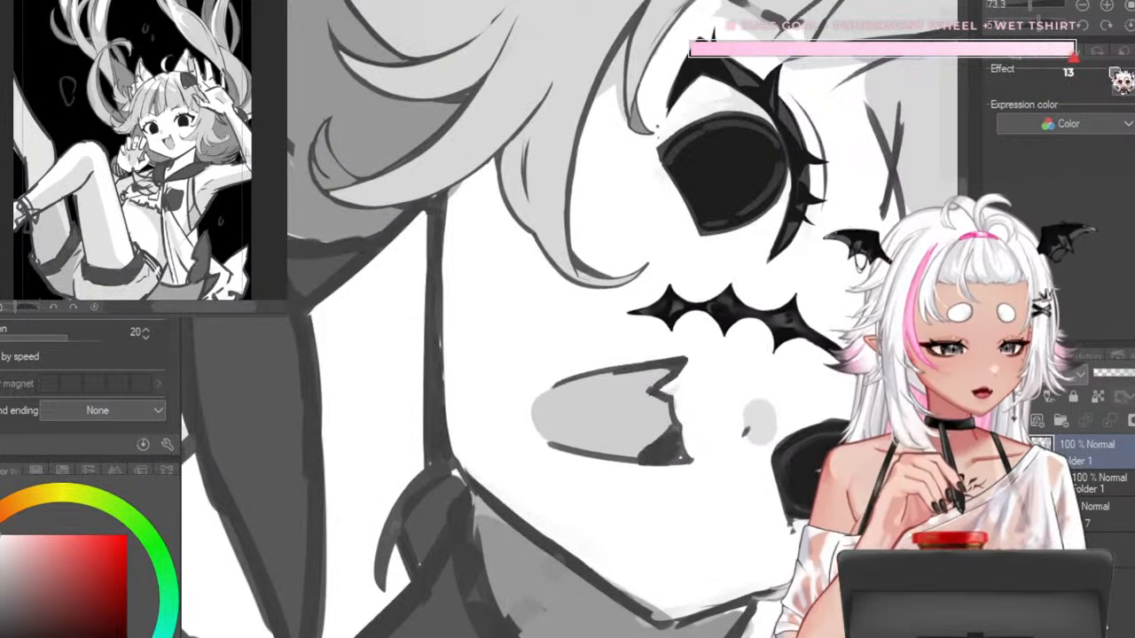
click(1130, 28)
scroll(478, 292, down, 7)
scroll(492, 320, up, 10)
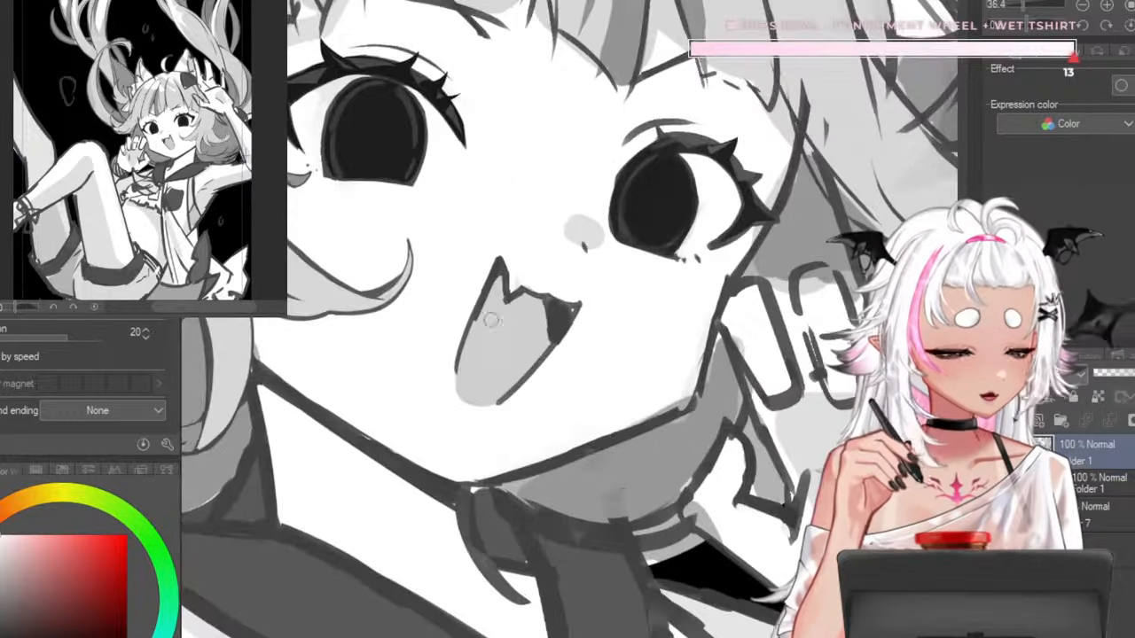
- Thin the mouth's outline from the inside with light grey, smoothing its long slanted side and the notch around the fang
scroll(509, 307, up, 2)
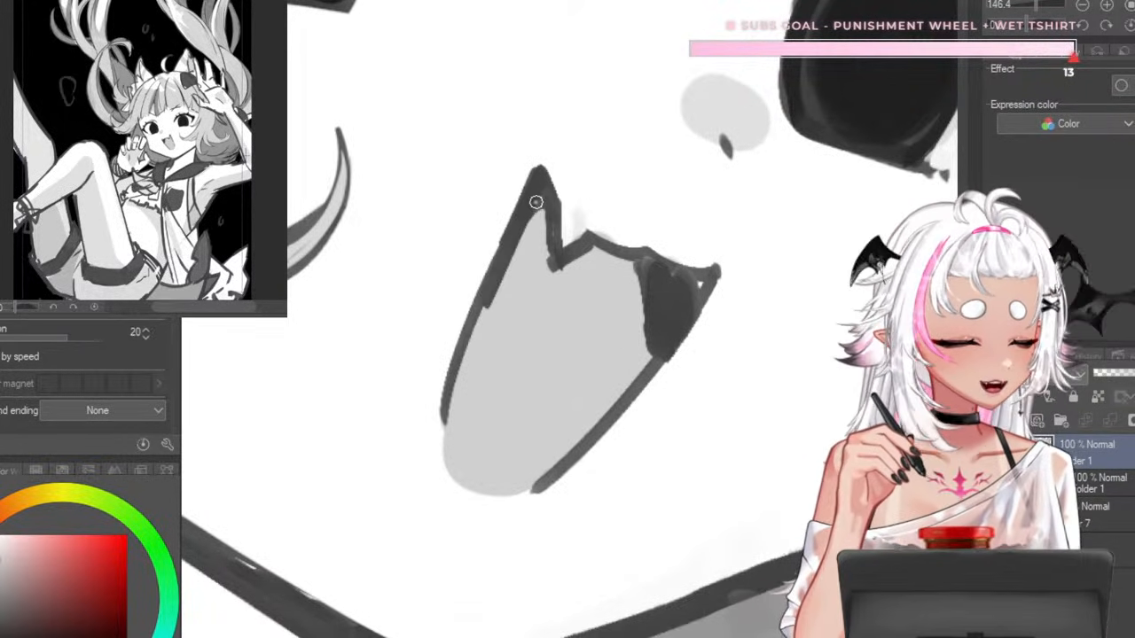
drag(536, 202, 454, 425)
key(ctrl+z)
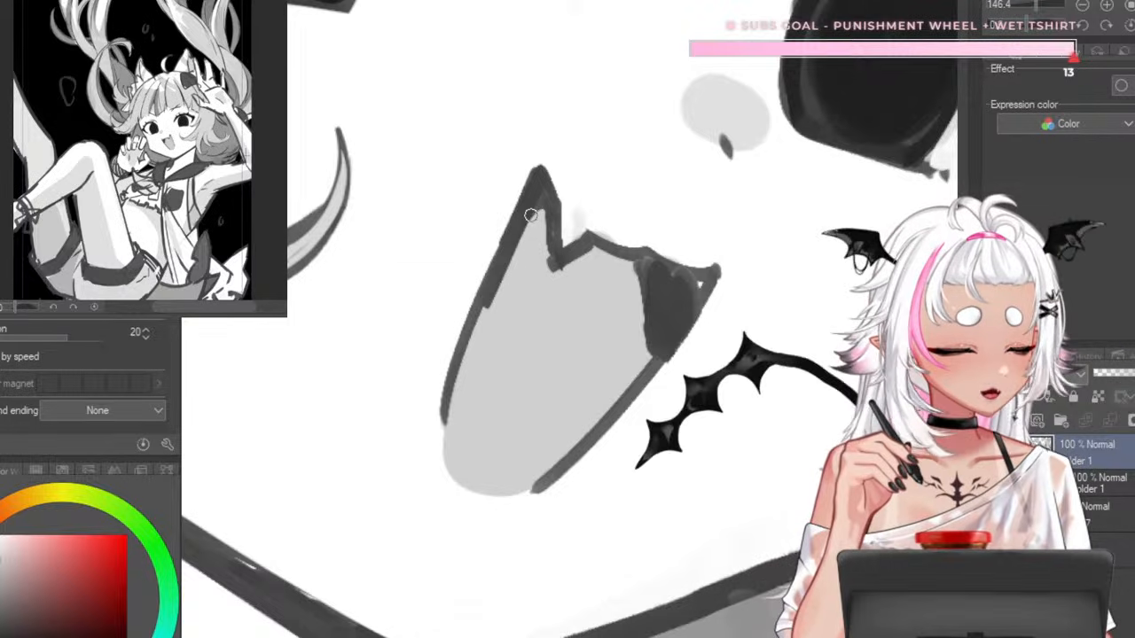
drag(534, 206, 462, 430)
drag(537, 197, 550, 273)
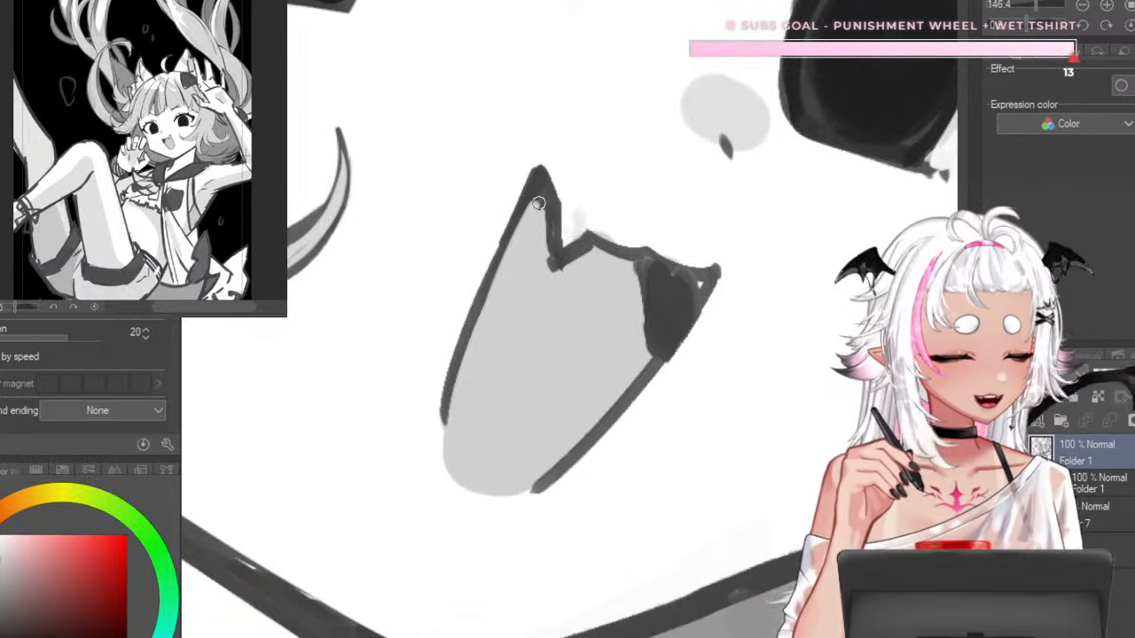
mouse_move(539, 204)
mouse_down()
mouse_move(562, 265)
mouse_move(589, 253)
mouse_up()
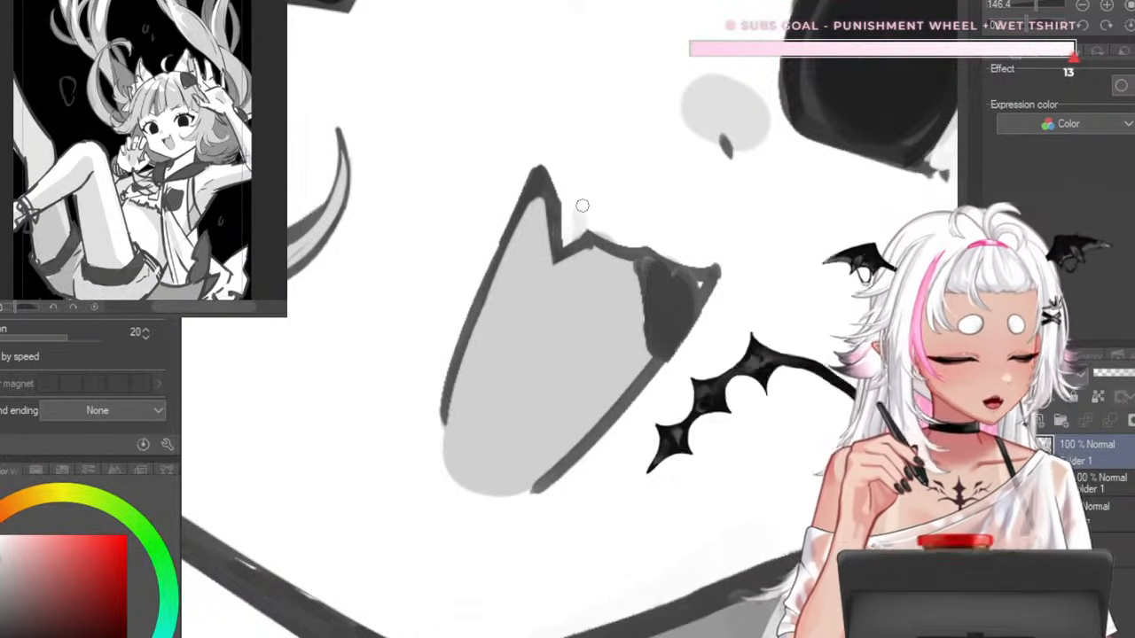
- Trim the fang's outer edge with white and reshape the mouth's dark-grey corner into a solid patch with a smooth curved boundary
alt+click(603, 209)
drag(564, 191, 564, 243)
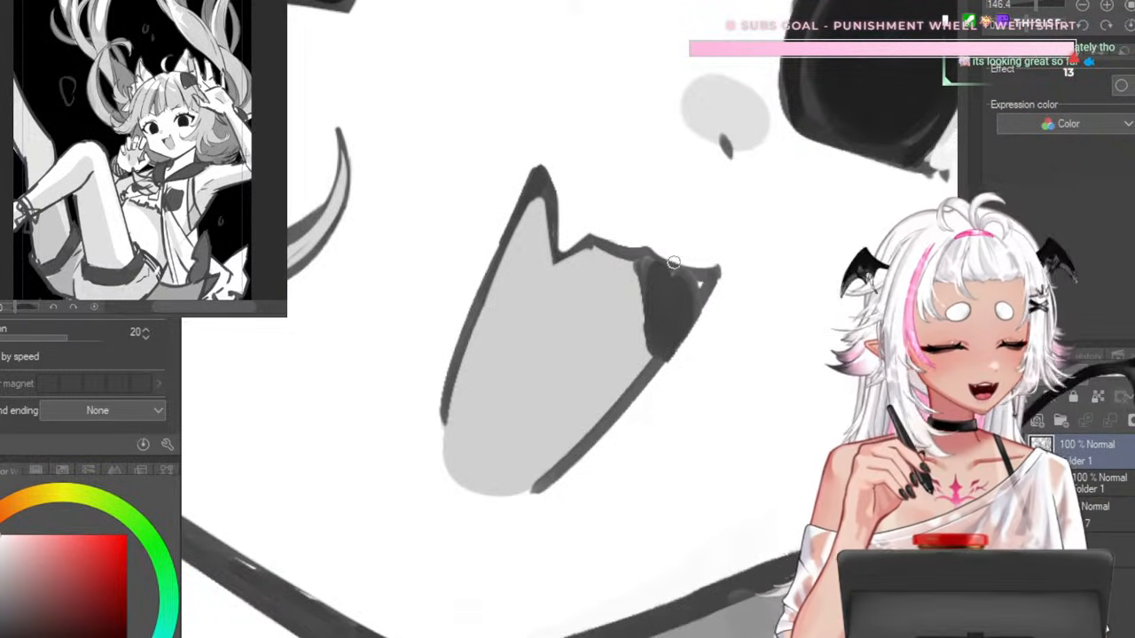
drag(612, 248, 651, 279)
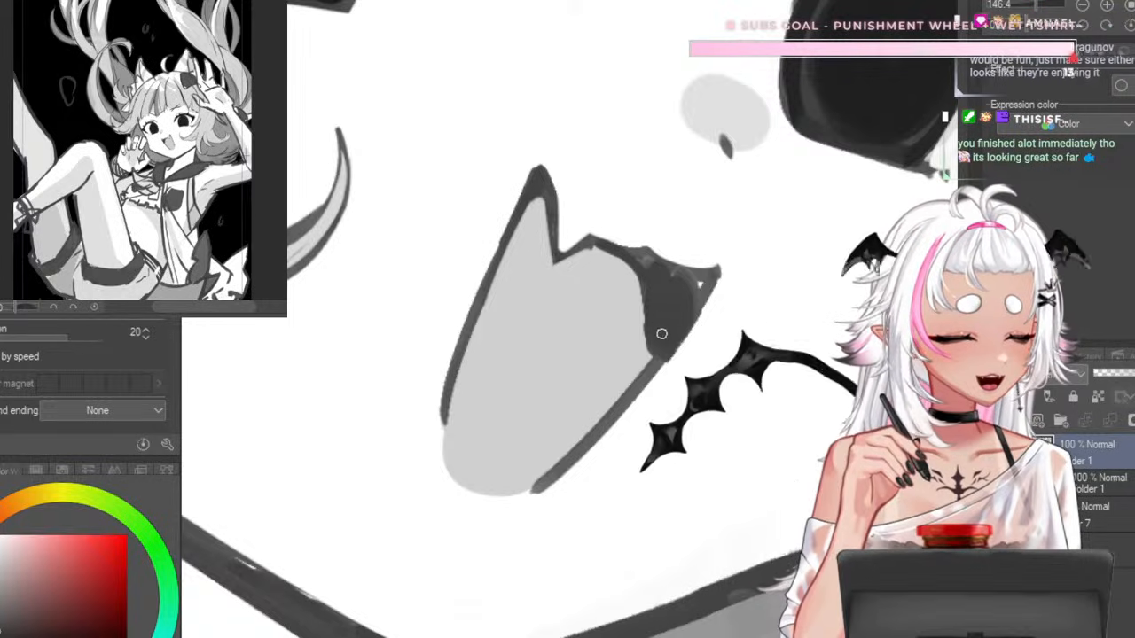
drag(662, 334, 631, 264)
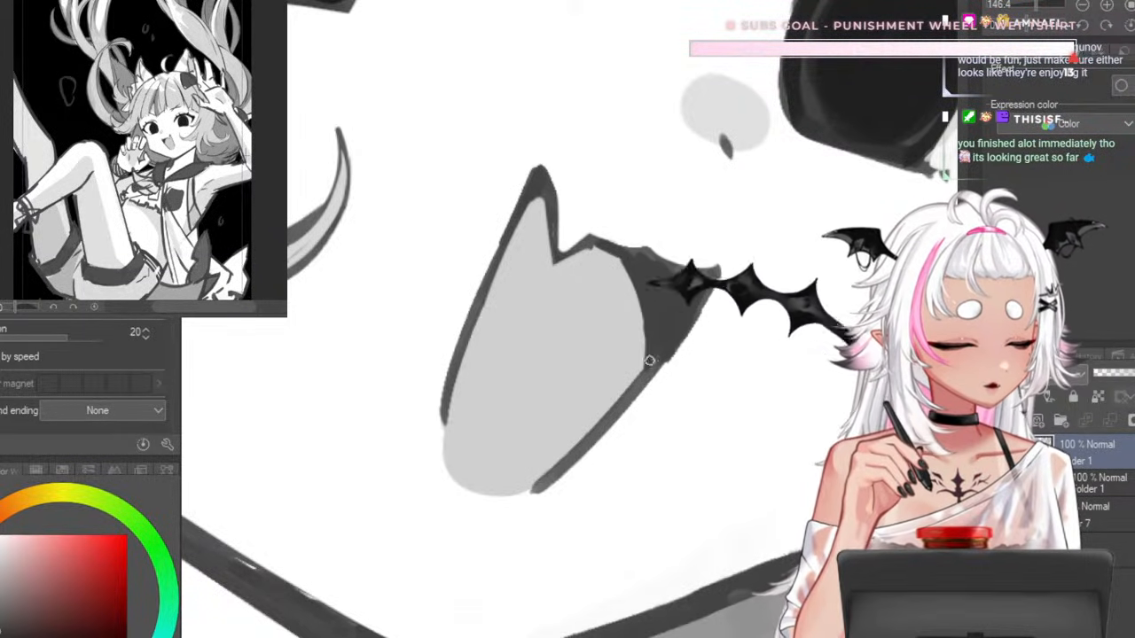
- Fill the irises of both eyes with flat mid-grey, keeping their near-black rims
scroll(707, 254, down, 8)
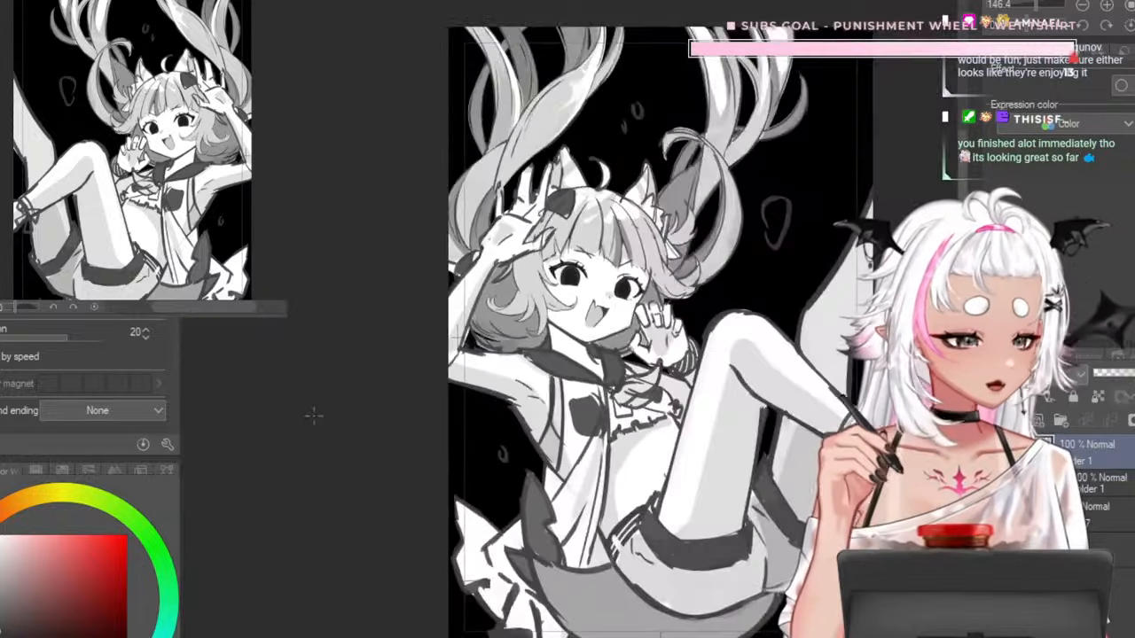
scroll(314, 416, up, 4)
scroll(663, 240, up, 5)
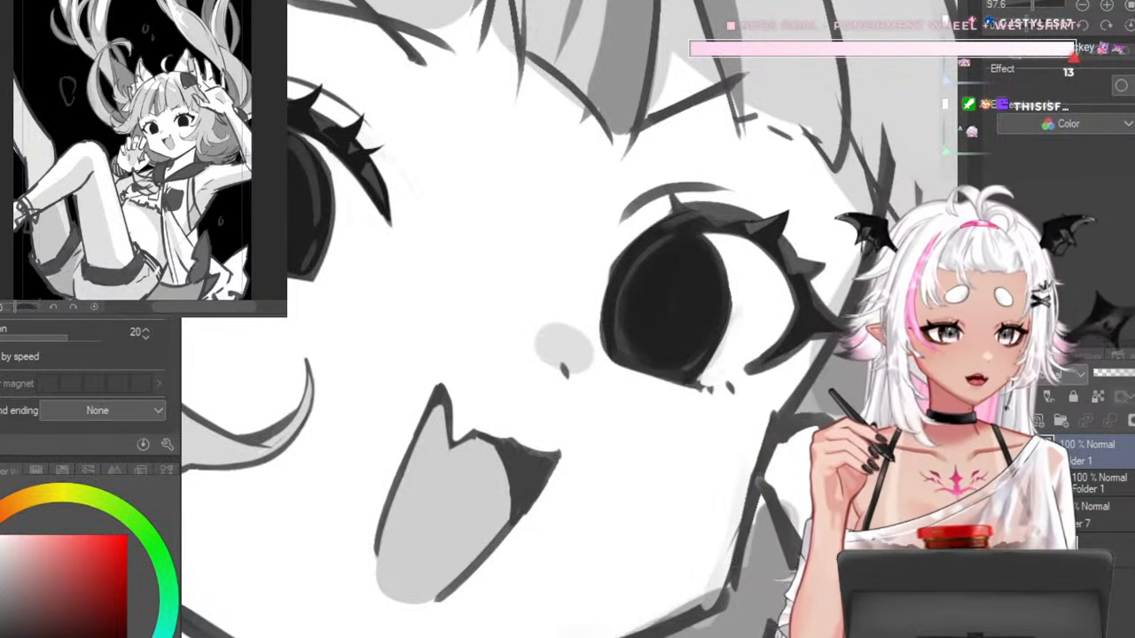
key(ctrl+z)
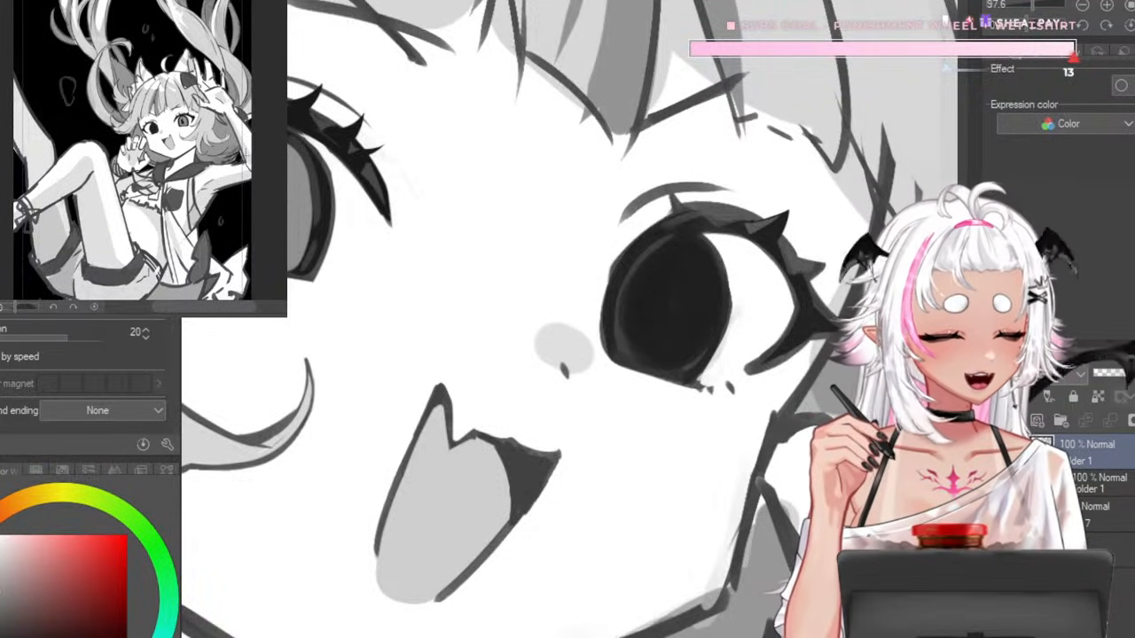
mouse_move(650, 259)
mouse_down()
mouse_move(692, 258)
mouse_move(696, 327)
mouse_move(675, 329)
mouse_move(635, 291)
mouse_move(678, 260)
mouse_move(702, 292)
mouse_up()
key(ctrl+z)
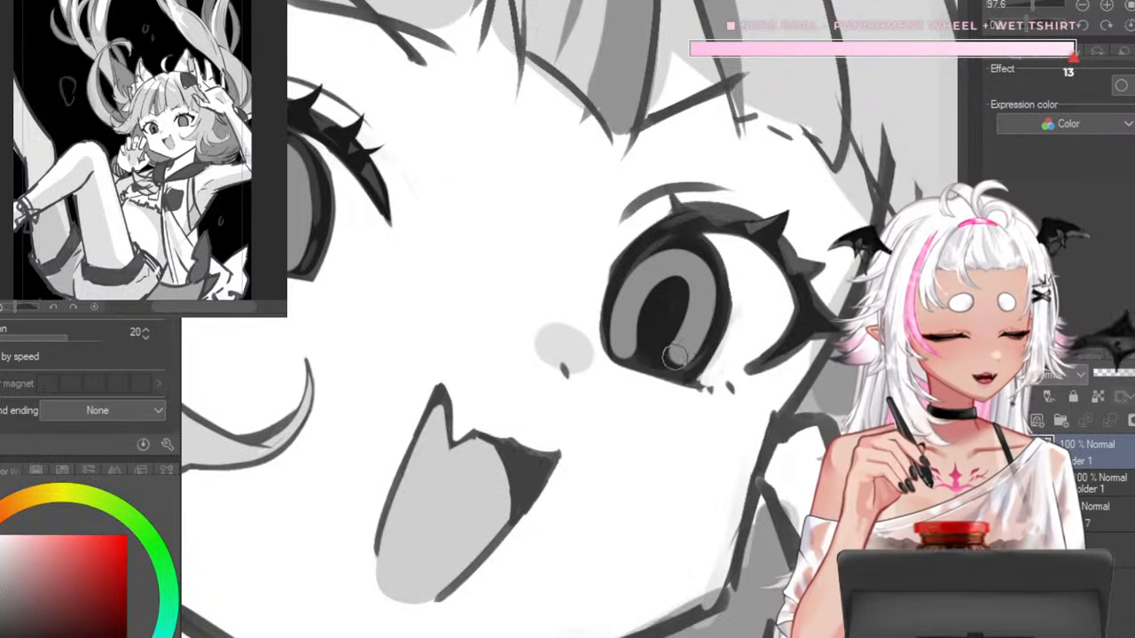
key(ctrl+z)
mouse_move(626, 349)
mouse_down()
mouse_move(644, 277)
mouse_move(677, 253)
mouse_move(702, 277)
mouse_move(693, 333)
mouse_move(668, 364)
mouse_move(631, 356)
mouse_up()
drag(659, 296, 666, 337)
scroll(613, 278, down, 2)
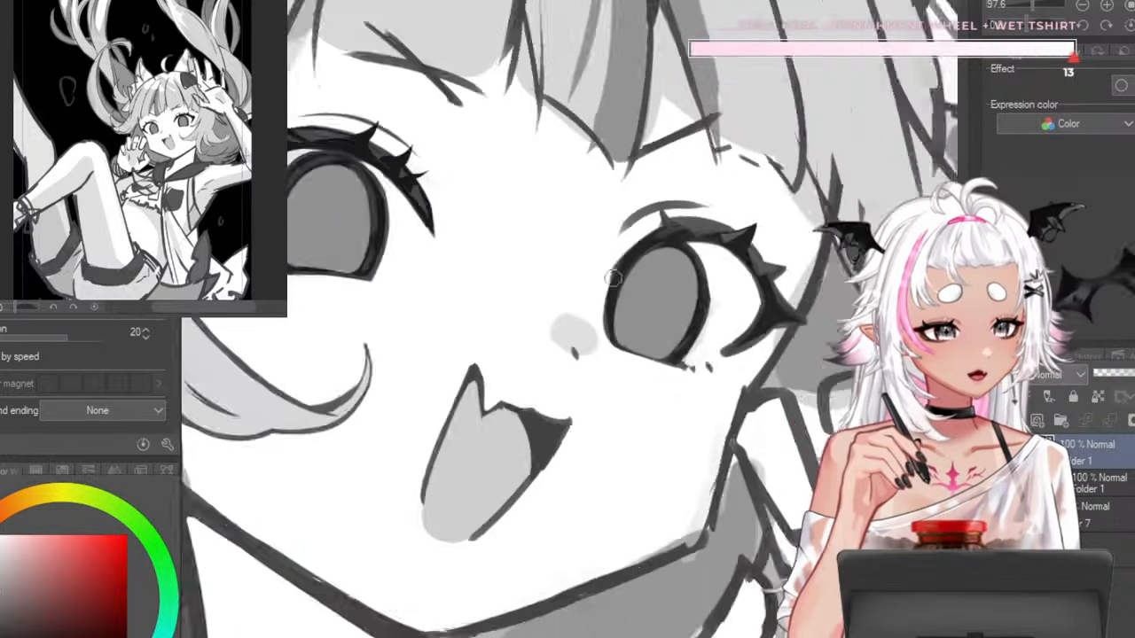
- Try several placements of a near-black oval pupil in the grey iris of the eye nearer the open palm
scroll(613, 279, down, 3)
scroll(643, 182, up, 5)
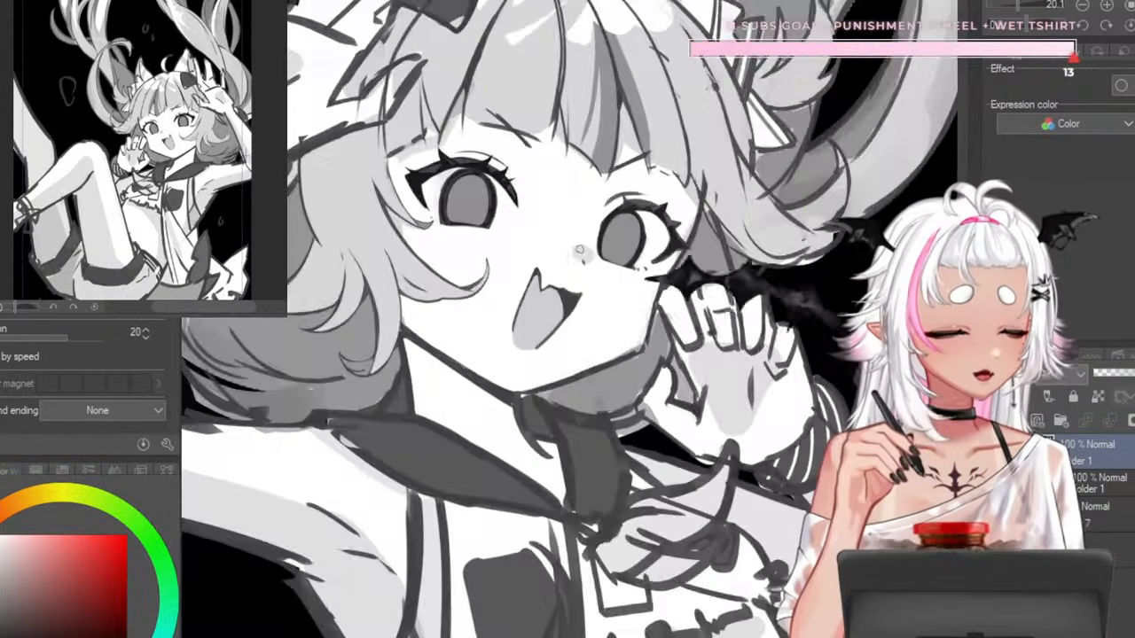
scroll(644, 182, up, 2)
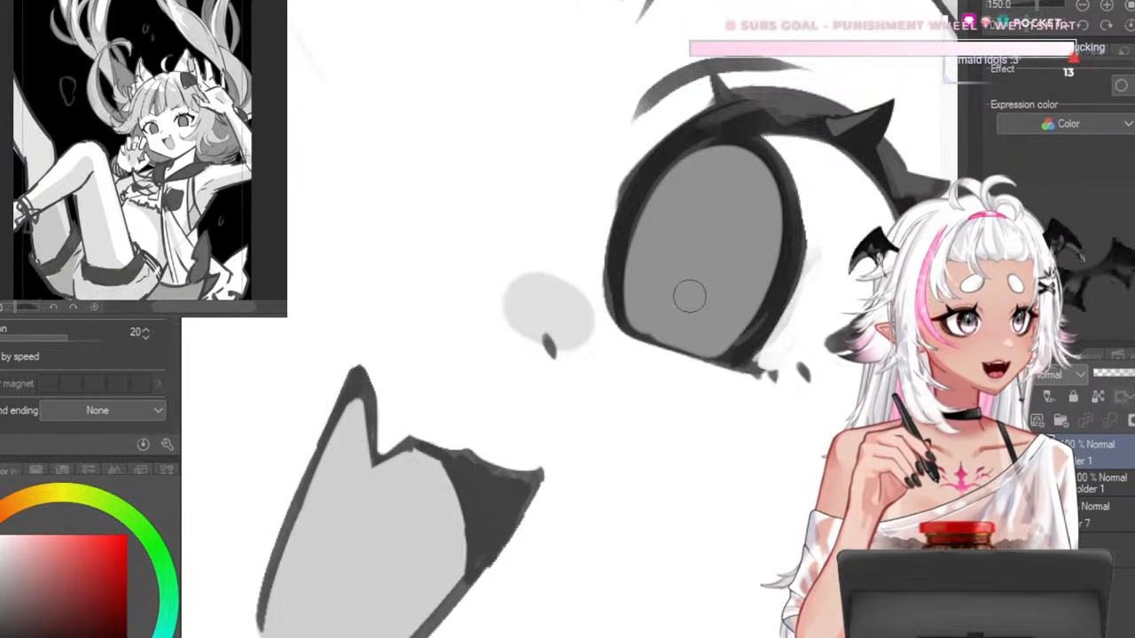
mouse_move(703, 269)
mouse_down()
mouse_move(667, 302)
mouse_move(695, 277)
mouse_up()
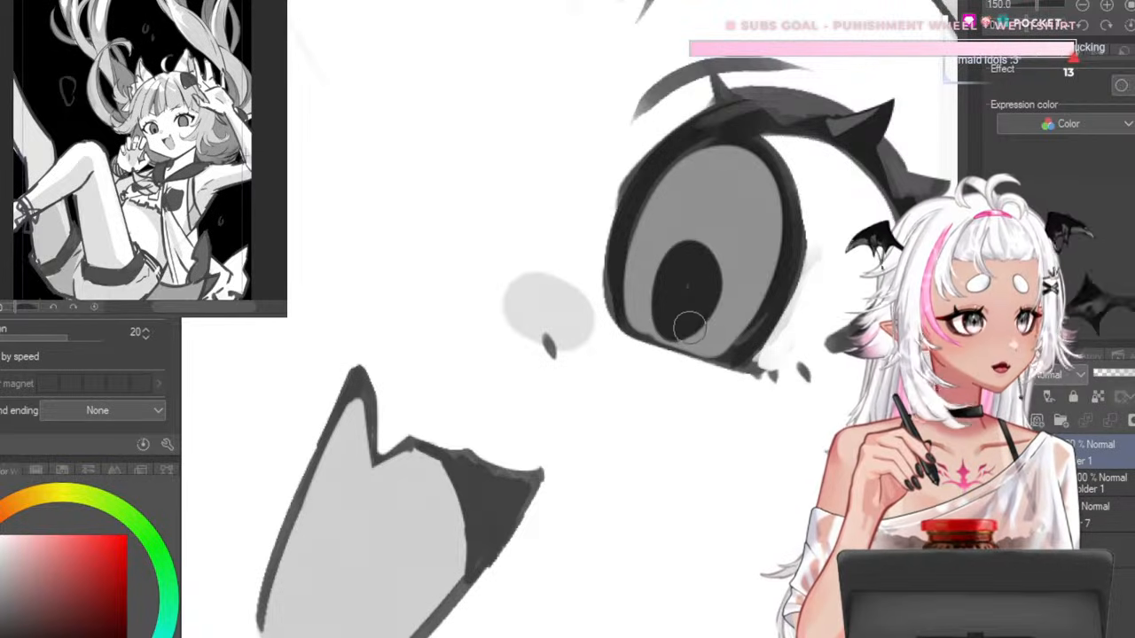
key(ctrl+z)
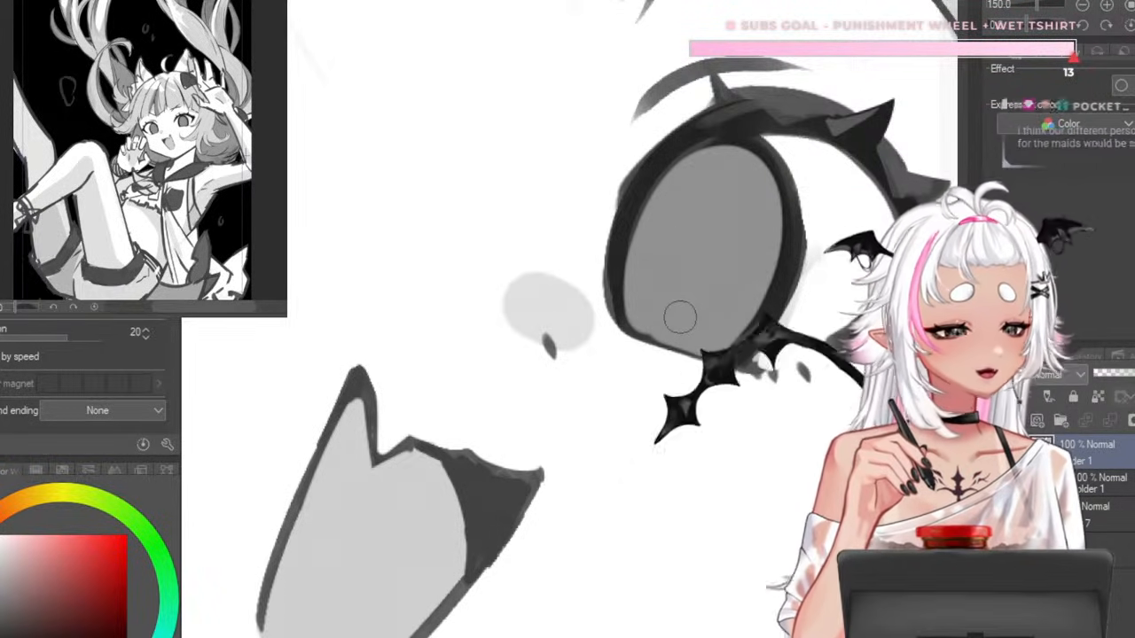
drag(680, 317, 705, 263)
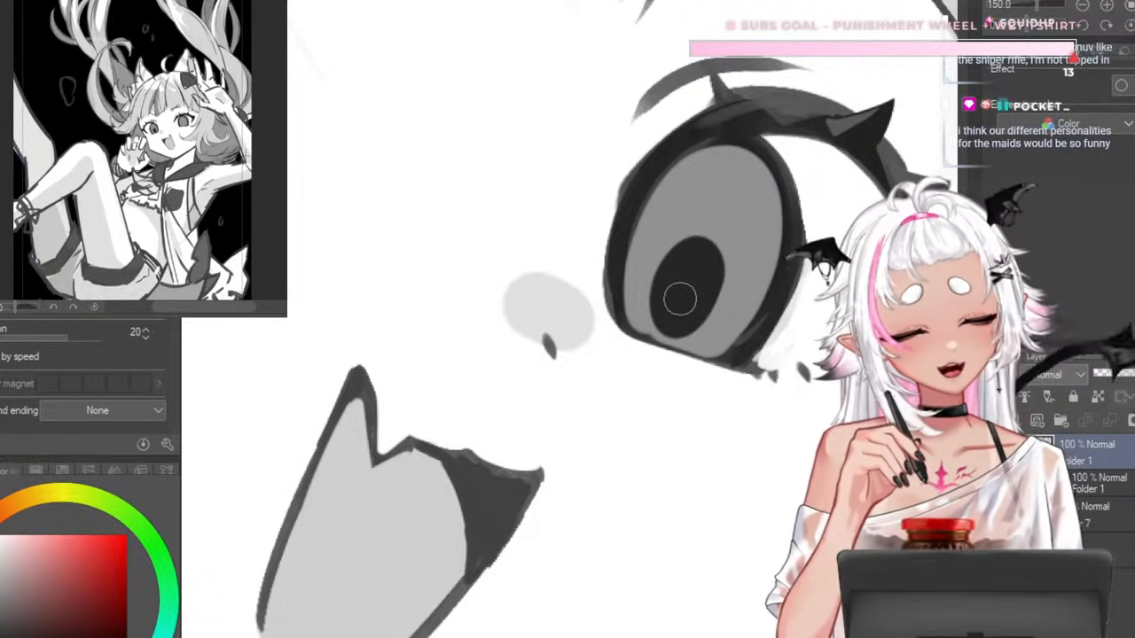
key(ctrl+z)
drag(665, 311, 678, 249)
key(ctrl+z)
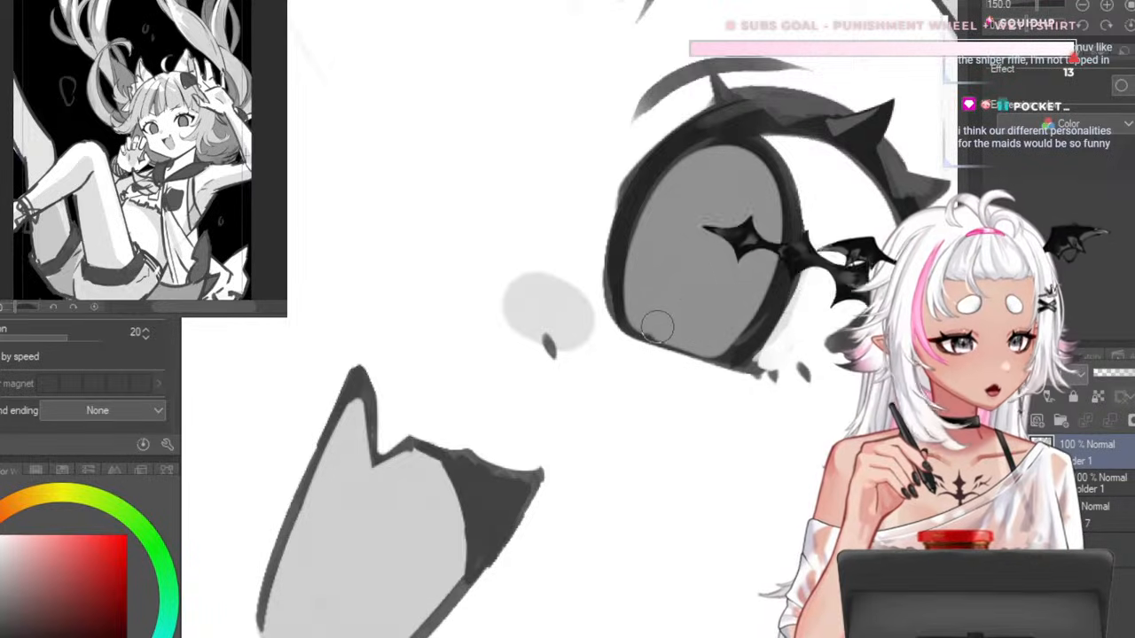
mouse_move(697, 289)
mouse_down()
mouse_move(665, 298)
mouse_move(684, 280)
mouse_move(678, 308)
mouse_move(654, 322)
mouse_move(674, 254)
mouse_move(692, 303)
mouse_move(672, 329)
mouse_move(678, 275)
mouse_up()
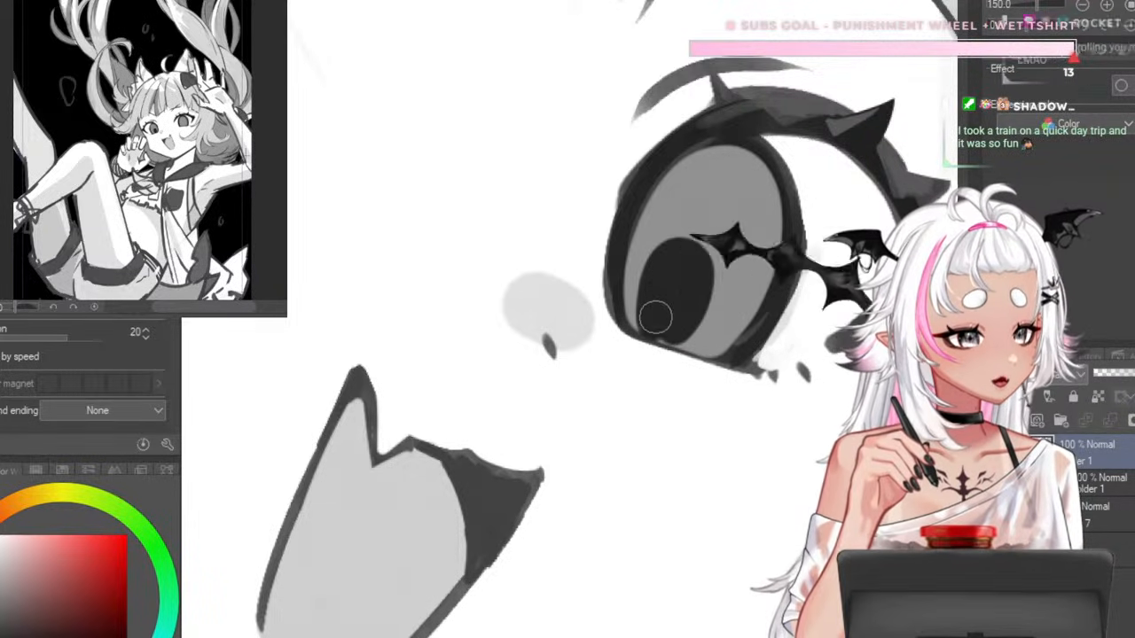
scroll(670, 293, down, 7)
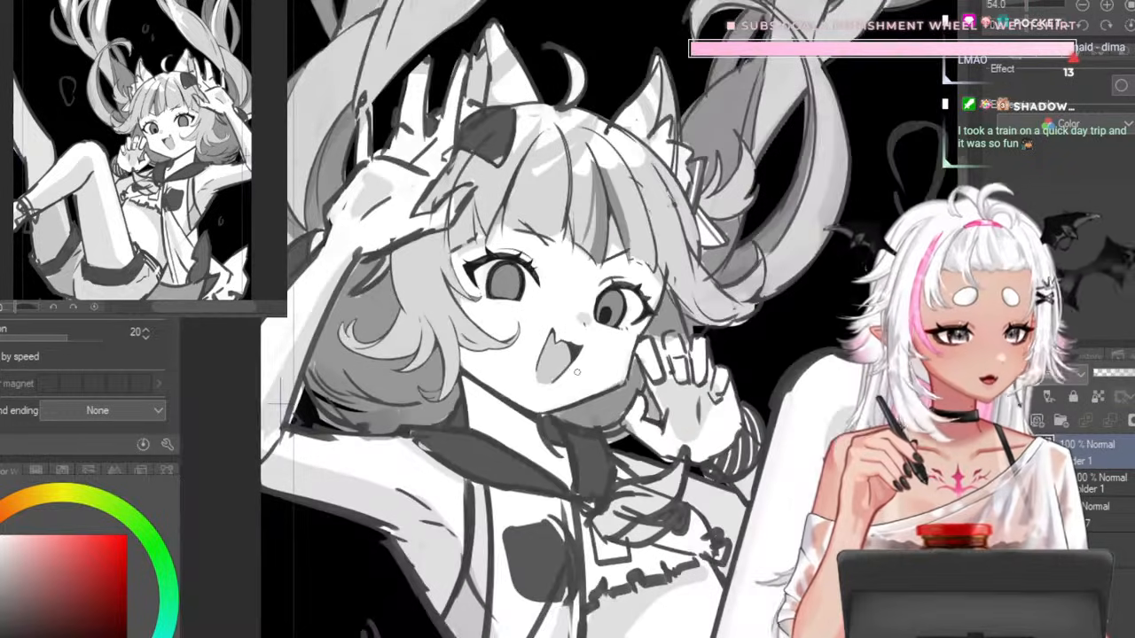
scroll(609, 239, up, 5)
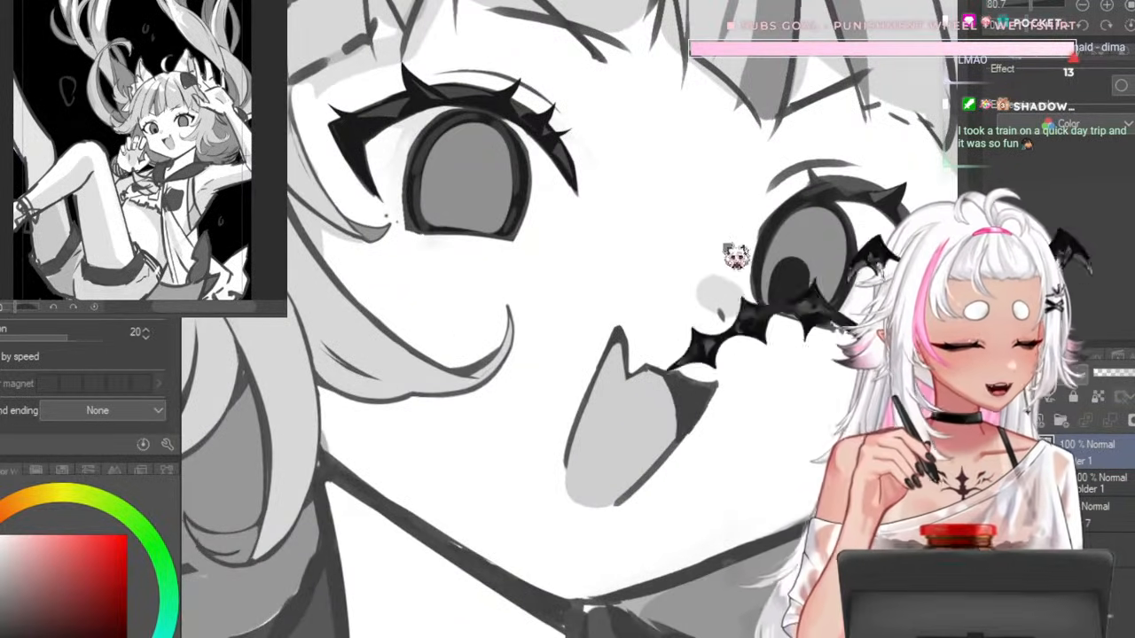
scroll(609, 239, down, 1)
scroll(609, 238, up, 1)
scroll(565, 251, up, 1)
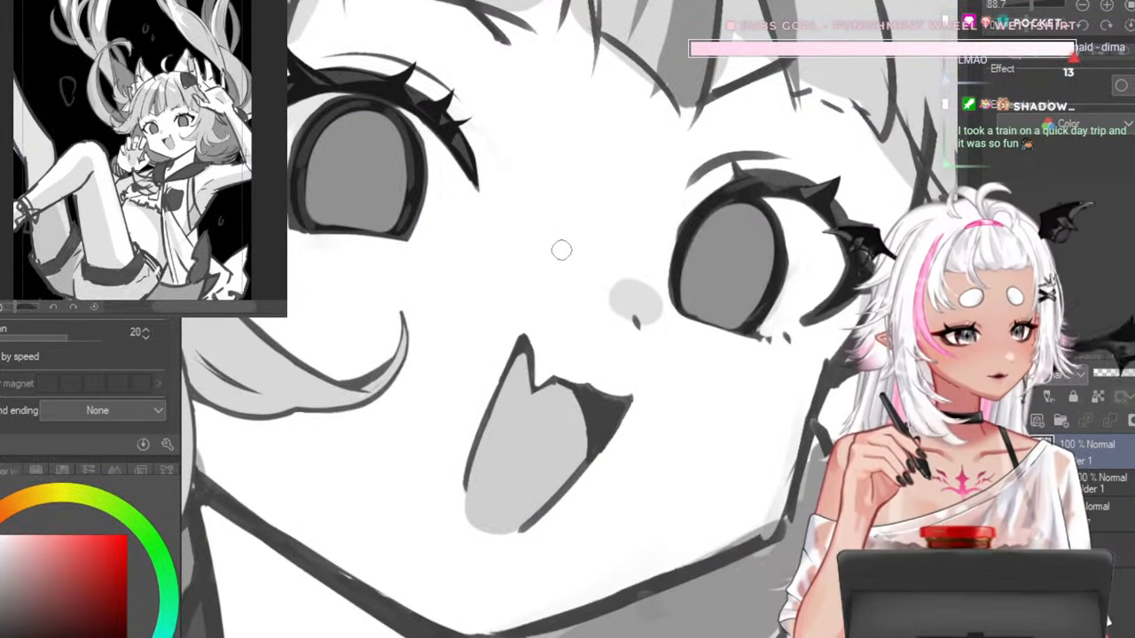
- Paint near-black oval pupils in the grey irises of both eyes, retrying the one farther from the open palm
mouse_move(715, 279)
mouse_down()
mouse_move(727, 271)
mouse_move(708, 284)
mouse_up()
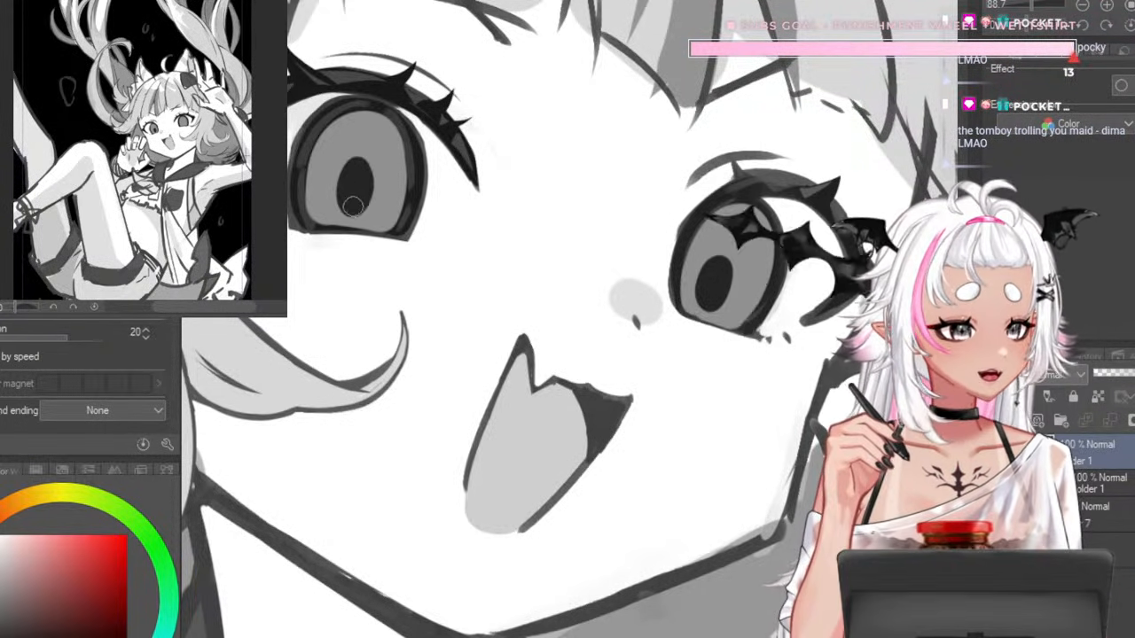
key(ctrl+z)
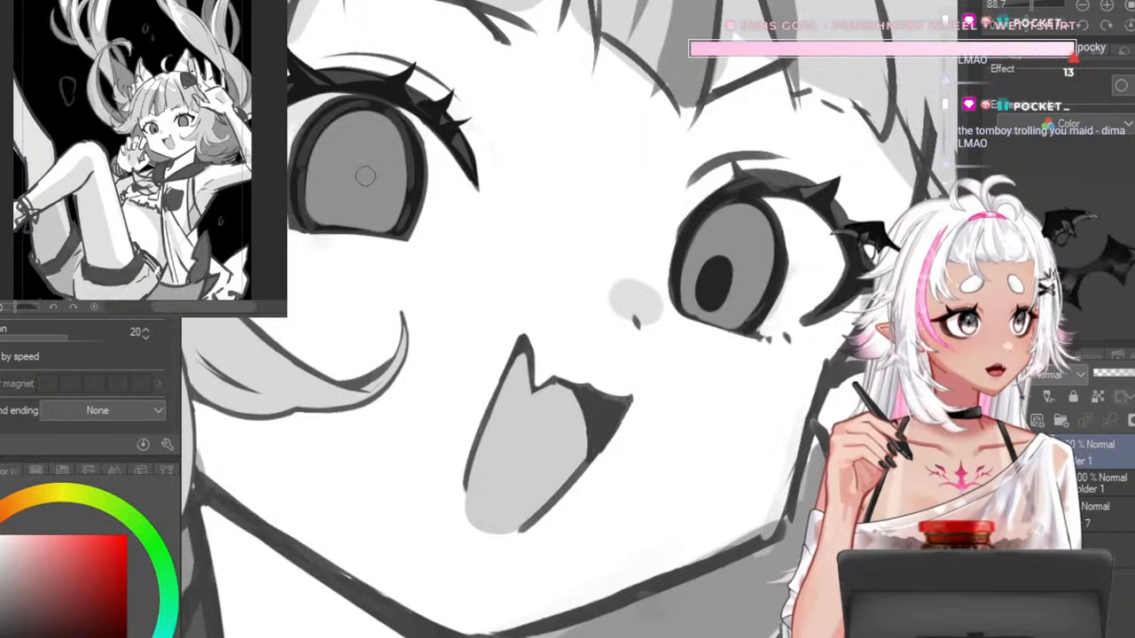
drag(364, 175, 355, 191)
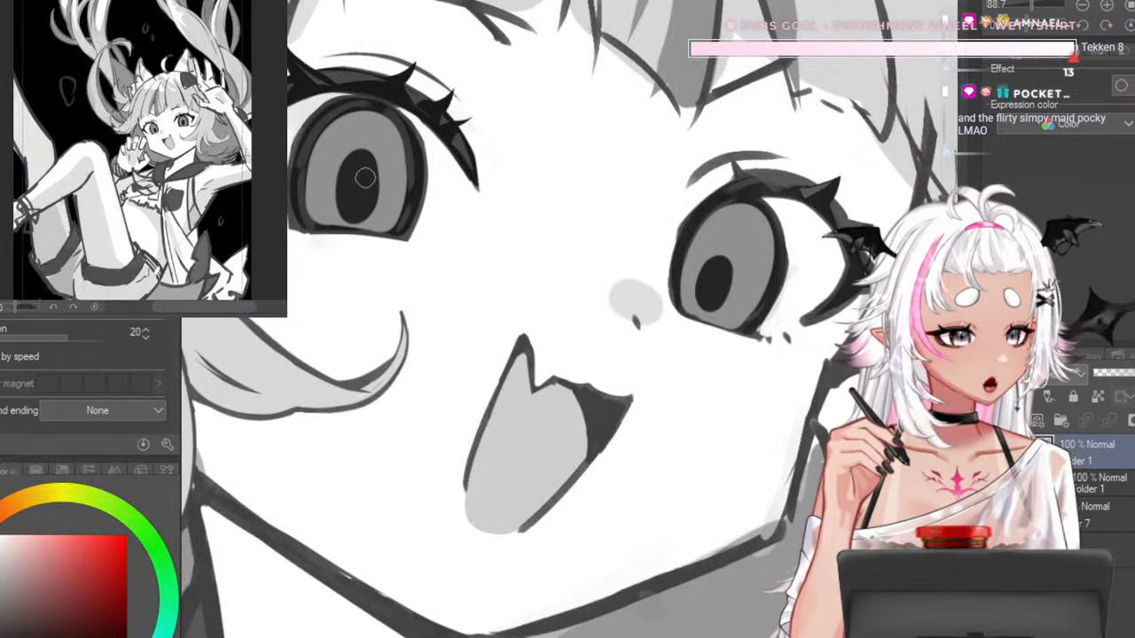
key(ctrl+z)
drag(360, 188, 362, 209)
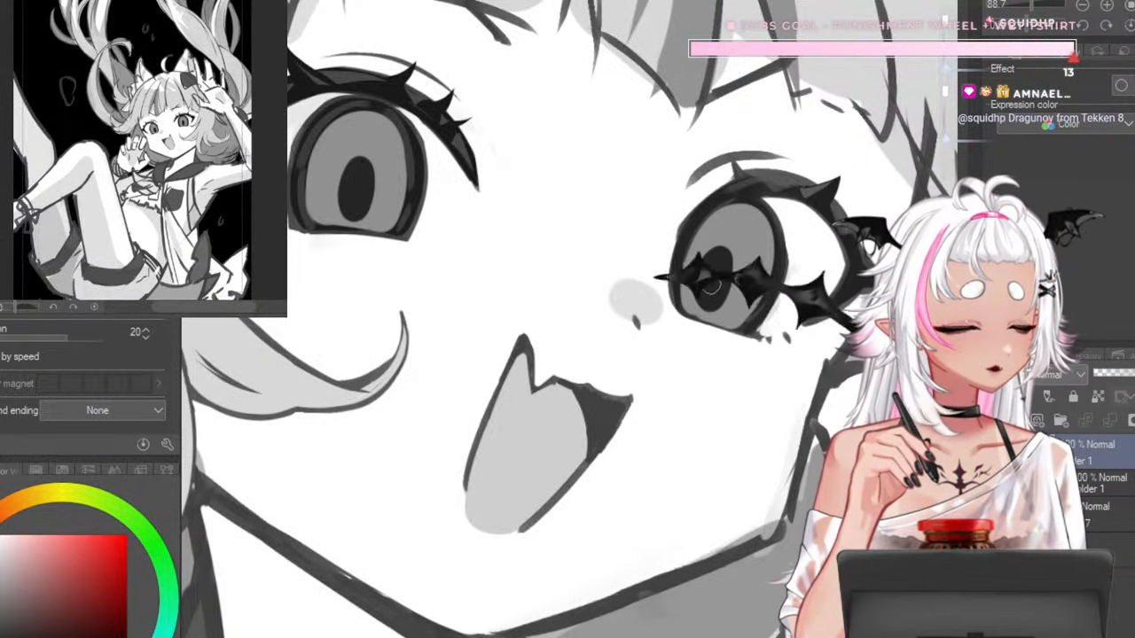
- Redraw the near-black pupil in the eye nearer the open palm as a slimmer, slanted oval low in the iris
scroll(518, 202, down, 10)
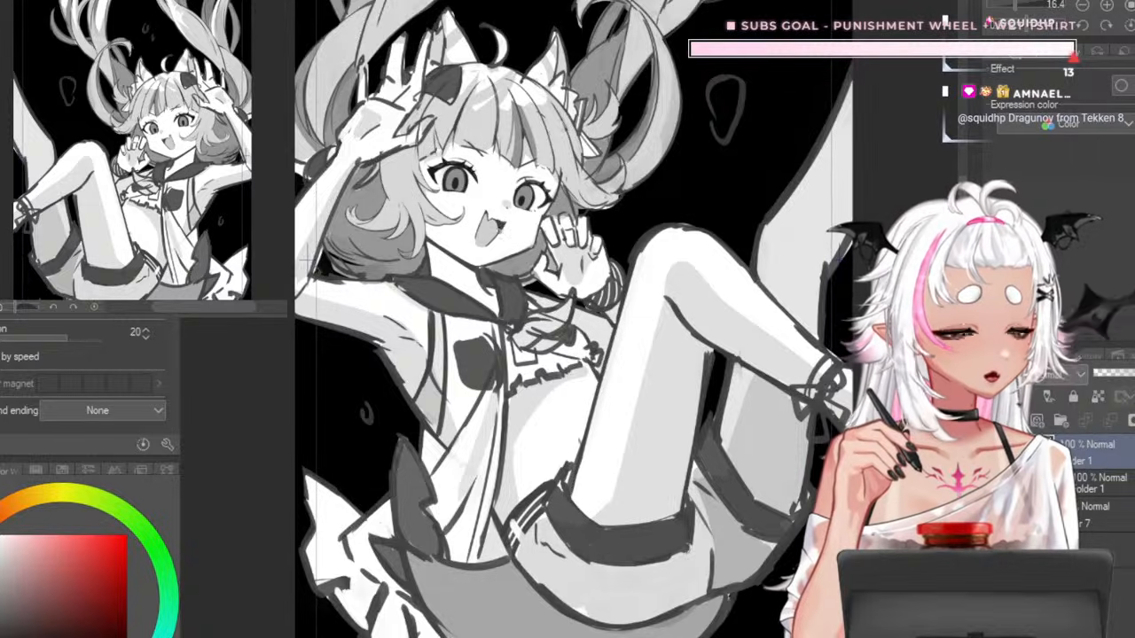
scroll(475, 172, up, 10)
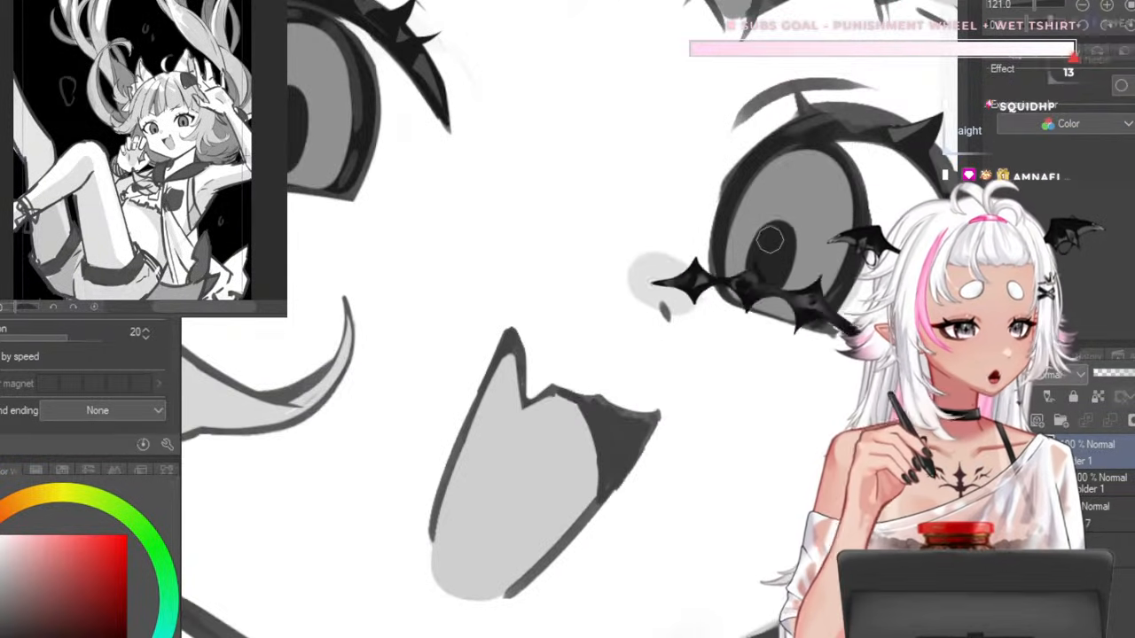
drag(775, 222, 750, 260)
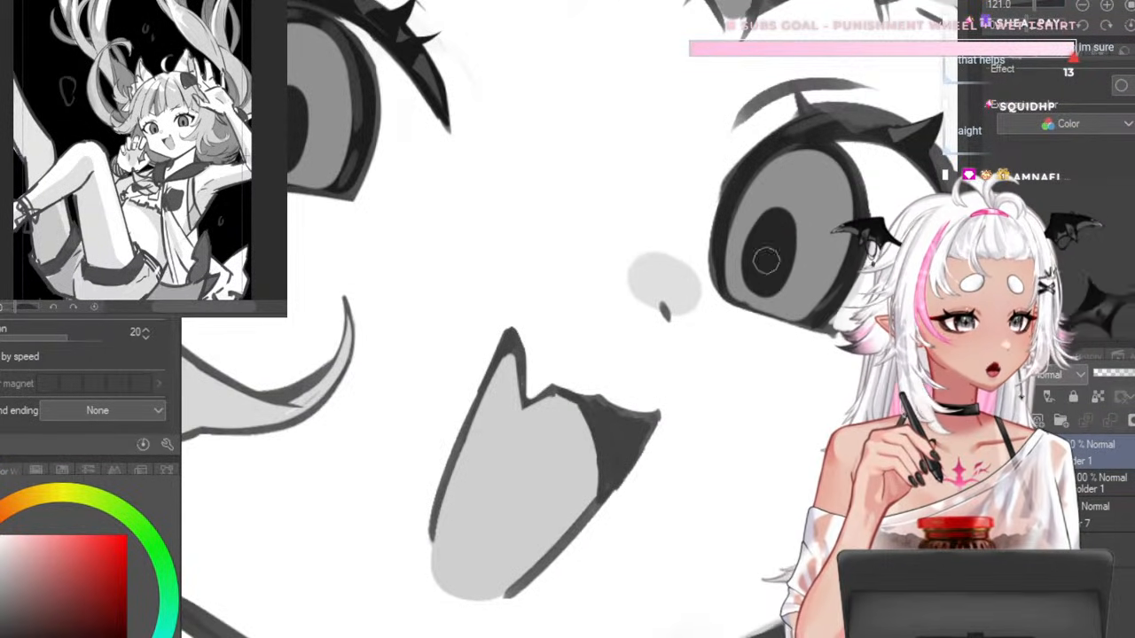
key(ctrl+z)
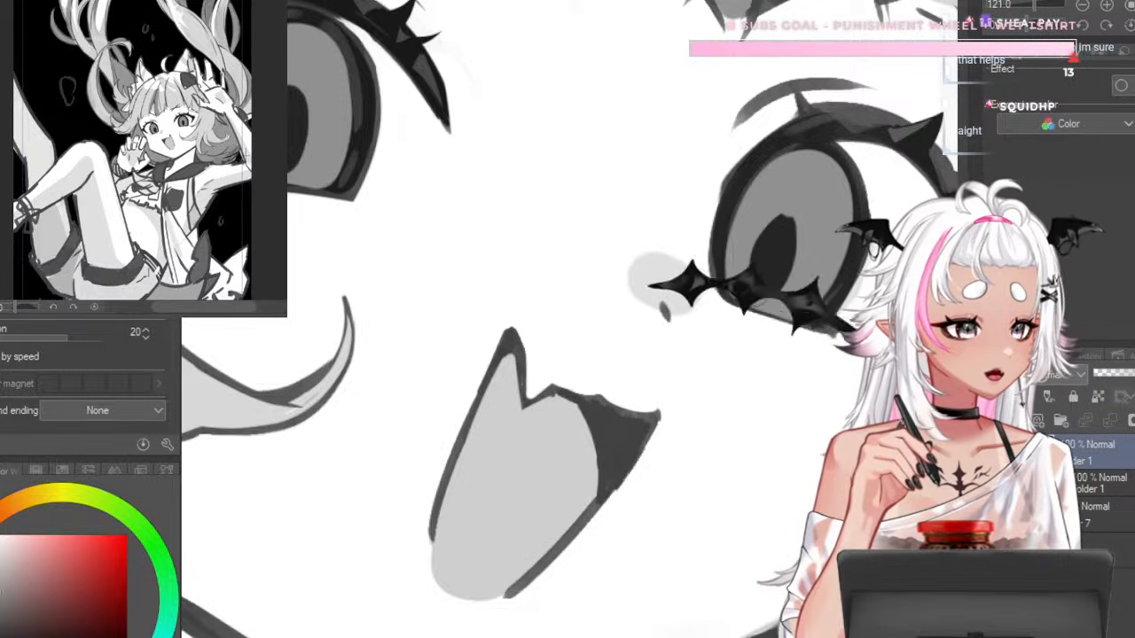
alt+click(766, 253)
drag(770, 238, 770, 223)
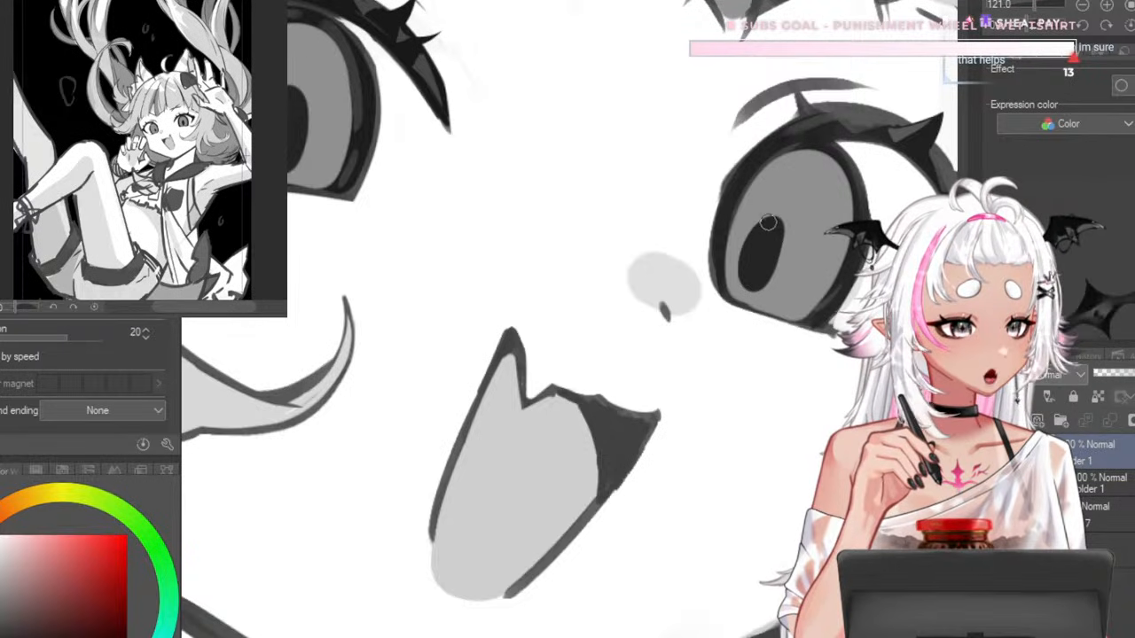
- Check the face in mirrored view and add a small light-grey dot inside the pupil of each eye
scroll(575, 219, down, 8)
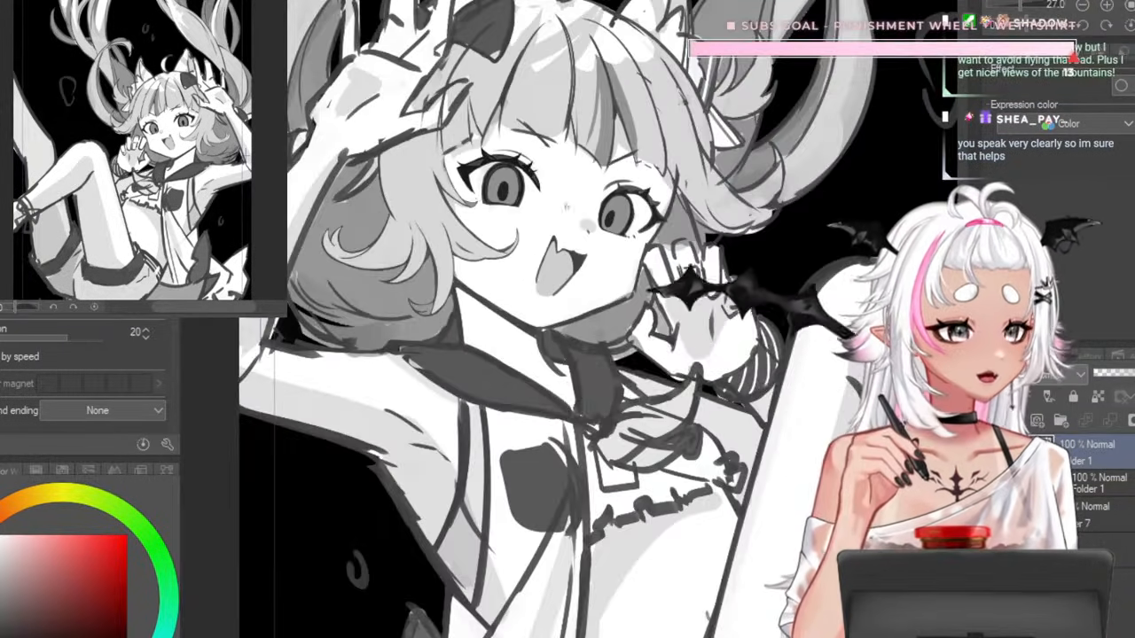
scroll(307, 195, down, 3)
key(h)
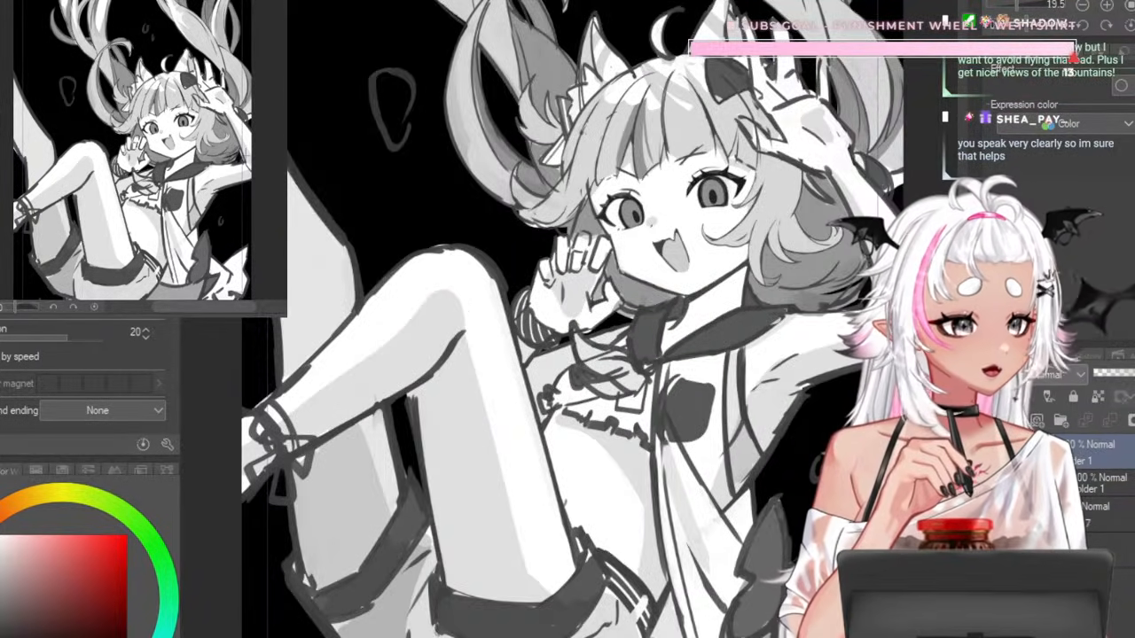
key(h)
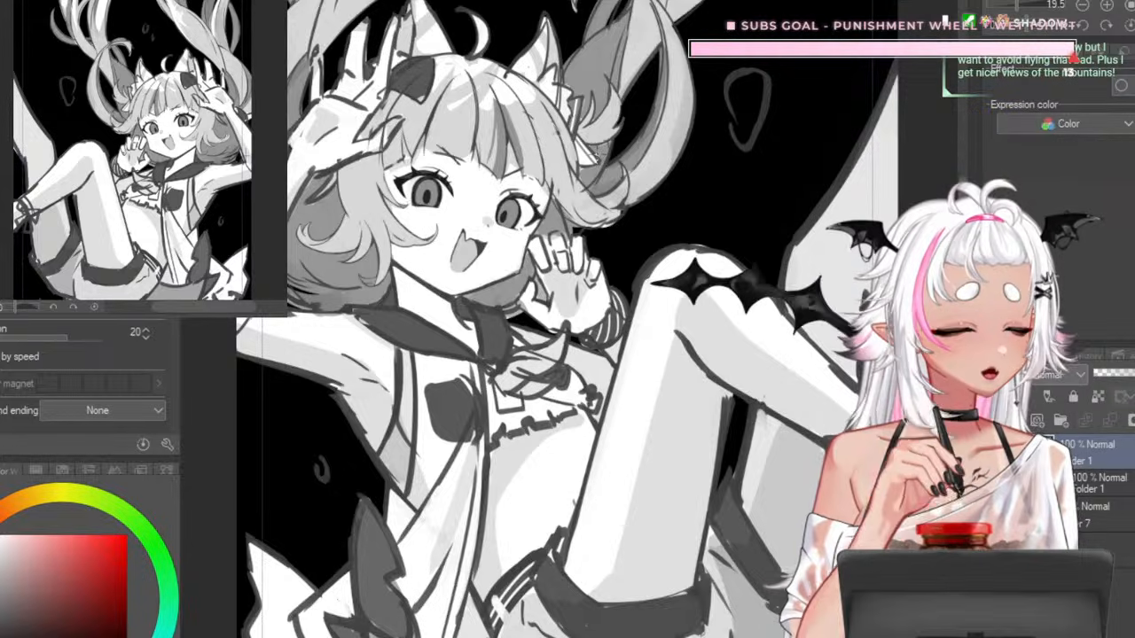
scroll(373, 204, up, 4)
scroll(390, 173, up, 4)
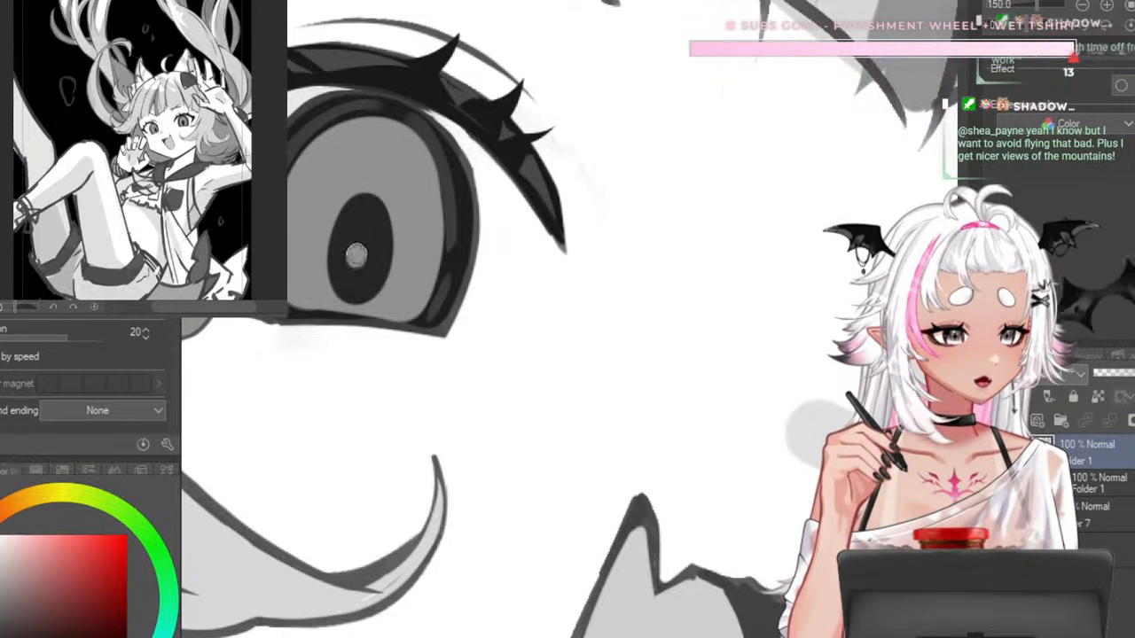
scroll(417, 275, down, 2)
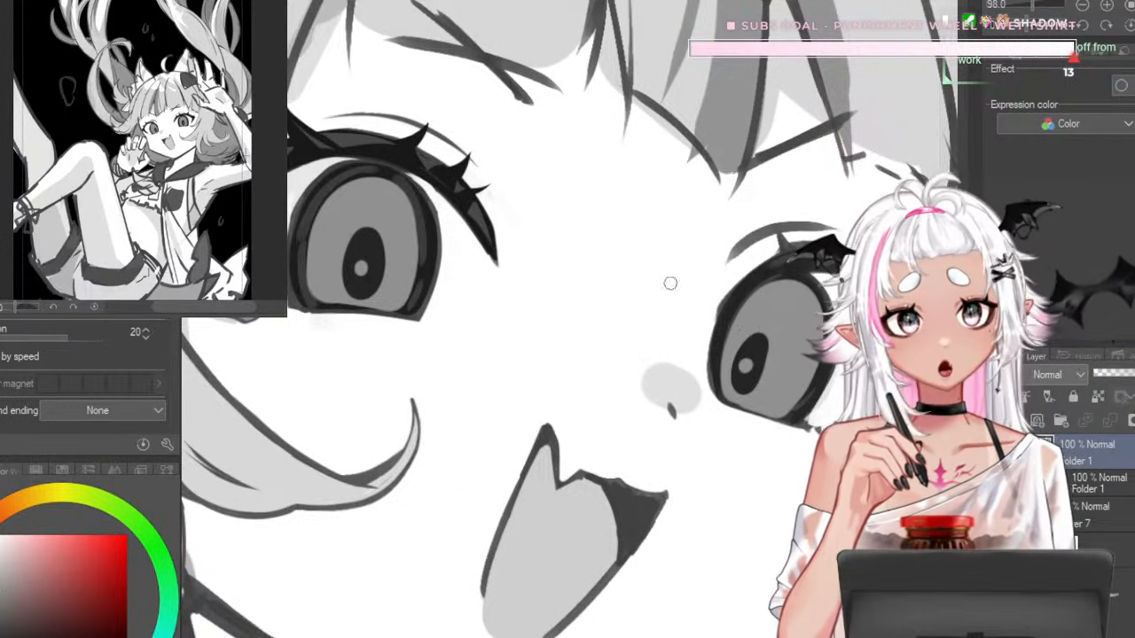
scroll(671, 283, down, 5)
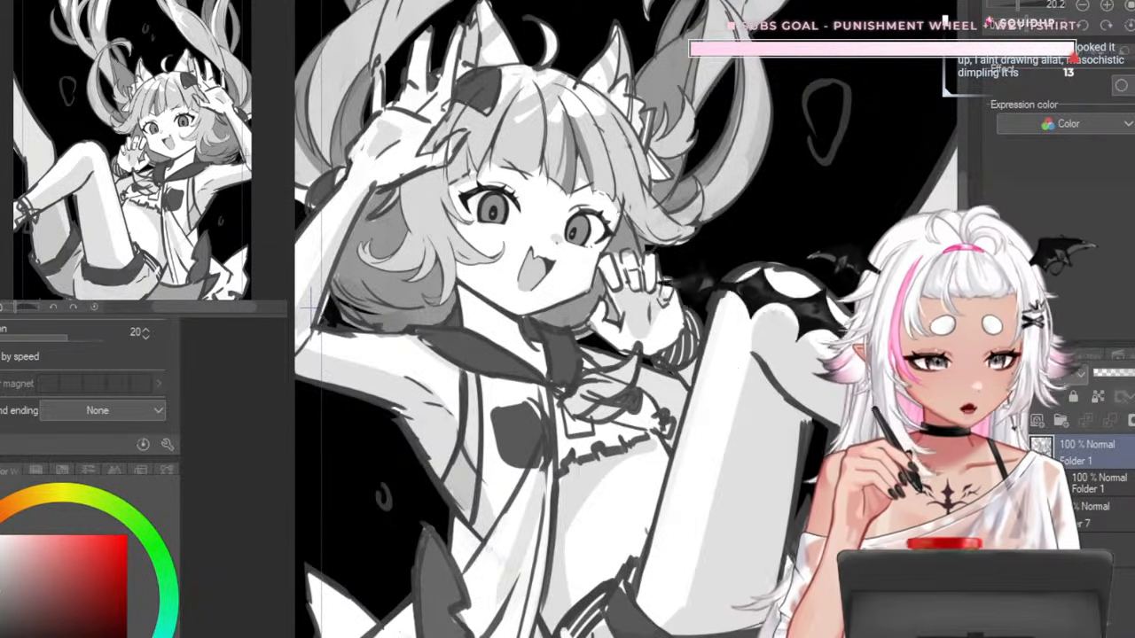
- Clean up the fringe's lower edge above the eye farther from the open palm, painting out part of the crossing brow line
key(ctrl+minus)
scroll(585, 307, up, 8)
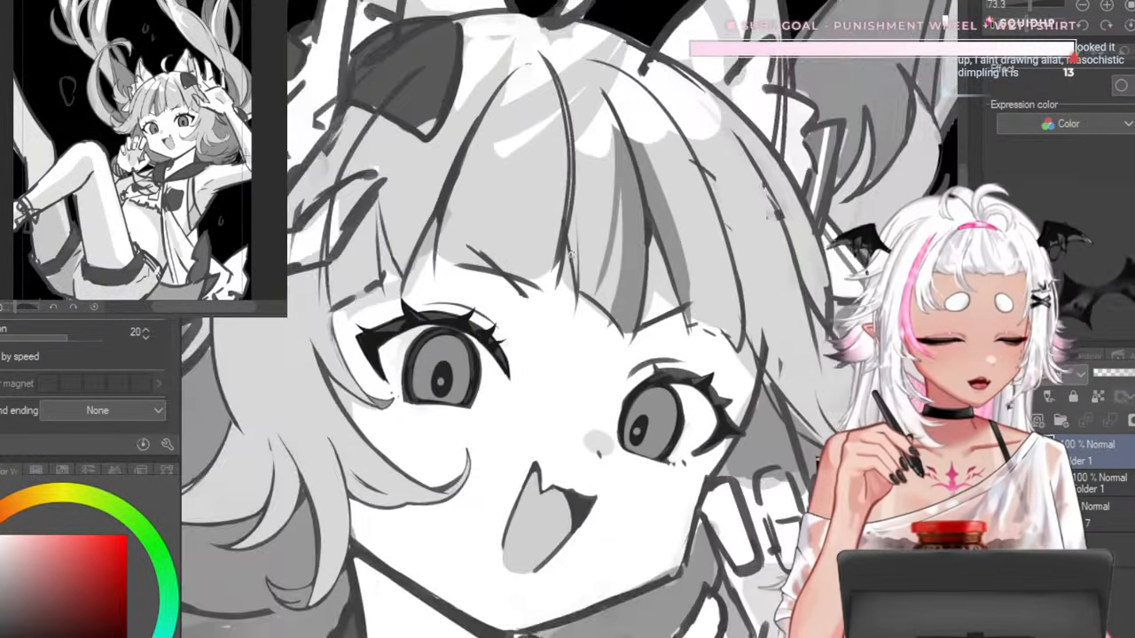
scroll(584, 307, down, 4)
scroll(567, 283, up, 3)
scroll(559, 275, down, 3)
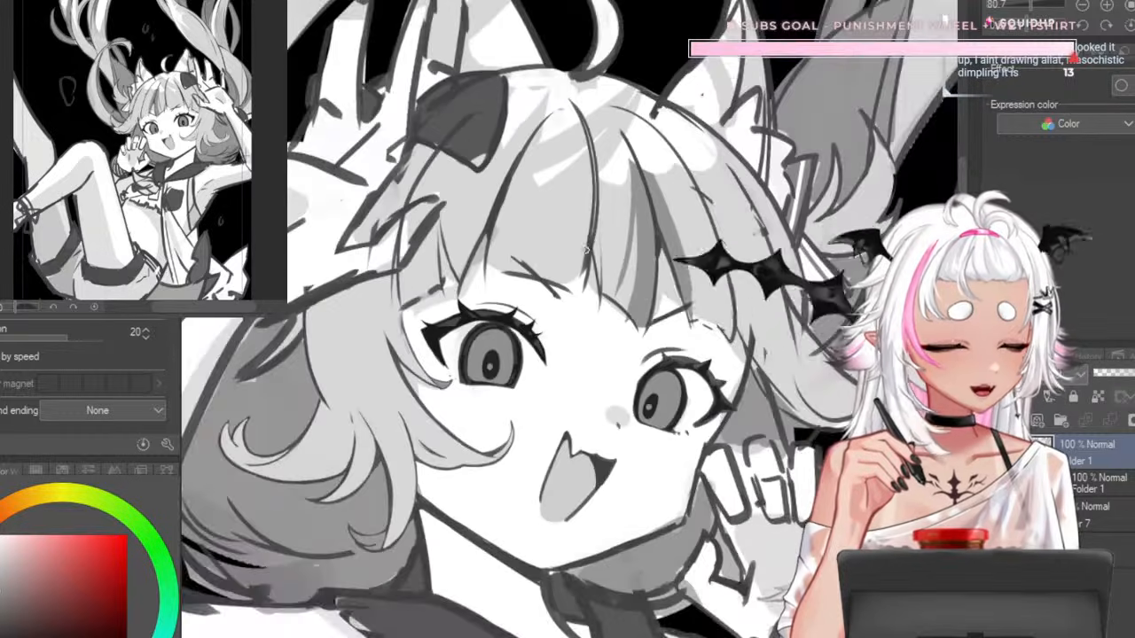
scroll(534, 251, up, 3)
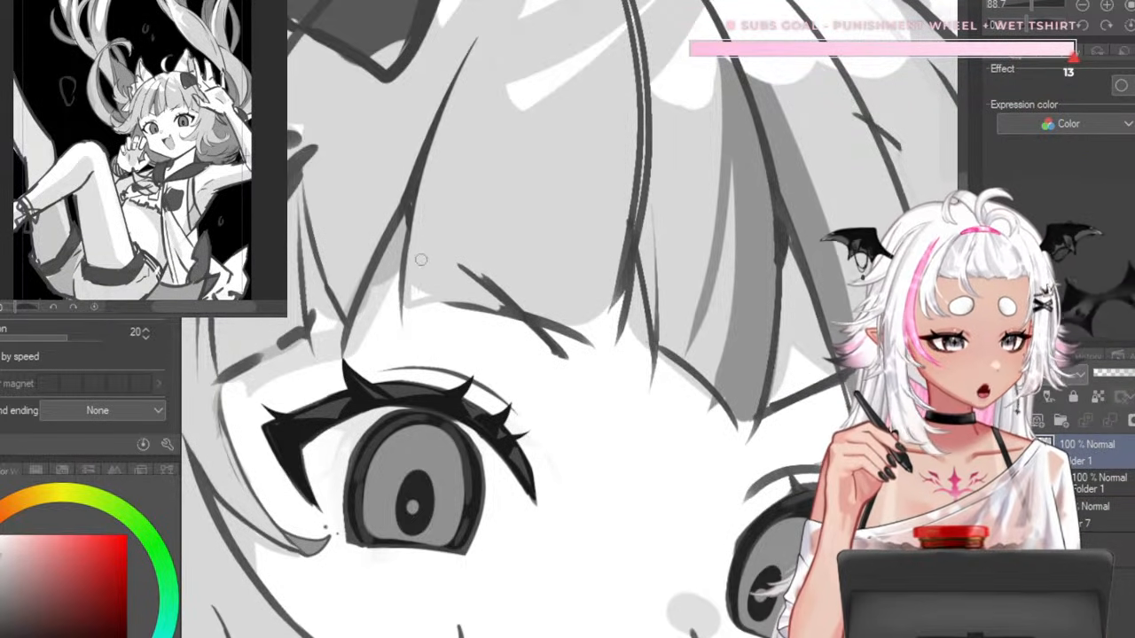
mouse_move(473, 294)
mouse_down()
mouse_move(567, 208)
mouse_move(645, 166)
mouse_up()
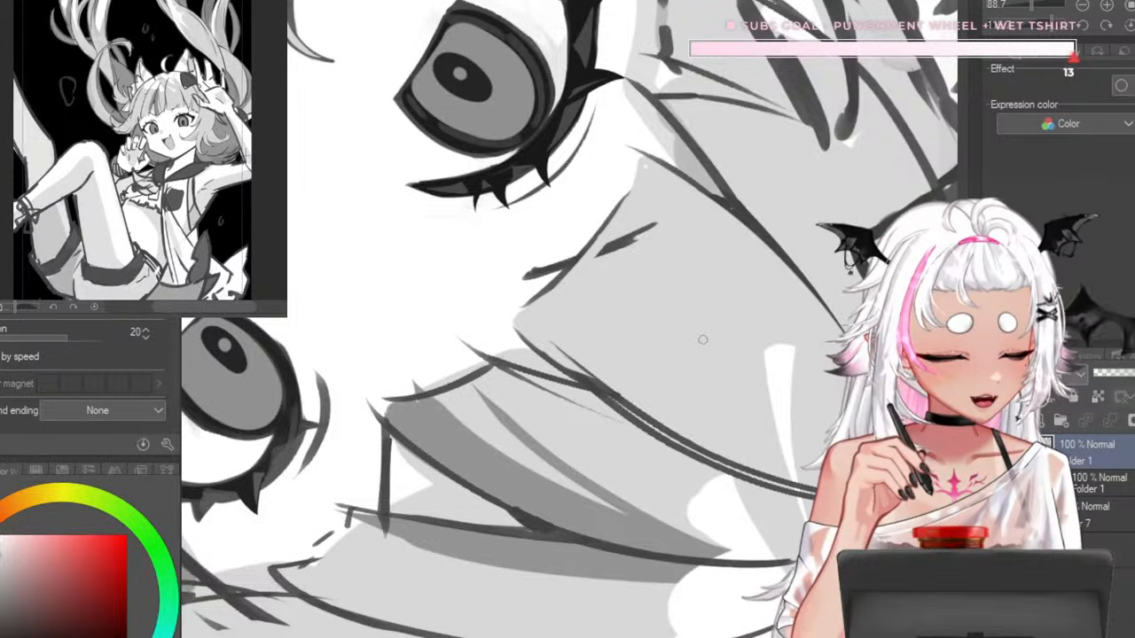
click(1129, 25)
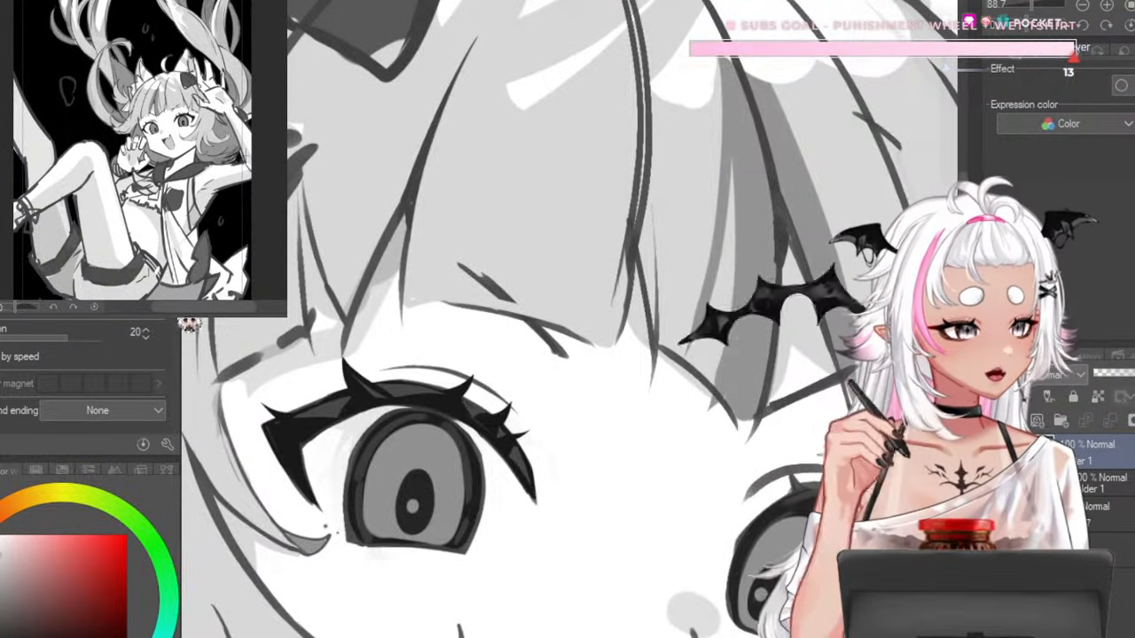
- Reshape the lower end of the dark-grey fringe lock between the eyes into a split, pointed tip with a dark outline
scroll(568, 319, down, 3)
scroll(567, 319, up, 4)
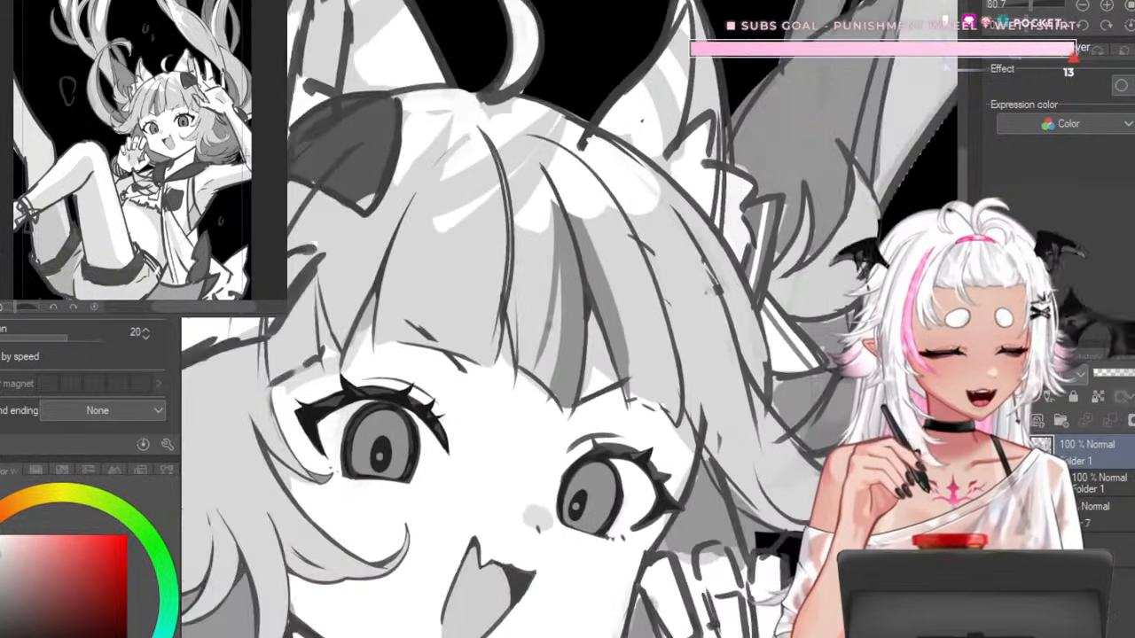
scroll(452, 341, up, 3)
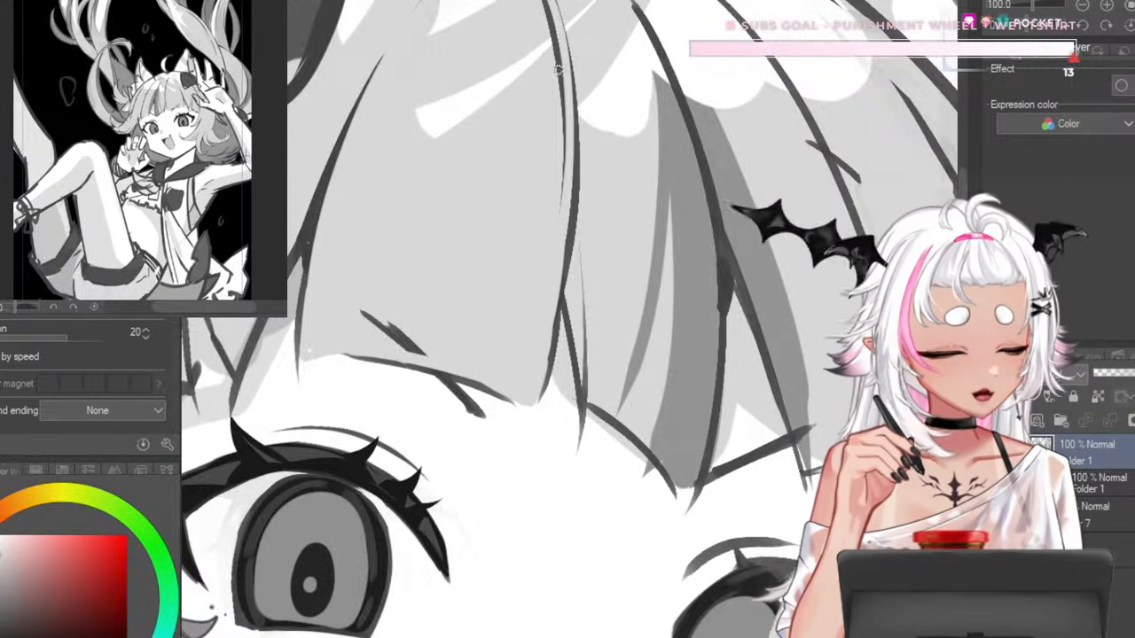
scroll(523, 200, down, 7)
scroll(600, 225, up, 5)
scroll(600, 225, up, 5)
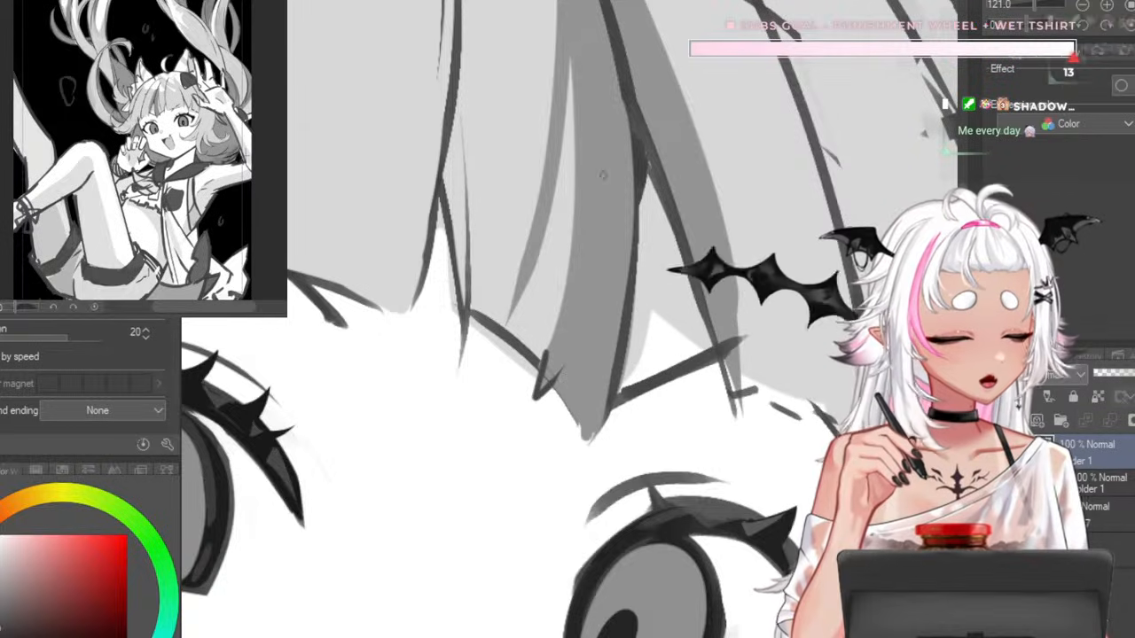
drag(536, 390, 562, 391)
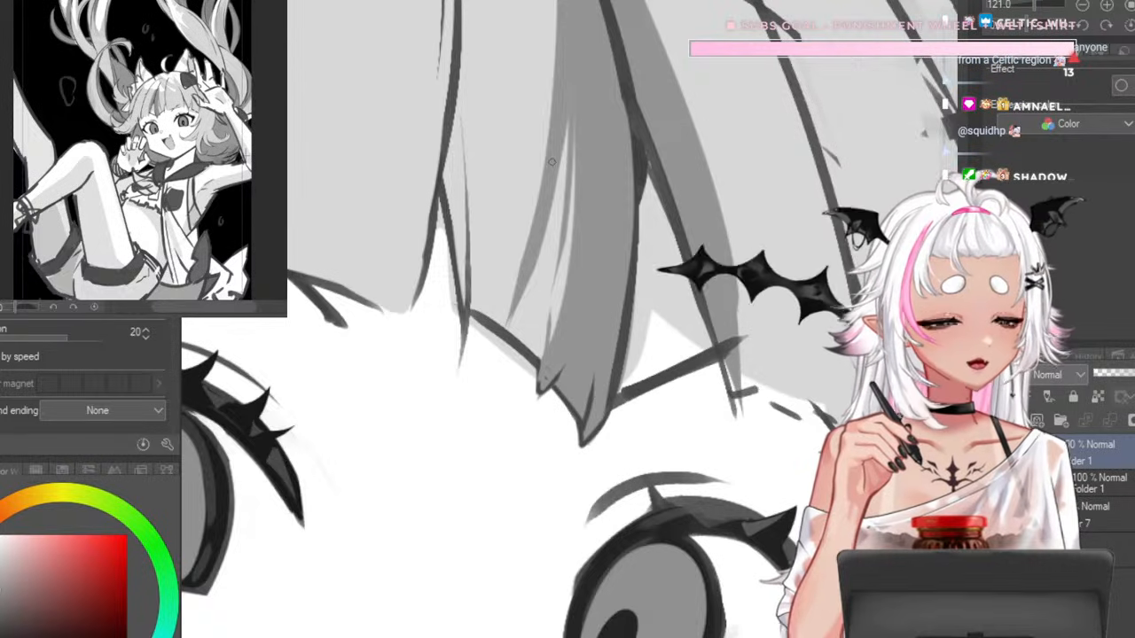
- Refine the central fringe lock with tapered dark strand lines from the crown and thin light streaks through its shading
scroll(552, 190, down, 5)
scroll(582, 175, down, 2)
scroll(582, 175, up, 6)
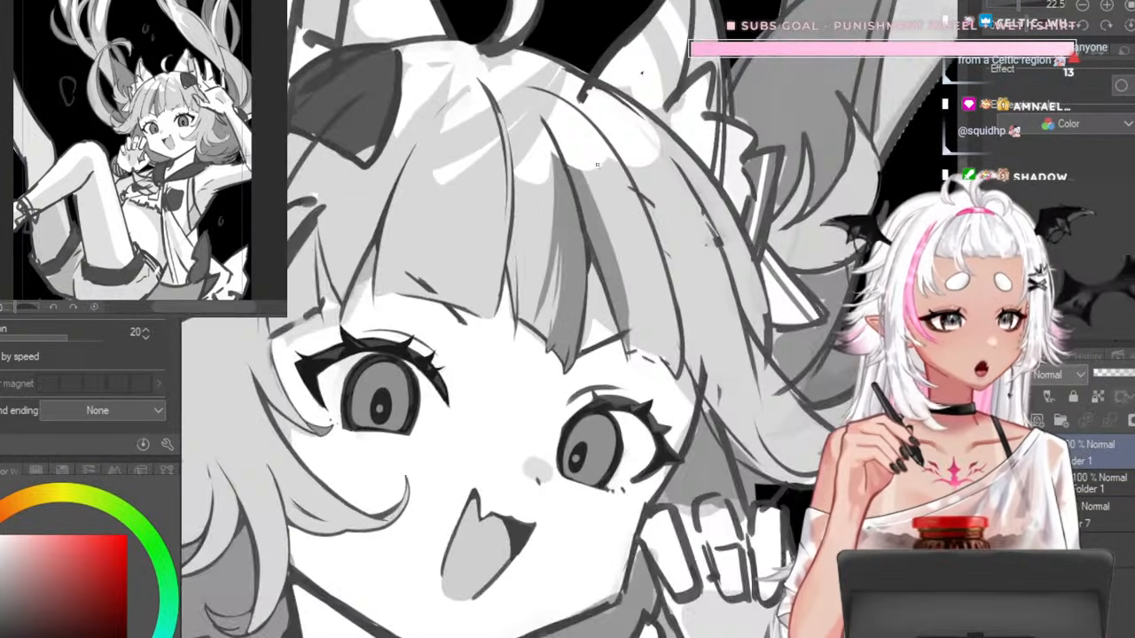
drag(491, 87, 517, 155)
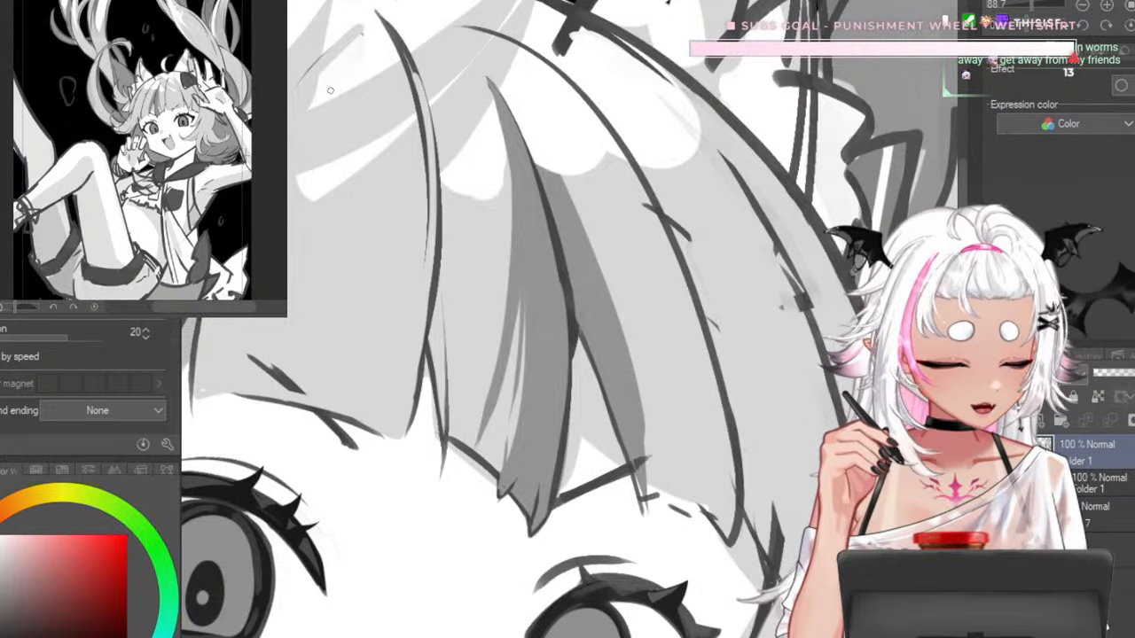
- Extend the dark-grey shading of the narrow strand beside the central fringe lock down to a broader end over the brow
scroll(330, 89, down, 3)
scroll(487, 349, up, 4)
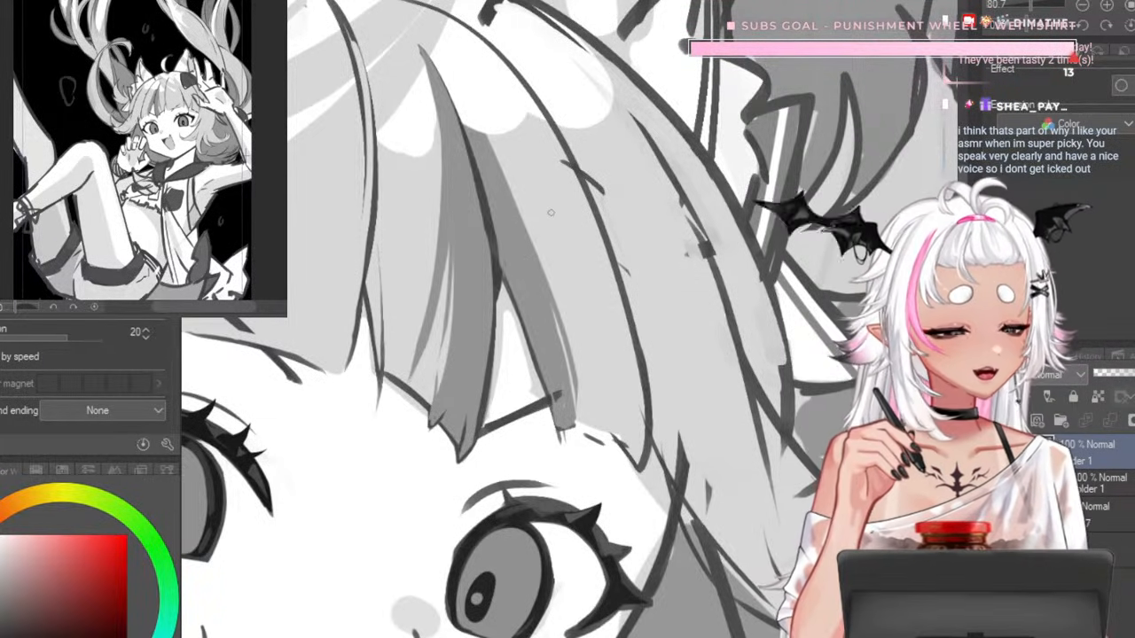
scroll(551, 211, down, 6)
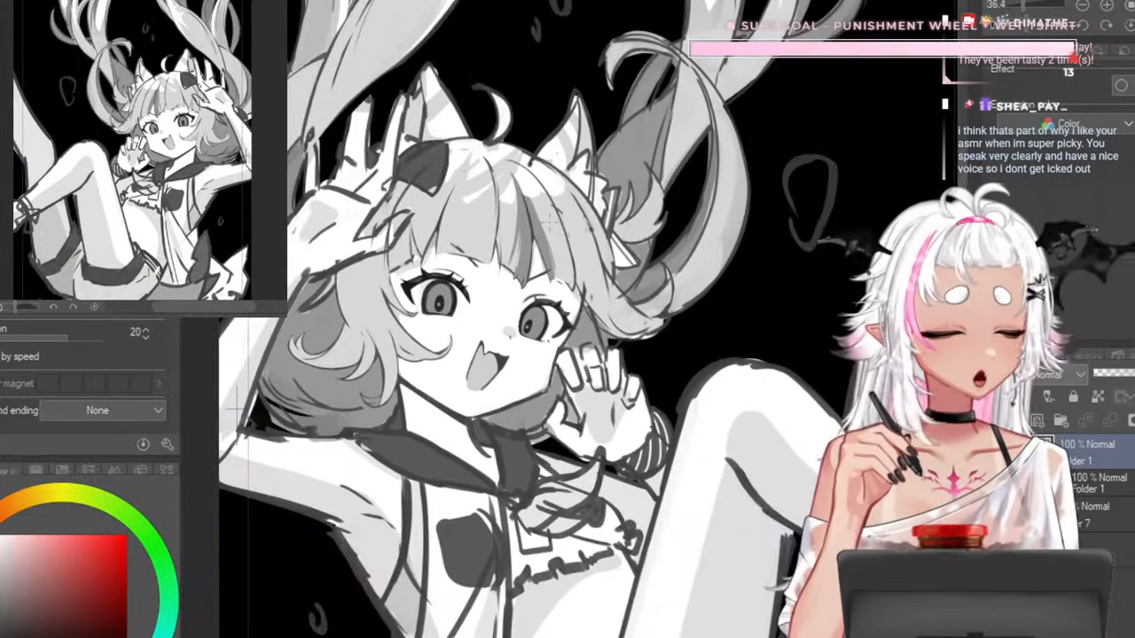
scroll(523, 244, up, 3)
scroll(510, 237, down, 6)
scroll(514, 239, up, 7)
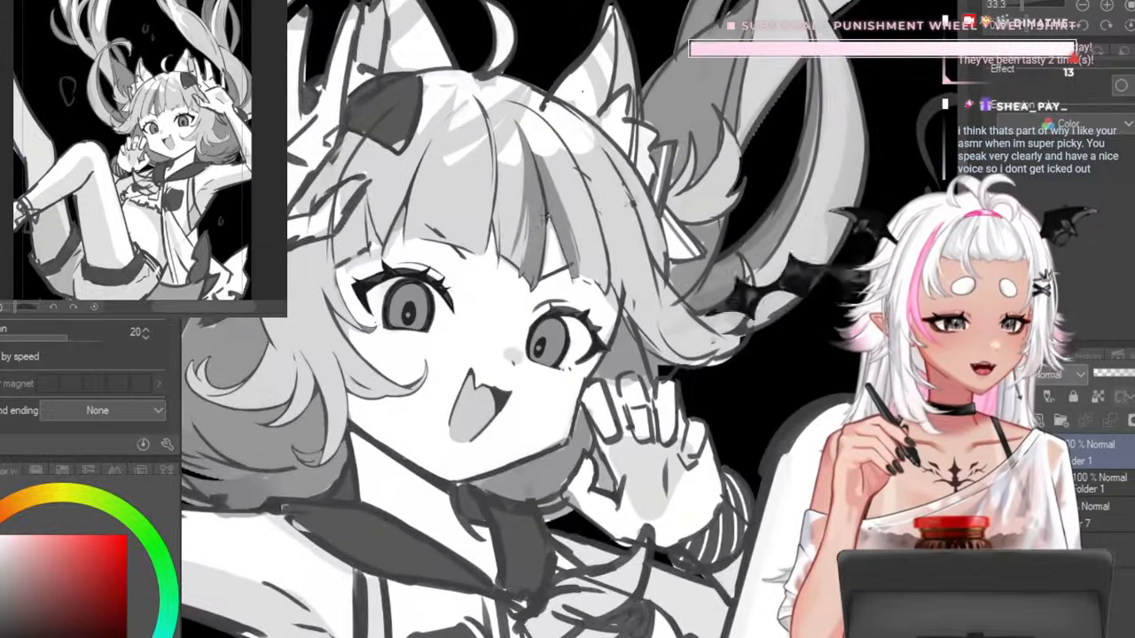
scroll(612, 303, up, 3)
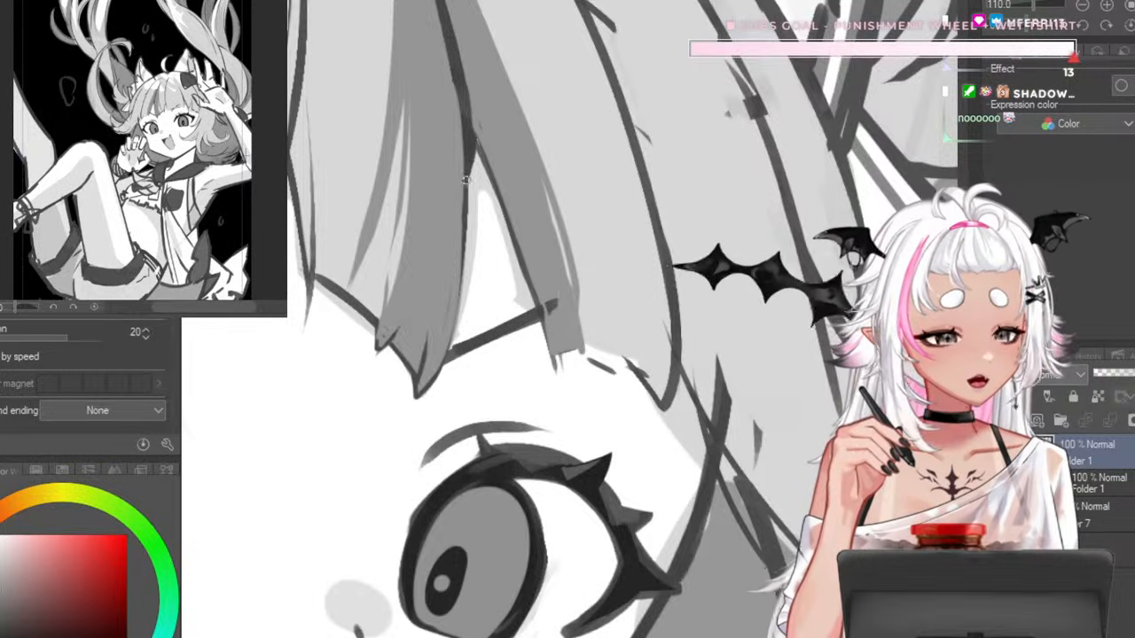
- Outline the lower edge of the light-grey fringe lock above the eye nearer the open palm, replacing the broken dashes
scroll(466, 182, down, 6)
scroll(567, 180, up, 5)
scroll(567, 180, up, 4)
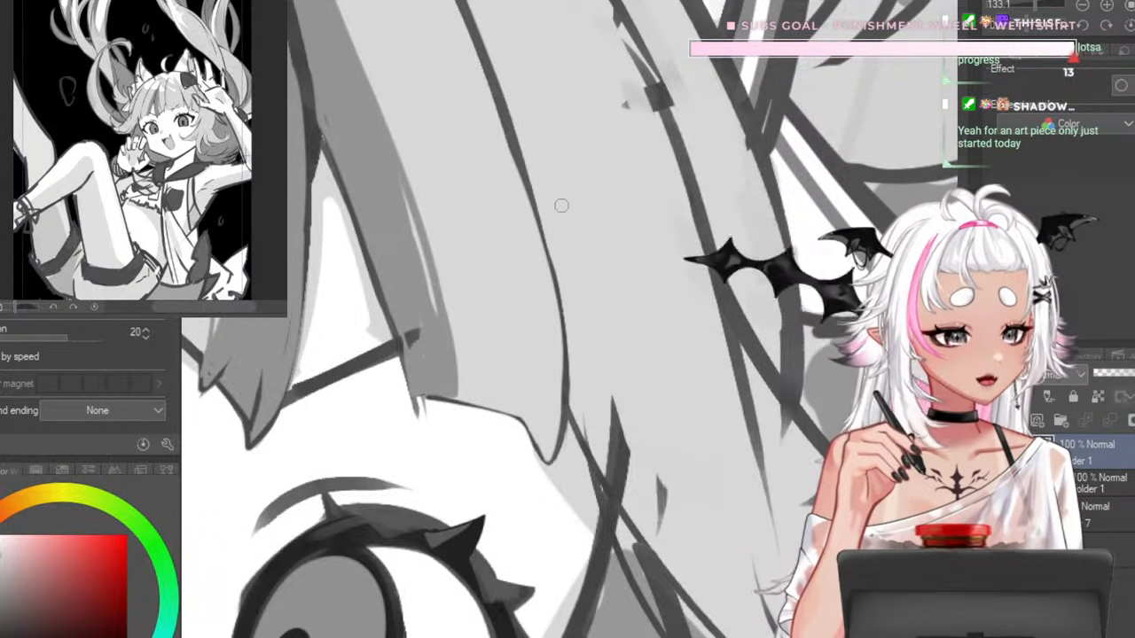
- Thin the middle of the long strand line running from the crown to the fringe tip above the eye nearer the palm
scroll(566, 220, down, 1)
scroll(569, 220, down, 4)
scroll(581, 120, up, 3)
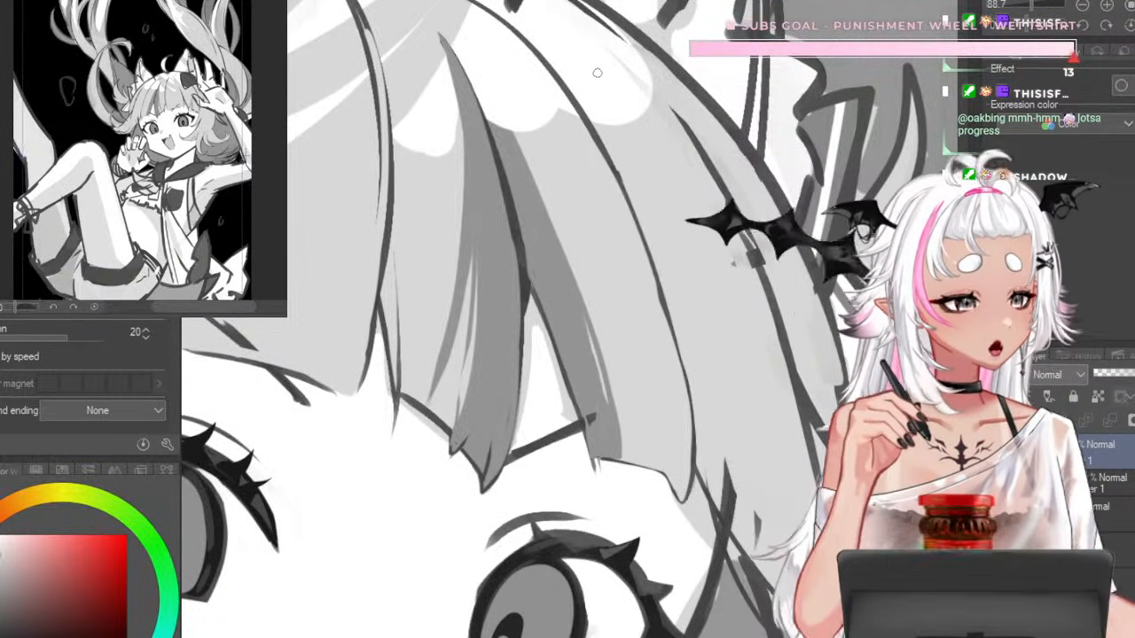
scroll(596, 72, down, 2)
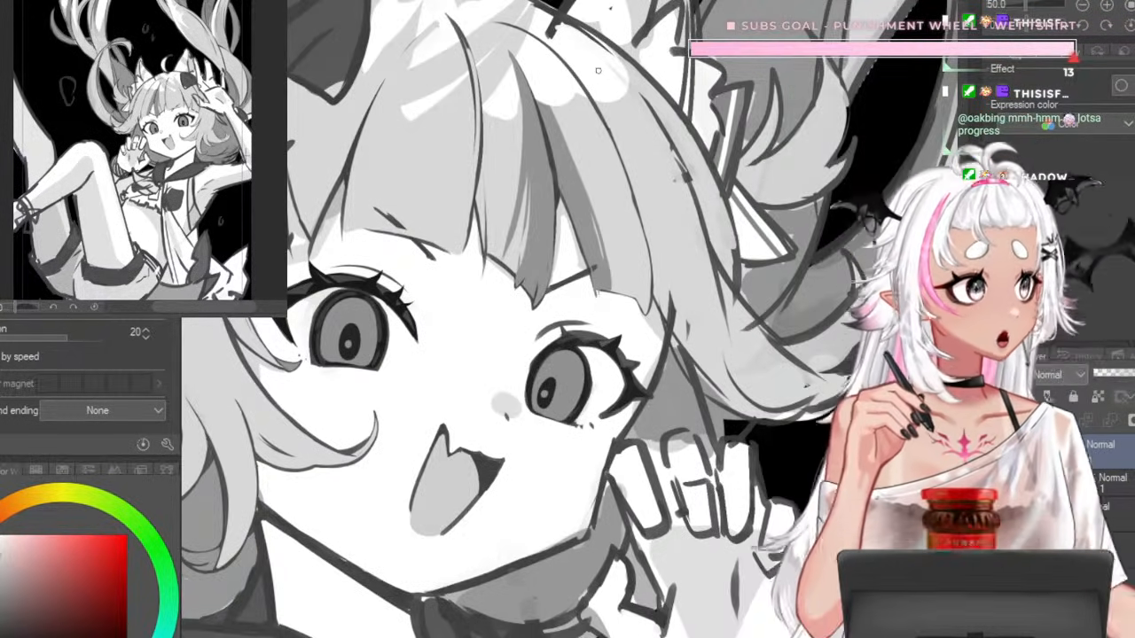
scroll(585, 45, up, 2)
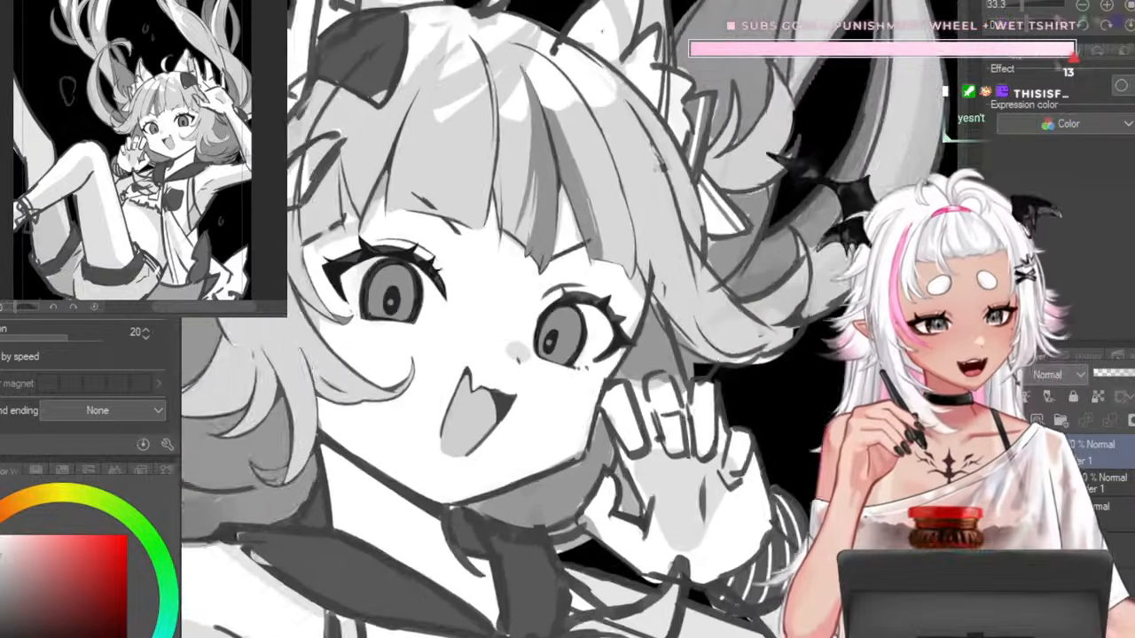
scroll(577, 35, down, 2)
scroll(601, 337, up, 3)
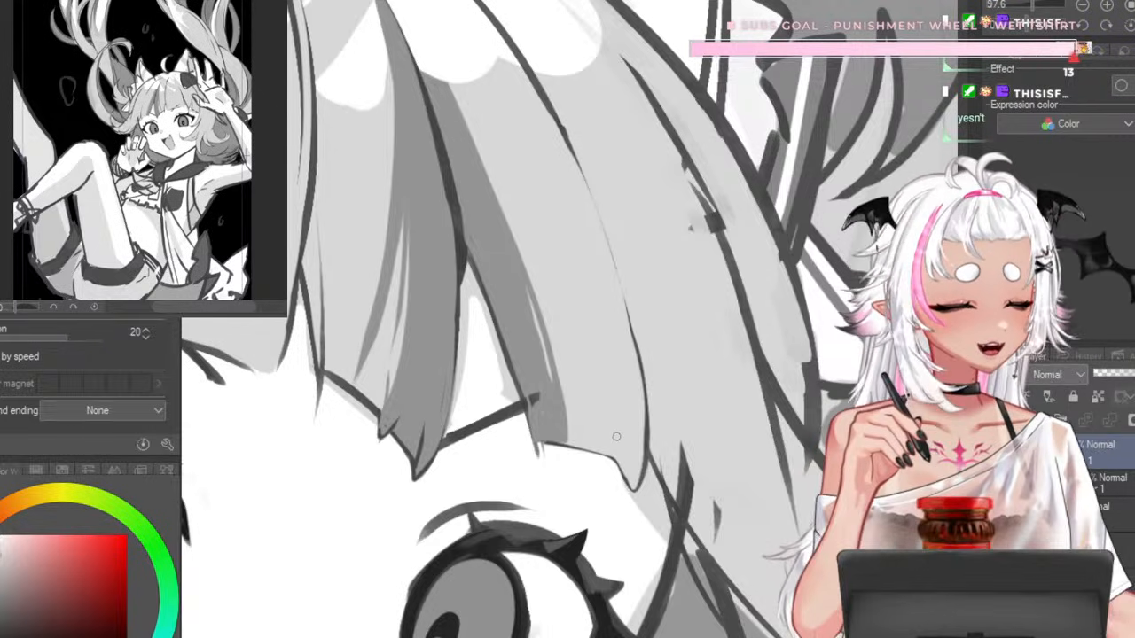
- Clean up the side lock beside the eye nearer the open palm, replacing its rough sketch marks with thin tapered strand lines
scroll(616, 436, down, 3)
scroll(572, 292, up, 4)
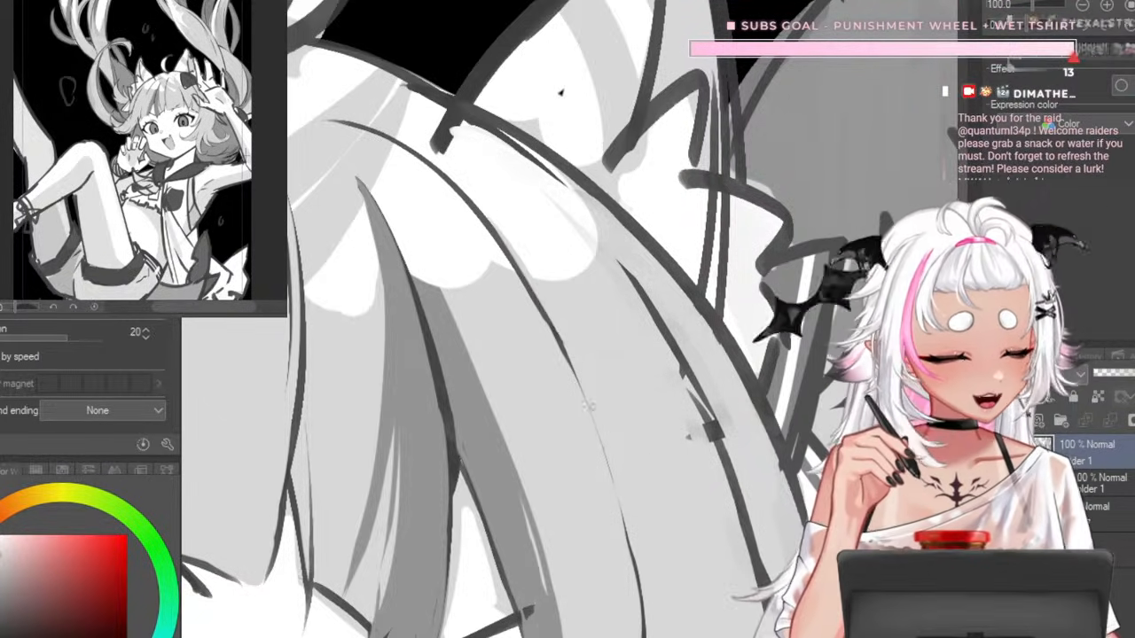
scroll(535, 310, down, 4)
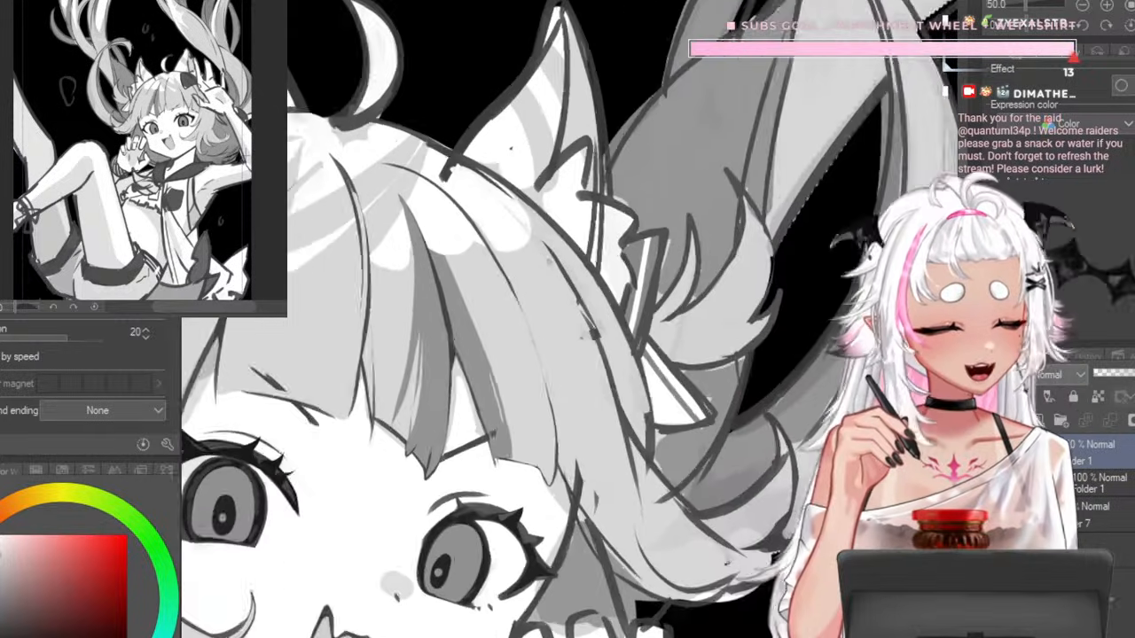
scroll(535, 310, up, 2)
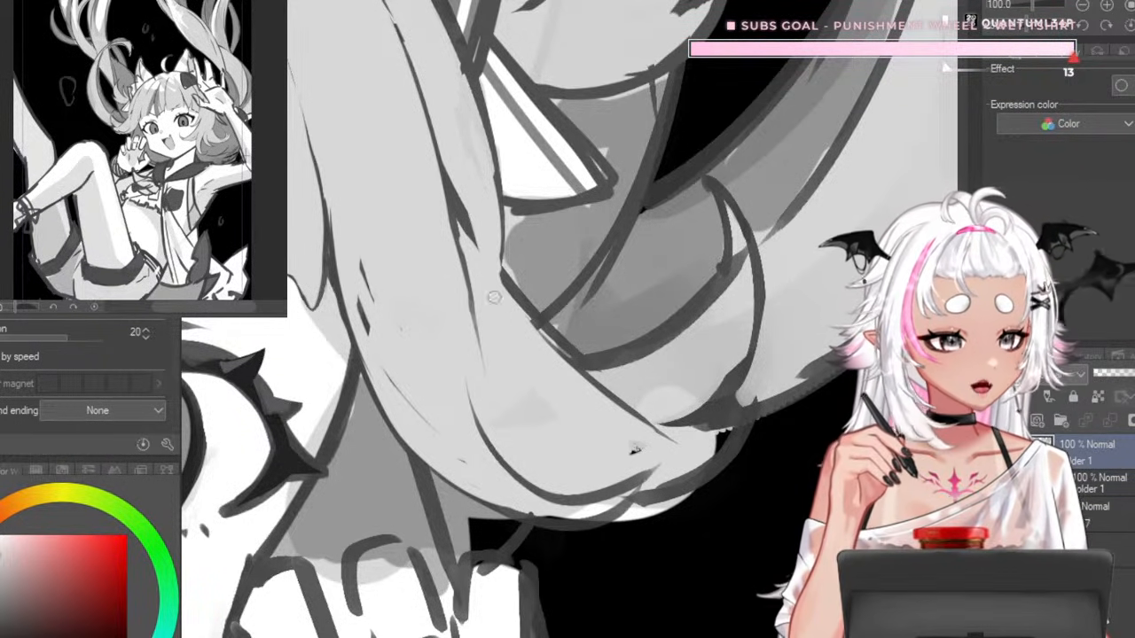
- Tidy the side lock's outer outline below the white triangular piece and break the line open toward the curled tip
scroll(493, 242, down, 5)
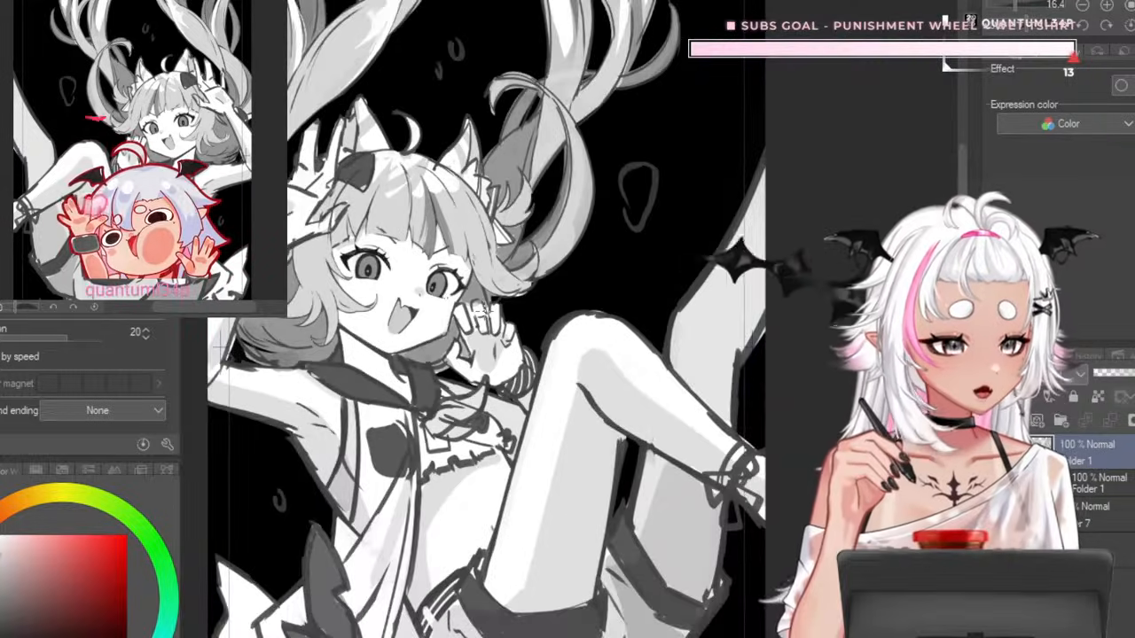
scroll(485, 267, up, 2)
scroll(485, 266, up, 3)
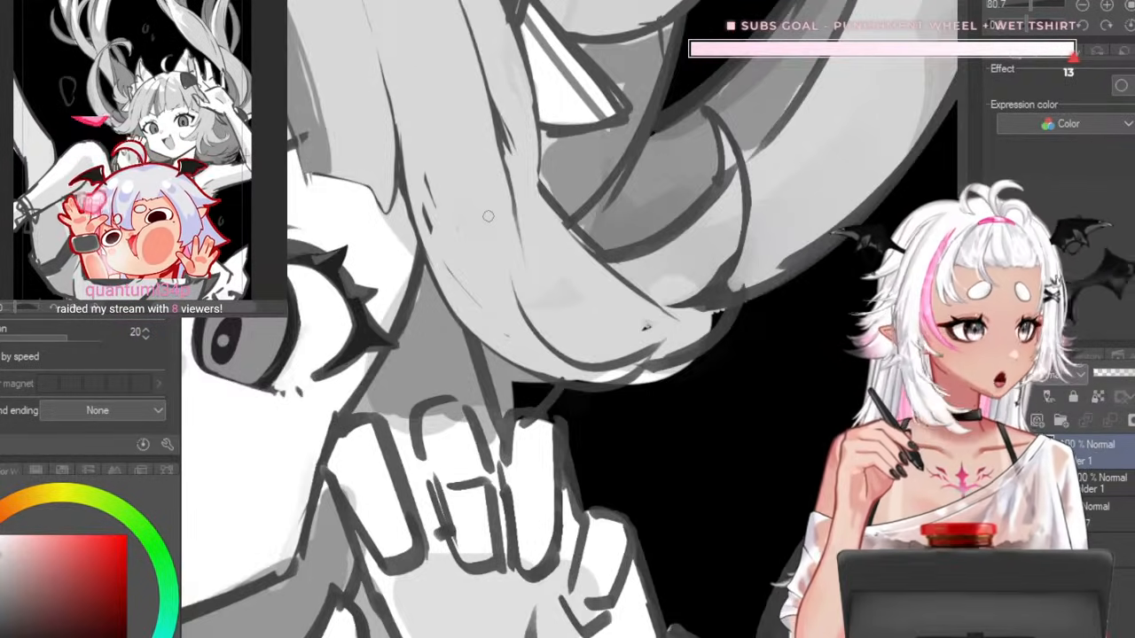
scroll(520, 203, down, 1)
scroll(520, 203, up, 5)
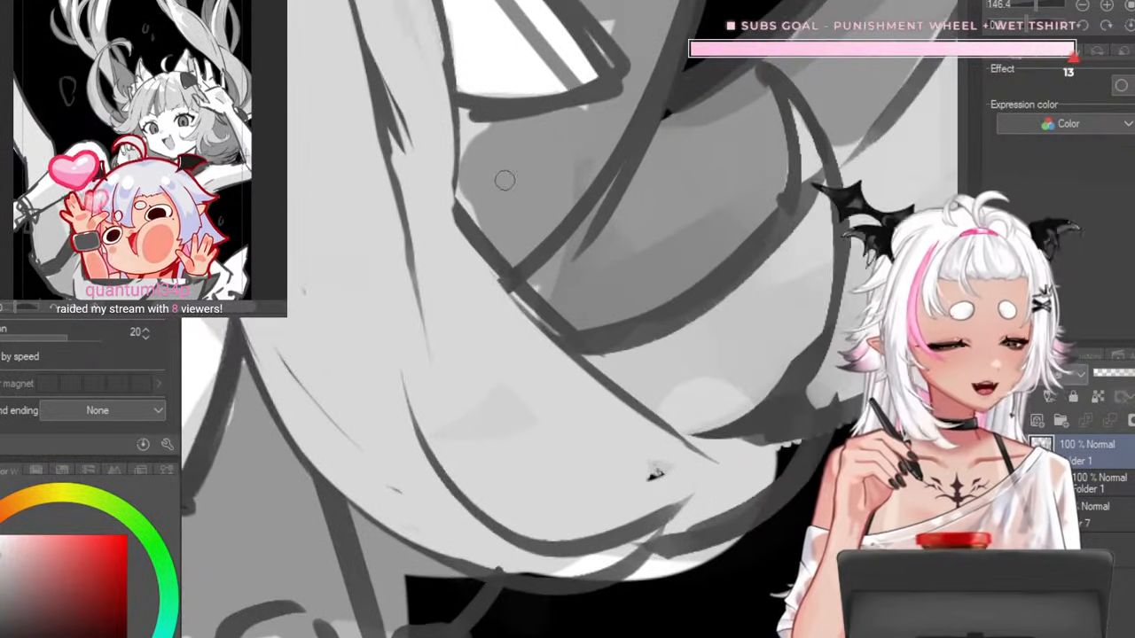
scroll(485, 227, down, 1)
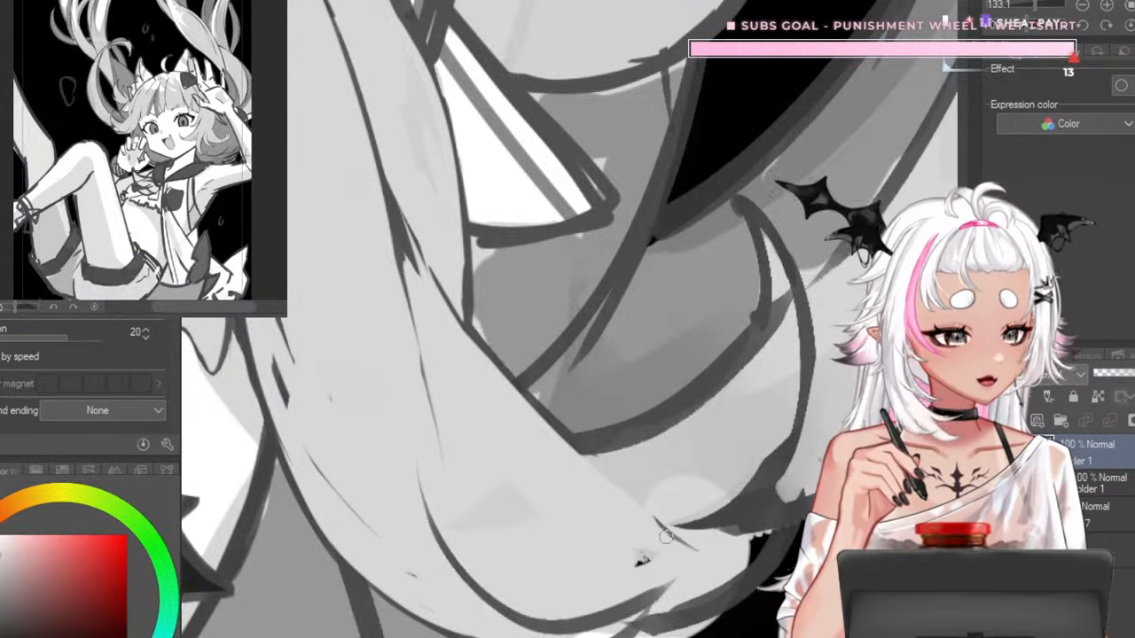
- Paint a narrow, tapered light-grey strand hanging below the side lock, between the face and the raised fingers
scroll(577, 475, down, 9)
scroll(567, 231, down, 3)
scroll(539, 373, up, 3)
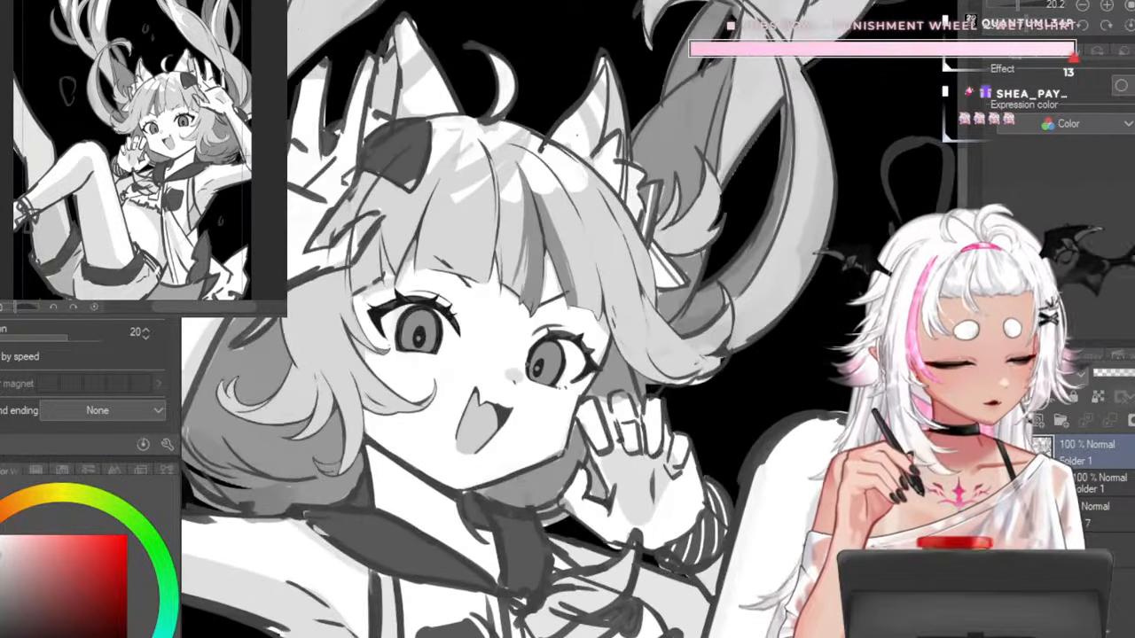
scroll(536, 212, down, 3)
scroll(513, 352, up, 4)
scroll(532, 346, down, 2)
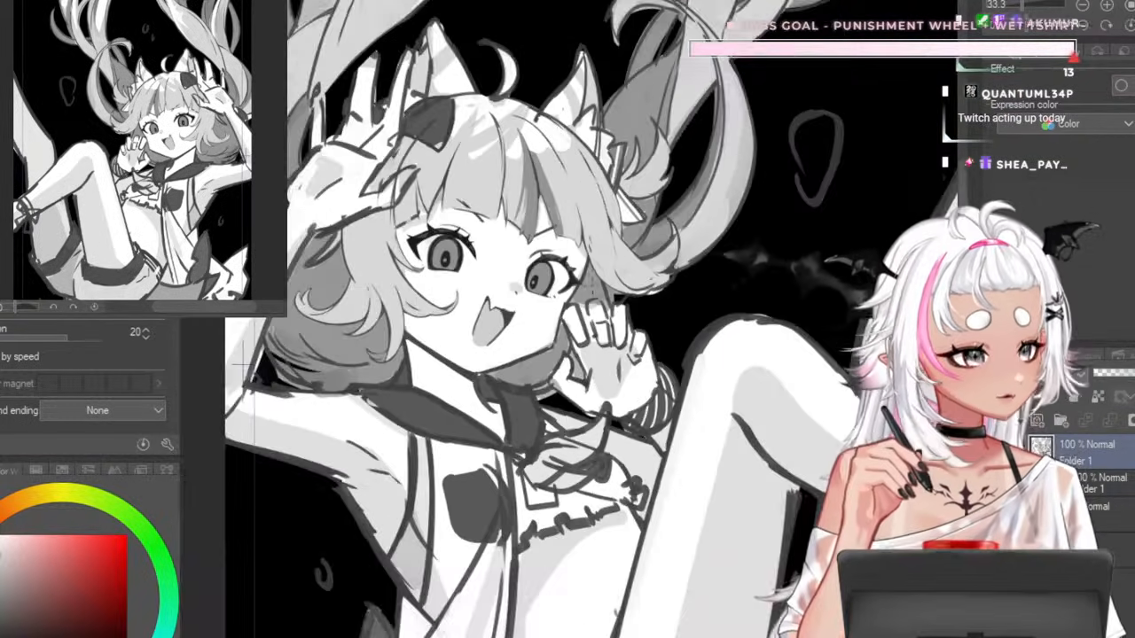
scroll(620, 319, up, 5)
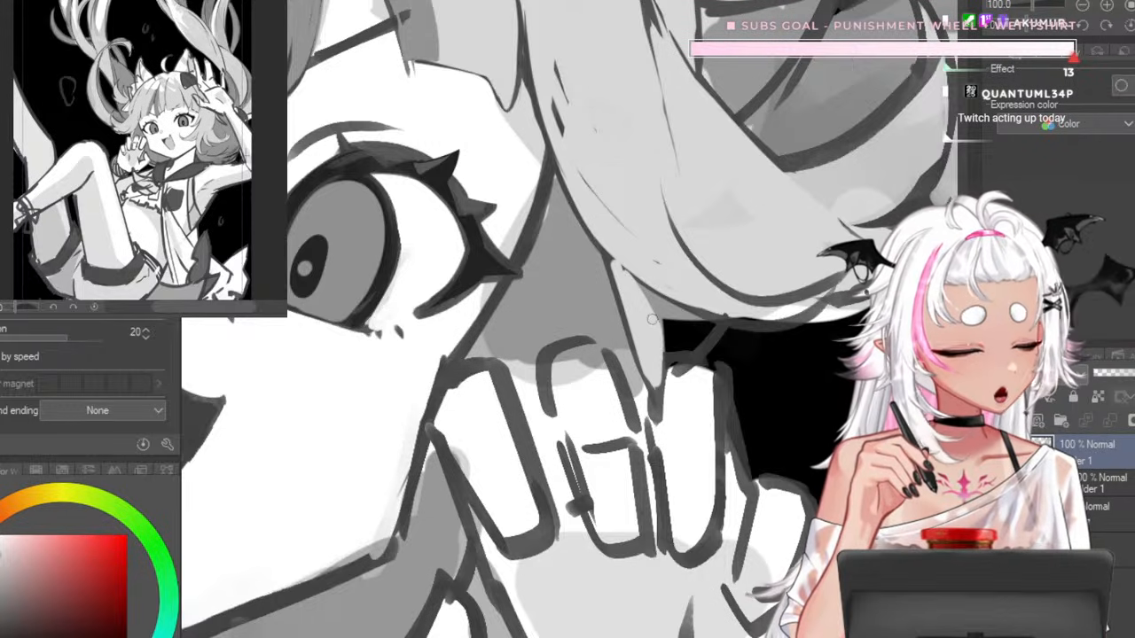
key(ctrl+minus)
key(ctrl+minus)
key(ctrl+minus)
key(ctrl+minus)
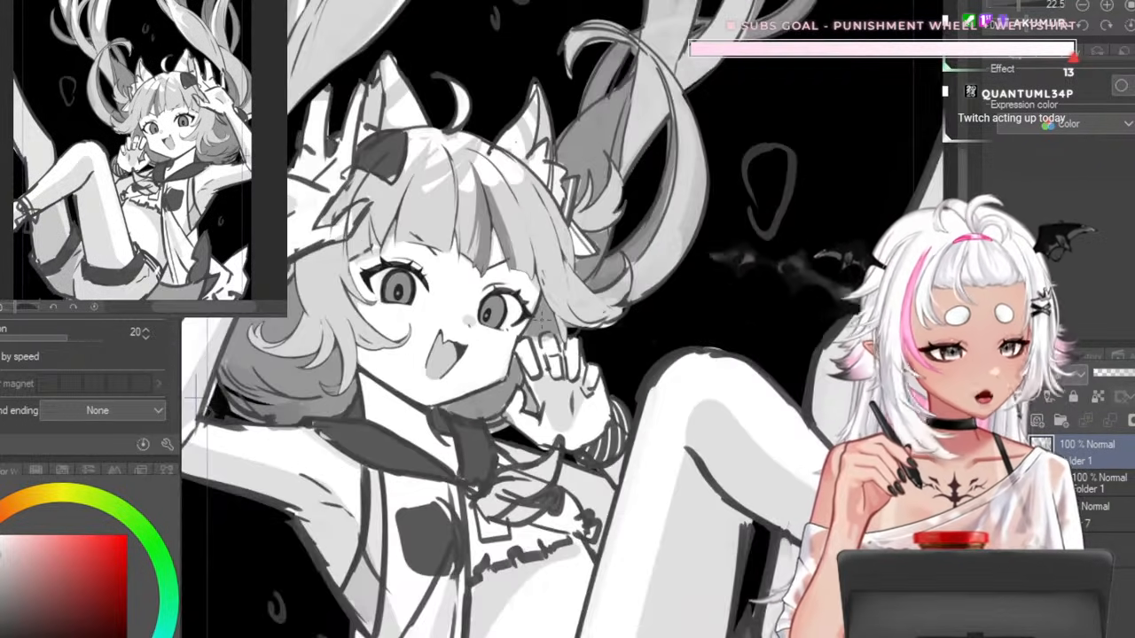
- Refine the upper end of the dark-grey strand beside the central fringe lock and add thin grey streaks along its outer edge
key(ctrl+plus)
key(ctrl+plus)
key(ctrl+plus)
key(ctrl+plus)
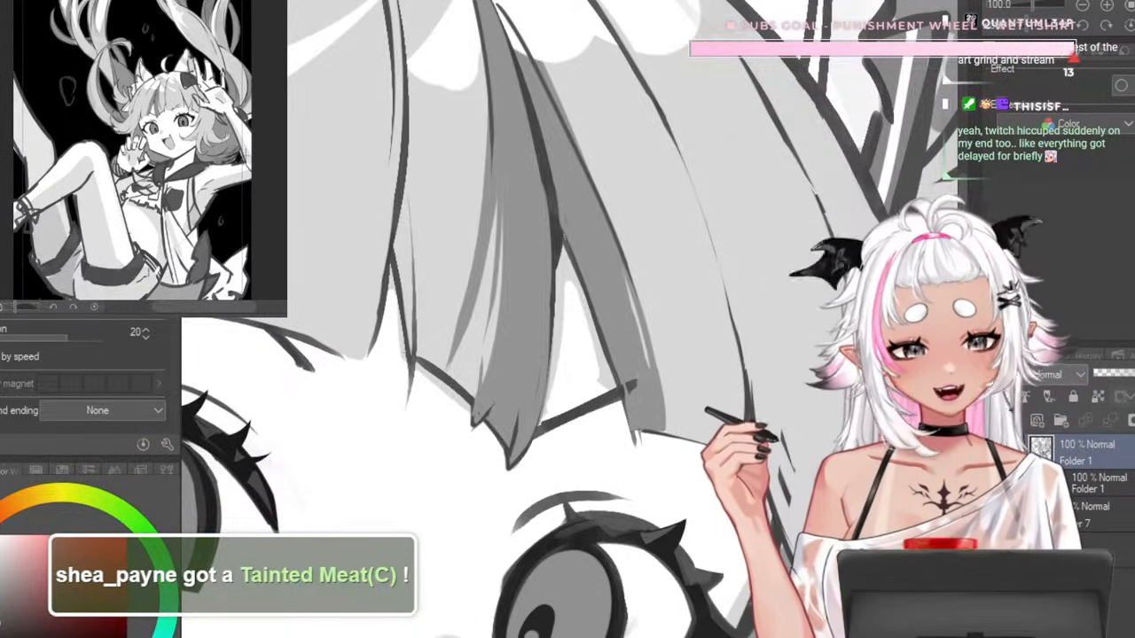
drag(554, 177, 543, 324)
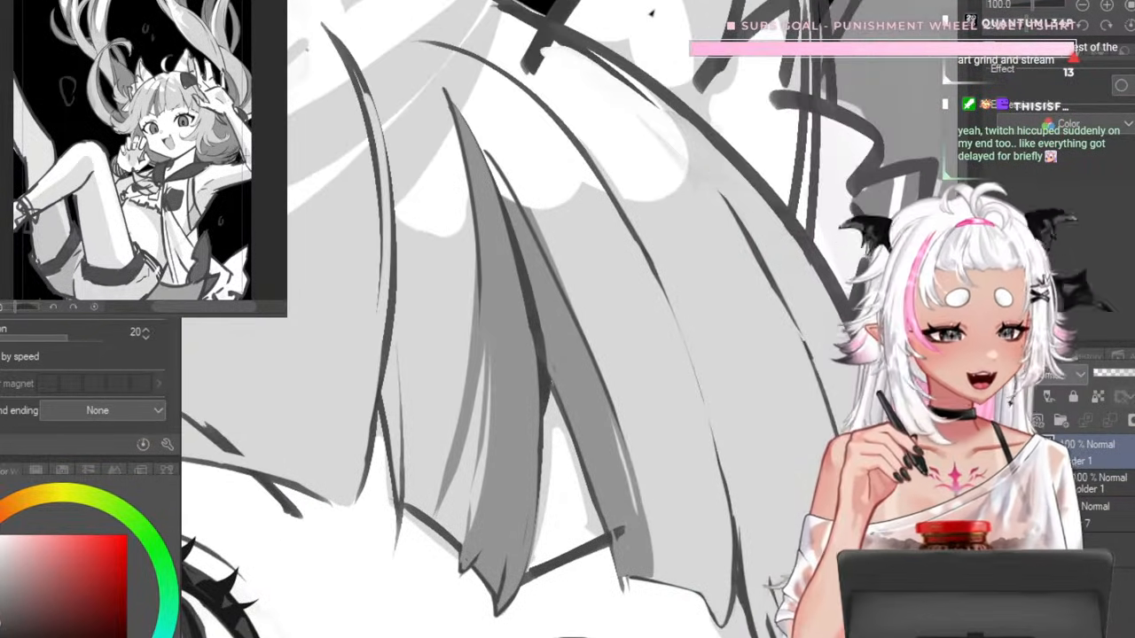
alt+click(543, 287)
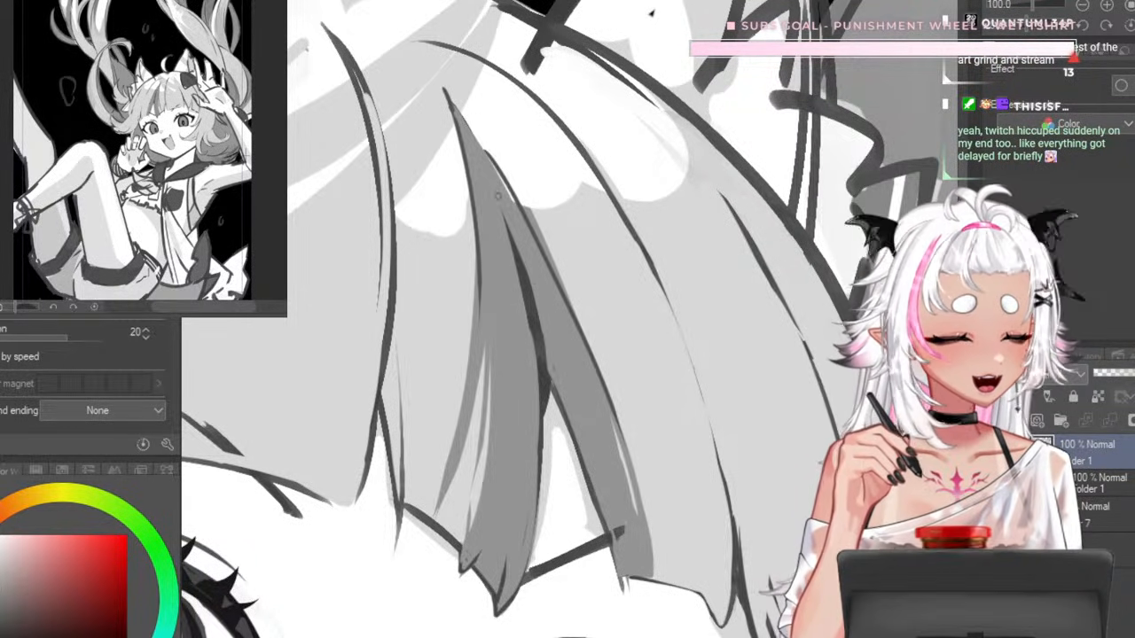
key(ctrl+z)
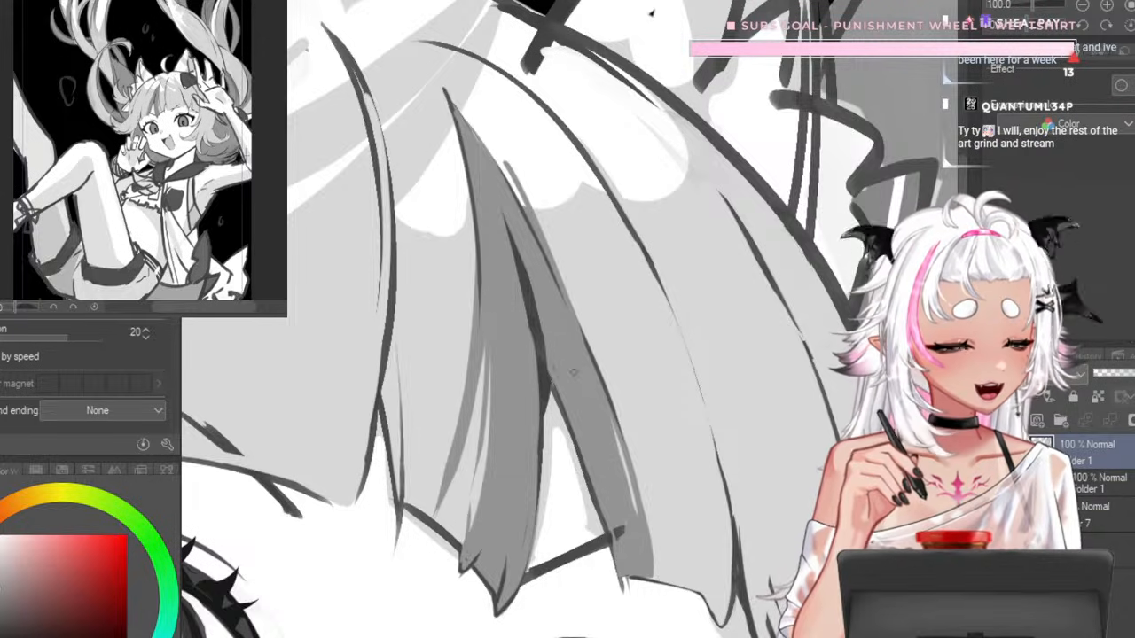
key(ctrl+y)
key(ctrl+z)
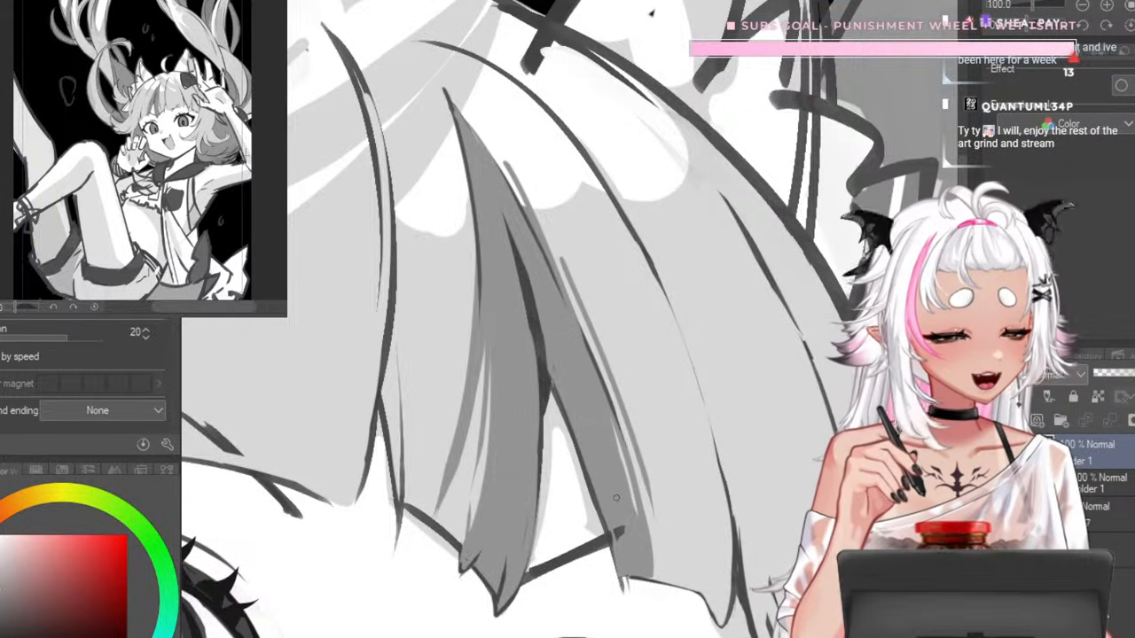
- Examine the fringe's strand lines and shading against the whole face at several magnifications
scroll(616, 164, down, 9)
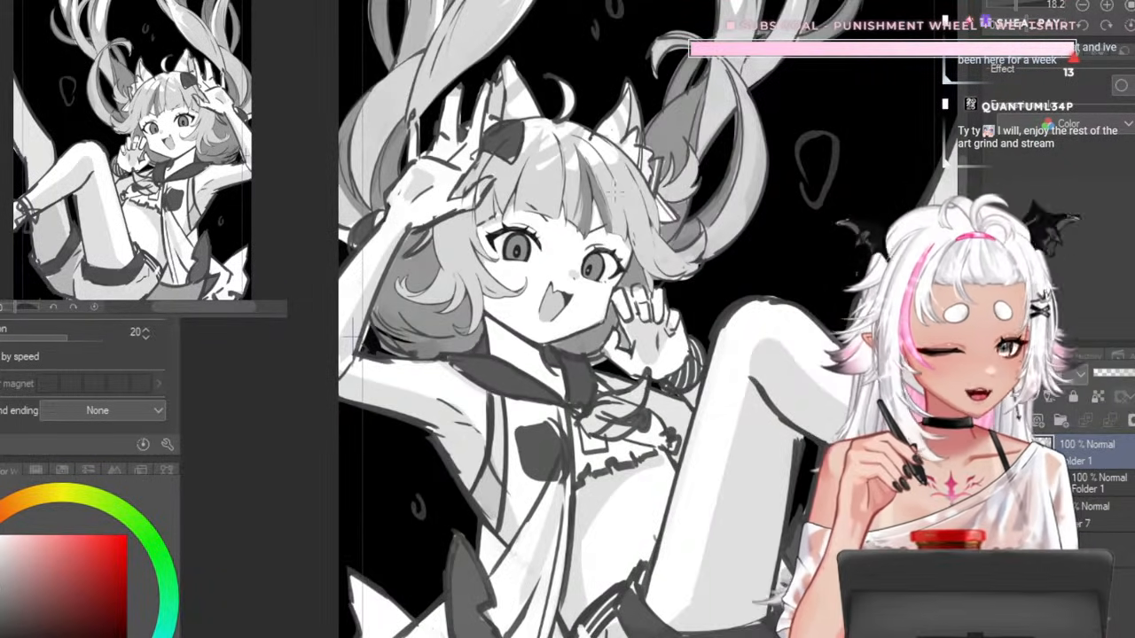
scroll(568, 266, up, 6)
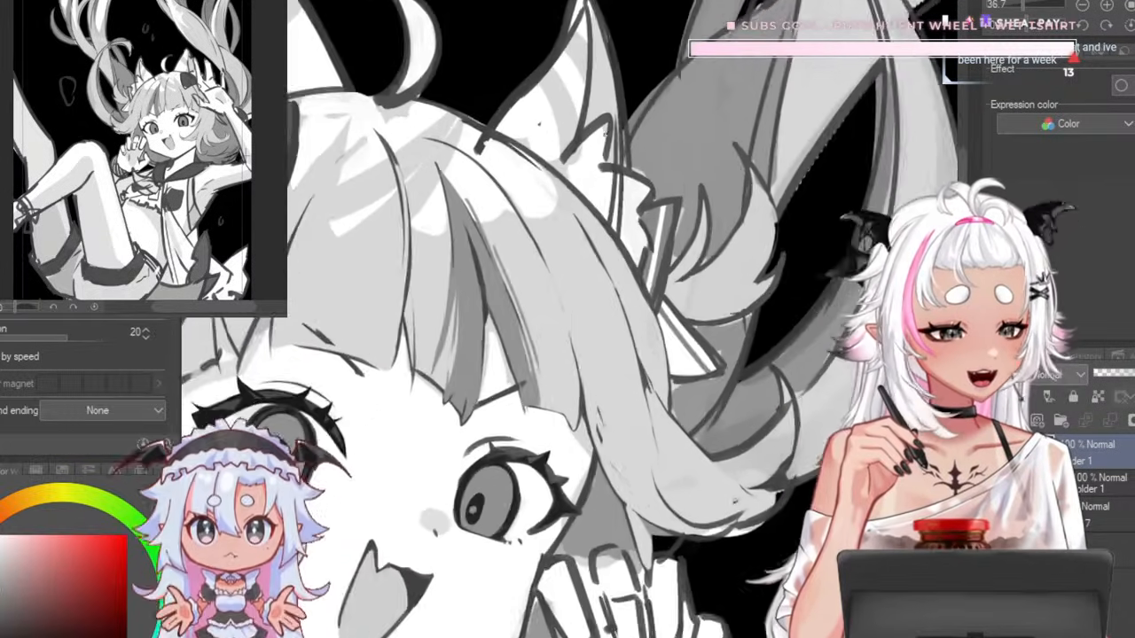
scroll(568, 266, up, 1)
scroll(568, 266, up, 1)
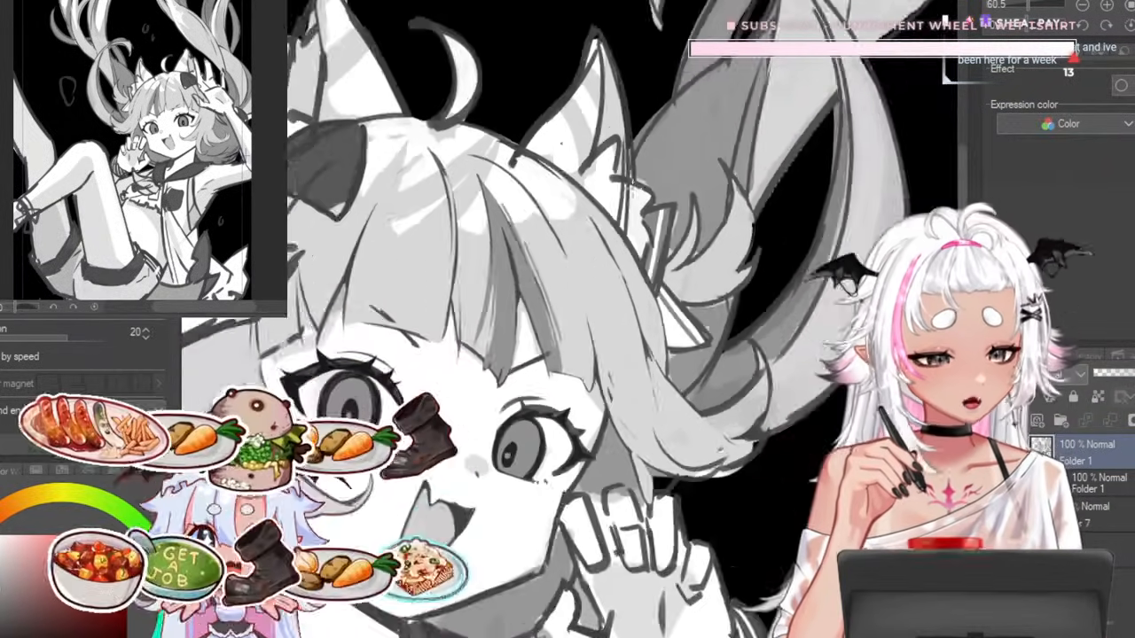
scroll(561, 142, down, 2)
scroll(541, 160, up, 2)
scroll(514, 177, down, 2)
scroll(492, 188, up, 1)
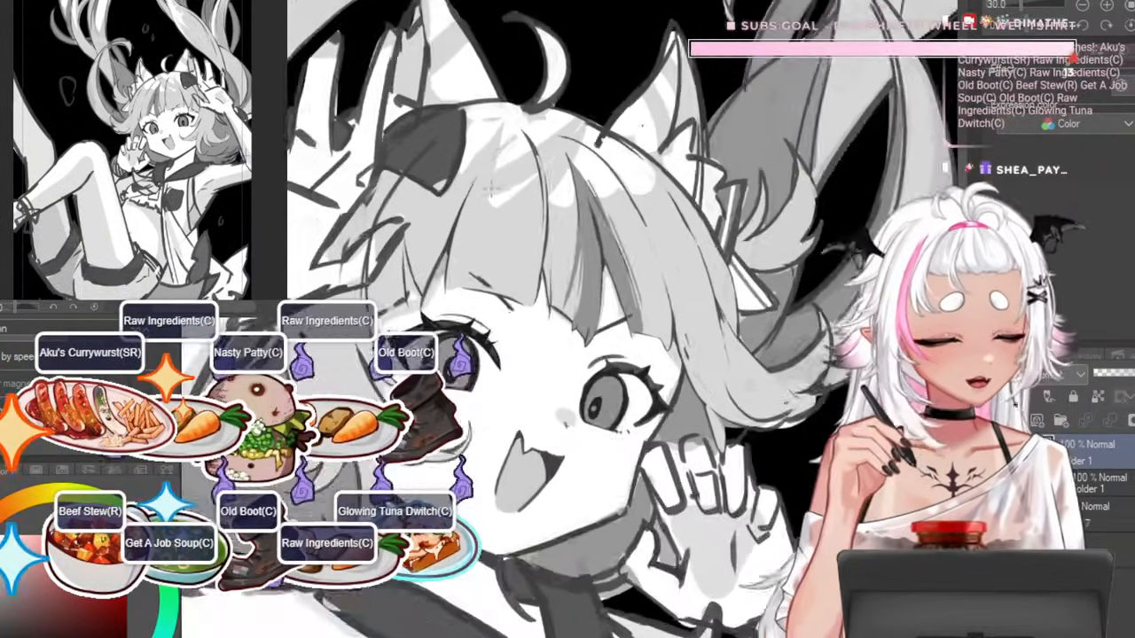
scroll(492, 186, up, 1)
scroll(514, 195, down, 1)
scroll(550, 221, up, 4)
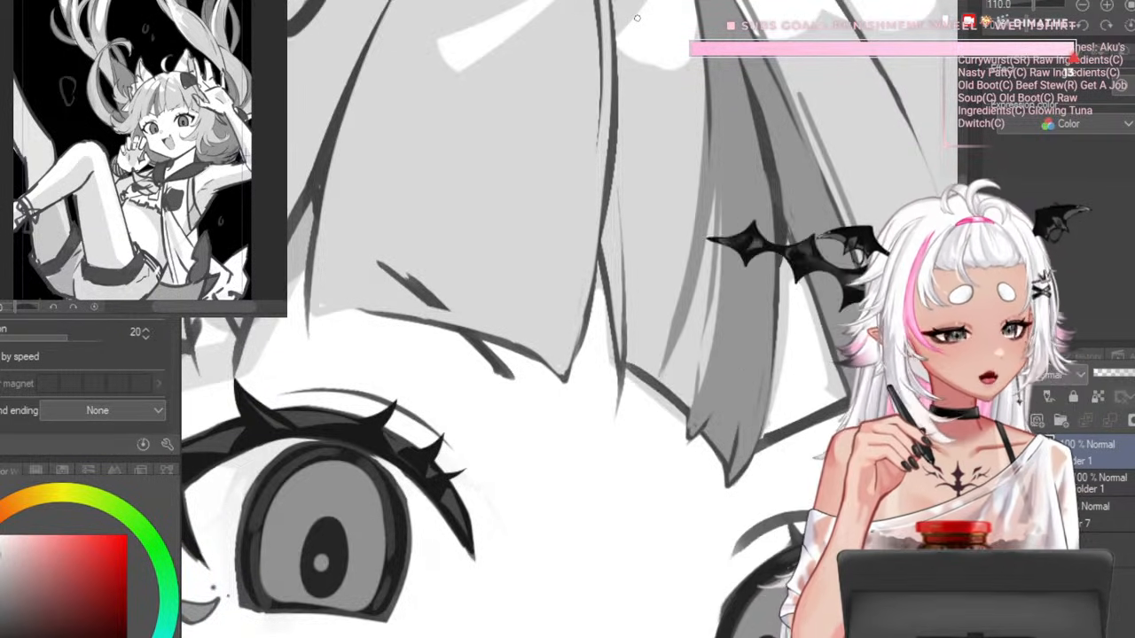
scroll(583, 147, down, 3)
scroll(589, 203, up, 5)
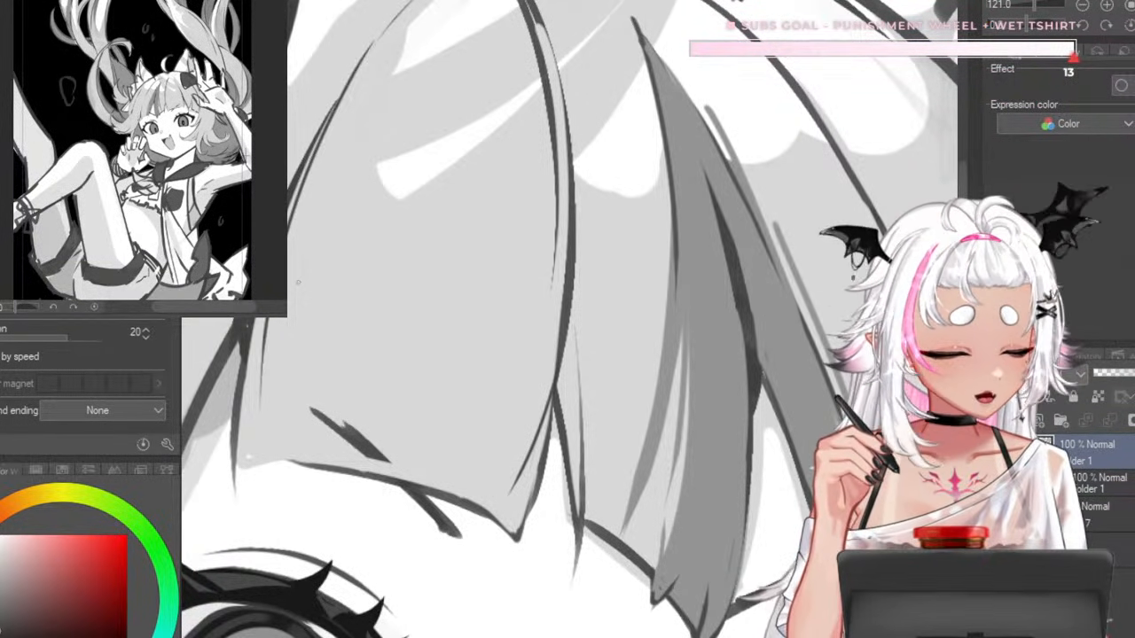
scroll(510, 204, down, 5)
scroll(553, 228, up, 2)
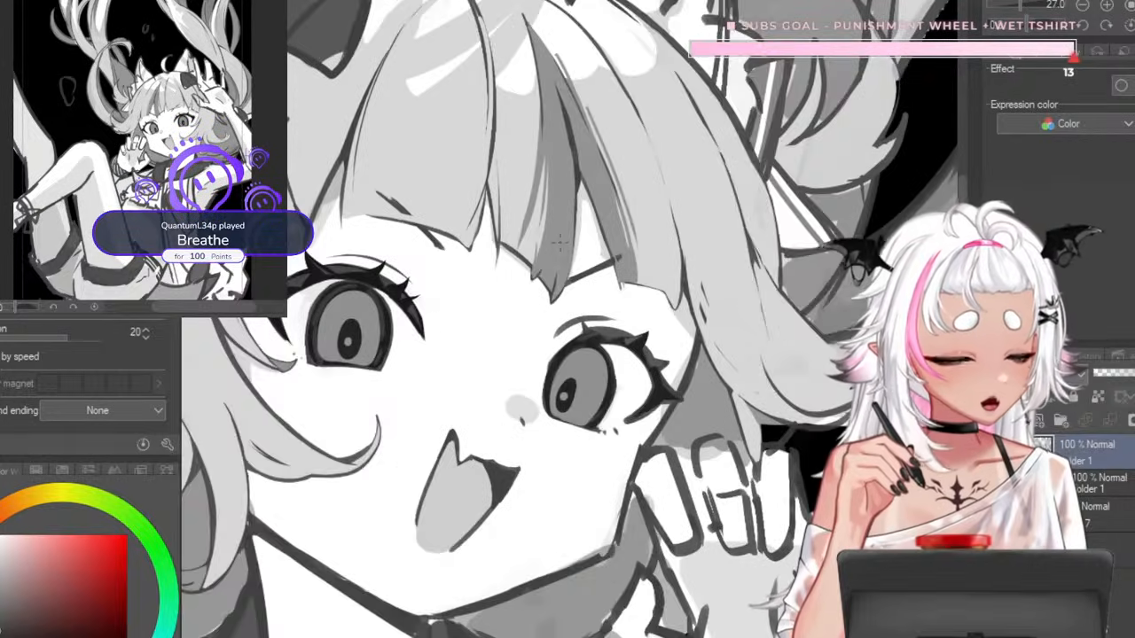
- Add a thin tapered strand line inside the fringe tip above the eye nearer the open palm
scroll(557, 200, down, 2)
scroll(618, 211, up, 5)
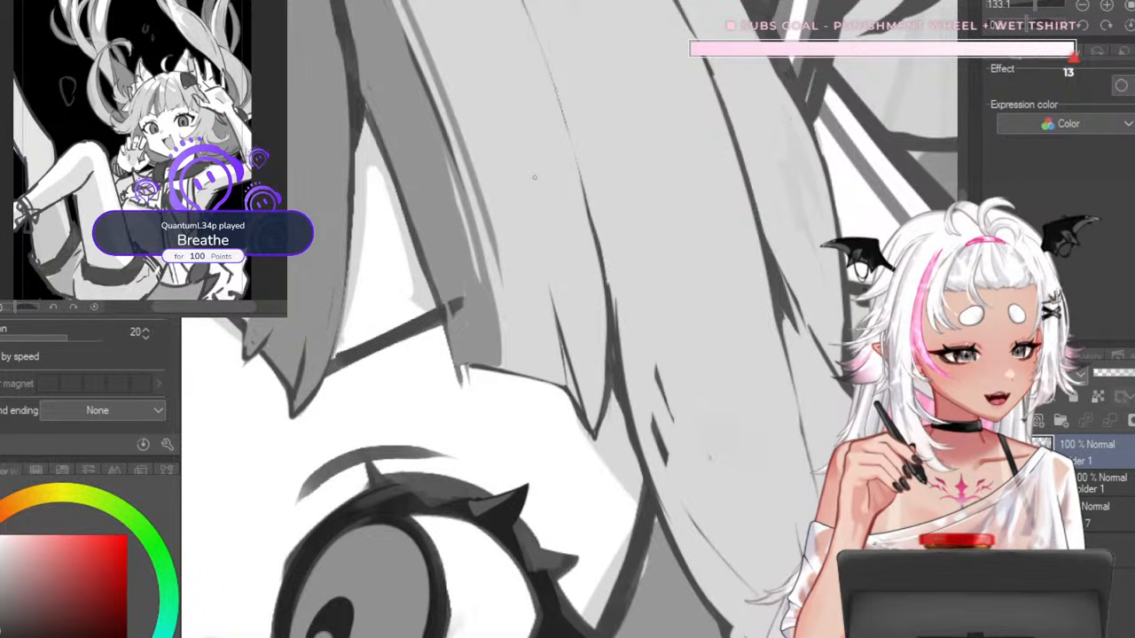
scroll(572, 222, down, 6)
scroll(657, 306, up, 2)
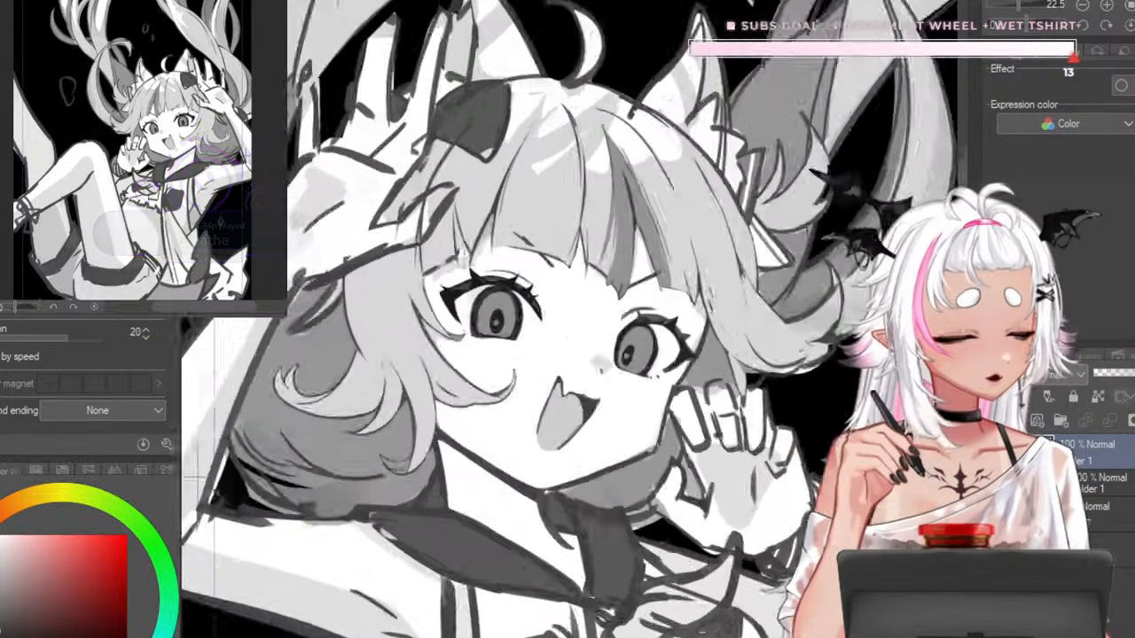
scroll(559, 188, up, 5)
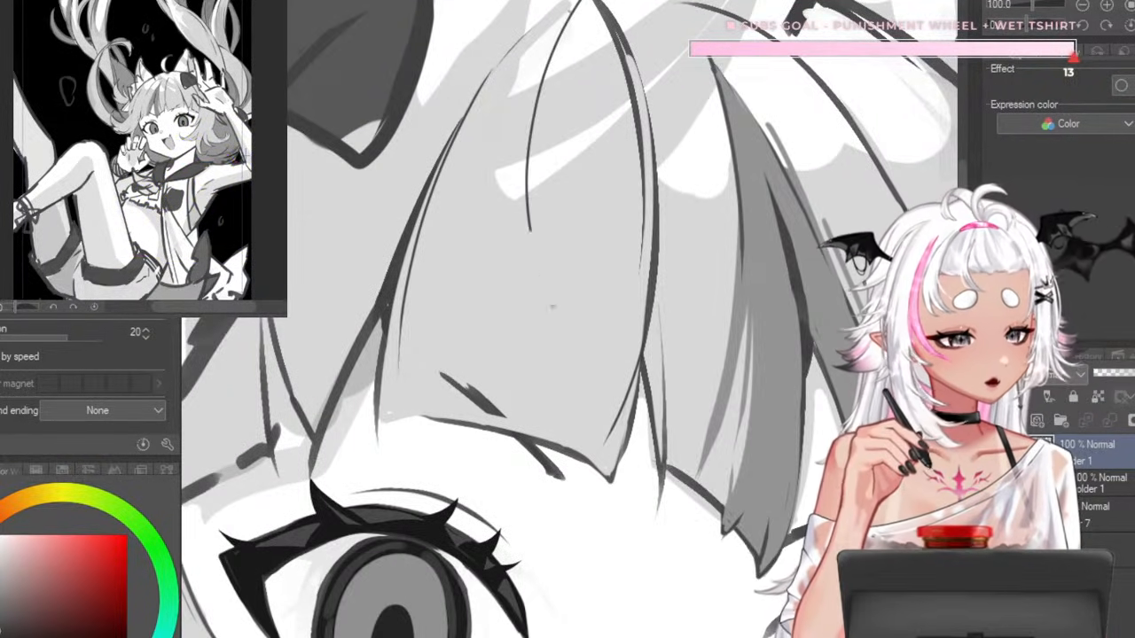
scroll(567, 320, down, 5)
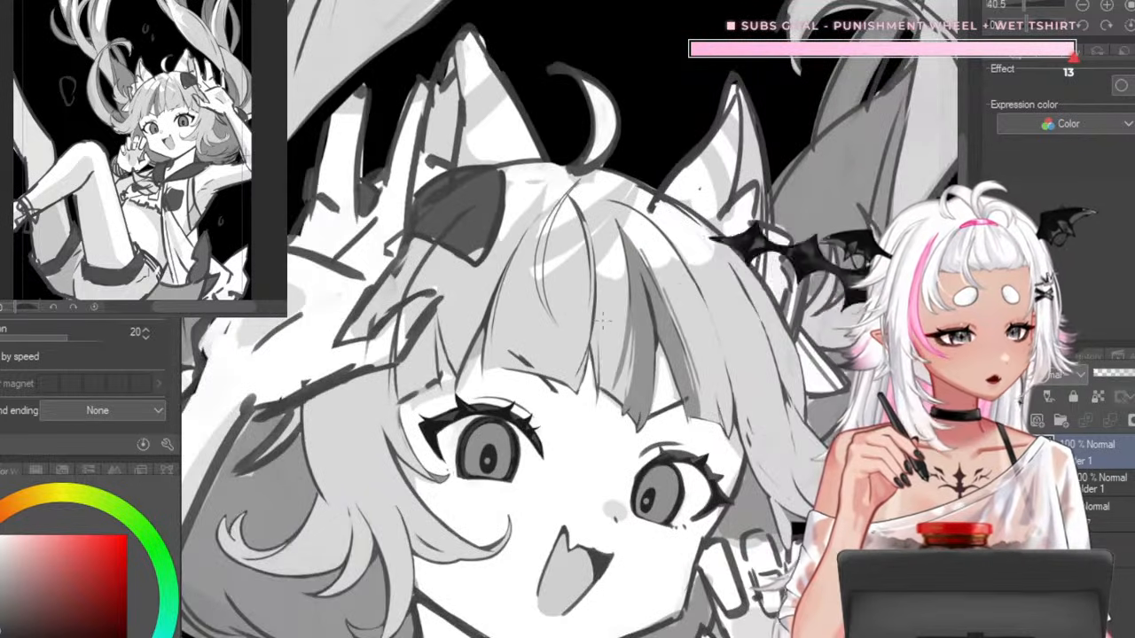
scroll(552, 80, up, 6)
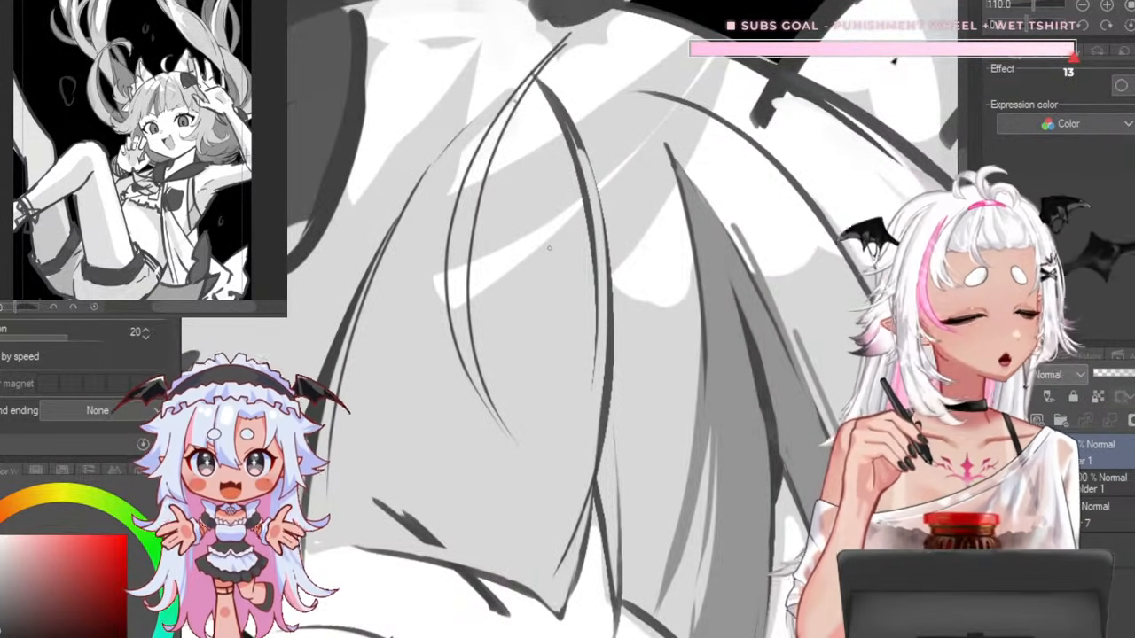
key(ctrl+z)
mouse_move(572, 36)
mouse_down()
mouse_move(559, 444)
mouse_move(583, 437)
mouse_up()
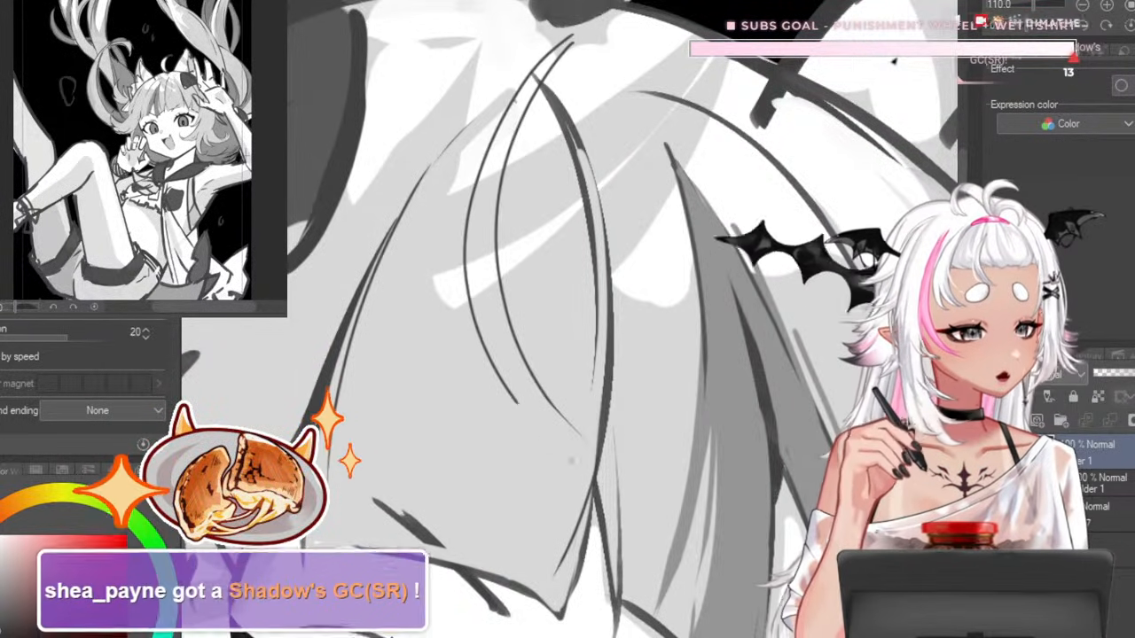
key(ctrl+z)
key(ctrl+z)
- Draw a slim curved lock from the crown across the fringe highlight with two tapering outlines and fill it light grey
drag(537, 78, 566, 438)
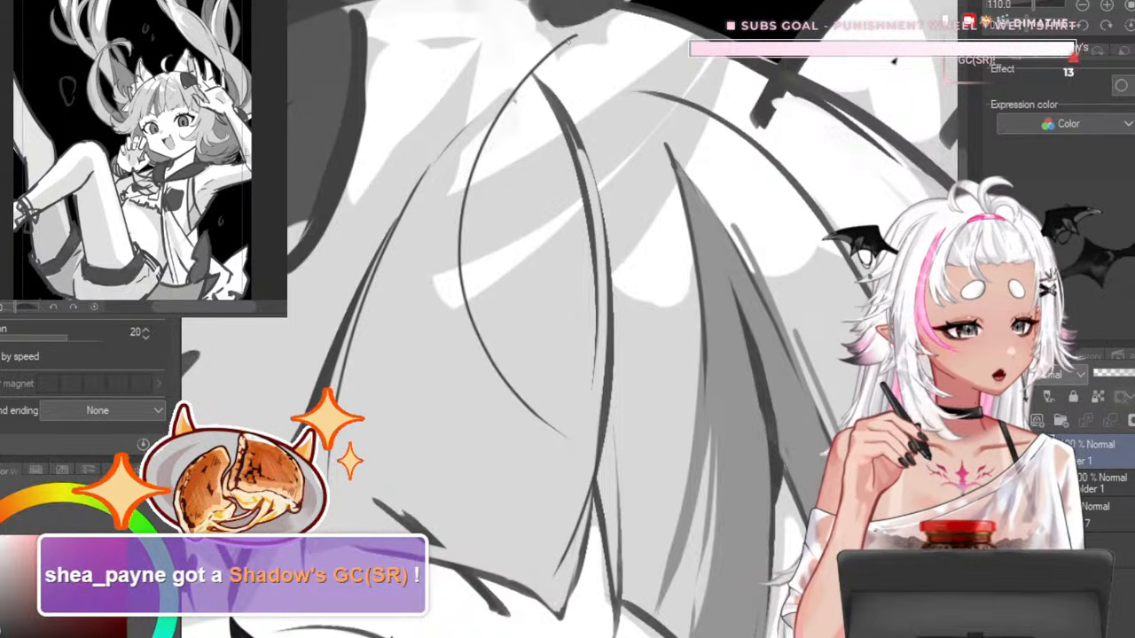
mouse_move(571, 40)
mouse_down()
mouse_move(507, 335)
mouse_move(572, 438)
mouse_up()
alt+click(534, 183)
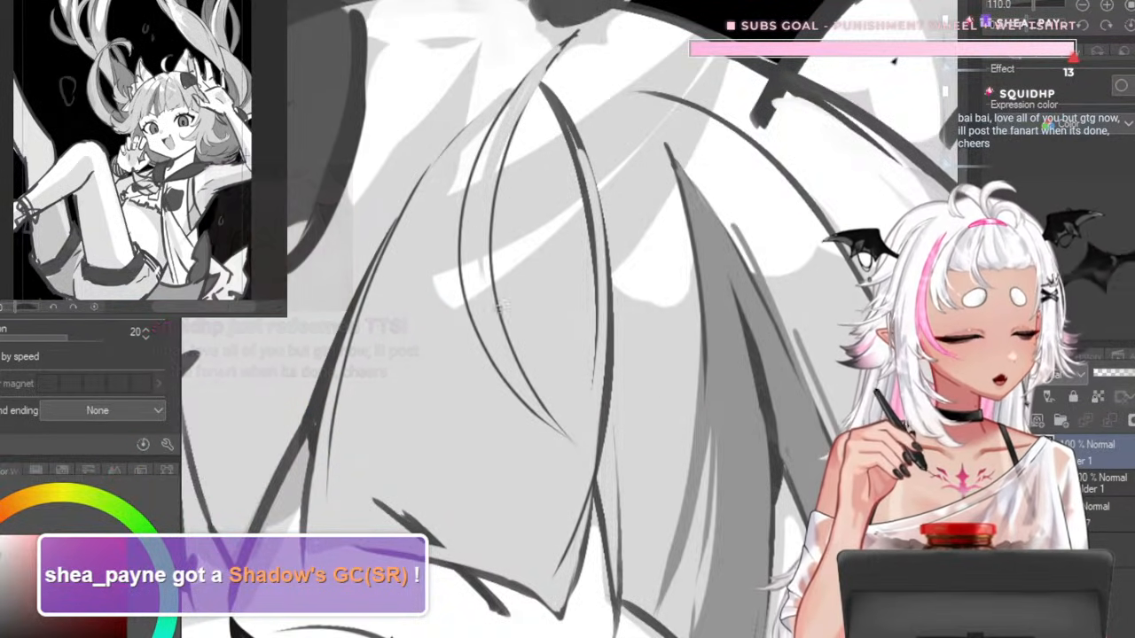
drag(540, 77, 481, 180)
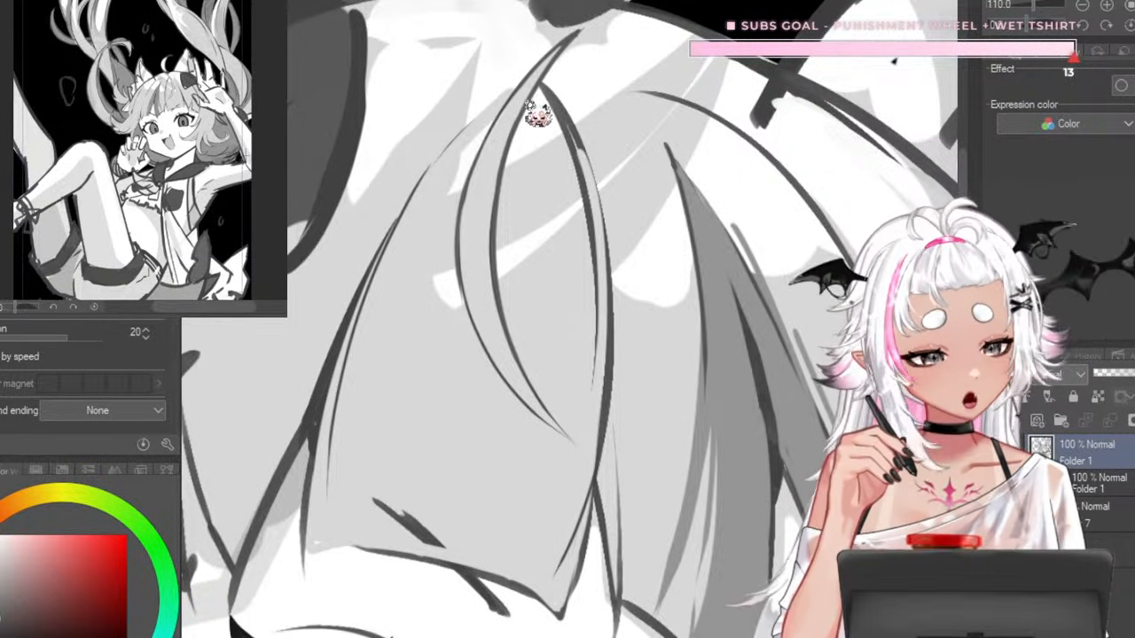
- Mirror the canvas view horizontally and check the face and hair in the flipped illustration
scroll(532, 110, down, 7)
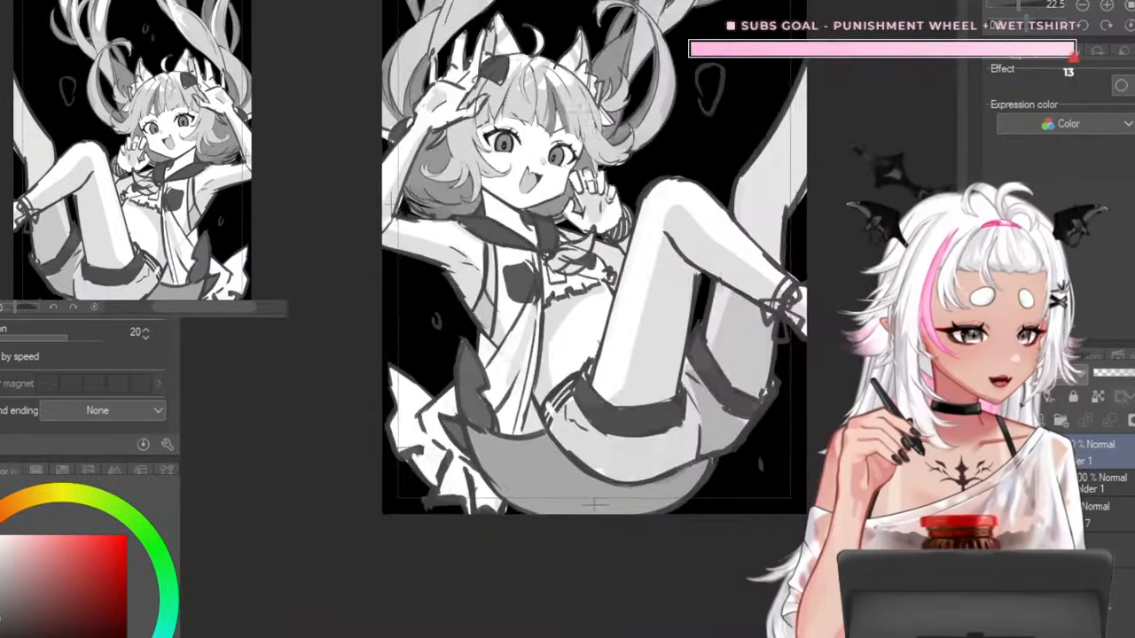
scroll(532, 110, up, 1)
click(1129, 30)
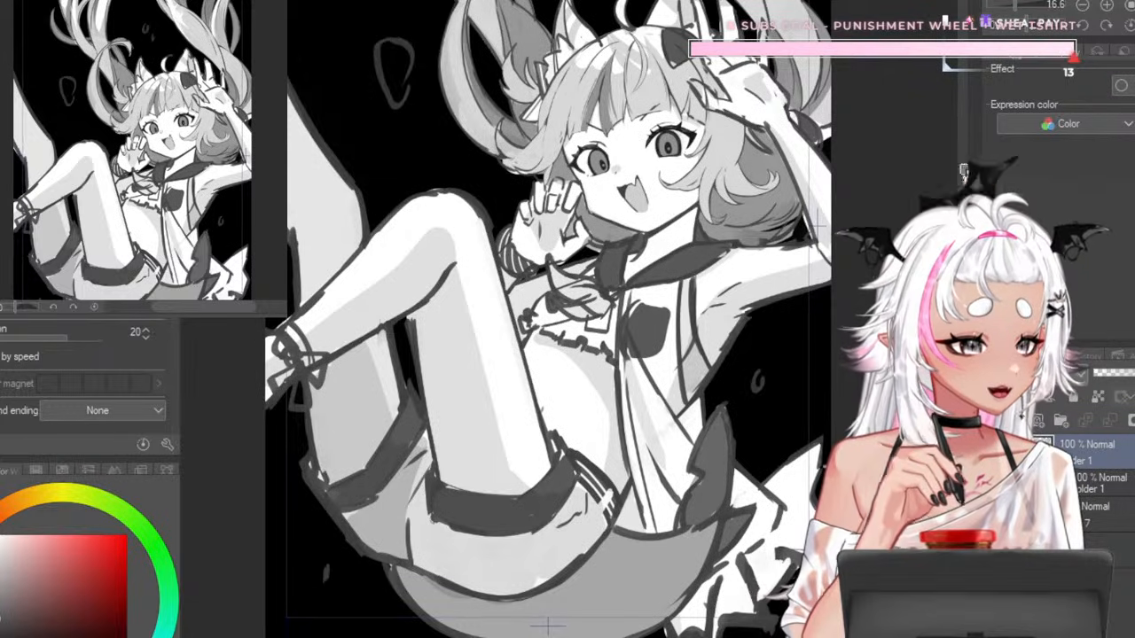
scroll(665, 137, up, 6)
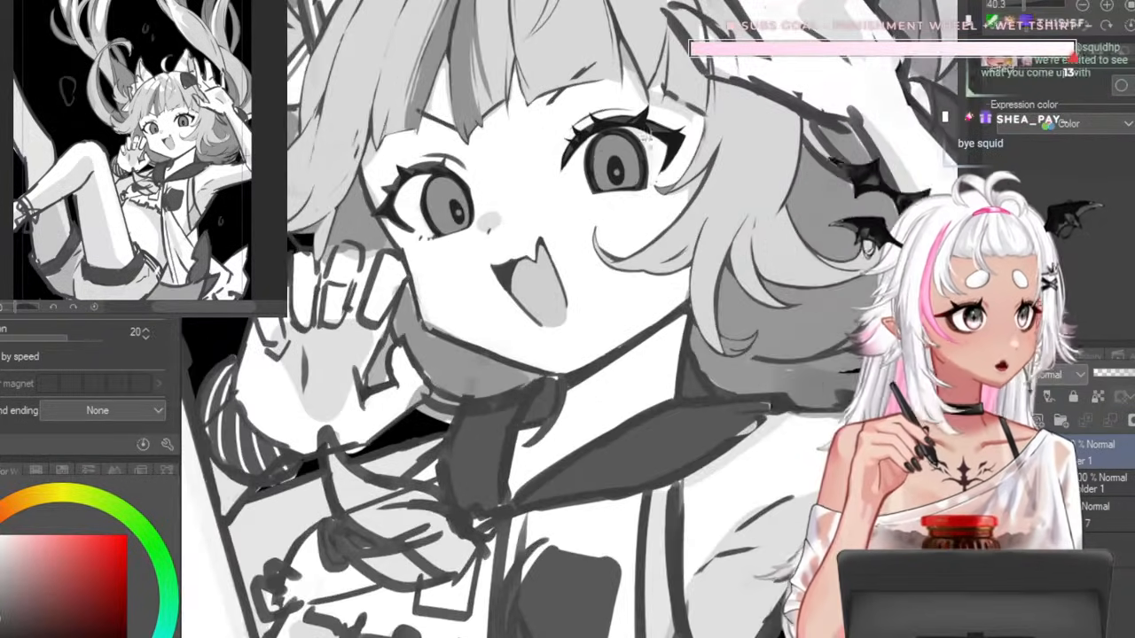
- Examine the whole character composition at several magnifications, comparing the rendered hair and face with the pose and black background
scroll(835, 221, down, 5)
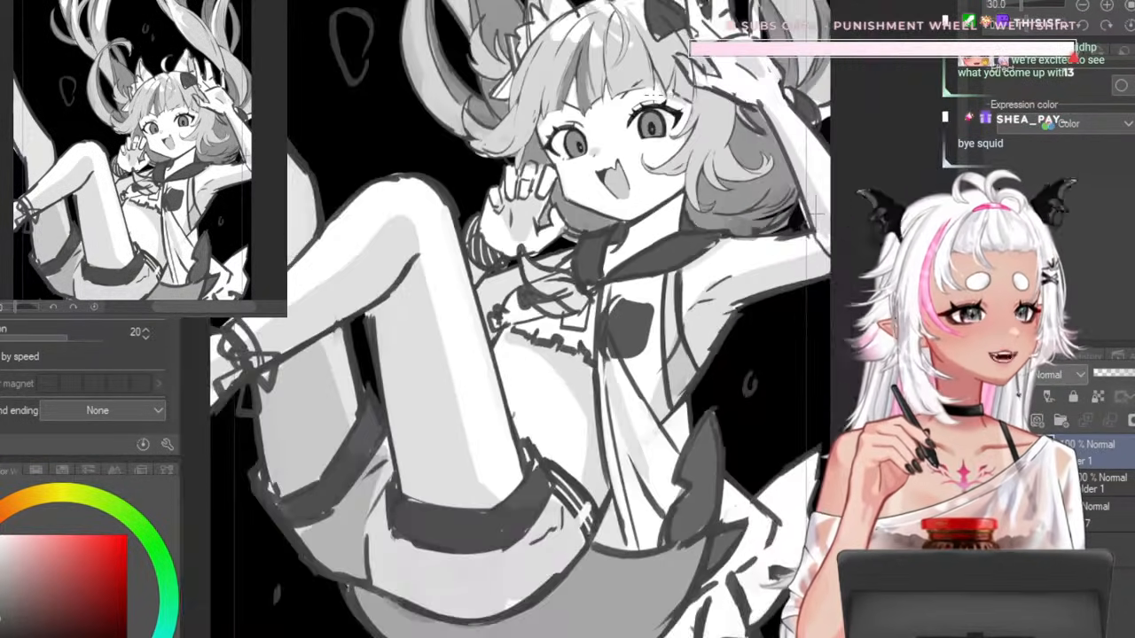
scroll(834, 221, up, 2)
scroll(672, 382, down, 4)
scroll(672, 381, up, 2)
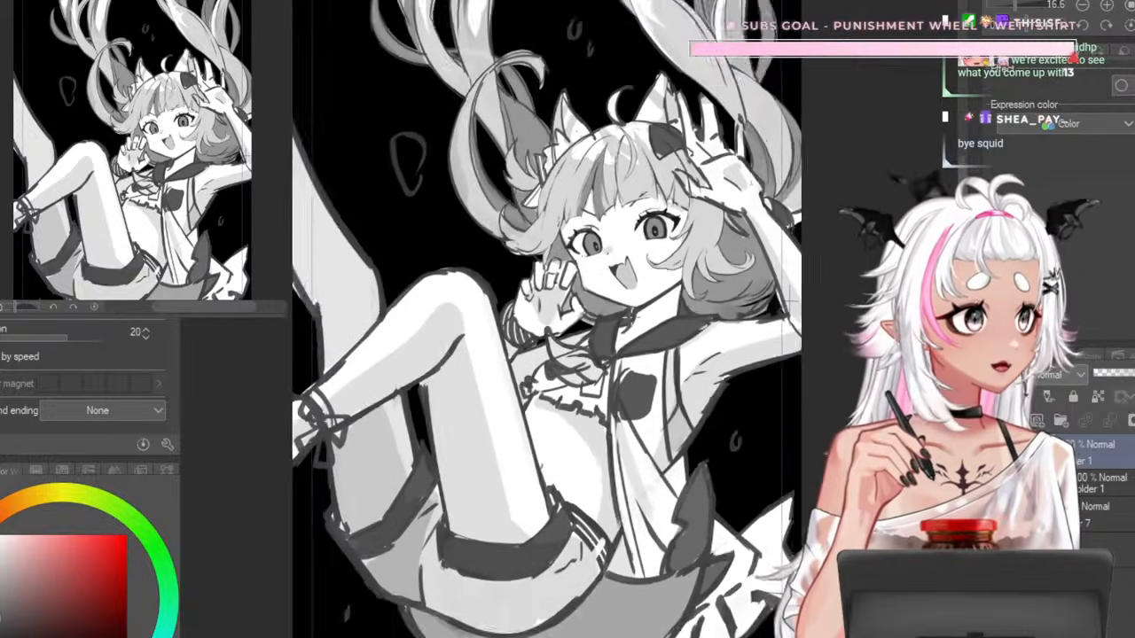
scroll(672, 381, down, 3)
scroll(546, 319, up, 2)
scroll(546, 319, down, 1)
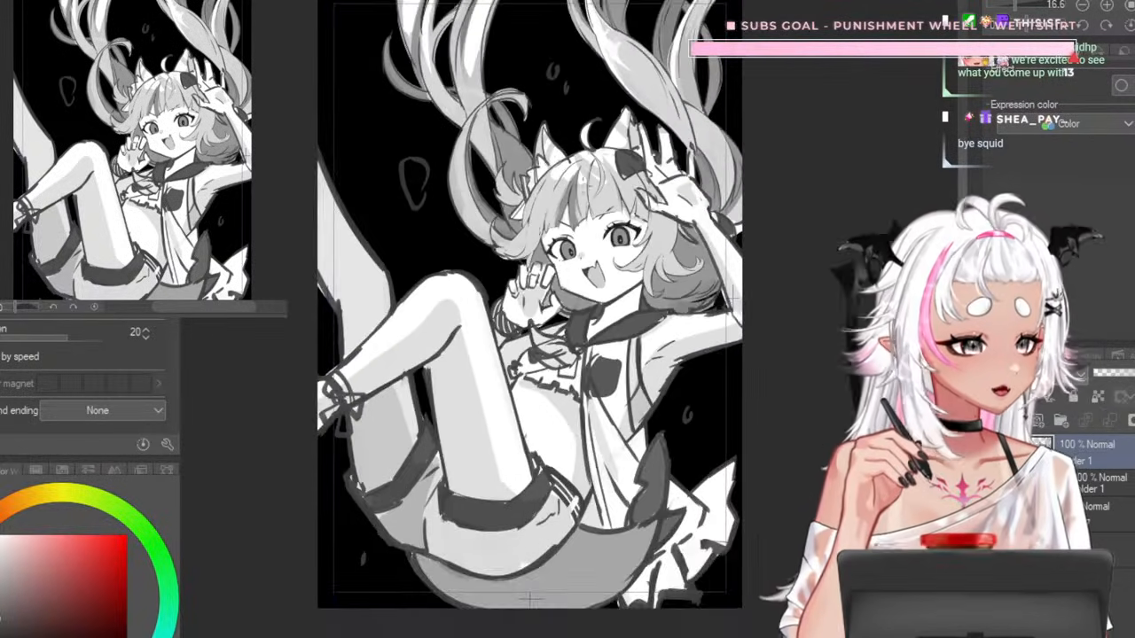
scroll(545, 320, up, 2)
scroll(545, 319, down, 2)
scroll(533, 301, up, 2)
scroll(532, 301, down, 1)
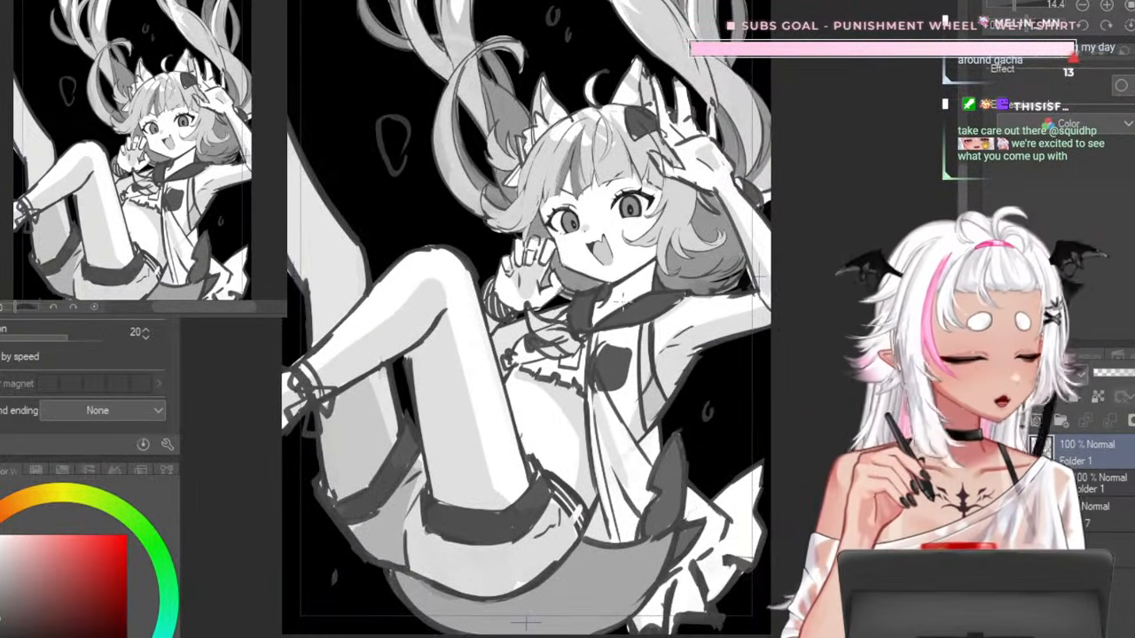
scroll(533, 302, up, 1)
scroll(532, 302, down, 3)
scroll(532, 302, up, 2)
scroll(532, 301, down, 1)
scroll(532, 301, up, 1)
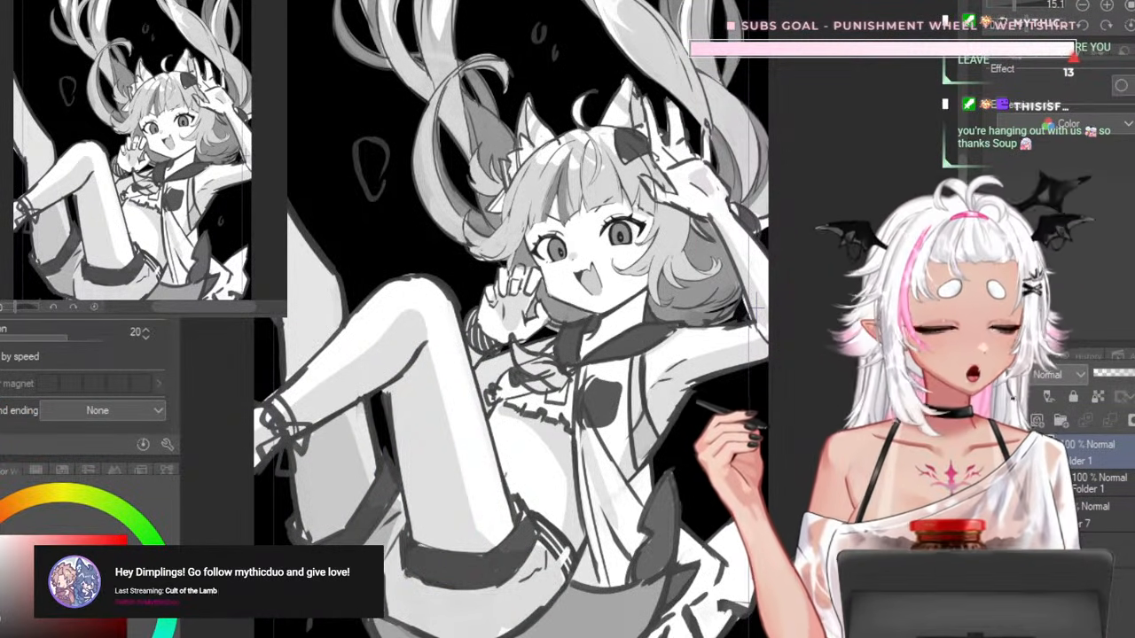
key(ctrl+z)
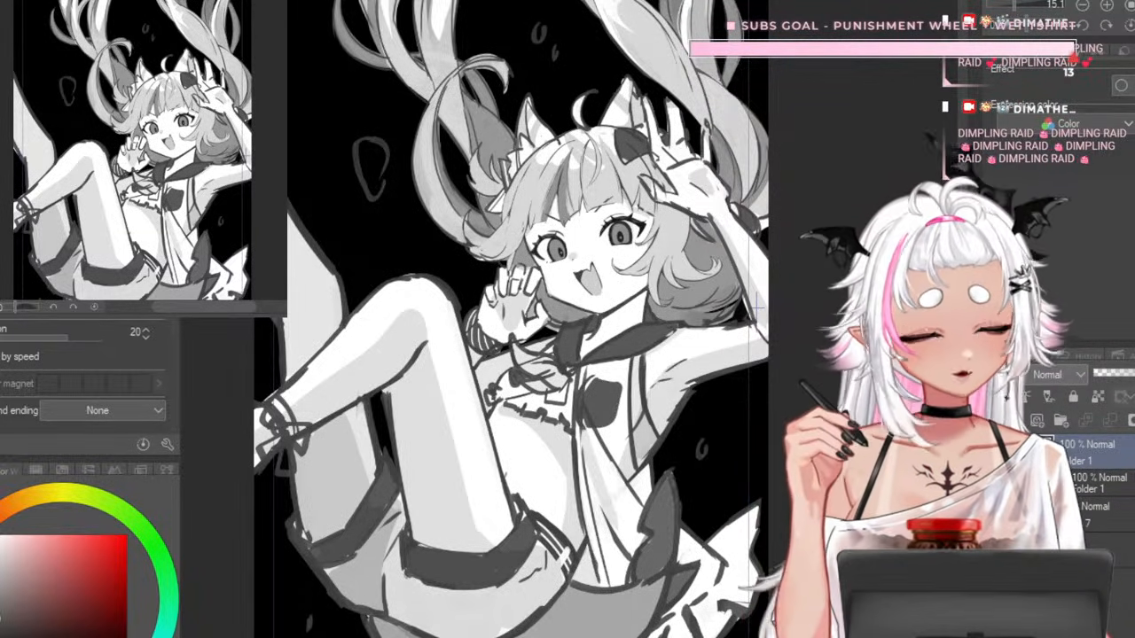
scroll(364, 231, down, 1)
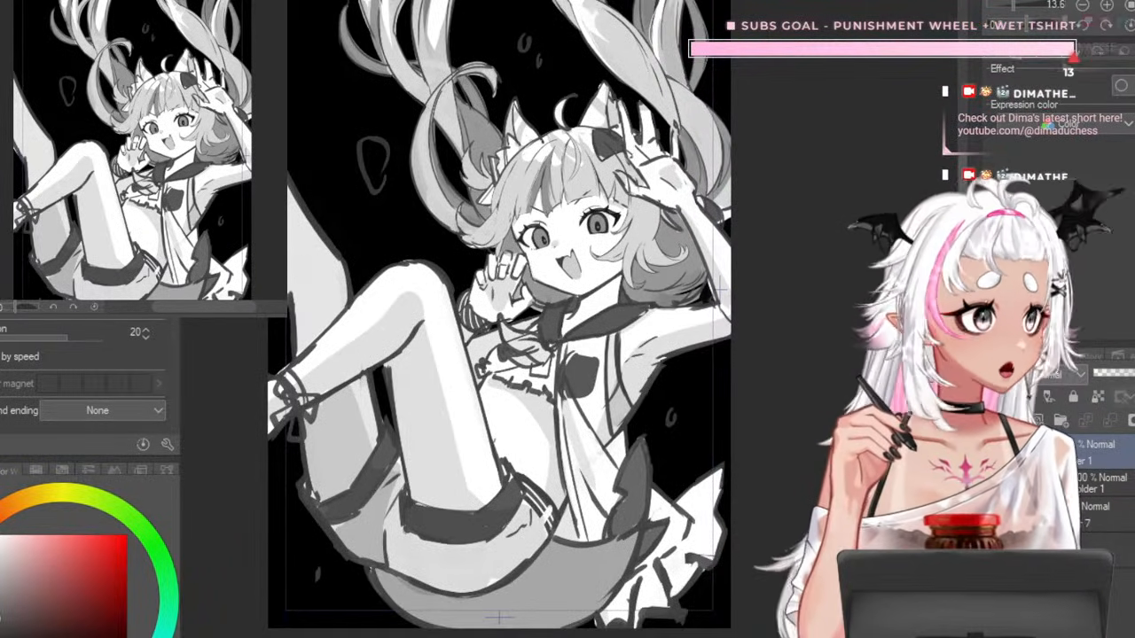
scroll(560, 257, up, 1)
scroll(568, 257, up, 2)
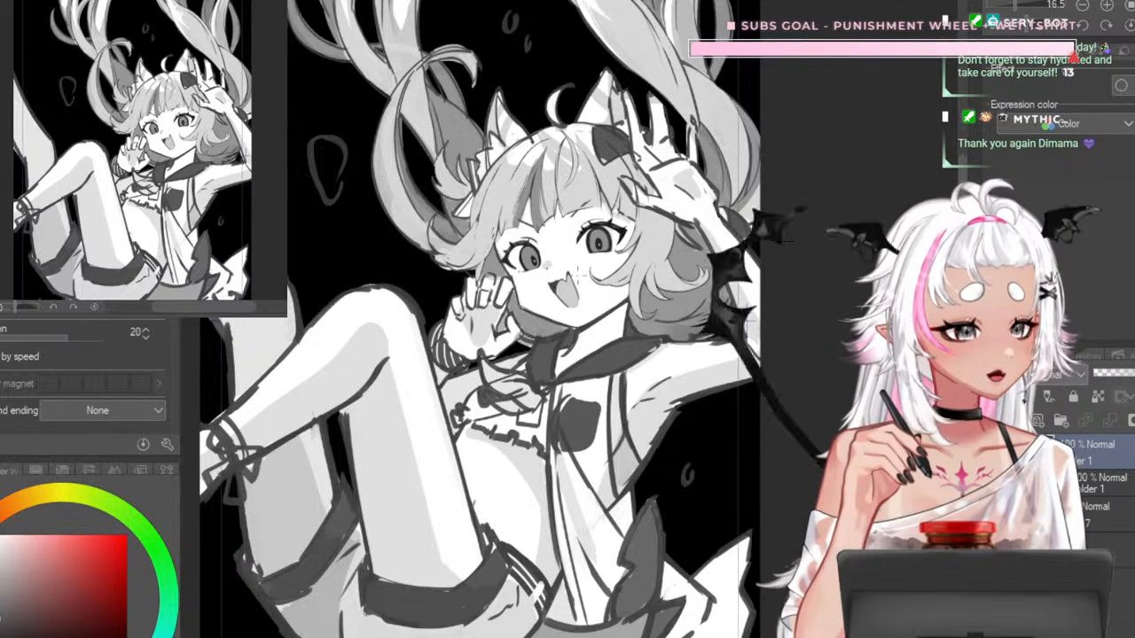
- Check the face and fringe up close and against the full-canvas view of the illustration
scroll(577, 258, up, 2)
scroll(581, 253, up, 1)
scroll(581, 253, down, 3)
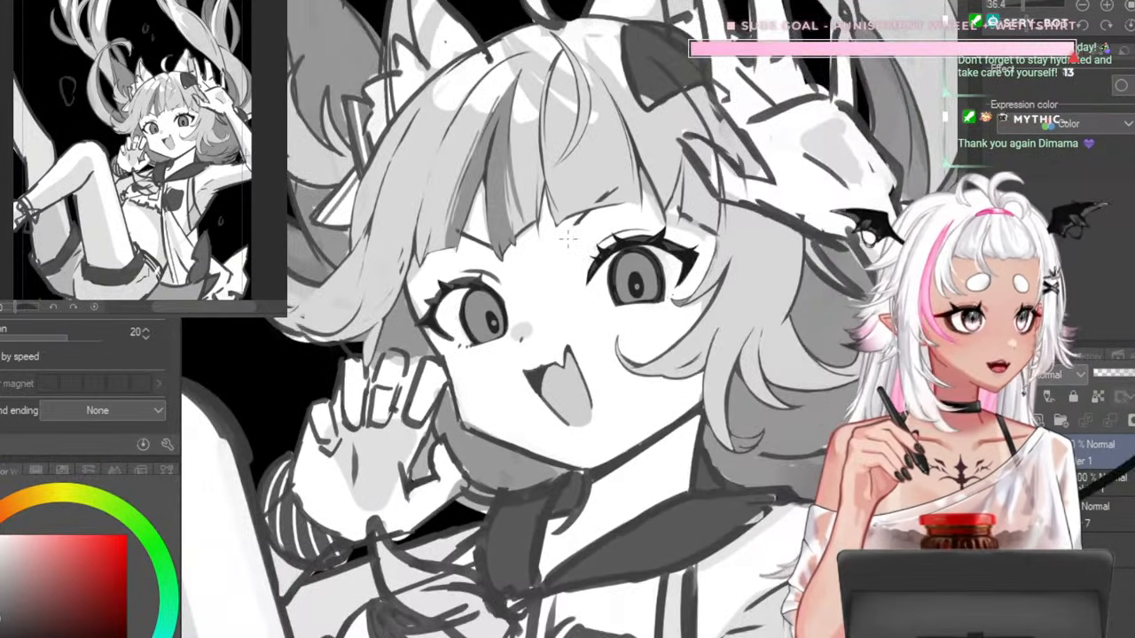
scroll(568, 240, down, 1)
scroll(549, 239, up, 2)
scroll(549, 240, down, 1)
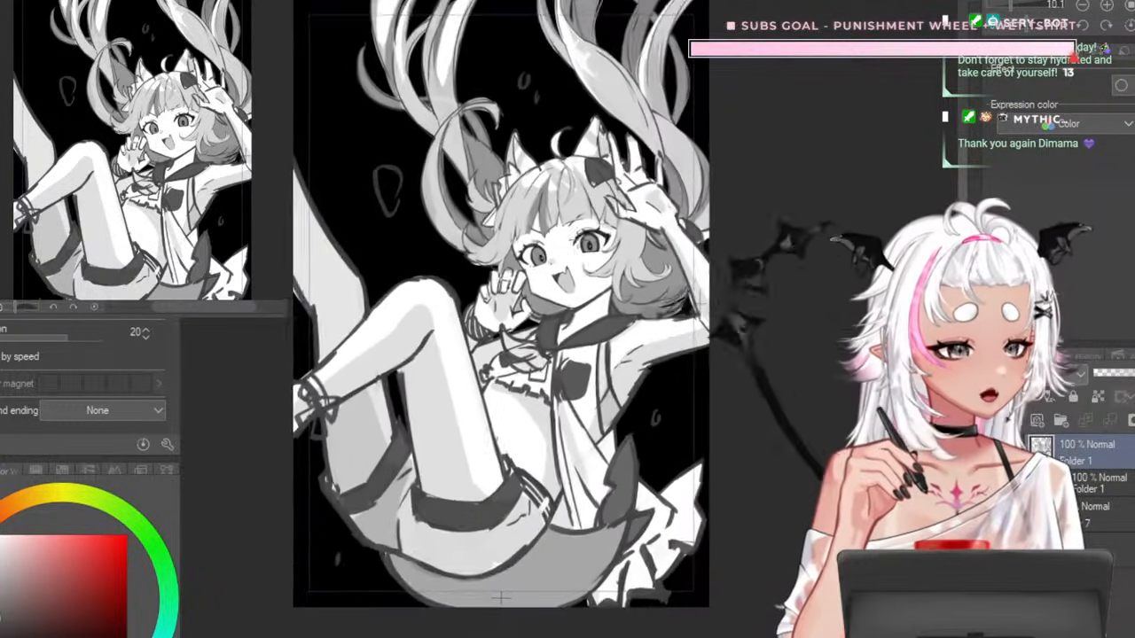
scroll(549, 240, up, 1)
scroll(550, 240, down, 2)
scroll(485, 243, up, 1)
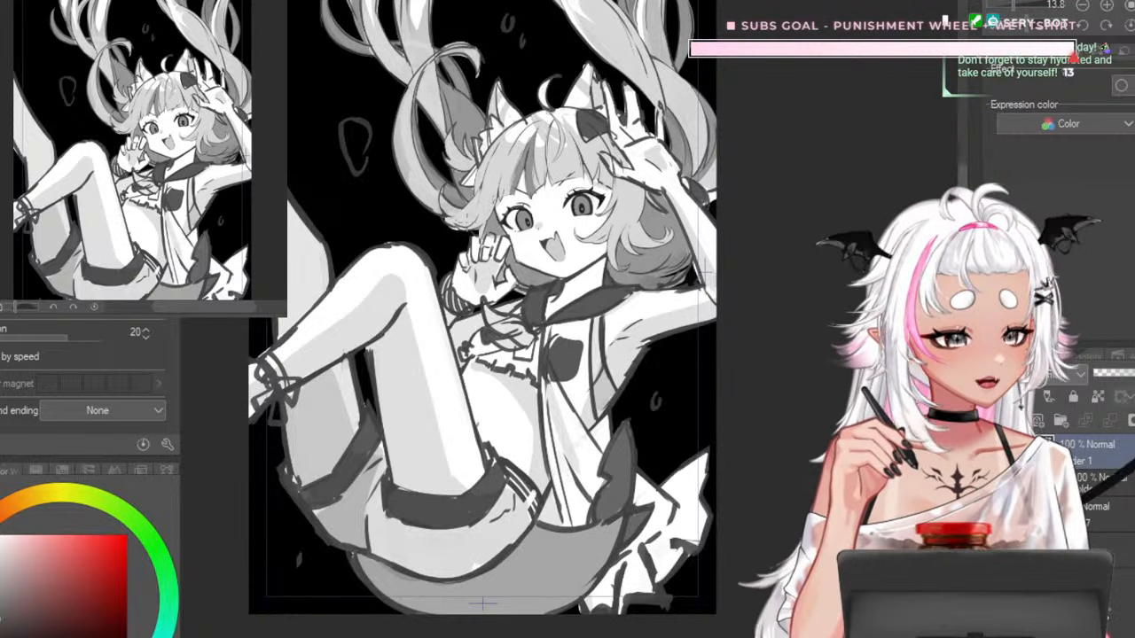